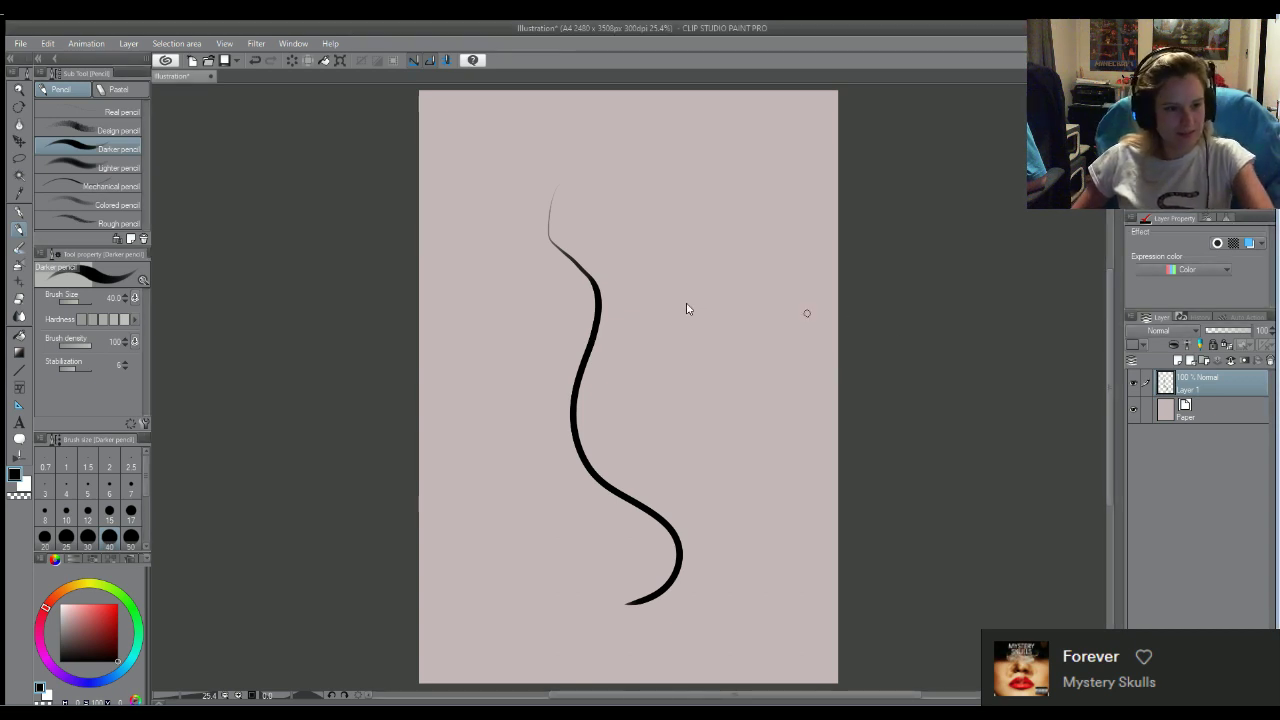
# Erase a small gap in the middle of the curved line with the Hard eraser at brush size 40
pyautogui.scroll(1, 699, 304)
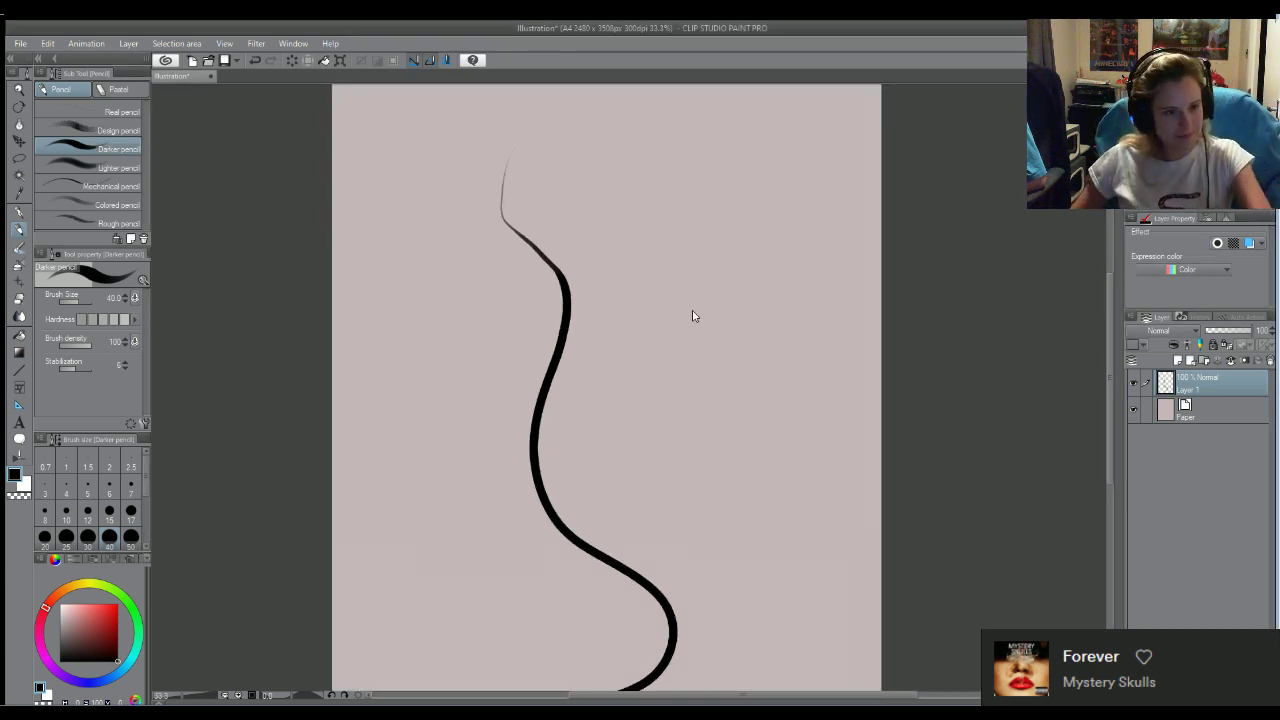
pyautogui.scroll(-2, 689, 314)
pyautogui.press('e')
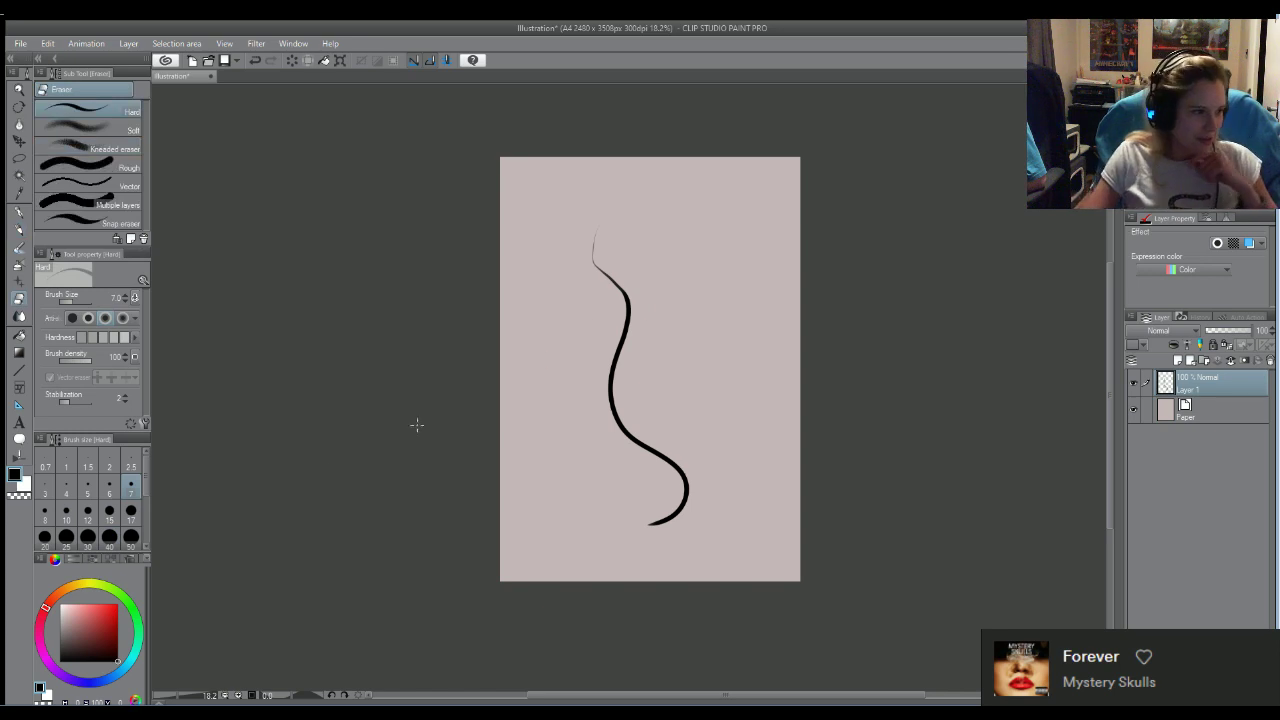
pyautogui.press(']')
pyautogui.press(']')
pyautogui.press(']')
pyautogui.press(']')
pyautogui.press(']')
pyautogui.press(']')
pyautogui.press(']')
pyautogui.press(']')
pyautogui.press(']')
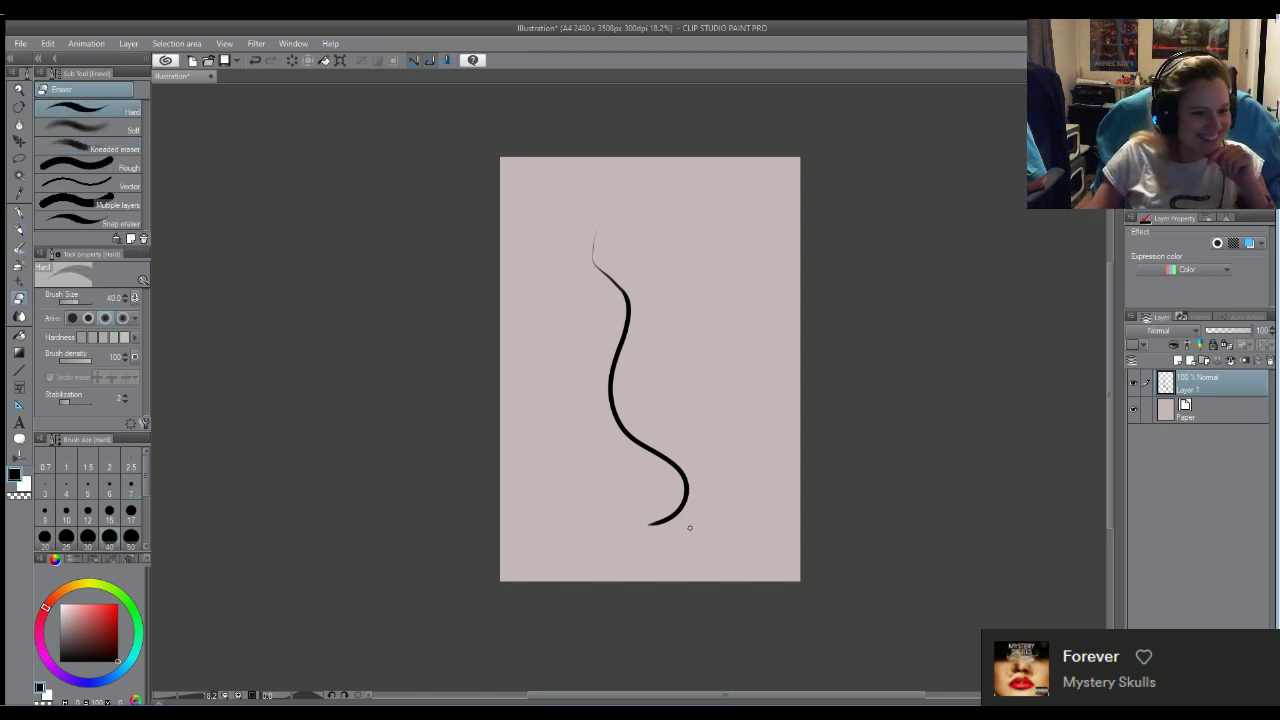
pyautogui.click(626, 432)
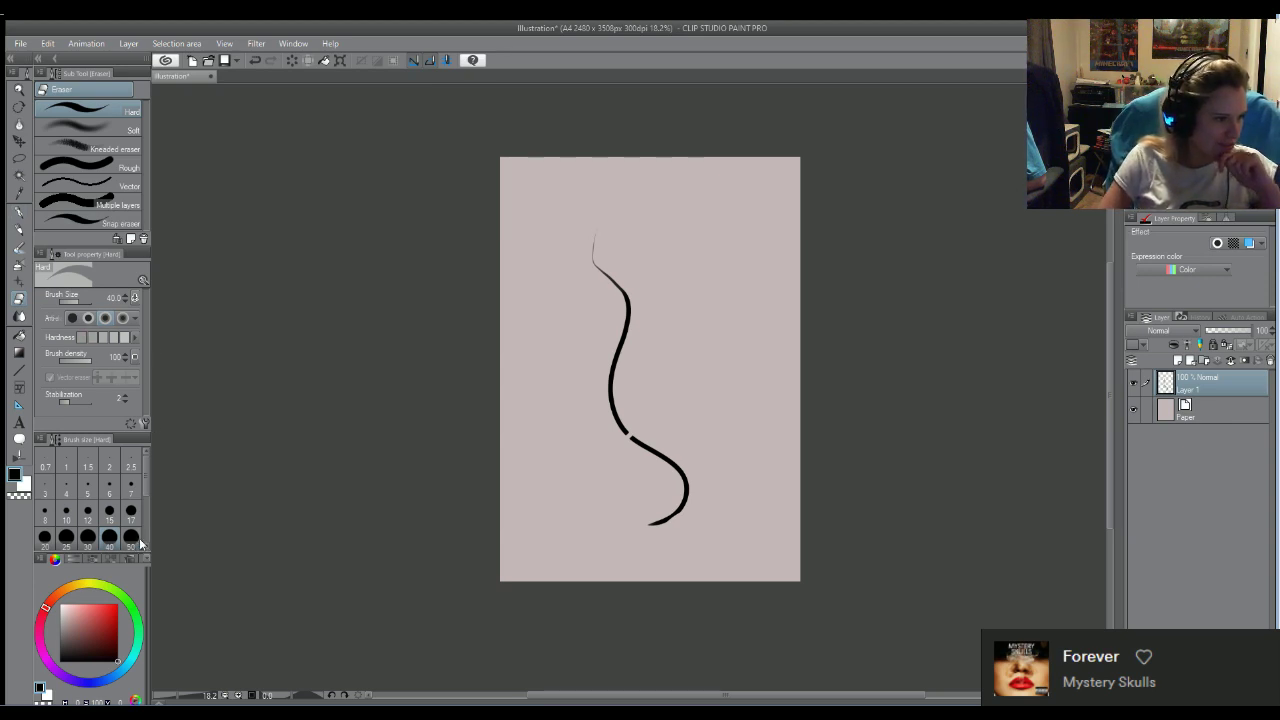
# Erase the rest of the curved line with the Hard eraser at size 200, and reset the eraser size to 50
pyautogui.scroll(-3, 78, 512)
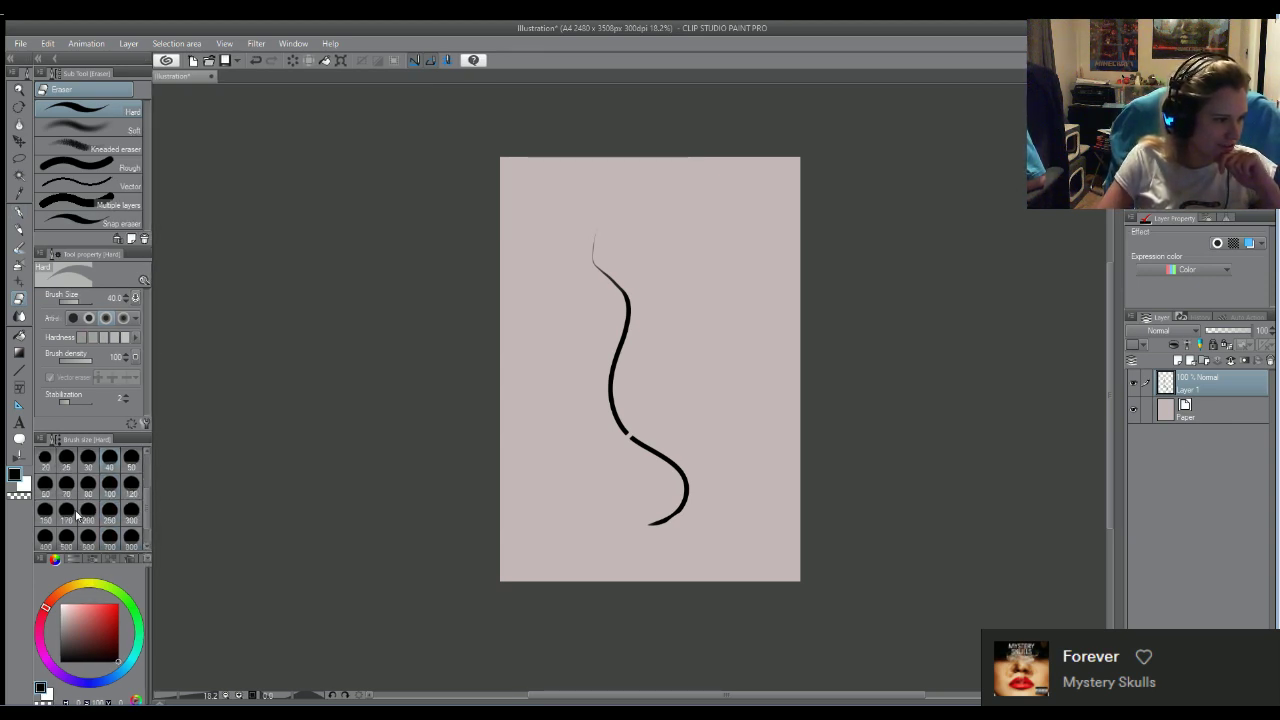
pyautogui.click(88, 510)
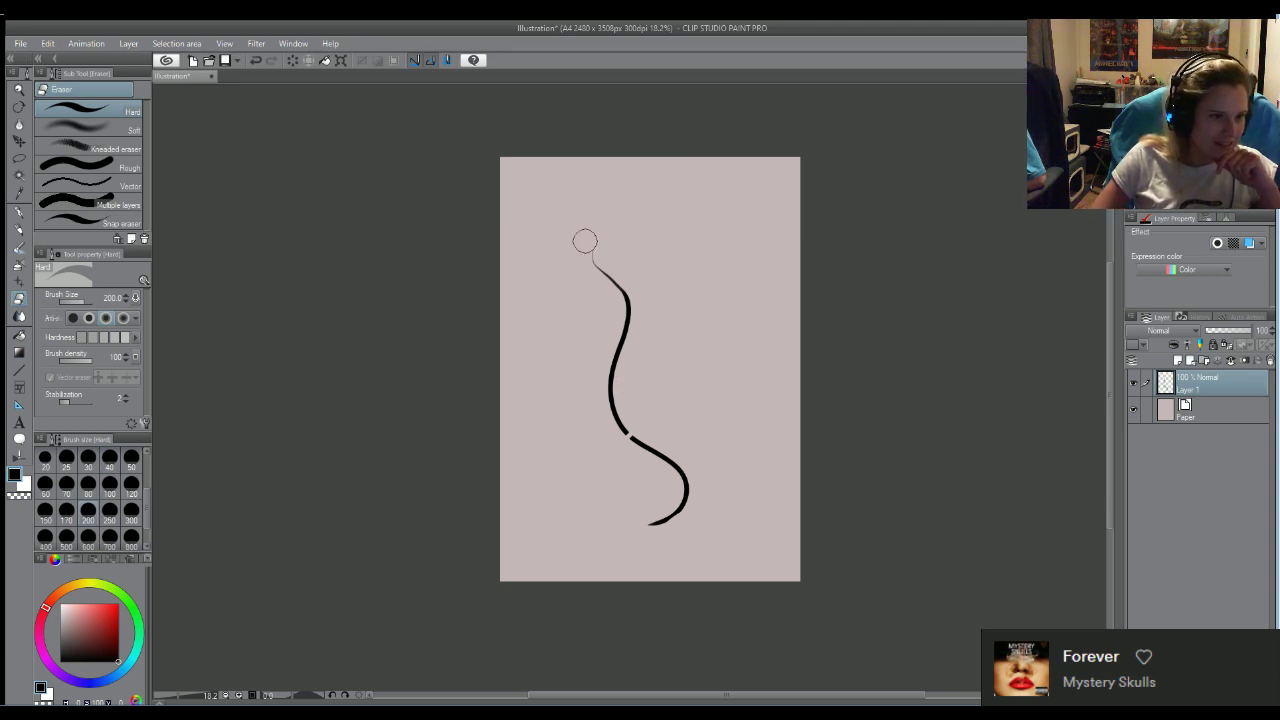
pyautogui.moveTo(585, 241)
pyautogui.mouseDown()
pyautogui.moveTo(623, 293)
pyautogui.moveTo(622, 414)
pyautogui.moveTo(687, 471)
pyautogui.moveTo(683, 506)
pyautogui.moveTo(651, 537)
pyautogui.mouseUp()
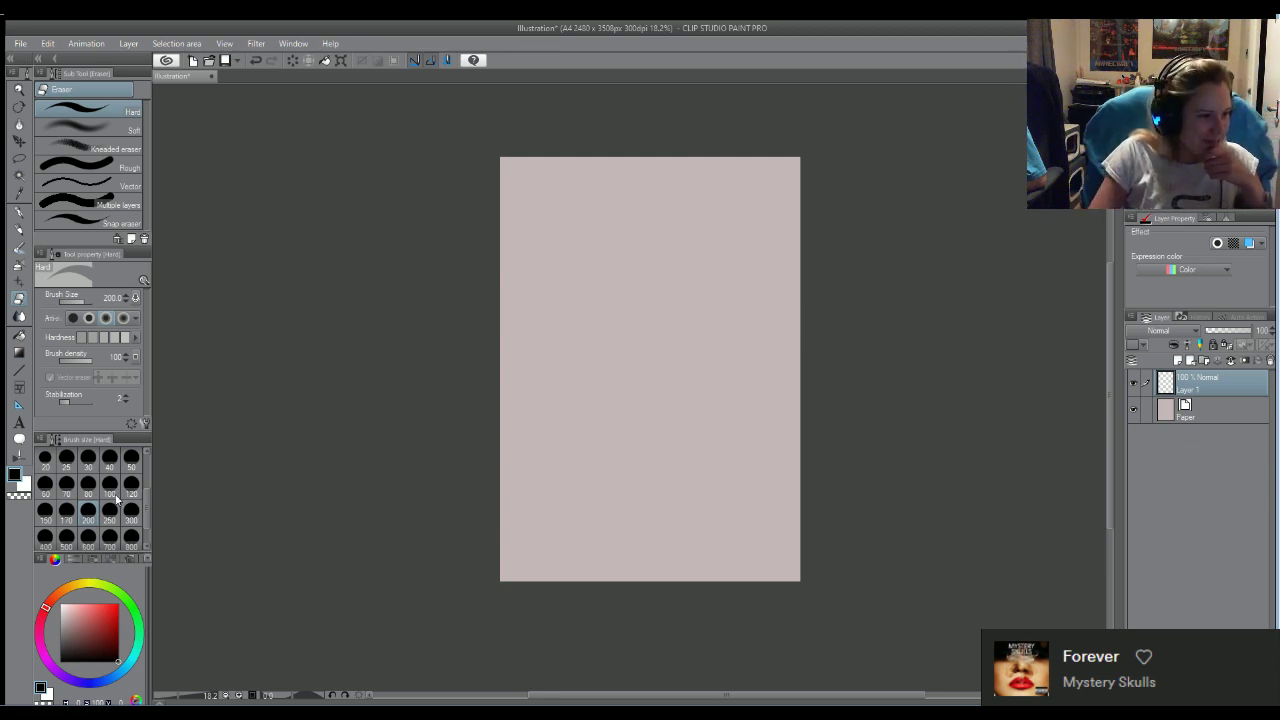
pyautogui.scroll(2, 120, 497)
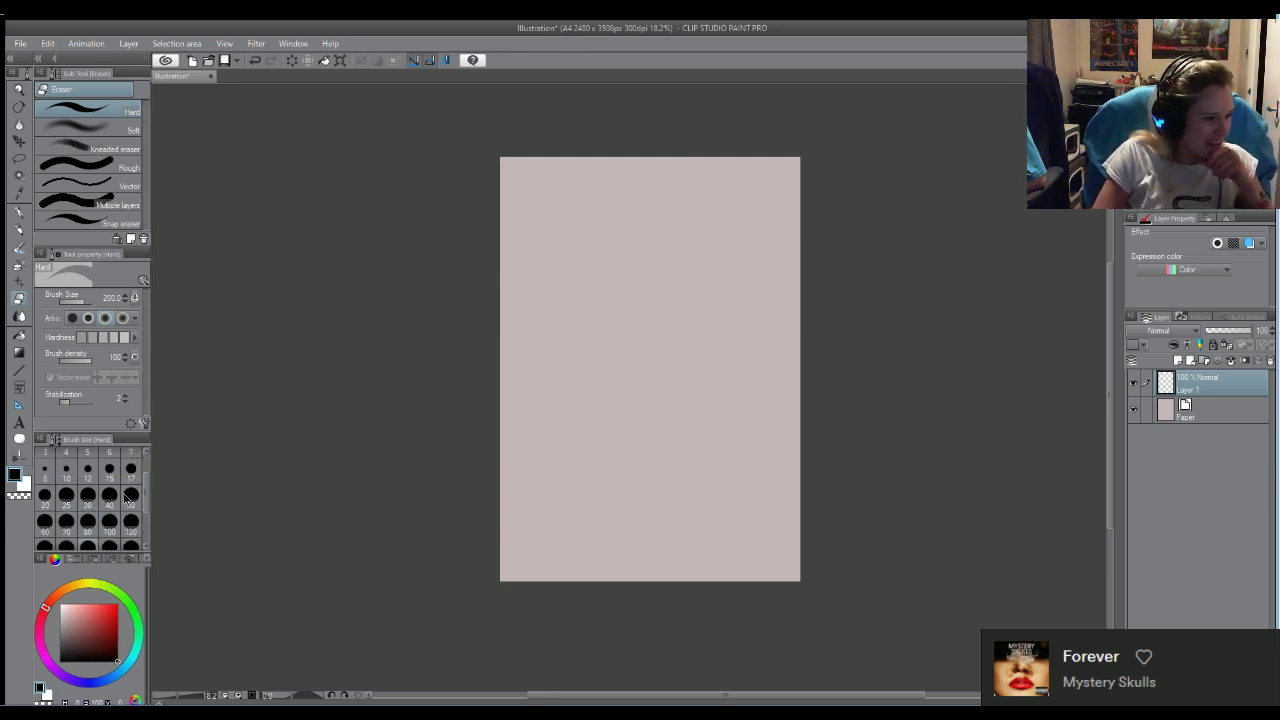
pyautogui.click(128, 495)
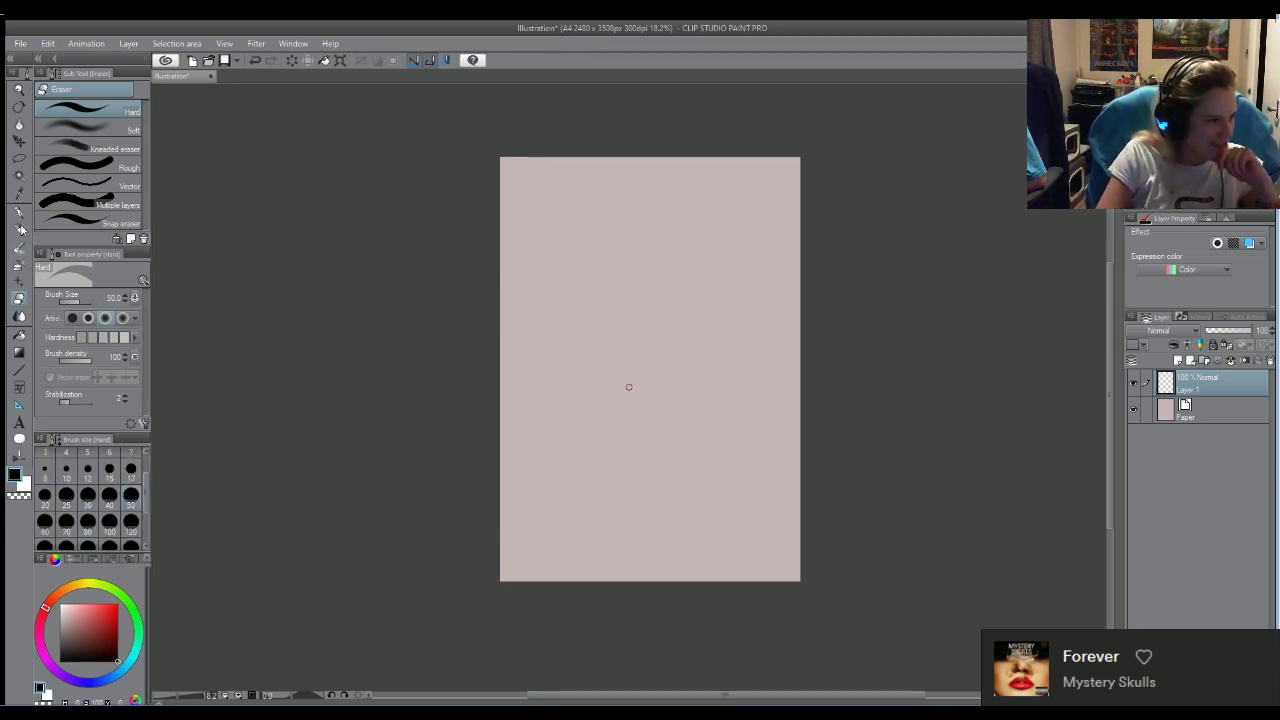
# Switch to the Darker pencil, try a stroke down the middle of the page and undo it
pyautogui.click(20, 229)
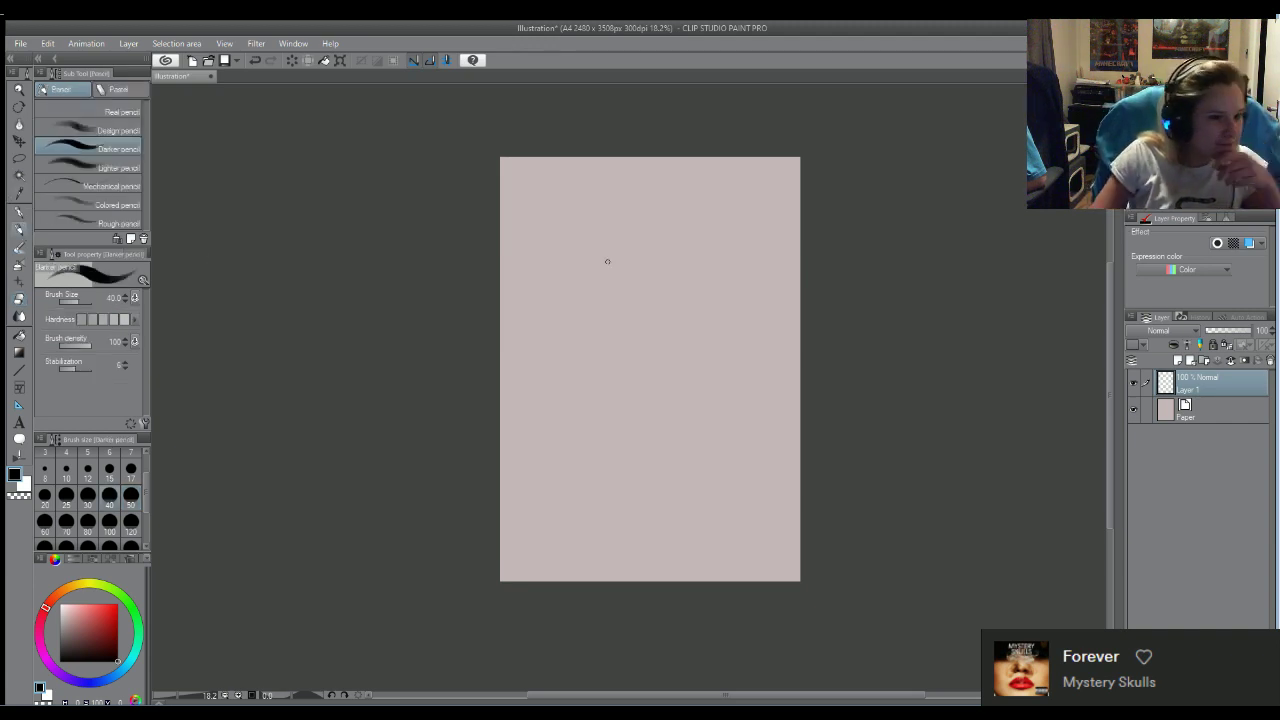
pyautogui.moveTo(665, 218)
pyautogui.mouseDown()
pyautogui.moveTo(678, 254)
pyautogui.moveTo(632, 456)
pyautogui.mouseUp()
pyautogui.hotkey('ctrl', 'z')
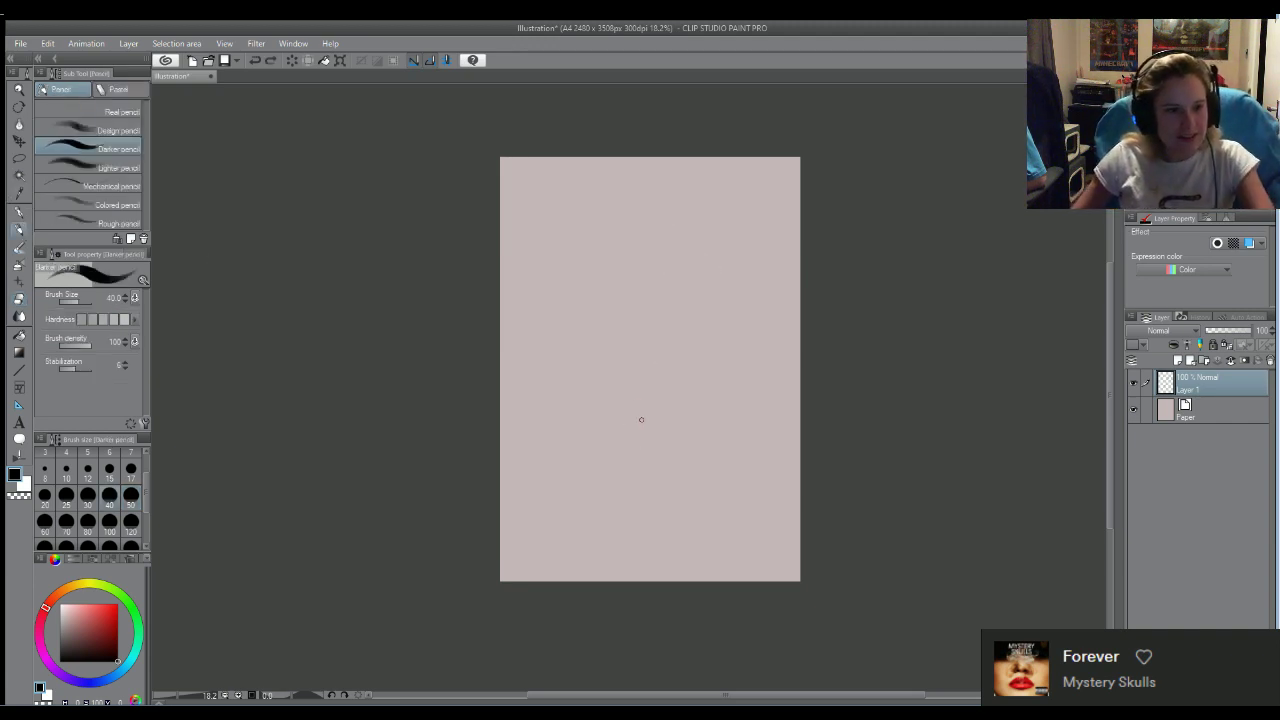
pyautogui.scroll(5, 641, 419)
pyautogui.scroll(-2, 750, 354)
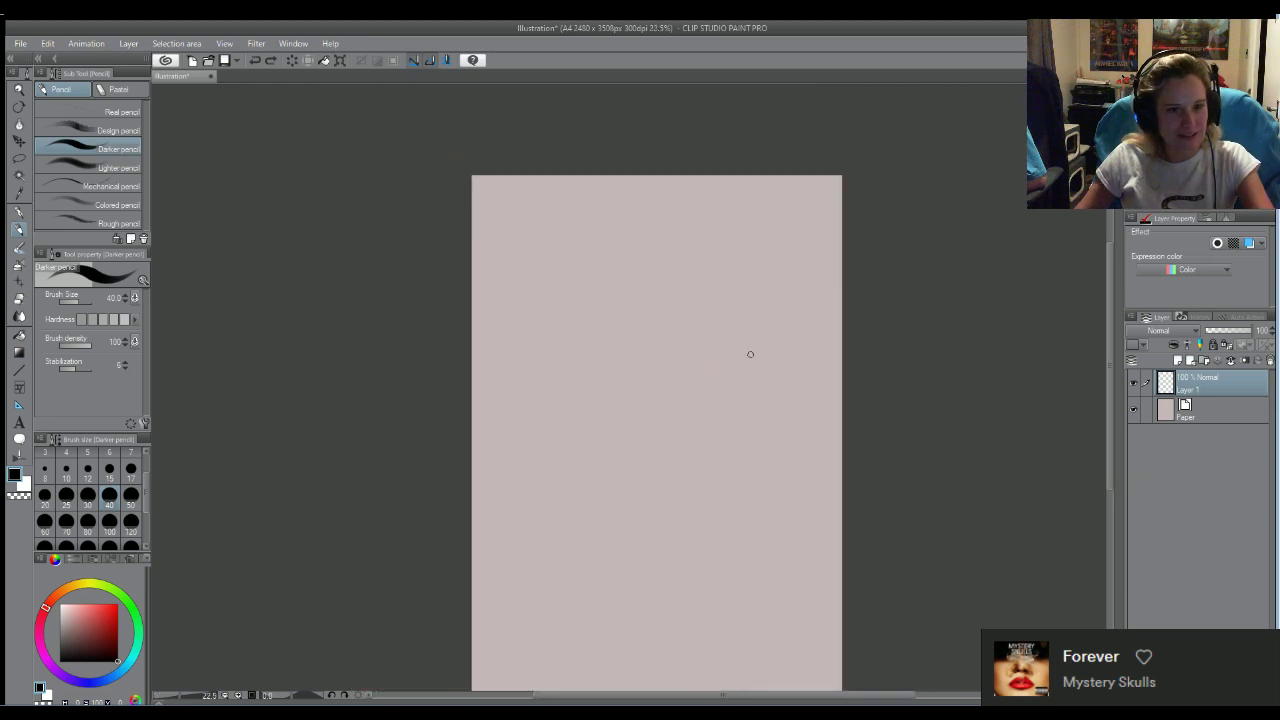
pyautogui.scroll(2, 750, 354)
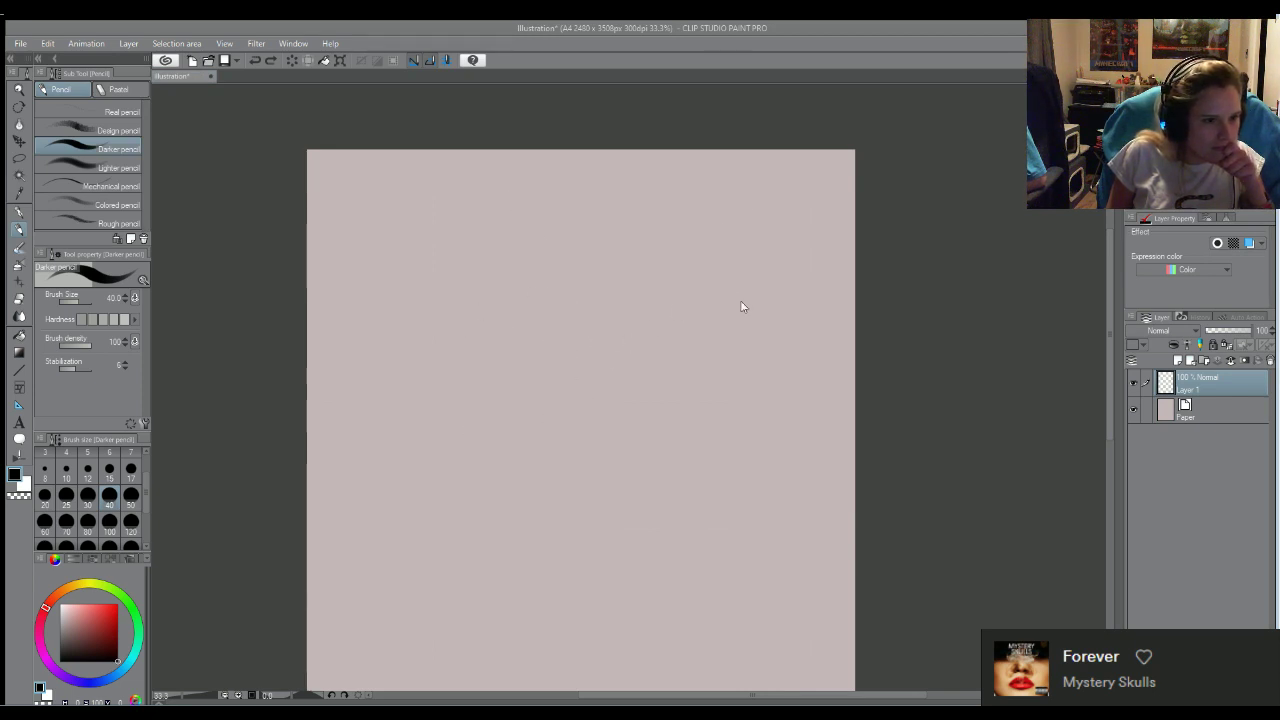
# Create a new A4 landscape illustration of 3508 x 2480 px and close the old portrait illustration
pyautogui.hotkey('ctrl', 'n')
pyautogui.press('Return')
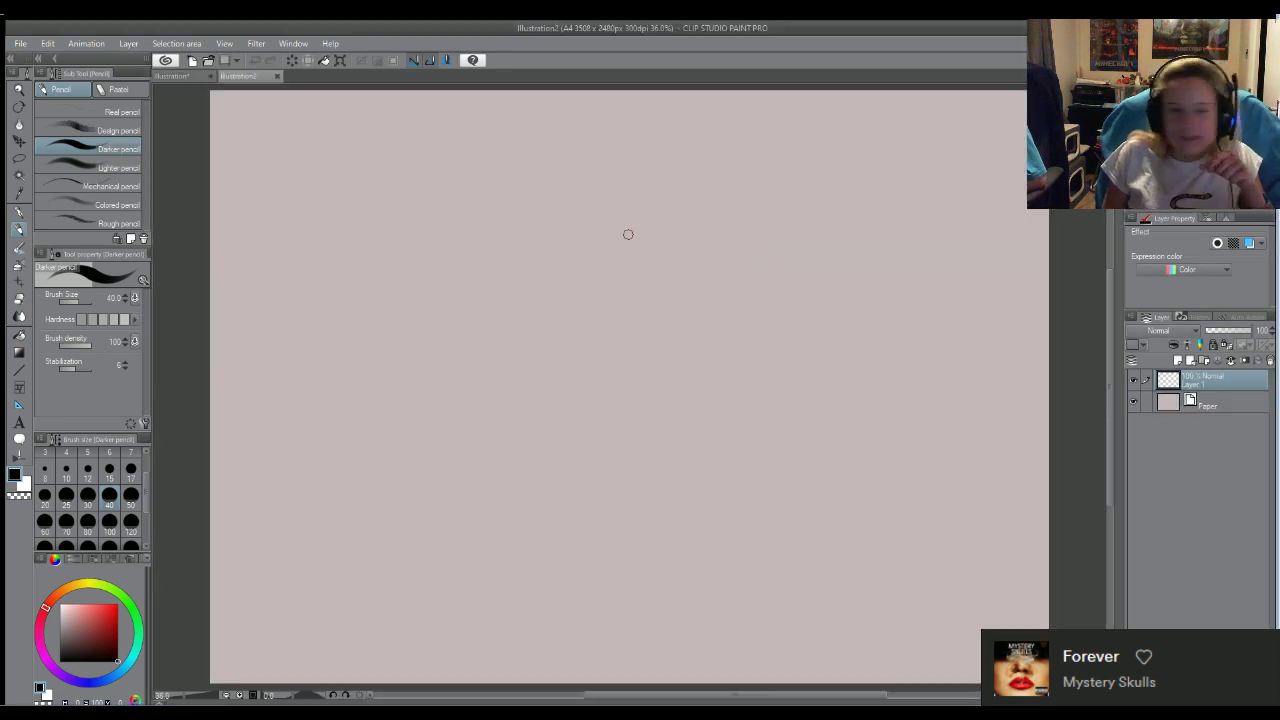
pyautogui.click(186, 77)
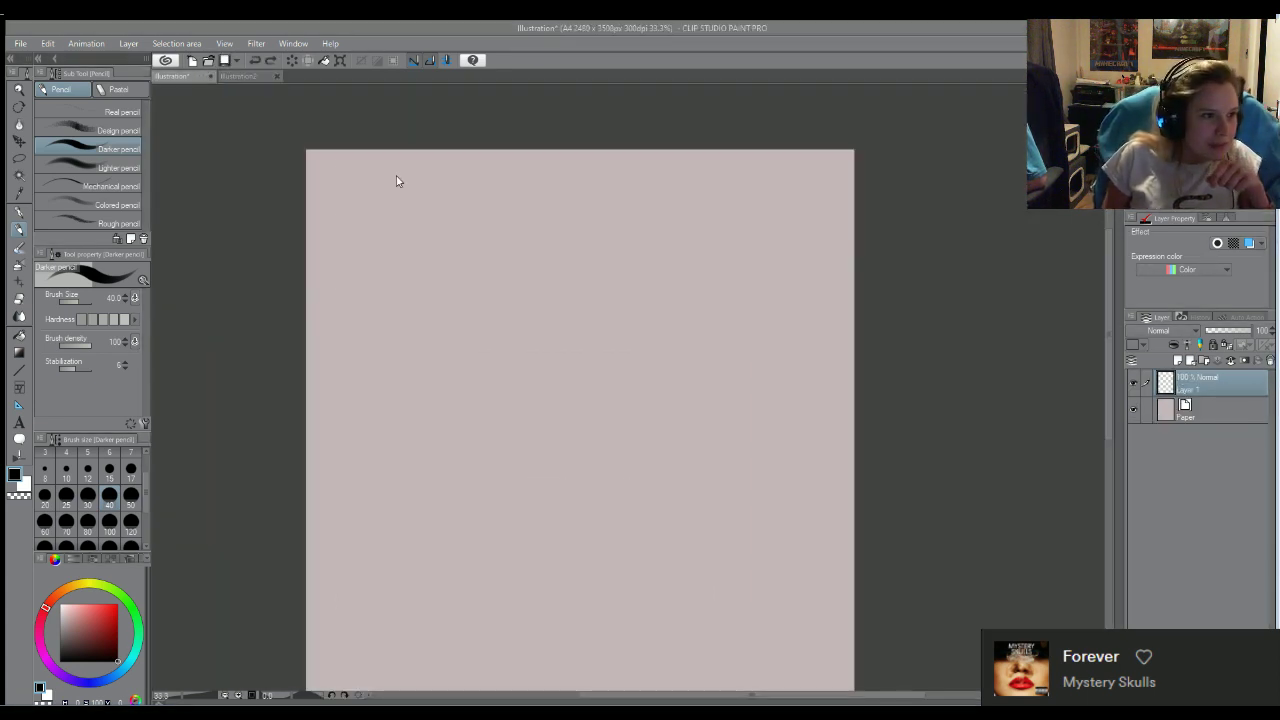
pyautogui.click(208, 77)
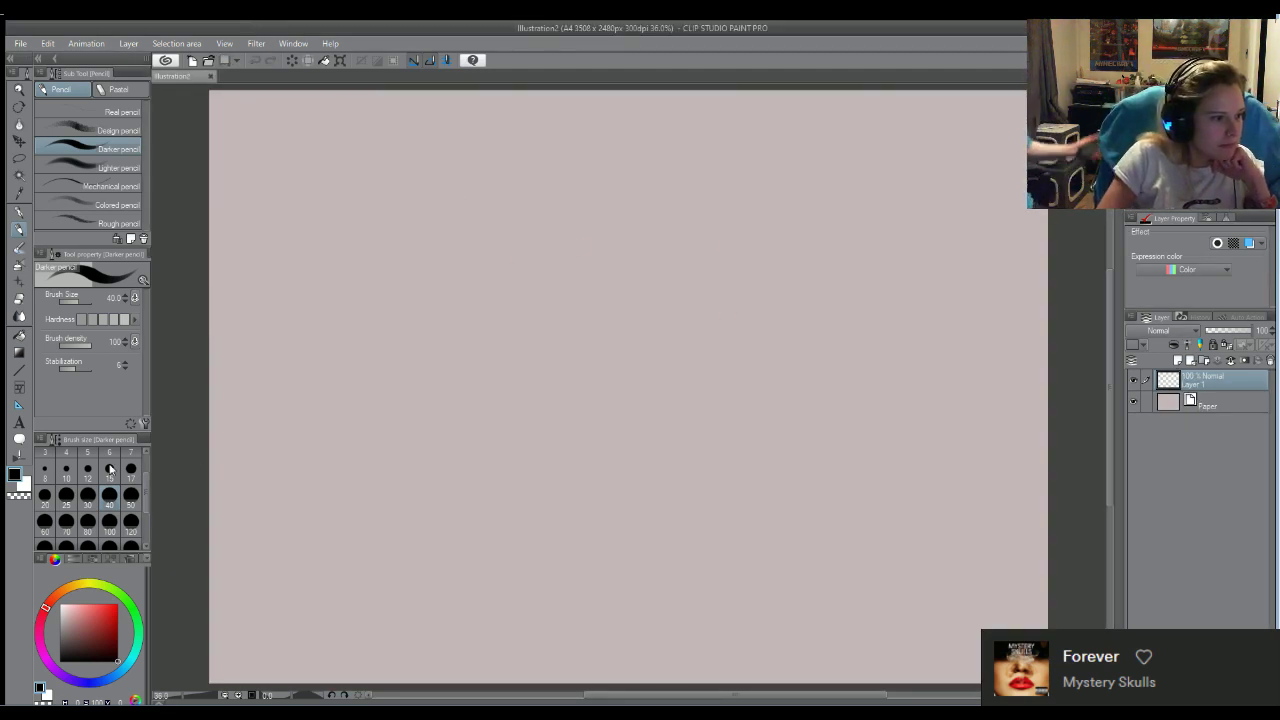
# Handwrite the heading "Warm Ups!" near the top of the canvas with the Darker pencil at size 20, and underline it with a zigzag stroke
pyautogui.click(45, 494)
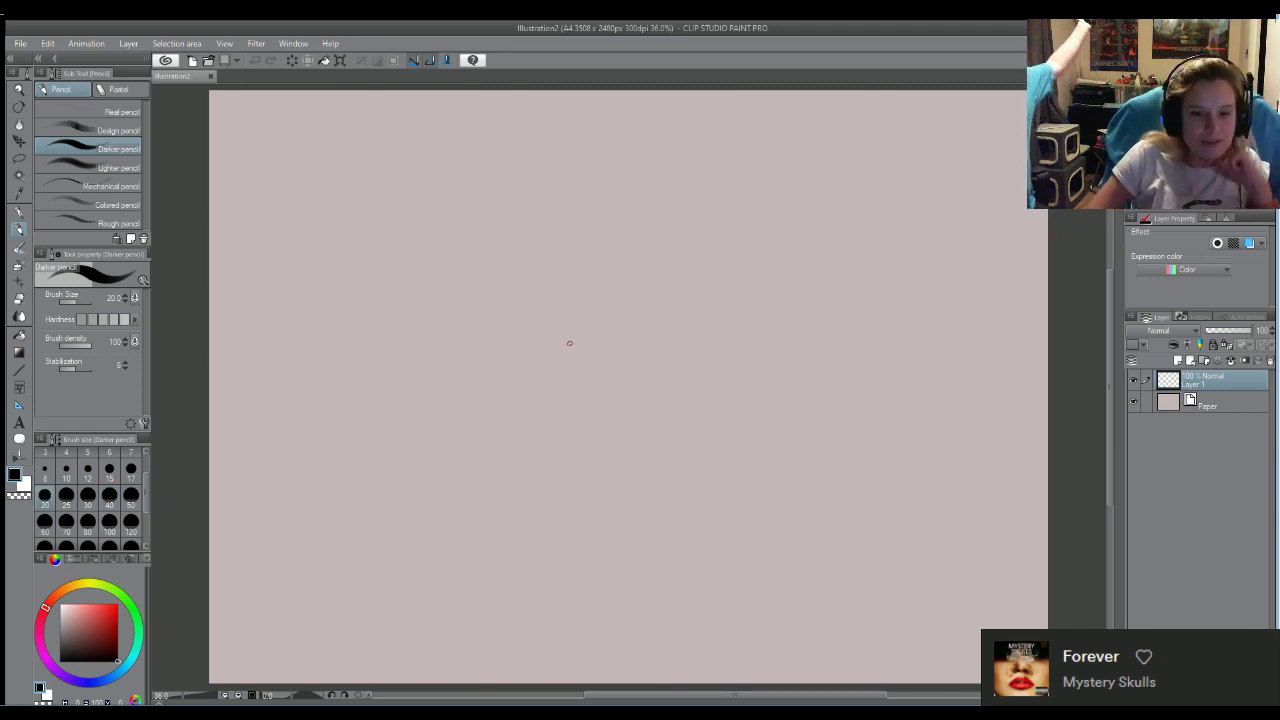
pyautogui.moveTo(456, 180)
pyautogui.mouseDown()
pyautogui.moveTo(464, 224)
pyautogui.moveTo(491, 181)
pyautogui.moveTo(527, 230)
pyautogui.moveTo(543, 193)
pyautogui.moveTo(567, 226)
pyautogui.mouseUp()
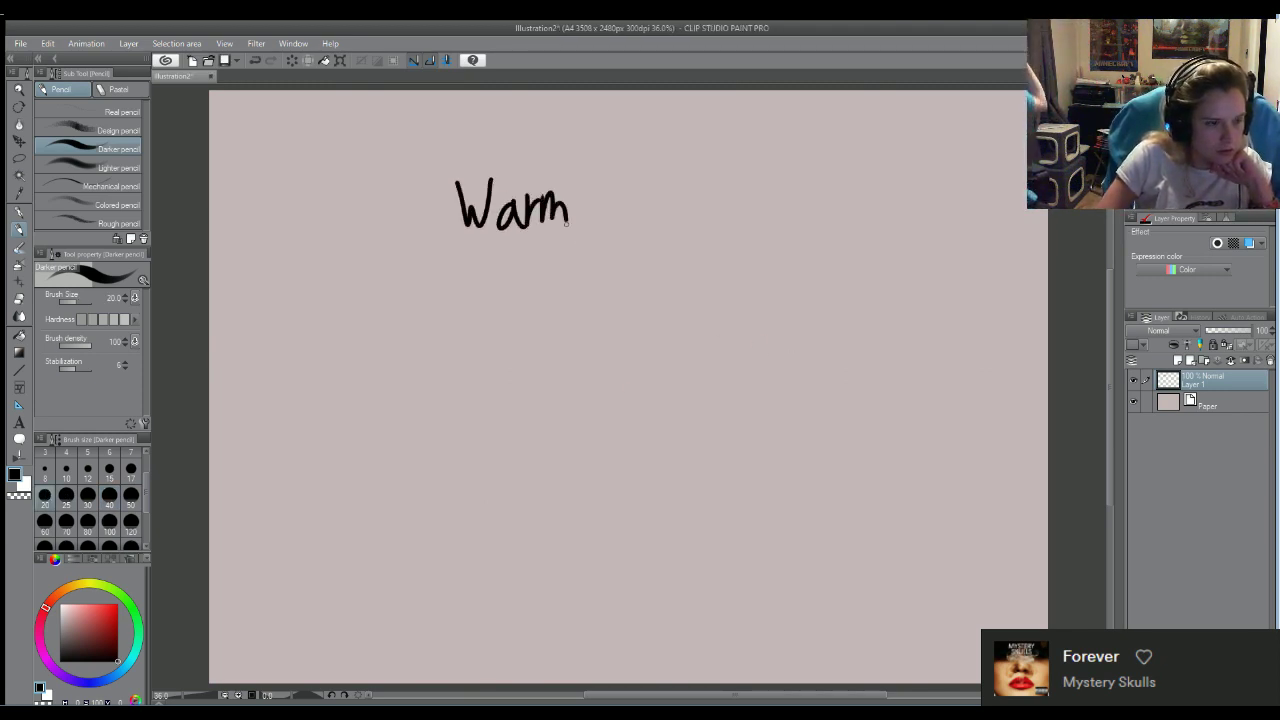
pyautogui.moveTo(610, 165)
pyautogui.mouseDown()
pyautogui.moveTo(642, 172)
pyautogui.moveTo(643, 238)
pyautogui.moveTo(670, 216)
pyautogui.mouseUp()
pyautogui.moveTo(708, 150); pyautogui.dragTo(703, 208)
pyautogui.click(701, 216)
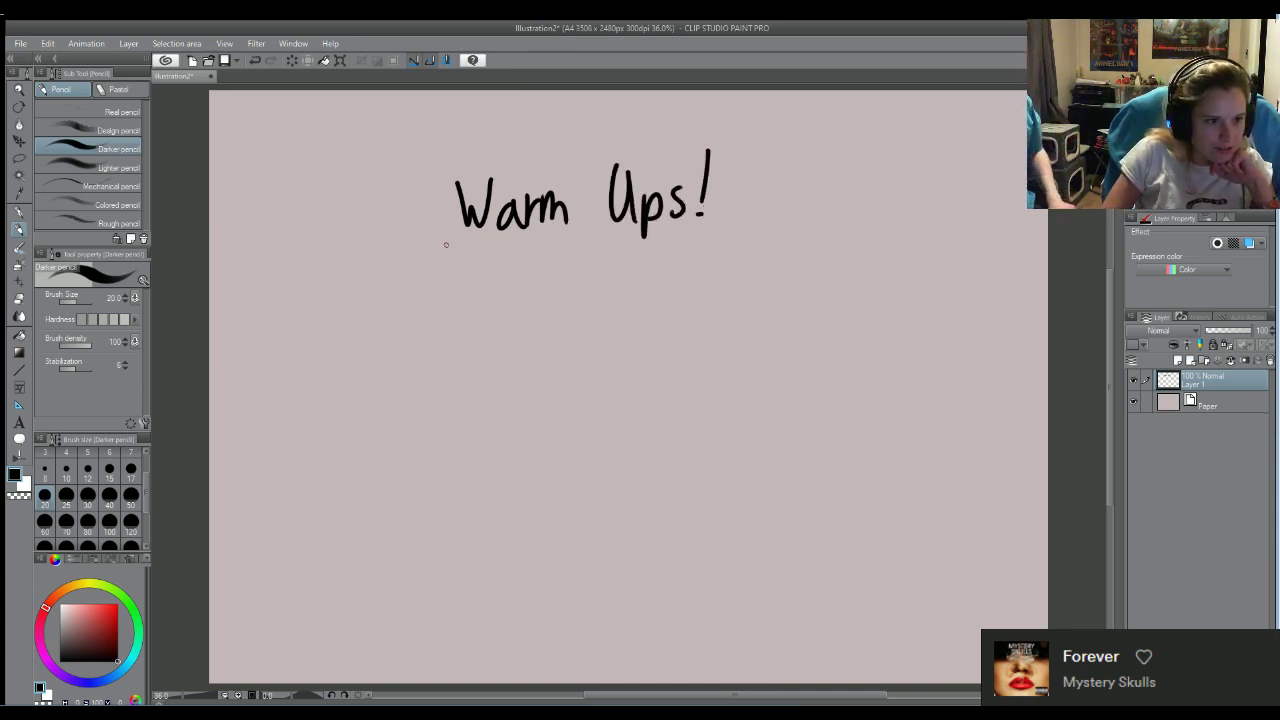
pyautogui.moveTo(432, 258)
pyautogui.mouseDown()
pyautogui.moveTo(650, 247)
pyautogui.moveTo(818, 212)
pyautogui.mouseUp()
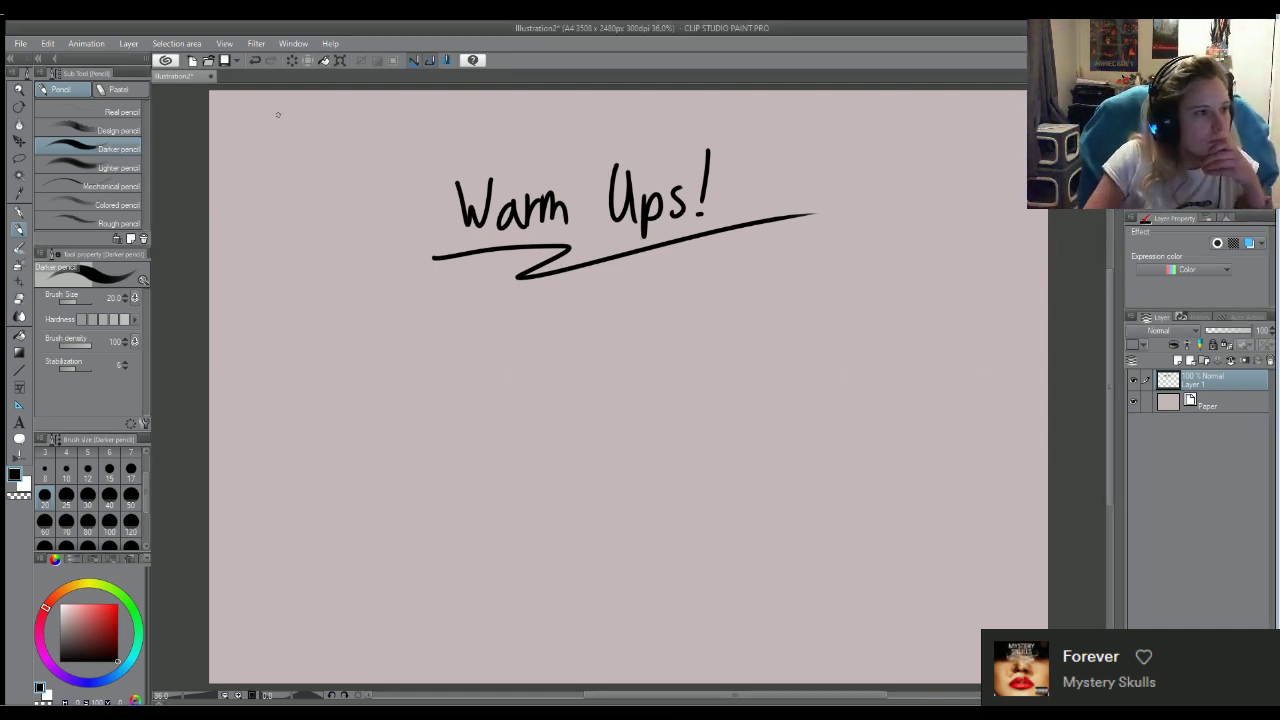
# Draw a row of small circles along the canvas's top edge and three short rows of circles before the heading
pyautogui.moveTo(244, 110)
pyautogui.mouseDown()
pyautogui.moveTo(234, 127)
pyautogui.moveTo(246, 108)
pyautogui.moveTo(311, 142)
pyautogui.moveTo(296, 107)
pyautogui.moveTo(350, 146)
pyautogui.moveTo(356, 112)
pyautogui.mouseUp()
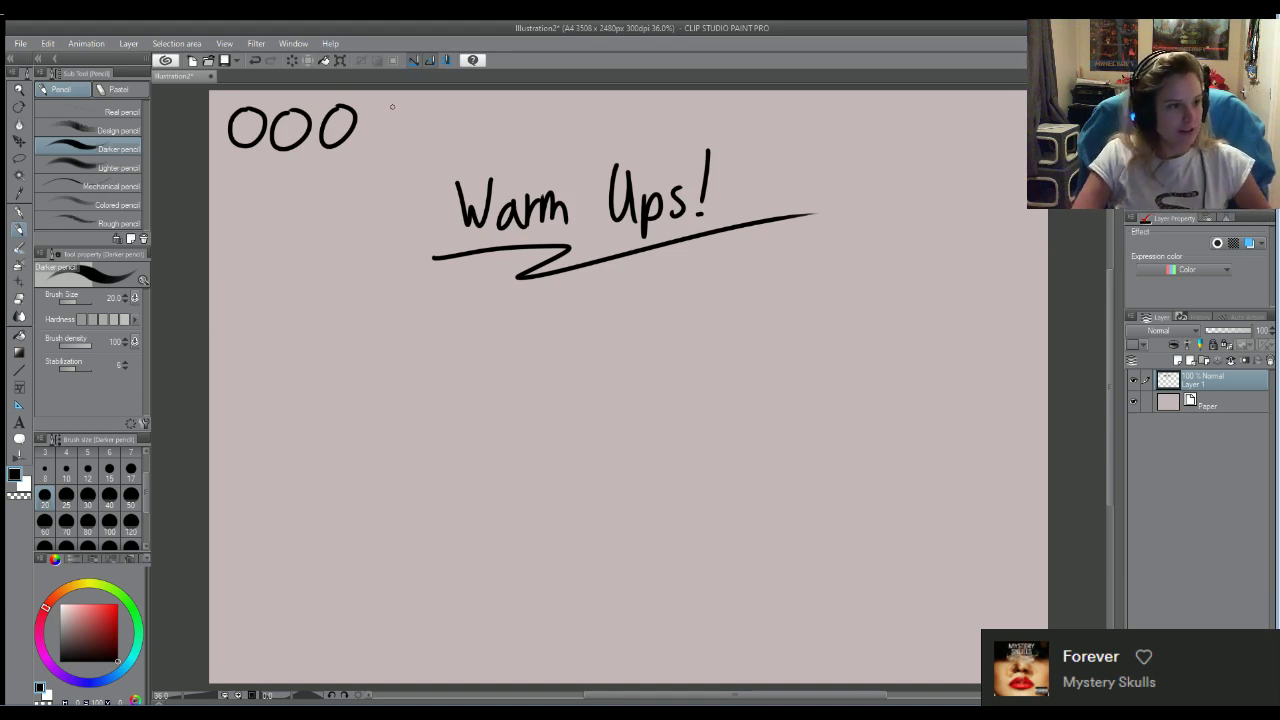
pyautogui.moveTo(387, 109)
pyautogui.mouseDown()
pyautogui.moveTo(479, 107)
pyautogui.moveTo(556, 146)
pyautogui.moveTo(586, 112)
pyautogui.moveTo(598, 138)
pyautogui.moveTo(632, 110)
pyautogui.moveTo(662, 142)
pyautogui.moveTo(664, 110)
pyautogui.moveTo(736, 109)
pyautogui.moveTo(803, 132)
pyautogui.moveTo(796, 108)
pyautogui.moveTo(896, 110)
pyautogui.moveTo(884, 102)
pyautogui.moveTo(937, 114)
pyautogui.moveTo(920, 128)
pyautogui.moveTo(1002, 110)
pyautogui.moveTo(1020, 142)
pyautogui.mouseUp()
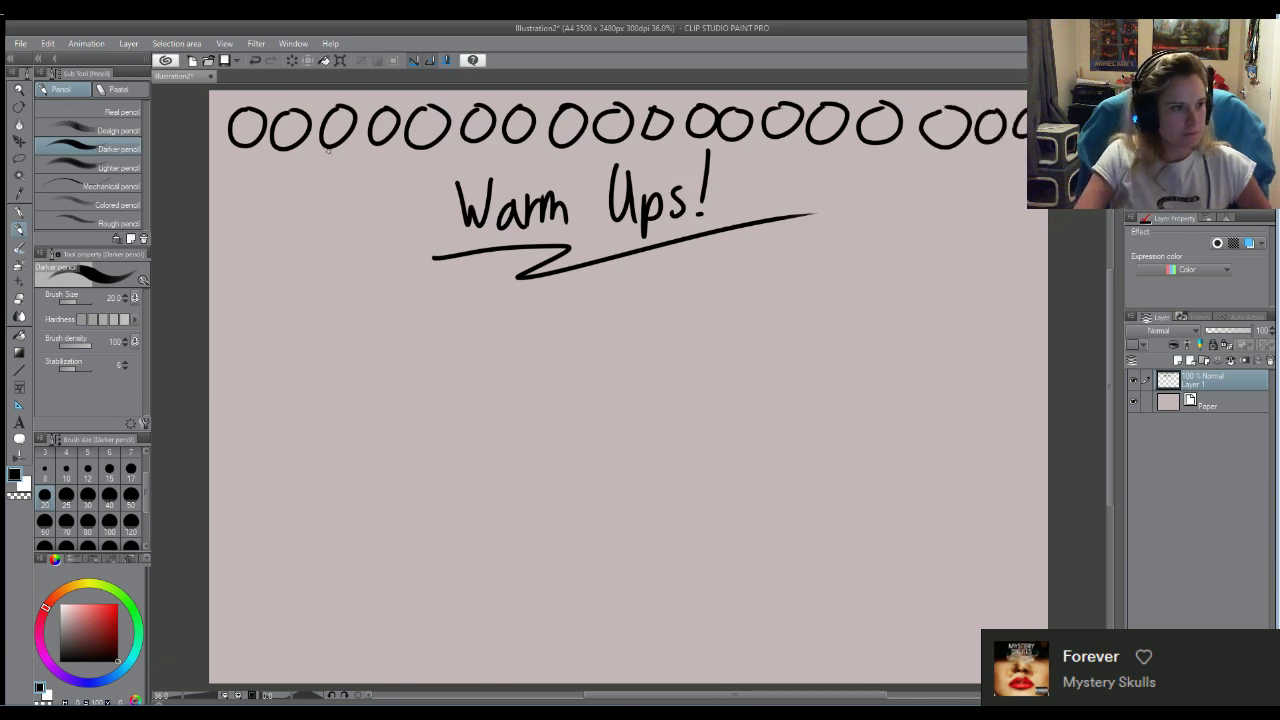
pyautogui.moveTo(240, 162)
pyautogui.mouseDown()
pyautogui.moveTo(228, 180)
pyautogui.moveTo(242, 162)
pyautogui.moveTo(324, 162)
pyautogui.moveTo(342, 188)
pyautogui.moveTo(360, 161)
pyautogui.moveTo(378, 186)
pyautogui.moveTo(394, 160)
pyautogui.moveTo(440, 172)
pyautogui.moveTo(428, 157)
pyautogui.mouseUp()
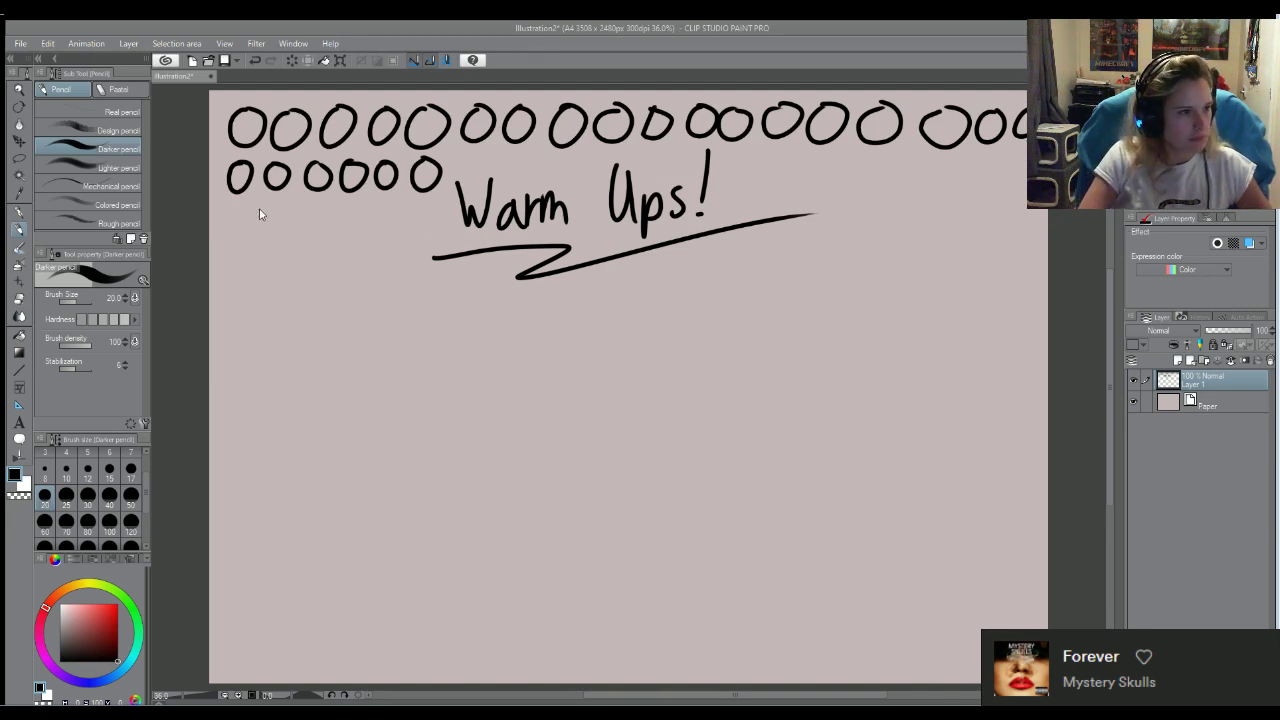
pyautogui.moveTo(243, 204)
pyautogui.mouseDown()
pyautogui.moveTo(298, 233)
pyautogui.moveTo(306, 207)
pyautogui.moveTo(376, 210)
pyautogui.moveTo(398, 236)
pyautogui.moveTo(414, 208)
pyautogui.moveTo(448, 204)
pyautogui.mouseUp()
pyautogui.moveTo(240, 244)
pyautogui.mouseDown()
pyautogui.moveTo(222, 262)
pyautogui.moveTo(246, 246)
pyautogui.moveTo(272, 280)
pyautogui.moveTo(290, 250)
pyautogui.moveTo(356, 250)
pyautogui.moveTo(346, 254)
pyautogui.mouseUp()
pyautogui.moveTo(384, 244)
pyautogui.mouseDown()
pyautogui.moveTo(368, 256)
pyautogui.moveTo(428, 246)
pyautogui.mouseUp()
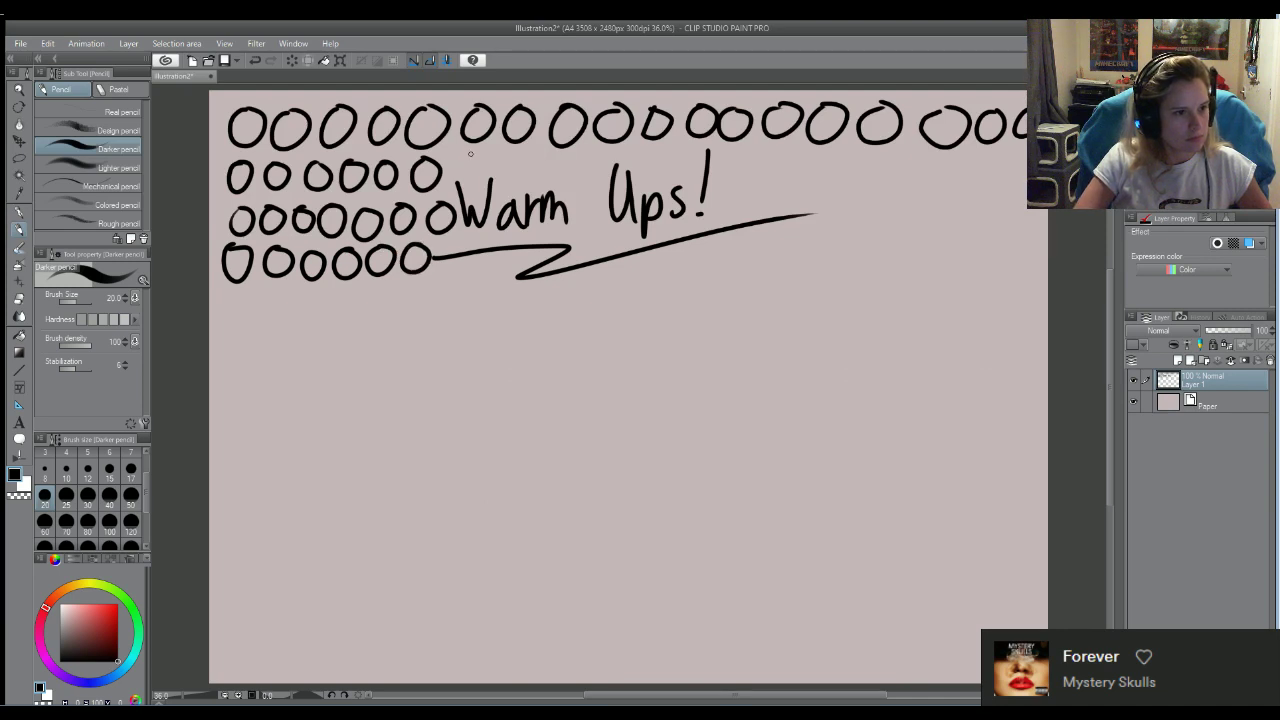
# Fill the space above, within and after the "Warm Ups!" heading with more small circles, reaching the canvas's far edge
pyautogui.moveTo(470, 154)
pyautogui.mouseDown()
pyautogui.moveTo(462, 162)
pyautogui.moveTo(544, 154)
pyautogui.moveTo(568, 178)
pyautogui.moveTo(576, 158)
pyautogui.moveTo(596, 194)
pyautogui.moveTo(610, 152)
pyautogui.moveTo(634, 150)
pyautogui.moveTo(656, 172)
pyautogui.moveTo(672, 150)
pyautogui.moveTo(720, 162)
pyautogui.moveTo(742, 150)
pyautogui.moveTo(752, 166)
pyautogui.moveTo(770, 150)
pyautogui.moveTo(829, 156)
pyautogui.moveTo(842, 143)
pyautogui.moveTo(892, 189)
pyautogui.moveTo(888, 155)
pyautogui.moveTo(990, 152)
pyautogui.moveTo(1019, 180)
pyautogui.moveTo(1018, 146)
pyautogui.mouseUp()
pyautogui.moveTo(740, 184)
pyautogui.mouseDown()
pyautogui.moveTo(727, 200)
pyautogui.moveTo(745, 185)
pyautogui.moveTo(770, 200)
pyautogui.moveTo(786, 180)
pyautogui.mouseUp()
pyautogui.moveTo(818, 182)
pyautogui.mouseDown()
pyautogui.moveTo(796, 193)
pyautogui.moveTo(856, 190)
pyautogui.mouseUp()
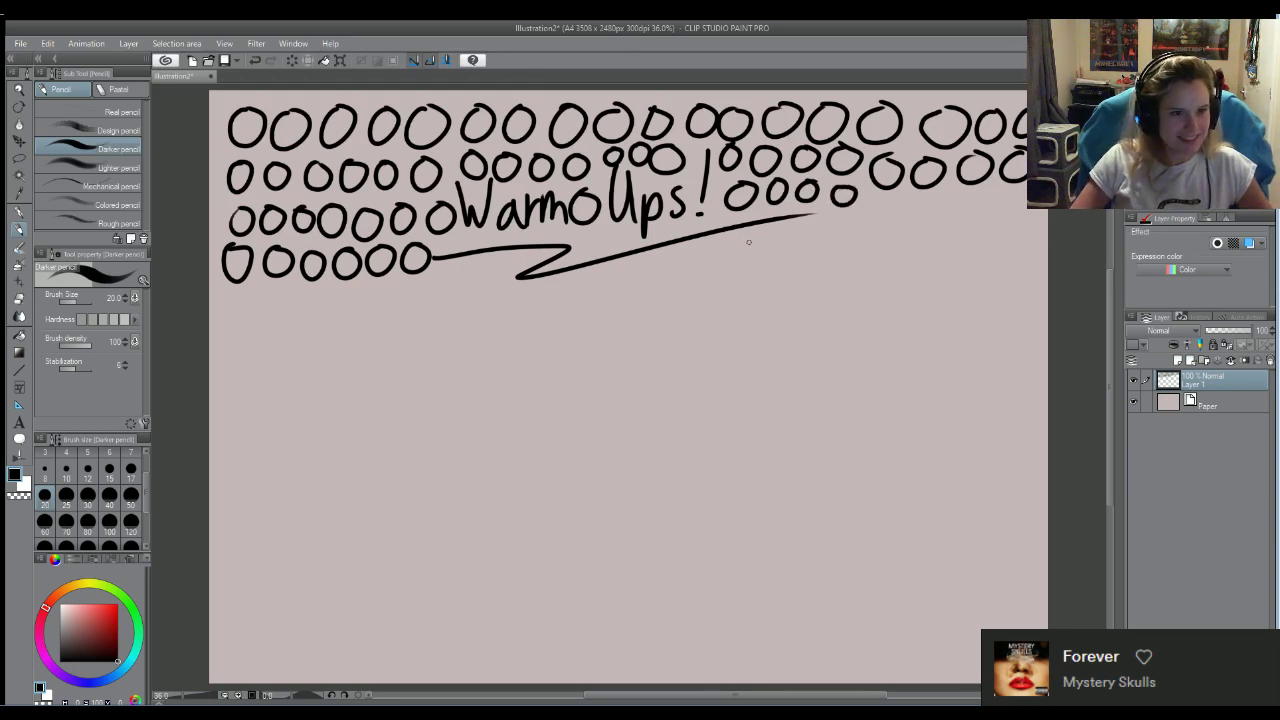
pyautogui.moveTo(1023, 212)
pyautogui.mouseDown()
pyautogui.moveTo(1034, 217)
pyautogui.moveTo(970, 240)
pyautogui.moveTo(990, 206)
pyautogui.moveTo(915, 236)
pyautogui.moveTo(938, 206)
pyautogui.moveTo(872, 228)
pyautogui.moveTo(884, 205)
pyautogui.moveTo(742, 246)
pyautogui.moveTo(760, 230)
pyautogui.mouseUp()
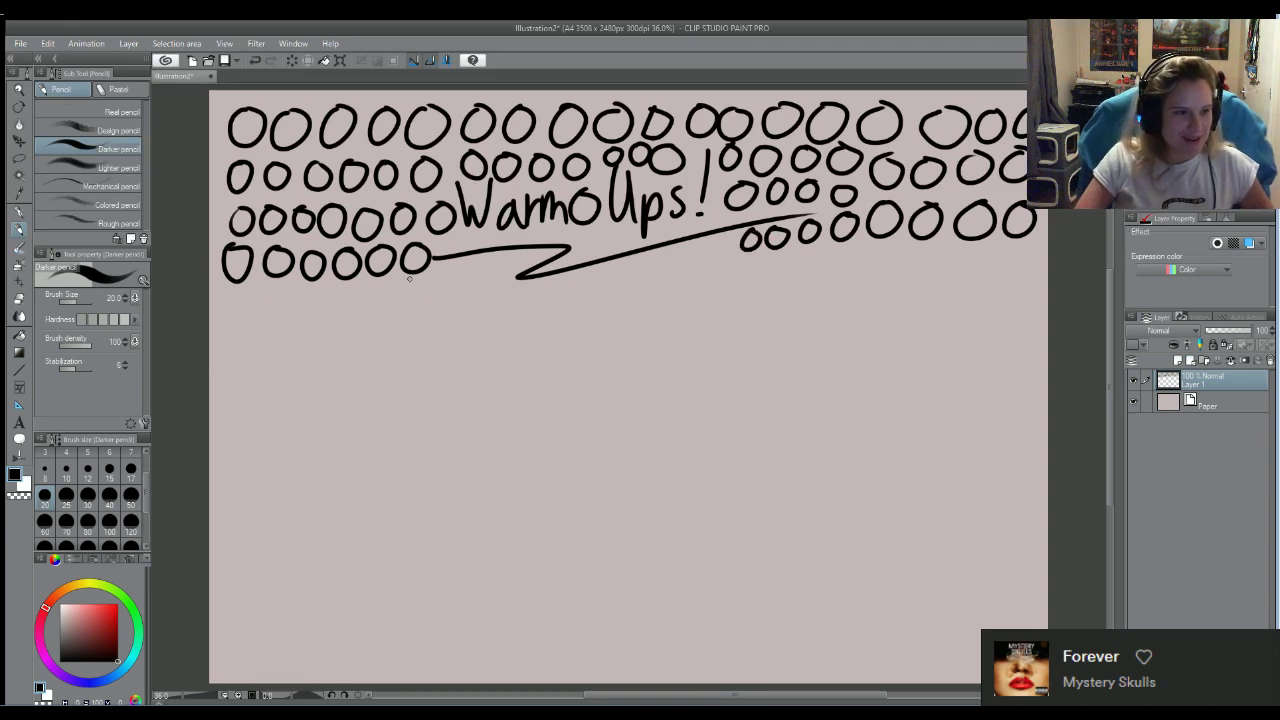
# Draw two full-width rows of circles directly below the heading's underline
pyautogui.moveTo(242, 294)
pyautogui.mouseDown()
pyautogui.moveTo(228, 300)
pyautogui.moveTo(288, 294)
pyautogui.moveTo(310, 316)
pyautogui.moveTo(320, 292)
pyautogui.moveTo(350, 291)
pyautogui.moveTo(400, 310)
pyautogui.moveTo(392, 290)
pyautogui.moveTo(420, 308)
pyautogui.moveTo(480, 276)
pyautogui.moveTo(512, 302)
pyautogui.moveTo(528, 292)
pyautogui.moveTo(550, 318)
pyautogui.moveTo(570, 294)
pyautogui.moveTo(612, 302)
pyautogui.moveTo(604, 276)
pyautogui.mouseUp()
pyautogui.moveTo(640, 274)
pyautogui.mouseDown()
pyautogui.moveTo(630, 284)
pyautogui.moveTo(686, 272)
pyautogui.moveTo(736, 296)
pyautogui.moveTo(730, 264)
pyautogui.moveTo(755, 284)
pyautogui.moveTo(767, 266)
pyautogui.moveTo(787, 278)
pyautogui.moveTo(812, 266)
pyautogui.moveTo(828, 284)
pyautogui.moveTo(842, 262)
pyautogui.moveTo(884, 258)
pyautogui.moveTo(906, 280)
pyautogui.moveTo(934, 262)
pyautogui.moveTo(978, 284)
pyautogui.moveTo(968, 258)
pyautogui.moveTo(998, 252)
pyautogui.mouseUp()
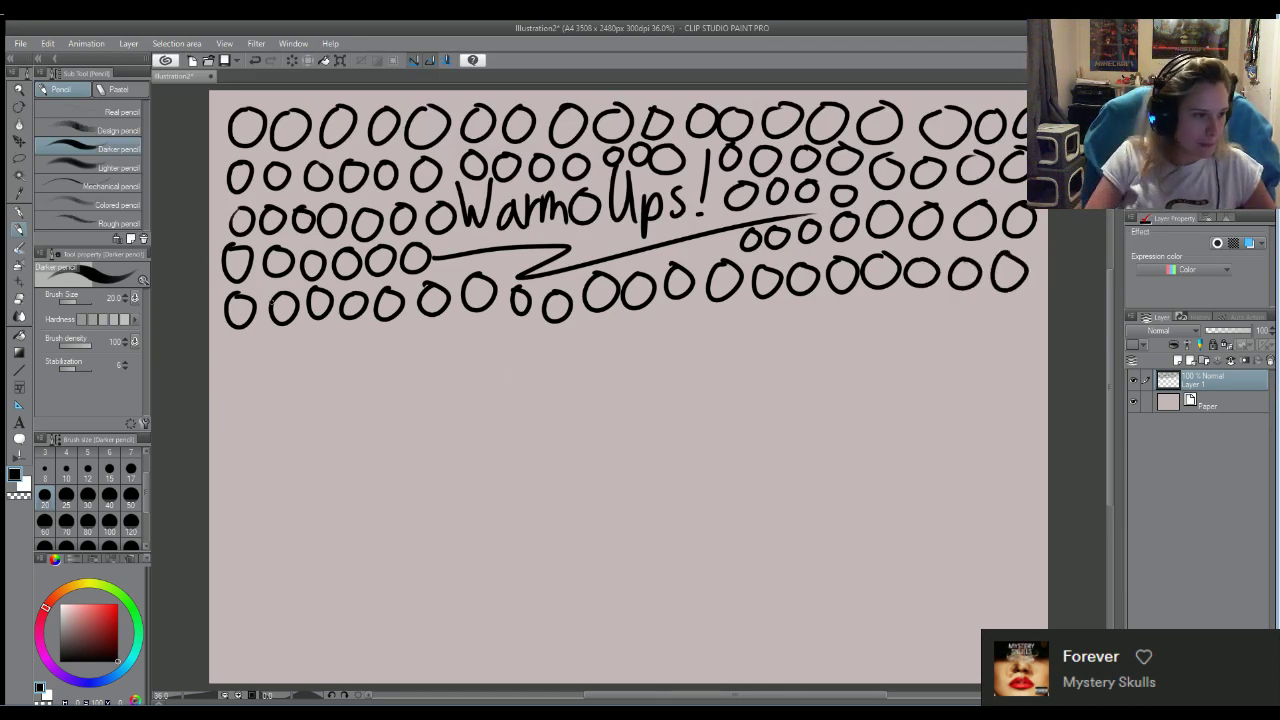
pyautogui.moveTo(238, 346)
pyautogui.mouseDown()
pyautogui.moveTo(222, 368)
pyautogui.moveTo(242, 348)
pyautogui.moveTo(264, 368)
pyautogui.moveTo(282, 342)
pyautogui.moveTo(380, 352)
pyautogui.moveTo(366, 342)
pyautogui.moveTo(406, 338)
pyautogui.mouseUp()
pyautogui.moveTo(450, 334)
pyautogui.mouseDown()
pyautogui.moveTo(438, 335)
pyautogui.moveTo(452, 330)
pyautogui.moveTo(484, 368)
pyautogui.moveTo(492, 334)
pyautogui.moveTo(540, 340)
pyautogui.mouseUp()
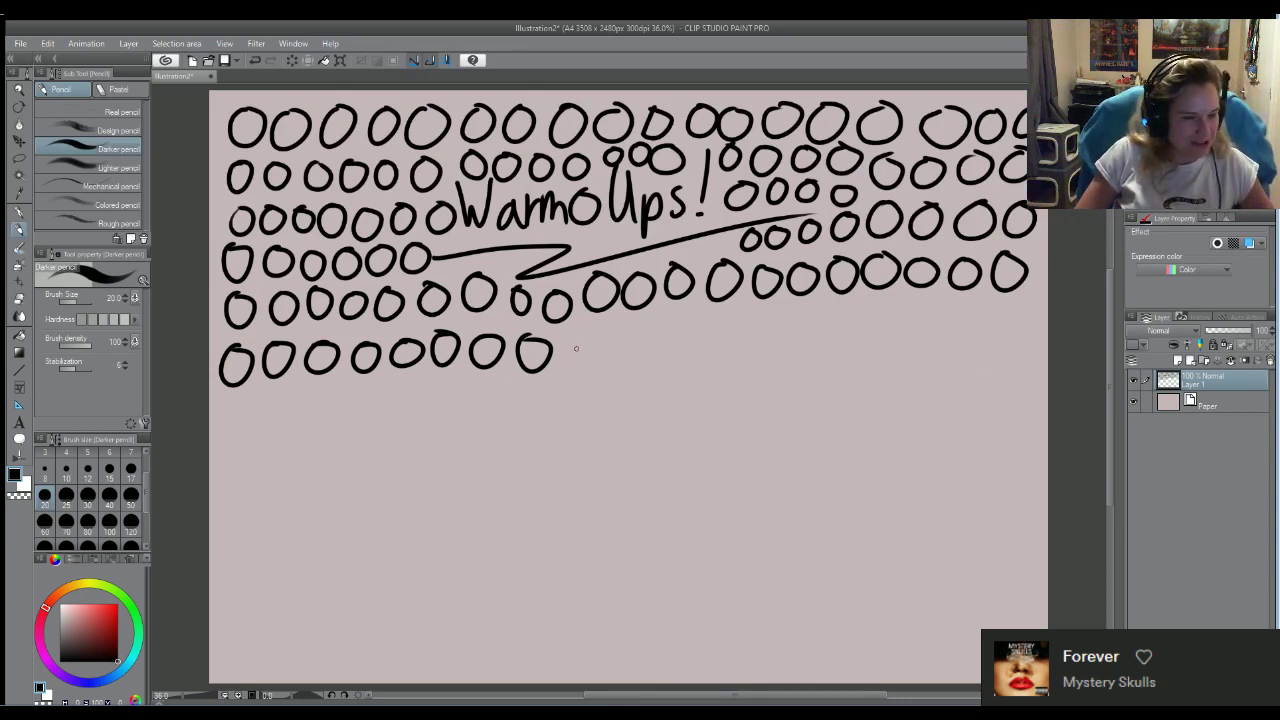
pyautogui.moveTo(618, 330)
pyautogui.mouseDown()
pyautogui.moveTo(695, 360)
pyautogui.moveTo(791, 329)
pyautogui.moveTo(826, 328)
pyautogui.mouseUp()
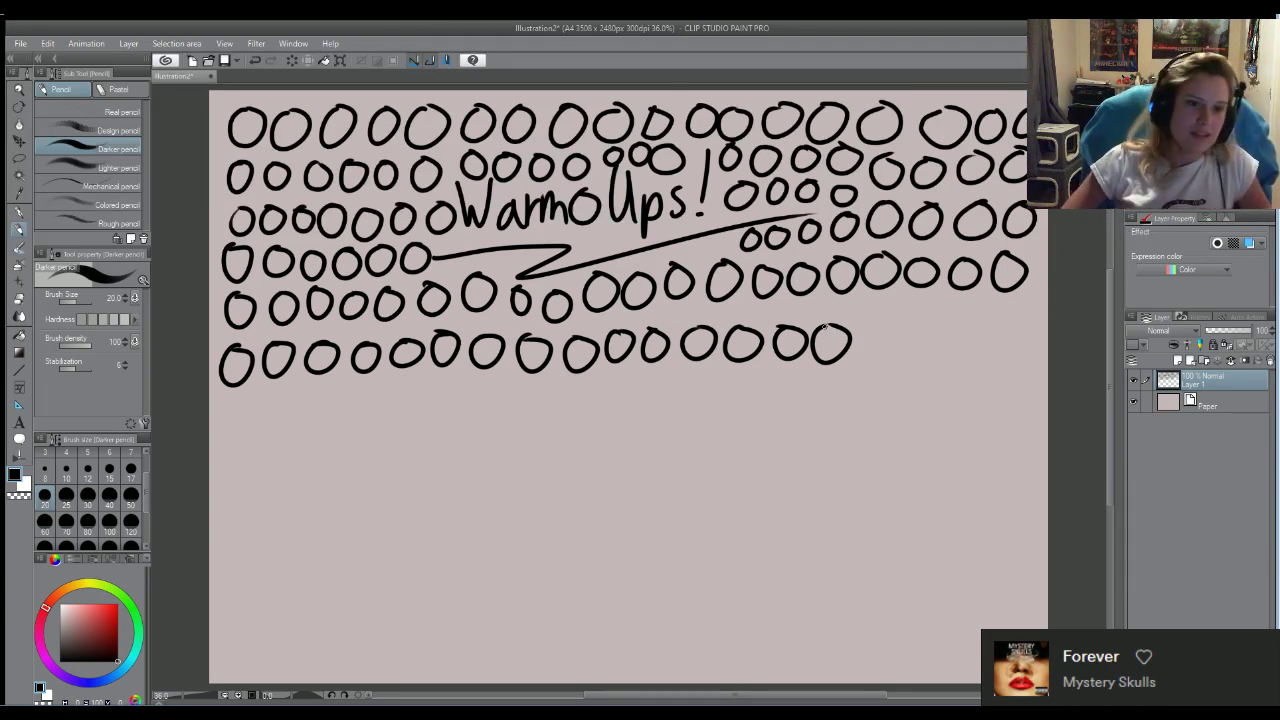
pyautogui.moveTo(885, 322)
pyautogui.mouseDown()
pyautogui.moveTo(868, 345)
pyautogui.moveTo(896, 320)
pyautogui.moveTo(940, 318)
pyautogui.moveTo(946, 348)
pyautogui.moveTo(975, 320)
pyautogui.moveTo(1018, 328)
pyautogui.mouseUp()
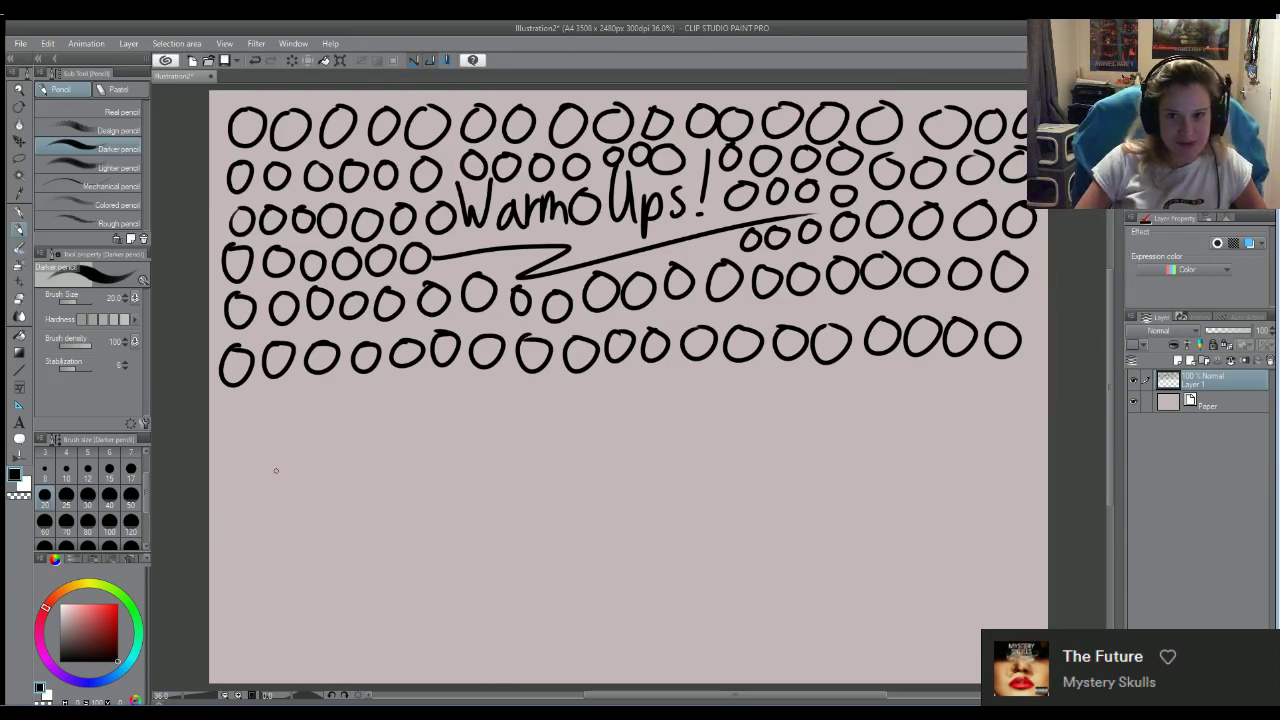
# Add two more full-width rows of circles beneath the existing ones, and undo the larger circle started under them
pyautogui.moveTo(245, 402)
pyautogui.mouseDown()
pyautogui.moveTo(238, 437)
pyautogui.moveTo(246, 400)
pyautogui.moveTo(302, 410)
pyautogui.mouseUp()
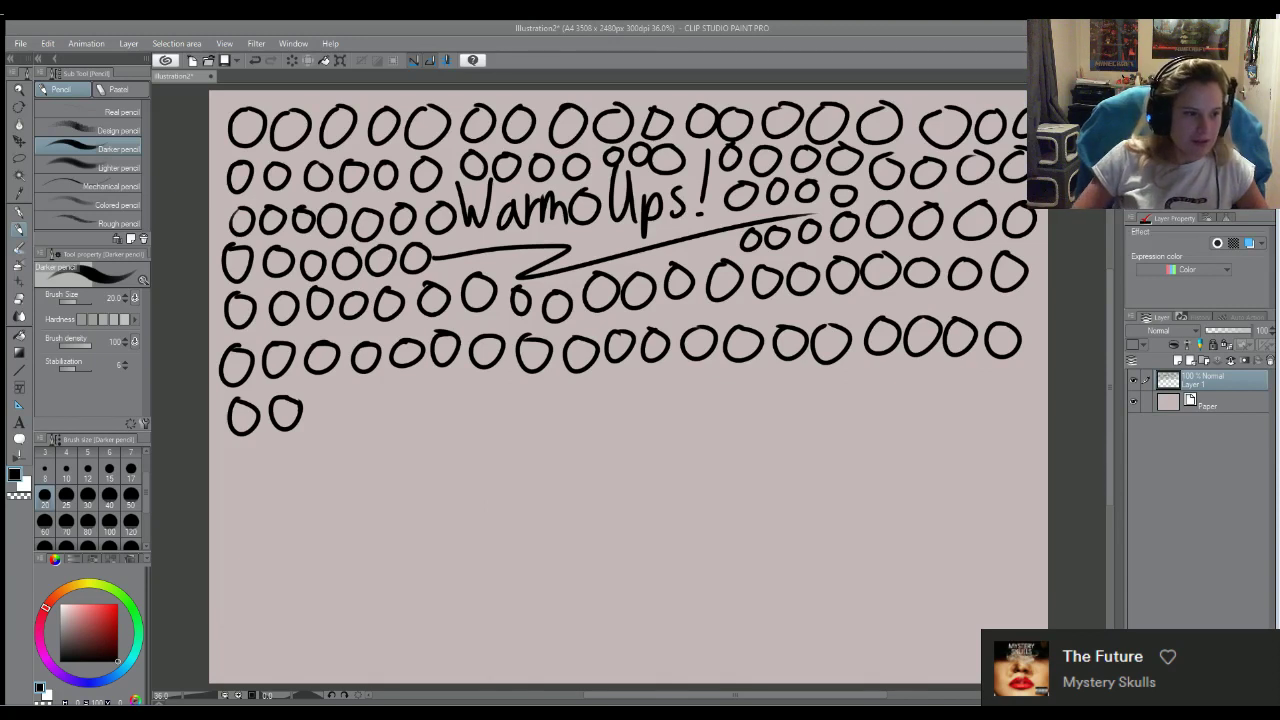
pyautogui.moveTo(333, 398)
pyautogui.mouseDown()
pyautogui.moveTo(320, 410)
pyautogui.moveTo(376, 396)
pyautogui.moveTo(448, 414)
pyautogui.moveTo(432, 389)
pyautogui.moveTo(465, 414)
pyautogui.moveTo(478, 391)
pyautogui.moveTo(518, 408)
pyautogui.moveTo(534, 388)
pyautogui.moveTo(568, 404)
pyautogui.moveTo(622, 383)
pyautogui.moveTo(661, 397)
pyautogui.moveTo(758, 380)
pyautogui.moveTo(803, 402)
pyautogui.moveTo(806, 378)
pyautogui.moveTo(972, 382)
pyautogui.moveTo(956, 374)
pyautogui.moveTo(996, 402)
pyautogui.moveTo(1012, 370)
pyautogui.mouseUp()
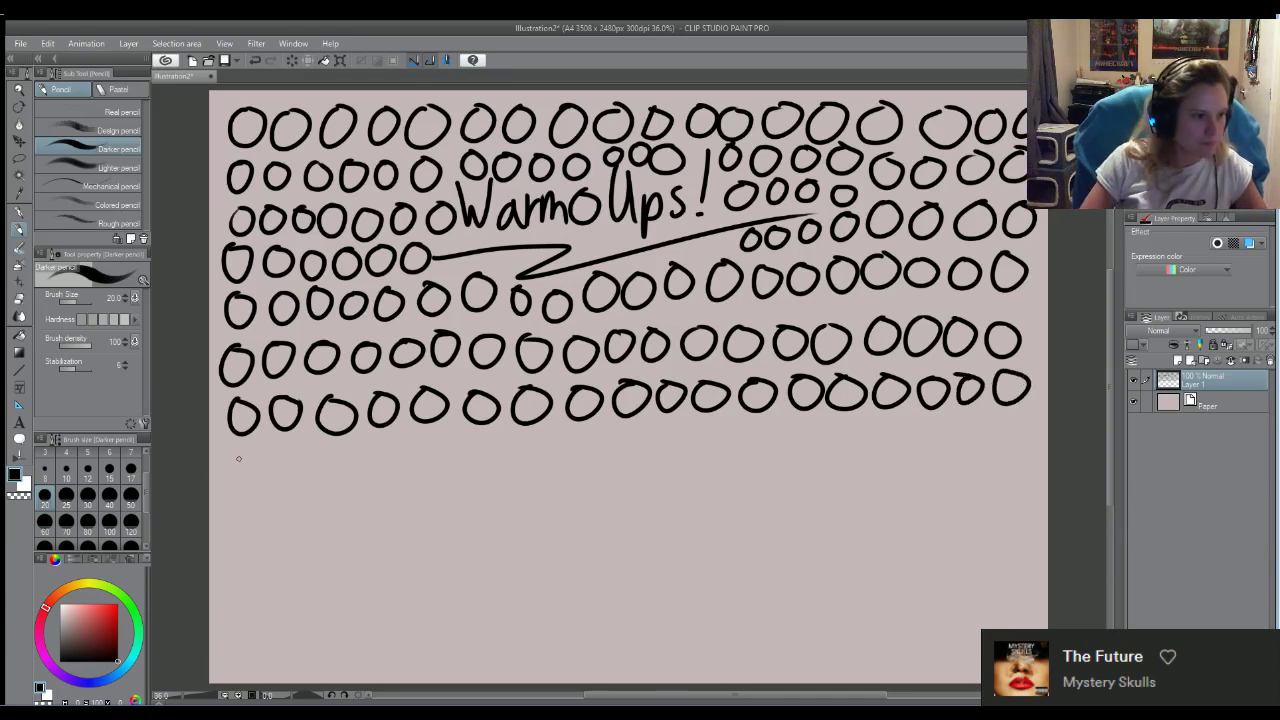
pyautogui.moveTo(239, 458)
pyautogui.mouseDown()
pyautogui.moveTo(232, 448)
pyautogui.moveTo(350, 450)
pyautogui.moveTo(338, 446)
pyautogui.moveTo(368, 462)
pyautogui.moveTo(430, 440)
pyautogui.moveTo(476, 452)
pyautogui.moveTo(630, 430)
pyautogui.moveTo(667, 452)
pyautogui.moveTo(684, 428)
pyautogui.moveTo(720, 441)
pyautogui.moveTo(753, 427)
pyautogui.moveTo(838, 446)
pyautogui.moveTo(860, 430)
pyautogui.moveTo(888, 456)
pyautogui.moveTo(900, 428)
pyautogui.moveTo(934, 426)
pyautogui.moveTo(948, 444)
pyautogui.moveTo(1004, 417)
pyautogui.mouseUp()
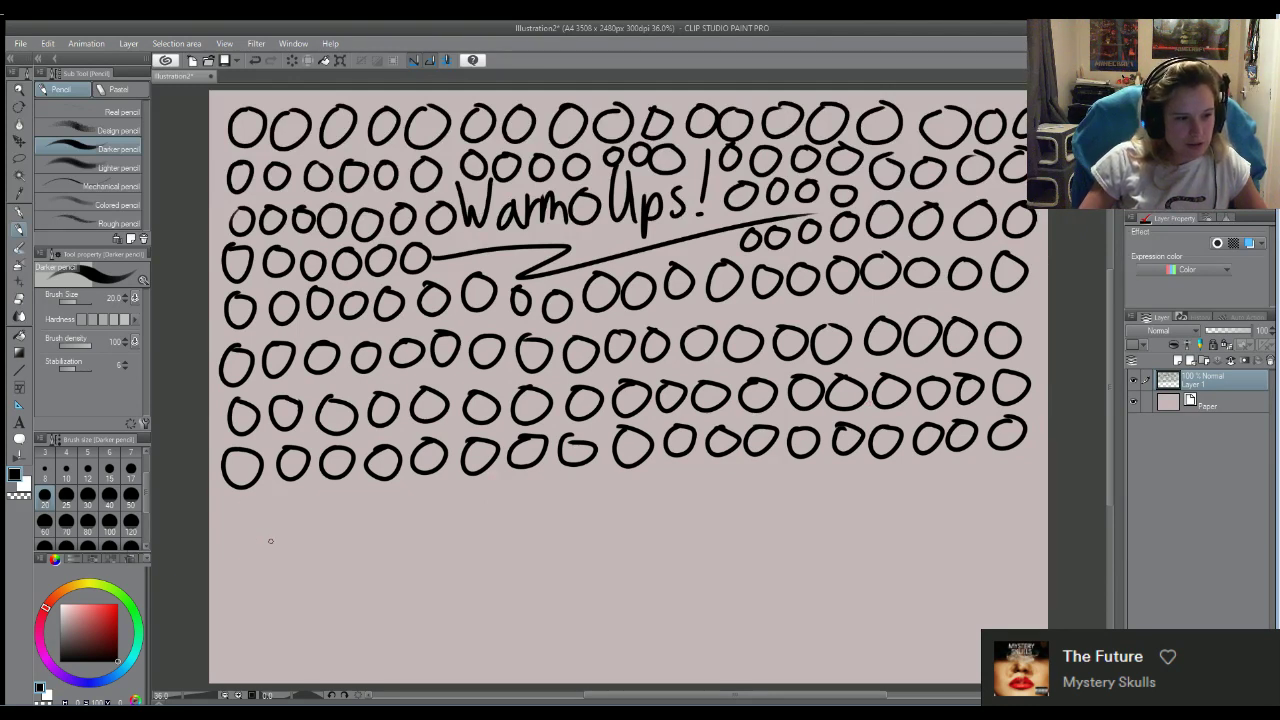
pyautogui.moveTo(240, 498)
pyautogui.mouseDown()
pyautogui.moveTo(270, 521)
pyautogui.moveTo(238, 500)
pyautogui.mouseUp()
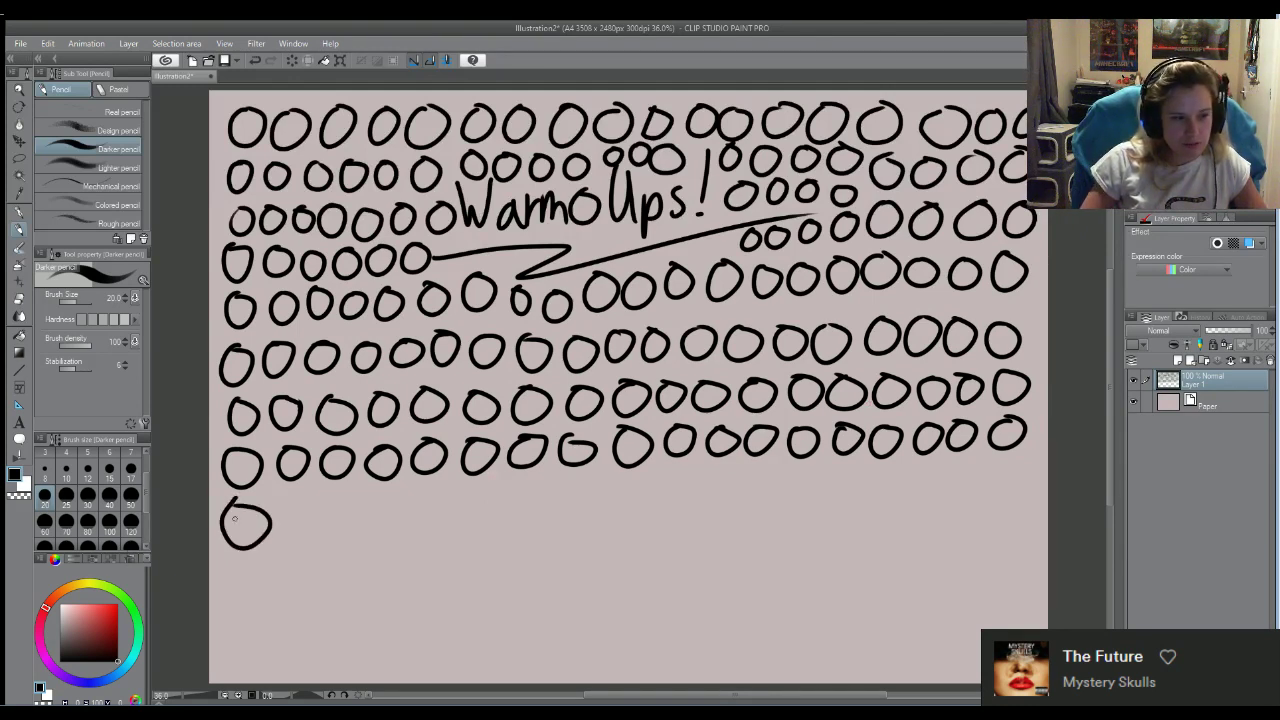
pyautogui.hotkey('ctrl', 'z')
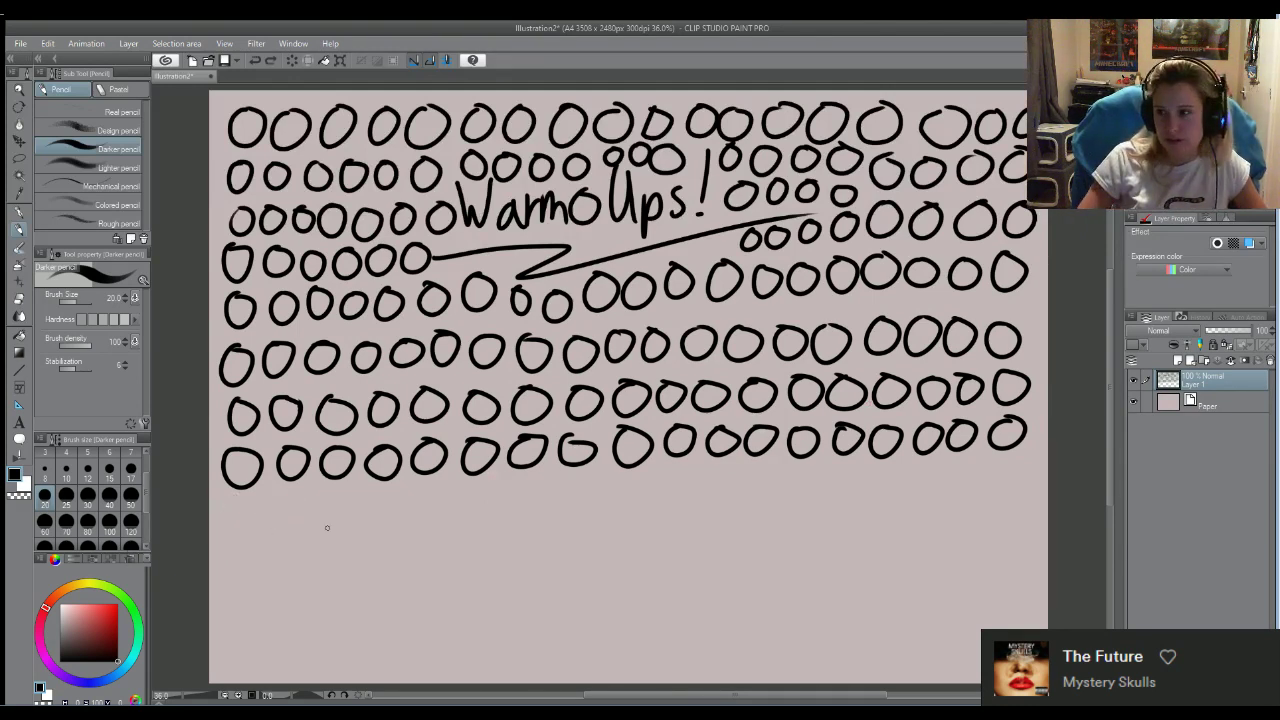
# Draw two more full-width rows of small circles beneath the existing circle rows
pyautogui.moveTo(240, 504)
pyautogui.mouseDown()
pyautogui.moveTo(236, 532)
pyautogui.moveTo(256, 504)
pyautogui.moveTo(280, 528)
pyautogui.moveTo(298, 500)
pyautogui.moveTo(318, 524)
pyautogui.moveTo(340, 500)
pyautogui.moveTo(412, 498)
pyautogui.moveTo(456, 522)
pyautogui.moveTo(464, 492)
pyautogui.moveTo(608, 488)
pyautogui.moveTo(652, 517)
pyautogui.moveTo(662, 488)
pyautogui.moveTo(686, 512)
pyautogui.moveTo(714, 490)
pyautogui.moveTo(755, 510)
pyautogui.mouseUp()
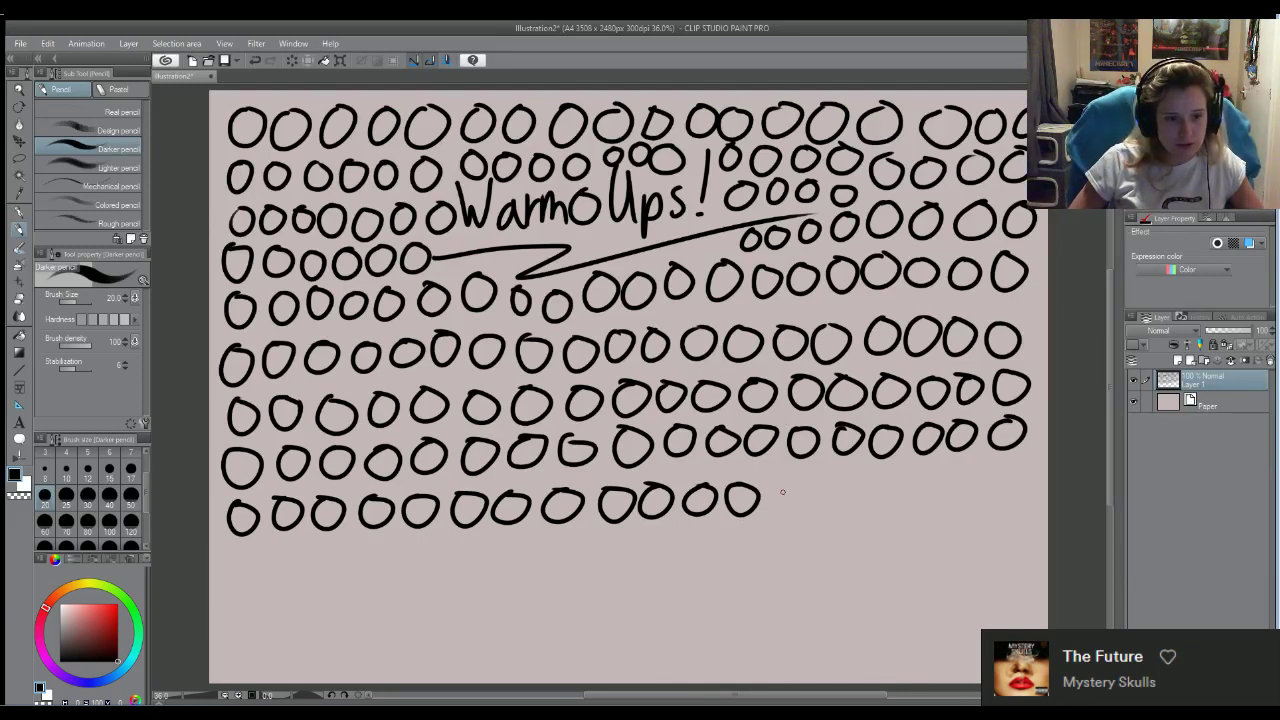
pyautogui.moveTo(786, 484)
pyautogui.mouseDown()
pyautogui.moveTo(801, 505)
pyautogui.moveTo(790, 484)
pyautogui.moveTo(822, 479)
pyautogui.moveTo(846, 496)
pyautogui.moveTo(930, 477)
pyautogui.moveTo(950, 496)
pyautogui.moveTo(972, 480)
pyautogui.moveTo(989, 488)
pyautogui.mouseUp()
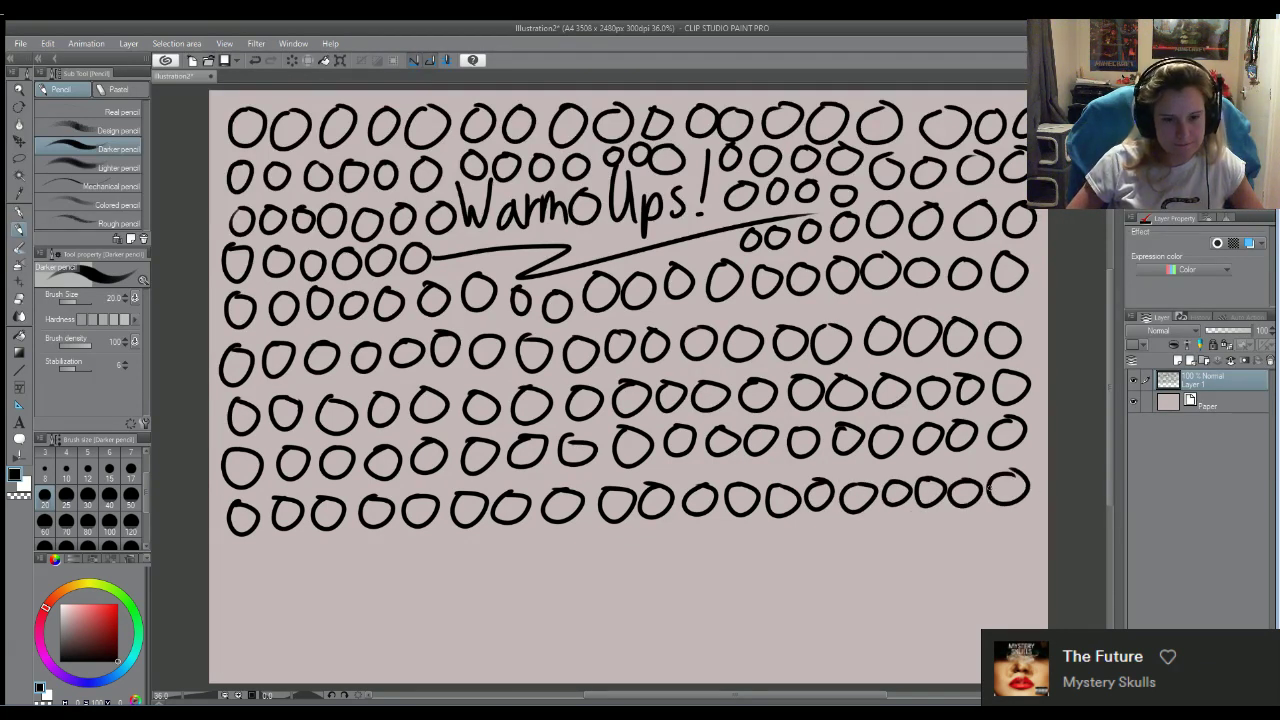
pyautogui.moveTo(240, 546)
pyautogui.mouseDown()
pyautogui.moveTo(222, 562)
pyautogui.moveTo(236, 549)
pyautogui.moveTo(262, 570)
pyautogui.moveTo(292, 546)
pyautogui.mouseUp()
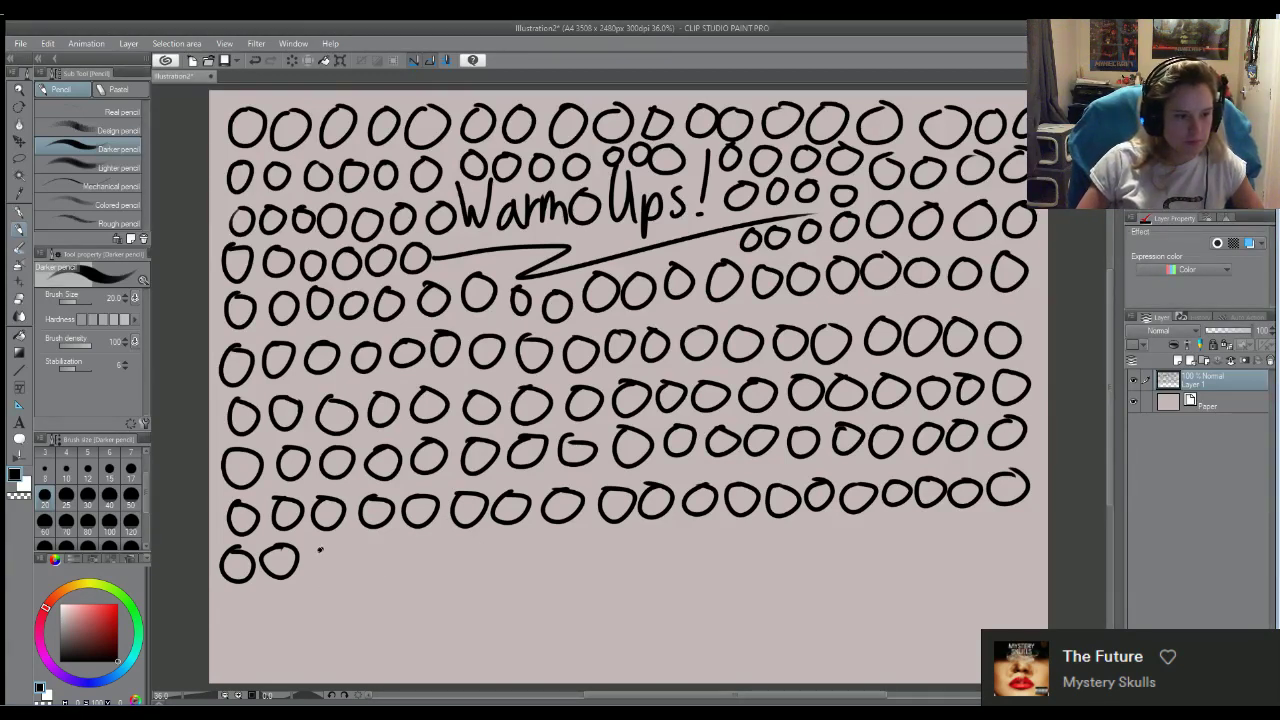
pyautogui.moveTo(322, 548)
pyautogui.mouseDown()
pyautogui.moveTo(386, 554)
pyautogui.moveTo(469, 572)
pyautogui.moveTo(514, 546)
pyautogui.moveTo(632, 549)
pyautogui.moveTo(625, 537)
pyautogui.moveTo(713, 534)
pyautogui.moveTo(740, 560)
pyautogui.moveTo(780, 551)
pyautogui.moveTo(777, 537)
pyautogui.moveTo(810, 557)
pyautogui.moveTo(885, 537)
pyautogui.moveTo(872, 536)
pyautogui.moveTo(950, 527)
pyautogui.moveTo(956, 549)
pyautogui.moveTo(1022, 528)
pyautogui.mouseUp()
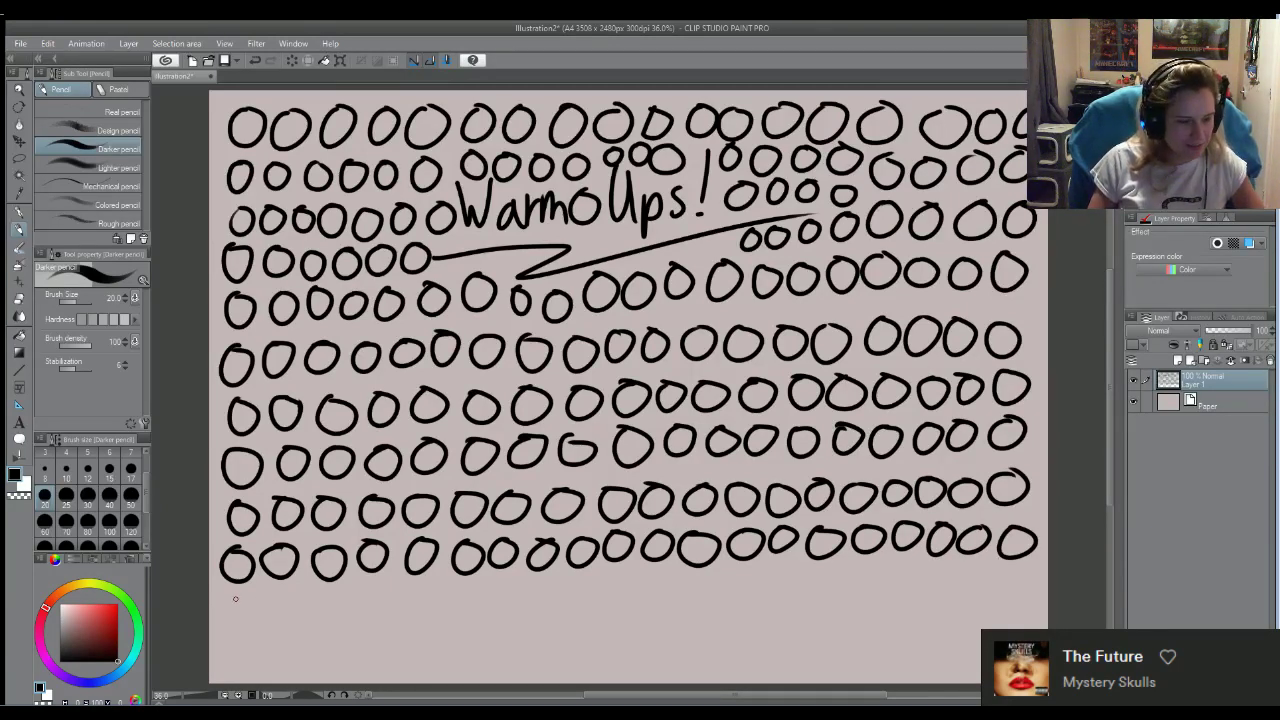
# Fill the rest of the canvas with two more circle rows, squeezing a short line of tiny circles between them near the right end
pyautogui.moveTo(244, 597)
pyautogui.mouseDown()
pyautogui.moveTo(268, 594)
pyautogui.moveTo(300, 618)
pyautogui.moveTo(318, 593)
pyautogui.moveTo(346, 591)
pyautogui.moveTo(428, 610)
pyautogui.moveTo(446, 584)
pyautogui.moveTo(609, 581)
pyautogui.moveTo(601, 597)
pyautogui.mouseUp()
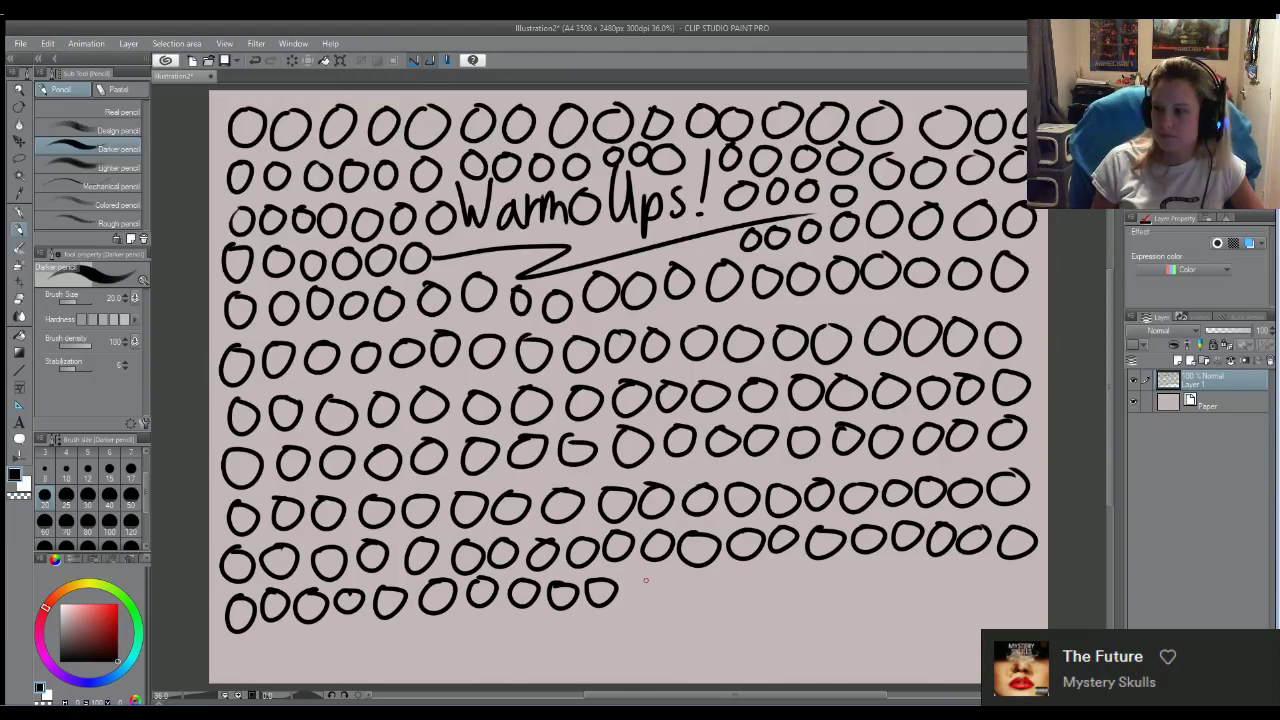
pyautogui.moveTo(637, 576)
pyautogui.mouseDown()
pyautogui.moveTo(657, 582)
pyautogui.moveTo(645, 568)
pyautogui.mouseUp()
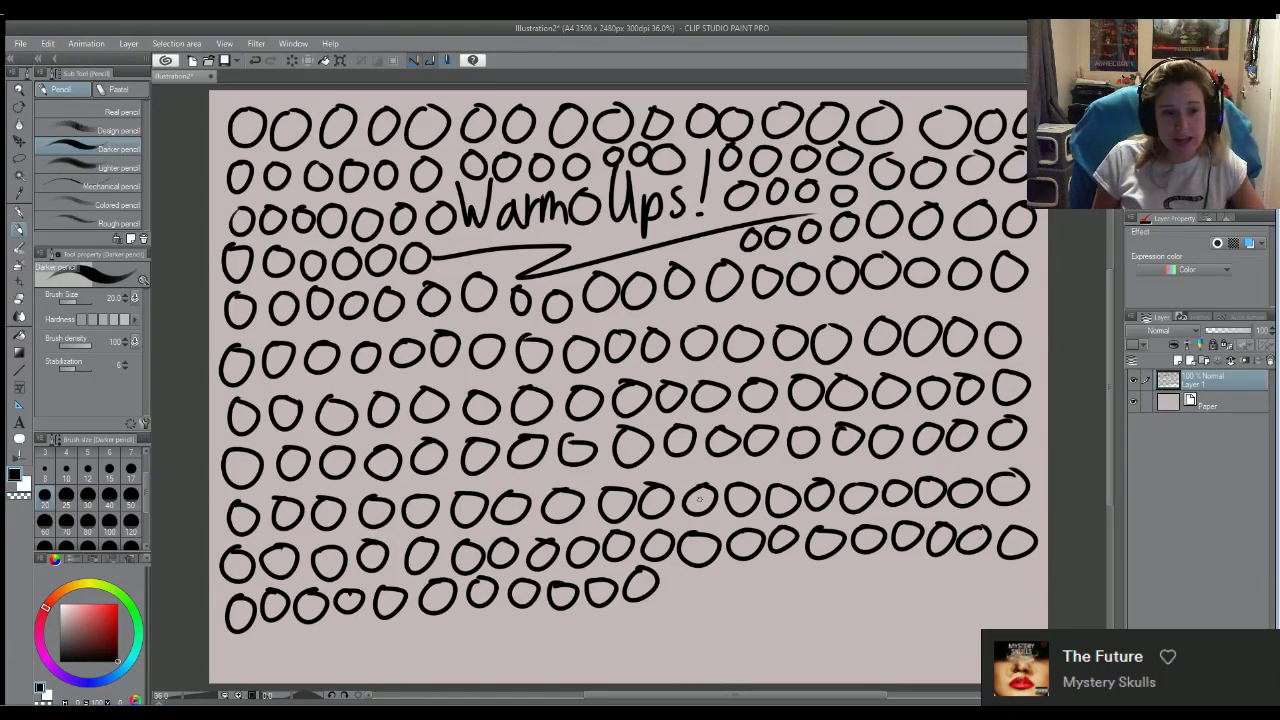
pyautogui.moveTo(684, 574)
pyautogui.mouseDown()
pyautogui.moveTo(672, 600)
pyautogui.moveTo(688, 574)
pyautogui.moveTo(704, 600)
pyautogui.moveTo(720, 576)
pyautogui.mouseUp()
pyautogui.moveTo(748, 574)
pyautogui.mouseDown()
pyautogui.moveTo(816, 592)
pyautogui.moveTo(838, 572)
pyautogui.moveTo(860, 594)
pyautogui.moveTo(886, 570)
pyautogui.moveTo(916, 568)
pyautogui.moveTo(938, 592)
pyautogui.moveTo(958, 568)
pyautogui.moveTo(1036, 586)
pyautogui.moveTo(1026, 568)
pyautogui.mouseUp()
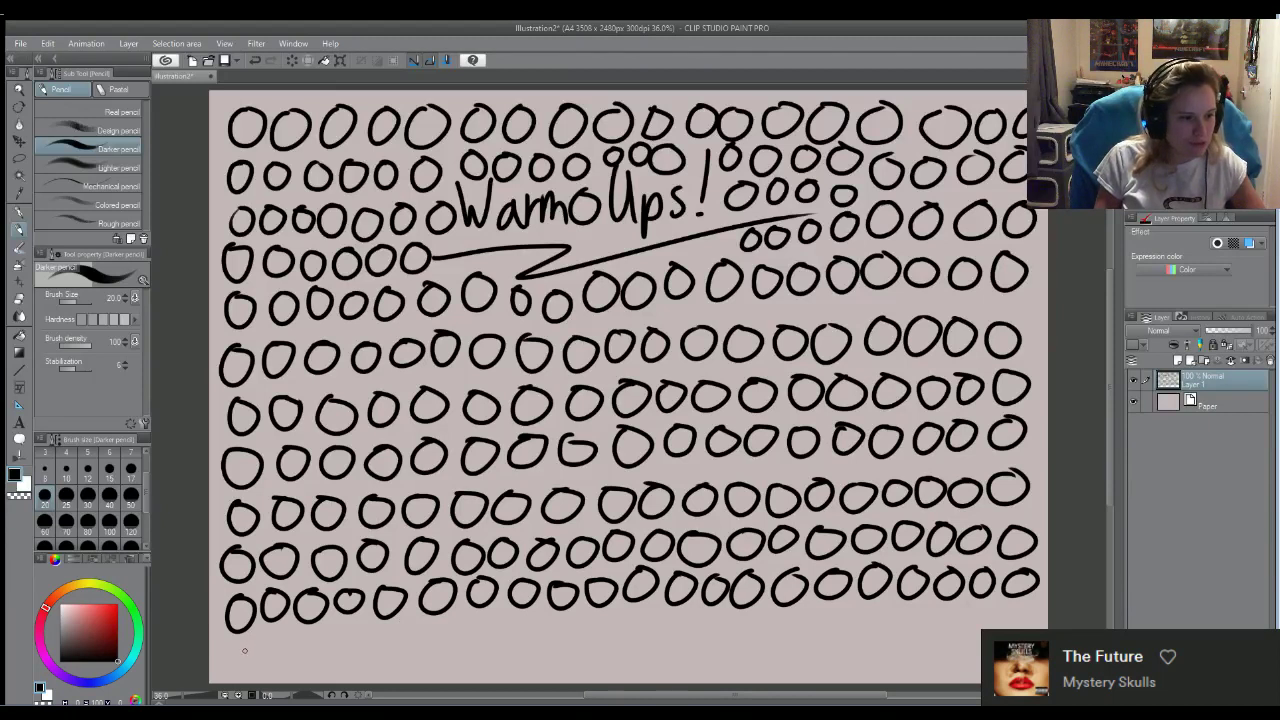
pyautogui.moveTo(244, 650)
pyautogui.mouseDown()
pyautogui.moveTo(262, 660)
pyautogui.moveTo(246, 642)
pyautogui.moveTo(289, 651)
pyautogui.moveTo(323, 639)
pyautogui.moveTo(382, 662)
pyautogui.moveTo(372, 638)
pyautogui.moveTo(440, 652)
pyautogui.moveTo(454, 636)
pyautogui.moveTo(478, 654)
pyautogui.moveTo(494, 632)
pyautogui.moveTo(524, 658)
pyautogui.moveTo(540, 634)
pyautogui.moveTo(646, 631)
pyautogui.moveTo(720, 636)
pyautogui.moveTo(742, 662)
pyautogui.moveTo(752, 634)
pyautogui.mouseUp()
pyautogui.moveTo(786, 634)
pyautogui.mouseDown()
pyautogui.moveTo(928, 639)
pyautogui.moveTo(911, 652)
pyautogui.moveTo(953, 621)
pyautogui.moveTo(1027, 626)
pyautogui.moveTo(973, 603)
pyautogui.moveTo(935, 603)
pyautogui.moveTo(921, 621)
pyautogui.moveTo(887, 605)
pyautogui.moveTo(812, 606)
pyautogui.mouseUp()
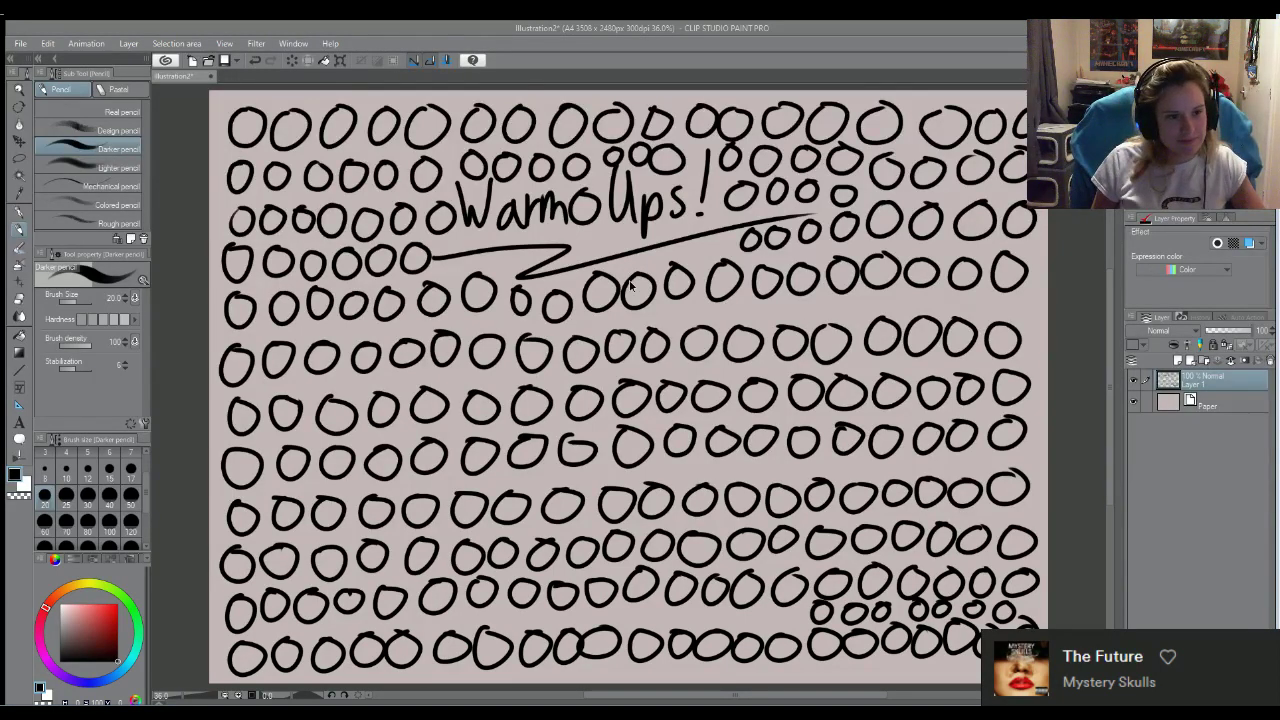
# Clear the circle drawings from the layer and handwrite a new "Warm Ups!" heading slightly above the canvas's middle
pyautogui.press('Delete')
pyautogui.click(1177, 360)
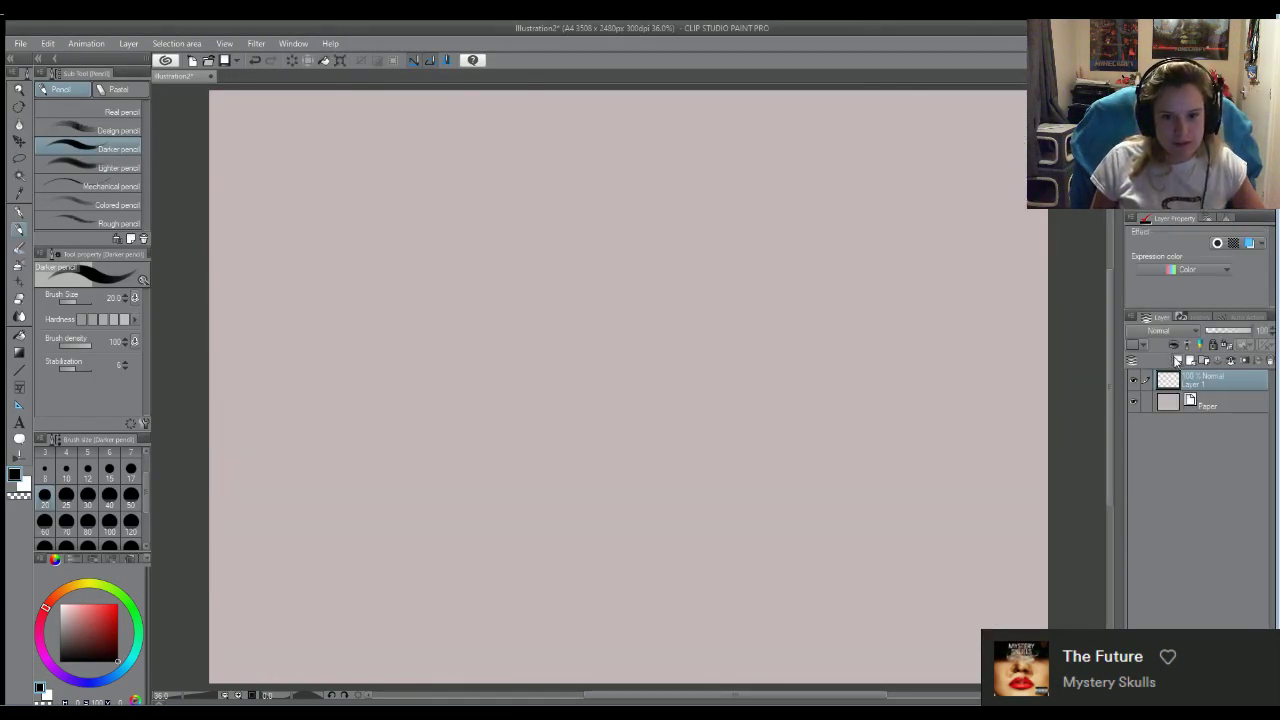
pyautogui.moveTo(537, 261)
pyautogui.mouseDown()
pyautogui.moveTo(546, 300)
pyautogui.moveTo(561, 260)
pyautogui.moveTo(584, 301)
pyautogui.mouseUp()
pyautogui.moveTo(590, 271)
pyautogui.mouseDown()
pyautogui.moveTo(591, 298)
pyautogui.moveTo(604, 277)
pyautogui.mouseUp()
pyautogui.moveTo(611, 278)
pyautogui.mouseDown()
pyautogui.moveTo(611, 300)
pyautogui.moveTo(638, 300)
pyautogui.moveTo(668, 264)
pyautogui.mouseUp()
pyautogui.moveTo(678, 279)
pyautogui.mouseDown()
pyautogui.moveTo(704, 292)
pyautogui.moveTo(695, 303)
pyautogui.mouseUp()
pyautogui.moveTo(724, 248); pyautogui.dragTo(720, 290)
pyautogui.click(722, 297)
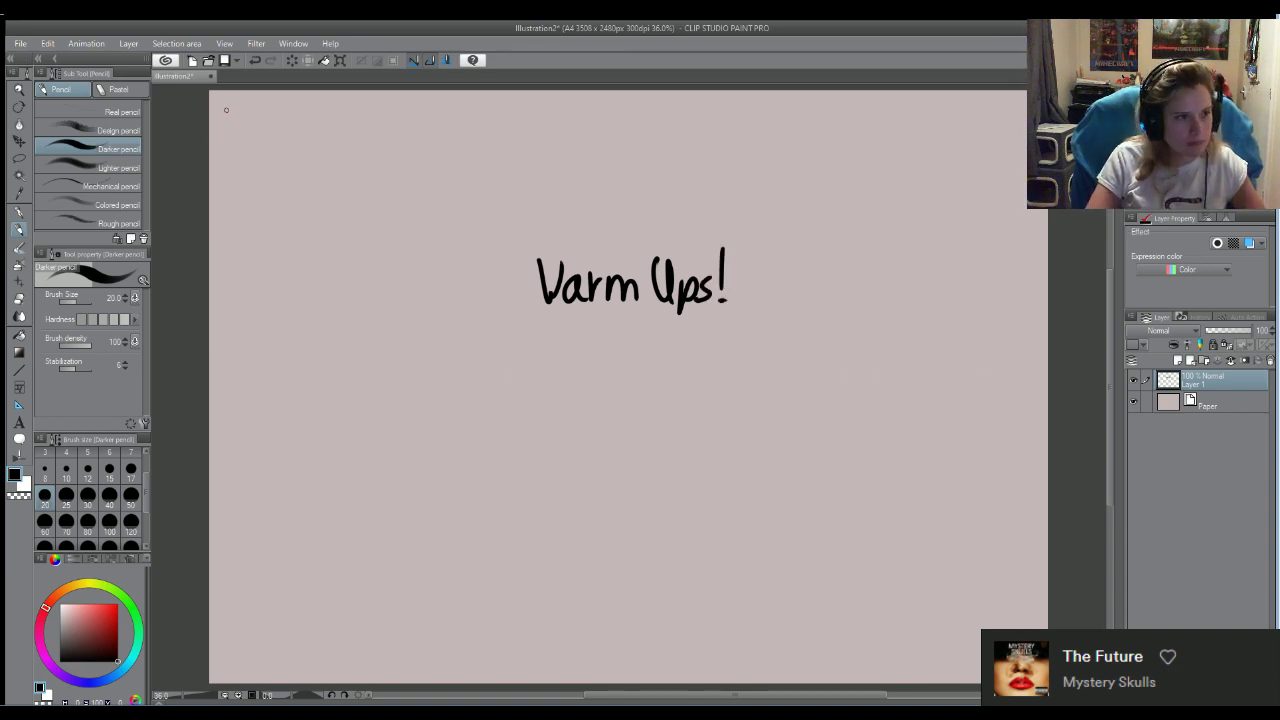
# Draw a full-width row of closely spaced freehand vertical strokes along the canvas's top edge, above the "Warm Ups!" heading
pyautogui.moveTo(221, 98)
pyautogui.mouseDown()
pyautogui.moveTo(228, 195)
pyautogui.moveTo(238, 114)
pyautogui.moveTo(241, 194)
pyautogui.moveTo(255, 197)
pyautogui.mouseUp()
pyautogui.moveTo(265, 90)
pyautogui.mouseDown()
pyautogui.moveTo(268, 203)
pyautogui.moveTo(283, 208)
pyautogui.moveTo(297, 152)
pyautogui.moveTo(299, 207)
pyautogui.mouseUp()
pyautogui.moveTo(308, 103)
pyautogui.mouseDown()
pyautogui.moveTo(313, 208)
pyautogui.moveTo(326, 116)
pyautogui.moveTo(330, 208)
pyautogui.moveTo(345, 210)
pyautogui.mouseUp()
pyautogui.moveTo(356, 126); pyautogui.dragTo(360, 206)
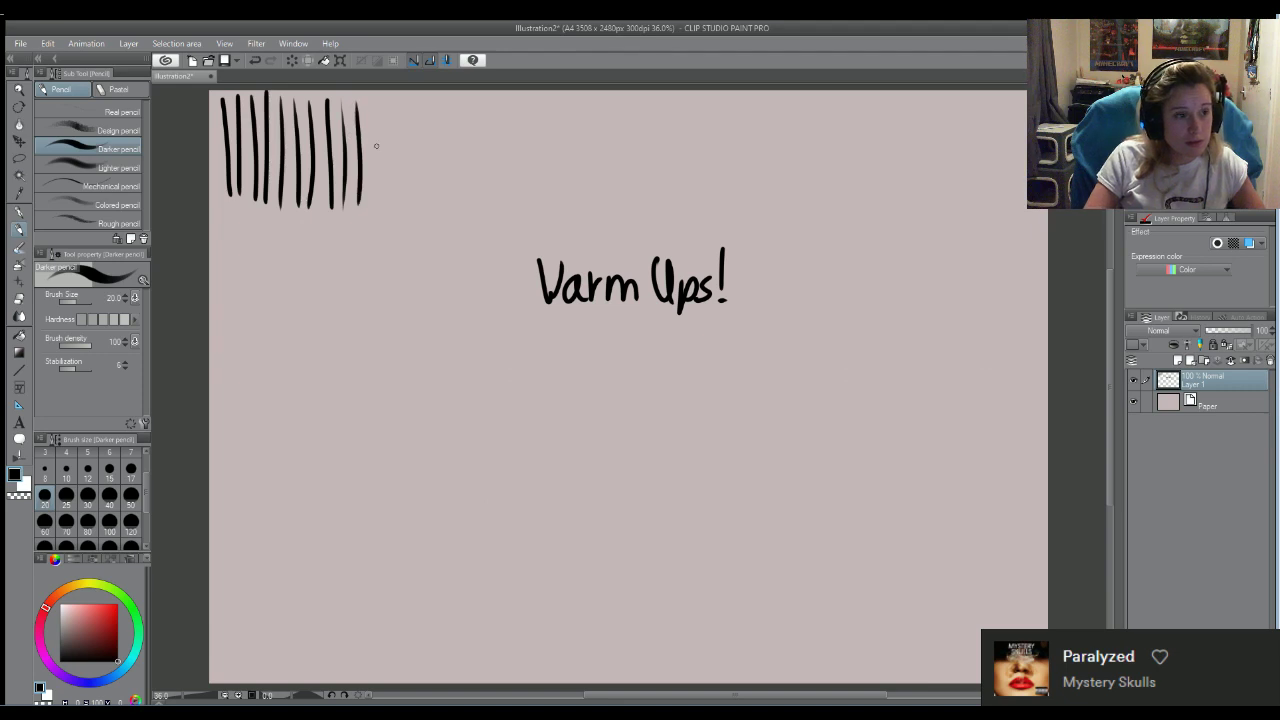
pyautogui.moveTo(369, 104)
pyautogui.mouseDown()
pyautogui.moveTo(378, 226)
pyautogui.moveTo(390, 233)
pyautogui.moveTo(400, 208)
pyautogui.moveTo(401, 228)
pyautogui.mouseUp()
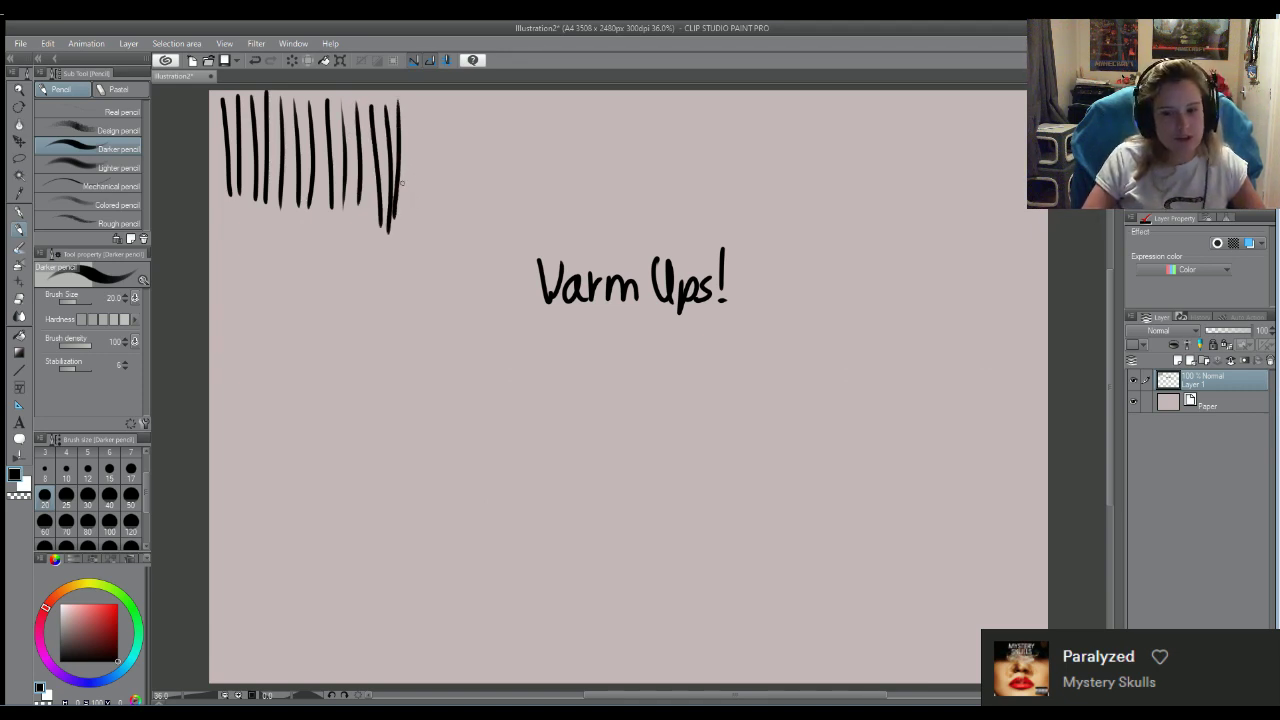
pyautogui.moveTo(408, 104)
pyautogui.mouseDown()
pyautogui.moveTo(418, 226)
pyautogui.moveTo(432, 228)
pyautogui.mouseUp()
pyautogui.moveTo(437, 104)
pyautogui.mouseDown()
pyautogui.moveTo(445, 232)
pyautogui.moveTo(456, 230)
pyautogui.mouseUp()
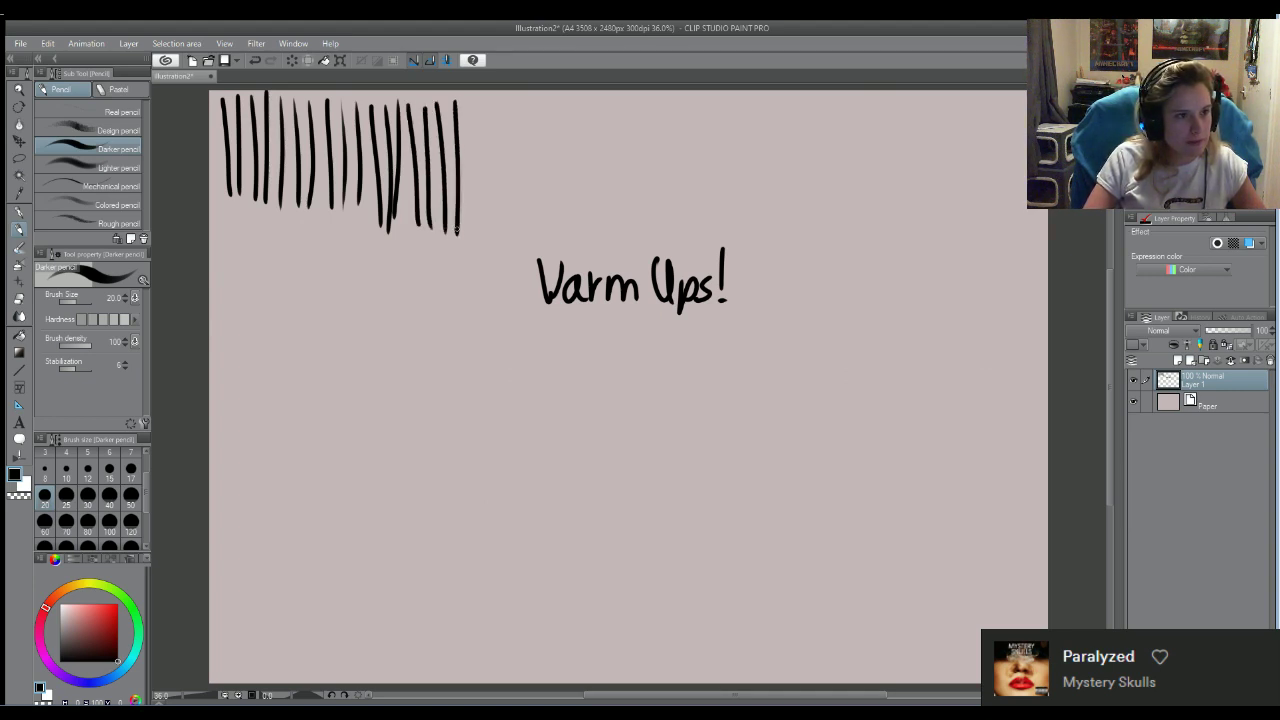
pyautogui.moveTo(465, 96); pyautogui.dragTo(470, 238)
pyautogui.moveTo(478, 100)
pyautogui.mouseDown()
pyautogui.moveTo(484, 240)
pyautogui.moveTo(495, 236)
pyautogui.mouseUp()
pyautogui.moveTo(502, 97); pyautogui.dragTo(519, 224)
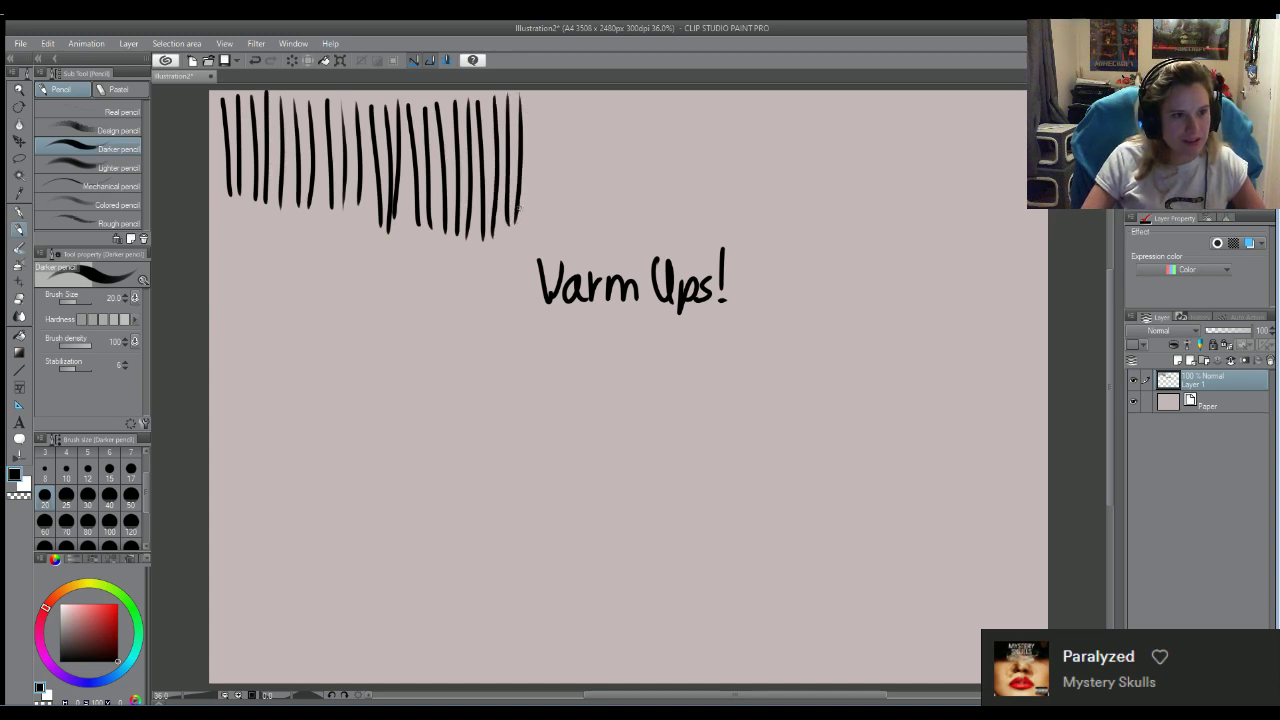
pyautogui.moveTo(530, 92)
pyautogui.mouseDown()
pyautogui.moveTo(530, 179)
pyautogui.moveTo(548, 208)
pyautogui.mouseUp()
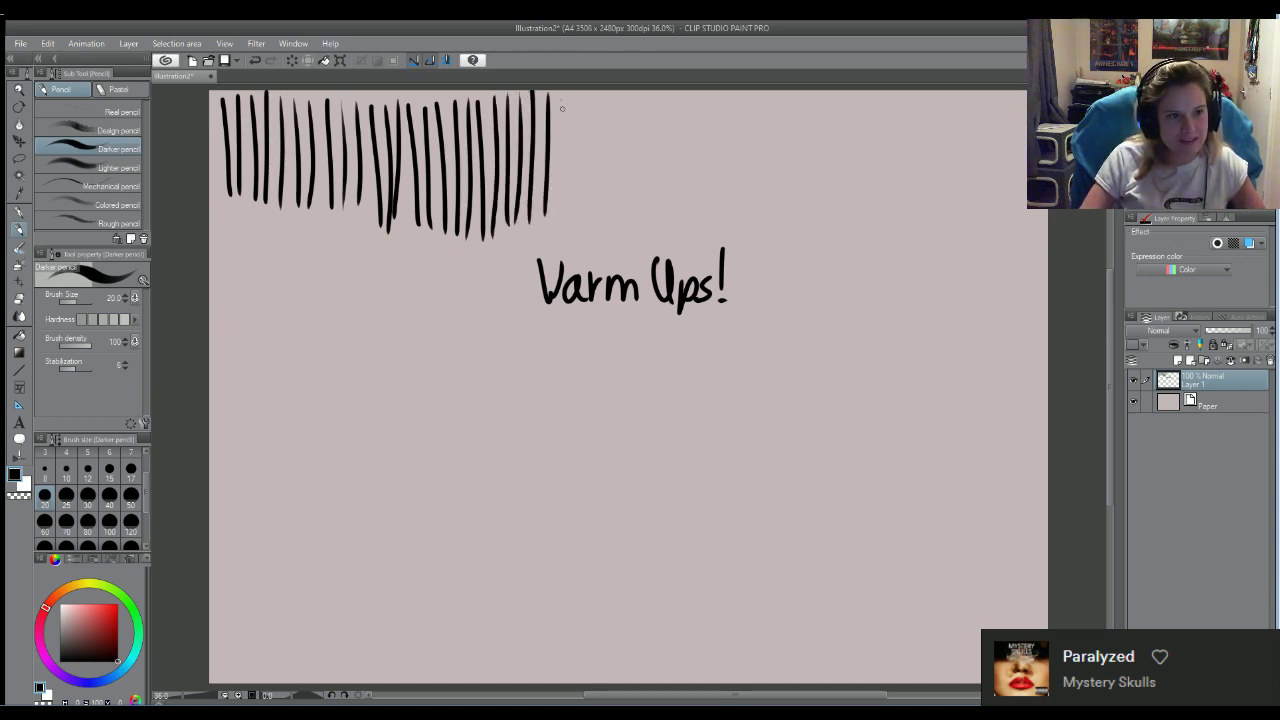
pyautogui.moveTo(562, 100)
pyautogui.mouseDown()
pyautogui.moveTo(566, 226)
pyautogui.moveTo(577, 222)
pyautogui.mouseUp()
pyautogui.moveTo(592, 110); pyautogui.dragTo(599, 222)
pyautogui.moveTo(620, 95)
pyautogui.mouseDown()
pyautogui.moveTo(618, 192)
pyautogui.moveTo(634, 230)
pyautogui.moveTo(647, 216)
pyautogui.mouseUp()
pyautogui.moveTo(666, 97)
pyautogui.mouseDown()
pyautogui.moveTo(659, 228)
pyautogui.moveTo(689, 214)
pyautogui.mouseUp()
pyautogui.moveTo(706, 95); pyautogui.dragTo(703, 208)
pyautogui.moveTo(723, 97); pyautogui.dragTo(719, 228)
pyautogui.moveTo(735, 94)
pyautogui.mouseDown()
pyautogui.moveTo(734, 193)
pyautogui.moveTo(746, 176)
pyautogui.moveTo(755, 230)
pyautogui.mouseUp()
pyautogui.moveTo(770, 96)
pyautogui.mouseDown()
pyautogui.moveTo(758, 227)
pyautogui.moveTo(770, 155)
pyautogui.moveTo(767, 236)
pyautogui.mouseUp()
pyautogui.moveTo(783, 100)
pyautogui.mouseDown()
pyautogui.moveTo(779, 248)
pyautogui.moveTo(814, 244)
pyautogui.mouseUp()
pyautogui.moveTo(833, 100)
pyautogui.mouseDown()
pyautogui.moveTo(831, 244)
pyautogui.moveTo(849, 240)
pyautogui.moveTo(848, 260)
pyautogui.mouseUp()
pyautogui.moveTo(868, 94)
pyautogui.mouseDown()
pyautogui.moveTo(866, 262)
pyautogui.moveTo(889, 268)
pyautogui.mouseUp()
pyautogui.moveTo(900, 116)
pyautogui.mouseDown()
pyautogui.moveTo(899, 248)
pyautogui.moveTo(911, 204)
pyautogui.moveTo(910, 244)
pyautogui.mouseUp()
pyautogui.moveTo(928, 97)
pyautogui.mouseDown()
pyautogui.moveTo(927, 259)
pyautogui.moveTo(943, 274)
pyautogui.mouseUp()
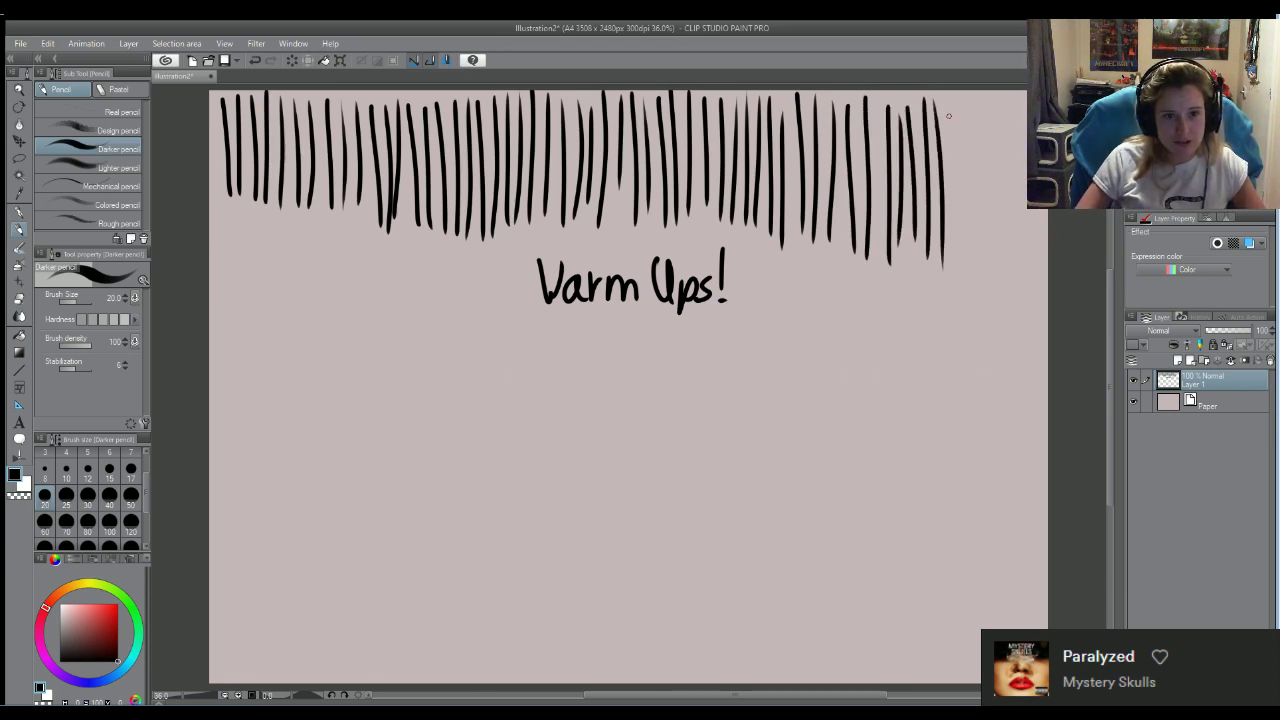
pyautogui.moveTo(950, 102); pyautogui.dragTo(950, 278)
pyautogui.moveTo(969, 104)
pyautogui.mouseDown()
pyautogui.moveTo(969, 222)
pyautogui.moveTo(985, 207)
pyautogui.moveTo(997, 286)
pyautogui.mouseUp()
pyautogui.moveTo(1010, 96)
pyautogui.mouseDown()
pyautogui.moveTo(1020, 284)
pyautogui.moveTo(1028, 248)
pyautogui.moveTo(1026, 264)
pyautogui.mouseUp()
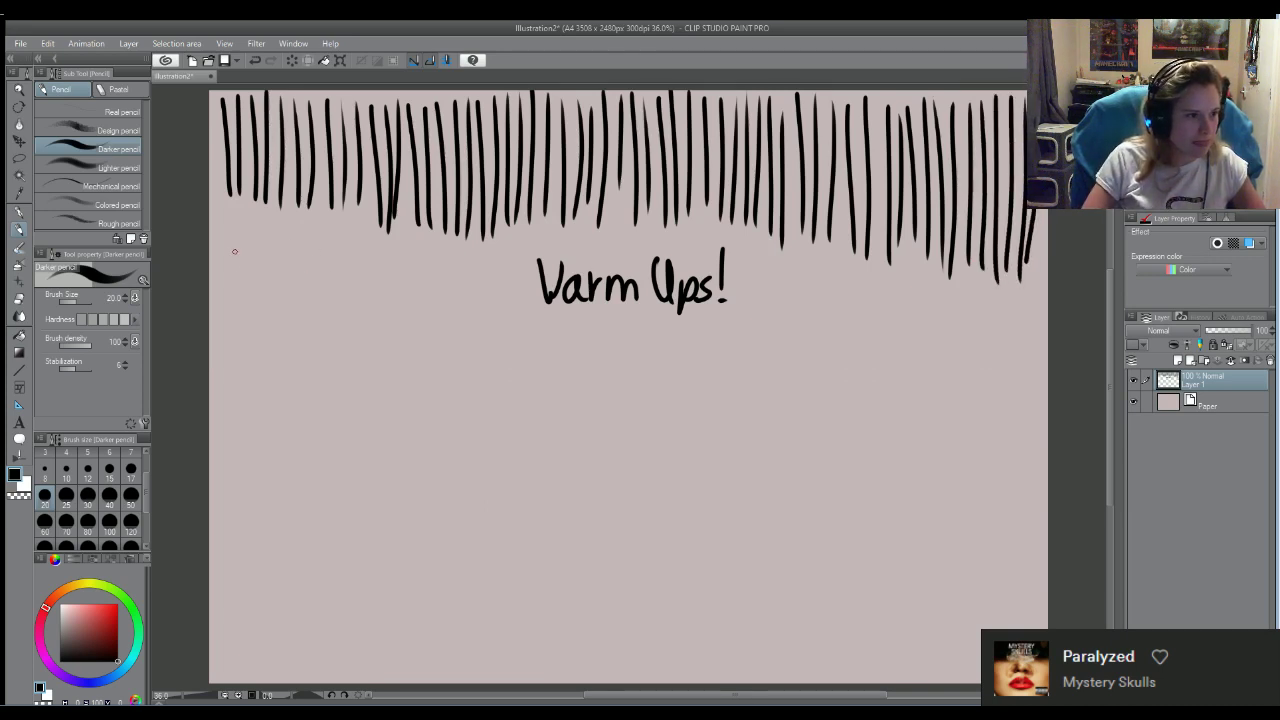
# Draw a second full-width row of vertical strokes before, beneath and after the heading, using shorter strokes directly under the text
pyautogui.moveTo(224, 212)
pyautogui.mouseDown()
pyautogui.moveTo(231, 314)
pyautogui.moveTo(254, 336)
pyautogui.mouseUp()
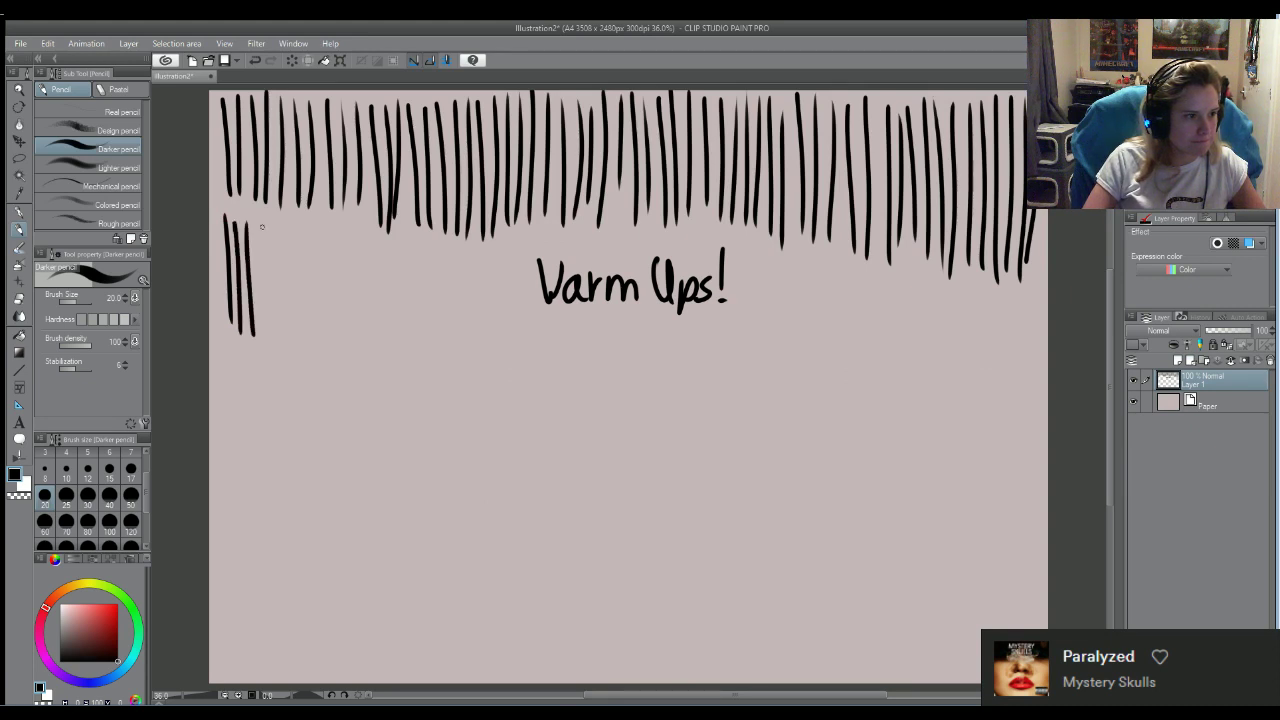
pyautogui.moveTo(262, 218)
pyautogui.mouseDown()
pyautogui.moveTo(273, 358)
pyautogui.moveTo(287, 348)
pyautogui.moveTo(298, 262)
pyautogui.moveTo(308, 346)
pyautogui.mouseUp()
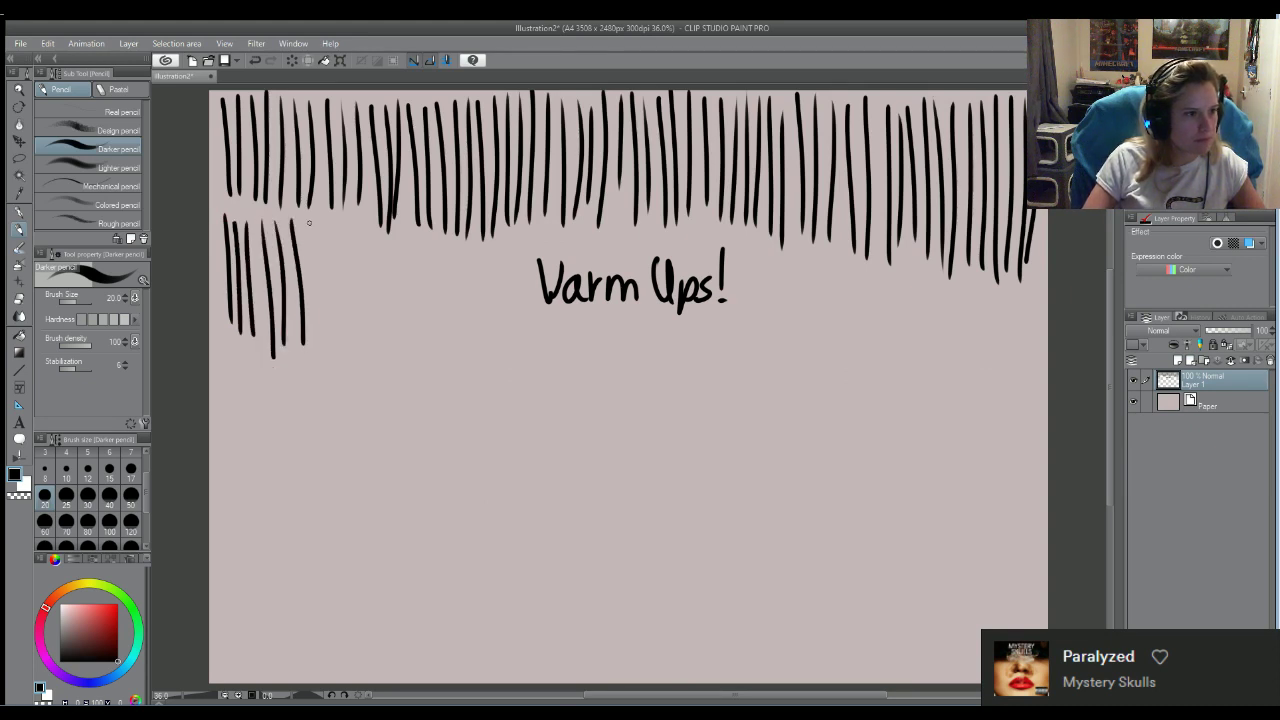
pyautogui.moveTo(309, 220)
pyautogui.mouseDown()
pyautogui.moveTo(317, 350)
pyautogui.moveTo(343, 330)
pyautogui.mouseUp()
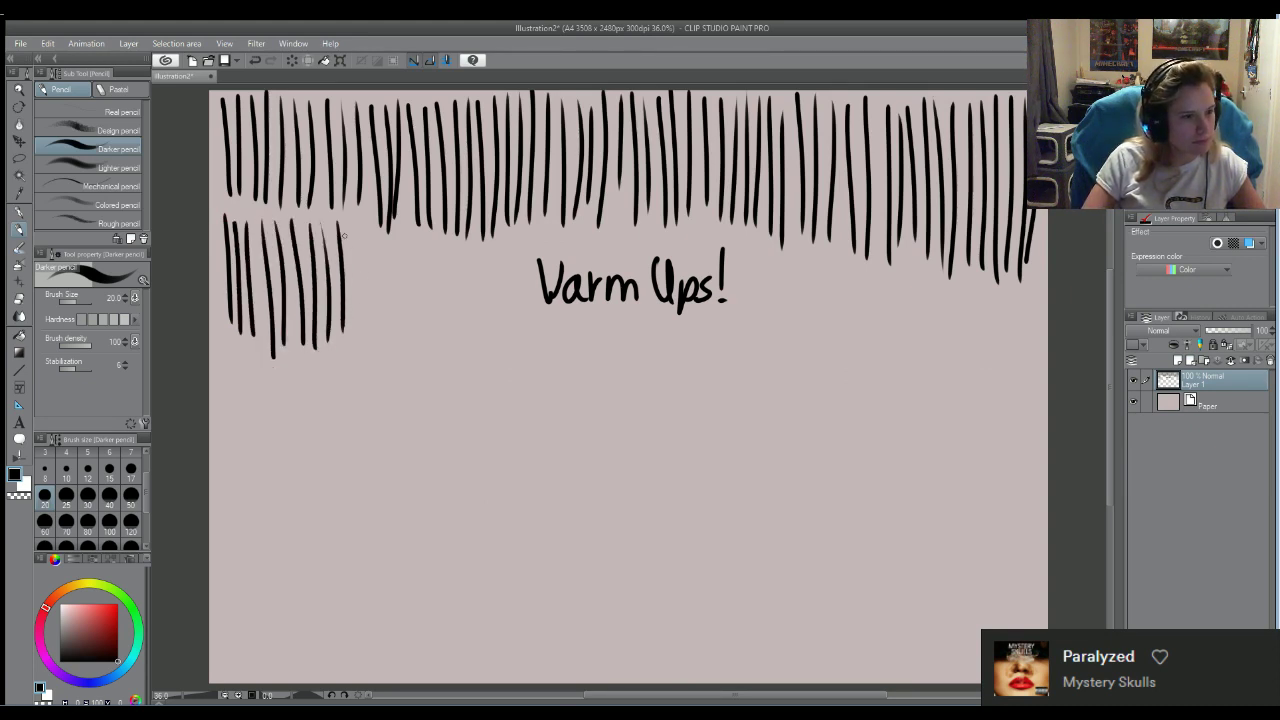
pyautogui.moveTo(346, 222)
pyautogui.mouseDown()
pyautogui.moveTo(361, 326)
pyautogui.moveTo(382, 326)
pyautogui.mouseUp()
pyautogui.moveTo(387, 229)
pyautogui.mouseDown()
pyautogui.moveTo(394, 348)
pyautogui.moveTo(402, 362)
pyautogui.moveTo(416, 356)
pyautogui.mouseUp()
pyautogui.moveTo(422, 240); pyautogui.dragTo(452, 375)
pyautogui.moveTo(455, 262); pyautogui.dragTo(462, 380)
pyautogui.moveTo(464, 255); pyautogui.dragTo(484, 372)
pyautogui.moveTo(490, 254); pyautogui.dragTo(503, 380)
pyautogui.moveTo(503, 252); pyautogui.dragTo(516, 386)
pyautogui.moveTo(518, 256)
pyautogui.mouseDown()
pyautogui.moveTo(524, 388)
pyautogui.moveTo(540, 390)
pyautogui.mouseUp()
pyautogui.moveTo(547, 312)
pyautogui.mouseDown()
pyautogui.moveTo(556, 388)
pyautogui.moveTo(584, 395)
pyautogui.mouseUp()
pyautogui.moveTo(592, 320); pyautogui.dragTo(598, 390)
pyautogui.moveTo(606, 316)
pyautogui.mouseDown()
pyautogui.moveTo(612, 398)
pyautogui.moveTo(623, 334)
pyautogui.moveTo(627, 390)
pyautogui.moveTo(643, 388)
pyautogui.mouseUp()
pyautogui.moveTo(650, 315)
pyautogui.mouseDown()
pyautogui.moveTo(658, 396)
pyautogui.moveTo(686, 394)
pyautogui.mouseUp()
pyautogui.moveTo(693, 322)
pyautogui.mouseDown()
pyautogui.moveTo(702, 398)
pyautogui.moveTo(714, 404)
pyautogui.moveTo(726, 366)
pyautogui.moveTo(728, 388)
pyautogui.mouseUp()
pyautogui.moveTo(734, 320); pyautogui.dragTo(748, 398)
pyautogui.moveTo(760, 238); pyautogui.dragTo(762, 402)
pyautogui.moveTo(770, 254); pyautogui.dragTo(777, 396)
pyautogui.moveTo(784, 262)
pyautogui.mouseDown()
pyautogui.moveTo(791, 398)
pyautogui.moveTo(820, 400)
pyautogui.mouseUp()
pyautogui.moveTo(819, 278)
pyautogui.mouseDown()
pyautogui.moveTo(832, 392)
pyautogui.moveTo(847, 374)
pyautogui.moveTo(861, 390)
pyautogui.mouseUp()
pyautogui.moveTo(876, 278)
pyautogui.mouseDown()
pyautogui.moveTo(870, 387)
pyautogui.moveTo(897, 380)
pyautogui.mouseUp()
pyautogui.moveTo(910, 280)
pyautogui.mouseDown()
pyautogui.moveTo(912, 402)
pyautogui.moveTo(929, 398)
pyautogui.mouseUp()
pyautogui.moveTo(946, 290)
pyautogui.mouseDown()
pyautogui.moveTo(943, 406)
pyautogui.moveTo(959, 402)
pyautogui.mouseUp()
pyautogui.moveTo(985, 286)
pyautogui.mouseDown()
pyautogui.moveTo(977, 396)
pyautogui.moveTo(1010, 406)
pyautogui.mouseUp()
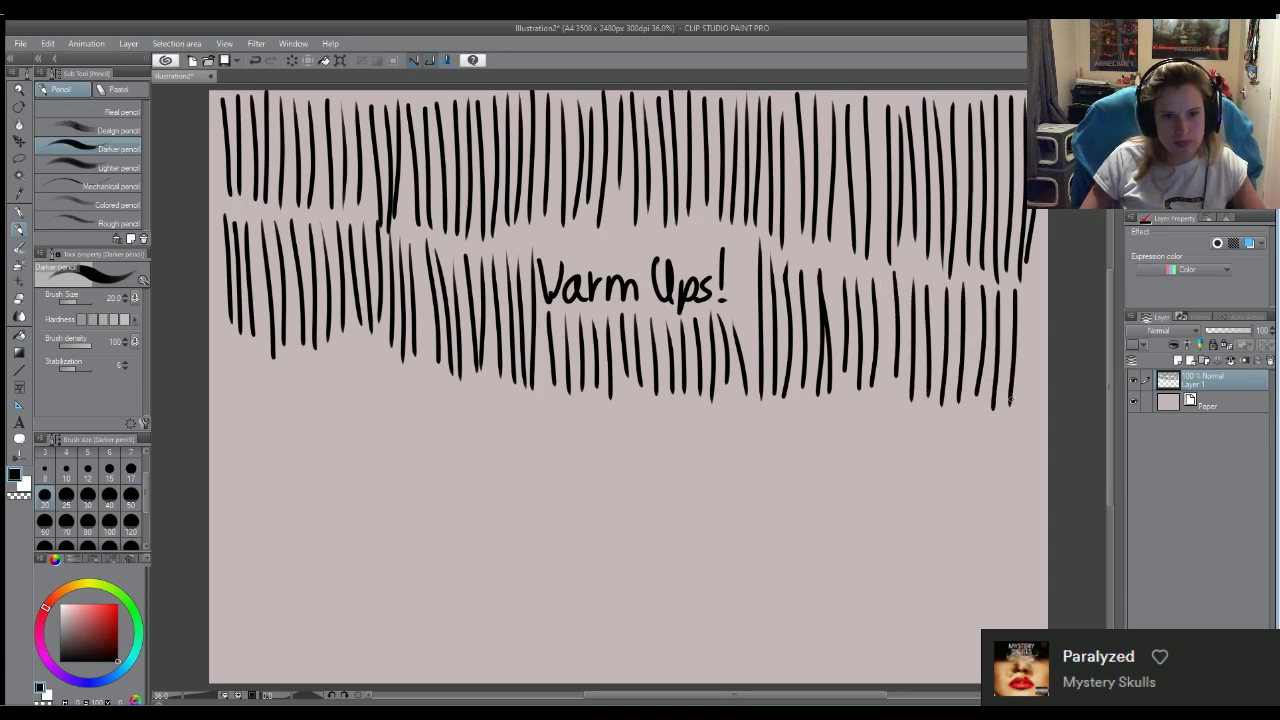
pyautogui.moveTo(1036, 282); pyautogui.dragTo(1026, 408)
# Draw a full-width band of short horizontal strokes, in staggered stacks, directly below the second row of vertical strokes
pyautogui.moveTo(220, 351)
pyautogui.mouseDown()
pyautogui.moveTo(276, 357)
pyautogui.moveTo(304, 390)
pyautogui.mouseUp()
pyautogui.moveTo(228, 401)
pyautogui.mouseDown()
pyautogui.moveTo(327, 412)
pyautogui.moveTo(336, 430)
pyautogui.mouseUp()
pyautogui.moveTo(288, 361)
pyautogui.mouseDown()
pyautogui.moveTo(367, 369)
pyautogui.moveTo(426, 415)
pyautogui.mouseUp()
pyautogui.moveTo(351, 428)
pyautogui.mouseDown()
pyautogui.moveTo(427, 428)
pyautogui.moveTo(505, 396)
pyautogui.moveTo(533, 408)
pyautogui.mouseUp()
pyautogui.moveTo(457, 415)
pyautogui.mouseDown()
pyautogui.moveTo(558, 425)
pyautogui.moveTo(557, 450)
pyautogui.mouseUp()
pyautogui.moveTo(550, 398); pyautogui.dragTo(672, 415)
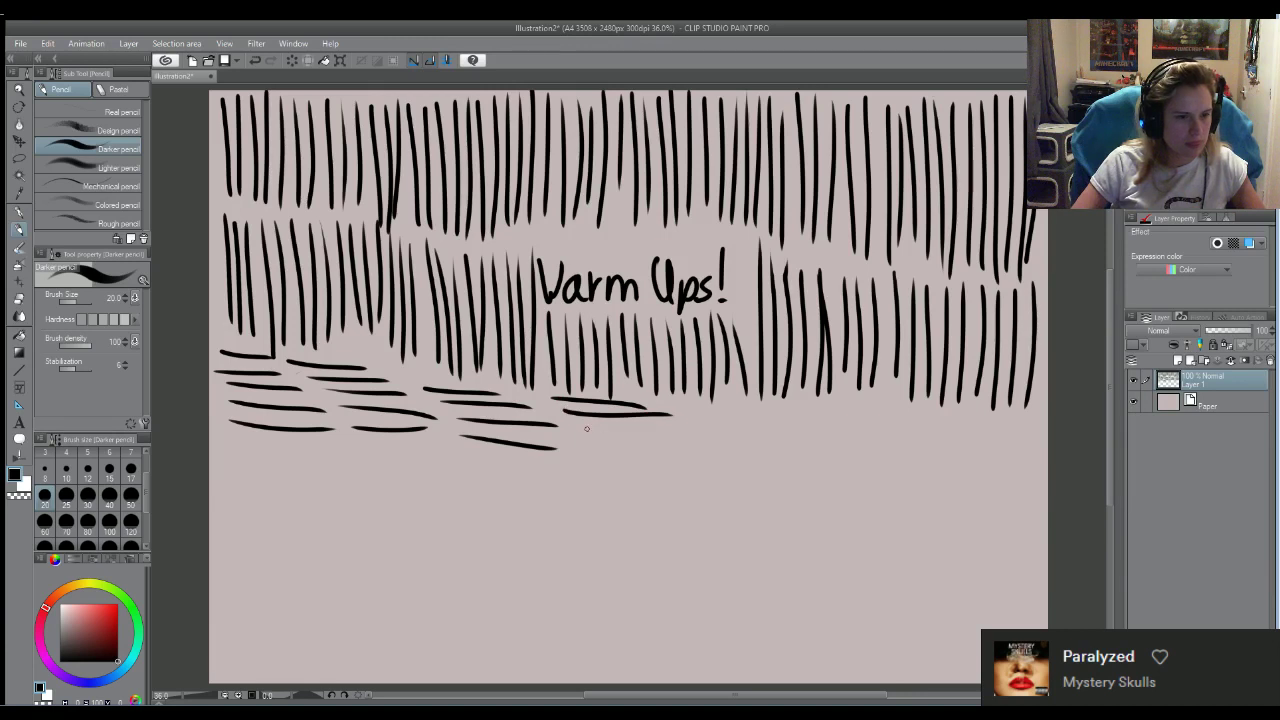
pyautogui.moveTo(583, 429)
pyautogui.mouseDown()
pyautogui.moveTo(694, 433)
pyautogui.moveTo(696, 444)
pyautogui.moveTo(790, 413)
pyautogui.mouseUp()
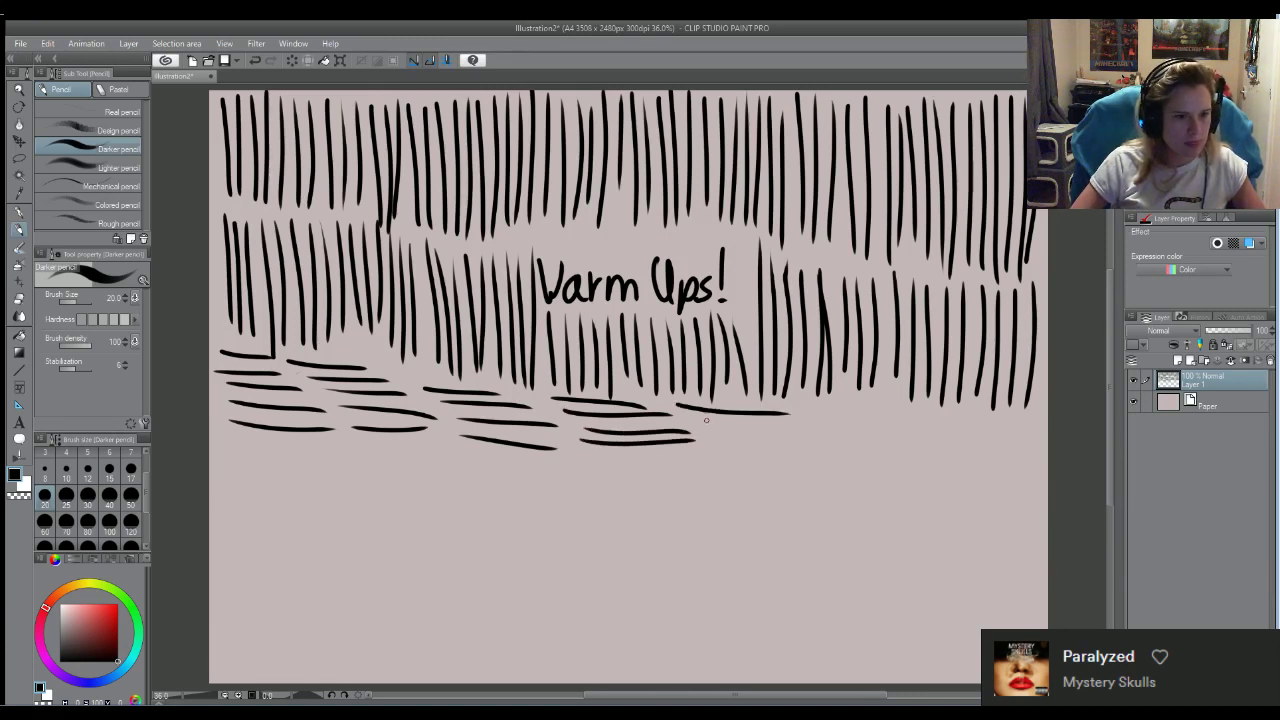
pyautogui.moveTo(697, 419)
pyautogui.mouseDown()
pyautogui.moveTo(812, 431)
pyautogui.moveTo(835, 447)
pyautogui.mouseUp()
pyautogui.moveTo(716, 452); pyautogui.dragTo(845, 468)
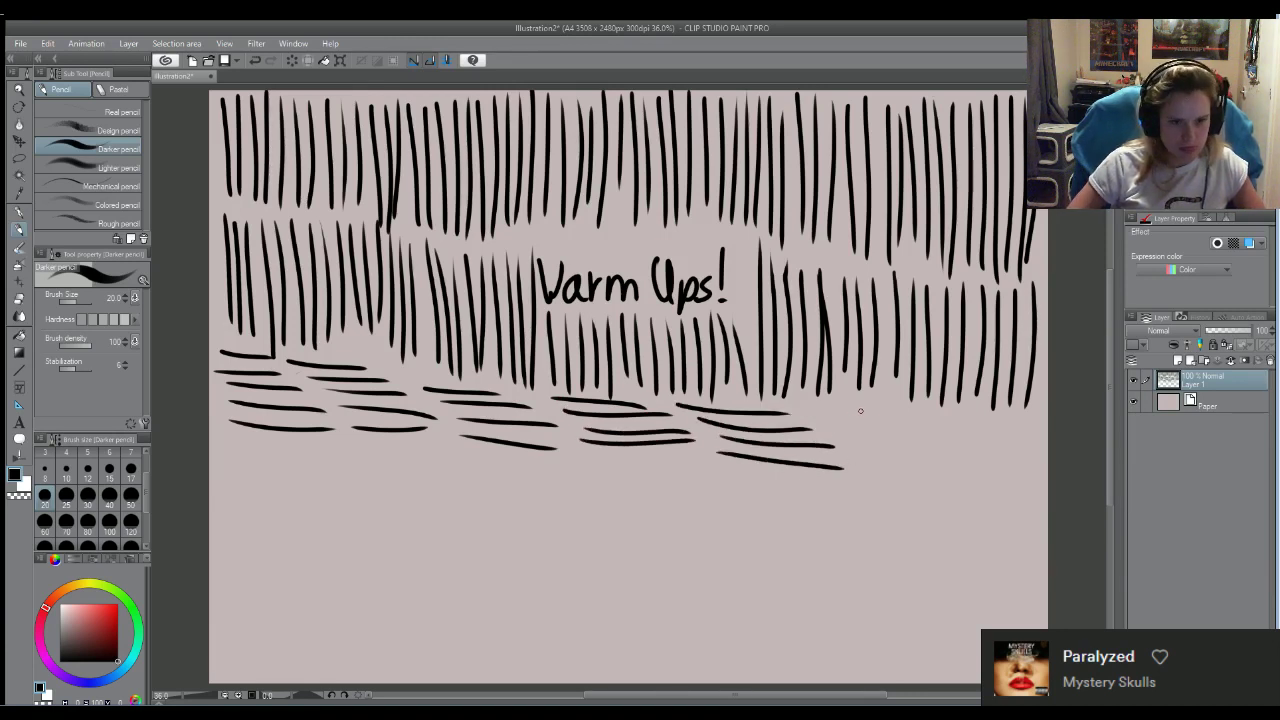
pyautogui.moveTo(813, 409); pyautogui.dragTo(945, 434)
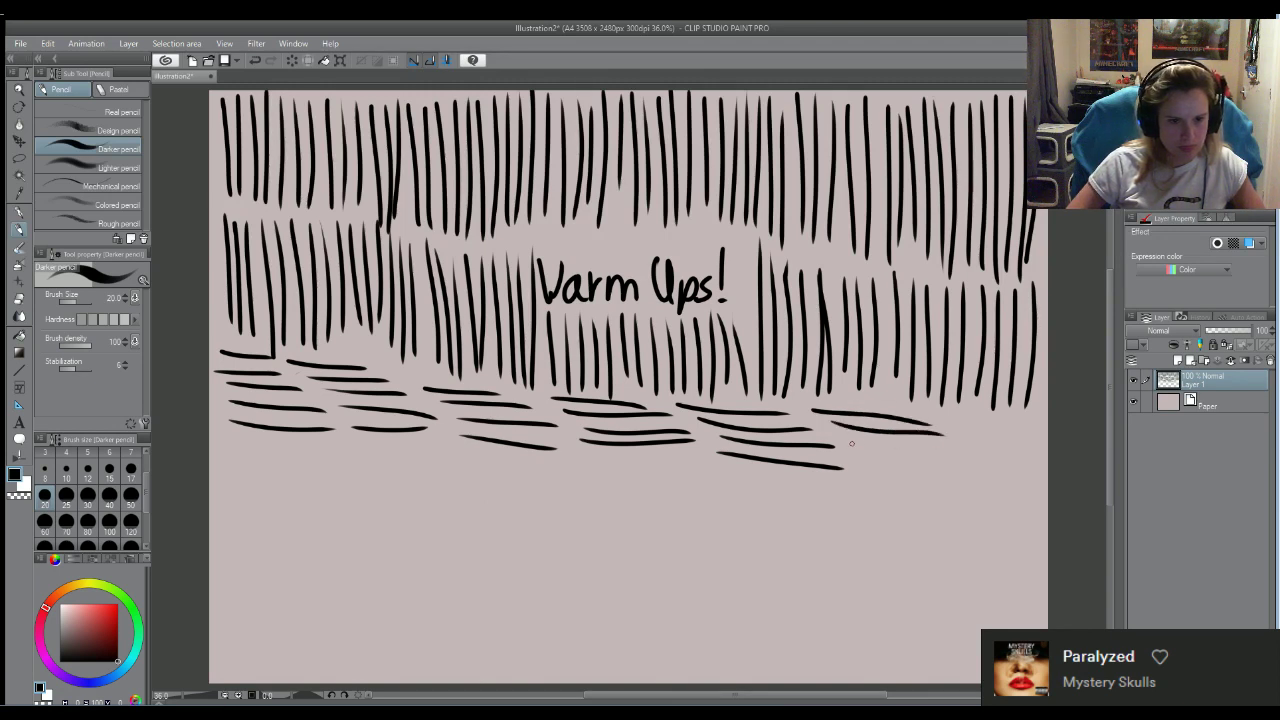
pyautogui.moveTo(846, 439)
pyautogui.mouseDown()
pyautogui.moveTo(968, 457)
pyautogui.moveTo(977, 478)
pyautogui.mouseUp()
pyautogui.moveTo(872, 478); pyautogui.dragTo(979, 483)
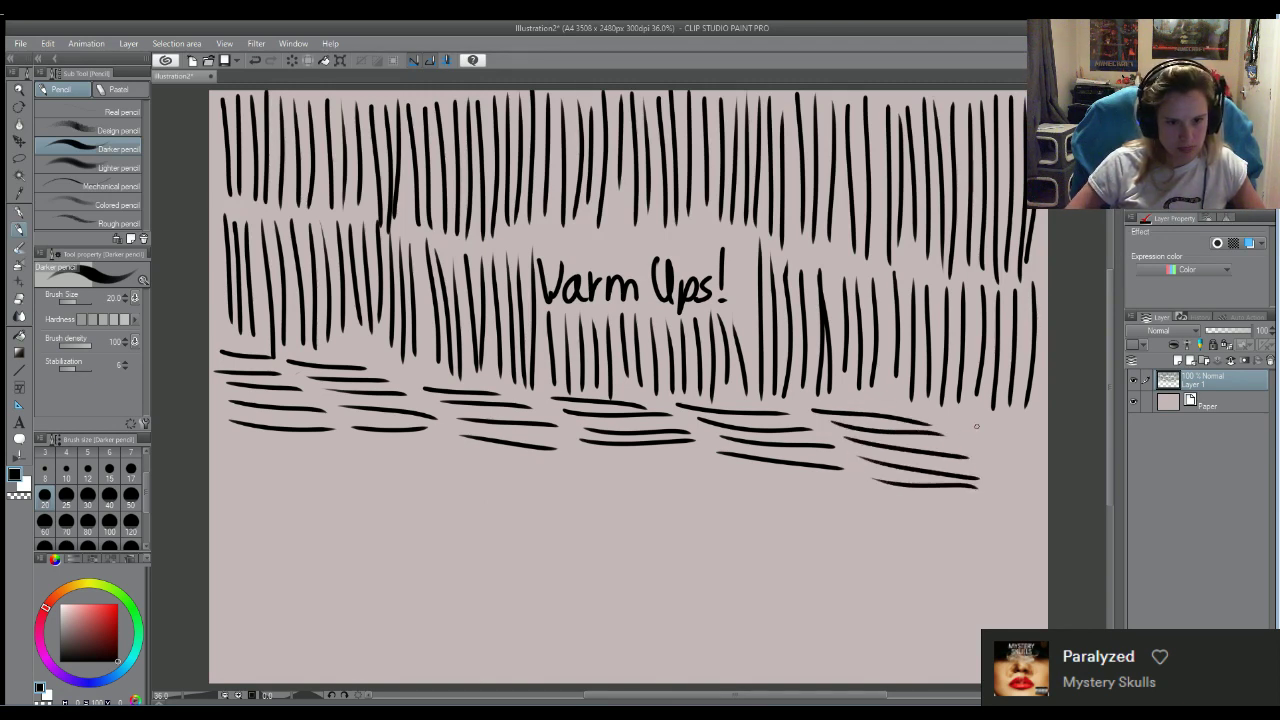
pyautogui.moveTo(956, 414); pyautogui.dragTo(1044, 437)
pyautogui.moveTo(966, 435)
pyautogui.mouseDown()
pyautogui.moveTo(1048, 455)
pyautogui.moveTo(1047, 500)
pyautogui.mouseUp()
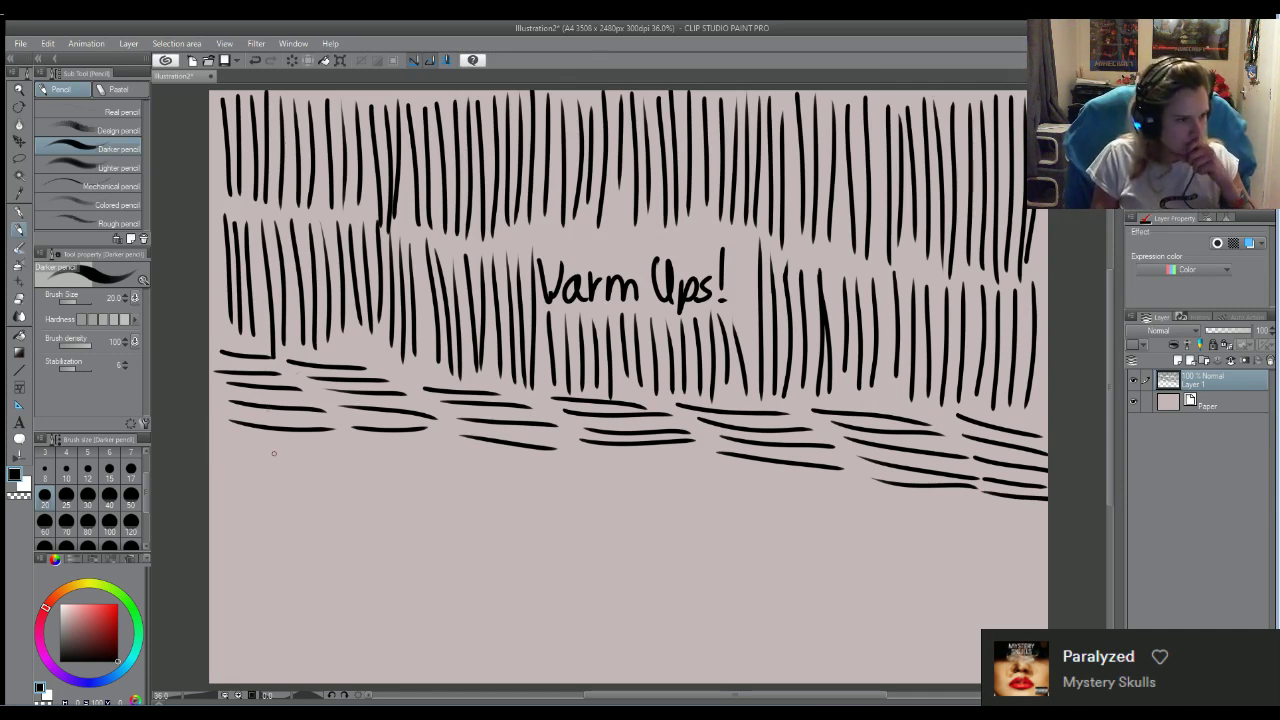
# Add a second full-width band of slightly longer horizontal strokes, in adjoining stacks, beneath the first horizontal band
pyautogui.moveTo(227, 443)
pyautogui.mouseDown()
pyautogui.moveTo(318, 447)
pyautogui.moveTo(341, 462)
pyautogui.mouseUp()
pyautogui.moveTo(214, 477)
pyautogui.mouseDown()
pyautogui.moveTo(362, 492)
pyautogui.moveTo(350, 510)
pyautogui.mouseUp()
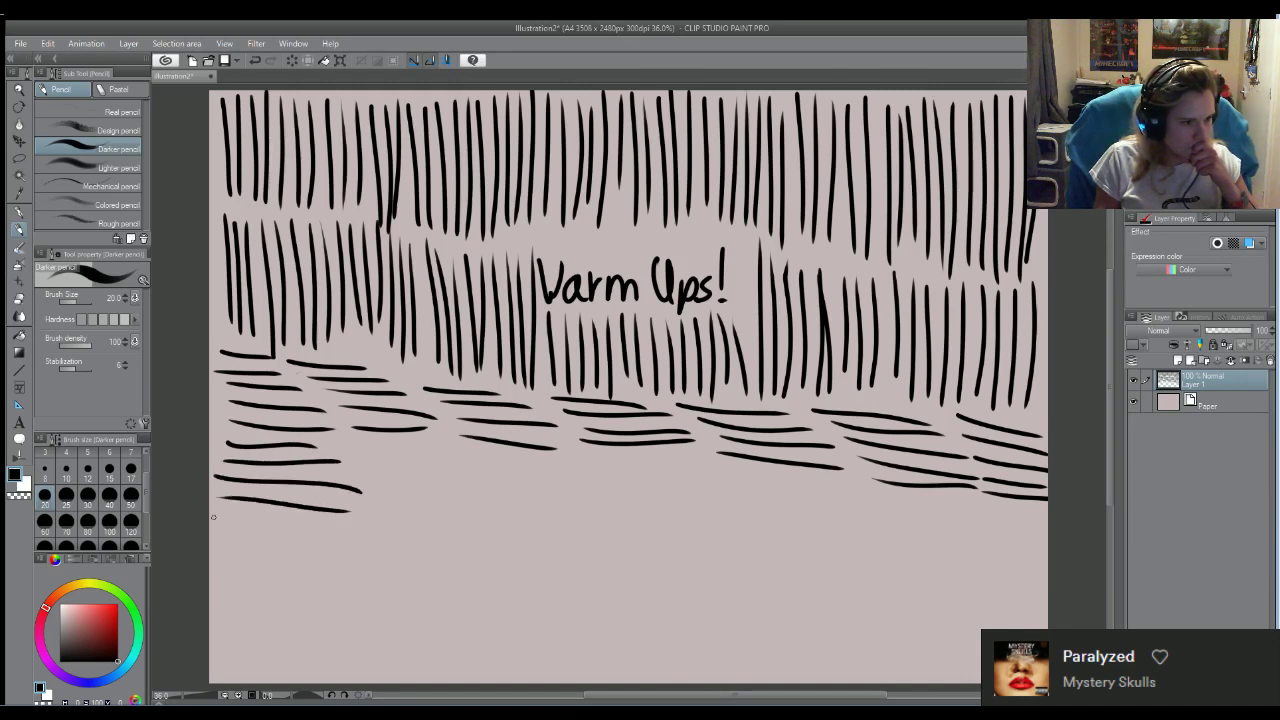
pyautogui.moveTo(212, 517); pyautogui.dragTo(330, 530)
pyautogui.moveTo(209, 549); pyautogui.dragTo(342, 540)
pyautogui.moveTo(358, 451)
pyautogui.mouseDown()
pyautogui.moveTo(443, 456)
pyautogui.moveTo(478, 475)
pyautogui.mouseUp()
pyautogui.moveTo(342, 488); pyautogui.dragTo(497, 503)
pyautogui.moveTo(346, 515); pyautogui.dragTo(520, 527)
pyautogui.moveTo(338, 539); pyautogui.dragTo(535, 544)
pyautogui.moveTo(482, 461); pyautogui.dragTo(672, 470)
pyautogui.moveTo(488, 486)
pyautogui.mouseDown()
pyautogui.moveTo(674, 489)
pyautogui.moveTo(668, 505)
pyautogui.mouseUp()
pyautogui.moveTo(516, 518); pyautogui.dragTo(690, 518)
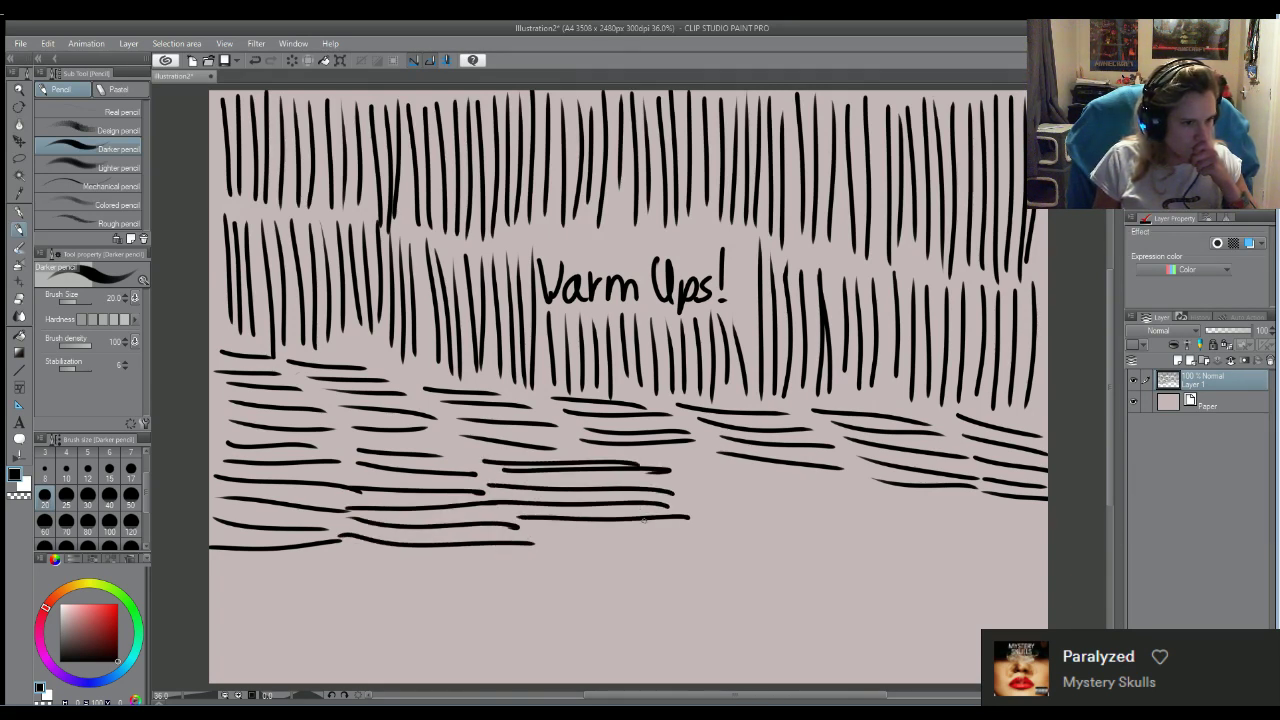
pyautogui.moveTo(549, 532)
pyautogui.mouseDown()
pyautogui.moveTo(690, 524)
pyautogui.moveTo(693, 549)
pyautogui.mouseUp()
pyautogui.moveTo(672, 470); pyautogui.dragTo(818, 492)
pyautogui.moveTo(672, 504)
pyautogui.mouseDown()
pyautogui.moveTo(822, 518)
pyautogui.moveTo(818, 532)
pyautogui.mouseUp()
pyautogui.moveTo(689, 536)
pyautogui.mouseDown()
pyautogui.moveTo(843, 539)
pyautogui.moveTo(828, 554)
pyautogui.mouseUp()
pyautogui.moveTo(840, 488)
pyautogui.mouseDown()
pyautogui.moveTo(976, 516)
pyautogui.moveTo(958, 520)
pyautogui.mouseUp()
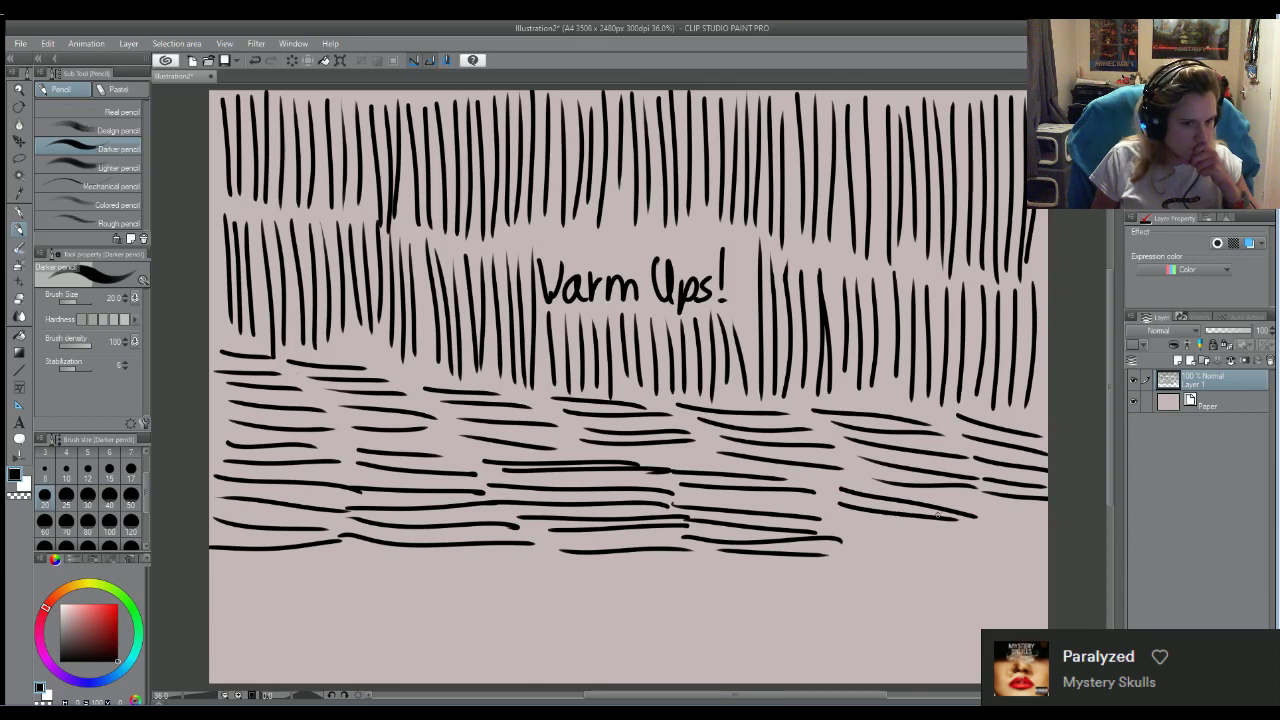
pyautogui.moveTo(834, 514); pyautogui.dragTo(955, 524)
pyautogui.moveTo(836, 531); pyautogui.dragTo(1000, 555)
pyautogui.moveTo(1000, 503)
pyautogui.mouseDown()
pyautogui.moveTo(1046, 510)
pyautogui.moveTo(1046, 522)
pyautogui.mouseUp()
pyautogui.moveTo(963, 524)
pyautogui.mouseDown()
pyautogui.moveTo(1046, 536)
pyautogui.moveTo(1046, 568)
pyautogui.mouseUp()
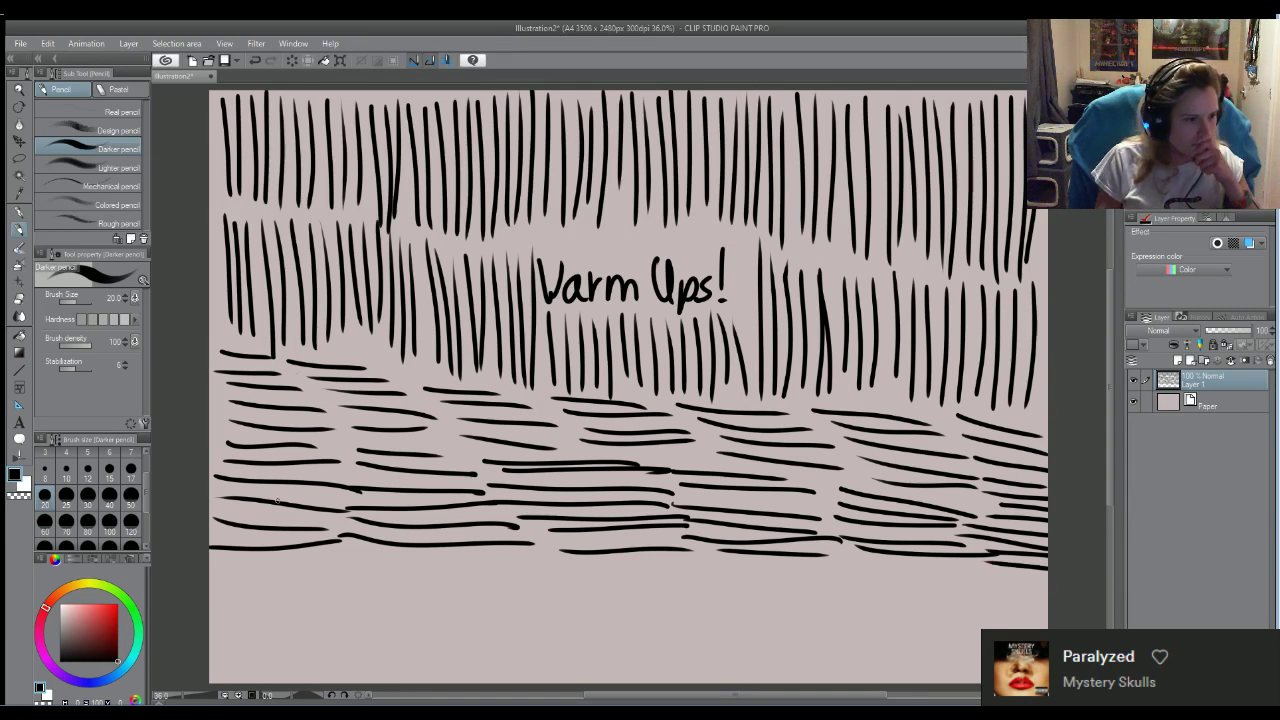
# Draw a third full-width band of horizontal strokes, in adjoining stacks, beneath the second band down to the canvas's bottom edge
pyautogui.moveTo(211, 569); pyautogui.dragTo(370, 556)
pyautogui.moveTo(218, 584); pyautogui.dragTo(366, 567)
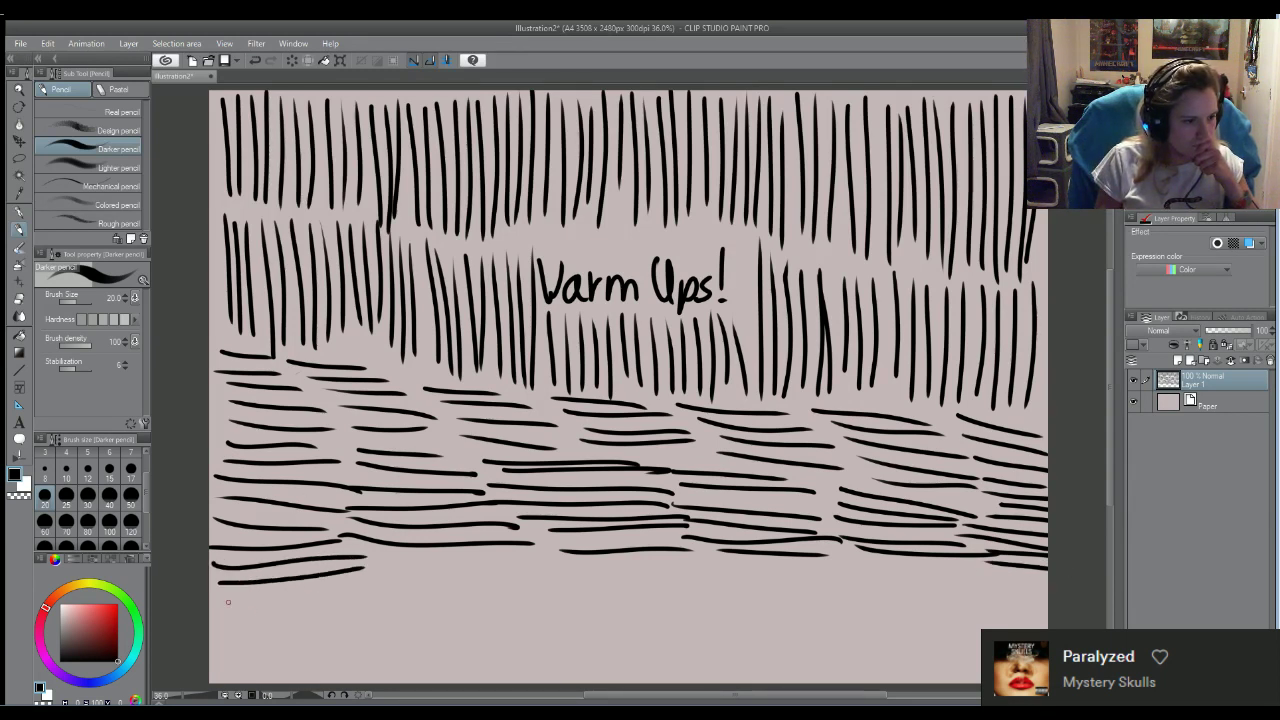
pyautogui.moveTo(228, 605)
pyautogui.mouseDown()
pyautogui.moveTo(342, 596)
pyautogui.moveTo(366, 622)
pyautogui.mouseUp()
pyautogui.moveTo(210, 642); pyautogui.dragTo(376, 638)
pyautogui.moveTo(216, 666); pyautogui.dragTo(352, 655)
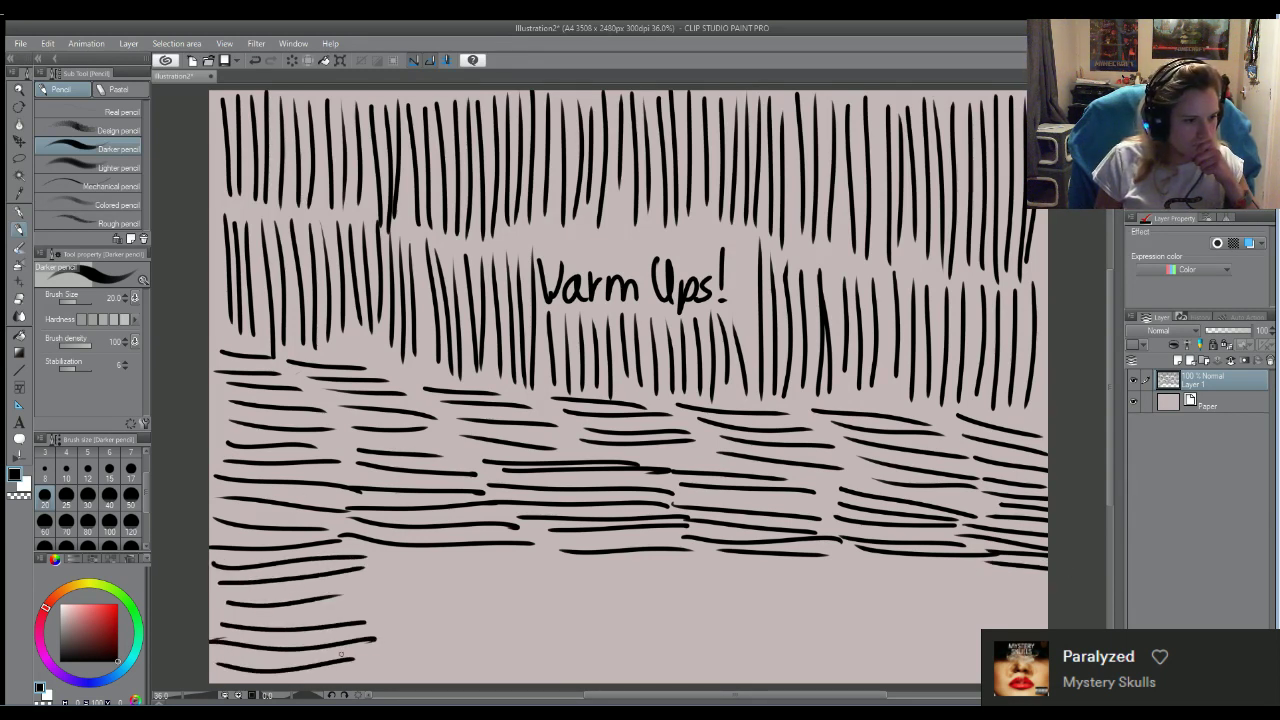
pyautogui.moveTo(370, 558)
pyautogui.mouseDown()
pyautogui.moveTo(512, 572)
pyautogui.moveTo(512, 584)
pyautogui.mouseUp()
pyautogui.moveTo(334, 596); pyautogui.dragTo(487, 591)
pyautogui.moveTo(353, 607); pyautogui.dragTo(470, 608)
pyautogui.moveTo(381, 628)
pyautogui.mouseDown()
pyautogui.moveTo(511, 612)
pyautogui.moveTo(498, 637)
pyautogui.mouseUp()
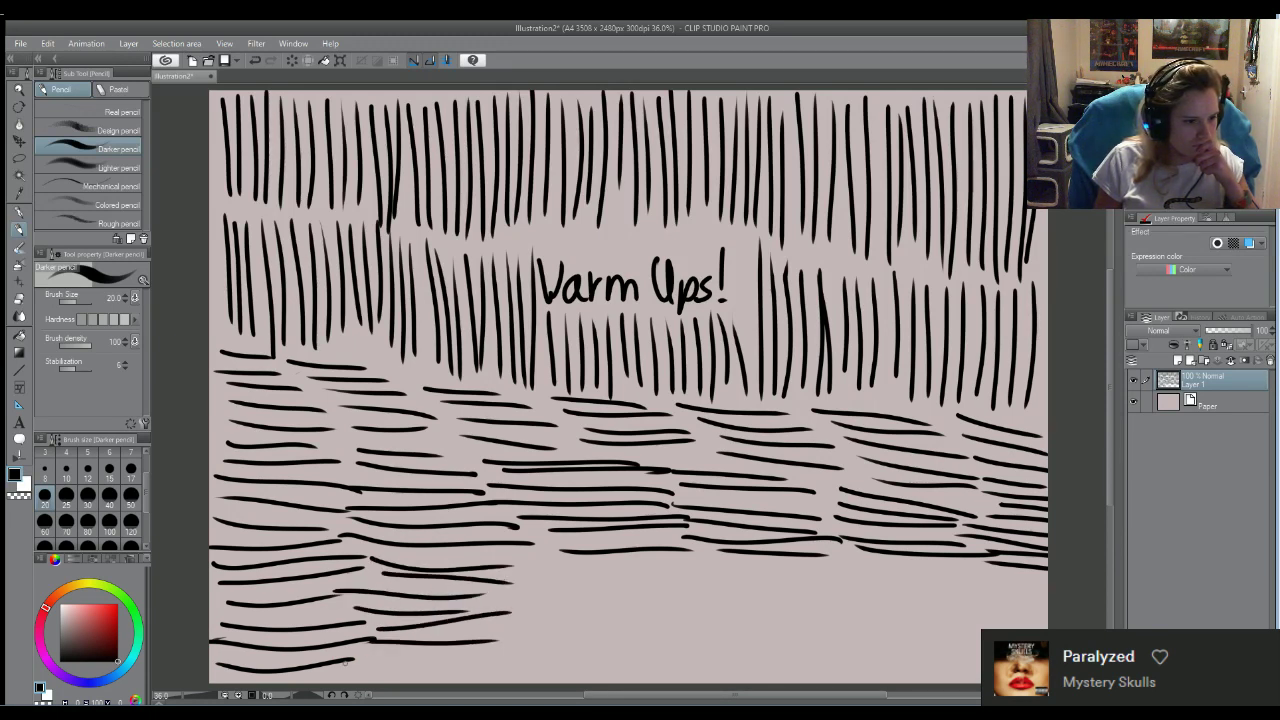
pyautogui.moveTo(344, 666)
pyautogui.mouseDown()
pyautogui.moveTo(482, 658)
pyautogui.moveTo(456, 675)
pyautogui.mouseUp()
pyautogui.moveTo(528, 556)
pyautogui.mouseDown()
pyautogui.moveTo(680, 570)
pyautogui.moveTo(662, 582)
pyautogui.mouseUp()
pyautogui.moveTo(510, 578)
pyautogui.mouseDown()
pyautogui.moveTo(676, 588)
pyautogui.moveTo(580, 609)
pyautogui.moveTo(648, 604)
pyautogui.mouseUp()
pyautogui.moveTo(516, 620); pyautogui.dragTo(632, 631)
pyautogui.moveTo(502, 638); pyautogui.dragTo(668, 646)
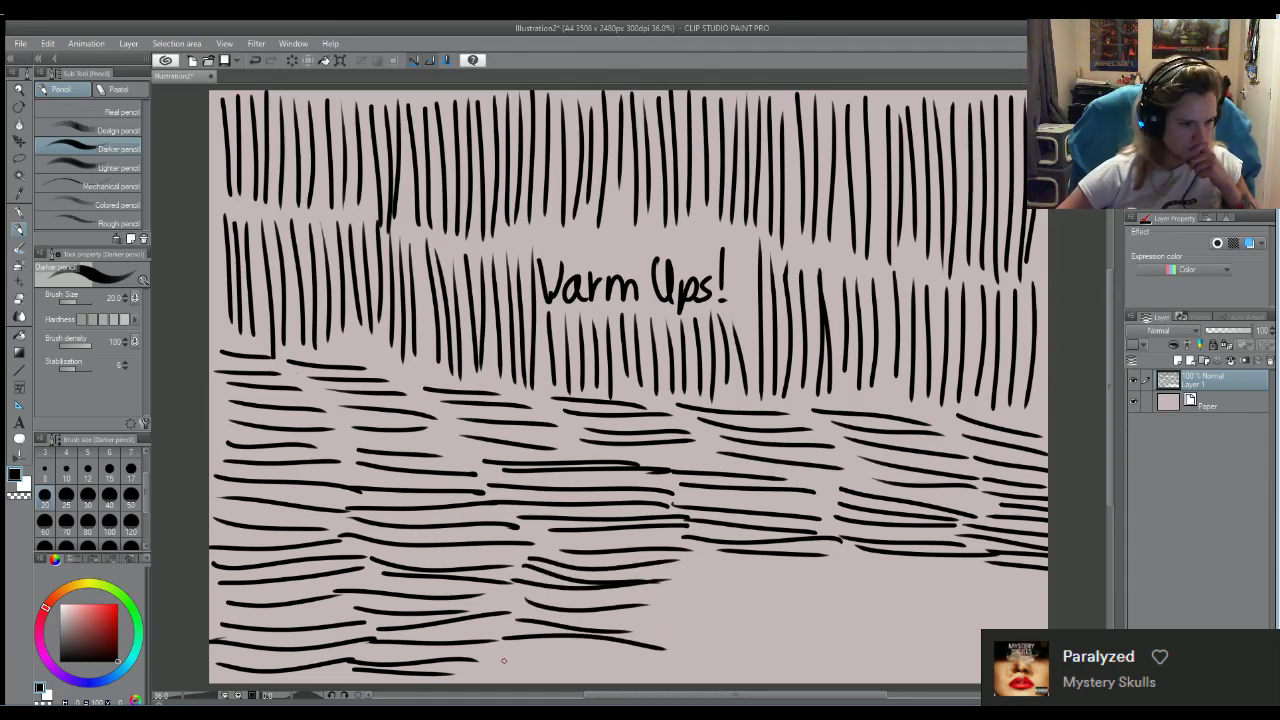
pyautogui.moveTo(502, 662)
pyautogui.mouseDown()
pyautogui.moveTo(680, 658)
pyautogui.moveTo(584, 649)
pyautogui.moveTo(638, 646)
pyautogui.mouseUp()
pyautogui.moveTo(684, 572)
pyautogui.mouseDown()
pyautogui.moveTo(860, 578)
pyautogui.moveTo(852, 605)
pyautogui.mouseUp()
pyautogui.moveTo(676, 601); pyautogui.dragTo(828, 607)
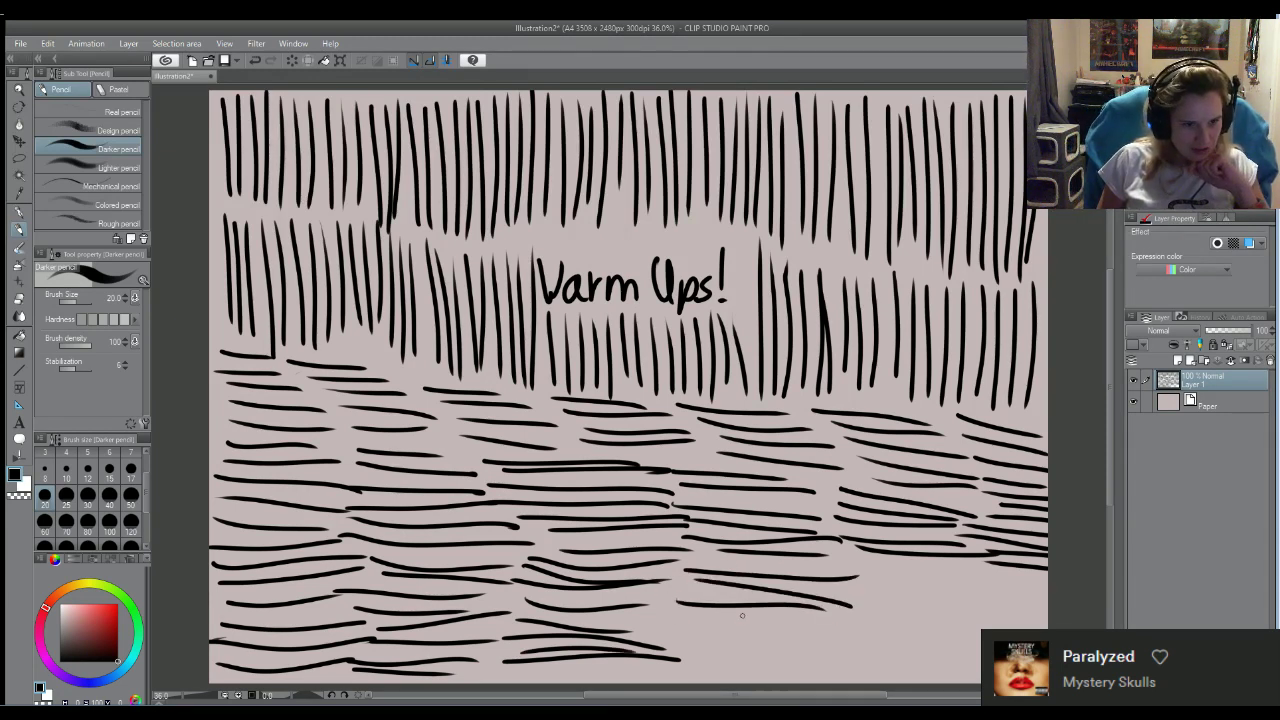
pyautogui.moveTo(679, 617)
pyautogui.mouseDown()
pyautogui.moveTo(810, 628)
pyautogui.moveTo(806, 643)
pyautogui.mouseUp()
pyautogui.moveTo(686, 651)
pyautogui.mouseDown()
pyautogui.moveTo(856, 645)
pyautogui.moveTo(840, 667)
pyautogui.mouseUp()
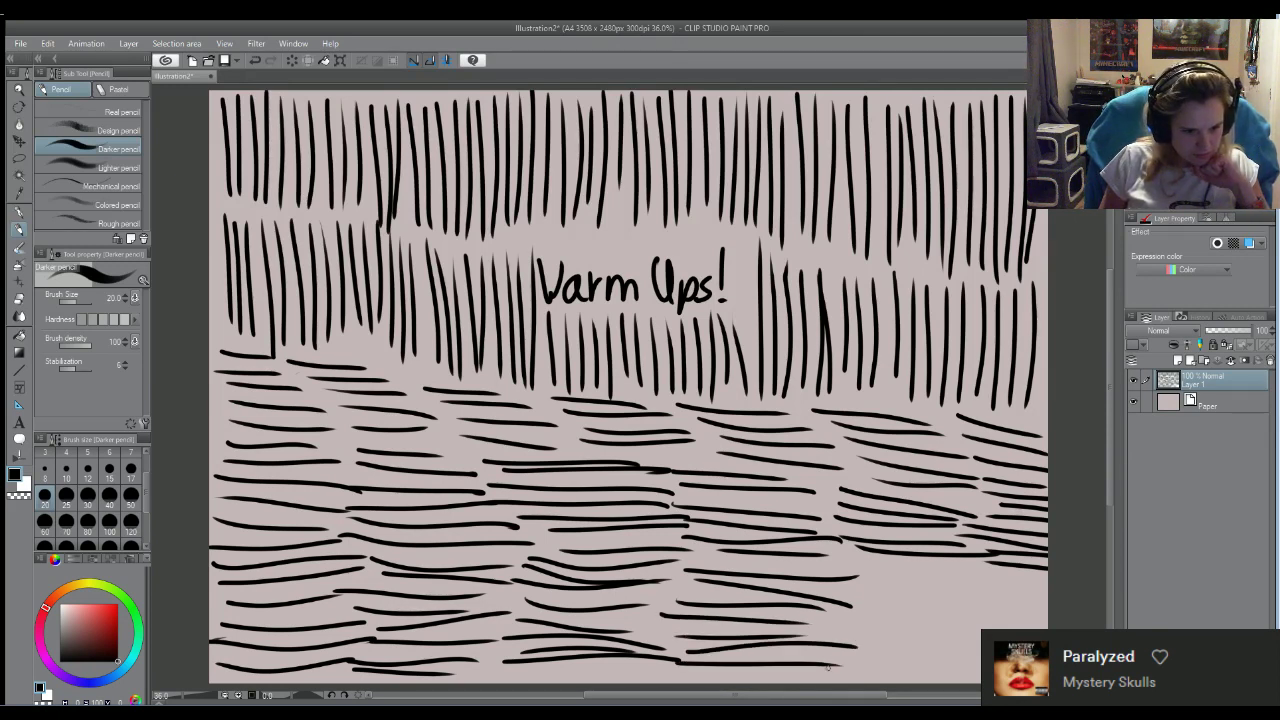
pyautogui.moveTo(876, 596); pyautogui.dragTo(1046, 607)
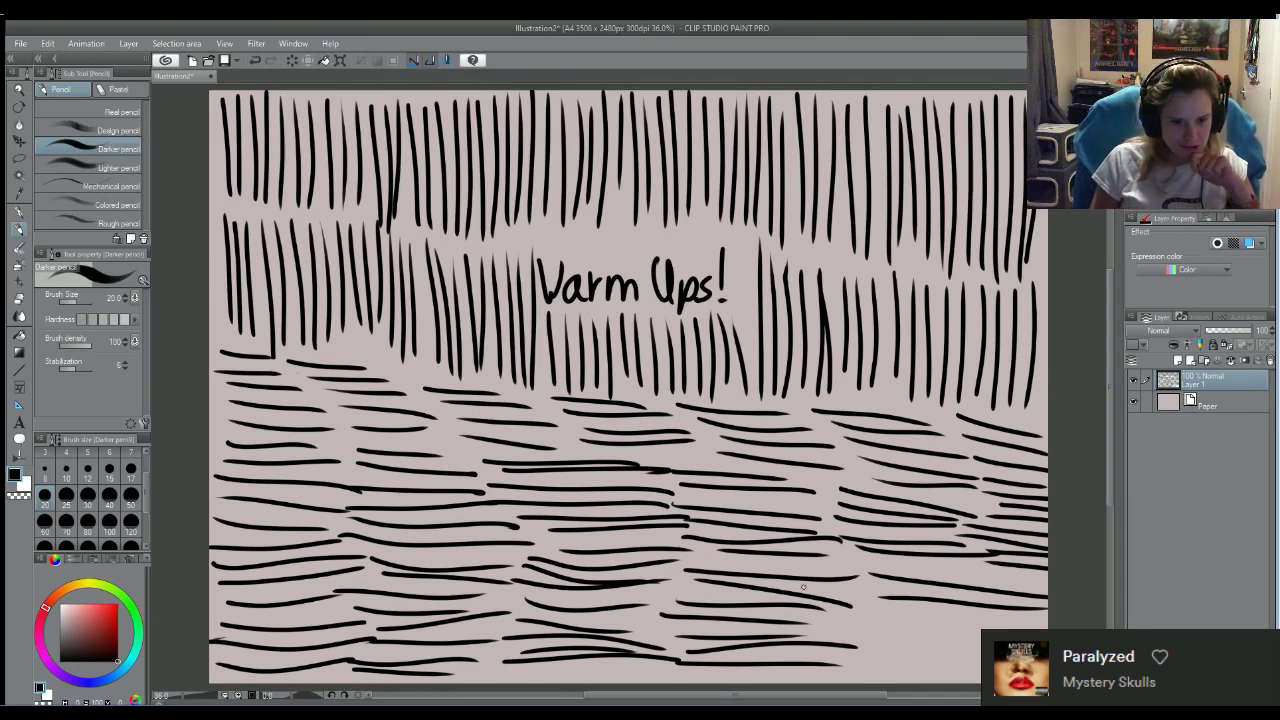
pyautogui.moveTo(858, 610)
pyautogui.mouseDown()
pyautogui.moveTo(1046, 626)
pyautogui.moveTo(900, 634)
pyautogui.moveTo(982, 638)
pyautogui.mouseUp()
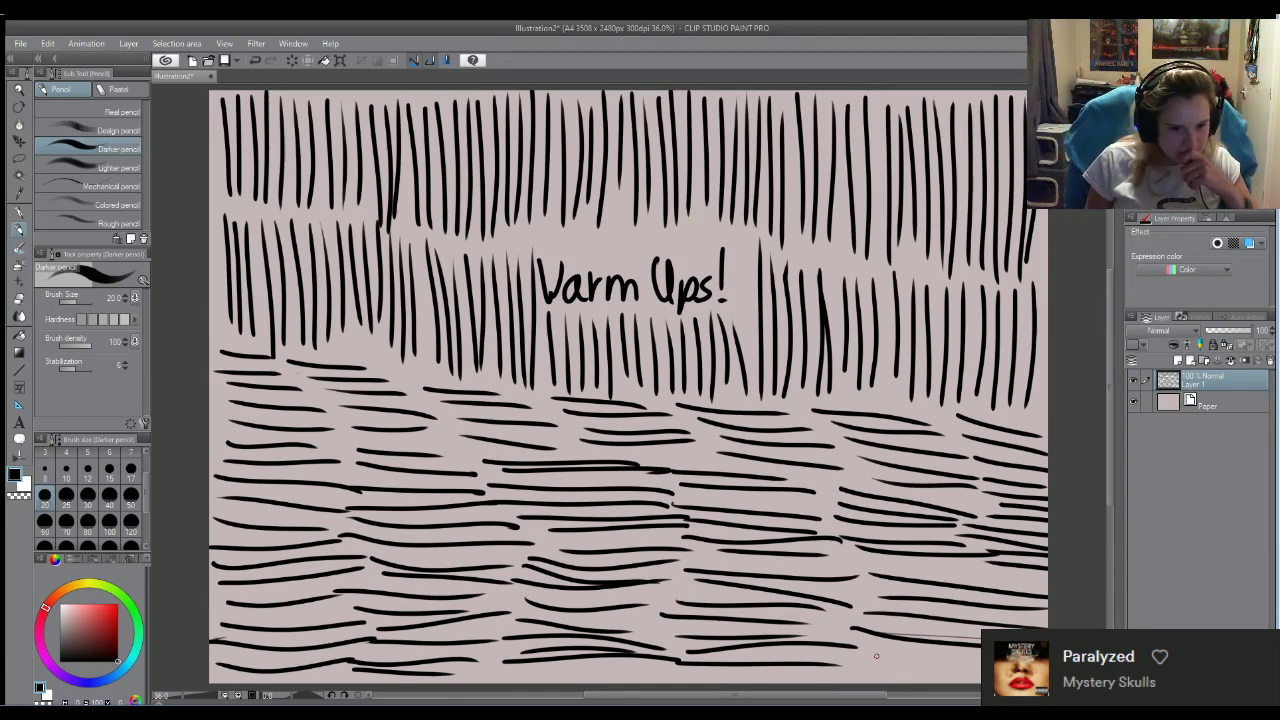
pyautogui.moveTo(866, 668); pyautogui.dragTo(982, 660)
pyautogui.moveTo(840, 671); pyautogui.dragTo(952, 667)
pyautogui.moveTo(876, 641); pyautogui.dragTo(982, 657)
pyautogui.moveTo(883, 622); pyautogui.dragTo(982, 637)
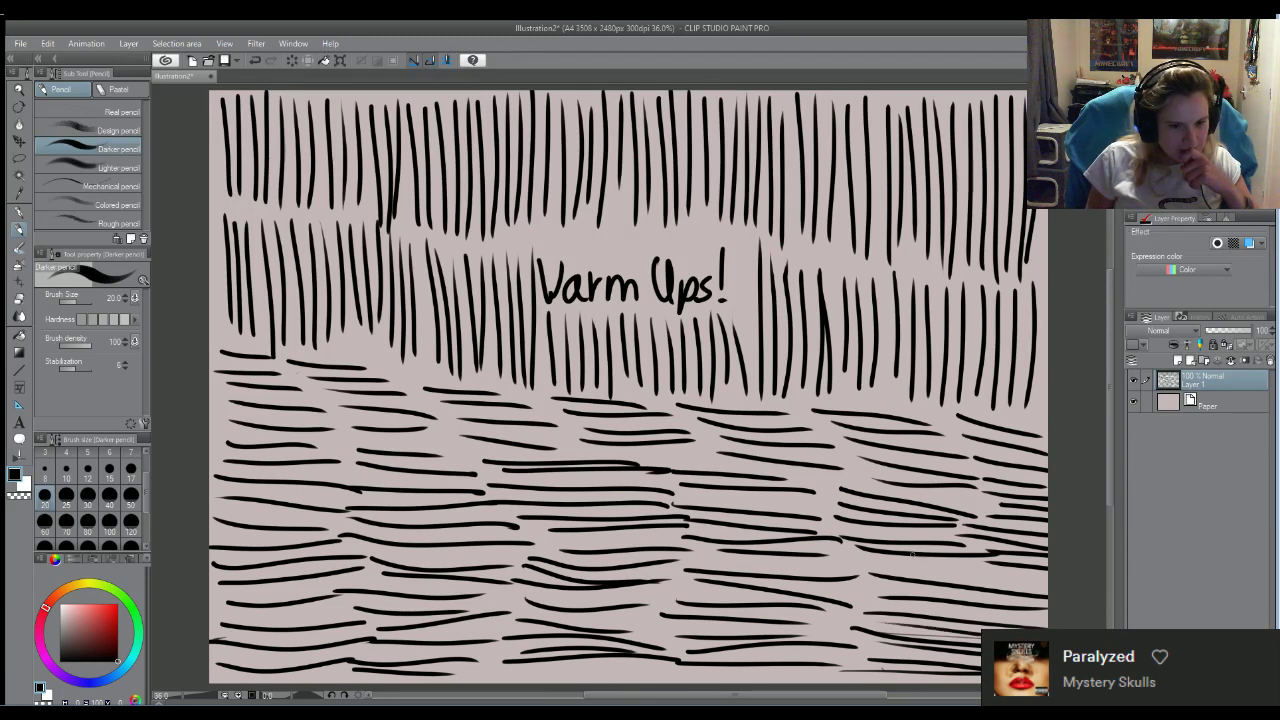
pyautogui.moveTo(886, 561); pyautogui.dragTo(1050, 575)
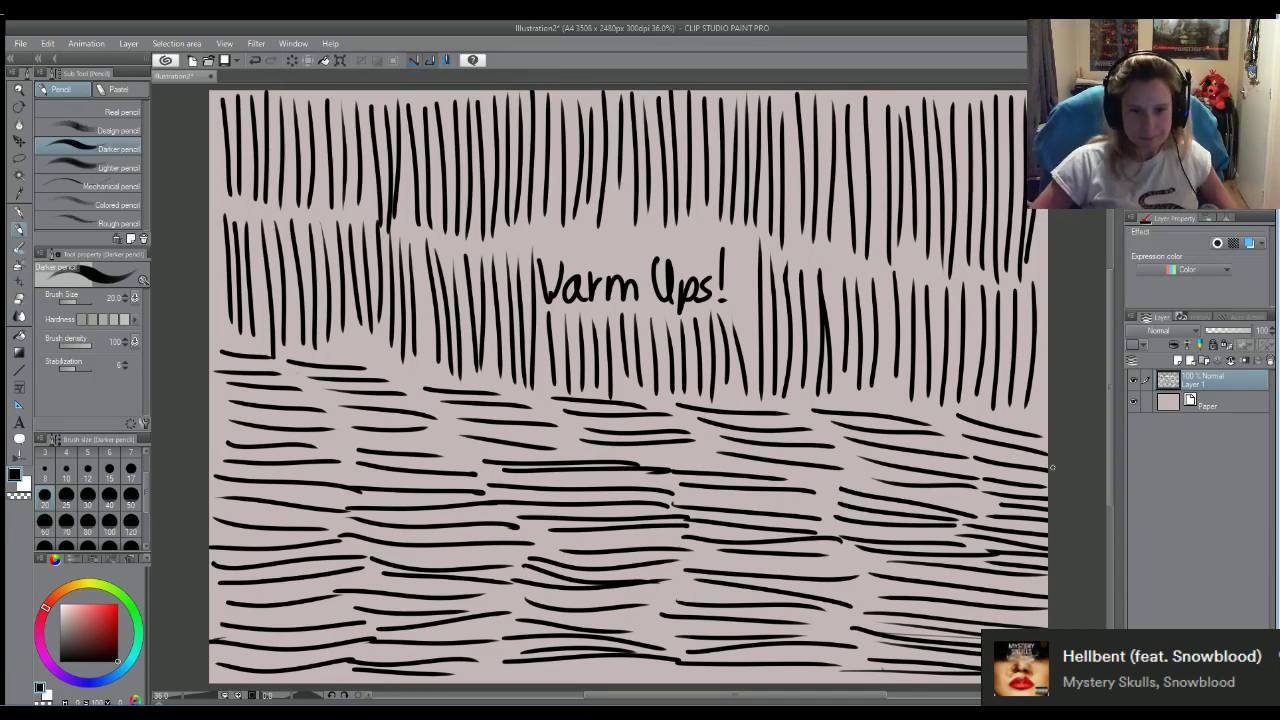
# Add a vector layer above Layer 1, and erase most of the horizontal strokes on Layer 1 with the Hard eraser at size 300
pyautogui.click(1177, 363)
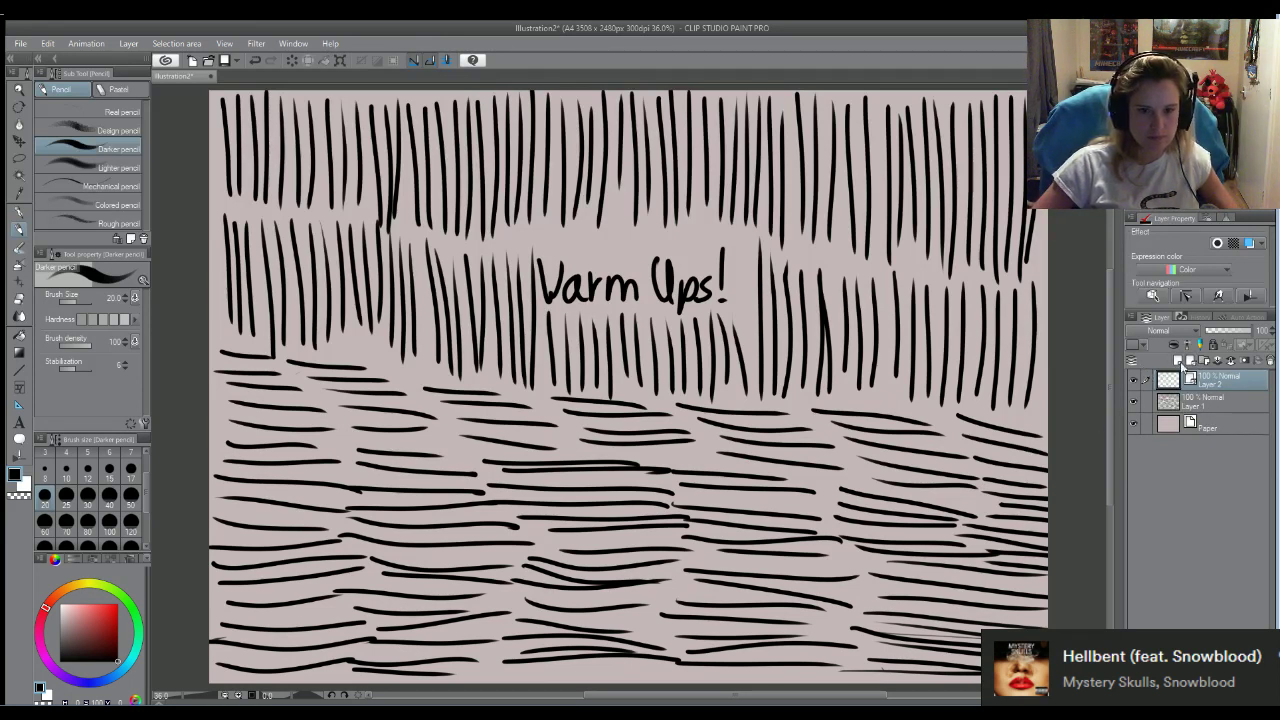
pyautogui.click(1190, 399)
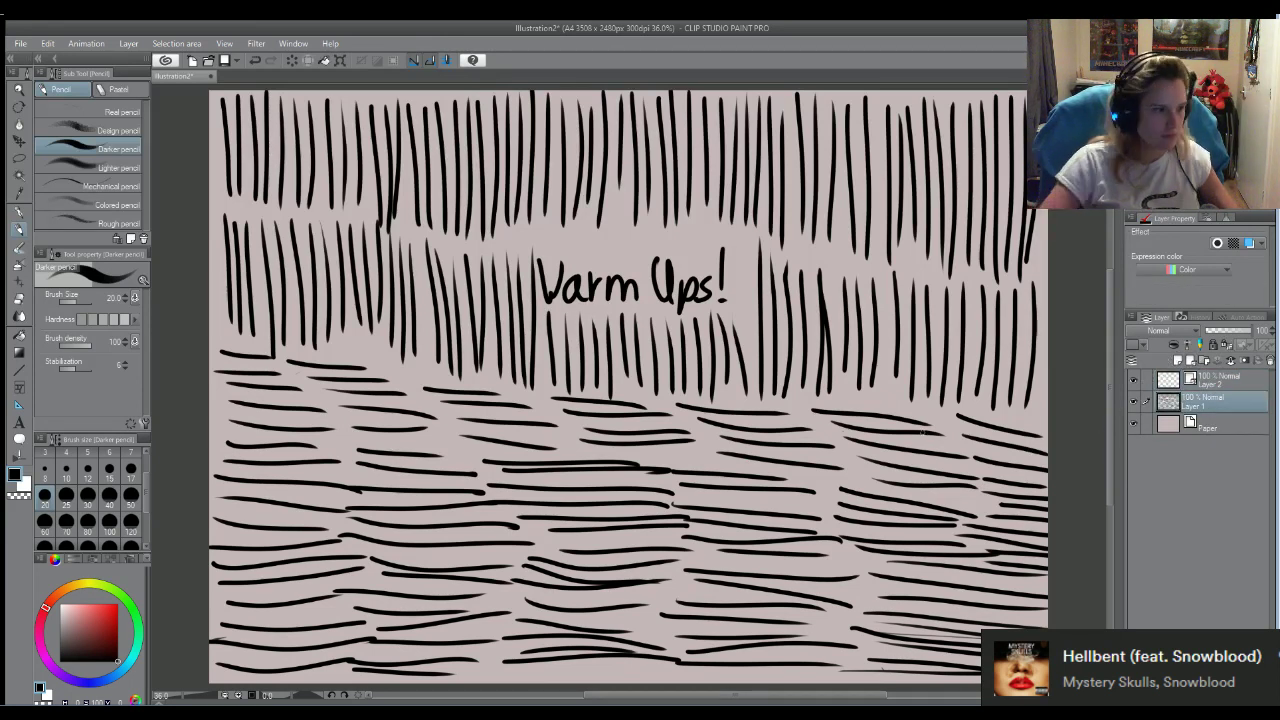
pyautogui.click(20, 297)
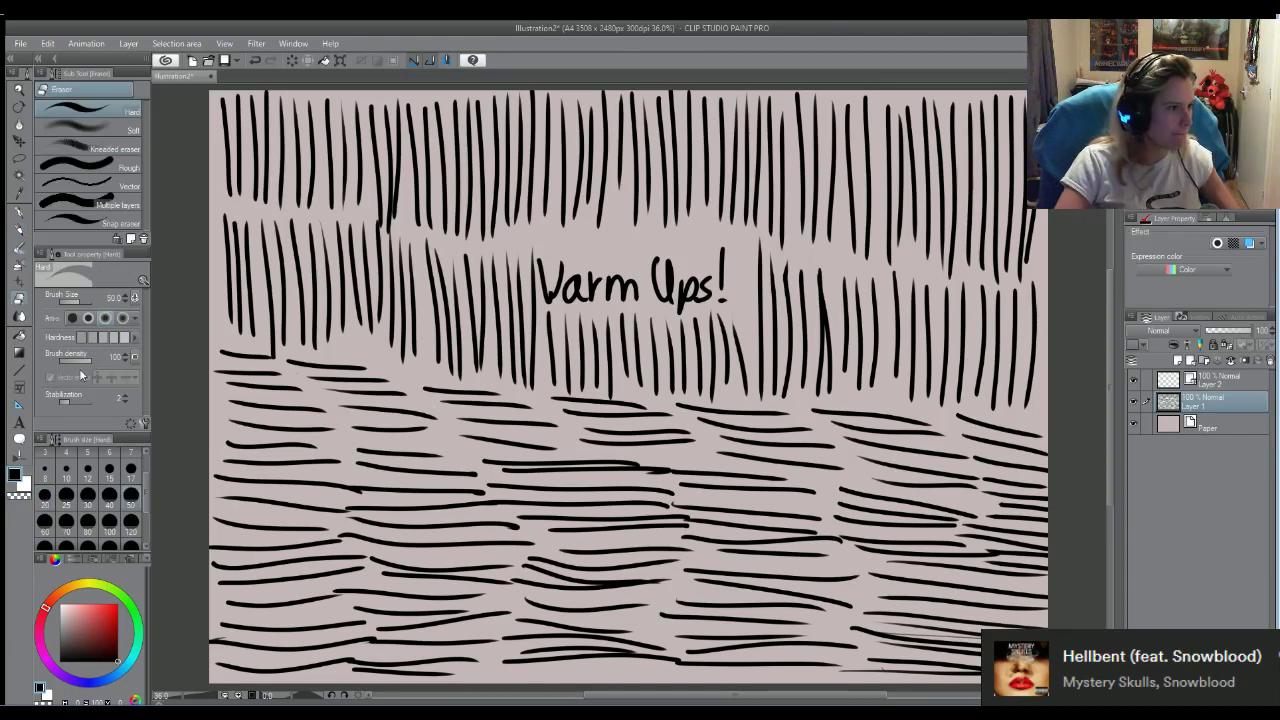
pyautogui.press(']')
pyautogui.press(']')
pyautogui.press(']')
pyautogui.press(']')
pyautogui.press(']')
pyautogui.press(']')
pyautogui.press(']')
pyautogui.press(']')
pyautogui.press(']')
pyautogui.press(']')
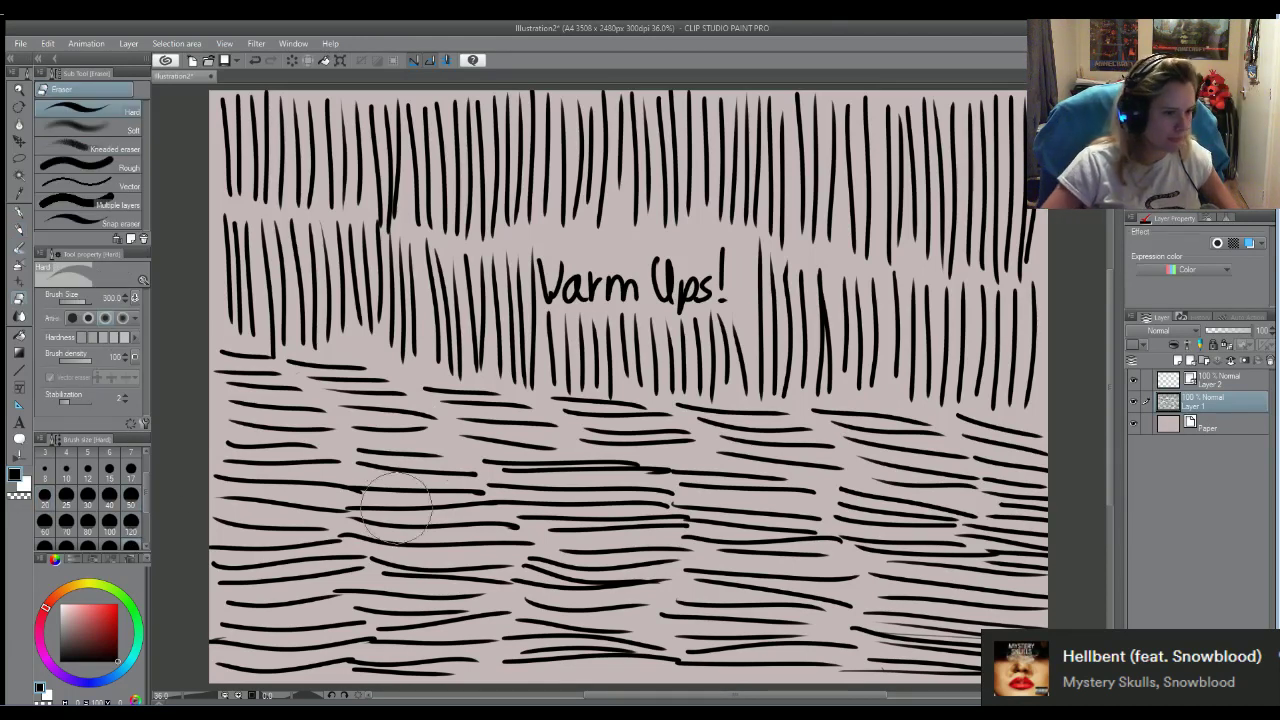
pyautogui.moveTo(986, 607)
pyautogui.mouseDown()
pyautogui.moveTo(937, 571)
pyautogui.moveTo(739, 640)
pyautogui.moveTo(640, 589)
pyautogui.moveTo(560, 517)
pyautogui.moveTo(486, 486)
pyautogui.moveTo(419, 666)
pyautogui.moveTo(408, 509)
pyautogui.moveTo(269, 518)
pyautogui.moveTo(225, 605)
pyautogui.moveTo(245, 430)
pyautogui.mouseUp()
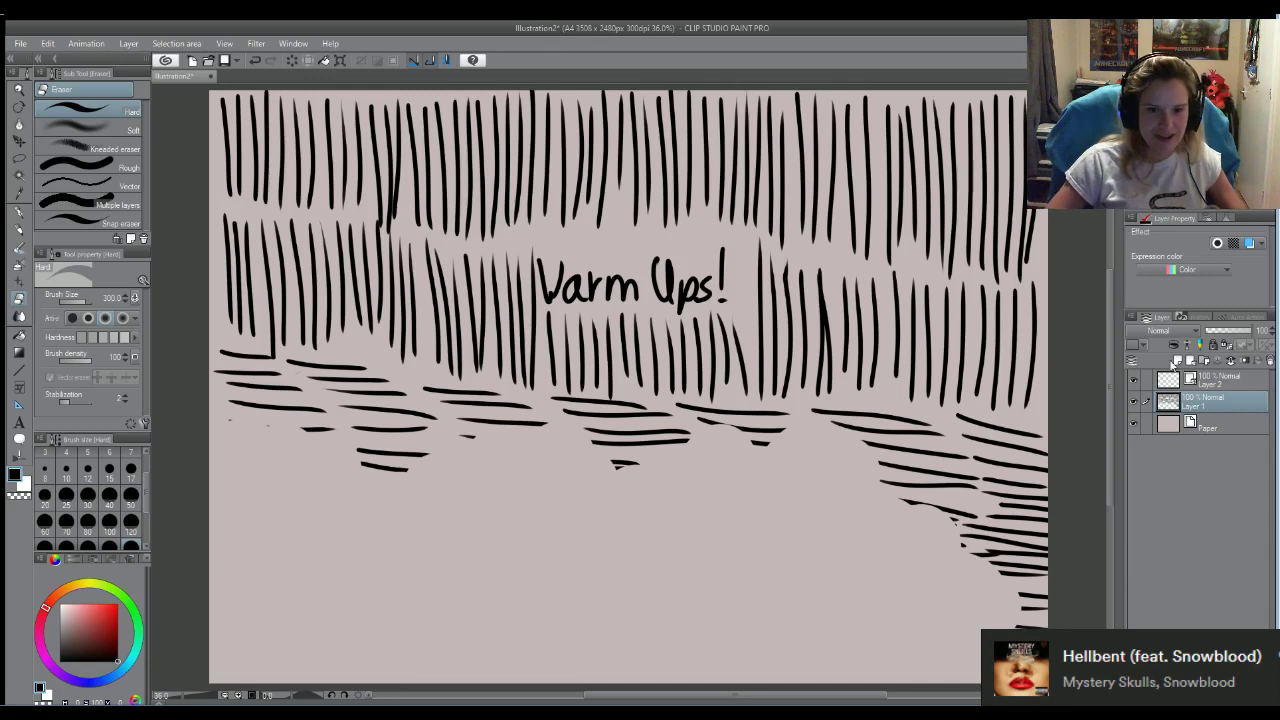
# Draw longer horizontal strokes in three adjoining stacks across the erased lower area of Layer 1 with the Darker pencil
pyautogui.click(18, 228)
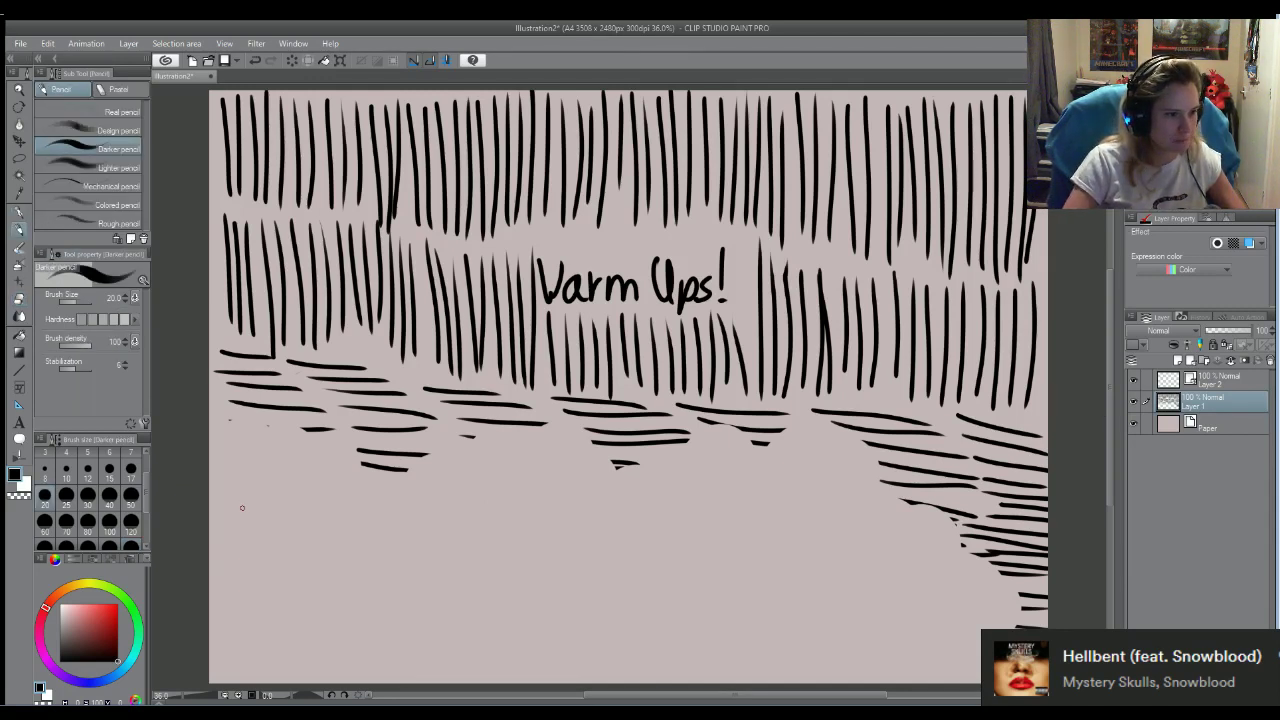
pyautogui.moveTo(236, 484); pyautogui.dragTo(377, 472)
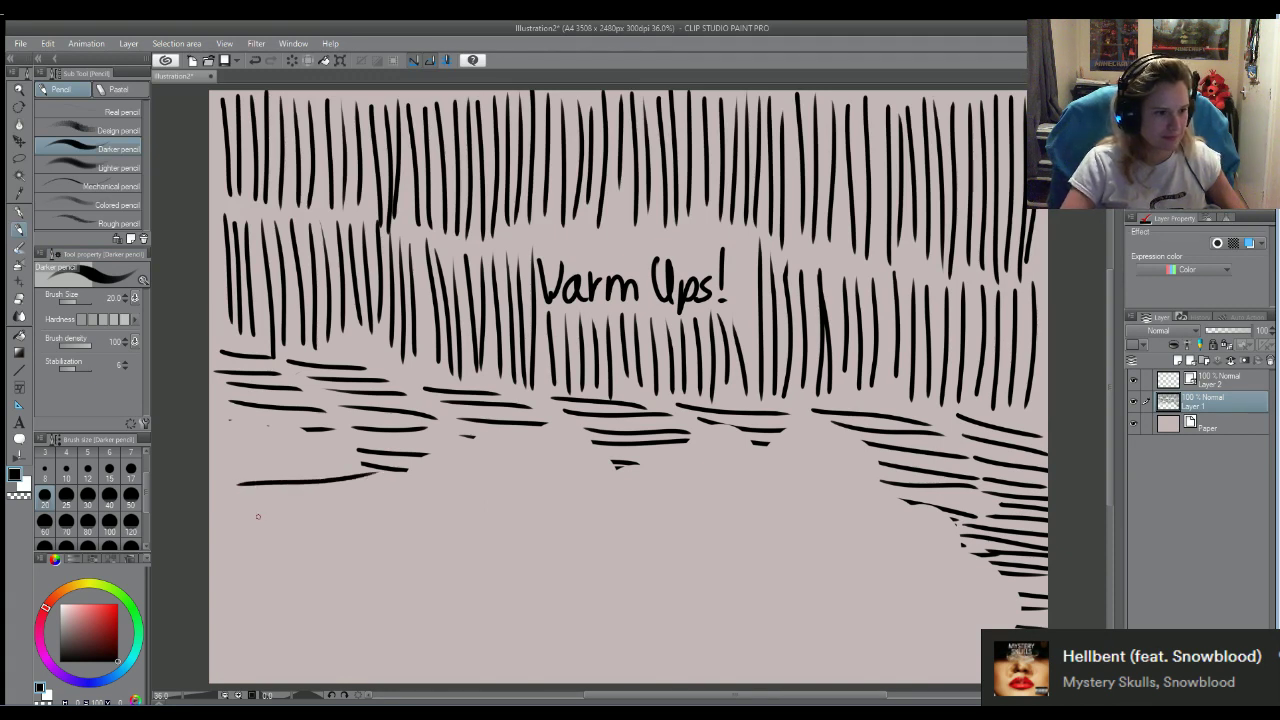
pyautogui.moveTo(251, 498); pyautogui.dragTo(462, 488)
pyautogui.moveTo(238, 524); pyautogui.dragTo(468, 510)
pyautogui.moveTo(220, 556); pyautogui.dragTo(456, 543)
pyautogui.moveTo(212, 581); pyautogui.dragTo(488, 577)
pyautogui.moveTo(230, 606); pyautogui.dragTo(488, 587)
pyautogui.moveTo(209, 636)
pyautogui.mouseDown()
pyautogui.moveTo(428, 616)
pyautogui.moveTo(459, 642)
pyautogui.moveTo(561, 626)
pyautogui.moveTo(523, 598)
pyautogui.moveTo(676, 612)
pyautogui.mouseUp()
pyautogui.moveTo(510, 597); pyautogui.dragTo(690, 606)
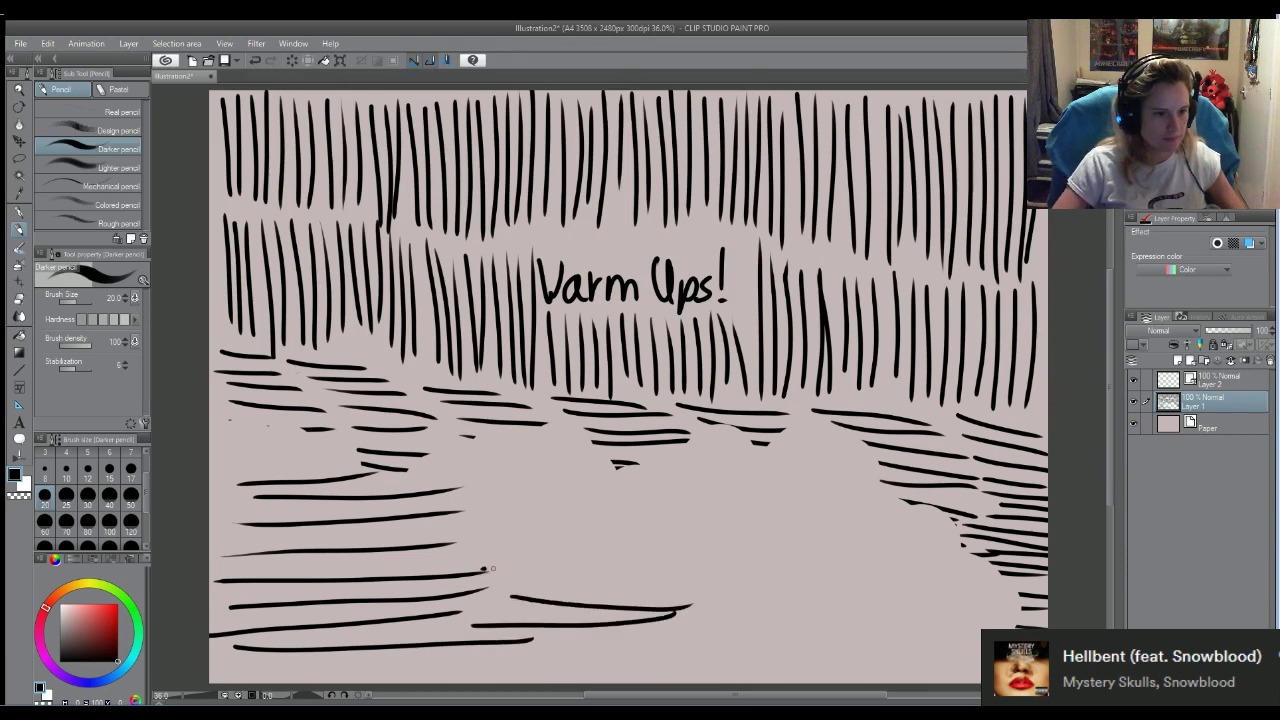
pyautogui.moveTo(484, 568); pyautogui.dragTo(686, 574)
pyautogui.moveTo(442, 547); pyautogui.dragTo(688, 552)
pyautogui.moveTo(462, 529); pyautogui.dragTo(662, 533)
pyautogui.moveTo(492, 490); pyautogui.dragTo(678, 495)
pyautogui.moveTo(494, 468); pyautogui.dragTo(648, 482)
pyautogui.moveTo(506, 447); pyautogui.dragTo(882, 474)
pyautogui.moveTo(708, 487)
pyautogui.mouseDown()
pyautogui.moveTo(926, 501)
pyautogui.moveTo(964, 522)
pyautogui.mouseUp()
pyautogui.moveTo(688, 546); pyautogui.dragTo(952, 555)
pyautogui.moveTo(660, 568); pyautogui.dragTo(984, 572)
pyautogui.moveTo(664, 602); pyautogui.dragTo(1020, 618)
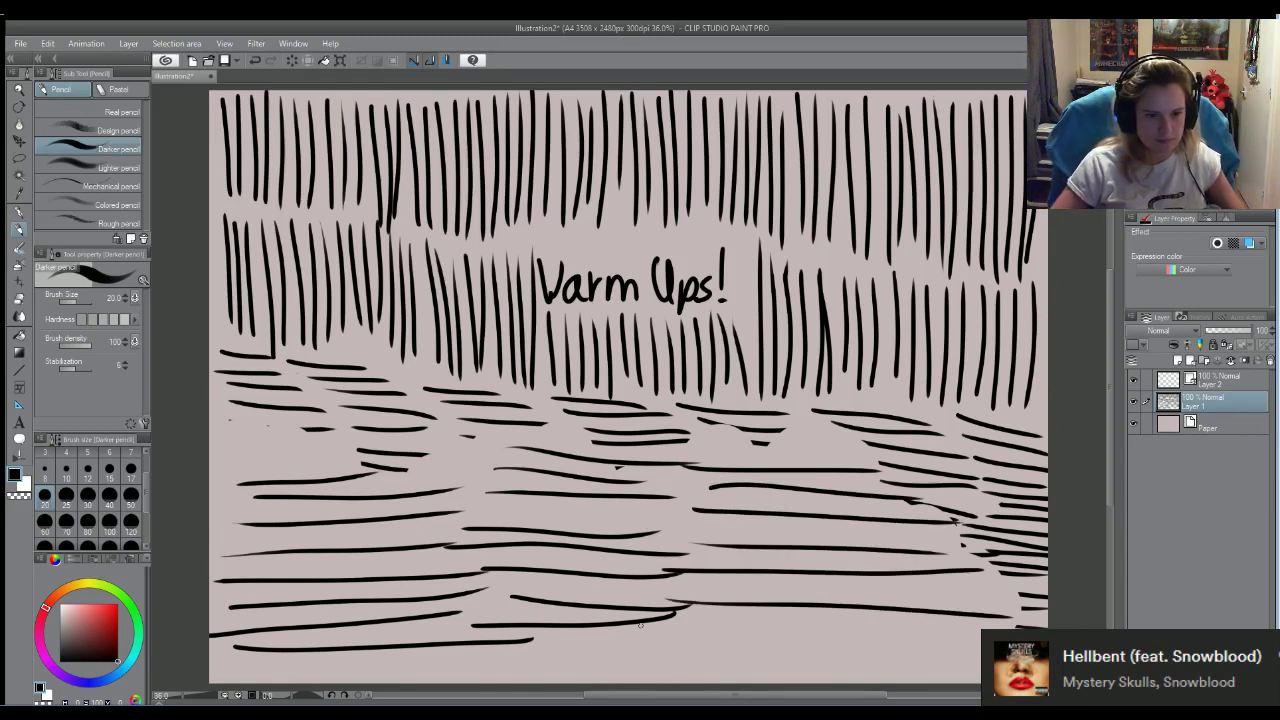
pyautogui.moveTo(628, 626); pyautogui.dragTo(982, 645)
pyautogui.moveTo(573, 648); pyautogui.dragTo(862, 652)
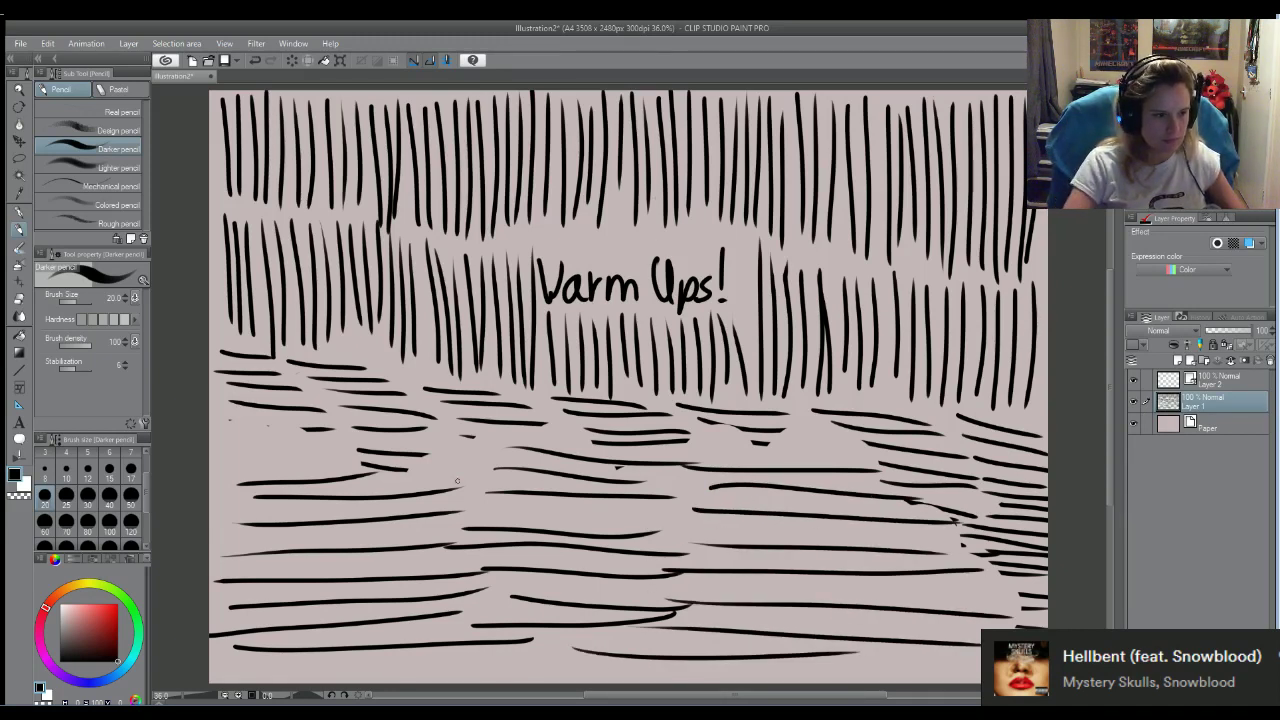
# Fill the remaining gaps below the vertical strokes with a second pass of long, overlapping horizontal strokes over the whole lower area
pyautogui.moveTo(260, 455)
pyautogui.mouseDown()
pyautogui.moveTo(376, 447)
pyautogui.moveTo(378, 436)
pyautogui.mouseUp()
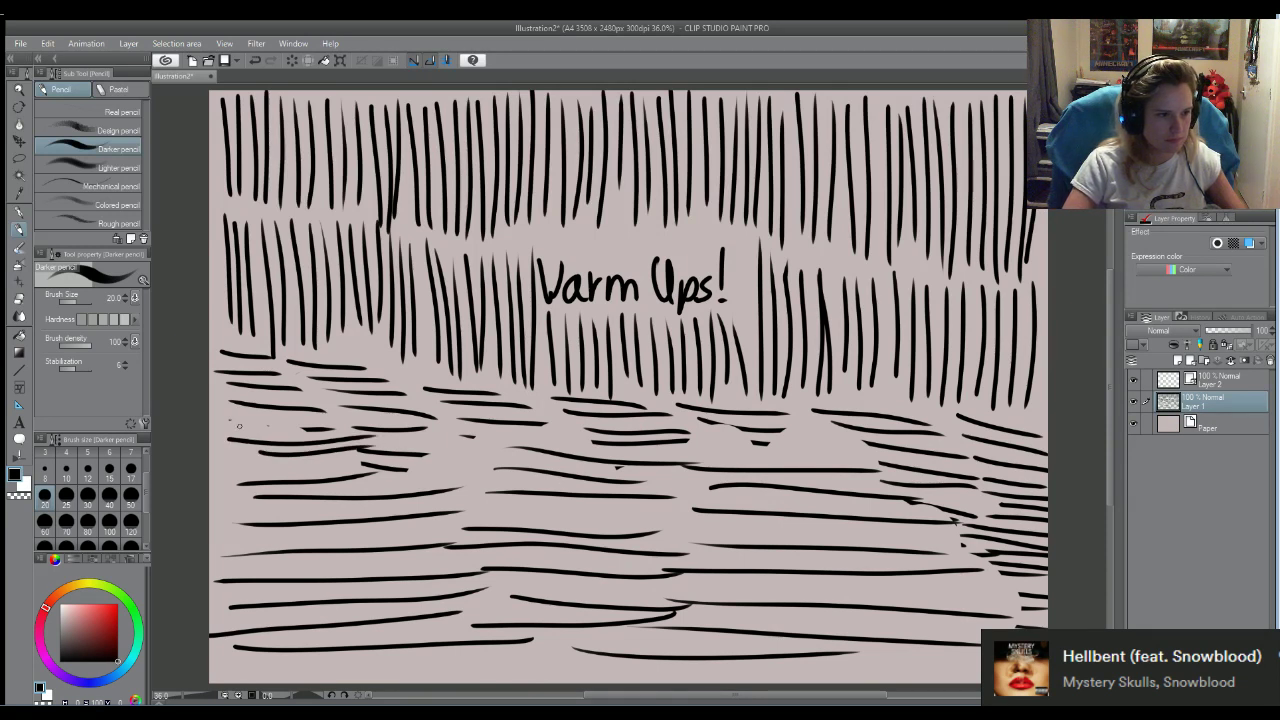
pyautogui.moveTo(236, 433); pyautogui.dragTo(388, 422)
pyautogui.moveTo(438, 478); pyautogui.dragTo(578, 474)
pyautogui.moveTo(422, 460); pyautogui.dragTo(656, 468)
pyautogui.moveTo(430, 437); pyautogui.dragTo(672, 460)
pyautogui.moveTo(462, 498); pyautogui.dragTo(702, 506)
pyautogui.moveTo(518, 526)
pyautogui.mouseDown()
pyautogui.moveTo(700, 512)
pyautogui.moveTo(936, 552)
pyautogui.mouseUp()
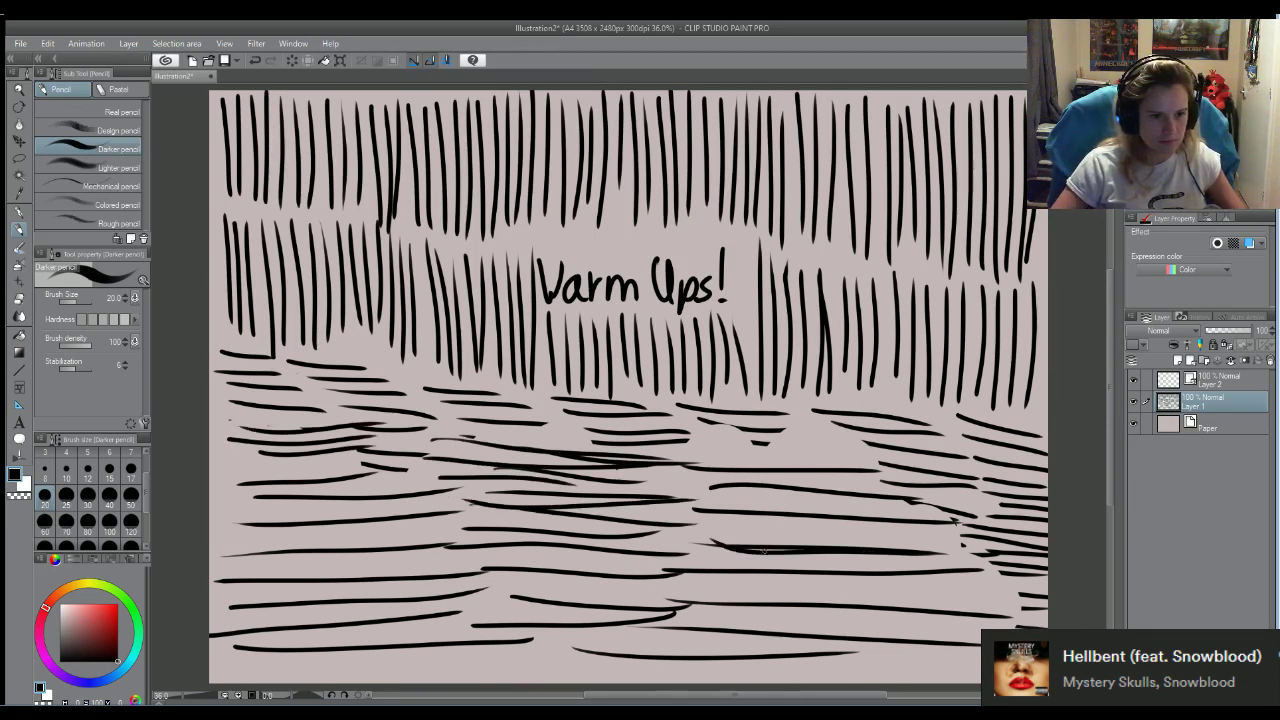
pyautogui.moveTo(706, 550); pyautogui.dragTo(958, 556)
pyautogui.moveTo(744, 574); pyautogui.dragTo(964, 577)
pyautogui.moveTo(710, 603); pyautogui.dragTo(988, 596)
pyautogui.moveTo(752, 643); pyautogui.dragTo(980, 633)
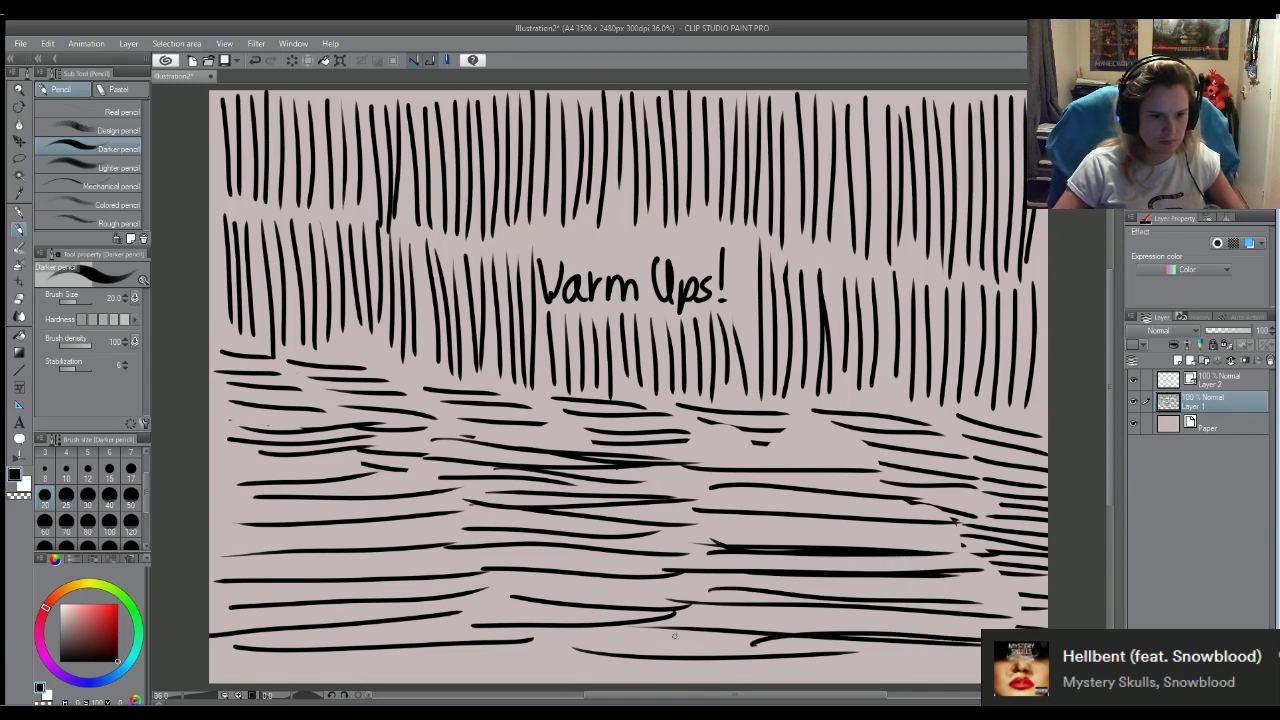
pyautogui.moveTo(588, 628); pyautogui.dragTo(782, 642)
pyautogui.moveTo(386, 637); pyautogui.dragTo(596, 633)
pyautogui.moveTo(246, 574); pyautogui.dragTo(512, 587)
pyautogui.moveTo(210, 552); pyautogui.dragTo(452, 562)
pyautogui.moveTo(328, 530); pyautogui.dragTo(460, 528)
pyautogui.moveTo(244, 506); pyautogui.dragTo(552, 488)
pyautogui.moveTo(438, 548)
pyautogui.mouseDown()
pyautogui.moveTo(655, 573)
pyautogui.moveTo(520, 571)
pyautogui.moveTo(738, 578)
pyautogui.mouseUp()
pyautogui.moveTo(444, 566); pyautogui.dragTo(862, 618)
pyautogui.moveTo(436, 620); pyautogui.dragTo(770, 638)
pyautogui.moveTo(712, 540); pyautogui.dragTo(1040, 556)
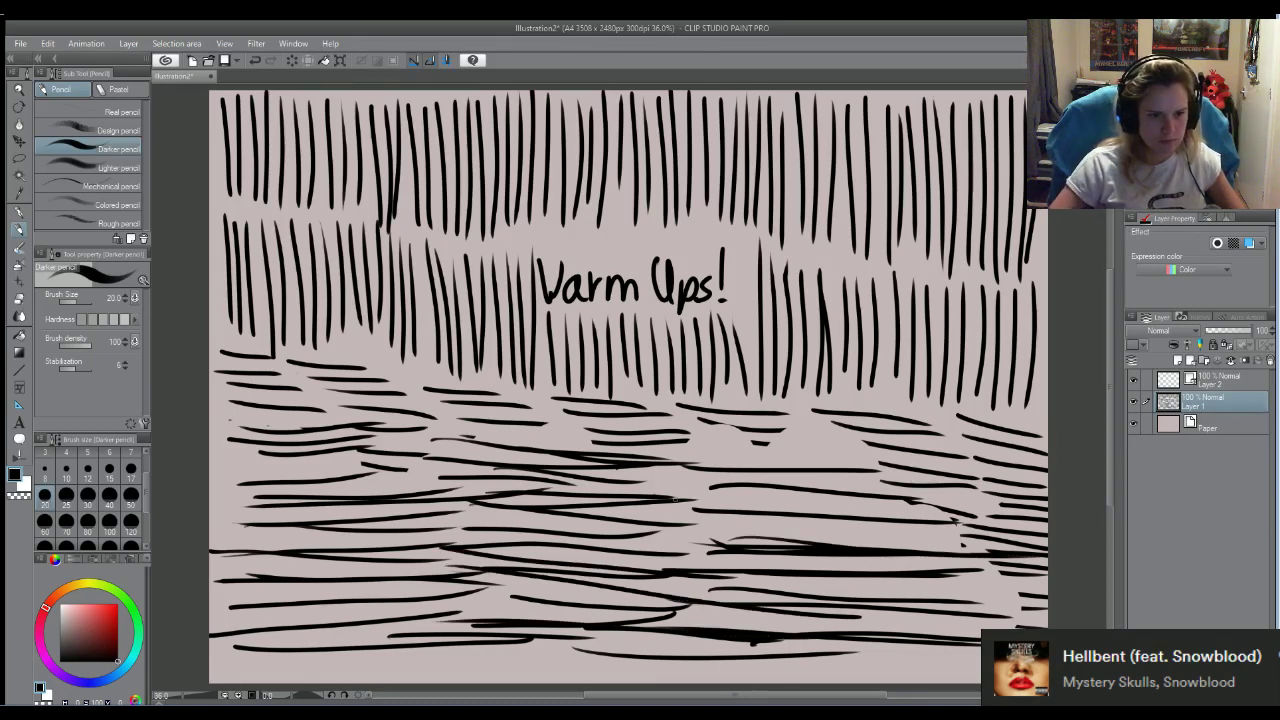
pyautogui.moveTo(660, 506); pyautogui.dragTo(980, 500)
pyautogui.moveTo(646, 462); pyautogui.dragTo(908, 468)
pyautogui.moveTo(572, 450); pyautogui.dragTo(918, 462)
pyautogui.moveTo(554, 426); pyautogui.dragTo(898, 442)
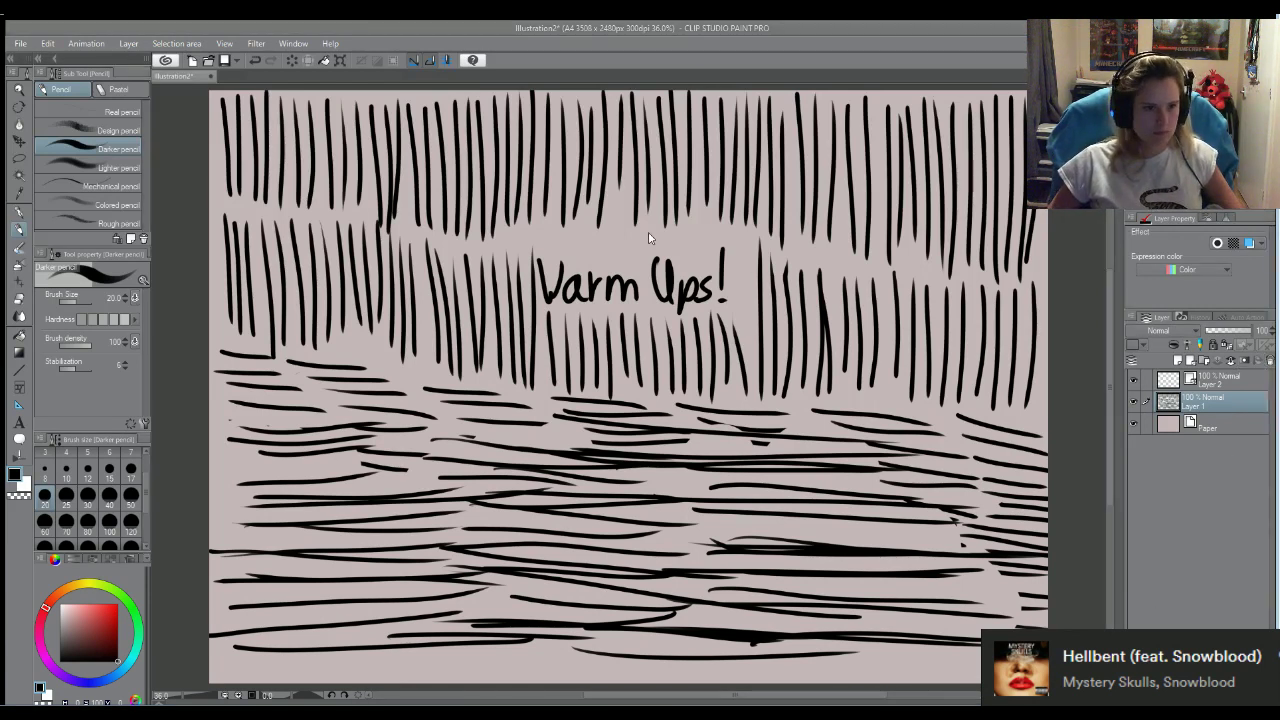
# Delete Layer 1 with the heading and all of its practice strokes
pyautogui.press('Delete')
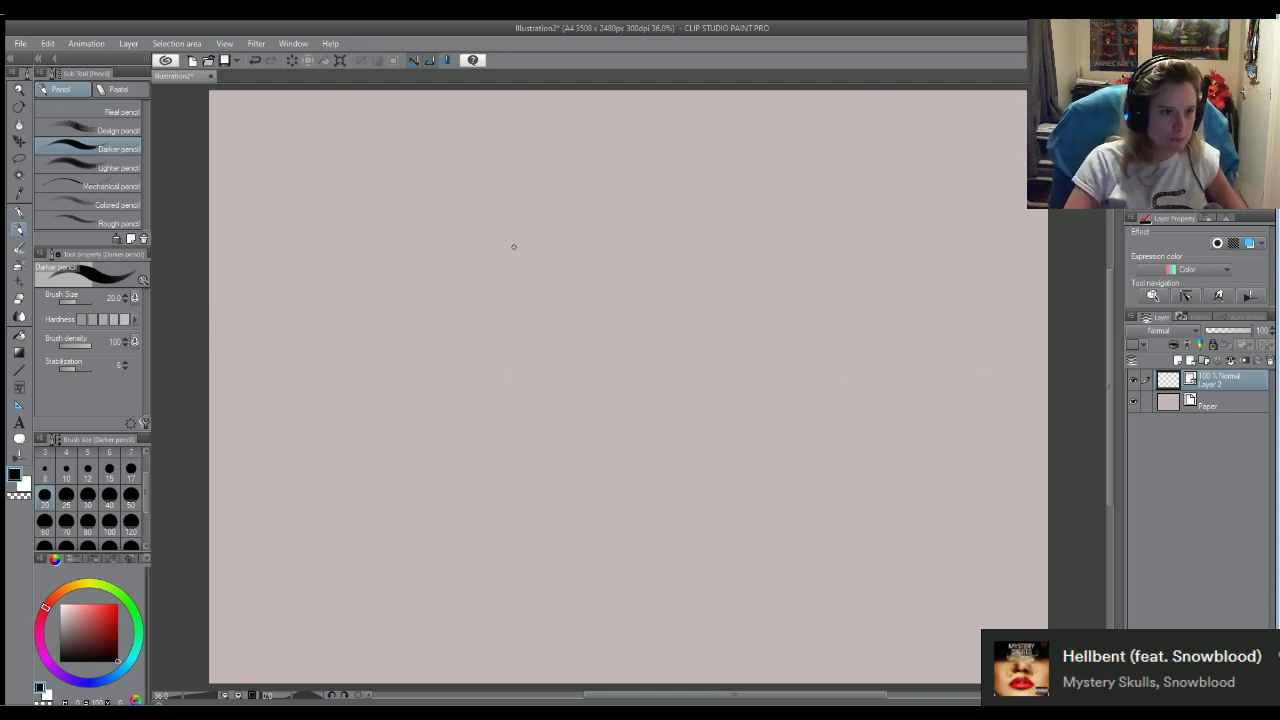
pyautogui.moveTo(458, 220)
pyautogui.mouseDown()
pyautogui.moveTo(565, 220)
pyautogui.moveTo(587, 252)
pyautogui.mouseUp()
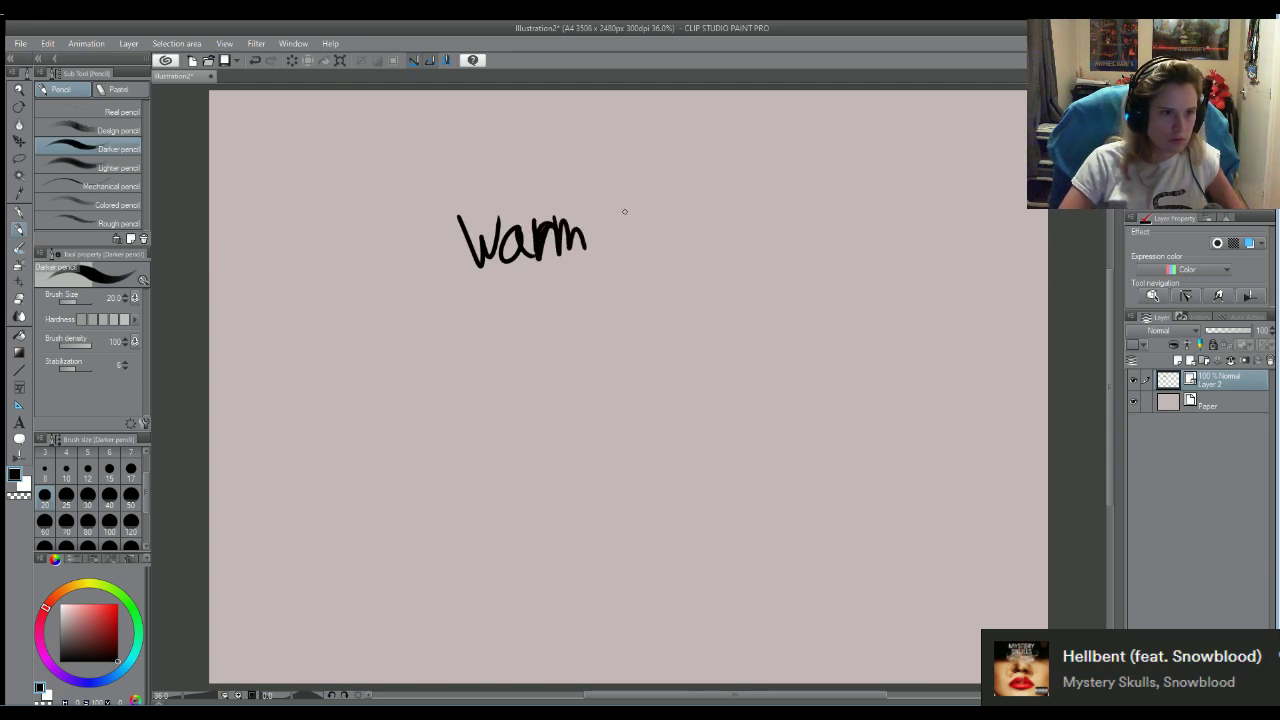
pyautogui.moveTo(618, 200)
pyautogui.mouseDown()
pyautogui.moveTo(642, 205)
pyautogui.moveTo(660, 270)
pyautogui.mouseUp()
pyautogui.moveTo(661, 205); pyautogui.dragTo(665, 235)
pyautogui.moveTo(703, 198); pyautogui.dragTo(710, 230)
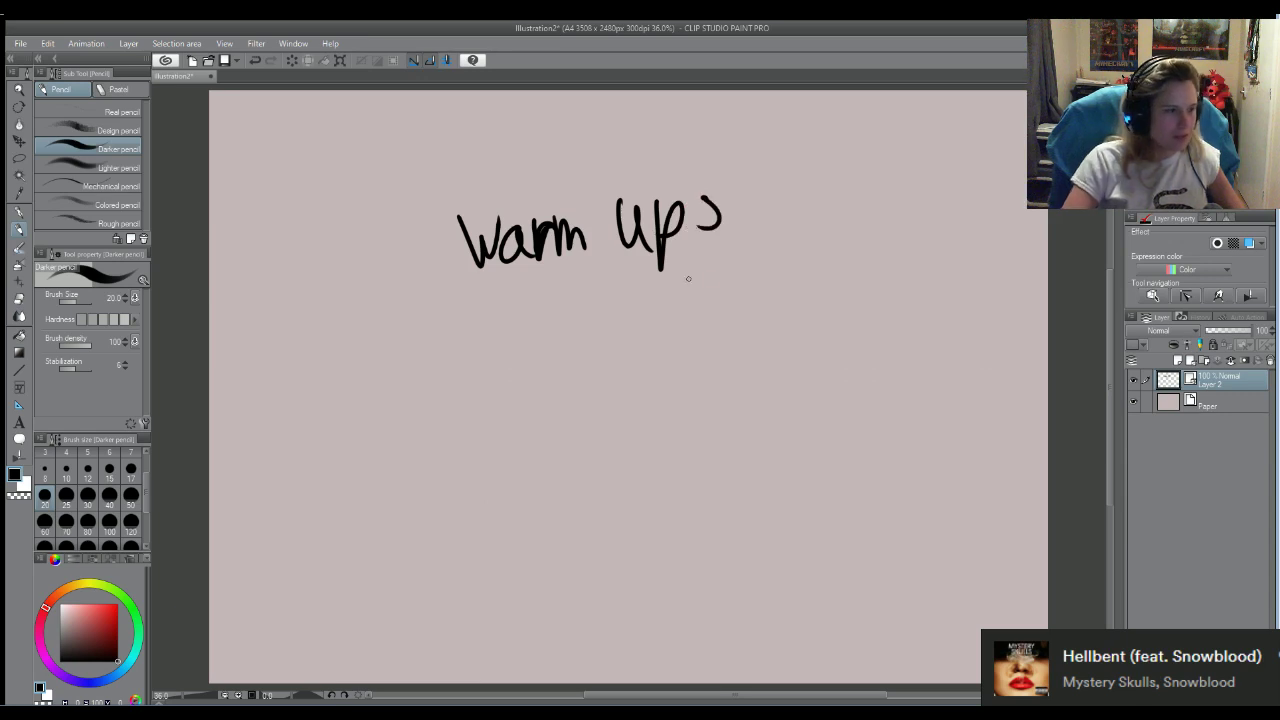
pyautogui.click(19, 300)
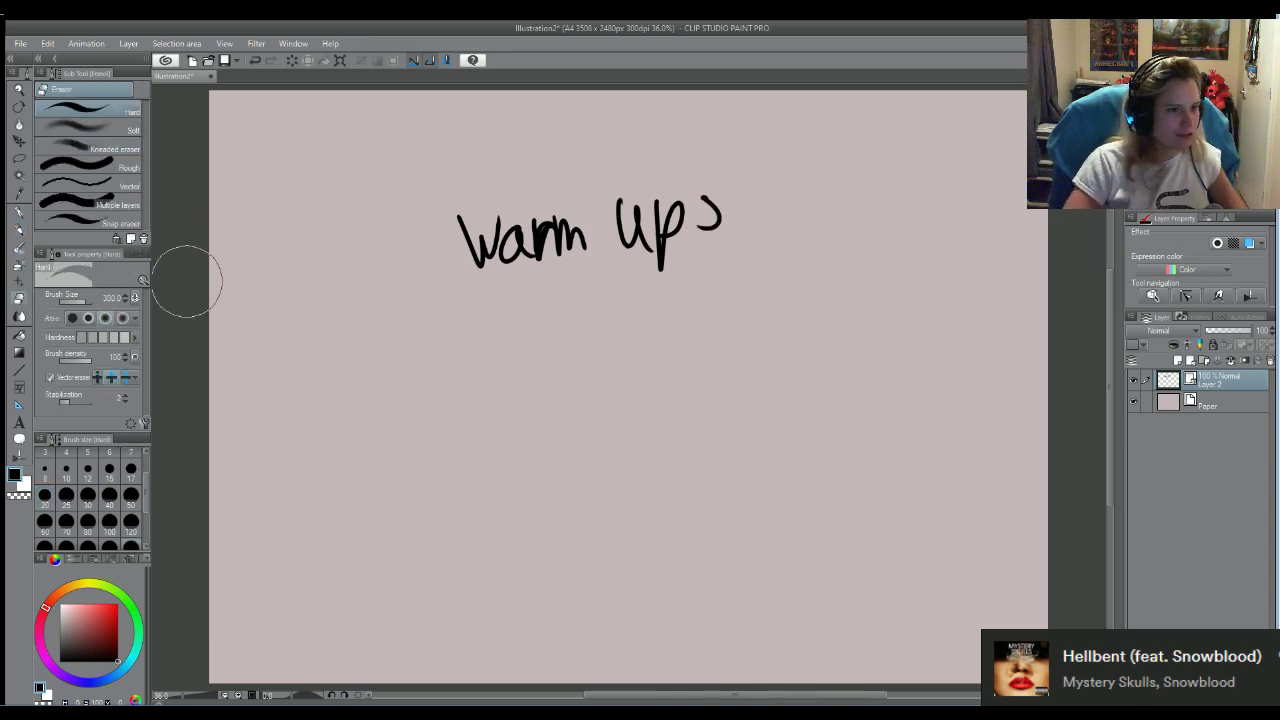
pyautogui.moveTo(729, 220)
pyautogui.mouseDown()
pyautogui.moveTo(560, 214)
pyautogui.moveTo(476, 194)
pyautogui.mouseUp()
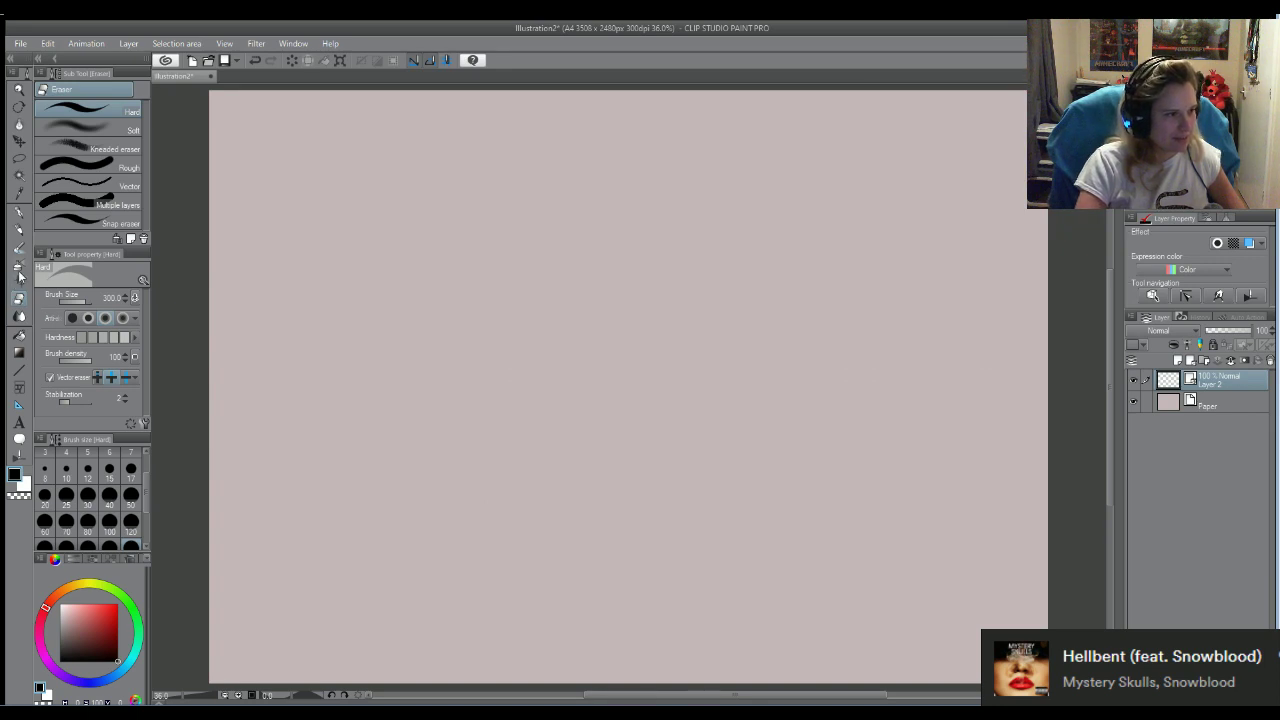
# Handwrite the heading "Warm Ups" on Layer 2 in the canvas's upper left area with the Darker pencil
pyautogui.click(19, 230)
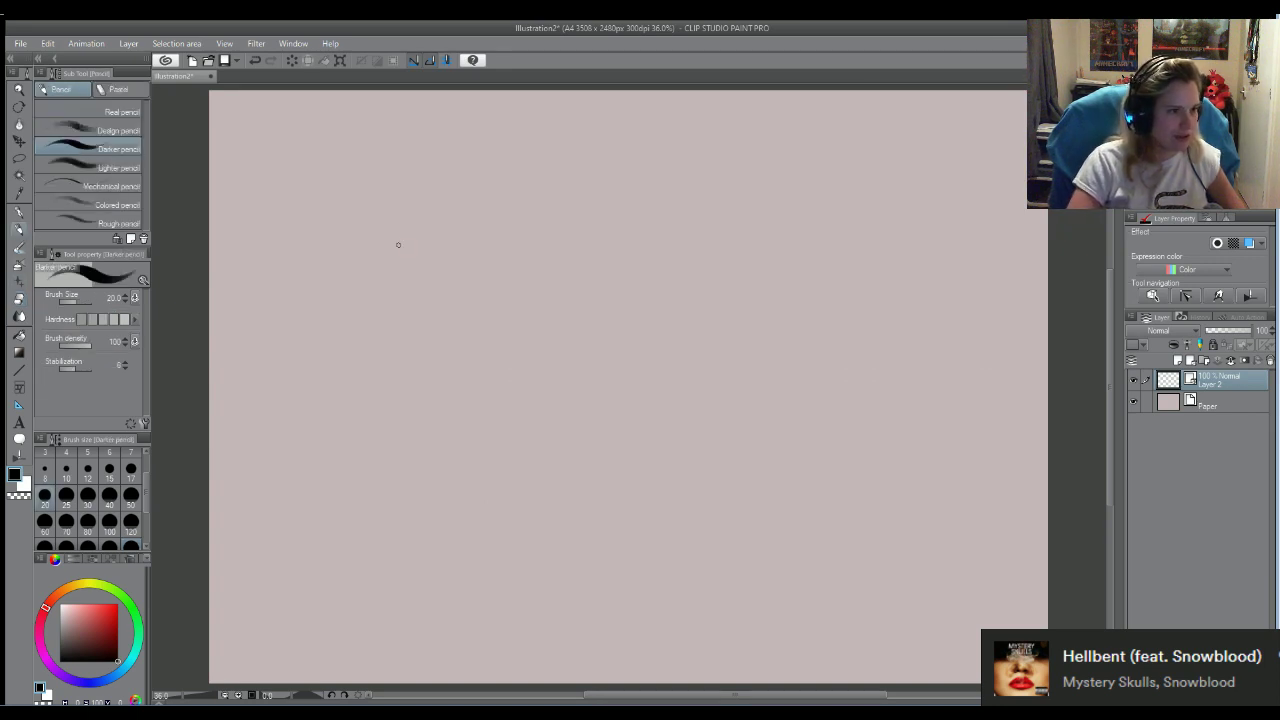
pyautogui.moveTo(314, 192)
pyautogui.mouseDown()
pyautogui.moveTo(334, 229)
pyautogui.moveTo(364, 192)
pyautogui.moveTo(406, 254)
pyautogui.moveTo(422, 208)
pyautogui.moveTo(454, 236)
pyautogui.moveTo(472, 232)
pyautogui.mouseUp()
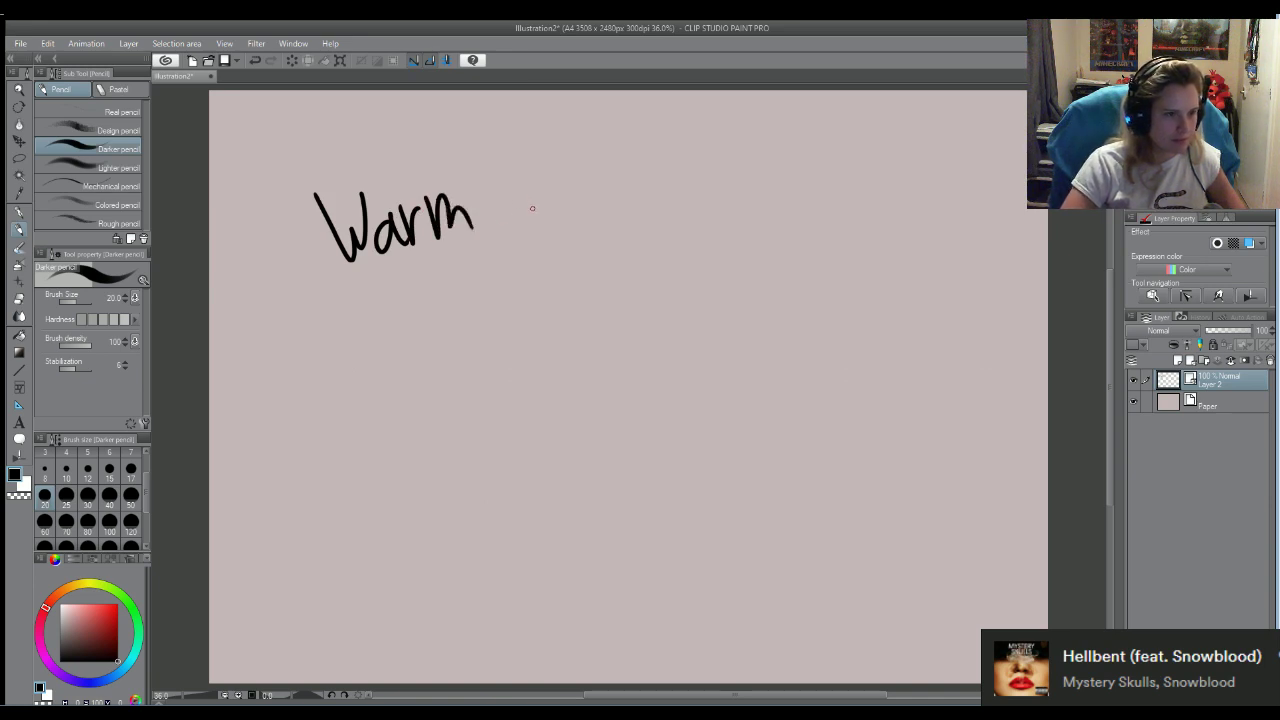
pyautogui.moveTo(510, 158)
pyautogui.mouseDown()
pyautogui.moveTo(590, 228)
pyautogui.moveTo(583, 211)
pyautogui.mouseUp()
pyautogui.press('e')
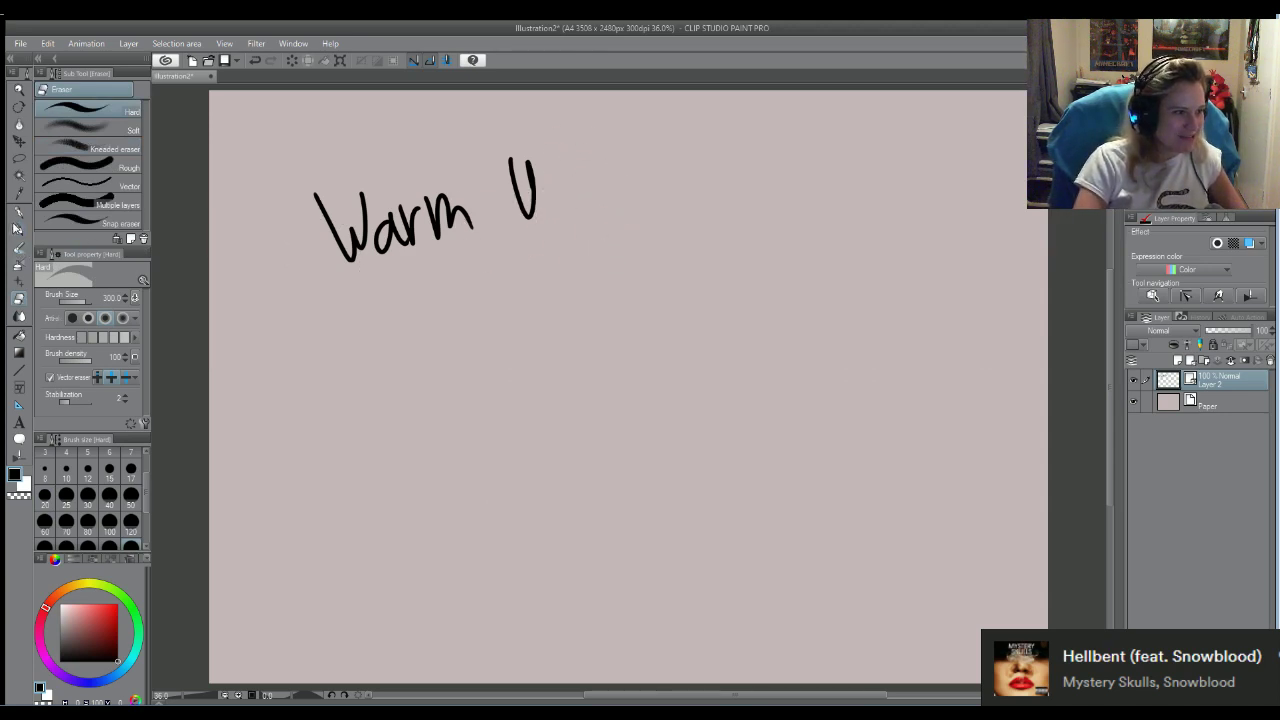
pyautogui.click(18, 228)
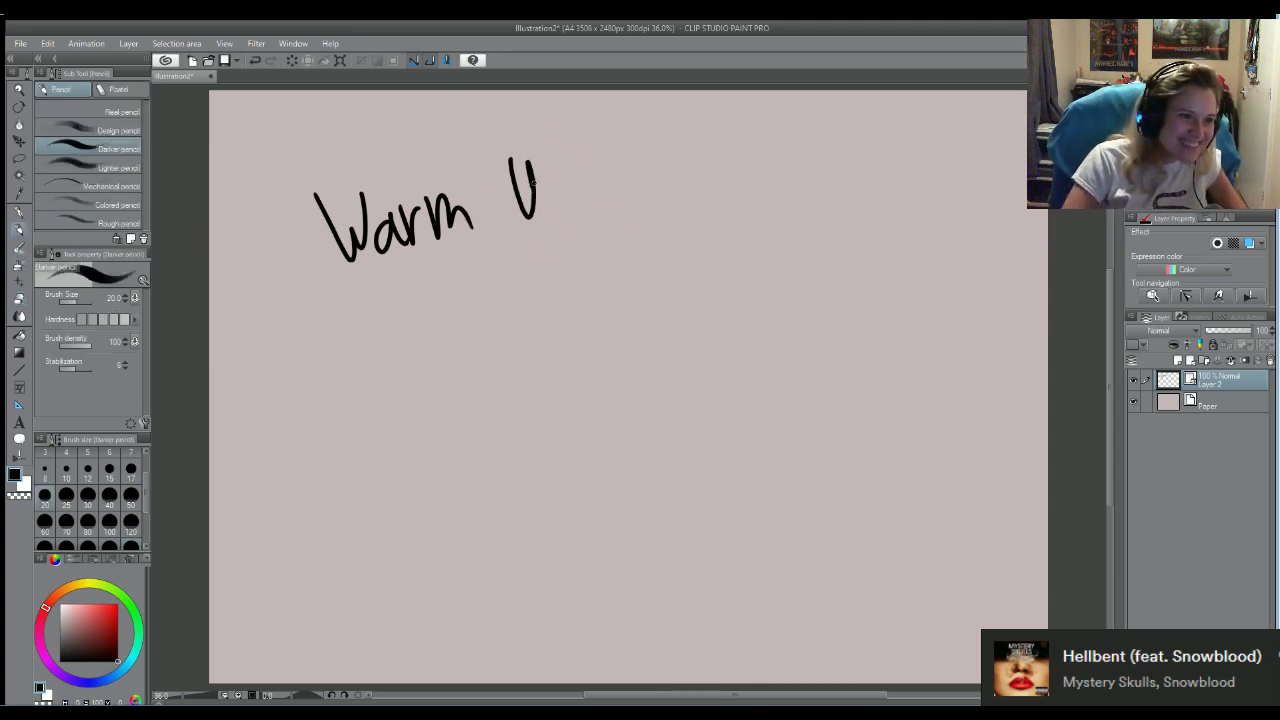
pyautogui.moveTo(550, 177)
pyautogui.mouseDown()
pyautogui.moveTo(552, 225)
pyautogui.moveTo(551, 200)
pyautogui.moveTo(579, 204)
pyautogui.mouseUp()
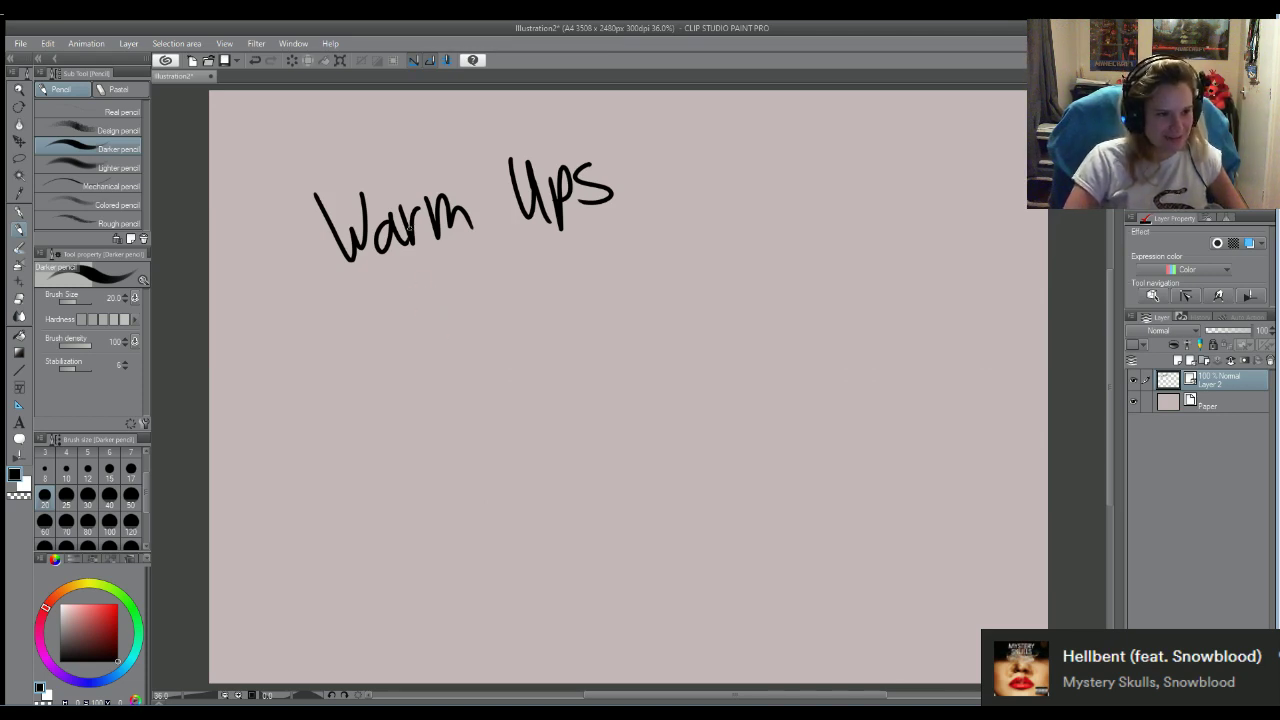
# Draw sample V, r and check-mark strokes below the heading and erase all of Layer 2's lines with the Hard eraser
pyautogui.moveTo(406, 284)
pyautogui.mouseDown()
pyautogui.moveTo(443, 309)
pyautogui.moveTo(445, 266)
pyautogui.moveTo(484, 308)
pyautogui.moveTo(490, 262)
pyautogui.moveTo(500, 266)
pyautogui.mouseUp()
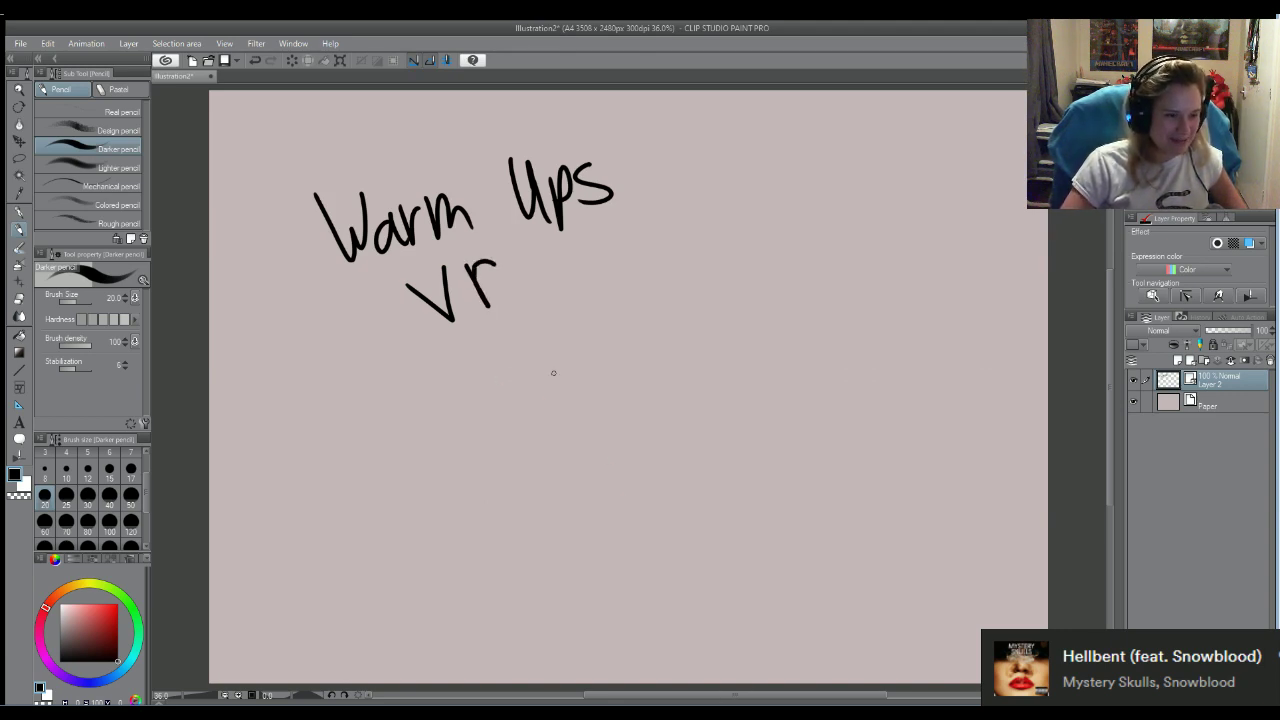
pyautogui.moveTo(484, 358); pyautogui.dragTo(563, 336)
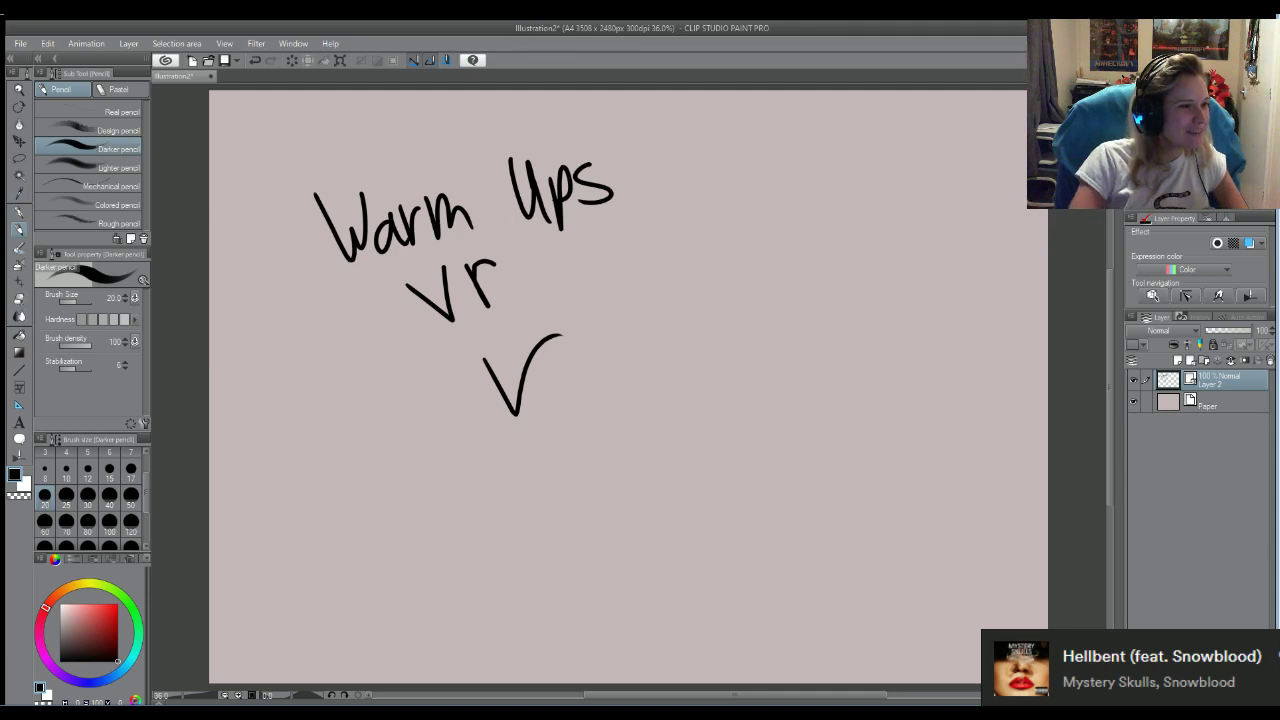
pyautogui.press('e')
pyautogui.moveTo(531, 271)
pyautogui.mouseDown()
pyautogui.moveTo(409, 194)
pyautogui.moveTo(334, 274)
pyautogui.moveTo(551, 171)
pyautogui.mouseUp()
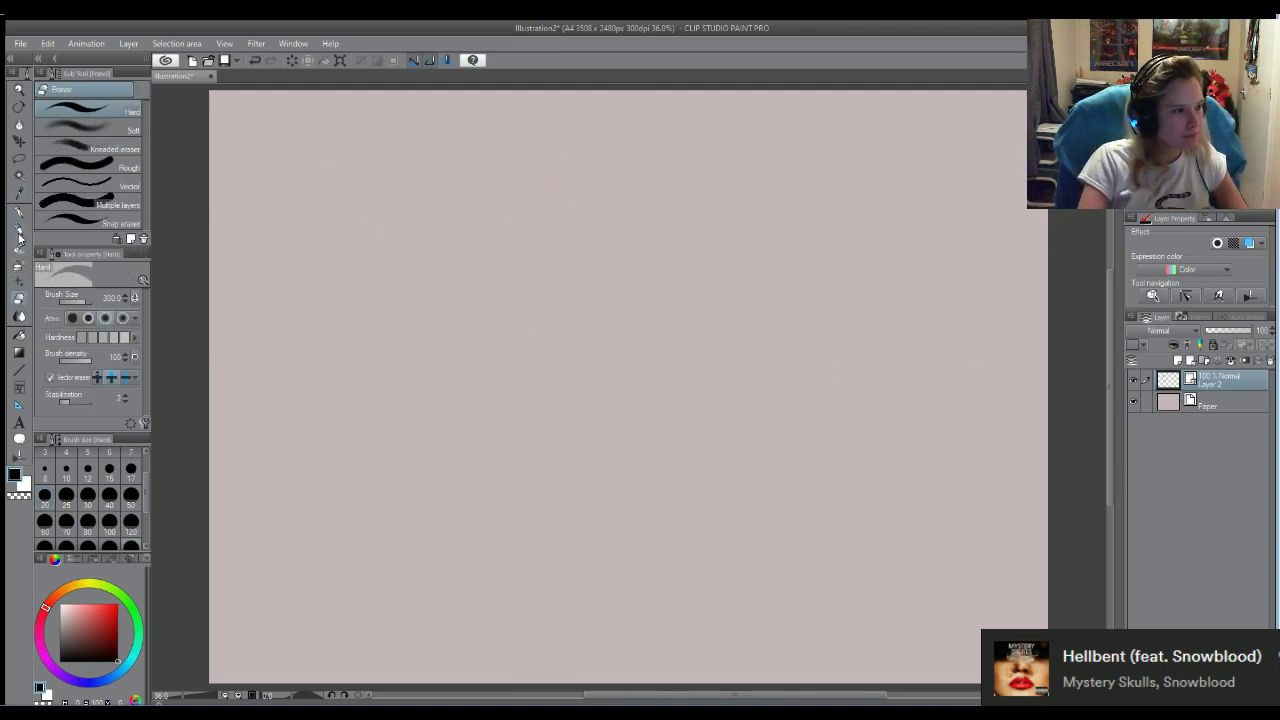
# Scribble continuous overlapping loops and curves across the whole canvas on Layer 2 with the Darker pencil
pyautogui.click(18, 229)
pyautogui.moveTo(303, 220)
pyautogui.mouseDown()
pyautogui.moveTo(452, 208)
pyautogui.moveTo(490, 298)
pyautogui.moveTo(368, 537)
pyautogui.mouseUp()
pyautogui.moveTo(986, 489)
pyautogui.mouseDown()
pyautogui.moveTo(779, 252)
pyautogui.moveTo(979, 561)
pyautogui.moveTo(619, 534)
pyautogui.moveTo(589, 156)
pyautogui.moveTo(804, 439)
pyautogui.moveTo(398, 484)
pyautogui.moveTo(652, 361)
pyautogui.moveTo(1003, 297)
pyautogui.mouseUp()
pyautogui.moveTo(978, 255)
pyautogui.mouseDown()
pyautogui.moveTo(690, 540)
pyautogui.moveTo(560, 410)
pyautogui.moveTo(470, 250)
pyautogui.moveTo(372, 190)
pyautogui.moveTo(606, 171)
pyautogui.moveTo(860, 250)
pyautogui.moveTo(820, 505)
pyautogui.moveTo(998, 527)
pyautogui.moveTo(570, 340)
pyautogui.moveTo(900, 300)
pyautogui.moveTo(950, 450)
pyautogui.moveTo(879, 384)
pyautogui.moveTo(908, 531)
pyautogui.moveTo(850, 108)
pyautogui.moveTo(720, 640)
pyautogui.moveTo(531, 127)
pyautogui.moveTo(340, 570)
pyautogui.moveTo(300, 110)
pyautogui.moveTo(340, 600)
pyautogui.moveTo(801, 413)
pyautogui.moveTo(274, 537)
pyautogui.moveTo(600, 670)
pyautogui.moveTo(670, 600)
pyautogui.moveTo(539, 630)
pyautogui.moveTo(245, 548)
pyautogui.moveTo(228, 195)
pyautogui.moveTo(480, 165)
pyautogui.moveTo(840, 177)
pyautogui.moveTo(805, 415)
pyautogui.moveTo(980, 680)
pyautogui.moveTo(890, 476)
pyautogui.moveTo(648, 372)
pyautogui.moveTo(786, 366)
pyautogui.mouseUp()
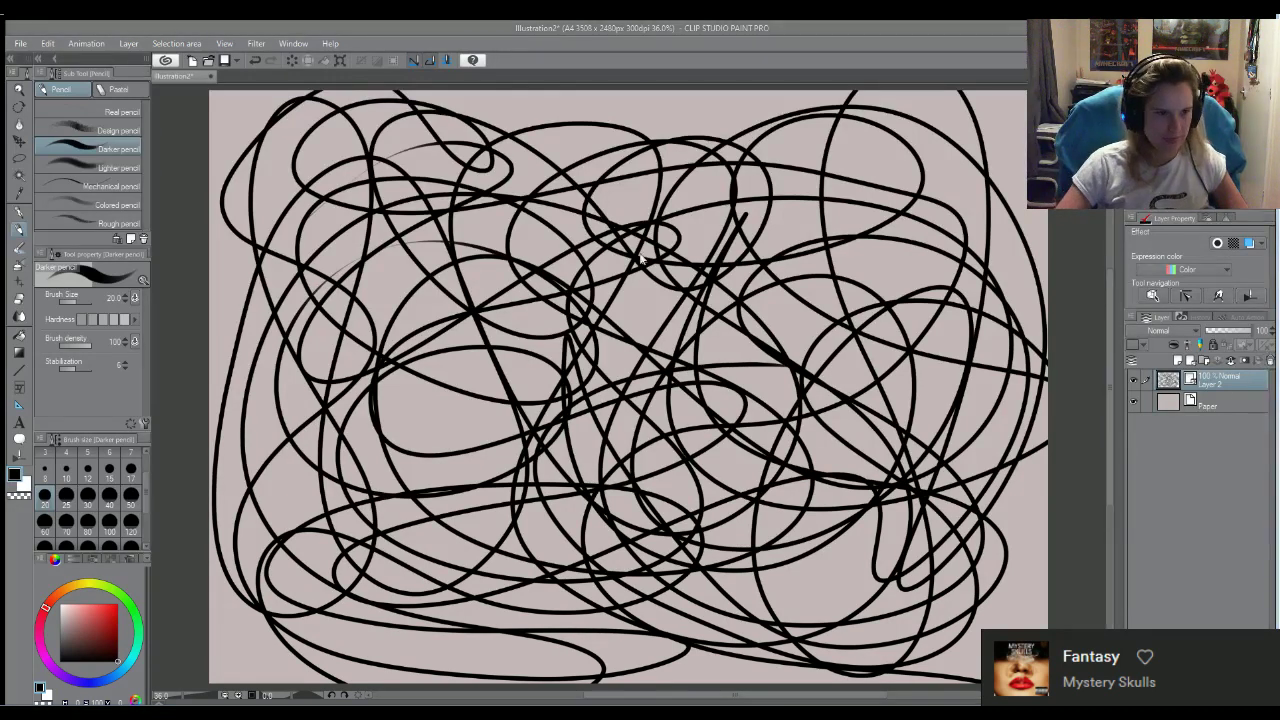
# Replace the scribbled vector layer with a new raster layer and handwrite the heading "Warm ups" in the canvas's upper area
pyautogui.click(1176, 360)
pyautogui.click(1177, 360)
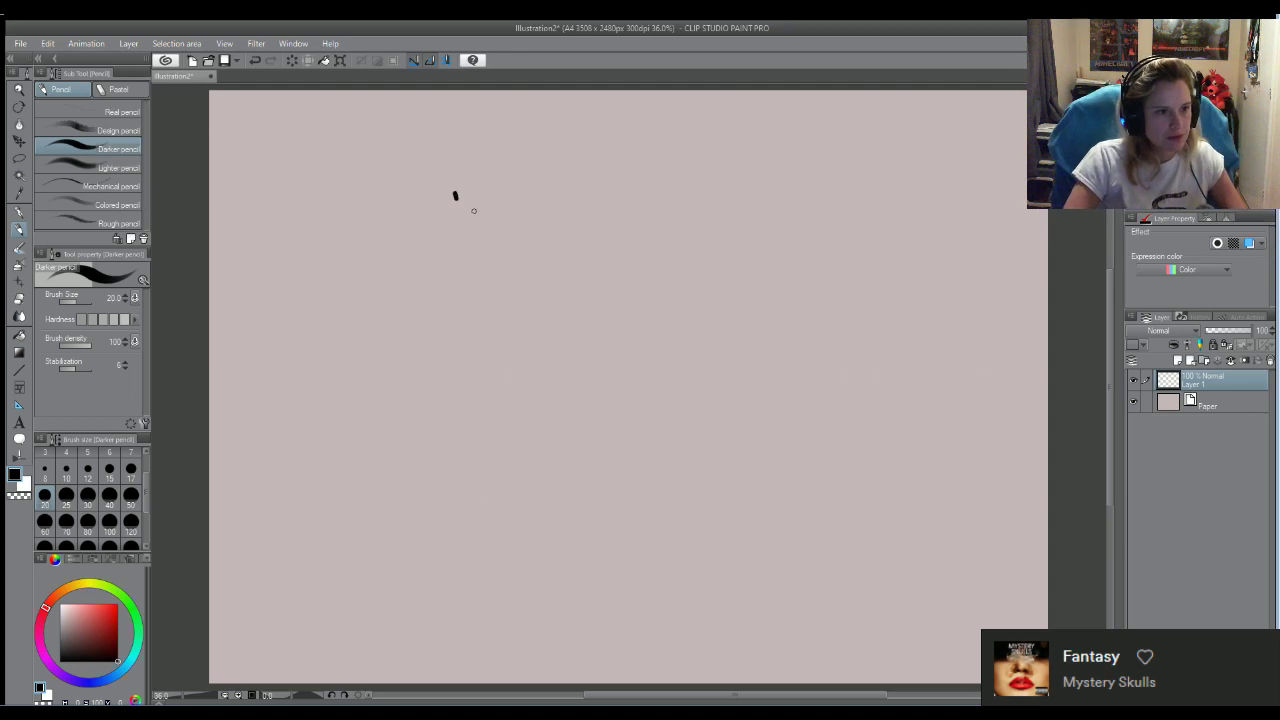
pyautogui.moveTo(455, 187)
pyautogui.mouseDown()
pyautogui.moveTo(491, 194)
pyautogui.moveTo(512, 234)
pyautogui.mouseUp()
pyautogui.moveTo(519, 205)
pyautogui.mouseDown()
pyautogui.moveTo(564, 234)
pyautogui.moveTo(614, 199)
pyautogui.moveTo(614, 253)
pyautogui.moveTo(618, 230)
pyautogui.mouseUp()
pyautogui.moveTo(646, 200); pyautogui.dragTo(634, 228)
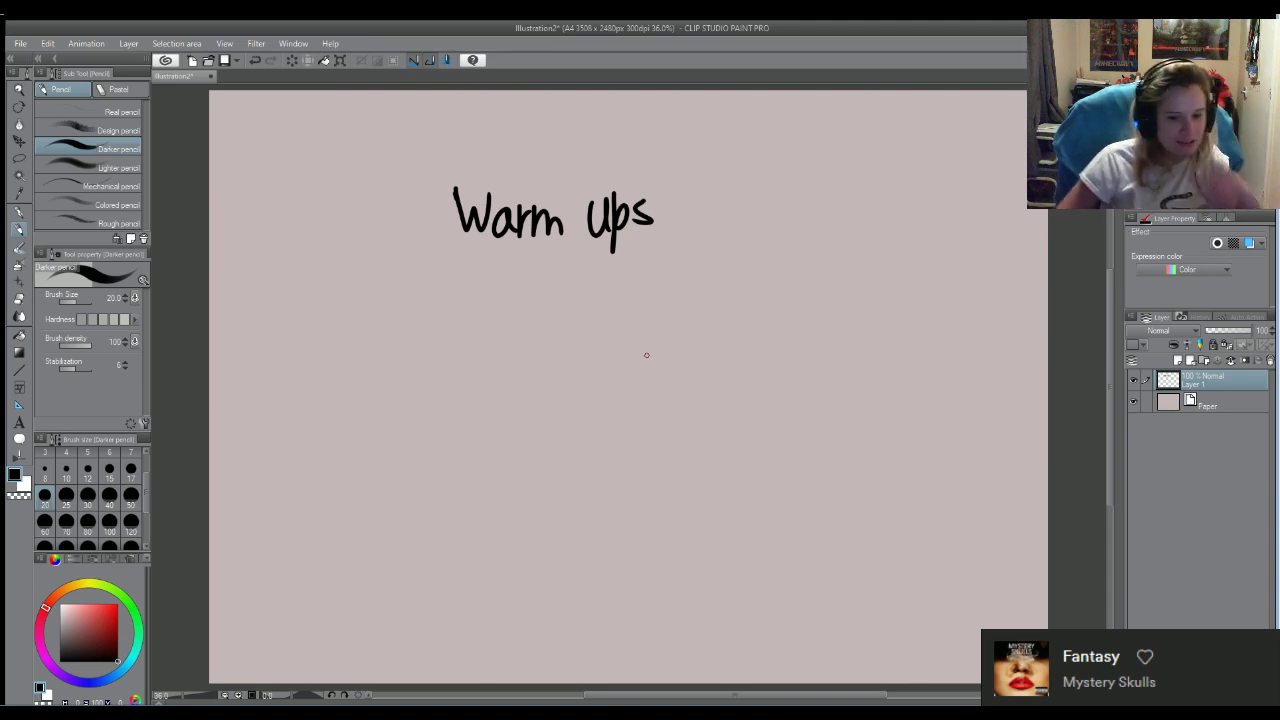
# Sketch a tilted oval for an animal head below the heading, with a pointed snout and nose facing left
pyautogui.scroll(2, 534, 337)
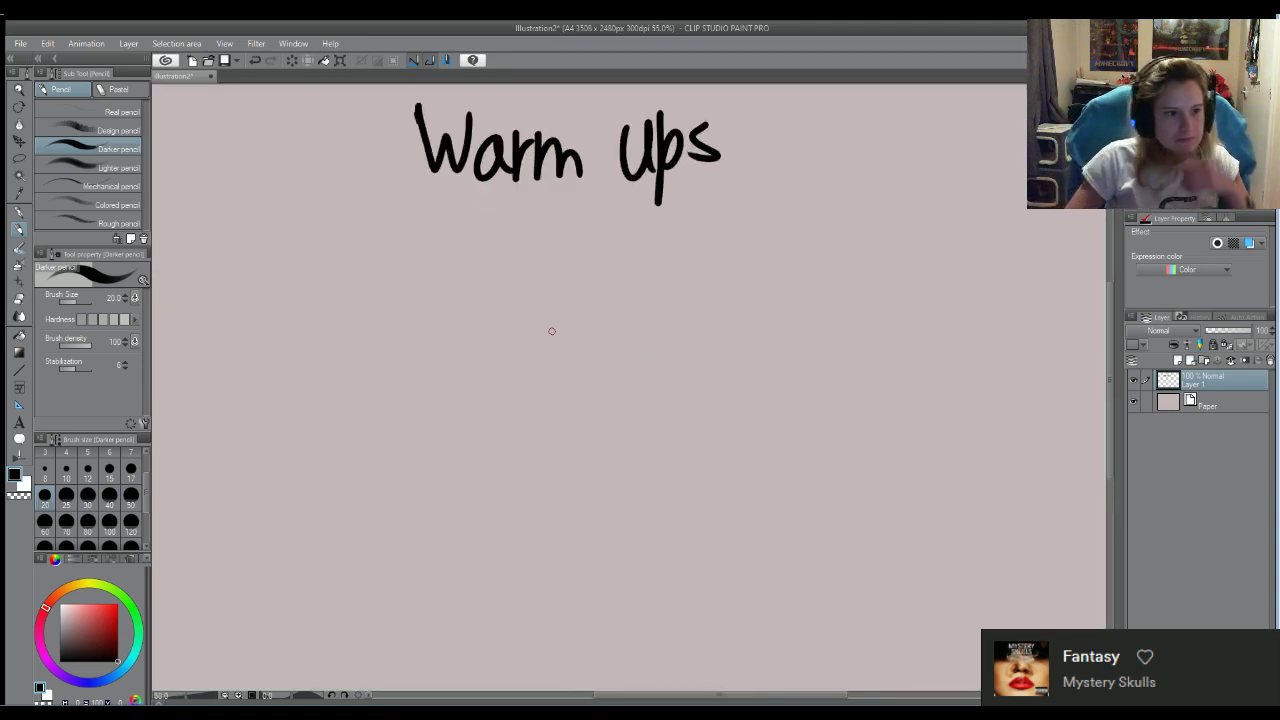
pyautogui.moveTo(720, 299); pyautogui.dragTo(745, 305)
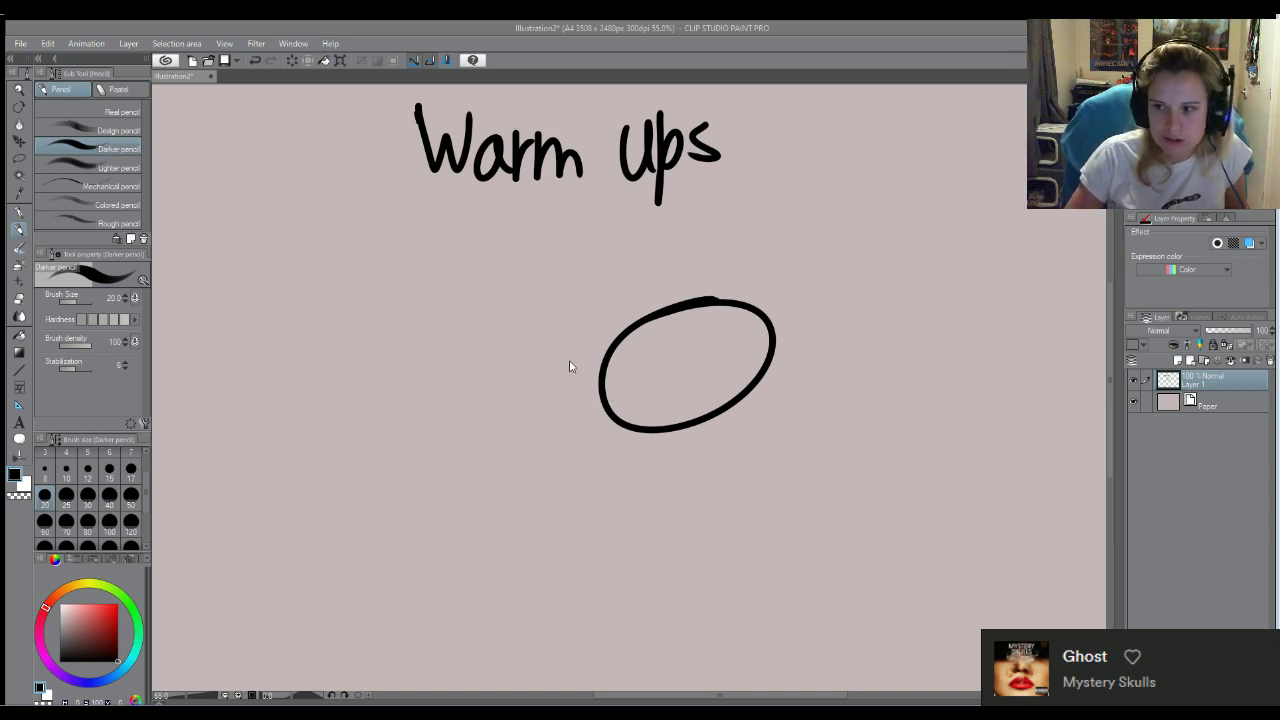
pyautogui.click(598, 377)
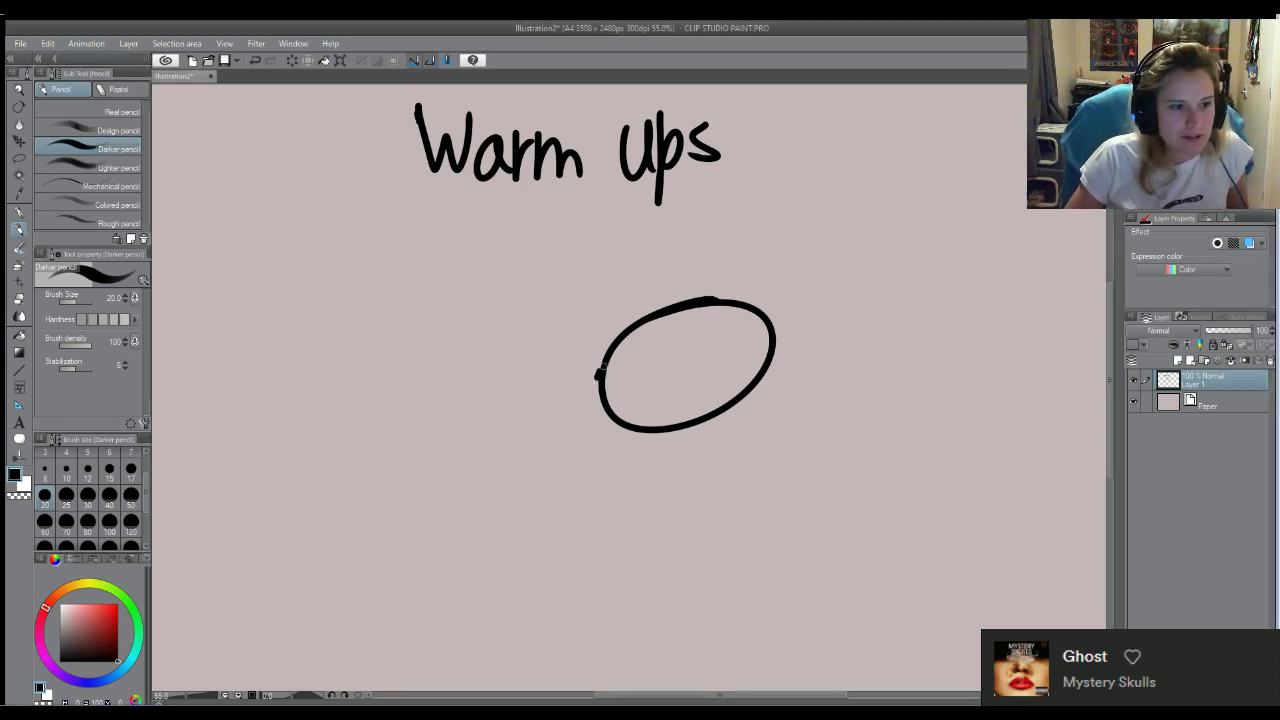
pyautogui.moveTo(603, 366)
pyautogui.mouseDown()
pyautogui.moveTo(598, 384)
pyautogui.moveTo(495, 389)
pyautogui.mouseUp()
pyautogui.moveTo(599, 390)
pyautogui.mouseDown()
pyautogui.moveTo(496, 388)
pyautogui.moveTo(511, 409)
pyautogui.moveTo(504, 388)
pyautogui.moveTo(508, 402)
pyautogui.moveTo(550, 390)
pyautogui.moveTo(509, 378)
pyautogui.moveTo(502, 400)
pyautogui.moveTo(536, 438)
pyautogui.moveTo(598, 434)
pyautogui.mouseUp()
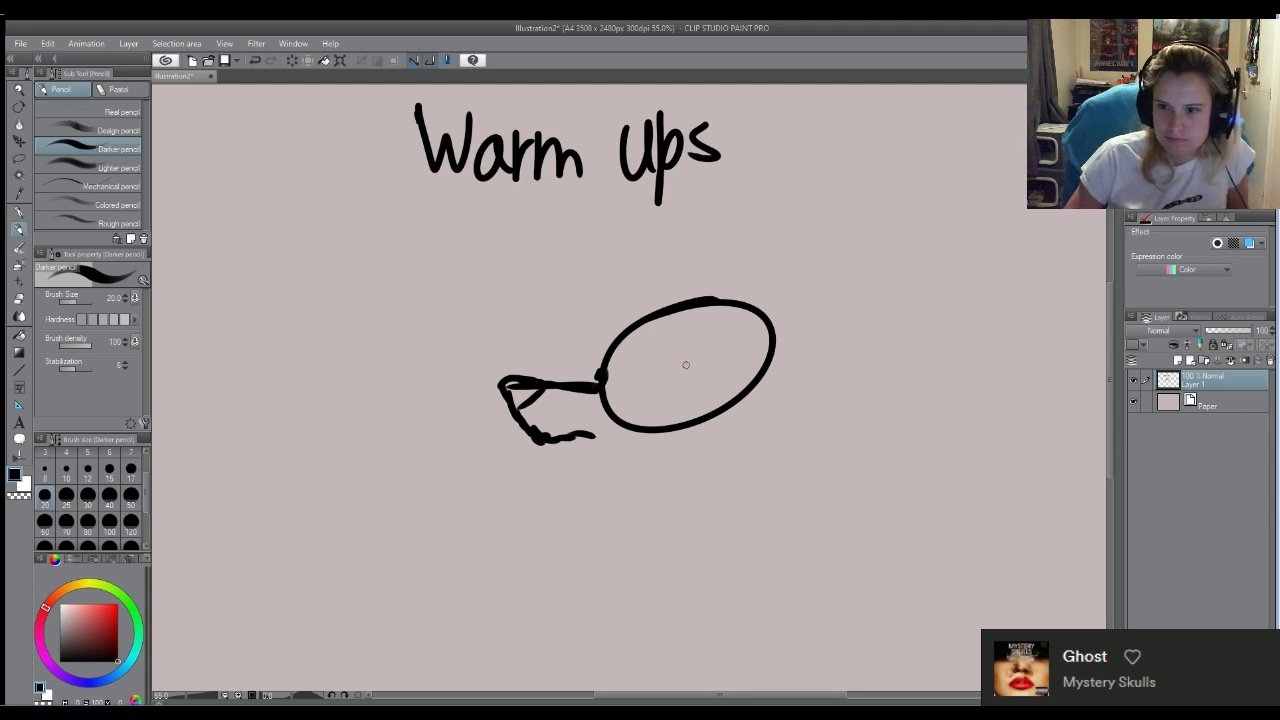
# Draw a tall pointed ear with inner-ear lines on top of the head oval
pyautogui.moveTo(760, 330)
pyautogui.mouseDown()
pyautogui.moveTo(735, 264)
pyautogui.moveTo(730, 178)
pyautogui.mouseUp()
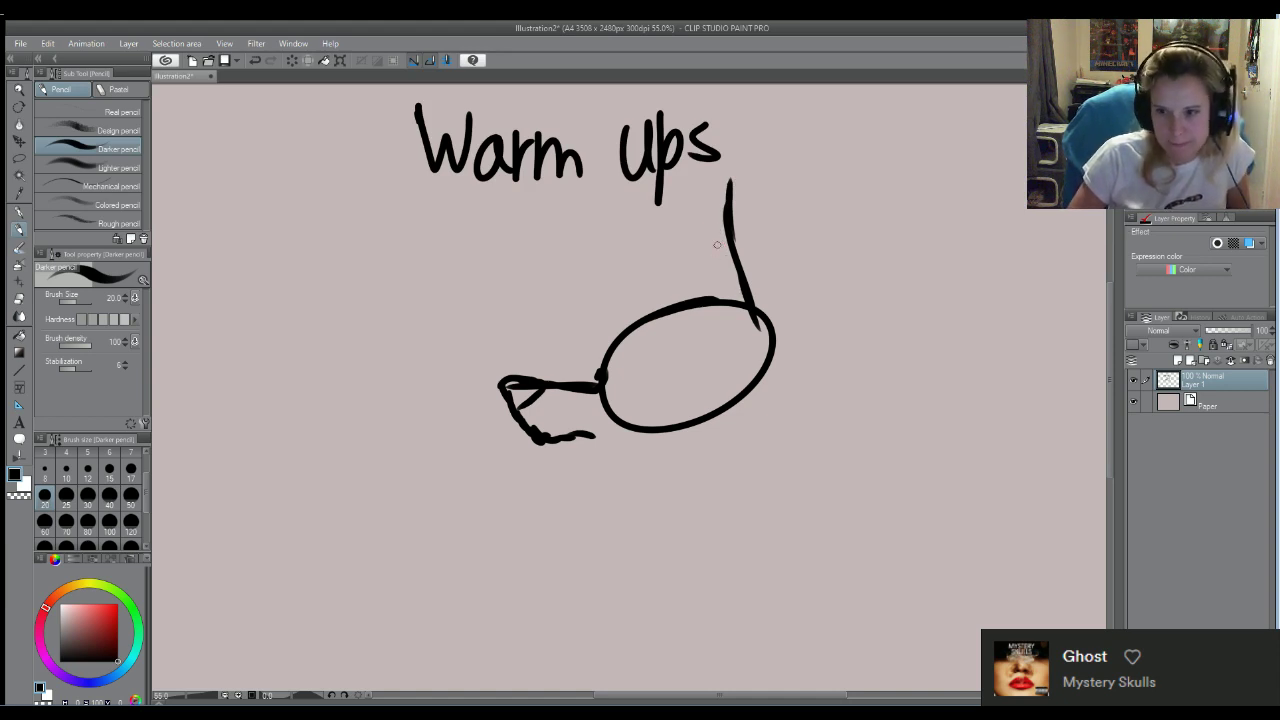
pyautogui.moveTo(716, 308)
pyautogui.mouseDown()
pyautogui.moveTo(682, 284)
pyautogui.moveTo(727, 173)
pyautogui.mouseUp()
pyautogui.moveTo(710, 240)
pyautogui.mouseDown()
pyautogui.moveTo(715, 178)
pyautogui.moveTo(686, 262)
pyautogui.mouseUp()
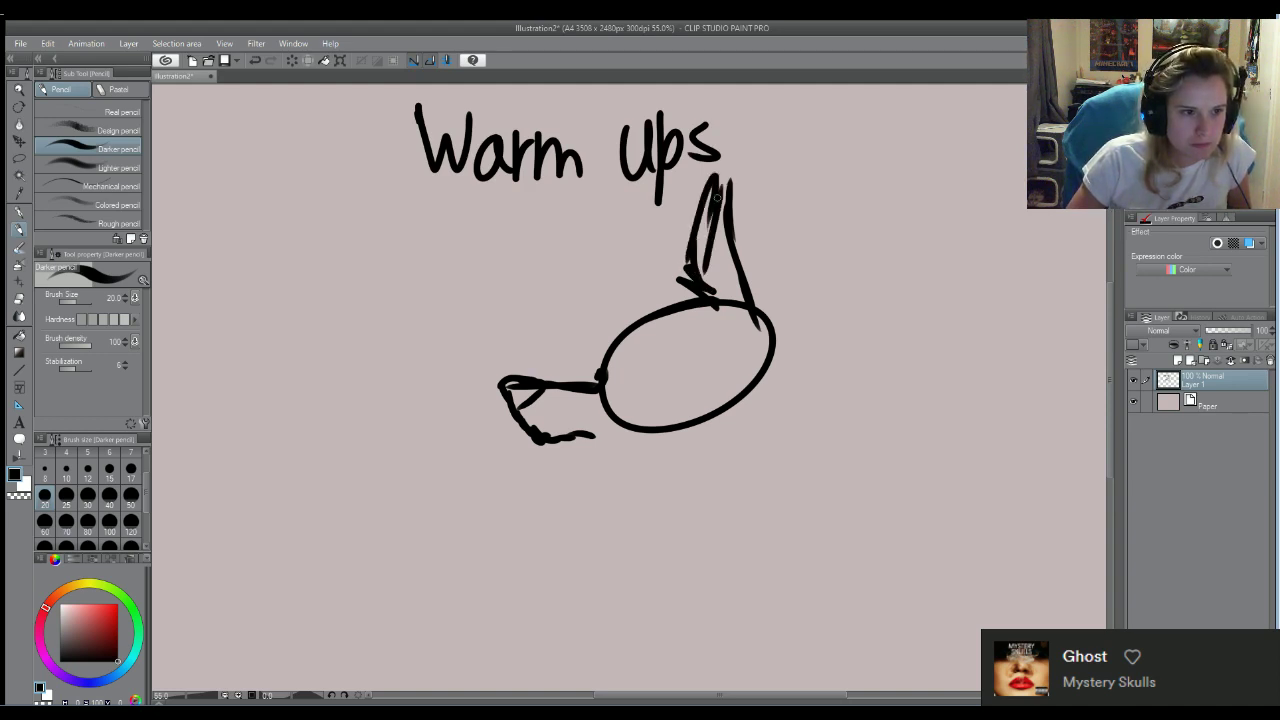
pyautogui.moveTo(714, 188)
pyautogui.mouseDown()
pyautogui.moveTo(734, 155)
pyautogui.moveTo(732, 210)
pyautogui.mouseUp()
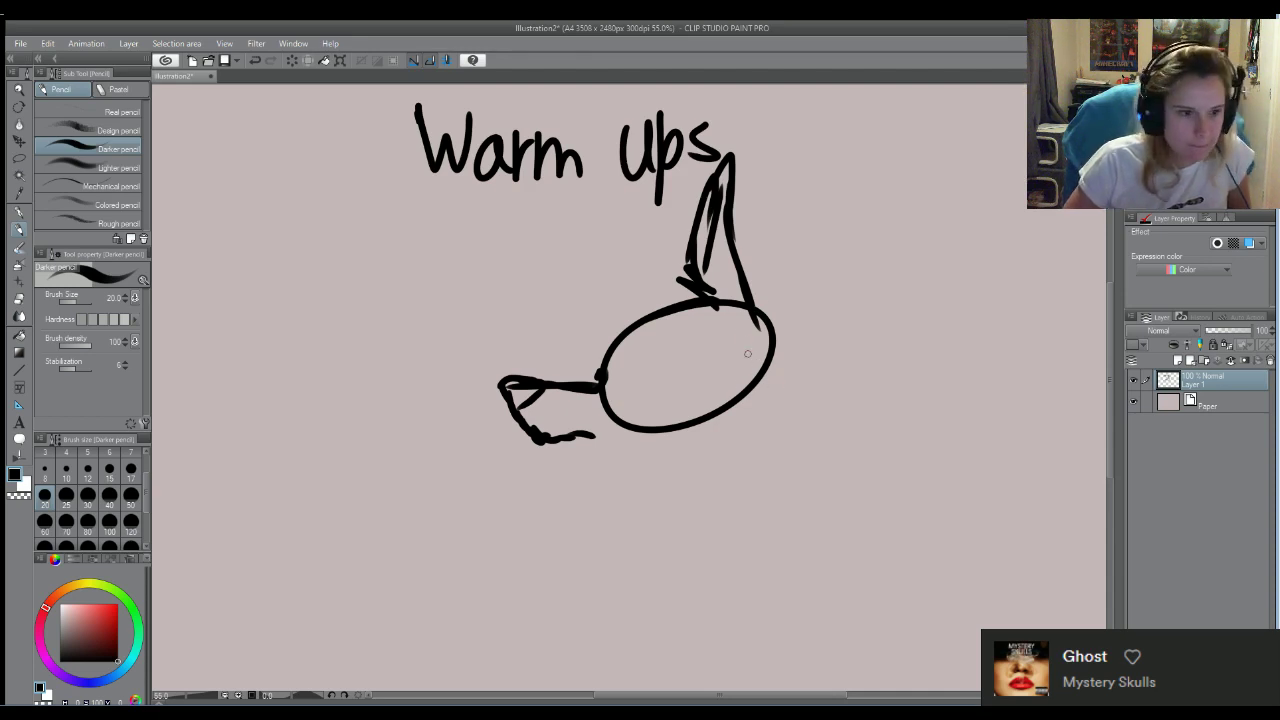
# Add jagged fur to the head: cheek tufts, spikes behind the oval, a forehead tuft and a mane line behind the ear
pyautogui.moveTo(751, 312)
pyautogui.mouseDown()
pyautogui.moveTo(786, 382)
pyautogui.moveTo(800, 384)
pyautogui.moveTo(764, 424)
pyautogui.moveTo(732, 434)
pyautogui.moveTo(765, 437)
pyautogui.moveTo(750, 455)
pyautogui.moveTo(768, 448)
pyautogui.moveTo(752, 434)
pyautogui.mouseUp()
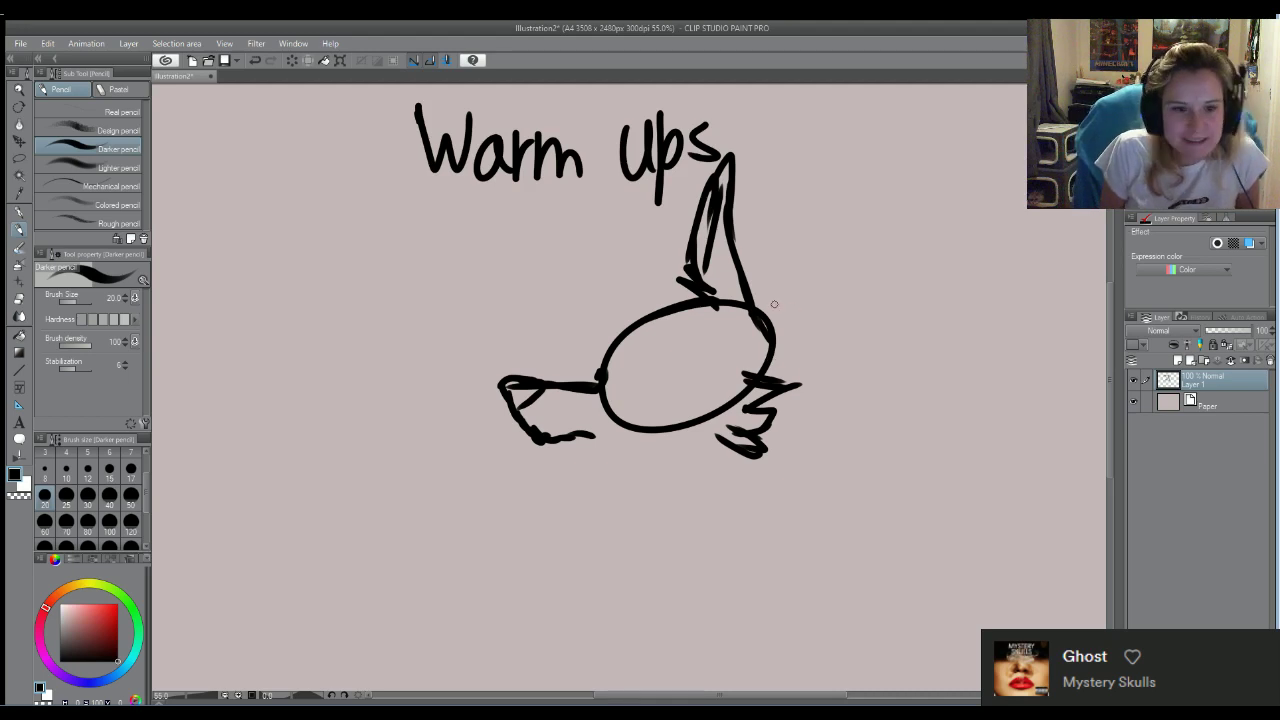
pyautogui.moveTo(762, 311)
pyautogui.mouseDown()
pyautogui.moveTo(800, 297)
pyautogui.moveTo(799, 331)
pyautogui.moveTo(866, 370)
pyautogui.moveTo(724, 438)
pyautogui.mouseUp()
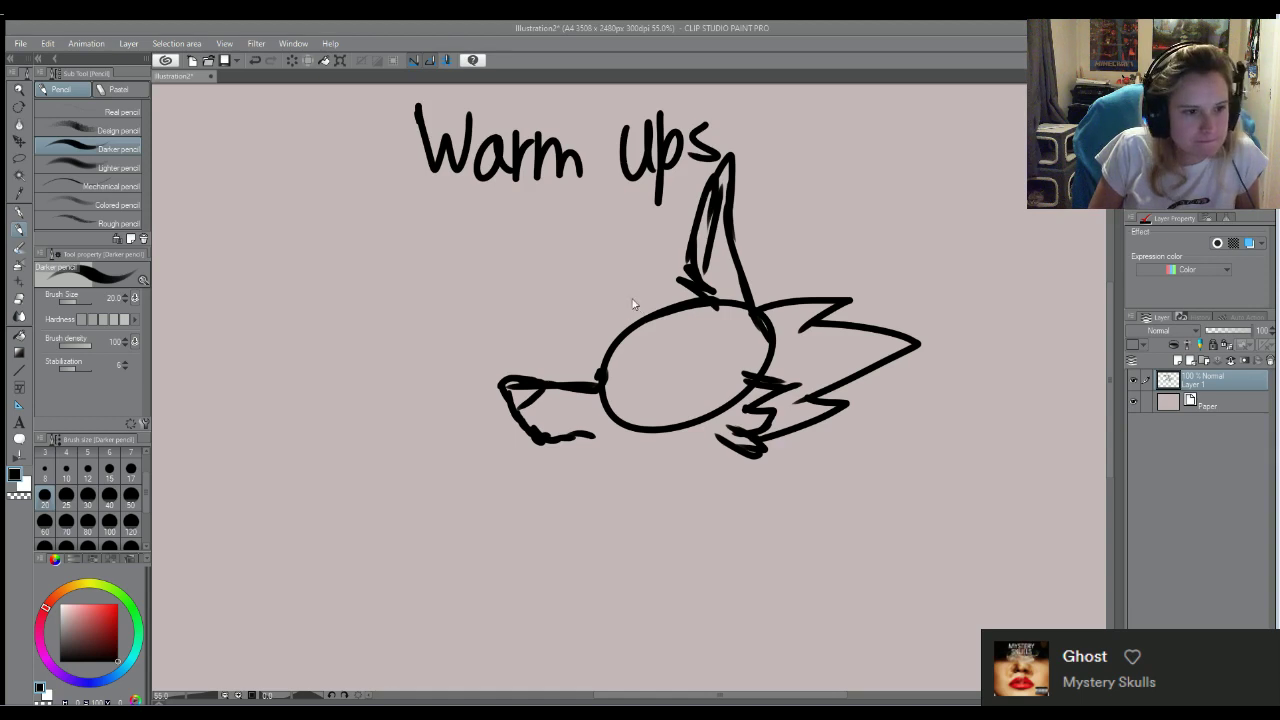
pyautogui.moveTo(625, 325); pyautogui.dragTo(668, 248)
pyautogui.moveTo(656, 294)
pyautogui.mouseDown()
pyautogui.moveTo(686, 250)
pyautogui.moveTo(757, 231)
pyautogui.moveTo(812, 230)
pyautogui.moveTo(797, 243)
pyautogui.moveTo(912, 280)
pyautogui.mouseUp()
pyautogui.moveTo(866, 266); pyautogui.dragTo(935, 302)
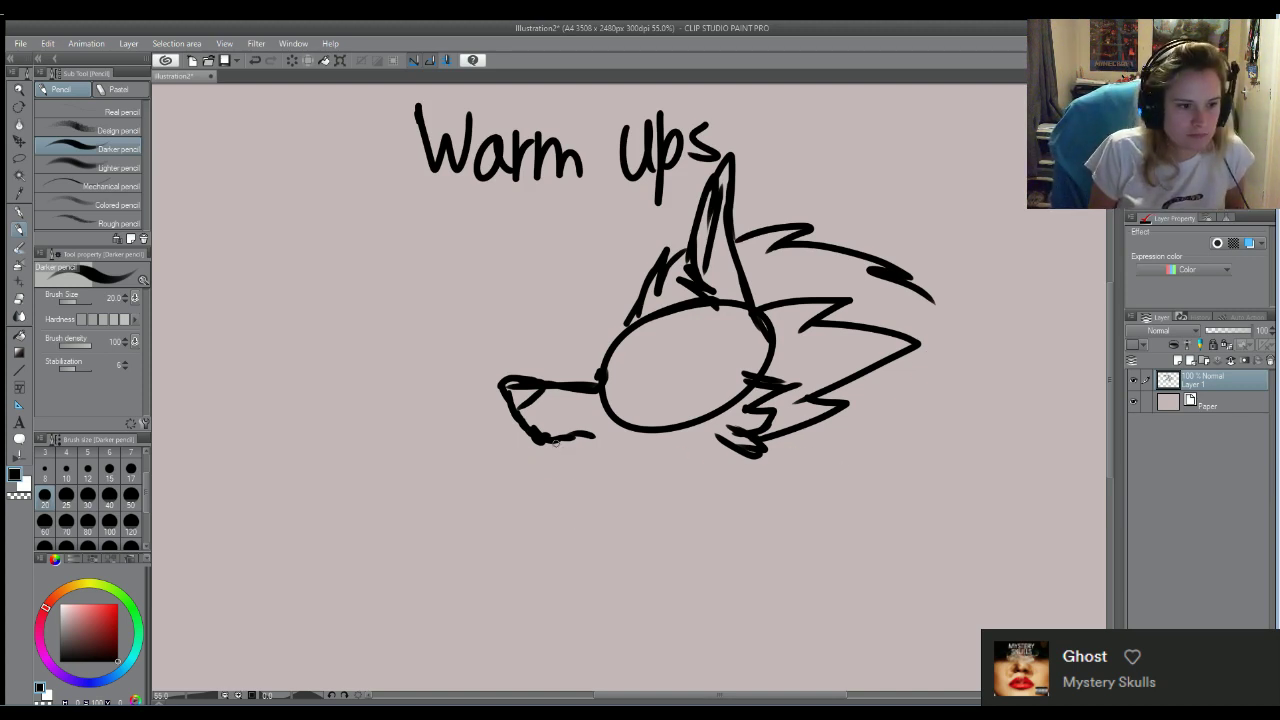
# Draw the open lower jaw beneath the snout and an eye with a lid and pupil inside the head oval
pyautogui.moveTo(555, 443)
pyautogui.mouseDown()
pyautogui.moveTo(557, 482)
pyautogui.moveTo(590, 470)
pyautogui.mouseUp()
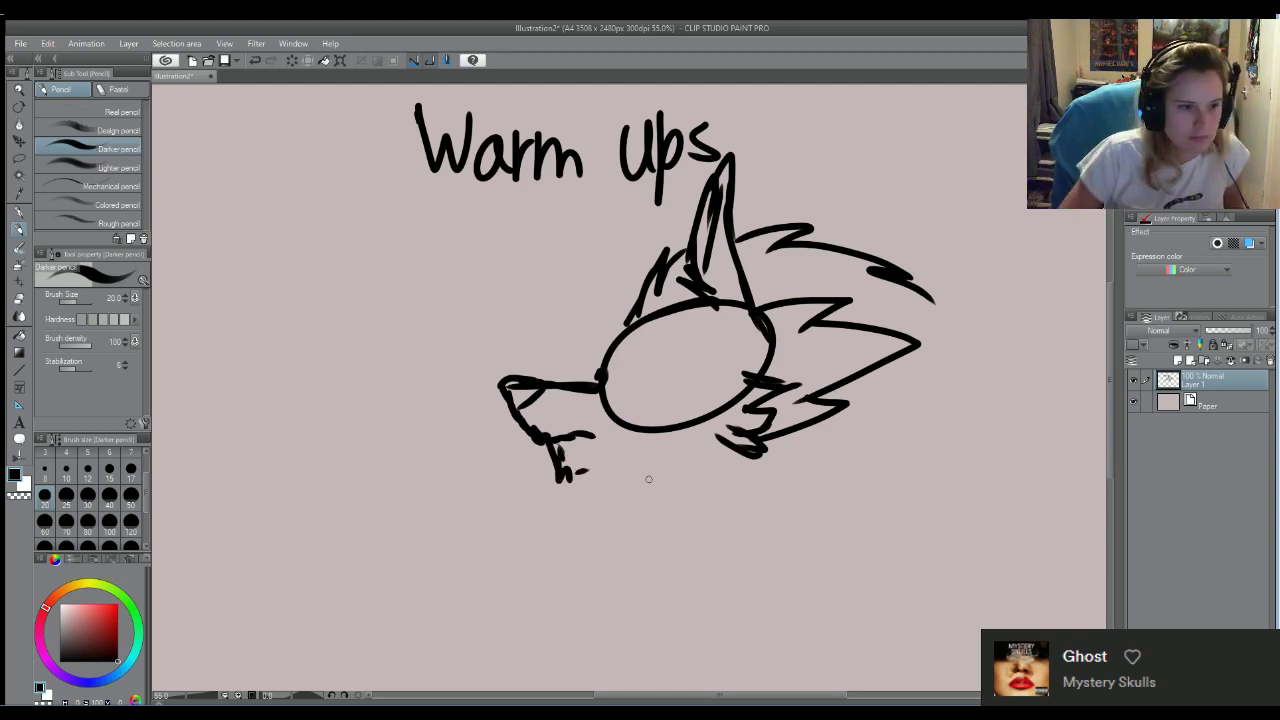
pyautogui.moveTo(576, 472); pyautogui.dragTo(673, 478)
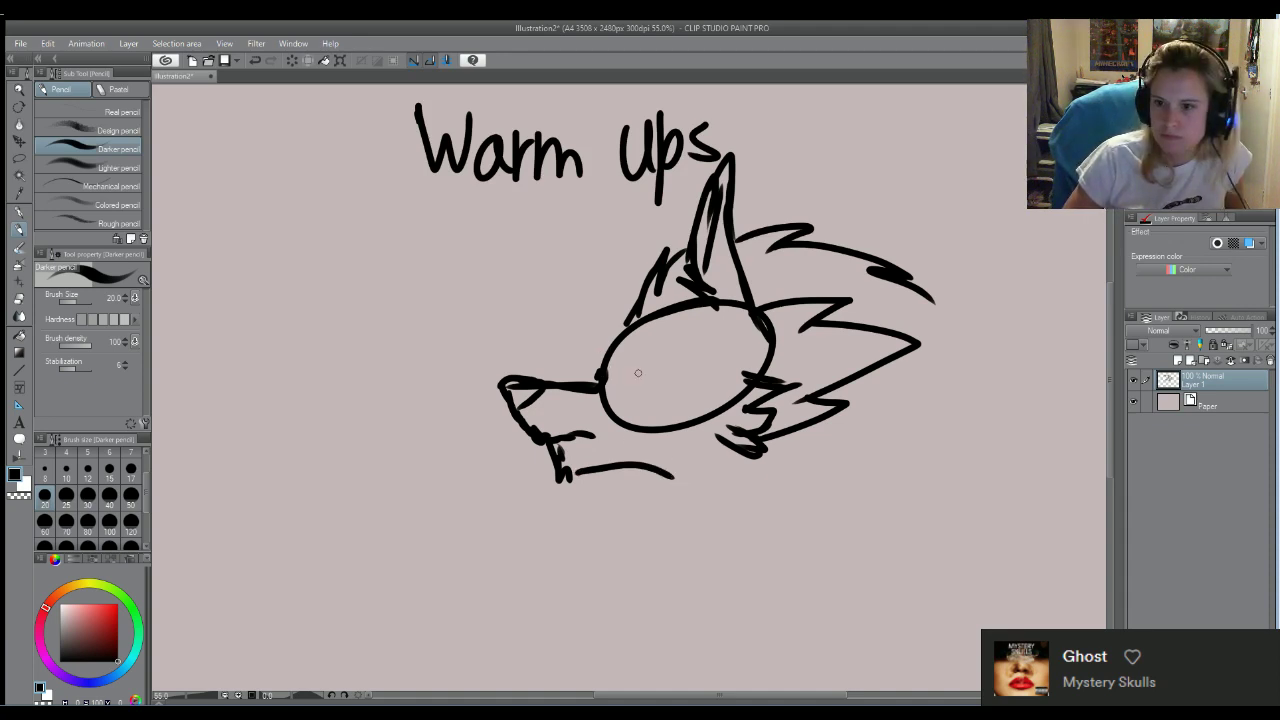
pyautogui.moveTo(640, 336)
pyautogui.mouseDown()
pyautogui.moveTo(642, 347)
pyautogui.moveTo(687, 332)
pyautogui.moveTo(690, 348)
pyautogui.mouseUp()
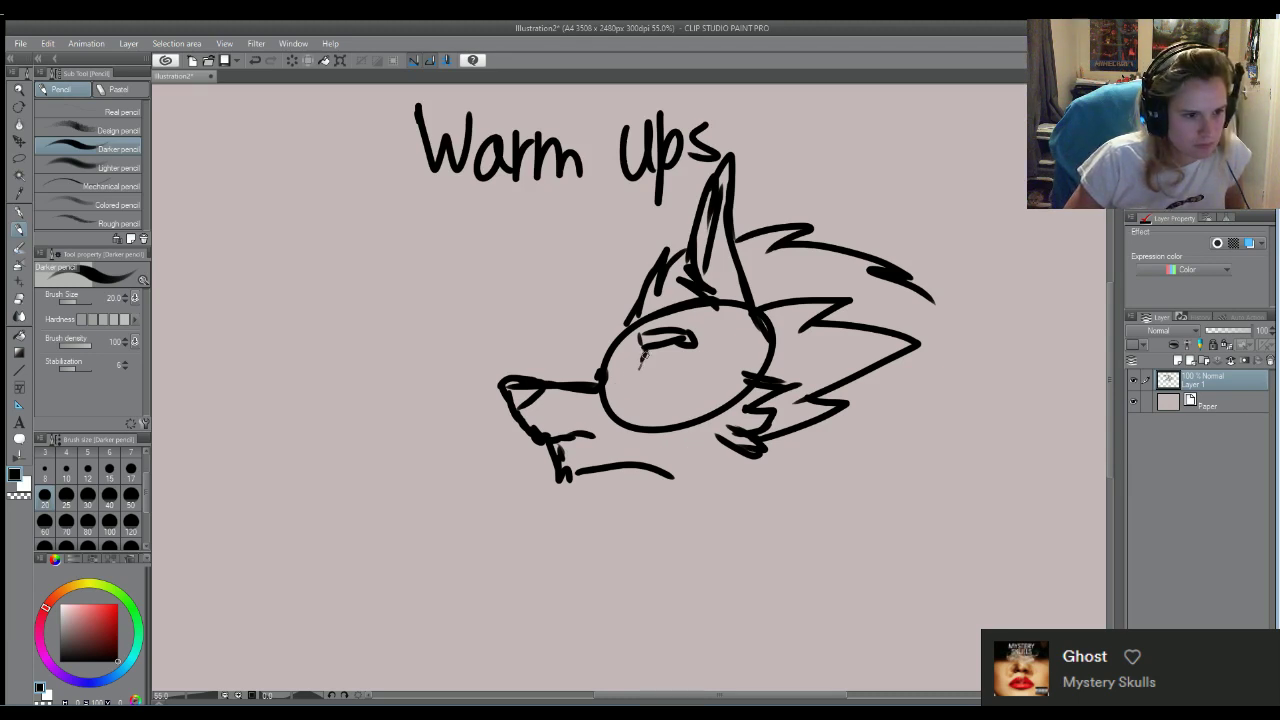
pyautogui.moveTo(640, 366); pyautogui.dragTo(674, 371)
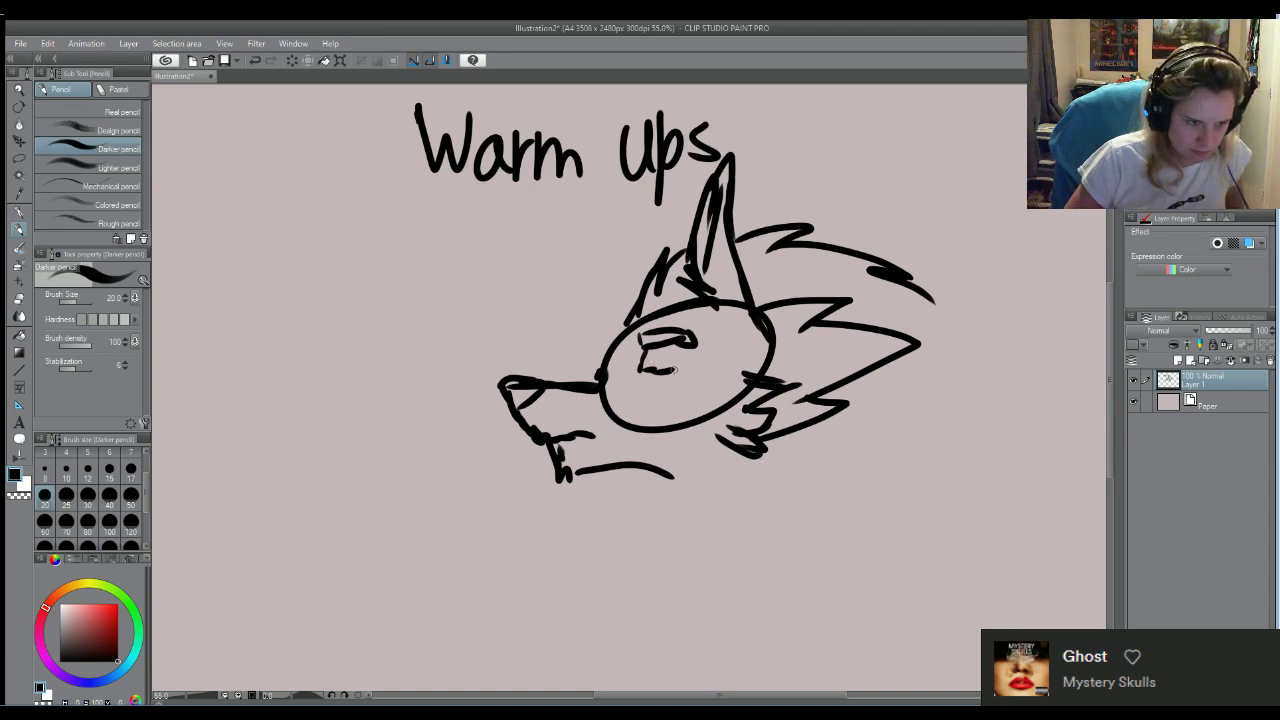
pyautogui.moveTo(674, 370)
pyautogui.mouseDown()
pyautogui.moveTo(690, 352)
pyautogui.moveTo(675, 378)
pyautogui.mouseUp()
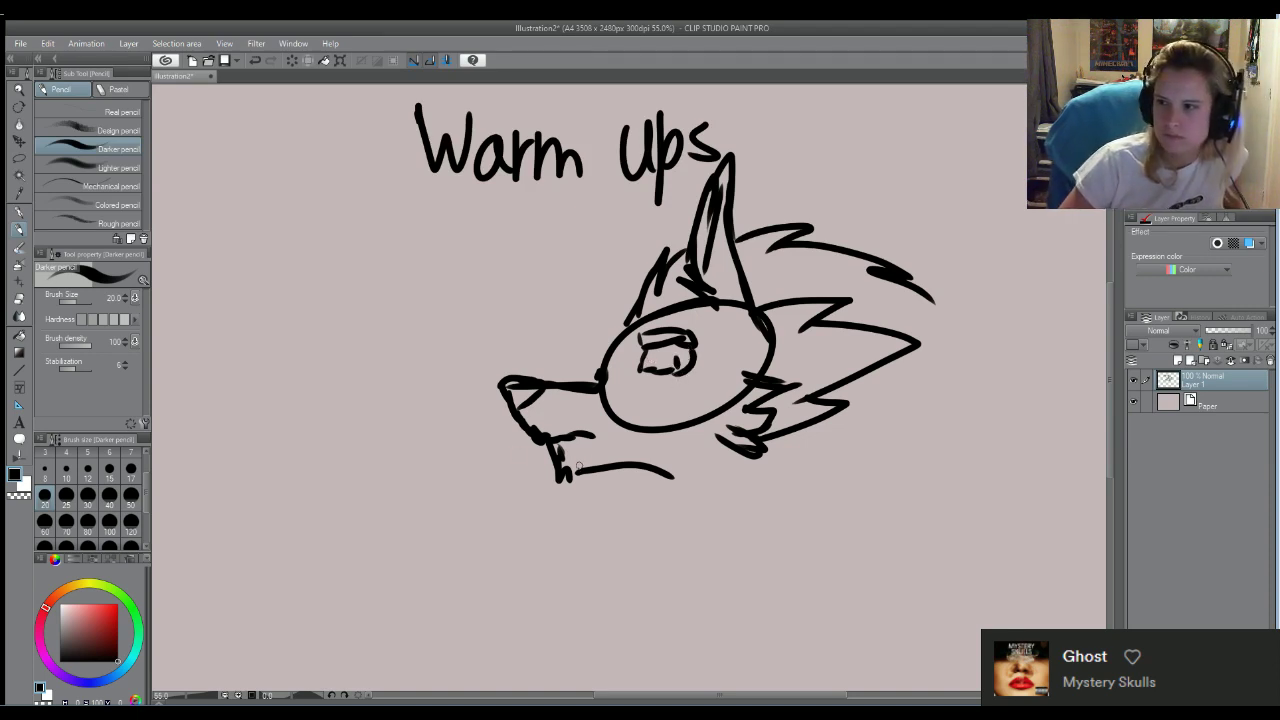
pyautogui.moveTo(634, 366); pyautogui.dragTo(700, 367)
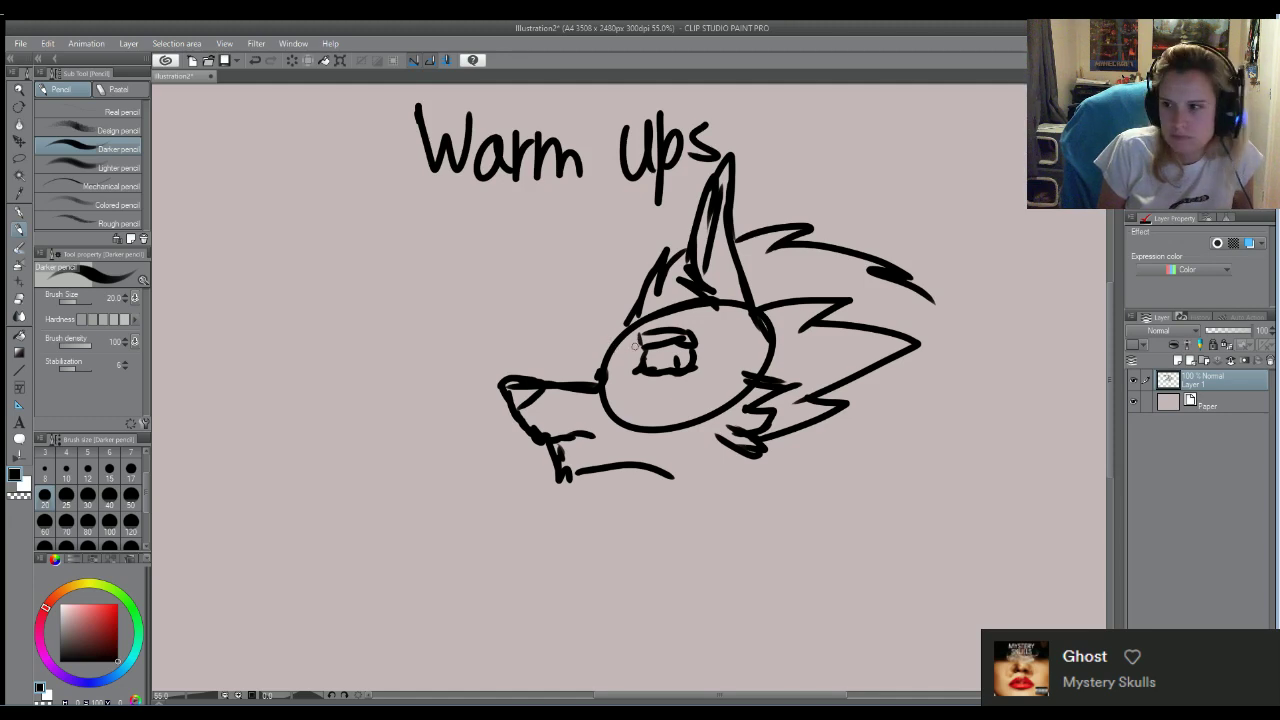
# Refine the head with a heavier brow and muzzle line, a second ear, a longer upper mouth line and small loops at the muzzle's base
pyautogui.moveTo(620, 322)
pyautogui.mouseDown()
pyautogui.moveTo(610, 377)
pyautogui.moveTo(510, 414)
pyautogui.mouseUp()
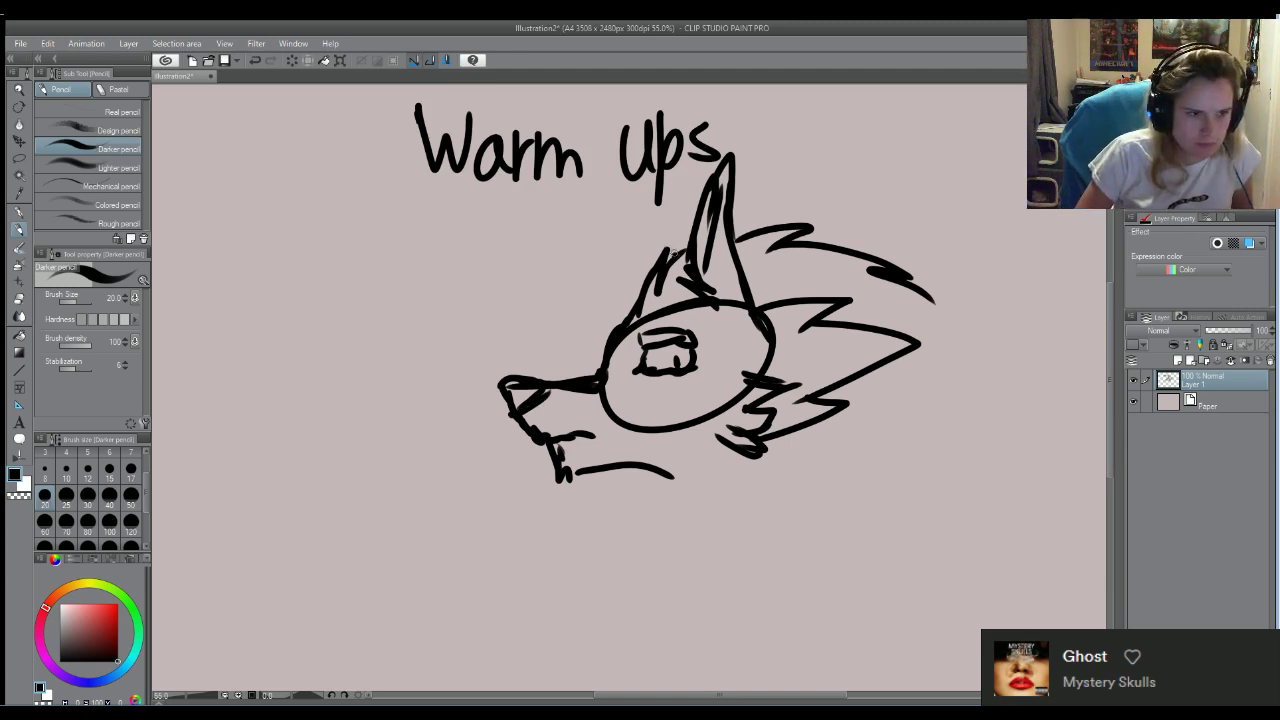
pyautogui.moveTo(676, 256); pyautogui.dragTo(690, 192)
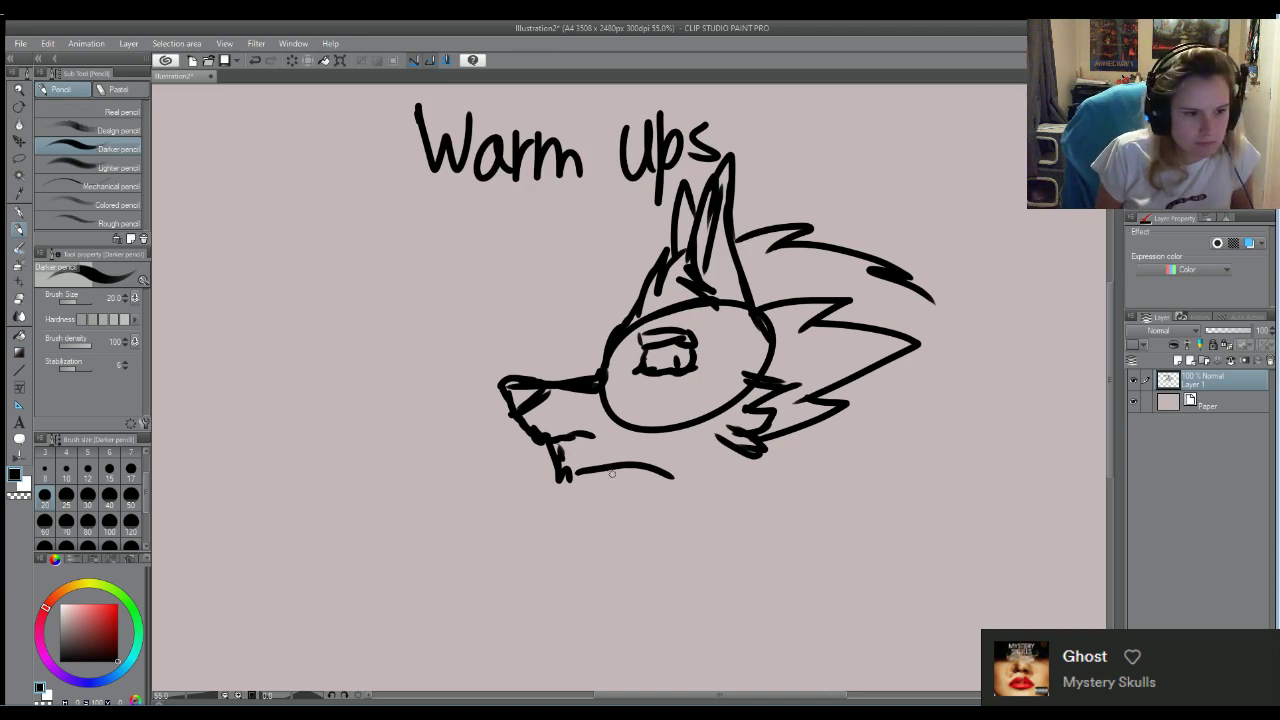
pyautogui.moveTo(600, 432)
pyautogui.mouseDown()
pyautogui.moveTo(655, 441)
pyautogui.moveTo(591, 434)
pyautogui.moveTo(671, 450)
pyautogui.mouseUp()
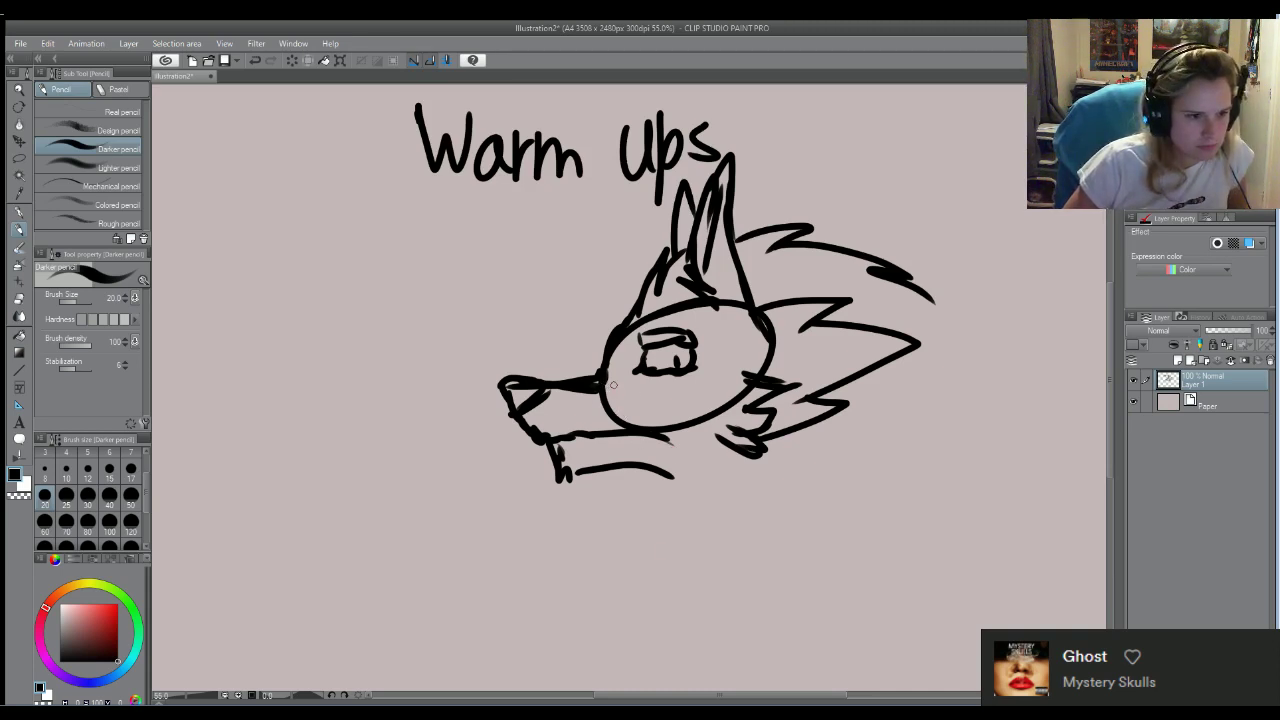
pyautogui.moveTo(604, 384)
pyautogui.mouseDown()
pyautogui.moveTo(612, 406)
pyautogui.moveTo(620, 390)
pyautogui.moveTo(582, 386)
pyautogui.mouseUp()
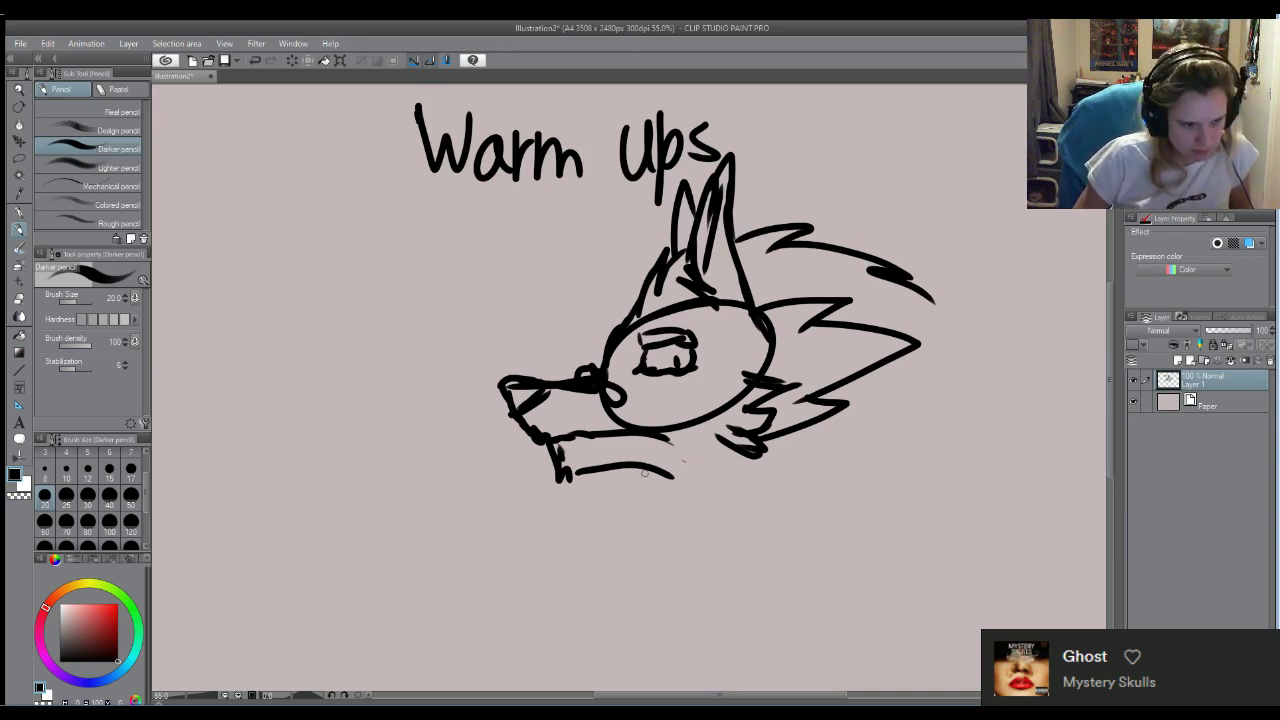
# Draw a furry throat down from the jaw and a curved upper collar line rising to crossed strokes at the nape
pyautogui.moveTo(656, 463)
pyautogui.mouseDown()
pyautogui.moveTo(653, 509)
pyautogui.moveTo(610, 532)
pyautogui.moveTo(652, 590)
pyautogui.moveTo(740, 592)
pyautogui.moveTo(860, 496)
pyautogui.mouseUp()
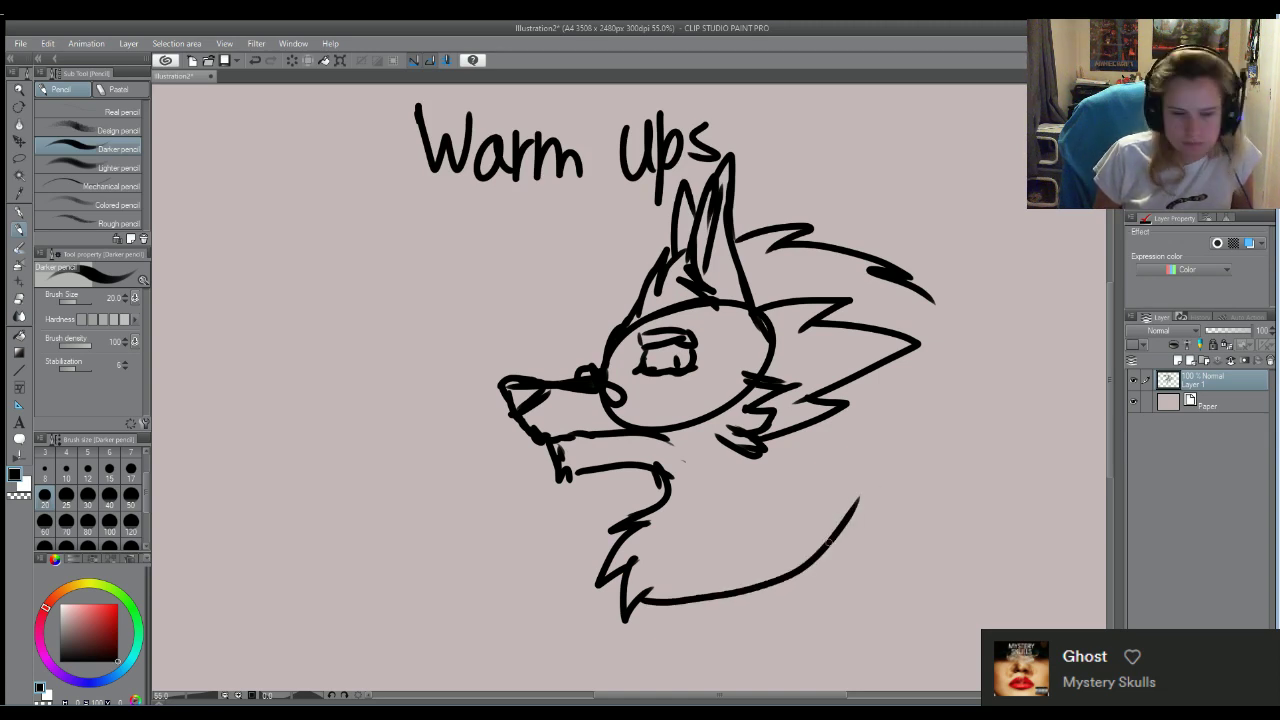
pyautogui.moveTo(836, 491); pyautogui.dragTo(845, 536)
pyautogui.moveTo(848, 508); pyautogui.dragTo(873, 561)
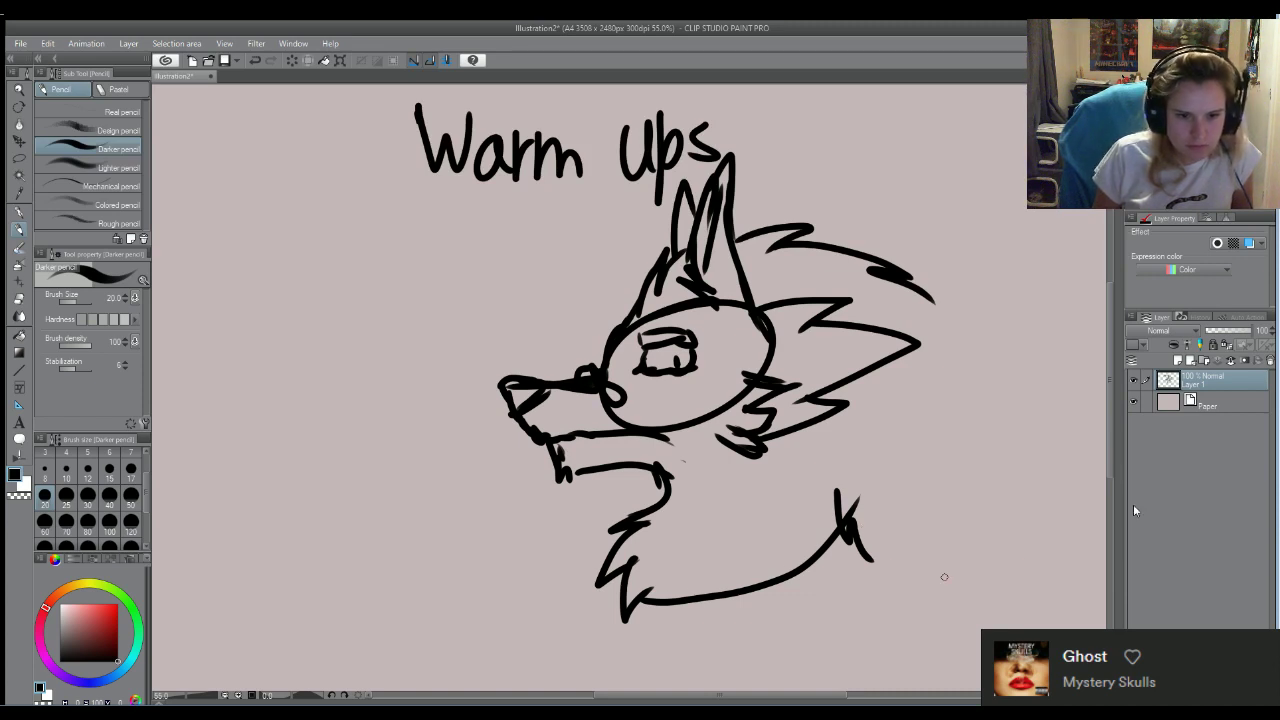
# Hang a diamond-shaped tag with a curled emblem from an oval ring at the front of the collar line
pyautogui.scroll(-1, 1104, 404)
pyautogui.scroll(-5, 1104, 404)
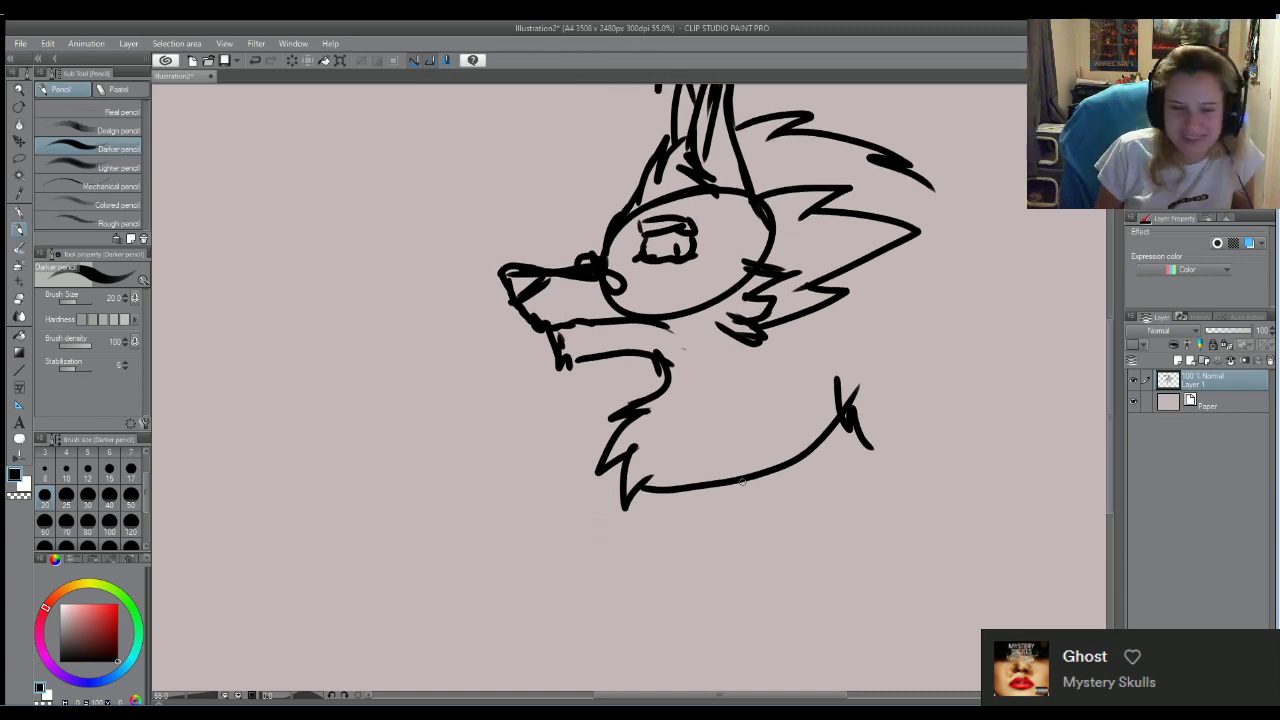
pyautogui.moveTo(651, 488)
pyautogui.mouseDown()
pyautogui.moveTo(678, 489)
pyautogui.moveTo(658, 521)
pyautogui.moveTo(675, 494)
pyautogui.mouseUp()
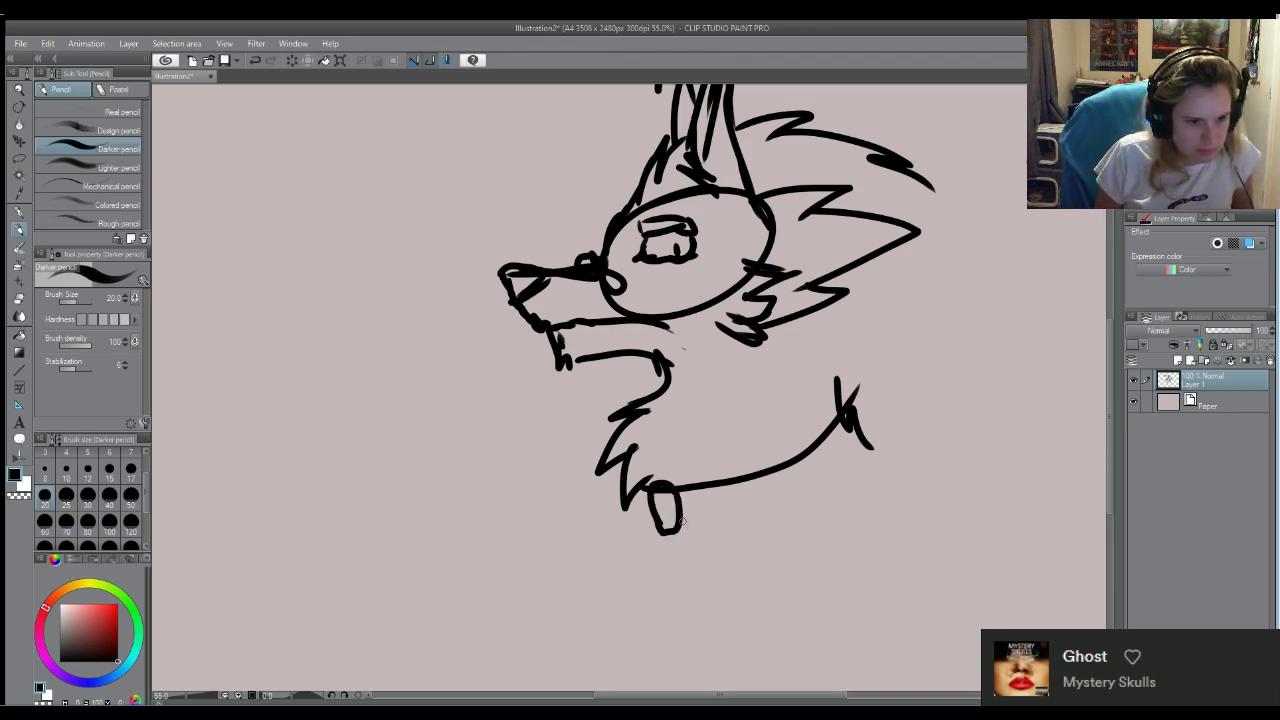
pyautogui.moveTo(681, 512)
pyautogui.mouseDown()
pyautogui.moveTo(694, 520)
pyautogui.moveTo(625, 575)
pyautogui.mouseUp()
pyautogui.moveTo(658, 599)
pyautogui.mouseDown()
pyautogui.moveTo(677, 612)
pyautogui.moveTo(733, 573)
pyautogui.mouseUp()
pyautogui.moveTo(690, 518); pyautogui.dragTo(730, 576)
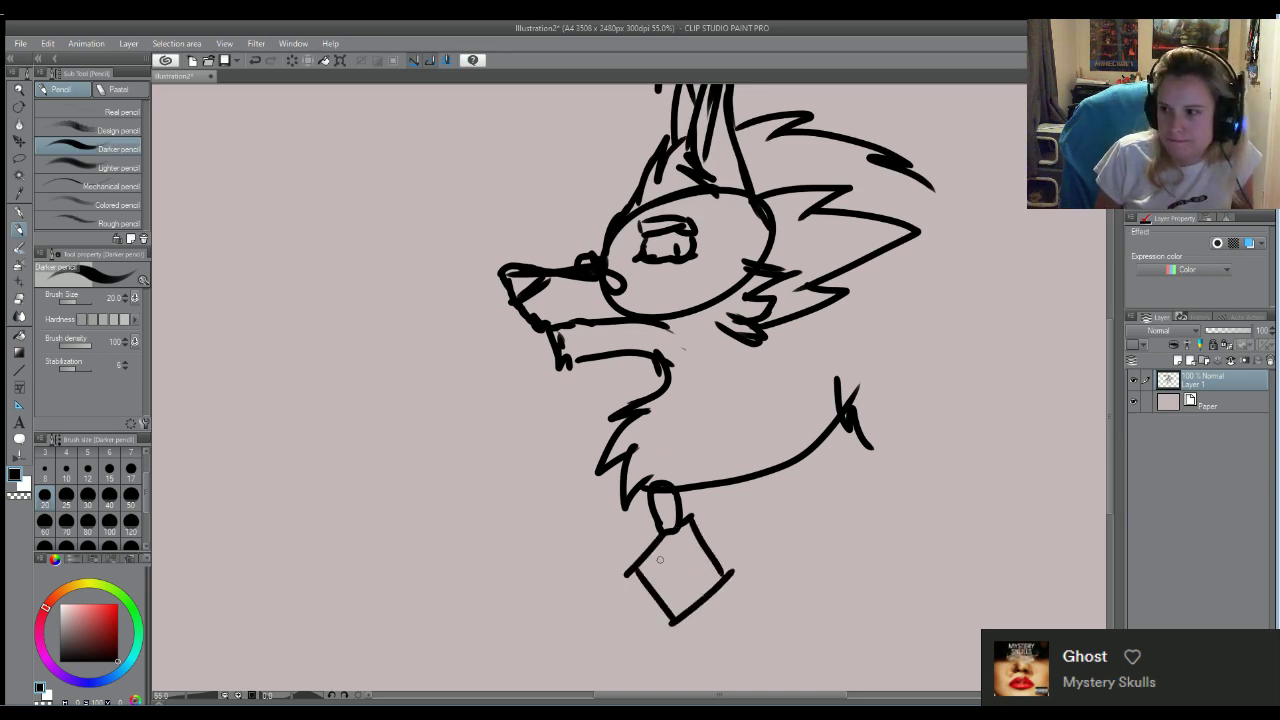
pyautogui.moveTo(661, 546)
pyautogui.mouseDown()
pyautogui.moveTo(684, 568)
pyautogui.moveTo(669, 588)
pyautogui.moveTo(683, 591)
pyautogui.moveTo(702, 584)
pyautogui.moveTo(690, 549)
pyautogui.moveTo(720, 546)
pyautogui.moveTo(708, 564)
pyautogui.moveTo(722, 566)
pyautogui.moveTo(664, 612)
pyautogui.moveTo(666, 591)
pyautogui.moveTo(680, 618)
pyautogui.mouseUp()
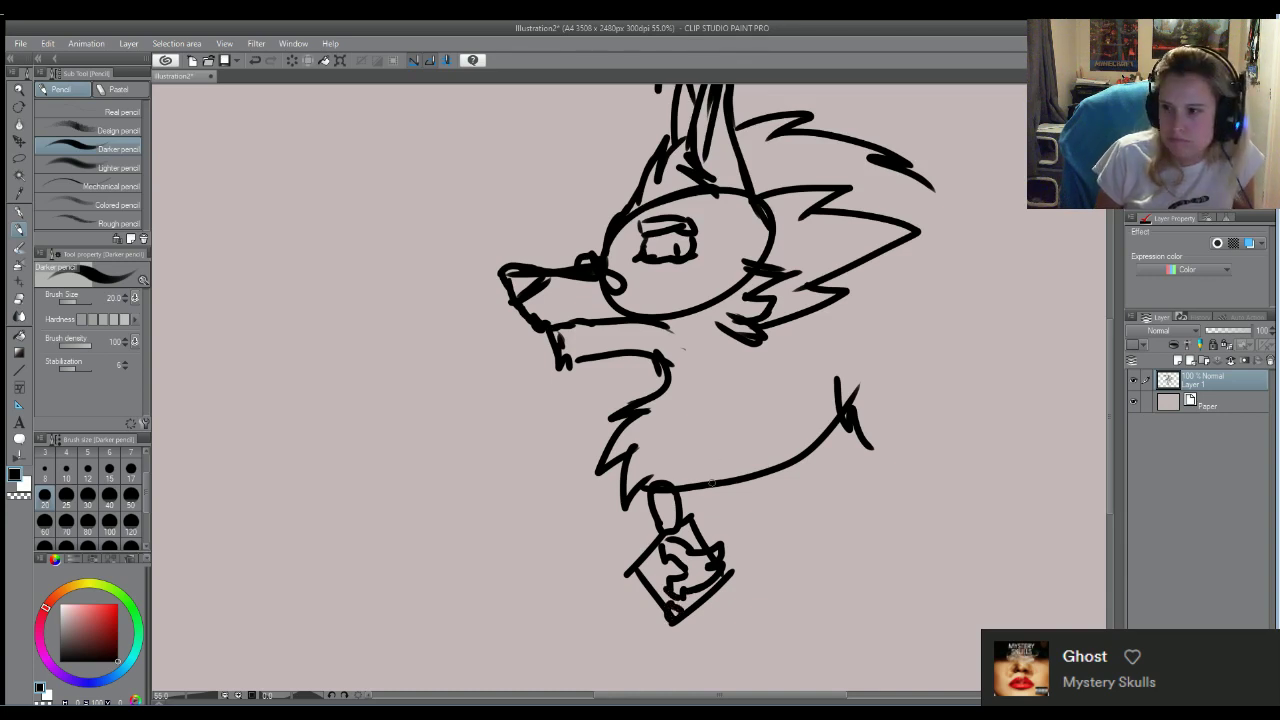
# Complete the collar band with a curved lower edge and draw the chest and back lines running down beneath it
pyautogui.moveTo(626, 458)
pyautogui.mouseDown()
pyautogui.moveTo(607, 472)
pyautogui.moveTo(612, 512)
pyautogui.moveTo(645, 521)
pyautogui.moveTo(887, 452)
pyautogui.mouseUp()
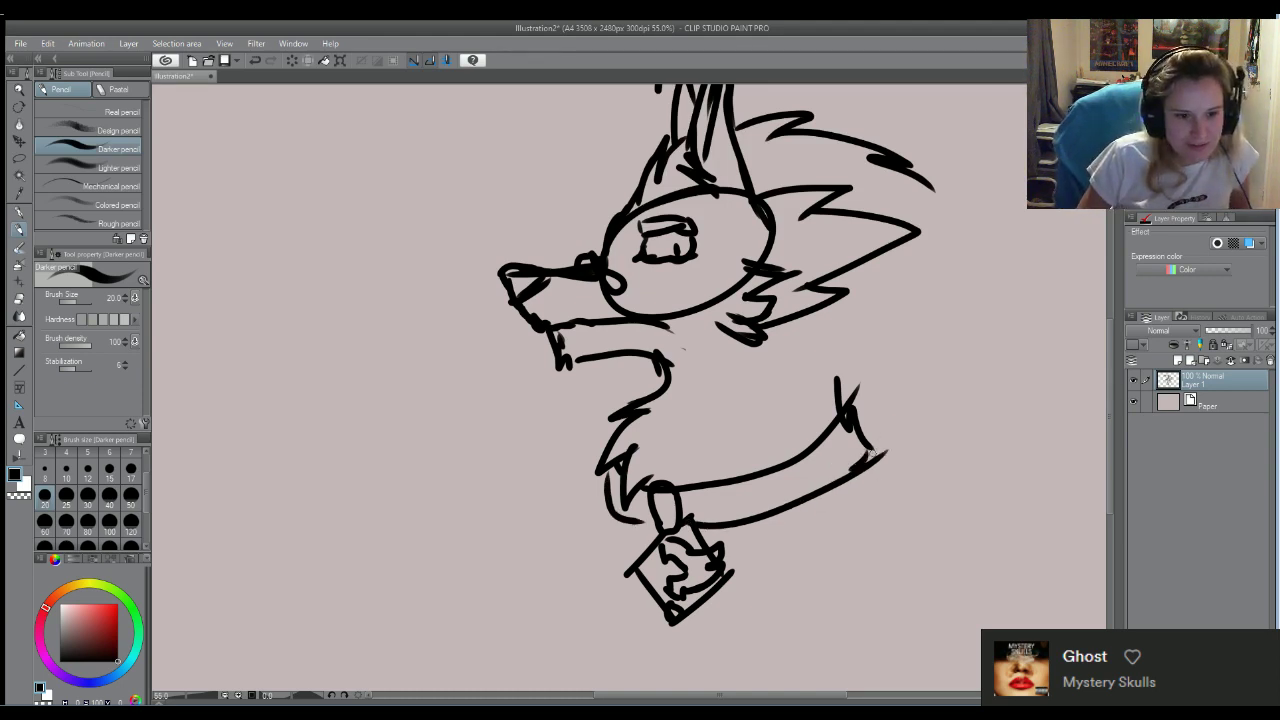
pyautogui.moveTo(883, 432)
pyautogui.mouseDown()
pyautogui.moveTo(818, 600)
pyautogui.moveTo(826, 618)
pyautogui.mouseUp()
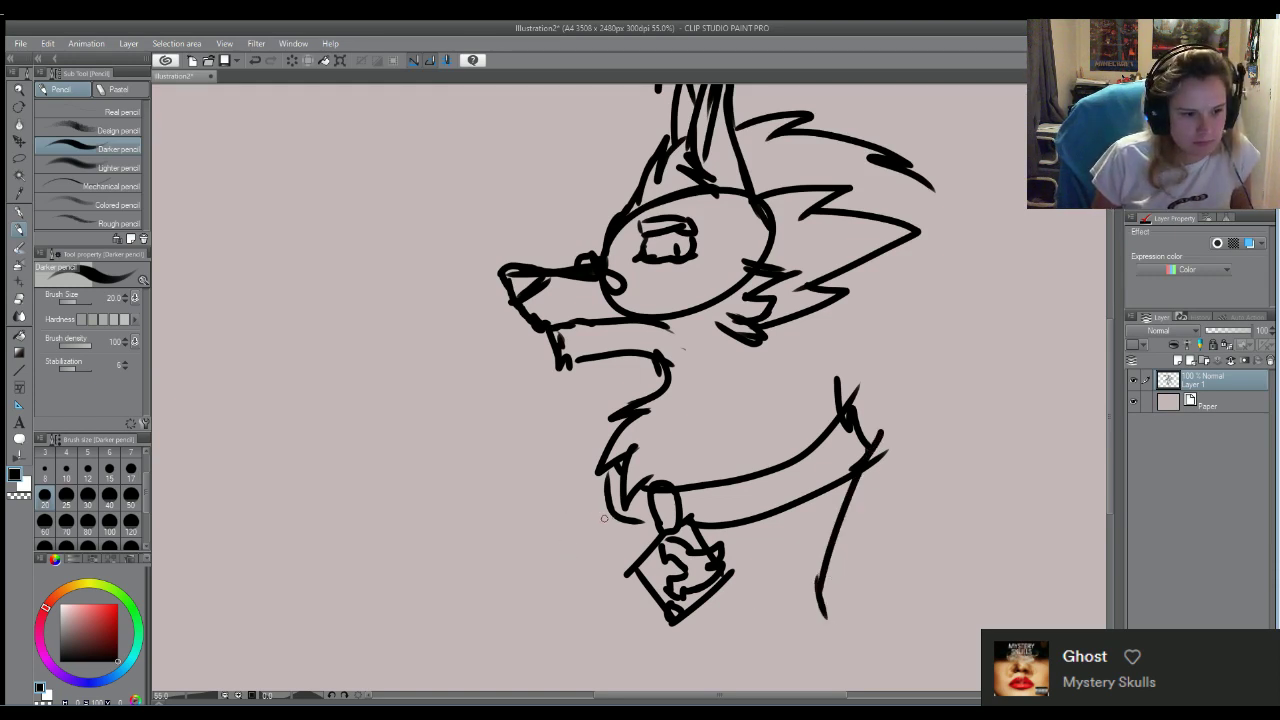
pyautogui.moveTo(608, 515)
pyautogui.mouseDown()
pyautogui.moveTo(594, 594)
pyautogui.moveTo(606, 629)
pyautogui.mouseUp()
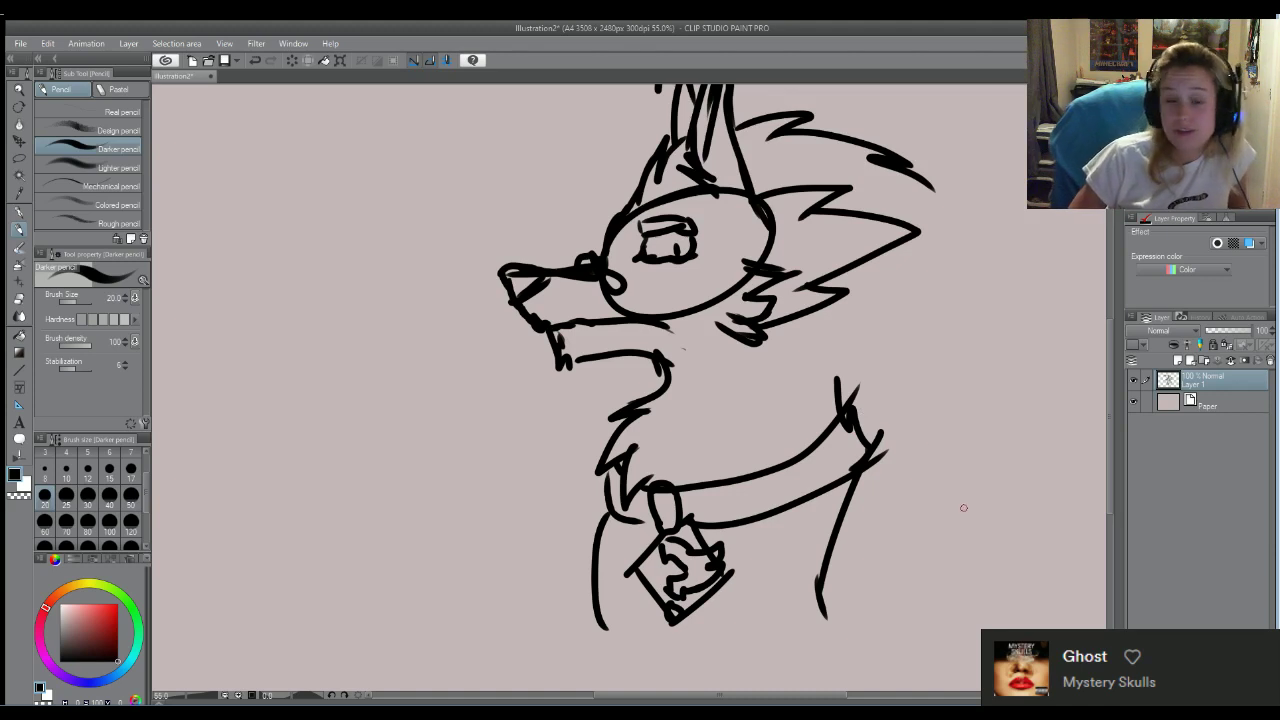
# Draw a jagged fur outline from behind the cheek tuft down the back of the neck, past the collar
pyautogui.scroll(3, 1030, 450)
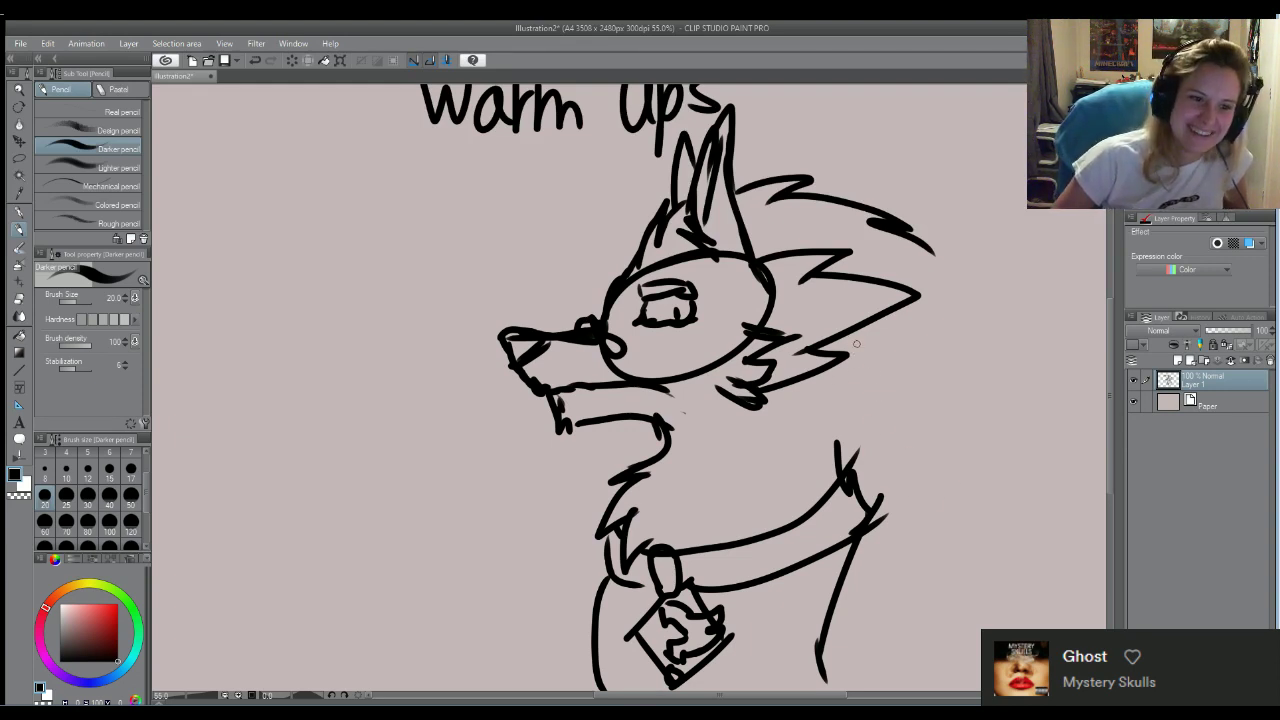
pyautogui.moveTo(848, 340)
pyautogui.mouseDown()
pyautogui.moveTo(876, 357)
pyautogui.moveTo(946, 458)
pyautogui.mouseUp()
pyautogui.moveTo(946, 458)
pyautogui.mouseDown()
pyautogui.moveTo(899, 443)
pyautogui.moveTo(938, 532)
pyautogui.mouseUp()
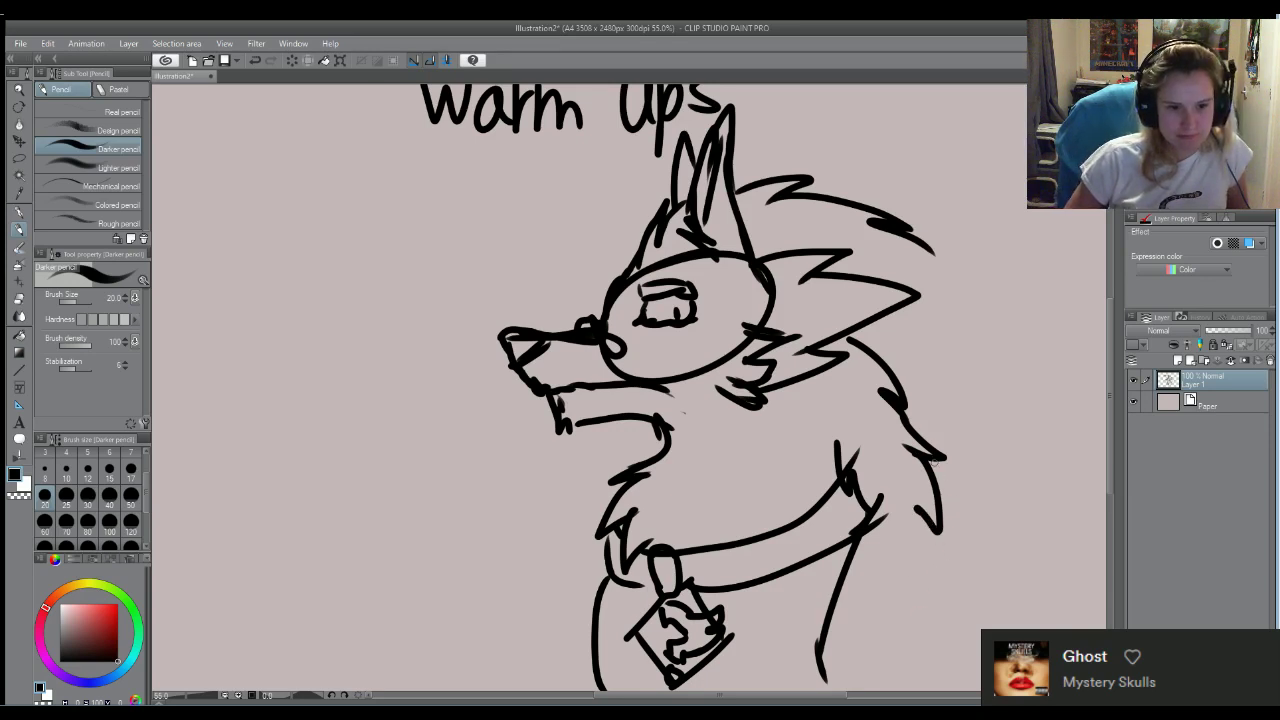
pyautogui.moveTo(940, 481)
pyautogui.mouseDown()
pyautogui.moveTo(948, 518)
pyautogui.moveTo(966, 524)
pyautogui.moveTo(975, 628)
pyautogui.moveTo(960, 682)
pyautogui.mouseUp()
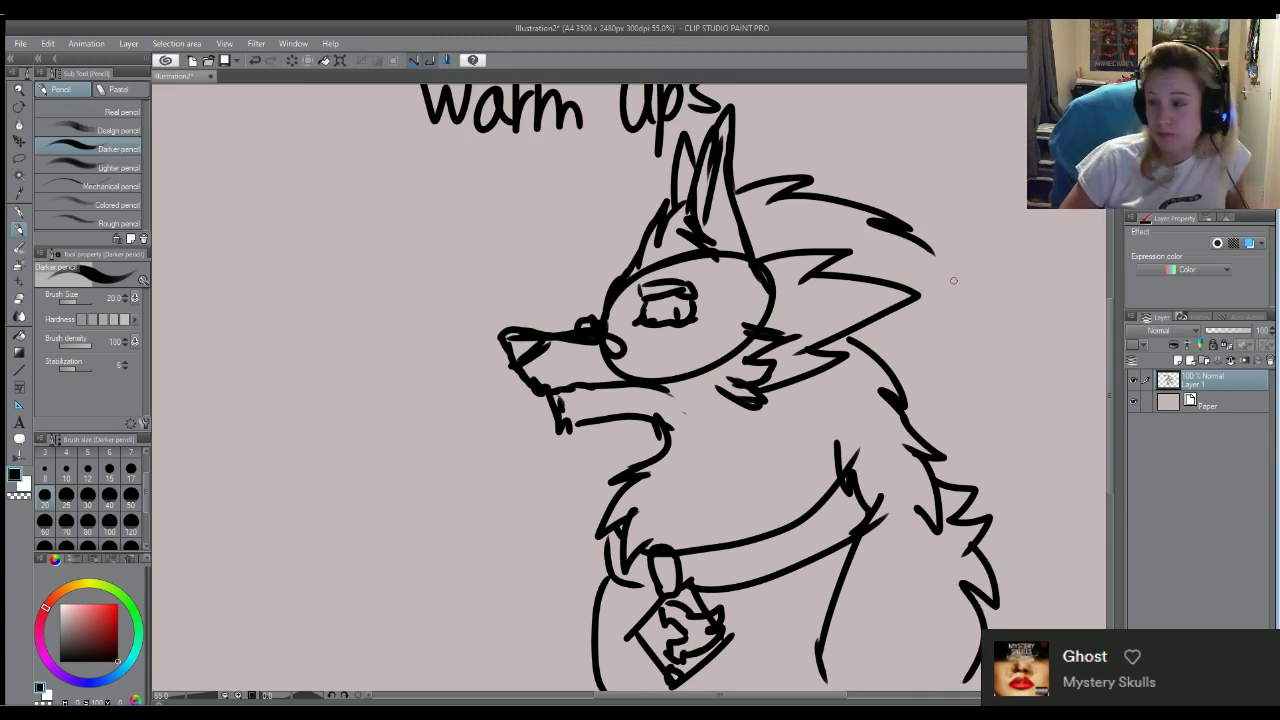
# Extend the outer mane from the end of the head crest in layered fur tufts down to the neck fur
pyautogui.moveTo(928, 246)
pyautogui.mouseDown()
pyautogui.moveTo(955, 285)
pyautogui.moveTo(993, 296)
pyautogui.moveTo(985, 390)
pyautogui.mouseUp()
pyautogui.moveTo(948, 345); pyautogui.dragTo(975, 445)
pyautogui.moveTo(946, 402); pyautogui.dragTo(995, 515)
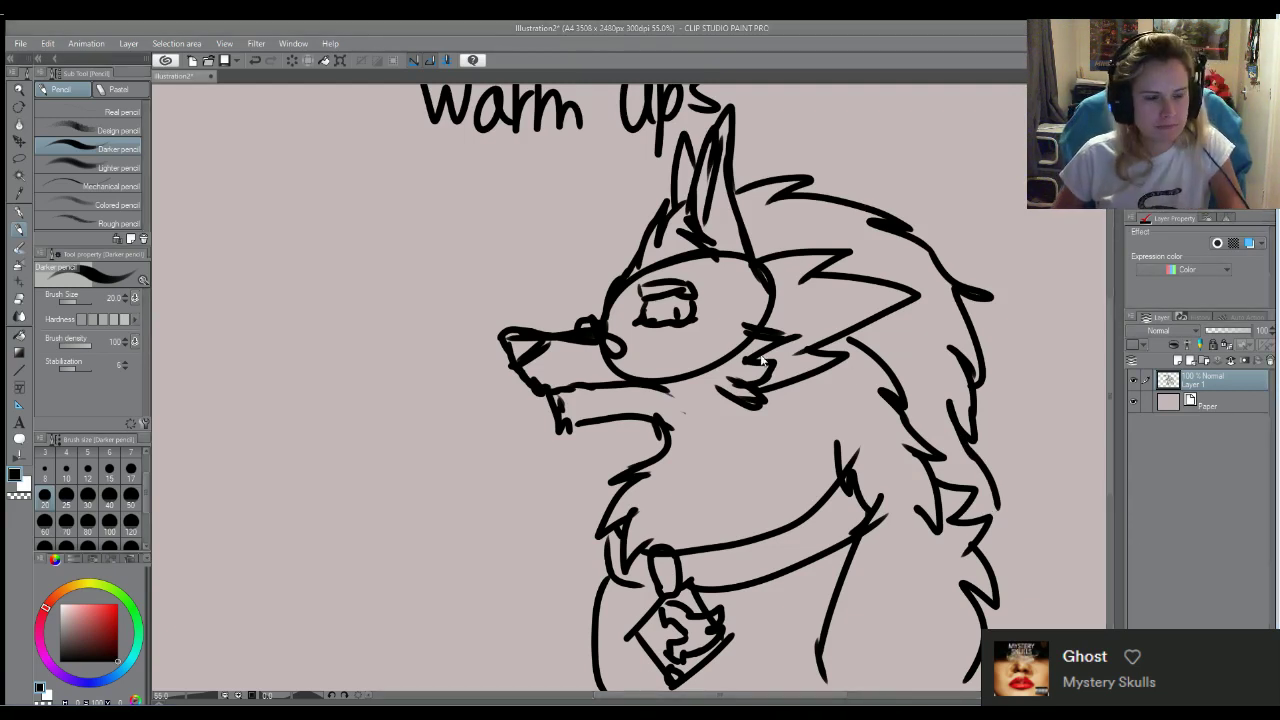
# Erase the head's construction circle and the loops at the muzzle's base with the Hard eraser, ending at brush size 40
pyautogui.scroll(-4, 758, 352)
pyautogui.scroll(3, 974, 373)
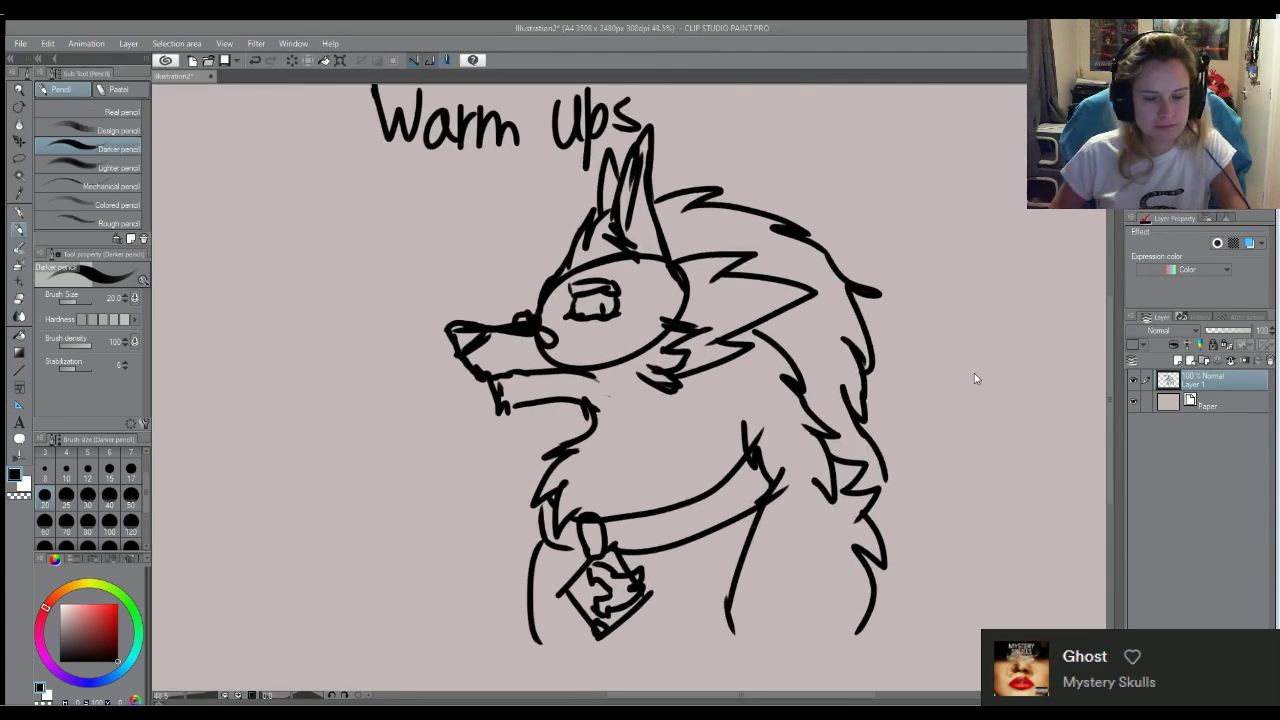
pyautogui.click(612, 355)
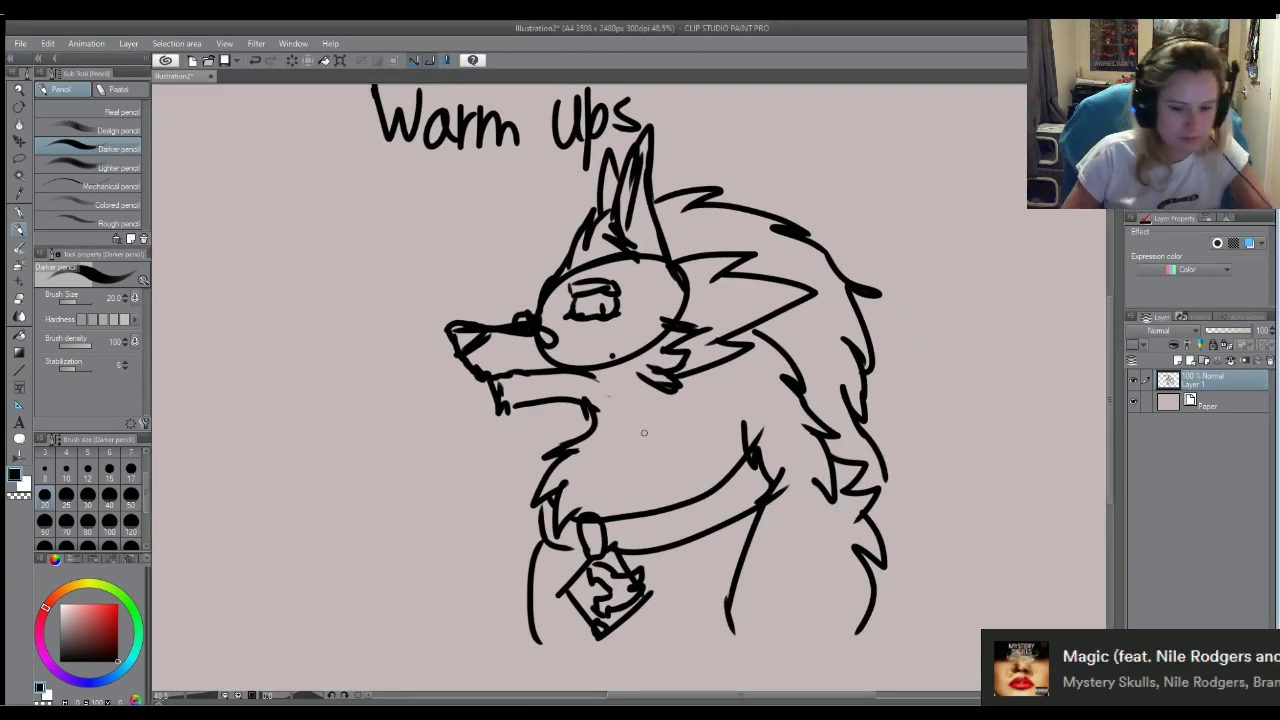
pyautogui.press('e')
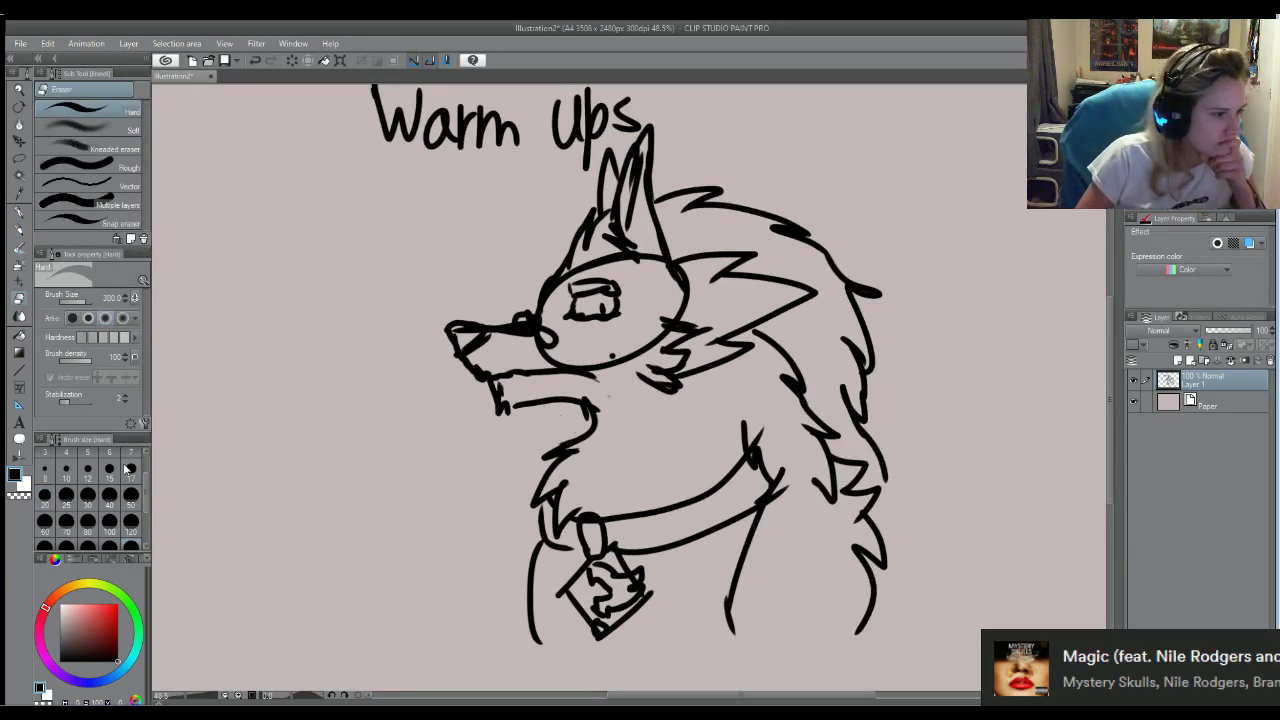
pyautogui.moveTo(532, 345)
pyautogui.mouseDown()
pyautogui.moveTo(549, 363)
pyautogui.moveTo(608, 368)
pyautogui.mouseUp()
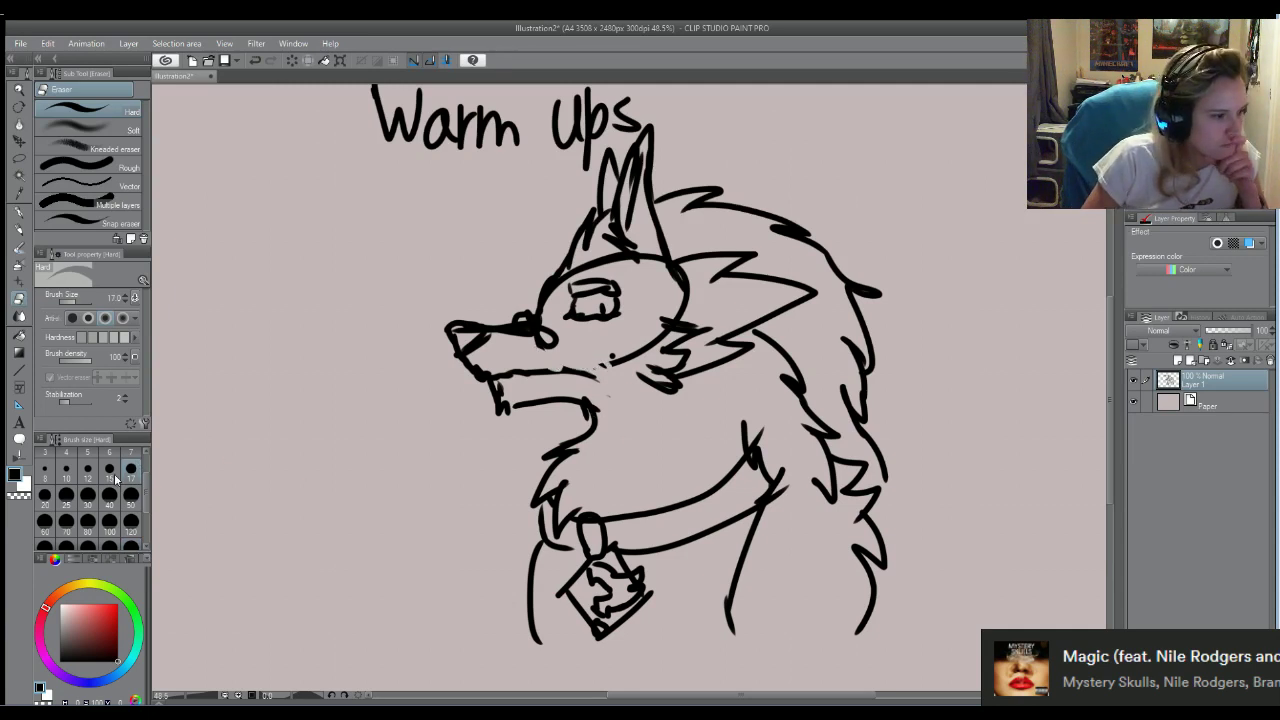
pyautogui.click(130, 520)
pyautogui.click(109, 494)
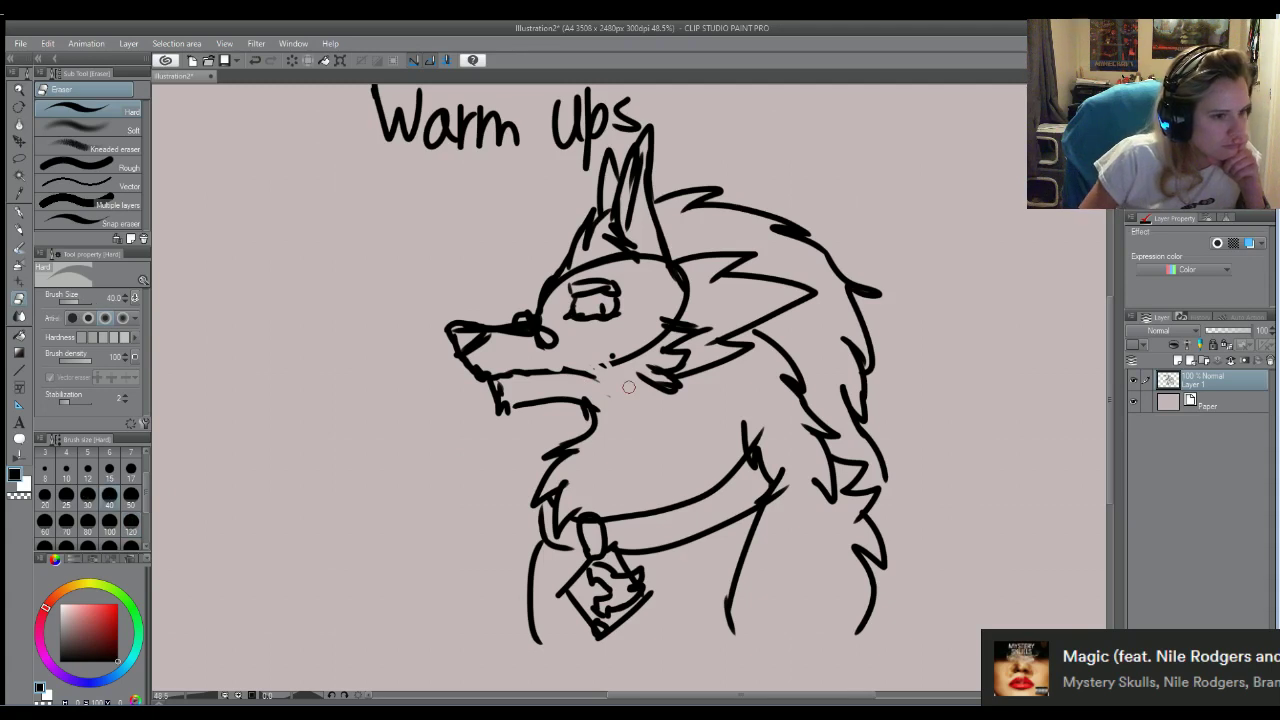
pyautogui.moveTo(604, 362); pyautogui.dragTo(650, 340)
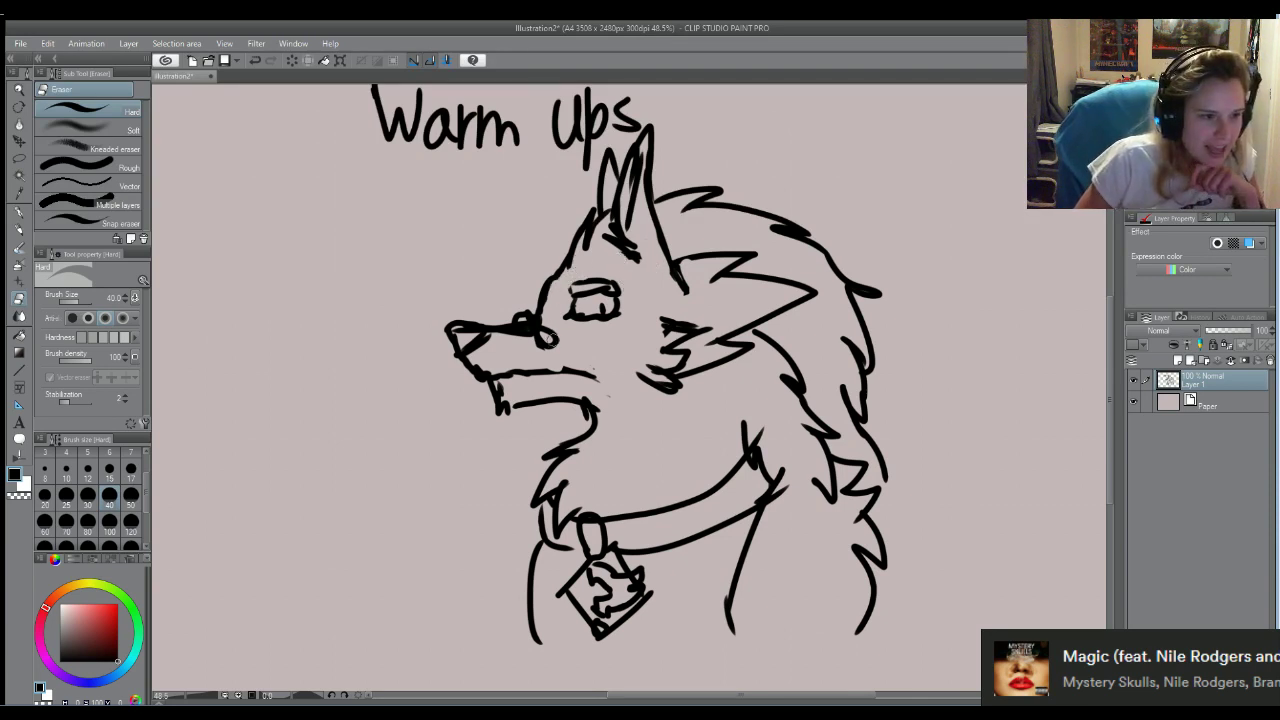
pyautogui.moveTo(553, 340)
pyautogui.mouseDown()
pyautogui.moveTo(523, 320)
pyautogui.moveTo(524, 338)
pyautogui.moveTo(561, 339)
pyautogui.mouseUp()
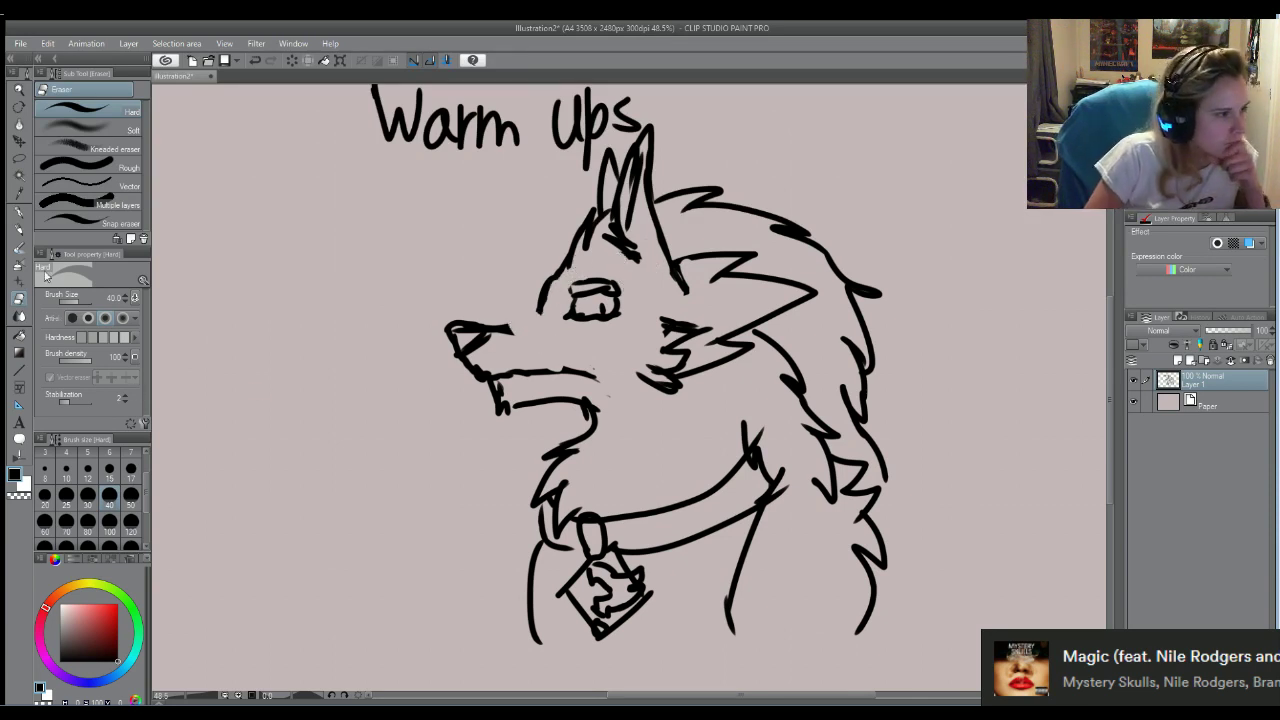
# Redraw the muzzle bridge, brow and inner ear lines with the Darker pencil, adding a small loop at the muzzle's base
pyautogui.click(18, 228)
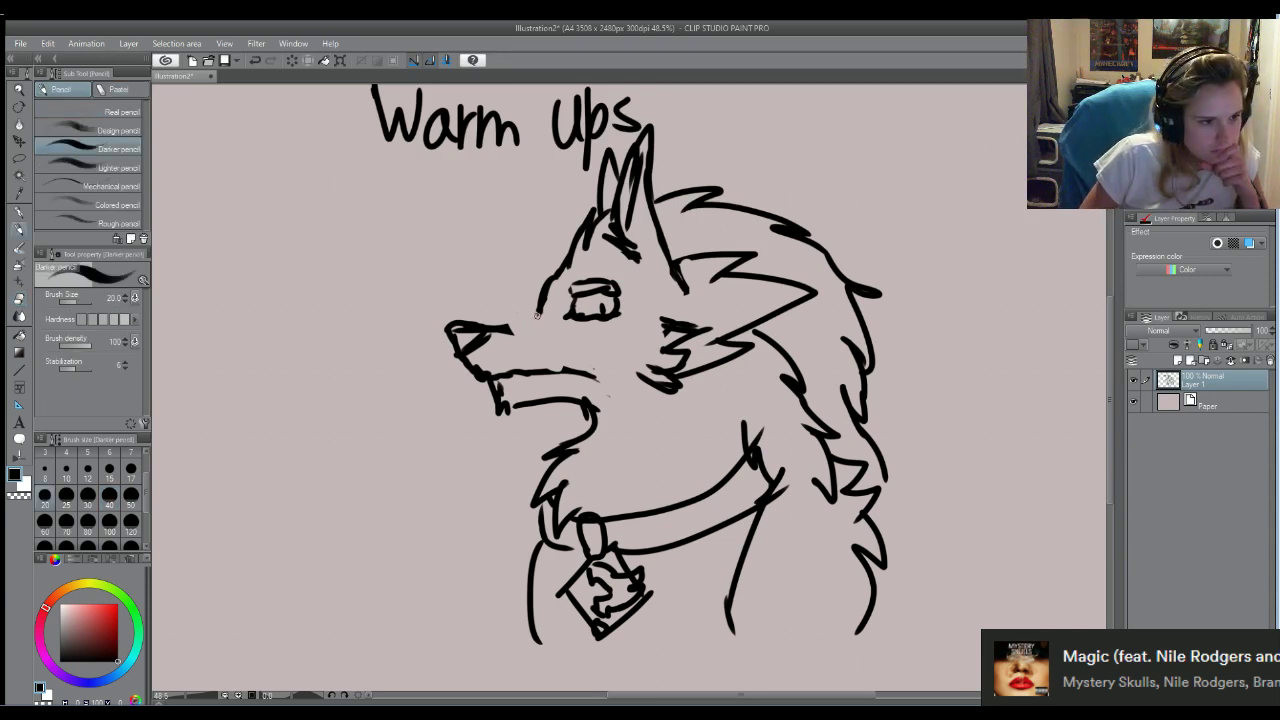
pyautogui.moveTo(537, 315)
pyautogui.mouseDown()
pyautogui.moveTo(556, 332)
pyautogui.moveTo(534, 313)
pyautogui.moveTo(502, 320)
pyautogui.mouseUp()
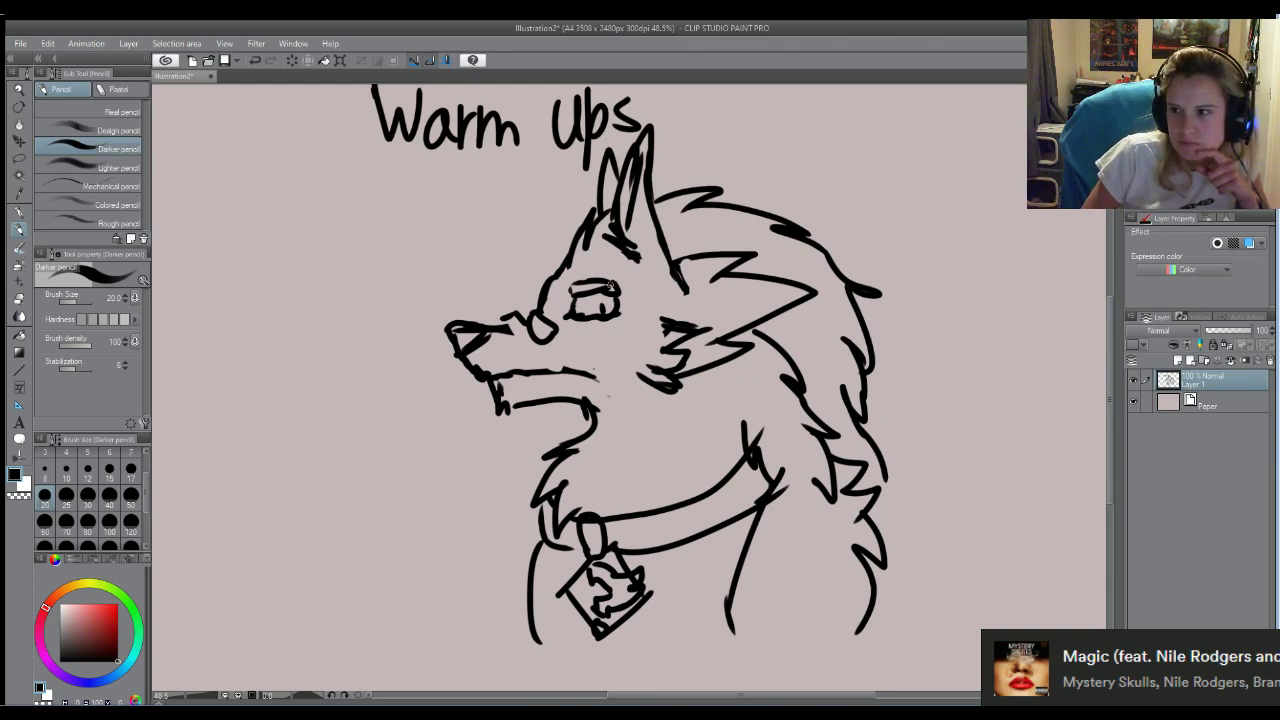
pyautogui.moveTo(562, 276)
pyautogui.mouseDown()
pyautogui.moveTo(634, 258)
pyautogui.moveTo(646, 288)
pyautogui.mouseUp()
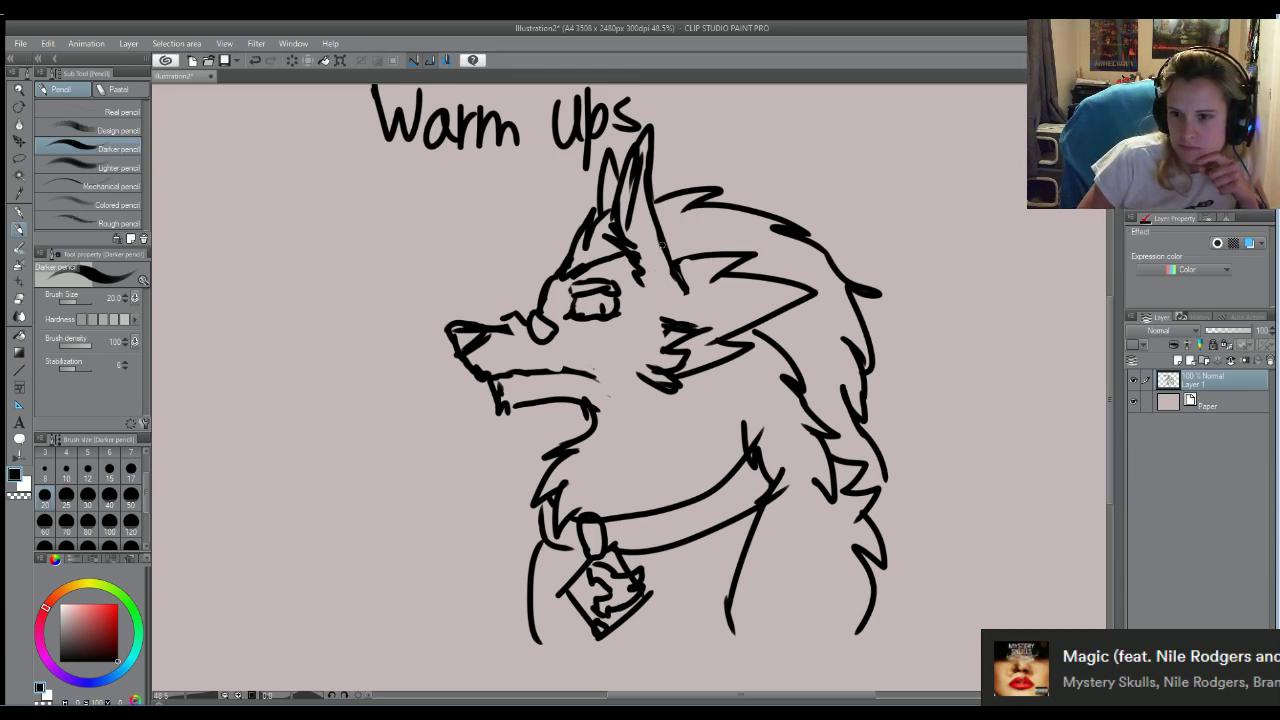
pyautogui.moveTo(628, 214); pyautogui.dragTo(642, 264)
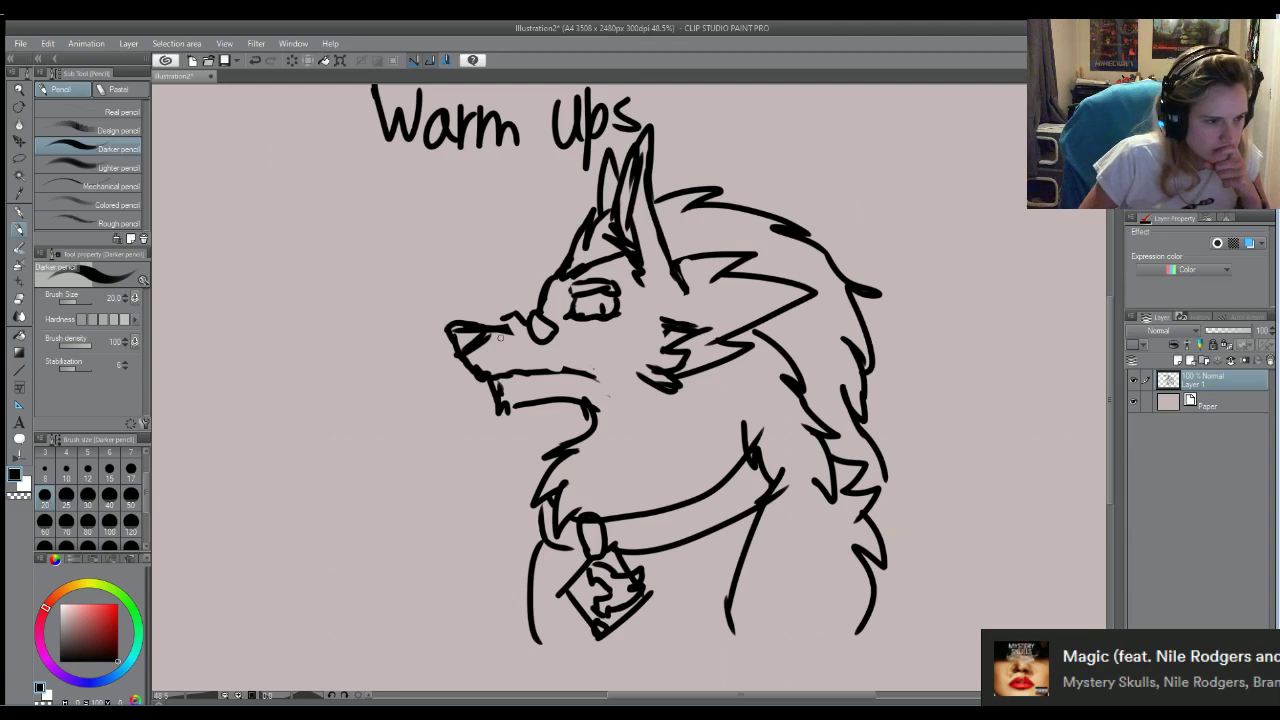
pyautogui.moveTo(494, 325); pyautogui.dragTo(526, 319)
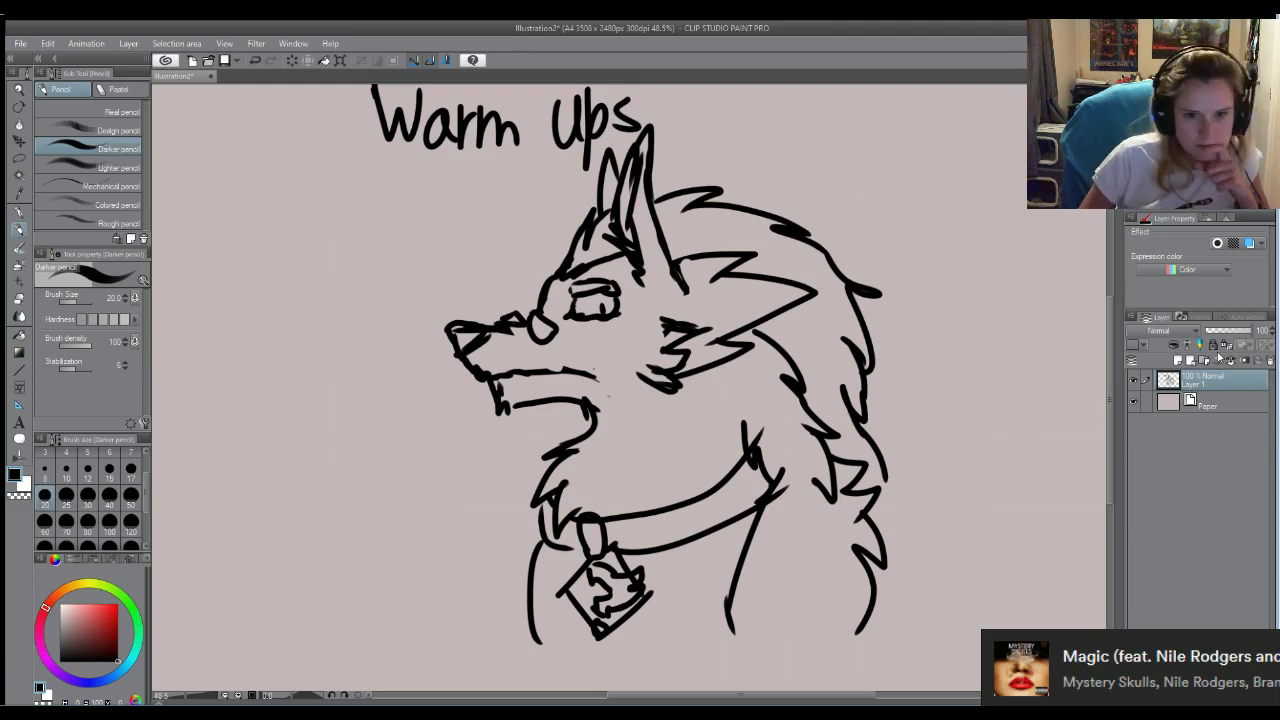
# Lower the sketch layer's opacity to 27% and add a new raster layer above it
pyautogui.moveTo(1234, 326); pyautogui.dragTo(1220, 330)
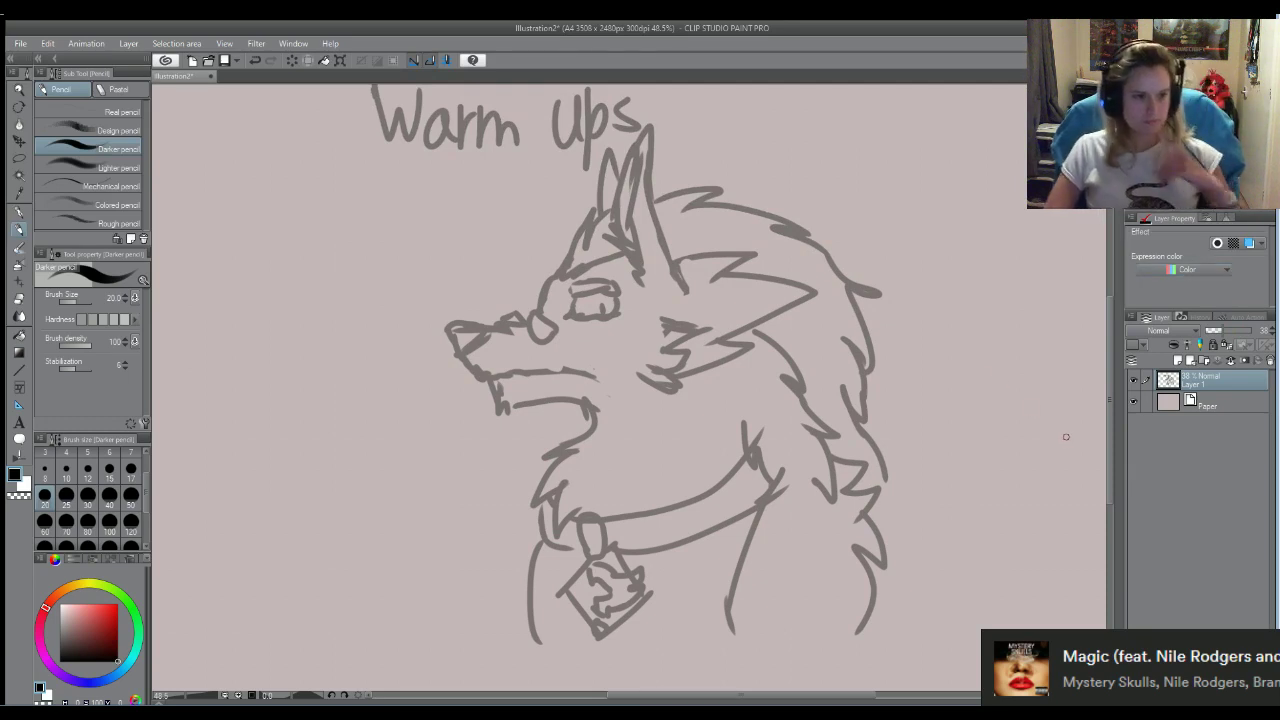
pyautogui.scroll(-1, 1056, 436)
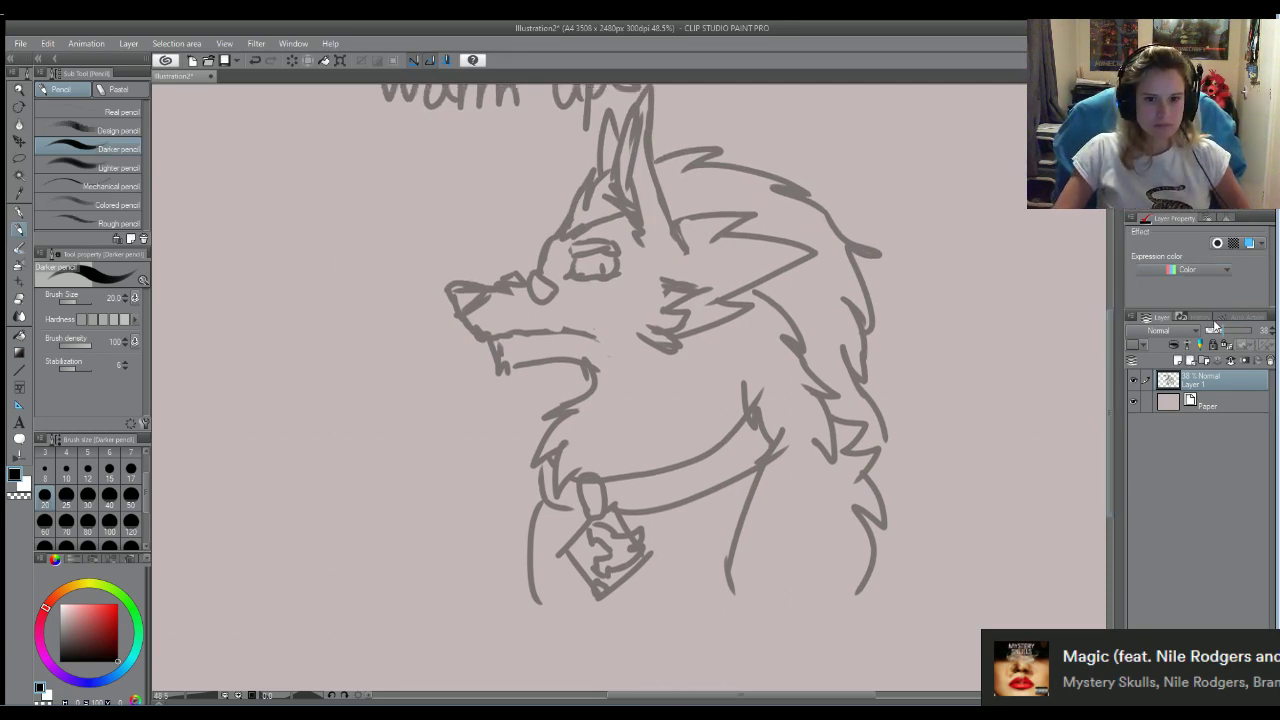
pyautogui.moveTo(1218, 328); pyautogui.dragTo(1212, 330)
pyautogui.click(1178, 360)
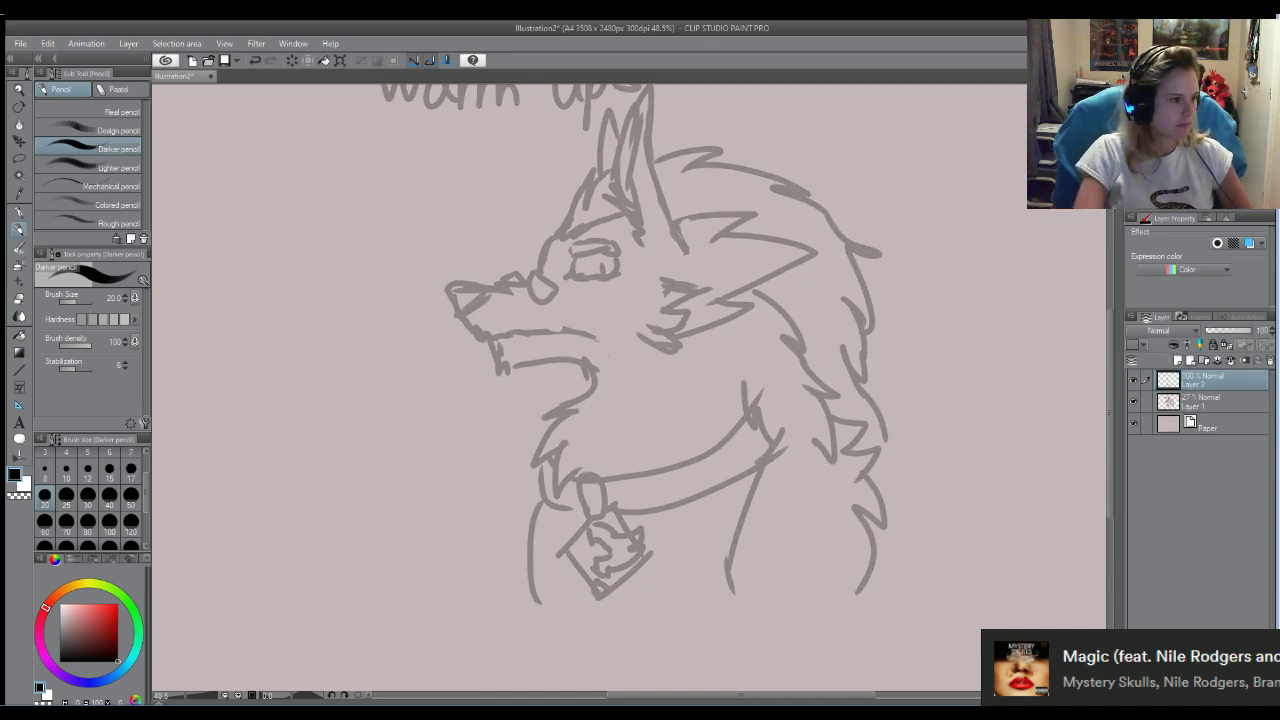
pyautogui.click(131, 470)
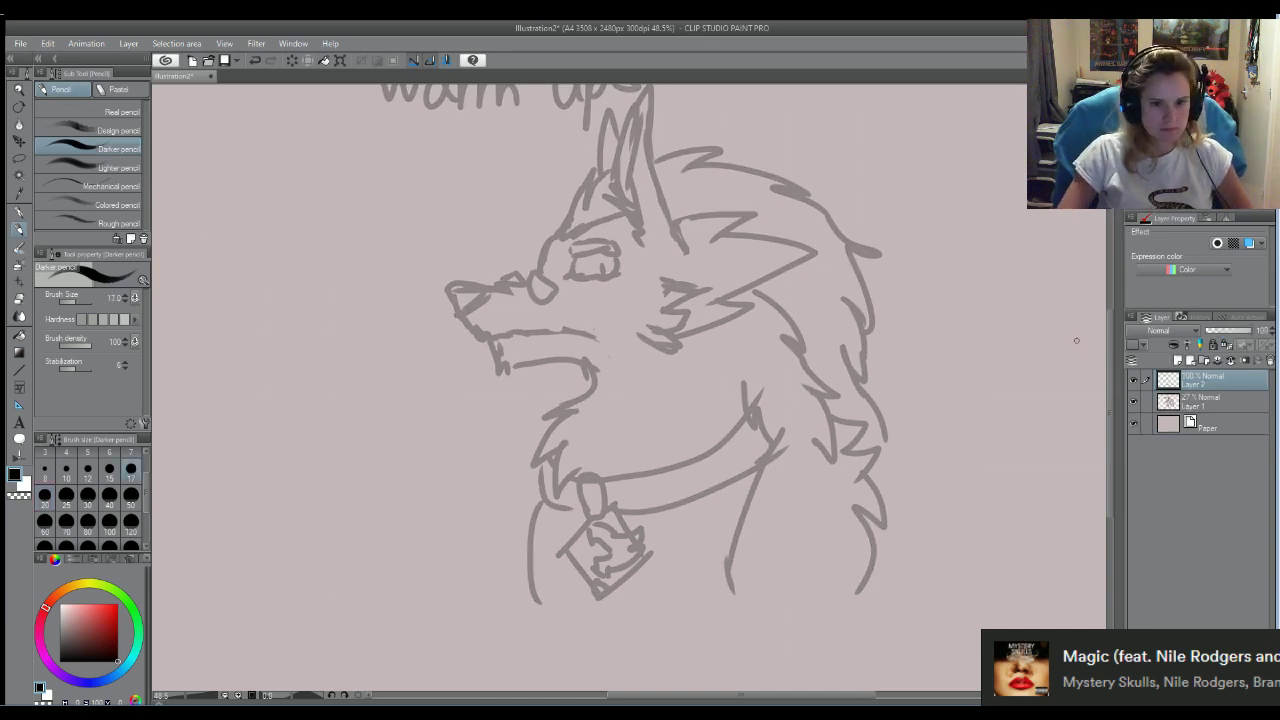
pyautogui.scroll(2, 1101, 363)
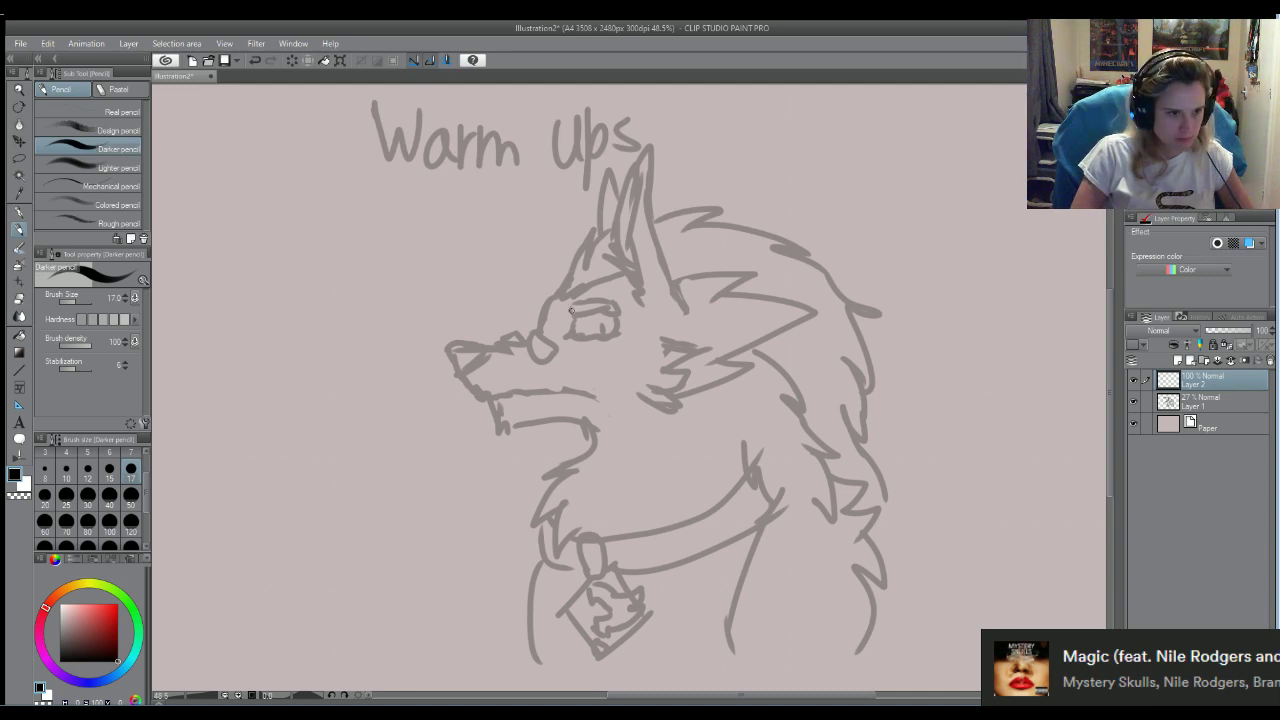
pyautogui.moveTo(570, 309); pyautogui.dragTo(575, 319)
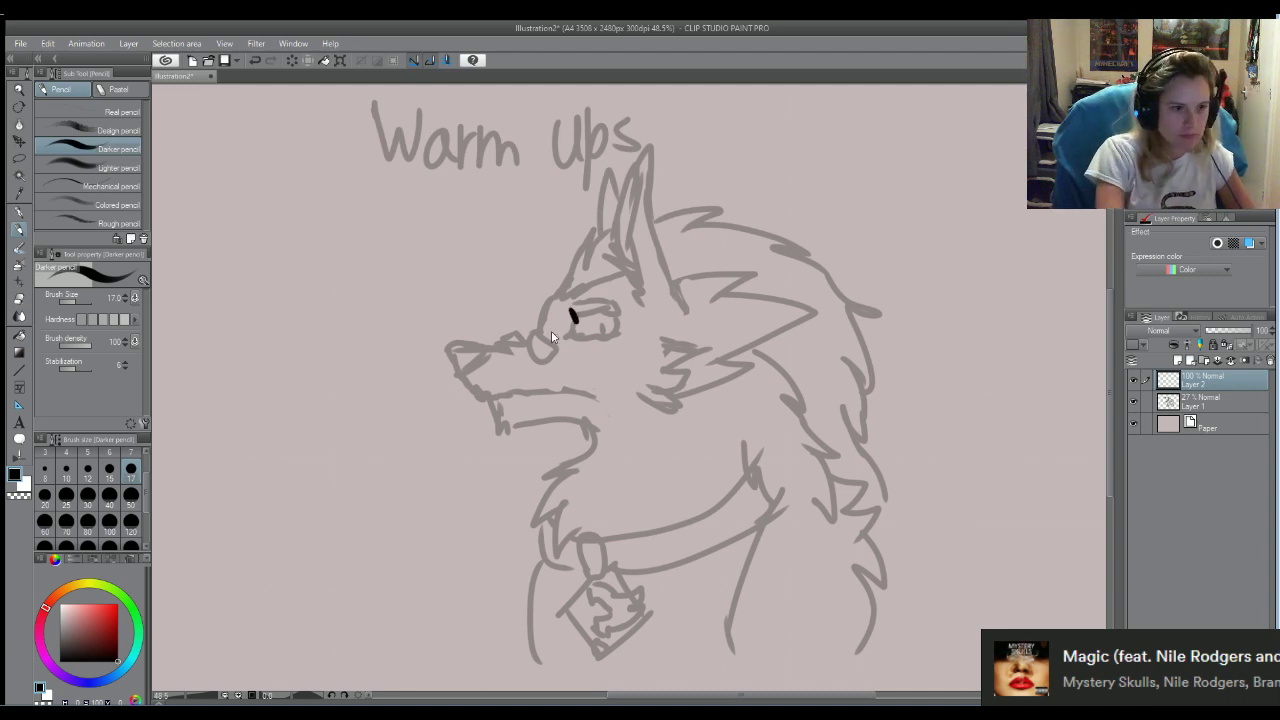
pyautogui.hotkey('ctrl', 'z')
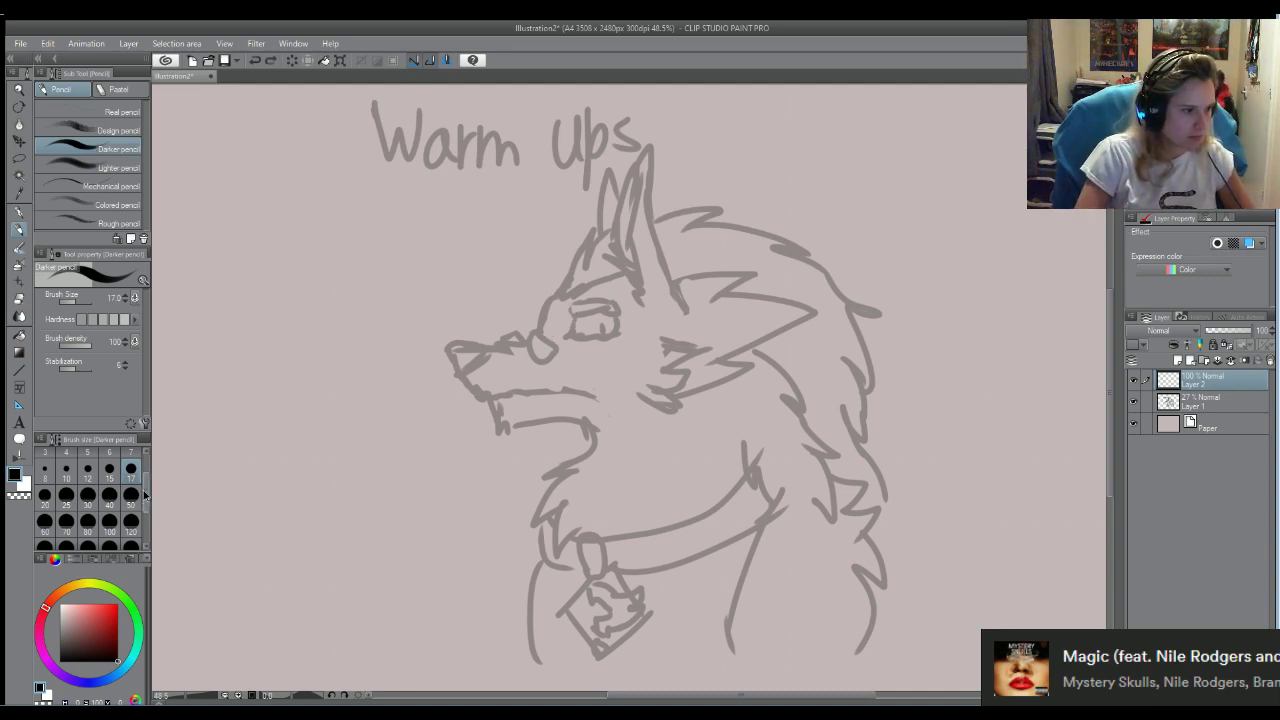
# Line the eye with its heavy lid, pupil and lower lash over the faded sketch, using the Darker pencil at size 10
pyautogui.scroll(1, 140, 490)
pyautogui.click(66, 471)
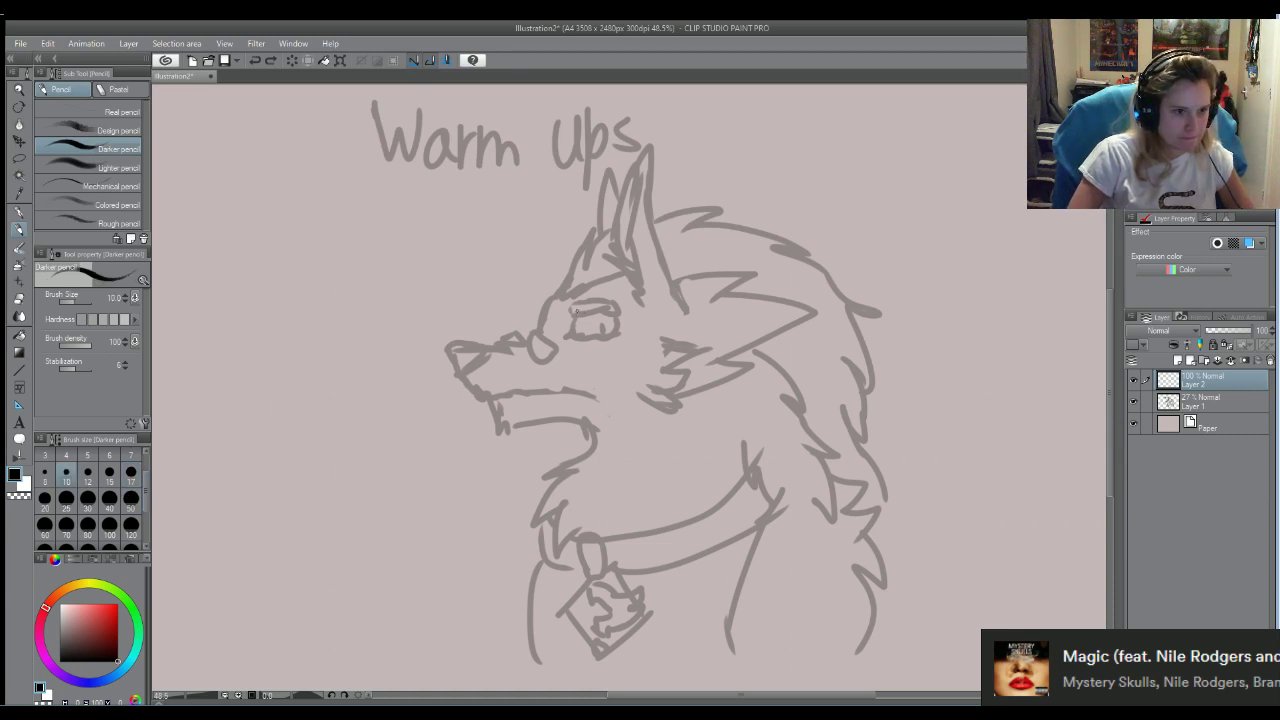
pyautogui.moveTo(569, 310)
pyautogui.mouseDown()
pyautogui.moveTo(614, 298)
pyautogui.moveTo(621, 312)
pyautogui.mouseUp()
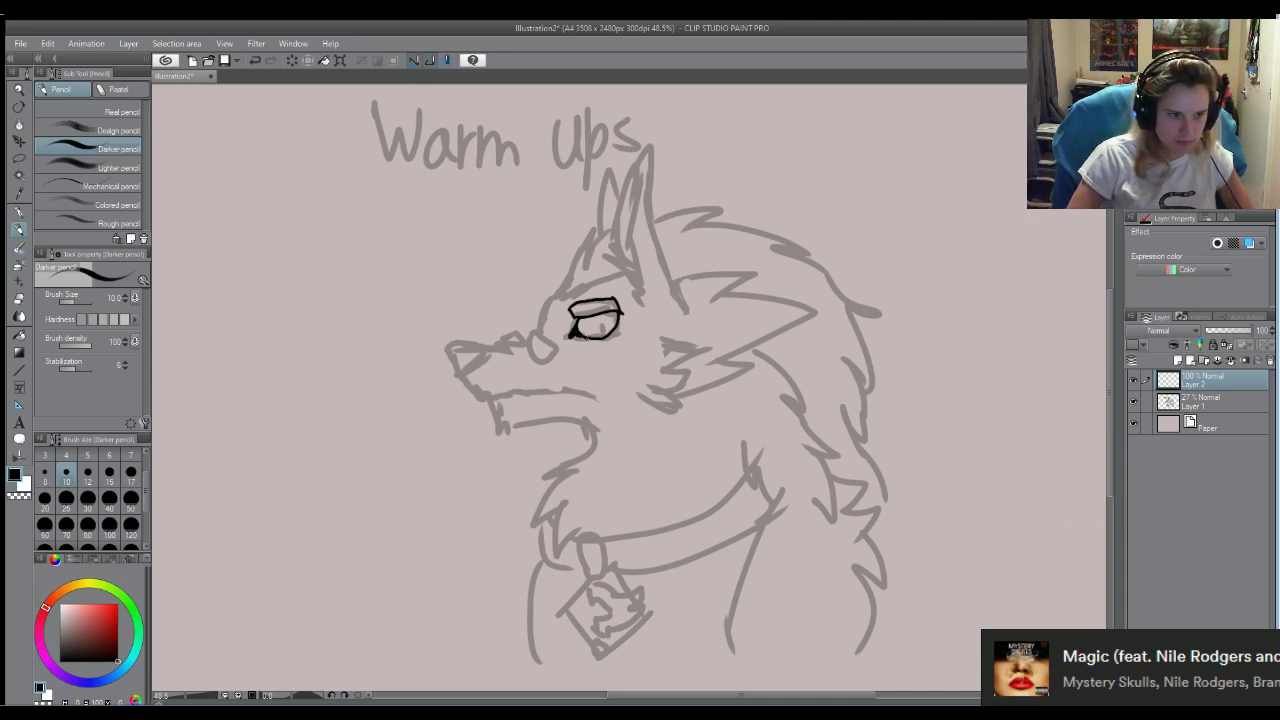
pyautogui.moveTo(604, 338); pyautogui.dragTo(632, 329)
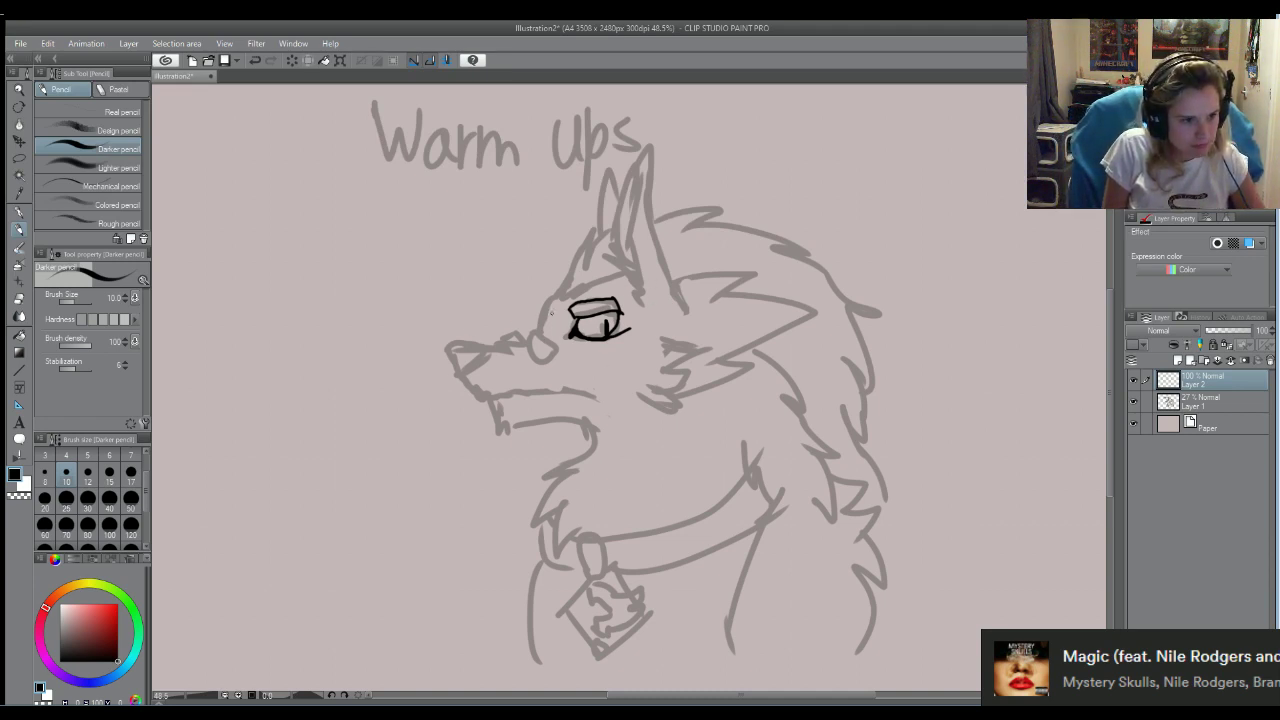
# Try a muzzle bridge line and a loose S-shaped curve beside the head with the Darker pencil, and undo both
pyautogui.moveTo(551, 313); pyautogui.dragTo(510, 346)
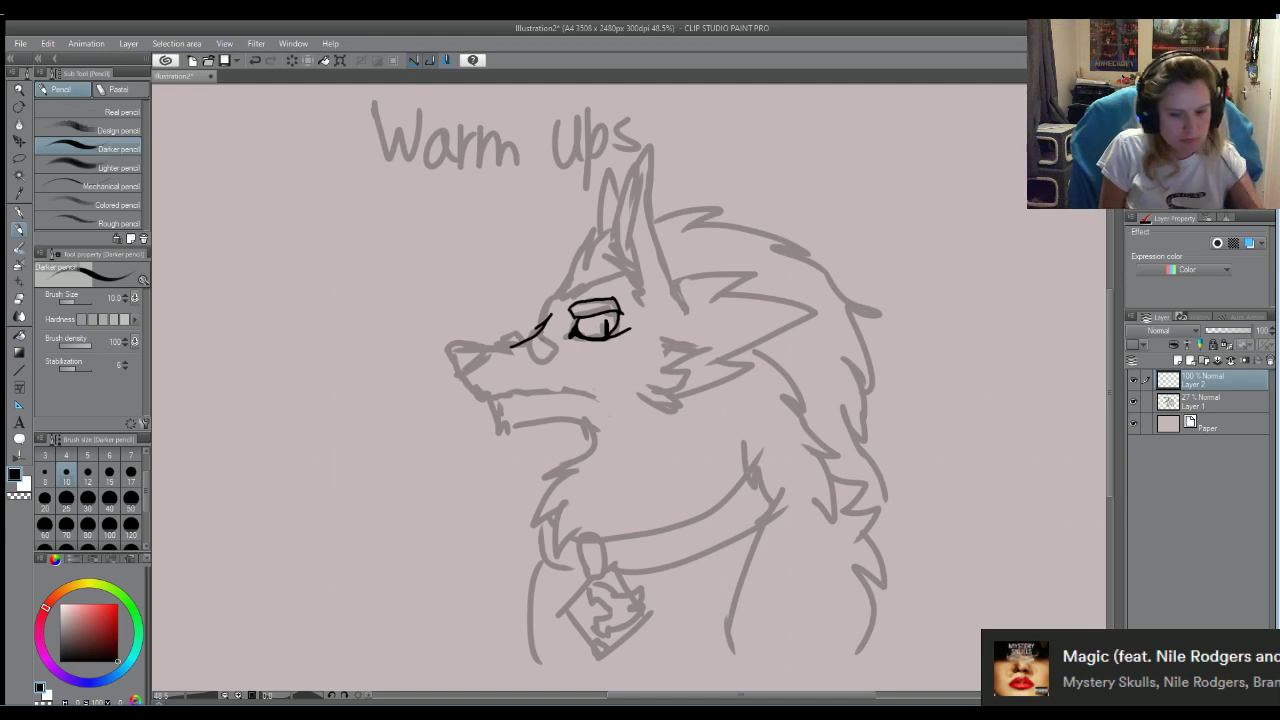
pyautogui.hotkey('ctrl', 'z')
pyautogui.hotkey('ctrl', 'z')
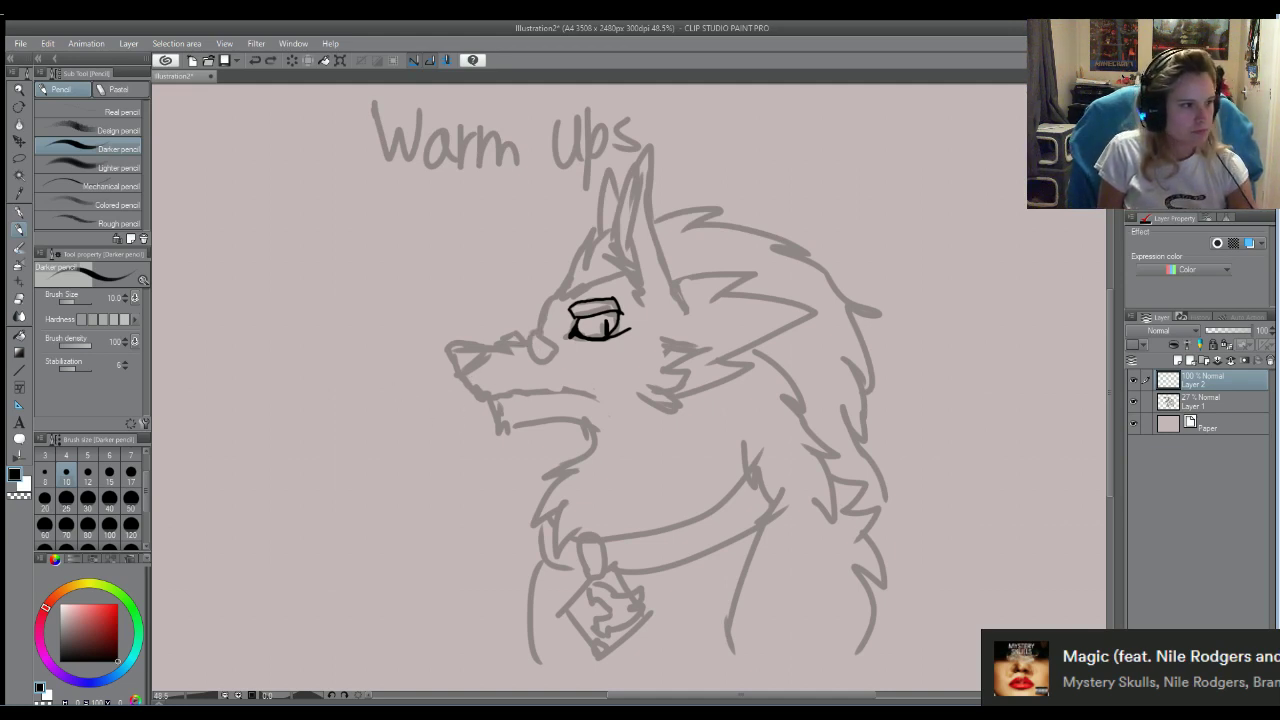
pyautogui.moveTo(309, 224); pyautogui.dragTo(274, 341)
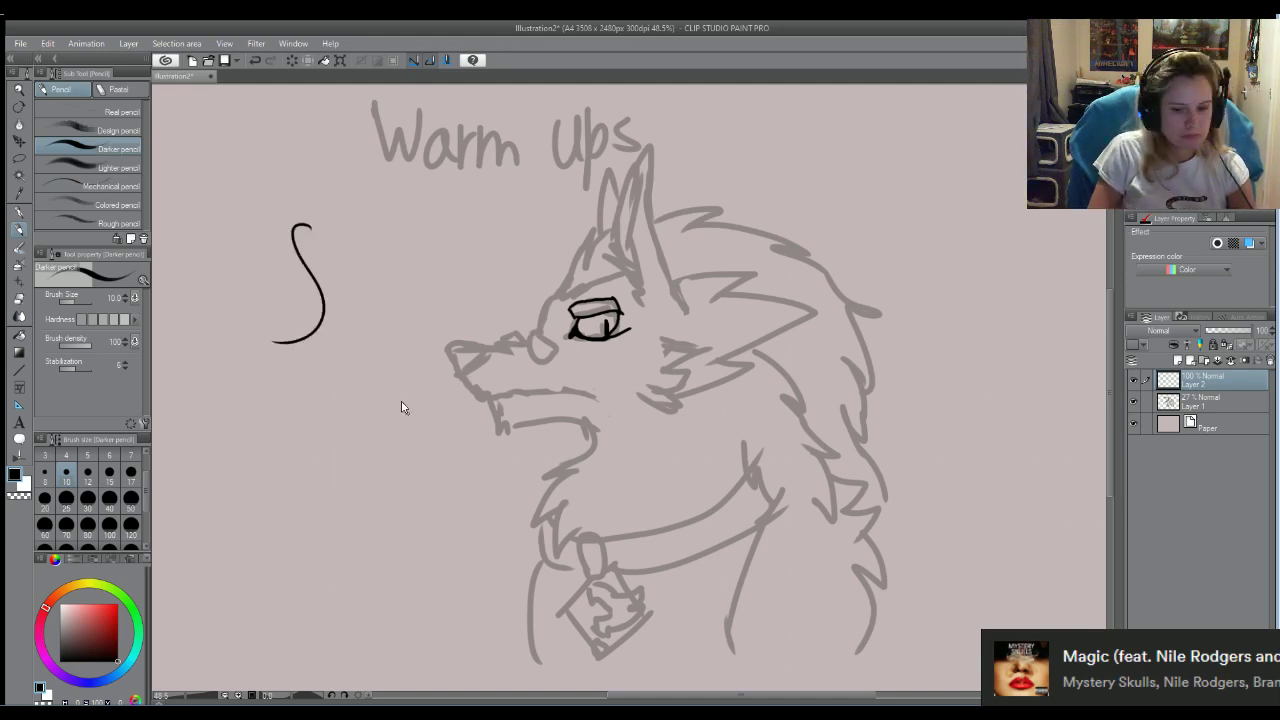
pyautogui.hotkey('ctrl', 'z')
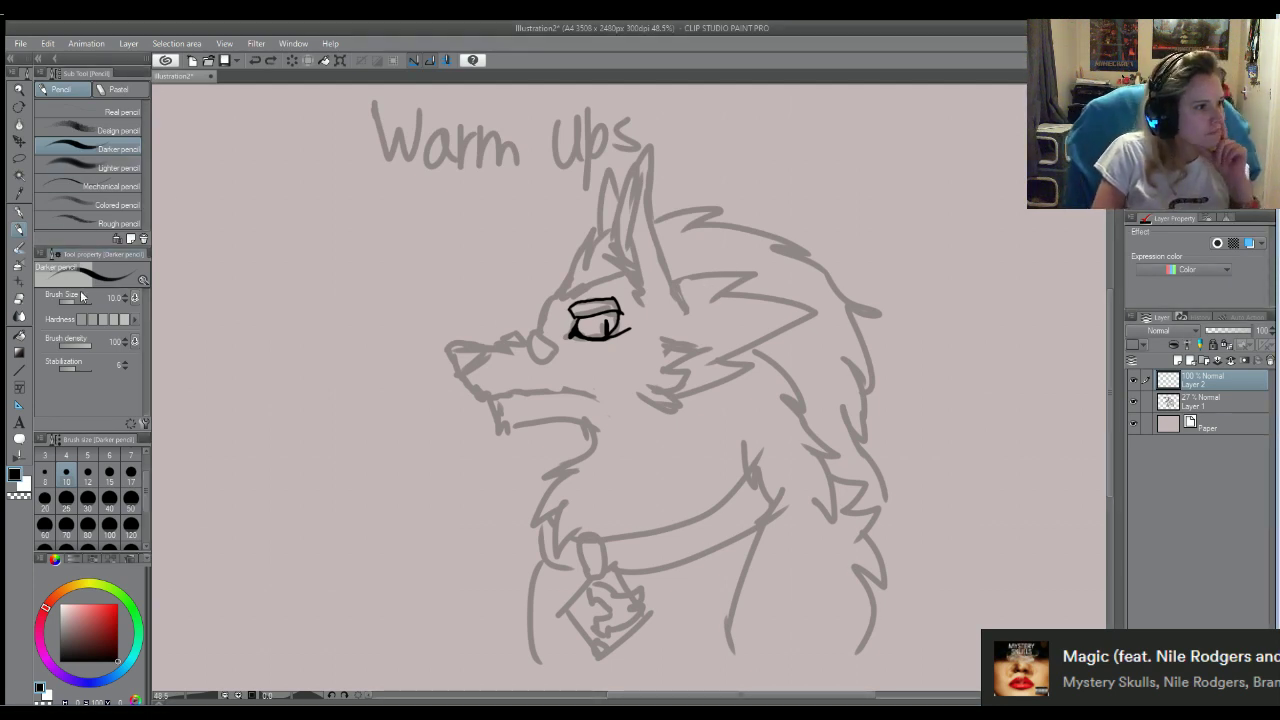
# Switch to the G-pen, test it with a curve beside the head, and line the muzzle bridge and nose
pyautogui.click(18, 211)
pyautogui.moveTo(386, 214)
pyautogui.mouseDown()
pyautogui.moveTo(394, 350)
pyautogui.moveTo(342, 384)
pyautogui.mouseUp()
pyautogui.hotkey('ctrl', 'z')
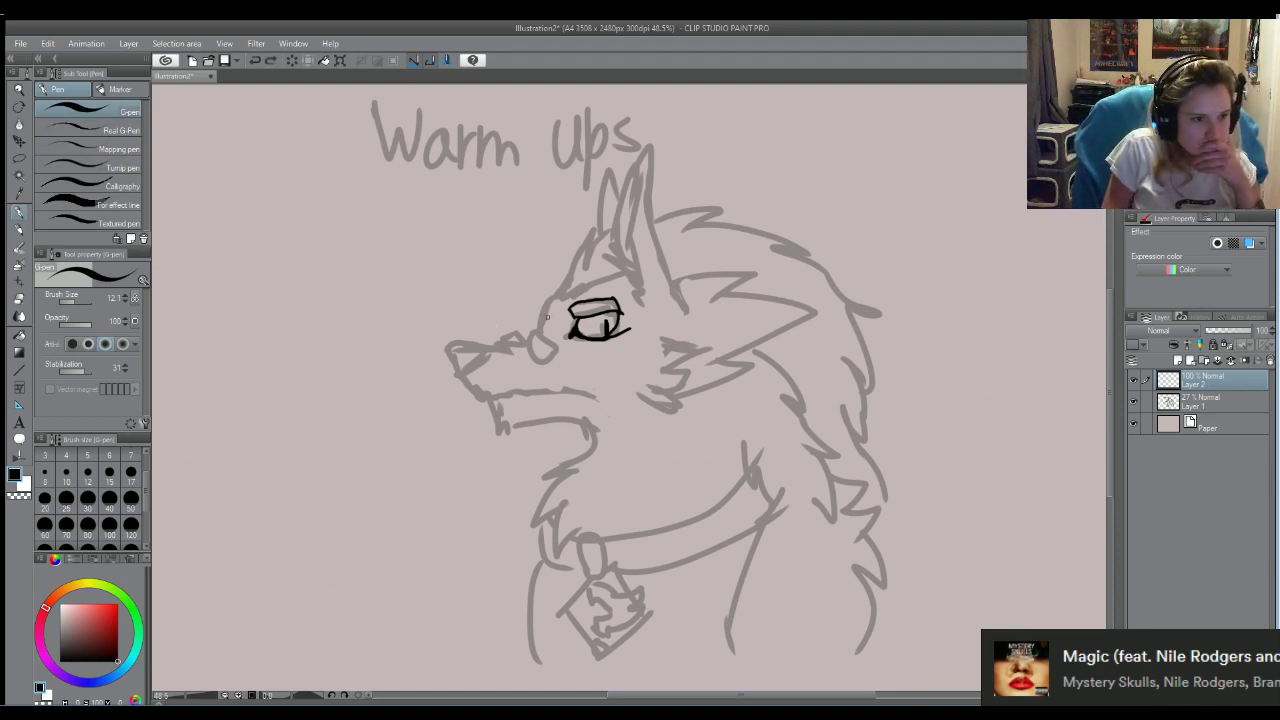
pyautogui.moveTo(552, 298)
pyautogui.mouseDown()
pyautogui.moveTo(512, 338)
pyautogui.moveTo(469, 337)
pyautogui.moveTo(445, 361)
pyautogui.moveTo(456, 377)
pyautogui.moveTo(492, 316)
pyautogui.mouseUp()
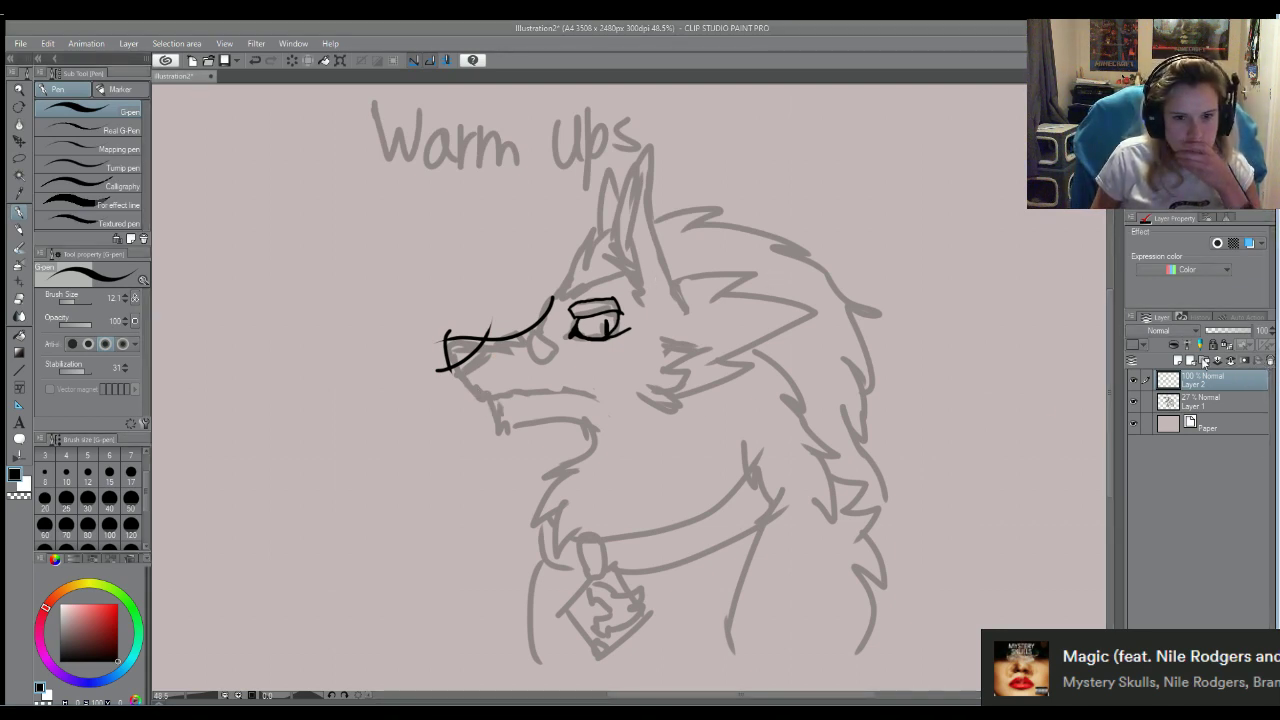
# Delete the line-art layer and replace it with a new vector layer above the faded sketch
pyautogui.click(1269, 360)
pyautogui.click(1177, 360)
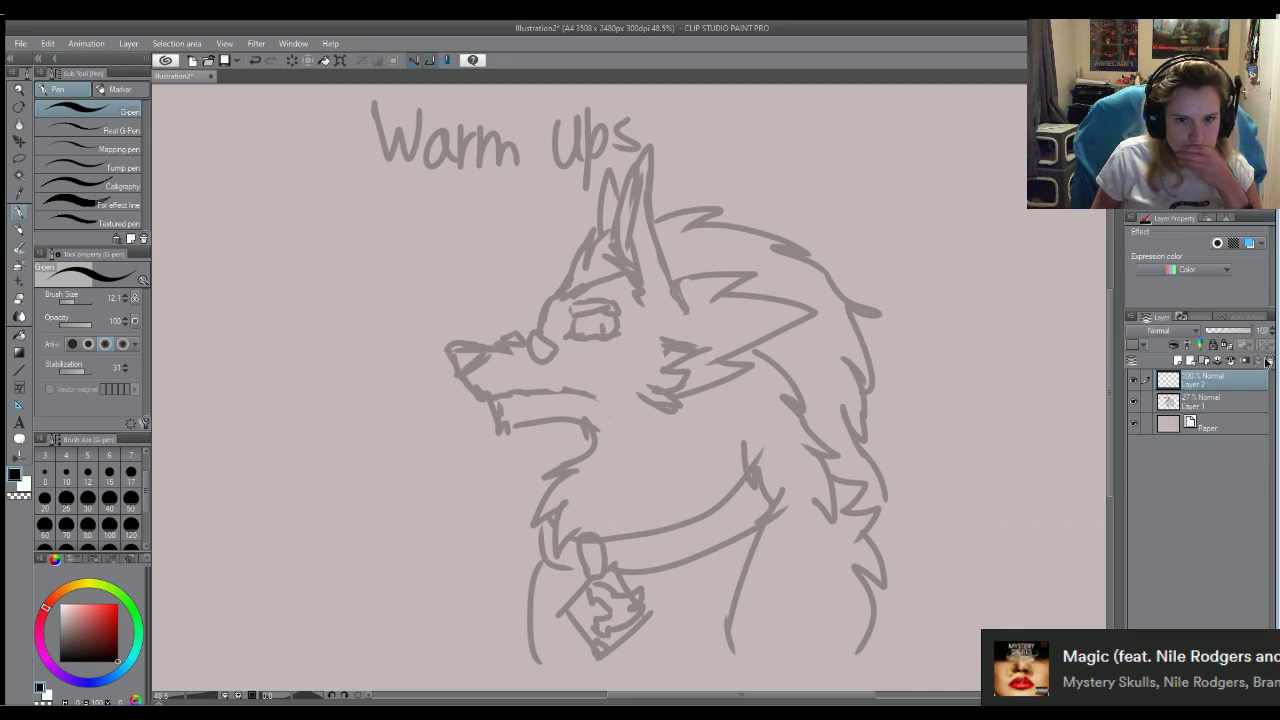
pyautogui.hotkey('ctrl', 'z')
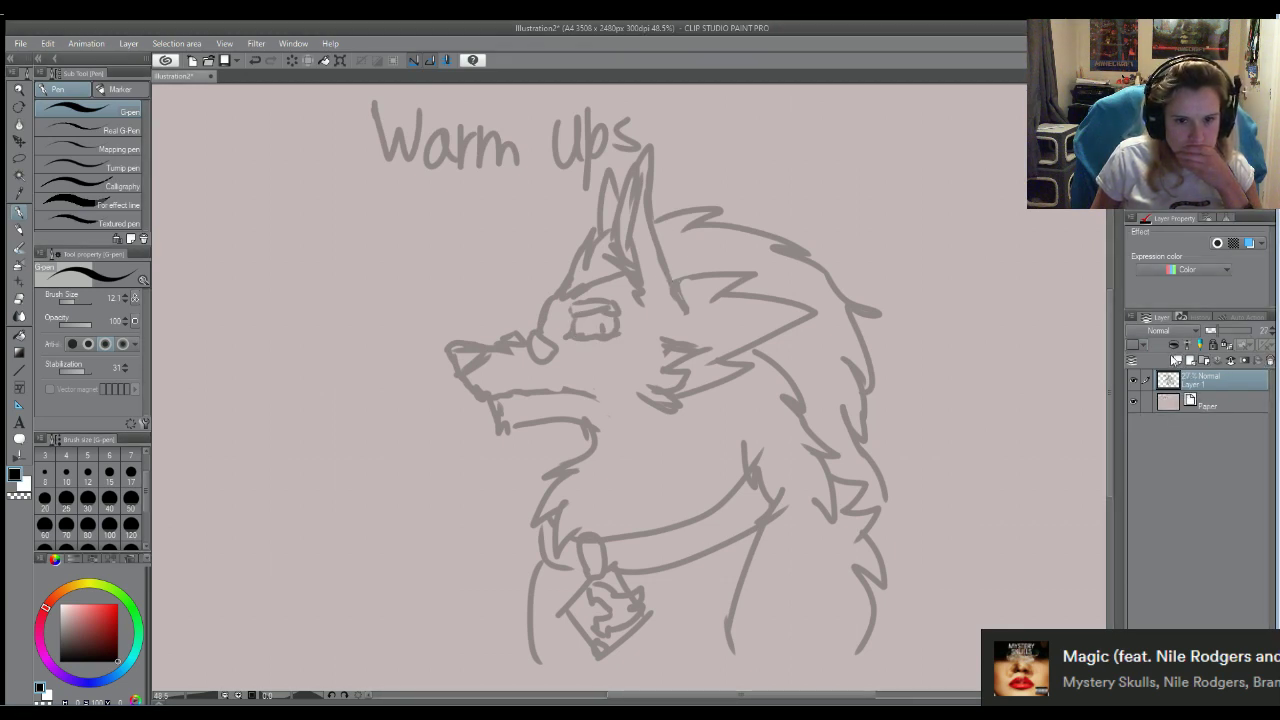
pyautogui.click(1189, 361)
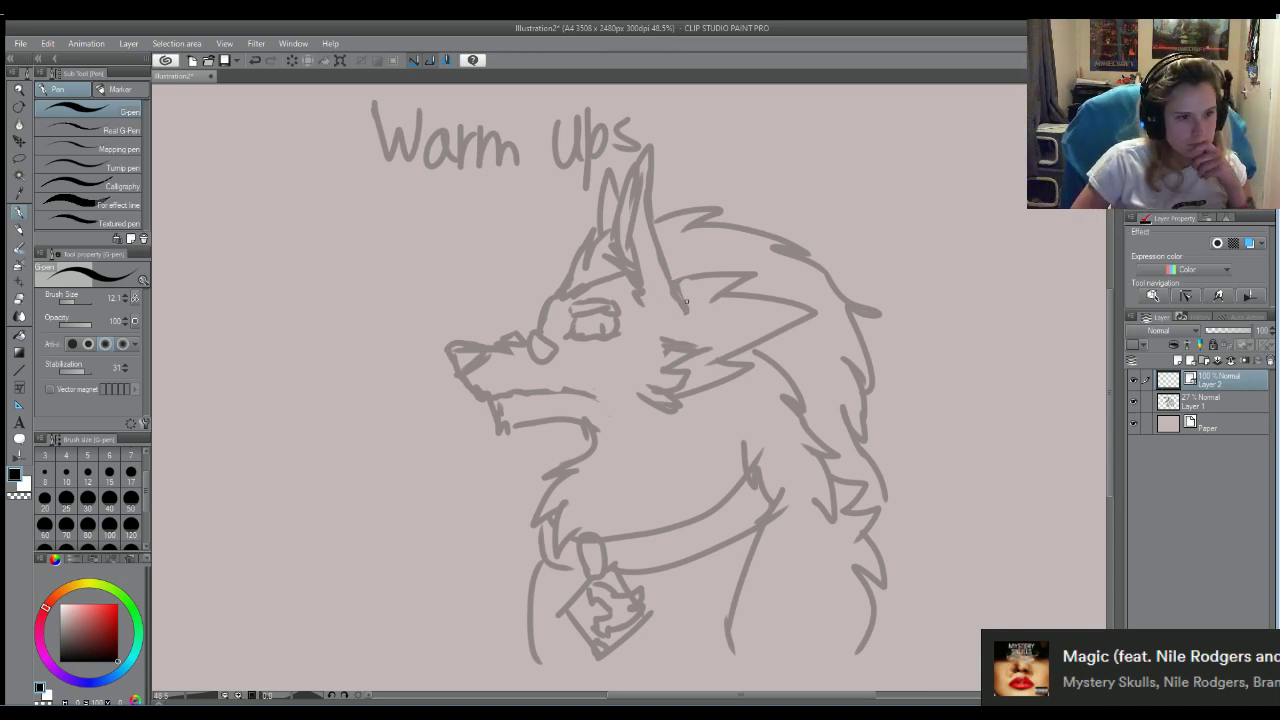
# Ink the near ear's outer contour, inner edge and front fur tufts over the sketch with the G-pen
pyautogui.moveTo(679, 316)
pyautogui.mouseDown()
pyautogui.moveTo(648, 145)
pyautogui.moveTo(640, 213)
pyautogui.mouseUp()
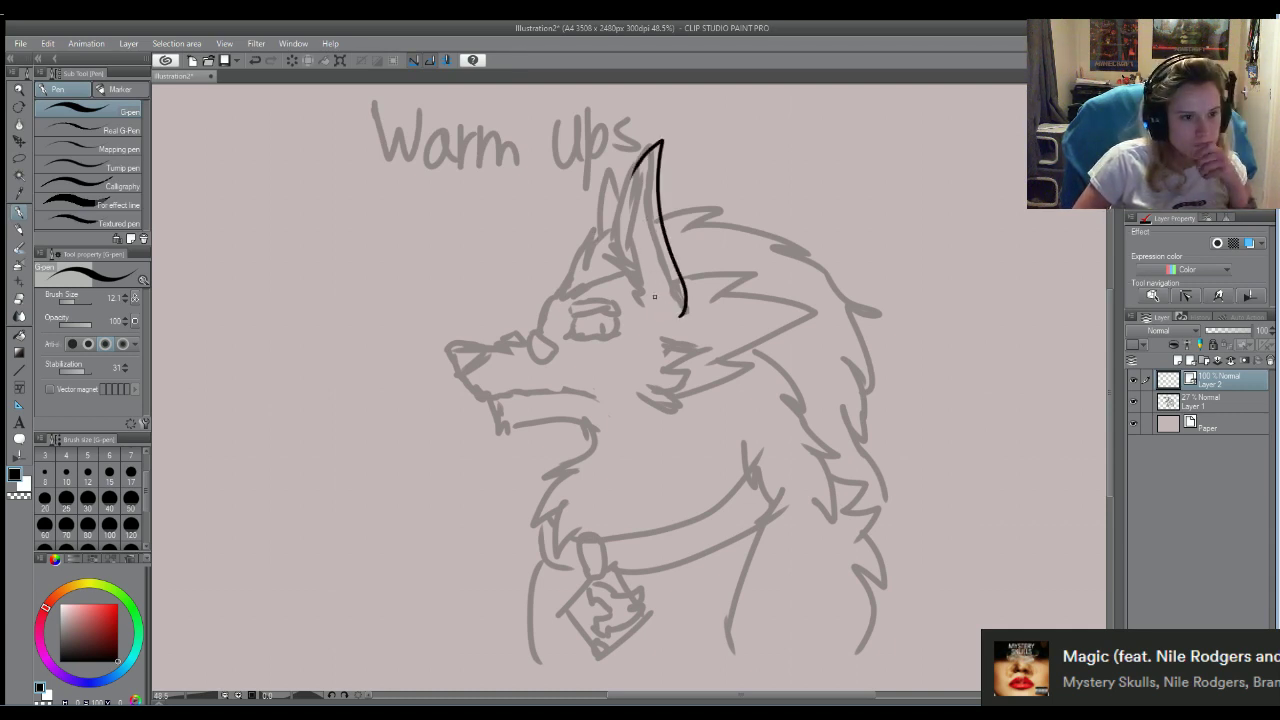
pyautogui.moveTo(650, 299)
pyautogui.mouseDown()
pyautogui.moveTo(641, 179)
pyautogui.moveTo(628, 174)
pyautogui.moveTo(618, 202)
pyautogui.mouseUp()
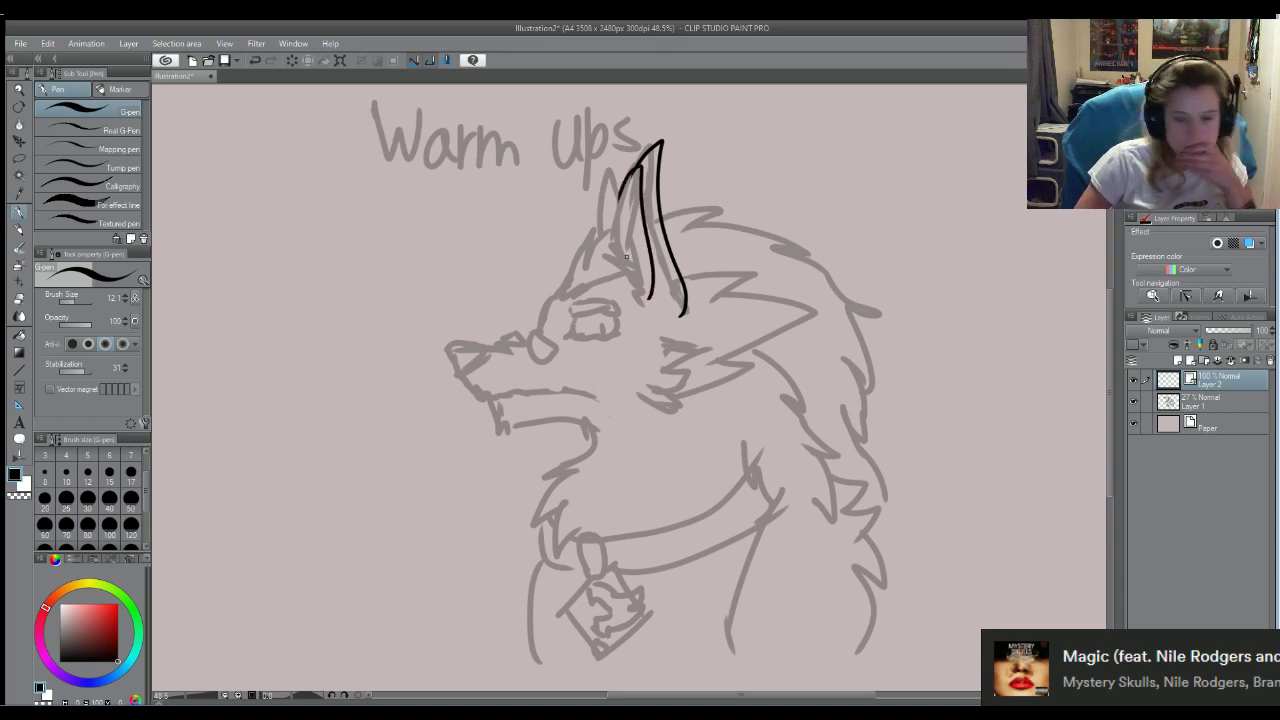
pyautogui.moveTo(625, 275)
pyautogui.mouseDown()
pyautogui.moveTo(653, 302)
pyautogui.moveTo(602, 238)
pyautogui.moveTo(622, 264)
pyautogui.moveTo(613, 193)
pyautogui.mouseUp()
pyautogui.hotkey('ctrl', 'z')
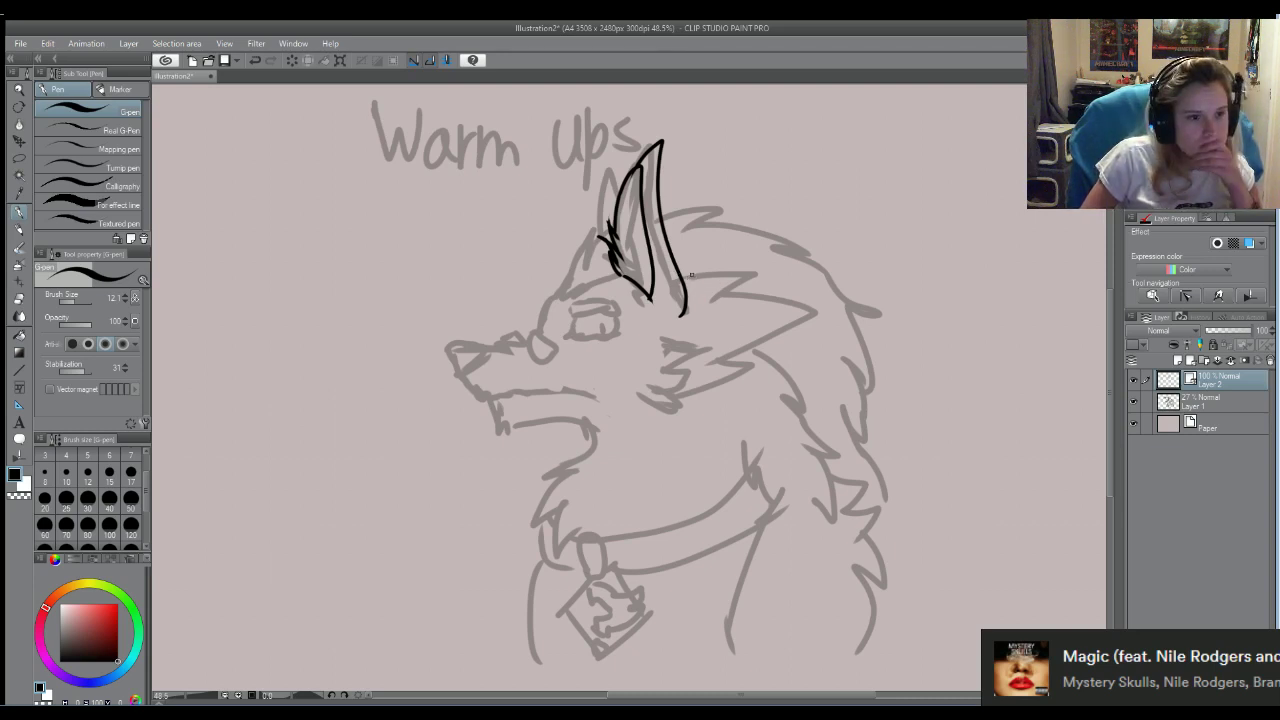
# Ink the pointed cheek fur tufts behind and below the near ear, redrawing strokes that miss the shape
pyautogui.moveTo(672, 270)
pyautogui.mouseDown()
pyautogui.moveTo(757, 266)
pyautogui.moveTo(727, 307)
pyautogui.moveTo(732, 286)
pyautogui.moveTo(800, 325)
pyautogui.moveTo(790, 340)
pyautogui.mouseUp()
pyautogui.hotkey('ctrl', 'z')
pyautogui.hotkey('ctrl', 'z')
pyautogui.moveTo(709, 290); pyautogui.dragTo(826, 311)
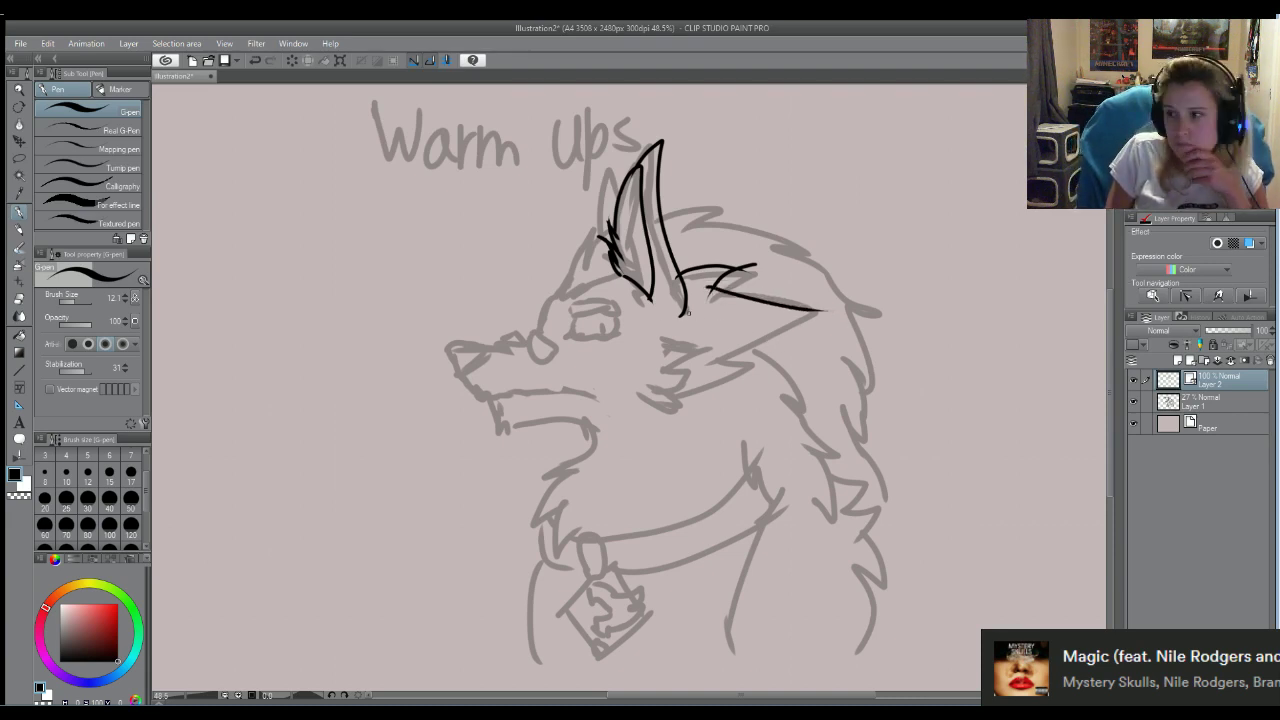
pyautogui.moveTo(688, 303)
pyautogui.mouseDown()
pyautogui.moveTo(647, 336)
pyautogui.moveTo(714, 346)
pyautogui.mouseUp()
pyautogui.hotkey('ctrl', 'z')
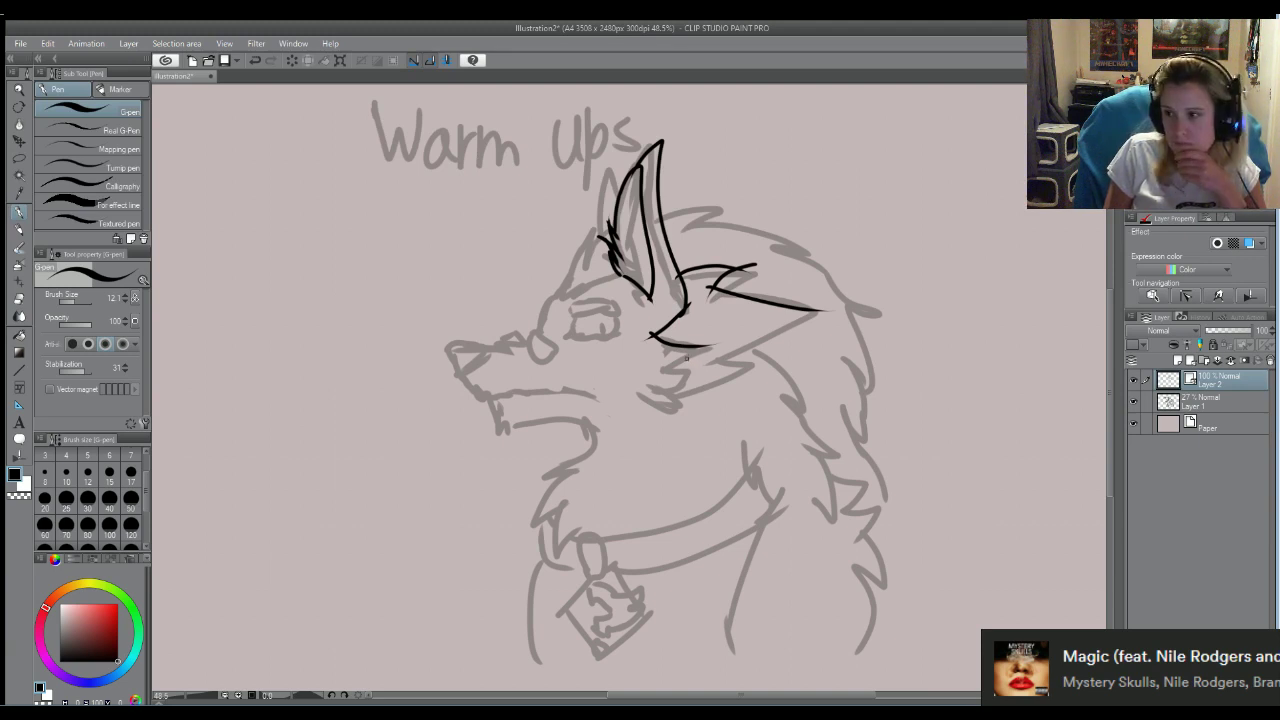
pyautogui.moveTo(817, 309)
pyautogui.mouseDown()
pyautogui.moveTo(770, 350)
pyautogui.moveTo(711, 355)
pyautogui.moveTo(802, 353)
pyautogui.moveTo(658, 396)
pyautogui.mouseUp()
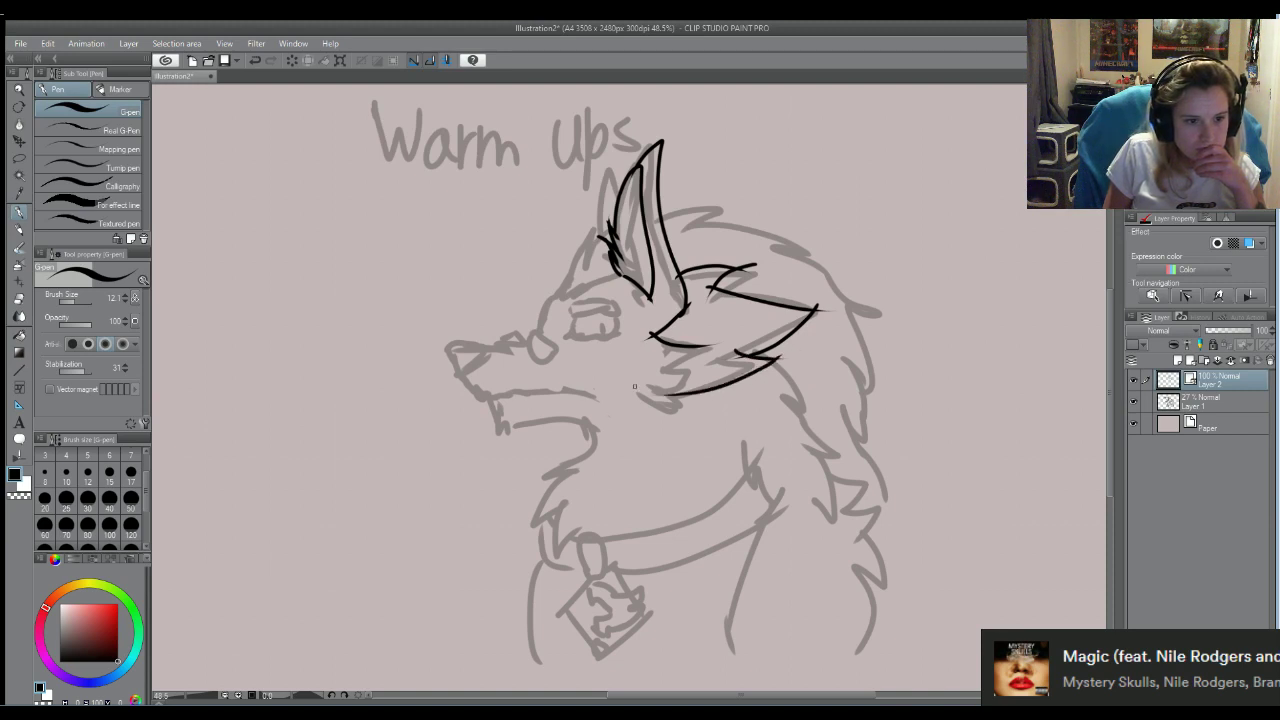
# Trim the overshooting line ends on the cheek fur and near ear with the Hard eraser at size 40
pyautogui.press('e')
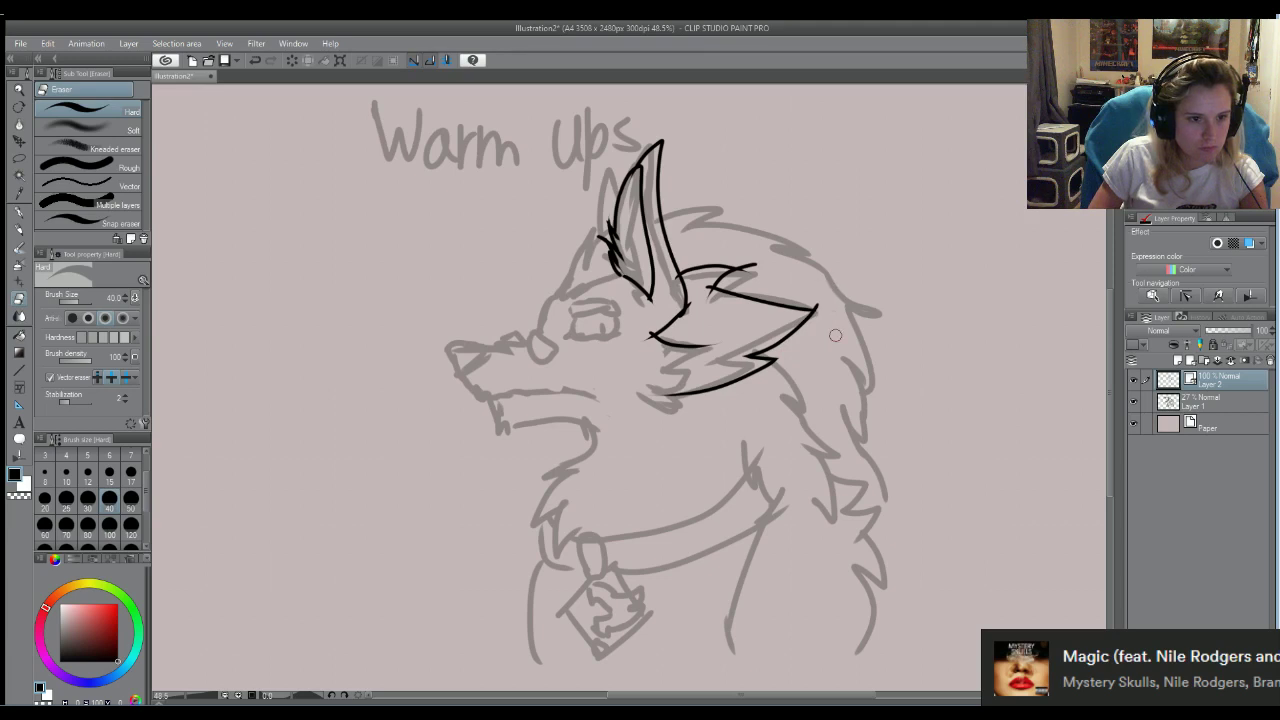
pyautogui.moveTo(812, 298); pyautogui.dragTo(838, 320)
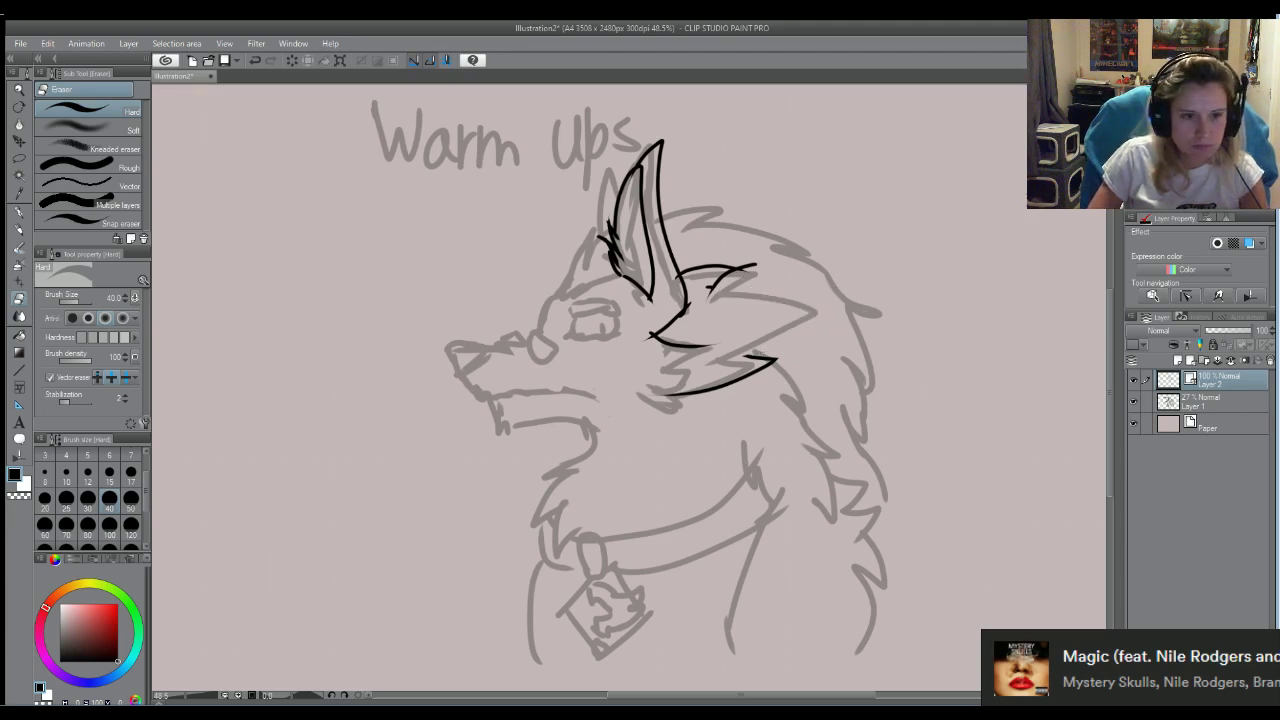
pyautogui.moveTo(760, 261); pyautogui.dragTo(773, 267)
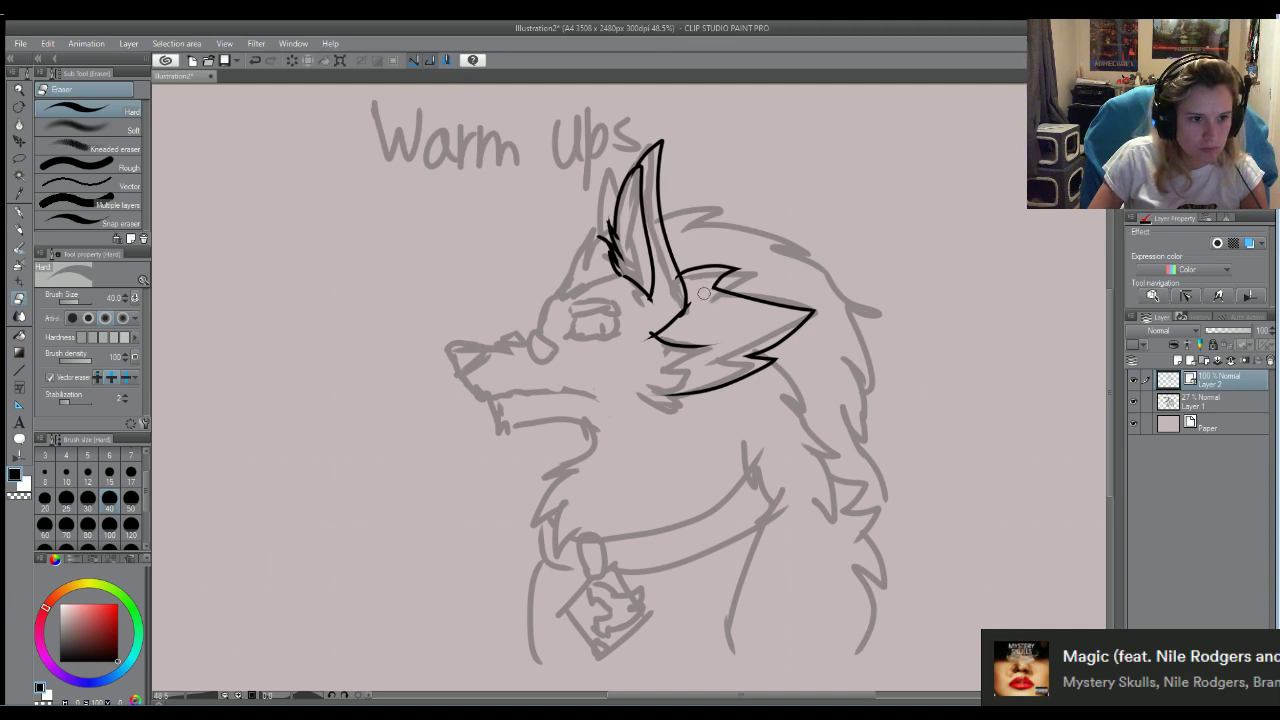
pyautogui.hotkey('ctrl', 'z')
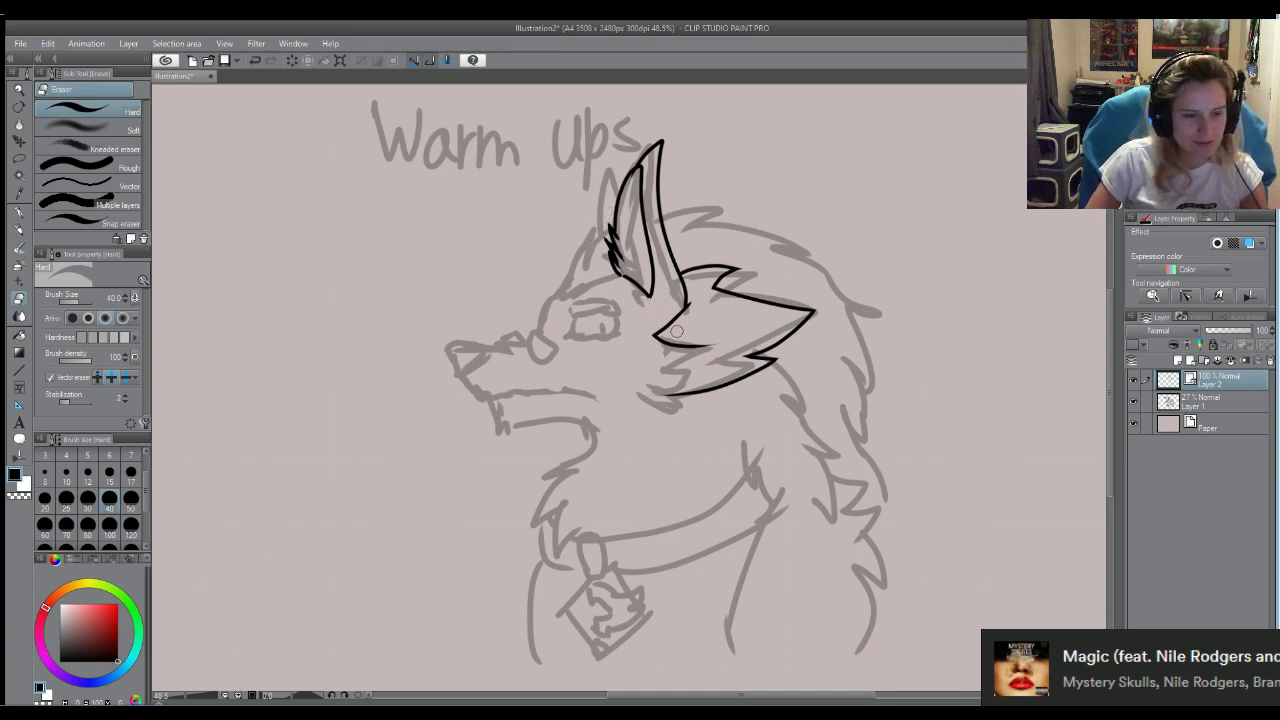
# Switch back to the G-pen and ink the furry brow line running forward from the near ear's base
pyautogui.click(19, 212)
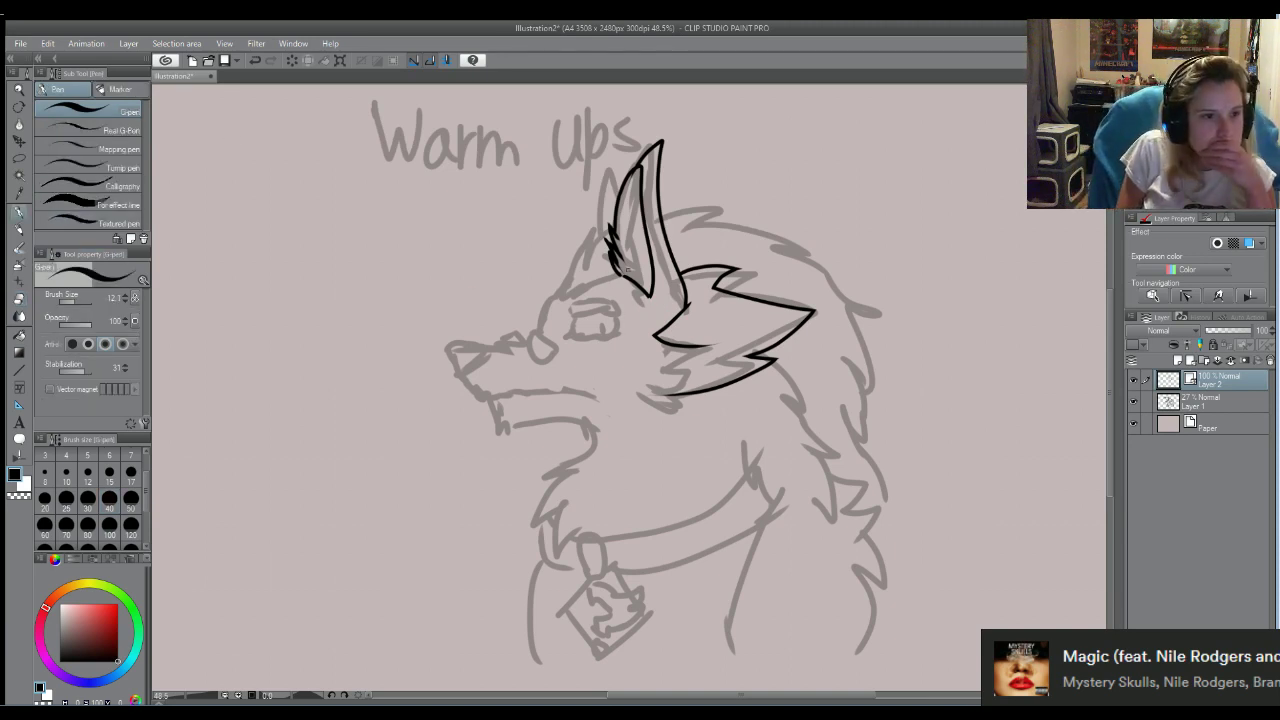
pyautogui.moveTo(618, 272); pyautogui.dragTo(568, 293)
pyautogui.hotkey('ctrl', 'z')
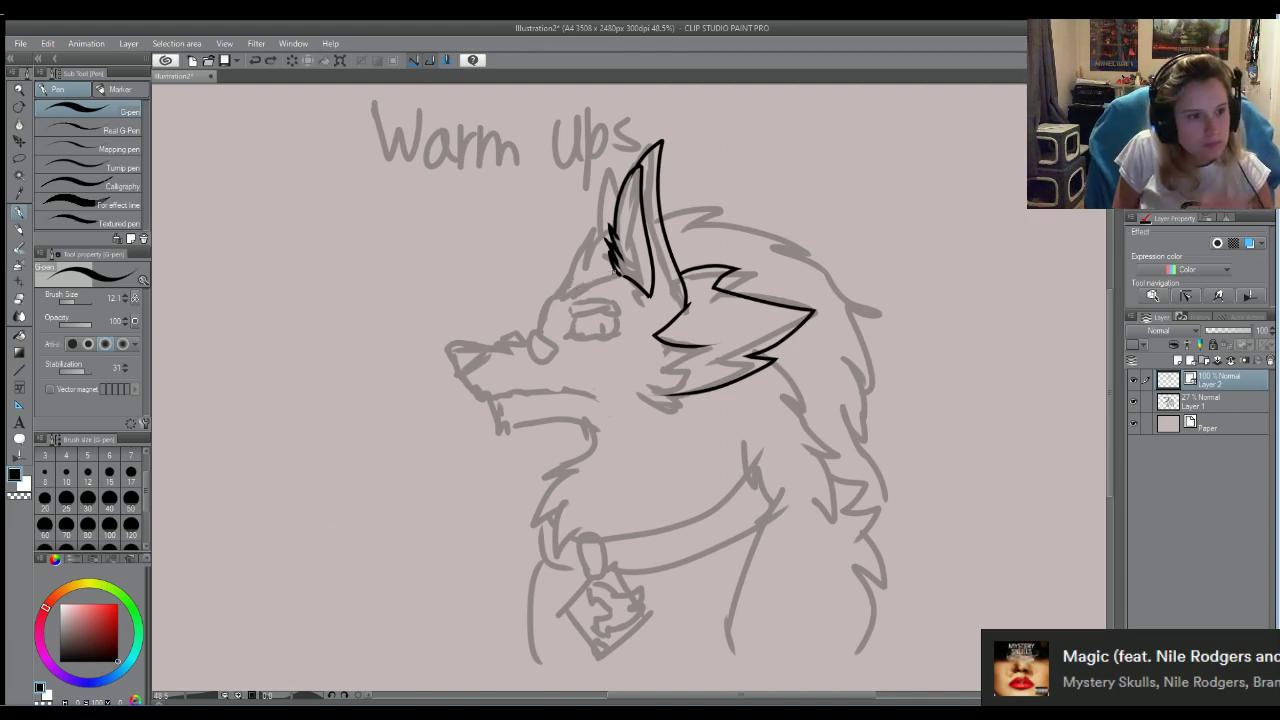
pyautogui.moveTo(612, 276); pyautogui.dragTo(582, 296)
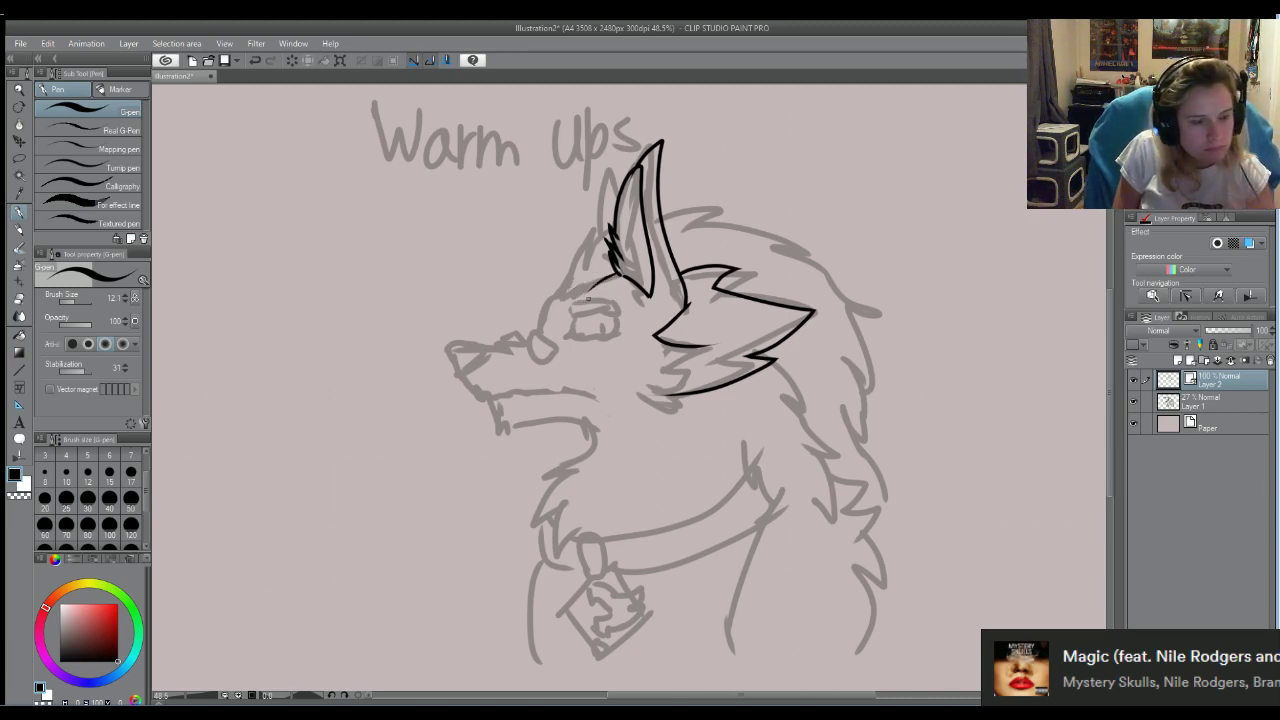
pyautogui.hotkey('ctrl', 'z')
pyautogui.scroll(2, 567, 273)
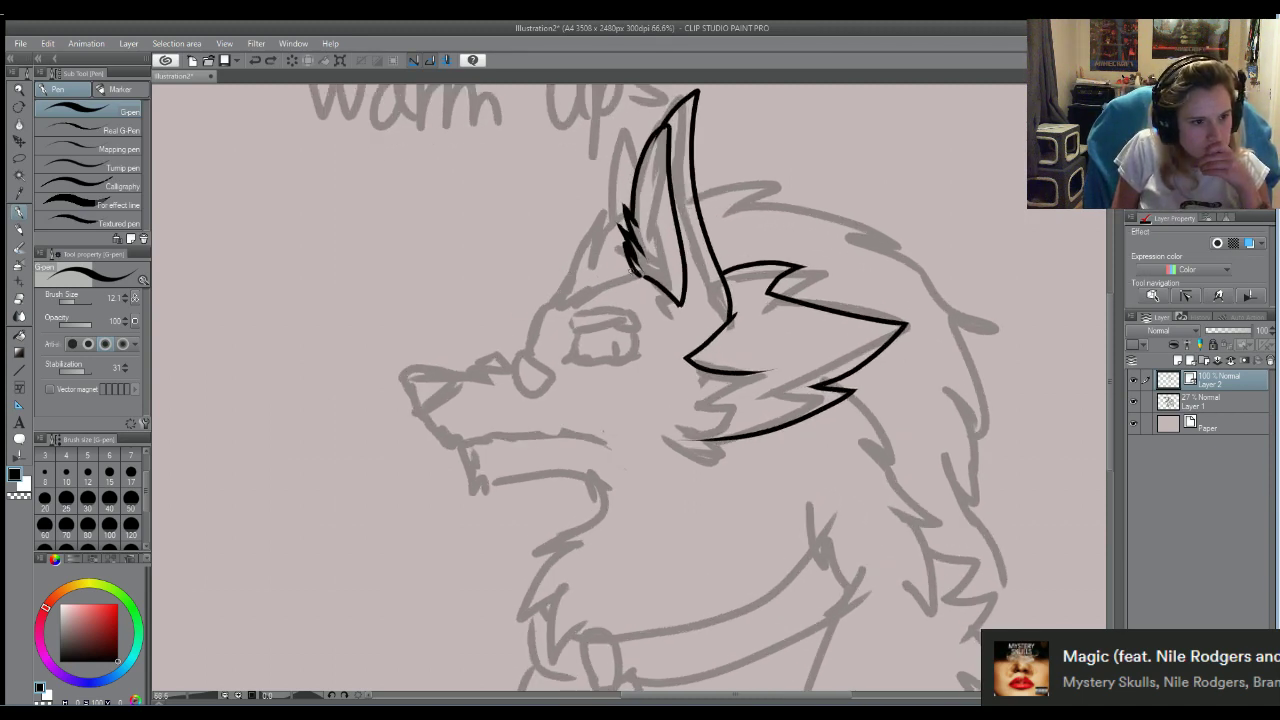
pyautogui.moveTo(632, 269)
pyautogui.mouseDown()
pyautogui.moveTo(576, 306)
pyautogui.moveTo(600, 268)
pyautogui.mouseUp()
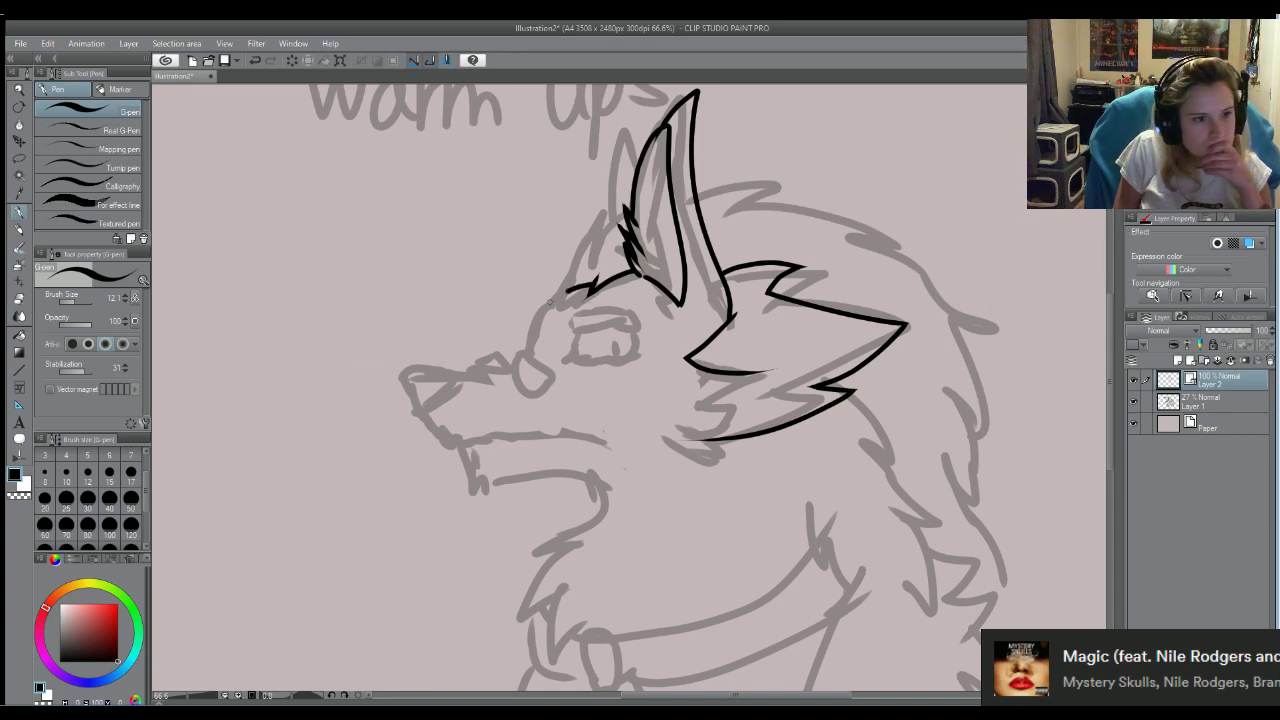
# Try a front contour and an inner line for the far ear, and undo the strokes back to the brow line
pyautogui.moveTo(598, 281)
pyautogui.mouseDown()
pyautogui.moveTo(550, 300)
pyautogui.moveTo(565, 252)
pyautogui.moveTo(598, 215)
pyautogui.mouseUp()
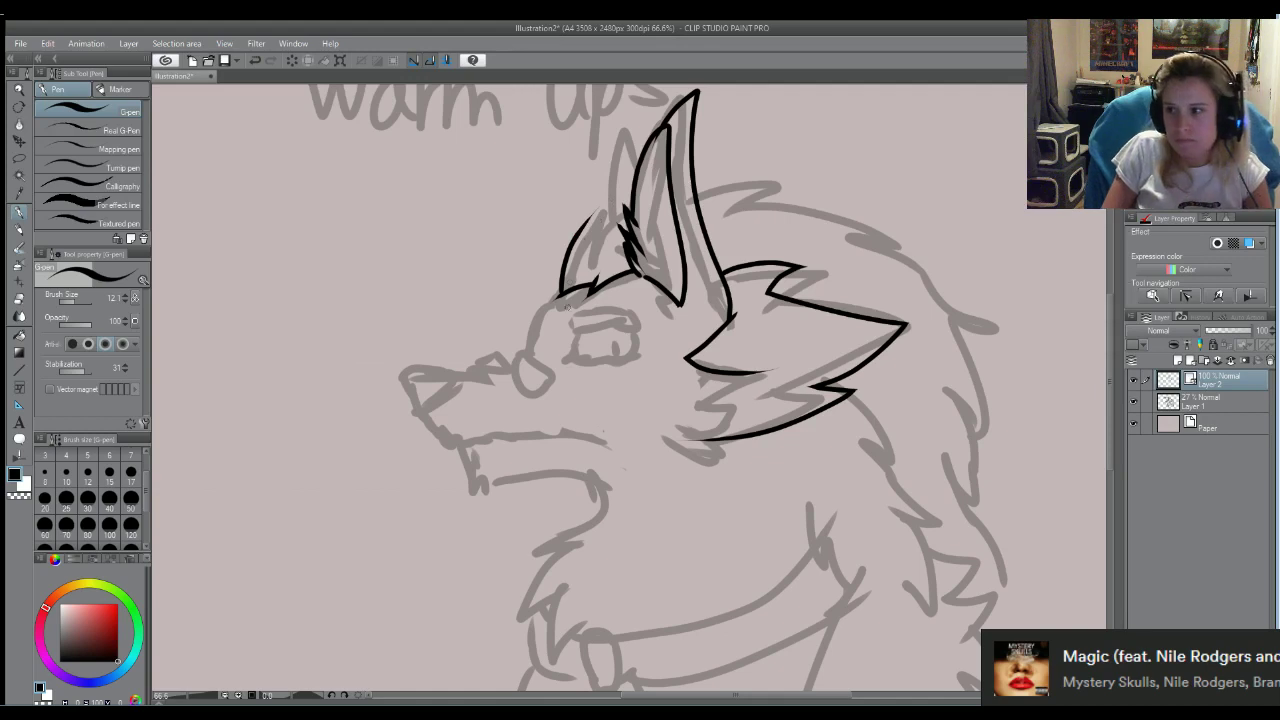
pyautogui.hotkey('ctrl', 'z')
pyautogui.moveTo(562, 296); pyautogui.dragTo(606, 198)
pyautogui.hotkey('ctrl', 'z')
pyautogui.moveTo(560, 296)
pyautogui.mouseDown()
pyautogui.moveTo(589, 207)
pyautogui.moveTo(638, 152)
pyautogui.moveTo(580, 252)
pyautogui.mouseUp()
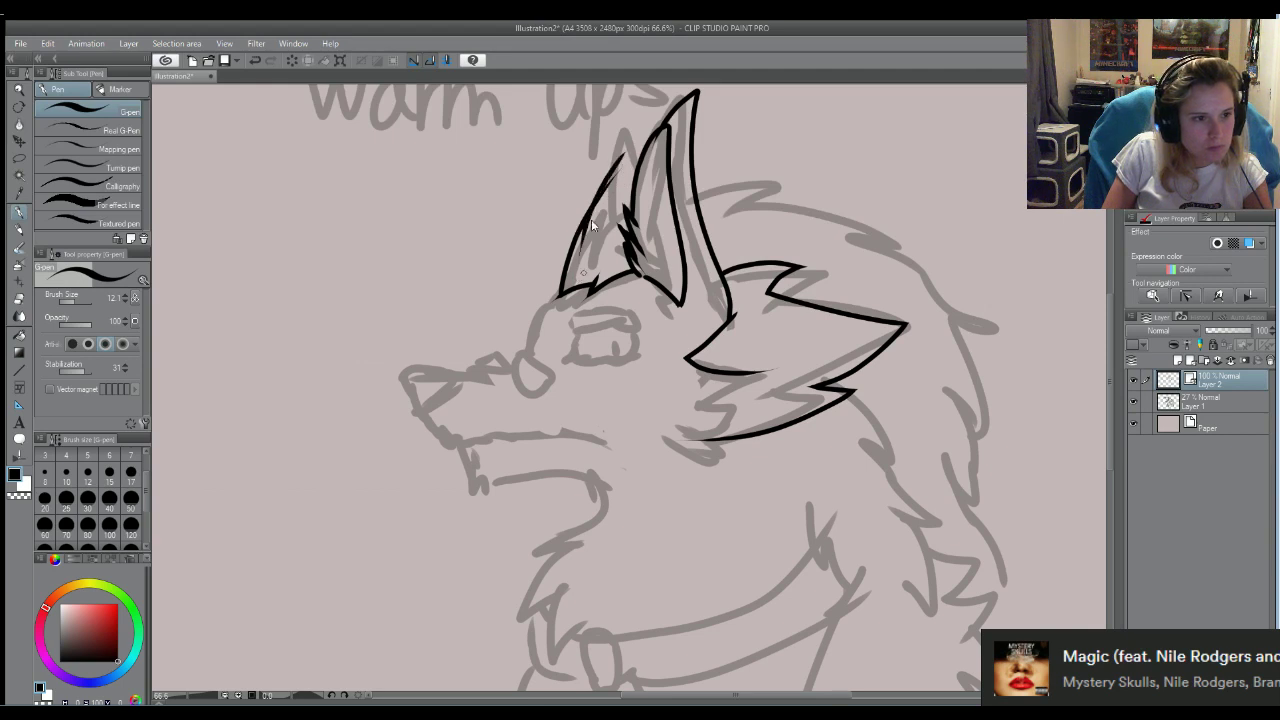
pyautogui.hotkey('ctrl', 'z')
pyautogui.moveTo(634, 137); pyautogui.dragTo(590, 219)
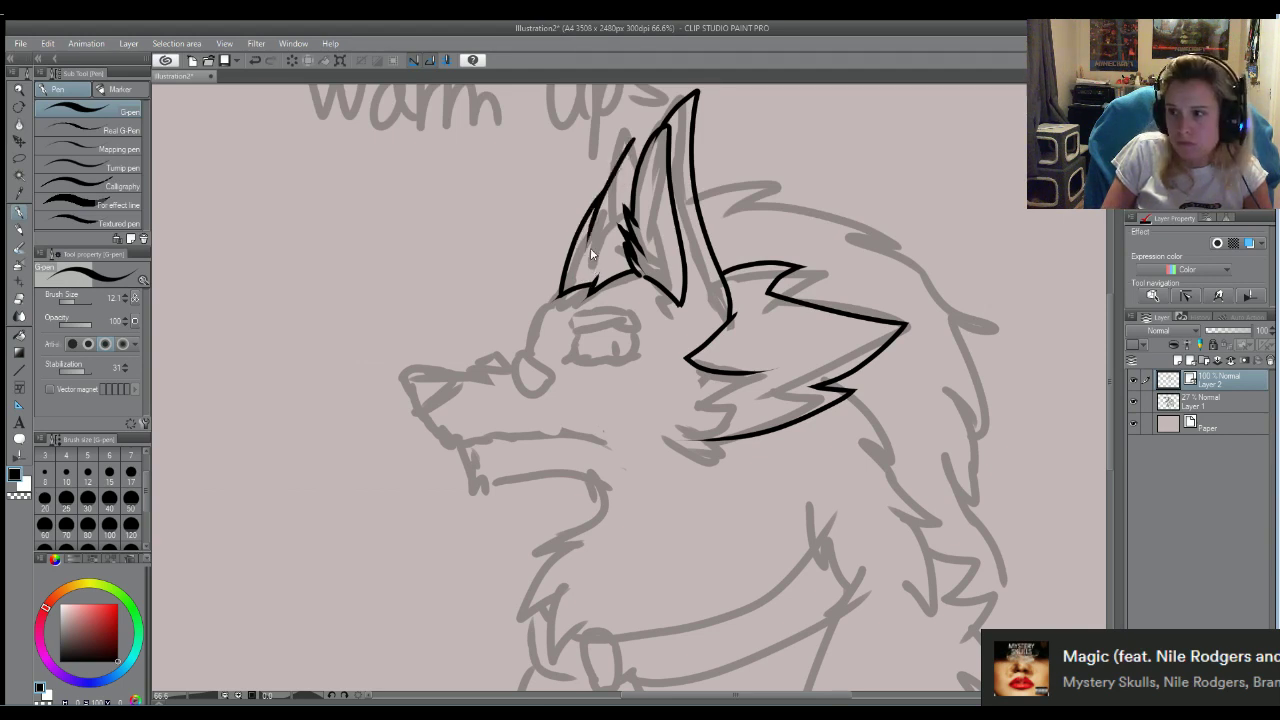
pyautogui.hotkey('ctrl', 'z')
pyautogui.moveTo(629, 158)
pyautogui.mouseDown()
pyautogui.moveTo(600, 240)
pyautogui.moveTo(607, 258)
pyautogui.mouseUp()
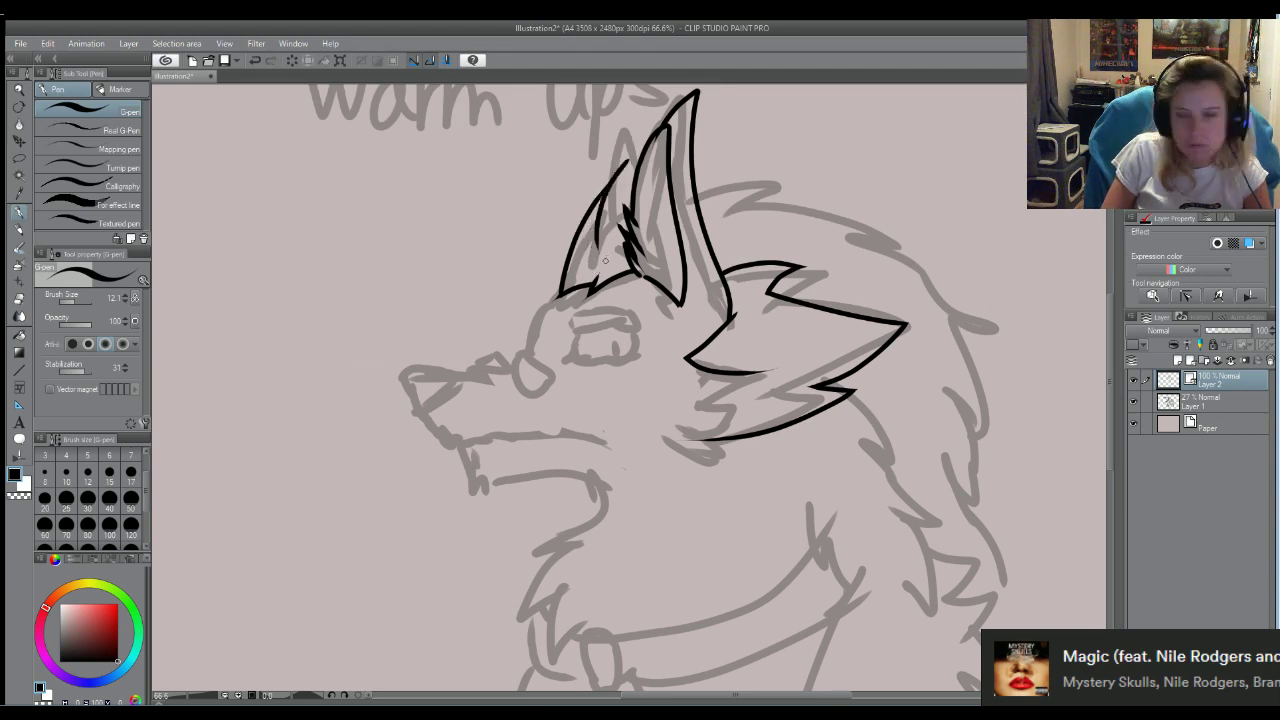
pyautogui.hotkey('ctrl', 'z')
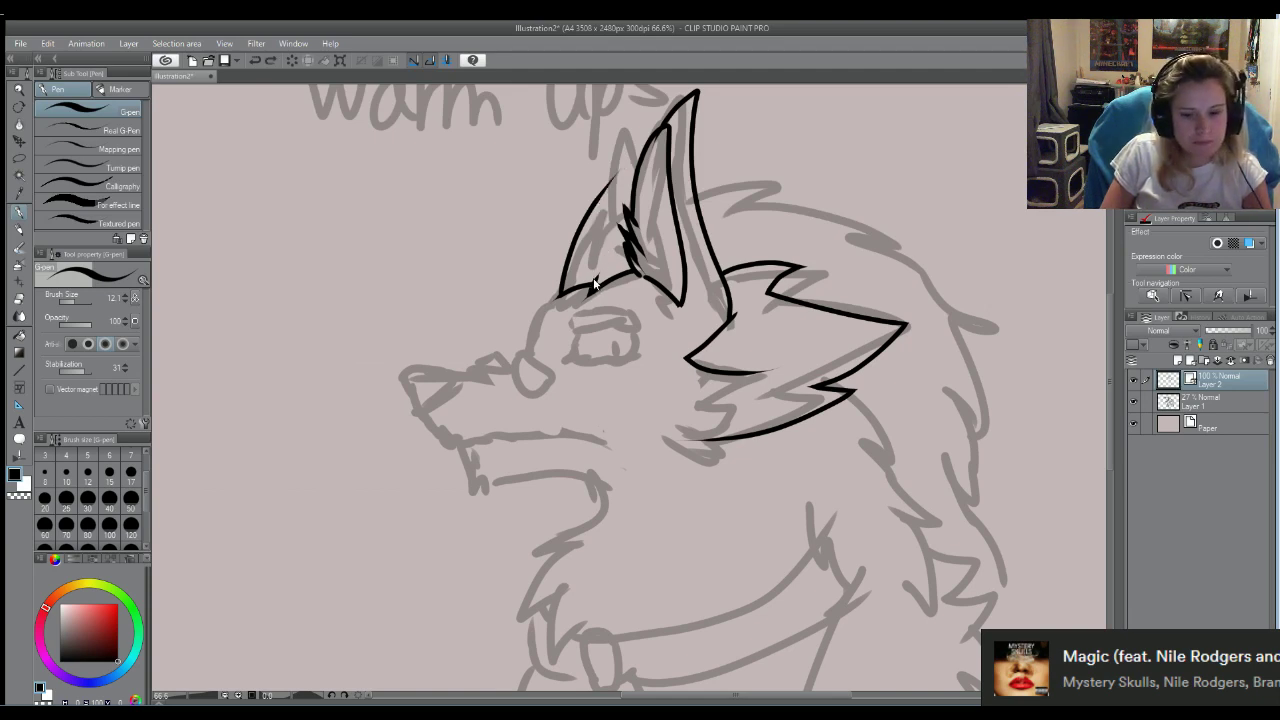
pyautogui.hotkey('ctrl', 'z')
pyautogui.hotkey('ctrl', 'z')
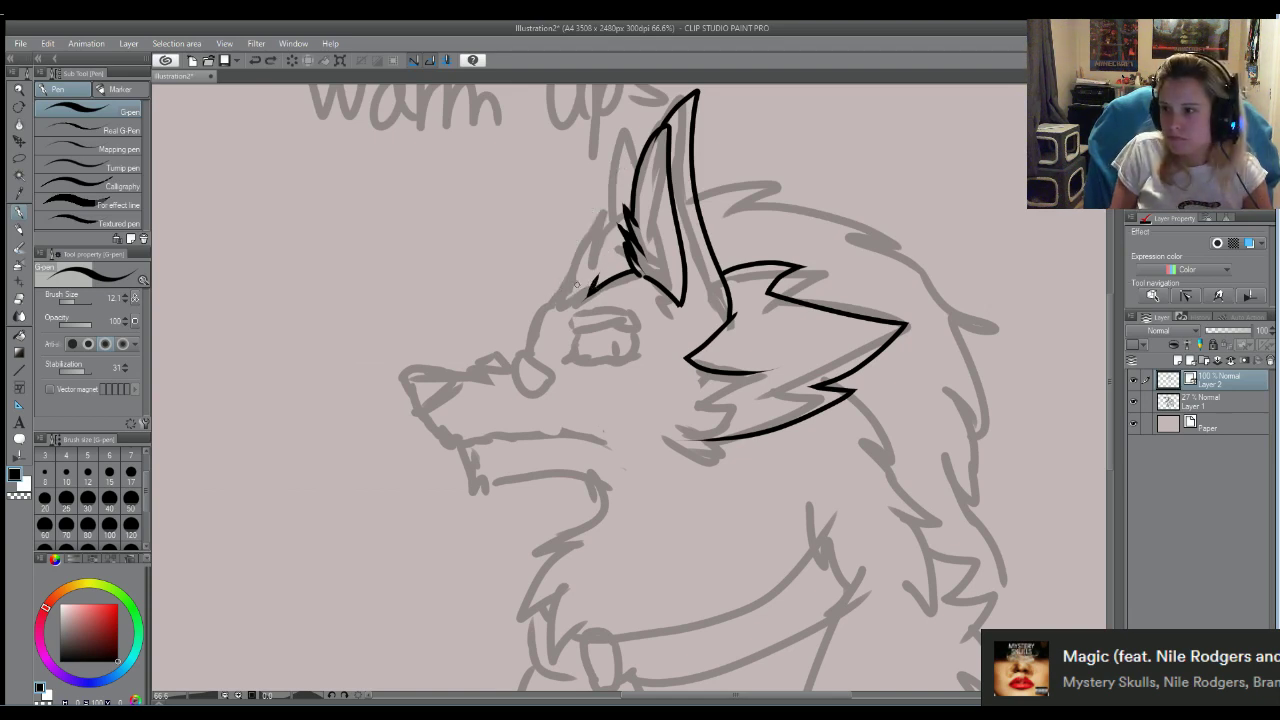
# Extend the brow with a fur tuft and ink the far ear's curved front contour up to its tip
pyautogui.moveTo(604, 273); pyautogui.dragTo(552, 304)
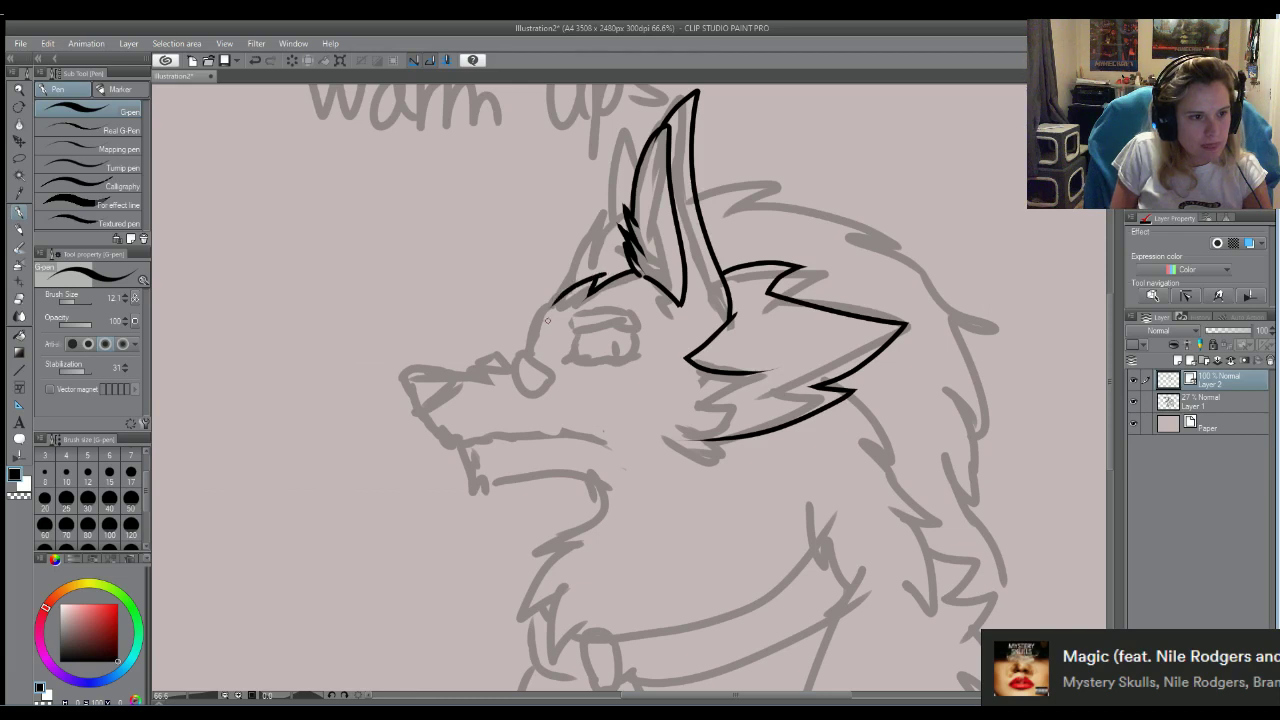
pyautogui.hotkey('ctrl', 'z')
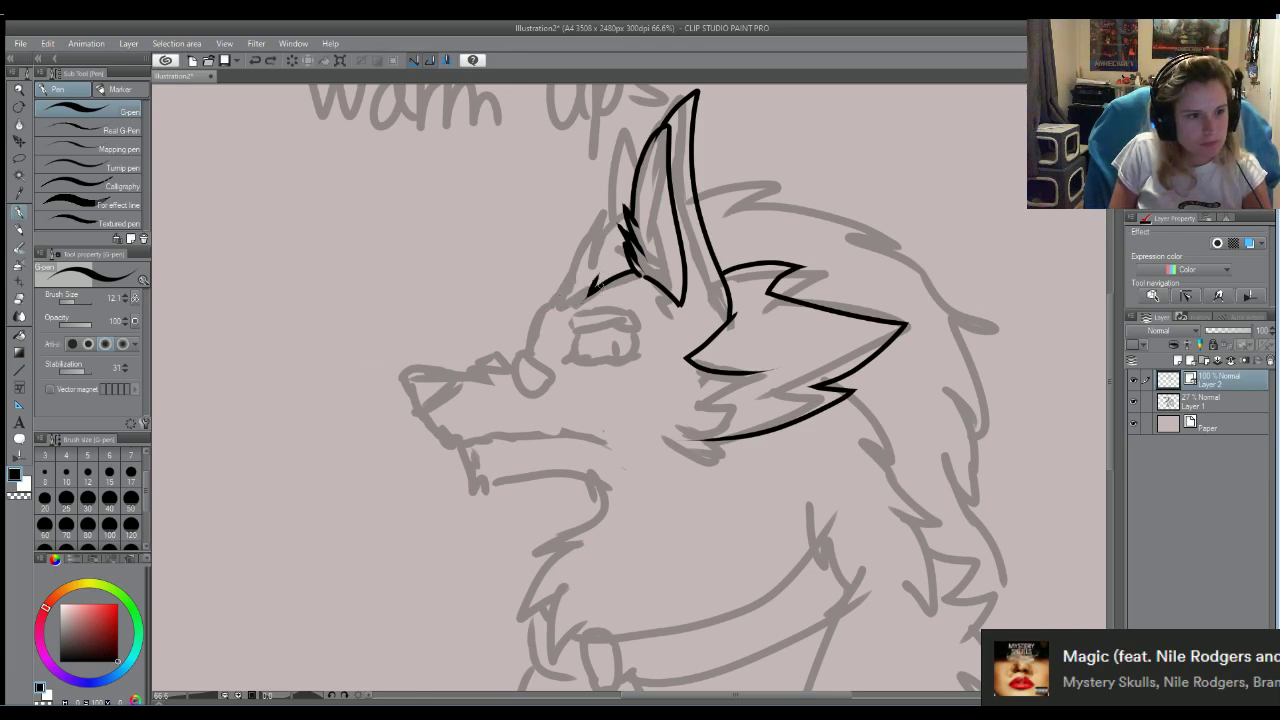
pyautogui.moveTo(600, 276)
pyautogui.mouseDown()
pyautogui.moveTo(562, 340)
pyautogui.moveTo(559, 218)
pyautogui.moveTo(596, 162)
pyautogui.mouseUp()
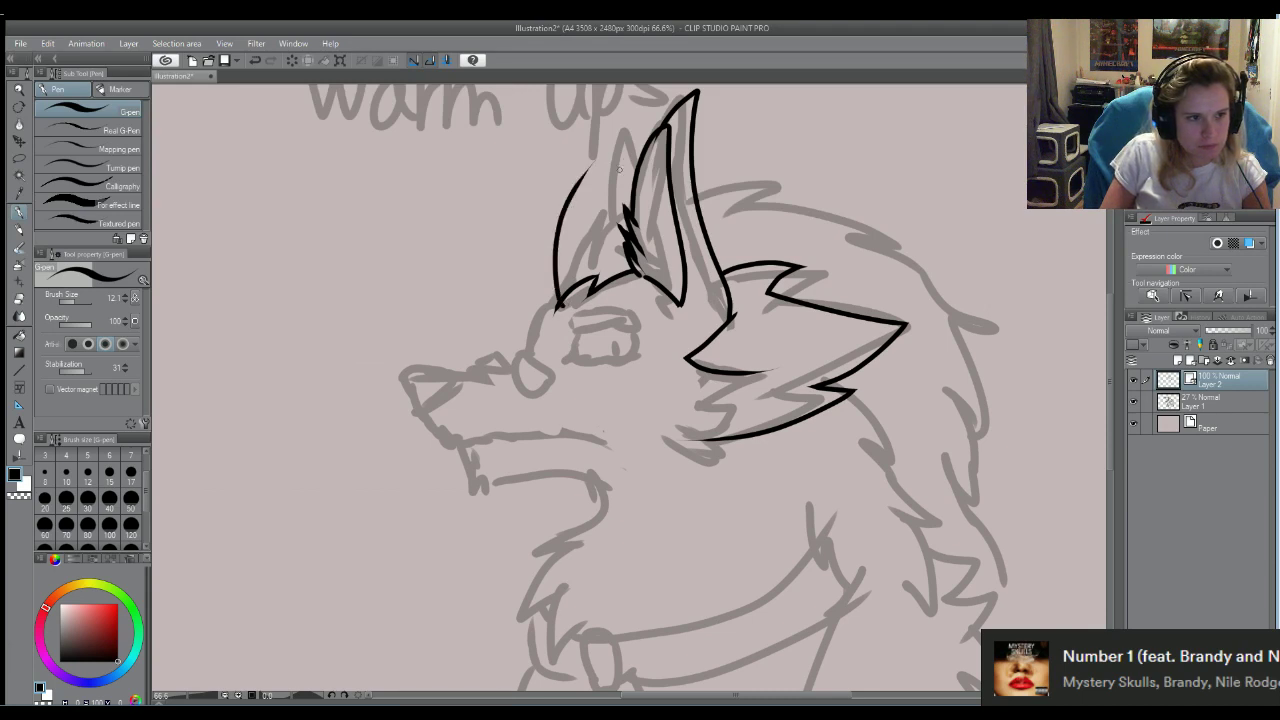
pyautogui.hotkey('ctrl', 'z')
pyautogui.moveTo(569, 310)
pyautogui.mouseDown()
pyautogui.moveTo(561, 268)
pyautogui.moveTo(633, 118)
pyautogui.mouseUp()
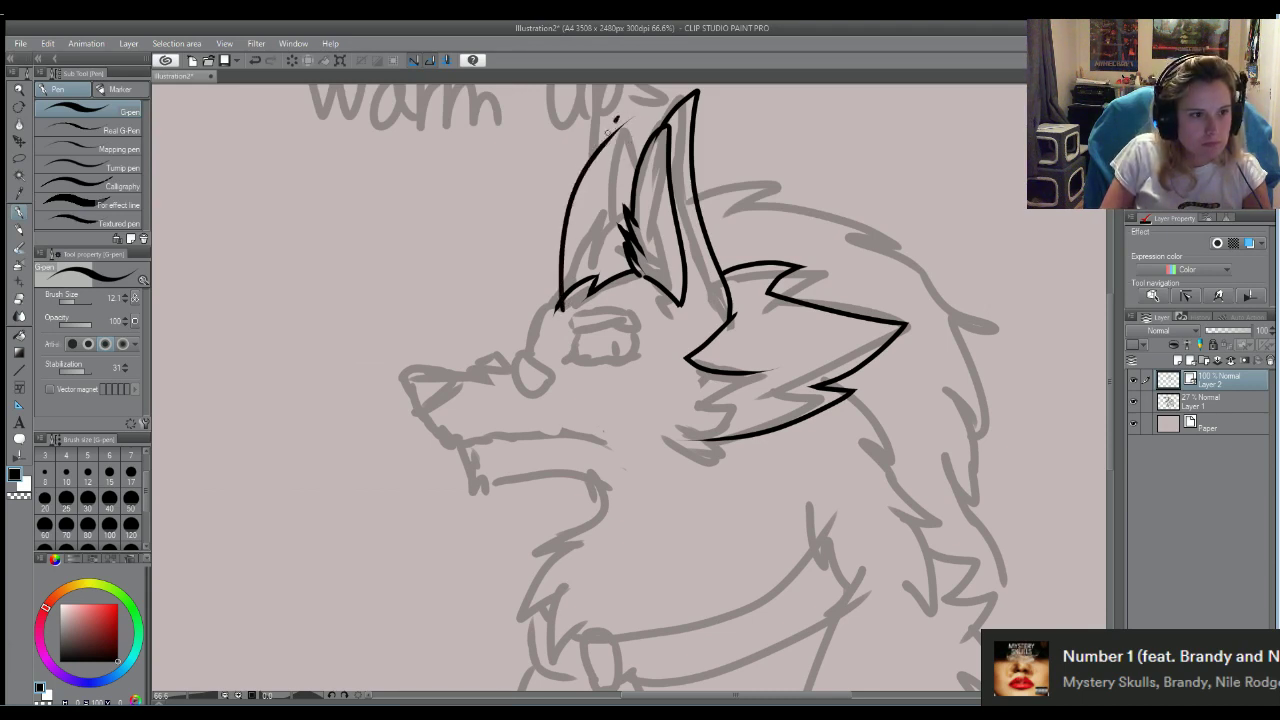
# Ink a curved inner line along the far ear's front edge, undoing and redrawing it until it follows the contour
pyautogui.moveTo(617, 121); pyautogui.dragTo(578, 228)
pyautogui.hotkey('ctrl', 'z')
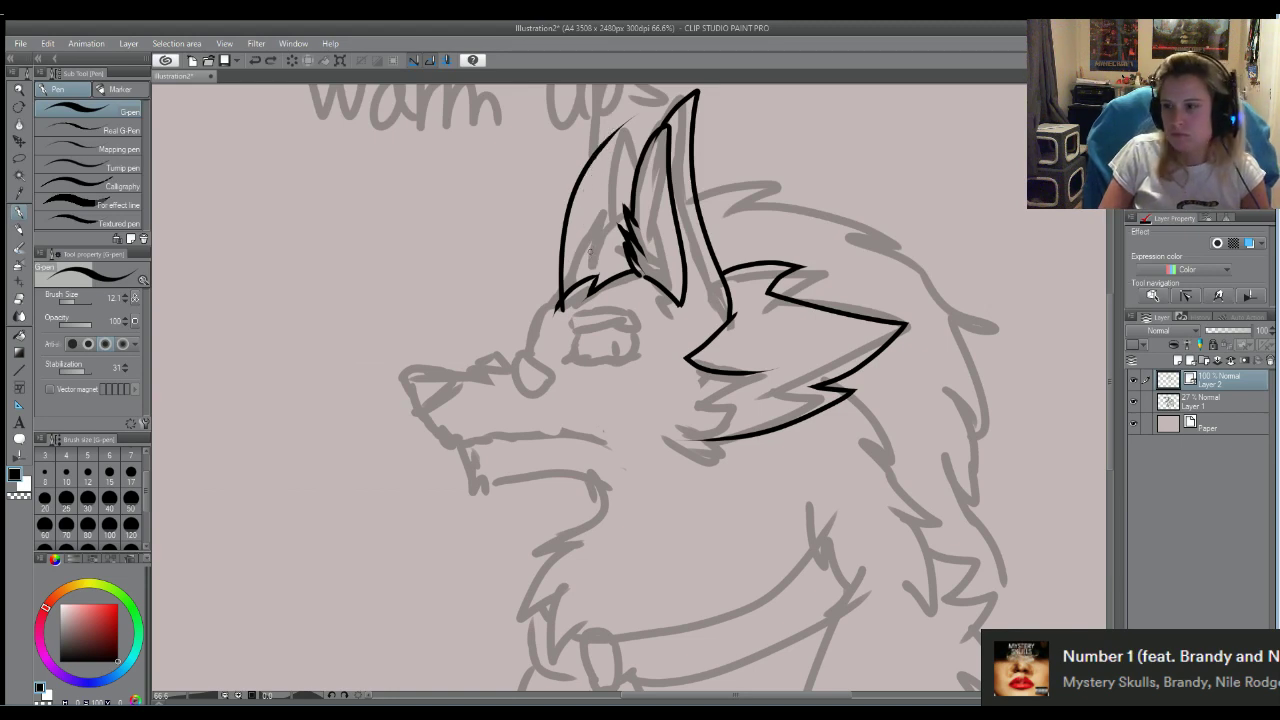
pyautogui.moveTo(618, 120)
pyautogui.mouseDown()
pyautogui.moveTo(578, 200)
pyautogui.moveTo(575, 252)
pyautogui.mouseUp()
pyautogui.hotkey('ctrl', 'z')
pyautogui.moveTo(628, 106)
pyautogui.mouseDown()
pyautogui.moveTo(601, 160)
pyautogui.moveTo(592, 244)
pyautogui.mouseUp()
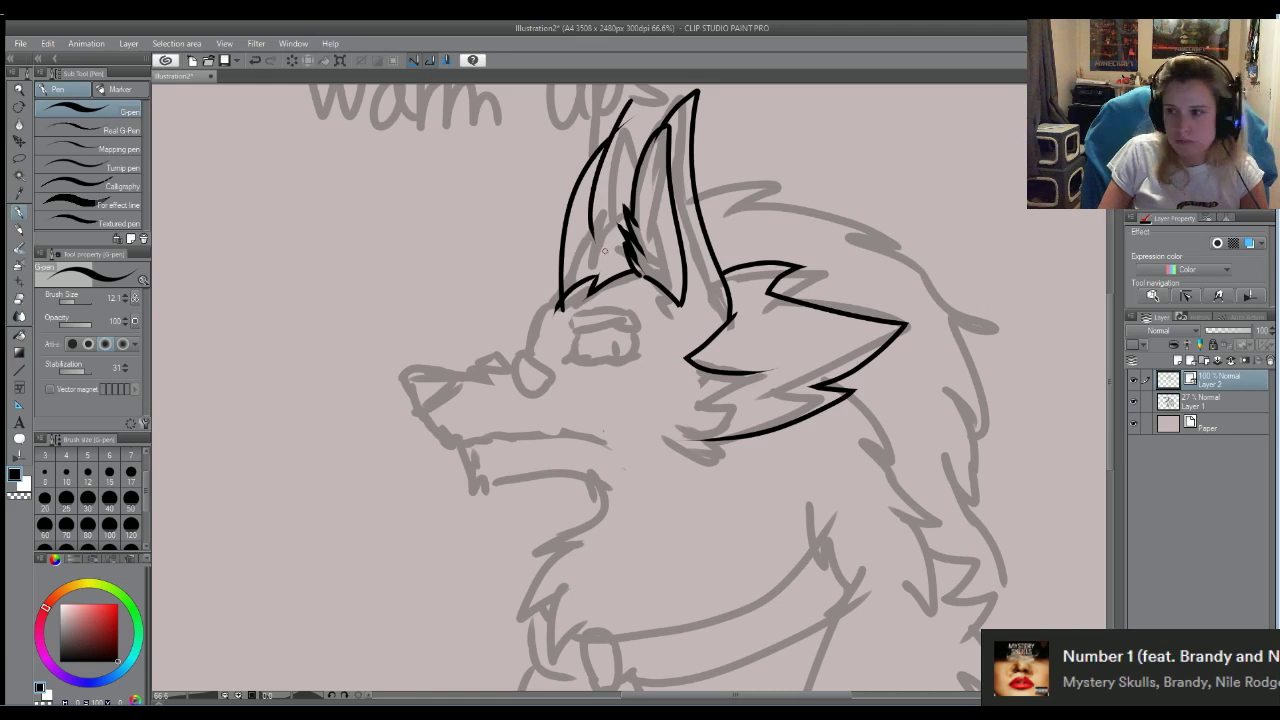
pyautogui.hotkey('ctrl', 'z')
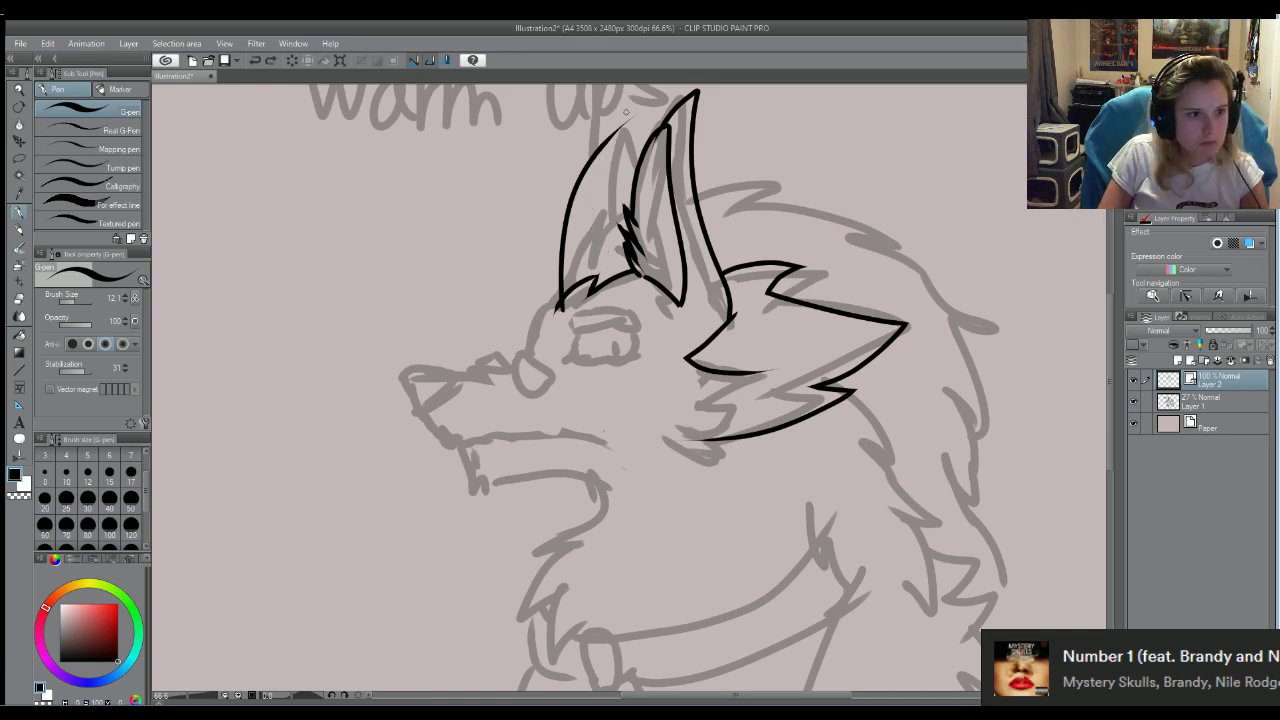
pyautogui.moveTo(626, 112)
pyautogui.mouseDown()
pyautogui.moveTo(591, 170)
pyautogui.moveTo(583, 258)
pyautogui.mouseUp()
pyautogui.hotkey('ctrl', 'z')
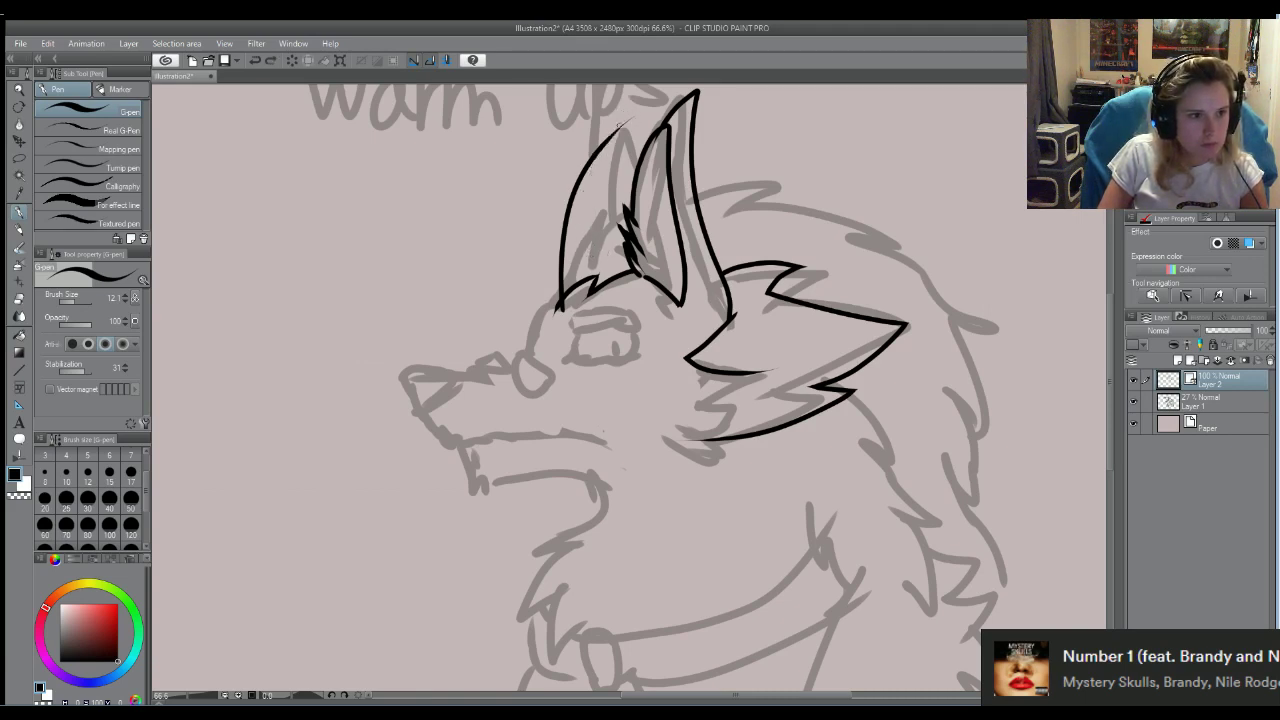
pyautogui.moveTo(622, 106); pyautogui.dragTo(580, 258)
pyautogui.hotkey('ctrl', 'z')
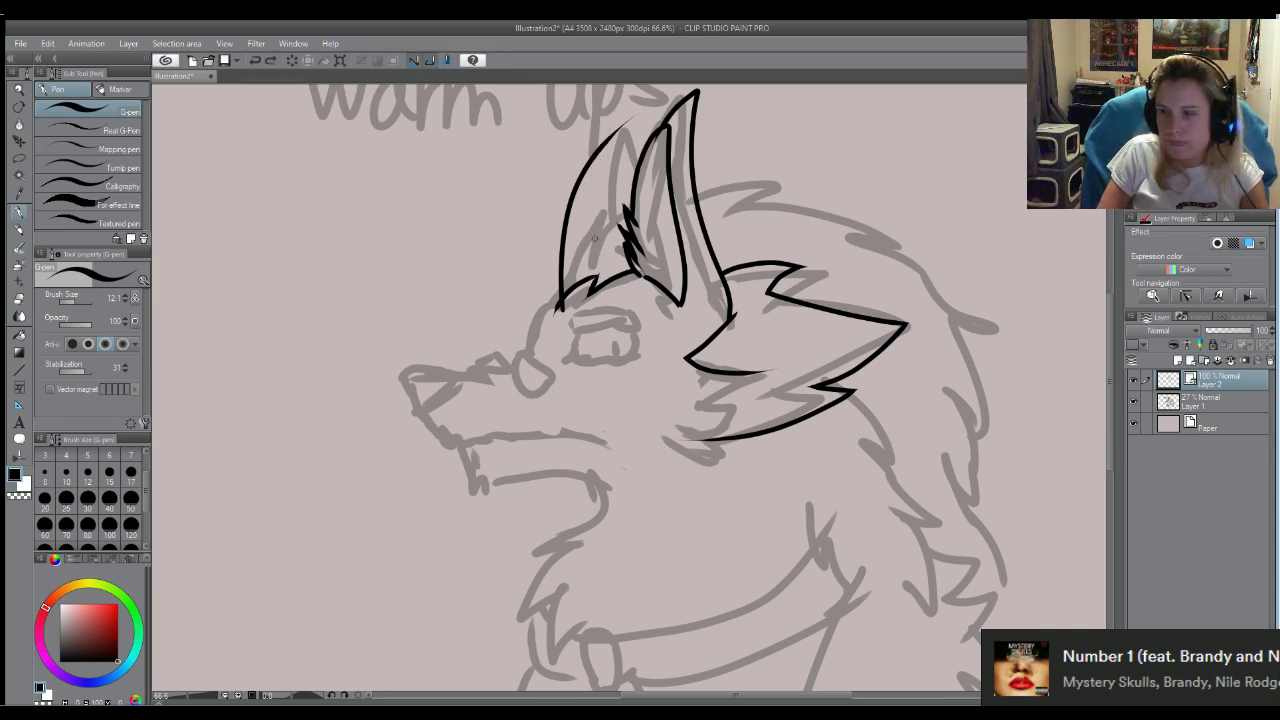
pyautogui.moveTo(585, 240)
pyautogui.mouseDown()
pyautogui.moveTo(583, 252)
pyautogui.moveTo(621, 122)
pyautogui.mouseUp()
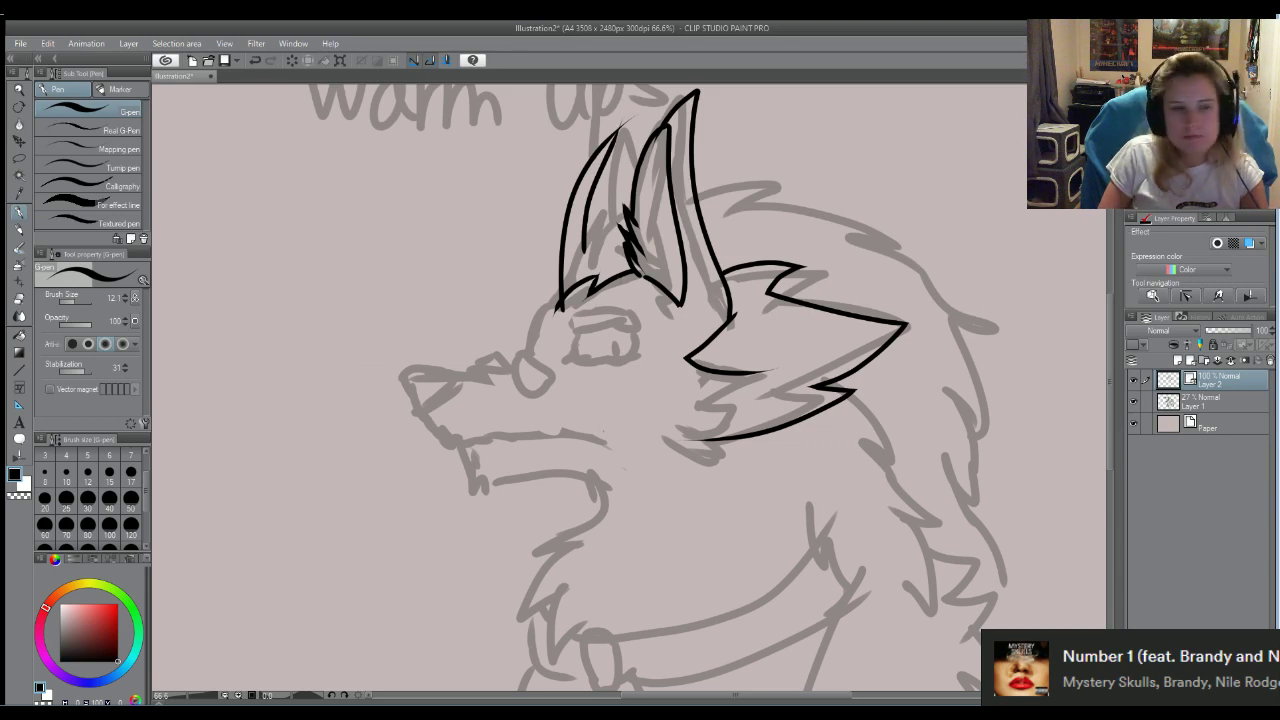
pyautogui.hotkey('ctrl', 'z')
pyautogui.moveTo(585, 255)
pyautogui.mouseDown()
pyautogui.moveTo(591, 192)
pyautogui.moveTo(663, 87)
pyautogui.moveTo(624, 116)
pyautogui.moveTo(584, 213)
pyautogui.moveTo(582, 254)
pyautogui.mouseUp()
pyautogui.hotkey('ctrl', 'z')
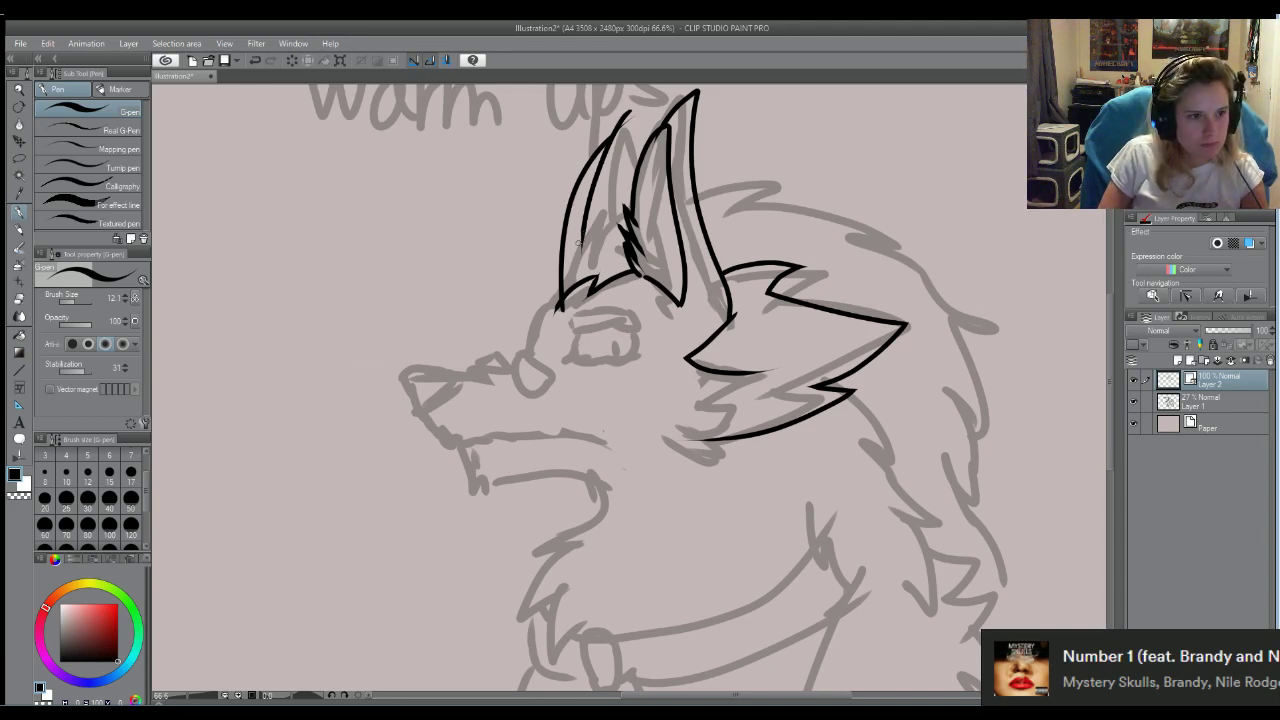
# Try extra strokes sweeping from beside the near ear's tip down into the far ear, and undo them
pyautogui.moveTo(579, 241)
pyautogui.mouseDown()
pyautogui.moveTo(610, 178)
pyautogui.moveTo(662, 120)
pyautogui.mouseUp()
pyautogui.hotkey('ctrl', 'z')
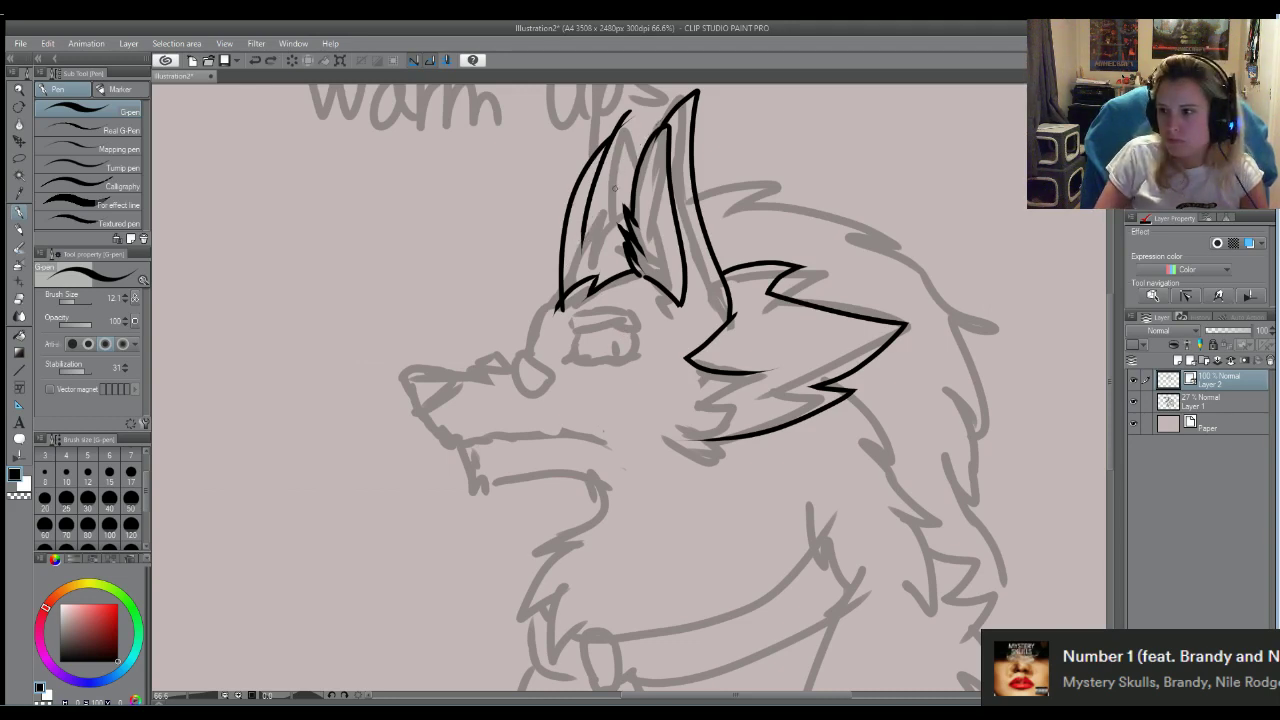
pyautogui.moveTo(662, 103); pyautogui.dragTo(586, 214)
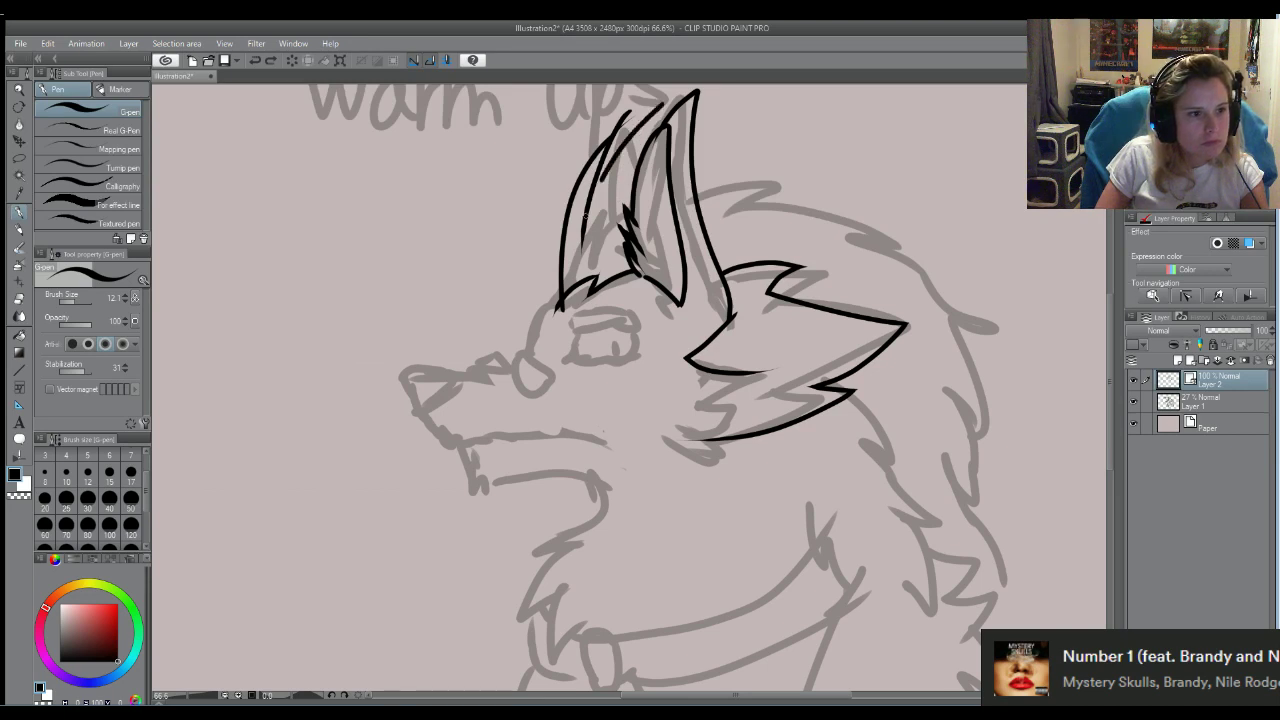
pyautogui.moveTo(662, 102); pyautogui.dragTo(620, 210)
pyautogui.hotkey('ctrl', 'z')
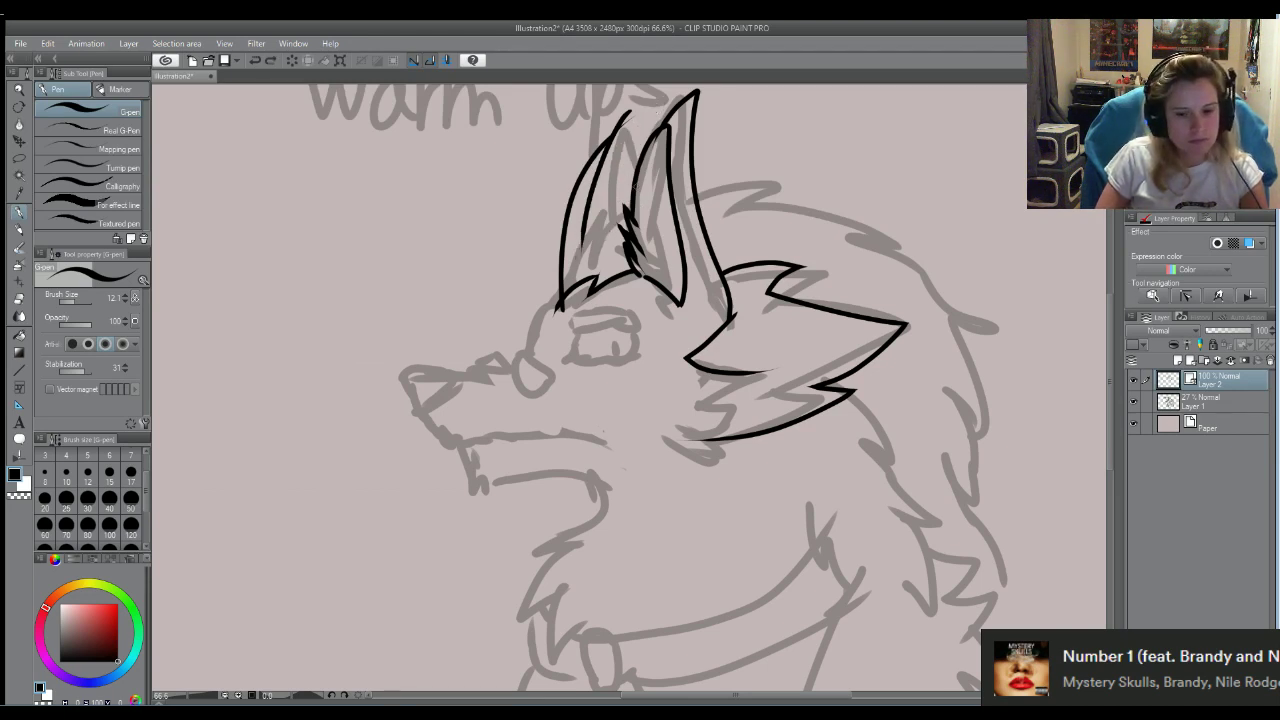
# Undo the far ear's contours and ink spiky fur tufts in its place, with a crest line sweeping back over the head
pyautogui.hotkey('ctrl', 'z')
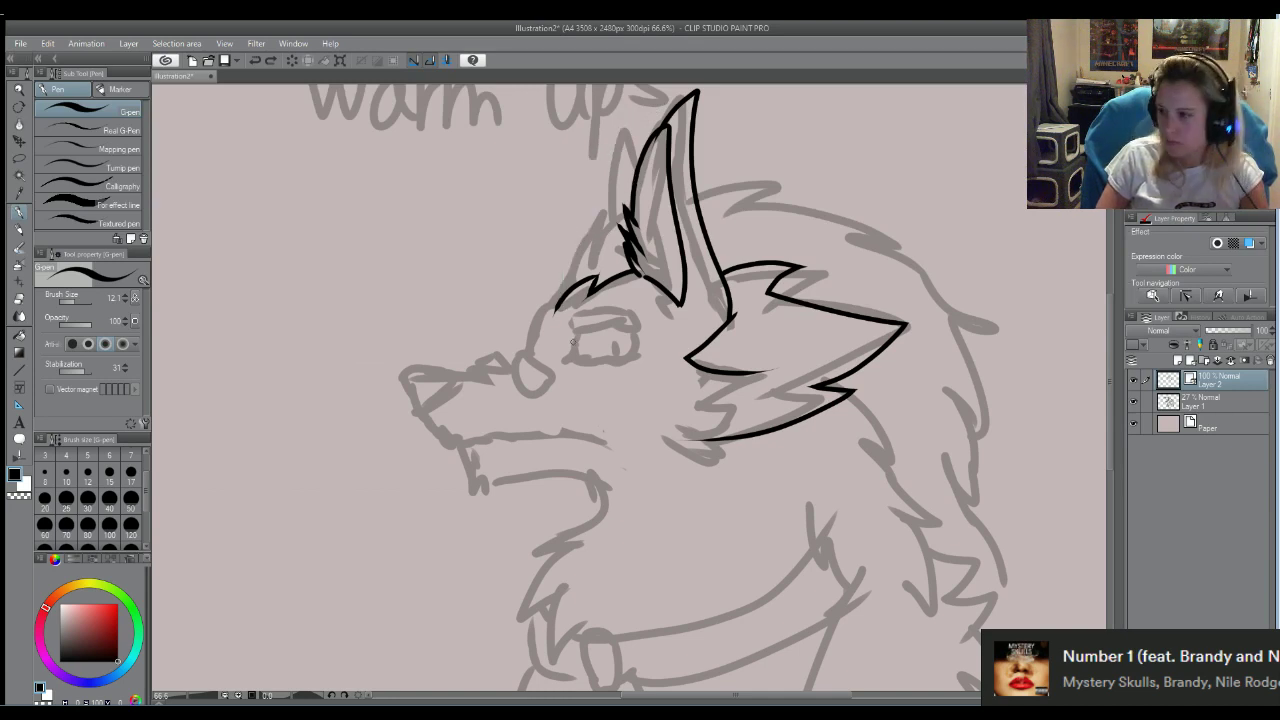
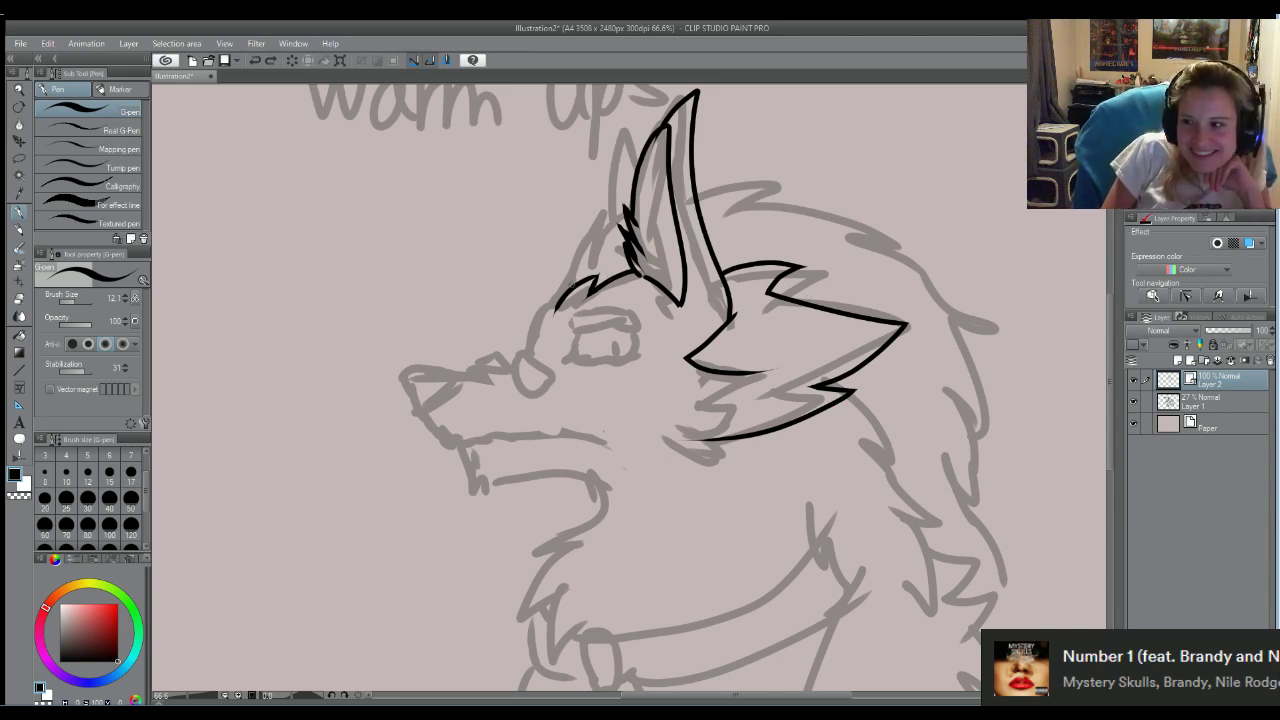
pyautogui.moveTo(564, 302)
pyautogui.mouseDown()
pyautogui.moveTo(590, 182)
pyautogui.moveTo(587, 243)
pyautogui.moveTo(622, 152)
pyautogui.moveTo(610, 207)
pyautogui.moveTo(790, 172)
pyautogui.moveTo(725, 204)
pyautogui.mouseUp()
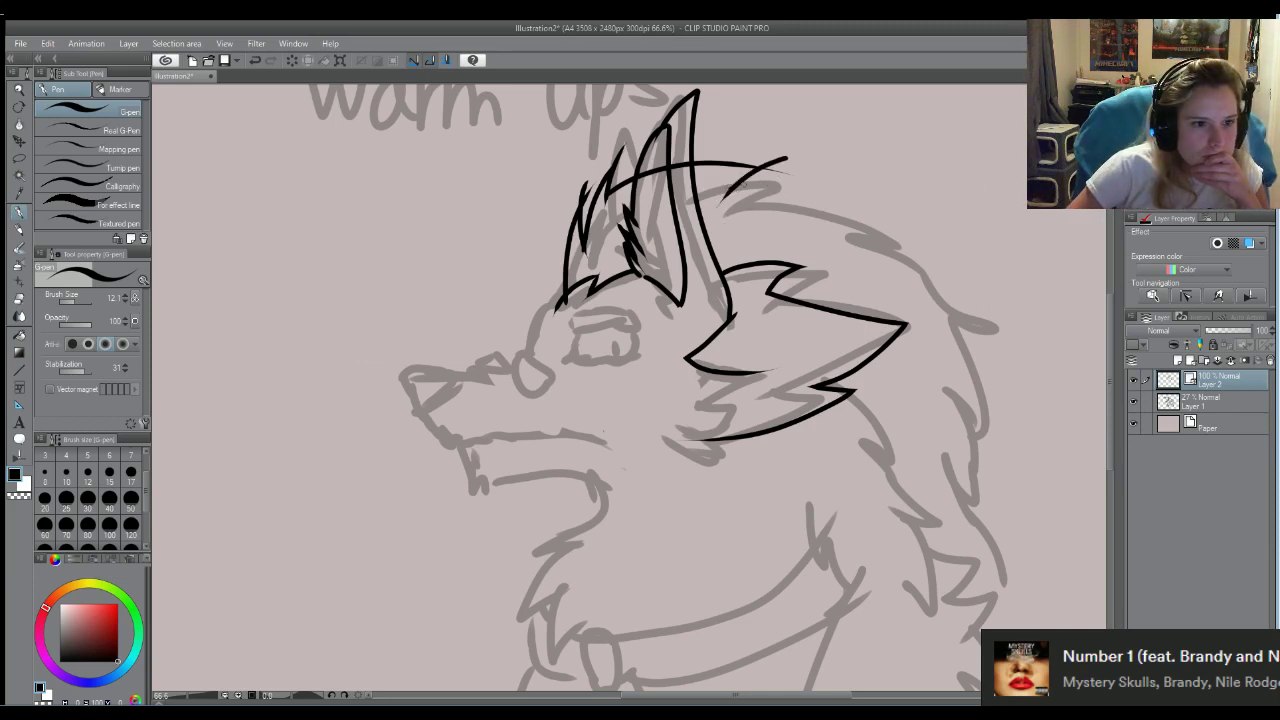
# Ink the mane's upper contour from the crest to the first pointed tuft, redrawing the tuft's underside until it curves cleanly
pyautogui.moveTo(736, 183)
pyautogui.mouseDown()
pyautogui.moveTo(811, 185)
pyautogui.moveTo(949, 245)
pyautogui.moveTo(925, 240)
pyautogui.moveTo(962, 238)
pyautogui.moveTo(834, 224)
pyautogui.mouseUp()
pyautogui.hotkey('ctrl', 'z')
pyautogui.moveTo(944, 226); pyautogui.dragTo(836, 246)
pyautogui.hotkey('ctrl', 'z')
pyautogui.moveTo(932, 236)
pyautogui.mouseDown()
pyautogui.moveTo(937, 219)
pyautogui.moveTo(832, 246)
pyautogui.mouseUp()
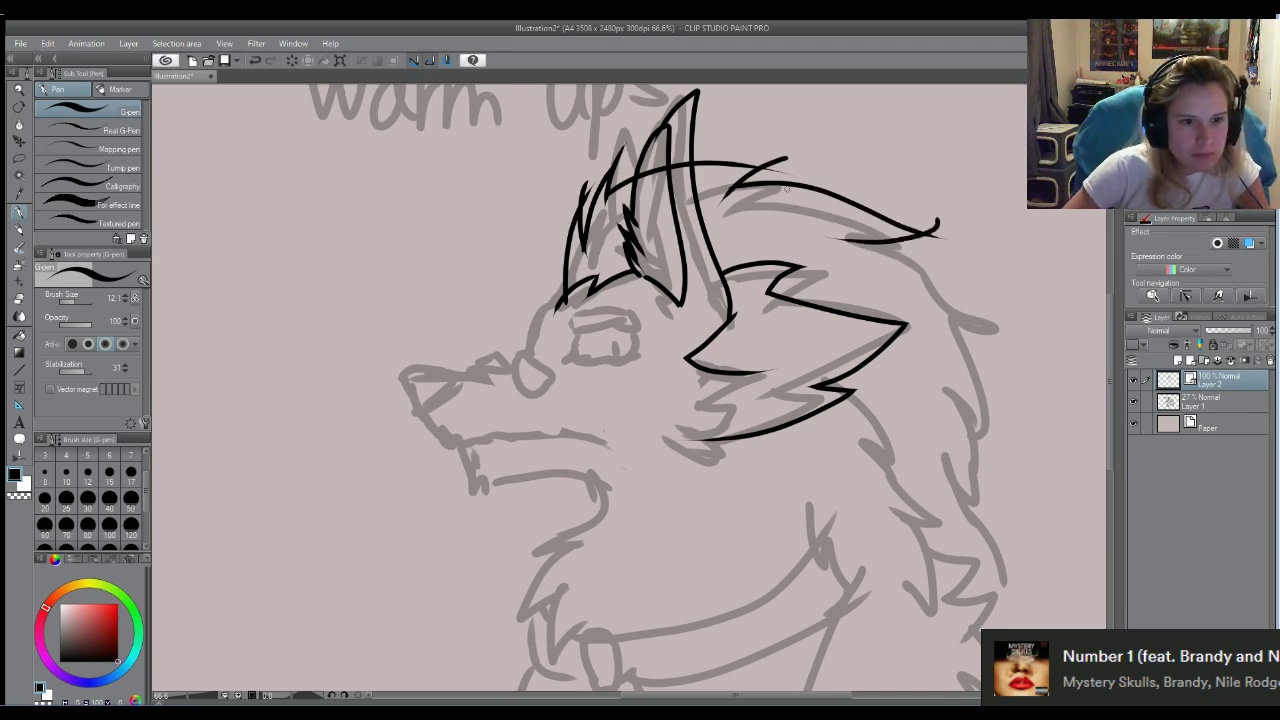
pyautogui.hotkey('ctrl', 'z')
pyautogui.moveTo(942, 208)
pyautogui.mouseDown()
pyautogui.moveTo(940, 220)
pyautogui.moveTo(824, 245)
pyautogui.mouseUp()
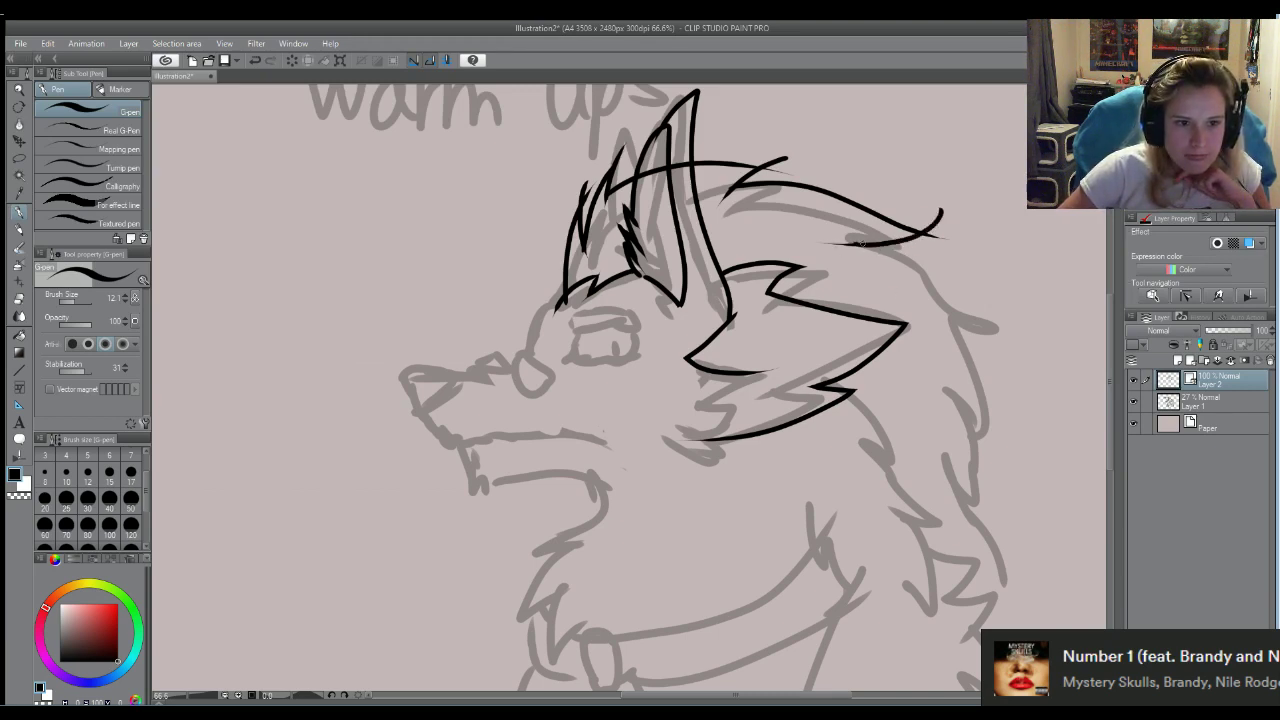
# Ink the mane's next contour from the first tuft down the back of the head, retrying the underside stroke of the second tuft
pyautogui.moveTo(861, 241)
pyautogui.mouseDown()
pyautogui.moveTo(908, 261)
pyautogui.moveTo(1016, 368)
pyautogui.moveTo(913, 294)
pyautogui.mouseUp()
pyautogui.hotkey('ctrl', 'z')
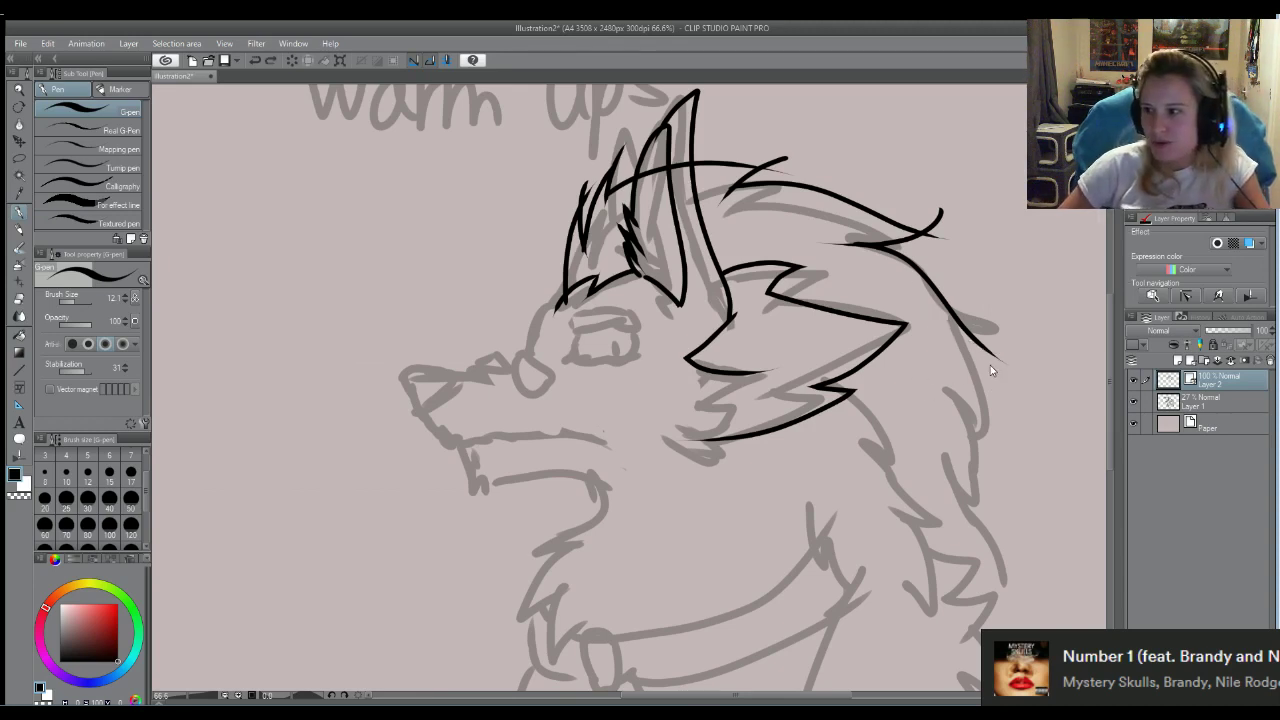
pyautogui.moveTo(998, 346); pyautogui.dragTo(928, 318)
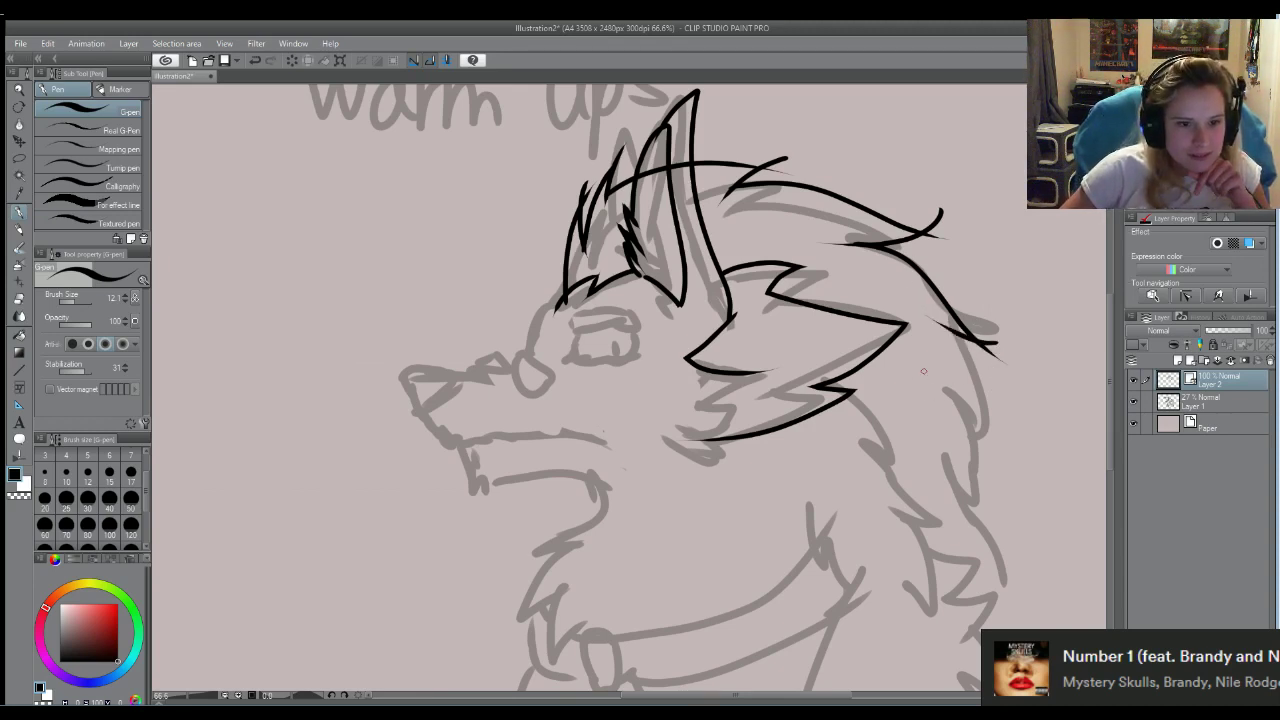
pyautogui.hotkey('ctrl', 'z')
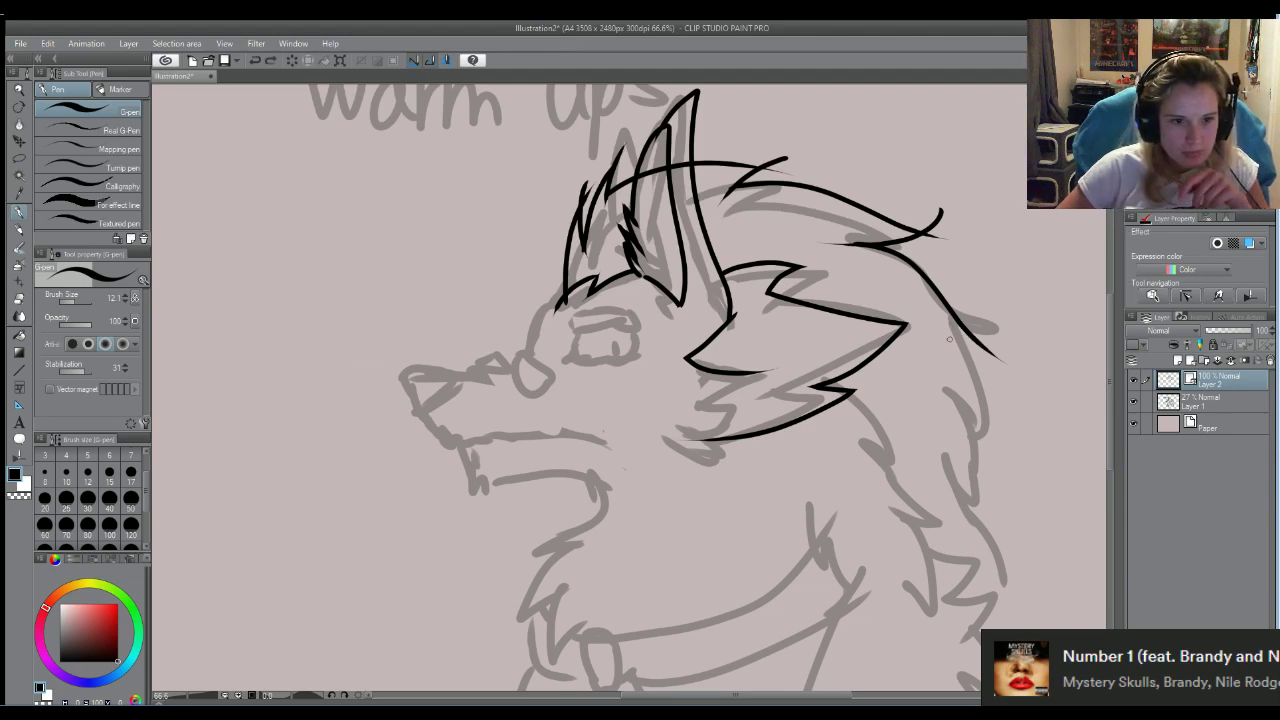
pyautogui.moveTo(943, 336); pyautogui.dragTo(1025, 339)
pyautogui.hotkey('ctrl', 'z')
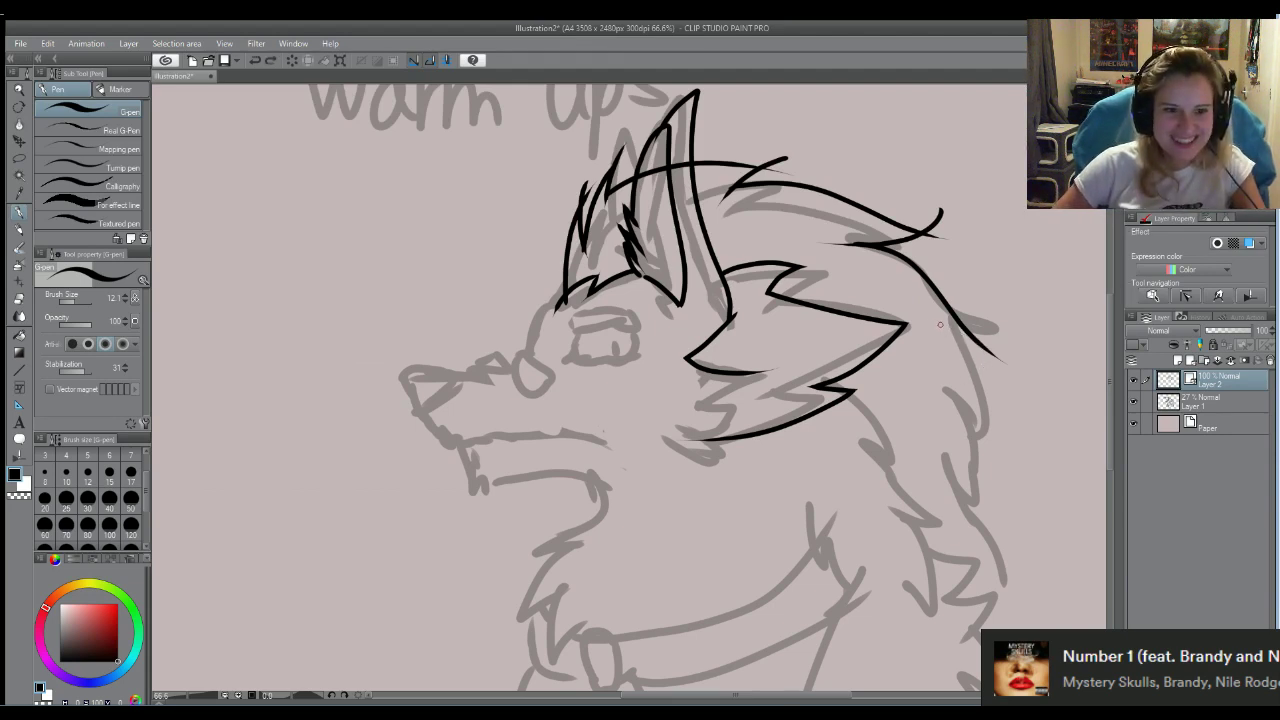
pyautogui.moveTo(928, 318)
pyautogui.mouseDown()
pyautogui.moveTo(1000, 360)
pyautogui.moveTo(1000, 340)
pyautogui.moveTo(913, 300)
pyautogui.mouseUp()
pyautogui.hotkey('ctrl', 'z')
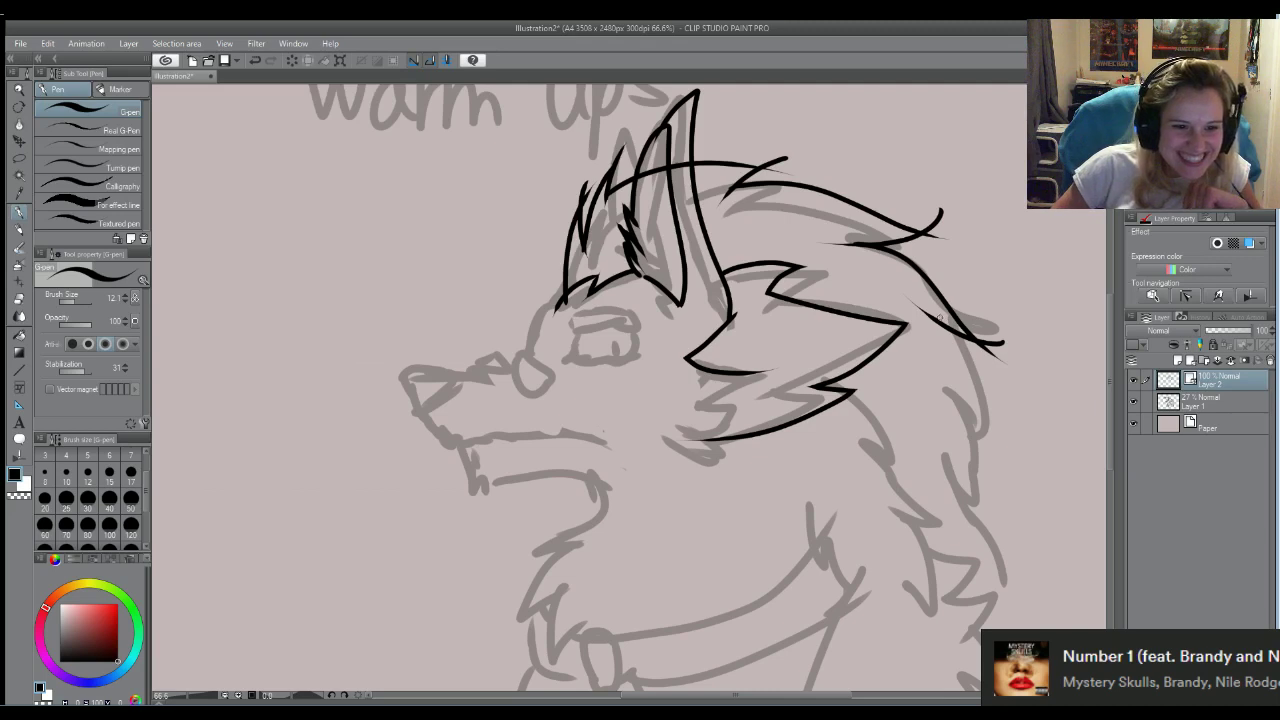
# Redraw the second mane tuft's underside and undo the trial contours running down from it
pyautogui.moveTo(940, 318); pyautogui.dragTo(997, 447)
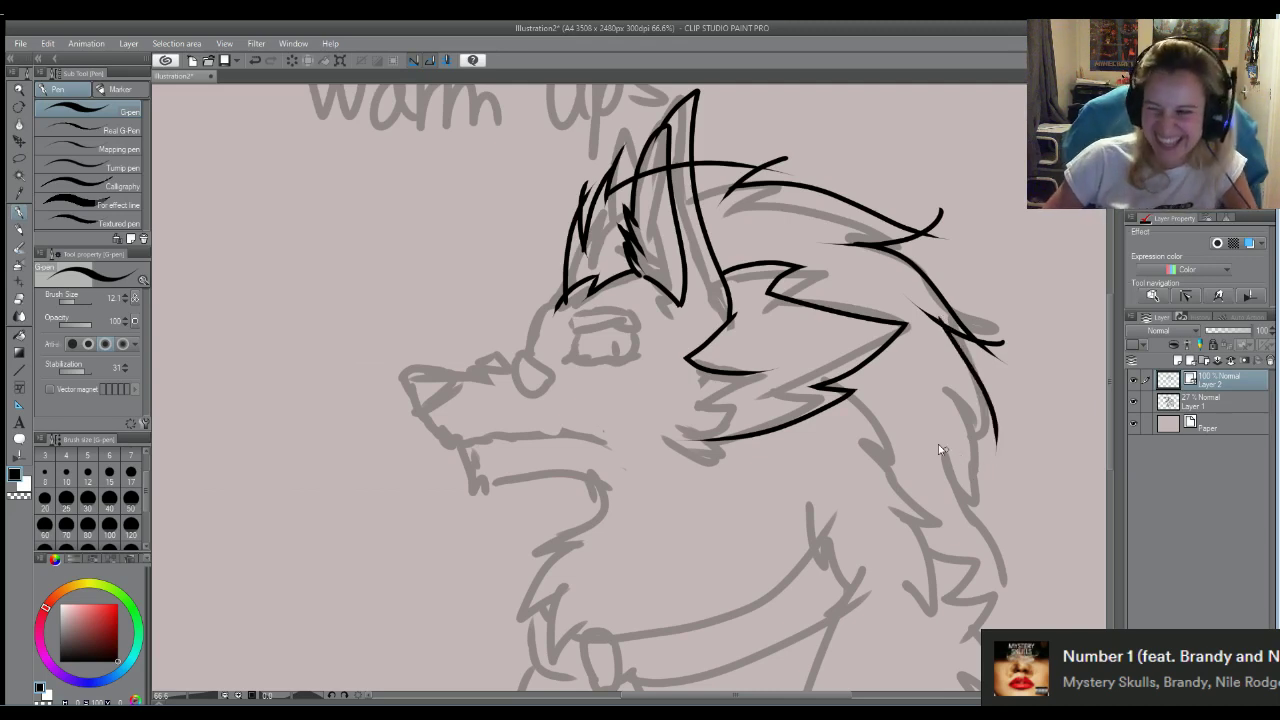
pyautogui.hotkey('ctrl', 'z')
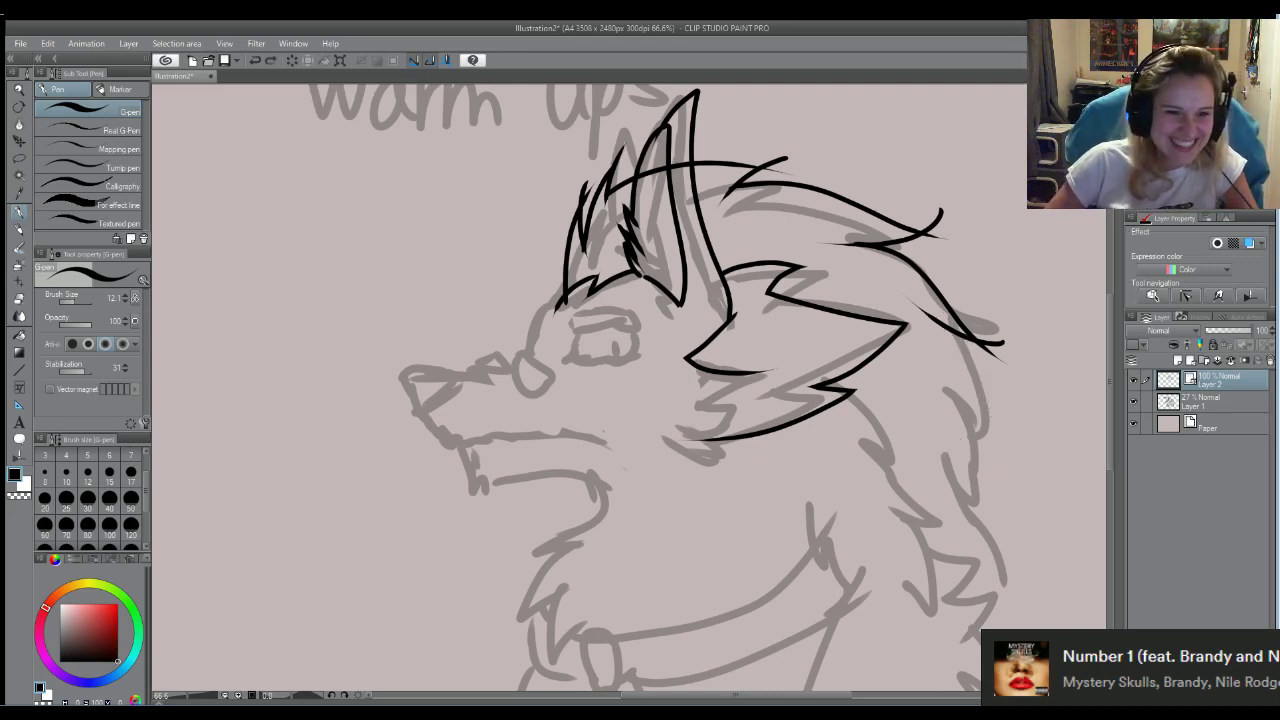
pyautogui.hotkey('ctrl', 'z')
pyautogui.moveTo(913, 285); pyautogui.dragTo(1003, 362)
pyautogui.moveTo(941, 336)
pyautogui.mouseDown()
pyautogui.moveTo(1023, 358)
pyautogui.moveTo(926, 321)
pyautogui.moveTo(1007, 472)
pyautogui.mouseUp()
pyautogui.hotkey('ctrl', 'z')
pyautogui.hotkey('ctrl', 'z')
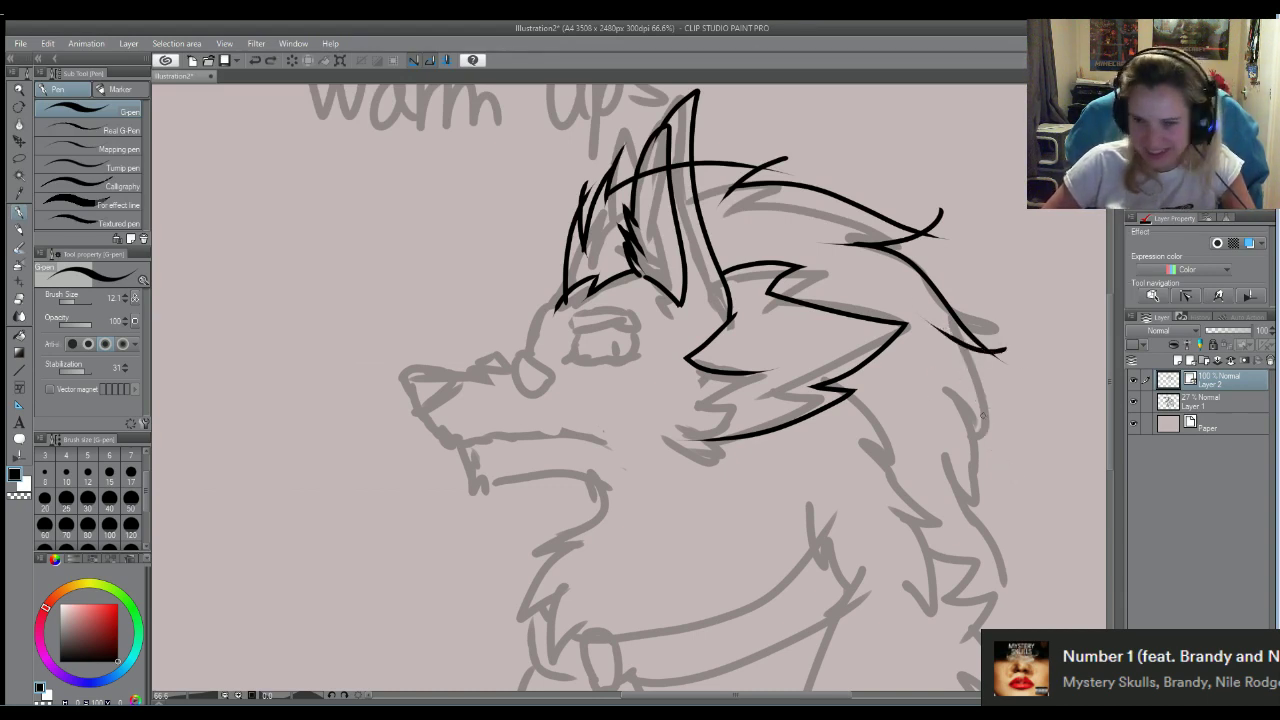
# Ink the mane's lower back contour with two more pointed tufts and a long line continuing down the neck
pyautogui.moveTo(946, 322)
pyautogui.mouseDown()
pyautogui.moveTo(1000, 460)
pyautogui.moveTo(942, 376)
pyautogui.mouseUp()
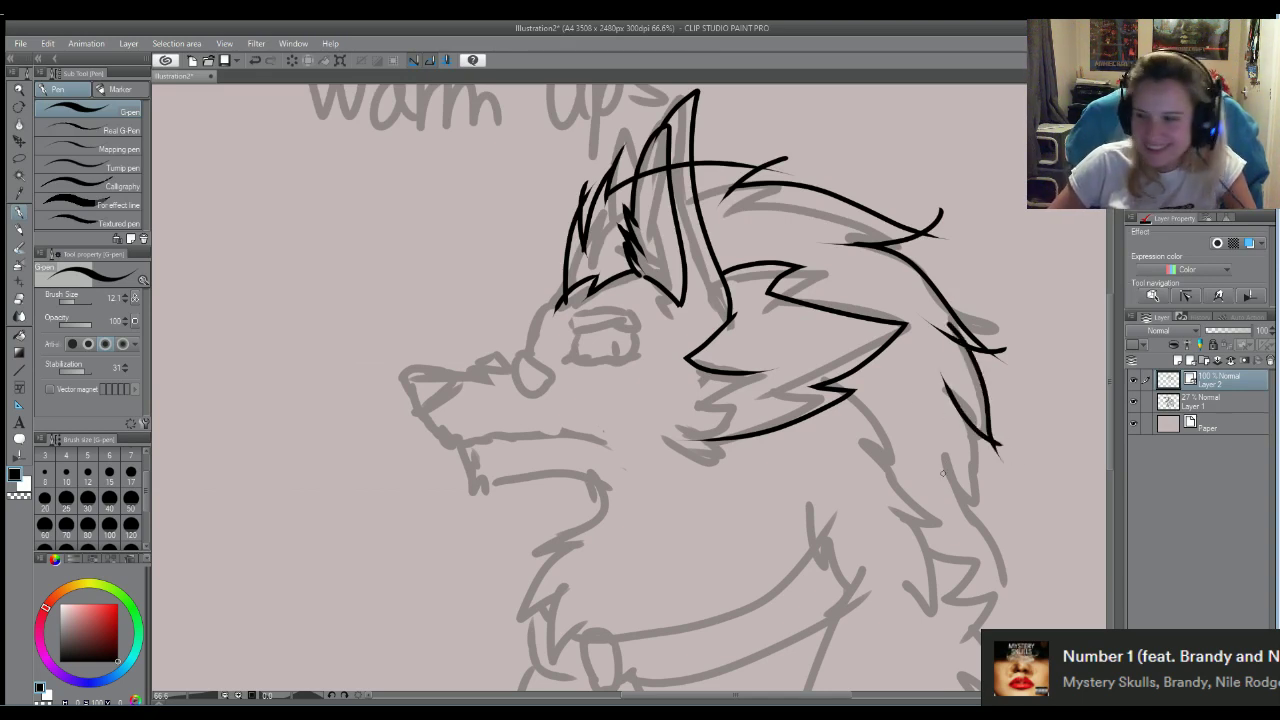
pyautogui.moveTo(962, 413); pyautogui.dragTo(990, 525)
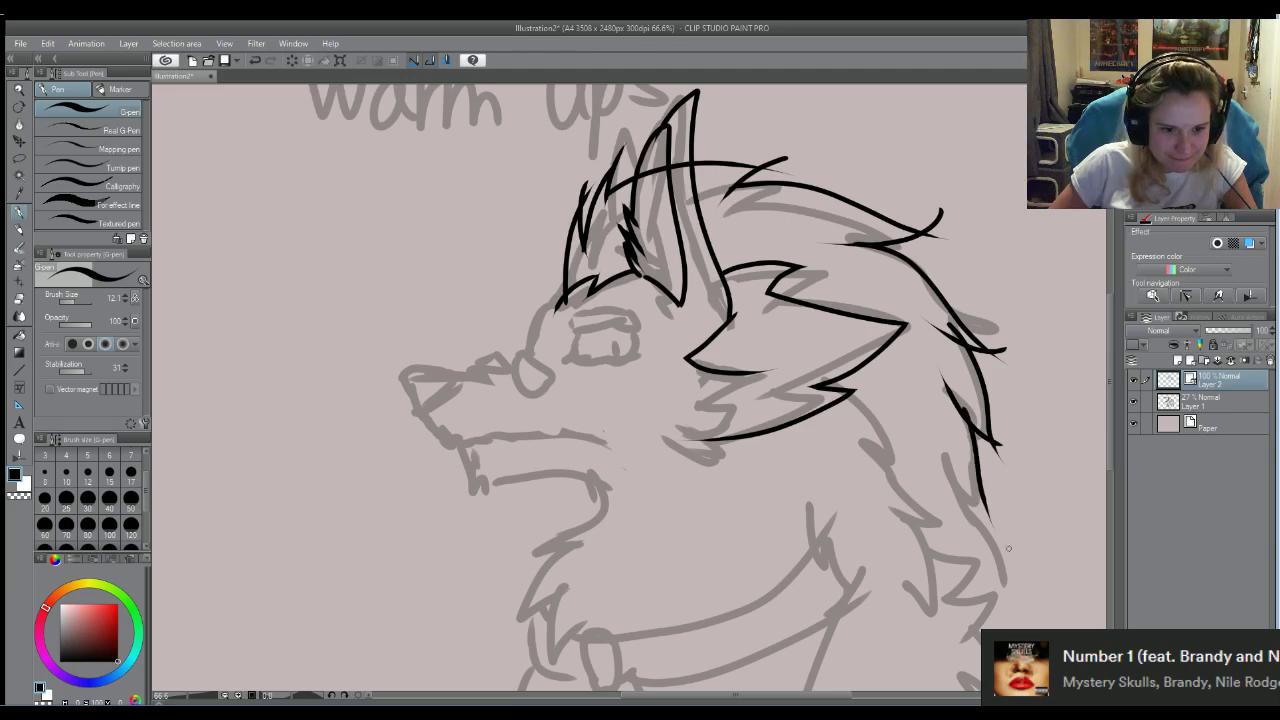
pyautogui.hotkey('ctrl', 'z')
pyautogui.moveTo(972, 404)
pyautogui.mouseDown()
pyautogui.moveTo(974, 462)
pyautogui.moveTo(957, 491)
pyautogui.moveTo(958, 460)
pyautogui.moveTo(1006, 630)
pyautogui.mouseUp()
# Trim the overshooting line ends at the mane tufts, crest and front fur tuft with the vector eraser, restoring any stroke erased too far
pyautogui.press('e')
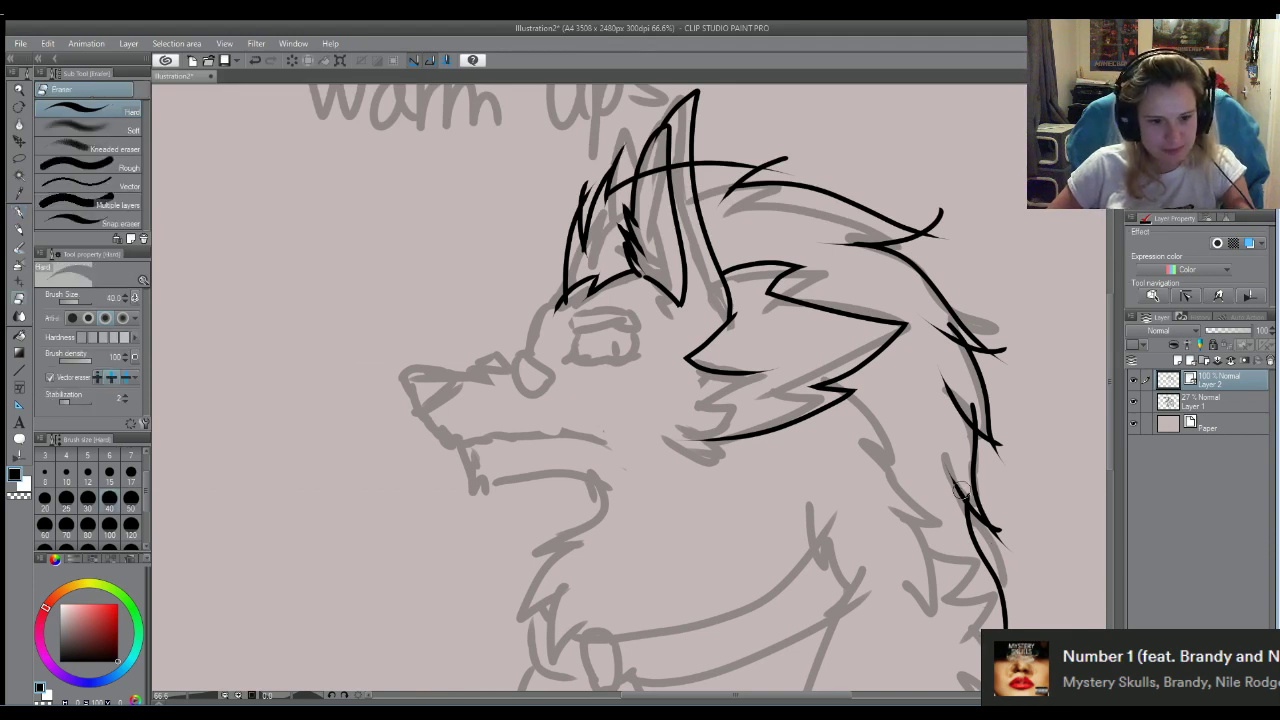
pyautogui.moveTo(948, 373); pyautogui.dragTo(966, 408)
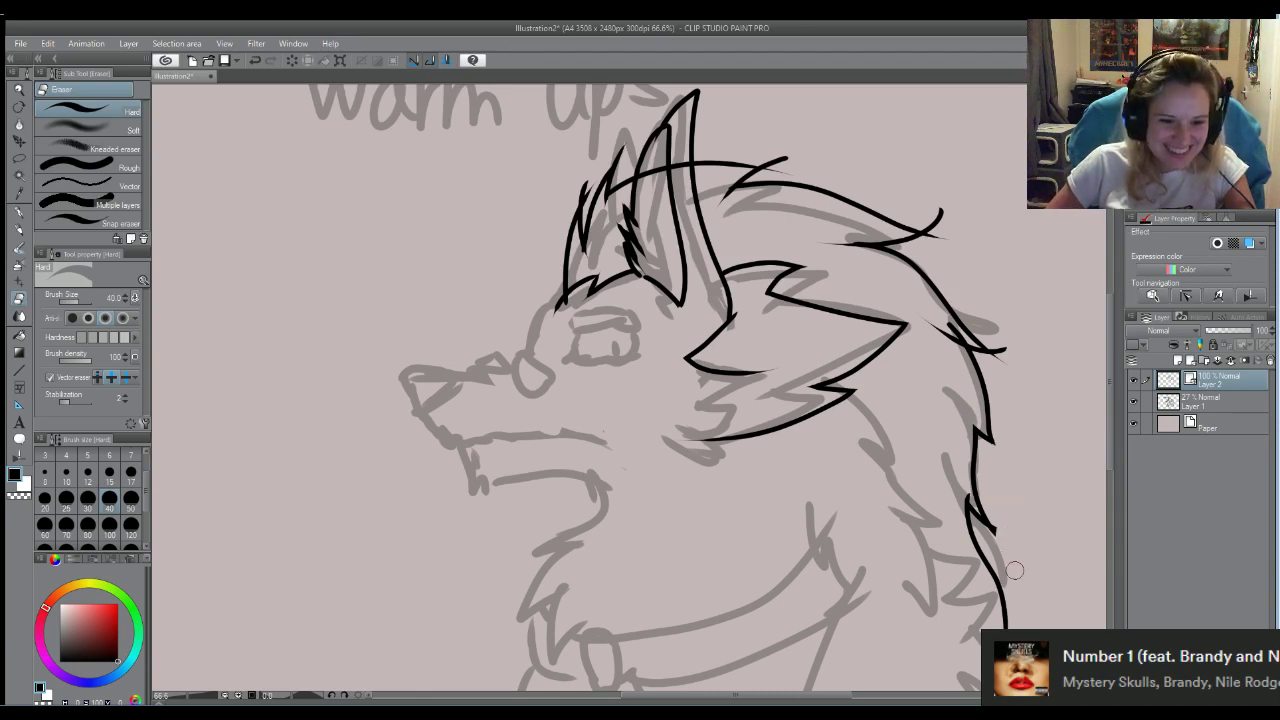
pyautogui.click(963, 490)
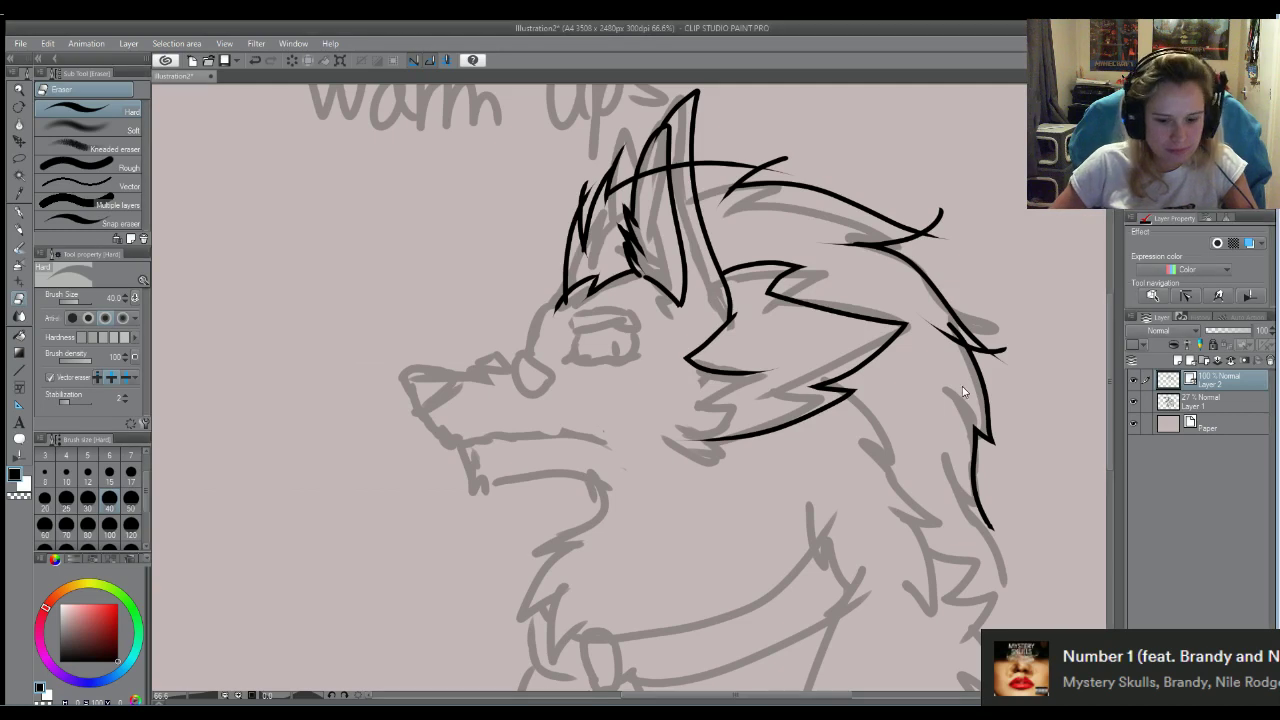
pyautogui.hotkey('ctrl', 'z')
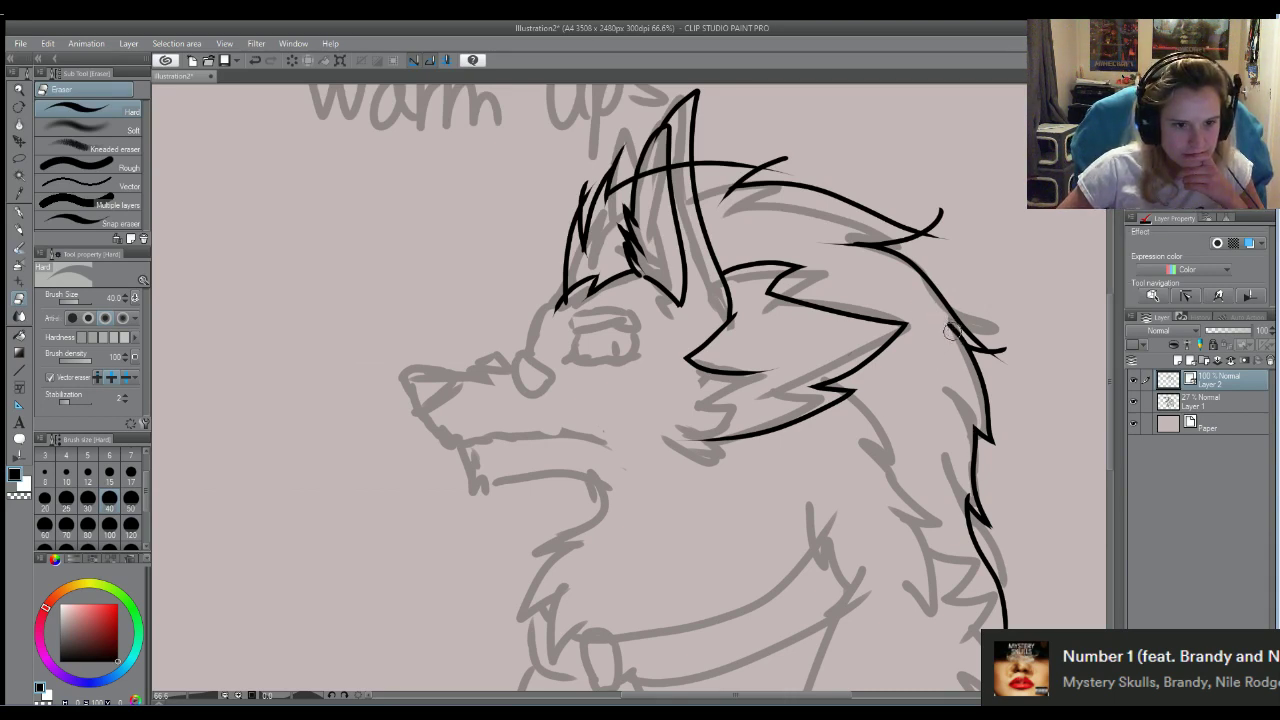
pyautogui.moveTo(998, 344); pyautogui.dragTo(1010, 352)
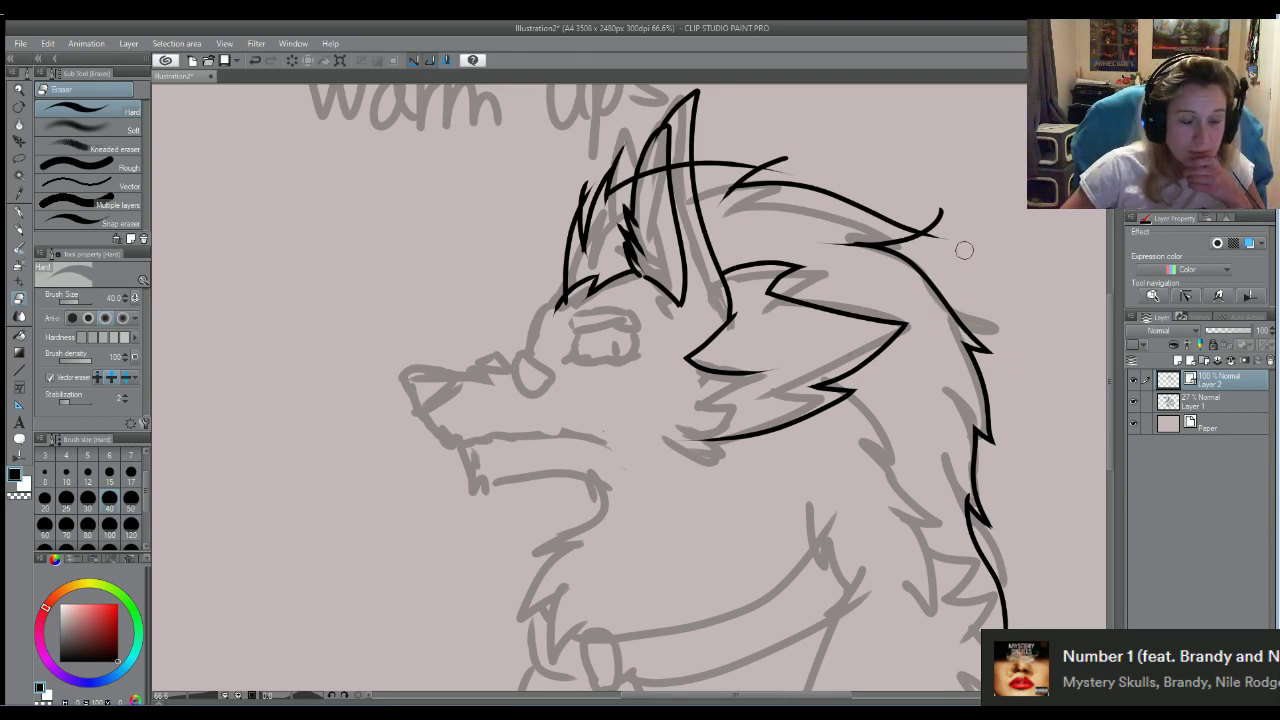
pyautogui.moveTo(987, 286)
pyautogui.mouseDown()
pyautogui.moveTo(932, 182)
pyautogui.moveTo(930, 225)
pyautogui.mouseUp()
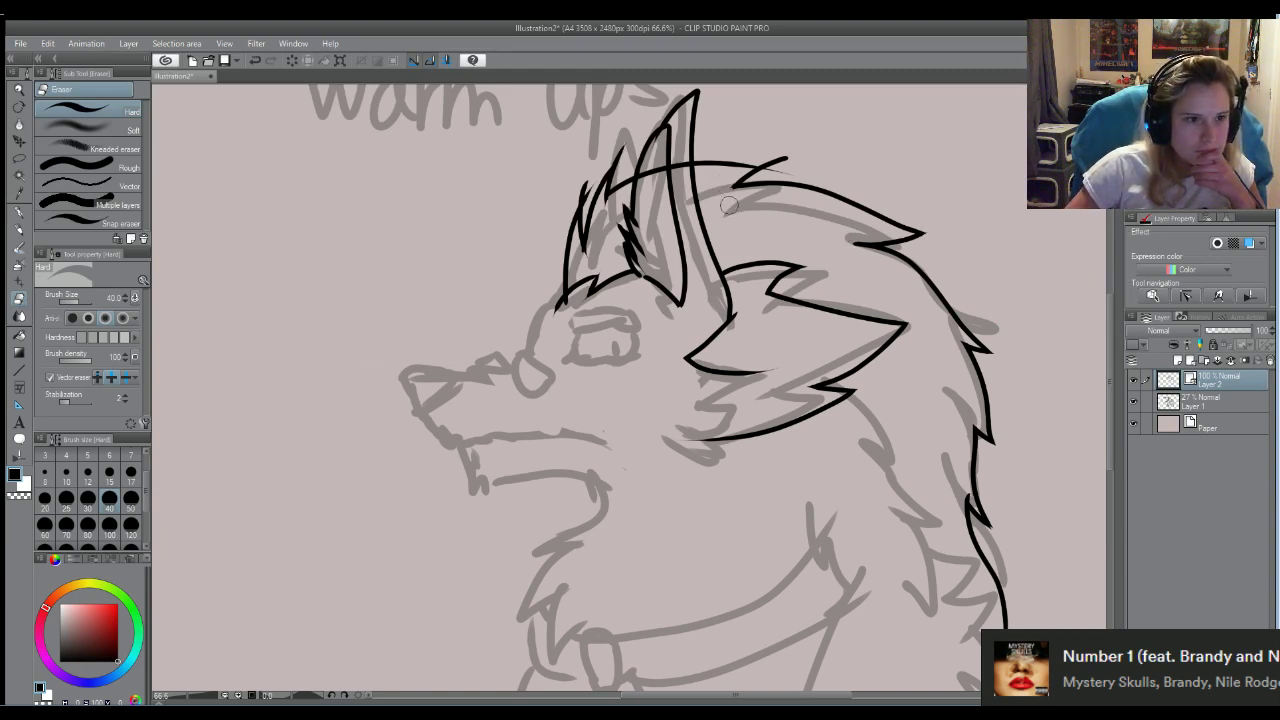
pyautogui.moveTo(783, 178); pyautogui.dragTo(808, 171)
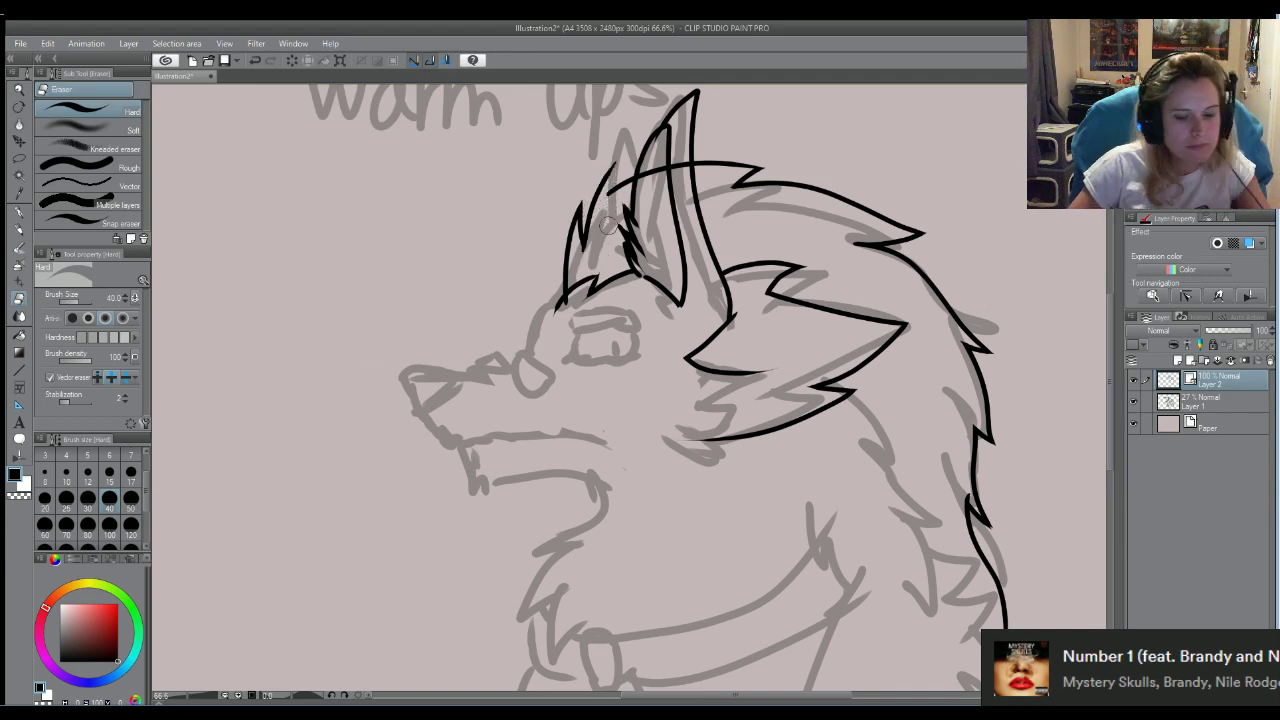
pyautogui.hotkey('ctrl', 'z')
pyautogui.hotkey('ctrl', 'y')
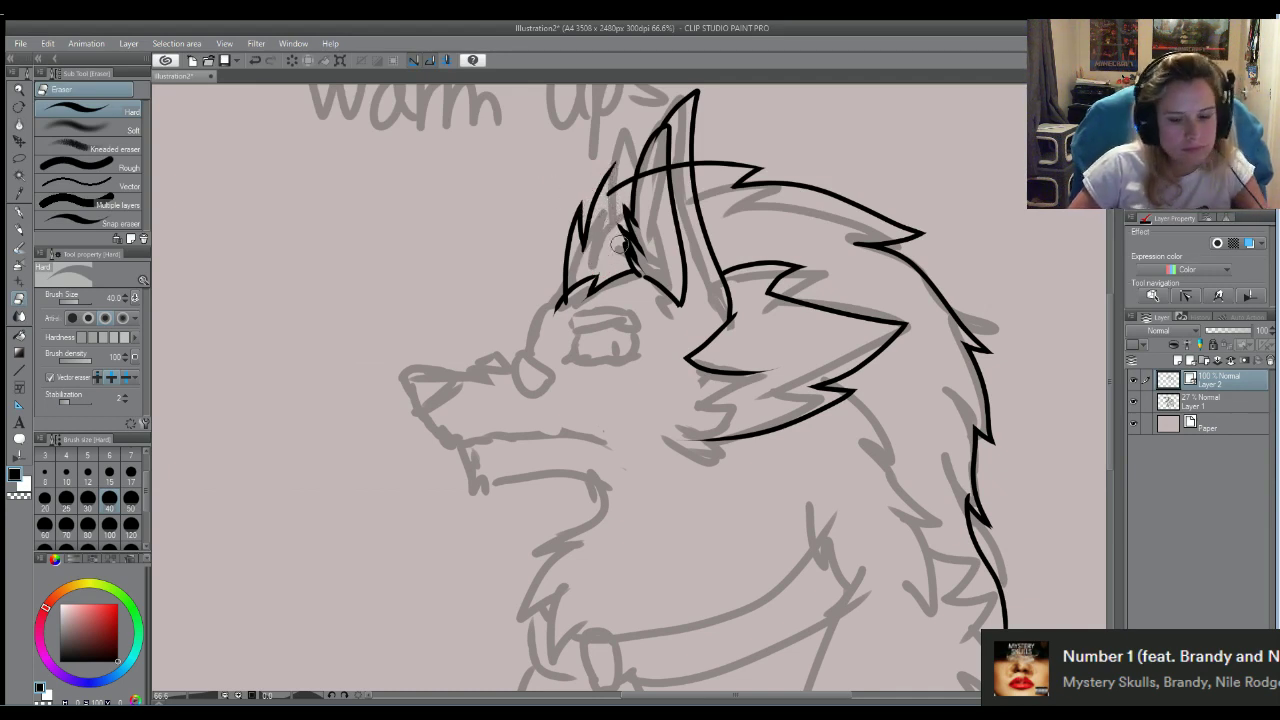
# Set the eraser size to 15 and trim the stray ends where the front fur tufts meet the crest and brow, reverting excess erasing
pyautogui.click(109, 472)
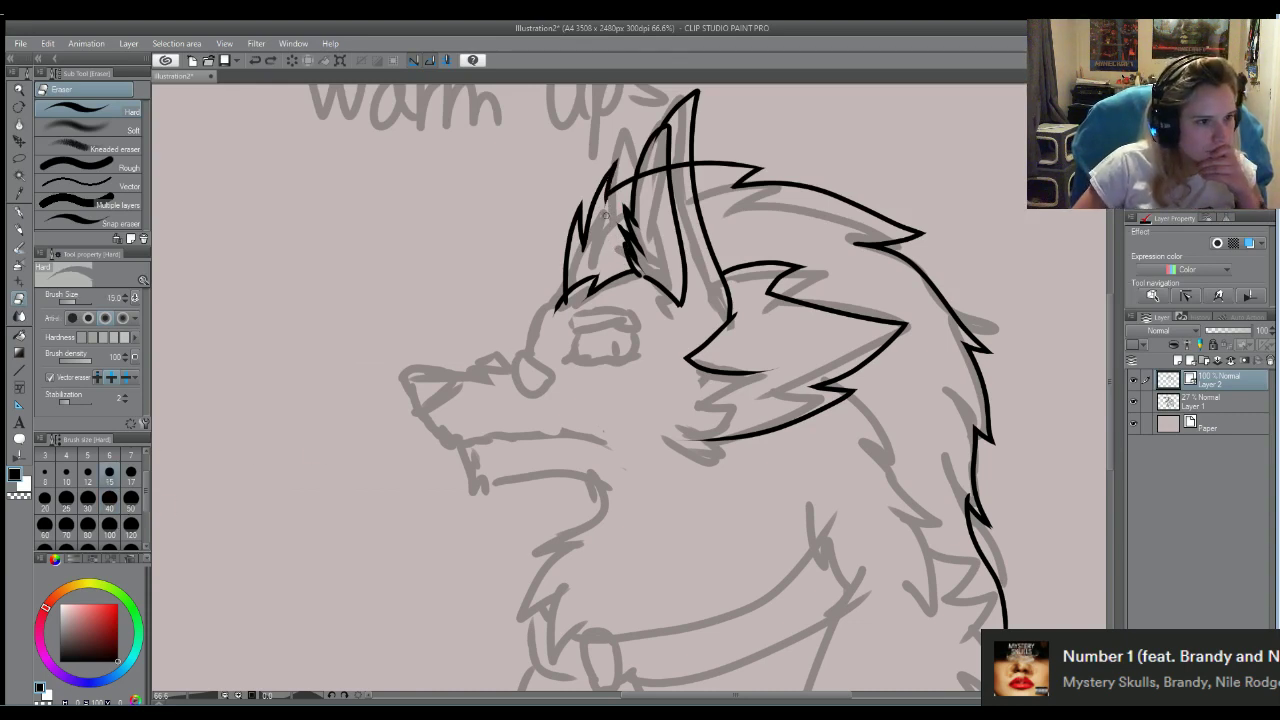
pyautogui.hotkey('ctrl', 'z')
pyautogui.hotkey('ctrl', 'y')
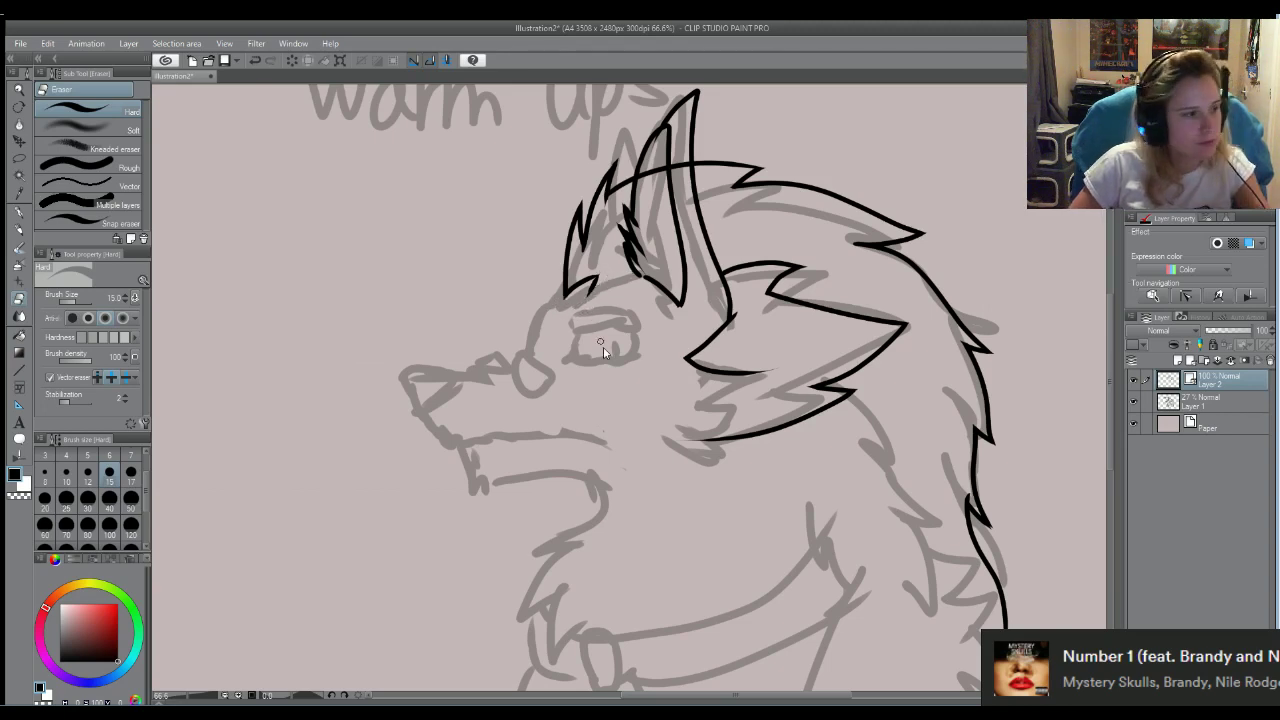
pyautogui.hotkey('ctrl', 'z')
pyautogui.hotkey('ctrl', 'y')
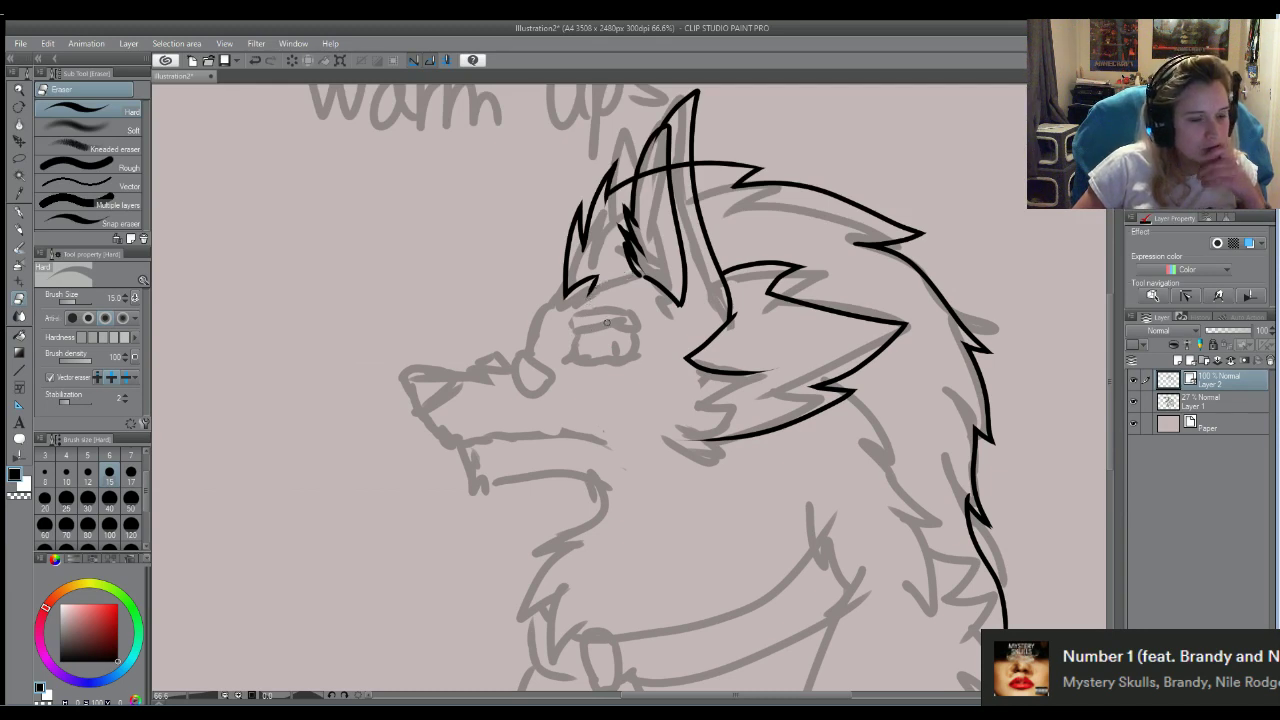
pyautogui.hotkey('ctrl', 'z')
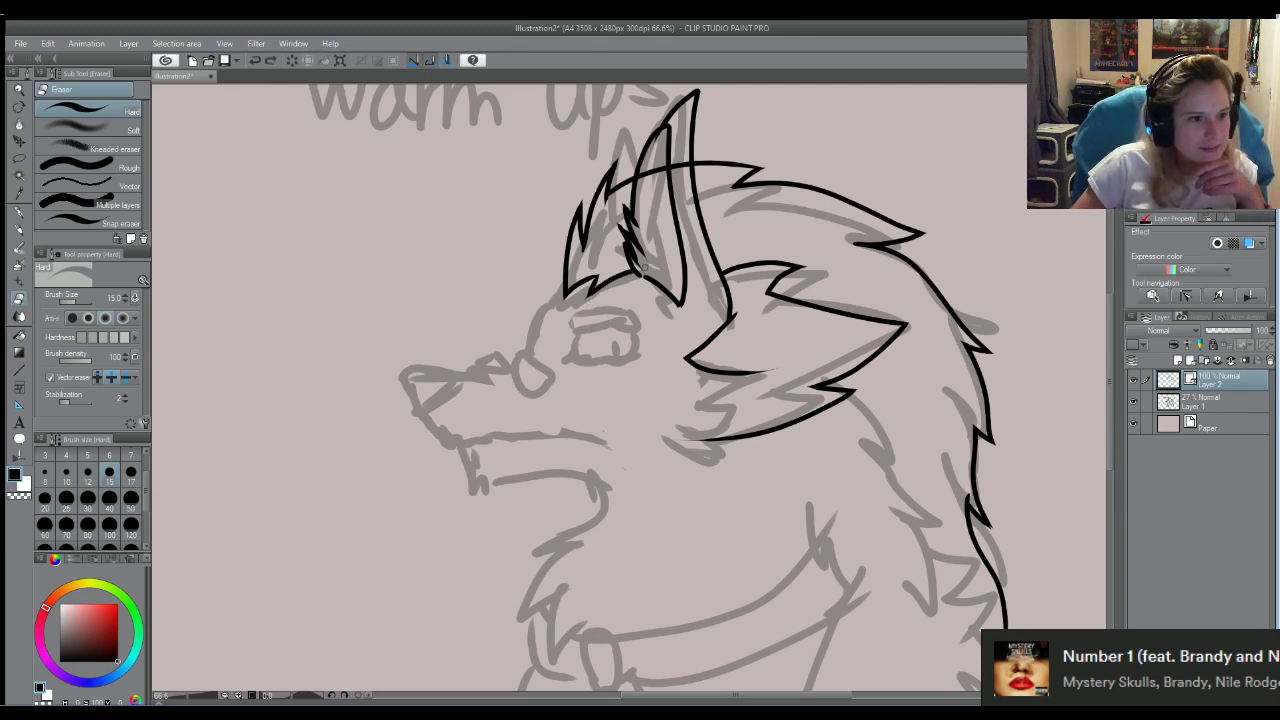
pyautogui.hotkey('ctrl', 'y')
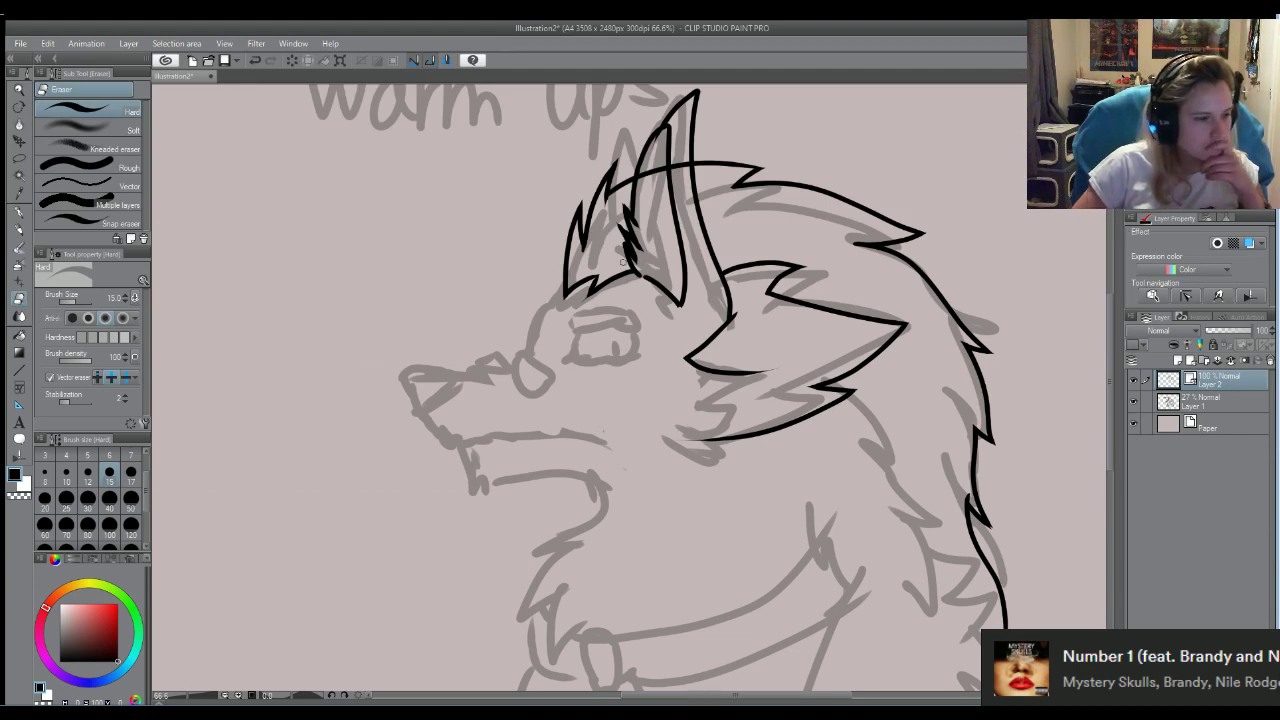
# Erase the part of the crest line that crosses the near ear, undoing the erasure that removes the ear's outer contour
pyautogui.click(18, 212)
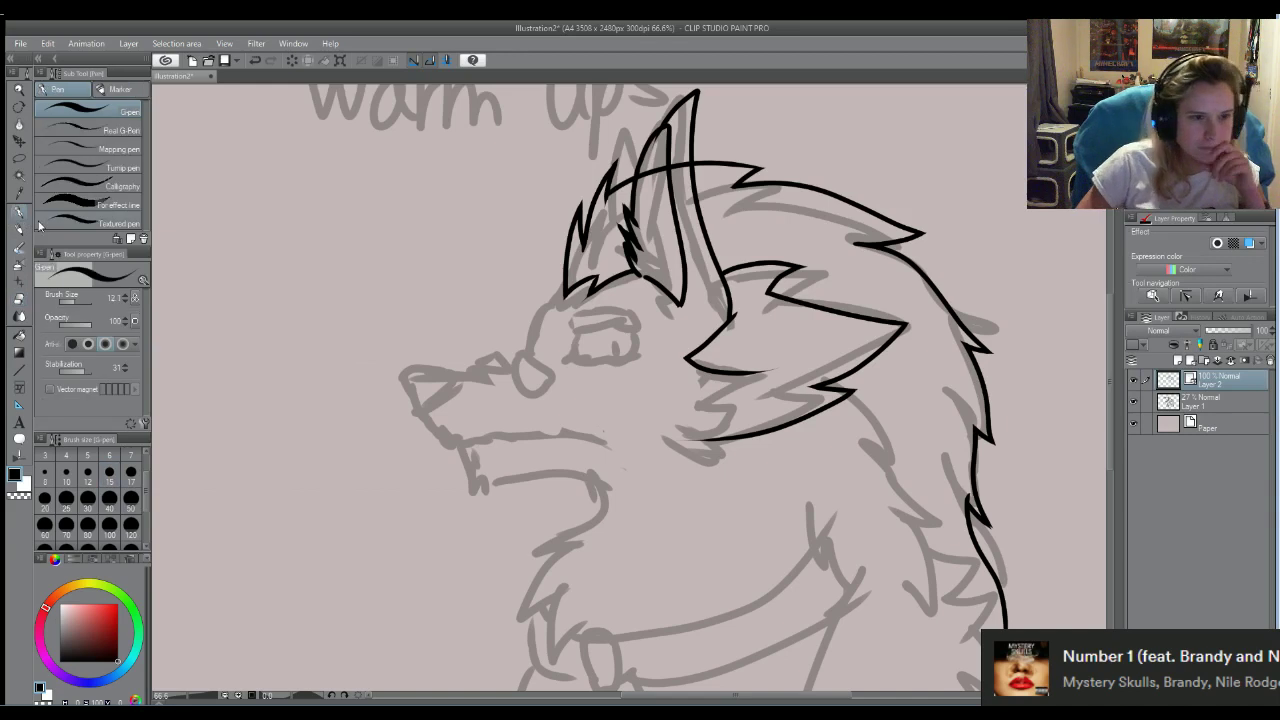
pyautogui.click(19, 297)
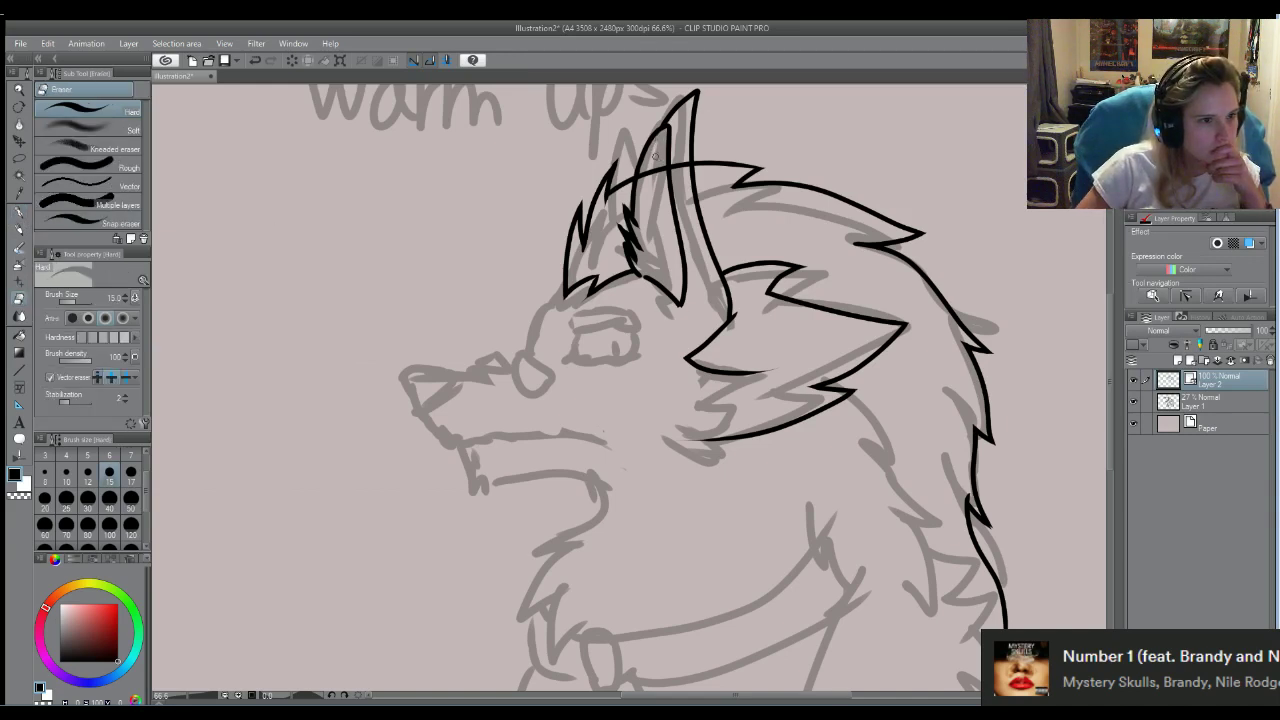
pyautogui.moveTo(686, 158); pyautogui.dragTo(699, 205)
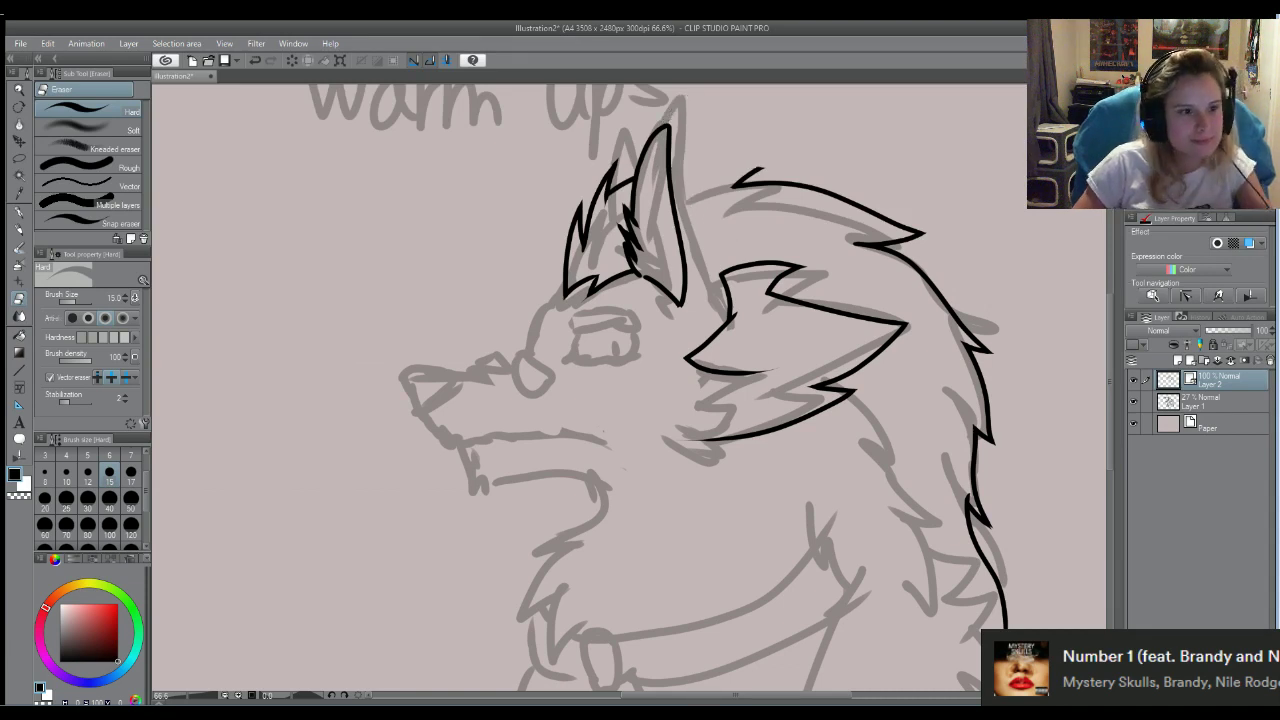
pyautogui.hotkey('ctrl', 'z')
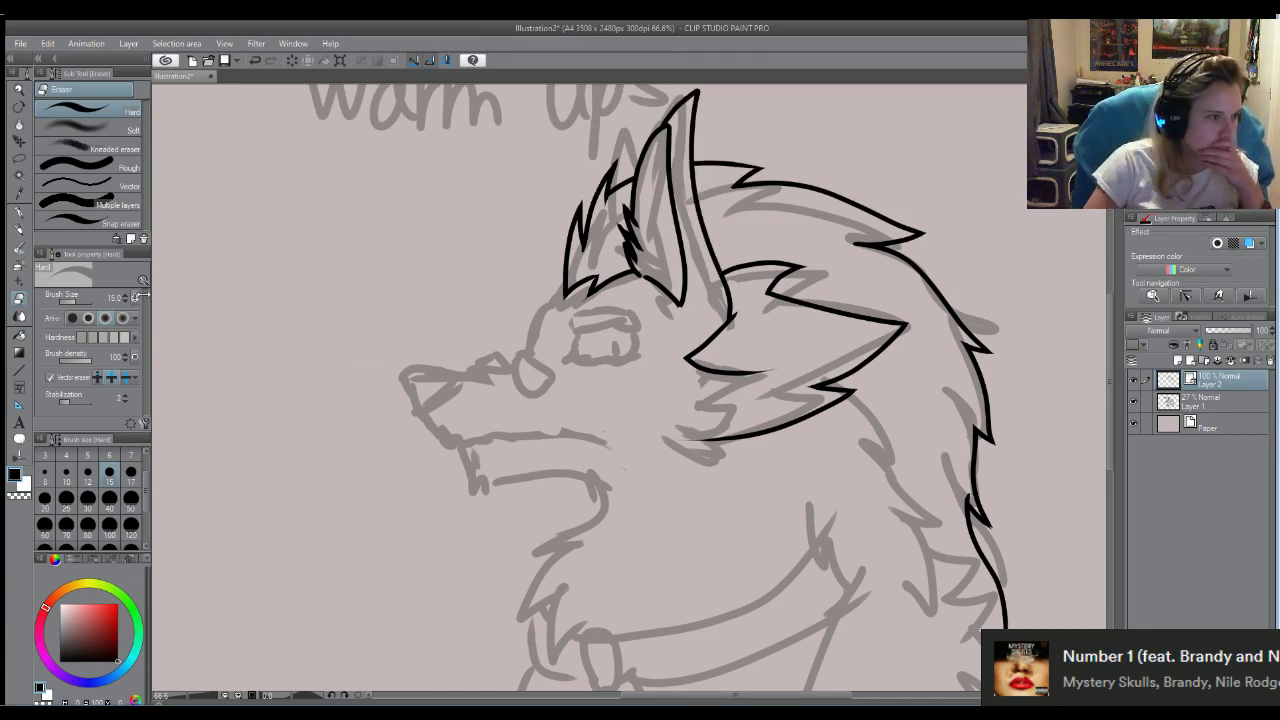
# Draw the far ear's pointed tip behind the near ear with the Darker pencil, and undo the extra inner stroke
pyautogui.click(20, 231)
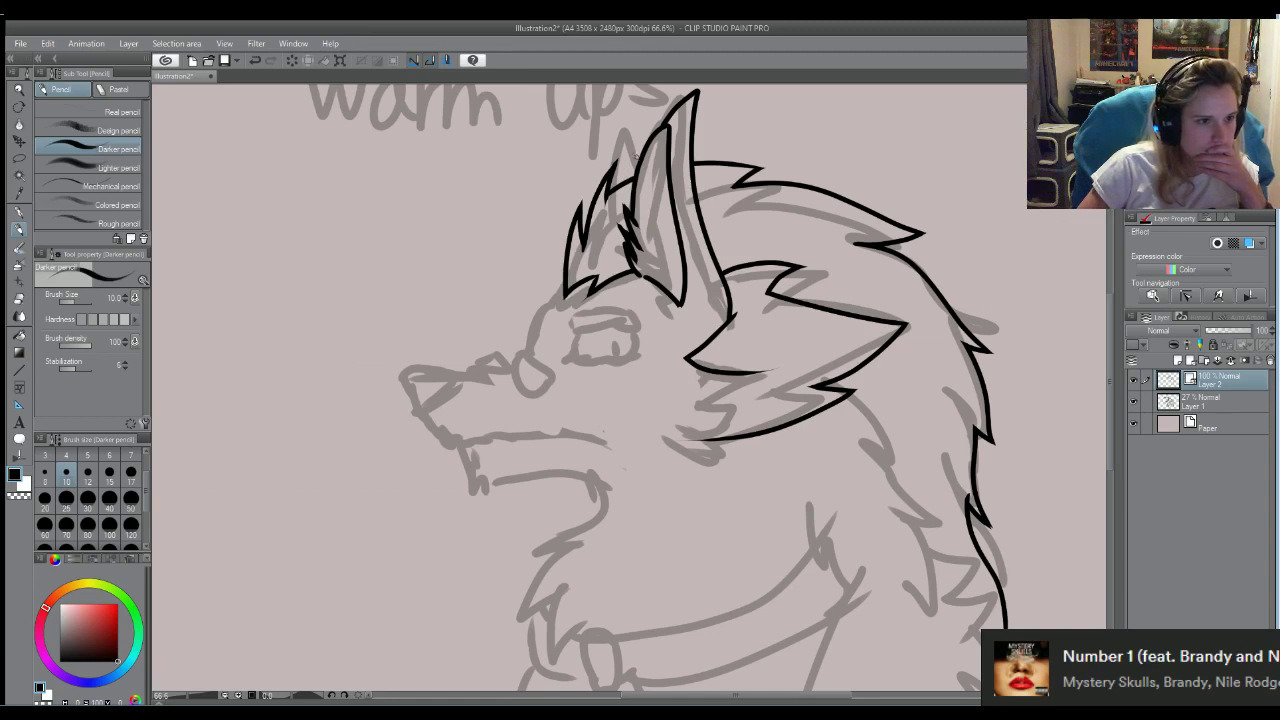
pyautogui.moveTo(622, 186)
pyautogui.mouseDown()
pyautogui.moveTo(628, 133)
pyautogui.moveTo(655, 92)
pyautogui.moveTo(665, 120)
pyautogui.moveTo(639, 126)
pyautogui.moveTo(640, 167)
pyautogui.mouseUp()
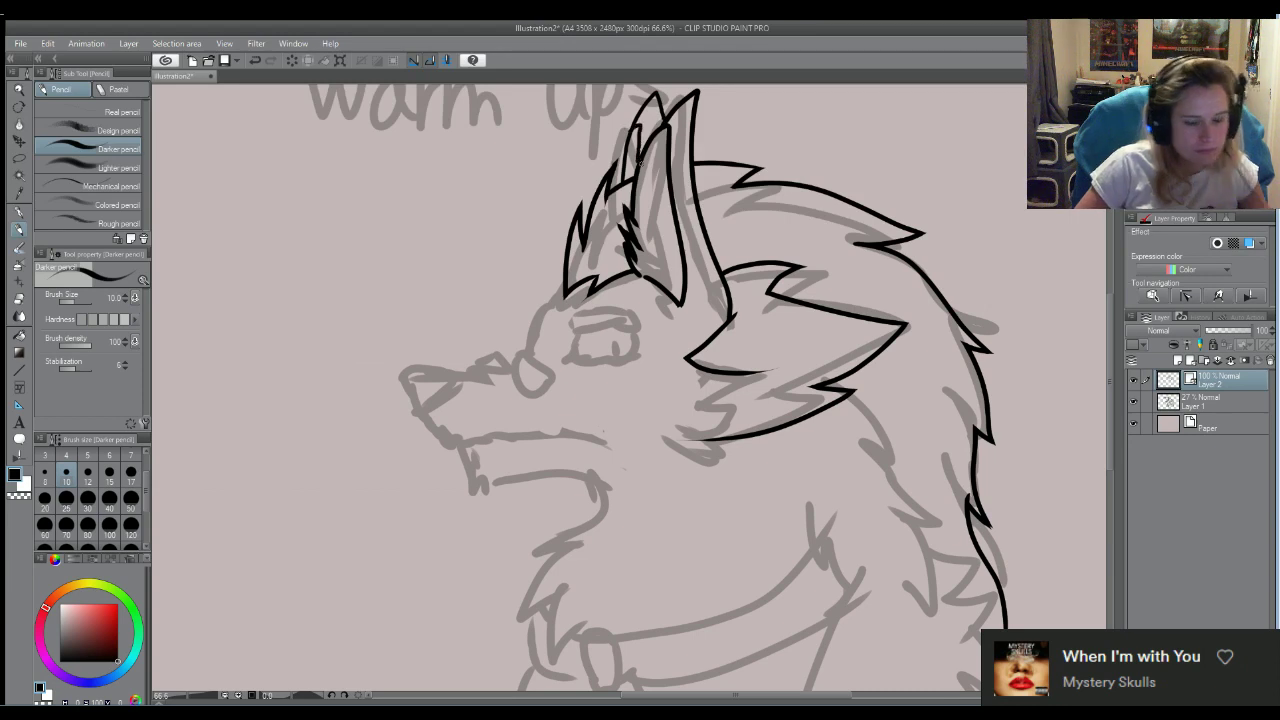
pyautogui.hotkey('ctrl', 'z')
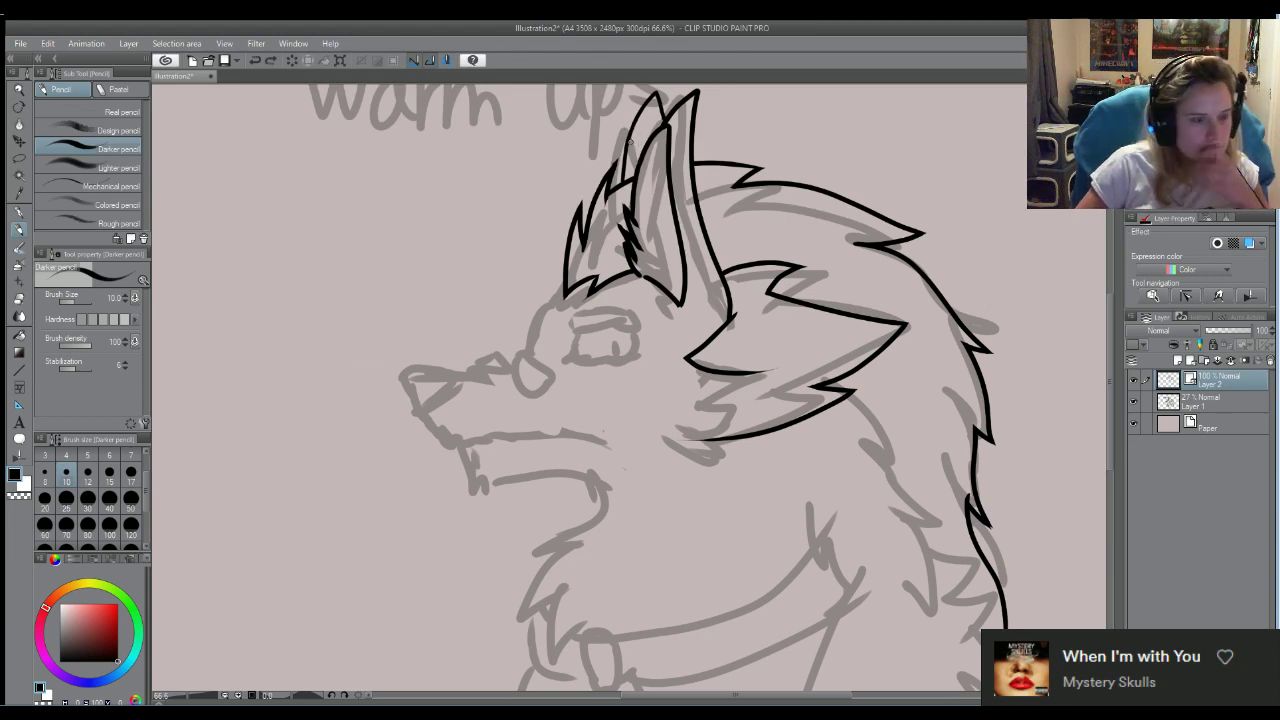
# Undo the far ear's tip and try redrawing its outline behind the near ear with the Darker pencil, reverting each attempt
pyautogui.hotkey('ctrl', 'z')
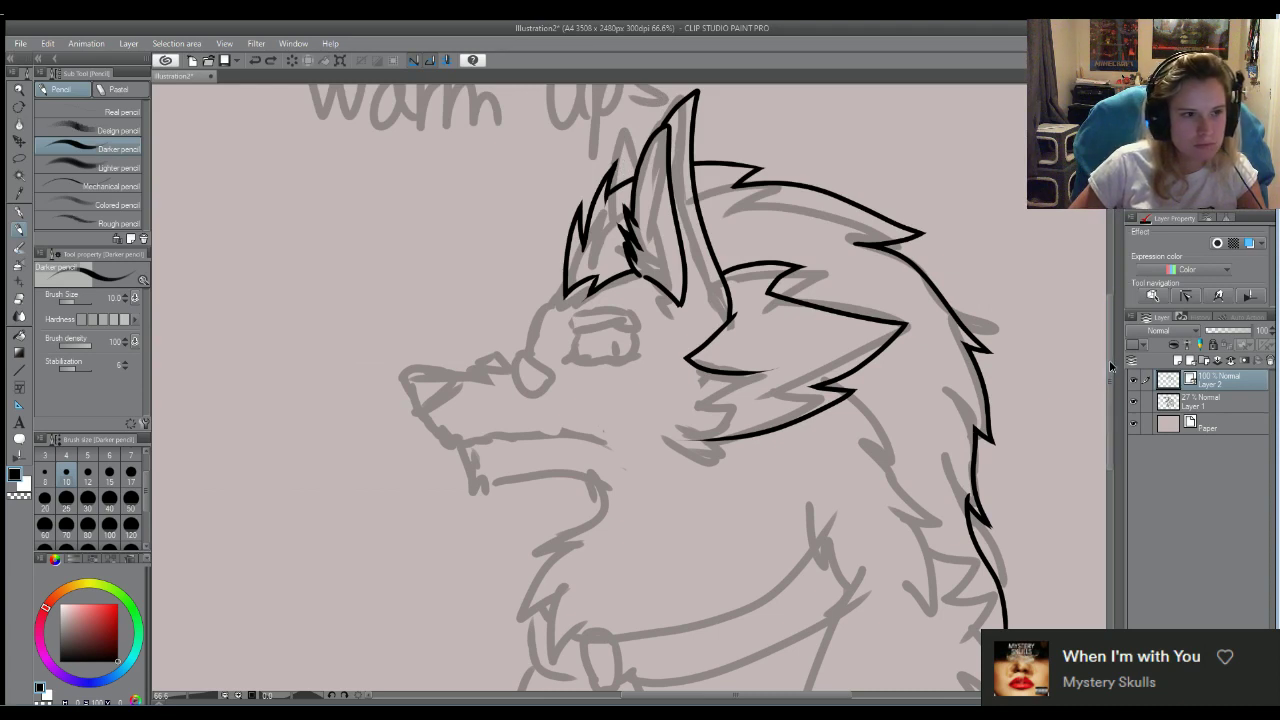
pyautogui.scroll(1, 1105, 367)
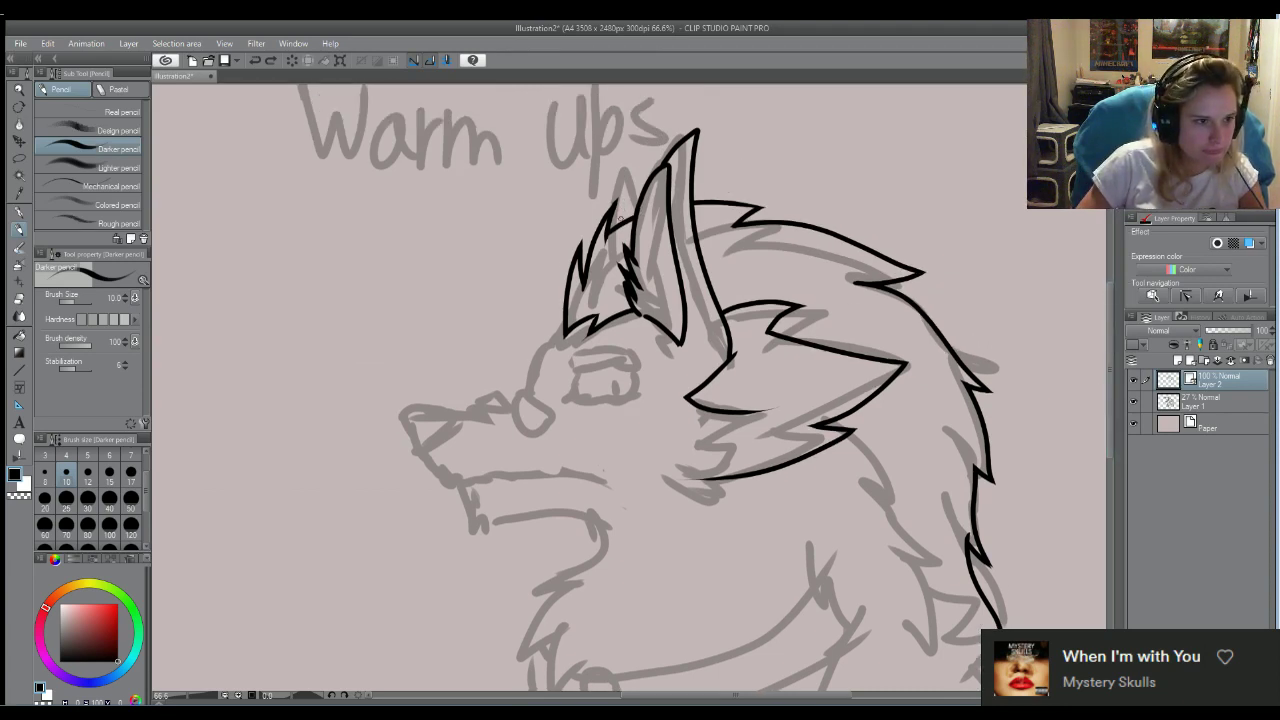
pyautogui.moveTo(620, 226)
pyautogui.mouseDown()
pyautogui.moveTo(642, 150)
pyautogui.moveTo(660, 138)
pyautogui.mouseUp()
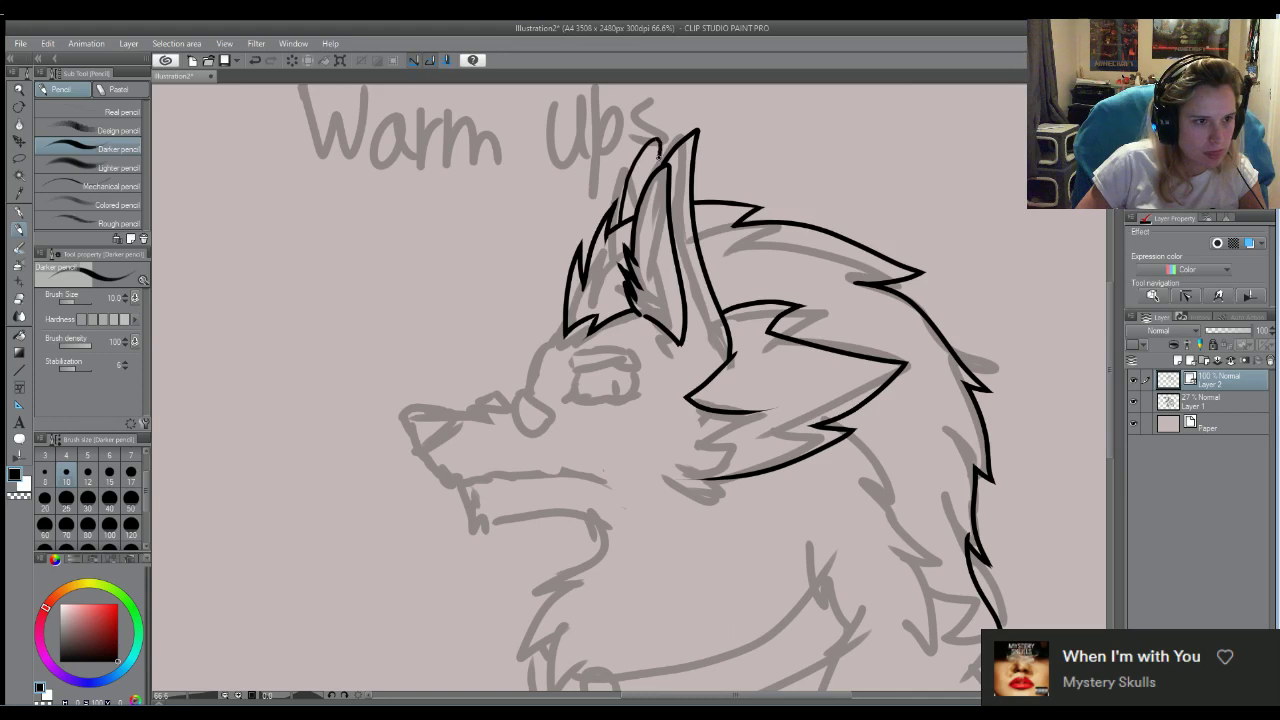
pyautogui.hotkey('ctrl', 'z')
pyautogui.moveTo(620, 228)
pyautogui.mouseDown()
pyautogui.moveTo(630, 164)
pyautogui.moveTo(658, 134)
pyautogui.mouseUp()
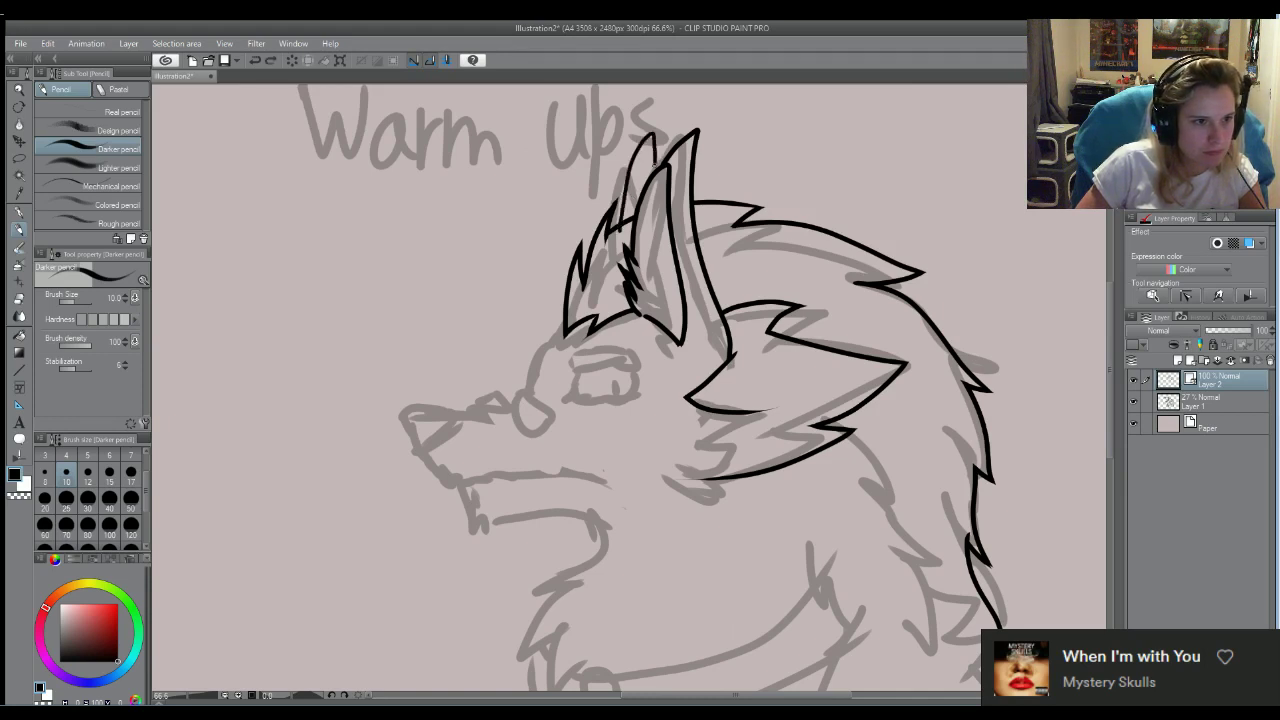
pyautogui.hotkey('ctrl', 'z')
# Try outlining the far ear's rounded tip behind the near ear with the G-pen, and undo it
pyautogui.click(20, 212)
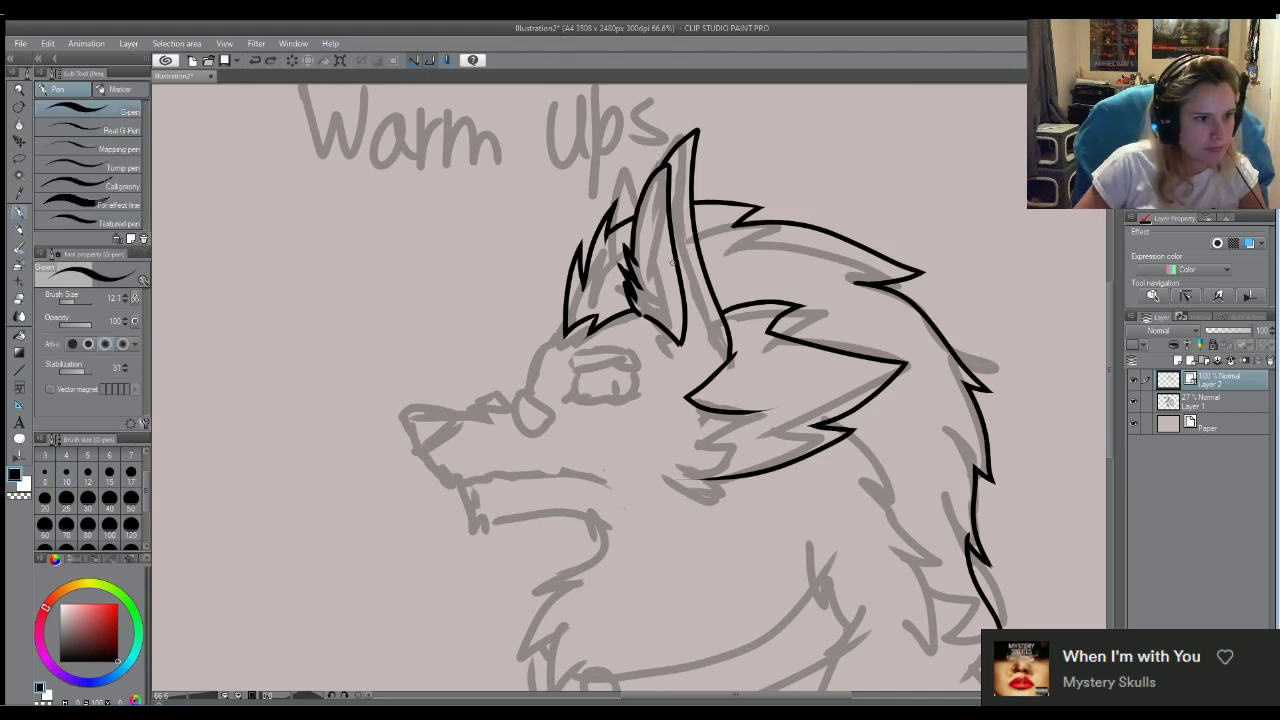
pyautogui.moveTo(620, 222)
pyautogui.mouseDown()
pyautogui.moveTo(653, 137)
pyautogui.moveTo(660, 172)
pyautogui.mouseUp()
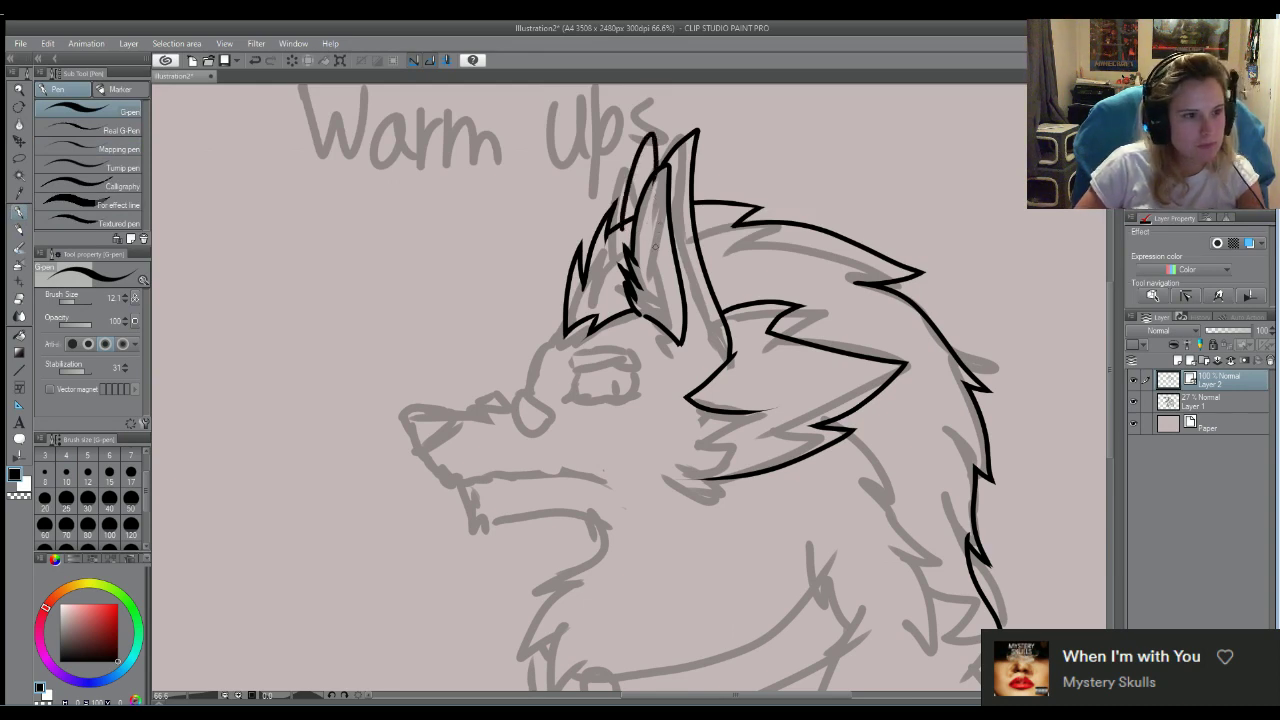
pyautogui.press('e')
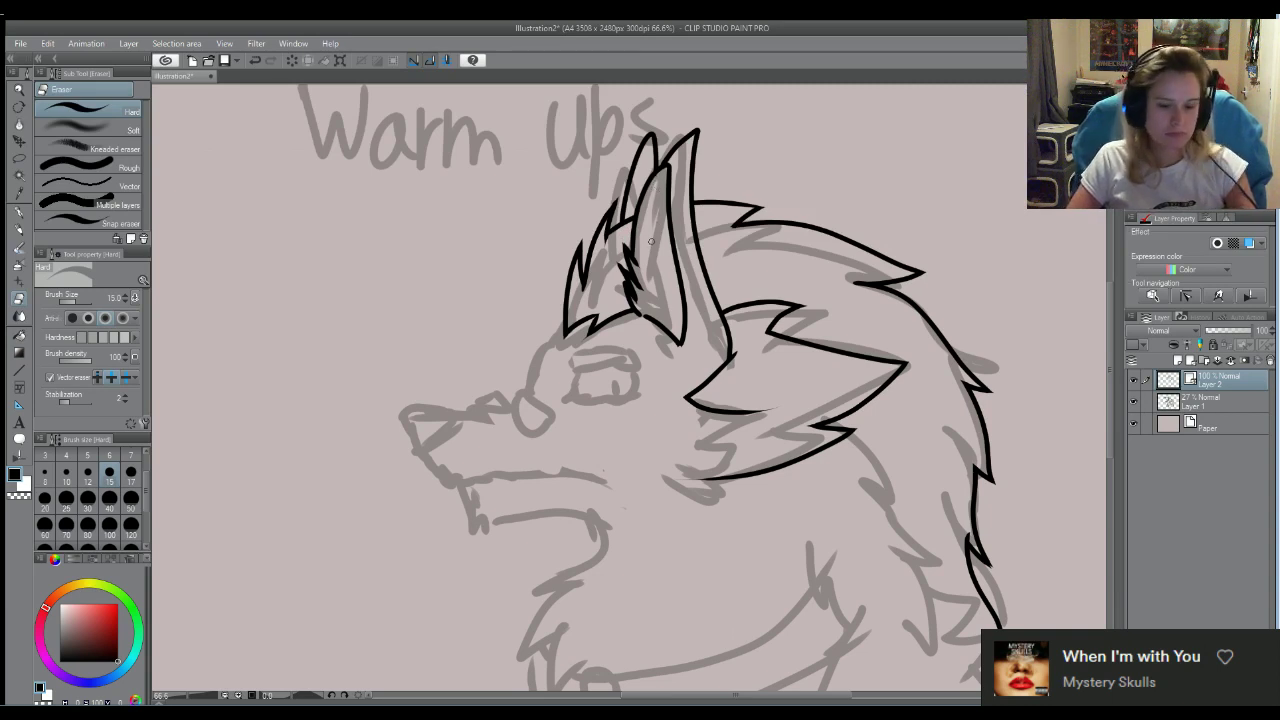
pyautogui.hotkey('ctrl', 'z')
pyautogui.hotkey('ctrl', 'z')
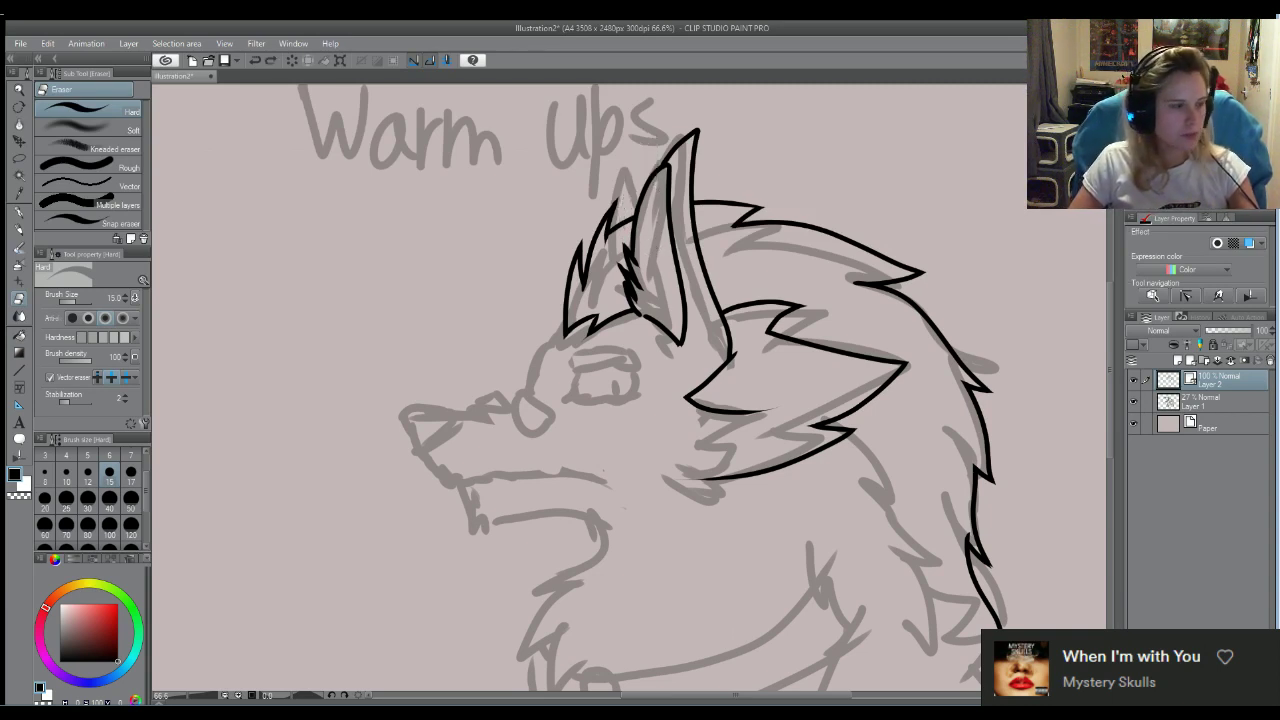
# Try several more slanted G-pen outlines for the far ear, closer to the near ear's tip, undoing each one
pyautogui.click(19, 212)
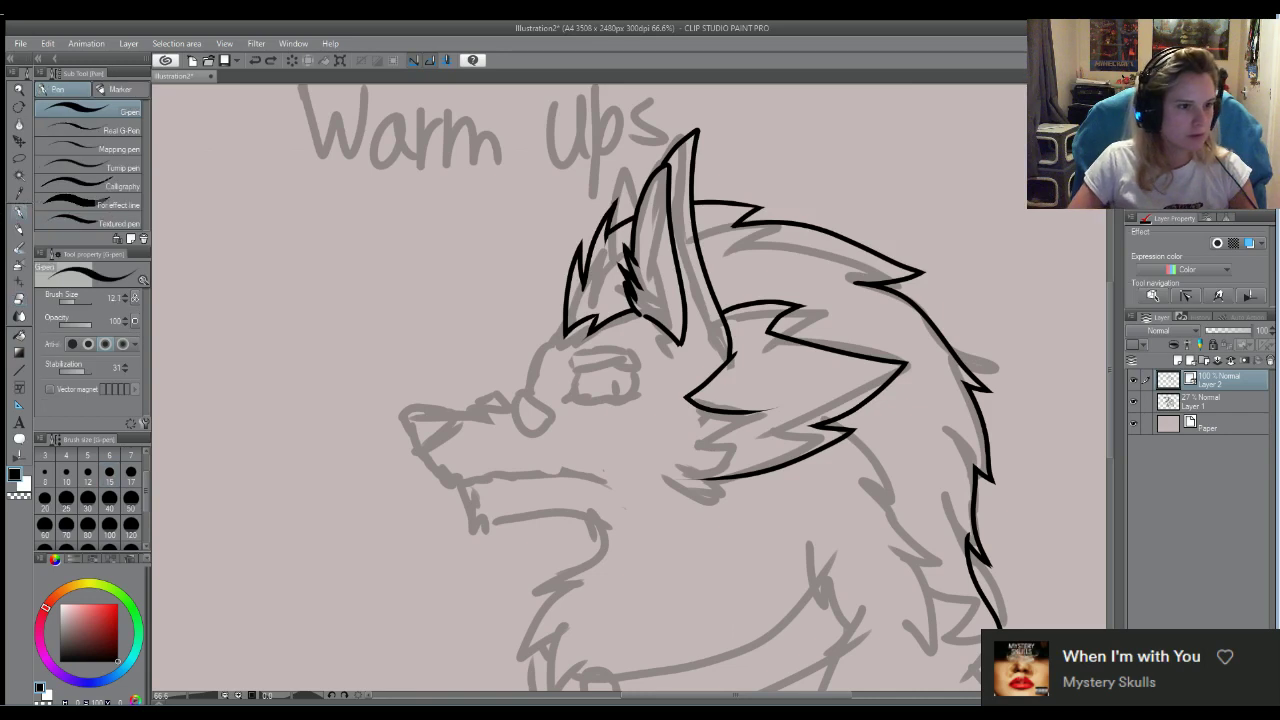
pyautogui.moveTo(620, 234); pyautogui.dragTo(665, 134)
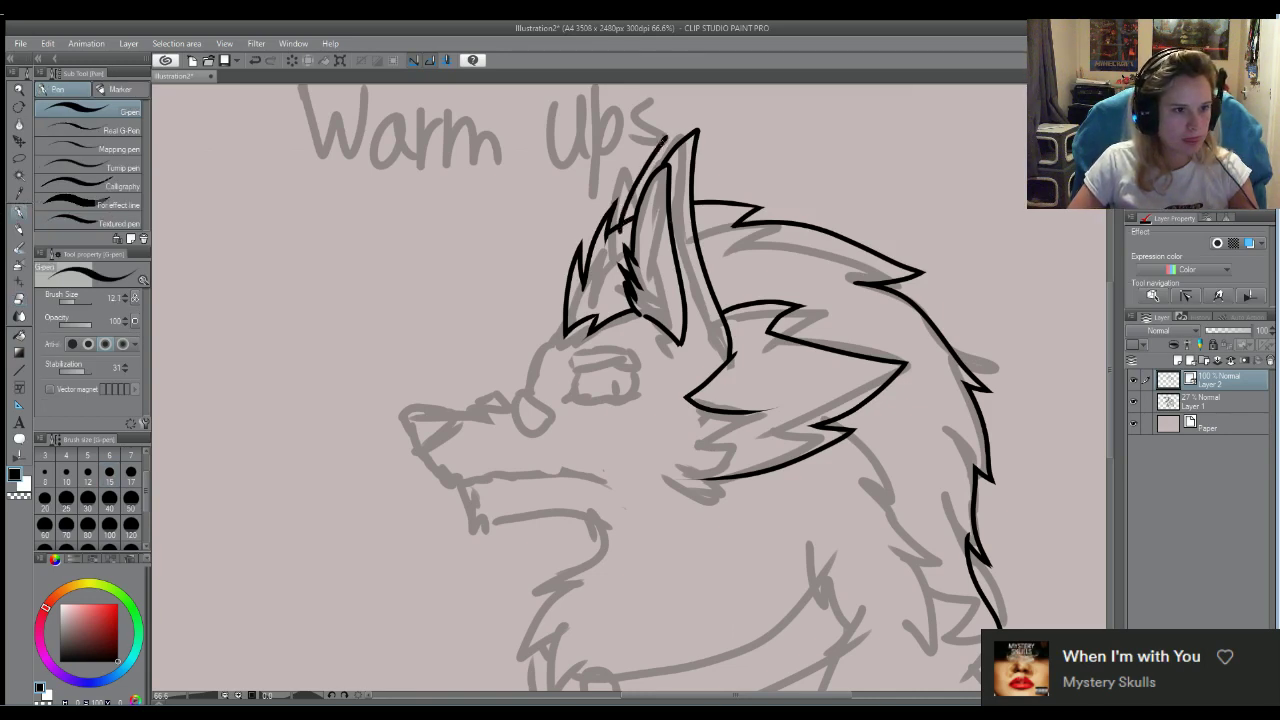
pyautogui.hotkey('ctrl', 'z')
pyautogui.moveTo(622, 232)
pyautogui.mouseDown()
pyautogui.moveTo(665, 131)
pyautogui.moveTo(664, 152)
pyautogui.moveTo(670, 131)
pyautogui.moveTo(680, 184)
pyautogui.mouseUp()
pyautogui.hotkey('ctrl', 'z')
pyautogui.hotkey('ctrl', 'z')
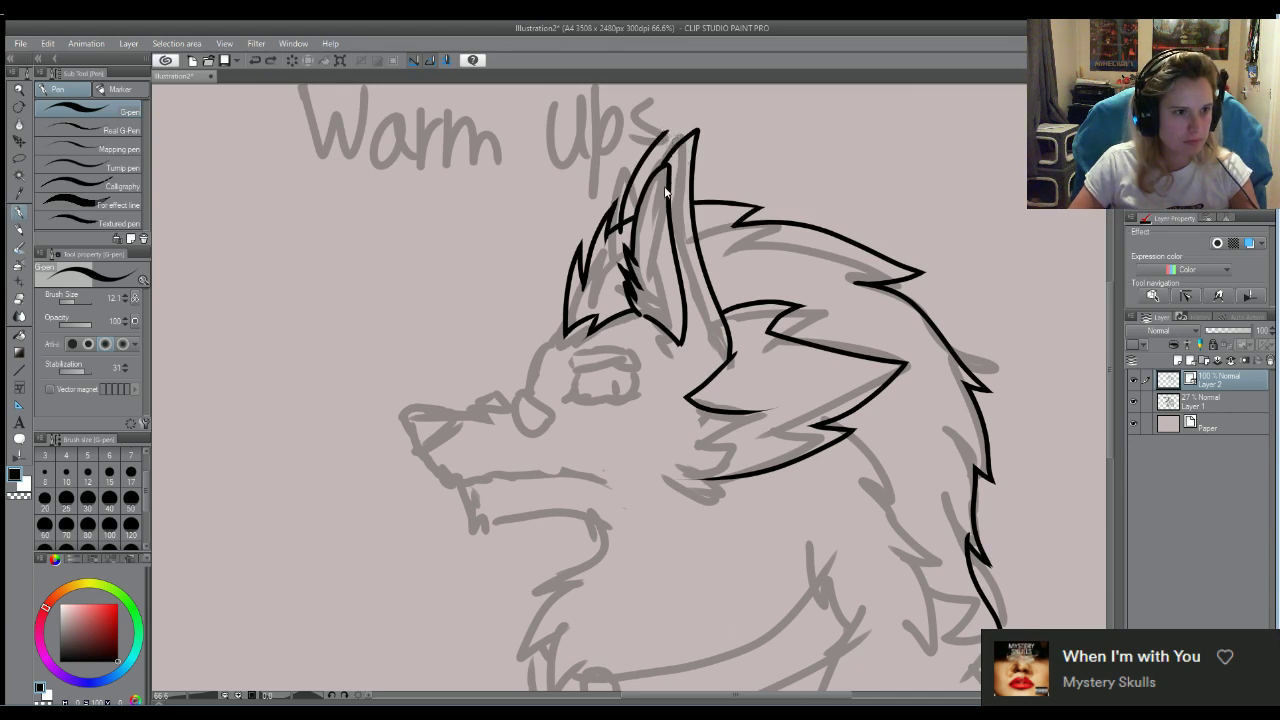
pyautogui.hotkey('ctrl', 'z')
pyautogui.moveTo(618, 231)
pyautogui.mouseDown()
pyautogui.moveTo(672, 125)
pyautogui.moveTo(681, 175)
pyautogui.moveTo(645, 157)
pyautogui.moveTo(640, 196)
pyautogui.moveTo(634, 180)
pyautogui.moveTo(642, 170)
pyautogui.moveTo(646, 206)
pyautogui.mouseUp()
pyautogui.hotkey('ctrl', 'z')
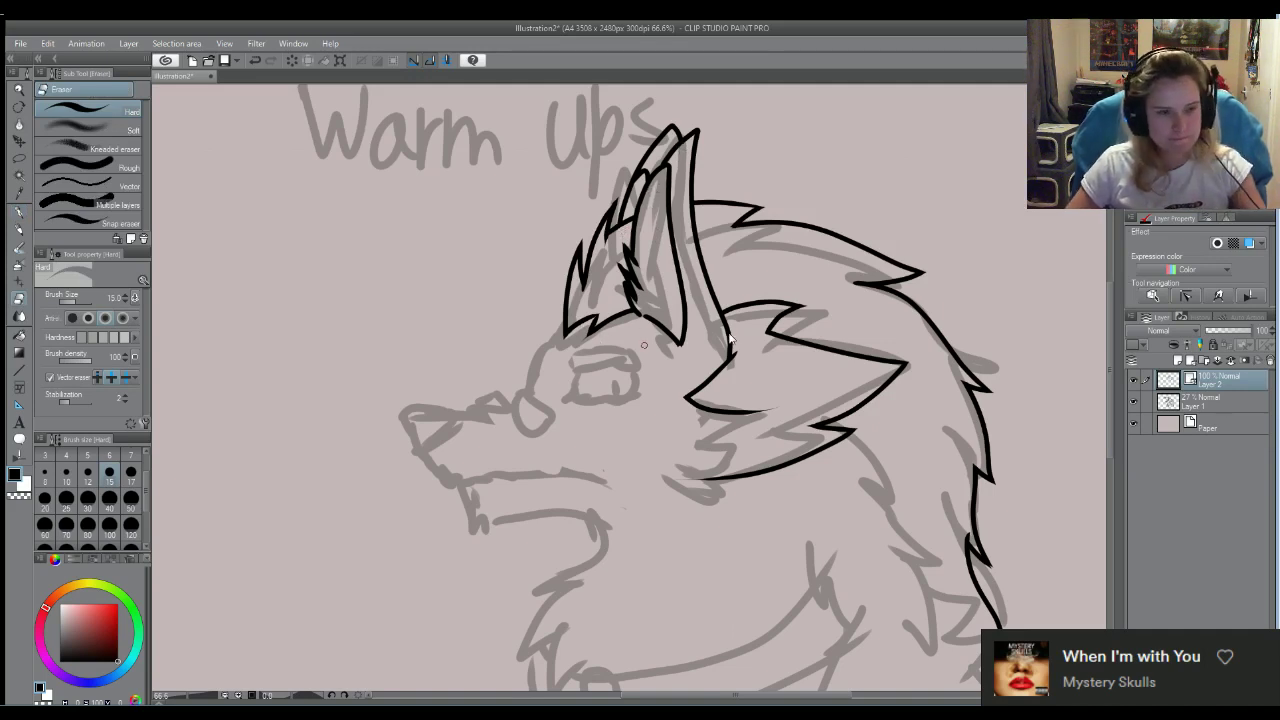
pyautogui.hotkey('ctrl', 'z')
pyautogui.hotkey('ctrl', 'z')
pyautogui.hotkey('ctrl', 'y')
pyautogui.hotkey('ctrl', 'y')
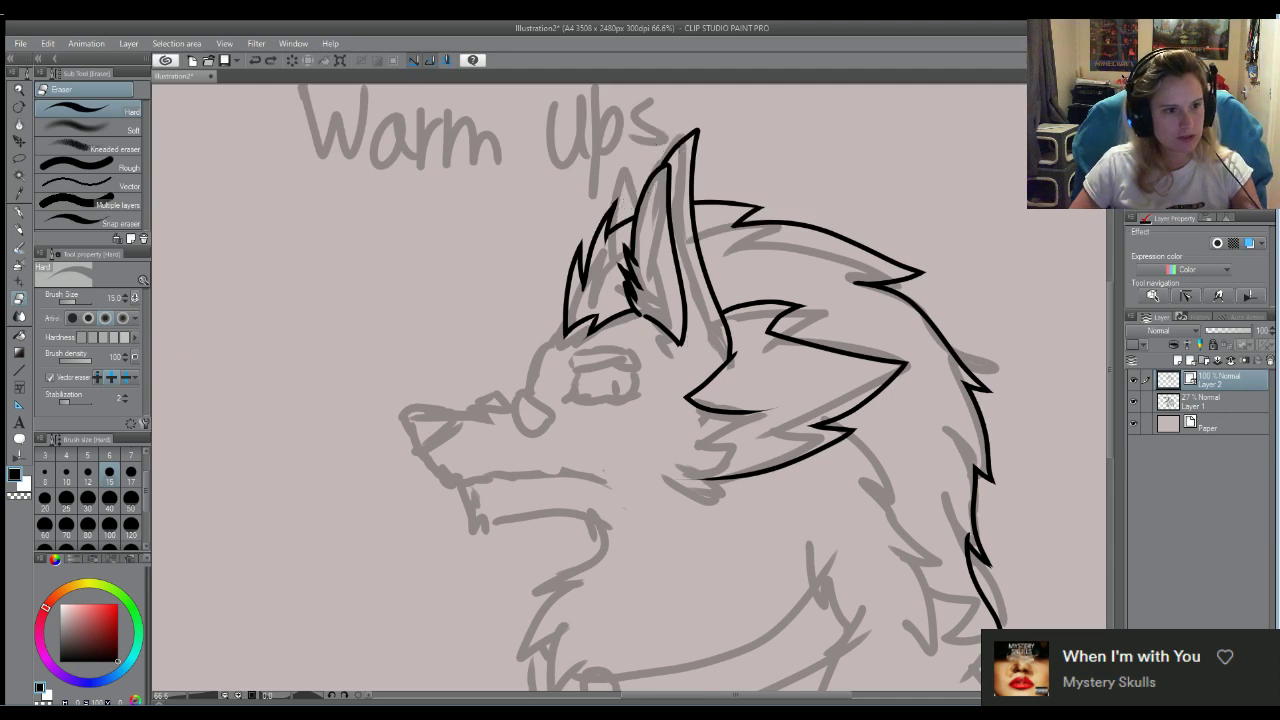
# Ink the thick upper eyelid over the sketched eye with the G-pen and erase its overshooting line ends
pyautogui.click(19, 213)
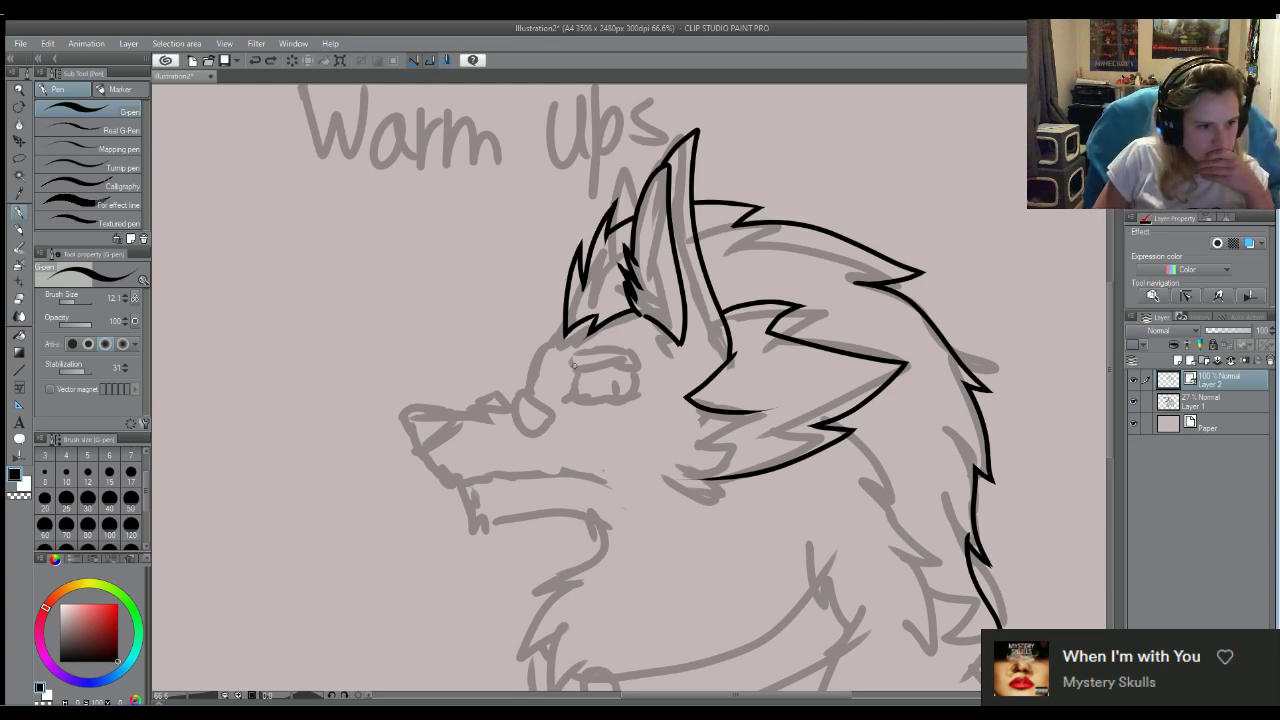
pyautogui.moveTo(568, 363)
pyautogui.mouseDown()
pyautogui.moveTo(585, 380)
pyautogui.moveTo(585, 369)
pyautogui.moveTo(637, 366)
pyautogui.moveTo(581, 361)
pyautogui.moveTo(639, 350)
pyautogui.moveTo(627, 384)
pyautogui.mouseUp()
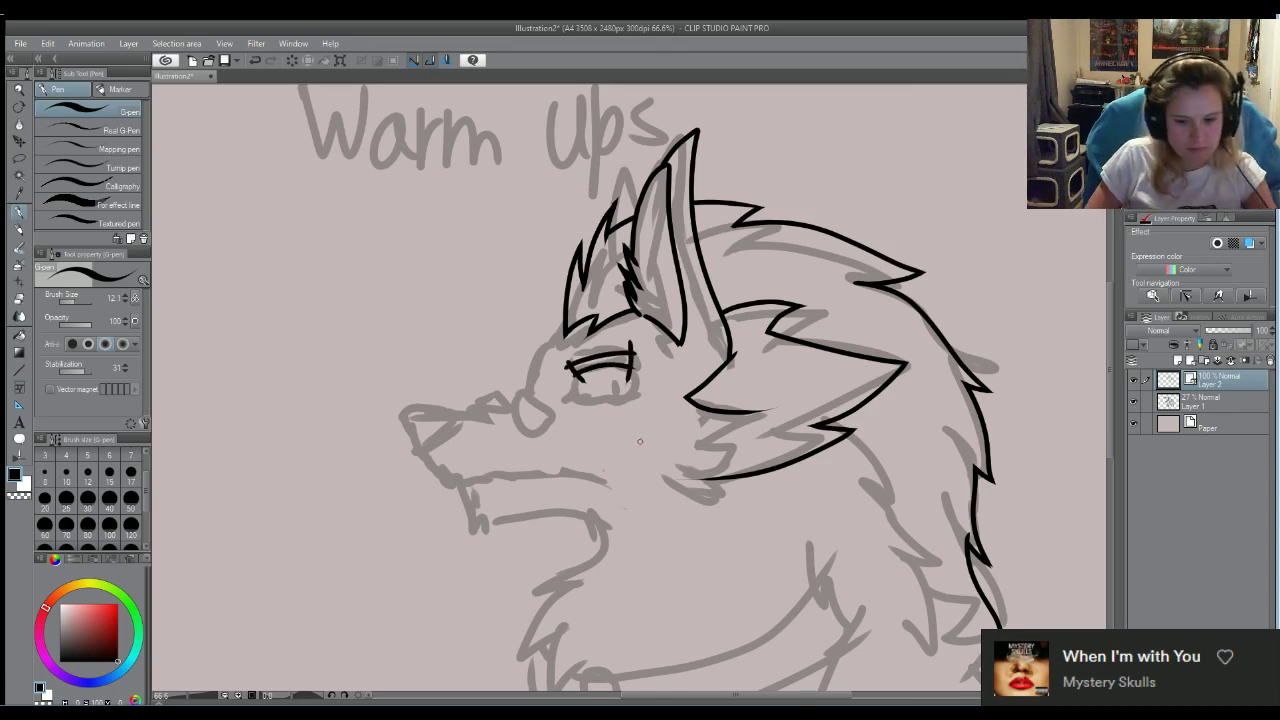
pyautogui.press('e')
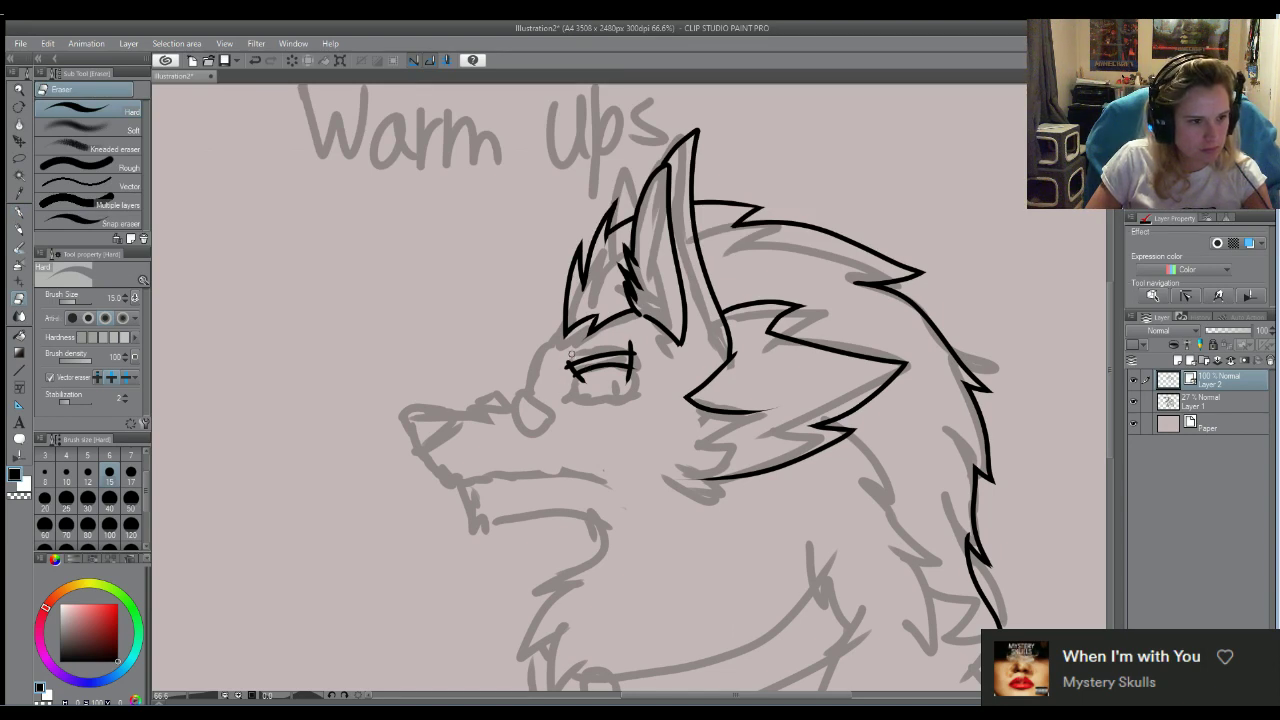
pyautogui.moveTo(571, 353); pyautogui.dragTo(560, 394)
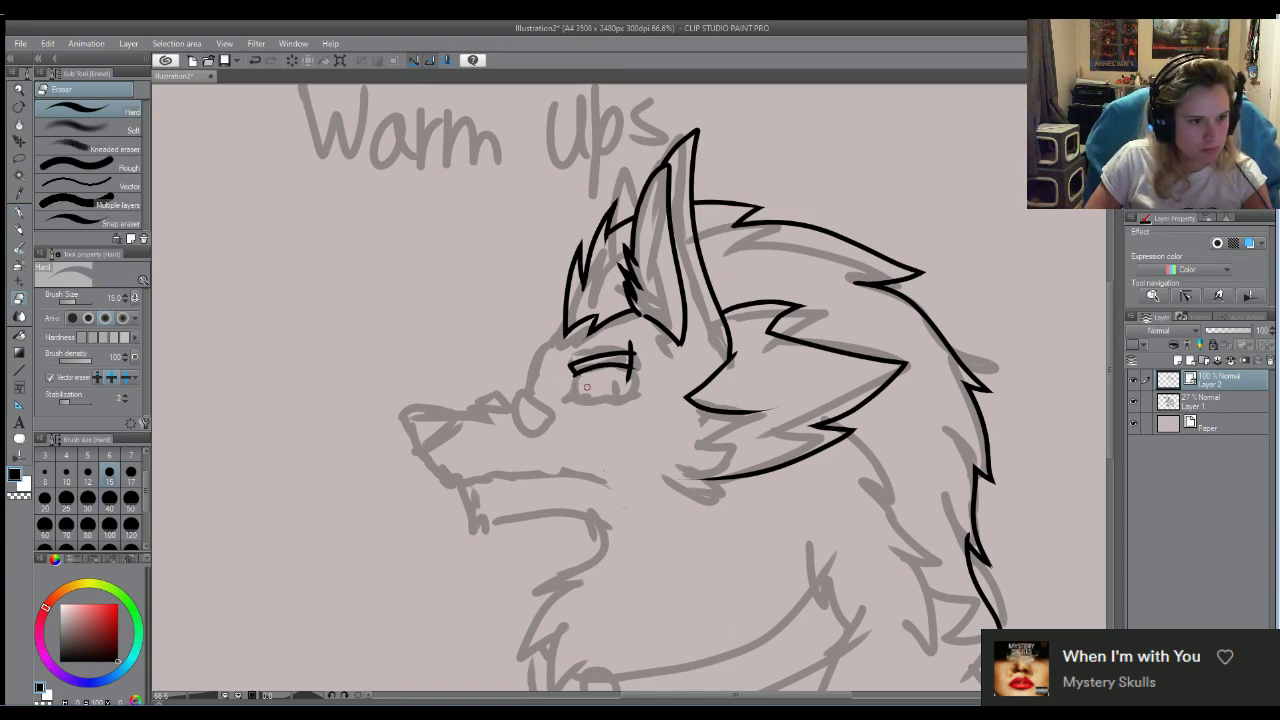
pyautogui.moveTo(634, 381); pyautogui.dragTo(636, 360)
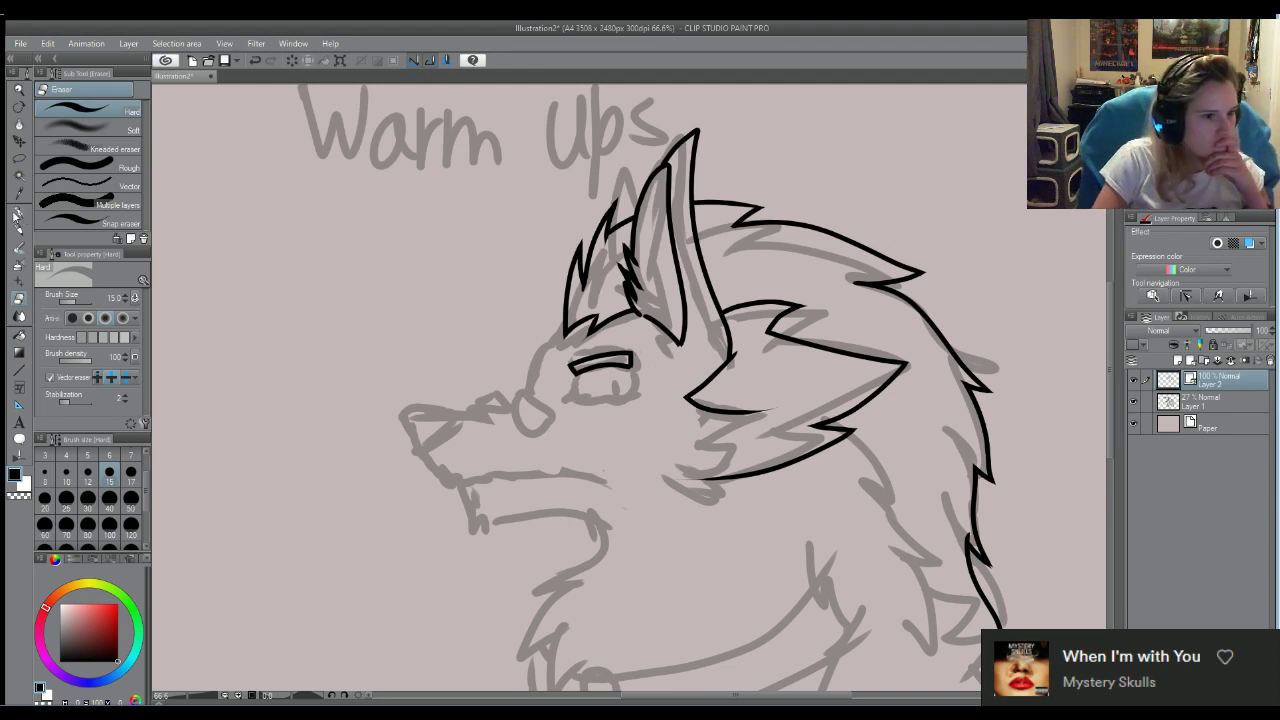
# Ink the upper zigzag fur tufts along the front edge of the cheek with the G-pen, undoing misplaced strokes
pyautogui.click(16, 214)
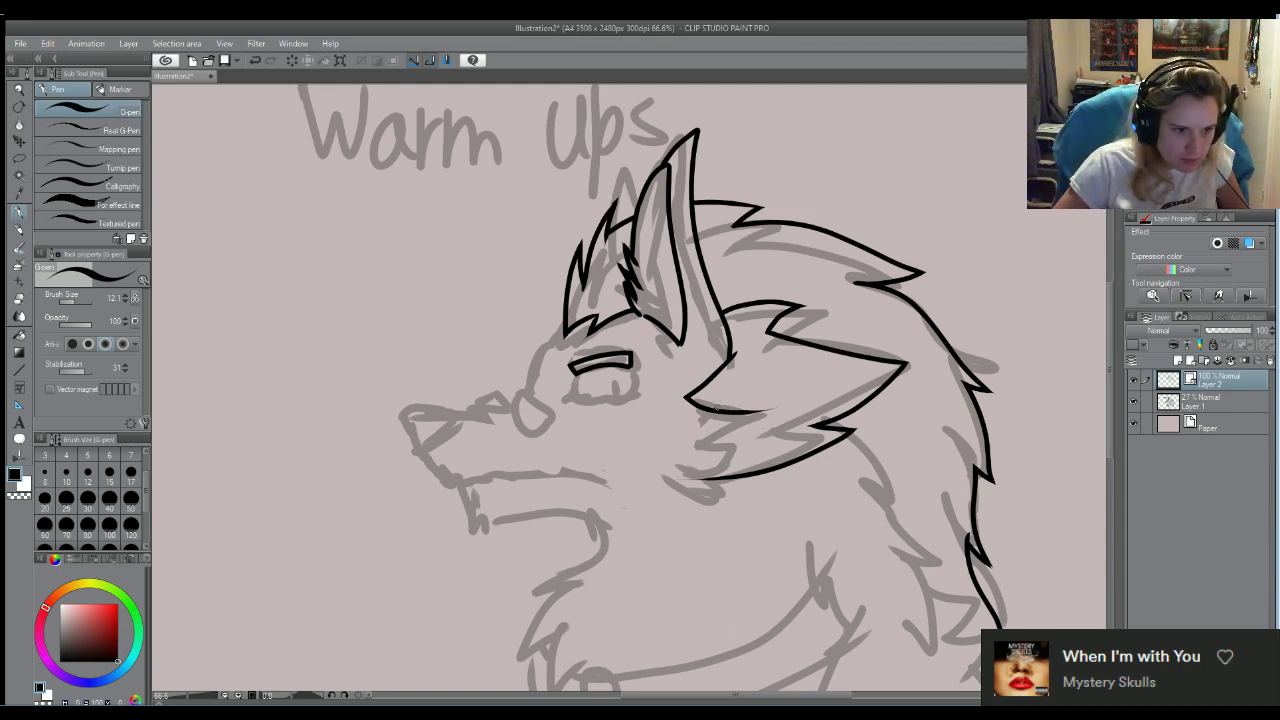
pyautogui.moveTo(714, 407); pyautogui.dragTo(758, 417)
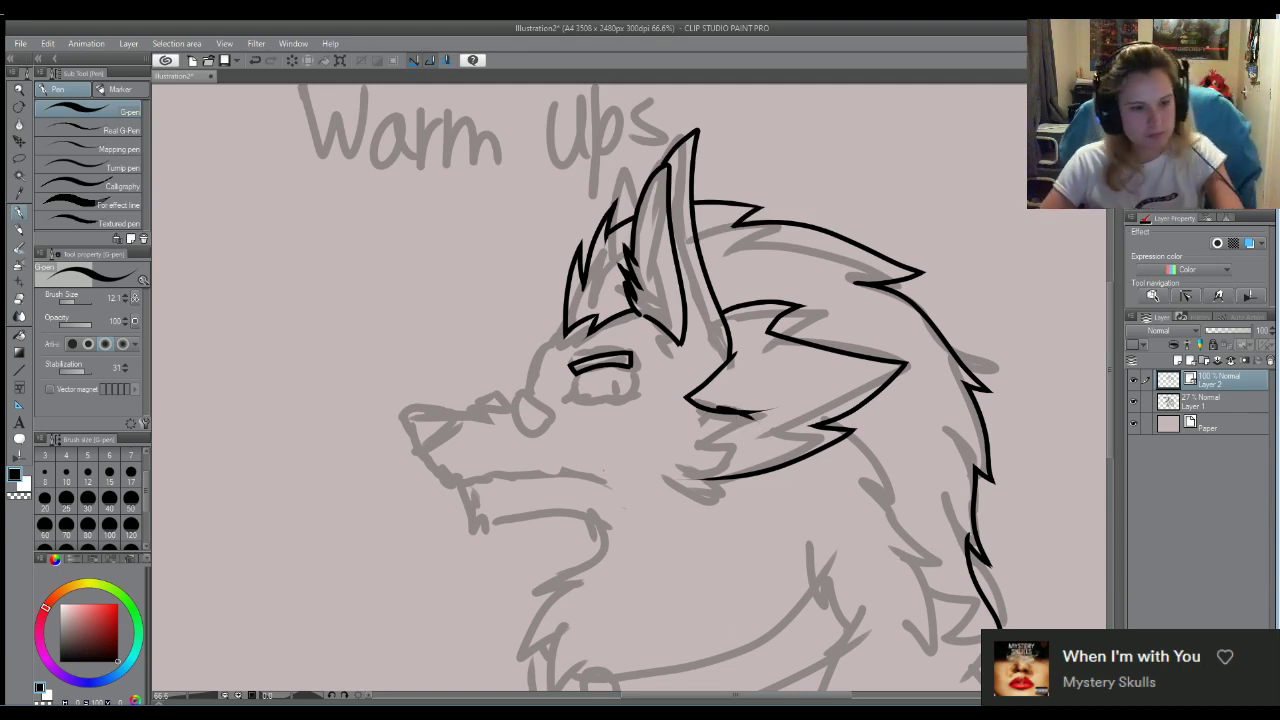
pyautogui.hotkey('ctrl', 'z')
pyautogui.moveTo(720, 404)
pyautogui.mouseDown()
pyautogui.moveTo(772, 440)
pyautogui.moveTo(736, 412)
pyautogui.moveTo(770, 428)
pyautogui.moveTo(688, 440)
pyautogui.mouseUp()
pyautogui.hotkey('ctrl', 'z')
pyautogui.hotkey('ctrl', 'z')
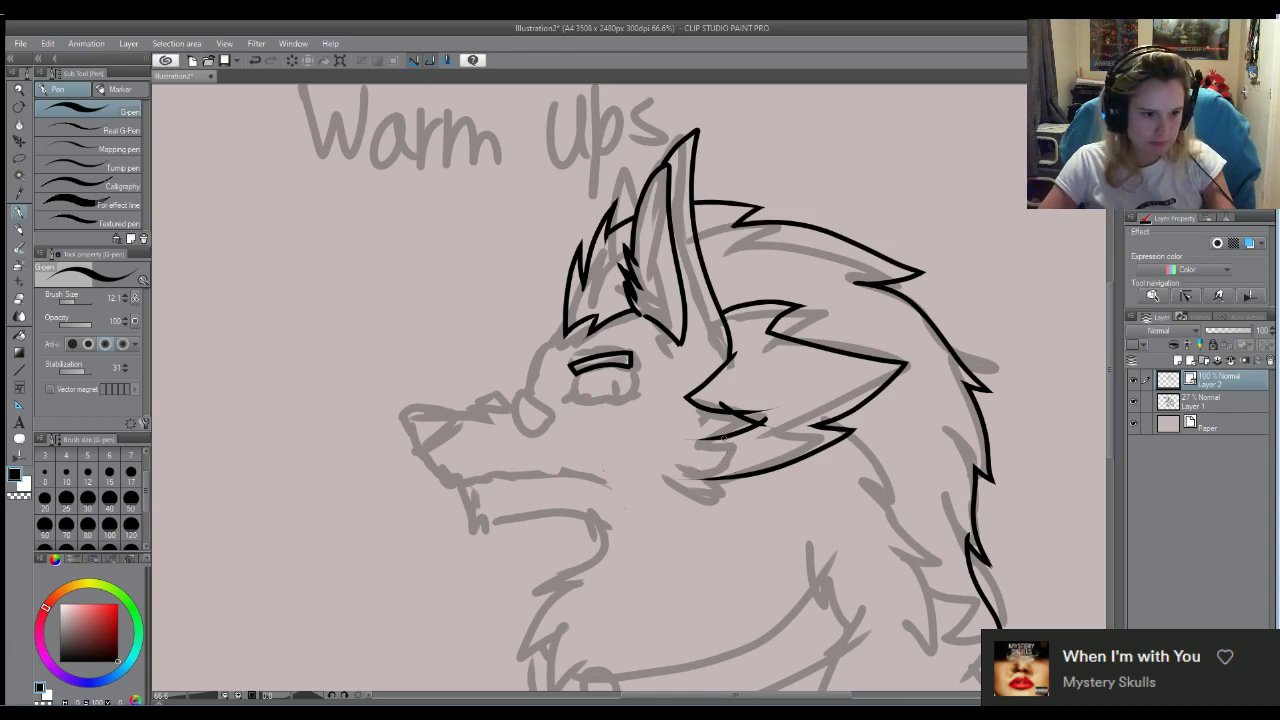
pyautogui.moveTo(708, 432); pyautogui.dragTo(746, 444)
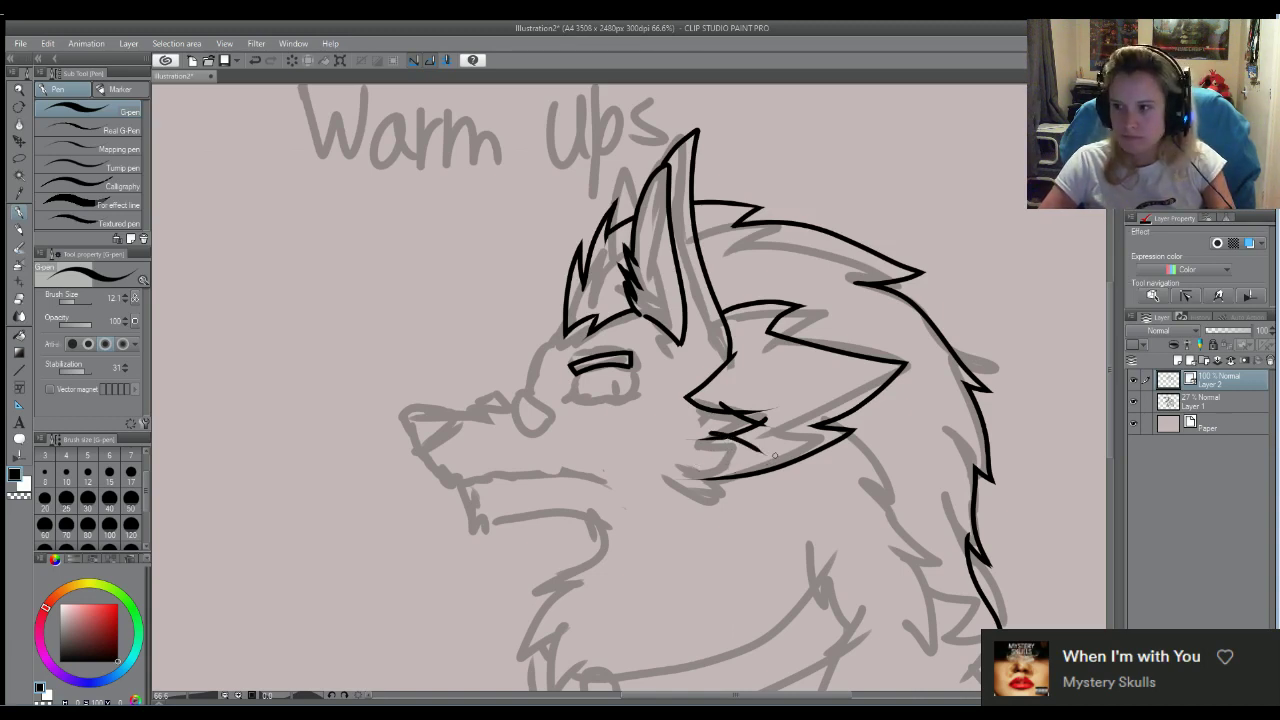
# Ink the lower cheek fur tufts down towards the jaw corner, redrawing the connecting stroke until it follows the sketch
pyautogui.moveTo(770, 442); pyautogui.dragTo(690, 486)
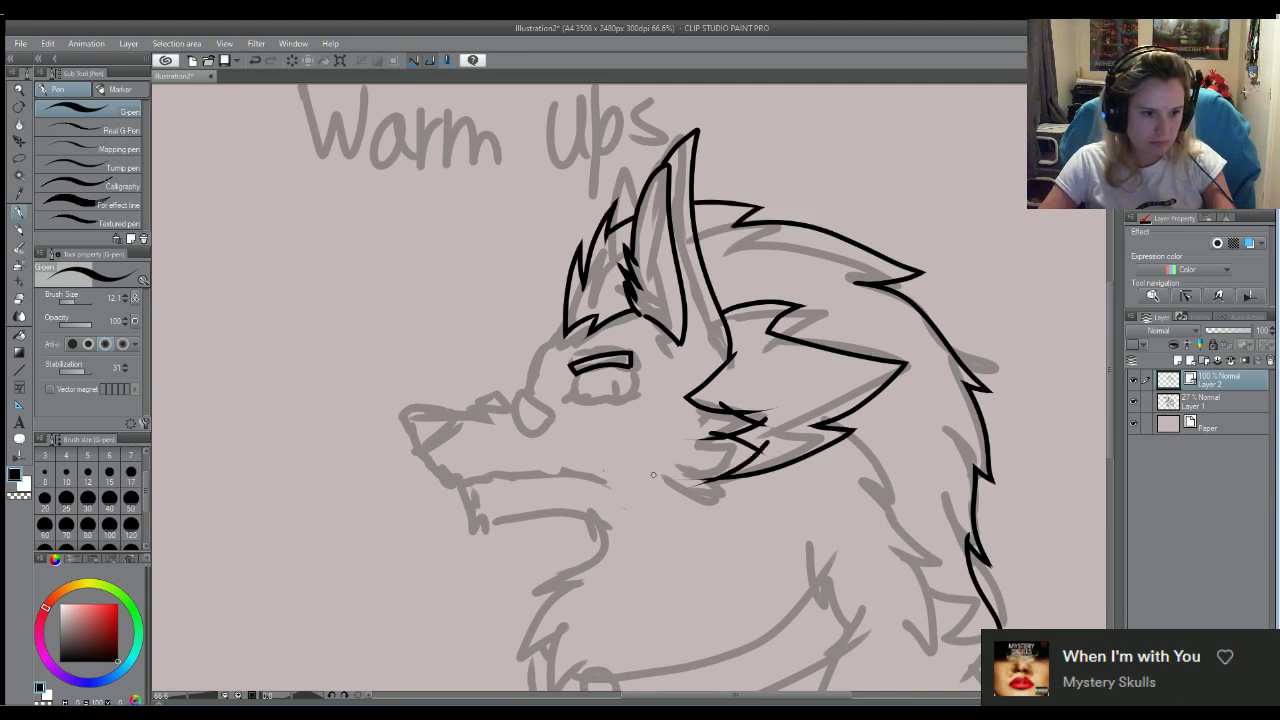
pyautogui.hotkey('ctrl', 'z')
pyautogui.moveTo(776, 450); pyautogui.dragTo(678, 484)
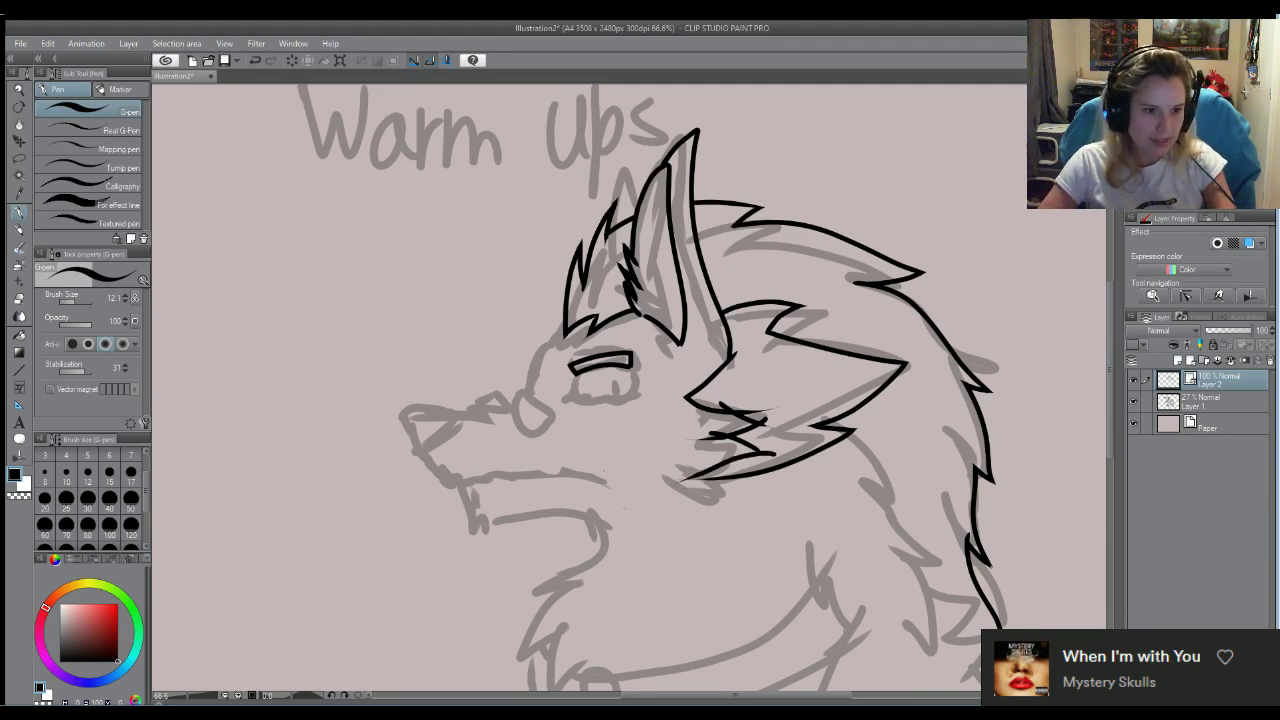
pyautogui.hotkey('ctrl', 'z')
pyautogui.moveTo(773, 432); pyautogui.dragTo(702, 478)
pyautogui.hotkey('ctrl', 'z')
pyautogui.moveTo(772, 437)
pyautogui.mouseDown()
pyautogui.moveTo(668, 472)
pyautogui.moveTo(757, 494)
pyautogui.moveTo(676, 494)
pyautogui.mouseUp()
# Erase the overshooting line ends around the cheek fur tufts with the Hard eraser, reverting any excess erasing
pyautogui.press('e')
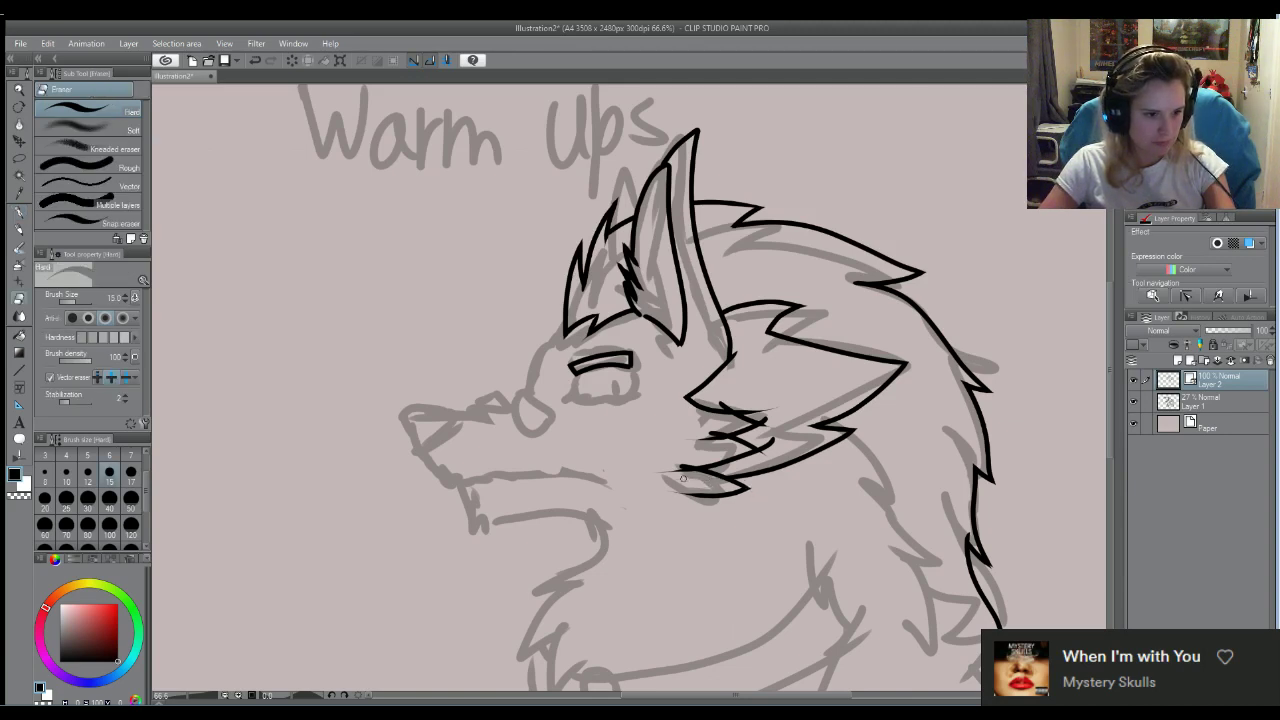
pyautogui.moveTo(686, 476); pyautogui.dragTo(656, 470)
pyautogui.moveTo(757, 451)
pyautogui.mouseDown()
pyautogui.moveTo(771, 440)
pyautogui.moveTo(764, 418)
pyautogui.mouseUp()
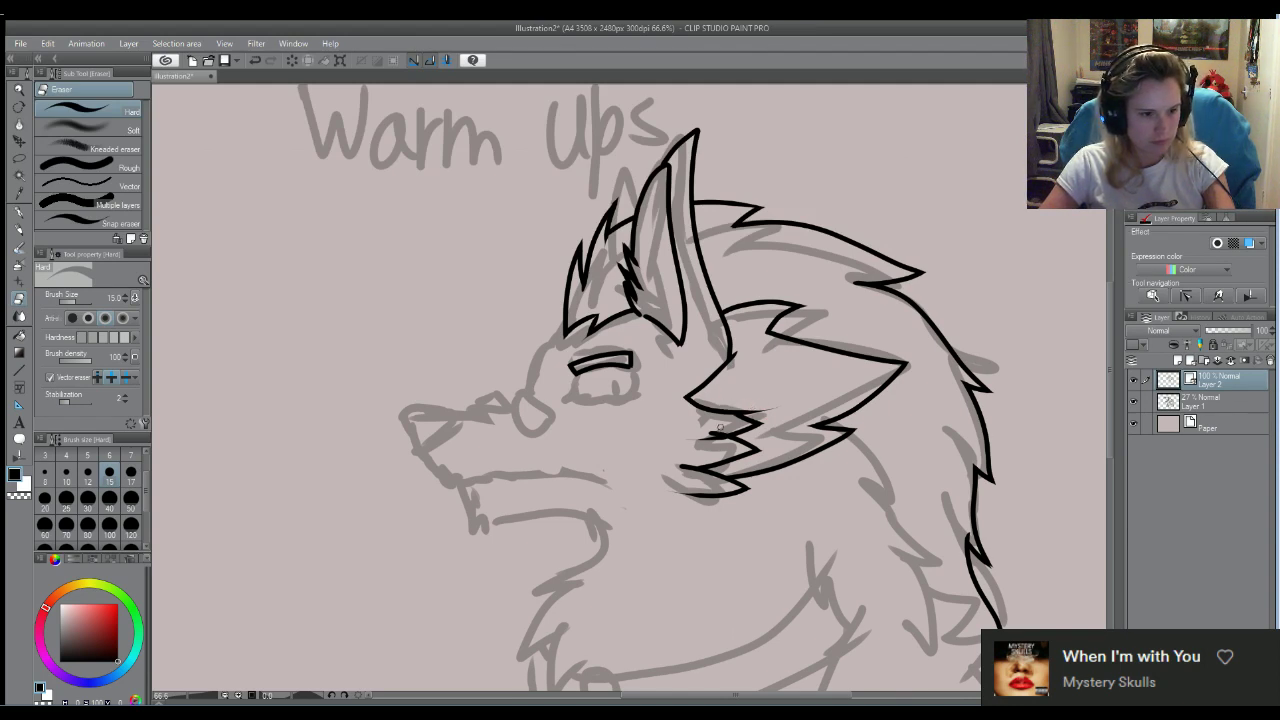
pyautogui.moveTo(724, 430); pyautogui.dragTo(620, 456)
pyautogui.hotkey('ctrl', 'z')
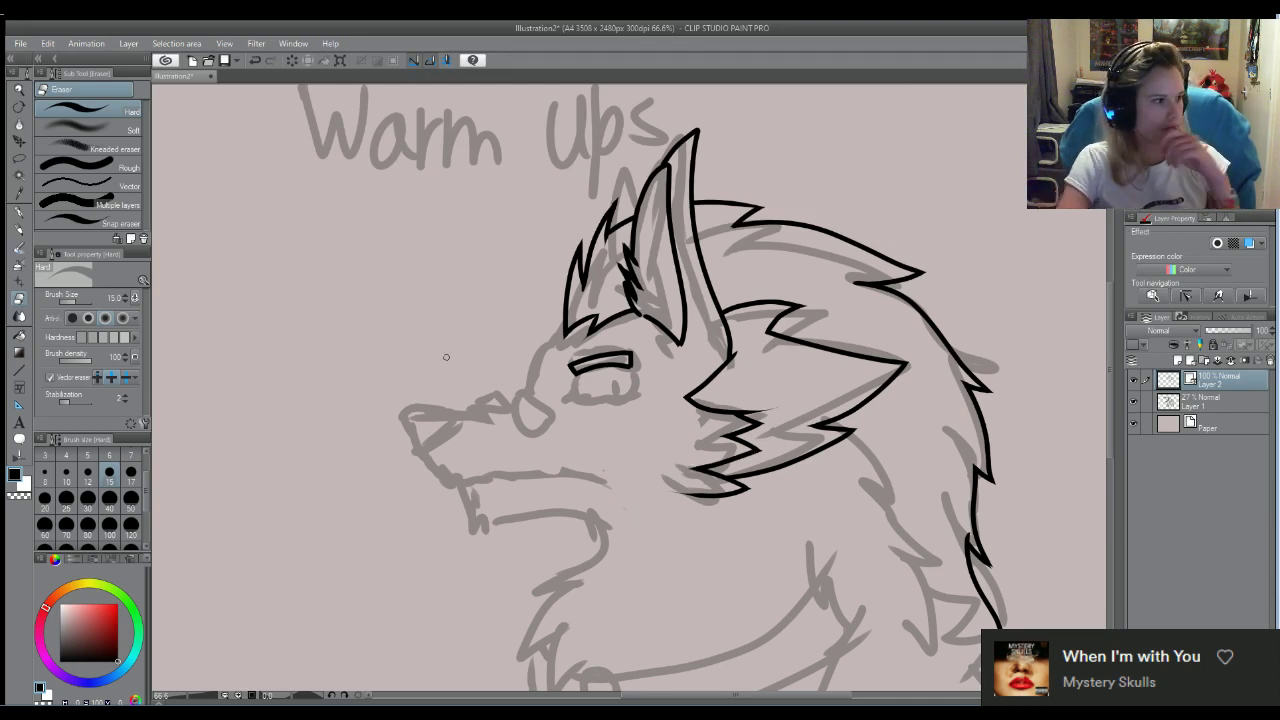
# Ink the first curved neck fur line with the G-pen, running down and back from the rear cheek tuft
pyautogui.click(18, 212)
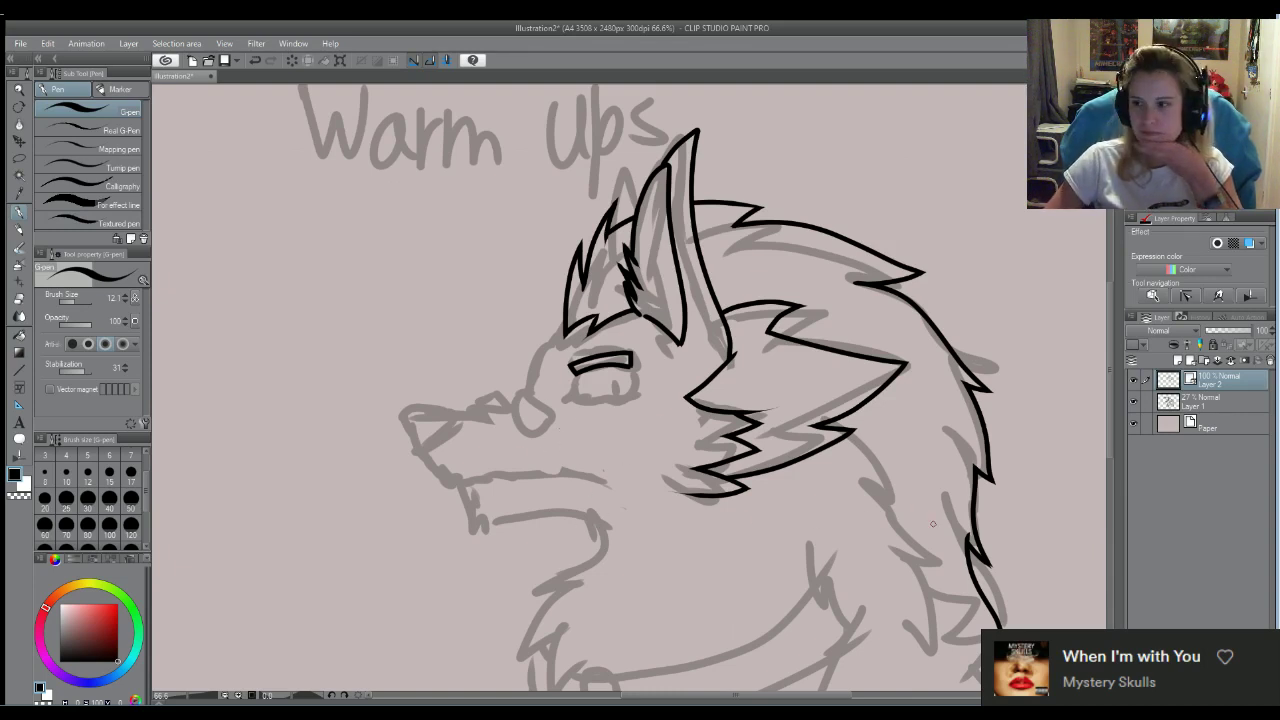
pyautogui.scroll(-5, 933, 523)
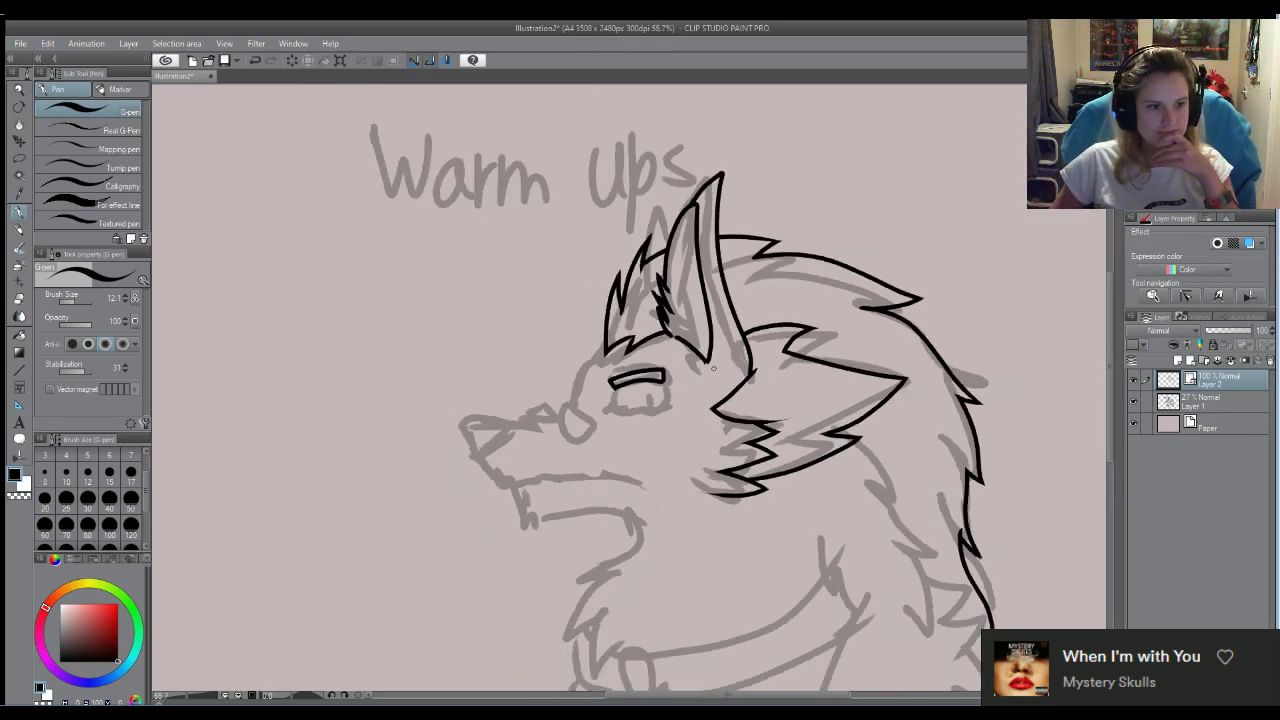
pyautogui.scroll(4, 625, 328)
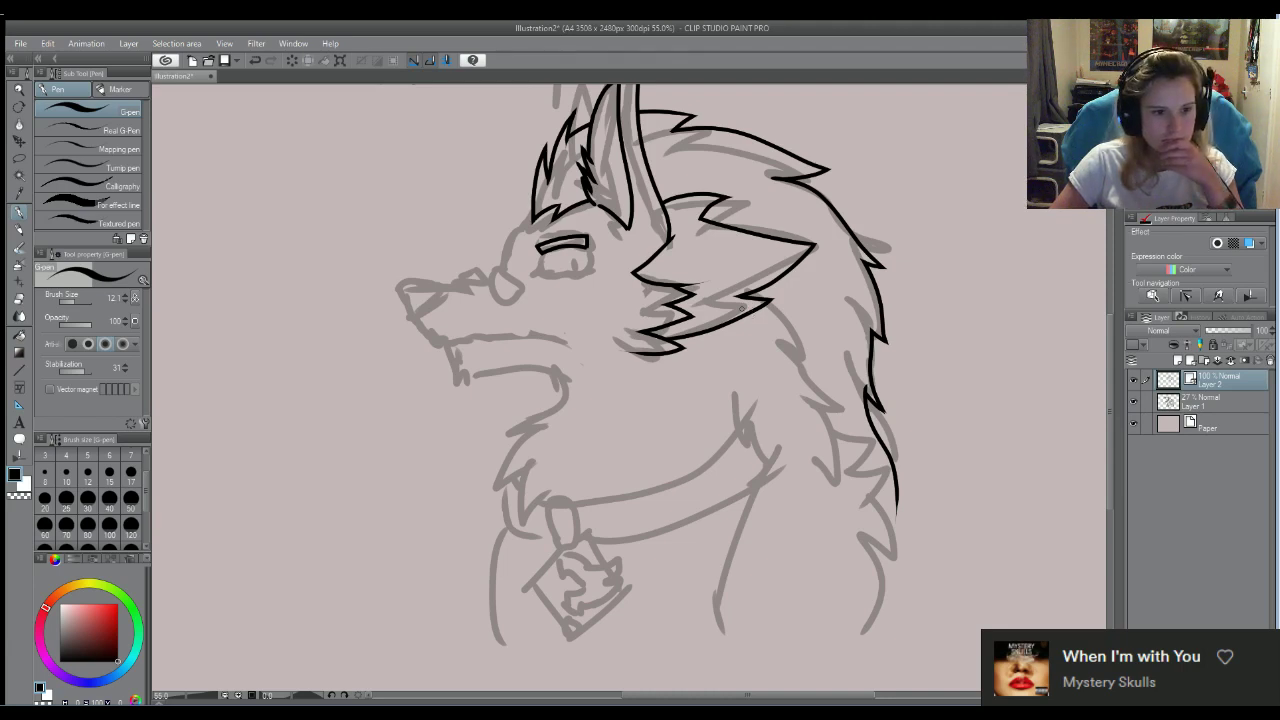
pyautogui.moveTo(780, 368); pyautogui.dragTo(792, 356)
pyautogui.hotkey('ctrl', 'z')
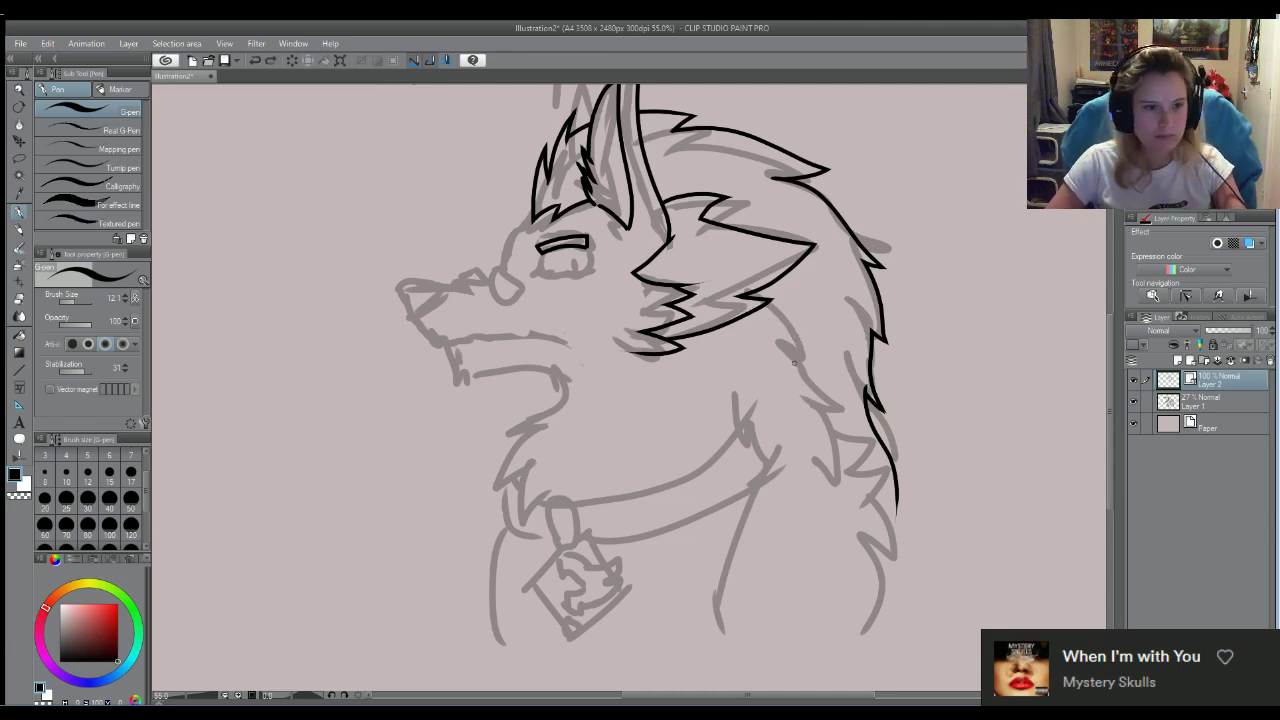
pyautogui.moveTo(744, 310); pyautogui.dragTo(830, 375)
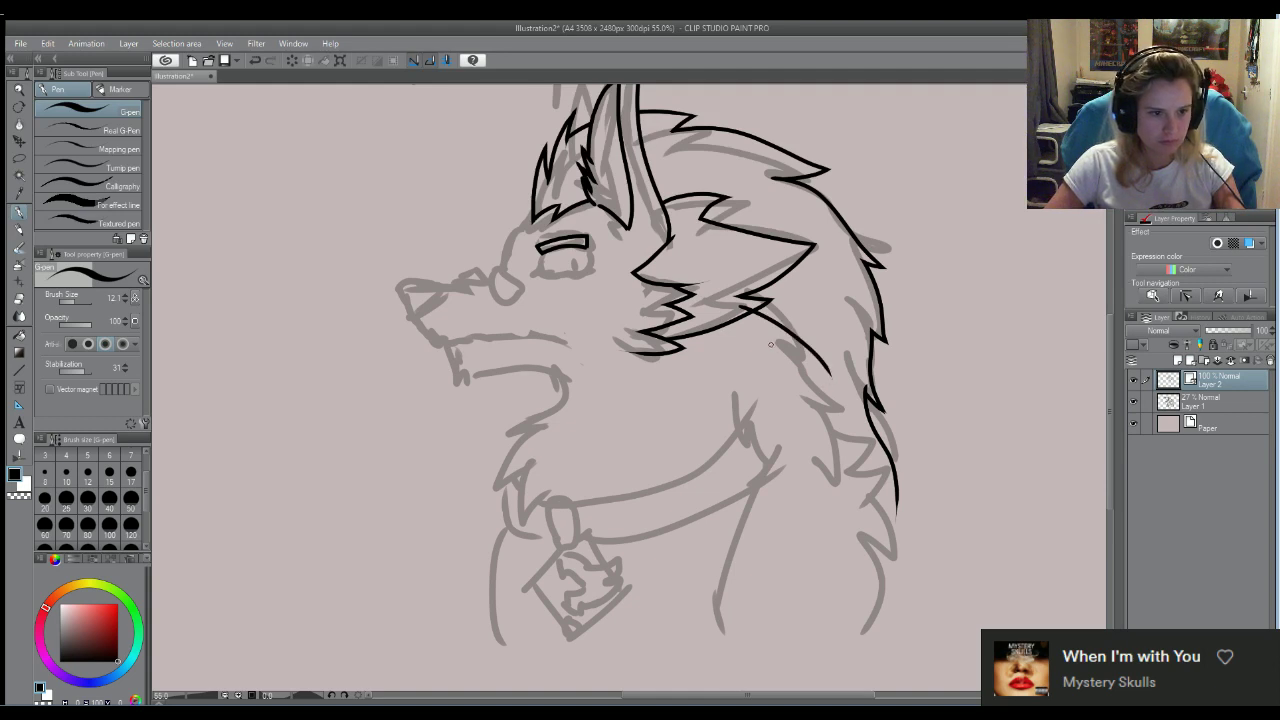
# Ink the zigzag fur tufts down the back of the neck with the G-pen, redrawing misplaced strokes to follow the sketch
pyautogui.moveTo(771, 344); pyautogui.dragTo(843, 376)
pyautogui.hotkey('ctrl', 'z')
pyautogui.moveTo(778, 343); pyautogui.dragTo(846, 377)
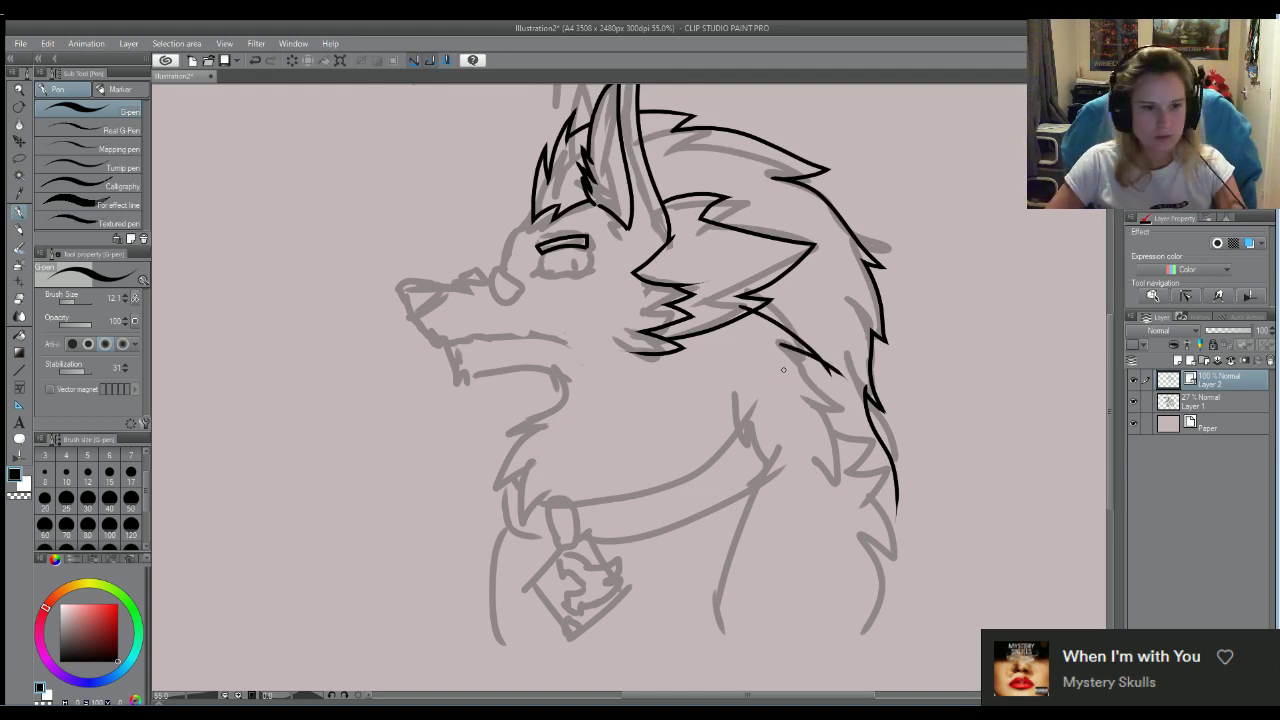
pyautogui.moveTo(786, 340)
pyautogui.mouseDown()
pyautogui.moveTo(819, 371)
pyautogui.moveTo(850, 452)
pyautogui.mouseUp()
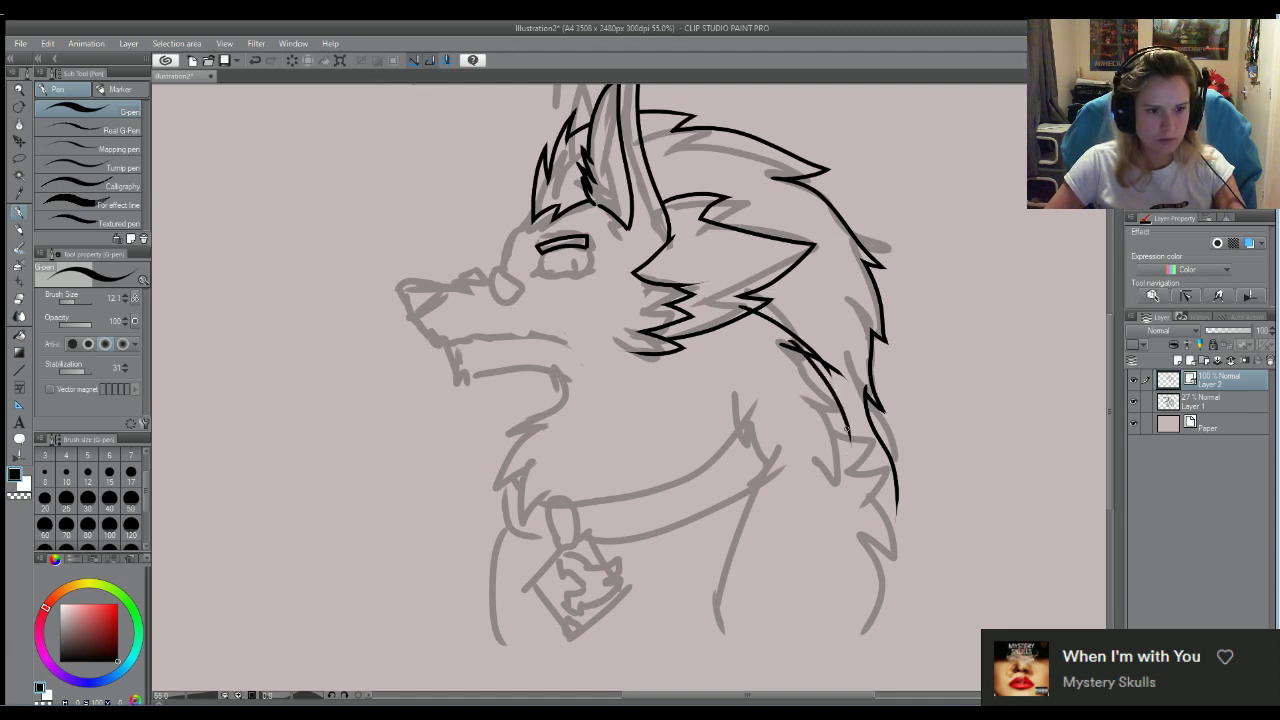
pyautogui.hotkey('ctrl', 'z')
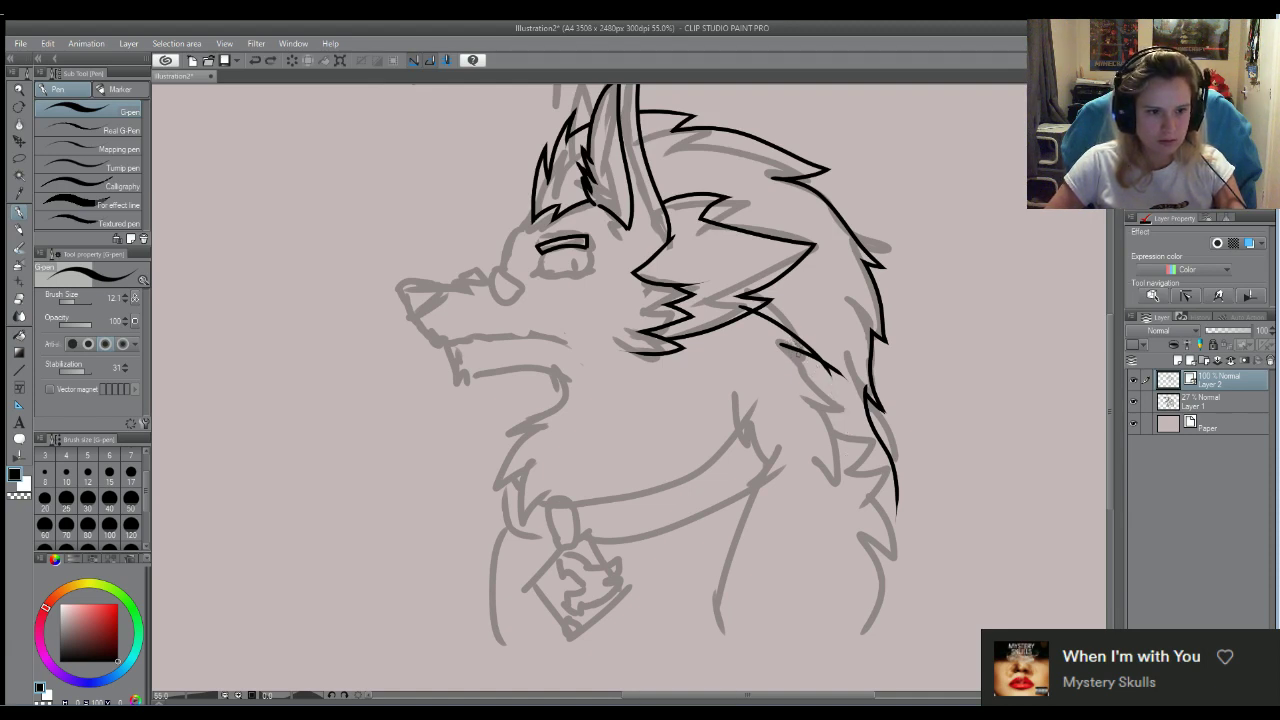
pyautogui.moveTo(786, 340); pyautogui.dragTo(862, 438)
pyautogui.moveTo(804, 398); pyautogui.dragTo(852, 426)
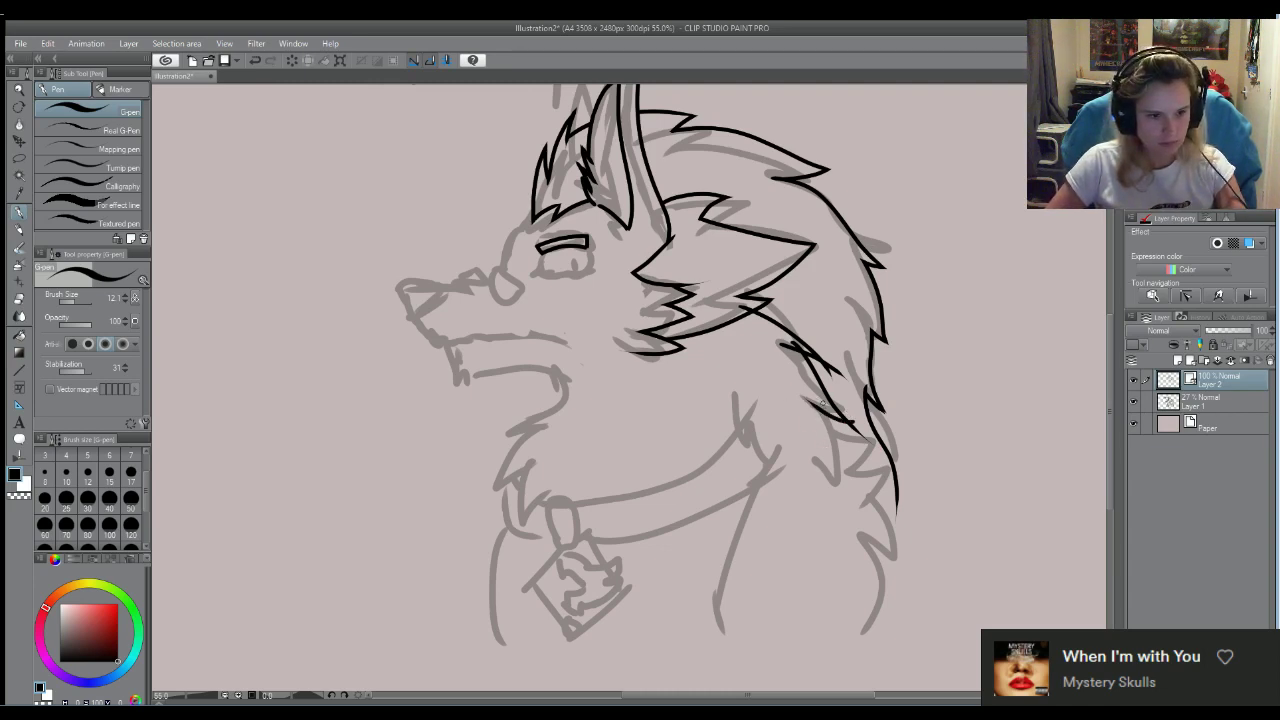
pyautogui.moveTo(822, 403); pyautogui.dragTo(843, 524)
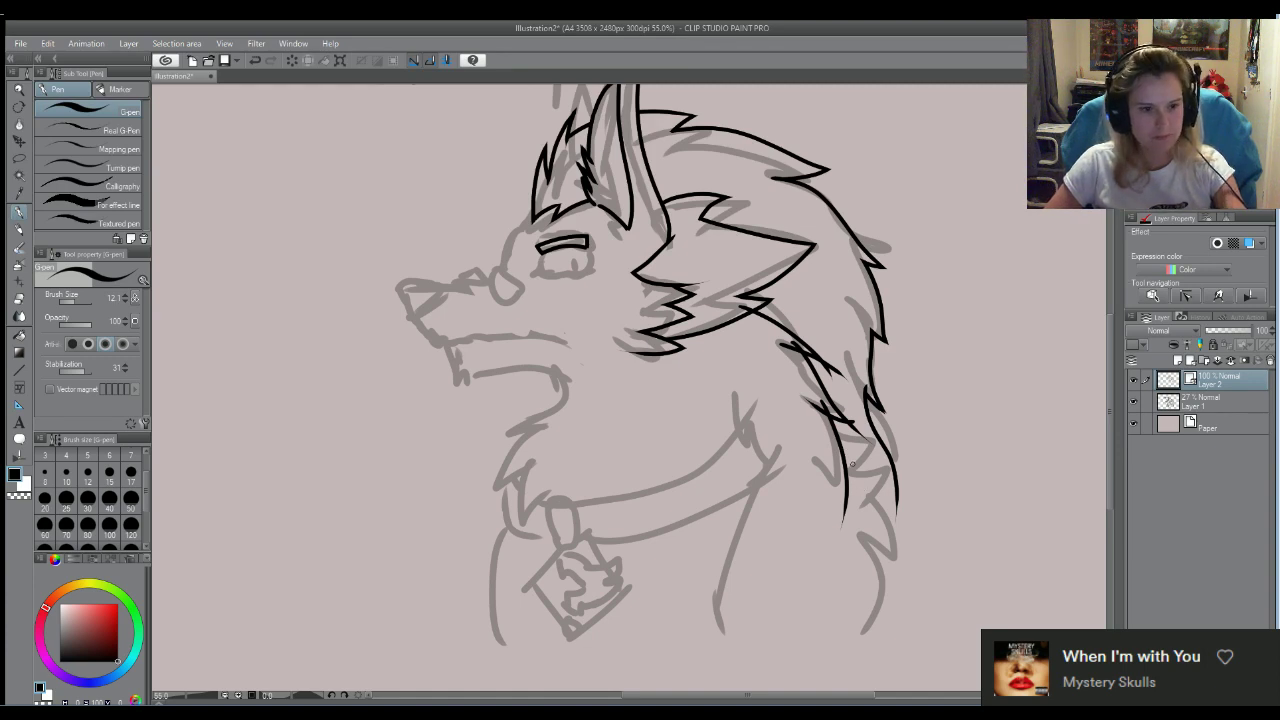
# Erase the overshooting line ends around the neck fur tufts with the Hard eraser and return to the G-pen
pyautogui.press('e')
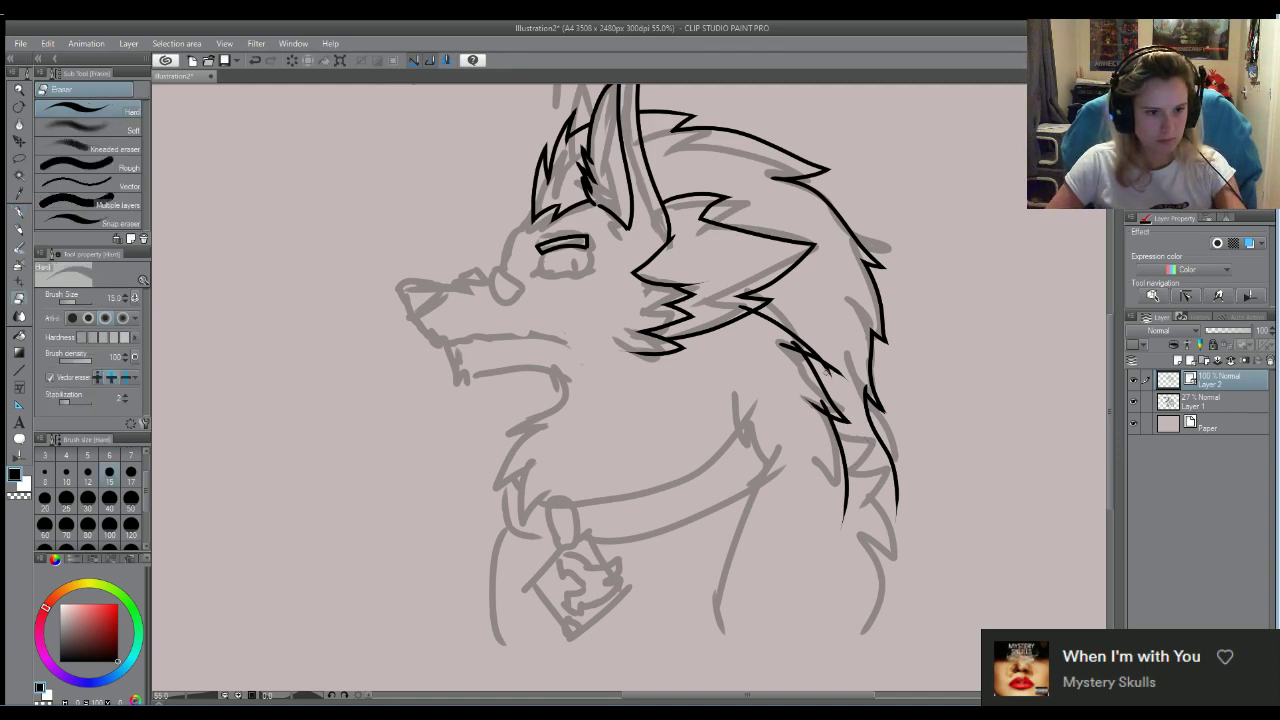
pyautogui.moveTo(840, 376); pyautogui.dragTo(780, 344)
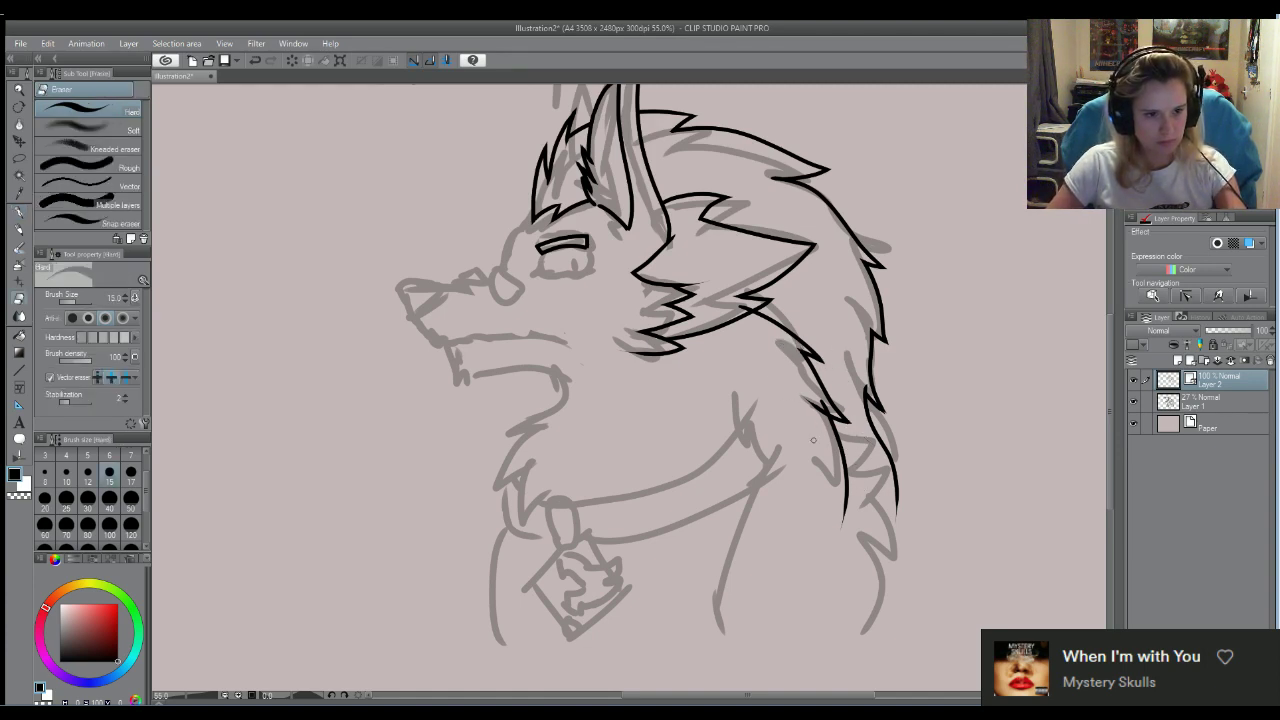
pyautogui.moveTo(825, 405); pyautogui.dragTo(808, 405)
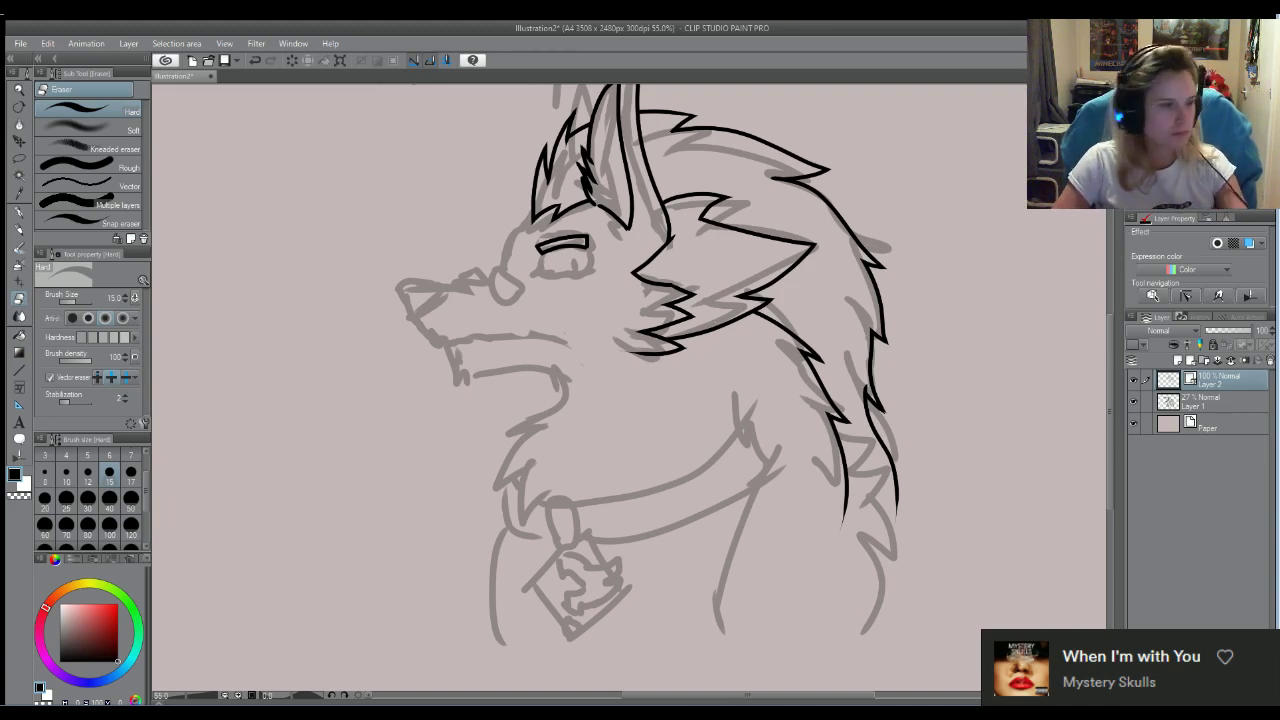
pyautogui.hotkey('ctrl', 'z')
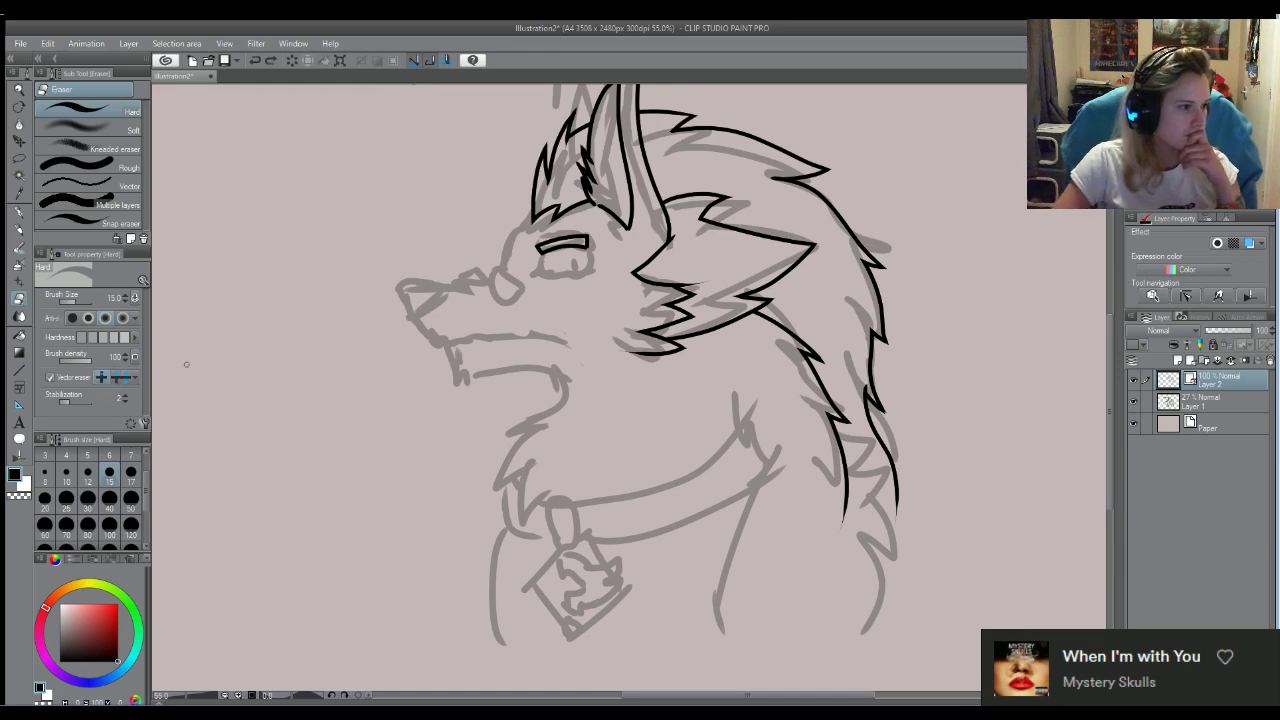
pyautogui.click(696, 277)
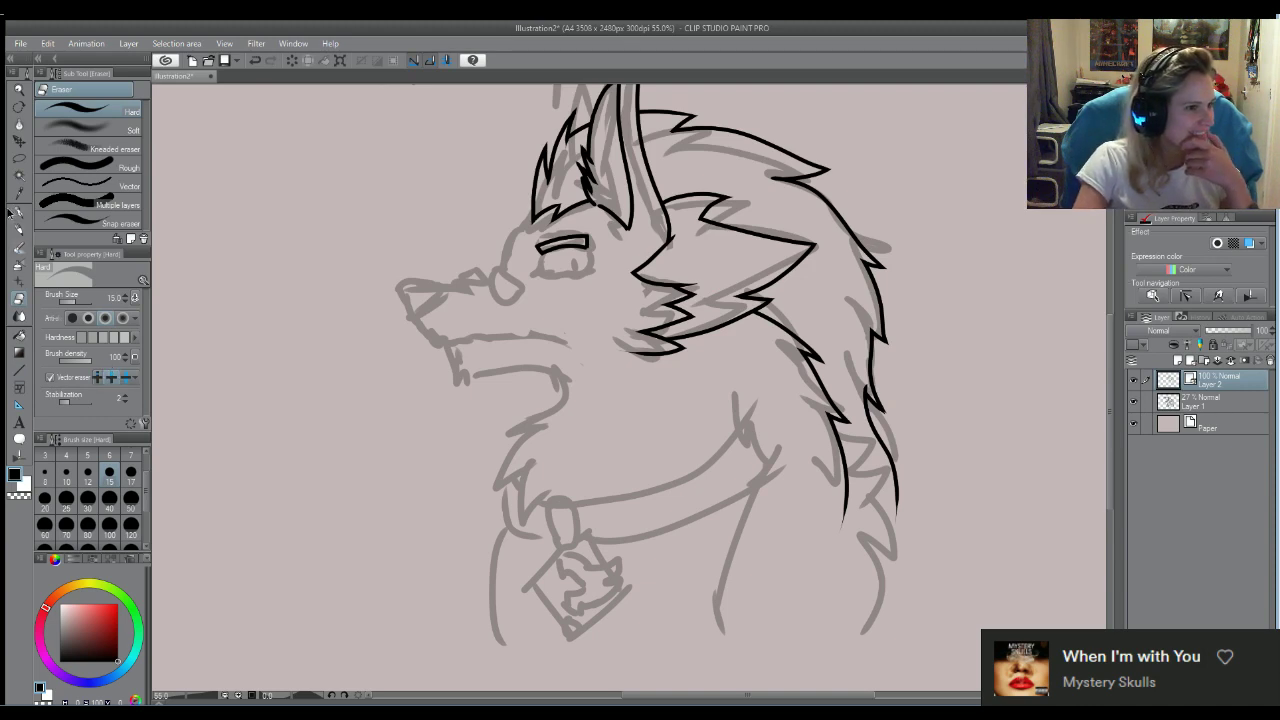
pyautogui.click(18, 212)
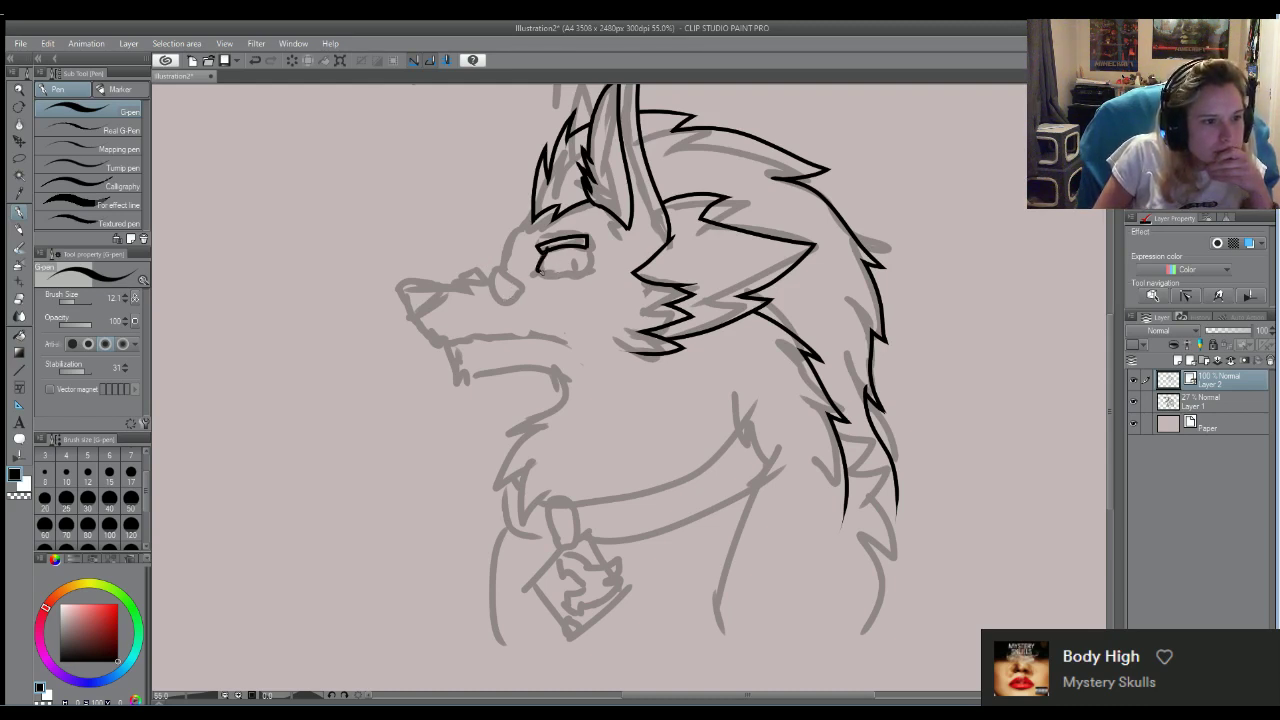
pyautogui.moveTo(540, 270)
pyautogui.mouseDown()
pyautogui.moveTo(594, 272)
pyautogui.moveTo(584, 249)
pyautogui.mouseUp()
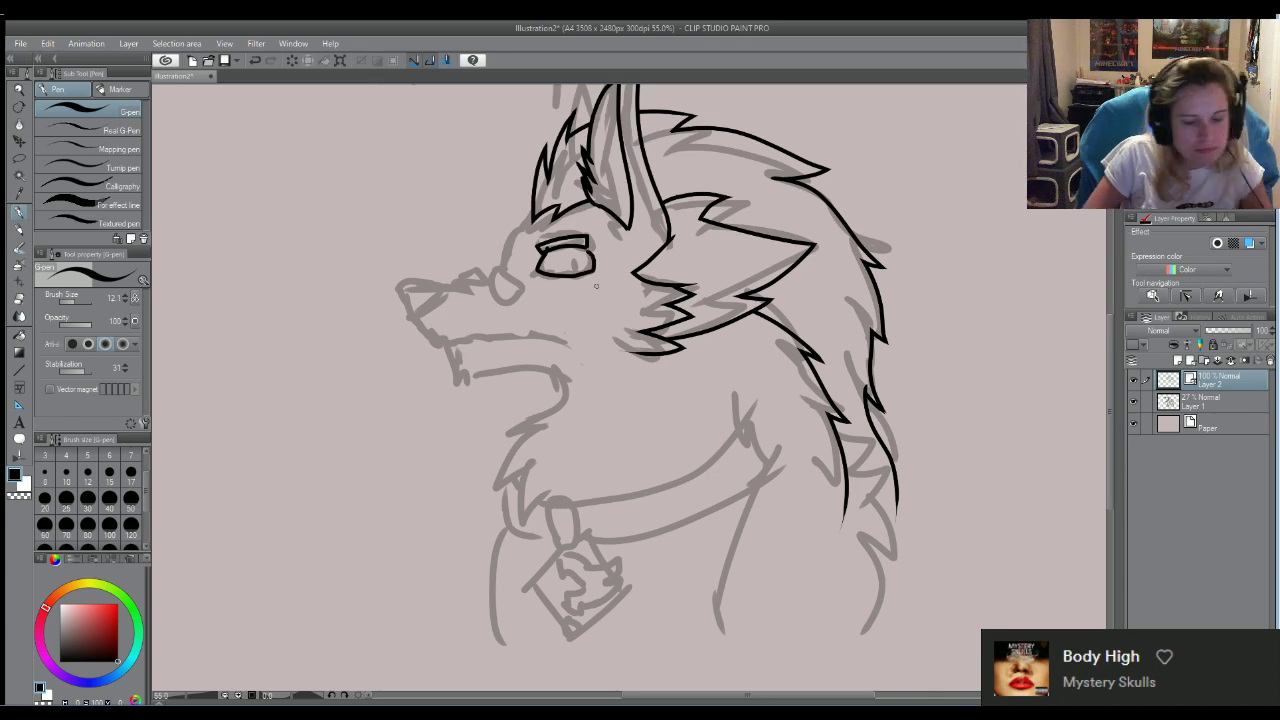
pyautogui.hotkey('ctrl', 'z')
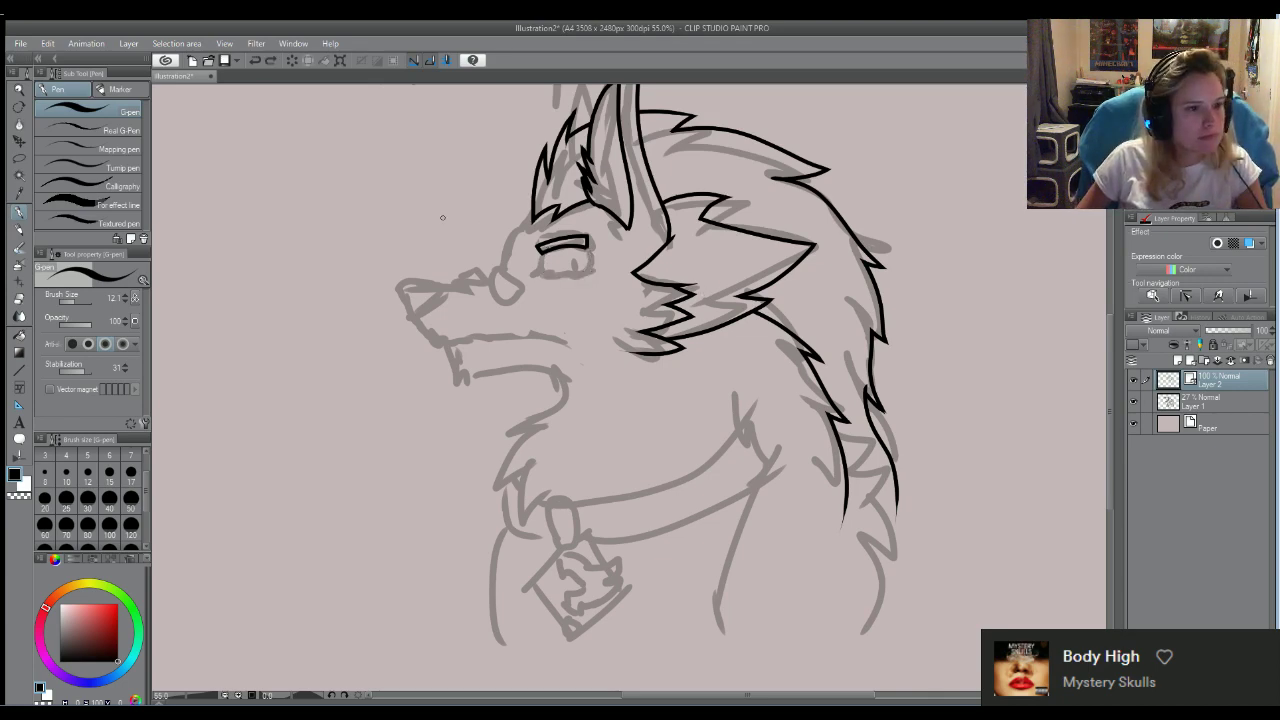
pyautogui.scroll(4, 442, 217)
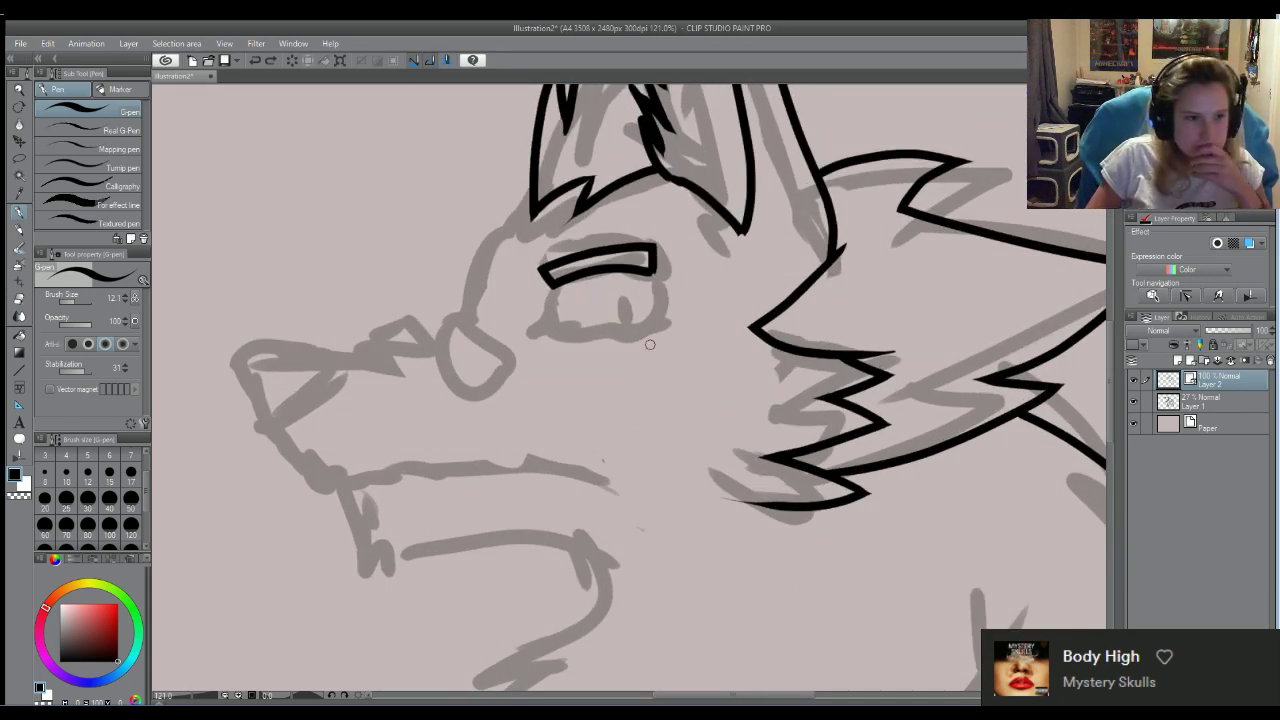
pyautogui.click(565, 281)
pyautogui.moveTo(563, 282)
pyautogui.mouseDown()
pyautogui.moveTo(550, 337)
pyautogui.moveTo(555, 325)
pyautogui.moveTo(665, 315)
pyautogui.moveTo(684, 293)
pyautogui.moveTo(654, 272)
pyautogui.mouseUp()
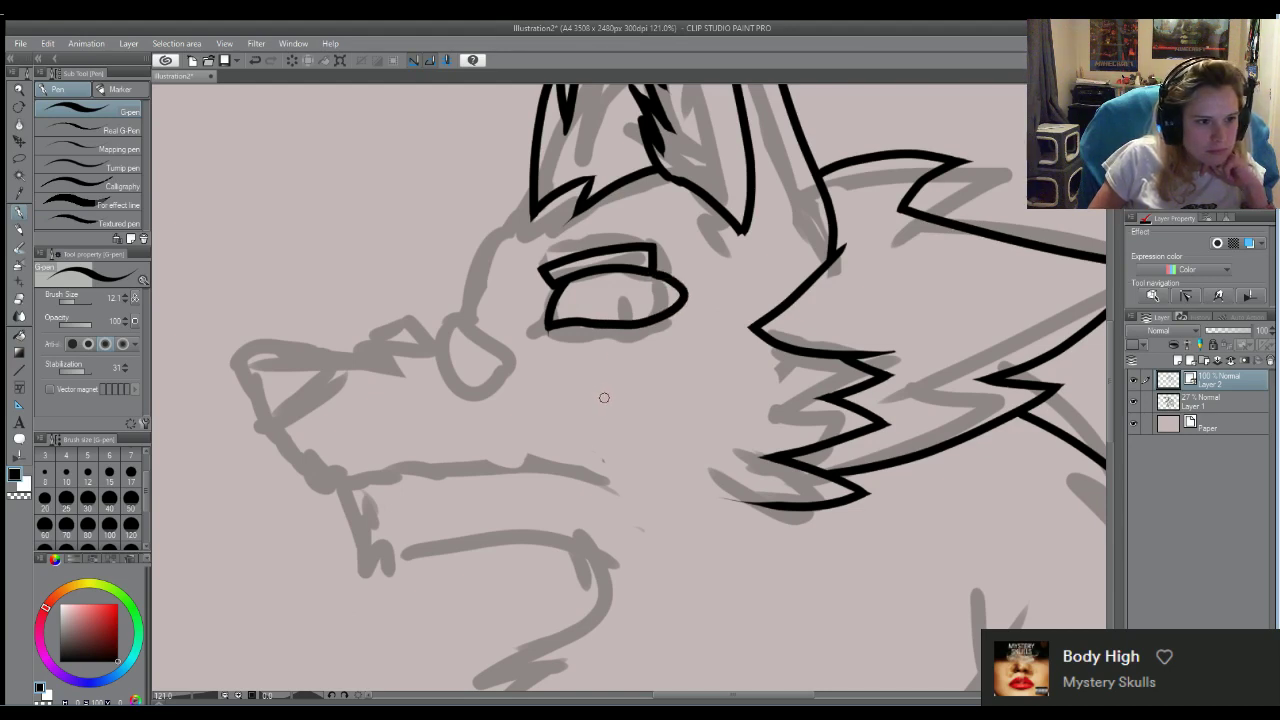
pyautogui.hotkey('ctrl', 'z')
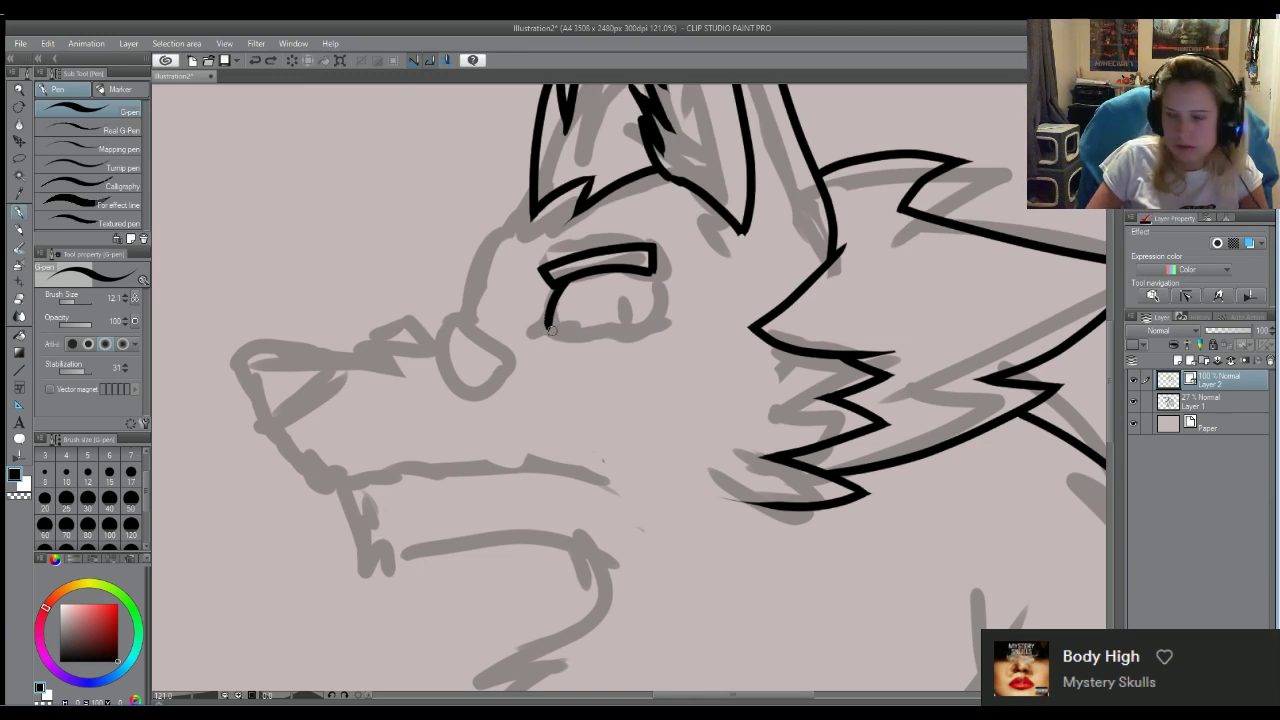
pyautogui.moveTo(546, 326)
pyautogui.mouseDown()
pyautogui.moveTo(644, 321)
pyautogui.moveTo(685, 302)
pyautogui.moveTo(652, 266)
pyautogui.mouseUp()
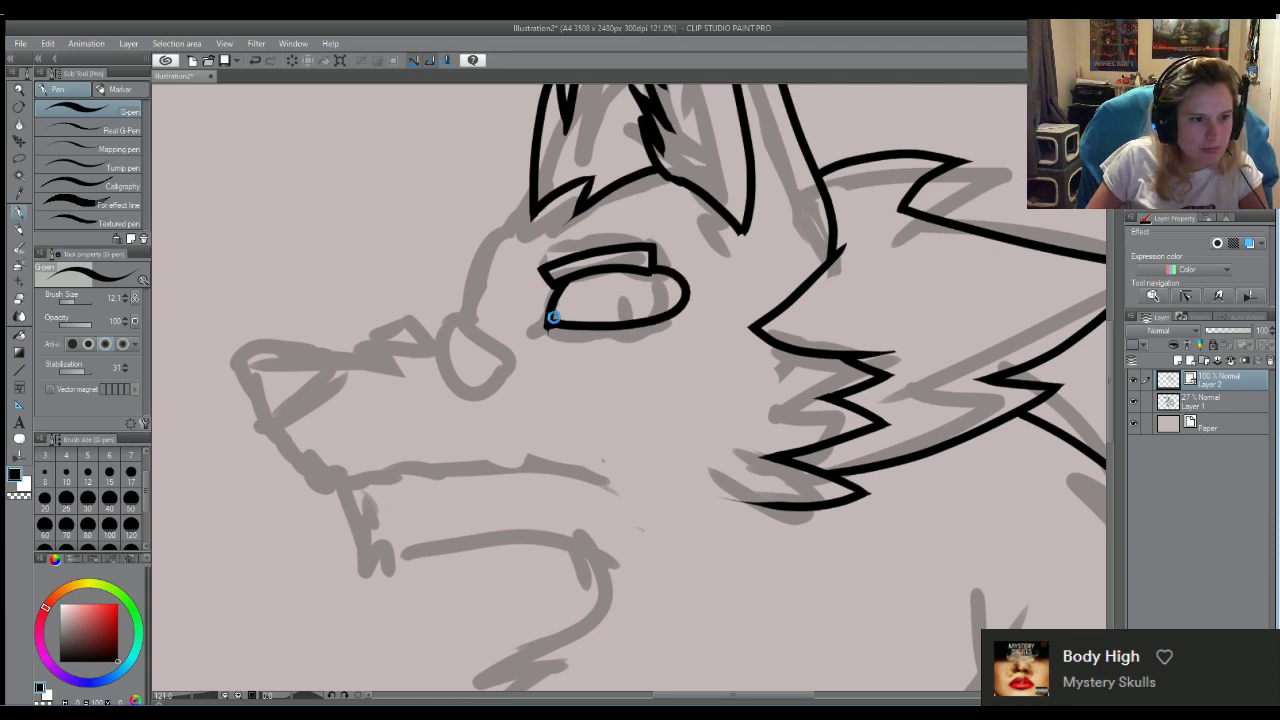
pyautogui.hotkey('ctrl', 'z')
pyautogui.hotkey('ctrl', 'z')
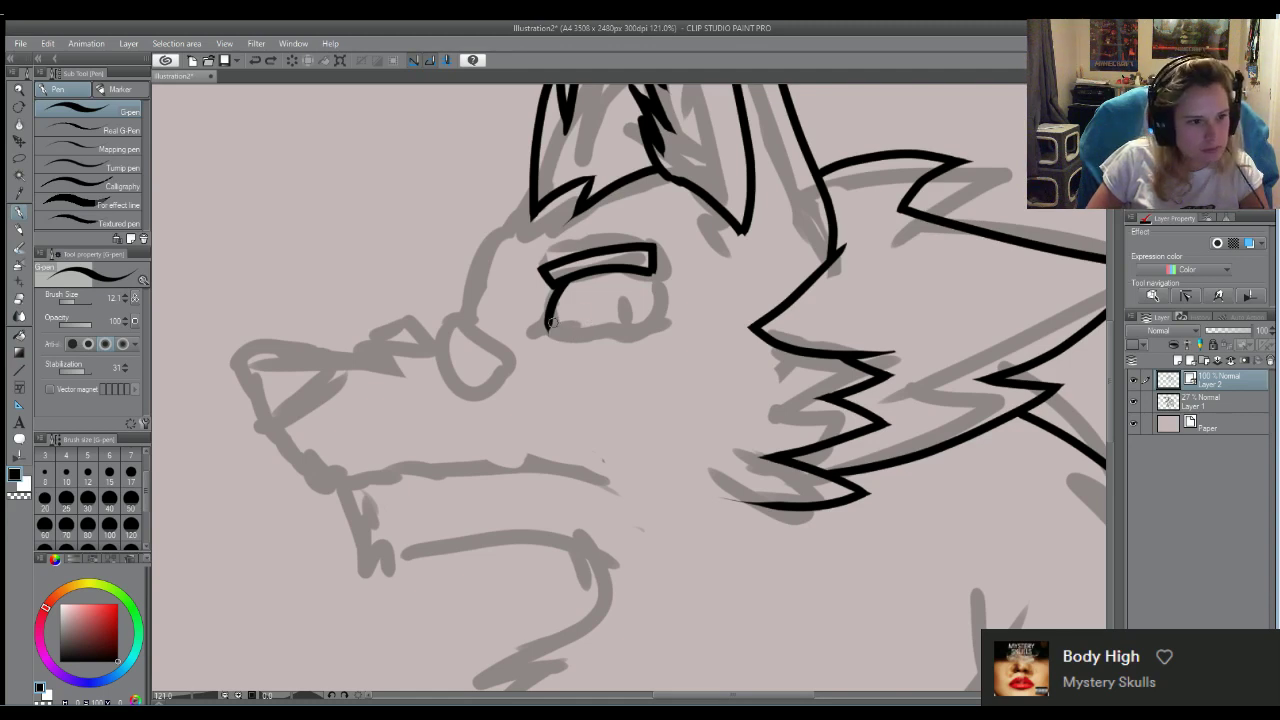
pyautogui.moveTo(548, 322)
pyautogui.mouseDown()
pyautogui.moveTo(640, 315)
pyautogui.moveTo(671, 285)
pyautogui.moveTo(648, 272)
pyautogui.mouseUp()
pyautogui.scroll(-3, 630, 310)
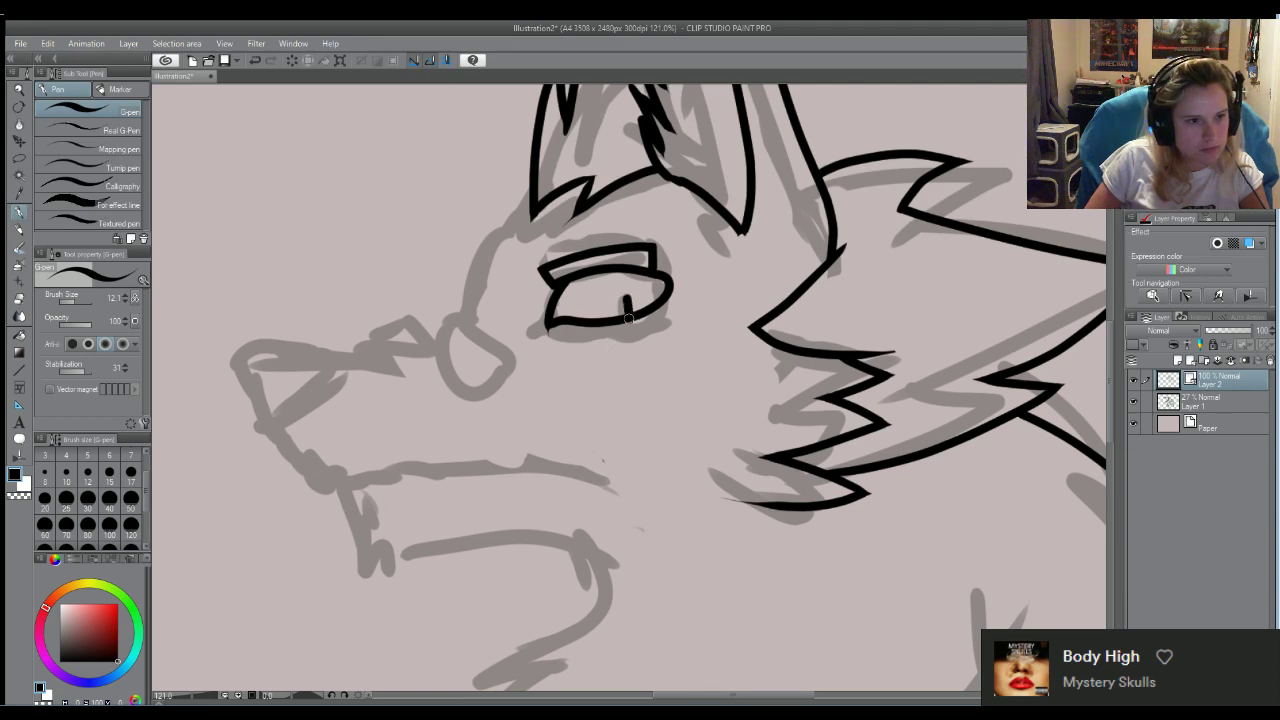
pyautogui.hotkey('ctrl', 'z')
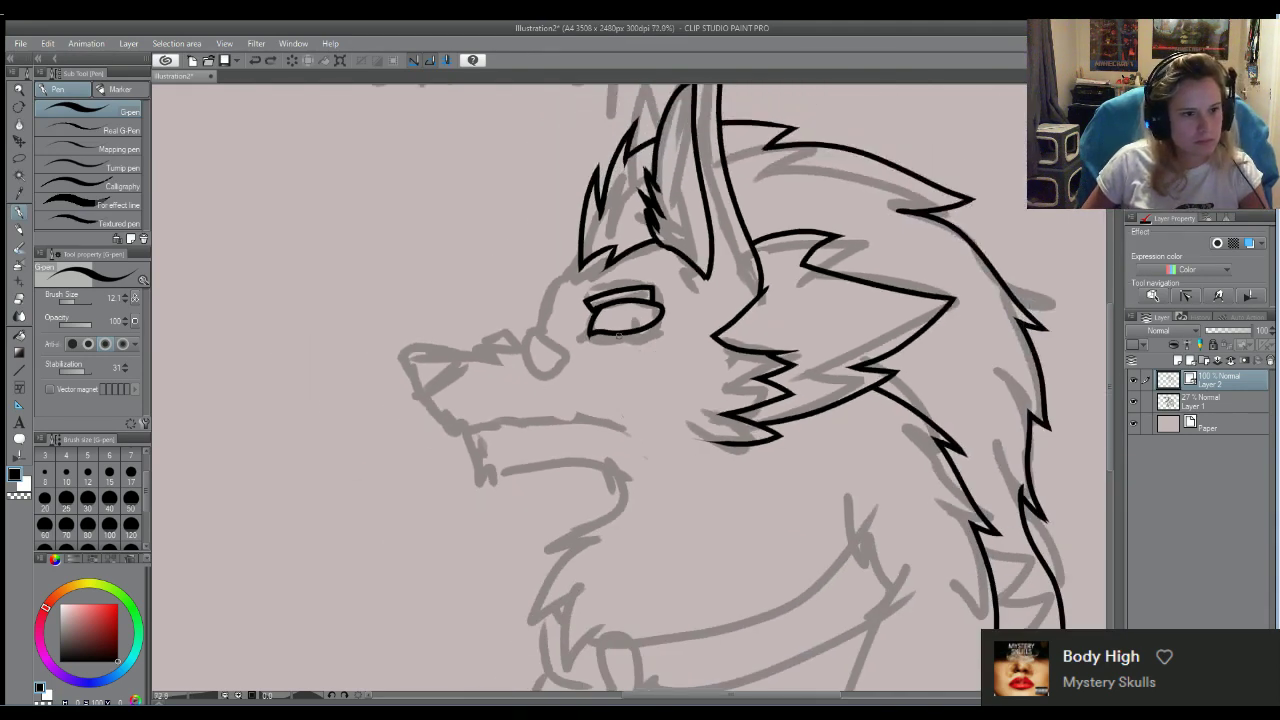
pyautogui.hotkey('ctrl', 'z')
pyautogui.scroll(2, 602, 337)
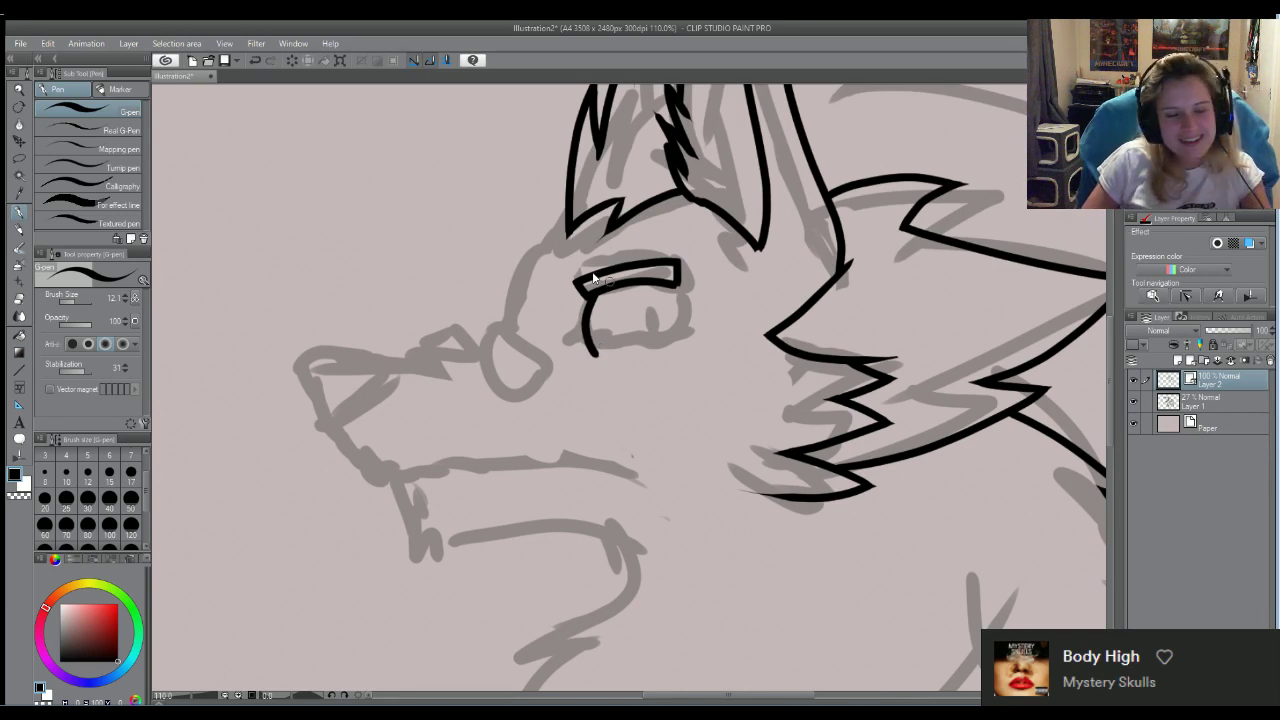
# Ink the rounded eye outline beneath the brow with the G-pen and erase the overshoot at its front lower corner
pyautogui.moveTo(592, 298); pyautogui.dragTo(576, 358)
pyautogui.hotkey('ctrl', 'z')
pyautogui.moveTo(592, 294); pyautogui.dragTo(581, 351)
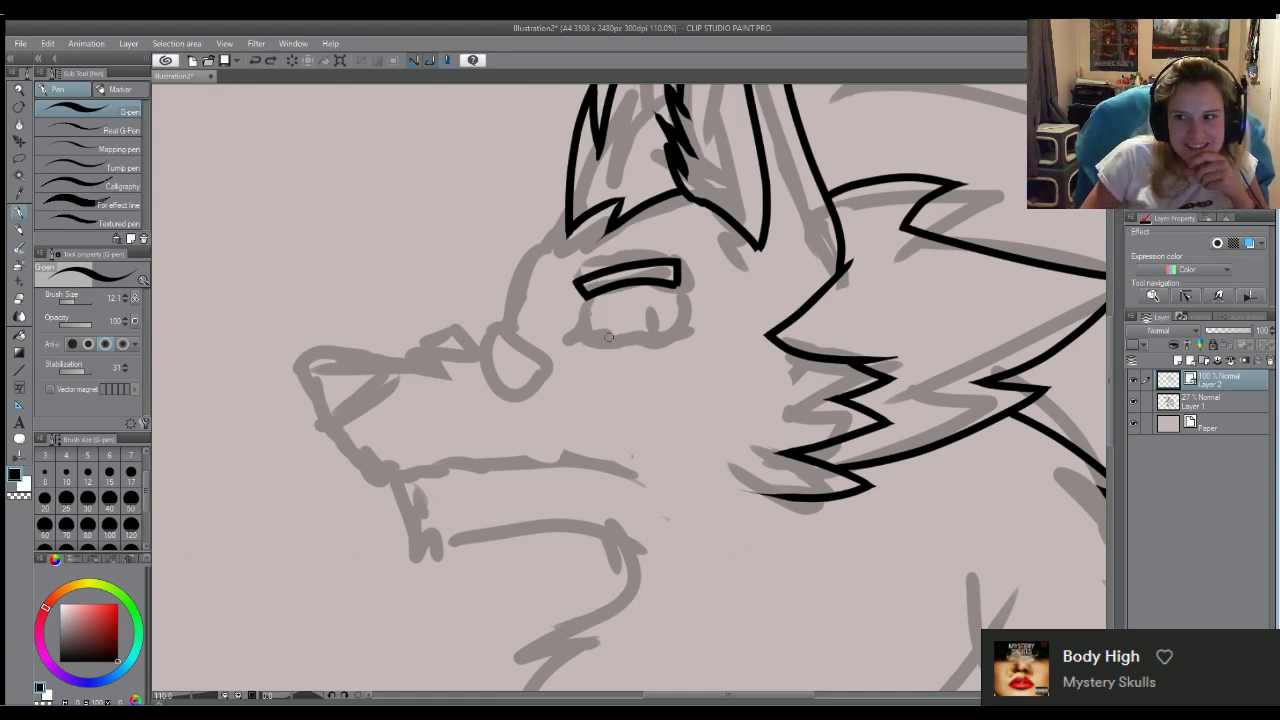
pyautogui.click(594, 292)
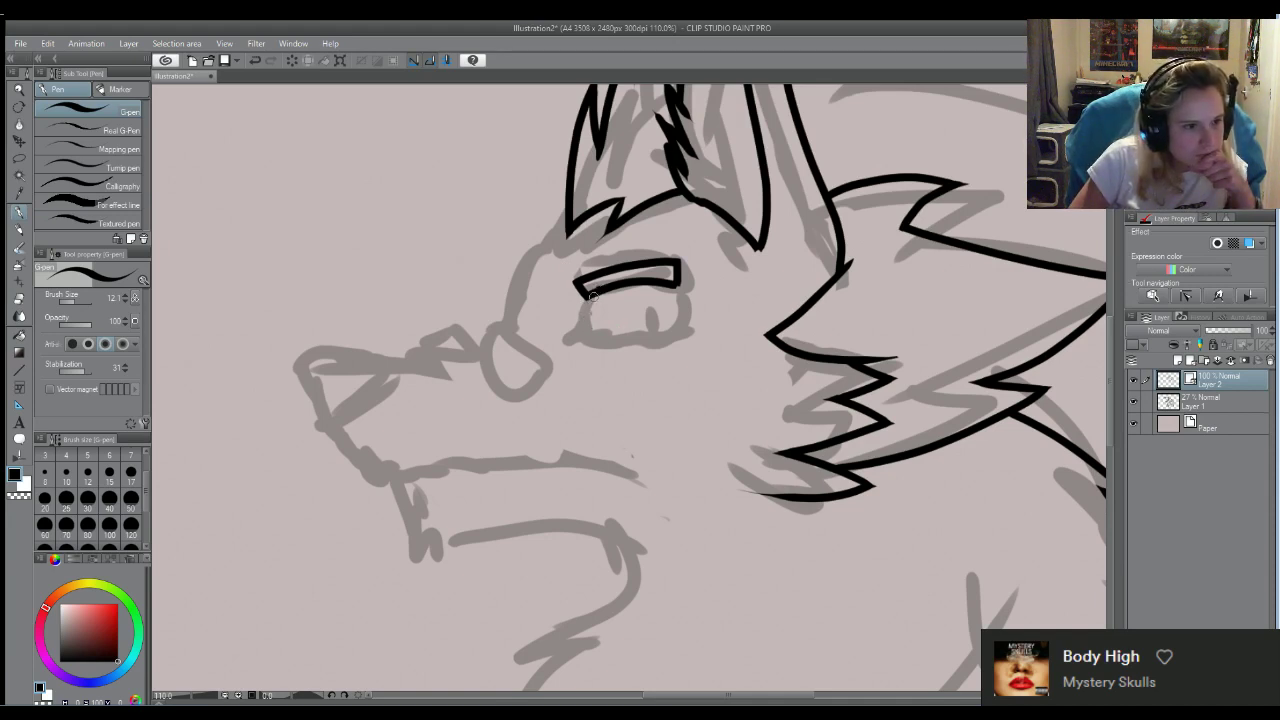
pyautogui.hotkey('ctrl', 'z')
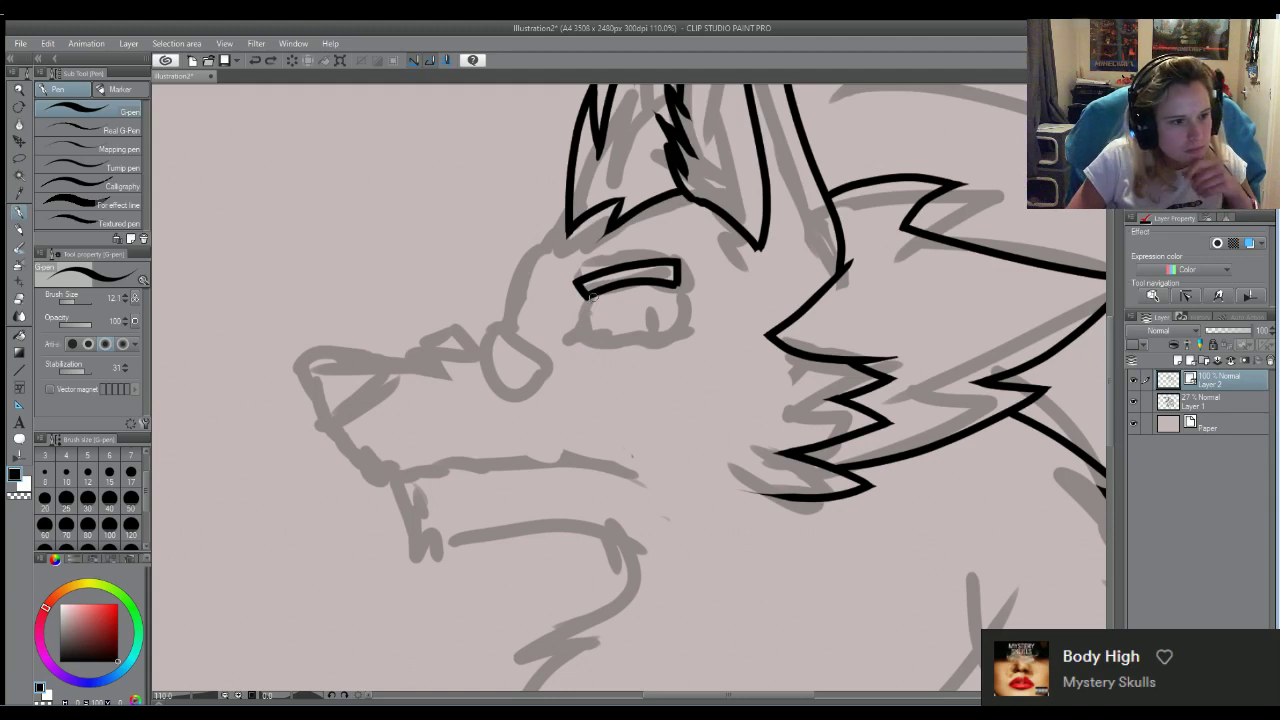
pyautogui.moveTo(589, 289)
pyautogui.mouseDown()
pyautogui.moveTo(583, 349)
pyautogui.moveTo(572, 346)
pyautogui.moveTo(590, 333)
pyautogui.moveTo(666, 333)
pyautogui.moveTo(676, 287)
pyautogui.mouseUp()
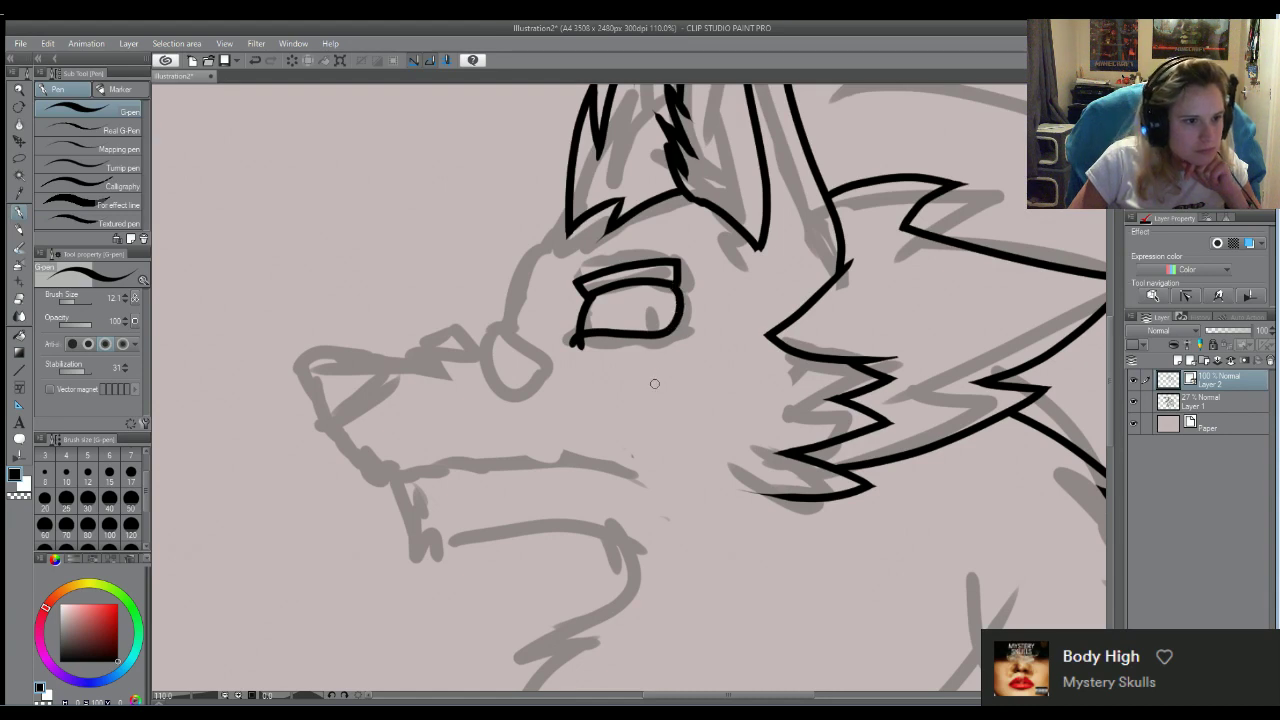
pyautogui.press('e')
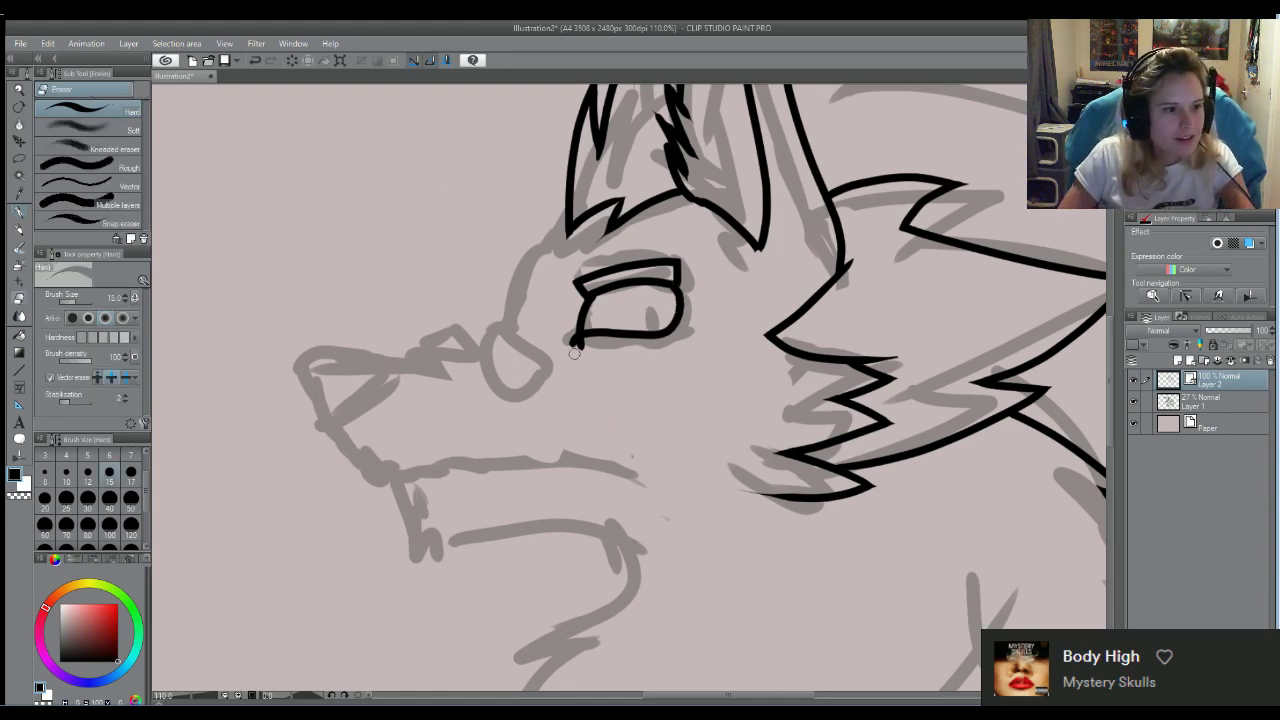
pyautogui.moveTo(574, 356); pyautogui.dragTo(588, 352)
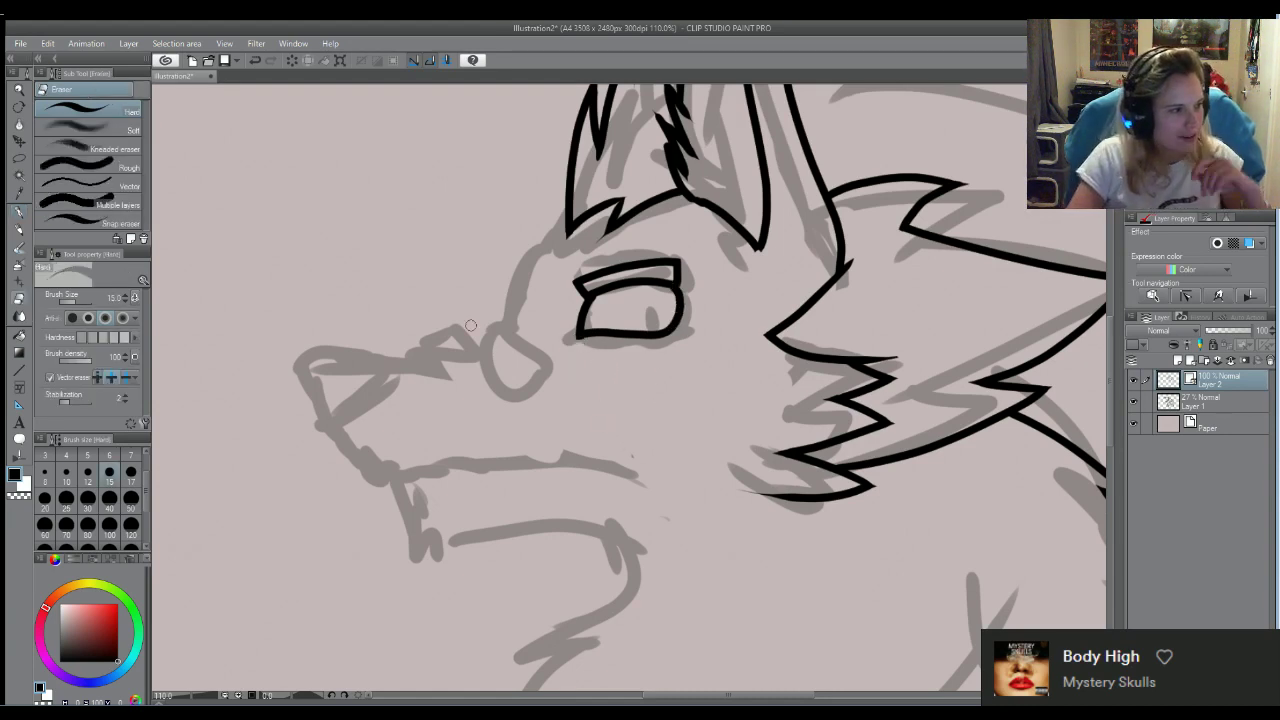
# Ink the profile line with the G-pen from the front hair tuft down the forehead and along the muzzle past the nose, redrawing misplaced strokes
pyautogui.click(17, 213)
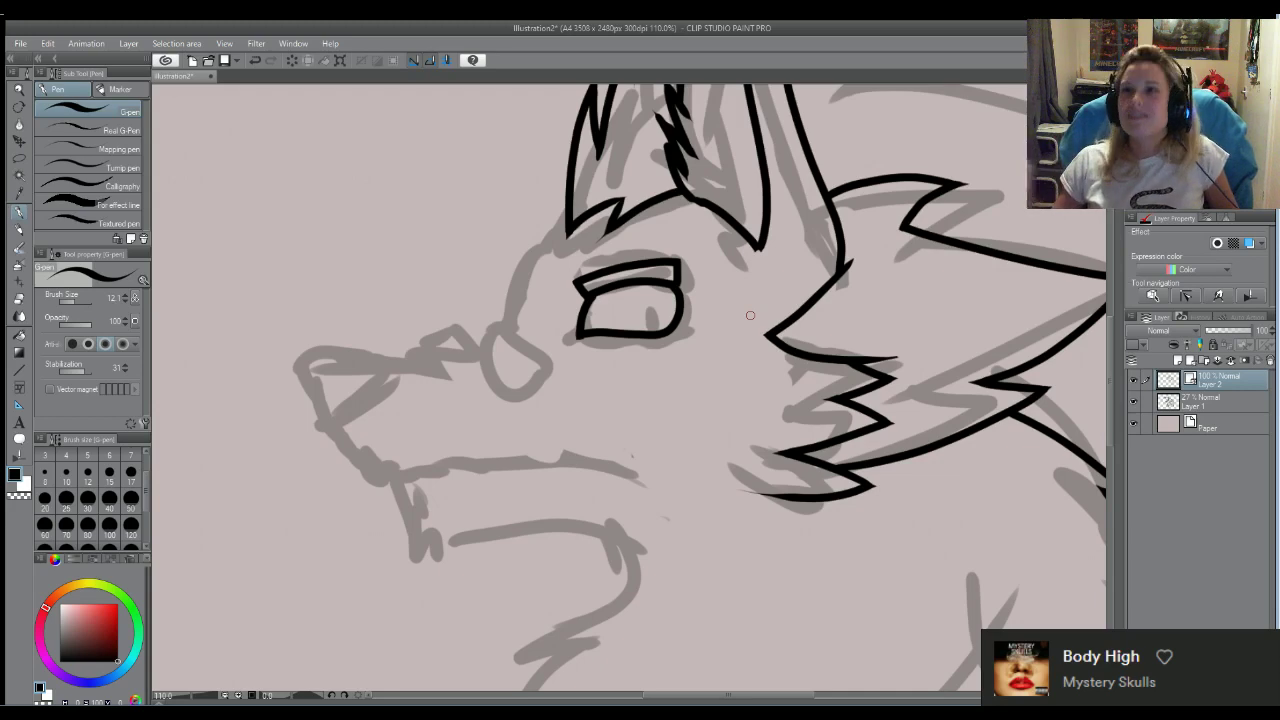
pyautogui.scroll(-2, 755, 462)
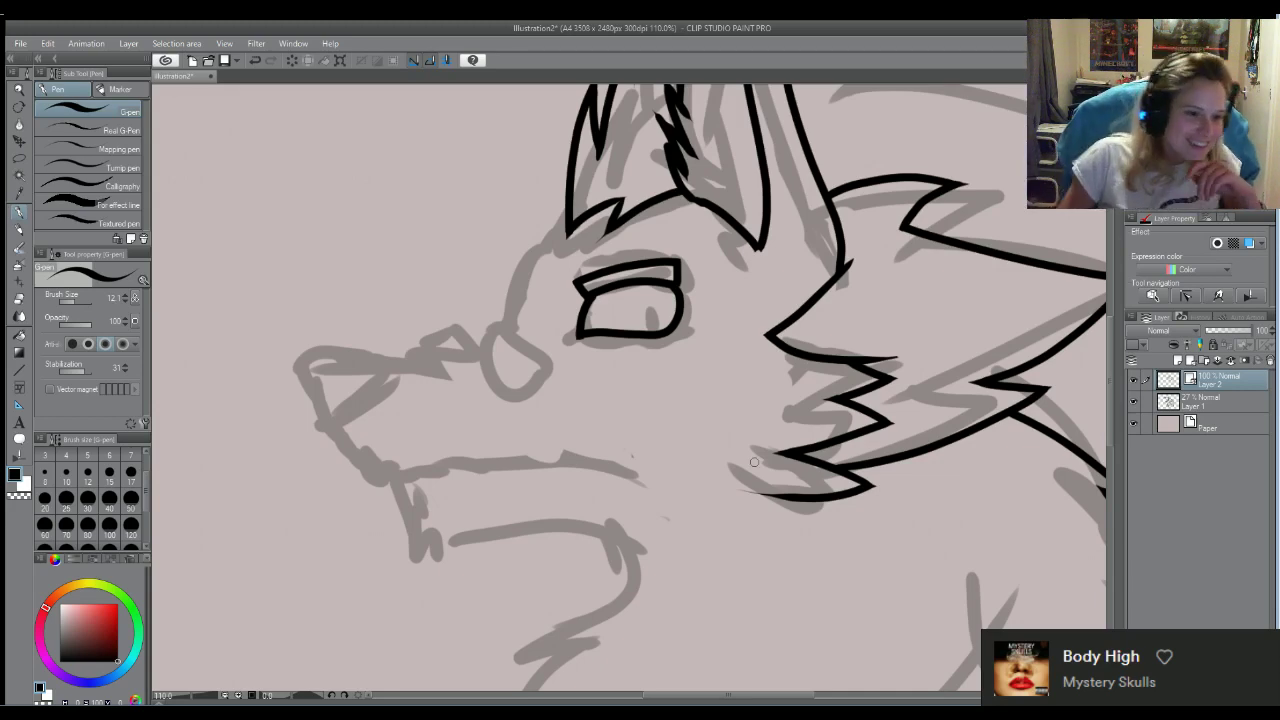
pyautogui.scroll(-3, 743, 459)
pyautogui.scroll(3, 590, 380)
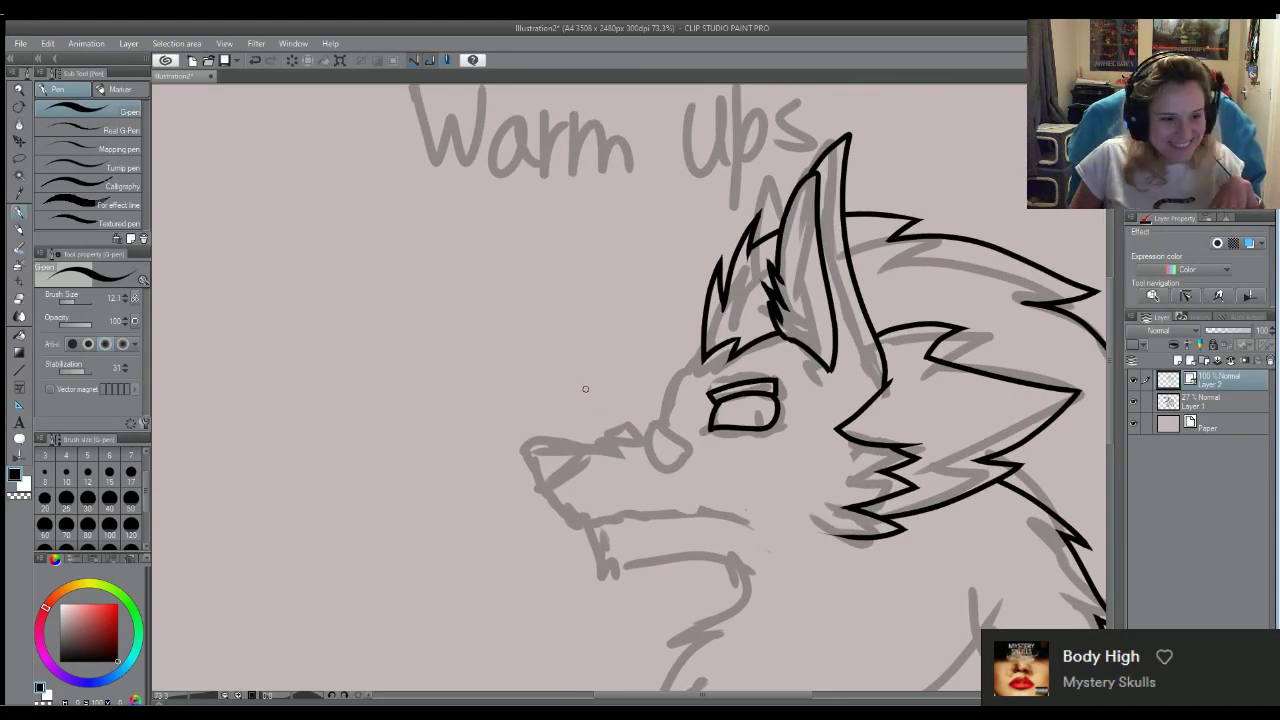
pyautogui.scroll(2, 604, 402)
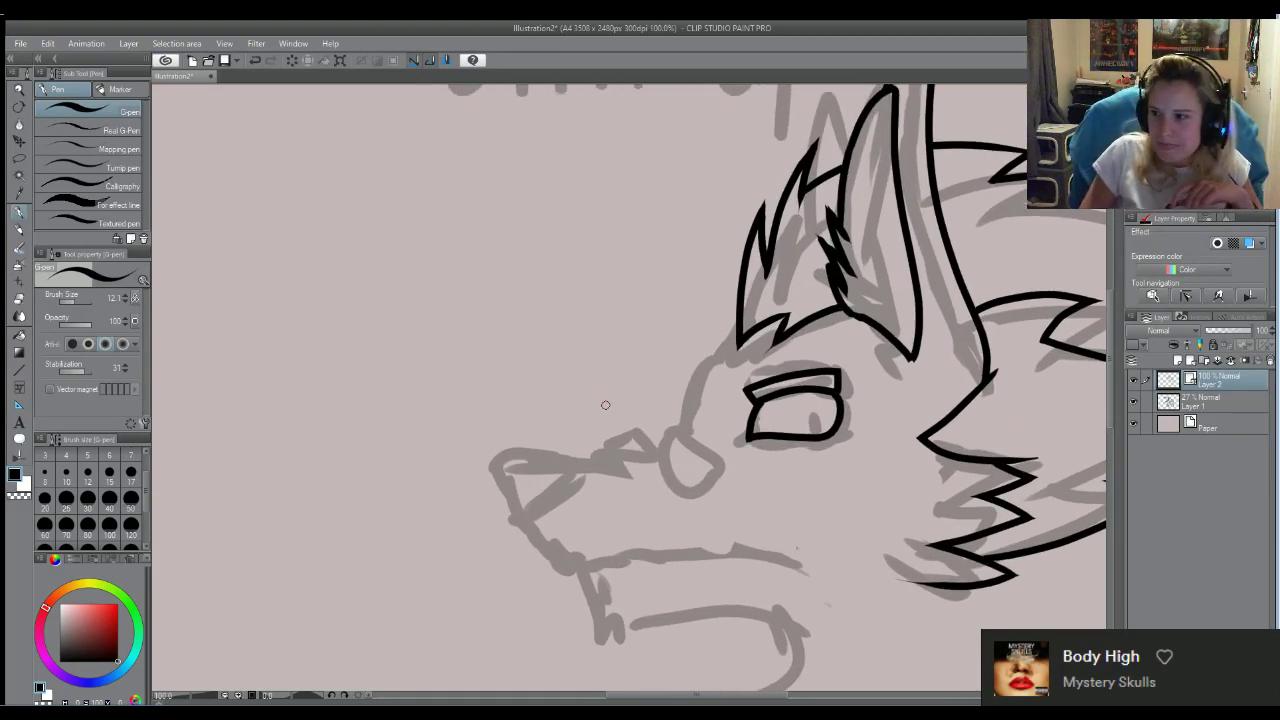
pyautogui.moveTo(748, 322)
pyautogui.mouseDown()
pyautogui.moveTo(662, 438)
pyautogui.moveTo(530, 481)
pyautogui.moveTo(470, 475)
pyautogui.mouseUp()
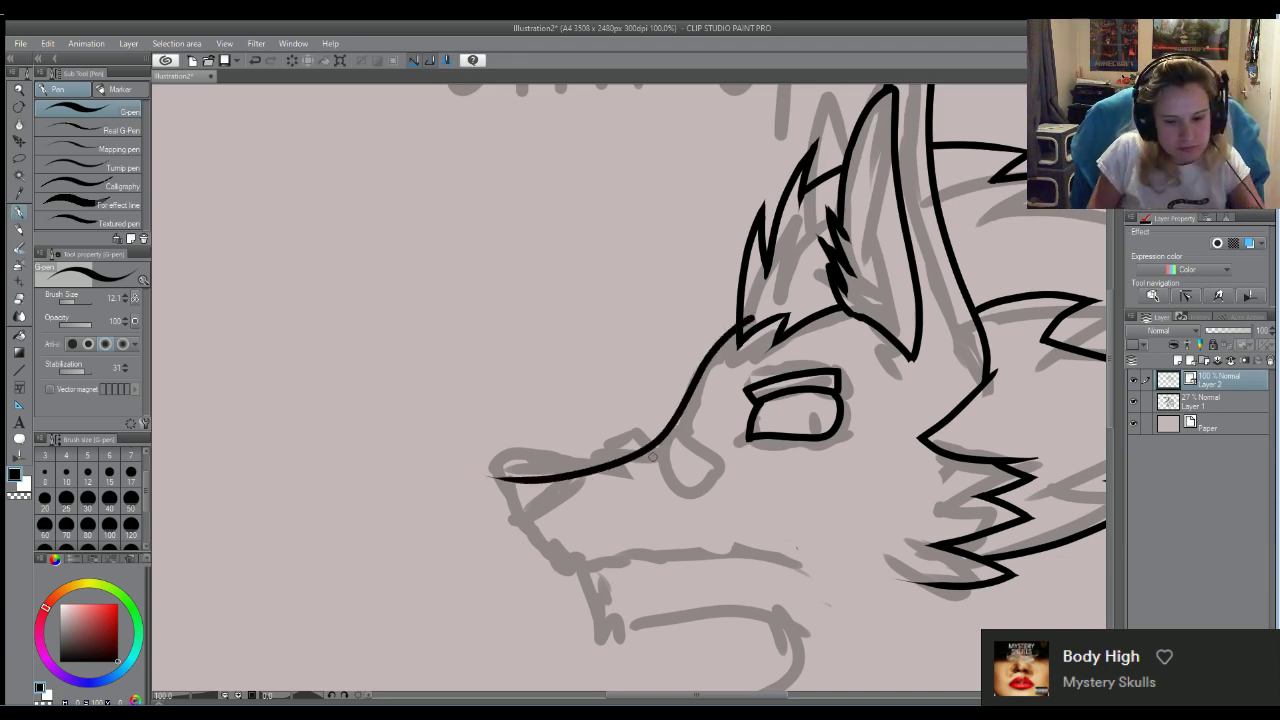
pyautogui.hotkey('ctrl', 'z')
pyautogui.moveTo(752, 312)
pyautogui.mouseDown()
pyautogui.moveTo(609, 472)
pyautogui.moveTo(491, 495)
pyautogui.moveTo(430, 487)
pyautogui.mouseUp()
pyautogui.hotkey('ctrl', 'z')
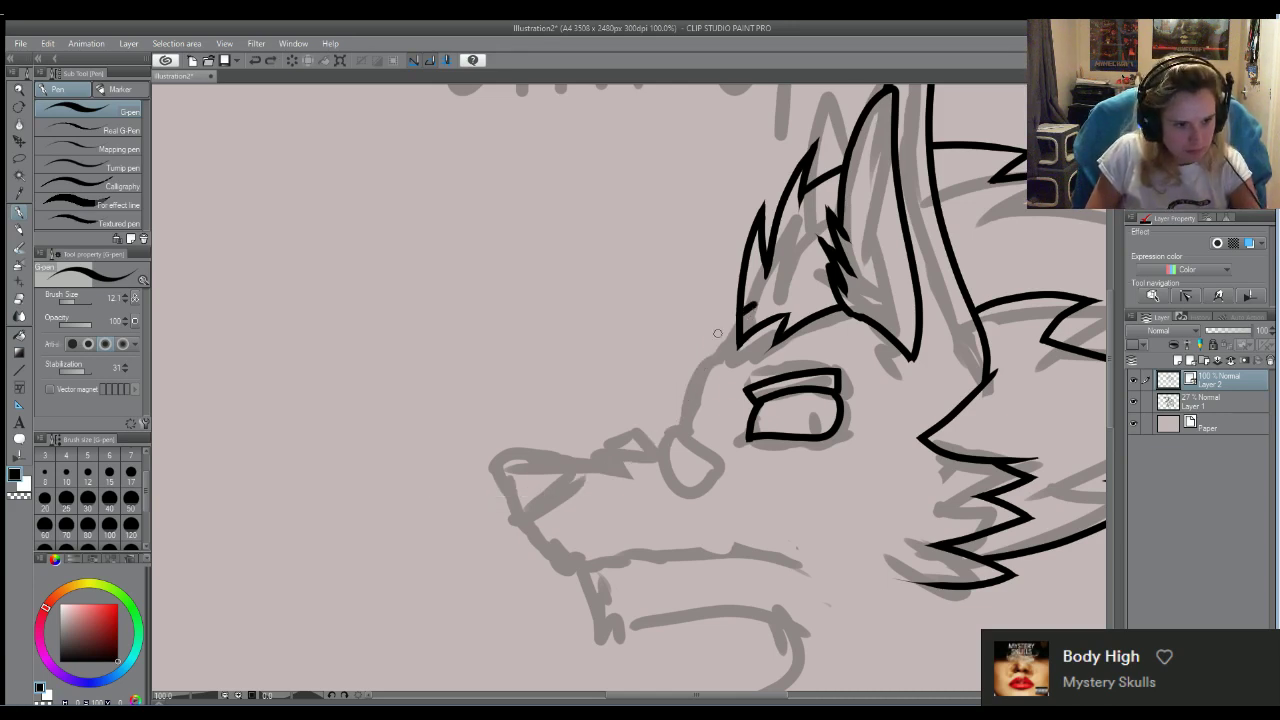
pyautogui.moveTo(736, 314)
pyautogui.mouseDown()
pyautogui.moveTo(689, 393)
pyautogui.moveTo(626, 449)
pyautogui.moveTo(530, 452)
pyautogui.mouseUp()
pyautogui.hotkey('ctrl', 'z')
pyautogui.moveTo(762, 304)
pyautogui.mouseDown()
pyautogui.moveTo(628, 453)
pyautogui.moveTo(477, 470)
pyautogui.mouseUp()
pyautogui.hotkey('ctrl', 'z')
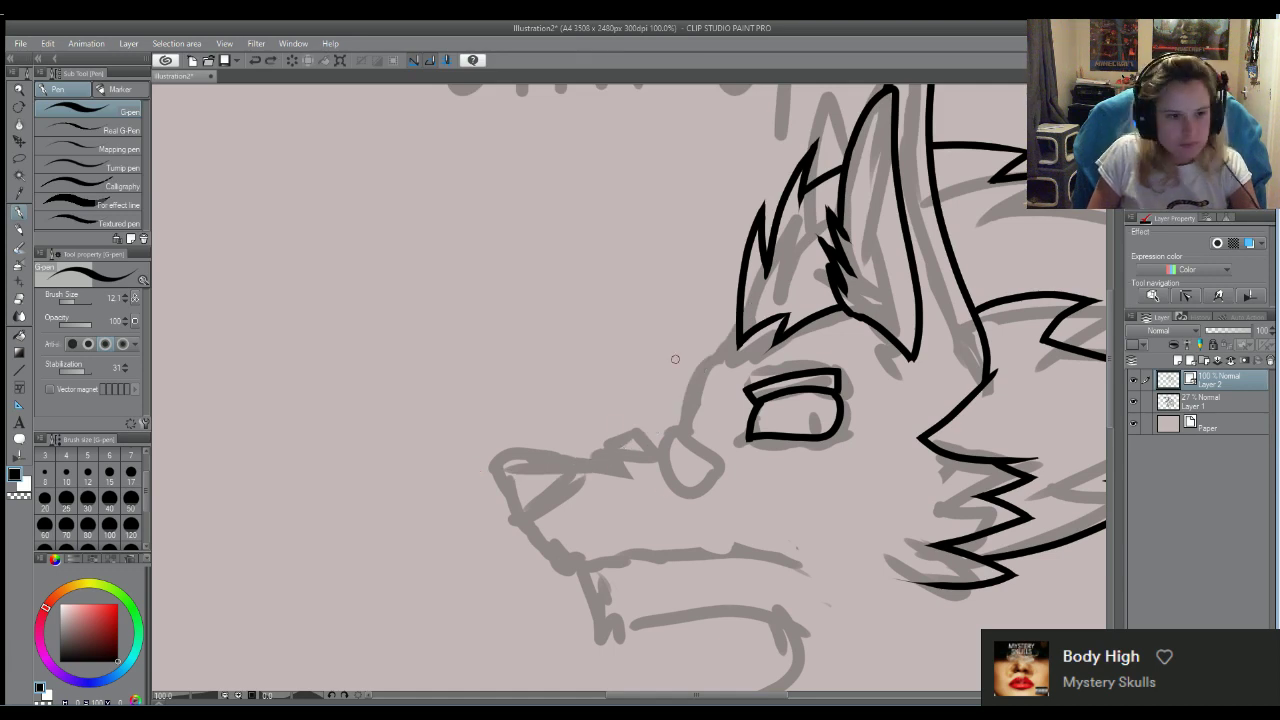
pyautogui.moveTo(742, 328)
pyautogui.mouseDown()
pyautogui.moveTo(690, 367)
pyautogui.moveTo(659, 416)
pyautogui.moveTo(608, 445)
pyautogui.moveTo(424, 459)
pyautogui.mouseUp()
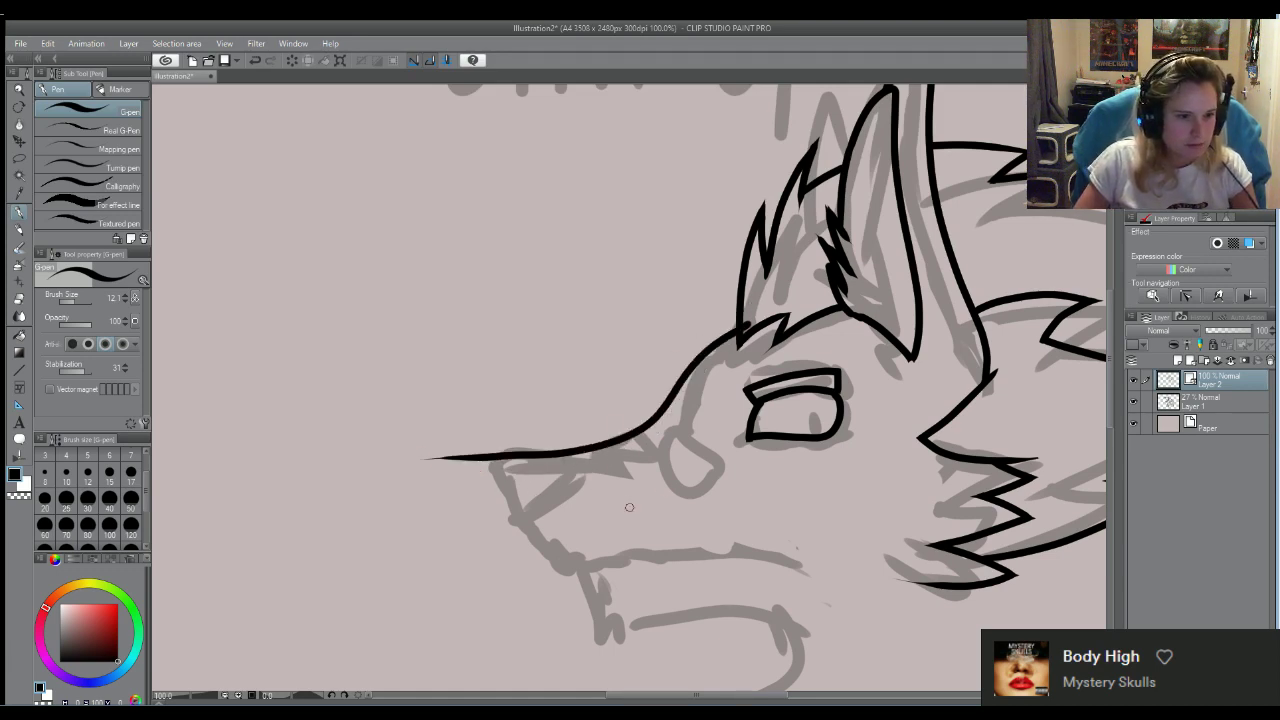
# Ink the nose's curved front and rear underside edges with the G-pen, redrawing misplaced strokes, and erase the overshoot above the muzzle line
pyautogui.moveTo(462, 462); pyautogui.dragTo(520, 525)
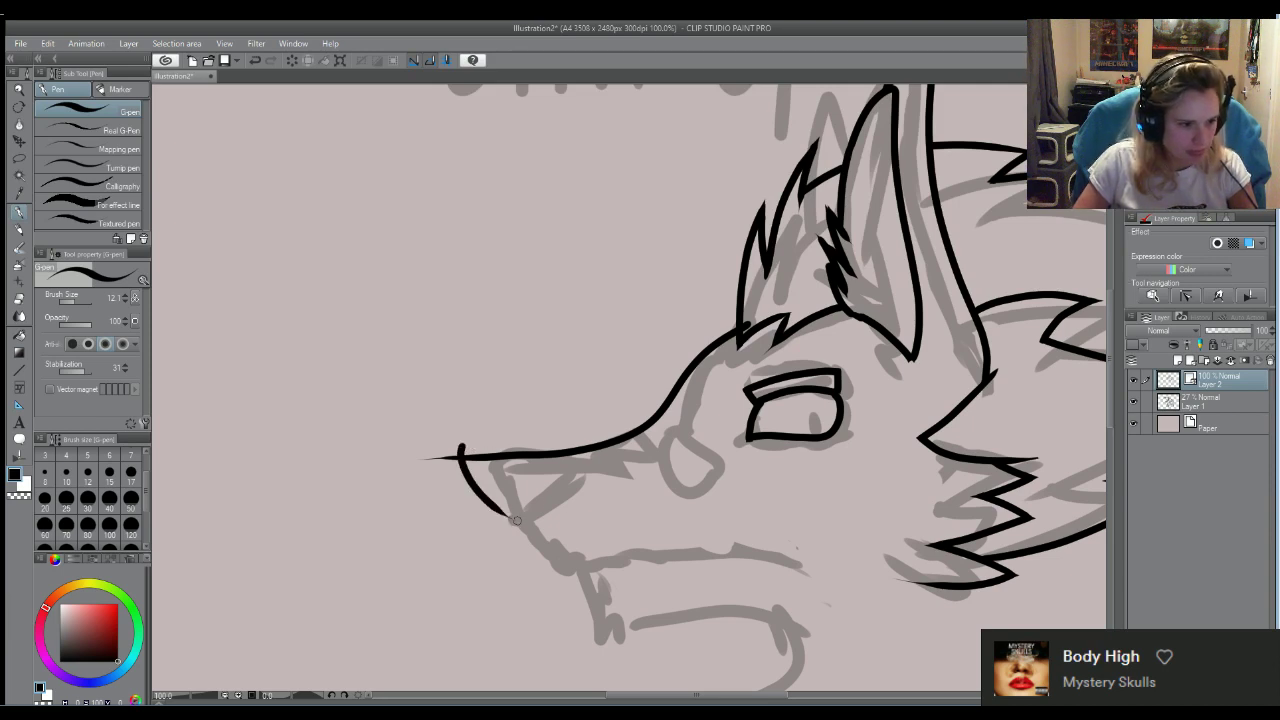
pyautogui.hotkey('ctrl', 'z')
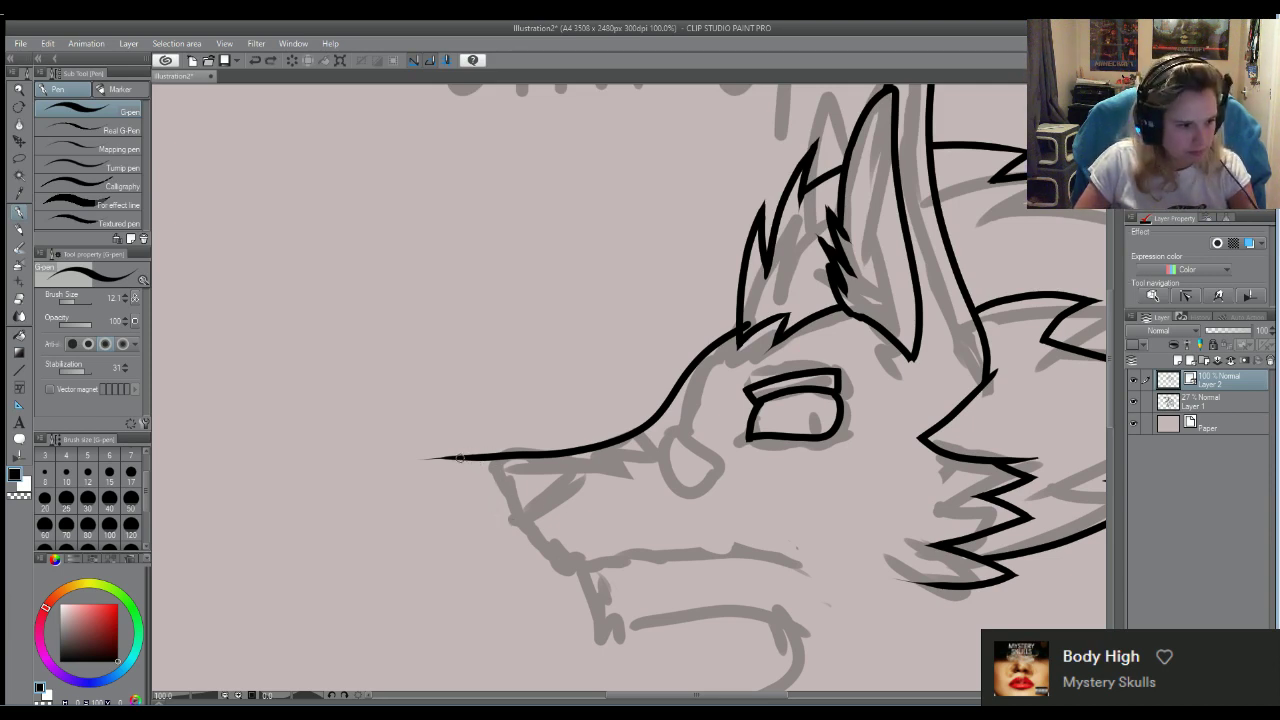
pyautogui.moveTo(452, 442)
pyautogui.mouseDown()
pyautogui.moveTo(493, 518)
pyautogui.moveTo(522, 465)
pyautogui.mouseUp()
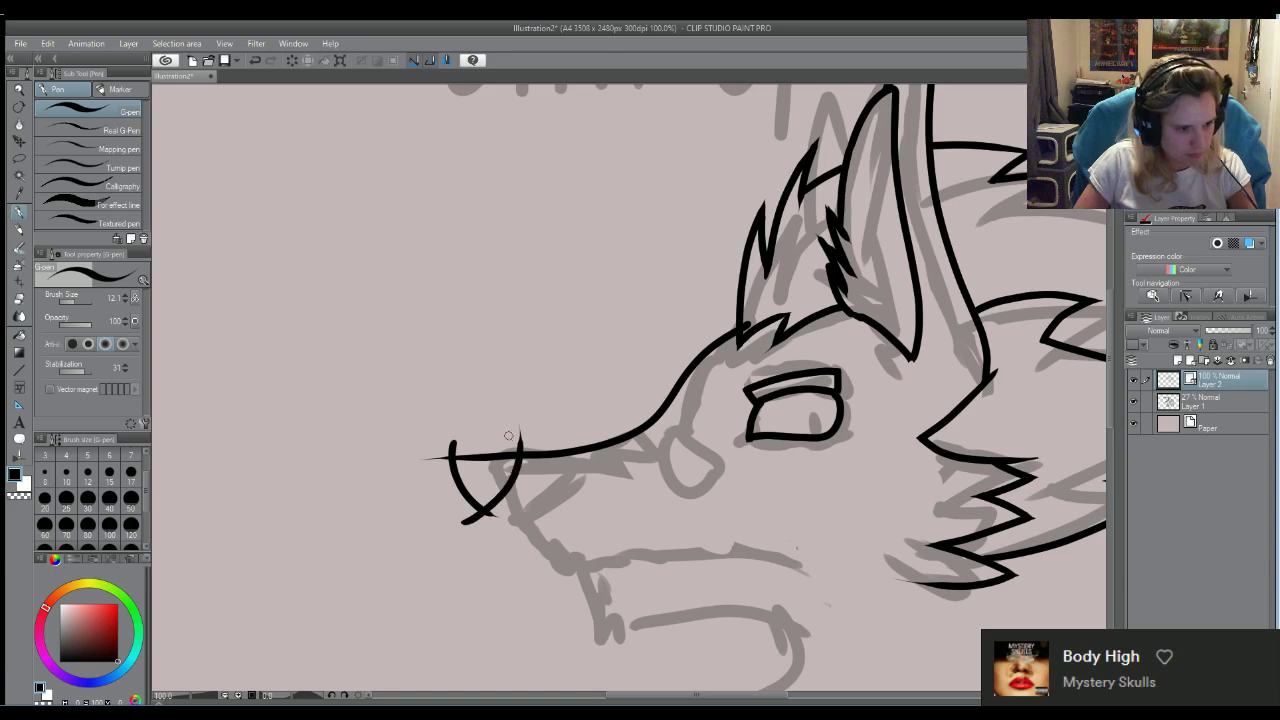
pyautogui.hotkey('ctrl', 'z')
pyautogui.moveTo(458, 508)
pyautogui.mouseDown()
pyautogui.moveTo(532, 460)
pyautogui.moveTo(548, 428)
pyautogui.mouseUp()
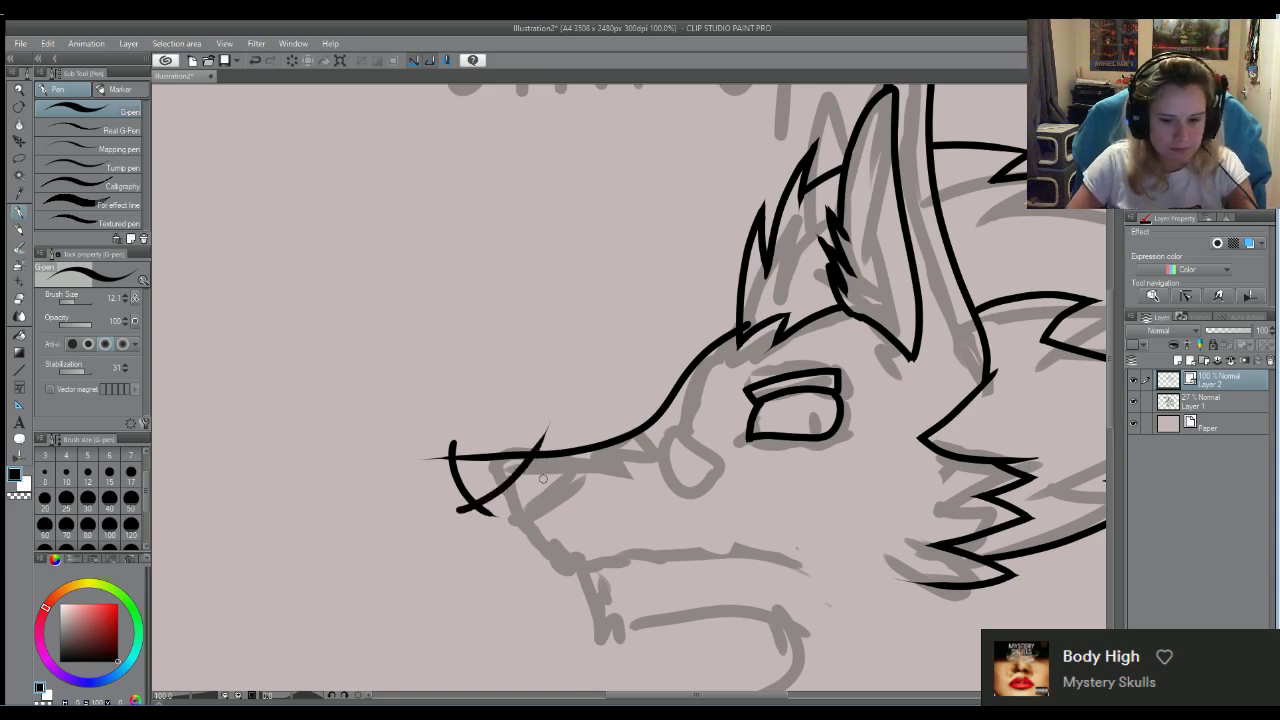
pyautogui.press('e')
pyautogui.moveTo(548, 428)
pyautogui.mouseDown()
pyautogui.moveTo(516, 427)
pyautogui.moveTo(540, 416)
pyautogui.moveTo(544, 452)
pyautogui.mouseUp()
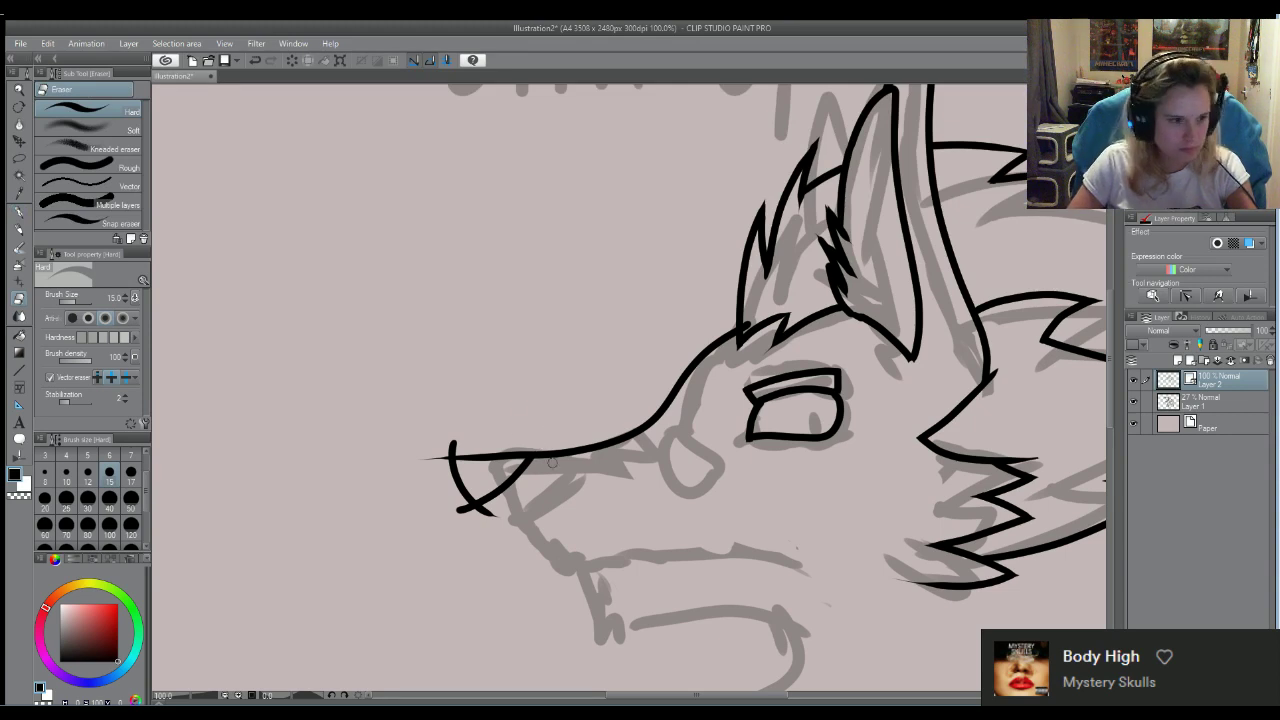
# Ink the top edge of the nose with the G-pen and erase the overshooting line ends at its front and lower corners with the Hard eraser
pyautogui.press('b')
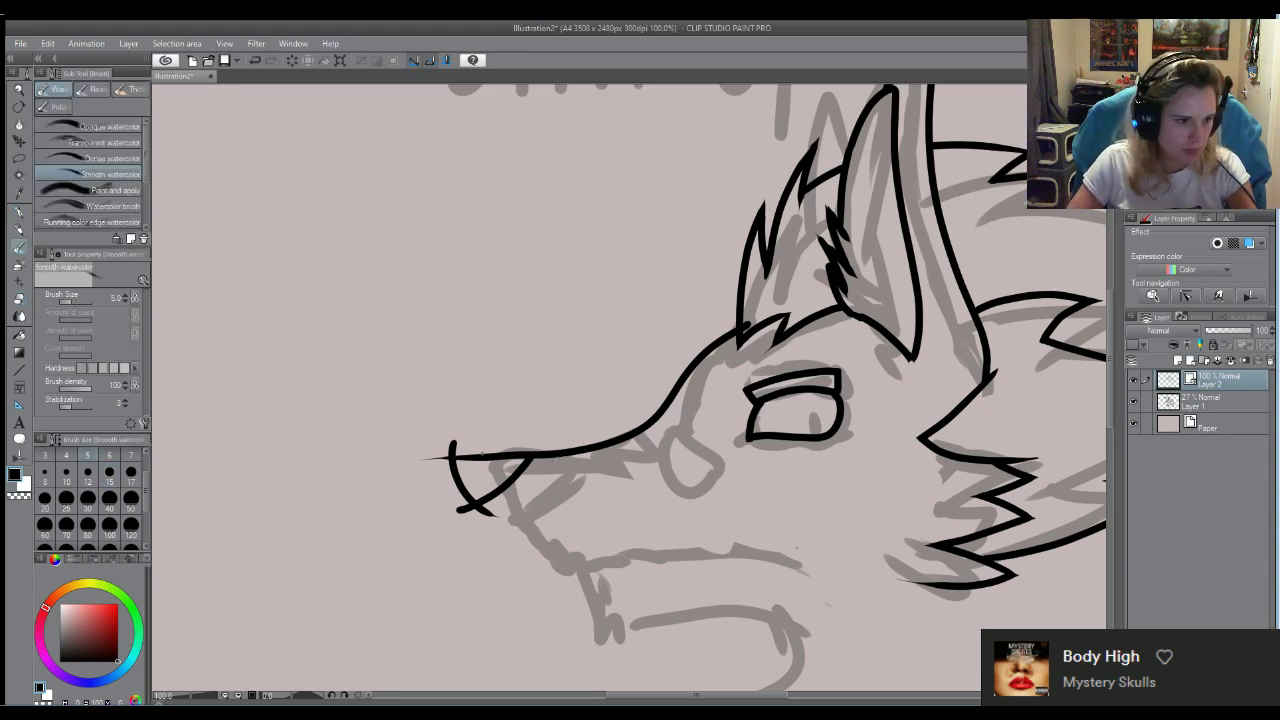
pyautogui.click(18, 212)
pyautogui.moveTo(453, 442)
pyautogui.mouseDown()
pyautogui.moveTo(449, 455)
pyautogui.moveTo(560, 470)
pyautogui.mouseUp()
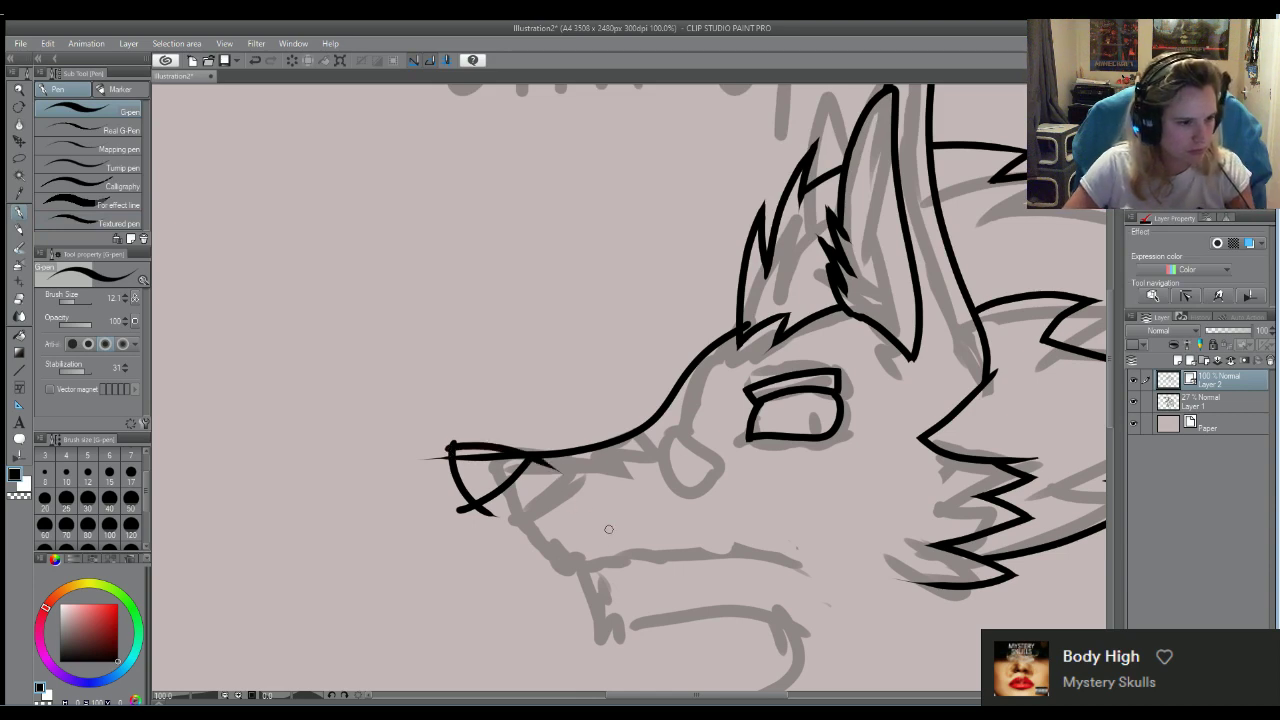
pyautogui.hotkey('ctrl', 'z')
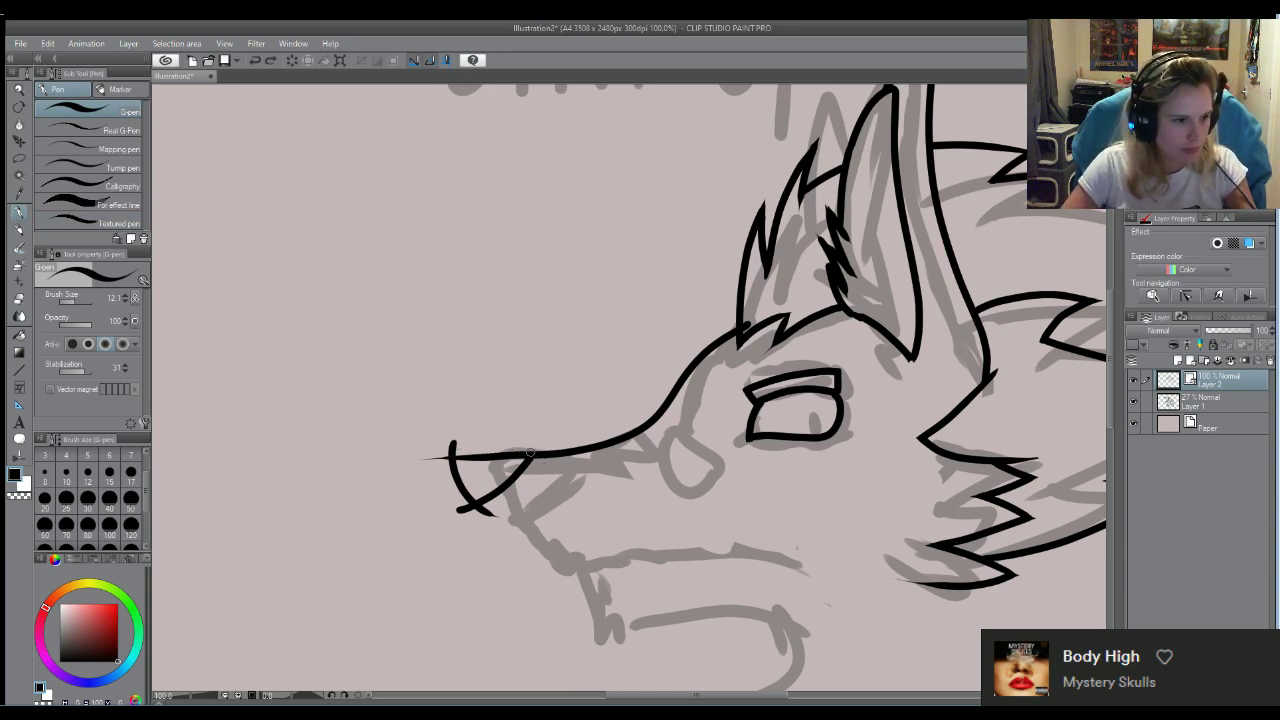
pyautogui.moveTo(530, 457); pyautogui.dragTo(395, 454)
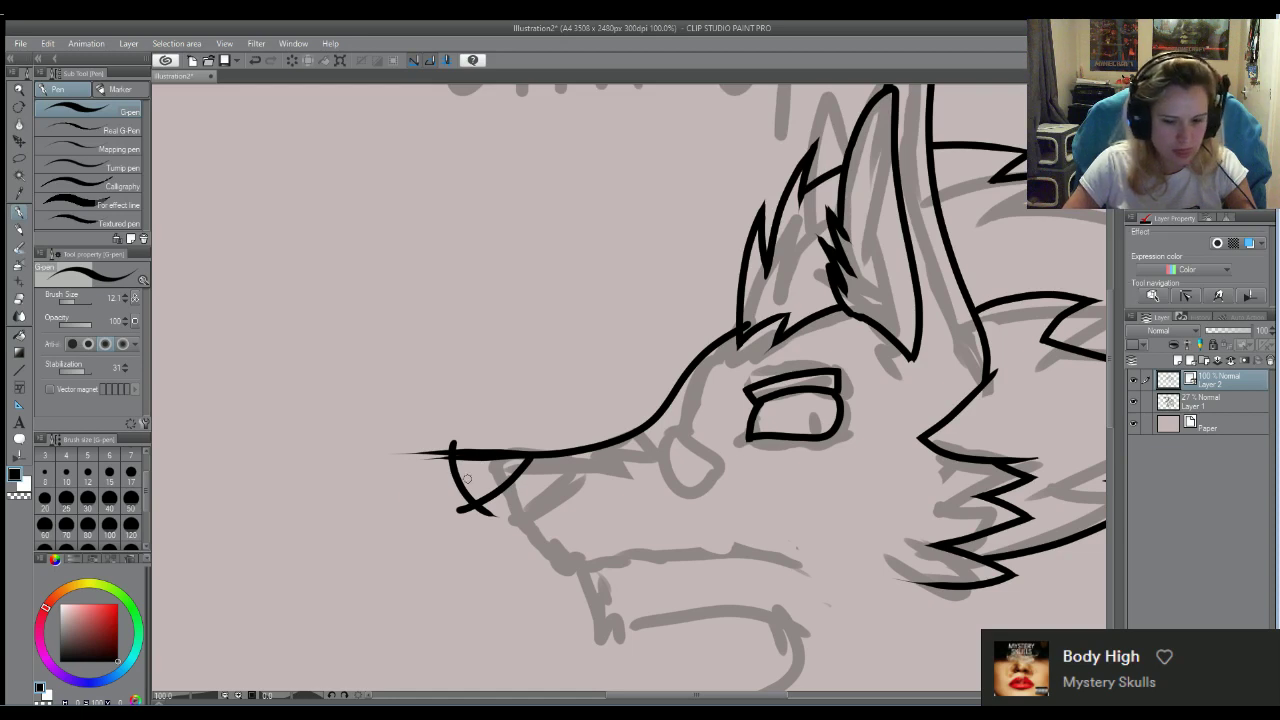
pyautogui.press('e')
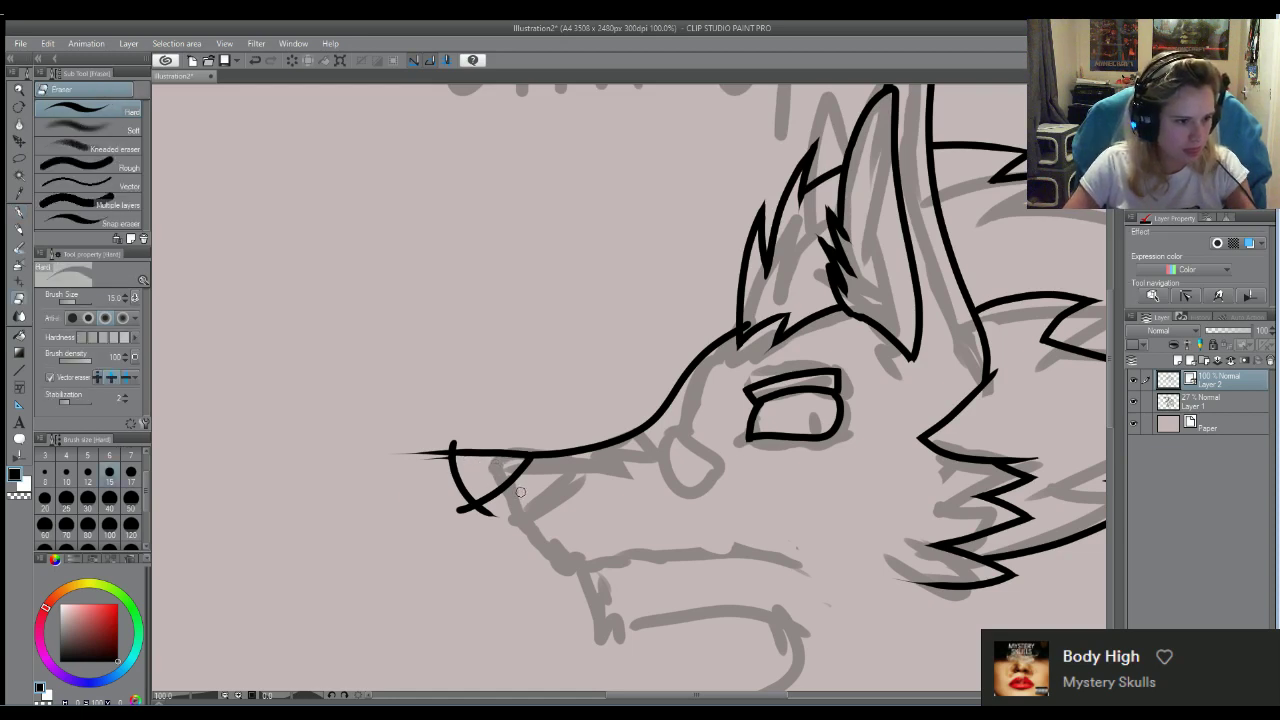
pyautogui.moveTo(424, 440); pyautogui.dragTo(438, 420)
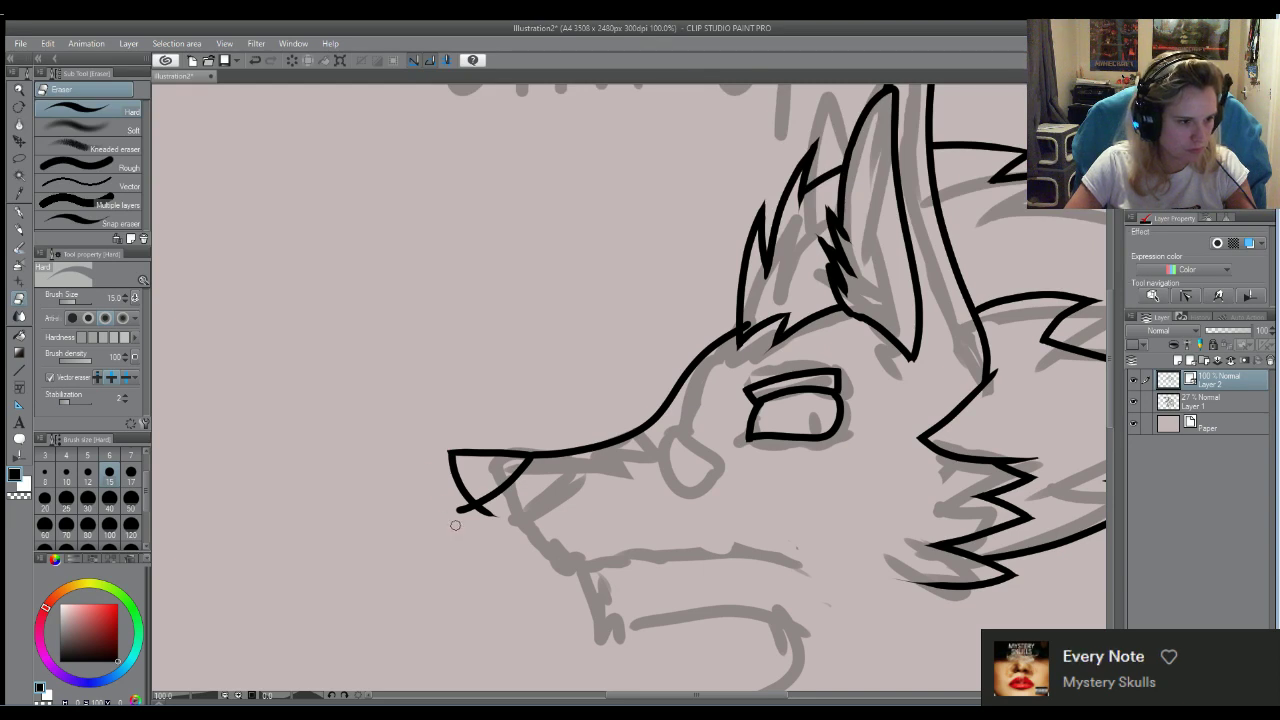
pyautogui.moveTo(500, 514)
pyautogui.mouseDown()
pyautogui.moveTo(457, 526)
pyautogui.moveTo(507, 528)
pyautogui.mouseUp()
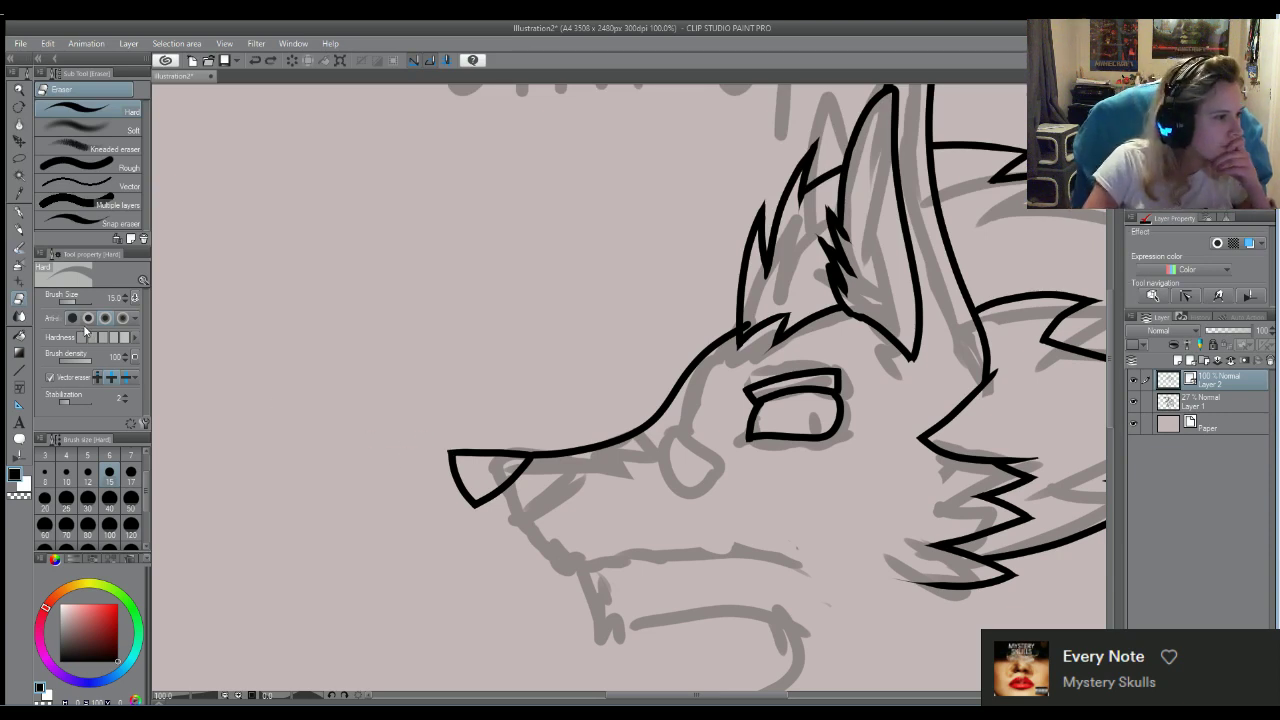
# Change the vector eraser mode and try retracing the nose's front edge with the Darker pencil
pyautogui.click(119, 377)
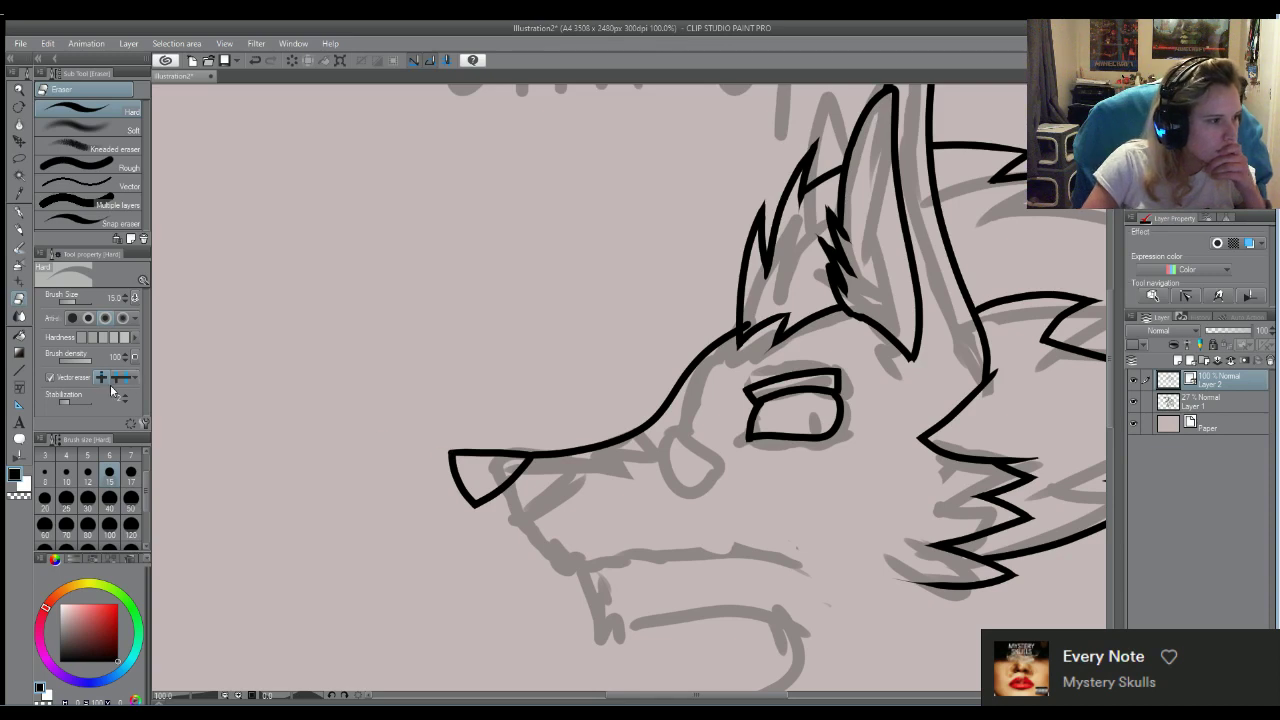
pyautogui.click(18, 229)
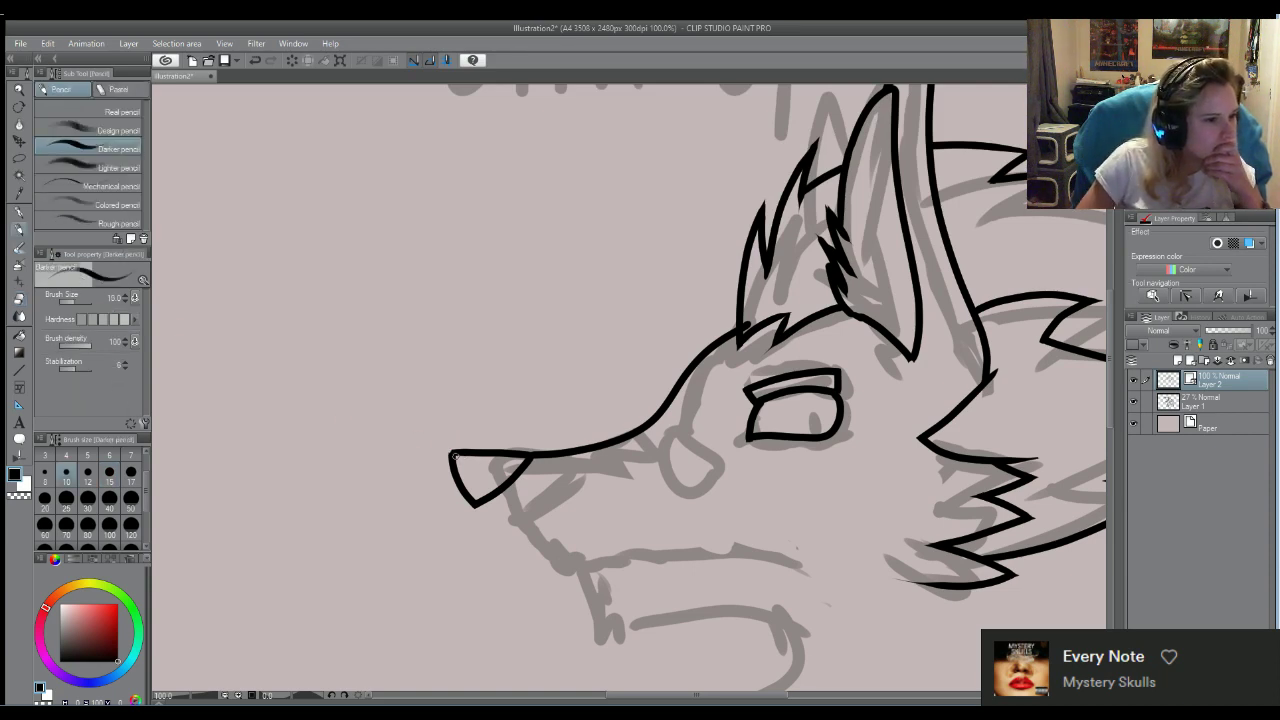
pyautogui.moveTo(451, 453); pyautogui.dragTo(476, 500)
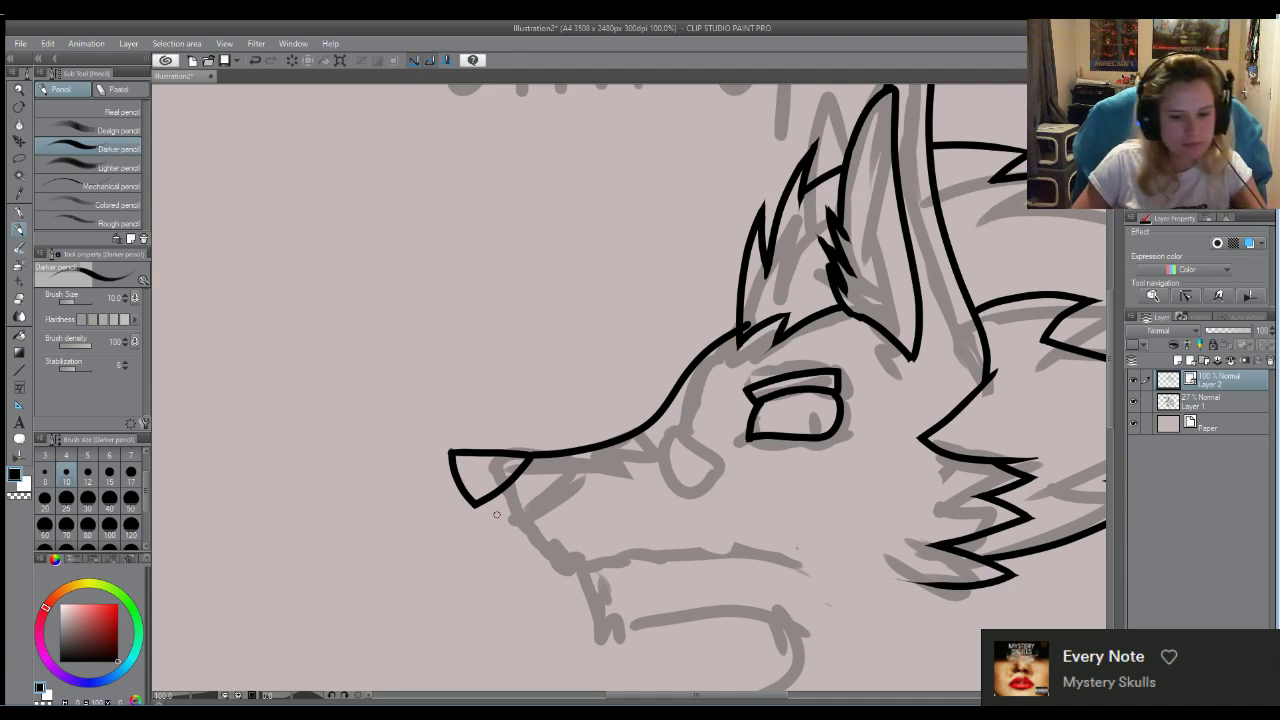
pyautogui.hotkey('ctrl', 'z')
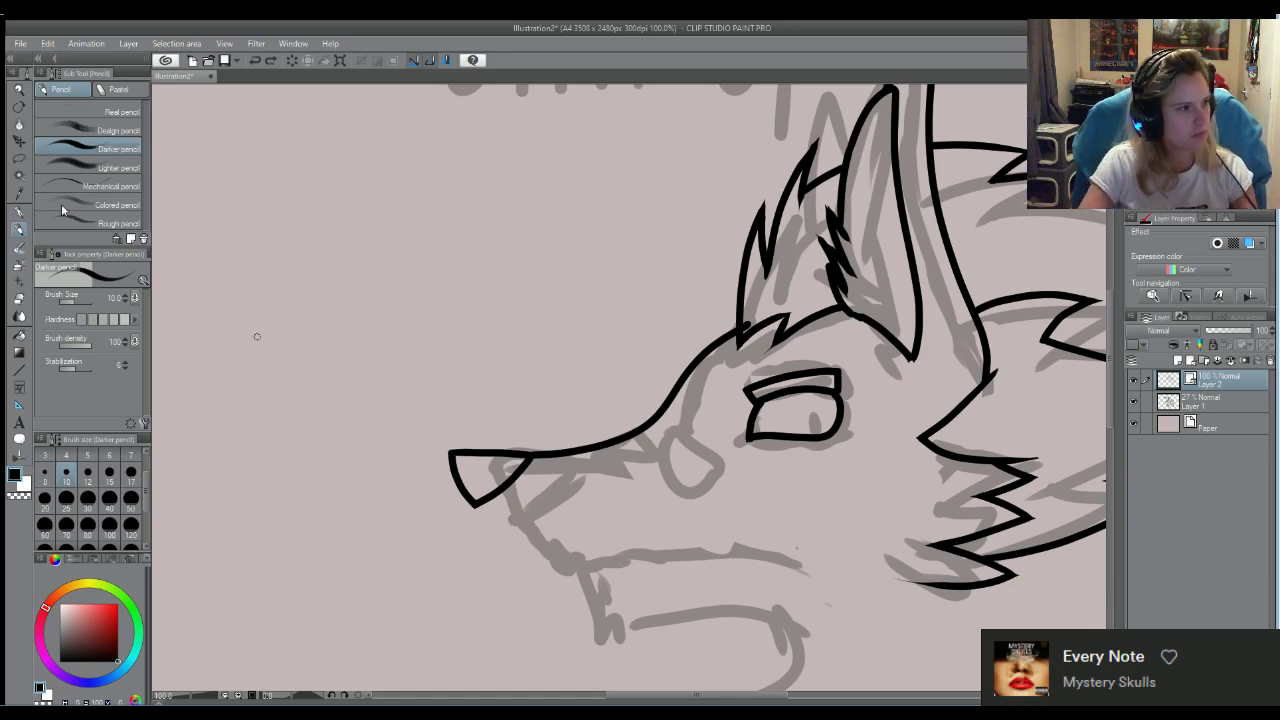
# Erase the inked nose outline with the Hard eraser, trimming the muzzle line back to the sketched nose
pyautogui.click(19, 299)
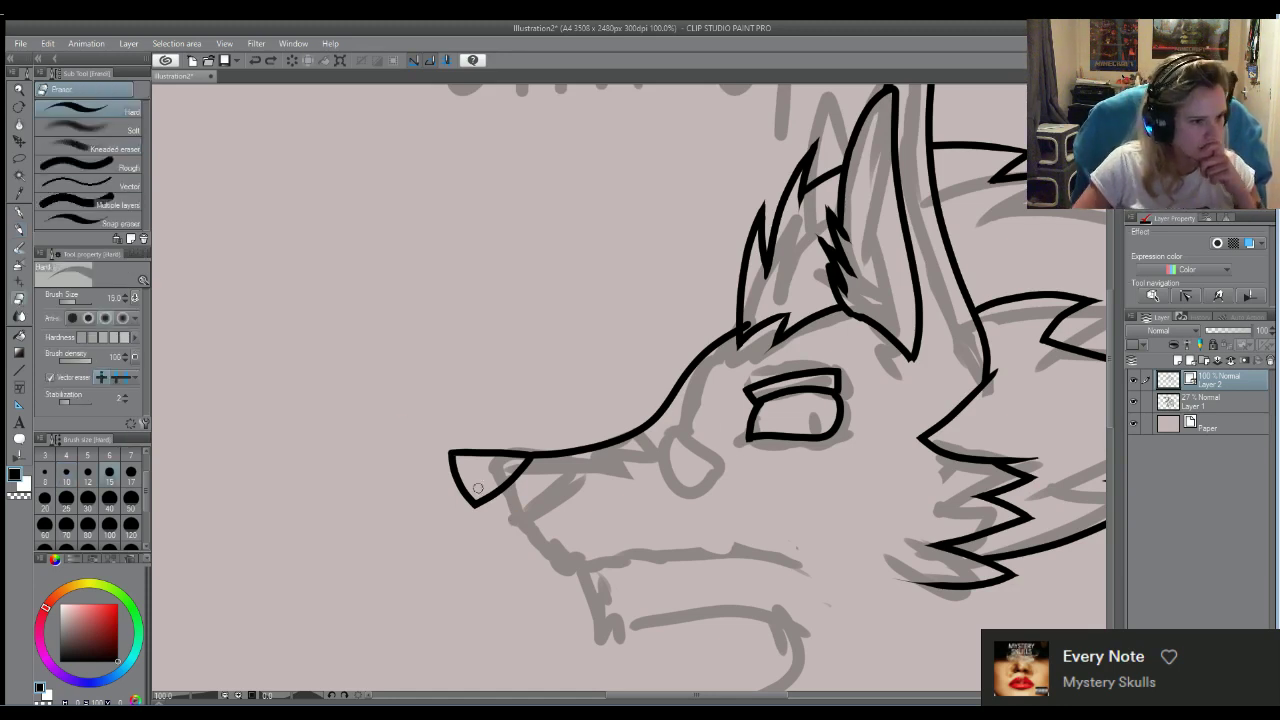
pyautogui.moveTo(477, 488)
pyautogui.mouseDown()
pyautogui.moveTo(490, 500)
pyautogui.moveTo(472, 490)
pyautogui.mouseUp()
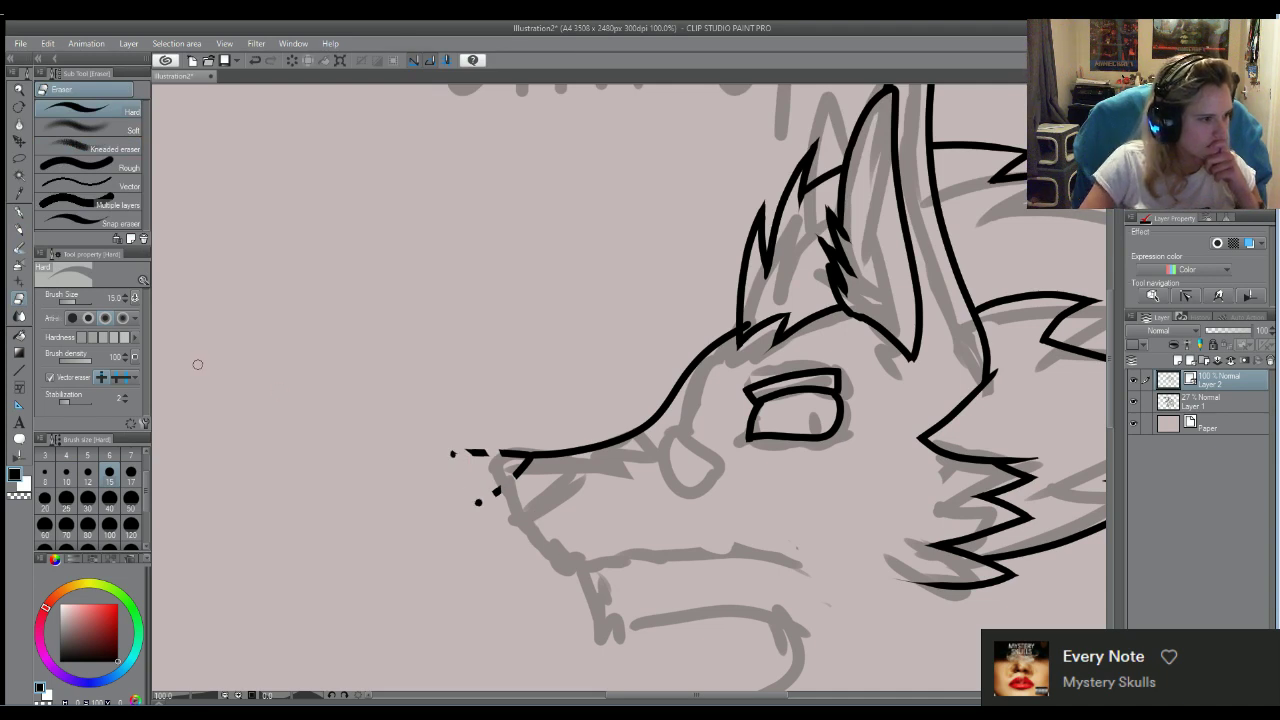
pyautogui.moveTo(448, 451)
pyautogui.mouseDown()
pyautogui.moveTo(477, 475)
pyautogui.moveTo(515, 468)
pyautogui.moveTo(505, 450)
pyautogui.mouseUp()
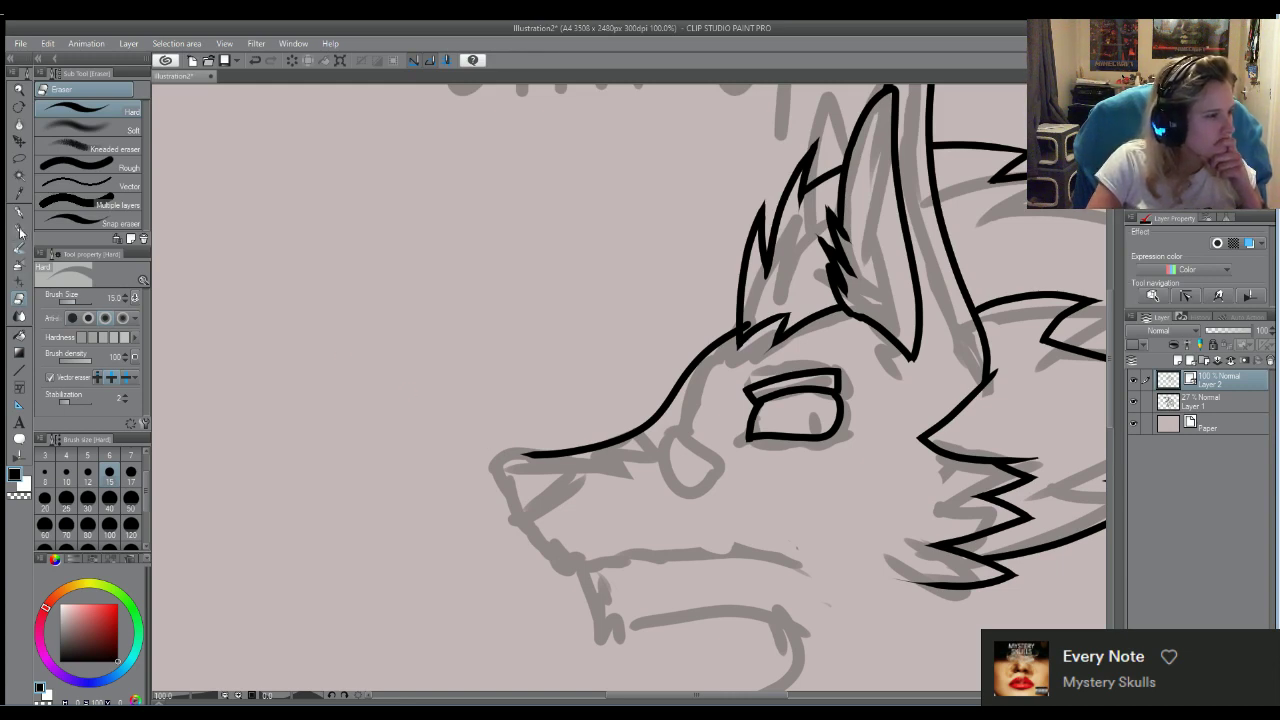
# Try drawing the nose's crossing front and rear curves with the Darker pencil
pyautogui.click(19, 230)
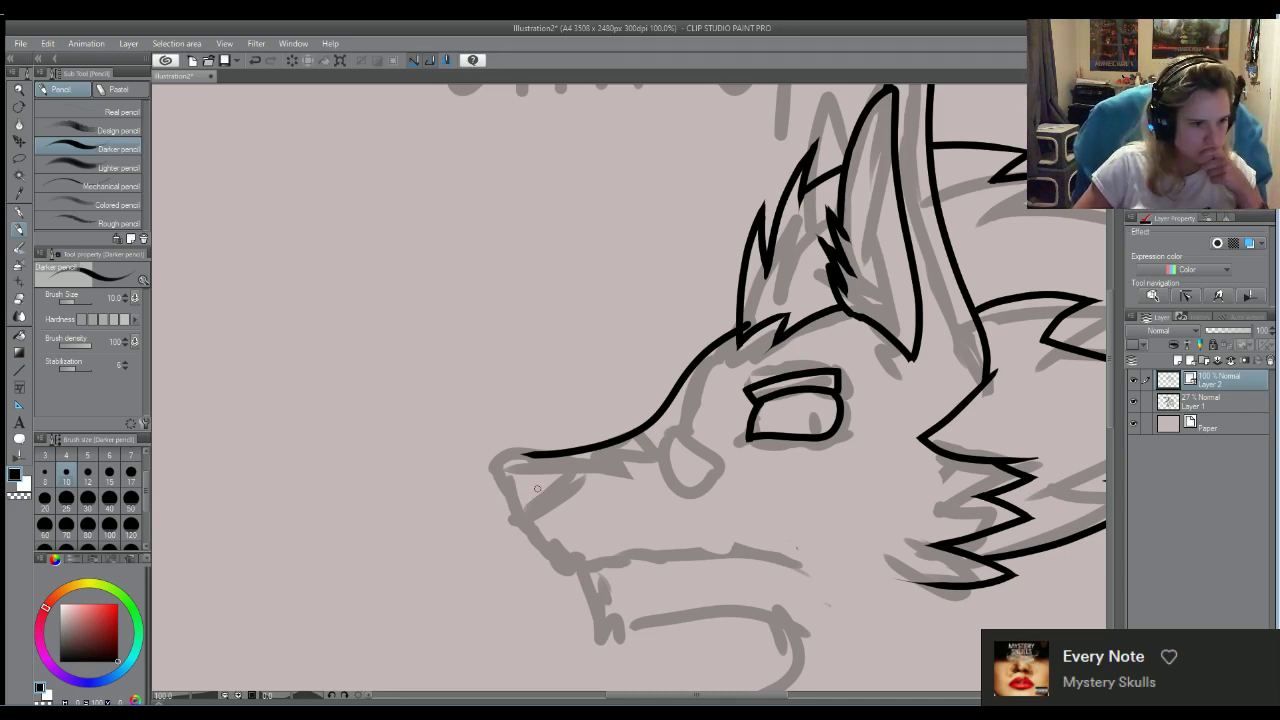
pyautogui.moveTo(548, 444)
pyautogui.mouseDown()
pyautogui.moveTo(477, 527)
pyautogui.moveTo(452, 532)
pyautogui.moveTo(438, 434)
pyautogui.mouseUp()
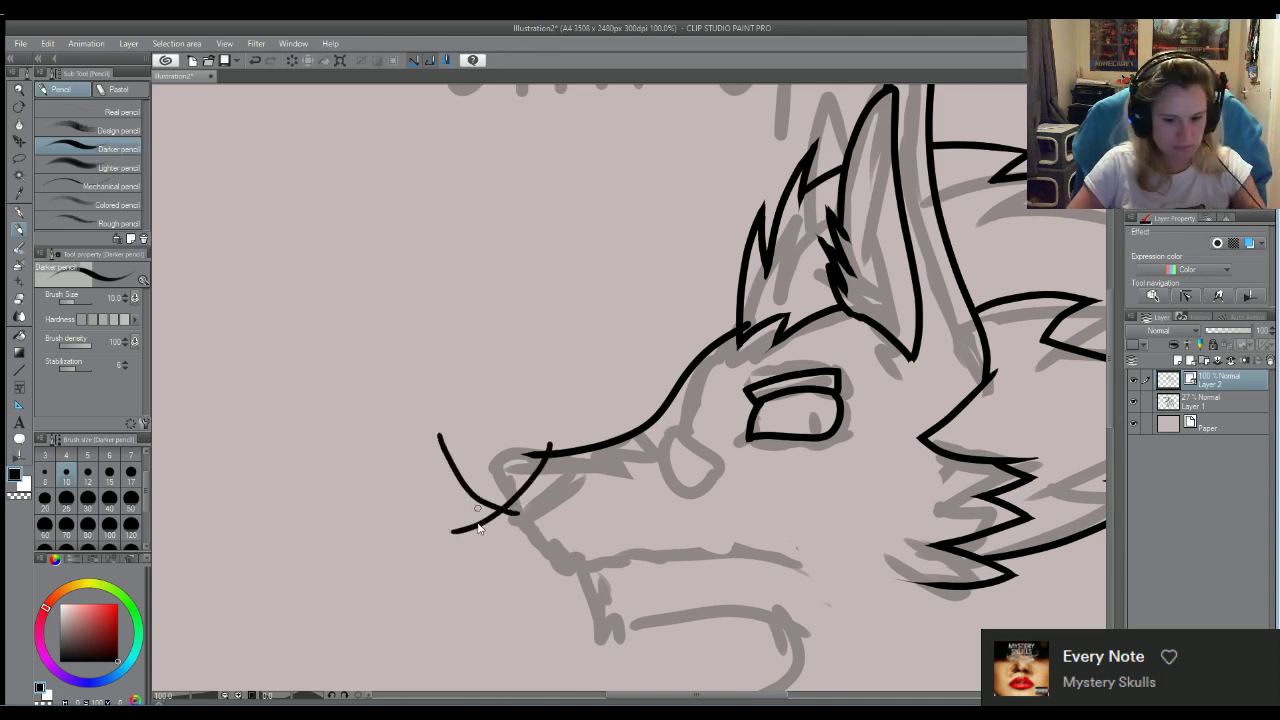
pyautogui.hotkey('ctrl', 'z')
pyautogui.hotkey('ctrl', 'z')
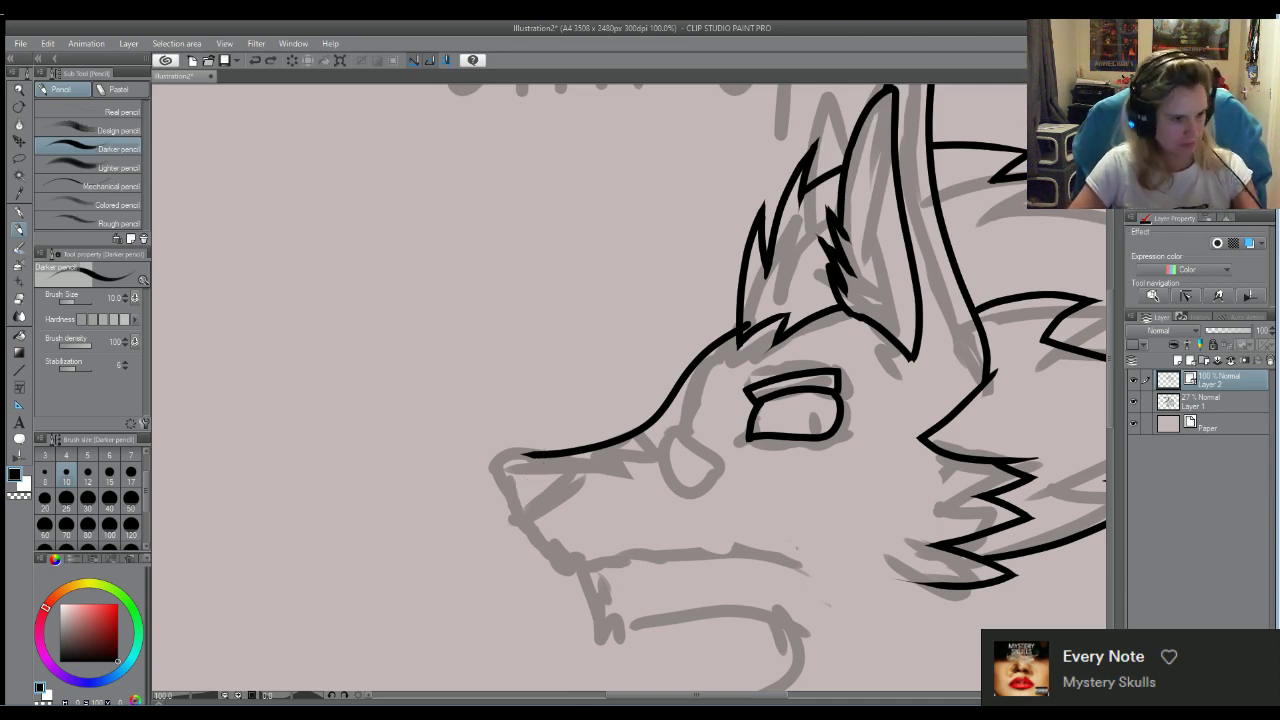
# Try inking a smaller nose over the sketch with the G-pen, using crossing front and rear curves and a top edge
pyautogui.press('p')
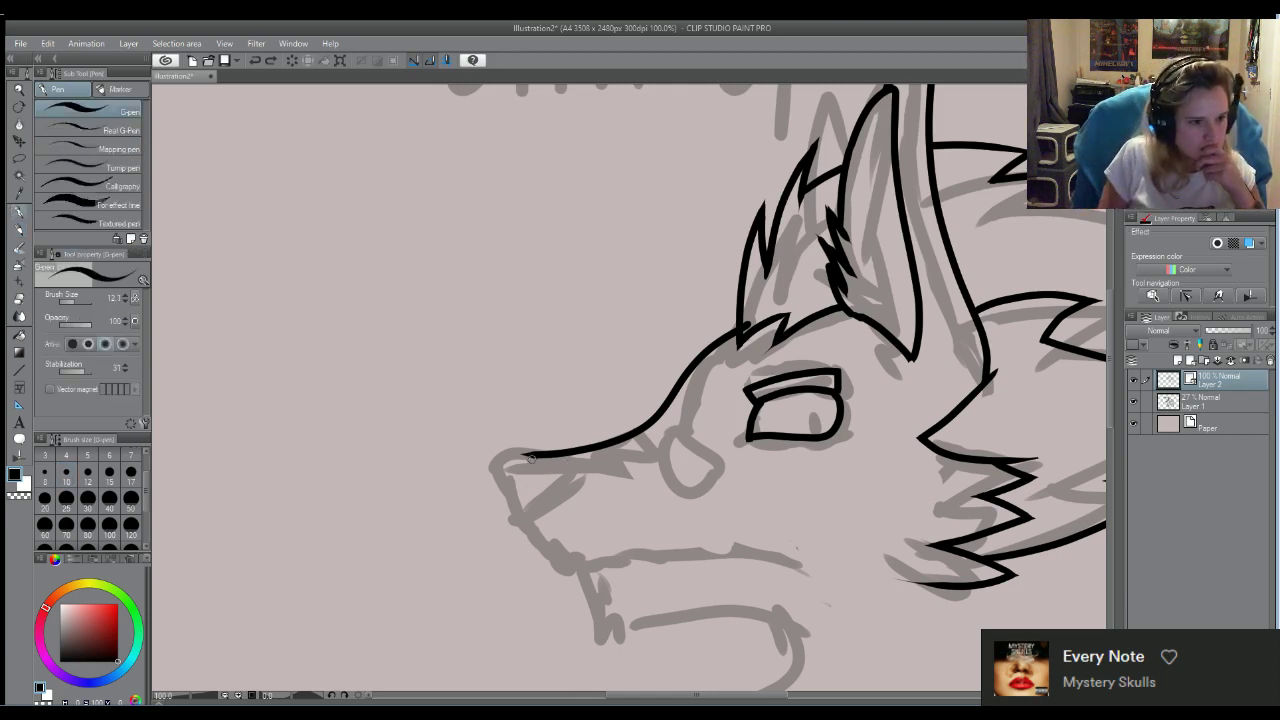
pyautogui.moveTo(558, 445); pyautogui.dragTo(483, 526)
pyautogui.hotkey('ctrl', 'z')
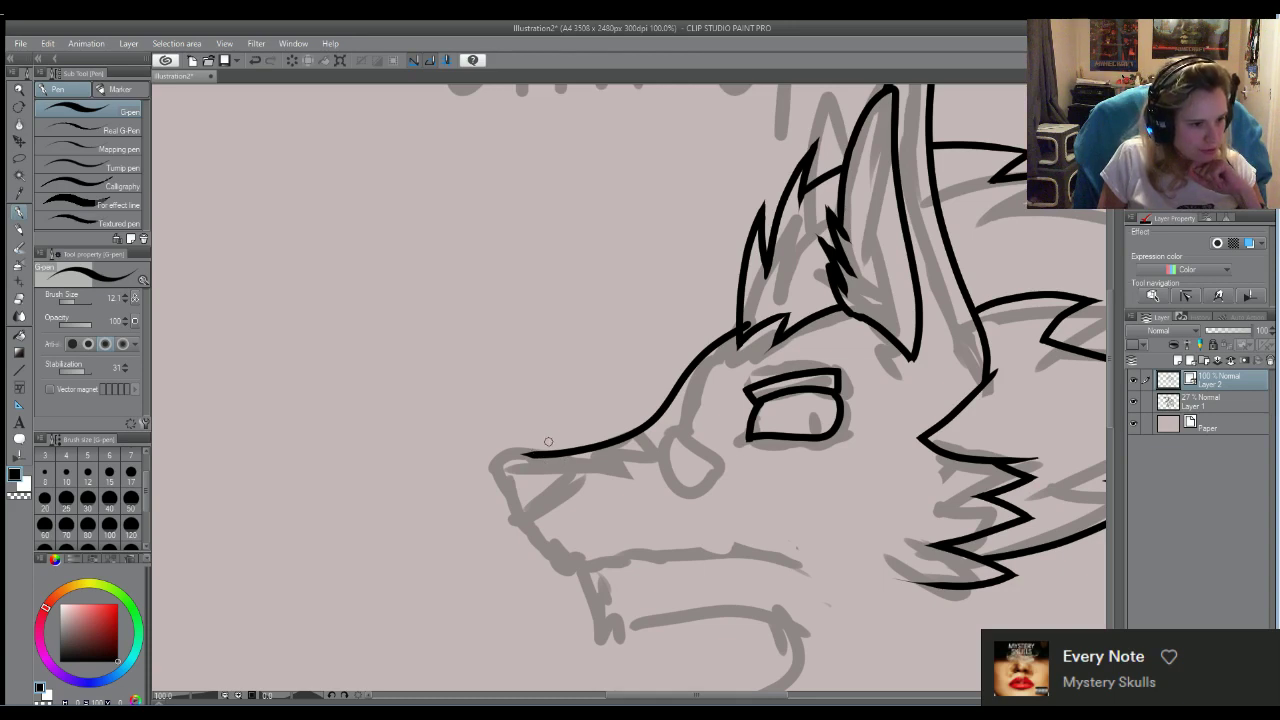
pyautogui.moveTo(557, 435)
pyautogui.mouseDown()
pyautogui.moveTo(509, 506)
pyautogui.moveTo(469, 531)
pyautogui.mouseUp()
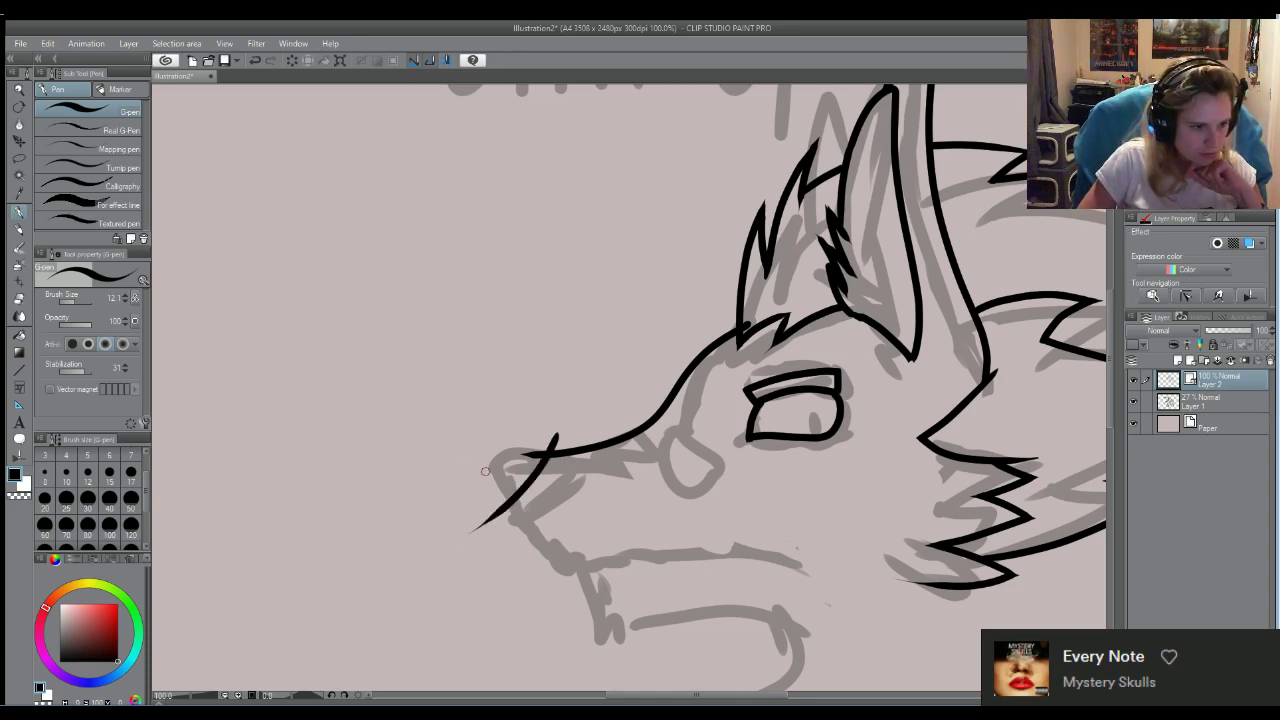
pyautogui.moveTo(473, 448); pyautogui.dragTo(520, 503)
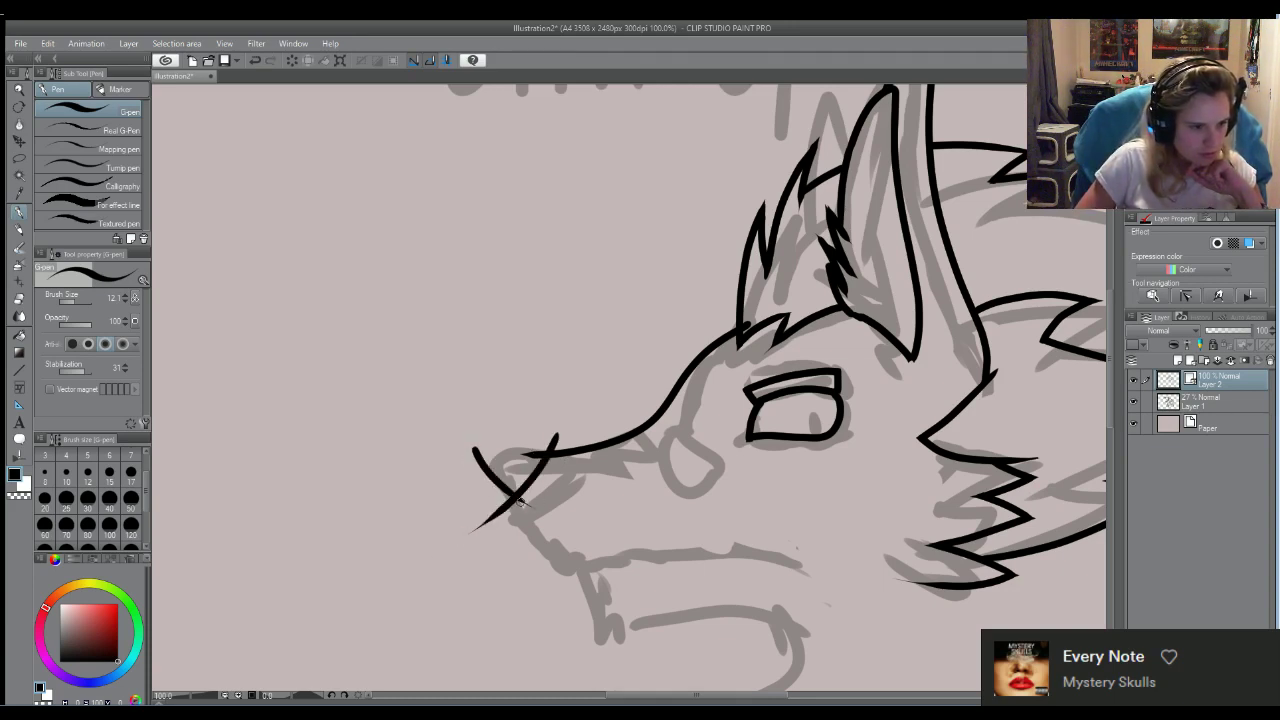
pyautogui.moveTo(474, 449); pyautogui.dragTo(560, 462)
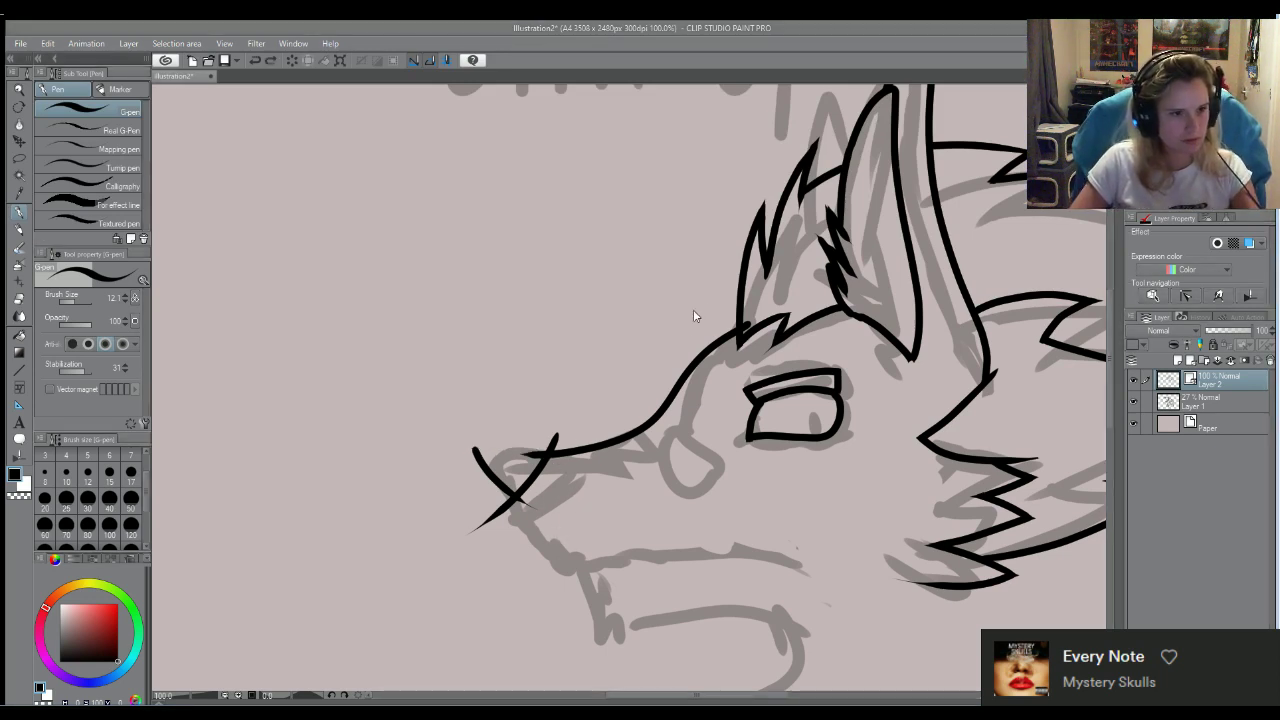
pyautogui.hotkey('ctrl', 'z')
pyautogui.hotkey('ctrl', 'z')
pyautogui.hotkey('ctrl', 'z')
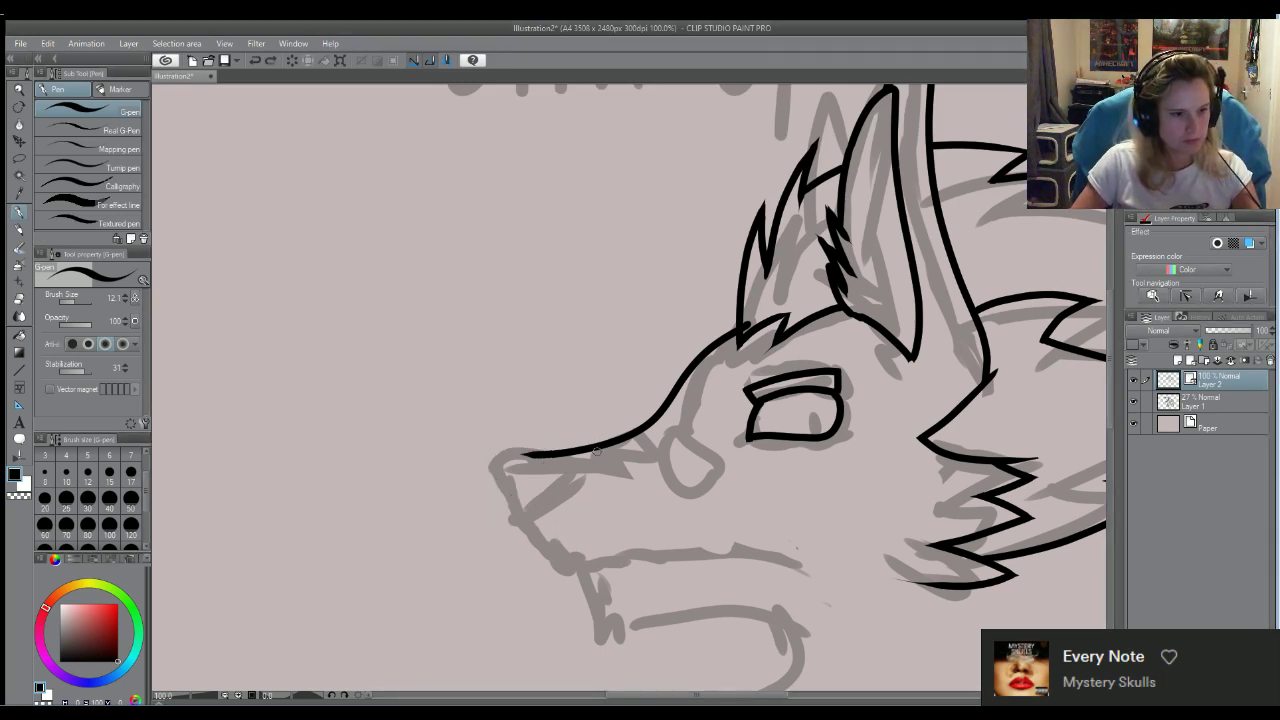
# Try a steeper G-pen curve for the rear edge of the nose, crossing the end of the muzzle line
pyautogui.click(561, 440)
pyautogui.moveTo(560, 436); pyautogui.dragTo(482, 536)
pyautogui.hotkey('ctrl', 'z')
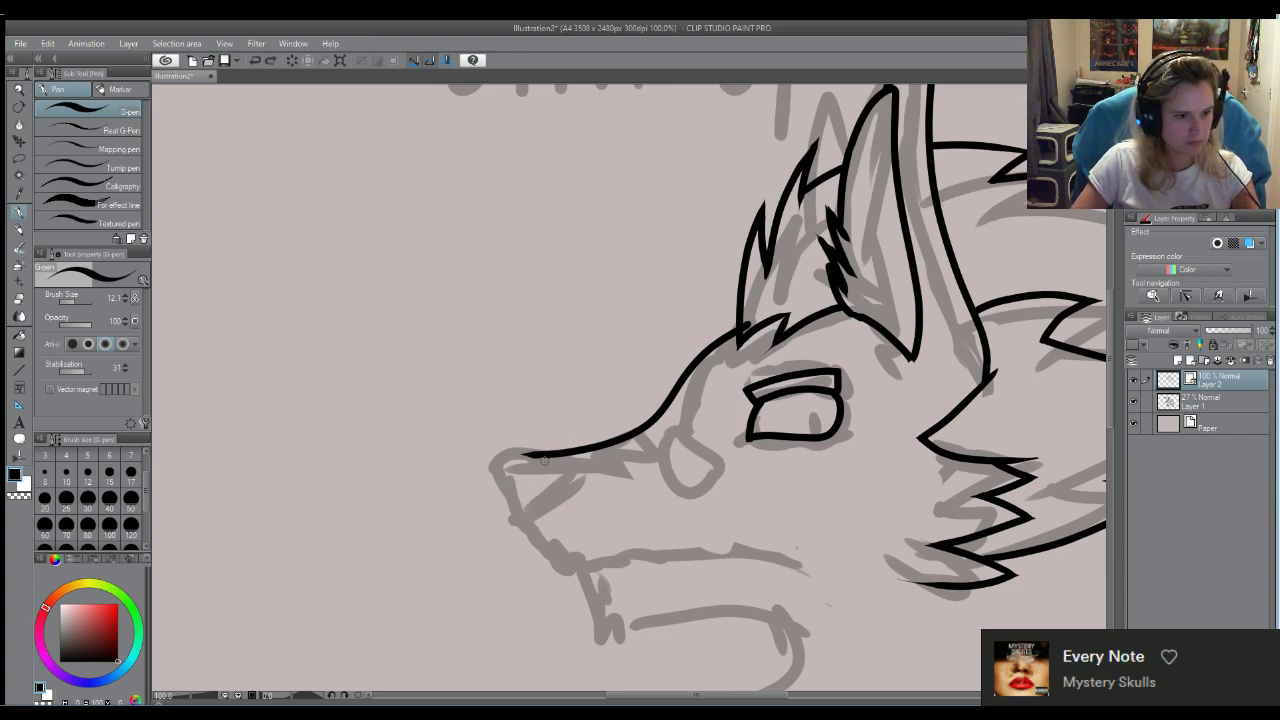
pyautogui.moveTo(558, 431); pyautogui.dragTo(477, 549)
pyautogui.moveTo(476, 455)
pyautogui.mouseDown()
pyautogui.moveTo(547, 543)
pyautogui.moveTo(547, 508)
pyautogui.moveTo(495, 479)
pyautogui.moveTo(477, 418)
pyautogui.mouseUp()
pyautogui.hotkey('ctrl', 'z')
pyautogui.hotkey('ctrl', 'z')
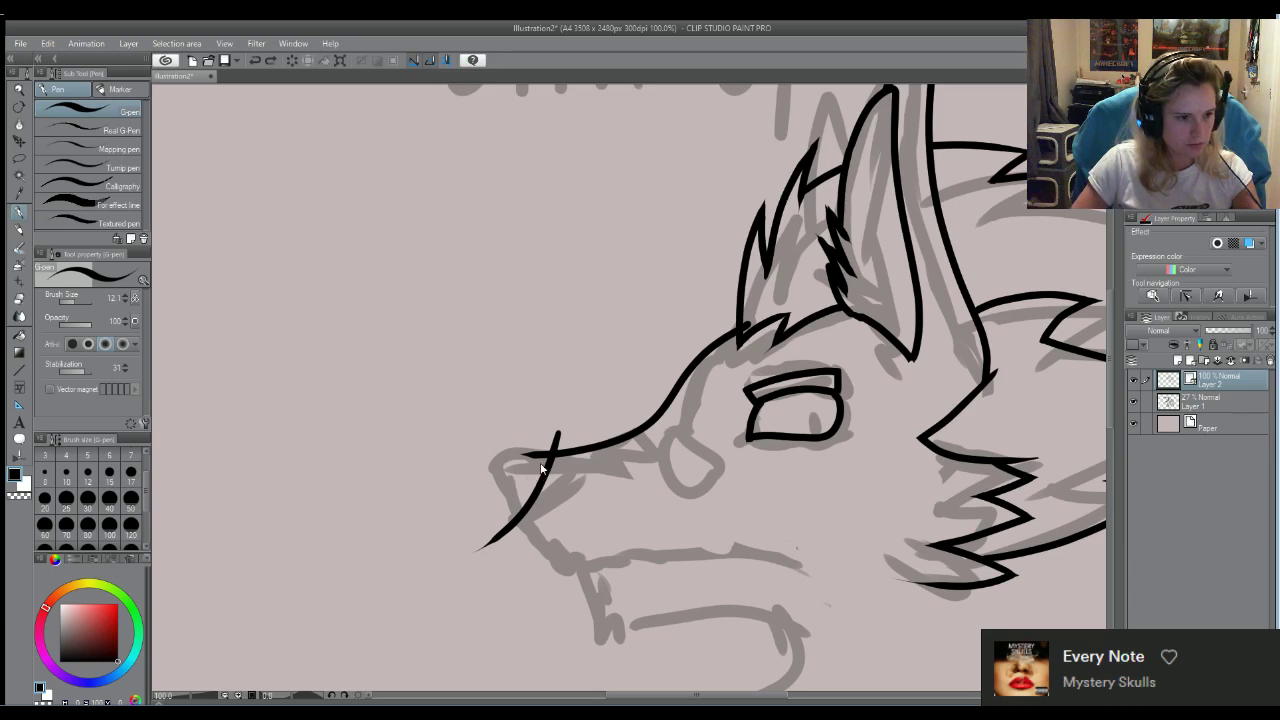
pyautogui.hotkey('ctrl', 'z')
# Try inking the nose as a wider triangle with the G-pen, with curved front, rear and top edges that cross at the corners
pyautogui.moveTo(564, 436)
pyautogui.mouseDown()
pyautogui.moveTo(479, 541)
pyautogui.moveTo(509, 511)
pyautogui.moveTo(462, 440)
pyautogui.mouseUp()
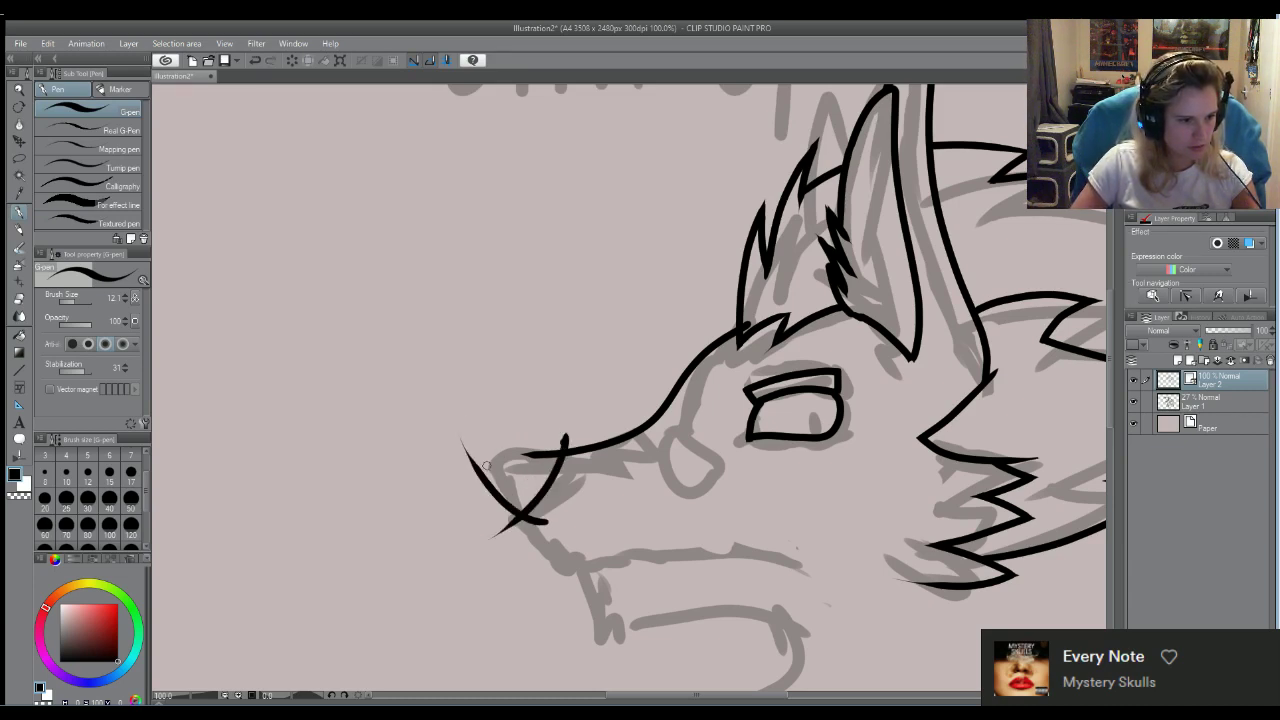
pyautogui.moveTo(556, 451); pyautogui.dragTo(444, 478)
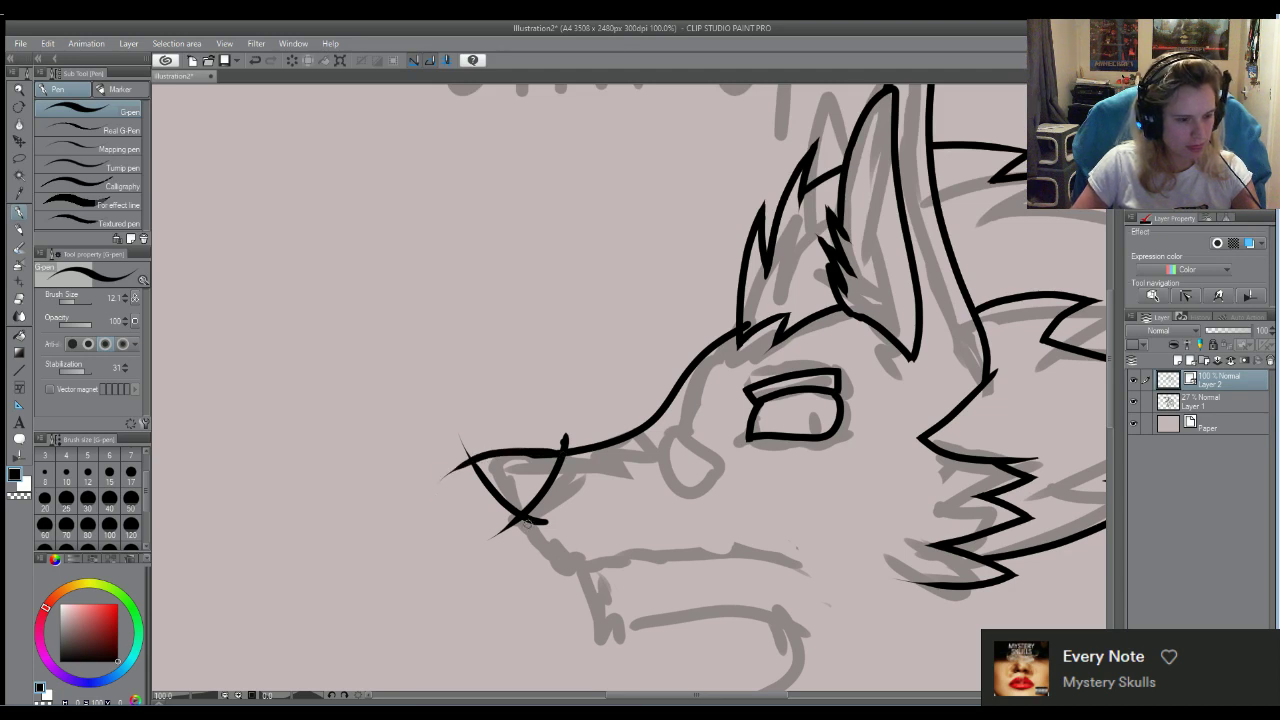
pyautogui.hotkey('ctrl', 'z')
pyautogui.hotkey('ctrl', 'z')
pyautogui.hotkey('ctrl', 'z')
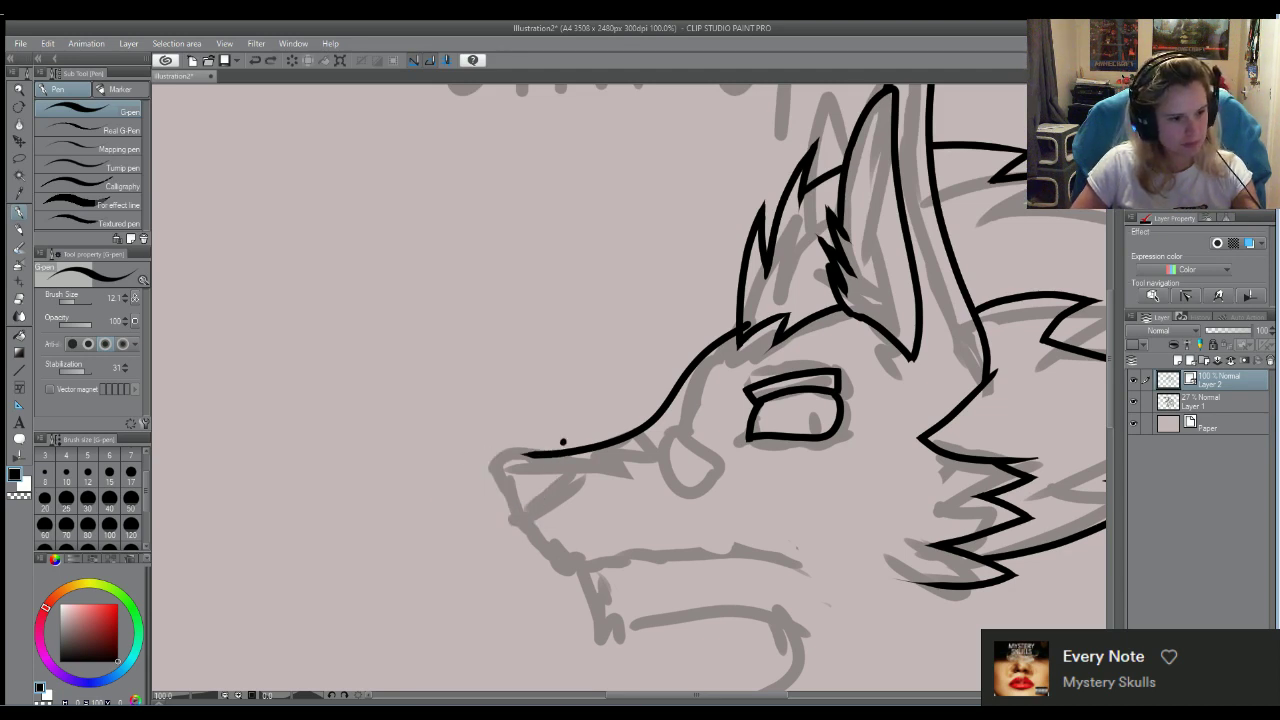
# Try to ink a triangular nose at the snout's tip with crossing curved strokes
pyautogui.moveTo(552, 441)
pyautogui.mouseDown()
pyautogui.moveTo(541, 477)
pyautogui.moveTo(478, 552)
pyautogui.moveTo(489, 470)
pyautogui.moveTo(438, 459)
pyautogui.mouseUp()
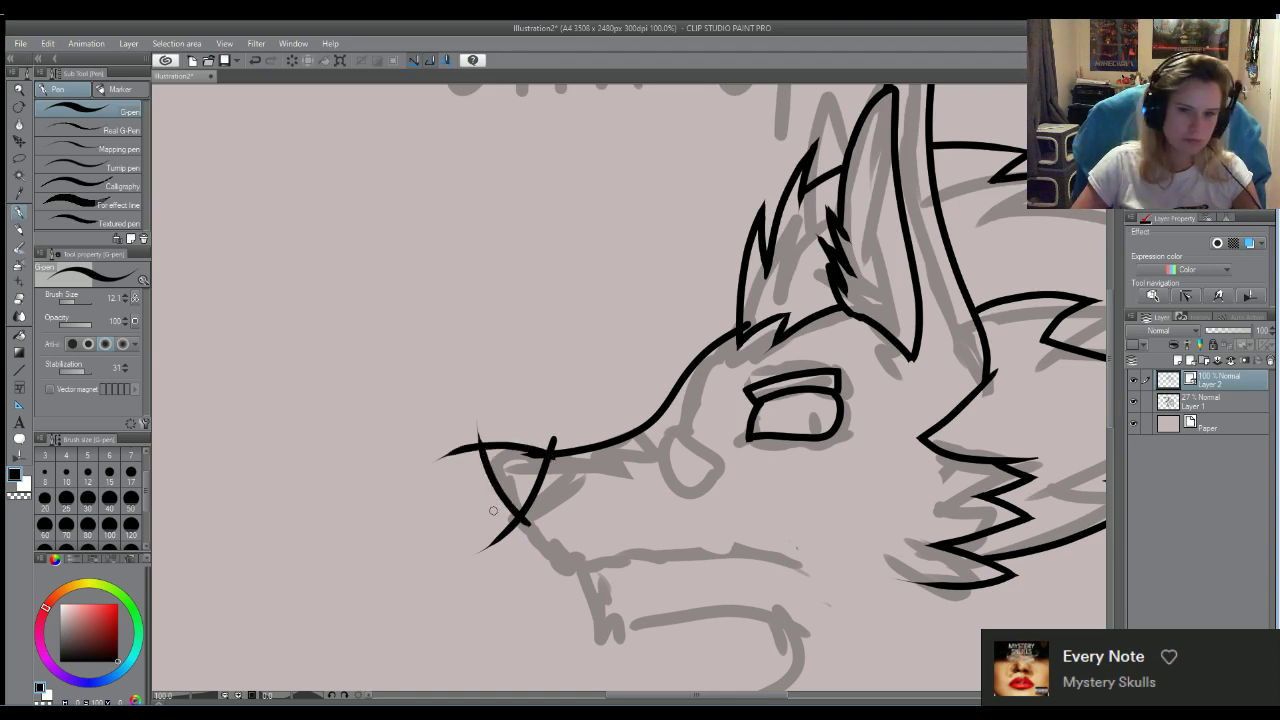
pyautogui.hotkey('ctrl', 'z')
pyautogui.hotkey('ctrl', 'z')
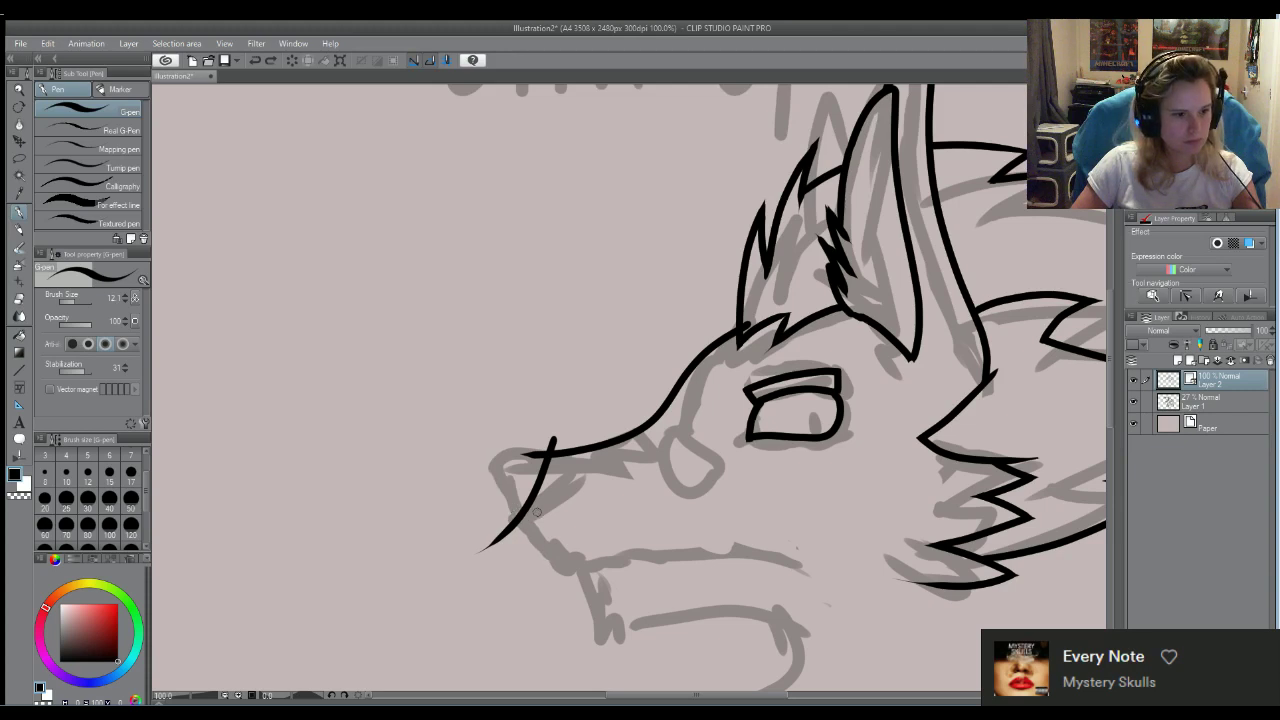
pyautogui.hotkey('ctrl', 'z')
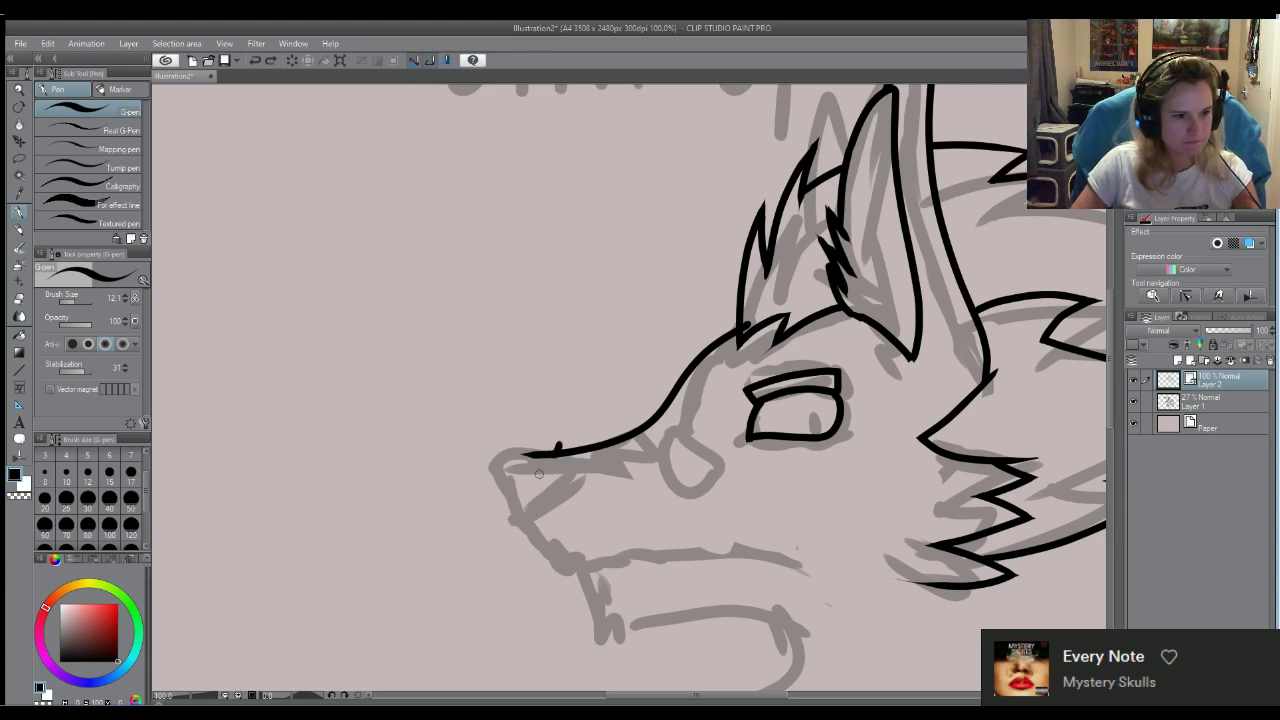
# Try a shallower pointed nose outline, redrawing its rear, front and upper edges as separate overlapping strokes
pyautogui.moveTo(560, 445); pyautogui.dragTo(420, 535)
pyautogui.hotkey('ctrl', 'z')
pyautogui.moveTo(570, 440); pyautogui.dragTo(452, 524)
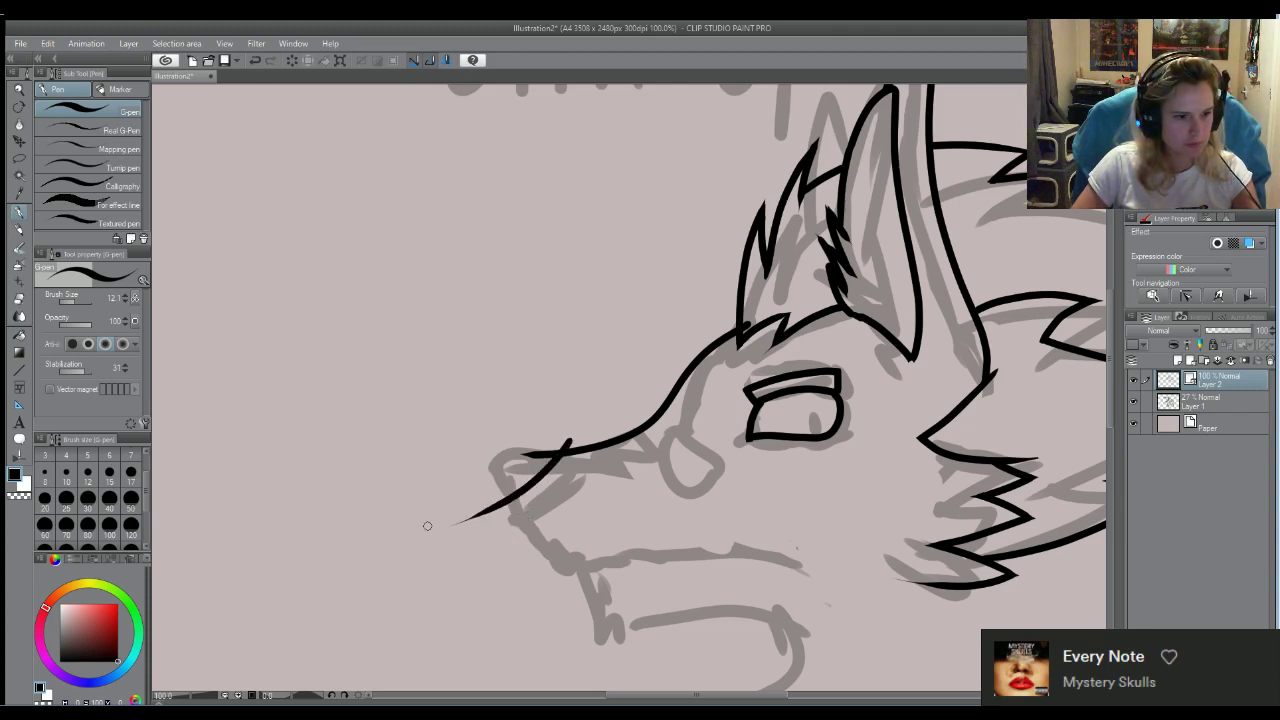
pyautogui.moveTo(488, 437); pyautogui.dragTo(540, 530)
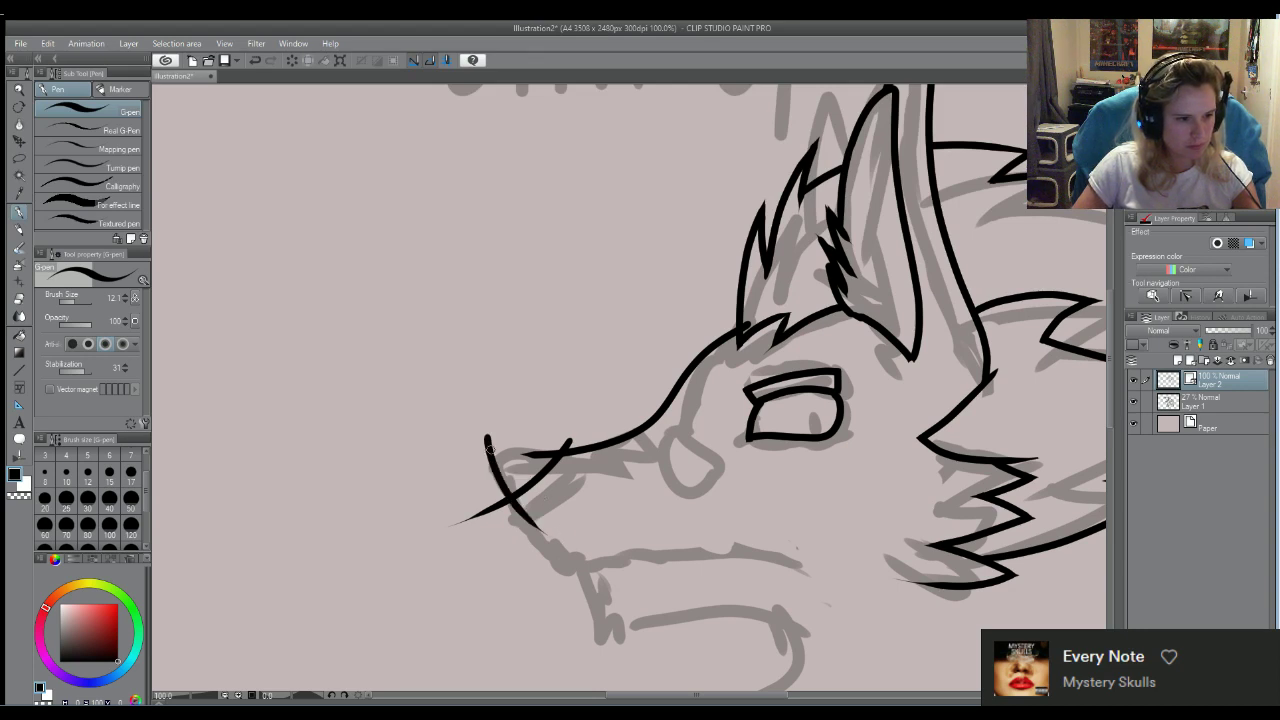
pyautogui.moveTo(474, 443)
pyautogui.mouseDown()
pyautogui.moveTo(579, 471)
pyautogui.moveTo(603, 490)
pyautogui.mouseUp()
pyautogui.hotkey('ctrl', 'z')
pyautogui.hotkey('ctrl', 'z')
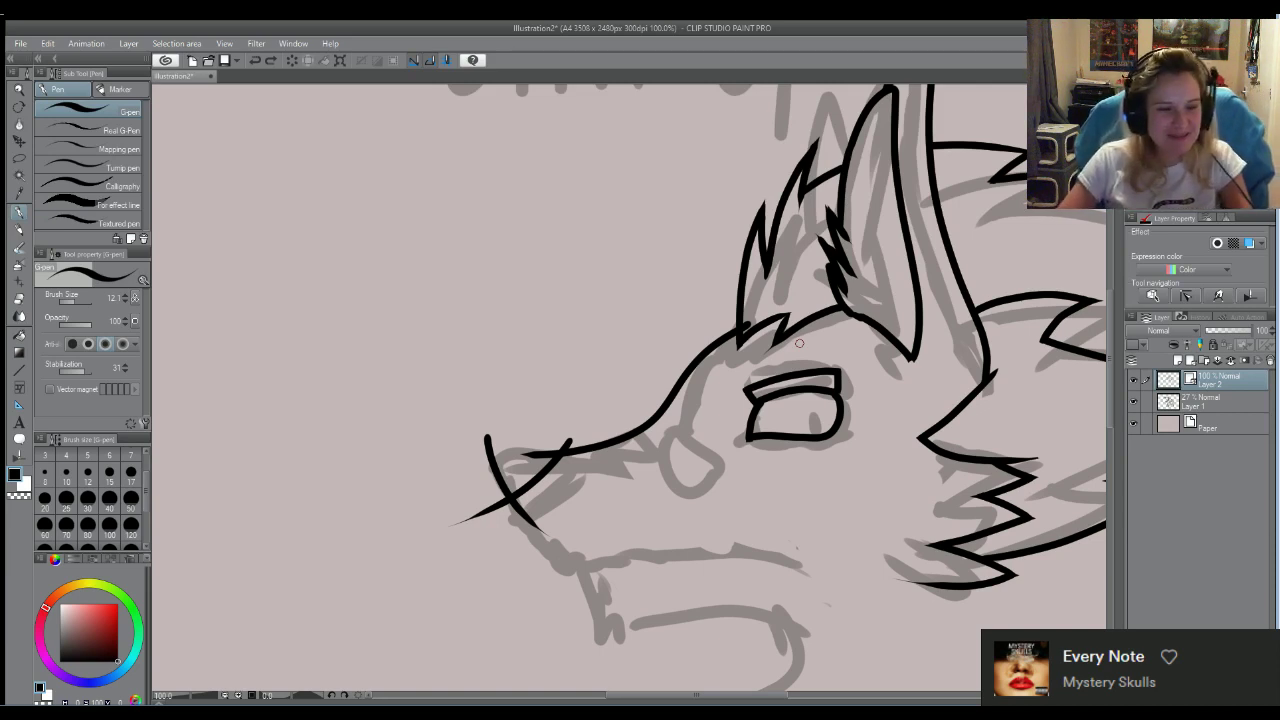
pyautogui.moveTo(472, 443); pyautogui.dragTo(584, 466)
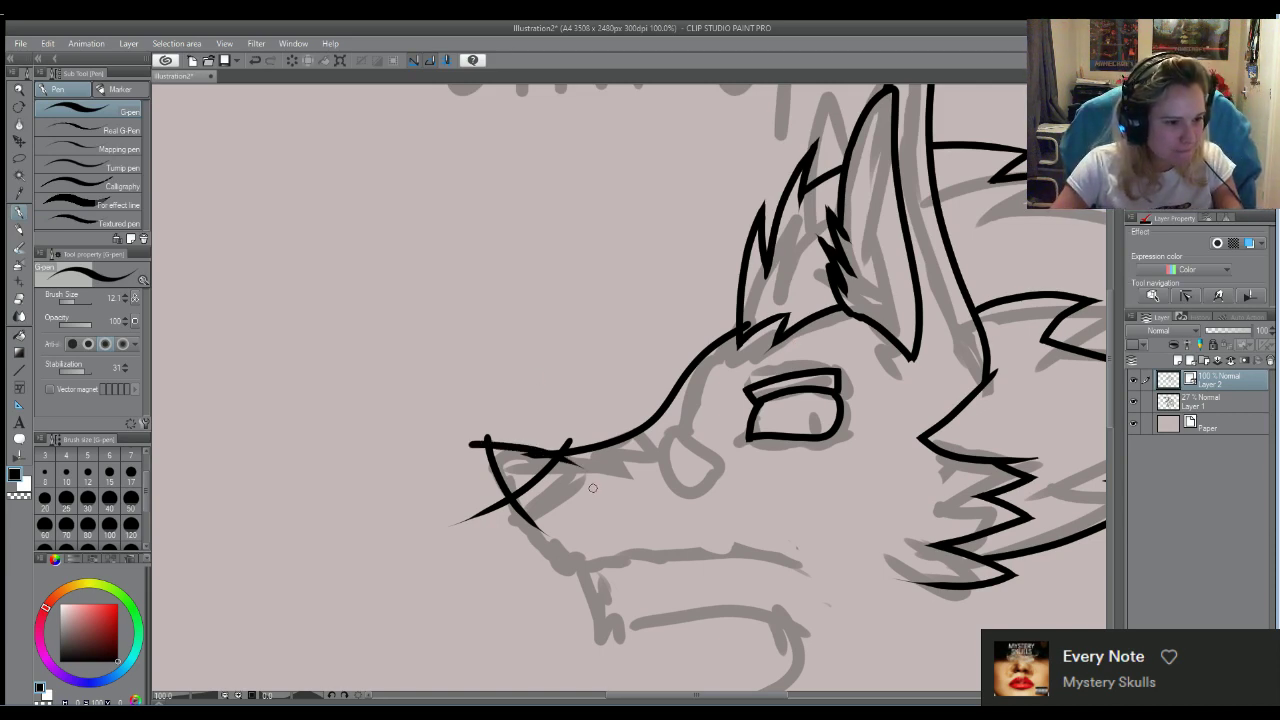
pyautogui.hotkey('ctrl', 'z')
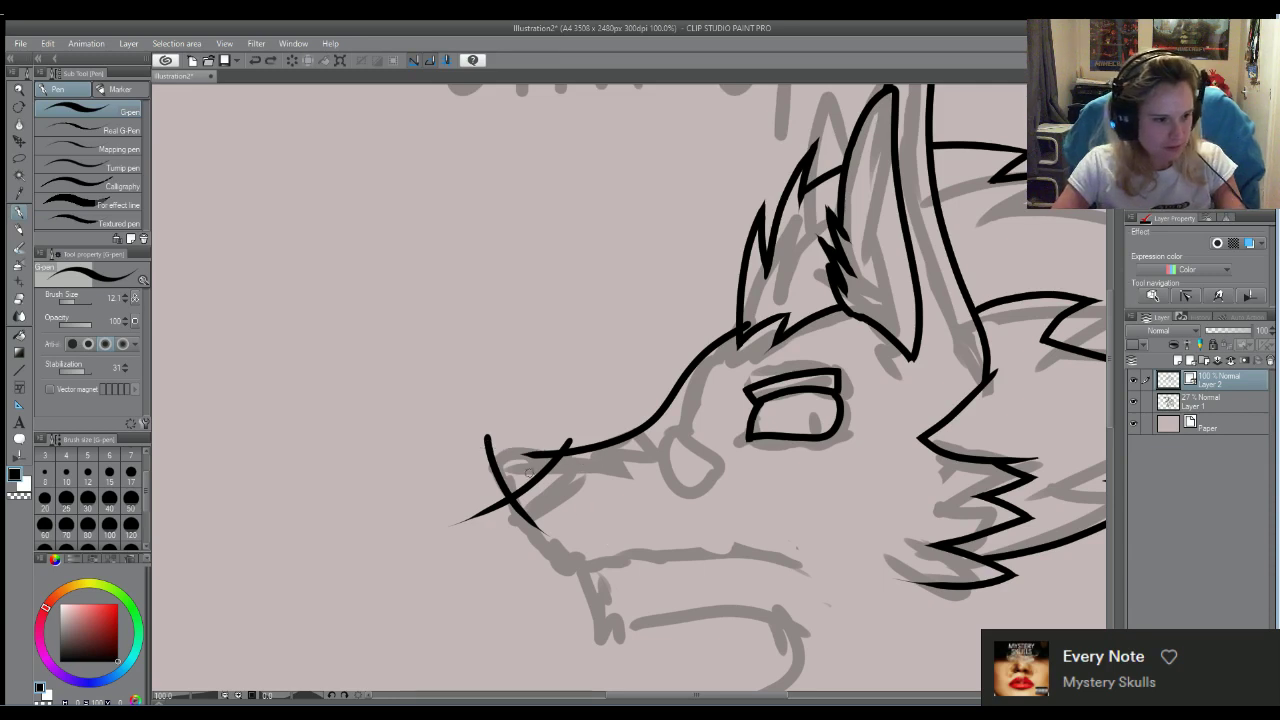
pyautogui.moveTo(472, 448)
pyautogui.mouseDown()
pyautogui.moveTo(601, 462)
pyautogui.moveTo(560, 431)
pyautogui.moveTo(522, 466)
pyautogui.moveTo(499, 434)
pyautogui.moveTo(470, 450)
pyautogui.mouseUp()
# Erase the overshooting stroke ends around the pointed nose with the Hard eraser
pyautogui.press('e')
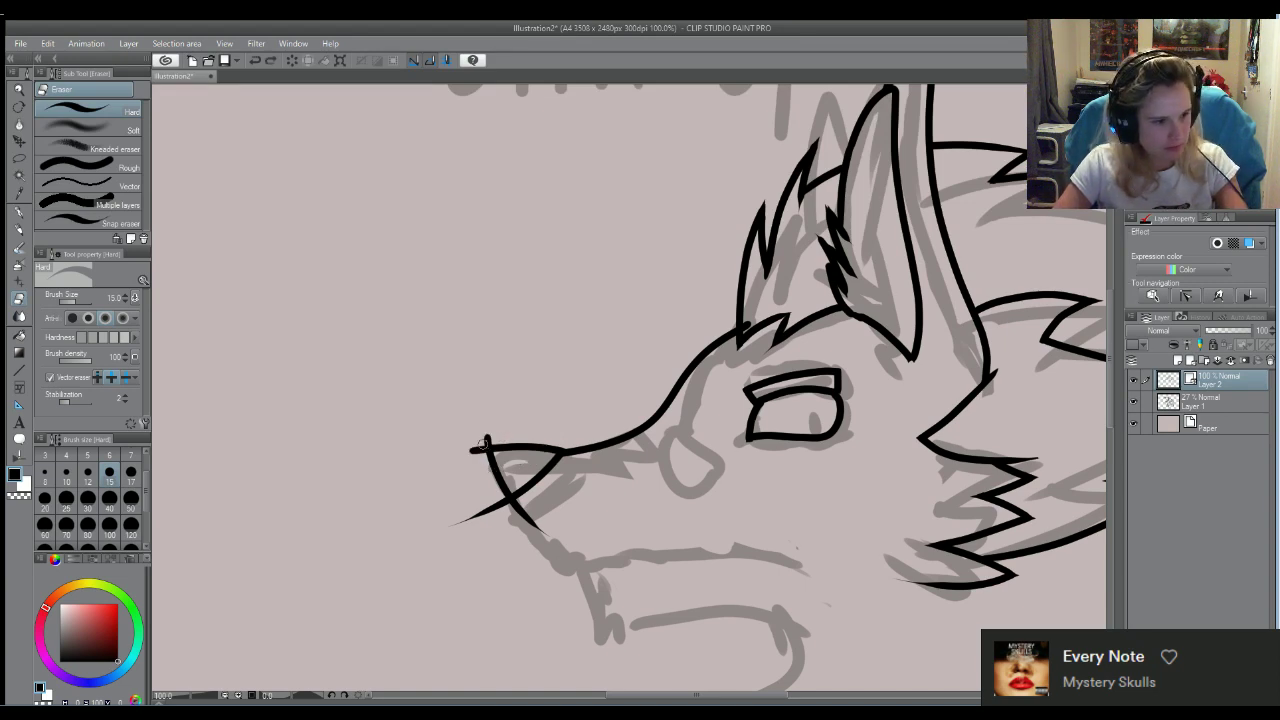
pyautogui.moveTo(482, 522); pyautogui.dragTo(456, 522)
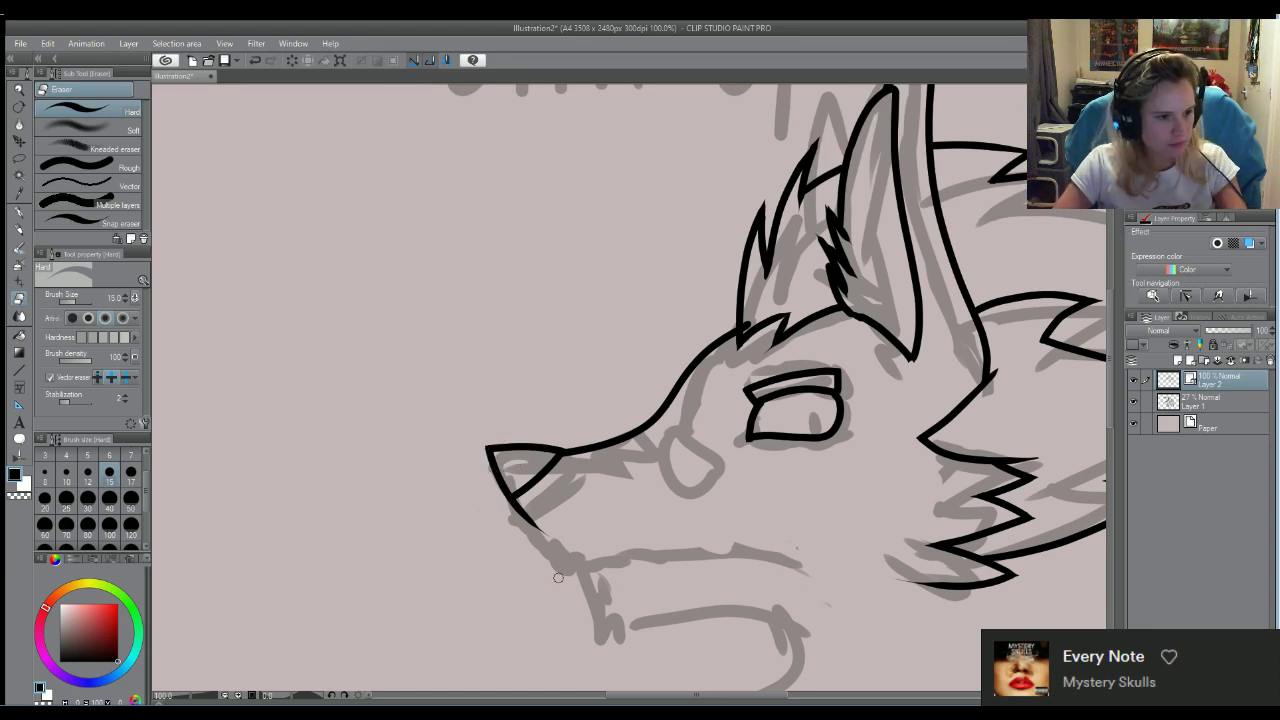
pyautogui.moveTo(538, 534); pyautogui.dragTo(515, 505)
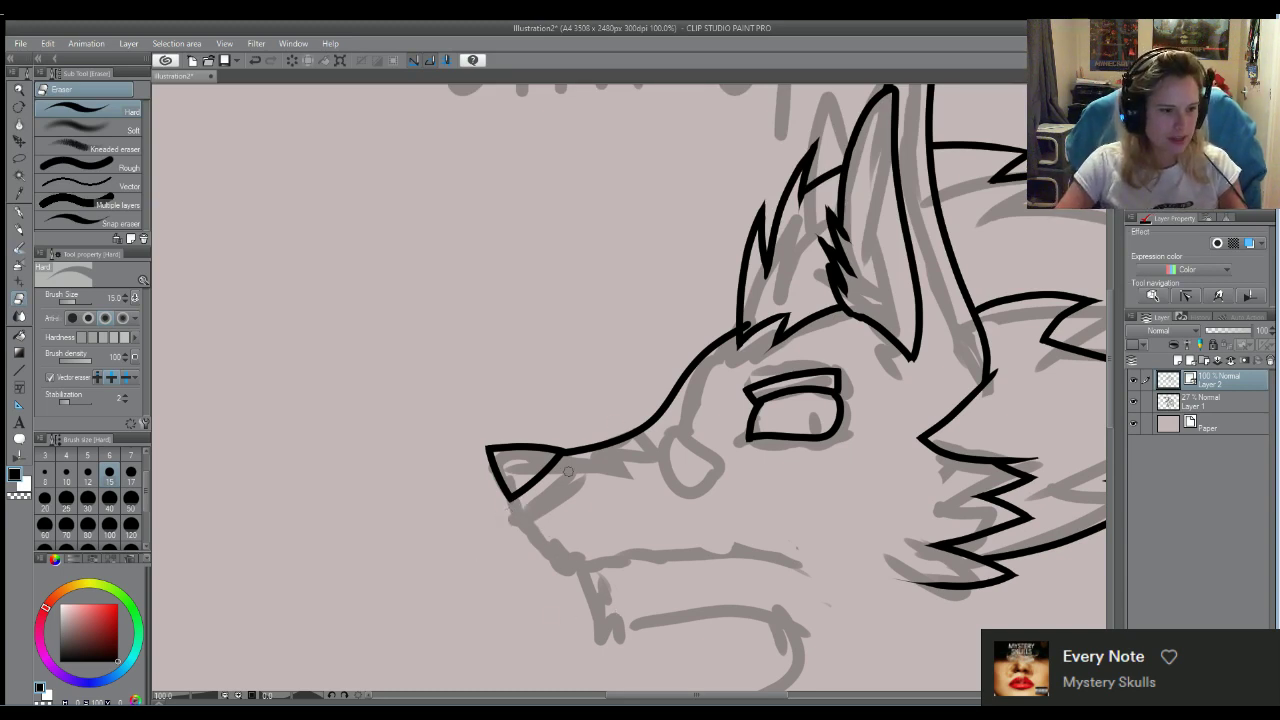
# Undo the trimming and all the strokes of the pointed nose outline
pyautogui.hotkey('ctrl', 'z')
pyautogui.hotkey('ctrl', 'z')
pyautogui.hotkey('ctrl', 'z')
pyautogui.hotkey('ctrl', 'z')
pyautogui.hotkey('ctrl', 'z')
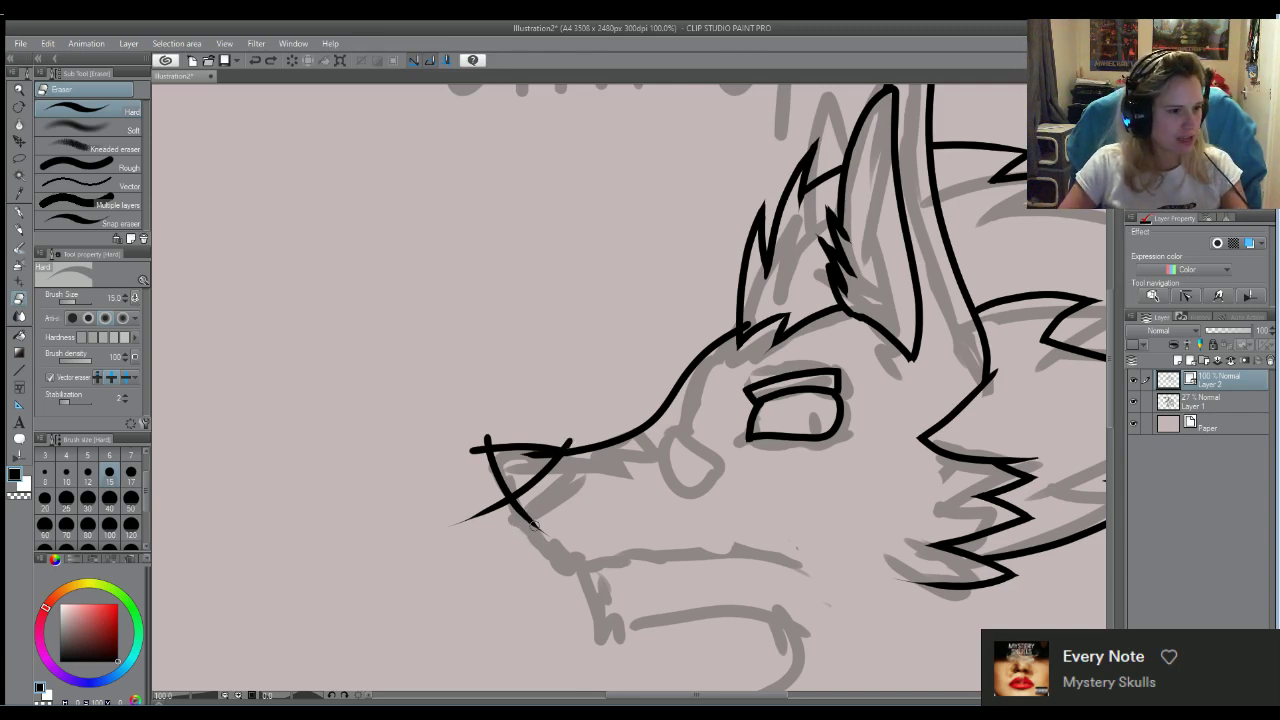
pyautogui.hotkey('ctrl', 'y')
pyautogui.hotkey('ctrl', 'y')
pyautogui.hotkey('ctrl', 'y')
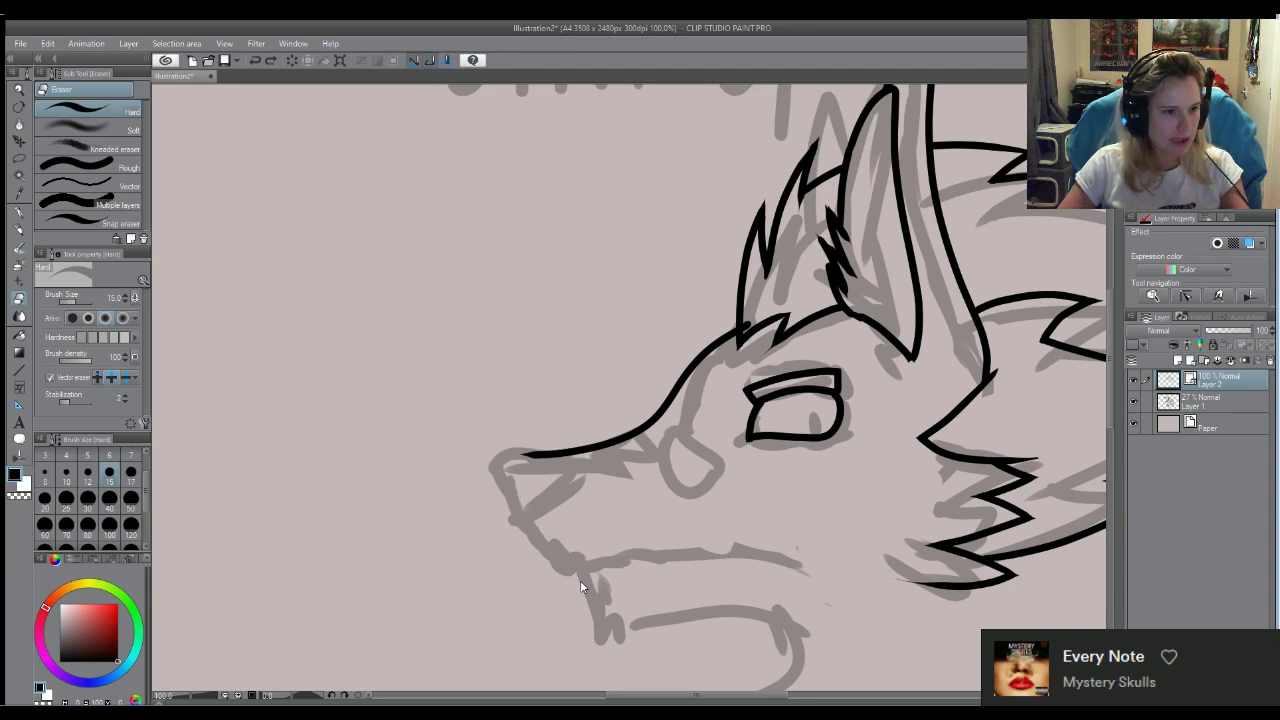
# Try several rounded nose outlines with the G-pen at the snout's tip, undoing each attempt
pyautogui.click(19, 213)
pyautogui.moveTo(540, 457)
pyautogui.mouseDown()
pyautogui.moveTo(505, 447)
pyautogui.moveTo(478, 462)
pyautogui.moveTo(518, 528)
pyautogui.mouseUp()
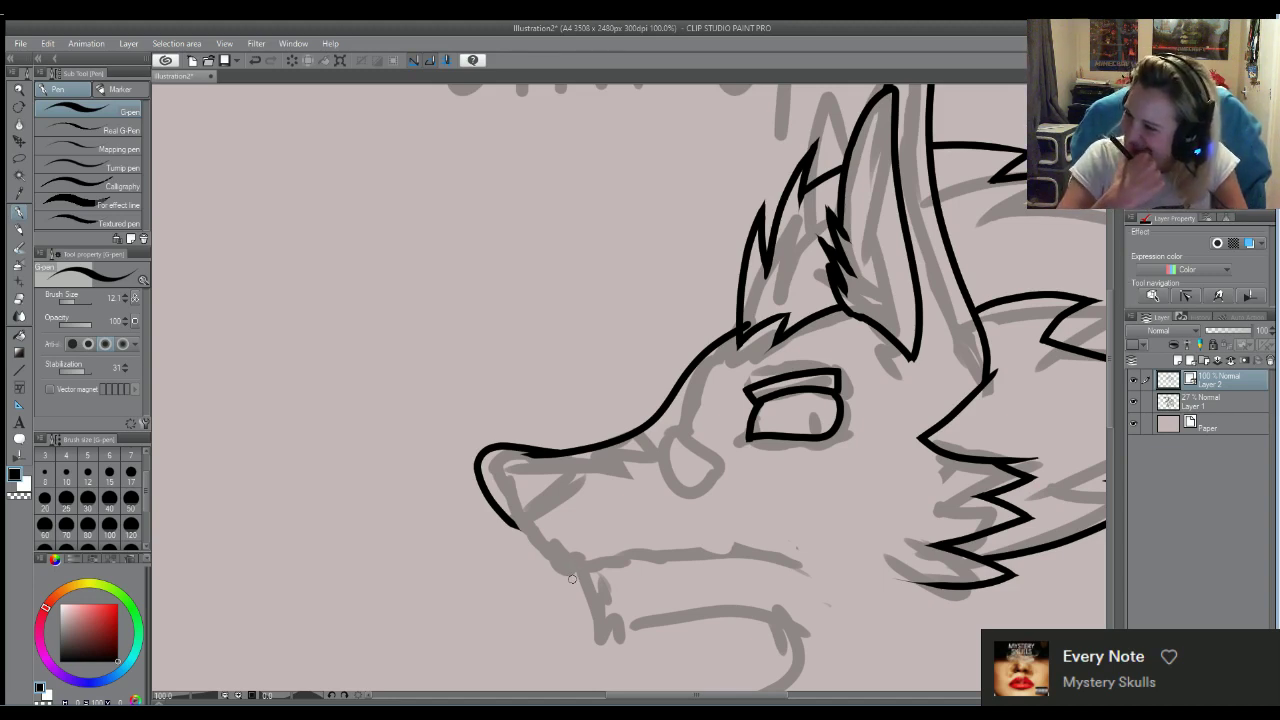
pyautogui.hotkey('ctrl', 'z')
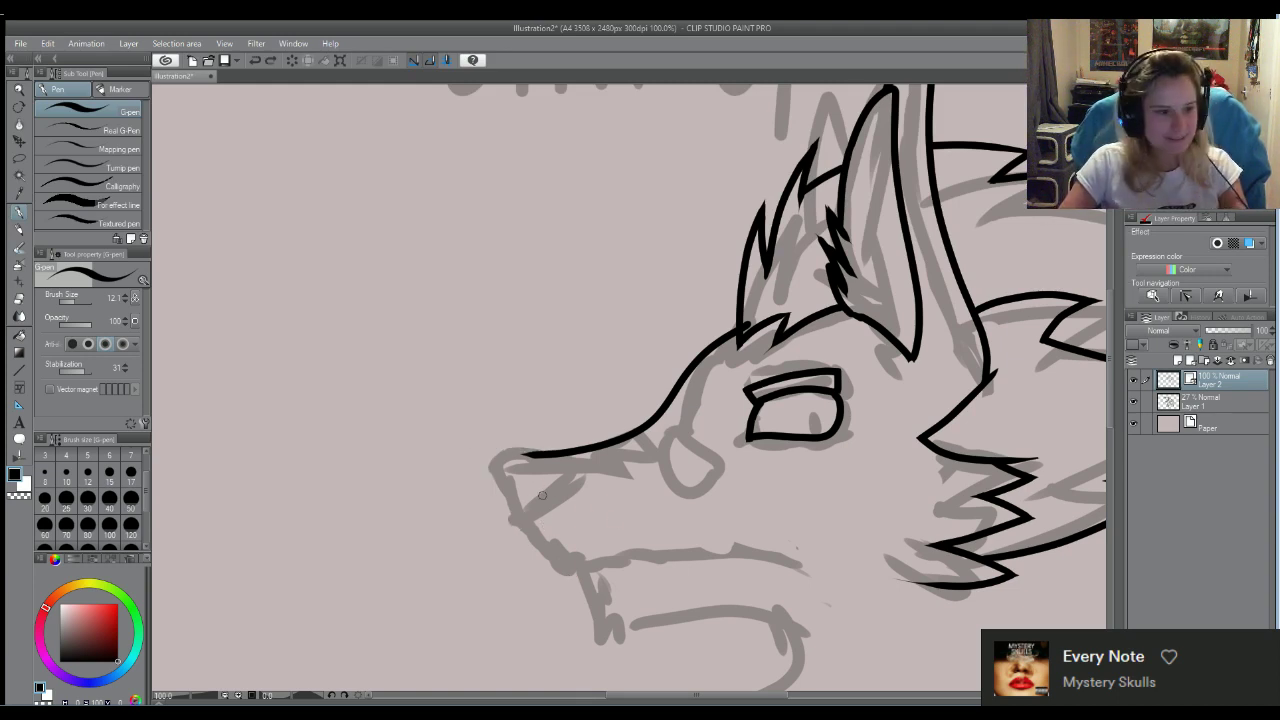
pyautogui.moveTo(563, 458)
pyautogui.mouseDown()
pyautogui.moveTo(524, 451)
pyautogui.moveTo(470, 466)
pyautogui.moveTo(496, 509)
pyautogui.moveTo(537, 525)
pyautogui.mouseUp()
pyautogui.hotkey('ctrl', 'z')
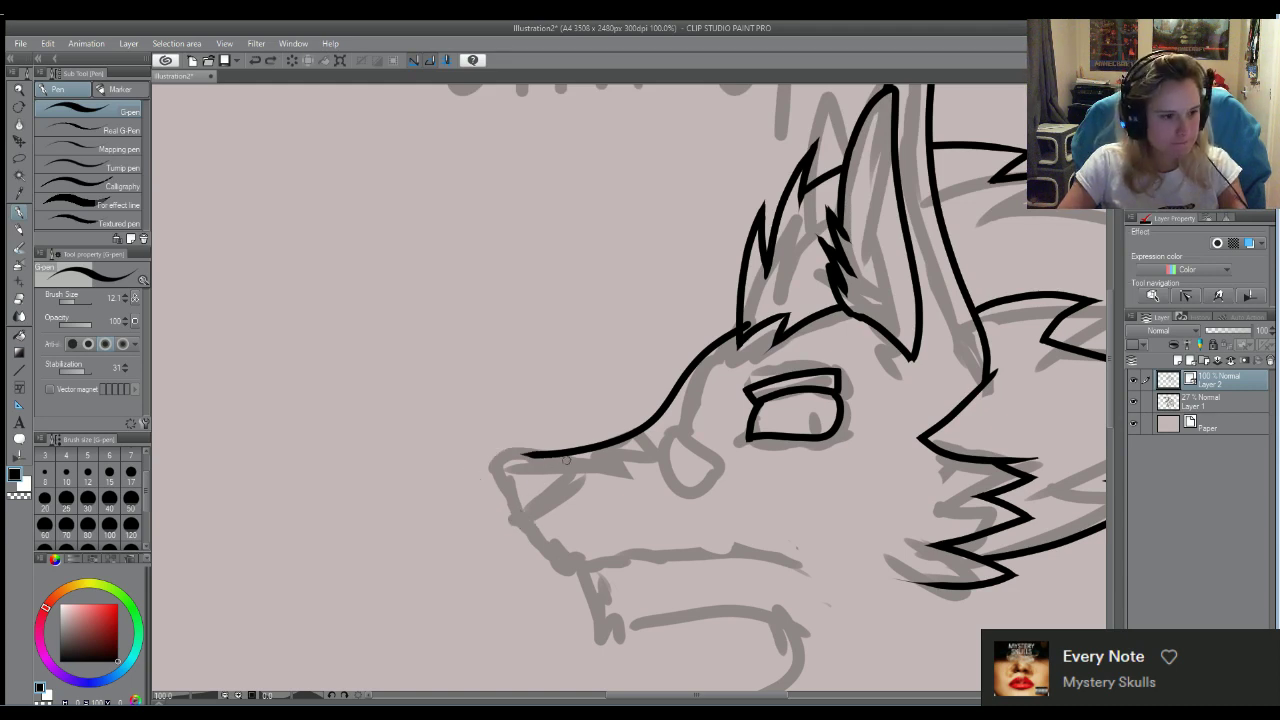
pyautogui.moveTo(568, 458)
pyautogui.mouseDown()
pyautogui.moveTo(484, 452)
pyautogui.moveTo(483, 484)
pyautogui.moveTo(520, 524)
pyautogui.moveTo(560, 502)
pyautogui.moveTo(577, 466)
pyautogui.moveTo(476, 456)
pyautogui.moveTo(511, 506)
pyautogui.moveTo(532, 510)
pyautogui.moveTo(560, 464)
pyautogui.moveTo(569, 473)
pyautogui.moveTo(502, 456)
pyautogui.moveTo(482, 466)
pyautogui.moveTo(500, 507)
pyautogui.mouseUp()
pyautogui.hotkey('ctrl', 'z')
pyautogui.hotkey('ctrl', 'z')
pyautogui.hotkey('ctrl', 'z')
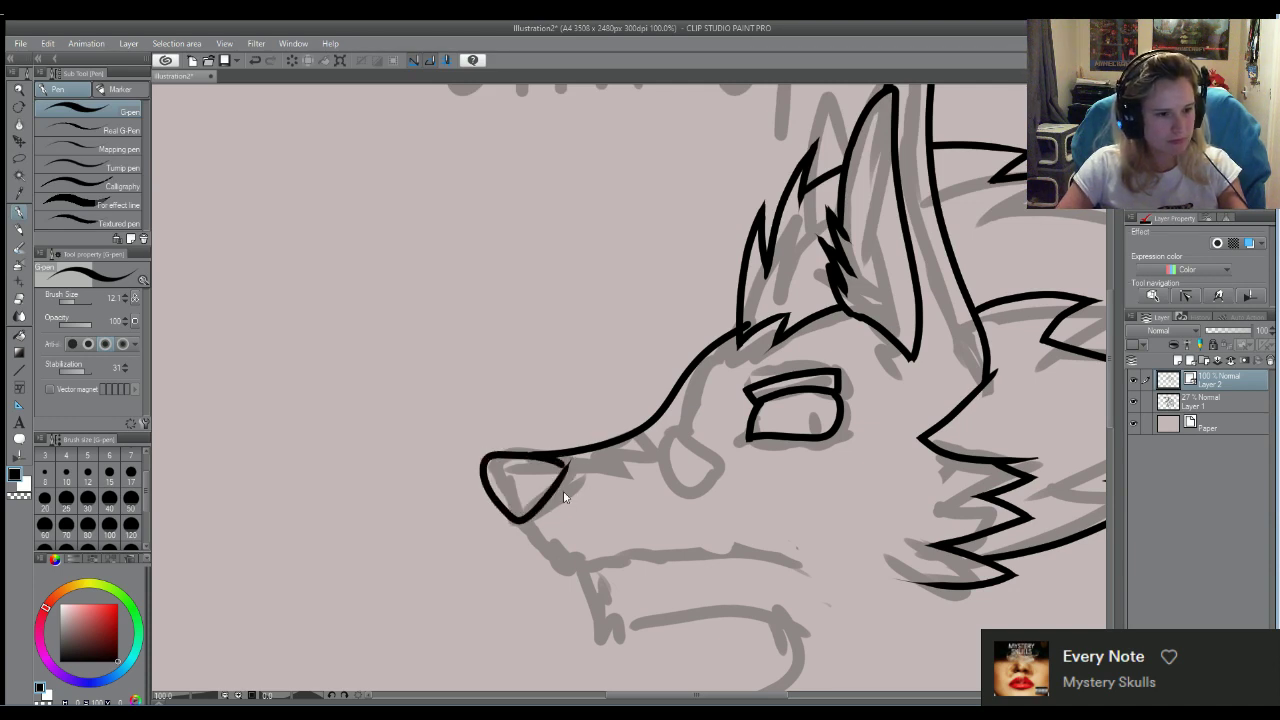
pyautogui.hotkey('ctrl', 'z')
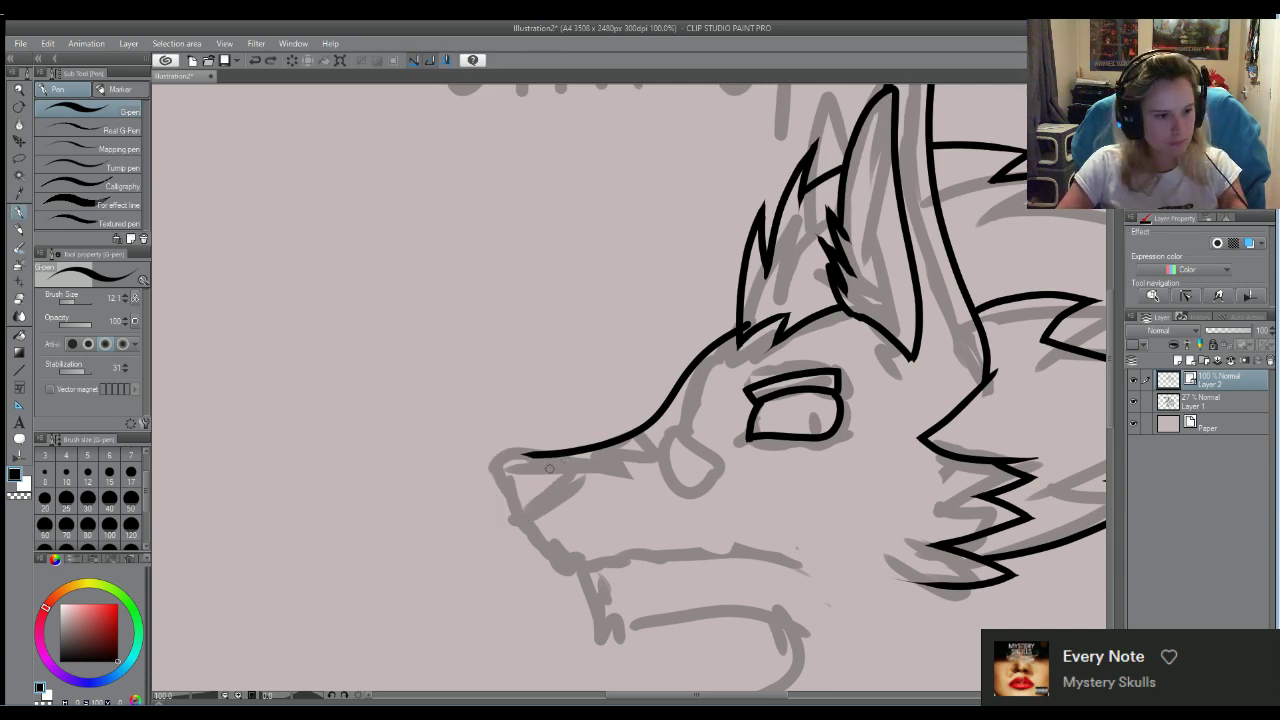
# Ink a rounded nose that tapers downward at the snout's tip, joined to the bridge line
pyautogui.moveTo(554, 458)
pyautogui.mouseDown()
pyautogui.moveTo(490, 464)
pyautogui.moveTo(487, 488)
pyautogui.moveTo(517, 522)
pyautogui.moveTo(559, 462)
pyautogui.moveTo(481, 468)
pyautogui.moveTo(519, 516)
pyautogui.moveTo(556, 474)
pyautogui.moveTo(507, 452)
pyautogui.moveTo(477, 461)
pyautogui.moveTo(486, 492)
pyautogui.moveTo(531, 530)
pyautogui.moveTo(561, 465)
pyautogui.moveTo(483, 459)
pyautogui.moveTo(532, 525)
pyautogui.moveTo(539, 477)
pyautogui.moveTo(566, 456)
pyautogui.moveTo(513, 450)
pyautogui.moveTo(483, 470)
pyautogui.moveTo(515, 515)
pyautogui.moveTo(535, 516)
pyautogui.moveTo(563, 460)
pyautogui.mouseUp()
pyautogui.hotkey('ctrl', 'z')
pyautogui.hotkey('ctrl', 'z')
pyautogui.hotkey('ctrl', 'z')
pyautogui.hotkey('ctrl', 'z')
pyautogui.hotkey('ctrl', 'z')
pyautogui.hotkey('ctrl', 'z')
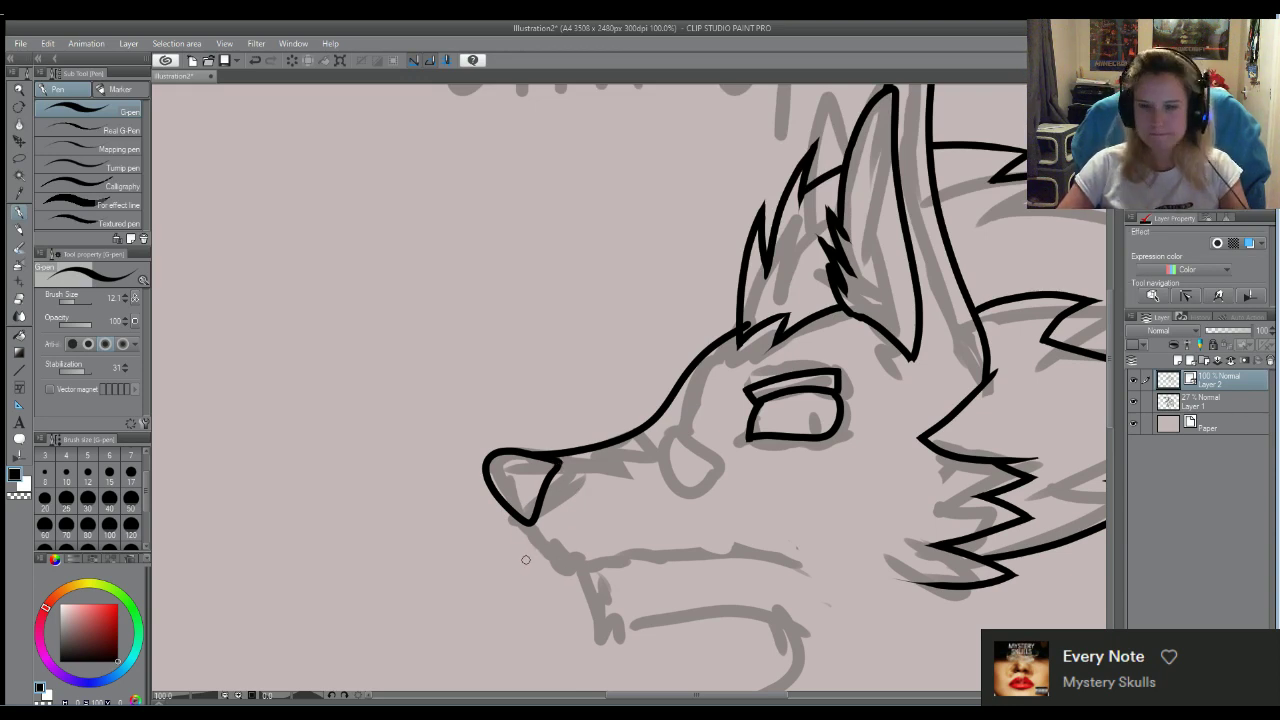
# Ink the upper lip as one smooth curve from the bottom of the nose back toward the cheek
pyautogui.moveTo(518, 518)
pyautogui.mouseDown()
pyautogui.moveTo(536, 546)
pyautogui.moveTo(584, 568)
pyautogui.moveTo(616, 560)
pyautogui.mouseUp()
pyautogui.hotkey('ctrl', 'z')
pyautogui.moveTo(514, 504)
pyautogui.mouseDown()
pyautogui.moveTo(538, 548)
pyautogui.moveTo(569, 565)
pyautogui.moveTo(748, 546)
pyautogui.mouseUp()
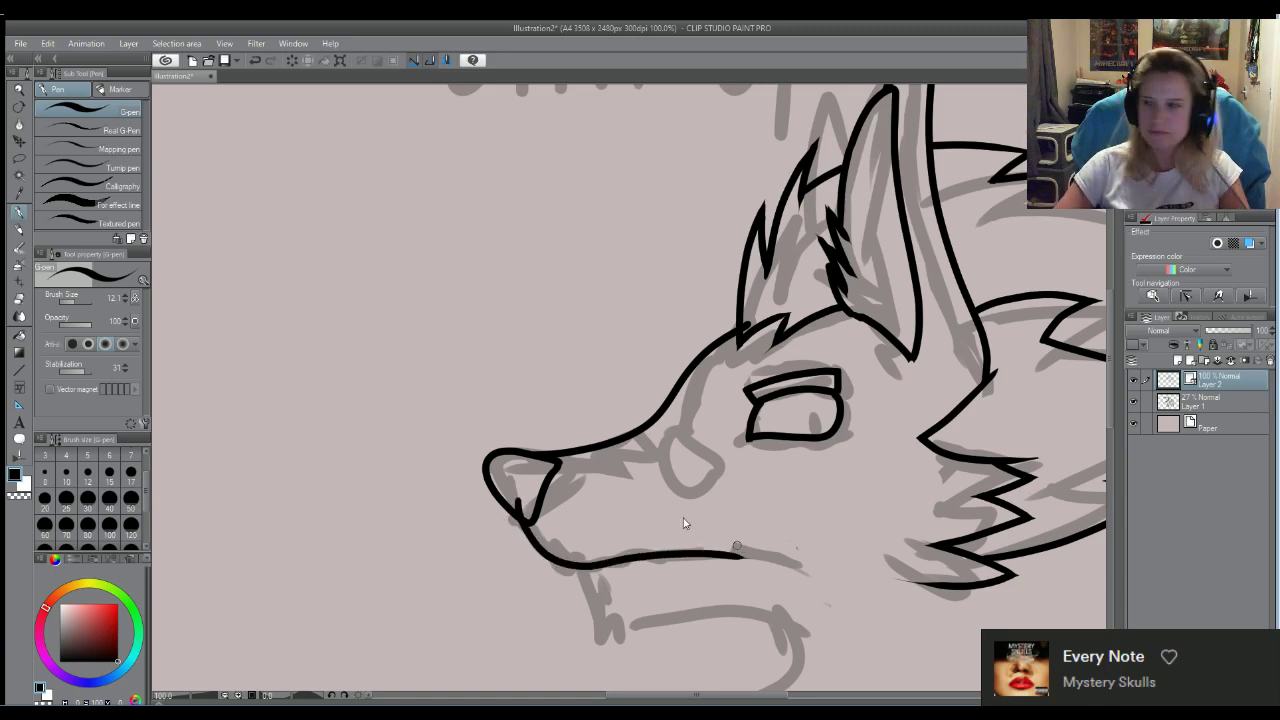
pyautogui.hotkey('ctrl', 'z')
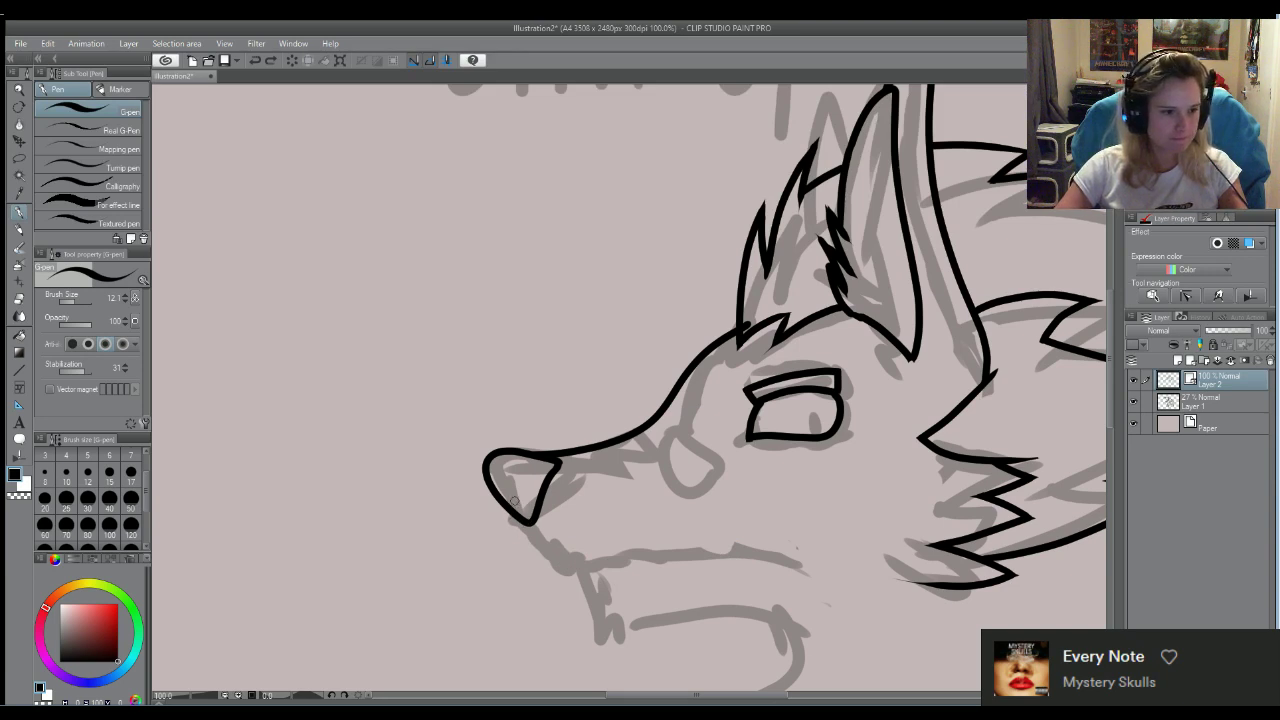
pyautogui.moveTo(514, 502)
pyautogui.mouseDown()
pyautogui.moveTo(528, 539)
pyautogui.moveTo(603, 557)
pyautogui.moveTo(828, 538)
pyautogui.mouseUp()
pyautogui.hotkey('ctrl', 'z')
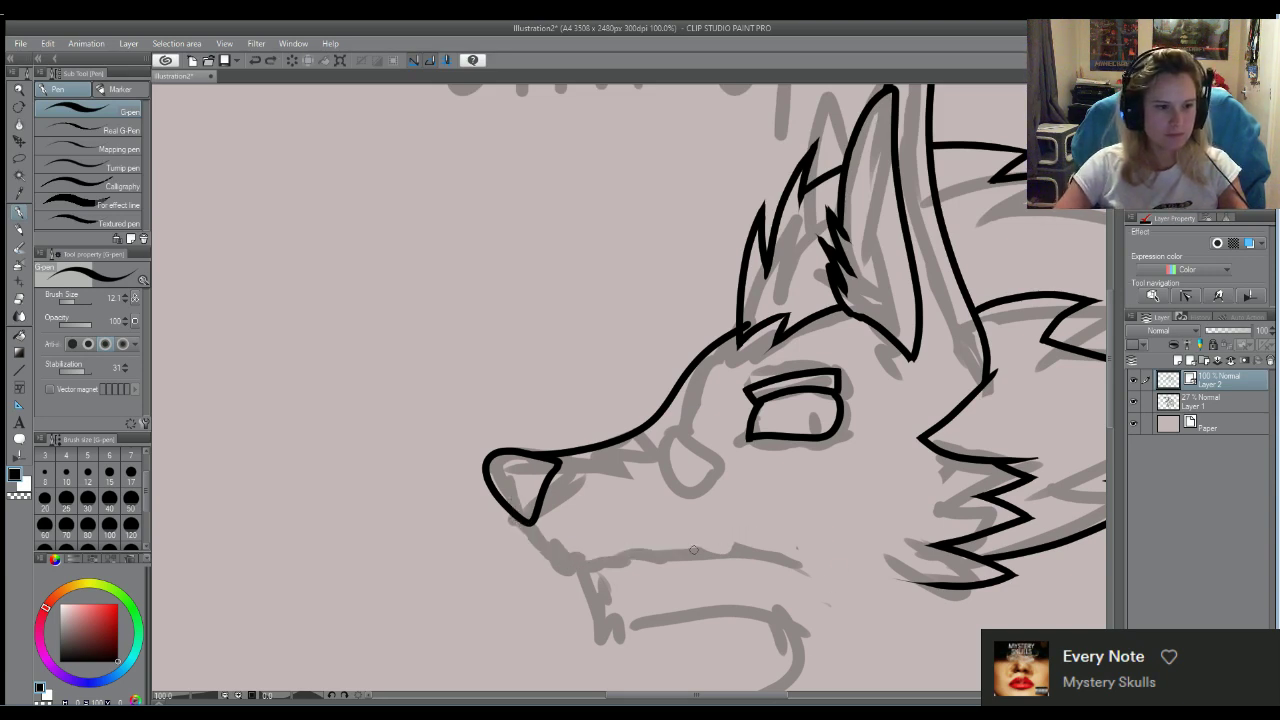
pyautogui.moveTo(520, 503)
pyautogui.mouseDown()
pyautogui.moveTo(542, 552)
pyautogui.moveTo(605, 562)
pyautogui.moveTo(830, 538)
pyautogui.mouseUp()
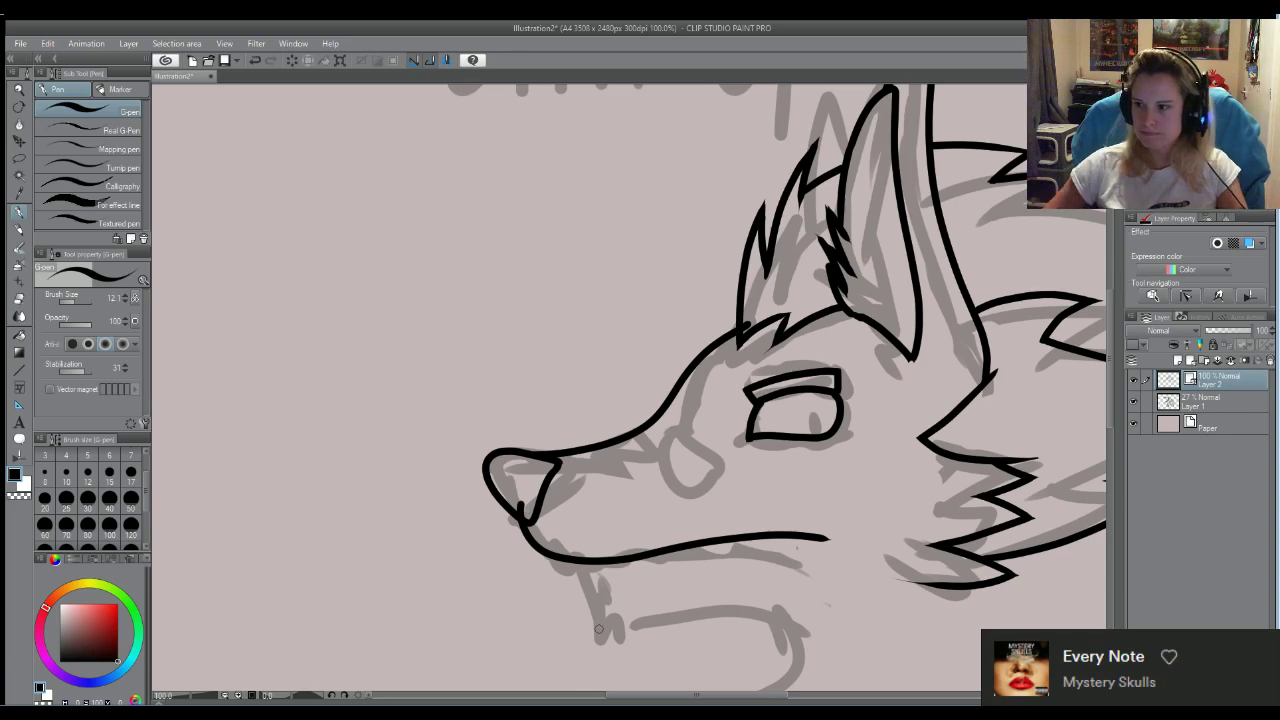
# Ink the front of the chin from the lip line down into a jagged fur tuft
pyautogui.scroll(-1, 613, 630)
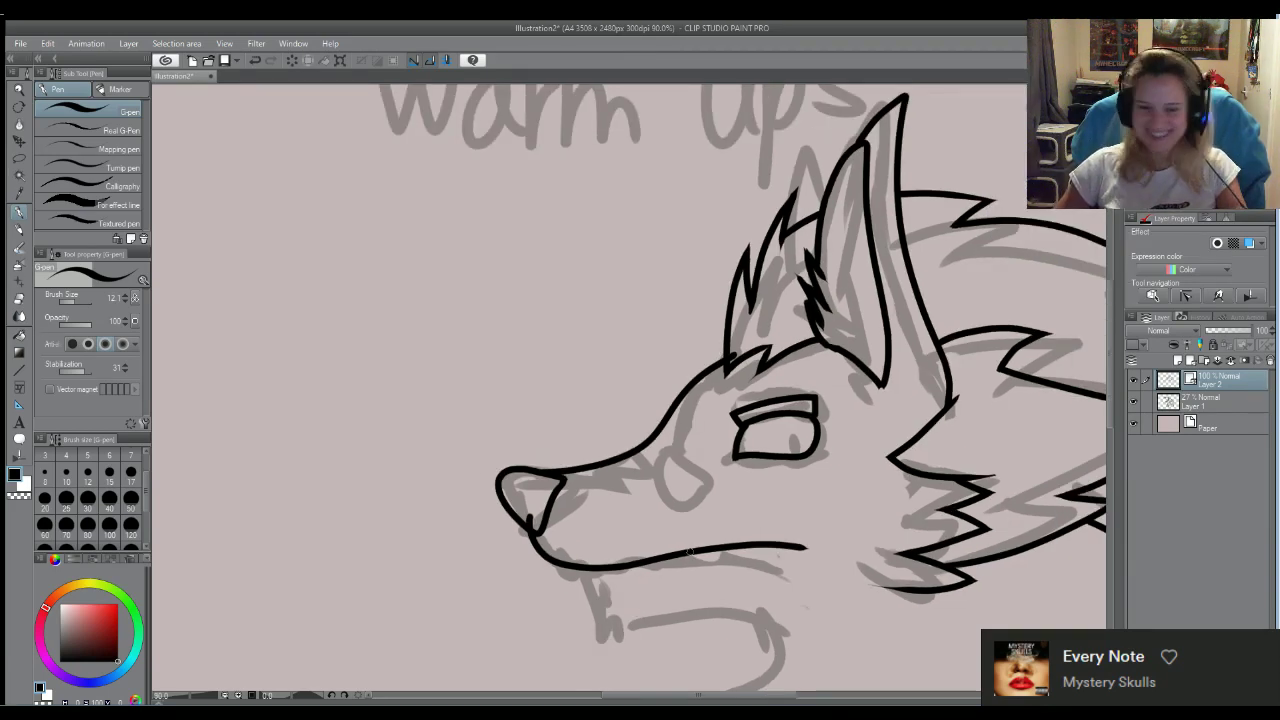
pyautogui.scroll(-1, 689, 551)
pyautogui.scroll(4, 700, 522)
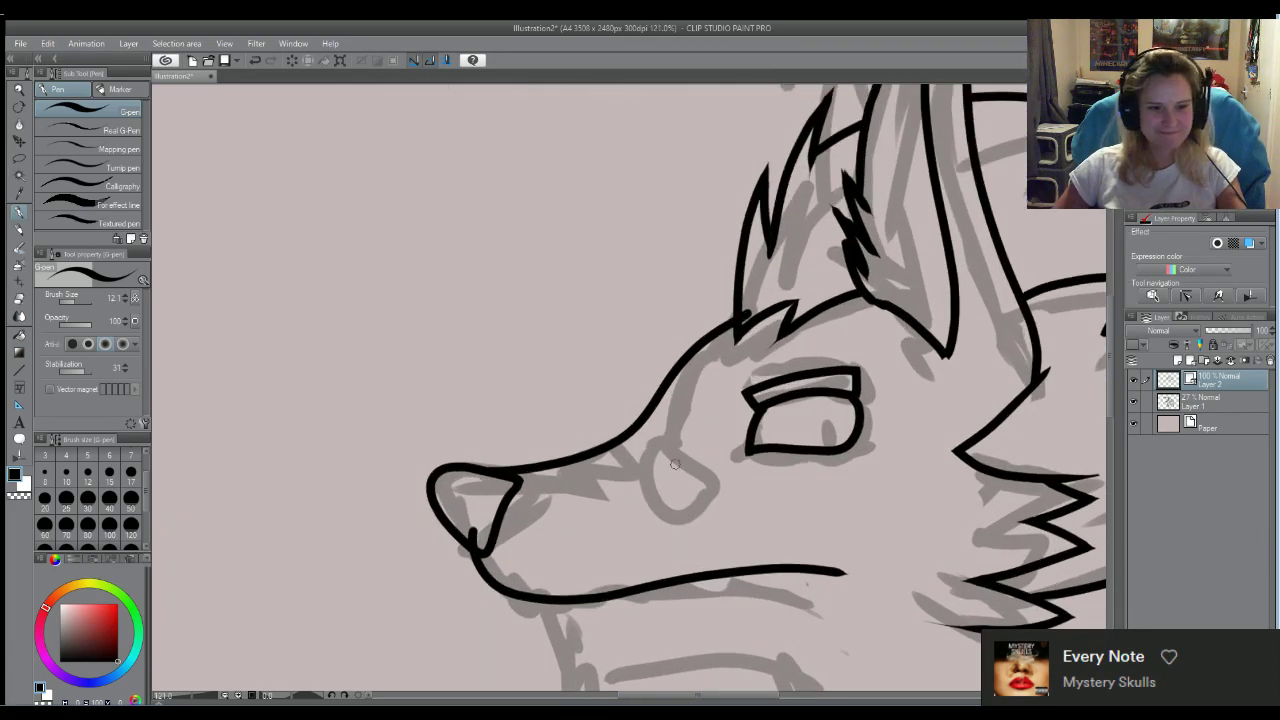
pyautogui.scroll(-2, 675, 464)
pyautogui.scroll(2, 667, 569)
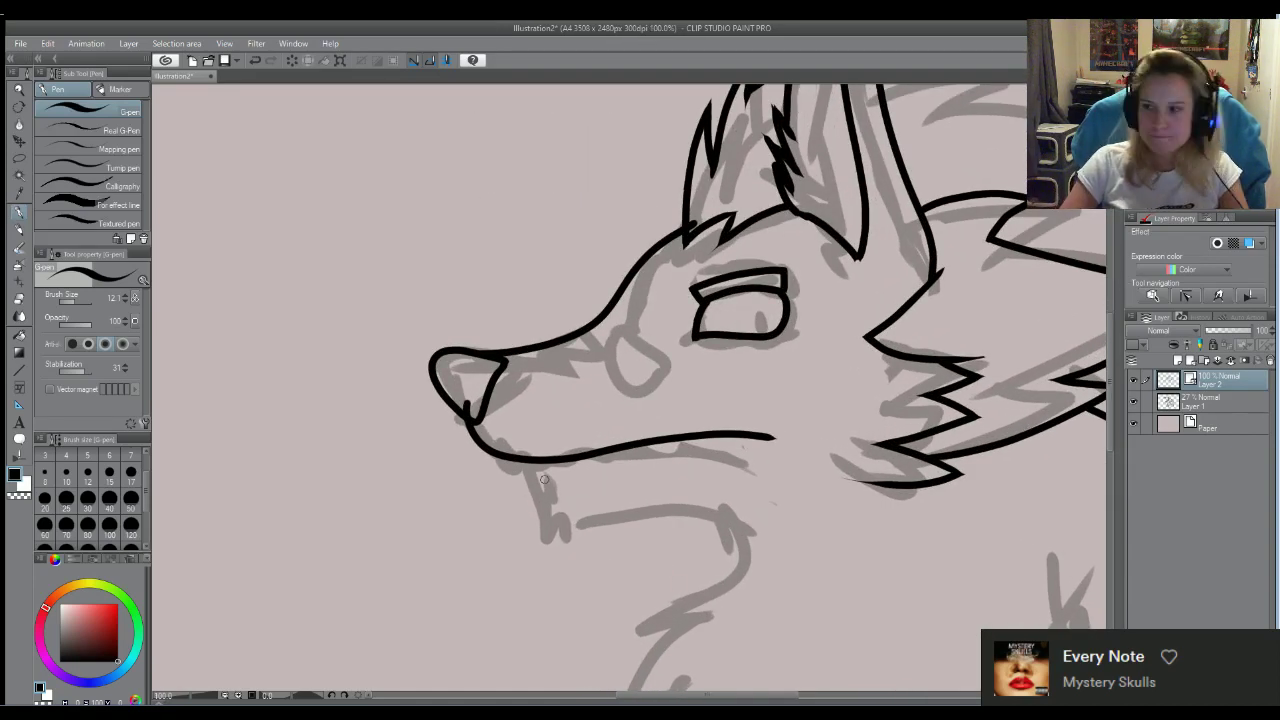
pyautogui.moveTo(520, 460)
pyautogui.mouseDown()
pyautogui.moveTo(580, 555)
pyautogui.moveTo(549, 505)
pyautogui.moveTo(582, 518)
pyautogui.mouseUp()
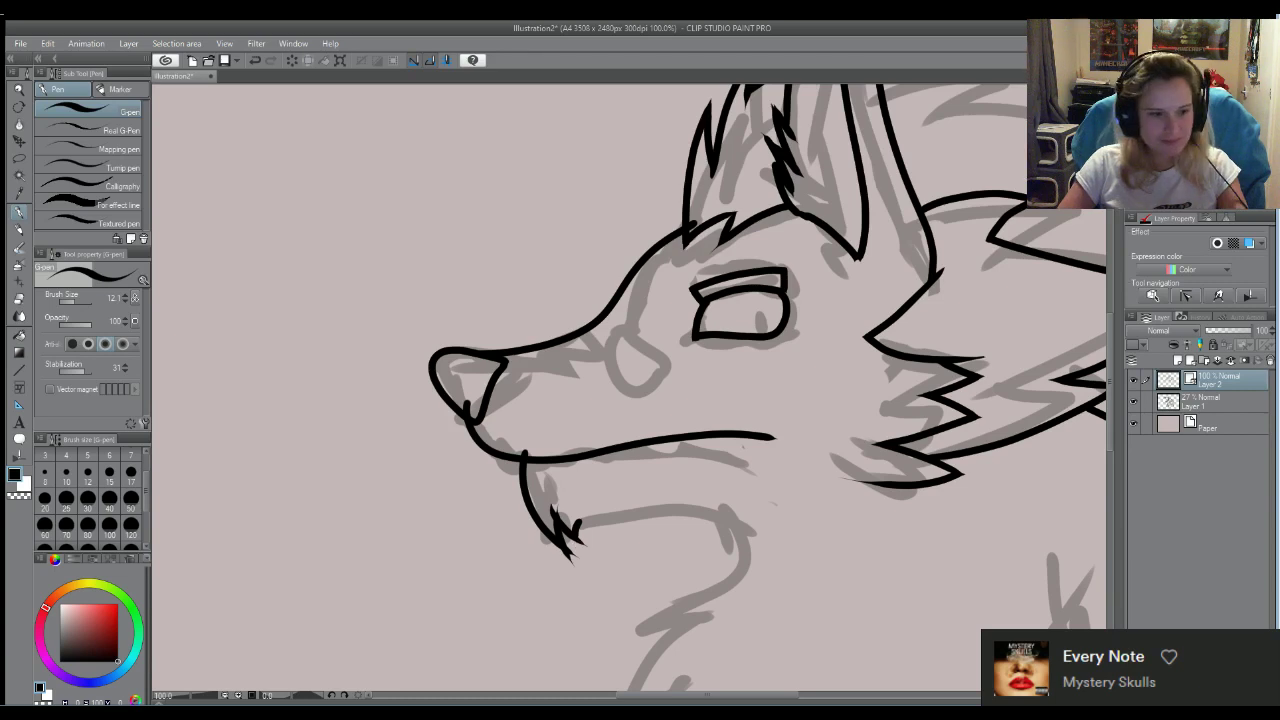
pyautogui.hotkey('ctrl', 'z')
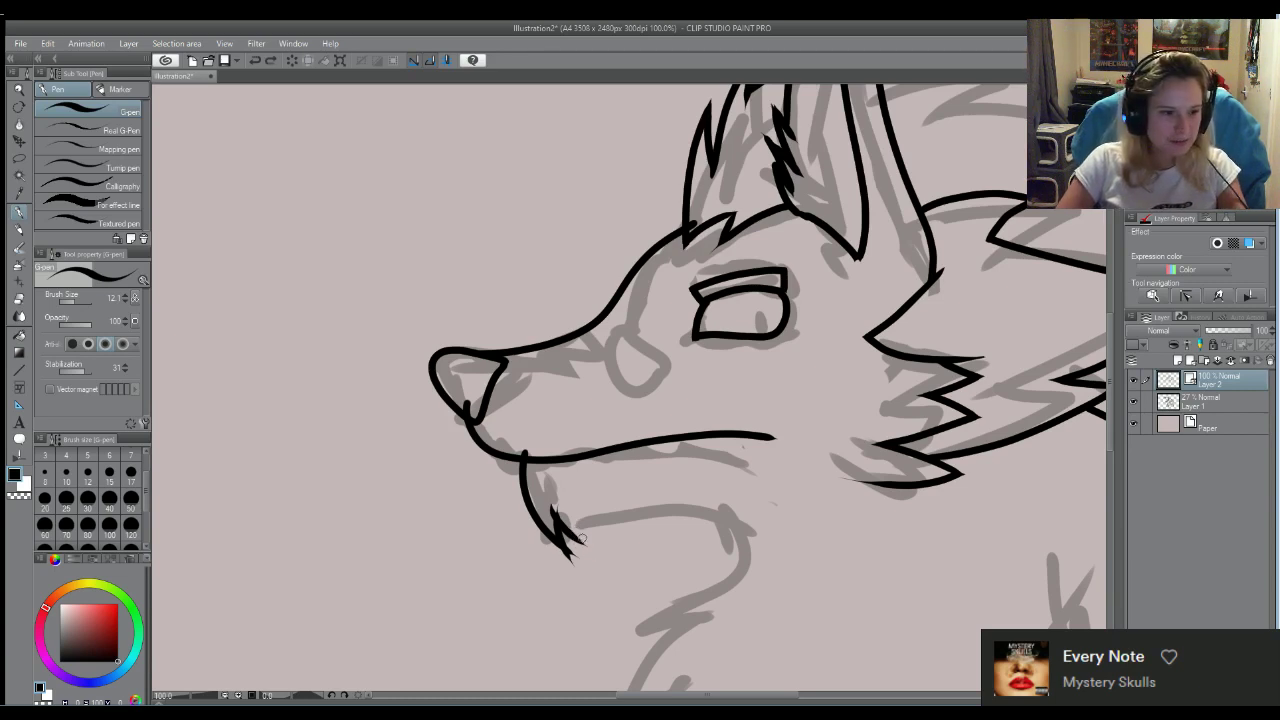
pyautogui.hotkey('ctrl', 'z')
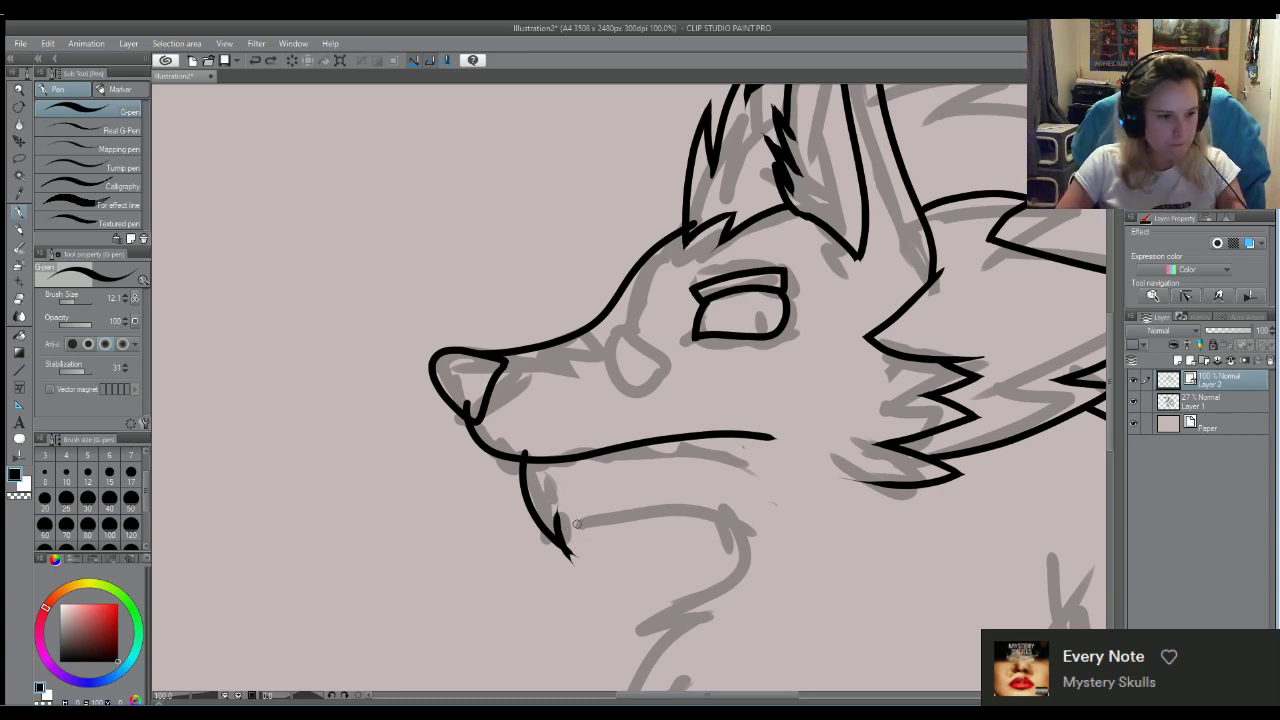
pyautogui.moveTo(557, 518)
pyautogui.mouseDown()
pyautogui.moveTo(661, 515)
pyautogui.moveTo(705, 521)
pyautogui.moveTo(731, 550)
pyautogui.moveTo(716, 589)
pyautogui.moveTo(602, 645)
pyautogui.mouseUp()
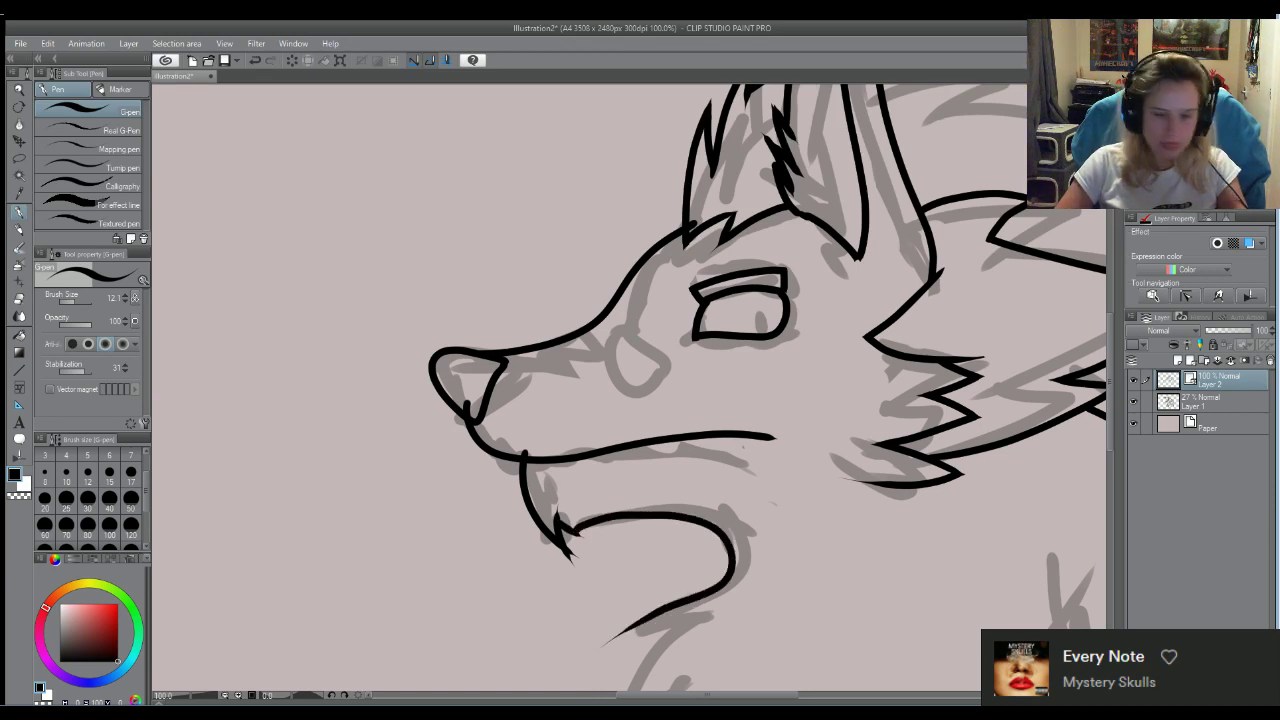
pyautogui.hotkey('ctrl', 'z')
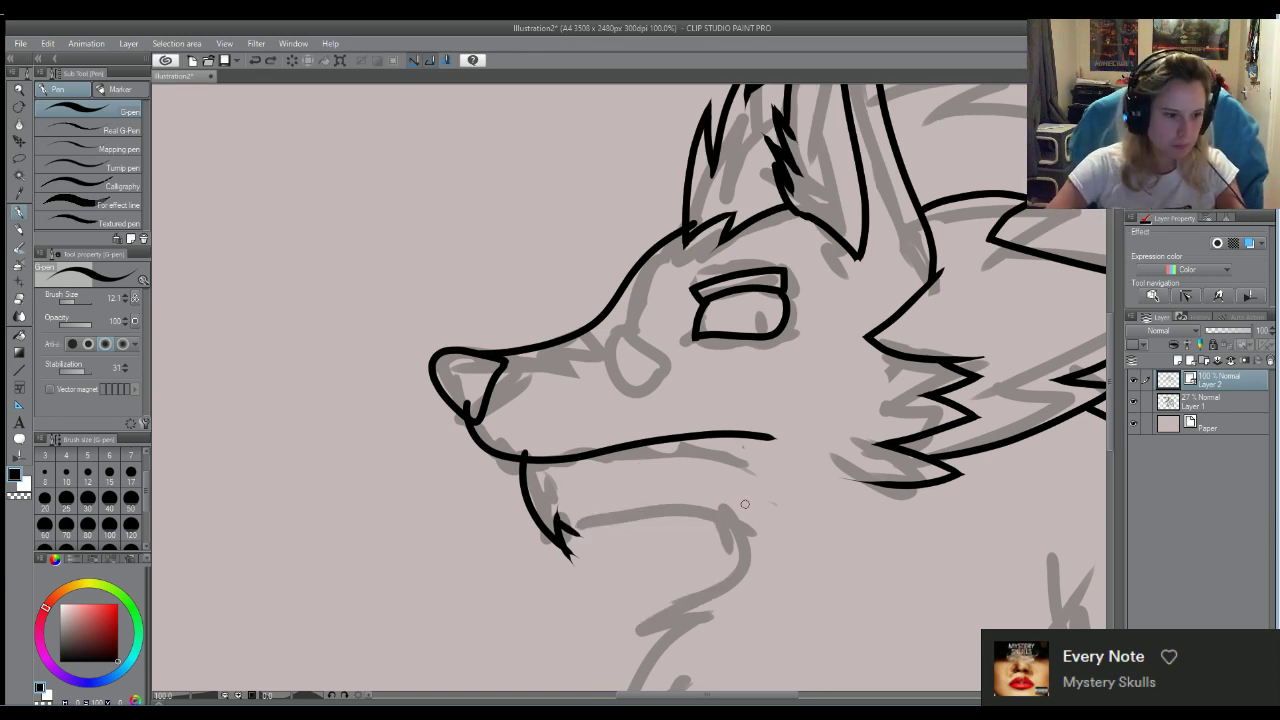
# Ink the lower jaw line back from the chin tuft and the curved throat line beneath it
pyautogui.moveTo(578, 534)
pyautogui.mouseDown()
pyautogui.moveTo(580, 521)
pyautogui.moveTo(801, 526)
pyautogui.mouseUp()
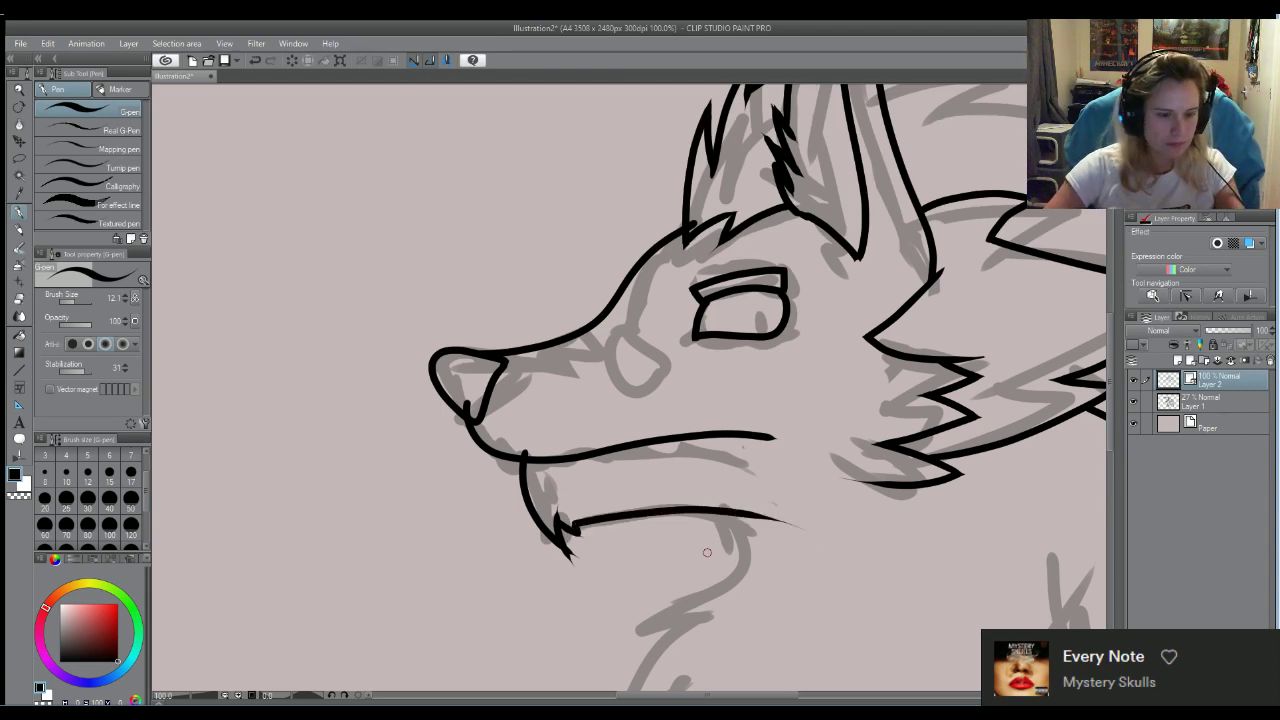
pyautogui.moveTo(705, 493)
pyautogui.mouseDown()
pyautogui.moveTo(742, 540)
pyautogui.moveTo(630, 645)
pyautogui.mouseUp()
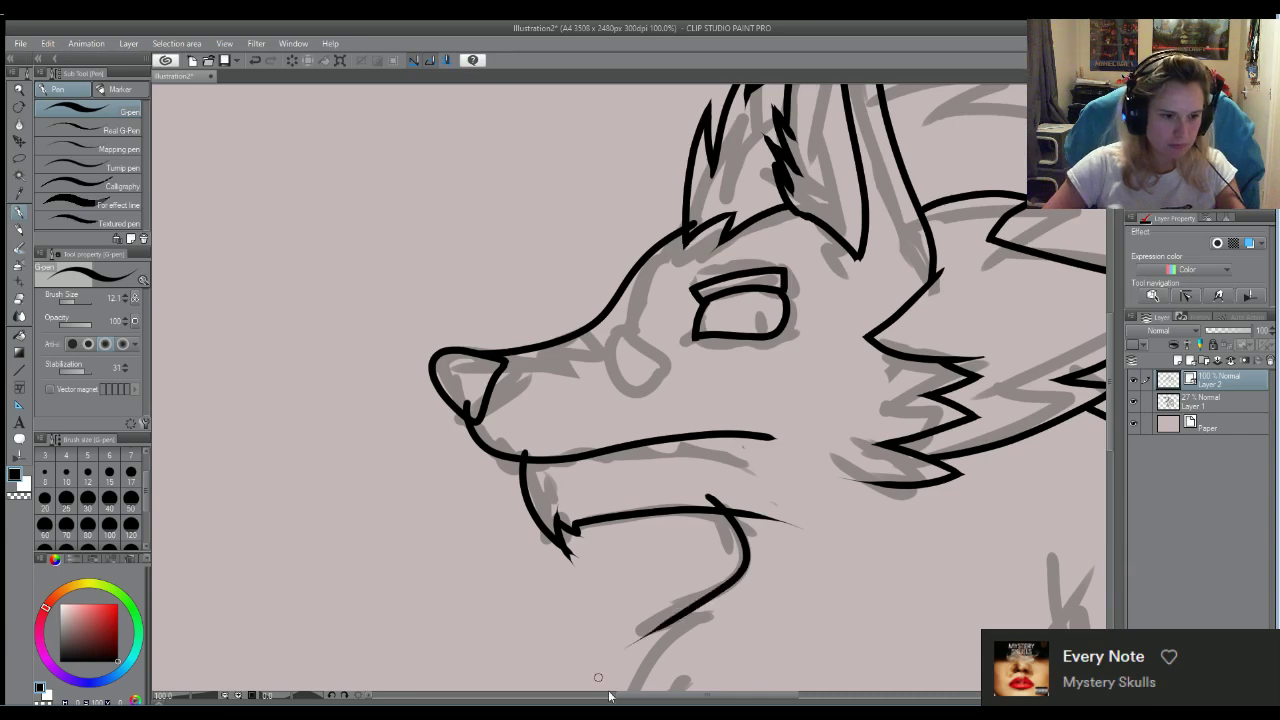
pyautogui.scroll(-2, 675, 607)
pyautogui.scroll(-2, 675, 607)
pyautogui.hotkey('ctrl', 'z')
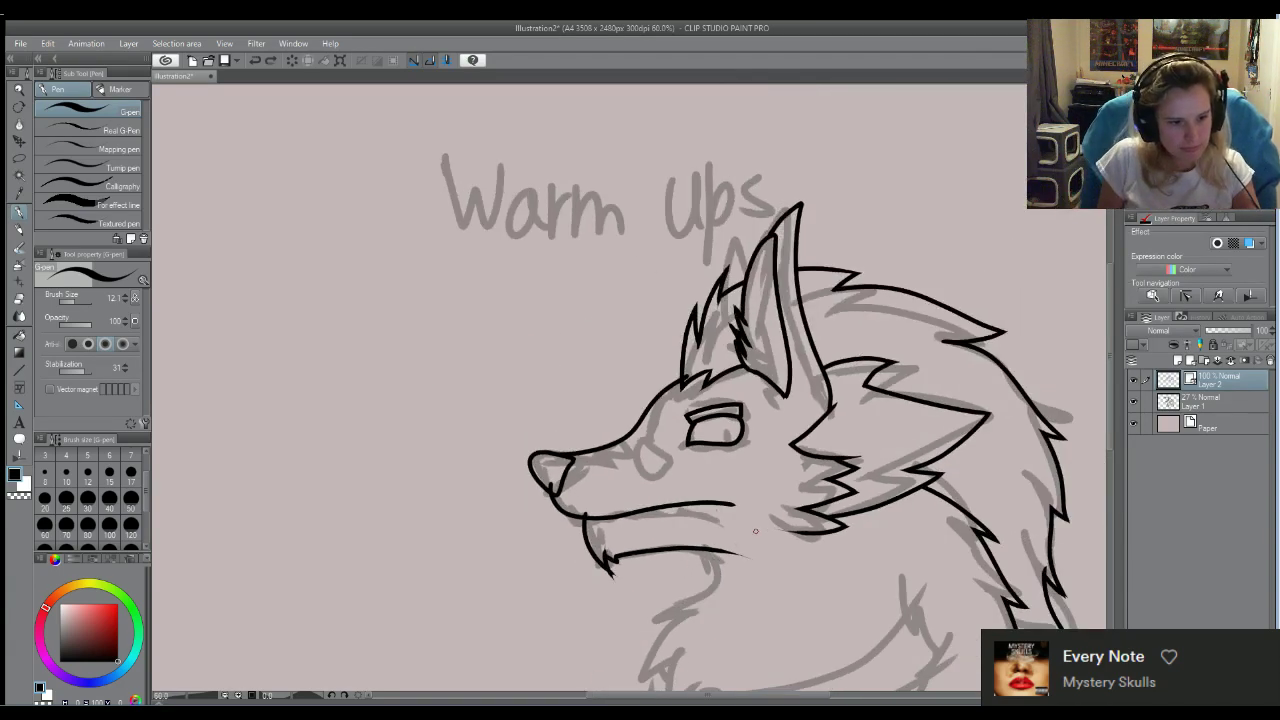
pyautogui.moveTo(695, 549)
pyautogui.mouseDown()
pyautogui.moveTo(724, 576)
pyautogui.moveTo(629, 649)
pyautogui.mouseUp()
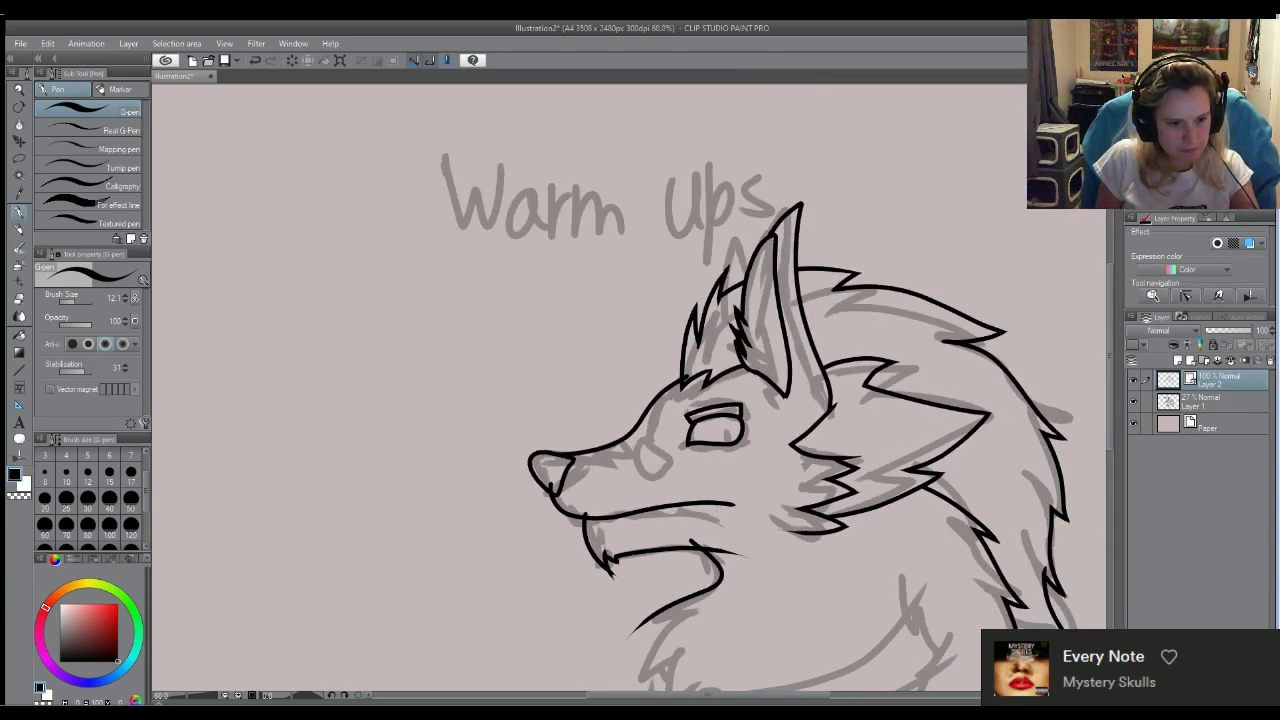
# Undo the last throat stroke and ink jagged fur tufts down the front of the throat to the sketched collar
pyautogui.hotkey('ctrl', 'z')
pyautogui.moveTo(690, 540)
pyautogui.mouseDown()
pyautogui.moveTo(721, 574)
pyautogui.moveTo(664, 607)
pyautogui.moveTo(643, 640)
pyautogui.moveTo(649, 620)
pyautogui.moveTo(710, 611)
pyautogui.moveTo(638, 680)
pyautogui.mouseUp()
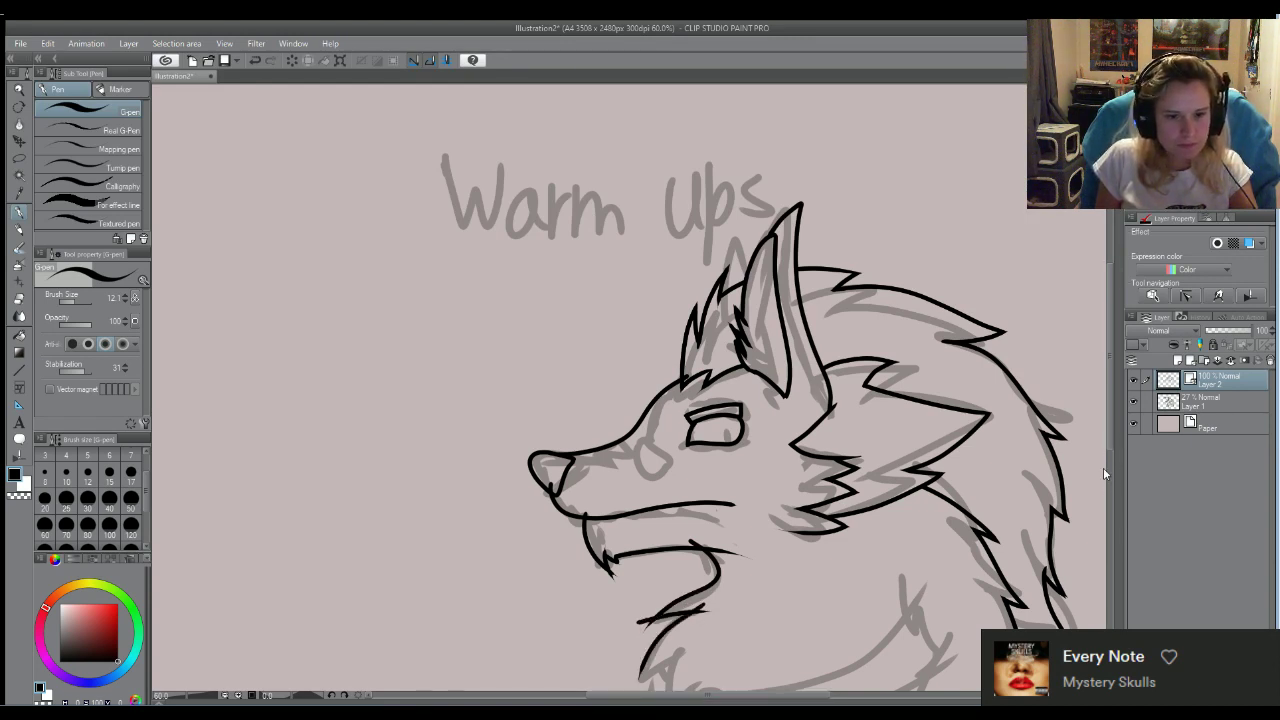
pyautogui.moveTo(1108, 436); pyautogui.dragTo(1101, 510)
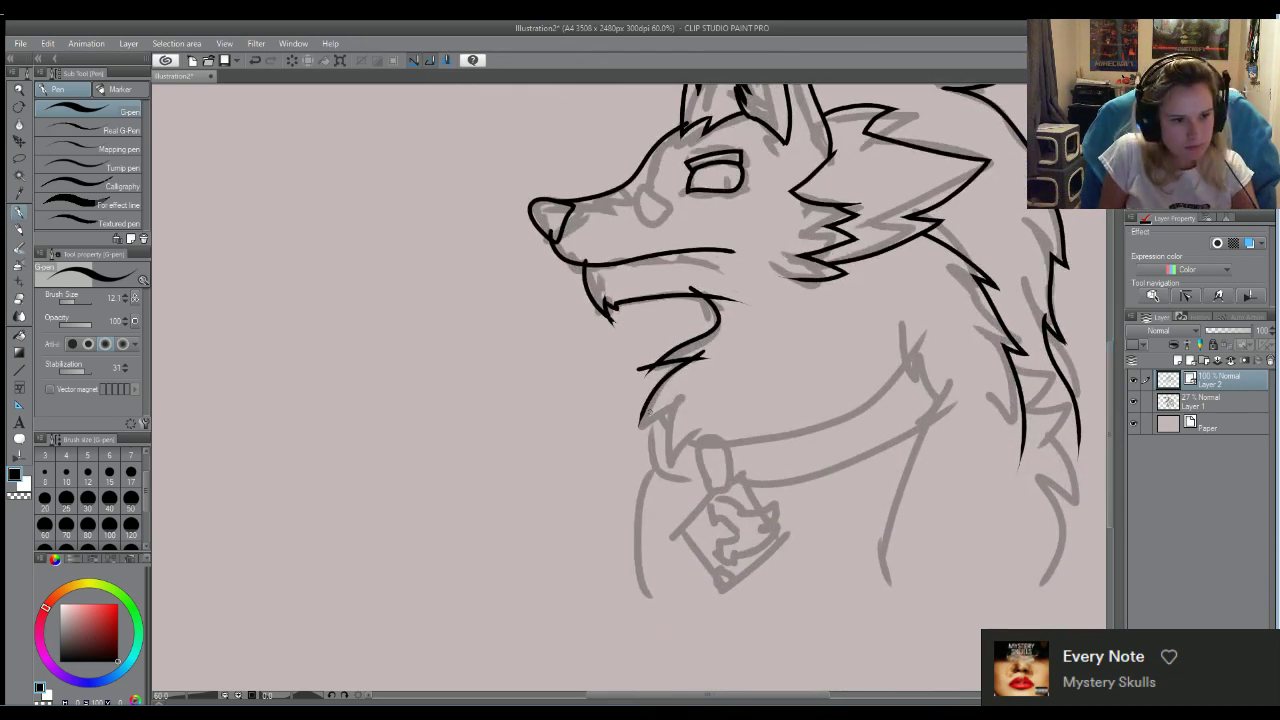
pyautogui.moveTo(628, 430); pyautogui.dragTo(708, 393)
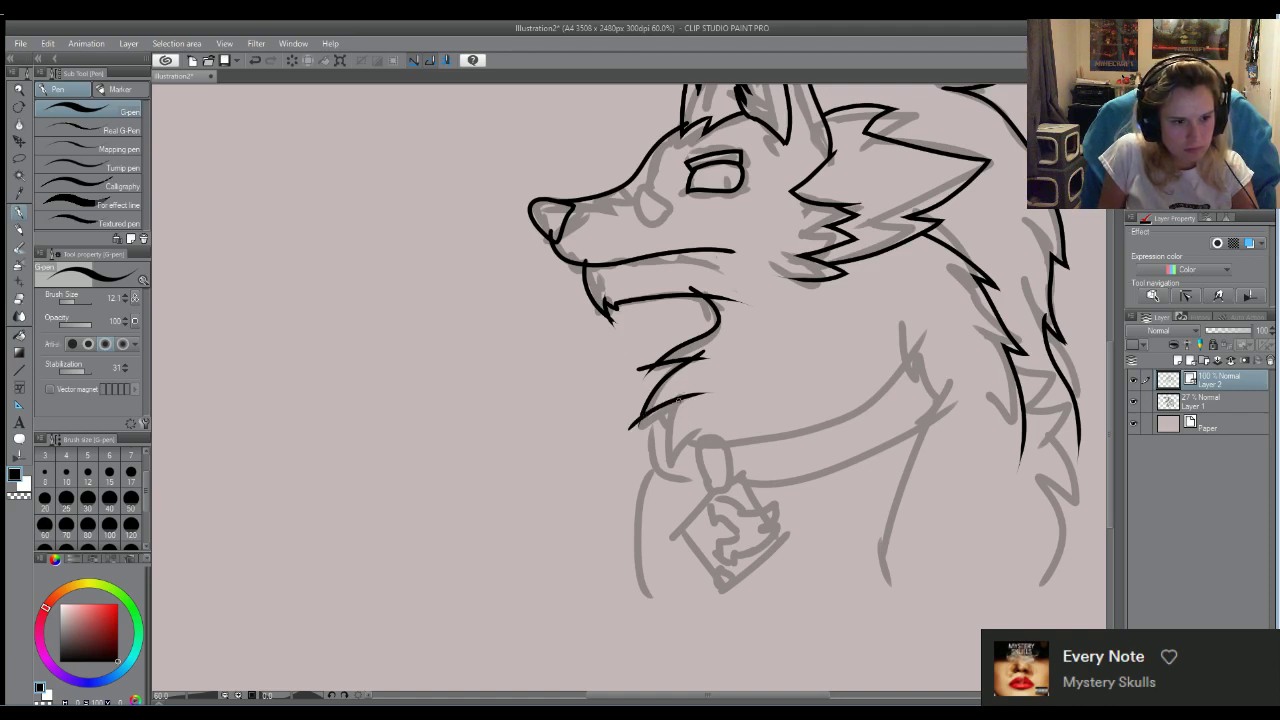
pyautogui.moveTo(677, 399)
pyautogui.mouseDown()
pyautogui.moveTo(689, 488)
pyautogui.moveTo(708, 419)
pyautogui.mouseUp()
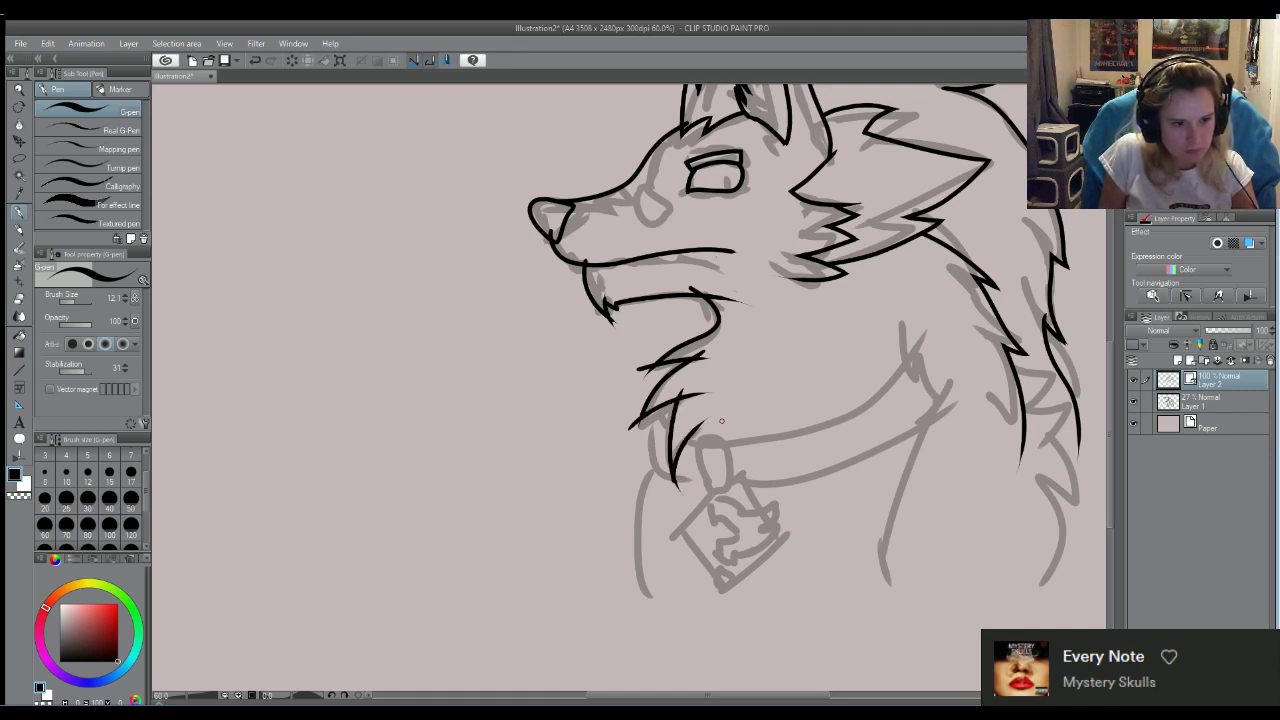
# Erase the line end that sticks out past the tip of the upper throat tuft with the hard vector eraser
pyautogui.press('e')
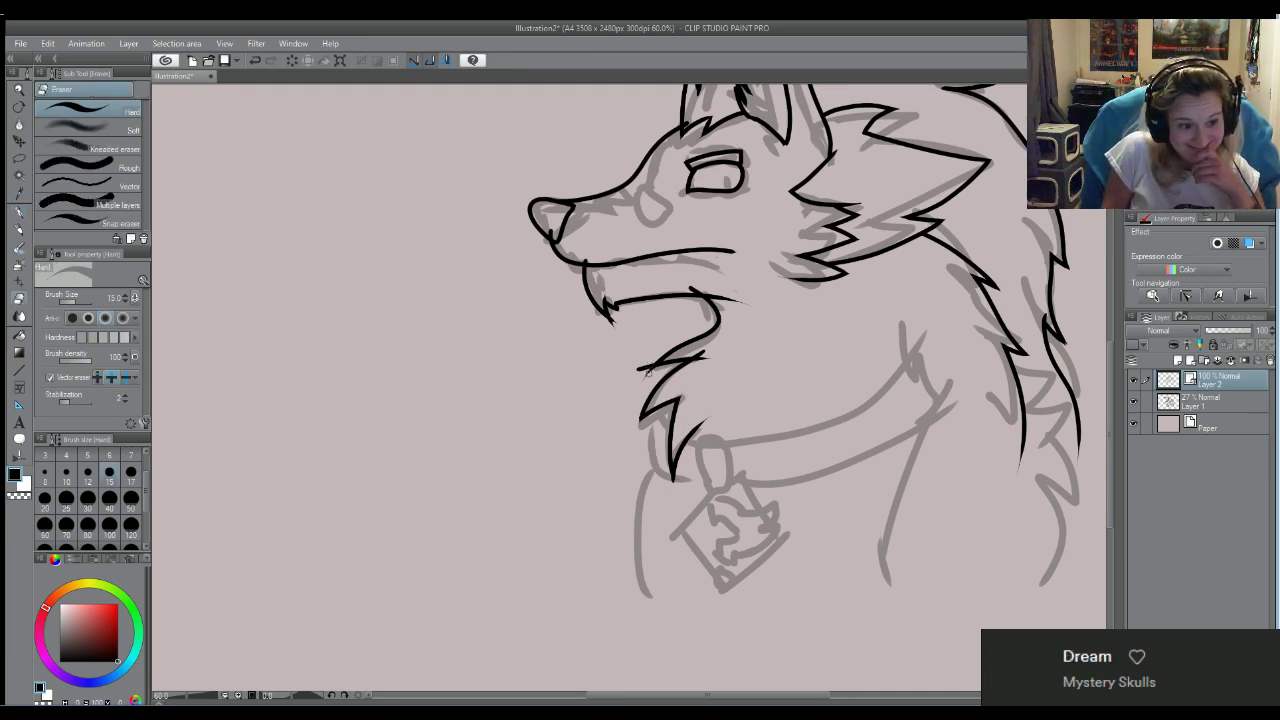
pyautogui.moveTo(638, 371); pyautogui.dragTo(654, 366)
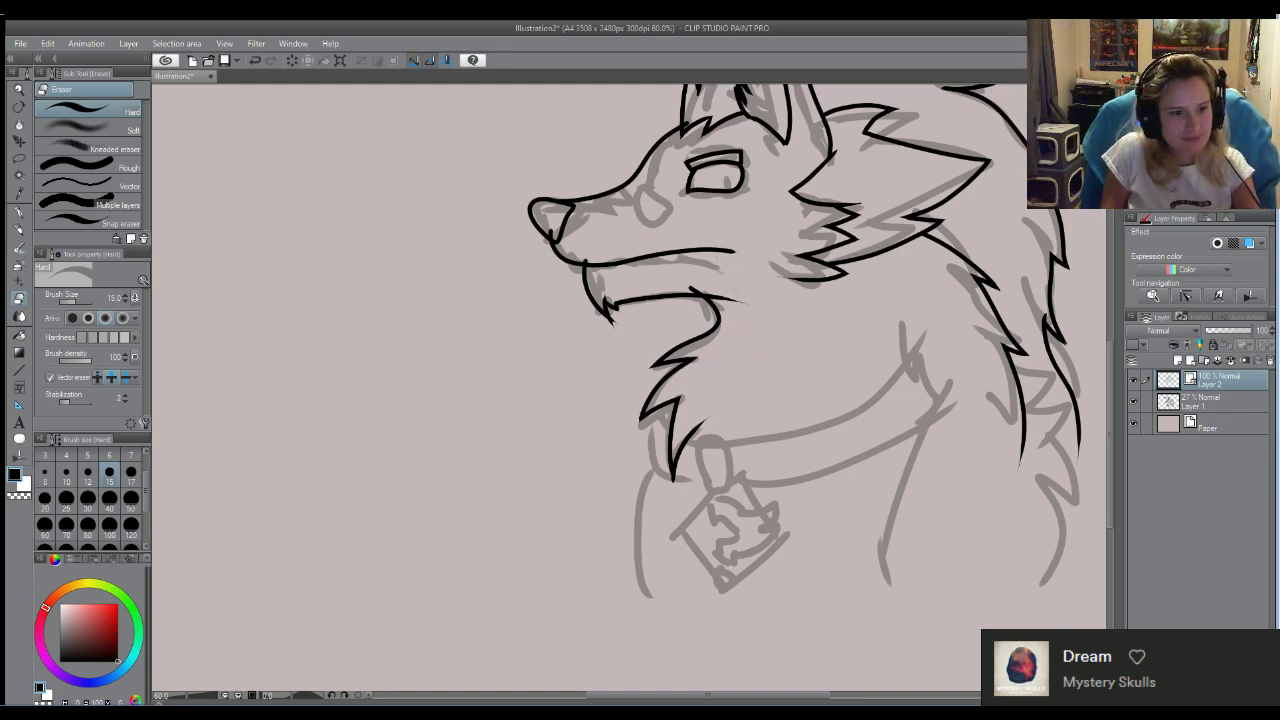
pyautogui.hotkey('ctrl', 'z')
pyautogui.moveTo(712, 357); pyautogui.dragTo(701, 390)
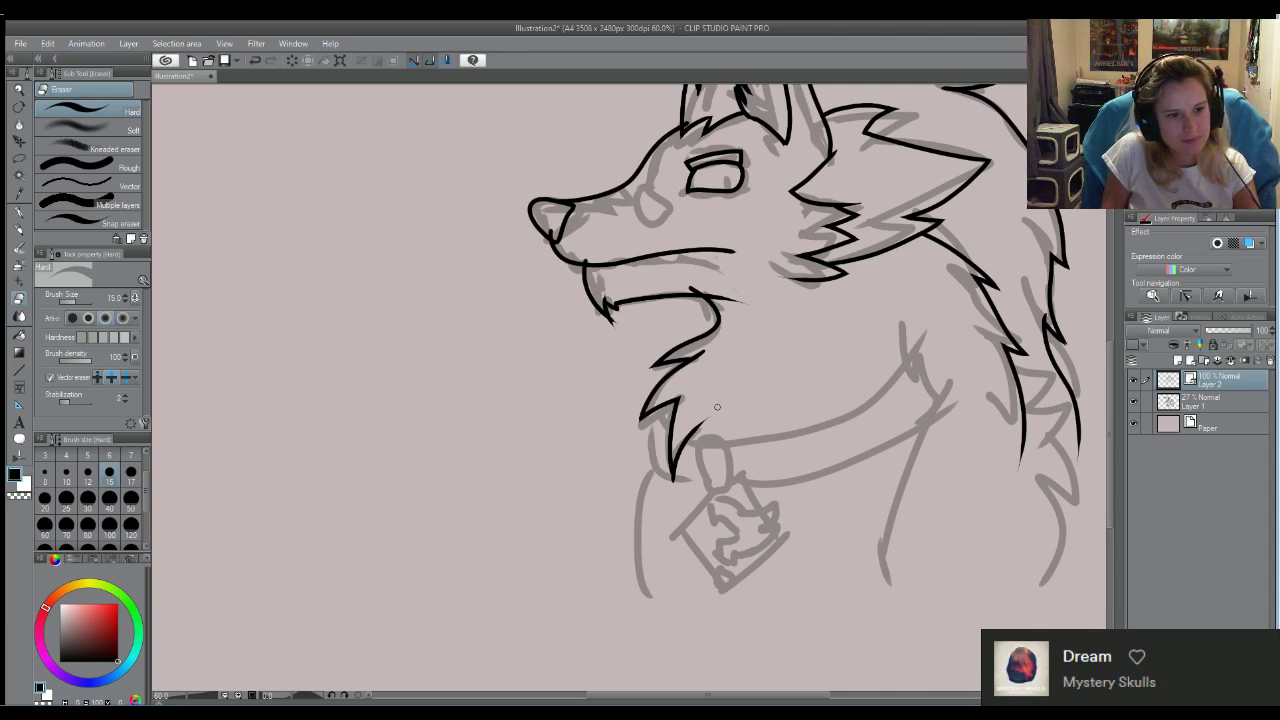
pyautogui.hotkey('ctrl', 'z')
pyautogui.hotkey('ctrl', 'z')
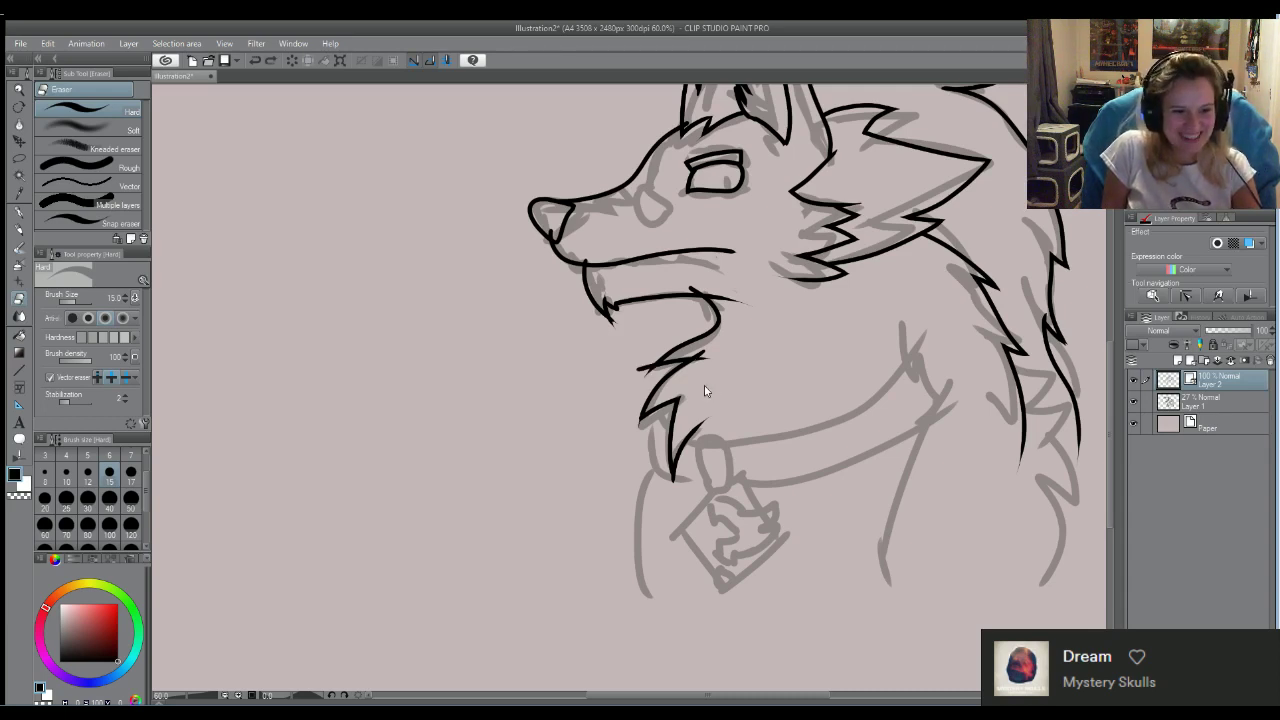
pyautogui.moveTo(698, 392)
pyautogui.mouseDown()
pyautogui.moveTo(714, 400)
pyautogui.moveTo(697, 375)
pyautogui.mouseUp()
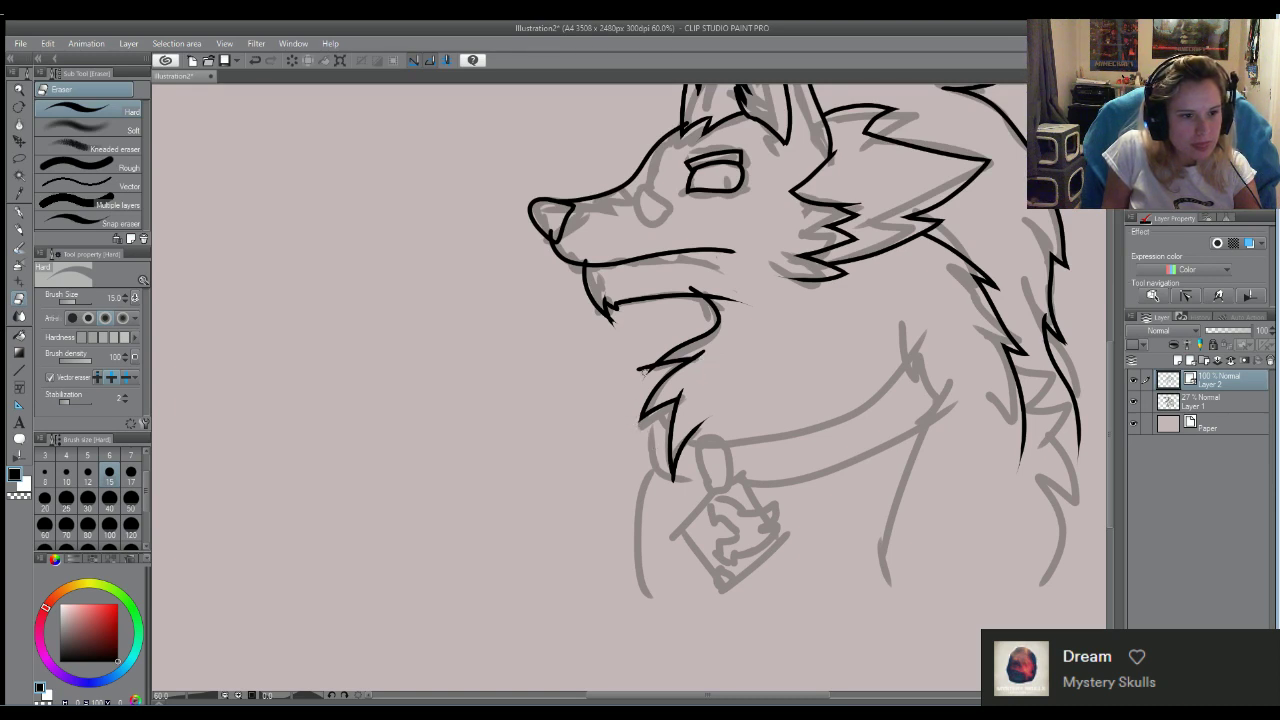
pyautogui.moveTo(645, 367); pyautogui.dragTo(624, 381)
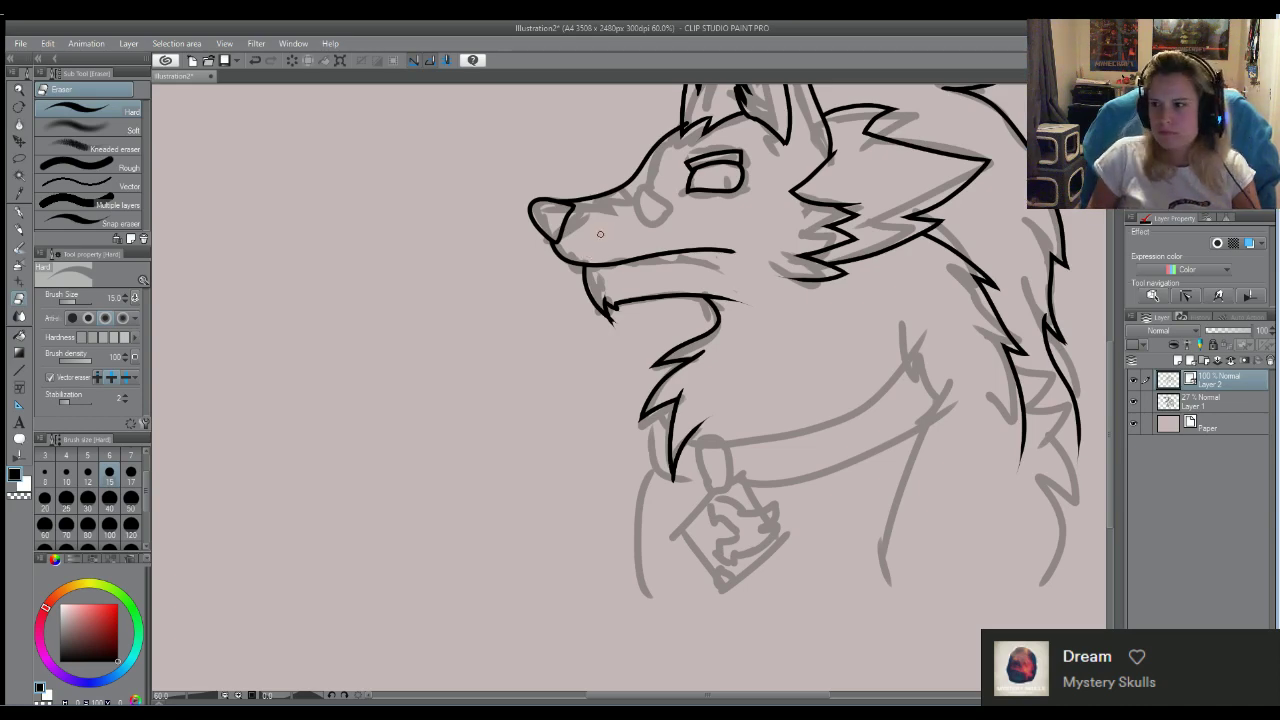
# Erase the overshooting line end at the lower tip of the chin tuft
pyautogui.scroll(-2, 605, 266)
pyautogui.scroll(2, 608, 192)
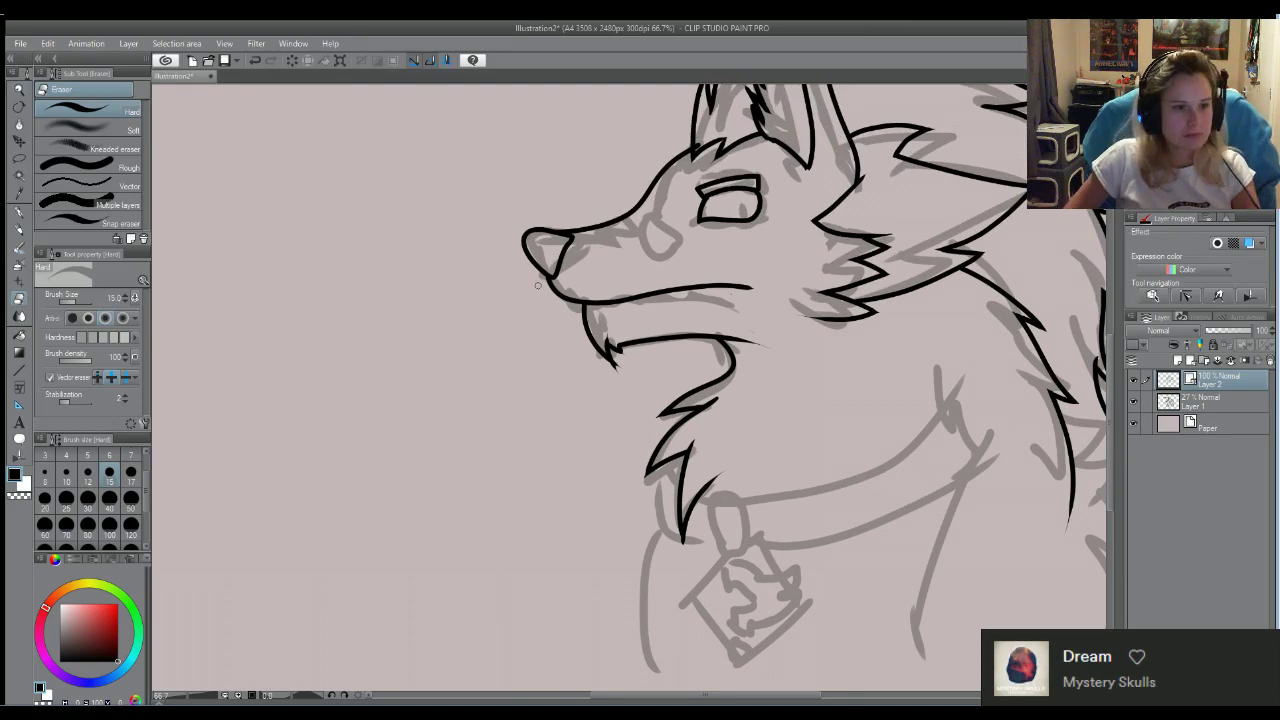
pyautogui.scroll(2, 575, 338)
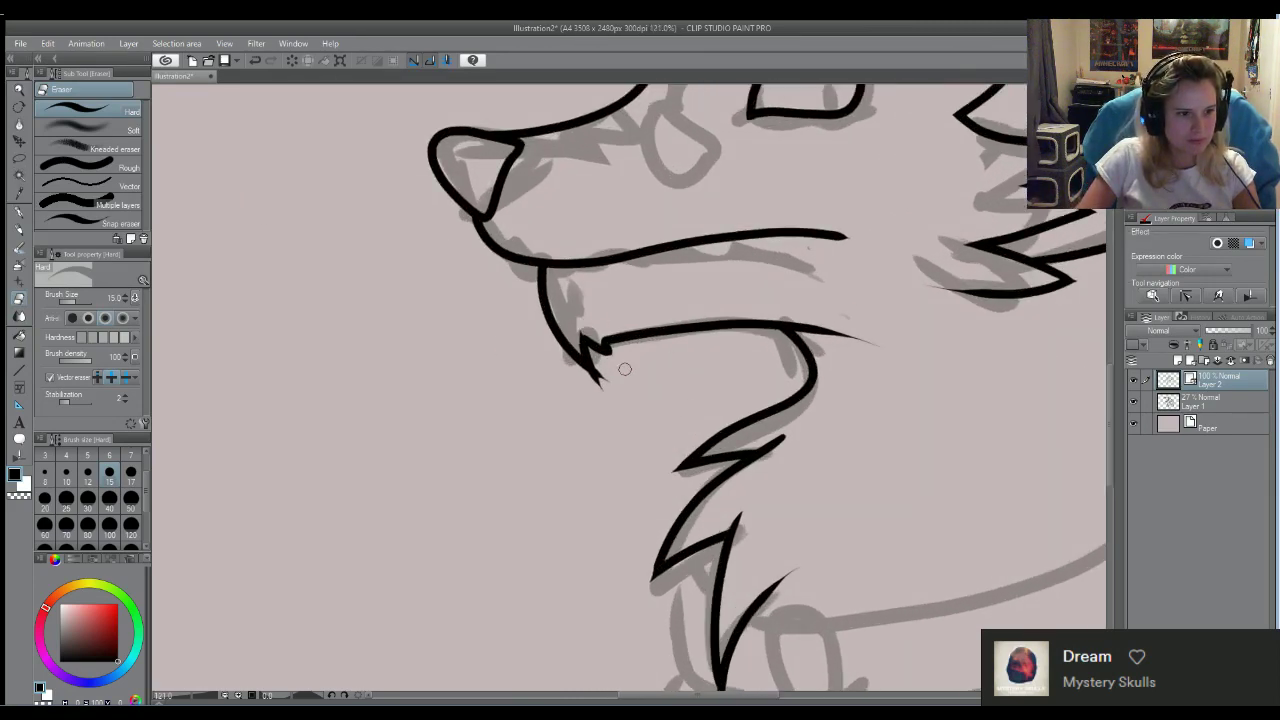
pyautogui.moveTo(604, 378); pyautogui.dragTo(594, 386)
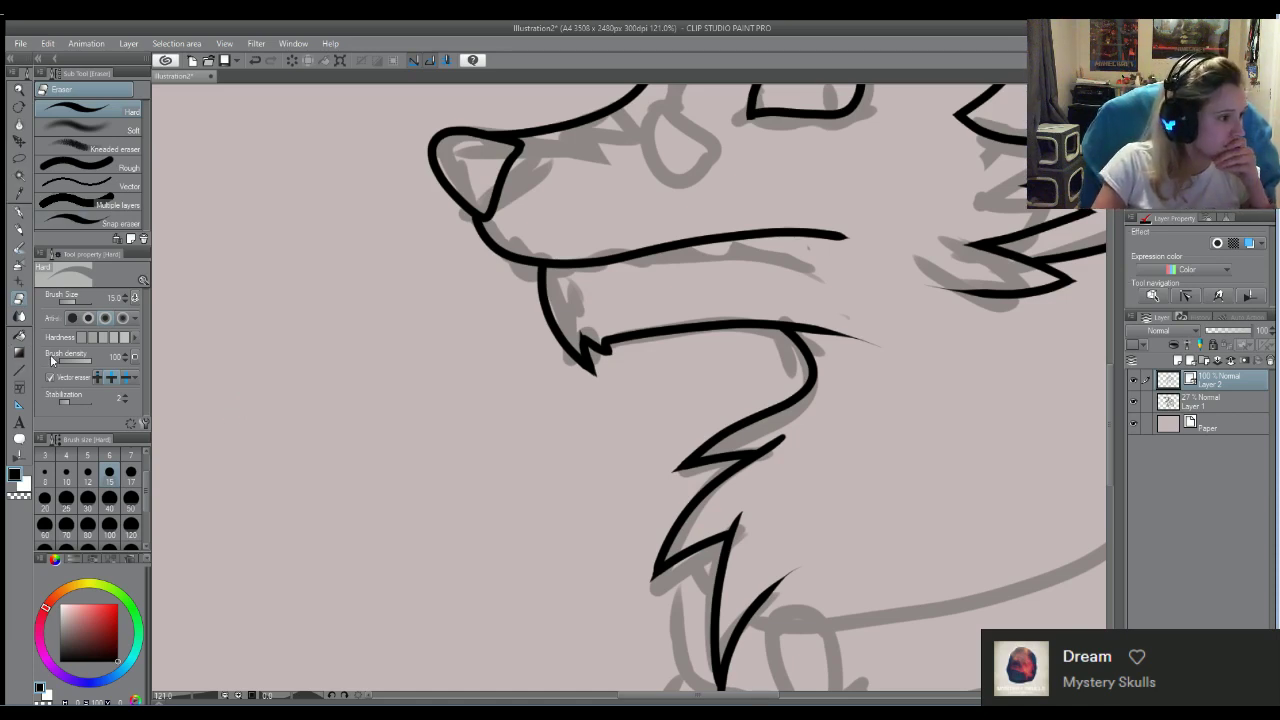
# Reshape the front line of the chin with Pinch vector line, pulling its upper end forward along the lip line
pyautogui.click(17, 454)
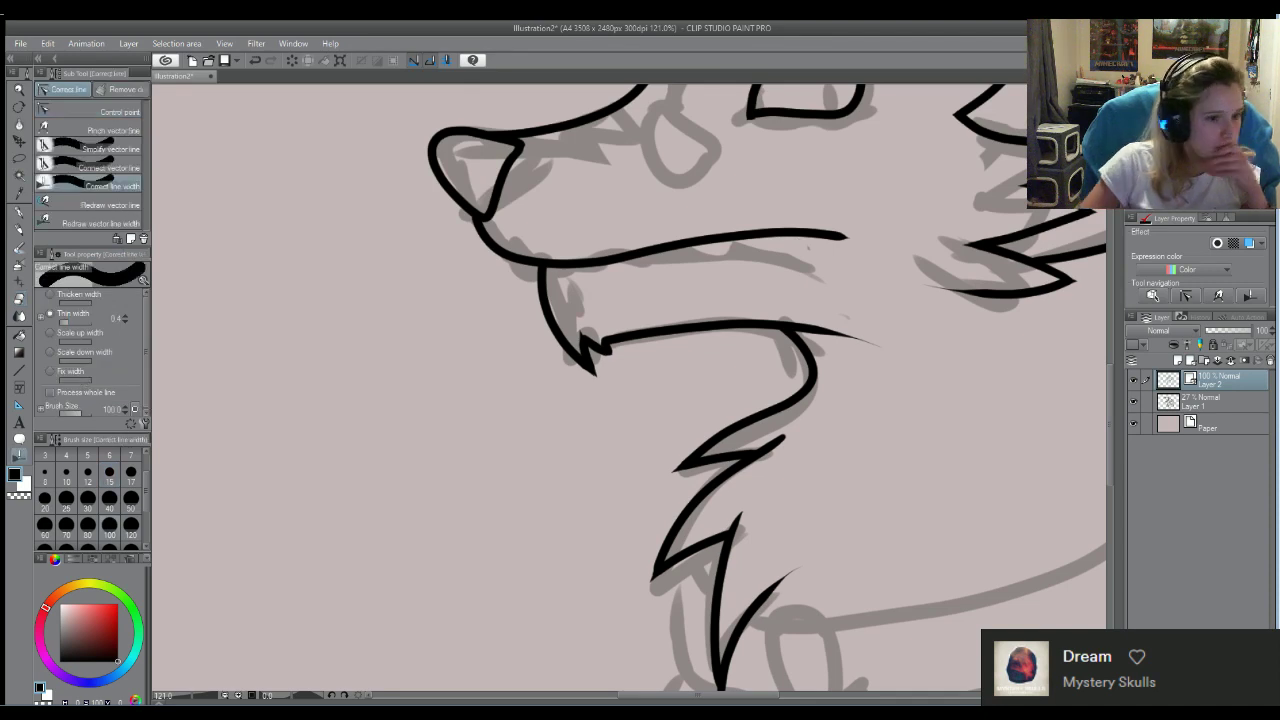
pyautogui.click(66, 473)
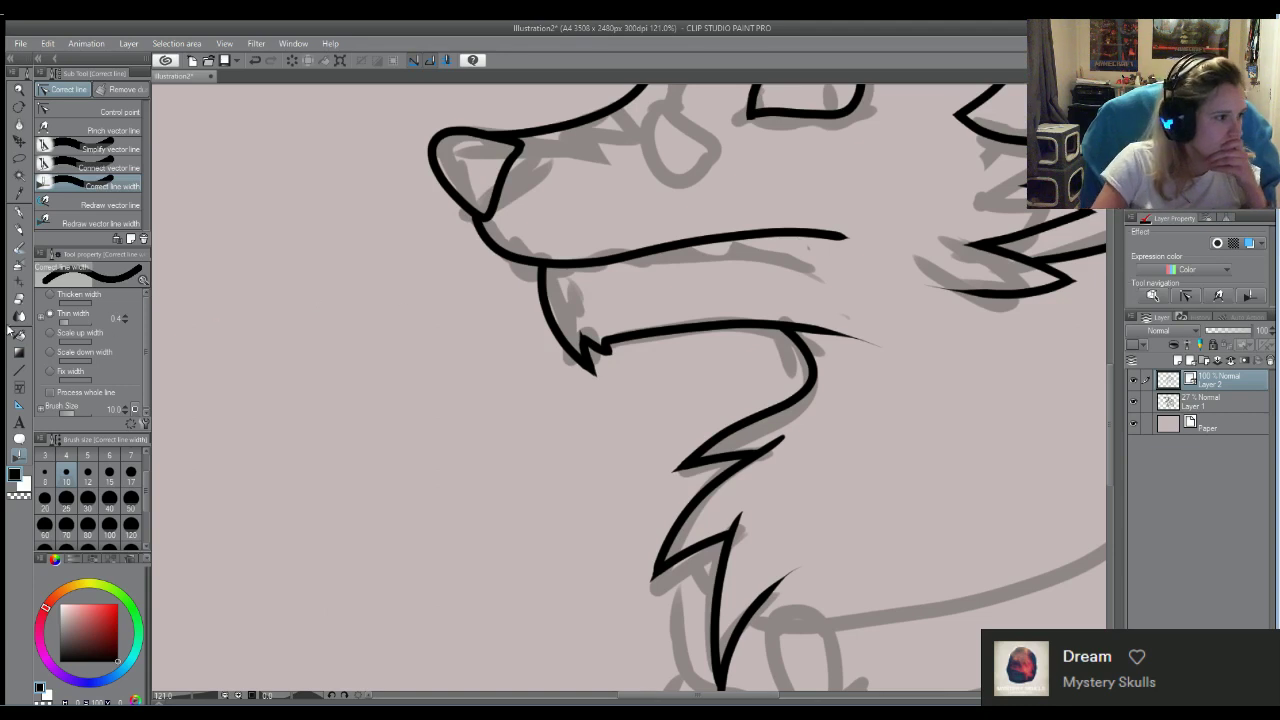
pyautogui.click(80, 112)
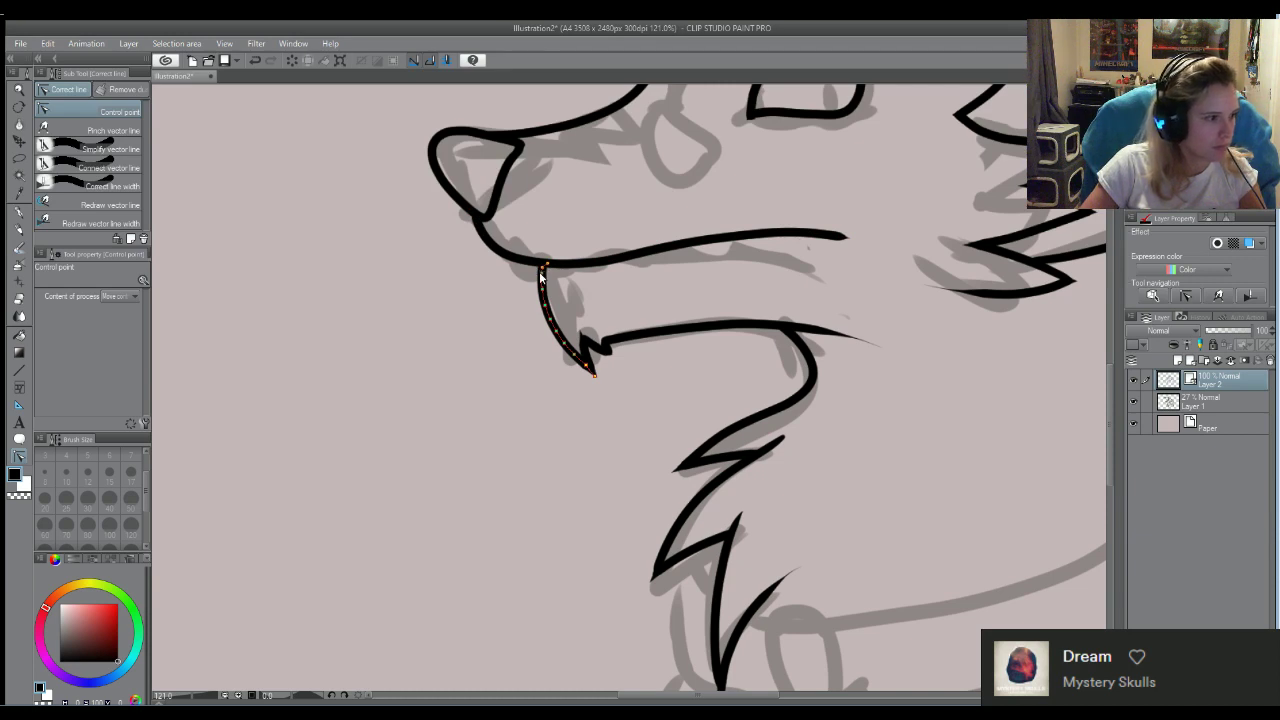
pyautogui.click(110, 131)
pyautogui.moveTo(540, 278)
pyautogui.mouseDown()
pyautogui.moveTo(528, 276)
pyautogui.moveTo(542, 318)
pyautogui.moveTo(564, 342)
pyautogui.mouseUp()
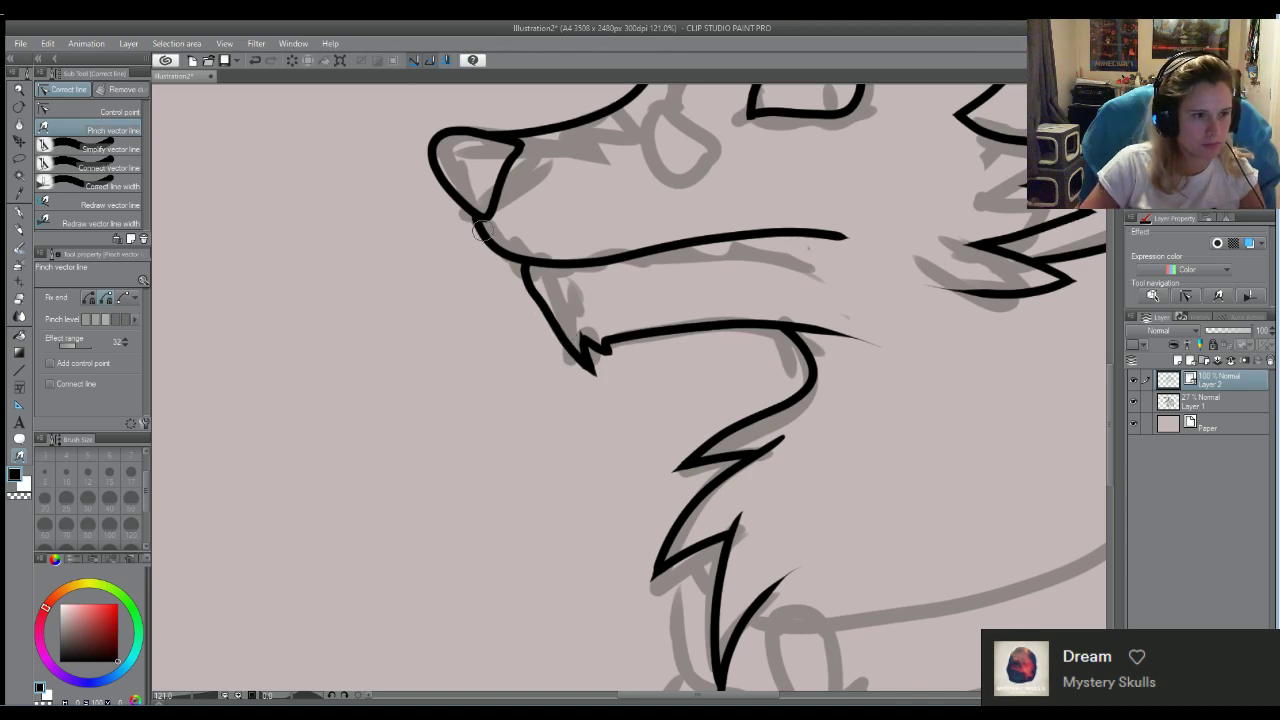
# Hide the sketch on Layer 1 to show the inked line art alone
pyautogui.scroll(-2, 590, 245)
pyautogui.scroll(-2, 673, 258)
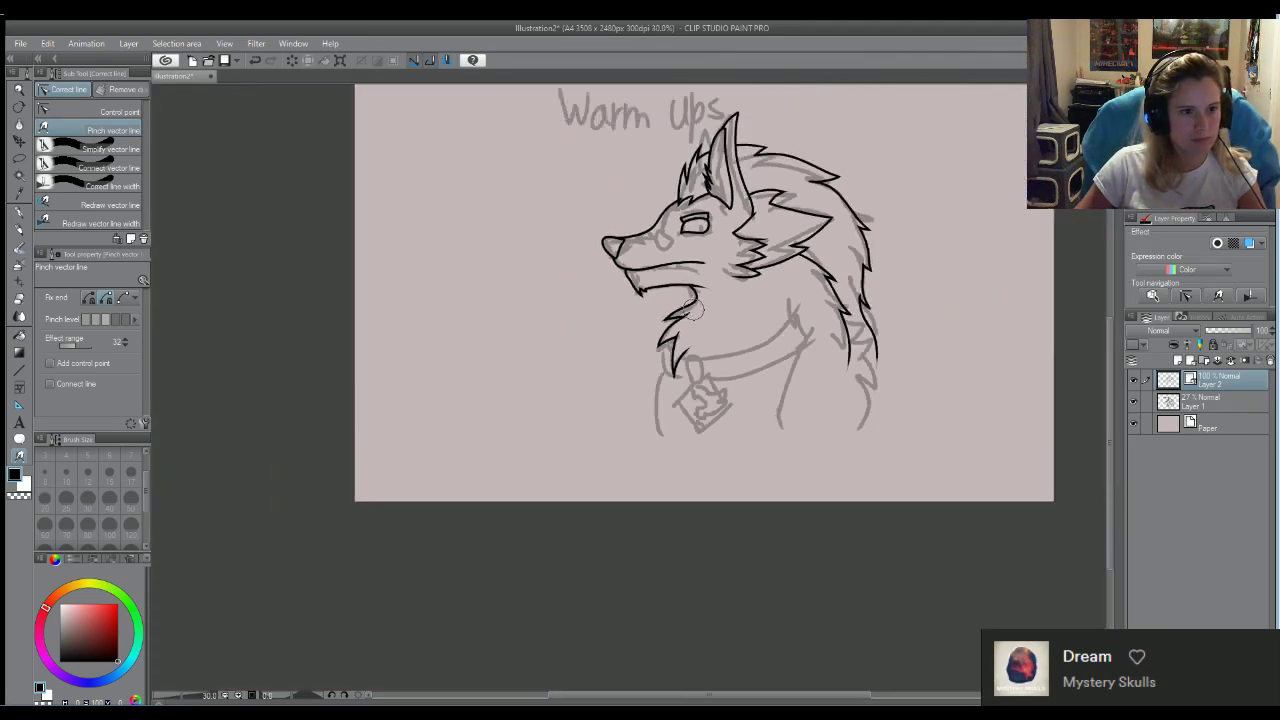
pyautogui.scroll(4, 988, 360)
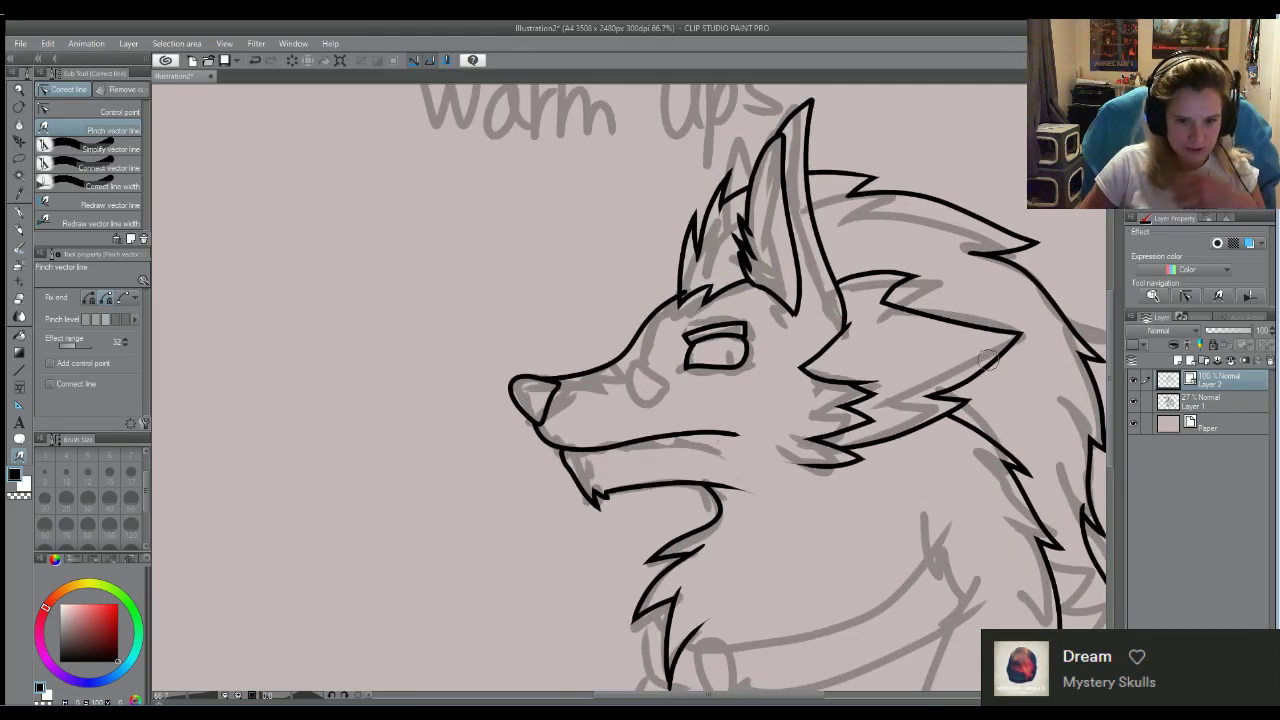
pyautogui.click(1133, 400)
pyautogui.scroll(-1, 956, 382)
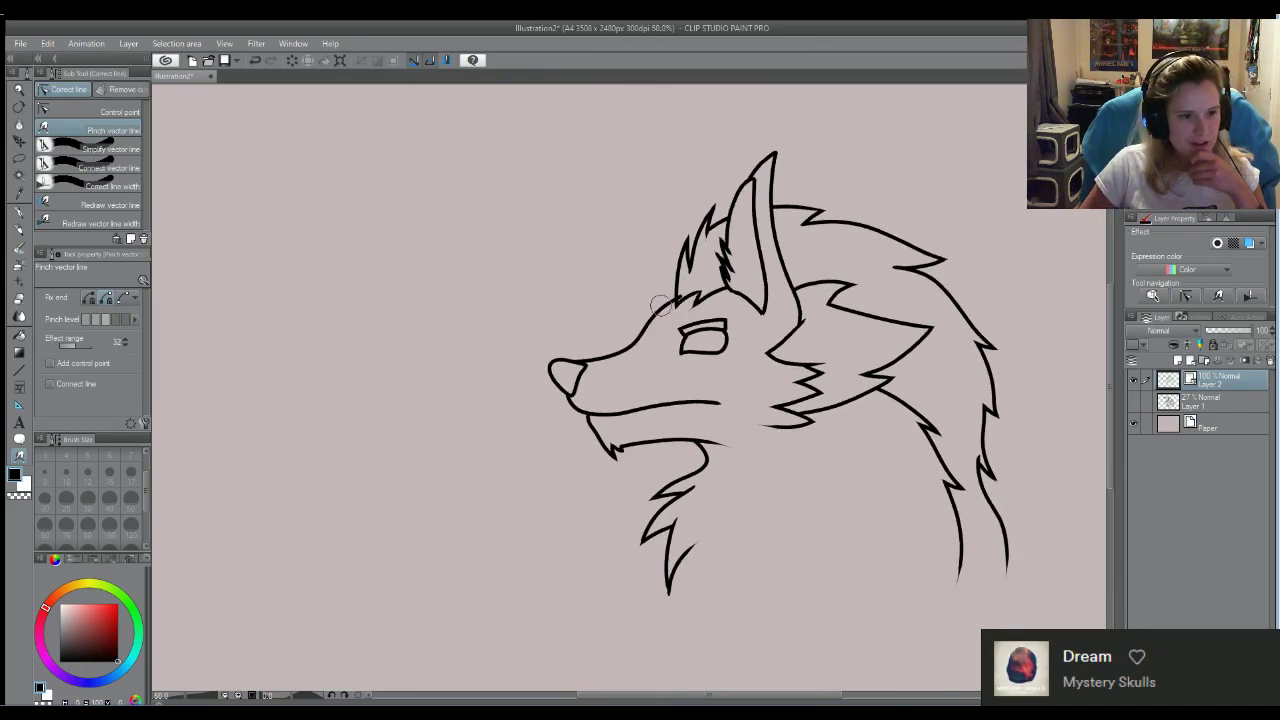
# Pull the front and lower tip of the nose outline slightly forward with Pinch vector line
pyautogui.scroll(2, 600, 287)
pyautogui.scroll(2, 616, 296)
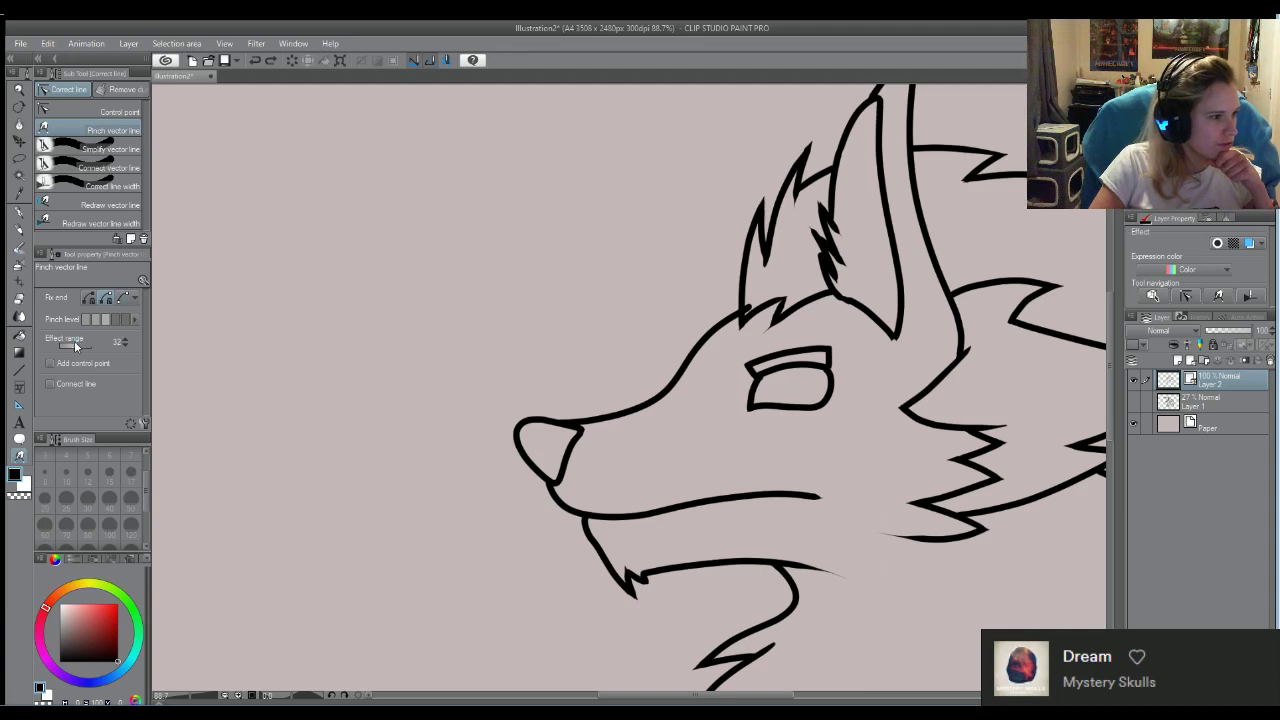
pyautogui.moveTo(614, 430)
pyautogui.mouseDown()
pyautogui.moveTo(576, 422)
pyautogui.moveTo(575, 438)
pyautogui.moveTo(520, 422)
pyautogui.mouseUp()
pyautogui.hotkey('ctrl', 'z')
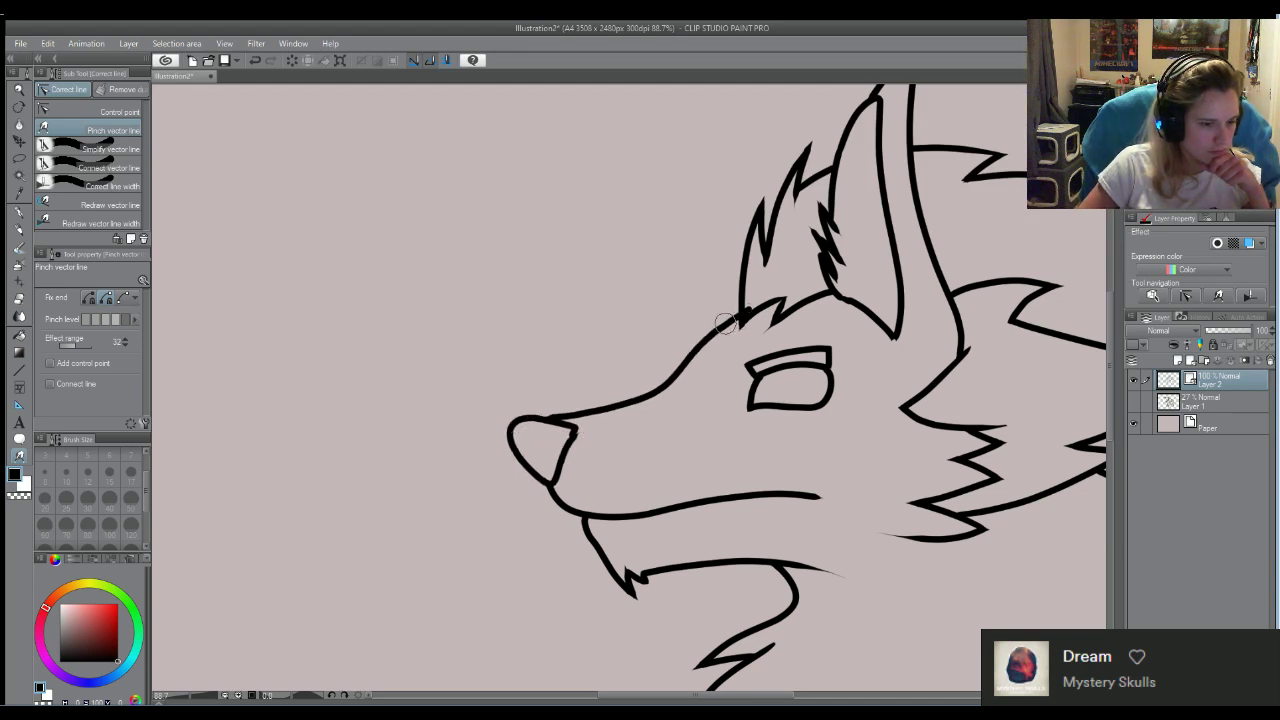
pyautogui.moveTo(516, 422); pyautogui.dragTo(542, 420)
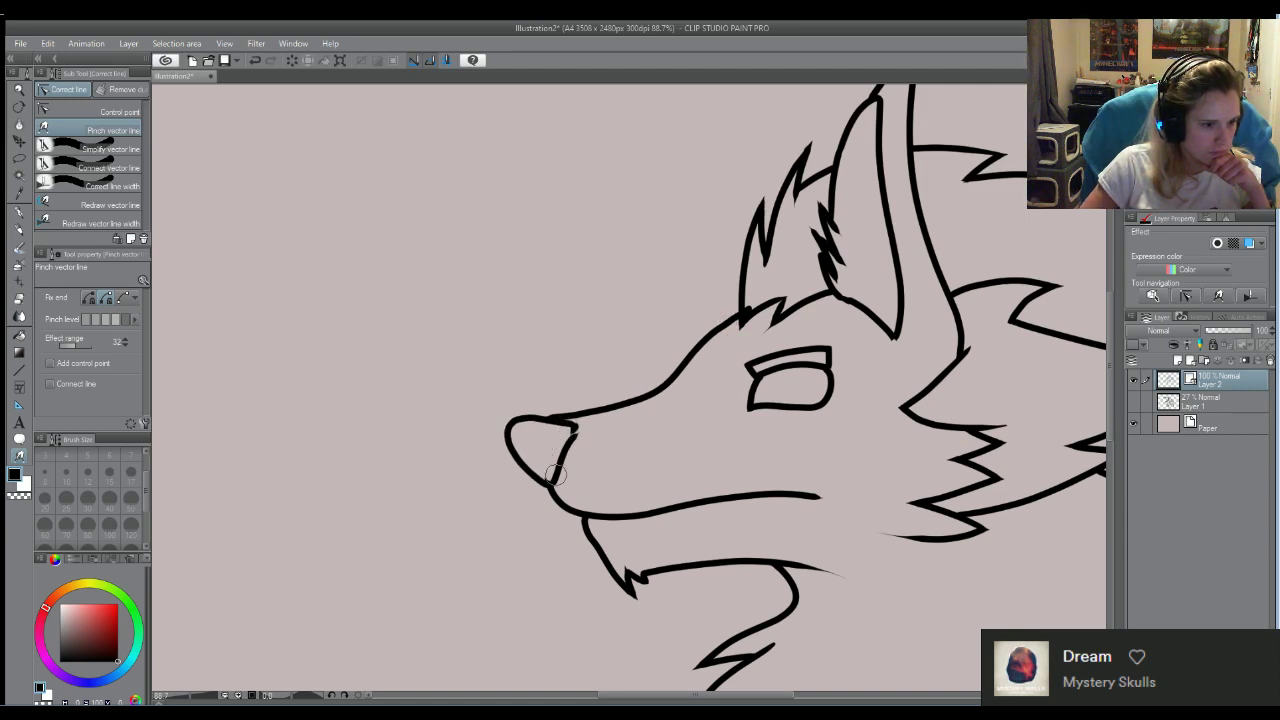
pyautogui.moveTo(547, 482); pyautogui.dragTo(541, 479)
pyautogui.moveTo(537, 481)
pyautogui.mouseDown()
pyautogui.moveTo(574, 428)
pyautogui.moveTo(512, 424)
pyautogui.moveTo(545, 420)
pyautogui.mouseUp()
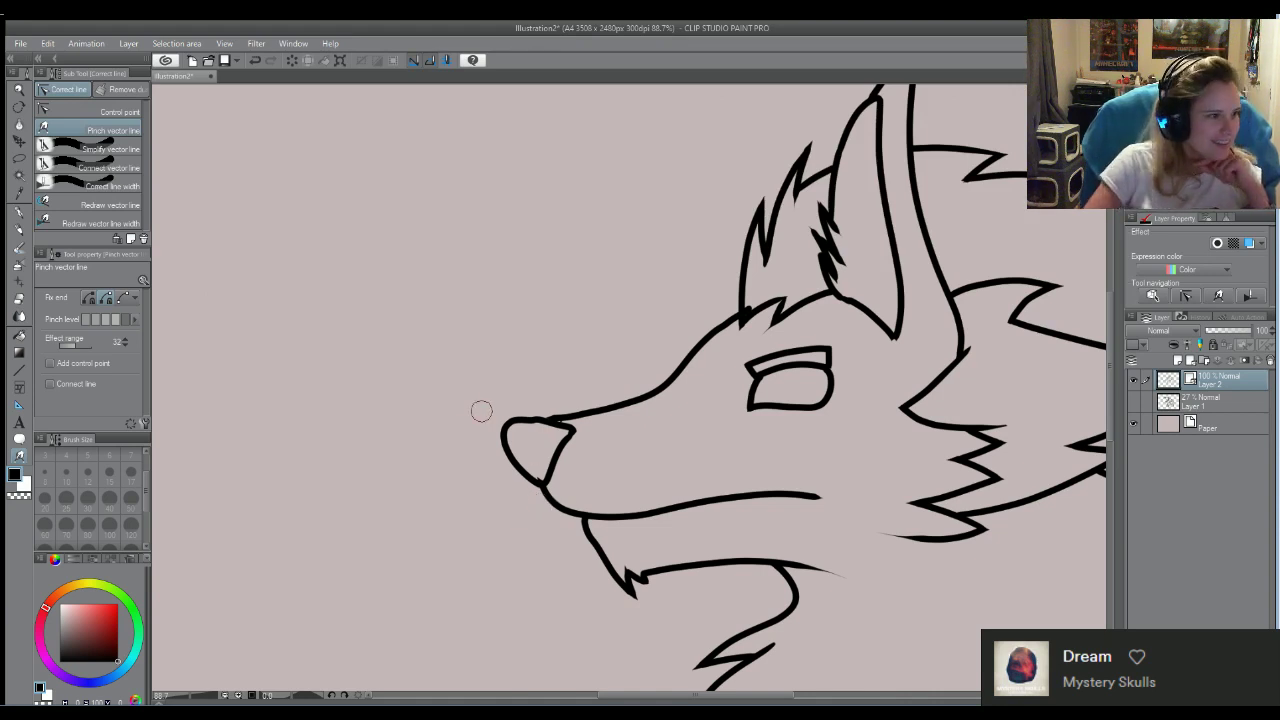
# Refine the nose outline with Control point and Pinch vector line so it meets the bridge and closes cleanly at its lower tip
pyautogui.click(72, 110)
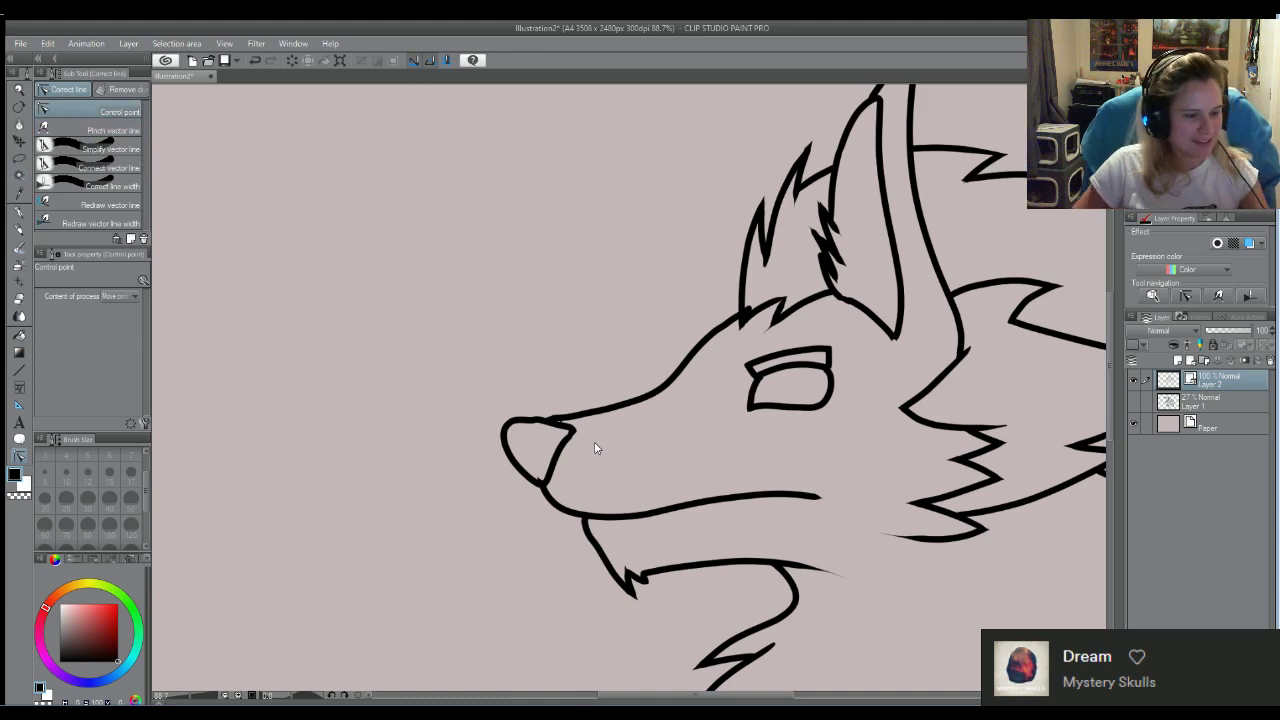
pyautogui.scroll(4, 574, 450)
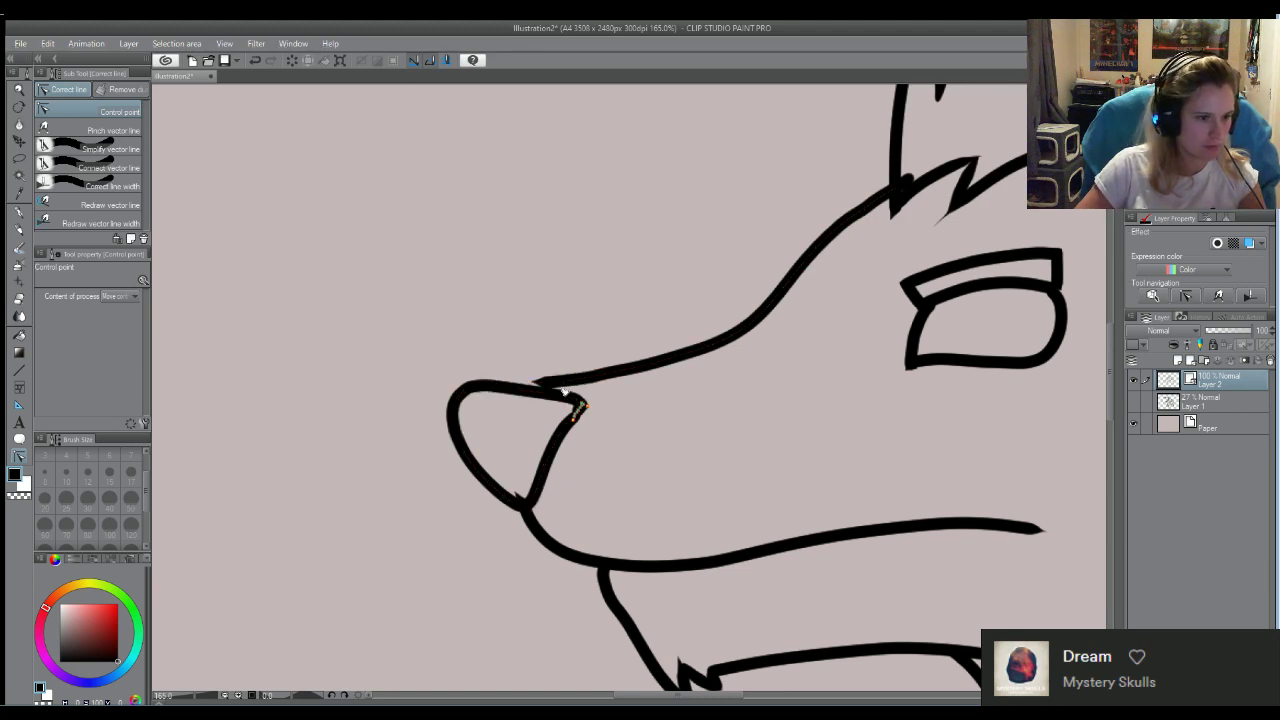
pyautogui.click(90, 127)
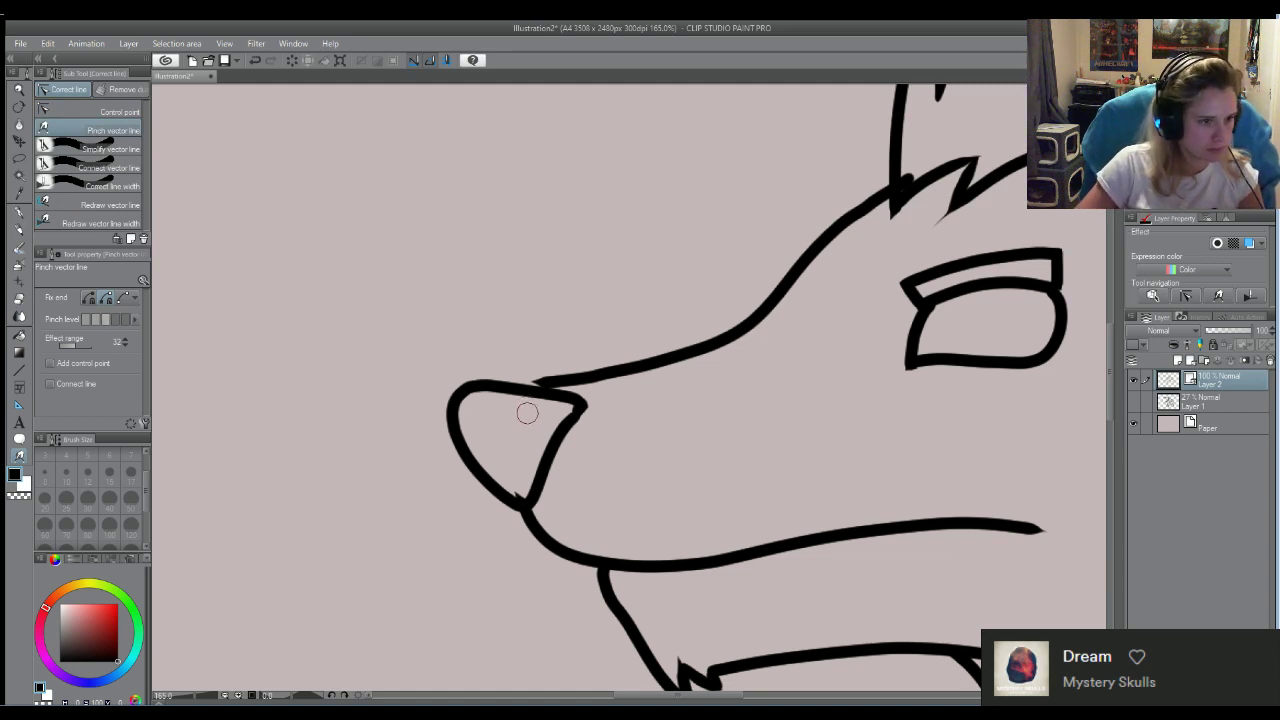
pyautogui.moveTo(529, 400); pyautogui.dragTo(570, 420)
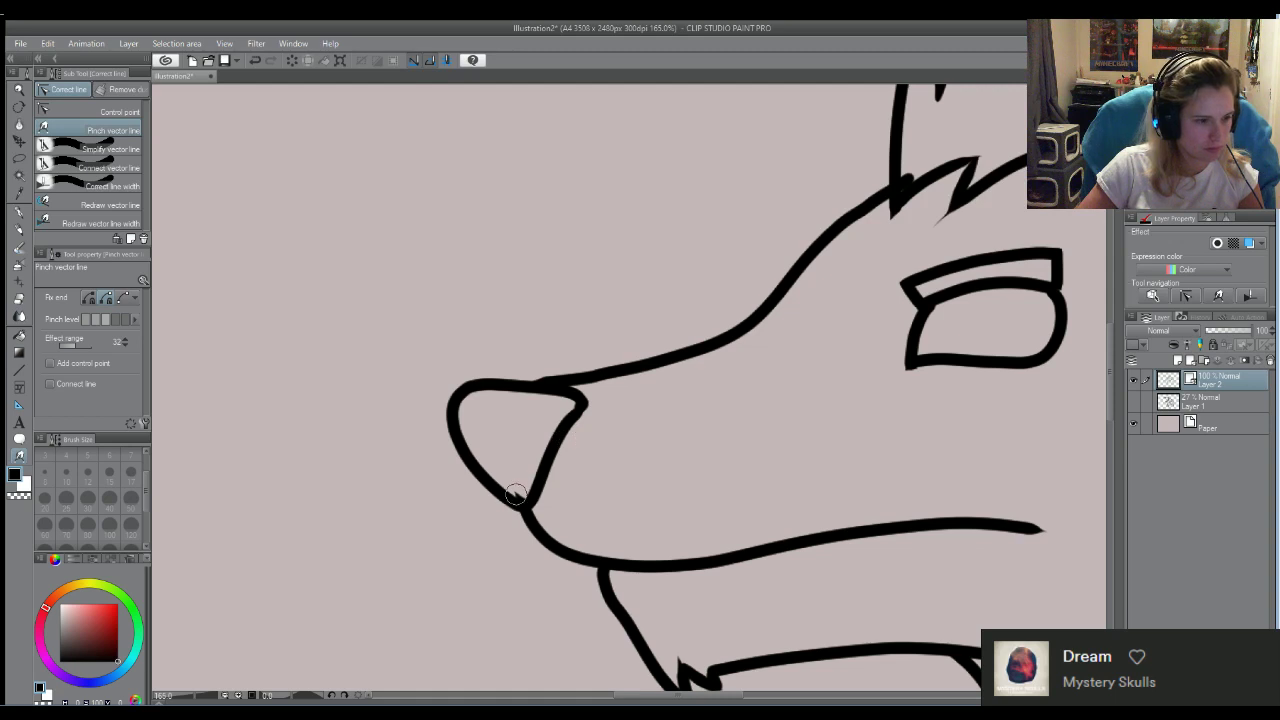
pyautogui.click(50, 108)
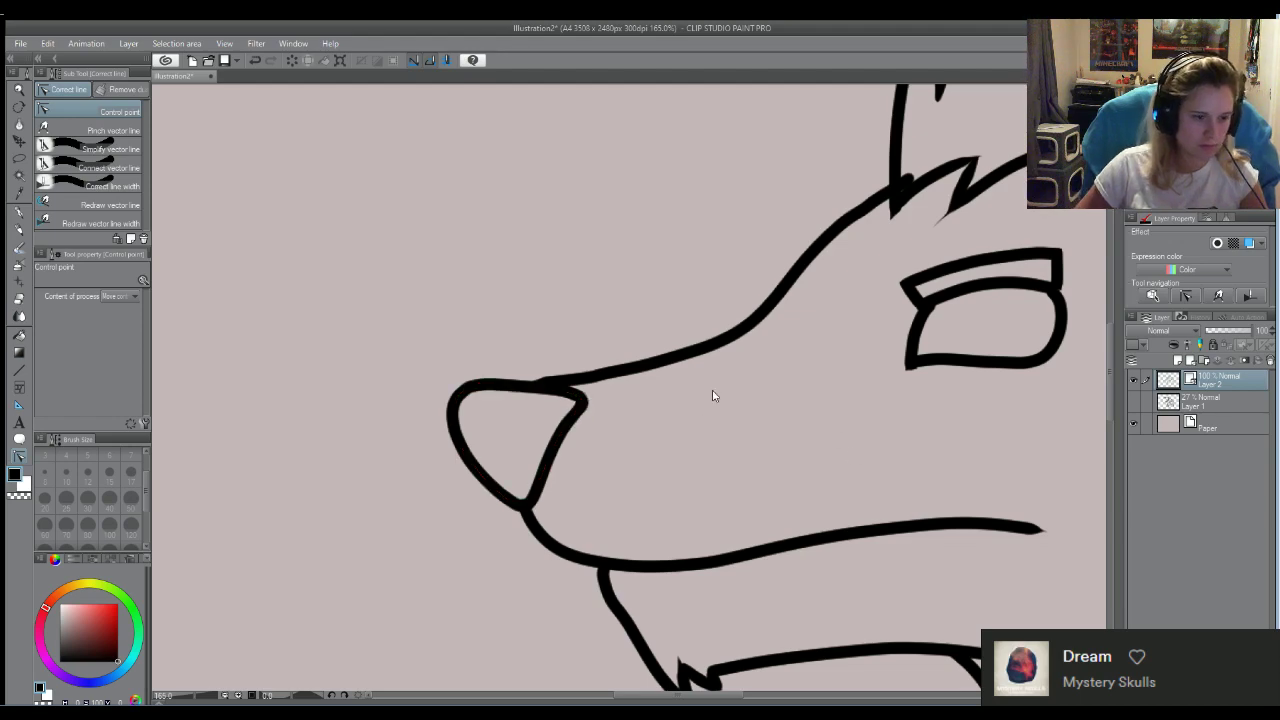
# Move the upper end point of the bridge line to meet the forehead fur at the base of the ear
pyautogui.scroll(-6, 711, 394)
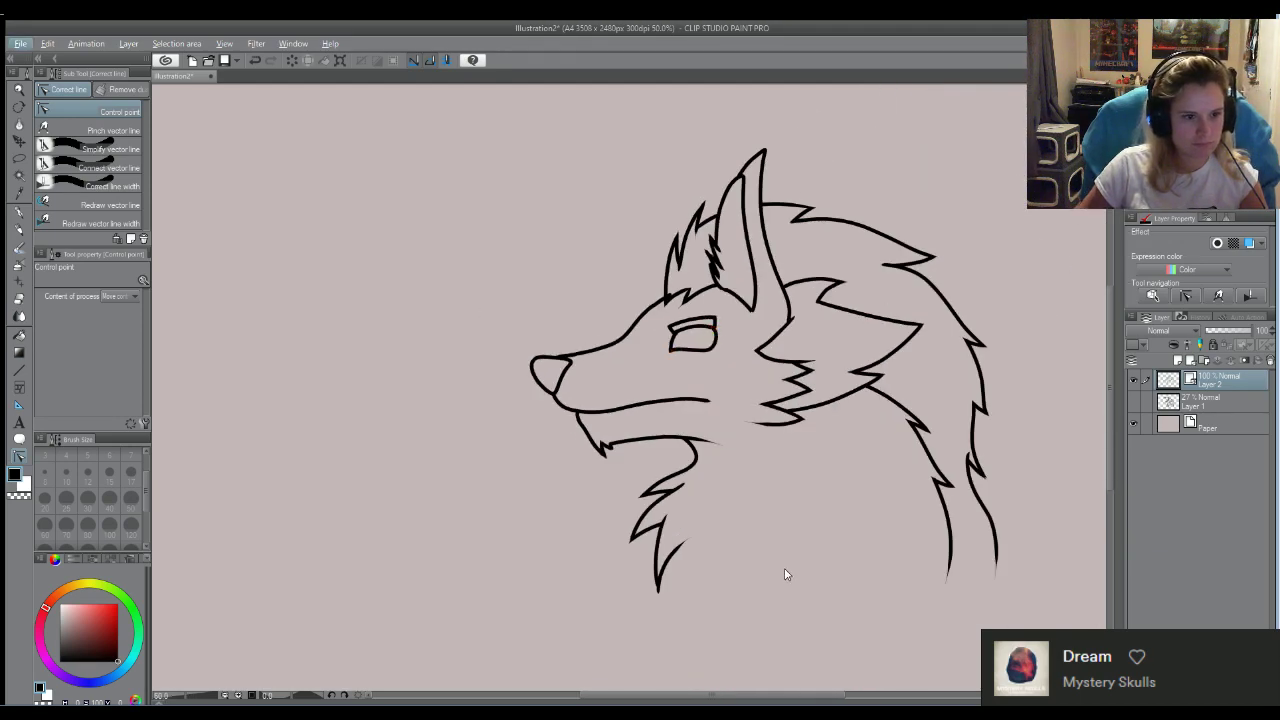
pyautogui.scroll(3, 715, 290)
pyautogui.scroll(1, 673, 250)
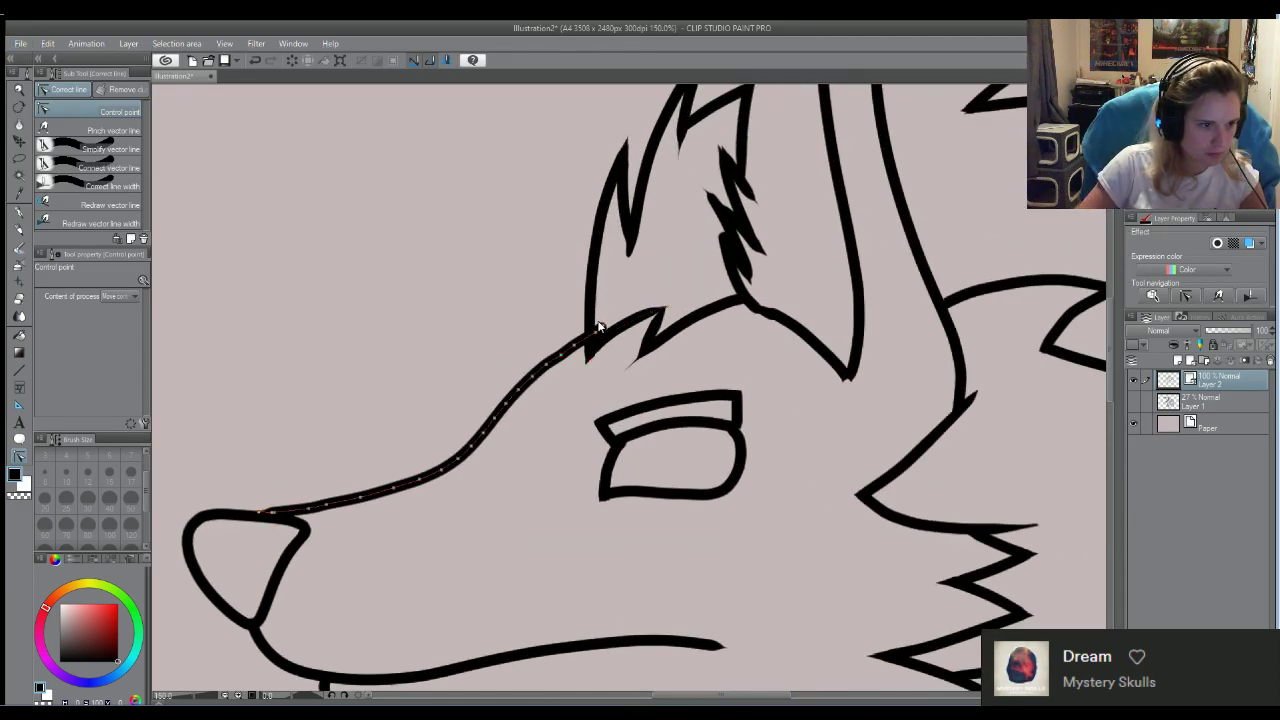
pyautogui.moveTo(592, 328)
pyautogui.mouseDown()
pyautogui.moveTo(578, 343)
pyautogui.moveTo(588, 338)
pyautogui.mouseUp()
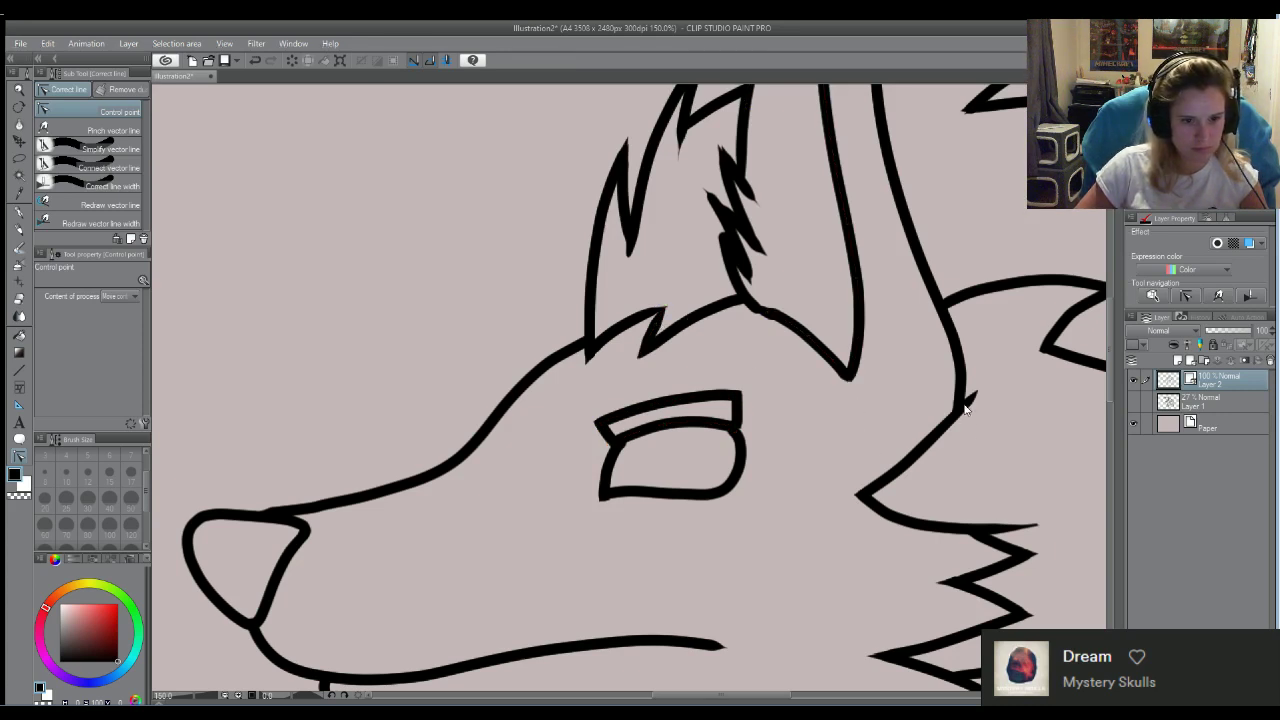
# Thin the zigzag fur strokes along the front ear's inner edge using Correct line width set to Thin width
pyautogui.scroll(-2, 896, 470)
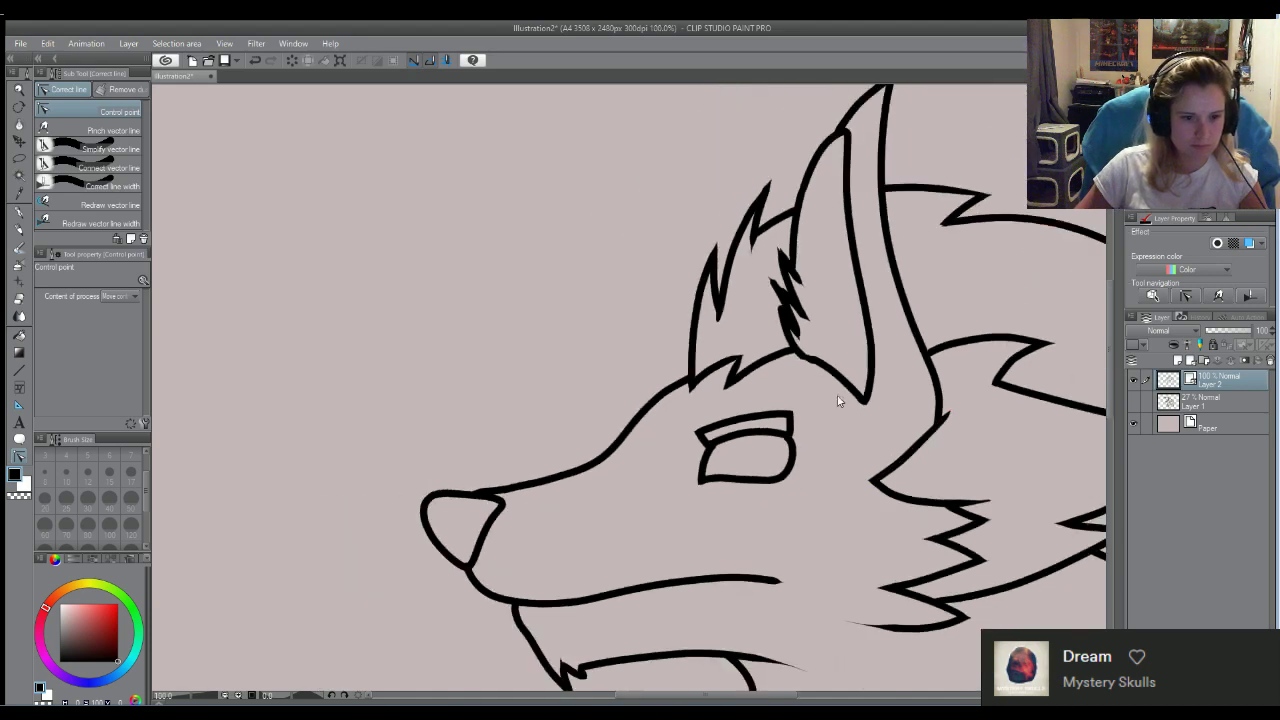
pyautogui.scroll(-3, 838, 401)
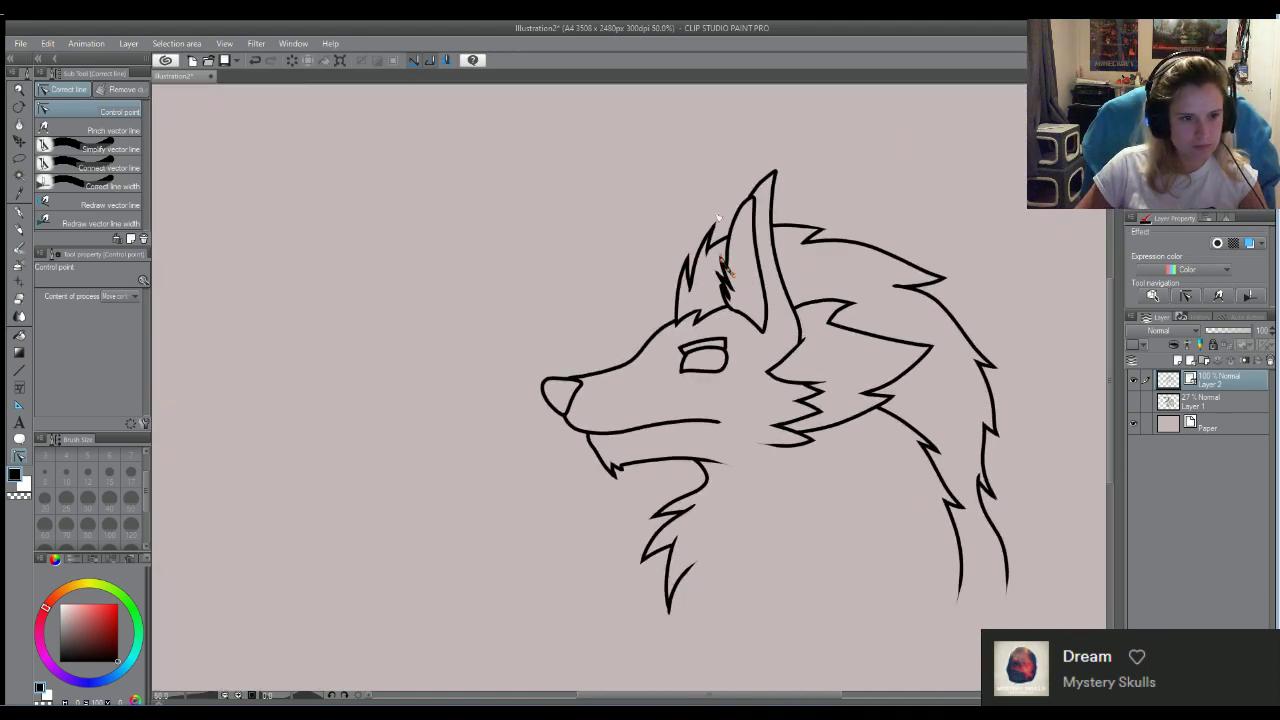
pyautogui.scroll(6, 717, 215)
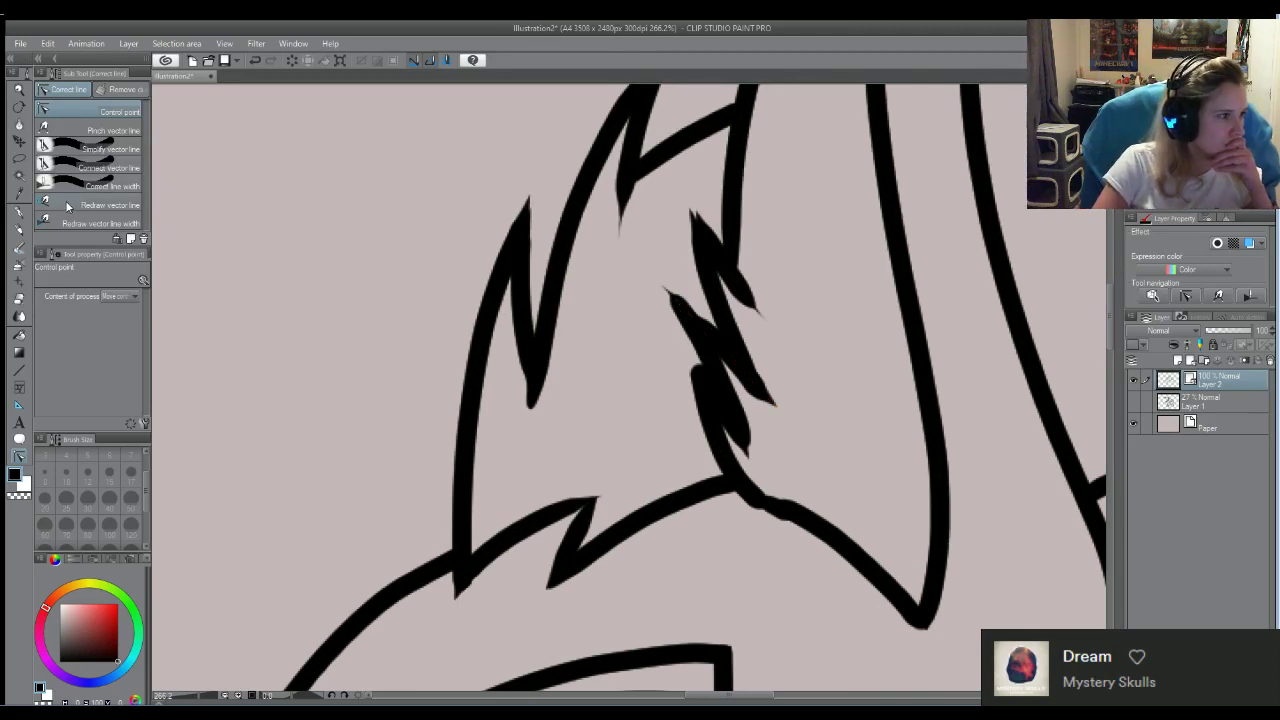
pyautogui.click(66, 221)
pyautogui.click(90, 204)
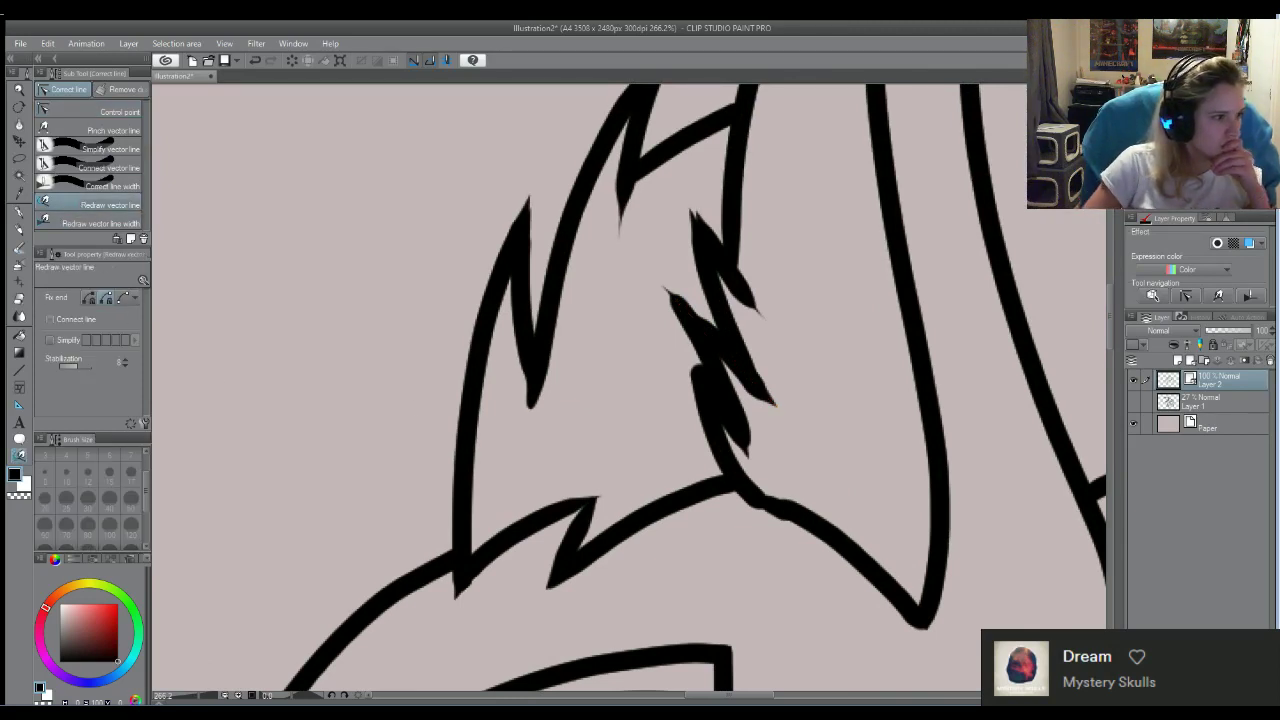
pyautogui.click(105, 223)
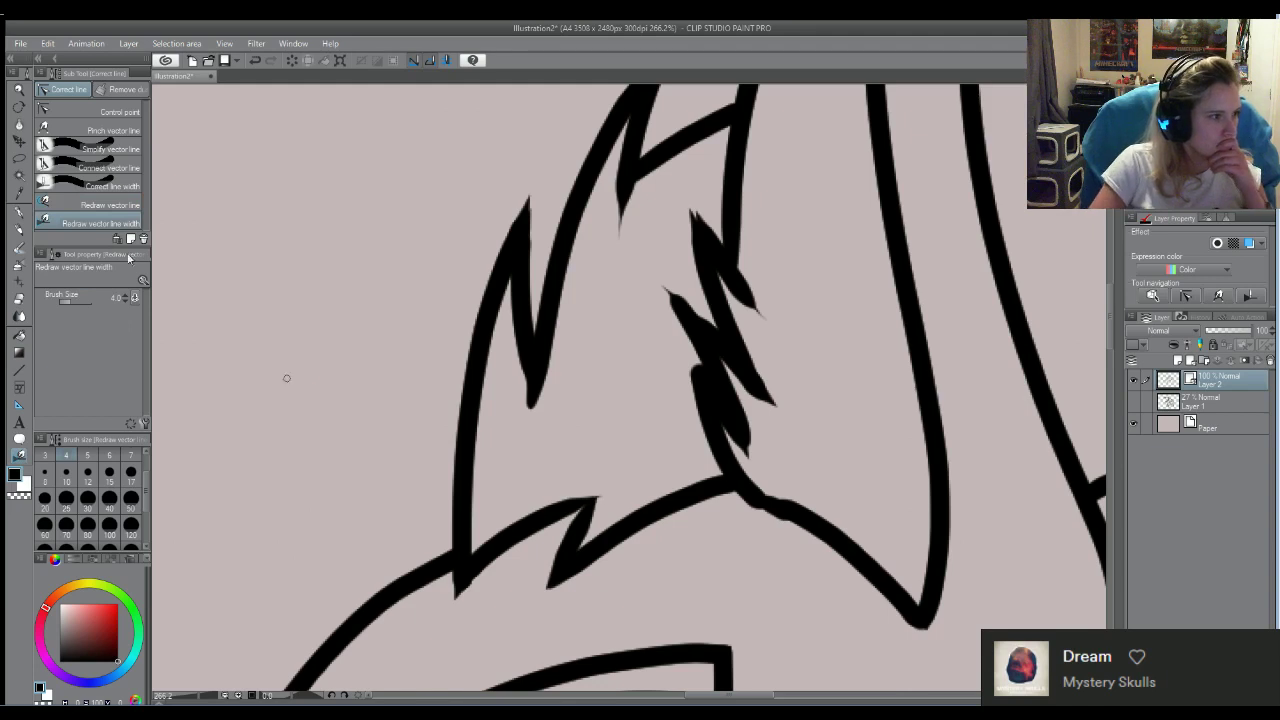
pyautogui.click(112, 146)
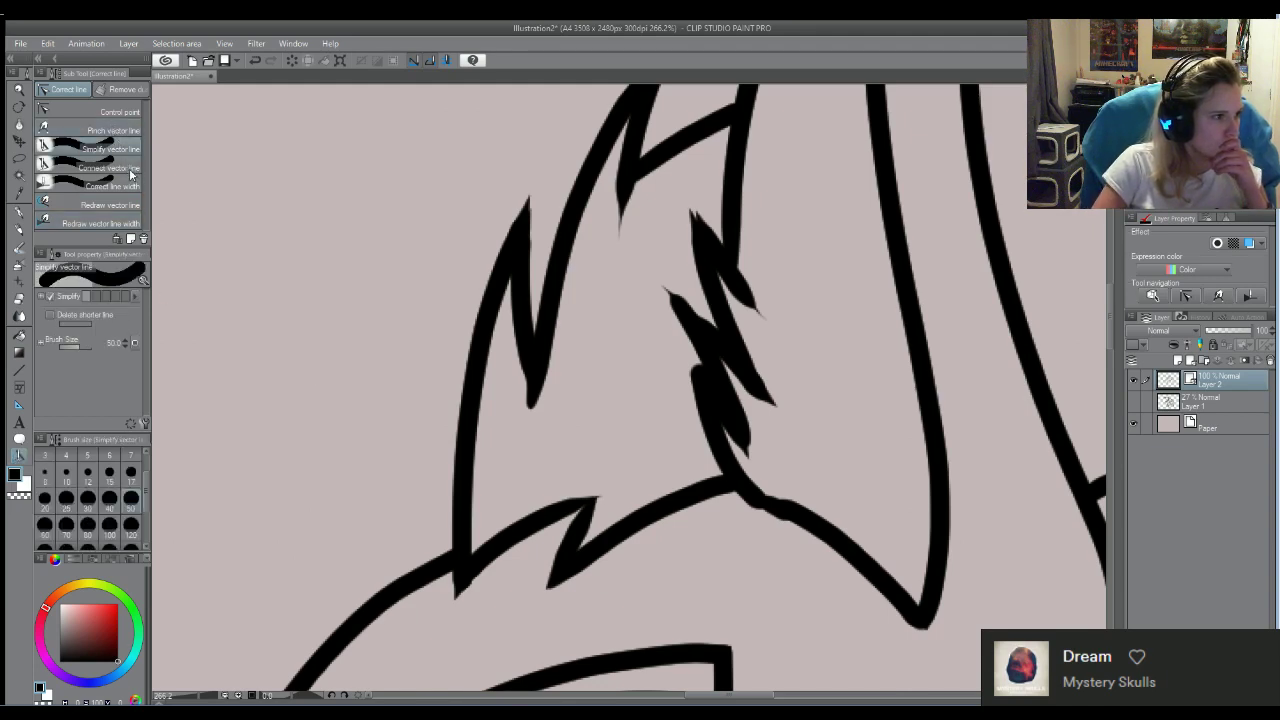
pyautogui.click(130, 186)
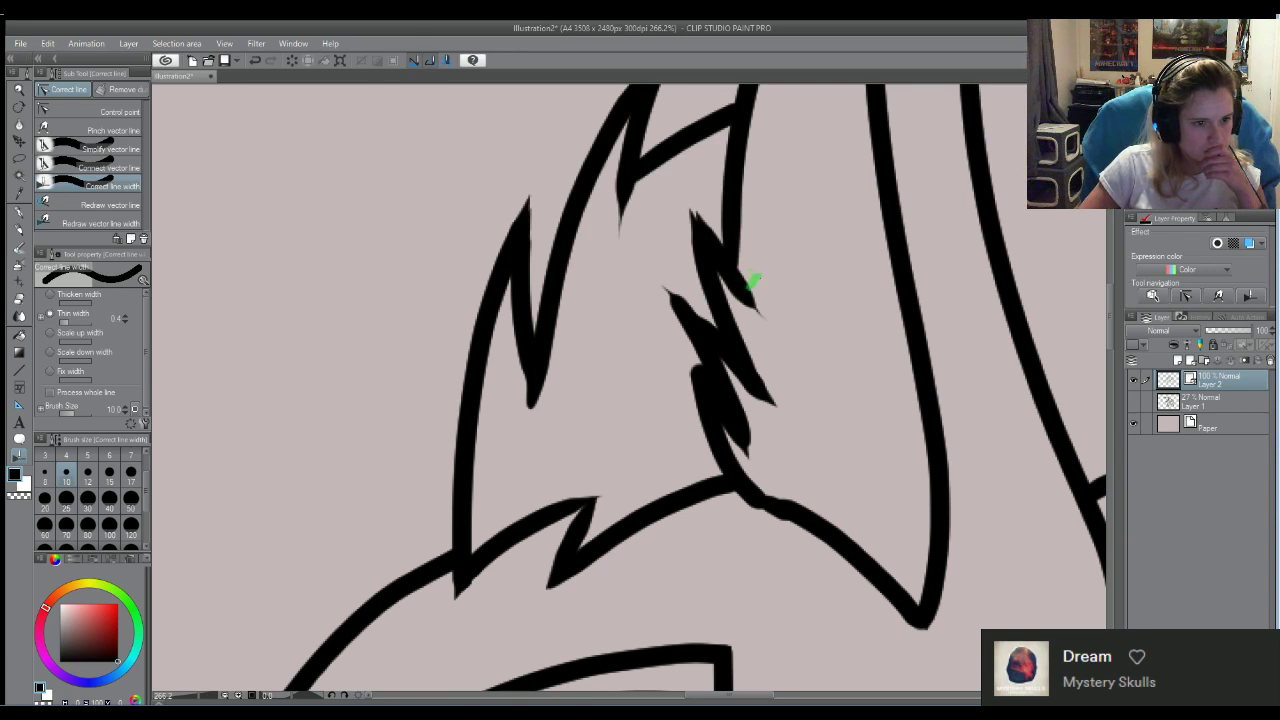
pyautogui.moveTo(745, 283)
pyautogui.mouseDown()
pyautogui.moveTo(728, 314)
pyautogui.moveTo(743, 337)
pyautogui.moveTo(735, 315)
pyautogui.mouseUp()
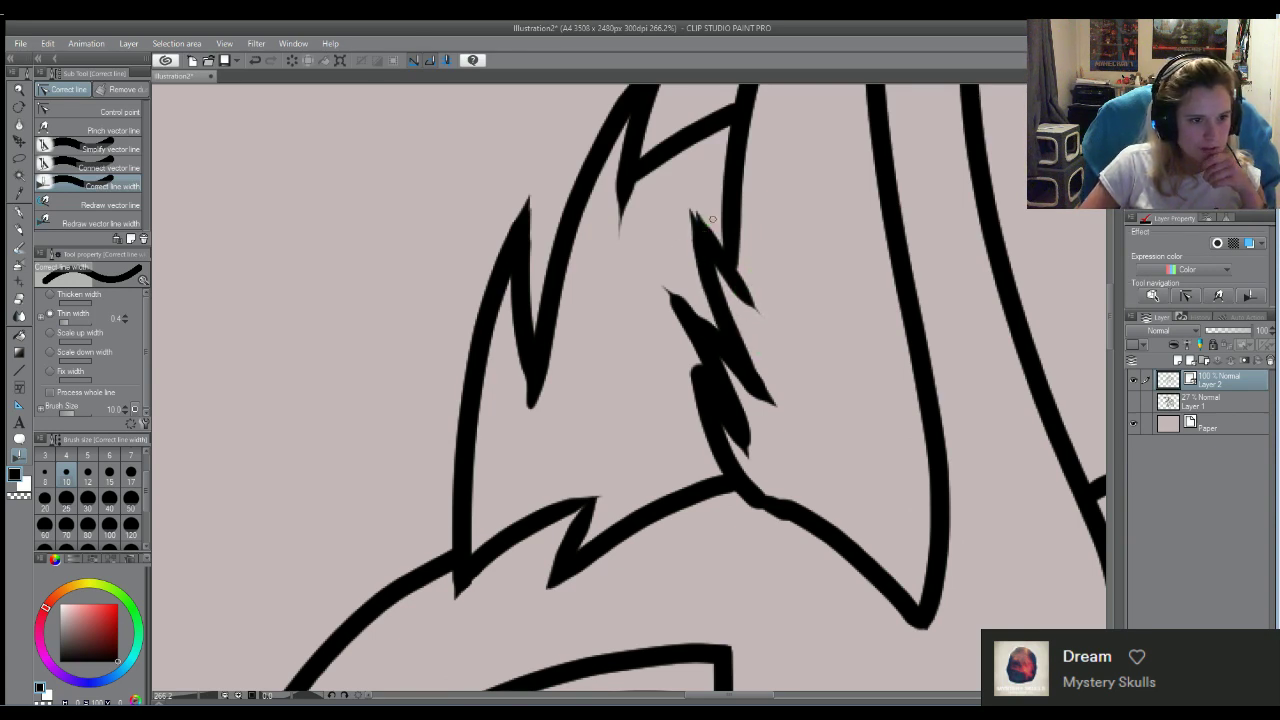
pyautogui.moveTo(700, 220); pyautogui.dragTo(712, 300)
pyautogui.moveTo(769, 373)
pyautogui.mouseDown()
pyautogui.moveTo(760, 410)
pyautogui.moveTo(680, 317)
pyautogui.moveTo(668, 346)
pyautogui.moveTo(740, 430)
pyautogui.moveTo(701, 412)
pyautogui.moveTo(712, 440)
pyautogui.mouseUp()
pyautogui.moveTo(695, 368); pyautogui.dragTo(715, 445)
pyautogui.moveTo(742, 395)
pyautogui.mouseDown()
pyautogui.moveTo(754, 438)
pyautogui.moveTo(742, 434)
pyautogui.mouseUp()
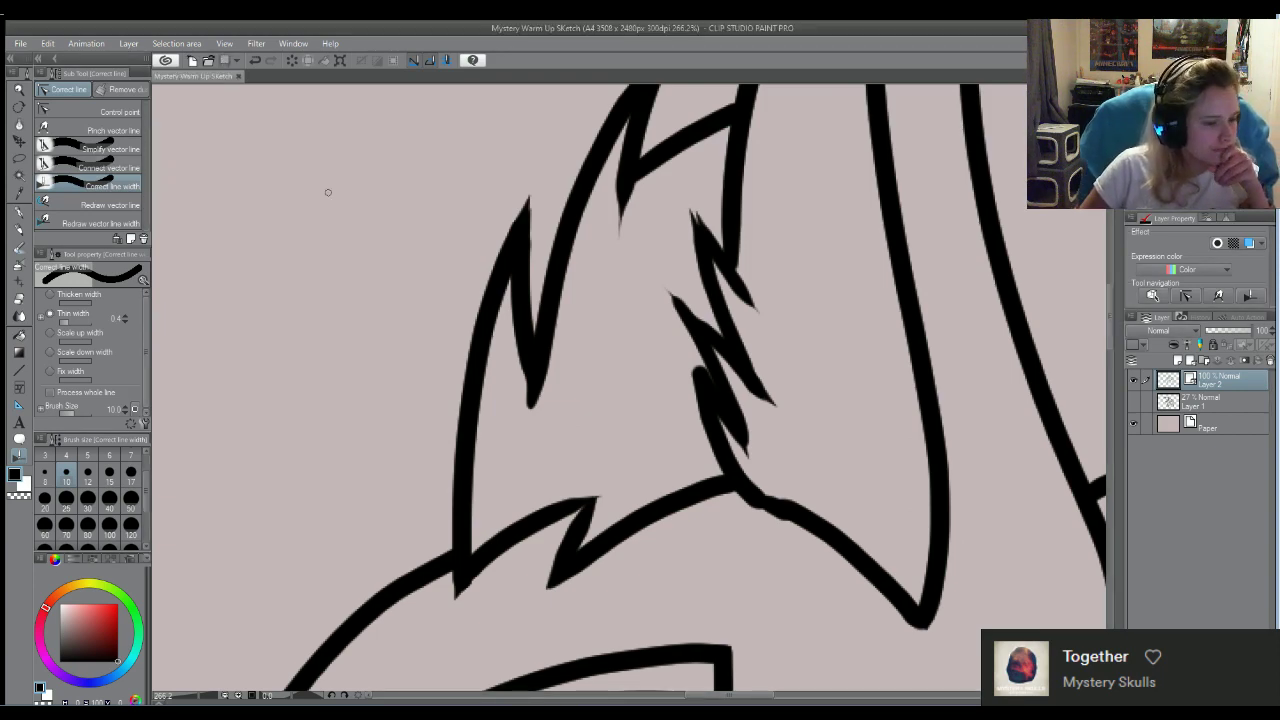
# Adjust the control points of the uppermost inner-ear tuft so its strokes meet in one sharp tip and its lower end tapers cleanly
pyautogui.scroll(-10, 328, 192)
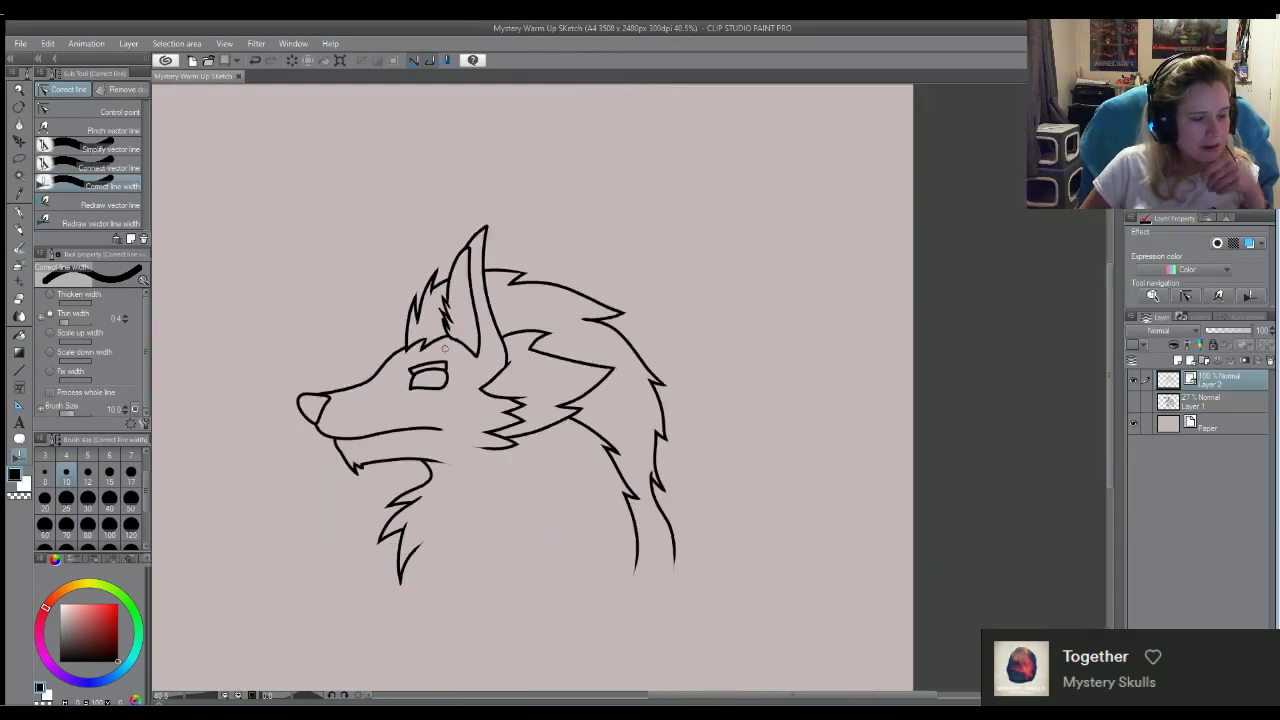
pyautogui.scroll(3, 282, 446)
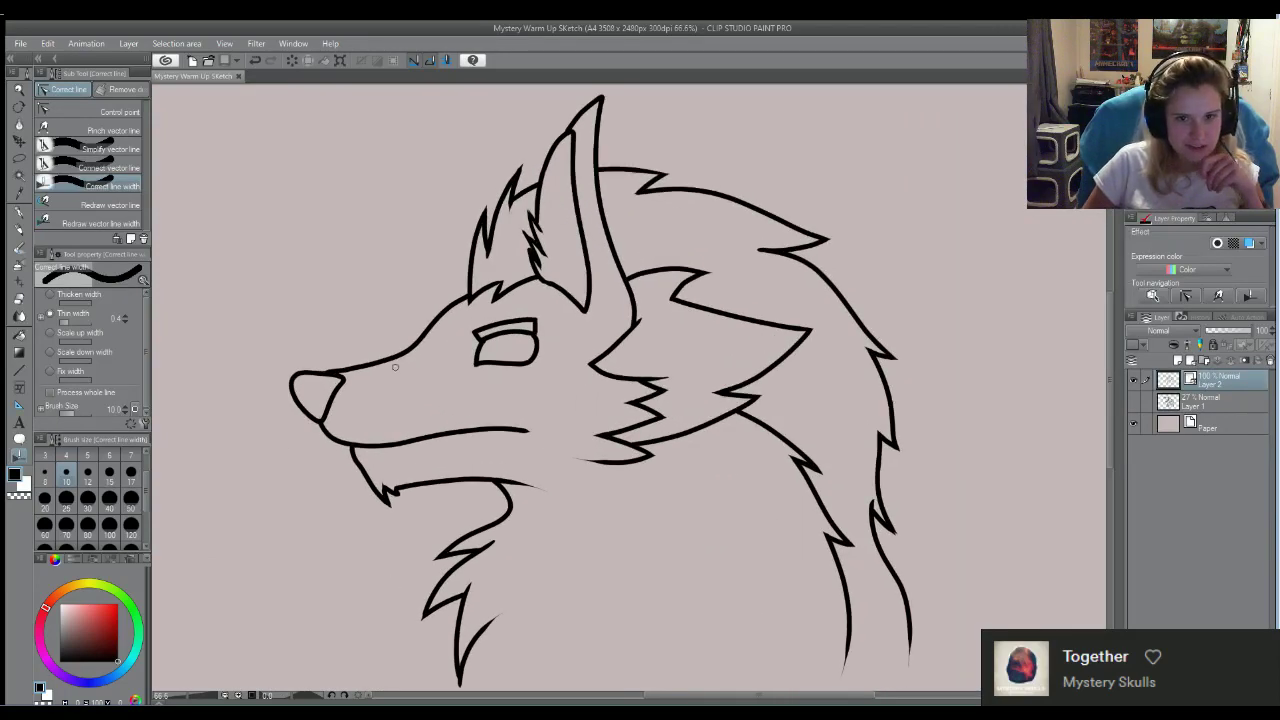
pyautogui.scroll(-3, 395, 367)
pyautogui.scroll(4, 363, 314)
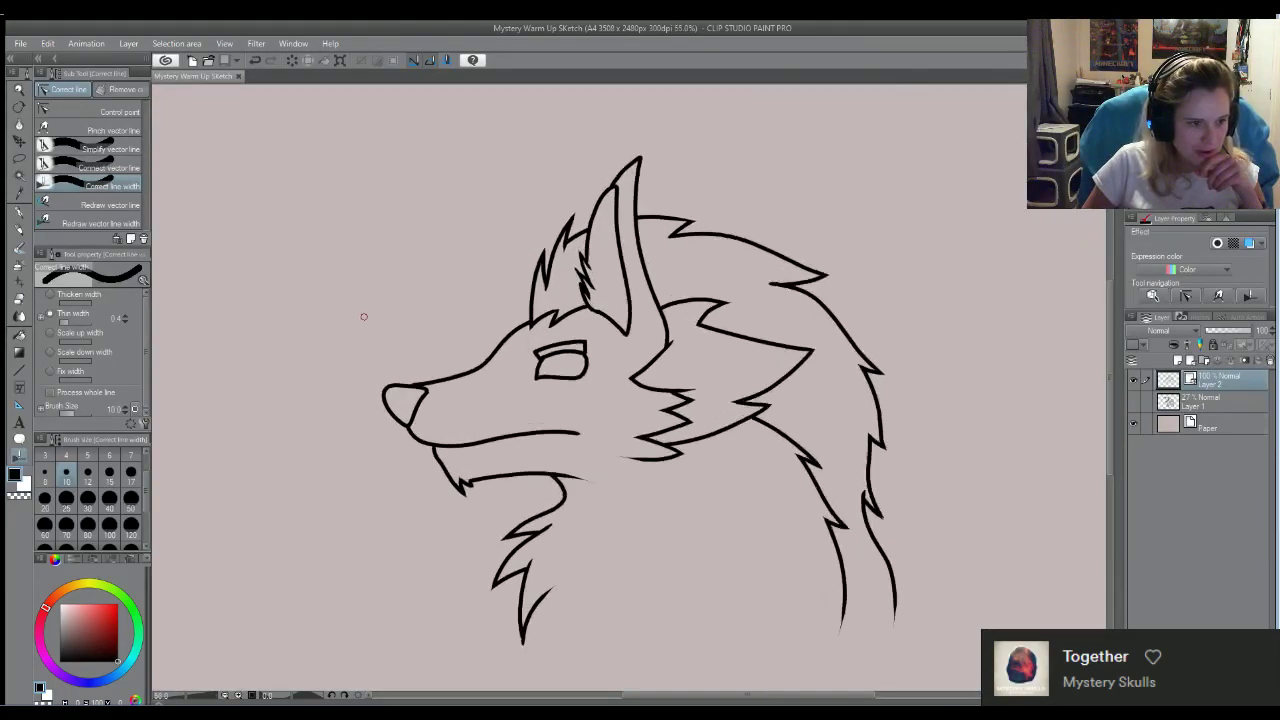
pyautogui.scroll(5, 657, 282)
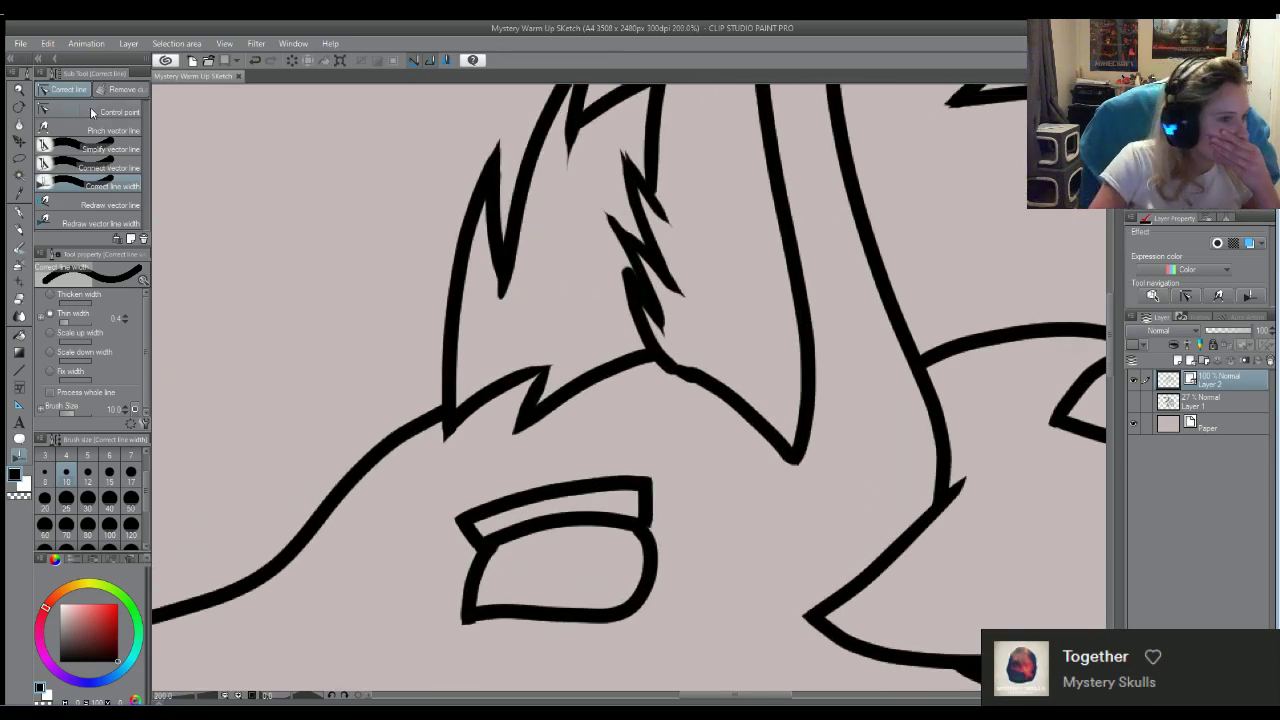
pyautogui.click(90, 107)
pyautogui.scroll(4, 499, 147)
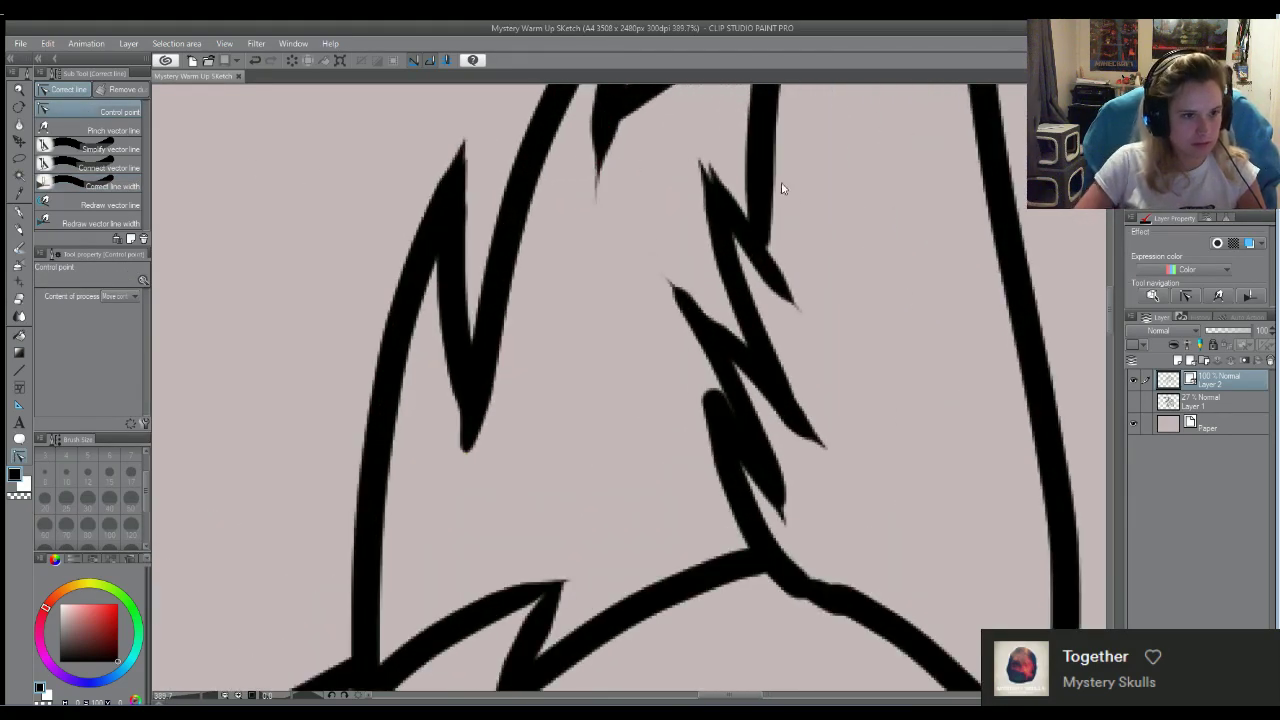
pyautogui.moveTo(701, 161)
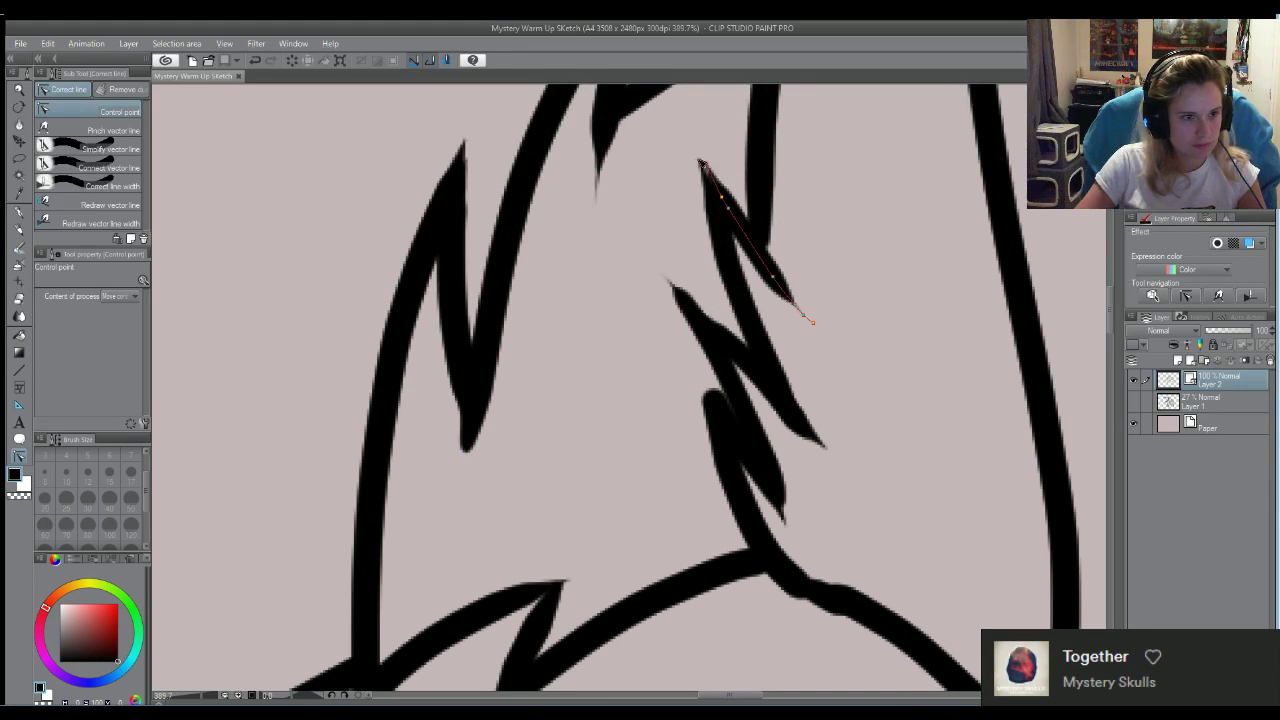
pyautogui.moveTo(701, 161); pyautogui.dragTo(706, 156)
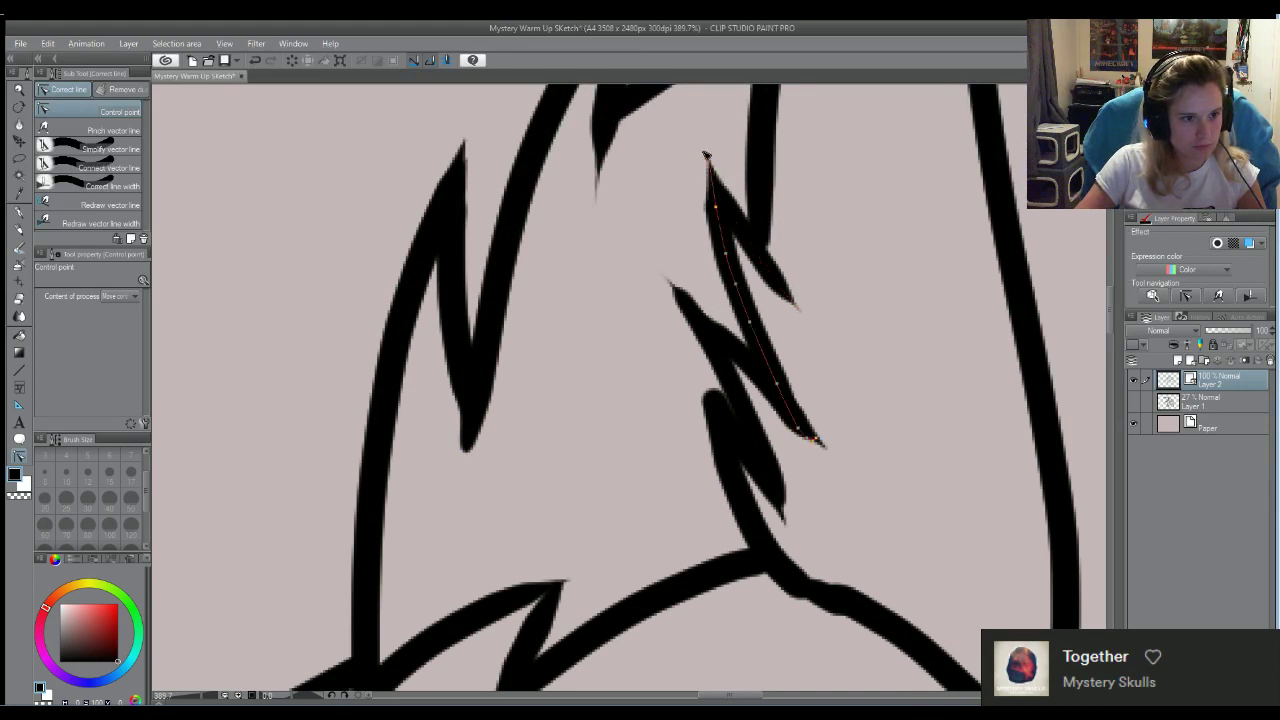
pyautogui.moveTo(708, 212); pyautogui.dragTo(737, 250)
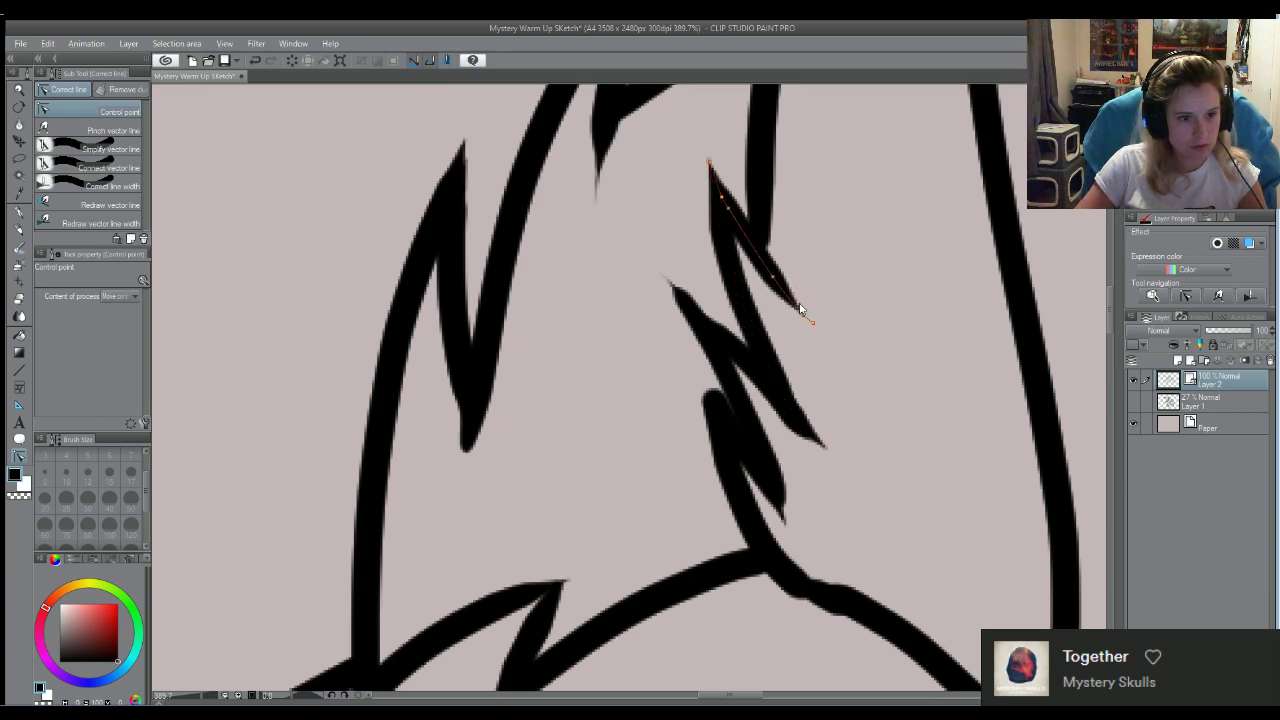
pyautogui.moveTo(800, 309); pyautogui.dragTo(771, 272)
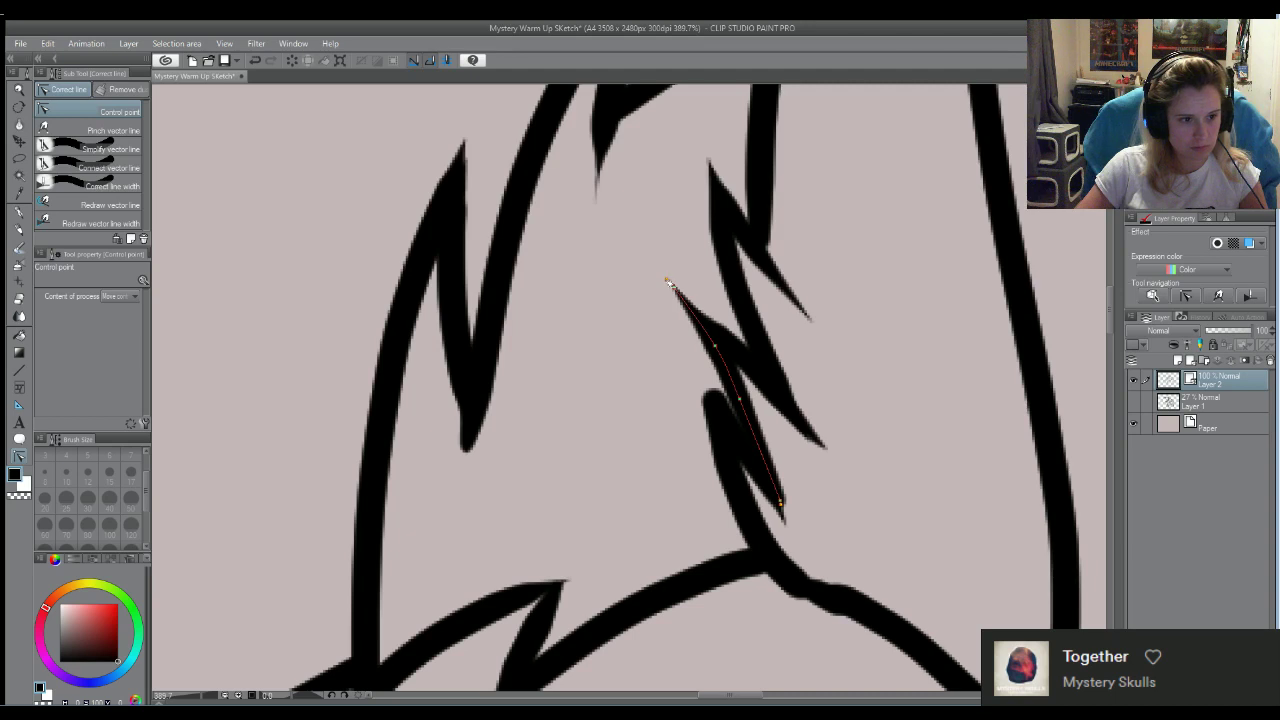
# Reposition the end point of the middle inner-ear tuft to extend it into a sharp tip
pyautogui.moveTo(660, 274); pyautogui.dragTo(651, 263)
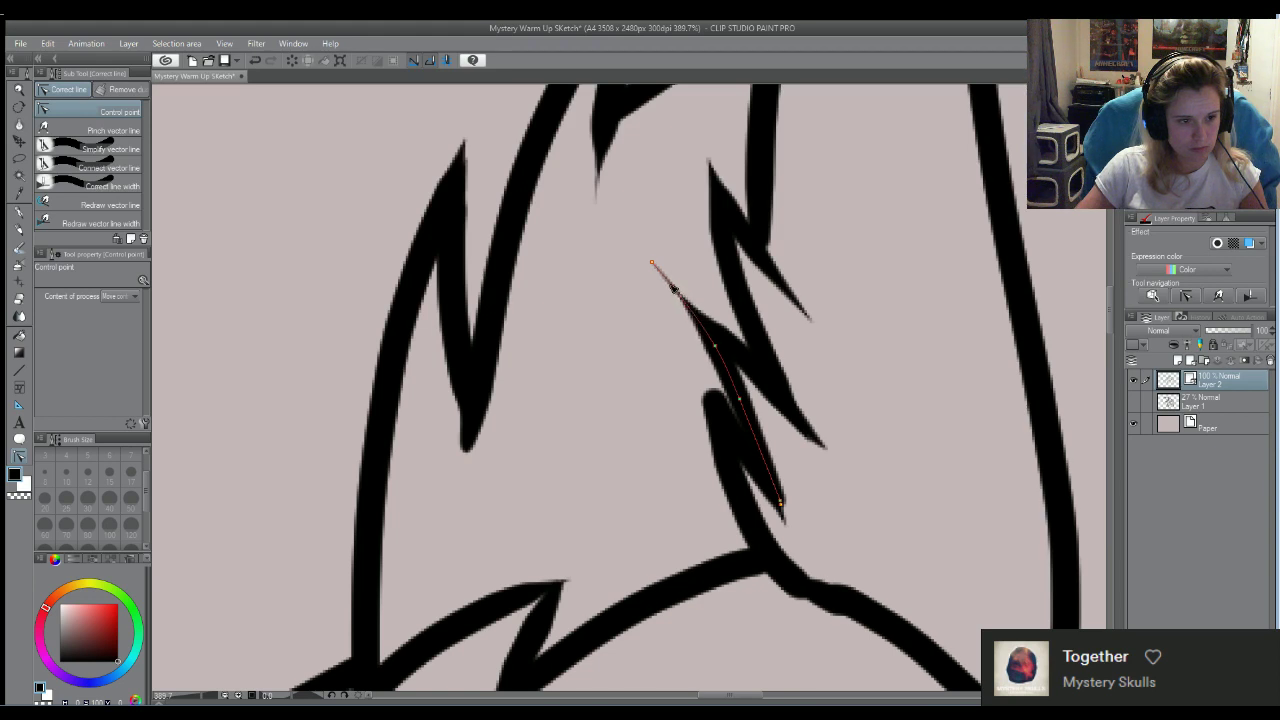
pyautogui.moveTo(657, 268); pyautogui.dragTo(665, 280)
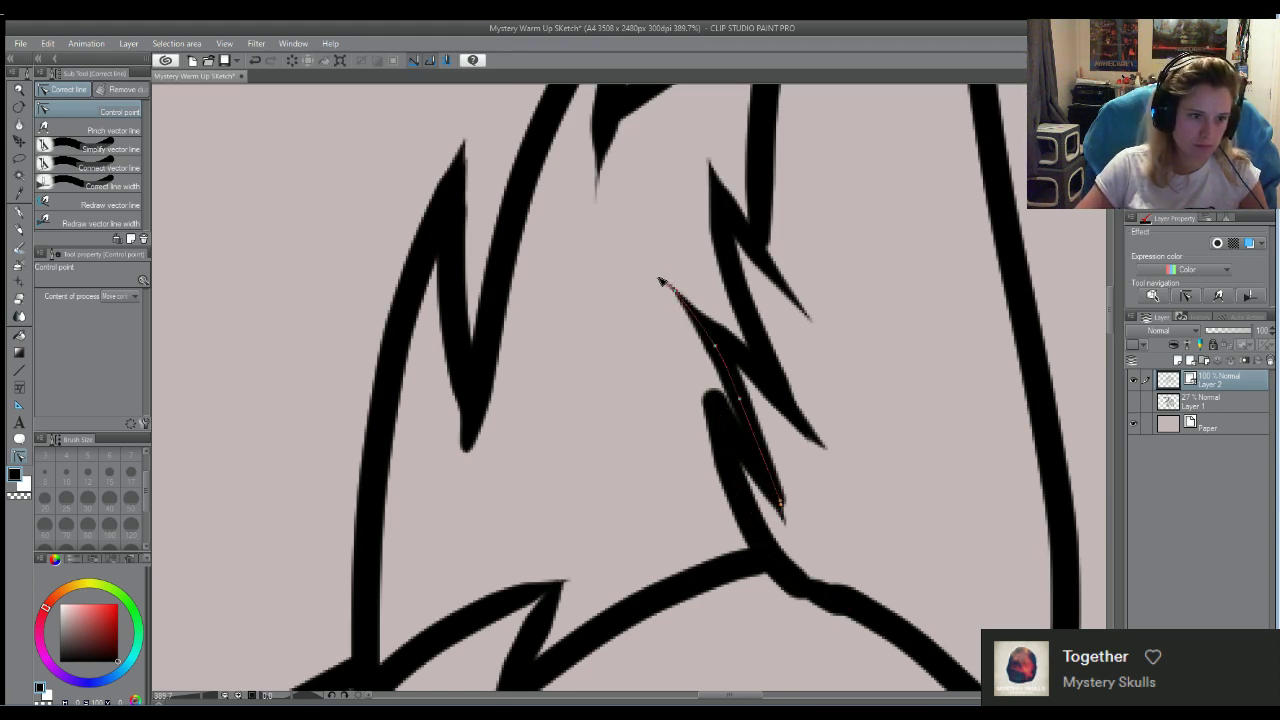
pyautogui.scroll(-5, 742, 458)
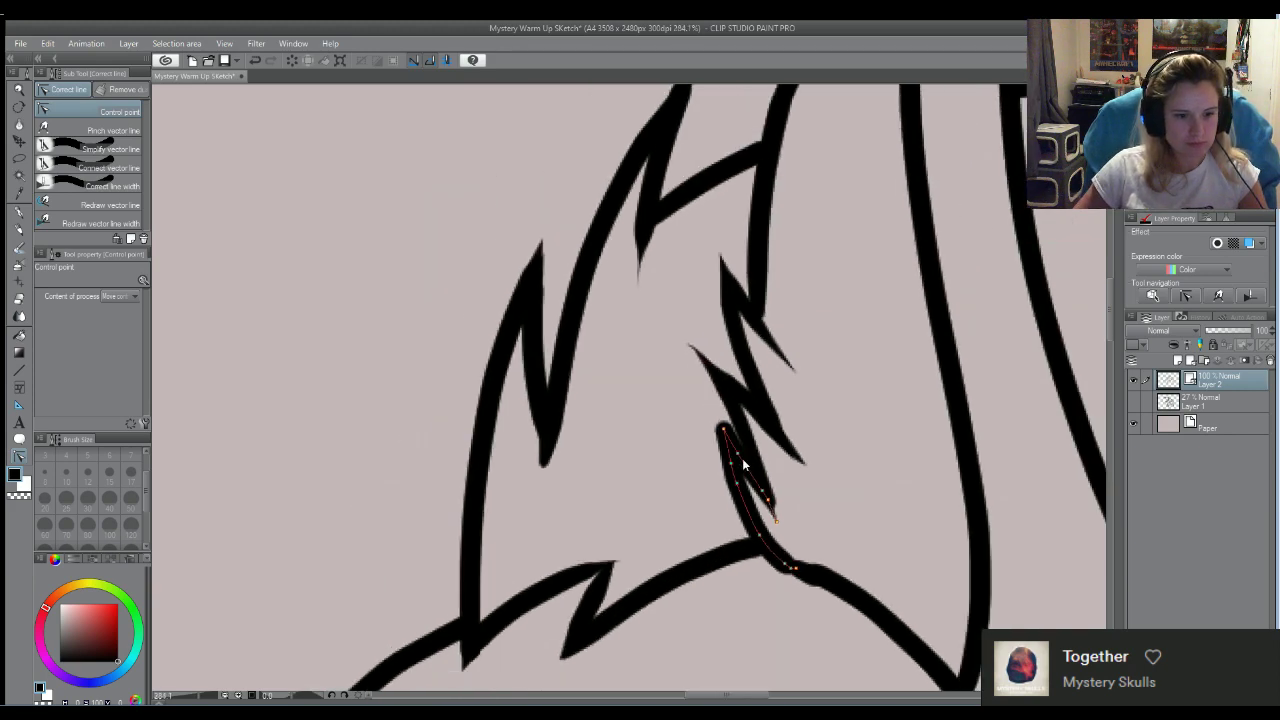
pyautogui.scroll(-4, 630, 355)
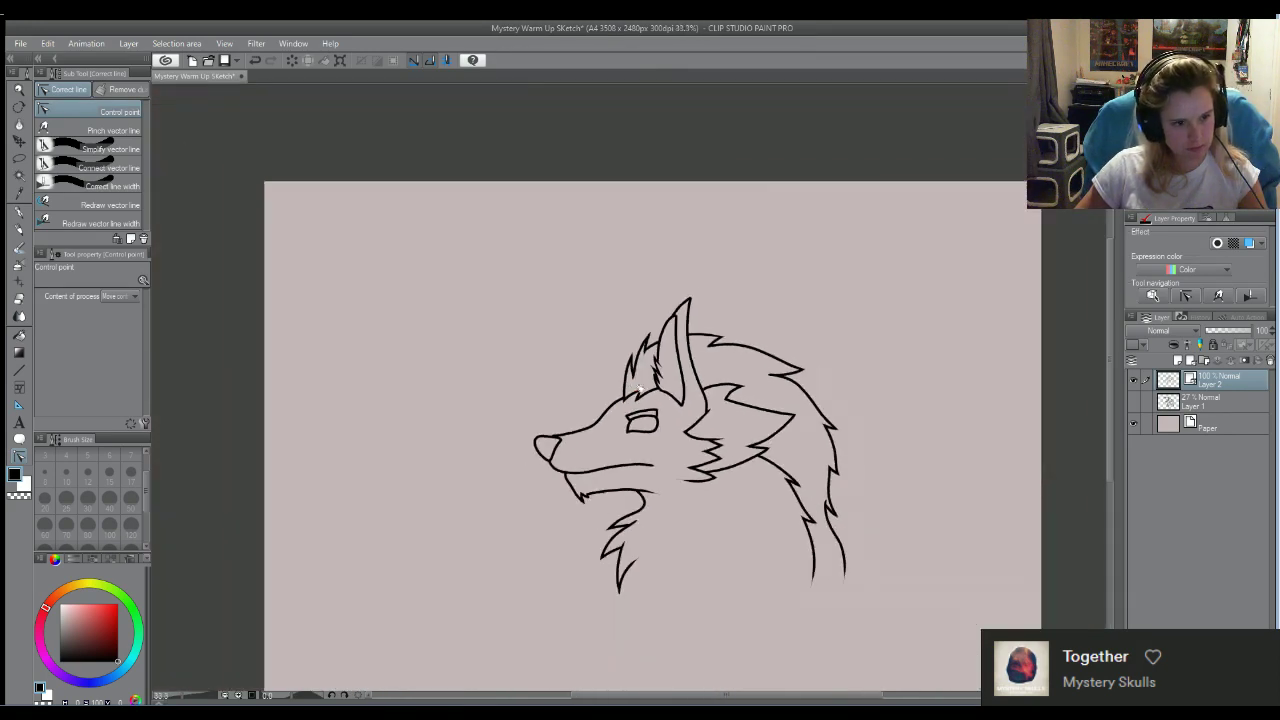
pyautogui.scroll(2, 630, 511)
pyautogui.scroll(2, 628, 510)
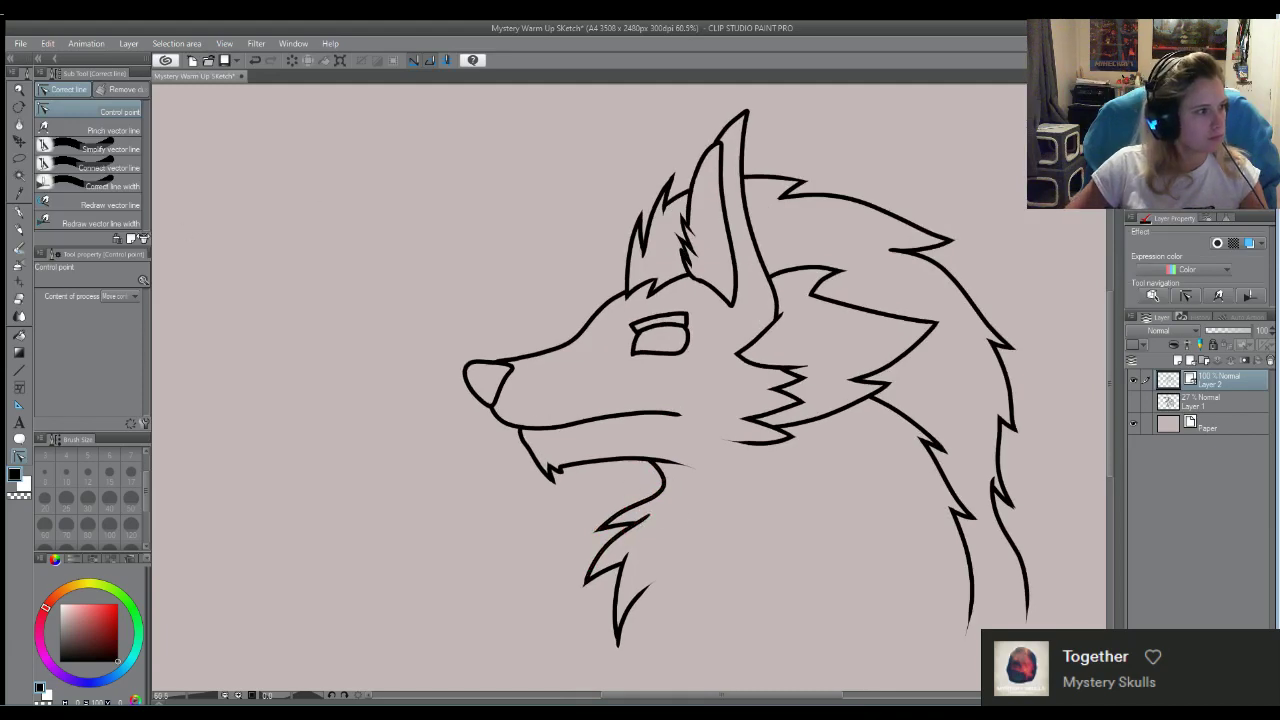
# Show the sketch on Layer 1 and ink two short crossing fur strokes with the G-pen at the collar's back end
pyautogui.click(1133, 401)
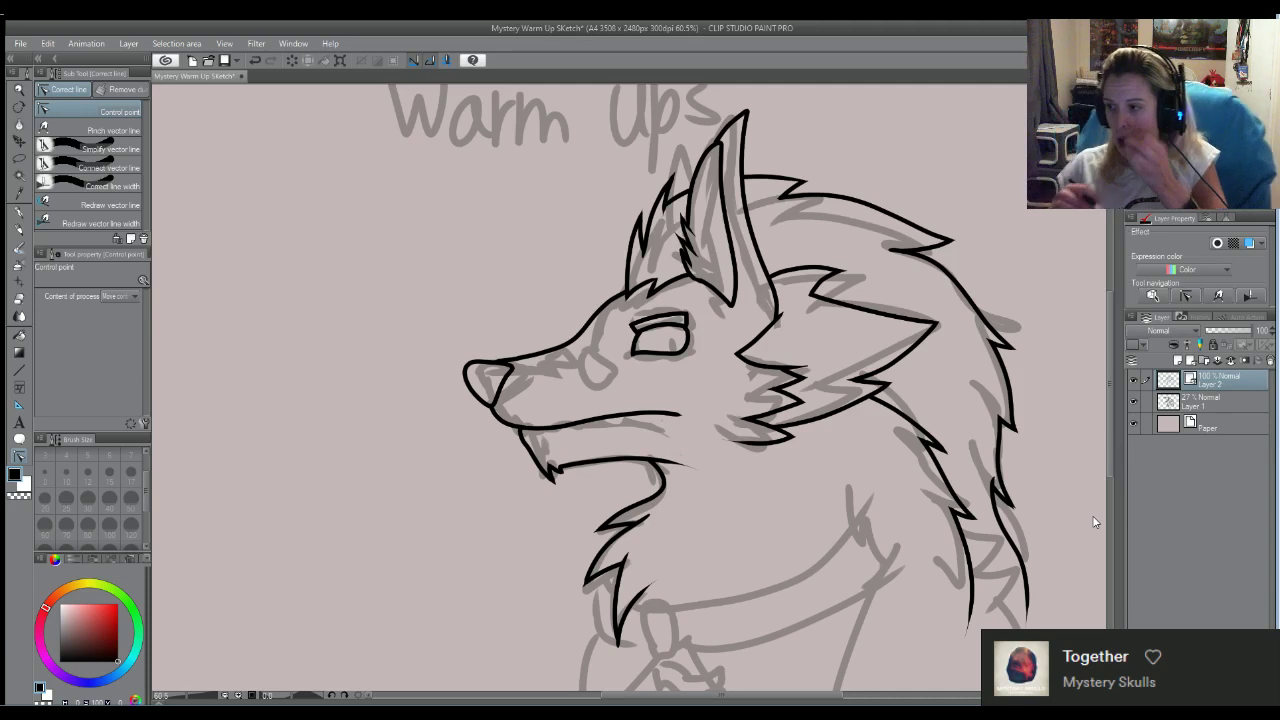
pyautogui.click(16, 205)
pyautogui.scroll(-1, 579, 326)
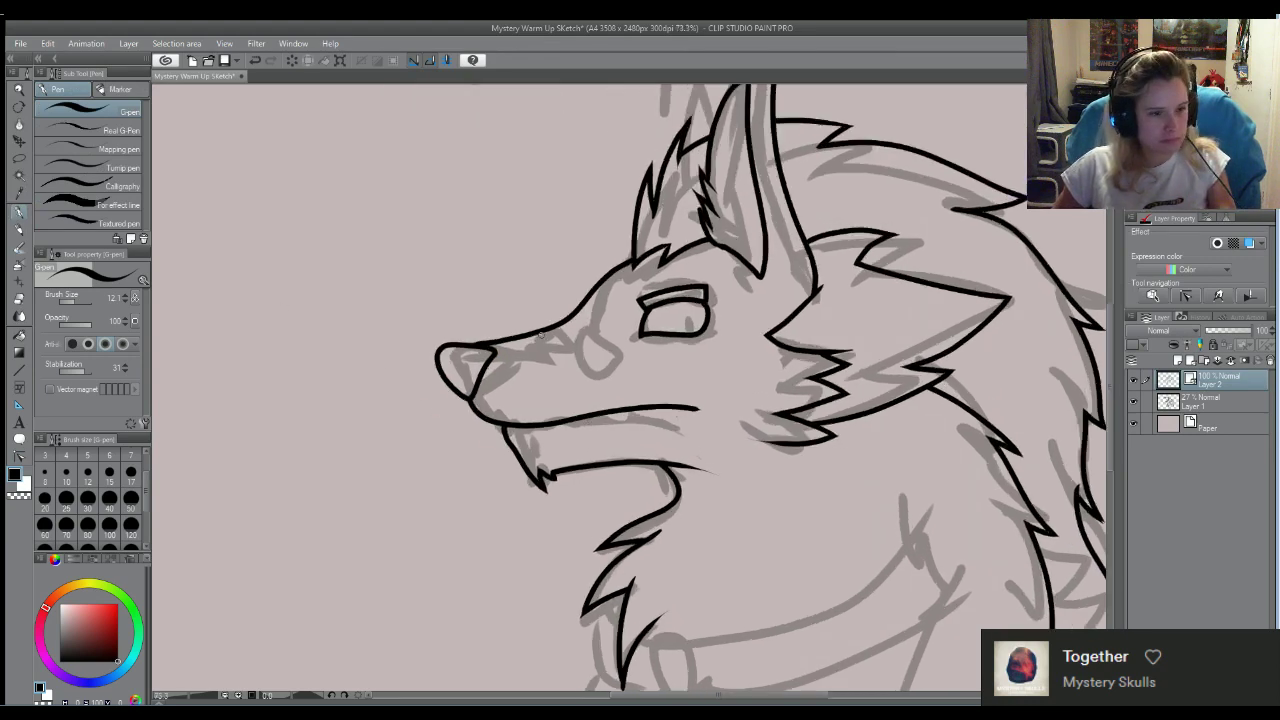
pyautogui.scroll(1, 619, 579)
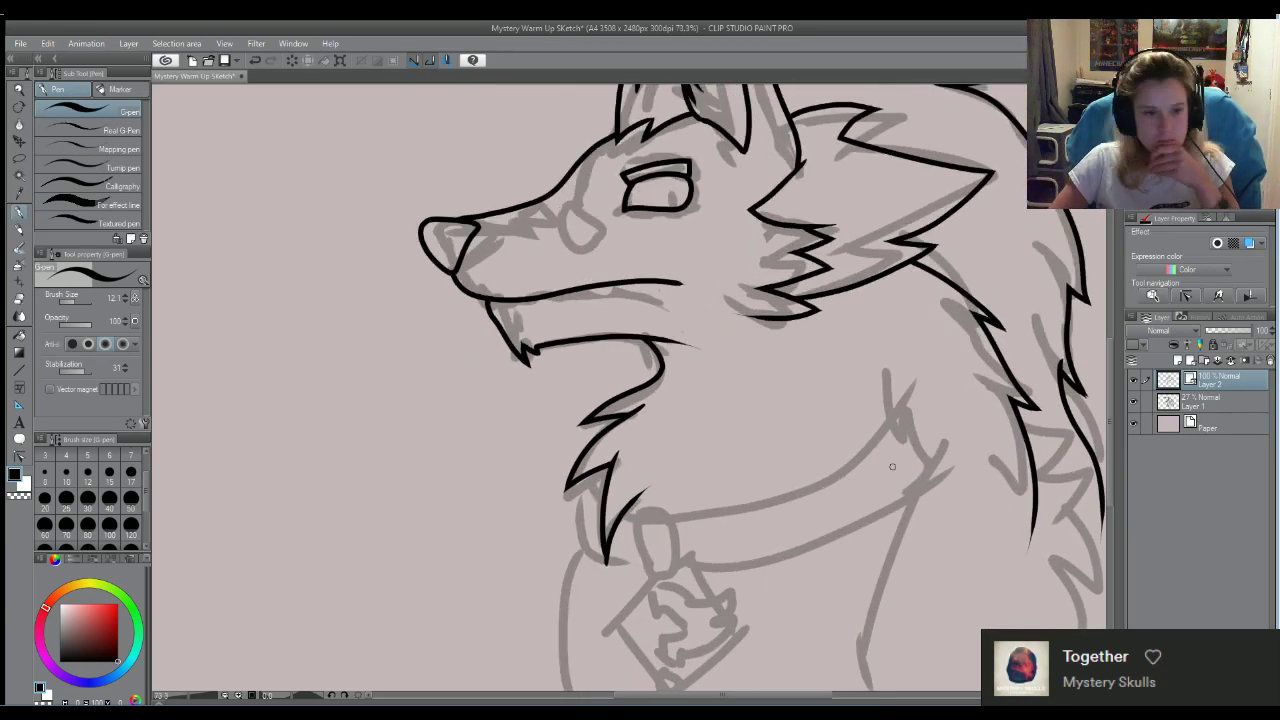
pyautogui.moveTo(888, 365)
pyautogui.mouseDown()
pyautogui.moveTo(906, 440)
pyautogui.moveTo(884, 328)
pyautogui.moveTo(905, 462)
pyautogui.moveTo(921, 367)
pyautogui.mouseUp()
pyautogui.hotkey('ctrl', 'z')
pyautogui.hotkey('ctrl', 'z')
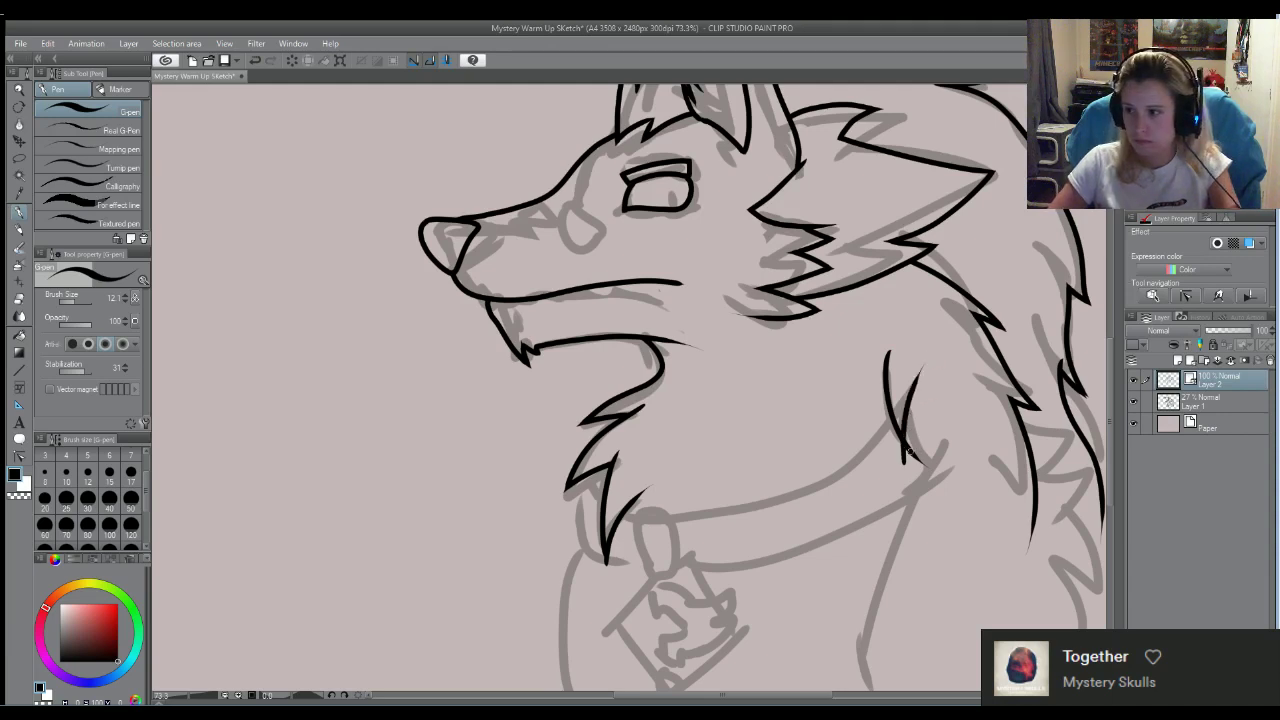
# Ink a long curved fur stroke from the neck tuft down past the collar's back end, redrawing it until it reaches lower
pyautogui.moveTo(904, 397); pyautogui.dragTo(954, 515)
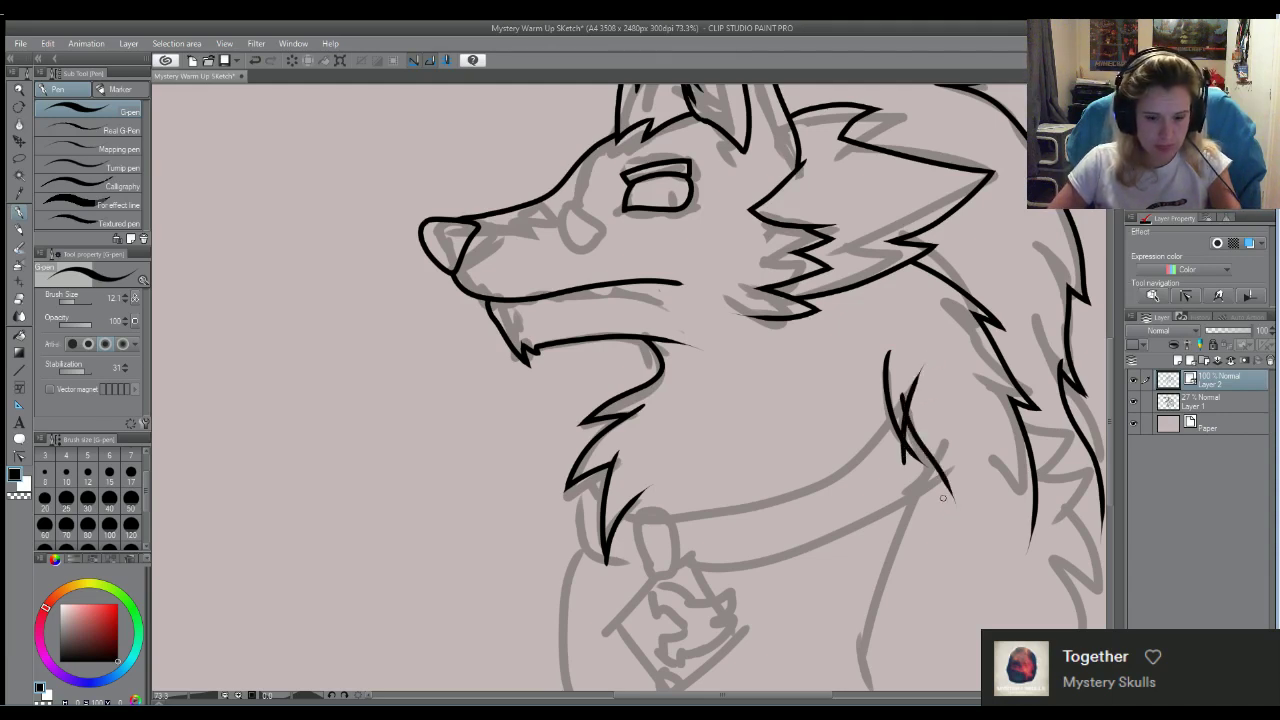
pyautogui.hotkey('ctrl', 'z')
pyautogui.moveTo(902, 396); pyautogui.dragTo(952, 520)
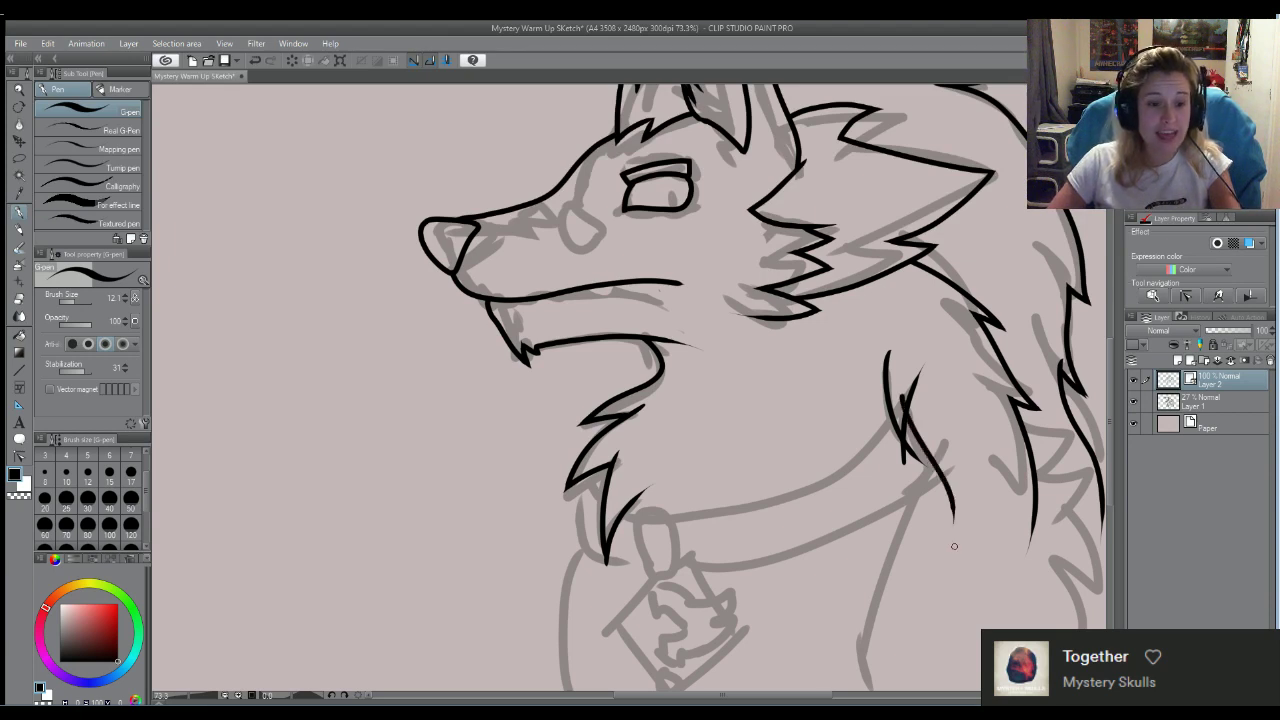
pyautogui.hotkey('ctrl', 'z')
pyautogui.moveTo(902, 390); pyautogui.dragTo(952, 548)
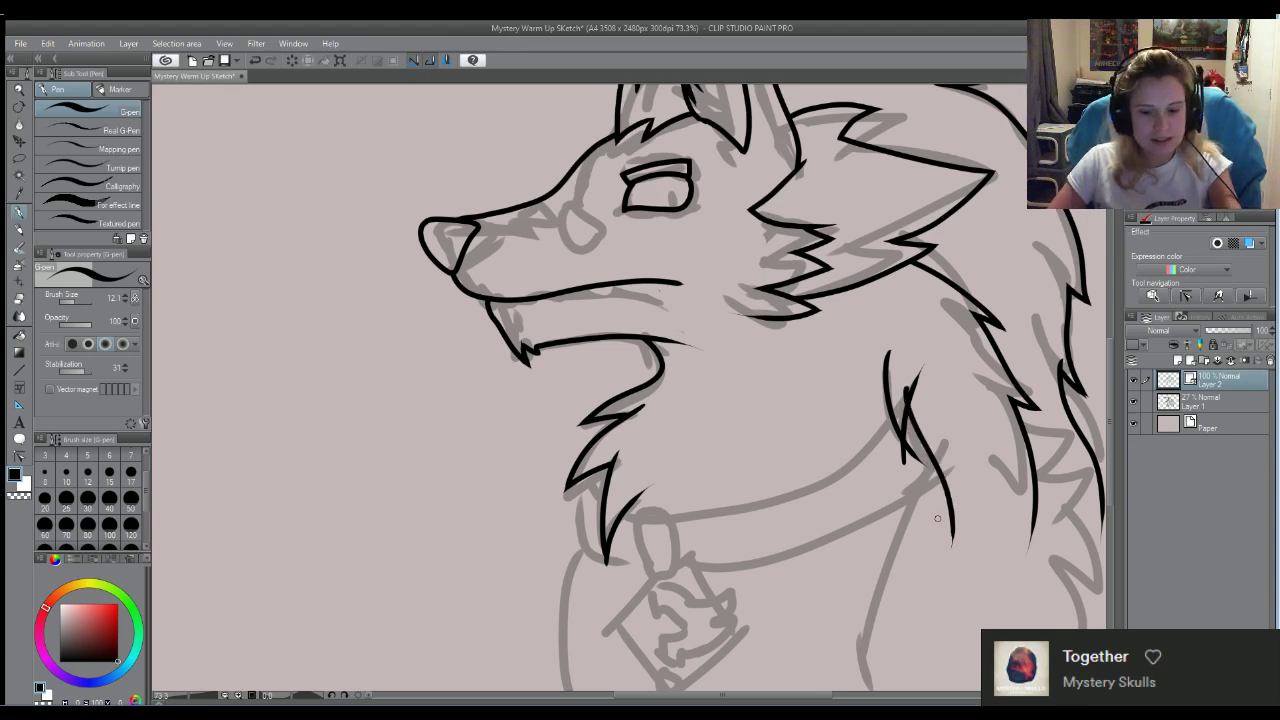
# Erase the overhanging stroke ends at the neck tuft's upper and lower crossings with the Hard eraser
pyautogui.press('e')
pyautogui.moveTo(917, 381); pyautogui.dragTo(917, 398)
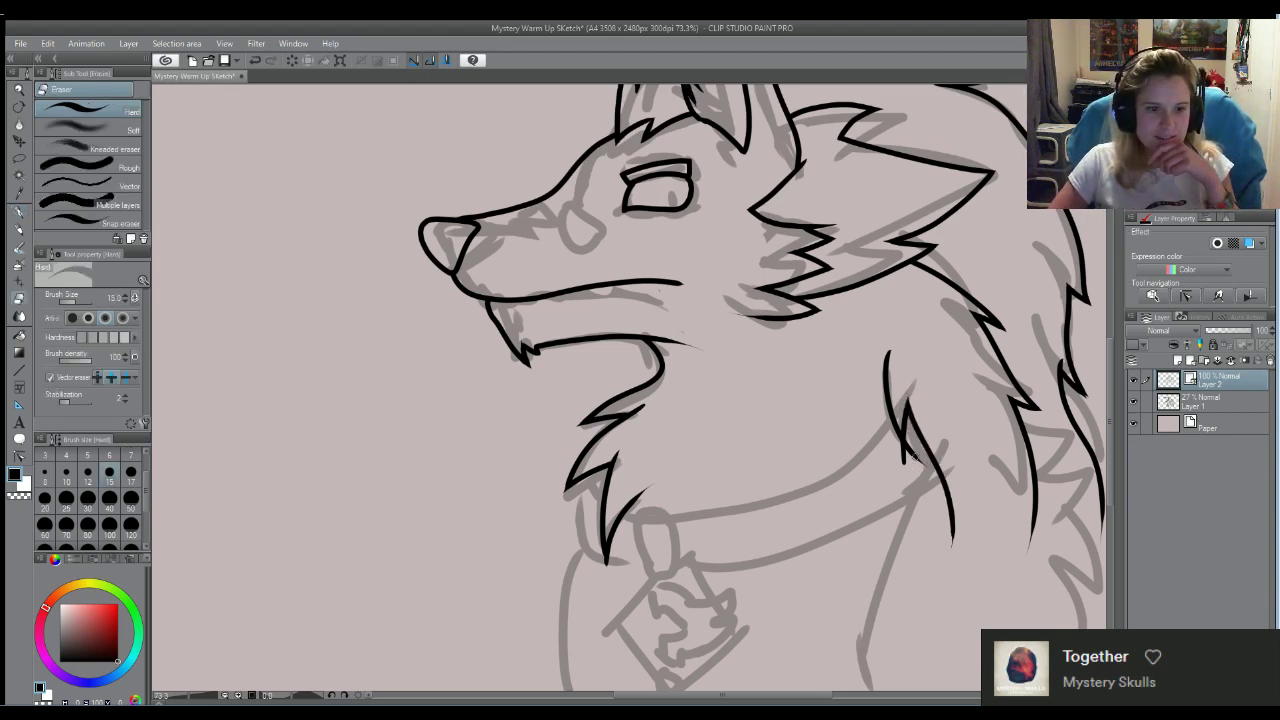
pyautogui.moveTo(913, 455); pyautogui.dragTo(905, 445)
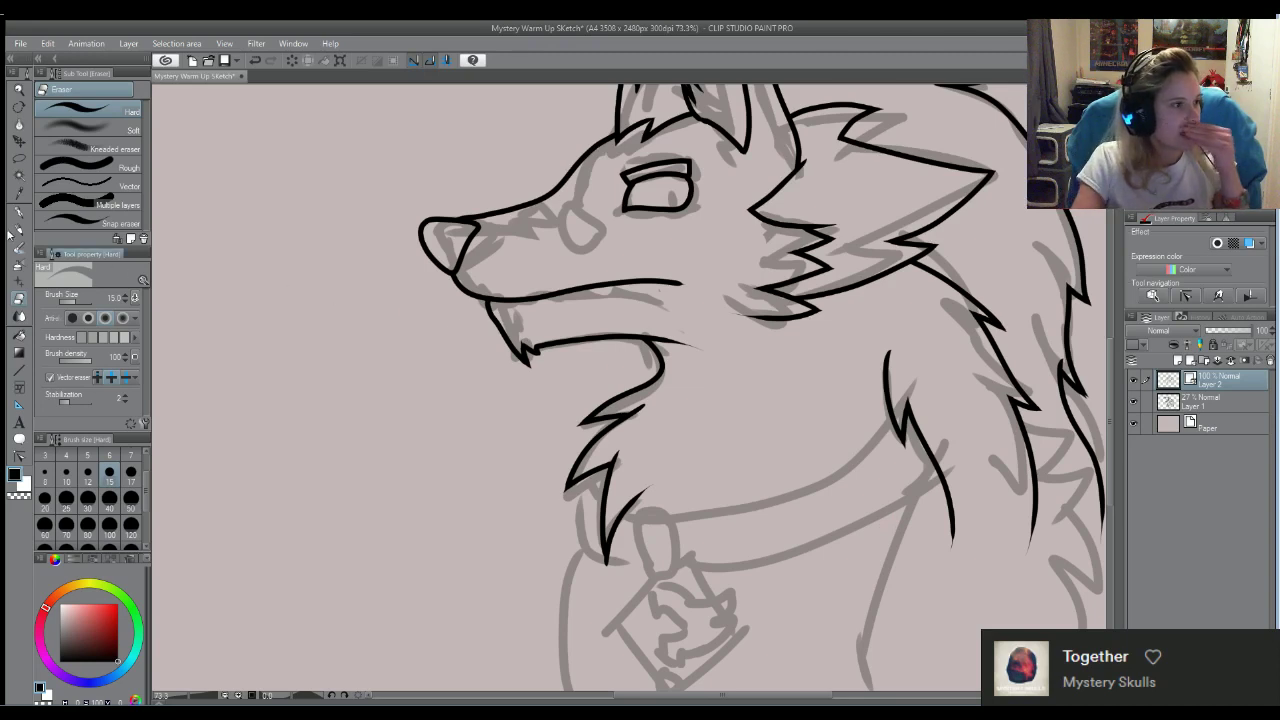
# Try to ink the curved body line running down from the collar's back end with the G-pen
pyautogui.click(17, 212)
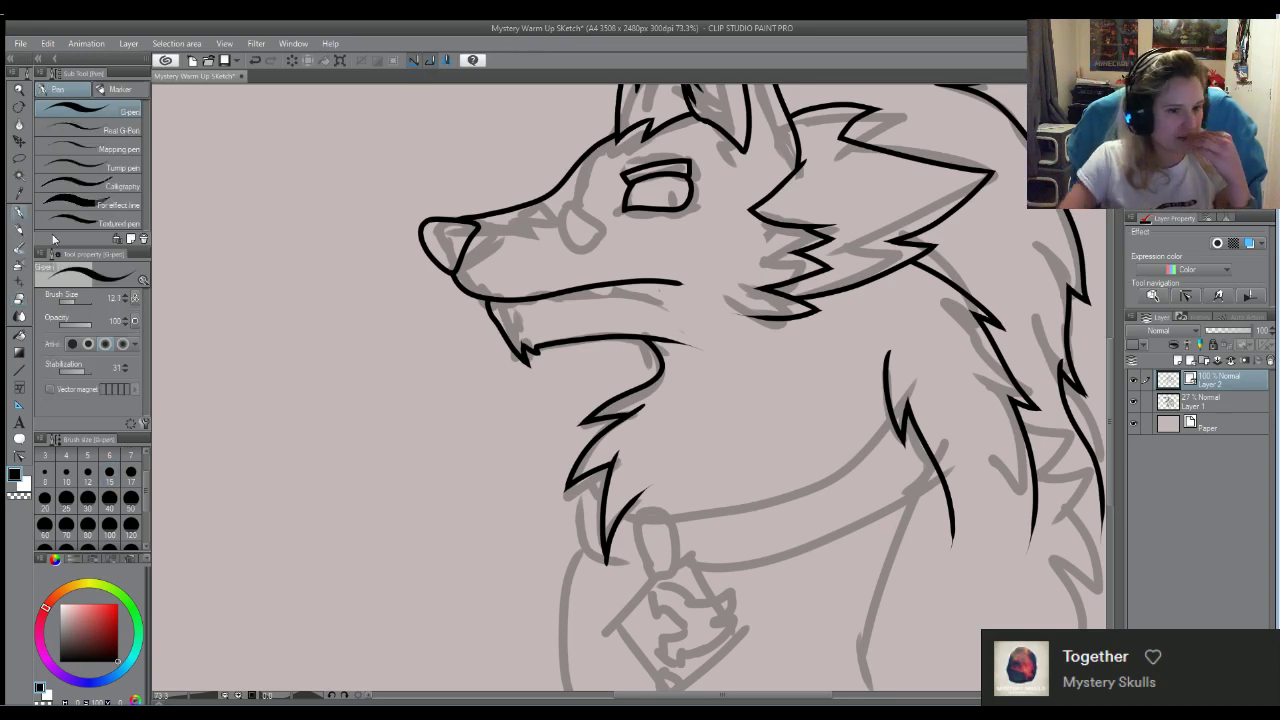
pyautogui.moveTo(918, 497)
pyautogui.mouseDown()
pyautogui.moveTo(887, 545)
pyautogui.moveTo(876, 665)
pyautogui.mouseUp()
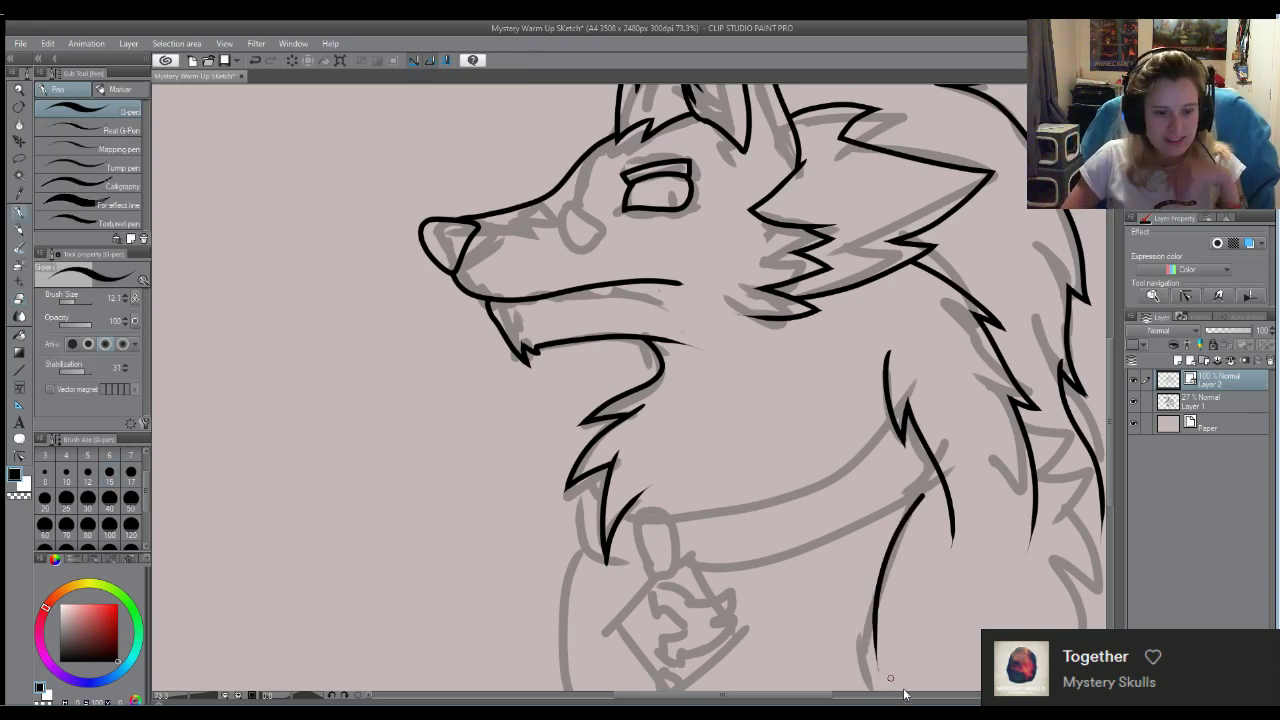
pyautogui.hotkey('ctrl', 'z')
pyautogui.scroll(-5, 912, 650)
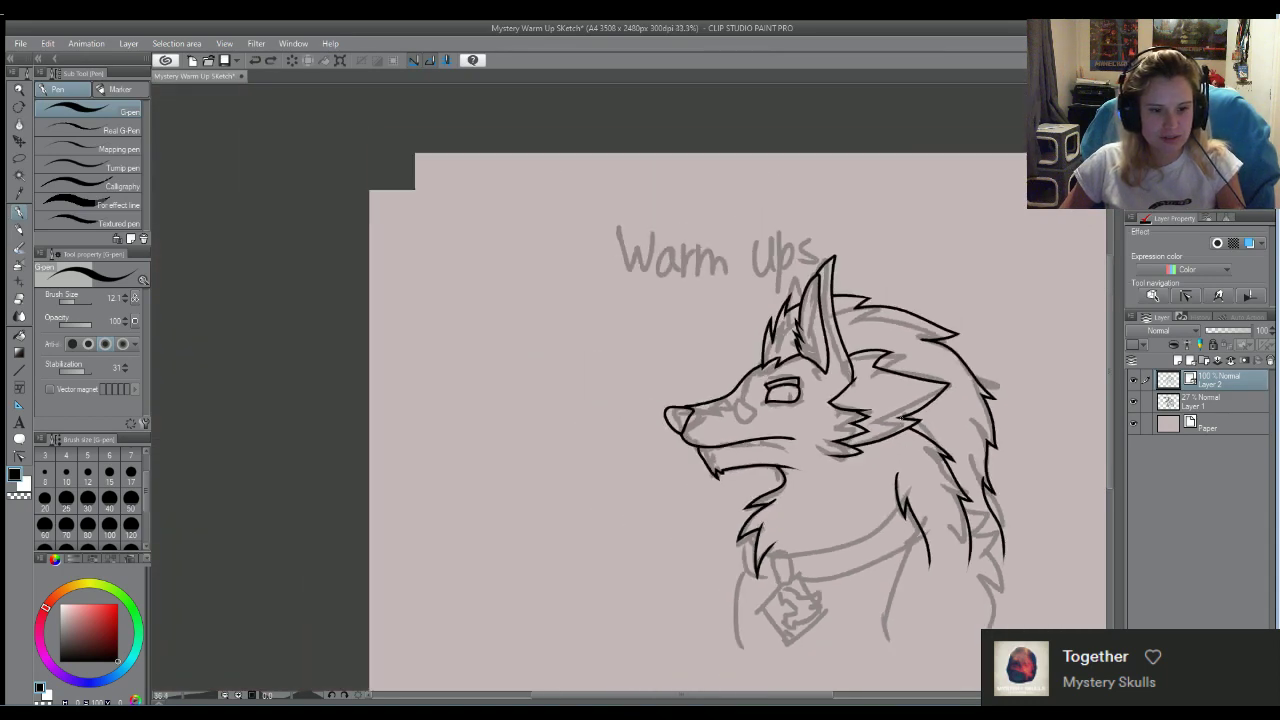
# Ink a short diagonal fur stroke joining the lower ends of the two long mane strands, redrawing it until it fits the sketch
pyautogui.scroll(4, 972, 570)
pyautogui.scroll(1, 972, 570)
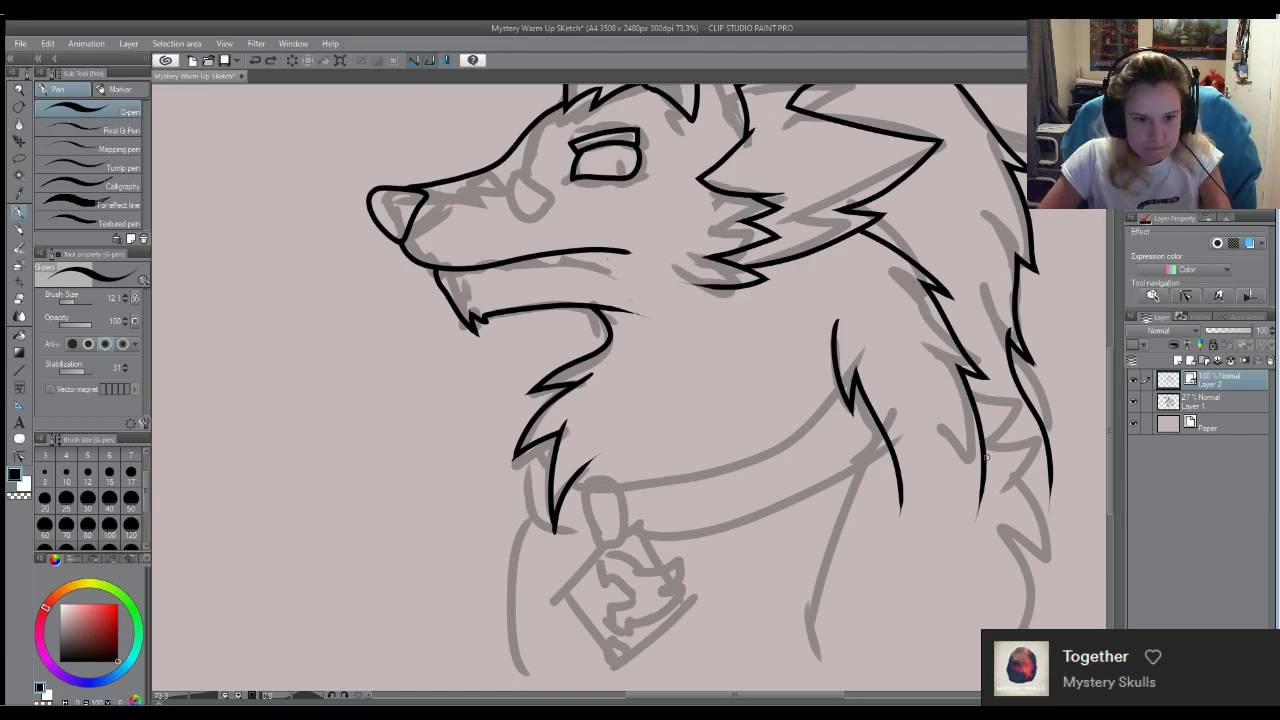
pyautogui.moveTo(982, 437); pyautogui.dragTo(1036, 505)
pyautogui.hotkey('ctrl', 'z')
pyautogui.moveTo(974, 434)
pyautogui.mouseDown()
pyautogui.moveTo(1012, 492)
pyautogui.moveTo(1047, 502)
pyautogui.moveTo(990, 484)
pyautogui.mouseUp()
pyautogui.hotkey('ctrl', 'z')
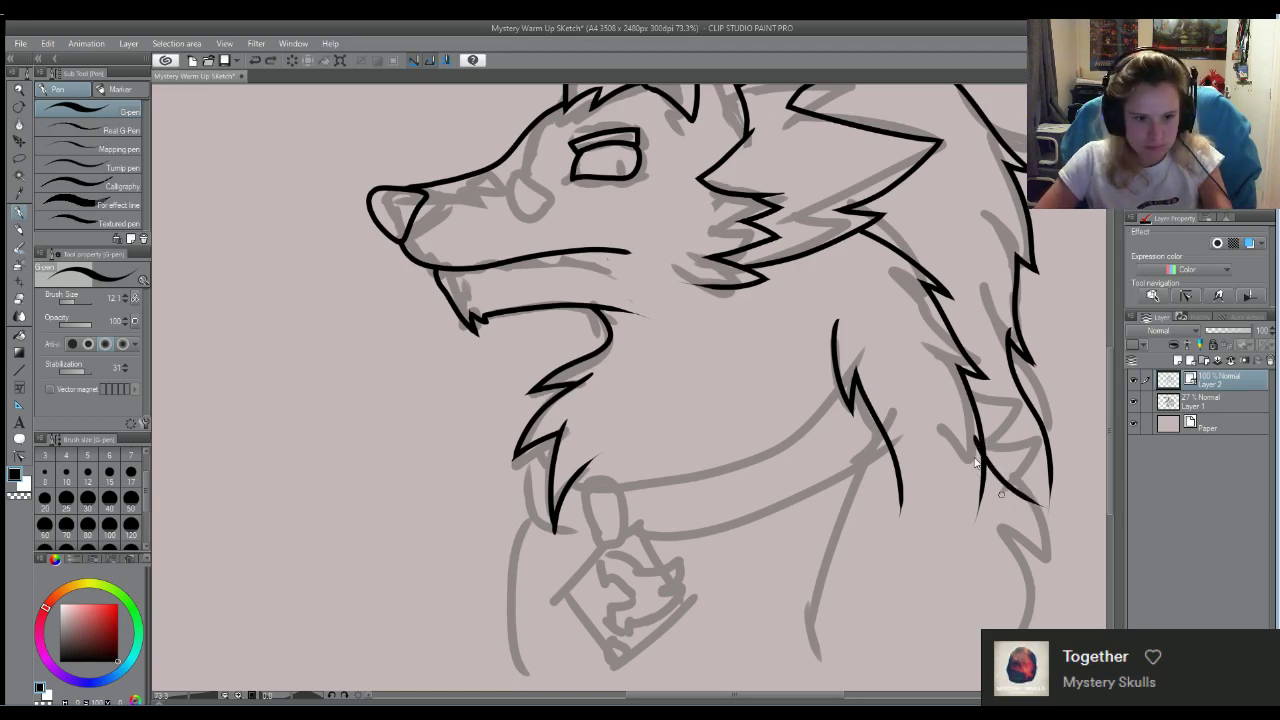
pyautogui.hotkey('ctrl', 'z')
pyautogui.moveTo(968, 428)
pyautogui.mouseDown()
pyautogui.moveTo(1000, 470)
pyautogui.moveTo(1050, 498)
pyautogui.moveTo(998, 484)
pyautogui.moveTo(1050, 600)
pyautogui.mouseUp()
# Ink the jagged zigzag fur strokes continuing down the back of the neck below the mane strands
pyautogui.moveTo(1000, 526); pyautogui.dragTo(1050, 588)
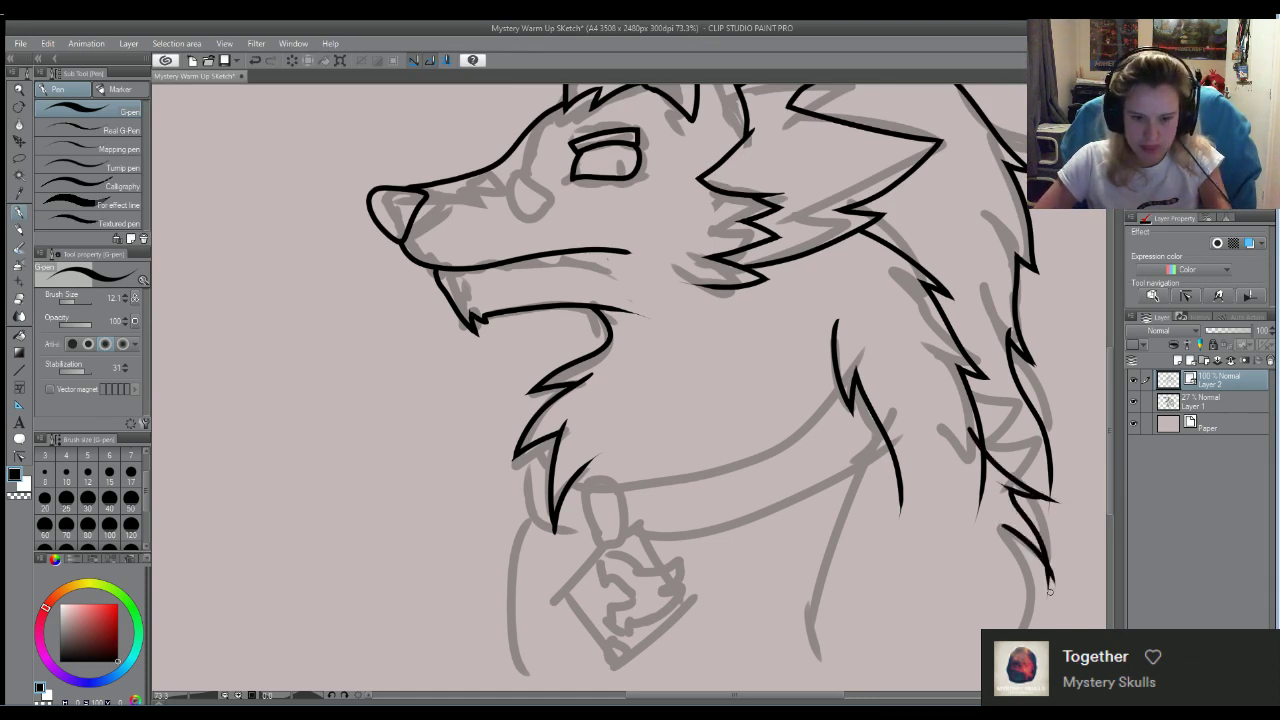
pyautogui.moveTo(1002, 520); pyautogui.dragTo(1040, 624)
pyautogui.moveTo(1014, 570)
pyautogui.mouseDown()
pyautogui.moveTo(1036, 610)
pyautogui.moveTo(1030, 628)
pyautogui.moveTo(1046, 614)
pyautogui.mouseUp()
# Erase the overhanging stroke ends along the lower mane zigzag with the Hard eraser, and undo the erasure at the outer strand
pyautogui.press('e')
pyautogui.hotkey('ctrl', 'z')
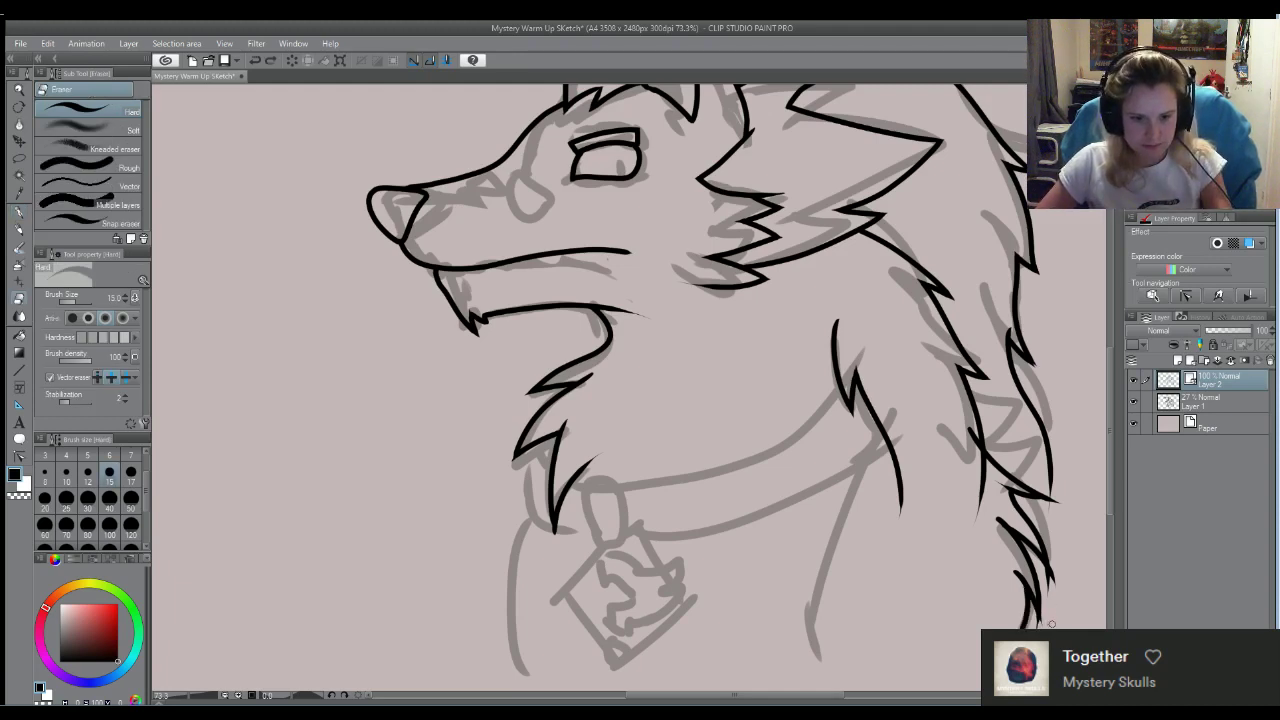
pyautogui.click(1035, 621)
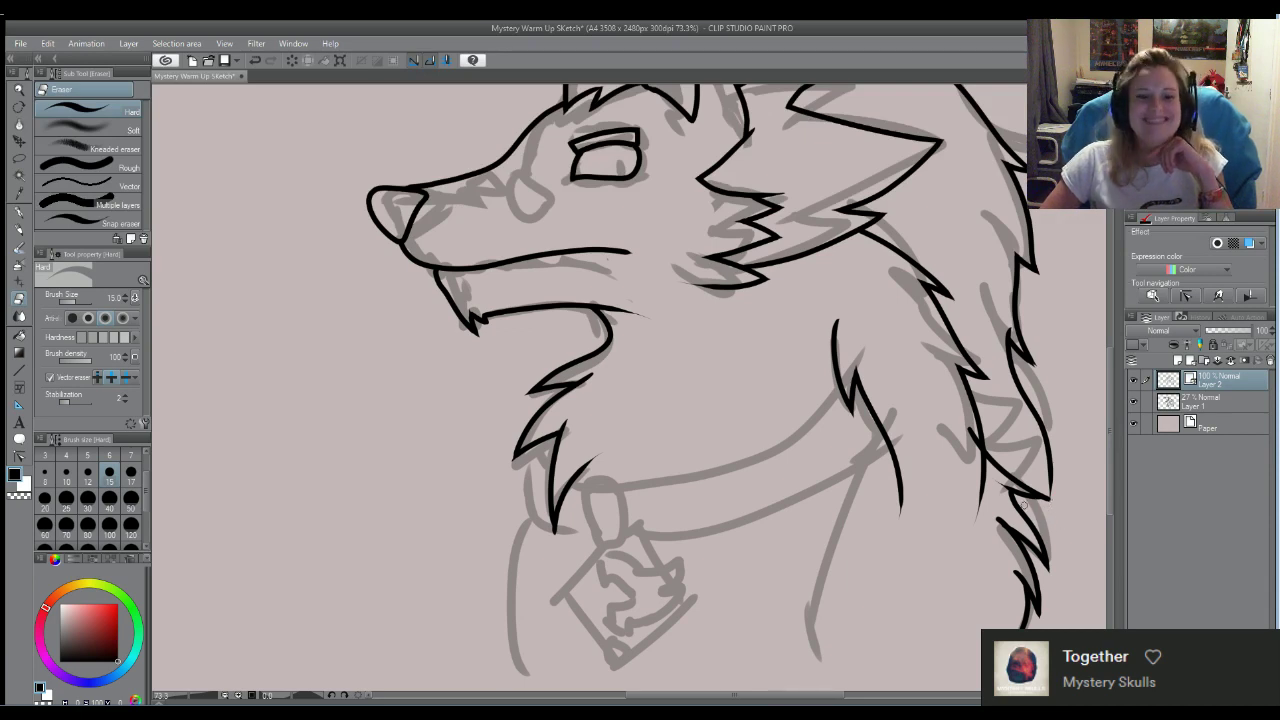
pyautogui.moveTo(998, 487)
pyautogui.mouseDown()
pyautogui.moveTo(966, 430)
pyautogui.moveTo(971, 463)
pyautogui.mouseUp()
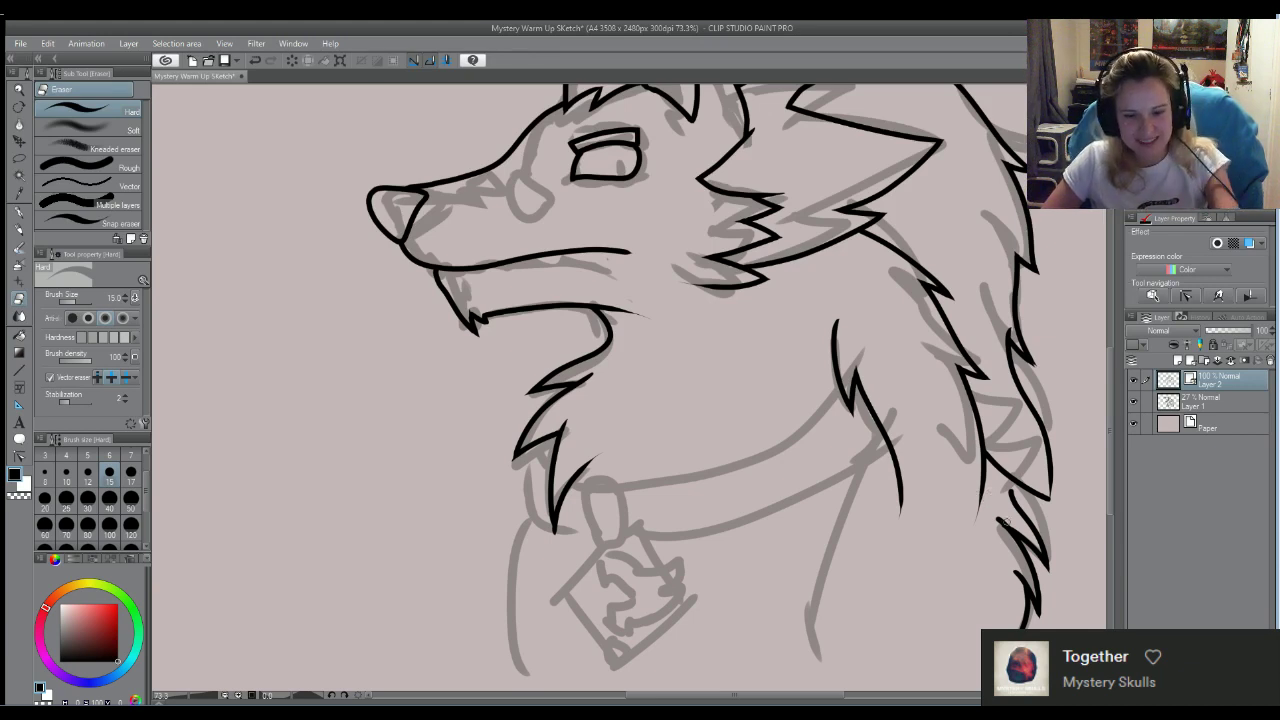
pyautogui.moveTo(1051, 479); pyautogui.dragTo(1048, 500)
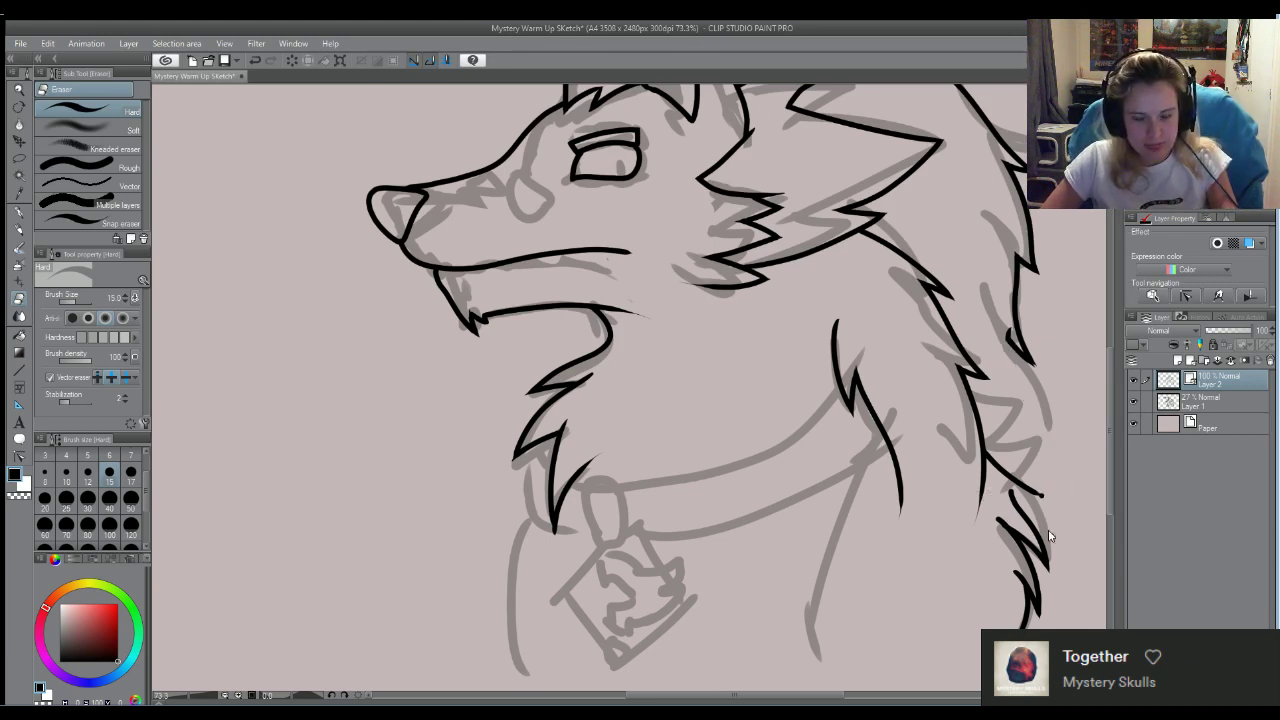
pyautogui.hotkey('ctrl', 'z')
# Ink a second diagonal fur stroke across the gap between the lower mane strands with the G-pen, redrawing it once
pyautogui.press('b')
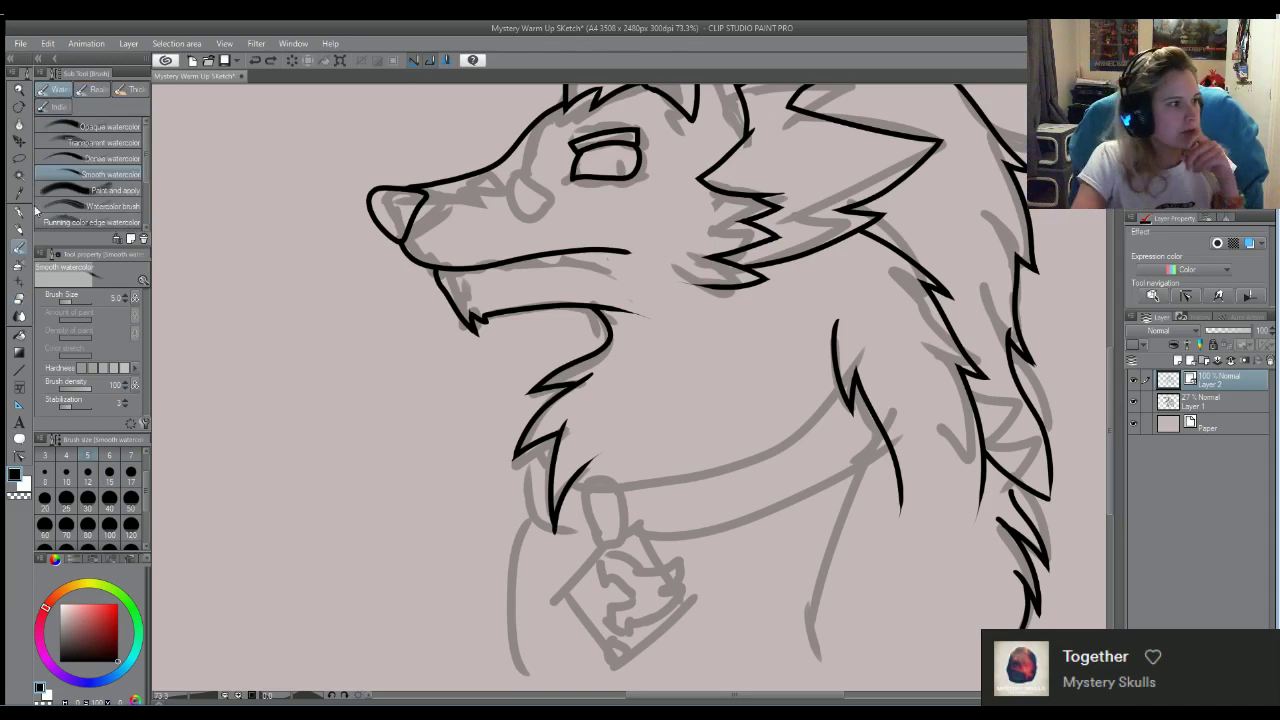
pyautogui.click(19, 212)
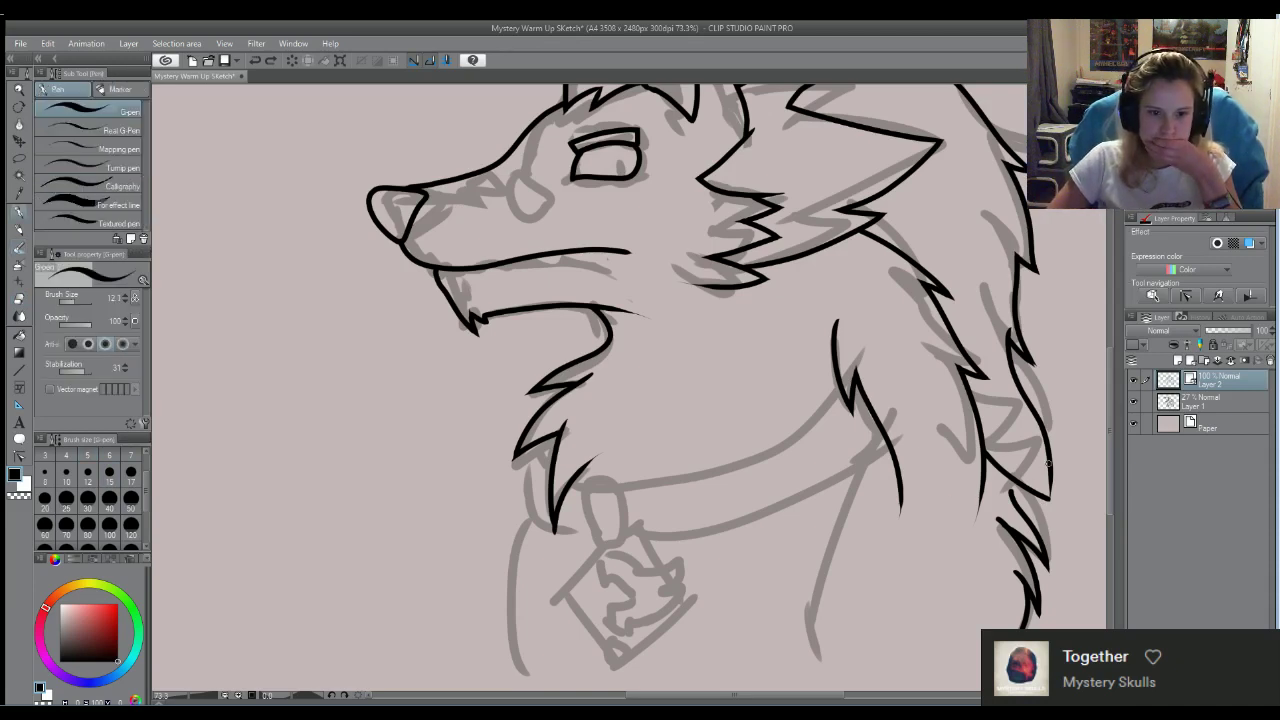
pyautogui.hotkey('ctrl', 'z')
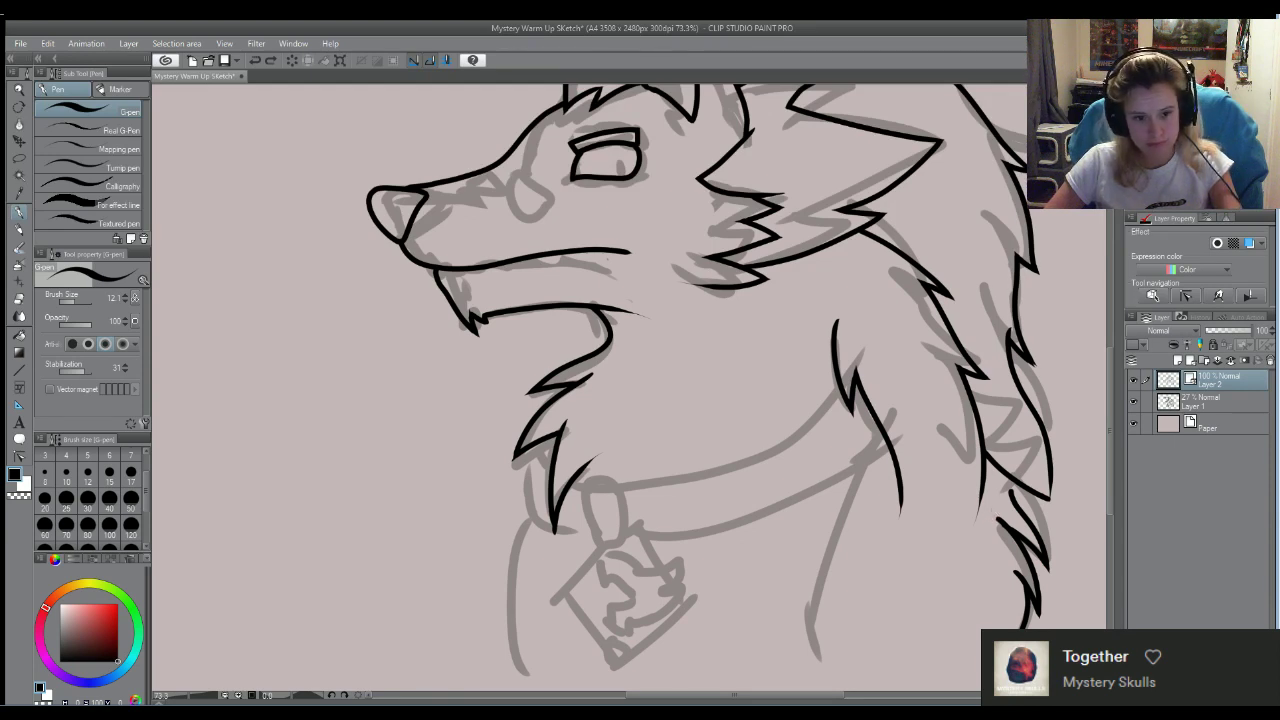
pyautogui.moveTo(997, 517); pyautogui.dragTo(1018, 540)
pyautogui.moveTo(996, 482); pyautogui.dragTo(1058, 502)
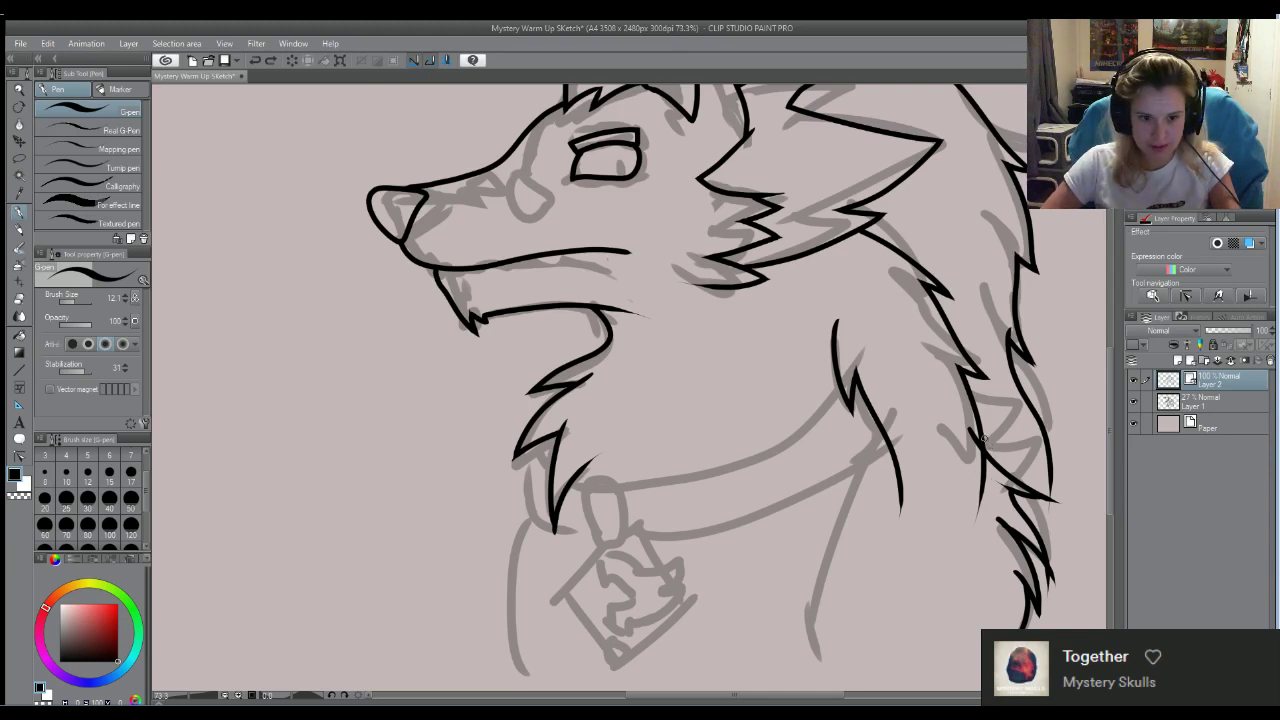
pyautogui.moveTo(983, 437); pyautogui.dragTo(1060, 505)
pyautogui.hotkey('ctrl', 'z')
pyautogui.moveTo(980, 418)
pyautogui.mouseDown()
pyautogui.moveTo(1020, 450)
pyautogui.moveTo(1043, 498)
pyautogui.mouseUp()
pyautogui.press('e')
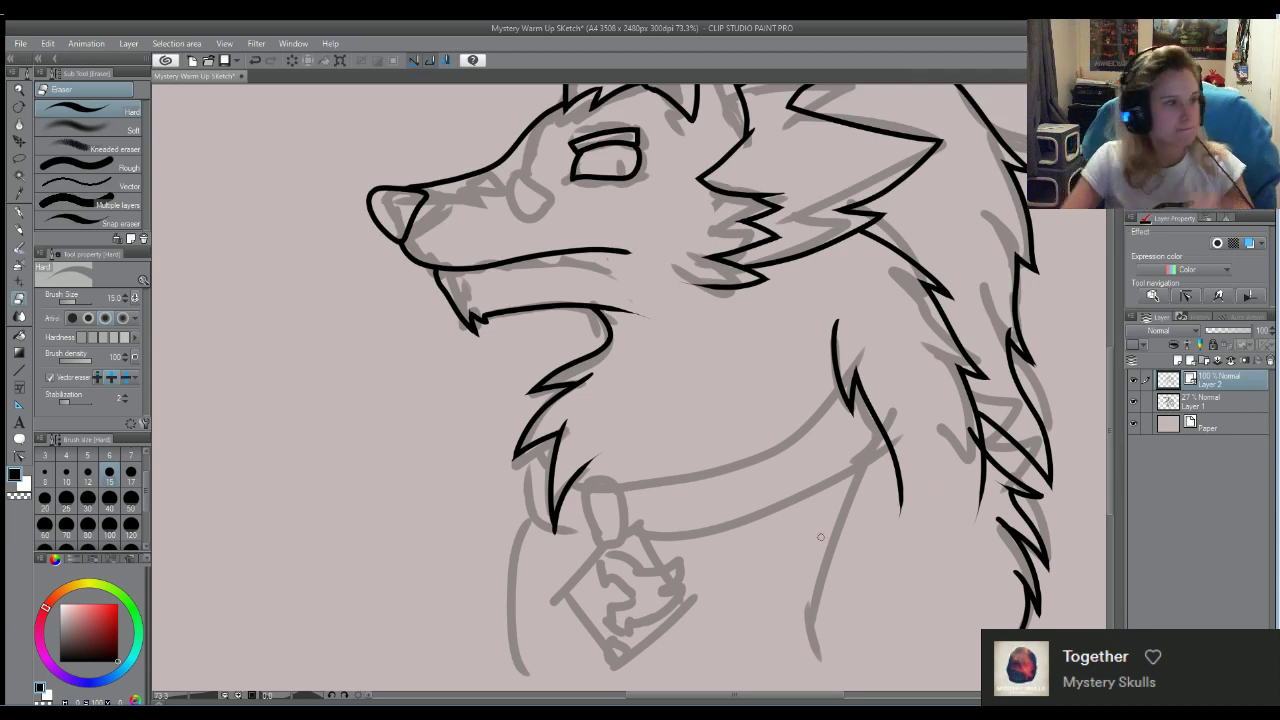
# Ink the collar's curved upper edge from the chest tuft to the neck tuft with the G-pen, redrawing it until it follows the sketch
pyautogui.click(17, 210)
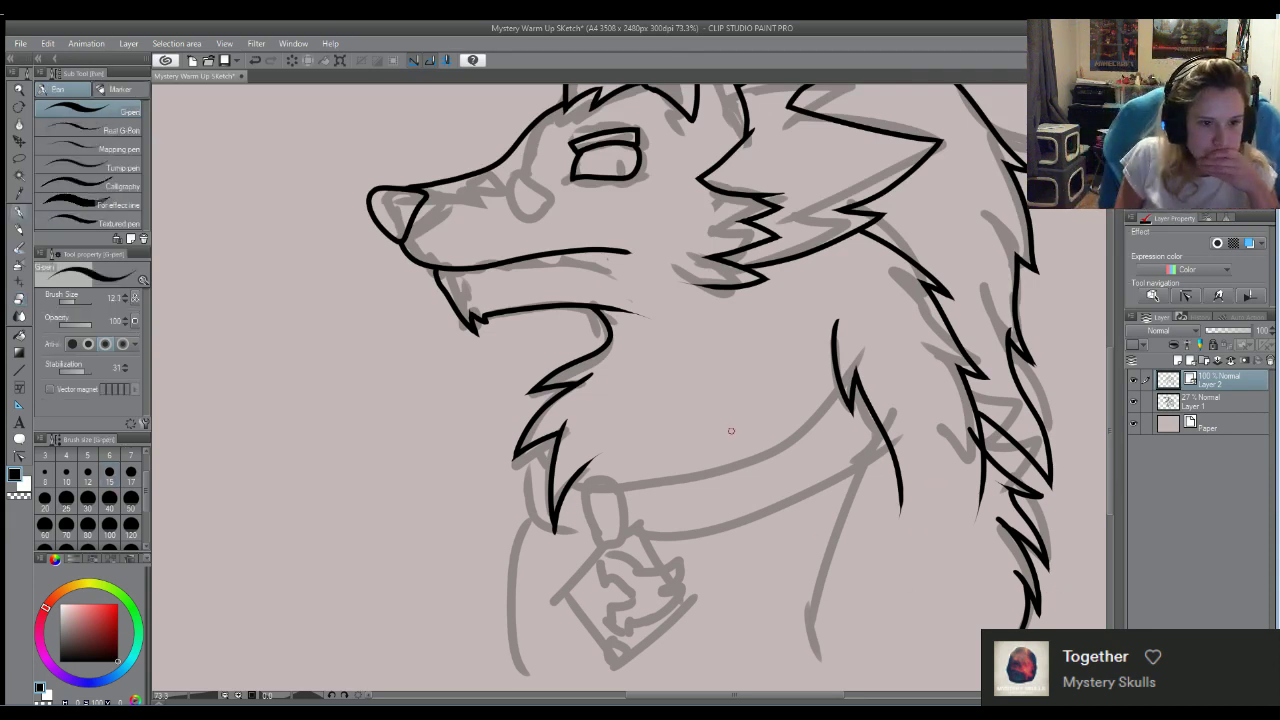
pyautogui.moveTo(848, 372)
pyautogui.mouseDown()
pyautogui.moveTo(777, 445)
pyautogui.moveTo(598, 472)
pyautogui.mouseUp()
pyautogui.hotkey('ctrl', 'z')
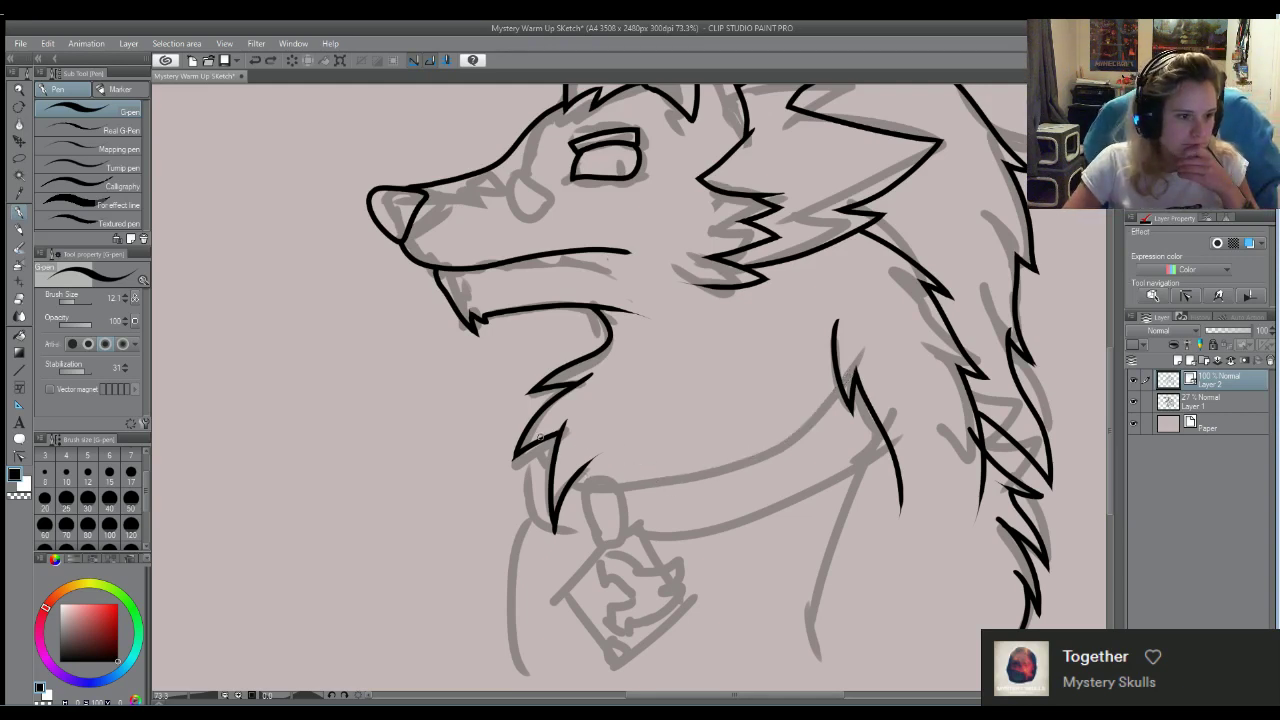
pyautogui.moveTo(538, 440)
pyautogui.mouseDown()
pyautogui.moveTo(587, 480)
pyautogui.moveTo(740, 469)
pyautogui.moveTo(872, 380)
pyautogui.moveTo(898, 340)
pyautogui.mouseUp()
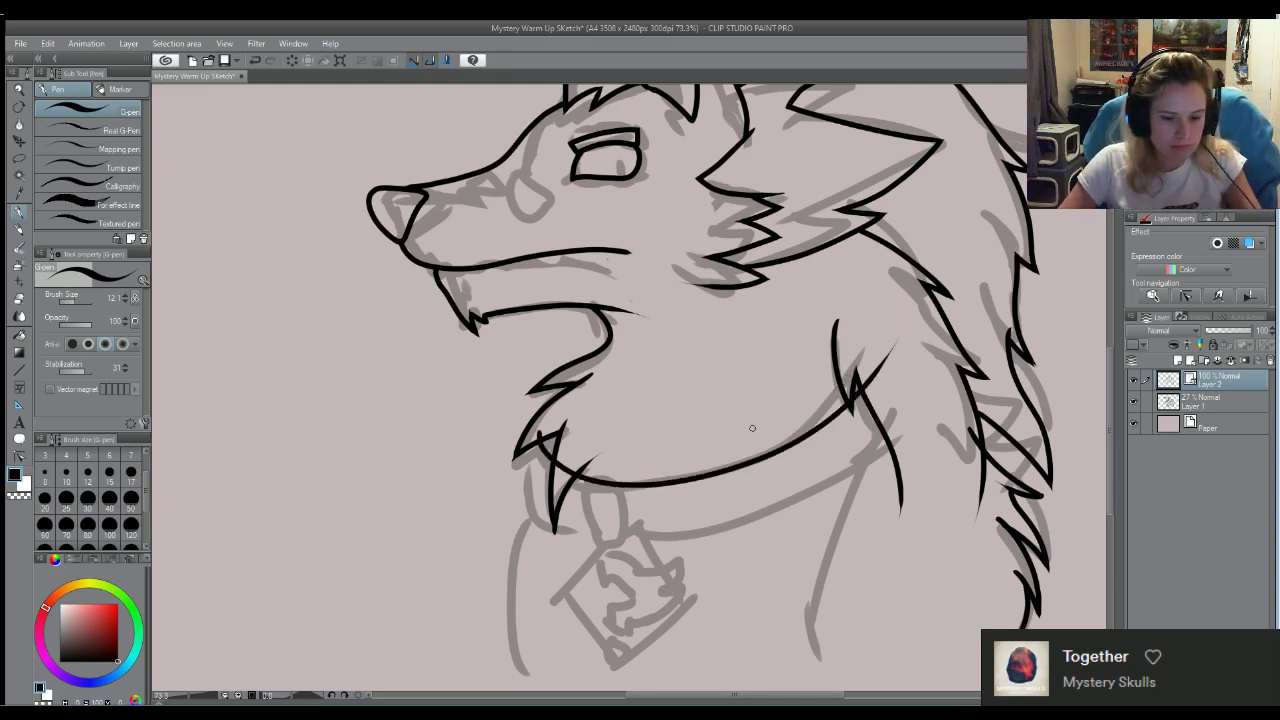
pyautogui.hotkey('ctrl', 'z')
pyautogui.moveTo(542, 432)
pyautogui.mouseDown()
pyautogui.moveTo(579, 492)
pyautogui.moveTo(687, 457)
pyautogui.moveTo(838, 364)
pyautogui.moveTo(896, 292)
pyautogui.mouseUp()
pyautogui.hotkey('ctrl', 'z')
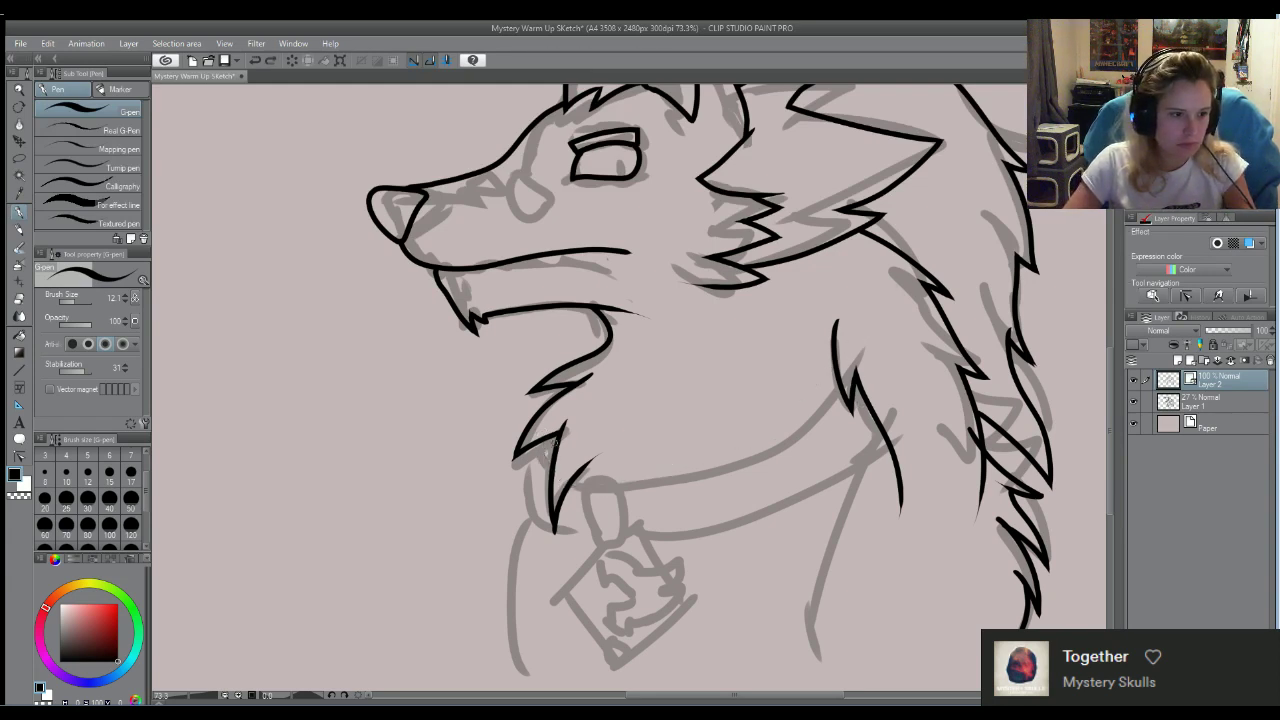
pyautogui.moveTo(540, 432)
pyautogui.mouseDown()
pyautogui.moveTo(565, 474)
pyautogui.moveTo(678, 456)
pyautogui.moveTo(798, 396)
pyautogui.moveTo(877, 308)
pyautogui.moveTo(706, 450)
pyautogui.moveTo(503, 461)
pyautogui.moveTo(657, 479)
pyautogui.moveTo(826, 406)
pyautogui.moveTo(872, 338)
pyautogui.mouseUp()
pyautogui.hotkey('ctrl', 'z')
pyautogui.hotkey('ctrl', 'z')
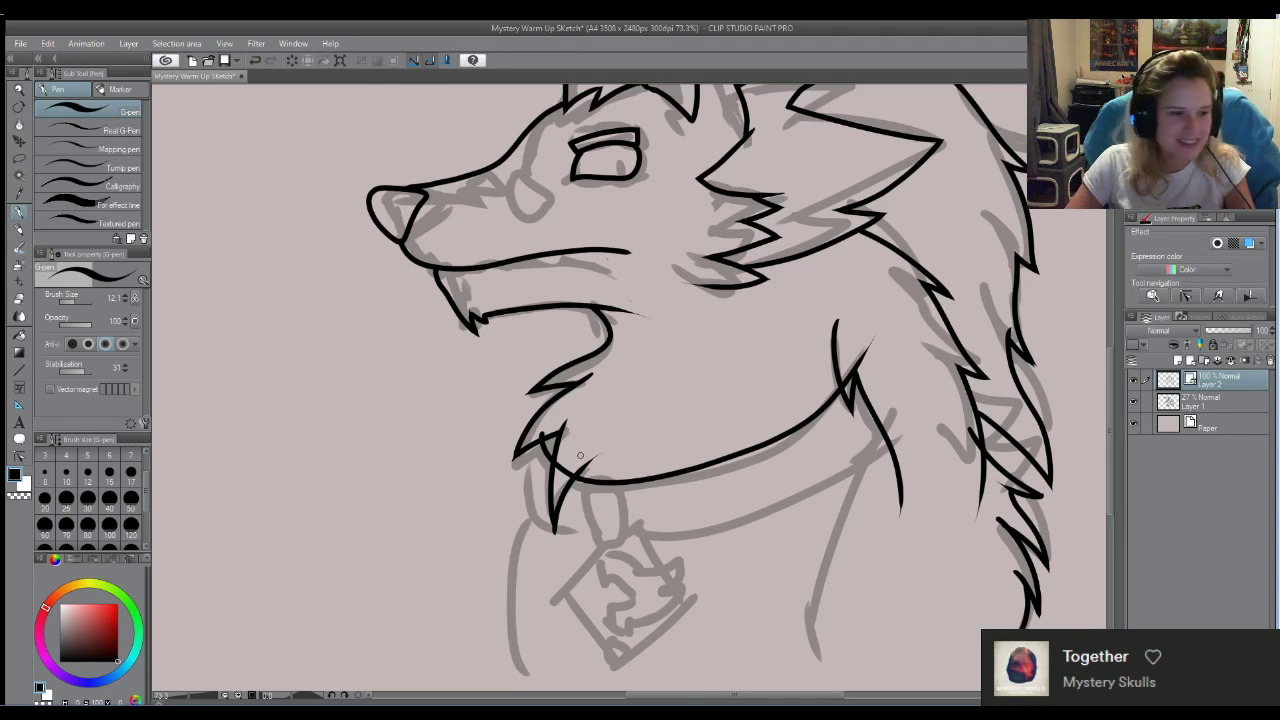
# Ink the collar's short front edge below the chest tuft and its long curved lower edge back to the neck tuft
pyautogui.moveTo(528, 440); pyautogui.dragTo(529, 490)
pyautogui.hotkey('ctrl', 'z')
pyautogui.moveTo(528, 436)
pyautogui.mouseDown()
pyautogui.moveTo(547, 535)
pyautogui.moveTo(522, 513)
pyautogui.moveTo(575, 527)
pyautogui.moveTo(759, 503)
pyautogui.moveTo(836, 468)
pyautogui.moveTo(890, 390)
pyautogui.moveTo(858, 450)
pyautogui.moveTo(761, 484)
pyautogui.moveTo(528, 512)
pyautogui.moveTo(603, 525)
pyautogui.moveTo(787, 497)
pyautogui.moveTo(936, 380)
pyautogui.mouseUp()
pyautogui.hotkey('ctrl', 'z')
pyautogui.hotkey('ctrl', 'z')
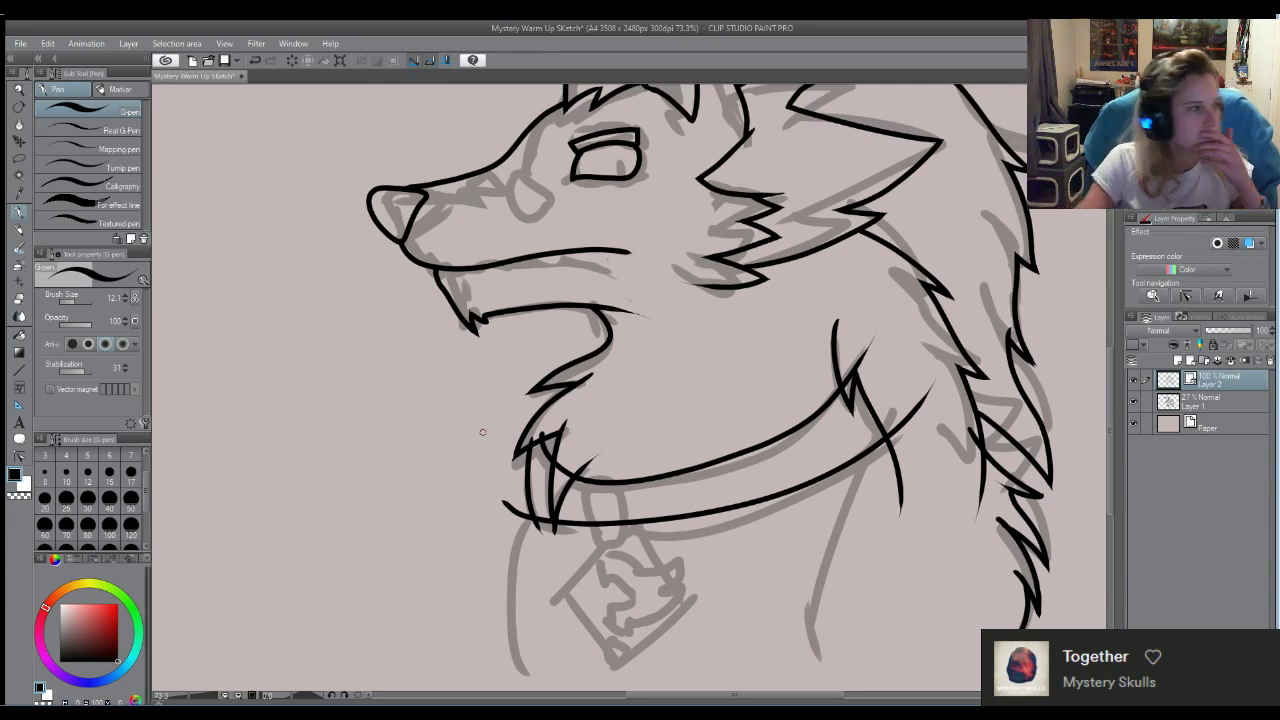
# Pull the middle of the collar's lower and upper edges slightly downward with Pinch vector line to match the sketch
pyautogui.click(19, 455)
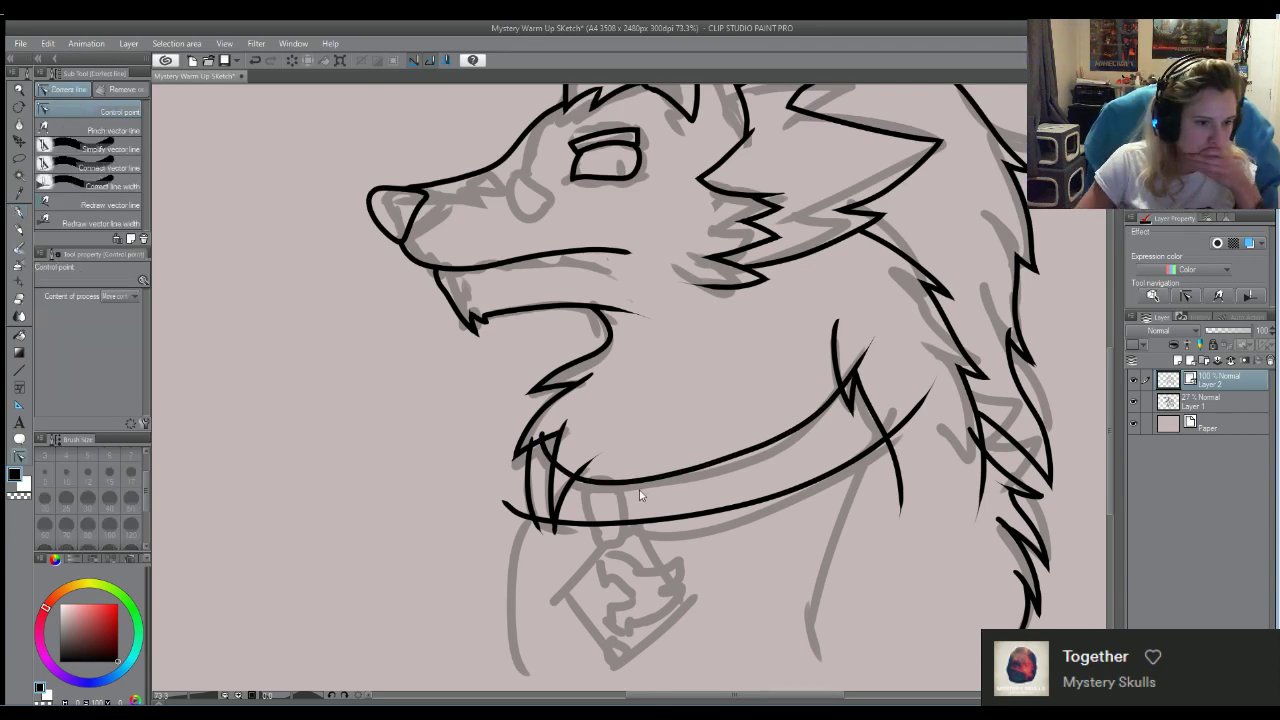
pyautogui.click(105, 129)
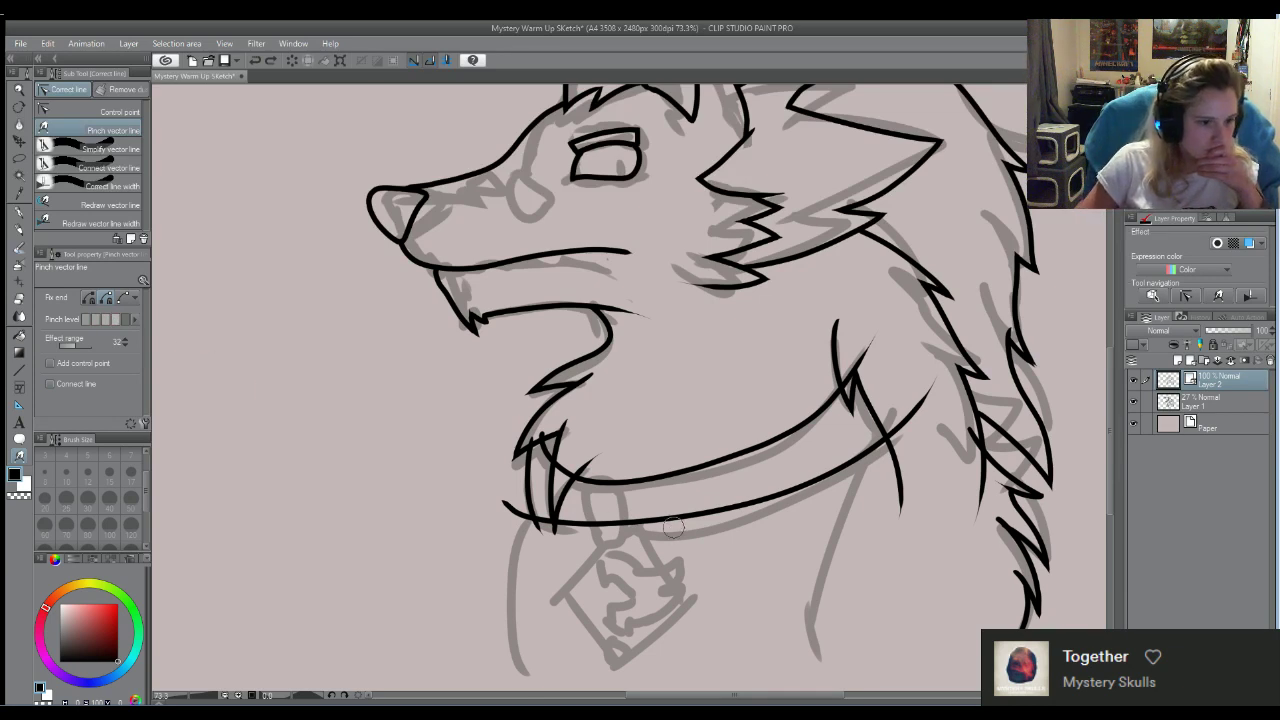
pyautogui.moveTo(628, 519)
pyautogui.mouseDown()
pyautogui.moveTo(700, 512)
pyautogui.moveTo(580, 524)
pyautogui.moveTo(650, 514)
pyautogui.mouseUp()
pyautogui.hotkey('ctrl', 'z')
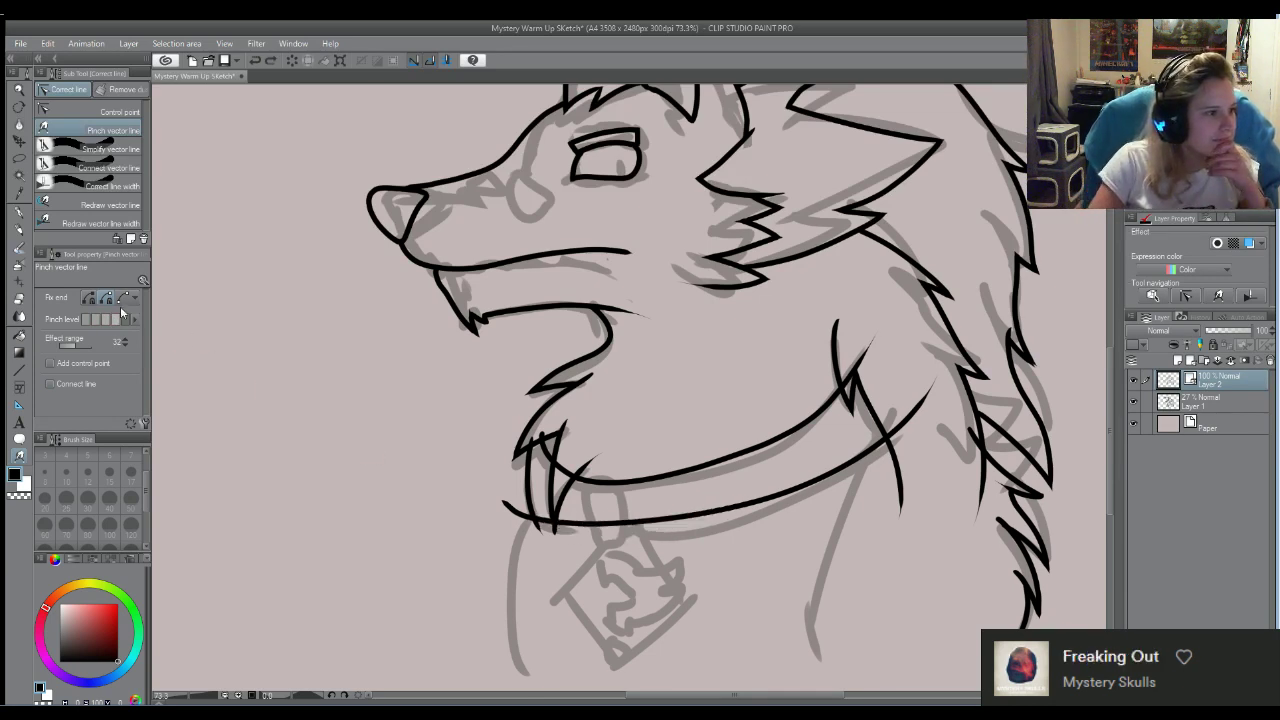
pyautogui.moveTo(659, 522)
pyautogui.mouseDown()
pyautogui.moveTo(700, 516)
pyautogui.moveTo(661, 530)
pyautogui.mouseUp()
pyautogui.moveTo(808, 421); pyautogui.dragTo(810, 416)
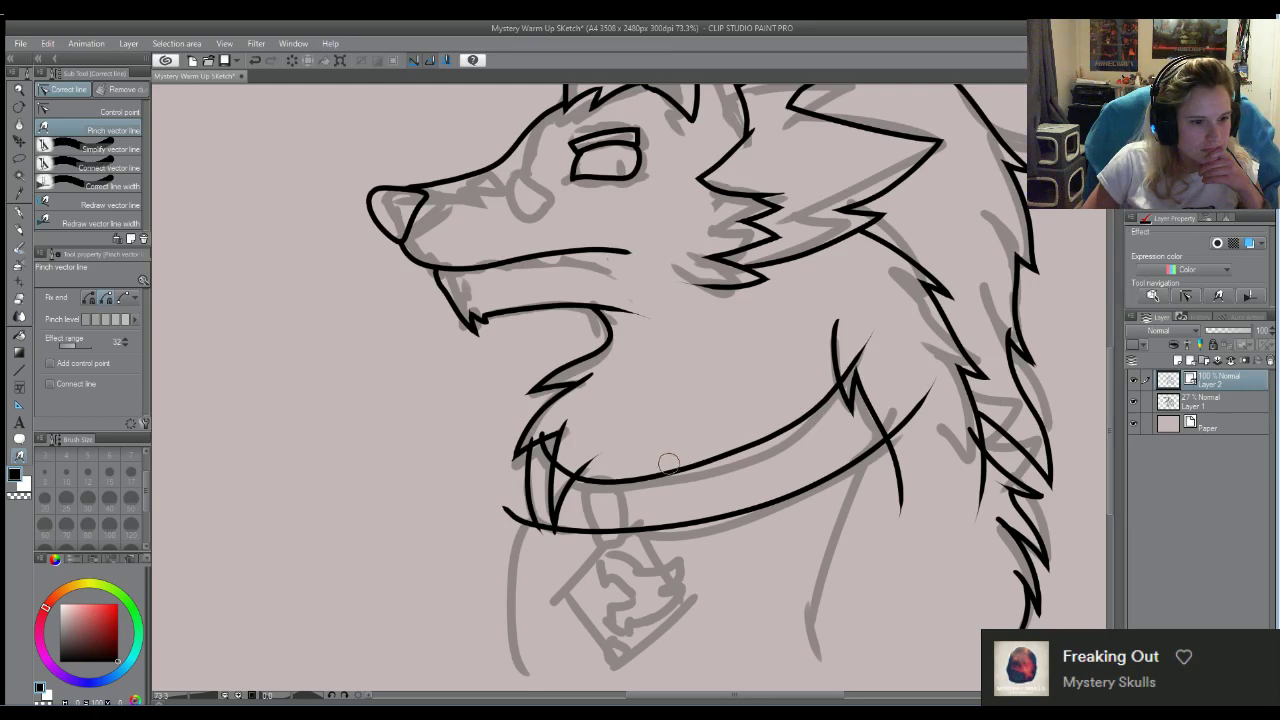
pyautogui.moveTo(668, 464); pyautogui.dragTo(670, 478)
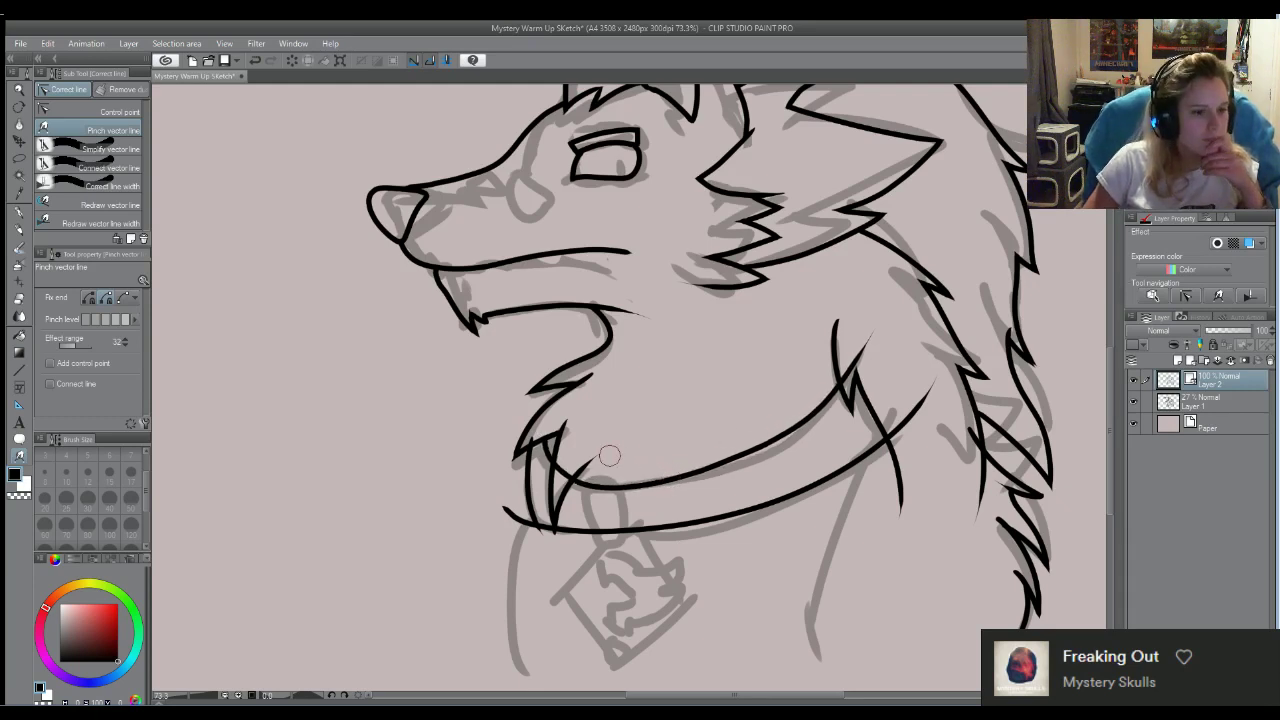
# Refine the collar's lower edge with Pinch vector line, adjusting its front end, middle curve and back end
pyautogui.moveTo(506, 511); pyautogui.dragTo(504, 507)
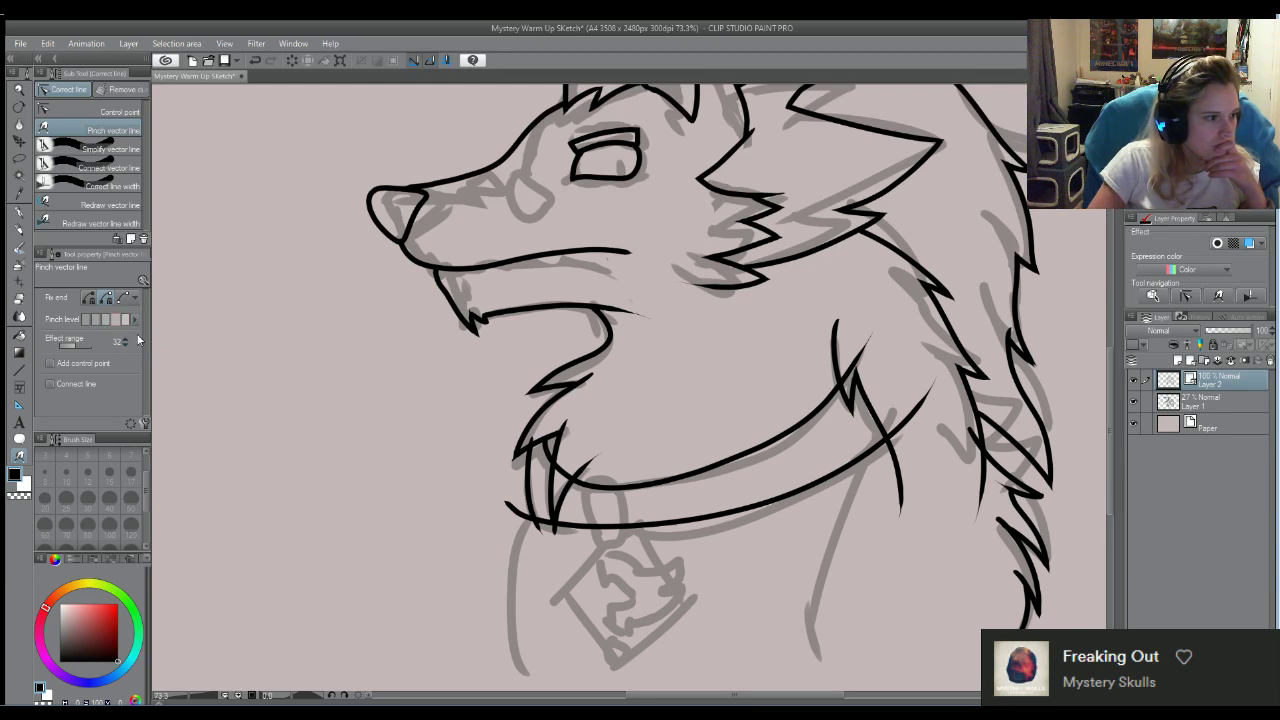
pyautogui.moveTo(621, 524); pyautogui.dragTo(619, 530)
pyautogui.moveTo(706, 513); pyautogui.dragTo(709, 512)
pyautogui.moveTo(900, 412); pyautogui.dragTo(899, 410)
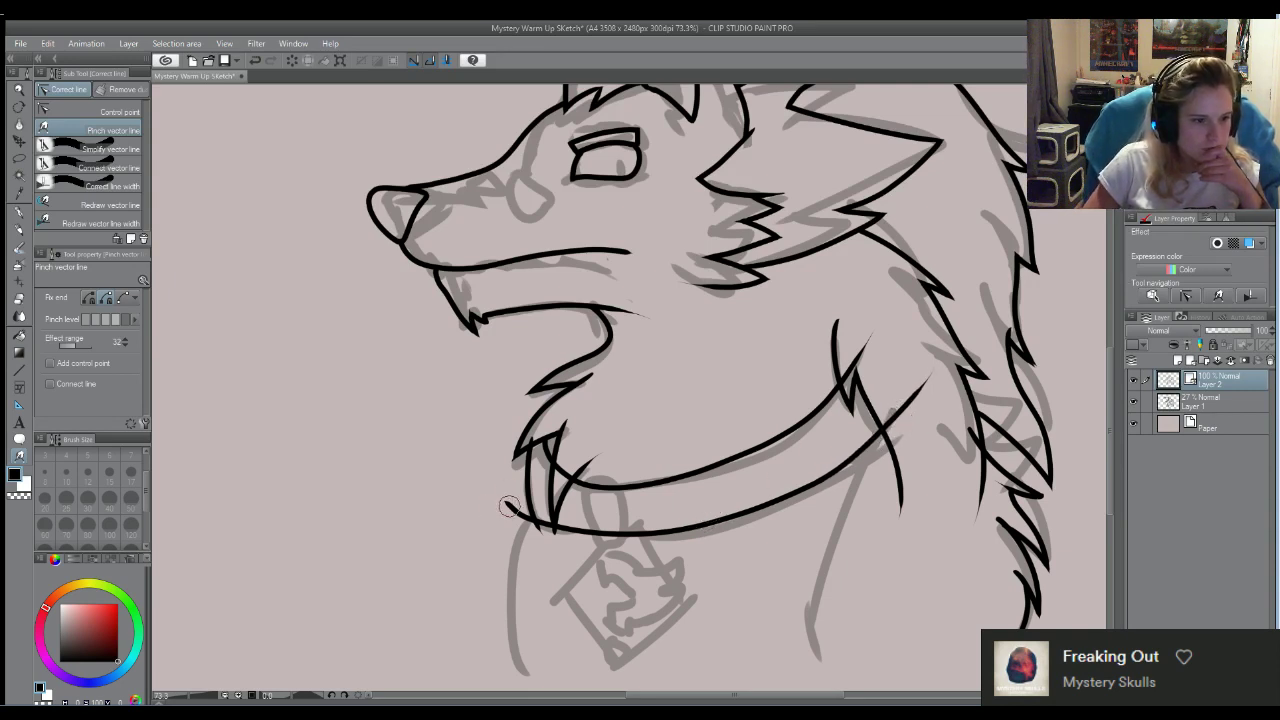
pyautogui.moveTo(510, 506)
pyautogui.mouseDown()
pyautogui.moveTo(595, 526)
pyautogui.moveTo(508, 499)
pyautogui.moveTo(513, 508)
pyautogui.mouseUp()
# Erase the collar lines' overhanging ends at the chest tuft and the neck tuft with the Hard eraser
pyautogui.press('e')
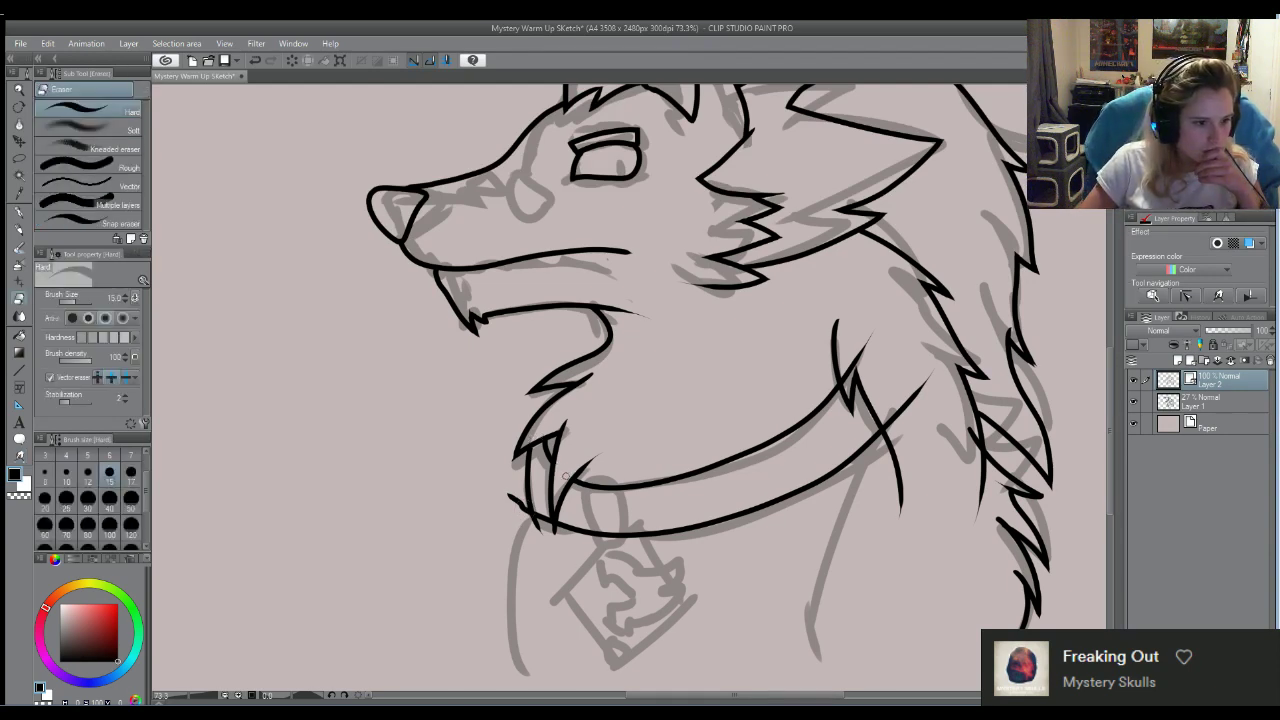
pyautogui.moveTo(517, 490)
pyautogui.mouseDown()
pyautogui.moveTo(541, 546)
pyautogui.moveTo(527, 536)
pyautogui.mouseUp()
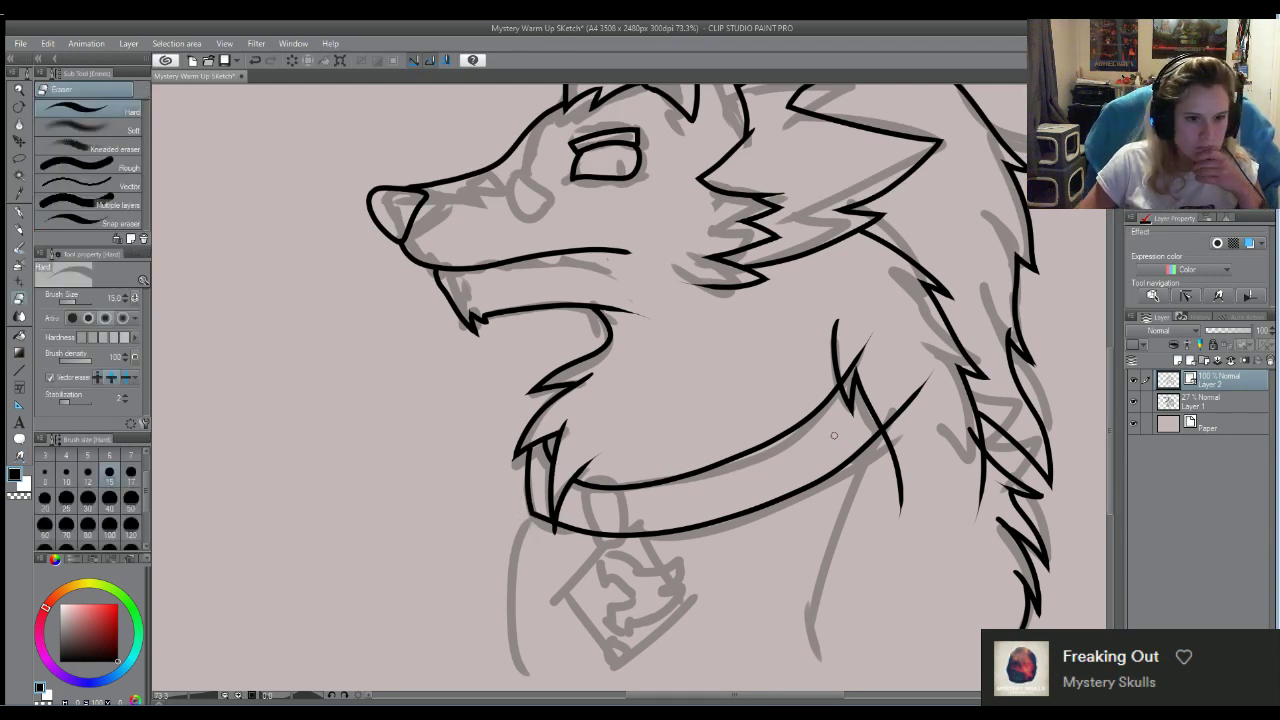
pyautogui.moveTo(874, 348)
pyautogui.mouseDown()
pyautogui.moveTo(910, 419)
pyautogui.moveTo(899, 376)
pyautogui.moveTo(861, 349)
pyautogui.mouseUp()
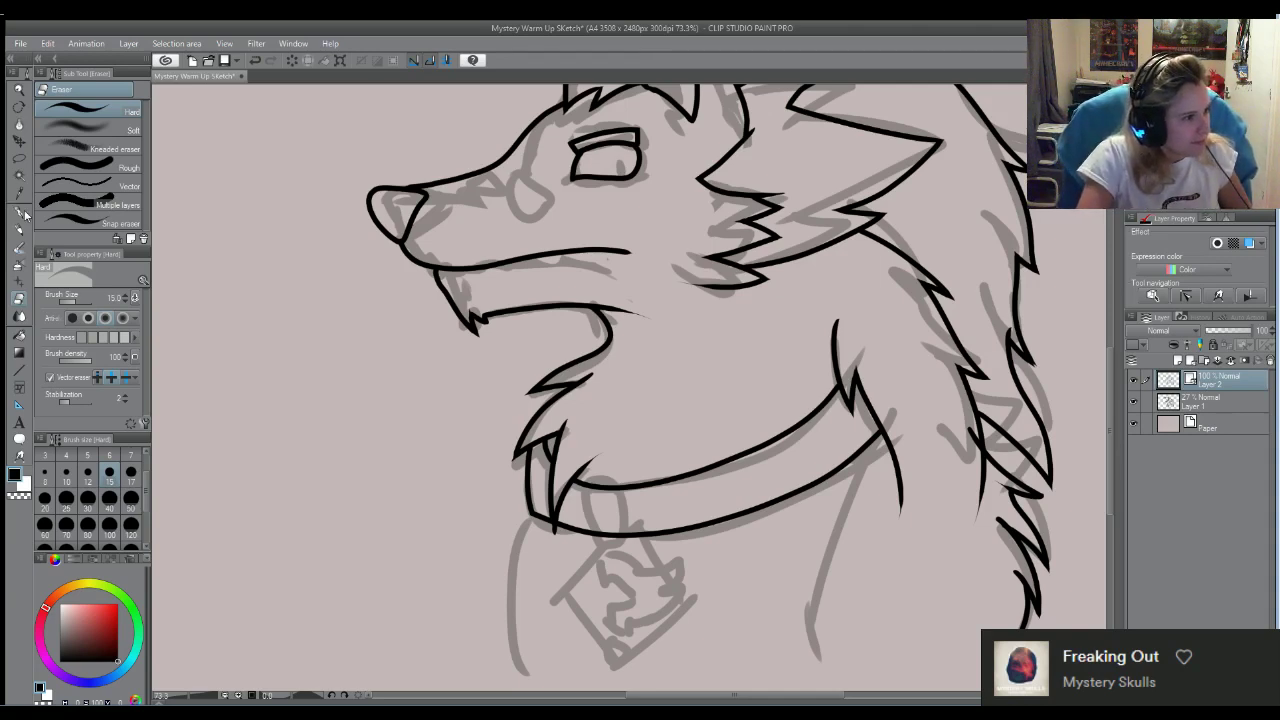
# Ink the two sides and the bottom edge of the tag's loop around the collar's front with the G-pen
pyautogui.click(19, 212)
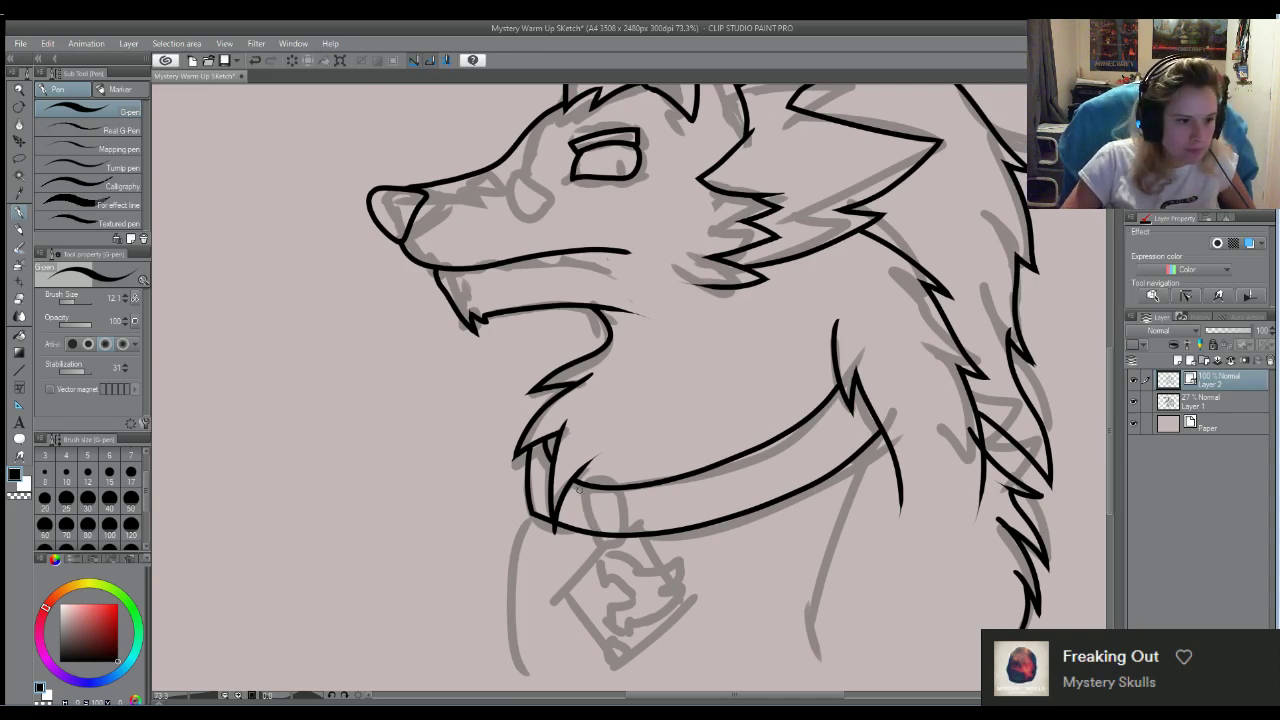
pyautogui.moveTo(580, 477); pyautogui.dragTo(594, 553)
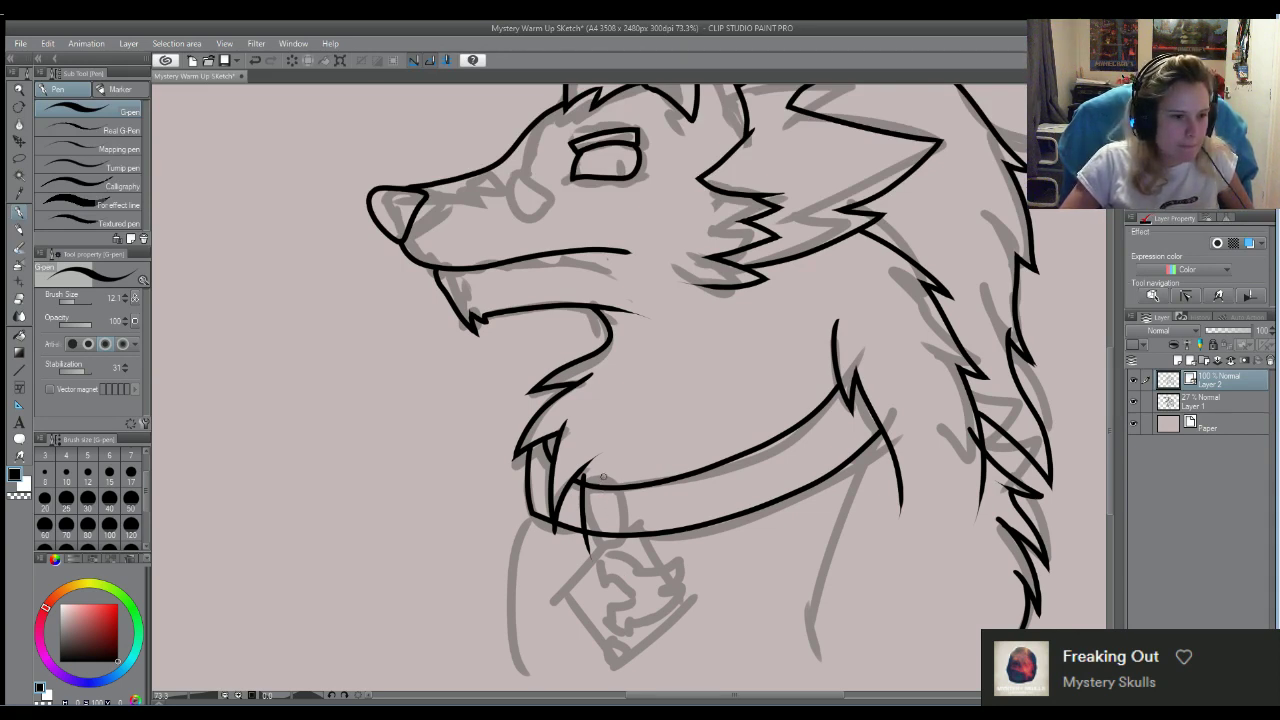
pyautogui.moveTo(603, 478); pyautogui.dragTo(612, 533)
pyautogui.hotkey('ctrl', 'z')
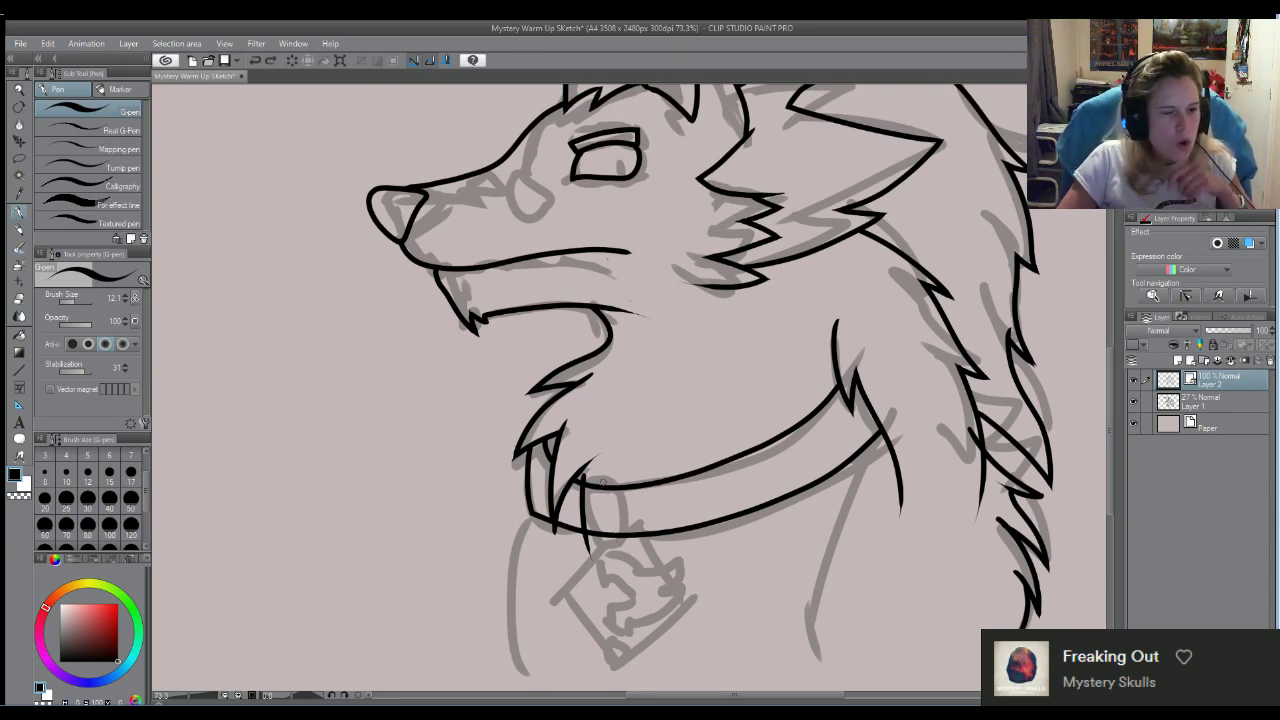
pyautogui.hotkey('ctrl', 'y')
pyautogui.moveTo(609, 536)
pyautogui.mouseDown()
pyautogui.moveTo(615, 561)
pyautogui.moveTo(630, 553)
pyautogui.mouseUp()
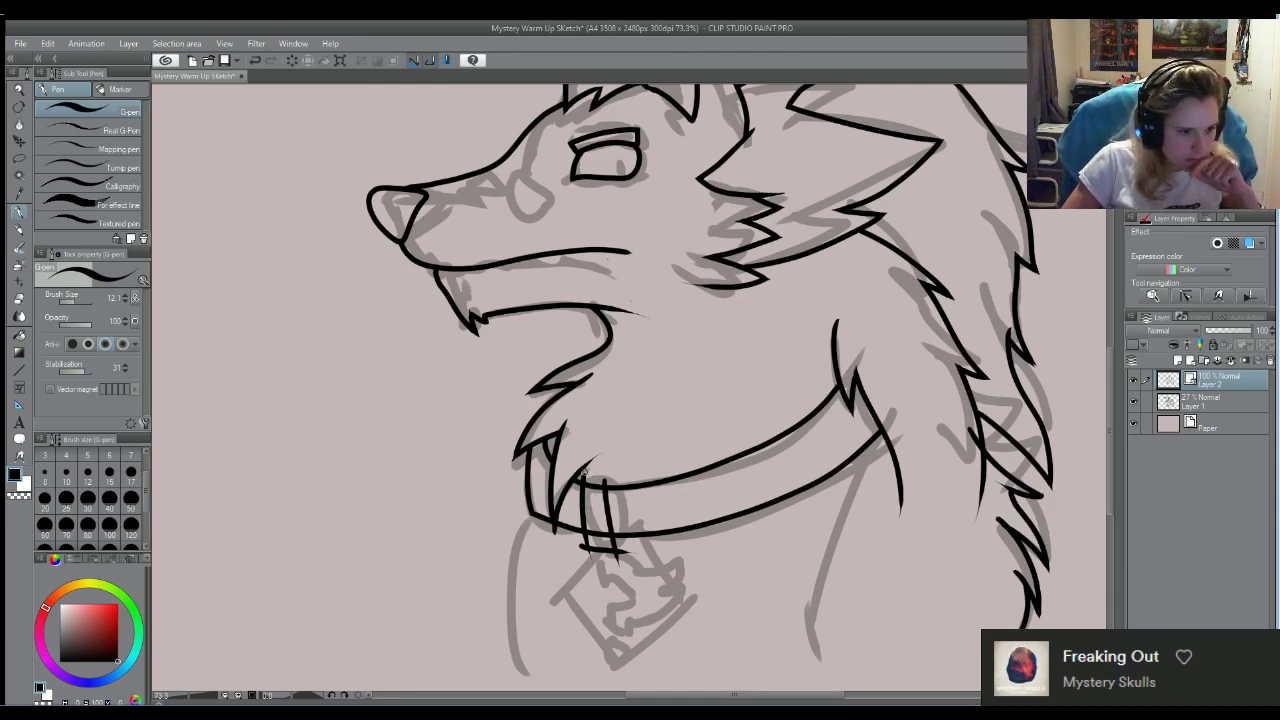
pyautogui.moveTo(591, 474)
pyautogui.mouseDown()
pyautogui.moveTo(612, 472)
pyautogui.moveTo(622, 488)
pyautogui.mouseUp()
pyautogui.hotkey('ctrl', 'z')
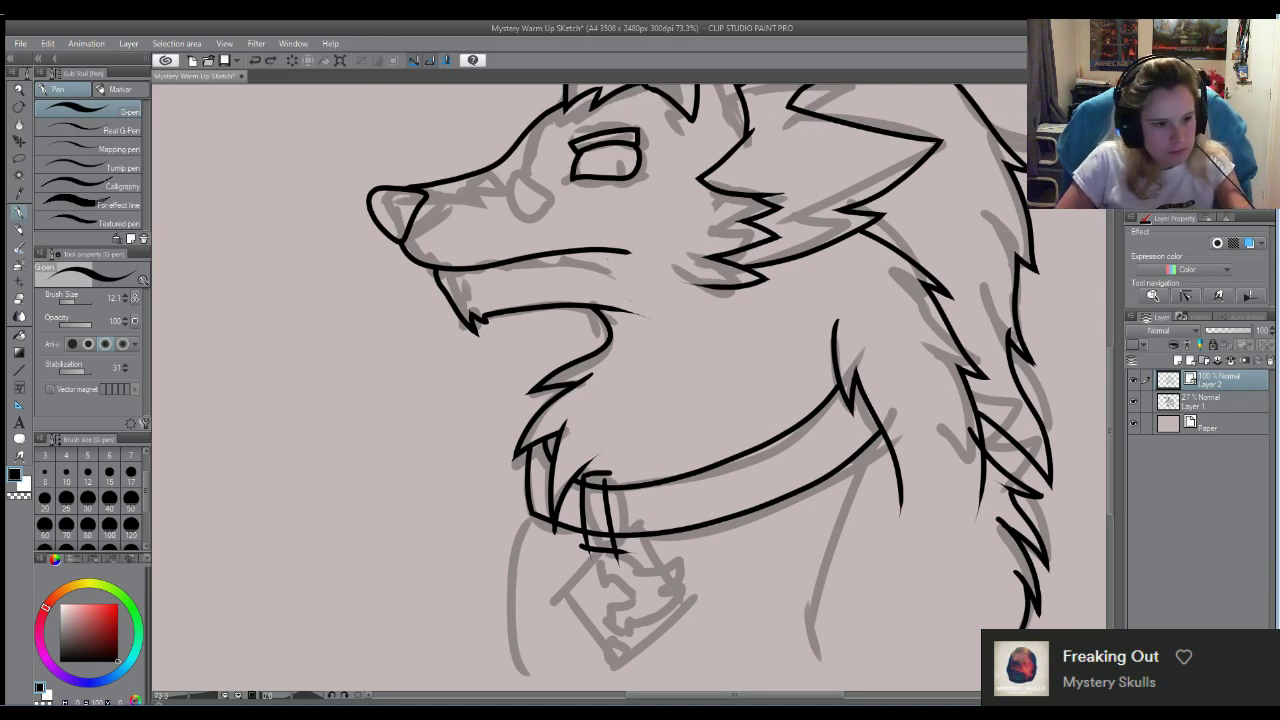
pyautogui.hotkey('ctrl', 'z')
pyautogui.moveTo(580, 476); pyautogui.dragTo(610, 487)
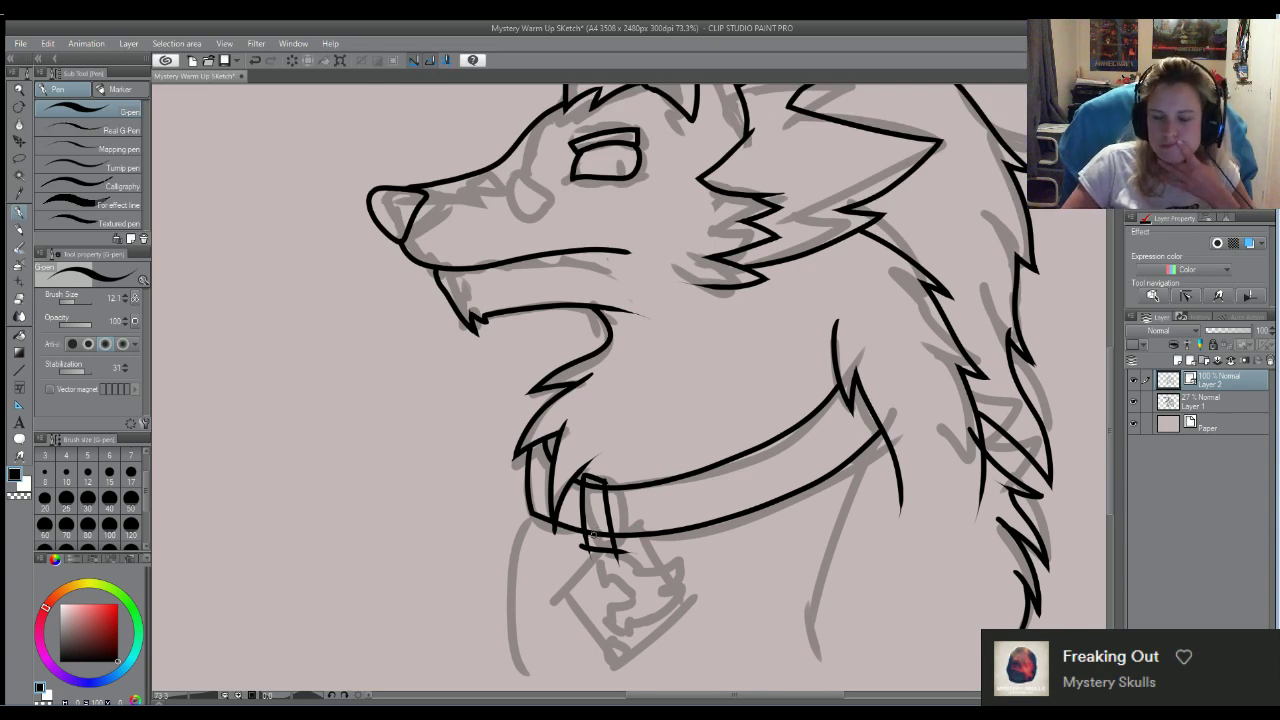
pyautogui.hotkey('ctrl', 'z')
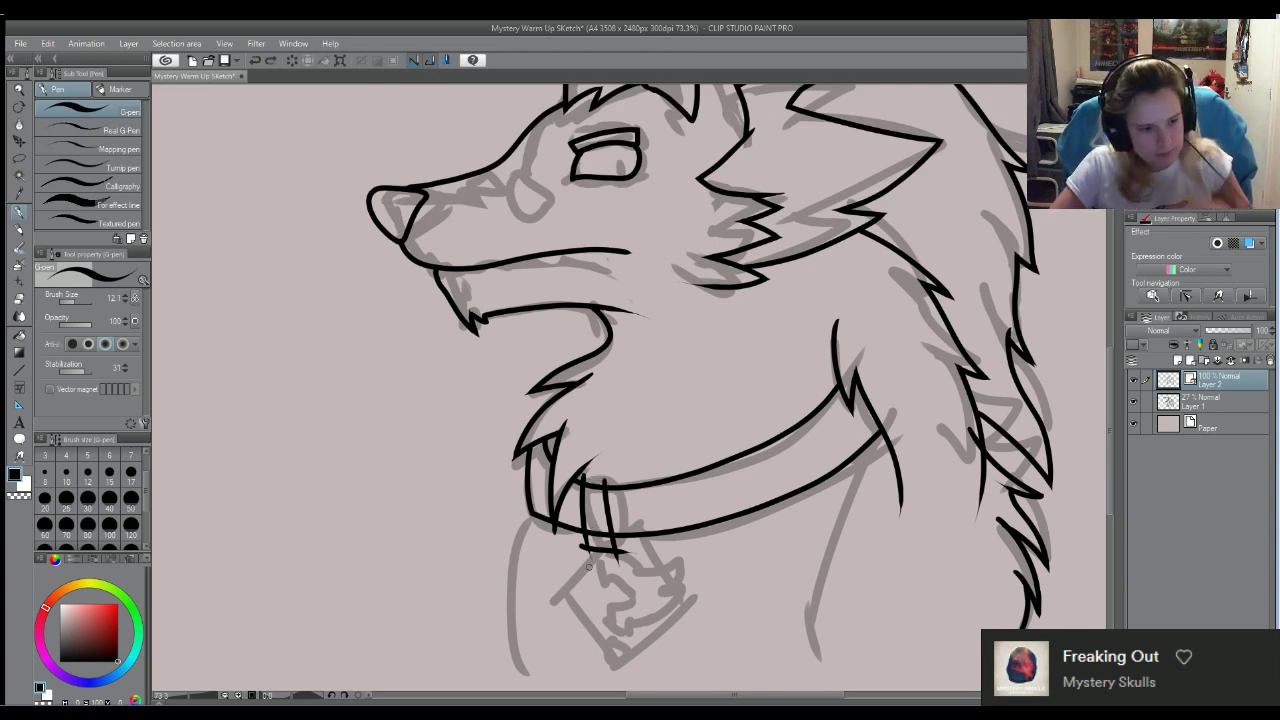
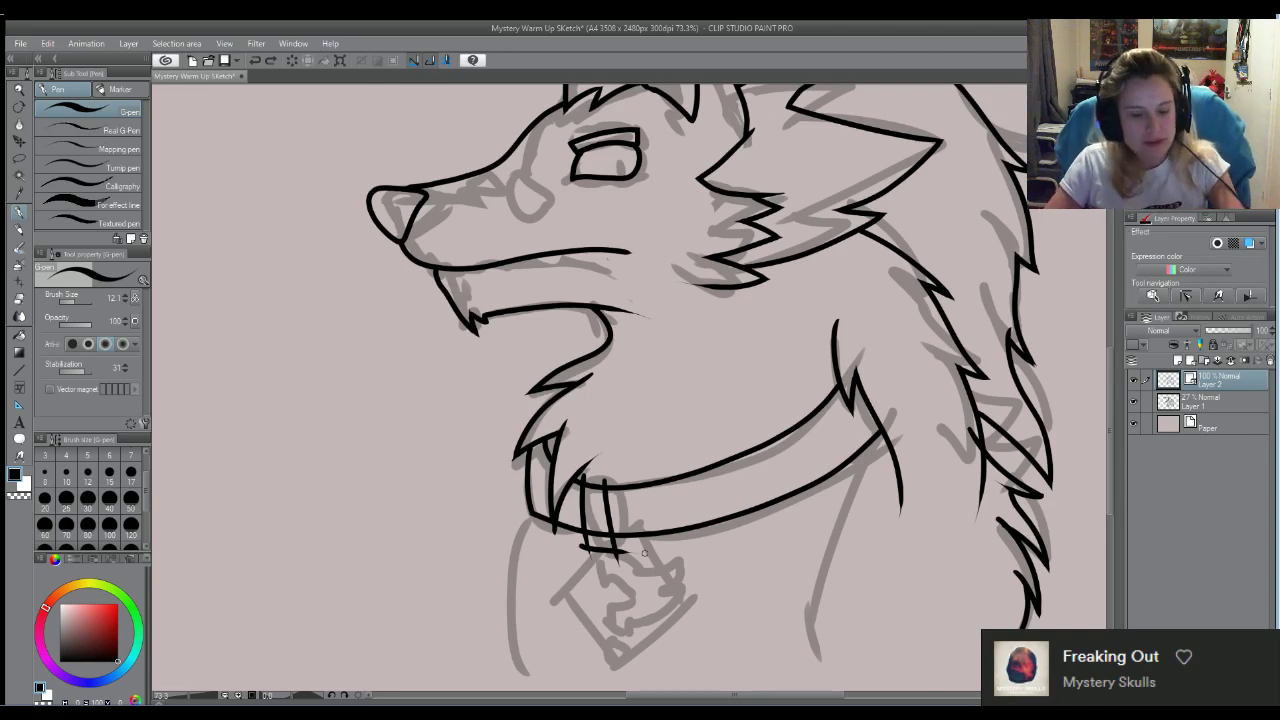
# Trim the overhanging ends of the tag loop's bottom edge with the Hard eraser and switch back to the G-pen
pyautogui.press('e')
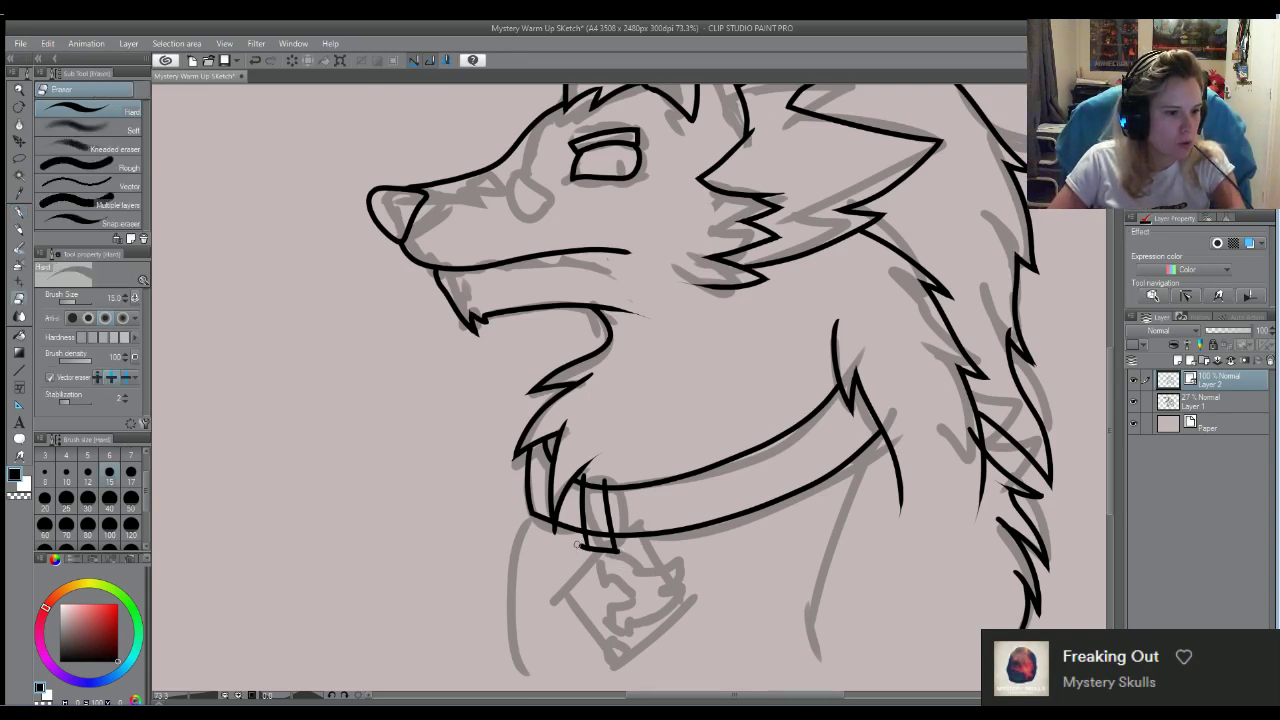
pyautogui.moveTo(625, 547); pyautogui.dragTo(590, 548)
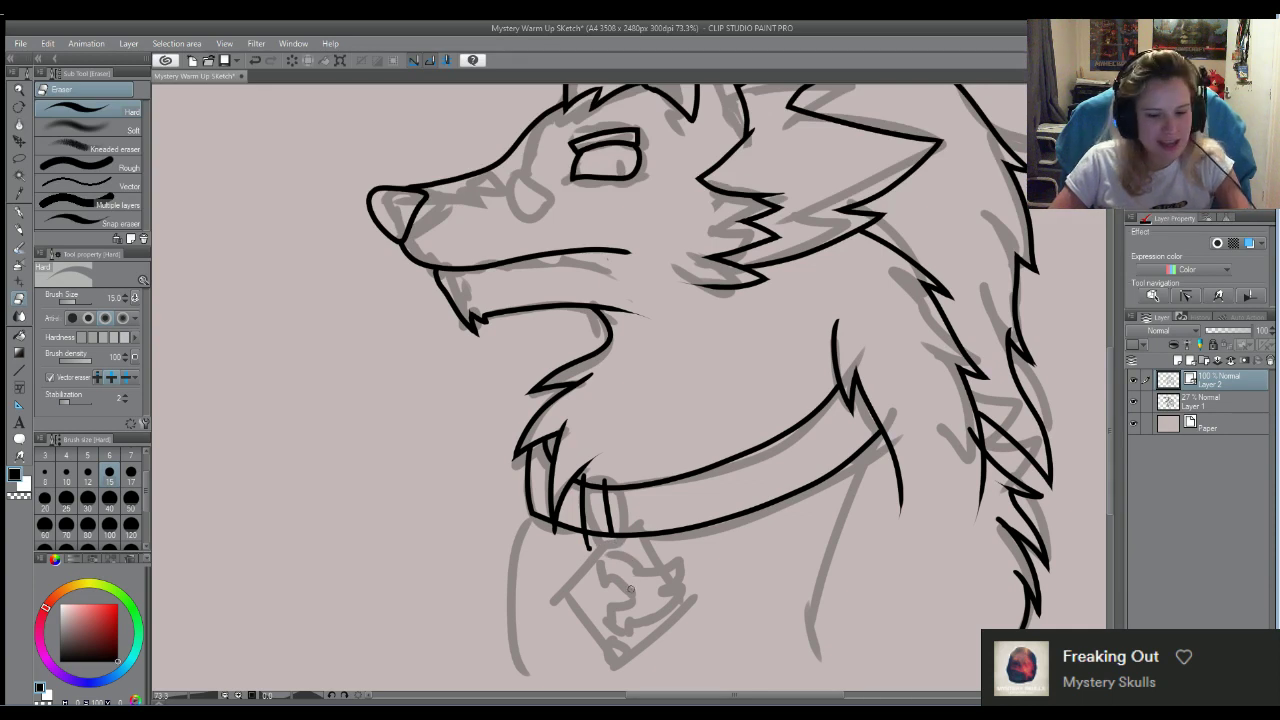
pyautogui.hotkey('ctrl', 'z')
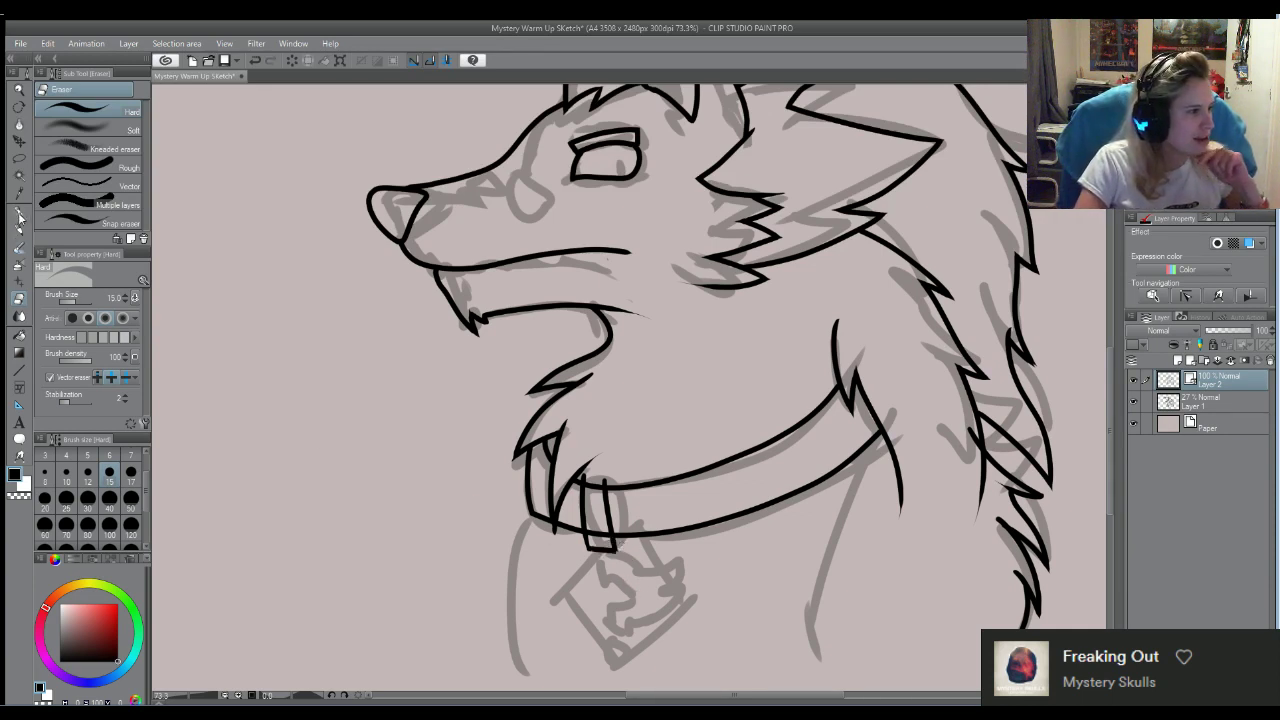
pyautogui.click(19, 213)
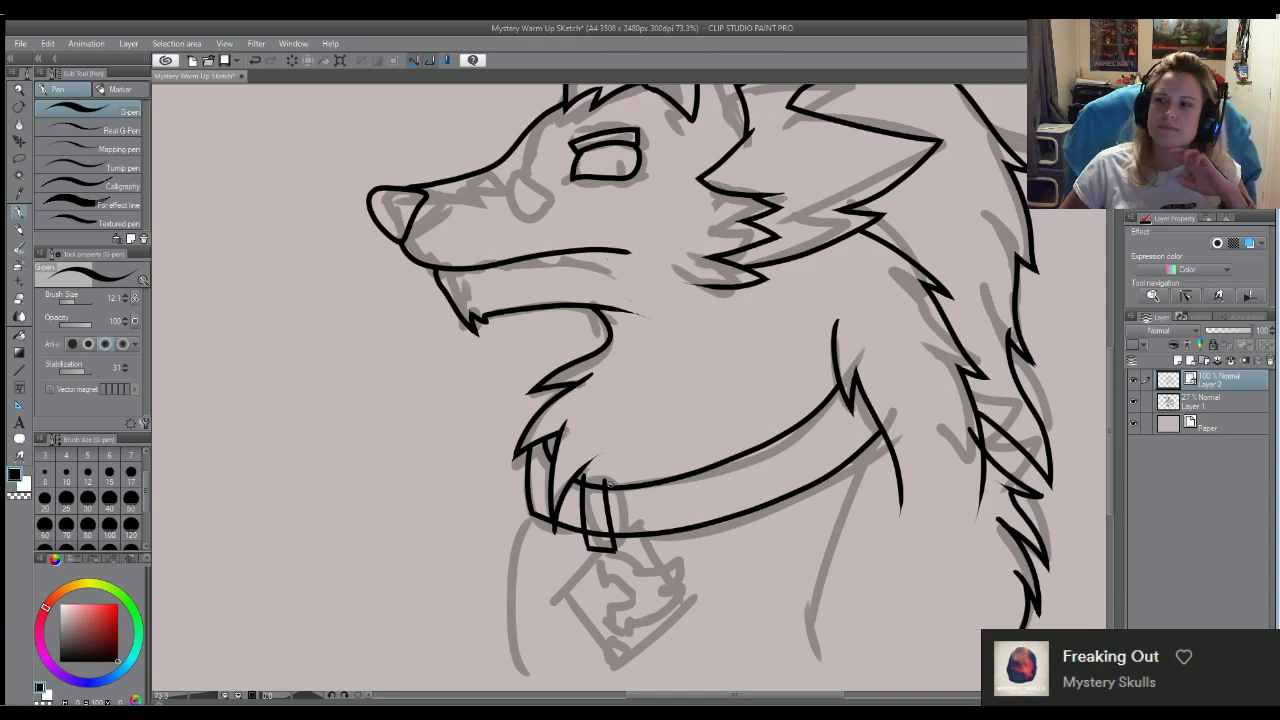
pyautogui.scroll(-2, 608, 483)
pyautogui.scroll(2, 596, 593)
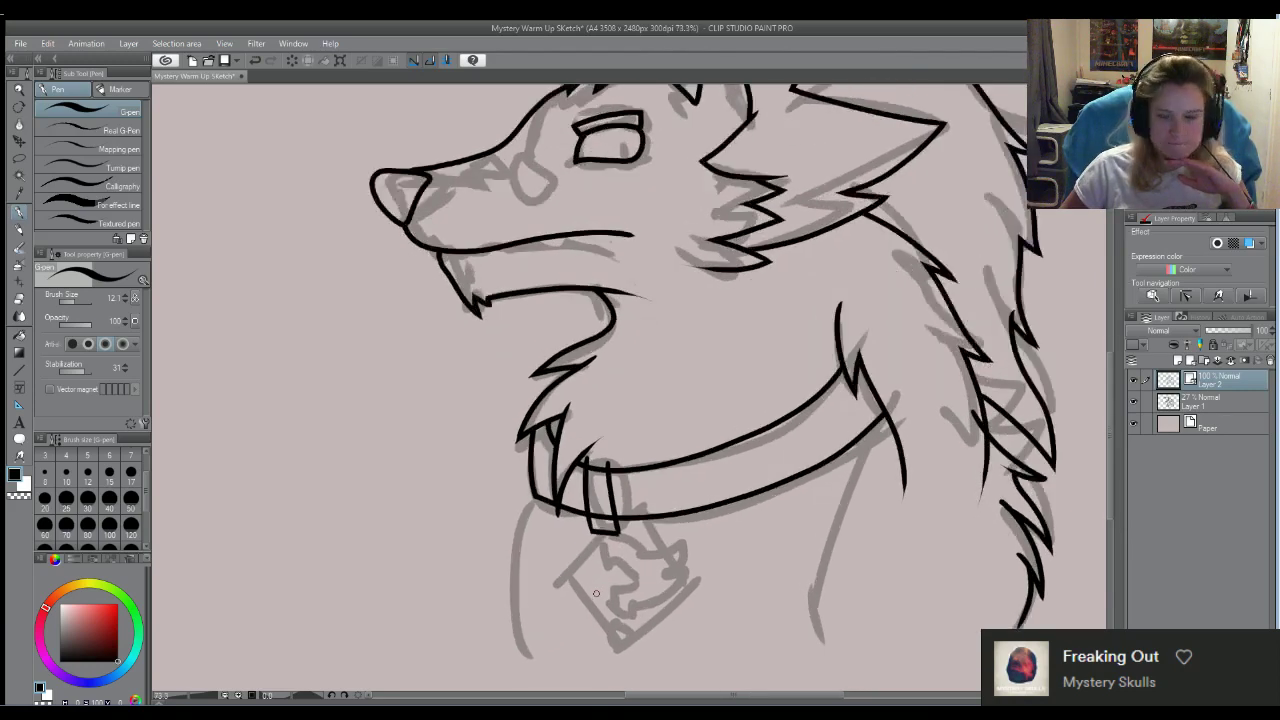
pyautogui.scroll(1, 596, 593)
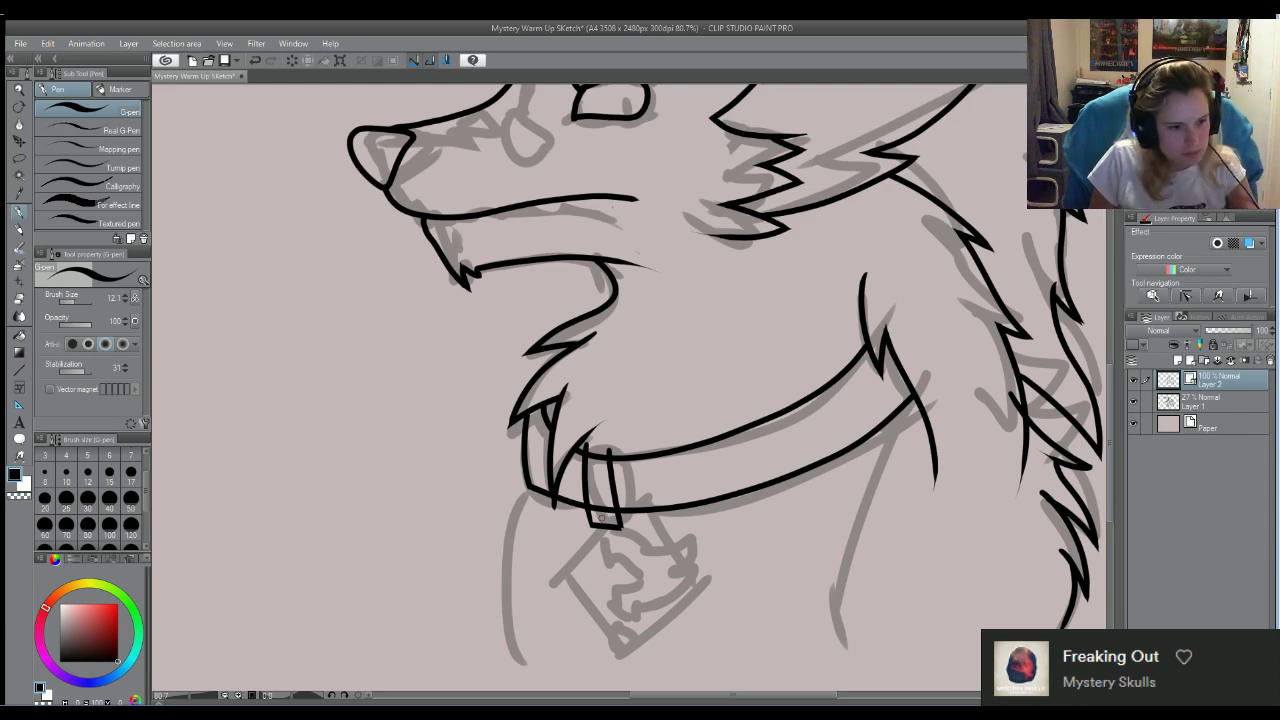
pyautogui.moveTo(603, 517); pyautogui.dragTo(551, 590)
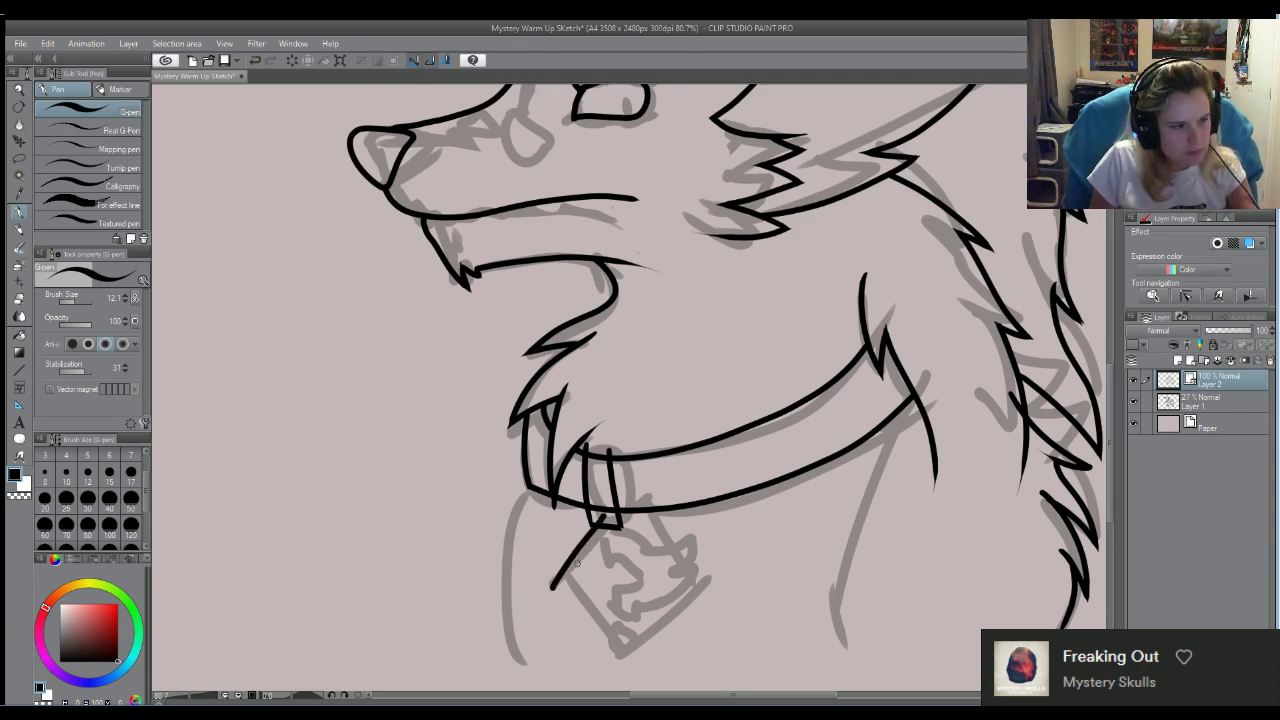
pyautogui.hotkey('ctrl', 'z')
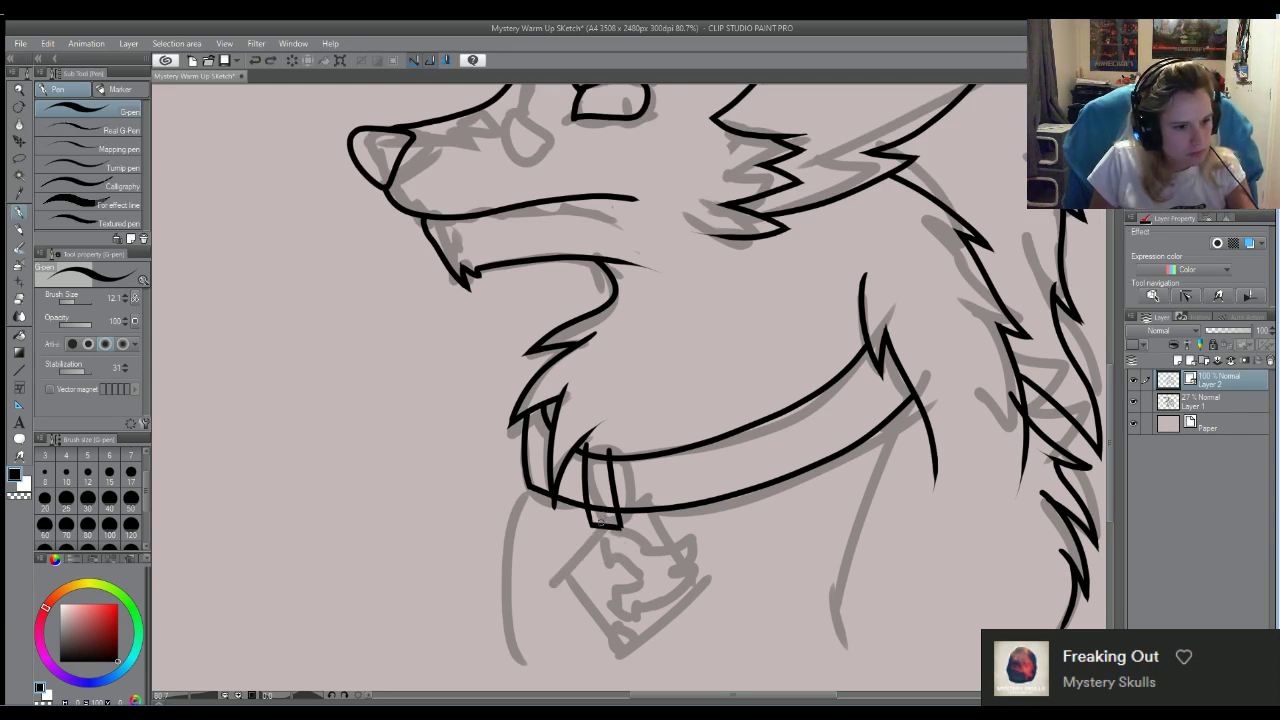
pyautogui.moveTo(600, 520)
pyautogui.mouseDown()
pyautogui.moveTo(548, 587)
pyautogui.moveTo(557, 574)
pyautogui.moveTo(587, 597)
pyautogui.moveTo(615, 662)
pyautogui.mouseUp()
pyautogui.hotkey('ctrl', 'z')
pyautogui.hotkey('ctrl', 'z')
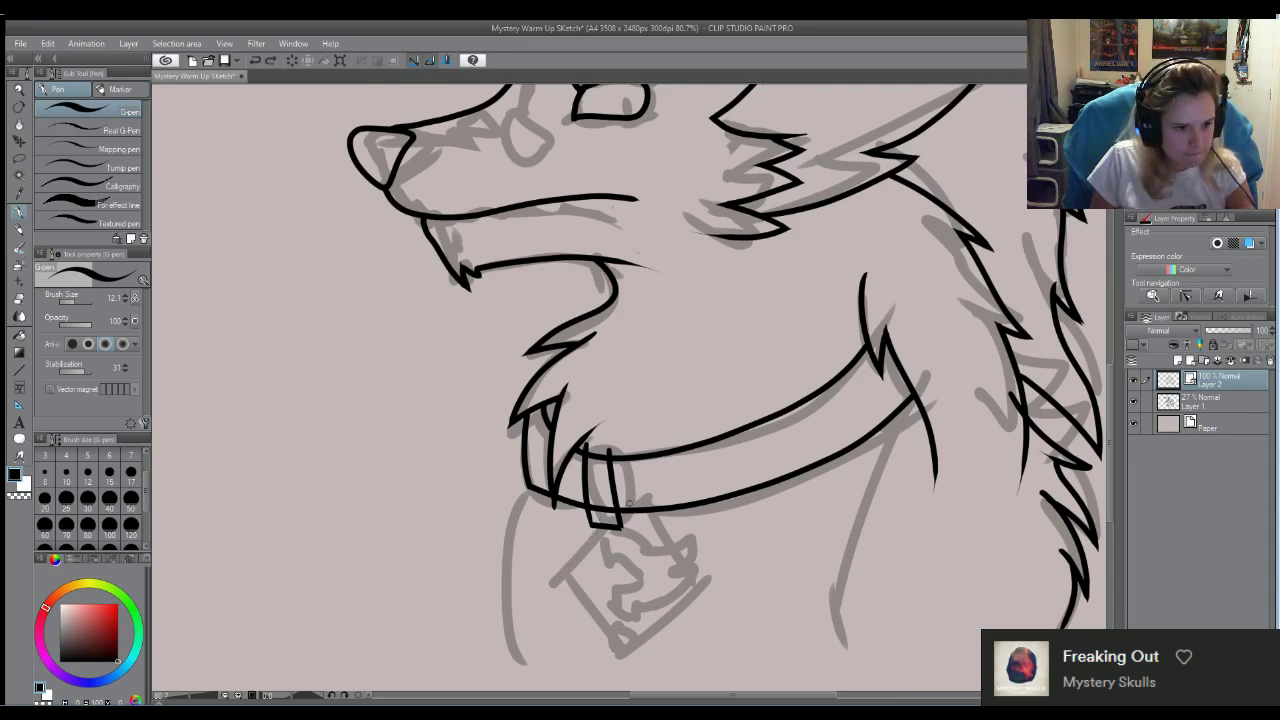
# Ink the tag's outer diamond outline below the collar loop with four connected straight G-pen lines
pyautogui.moveTo(629, 500); pyautogui.dragTo(561, 580)
pyautogui.keyDown('shift'); pyautogui.click(556, 582); pyautogui.keyUp('shift')
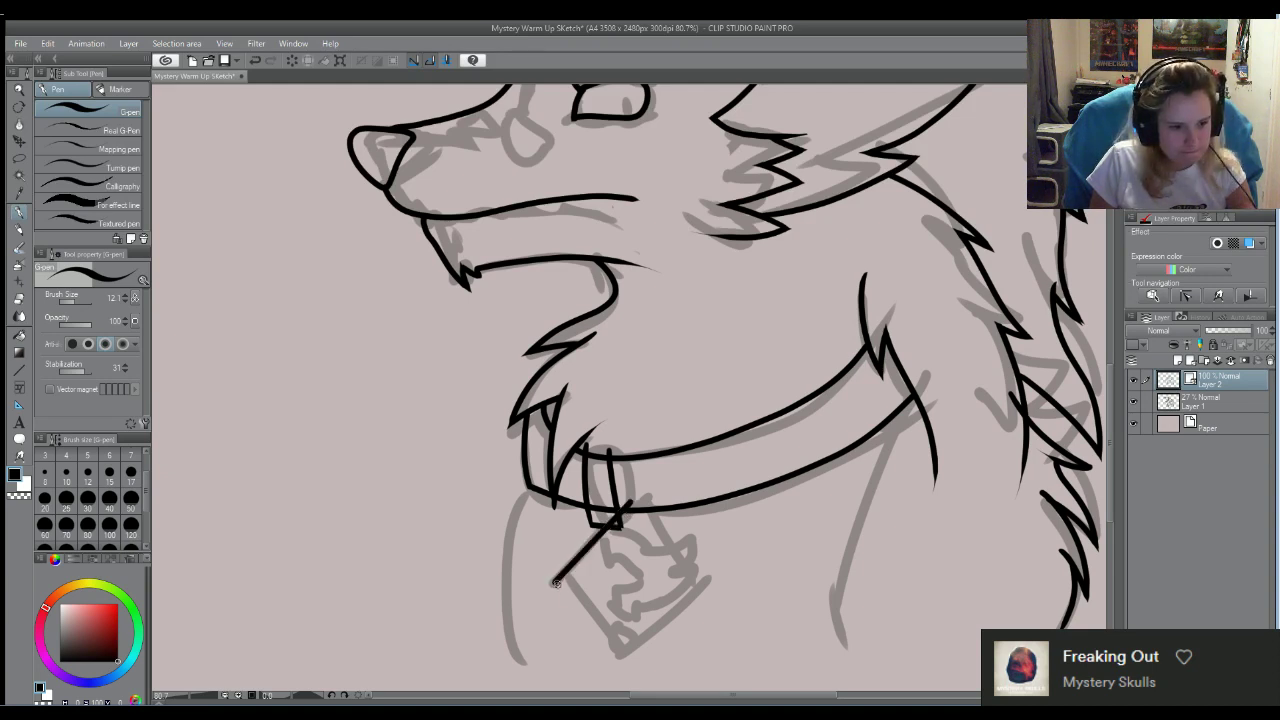
pyautogui.keyDown('shift'); pyautogui.click(622, 668); pyautogui.keyUp('shift')
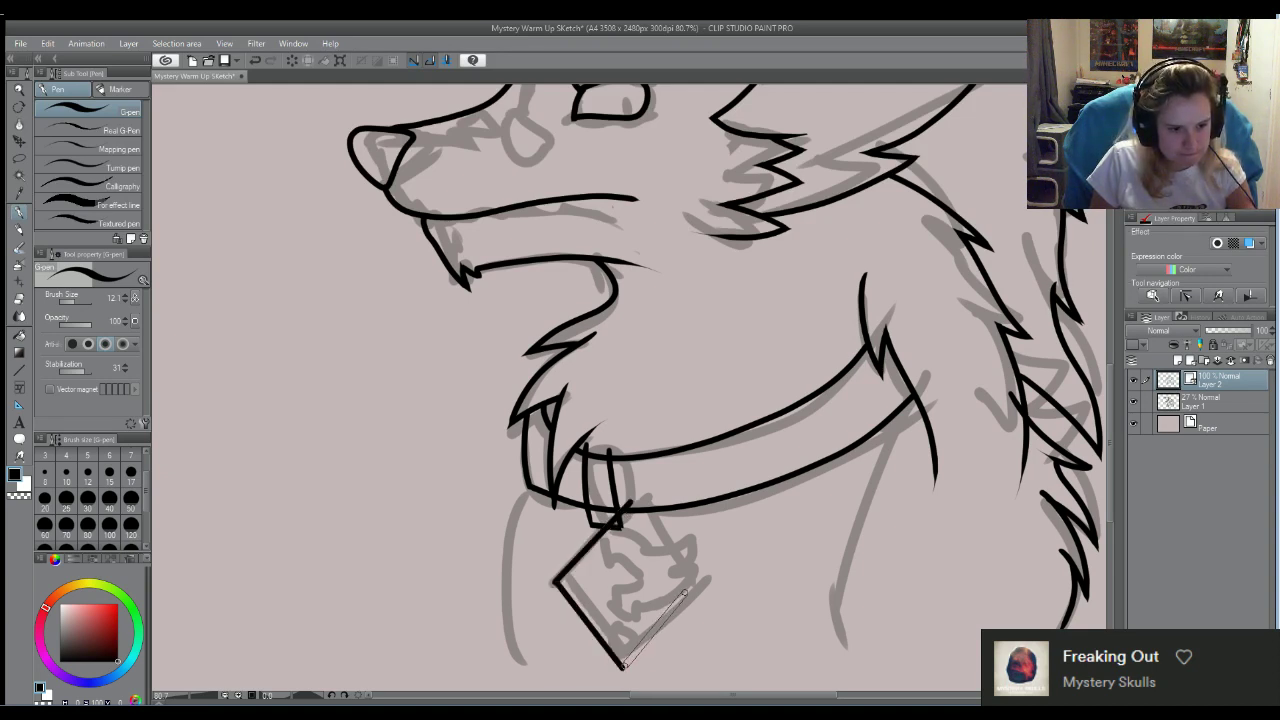
pyautogui.keyDown('shift'); pyautogui.click(695, 588); pyautogui.keyUp('shift')
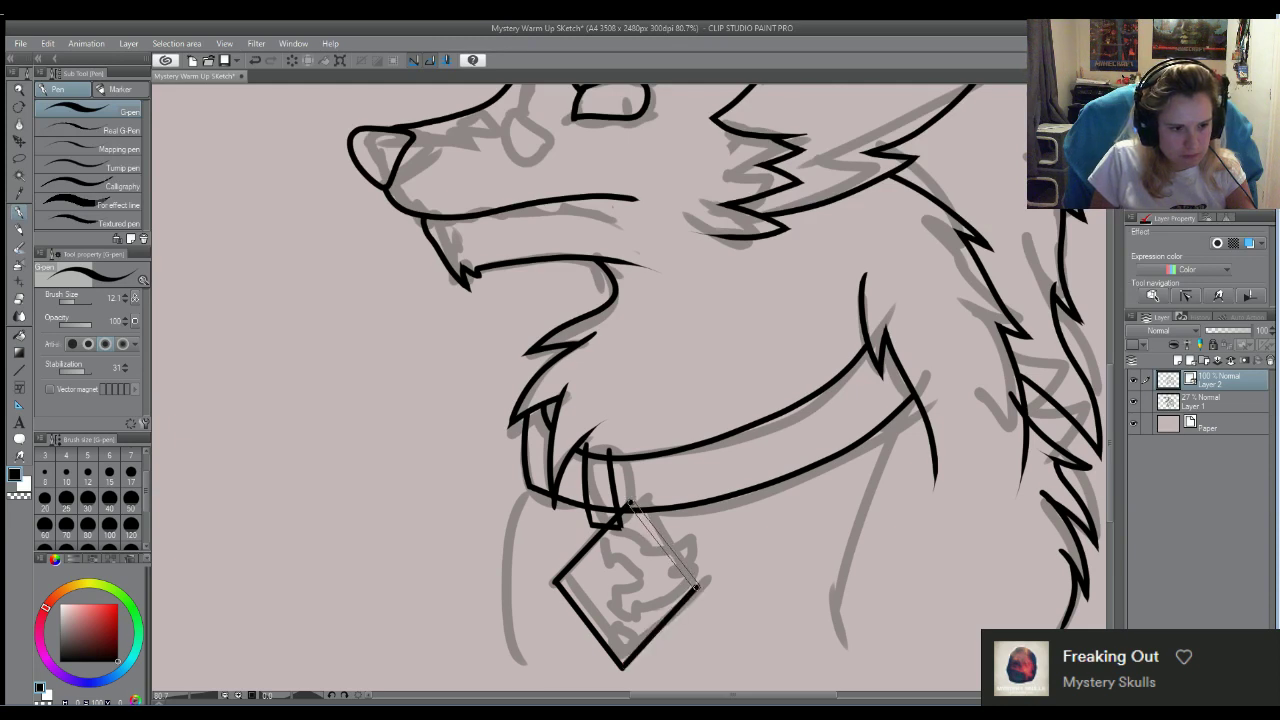
pyautogui.keyDown('shift'); pyautogui.click(627, 500); pyautogui.keyUp('shift')
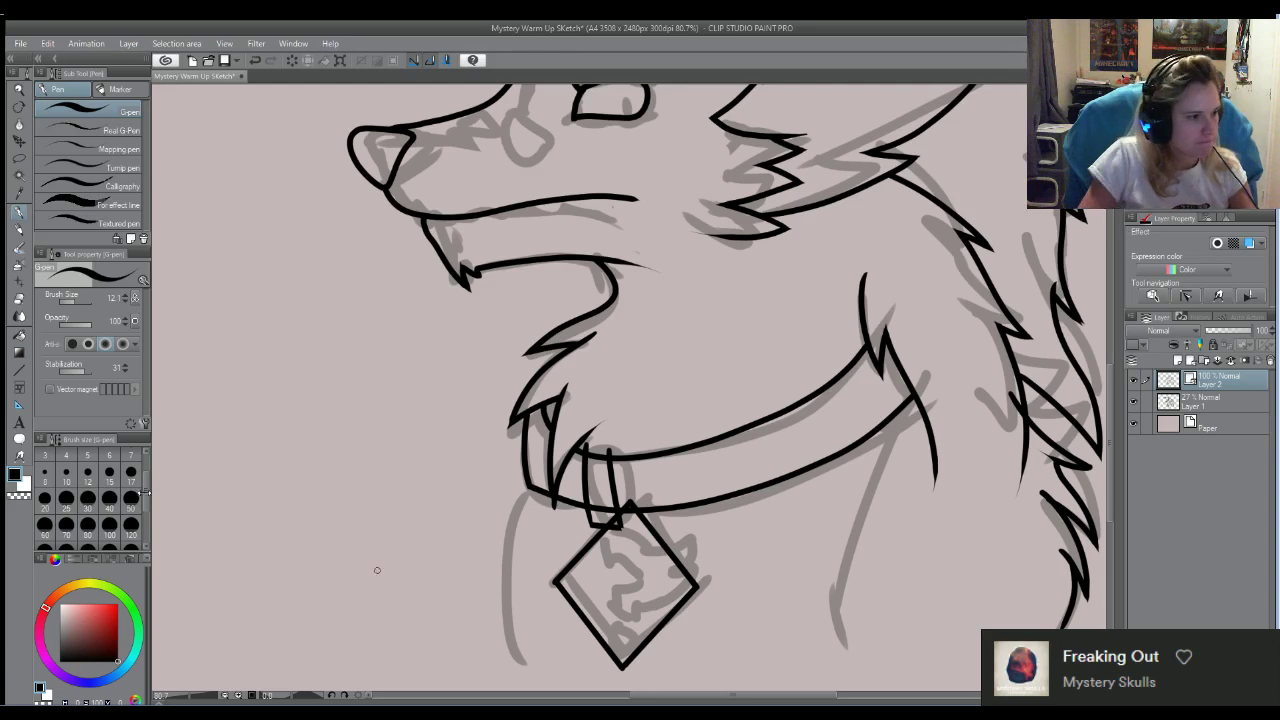
# Set the G-pen's brush size to 10 and ink a smaller diamond inside the tag's outline
pyautogui.scroll(2, 140, 488)
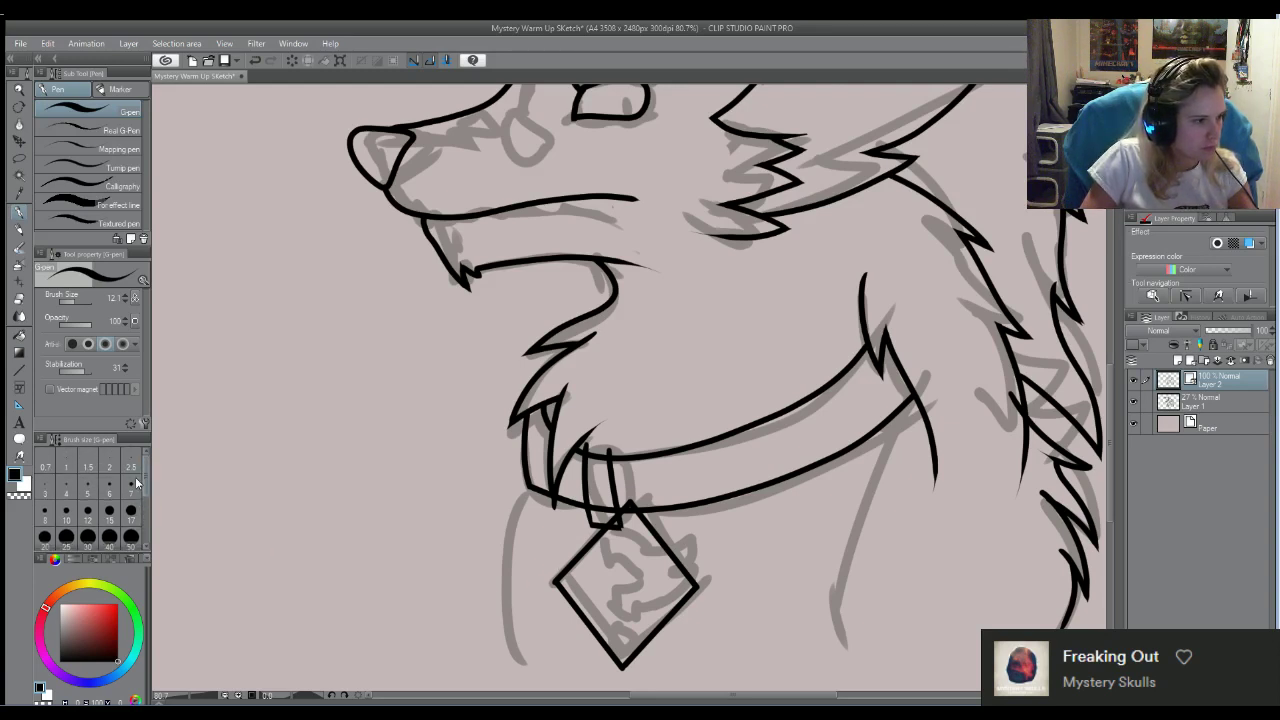
pyautogui.click(66, 511)
pyautogui.moveTo(572, 580)
pyautogui.mouseDown()
pyautogui.moveTo(627, 520)
pyautogui.moveTo(690, 590)
pyautogui.moveTo(682, 582)
pyautogui.moveTo(623, 652)
pyautogui.moveTo(571, 579)
pyautogui.mouseUp()
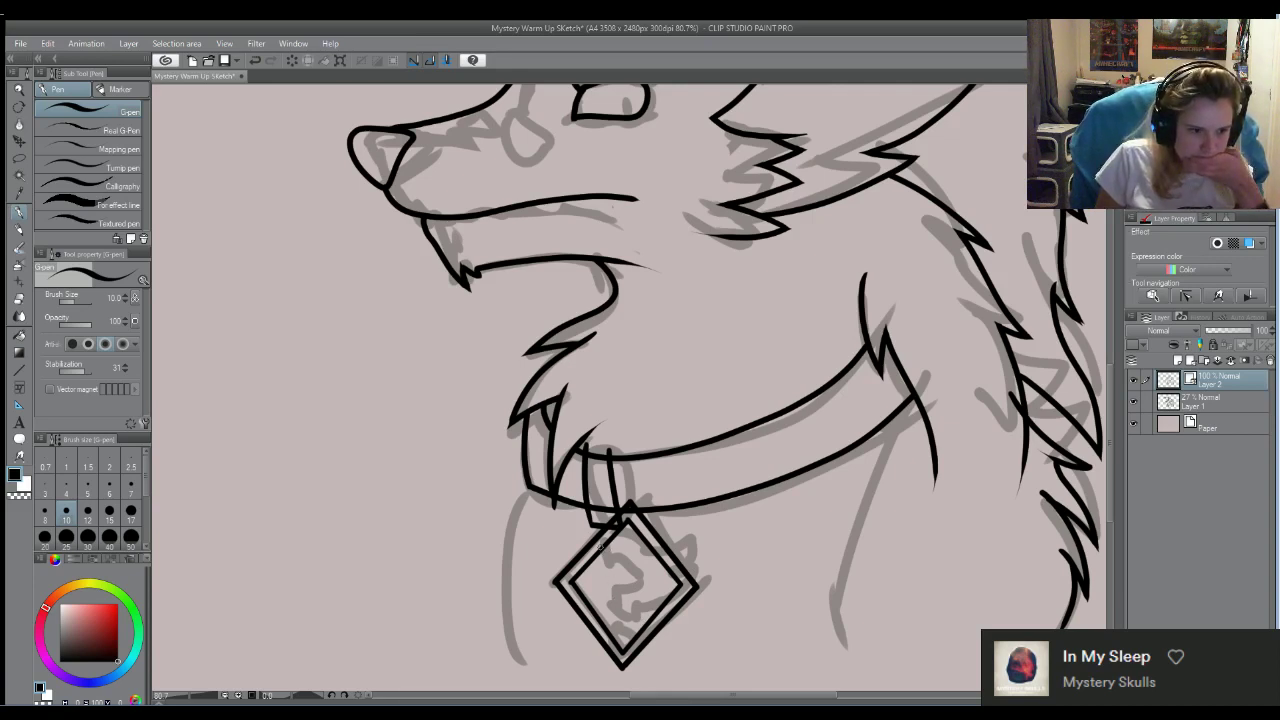
# Ink the inner question-mark curve of the tag's emblem, with its short left edge and its squared bottom end
pyautogui.moveTo(600, 537); pyautogui.dragTo(605, 571)
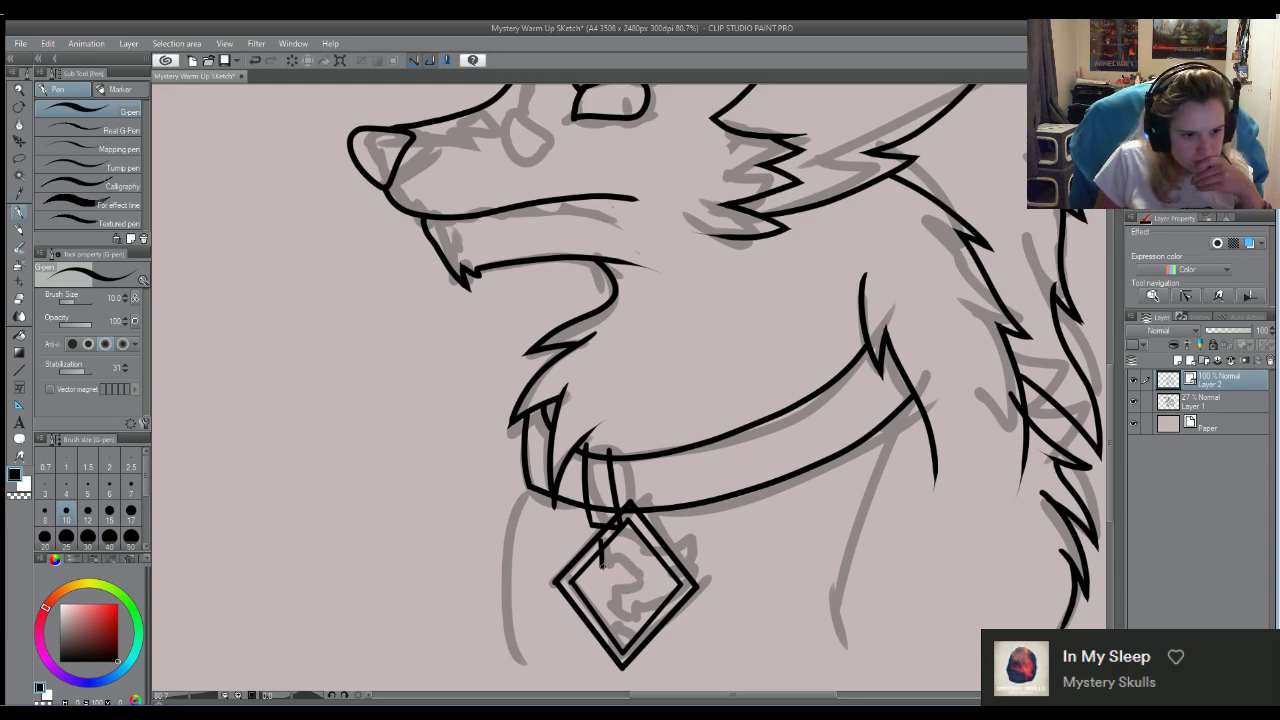
pyautogui.moveTo(602, 566)
pyautogui.mouseDown()
pyautogui.moveTo(626, 560)
pyautogui.moveTo(646, 576)
pyautogui.moveTo(620, 588)
pyautogui.mouseUp()
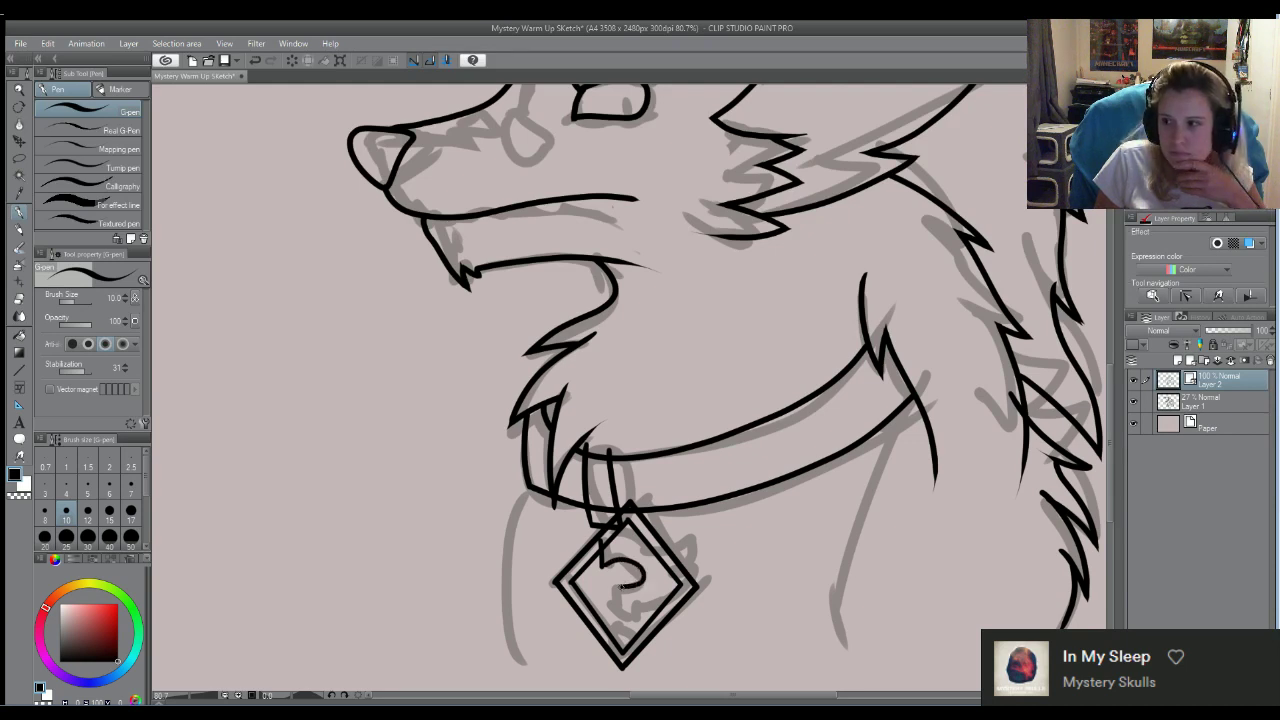
pyautogui.hotkey('ctrl', 'z')
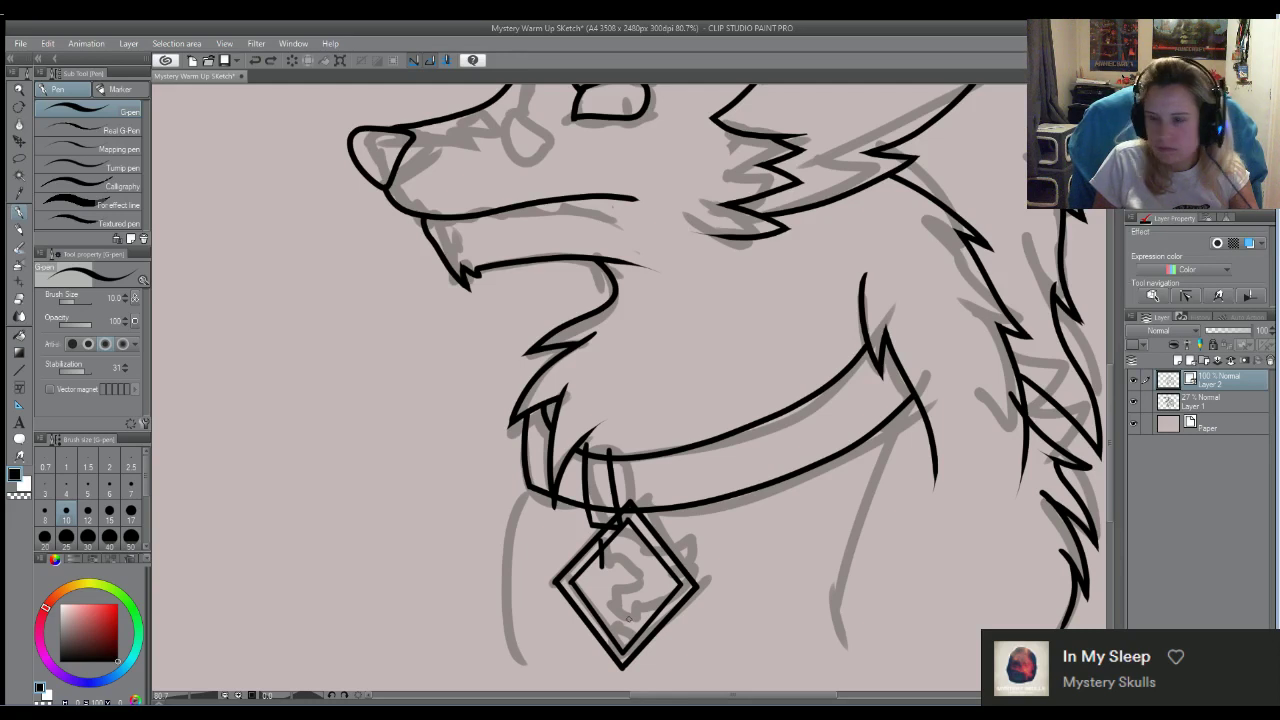
pyautogui.moveTo(602, 568)
pyautogui.mouseDown()
pyautogui.moveTo(636, 558)
pyautogui.moveTo(641, 578)
pyautogui.moveTo(612, 604)
pyautogui.mouseUp()
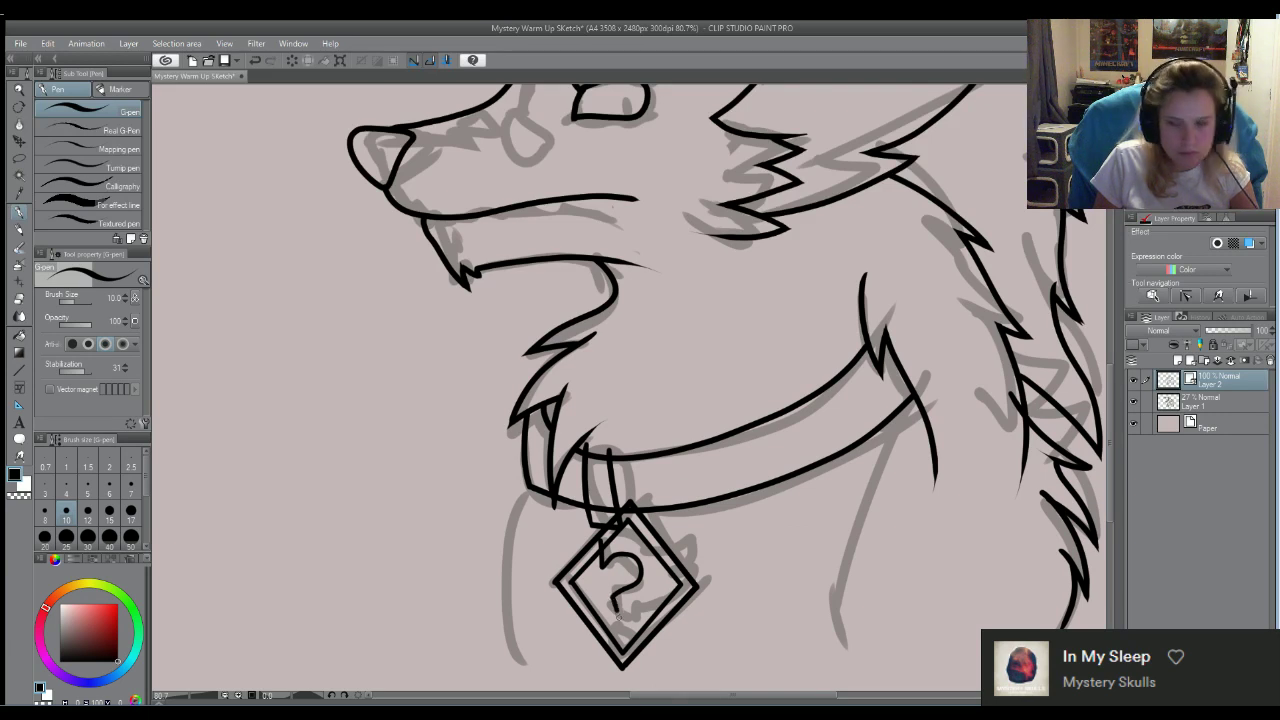
pyautogui.click(619, 617)
pyautogui.moveTo(620, 620)
pyautogui.mouseDown()
pyautogui.moveTo(637, 619)
pyautogui.moveTo(634, 605)
pyautogui.mouseUp()
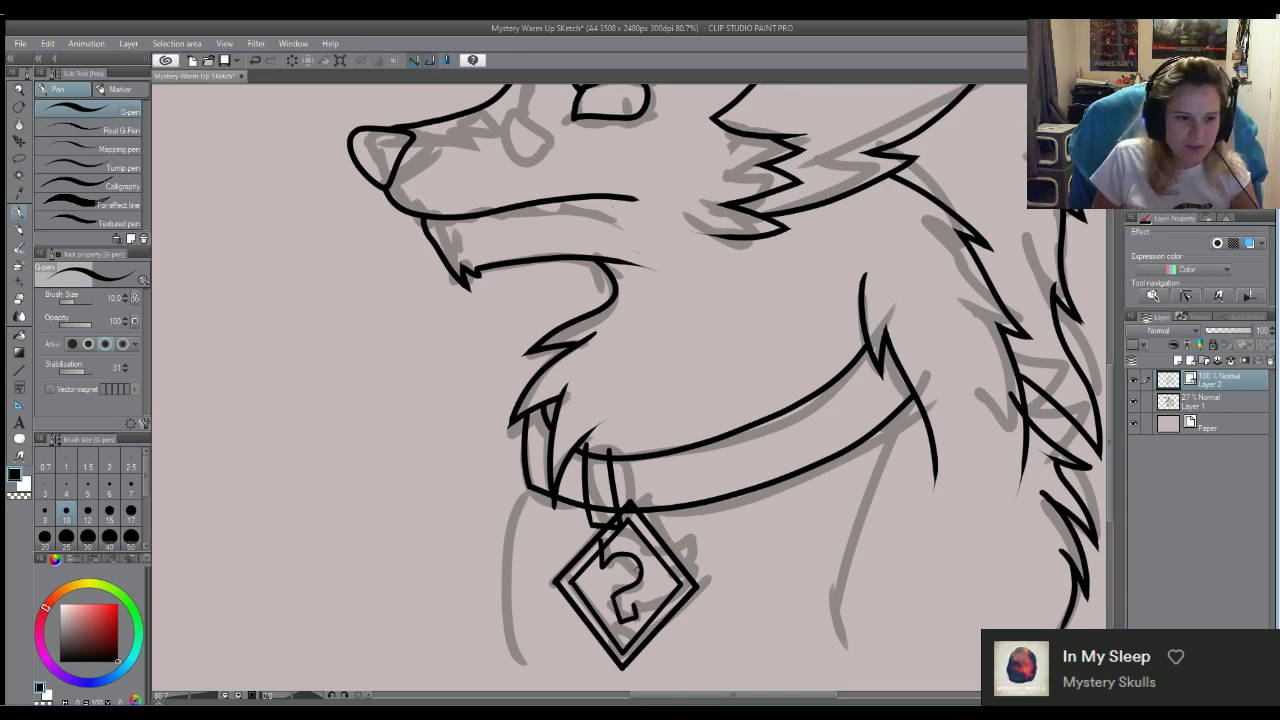
# Ink the emblem's outer curve, arched top edge and jagged tips extending past the diamond's upper right side
pyautogui.moveTo(634, 605); pyautogui.dragTo(686, 545)
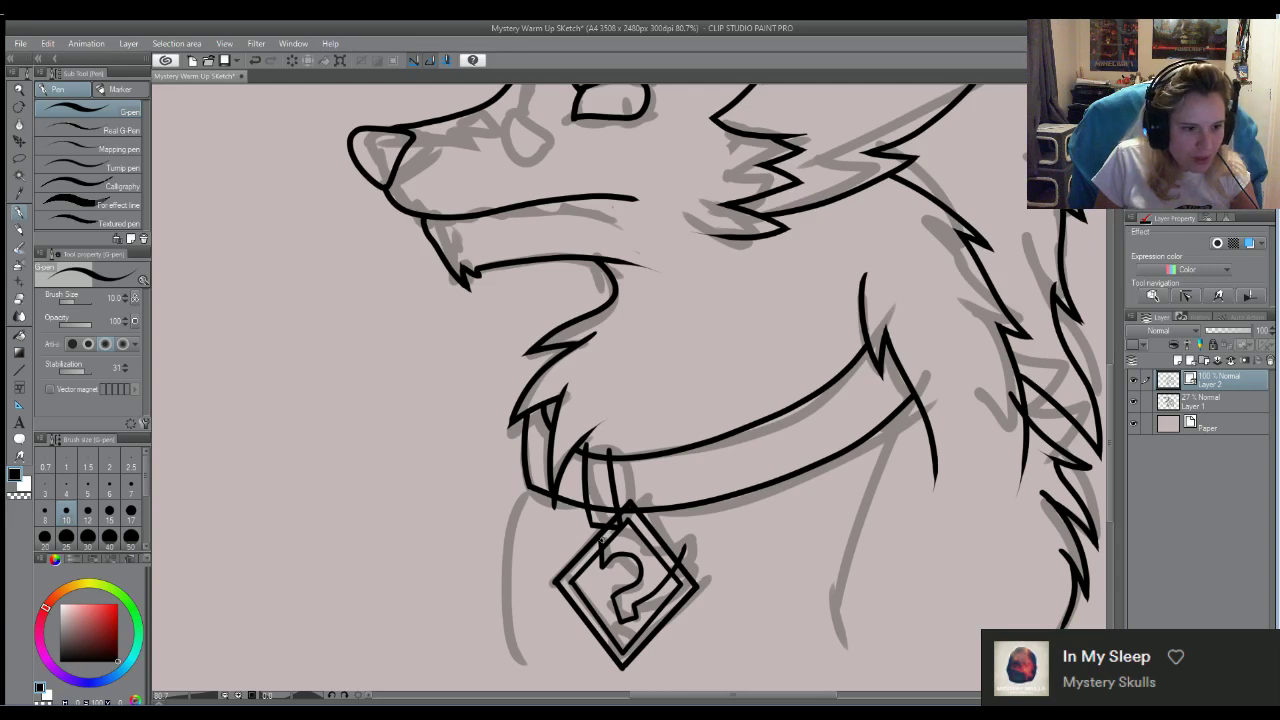
pyautogui.moveTo(600, 540)
pyautogui.mouseDown()
pyautogui.moveTo(638, 533)
pyautogui.moveTo(658, 554)
pyautogui.mouseUp()
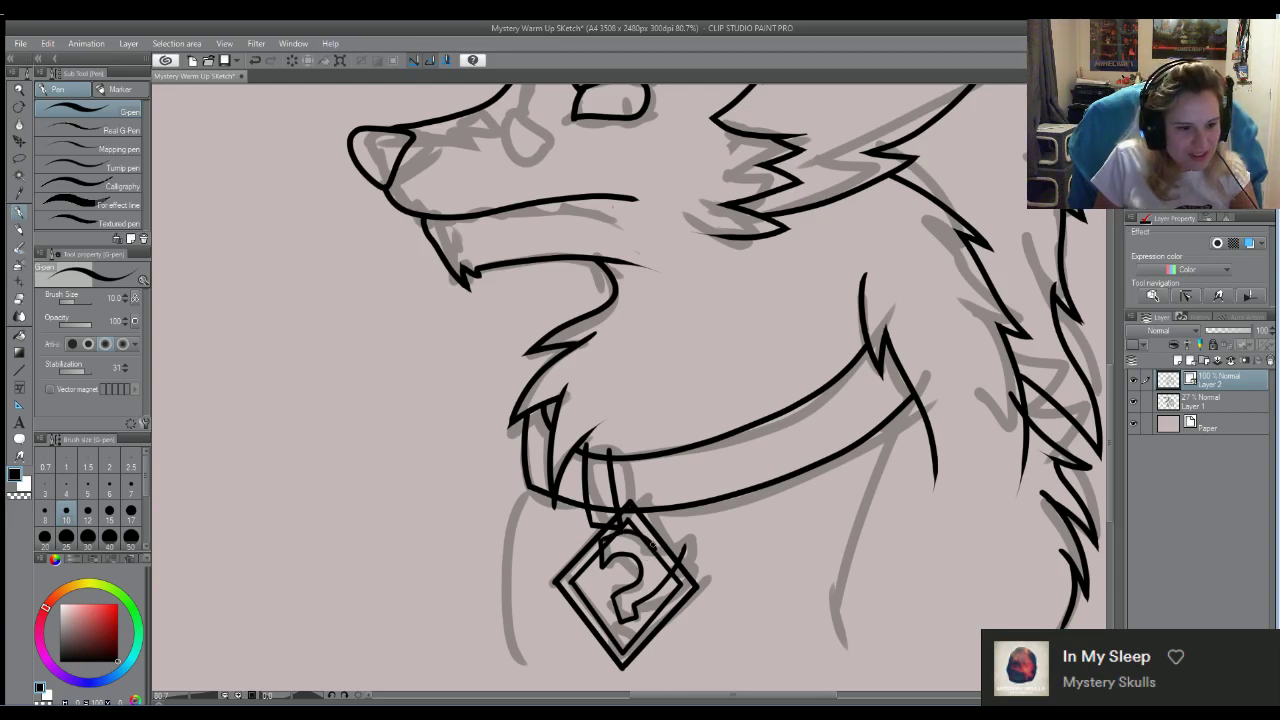
pyautogui.moveTo(652, 546)
pyautogui.mouseDown()
pyautogui.moveTo(676, 537)
pyautogui.moveTo(678, 554)
pyautogui.mouseUp()
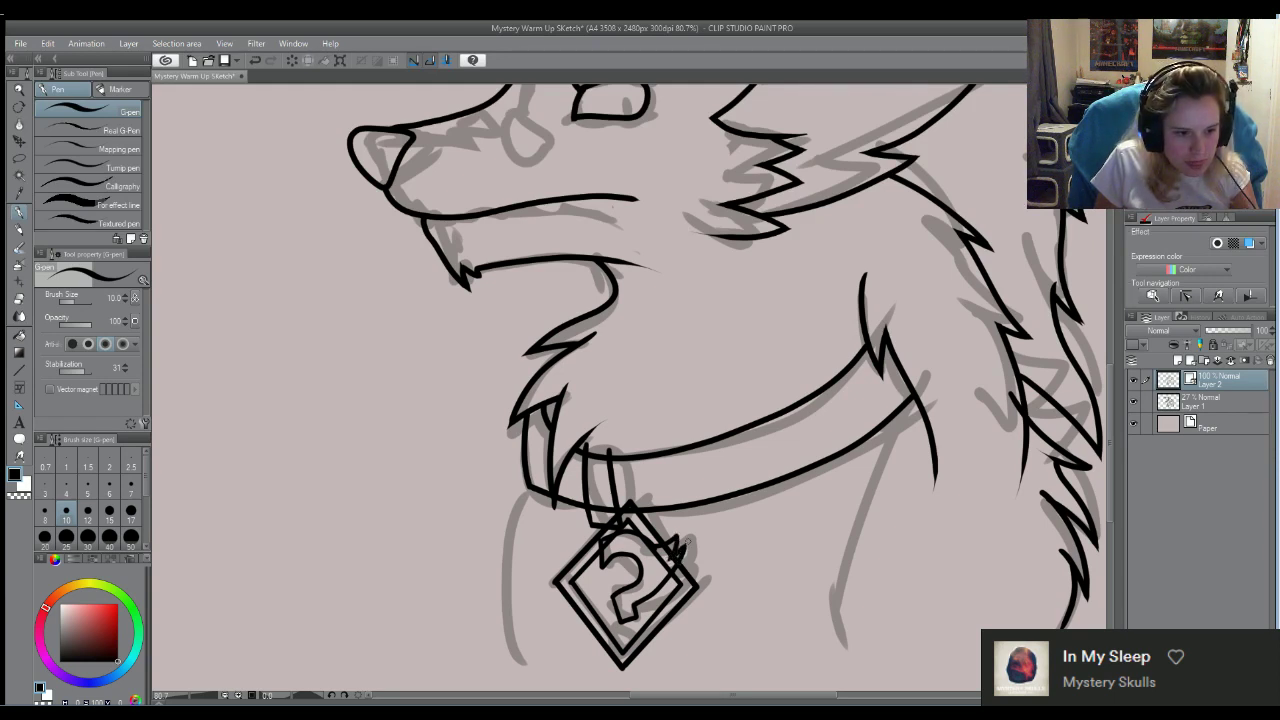
# Erase the diamond's lines that cross the emblem at its jagged upper right end with the Hard eraser
pyautogui.press('e')
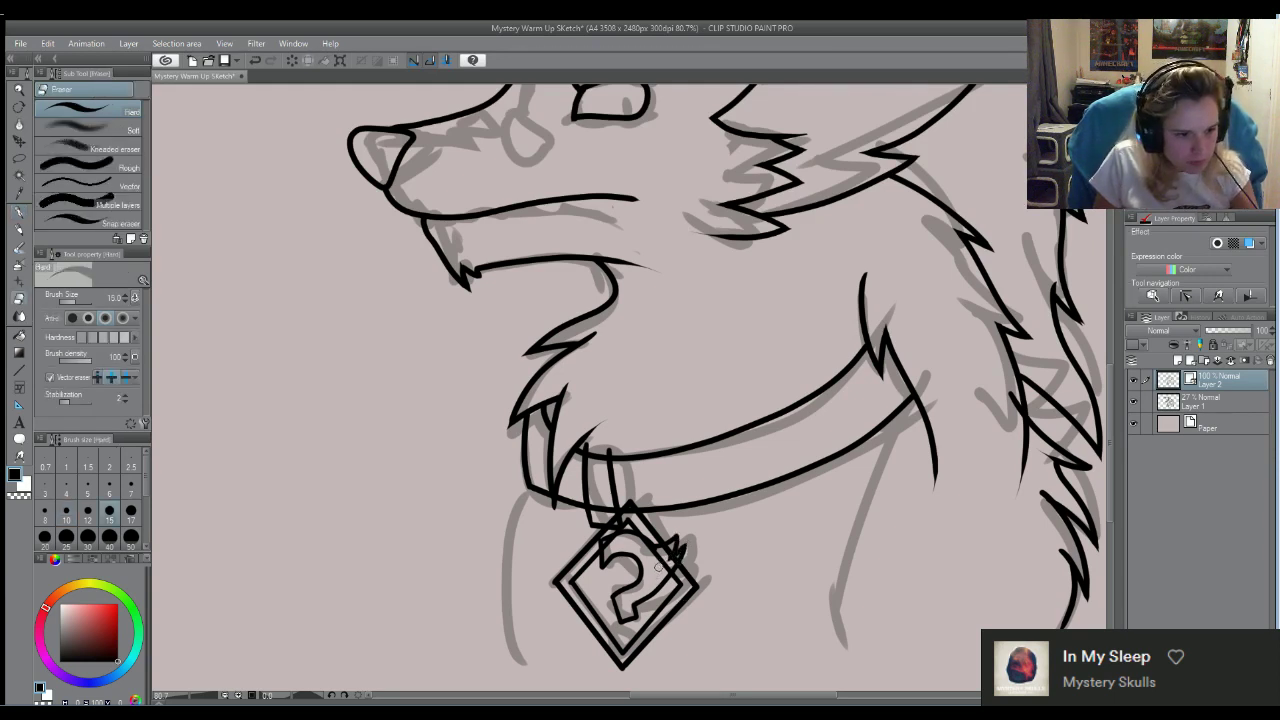
pyautogui.scroll(3, 660, 555)
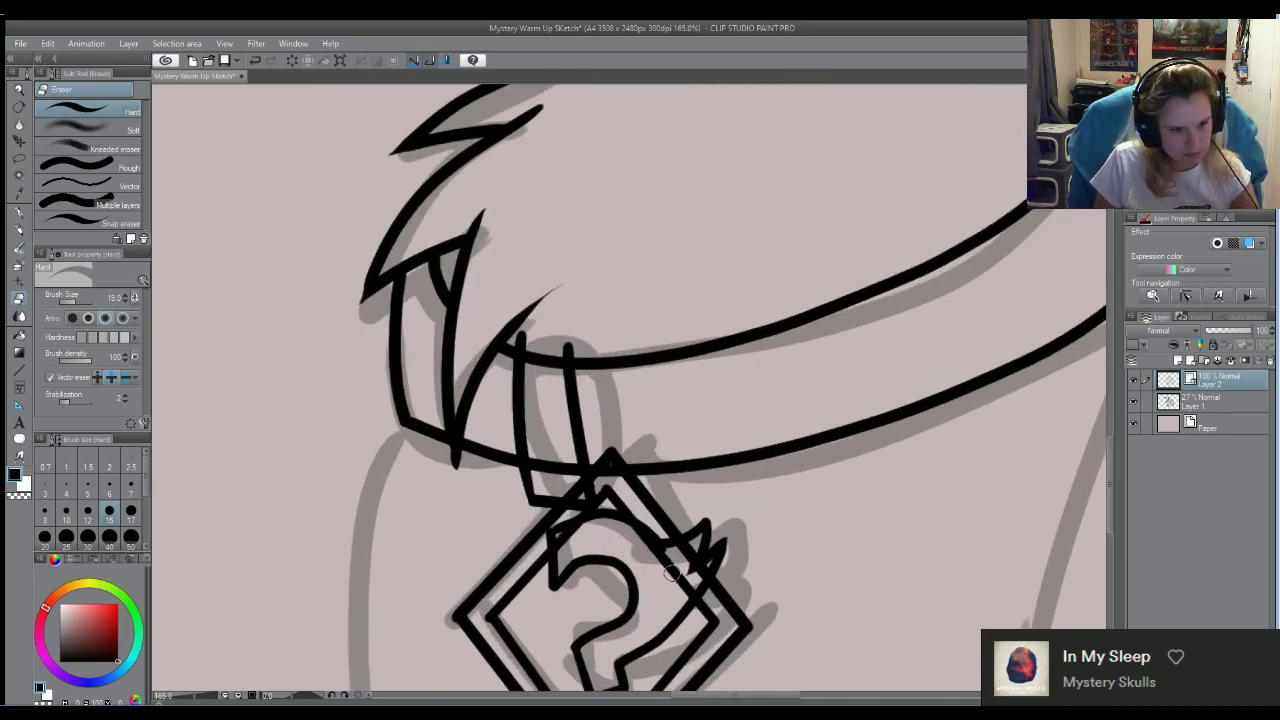
pyautogui.moveTo(675, 568); pyautogui.dragTo(669, 577)
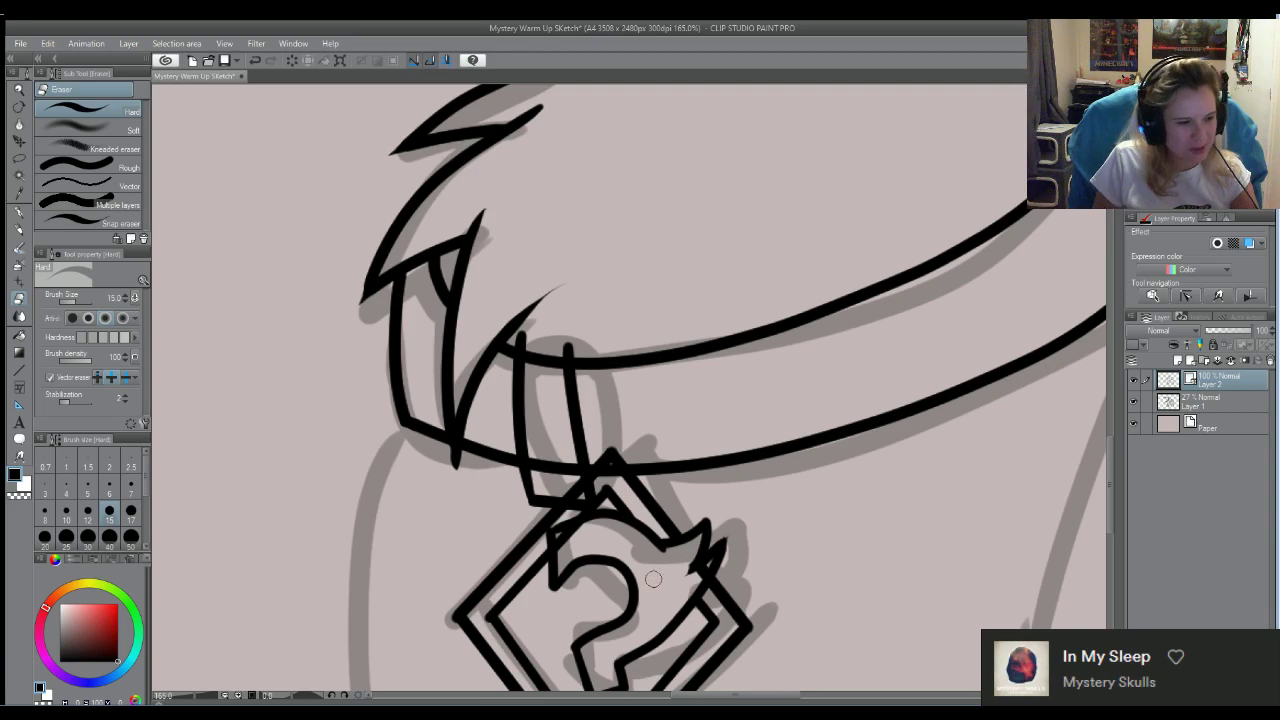
# Set the eraser's brush size to 5 and erase the remaining diamond and collar lines crossing the emblem and the tag loop
pyautogui.click(87, 487)
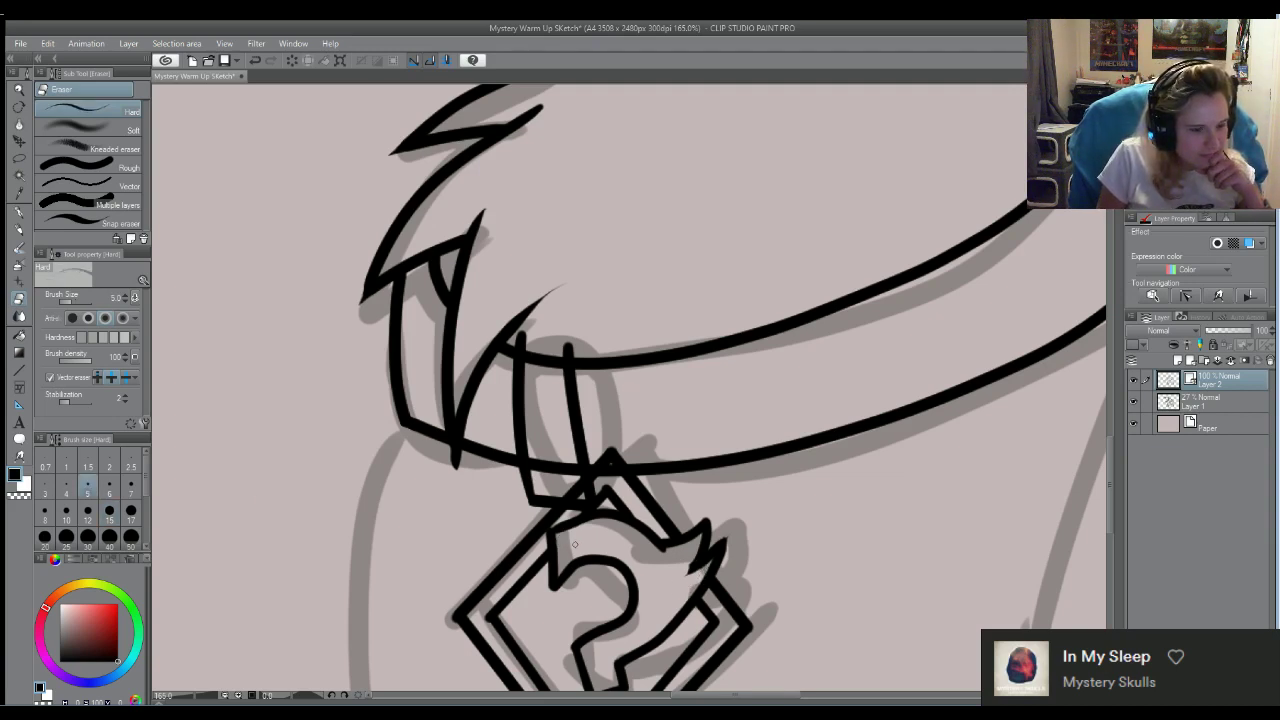
pyautogui.moveTo(567, 481)
pyautogui.mouseDown()
pyautogui.moveTo(580, 495)
pyautogui.moveTo(586, 470)
pyautogui.mouseUp()
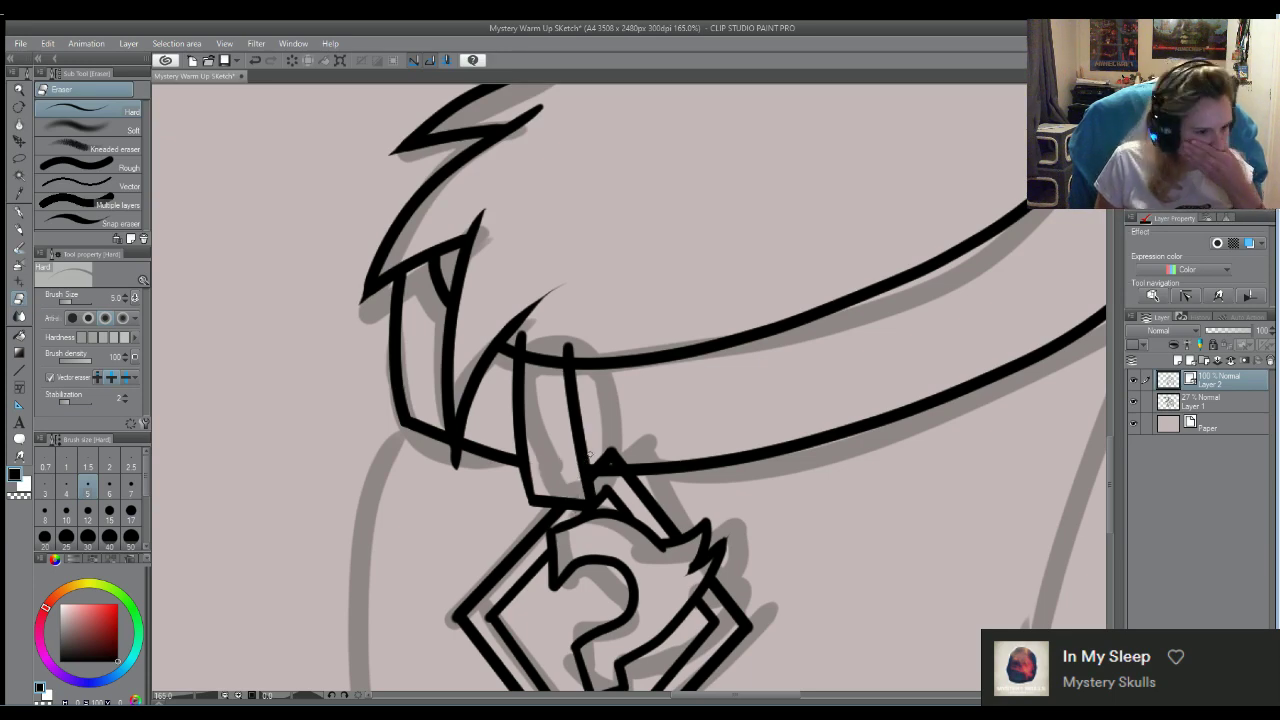
pyautogui.scroll(-3, 589, 454)
pyautogui.scroll(2, 589, 454)
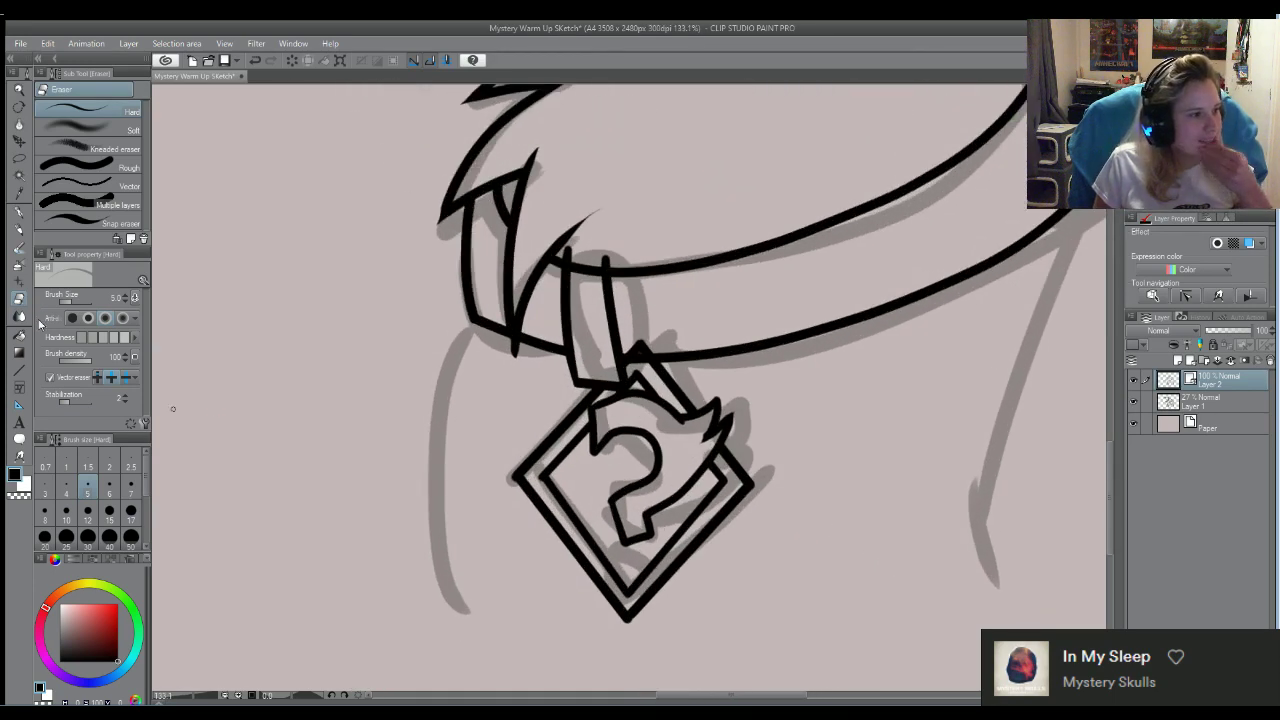
# Ink a small round dot beneath the tag's question mark with the G-pen at brush size 10
pyautogui.click(18, 212)
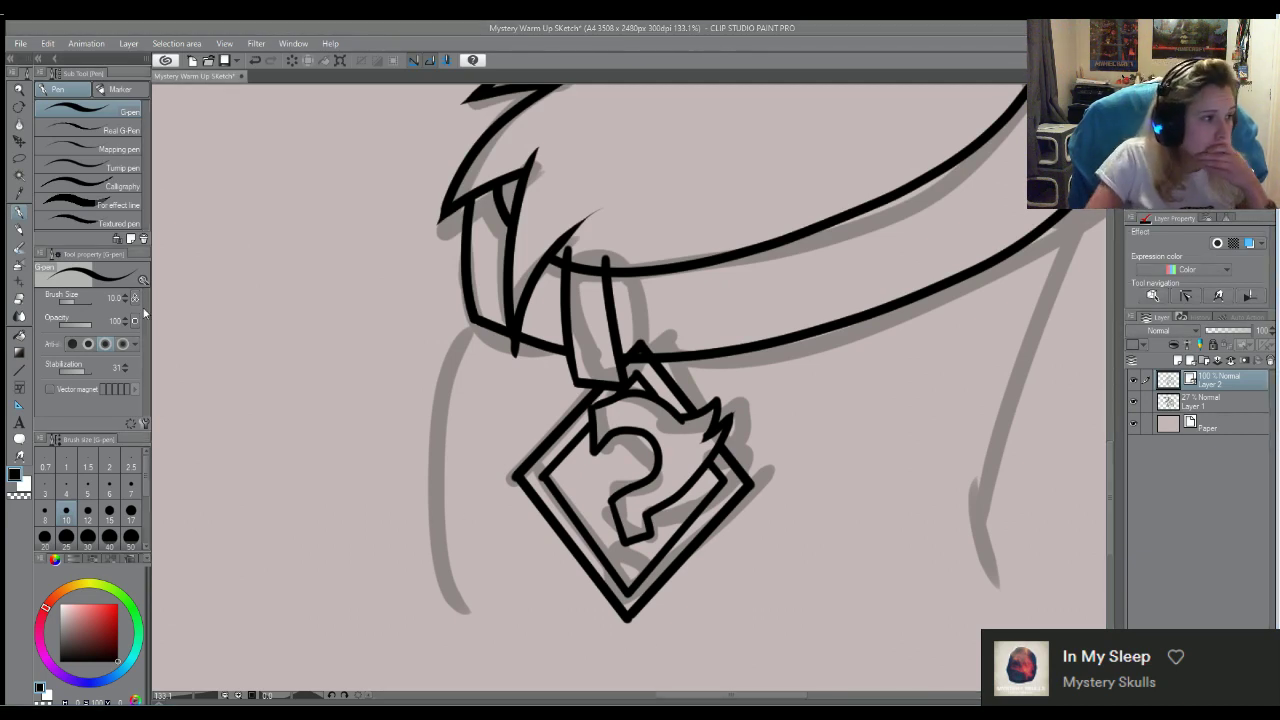
pyautogui.click(87, 511)
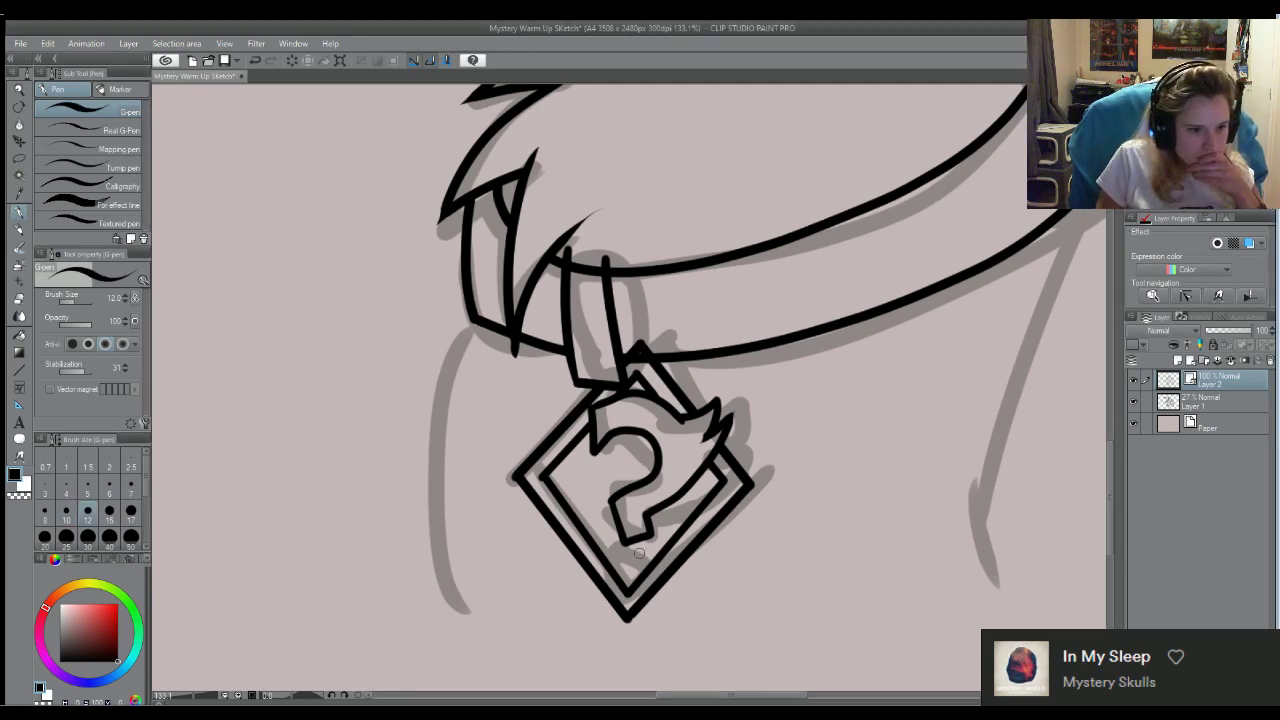
pyautogui.moveTo(644, 549)
pyautogui.mouseDown()
pyautogui.moveTo(626, 556)
pyautogui.moveTo(628, 580)
pyautogui.moveTo(658, 562)
pyautogui.moveTo(642, 549)
pyautogui.mouseUp()
pyautogui.hotkey('ctrl', 'z')
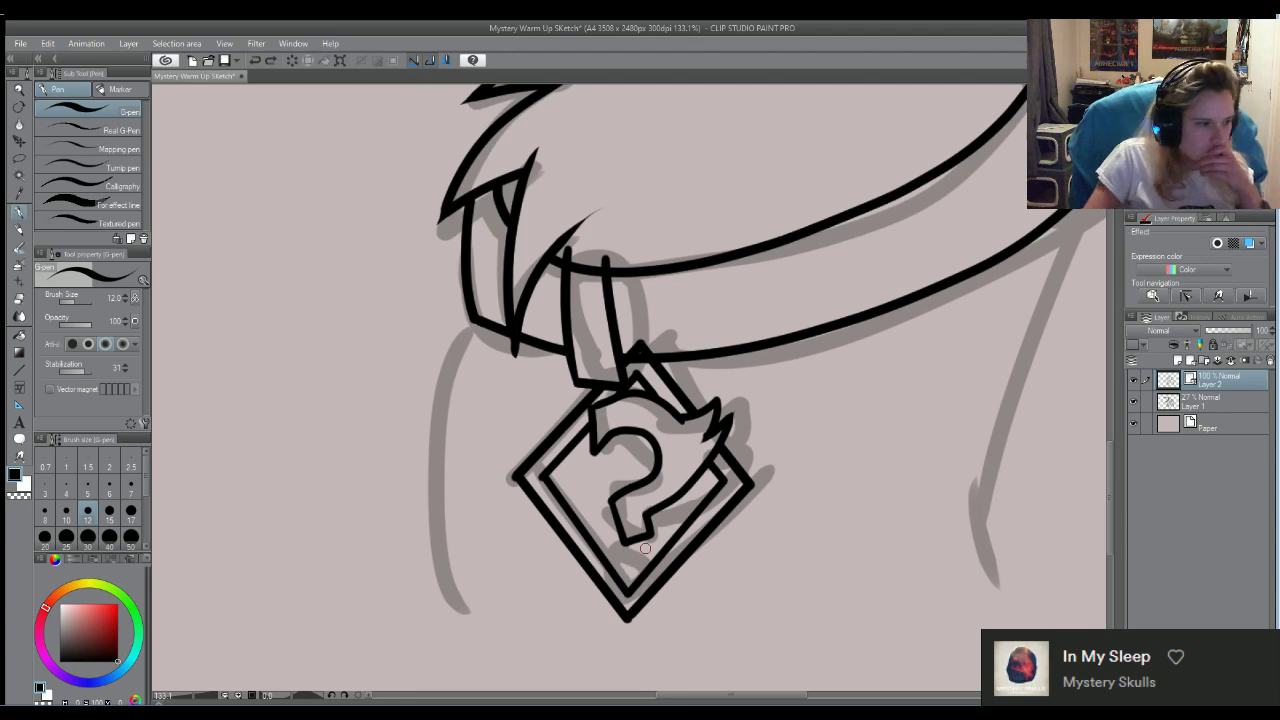
pyautogui.click(66, 511)
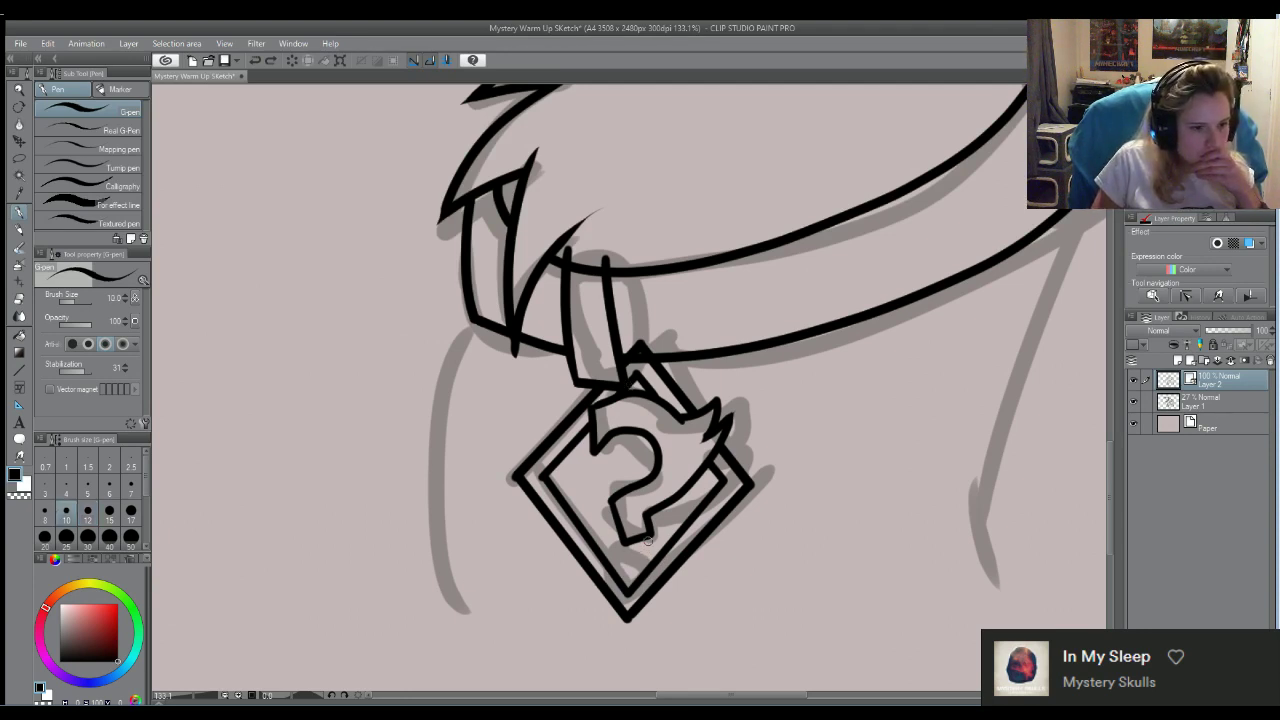
pyautogui.moveTo(650, 546)
pyautogui.mouseDown()
pyautogui.moveTo(628, 562)
pyautogui.moveTo(652, 580)
pyautogui.moveTo(660, 548)
pyautogui.moveTo(652, 556)
pyautogui.mouseUp()
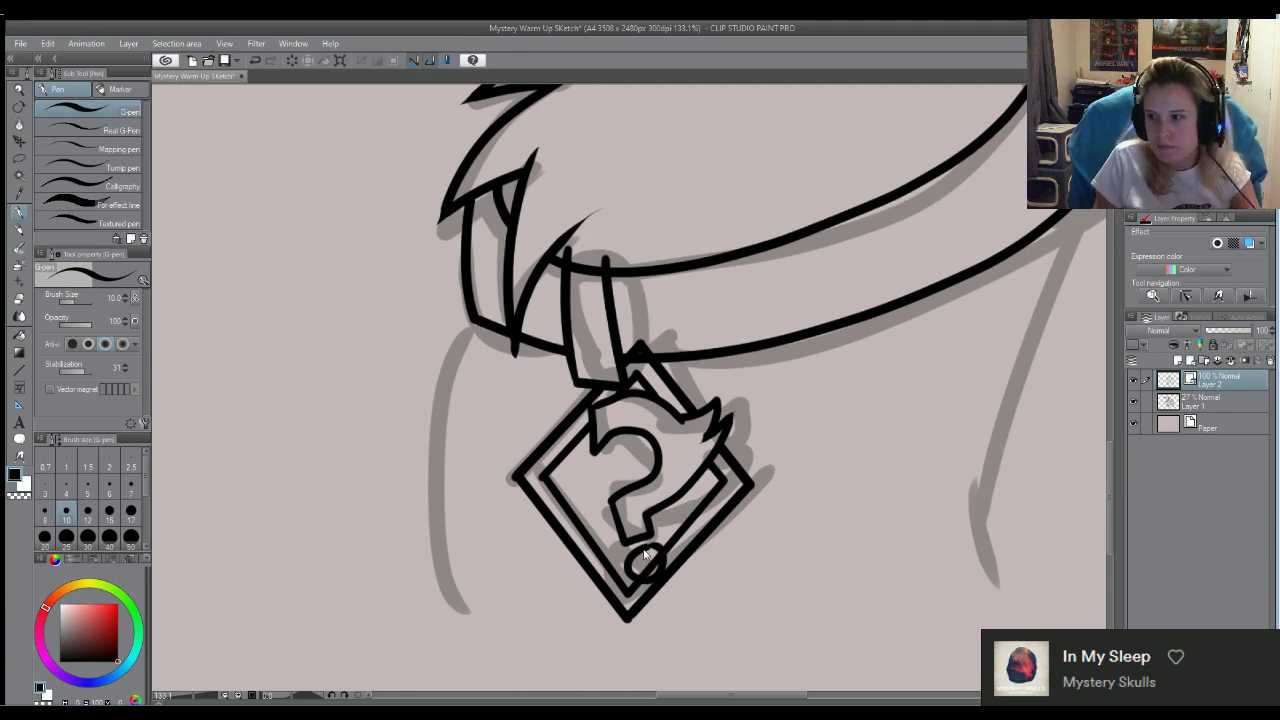
pyautogui.hotkey('ctrl', 'z')
pyautogui.moveTo(635, 553)
pyautogui.mouseDown()
pyautogui.moveTo(623, 556)
pyautogui.moveTo(652, 580)
pyautogui.moveTo(655, 548)
pyautogui.moveTo(640, 548)
pyautogui.moveTo(647, 572)
pyautogui.mouseUp()
pyautogui.press('e')
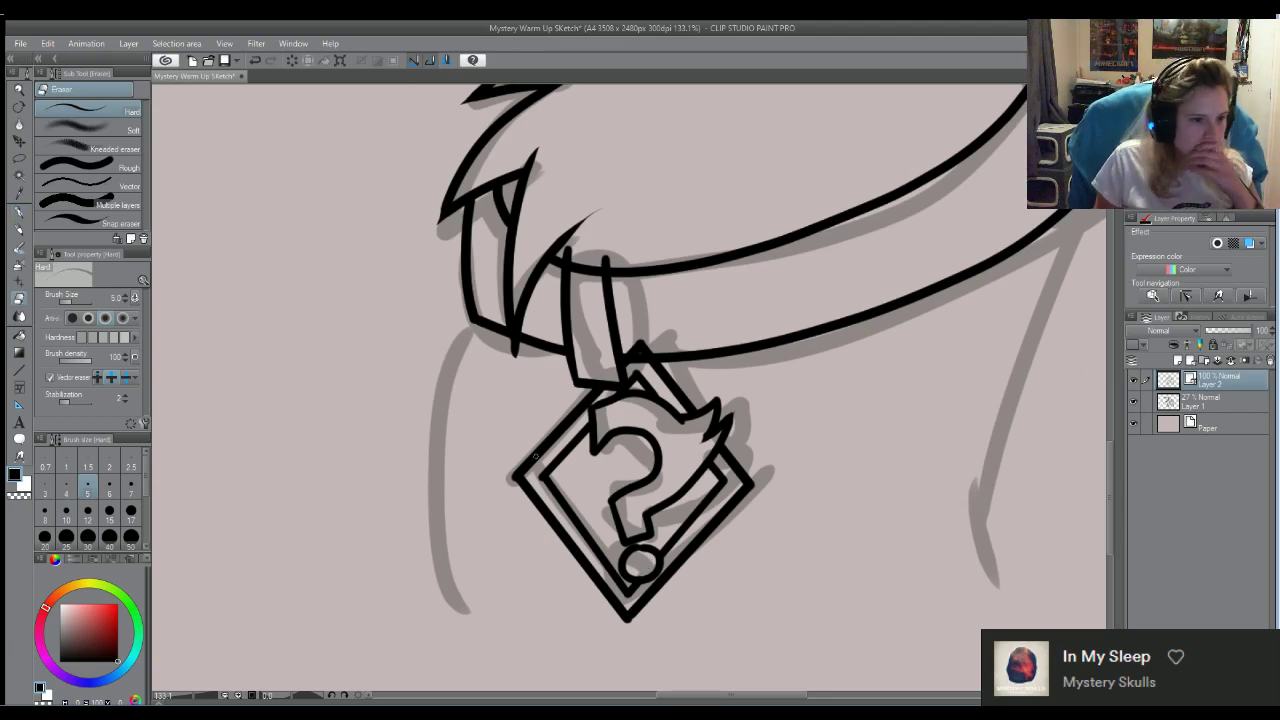
# Set the G-pen's brush size to 12 and ink the curved front chest line down from the collar's front end
pyautogui.scroll(-6, 480, 369)
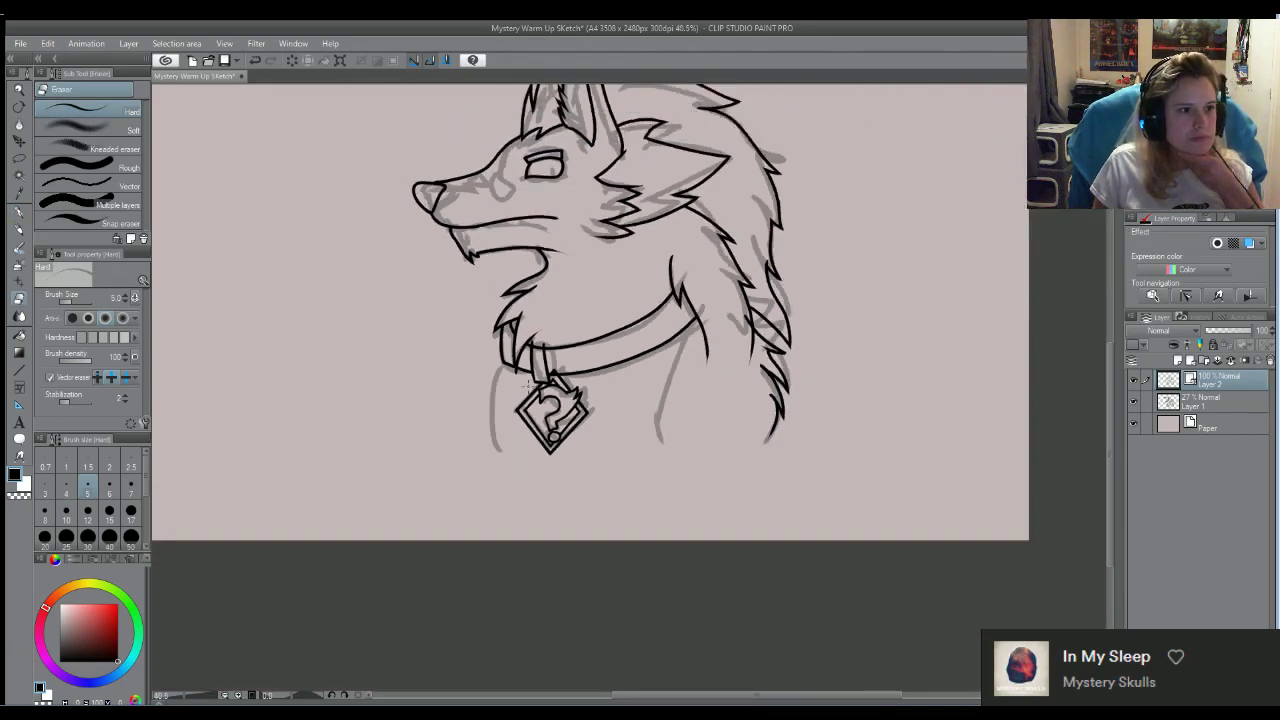
pyautogui.scroll(1, 575, 326)
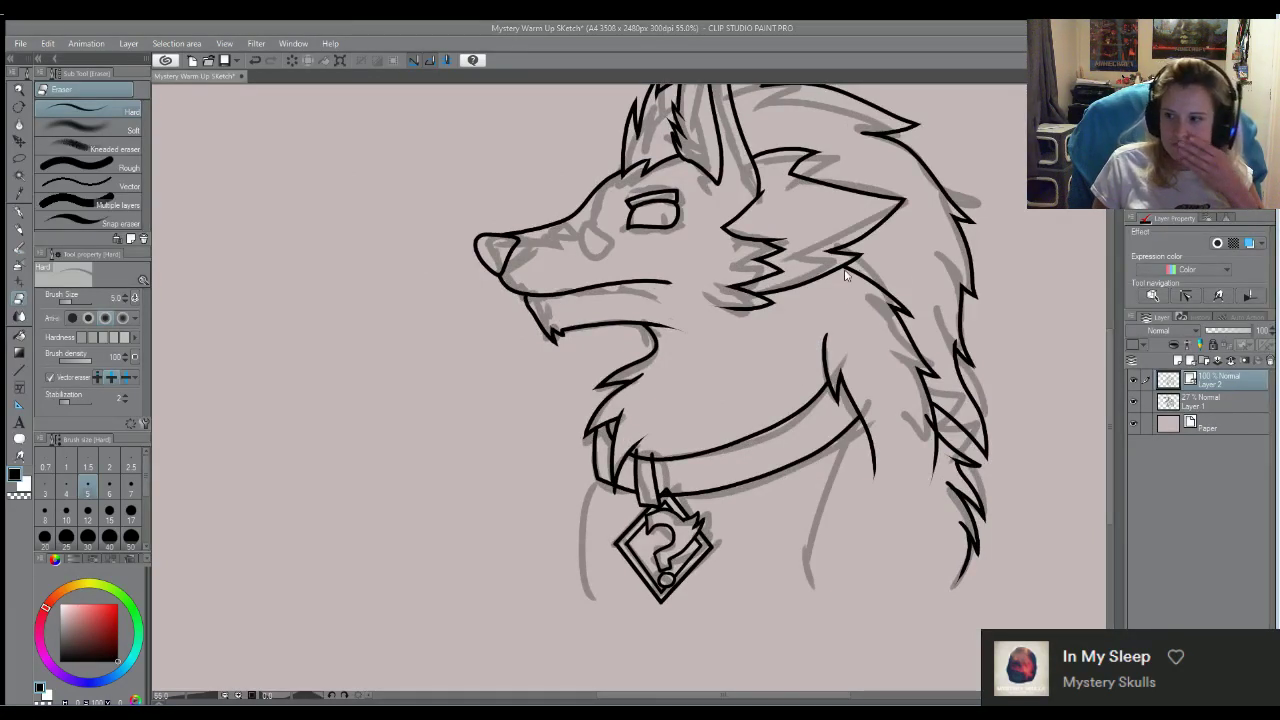
pyautogui.click(19, 214)
pyautogui.scroll(1, 576, 509)
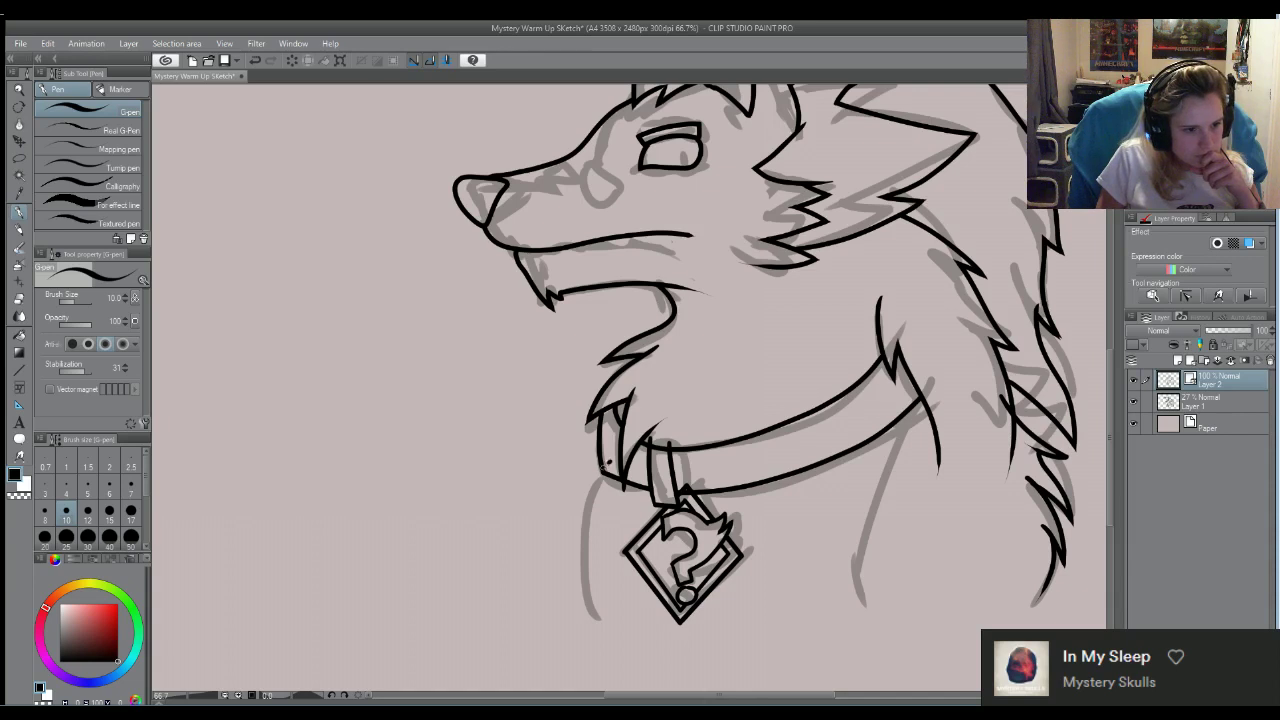
pyautogui.moveTo(603, 464)
pyautogui.mouseDown()
pyautogui.moveTo(565, 570)
pyautogui.moveTo(577, 645)
pyautogui.mouseUp()
pyautogui.hotkey('ctrl', 'z')
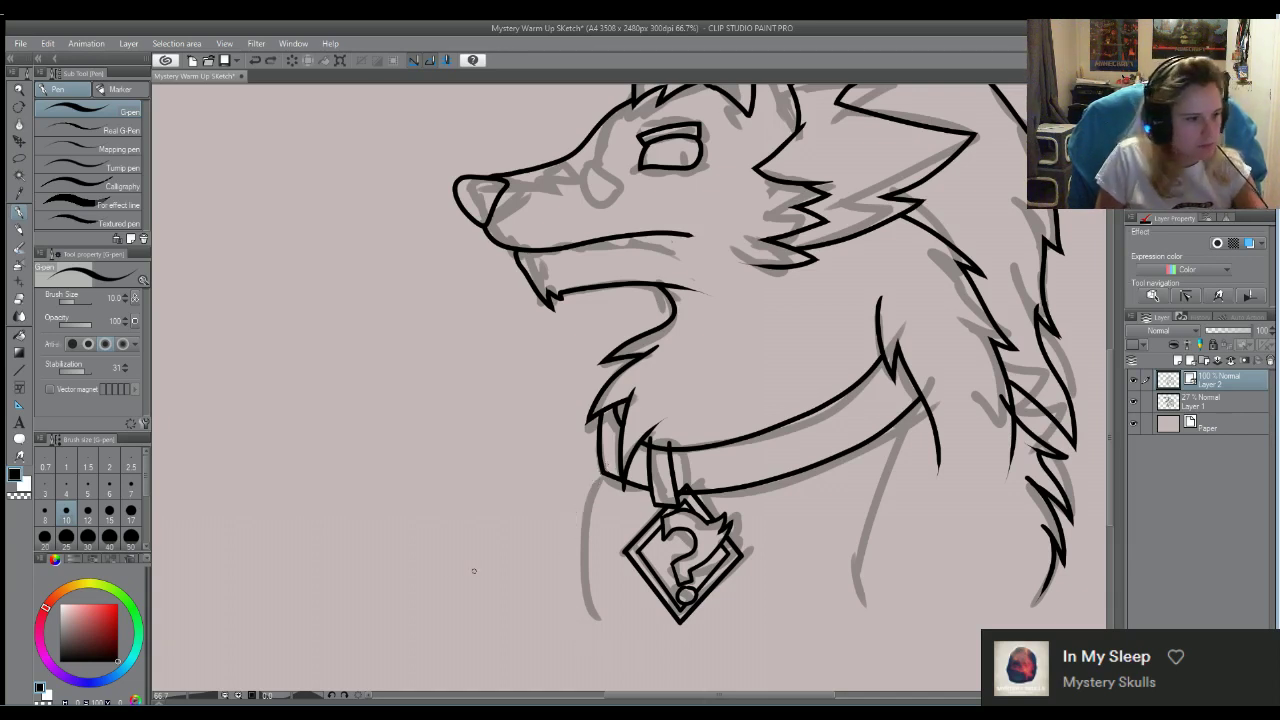
pyautogui.click(88, 510)
pyautogui.moveTo(611, 463)
pyautogui.mouseDown()
pyautogui.moveTo(572, 567)
pyautogui.moveTo(602, 648)
pyautogui.mouseUp()
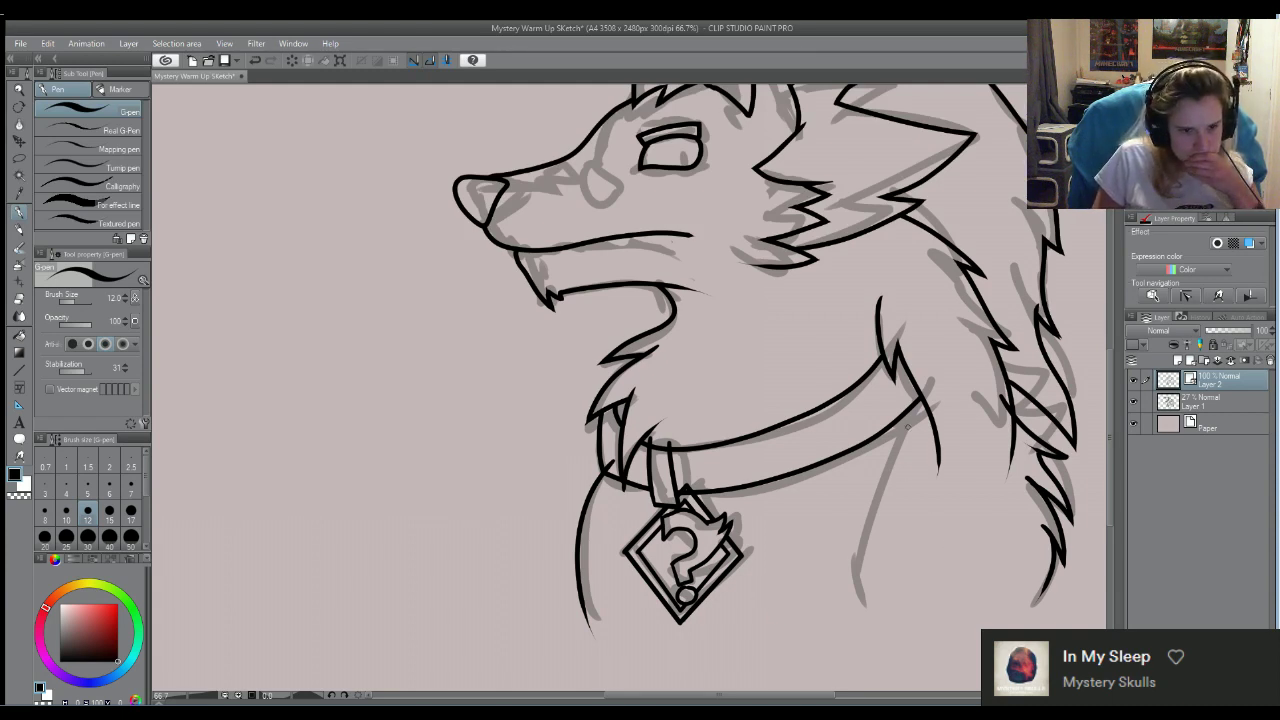
# Ink the curved shoulder line running down from the collar's lower back end
pyautogui.moveTo(907, 427)
pyautogui.mouseDown()
pyautogui.moveTo(879, 475)
pyautogui.moveTo(868, 674)
pyautogui.mouseUp()
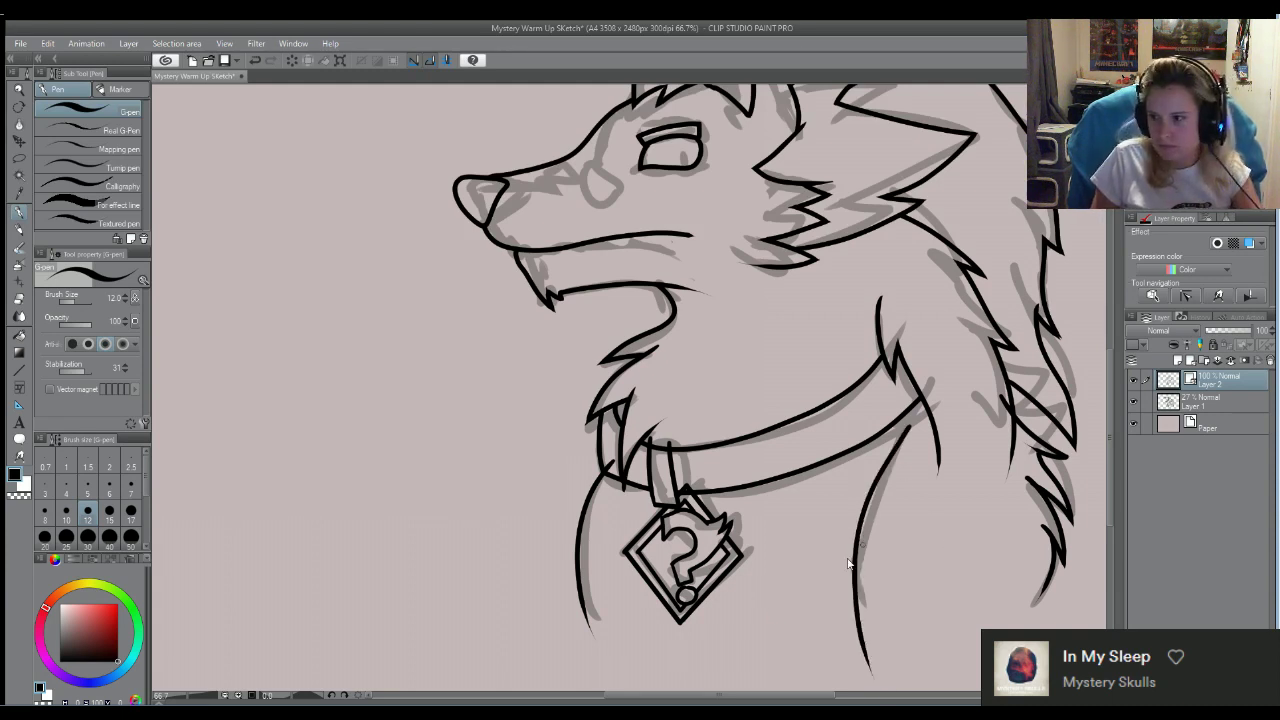
pyautogui.hotkey('ctrl', 'z')
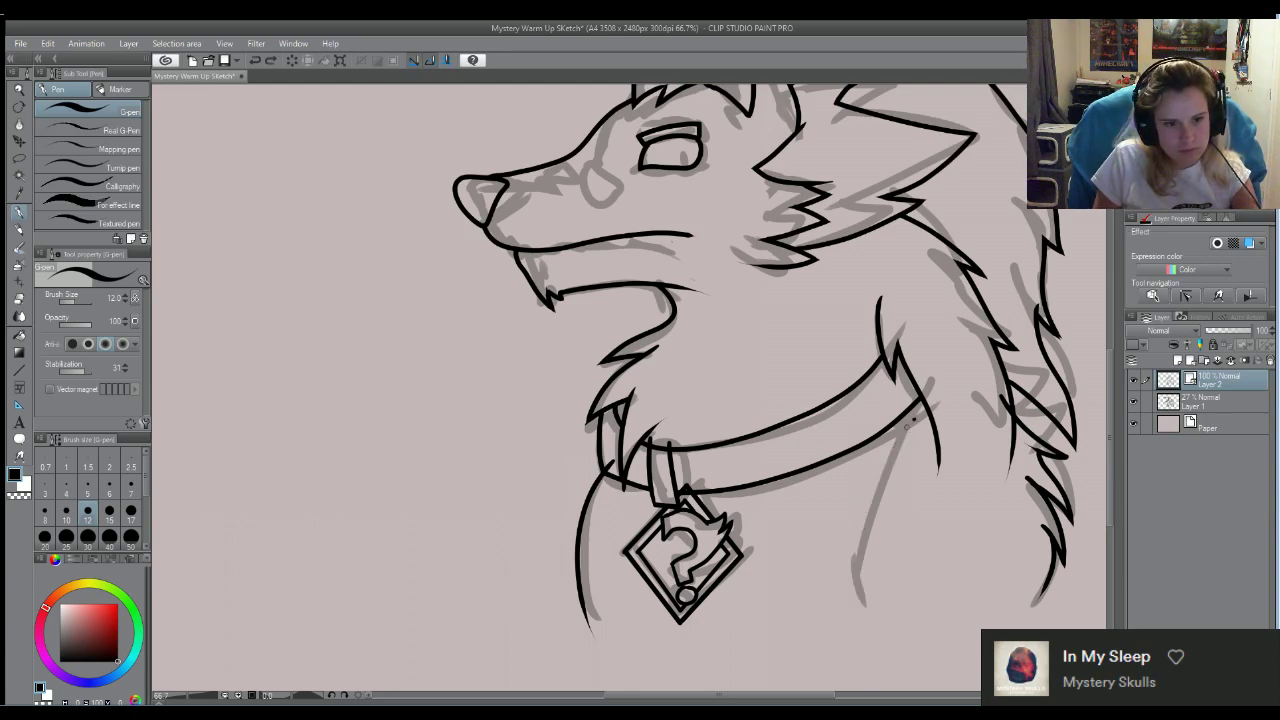
pyautogui.moveTo(907, 424); pyautogui.dragTo(858, 640)
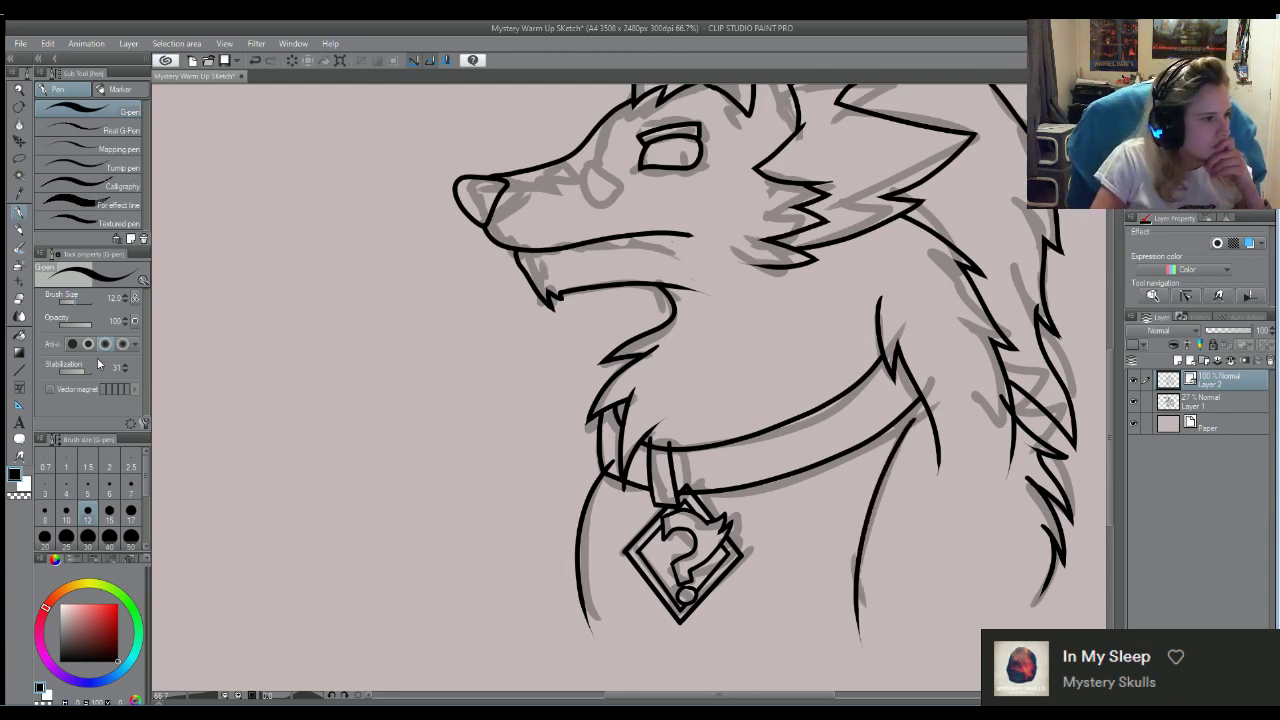
# Set the Hard eraser's brush size to 17 and trim the fur line's tip hanging below the collar's back end
pyautogui.press('e')
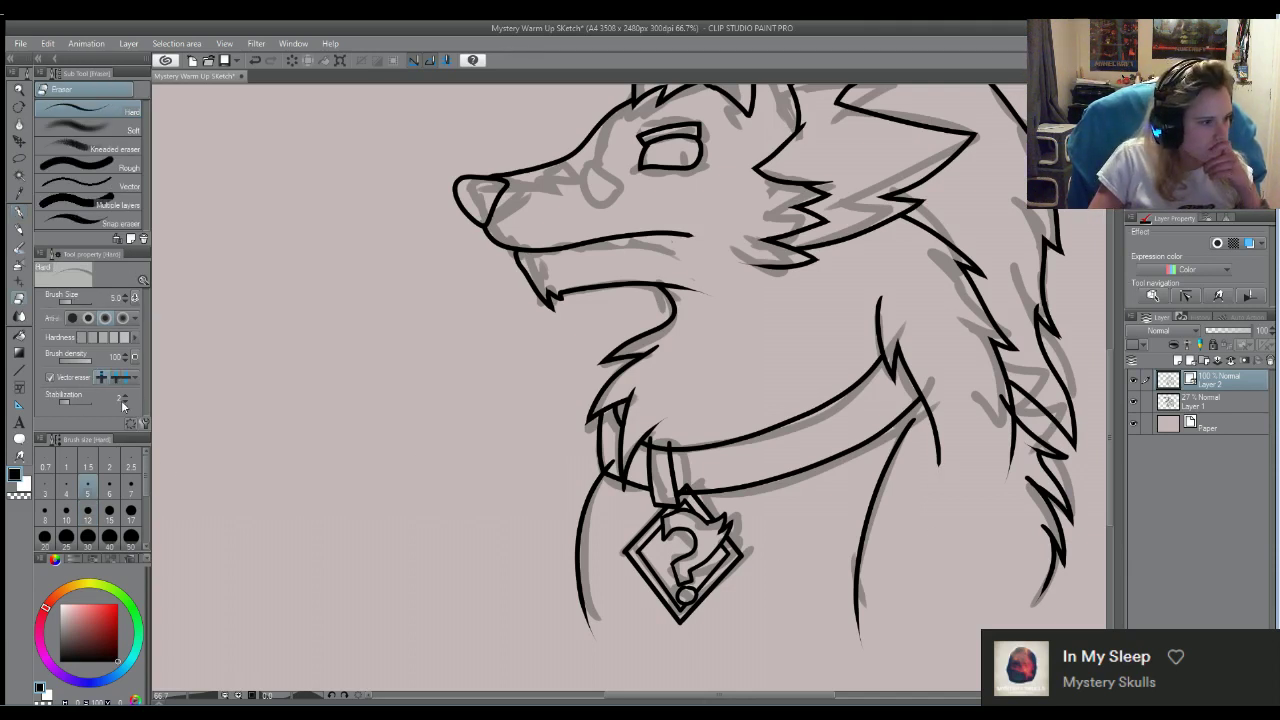
pyautogui.click(129, 511)
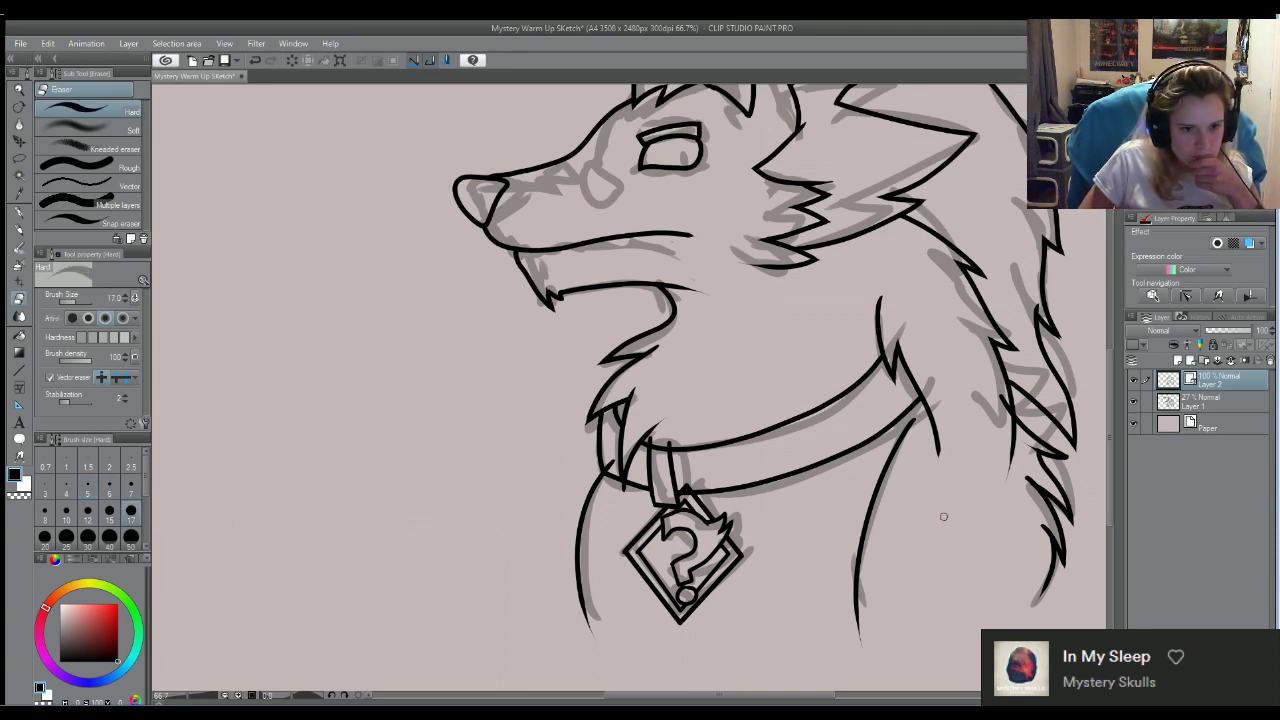
pyautogui.moveTo(938, 468)
pyautogui.mouseDown()
pyautogui.moveTo(936, 438)
pyautogui.moveTo(931, 508)
pyautogui.mouseUp()
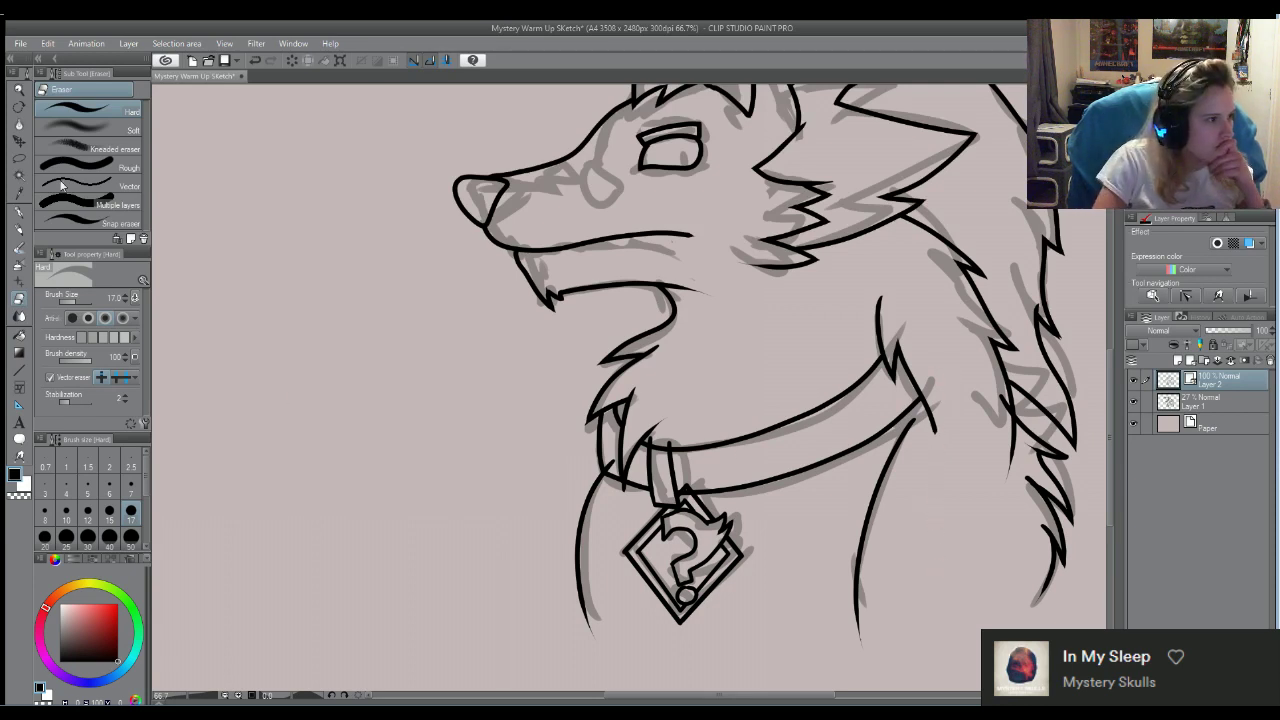
# Thin the trimmed fur line's end at the collar's back using Correct line width with Thin width at 0.4
pyautogui.click(19, 455)
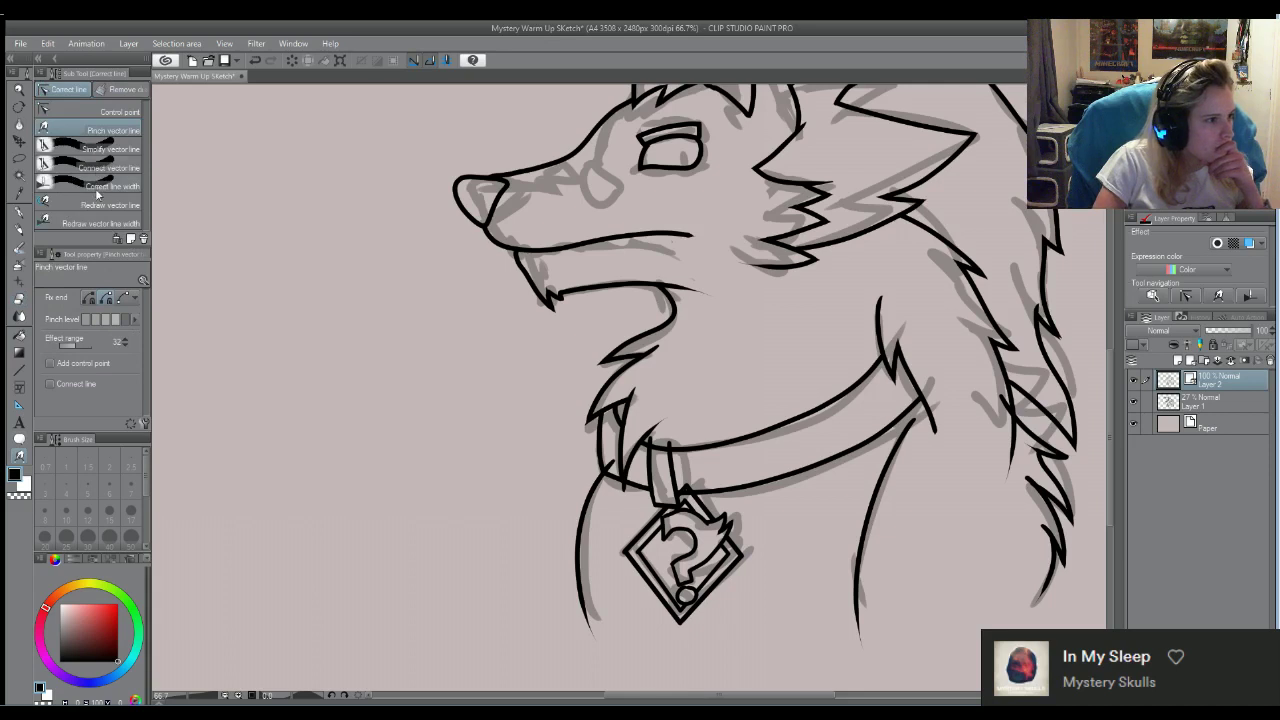
pyautogui.click(107, 185)
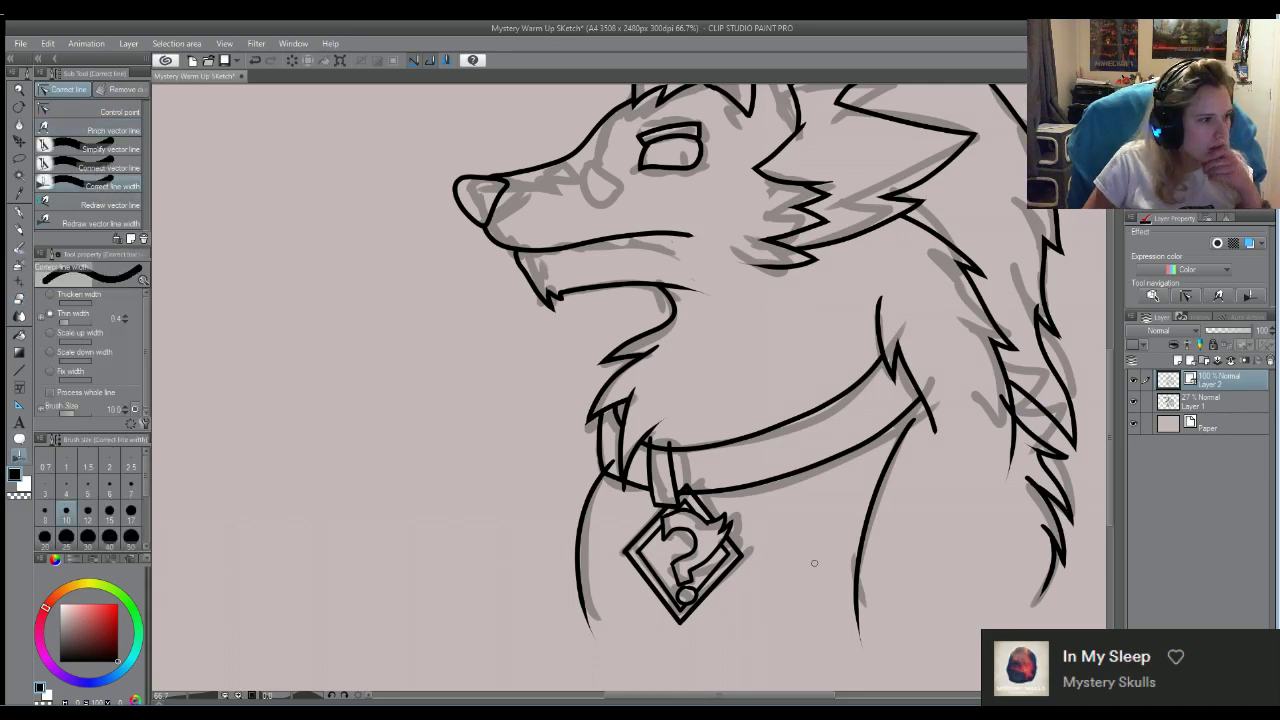
pyautogui.moveTo(927, 453)
pyautogui.mouseDown()
pyautogui.moveTo(924, 468)
pyautogui.moveTo(938, 428)
pyautogui.moveTo(928, 458)
pyautogui.mouseUp()
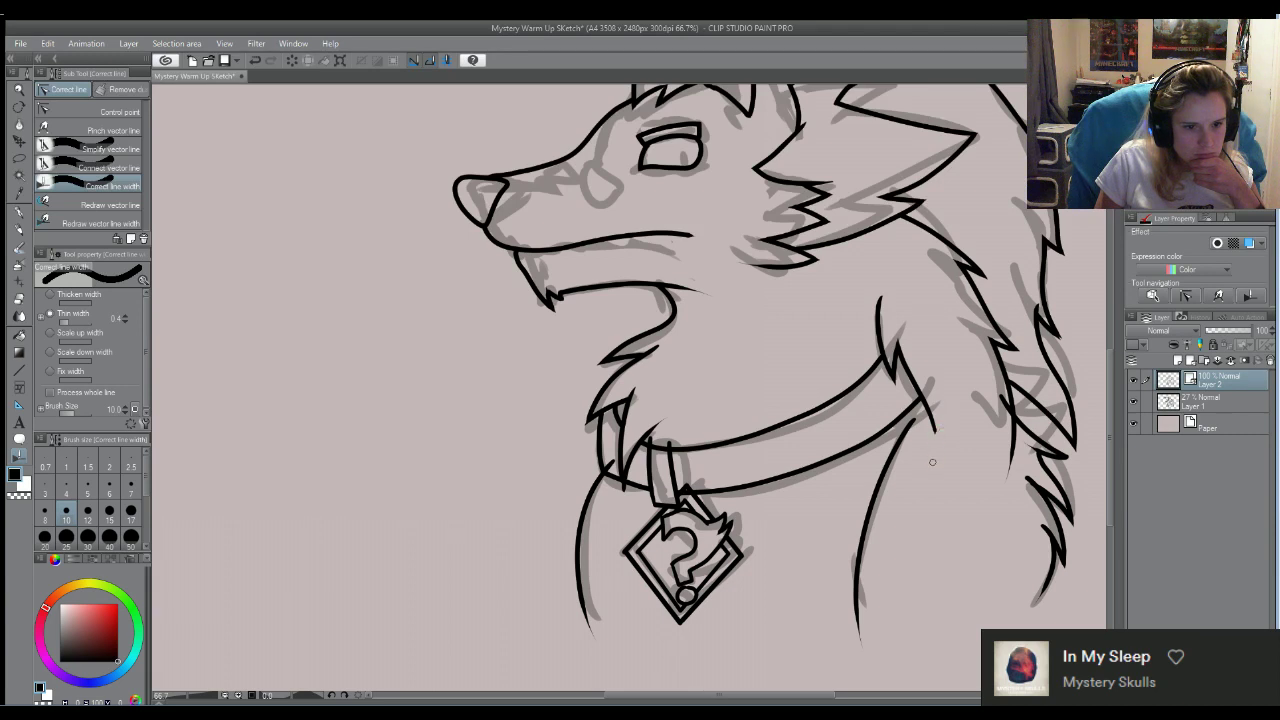
pyautogui.moveTo(941, 414)
pyautogui.mouseDown()
pyautogui.moveTo(930, 452)
pyautogui.moveTo(936, 425)
pyautogui.mouseUp()
# Erase the chest line's overlap into the collar and the collar line crossing the tag's top corner with the Hard eraser
pyautogui.click(18, 298)
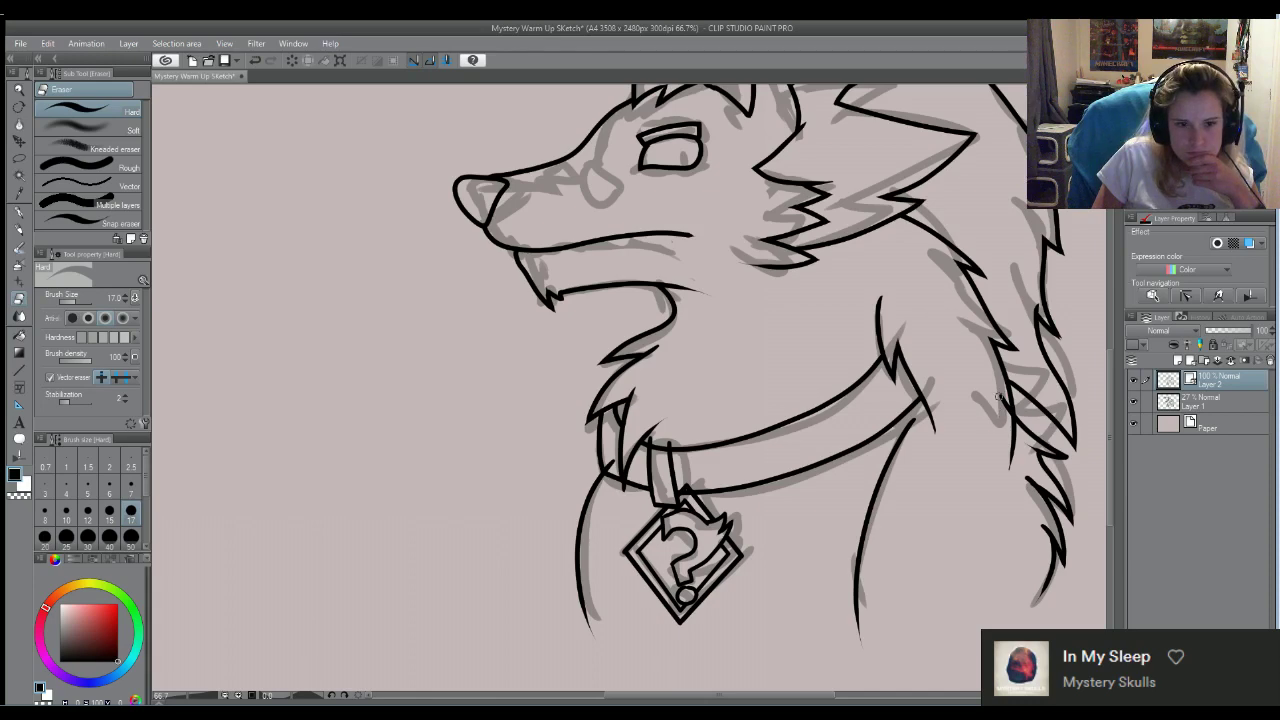
pyautogui.scroll(-1, 979, 457)
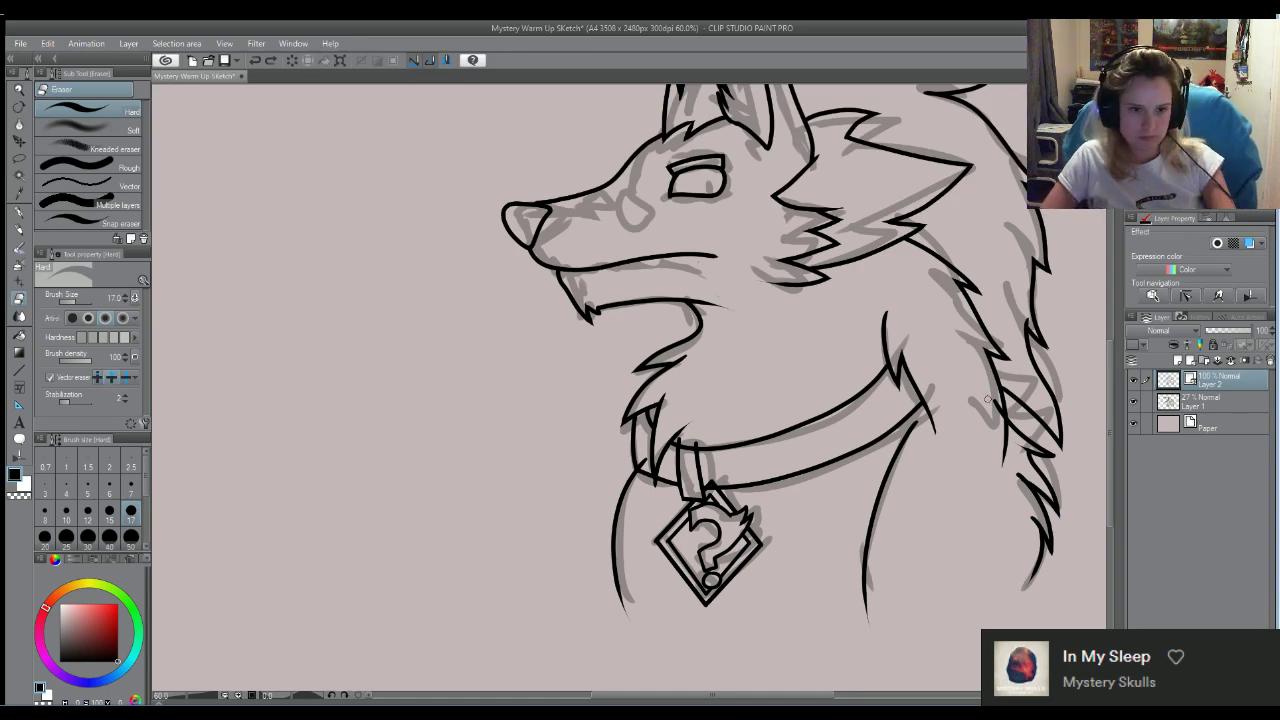
pyautogui.scroll(-3, 973, 335)
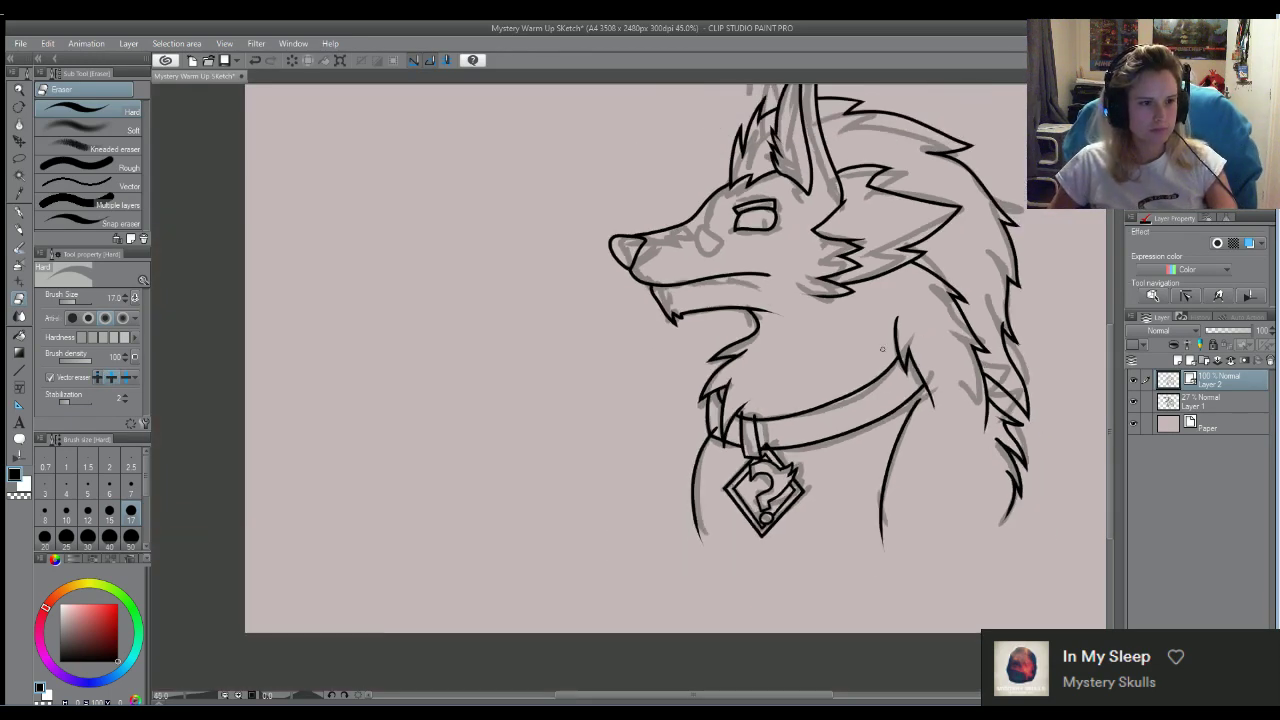
pyautogui.scroll(2, 821, 330)
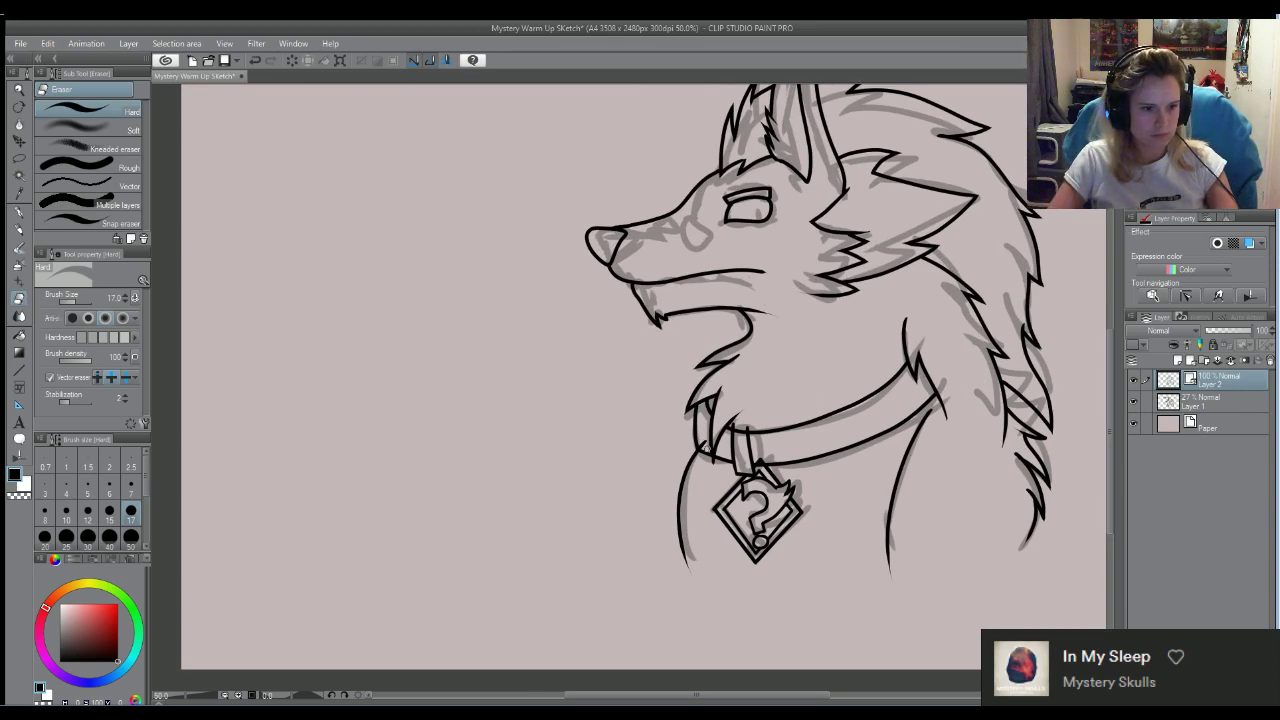
pyautogui.moveTo(702, 440); pyautogui.dragTo(727, 469)
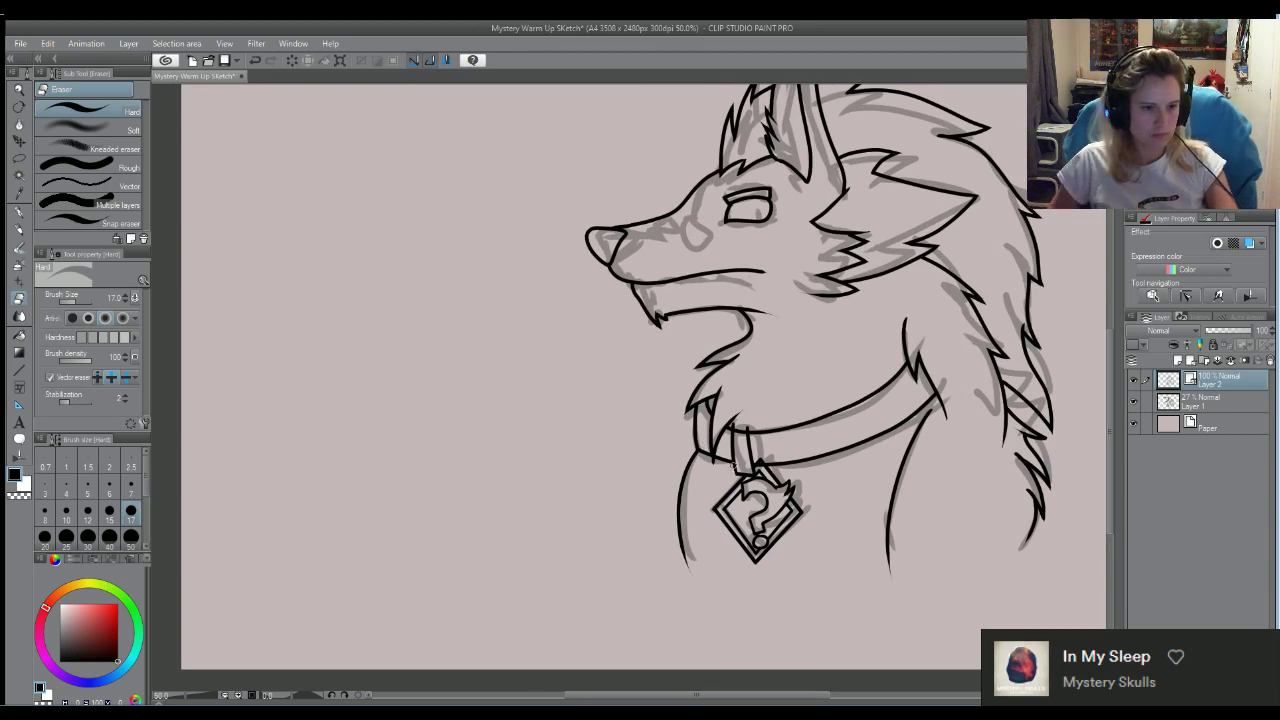
pyautogui.scroll(6, 769, 489)
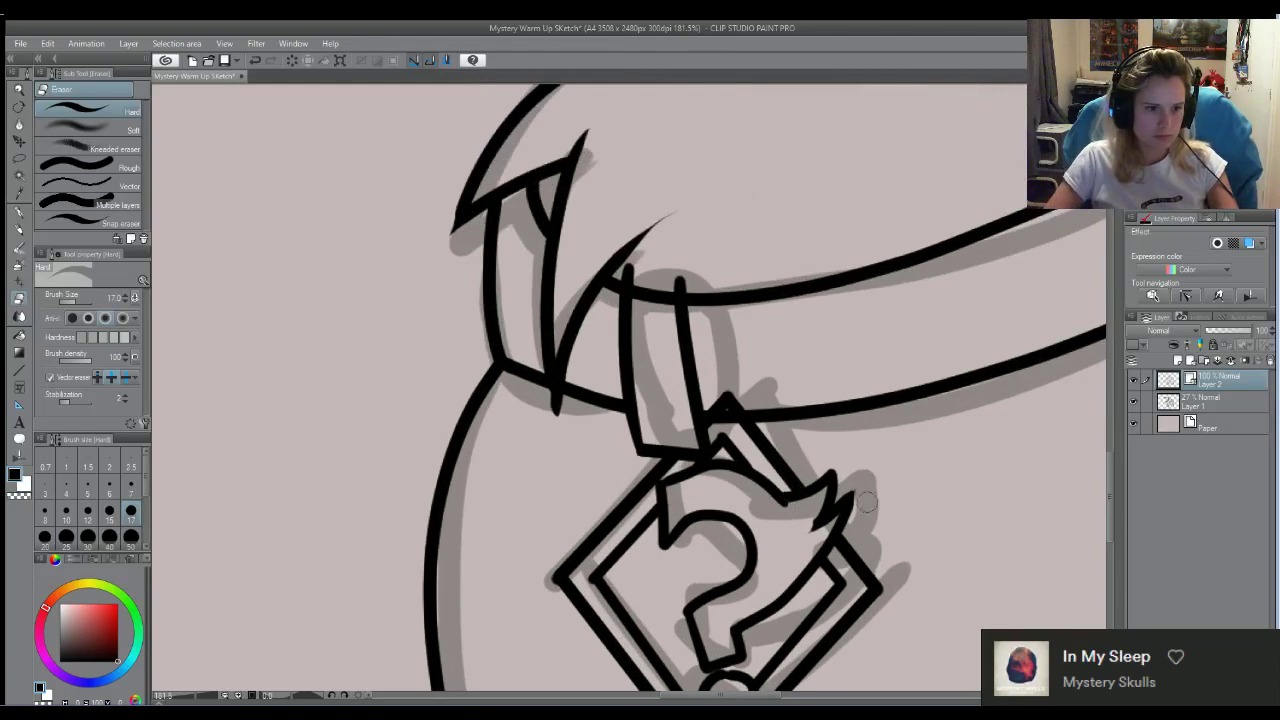
pyautogui.moveTo(724, 419); pyautogui.dragTo(752, 456)
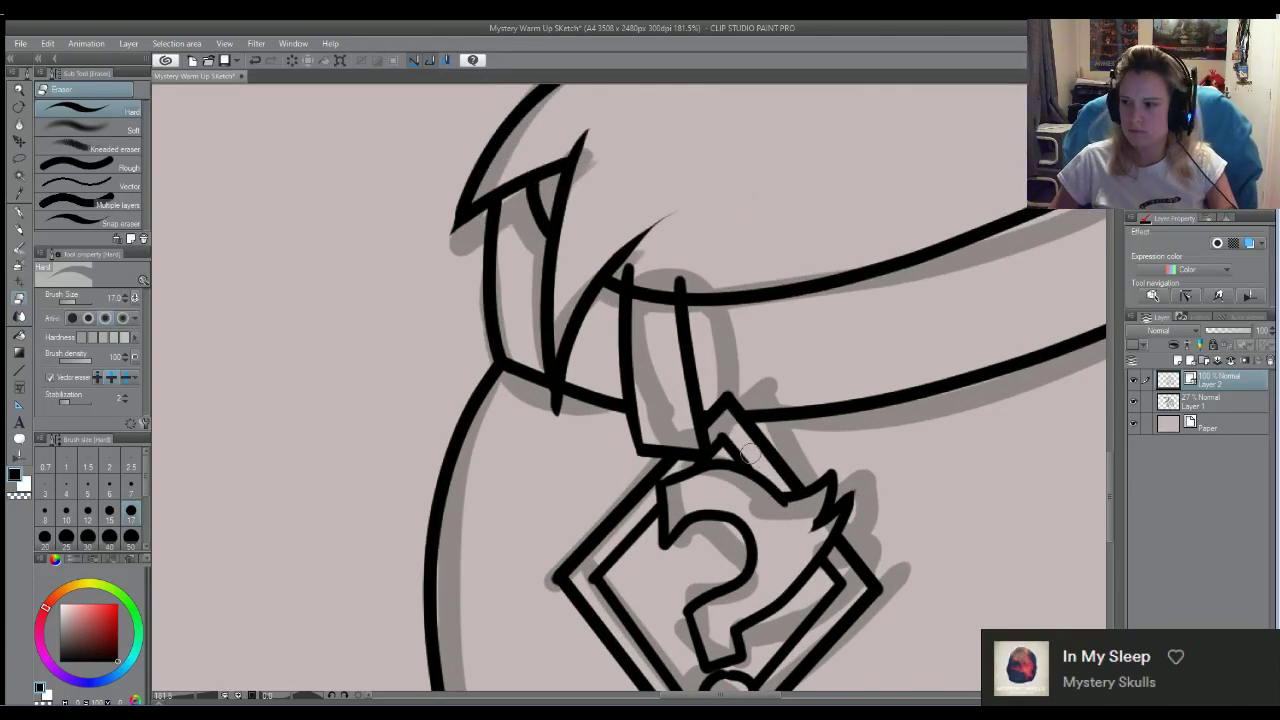
# Ink the tag loop's rounded top edge and its back corner over the collar's upper line with the G-pen at size 12
pyautogui.scroll(-2, 730, 380)
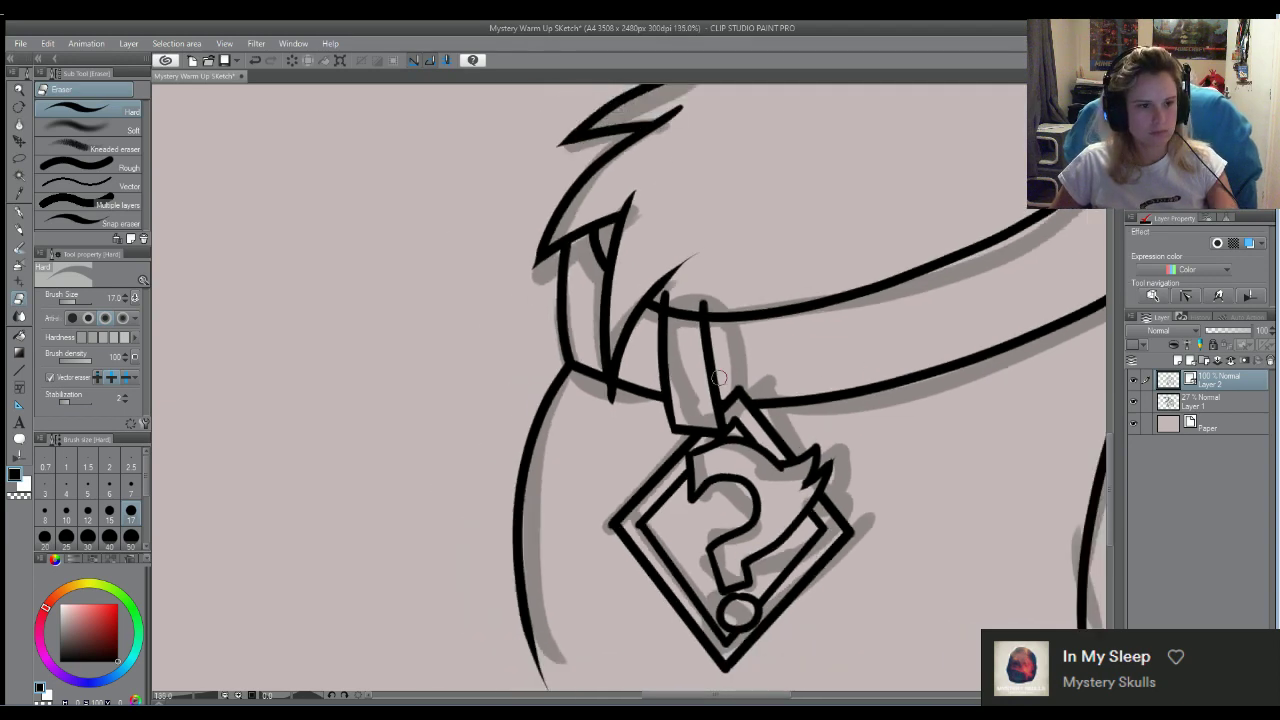
pyautogui.scroll(-3, 718, 378)
pyautogui.scroll(3, 791, 237)
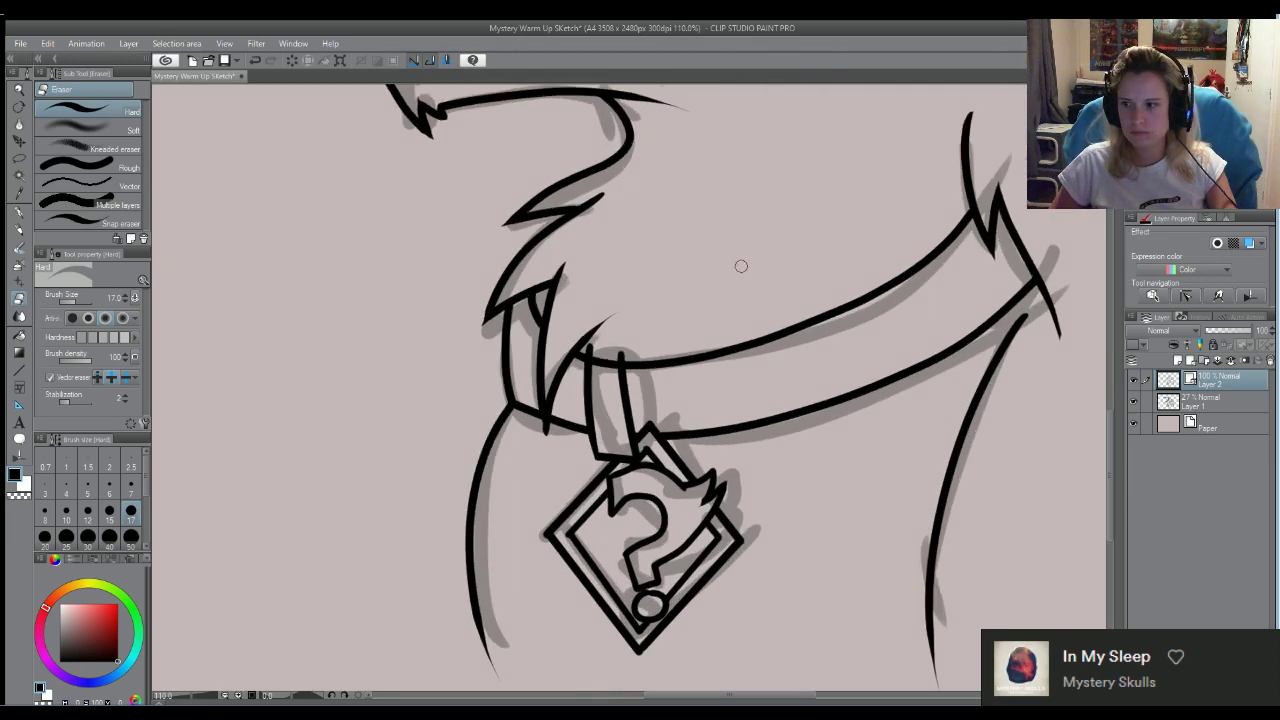
pyautogui.scroll(1, 741, 266)
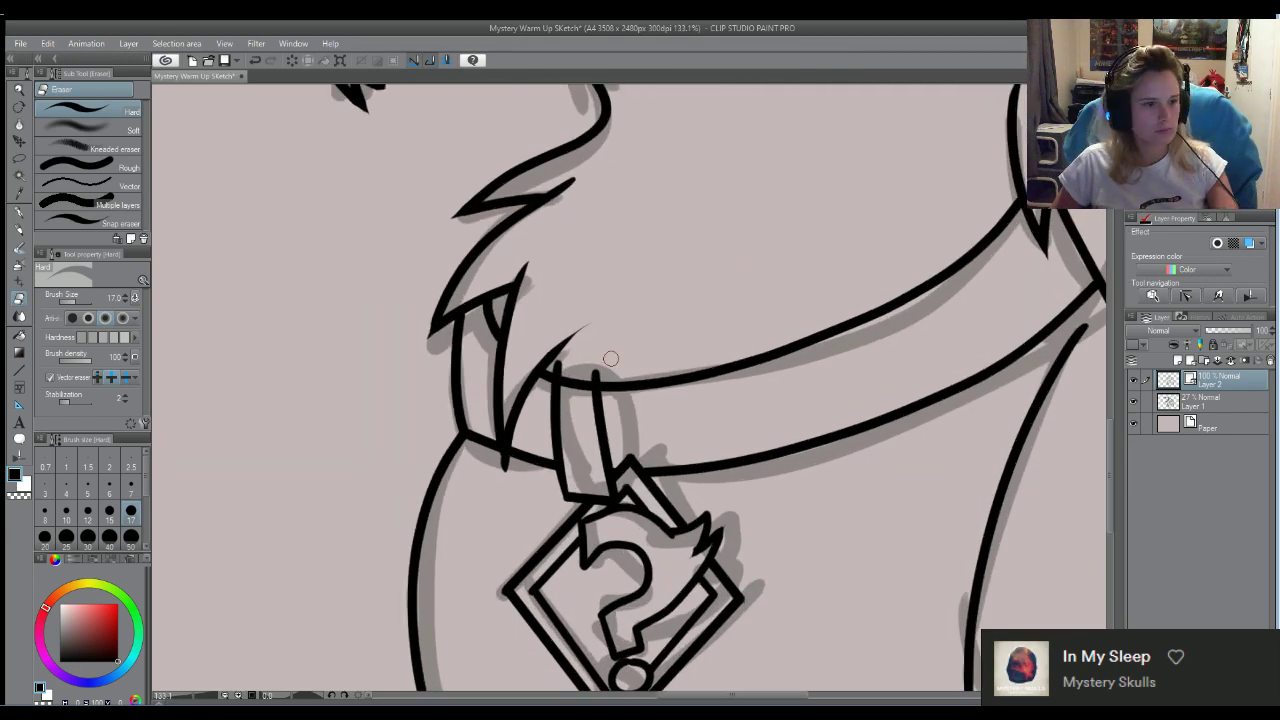
pyautogui.scroll(1, 611, 358)
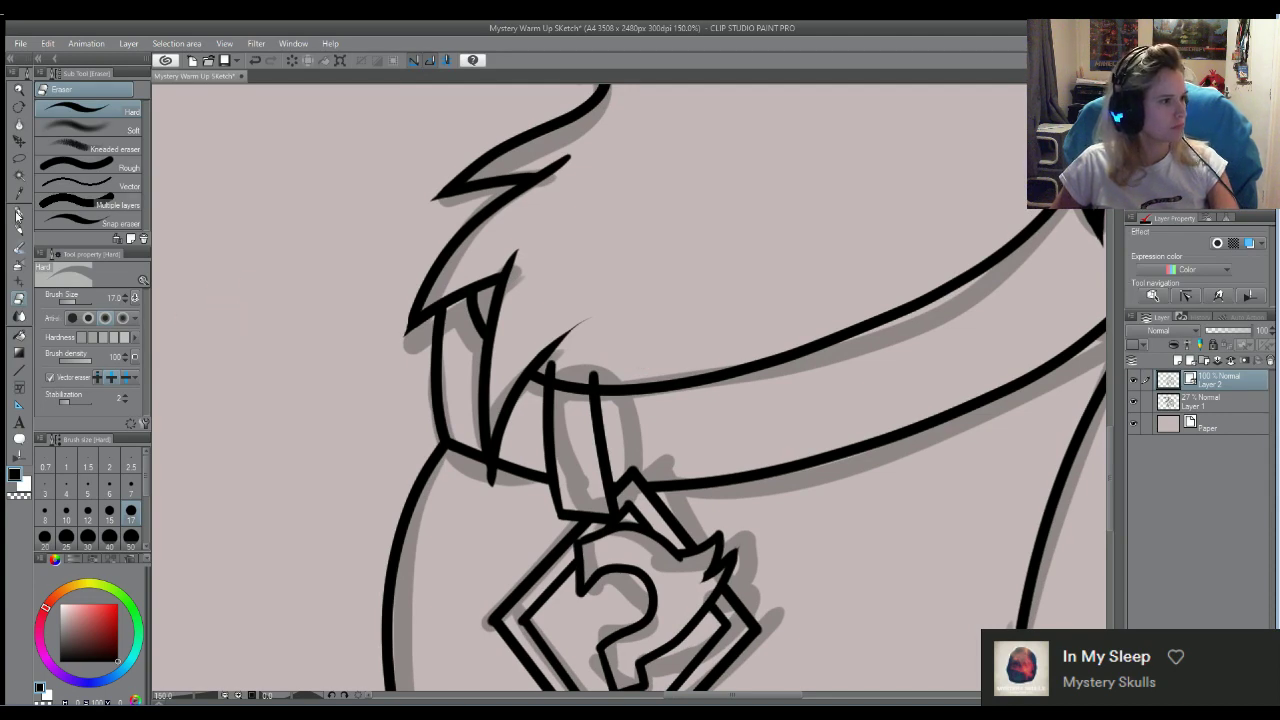
pyautogui.click(17, 213)
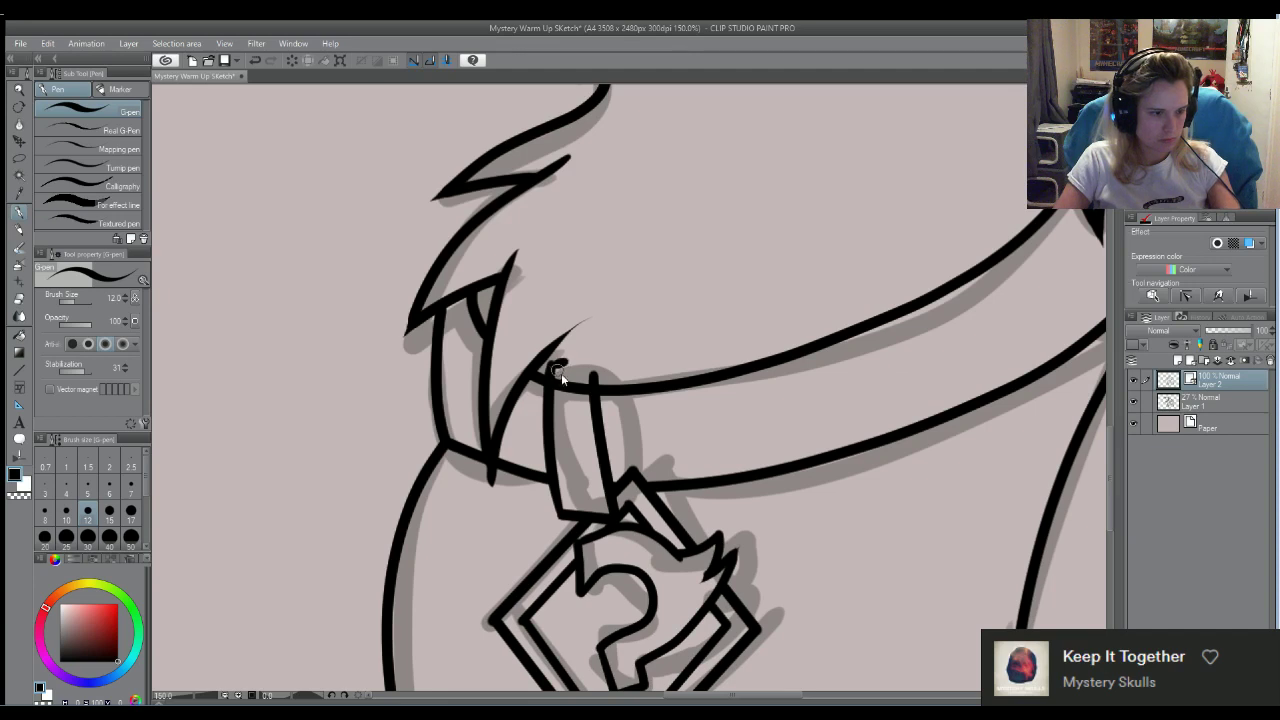
pyautogui.moveTo(547, 374)
pyautogui.mouseDown()
pyautogui.moveTo(610, 364)
pyautogui.moveTo(589, 354)
pyautogui.moveTo(631, 367)
pyautogui.moveTo(622, 415)
pyautogui.moveTo(590, 384)
pyautogui.mouseUp()
pyautogui.hotkey('ctrl', 'z')
# Smooth the tag loop's rounded top edge down to its back corner using Pinch vector line
pyautogui.press('e')
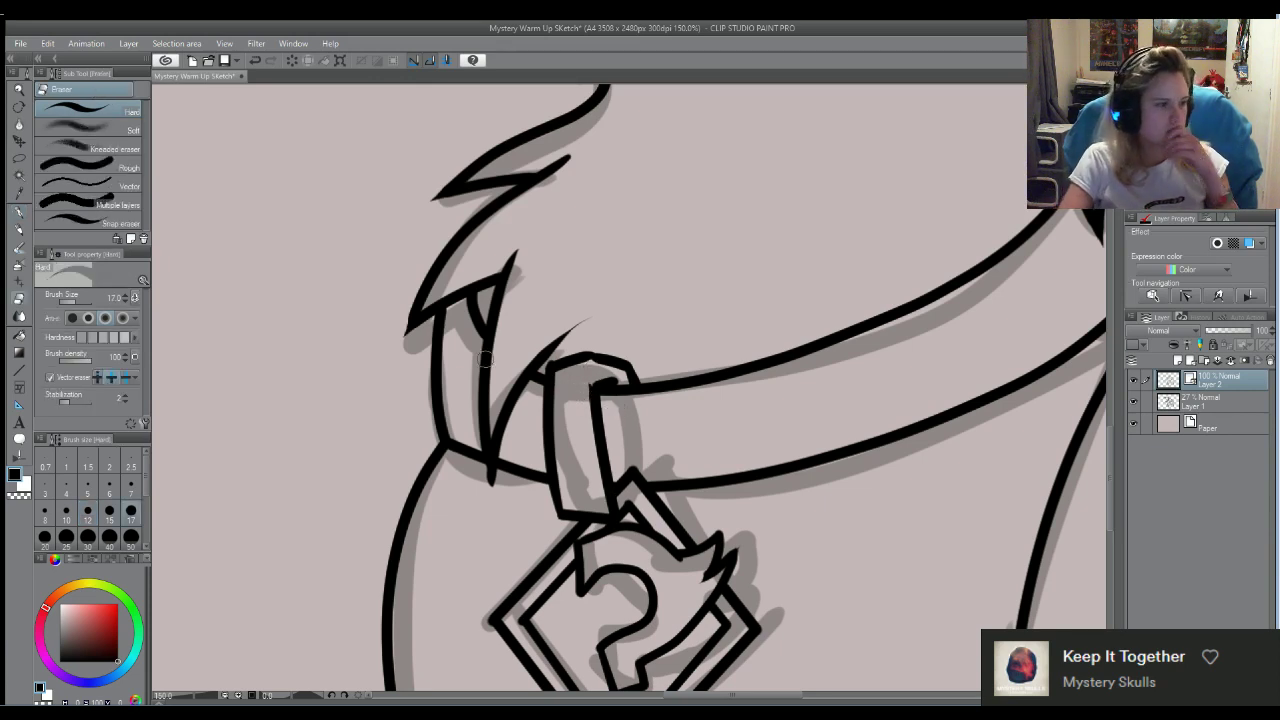
pyautogui.click(18, 455)
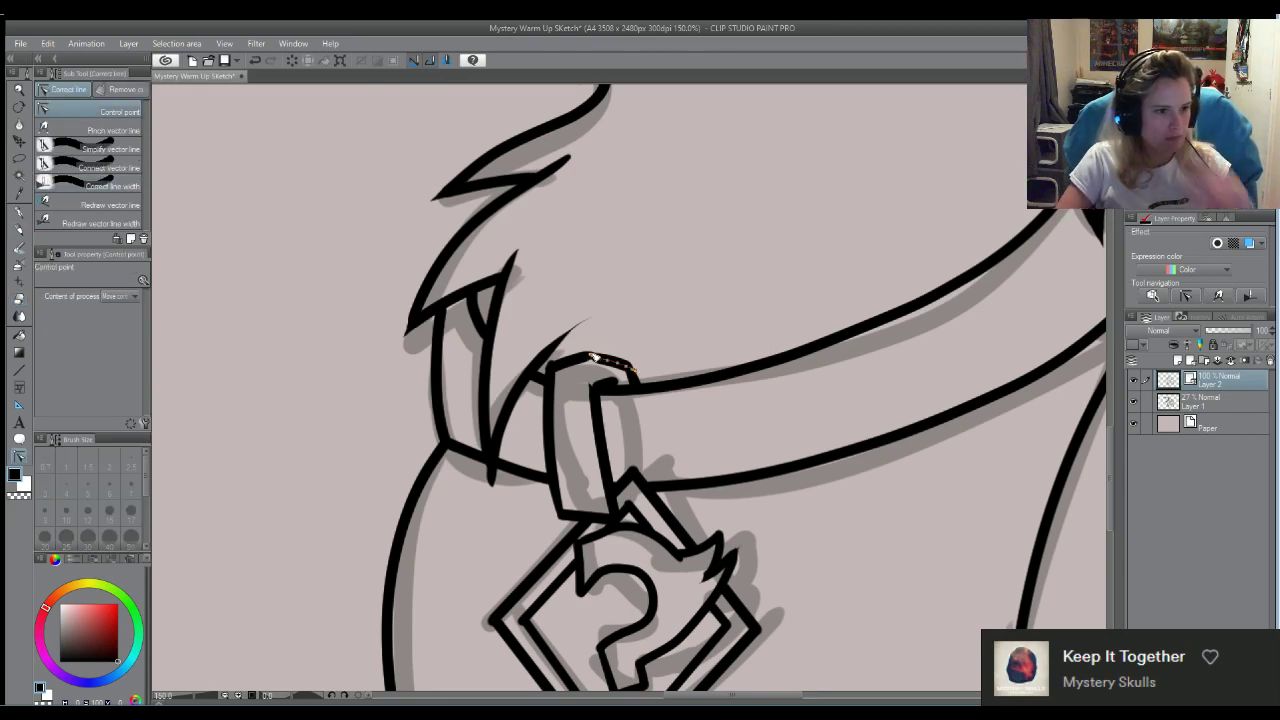
pyautogui.click(77, 203)
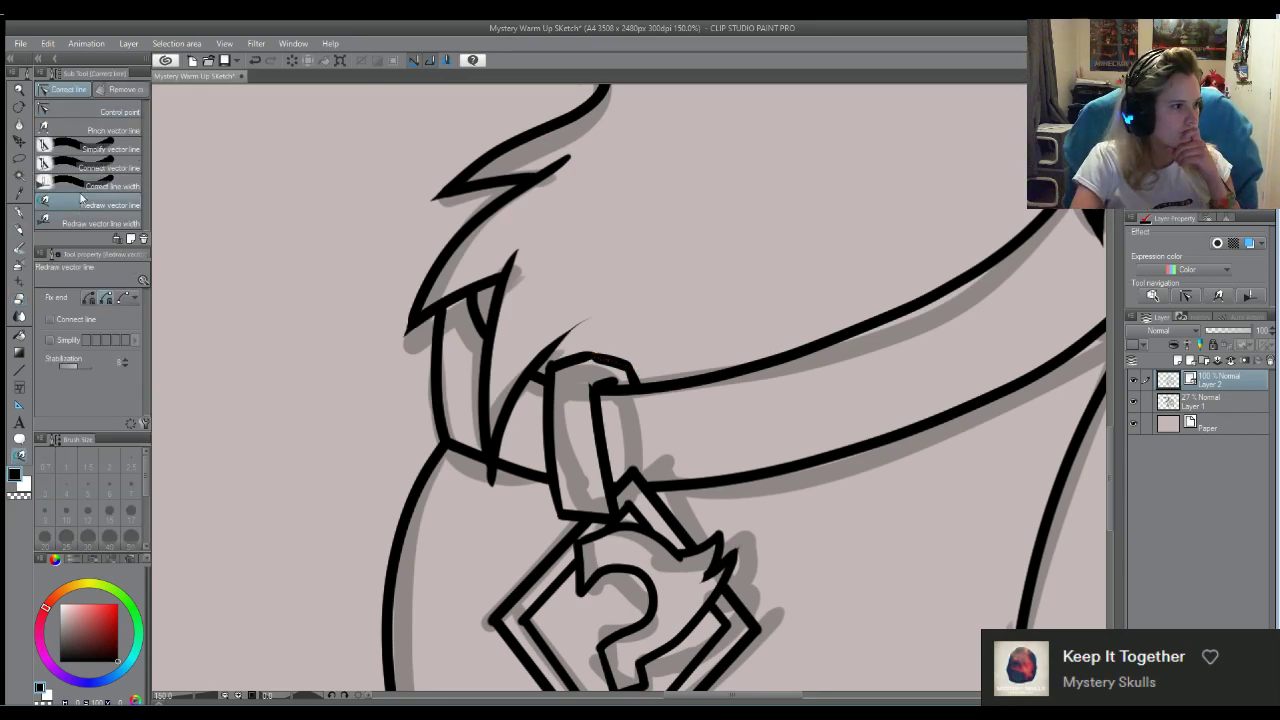
pyautogui.click(77, 128)
pyautogui.moveTo(598, 359); pyautogui.dragTo(610, 360)
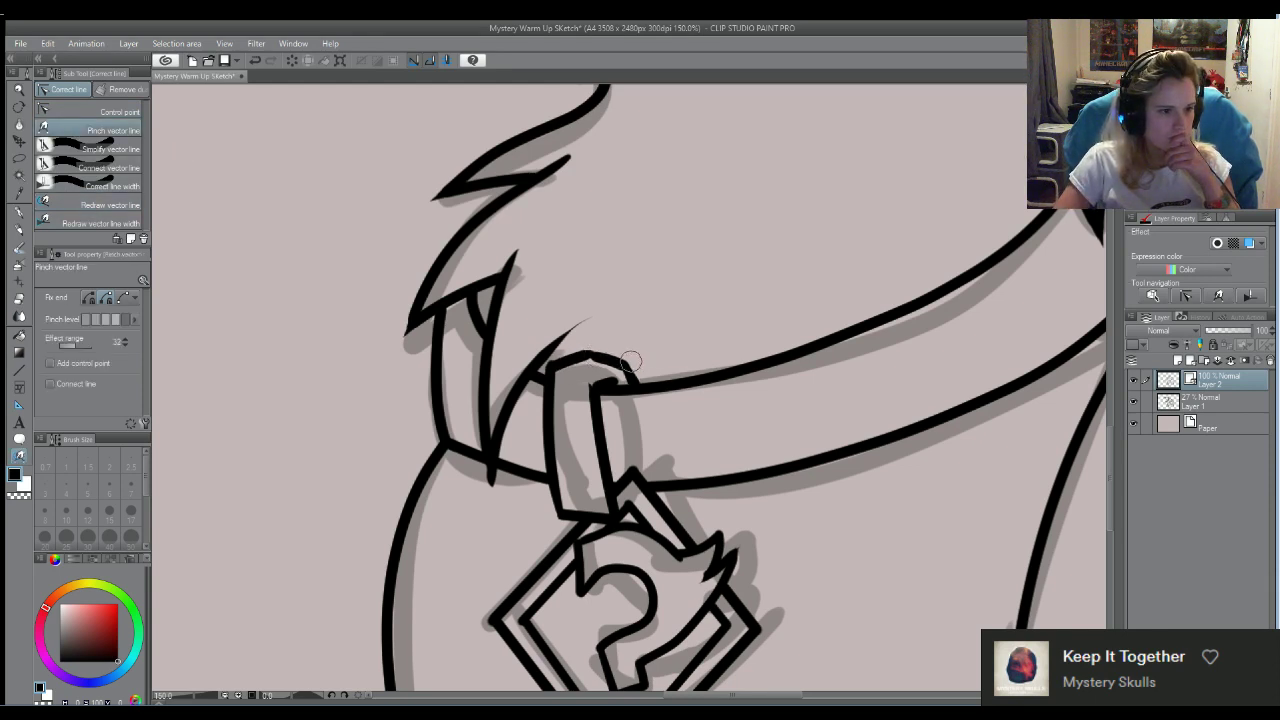
pyautogui.moveTo(630, 366); pyautogui.dragTo(586, 382)
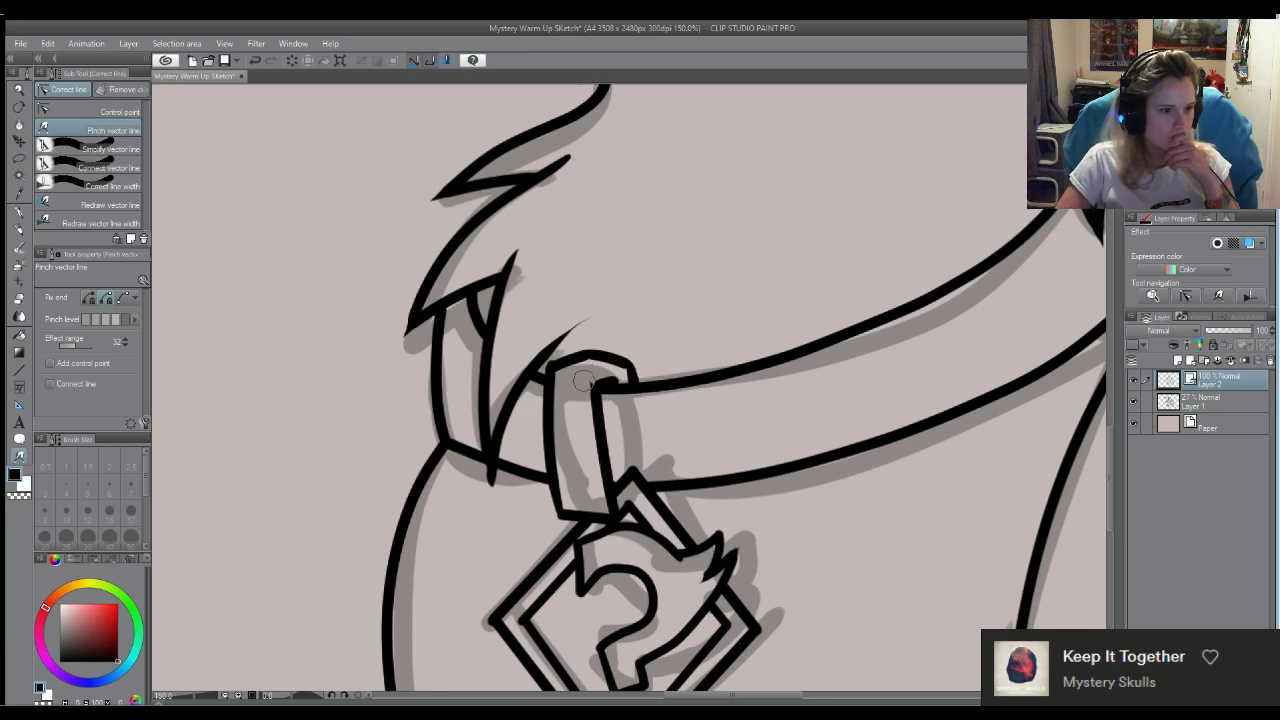
# Try inking the eye's pupil with a single G-pen stroke at size 30
pyautogui.scroll(-6, 214, 234)
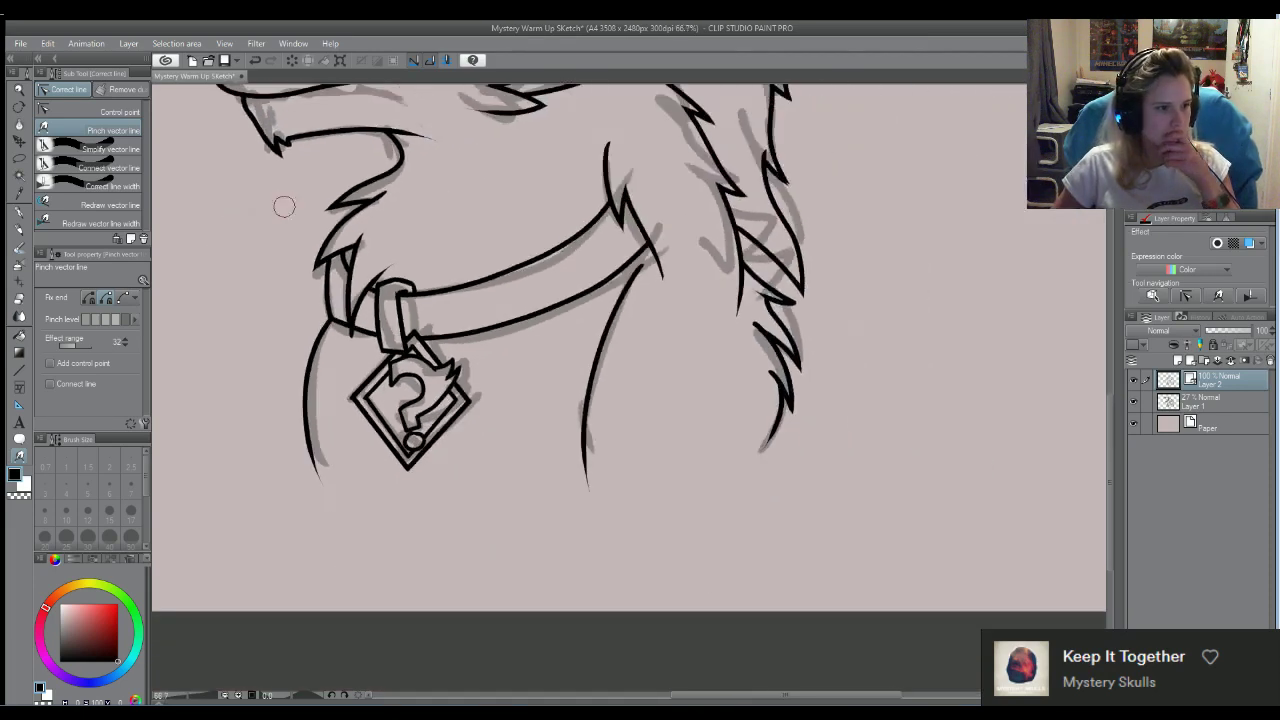
pyautogui.scroll(-1, 343, 163)
pyautogui.scroll(5, 349, 163)
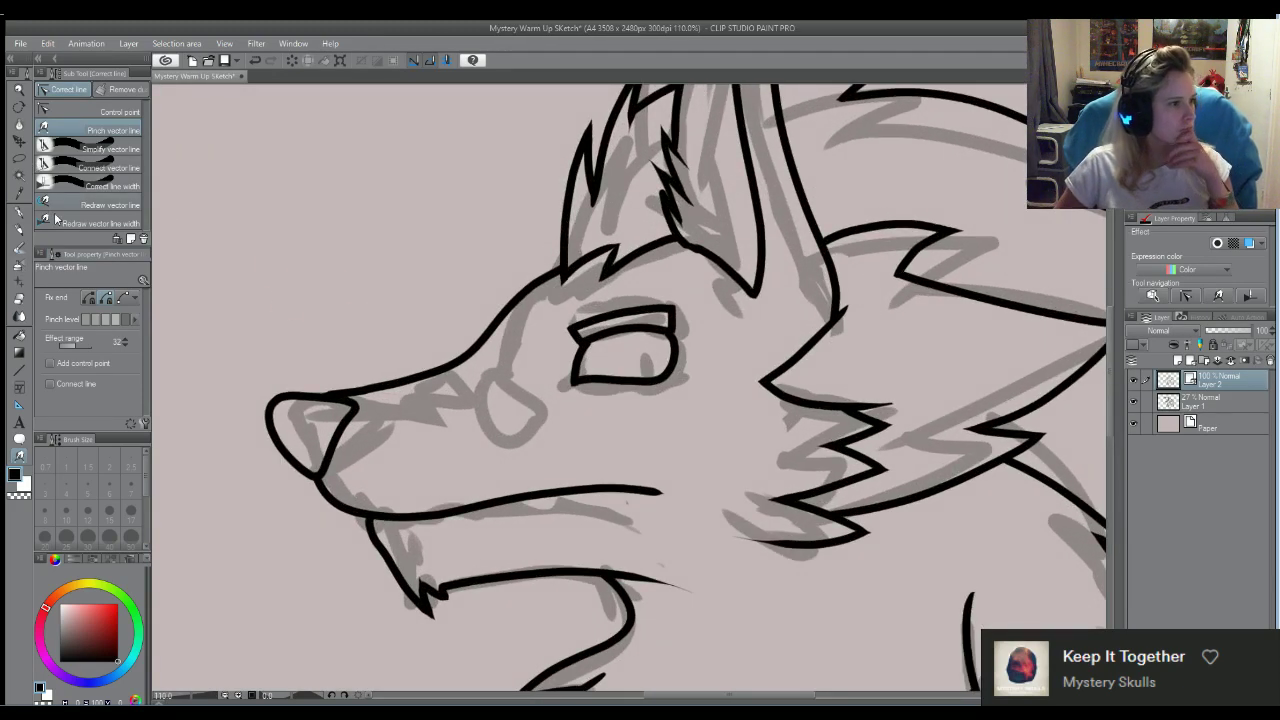
pyautogui.click(16, 213)
pyautogui.scroll(2, 502, 316)
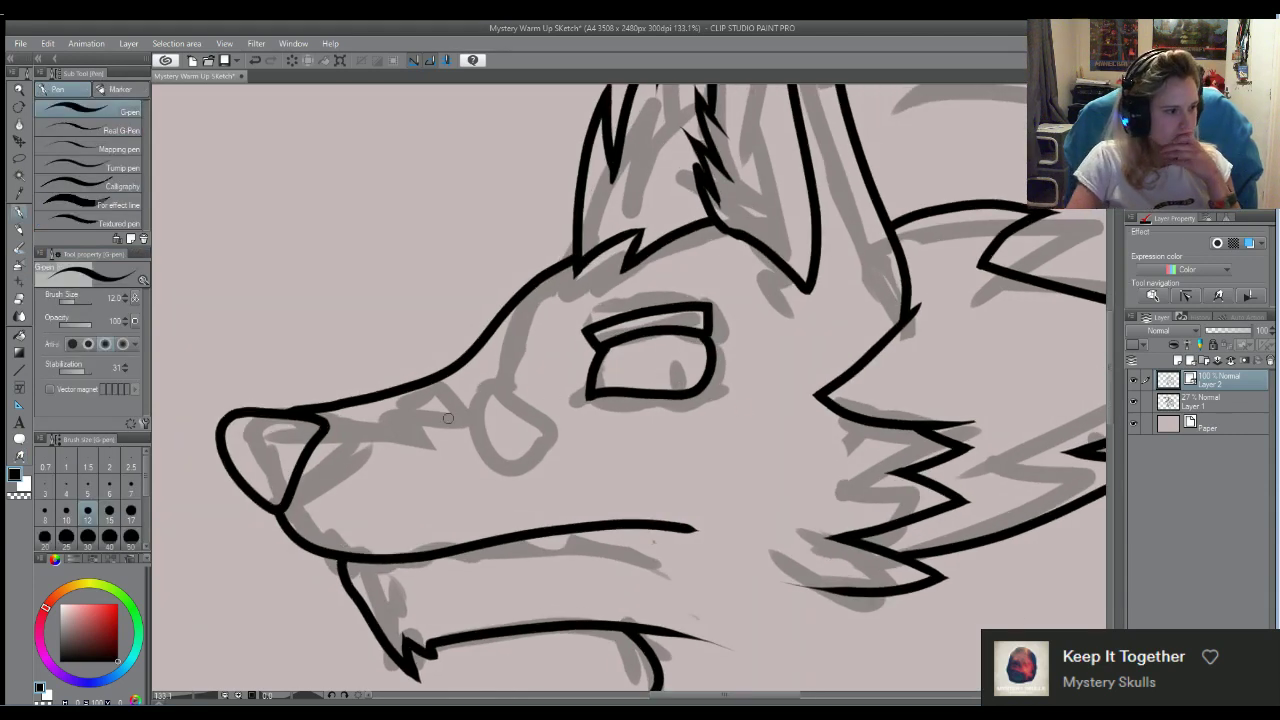
pyautogui.click(130, 537)
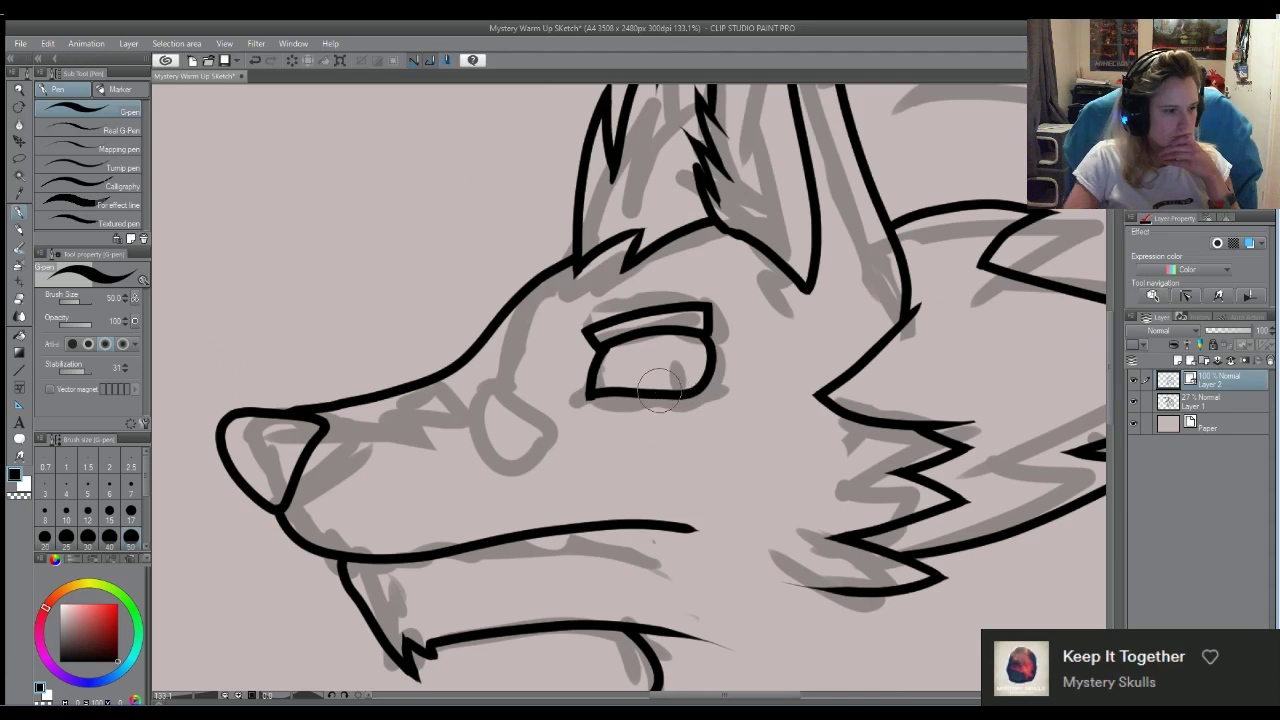
pyautogui.click(88, 537)
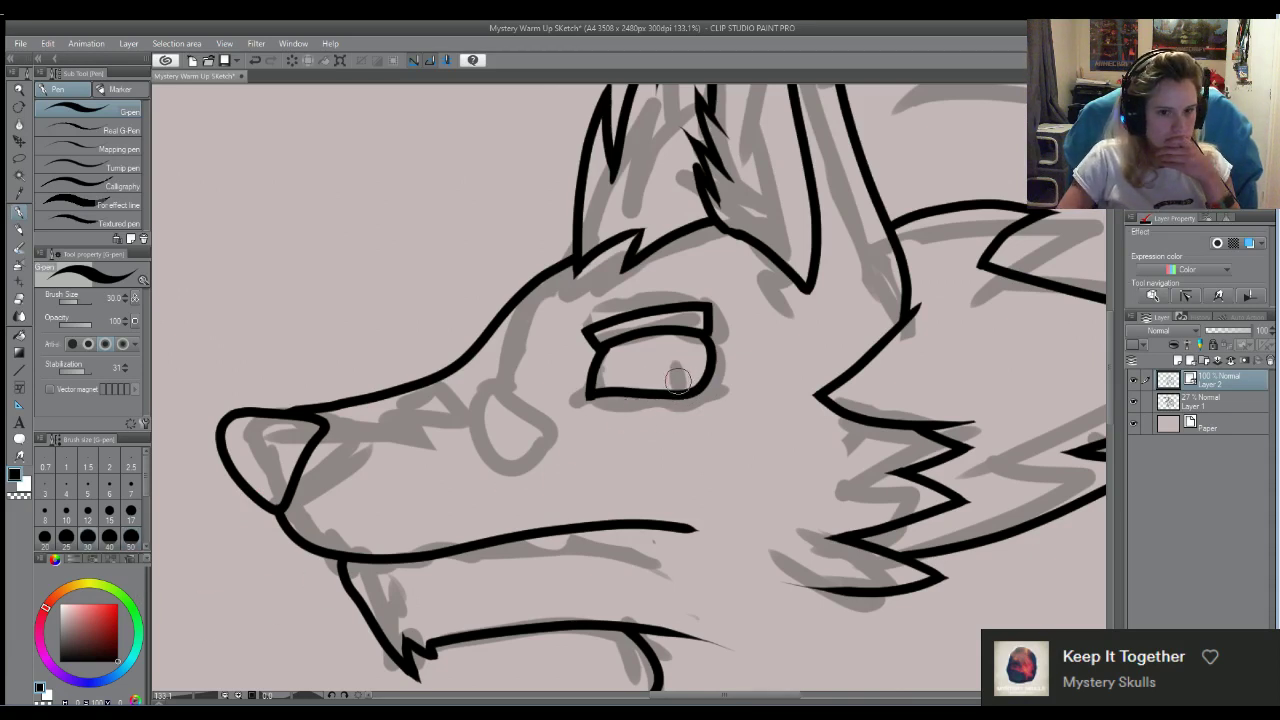
pyautogui.moveTo(676, 398); pyautogui.dragTo(675, 366)
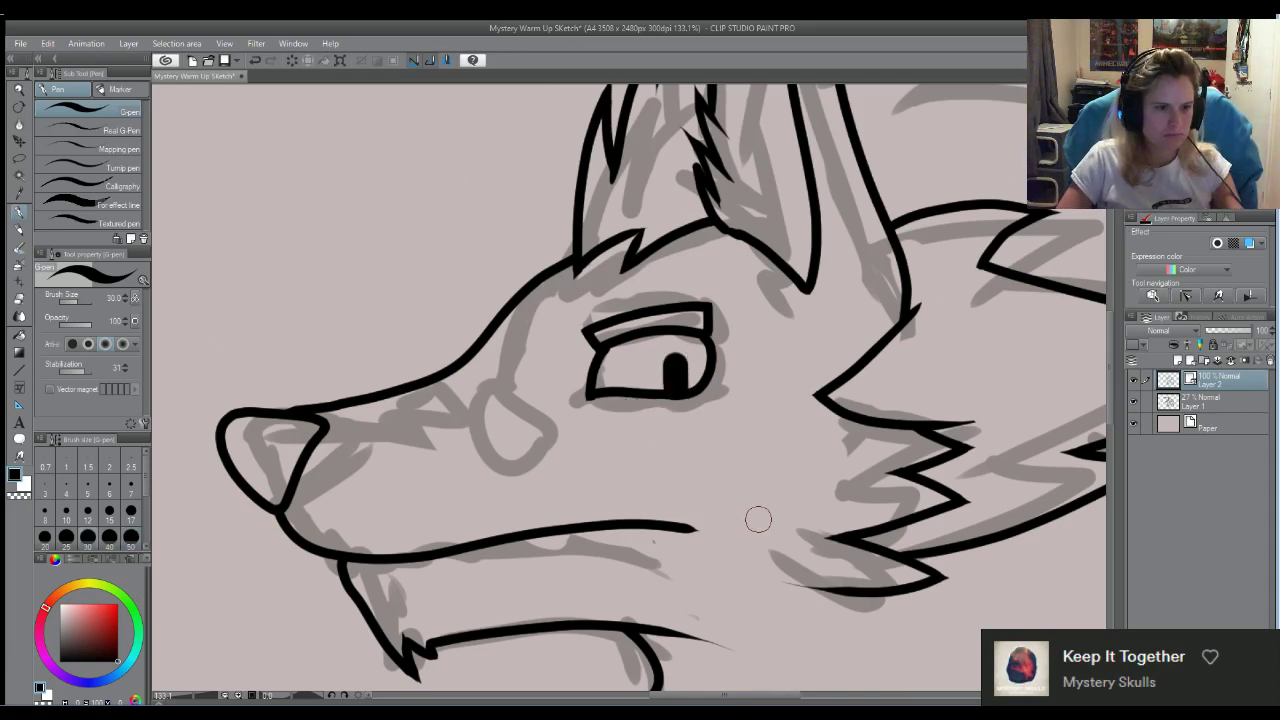
pyautogui.hotkey('ctrl', 'z')
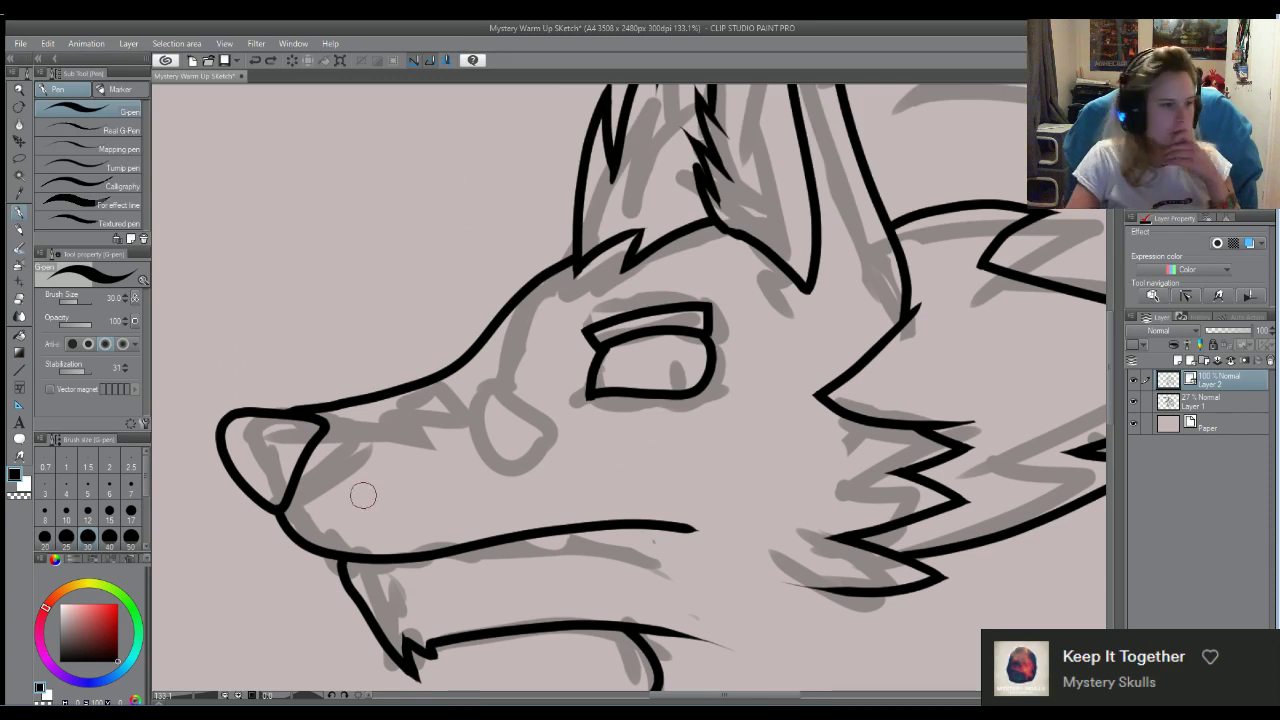
# Ink a narrow pupil in the eye with the G-pen at size 15, running down to the lower lid
pyautogui.click(109, 514)
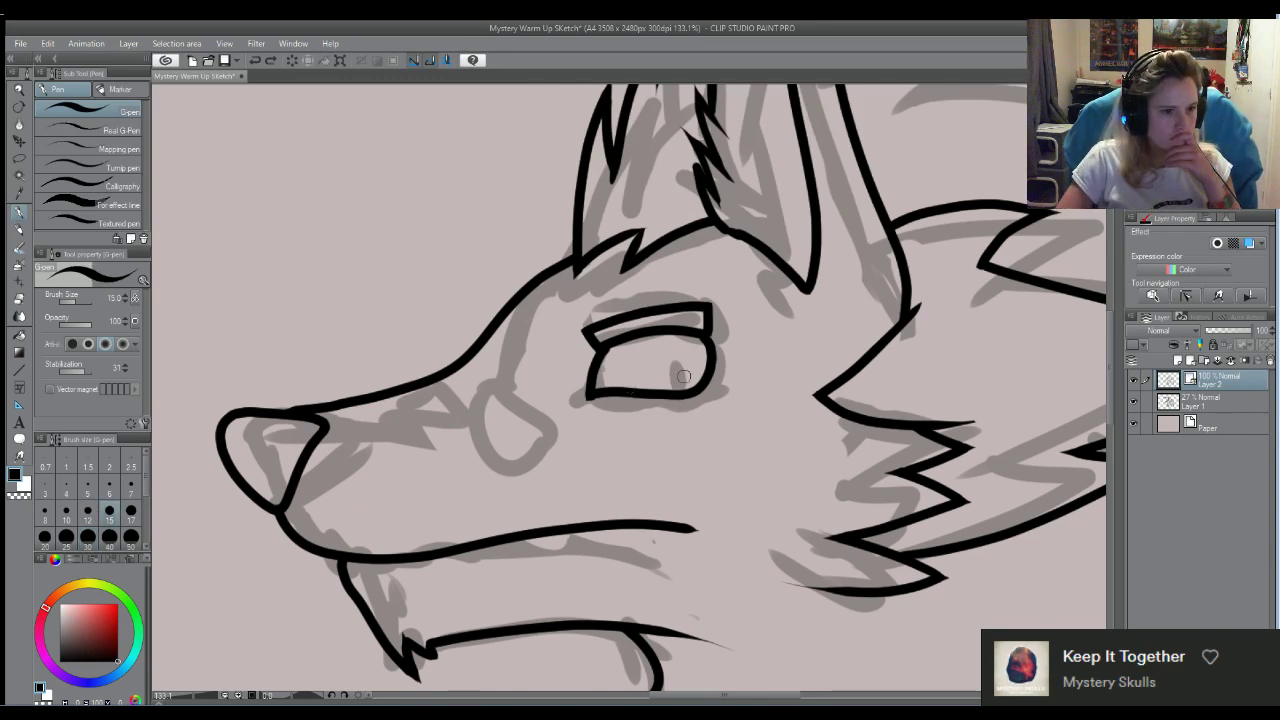
pyautogui.moveTo(680, 362); pyautogui.dragTo(686, 393)
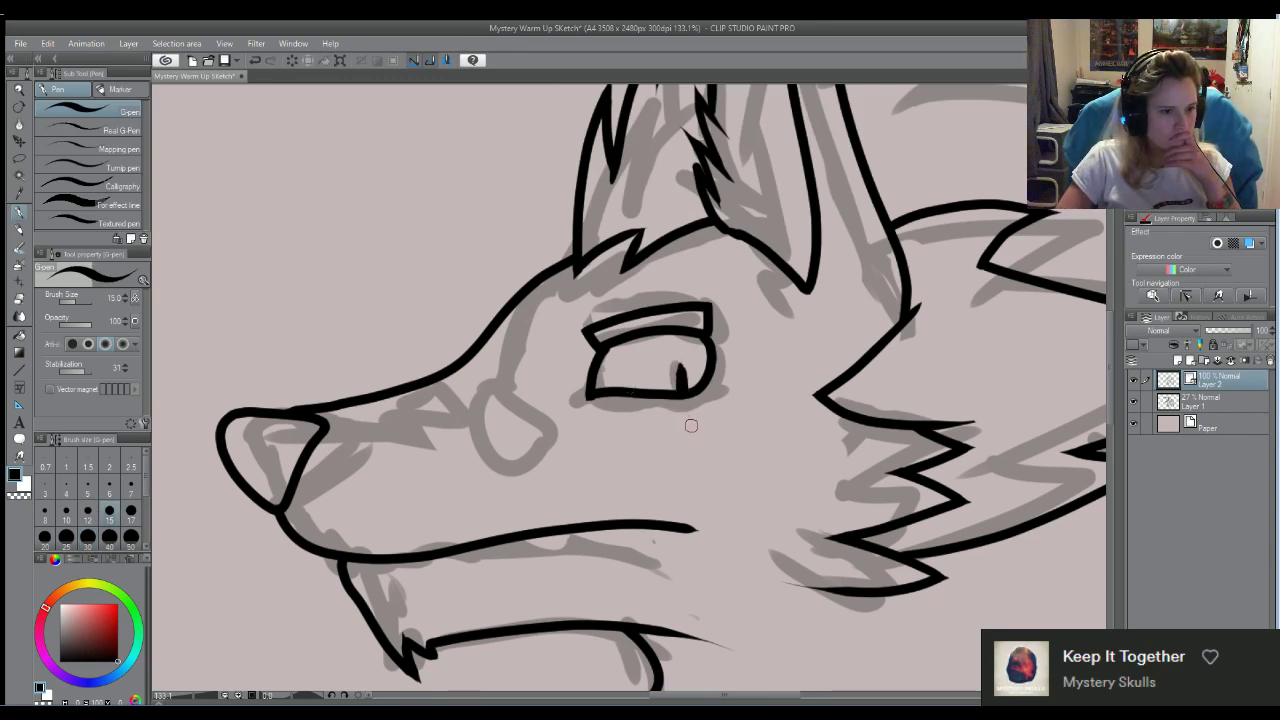
pyautogui.scroll(3, 692, 414)
pyautogui.scroll(-8, 686, 400)
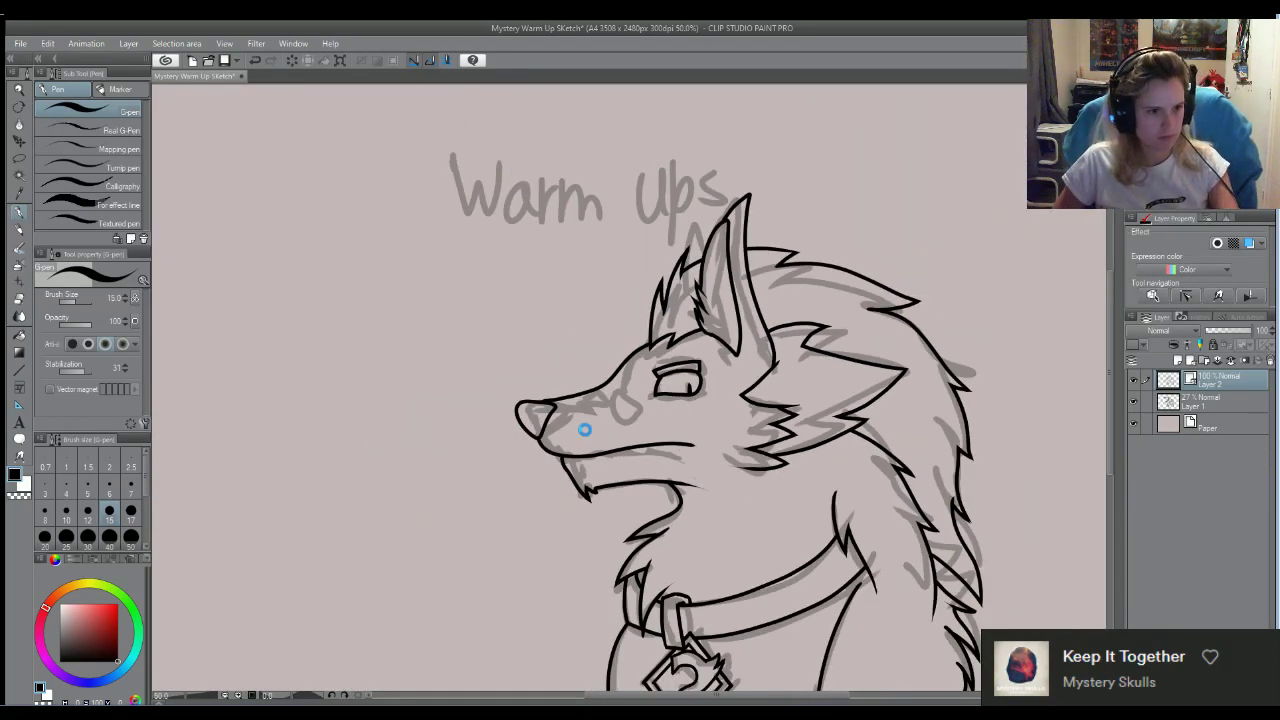
# Try drawing the glasses' lens over the sketched one with the Ellipse tool at brush size 7
pyautogui.scroll(1, 590, 443)
pyautogui.scroll(4, 603, 418)
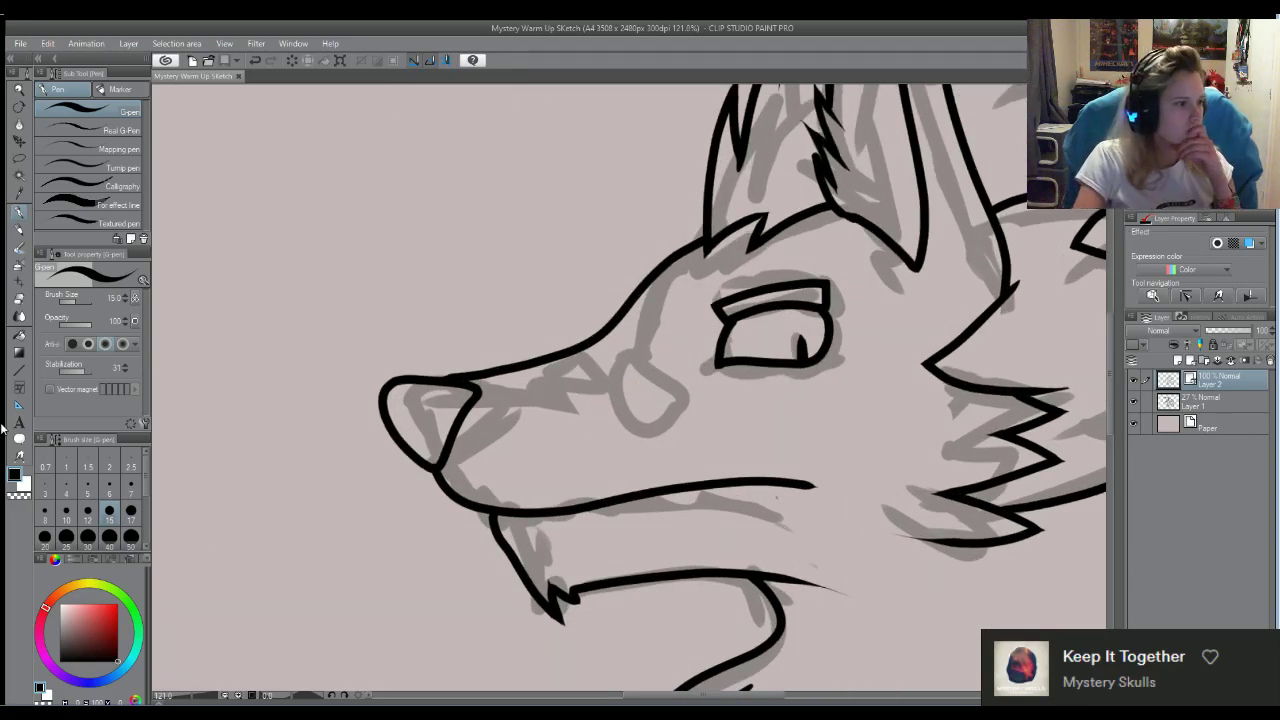
pyautogui.click(18, 369)
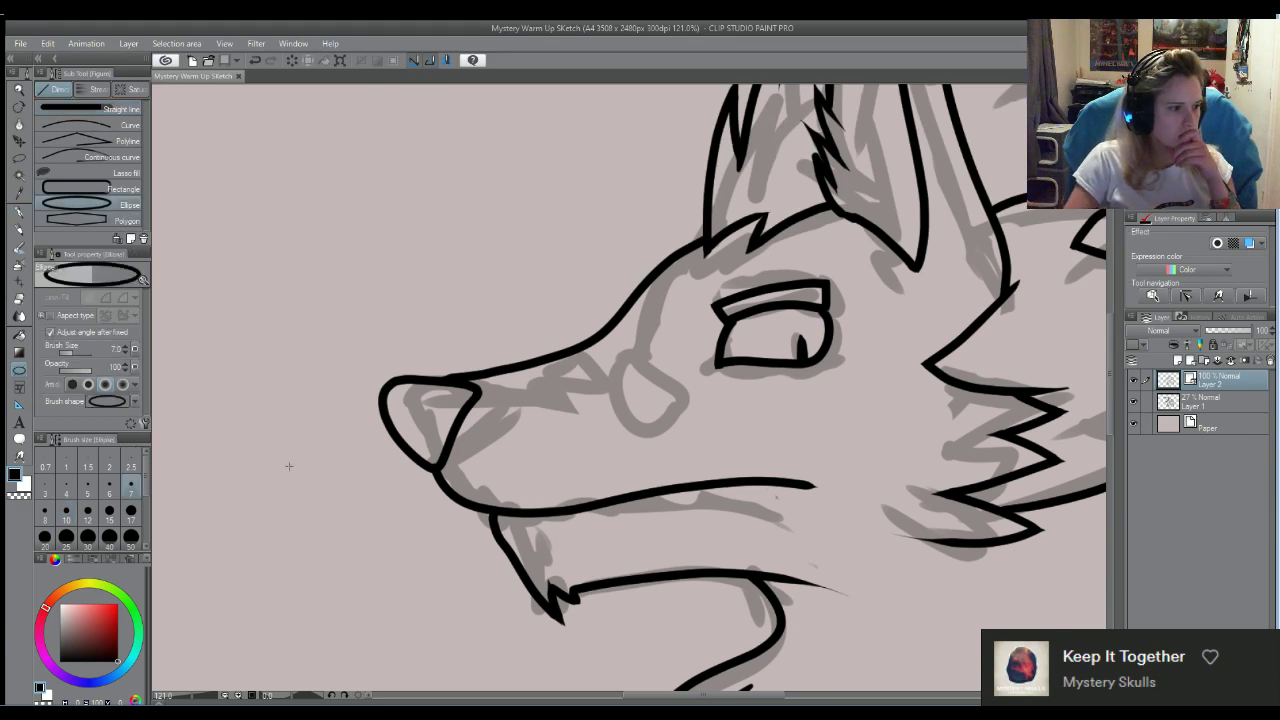
pyautogui.moveTo(611, 358); pyautogui.dragTo(679, 458)
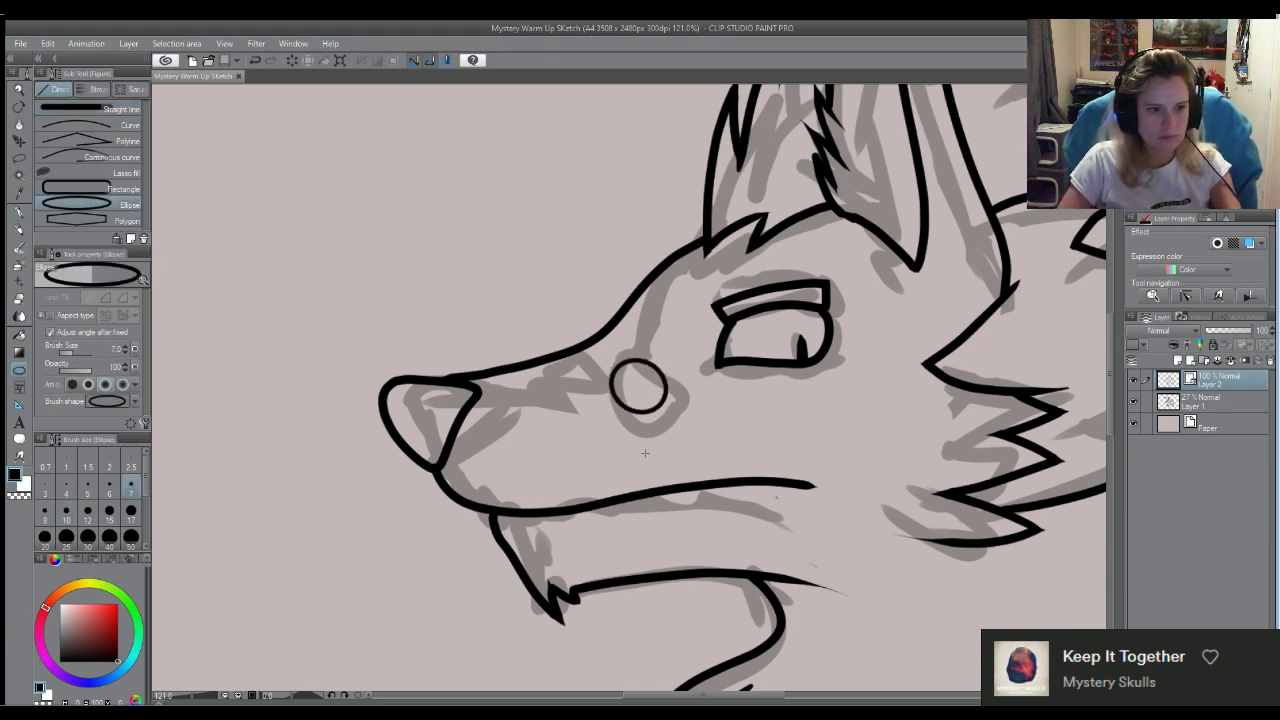
pyautogui.click(588, 432)
pyautogui.hscroll(-10, 588, 432)
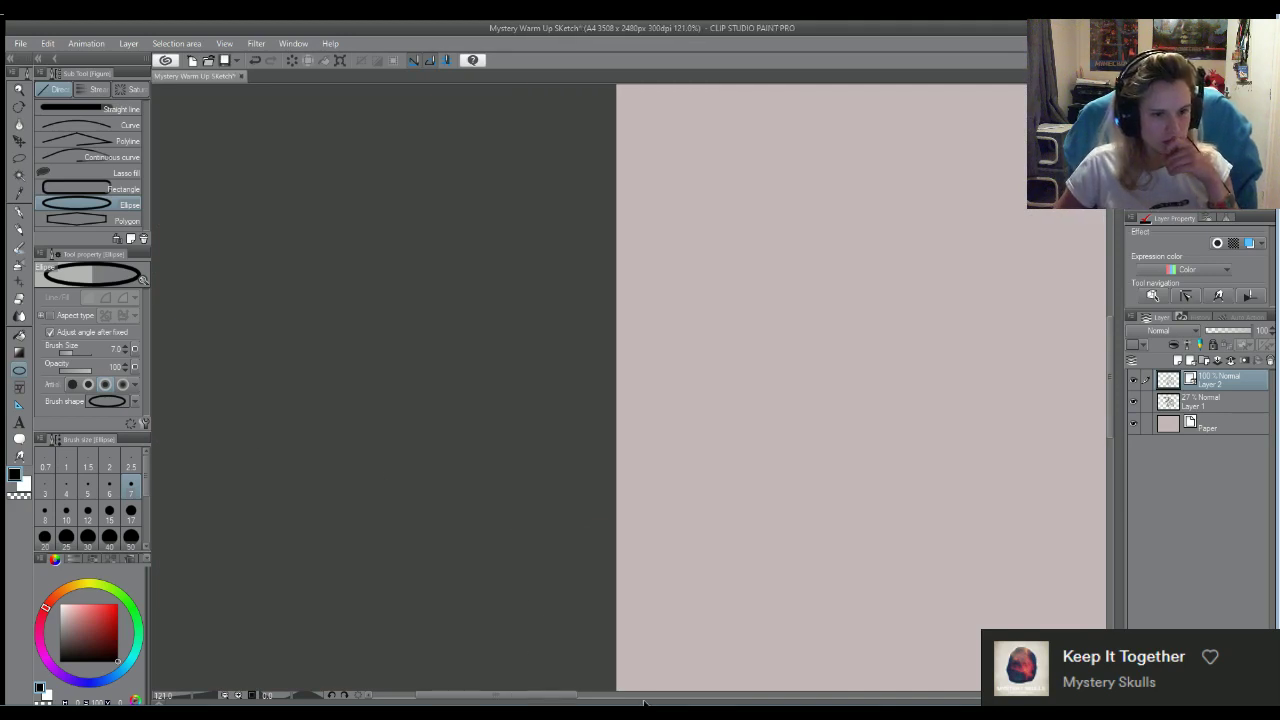
pyautogui.moveTo(565, 695); pyautogui.dragTo(788, 692)
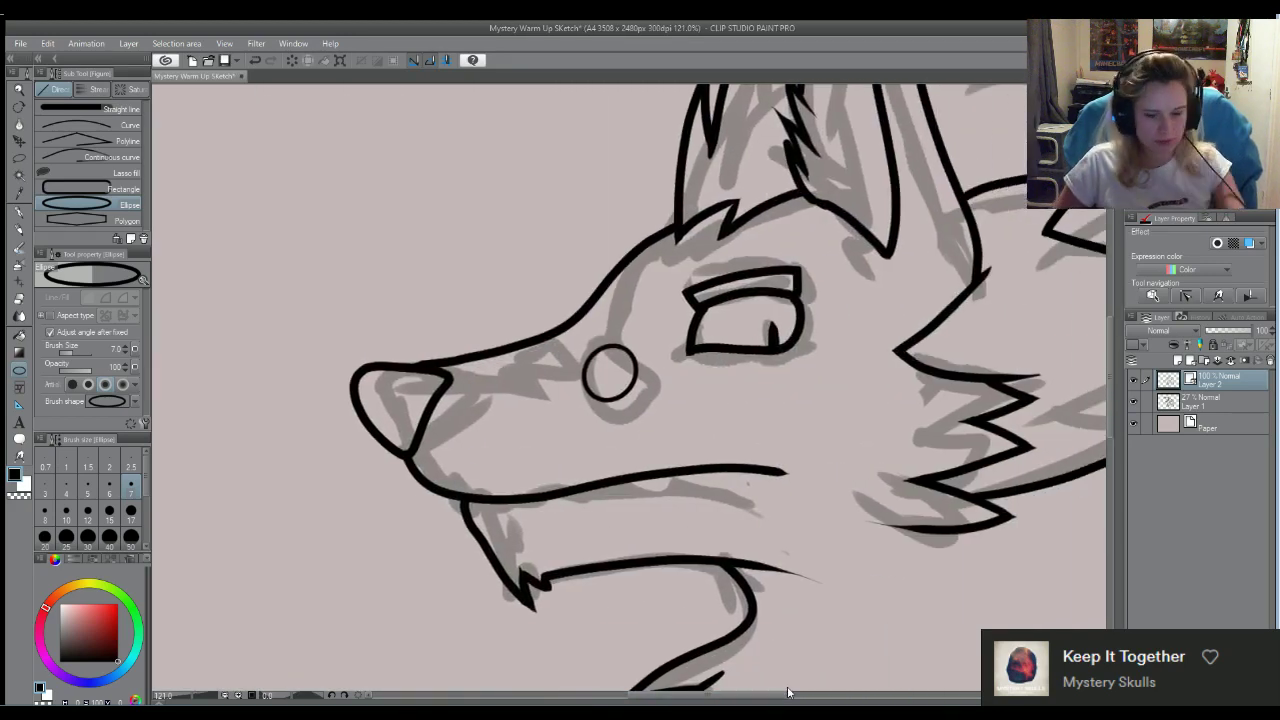
pyautogui.hotkey('ctrl', 'z')
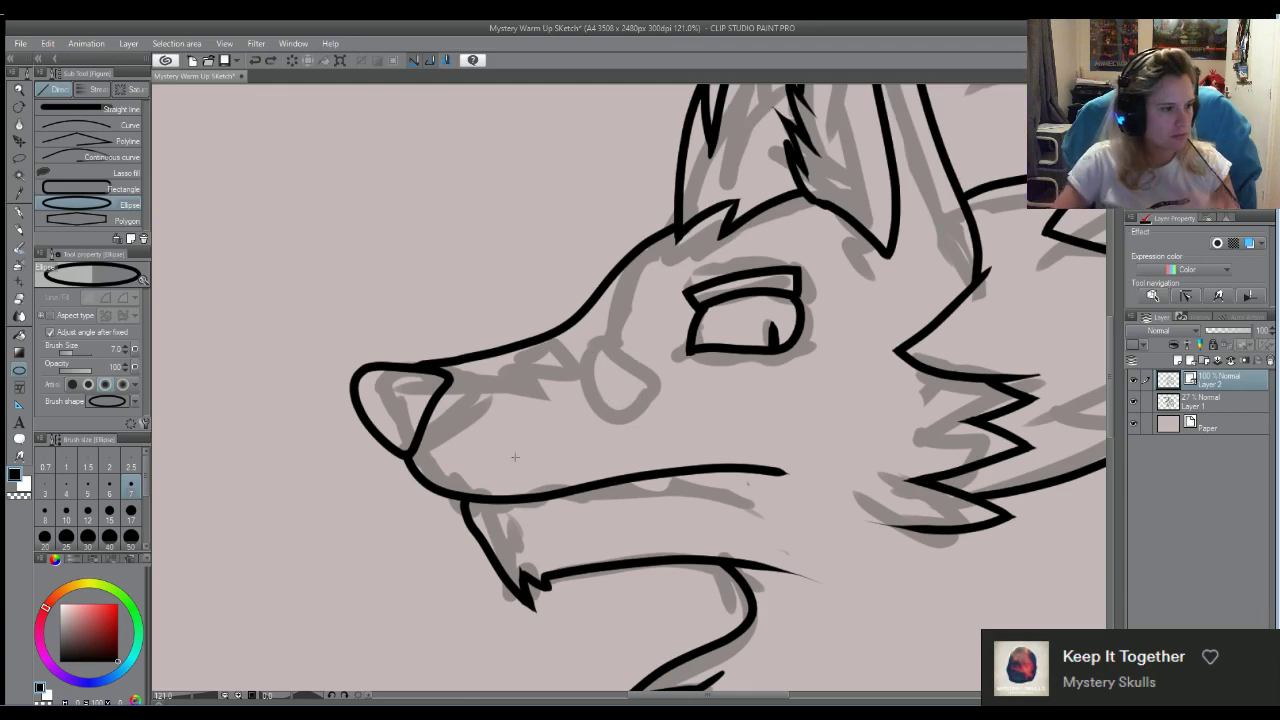
# Draw a narrow tilted ellipse at brush size 12 as the near lens, its upper edge touching the snout's bridge line
pyautogui.click(88, 511)
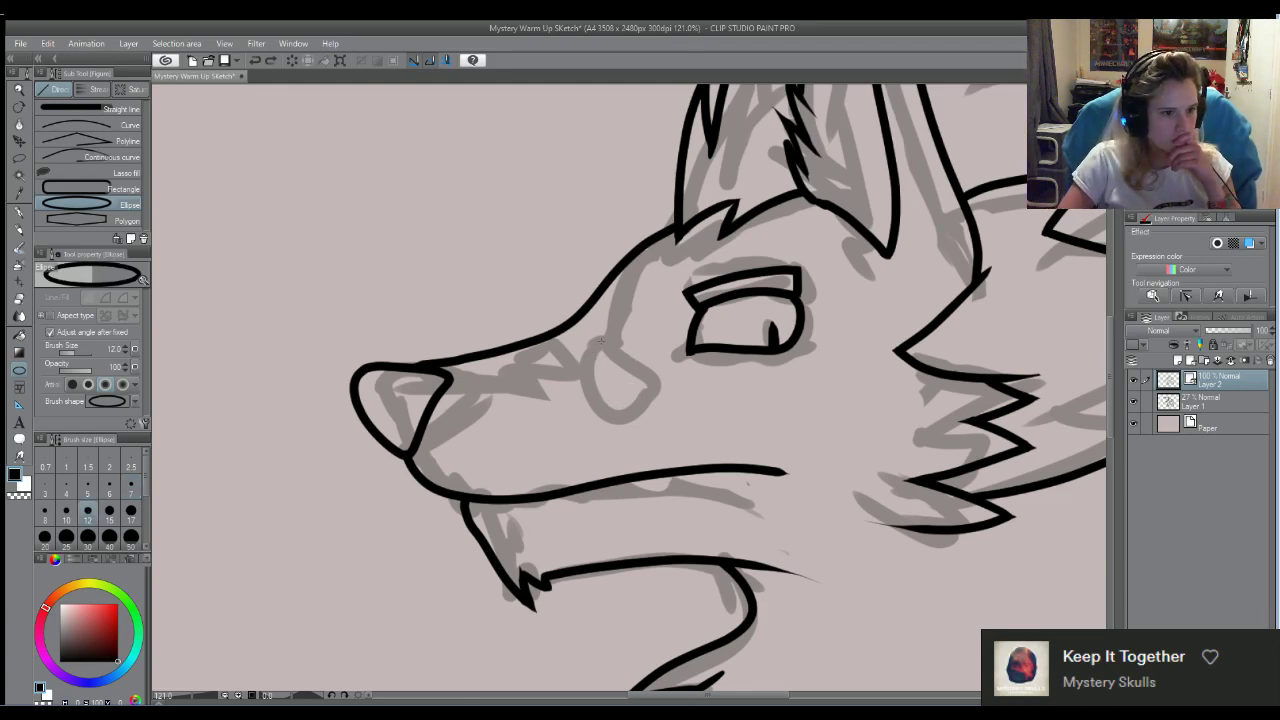
pyautogui.moveTo(606, 323); pyautogui.dragTo(548, 392)
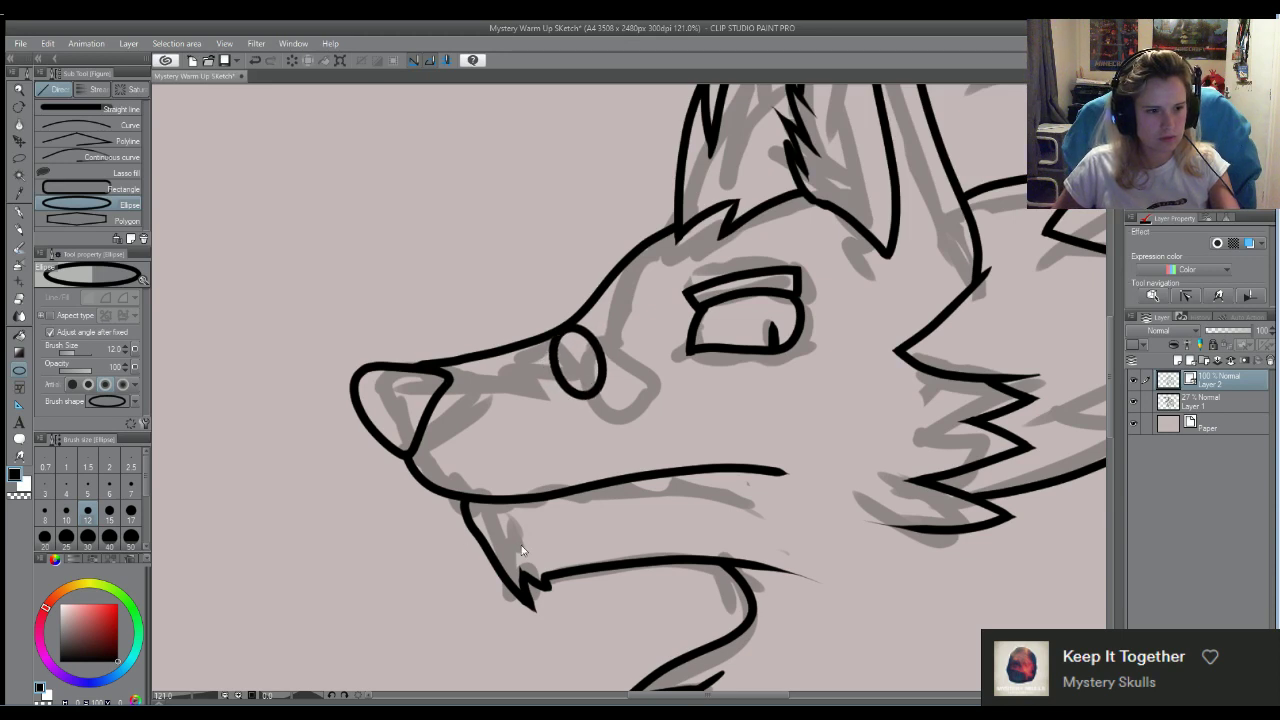
pyautogui.hotkey('ctrl', 'z')
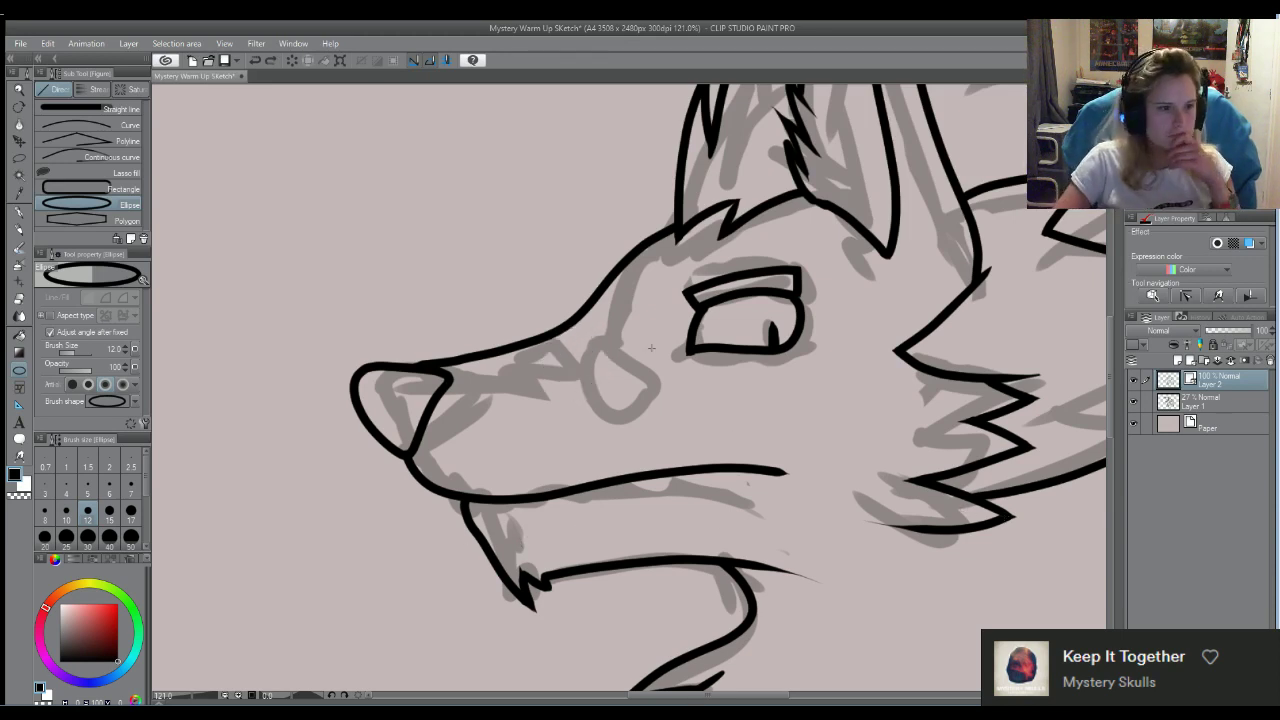
pyautogui.moveTo(538, 321); pyautogui.dragTo(590, 371)
pyautogui.hotkey('ctrl', 'z')
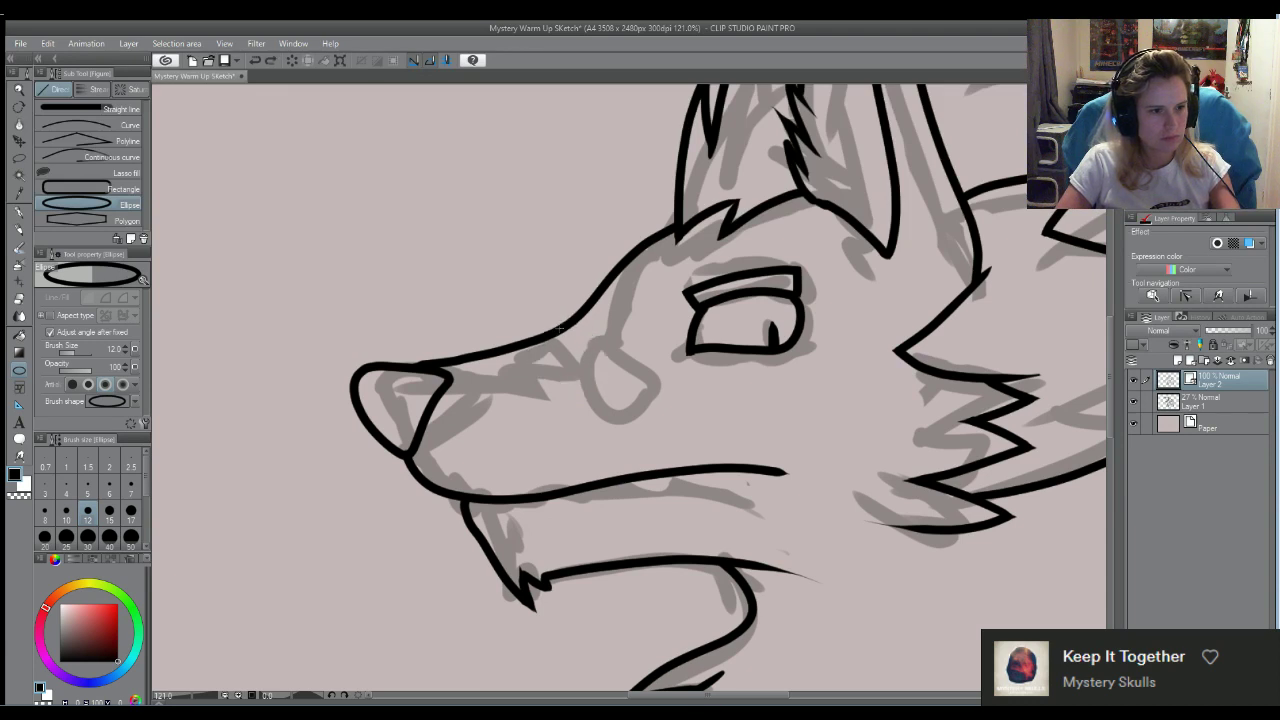
pyautogui.moveTo(539, 318); pyautogui.dragTo(621, 399)
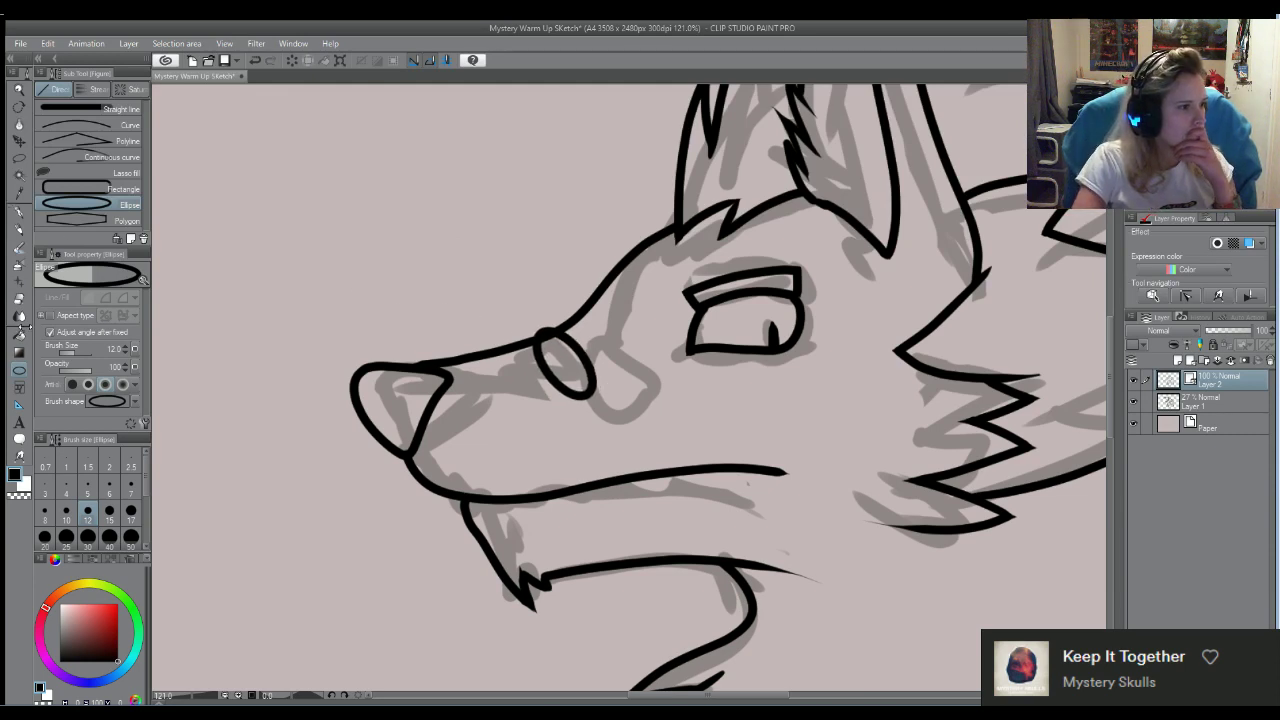
# Lasso the lens ellipse and copy it onto a new layer
pyautogui.click(19, 299)
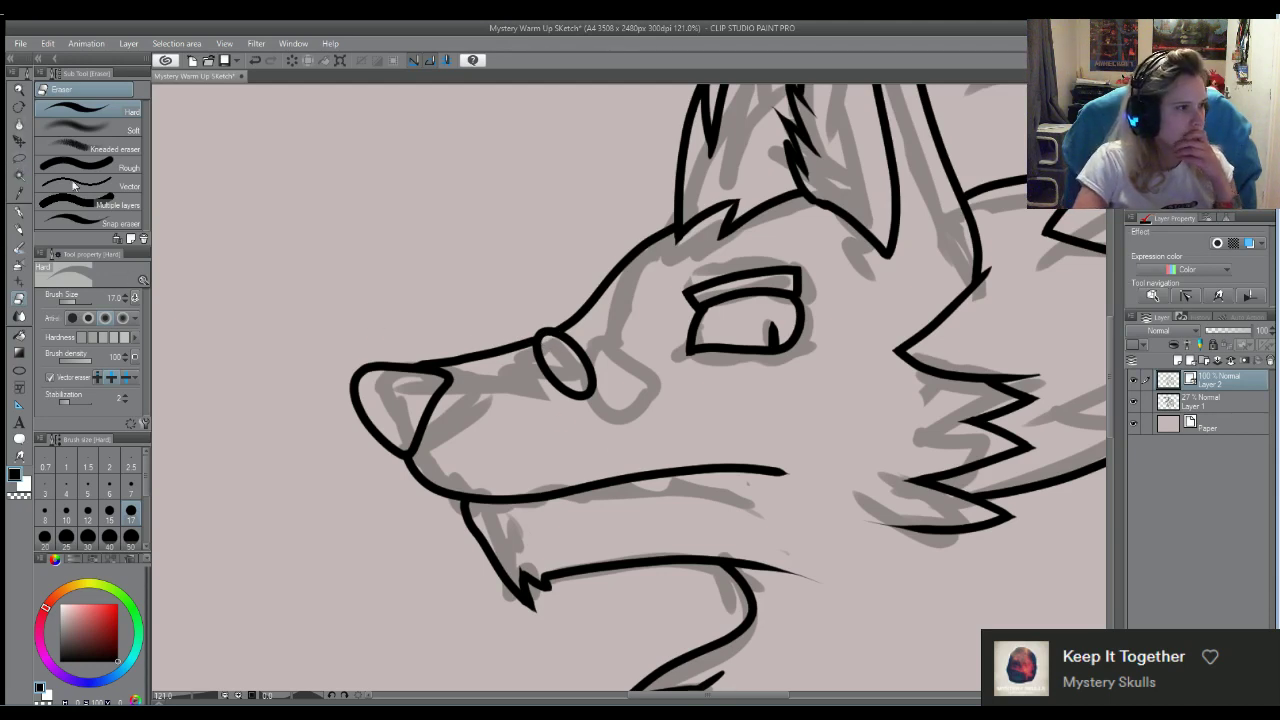
pyautogui.click(19, 160)
pyautogui.moveTo(559, 410)
pyautogui.mouseDown()
pyautogui.moveTo(612, 414)
pyautogui.moveTo(608, 404)
pyautogui.mouseUp()
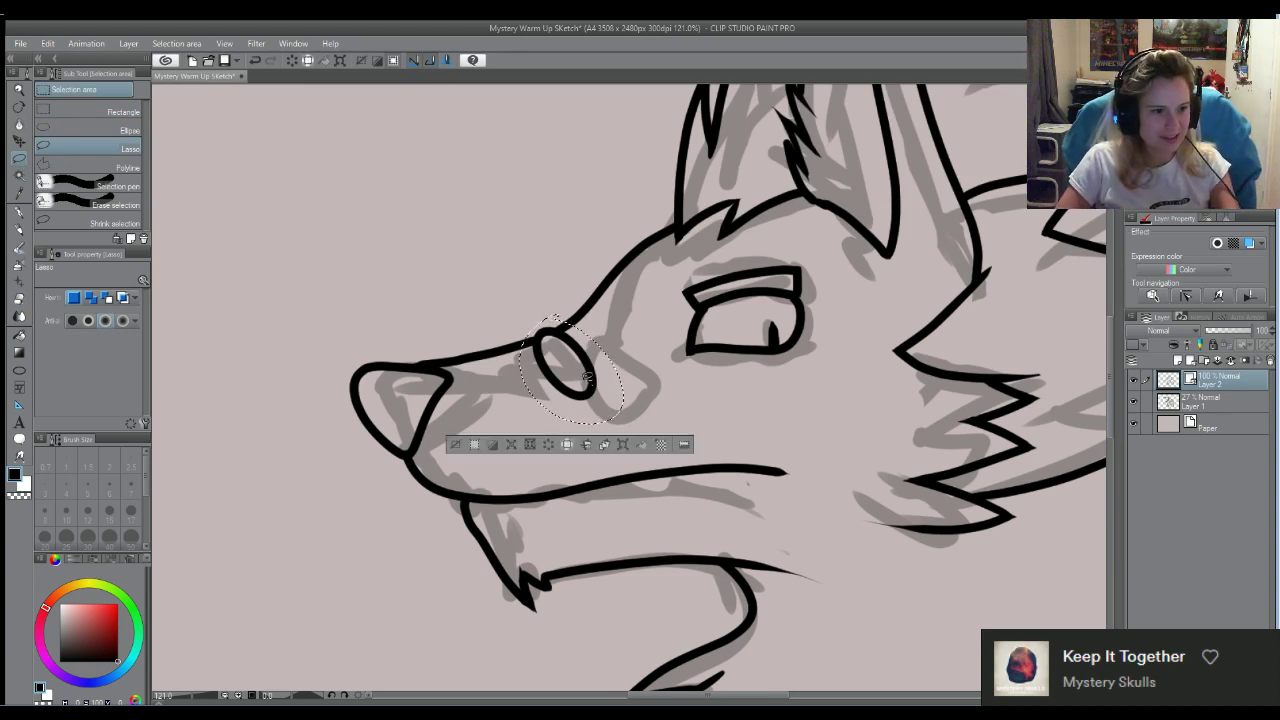
pyautogui.click(629, 441)
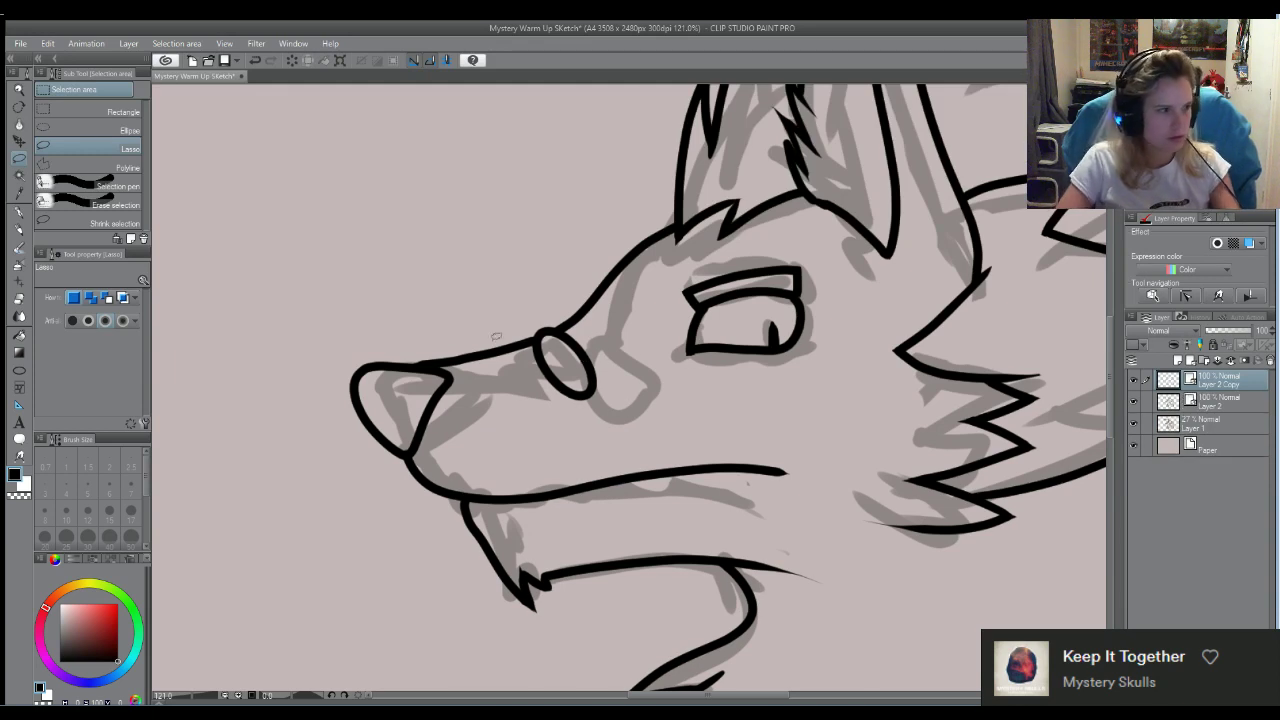
# Move the copied lens toward the nose so it overlaps the near lens and scale it to 87%
pyautogui.click(18, 140)
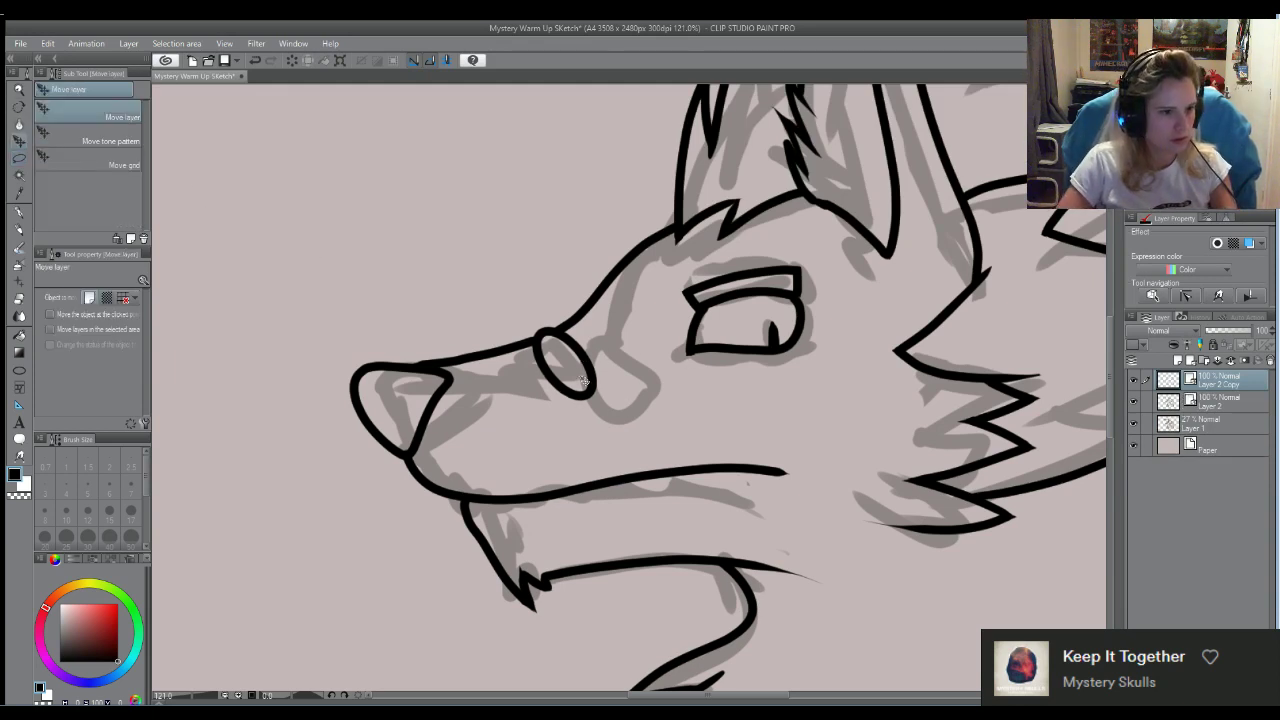
pyautogui.moveTo(584, 378); pyautogui.dragTo(548, 374)
pyautogui.hotkey('ctrl', 't')
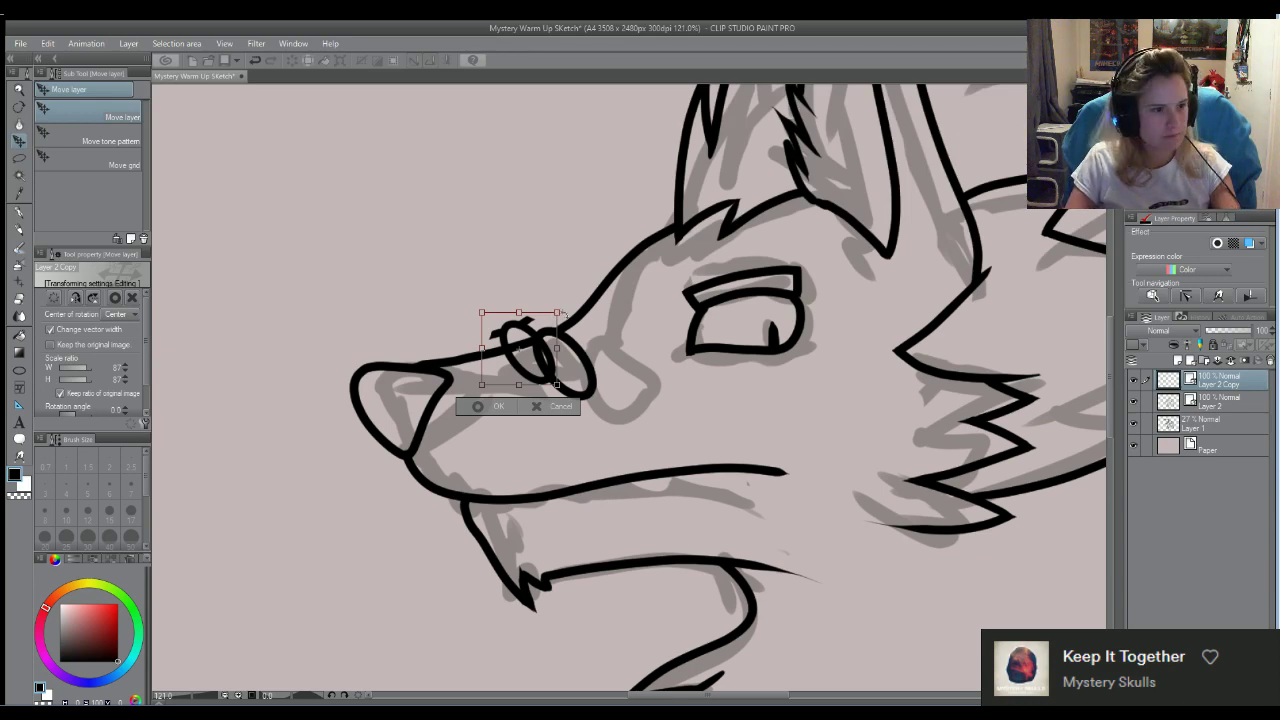
pyautogui.press('Return')
# Erase the copied lens's stray line pieces and its part below the snout line with the Hard eraser at size 17
pyautogui.scroll(4, 560, 315)
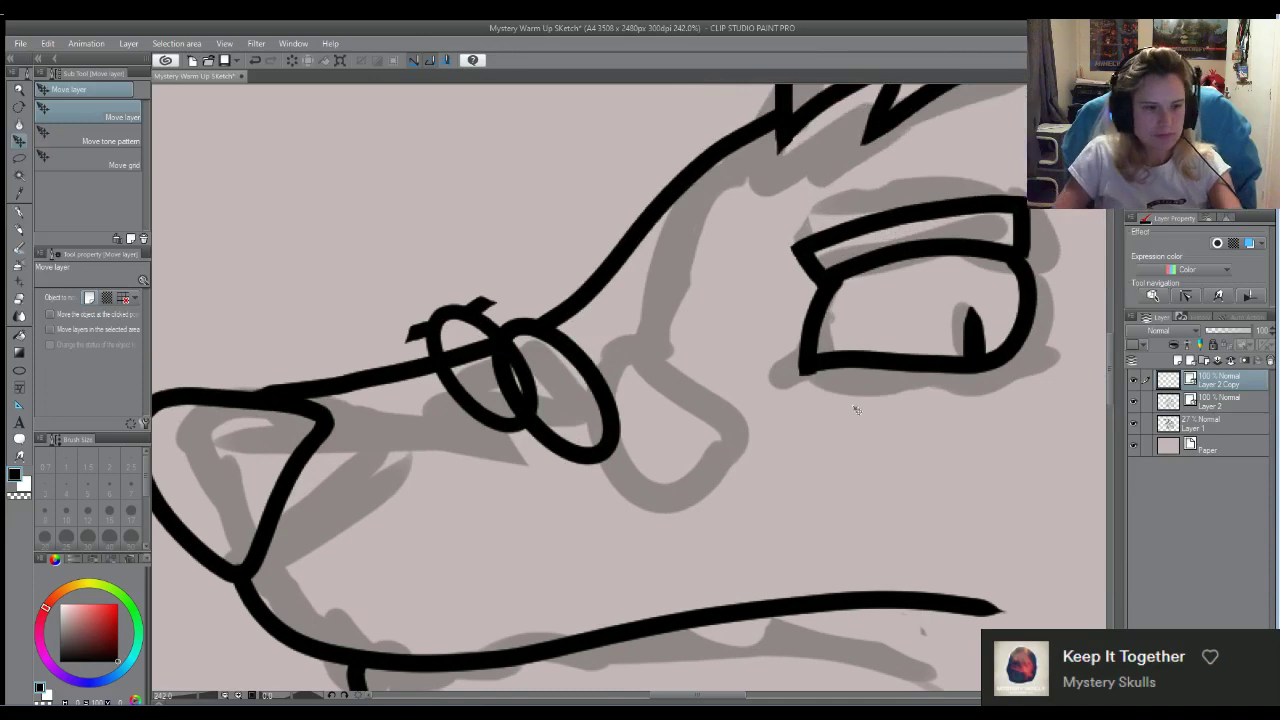
pyautogui.press('e')
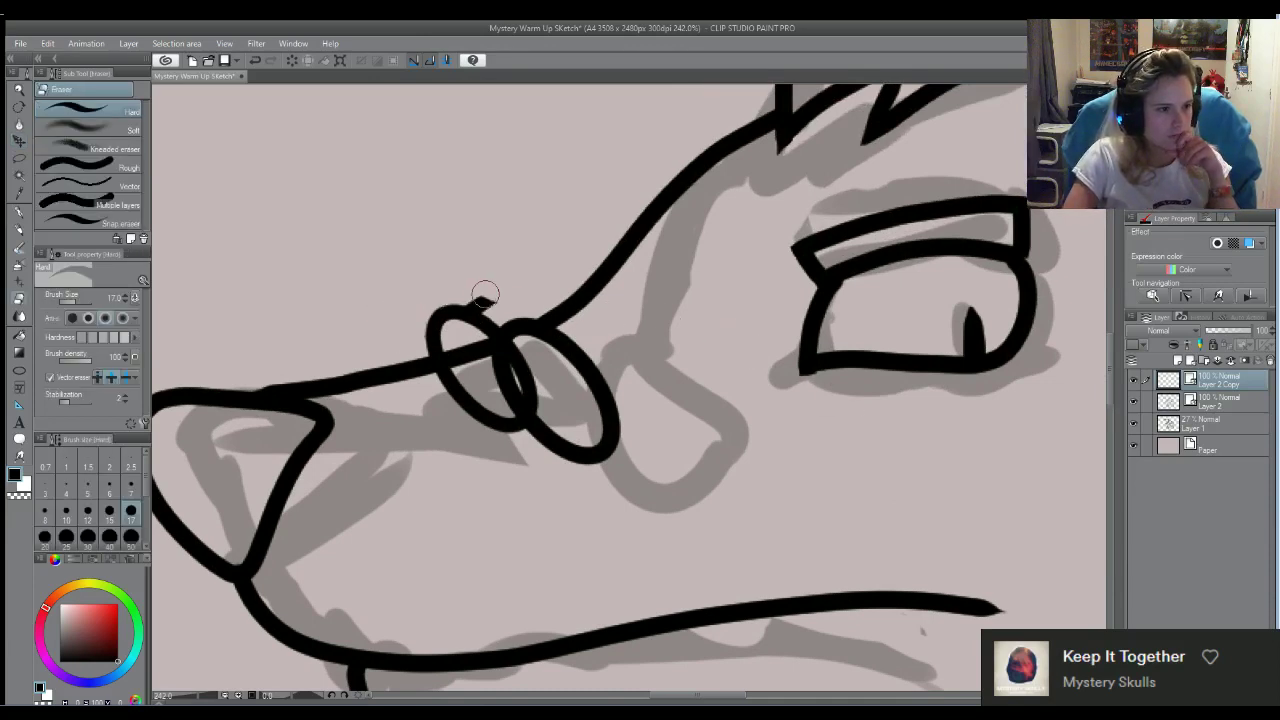
pyautogui.moveTo(470, 415)
pyautogui.mouseDown()
pyautogui.moveTo(544, 369)
pyautogui.moveTo(553, 388)
pyautogui.mouseUp()
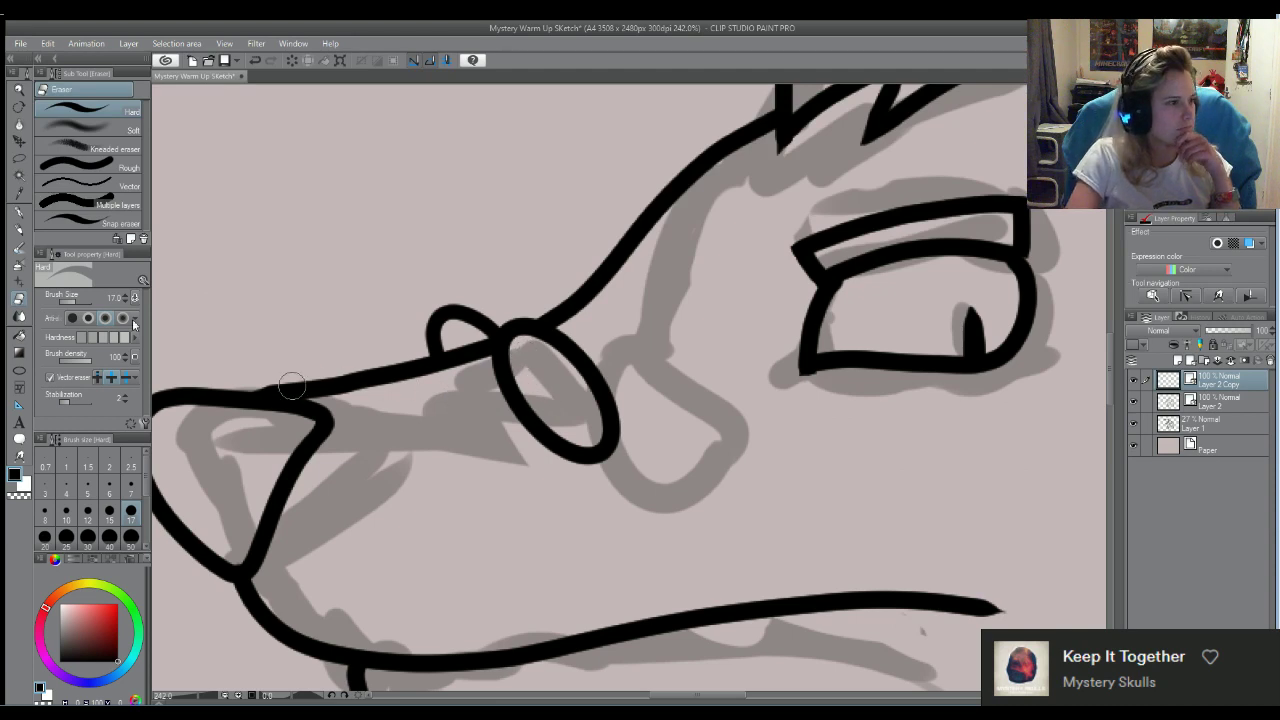
pyautogui.click(18, 214)
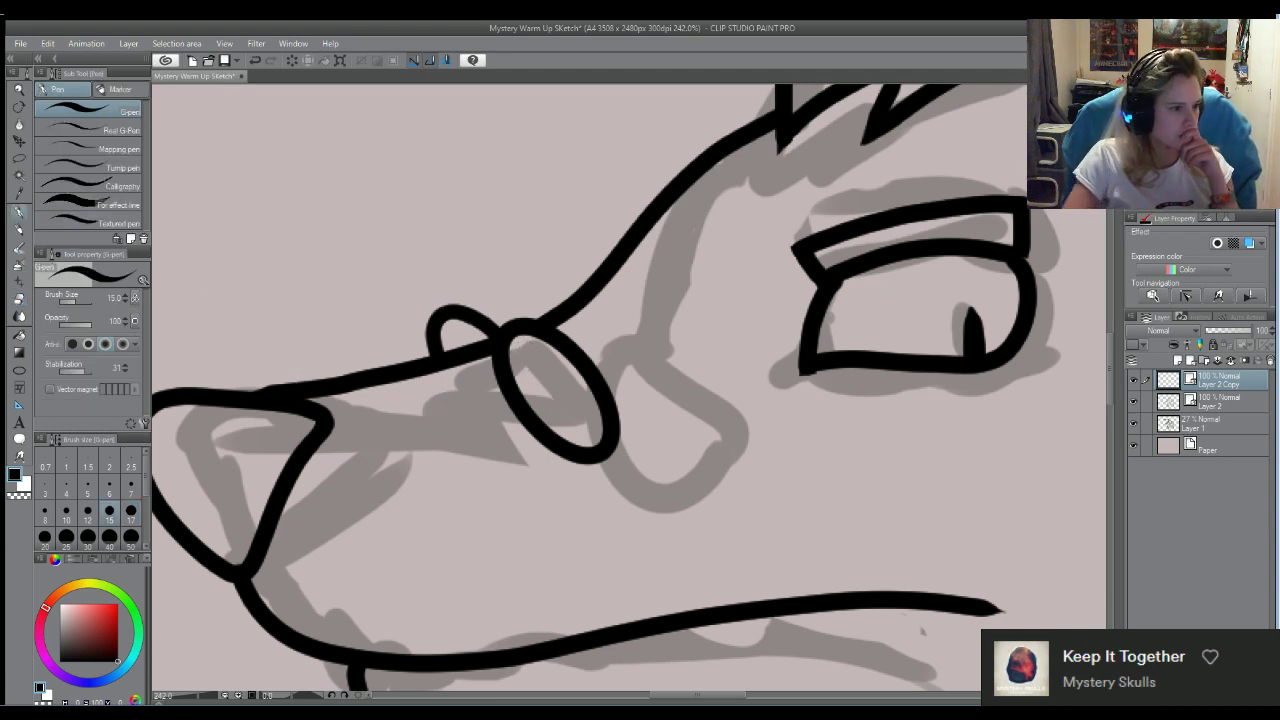
# Draw the glasses' curved bridge line between the two lenses with the G-pen at brush size 12
pyautogui.press('[')
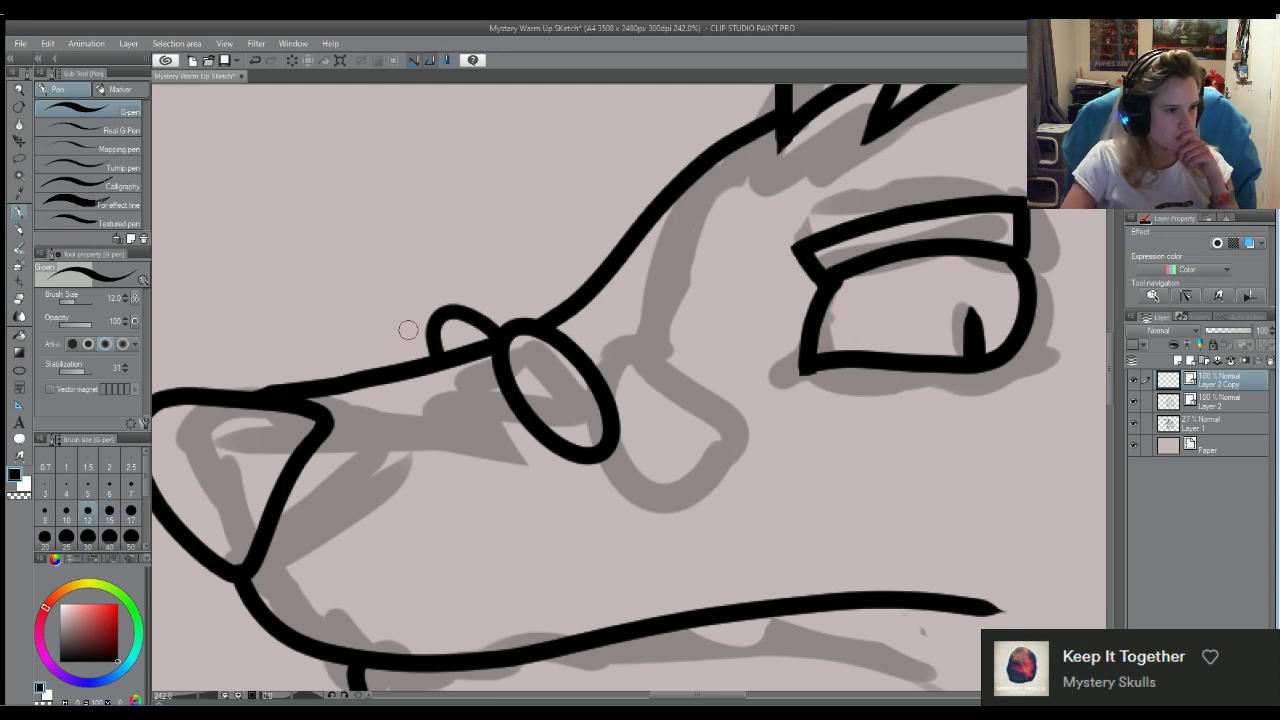
pyautogui.moveTo(472, 313); pyautogui.dragTo(545, 322)
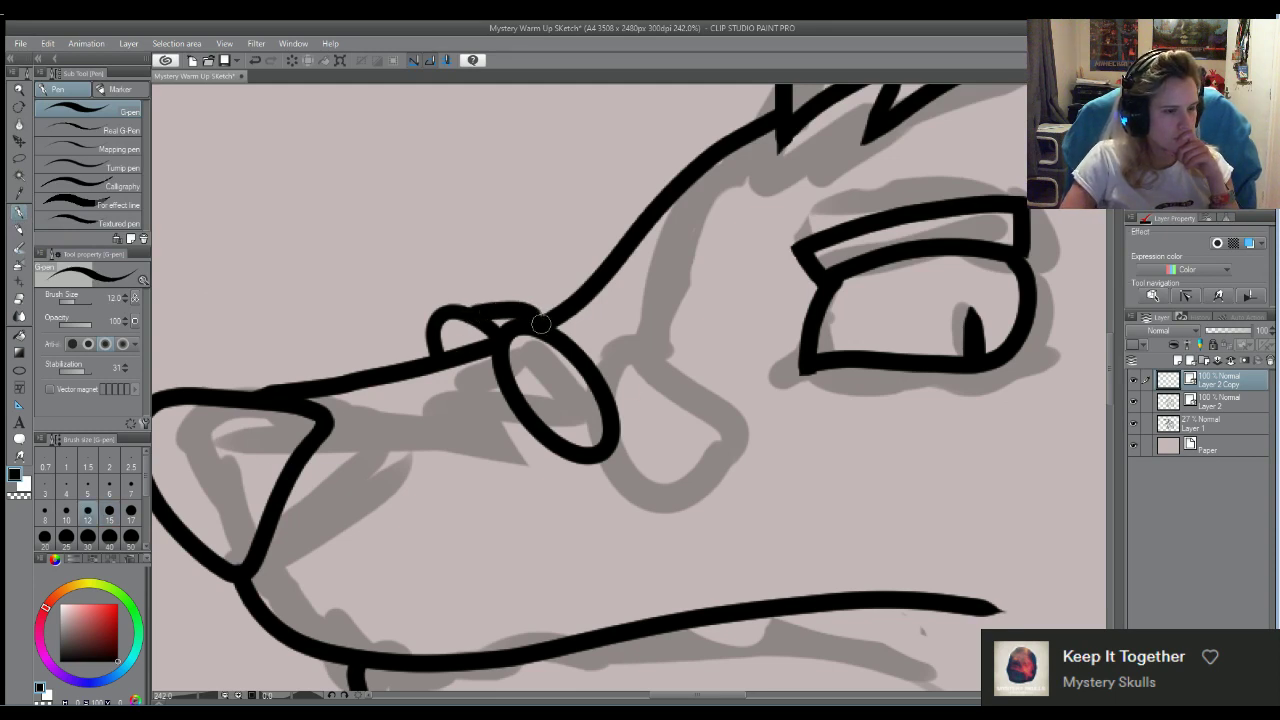
pyautogui.hotkey('ctrl', 'z')
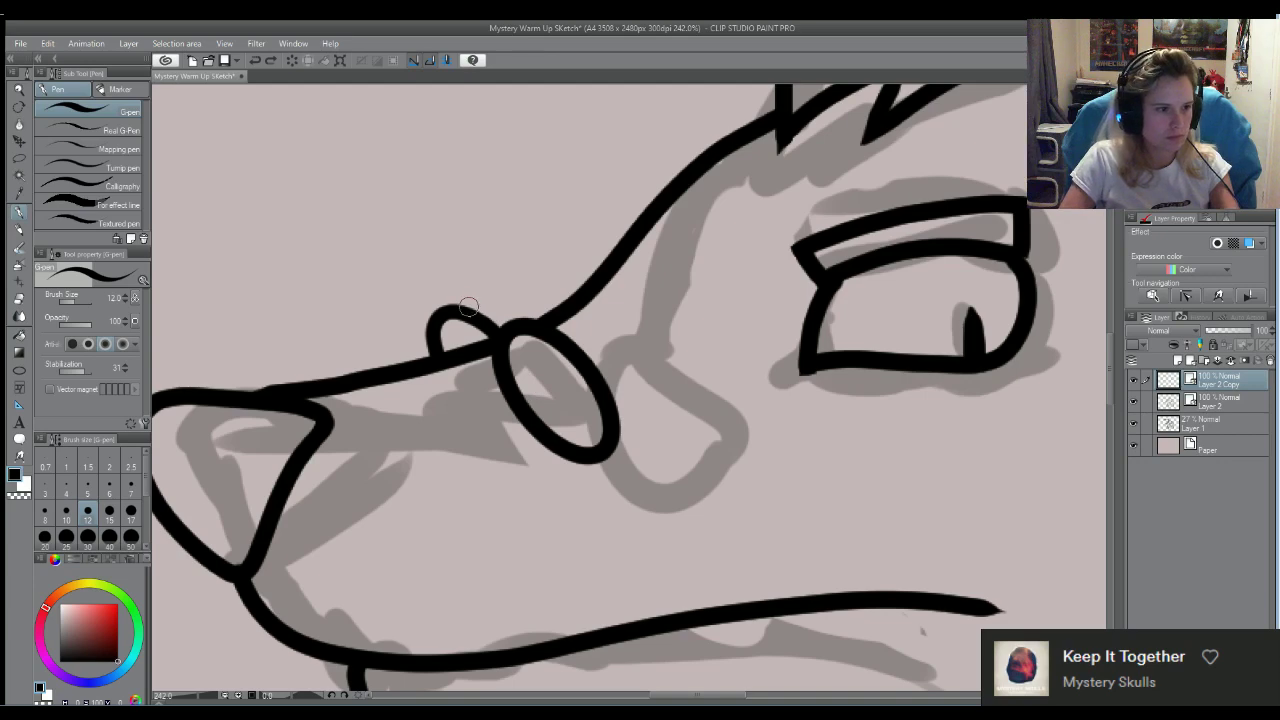
pyautogui.moveTo(462, 310); pyautogui.dragTo(537, 328)
pyautogui.scroll(-8, 537, 328)
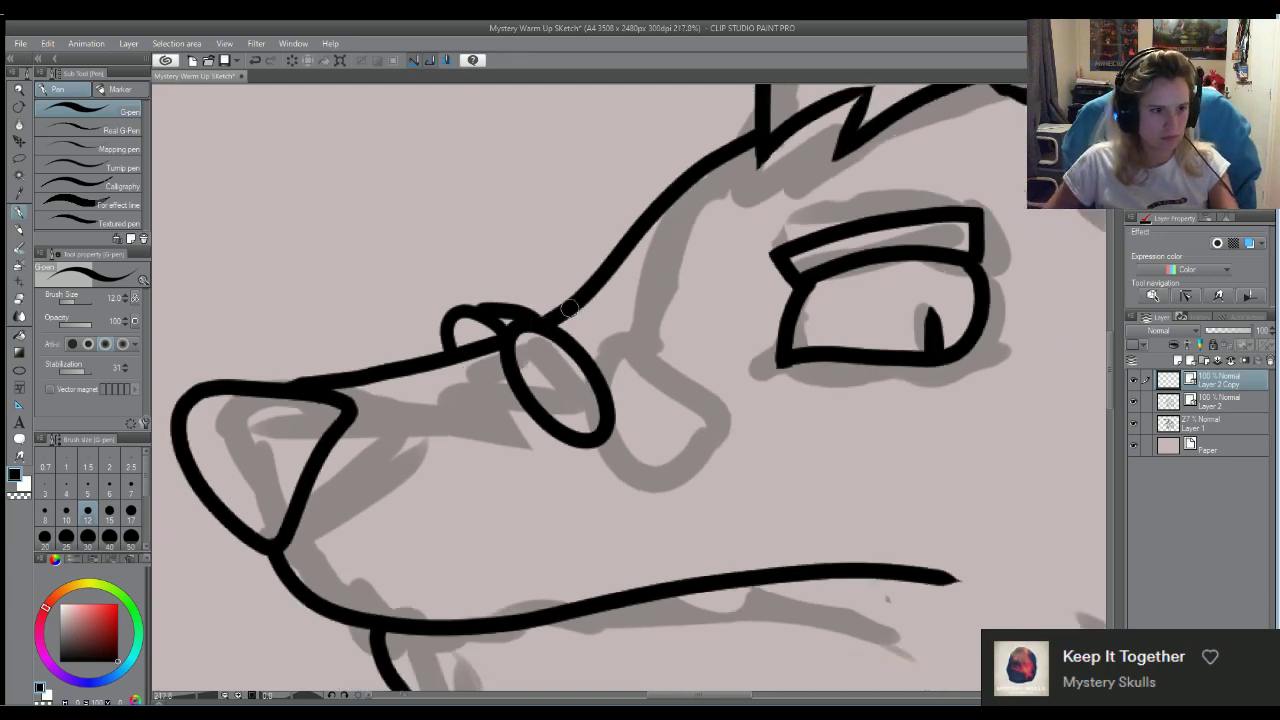
pyautogui.scroll(-3, 508, 256)
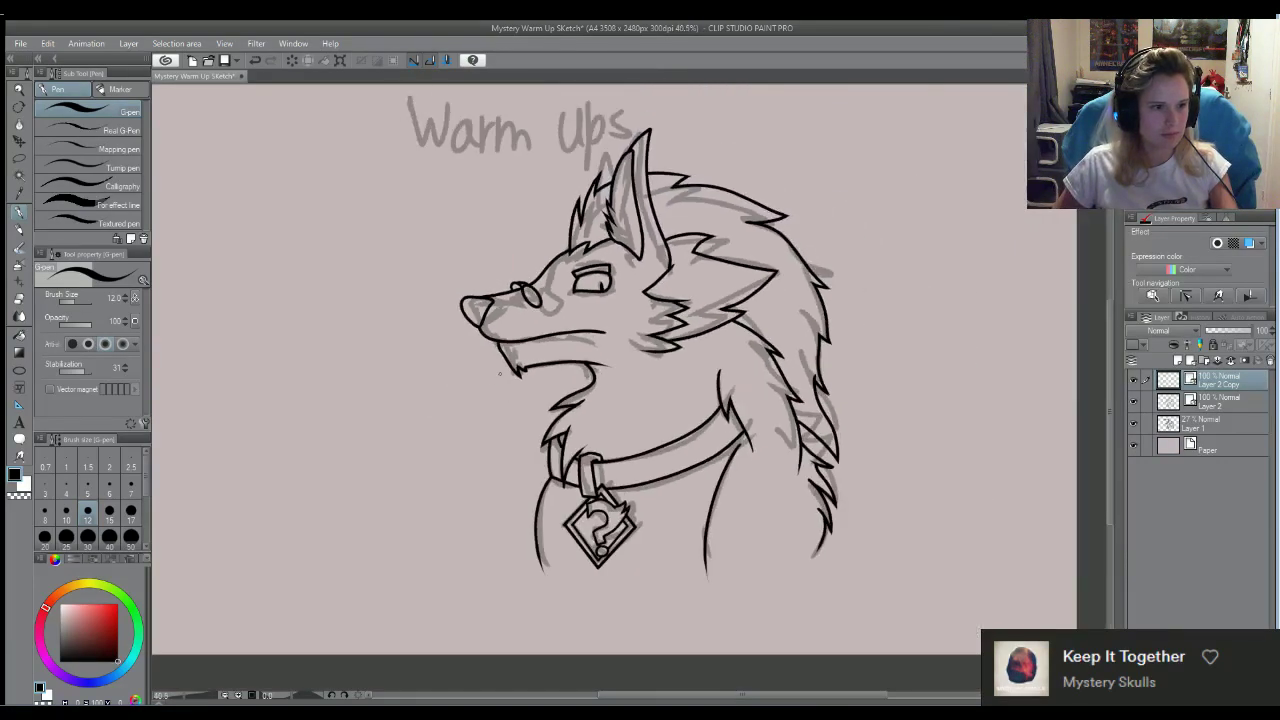
pyautogui.scroll(1, 531, 410)
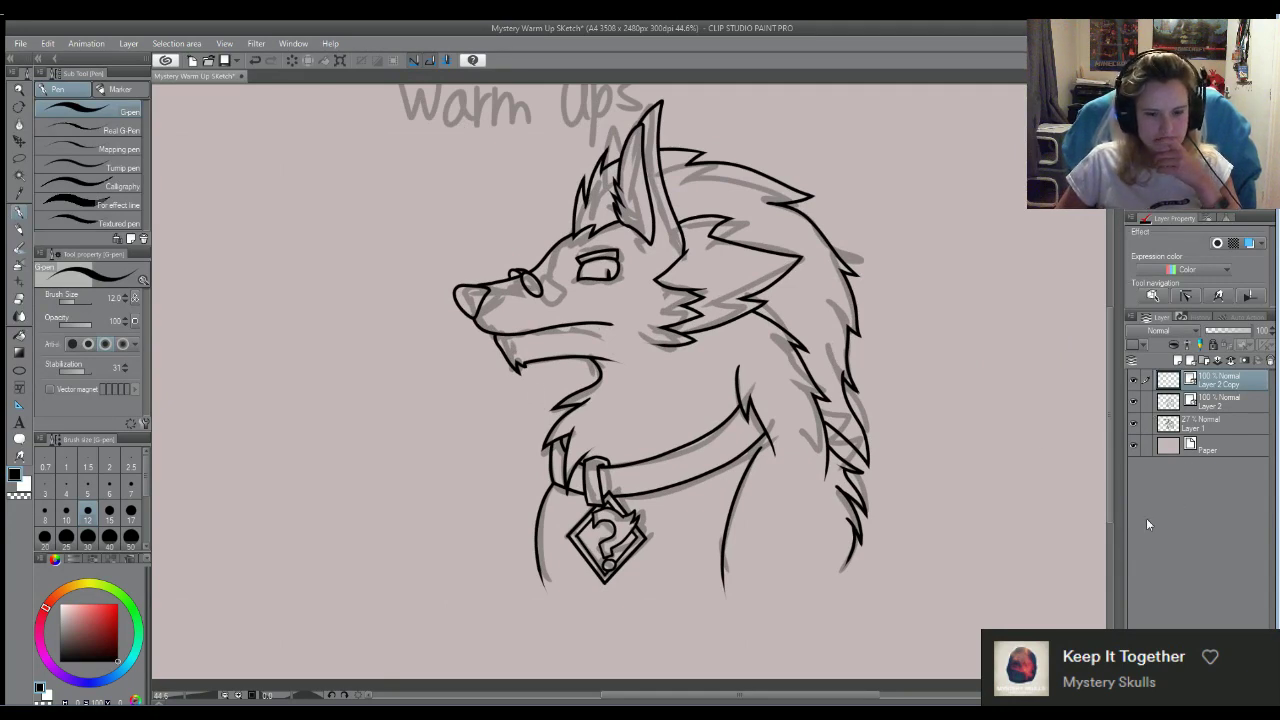
# Check the line art without the rough sketch, merge the copied lens layer into Layer 2 and show the sketch again
pyautogui.click(1133, 422)
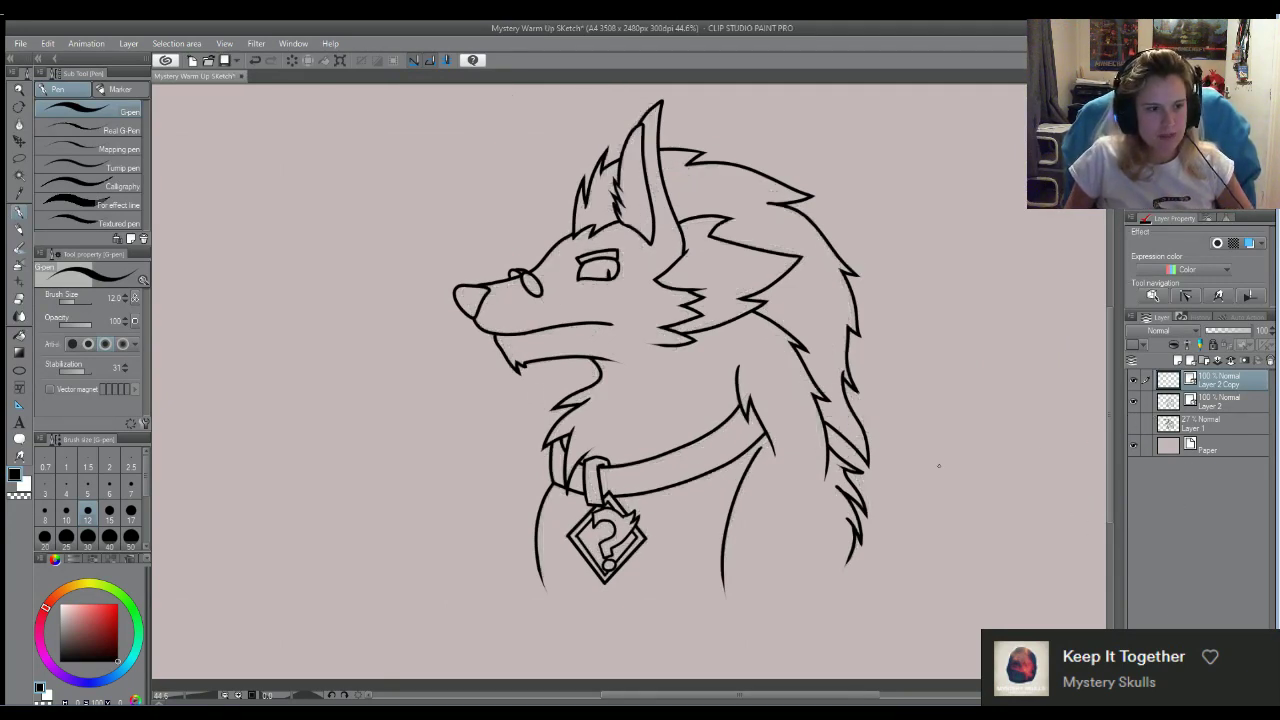
pyautogui.scroll(-2, 938, 465)
pyautogui.scroll(2, 925, 317)
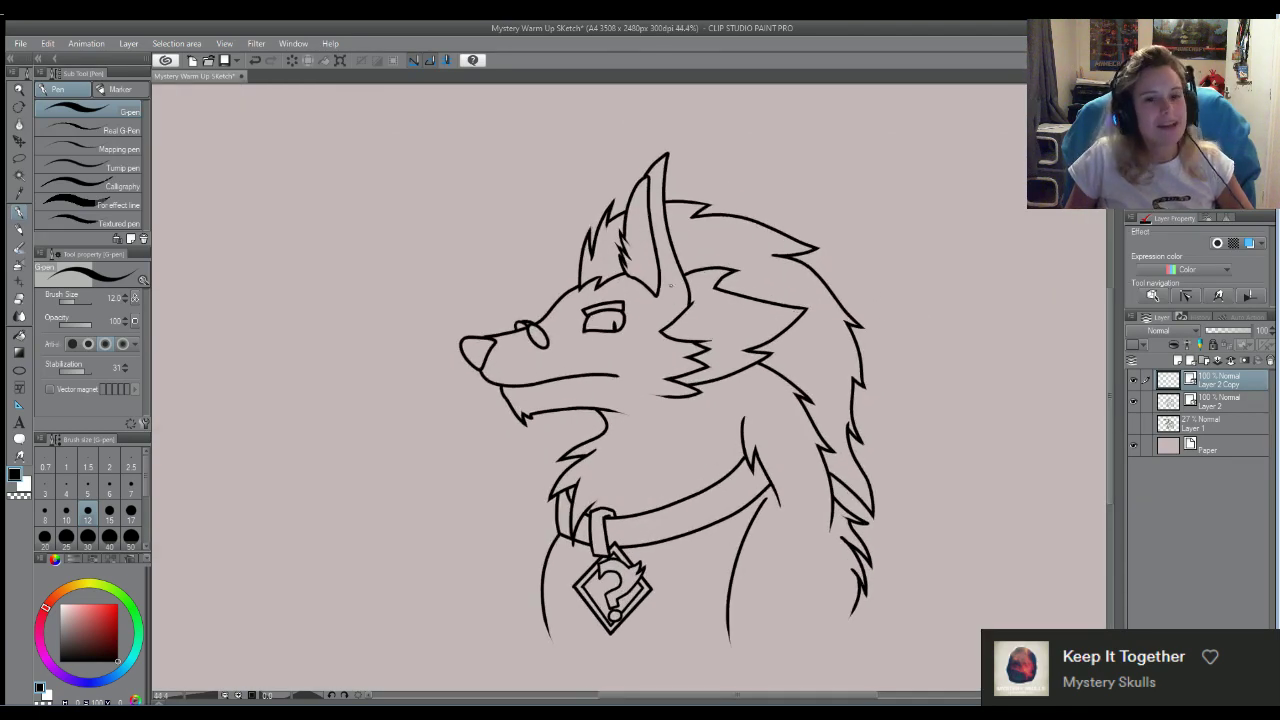
pyautogui.click(1133, 380)
pyautogui.click(1133, 380)
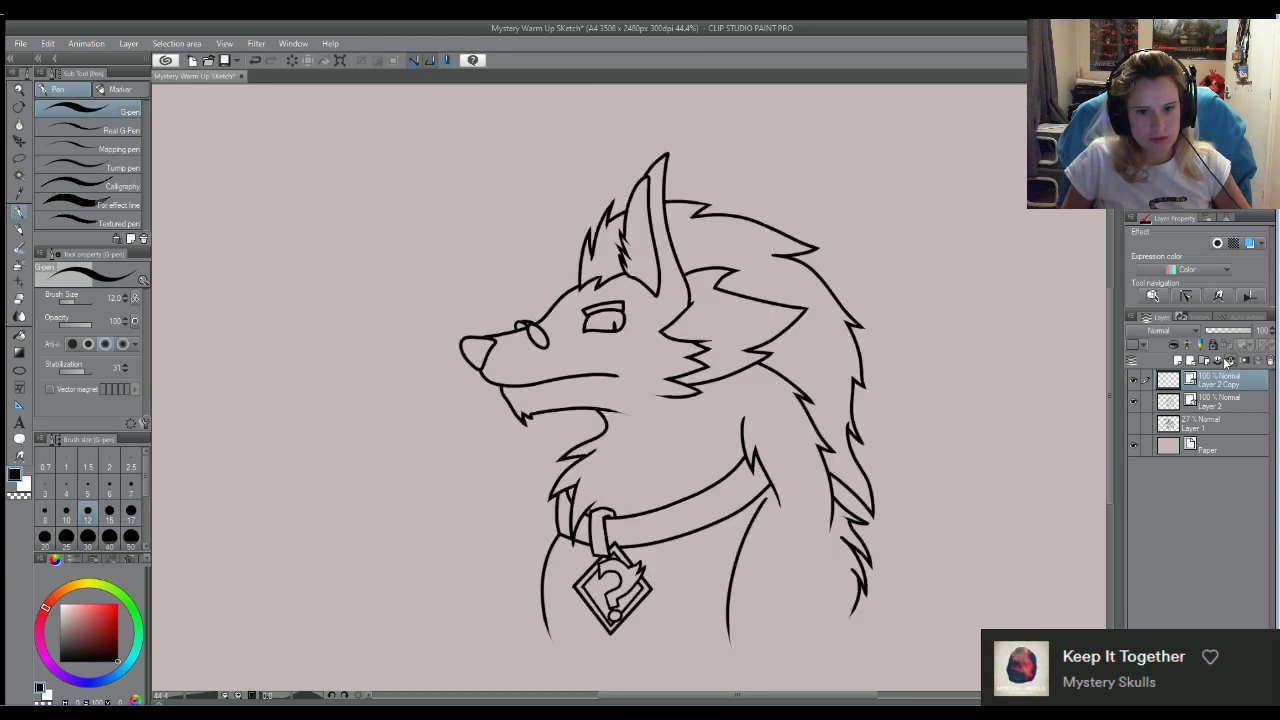
pyautogui.click(1226, 362)
pyautogui.click(1133, 400)
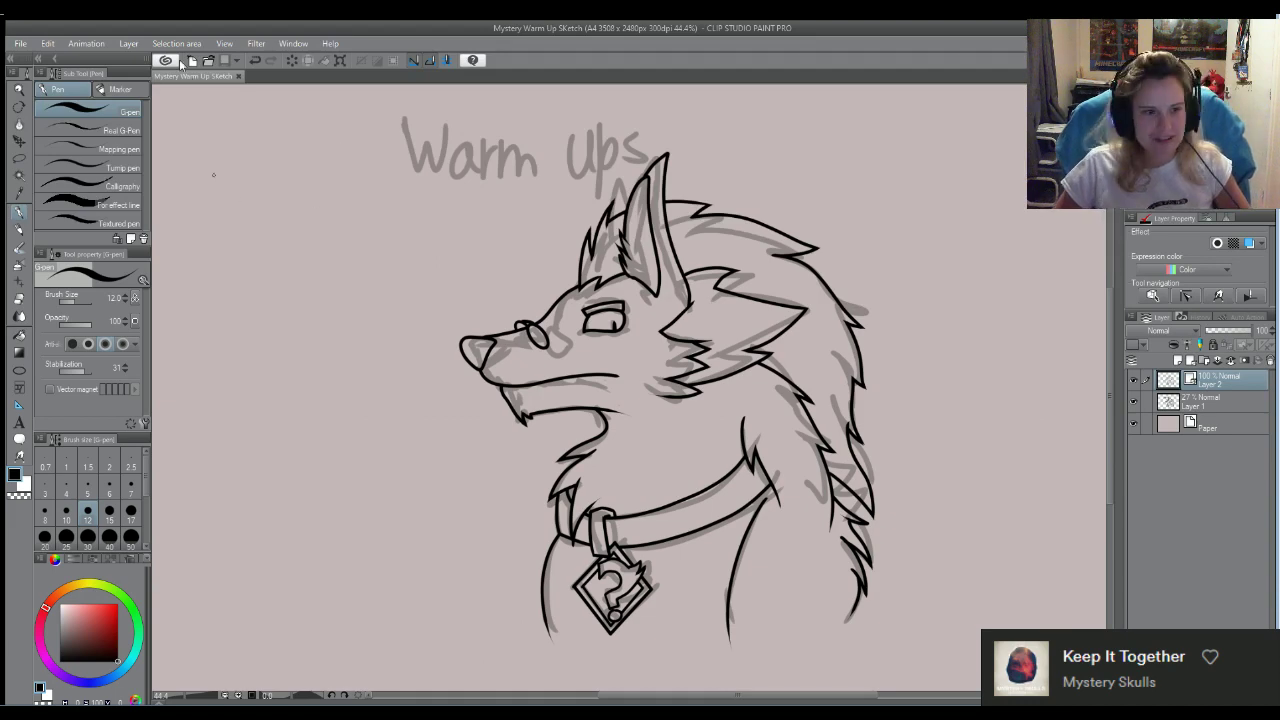
# Try to ink a pointed fur spike between the far ear's tuft and the near ear
pyautogui.scroll(4, 577, 131)
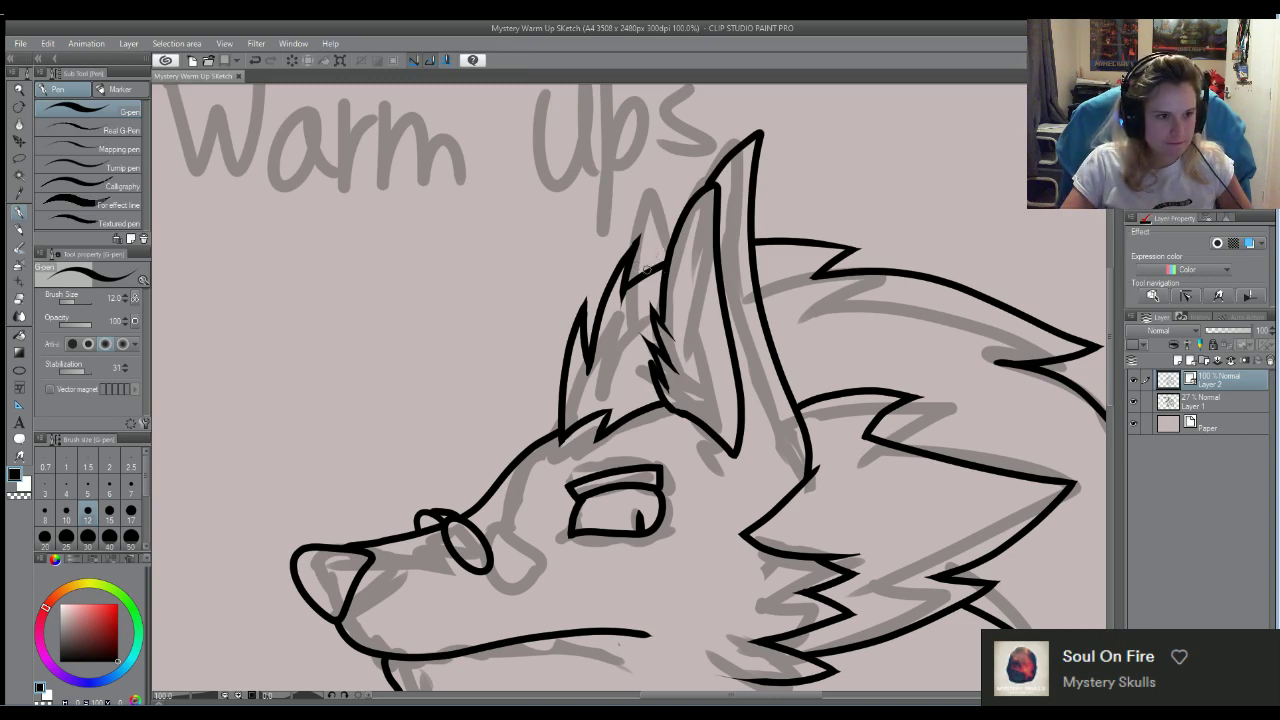
pyautogui.moveTo(646, 272)
pyautogui.mouseDown()
pyautogui.moveTo(658, 201)
pyautogui.moveTo(679, 236)
pyautogui.mouseUp()
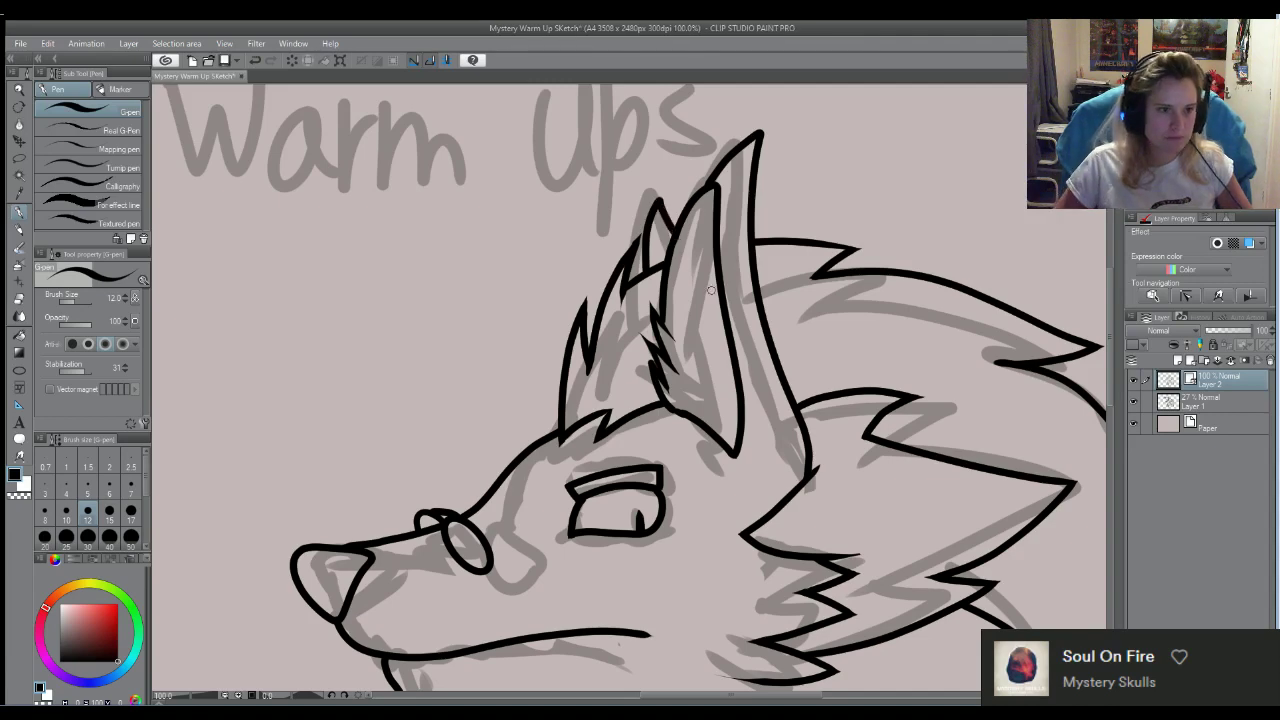
pyautogui.scroll(-4, 711, 290)
pyautogui.scroll(2, 716, 283)
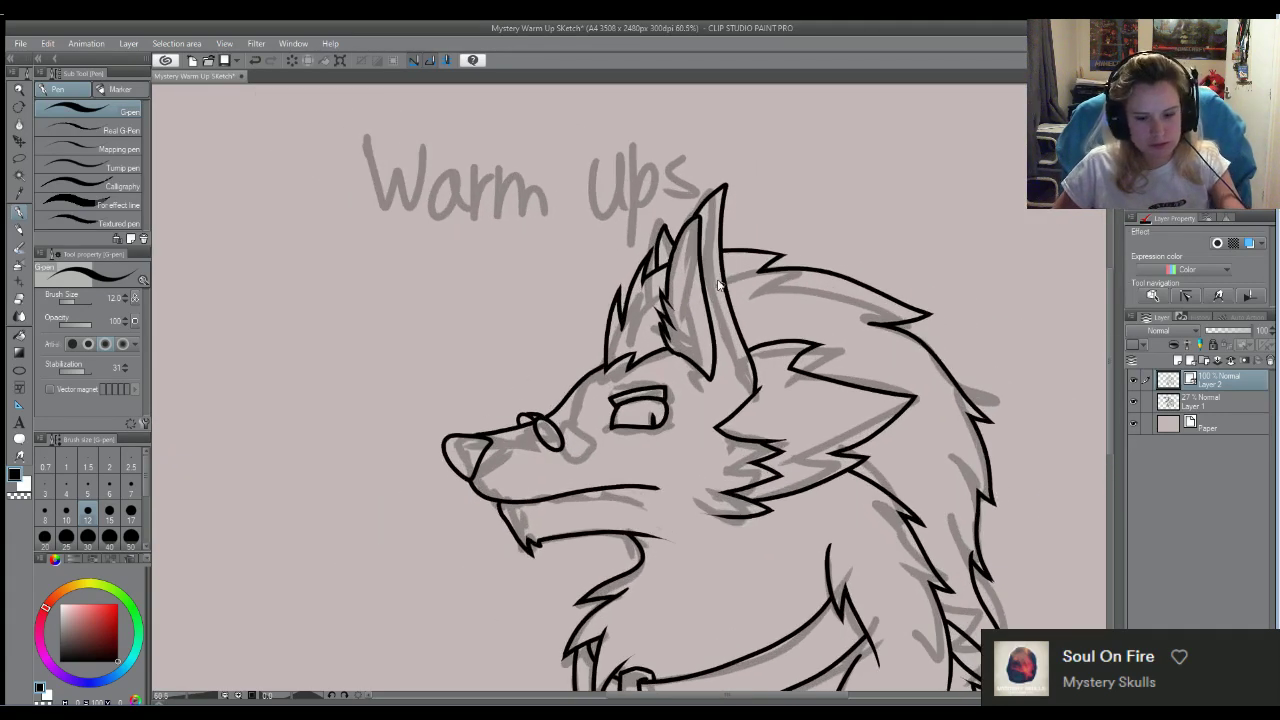
pyautogui.scroll(2, 660, 270)
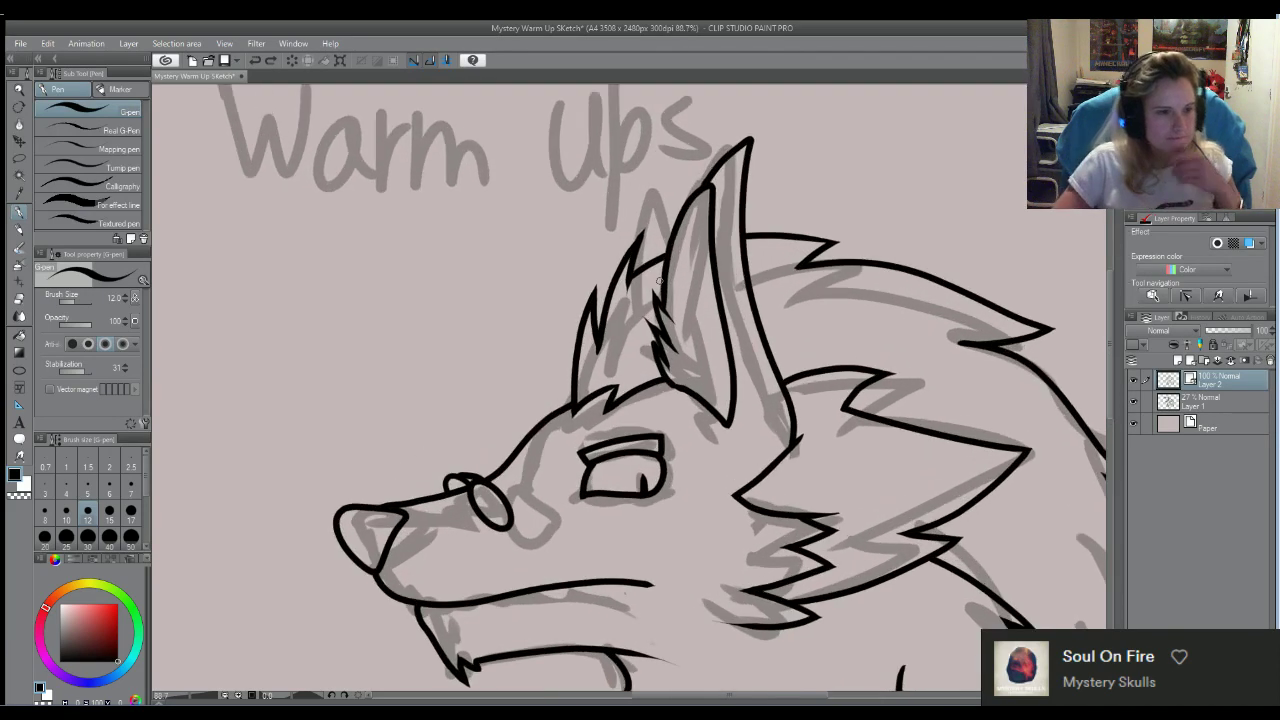
pyautogui.moveTo(652, 258)
pyautogui.mouseDown()
pyautogui.moveTo(660, 211)
pyautogui.moveTo(683, 252)
pyautogui.mouseUp()
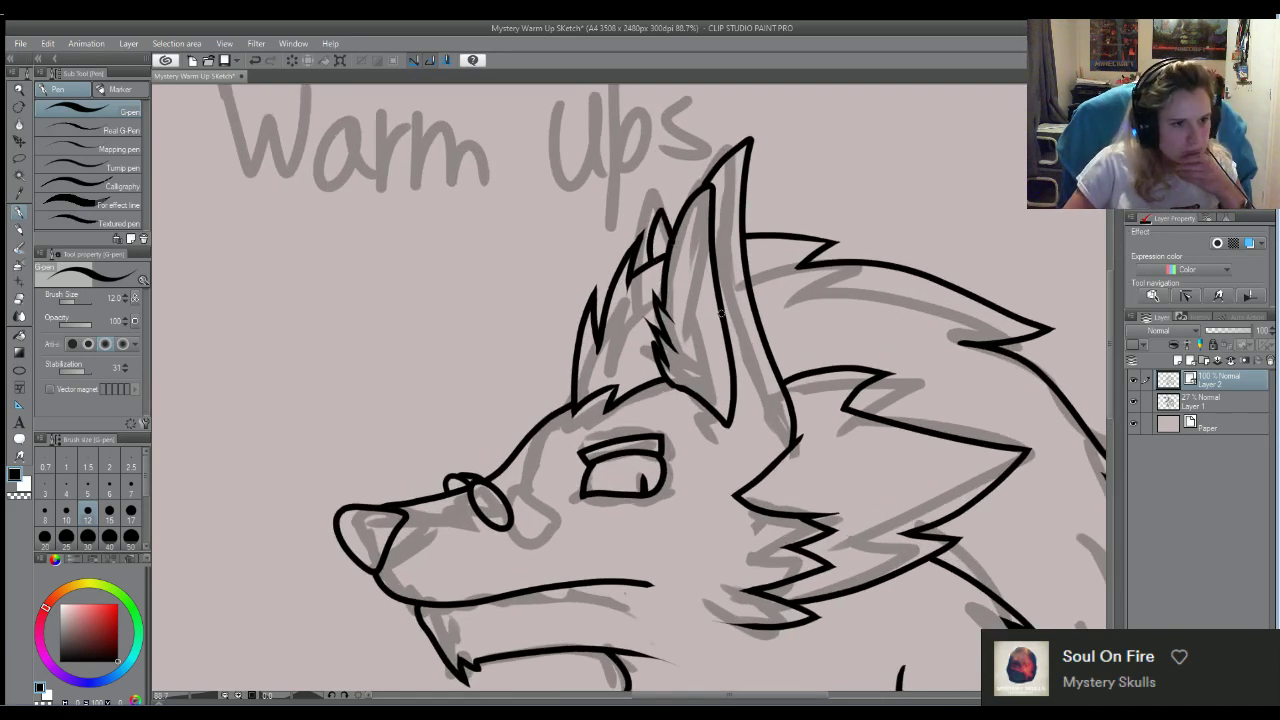
pyautogui.hotkey('ctrl', 'z')
pyautogui.hotkey('ctrl', 'z')
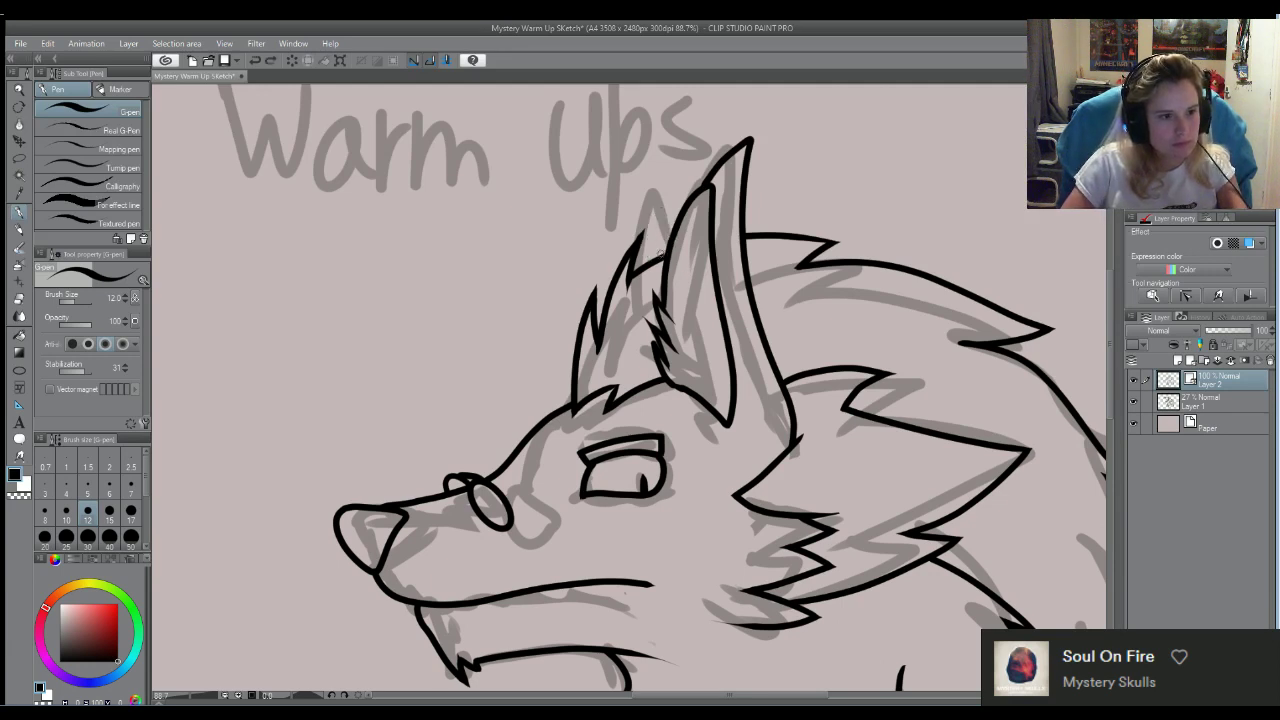
pyautogui.moveTo(652, 259); pyautogui.dragTo(667, 192)
pyautogui.hotkey('ctrl', 'z')
# Ink a tall narrow fur spike beside the near ear and clean up its base with the Hard eraser at size 17
pyautogui.moveTo(653, 262)
pyautogui.mouseDown()
pyautogui.moveTo(655, 275)
pyautogui.moveTo(669, 195)
pyautogui.moveTo(693, 248)
pyautogui.mouseUp()
pyautogui.press('e')
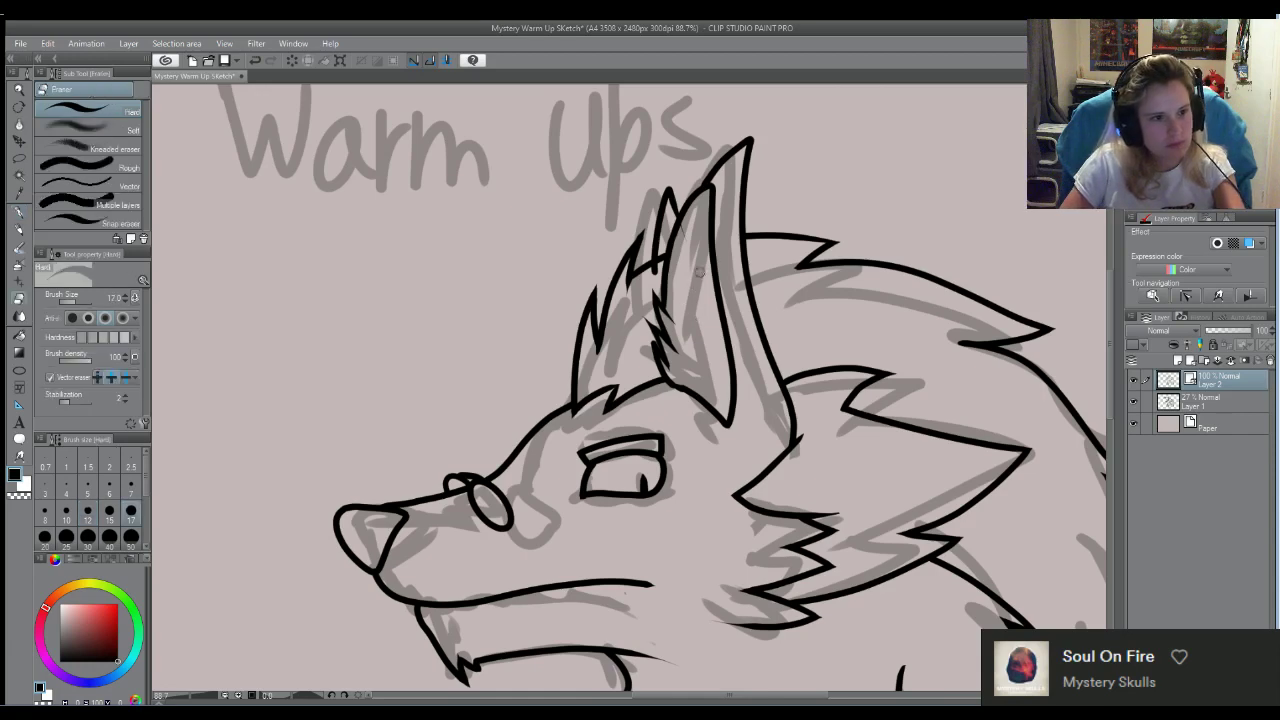
pyautogui.moveTo(652, 279); pyautogui.dragTo(657, 308)
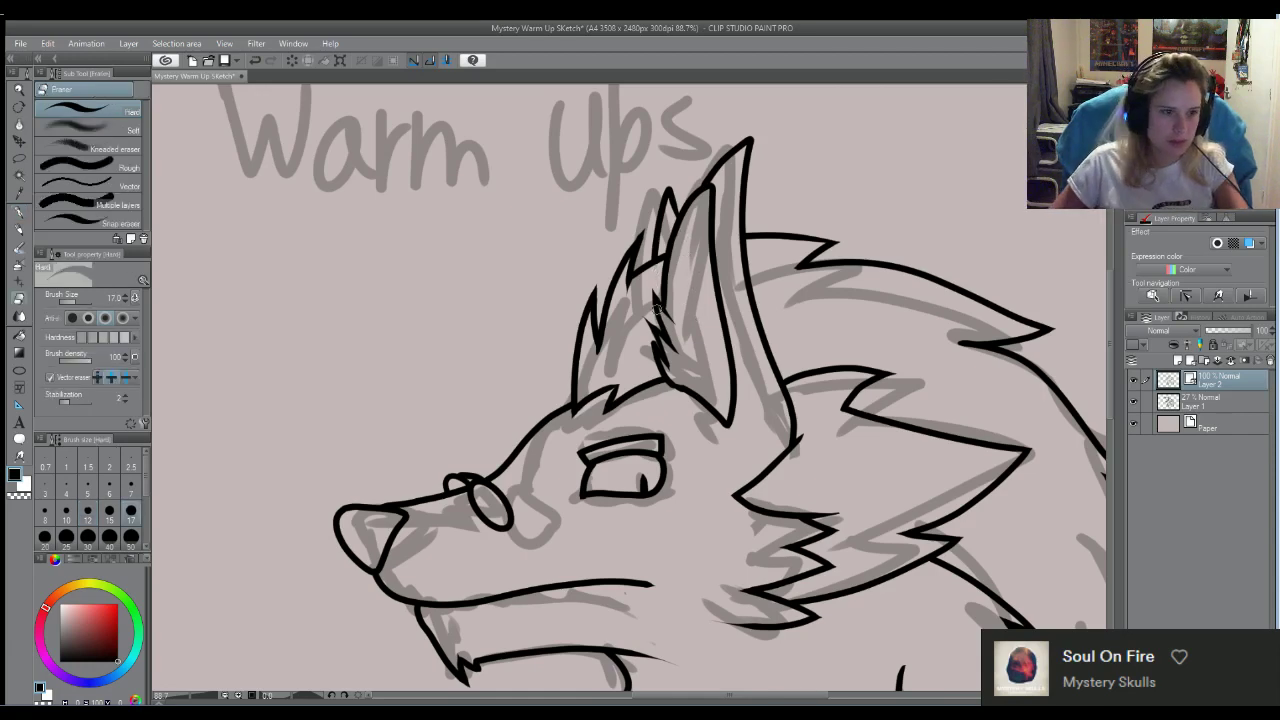
pyautogui.scroll(-2, 633, 253)
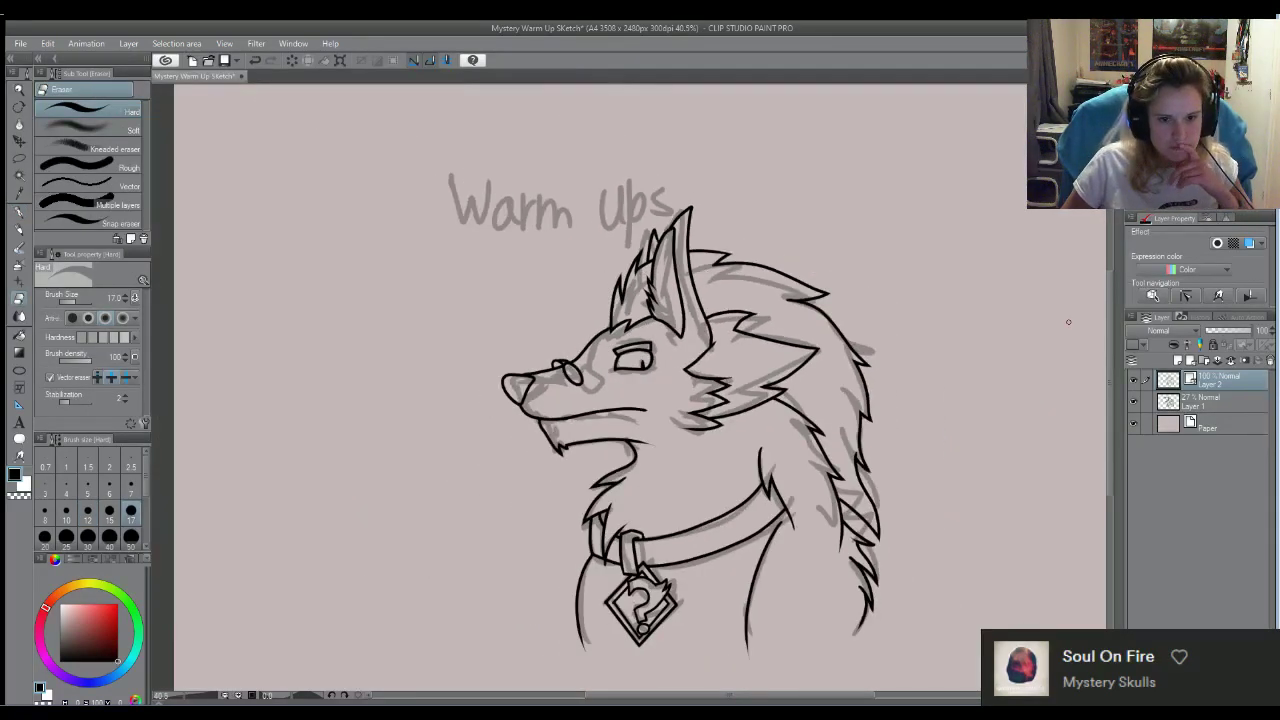
# Hide the rough sketch layer and add a new raster layer directly above the Paper layer
pyautogui.click(1134, 401)
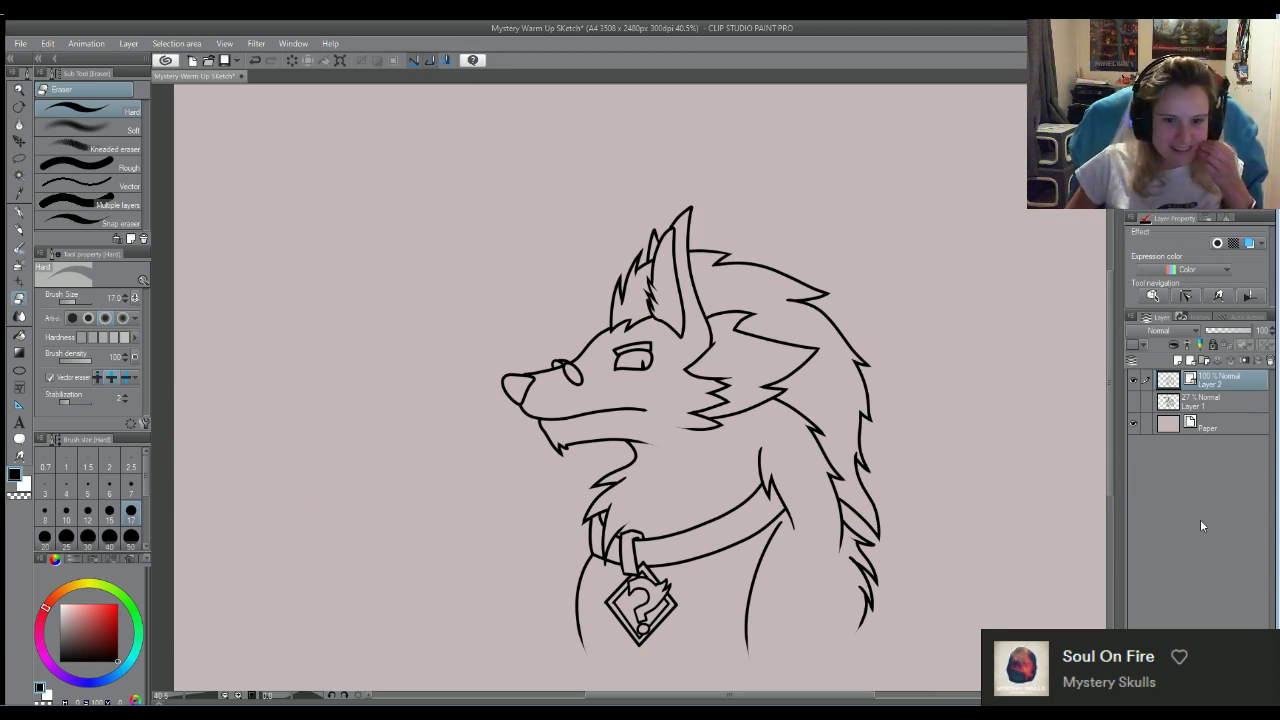
pyautogui.click(1203, 425)
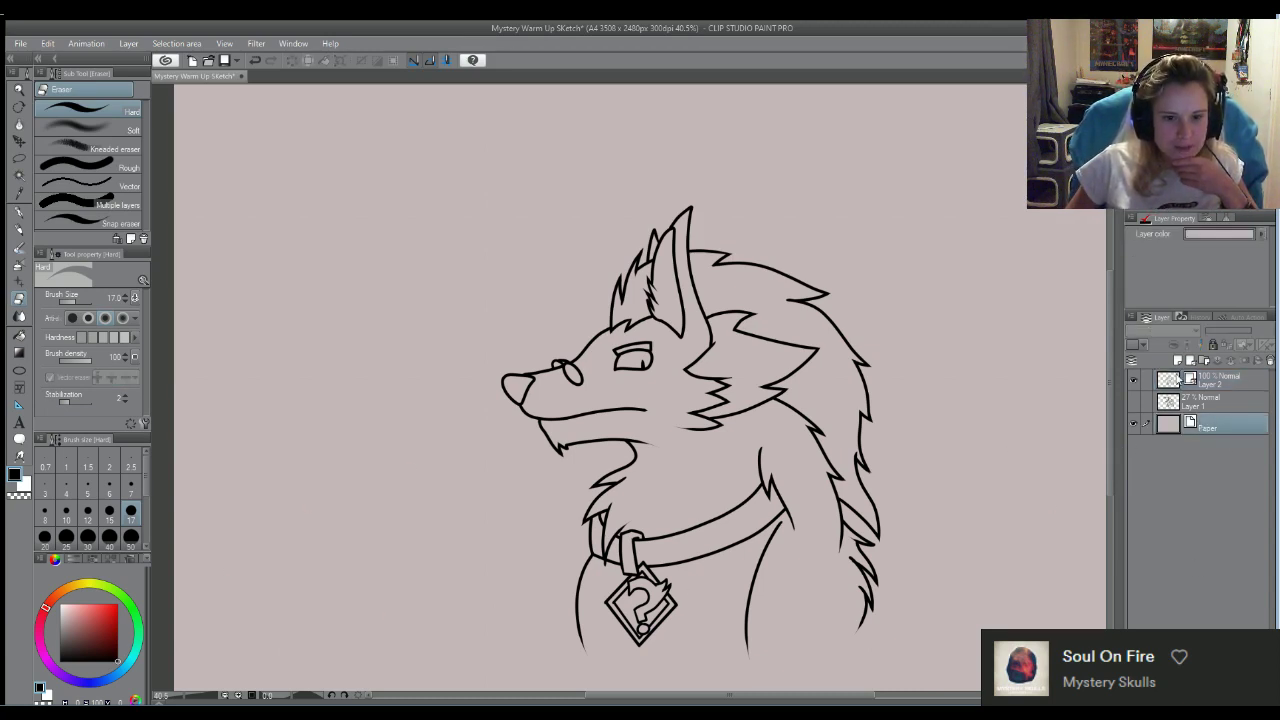
pyautogui.click(1177, 361)
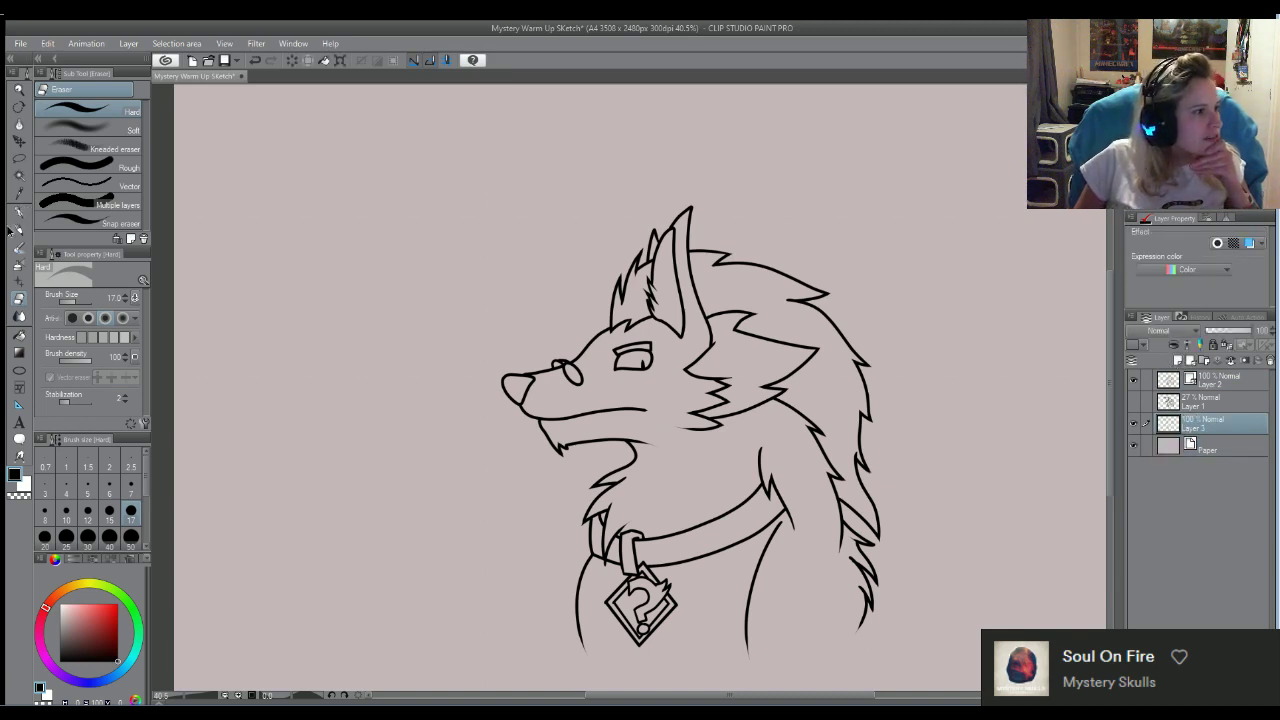
# Set the drawing colour to red and try test strokes with the Darker pencil and the G-pen in front of the character
pyautogui.click(18, 229)
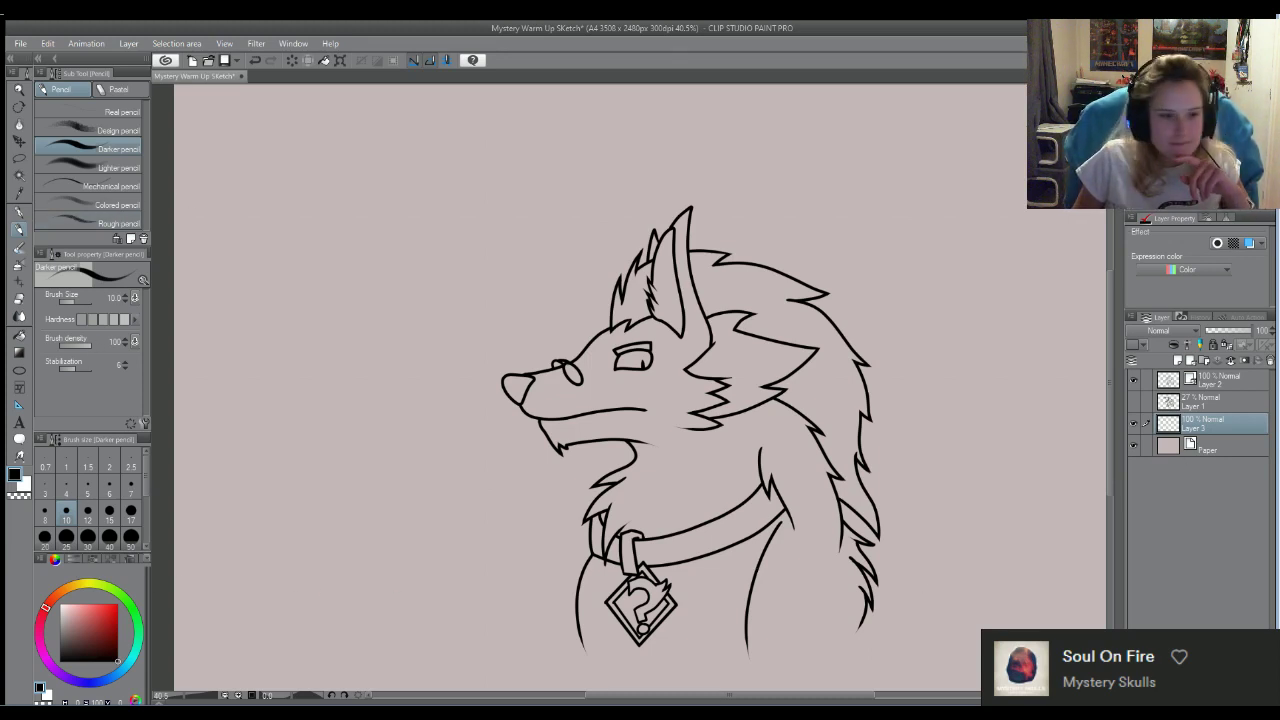
pyautogui.click(113, 619)
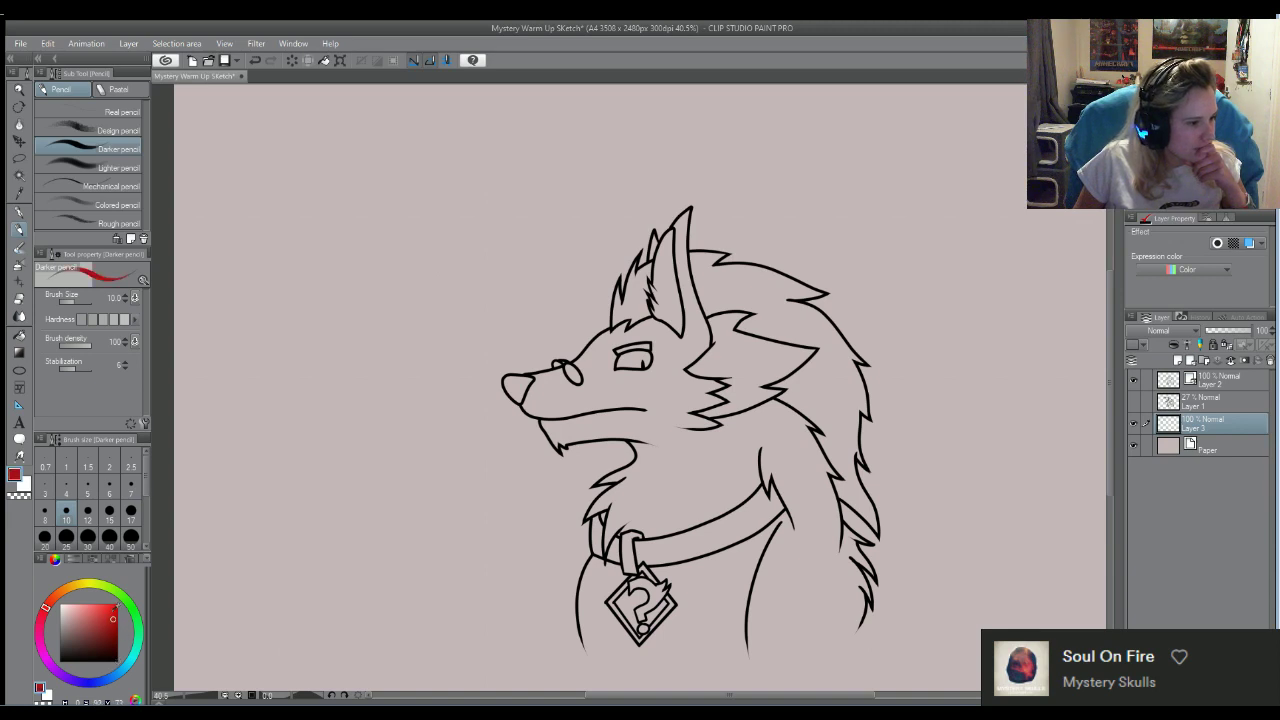
pyautogui.moveTo(330, 532)
pyautogui.mouseDown()
pyautogui.moveTo(335, 464)
pyautogui.moveTo(384, 562)
pyautogui.mouseUp()
pyautogui.hotkey('ctrl', 'z')
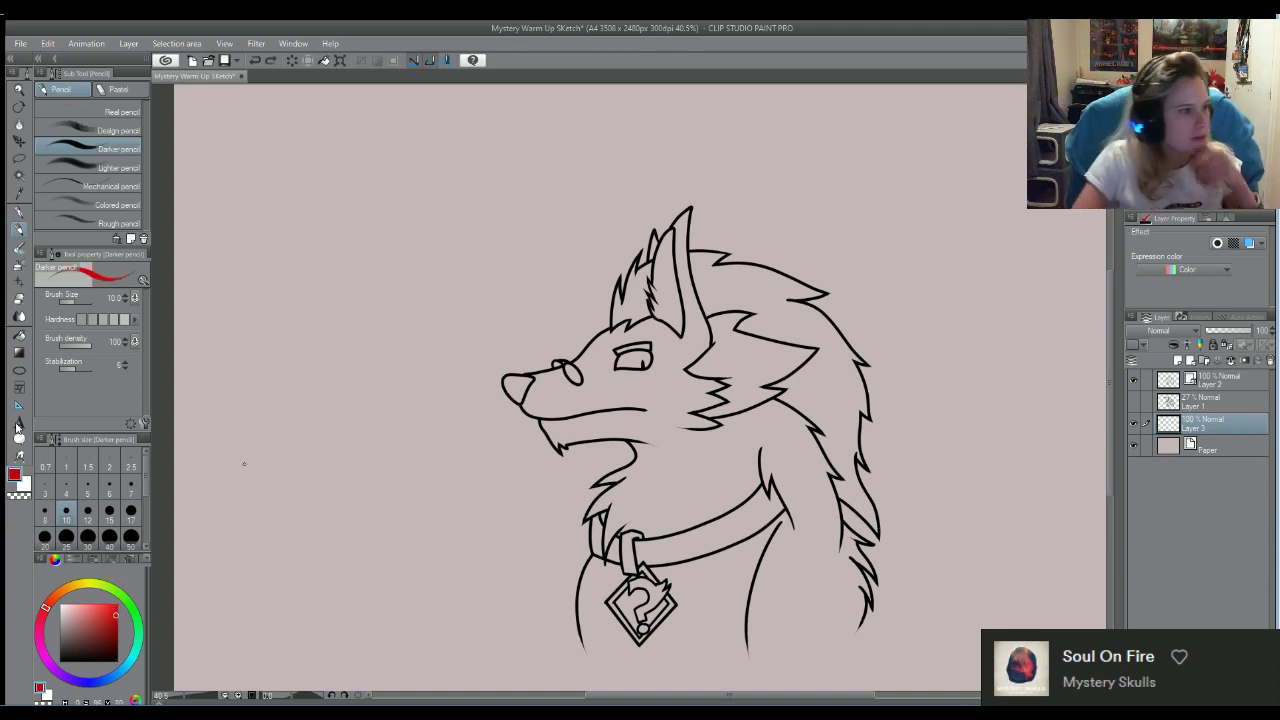
pyautogui.click(18, 212)
pyautogui.moveTo(367, 229)
pyautogui.mouseDown()
pyautogui.moveTo(400, 285)
pyautogui.moveTo(397, 328)
pyautogui.mouseUp()
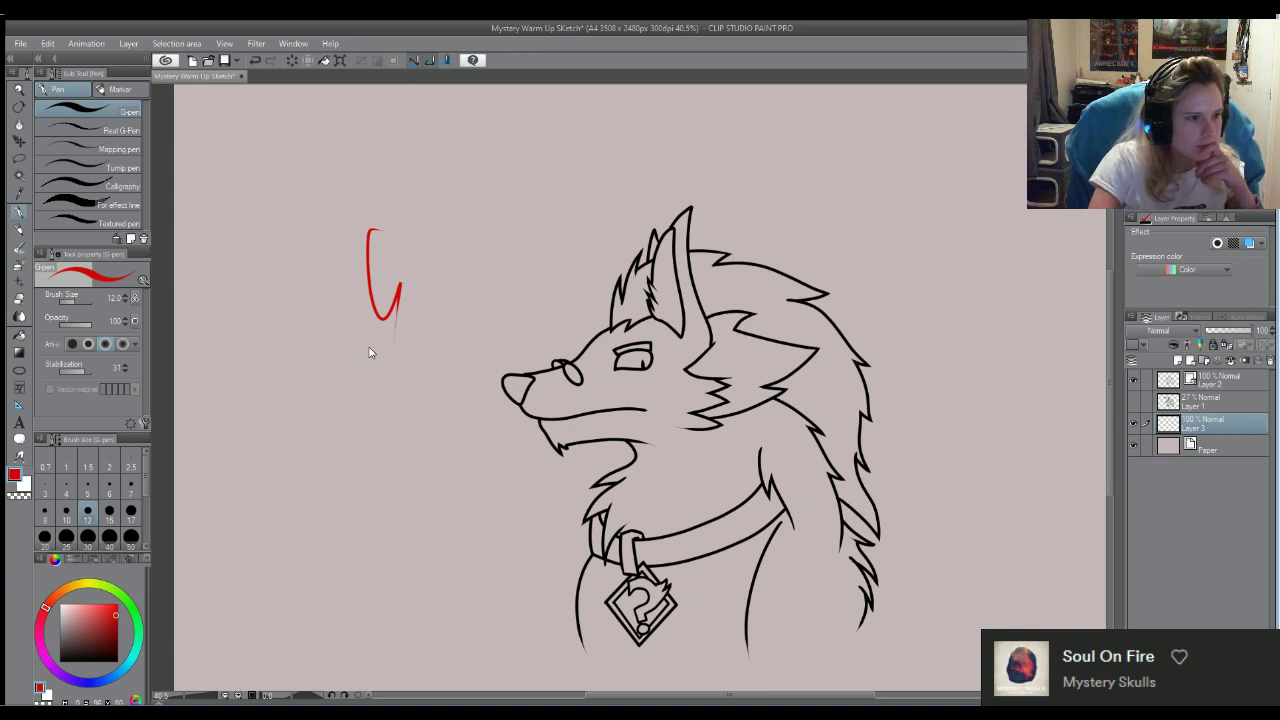
pyautogui.hotkey('ctrl', 'z')
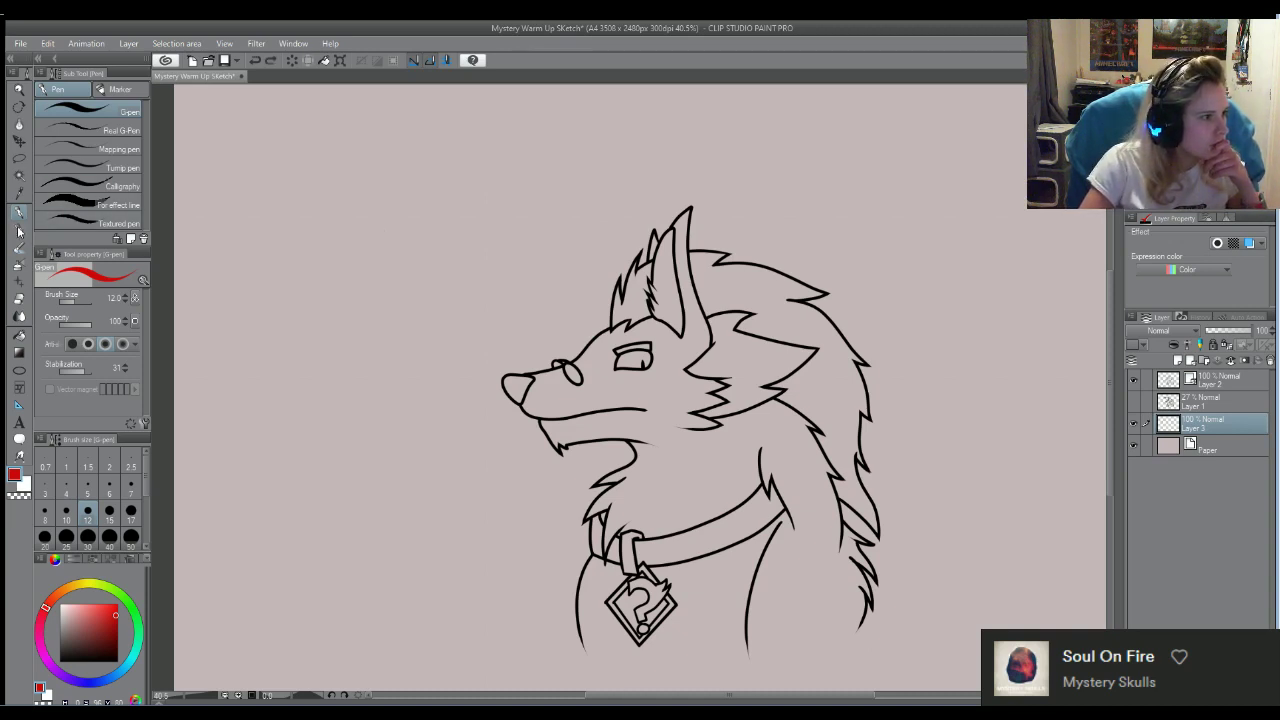
# Try a red test stroke with the Milli pen marker on the empty canvas, then undo it
pyautogui.click(18, 248)
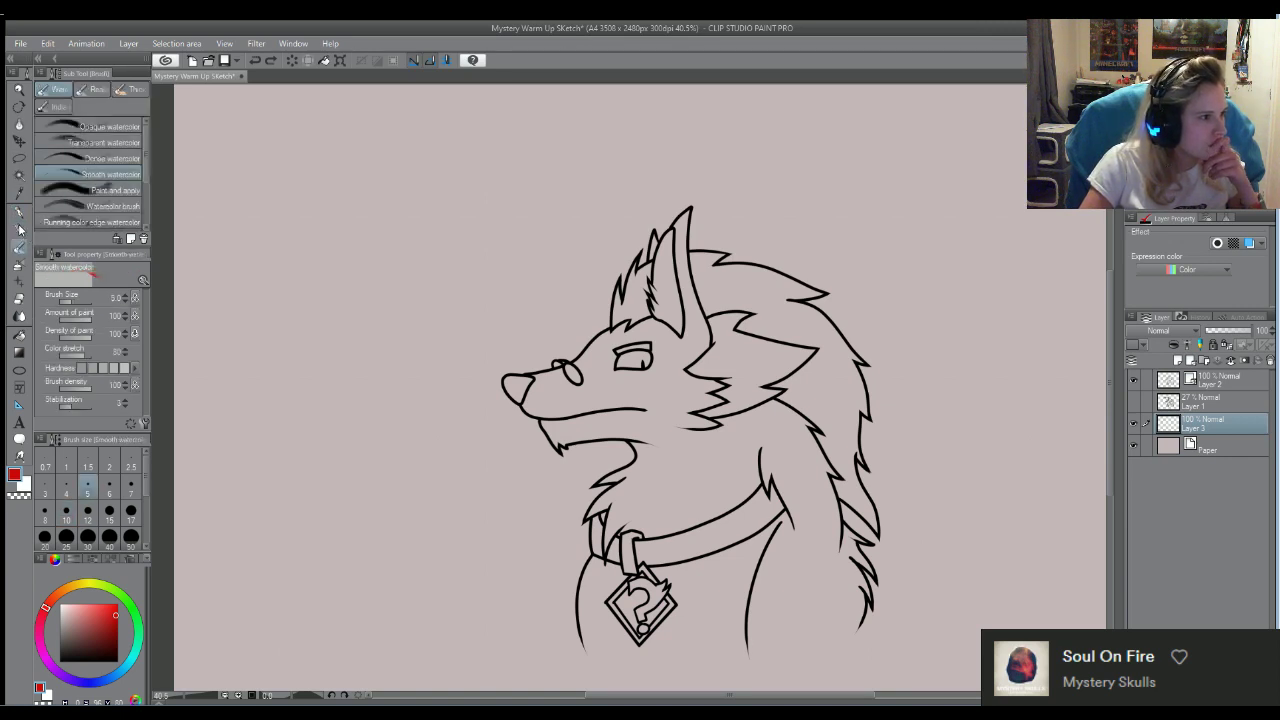
pyautogui.click(19, 212)
pyautogui.click(120, 89)
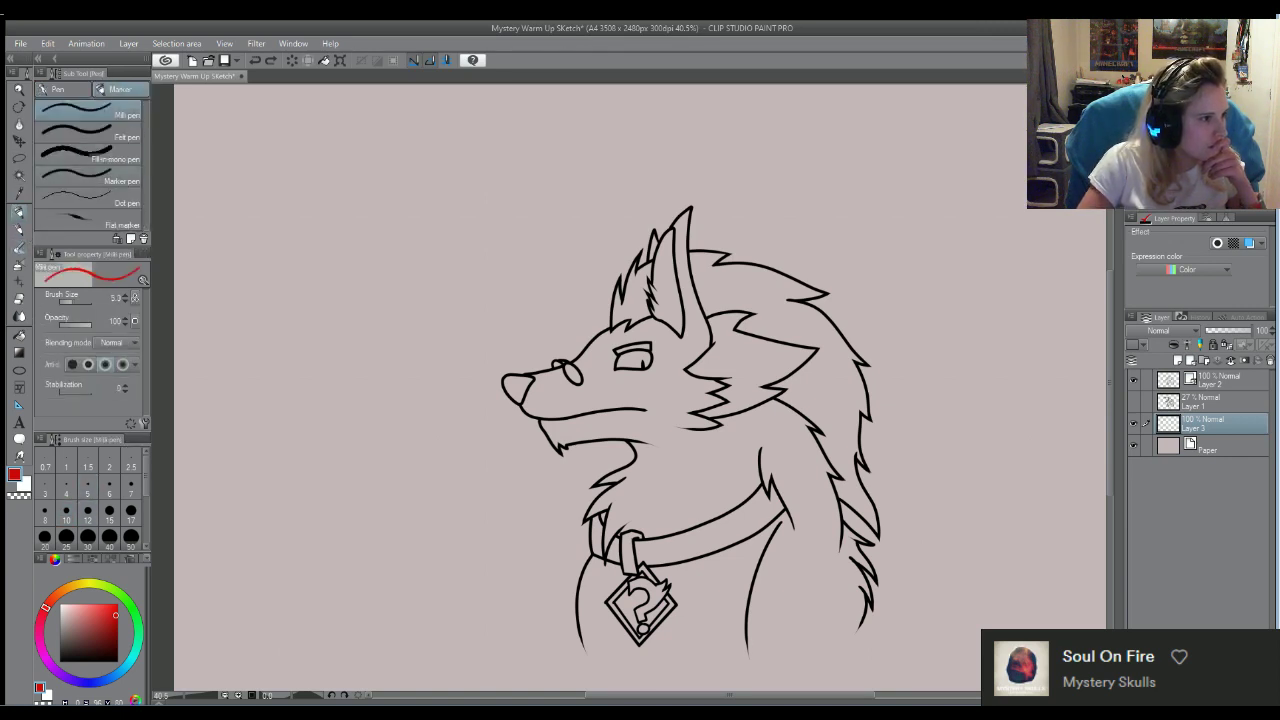
pyautogui.moveTo(250, 202)
pyautogui.mouseDown()
pyautogui.moveTo(270, 318)
pyautogui.moveTo(292, 339)
pyautogui.mouseUp()
pyautogui.hotkey('ctrl', 'z')
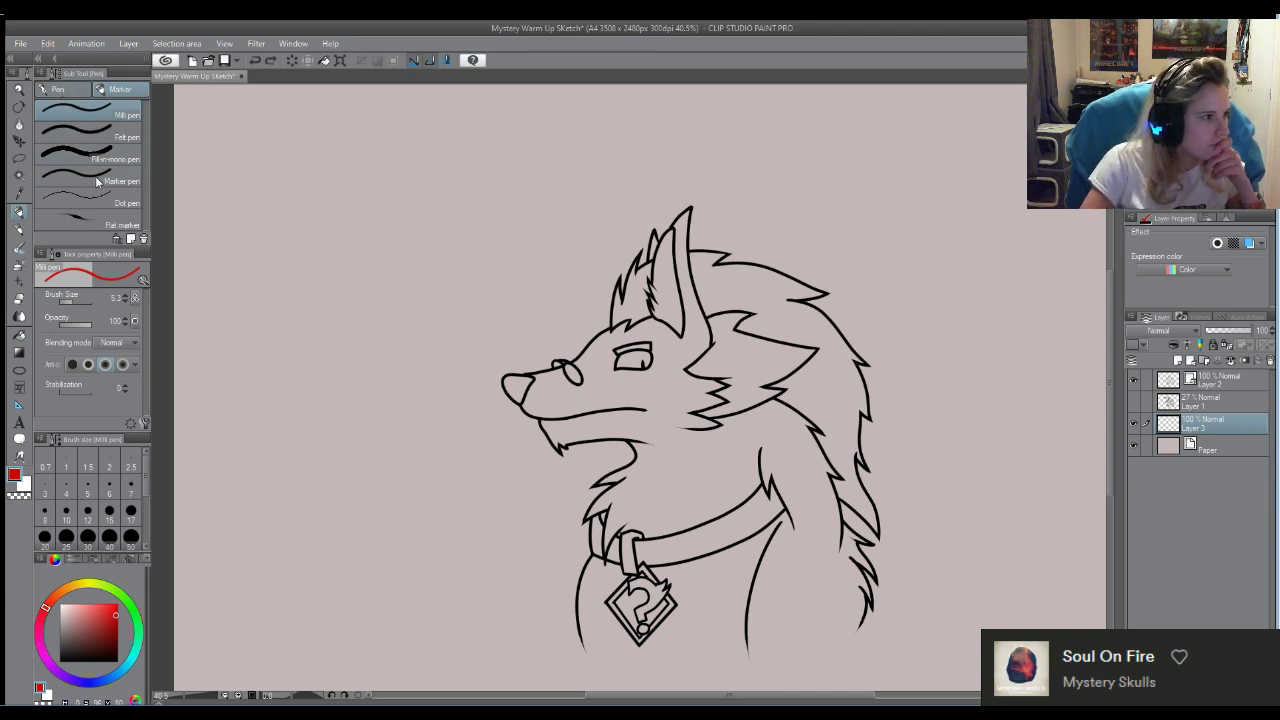
# Try red test strokes with the For effect line pen at size 14 and undo them
pyautogui.click(58, 89)
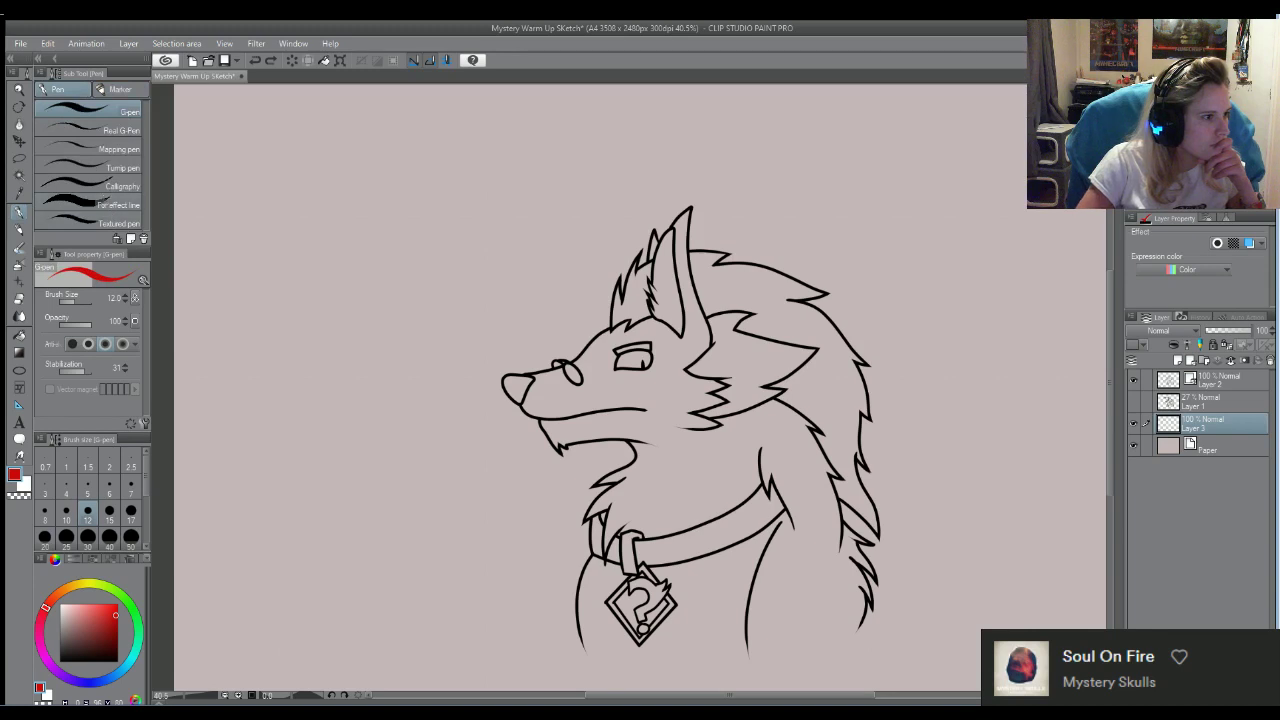
pyautogui.click(105, 204)
pyautogui.moveTo(278, 207); pyautogui.dragTo(297, 322)
pyautogui.moveTo(307, 225); pyautogui.dragTo(320, 348)
pyautogui.hotkey('ctrl', 'z')
pyautogui.hotkey('ctrl', 'z')
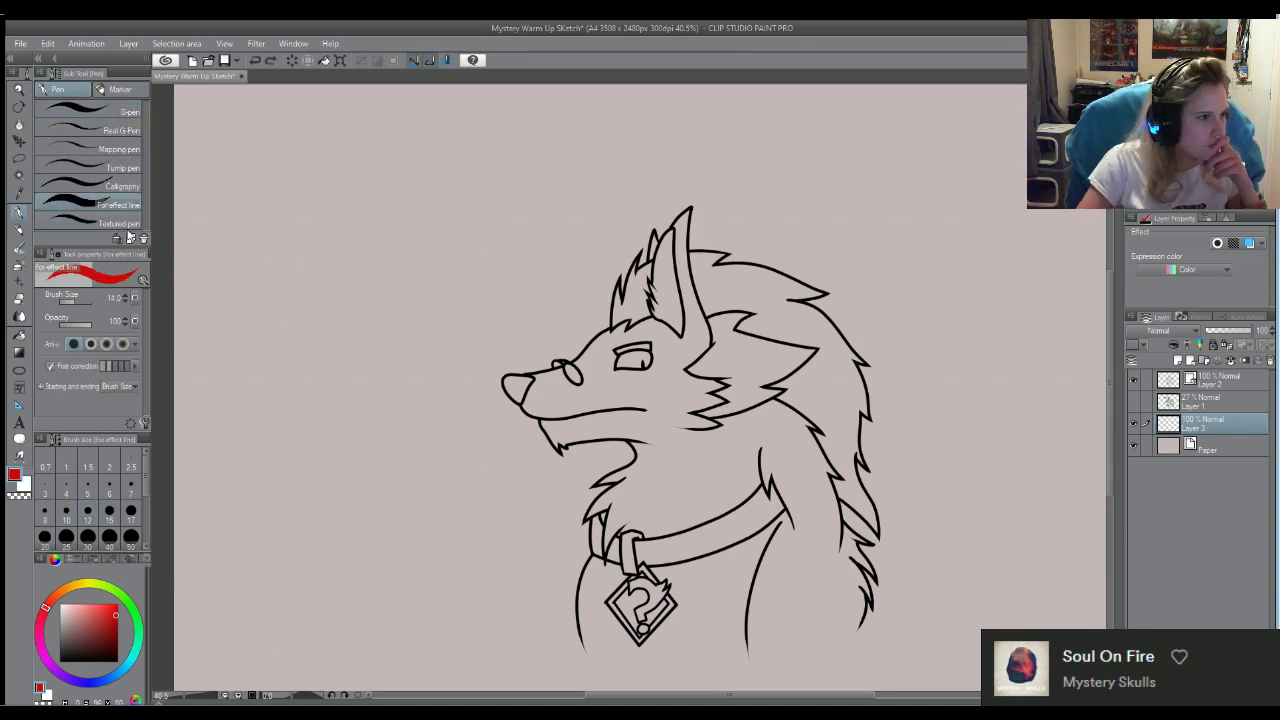
pyautogui.moveTo(258, 200)
pyautogui.mouseDown()
pyautogui.moveTo(443, 407)
pyautogui.moveTo(432, 492)
pyautogui.mouseUp()
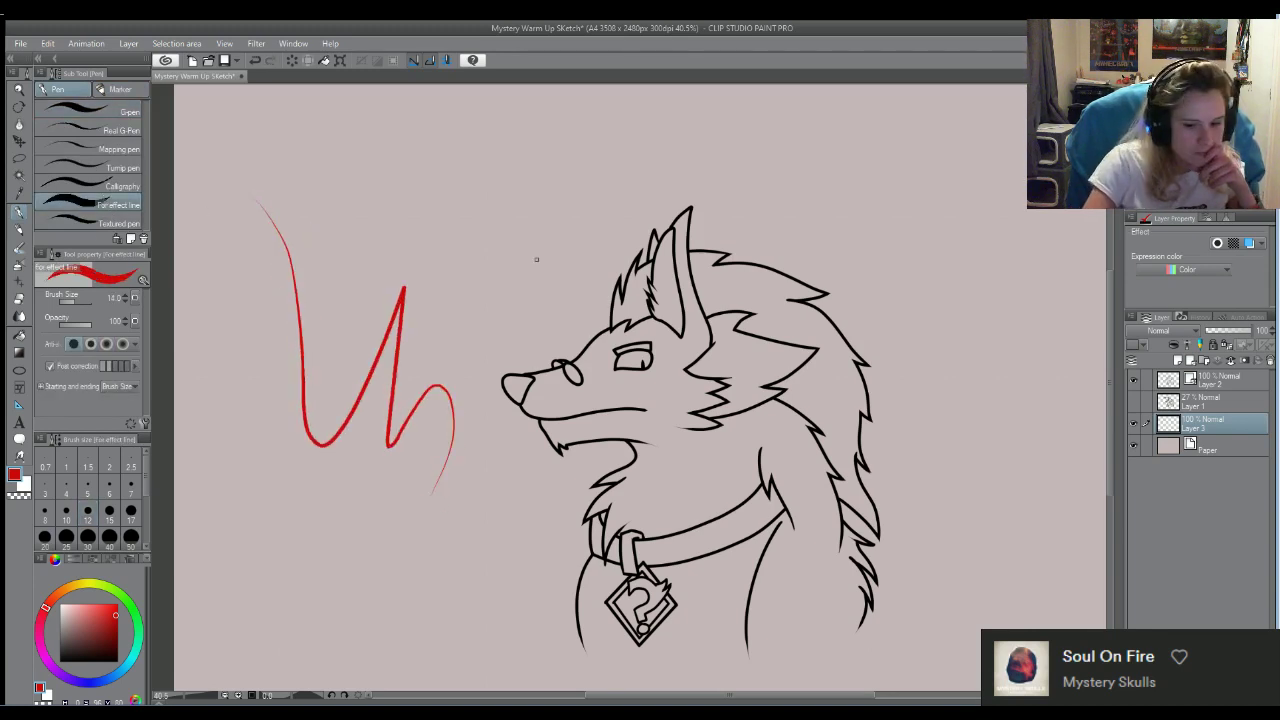
pyautogui.hotkey('ctrl', 'z')
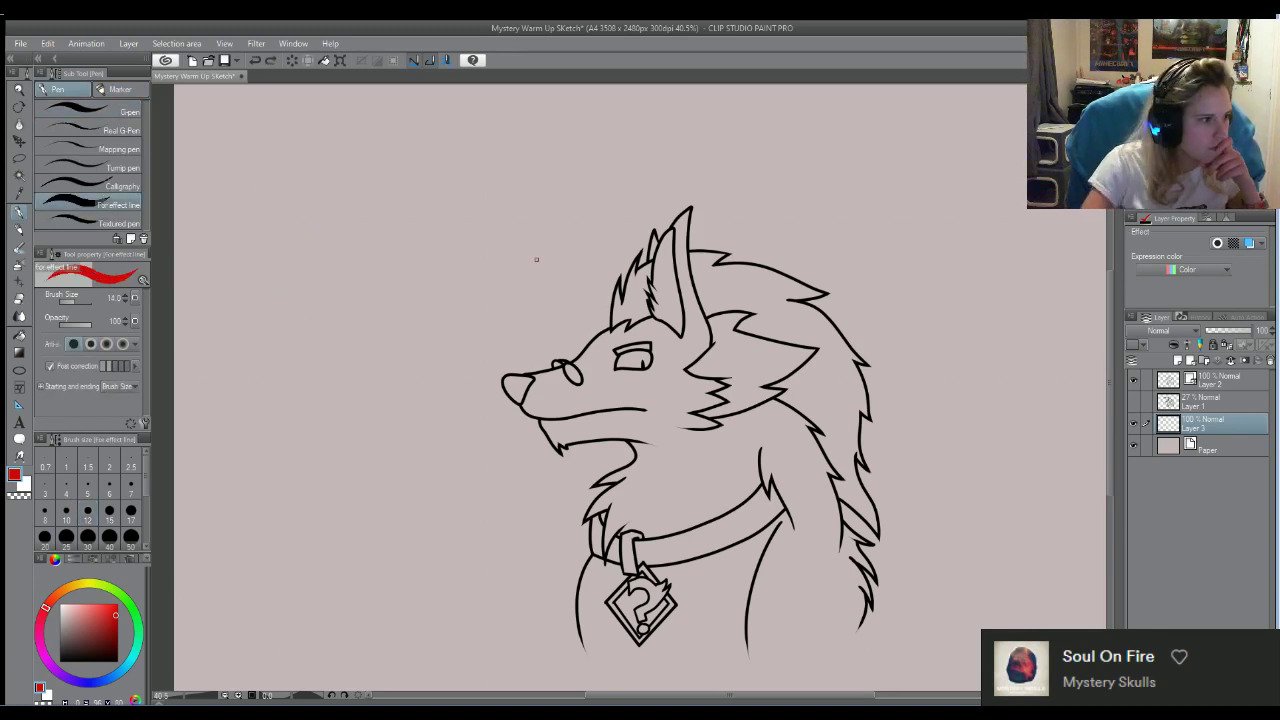
# Switch back to the G-pen at size 12, try one long red test stroke and undo it
pyautogui.click(92, 107)
pyautogui.moveTo(258, 234)
pyautogui.mouseDown()
pyautogui.moveTo(402, 562)
pyautogui.moveTo(540, 455)
pyautogui.mouseUp()
pyautogui.hotkey('ctrl', 'z')
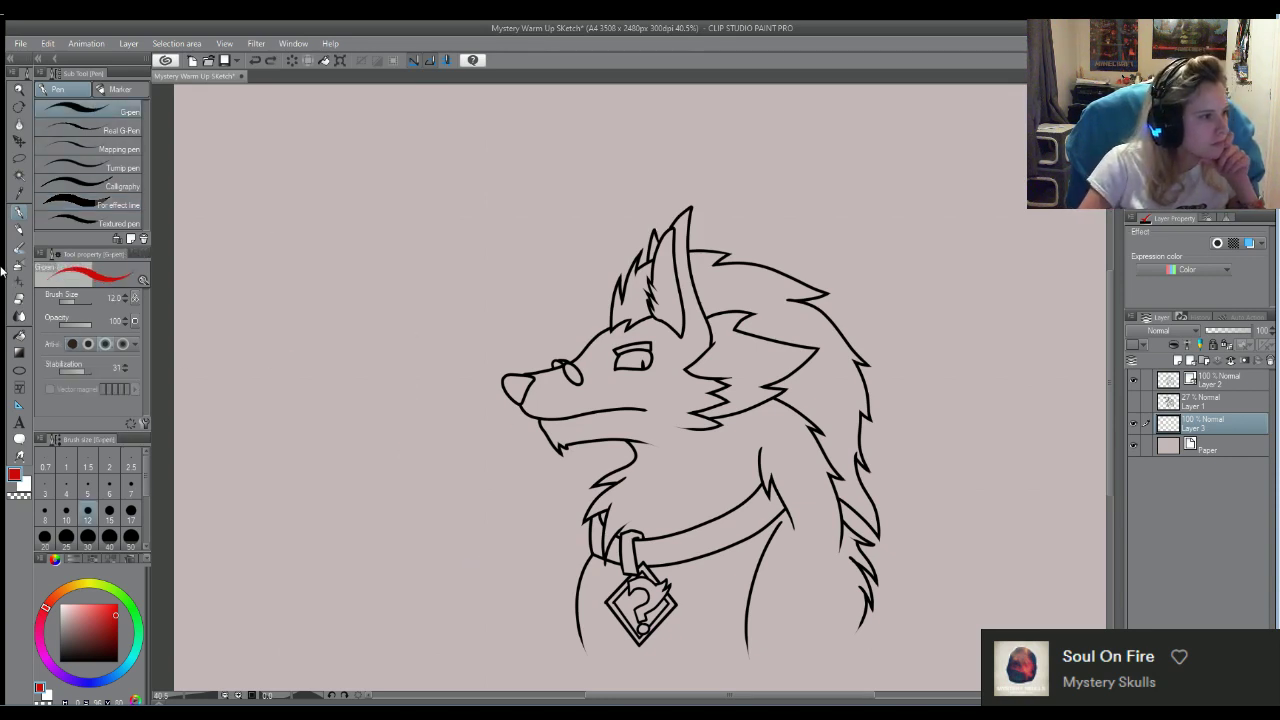
# Switch to the Darker pencil at size 120, trying red test strokes on the empty canvas and undoing them
pyautogui.click(16, 231)
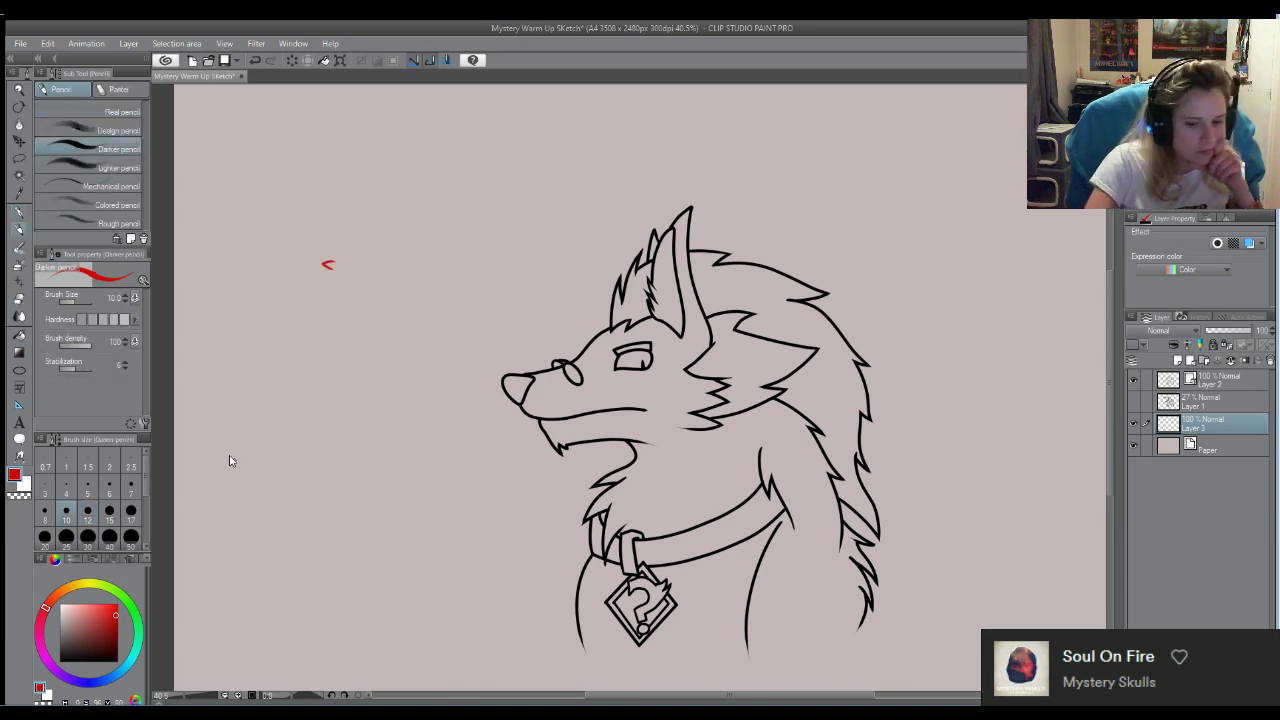
pyautogui.hotkey('ctrl', 'z')
pyautogui.click(130, 536)
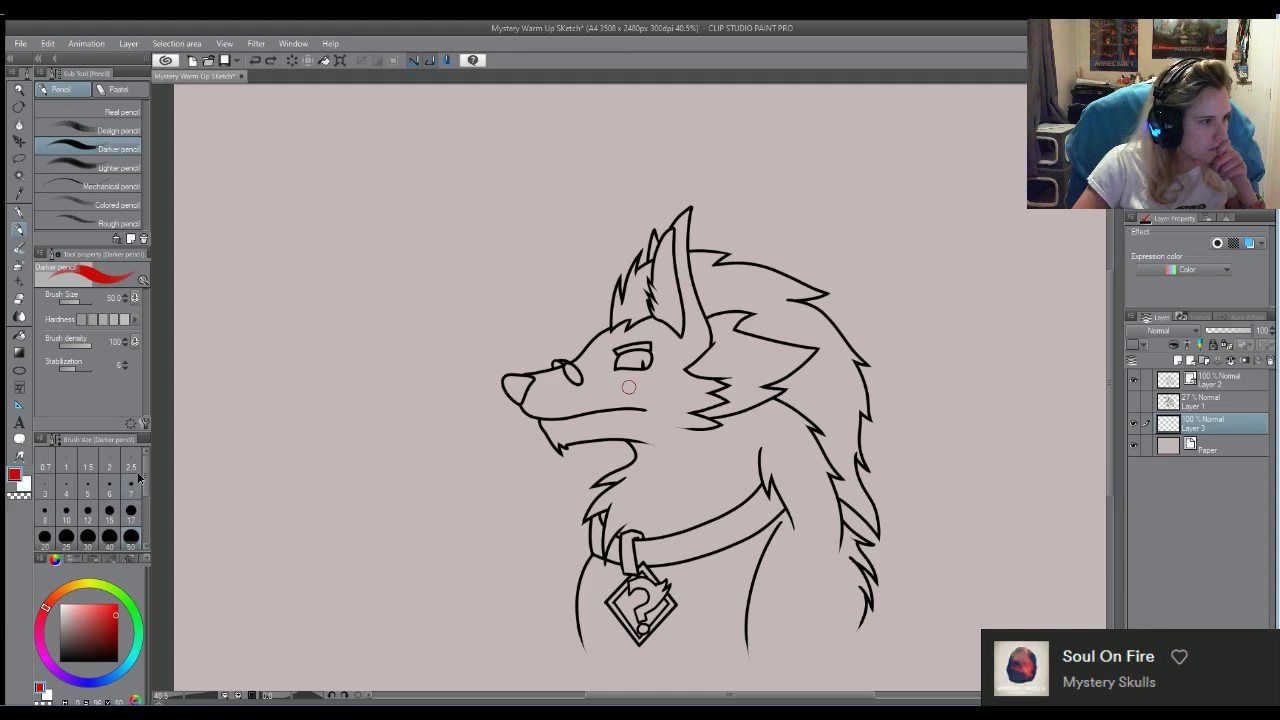
pyautogui.scroll(-3, 140, 480)
pyautogui.click(130, 520)
pyautogui.moveTo(346, 397)
pyautogui.mouseDown()
pyautogui.moveTo(396, 383)
pyautogui.moveTo(446, 486)
pyautogui.mouseUp()
pyautogui.hotkey('ctrl', 'z')
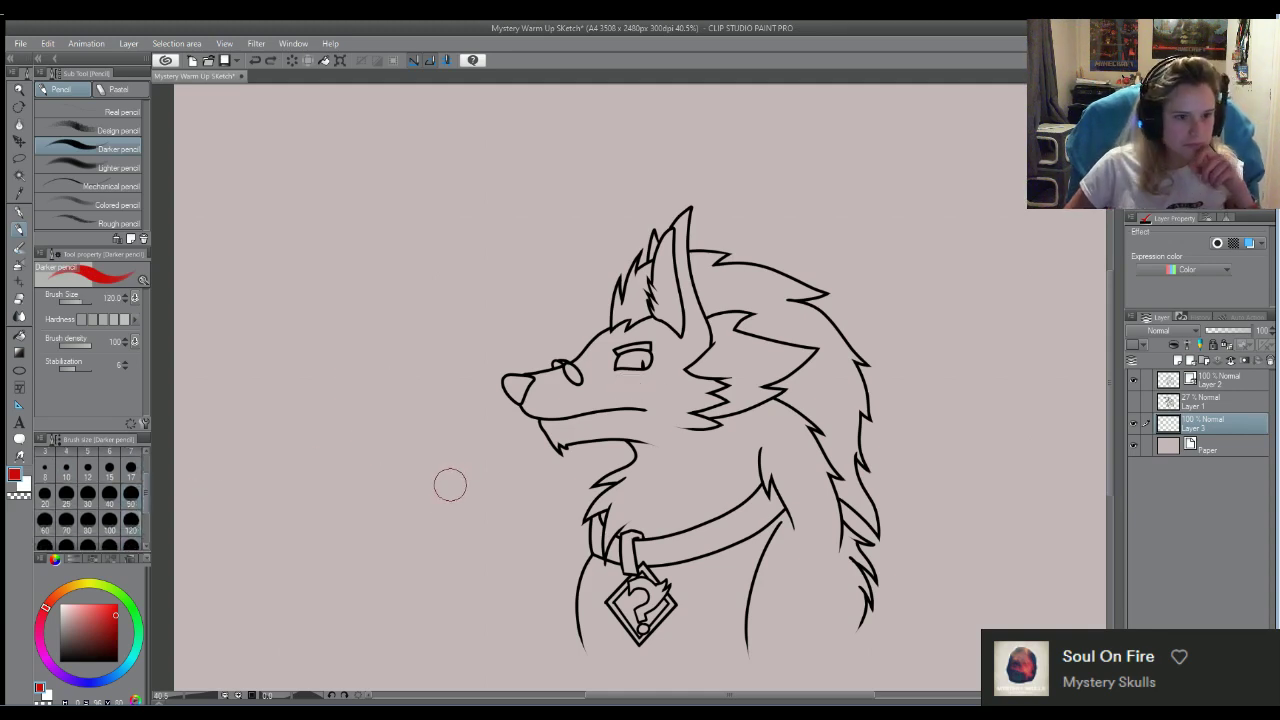
# Try a red stroke on the cheek fur with the Darker pencil and undo it
pyautogui.scroll(3, 789, 385)
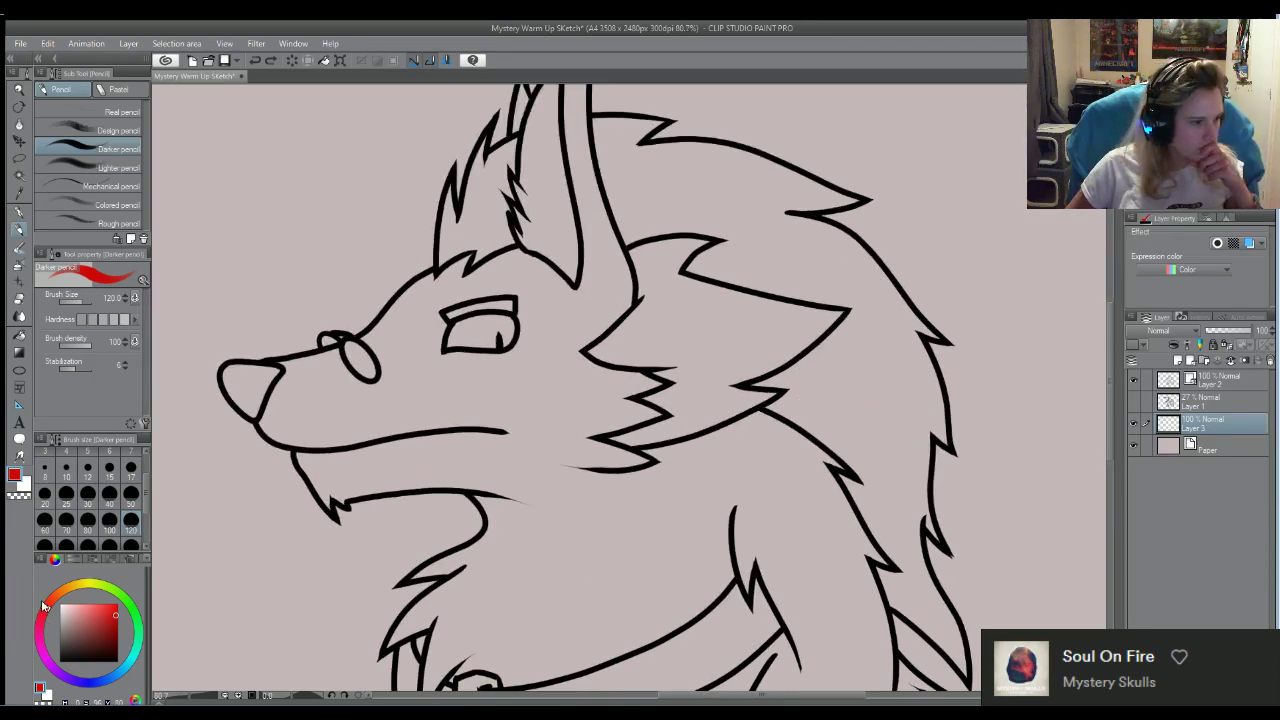
pyautogui.moveTo(655, 322); pyautogui.dragTo(648, 360)
pyautogui.hotkey('ctrl', 'z')
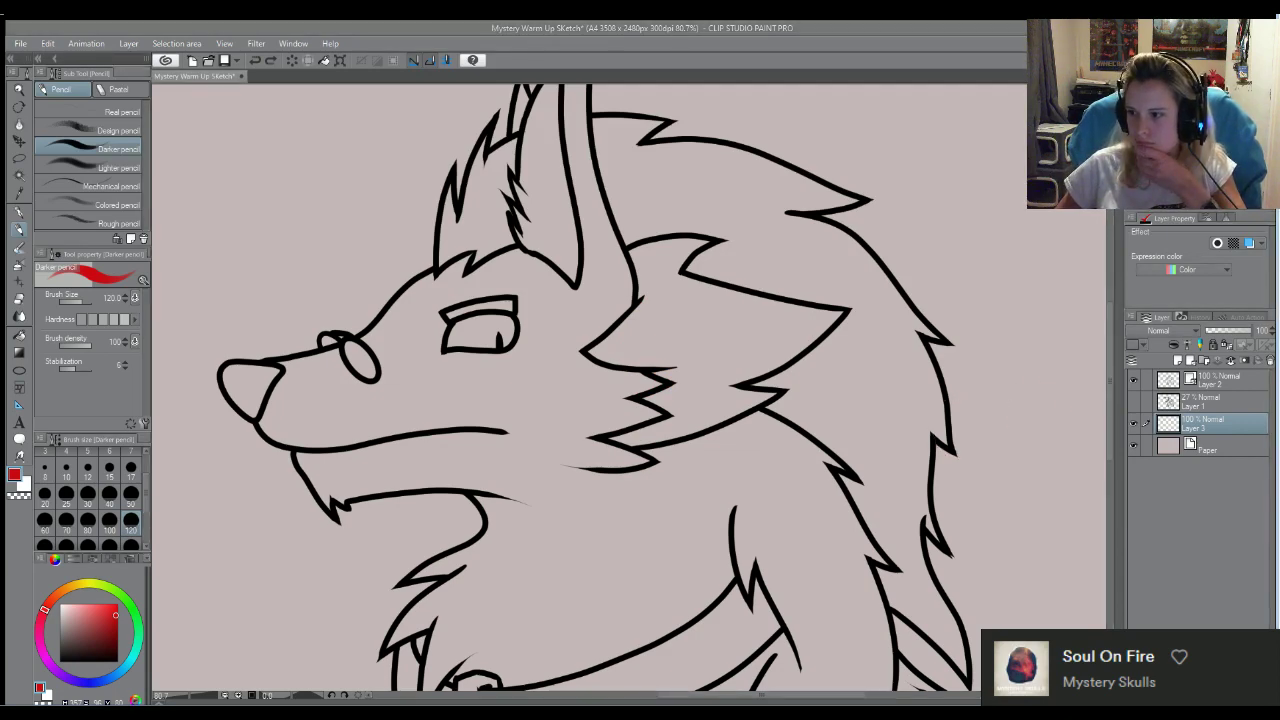
# Paste the coloured reference image of the character onto the canvas as a new layer
pyautogui.scroll(-5, 1000, 380)
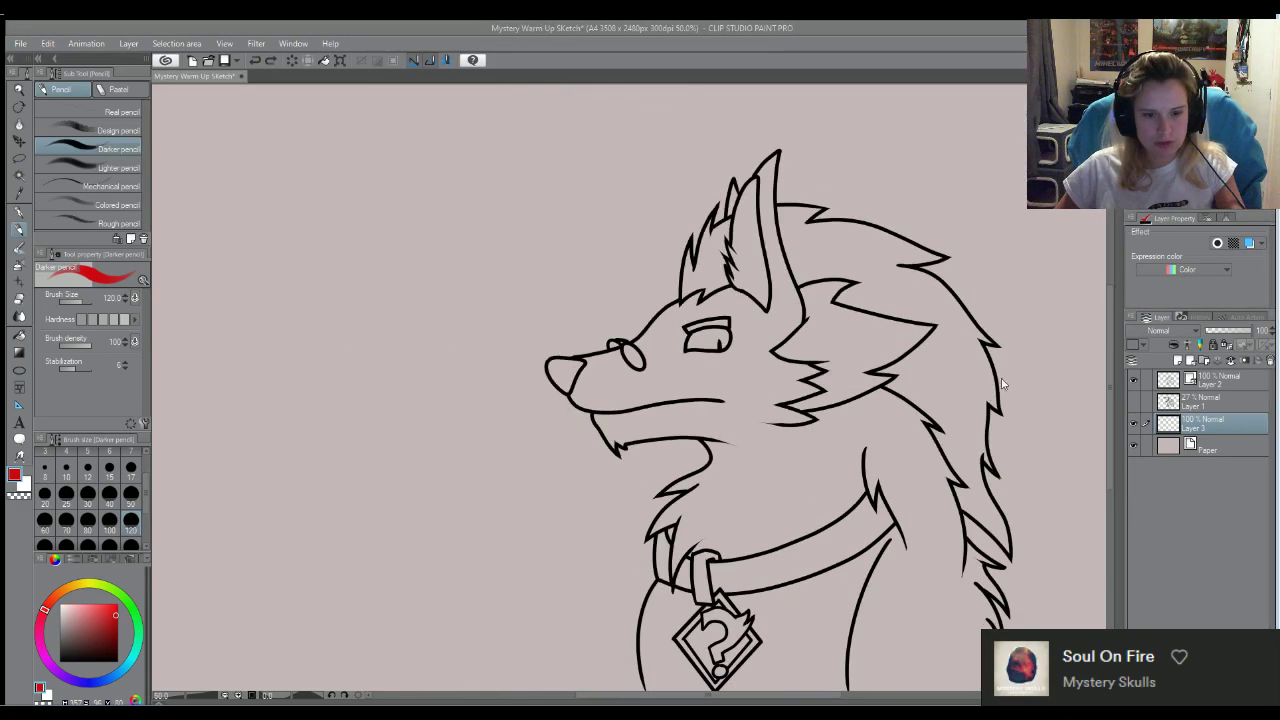
pyautogui.click(1010, 444)
pyautogui.hotkey('ctrl', 'v')
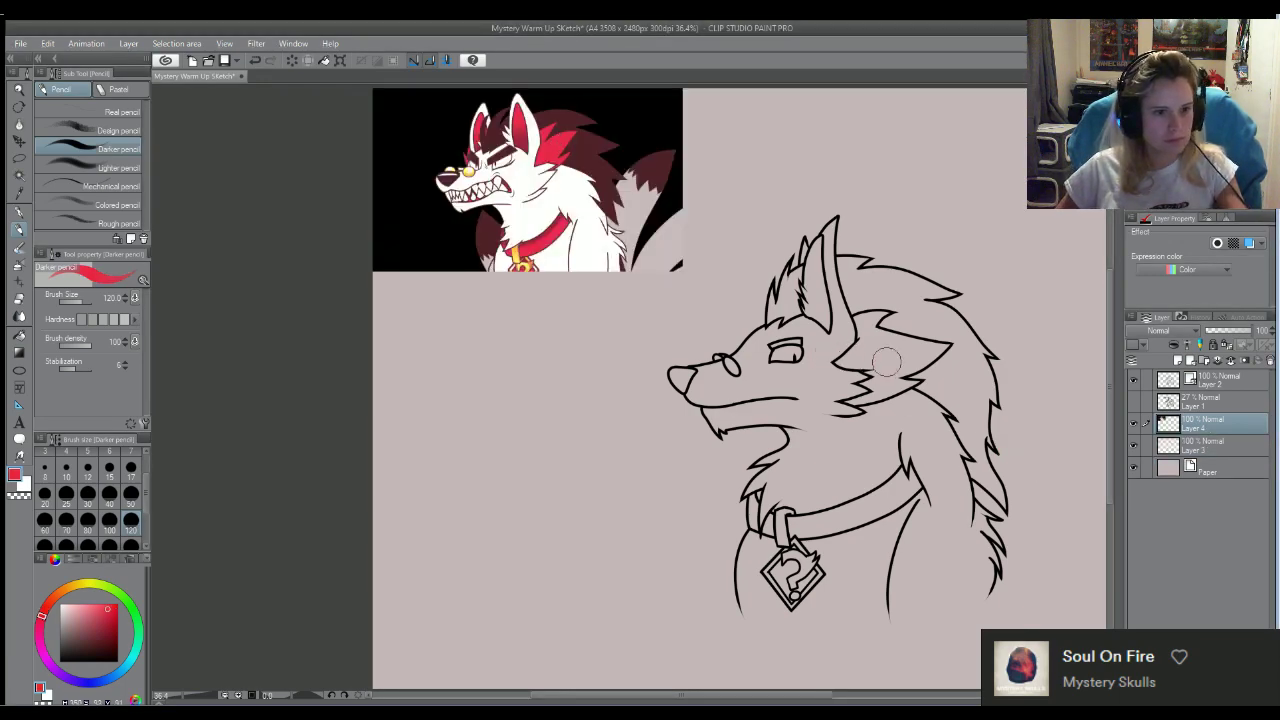
# Paint the cheek tuft and the inside of the near ear in the reference's red with the Darker pencil
pyautogui.scroll(3, 886, 356)
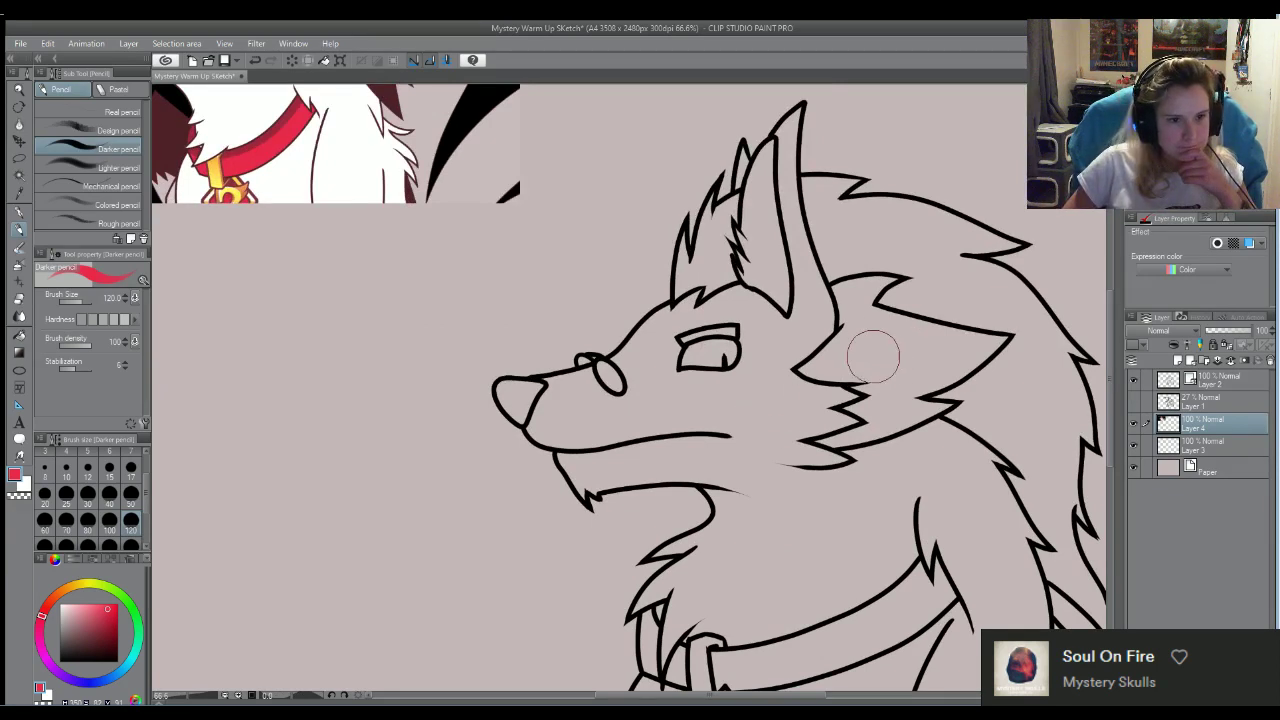
pyautogui.moveTo(871, 351)
pyautogui.mouseDown()
pyautogui.moveTo(827, 363)
pyautogui.moveTo(857, 330)
pyautogui.moveTo(870, 385)
pyautogui.moveTo(868, 358)
pyautogui.moveTo(887, 342)
pyautogui.moveTo(850, 310)
pyautogui.moveTo(855, 320)
pyautogui.moveTo(875, 283)
pyautogui.moveTo(933, 362)
pyautogui.moveTo(995, 336)
pyautogui.moveTo(922, 380)
pyautogui.moveTo(948, 378)
pyautogui.moveTo(895, 380)
pyautogui.moveTo(820, 422)
pyautogui.moveTo(853, 425)
pyautogui.moveTo(892, 405)
pyautogui.moveTo(852, 458)
pyautogui.mouseUp()
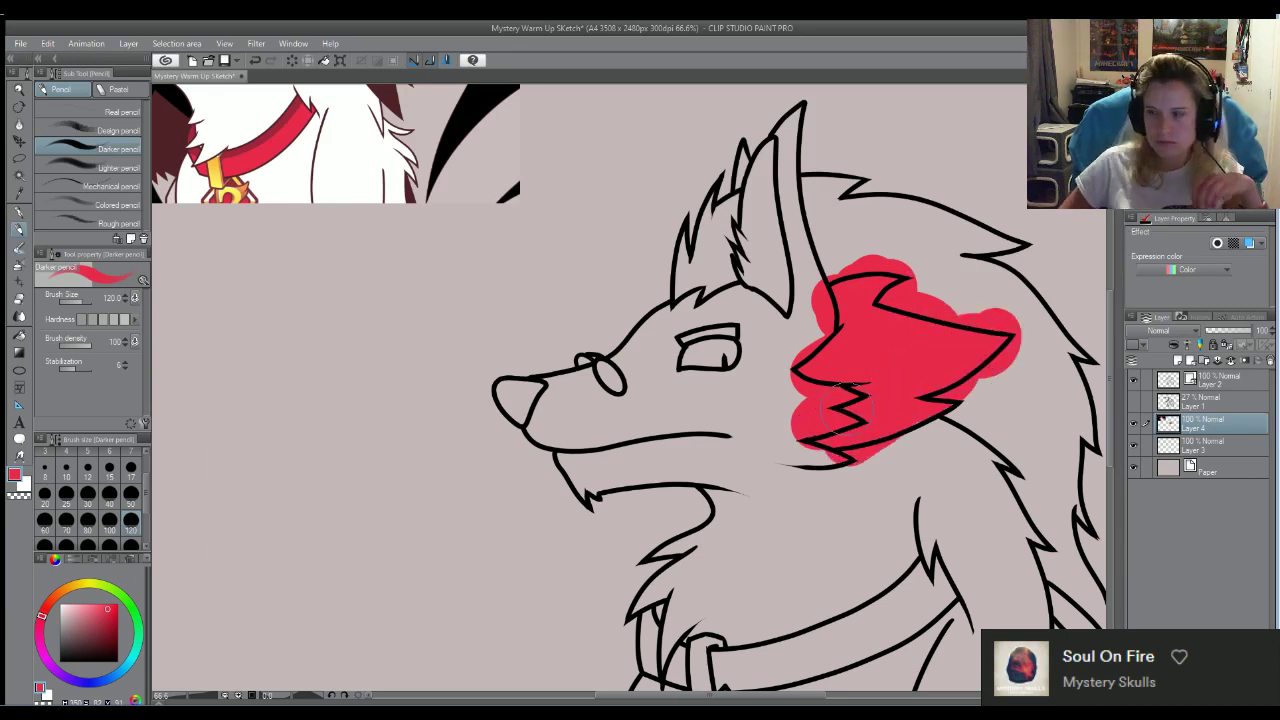
pyautogui.moveTo(758, 298)
pyautogui.mouseDown()
pyautogui.moveTo(778, 282)
pyautogui.moveTo(765, 160)
pyautogui.moveTo(790, 140)
pyautogui.moveTo(731, 200)
pyautogui.mouseUp()
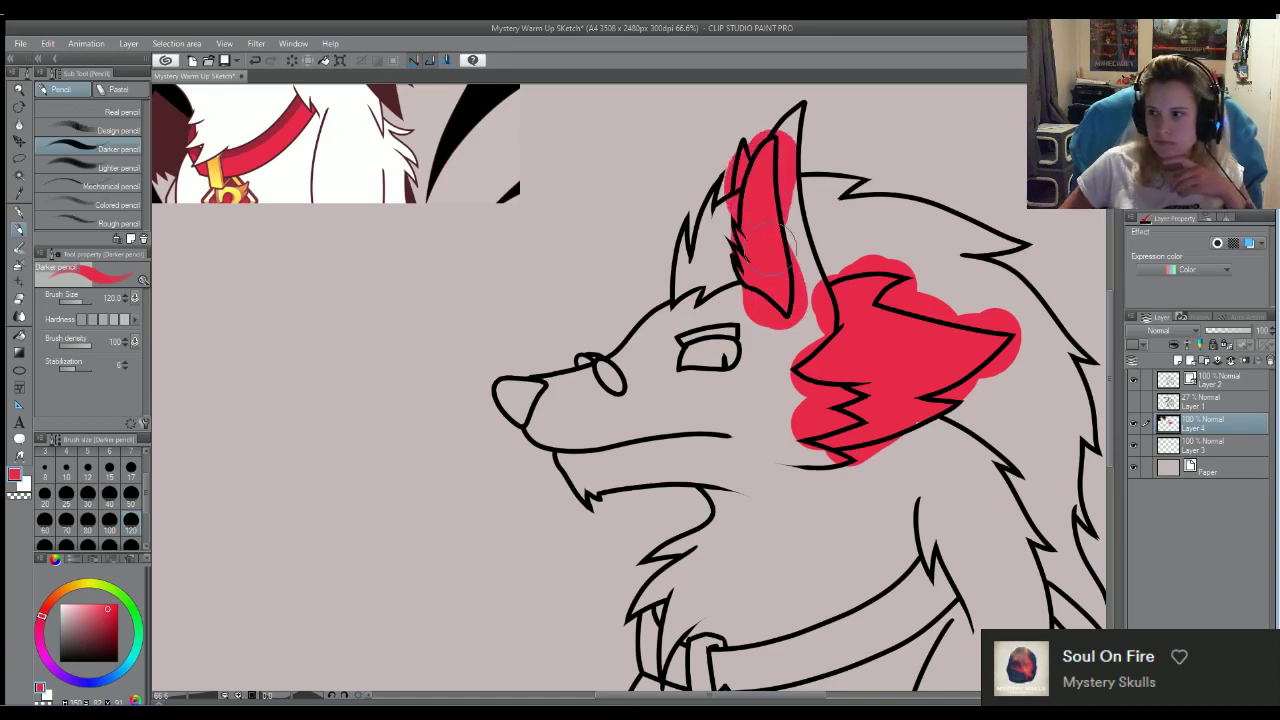
pyautogui.scroll(-3, 768, 246)
pyautogui.scroll(1, 674, 231)
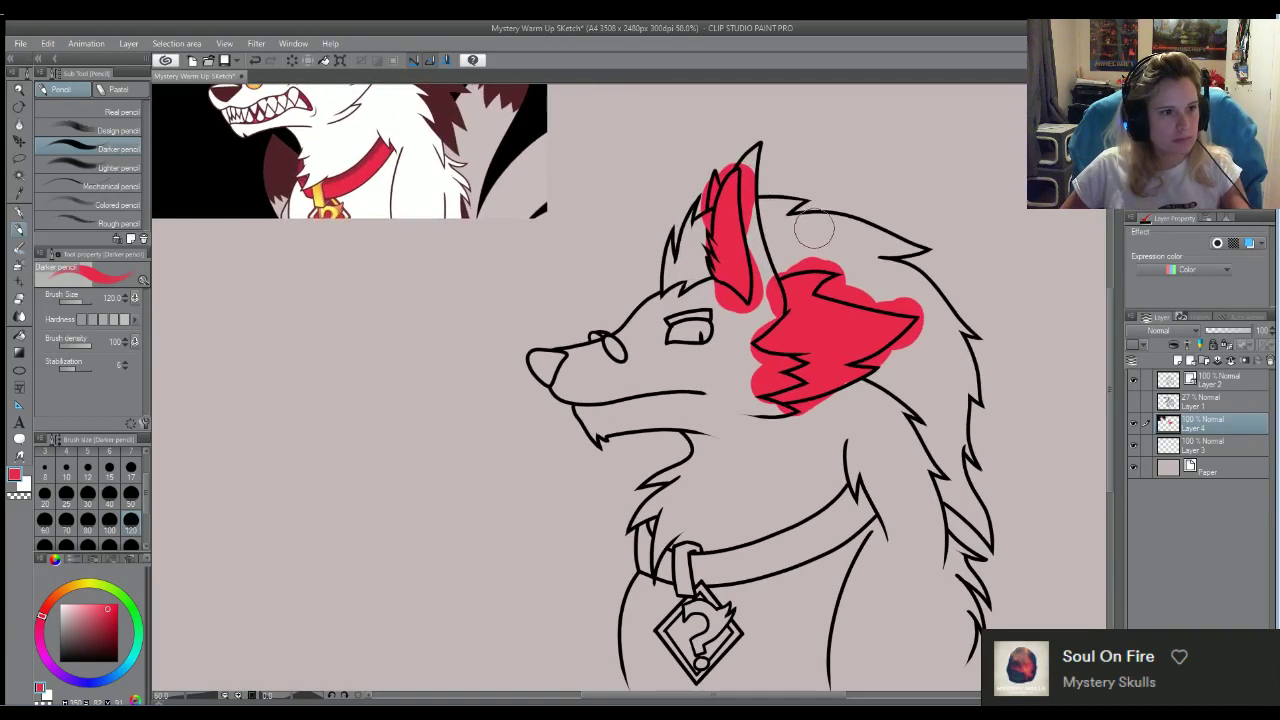
# Pick white from the reference image and paint it beneath the line art across the head, mane, chest and nose
pyautogui.keyDown('alt'); pyautogui.click(446, 125); pyautogui.keyUp('alt')
pyautogui.moveTo(605, 409)
pyautogui.mouseDown()
pyautogui.moveTo(590, 385)
pyautogui.moveTo(595, 410)
pyautogui.moveTo(557, 386)
pyautogui.moveTo(597, 325)
pyautogui.moveTo(668, 435)
pyautogui.moveTo(759, 250)
pyautogui.moveTo(762, 130)
pyautogui.moveTo(768, 175)
pyautogui.mouseUp()
pyautogui.moveTo(765, 322)
pyautogui.mouseDown()
pyautogui.moveTo(741, 360)
pyautogui.moveTo(767, 377)
pyautogui.moveTo(782, 364)
pyautogui.moveTo(761, 430)
pyautogui.moveTo(725, 404)
pyautogui.moveTo(705, 407)
pyautogui.moveTo(660, 492)
pyautogui.moveTo(654, 544)
pyautogui.moveTo(664, 559)
pyautogui.moveTo(710, 459)
pyautogui.moveTo(714, 543)
pyautogui.moveTo(750, 500)
pyautogui.moveTo(755, 456)
pyautogui.moveTo(784, 487)
pyautogui.moveTo(822, 474)
pyautogui.moveTo(836, 400)
pyautogui.moveTo(851, 487)
pyautogui.moveTo(925, 409)
pyautogui.moveTo(930, 529)
pyautogui.moveTo(958, 594)
pyautogui.moveTo(965, 564)
pyautogui.moveTo(949, 658)
pyautogui.moveTo(947, 635)
pyautogui.moveTo(923, 630)
pyautogui.moveTo(860, 562)
pyautogui.moveTo(843, 591)
pyautogui.moveTo(860, 642)
pyautogui.moveTo(833, 655)
pyautogui.moveTo(844, 593)
pyautogui.moveTo(843, 652)
pyautogui.moveTo(923, 674)
pyautogui.moveTo(647, 676)
pyautogui.moveTo(606, 648)
pyautogui.moveTo(667, 627)
pyautogui.moveTo(702, 574)
pyautogui.moveTo(714, 576)
pyautogui.moveTo(738, 664)
pyautogui.moveTo(788, 607)
pyautogui.moveTo(815, 496)
pyautogui.moveTo(870, 571)
pyautogui.mouseUp()
pyautogui.moveTo(683, 287)
pyautogui.mouseDown()
pyautogui.moveTo(678, 220)
pyautogui.moveTo(703, 282)
pyautogui.moveTo(777, 228)
pyautogui.moveTo(775, 270)
pyautogui.moveTo(831, 208)
pyautogui.moveTo(860, 290)
pyautogui.moveTo(890, 322)
pyautogui.moveTo(933, 273)
pyautogui.moveTo(975, 382)
pyautogui.moveTo(980, 530)
pyautogui.mouseUp()
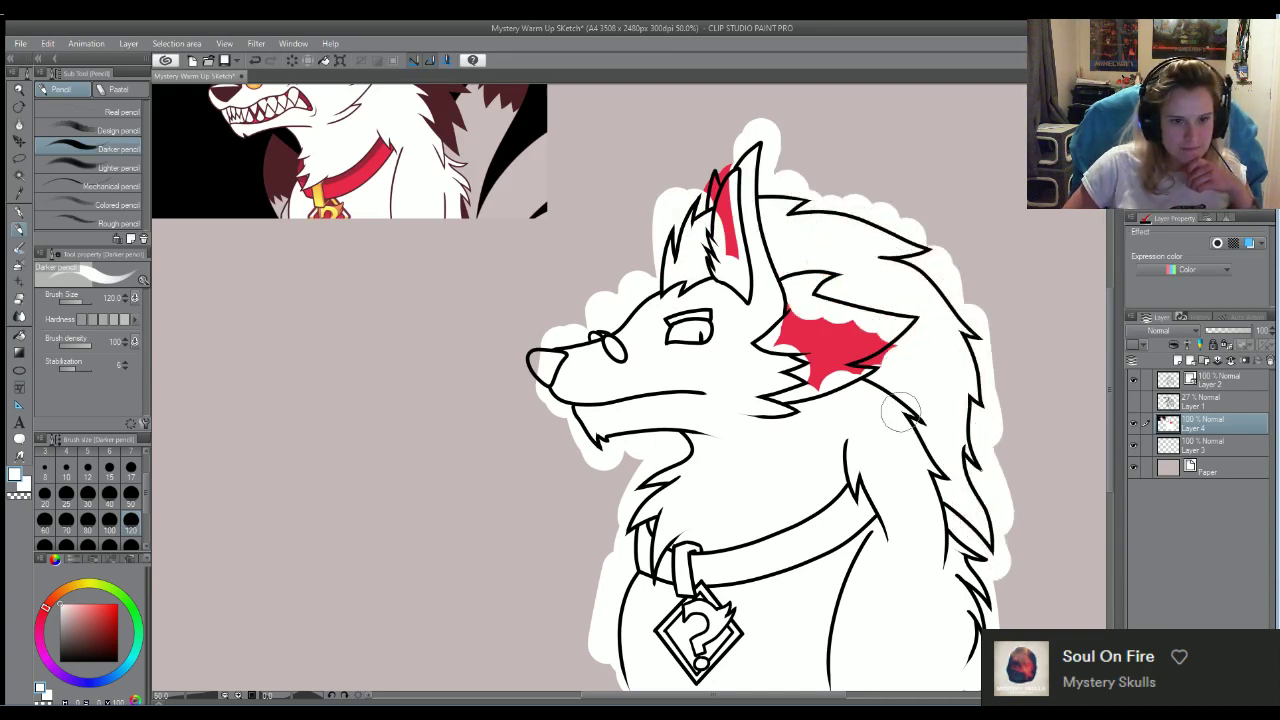
pyautogui.moveTo(900, 412)
pyautogui.mouseDown()
pyautogui.moveTo(867, 397)
pyautogui.moveTo(865, 380)
pyautogui.moveTo(862, 401)
pyautogui.moveTo(893, 415)
pyautogui.mouseUp()
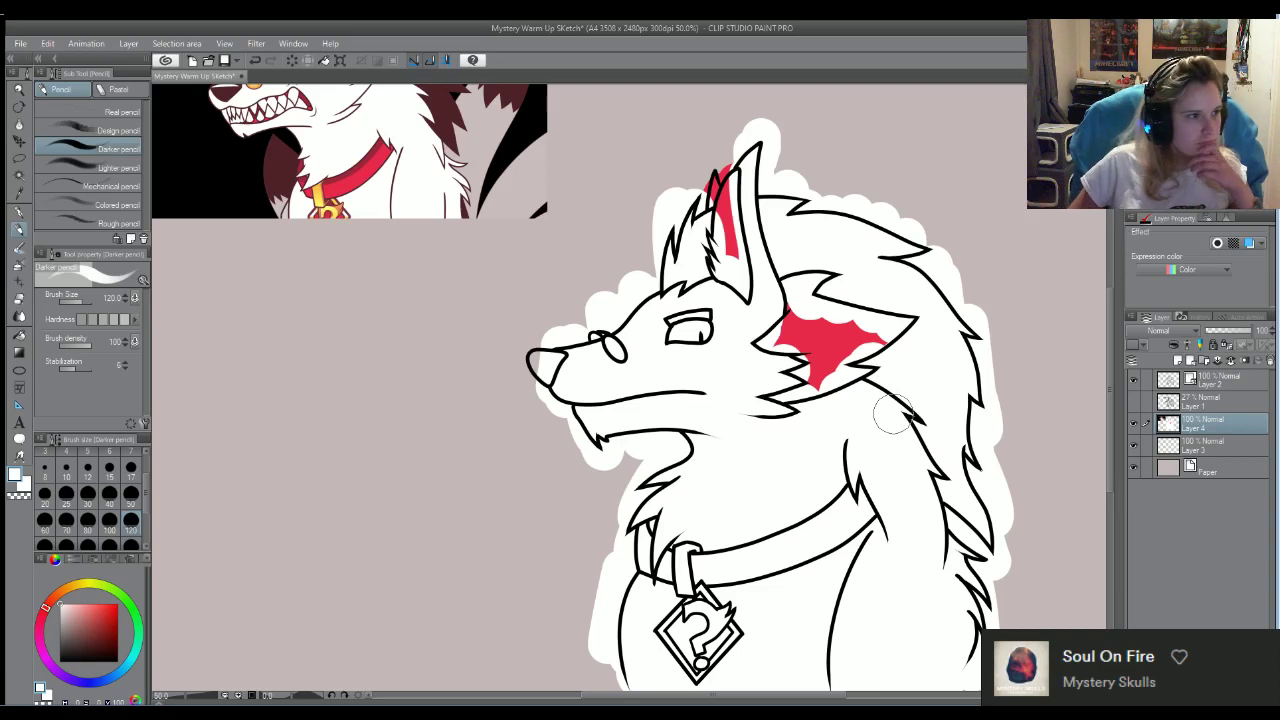
pyautogui.moveTo(560, 365)
pyautogui.mouseDown()
pyautogui.moveTo(524, 344)
pyautogui.moveTo(549, 394)
pyautogui.mouseUp()
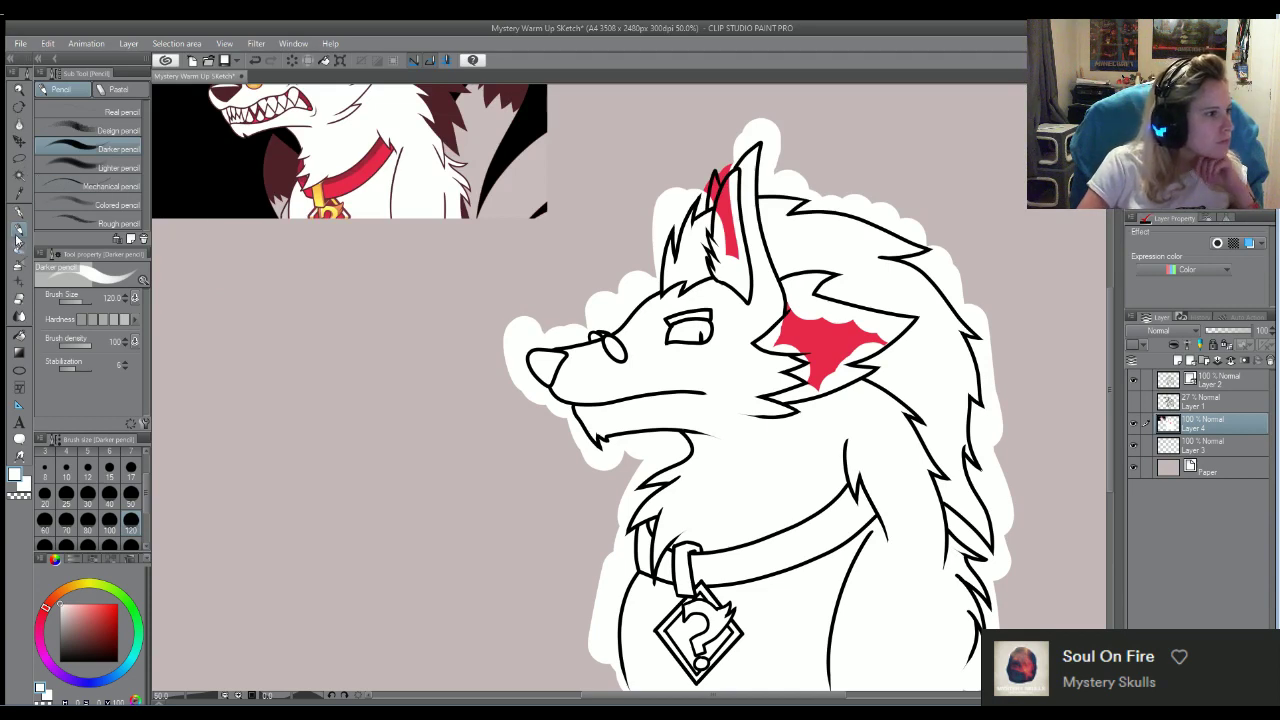
# Try an Auto select selection on the line art layer, referring to the editing layer only, and deselect it
pyautogui.click(19, 175)
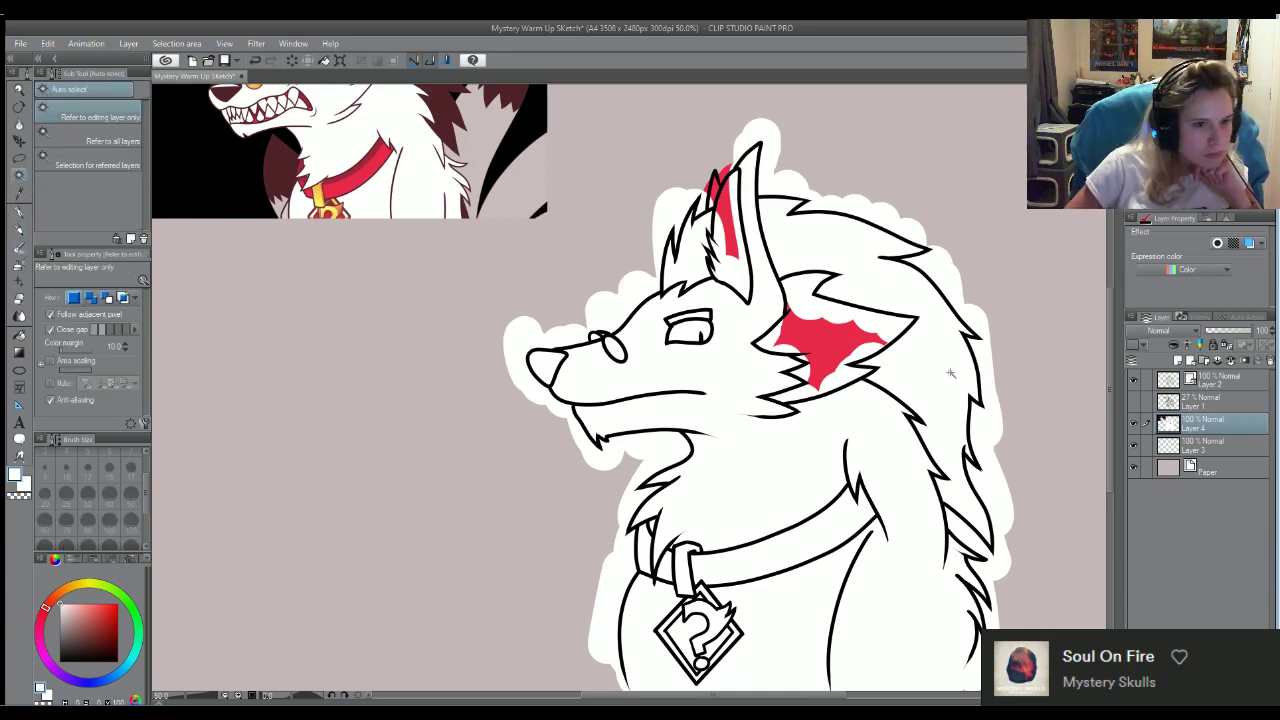
pyautogui.click(1166, 380)
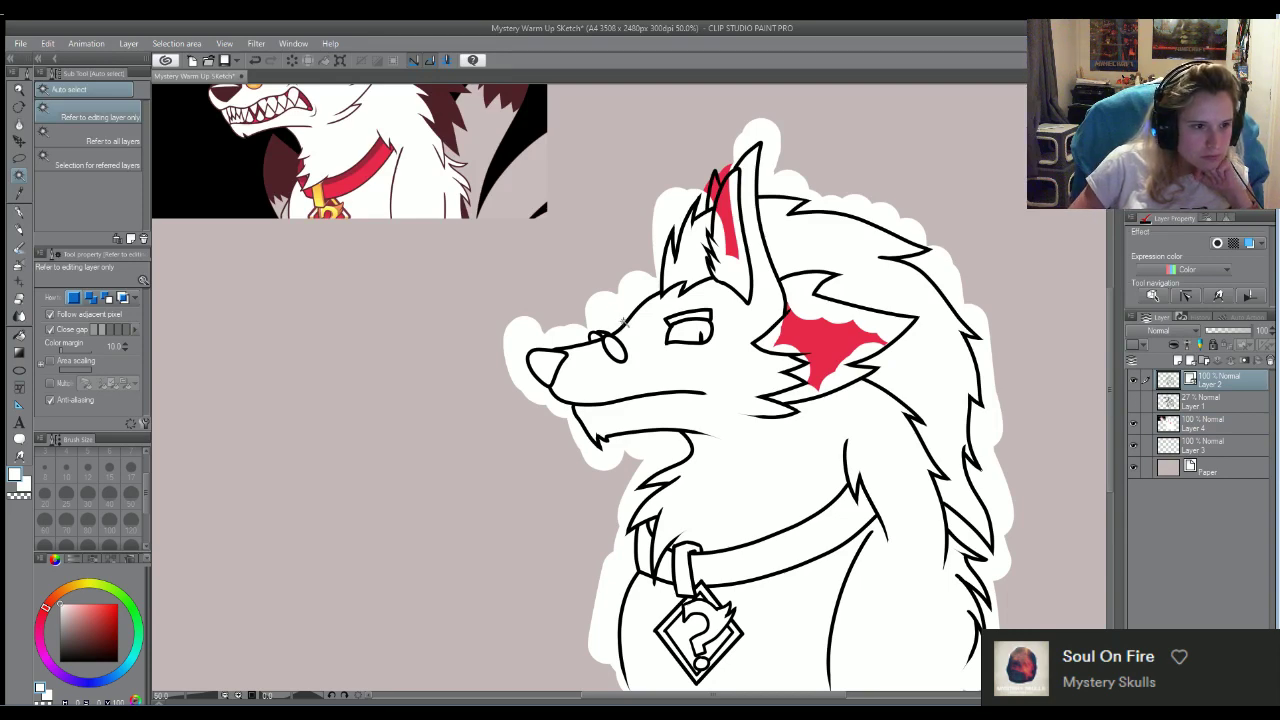
pyautogui.click(621, 318)
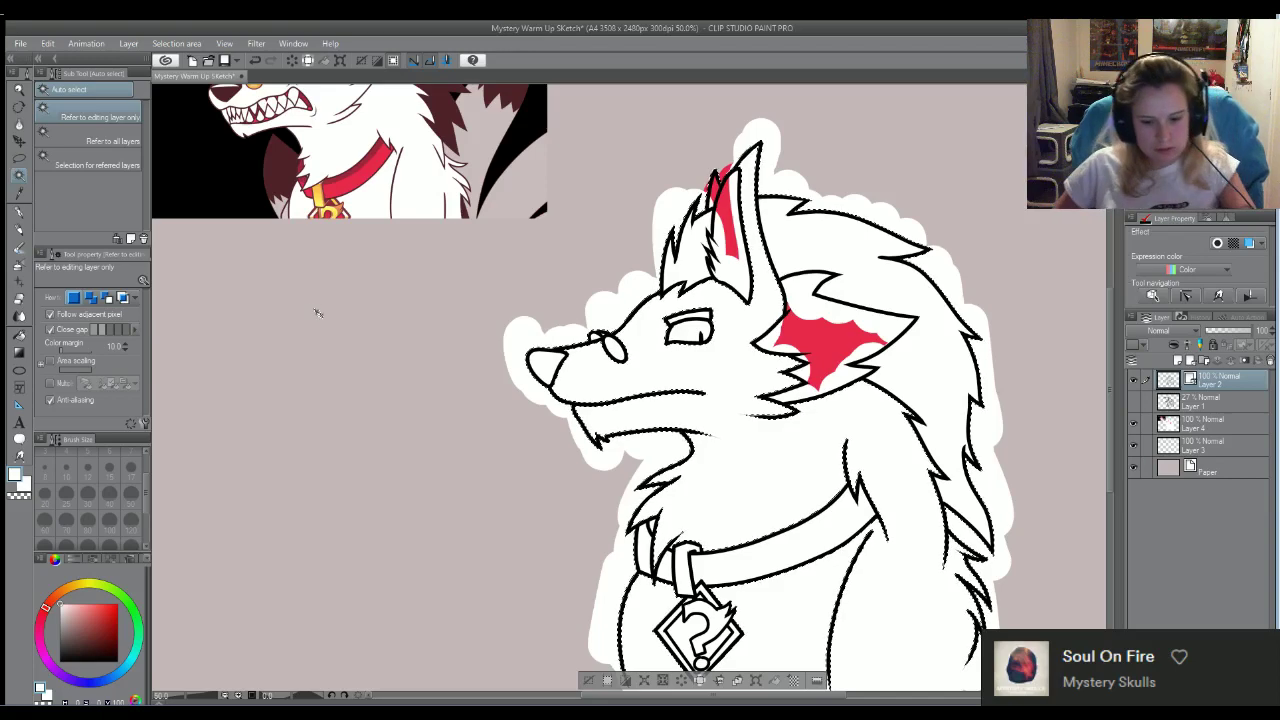
pyautogui.hotkey('ctrl', 'd')
# Toggle the visibility of Layer 4 to check its colours and make it the active layer
pyautogui.scroll(-3, 1008, 435)
pyautogui.scroll(2, 1087, 439)
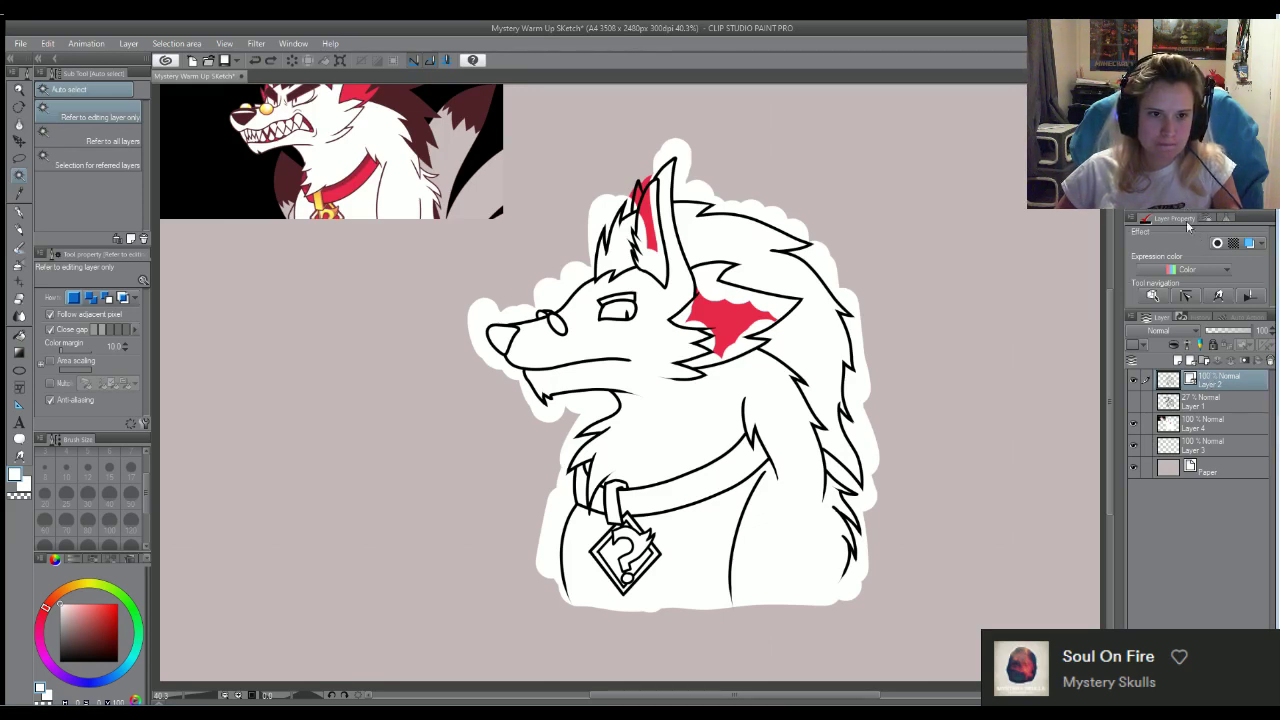
pyautogui.scroll(4, 852, 485)
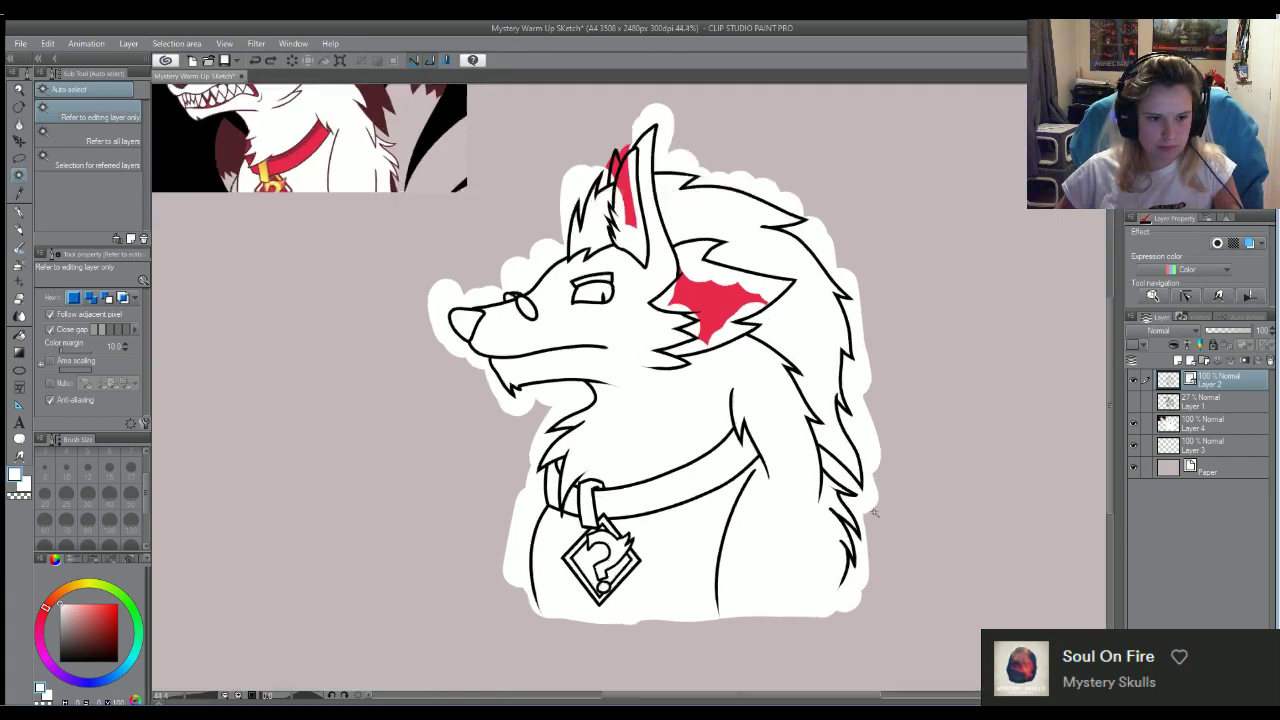
pyautogui.press('e')
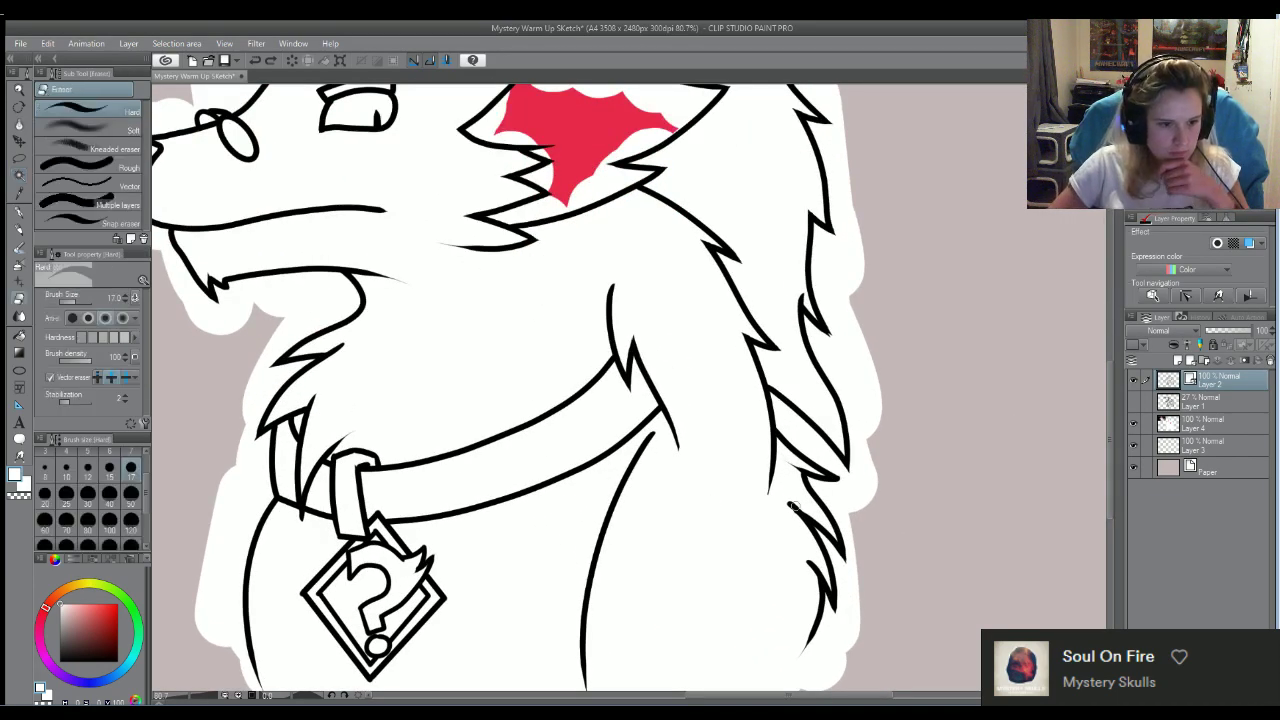
pyautogui.click(1198, 448)
pyautogui.click(1133, 423)
pyautogui.click(1133, 423)
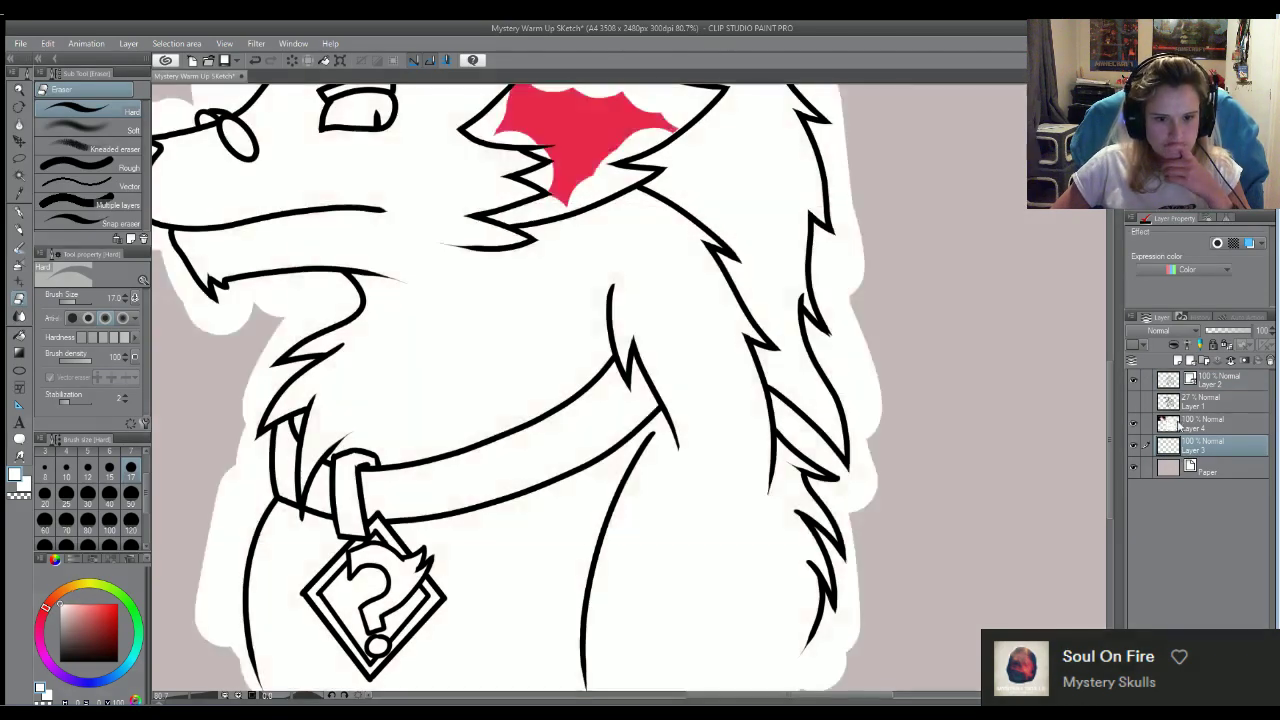
pyautogui.click(1188, 426)
# Paint white around the far ear and over the red spilling past the near ear, using the Darker pencil at size 120
pyautogui.scroll(-3, 1010, 420)
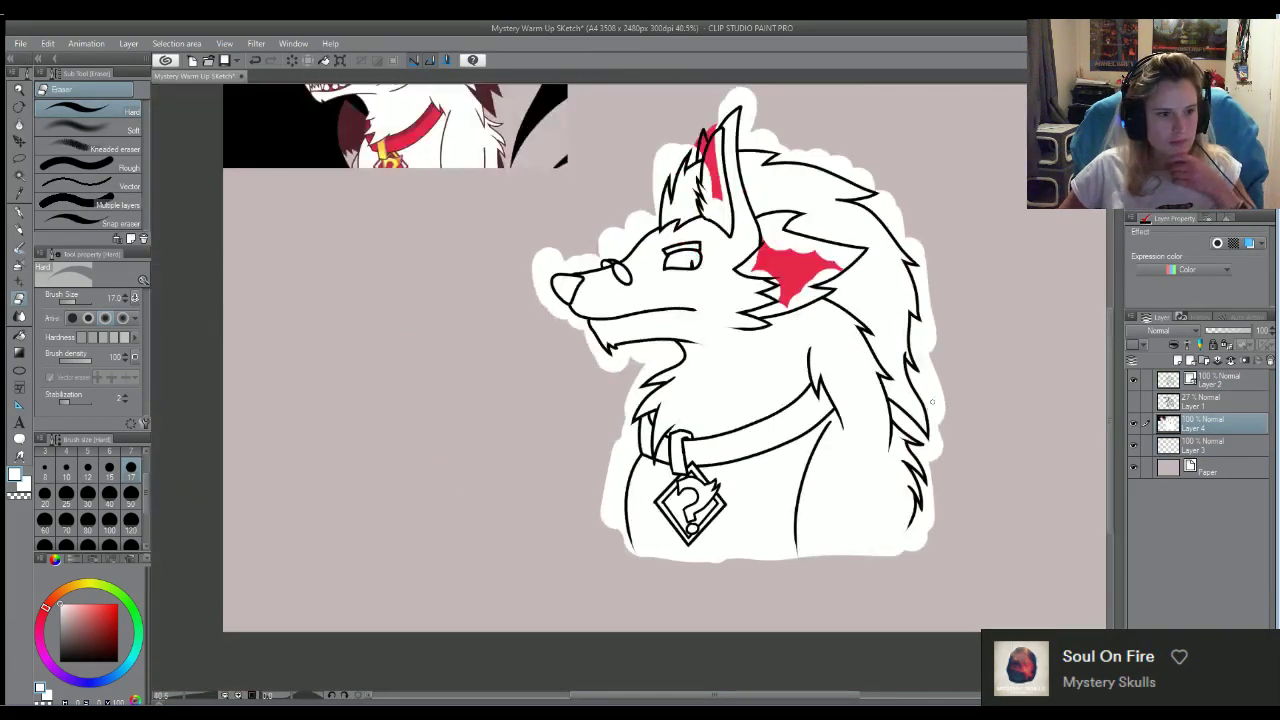
pyautogui.scroll(1, 845, 278)
pyautogui.scroll(1, 975, 248)
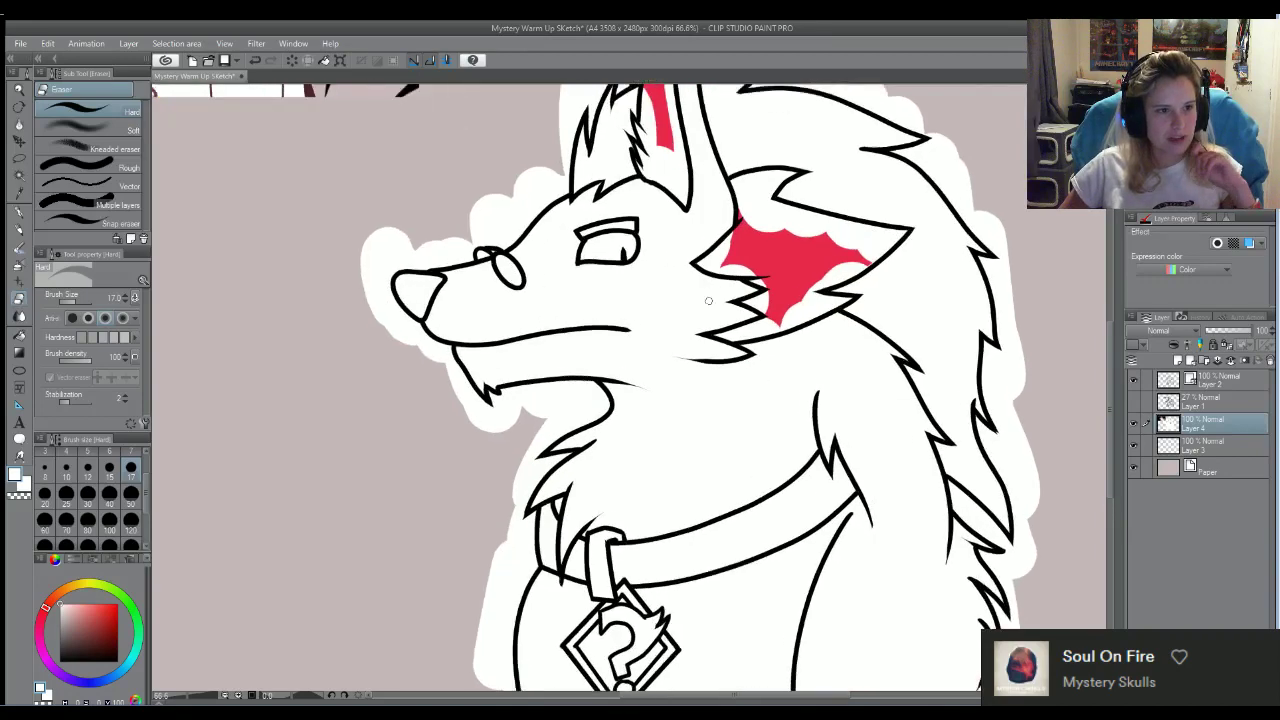
pyautogui.scroll(-3, 733, 299)
pyautogui.scroll(3, 680, 126)
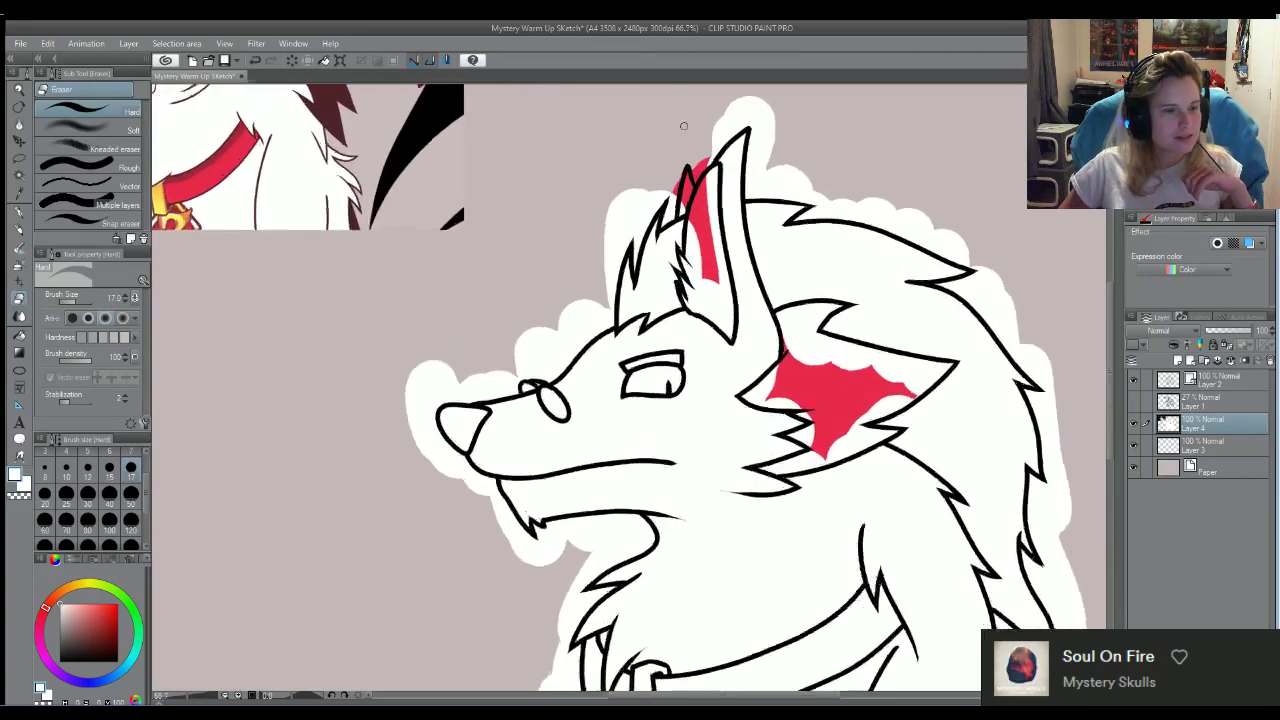
pyautogui.press('b')
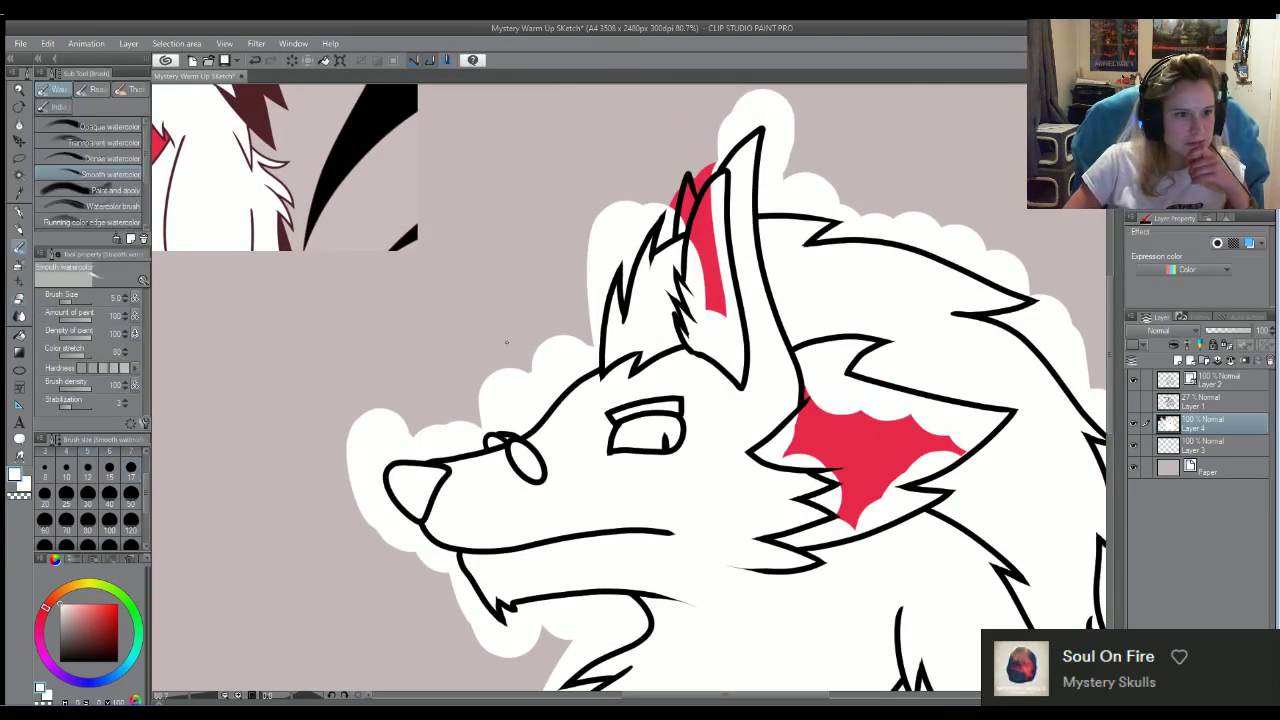
pyautogui.moveTo(669, 206); pyautogui.dragTo(676, 172)
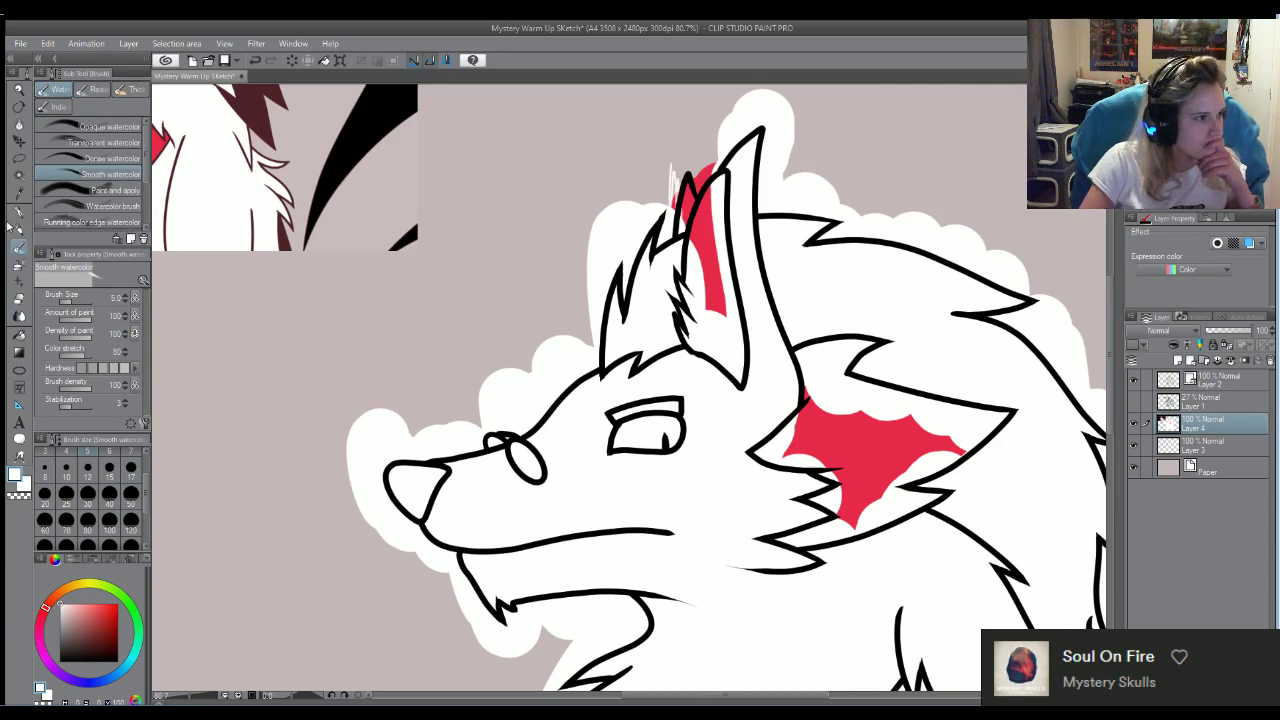
pyautogui.click(19, 228)
pyautogui.moveTo(600, 212)
pyautogui.mouseDown()
pyautogui.moveTo(654, 193)
pyautogui.moveTo(664, 207)
pyautogui.moveTo(712, 143)
pyautogui.mouseUp()
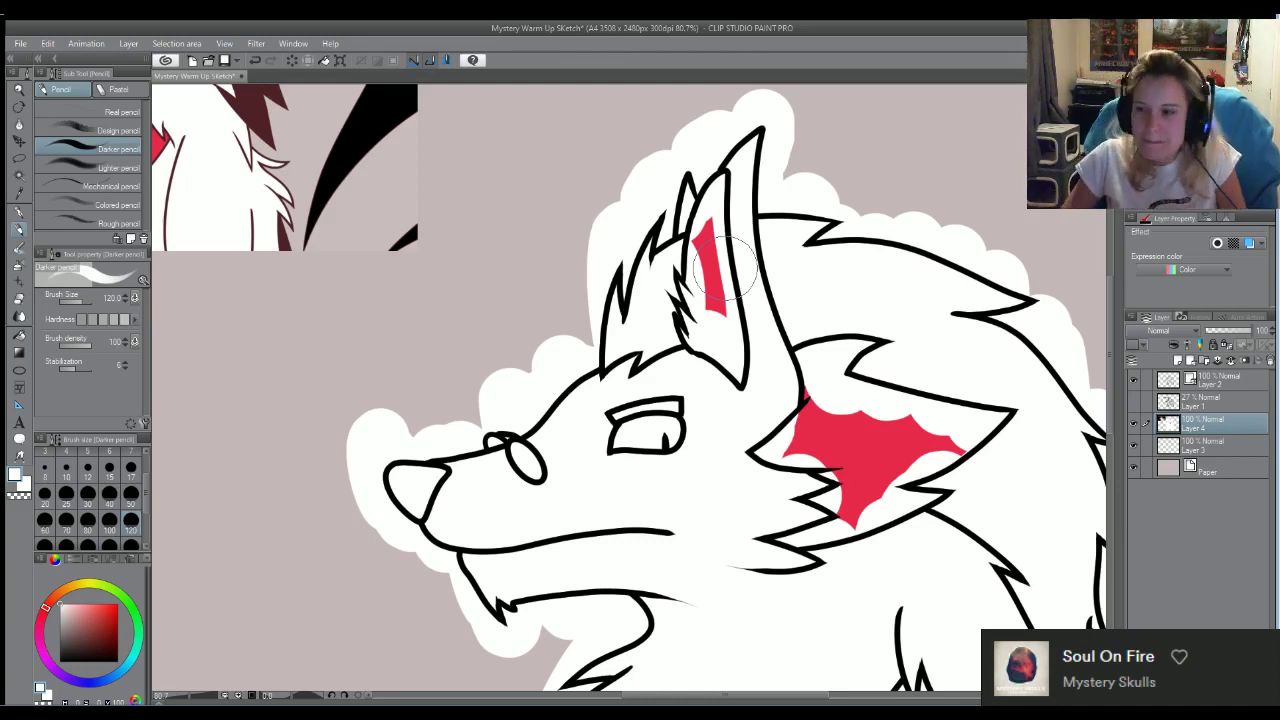
# Move Layer 4 above the hidden sketch layer, directly beneath the line art layer
pyautogui.scroll(-3, 723, 257)
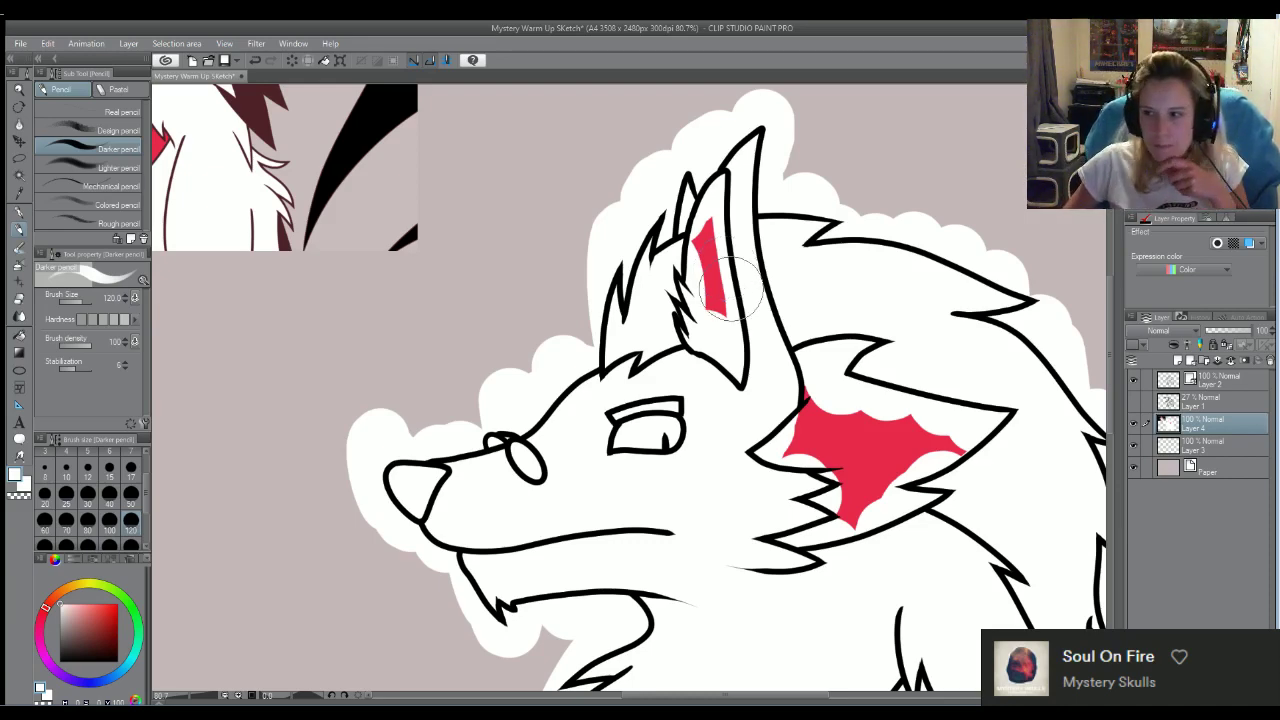
pyautogui.scroll(2, 802, 495)
pyautogui.scroll(-2, 802, 495)
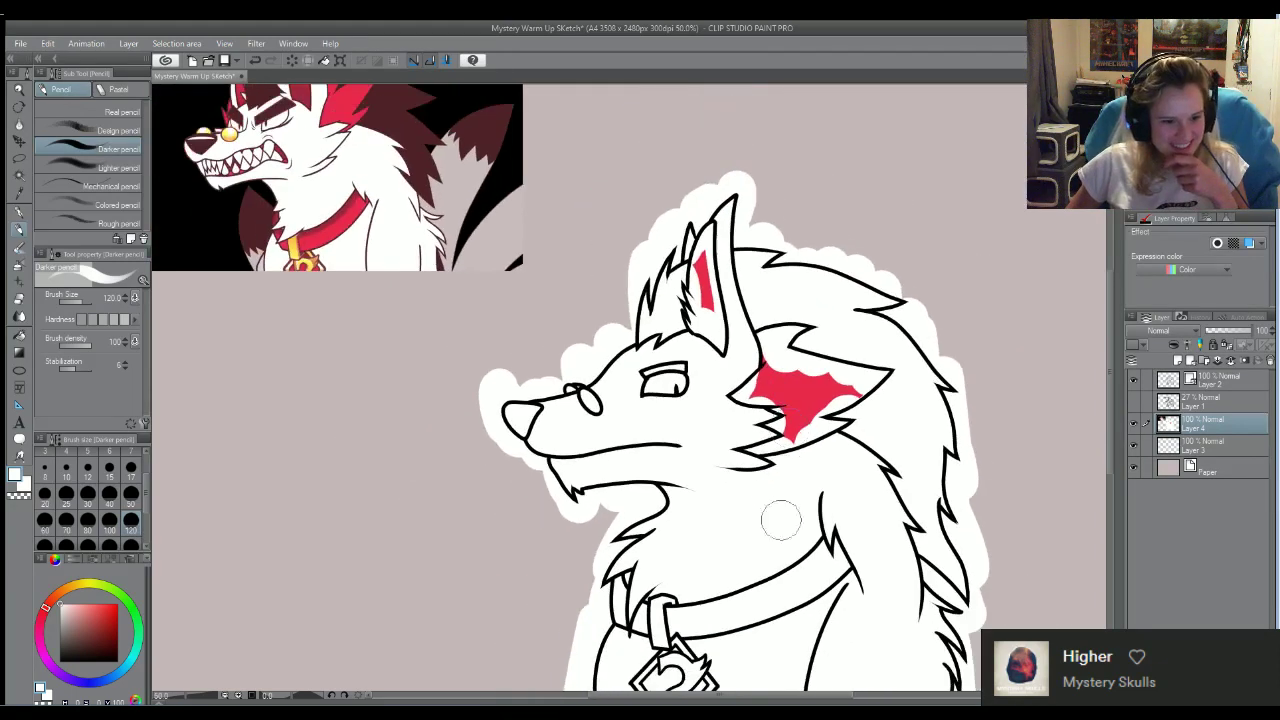
pyautogui.scroll(1, 780, 517)
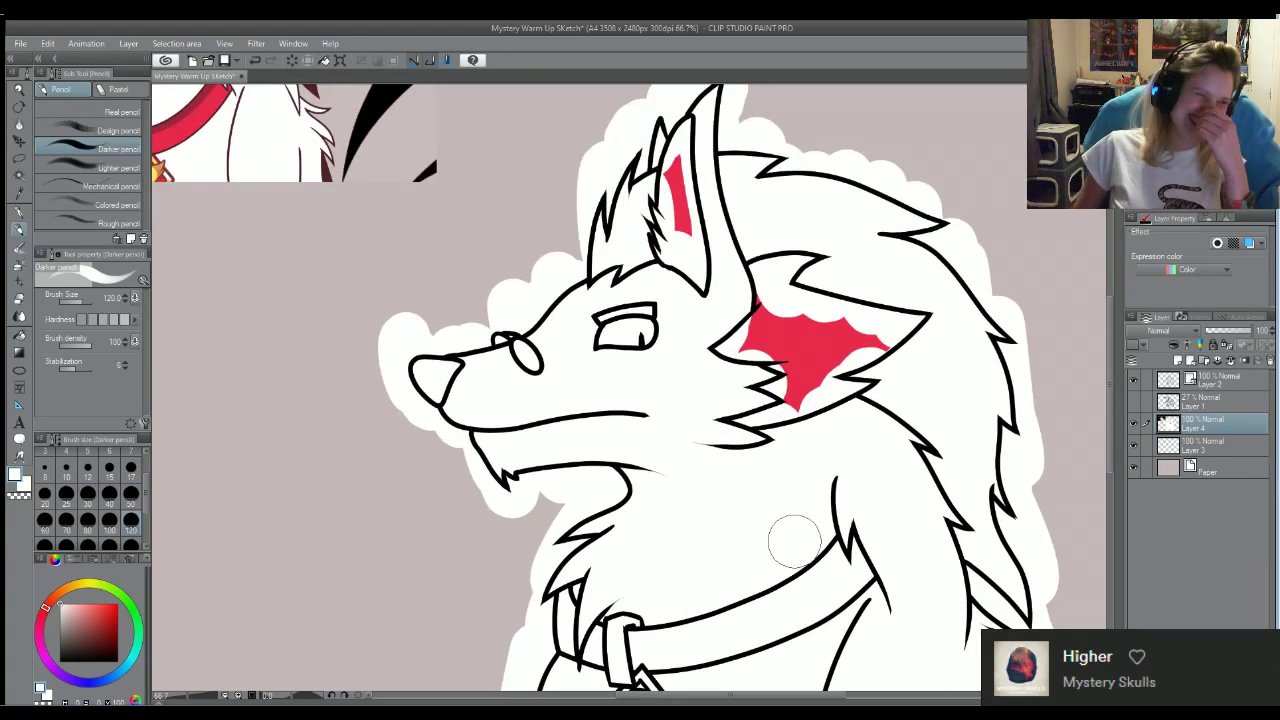
pyautogui.scroll(-3, 795, 541)
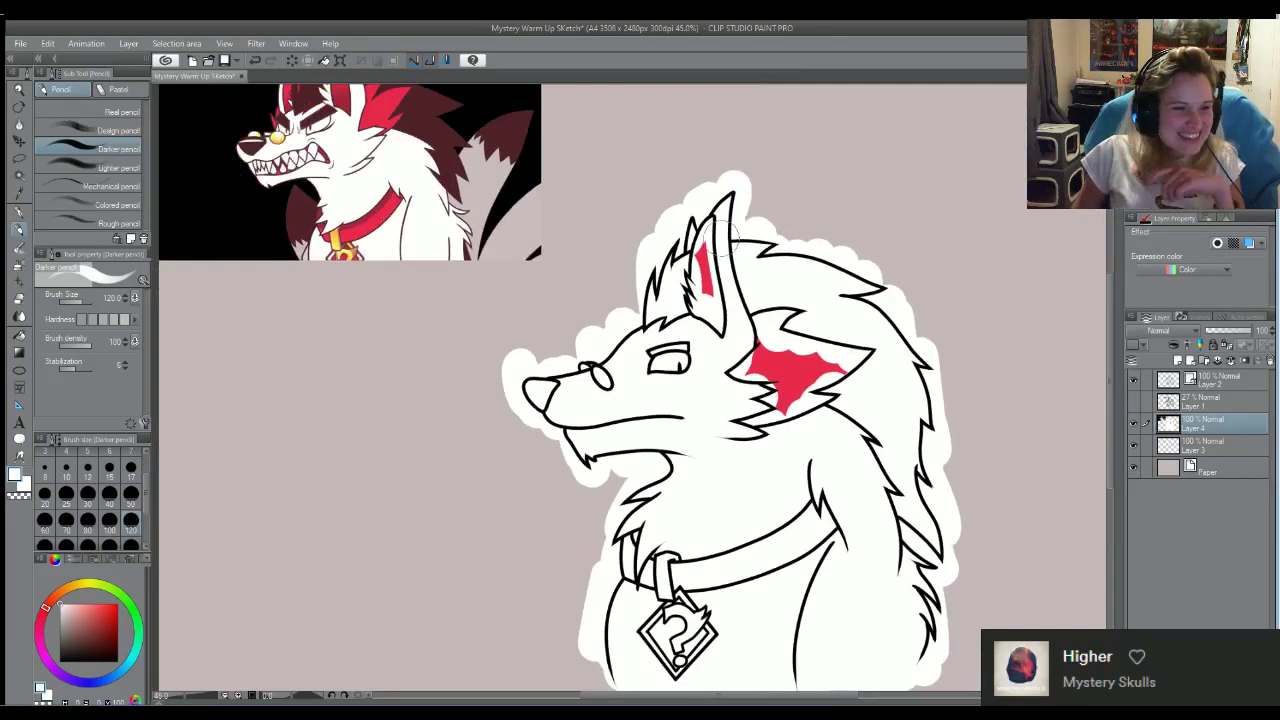
pyautogui.moveTo(1188, 422); pyautogui.dragTo(1206, 398)
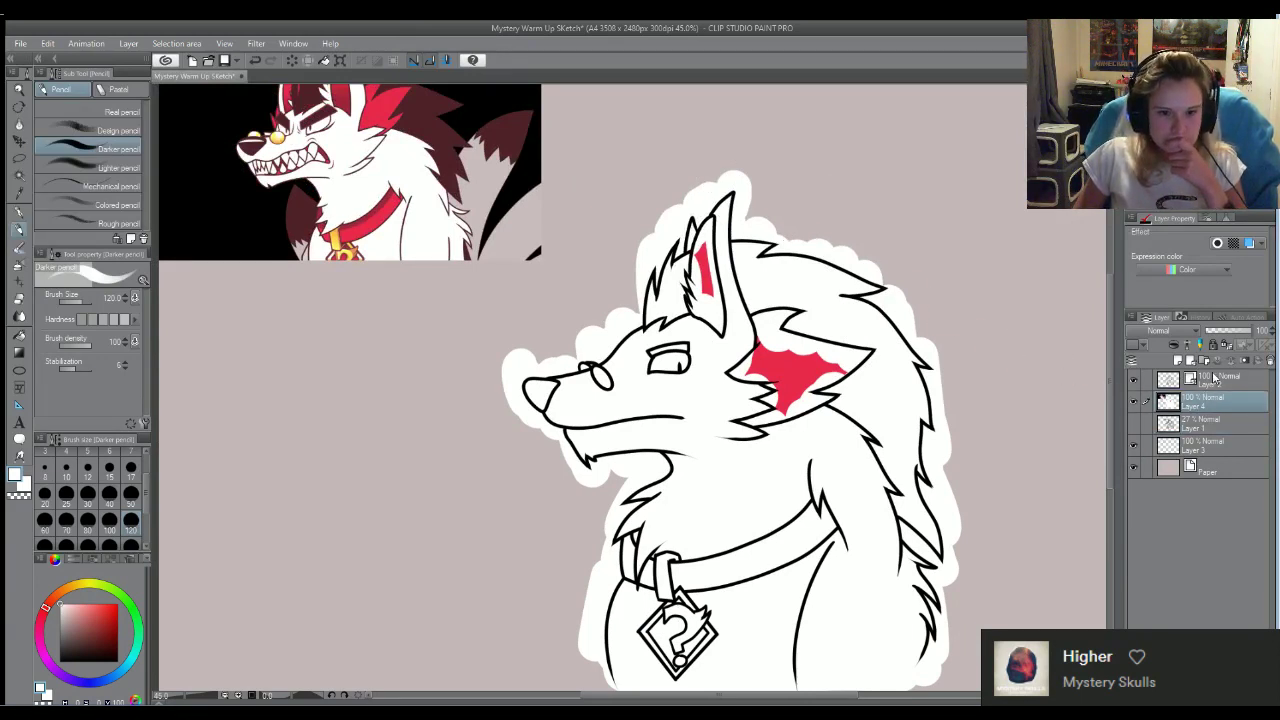
# Erase the white overspill behind the tall upright ear on Layer 4, using the Hard eraser at size 100
pyautogui.click(1210, 378)
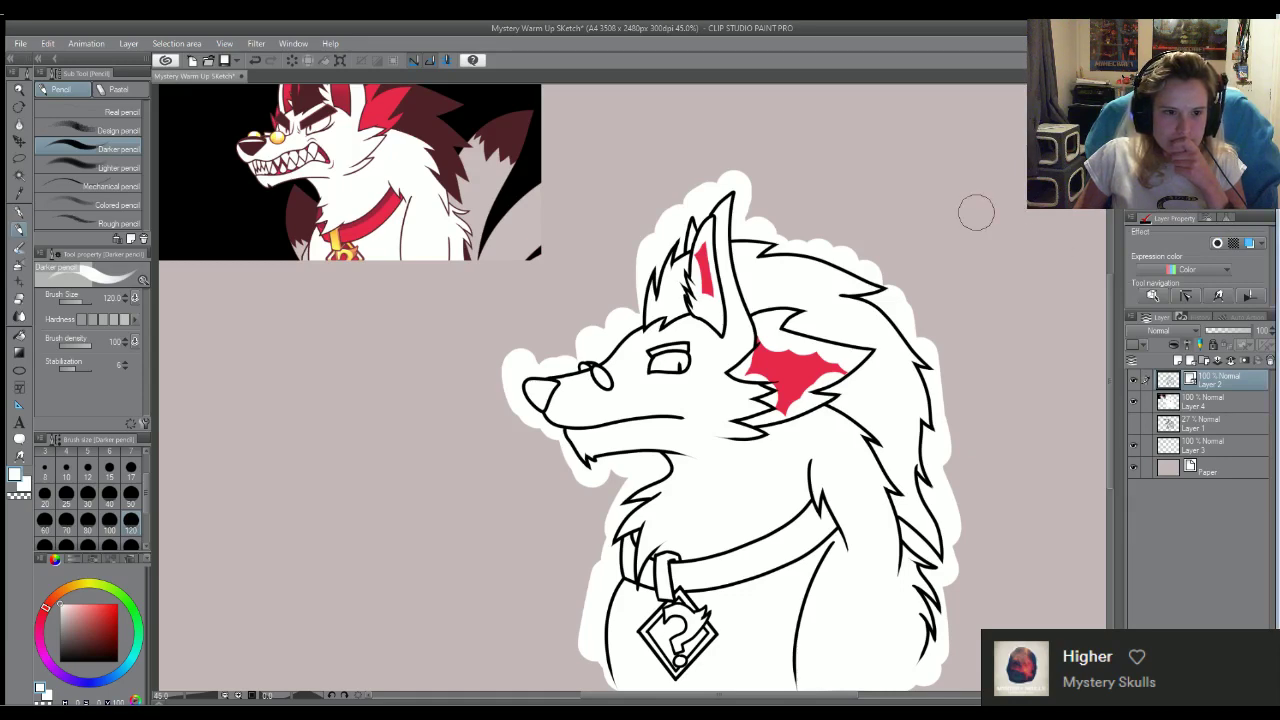
pyautogui.scroll(3, 812, 250)
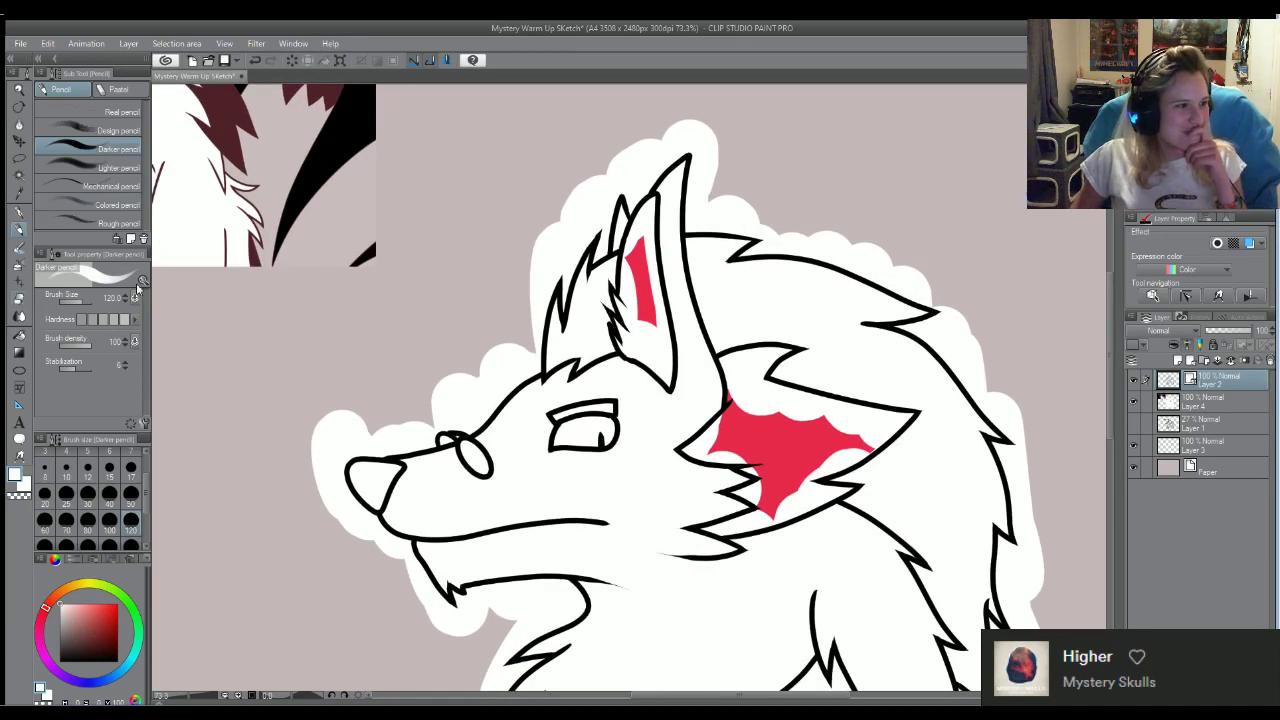
pyautogui.click(18, 298)
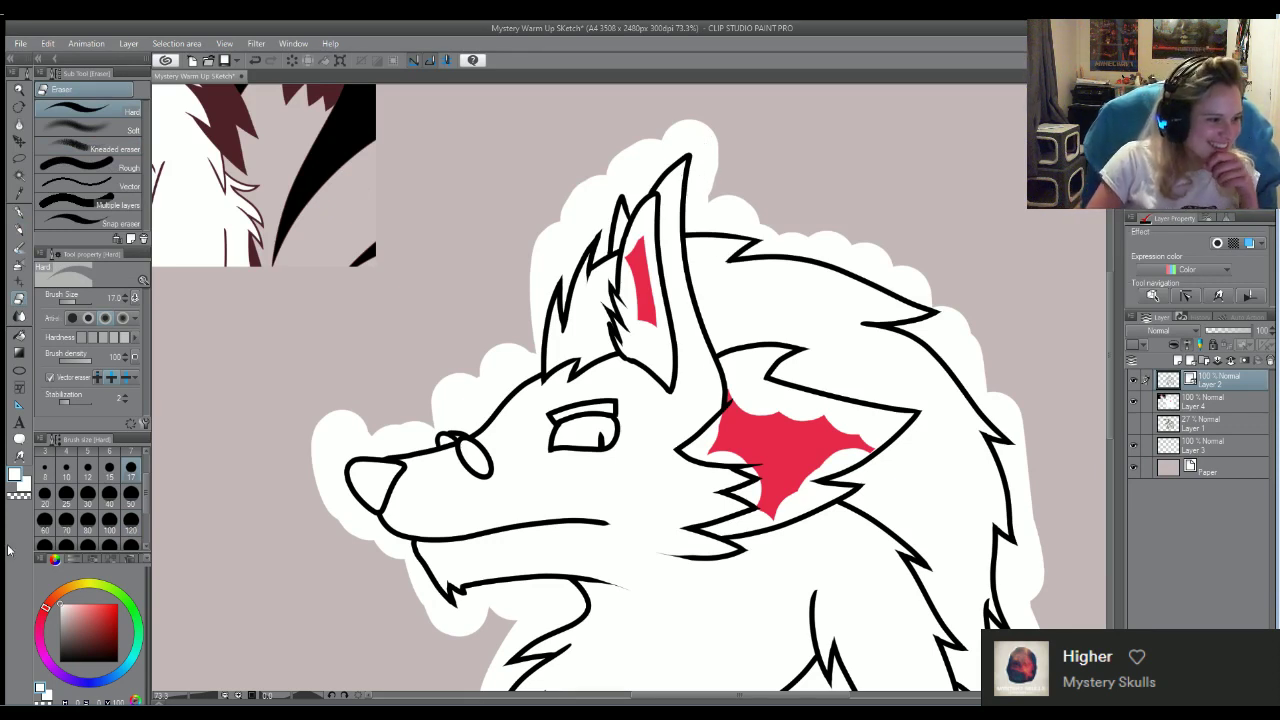
pyautogui.click(106, 518)
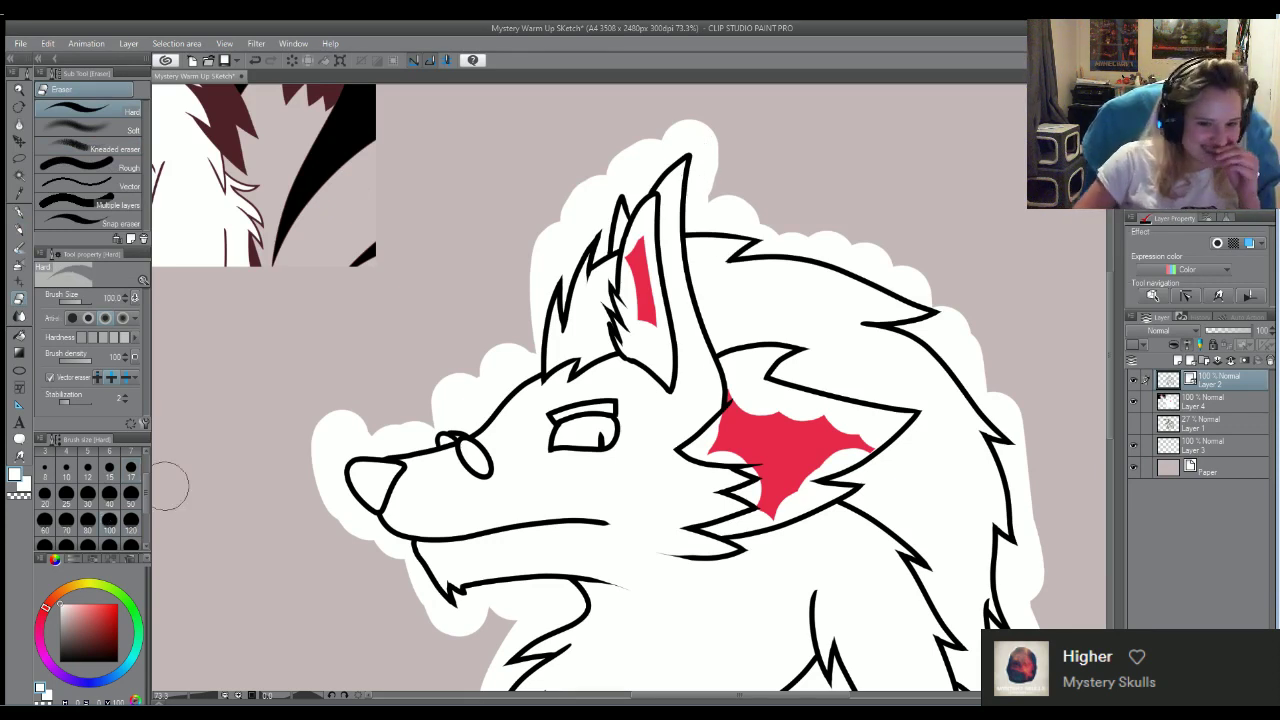
pyautogui.click(1209, 400)
pyautogui.moveTo(728, 186)
pyautogui.mouseDown()
pyautogui.moveTo(693, 176)
pyautogui.moveTo(727, 173)
pyautogui.moveTo(706, 187)
pyautogui.moveTo(720, 183)
pyautogui.moveTo(722, 150)
pyautogui.moveTo(748, 222)
pyautogui.mouseUp()
pyautogui.hotkey('ctrl', 'z')
pyautogui.hotkey('ctrl', 'z')
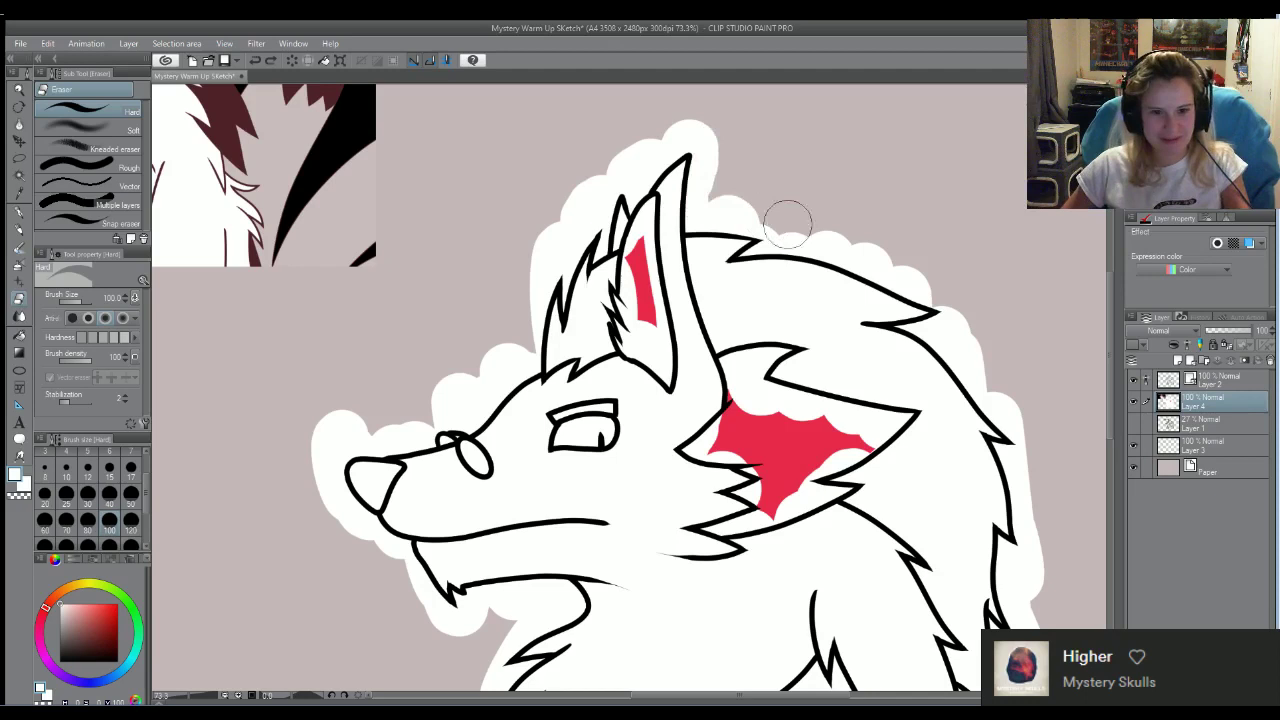
pyautogui.click(1218, 376)
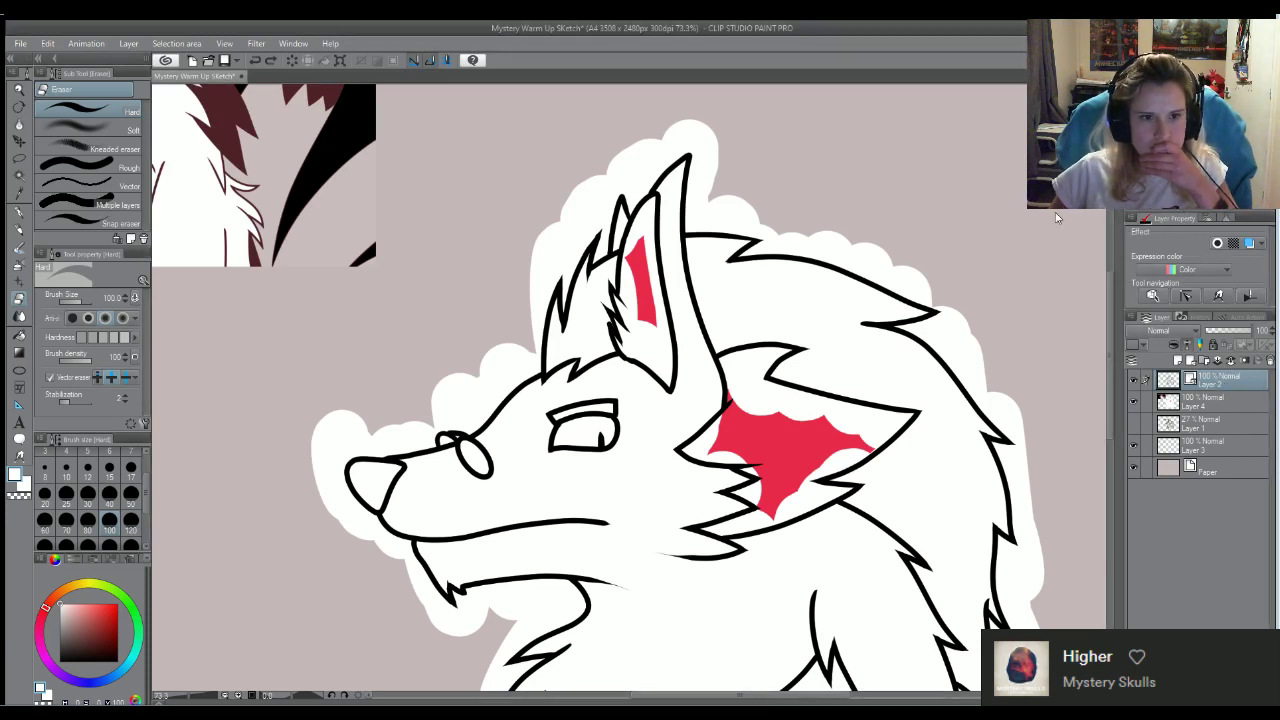
pyautogui.click(1200, 402)
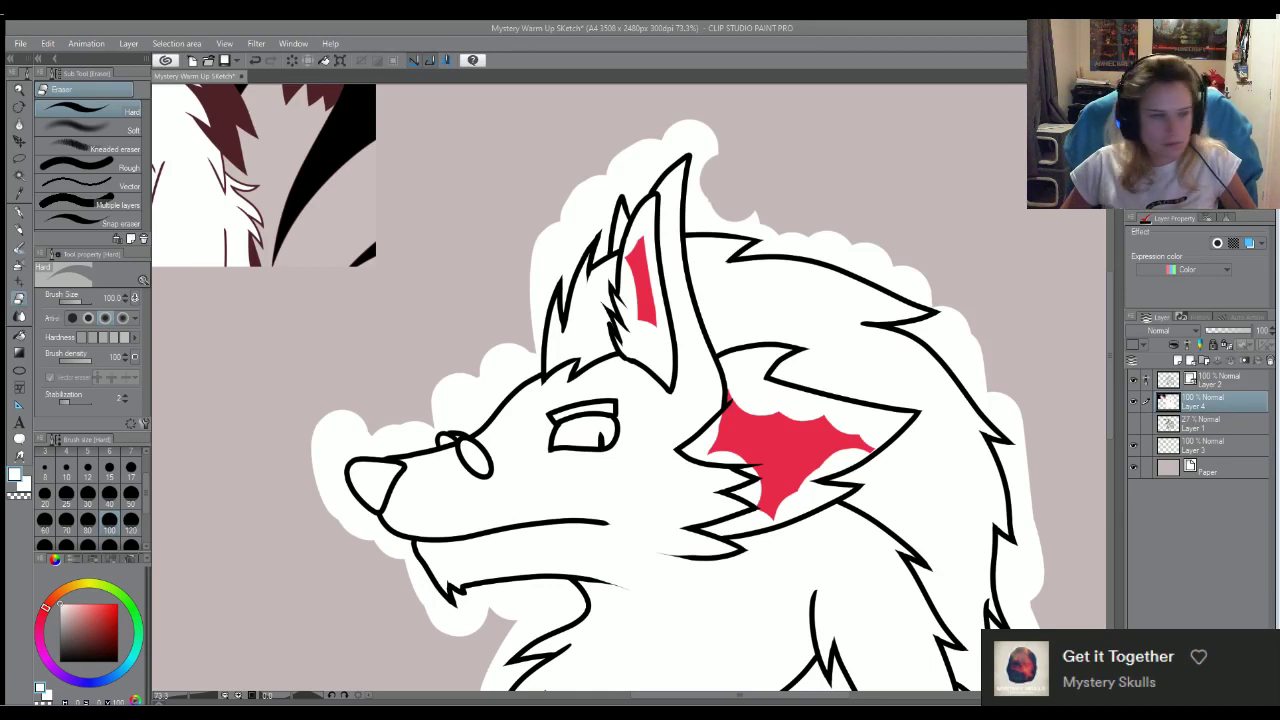
pyautogui.click(17, 230)
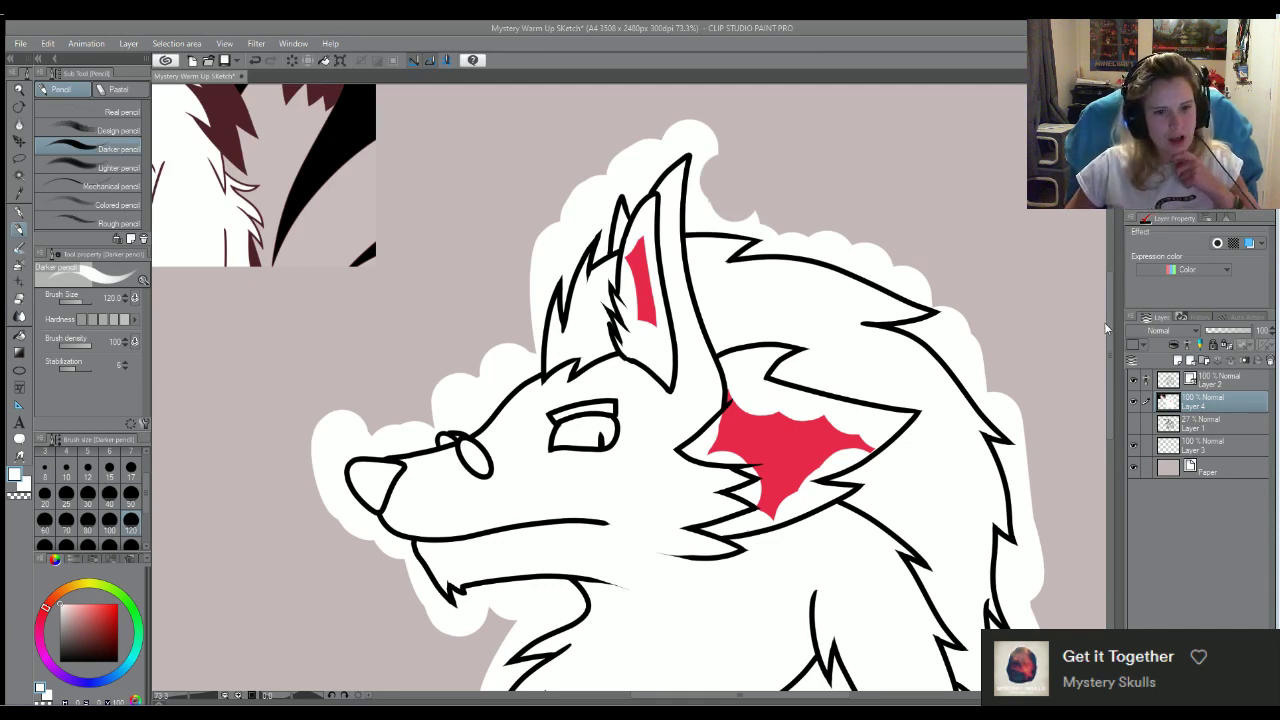
pyautogui.scroll(1, 1101, 305)
pyautogui.scroll(2, 1101, 305)
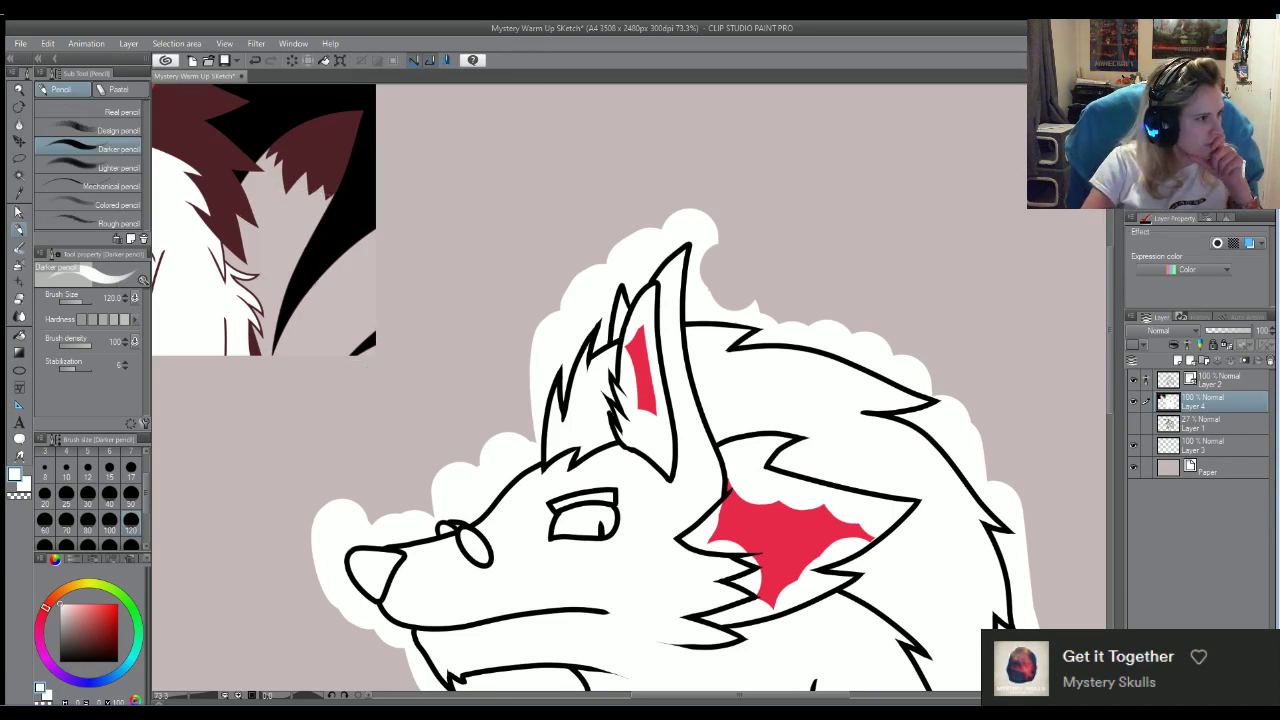
pyautogui.click(18, 212)
pyautogui.click(18, 229)
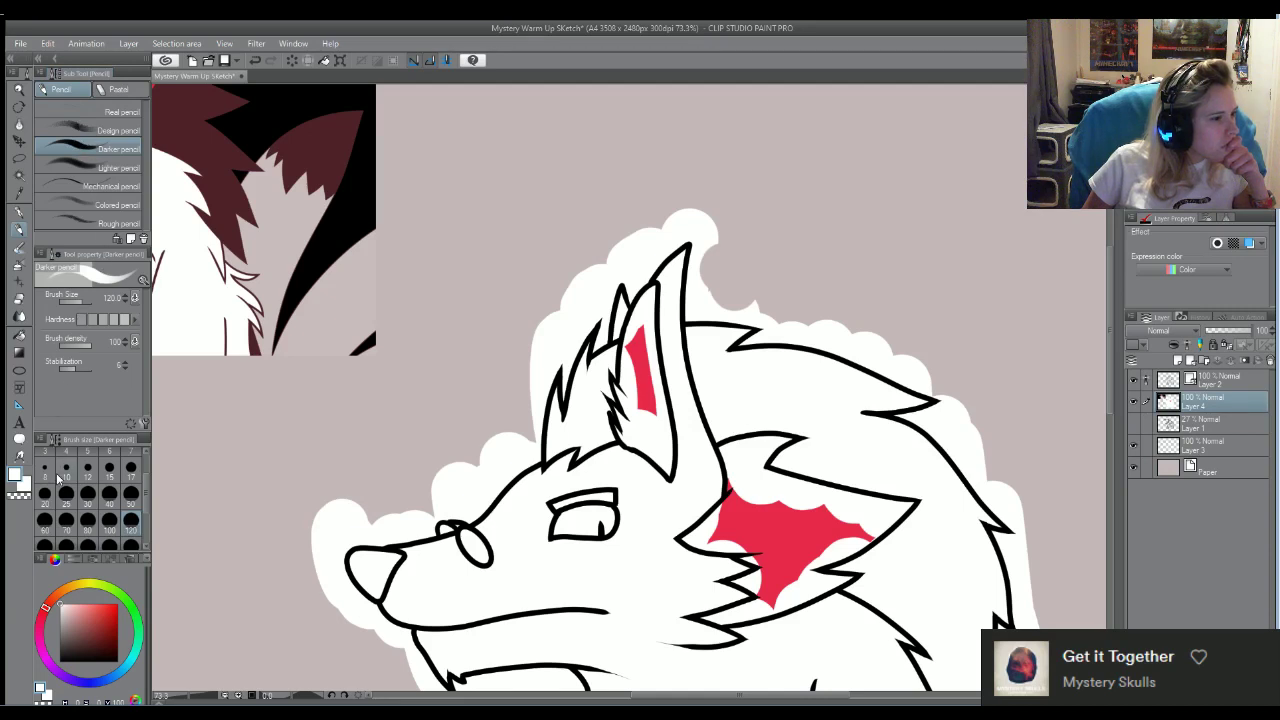
pyautogui.click(12, 335)
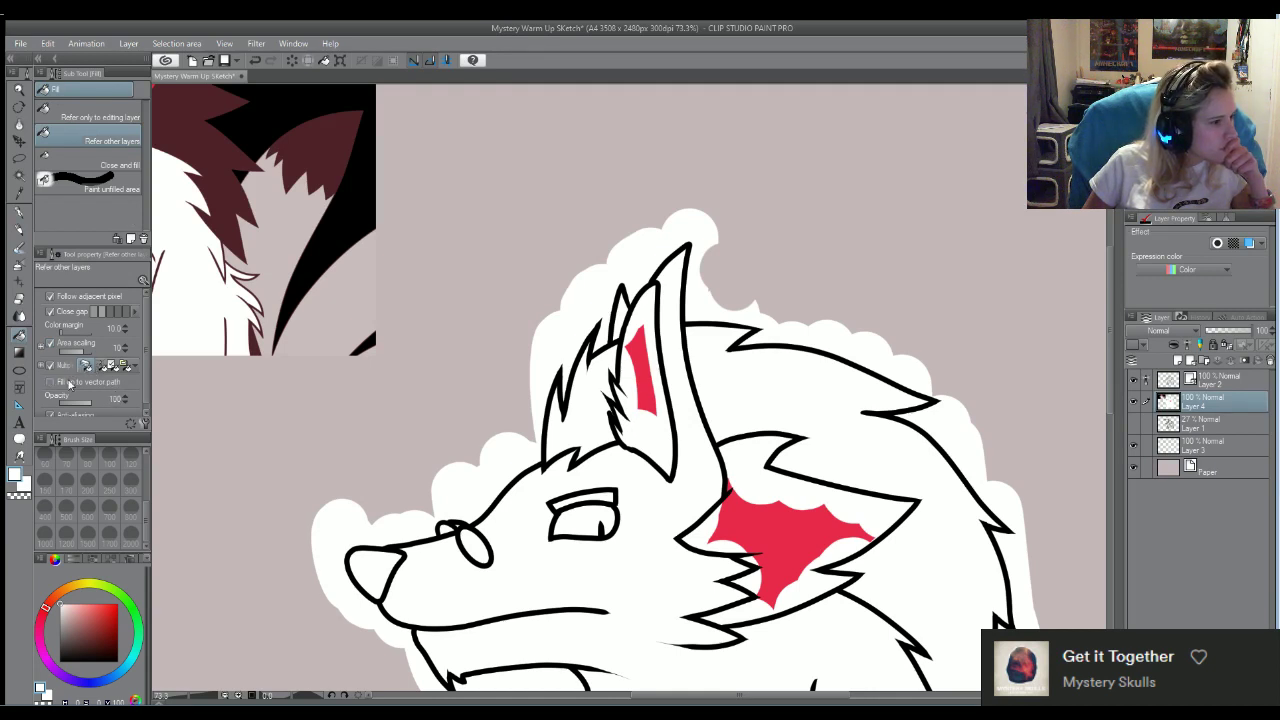
pyautogui.click(18, 229)
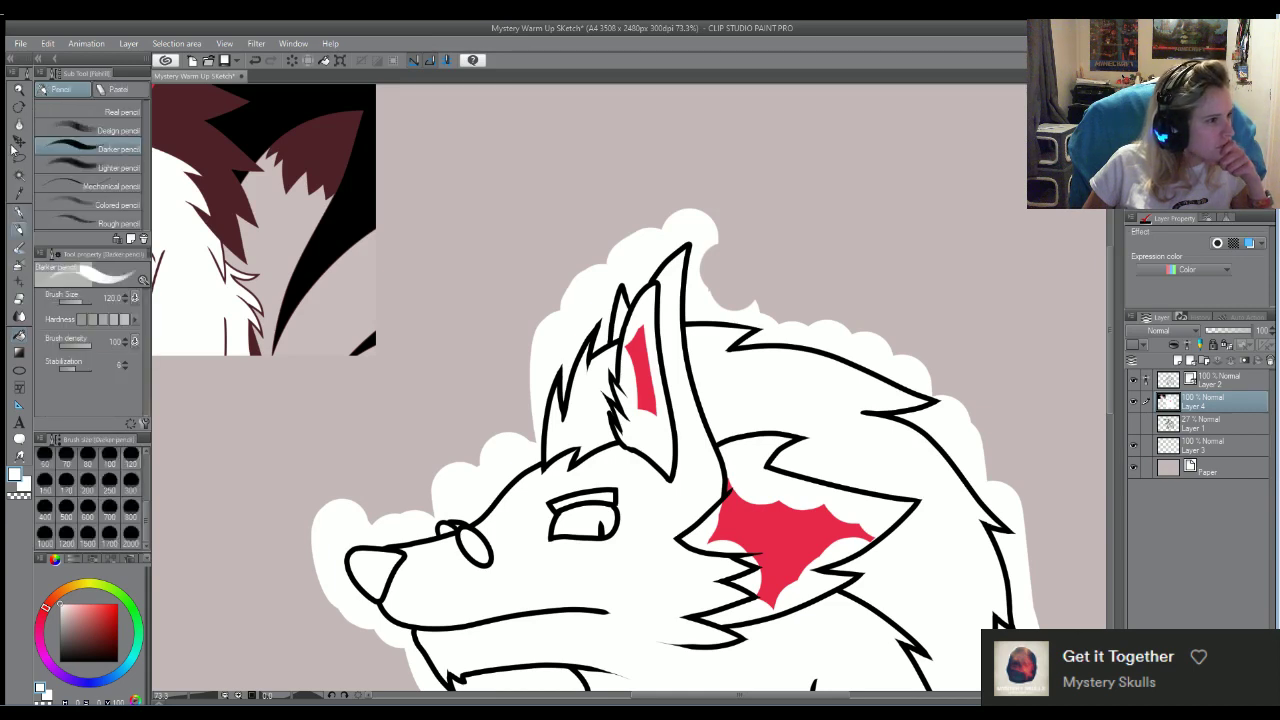
# Trim the scalloped white margin around the upright ear's tip and down its front side on Layer 4 with the Hard eraser
pyautogui.click(18, 298)
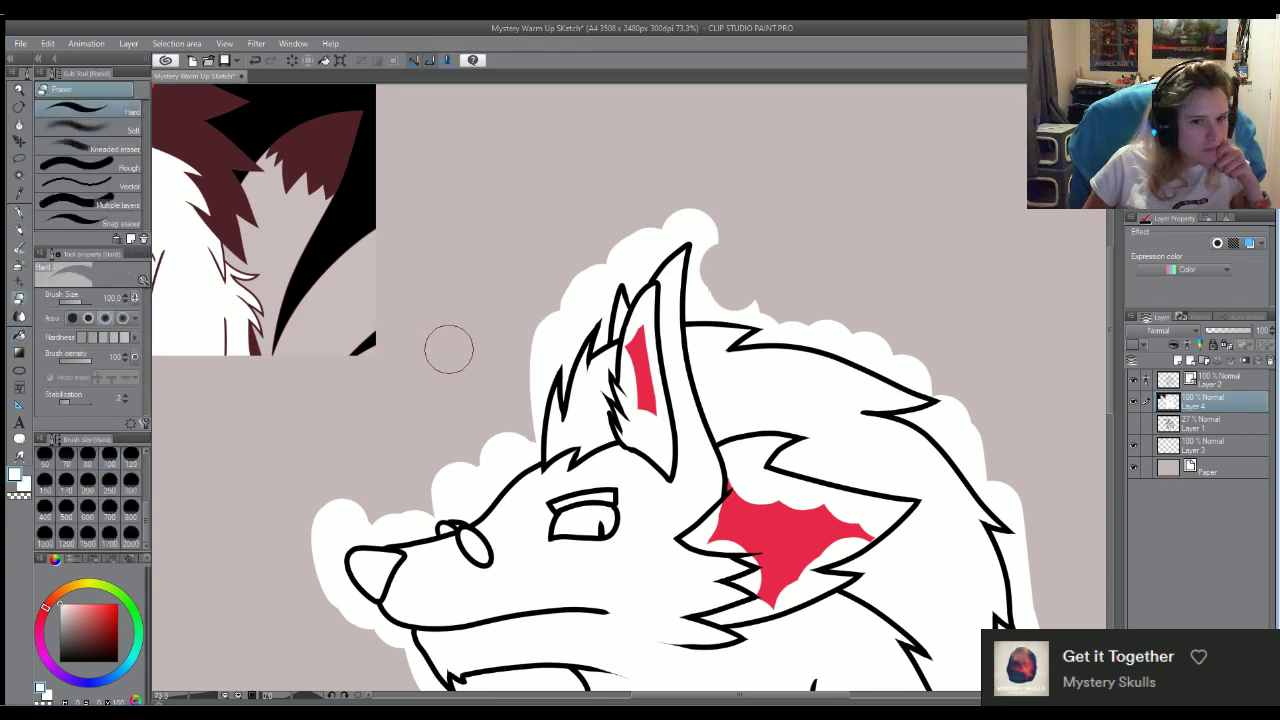
pyautogui.click(1217, 384)
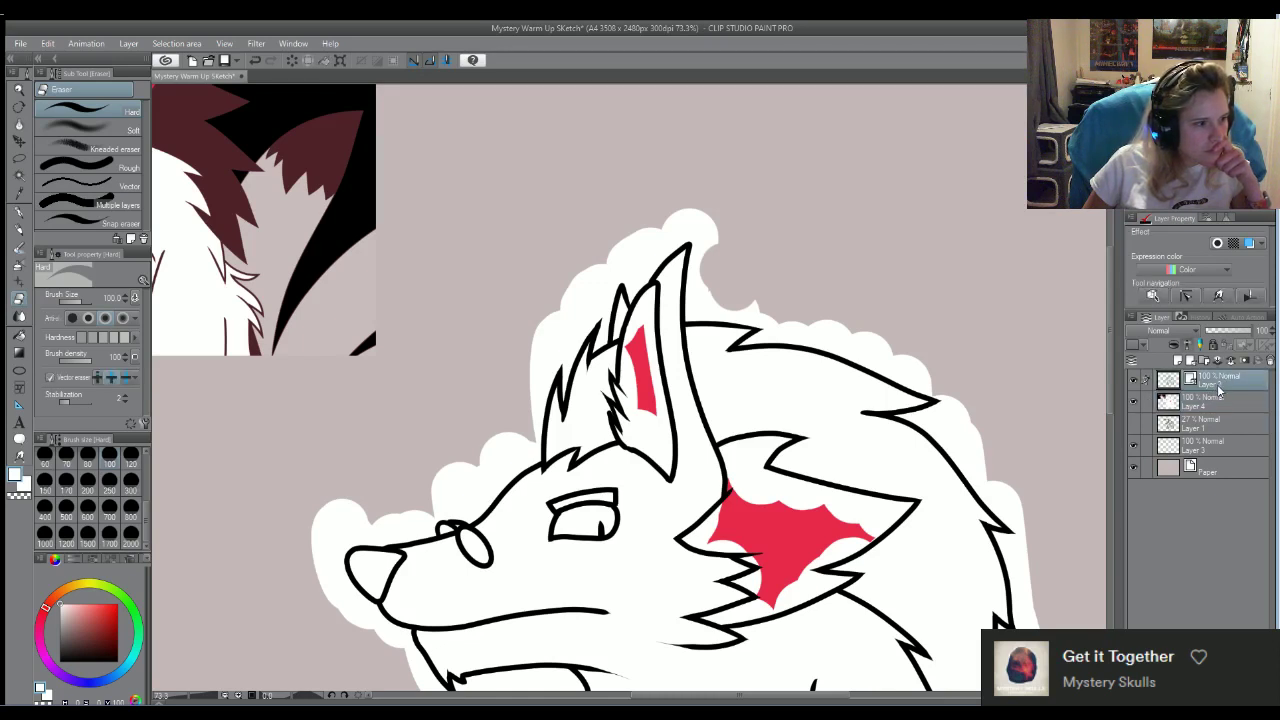
pyautogui.click(1215, 398)
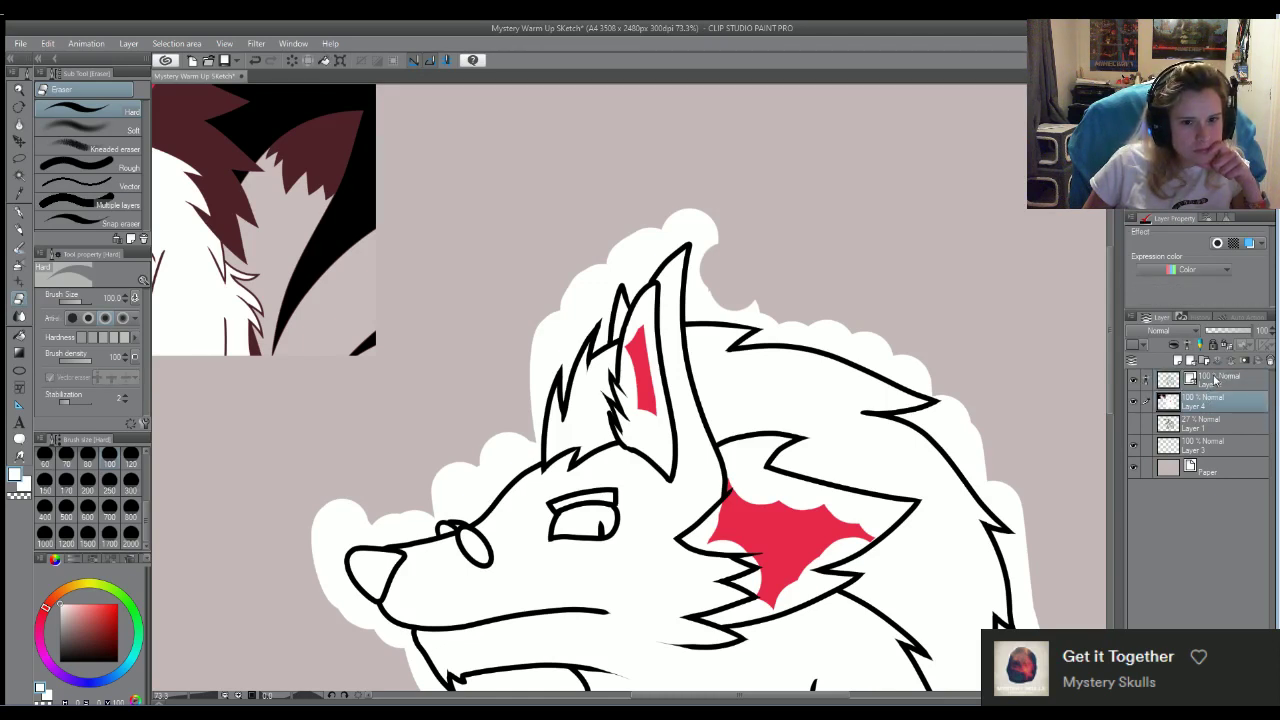
pyautogui.click(1215, 380)
pyautogui.click(1202, 402)
pyautogui.click(1217, 386)
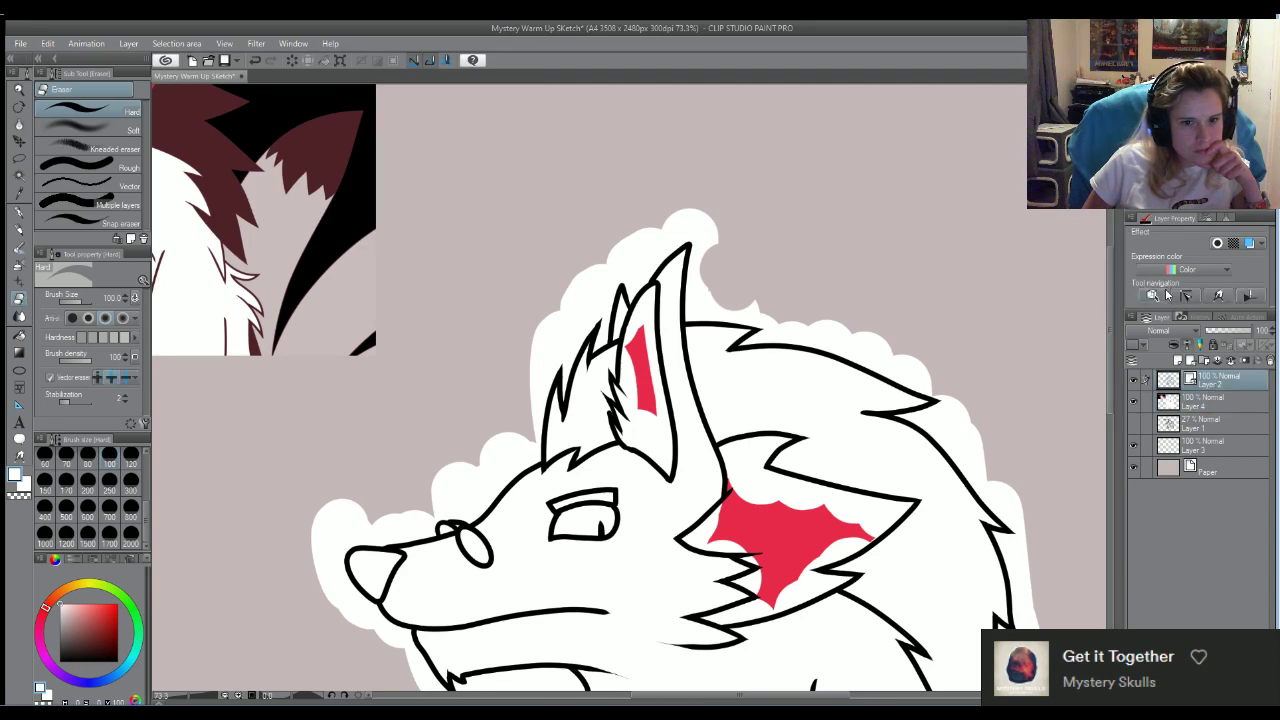
pyautogui.click(1207, 402)
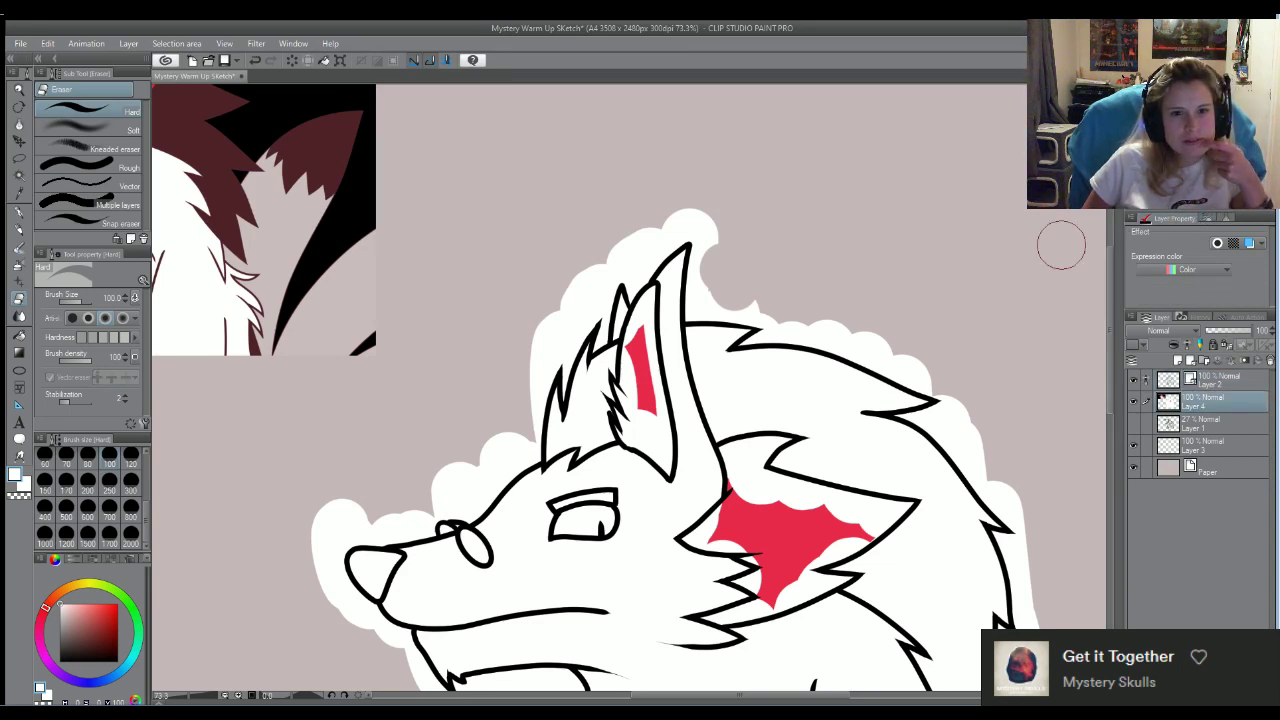
pyautogui.moveTo(794, 295)
pyautogui.mouseDown()
pyautogui.moveTo(746, 280)
pyautogui.moveTo(730, 251)
pyautogui.moveTo(734, 198)
pyautogui.moveTo(693, 195)
pyautogui.moveTo(637, 205)
pyautogui.moveTo(643, 220)
pyautogui.moveTo(582, 239)
pyautogui.moveTo(595, 246)
pyautogui.moveTo(508, 344)
pyautogui.moveTo(418, 346)
pyautogui.mouseUp()
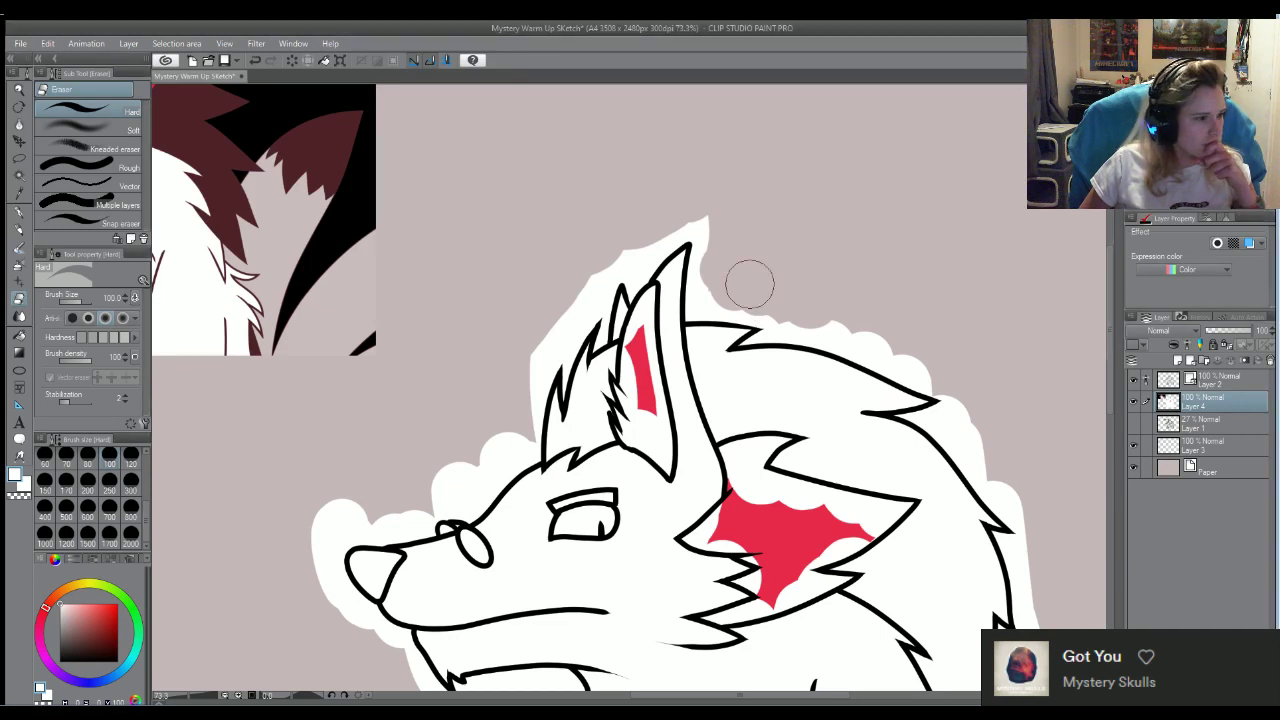
pyautogui.scroll(2, 78, 490)
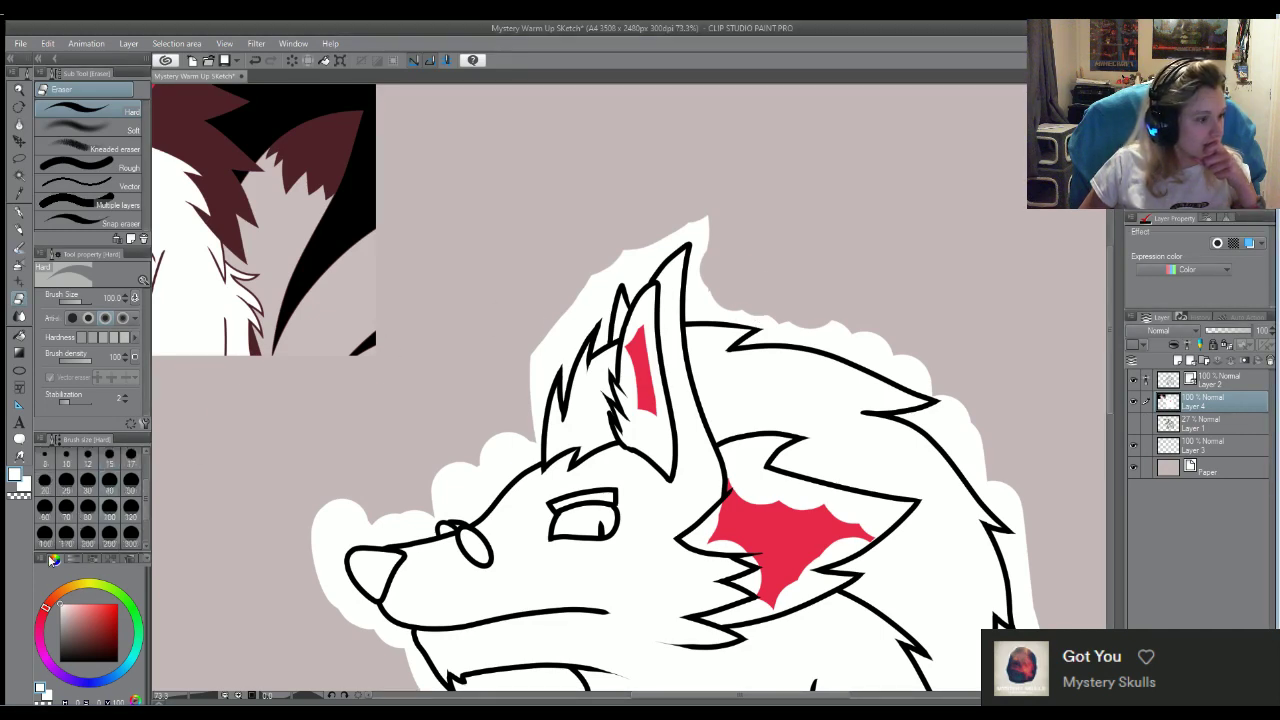
pyautogui.click(19, 337)
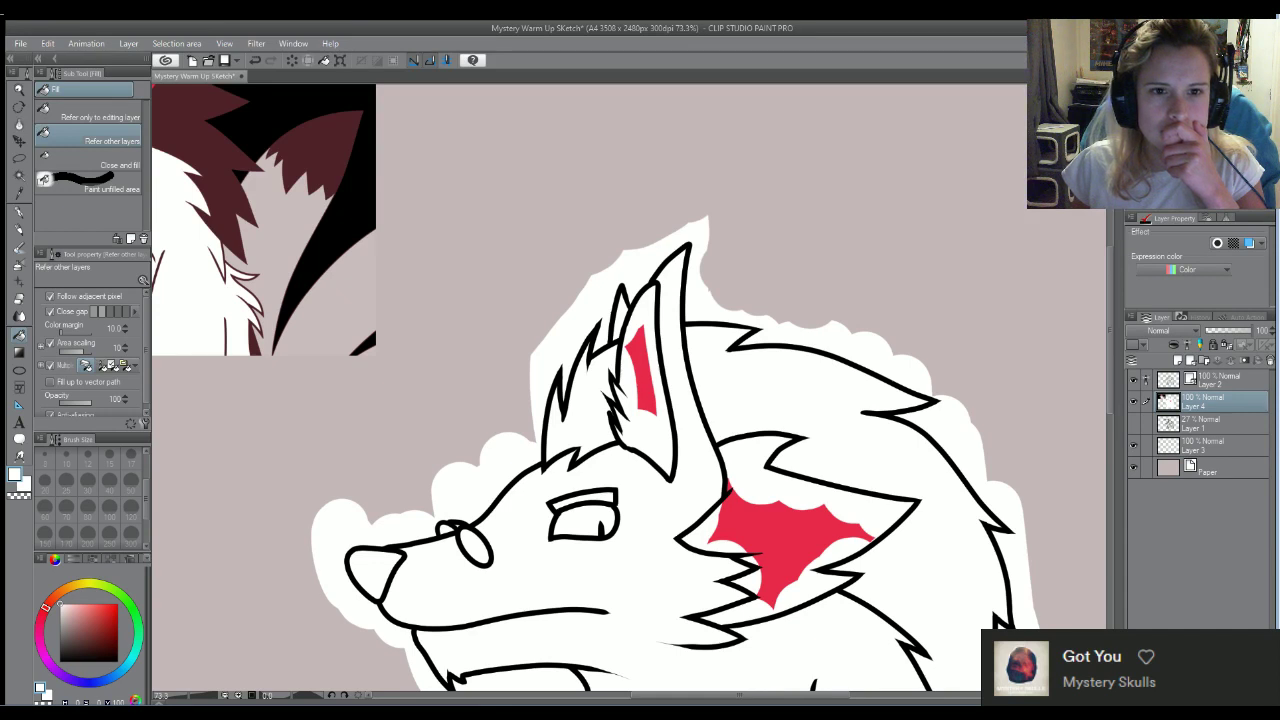
pyautogui.click(1222, 217)
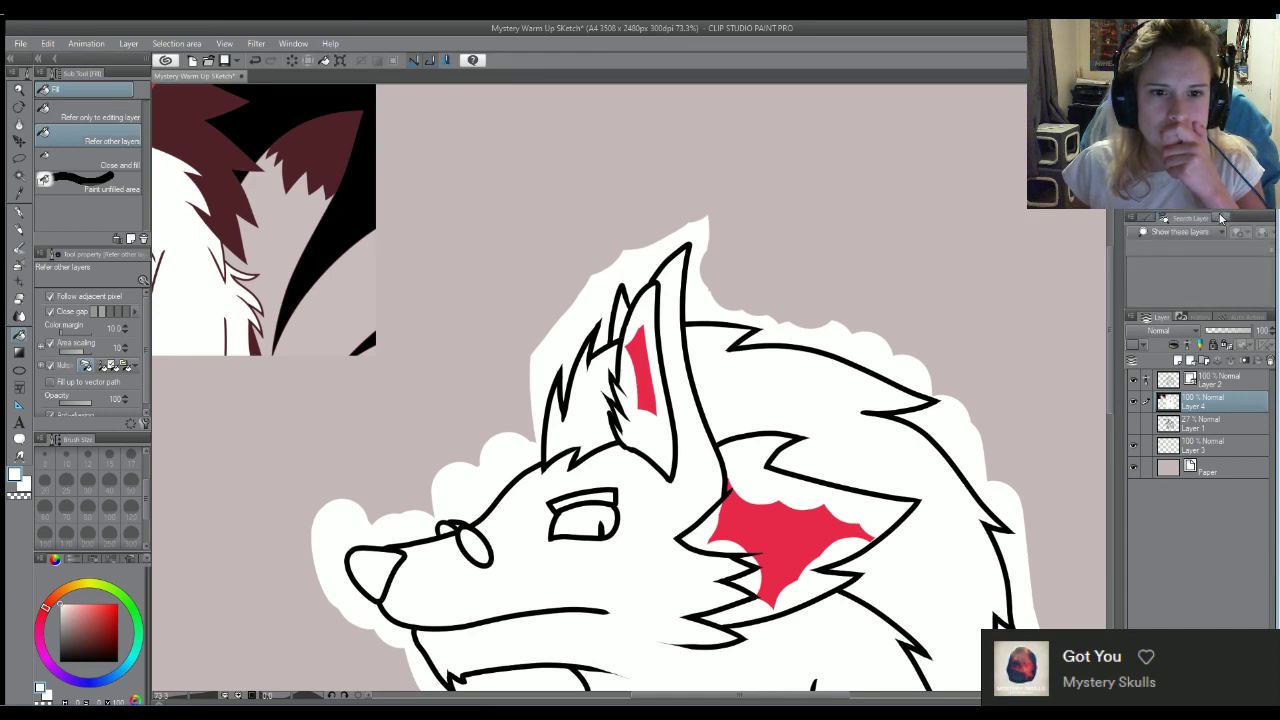
pyautogui.click(1150, 217)
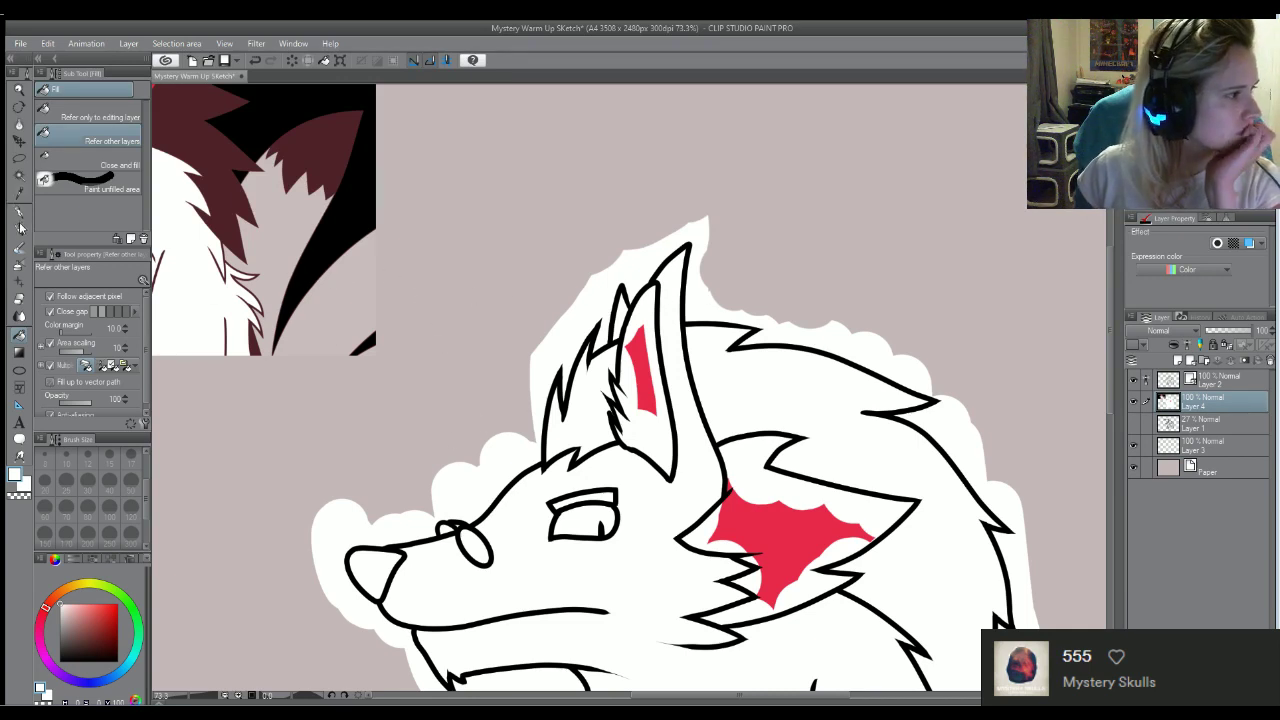
pyautogui.click(19, 298)
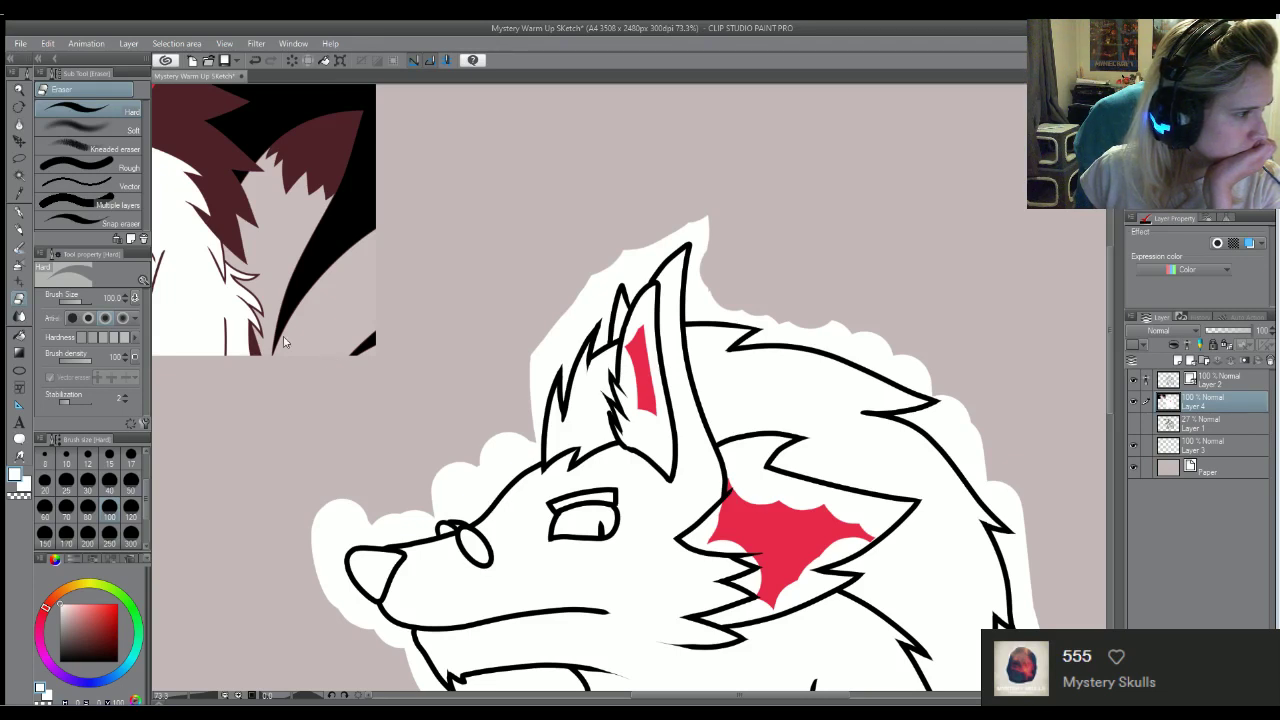
pyautogui.press('p')
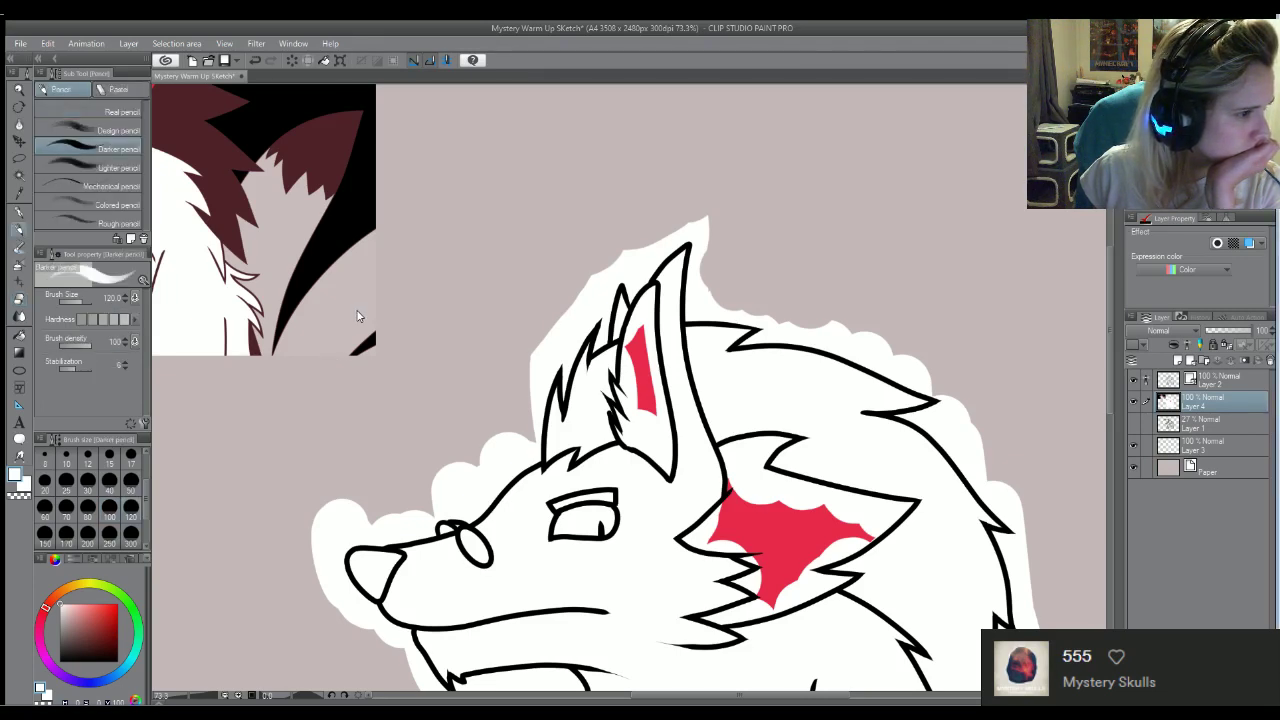
# Erase the white outside the line art at the ear tip and along the top and back of the mane
pyautogui.click(14, 300)
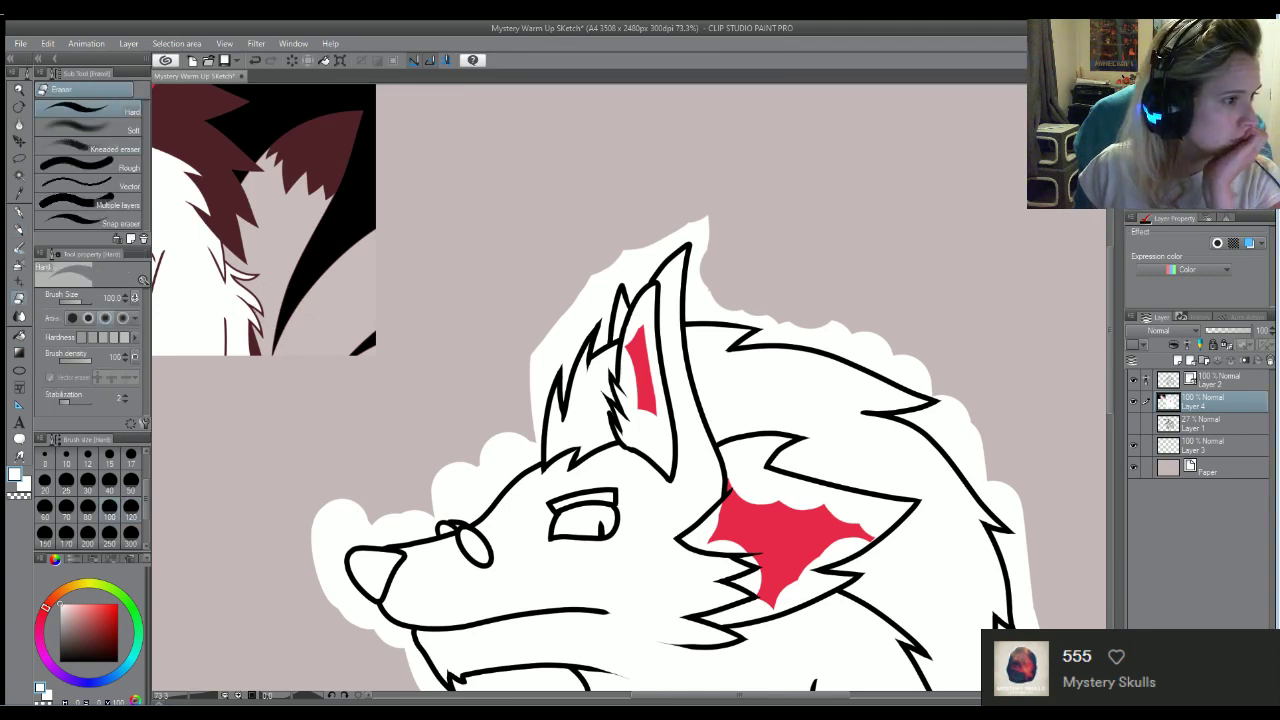
pyautogui.moveTo(738, 265)
pyautogui.mouseDown()
pyautogui.moveTo(714, 257)
pyautogui.moveTo(699, 276)
pyautogui.moveTo(700, 225)
pyautogui.moveTo(720, 286)
pyautogui.moveTo(700, 310)
pyautogui.moveTo(760, 309)
pyautogui.moveTo(749, 323)
pyautogui.moveTo(771, 334)
pyautogui.mouseUp()
pyautogui.hotkey('ctrl', 'z')
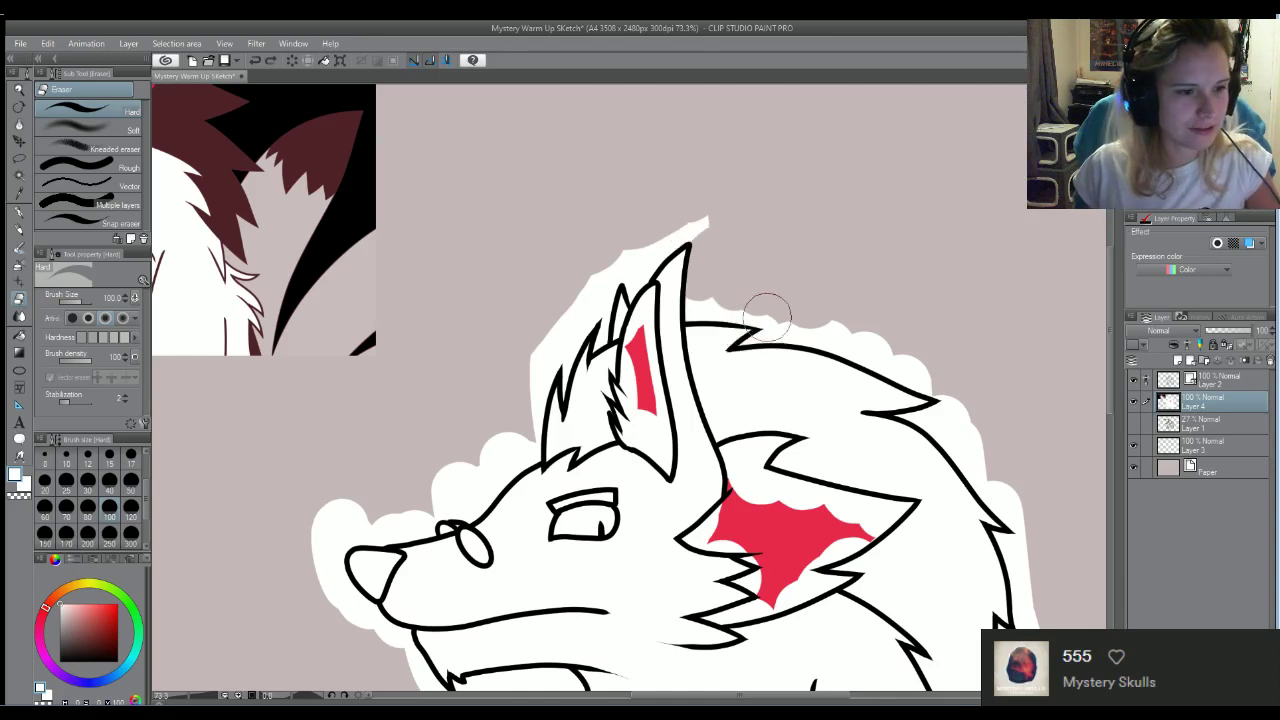
pyautogui.moveTo(719, 285)
pyautogui.mouseDown()
pyautogui.moveTo(713, 236)
pyautogui.moveTo(663, 223)
pyautogui.mouseUp()
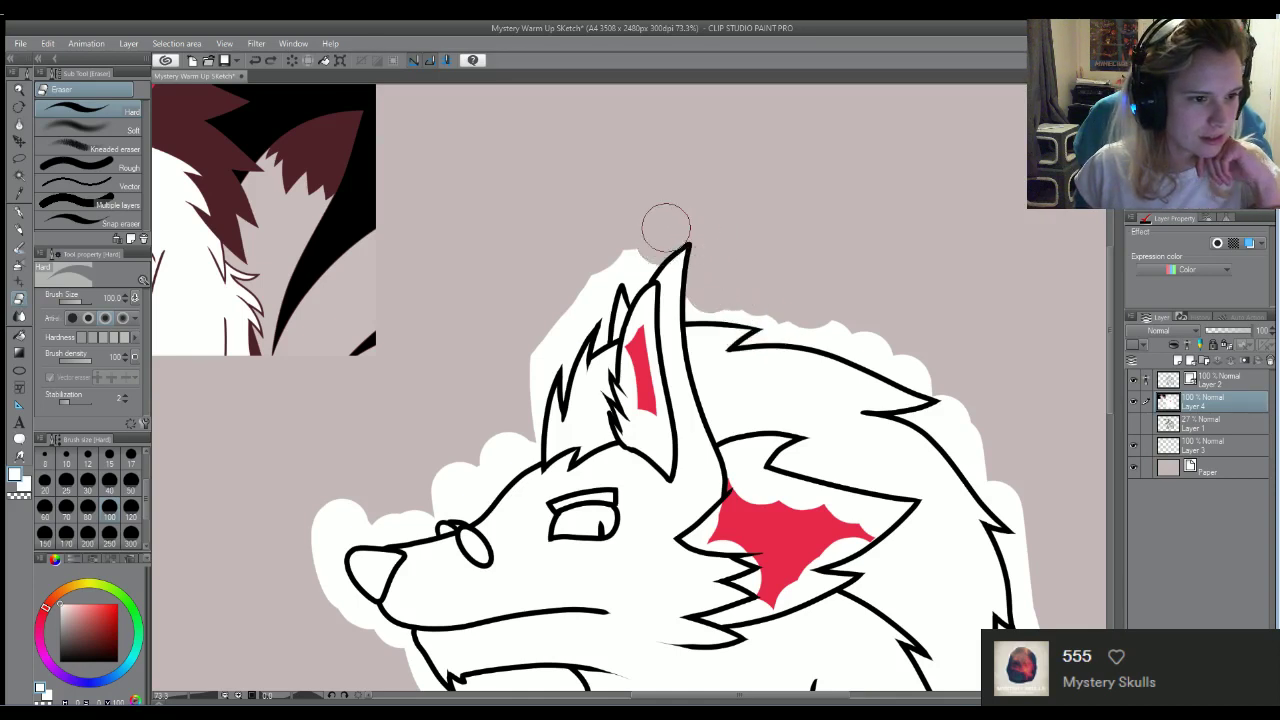
pyautogui.moveTo(820, 329)
pyautogui.mouseDown()
pyautogui.moveTo(912, 364)
pyautogui.moveTo(800, 323)
pyautogui.mouseUp()
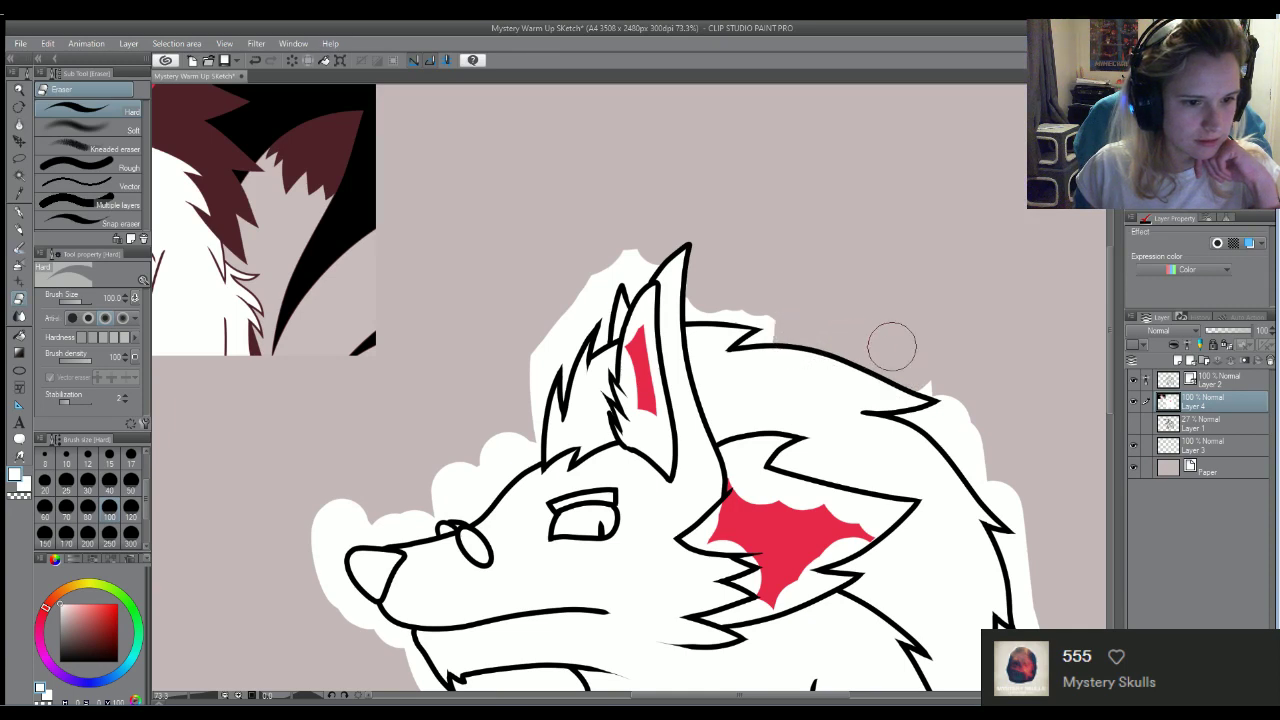
pyautogui.moveTo(918, 367)
pyautogui.mouseDown()
pyautogui.moveTo(929, 354)
pyautogui.moveTo(966, 423)
pyautogui.moveTo(960, 443)
pyautogui.moveTo(997, 489)
pyautogui.moveTo(951, 437)
pyautogui.moveTo(991, 449)
pyautogui.mouseUp()
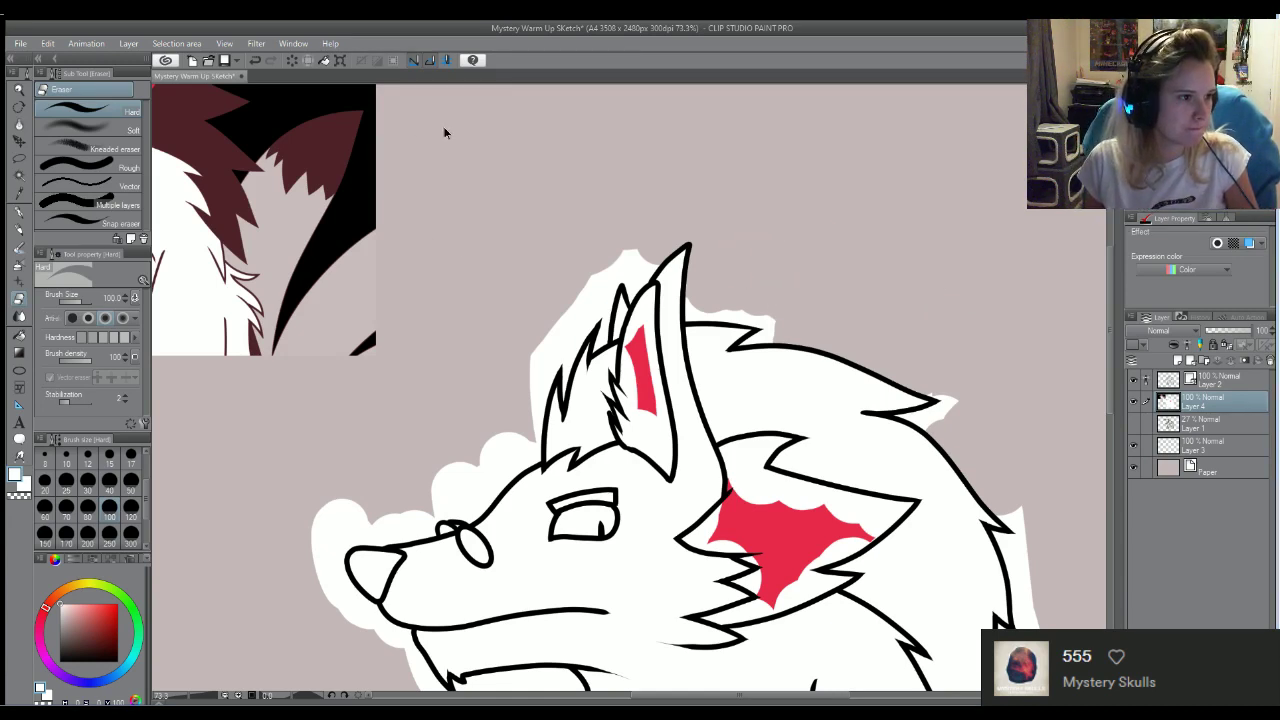
# Erase the white margin outside the nose, upper chin and forehead up to the front of the ear, undoing any cut into the face
pyautogui.scroll(-1, 772, 400)
pyautogui.scroll(-2, 772, 400)
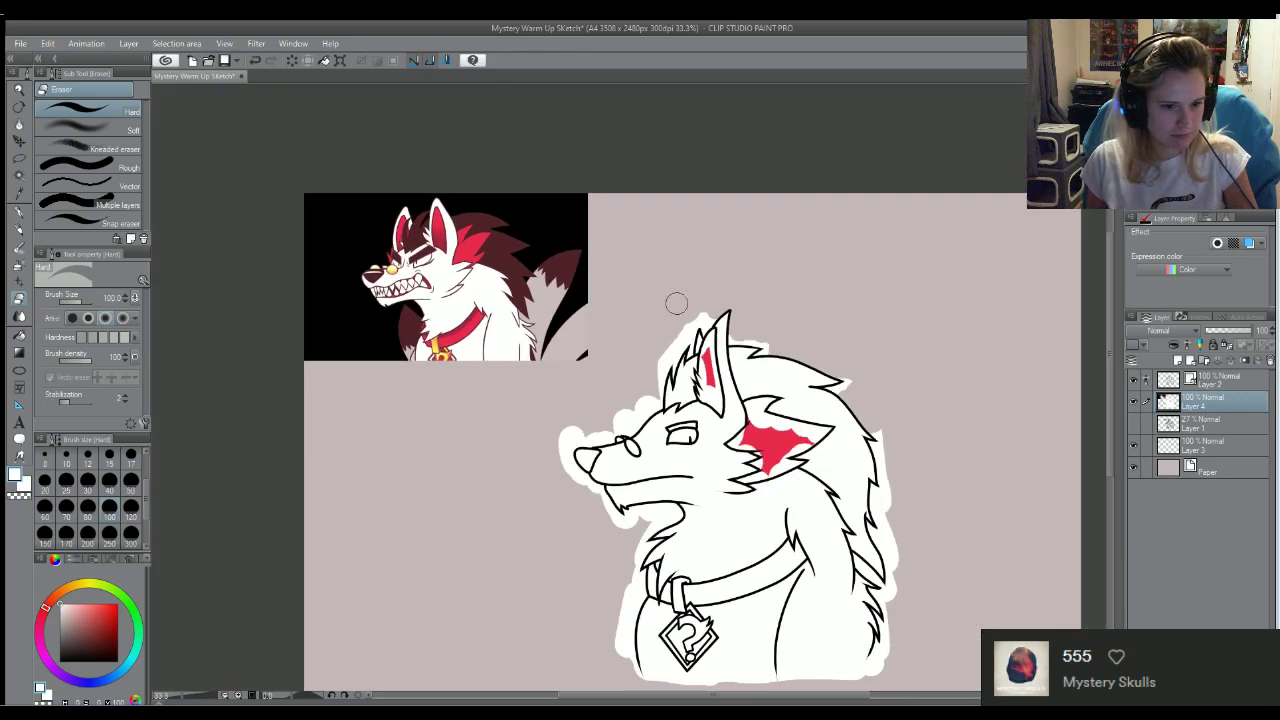
pyautogui.scroll(2, 674, 297)
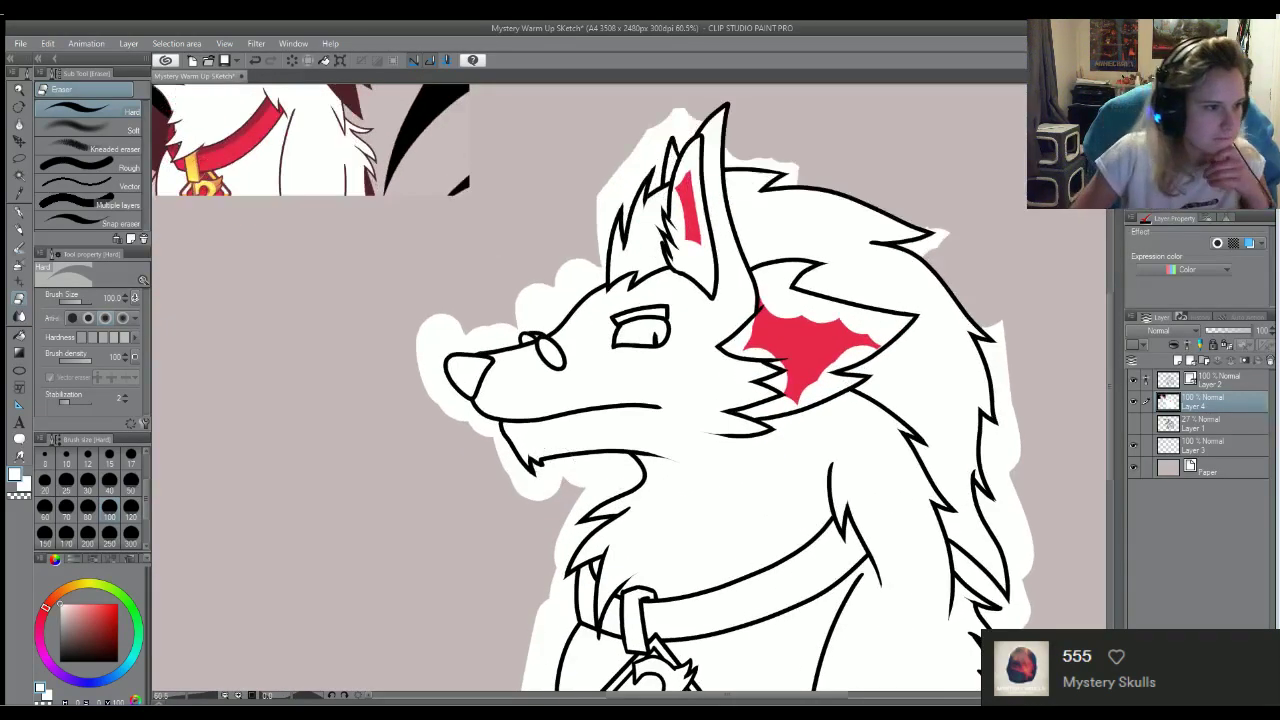
pyautogui.moveTo(455, 320)
pyautogui.mouseDown()
pyautogui.moveTo(429, 336)
pyautogui.moveTo(431, 393)
pyautogui.moveTo(500, 440)
pyautogui.mouseUp()
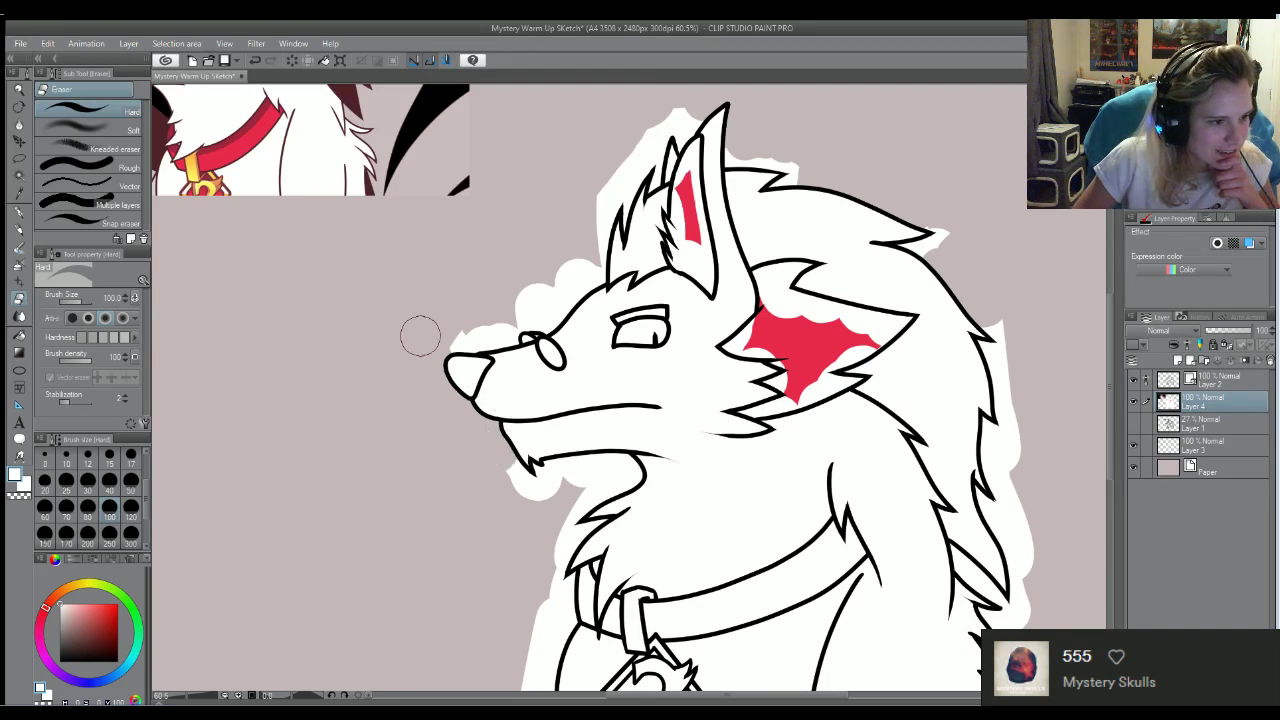
pyautogui.moveTo(420, 334)
pyautogui.mouseDown()
pyautogui.moveTo(477, 345)
pyautogui.moveTo(526, 293)
pyautogui.moveTo(576, 283)
pyautogui.moveTo(593, 252)
pyautogui.moveTo(589, 176)
pyautogui.moveTo(601, 186)
pyautogui.moveTo(652, 95)
pyautogui.moveTo(624, 149)
pyautogui.mouseUp()
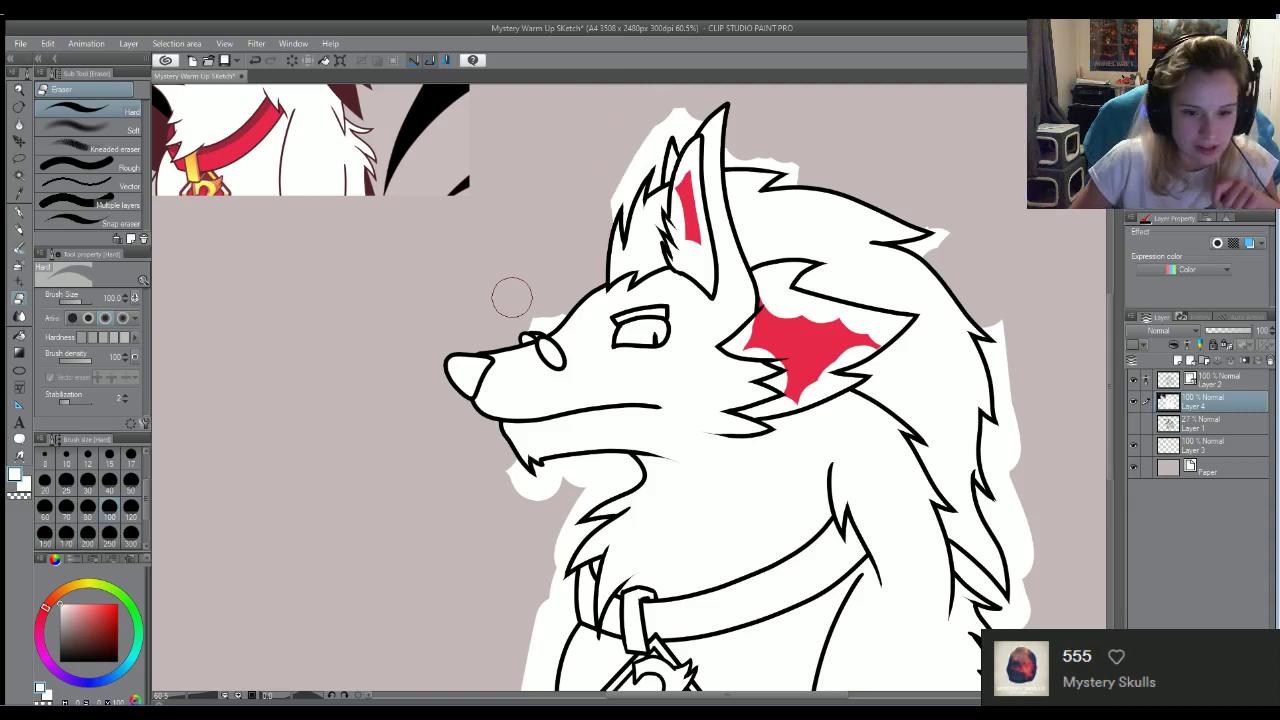
pyautogui.moveTo(580, 271)
pyautogui.mouseDown()
pyautogui.moveTo(572, 312)
pyautogui.moveTo(555, 299)
pyautogui.mouseUp()
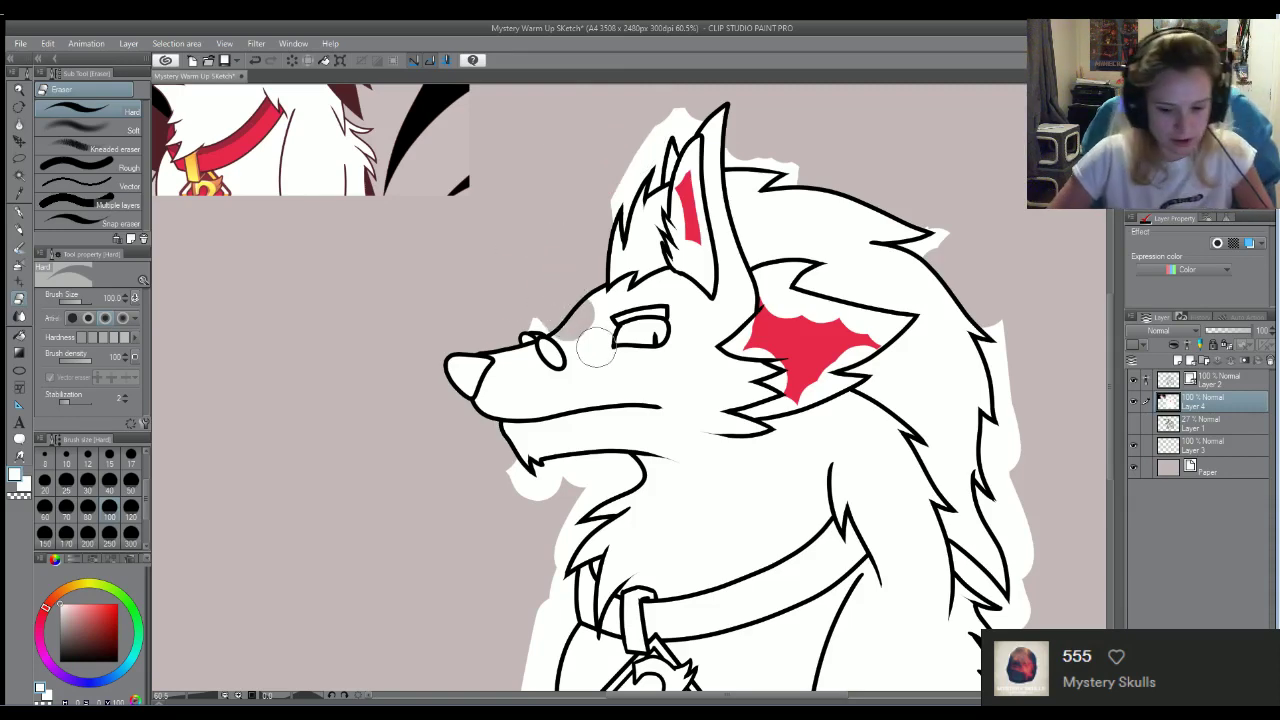
pyautogui.hotkey('ctrl', 'z')
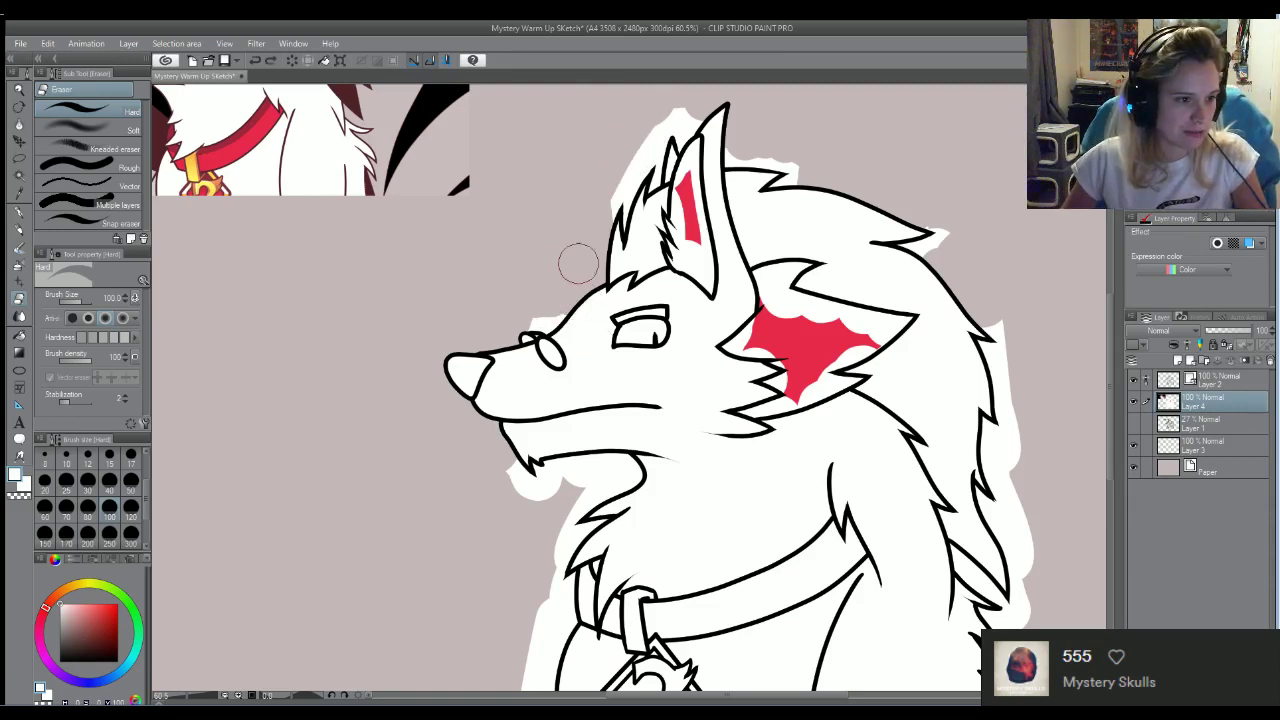
# Erase the leftover white above the glasses with the Hard eraser at size 30, undoing the stroke that cuts into the forehead
pyautogui.scroll(3, 512, 323)
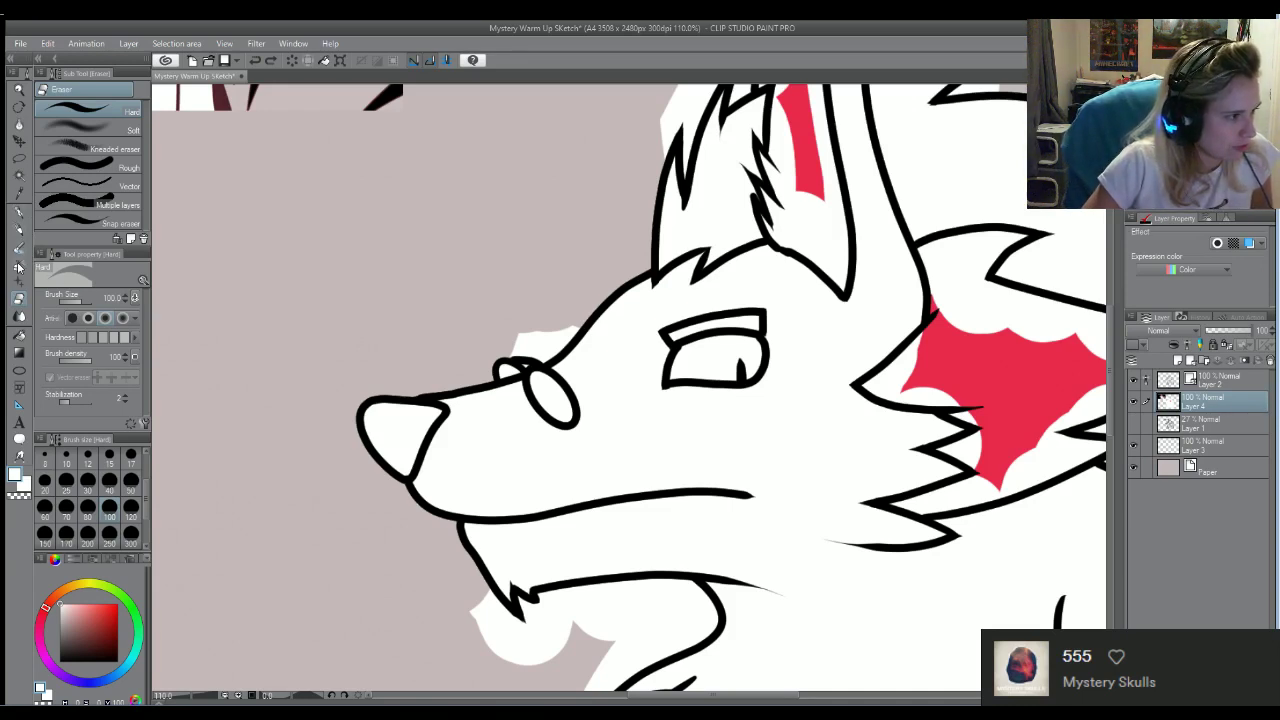
pyautogui.click(85, 480)
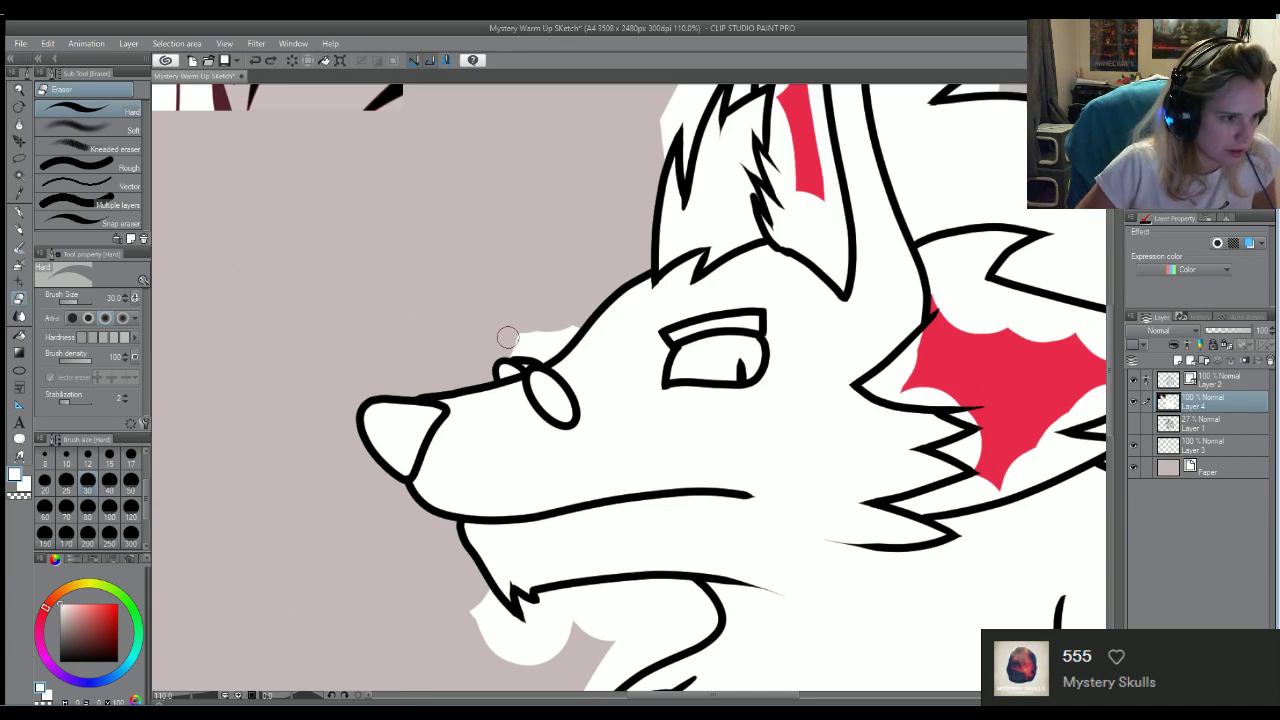
pyautogui.moveTo(509, 345); pyautogui.dragTo(520, 344)
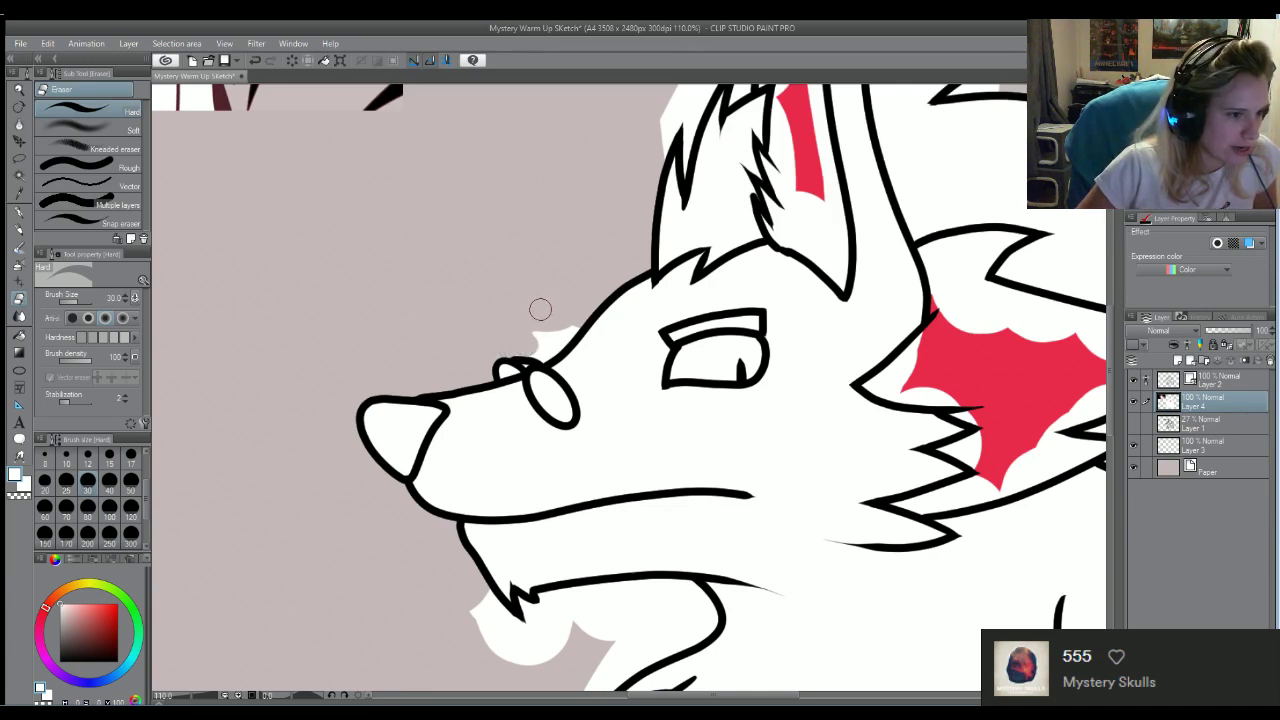
pyautogui.moveTo(533, 328)
pyautogui.mouseDown()
pyautogui.moveTo(551, 343)
pyautogui.moveTo(565, 332)
pyautogui.mouseUp()
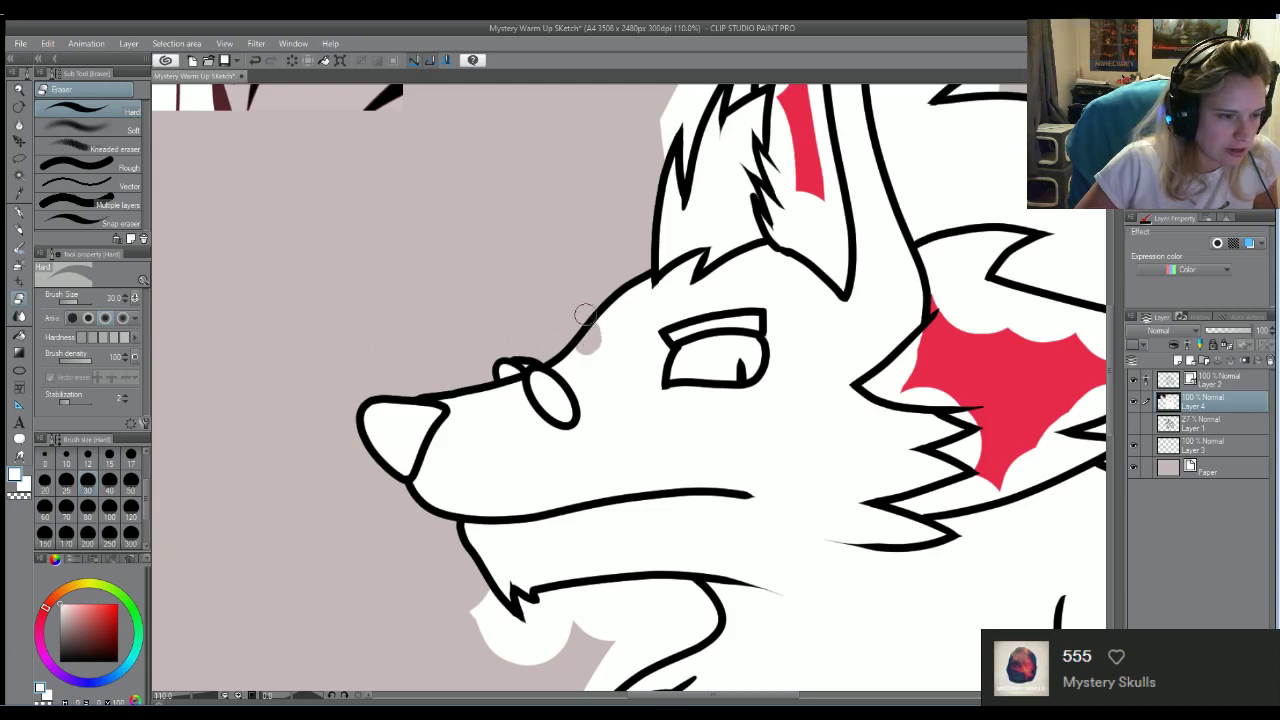
pyautogui.hotkey('ctrl', 'z')
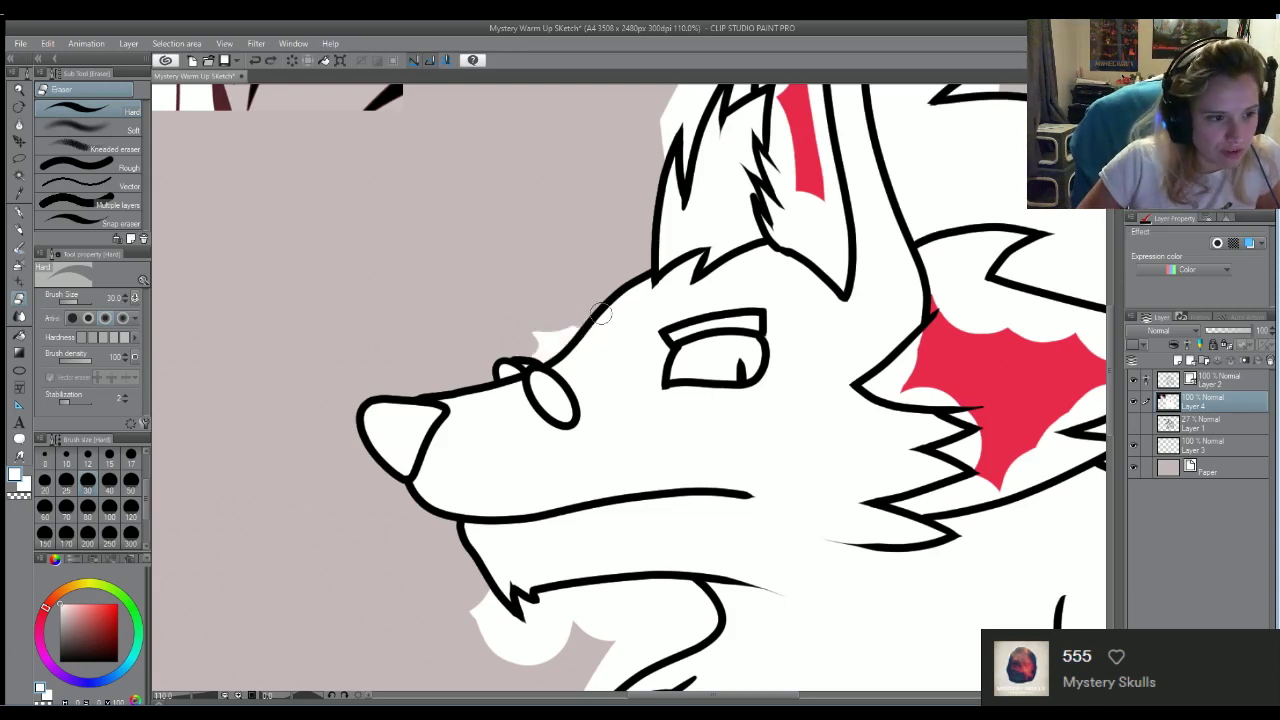
# Erase the white fill spilling outside the lineart above the snout and behind the tall ear with the Hard eraser at size 30
pyautogui.moveTo(609, 318); pyautogui.dragTo(617, 348)
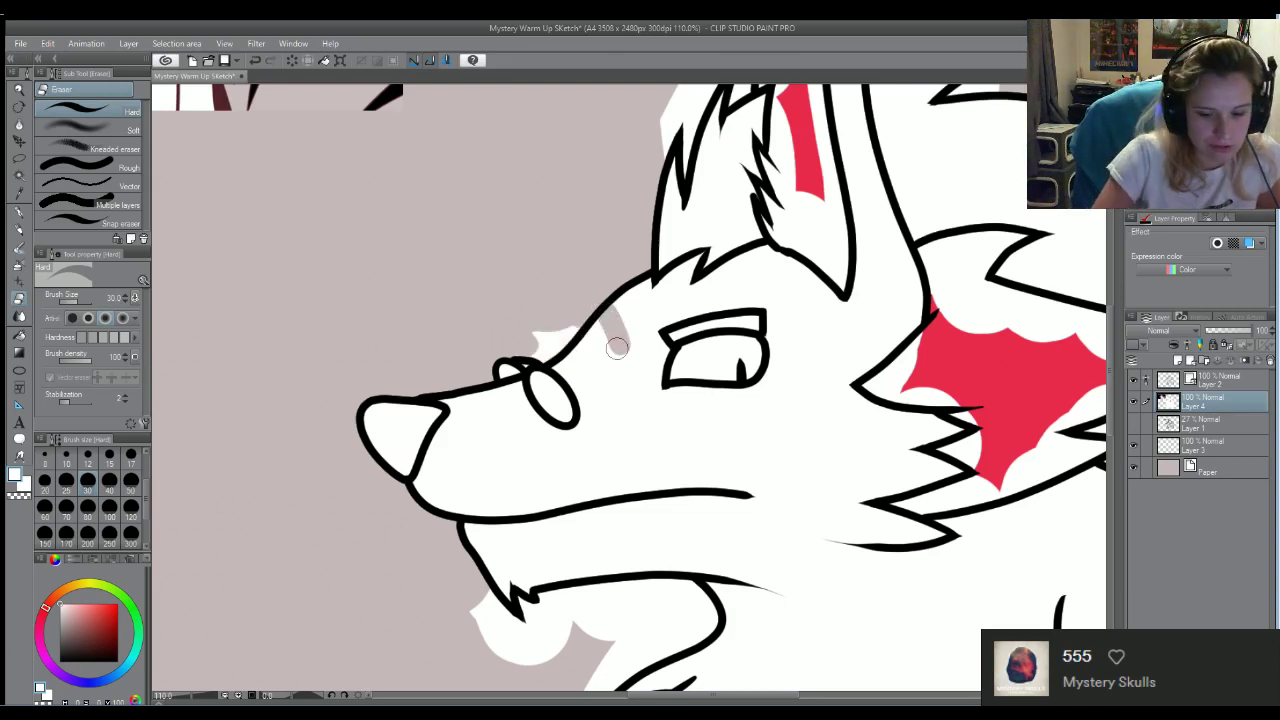
pyautogui.hotkey('ctrl', 'z')
pyautogui.moveTo(530, 350)
pyautogui.mouseDown()
pyautogui.moveTo(545, 335)
pyautogui.moveTo(538, 352)
pyautogui.mouseUp()
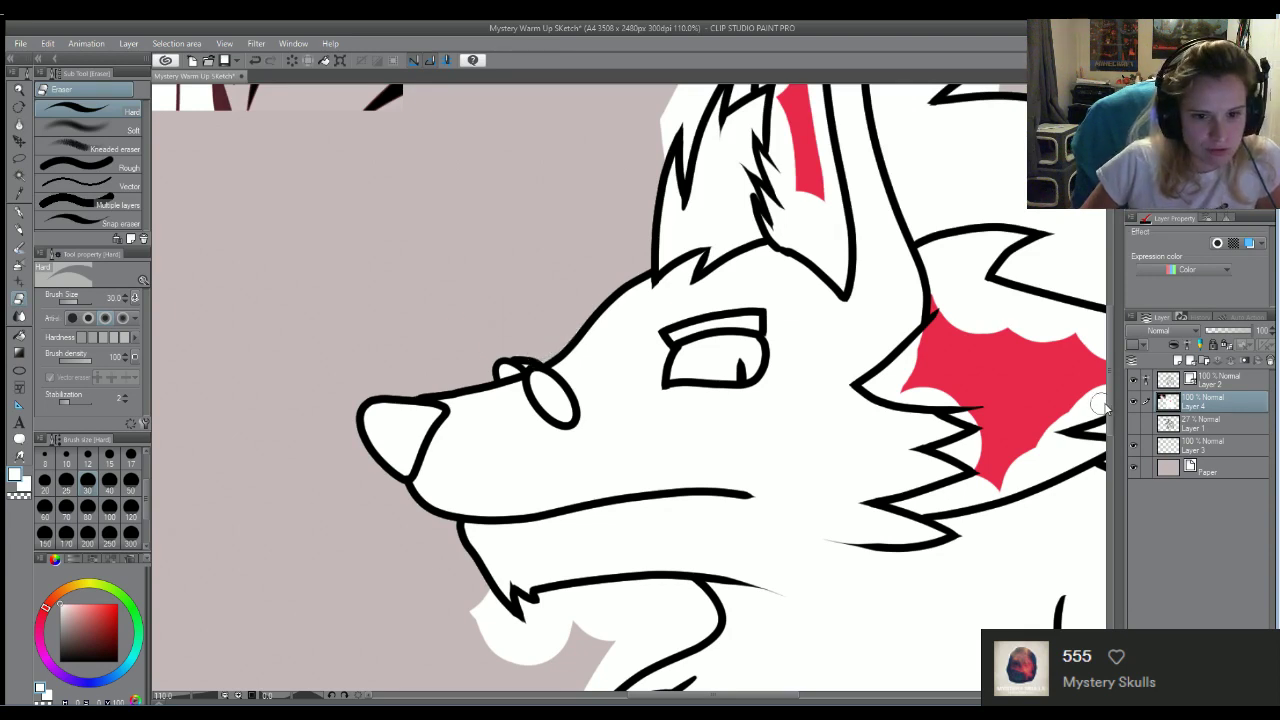
pyautogui.moveTo(1112, 402); pyautogui.dragTo(1114, 360)
pyautogui.moveTo(664, 300)
pyautogui.mouseDown()
pyautogui.moveTo(732, 237)
pyautogui.moveTo(713, 257)
pyautogui.moveTo(698, 250)
pyautogui.moveTo(749, 225)
pyautogui.moveTo(746, 186)
pyautogui.moveTo(772, 167)
pyautogui.moveTo(785, 213)
pyautogui.moveTo(812, 180)
pyautogui.moveTo(800, 145)
pyautogui.mouseUp()
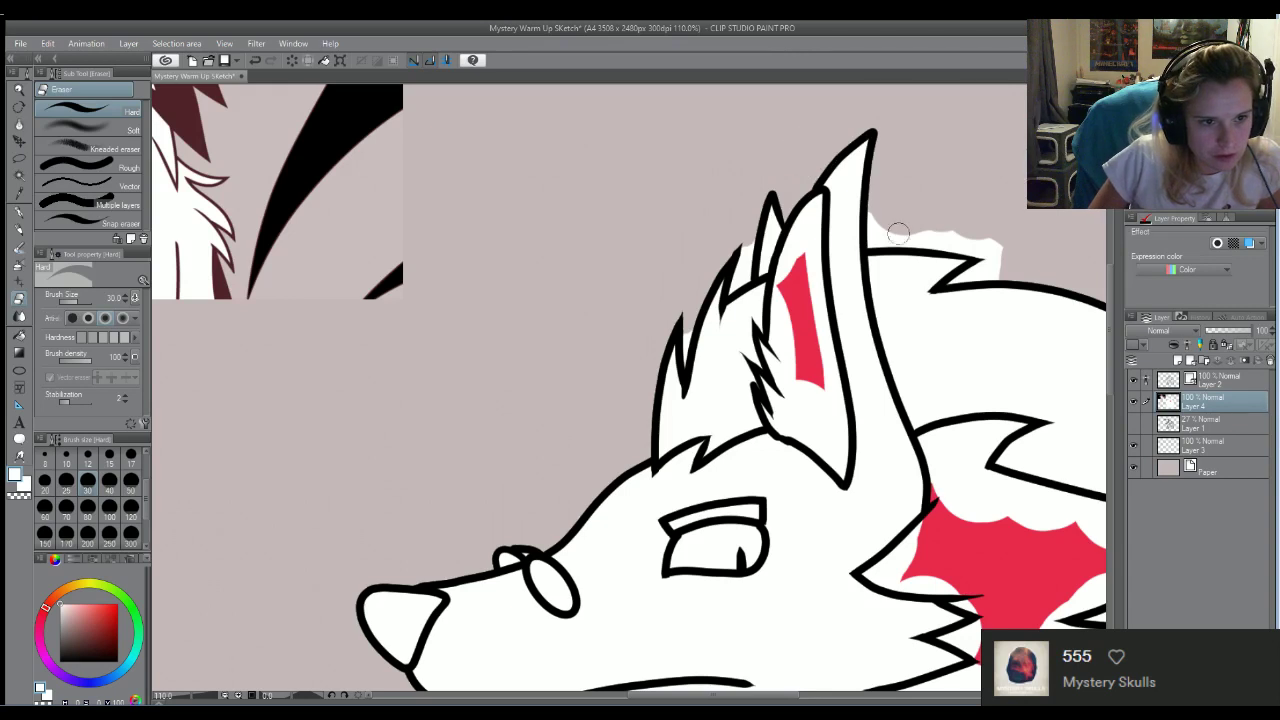
pyautogui.moveTo(898, 232)
pyautogui.mouseDown()
pyautogui.moveTo(874, 226)
pyautogui.moveTo(900, 246)
pyautogui.moveTo(994, 250)
pyautogui.moveTo(988, 284)
pyautogui.moveTo(967, 278)
pyautogui.moveTo(978, 281)
pyautogui.mouseUp()
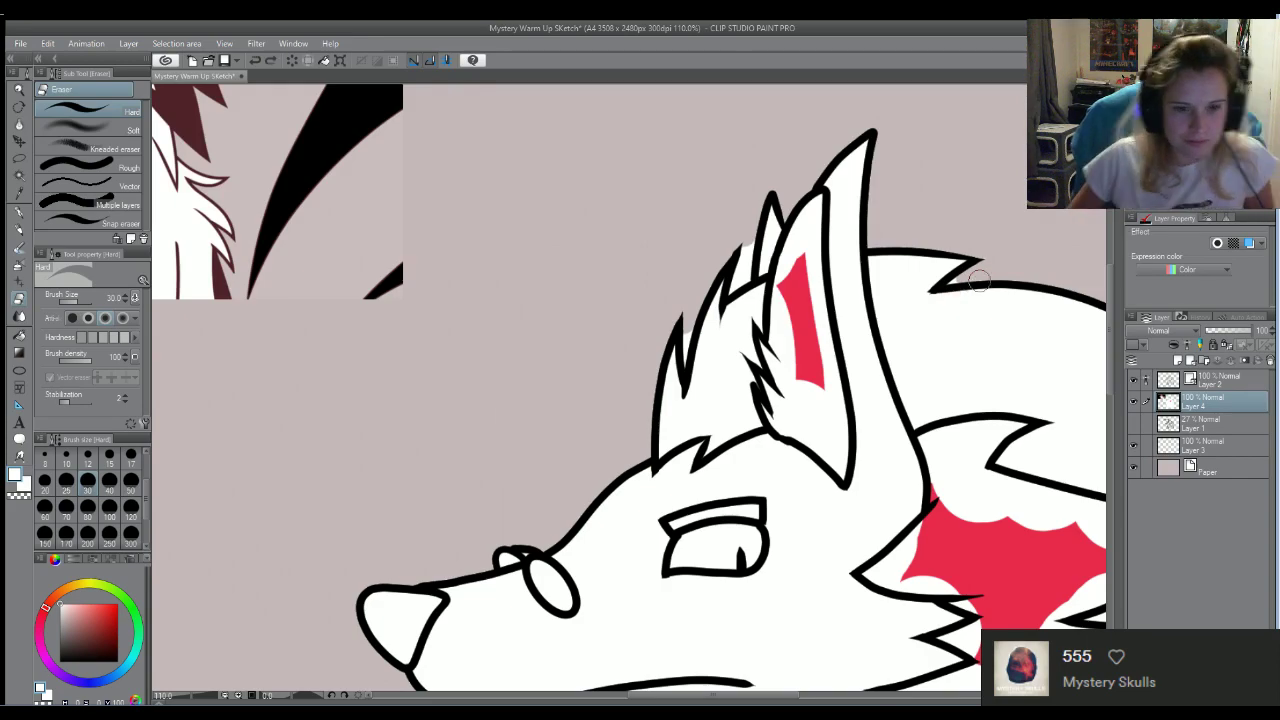
# Erase the white spill under the chin and along the front of the chest up to the neck fur
pyautogui.scroll(-6, 978, 281)
pyautogui.scroll(4, 725, 260)
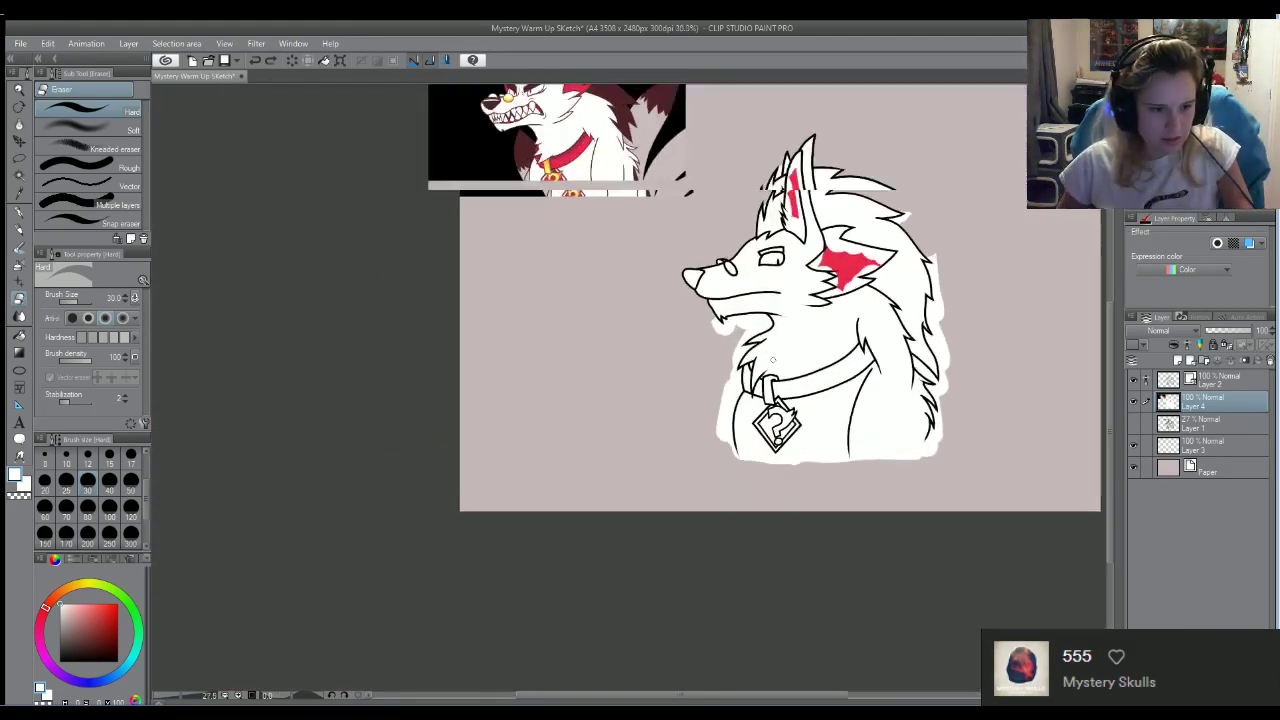
pyautogui.scroll(-3, 641, 358)
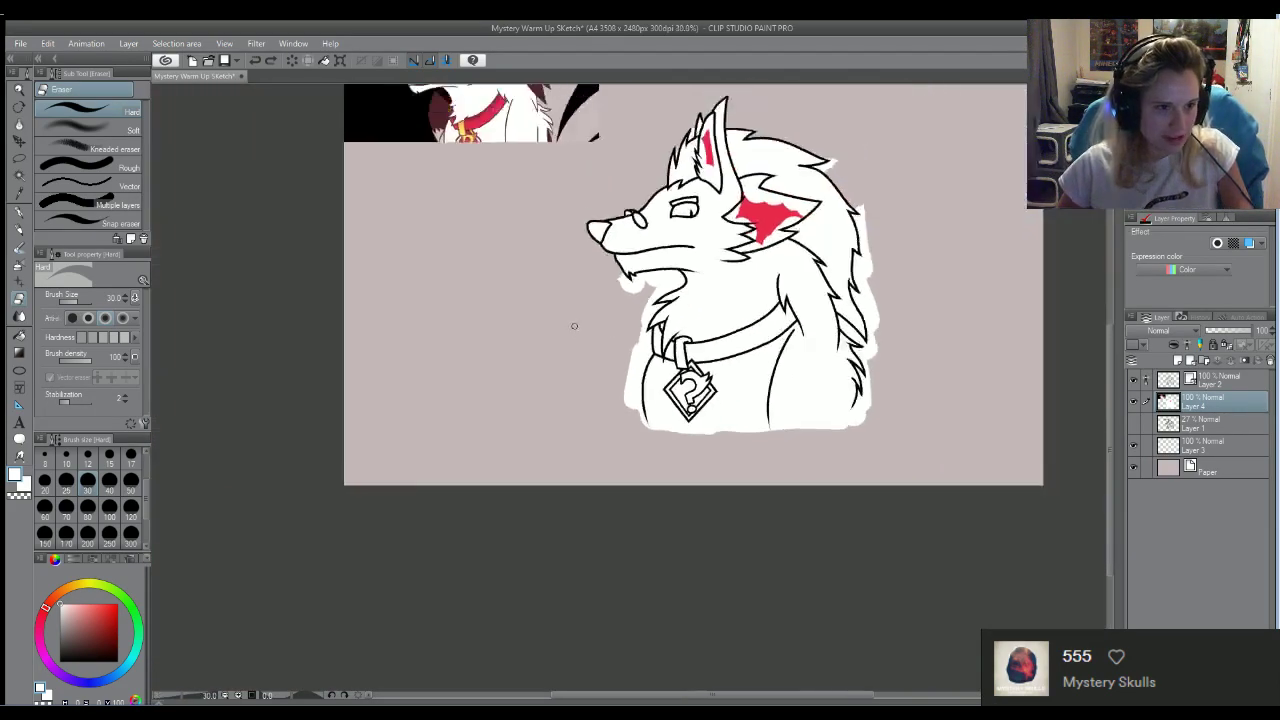
pyautogui.scroll(2, 666, 422)
pyautogui.scroll(1, 666, 422)
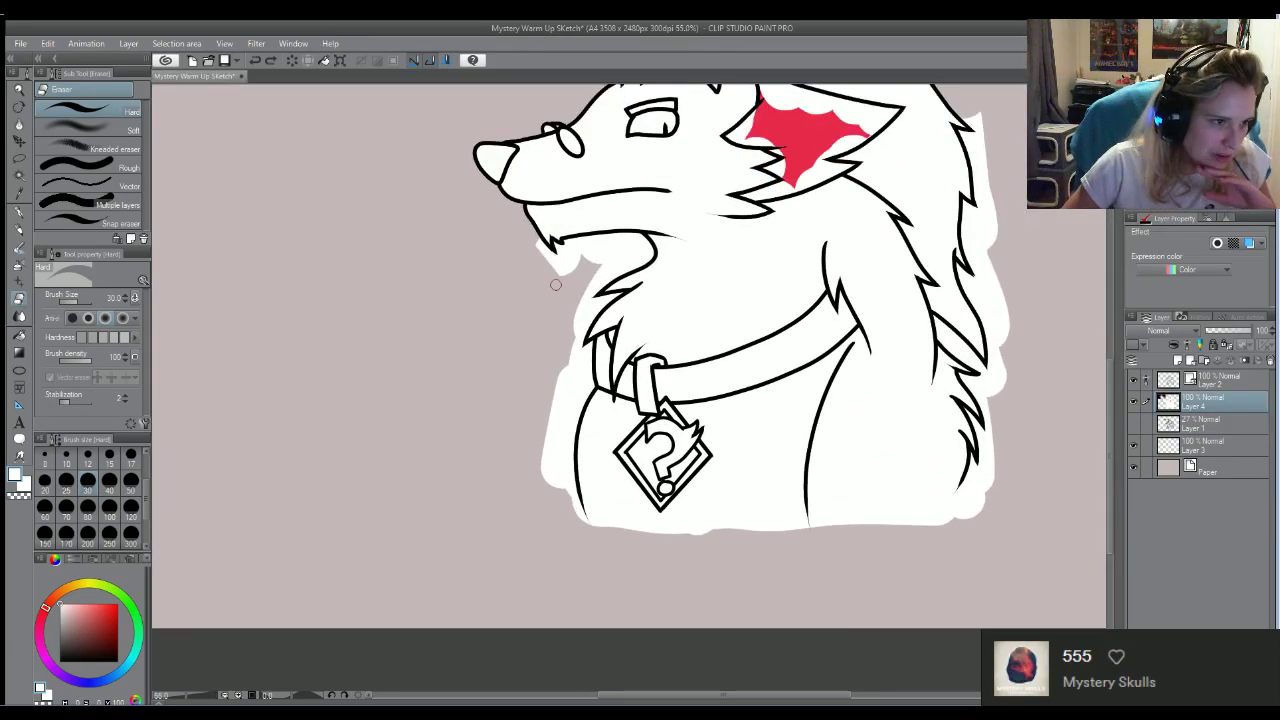
pyautogui.moveTo(548, 260); pyautogui.dragTo(549, 287)
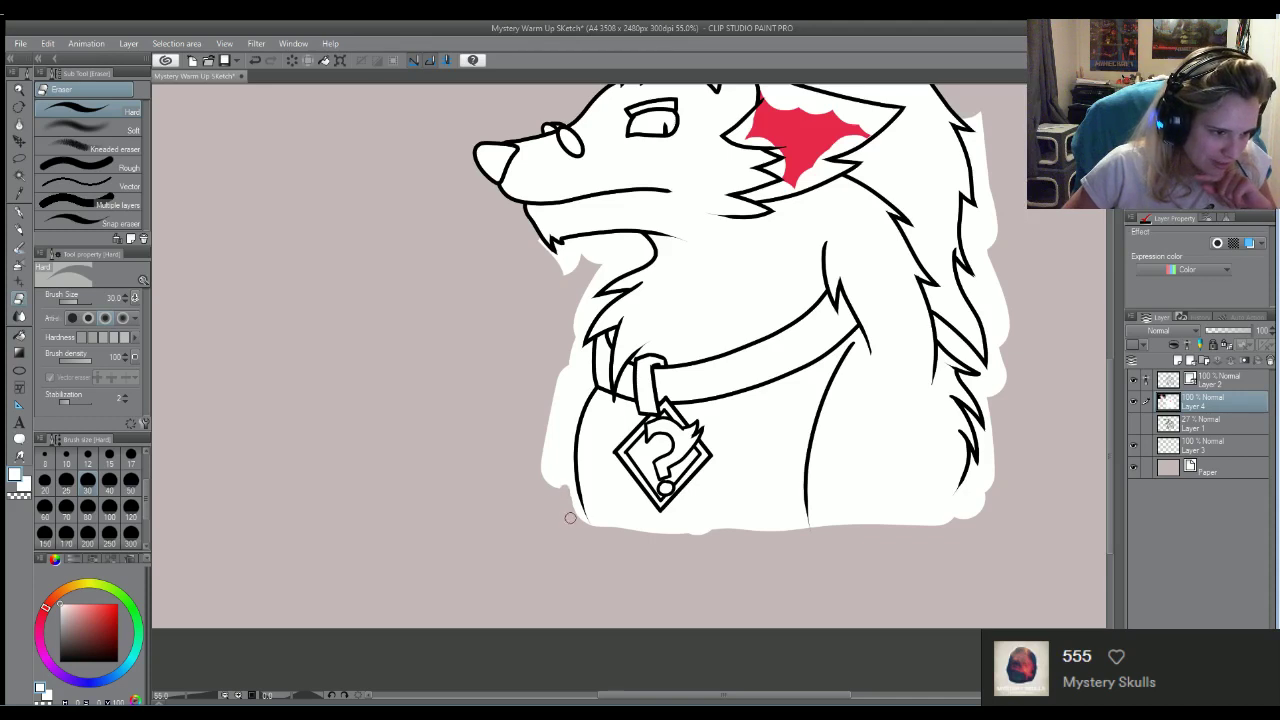
pyautogui.moveTo(573, 503)
pyautogui.mouseDown()
pyautogui.moveTo(546, 430)
pyautogui.moveTo(530, 457)
pyautogui.moveTo(558, 471)
pyautogui.mouseUp()
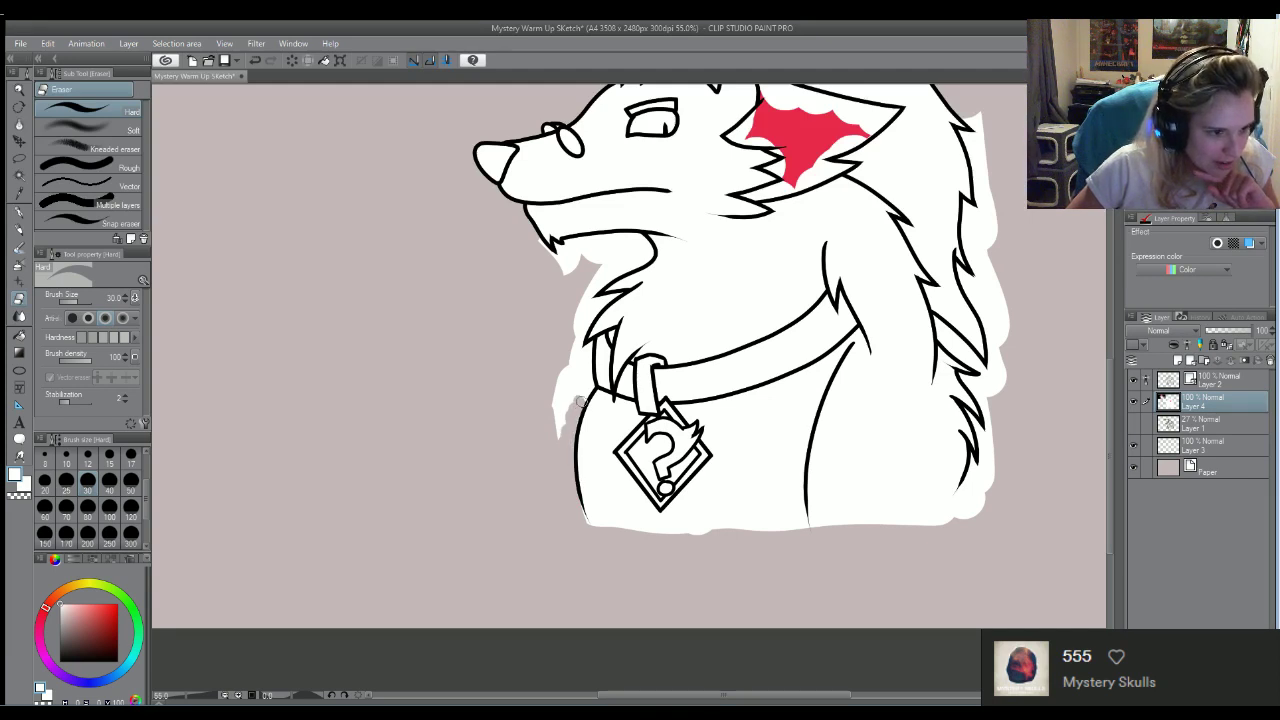
pyautogui.moveTo(590, 383)
pyautogui.mouseDown()
pyautogui.moveTo(557, 450)
pyautogui.moveTo(564, 358)
pyautogui.moveTo(570, 343)
pyautogui.moveTo(586, 380)
pyautogui.moveTo(586, 299)
pyautogui.mouseUp()
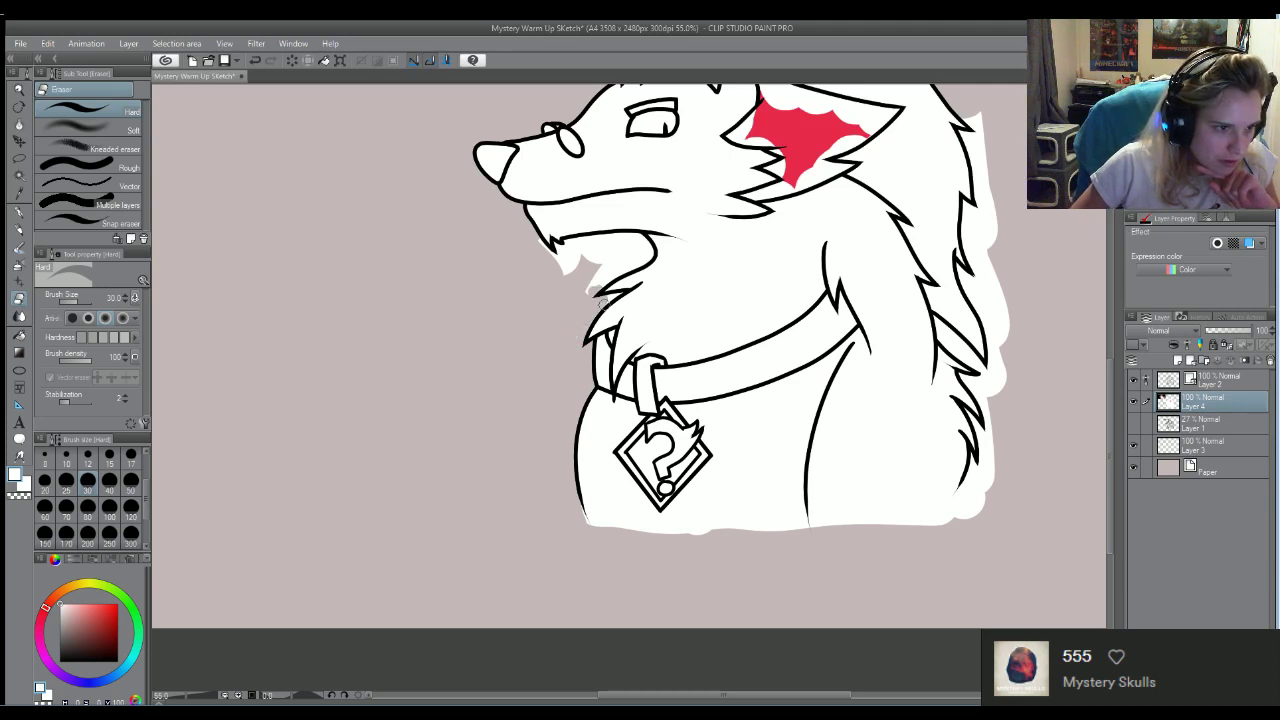
pyautogui.hotkey('ctrl', 'z')
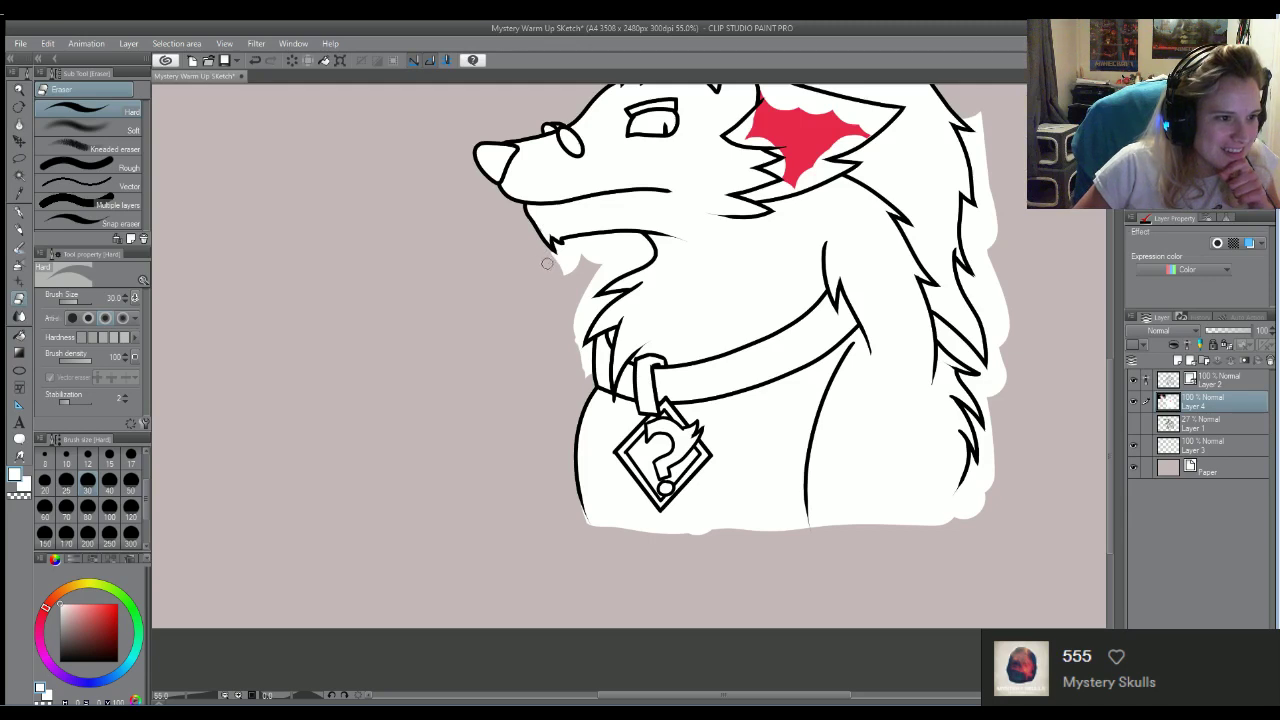
pyautogui.moveTo(547, 263)
pyautogui.mouseDown()
pyautogui.moveTo(575, 235)
pyautogui.moveTo(567, 273)
pyautogui.moveTo(586, 233)
pyautogui.moveTo(564, 216)
pyautogui.moveTo(545, 159)
pyautogui.moveTo(516, 208)
pyautogui.moveTo(570, 253)
pyautogui.mouseUp()
pyautogui.hotkey('ctrl', 'z')
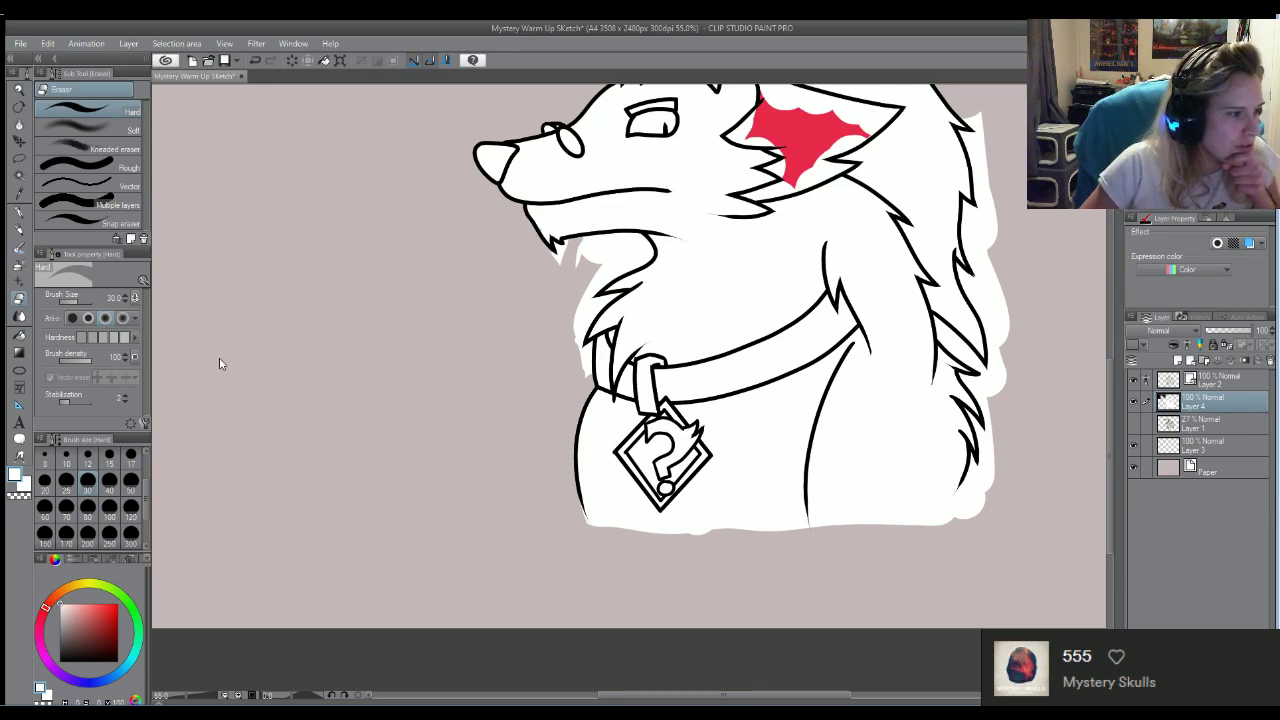
# Set the Hard eraser to size 120 and erase the remaining white spill around the character's outer silhouette
pyautogui.click(131, 507)
pyautogui.moveTo(545, 243)
pyautogui.mouseDown()
pyautogui.moveTo(620, 241)
pyautogui.moveTo(635, 253)
pyautogui.moveTo(596, 282)
pyautogui.moveTo(617, 279)
pyautogui.moveTo(580, 374)
pyautogui.moveTo(593, 365)
pyautogui.moveTo(575, 429)
pyautogui.moveTo(576, 520)
pyautogui.moveTo(595, 549)
pyautogui.mouseUp()
pyautogui.moveTo(938, 514)
pyautogui.mouseDown()
pyautogui.moveTo(987, 436)
pyautogui.moveTo(966, 342)
pyautogui.moveTo(937, 322)
pyautogui.moveTo(989, 382)
pyautogui.moveTo(992, 312)
pyautogui.moveTo(958, 258)
pyautogui.moveTo(977, 233)
pyautogui.moveTo(982, 163)
pyautogui.moveTo(965, 100)
pyautogui.mouseUp()
pyautogui.scroll(5, 1104, 410)
pyautogui.moveTo(908, 251); pyautogui.dragTo(870, 272)
pyautogui.moveTo(785, 186)
pyautogui.mouseDown()
pyautogui.moveTo(663, 194)
pyautogui.moveTo(537, 355)
pyautogui.moveTo(523, 355)
pyautogui.moveTo(511, 413)
pyautogui.moveTo(540, 475)
pyautogui.moveTo(572, 497)
pyautogui.mouseUp()
pyautogui.scroll(4, 552, 442)
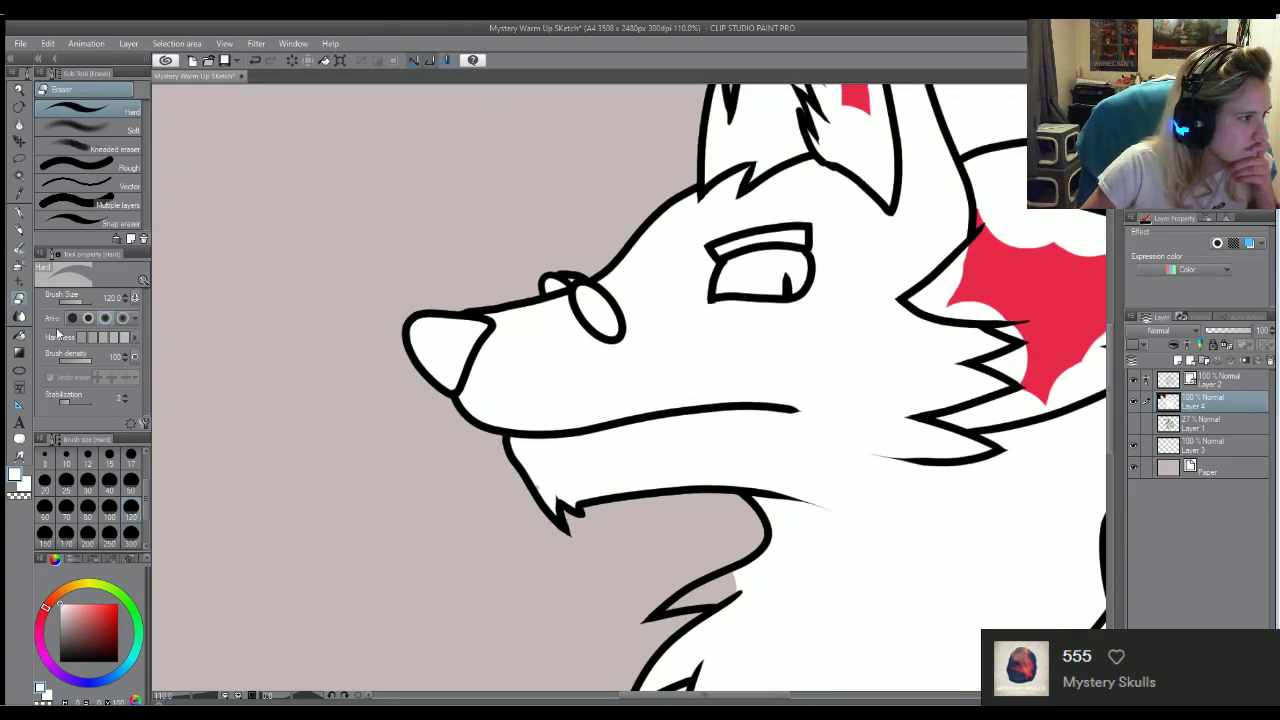
# Paint white over the gaps in the back mane and its upper tuft with the Darker pencil at size 120
pyautogui.click(72, 466)
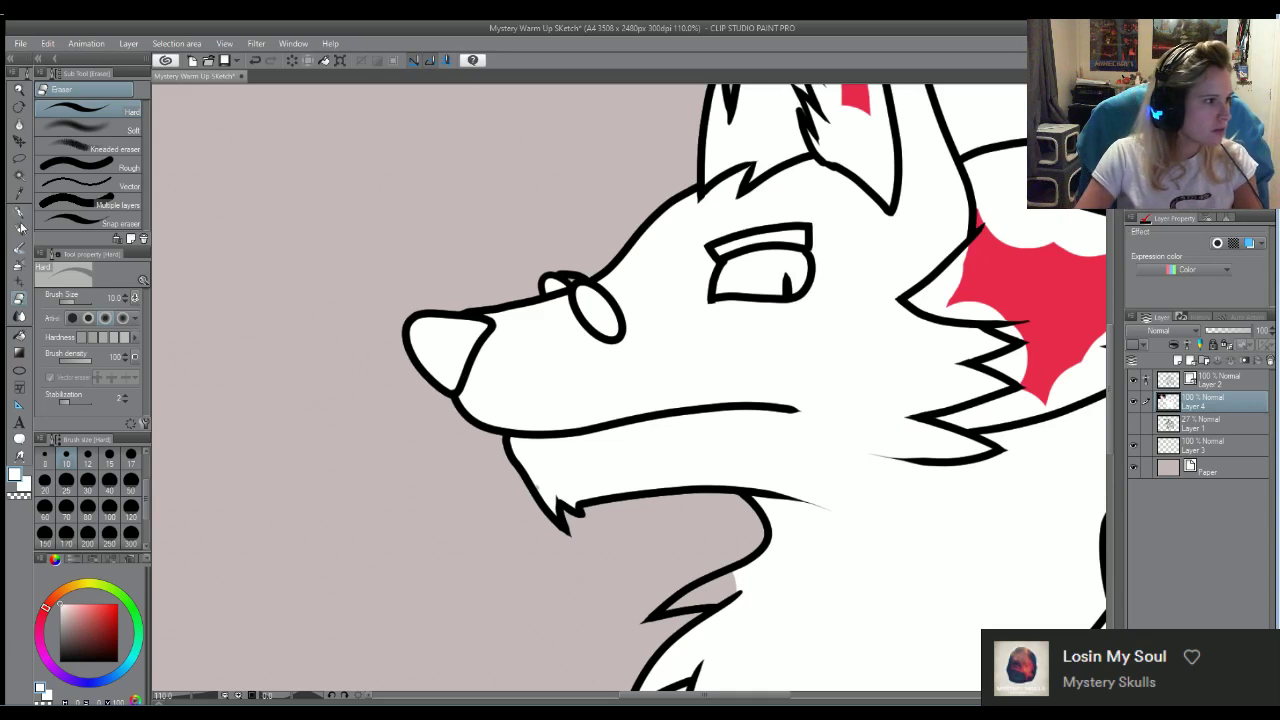
pyautogui.click(20, 231)
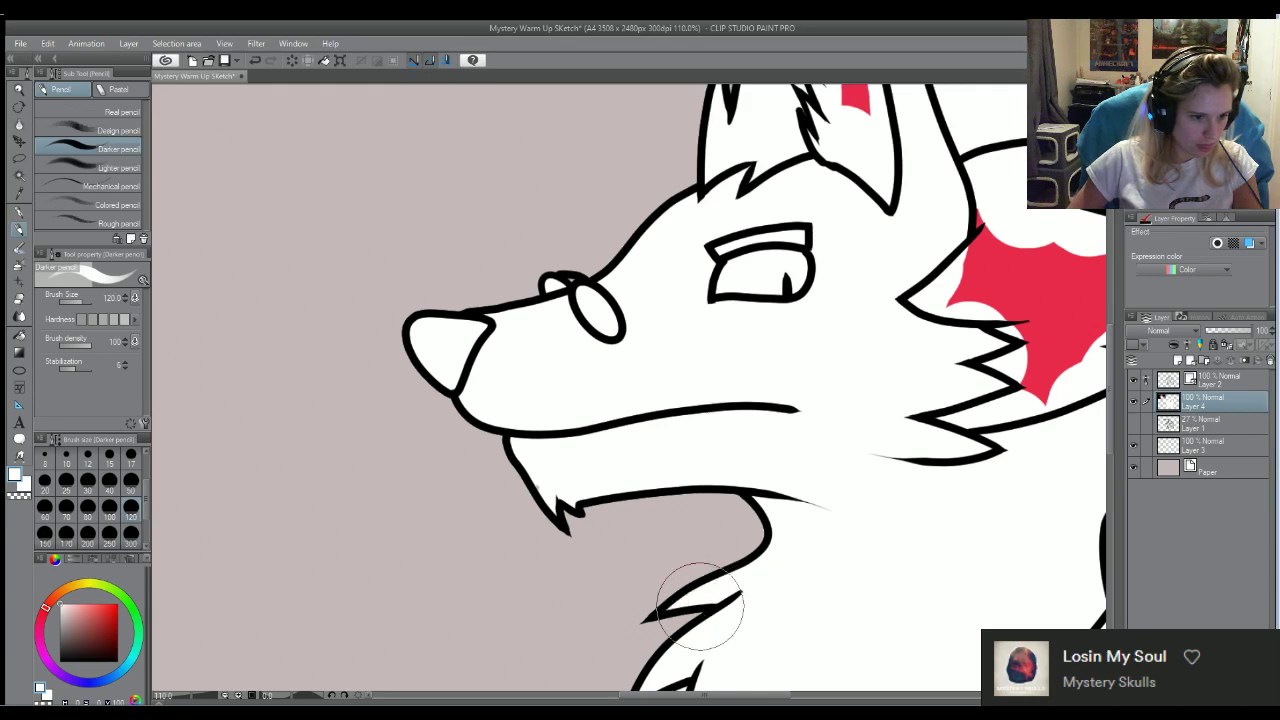
pyautogui.scroll(-5, 748, 600)
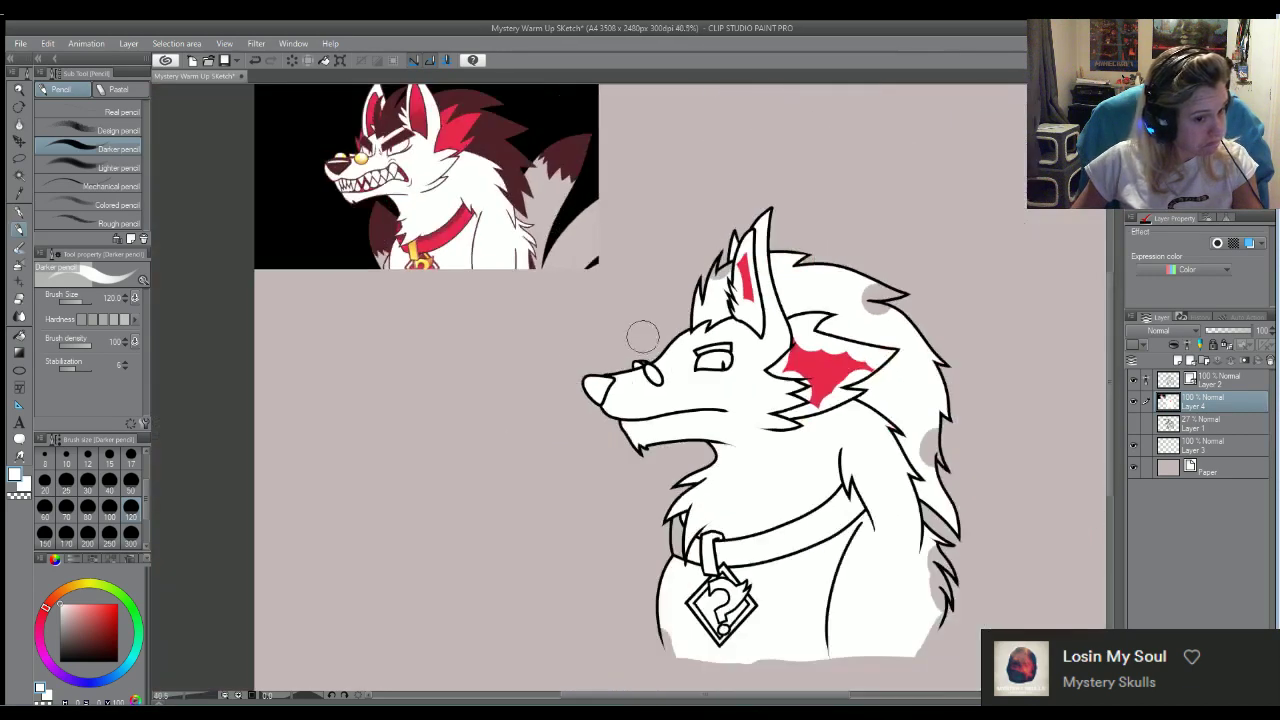
pyautogui.scroll(-2, 643, 337)
pyautogui.scroll(5, 643, 337)
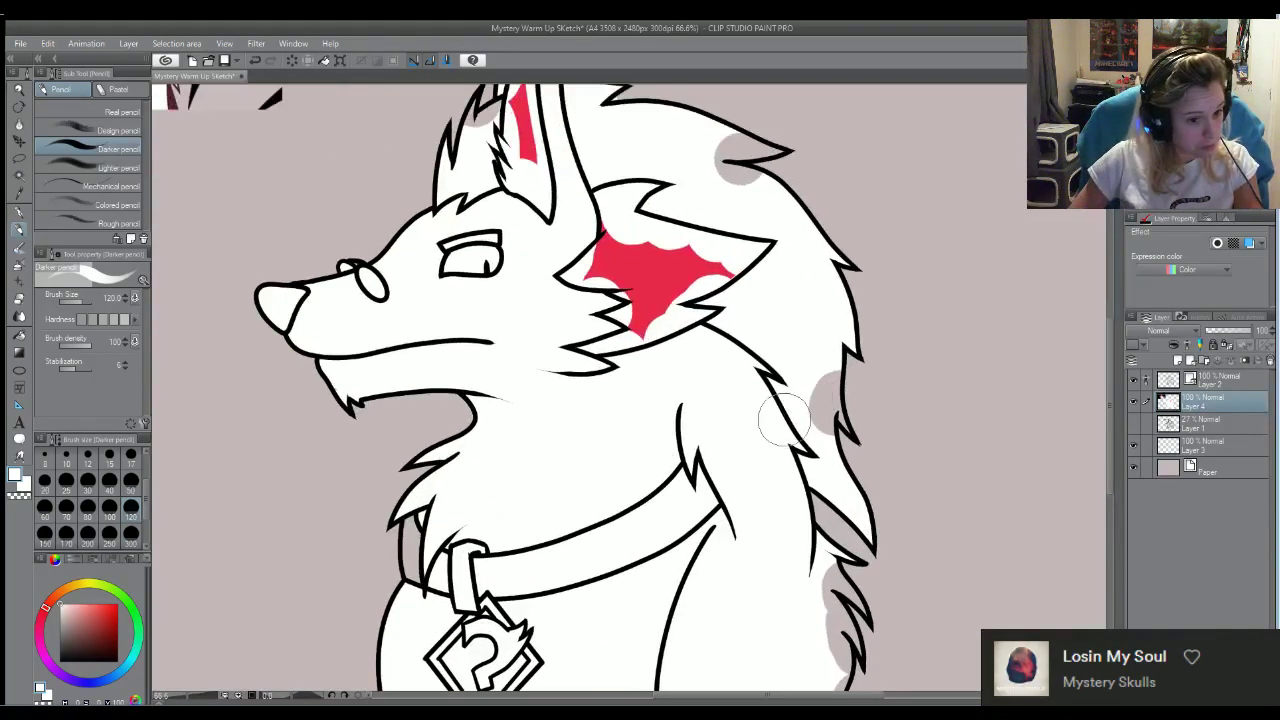
pyautogui.moveTo(783, 420)
pyautogui.mouseDown()
pyautogui.moveTo(837, 412)
pyautogui.moveTo(820, 380)
pyautogui.mouseUp()
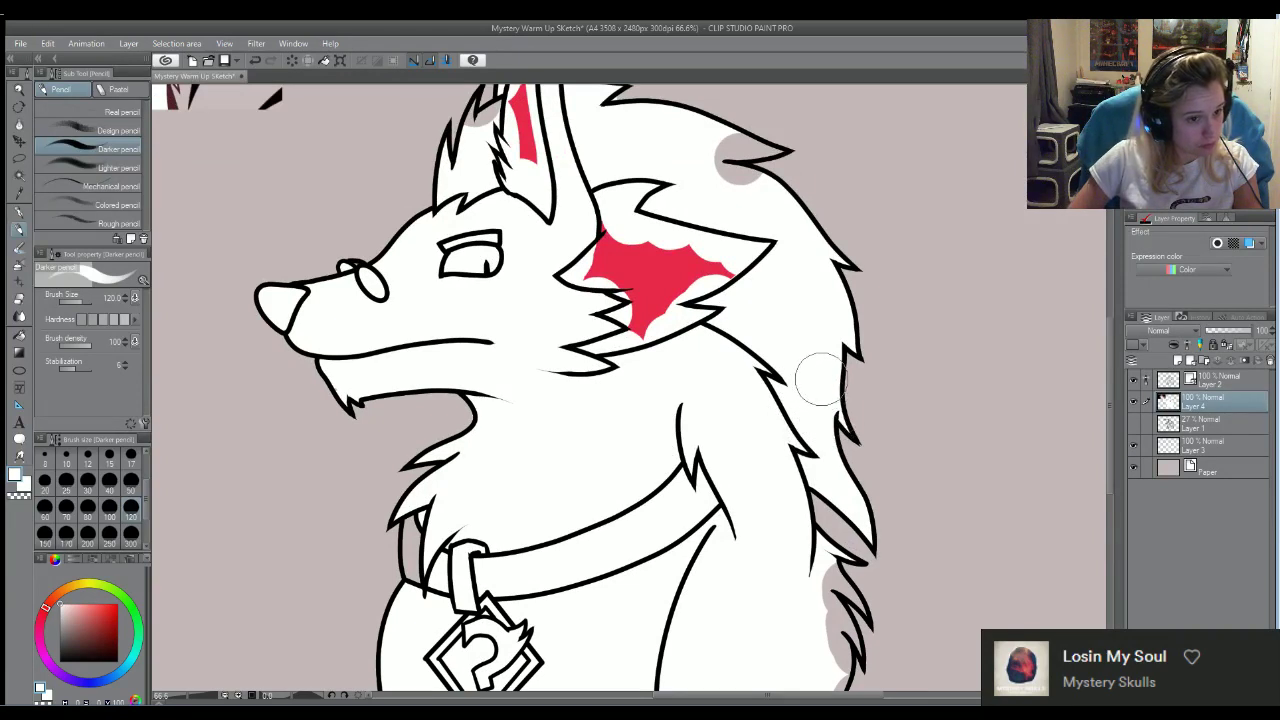
pyautogui.moveTo(738, 167); pyautogui.dragTo(765, 140)
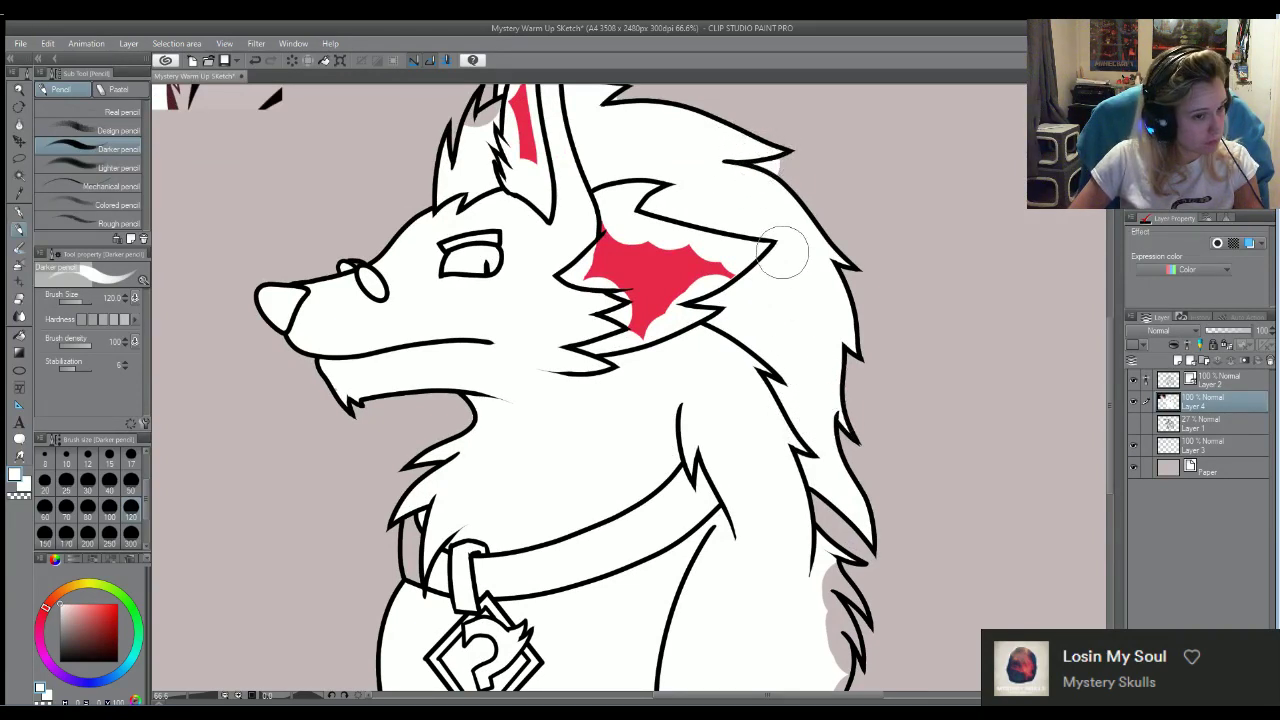
# Undo the spilled stroke, reduce the Darker pencil to about size 49, and repaint the gap in the mane's upper tuft
pyautogui.hotkey('ctrl', 'z')
pyautogui.press(']')
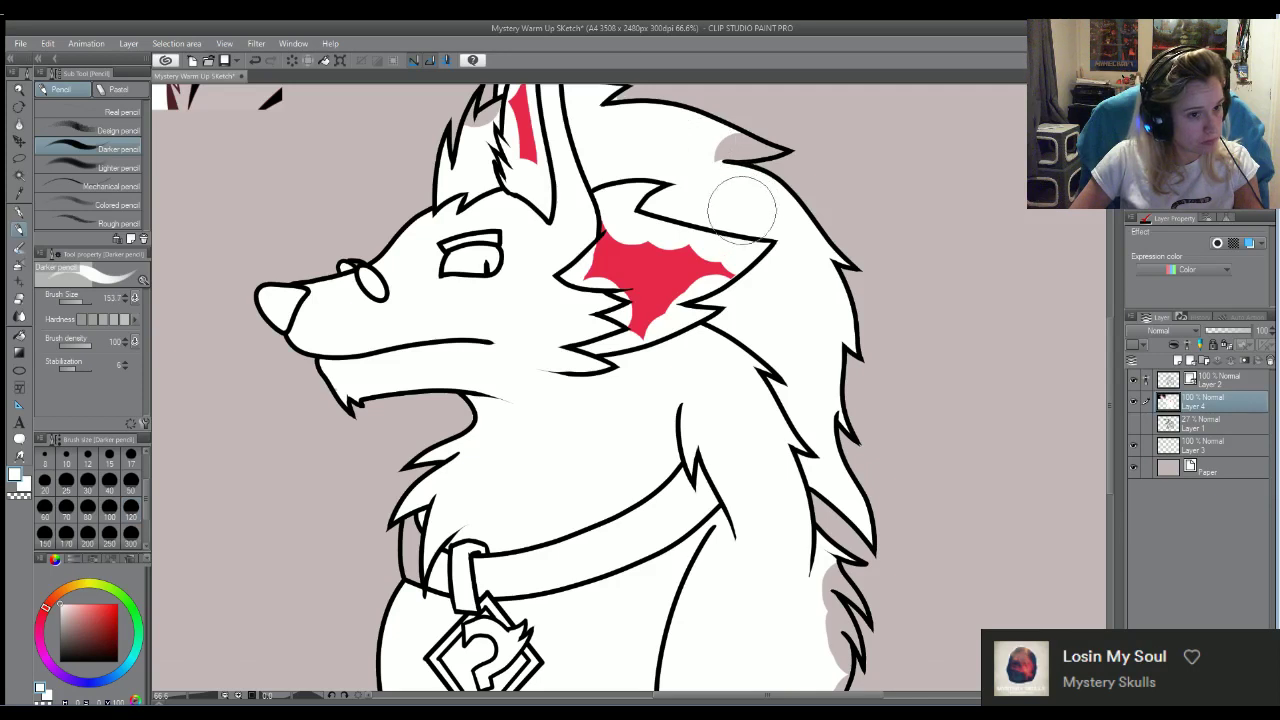
pyautogui.press('[')
pyautogui.press('[')
pyautogui.press('[')
pyautogui.press('[')
pyautogui.press('[')
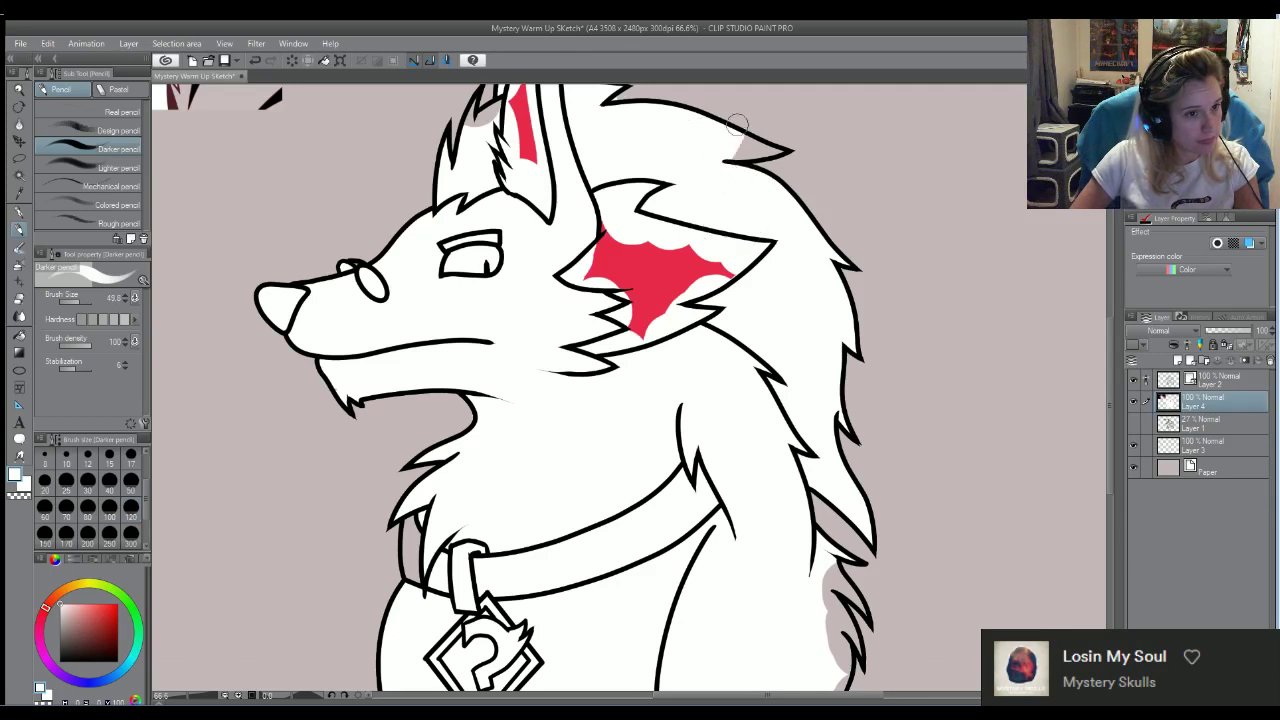
pyautogui.moveTo(736, 123)
pyautogui.mouseDown()
pyautogui.moveTo(745, 150)
pyautogui.moveTo(784, 146)
pyautogui.moveTo(797, 172)
pyautogui.mouseUp()
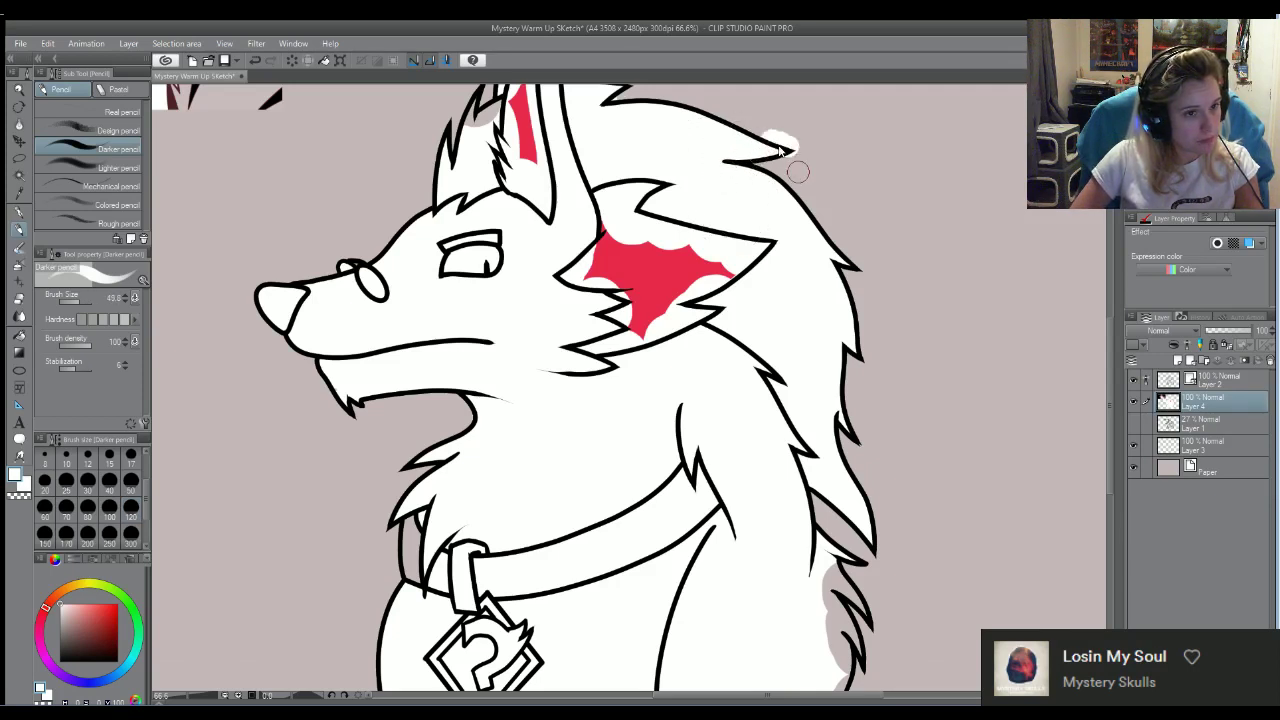
pyautogui.hotkey('ctrl', 'z')
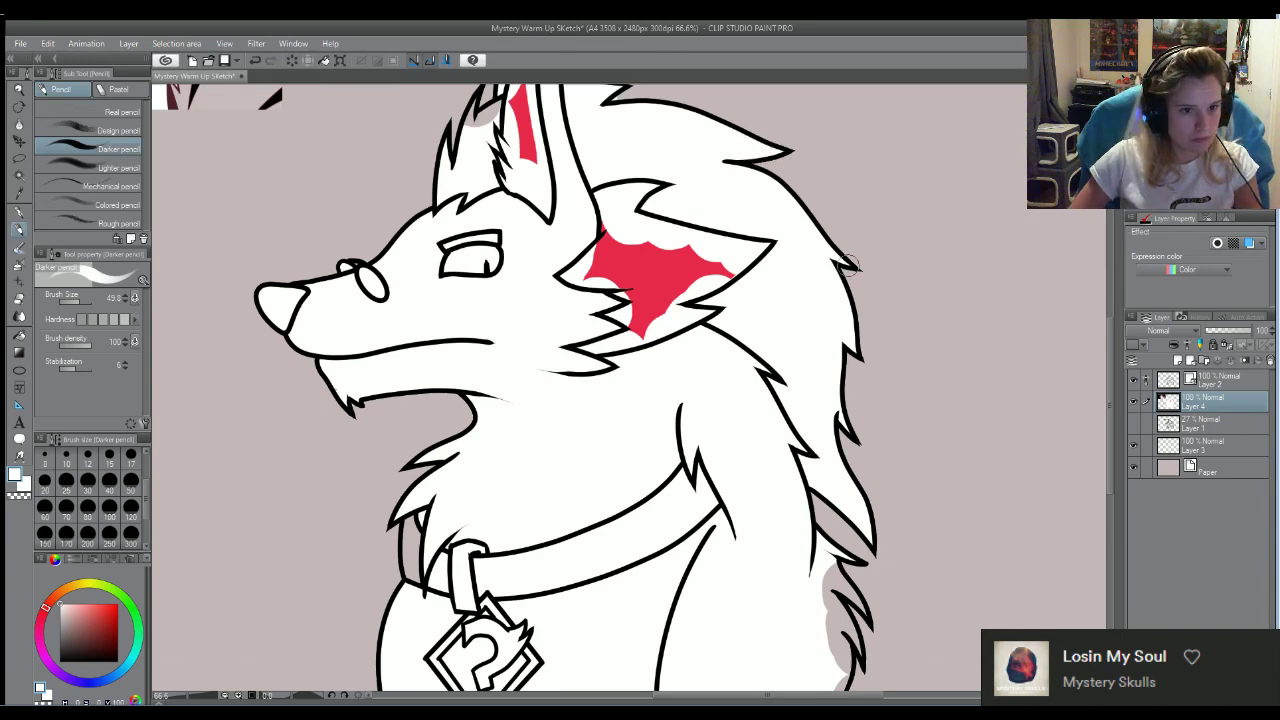
# Erase all the character's white and red fill on Layer 4 with the Hard eraser at size 250, and add a new layer above it
pyautogui.scroll(-5, 866, 338)
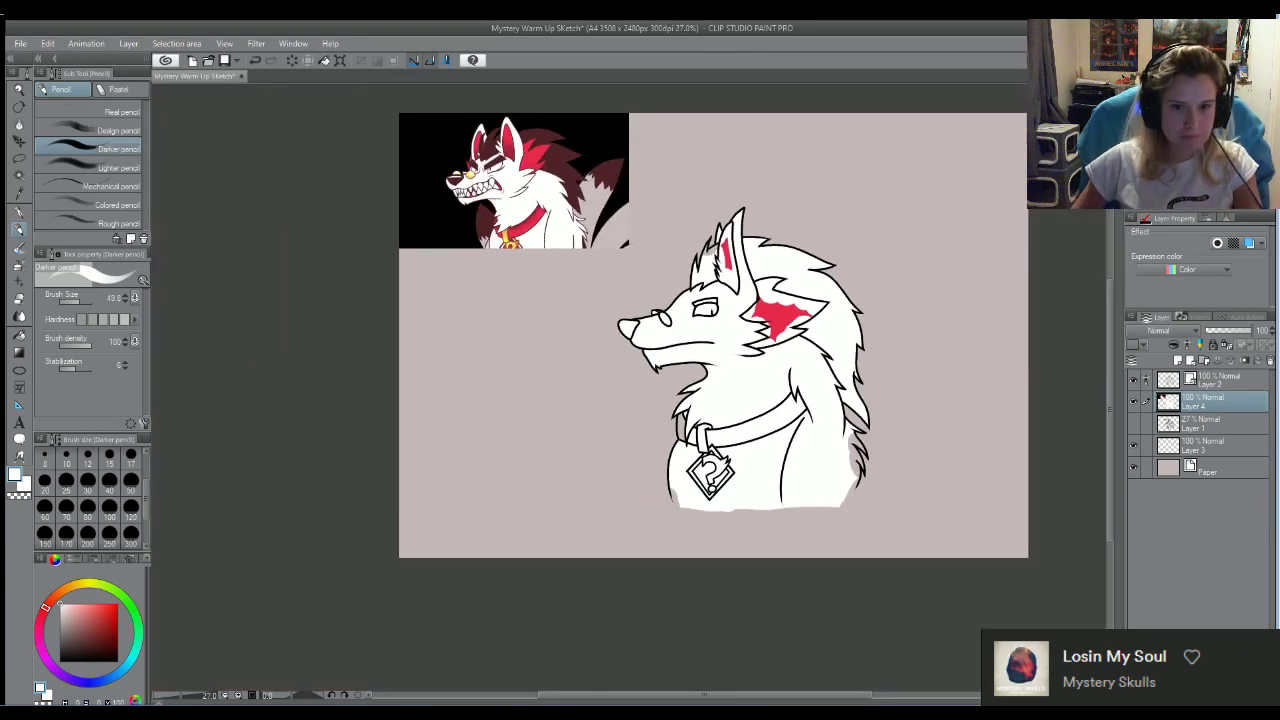
pyautogui.scroll(2, 836, 406)
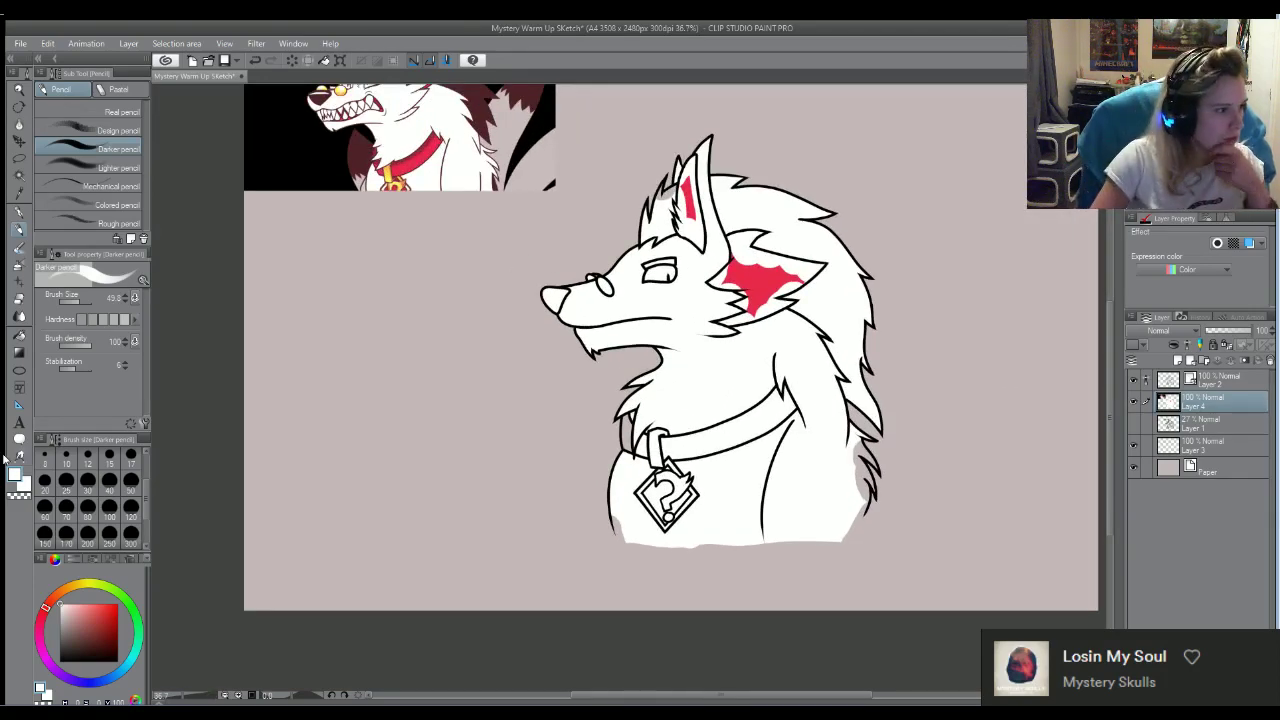
pyautogui.click(18, 297)
pyautogui.click(109, 535)
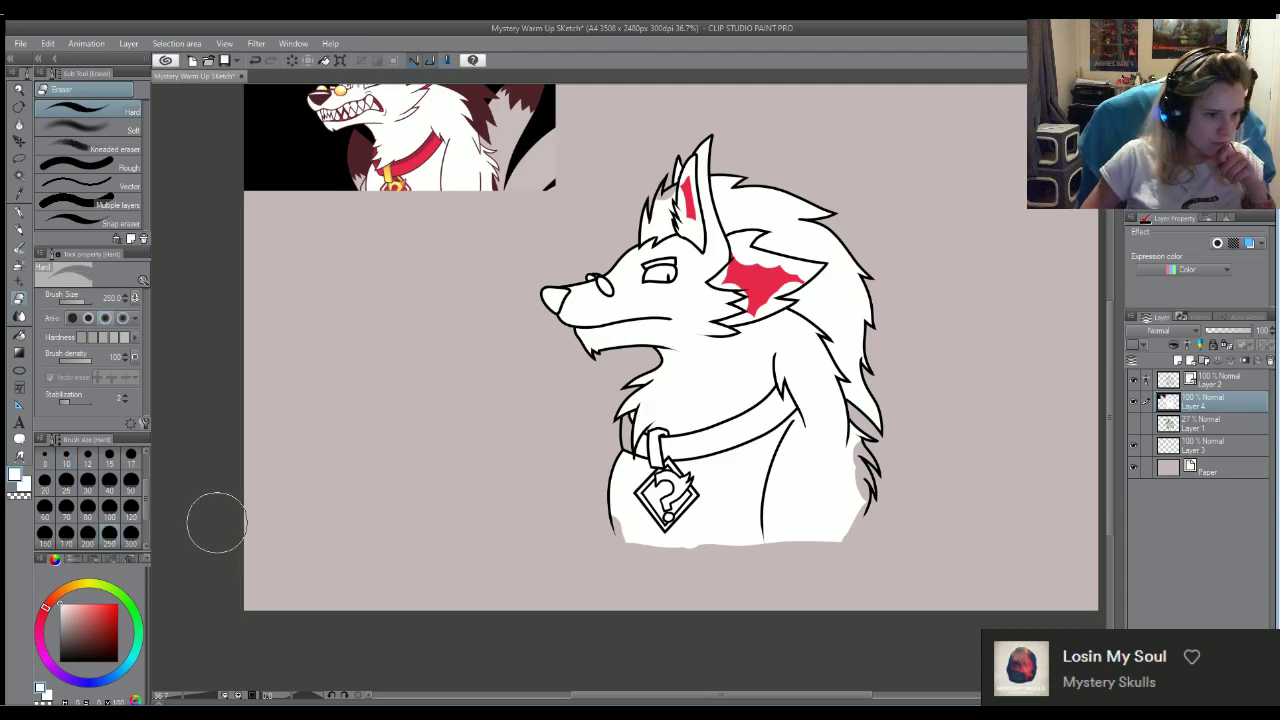
pyautogui.moveTo(648, 427)
pyautogui.mouseDown()
pyautogui.moveTo(634, 533)
pyautogui.moveTo(615, 390)
pyautogui.moveTo(563, 260)
pyautogui.moveTo(550, 337)
pyautogui.moveTo(656, 325)
pyautogui.moveTo(648, 352)
pyautogui.moveTo(700, 225)
pyautogui.moveTo(741, 255)
pyautogui.moveTo(839, 193)
pyautogui.moveTo(836, 337)
pyautogui.moveTo(883, 296)
pyautogui.moveTo(820, 511)
pyautogui.moveTo(835, 554)
pyautogui.moveTo(760, 525)
pyautogui.moveTo(741, 467)
pyautogui.moveTo(817, 500)
pyautogui.mouseUp()
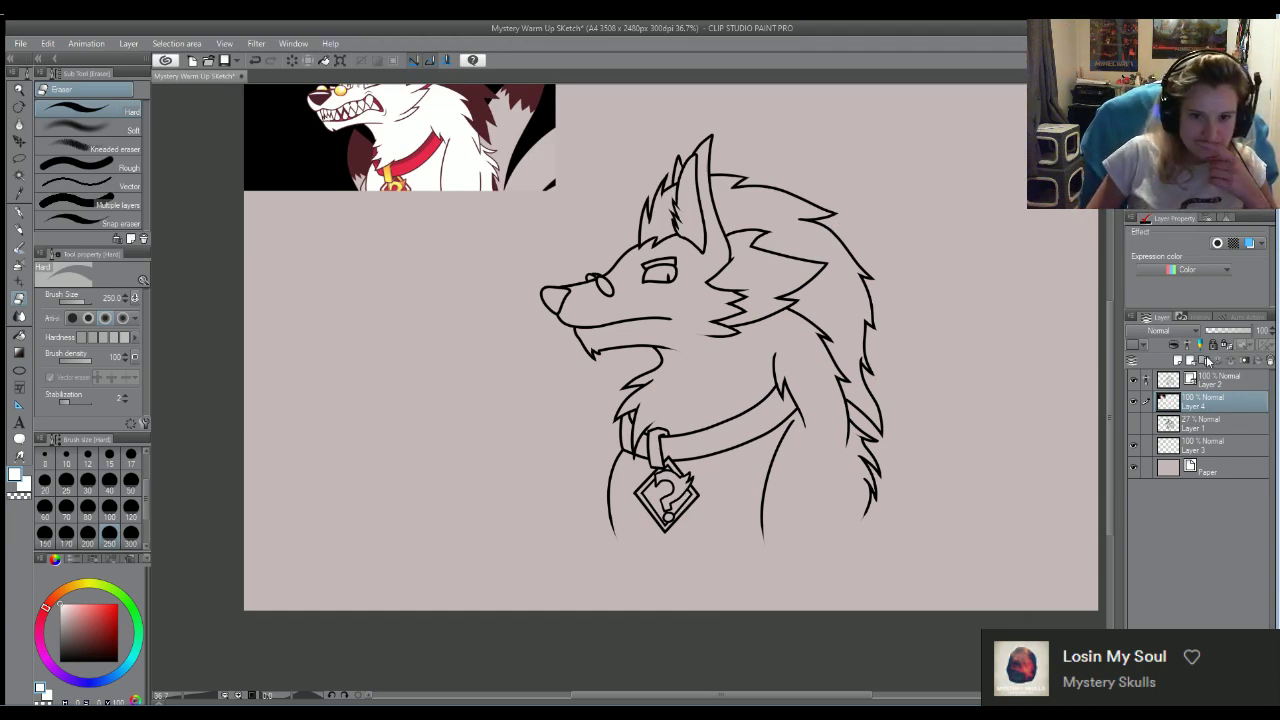
pyautogui.click(1178, 360)
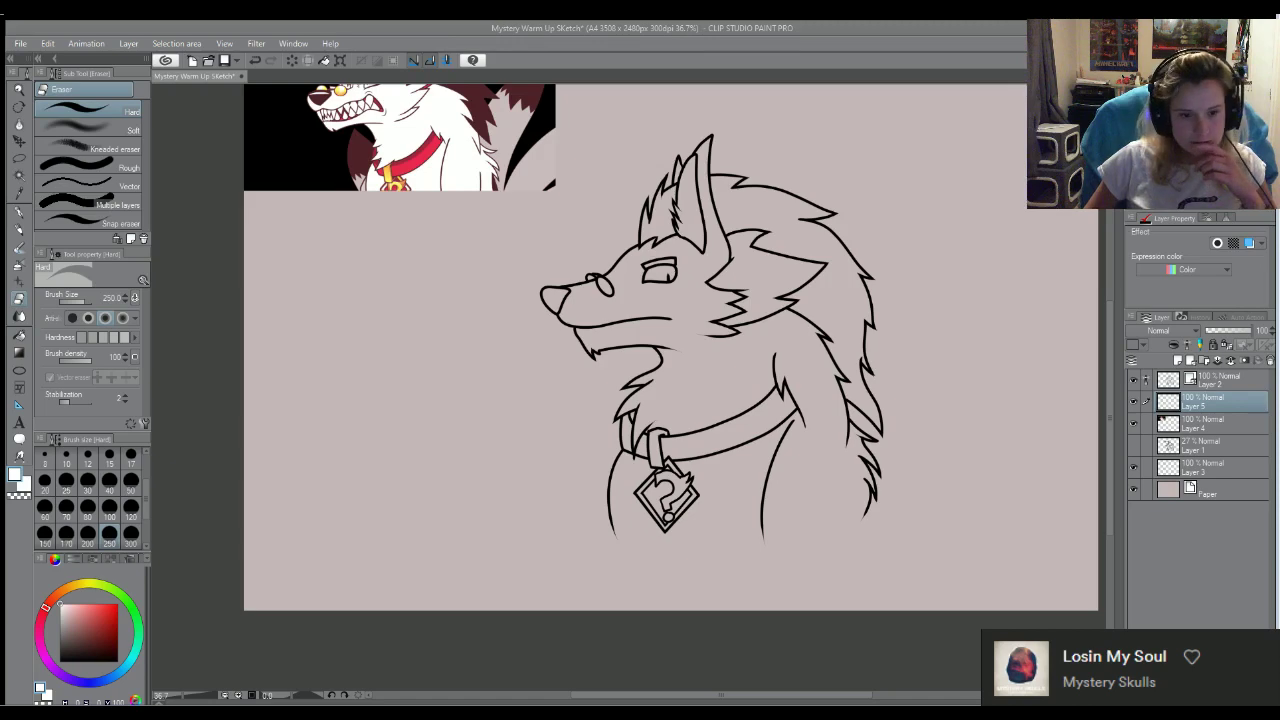
# Paint the character's fur white inside the lineart on the new layer with the Darker pencil, enlarging the brush to size 336
pyautogui.scroll(-3, 943, 546)
pyautogui.scroll(2, 914, 471)
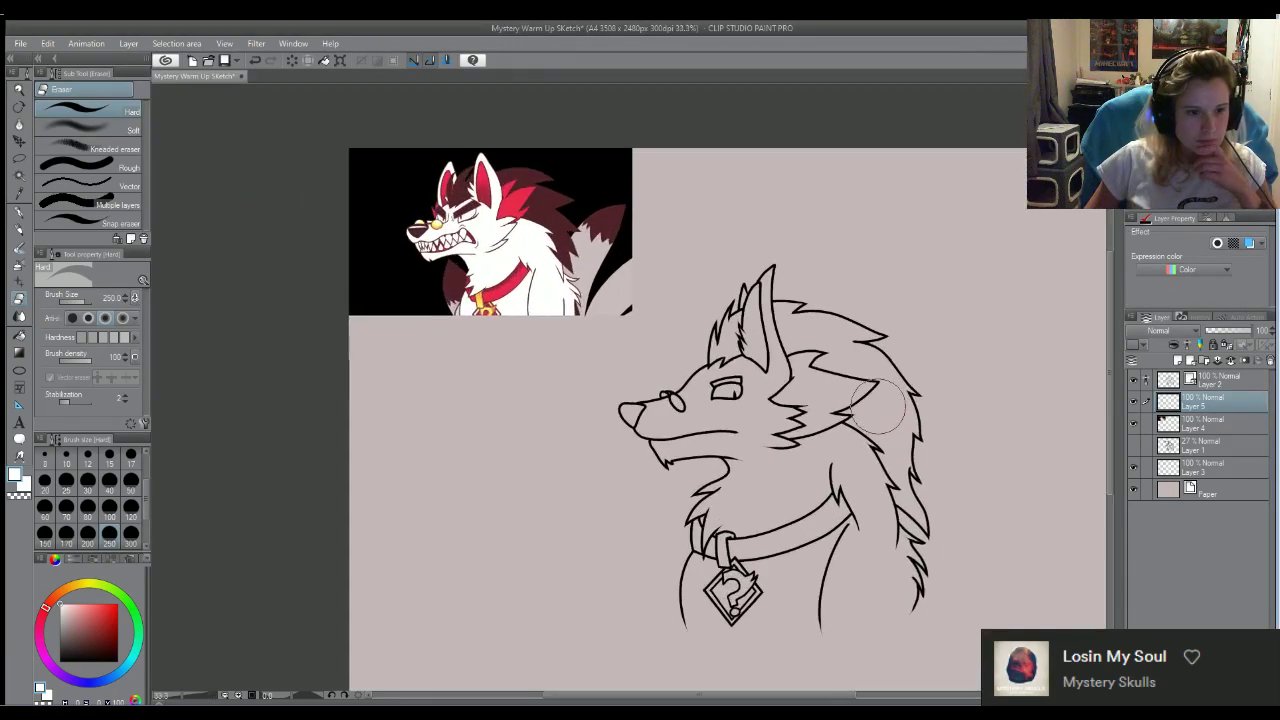
pyautogui.scroll(2, 878, 405)
pyautogui.scroll(-2, 871, 428)
pyautogui.scroll(3, 823, 500)
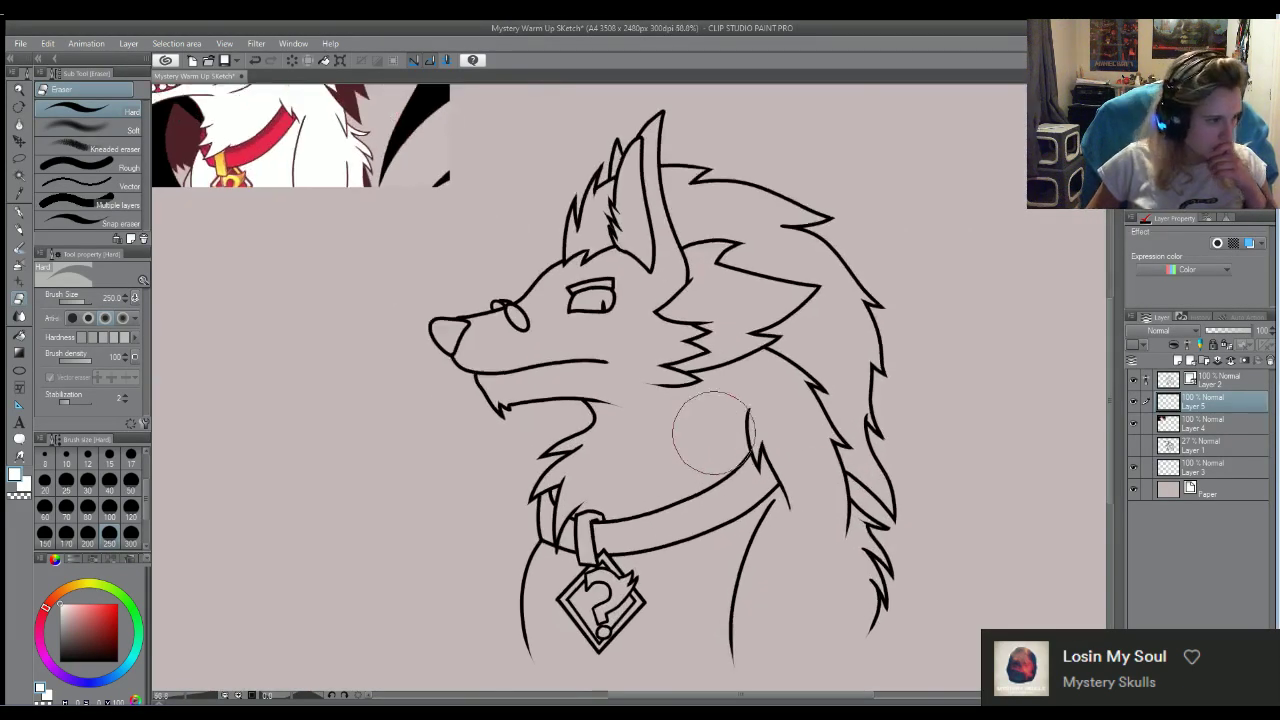
pyautogui.scroll(1, 712, 432)
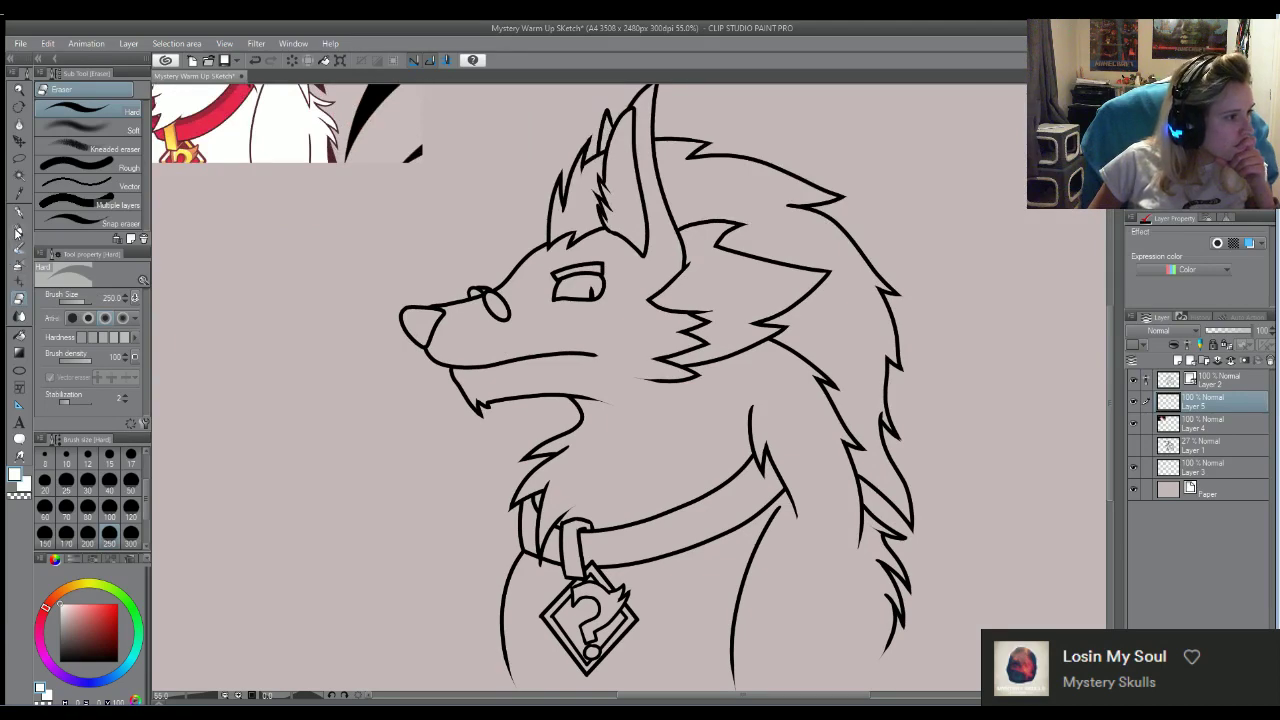
pyautogui.click(18, 231)
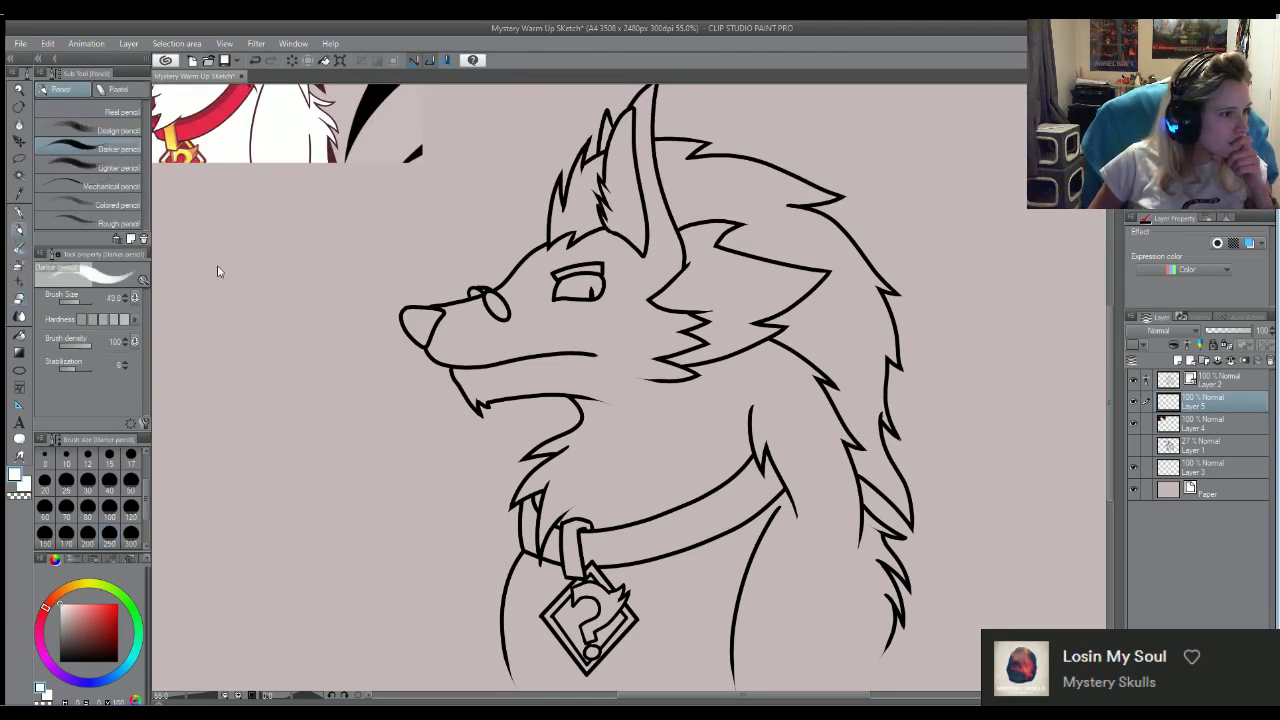
pyautogui.scroll(-1, 652, 262)
pyautogui.scroll(2, 715, 260)
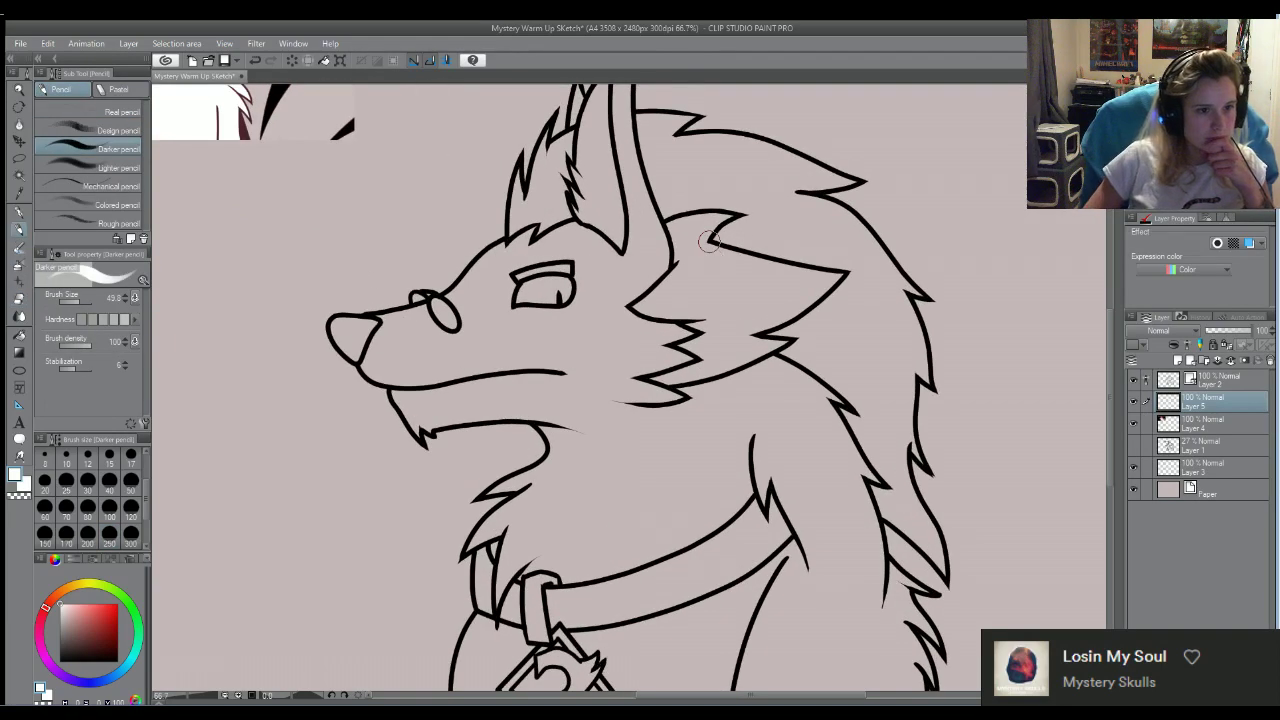
pyautogui.moveTo(645, 137)
pyautogui.mouseDown()
pyautogui.moveTo(644, 118)
pyautogui.moveTo(669, 125)
pyautogui.moveTo(642, 145)
pyautogui.moveTo(640, 228)
pyautogui.mouseUp()
pyautogui.moveTo(706, 290)
pyautogui.mouseDown()
pyautogui.moveTo(700, 277)
pyautogui.moveTo(743, 271)
pyautogui.moveTo(728, 343)
pyautogui.moveTo(707, 335)
pyautogui.moveTo(660, 395)
pyautogui.moveTo(635, 320)
pyautogui.moveTo(663, 280)
pyautogui.moveTo(755, 323)
pyautogui.moveTo(777, 291)
pyautogui.moveTo(757, 429)
pyautogui.moveTo(766, 514)
pyautogui.moveTo(621, 527)
pyautogui.moveTo(606, 463)
pyautogui.moveTo(594, 514)
pyautogui.moveTo(562, 538)
pyautogui.moveTo(736, 588)
pyautogui.moveTo(829, 480)
pyautogui.moveTo(826, 423)
pyautogui.moveTo(852, 340)
pyautogui.moveTo(857, 400)
pyautogui.moveTo(837, 463)
pyautogui.moveTo(845, 296)
pyautogui.moveTo(870, 300)
pyautogui.moveTo(794, 237)
pyautogui.moveTo(777, 257)
pyautogui.moveTo(752, 210)
pyautogui.moveTo(700, 271)
pyautogui.moveTo(714, 271)
pyautogui.mouseUp()
pyautogui.scroll(2, 714, 271)
pyautogui.scroll(5, 760, 270)
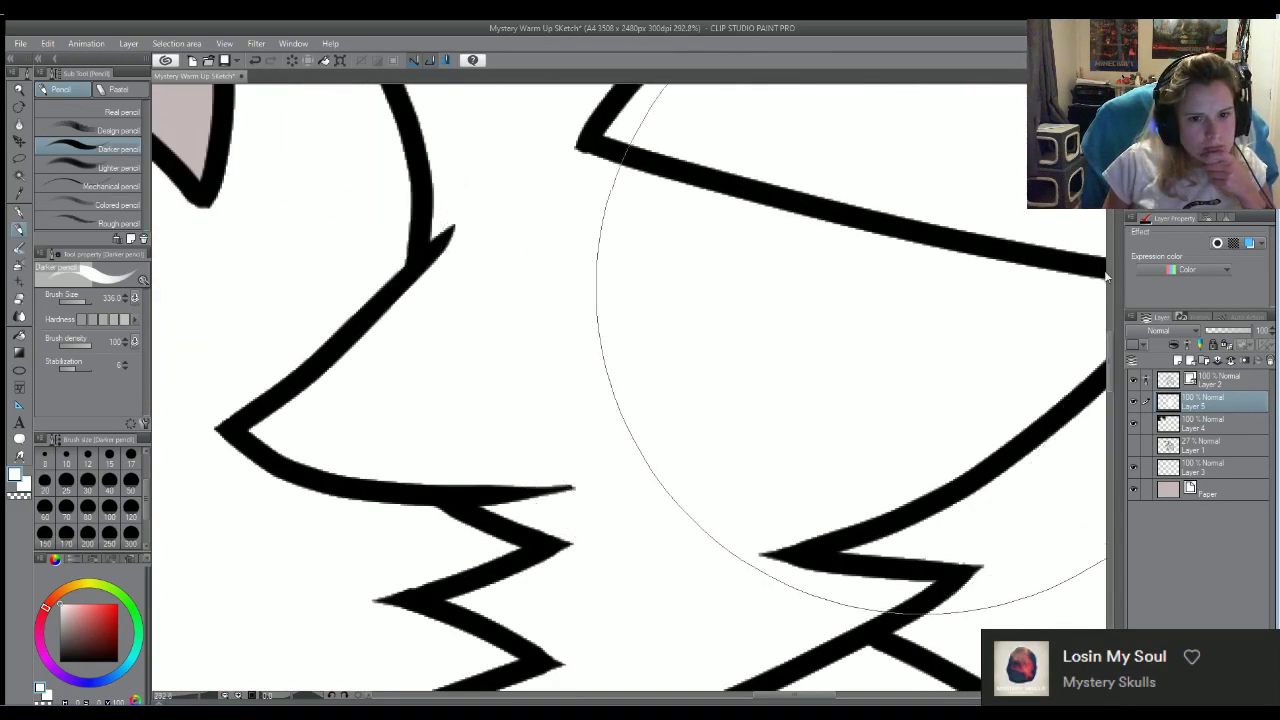
# Toggle the visibility of the lineart on Layer 2 to check the white fill's edges beneath the outlines
pyautogui.click(1133, 380)
pyautogui.click(1133, 380)
pyautogui.click(1133, 380)
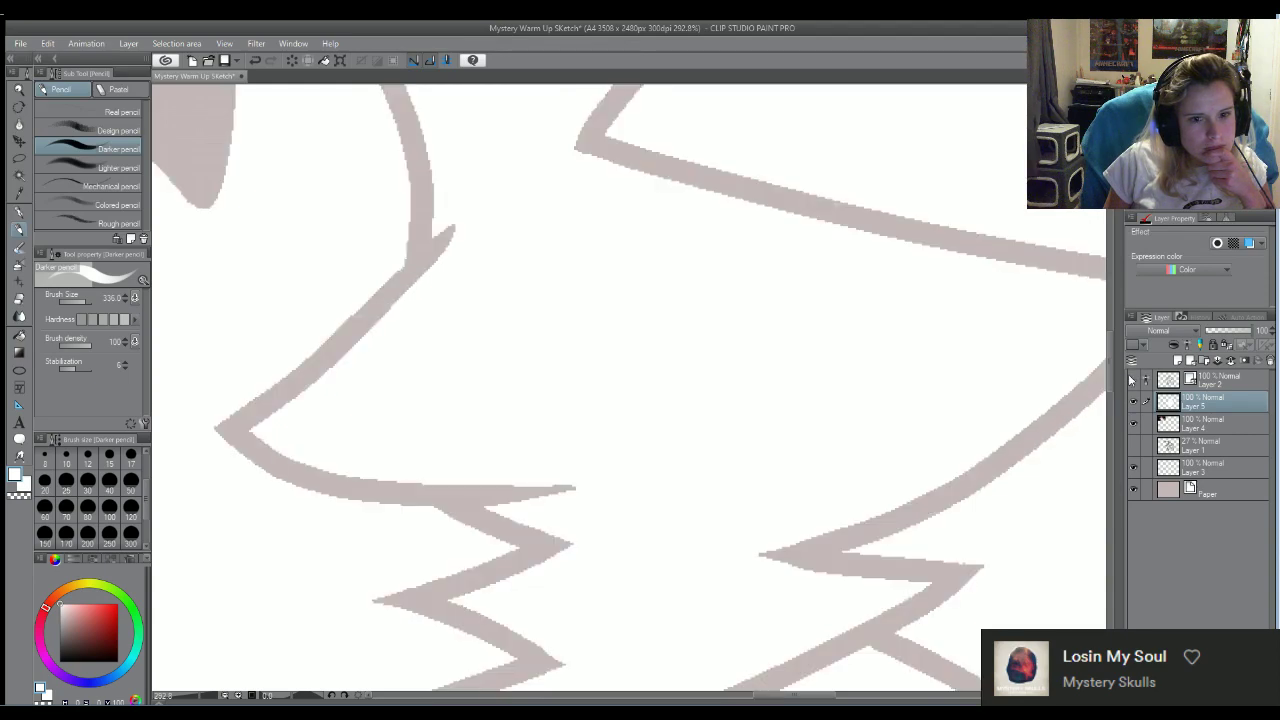
# Show the Layer 2 lineart again and paint the face, ears and muzzle white on Layer 5 with the Darker pencil
pyautogui.click(1133, 380)
pyautogui.scroll(-5, 829, 400)
pyautogui.scroll(-6, 615, 320)
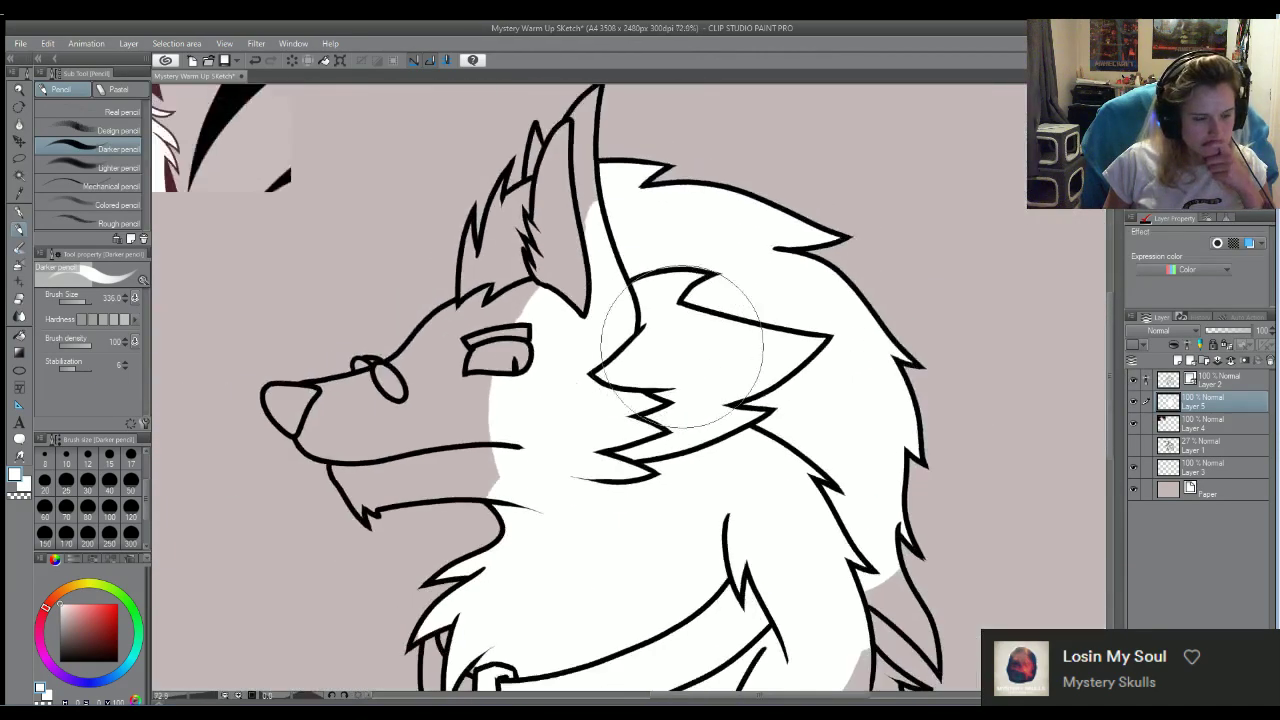
pyautogui.scroll(3, 610, 370)
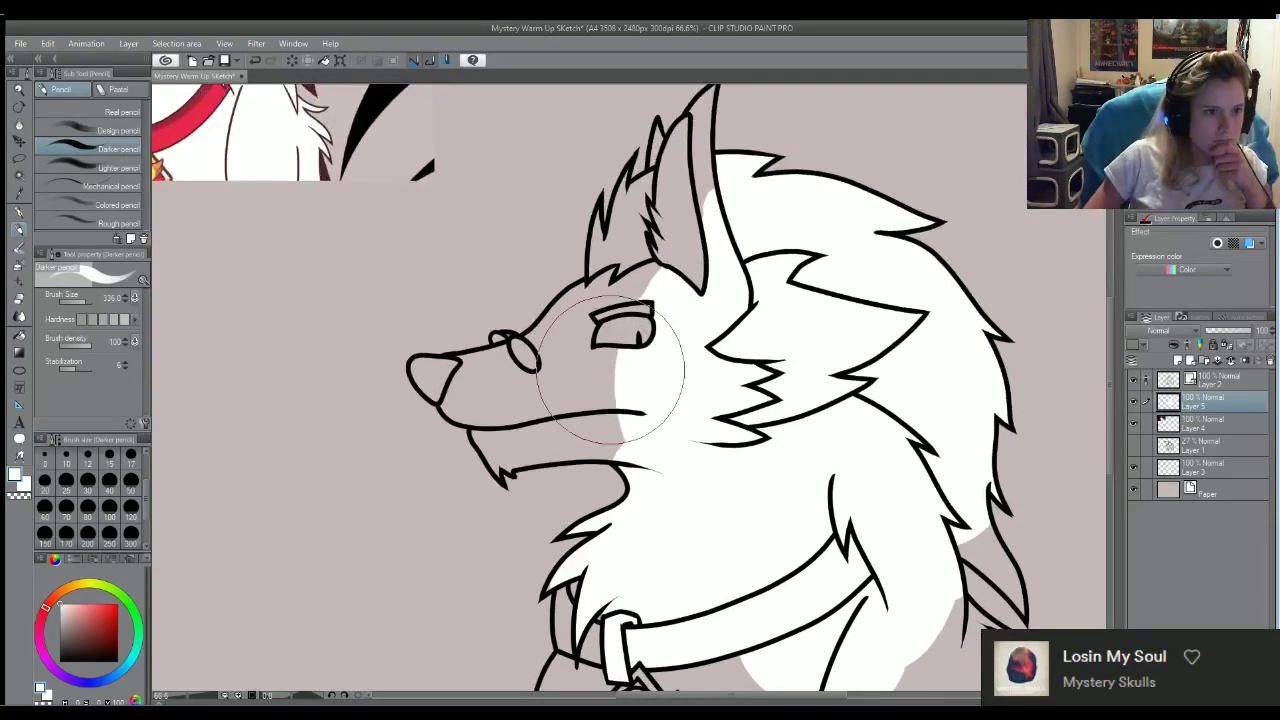
pyautogui.moveTo(611, 370)
pyautogui.mouseDown()
pyautogui.moveTo(613, 290)
pyautogui.moveTo(641, 270)
pyautogui.moveTo(649, 236)
pyautogui.moveTo(682, 222)
pyautogui.moveTo(672, 218)
pyautogui.moveTo(693, 185)
pyautogui.moveTo(653, 202)
pyautogui.moveTo(705, 215)
pyautogui.mouseUp()
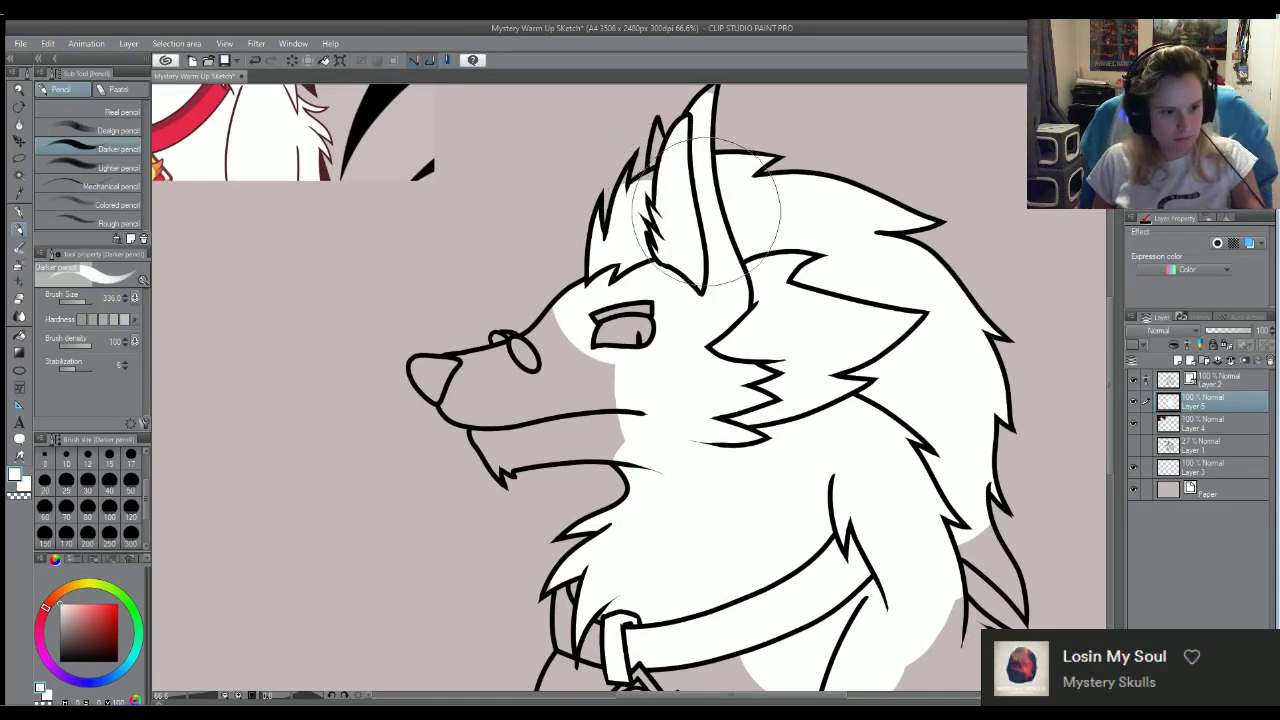
pyautogui.scroll(-3, 707, 211)
pyautogui.scroll(2, 690, 260)
pyautogui.moveTo(680, 285)
pyautogui.mouseDown()
pyautogui.moveTo(640, 290)
pyautogui.moveTo(715, 304)
pyautogui.mouseUp()
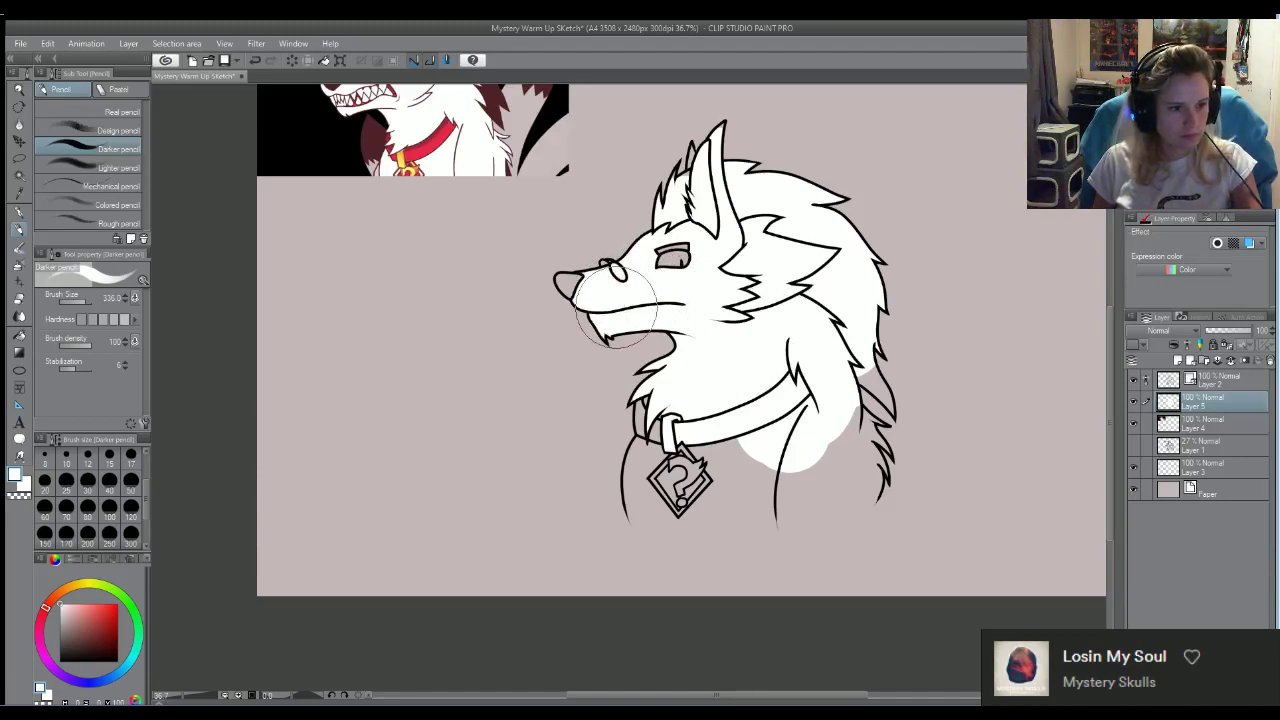
# Paint the chest, shoulders and back white down to the ends of the outlines, and undo the strokes spilling into the gap beside the mane
pyautogui.moveTo(652, 488)
pyautogui.mouseDown()
pyautogui.moveTo(717, 473)
pyautogui.moveTo(785, 495)
pyautogui.moveTo(834, 466)
pyautogui.moveTo(857, 477)
pyautogui.moveTo(860, 390)
pyautogui.moveTo(842, 360)
pyautogui.moveTo(850, 410)
pyautogui.mouseUp()
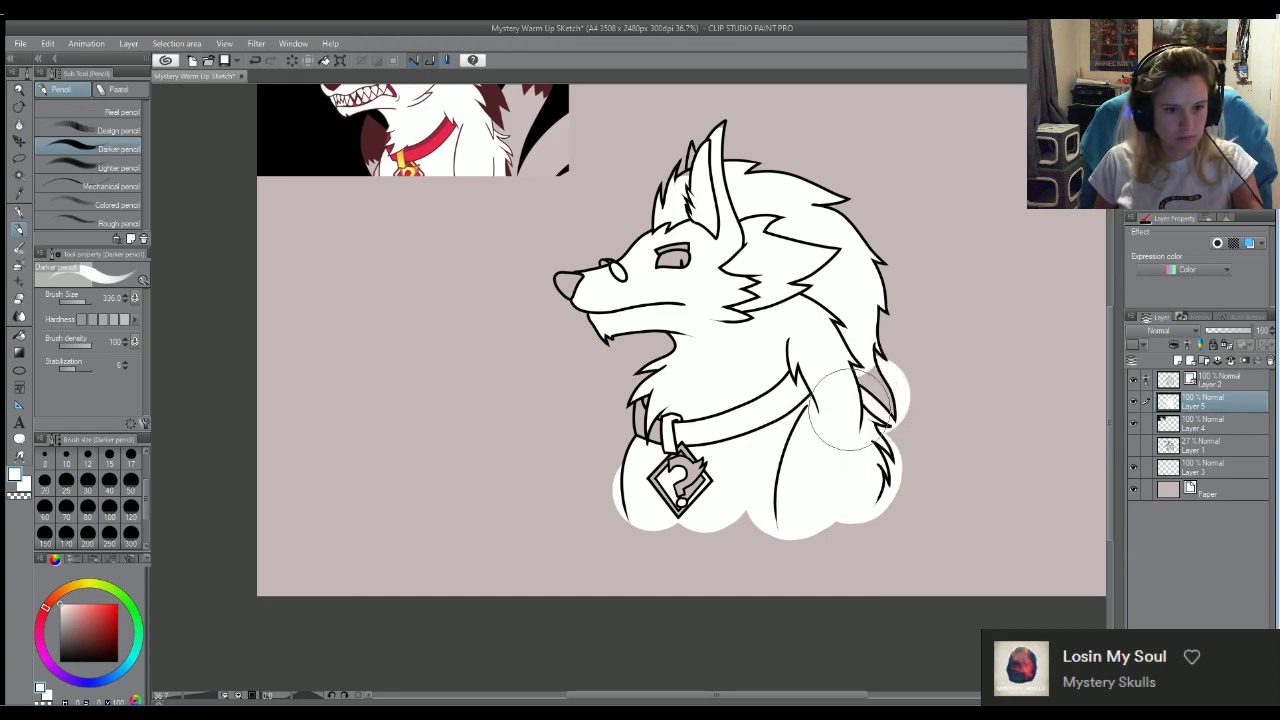
pyautogui.hotkey('ctrl', 'z')
pyautogui.hotkey('ctrl', 'z')
pyautogui.hotkey('ctrl', 'z')
pyautogui.hotkey('ctrl', 'z')
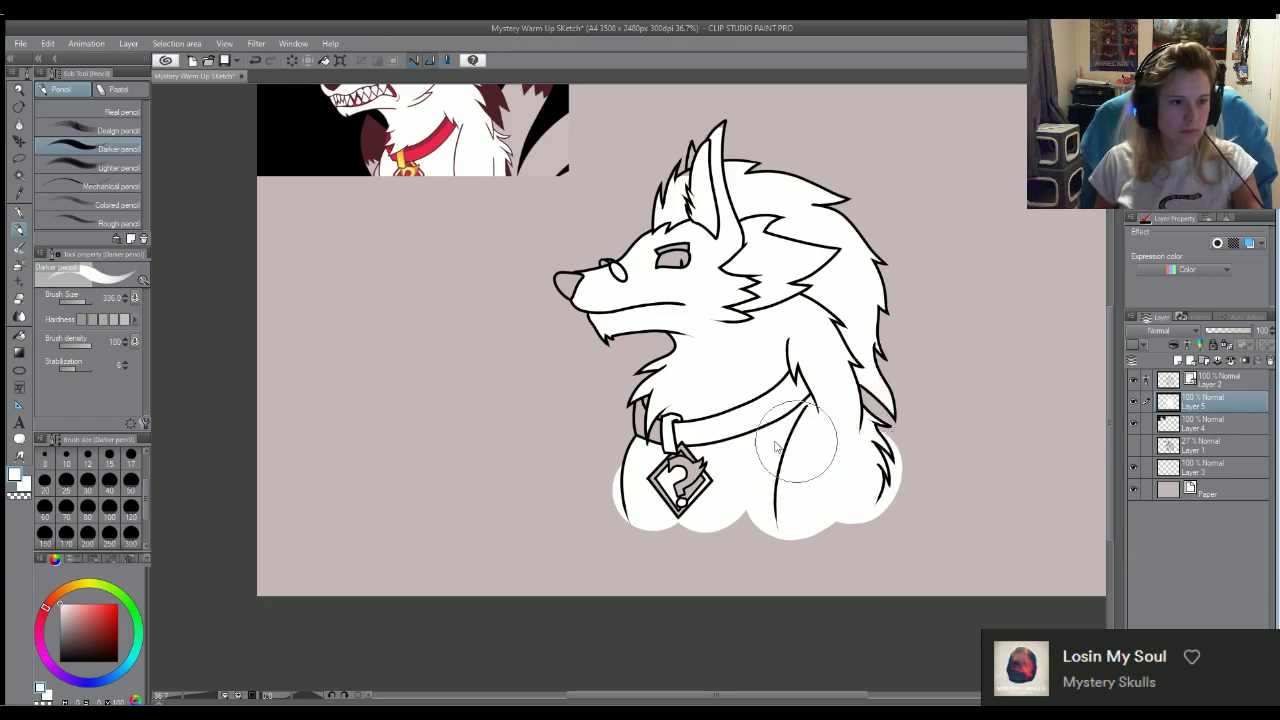
# Sample red from the reference image and inspect the white fill with the Layer 2 lineart temporarily hidden
pyautogui.scroll(-2, 735, 313)
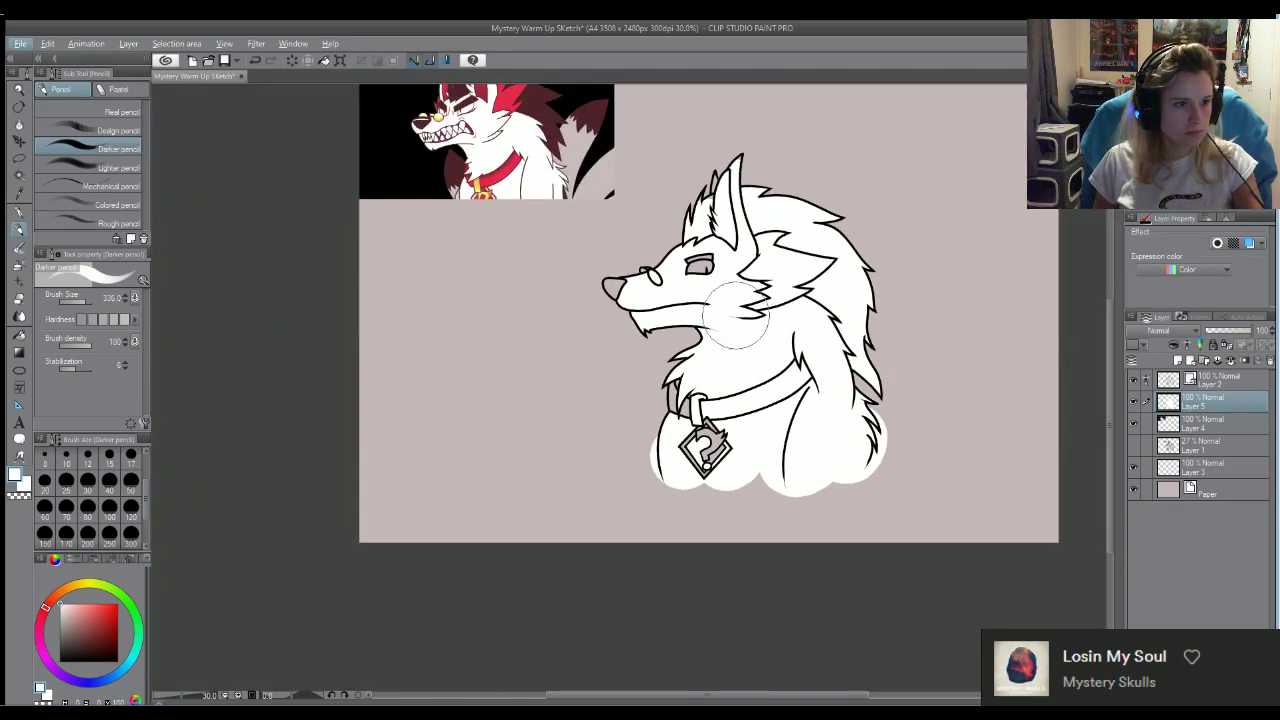
pyautogui.scroll(-1, 735, 313)
pyautogui.keyDown('alt'); pyautogui.click(521, 102); pyautogui.keyUp('alt')
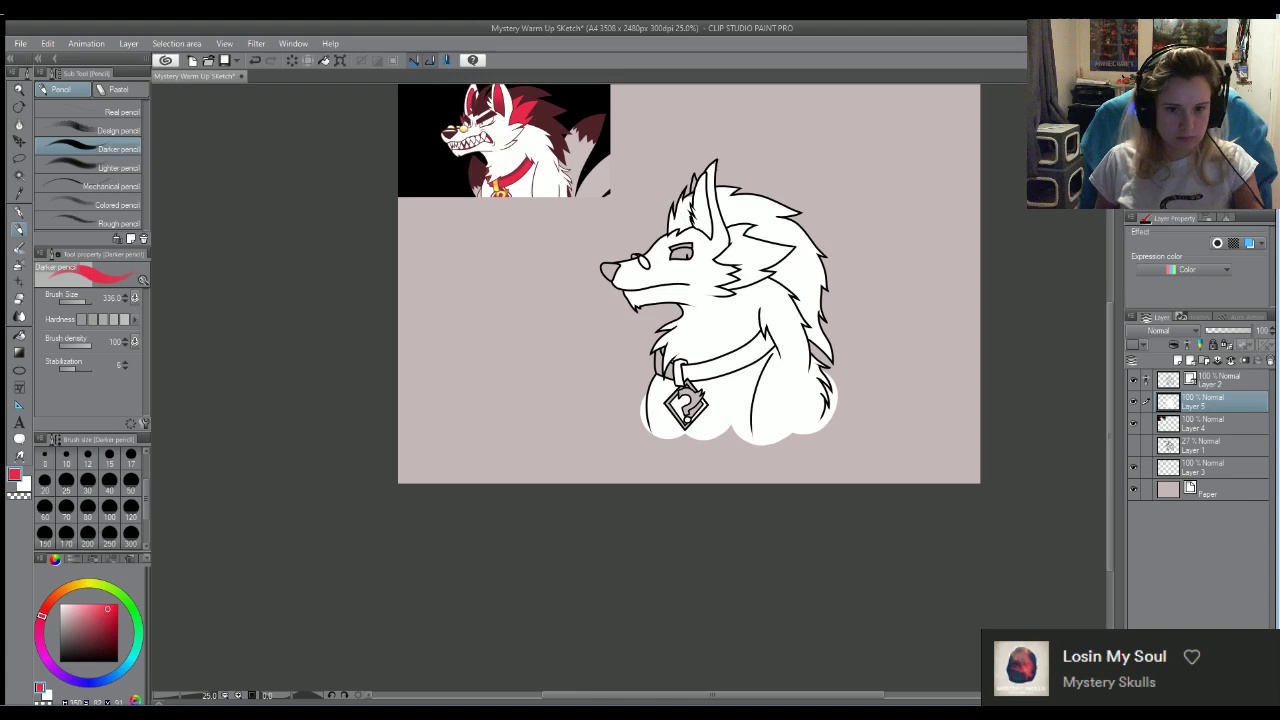
pyautogui.click(1133, 380)
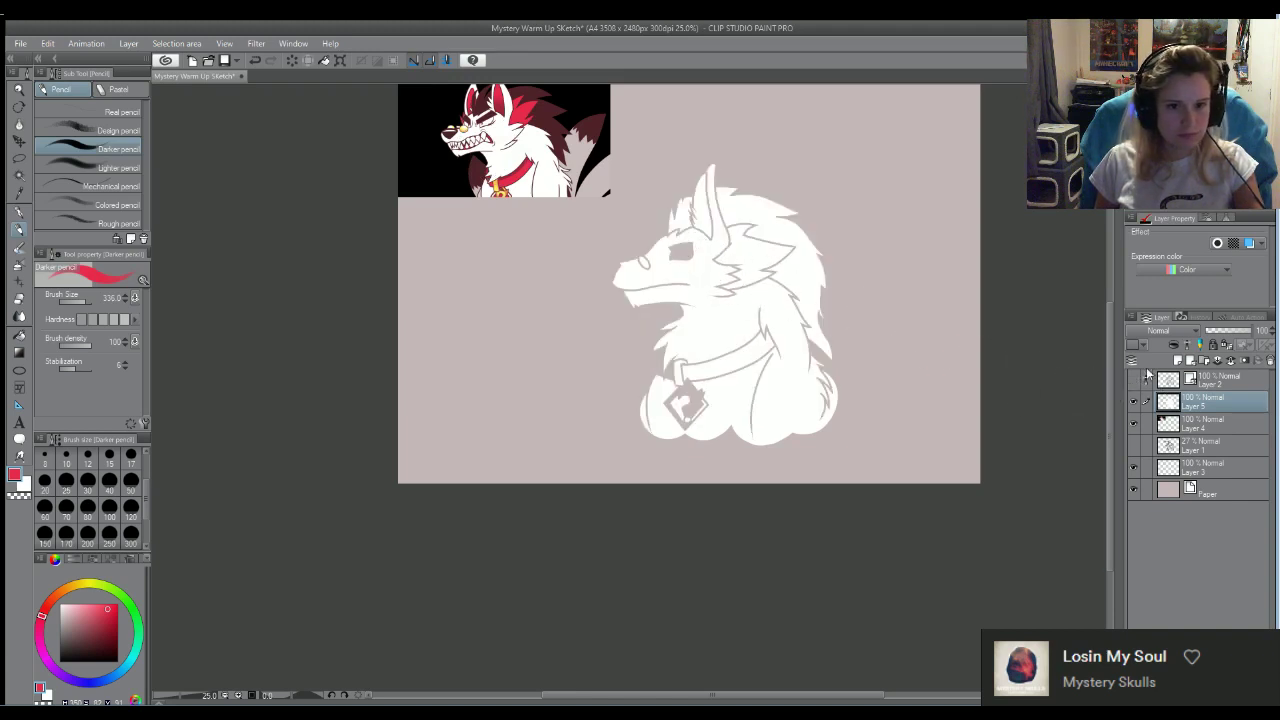
pyautogui.click(1133, 380)
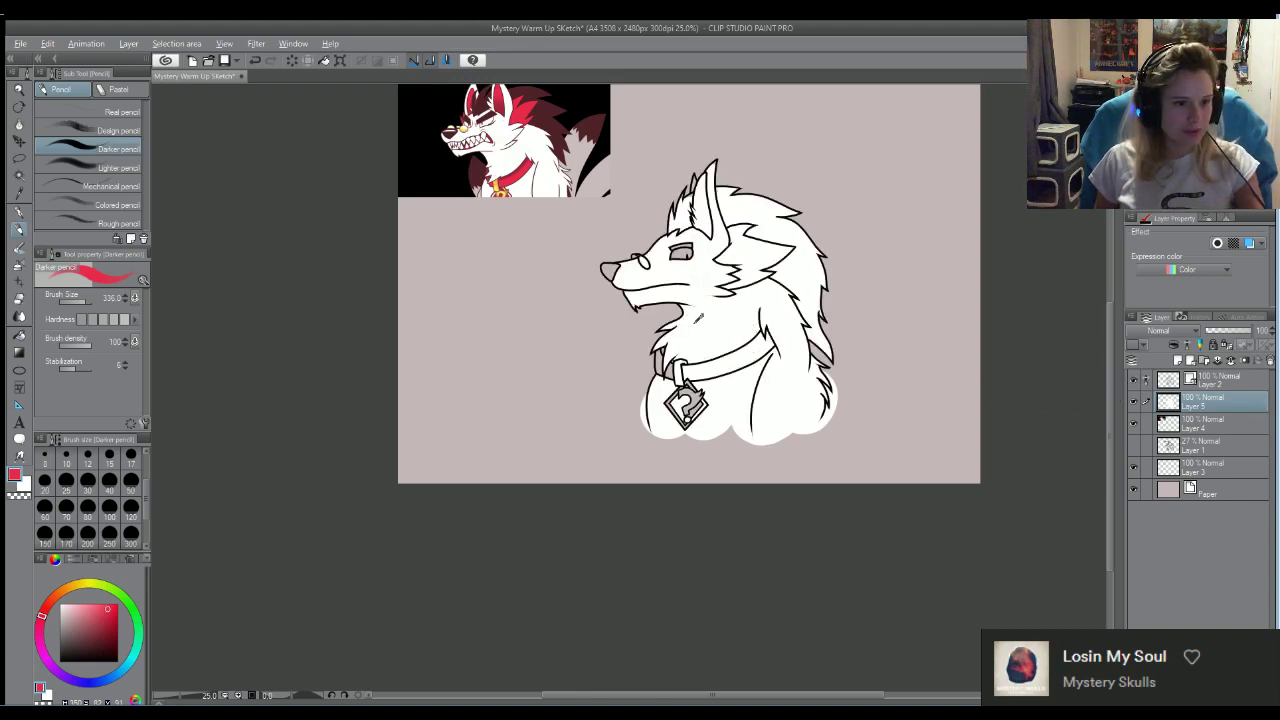
# Switch the drawing colour back to white and fill the unpainted front section of the collar beside the buckle loop
pyautogui.press('x')
pyautogui.scroll(3, 668, 362)
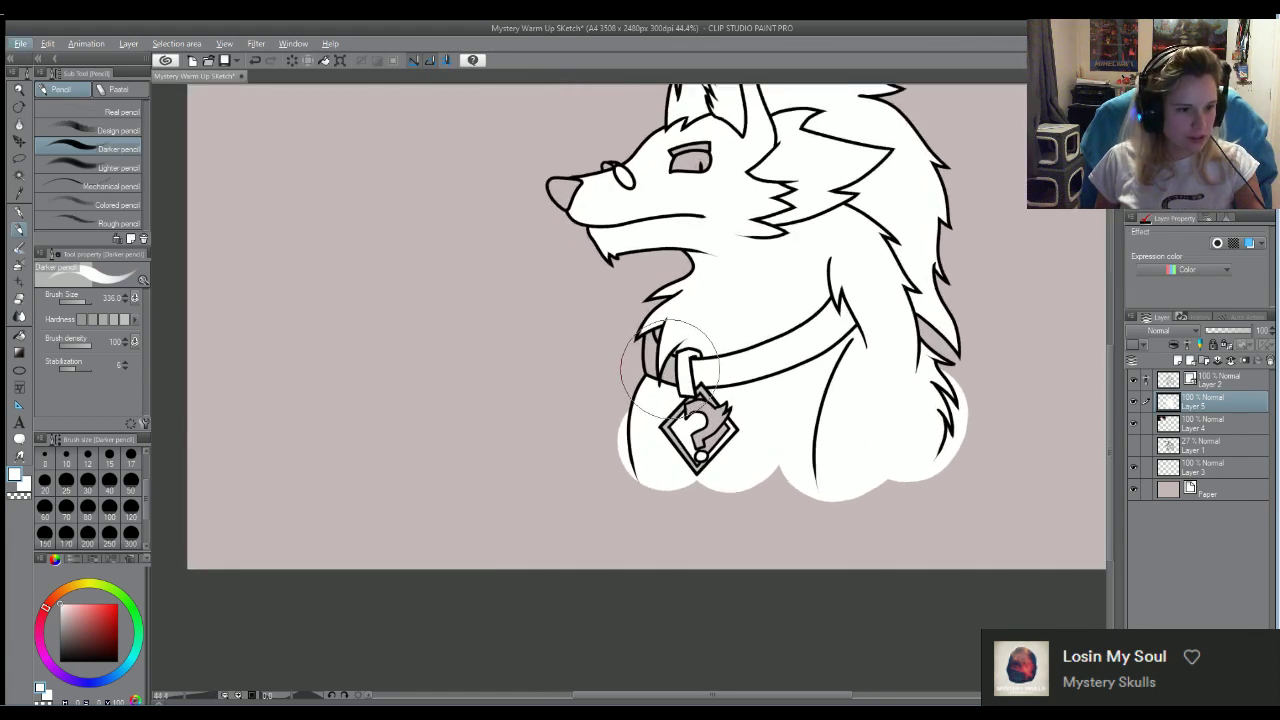
pyautogui.moveTo(668, 362)
pyautogui.mouseDown()
pyautogui.moveTo(634, 370)
pyautogui.moveTo(623, 350)
pyautogui.moveTo(642, 355)
pyautogui.moveTo(623, 343)
pyautogui.moveTo(643, 314)
pyautogui.moveTo(709, 329)
pyautogui.moveTo(705, 345)
pyautogui.mouseUp()
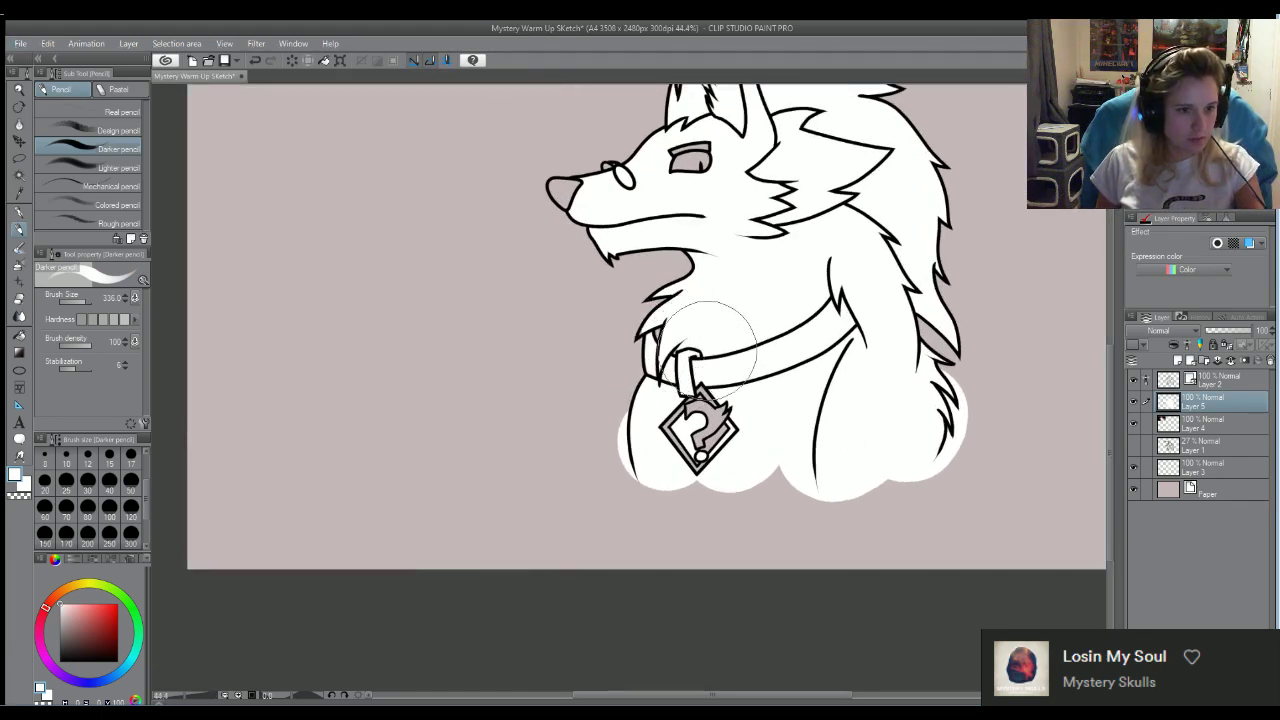
pyautogui.scroll(-2, 765, 378)
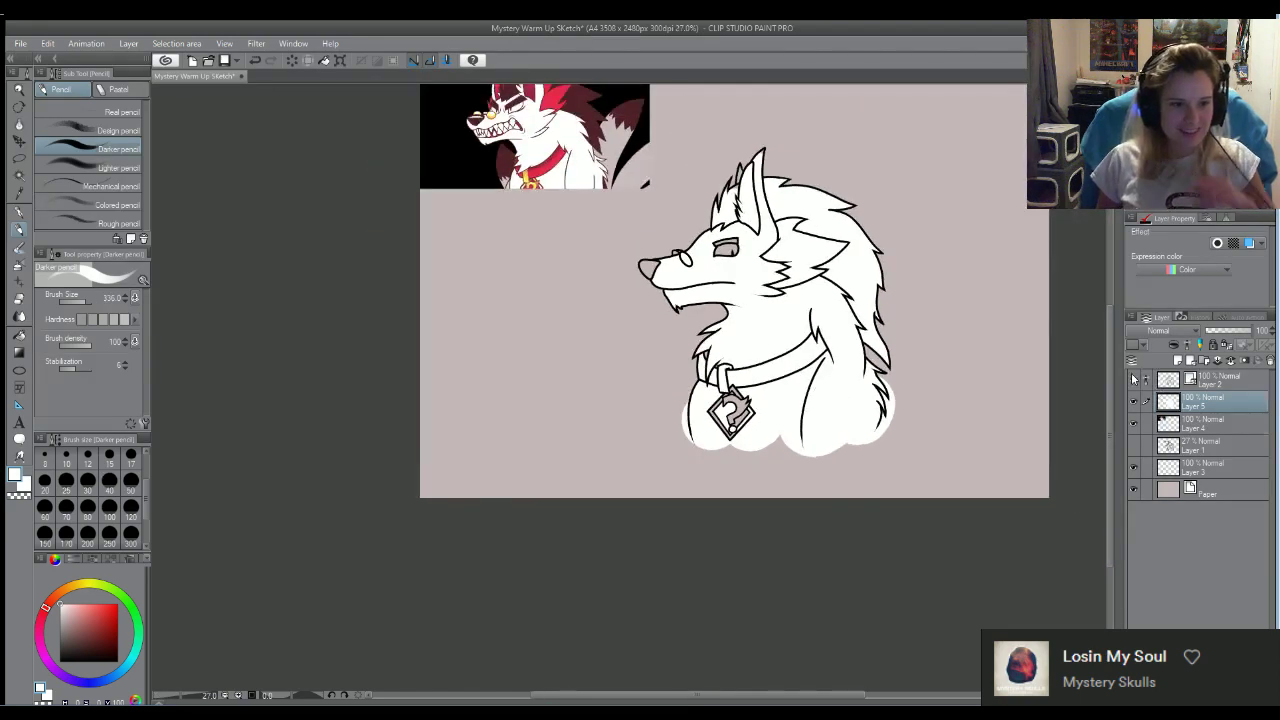
# Hide the Layer 2 lineart to look for gaps in the white fill around the whole bust, and show it again
pyautogui.click(1133, 378)
pyautogui.scroll(-1, 814, 143)
pyautogui.scroll(4, 843, 171)
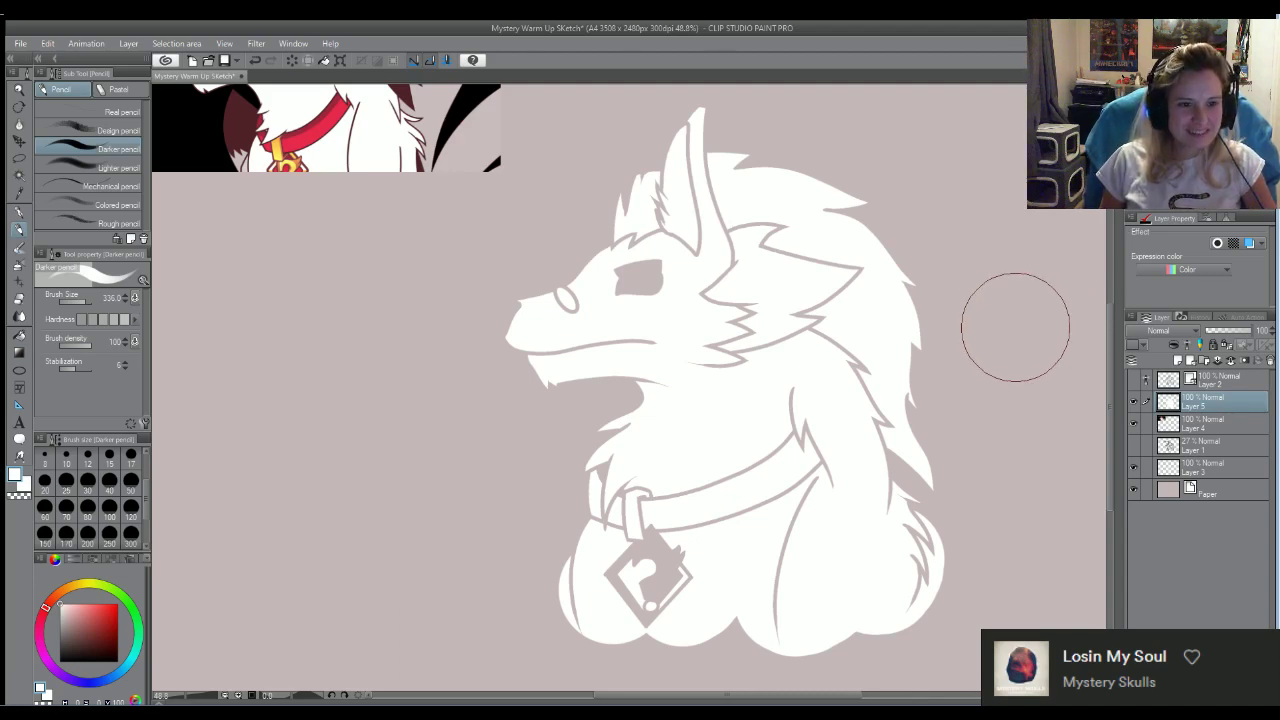
pyautogui.click(1133, 380)
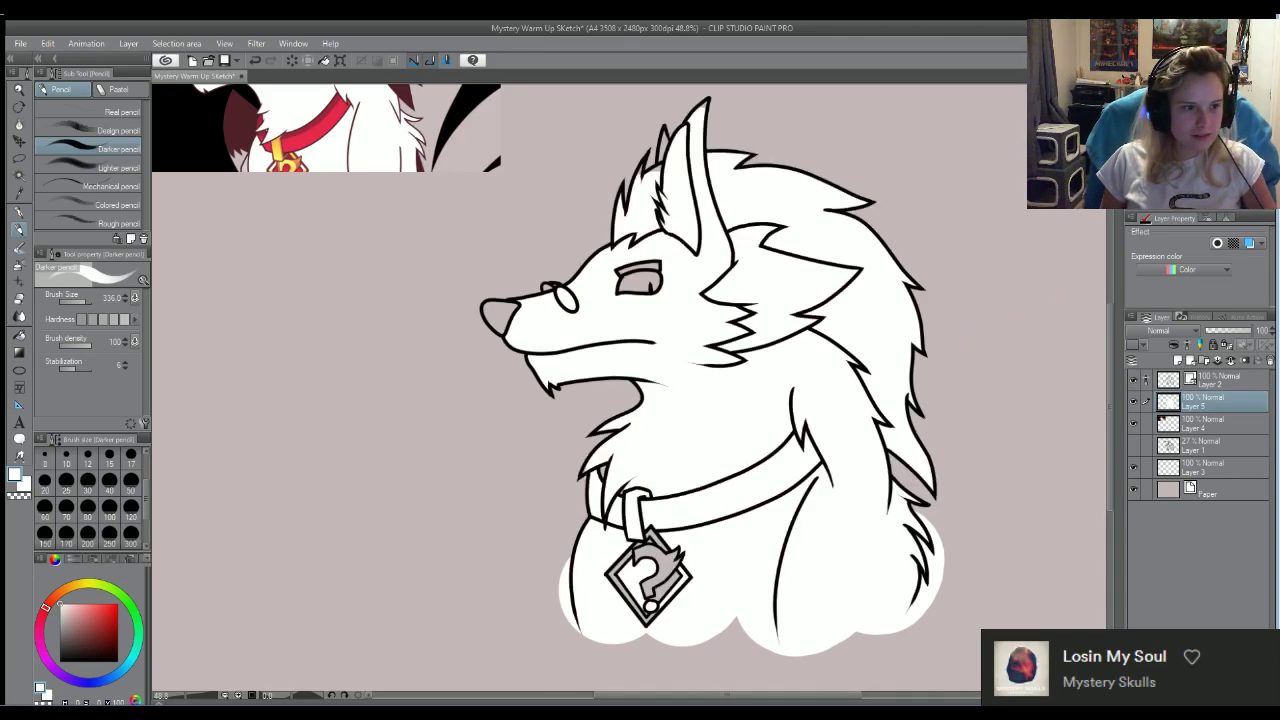
# Reduce the Darker pencil to size 40 and fill the nose, glasses and question-mark collar tag white
pyautogui.scroll(3, 510, 310)
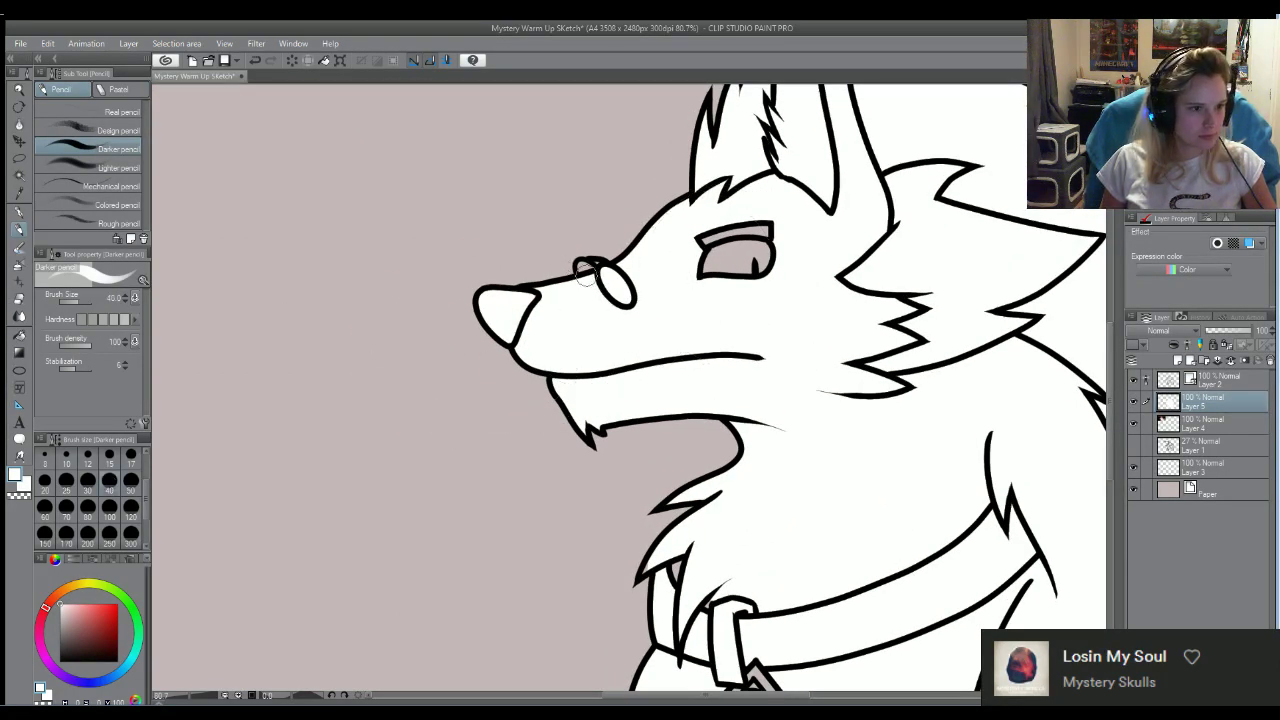
pyautogui.scroll(-2, 622, 312)
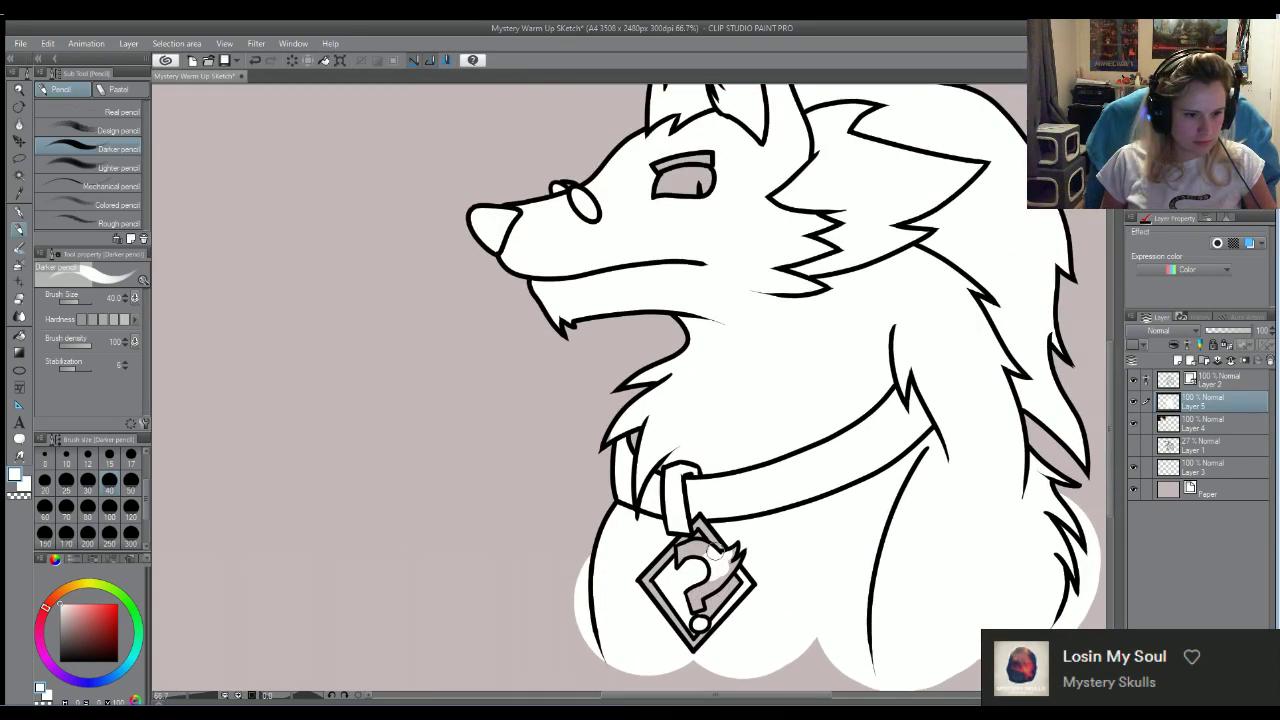
pyautogui.moveTo(694, 598)
pyautogui.mouseDown()
pyautogui.moveTo(700, 615)
pyautogui.moveTo(746, 550)
pyautogui.mouseUp()
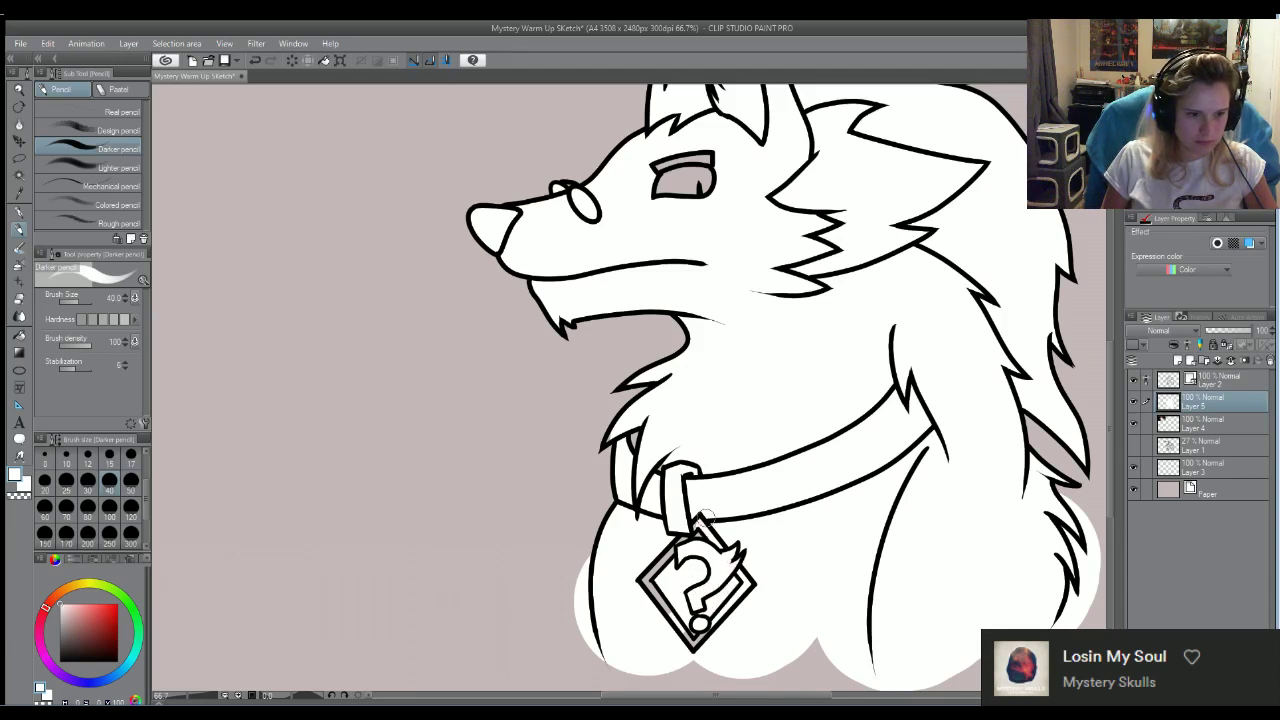
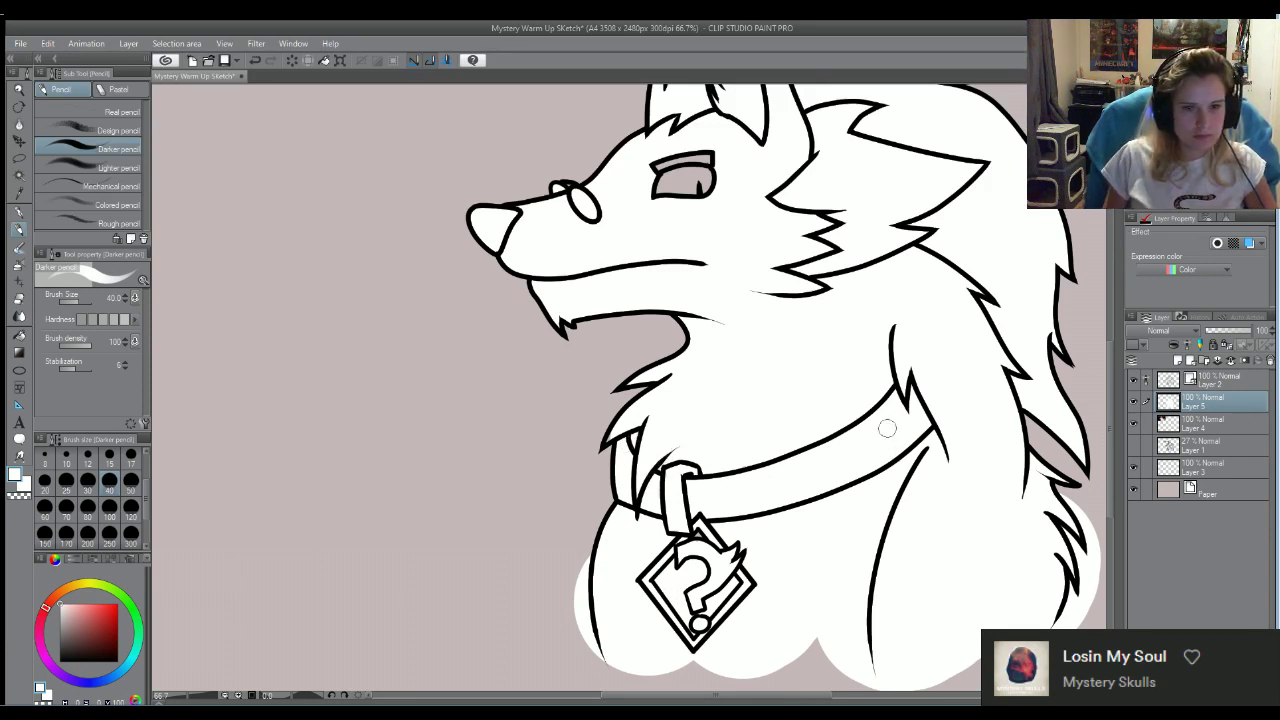
# Fill the eye and the eyebrow above it white with the size 40 pencil
pyautogui.scroll(-3, 857, 413)
pyautogui.scroll(3, 799, 187)
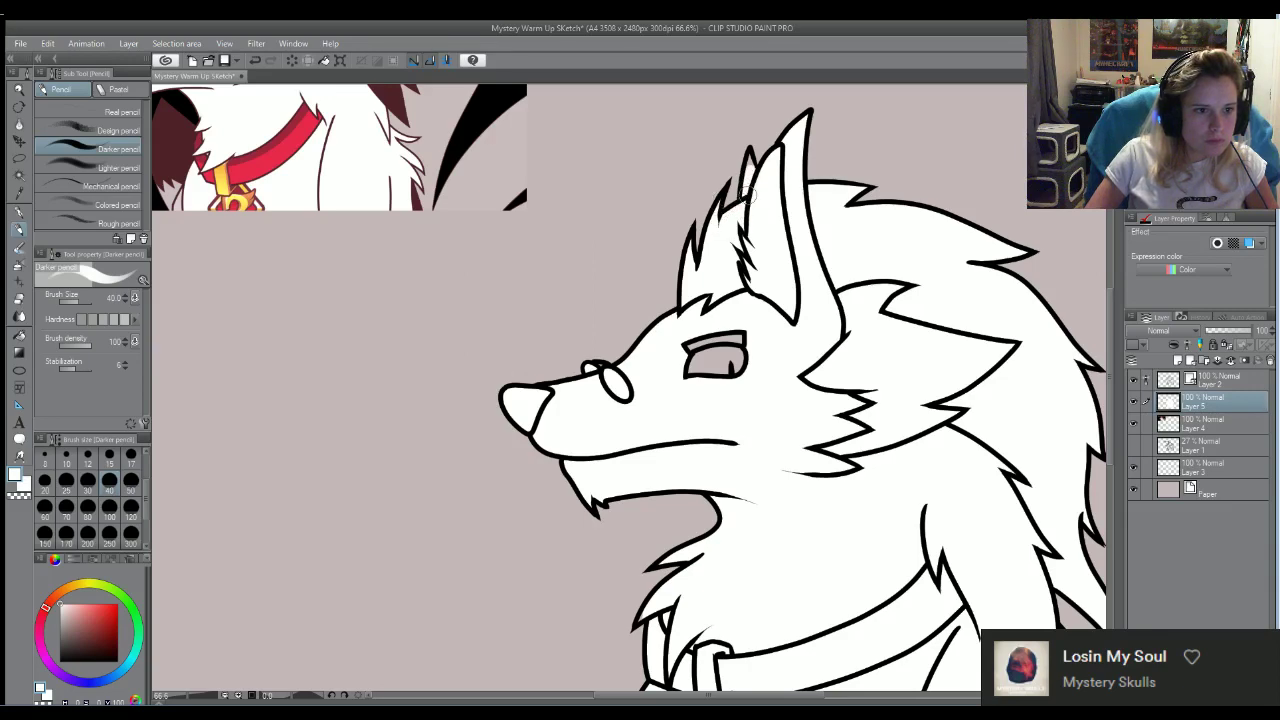
pyautogui.scroll(-3, 603, 209)
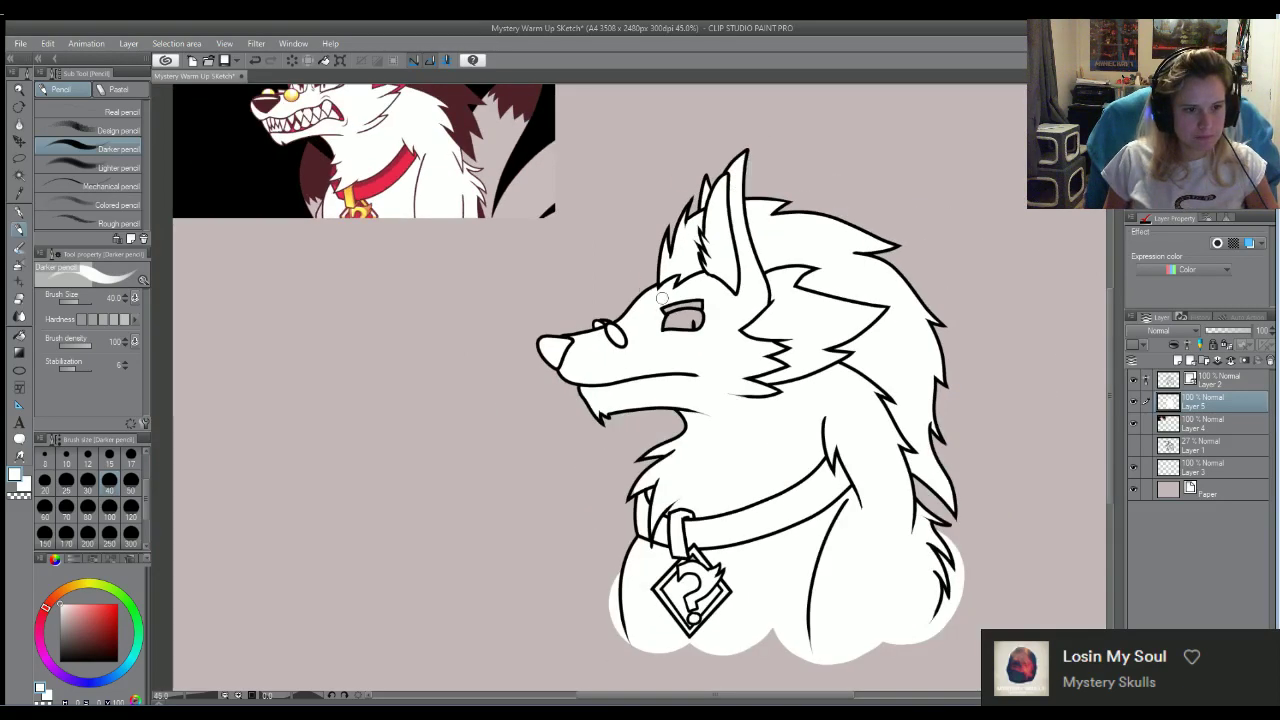
pyautogui.scroll(3, 902, 333)
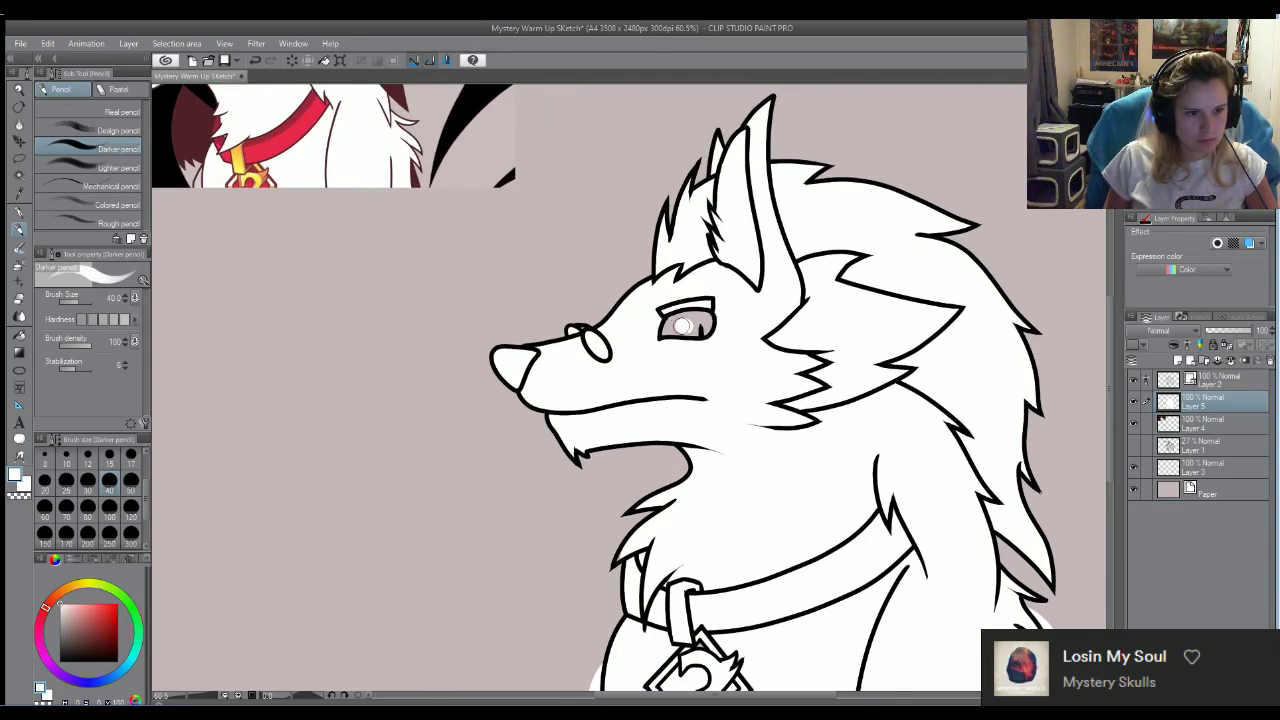
pyautogui.hotkey('ctrl', 'z')
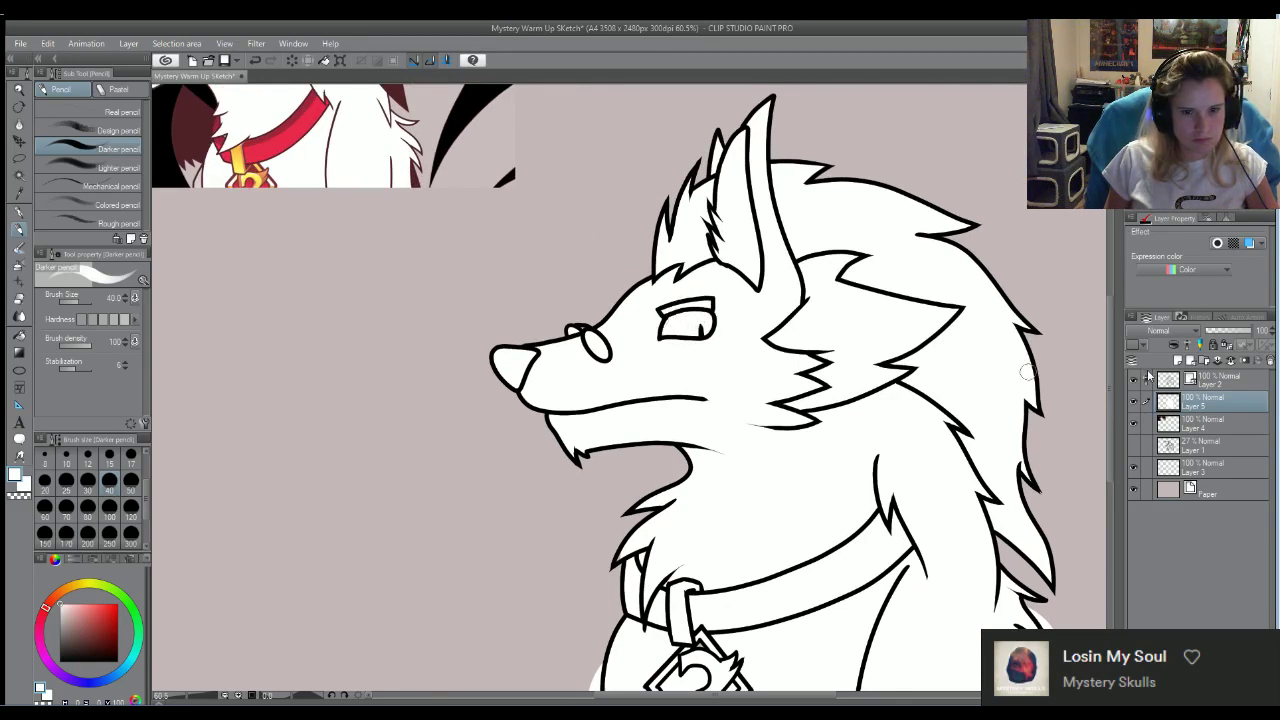
# Toggle the Layer 2 lineart off and on to check that the eye, nose and tag are covered by the white fill
pyautogui.click(1133, 380)
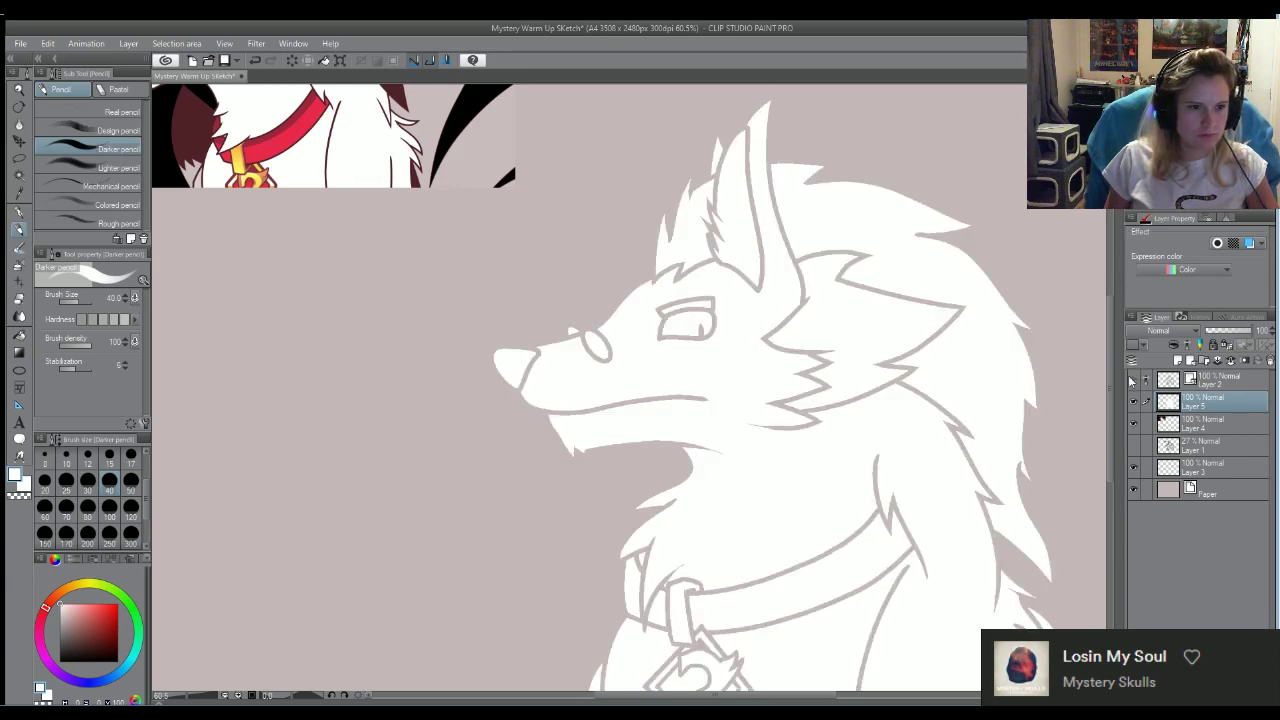
pyautogui.click(1133, 380)
pyautogui.click(1133, 380)
pyautogui.scroll(-2, 653, 270)
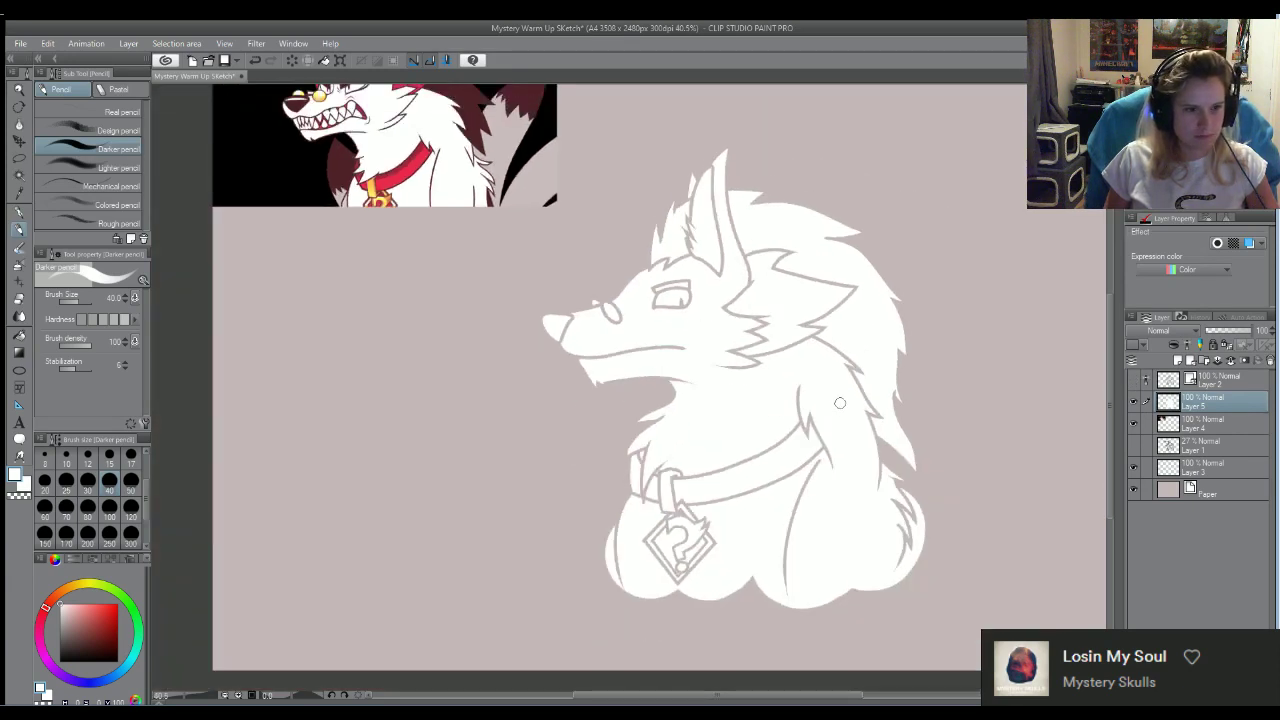
pyautogui.scroll(2, 840, 403)
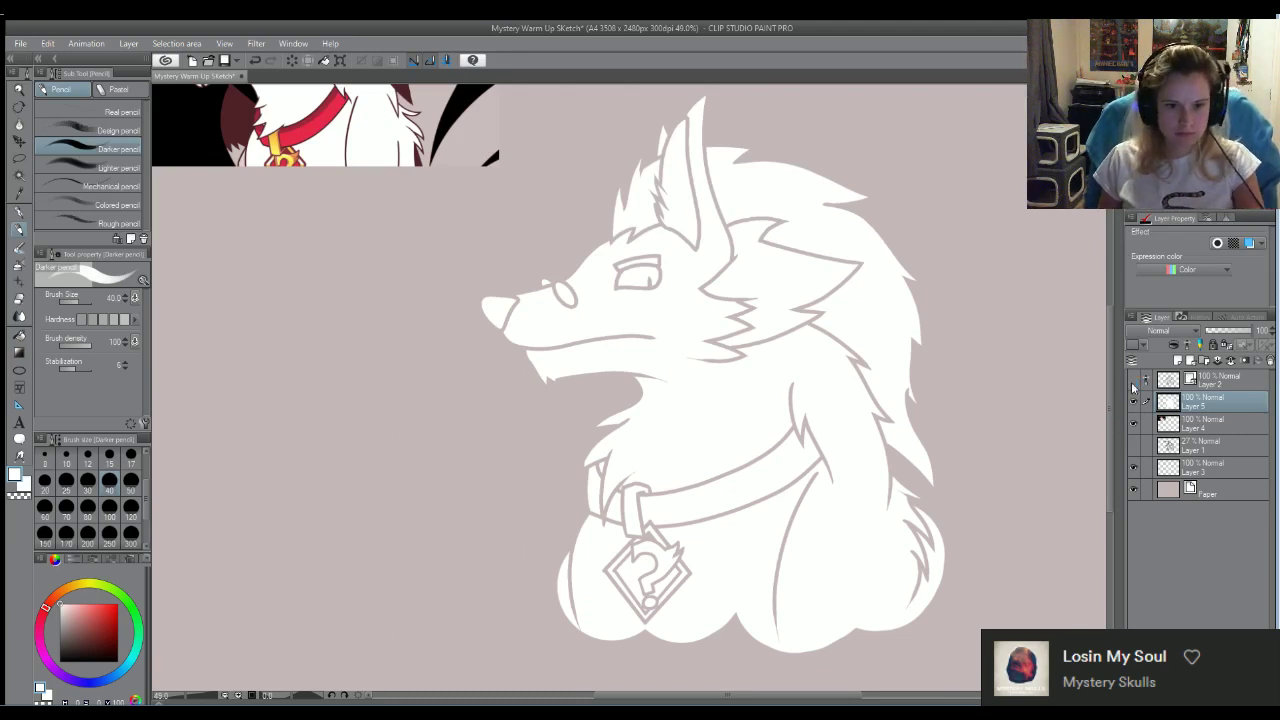
pyautogui.click(1133, 380)
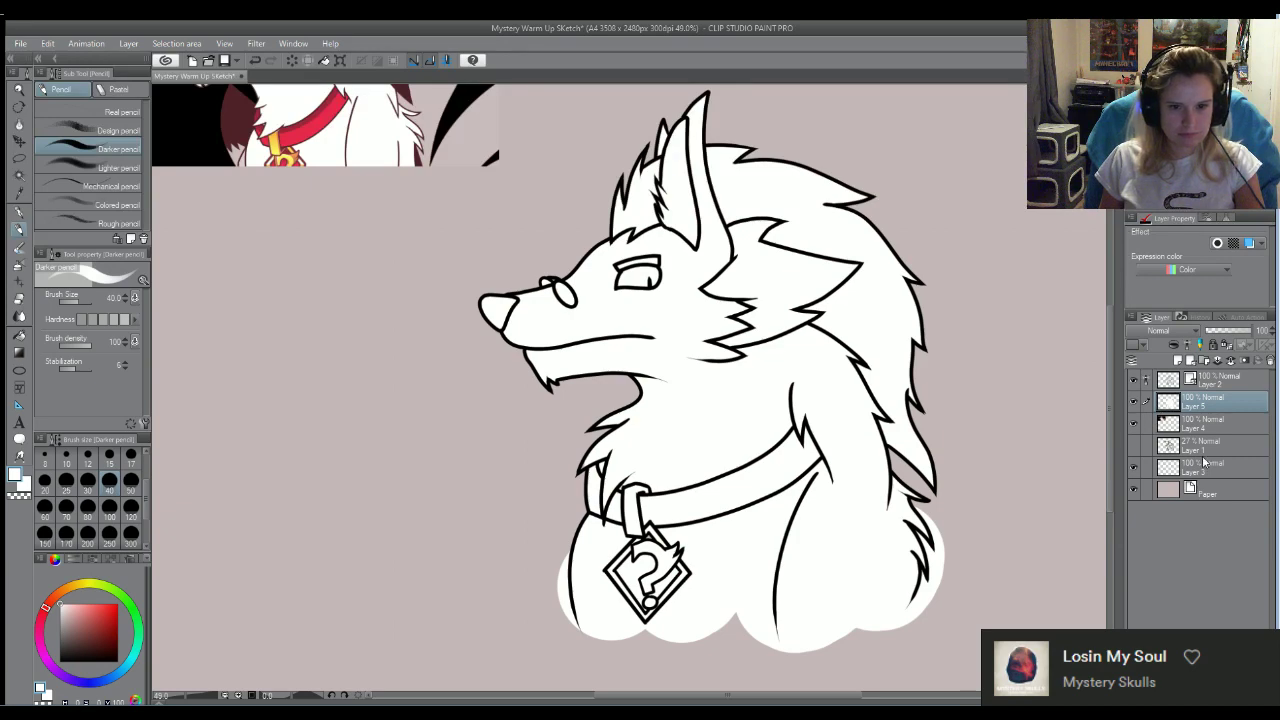
# Erase the excess white outside the chest's front outline with the Hard eraser at size 40
pyautogui.scroll(4, 545, 600)
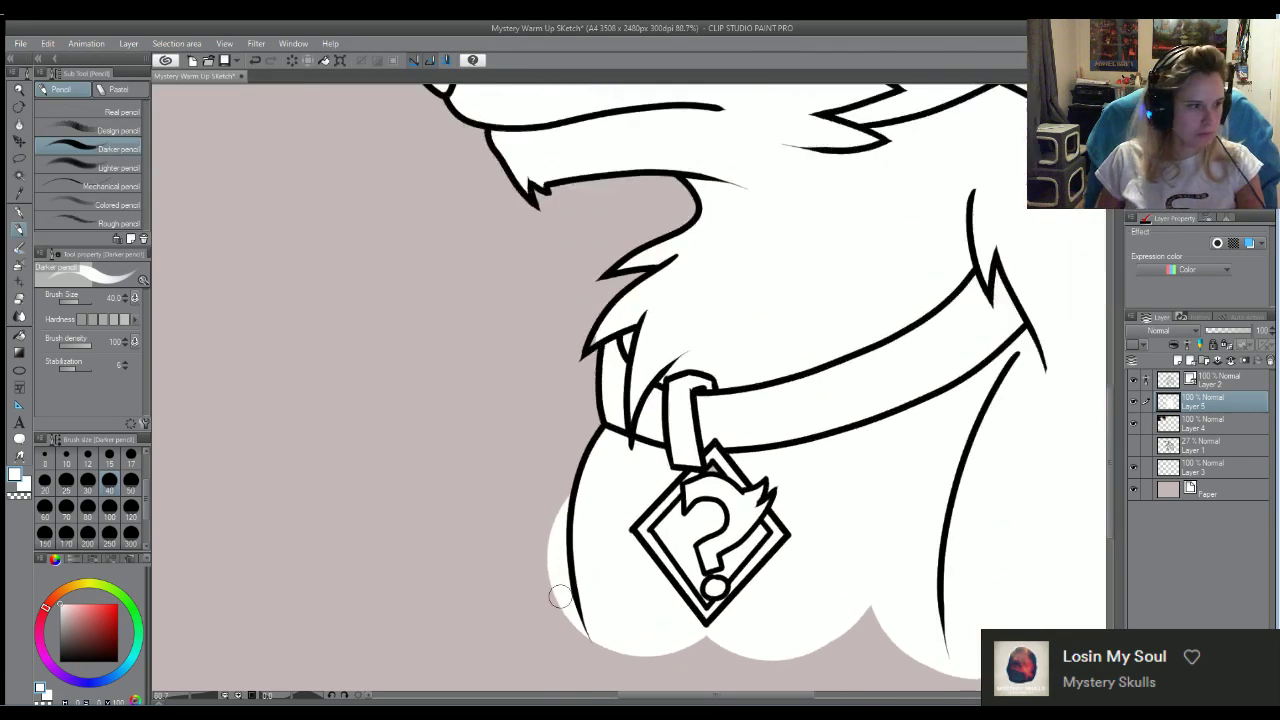
pyautogui.press('e')
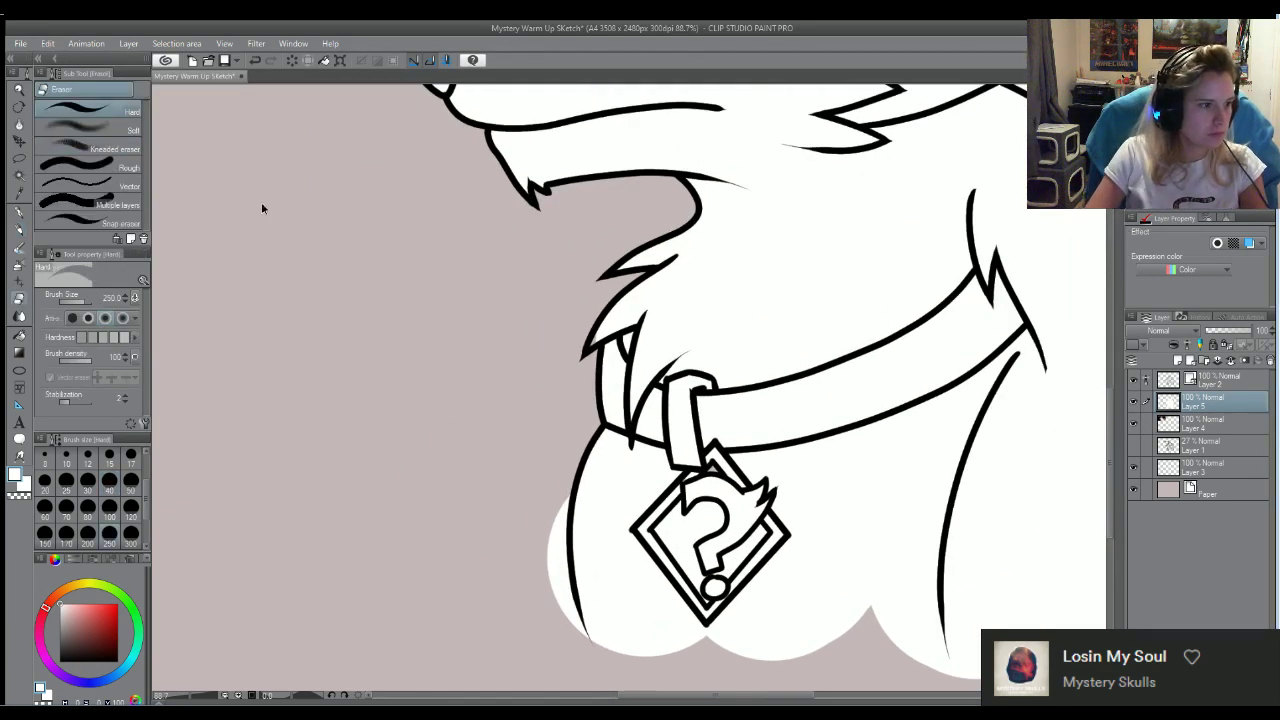
pyautogui.click(109, 484)
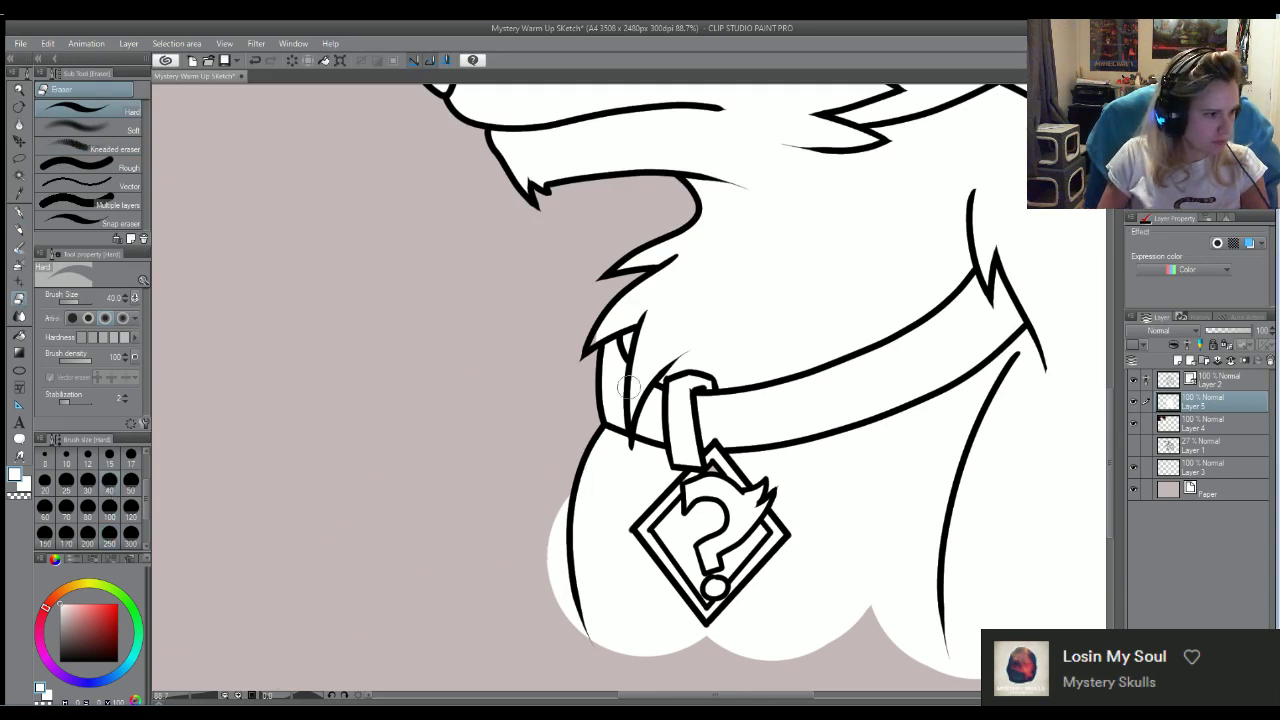
pyautogui.moveTo(560, 478); pyautogui.dragTo(560, 586)
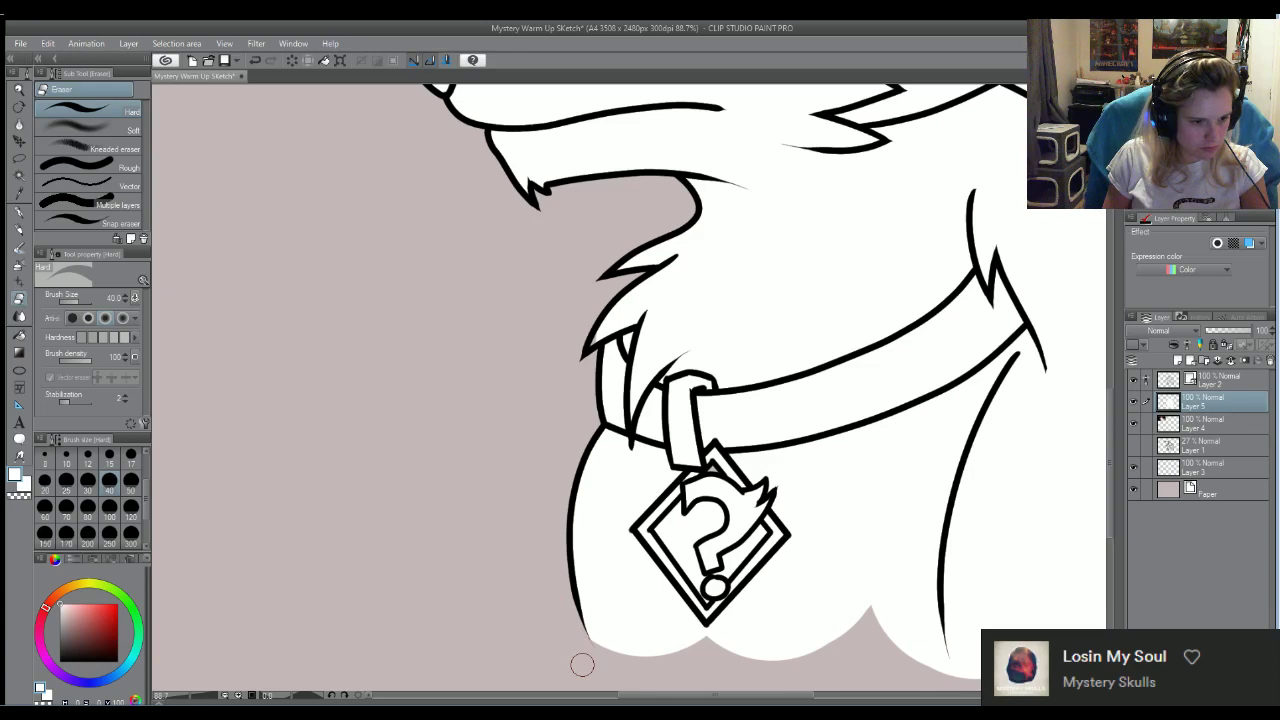
# Erase the excess white outside the jagged fur outline along the lower back
pyautogui.scroll(-3, 557, 597)
pyautogui.scroll(4, 792, 517)
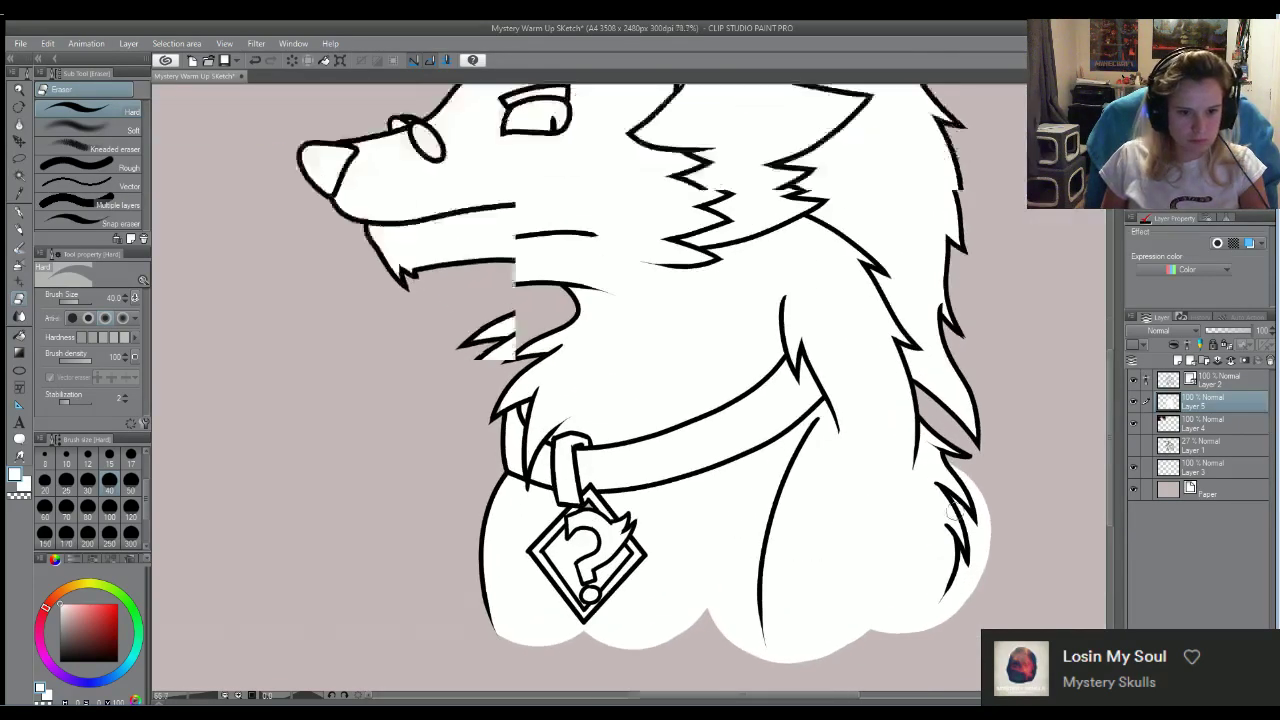
pyautogui.moveTo(995, 477)
pyautogui.mouseDown()
pyautogui.moveTo(957, 452)
pyautogui.moveTo(996, 517)
pyautogui.moveTo(999, 507)
pyautogui.moveTo(994, 577)
pyautogui.moveTo(978, 521)
pyautogui.moveTo(955, 498)
pyautogui.moveTo(991, 568)
pyautogui.moveTo(971, 609)
pyautogui.moveTo(966, 579)
pyautogui.moveTo(964, 663)
pyautogui.moveTo(940, 676)
pyautogui.moveTo(967, 569)
pyautogui.moveTo(969, 638)
pyautogui.mouseUp()
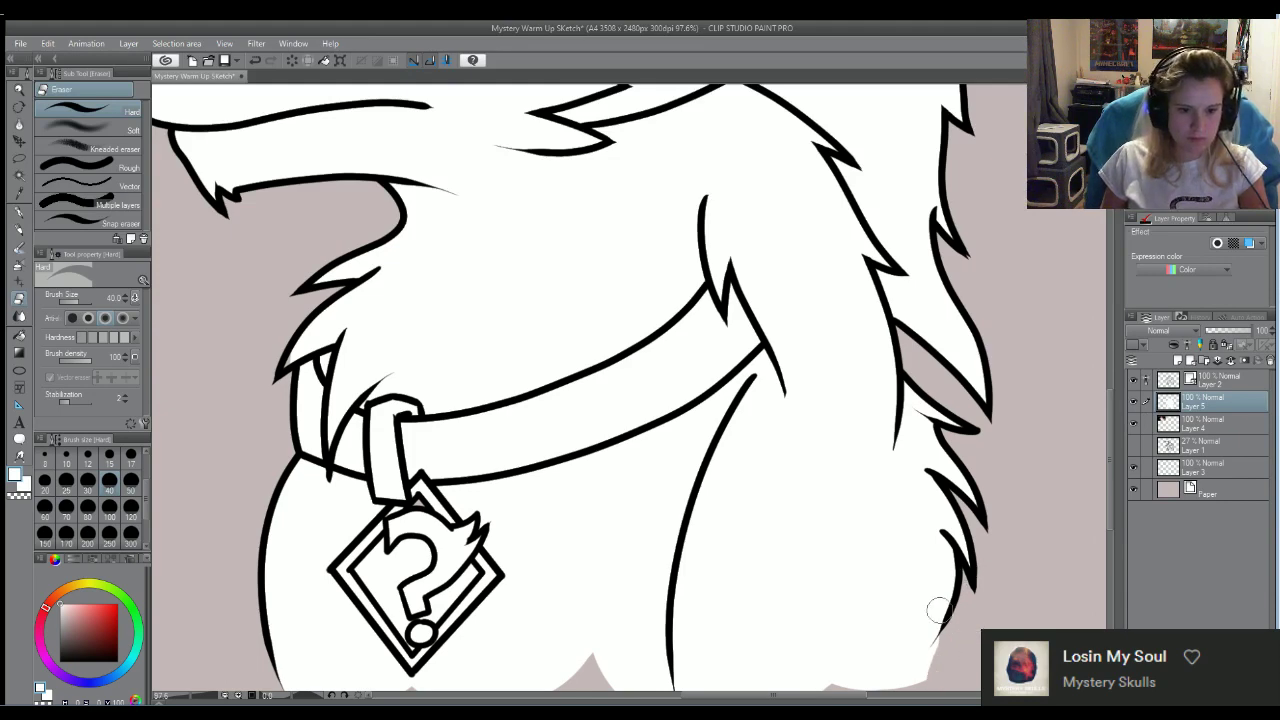
pyautogui.scroll(-3, 937, 610)
pyautogui.scroll(1, 911, 318)
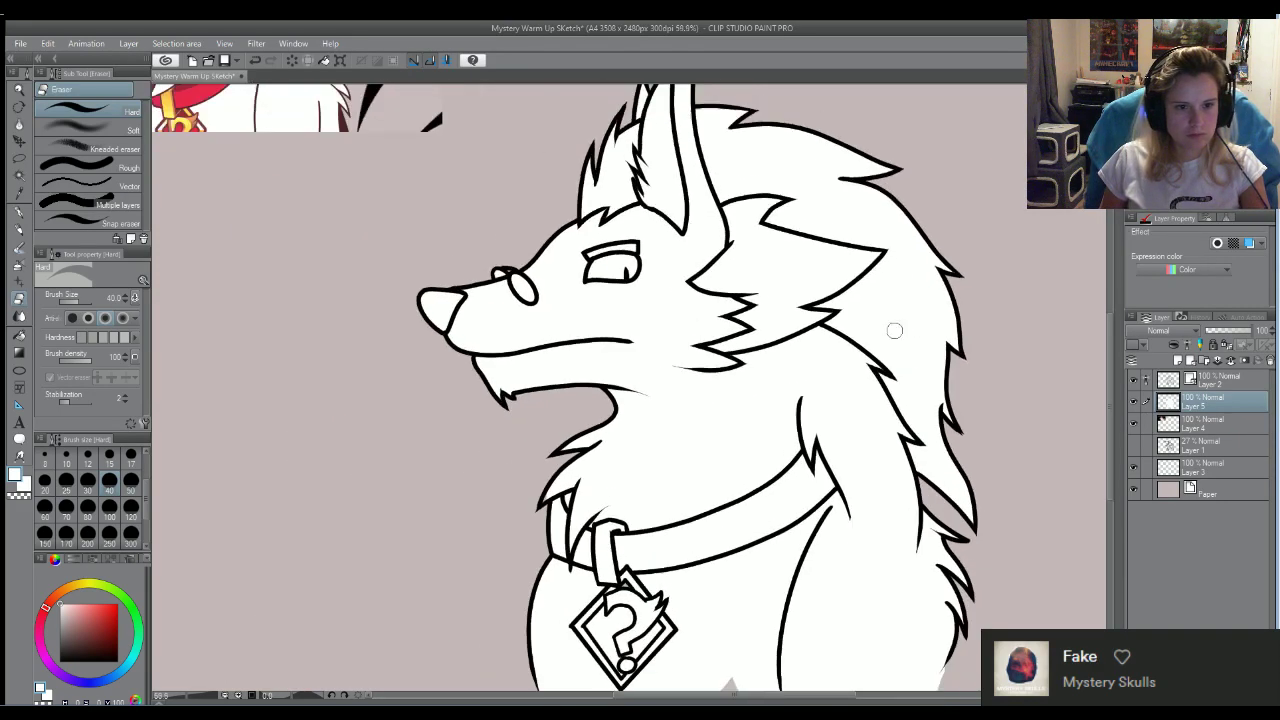
pyautogui.scroll(-2, 905, 320)
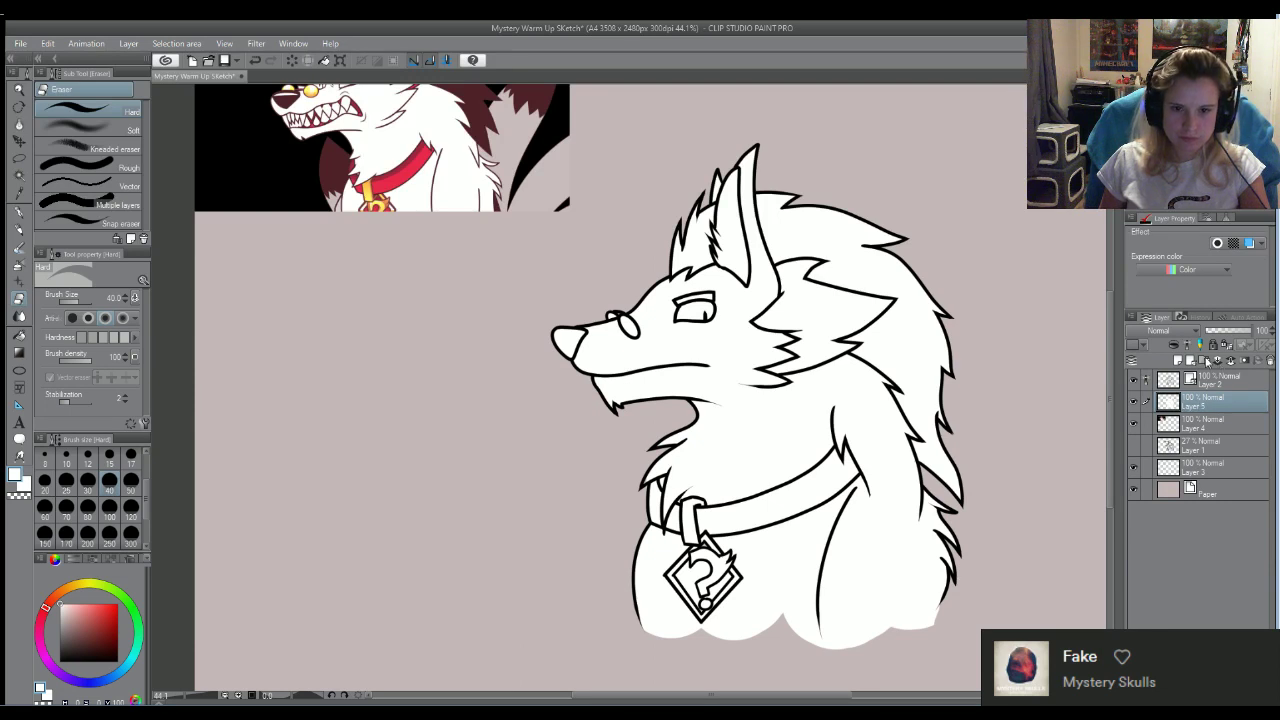
# Duplicate the white Layer 5, hide the original, and hide the Layer 2 lineart to expose the unfilled line gaps
pyautogui.hotkey('ctrl', 'j')
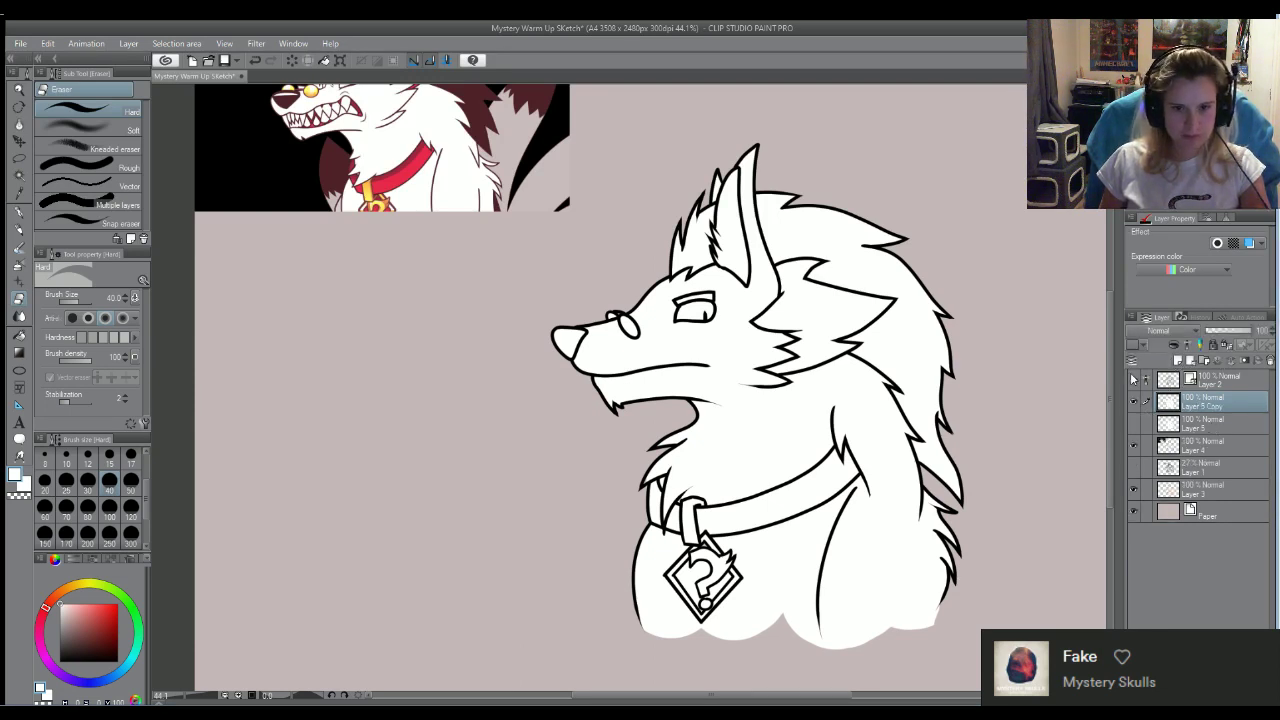
pyautogui.click(1133, 379)
pyautogui.scroll(2, 766, 415)
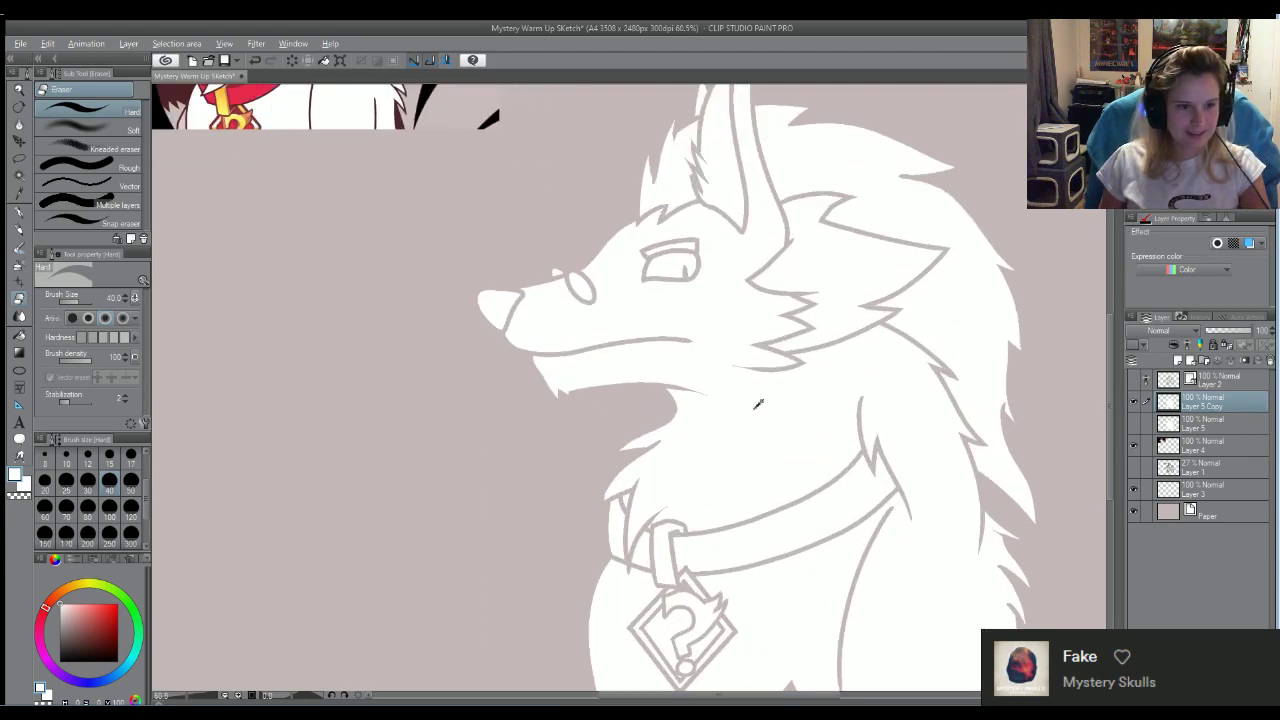
pyautogui.scroll(1, 760, 401)
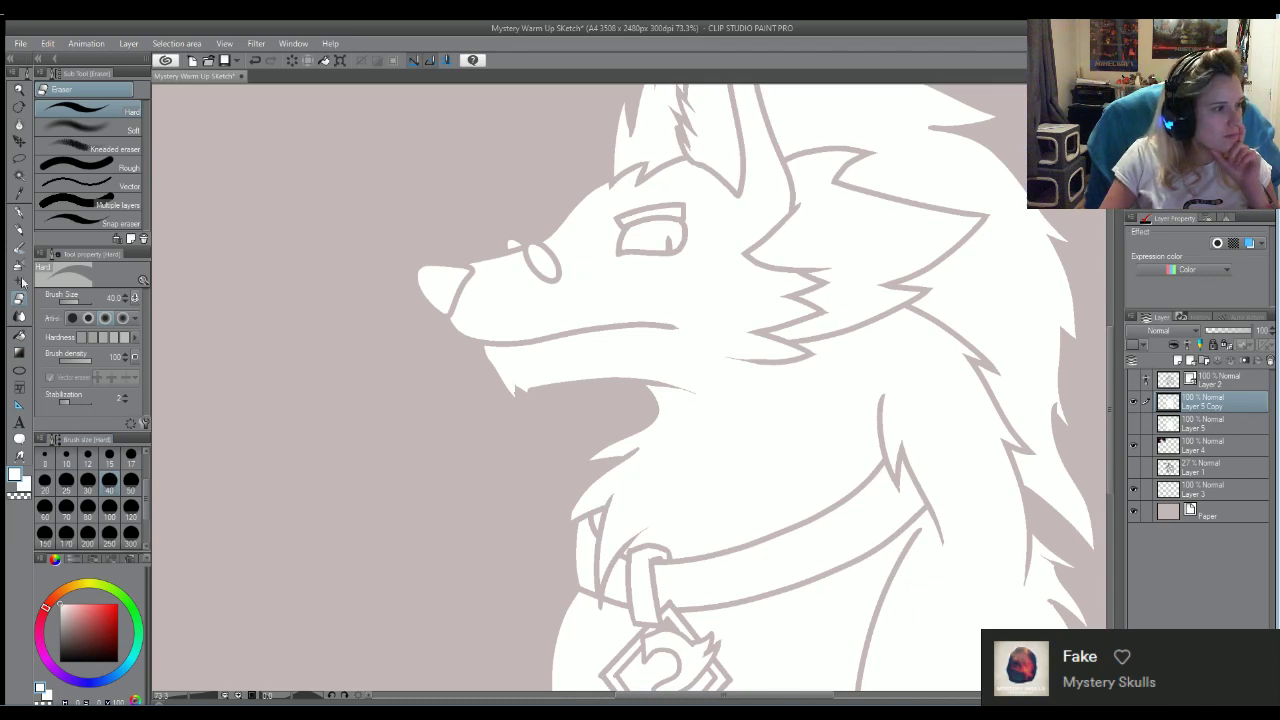
# Paint white over the line gaps in the cheek, mane, shoulder, collar, mouth and eye with the Darker pencil at size 70
pyautogui.click(18, 228)
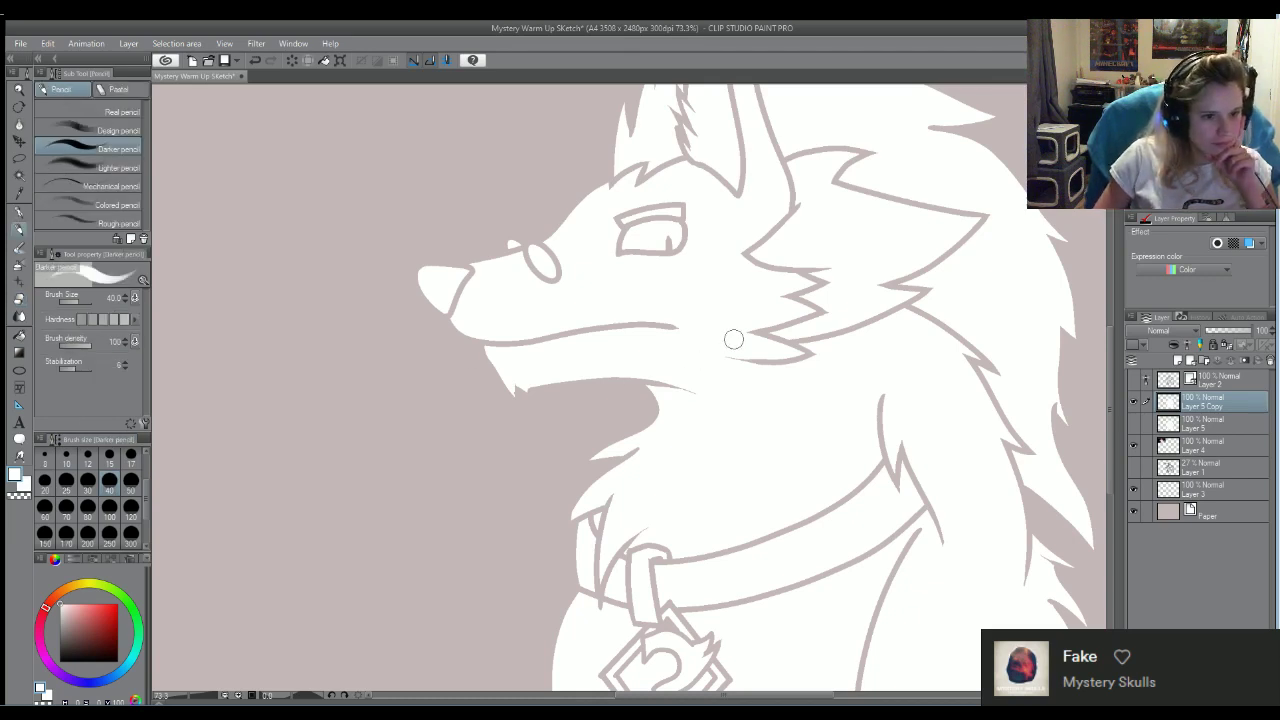
pyautogui.moveTo(766, 343)
pyautogui.mouseDown()
pyautogui.moveTo(803, 357)
pyautogui.moveTo(823, 286)
pyautogui.moveTo(840, 290)
pyautogui.mouseUp()
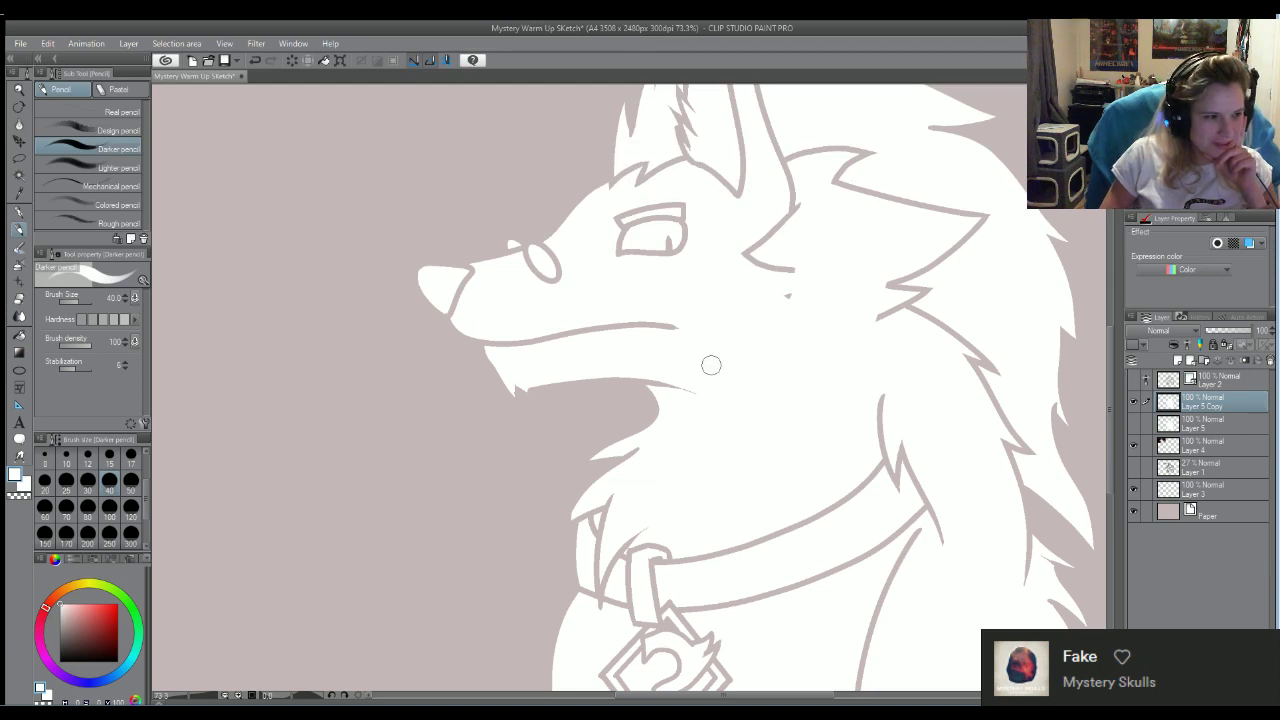
pyautogui.click(68, 507)
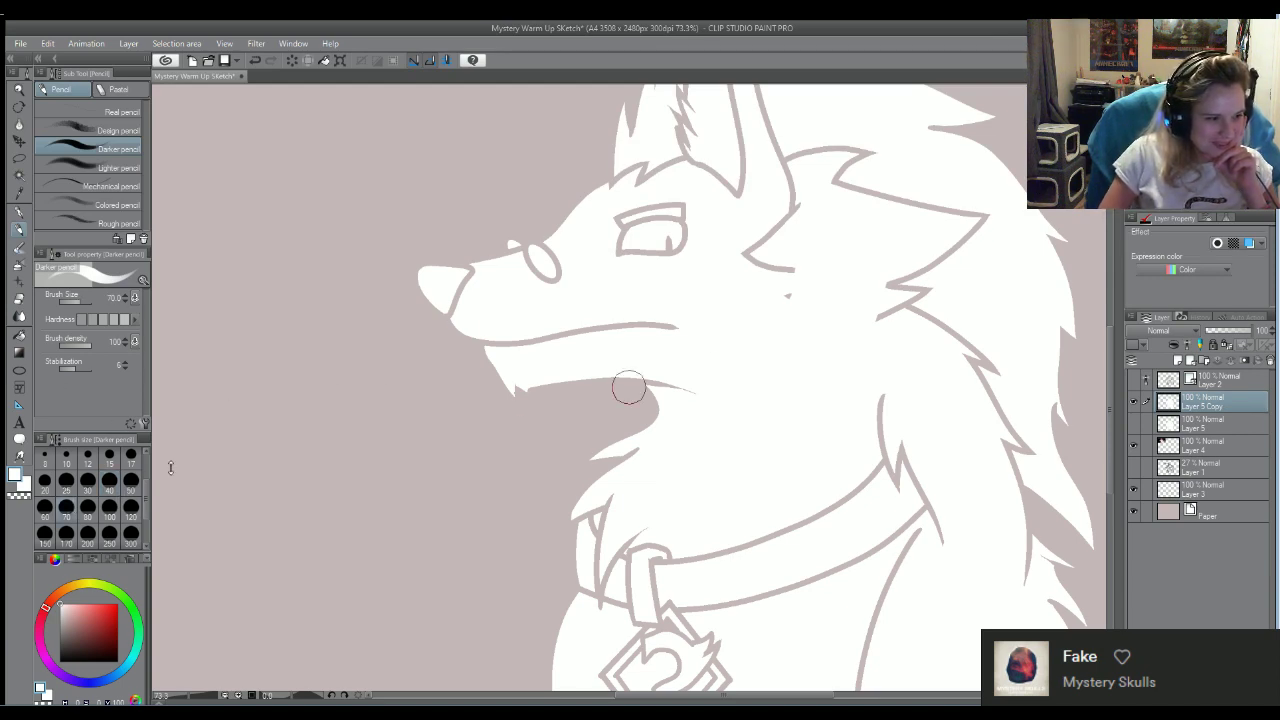
pyautogui.moveTo(800, 277)
pyautogui.mouseDown()
pyautogui.moveTo(779, 230)
pyautogui.moveTo(766, 241)
pyautogui.moveTo(809, 148)
pyautogui.moveTo(862, 145)
pyautogui.moveTo(871, 170)
pyautogui.moveTo(895, 176)
pyautogui.moveTo(914, 206)
pyautogui.mouseUp()
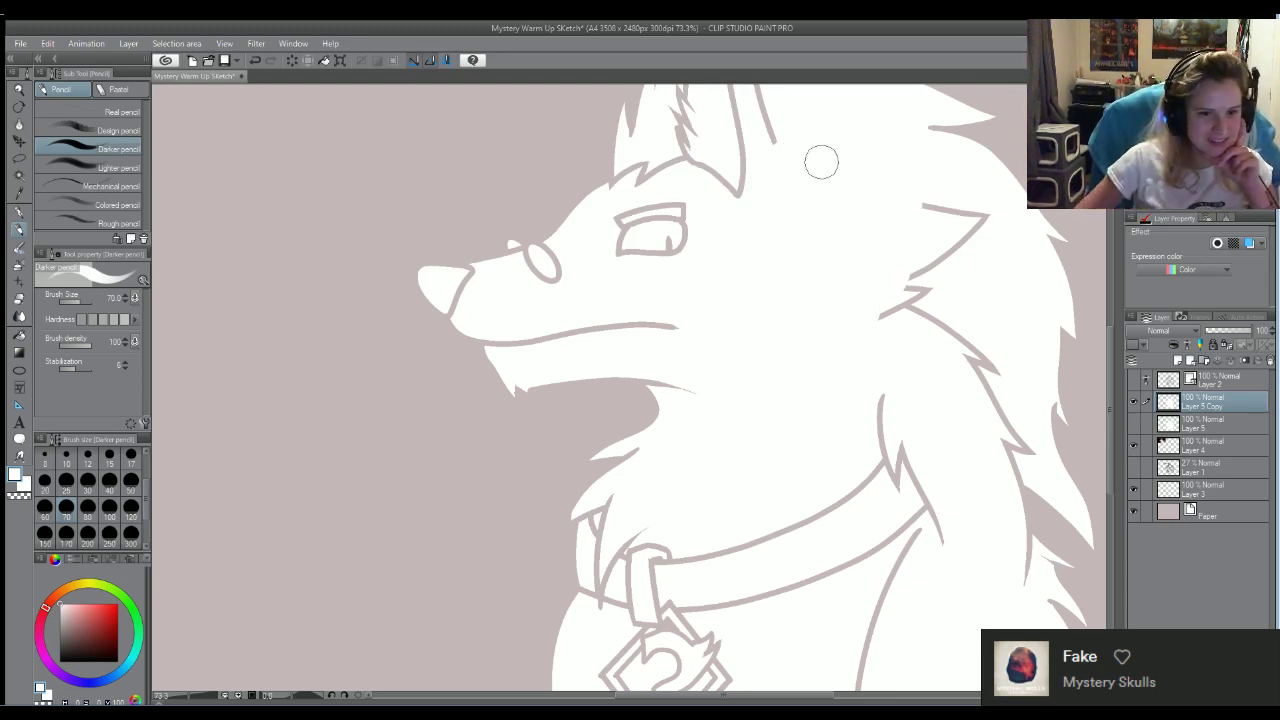
pyautogui.moveTo(814, 274)
pyautogui.mouseDown()
pyautogui.moveTo(890, 285)
pyautogui.moveTo(927, 244)
pyautogui.moveTo(934, 279)
pyautogui.moveTo(987, 212)
pyautogui.moveTo(925, 290)
pyautogui.moveTo(988, 359)
pyautogui.moveTo(988, 399)
pyautogui.moveTo(1006, 451)
pyautogui.mouseUp()
pyautogui.moveTo(880, 398)
pyautogui.mouseDown()
pyautogui.moveTo(939, 592)
pyautogui.moveTo(890, 615)
pyautogui.moveTo(896, 515)
pyautogui.moveTo(805, 599)
pyautogui.moveTo(822, 514)
pyautogui.moveTo(773, 525)
pyautogui.moveTo(710, 620)
pyautogui.moveTo(721, 559)
pyautogui.moveTo(688, 546)
pyautogui.mouseUp()
pyautogui.moveTo(700, 334)
pyautogui.mouseDown()
pyautogui.moveTo(613, 319)
pyautogui.moveTo(526, 337)
pyautogui.mouseUp()
pyautogui.moveTo(645, 237)
pyautogui.mouseDown()
pyautogui.moveTo(658, 204)
pyautogui.moveTo(674, 266)
pyautogui.mouseUp()
# Paint white over the remaining line gaps in the ears, forehead, glasses, nose and lower jaw
pyautogui.scroll(3, 1105, 422)
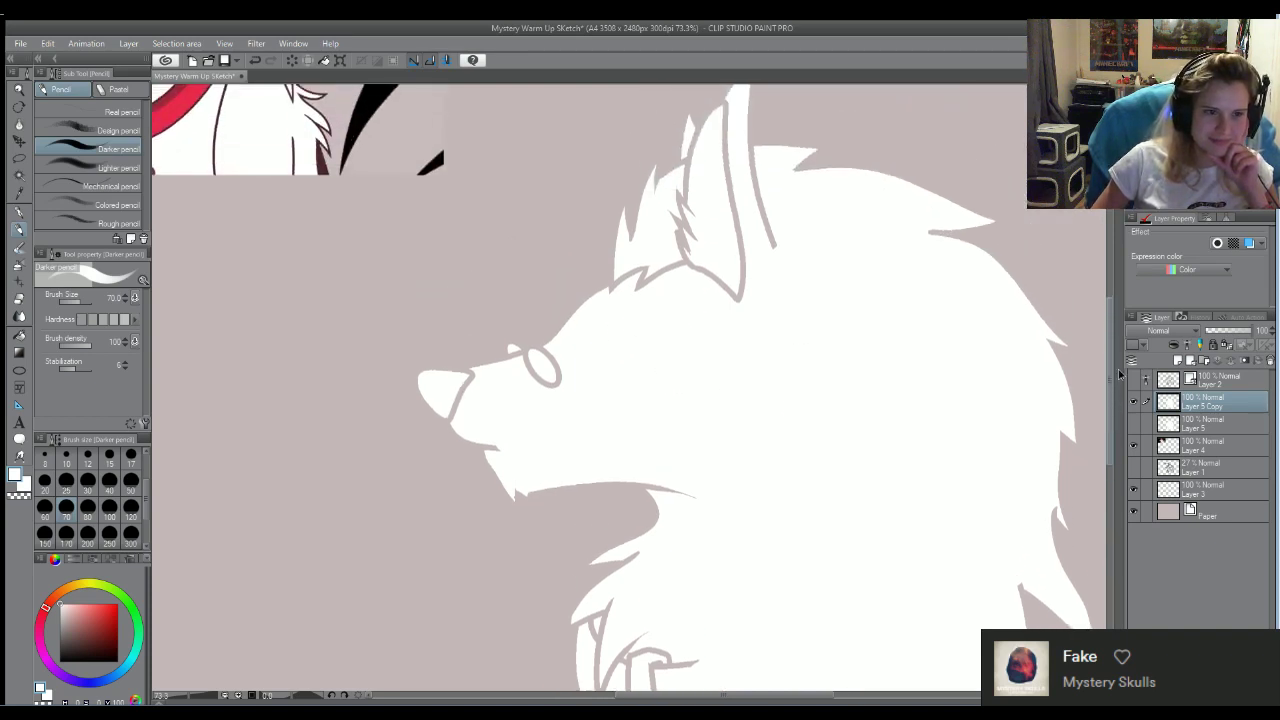
pyautogui.moveTo(677, 337)
pyautogui.mouseDown()
pyautogui.moveTo(710, 406)
pyautogui.moveTo(742, 341)
pyautogui.moveTo(729, 303)
pyautogui.moveTo(769, 346)
pyautogui.mouseUp()
pyautogui.moveTo(670, 368)
pyautogui.mouseDown()
pyautogui.moveTo(640, 377)
pyautogui.moveTo(663, 414)
pyautogui.mouseUp()
pyautogui.moveTo(557, 500)
pyautogui.mouseDown()
pyautogui.moveTo(564, 476)
pyautogui.moveTo(477, 511)
pyautogui.moveTo(504, 541)
pyautogui.mouseUp()
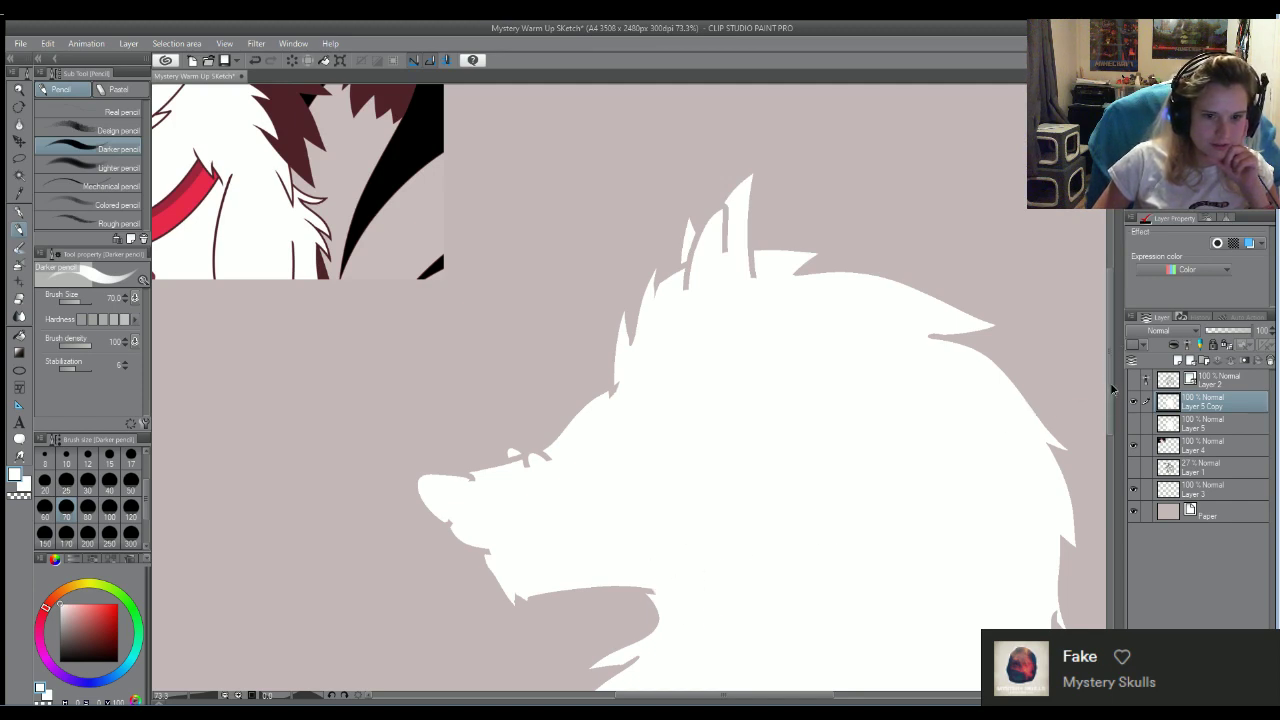
# Paint white over the line gaps of the collar buckle and question-mark tag, and show the Layer 2 lineart again
pyautogui.moveTo(1106, 400); pyautogui.dragTo(1100, 514)
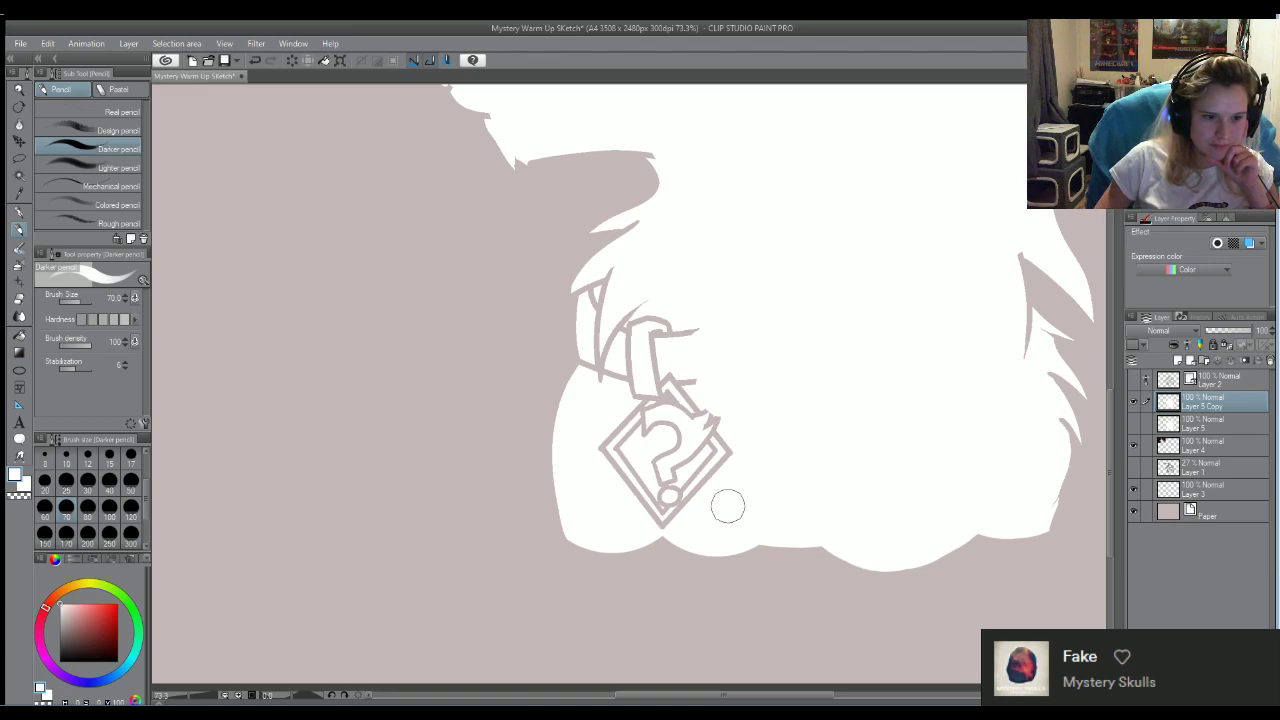
pyautogui.moveTo(726, 506)
pyautogui.mouseDown()
pyautogui.moveTo(706, 466)
pyautogui.moveTo(668, 513)
pyautogui.moveTo(733, 397)
pyautogui.moveTo(709, 393)
pyautogui.moveTo(695, 311)
pyautogui.moveTo(661, 357)
pyautogui.moveTo(629, 460)
pyautogui.moveTo(627, 290)
pyautogui.moveTo(607, 357)
pyautogui.moveTo(612, 296)
pyautogui.moveTo(598, 304)
pyautogui.moveTo(606, 357)
pyautogui.mouseUp()
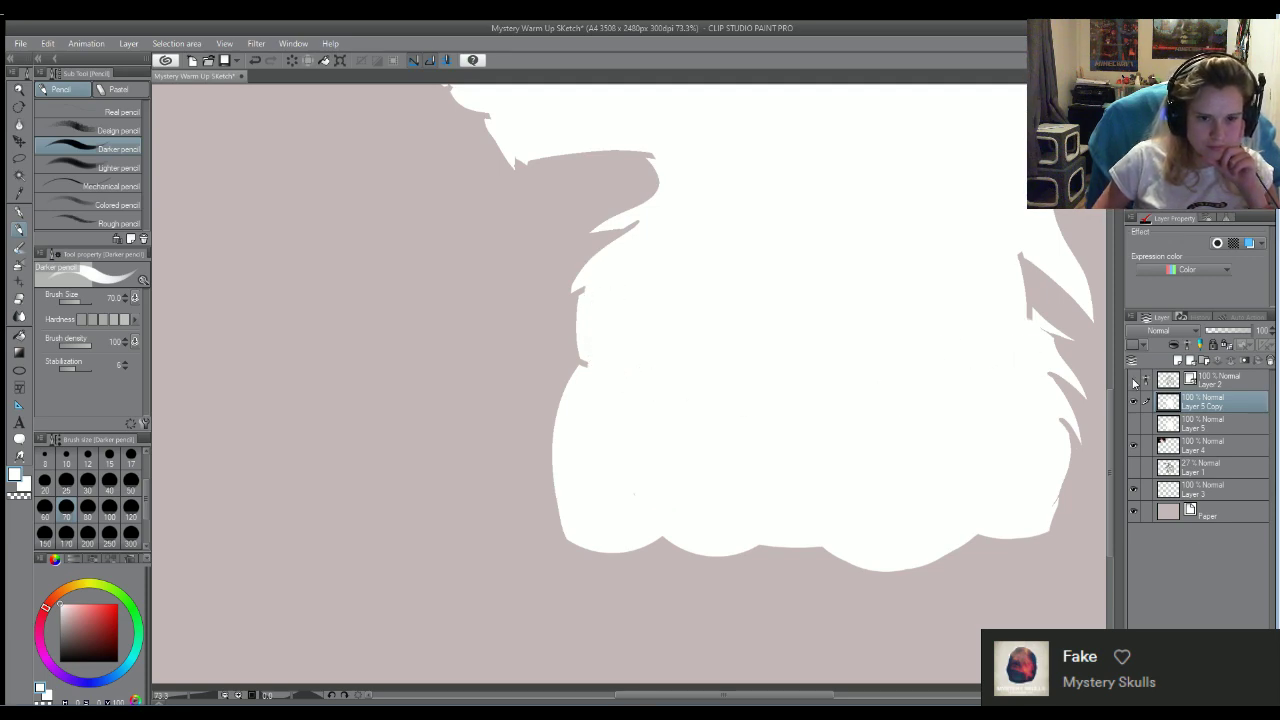
pyautogui.click(1134, 381)
# Examine the solid white base under the lineart up close and as a whole, alongside the reference image
pyautogui.scroll(-3, 826, 391)
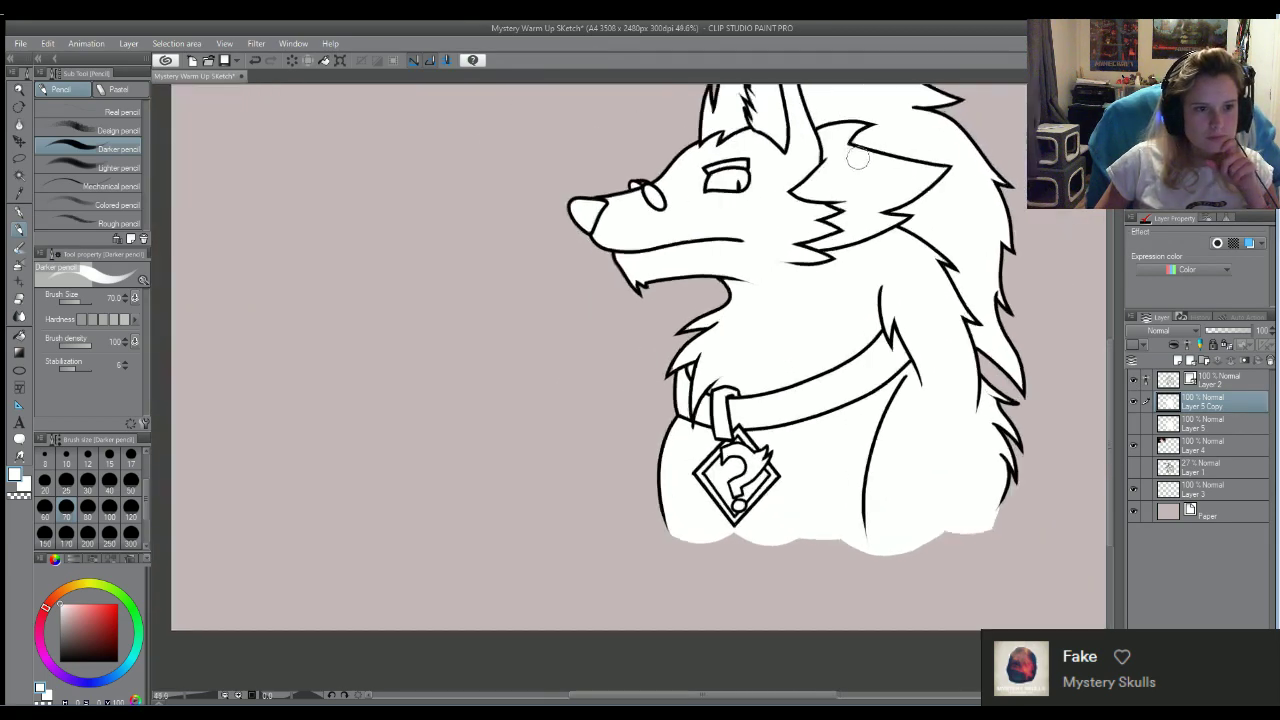
pyautogui.scroll(4, 749, 291)
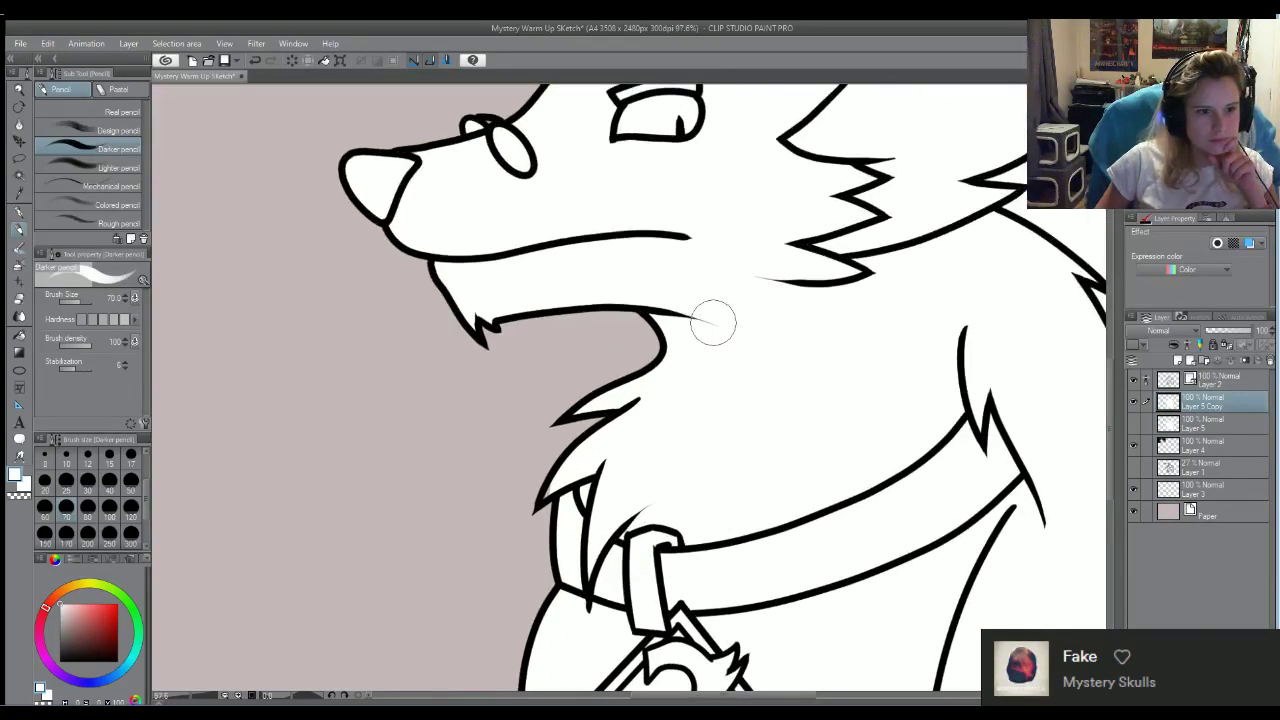
pyautogui.scroll(-1, 780, 270)
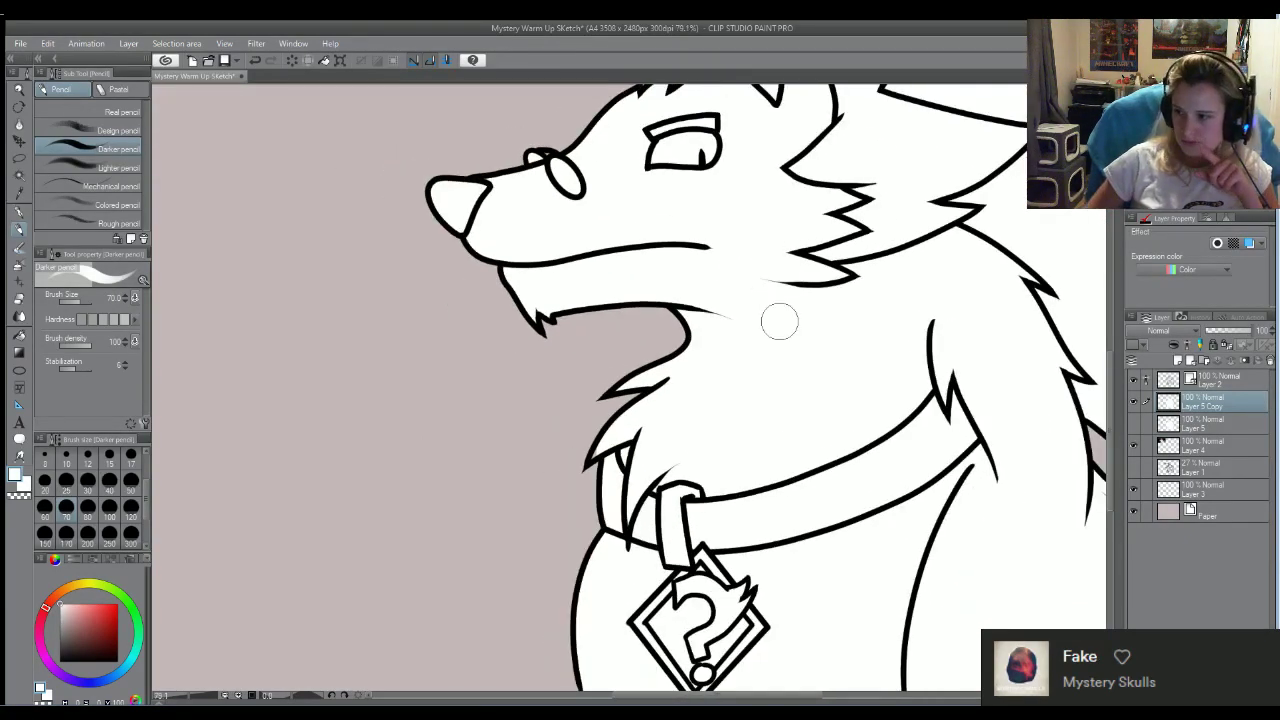
pyautogui.scroll(-1, 905, 363)
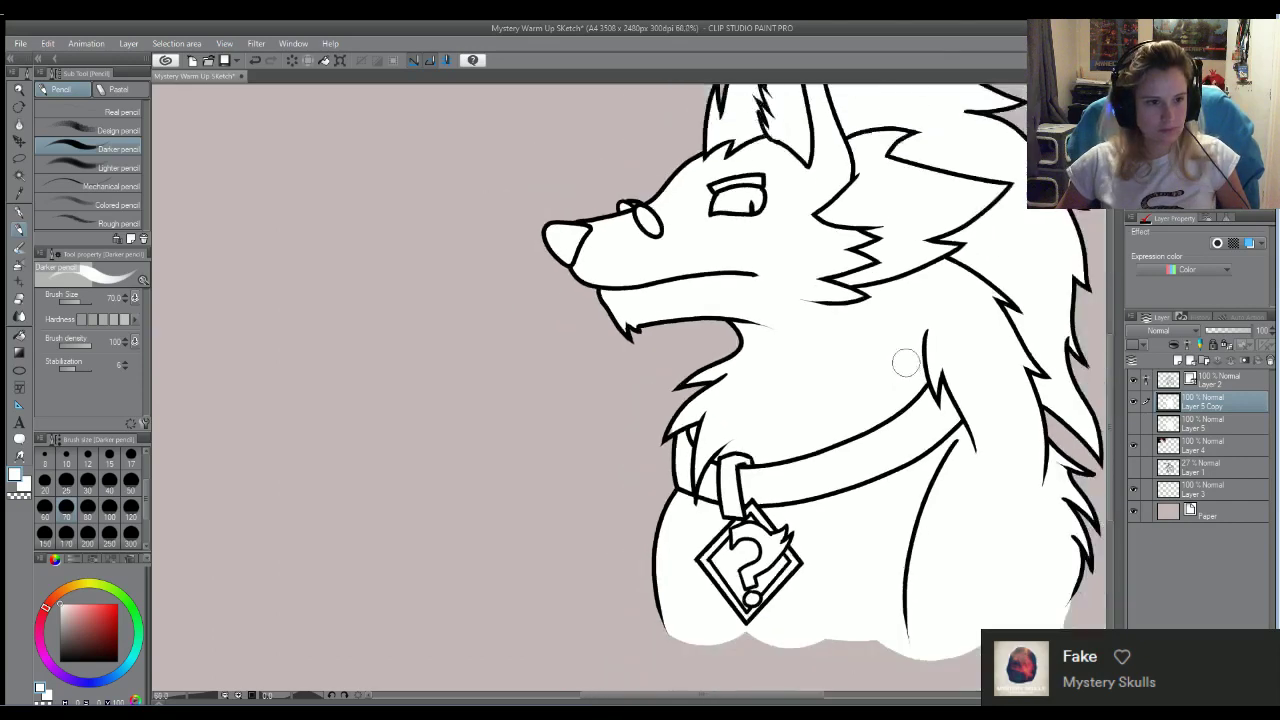
pyautogui.scroll(-3, 905, 363)
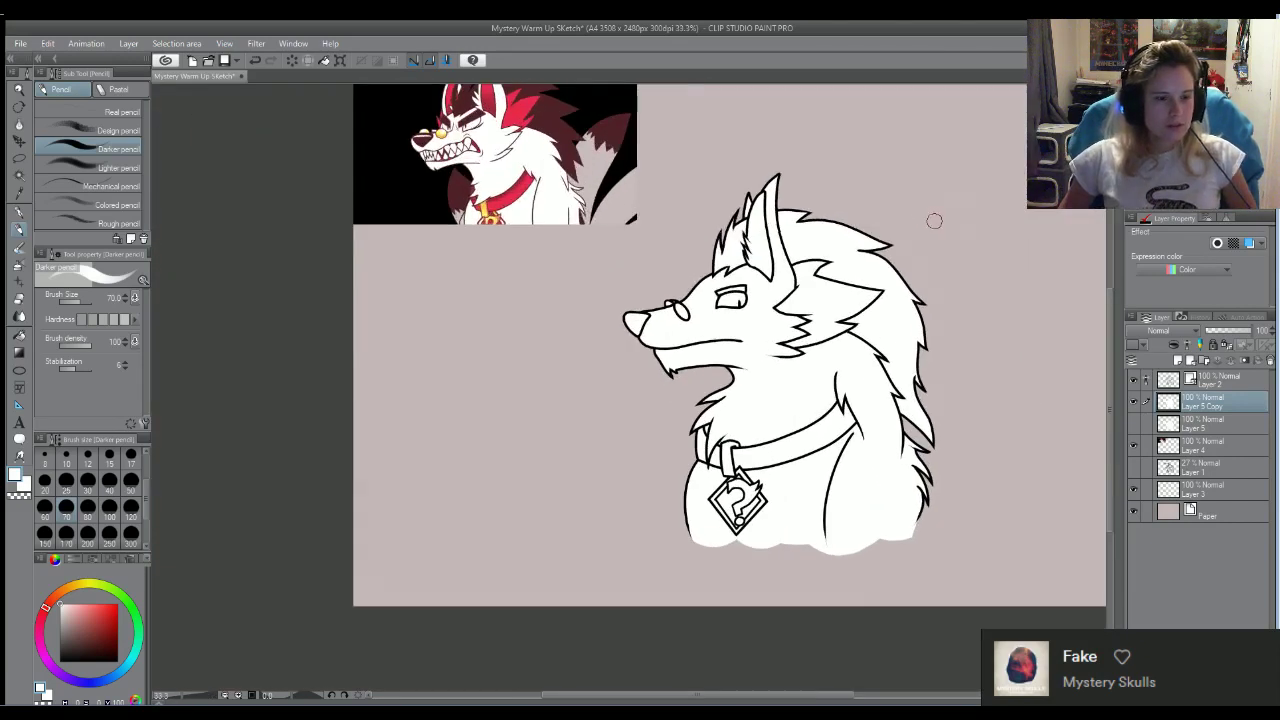
pyautogui.scroll(1, 933, 245)
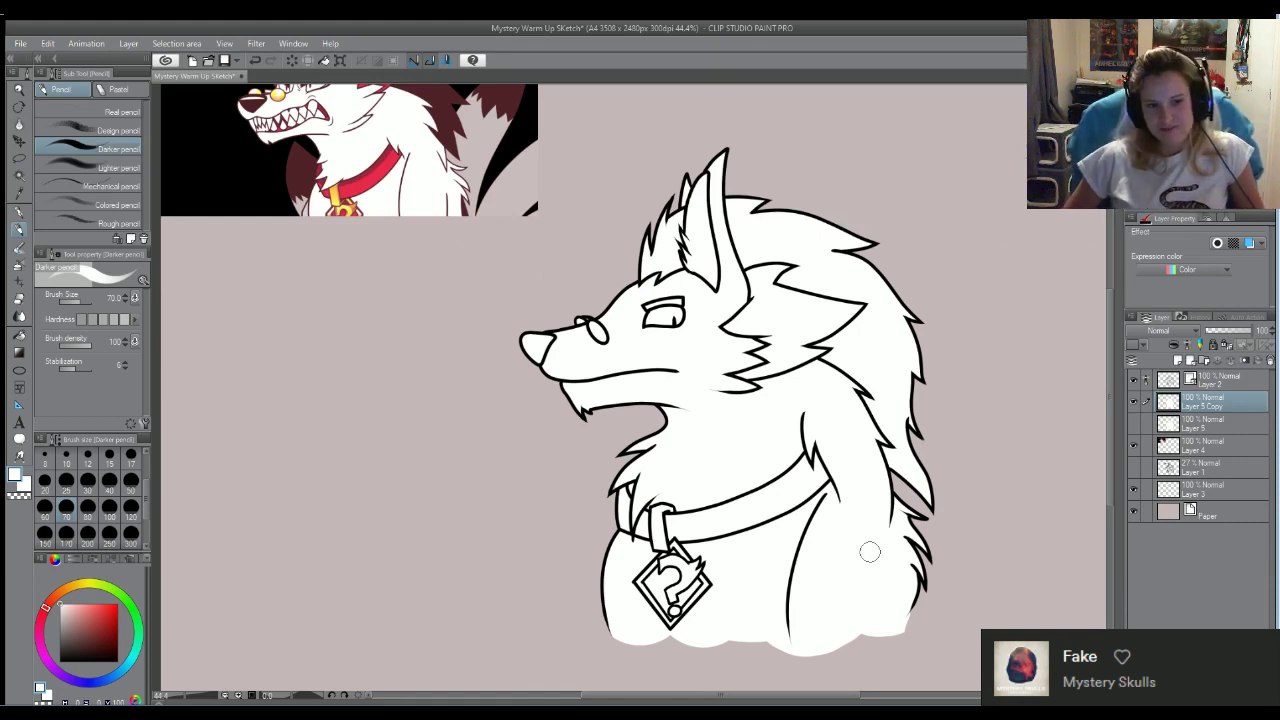
pyautogui.scroll(1, 717, 310)
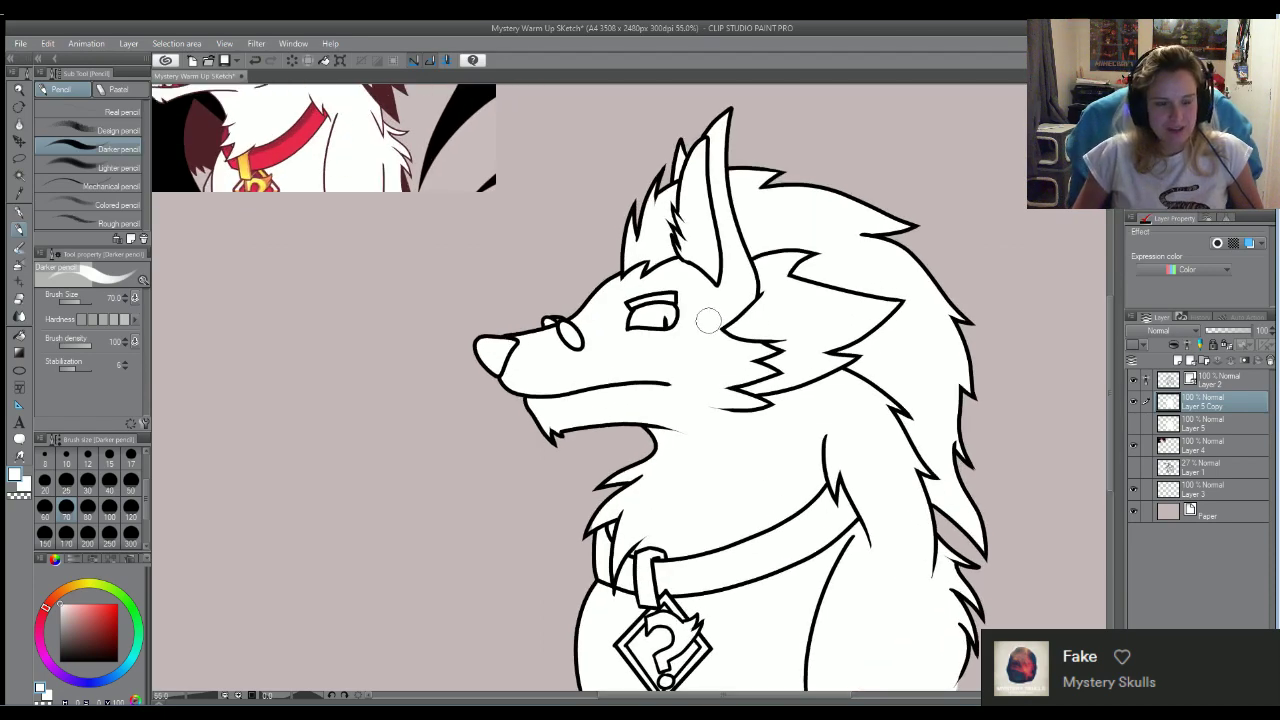
pyautogui.scroll(1, 781, 347)
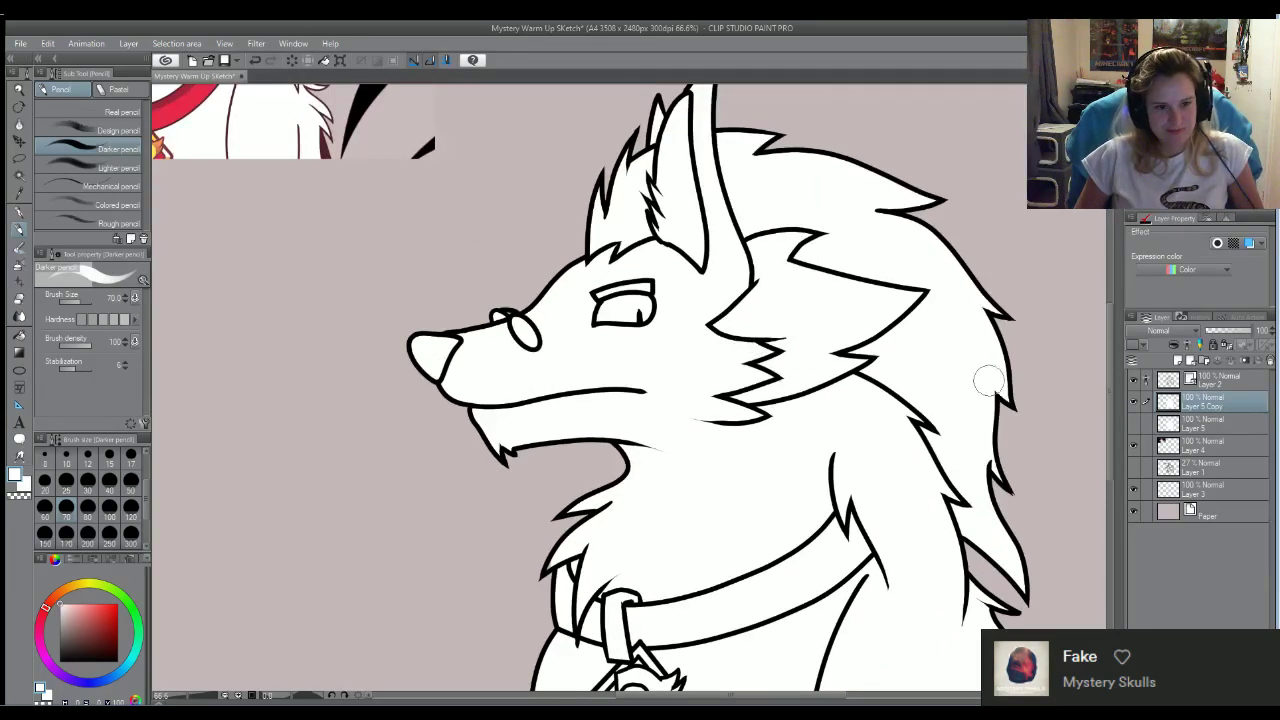
pyautogui.scroll(2, 852, 437)
pyautogui.scroll(-5, 852, 437)
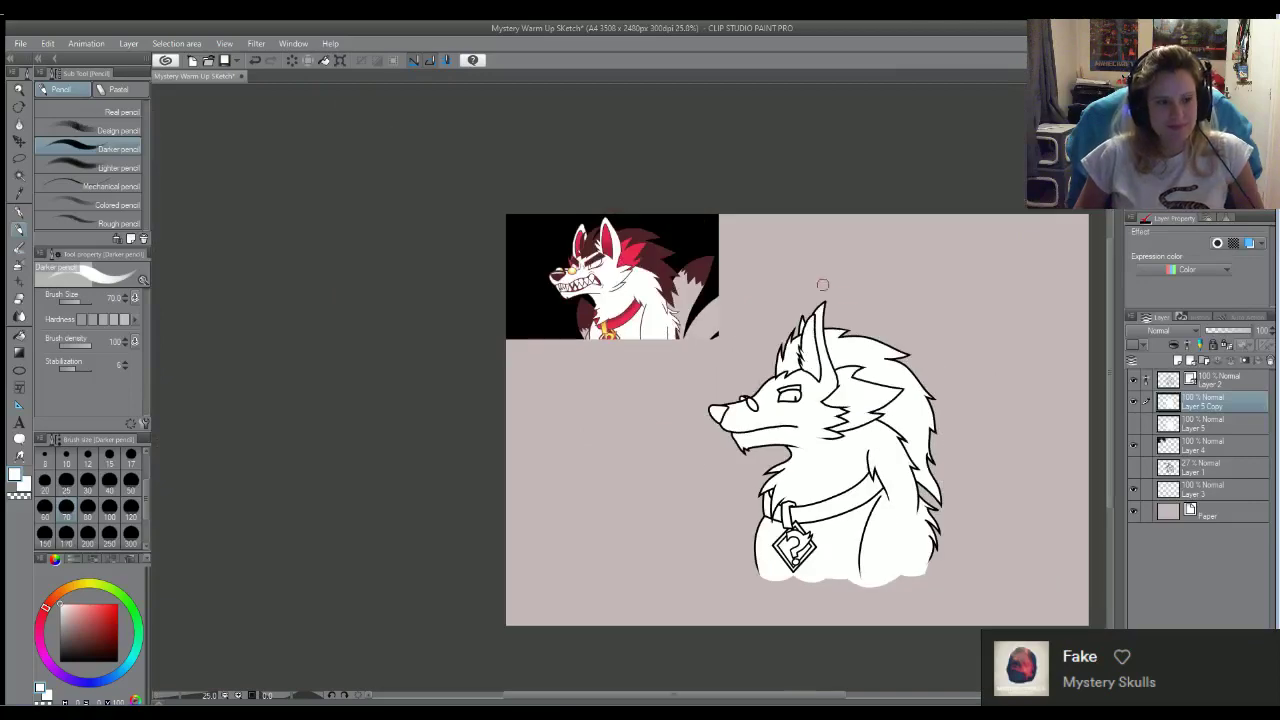
pyautogui.scroll(1, 729, 349)
pyautogui.scroll(1, 729, 349)
pyautogui.scroll(-2, 970, 395)
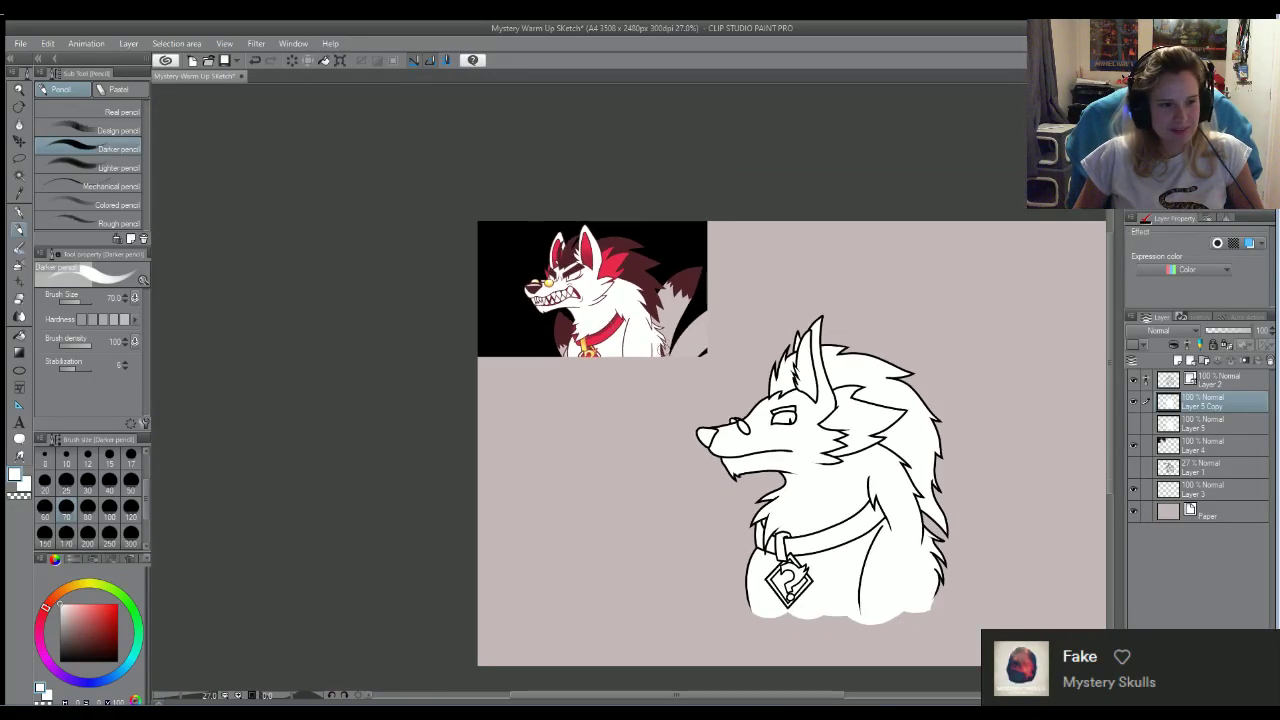
pyautogui.scroll(1, 920, 468)
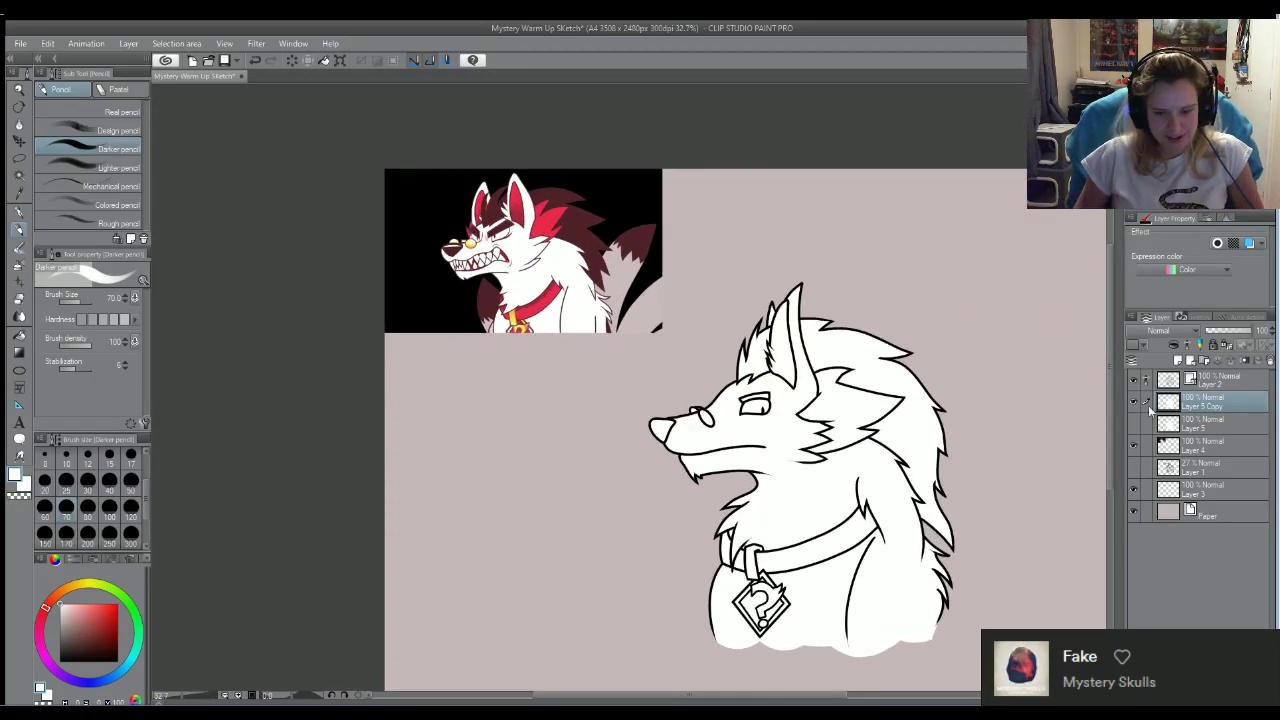
# Lock the transparent pixels of Layer 5 Copy
pyautogui.click(1242, 345)
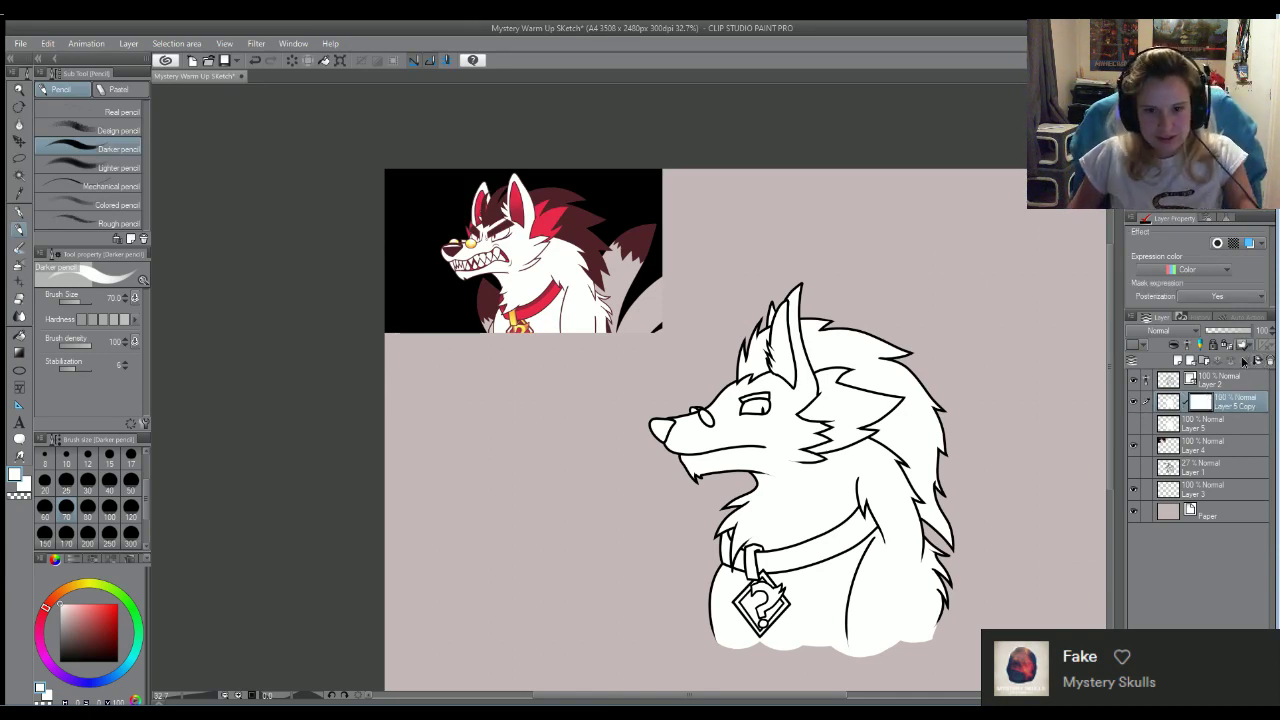
pyautogui.hotkey('ctrl', 'z')
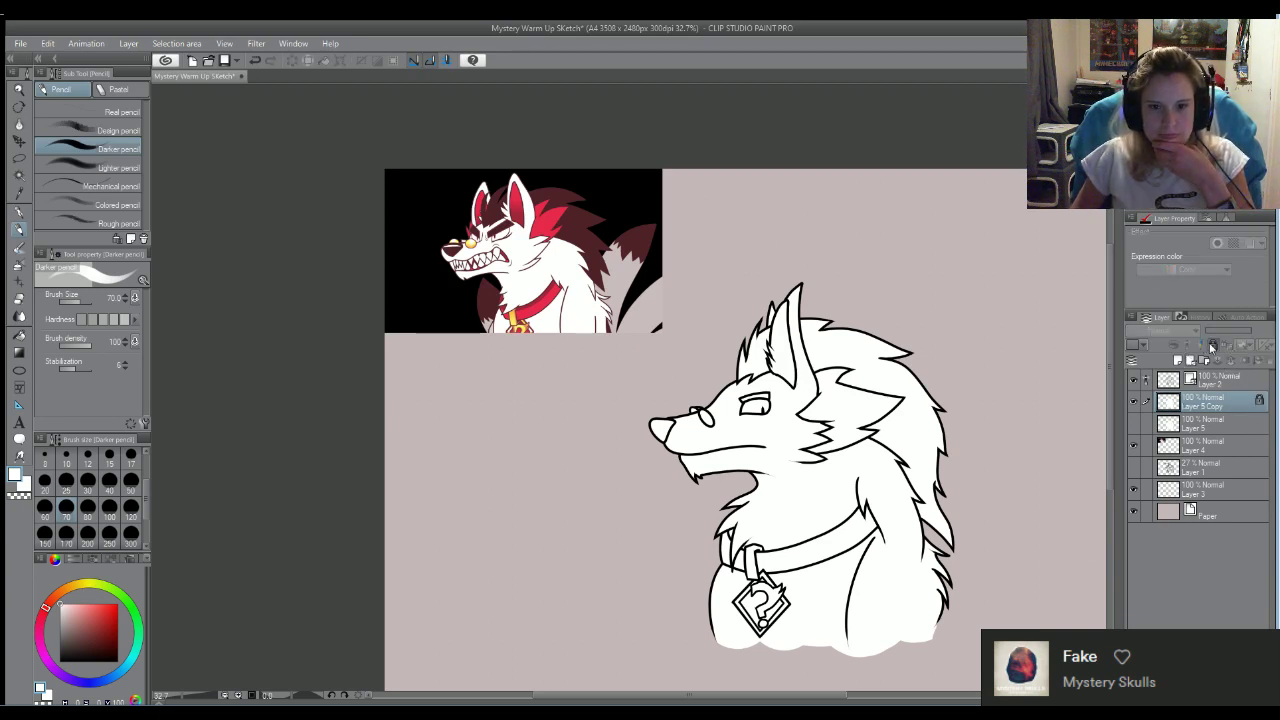
pyautogui.click(1173, 345)
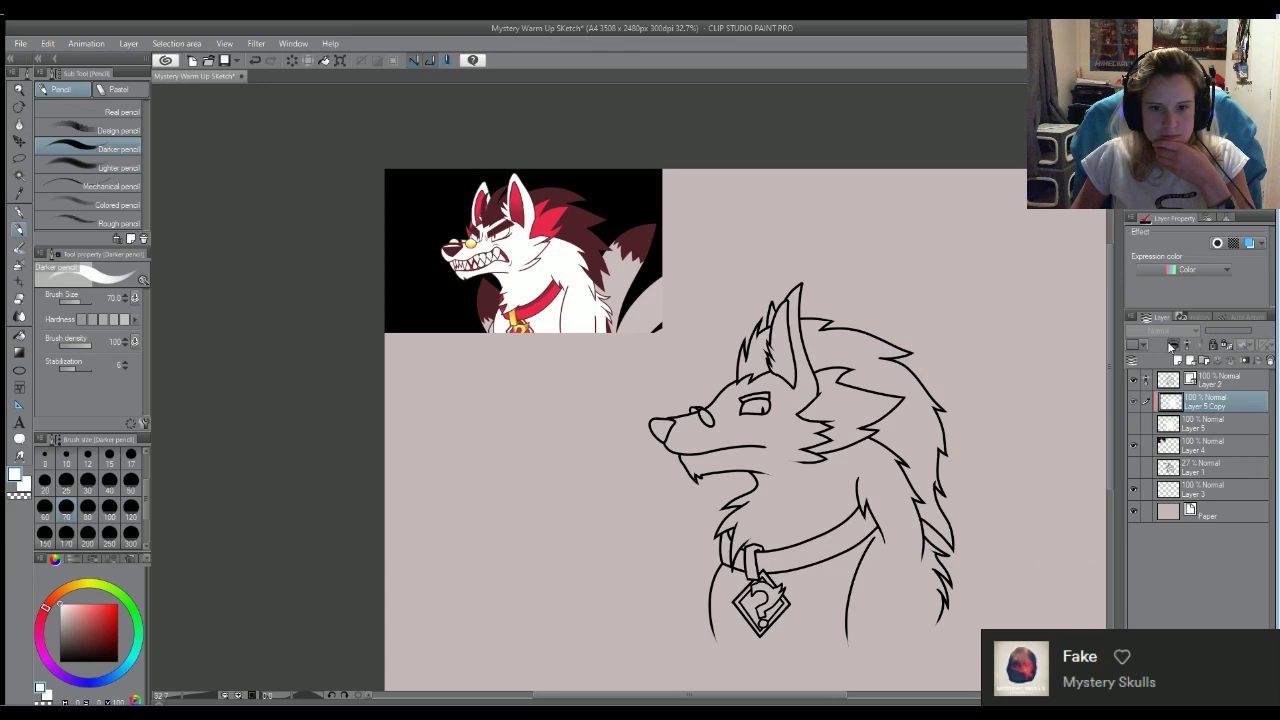
pyautogui.click(1173, 345)
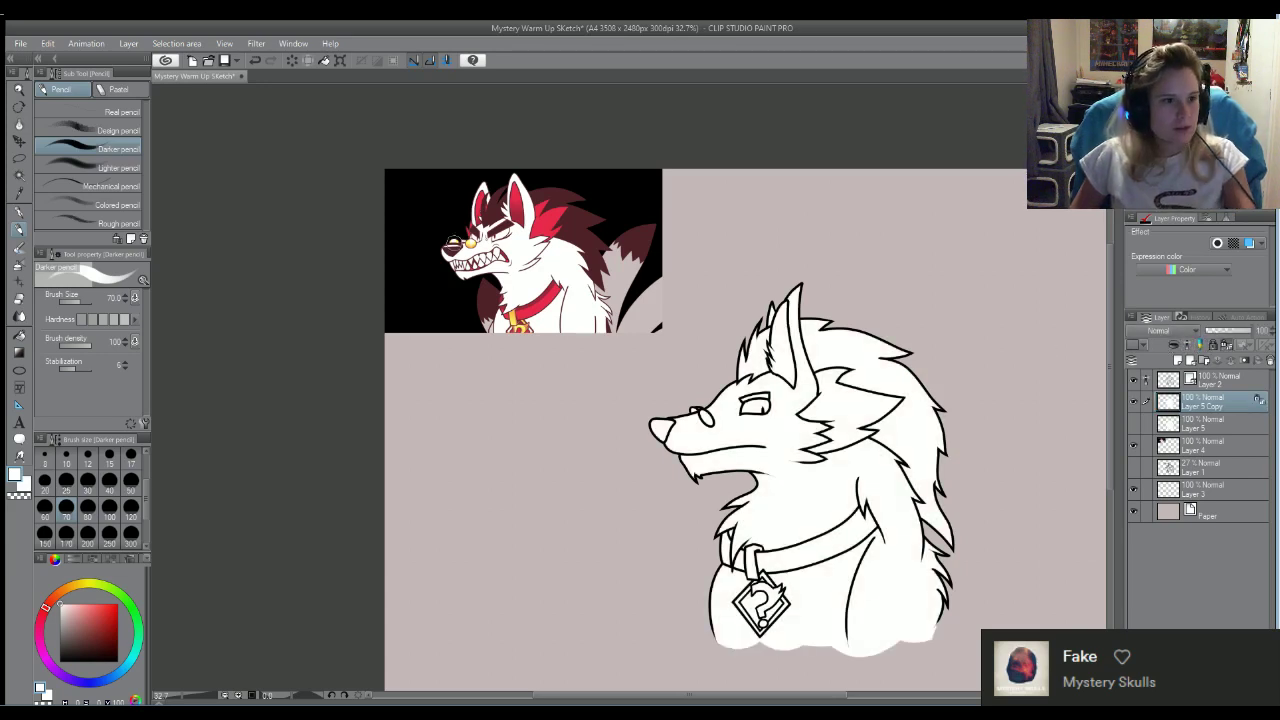
# Take the reference's red as the drawing colour and paint the front part of the cheek fur tuft with the size 70 pencil
pyautogui.press('x')
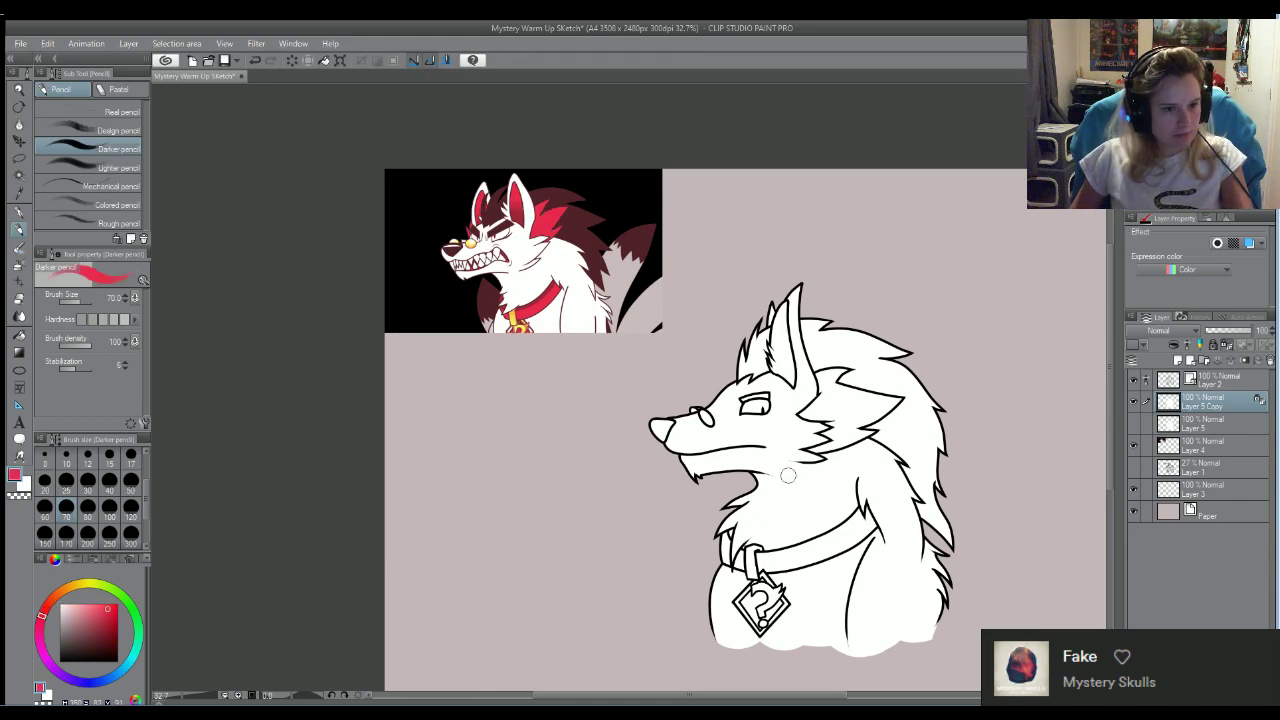
pyautogui.scroll(5, 788, 475)
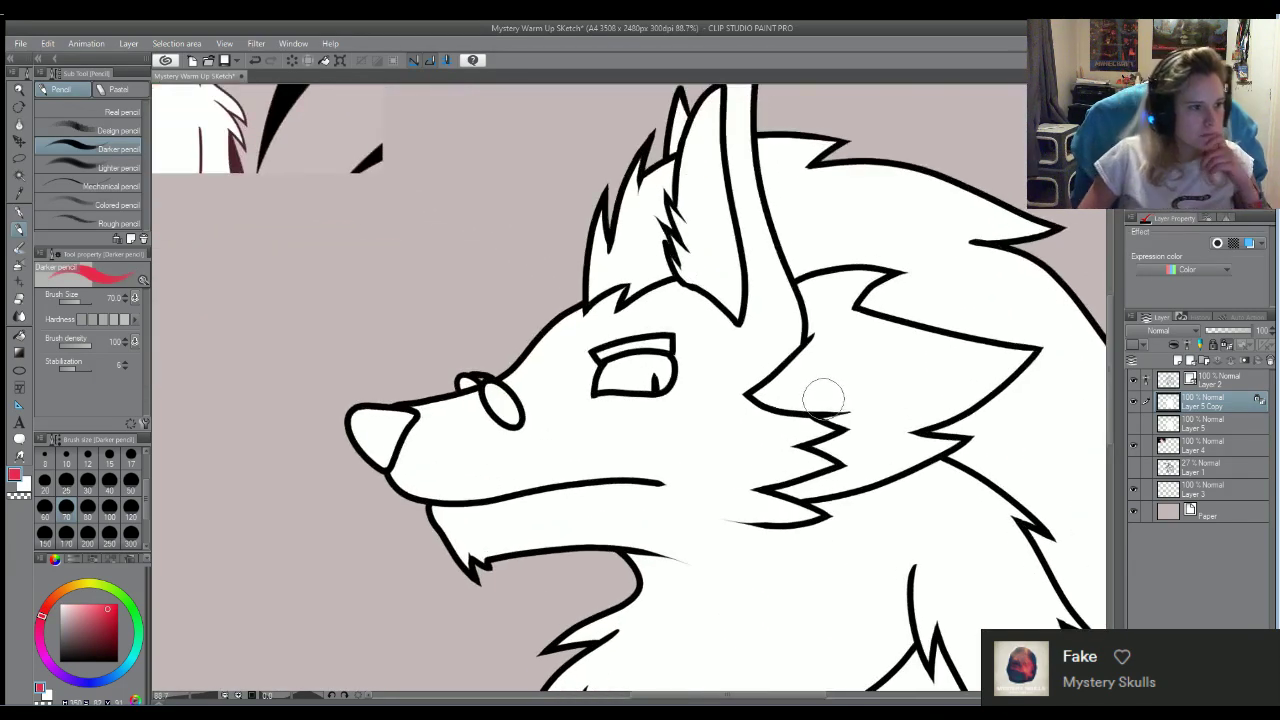
pyautogui.moveTo(831, 357)
pyautogui.mouseDown()
pyautogui.moveTo(767, 394)
pyautogui.moveTo(843, 394)
pyautogui.moveTo(828, 318)
pyautogui.mouseUp()
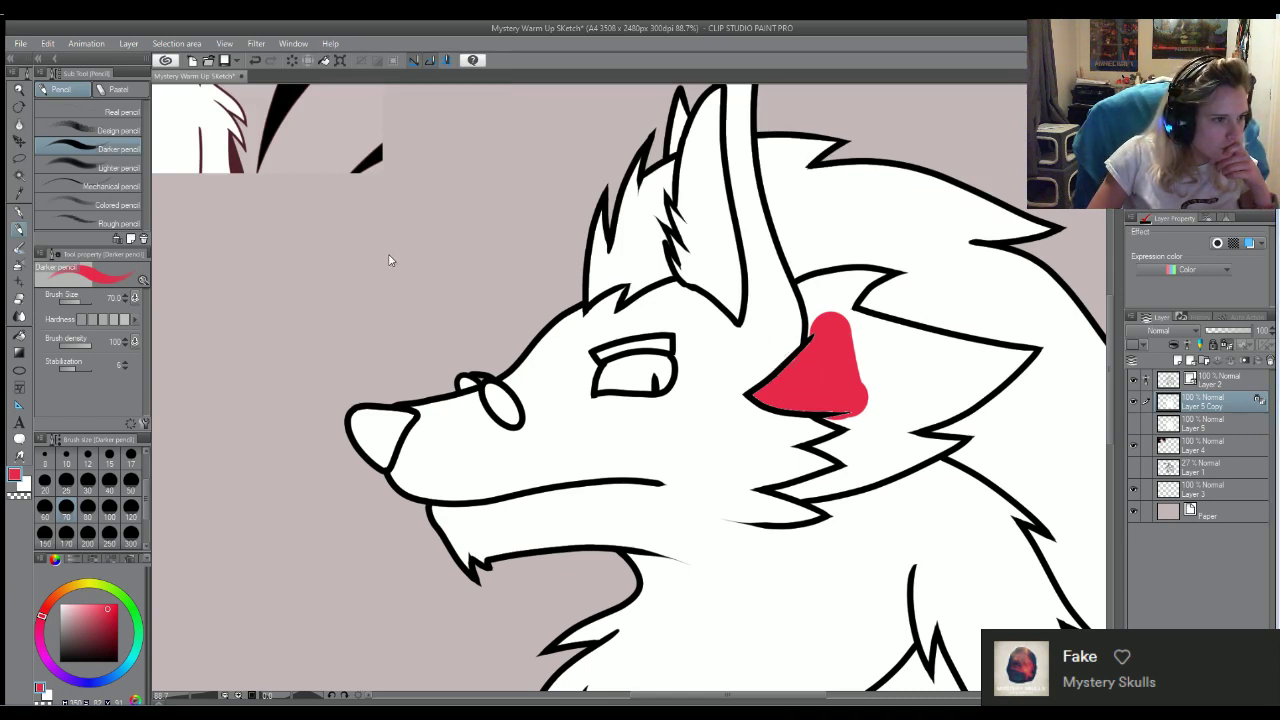
pyautogui.moveTo(853, 356); pyautogui.dragTo(845, 361)
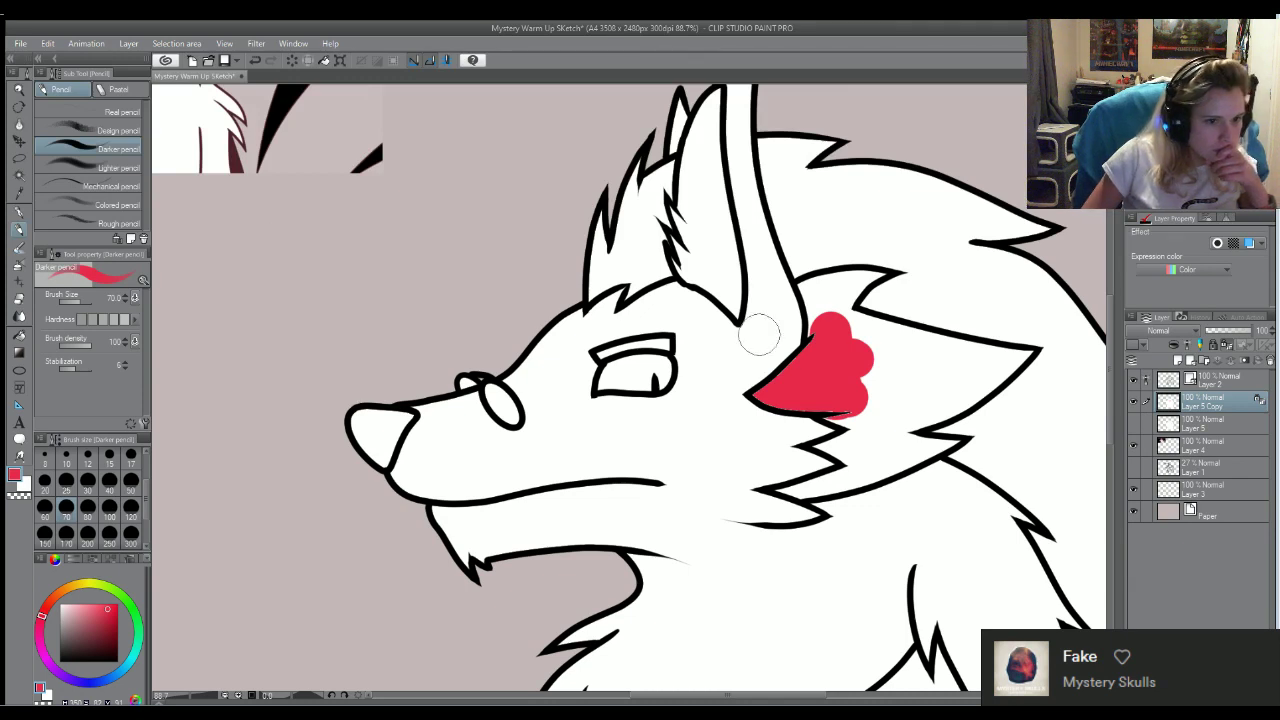
pyautogui.moveTo(778, 390)
pyautogui.mouseDown()
pyautogui.moveTo(805, 430)
pyautogui.moveTo(862, 405)
pyautogui.moveTo(846, 456)
pyautogui.moveTo(815, 455)
pyautogui.moveTo(835, 450)
pyautogui.mouseUp()
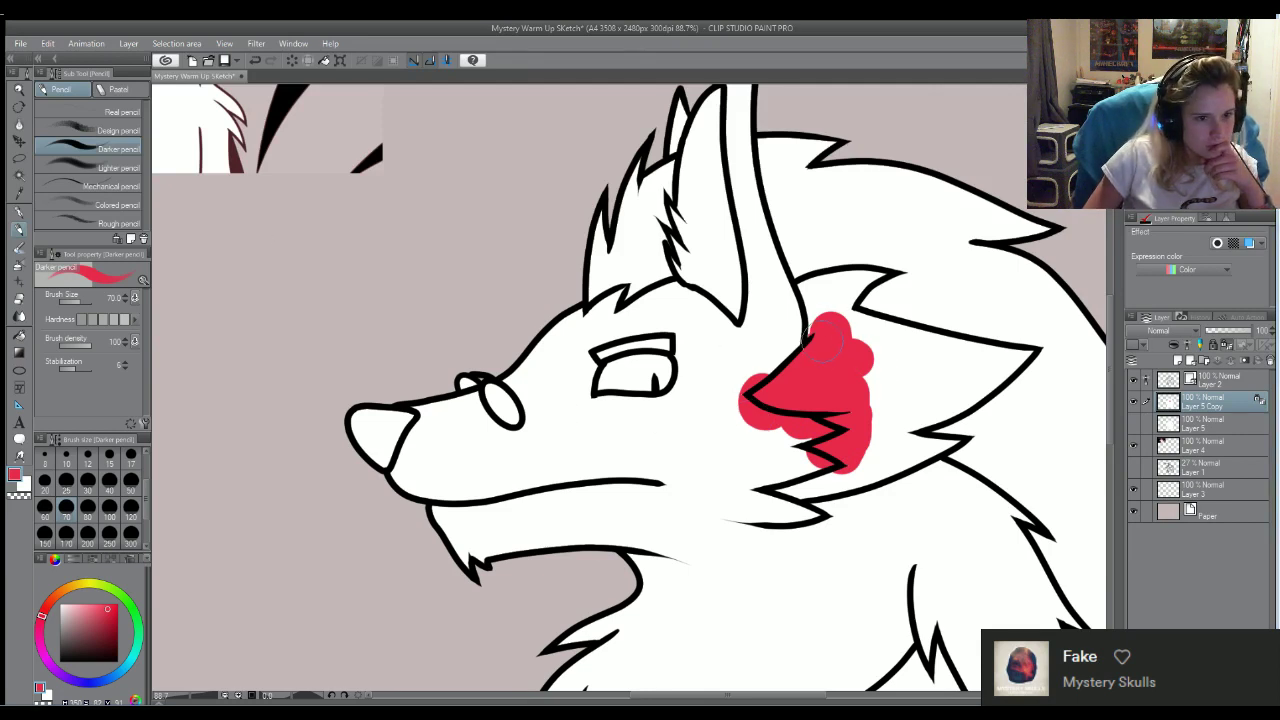
pyautogui.moveTo(823, 340)
pyautogui.mouseDown()
pyautogui.moveTo(812, 295)
pyautogui.moveTo(829, 342)
pyautogui.mouseUp()
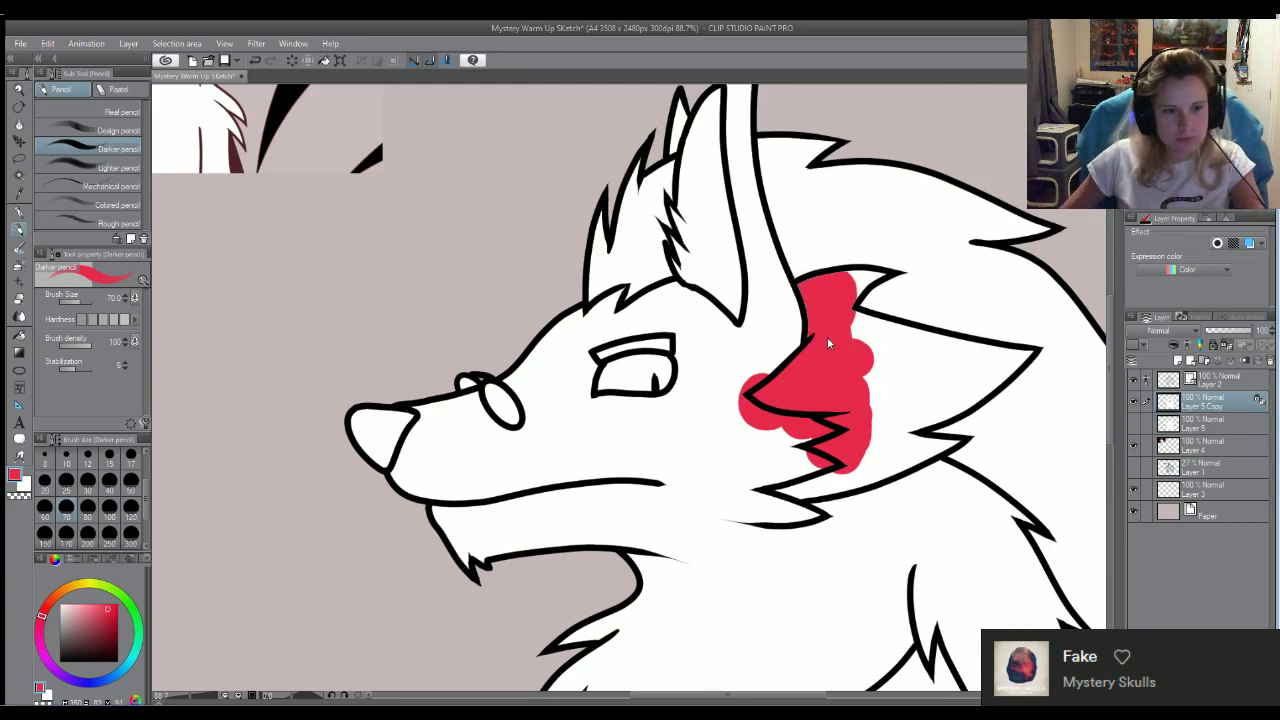
pyautogui.hotkey('ctrl', 'z')
pyautogui.hotkey('ctrl', 'z')
# Paint the rest of the cheek fur tuft red out to its outline with the size 70 pencil
pyautogui.scroll(1, 866, 443)
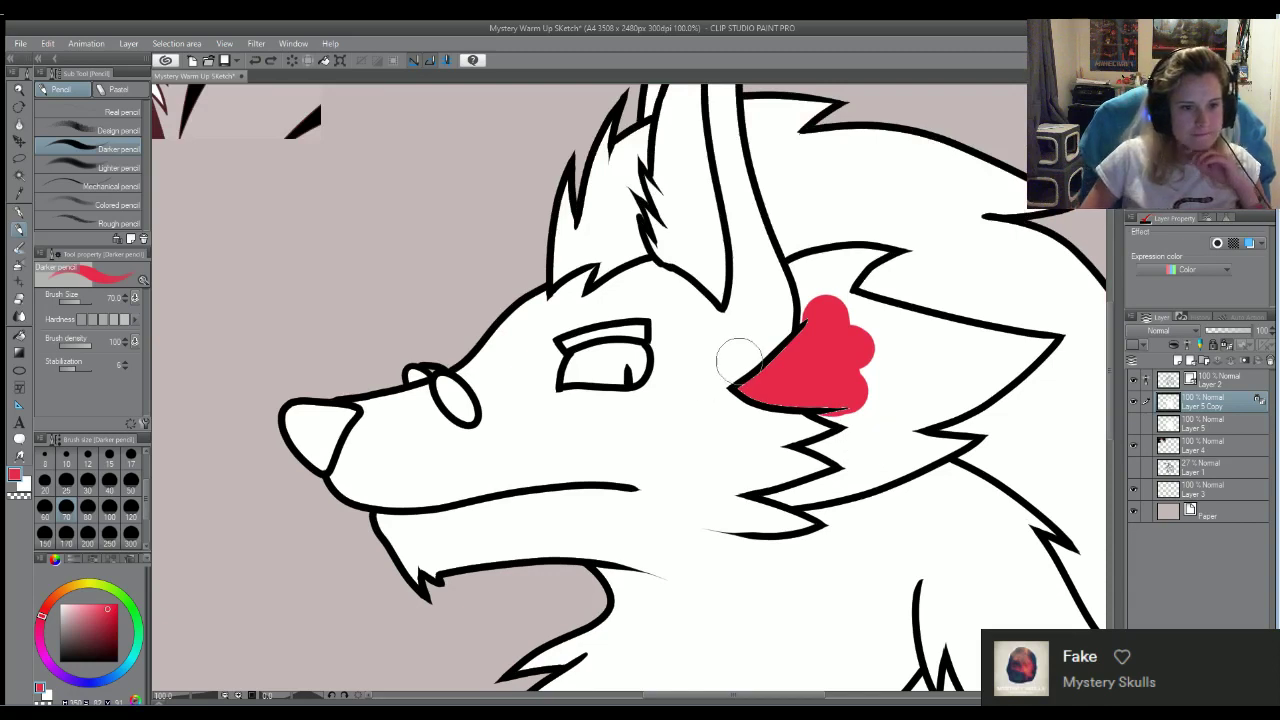
pyautogui.moveTo(738, 358)
pyautogui.mouseDown()
pyautogui.moveTo(779, 328)
pyautogui.moveTo(801, 238)
pyautogui.moveTo(840, 292)
pyautogui.moveTo(870, 268)
pyautogui.moveTo(883, 318)
pyautogui.moveTo(823, 330)
pyautogui.moveTo(798, 276)
pyautogui.moveTo(838, 258)
pyautogui.moveTo(900, 258)
pyautogui.moveTo(830, 276)
pyautogui.moveTo(904, 312)
pyautogui.moveTo(1025, 334)
pyautogui.moveTo(900, 330)
pyautogui.moveTo(874, 350)
pyautogui.moveTo(912, 370)
pyautogui.moveTo(951, 376)
pyautogui.moveTo(1018, 351)
pyautogui.moveTo(906, 424)
pyautogui.moveTo(883, 408)
pyautogui.moveTo(838, 440)
pyautogui.moveTo(834, 460)
pyautogui.moveTo(845, 476)
pyautogui.moveTo(901, 440)
pyautogui.moveTo(962, 440)
pyautogui.mouseUp()
pyautogui.hotkey('ctrl', 'z')
pyautogui.moveTo(850, 505)
pyautogui.mouseDown()
pyautogui.moveTo(780, 498)
pyautogui.moveTo(793, 510)
pyautogui.mouseUp()
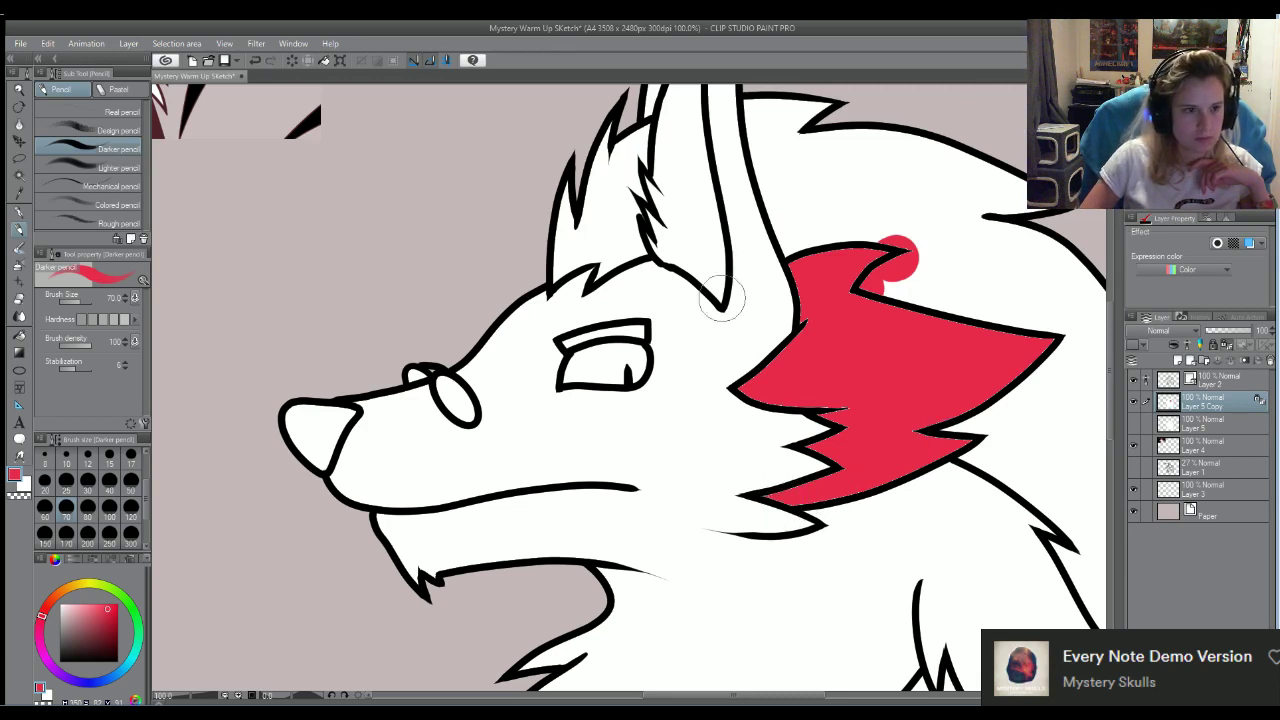
# Fill the inside of the front ear with the same red up to its tip
pyautogui.moveTo(688, 225)
pyautogui.mouseDown()
pyautogui.moveTo(675, 232)
pyautogui.moveTo(664, 218)
pyautogui.moveTo(712, 283)
pyautogui.moveTo(698, 180)
pyautogui.moveTo(672, 190)
pyautogui.mouseUp()
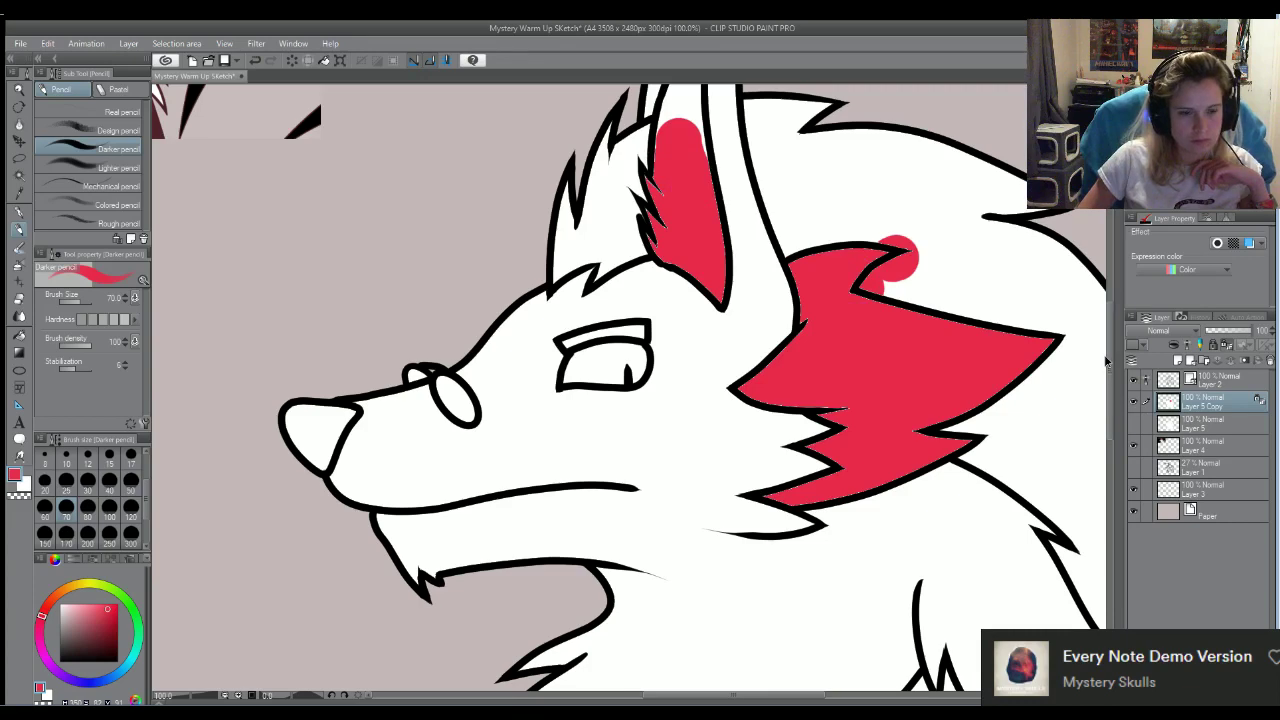
pyautogui.scroll(3, 1095, 390)
pyautogui.moveTo(700, 318)
pyautogui.mouseDown()
pyautogui.moveTo(662, 298)
pyautogui.moveTo(678, 232)
pyautogui.moveTo(705, 328)
pyautogui.mouseUp()
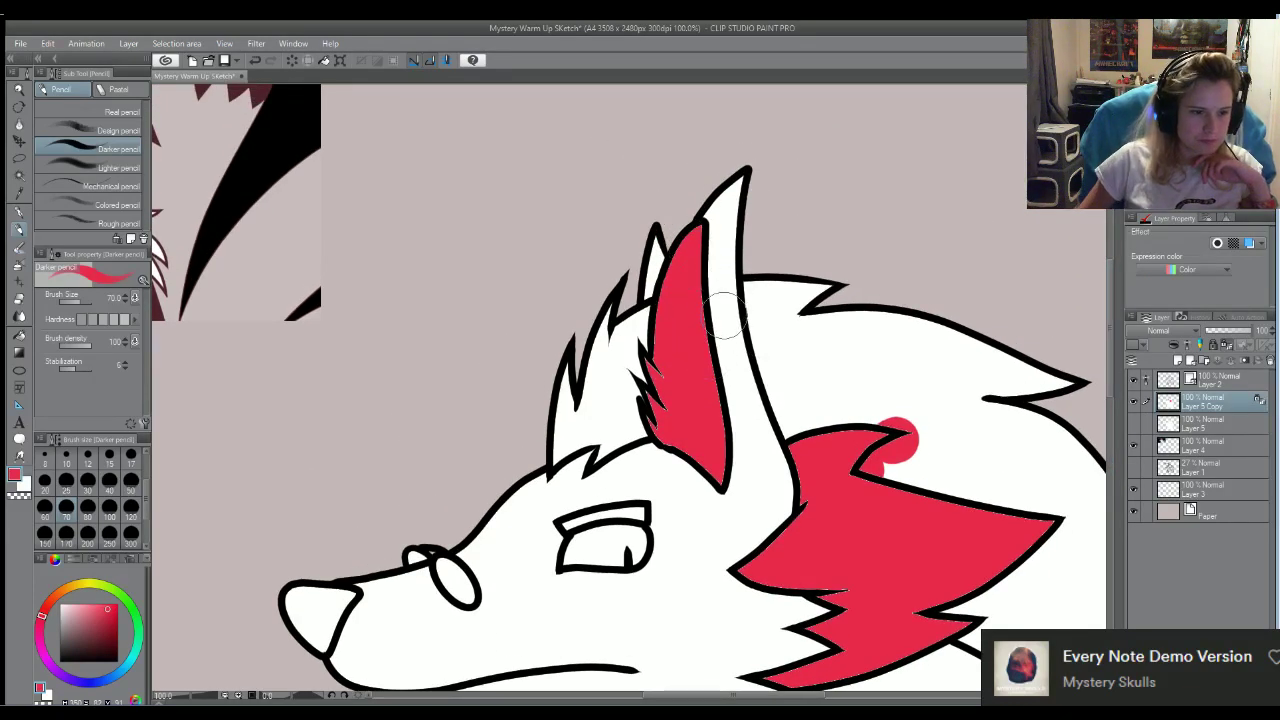
# Paint the collar band red on both sides of the buckle, including the parts between the chest fur tufts
pyautogui.scroll(-5, 722, 290)
pyautogui.scroll(-2, 727, 278)
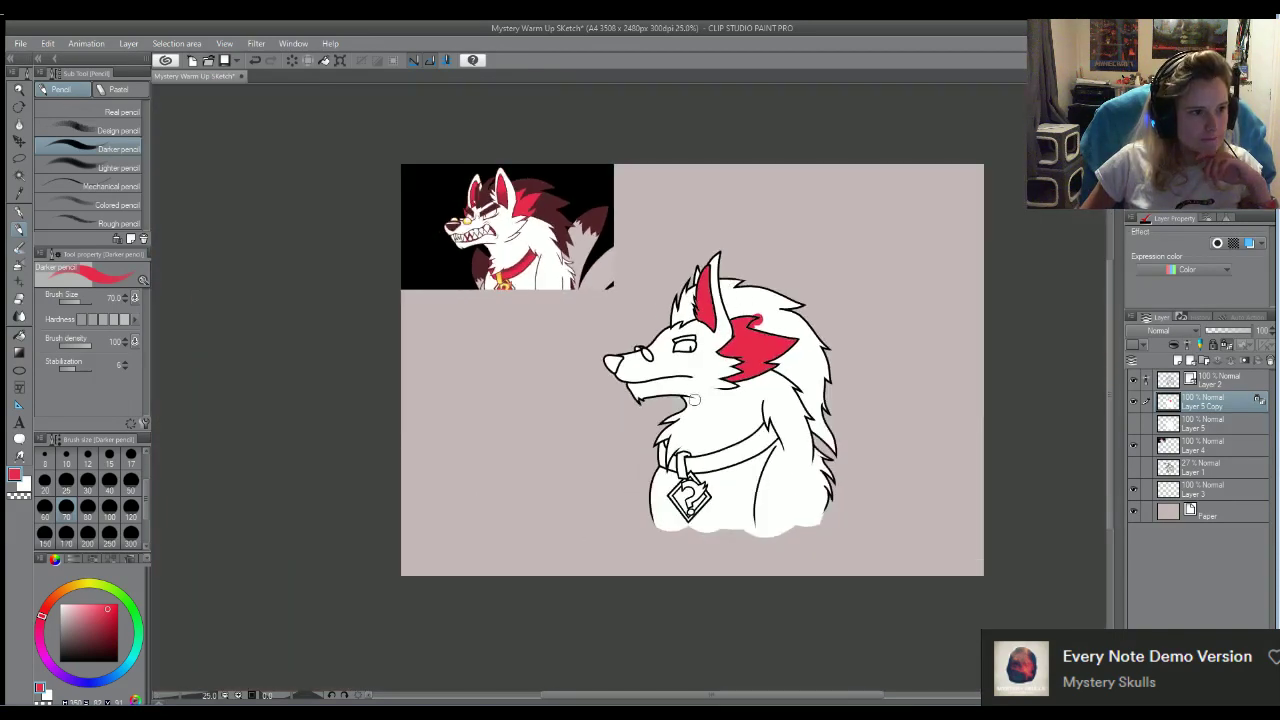
pyautogui.scroll(5, 722, 428)
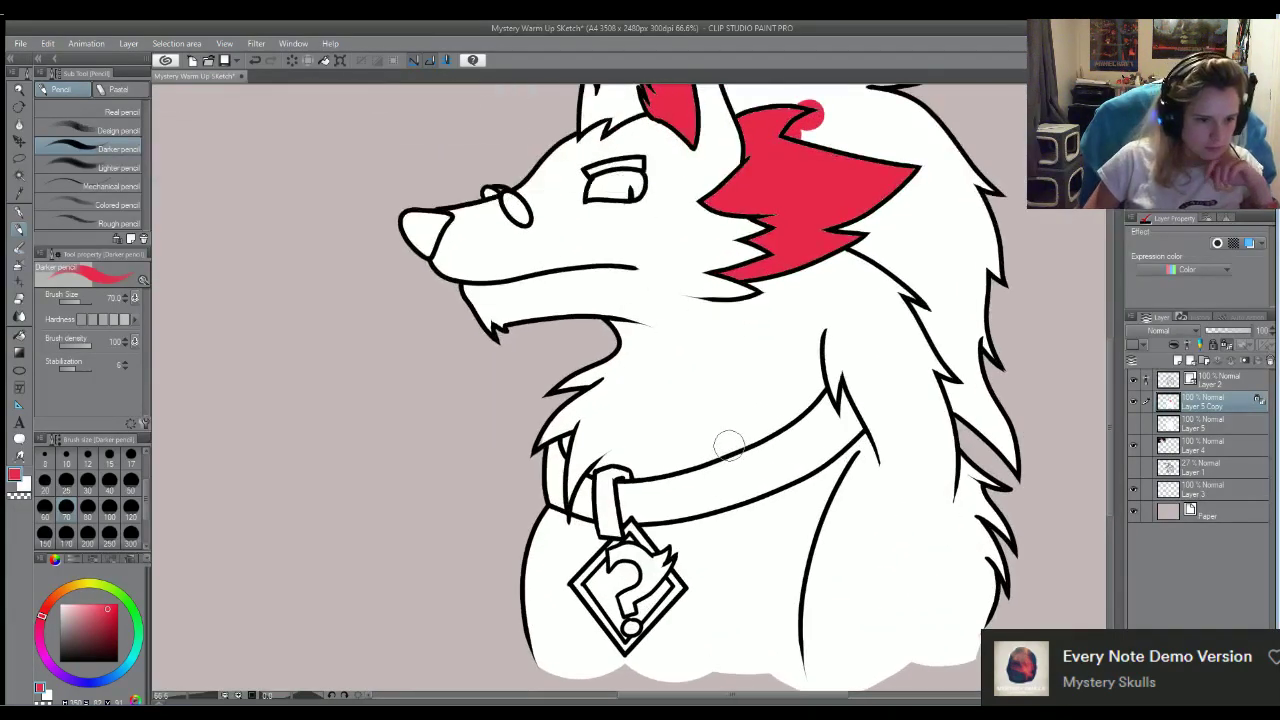
pyautogui.moveTo(800, 410)
pyautogui.mouseDown()
pyautogui.moveTo(830, 398)
pyautogui.moveTo(770, 445)
pyautogui.moveTo(625, 490)
pyautogui.moveTo(630, 512)
pyautogui.moveTo(715, 498)
pyautogui.moveTo(705, 490)
pyautogui.moveTo(810, 458)
pyautogui.moveTo(850, 428)
pyautogui.moveTo(810, 440)
pyautogui.mouseUp()
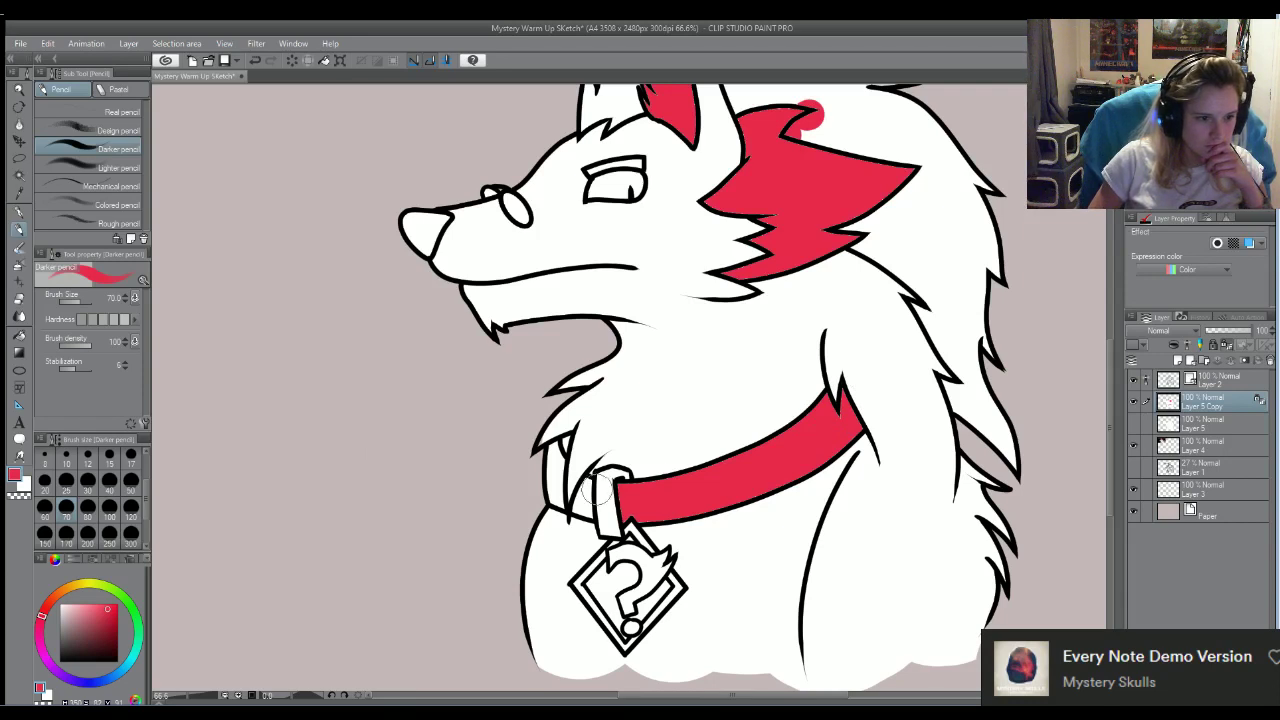
pyautogui.moveTo(598, 490)
pyautogui.mouseDown()
pyautogui.moveTo(557, 503)
pyautogui.moveTo(566, 448)
pyautogui.mouseUp()
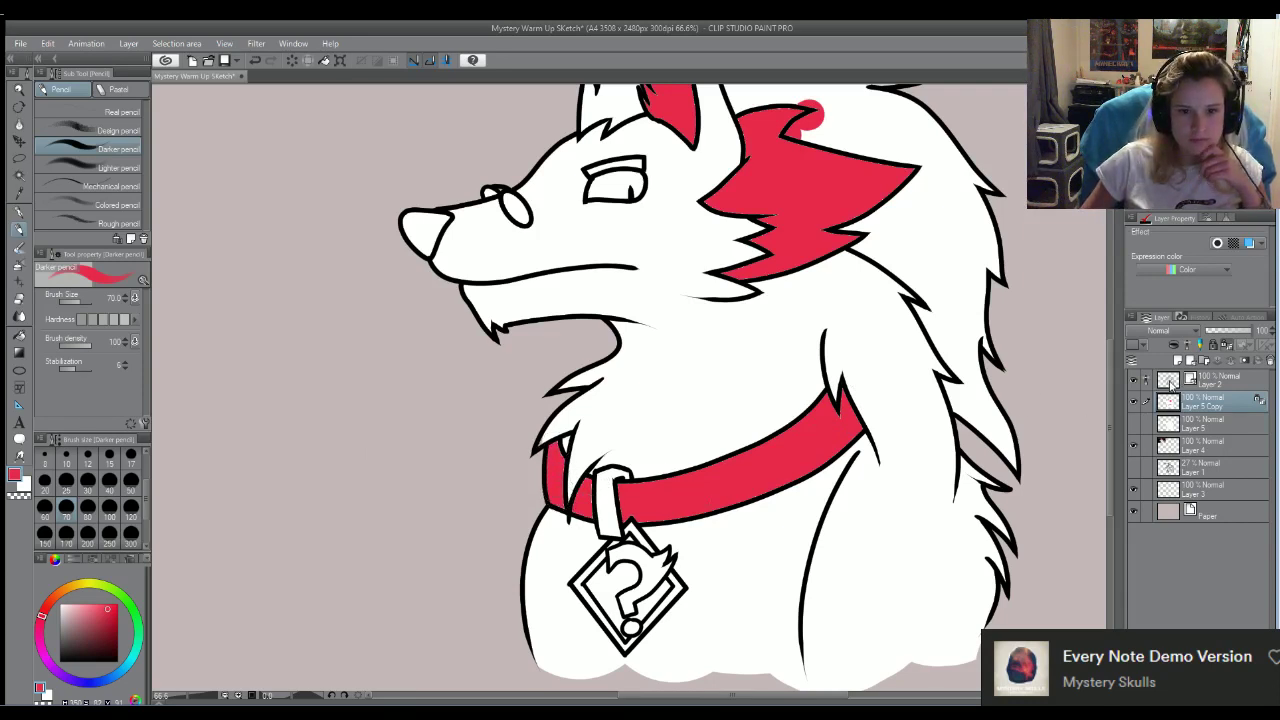
# Check the red shapes on the cheek, ear and collar with the Layer 2 lineart hidden and shown
pyautogui.click(1133, 380)
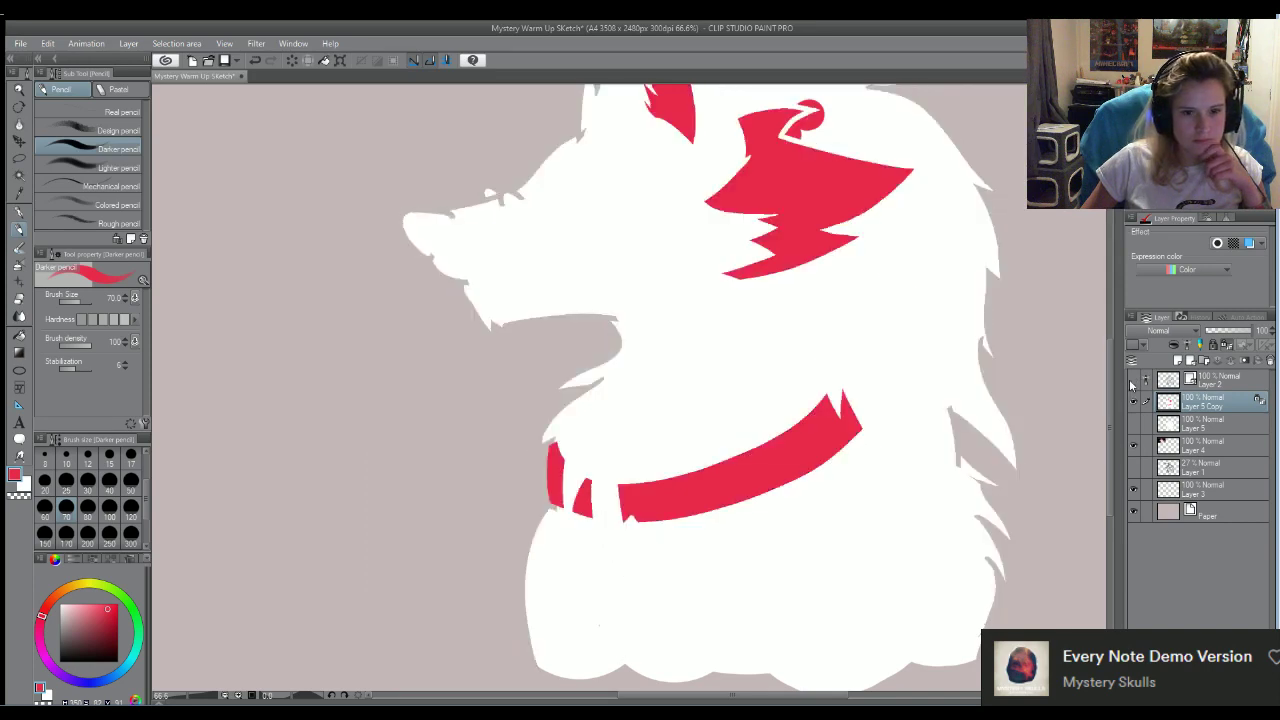
pyautogui.click(1133, 380)
pyautogui.click(1133, 380)
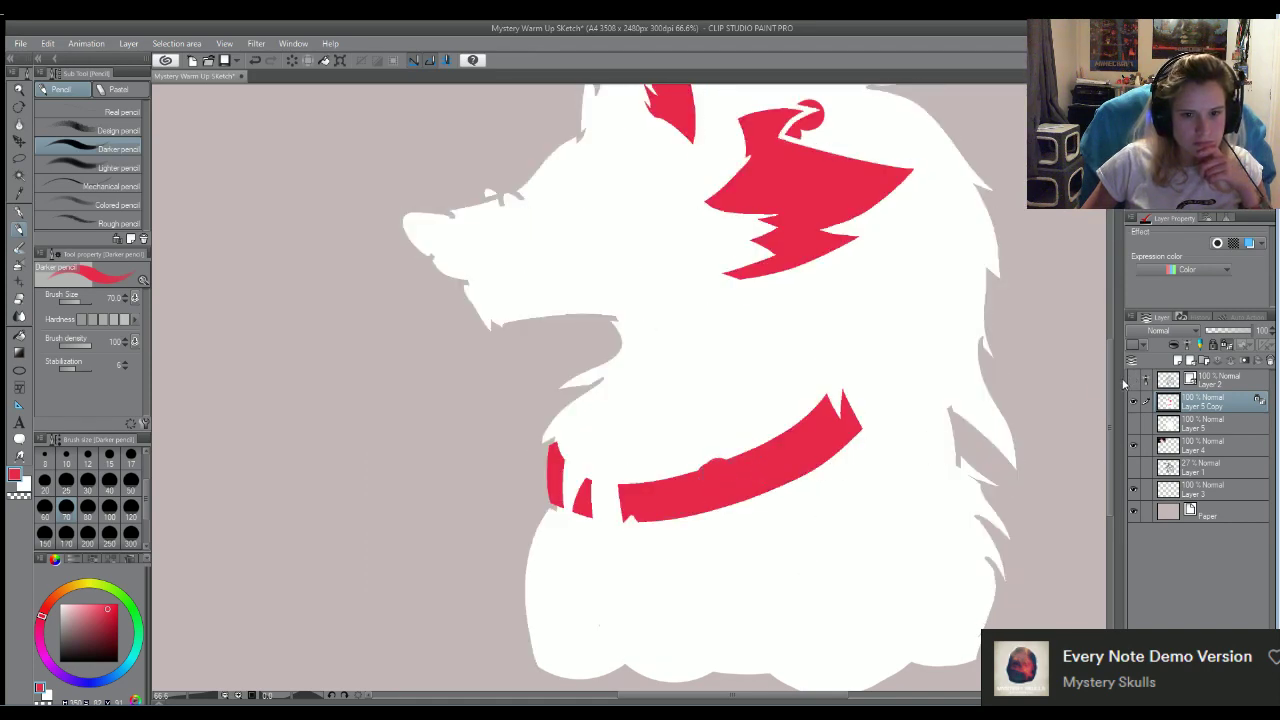
pyautogui.click(1132, 380)
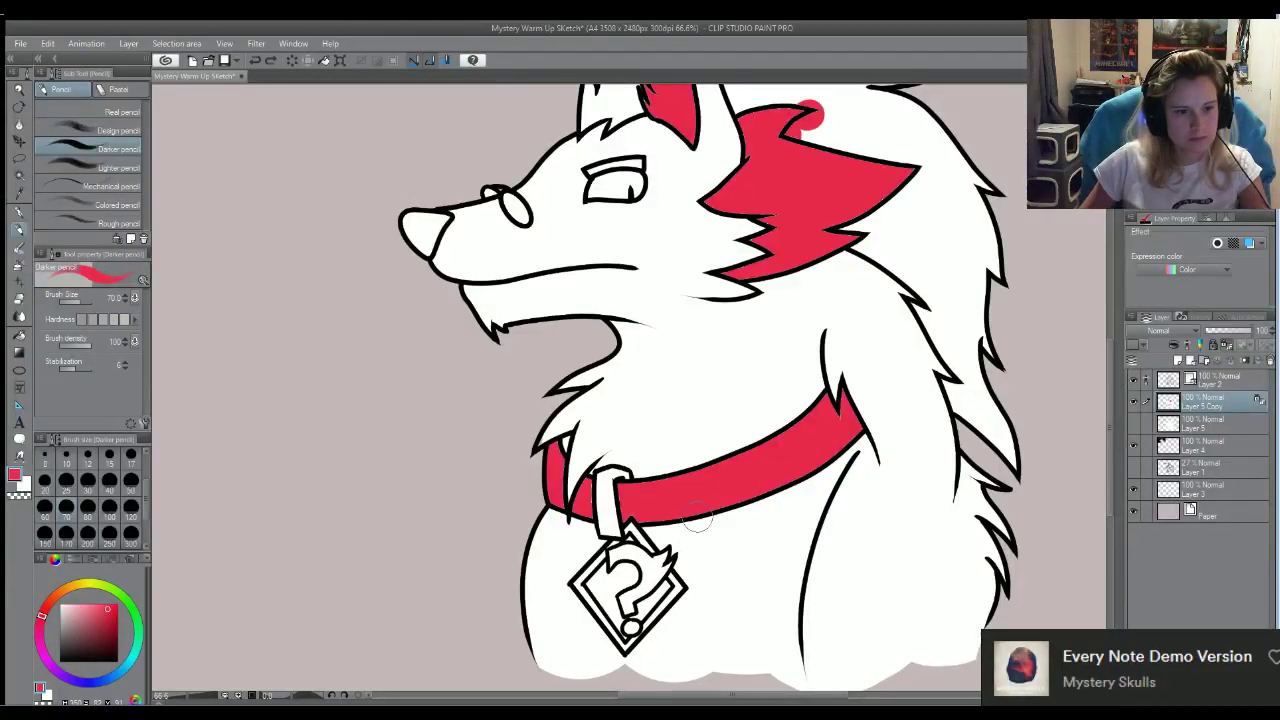
# Set the pencil to size 12, sample the collar's red and paint over the thin white gaps along the collar's outline
pyautogui.scroll(5, 698, 518)
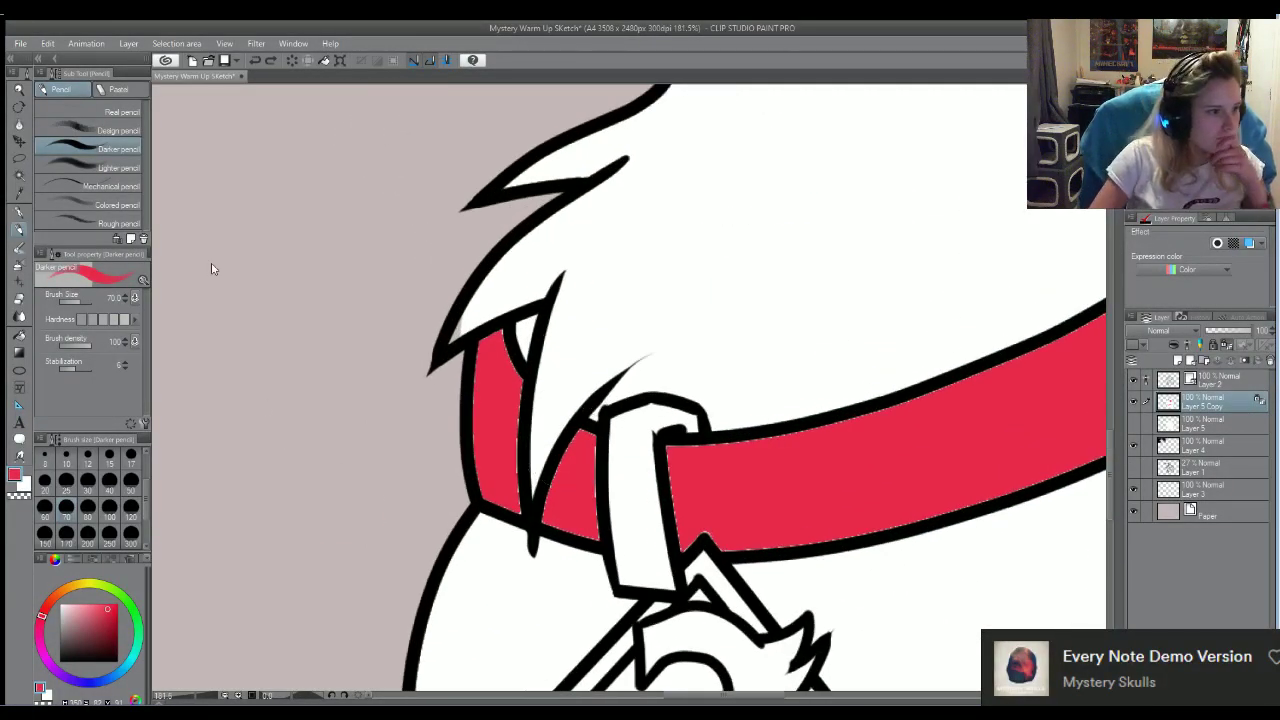
pyautogui.scroll(3, 111, 483)
pyautogui.click(130, 484)
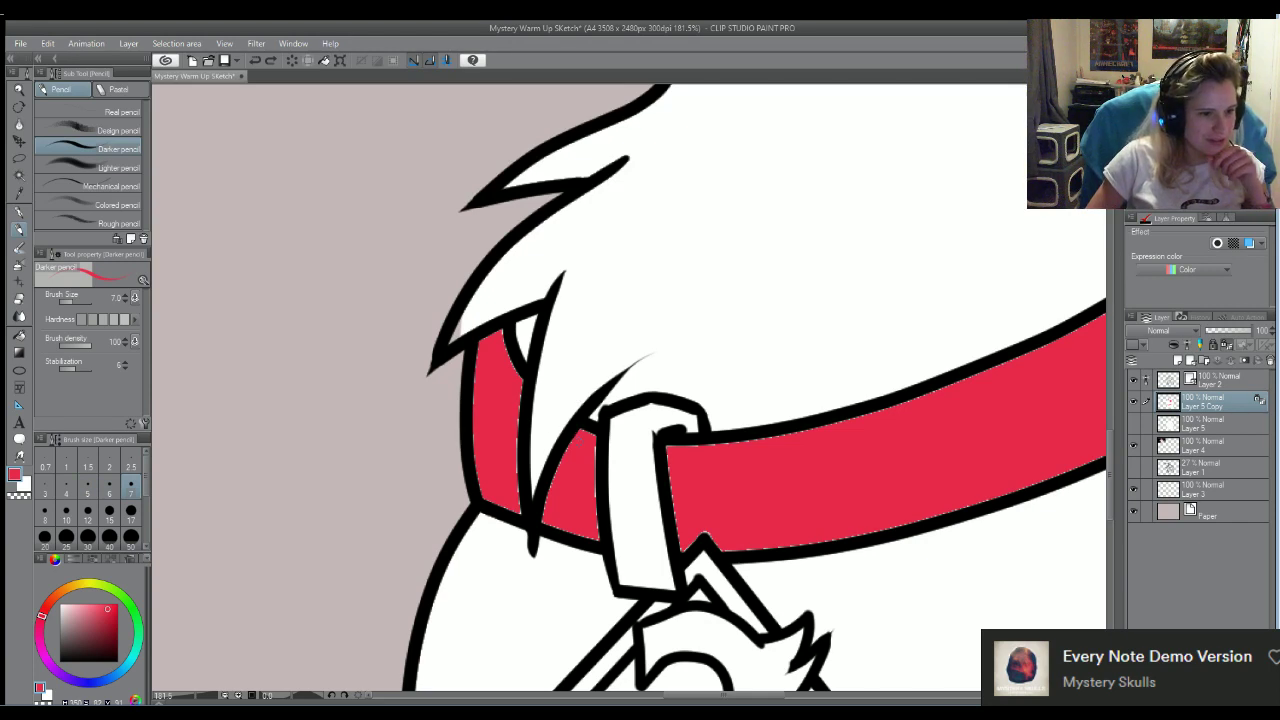
pyautogui.click(87, 511)
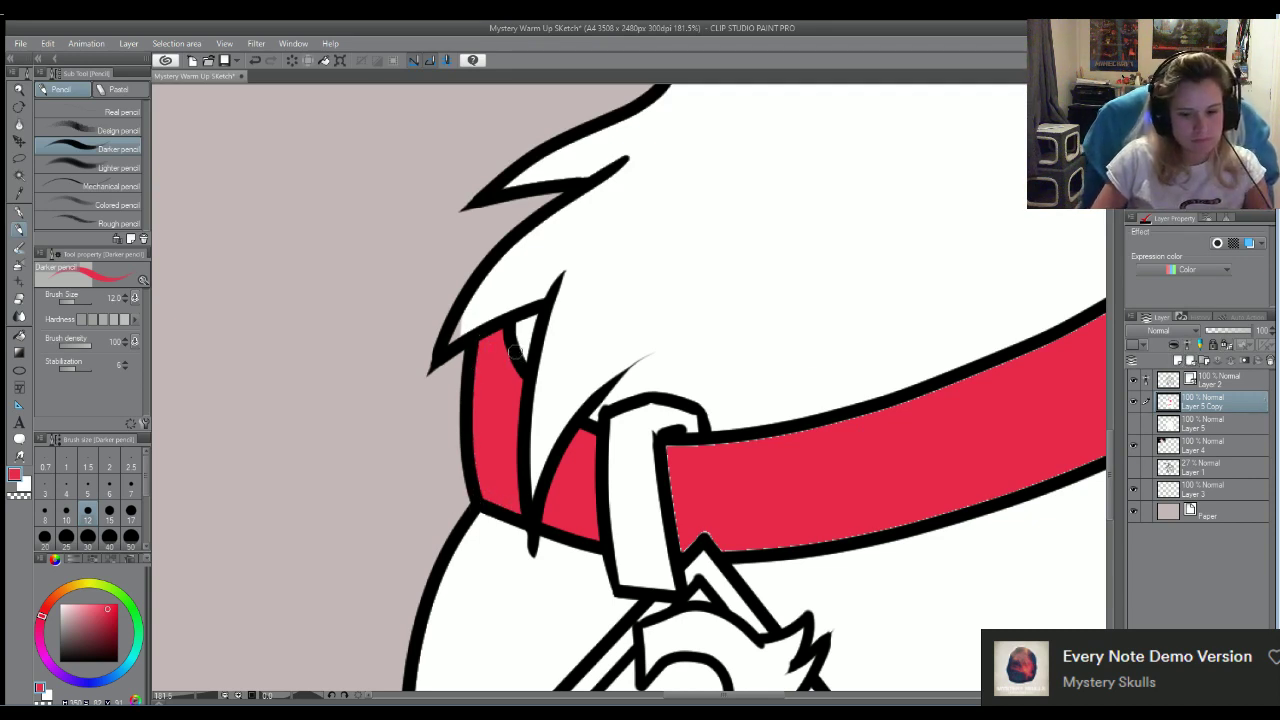
pyautogui.keyDown('alt'); pyautogui.click(477, 316); pyautogui.keyUp('alt')
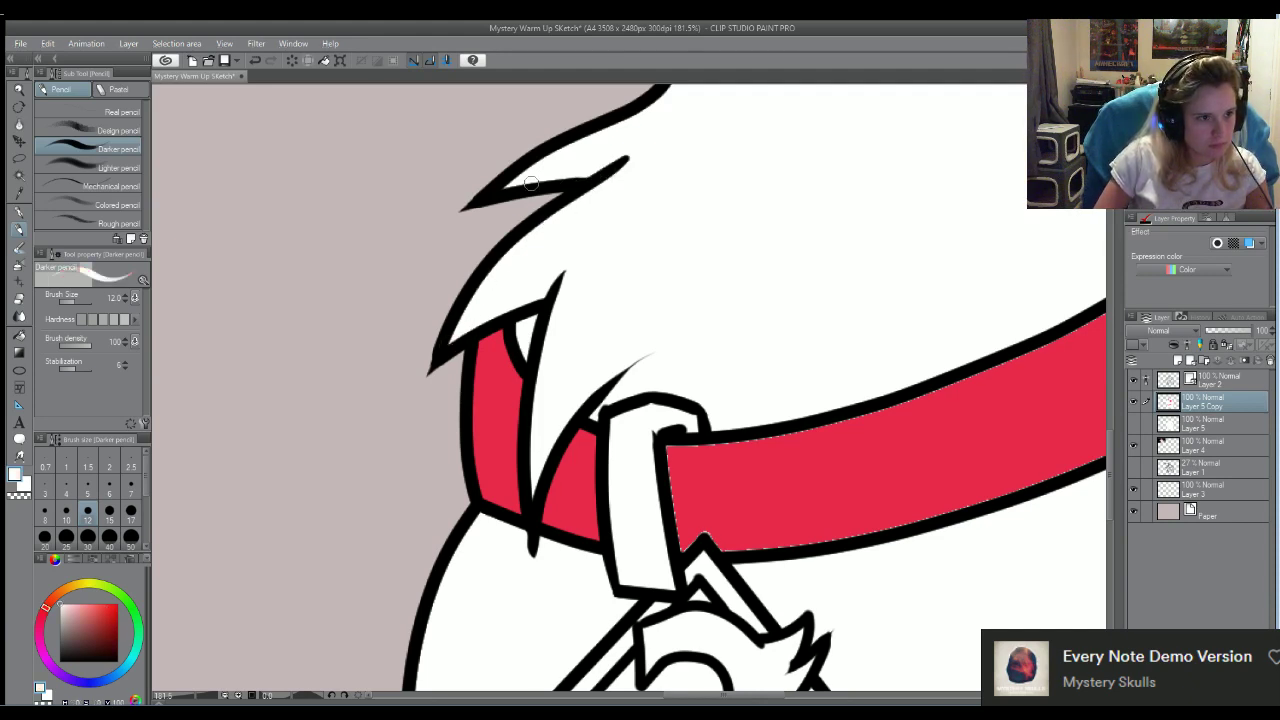
pyautogui.keyDown('alt'); pyautogui.click(592, 492); pyautogui.keyUp('alt')
pyautogui.moveTo(722, 552)
pyautogui.mouseDown()
pyautogui.moveTo(678, 534)
pyautogui.moveTo(670, 444)
pyautogui.moveTo(850, 420)
pyautogui.moveTo(1006, 367)
pyautogui.moveTo(972, 378)
pyautogui.mouseUp()
pyautogui.moveTo(1082, 466)
pyautogui.mouseDown()
pyautogui.moveTo(926, 518)
pyautogui.moveTo(760, 548)
pyautogui.moveTo(593, 505)
pyautogui.mouseUp()
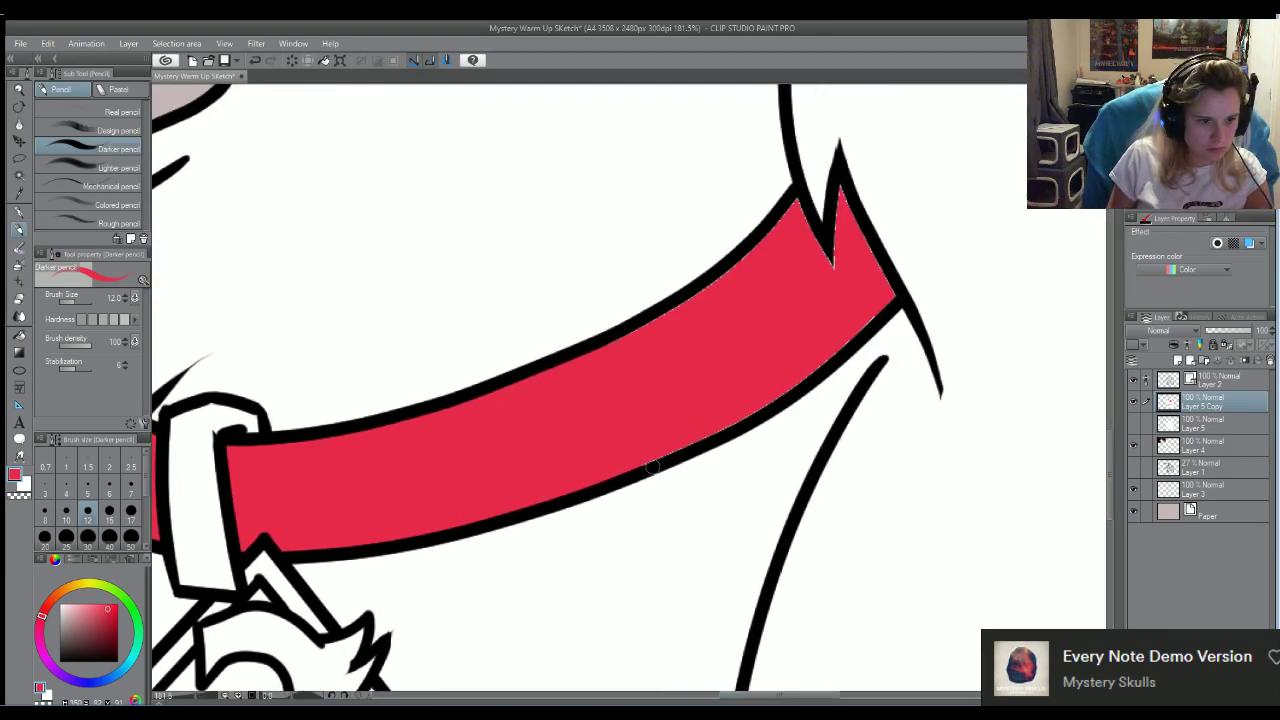
pyautogui.moveTo(677, 445)
pyautogui.mouseDown()
pyautogui.moveTo(730, 426)
pyautogui.moveTo(870, 320)
pyautogui.mouseUp()
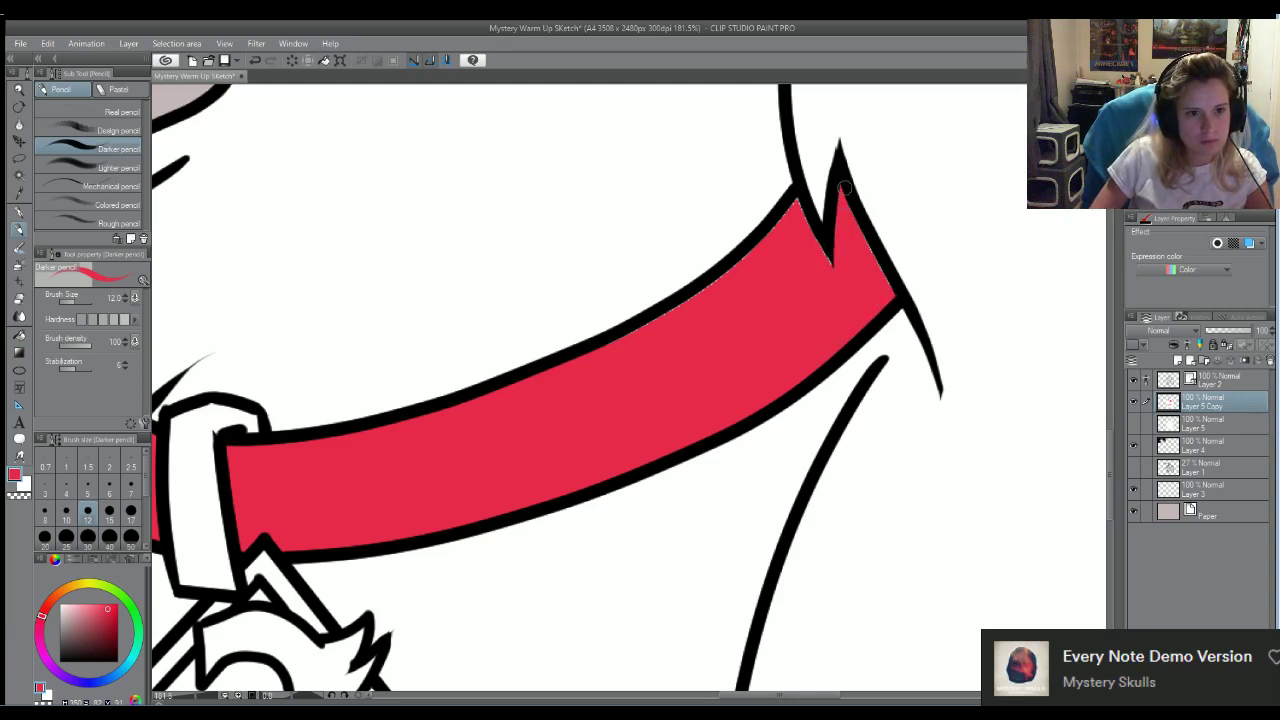
pyautogui.moveTo(846, 190); pyautogui.dragTo(897, 298)
pyautogui.moveTo(795, 203); pyautogui.dragTo(738, 262)
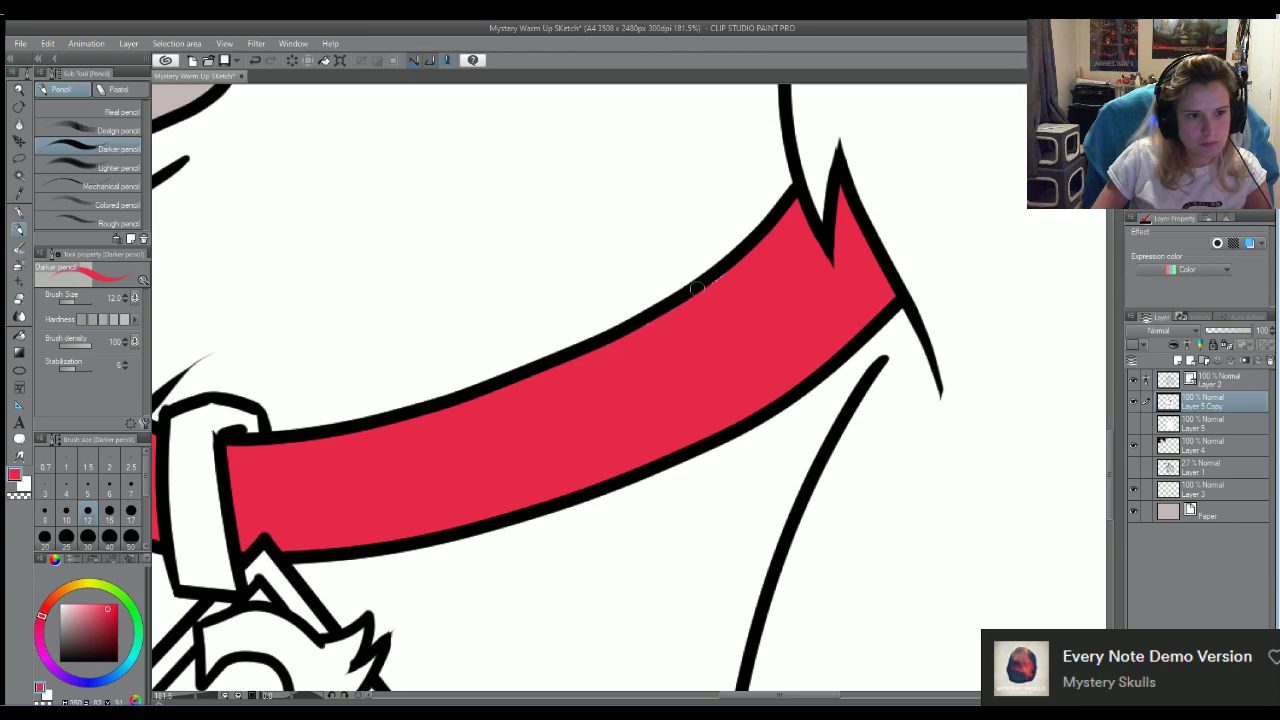
# Paint red over the thin white gaps along the outline of the cheek fur tuft with the size 12 pencil
pyautogui.scroll(-4, 715, 305)
pyautogui.scroll(-2, 715, 305)
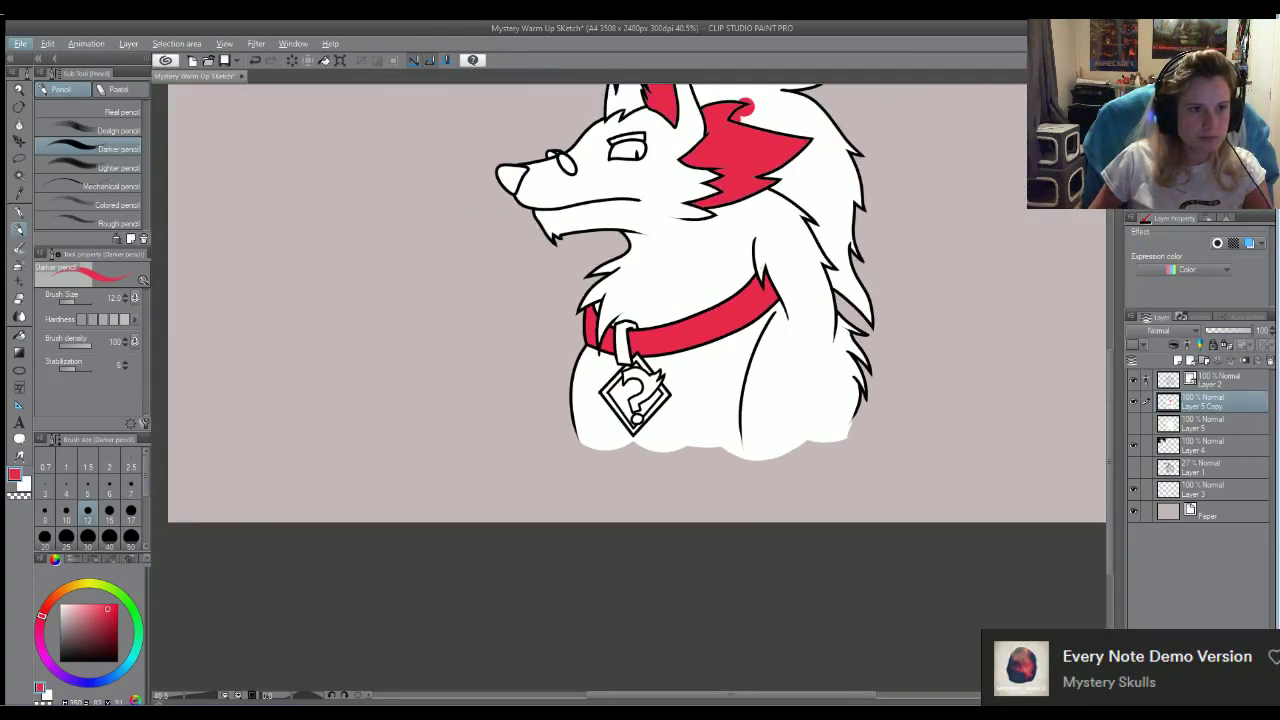
pyautogui.scroll(6, 630, 200)
pyautogui.scroll(3, 739, 114)
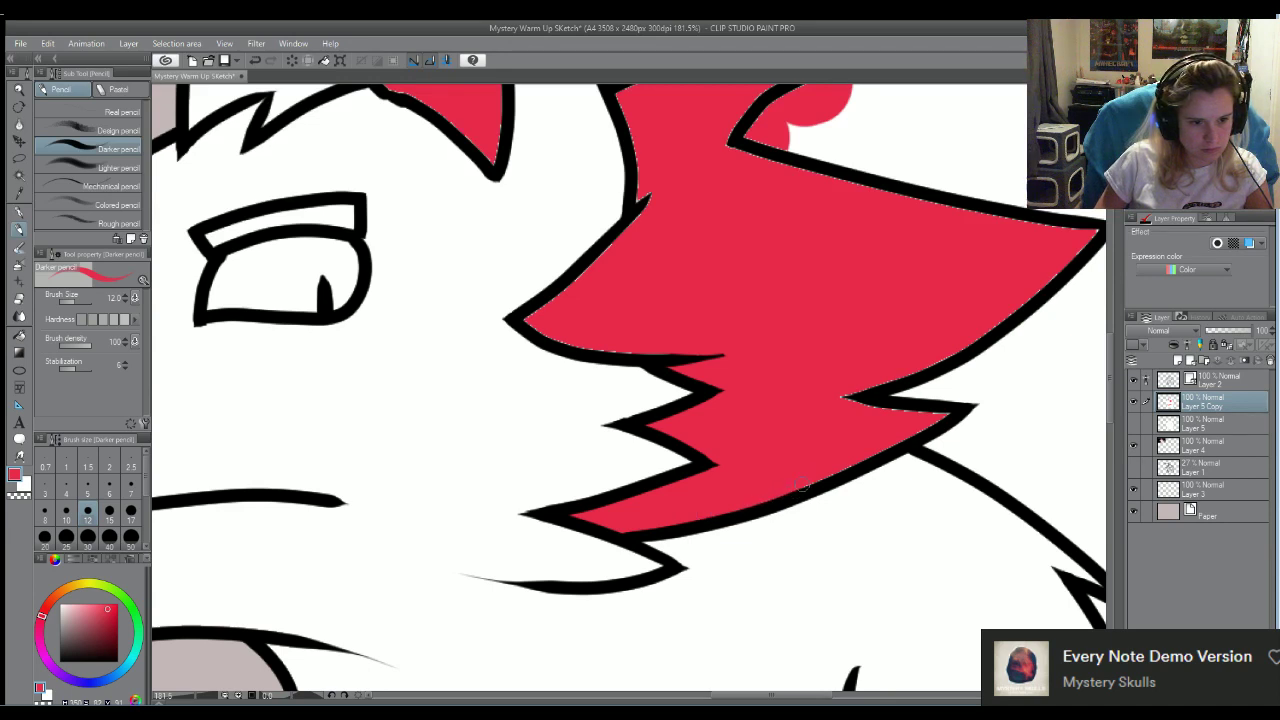
pyautogui.moveTo(908, 440); pyautogui.dragTo(865, 455)
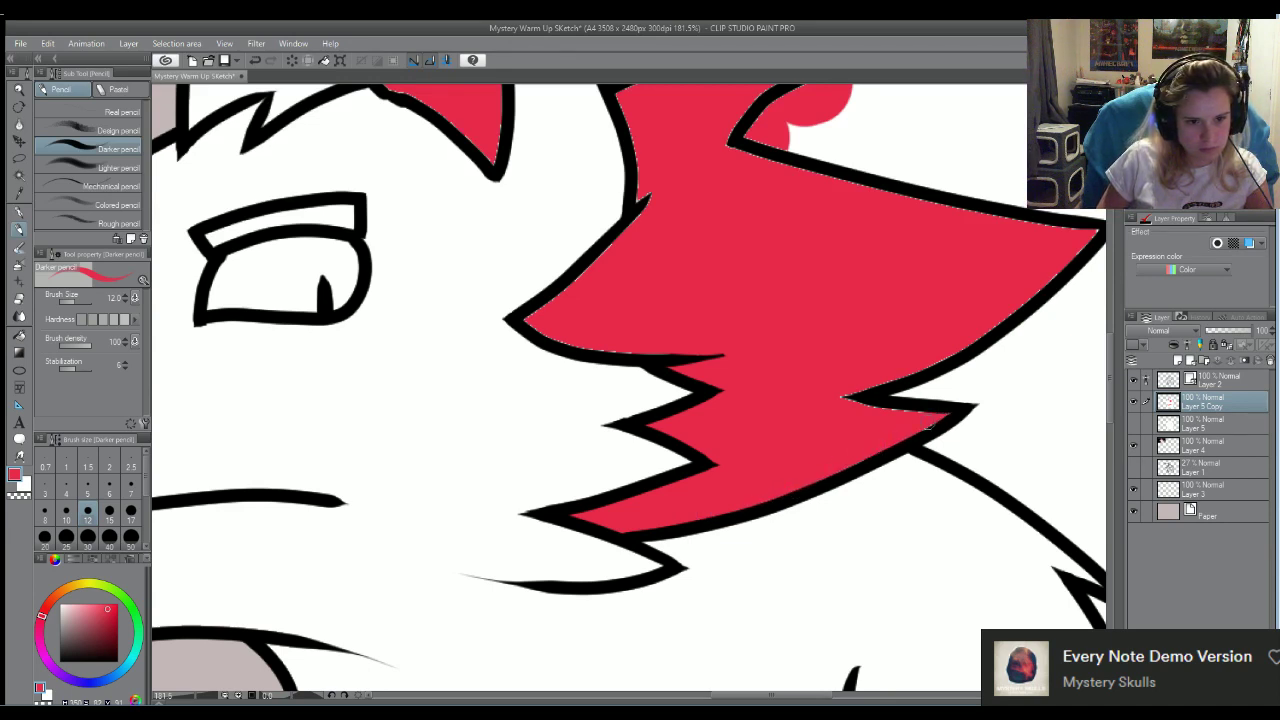
pyautogui.moveTo(943, 413); pyautogui.dragTo(842, 397)
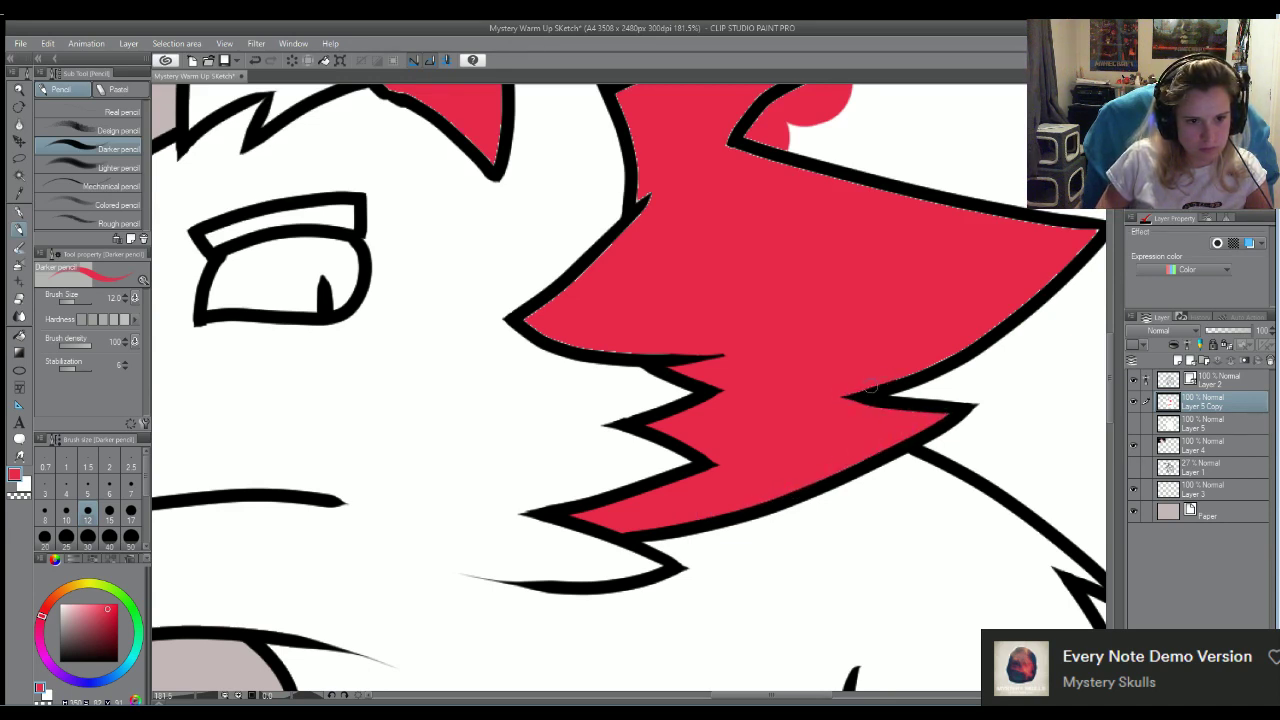
pyautogui.moveTo(915, 360)
pyautogui.mouseDown()
pyautogui.moveTo(959, 352)
pyautogui.moveTo(1068, 262)
pyautogui.mouseUp()
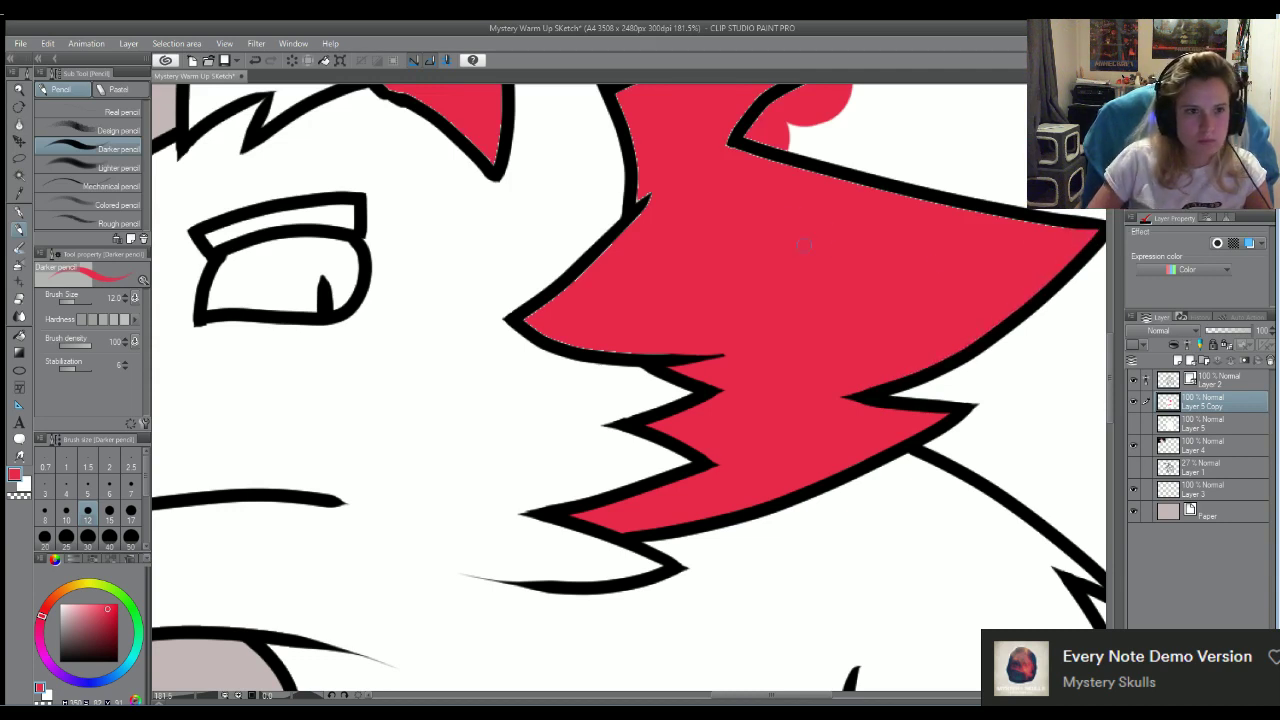
pyautogui.moveTo(728, 145); pyautogui.dragTo(1070, 226)
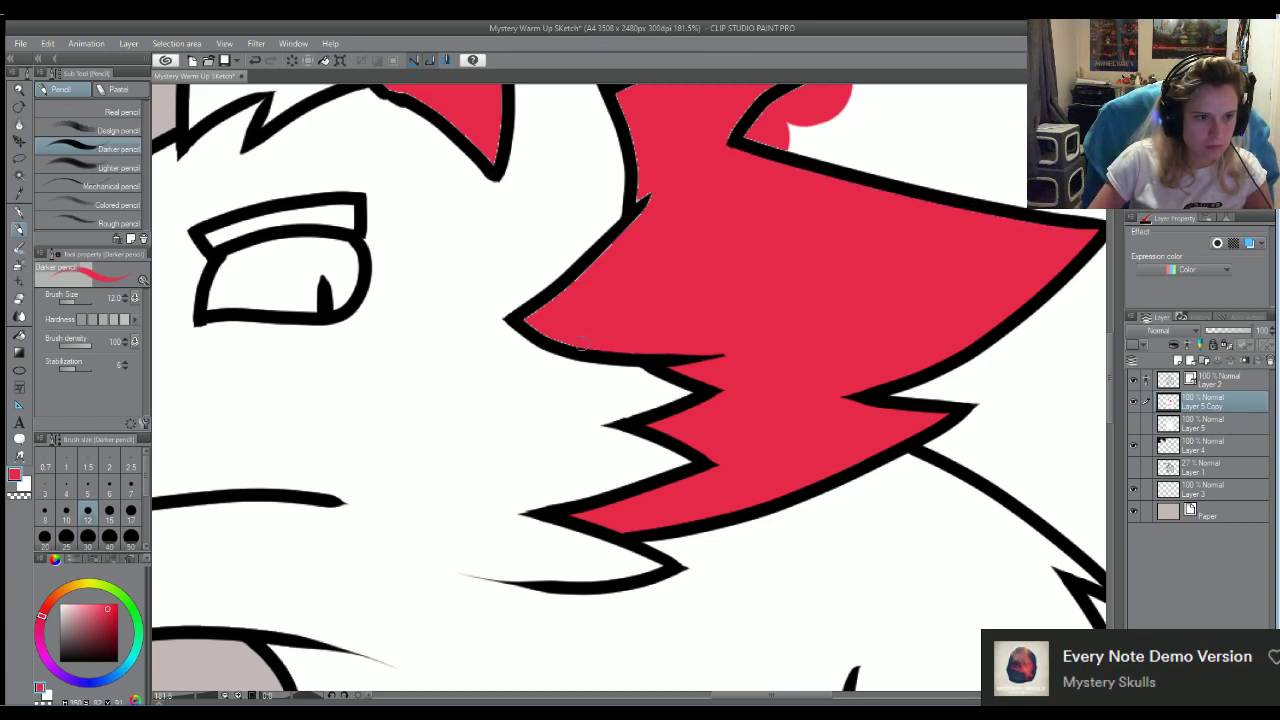
pyautogui.moveTo(533, 328); pyautogui.dragTo(612, 243)
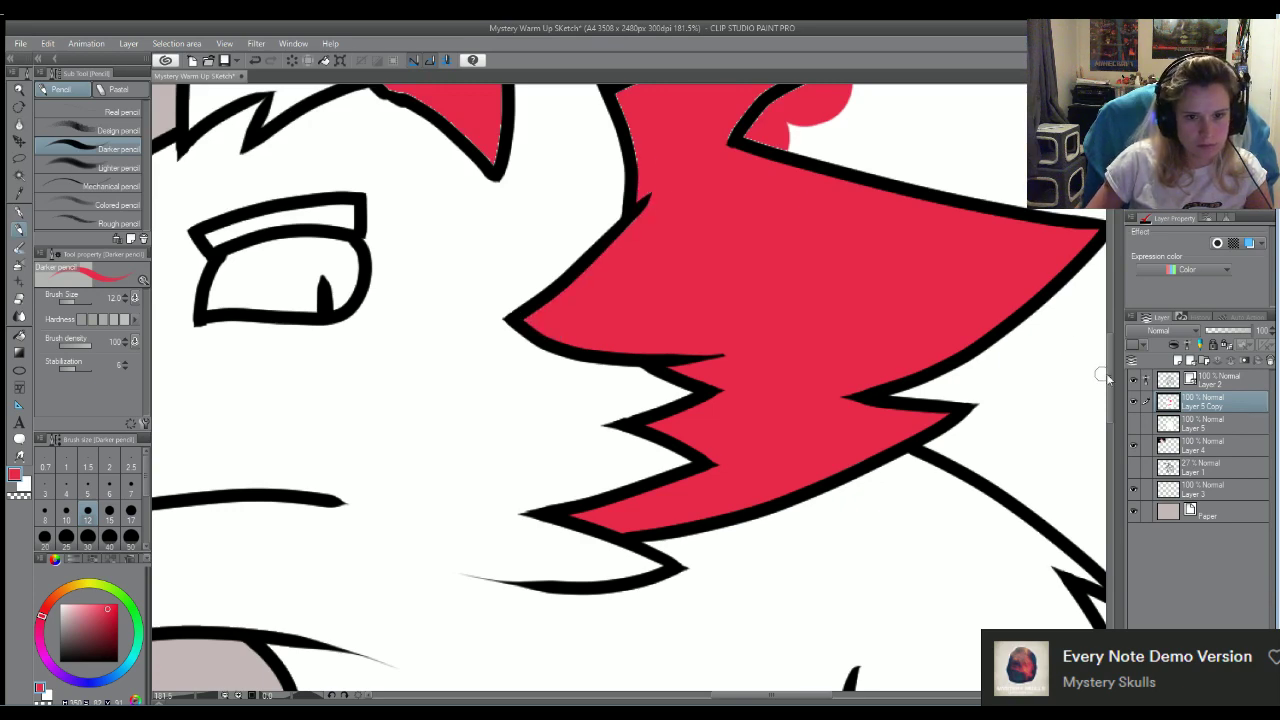
pyautogui.scroll(5, 1105, 355)
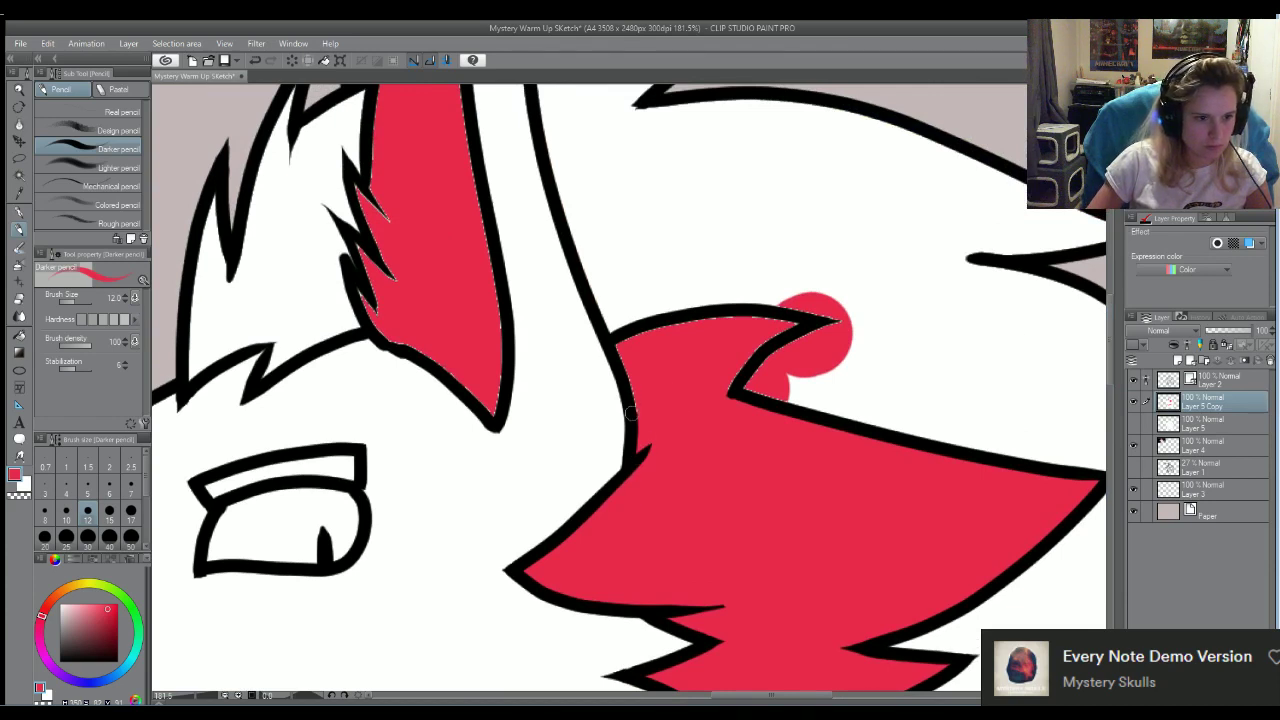
pyautogui.moveTo(632, 412)
pyautogui.mouseDown()
pyautogui.moveTo(618, 338)
pyautogui.moveTo(730, 317)
pyautogui.moveTo(792, 323)
pyautogui.moveTo(716, 402)
pyautogui.mouseUp()
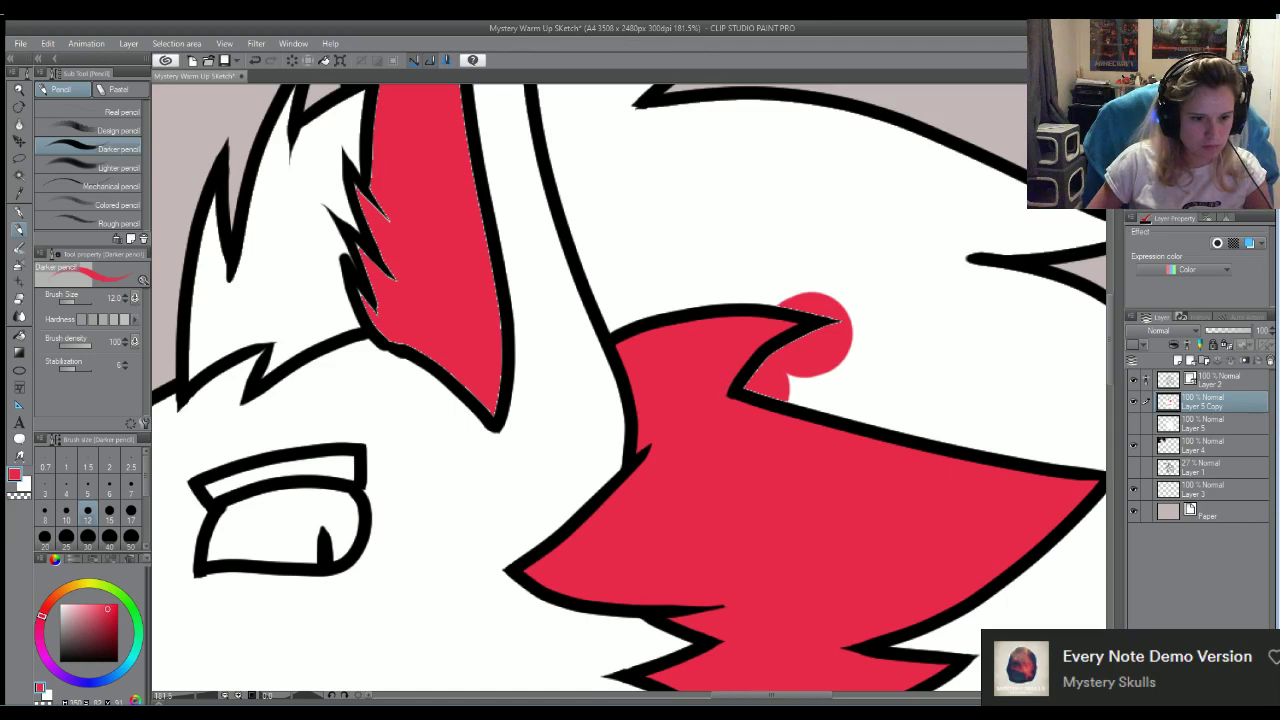
# Paint red over the thin white gaps along the inner ear's edges and around its fur spikes
pyautogui.moveTo(768, 696); pyautogui.dragTo(714, 629)
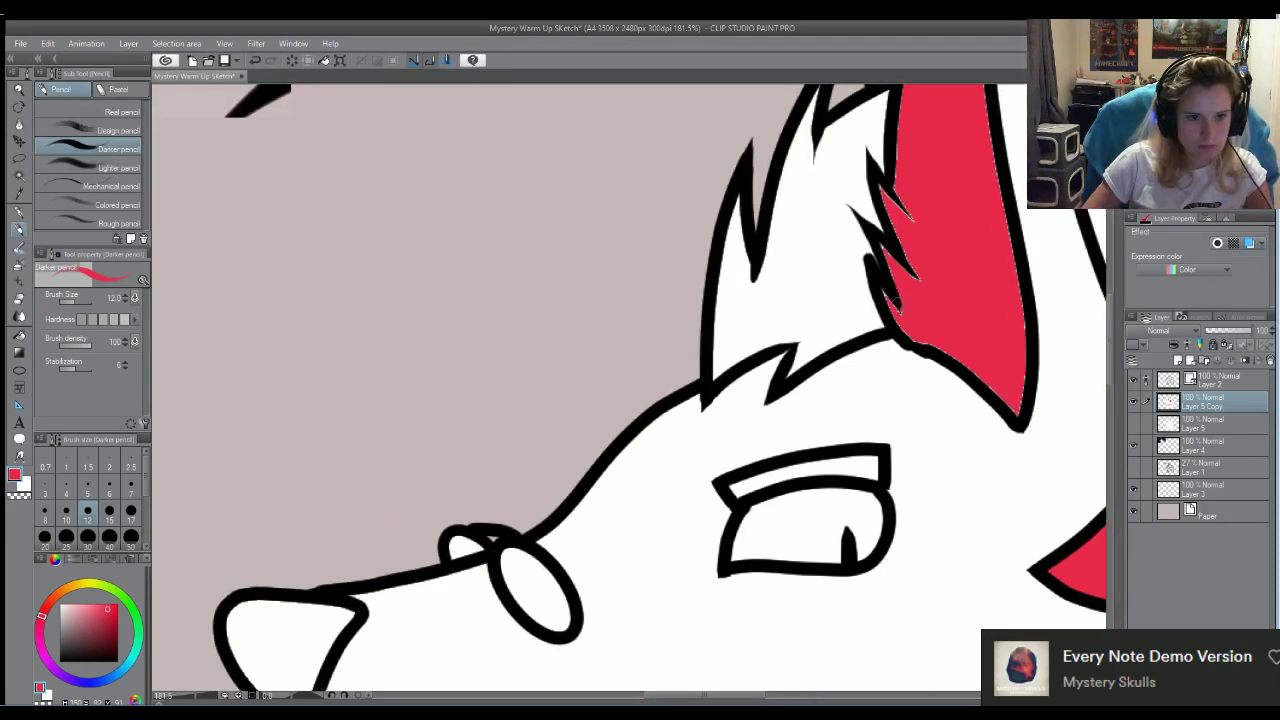
pyautogui.moveTo(933, 336)
pyautogui.mouseDown()
pyautogui.moveTo(1024, 408)
pyautogui.moveTo(1023, 368)
pyautogui.mouseUp()
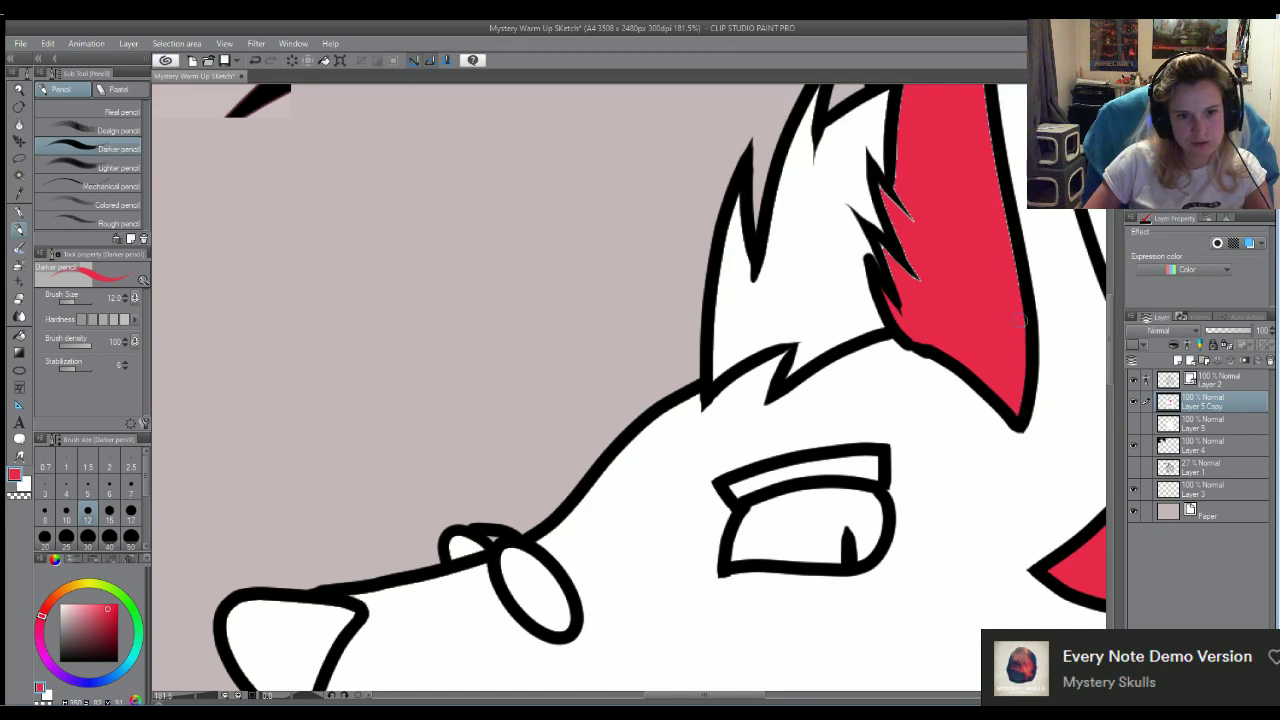
pyautogui.moveTo(922, 266)
pyautogui.mouseDown()
pyautogui.moveTo(879, 247)
pyautogui.moveTo(895, 288)
pyautogui.mouseUp()
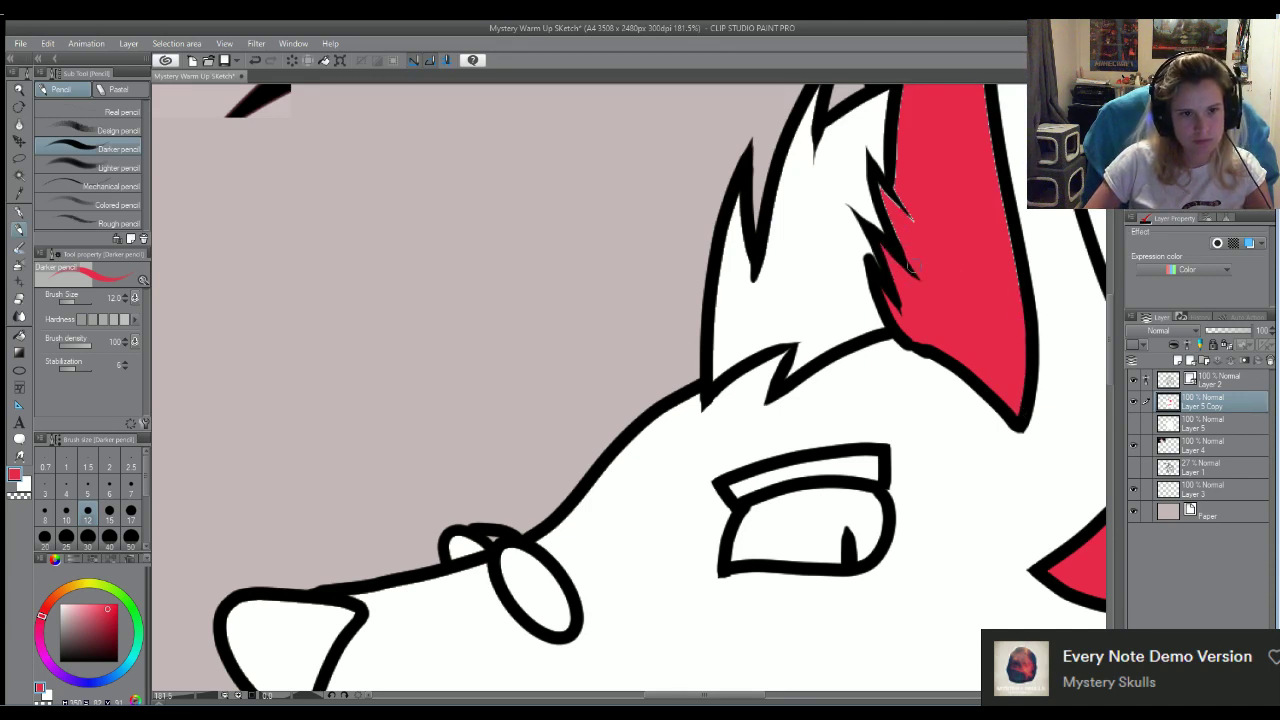
pyautogui.moveTo(886, 192)
pyautogui.mouseDown()
pyautogui.moveTo(892, 226)
pyautogui.moveTo(893, 175)
pyautogui.mouseUp()
pyautogui.click(1001, 130)
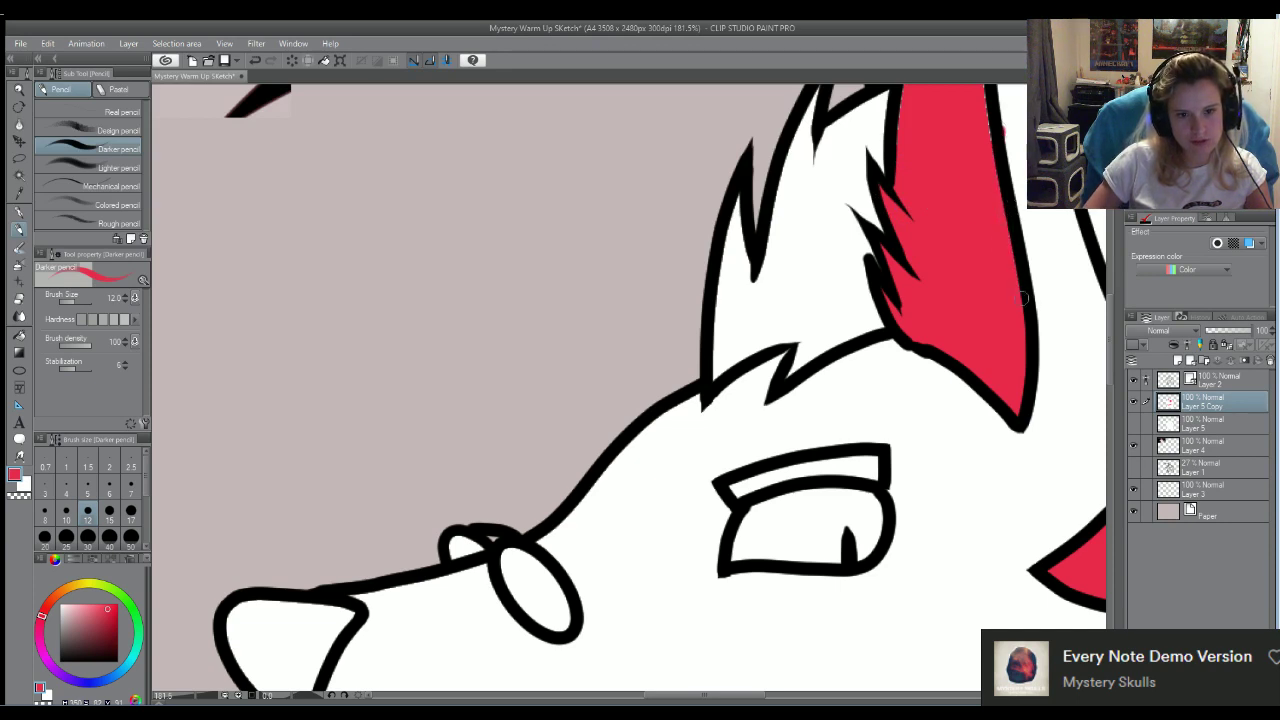
pyautogui.scroll(3, 1030, 170)
pyautogui.scroll(2, 1003, 300)
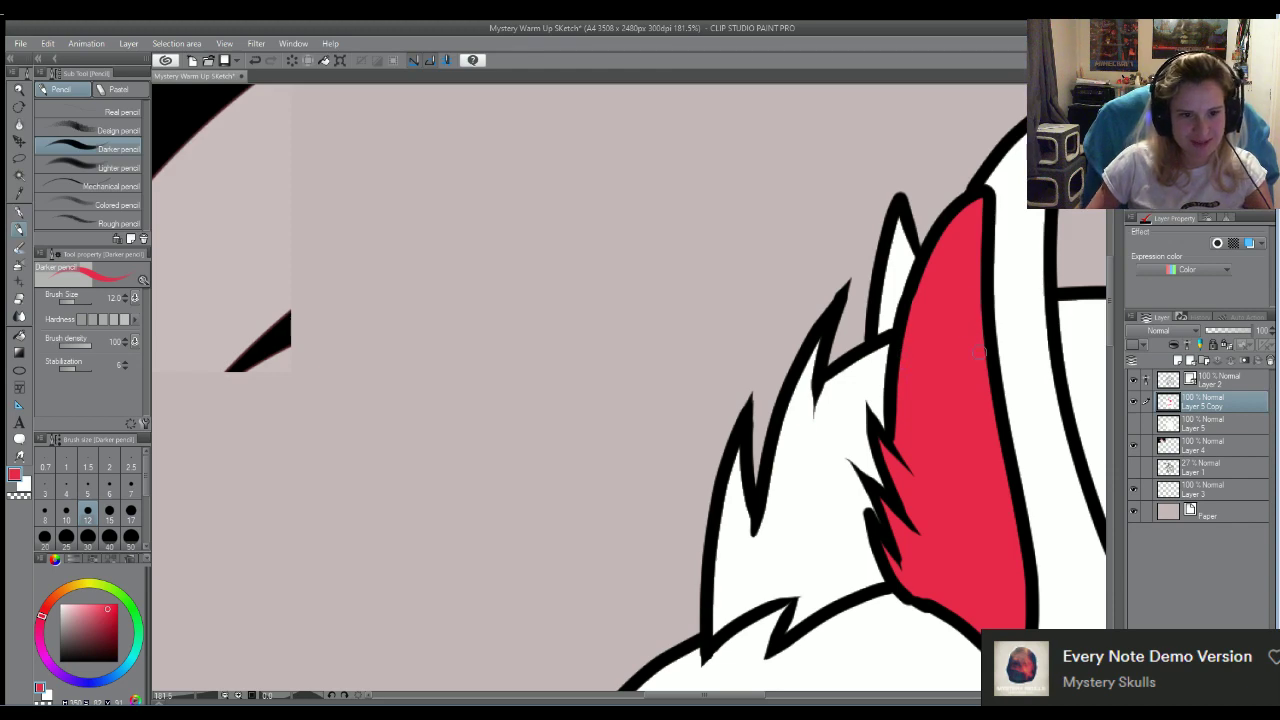
# Sample the reference's dark maroon and fill the nose with the Darker pencil at size 10.4
pyautogui.scroll(-5, 877, 326)
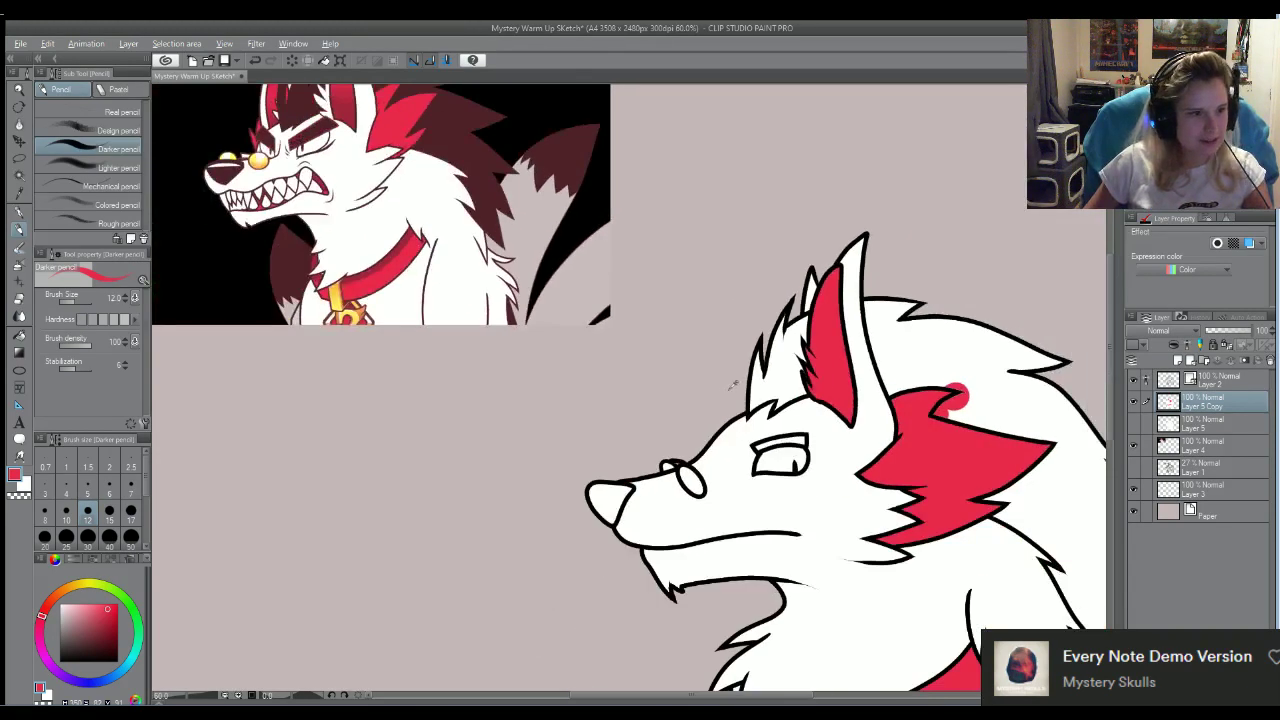
pyautogui.scroll(-3, 733, 385)
pyautogui.scroll(6, 680, 430)
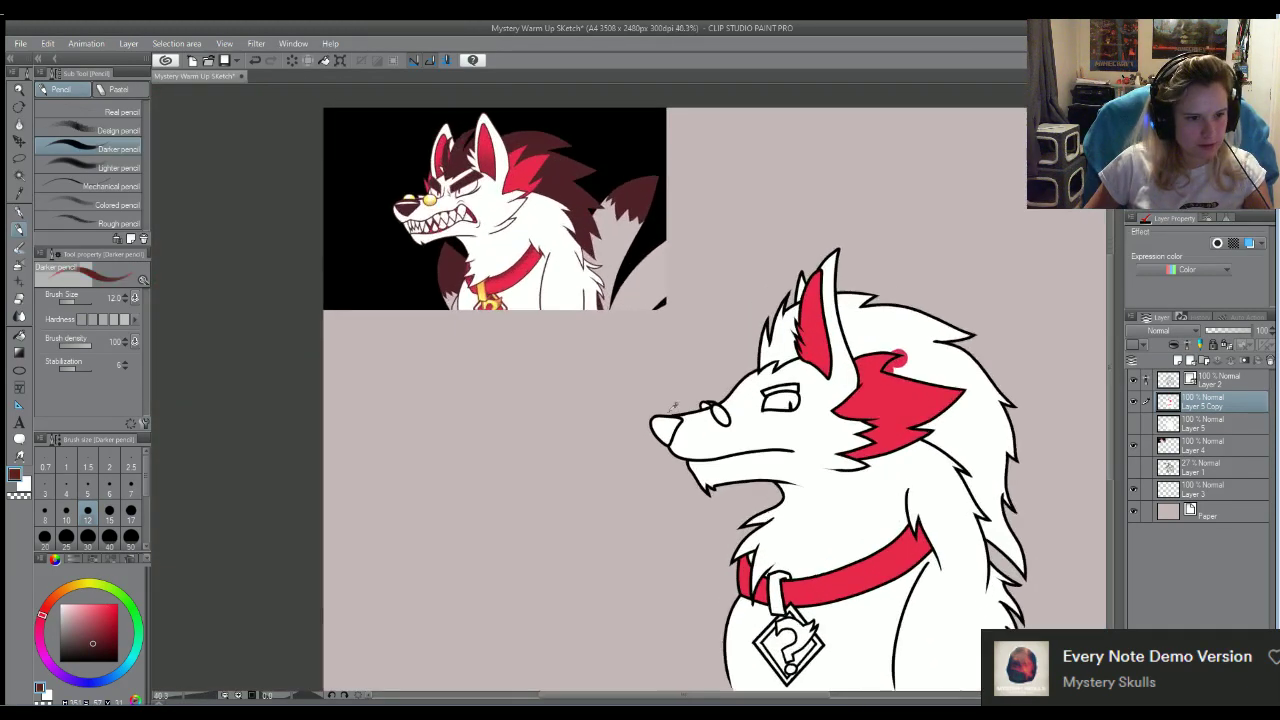
pyautogui.scroll(3, 659, 410)
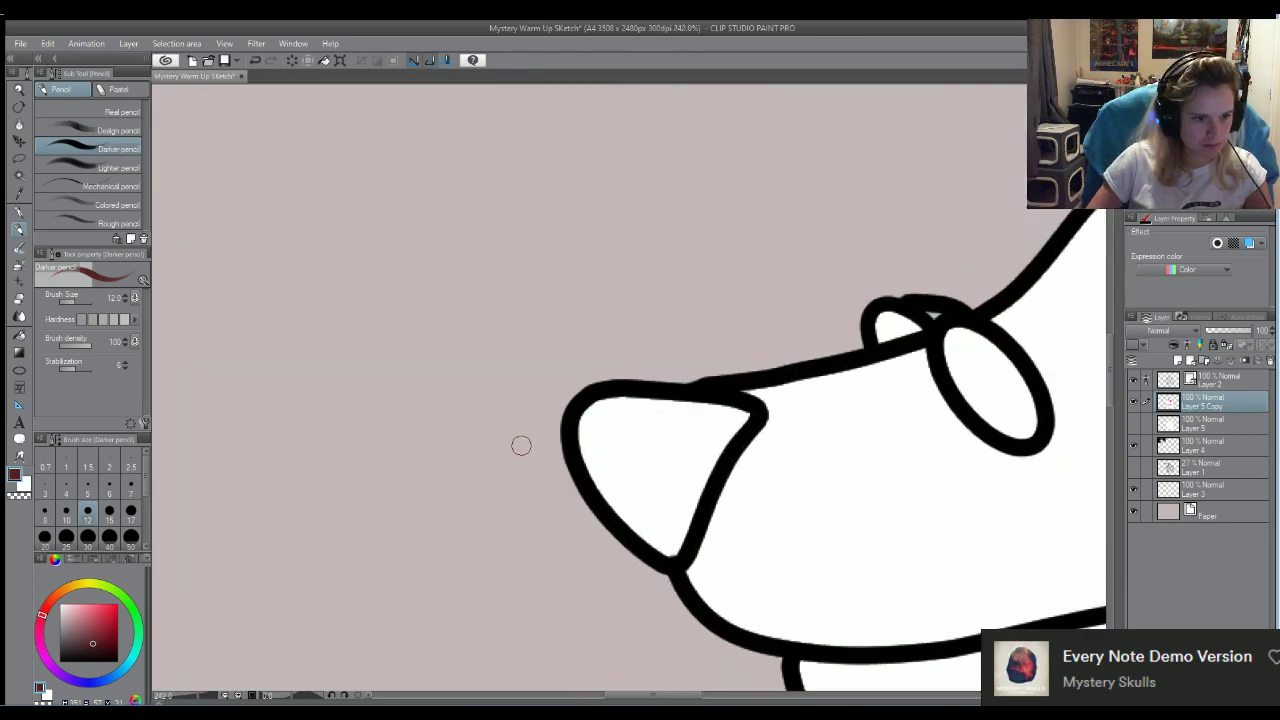
pyautogui.press('[')
pyautogui.moveTo(593, 449); pyautogui.dragTo(592, 385)
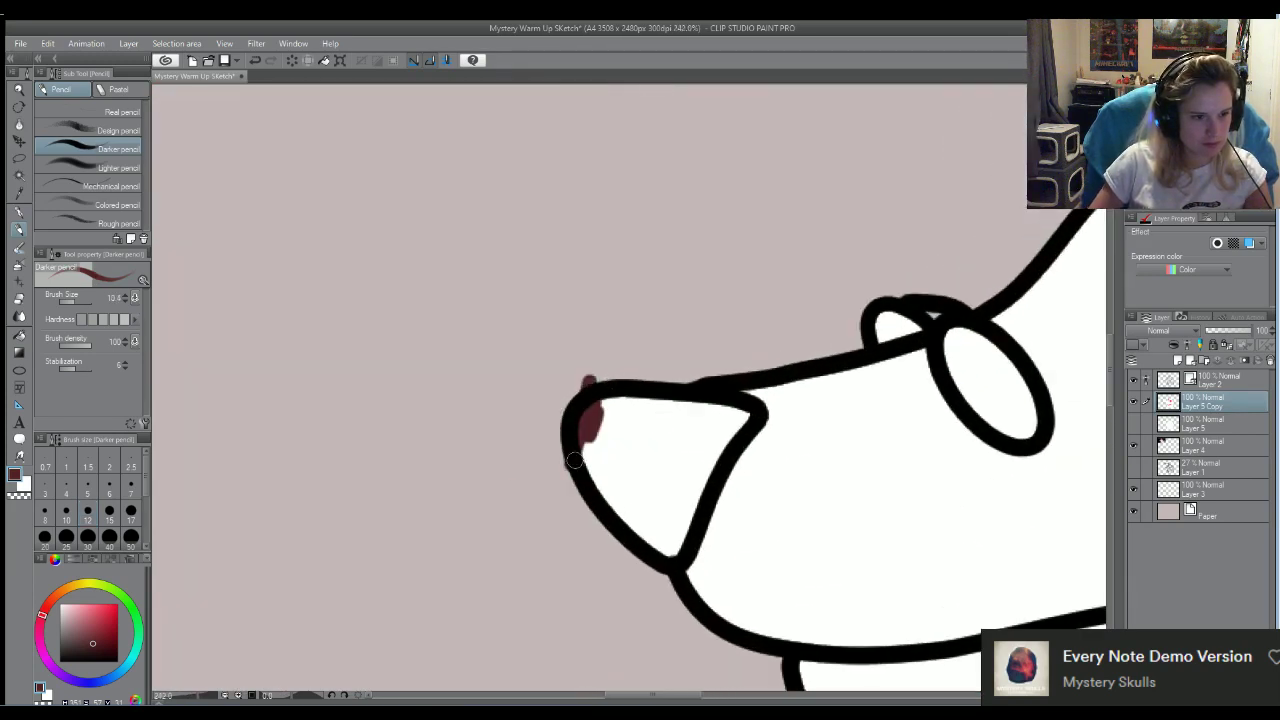
pyautogui.moveTo(578, 470)
pyautogui.mouseDown()
pyautogui.moveTo(607, 392)
pyautogui.moveTo(596, 454)
pyautogui.moveTo(596, 405)
pyautogui.moveTo(583, 424)
pyautogui.moveTo(600, 467)
pyautogui.moveTo(585, 460)
pyautogui.moveTo(595, 451)
pyautogui.moveTo(635, 528)
pyautogui.moveTo(659, 544)
pyautogui.moveTo(654, 529)
pyautogui.moveTo(677, 508)
pyautogui.moveTo(687, 519)
pyautogui.moveTo(742, 414)
pyautogui.moveTo(729, 413)
pyautogui.moveTo(672, 502)
pyautogui.moveTo(686, 509)
pyautogui.moveTo(713, 450)
pyautogui.moveTo(693, 424)
pyautogui.moveTo(716, 408)
pyautogui.moveTo(695, 419)
pyautogui.moveTo(697, 402)
pyautogui.moveTo(617, 395)
pyautogui.moveTo(595, 412)
pyautogui.moveTo(636, 406)
pyautogui.moveTo(624, 462)
pyautogui.moveTo(642, 456)
pyautogui.moveTo(617, 445)
pyautogui.moveTo(658, 436)
pyautogui.moveTo(646, 502)
pyautogui.moveTo(645, 460)
pyautogui.moveTo(611, 453)
pyautogui.moveTo(651, 489)
pyautogui.moveTo(668, 459)
pyautogui.moveTo(672, 506)
pyautogui.moveTo(680, 434)
pyautogui.mouseUp()
pyautogui.hotkey('ctrl', 'z')
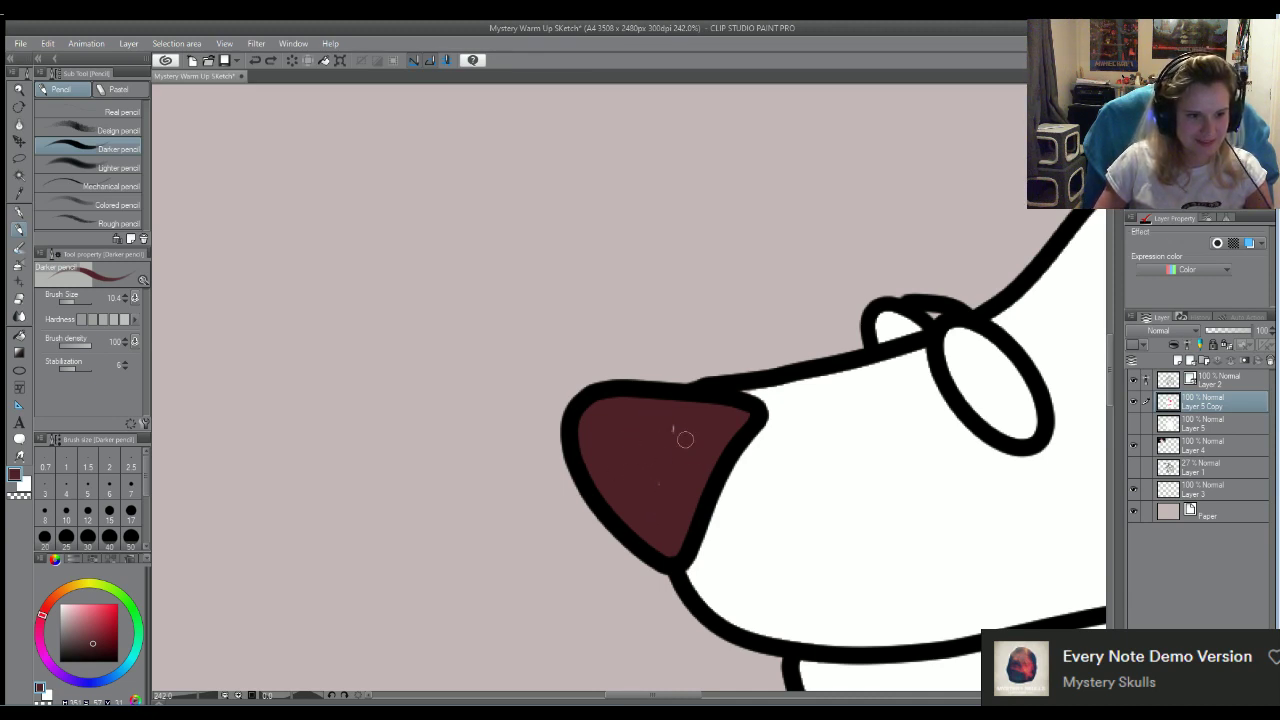
# Erase the fill in the small gap beneath the glasses' bridge with the Hard eraser at size 40
pyautogui.scroll(-4, 674, 441)
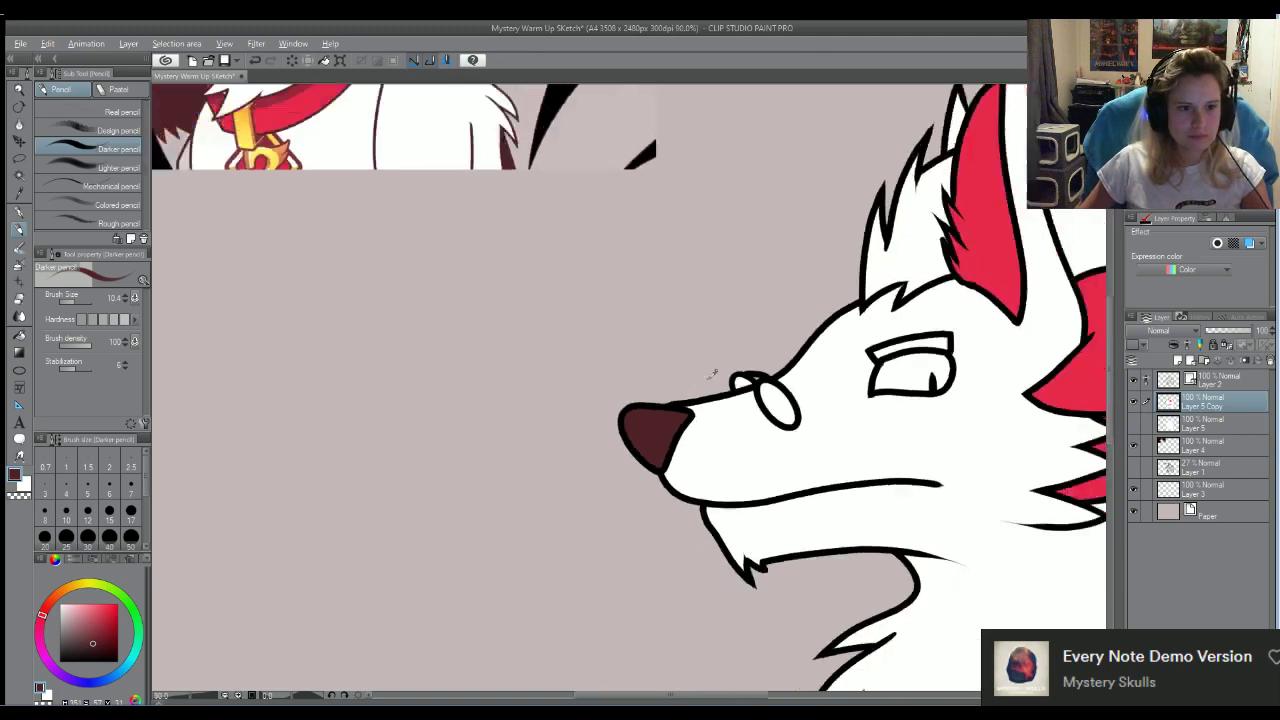
pyautogui.scroll(3, 674, 441)
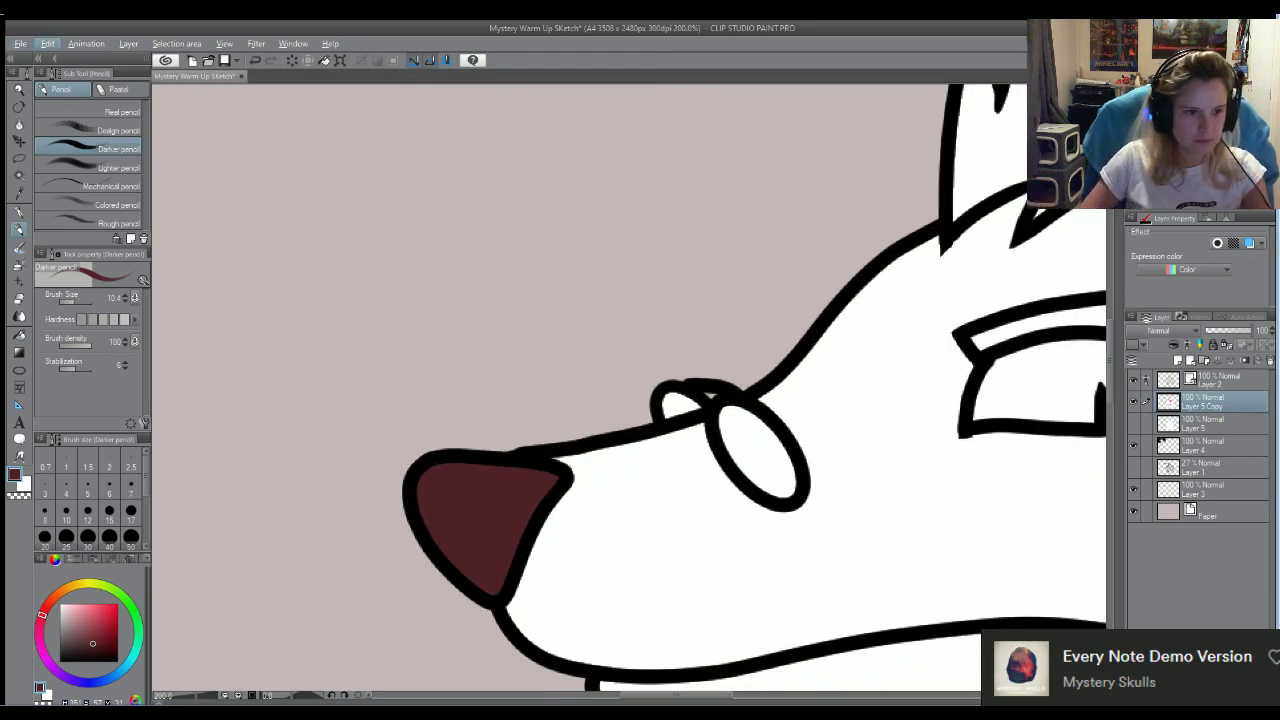
pyautogui.moveTo(716, 382)
pyautogui.mouseDown()
pyautogui.moveTo(702, 386)
pyautogui.moveTo(725, 388)
pyautogui.mouseUp()
pyautogui.press('e')
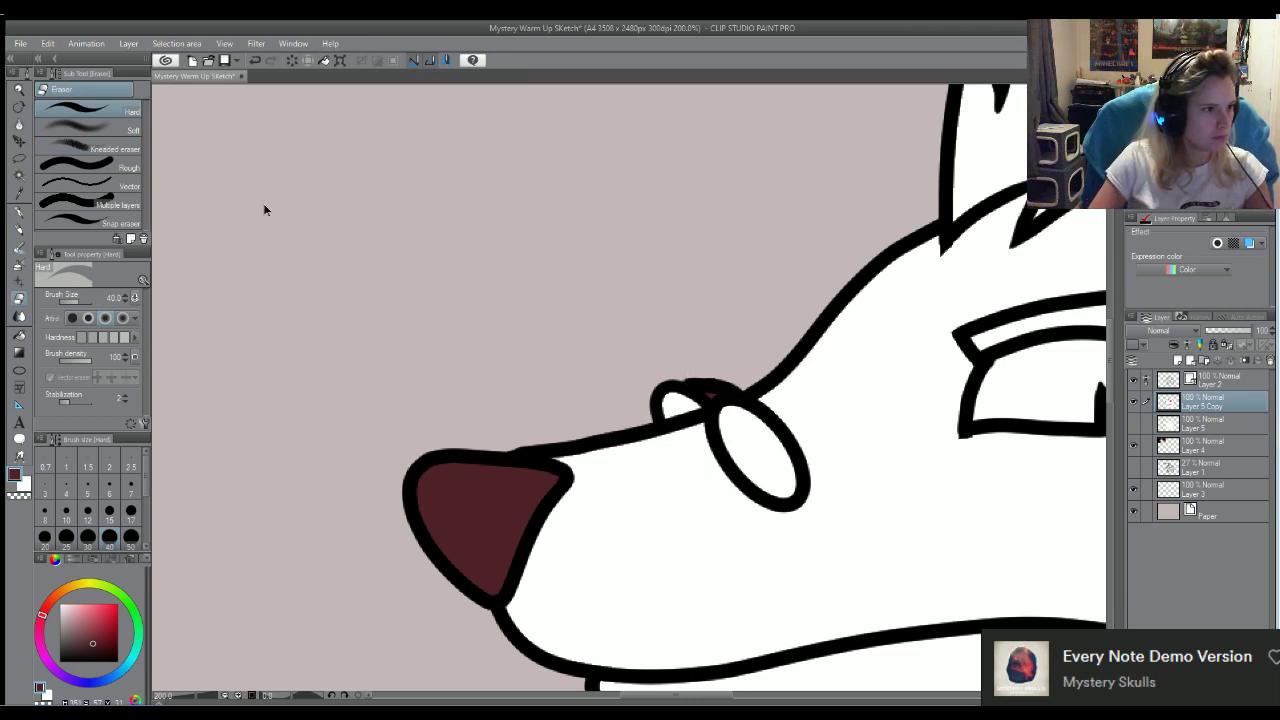
pyautogui.moveTo(719, 366); pyautogui.dragTo(714, 362)
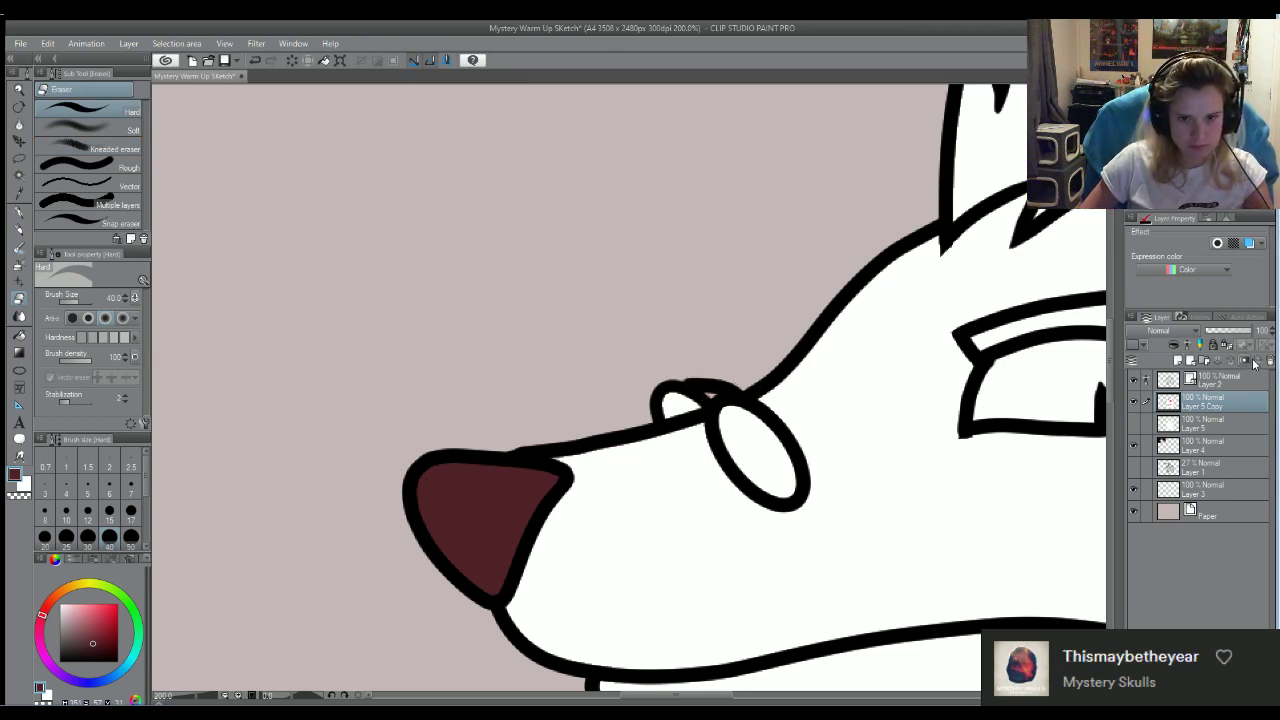
pyautogui.click(1222, 344)
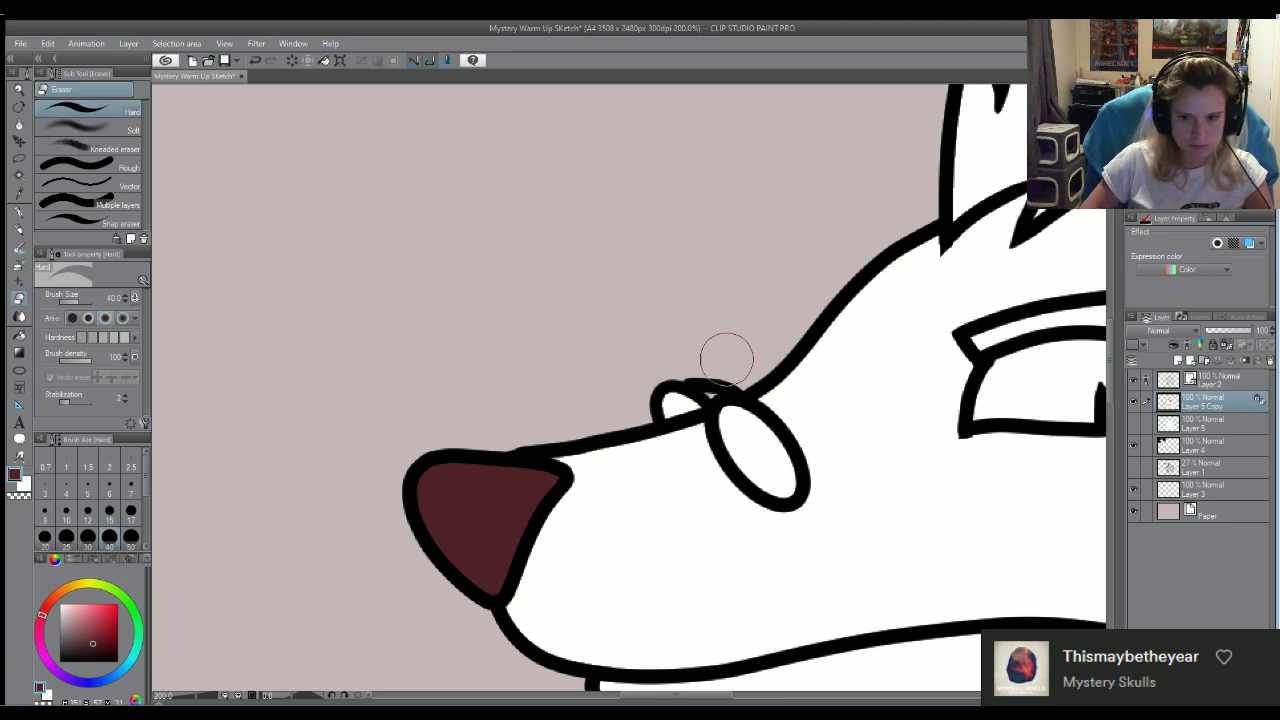
pyautogui.click(1227, 344)
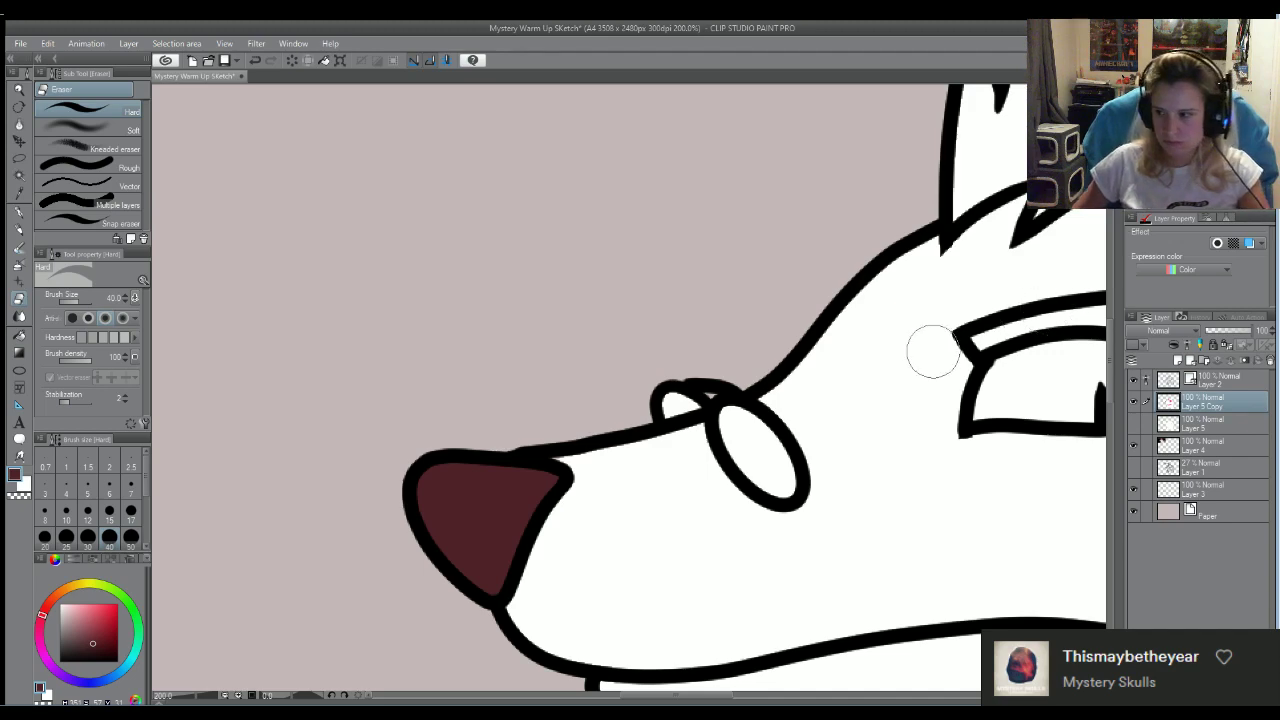
# Auto-select the mane, the forehead hair tuft and the eyebrow on the Layer 2 lineart, referring to the editing layer only
pyautogui.scroll(-4, 729, 363)
pyautogui.scroll(-5, 691, 341)
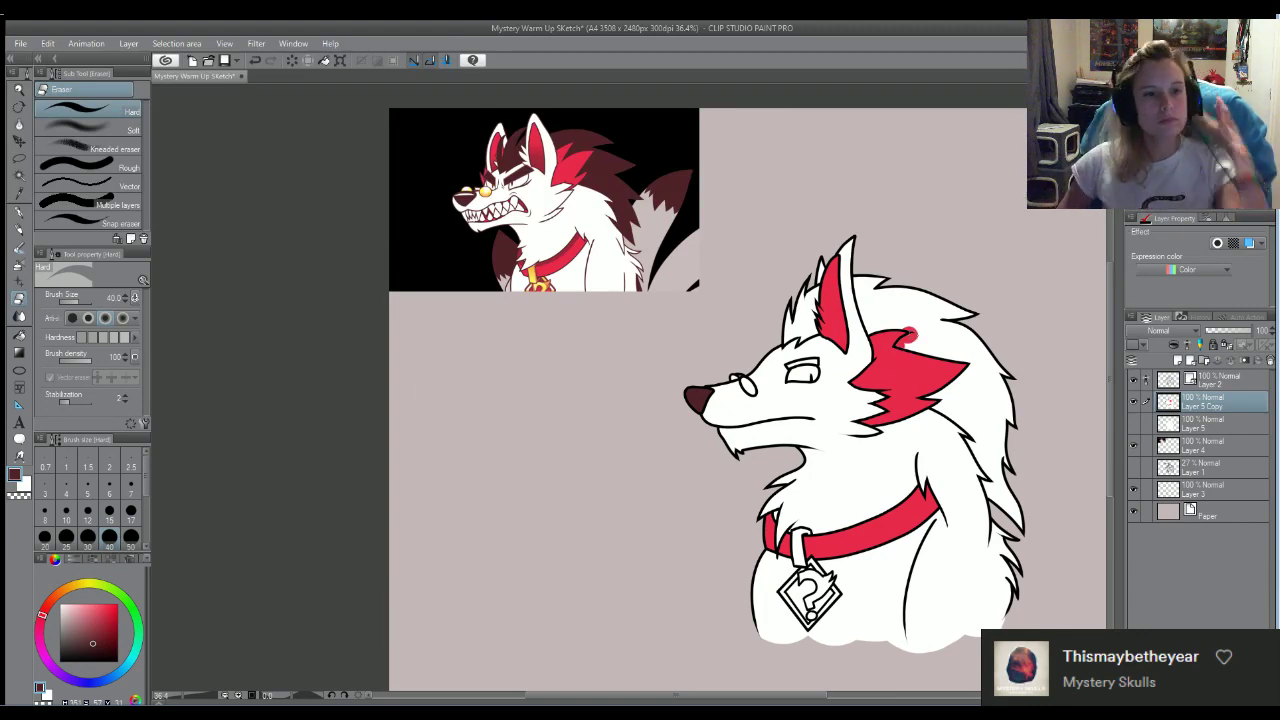
pyautogui.scroll(3, 887, 350)
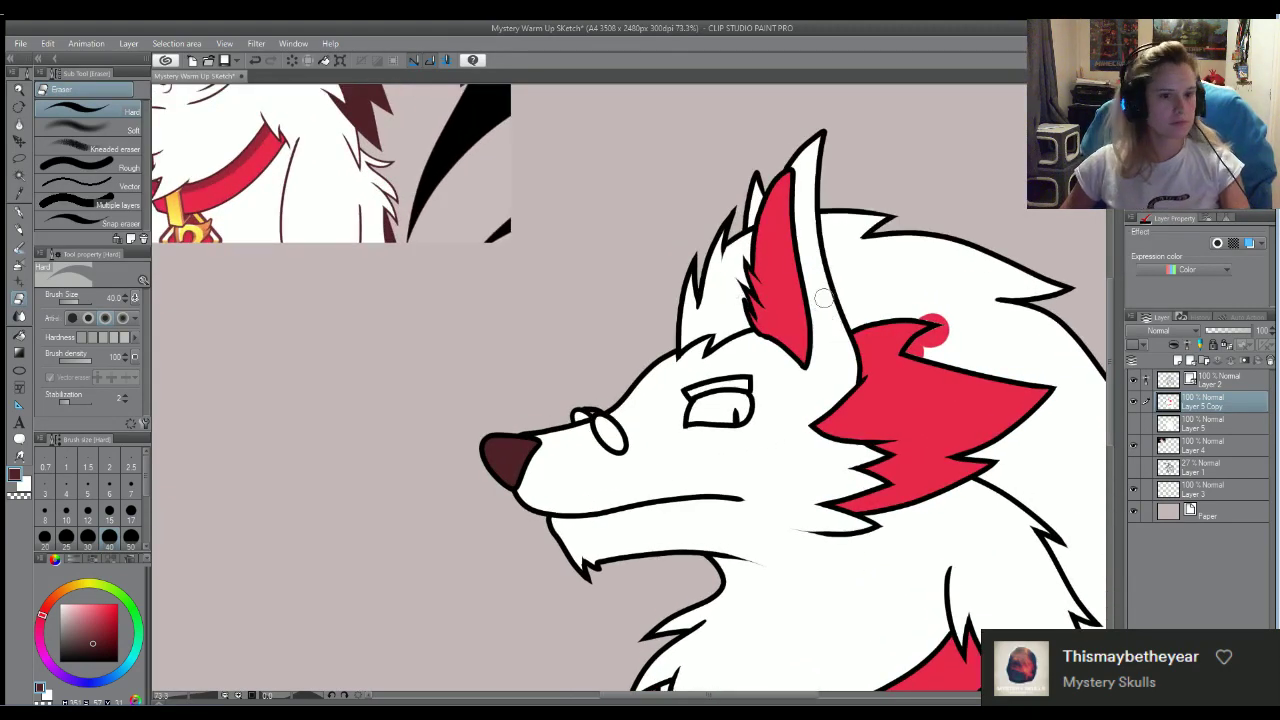
pyautogui.click(1212, 380)
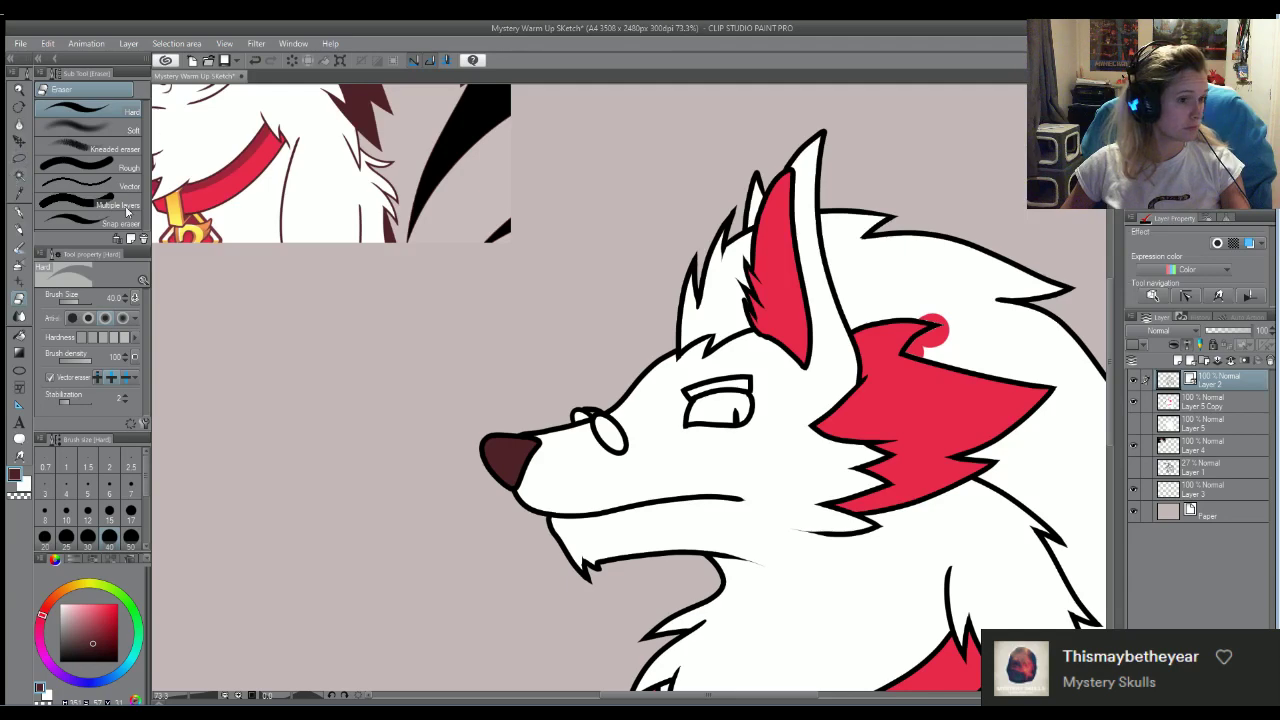
pyautogui.press('w')
pyautogui.click(720, 303)
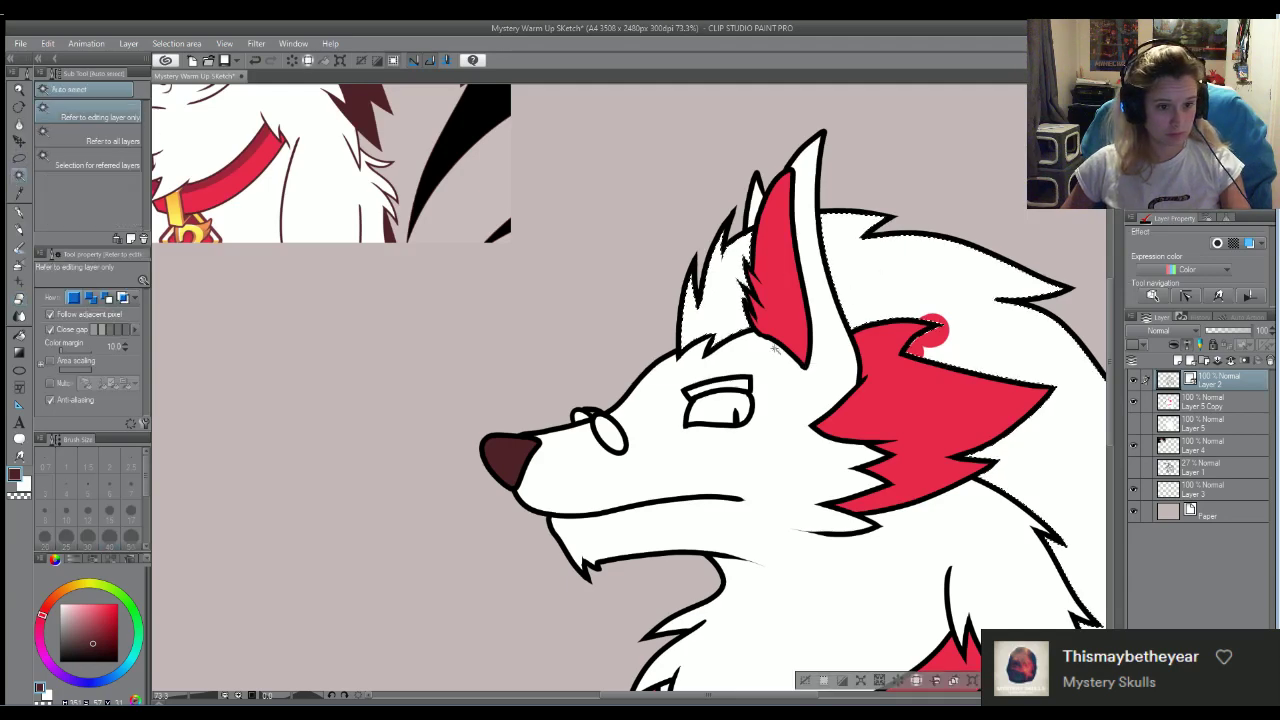
pyautogui.scroll(-3, 648, 283)
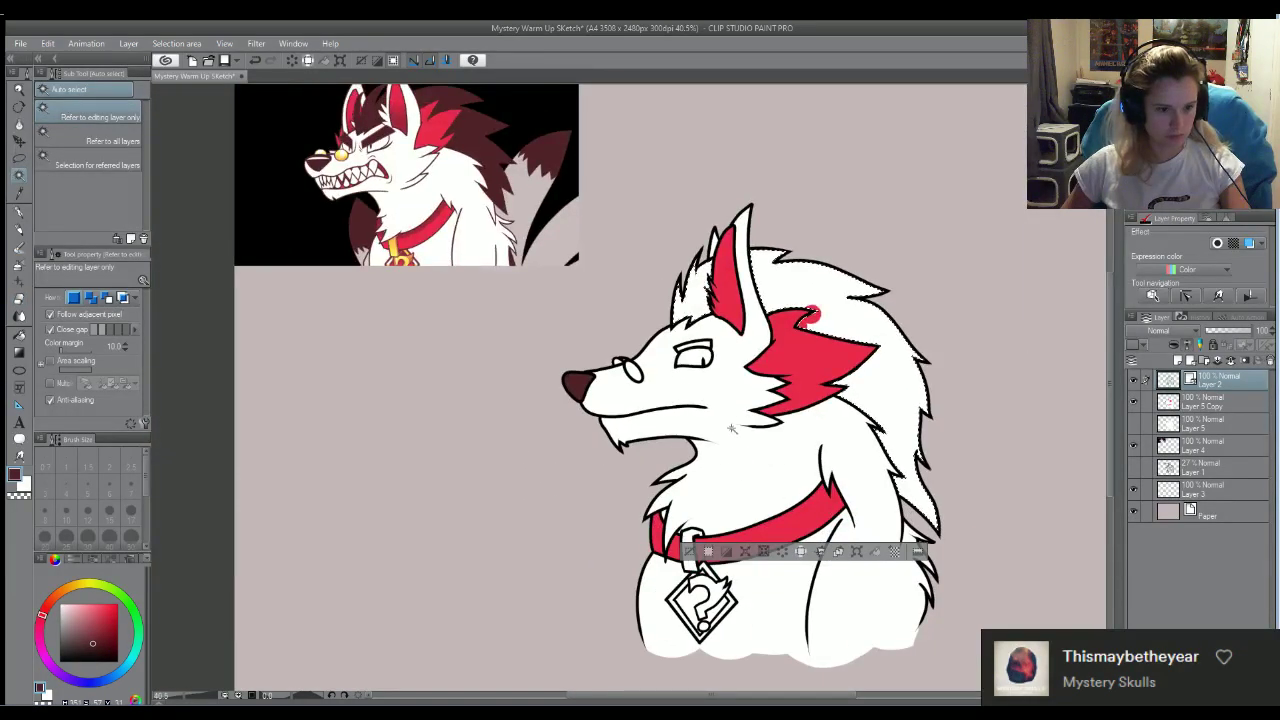
pyautogui.scroll(3, 731, 428)
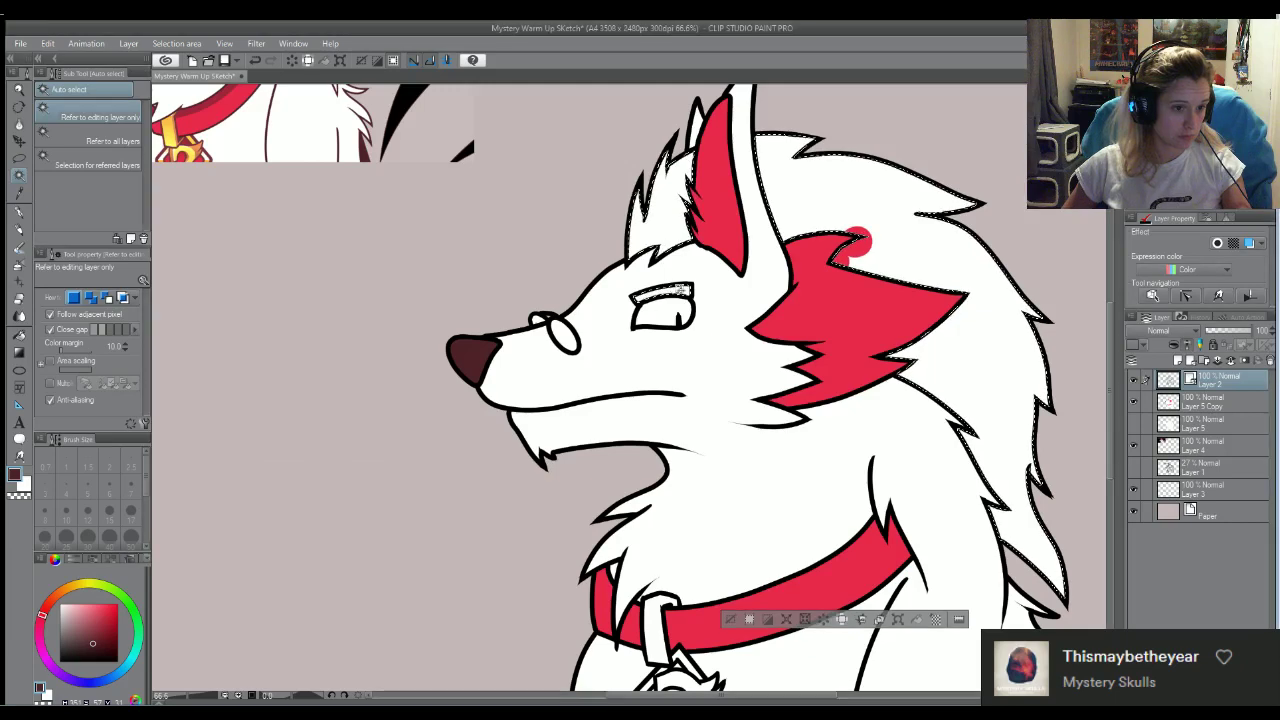
# Paint the selected mane, hair tuft and eyebrow dark maroon on Layer 5 Copy with the size 113.4 pencil, and deselect
pyautogui.click(1199, 401)
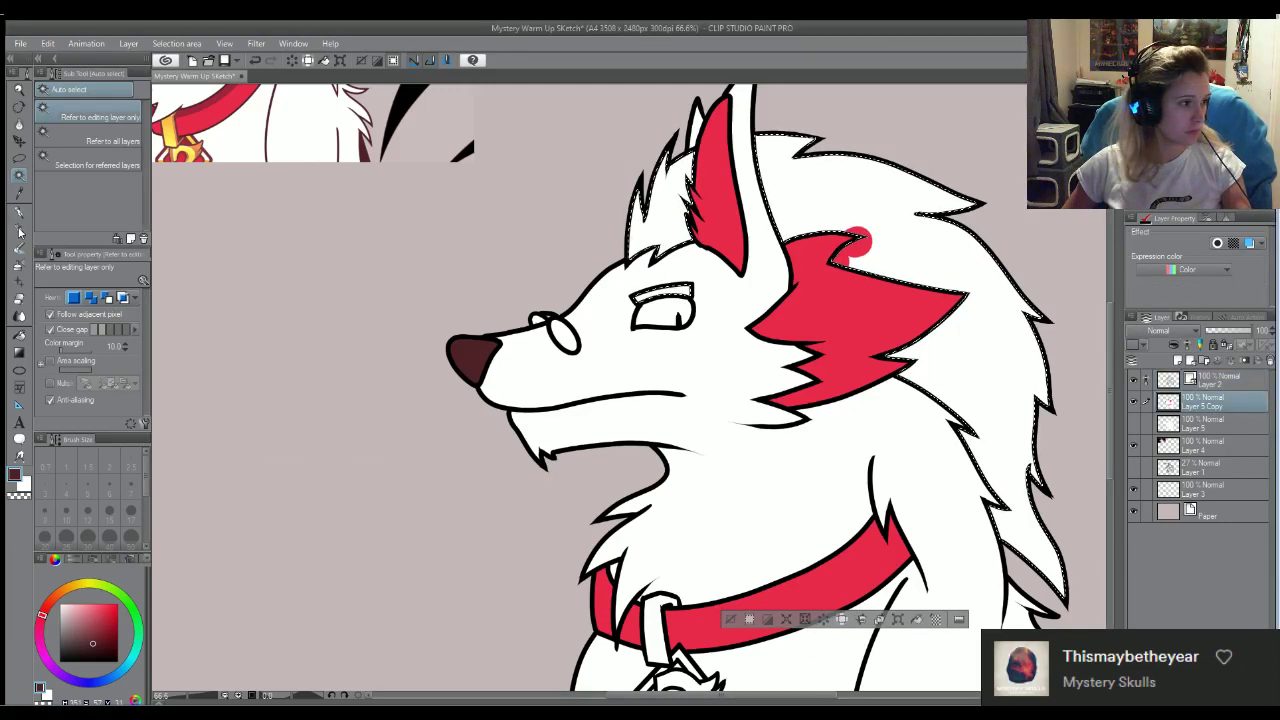
pyautogui.click(19, 230)
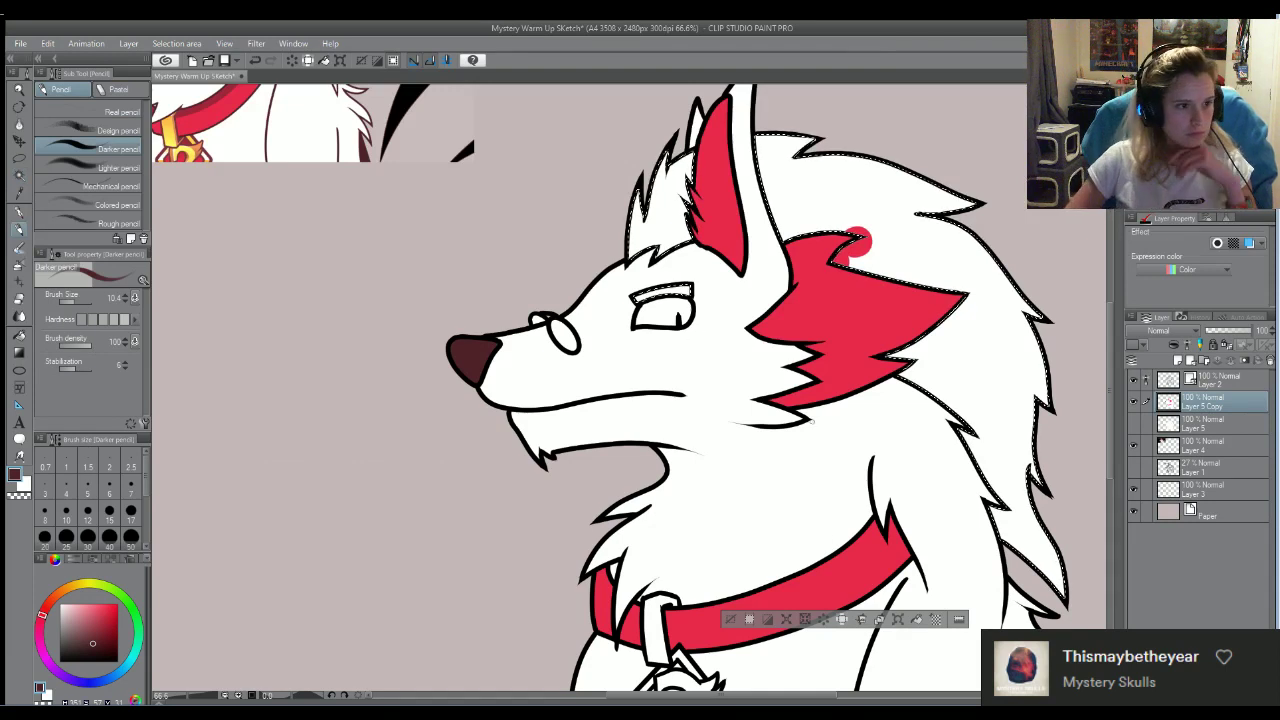
pyautogui.moveTo(677, 357); pyautogui.dragTo(705, 362)
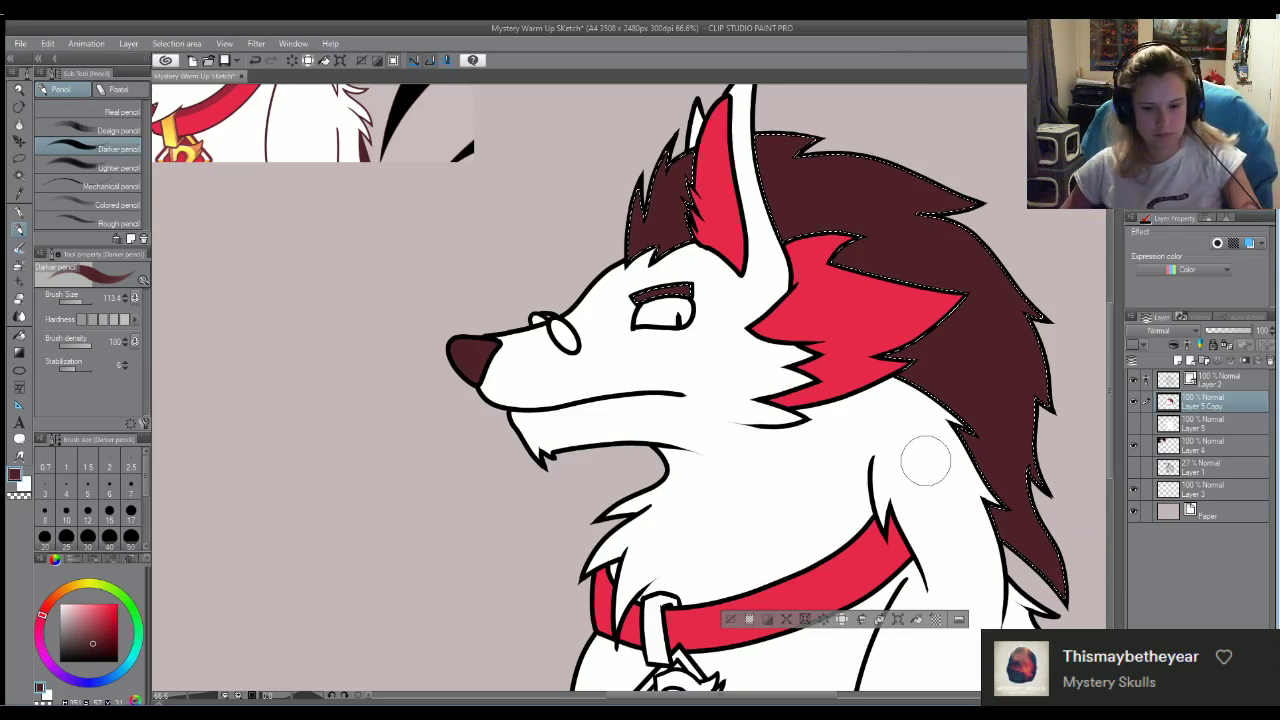
pyautogui.hotkey('ctrl', 'd')
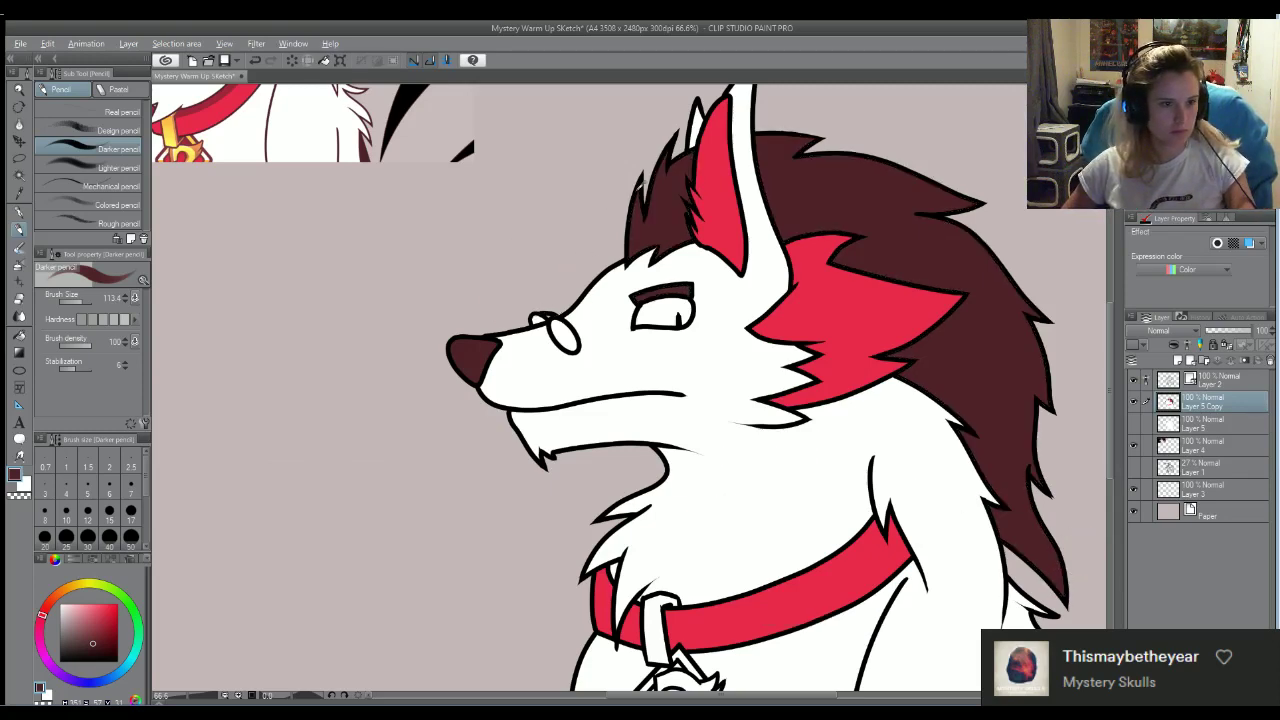
# Reduce the pencil to size 7.3 and paint maroon over the tiny gaps among the fur spikes beside the inner ear
pyautogui.scroll(5, 680, 200)
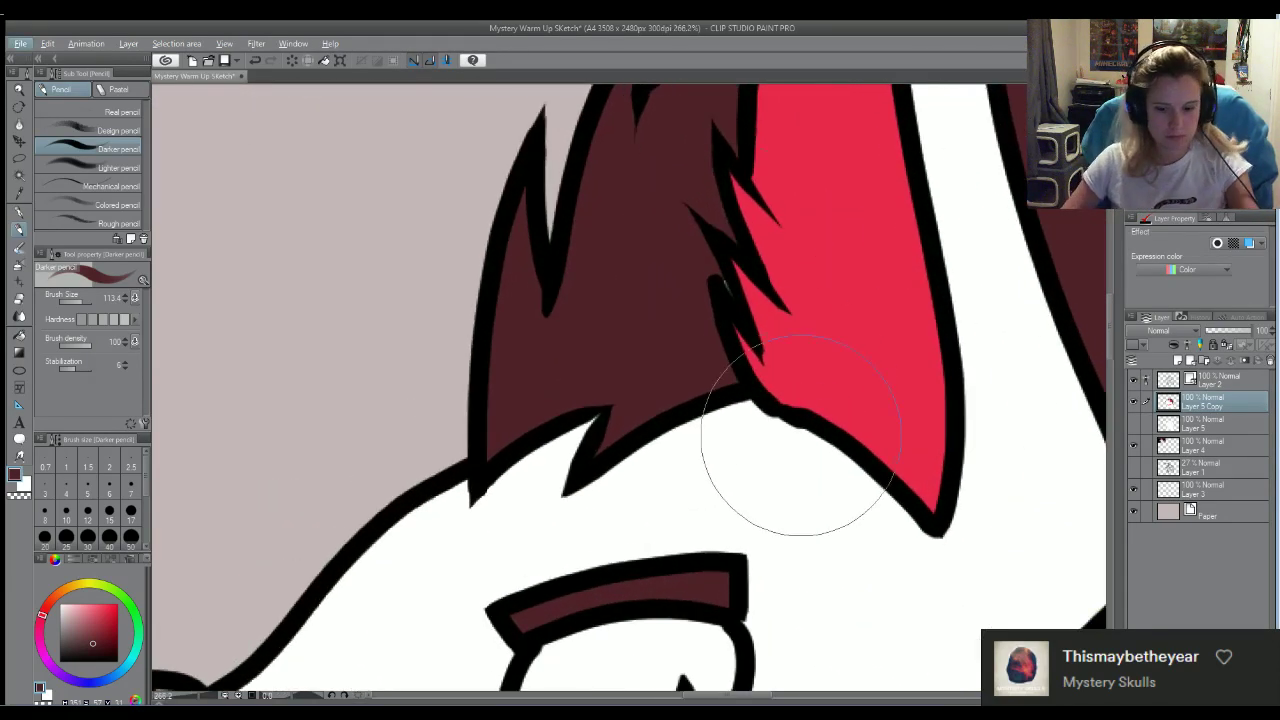
pyautogui.press('[')
pyautogui.press('[')
pyautogui.press('[')
pyautogui.press('[')
pyautogui.press('[')
pyautogui.press('[')
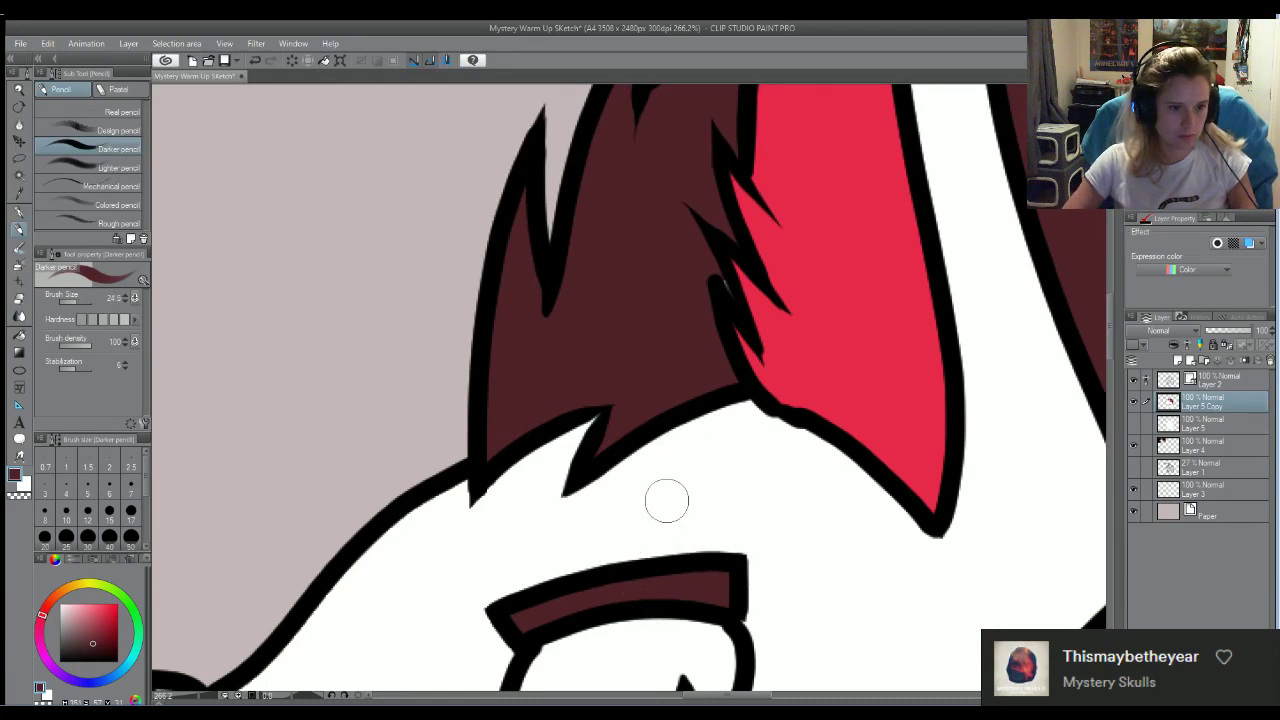
pyautogui.moveTo(616, 319); pyautogui.dragTo(604, 320)
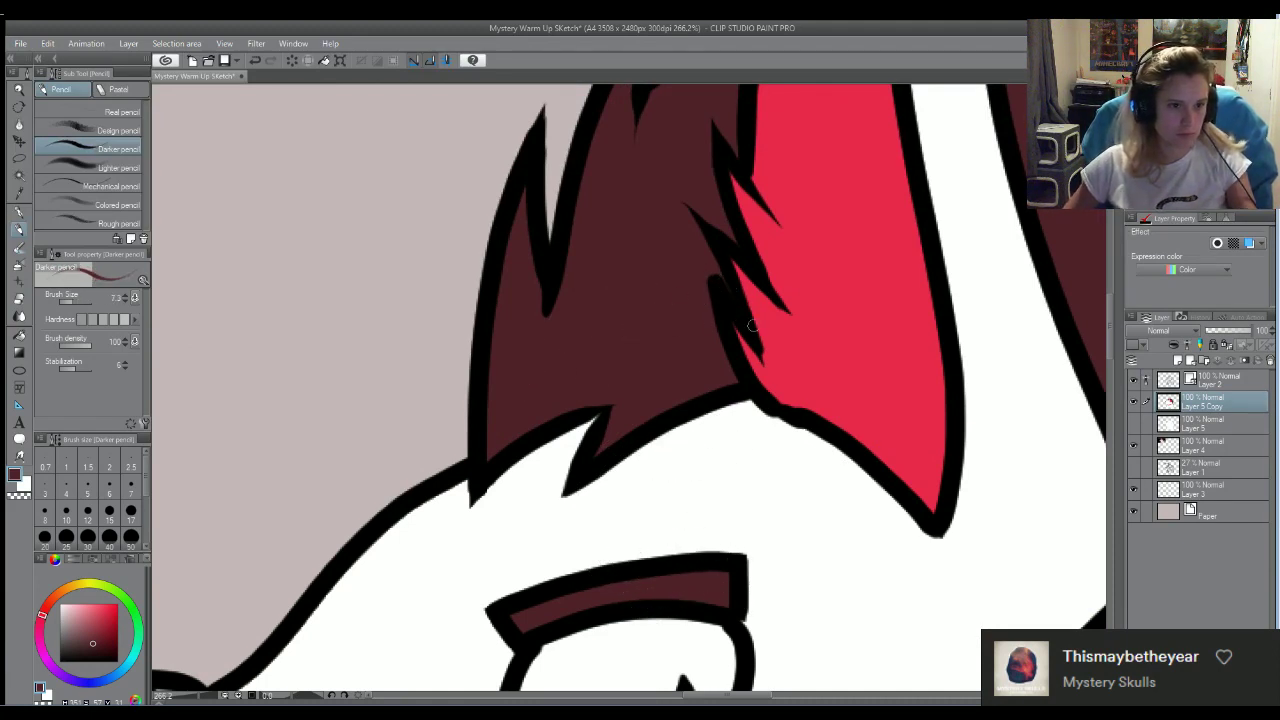
pyautogui.scroll(-5, 737, 316)
pyautogui.scroll(-4, 474, 395)
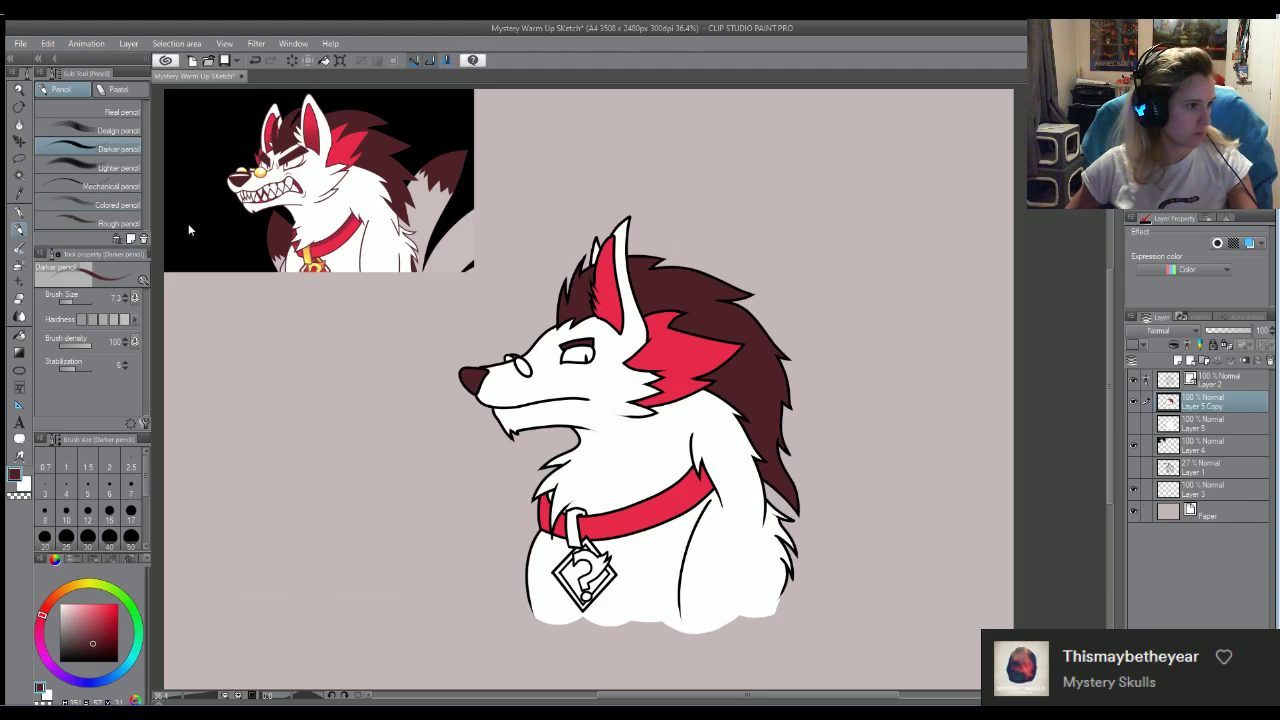
# Sample the golden yellow from the glasses lens in the reference image
pyautogui.click(18, 298)
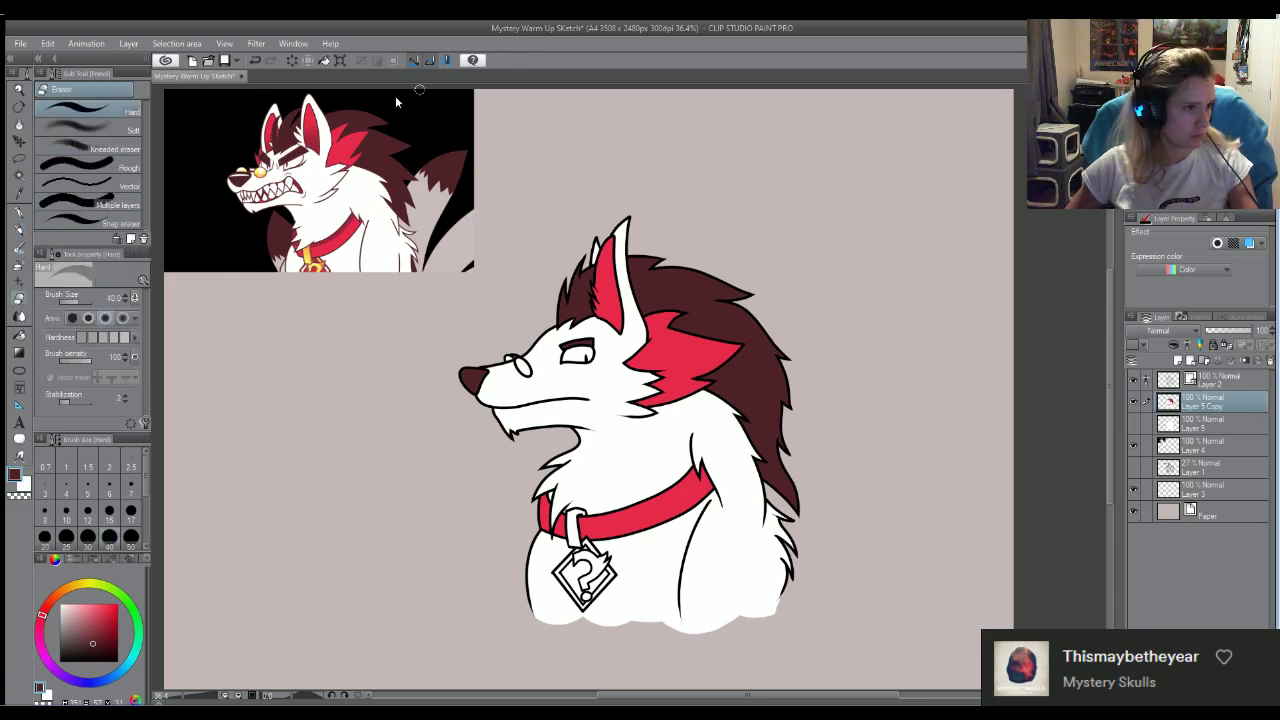
pyautogui.scroll(3, 255, 173)
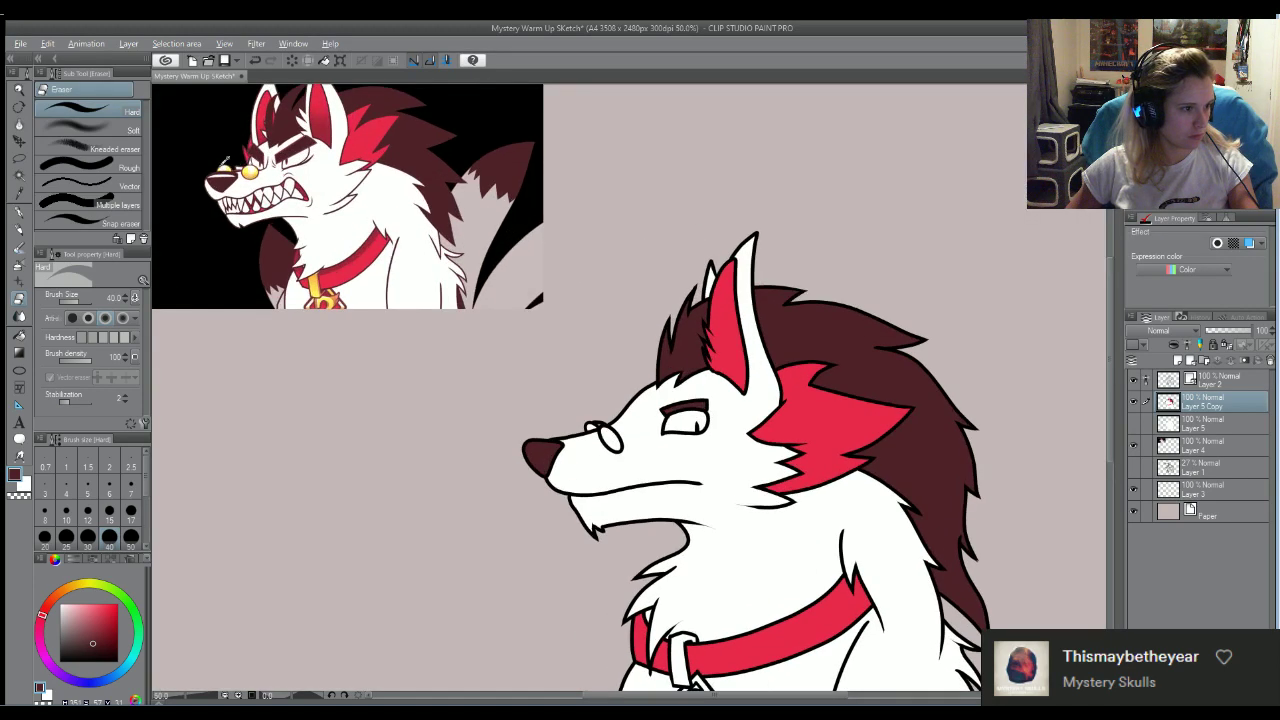
pyautogui.keyDown('alt'); pyautogui.click(262, 162); pyautogui.keyUp('alt')
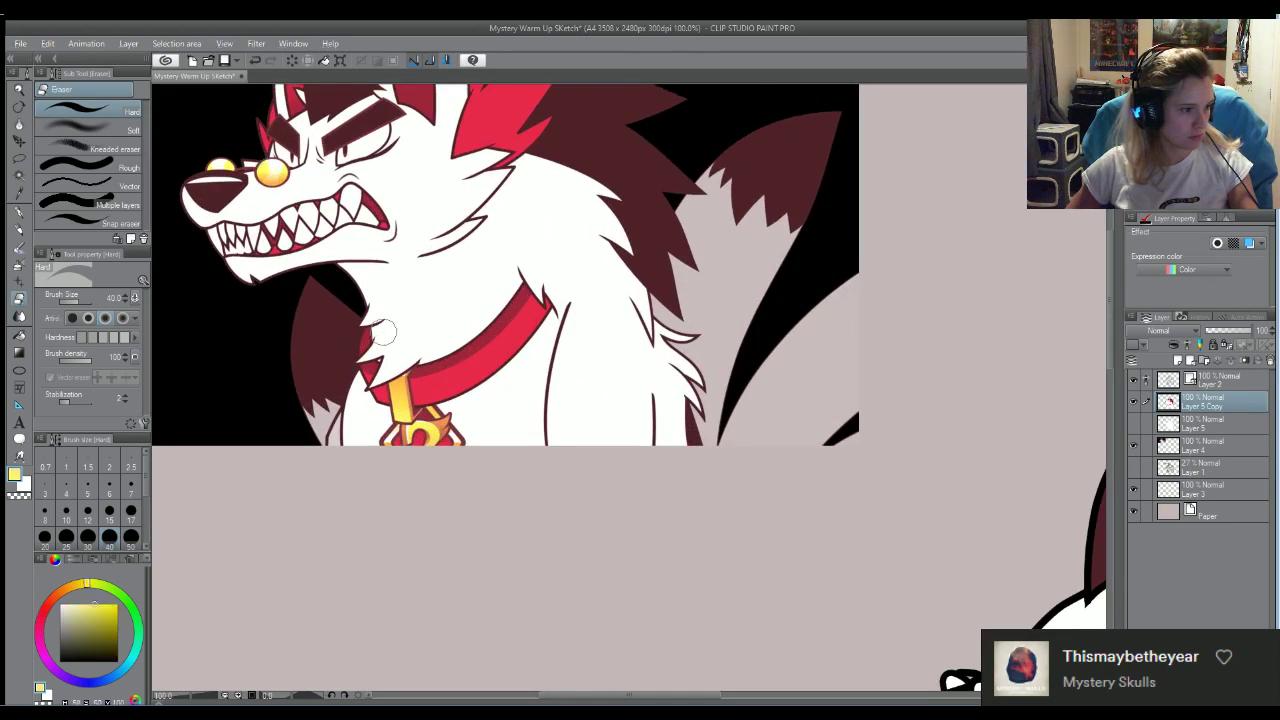
pyautogui.keyDown('alt'); pyautogui.click(265, 164); pyautogui.keyUp('alt')
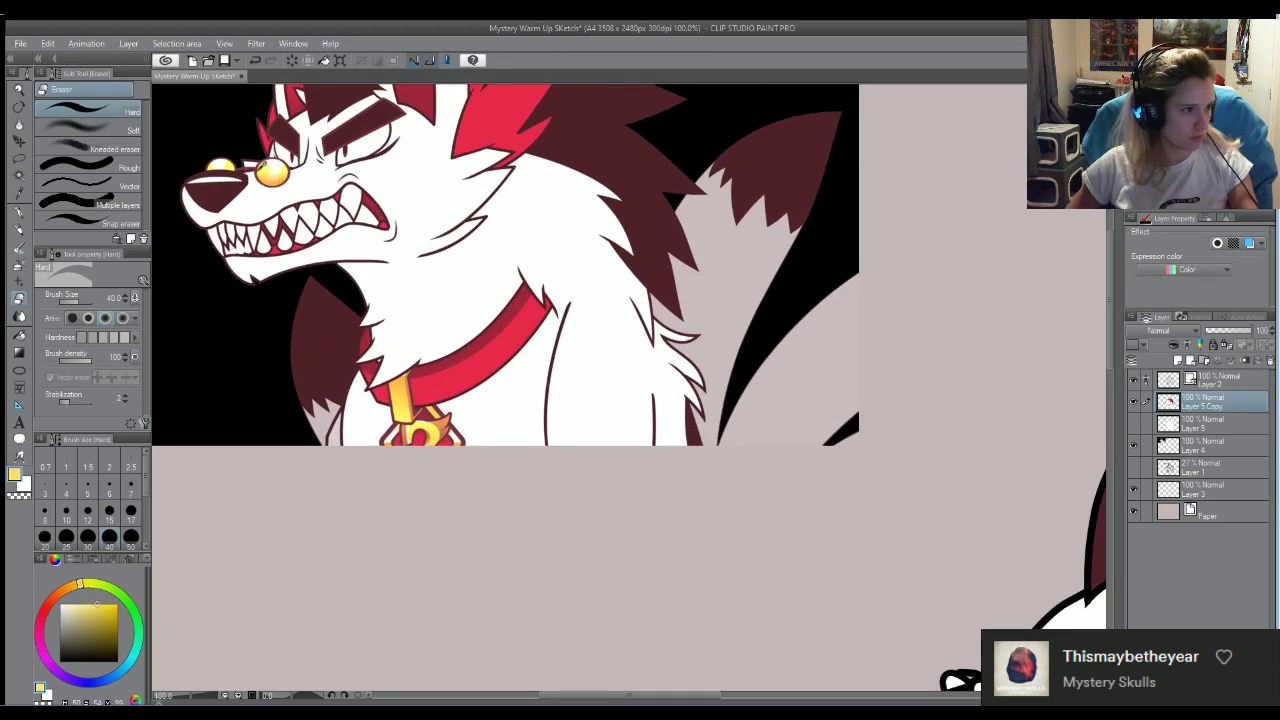
pyautogui.keyDown('alt'); pyautogui.click(265, 165); pyautogui.keyUp('alt')
pyautogui.moveTo(368, 268); pyautogui.dragTo(190, 90)
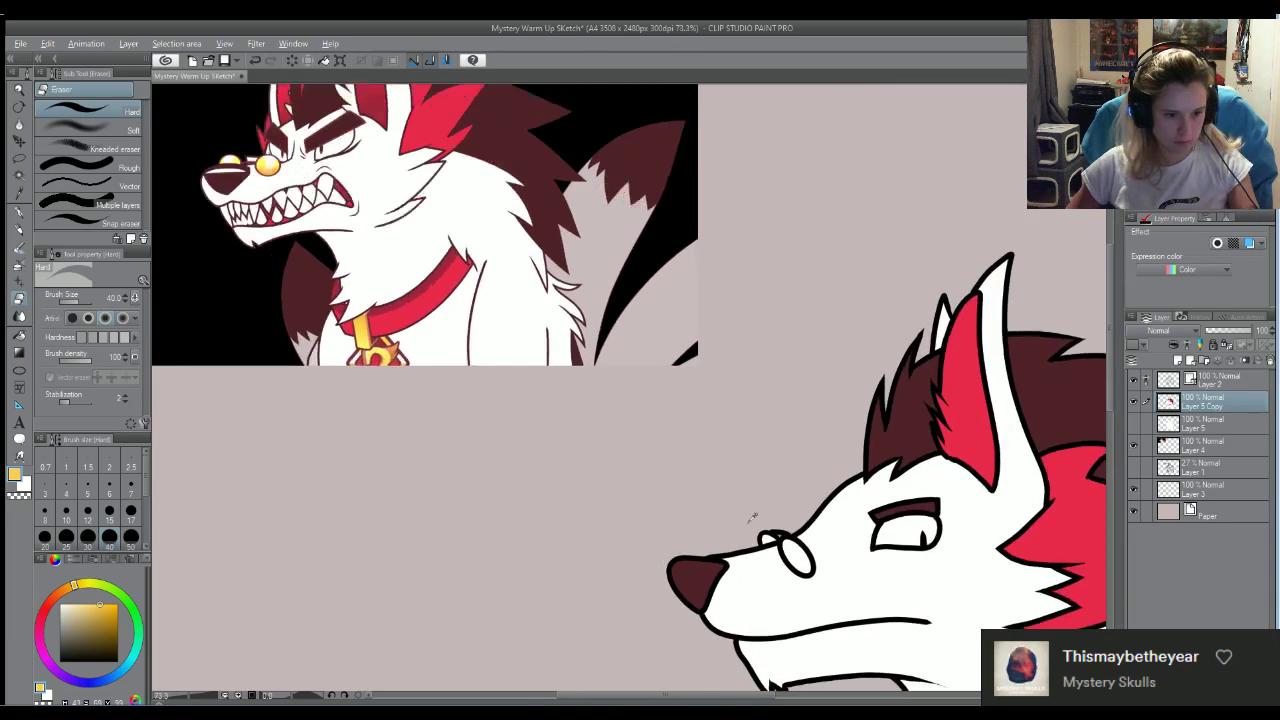
# Paint both glasses lenses golden yellow on Layer 5 Copy with the Darker pencil, enlarged to size 24.4
pyautogui.scroll(2, 805, 567)
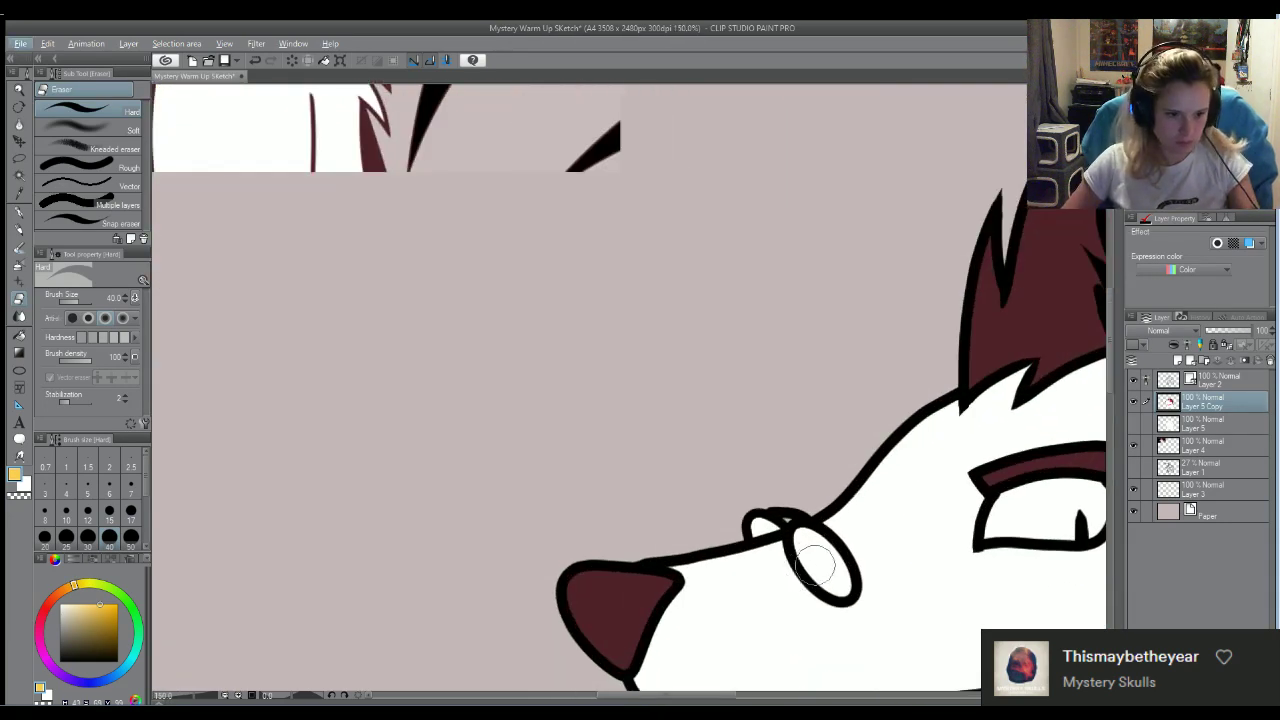
pyautogui.moveTo(814, 562); pyautogui.dragTo(822, 577)
pyautogui.hotkey('ctrl', 'z')
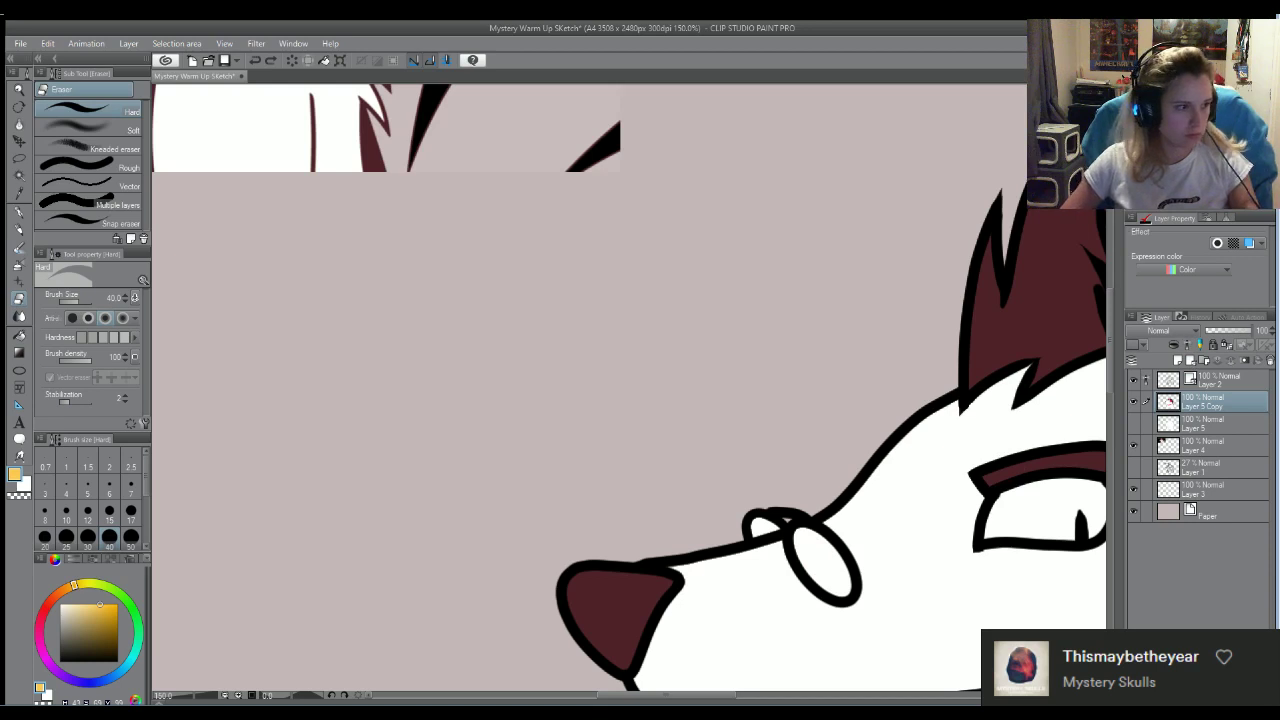
pyautogui.click(18, 229)
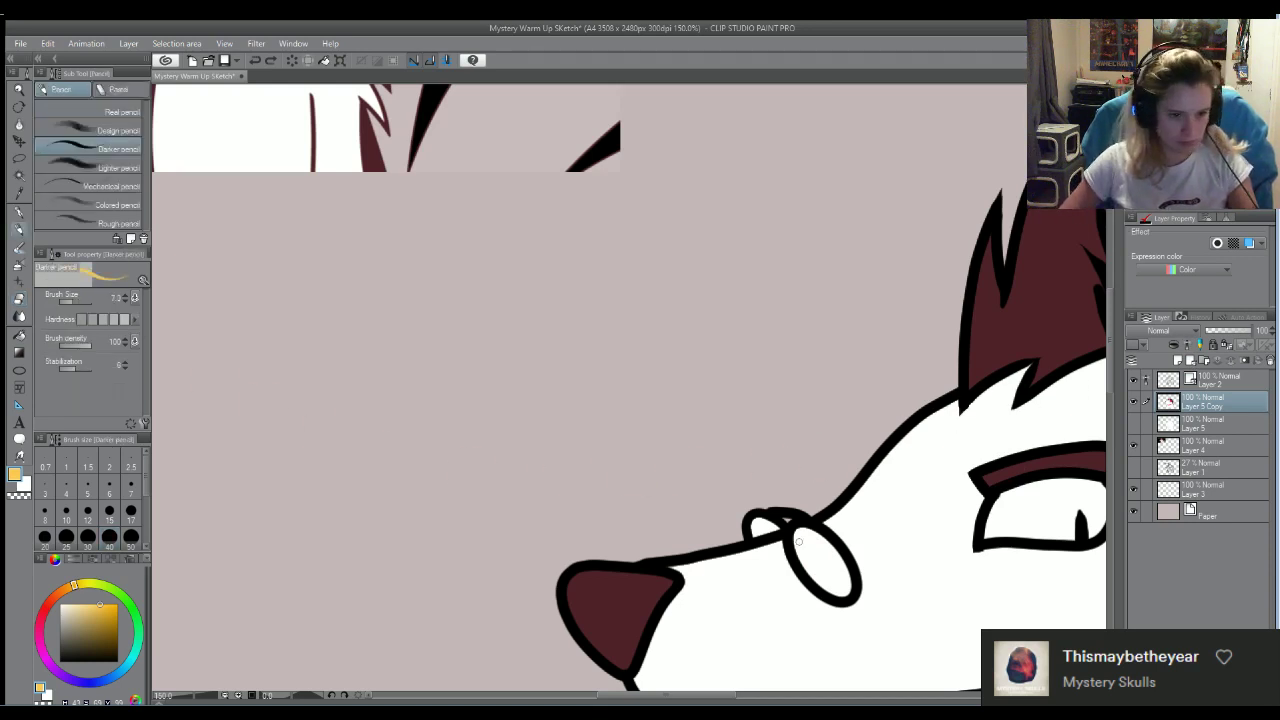
pyautogui.moveTo(800, 538)
pyautogui.mouseDown()
pyautogui.moveTo(808, 562)
pyautogui.moveTo(803, 551)
pyautogui.mouseUp()
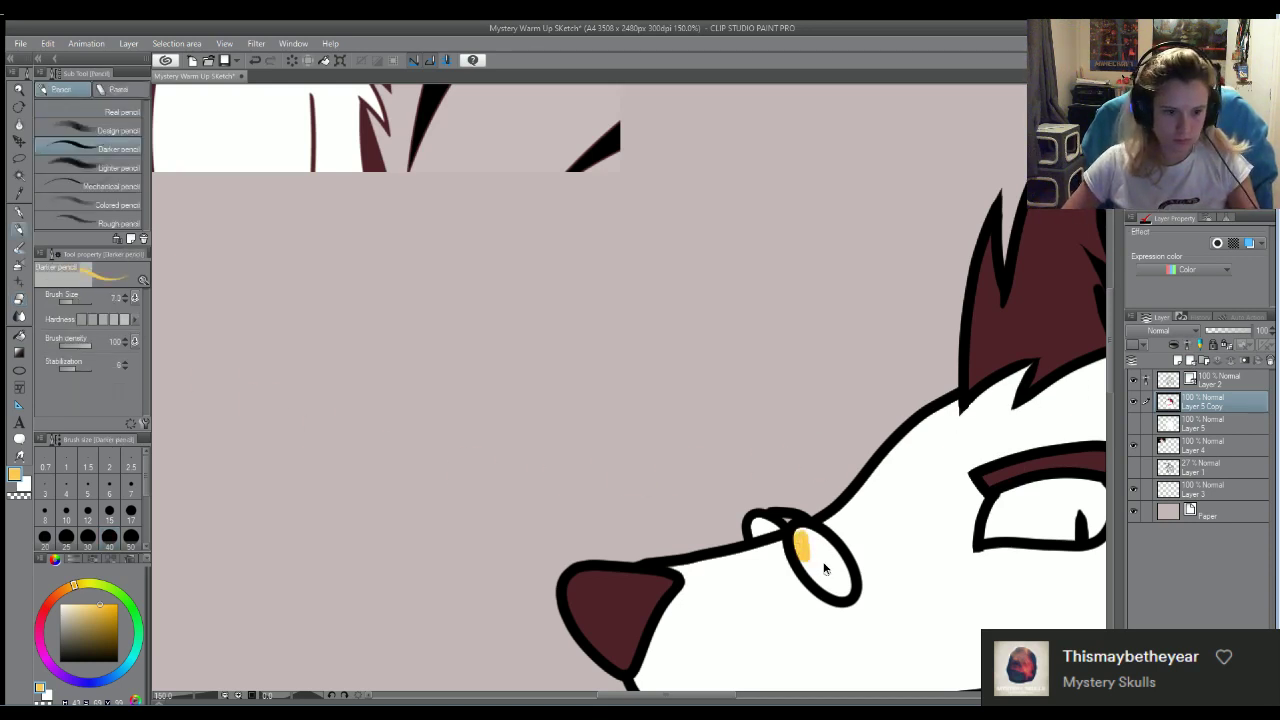
pyautogui.press(']')
pyautogui.press(']')
pyautogui.press(']')
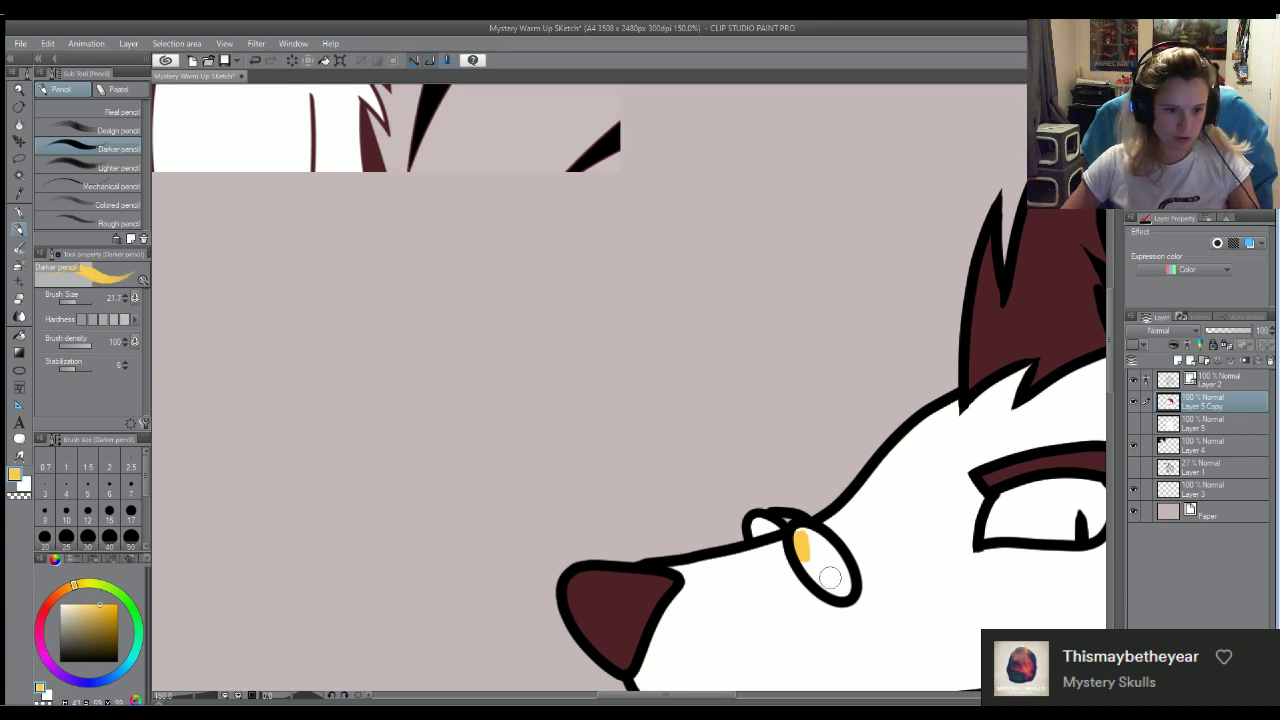
pyautogui.press(']')
pyautogui.moveTo(829, 577)
pyautogui.mouseDown()
pyautogui.moveTo(806, 539)
pyautogui.moveTo(820, 568)
pyautogui.moveTo(810, 562)
pyautogui.moveTo(843, 585)
pyautogui.moveTo(823, 554)
pyautogui.moveTo(795, 535)
pyautogui.mouseUp()
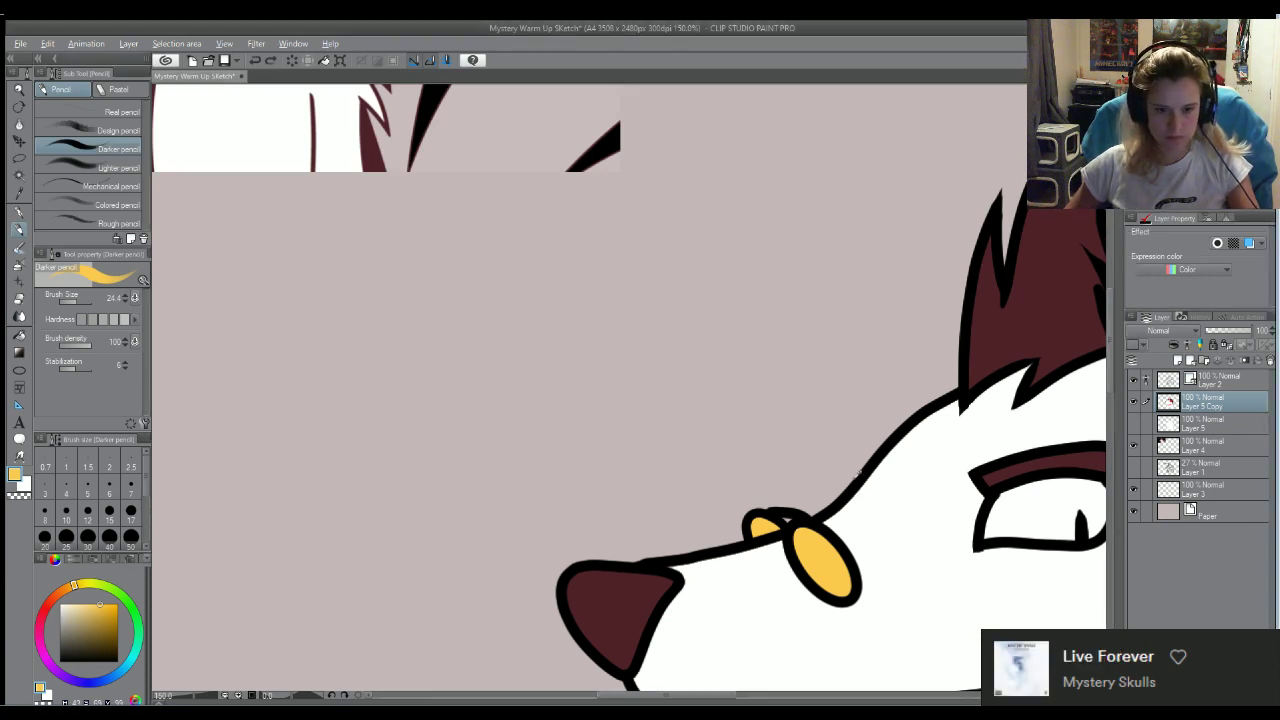
# Examine the collar clip and tag in the reference image and on the drawn character
pyautogui.scroll(-5, 714, 423)
pyautogui.scroll(-2, 691, 451)
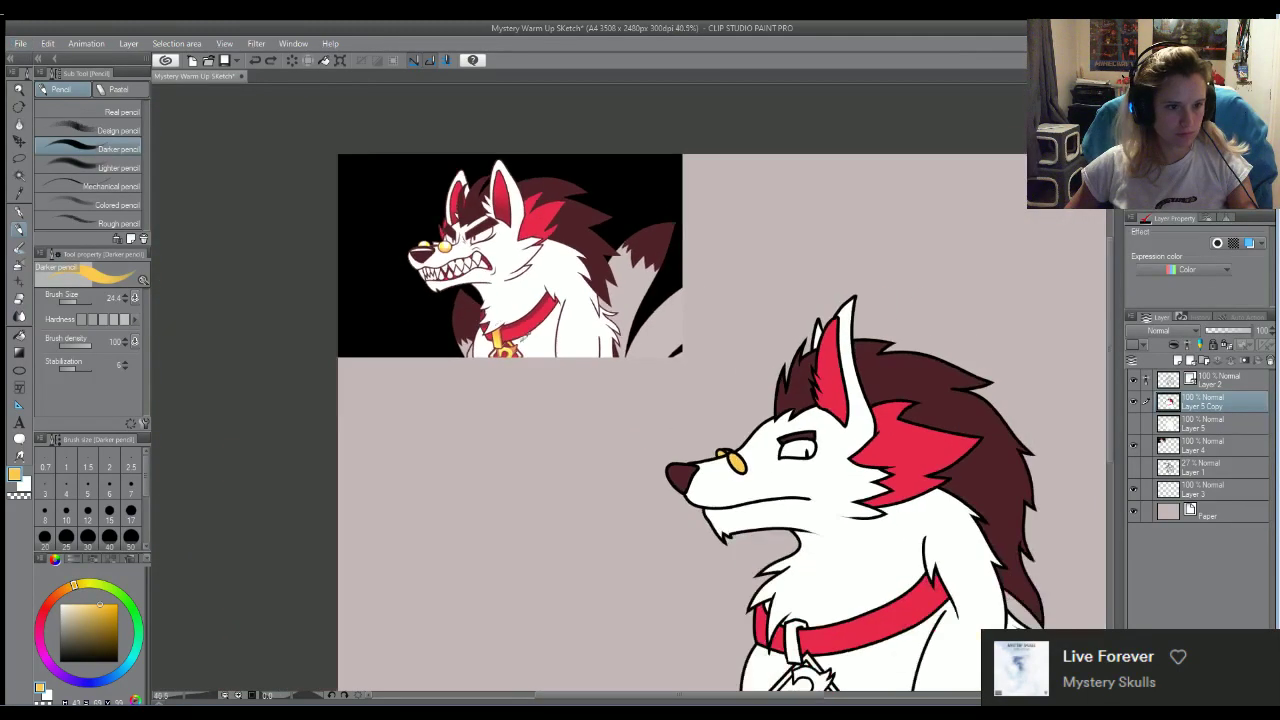
pyautogui.scroll(3, 784, 416)
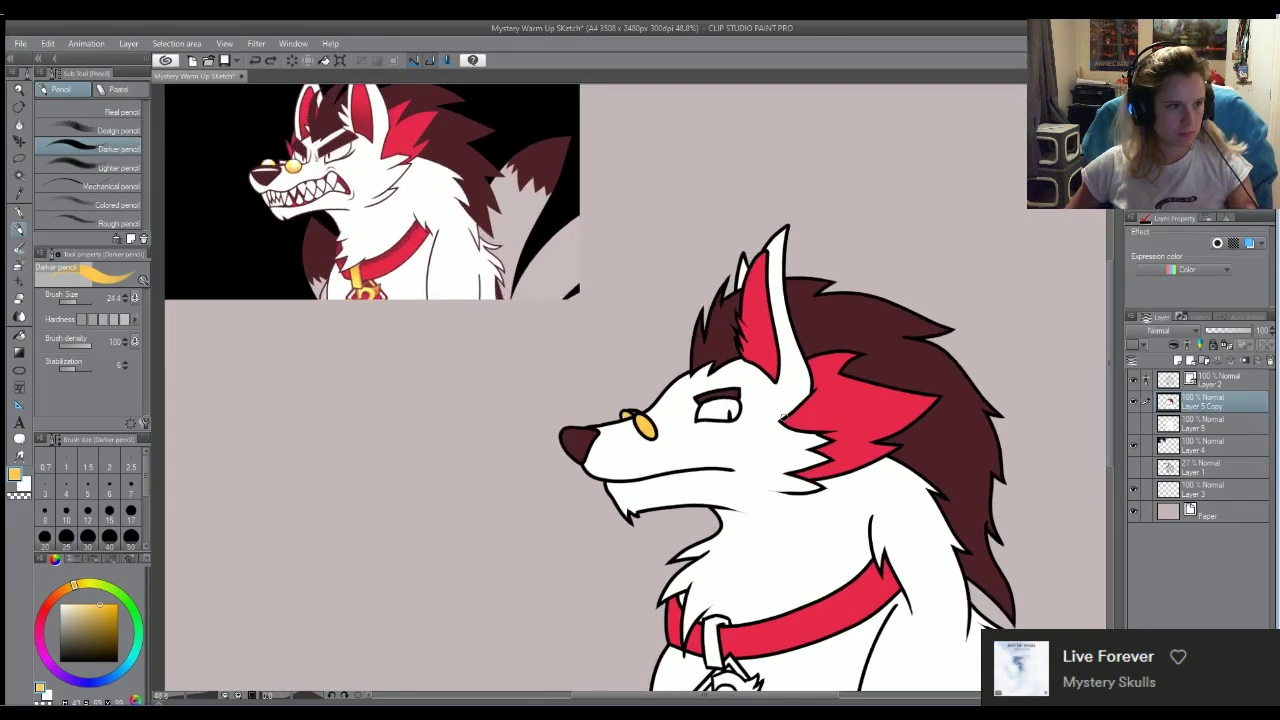
pyautogui.scroll(-3, 666, 321)
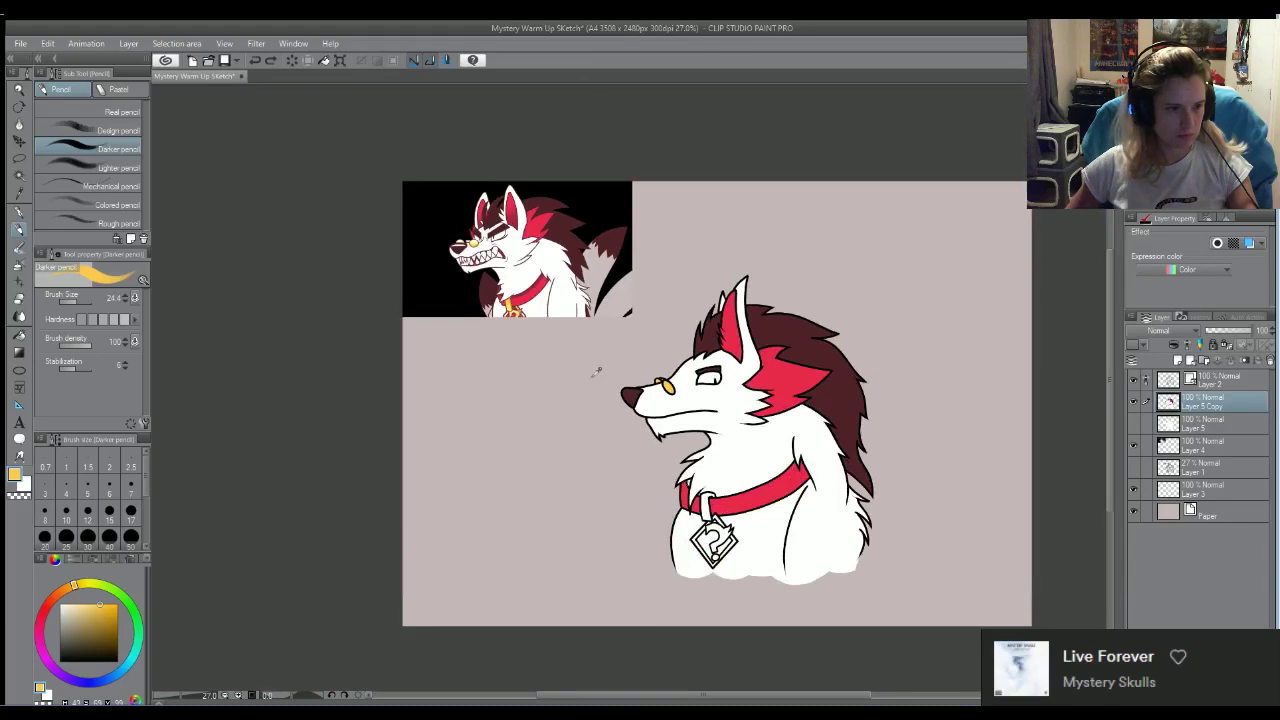
pyautogui.scroll(3, 508, 300)
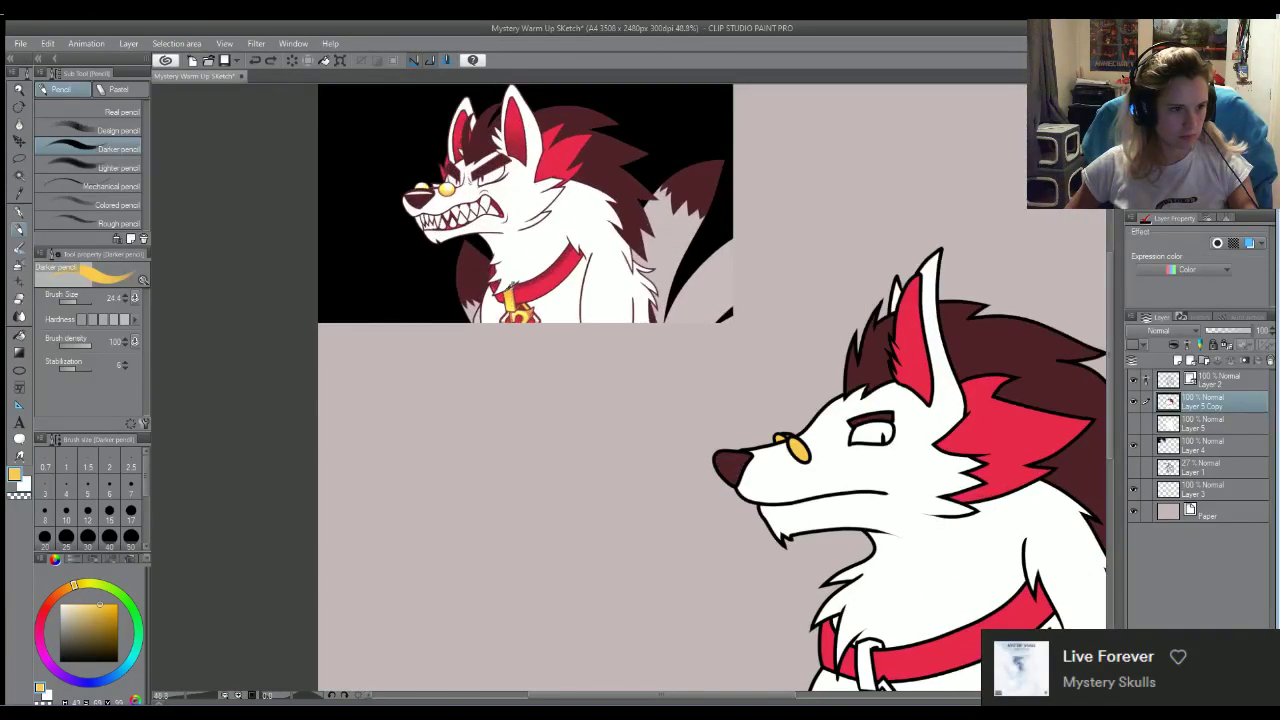
pyautogui.scroll(-3, 771, 490)
pyautogui.scroll(6, 780, 488)
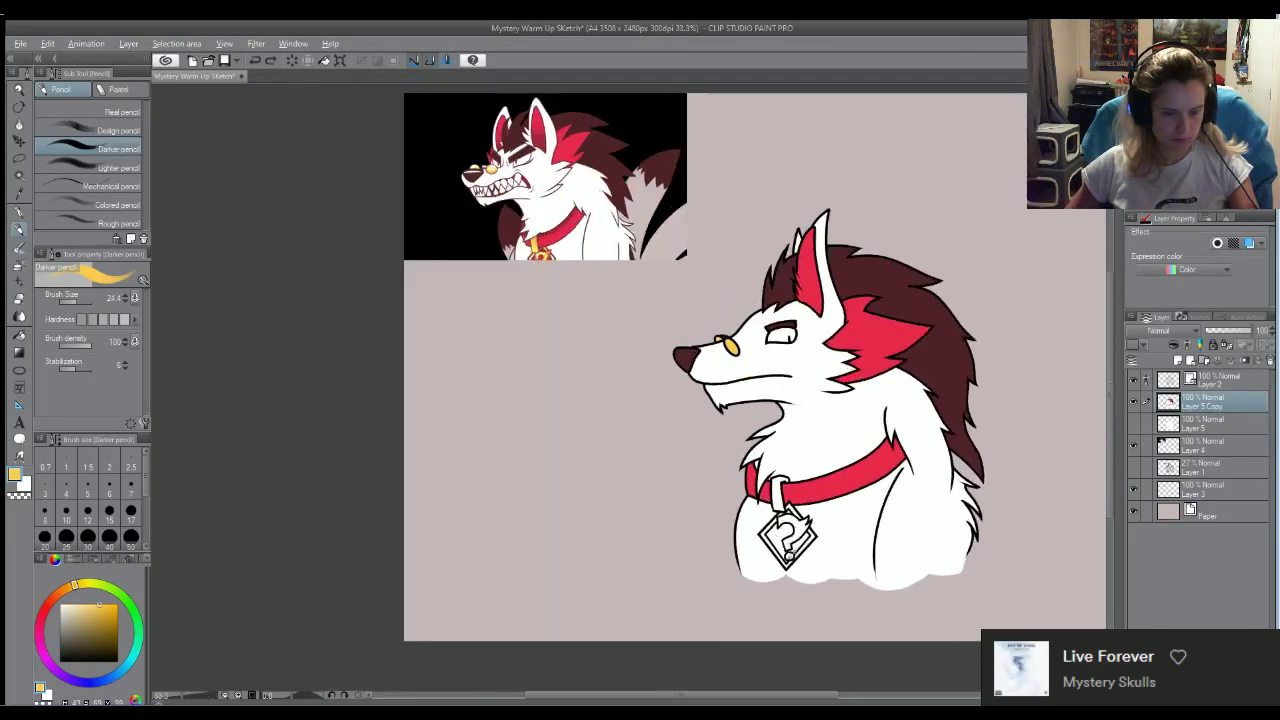
pyautogui.scroll(2, 796, 480)
pyautogui.press('alt')
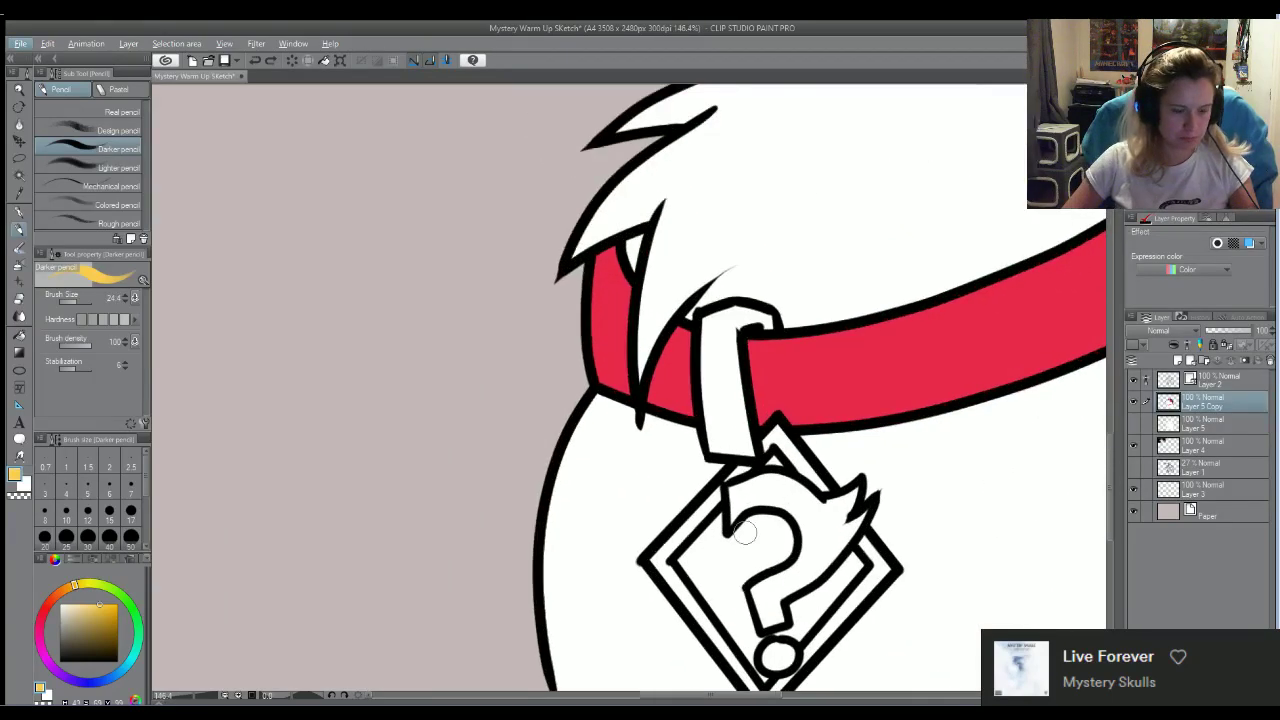
pyautogui.scroll(-8, 737, 427)
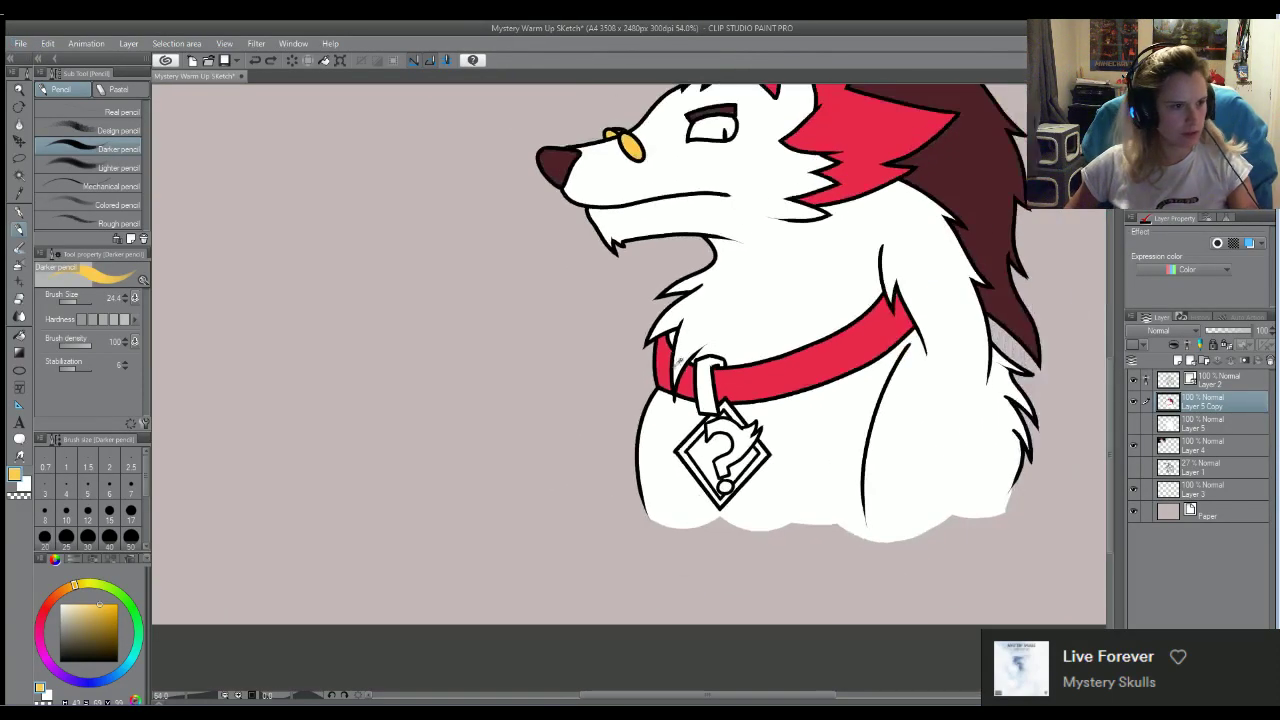
pyautogui.scroll(8, 698, 389)
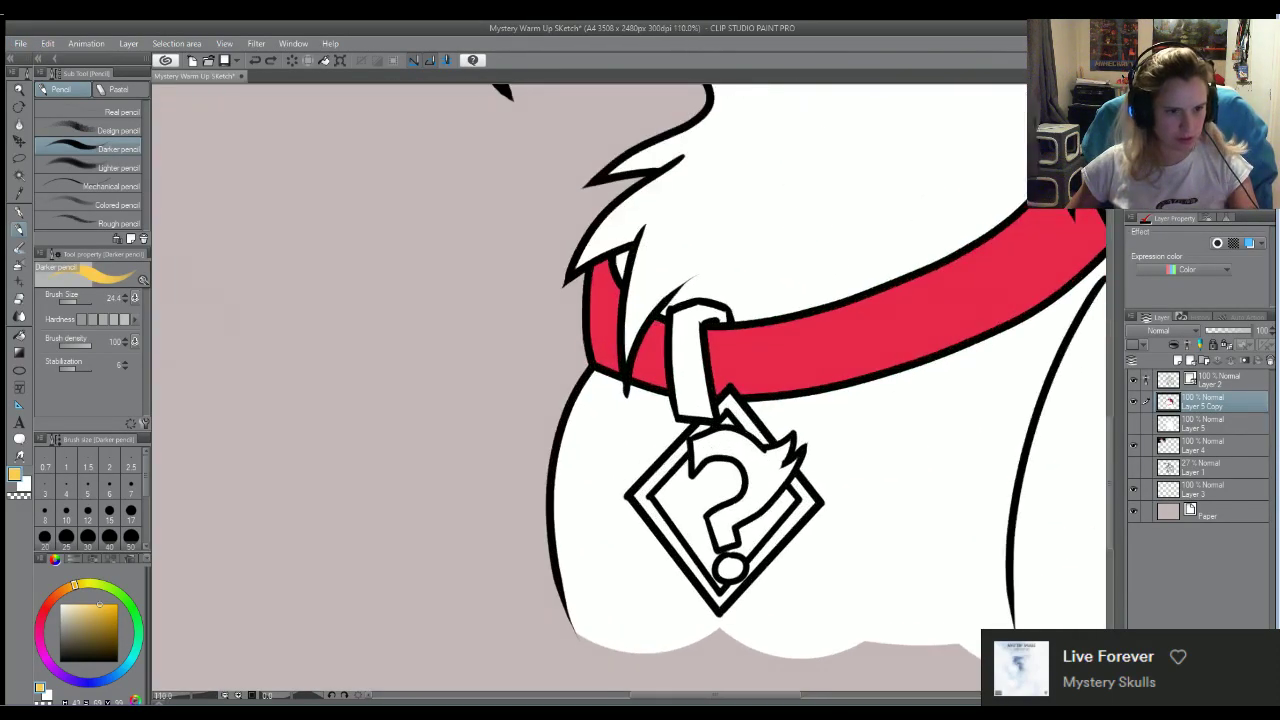
pyautogui.press('alt')
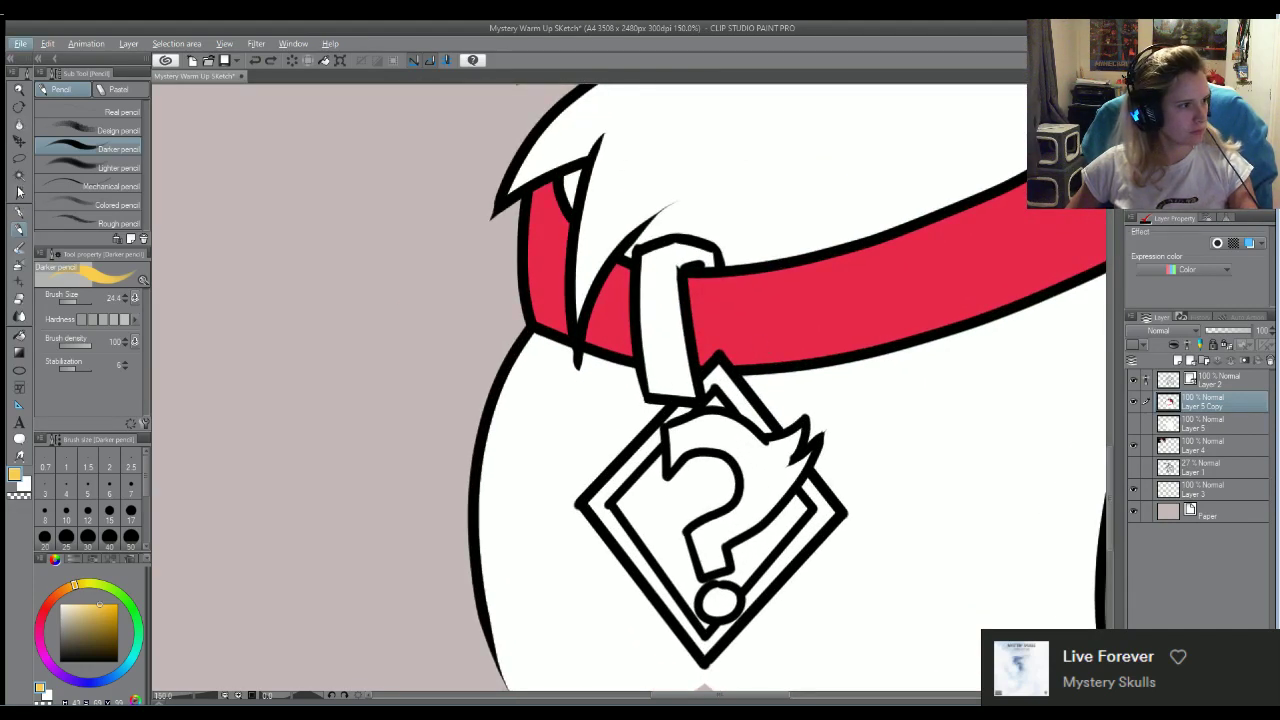
# Auto-select the background areas around the question mark inside the collar tag on the Layer 2 lineart and expand the selection into the outlines
pyautogui.press('w')
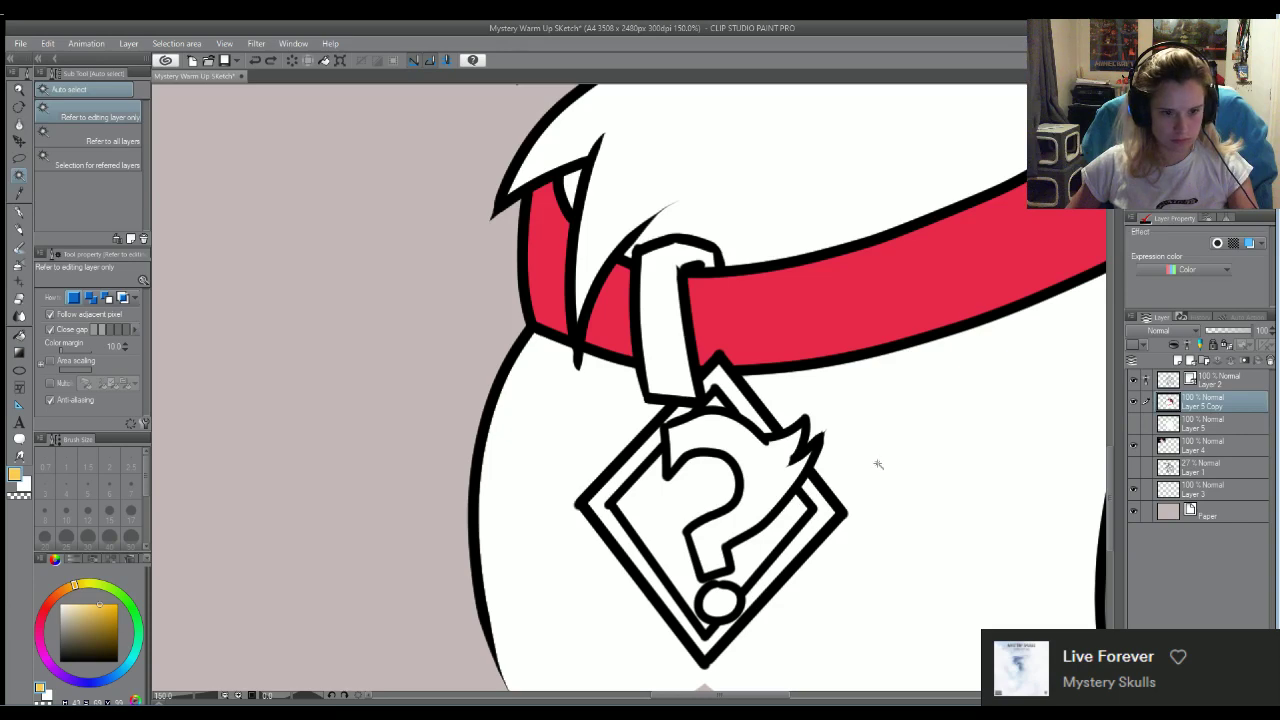
pyautogui.hotkey('alt', ']')
pyautogui.click(674, 480)
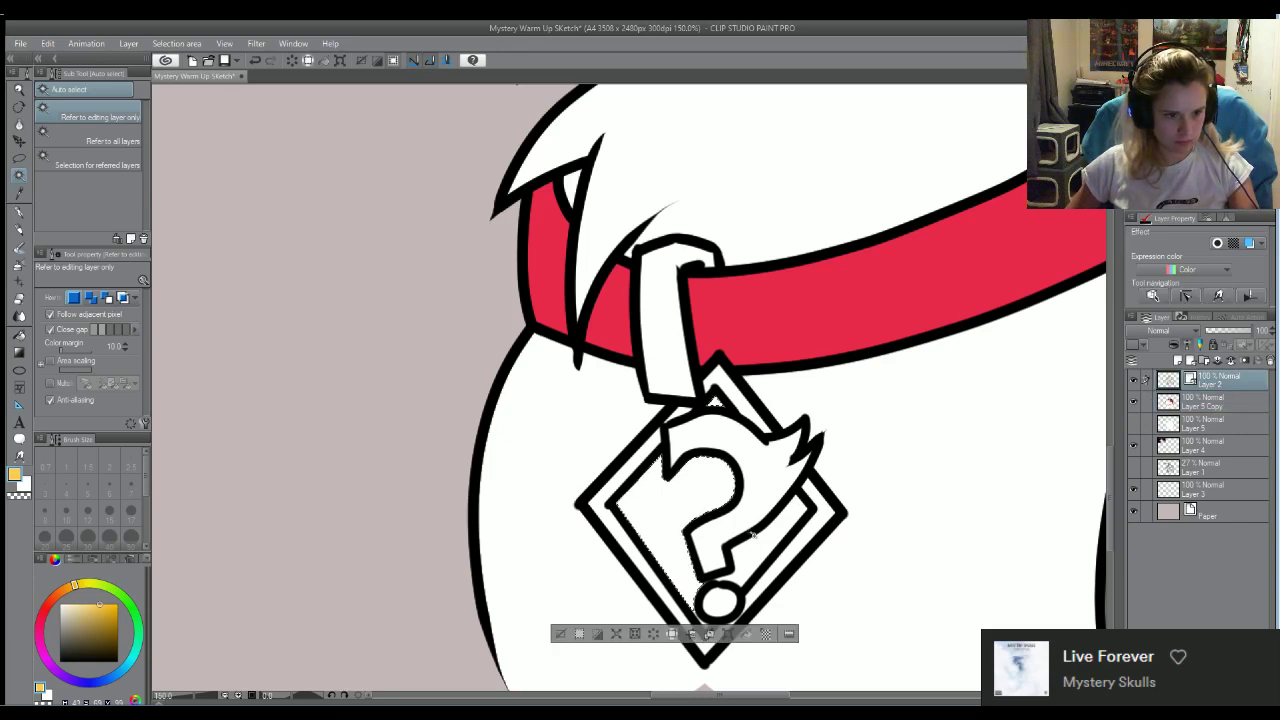
pyautogui.scroll(-4, 743, 565)
pyautogui.scroll(4, 718, 592)
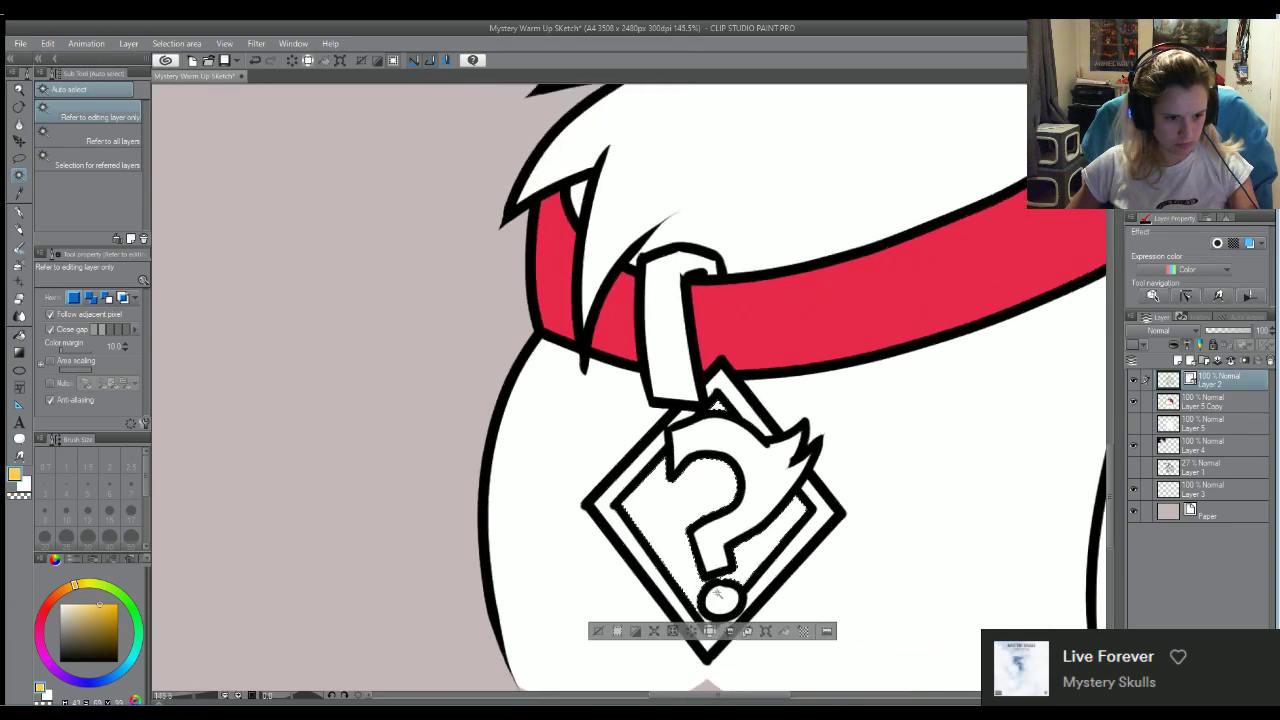
pyautogui.scroll(-3, 986, 471)
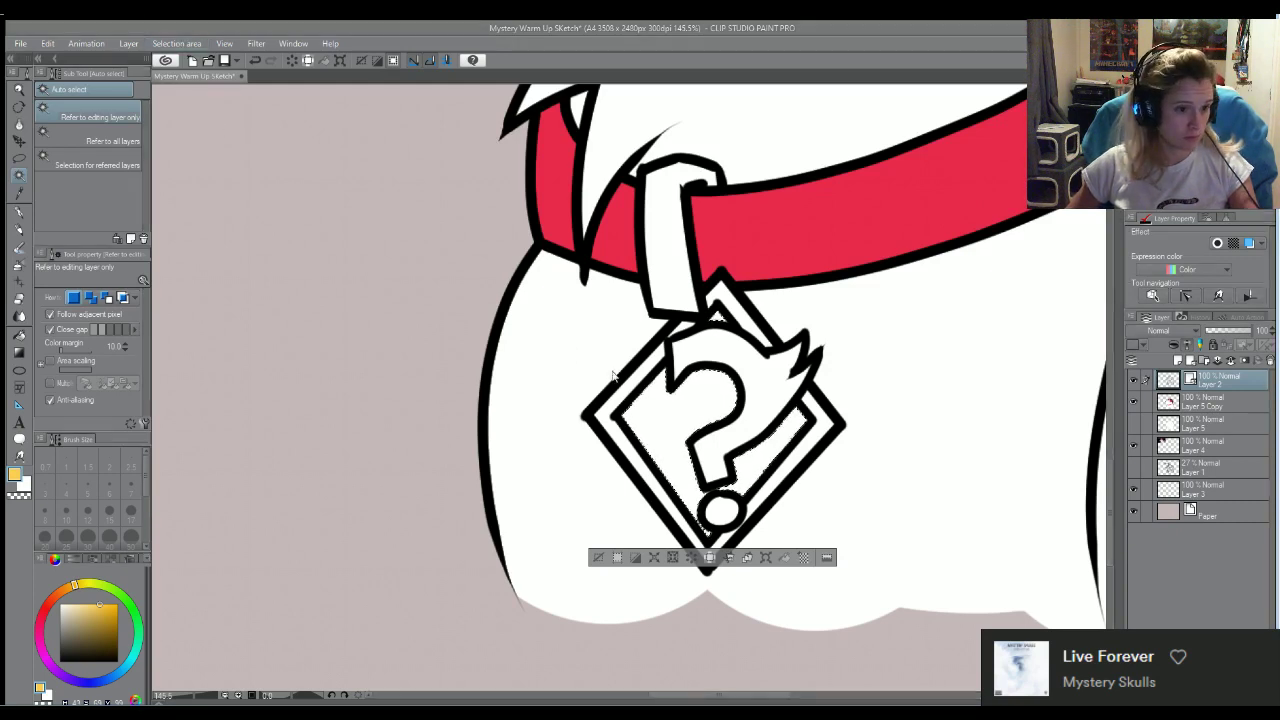
pyautogui.scroll(3, 722, 350)
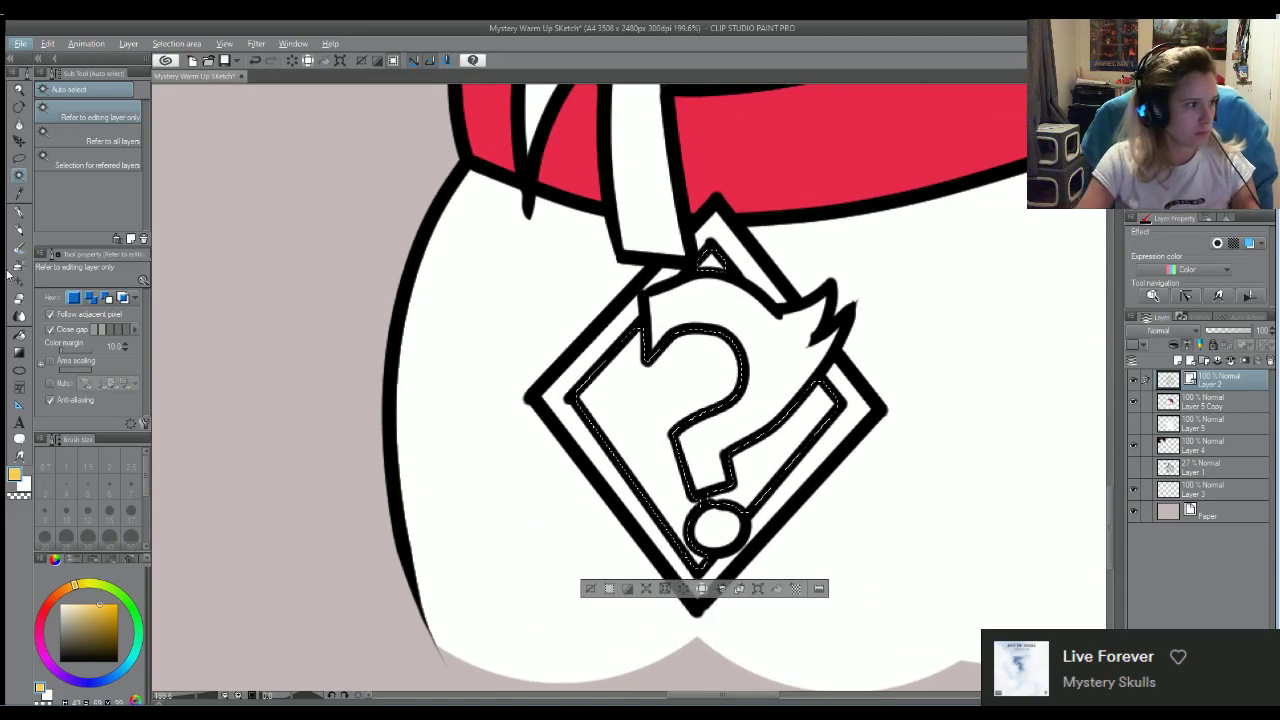
# Sample the collar's red, paint the selected tag background on Layer 5 Copy with the size 24.4 pencil, and deselect
pyautogui.click(20, 230)
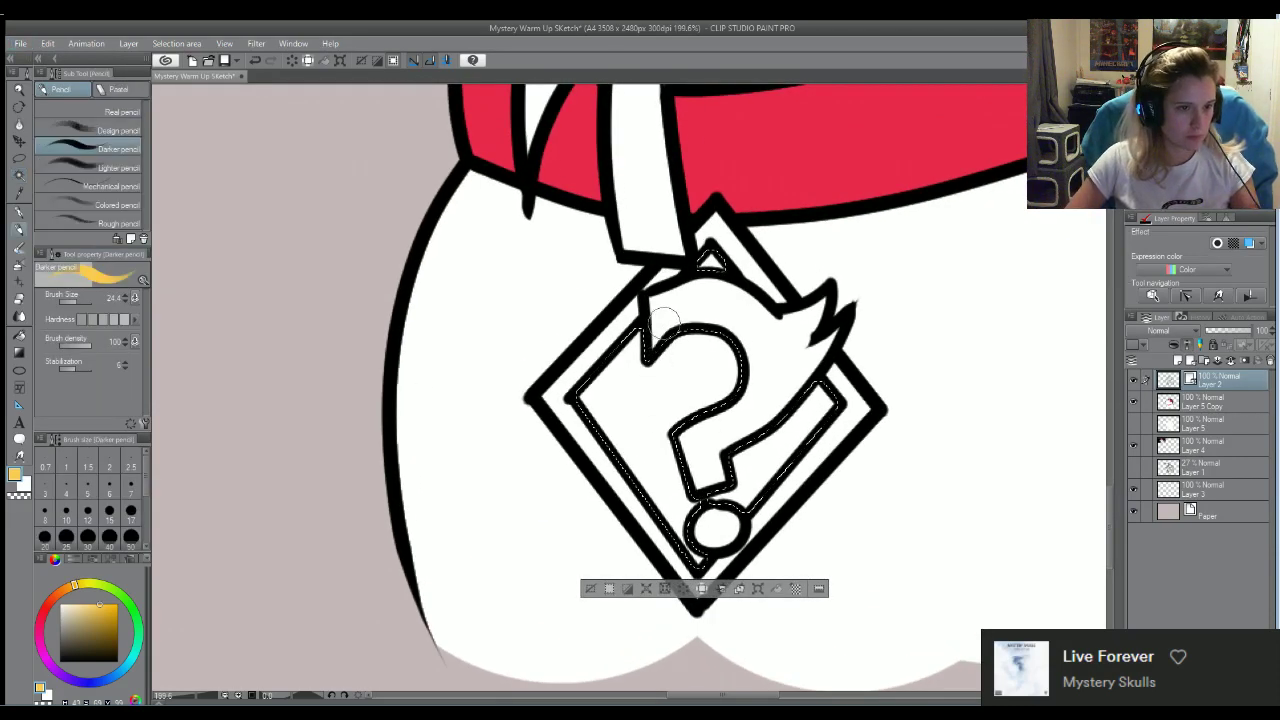
pyautogui.keyDown('alt'); pyautogui.click(724, 144); pyautogui.keyUp('alt')
pyautogui.moveTo(636, 334)
pyautogui.mouseDown()
pyautogui.moveTo(627, 370)
pyautogui.moveTo(607, 366)
pyautogui.moveTo(580, 433)
pyautogui.moveTo(622, 380)
pyautogui.mouseUp()
pyautogui.hotkey('ctrl', 'z')
pyautogui.click(1200, 401)
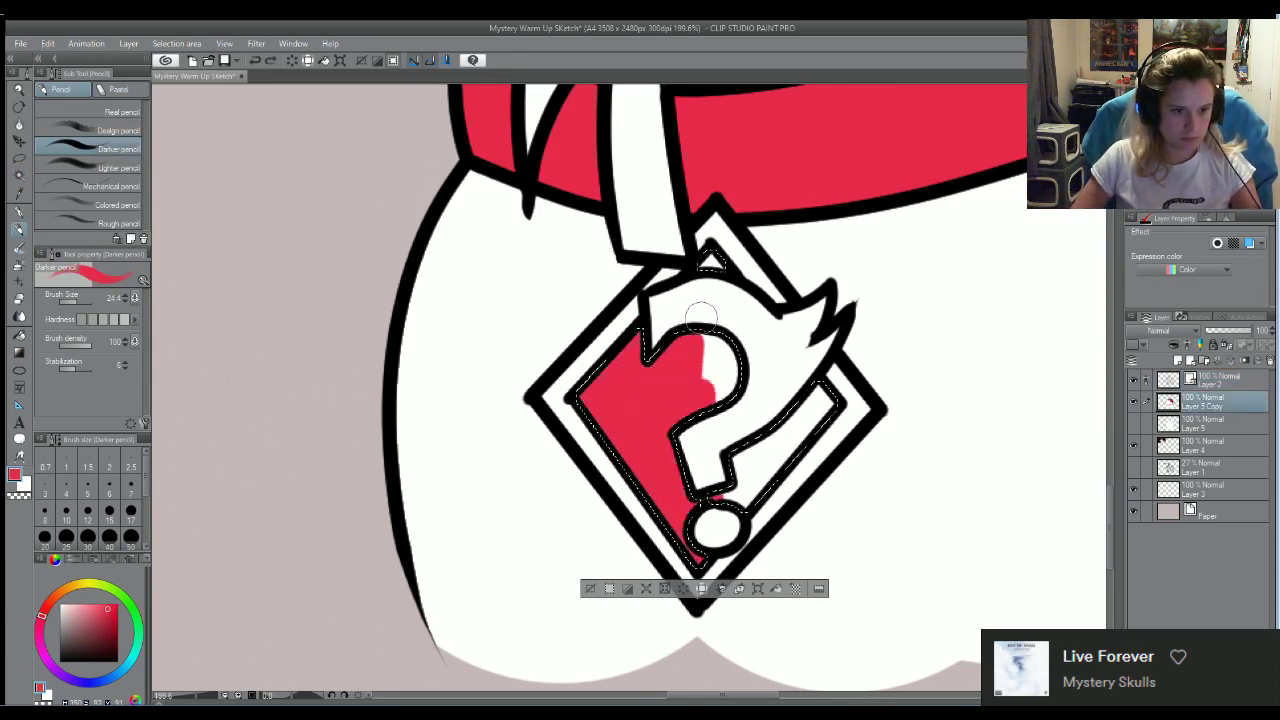
pyautogui.moveTo(701, 316)
pyautogui.mouseDown()
pyautogui.moveTo(716, 237)
pyautogui.moveTo(705, 352)
pyautogui.mouseUp()
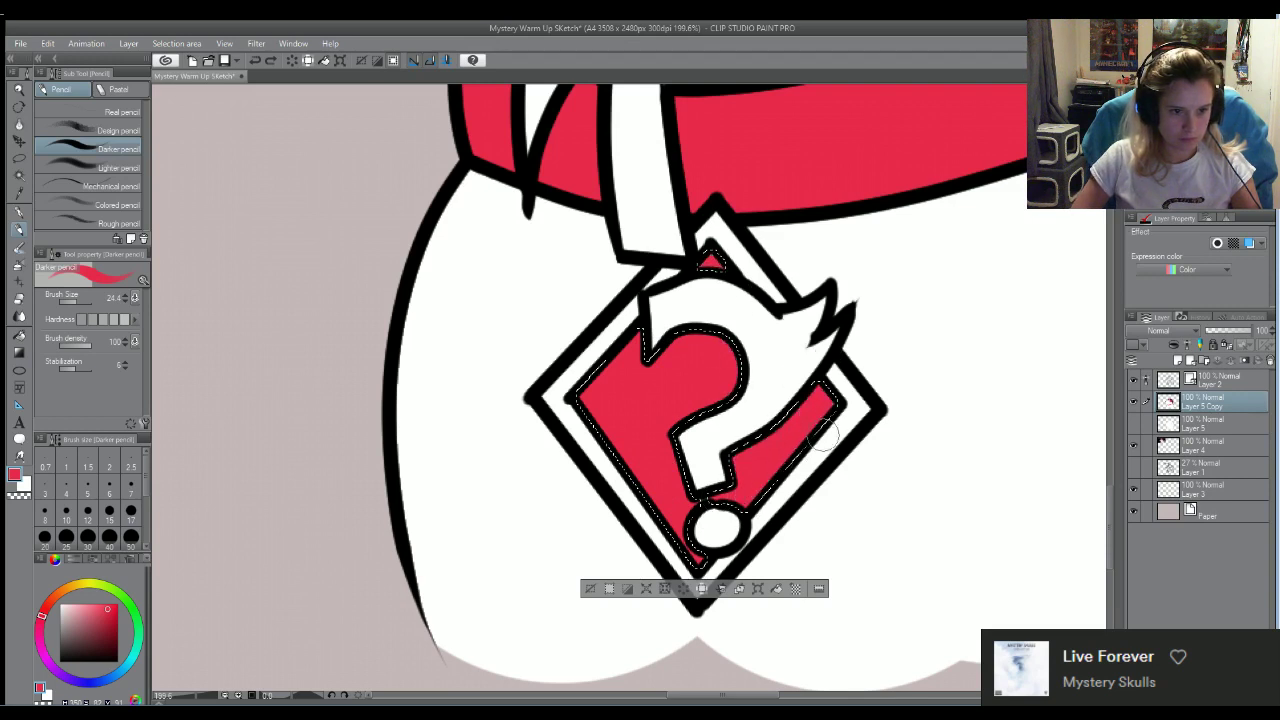
pyautogui.hotkey('ctrl', 'd')
# Auto-select the tag's border, question mark, dot and collar clip on the Layer 2 lineart, and expand the selection into the outlines
pyautogui.click(1200, 380)
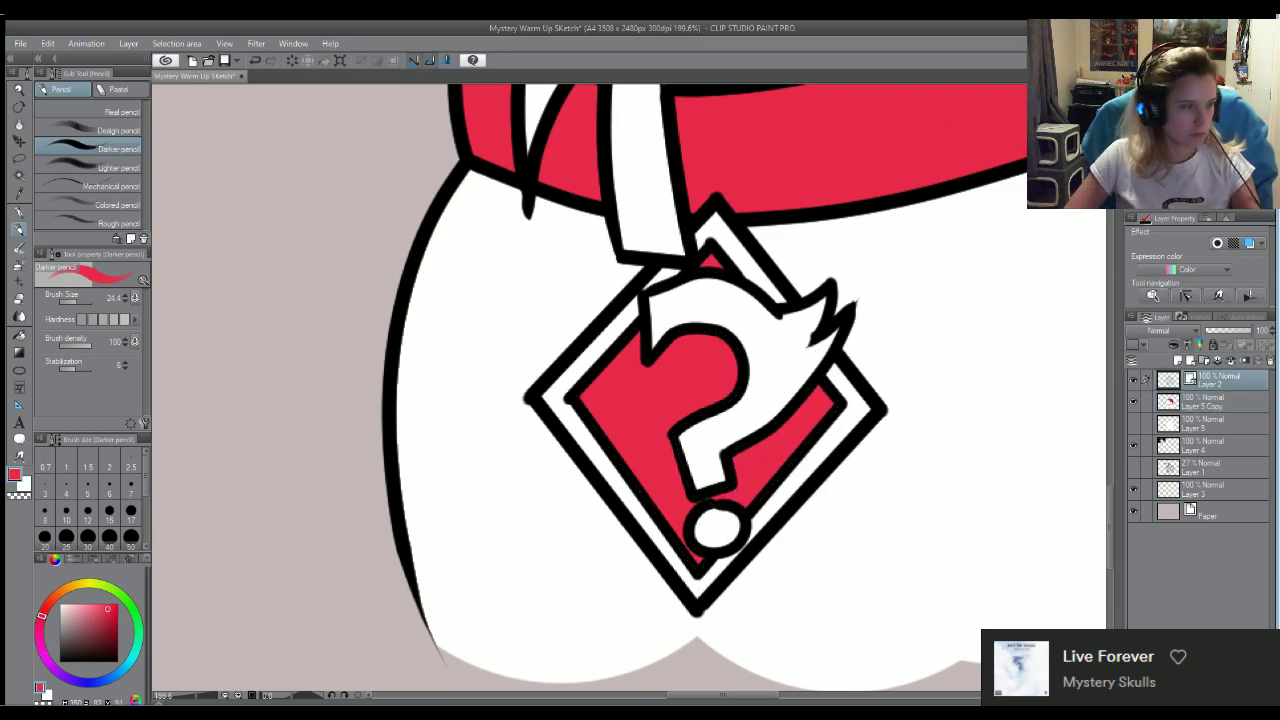
pyautogui.click(18, 175)
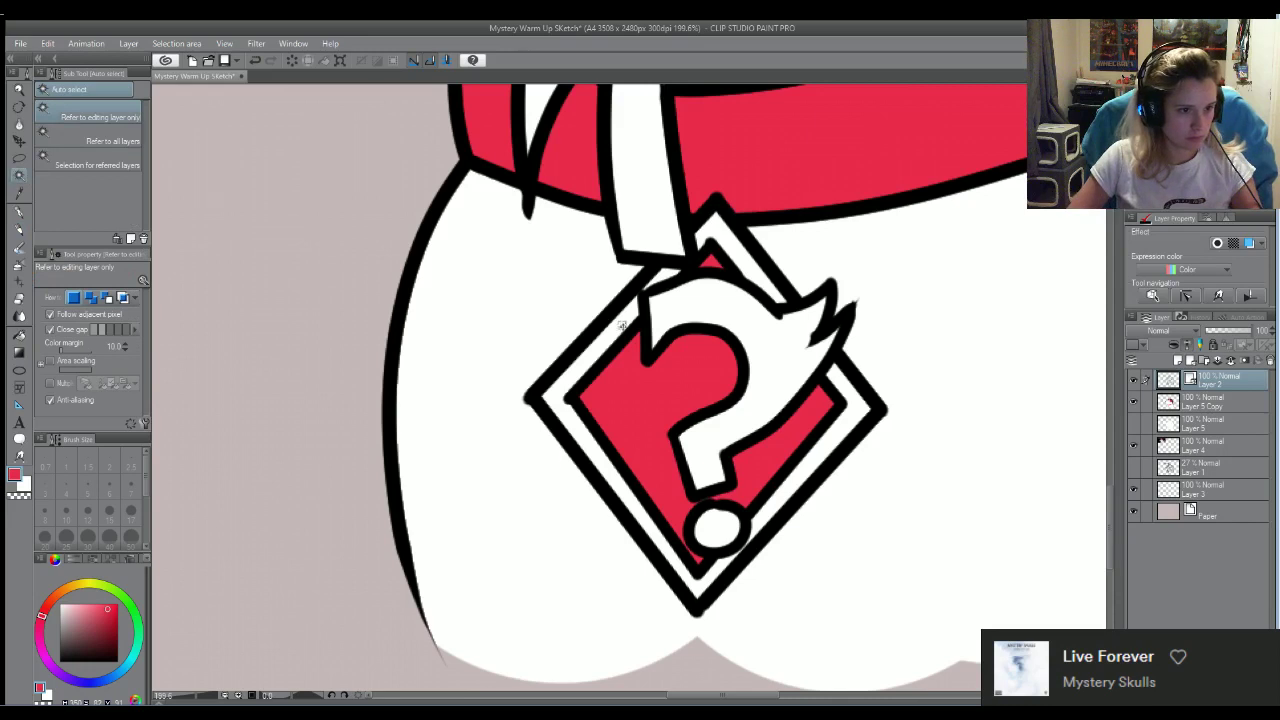
pyautogui.click(622, 326)
pyautogui.keyDown('shift'); pyautogui.click(771, 330); pyautogui.keyUp('shift')
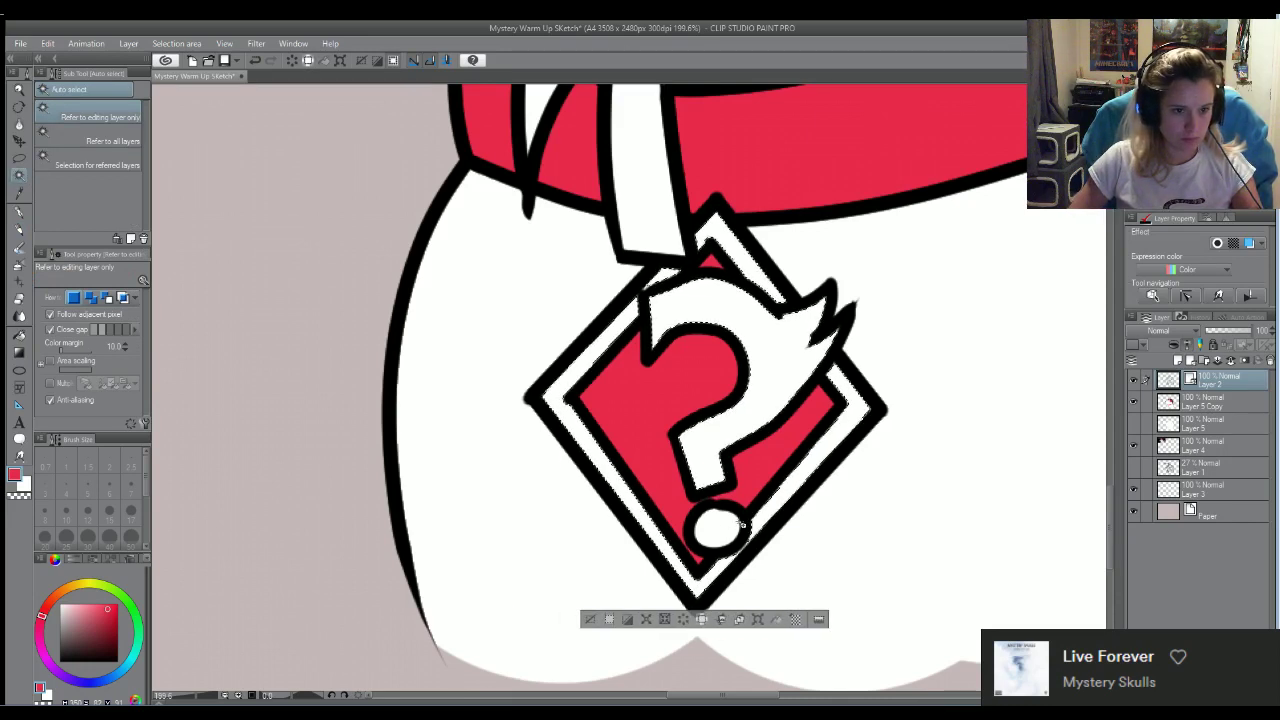
pyautogui.scroll(-2, 786, 405)
pyautogui.scroll(3, 652, 236)
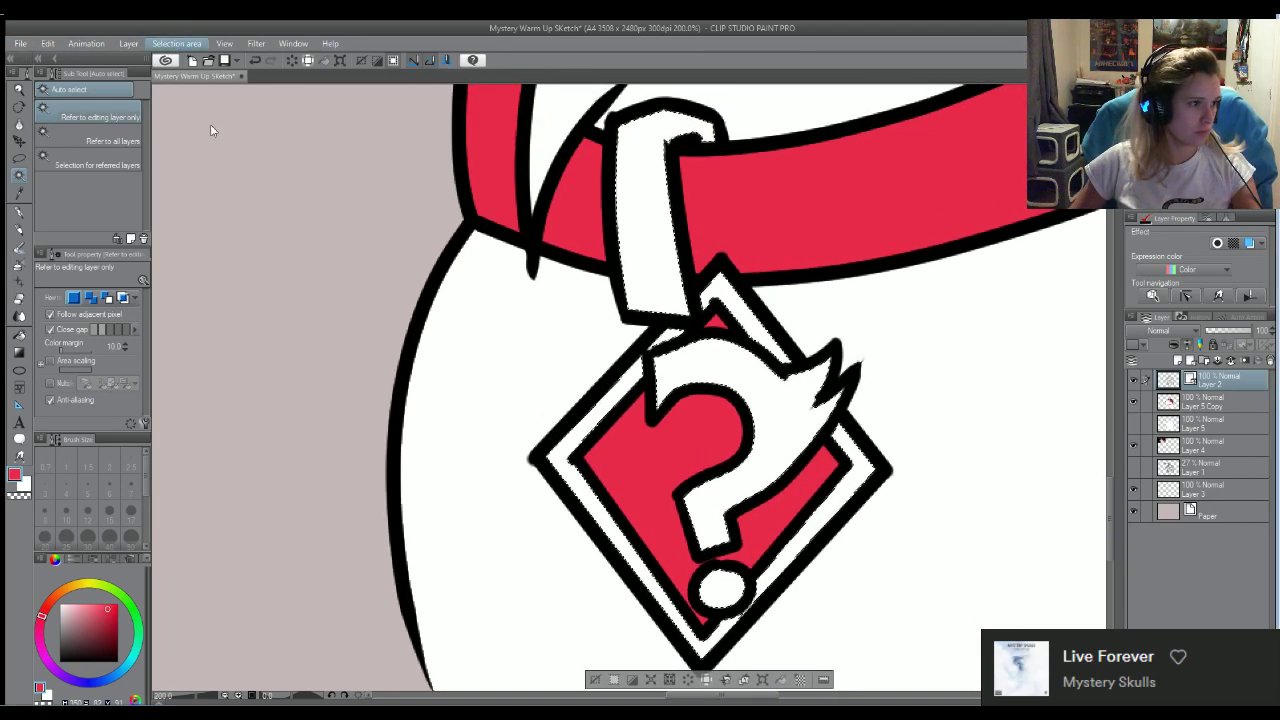
pyautogui.click(490, 275)
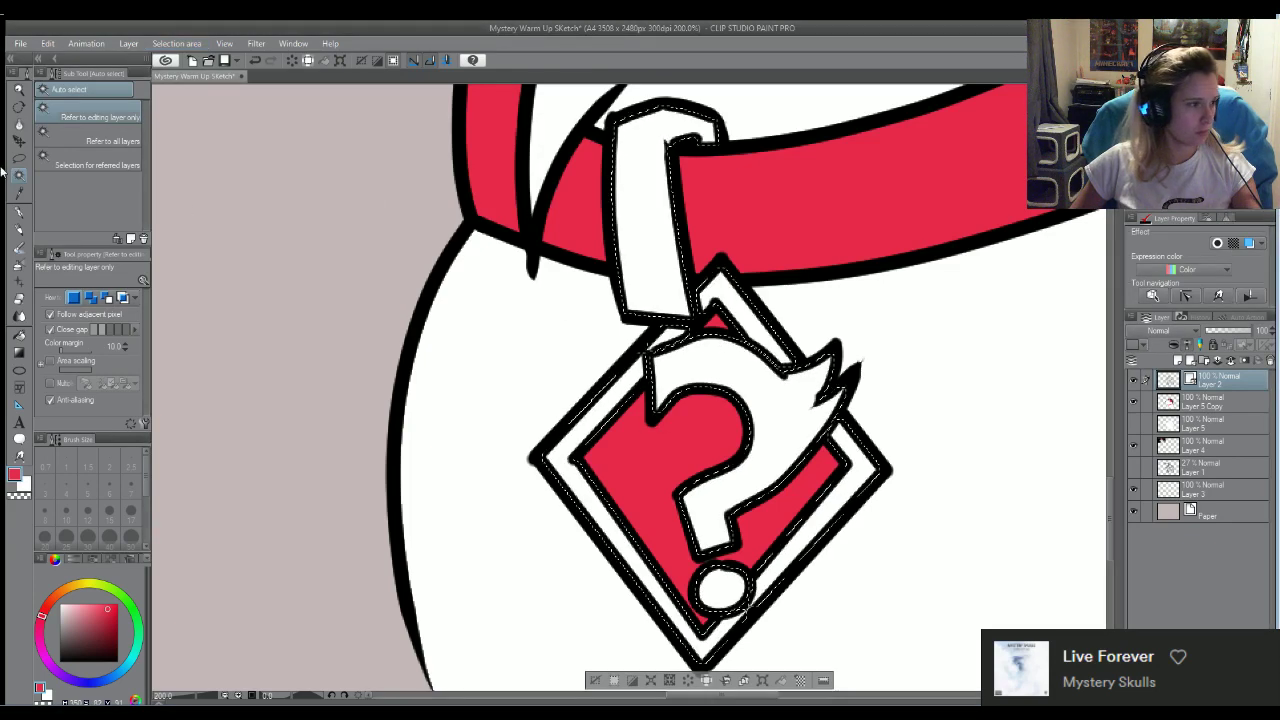
# Sample the golden yellow of the character's glasses lens as the Darker pencil's colour for the selected collar tag and clip
pyautogui.click(18, 228)
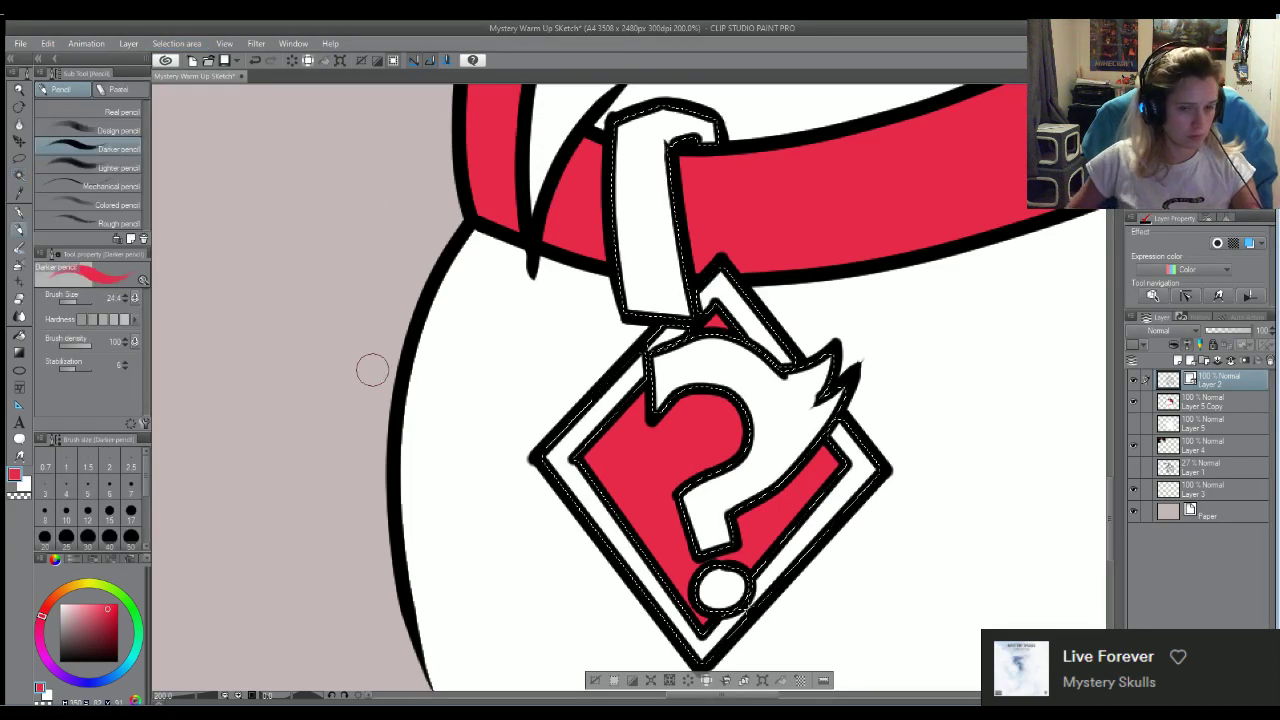
pyautogui.scroll(-2, 443, 357)
pyautogui.scroll(-3, 516, 313)
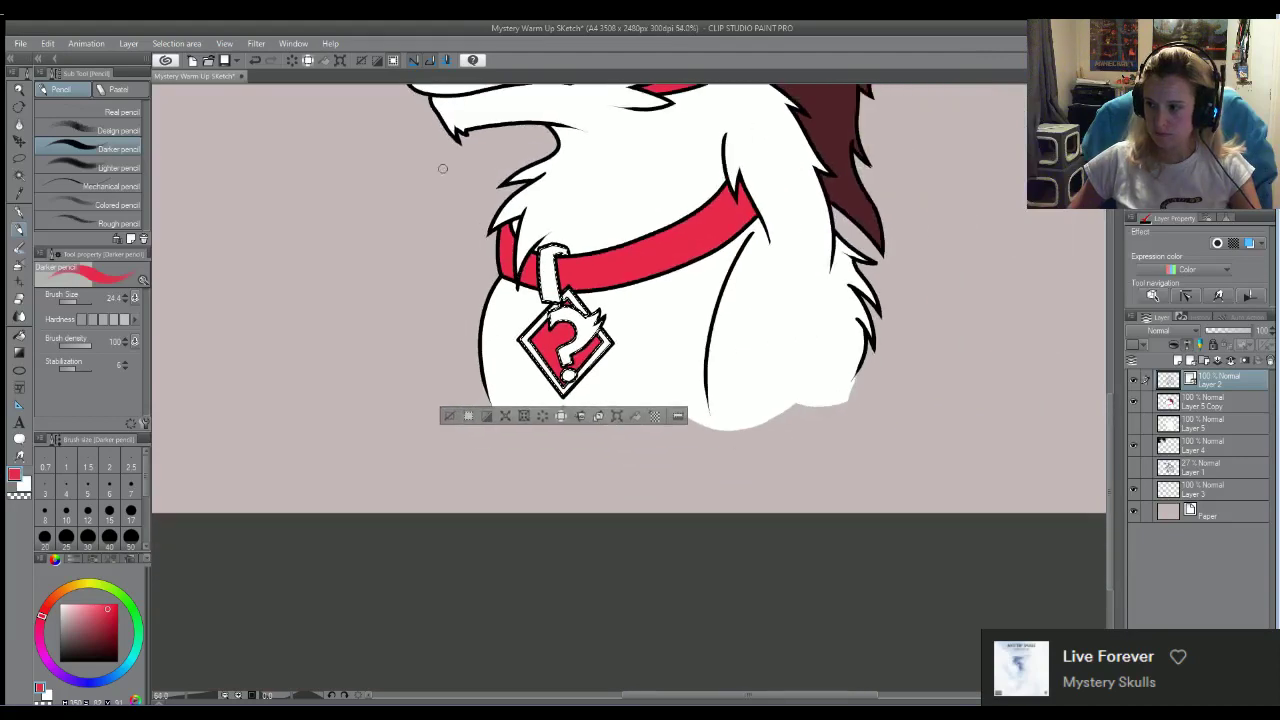
pyautogui.scroll(1, 384, 165)
pyautogui.scroll(-1, 384, 165)
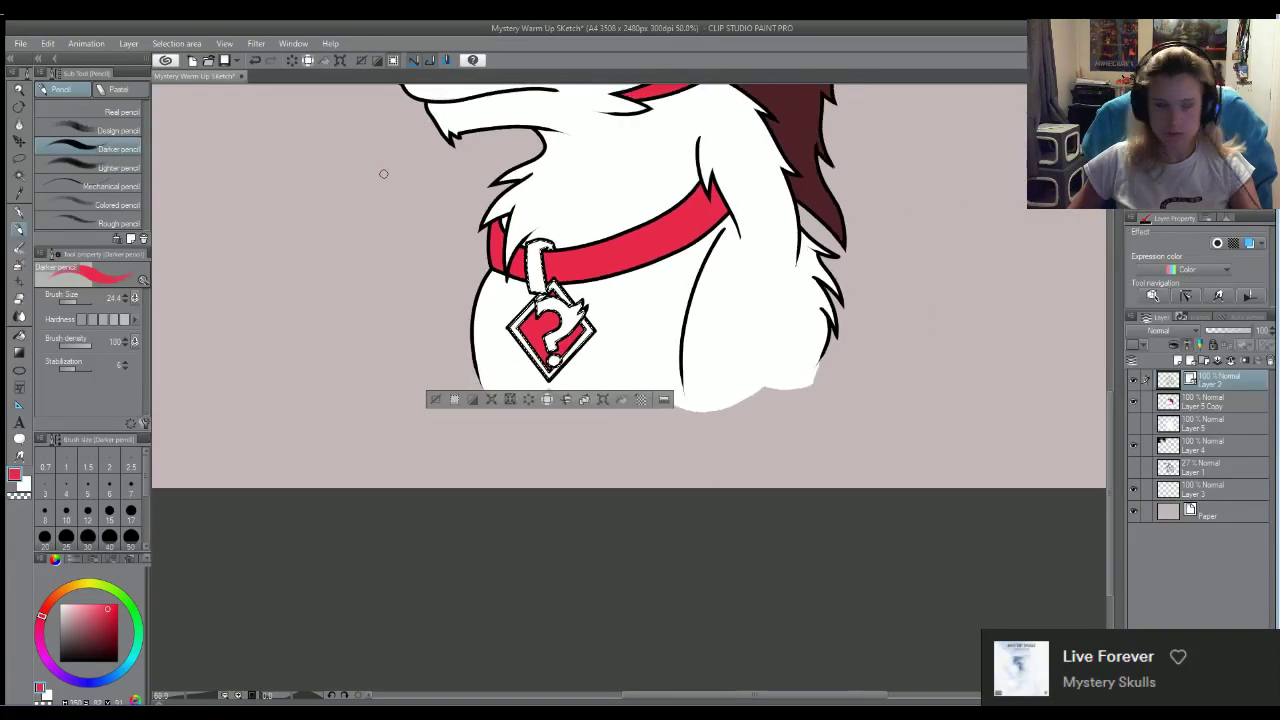
pyautogui.scroll(-2, 400, 177)
pyautogui.scroll(-1, 496, 111)
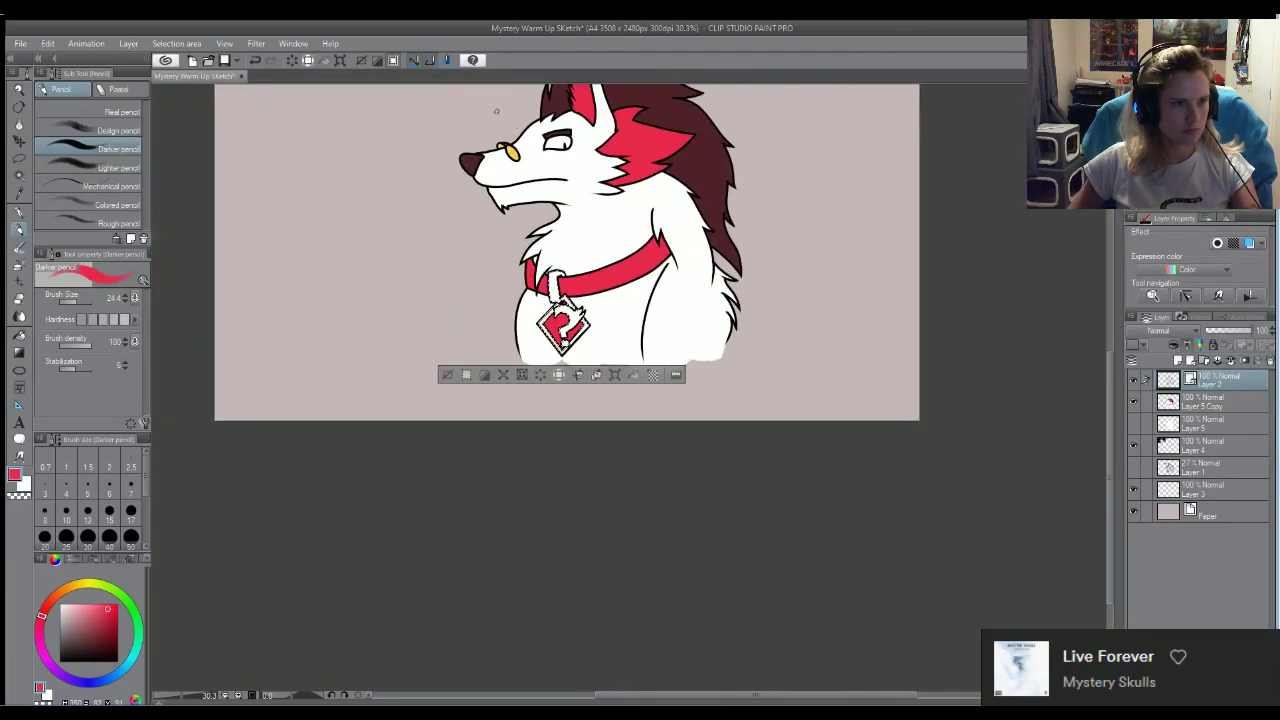
pyautogui.keyDown('alt'); pyautogui.click(514, 152); pyautogui.keyUp('alt')
pyautogui.scroll(5, 548, 266)
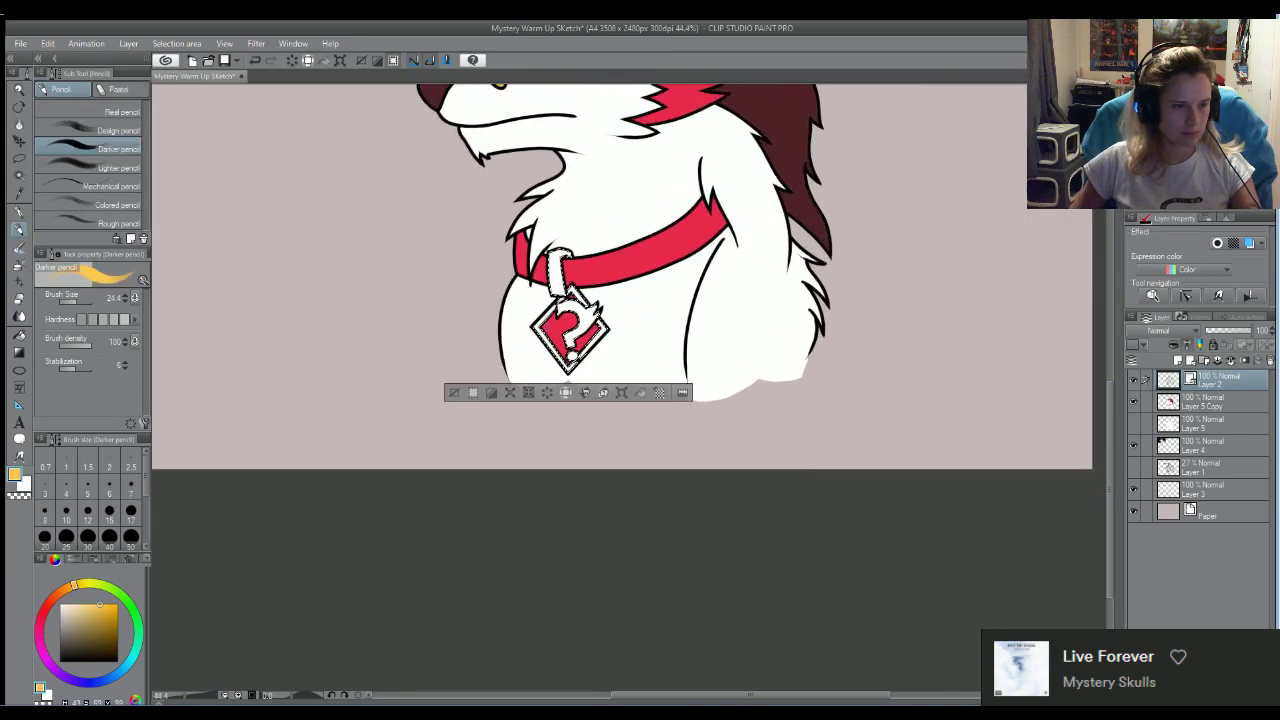
pyautogui.scroll(1, 582, 487)
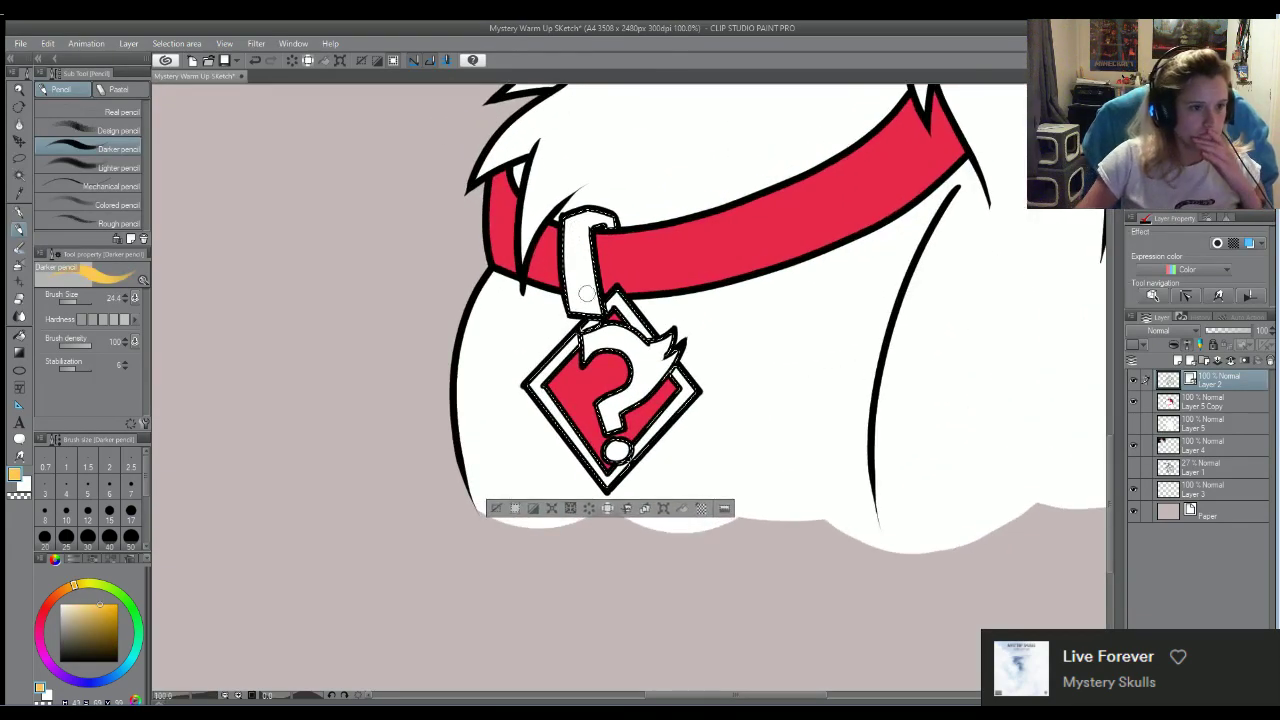
# Paint the selected tag border, question mark, dot and collar clip golden yellow on Layer 5 Copy, keeping the Layer 2 lineart unpainted
pyautogui.moveTo(576, 218); pyautogui.dragTo(580, 297)
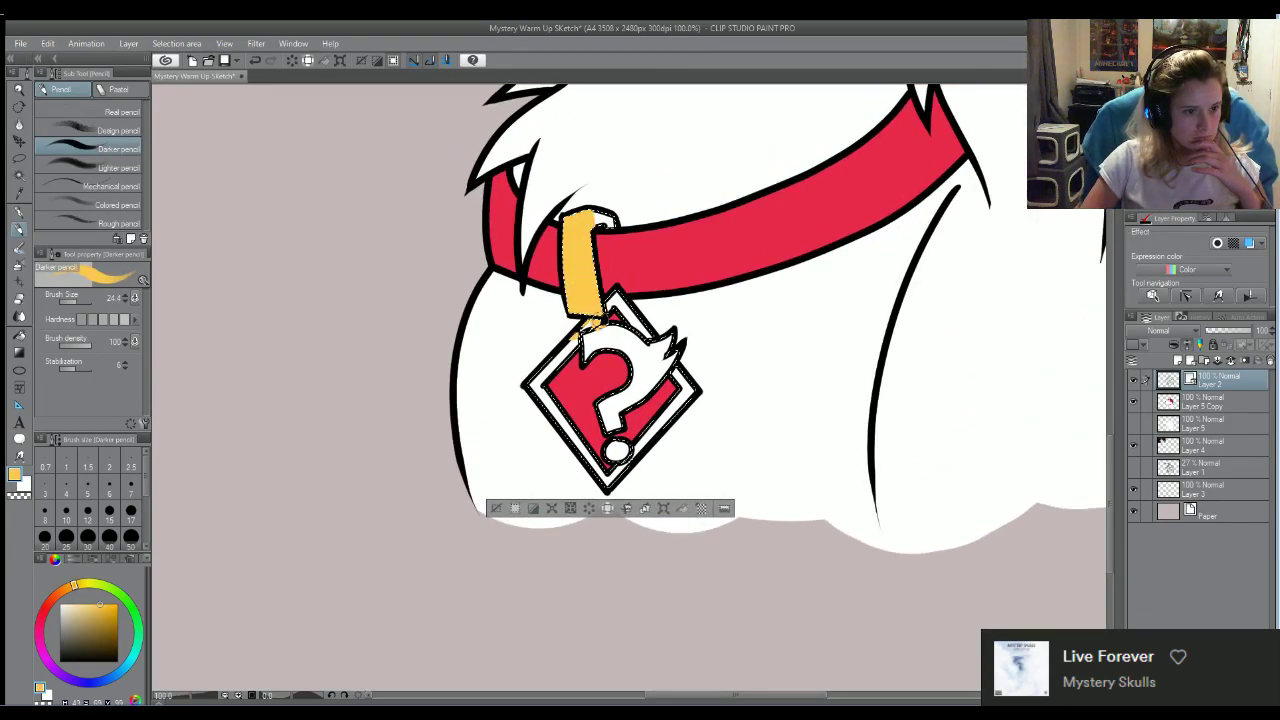
pyautogui.hotkey('ctrl', 'z')
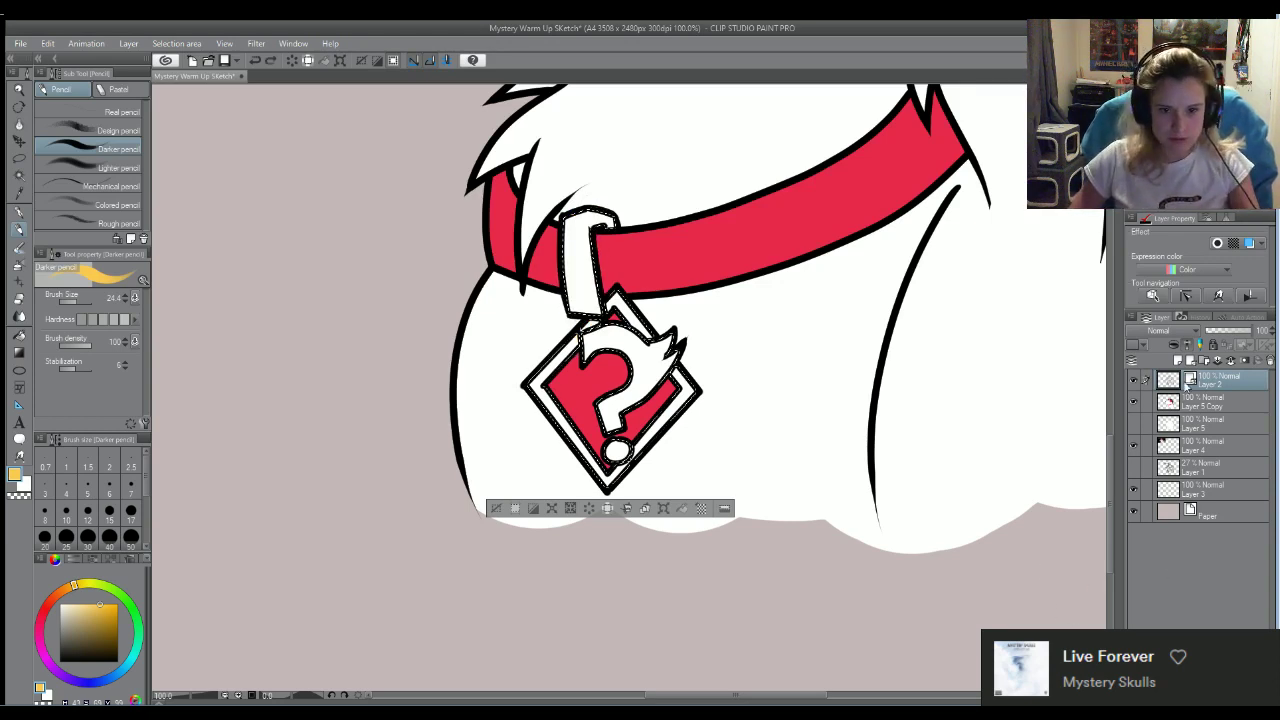
pyautogui.click(1203, 405)
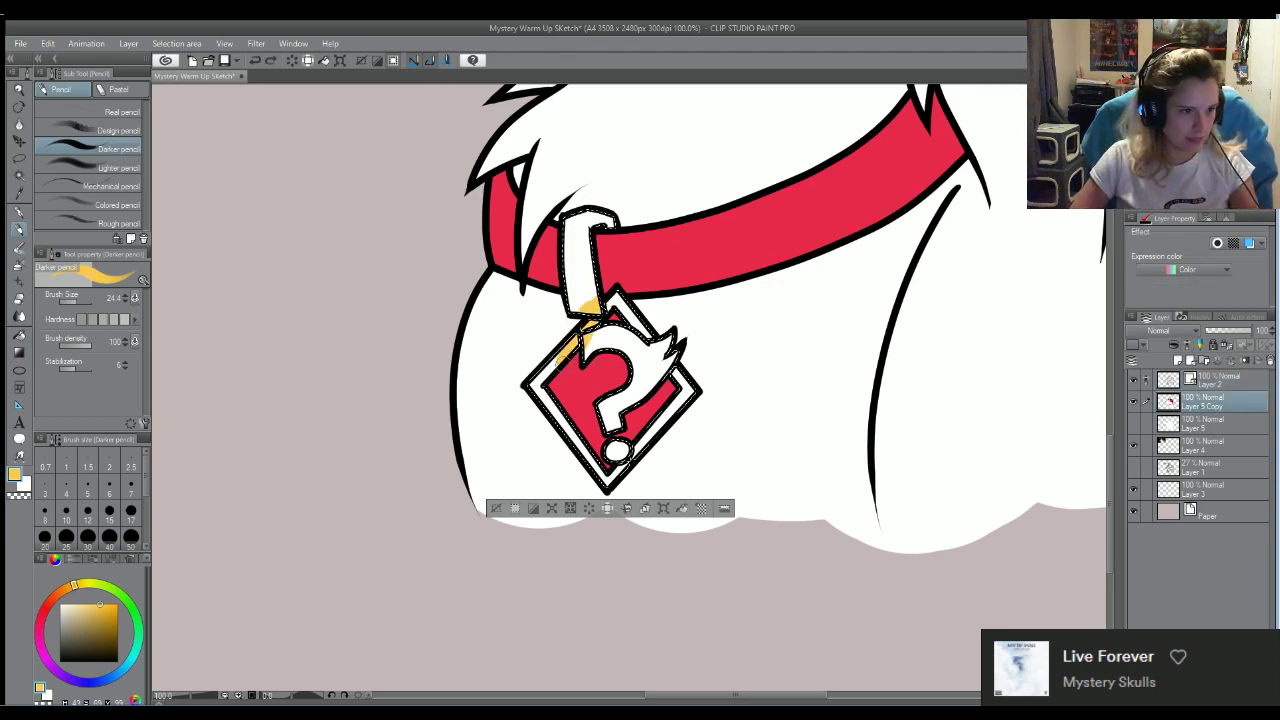
pyautogui.moveTo(560, 440)
pyautogui.mouseDown()
pyautogui.moveTo(606, 486)
pyautogui.moveTo(614, 455)
pyautogui.mouseUp()
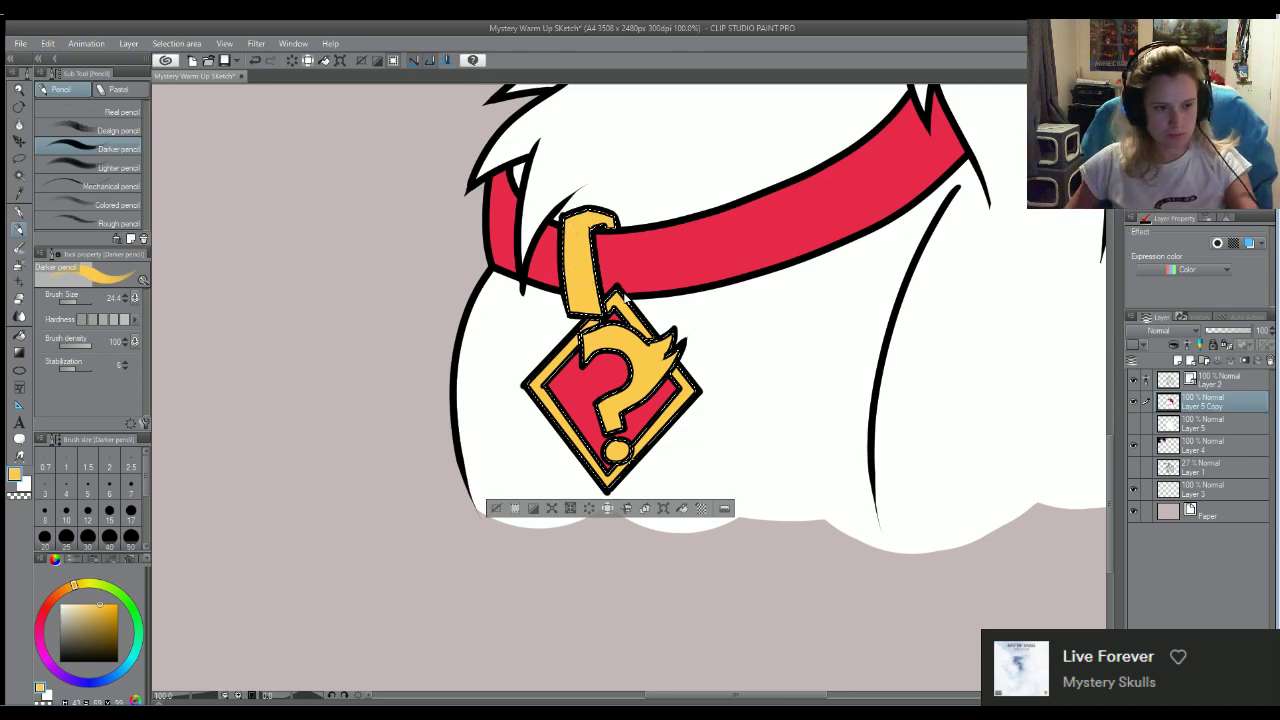
# Compare the tag with the reference image and sample the light yellow from the reference character's glasses lens
pyautogui.scroll(-6, 622, 298)
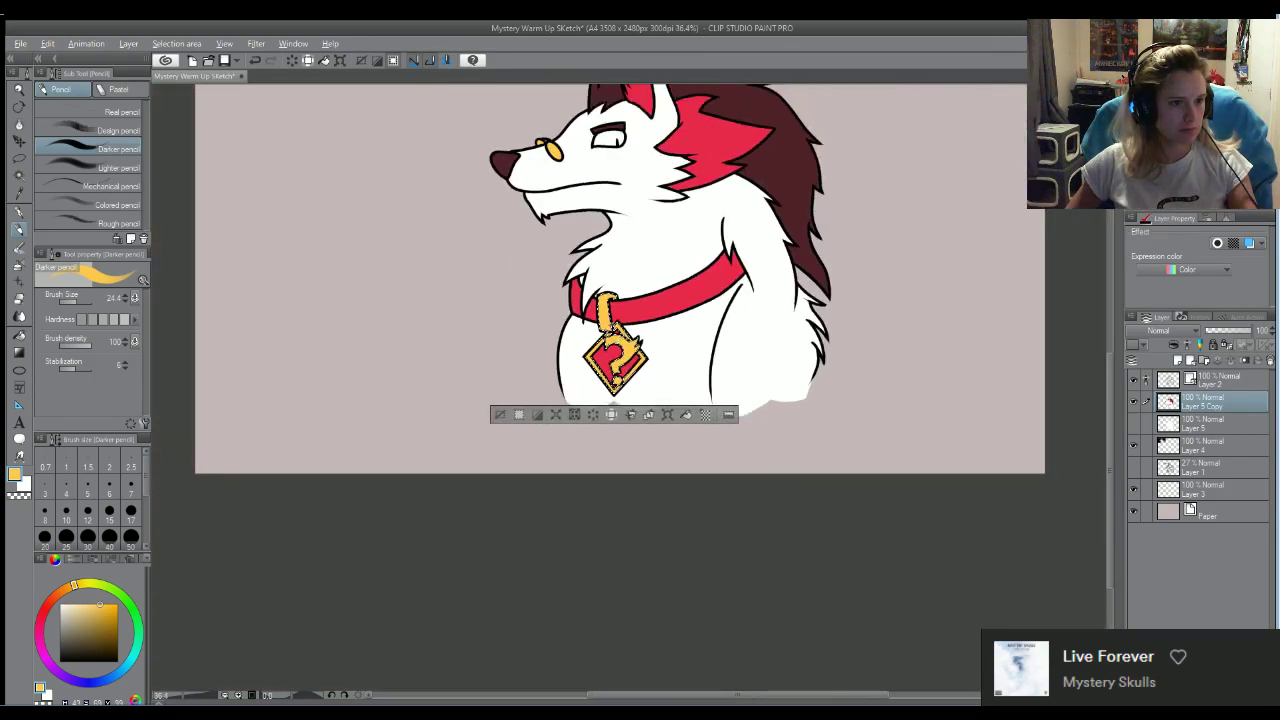
pyautogui.scroll(-2, 622, 298)
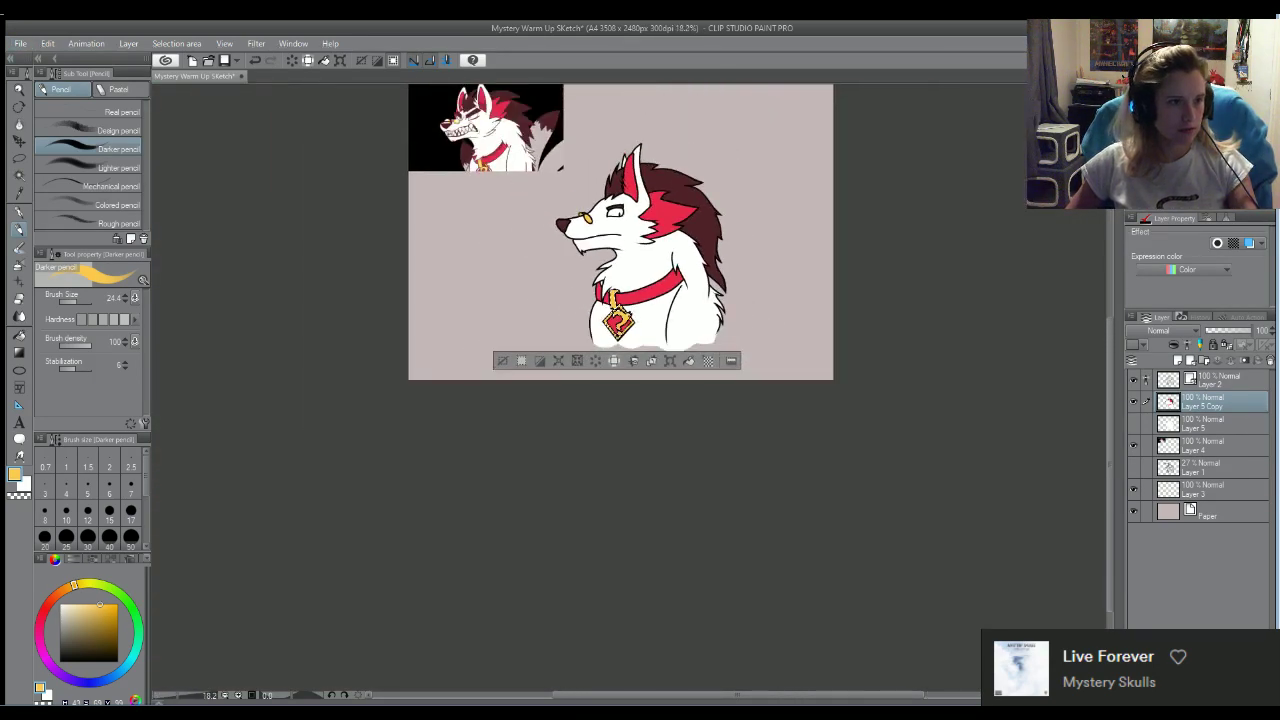
pyautogui.scroll(3, 545, 111)
pyautogui.scroll(-3, 545, 111)
pyautogui.scroll(1, 545, 111)
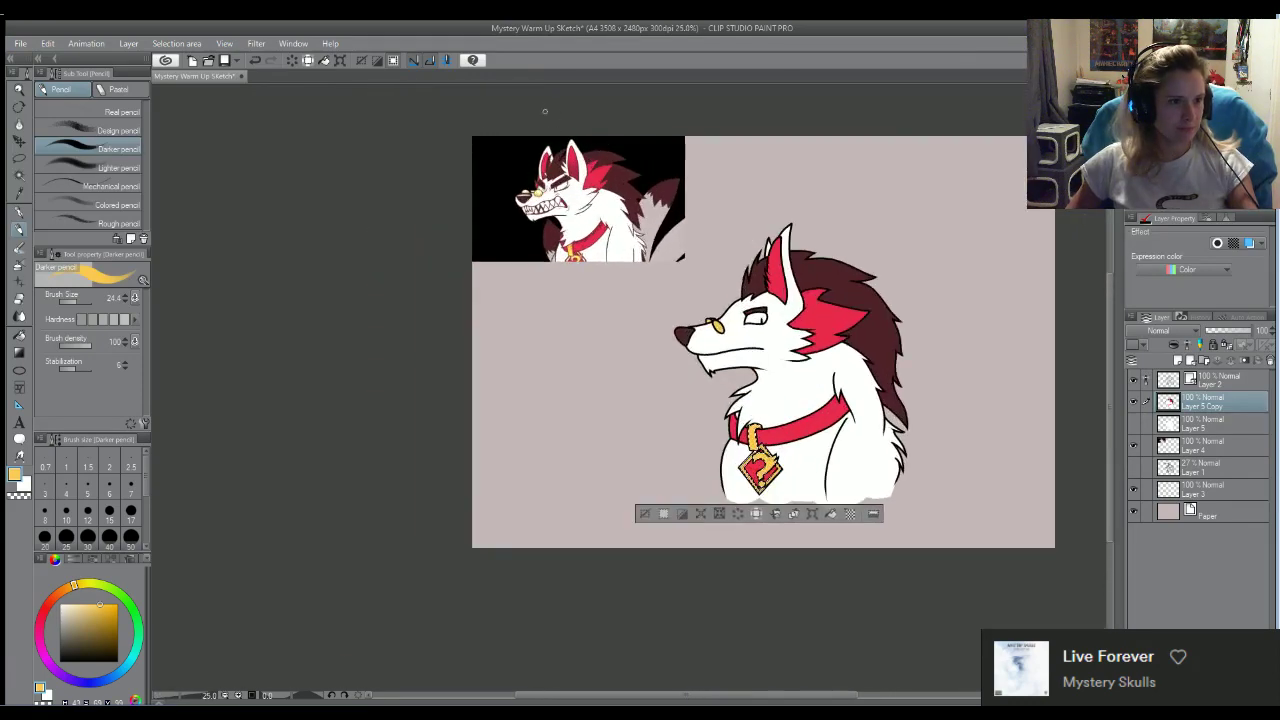
pyautogui.scroll(5, 545, 111)
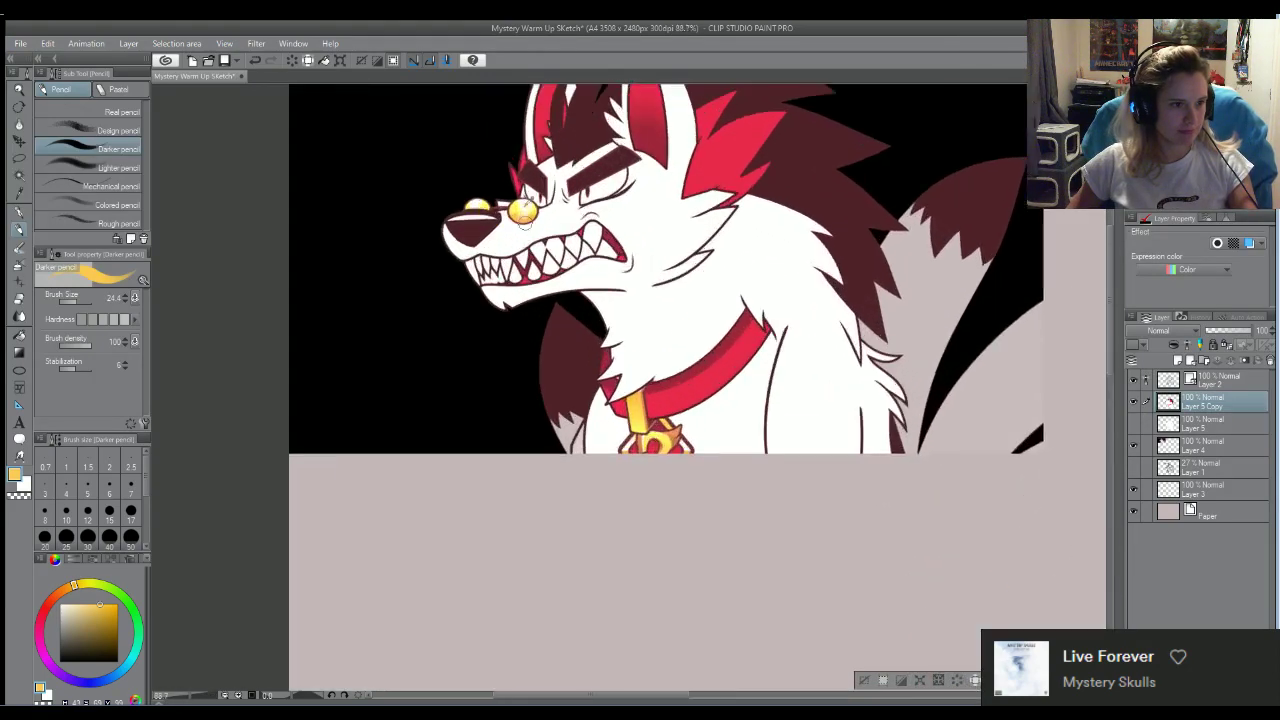
pyautogui.moveTo(525, 222); pyautogui.dragTo(518, 198)
pyautogui.keyDown('alt'); pyautogui.click(522, 208); pyautogui.keyUp('alt')
pyautogui.scroll(-4, 408, 211)
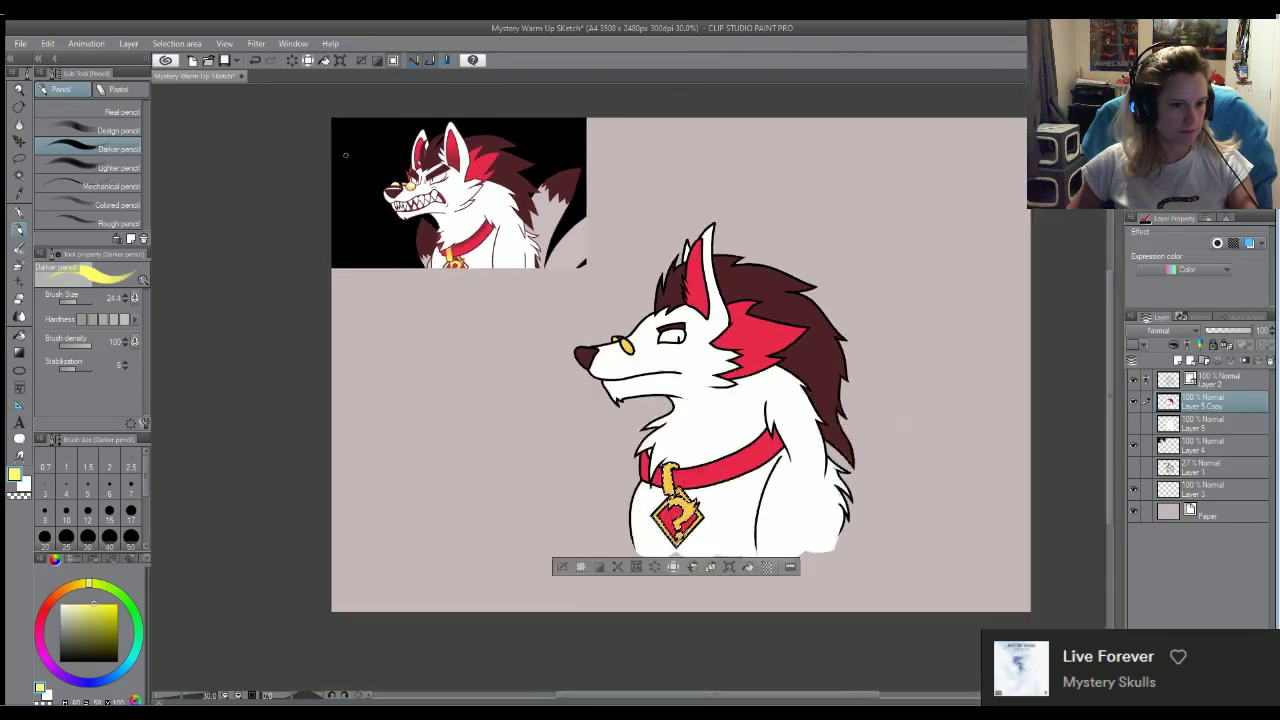
# Paint light yellow highlights on the upper parts of the collar clip and the tag's question mark with the size 24.4 pencil
pyautogui.scroll(3, 565, 330)
pyautogui.press('alt')
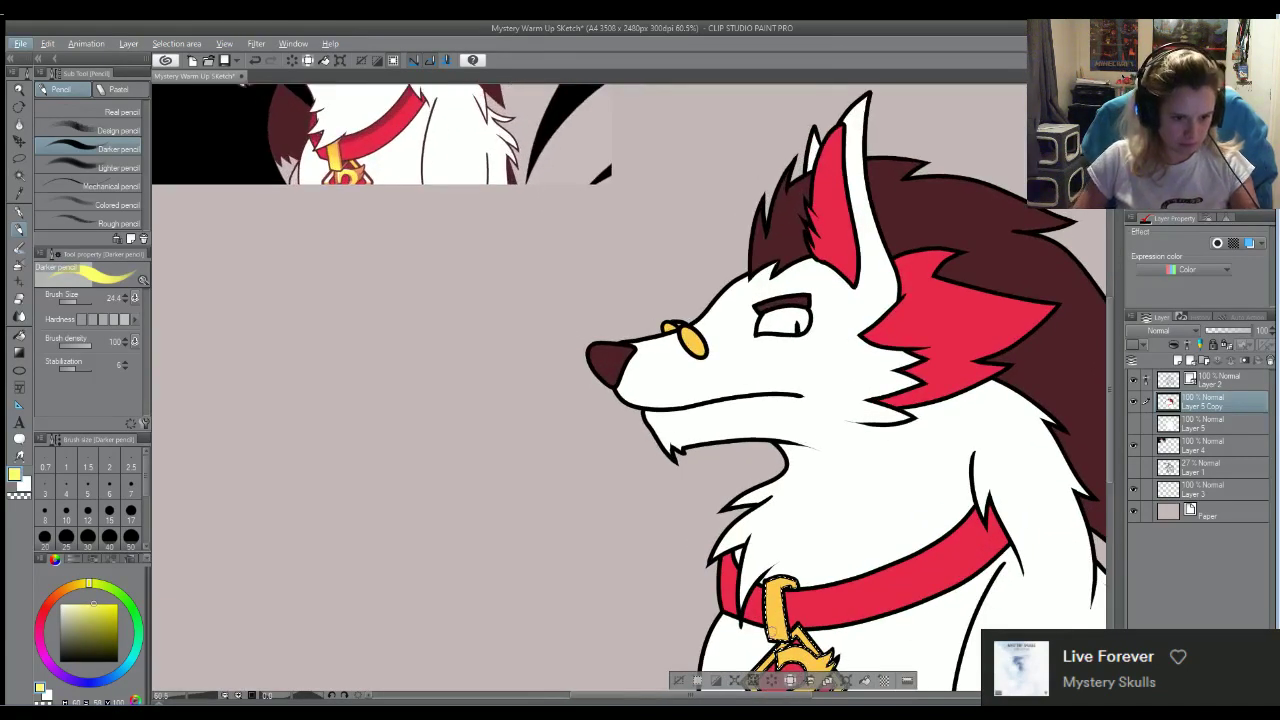
pyautogui.press('alt')
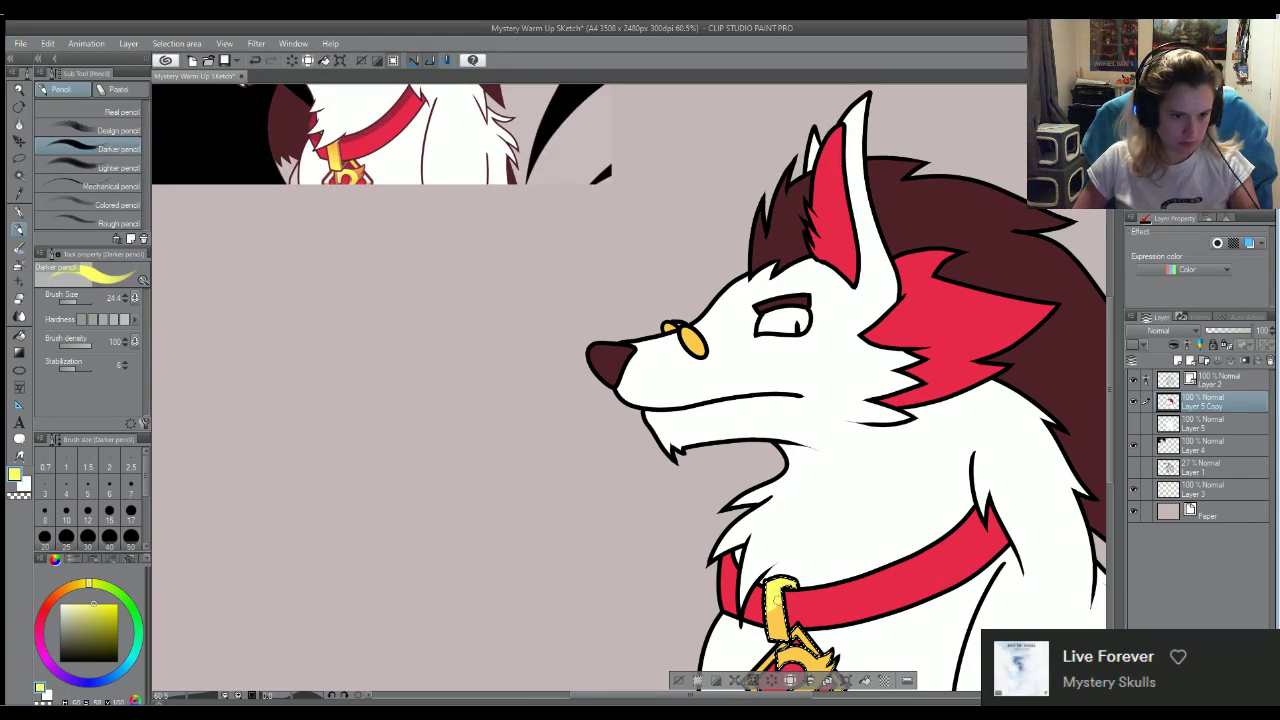
pyautogui.scroll(-2, 768, 646)
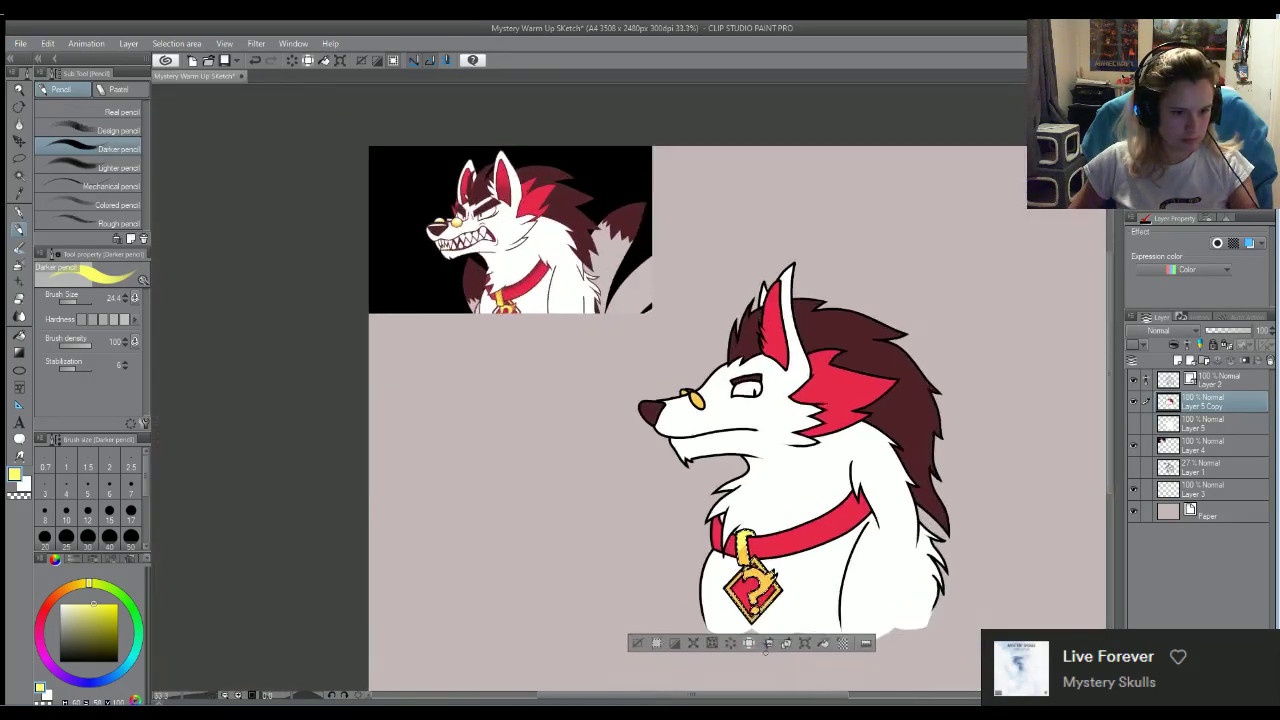
pyautogui.scroll(2, 775, 615)
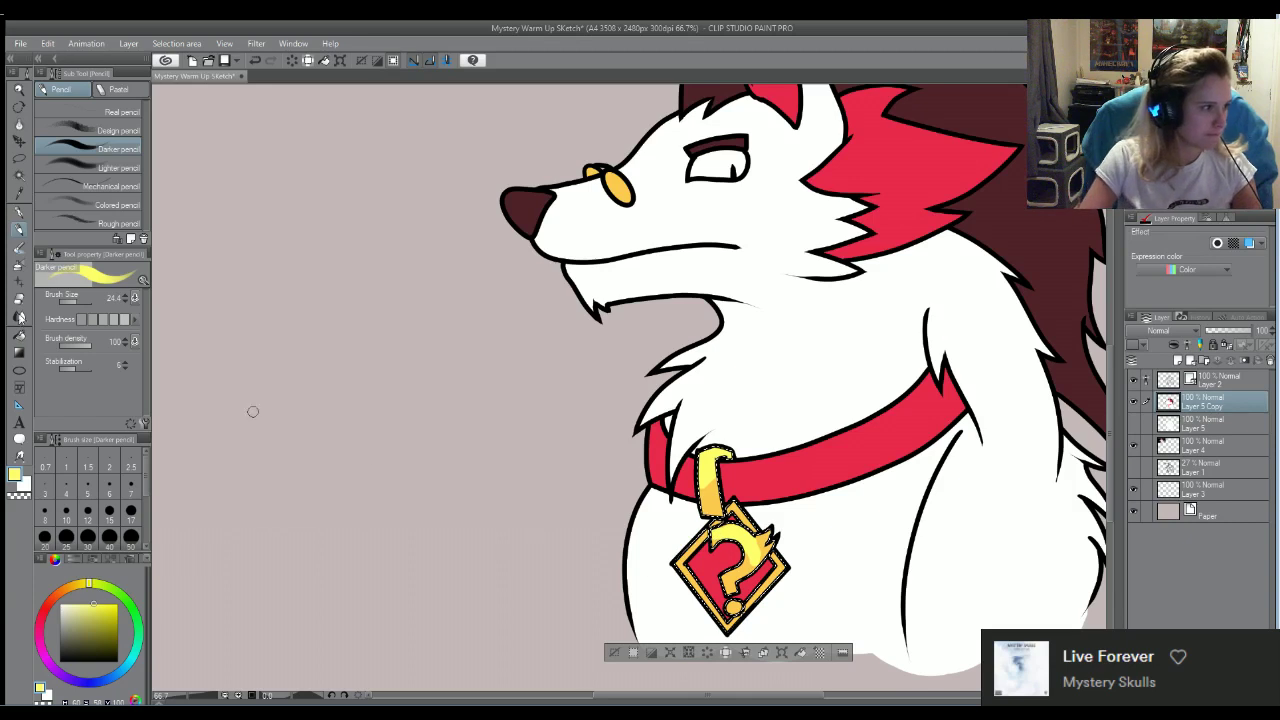
# Blend the light yellow highlights into the gold on the clip and question mark at brush size 15, and deselect
pyautogui.press('j')
pyautogui.moveTo(776, 552)
pyautogui.mouseDown()
pyautogui.moveTo(738, 612)
pyautogui.moveTo(712, 450)
pyautogui.moveTo(740, 612)
pyautogui.mouseUp()
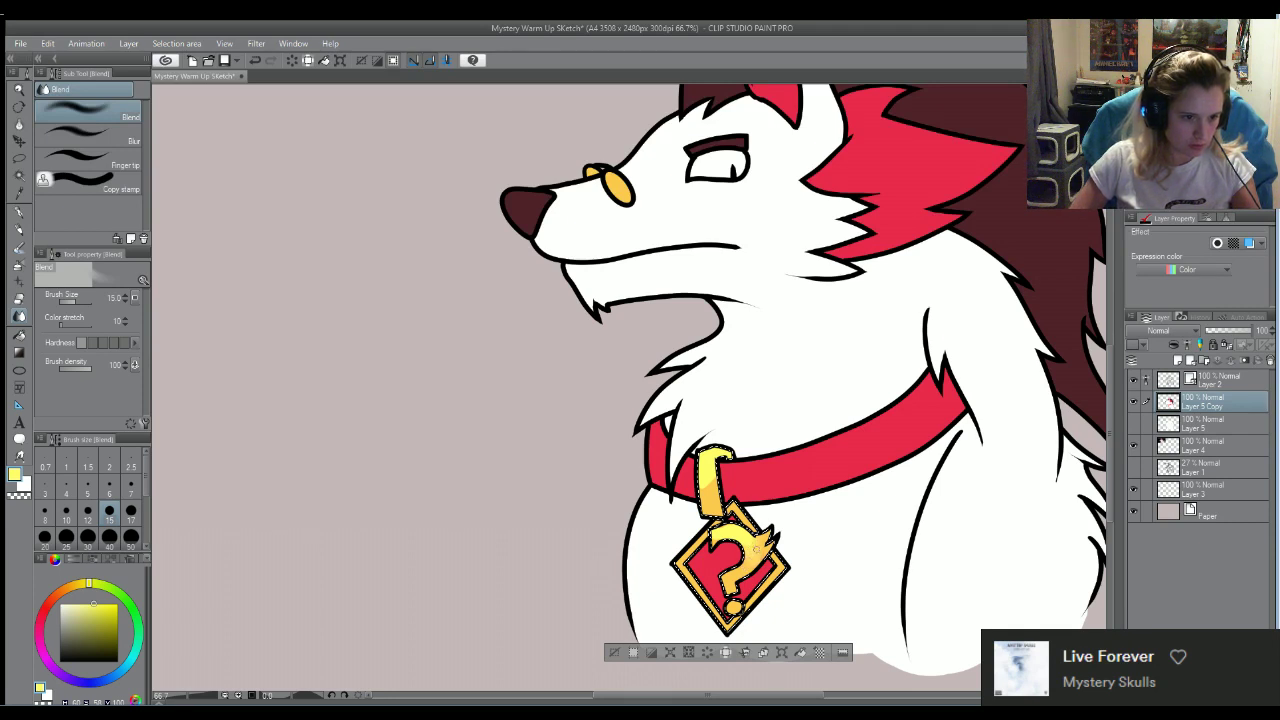
pyautogui.moveTo(738, 612)
pyautogui.mouseDown()
pyautogui.moveTo(706, 490)
pyautogui.moveTo(738, 610)
pyautogui.mouseUp()
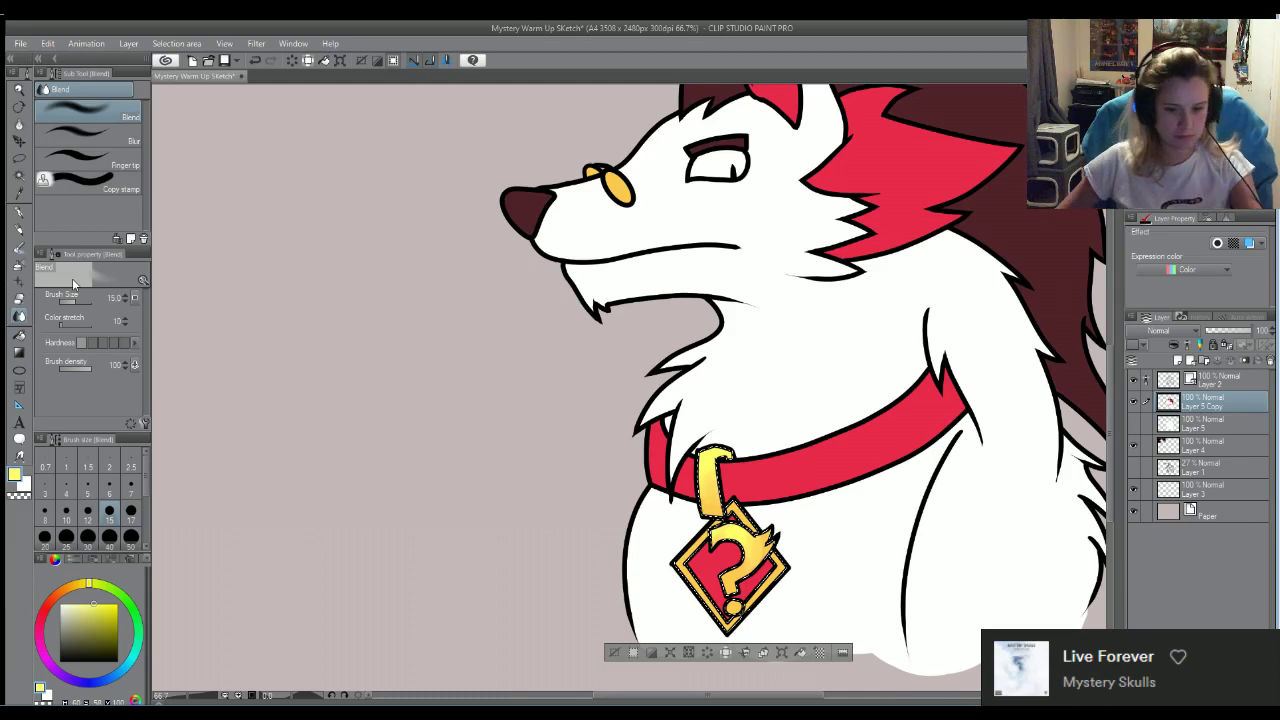
pyautogui.hotkey('ctrl', 'd')
pyautogui.scroll(-4, 298, 272)
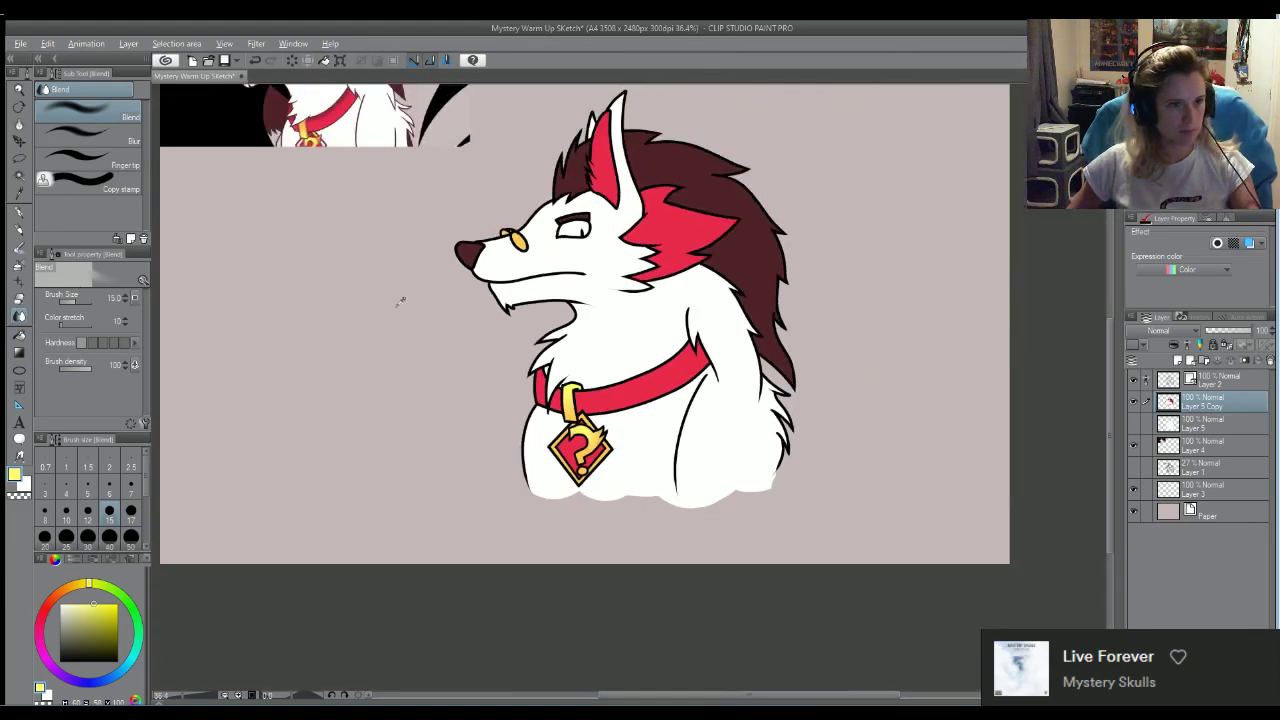
# Auto-select the red cheek fur on Layer 5 Copy, sample a darker red and paint shading over its lower tufts
pyautogui.scroll(4, 270, 116)
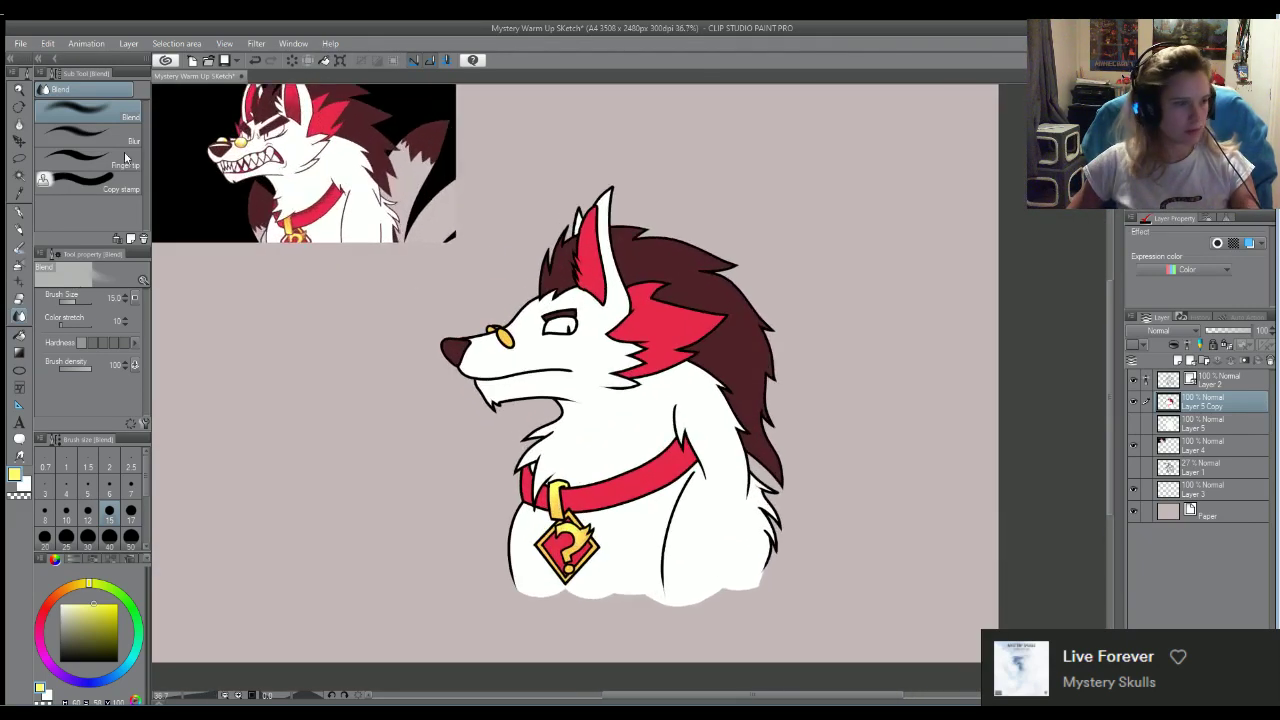
pyautogui.click(20, 177)
pyautogui.click(638, 329)
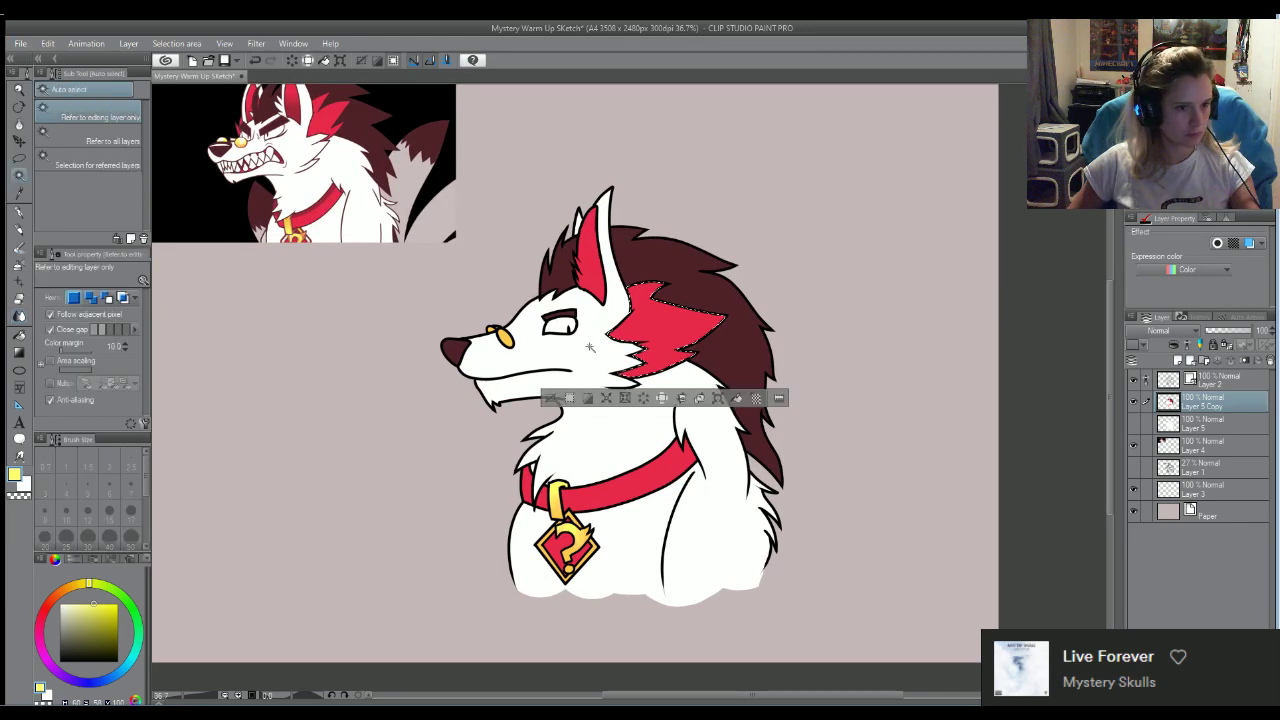
pyautogui.scroll(3, 410, 236)
pyautogui.scroll(-3, 556, 304)
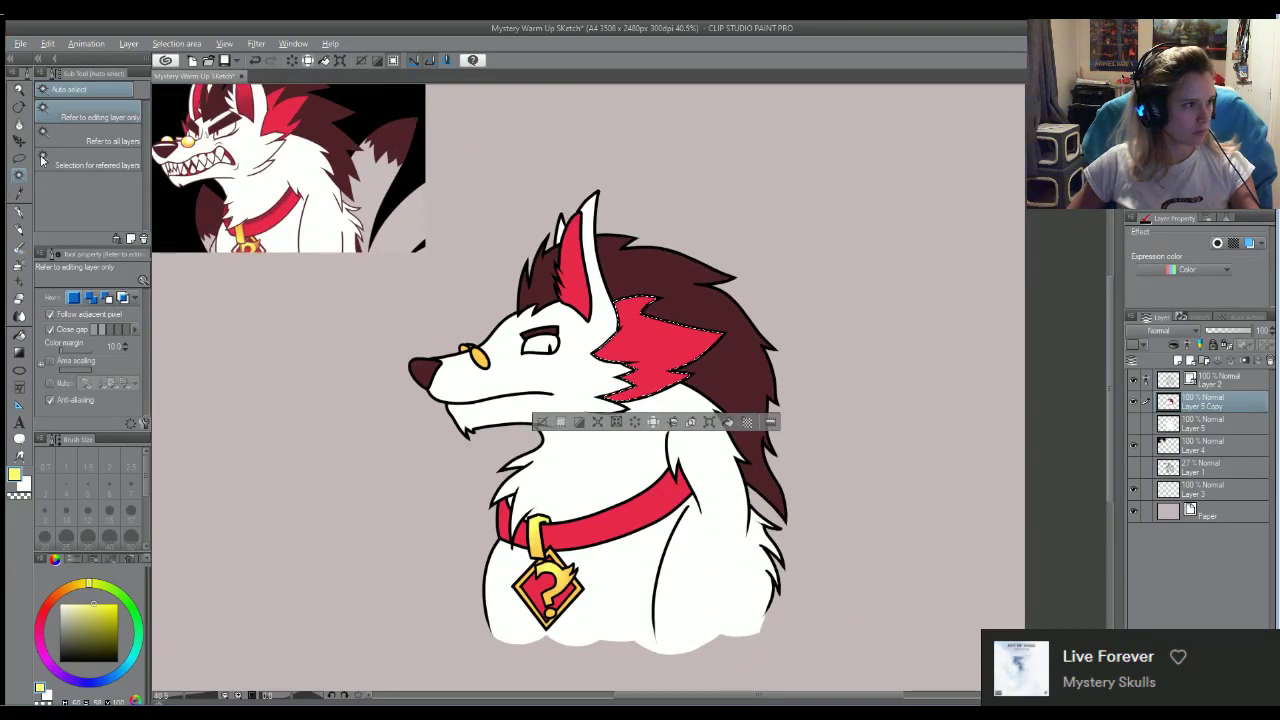
pyautogui.click(17, 230)
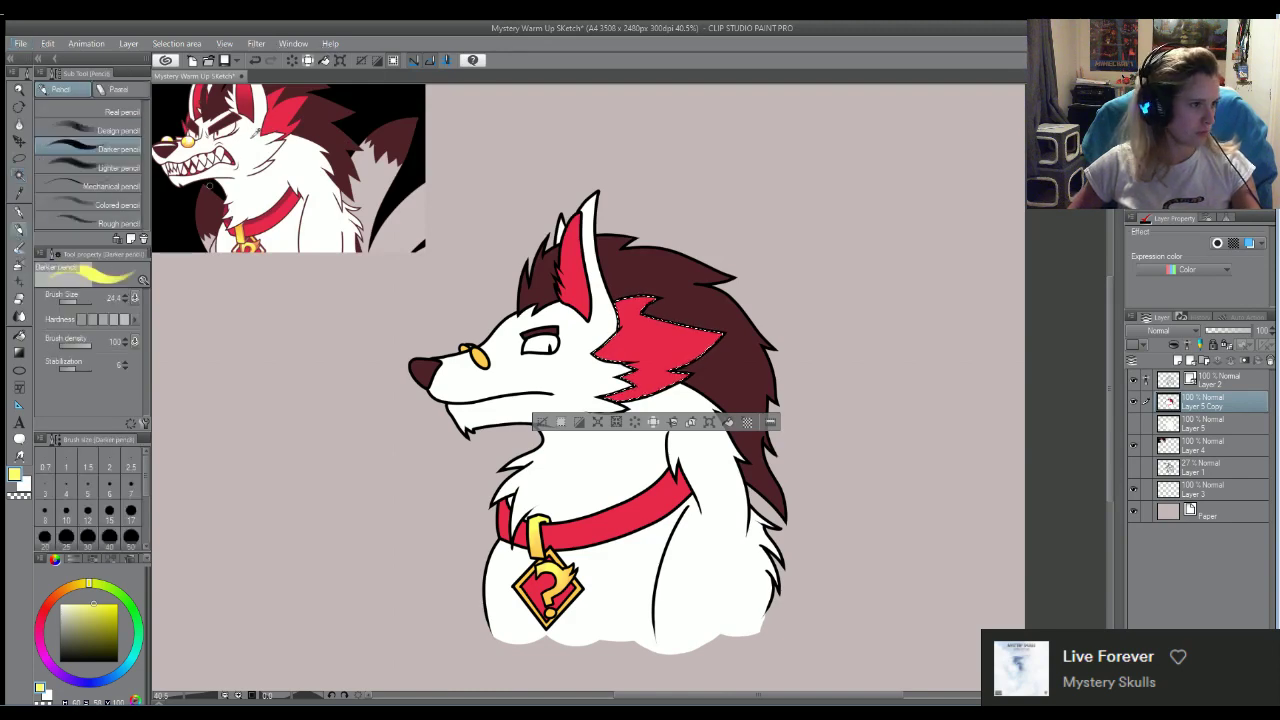
pyautogui.scroll(1, 590, 390)
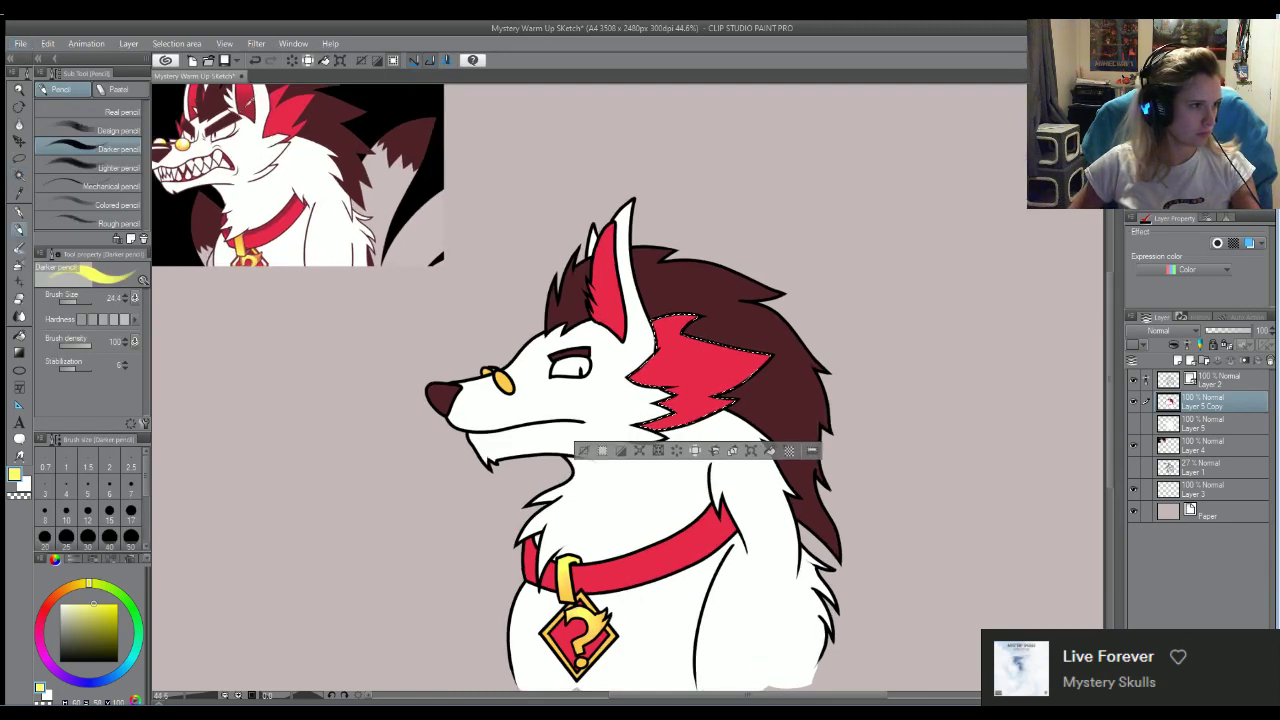
pyautogui.keyDown('alt'); pyautogui.click(724, 400); pyautogui.keyUp('alt')
pyautogui.scroll(1, 675, 398)
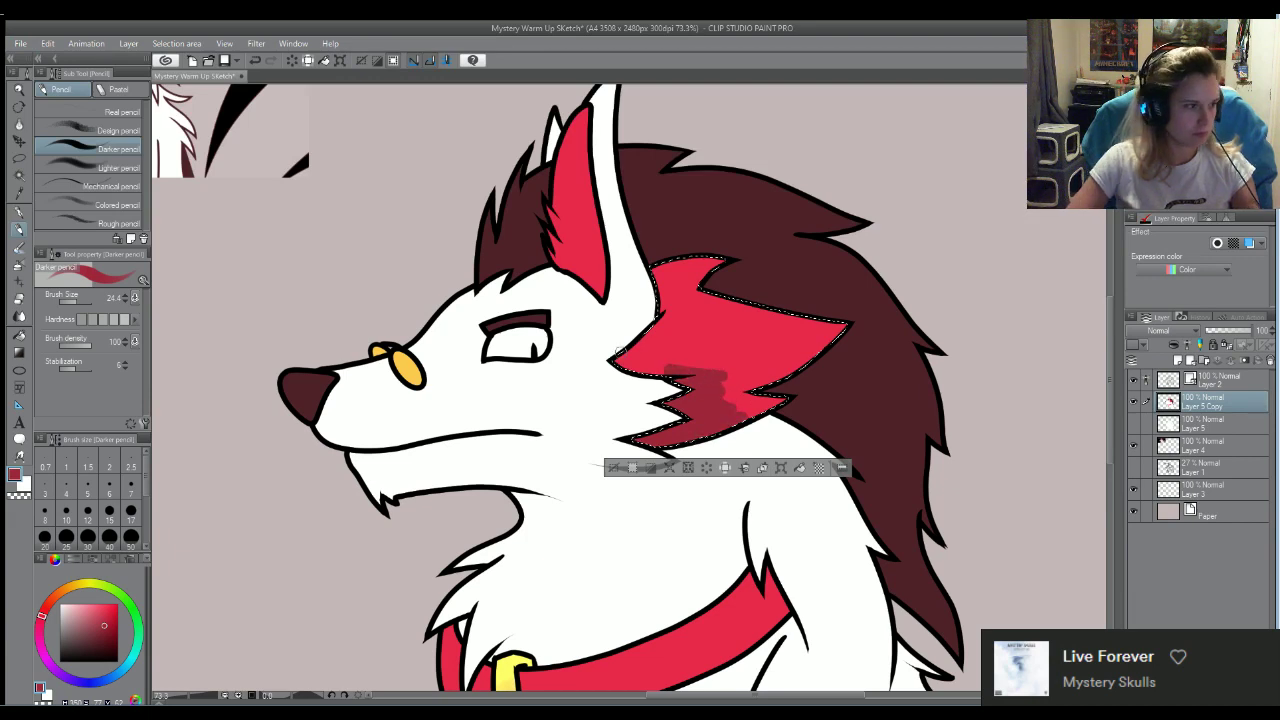
# Add the red inner ear to the selection and shade its base with the same darker red
pyautogui.click(18, 174)
pyautogui.keyDown('shift'); pyautogui.click(598, 275); pyautogui.keyUp('shift')
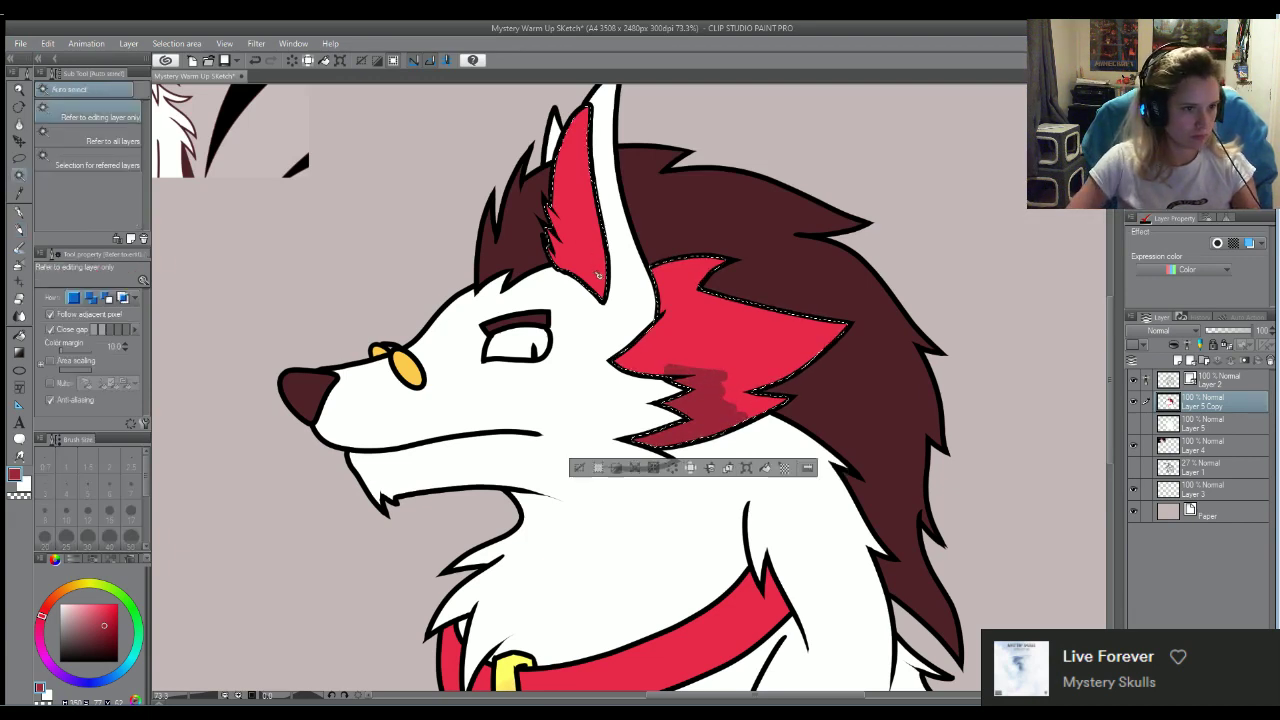
pyautogui.press('p')
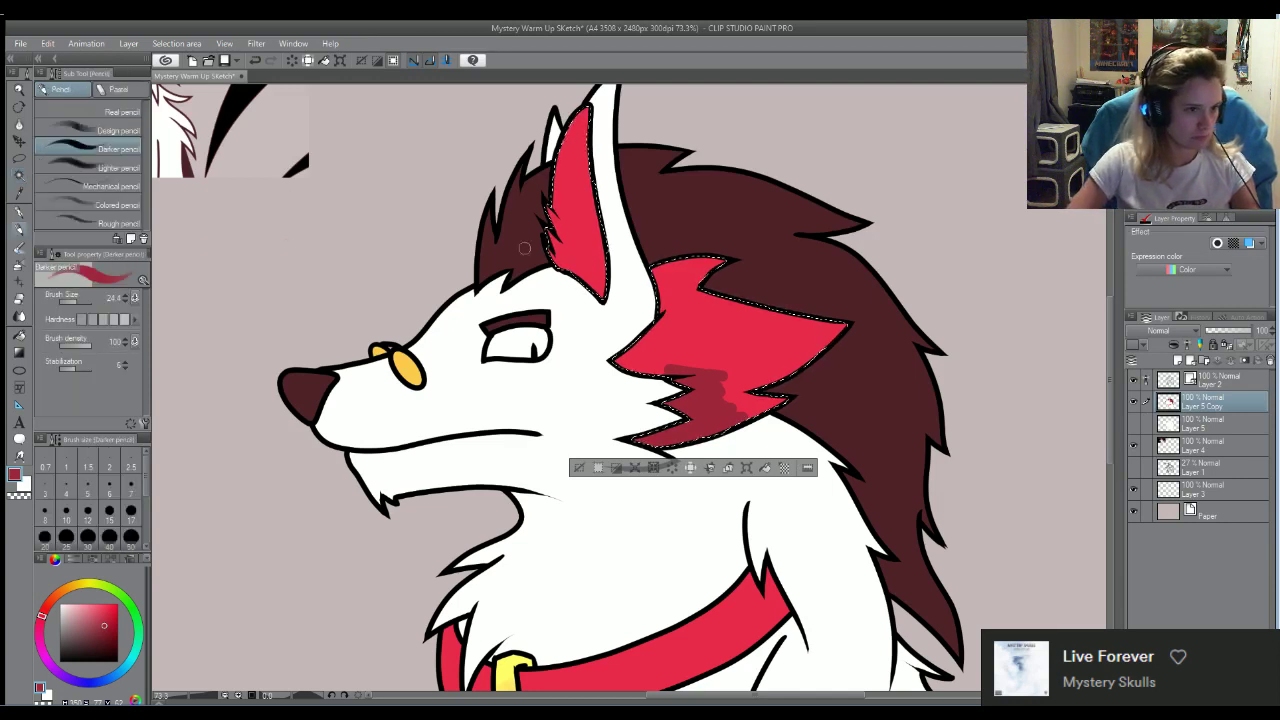
pyautogui.moveTo(546, 225); pyautogui.dragTo(562, 262)
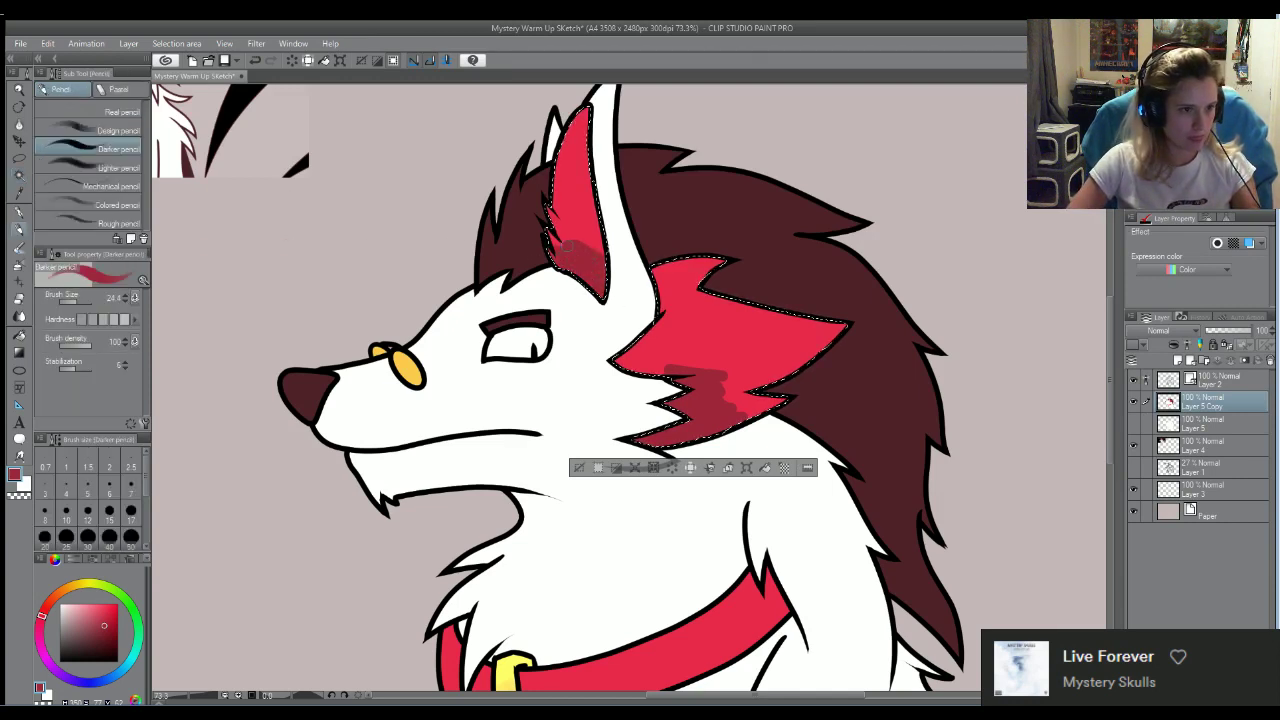
# Try to soften the edge of the inner ear's dark red shading with the Blend tool at size 40
pyautogui.click(18, 315)
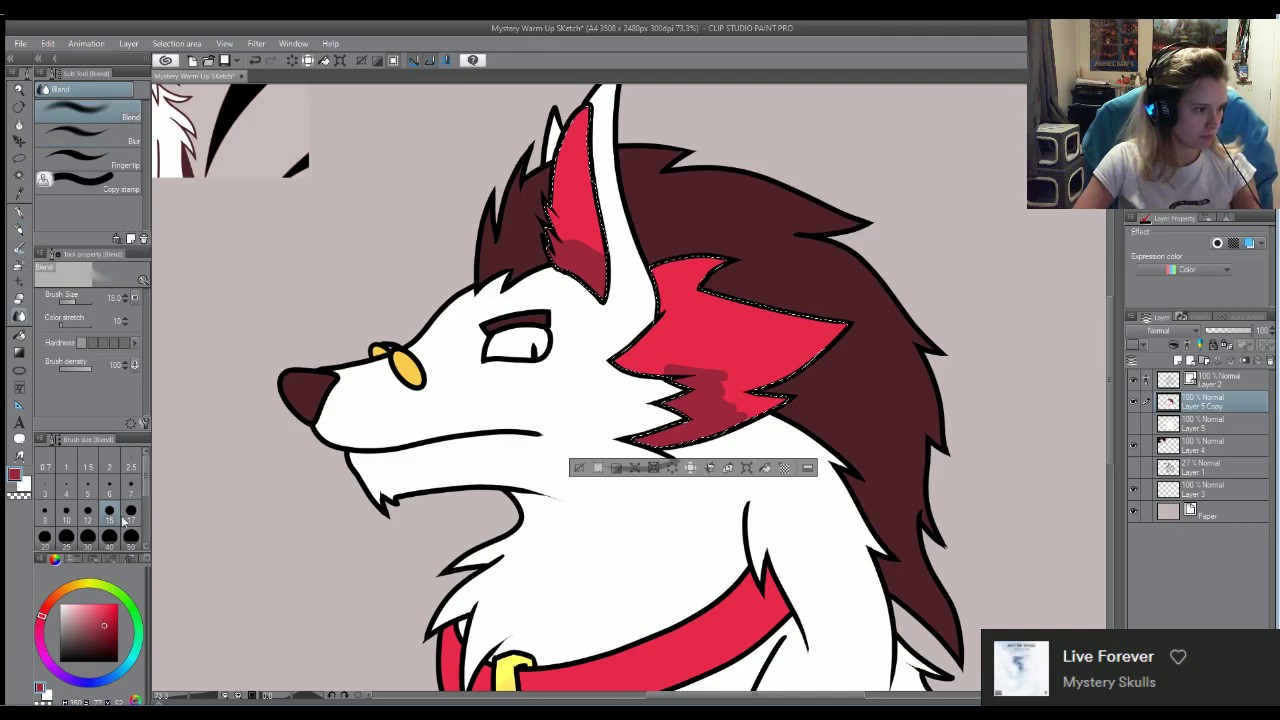
pyautogui.click(98, 535)
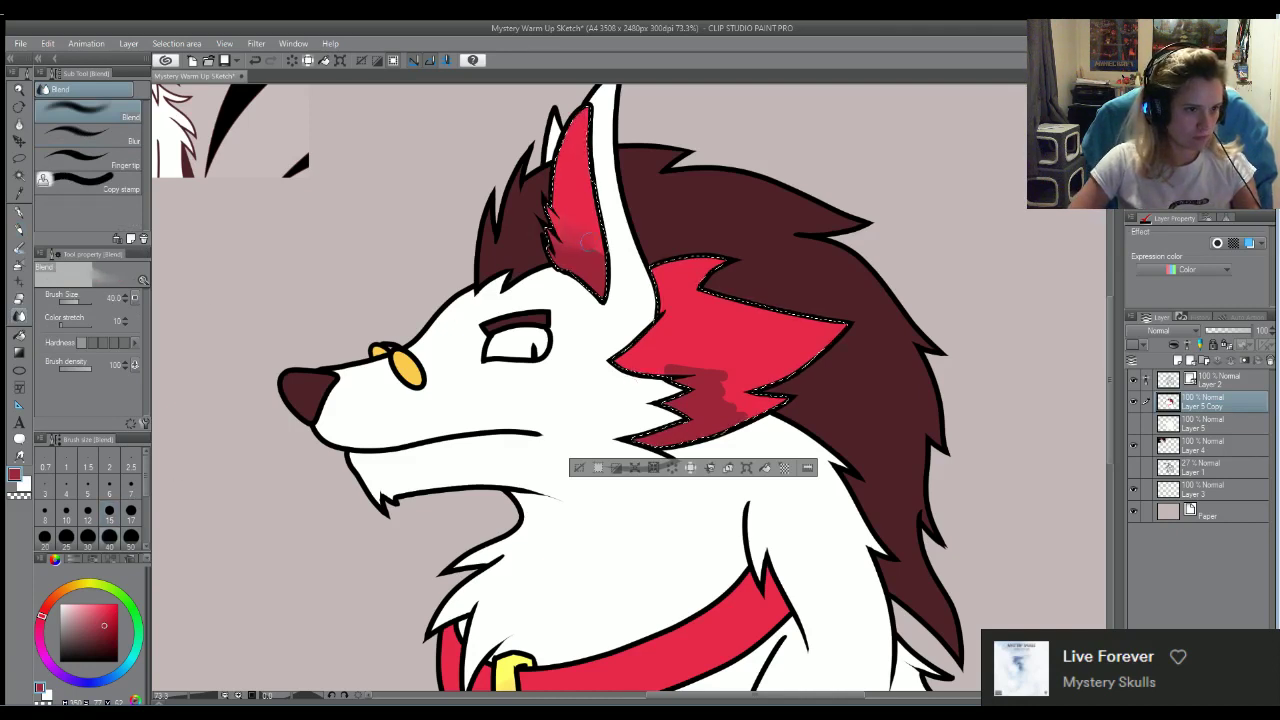
pyautogui.moveTo(588, 240); pyautogui.dragTo(592, 228)
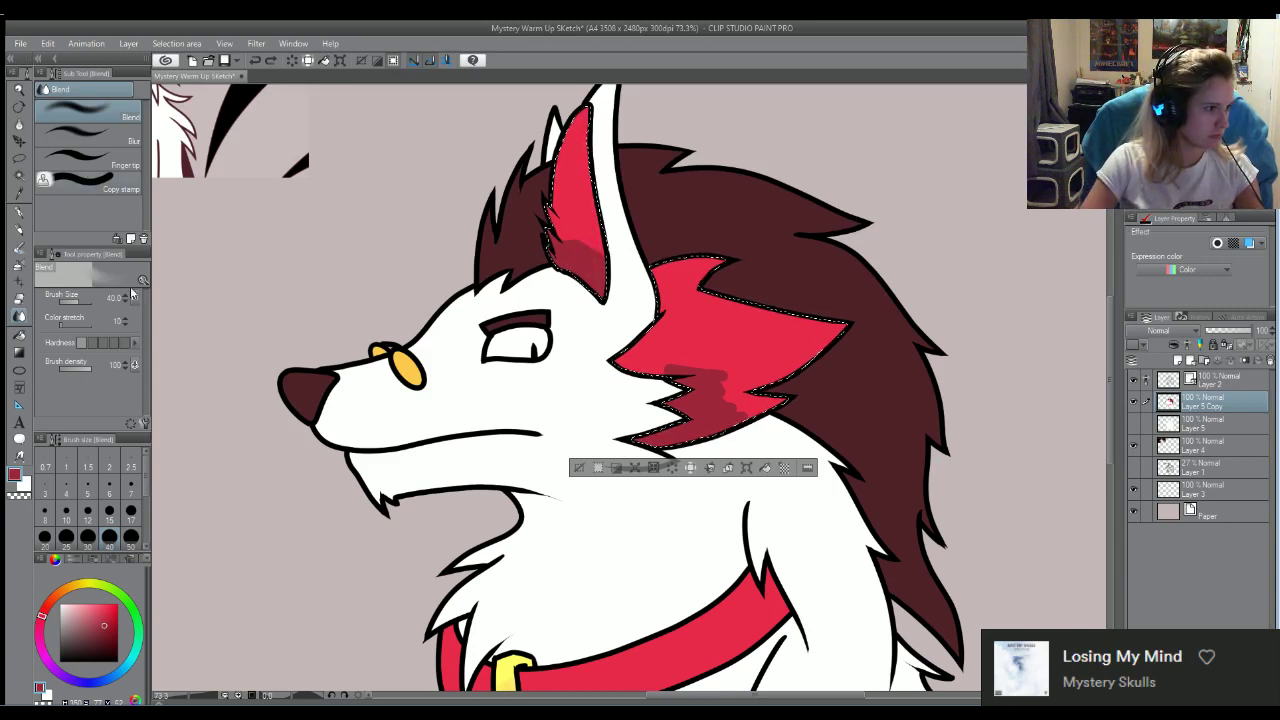
# Undo the last softening stroke on the inner ear and blend its dark red shading into the red with the Blend tool at size 40
pyautogui.click(92, 142)
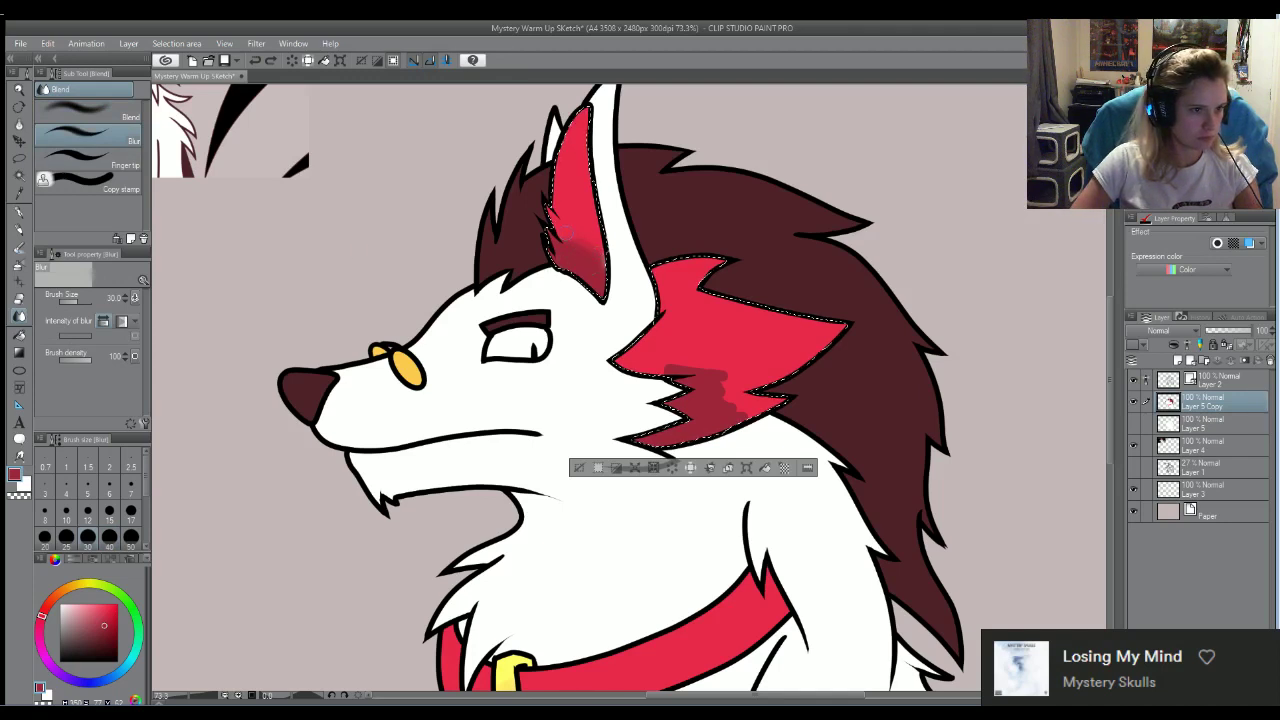
pyautogui.hotkey('ctrl', 'z')
pyautogui.click(118, 118)
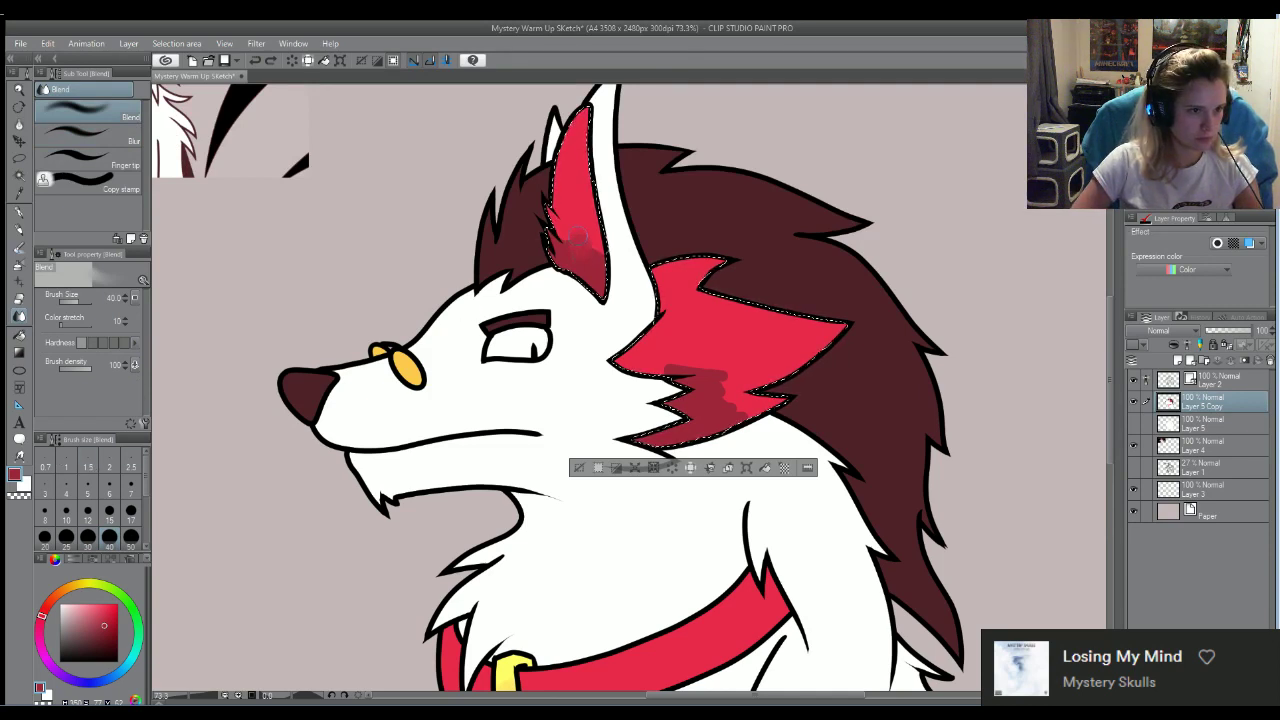
pyautogui.moveTo(596, 258); pyautogui.dragTo(581, 247)
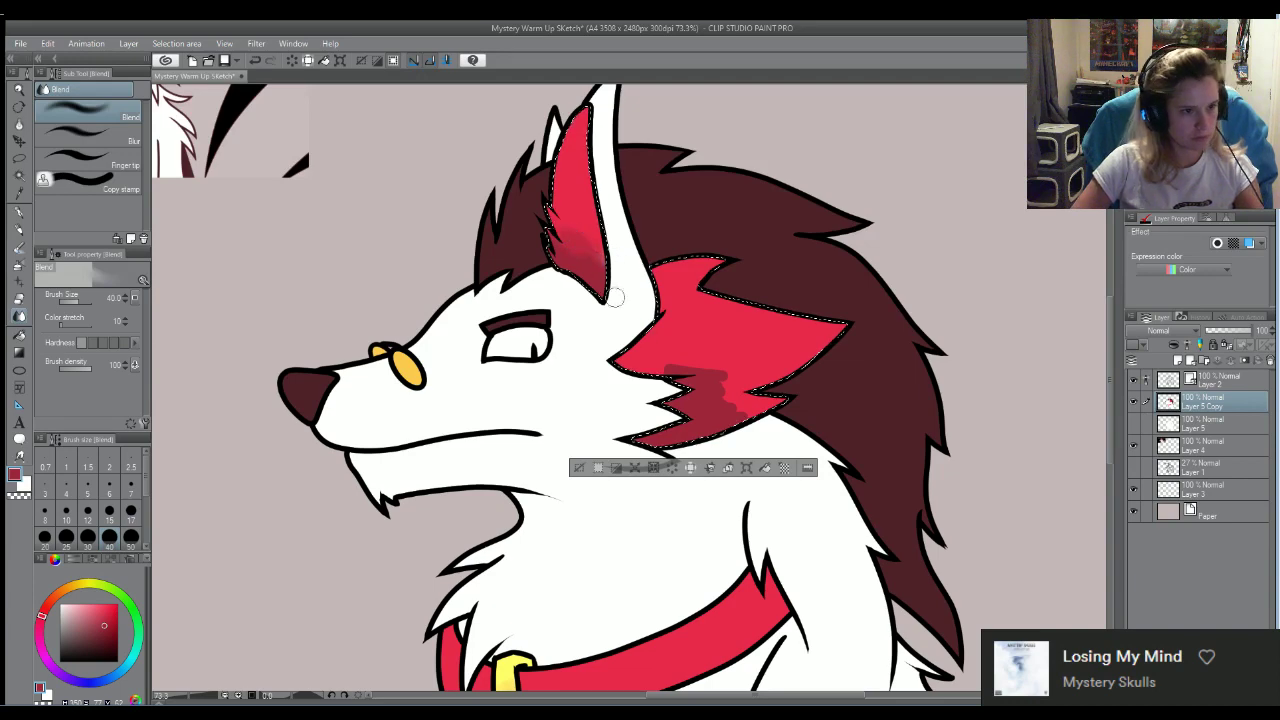
pyautogui.moveTo(552, 205); pyautogui.dragTo(605, 265)
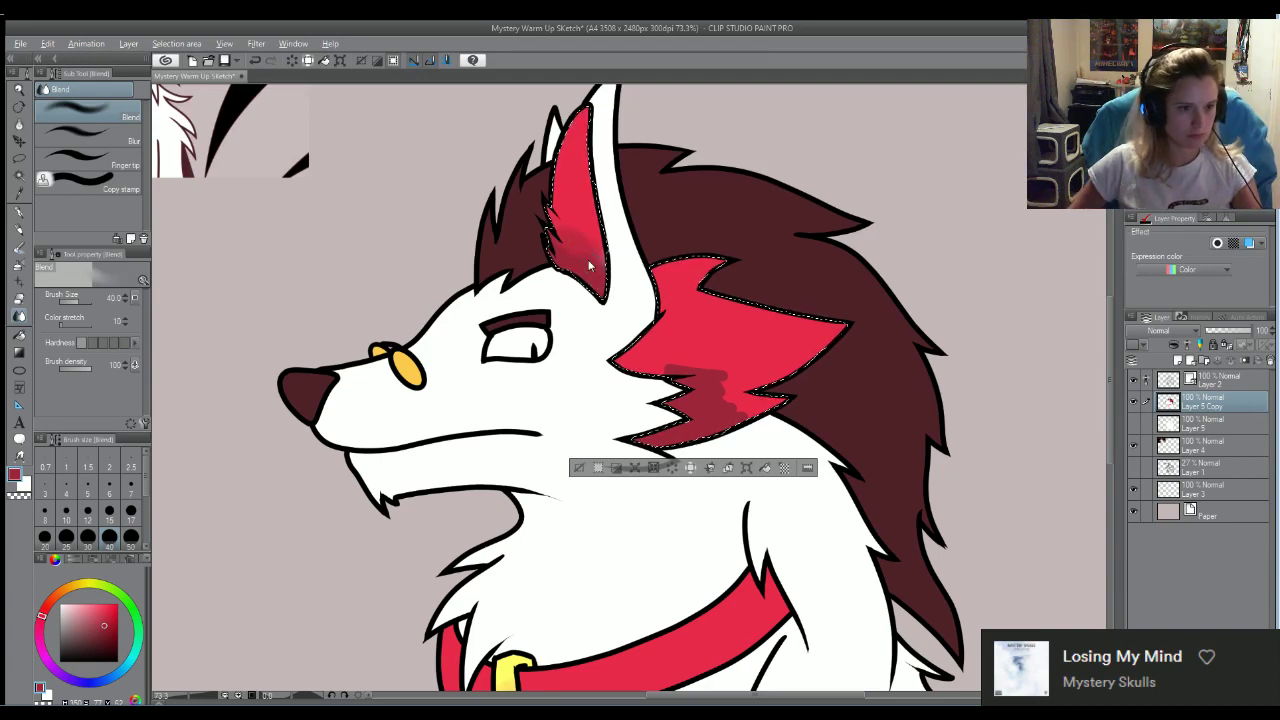
# Blend the upper edge of the cheek fur's dark red shading into the red at brush size 40
pyautogui.scroll(2, 586, 265)
pyautogui.scroll(2, 592, 304)
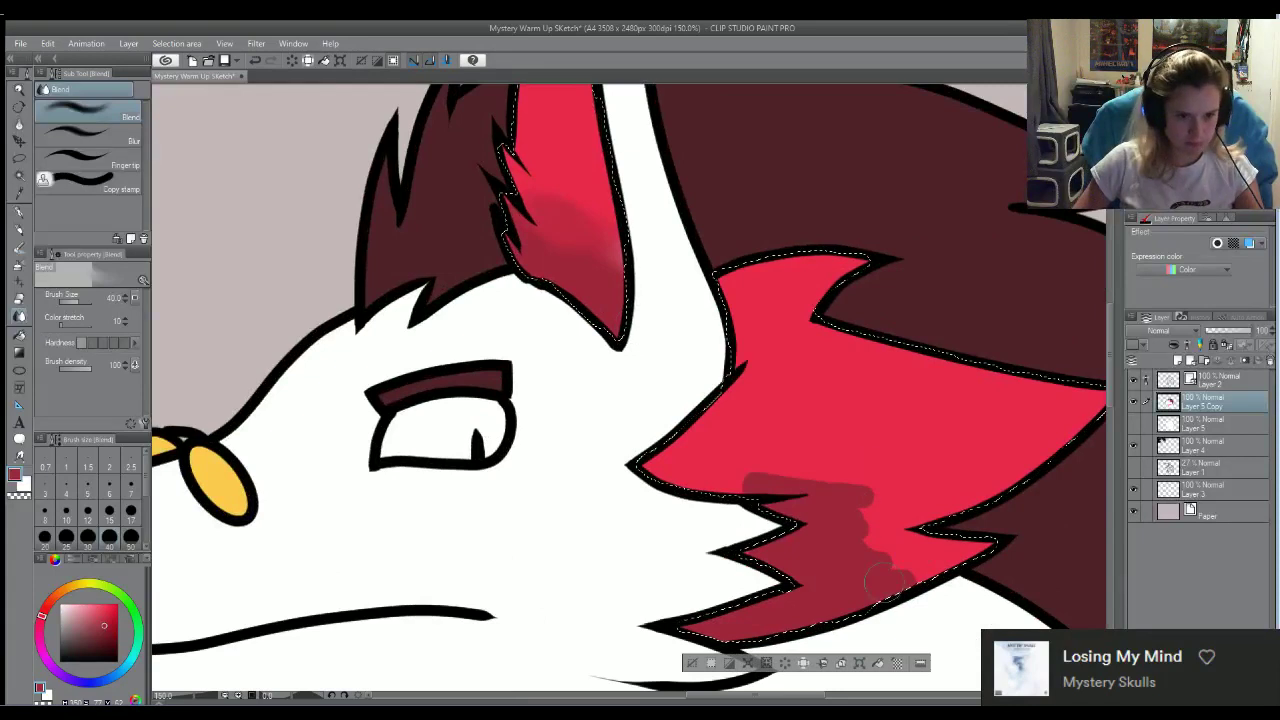
pyautogui.moveTo(885, 605)
pyautogui.mouseDown()
pyautogui.moveTo(856, 563)
pyautogui.moveTo(883, 489)
pyautogui.moveTo(873, 513)
pyautogui.moveTo(845, 467)
pyautogui.moveTo(850, 536)
pyautogui.moveTo(853, 451)
pyautogui.moveTo(837, 473)
pyautogui.moveTo(814, 444)
pyautogui.moveTo(781, 445)
pyautogui.moveTo(742, 448)
pyautogui.mouseUp()
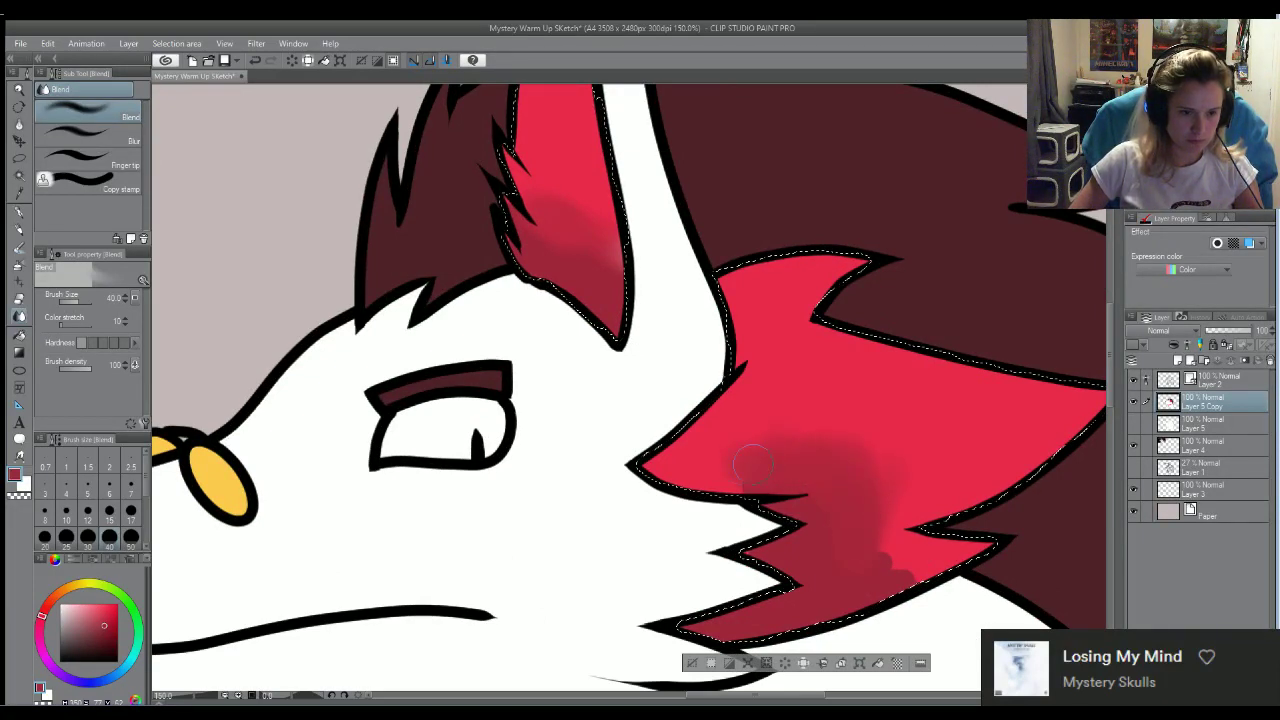
pyautogui.moveTo(882, 490)
pyautogui.mouseDown()
pyautogui.moveTo(907, 466)
pyautogui.moveTo(807, 440)
pyautogui.mouseUp()
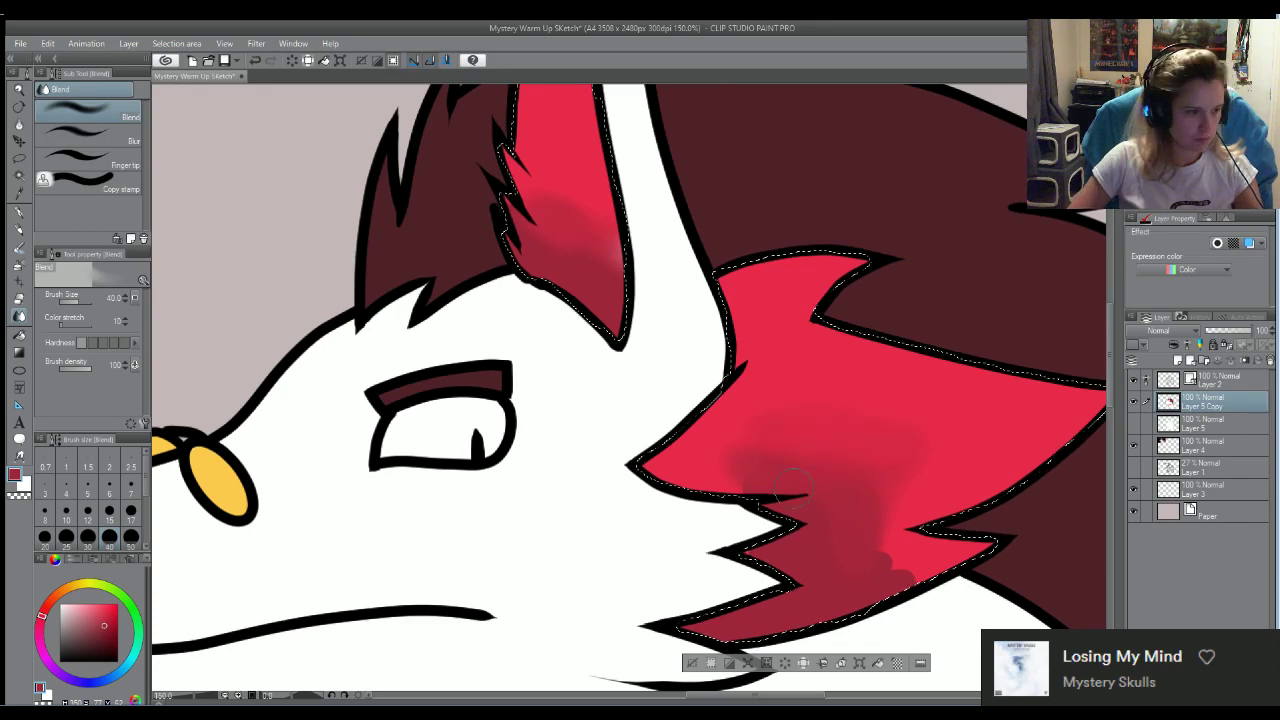
# Try blending the shading edge on the cheek fur's lower back tuft with a smaller brush of size 15
pyautogui.click(87, 491)
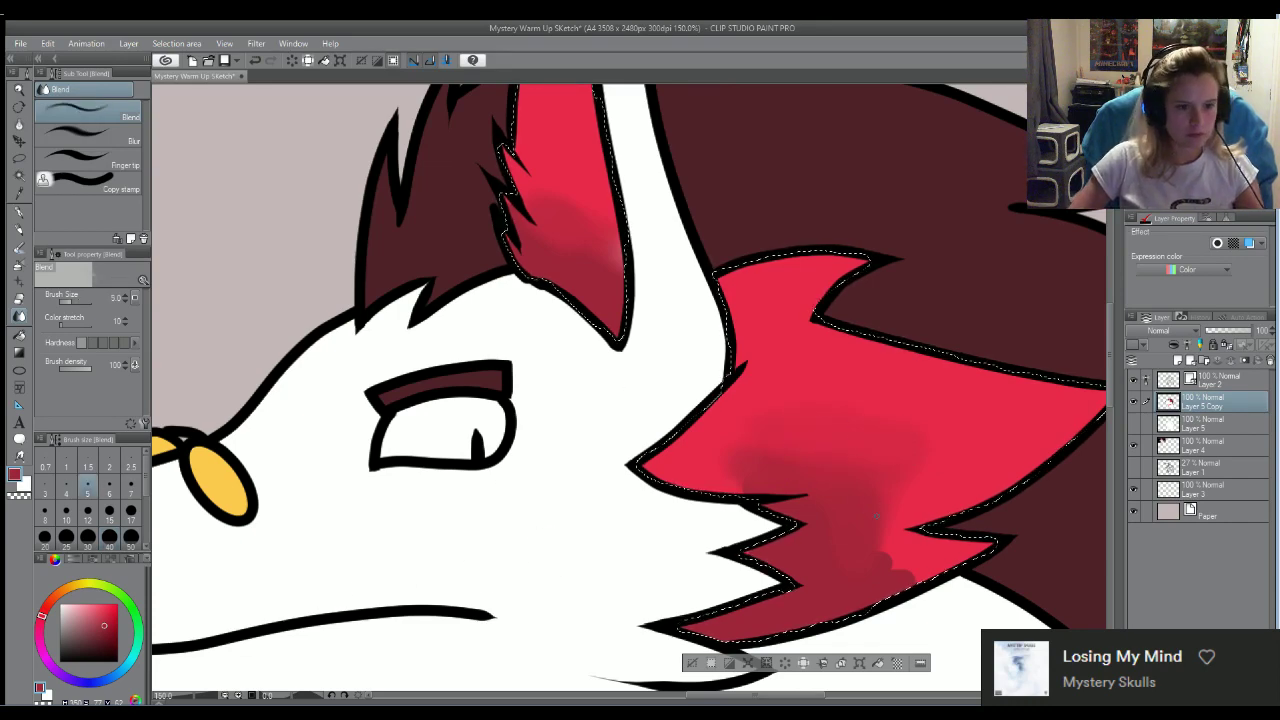
pyautogui.click(66, 511)
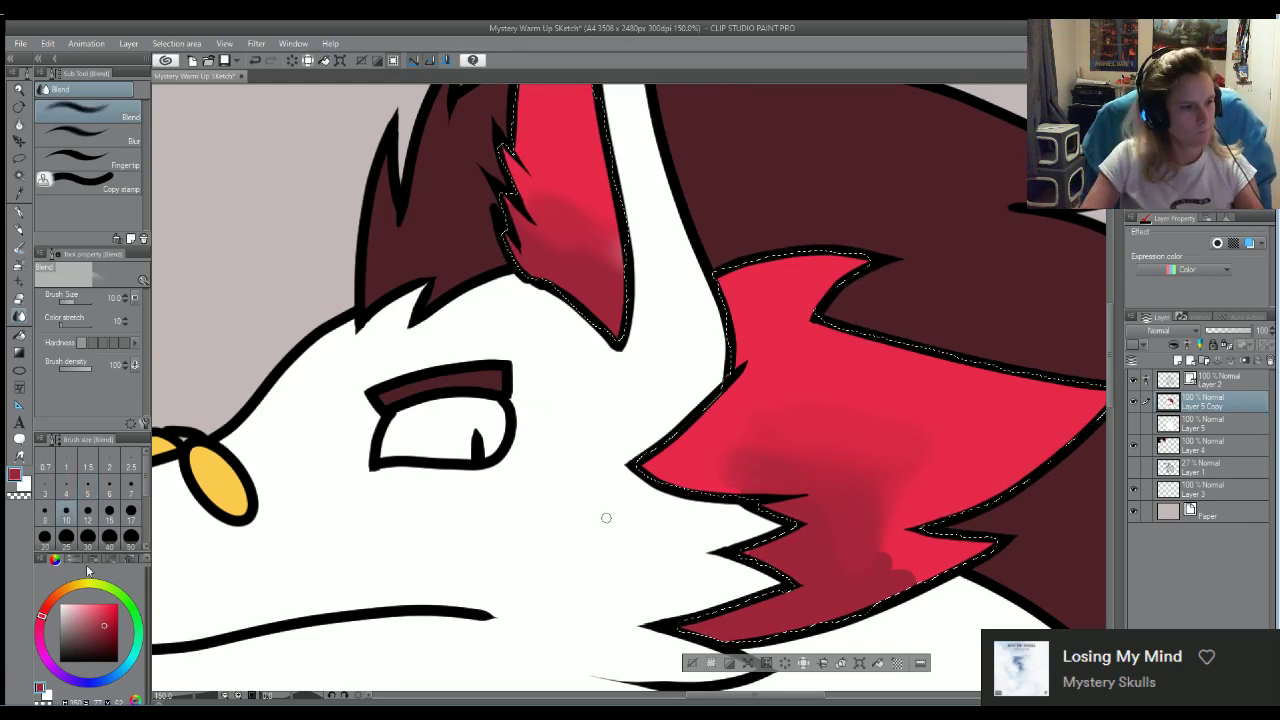
pyautogui.click(109, 510)
pyautogui.moveTo(918, 563)
pyautogui.mouseDown()
pyautogui.moveTo(952, 453)
pyautogui.moveTo(903, 573)
pyautogui.moveTo(931, 554)
pyautogui.moveTo(891, 581)
pyautogui.moveTo(903, 565)
pyautogui.moveTo(870, 574)
pyautogui.moveTo(880, 561)
pyautogui.moveTo(912, 565)
pyautogui.moveTo(847, 591)
pyautogui.moveTo(937, 560)
pyautogui.moveTo(890, 521)
pyautogui.mouseUp()
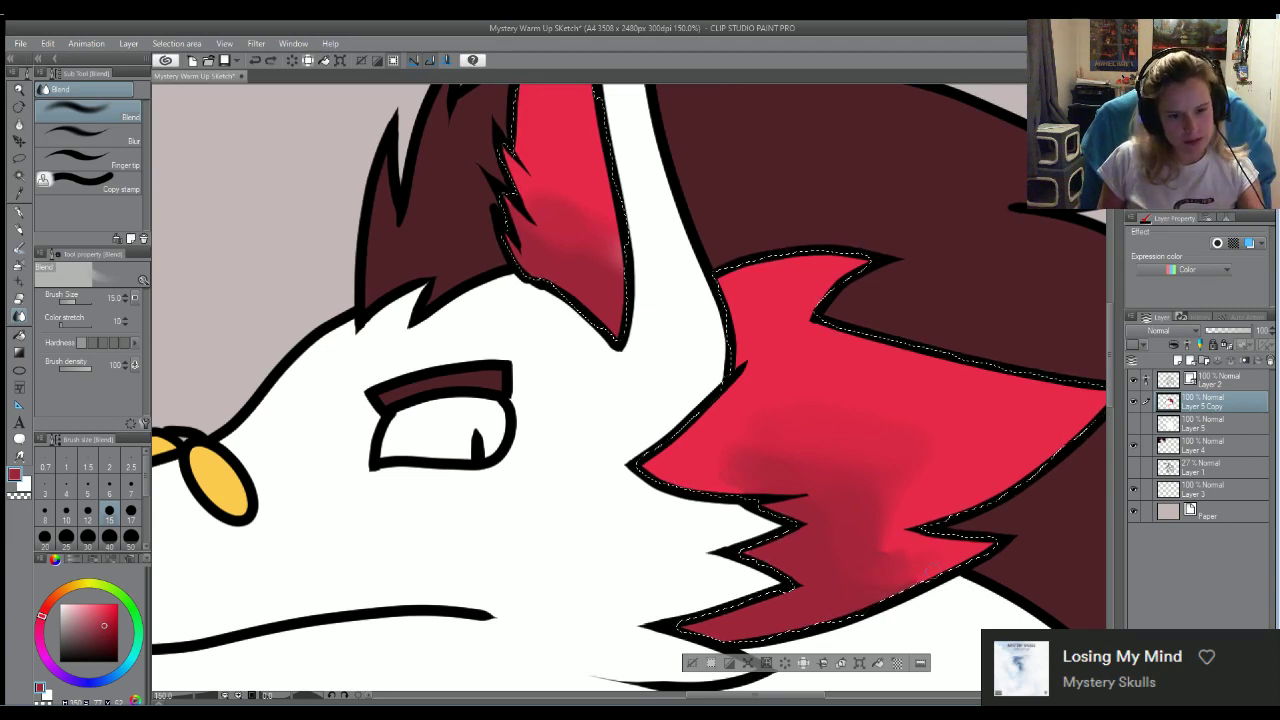
pyautogui.moveTo(929, 564)
pyautogui.mouseDown()
pyautogui.moveTo(981, 524)
pyautogui.moveTo(952, 540)
pyautogui.mouseUp()
pyautogui.moveTo(873, 586)
pyautogui.mouseDown()
pyautogui.moveTo(994, 537)
pyautogui.moveTo(983, 531)
pyautogui.moveTo(998, 543)
pyautogui.mouseUp()
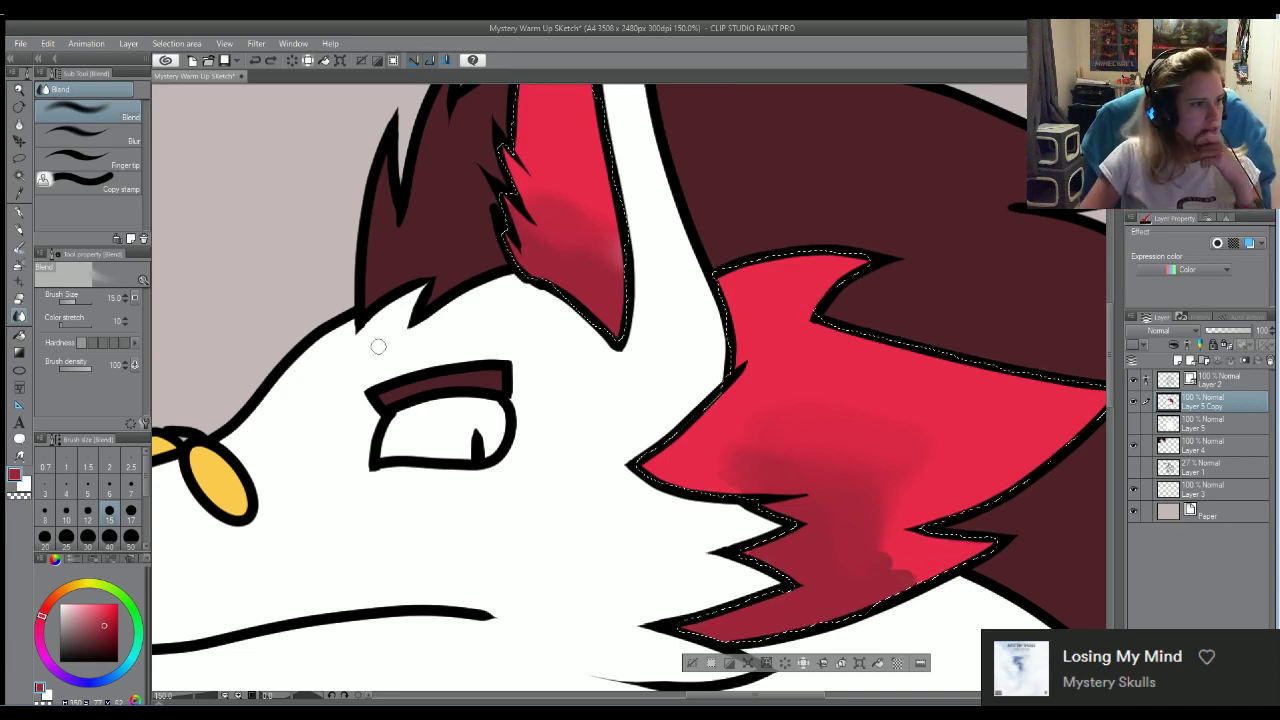
# Set the Blend brush size to 30 and blend the shading edge around the cheek fur's lower back tuft
pyautogui.press(']')
pyautogui.press(']')
pyautogui.press(']')
pyautogui.press(']')
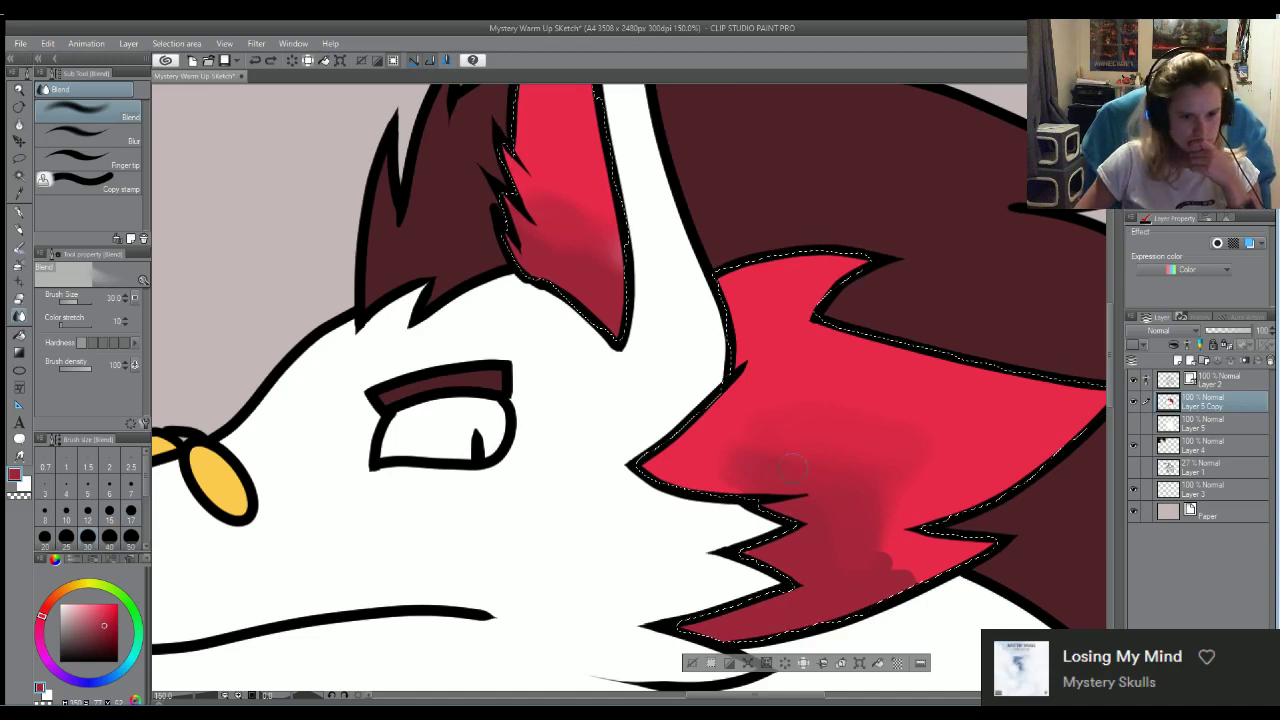
pyautogui.moveTo(885, 540)
pyautogui.mouseDown()
pyautogui.moveTo(920, 554)
pyautogui.moveTo(872, 562)
pyautogui.moveTo(929, 556)
pyautogui.moveTo(827, 551)
pyautogui.moveTo(892, 494)
pyautogui.moveTo(844, 536)
pyautogui.moveTo(917, 488)
pyautogui.mouseUp()
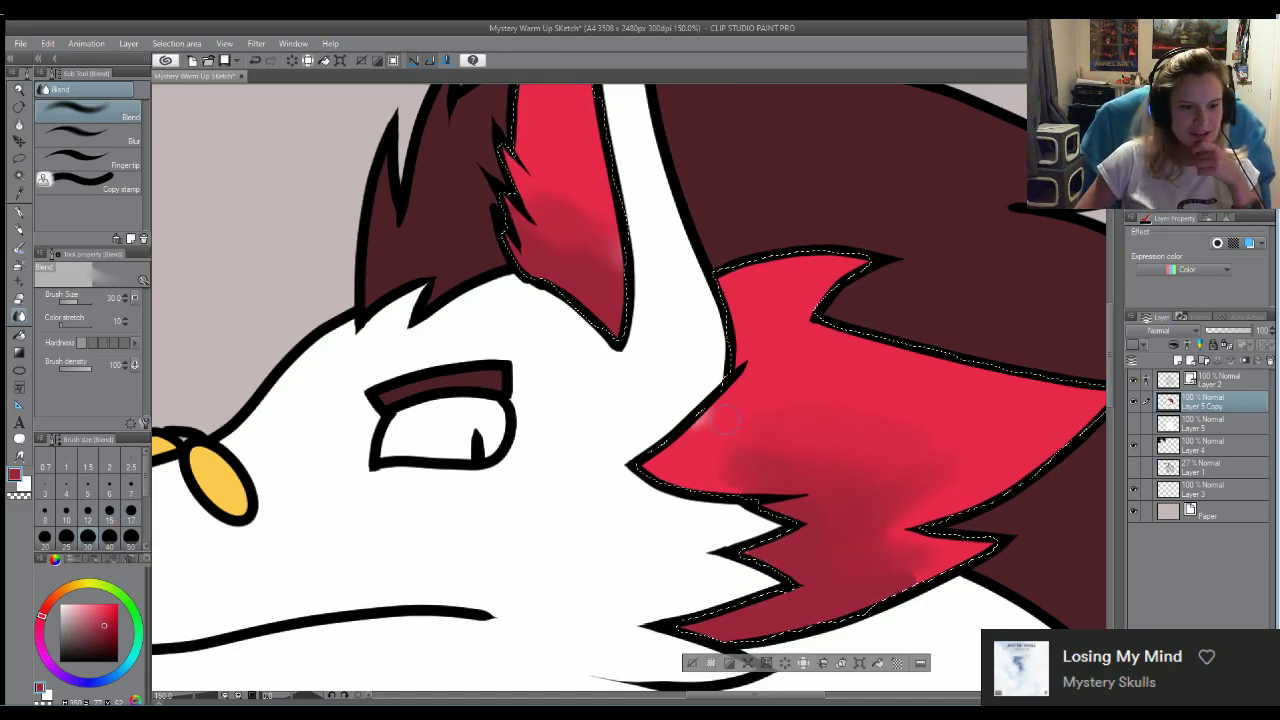
# Try blending along the outline of the cheek fur's front point at size 30, and undo the strokes
pyautogui.moveTo(700, 425)
pyautogui.mouseDown()
pyautogui.moveTo(764, 458)
pyautogui.moveTo(702, 477)
pyautogui.moveTo(750, 464)
pyautogui.moveTo(697, 446)
pyautogui.mouseUp()
pyautogui.hotkey('ctrl', 'z')
pyautogui.hotkey('ctrl', 'z')
pyautogui.hotkey('ctrl', 'z')
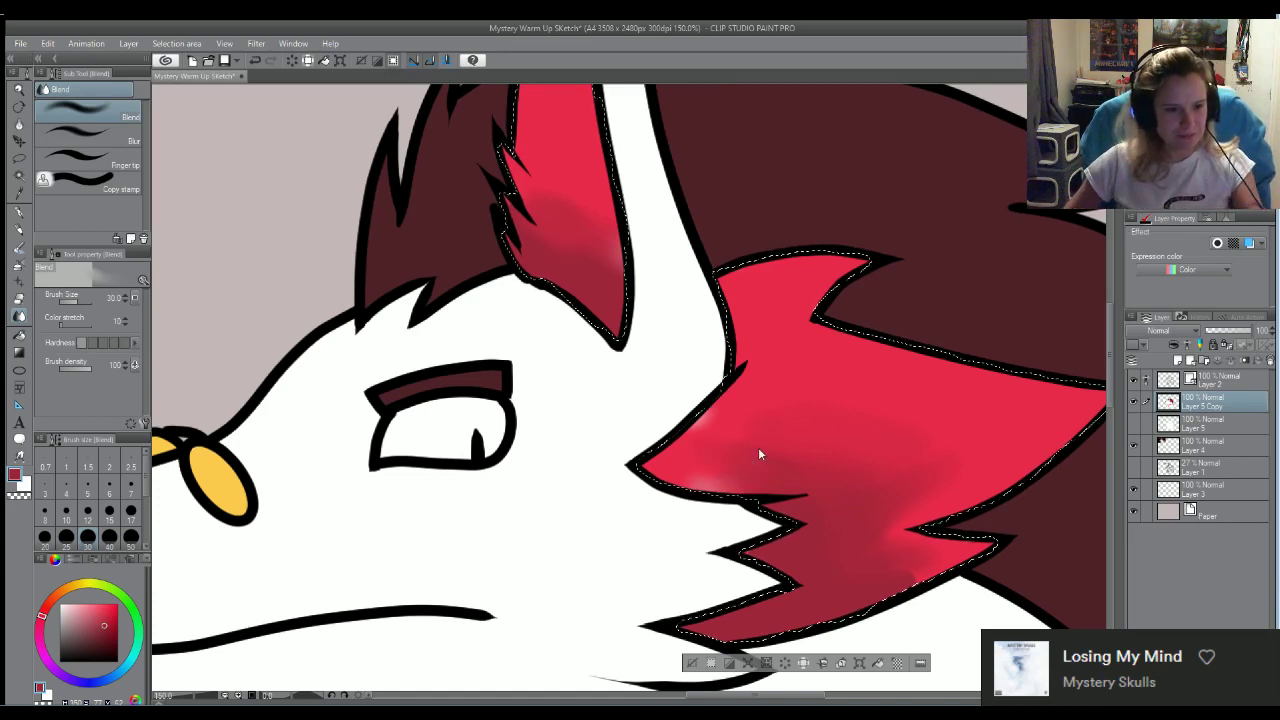
pyautogui.hotkey('ctrl', 'z')
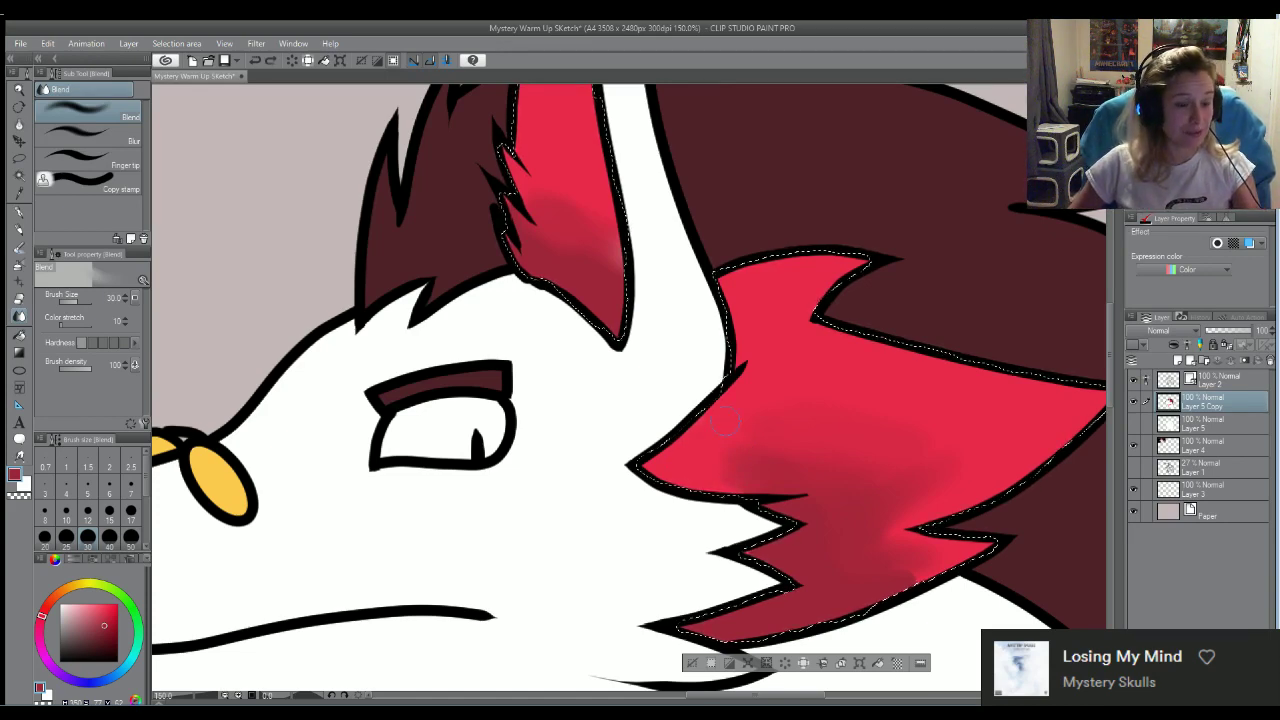
# Try broader blend strokes from the cheek fur's front point into the dark red shading, and undo them while keeping the selection
pyautogui.scroll(-4, 674, 417)
pyautogui.scroll(4, 675, 419)
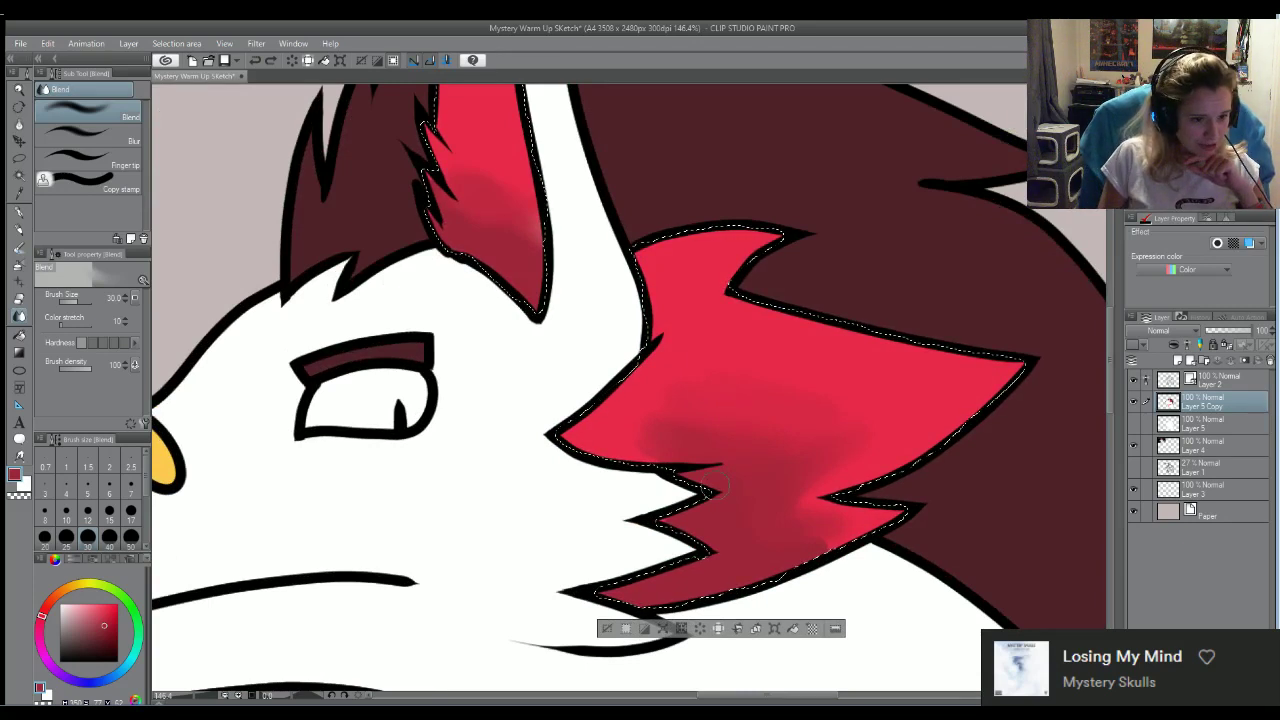
pyautogui.moveTo(589, 446)
pyautogui.mouseDown()
pyautogui.moveTo(621, 421)
pyautogui.moveTo(559, 446)
pyautogui.moveTo(572, 467)
pyautogui.moveTo(652, 413)
pyautogui.mouseUp()
pyautogui.moveTo(542, 469)
pyautogui.mouseDown()
pyautogui.moveTo(648, 407)
pyautogui.moveTo(612, 438)
pyautogui.mouseUp()
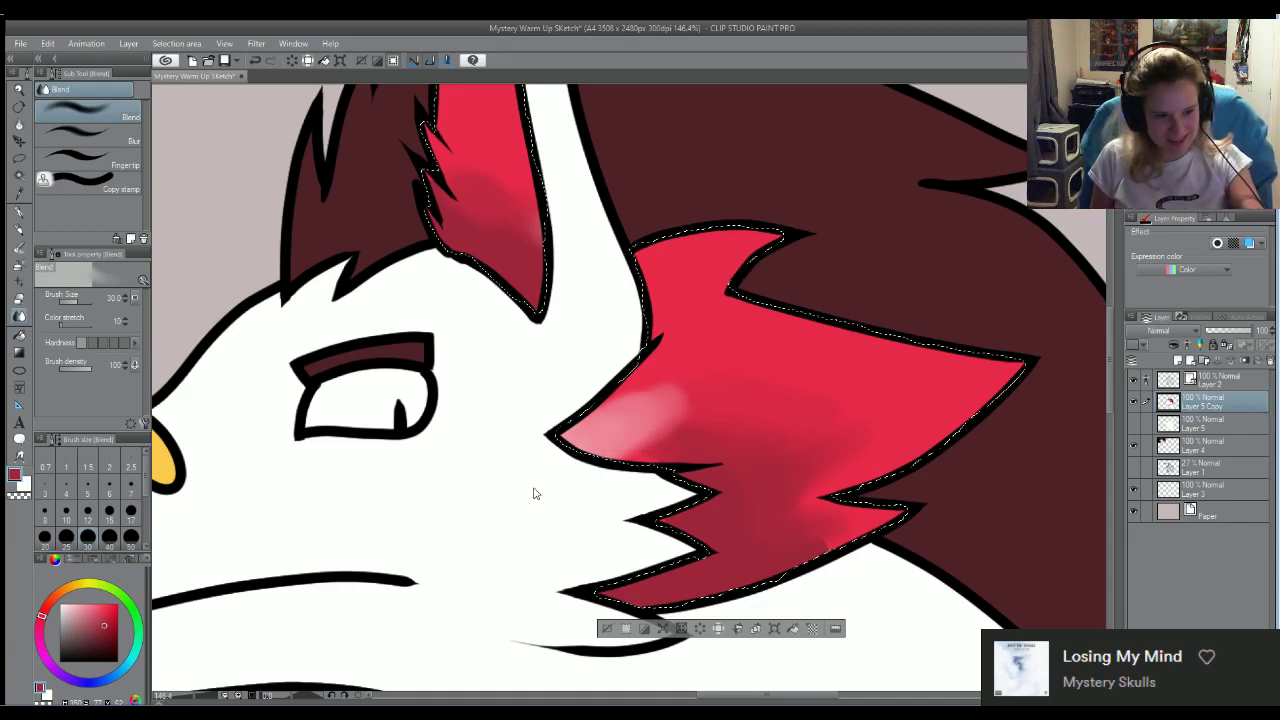
pyautogui.hotkey('ctrl', 'd')
pyautogui.hotkey('ctrl', 'z')
pyautogui.hotkey('ctrl', 'z')
pyautogui.hotkey('ctrl', 'z')
pyautogui.hotkey('ctrl', 'z')
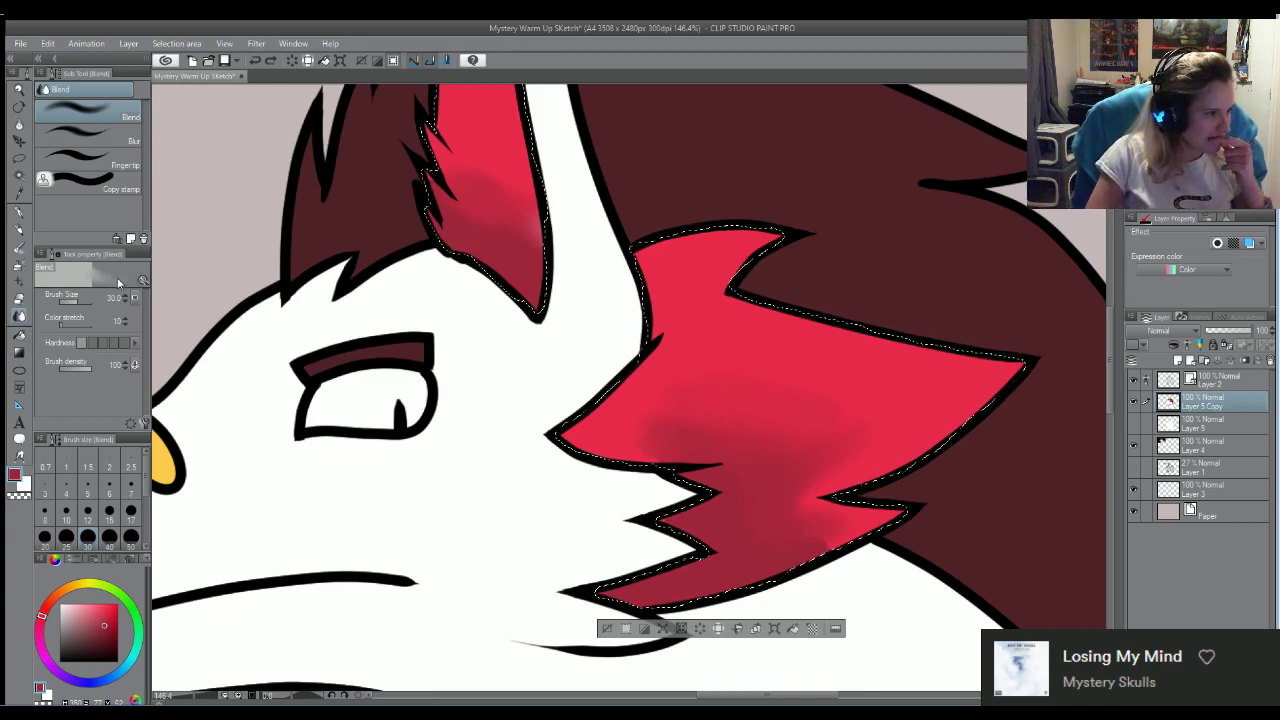
# Try a dark red stroke at size 30 over the front part of the cheek fur, and undo it
pyautogui.hotkey('ctrl', '-')
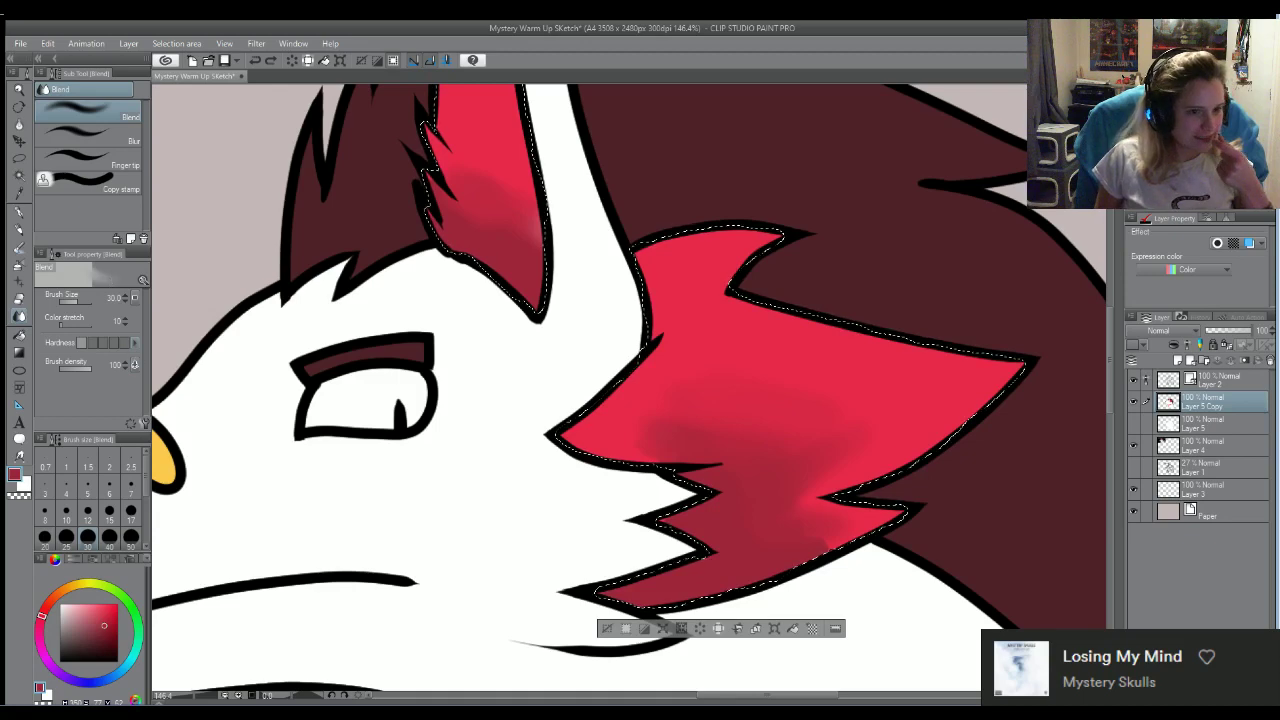
pyautogui.scroll(-1, 494, 426)
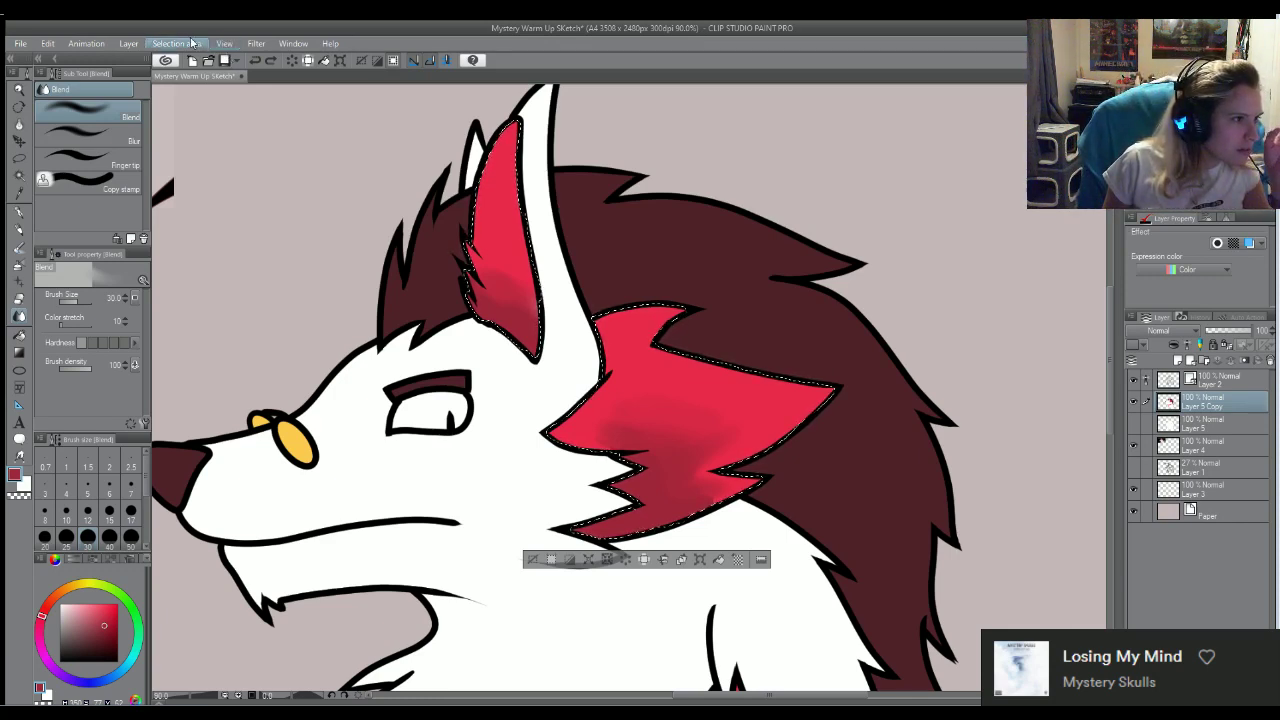
pyautogui.click(193, 43)
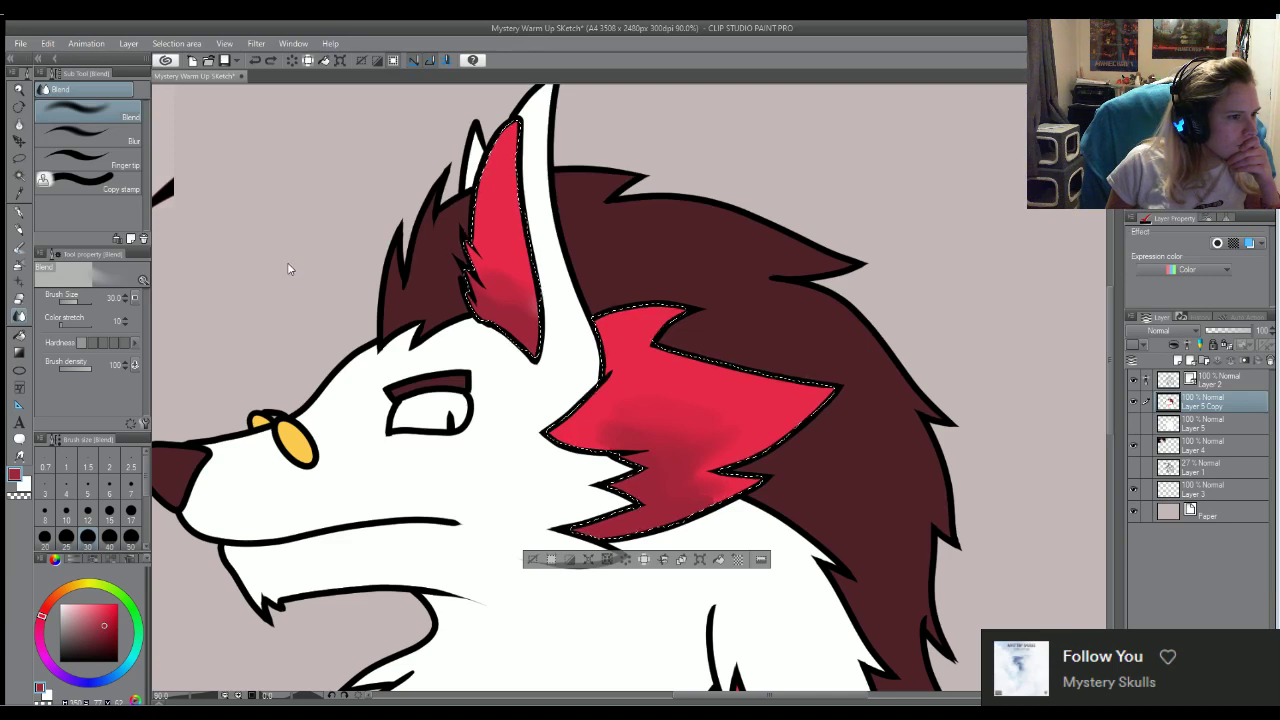
pyautogui.scroll(4, 641, 452)
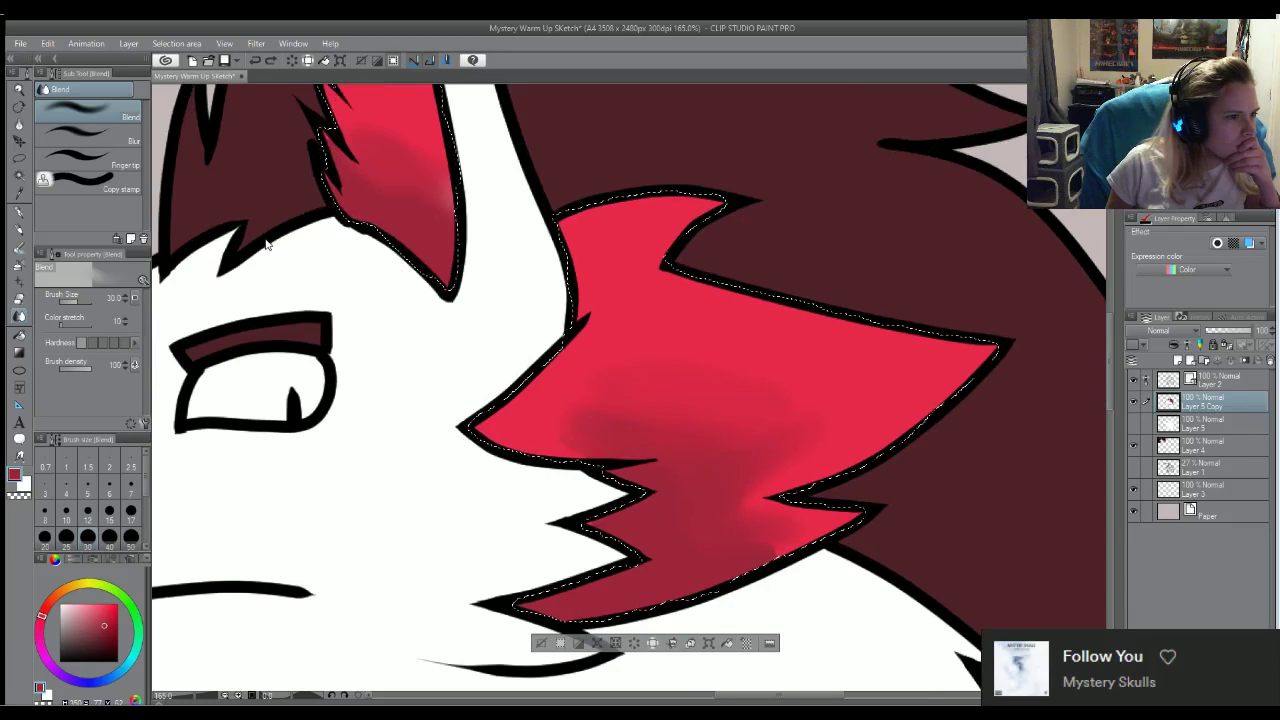
pyautogui.moveTo(612, 397); pyautogui.dragTo(575, 440)
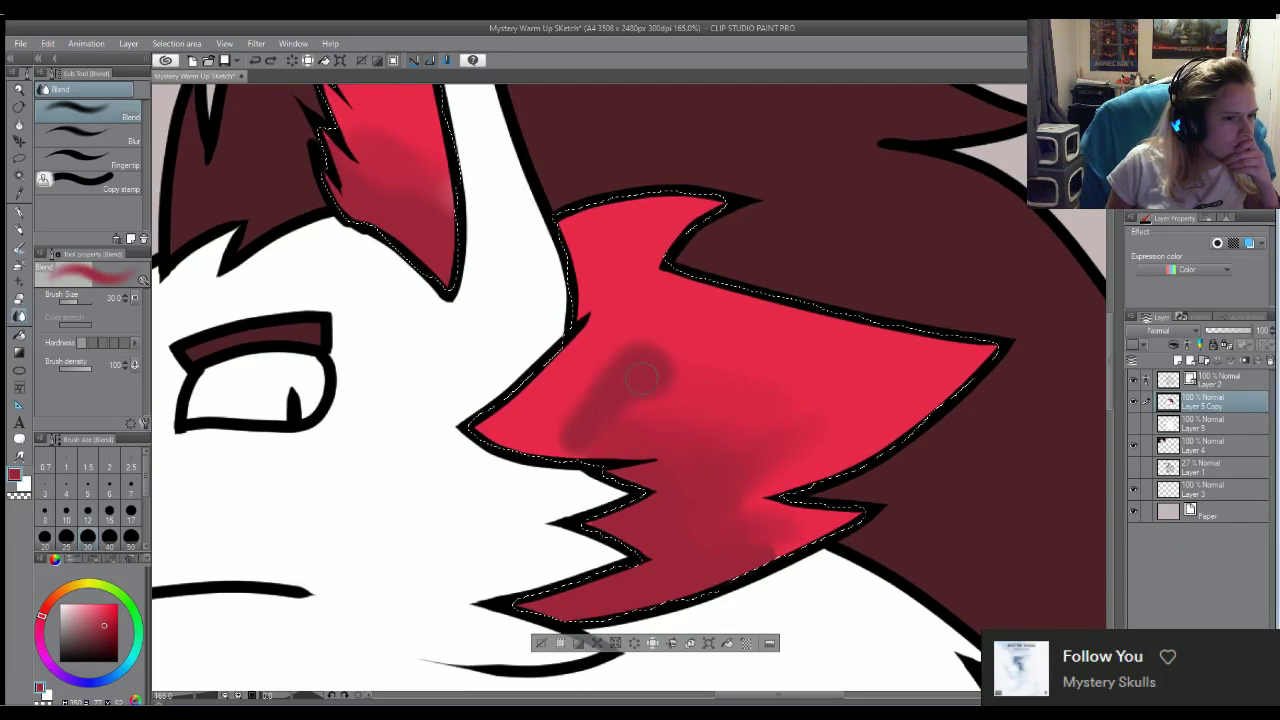
pyautogui.hotkey('ctrl', 'z')
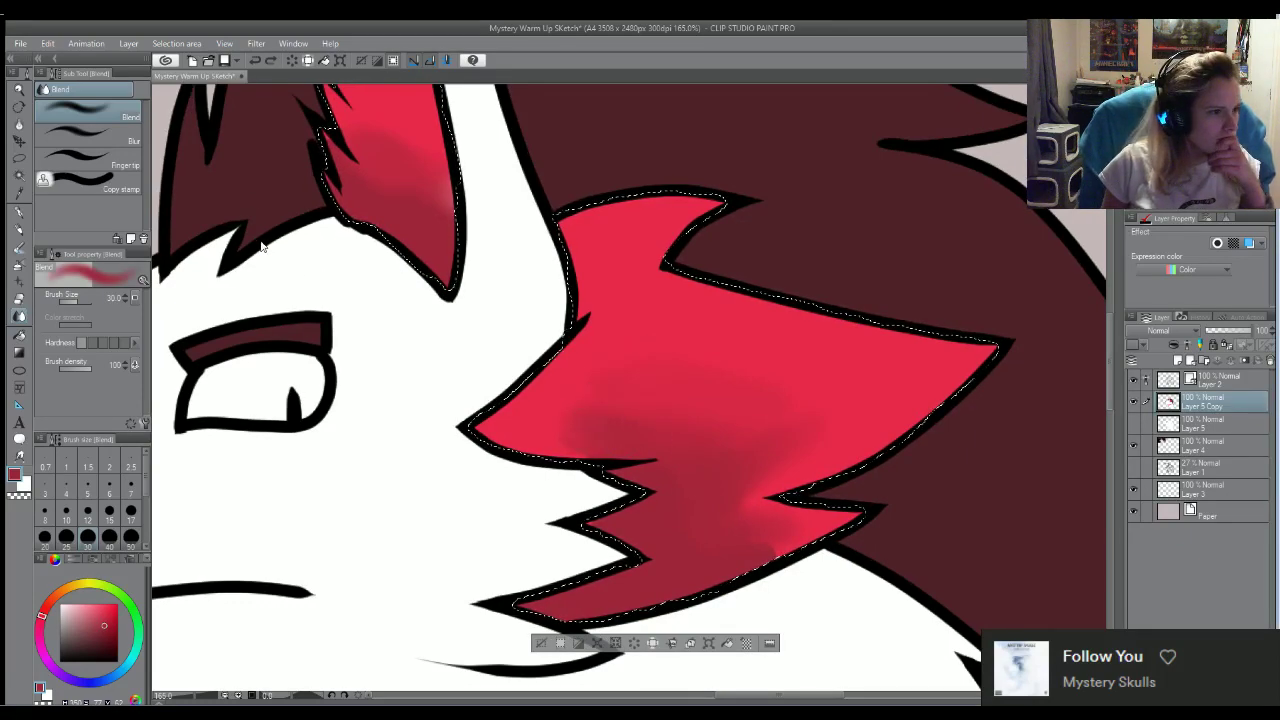
# Try blending the front end of the cheek shading toward the fur's point, and undo the strokes
pyautogui.moveTo(581, 414)
pyautogui.mouseDown()
pyautogui.moveTo(609, 436)
pyautogui.moveTo(555, 420)
pyautogui.moveTo(641, 419)
pyautogui.moveTo(589, 417)
pyautogui.moveTo(590, 435)
pyautogui.moveTo(534, 453)
pyautogui.moveTo(575, 442)
pyautogui.mouseUp()
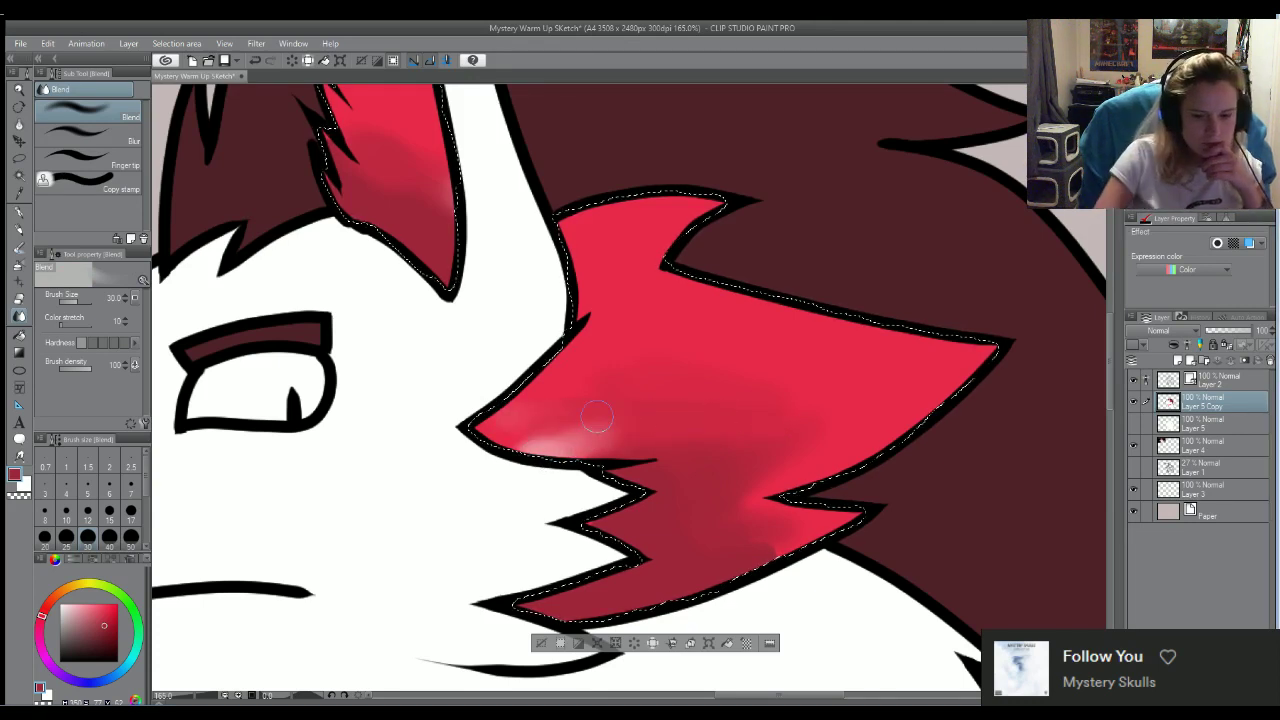
pyautogui.hotkey('ctrl', 'z')
pyautogui.hotkey('ctrl', 'z')
pyautogui.hotkey('ctrl', 'z')
pyautogui.hotkey('ctrl', 'z')
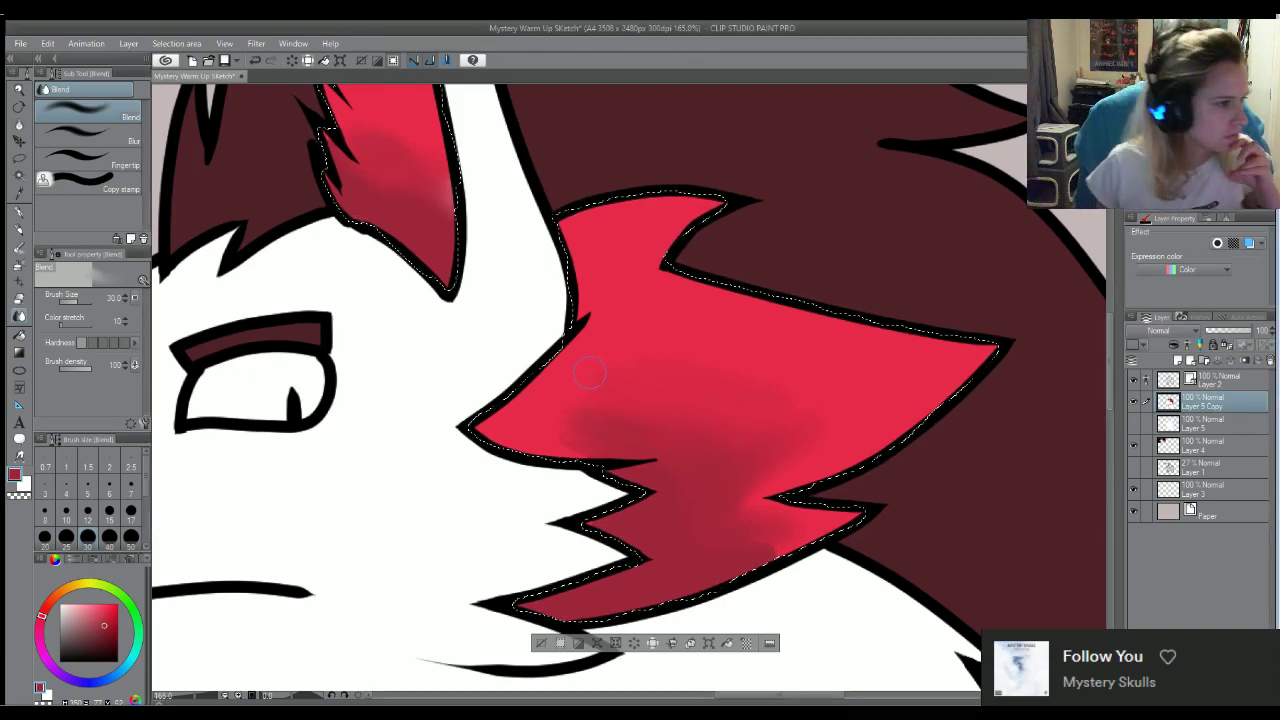
# Switch to the Blur tool at size 30 and save the drawing
pyautogui.click(17, 229)
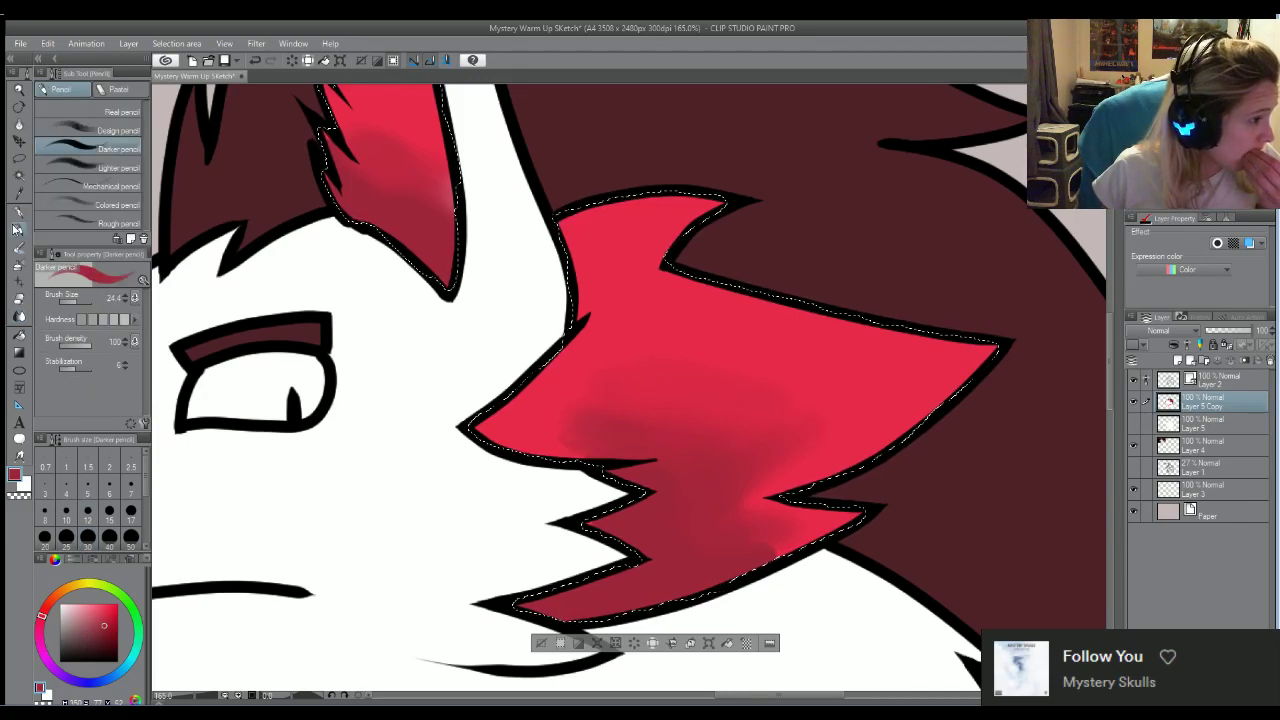
pyautogui.click(19, 316)
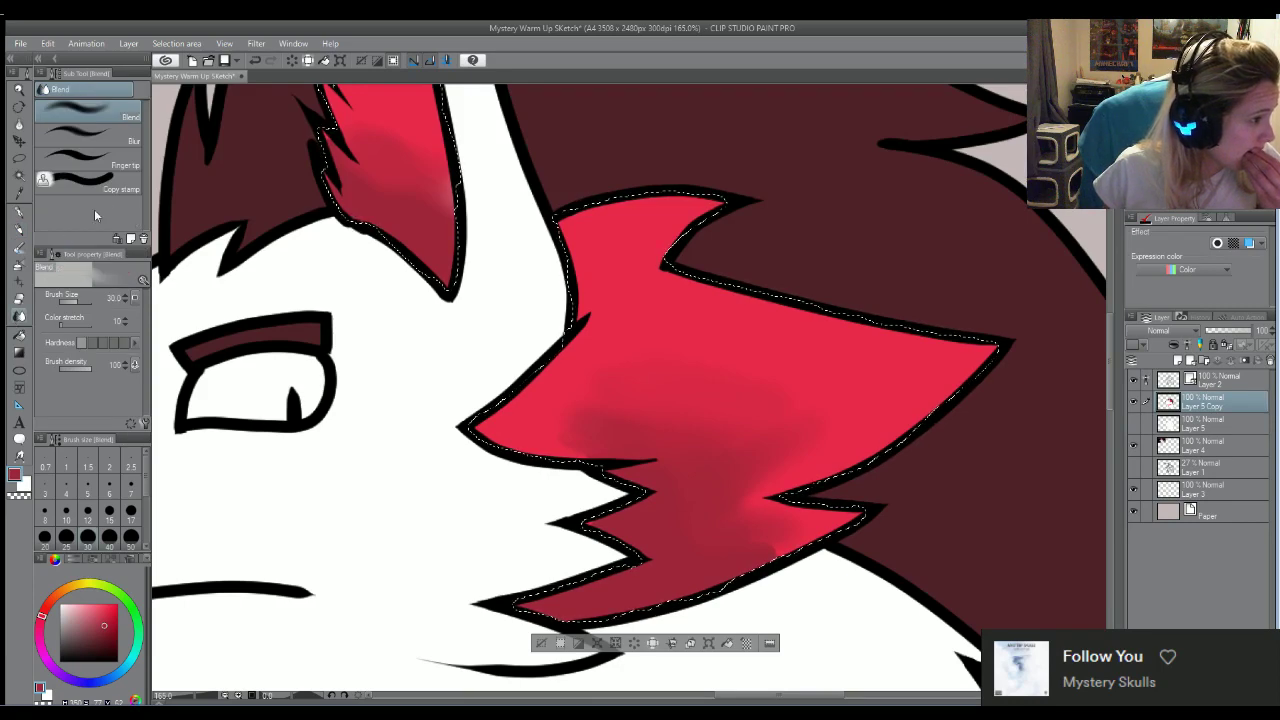
pyautogui.click(86, 136)
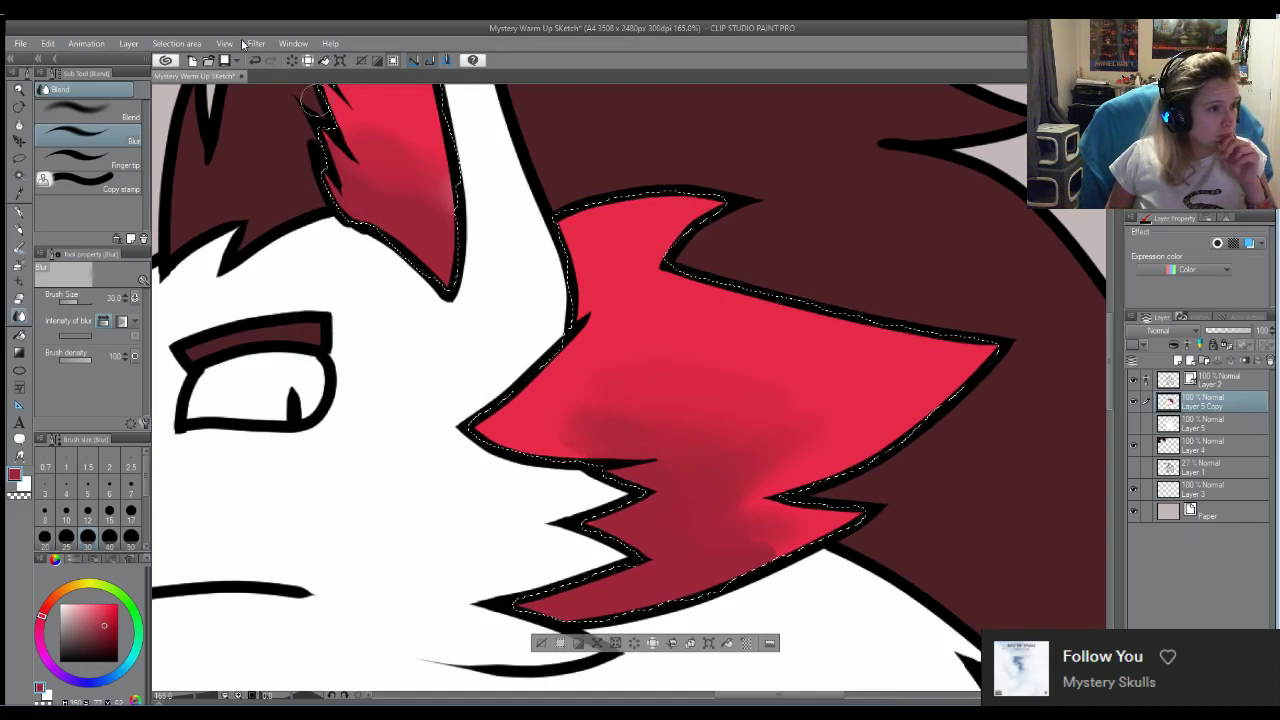
pyautogui.hotkey('ctrl', 's')
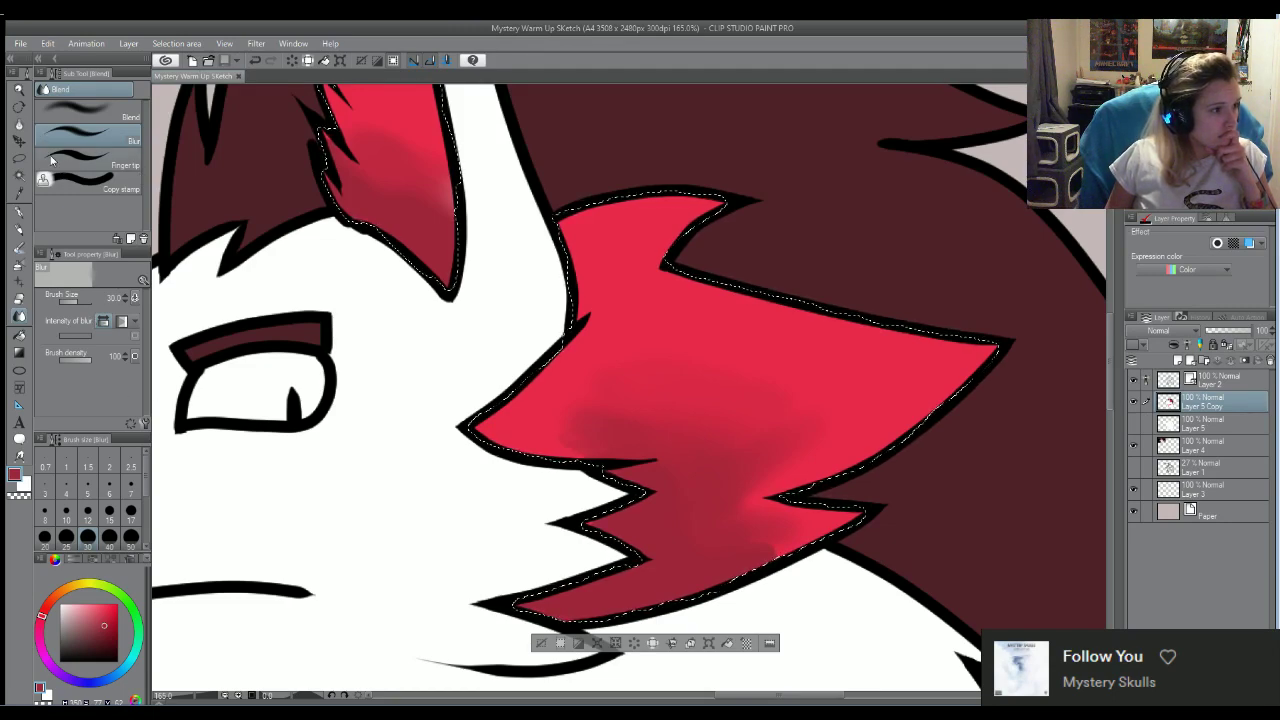
pyautogui.click(16, 173)
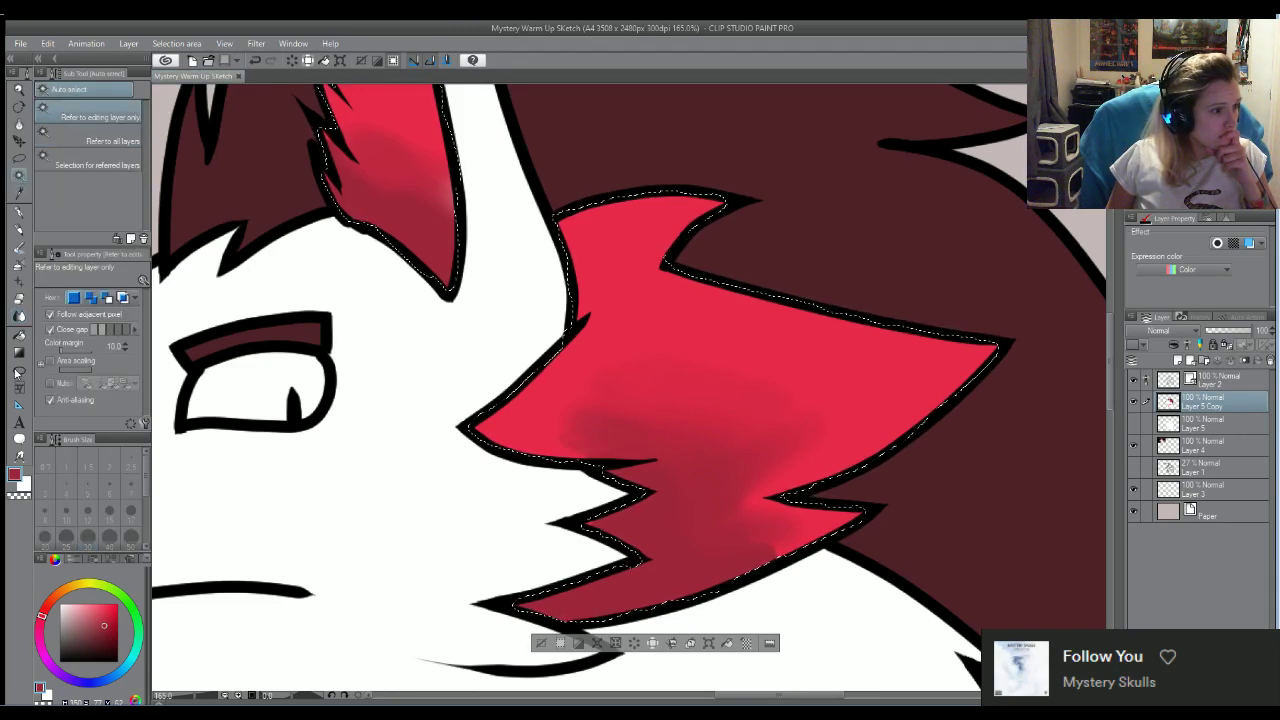
pyautogui.click(18, 318)
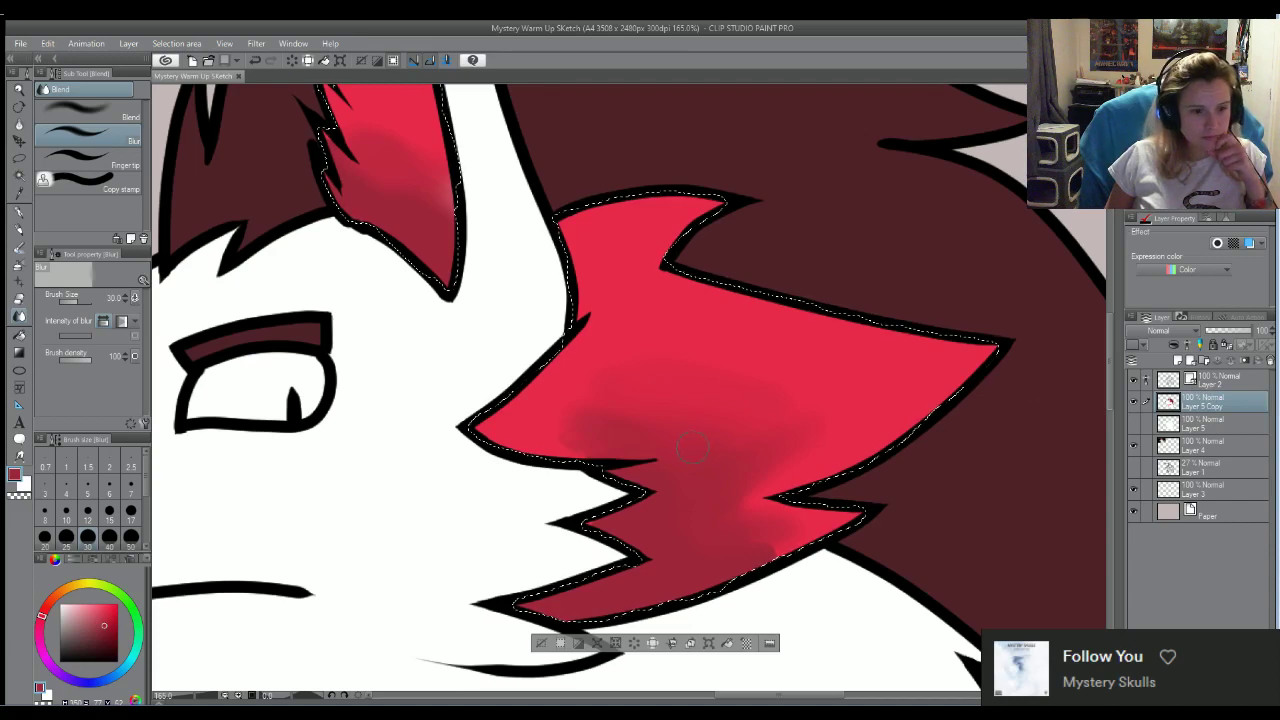
pyautogui.scroll(-2, 693, 449)
pyautogui.scroll(2, 671, 399)
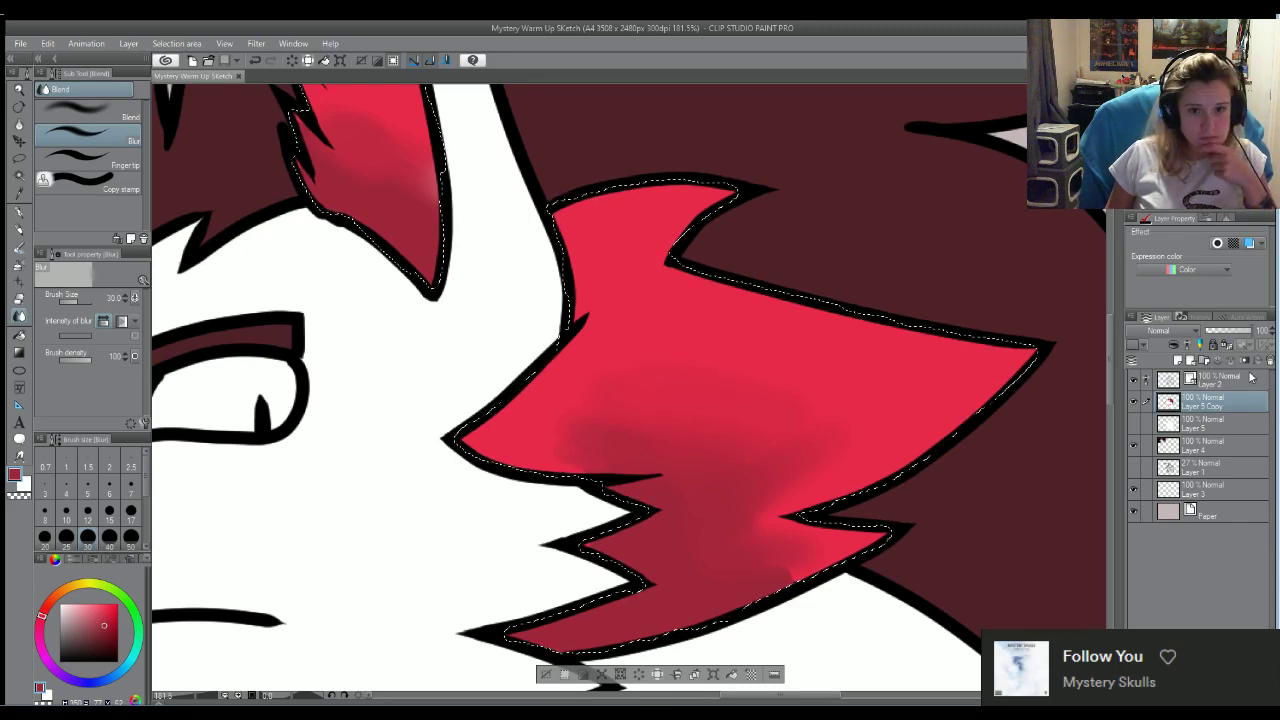
pyautogui.scroll(-4, 731, 345)
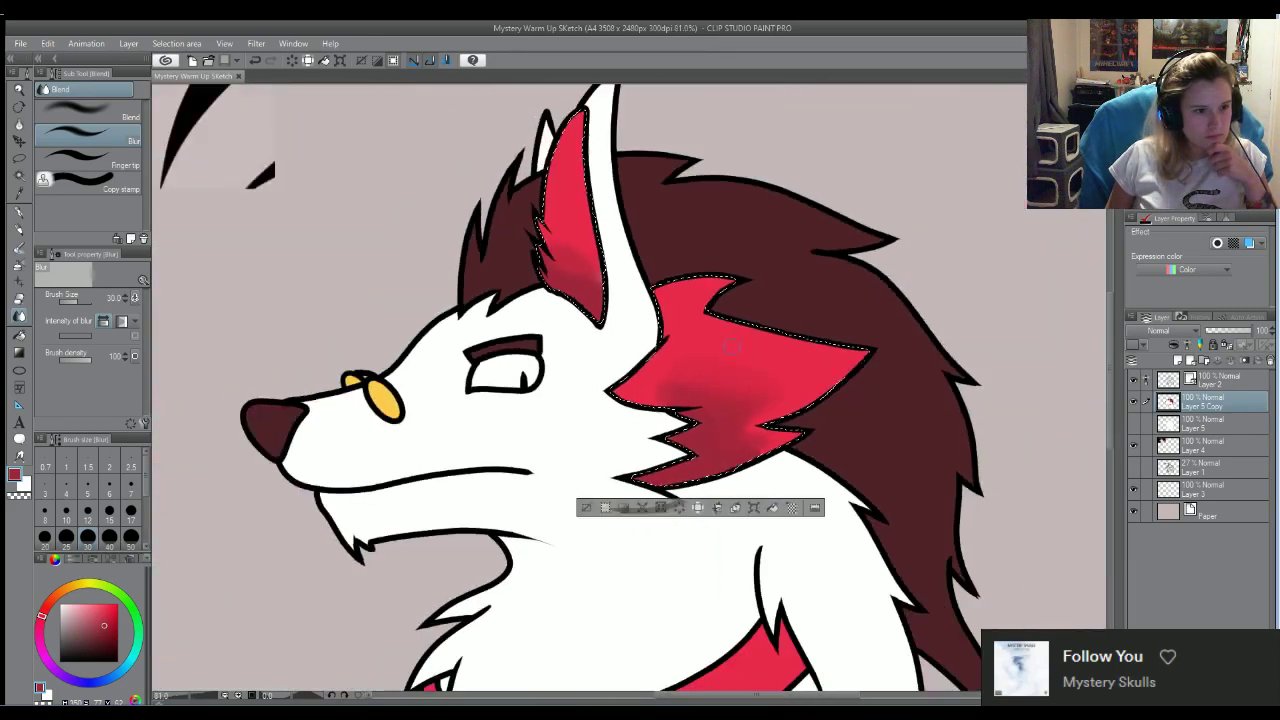
pyautogui.scroll(3, 731, 345)
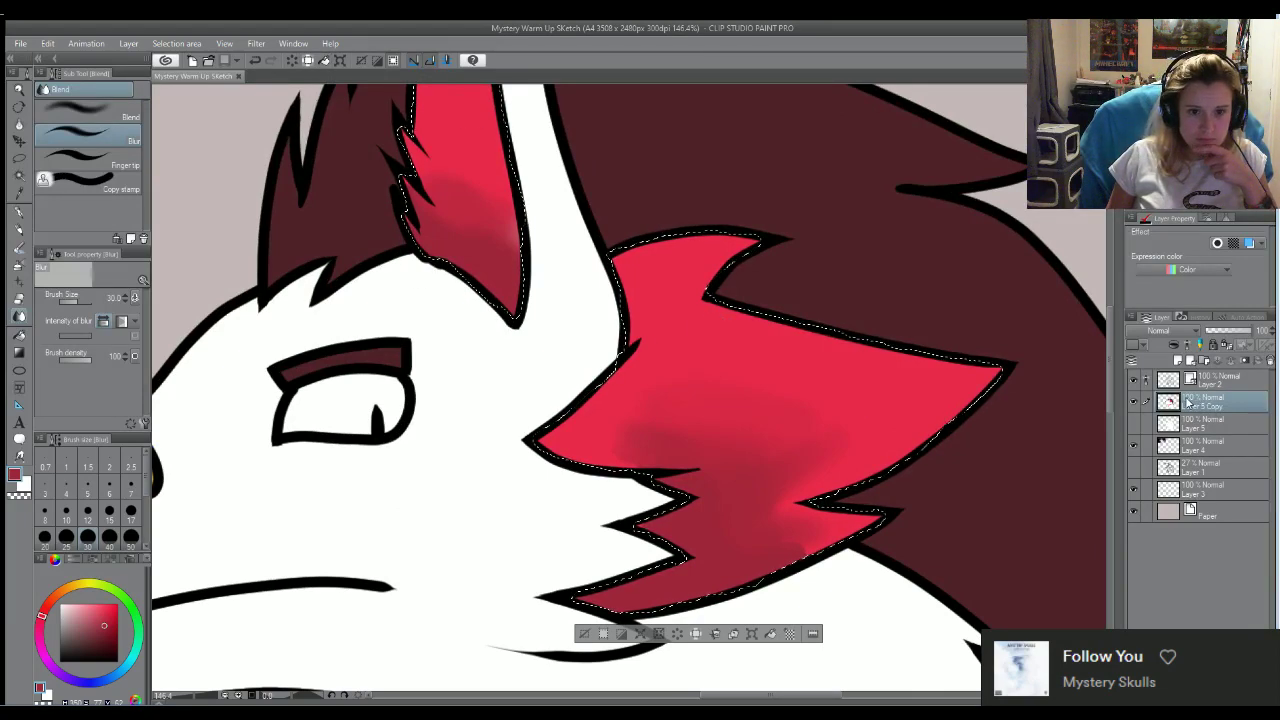
# Try Quick Mask on the selected red ear and cheek fur, and turn the mask back into a selection
pyautogui.click(179, 42)
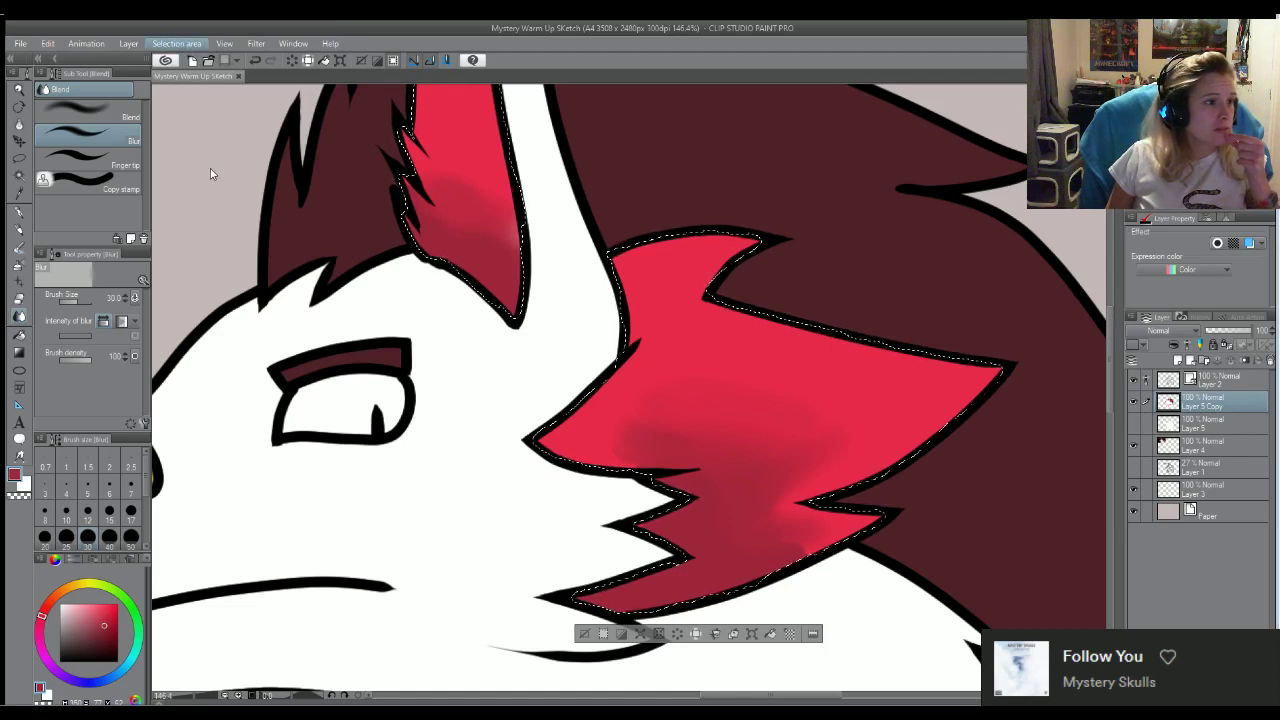
pyautogui.click(236, 236)
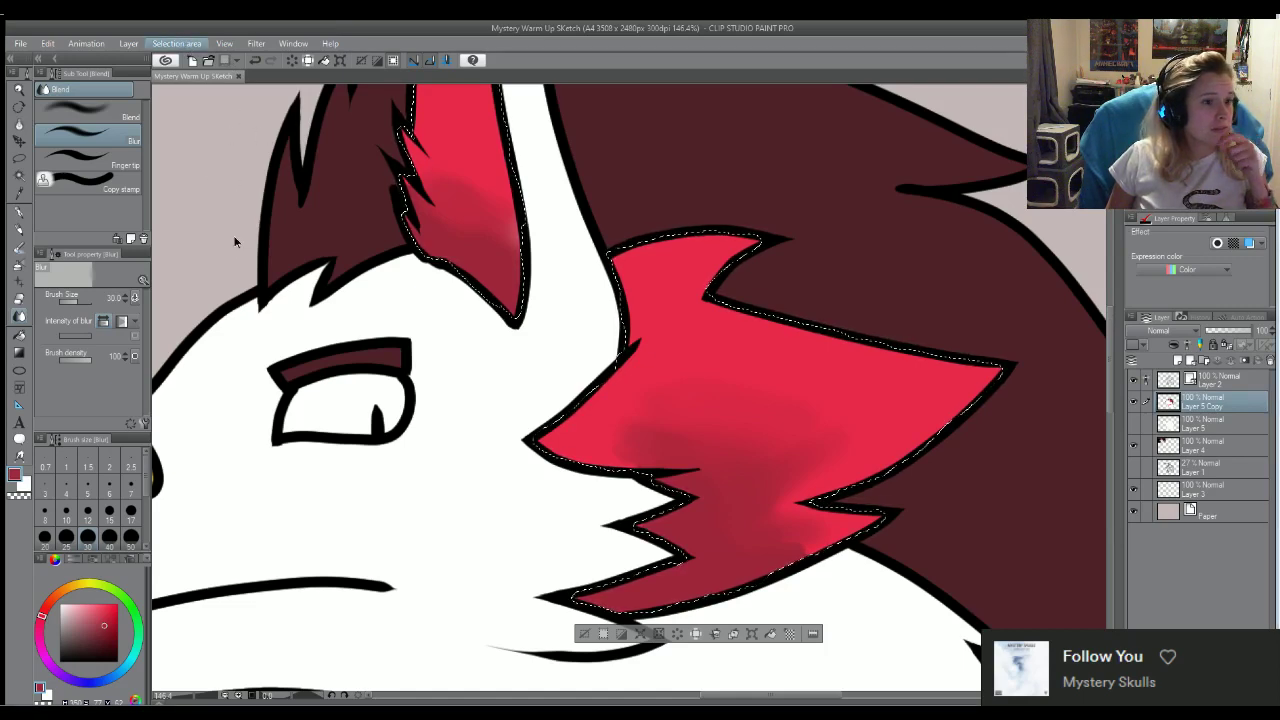
pyautogui.scroll(-3, 664, 320)
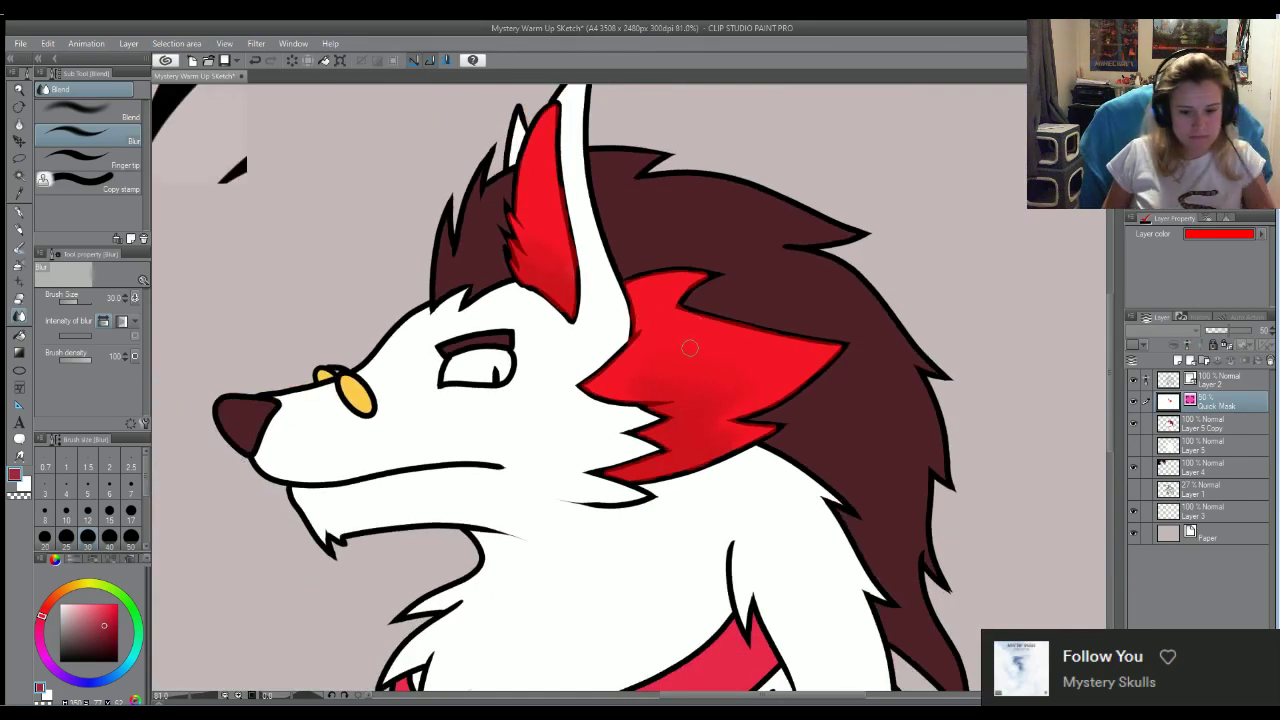
pyautogui.press('q')
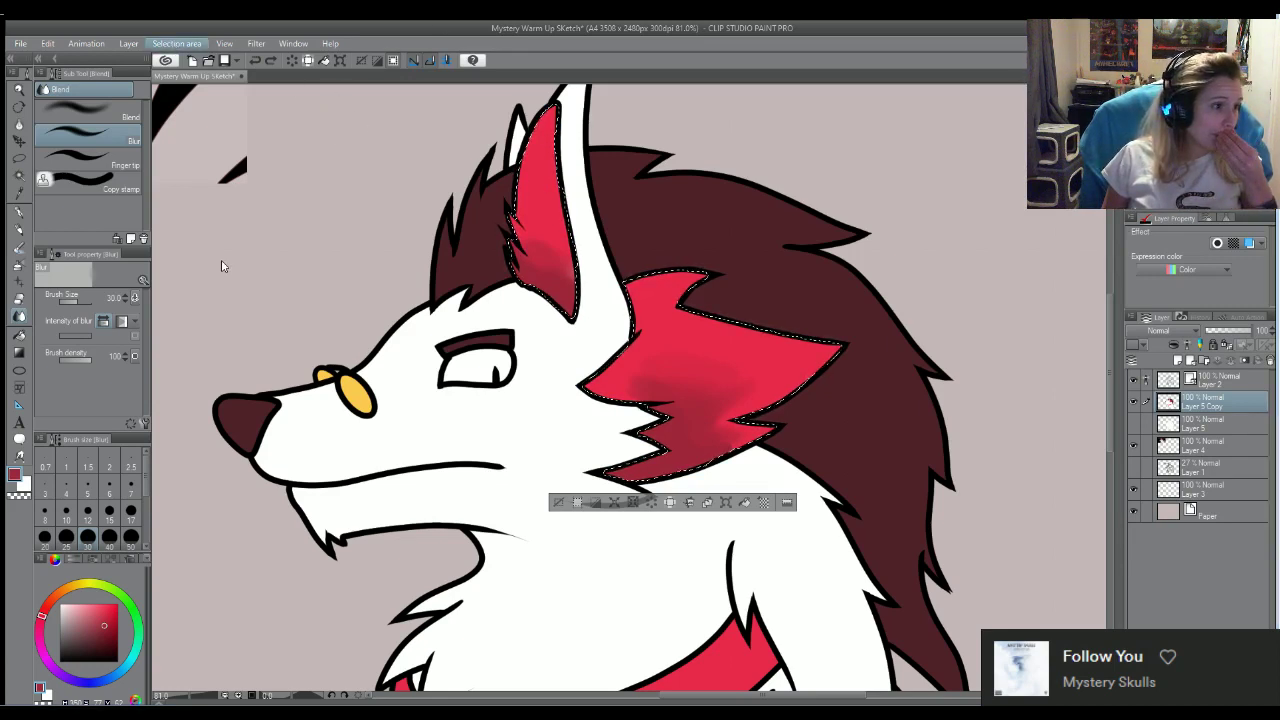
# Try converting the ear and cheek selection into a selection layer coloured dark red, and undo it
pyautogui.press('q')
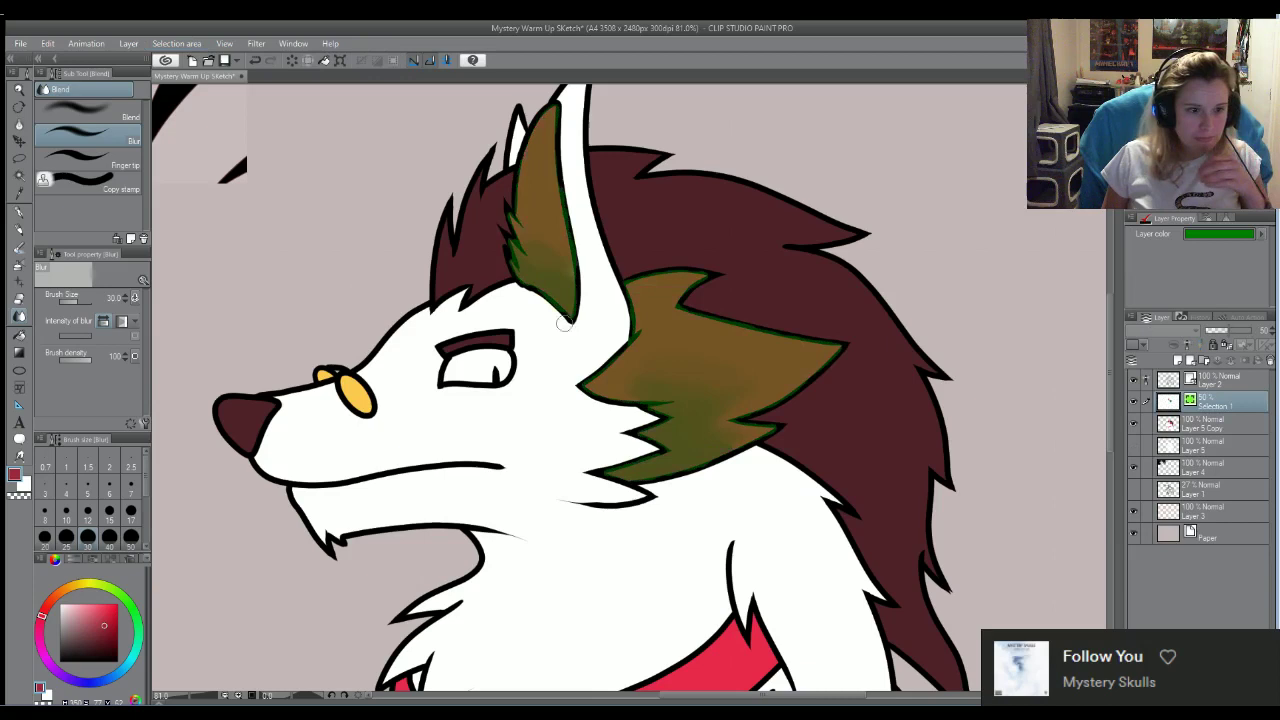
pyautogui.keyDown('ctrl'); pyautogui.click(1188, 400); pyautogui.keyUp('ctrl')
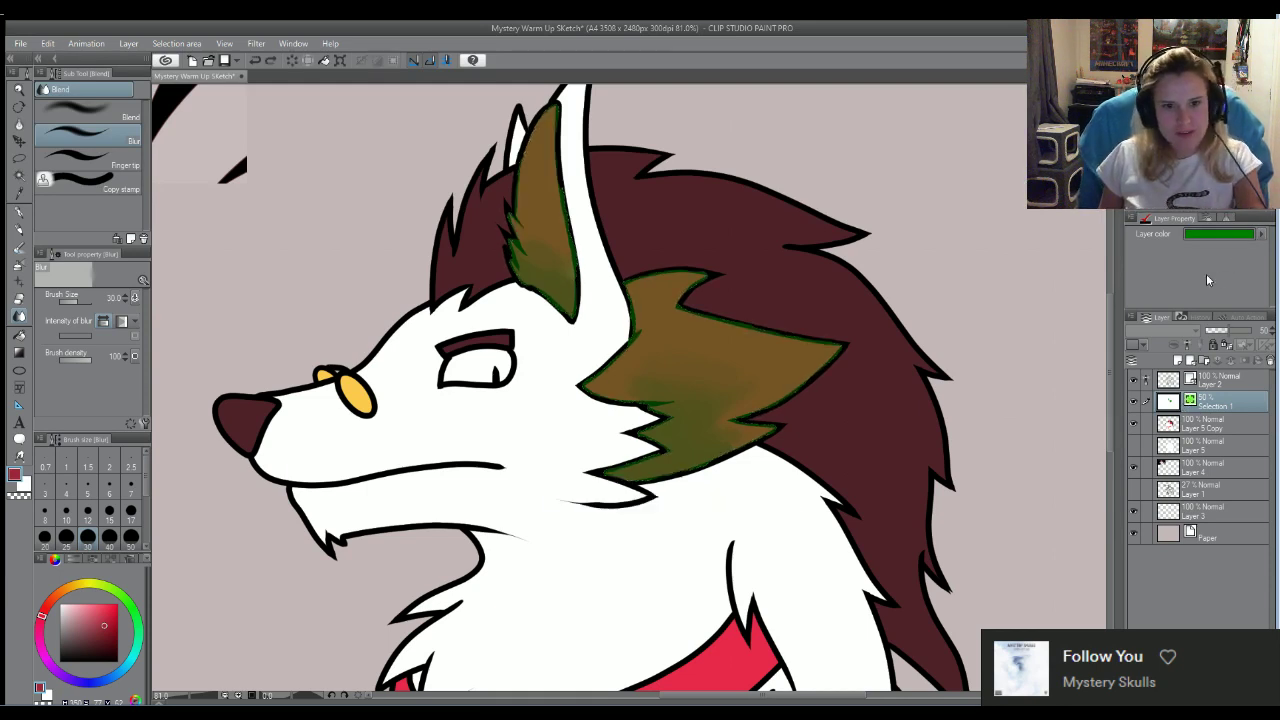
pyautogui.press('Delete')
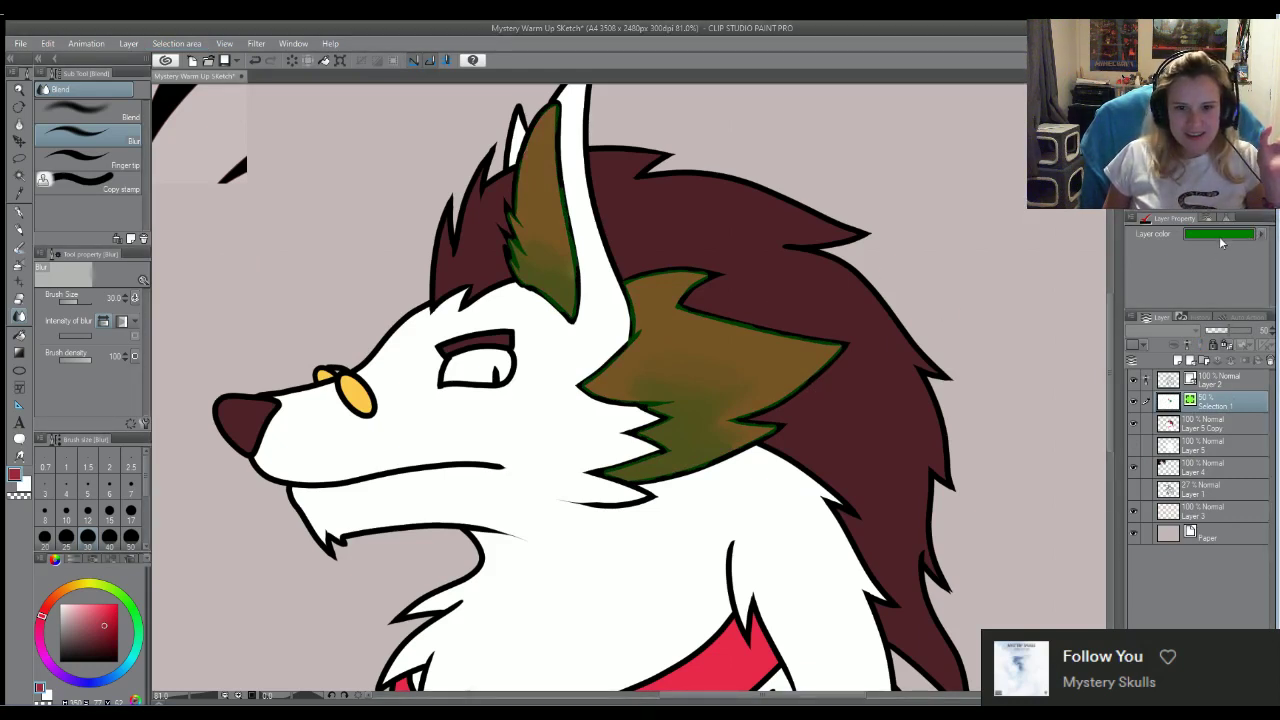
pyautogui.click(1252, 233)
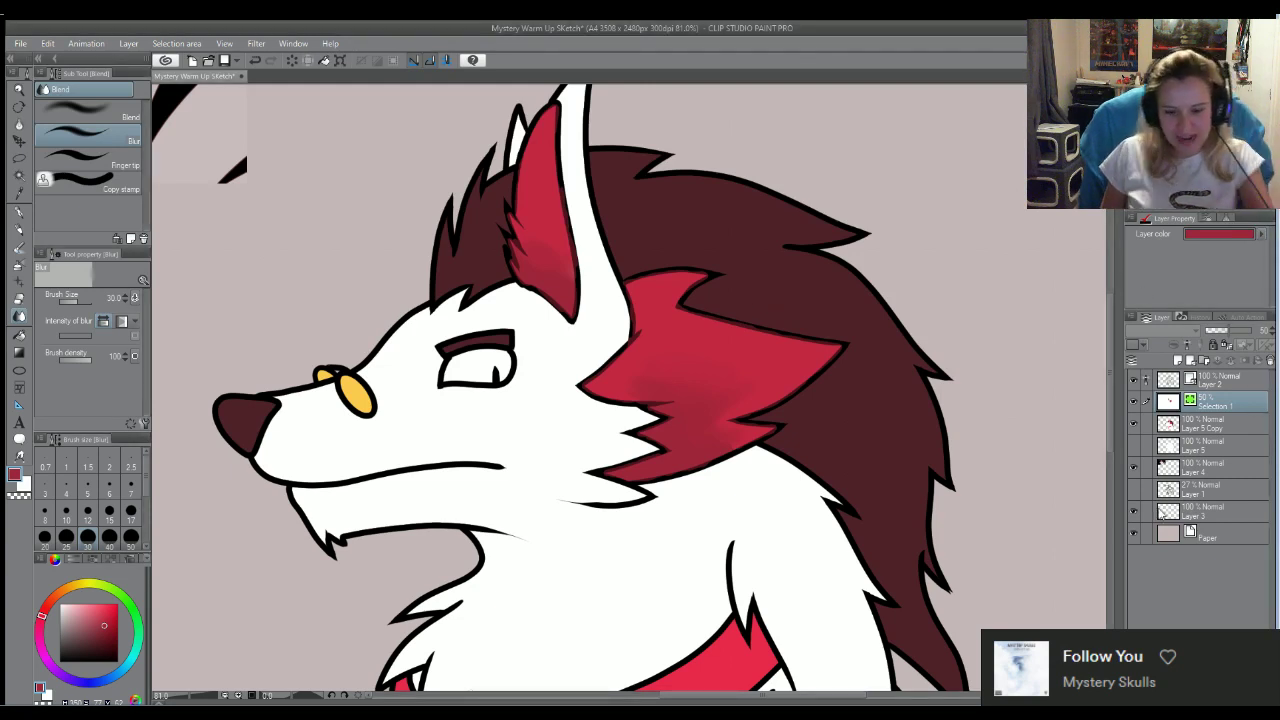
pyautogui.click(1248, 416)
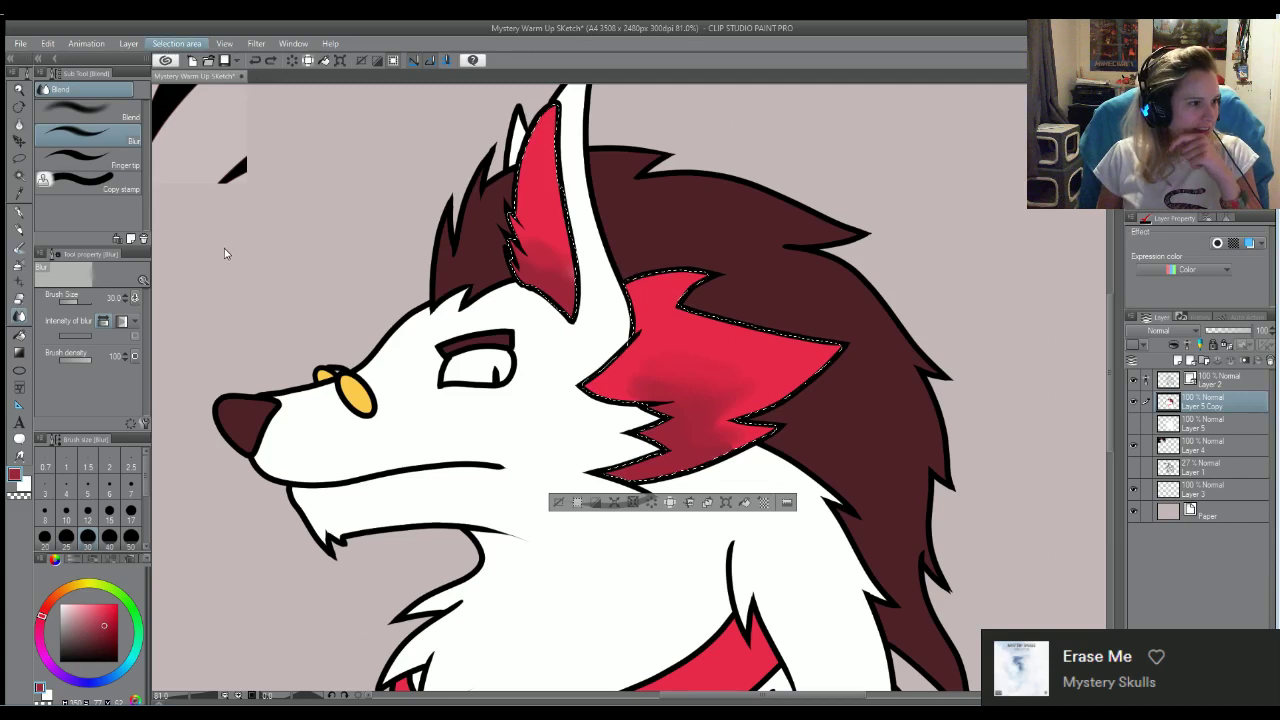
# Bring back the green selection layer to examine its layer properties, and return to the plain selection
pyautogui.hotkey('ctrl', 'y')
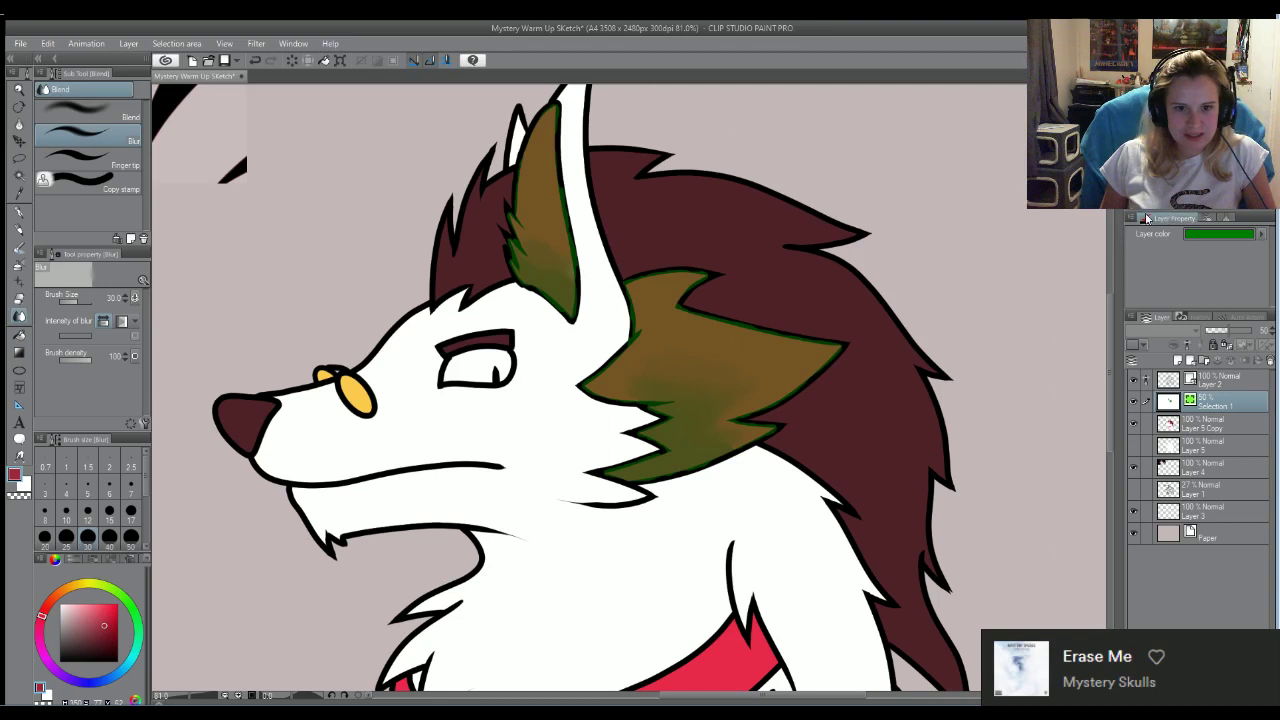
pyautogui.click(1208, 217)
pyautogui.click(1163, 217)
pyautogui.click(1193, 404)
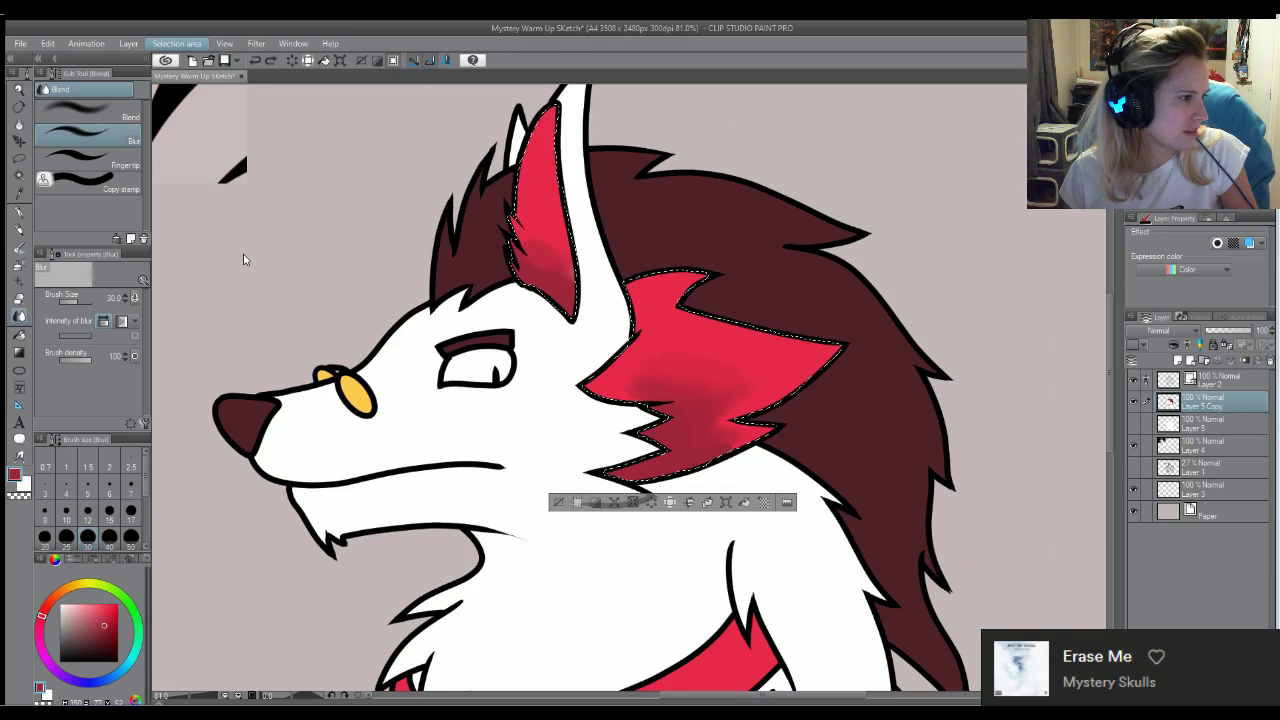
# Try the selection layer once more, toggling its visibility to compare the shading, and revert to the selection on Layer 5 Copy
pyautogui.hotkey('ctrl', 'shift', 'f')
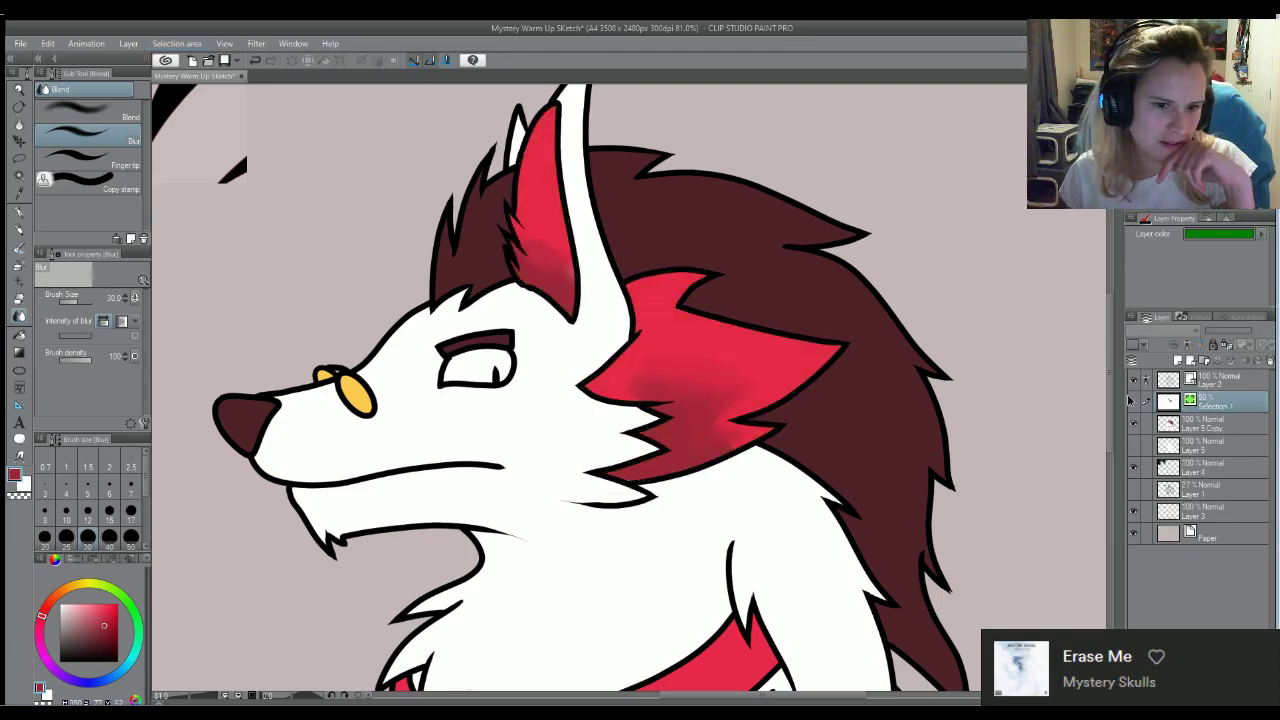
pyautogui.click(1133, 400)
pyautogui.click(1133, 400)
pyautogui.click(1133, 400)
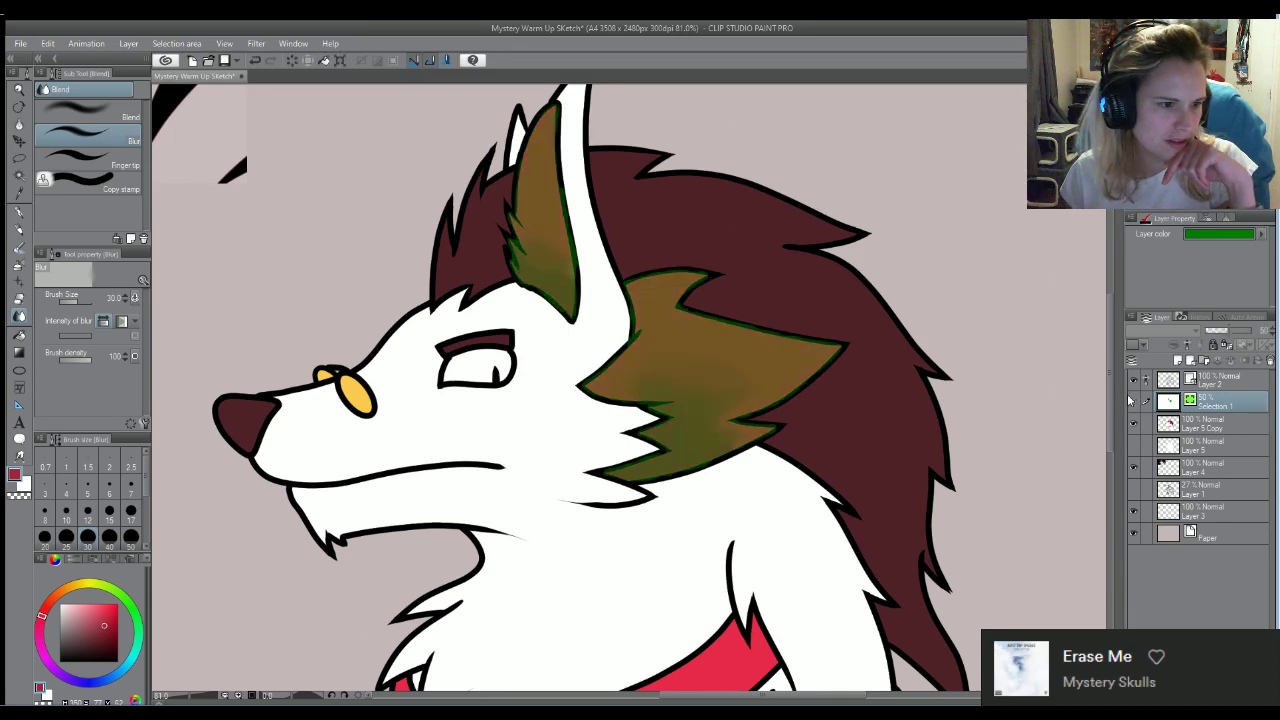
pyautogui.click(1133, 400)
pyautogui.click(1133, 400)
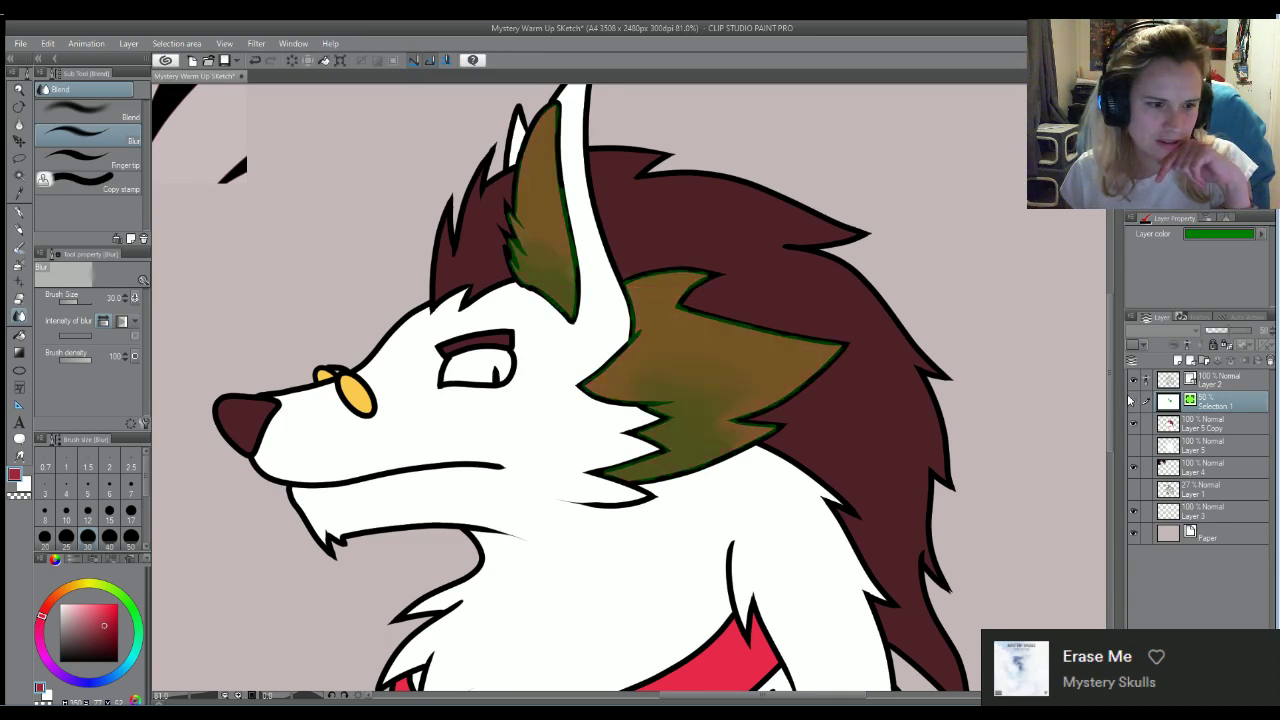
pyautogui.click(1131, 400)
pyautogui.click(1132, 400)
pyautogui.click(1212, 400)
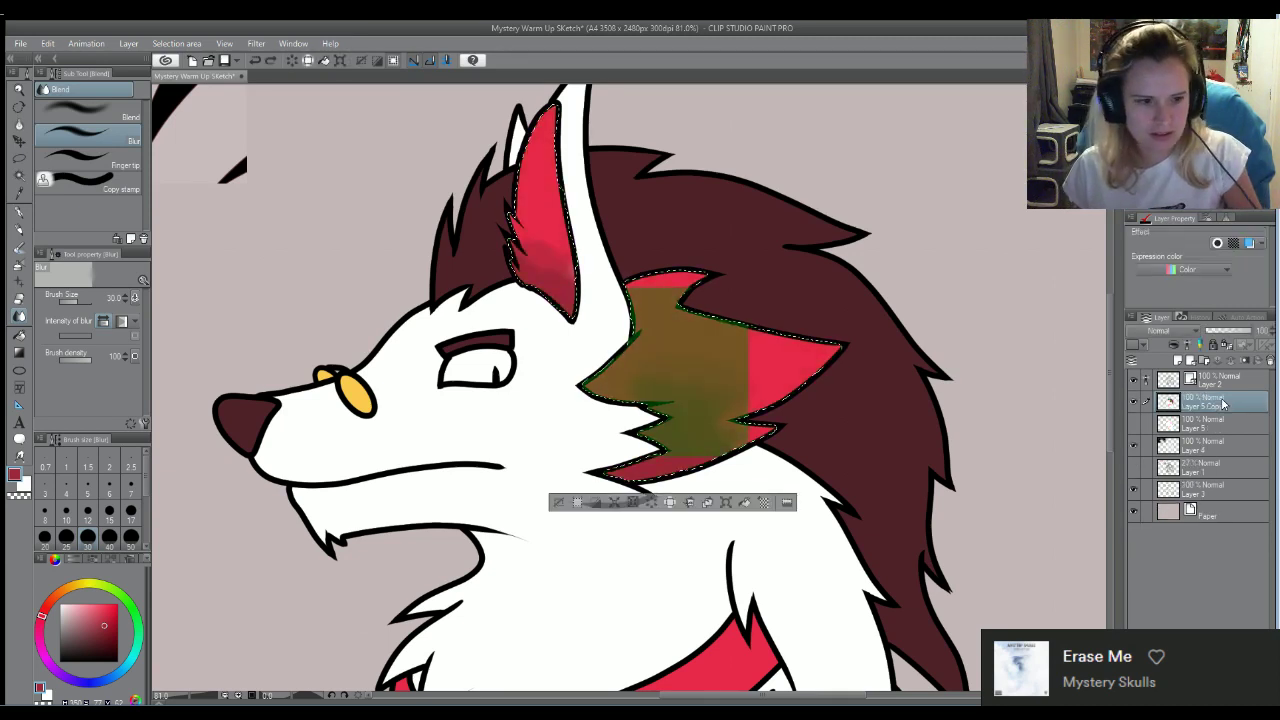
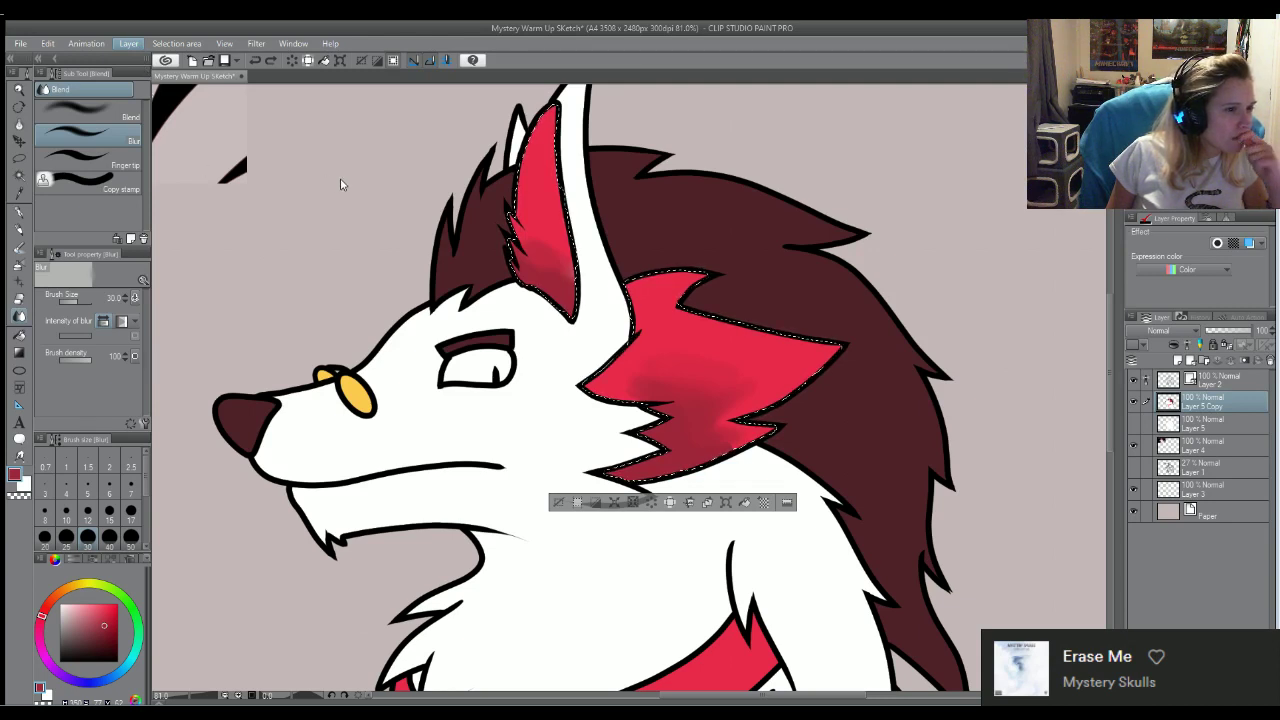
# Try a layer mask on Layer 5 Copy that hides the selected ear and cheek fur, and undo it
pyautogui.press('Delete')
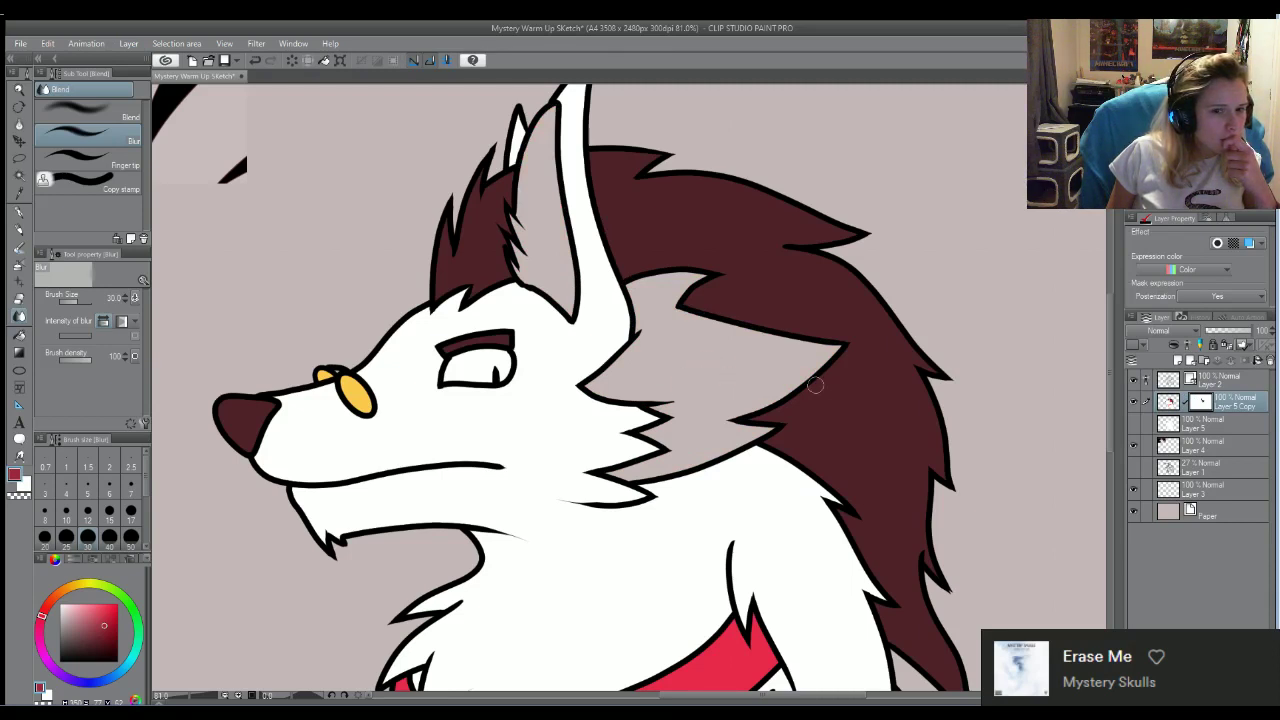
pyautogui.moveTo(576, 366); pyautogui.dragTo(579, 369)
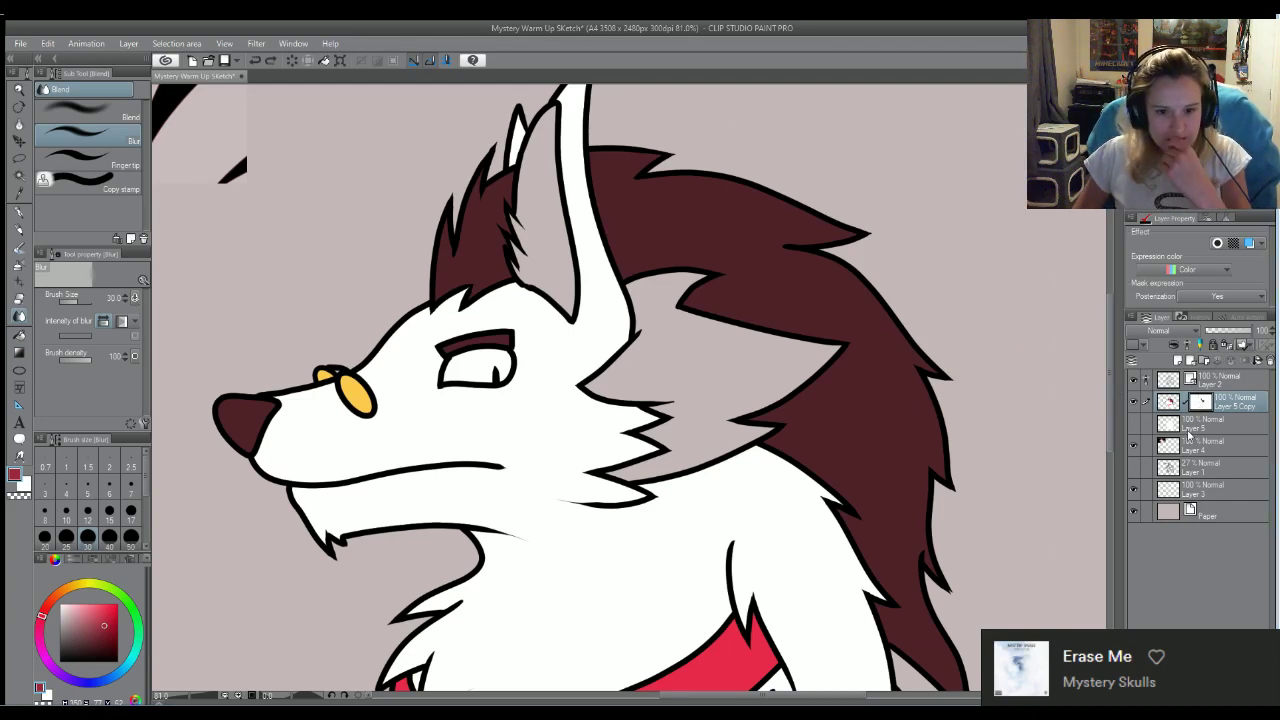
pyautogui.hotkey('ctrl', 'z')
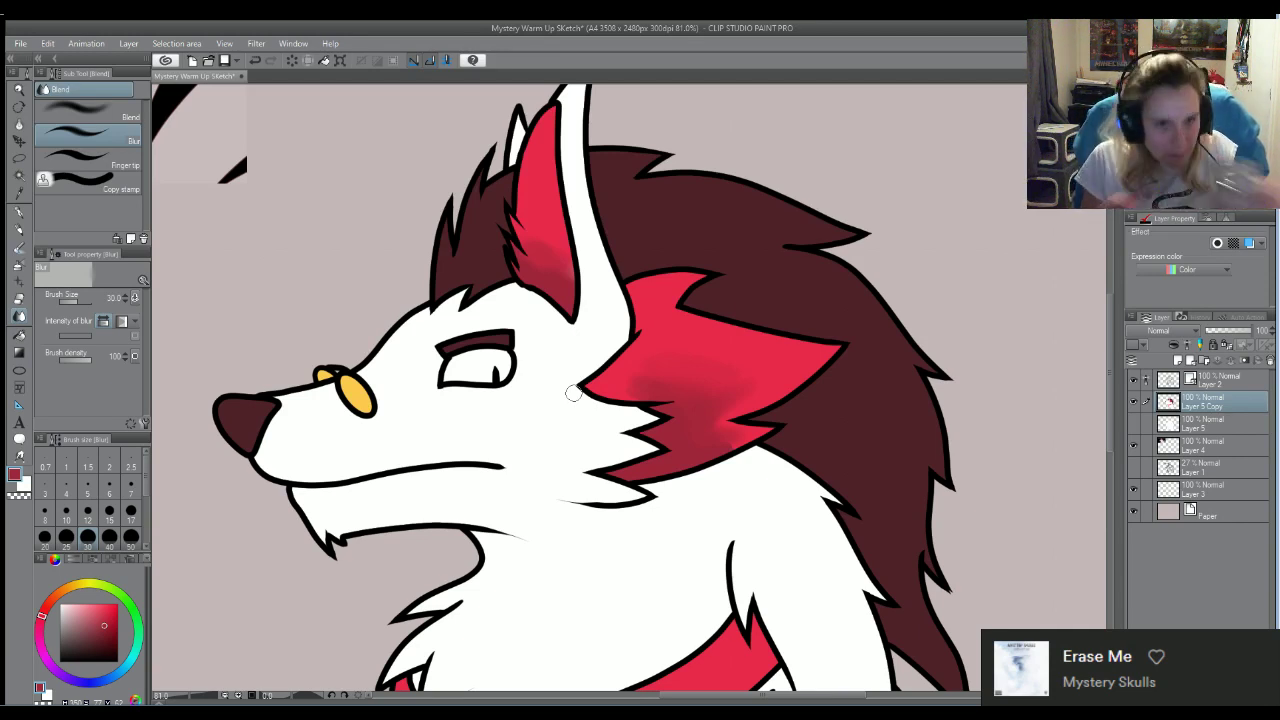
# Examine the ear and cheek shading up close and against the reference picture of the character
pyautogui.scroll(-5, 503, 392)
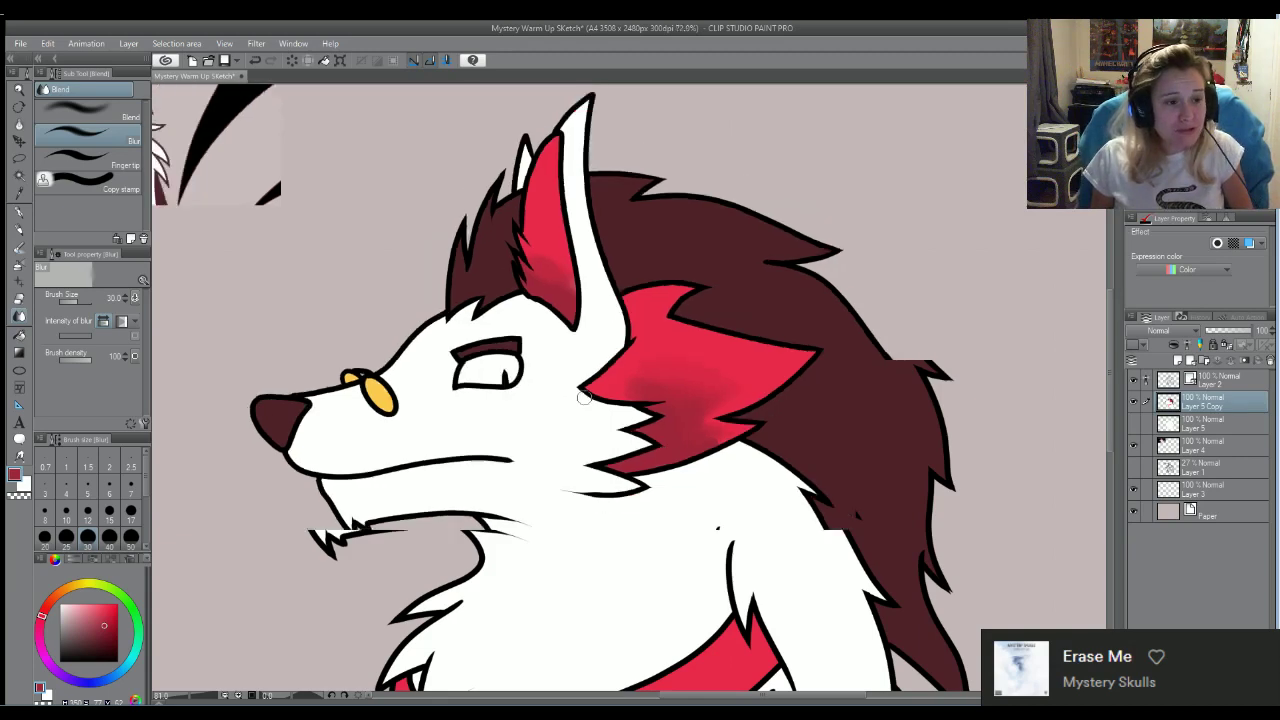
pyautogui.scroll(3, 654, 435)
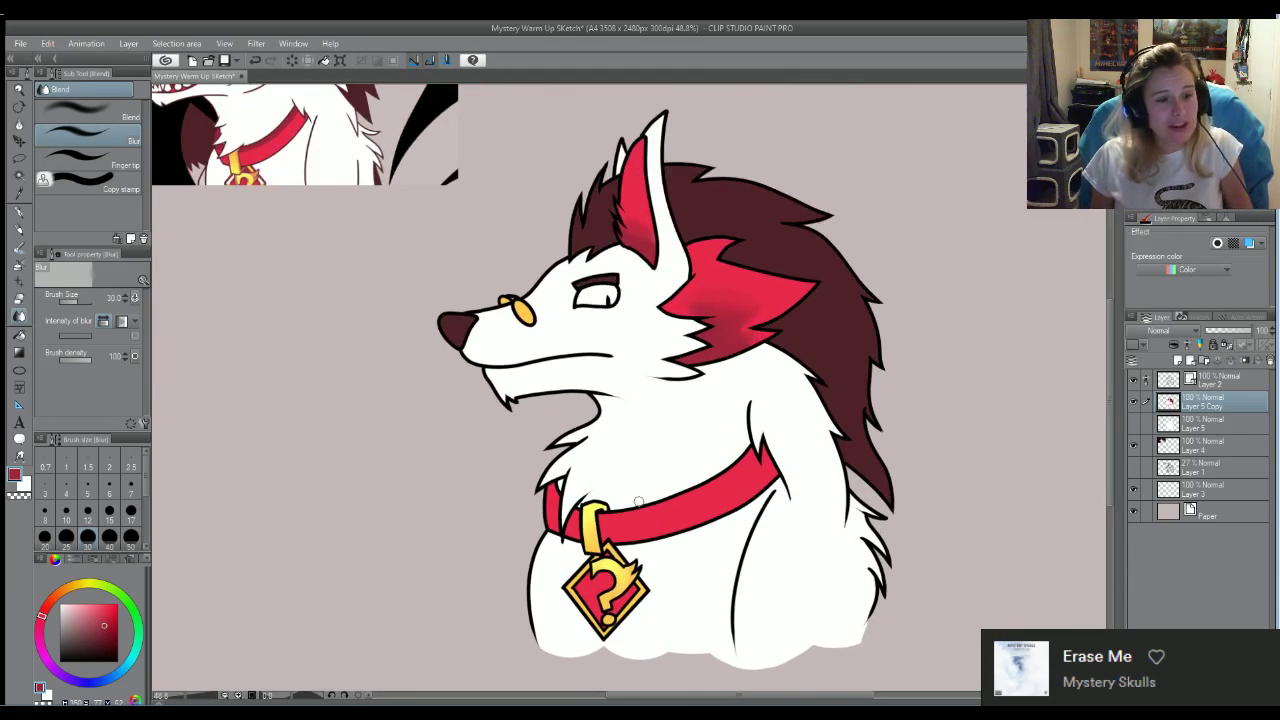
pyautogui.scroll(-2, 637, 500)
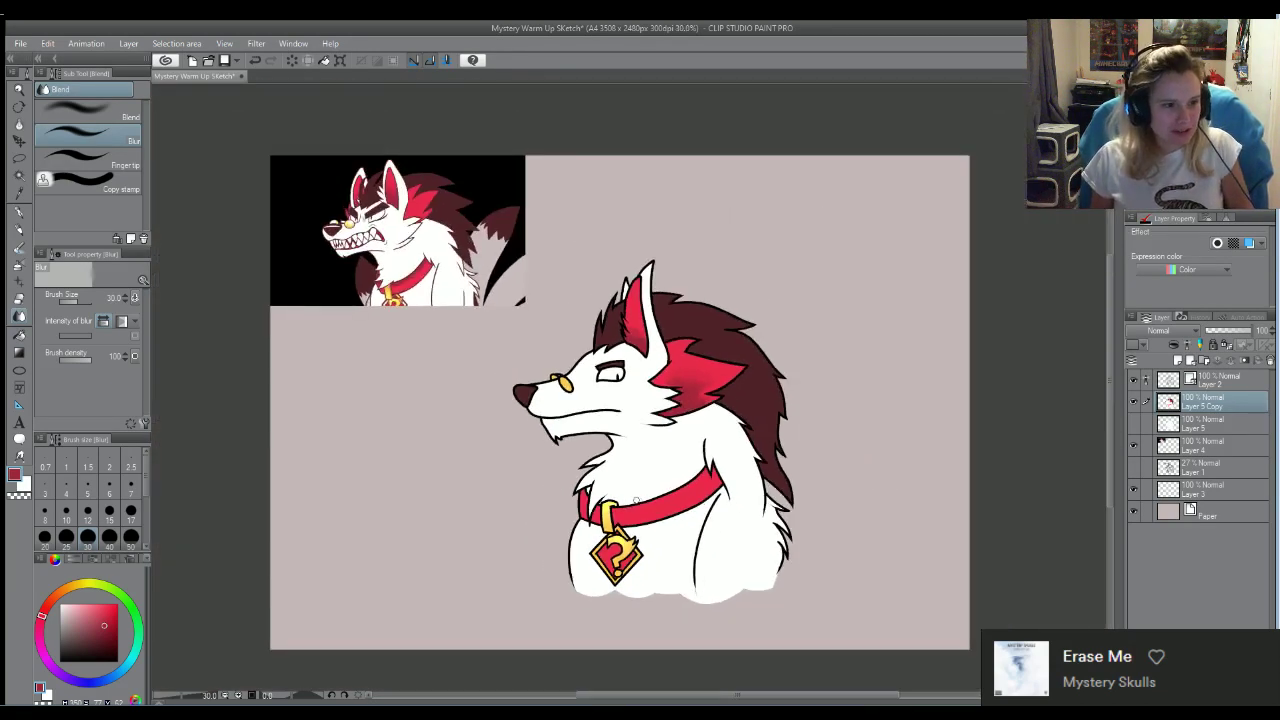
pyautogui.scroll(1, 597, 372)
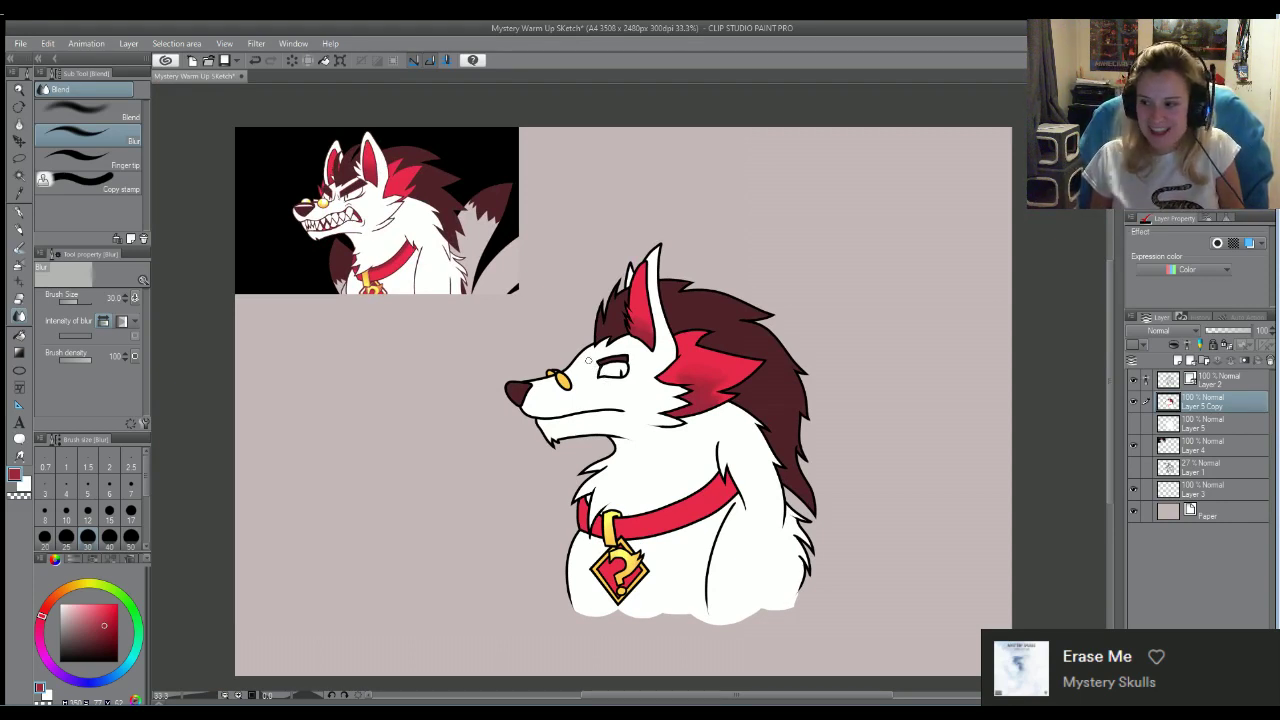
pyautogui.scroll(6, 638, 302)
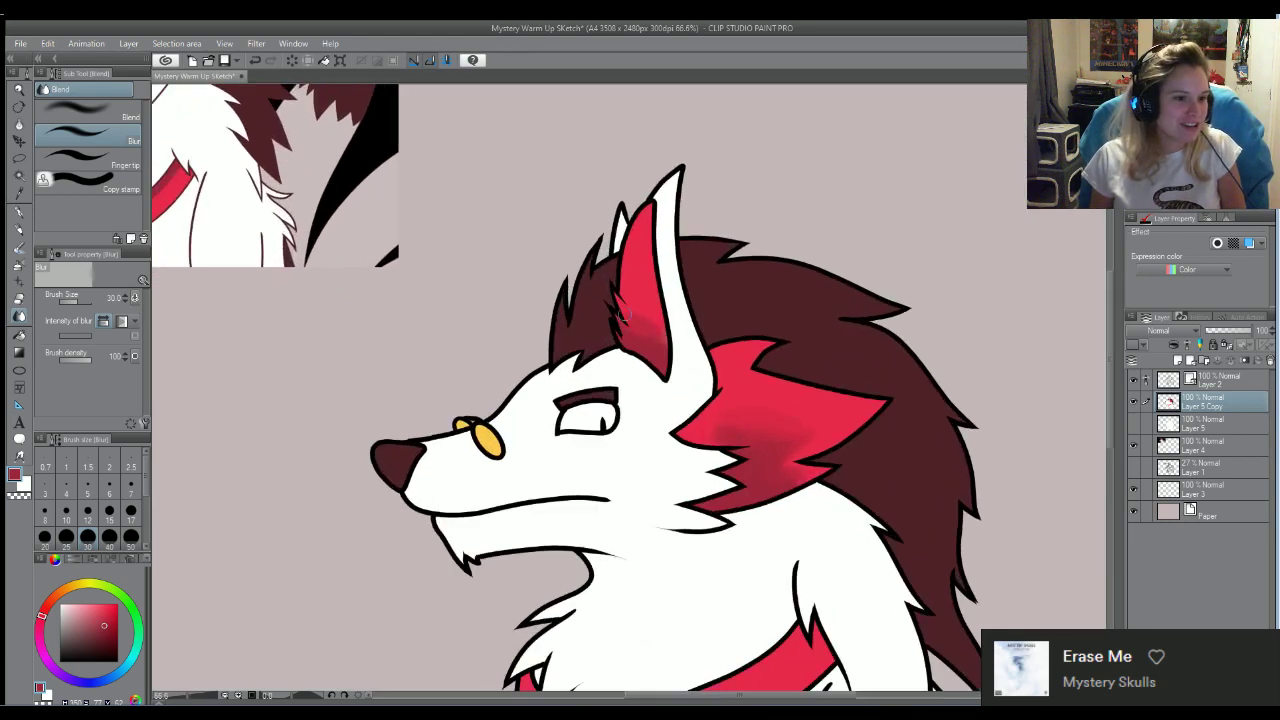
pyautogui.moveTo(640, 309)
pyautogui.mouseDown()
pyautogui.moveTo(675, 368)
pyautogui.moveTo(712, 320)
pyautogui.moveTo(690, 287)
pyautogui.moveTo(668, 363)
pyautogui.moveTo(649, 341)
pyautogui.moveTo(683, 368)
pyautogui.moveTo(642, 339)
pyautogui.moveTo(692, 382)
pyautogui.moveTo(634, 328)
pyautogui.moveTo(693, 368)
pyautogui.moveTo(654, 334)
pyautogui.moveTo(694, 388)
pyautogui.moveTo(638, 321)
pyautogui.moveTo(716, 406)
pyautogui.mouseUp()
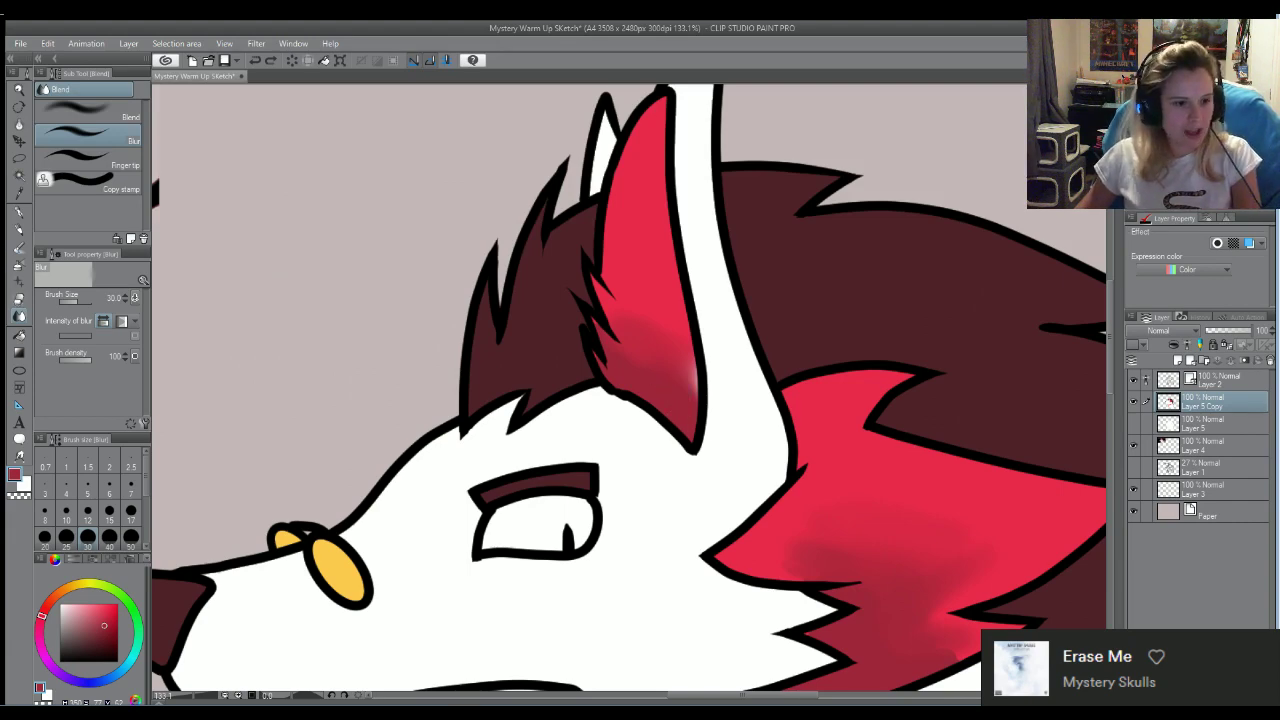
pyautogui.scroll(-2, 743, 414)
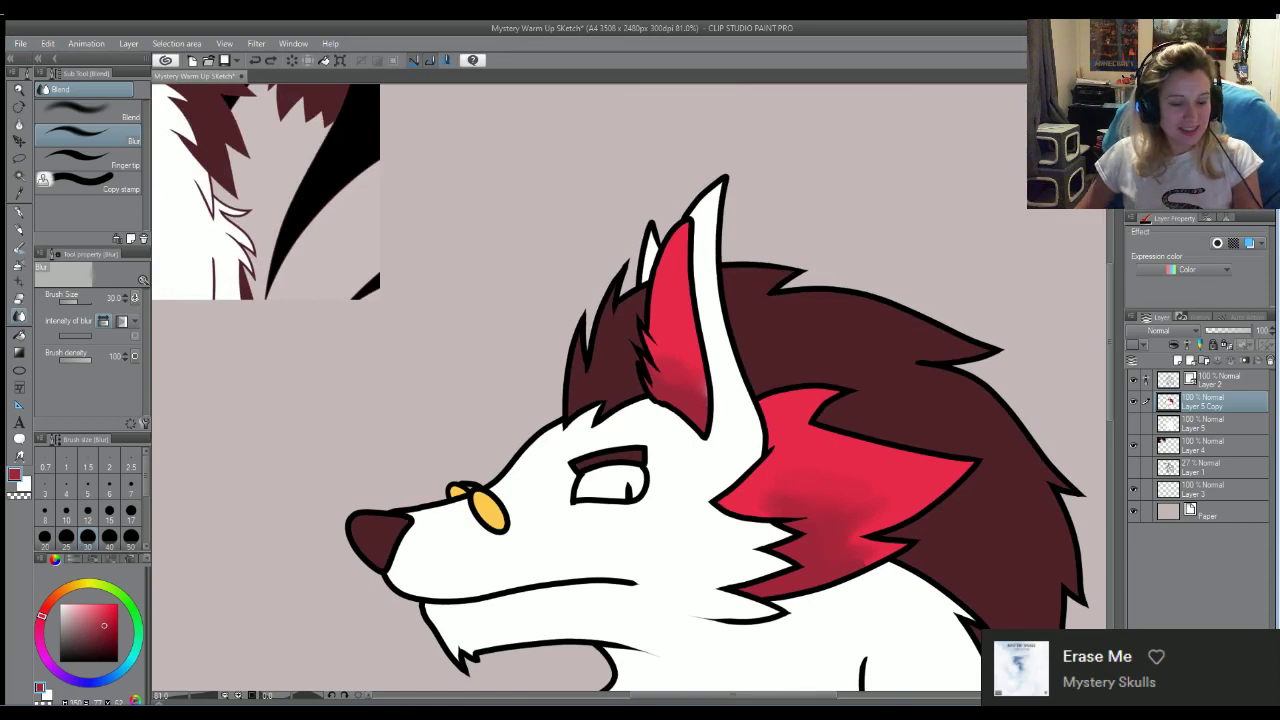
pyautogui.scroll(-3, 700, 368)
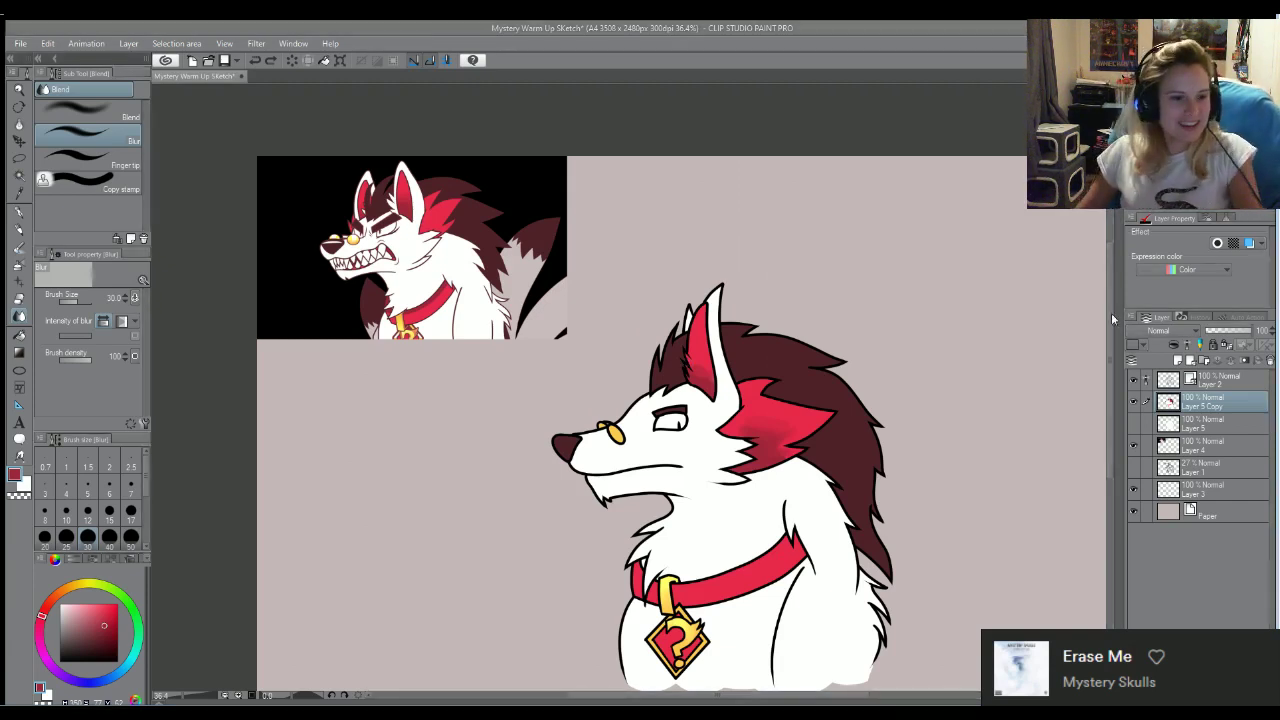
pyautogui.scroll(-2, 738, 359)
pyautogui.scroll(4, 754, 412)
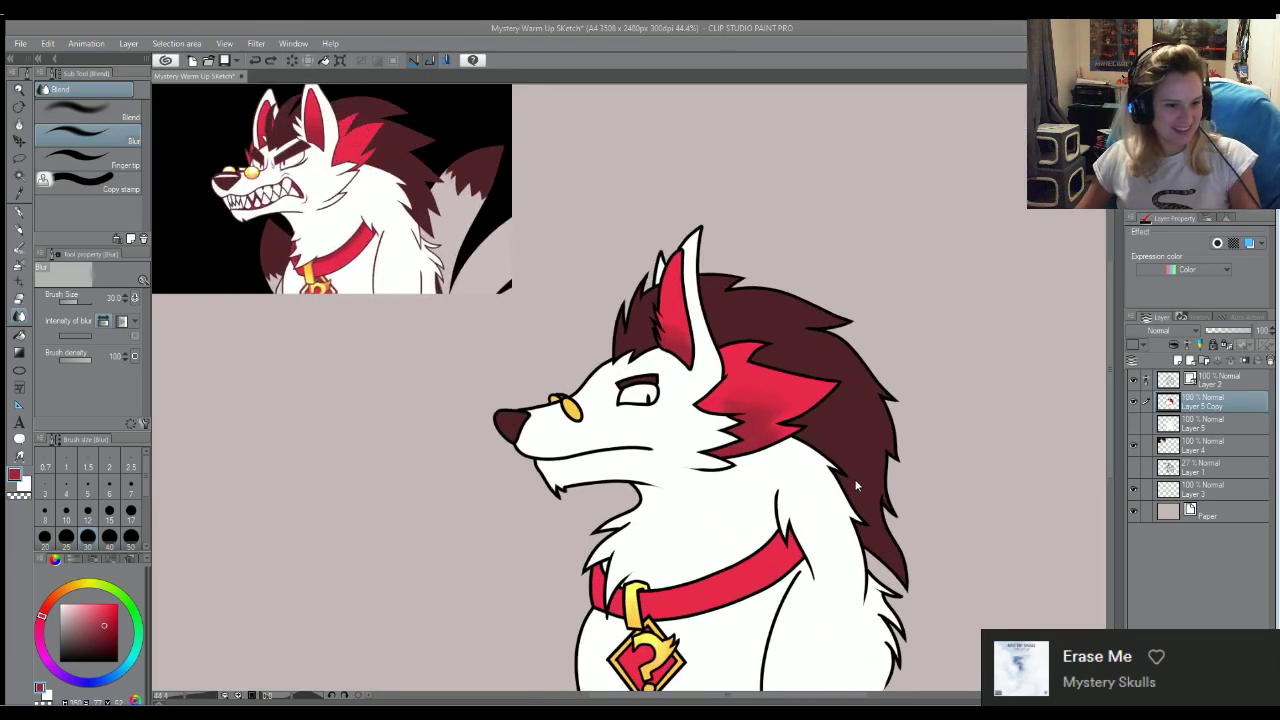
pyautogui.scroll(1, 855, 485)
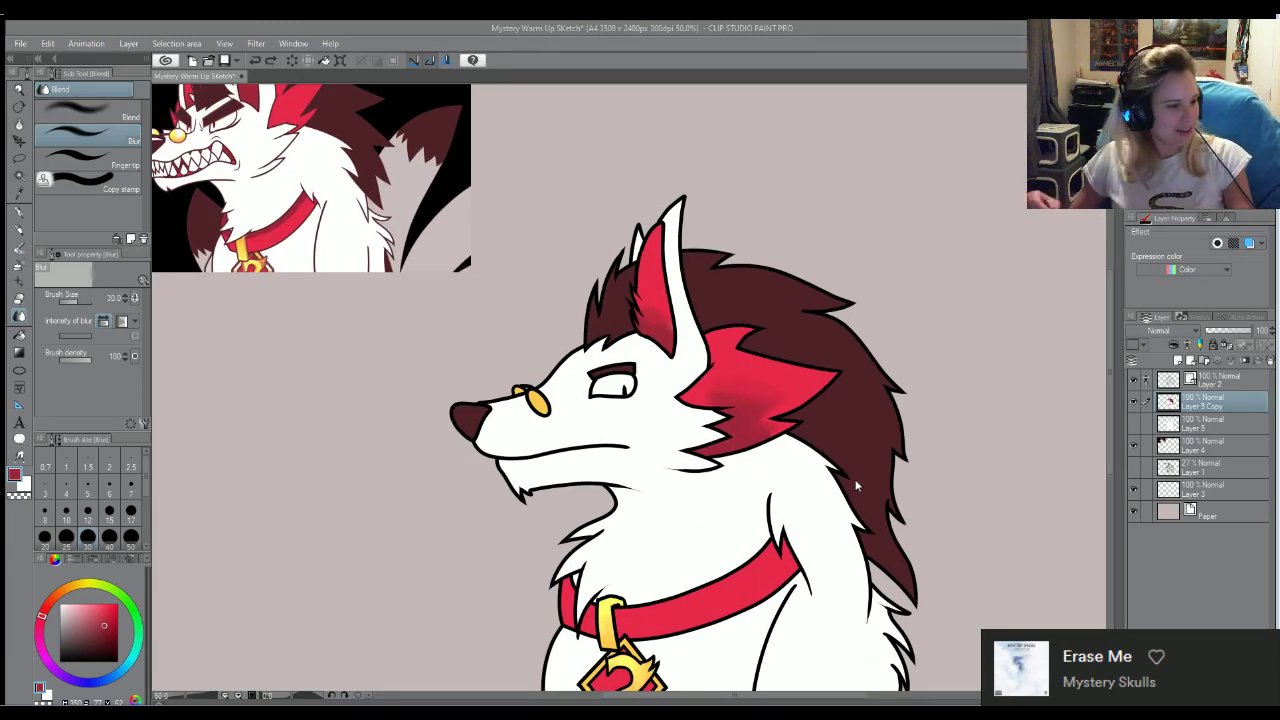
pyautogui.scroll(1, 855, 485)
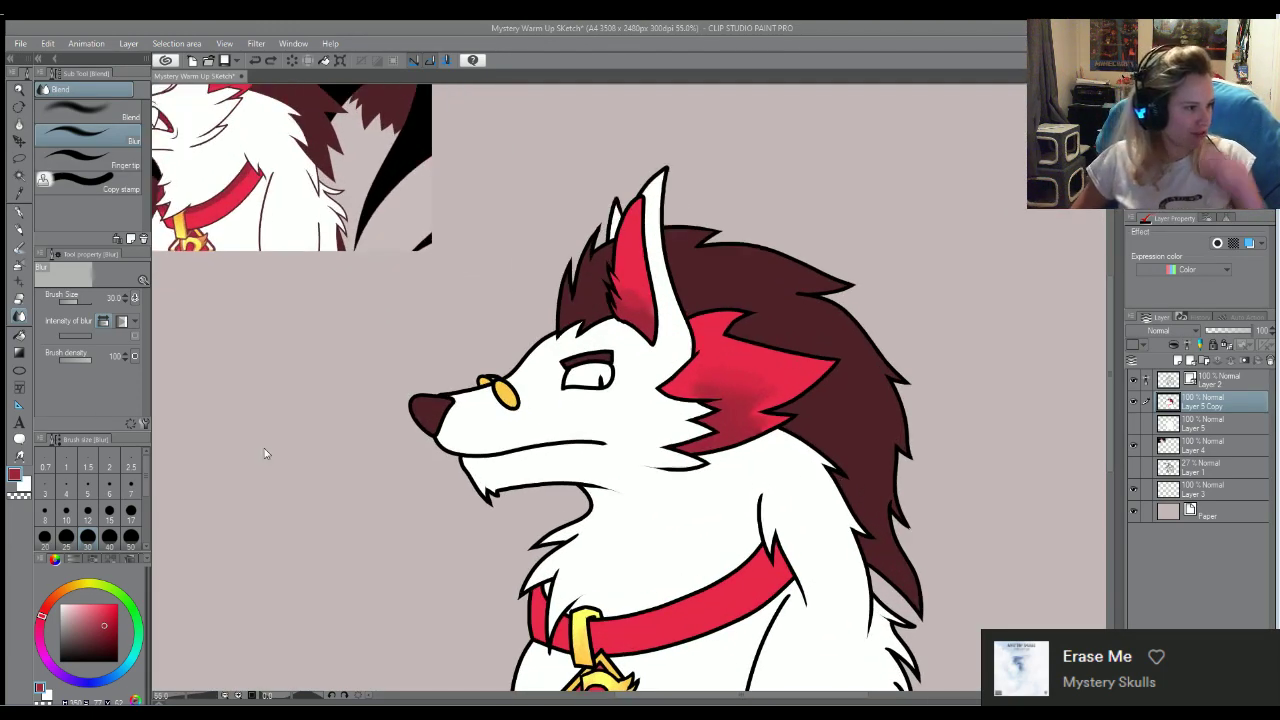
# Auto-select the whole red cheek fur area on Layer 2, using the option that refers to the editing layer only
pyautogui.click(19, 175)
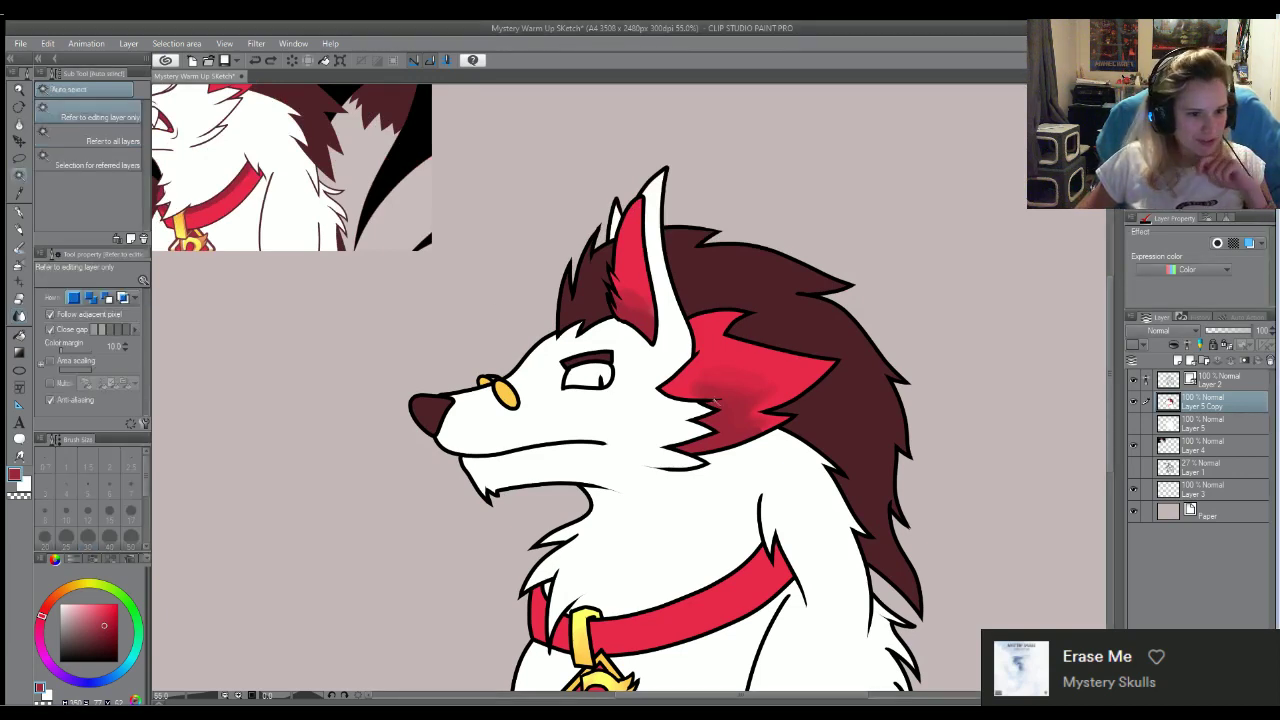
pyautogui.scroll(1, 748, 360)
pyautogui.click(748, 360)
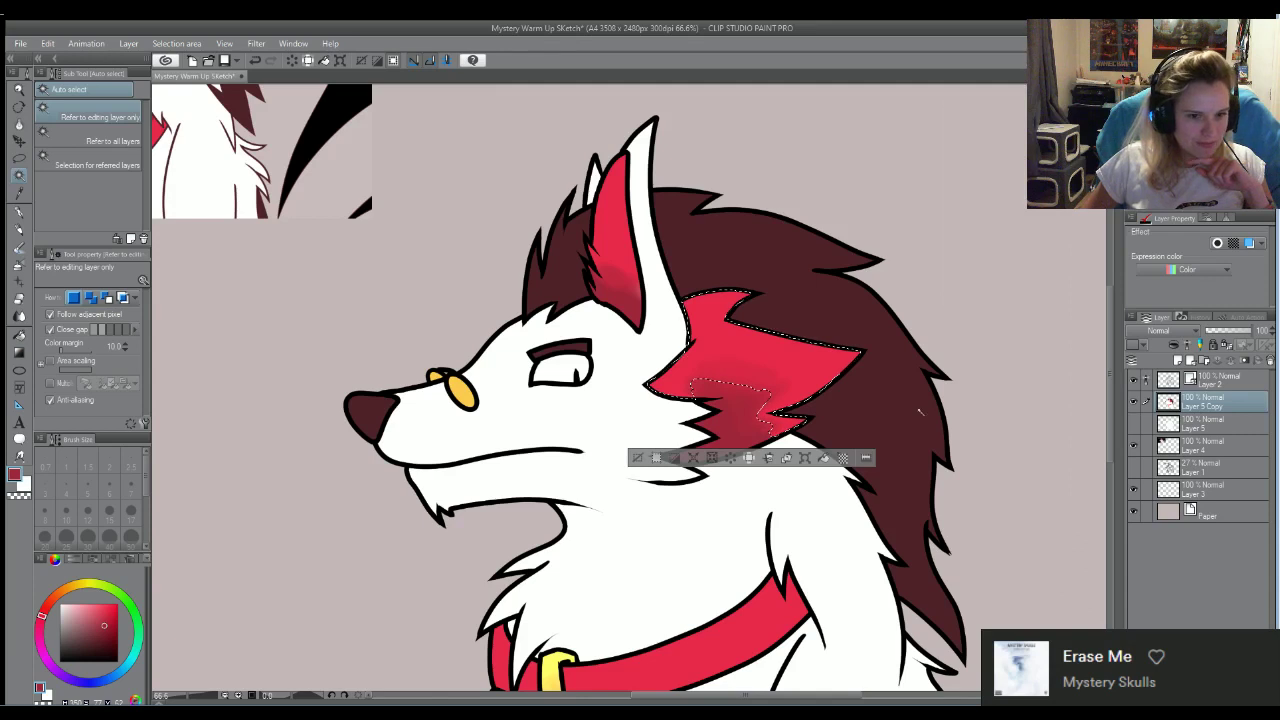
pyautogui.click(920, 409)
pyautogui.click(1205, 382)
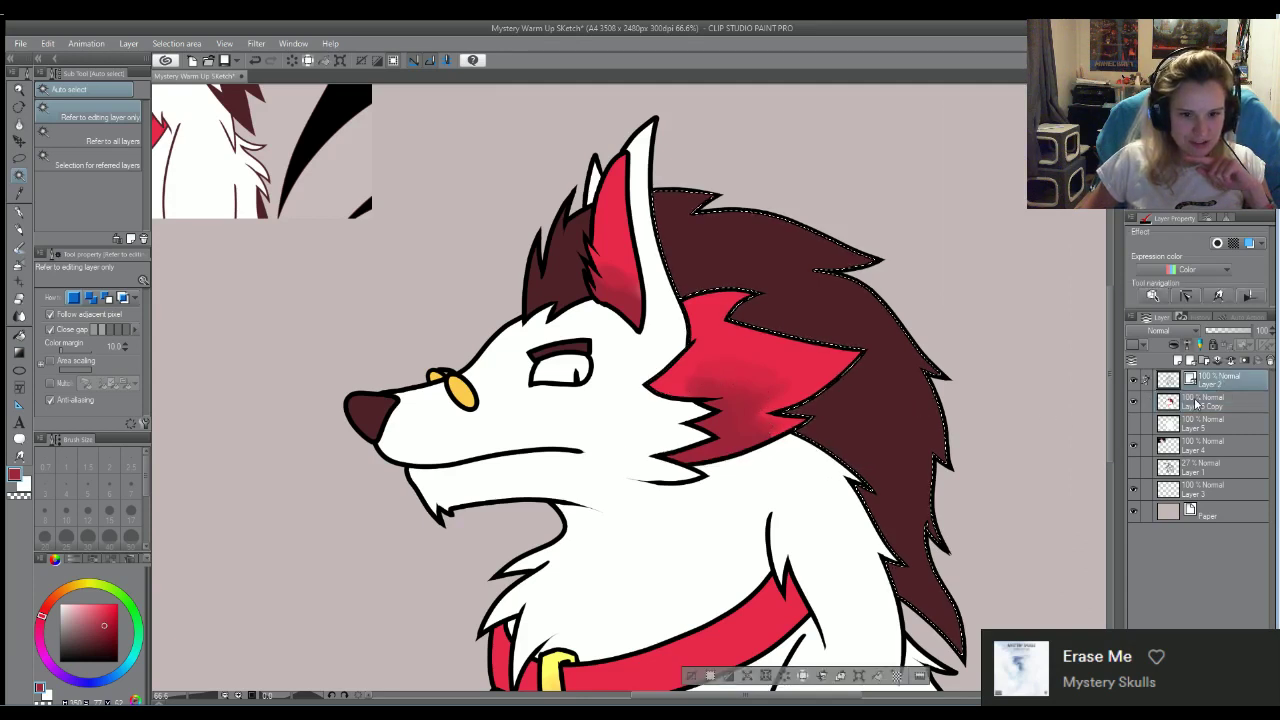
pyautogui.click(1197, 403)
pyautogui.click(742, 380)
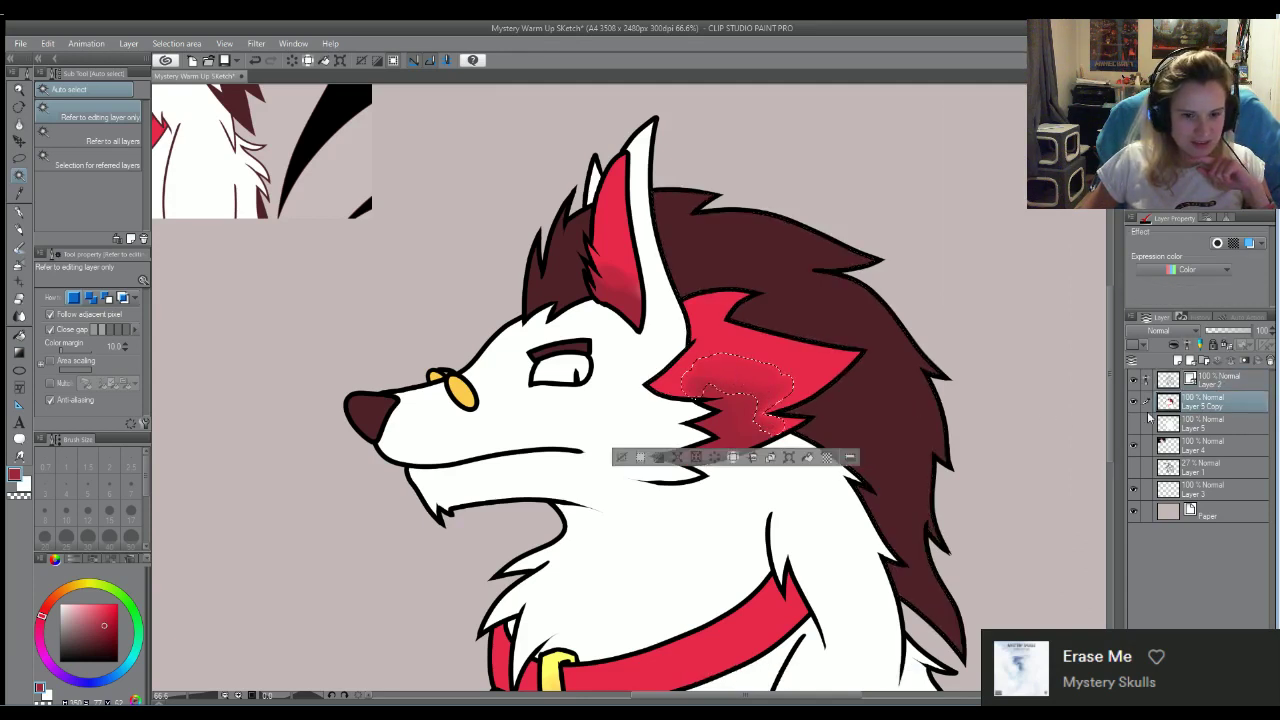
pyautogui.click(1218, 376)
pyautogui.click(776, 367)
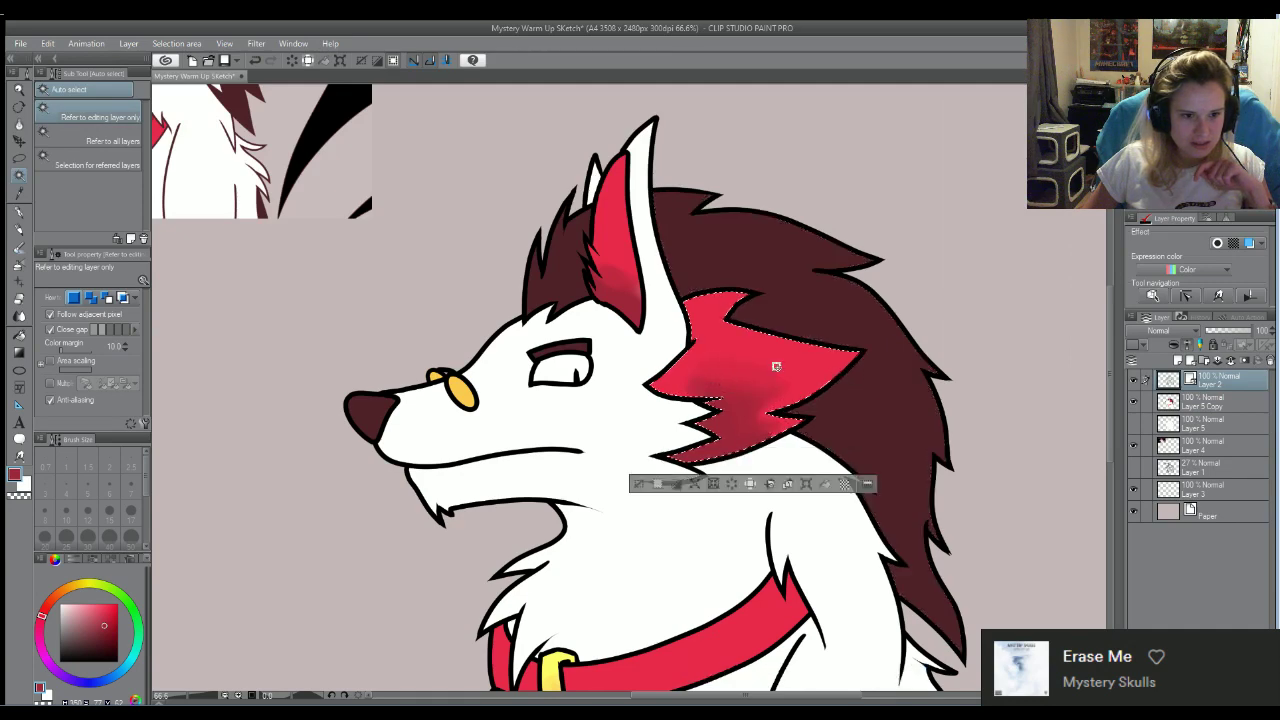
# Try blurring the lower cheek fur shading inside the selection on Layer 5 Copy with the Blur blending tool
pyautogui.scroll(3, 730, 395)
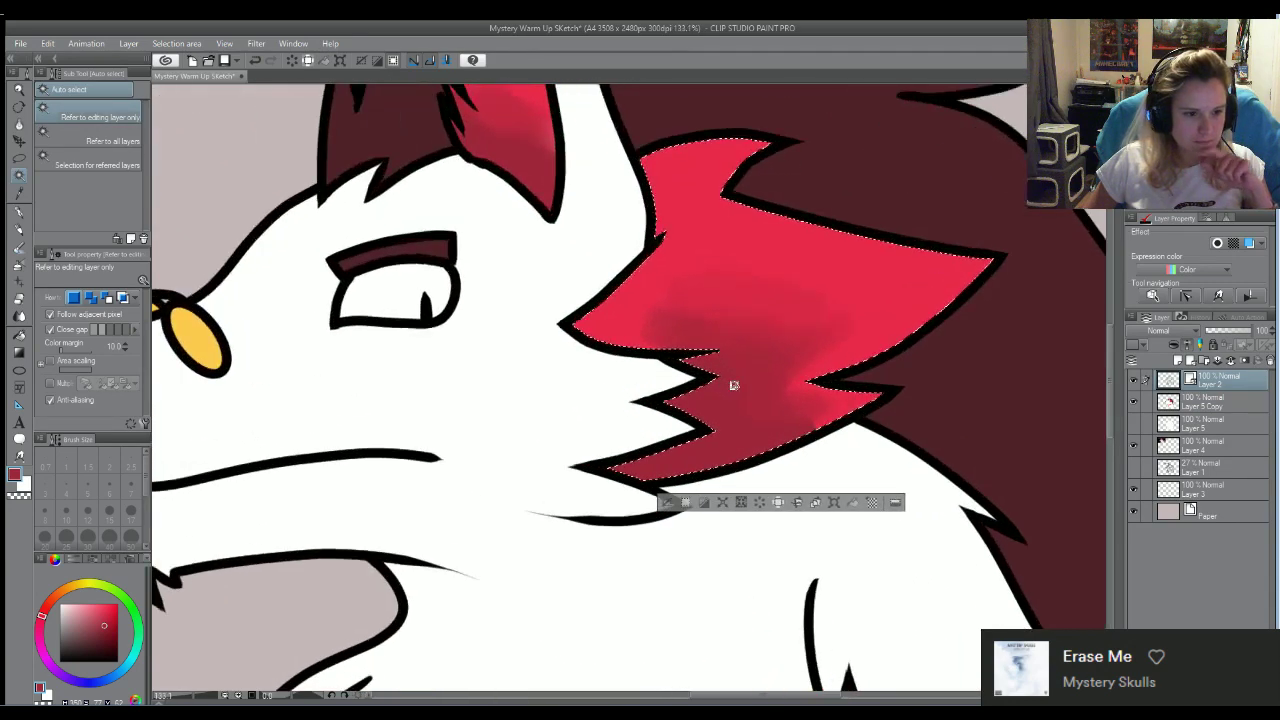
pyautogui.scroll(1, 733, 385)
pyautogui.hotkey('alt', '[')
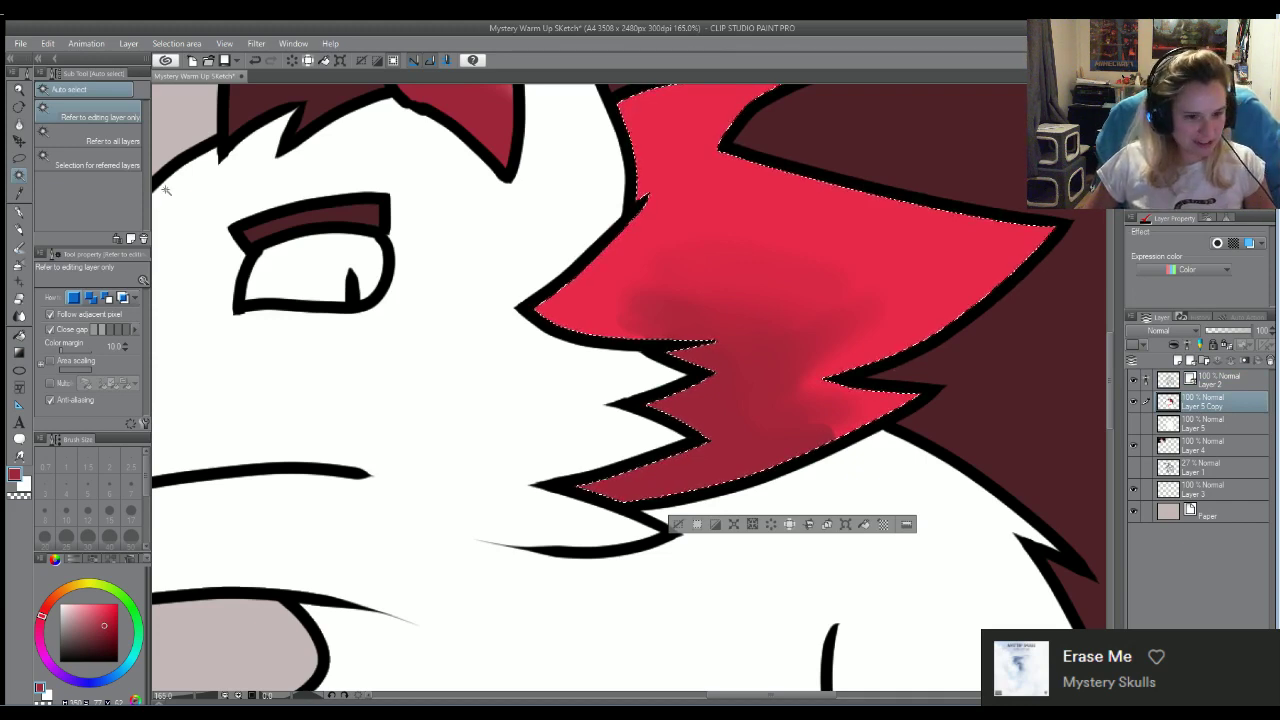
pyautogui.click(19, 230)
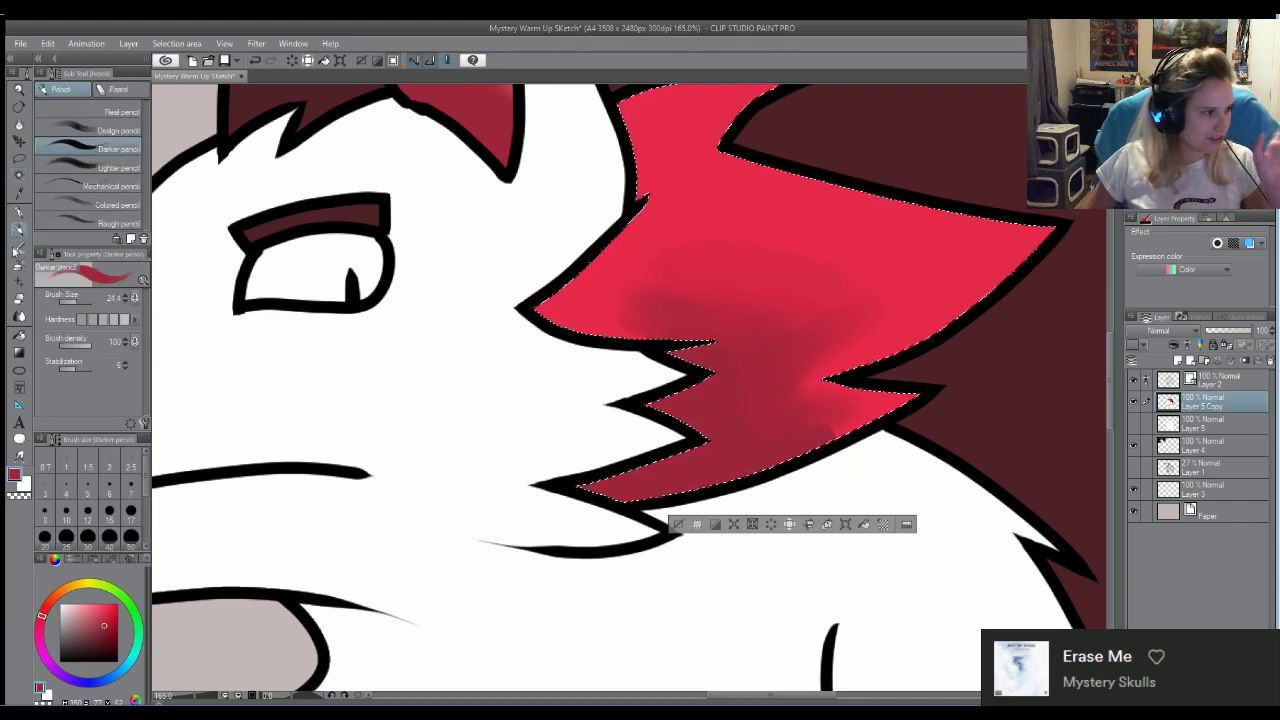
pyautogui.click(19, 316)
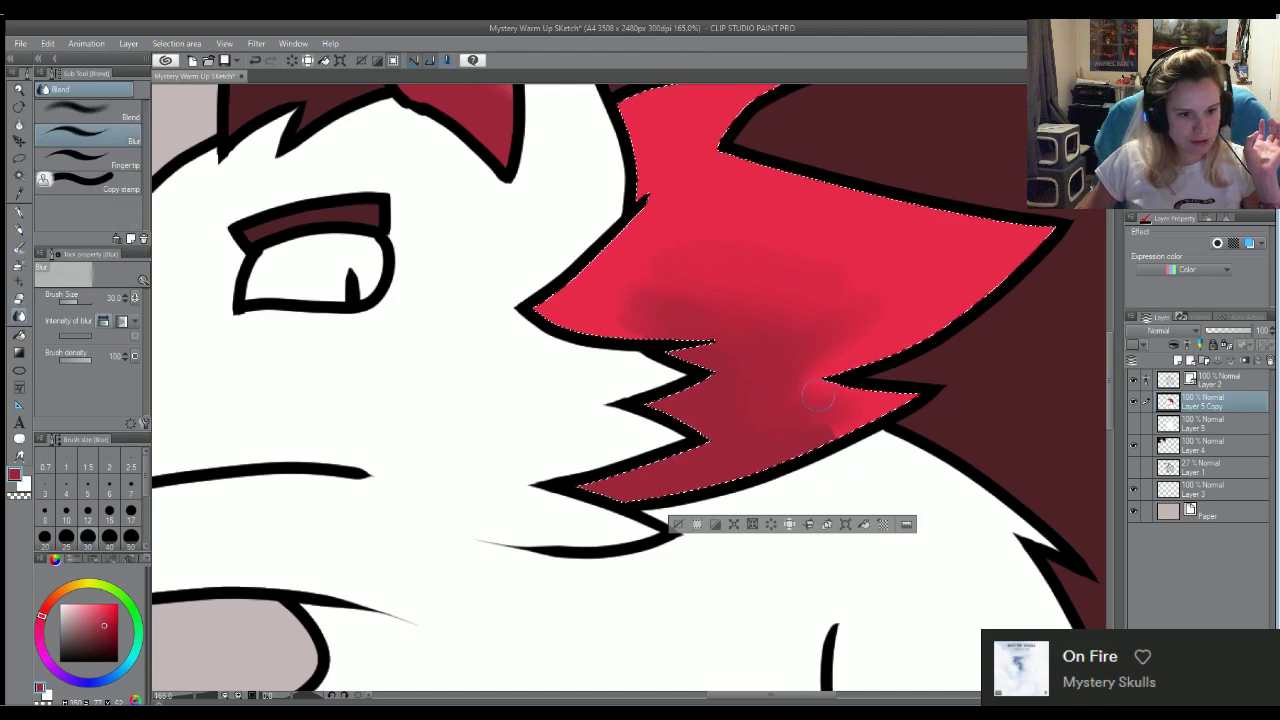
pyautogui.moveTo(810, 402)
pyautogui.mouseDown()
pyautogui.moveTo(771, 386)
pyautogui.moveTo(820, 420)
pyautogui.mouseUp()
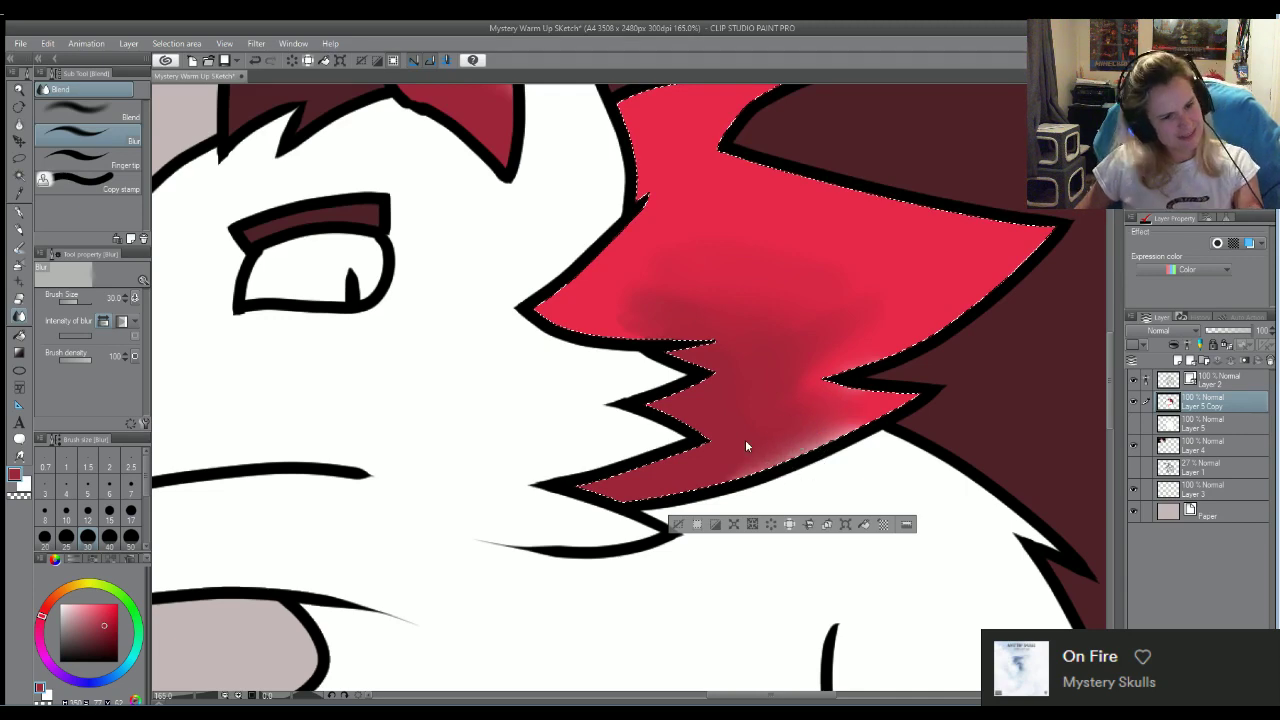
pyautogui.scroll(-5, 745, 446)
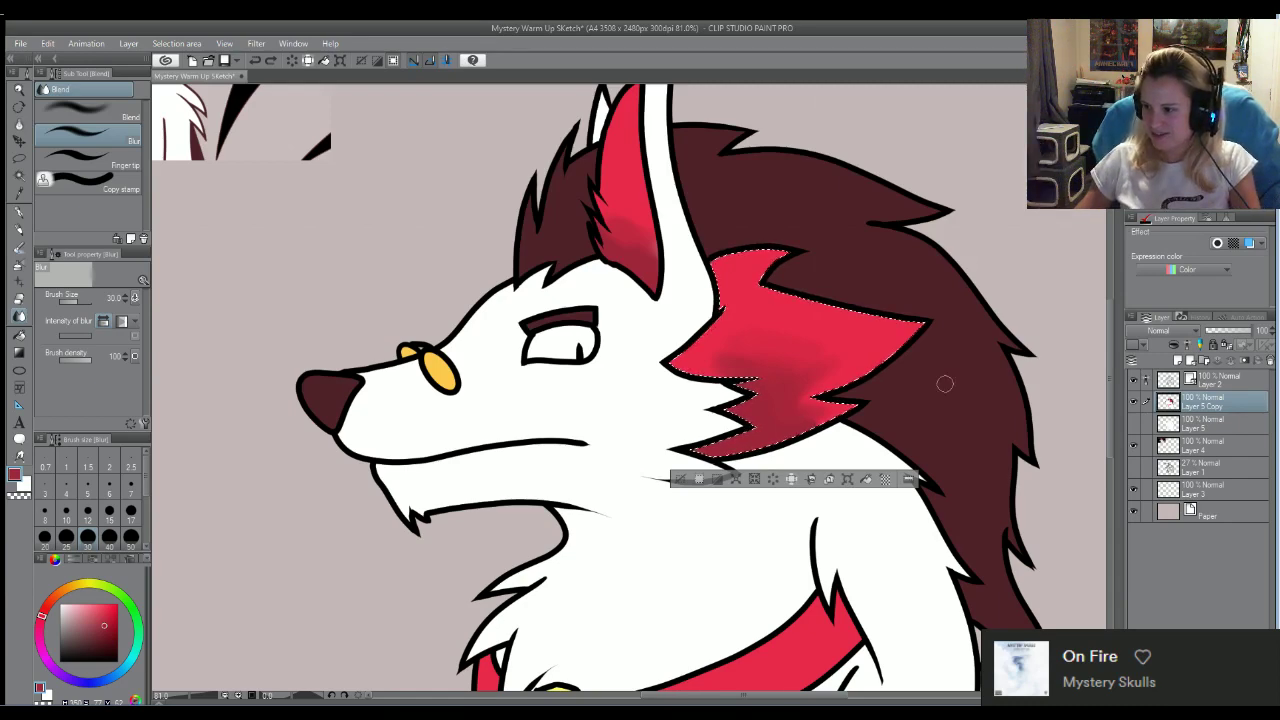
# Cut the selected red cheek fur out of Layer 5 Copy, add a new layer, paste the fur back as its own layer, and deselect
pyautogui.scroll(-4, 985, 320)
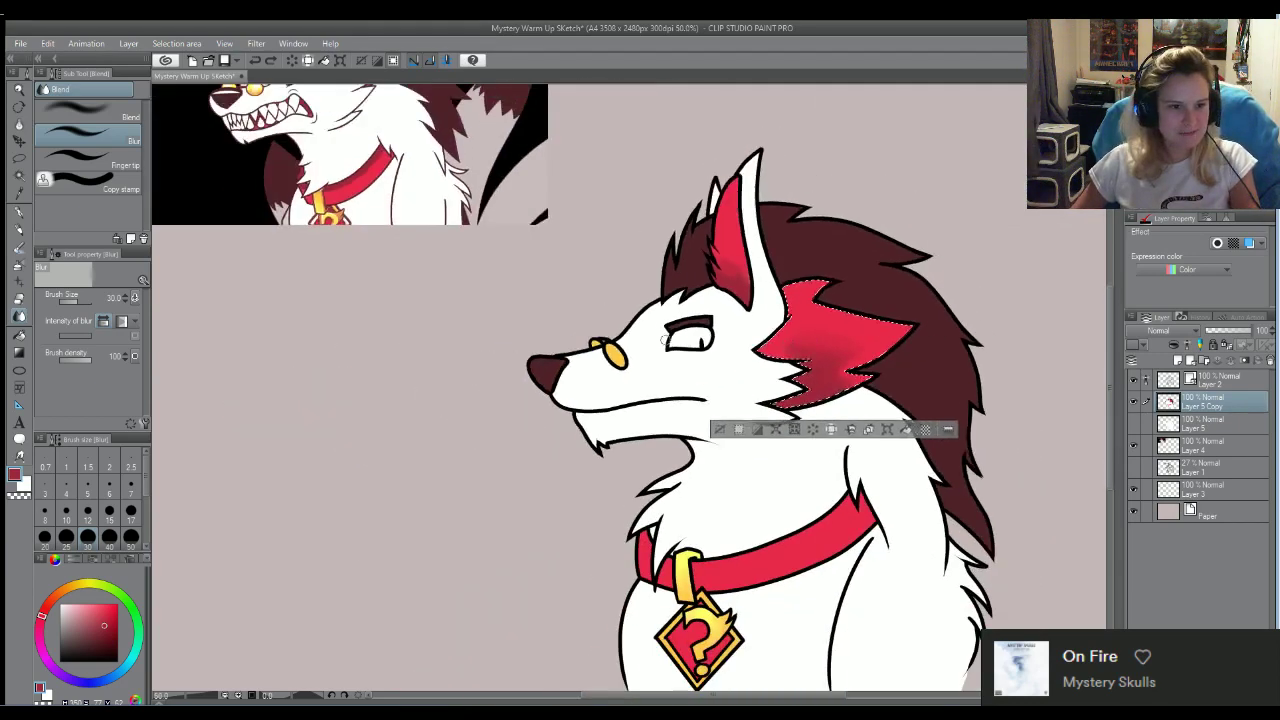
pyautogui.scroll(3, 800, 322)
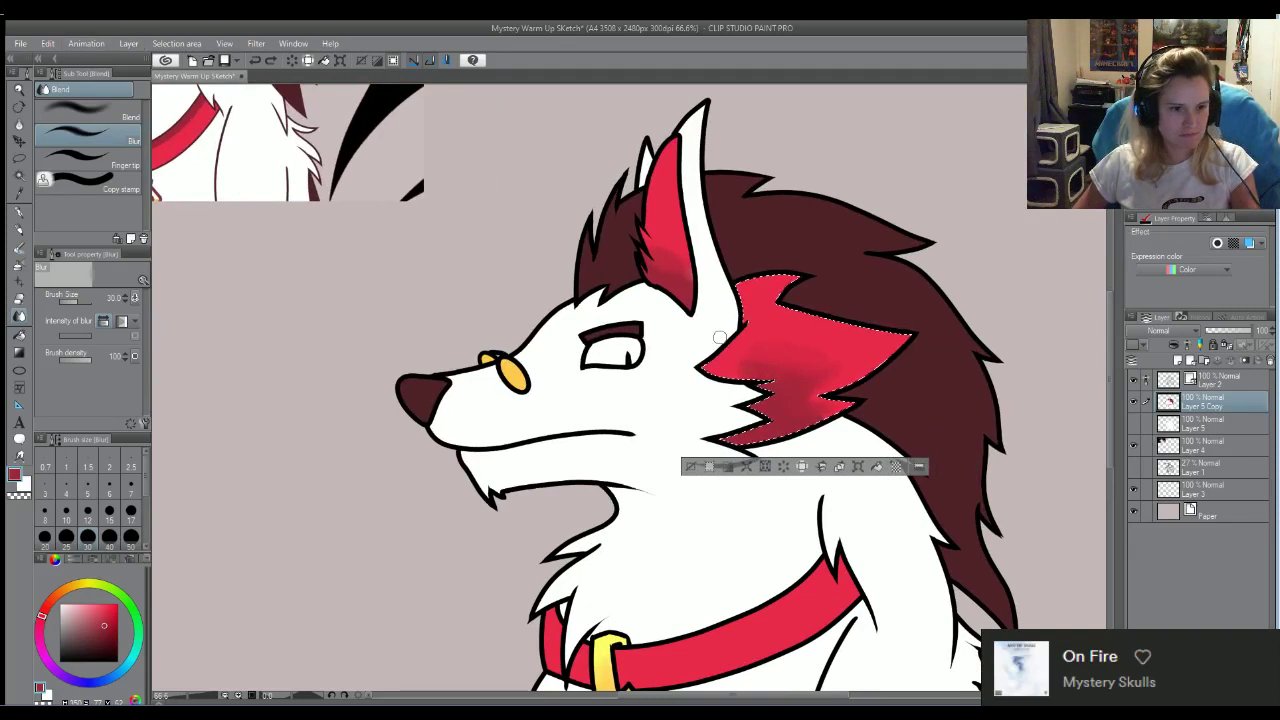
pyautogui.scroll(1, 719, 338)
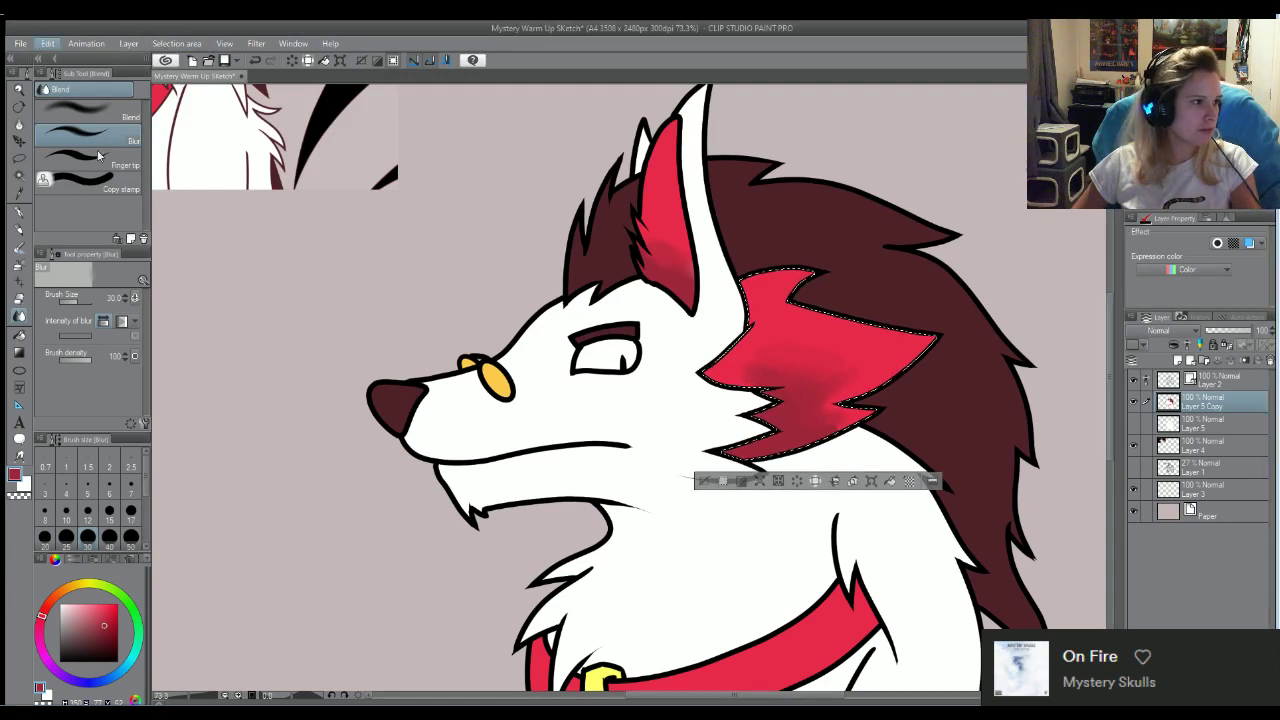
pyautogui.press('Delete')
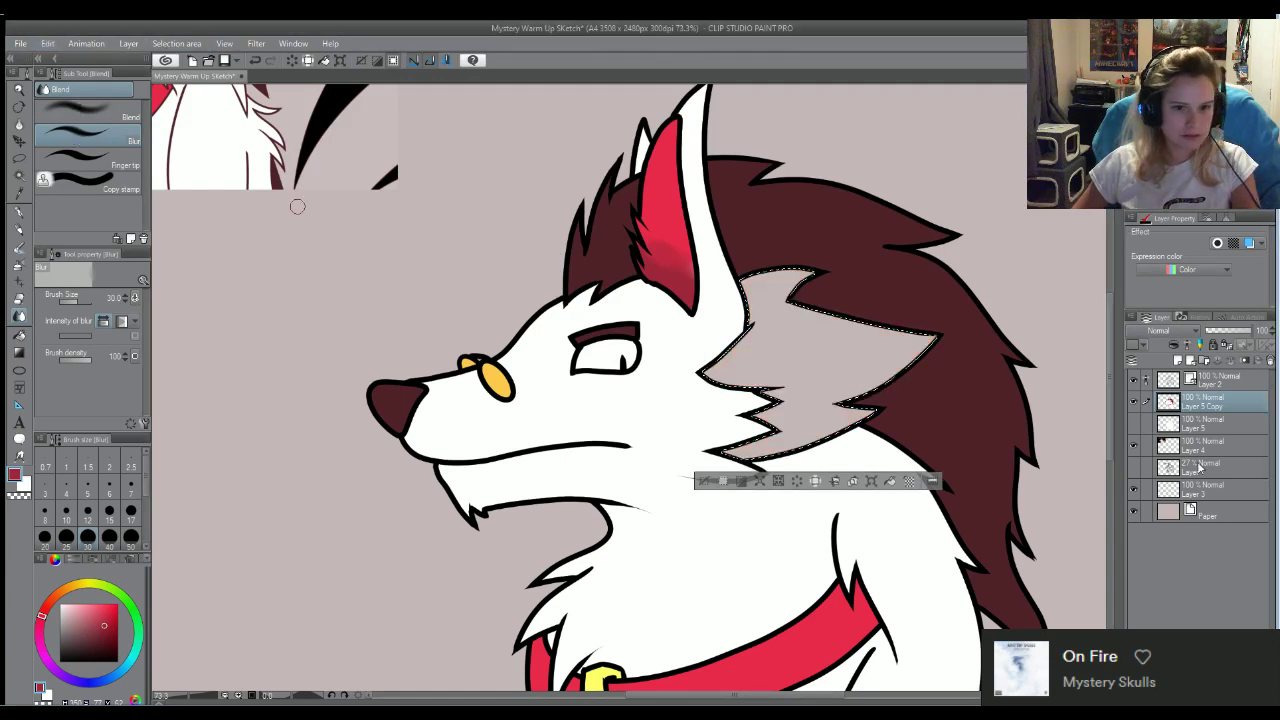
pyautogui.click(1176, 360)
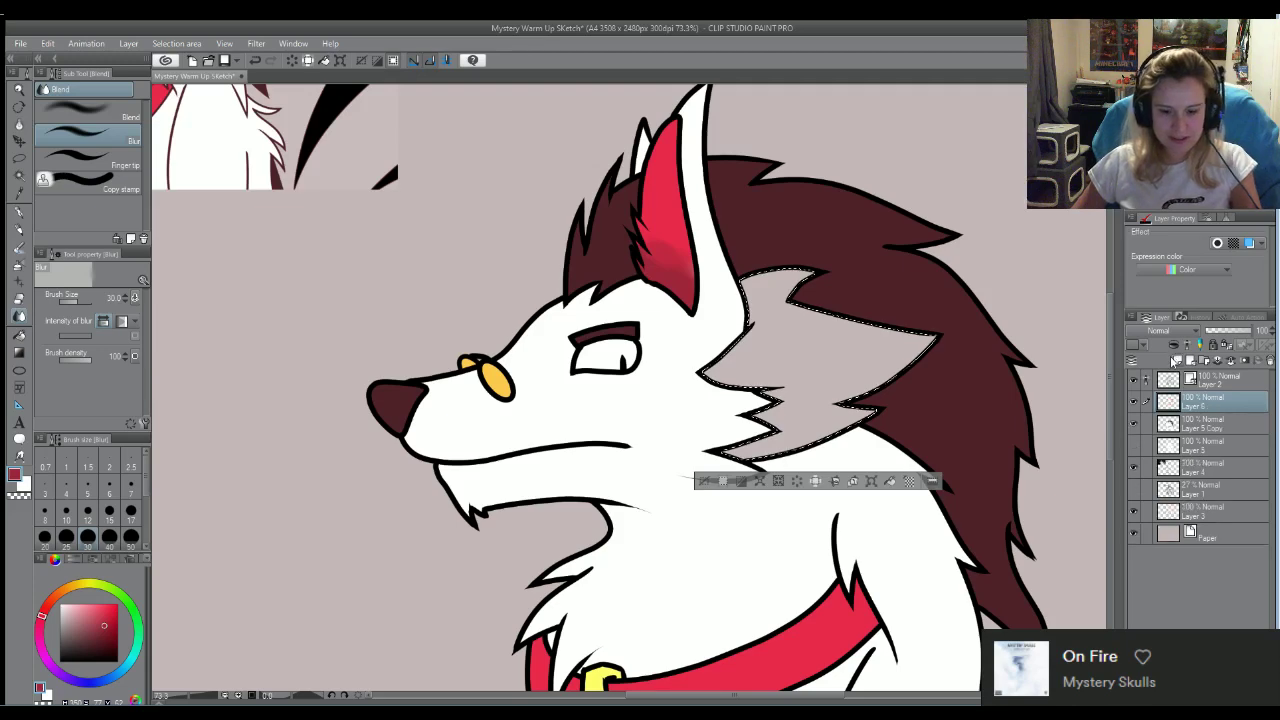
pyautogui.hotkey('ctrl', 'v')
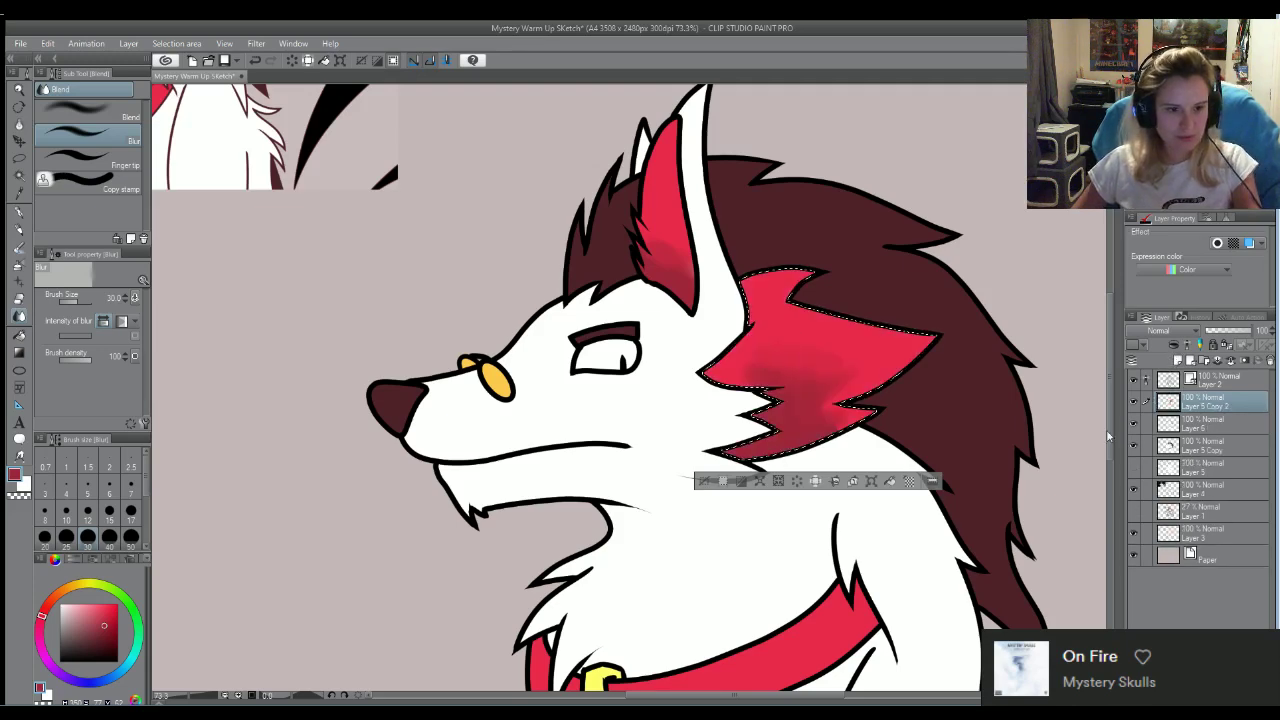
pyautogui.scroll(4, 893, 407)
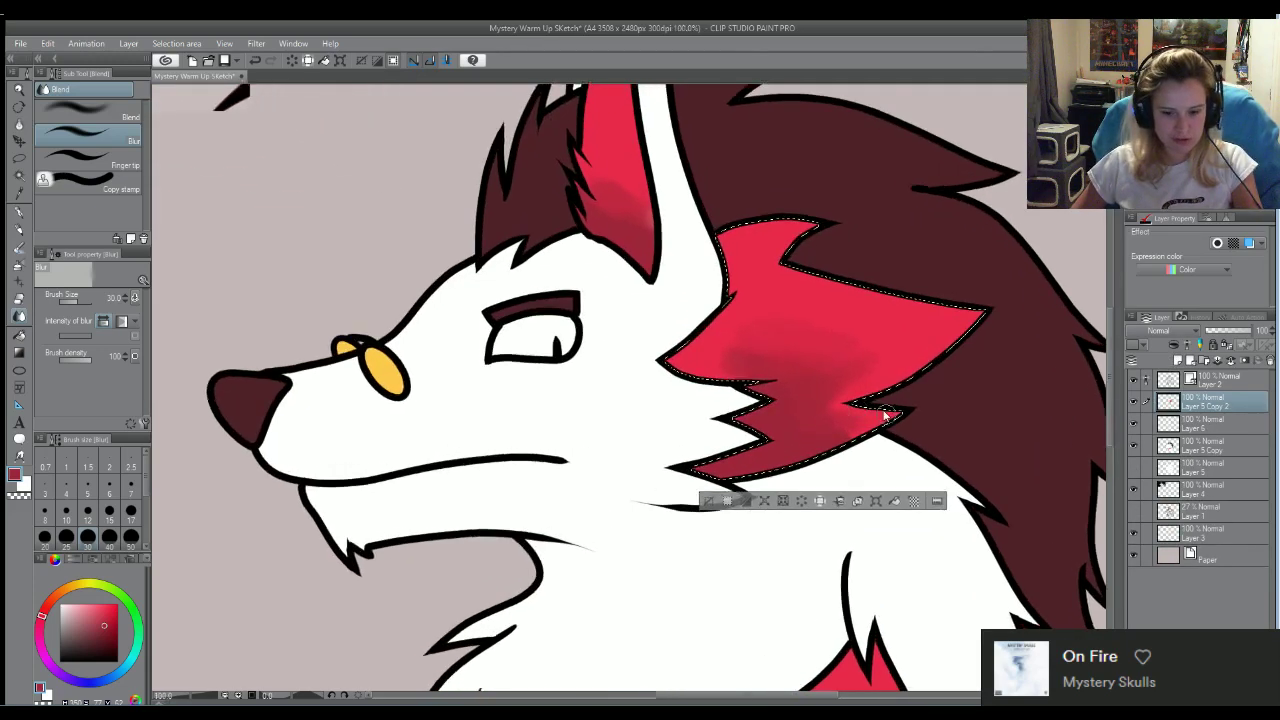
pyautogui.hotkey('ctrl', 'd')
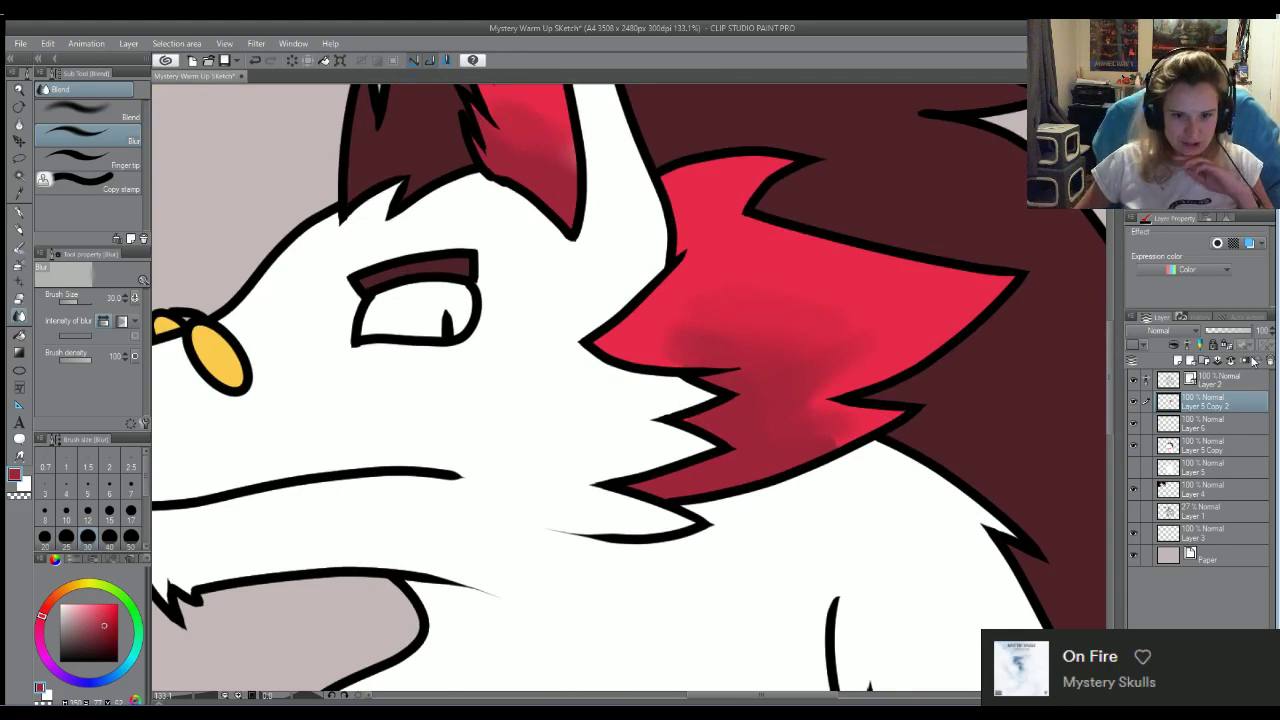
# Try clipping the pasted cheek fur layer to the layer below, undo it, and lock the fur layer's transparent pixels instead
pyautogui.click(1175, 347)
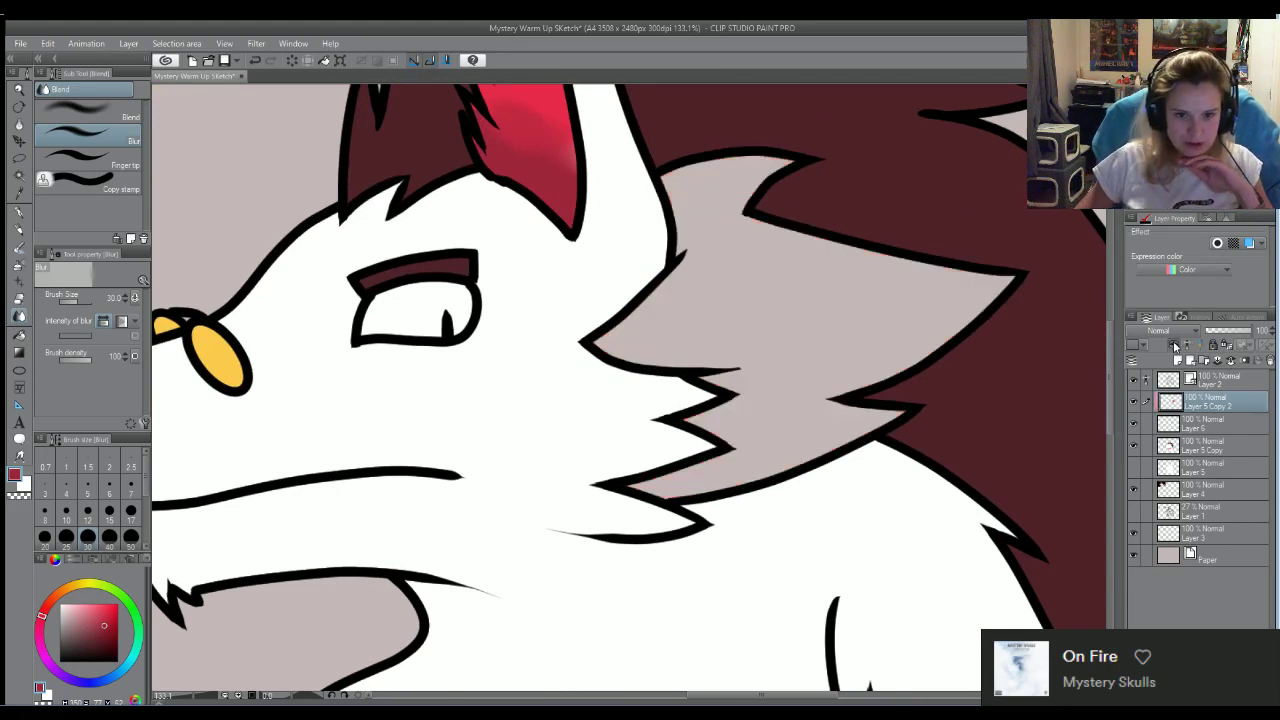
pyautogui.hotkey('ctrl', 'z')
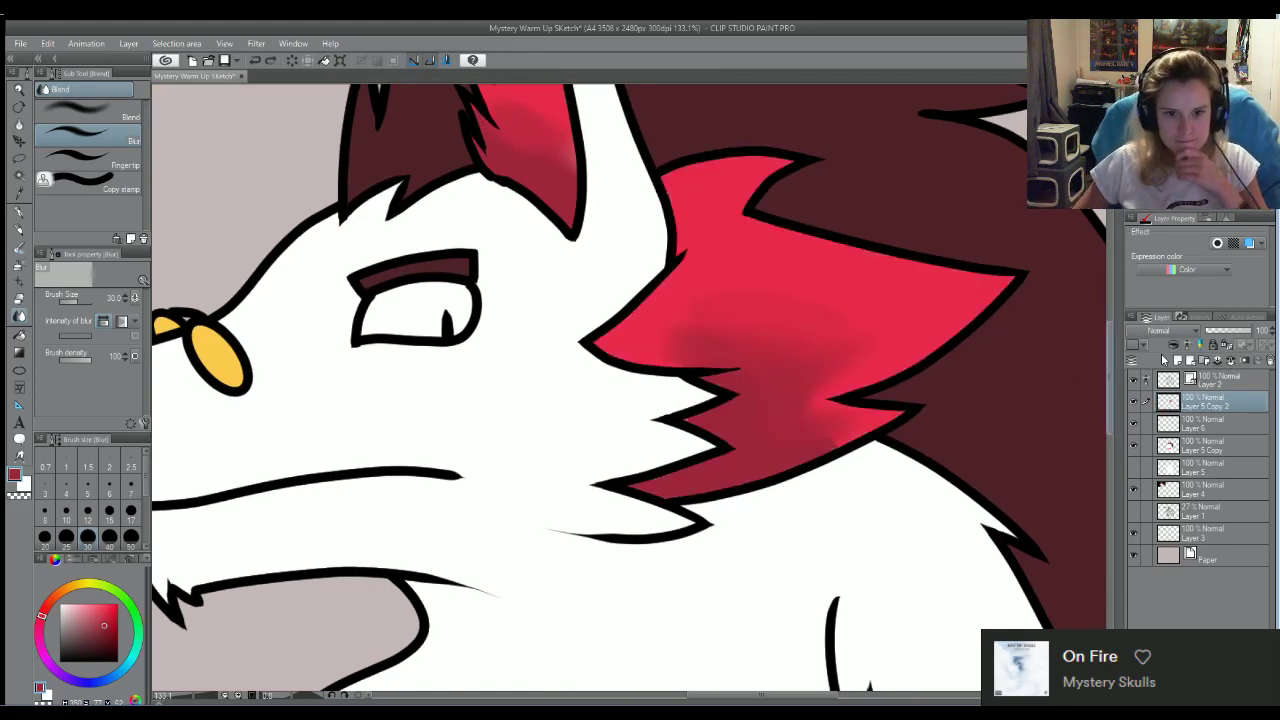
pyautogui.click(1225, 345)
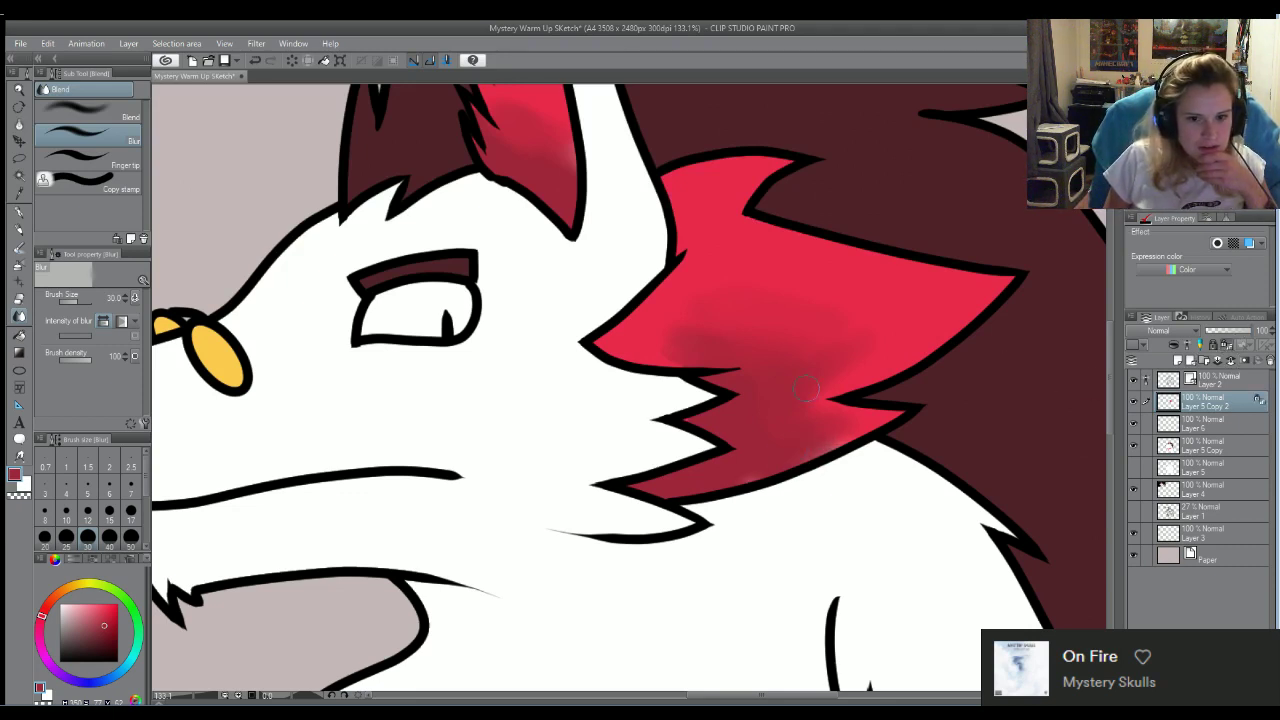
# Try blurring the edge of the cheek fur on the transparency-locked layer, hiding Layer 6 and Layer 5 Copy to compare
pyautogui.hotkey('ctrl', 'z')
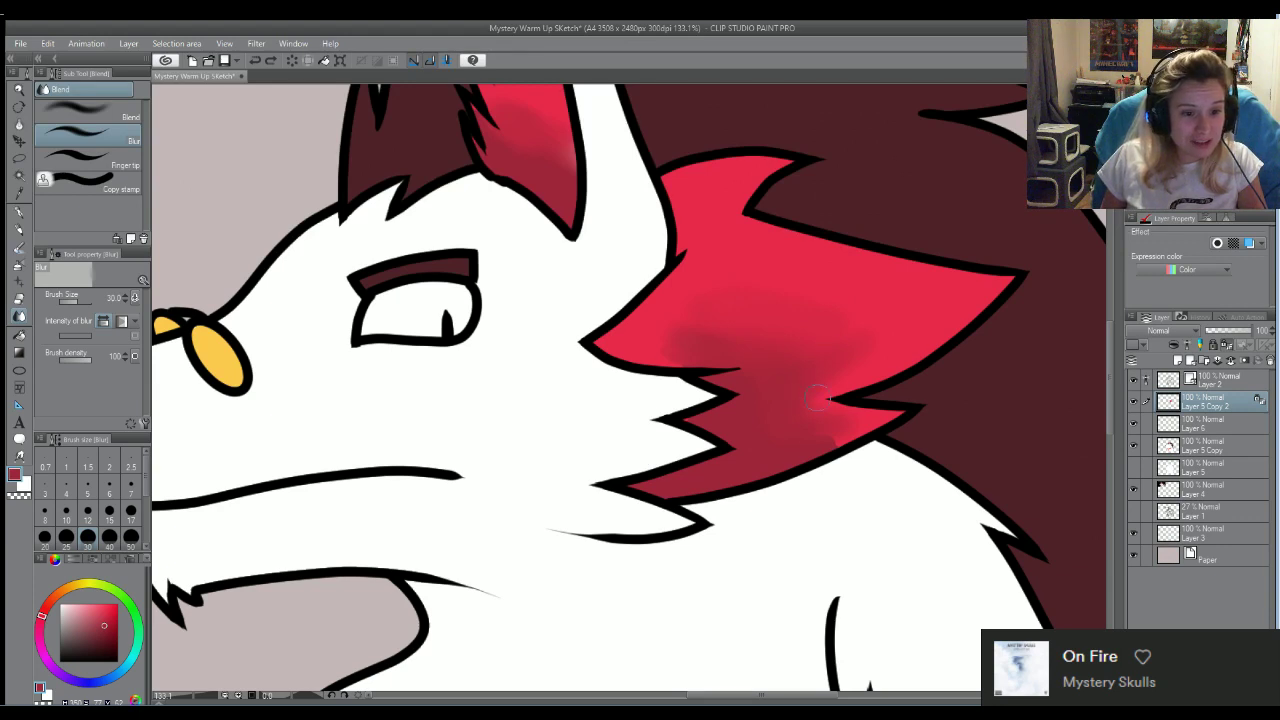
pyautogui.moveTo(817, 398); pyautogui.dragTo(870, 440)
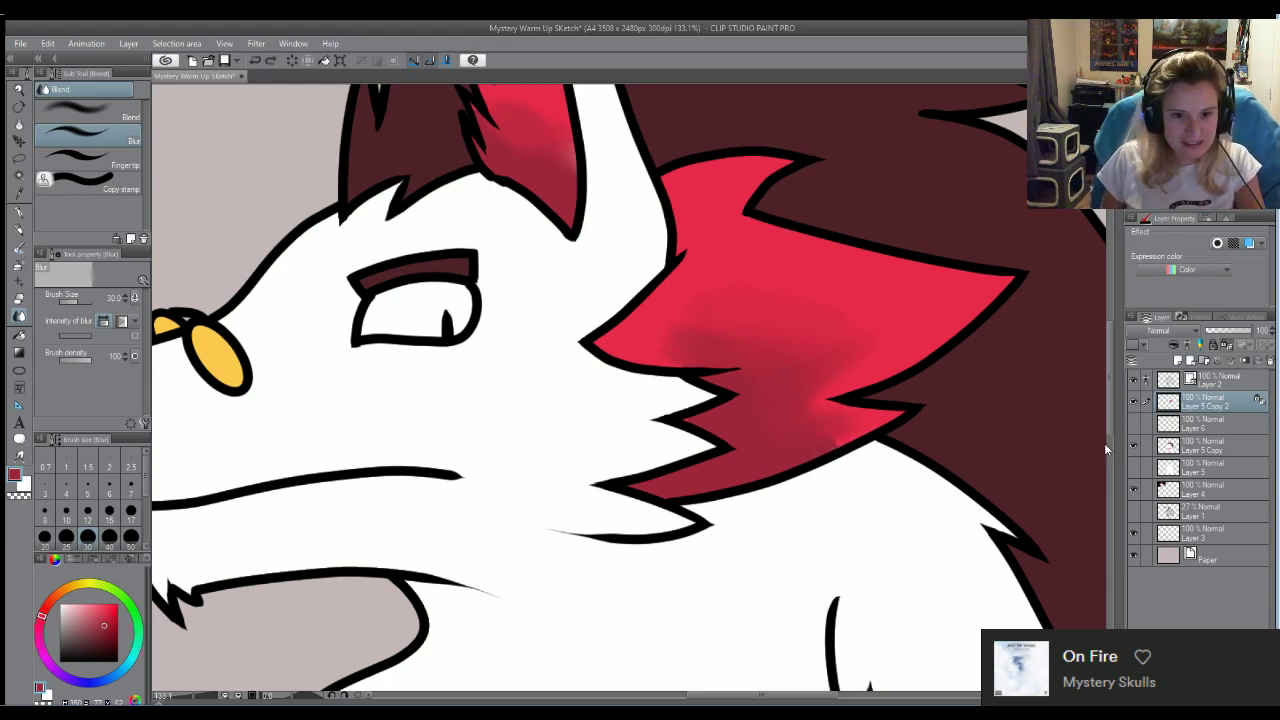
pyautogui.click(1133, 440)
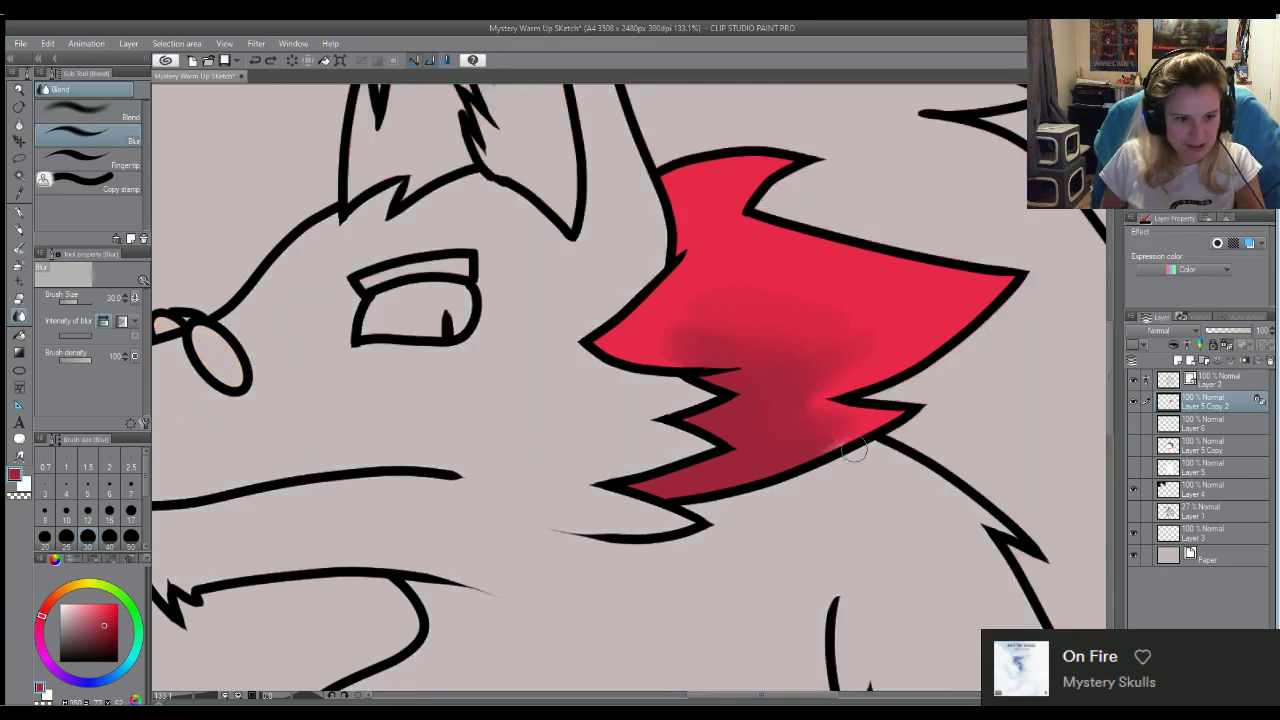
pyautogui.moveTo(817, 398); pyautogui.dragTo(844, 468)
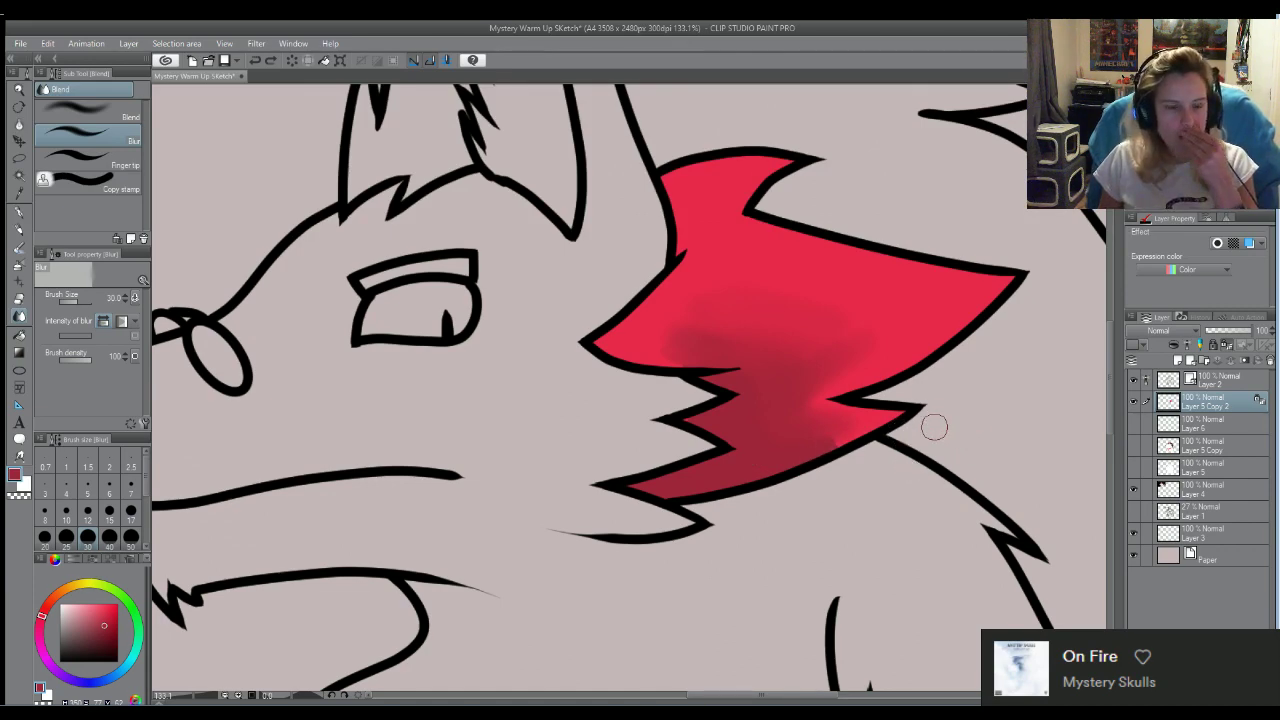
# Set up the Foreground to transparent gradient to run from the dark red to the bright red sampled from the cheek fur
pyautogui.scroll(-5, 886, 428)
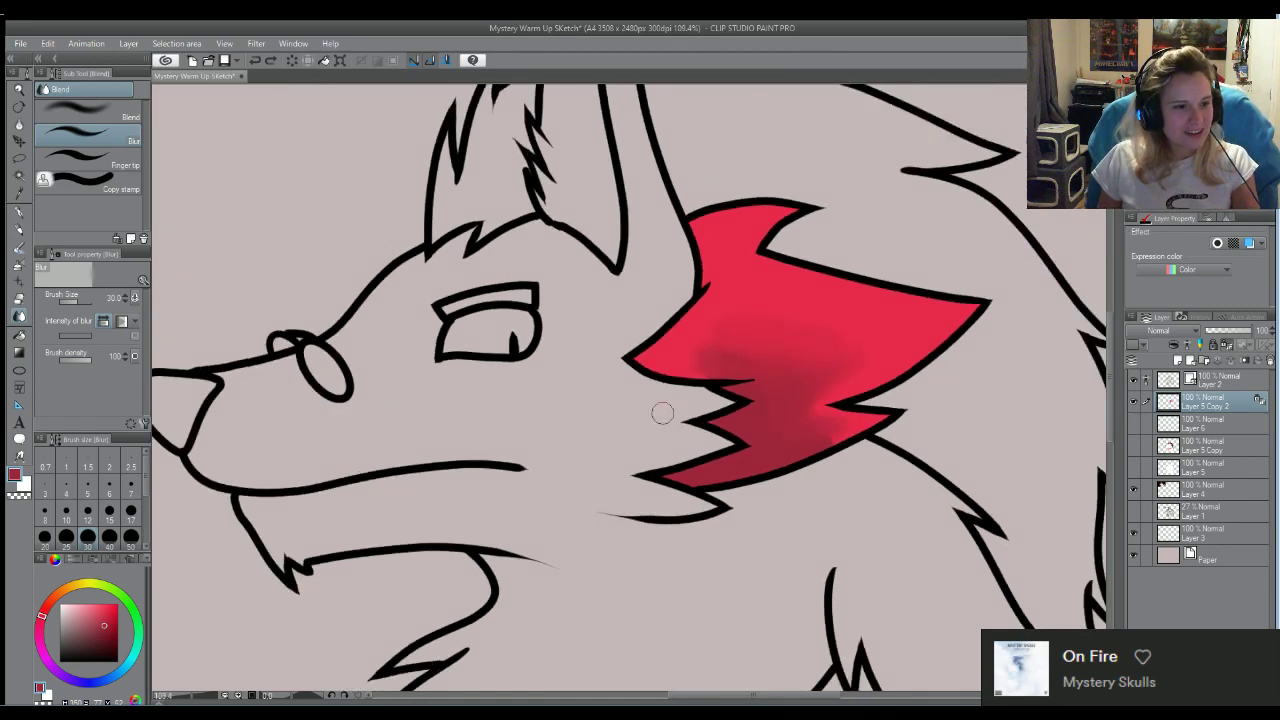
pyautogui.scroll(4, 657, 423)
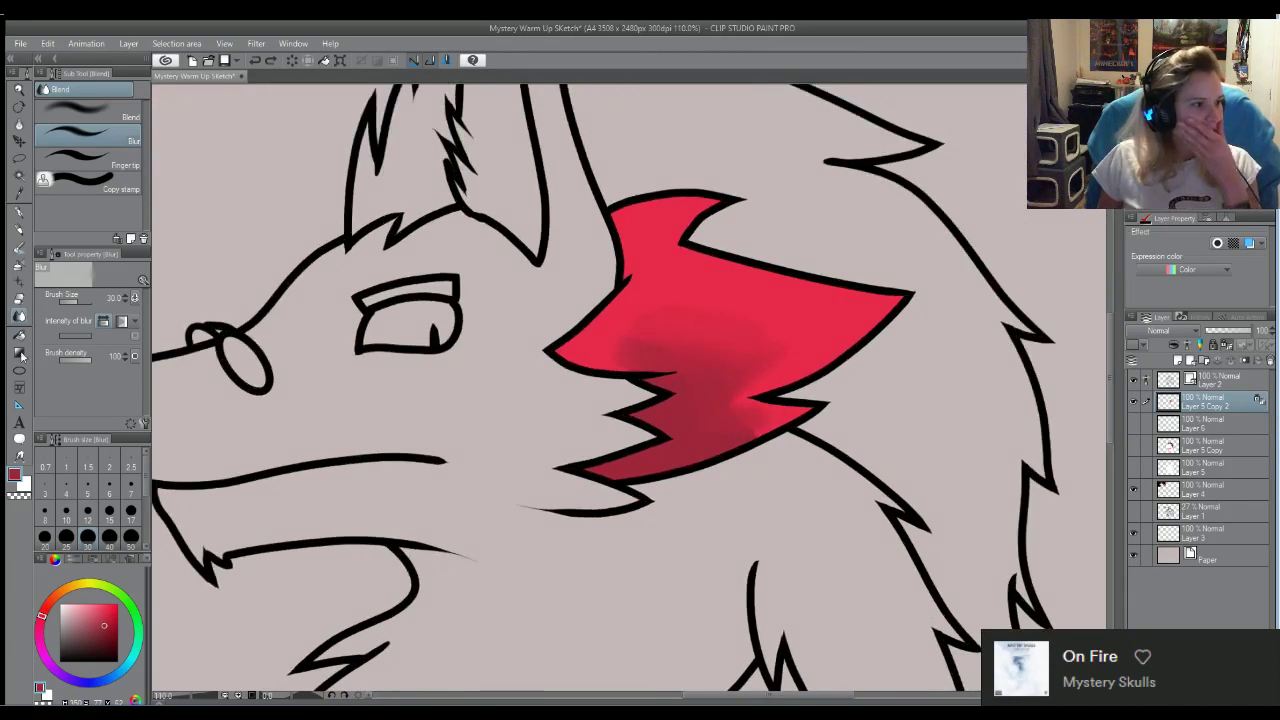
pyautogui.click(17, 351)
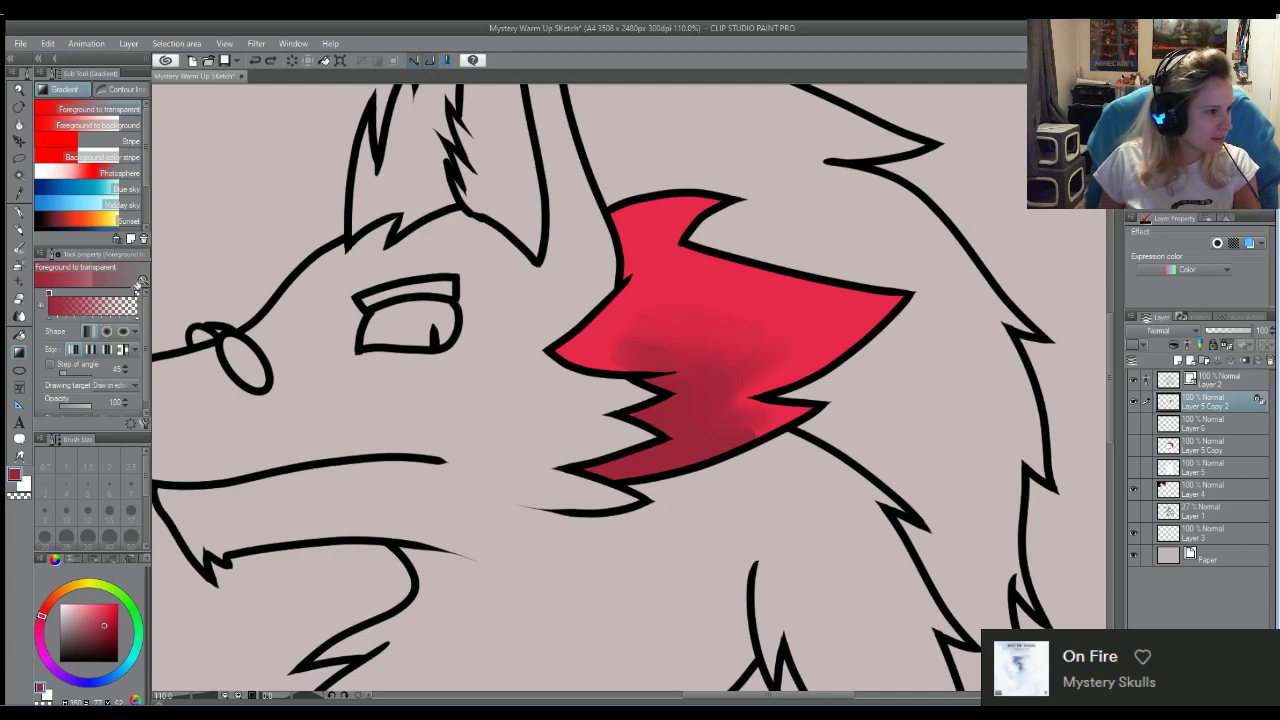
pyautogui.keyDown('alt'); pyautogui.click(663, 215); pyautogui.keyUp('alt')
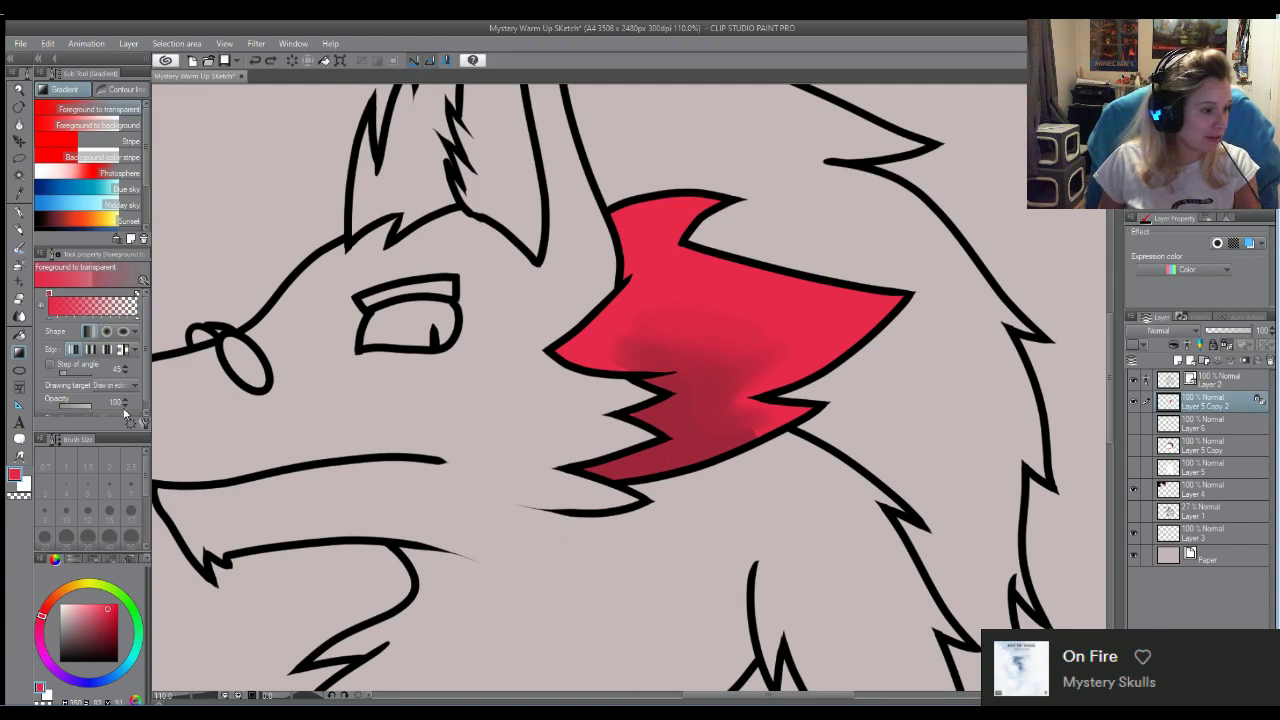
pyautogui.click(139, 312)
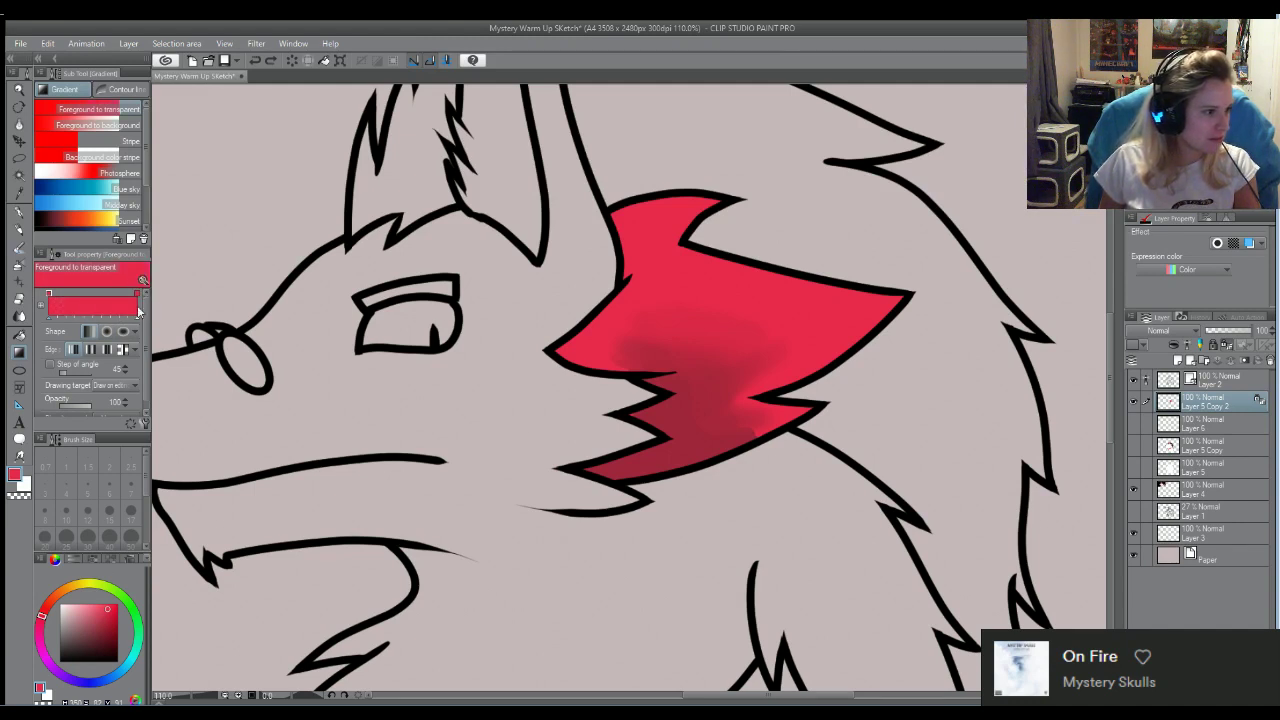
pyautogui.keyDown('alt'); pyautogui.click(658, 451); pyautogui.keyUp('alt')
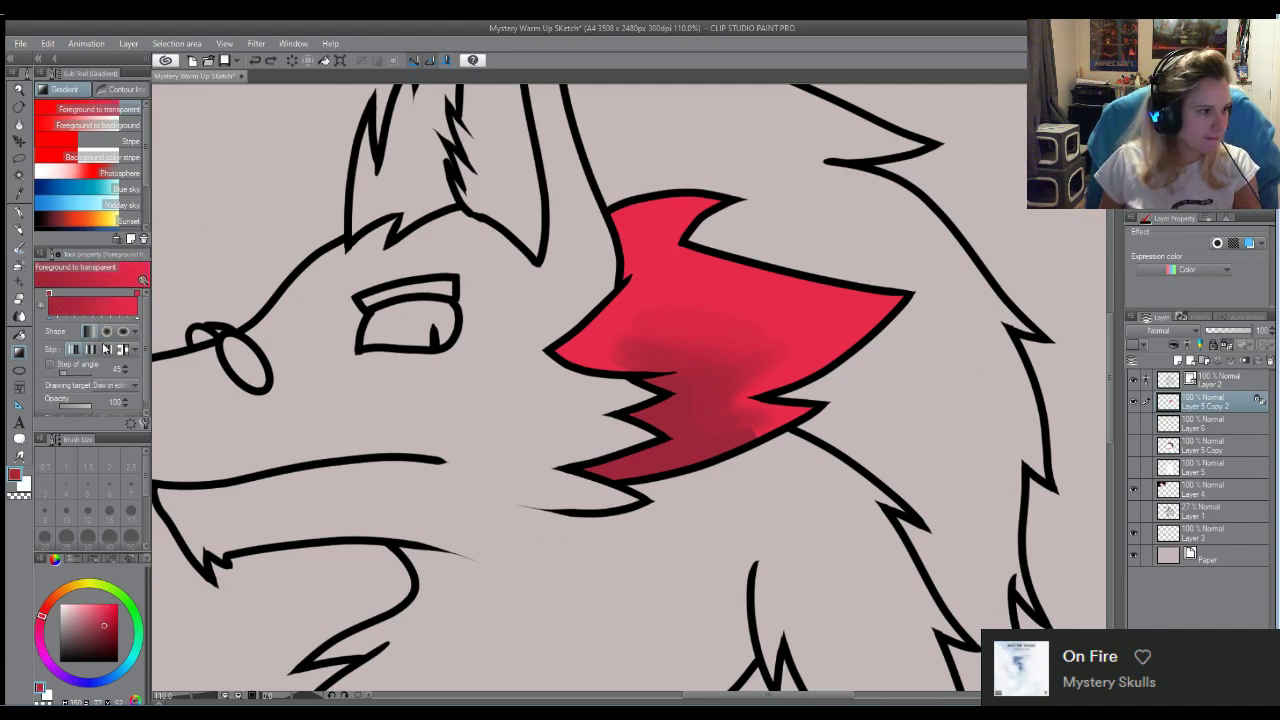
# Fill the locked cheek fur with a near-vertical gradient, dark red at the lower tips fading up to bright red
pyautogui.moveTo(676, 435); pyautogui.dragTo(683, 444)
pyautogui.hotkey('ctrl', 'z')
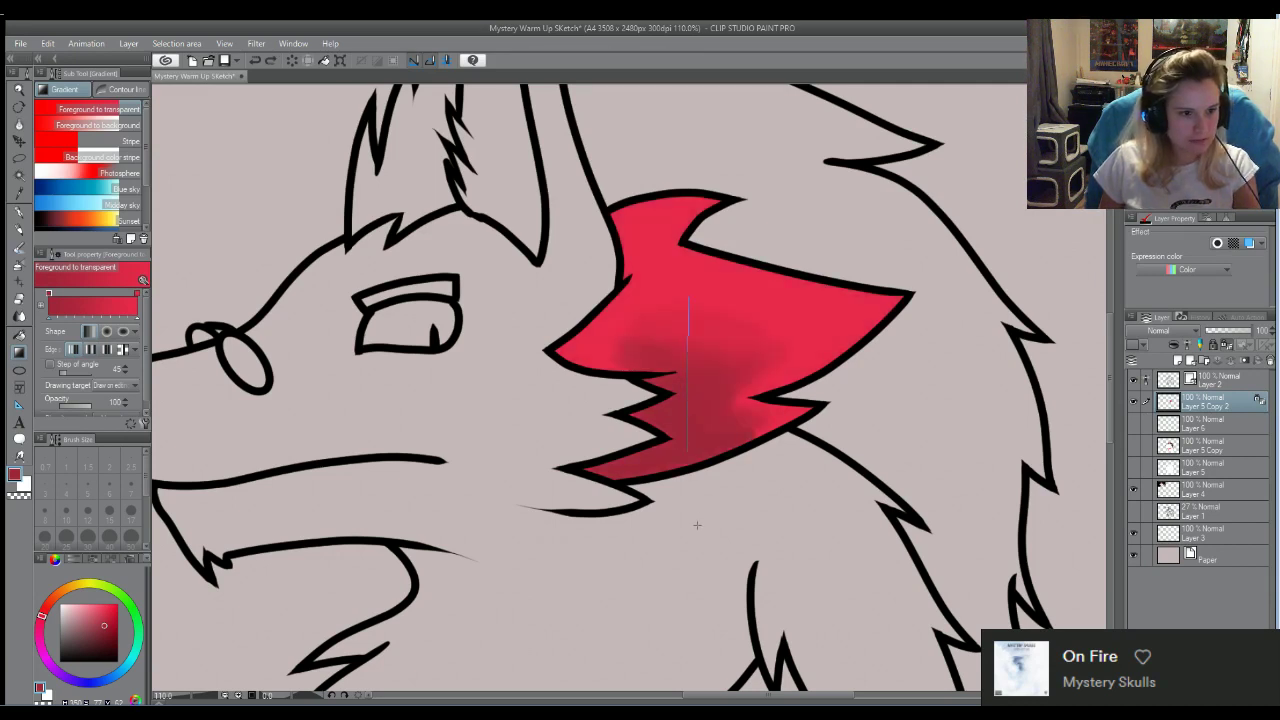
pyautogui.moveTo(697, 525); pyautogui.dragTo(690, 517)
pyautogui.moveTo(694, 289); pyautogui.dragTo(694, 289)
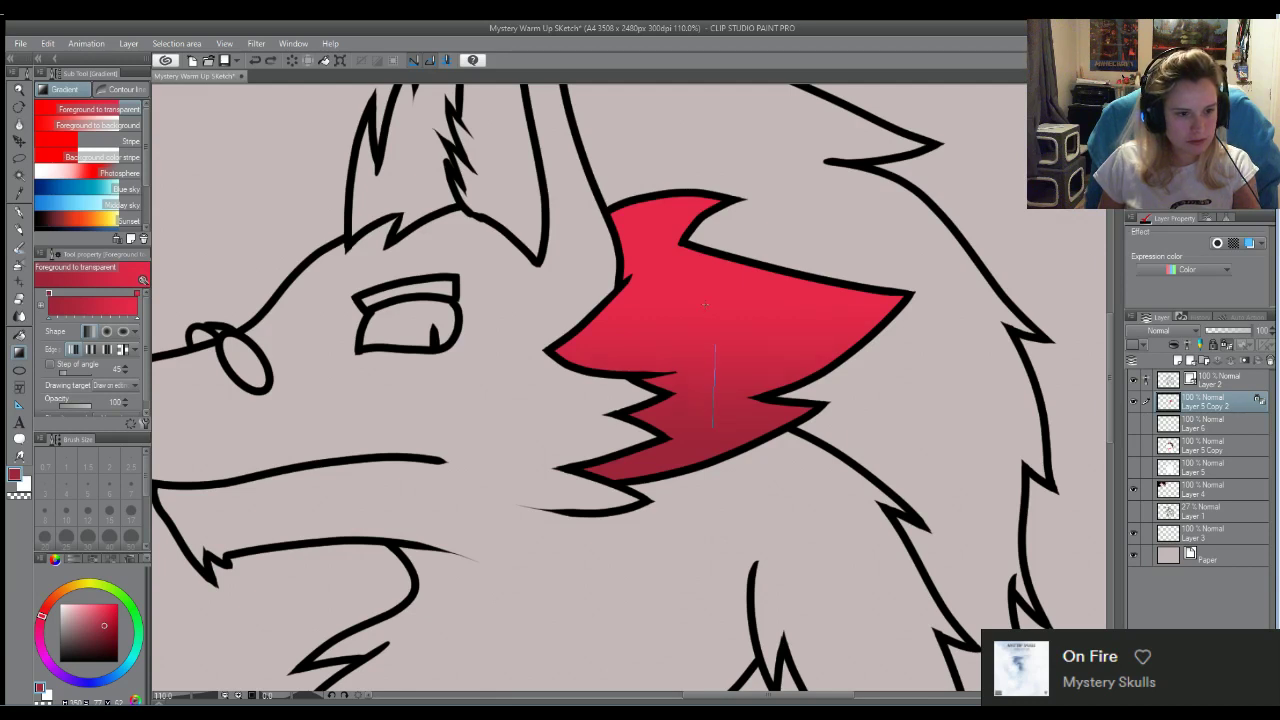
pyautogui.moveTo(717, 352); pyautogui.dragTo(717, 352)
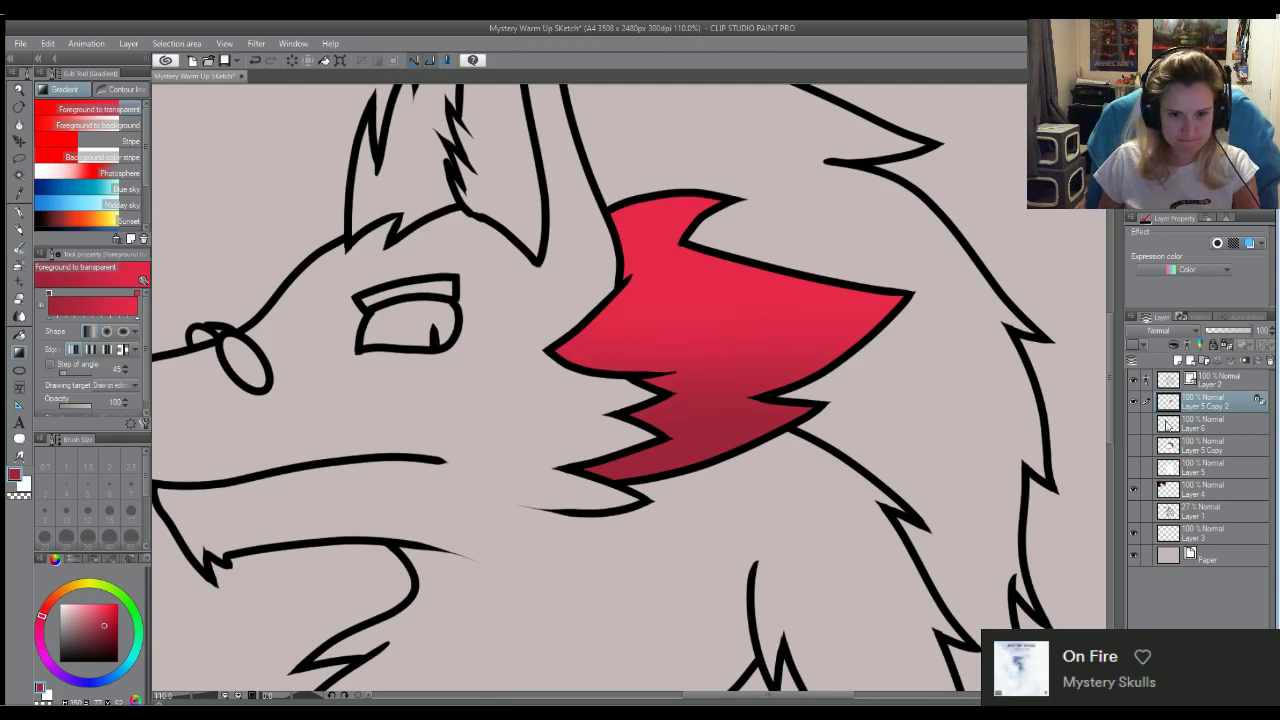
# Show Layer 5 Copy again, move the cheek fur layer directly above it, and merge the fur down into it
pyautogui.click(1133, 446)
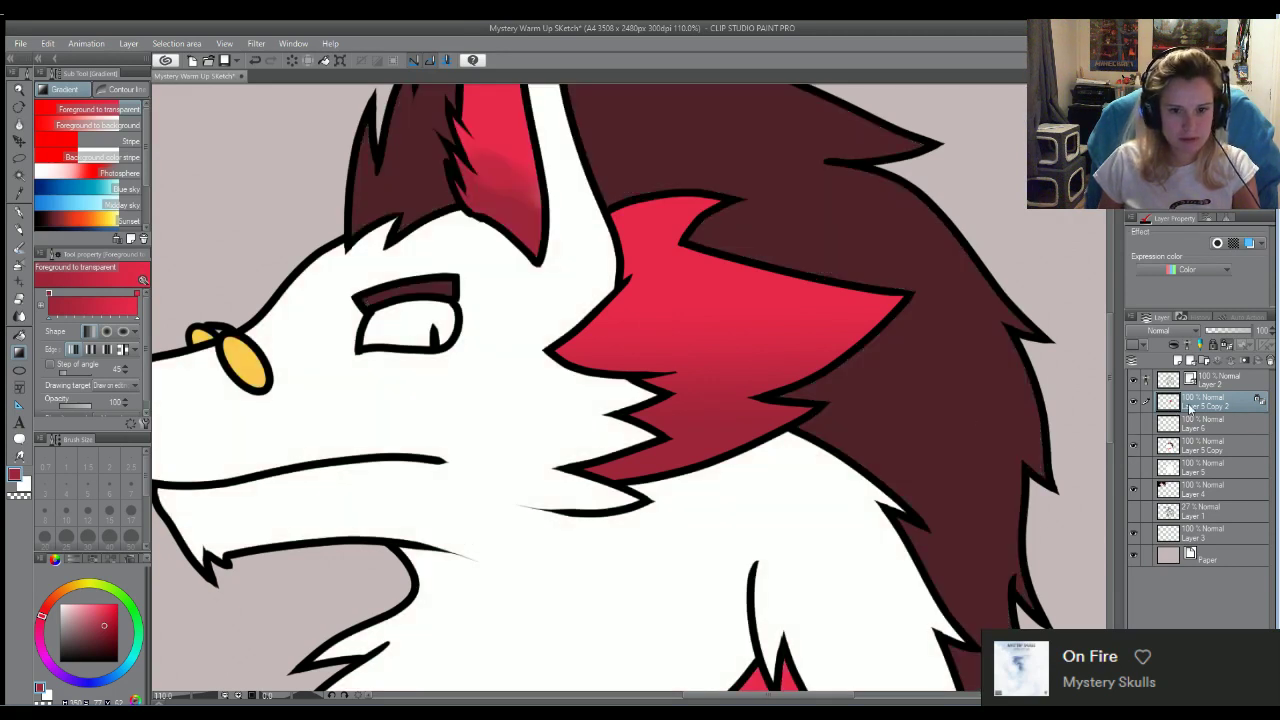
pyautogui.moveTo(1190, 408); pyautogui.dragTo(1206, 432)
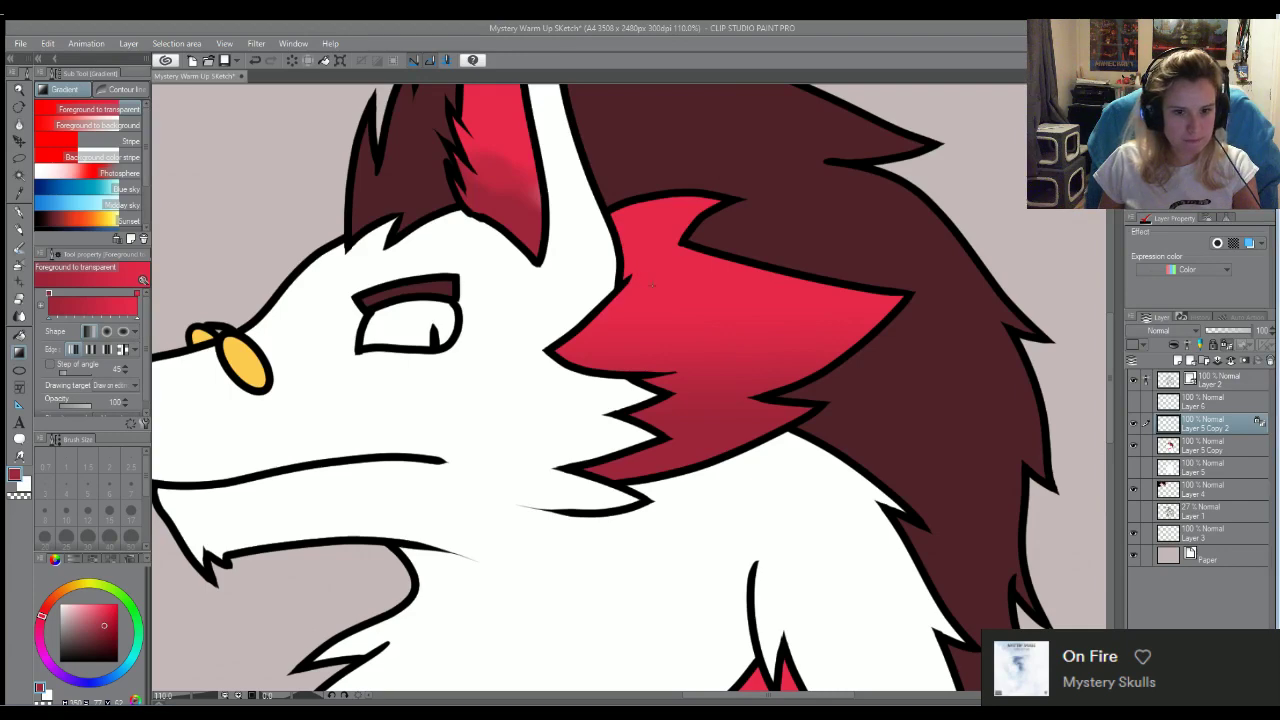
pyautogui.hotkey('ctrl', 'e')
# Auto-select the inside of the front ear from the line art on Layer 2, extending the selection slightly into its outline
pyautogui.click(1189, 380)
pyautogui.scroll(-3, 809, 463)
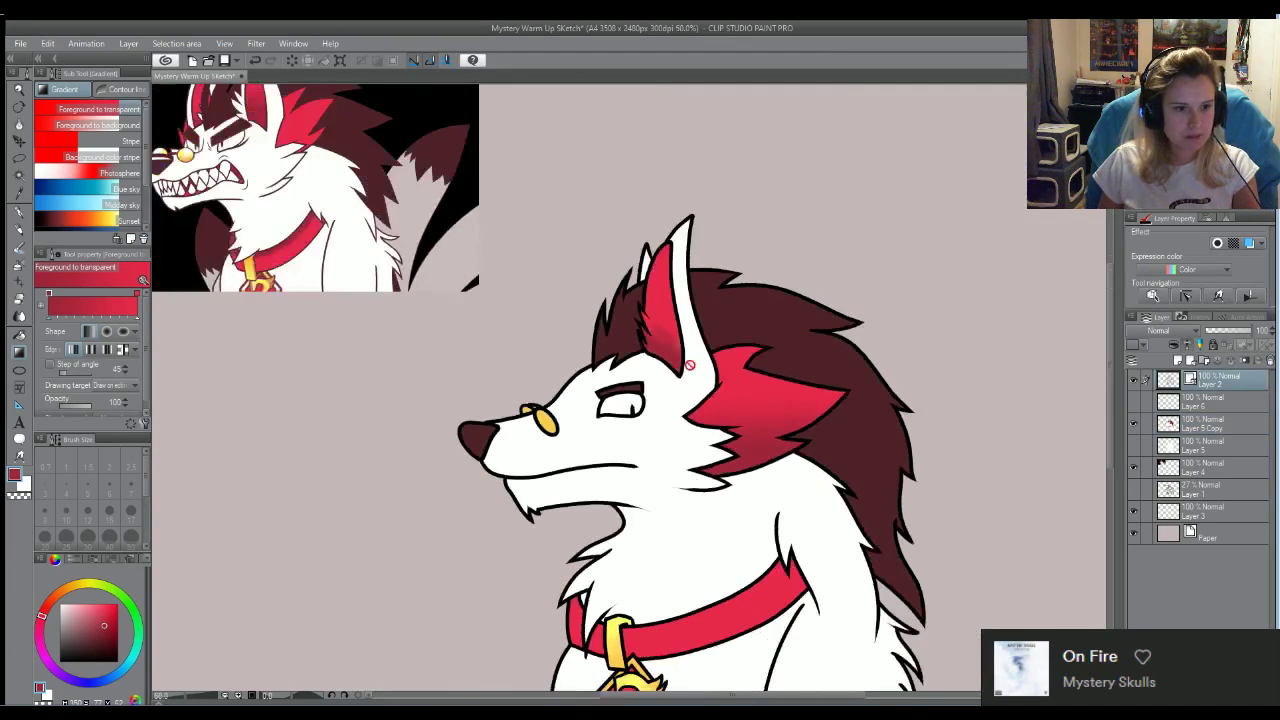
pyautogui.scroll(2, 728, 346)
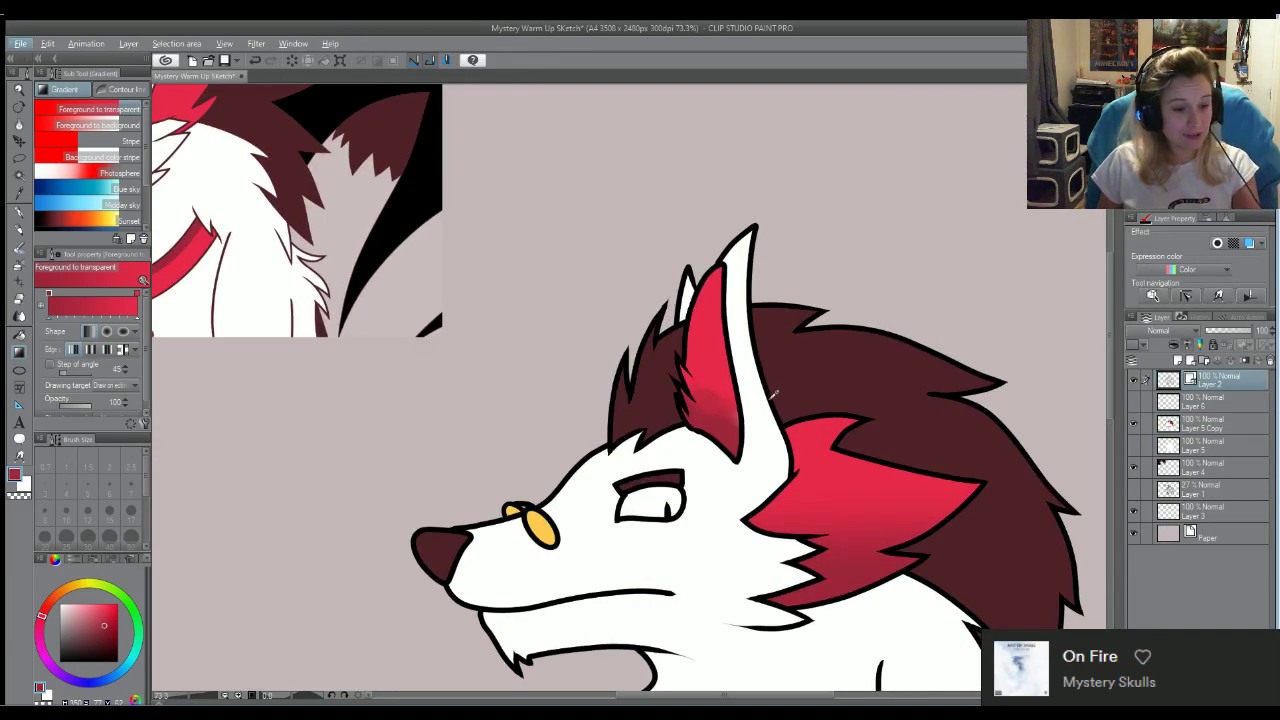
pyautogui.scroll(2, 728, 346)
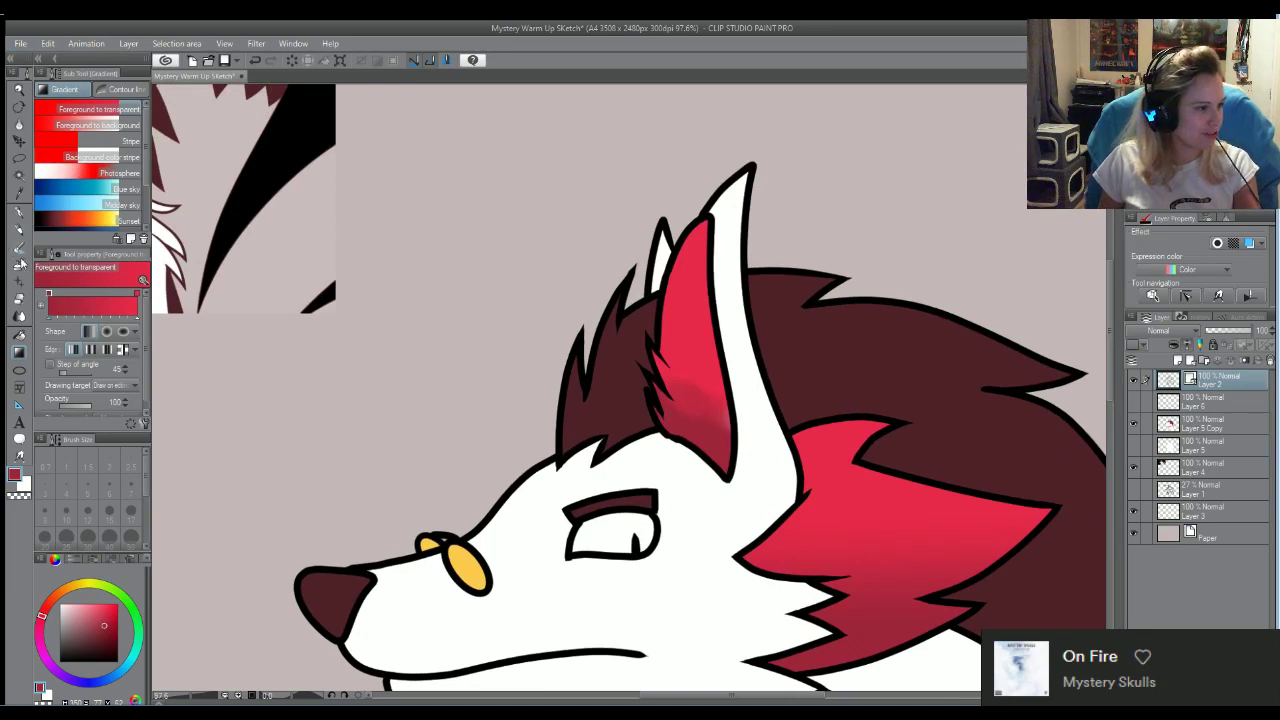
pyautogui.click(18, 175)
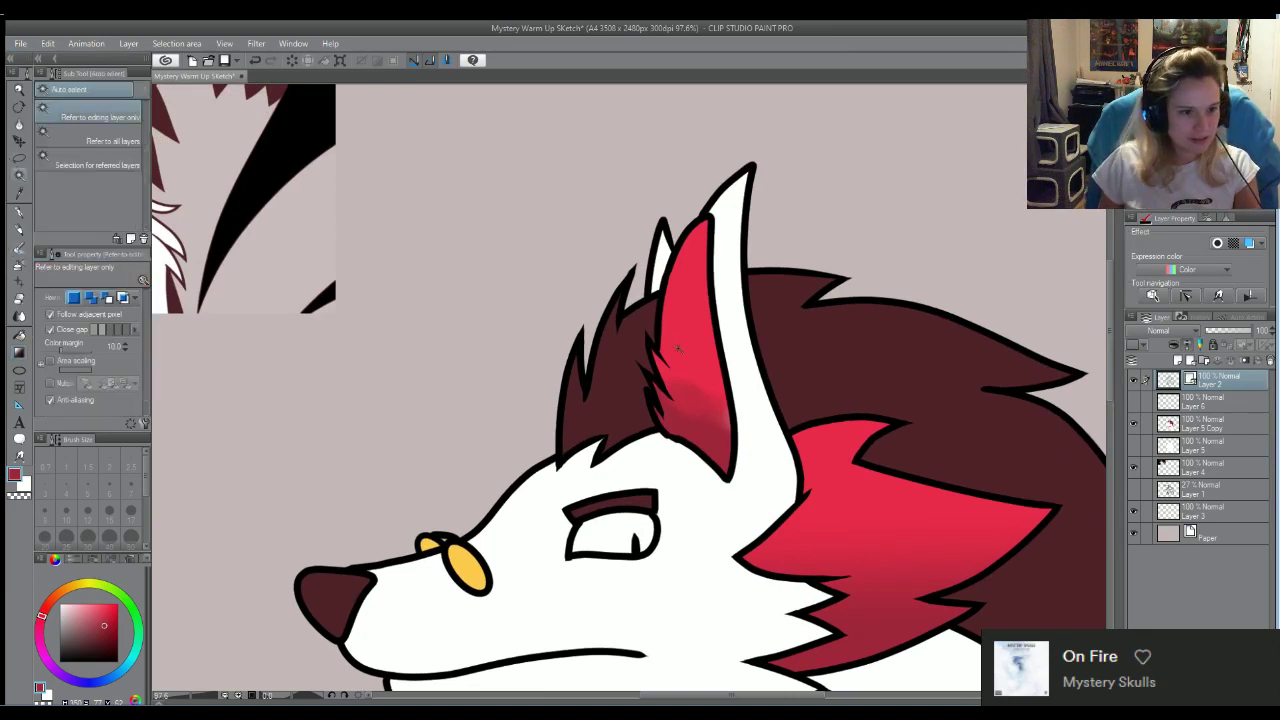
pyautogui.click(678, 348)
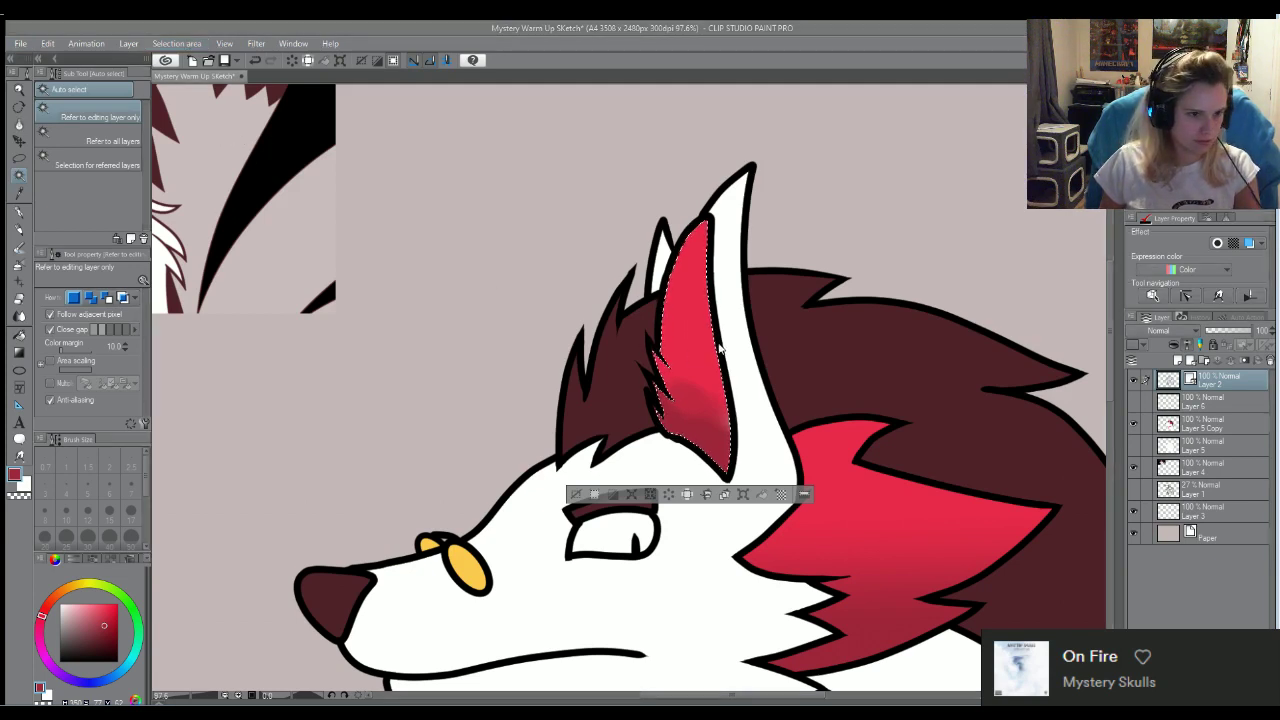
pyautogui.keyDown('shift'); pyautogui.click(665, 300); pyautogui.keyUp('shift')
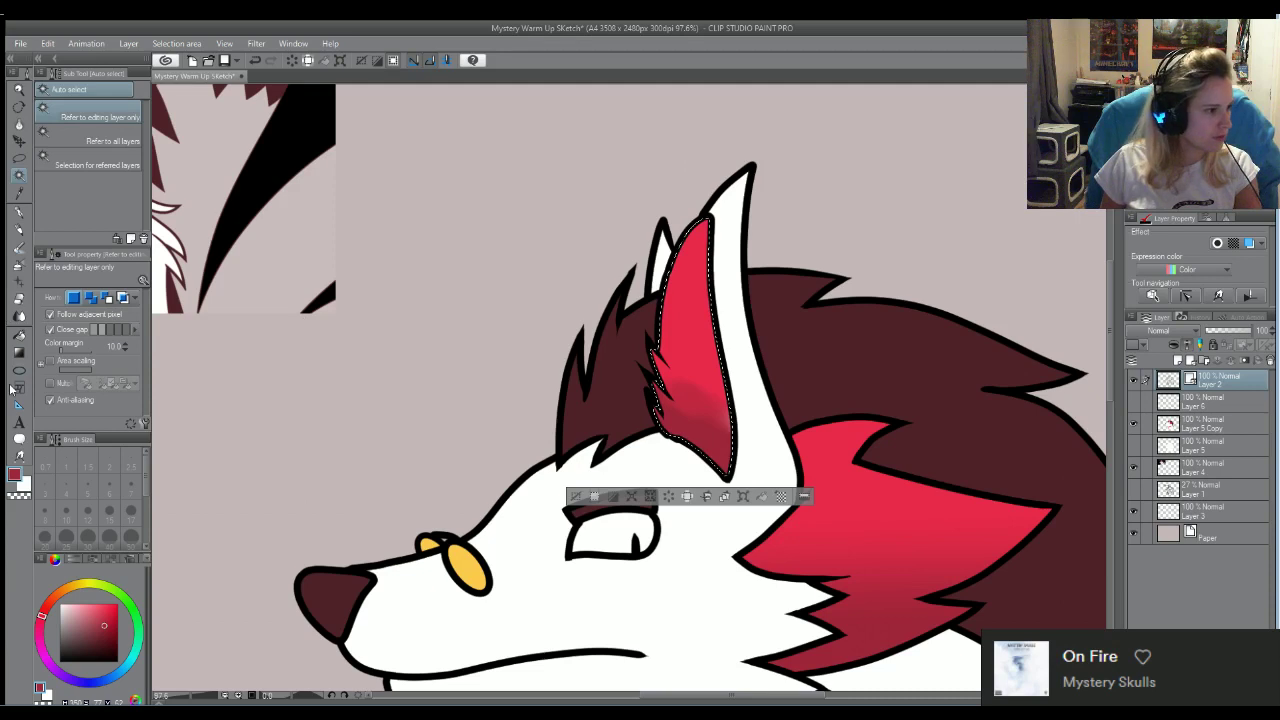
# Fill the selected inner ear on Layer 5 Copy with the red gradient, dark red at the base fading up to bright red
pyautogui.click(19, 352)
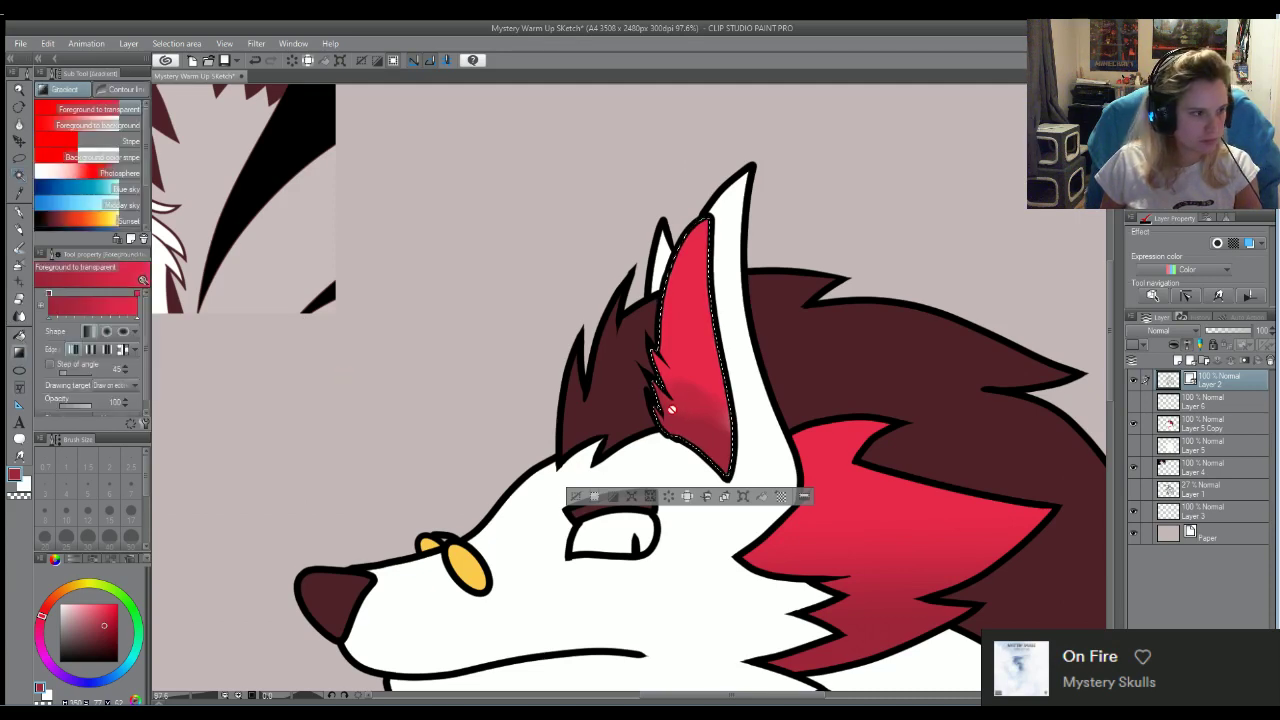
pyautogui.click(1203, 428)
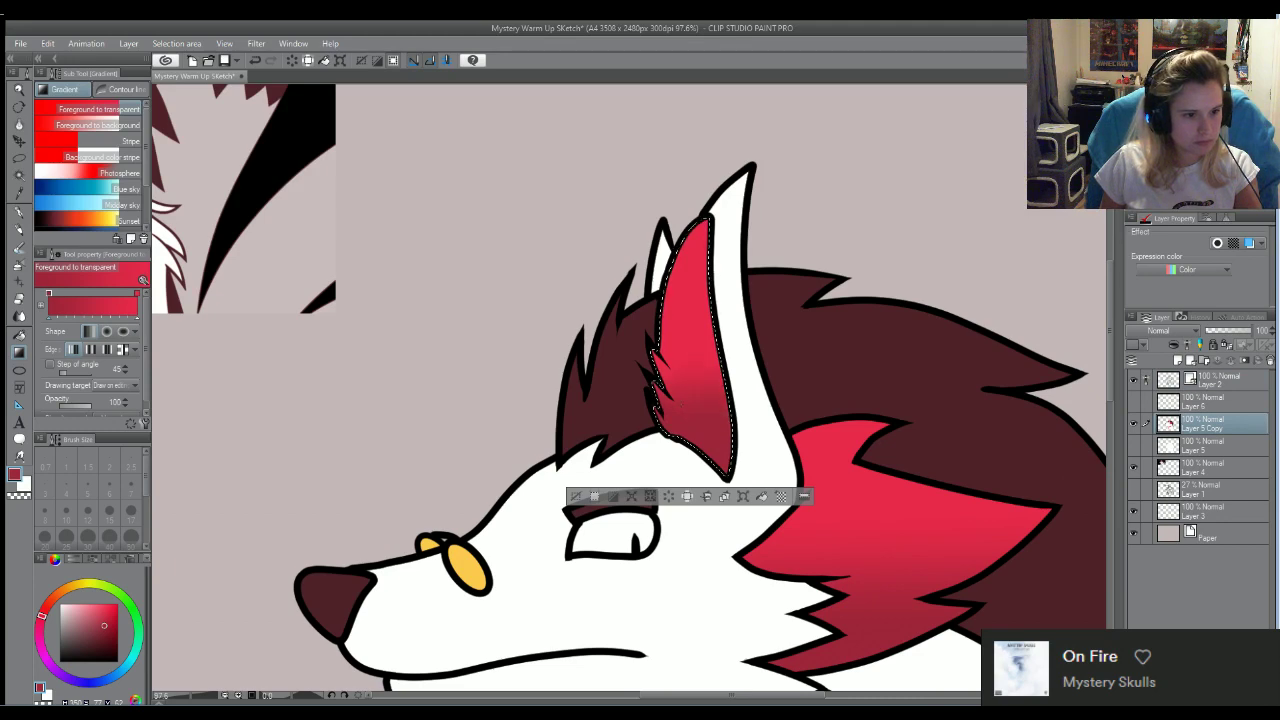
pyautogui.scroll(-5, 600, 380)
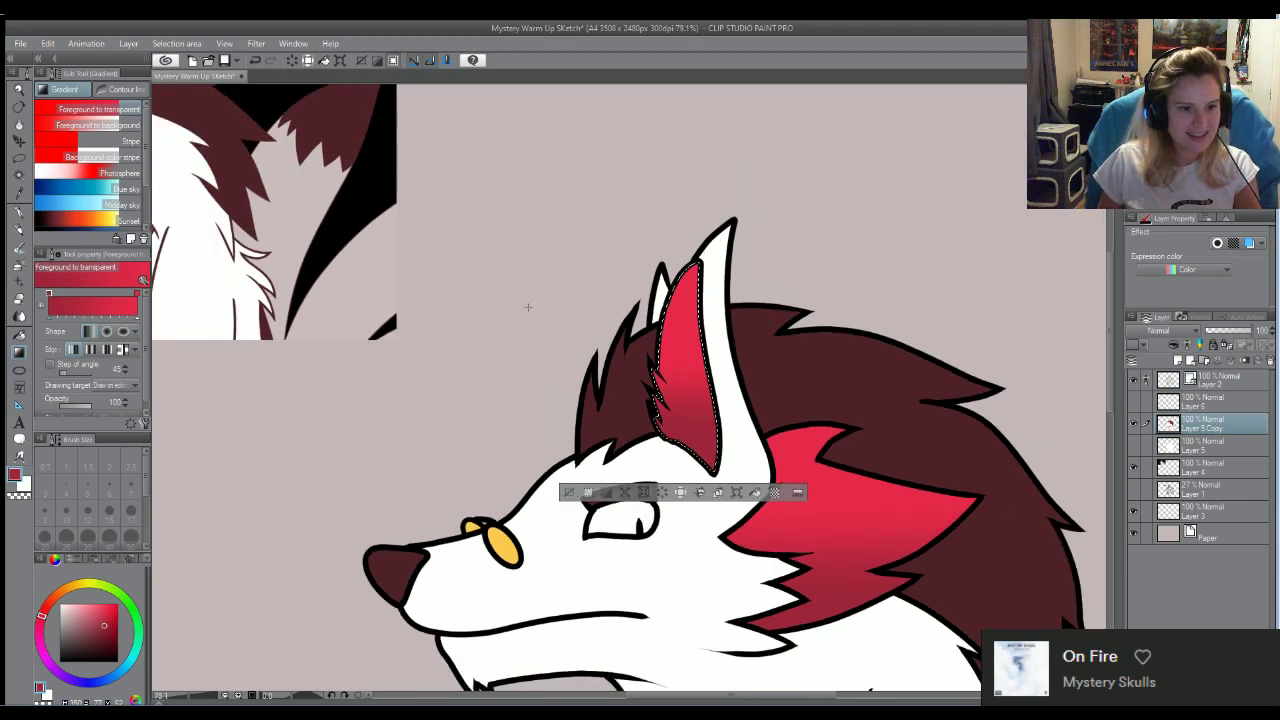
# Compare the shaded ear and cheek fur with the reference artwork, checking where the reference places its darker reds
pyautogui.scroll(-3, 600, 350)
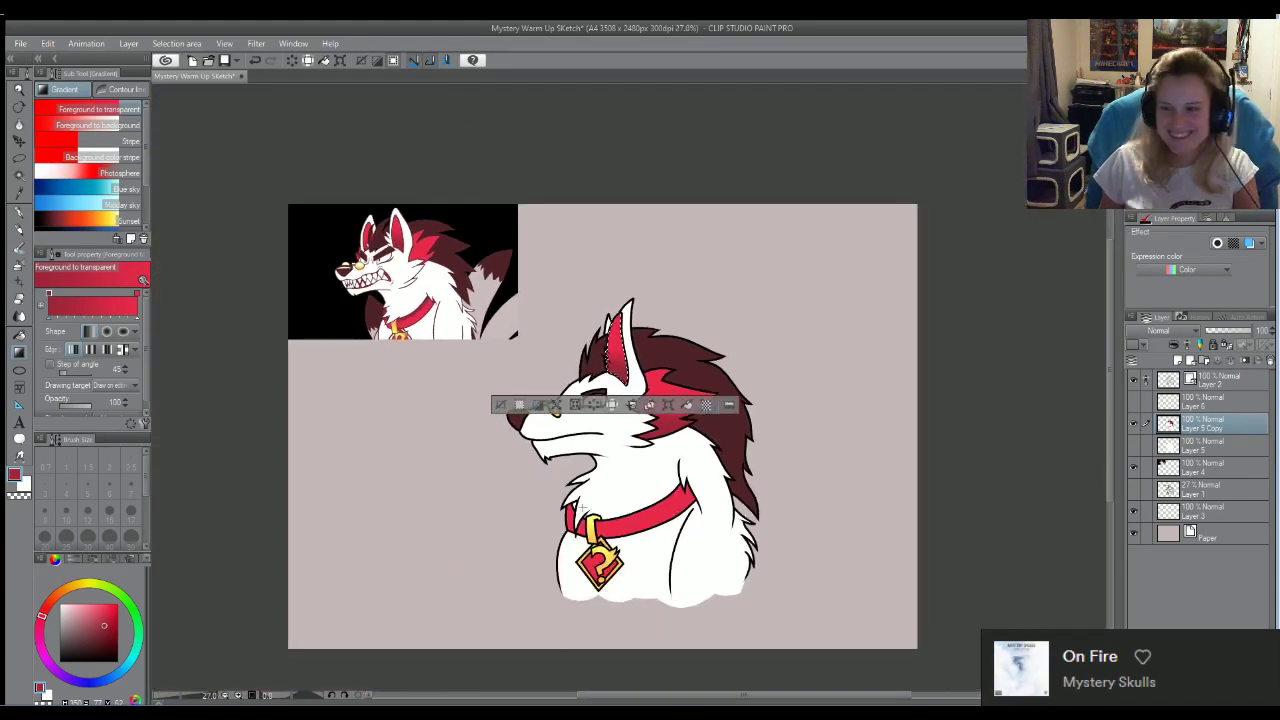
pyautogui.scroll(3, 595, 607)
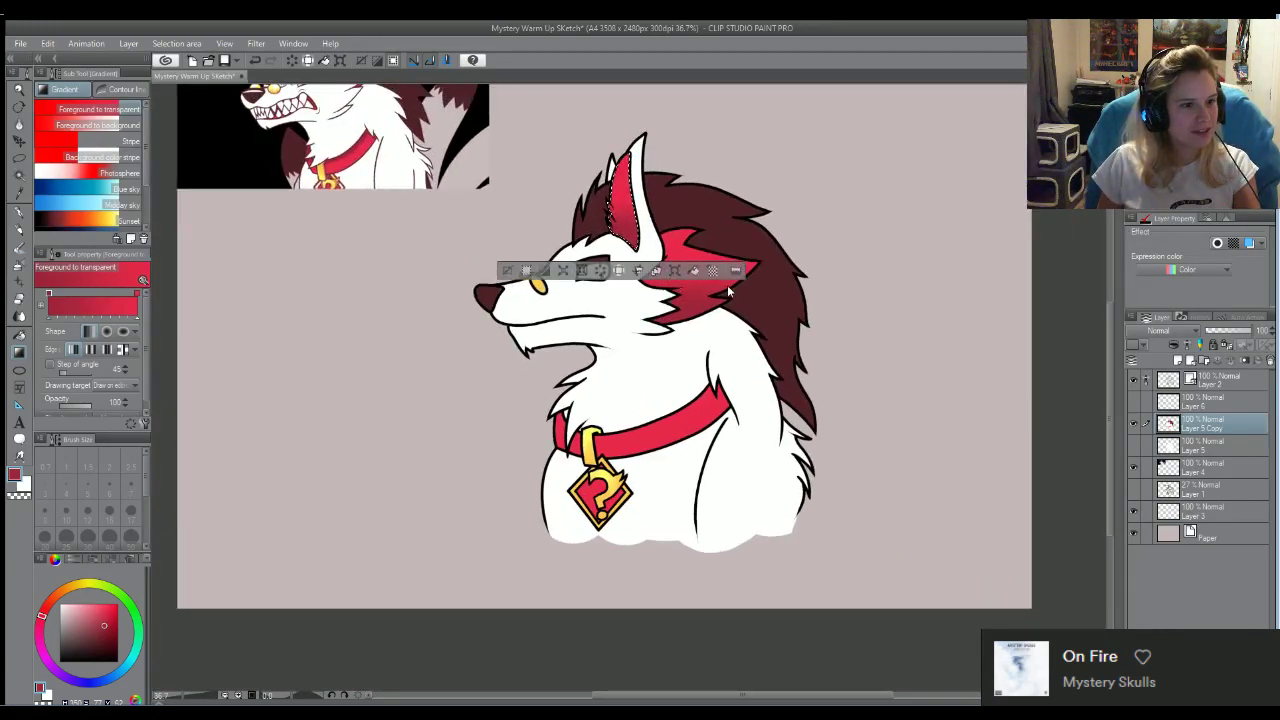
pyautogui.scroll(-1, 700, 220)
pyautogui.scroll(3, 570, 140)
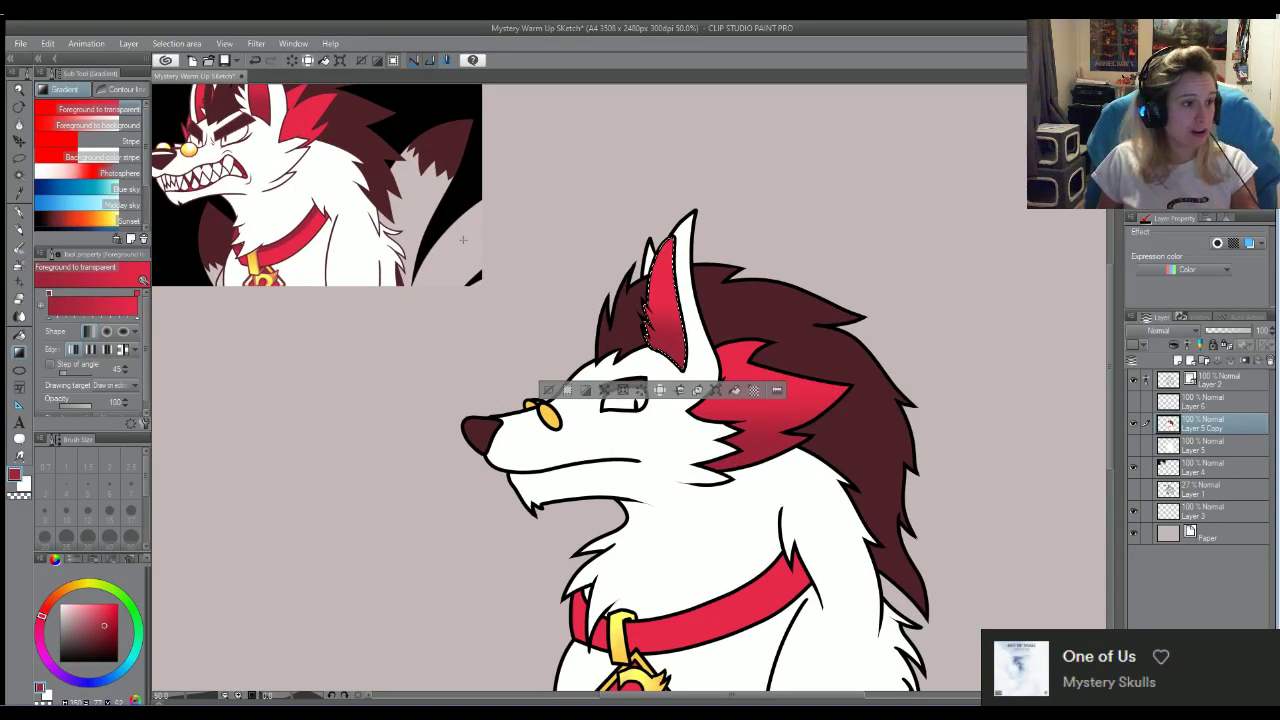
pyautogui.scroll(2, 400, 300)
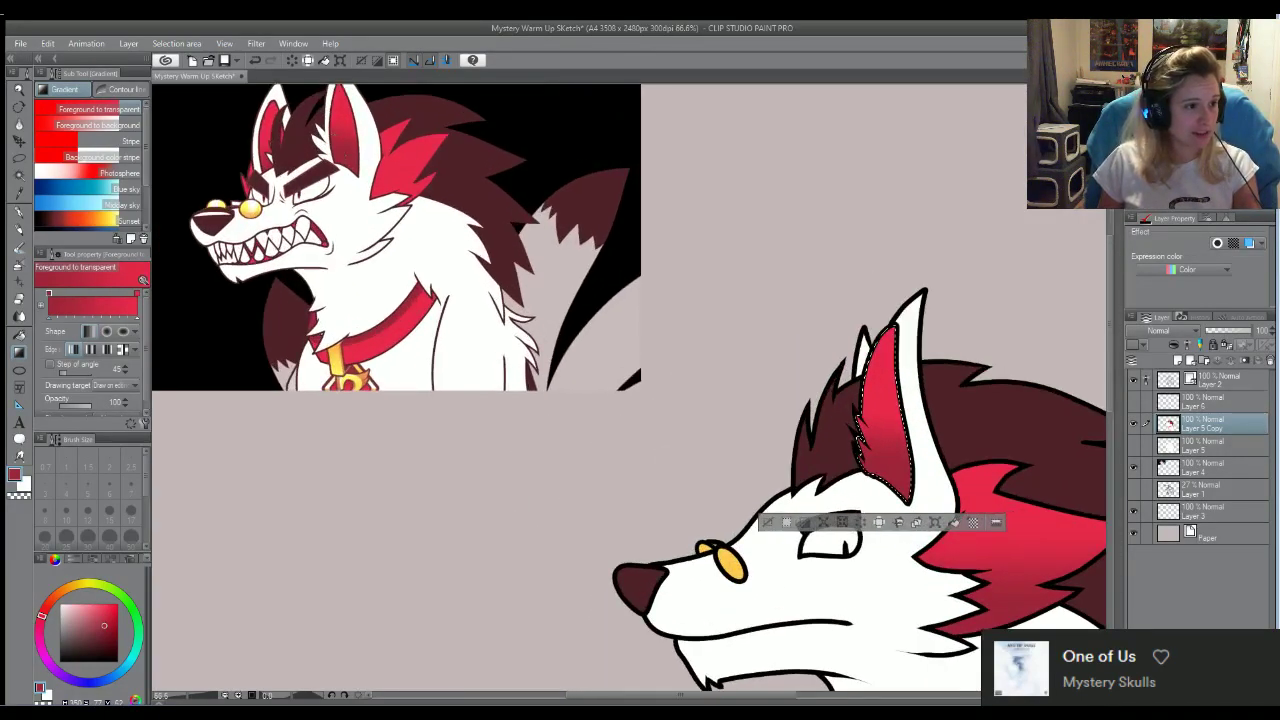
pyautogui.scroll(-2, 762, 458)
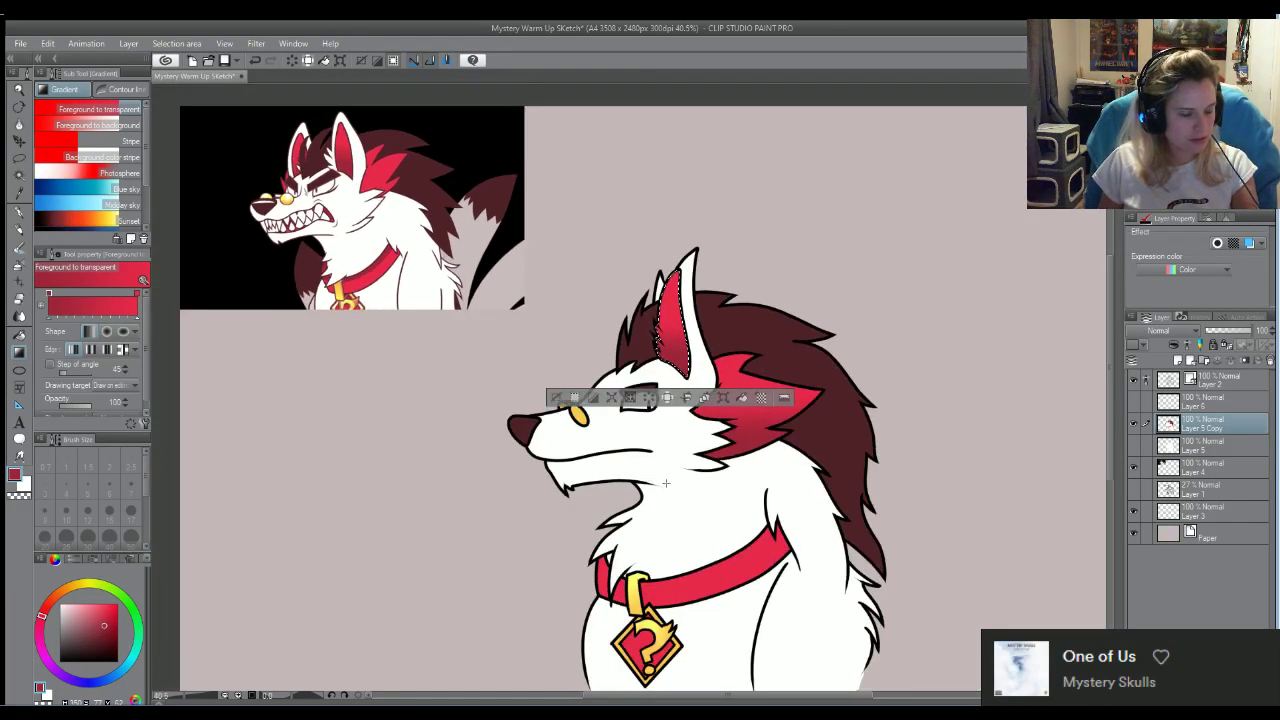
# Clear the selection around the inner ear and save the drawing
pyautogui.scroll(1, 671, 515)
pyautogui.hotkey('ctrl', 'd')
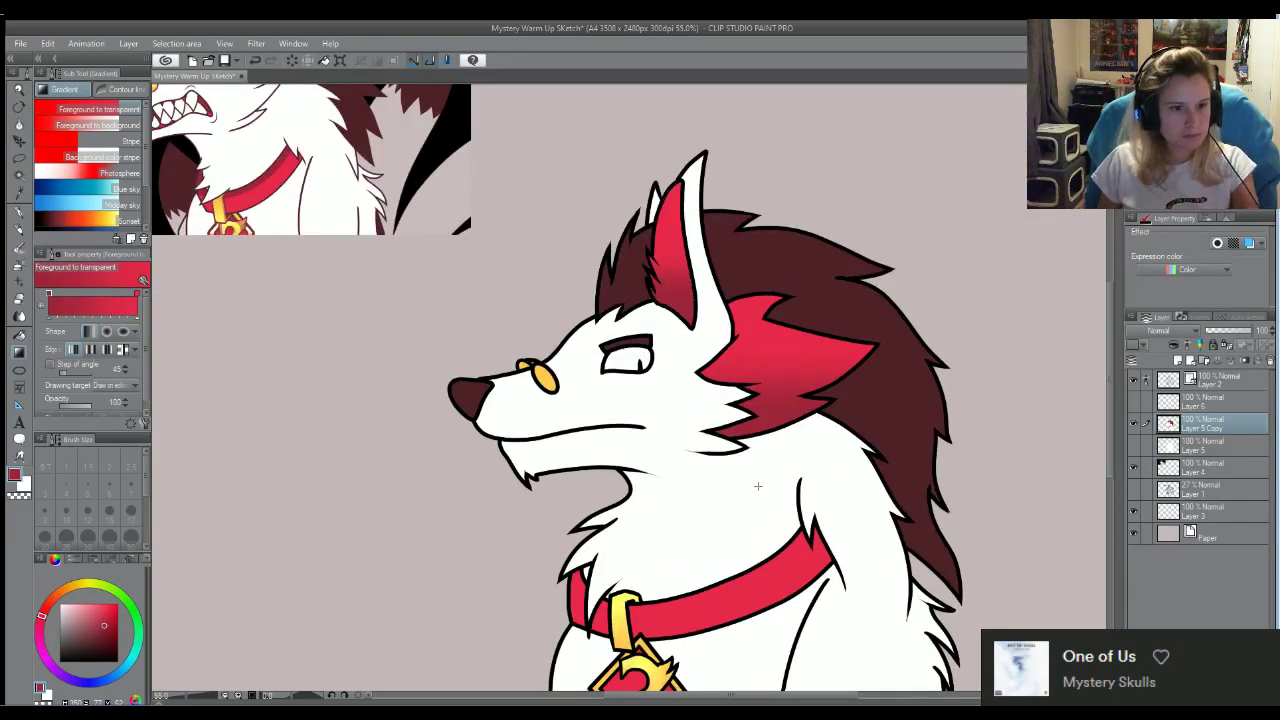
pyautogui.scroll(-1, 762, 481)
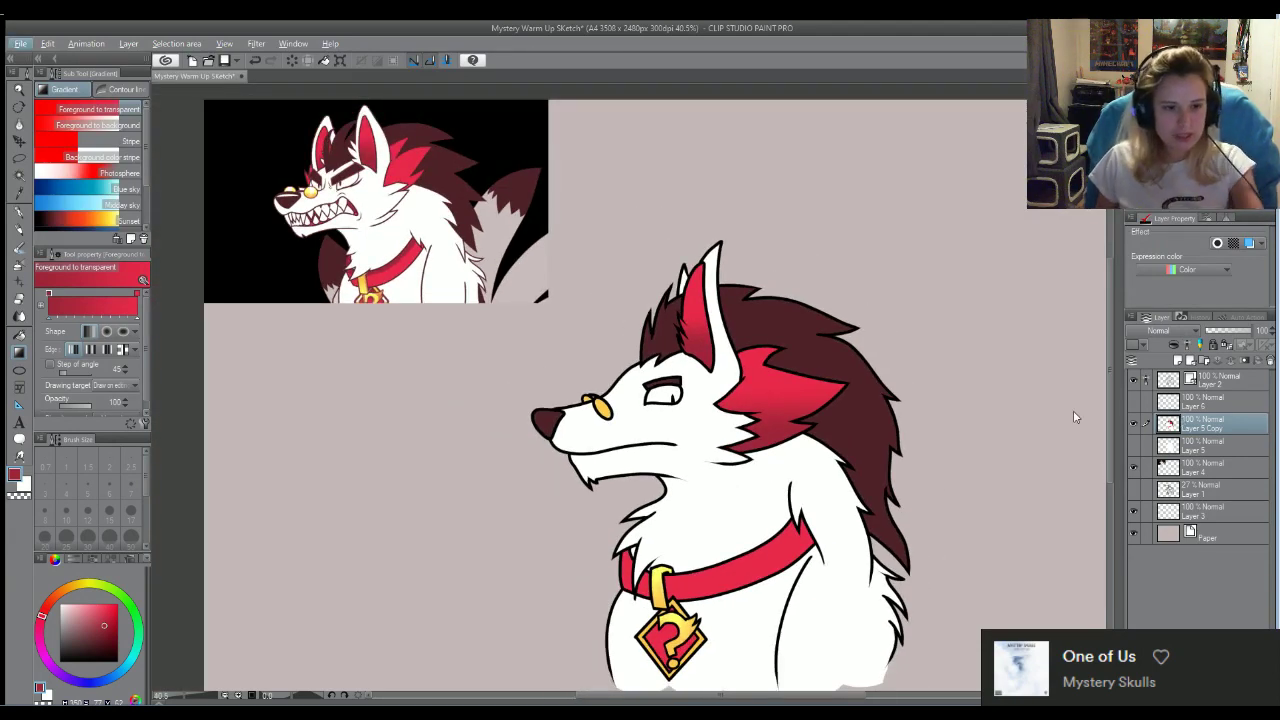
pyautogui.hotkey('ctrl', 's')
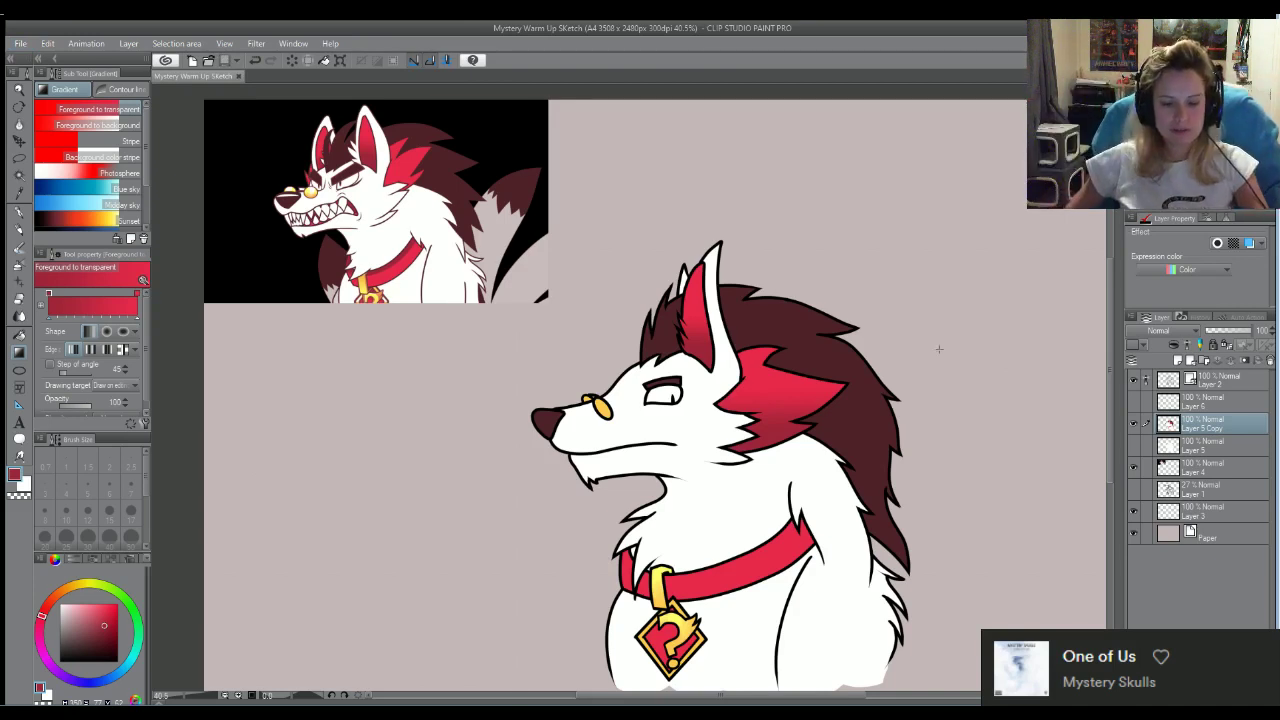
# Sample the dark brown of the mane as the drawing colour and ready the Fill tool on the Layer 2 line art
pyautogui.click(796, 330)
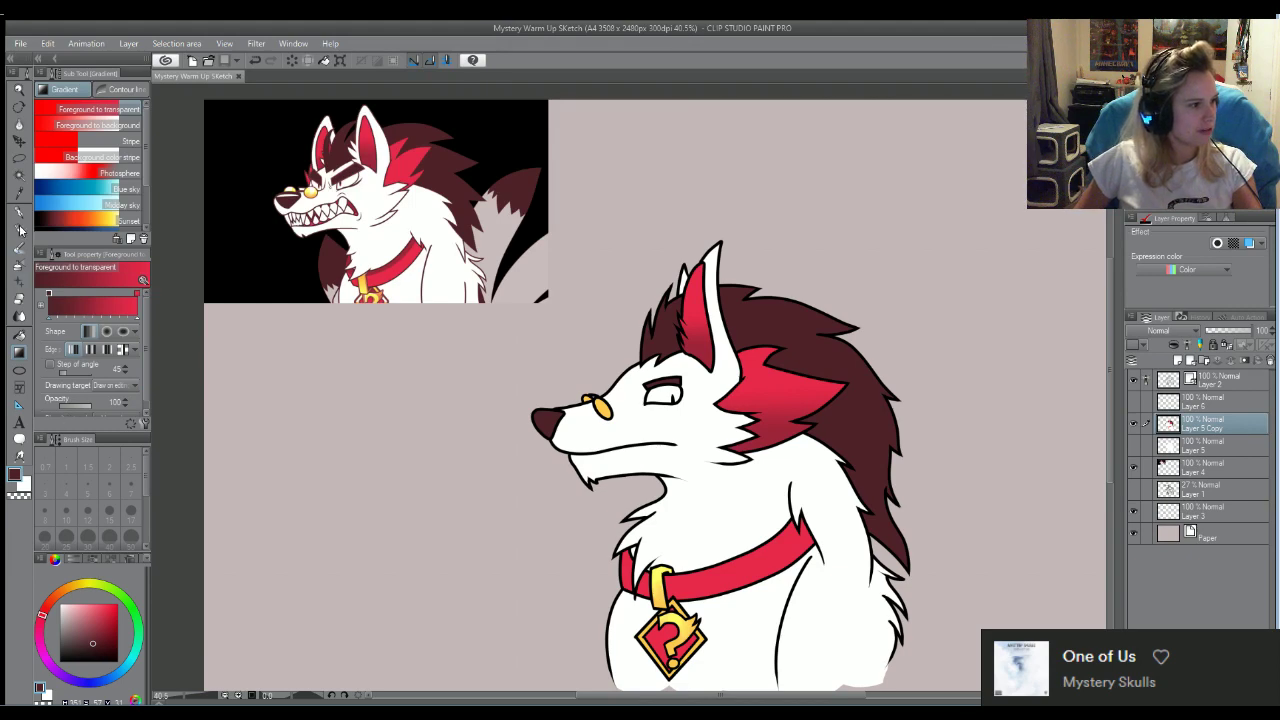
pyautogui.click(18, 336)
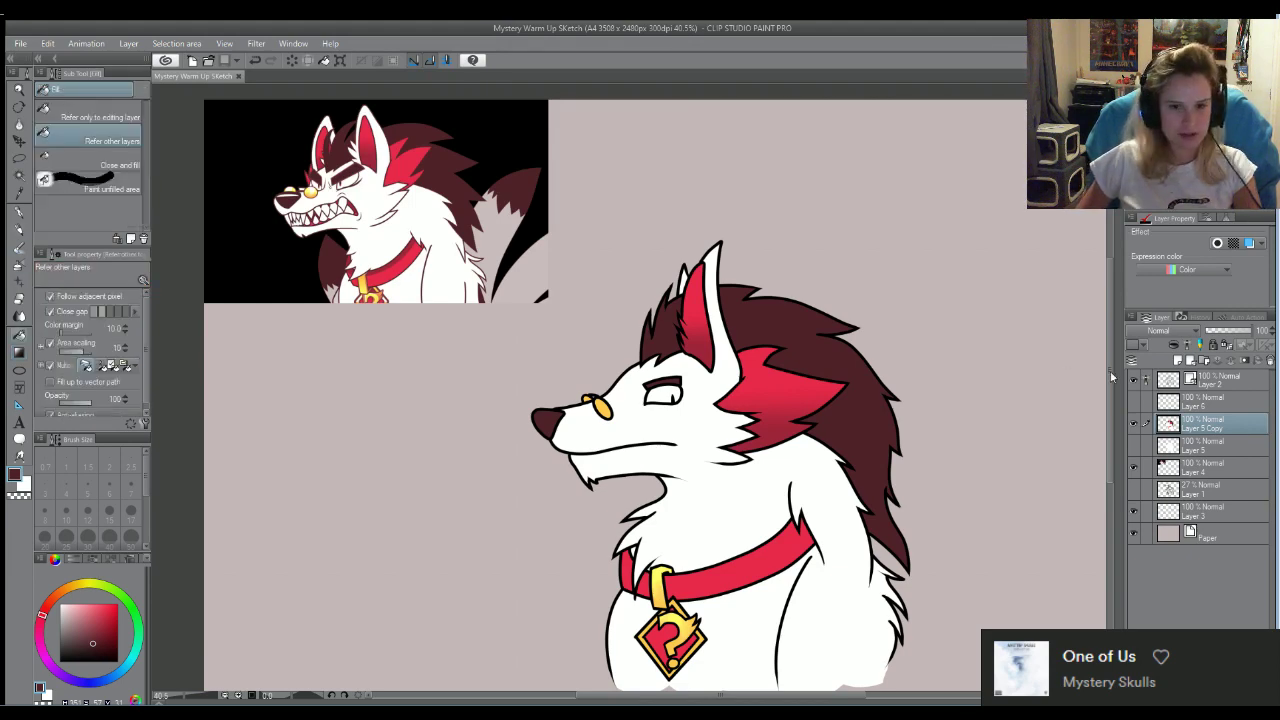
pyautogui.click(1243, 375)
# Examine the outline colours in the reference picture and compare them with the whole wolf drawing
pyautogui.scroll(3, 331, 156)
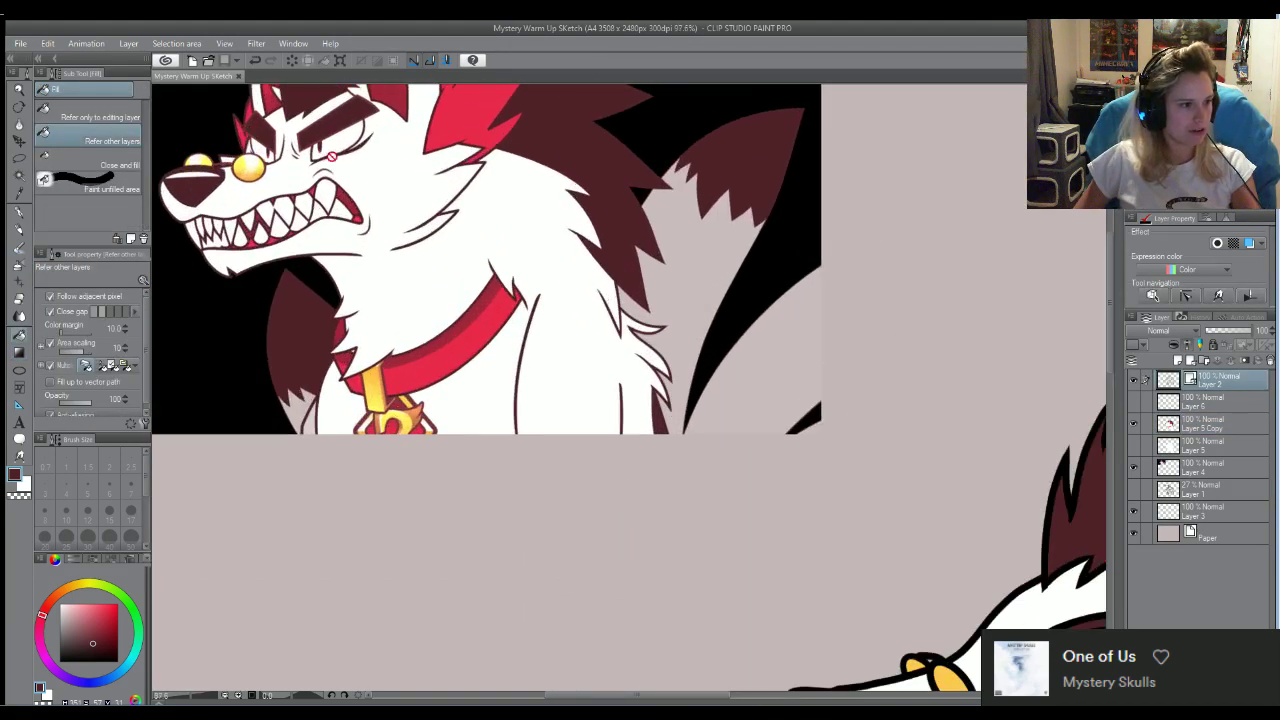
pyautogui.scroll(5, 331, 156)
pyautogui.scroll(-2, 997, 451)
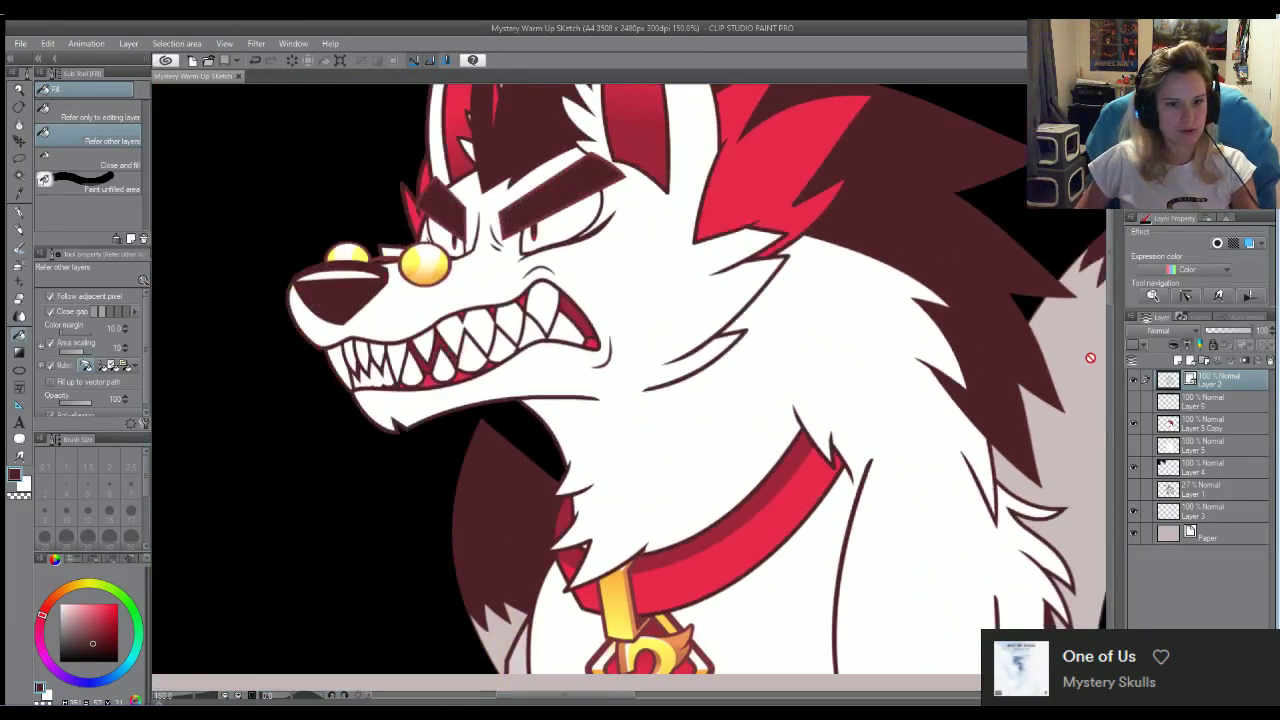
pyautogui.scroll(-1, 1092, 356)
pyautogui.scroll(-3, 1080, 329)
pyautogui.scroll(-1, 1077, 349)
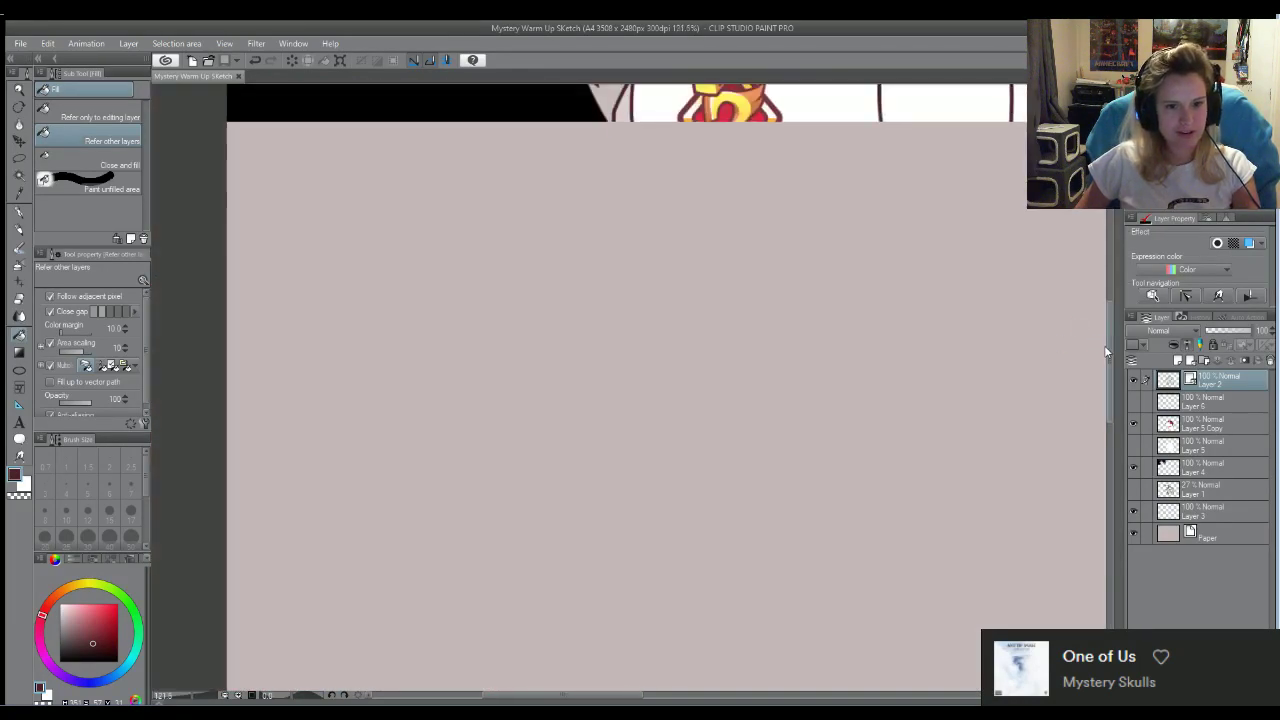
pyautogui.scroll(-6, 1100, 350)
pyautogui.hscroll(-5, 977, 363)
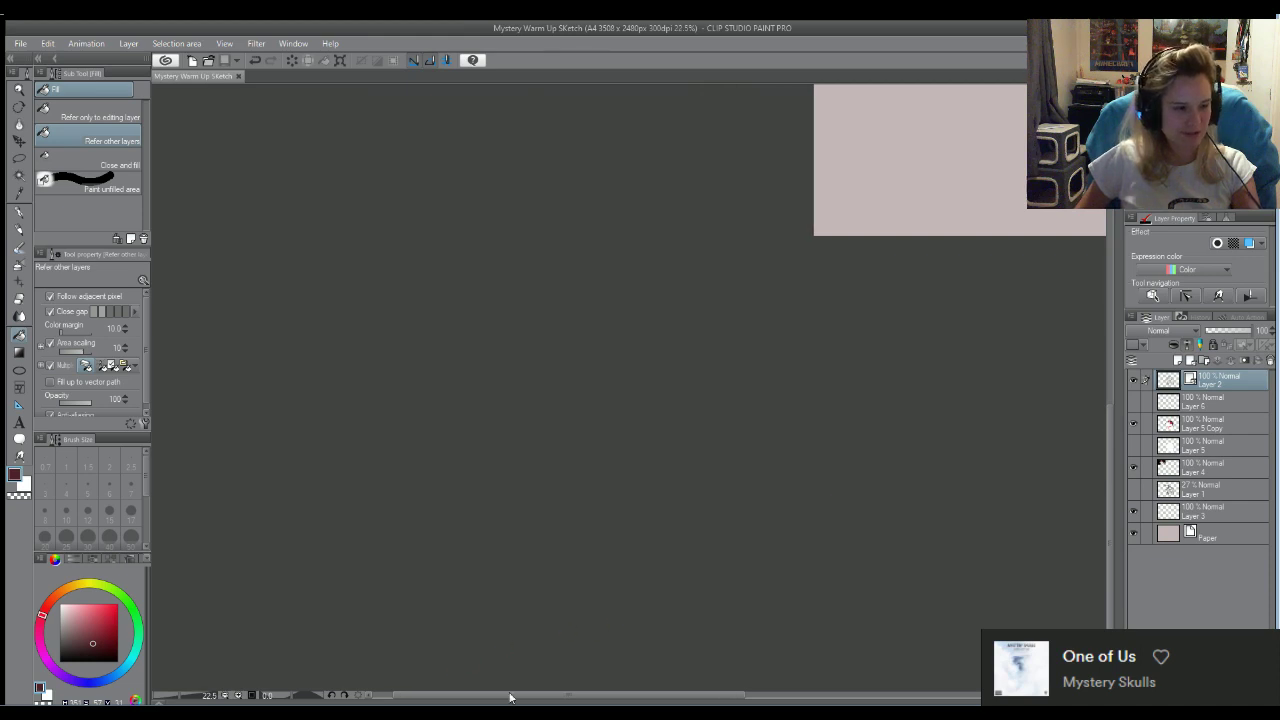
pyautogui.moveTo(509, 697); pyautogui.dragTo(663, 697)
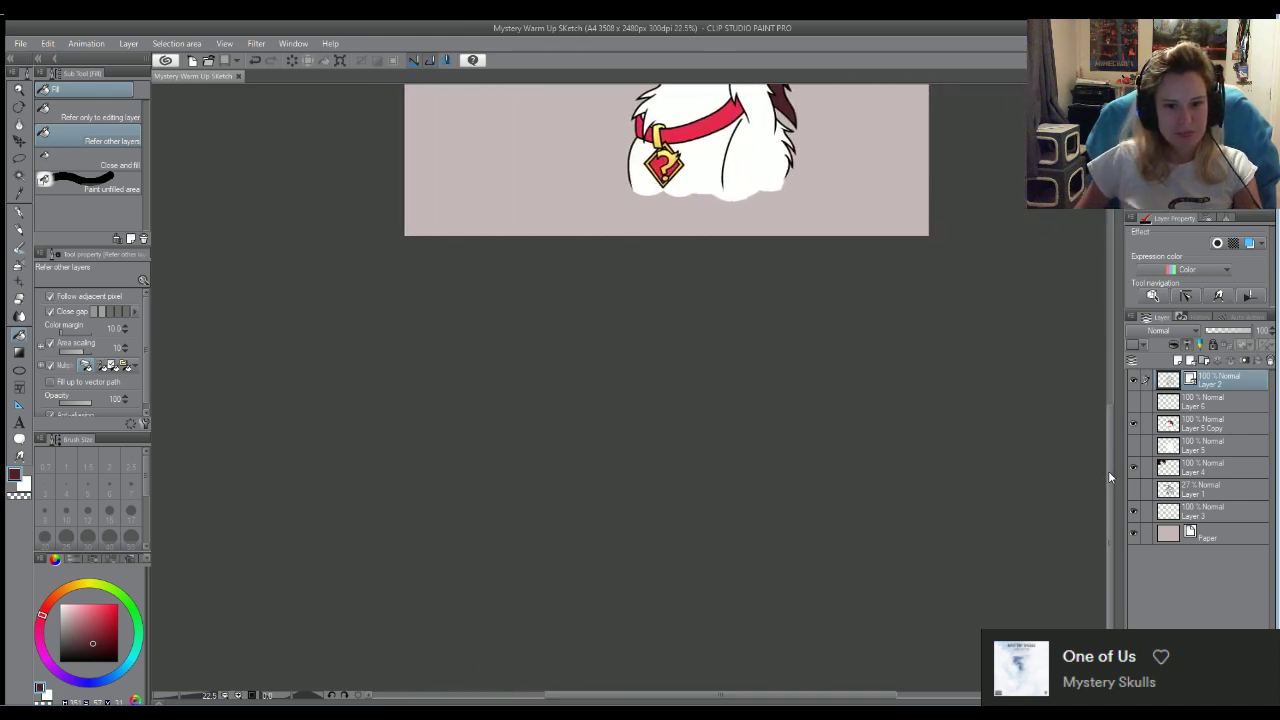
pyautogui.moveTo(1108, 477)
pyautogui.mouseDown()
pyautogui.moveTo(1113, 290)
pyautogui.moveTo(1114, 308)
pyautogui.mouseUp()
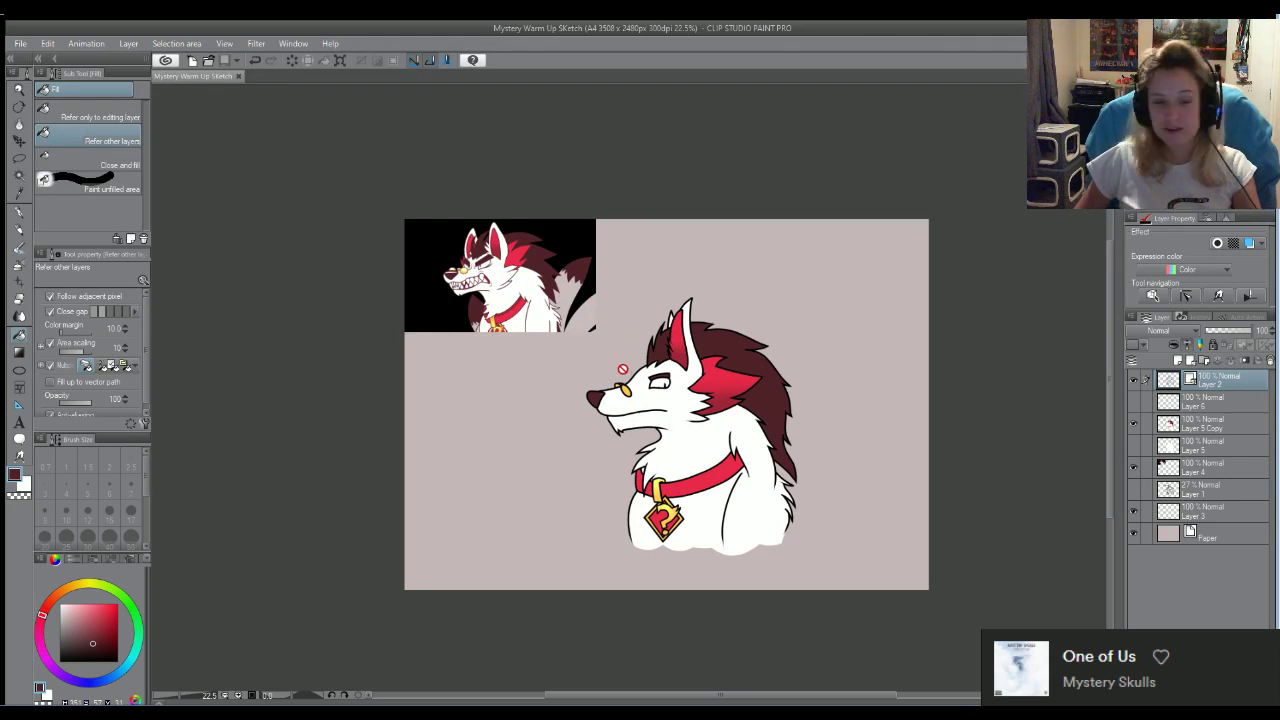
pyautogui.scroll(1, 718, 432)
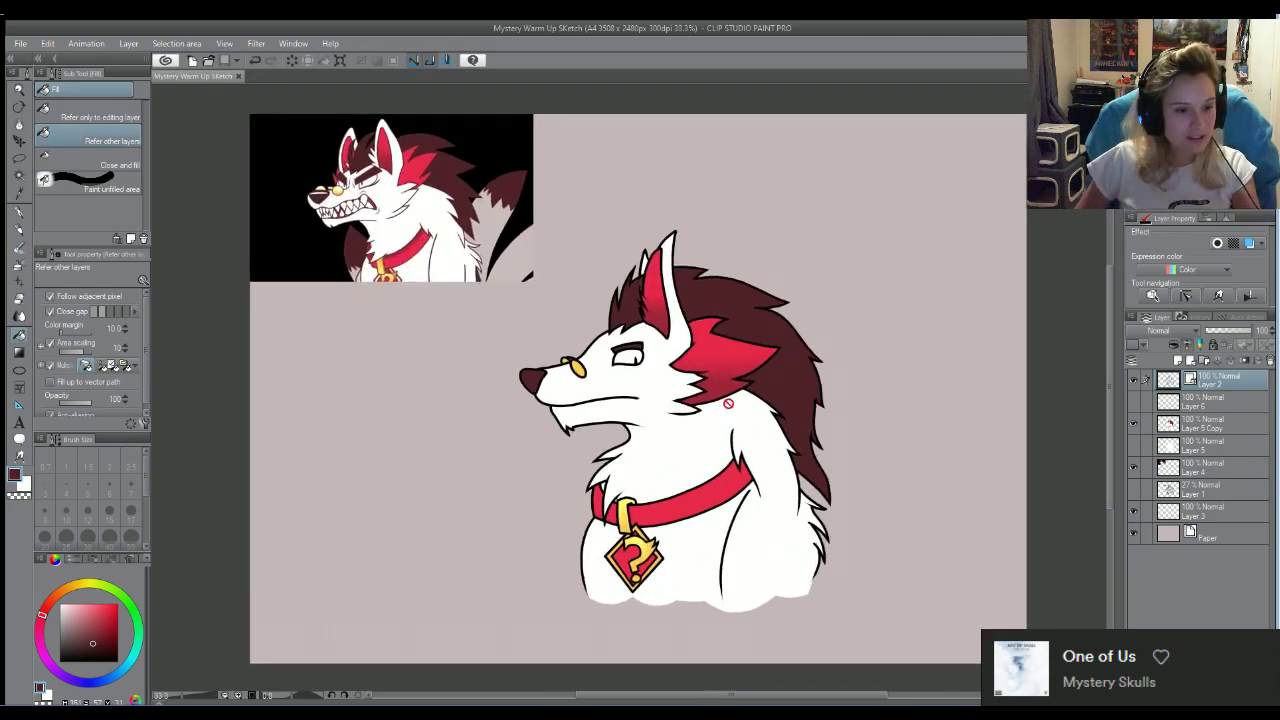
pyautogui.scroll(1, 728, 403)
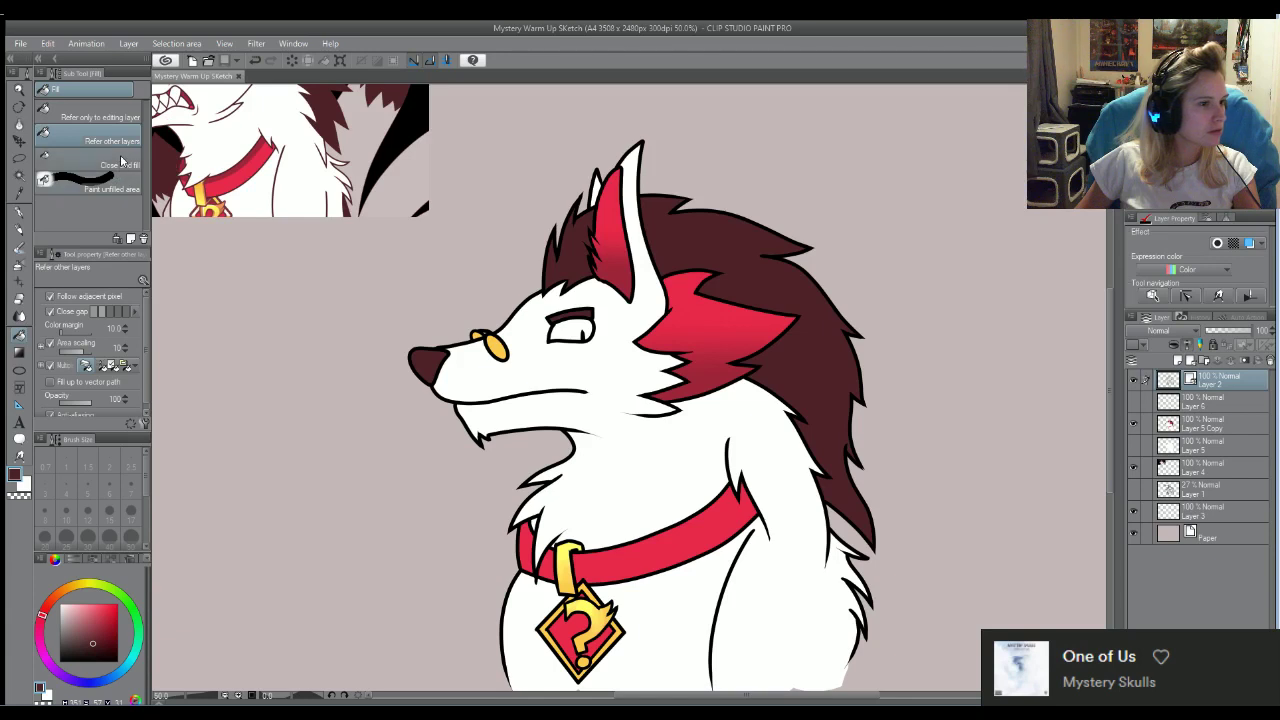
pyautogui.click(97, 117)
pyautogui.click(117, 141)
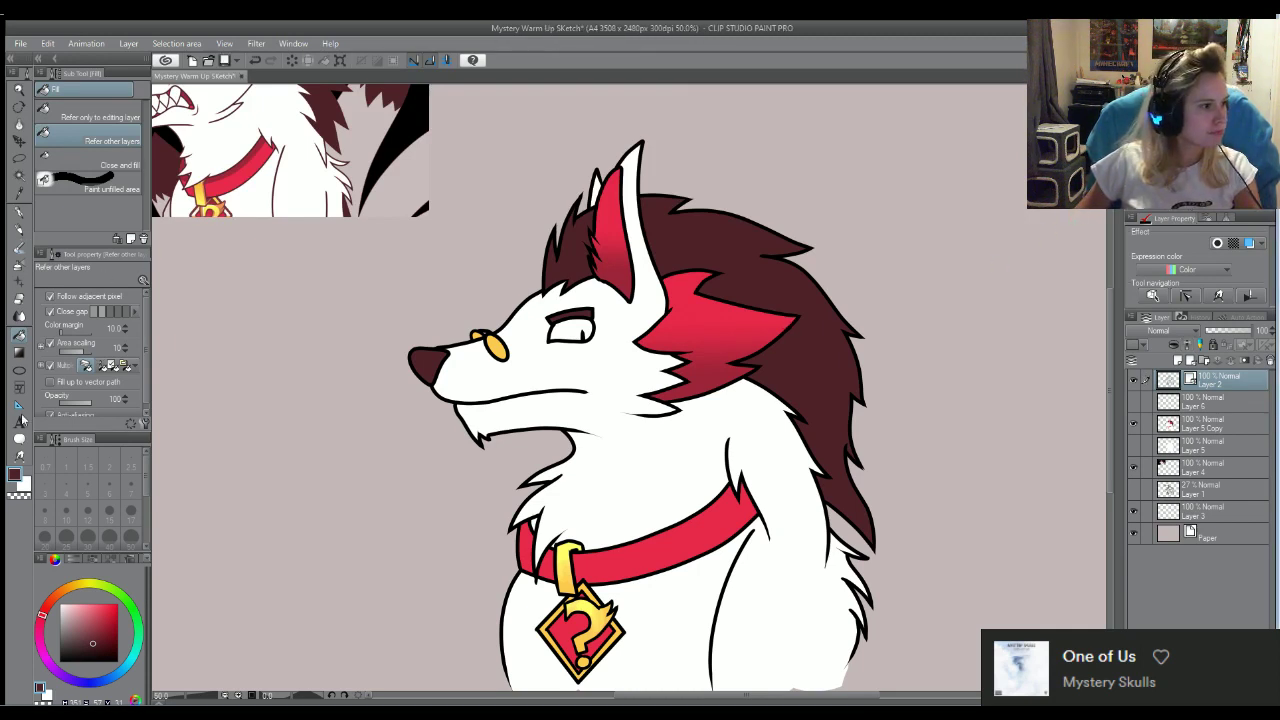
pyautogui.click(19, 455)
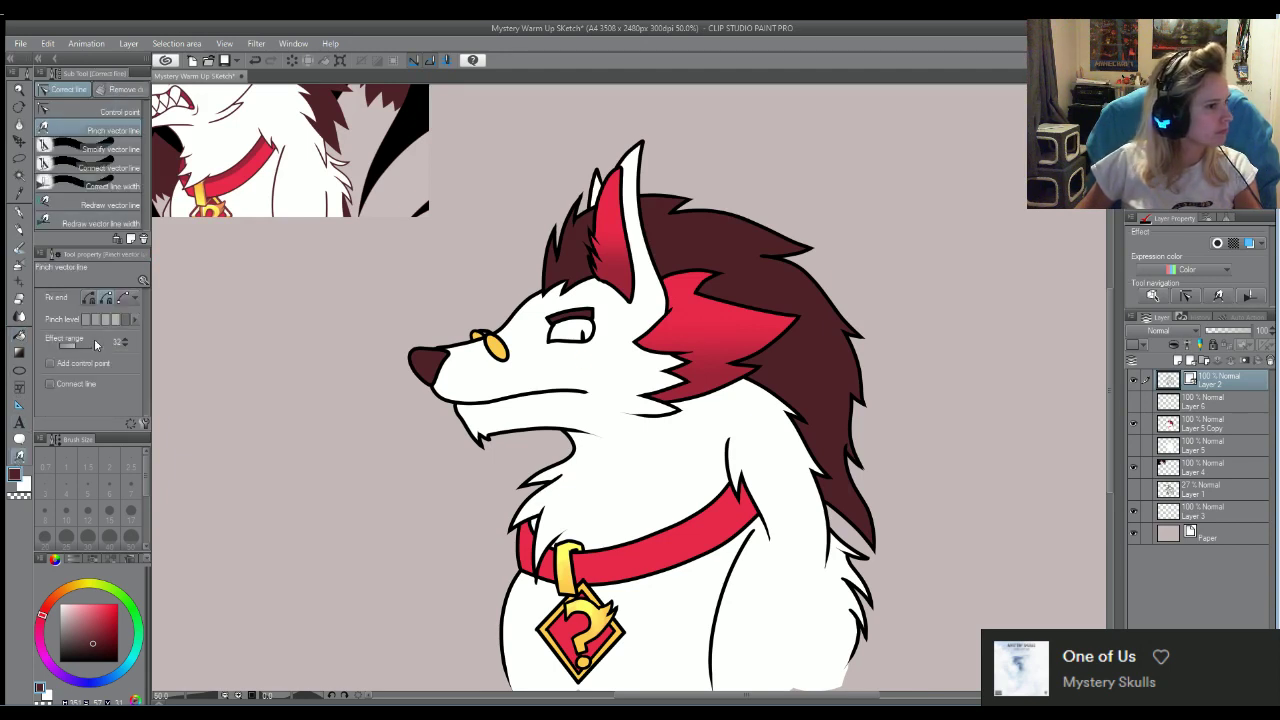
pyautogui.press('g')
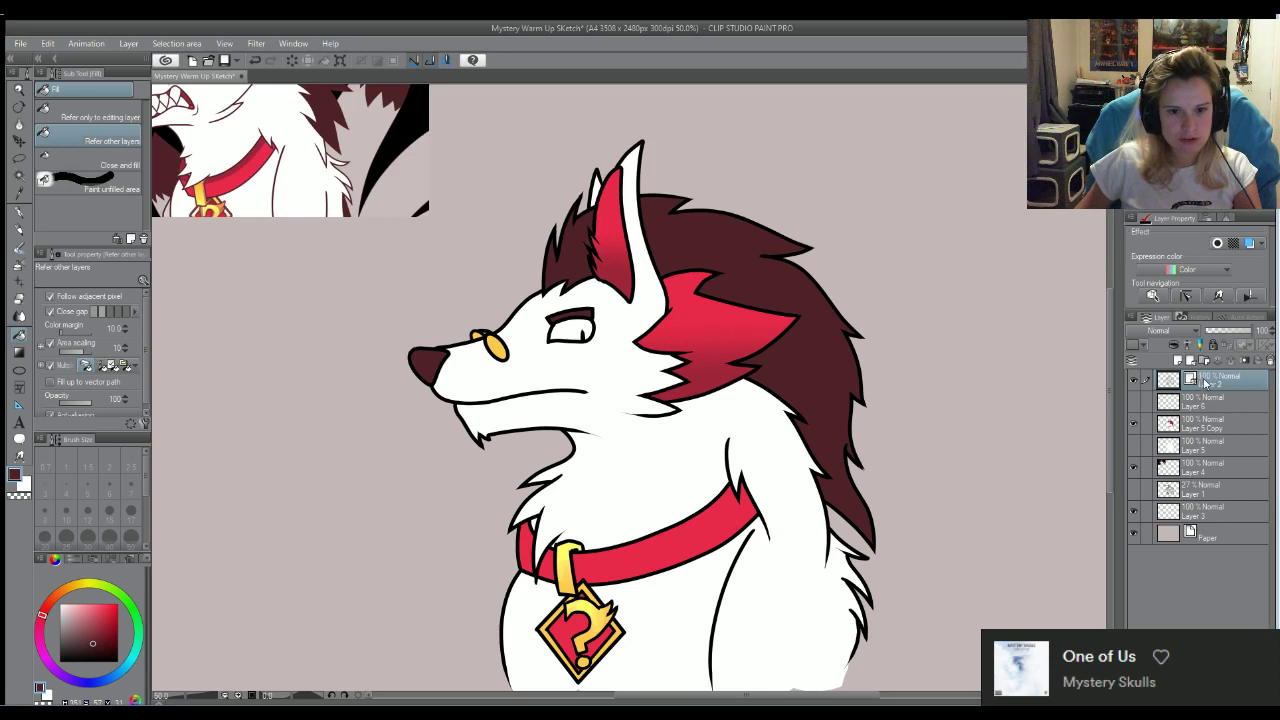
# Duplicate Layer 2 as a rasterized copy, hide the original, lock the copy's transparent pixels and undo the last fill
pyautogui.hotkey('ctrl', 'j')
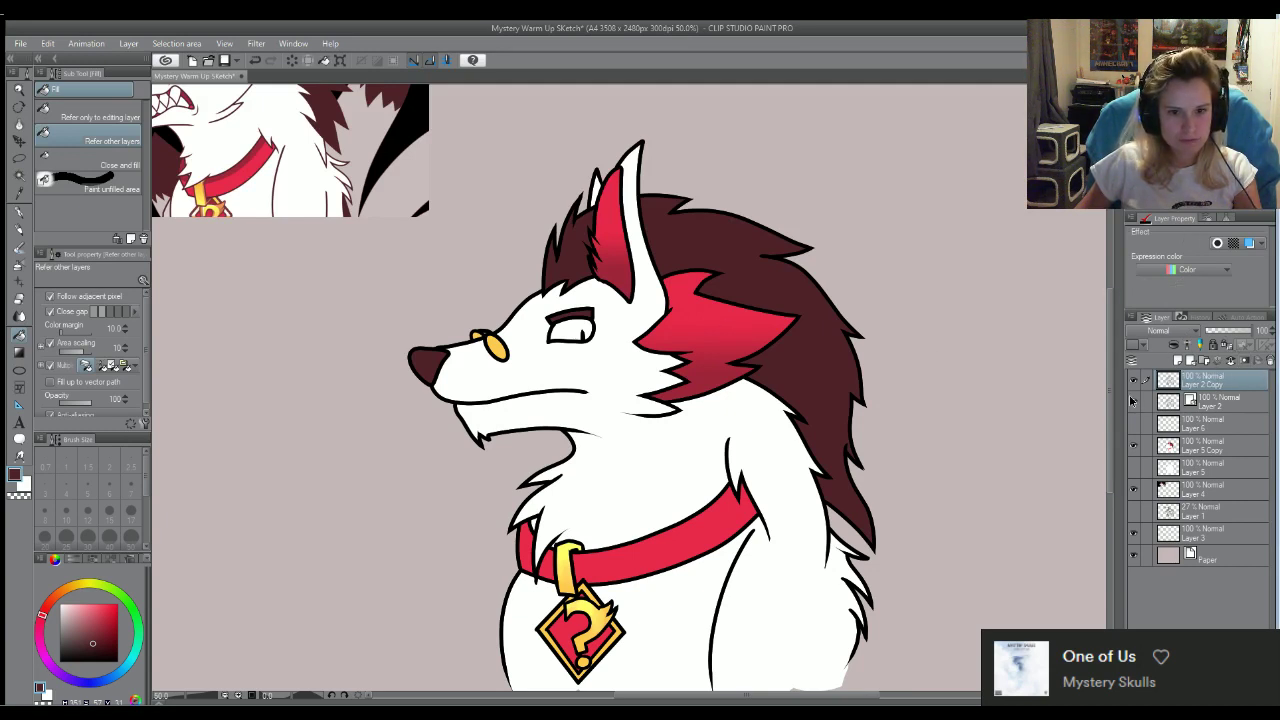
pyautogui.click(1227, 344)
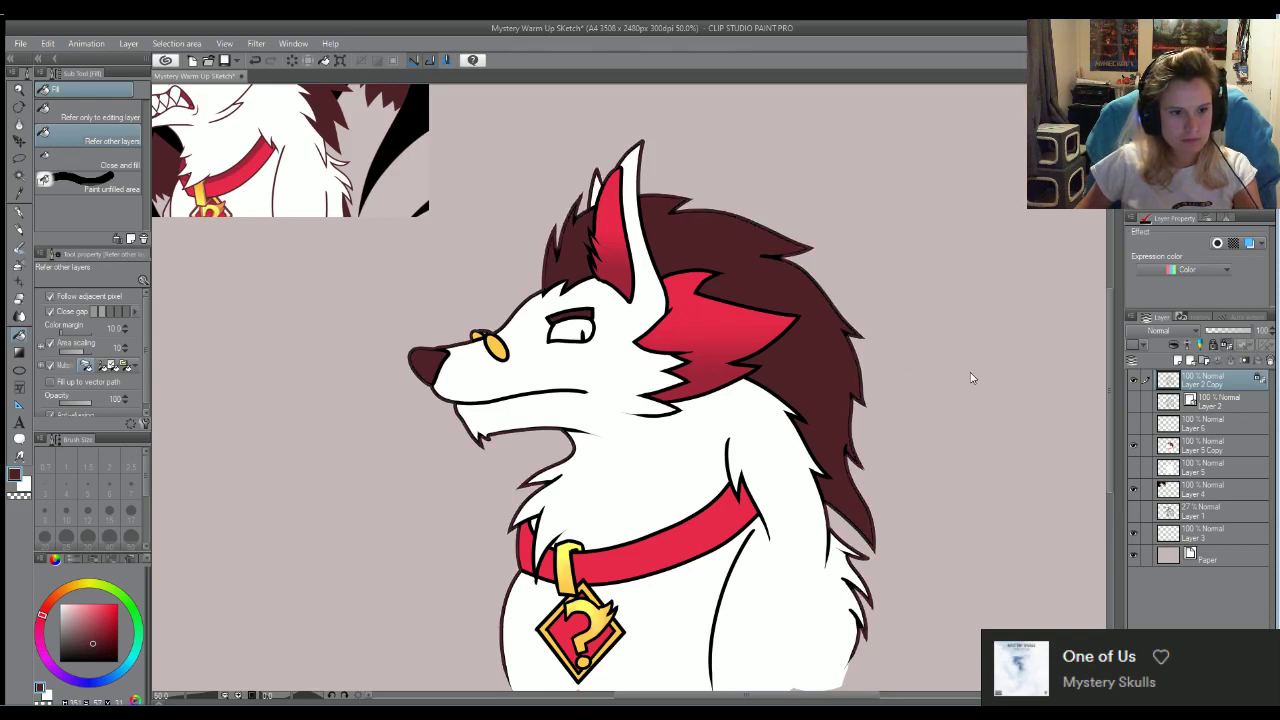
pyautogui.hotkey('ctrl', 'z')
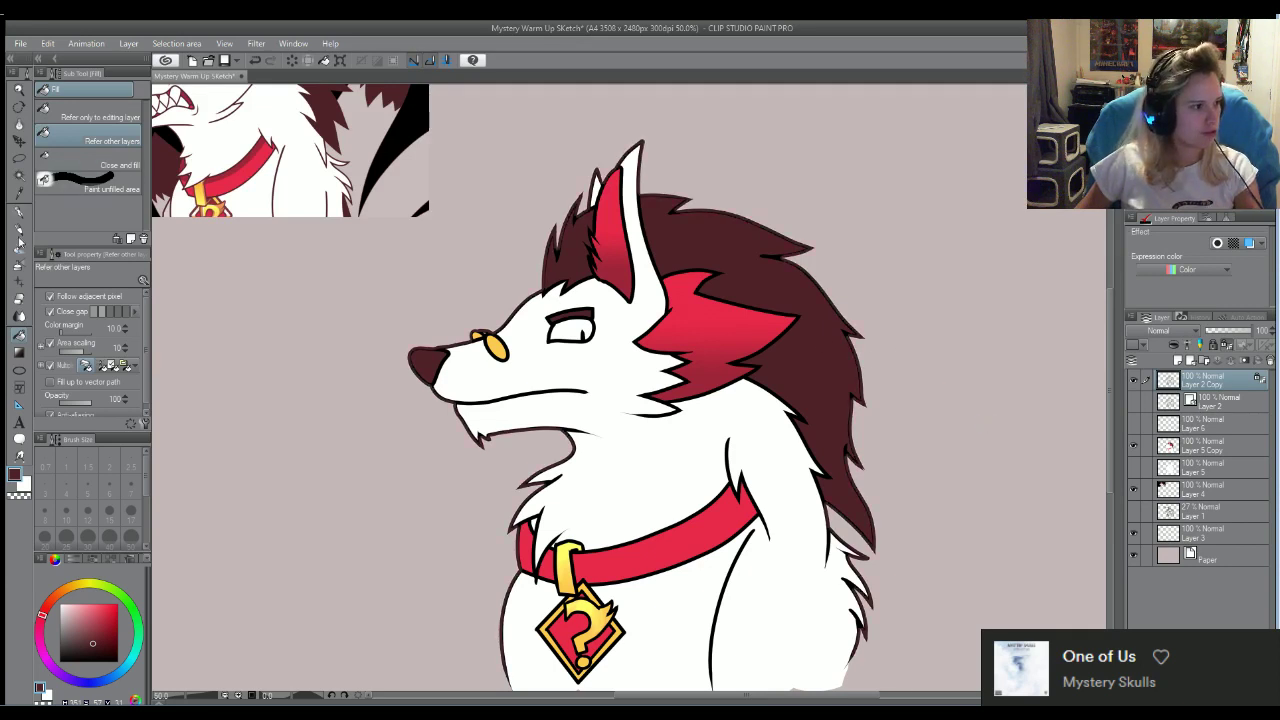
# Recolour the line art on Layer 2 Copy dark brown using the Darker pencil at brush size 300
pyautogui.click(19, 246)
pyautogui.click(18, 228)
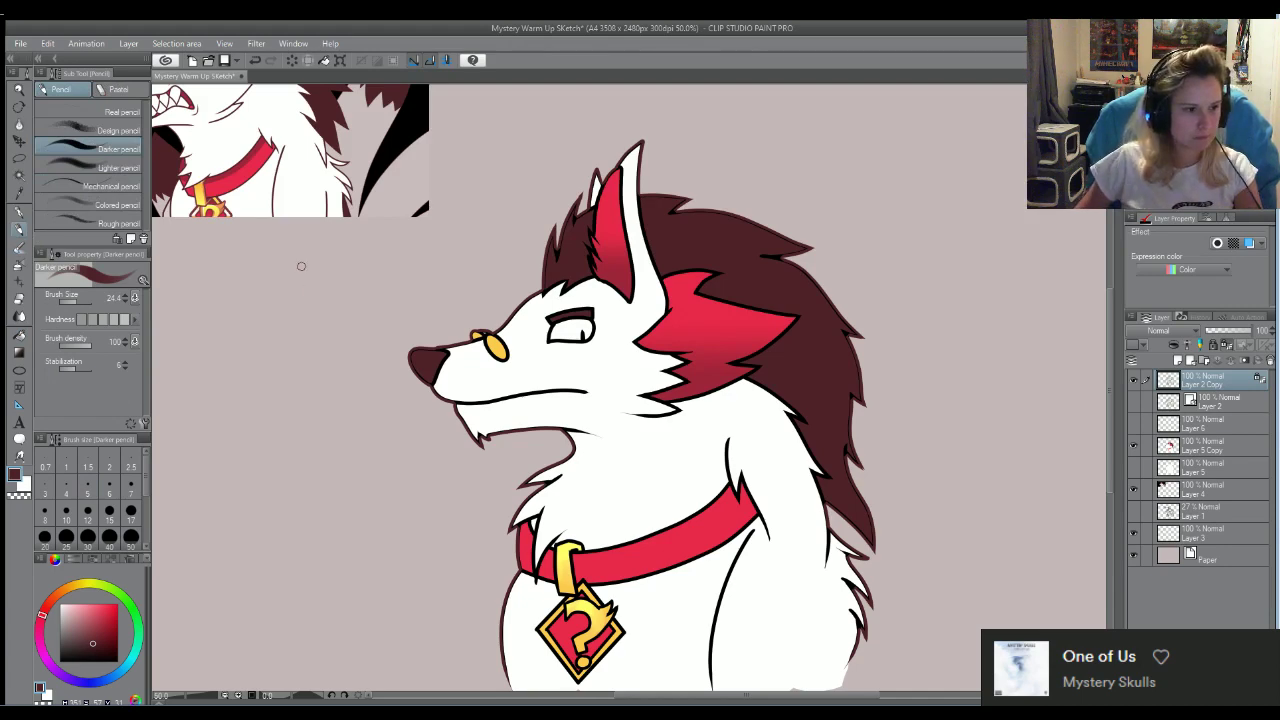
pyautogui.scroll(-3, 301, 267)
pyautogui.scroll(2, 394, 222)
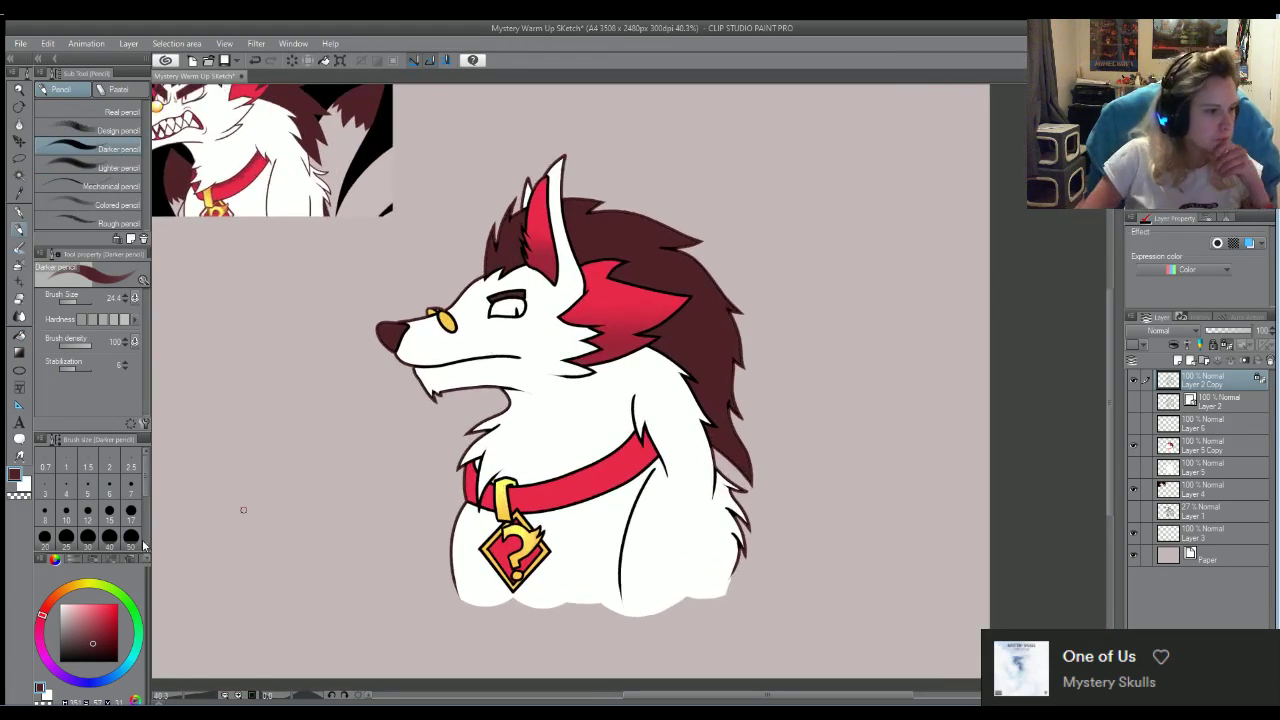
pyautogui.click(131, 487)
pyautogui.scroll(-1, 139, 507)
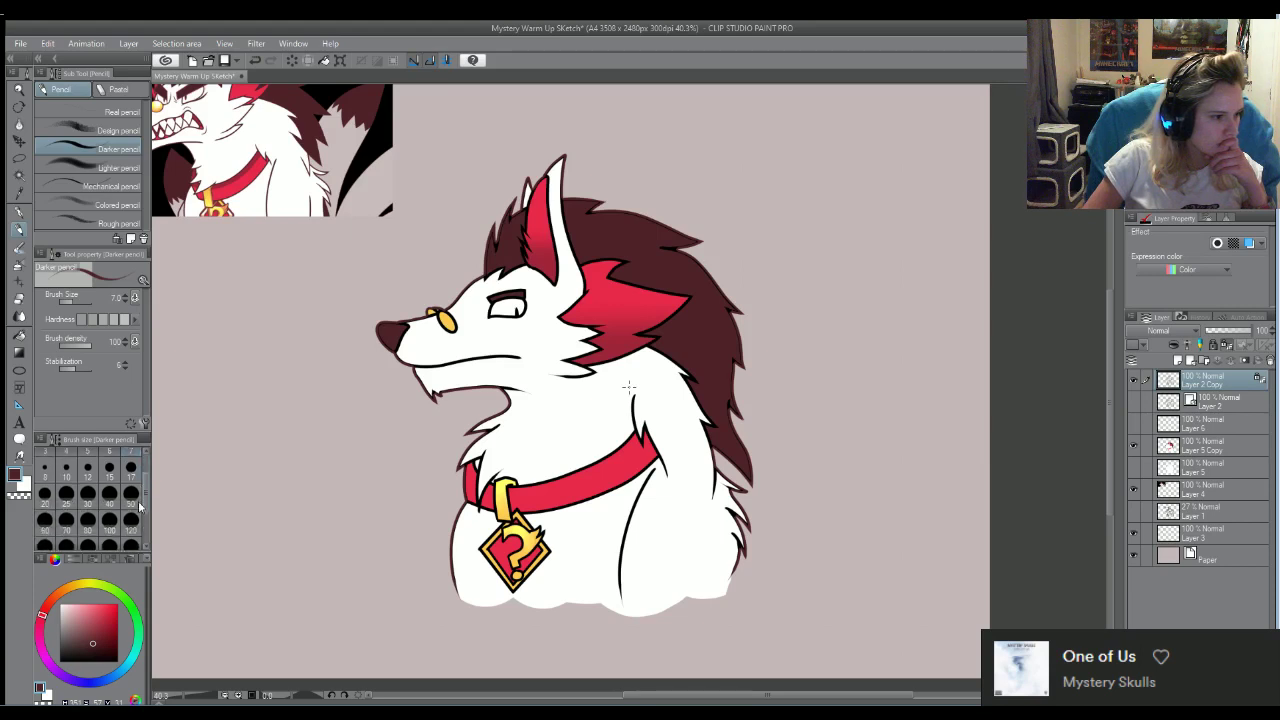
pyautogui.scroll(-1, 139, 507)
pyautogui.click(131, 530)
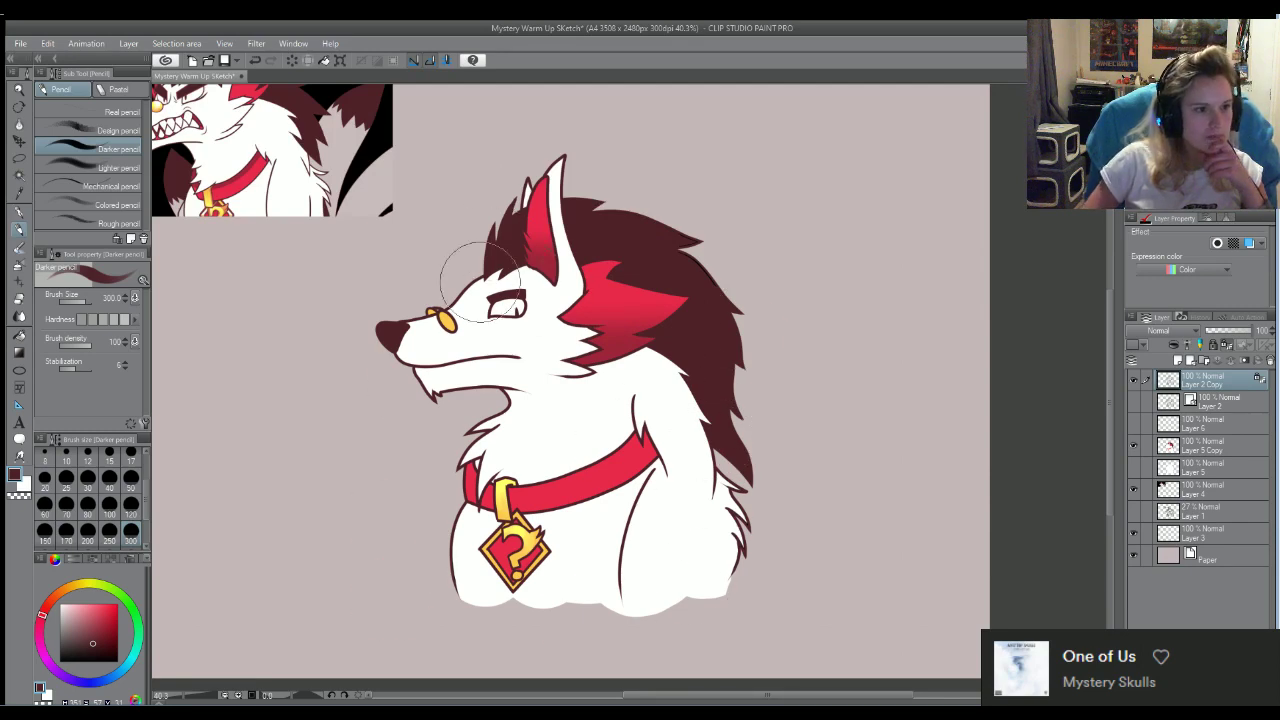
# Compare the drawing's recoloured brown outlines with those in the reference picture
pyautogui.scroll(-3, 480, 282)
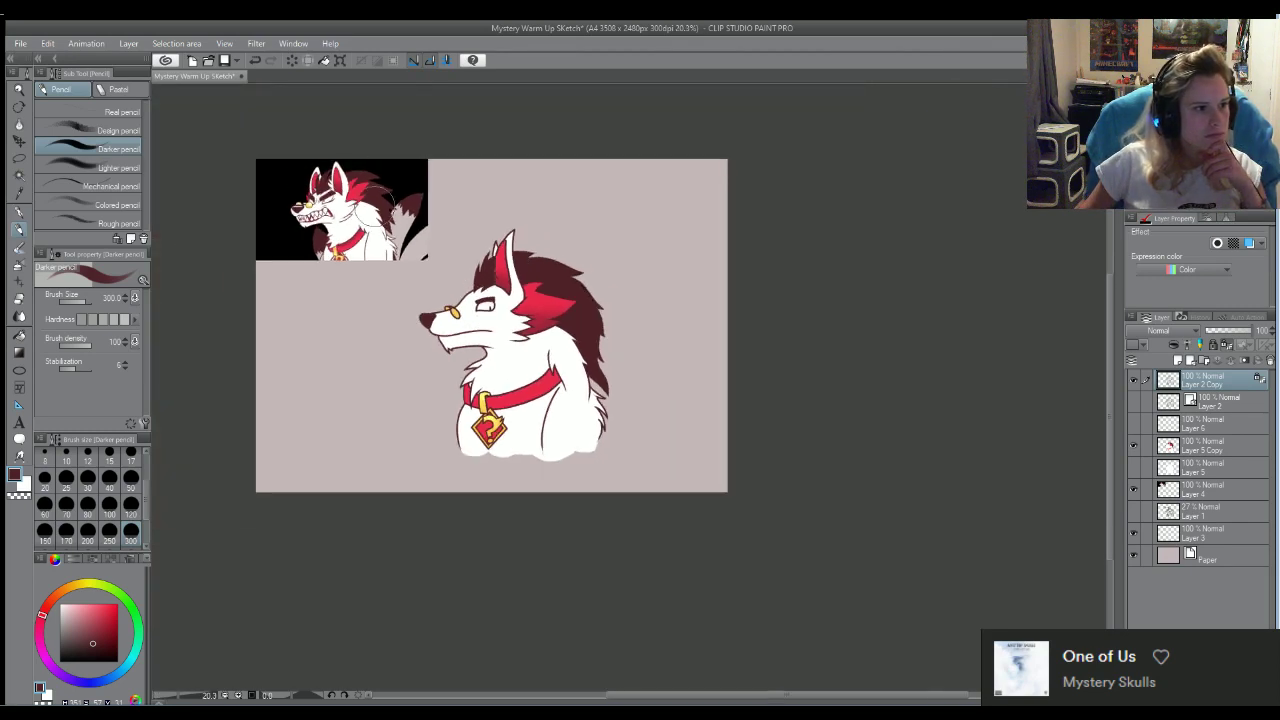
pyautogui.scroll(8, 300, 205)
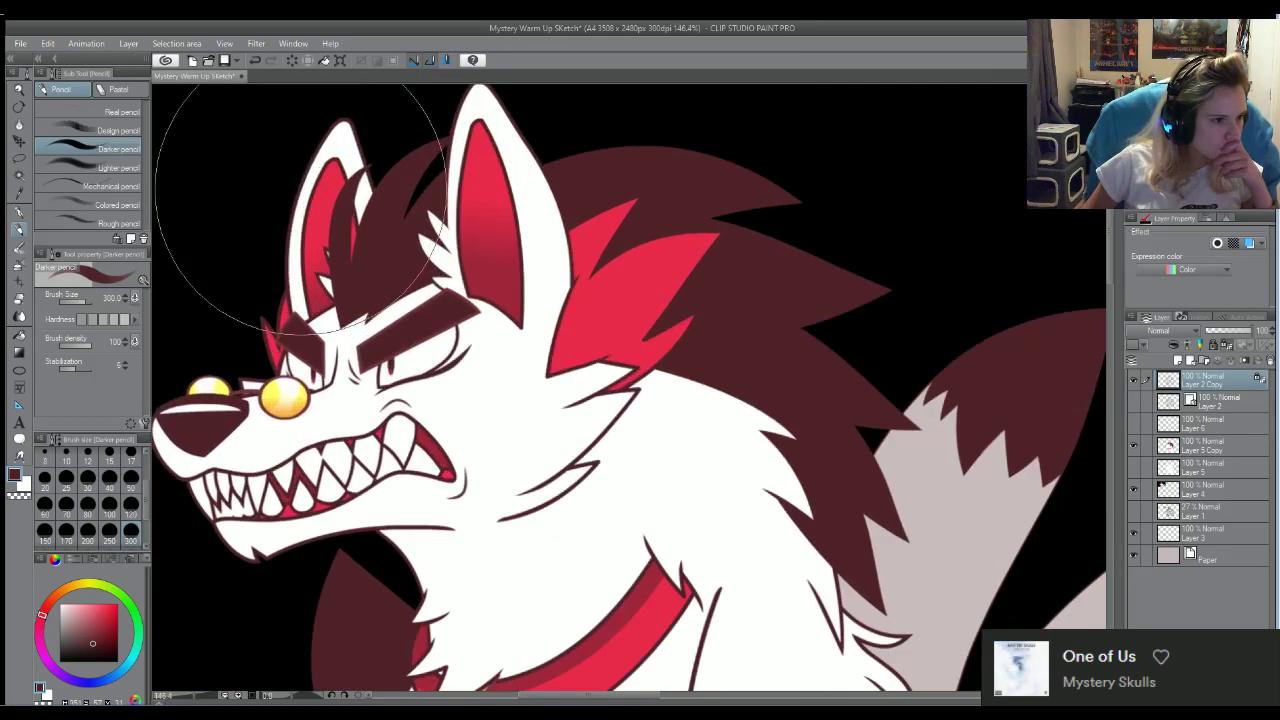
pyautogui.scroll(-6, 300, 207)
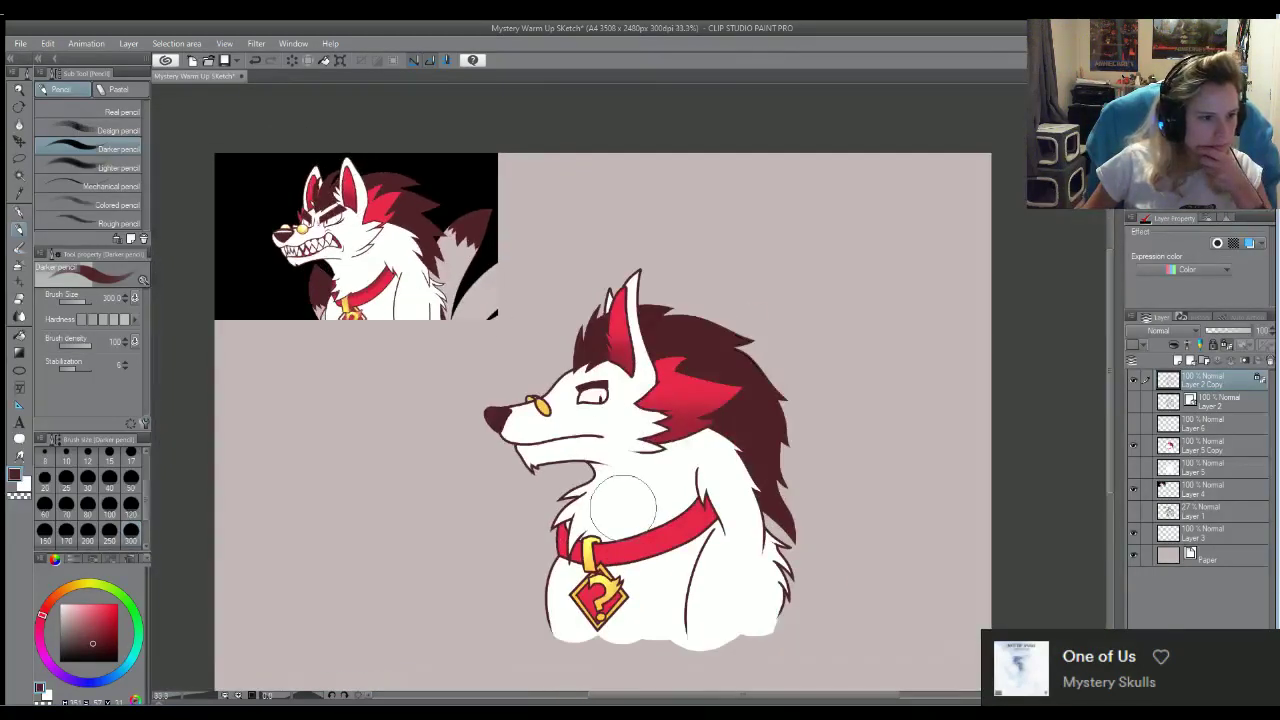
pyautogui.scroll(1, 610, 505)
pyautogui.scroll(-3, 646, 445)
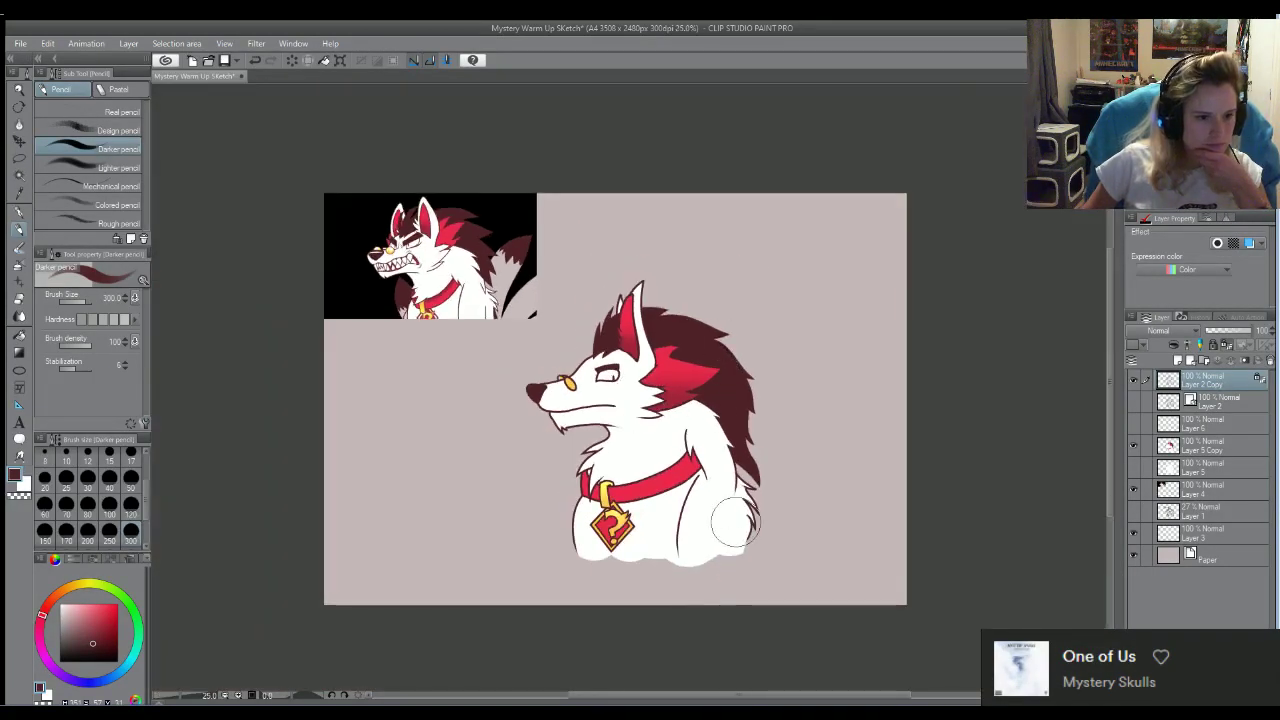
pyautogui.scroll(1, 815, 418)
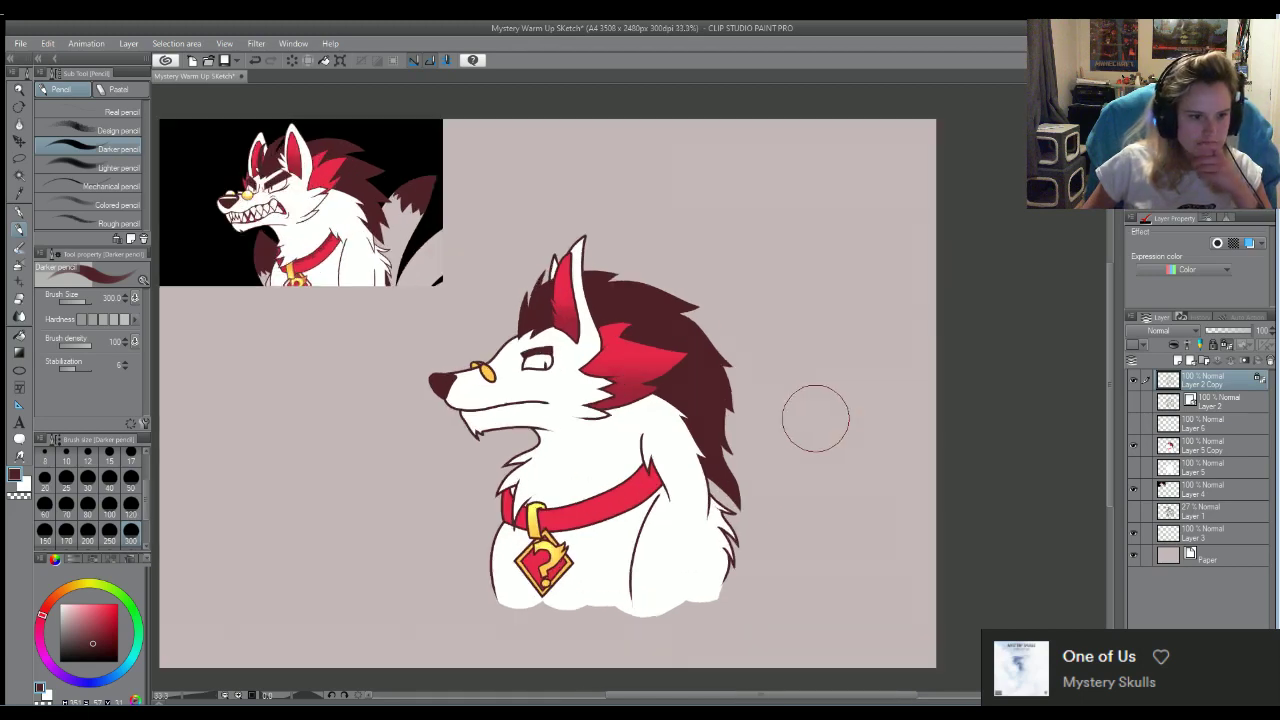
pyautogui.scroll(2, 430, 390)
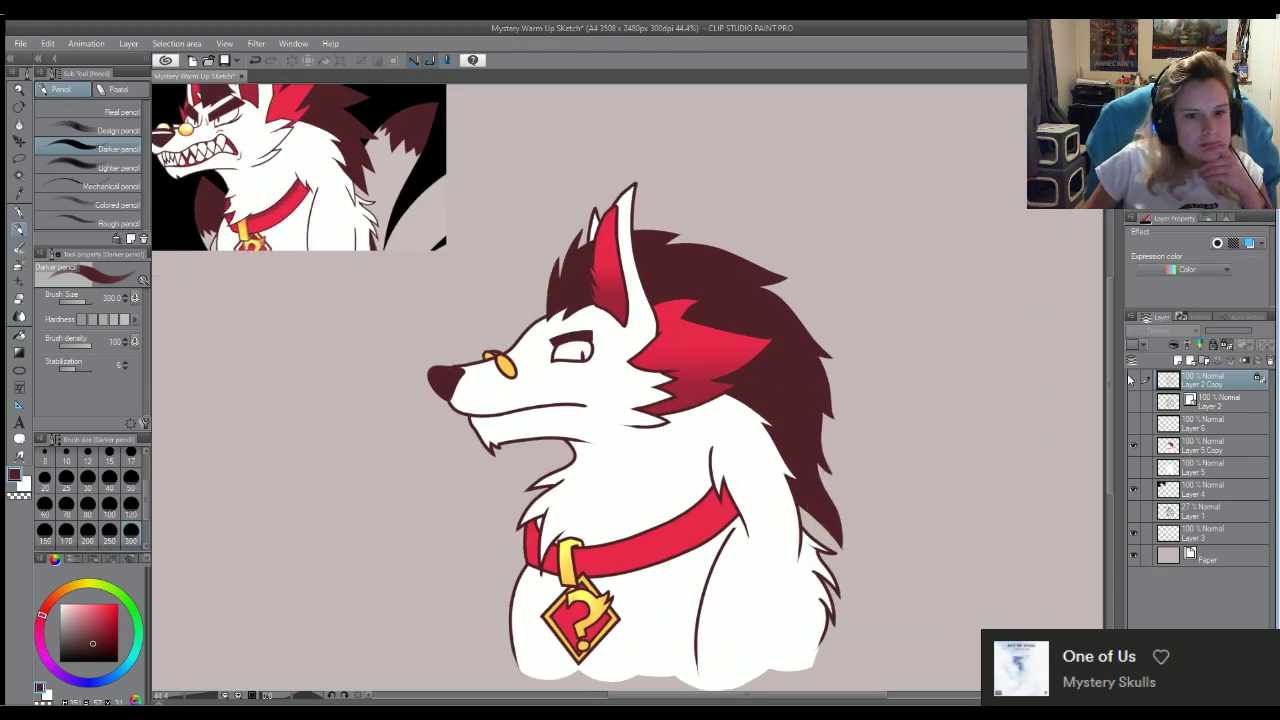
# Show the original Layer 2 and switch Layer 2 Copy off and on repeatedly to compare the black and brown outlines
pyautogui.click(1133, 381)
pyautogui.click(1133, 381)
pyautogui.click(1133, 400)
pyautogui.click(1133, 379)
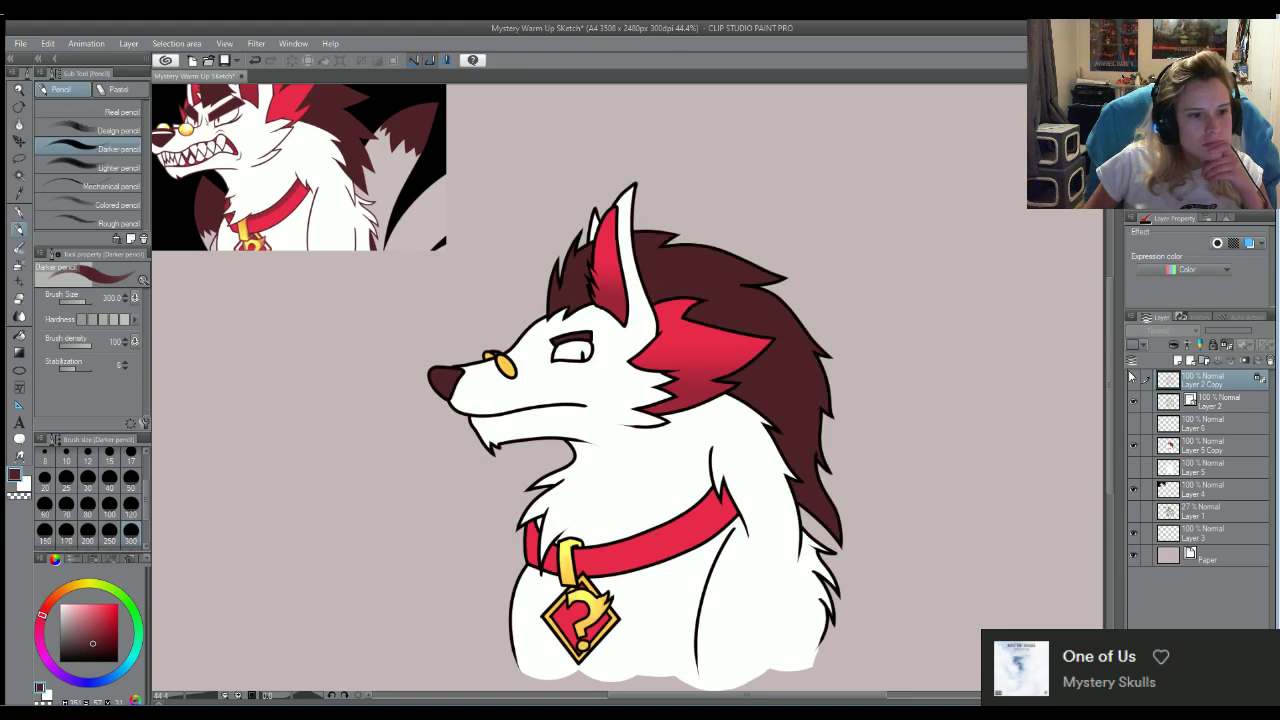
pyautogui.click(1133, 379)
pyautogui.click(1133, 379)
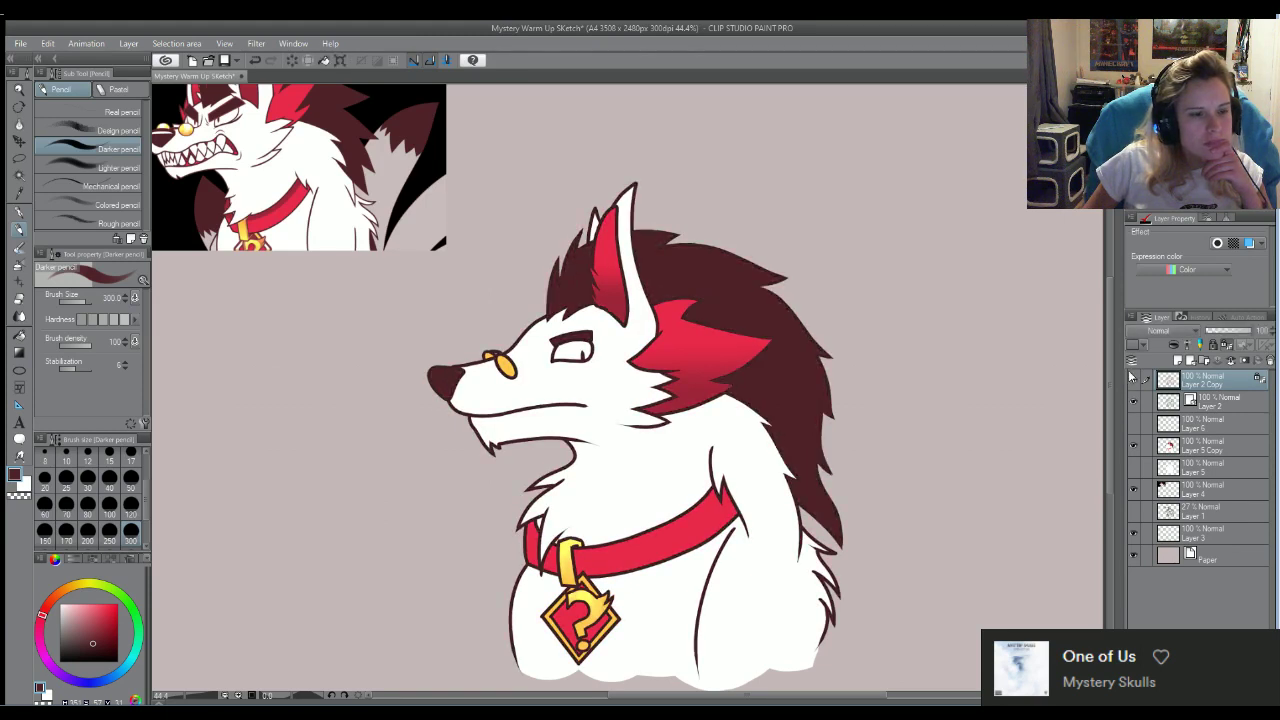
pyautogui.click(1133, 379)
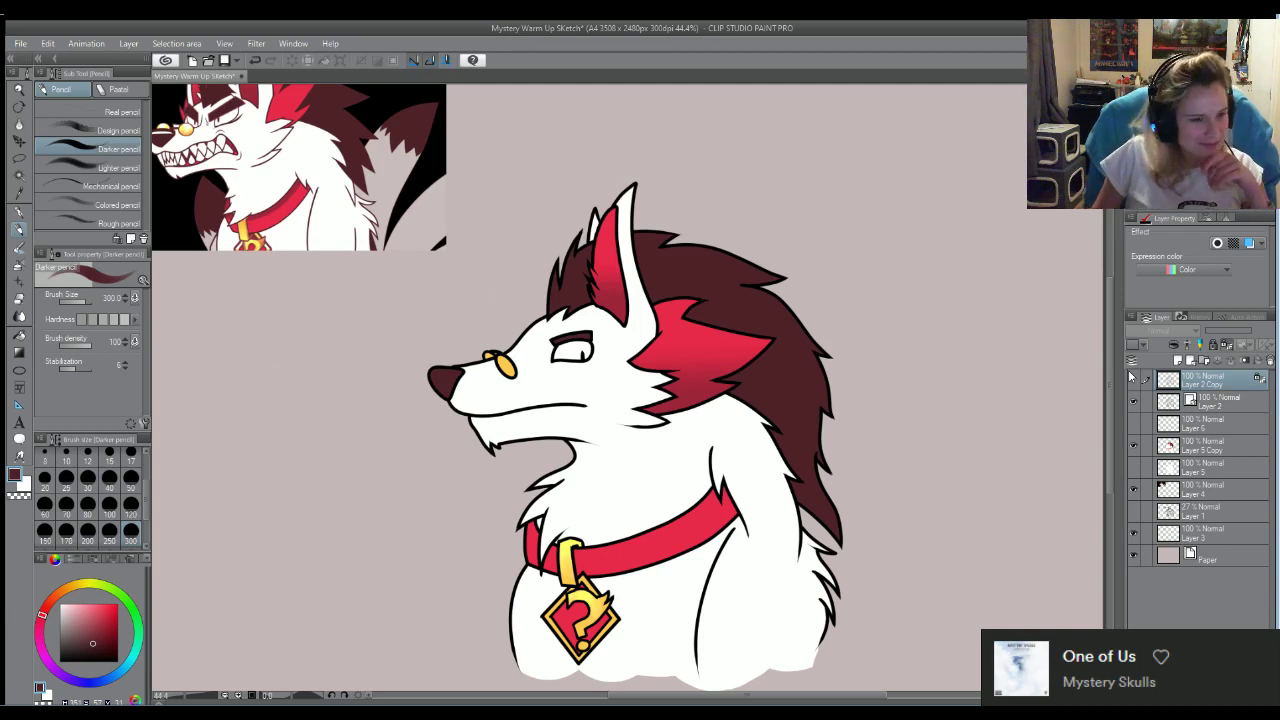
pyautogui.click(1133, 379)
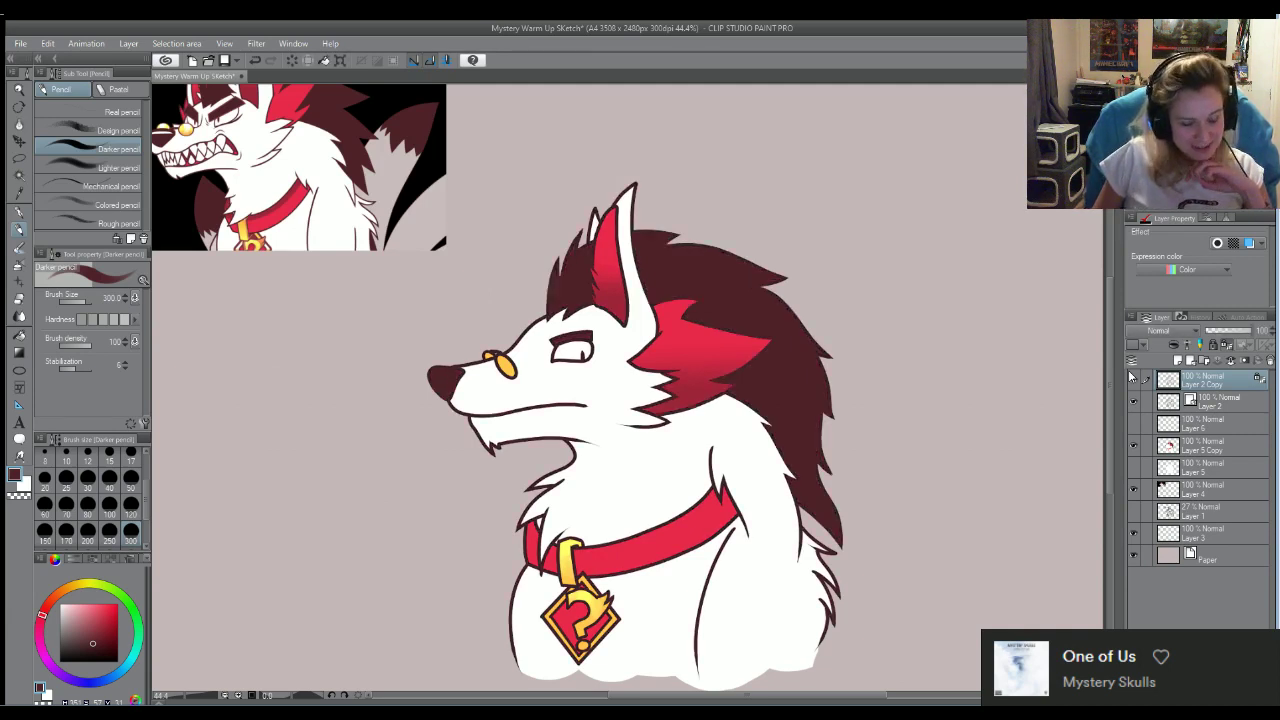
pyautogui.click(1133, 379)
pyautogui.click(1133, 379)
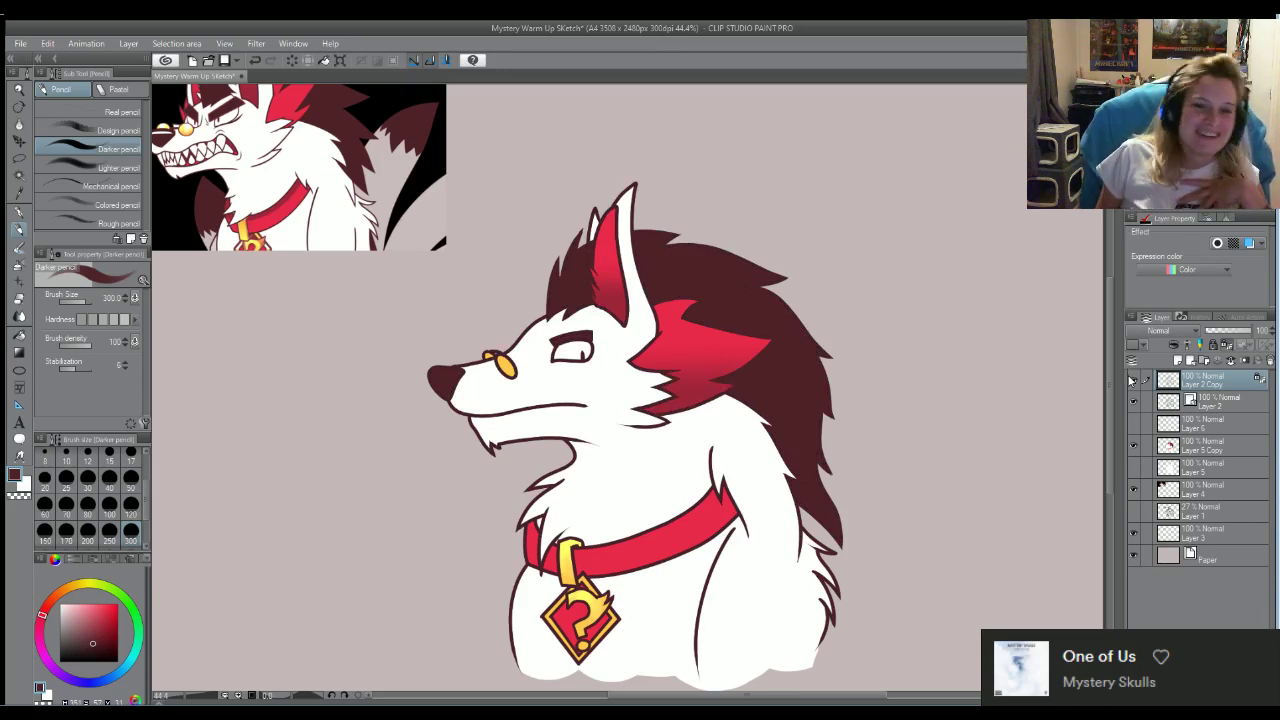
pyautogui.click(1133, 379)
pyautogui.click(1133, 379)
pyautogui.click(1133, 379)
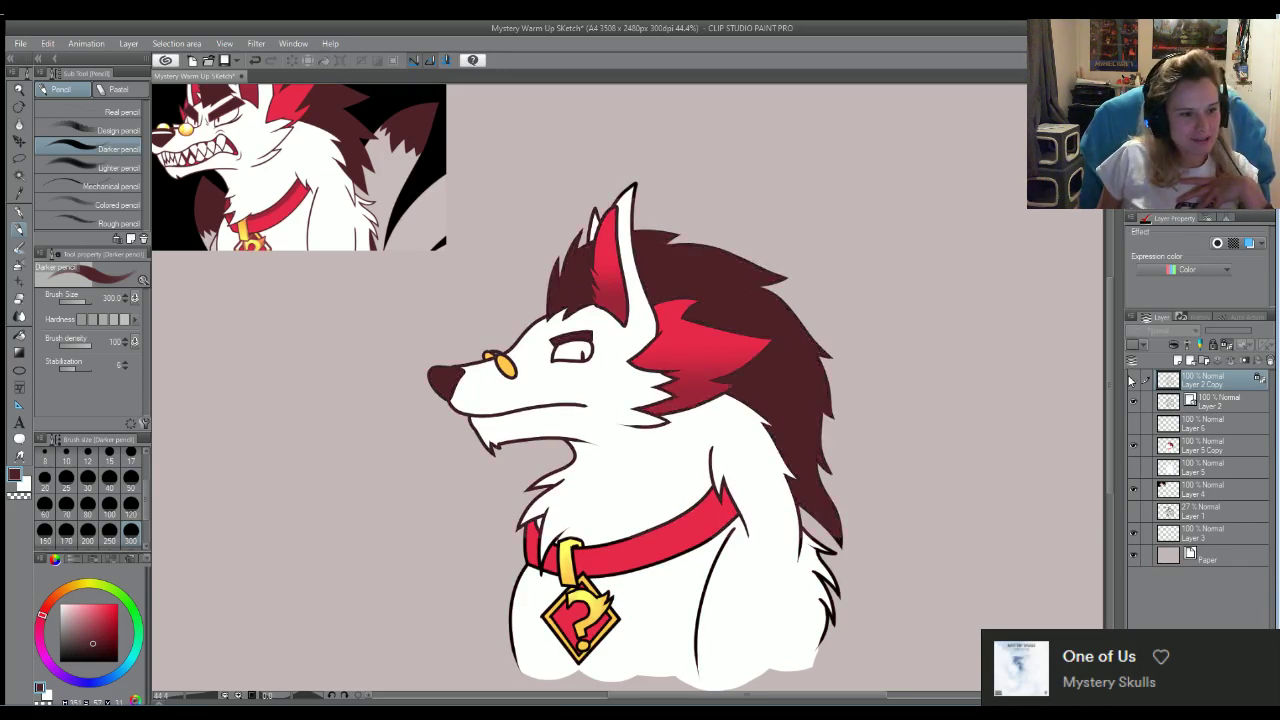
# Keep toggling Layer 2 Copy's visibility to judge the brown line art against the black outlines of Layer 2
pyautogui.click(1133, 379)
pyautogui.click(1133, 379)
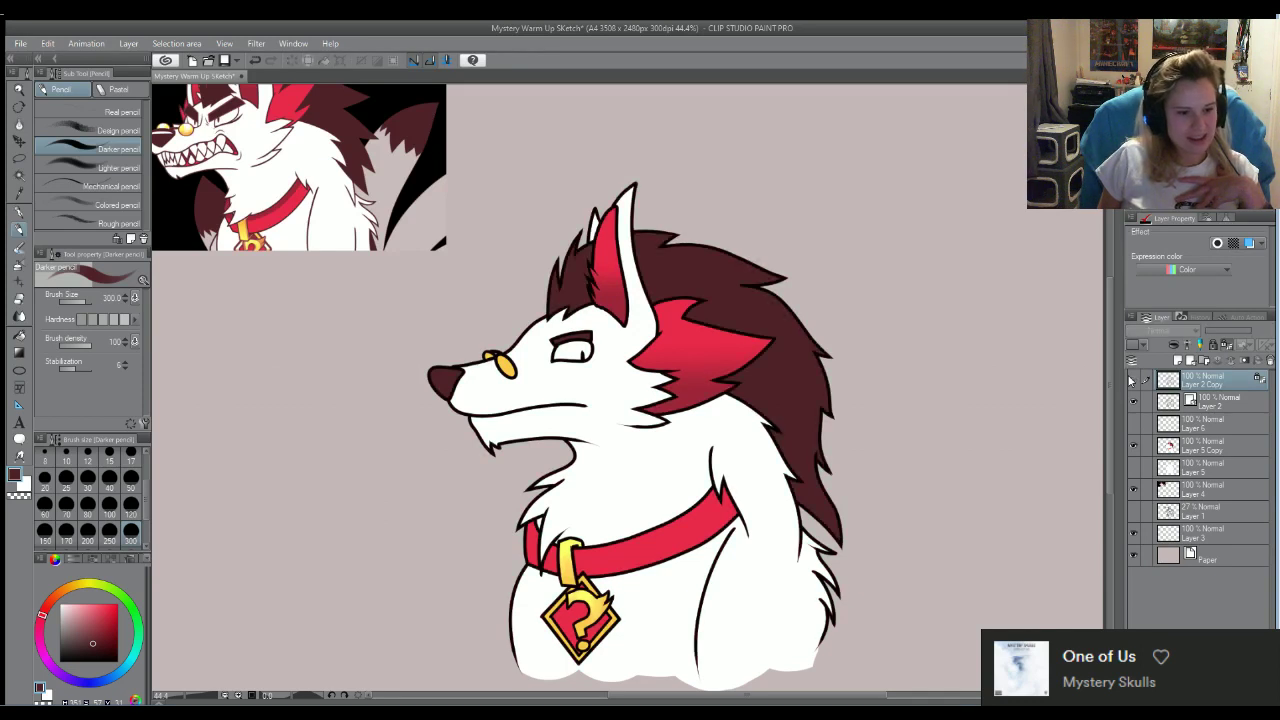
pyautogui.click(1133, 379)
pyautogui.click(1133, 379)
pyautogui.click(1133, 379)
pyautogui.click(1133, 379)
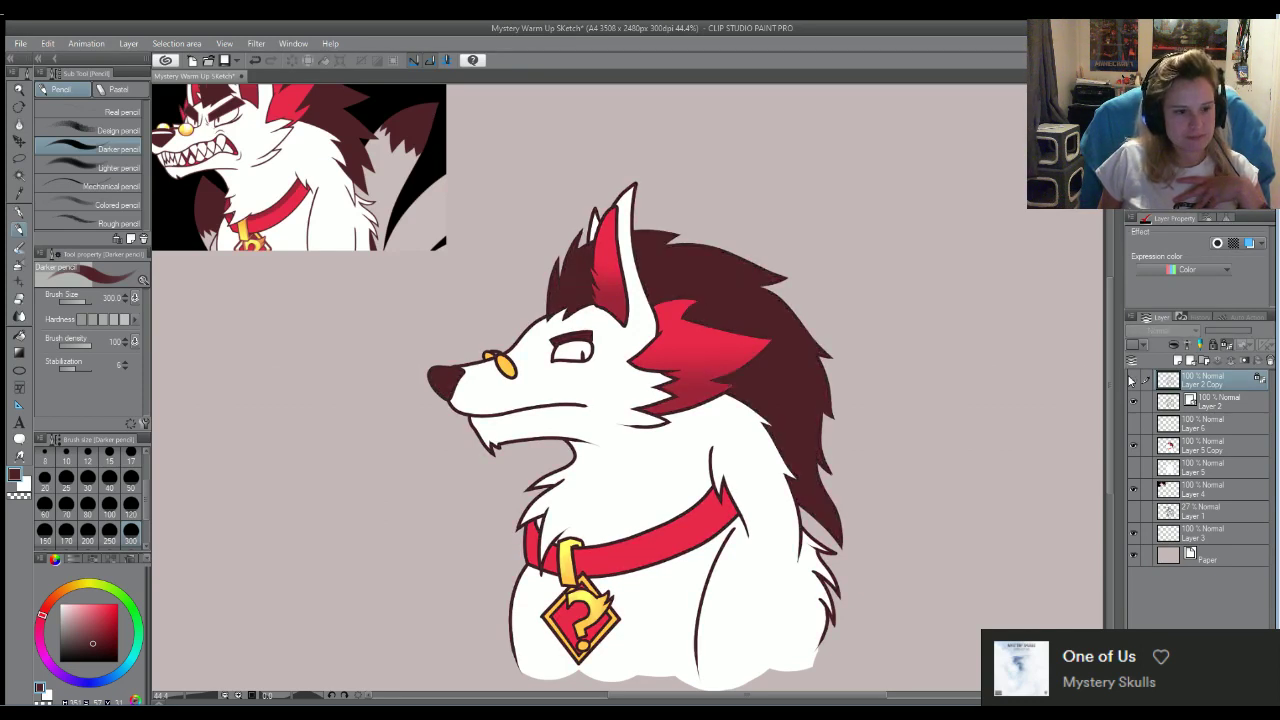
pyautogui.click(1133, 379)
pyautogui.click(1133, 379)
pyautogui.click(1133, 379)
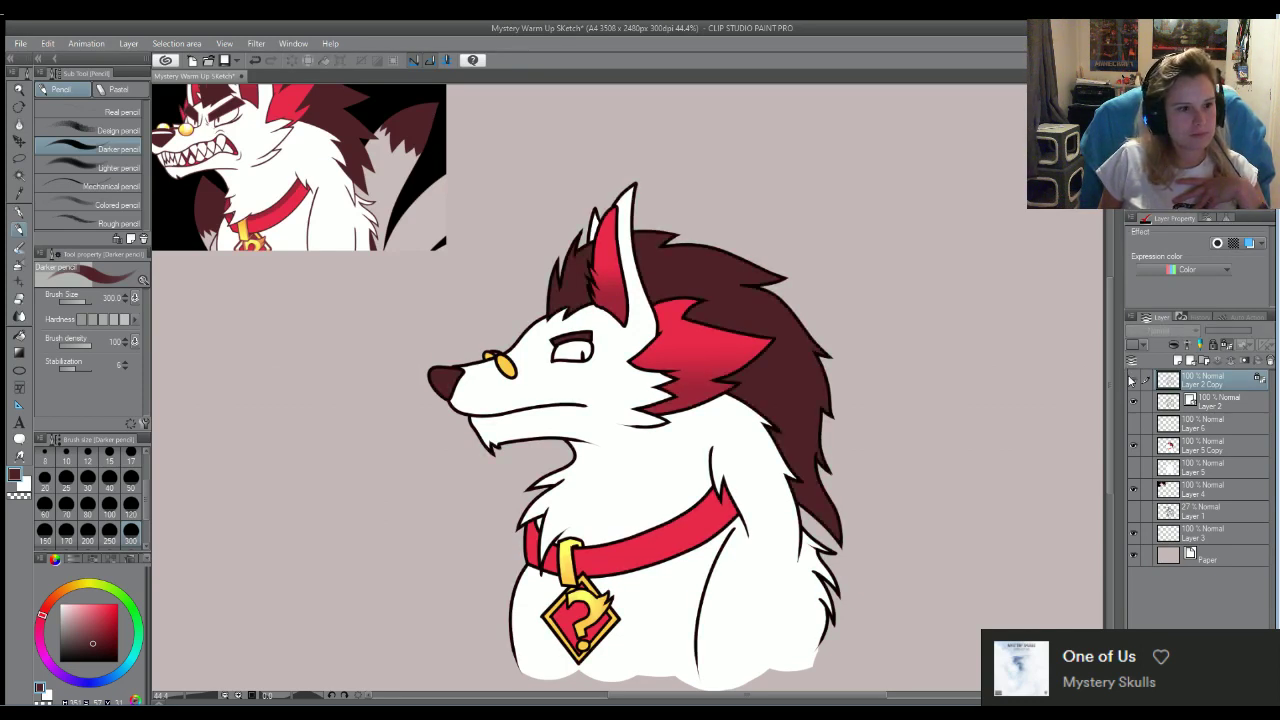
pyautogui.click(1133, 379)
pyautogui.click(1133, 379)
pyautogui.click(1133, 379)
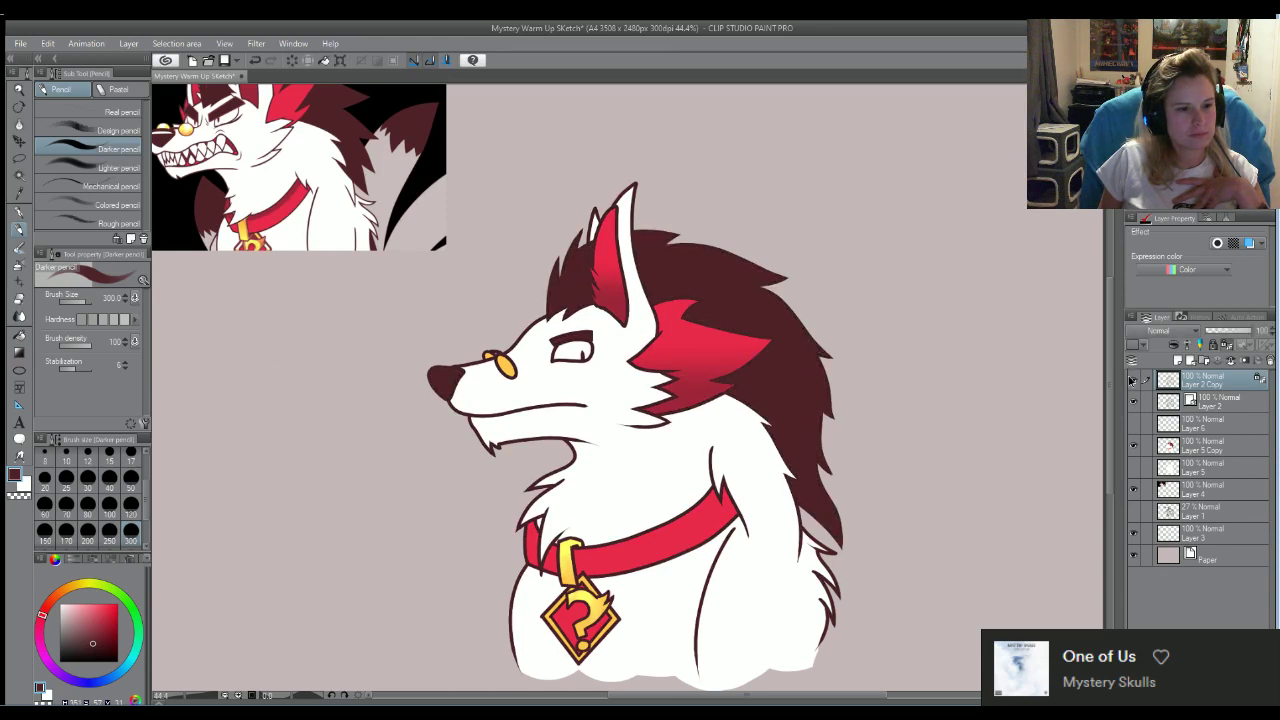
pyautogui.click(1133, 379)
pyautogui.click(1133, 379)
pyautogui.click(1133, 379)
pyautogui.click(1133, 379)
pyautogui.click(1133, 379)
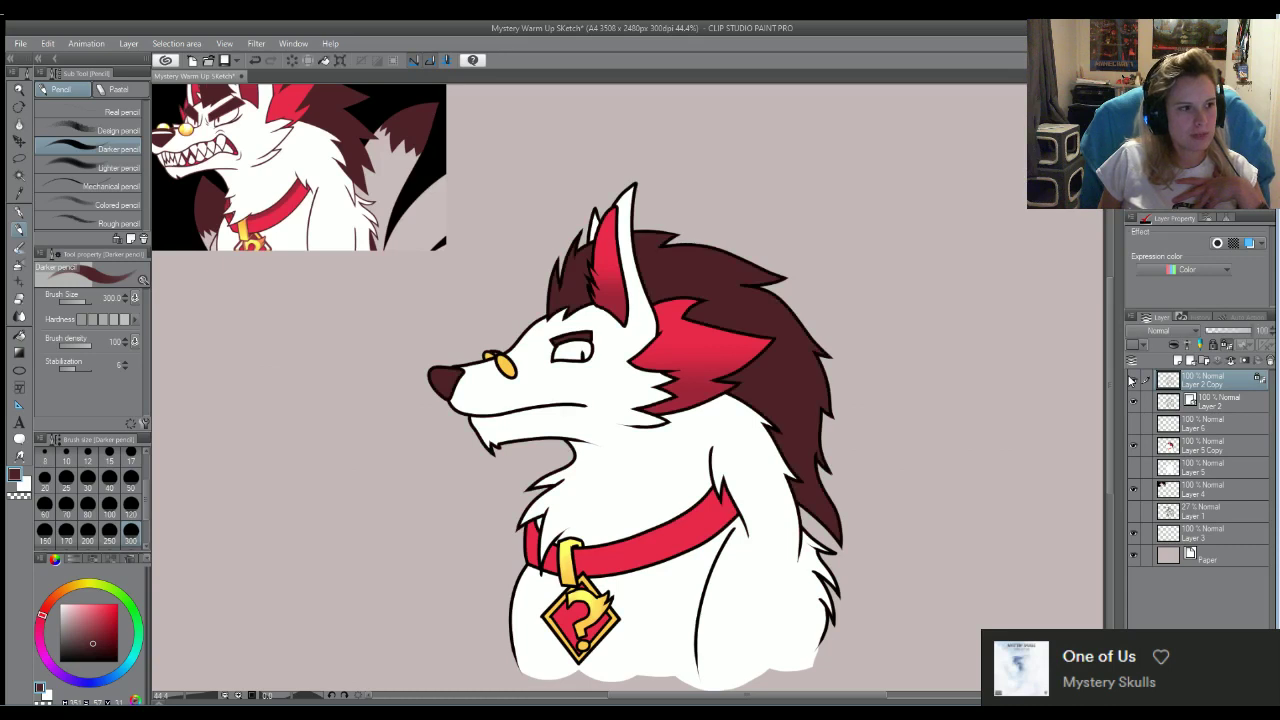
pyautogui.click(1133, 379)
pyautogui.click(1133, 379)
pyautogui.click(1133, 379)
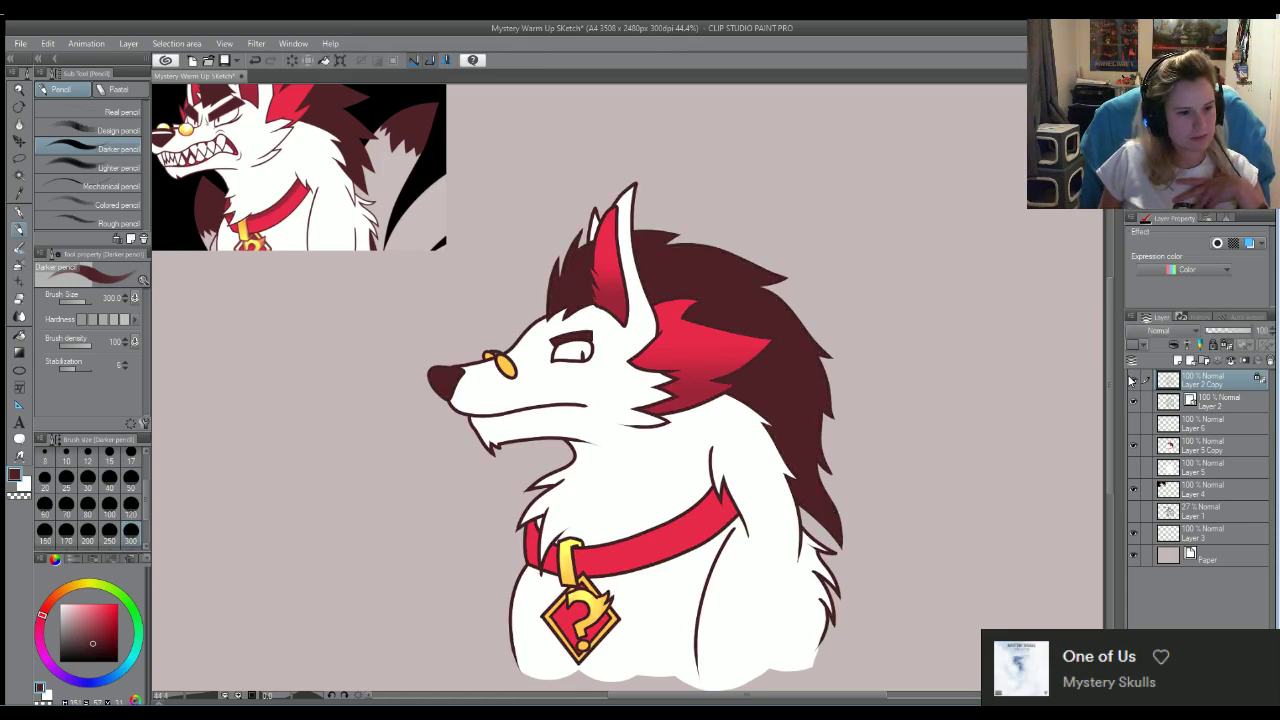
pyautogui.click(1133, 379)
pyautogui.click(1133, 379)
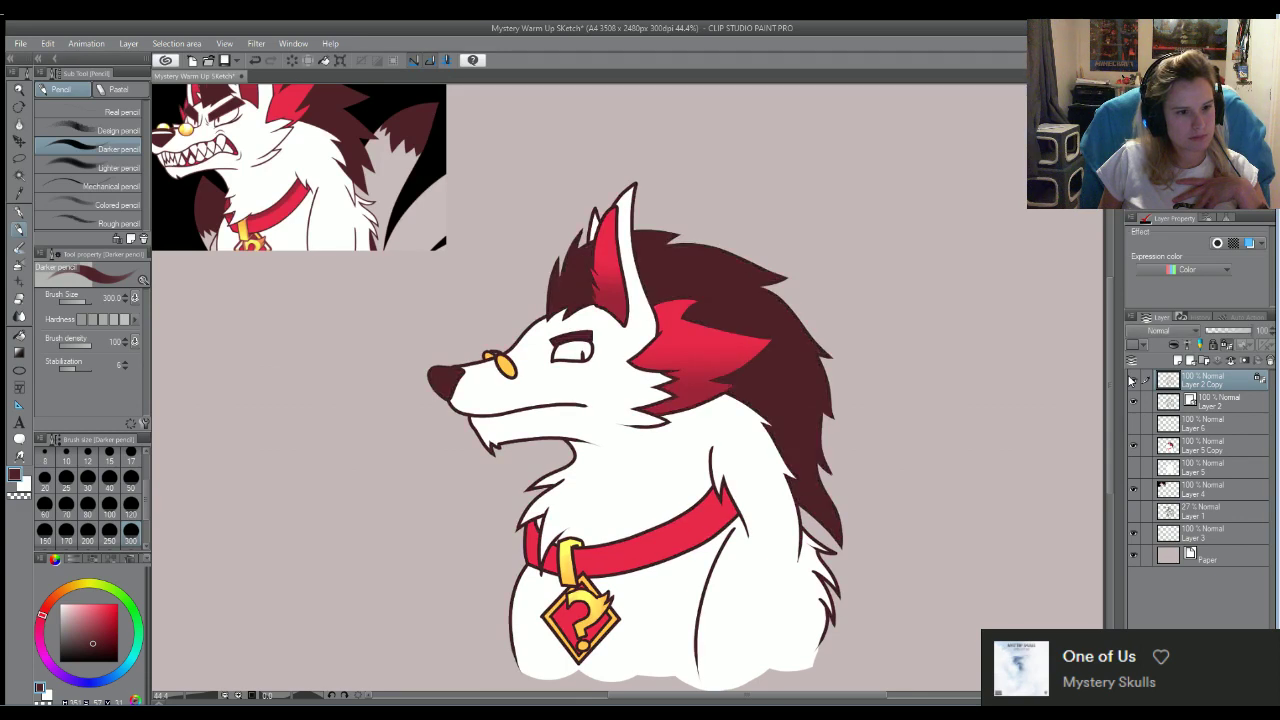
pyautogui.click(1133, 379)
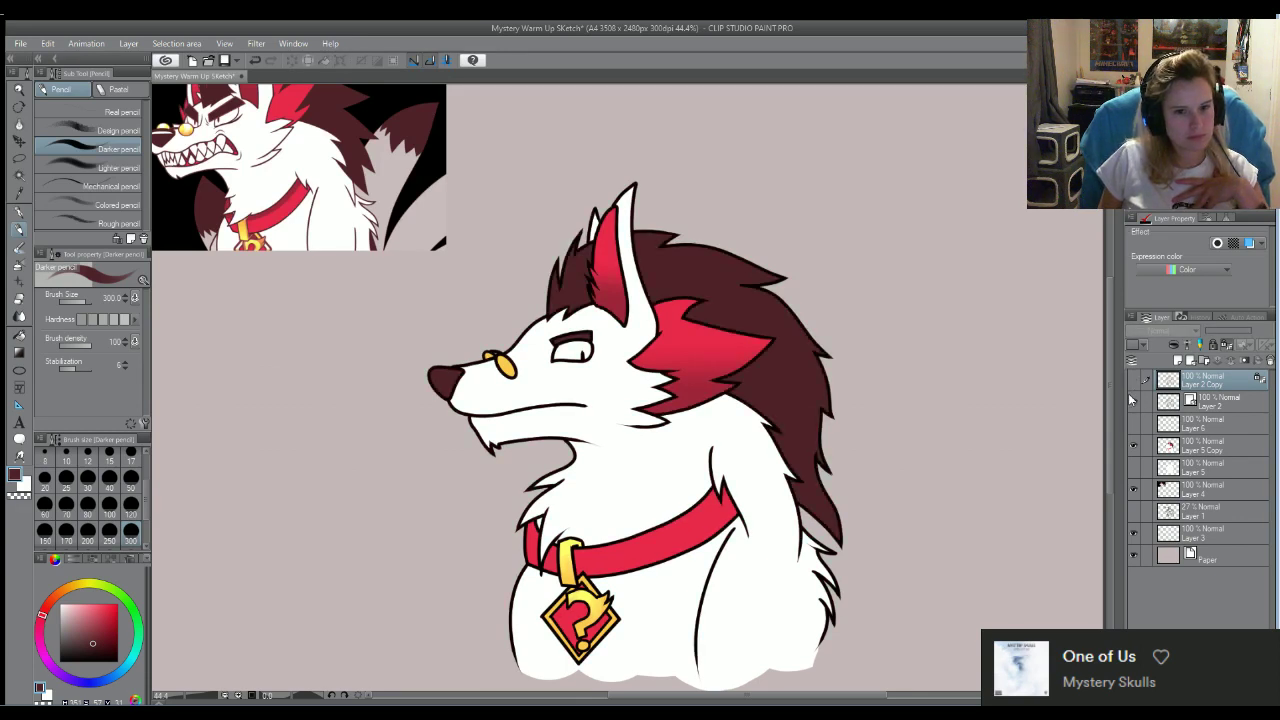
pyautogui.click(1133, 379)
pyautogui.click(1133, 379)
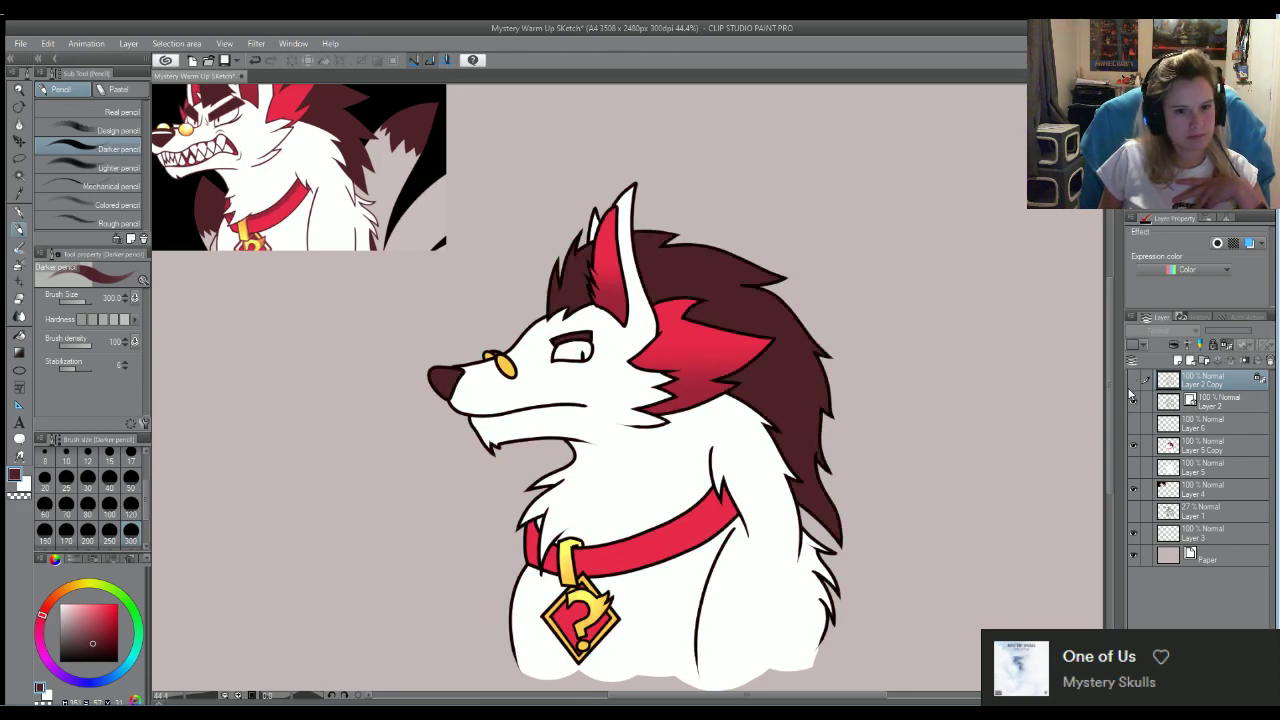
# Hide the original Layer 2, keep Layer 2 Copy shown, and save the wolf sketch
pyautogui.click(1133, 401)
pyautogui.click(1133, 401)
pyautogui.scroll(-2, 878, 497)
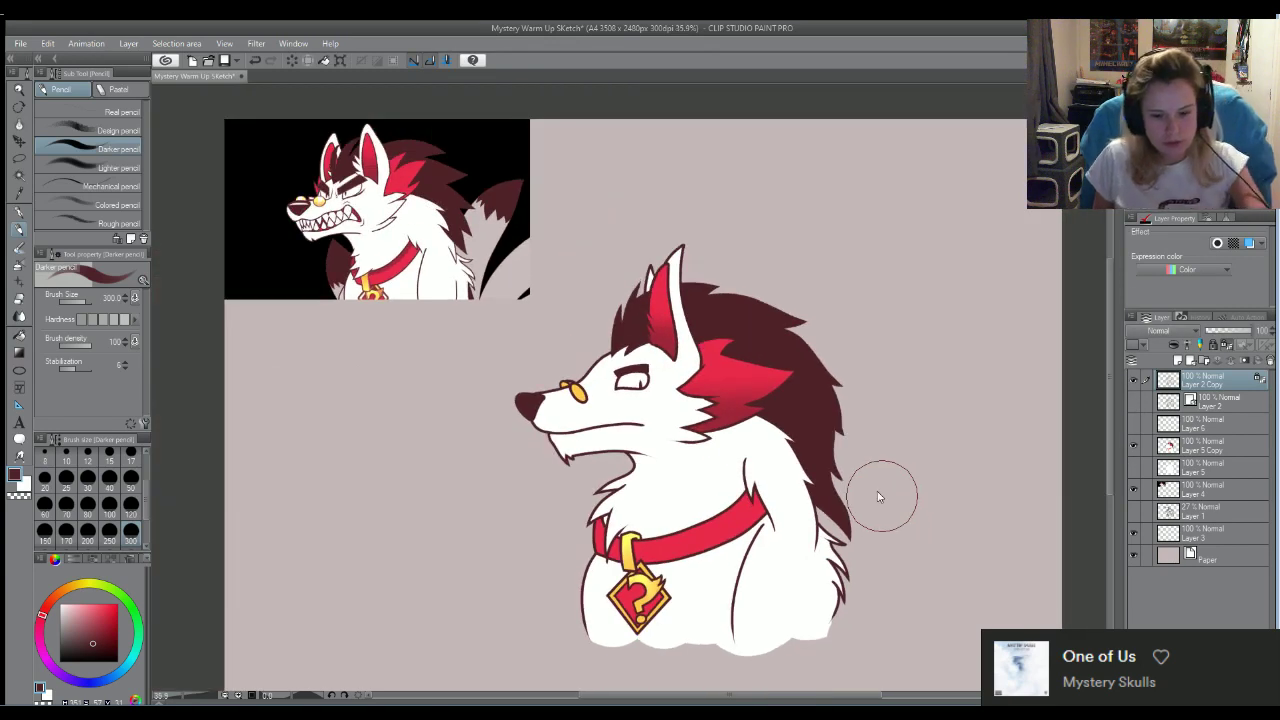
pyautogui.hotkey('ctrl', 's')
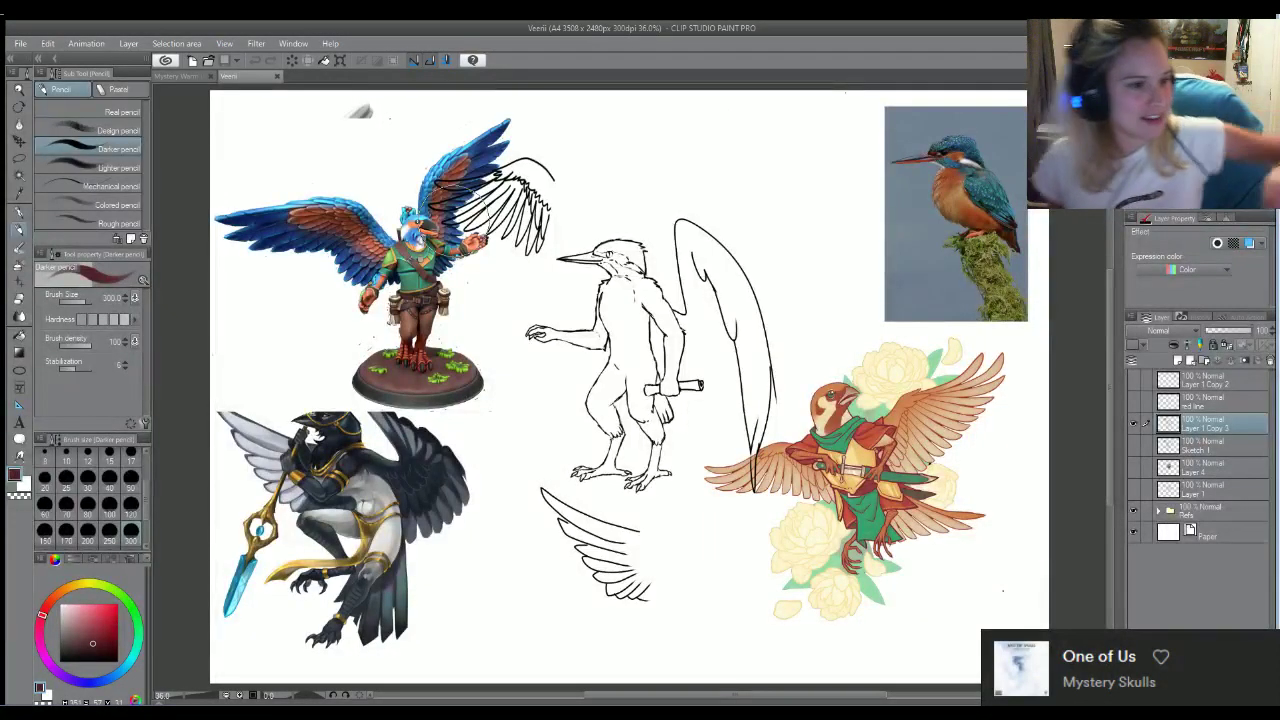
# Return from the Veerii drawing to the Mystery Warm Up Sketch document and close it
pyautogui.click(168, 77)
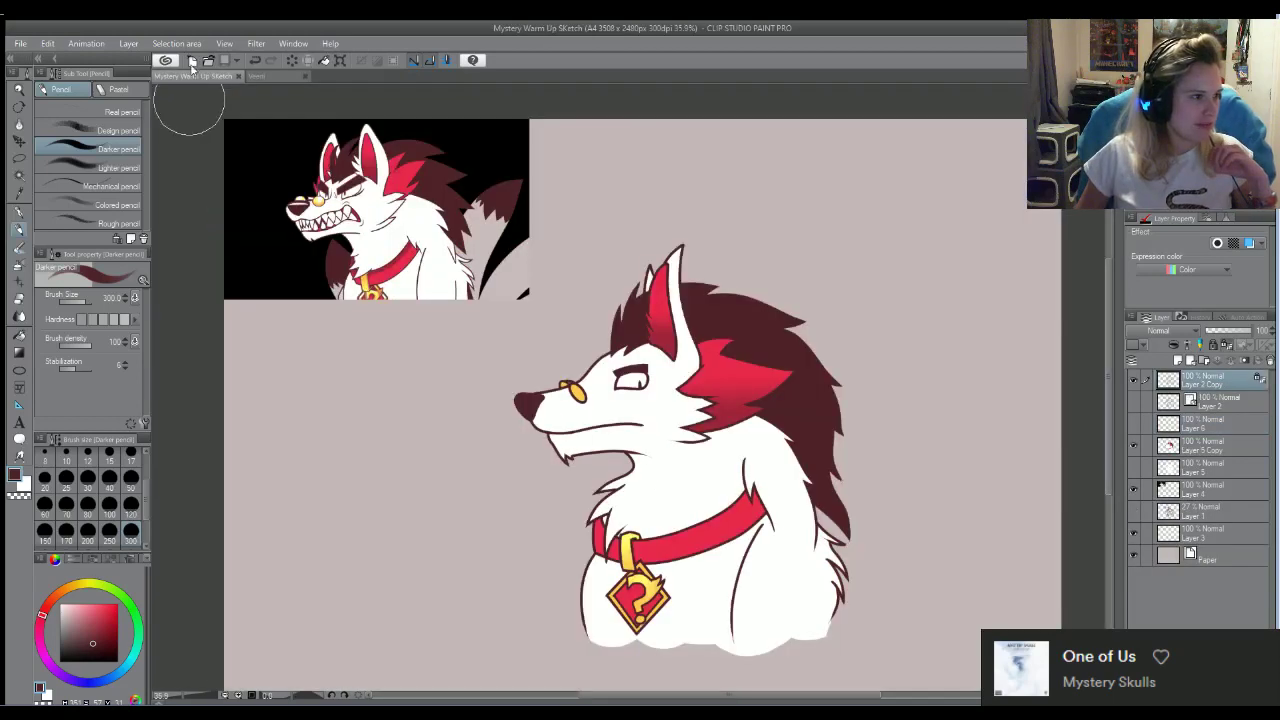
pyautogui.click(238, 77)
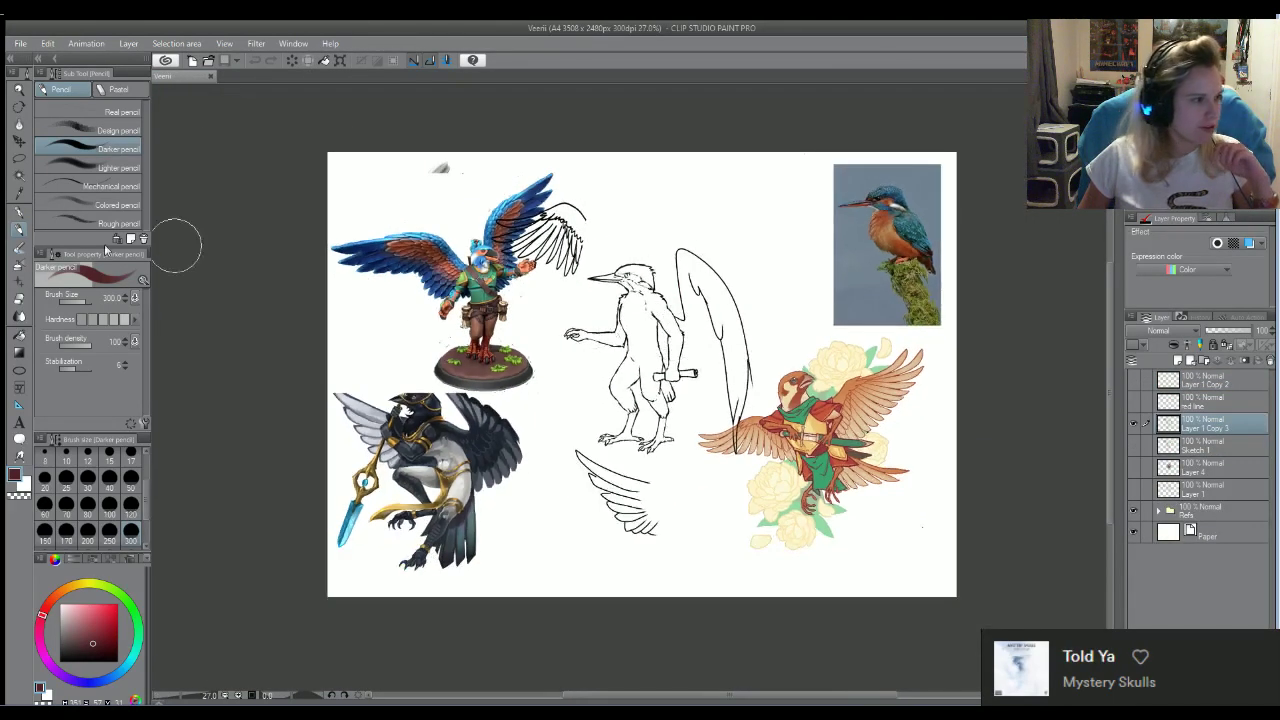
# Examine the Veerii birdfolk line sketch, its wing and the surrounding bird references
pyautogui.scroll(1, 575, 440)
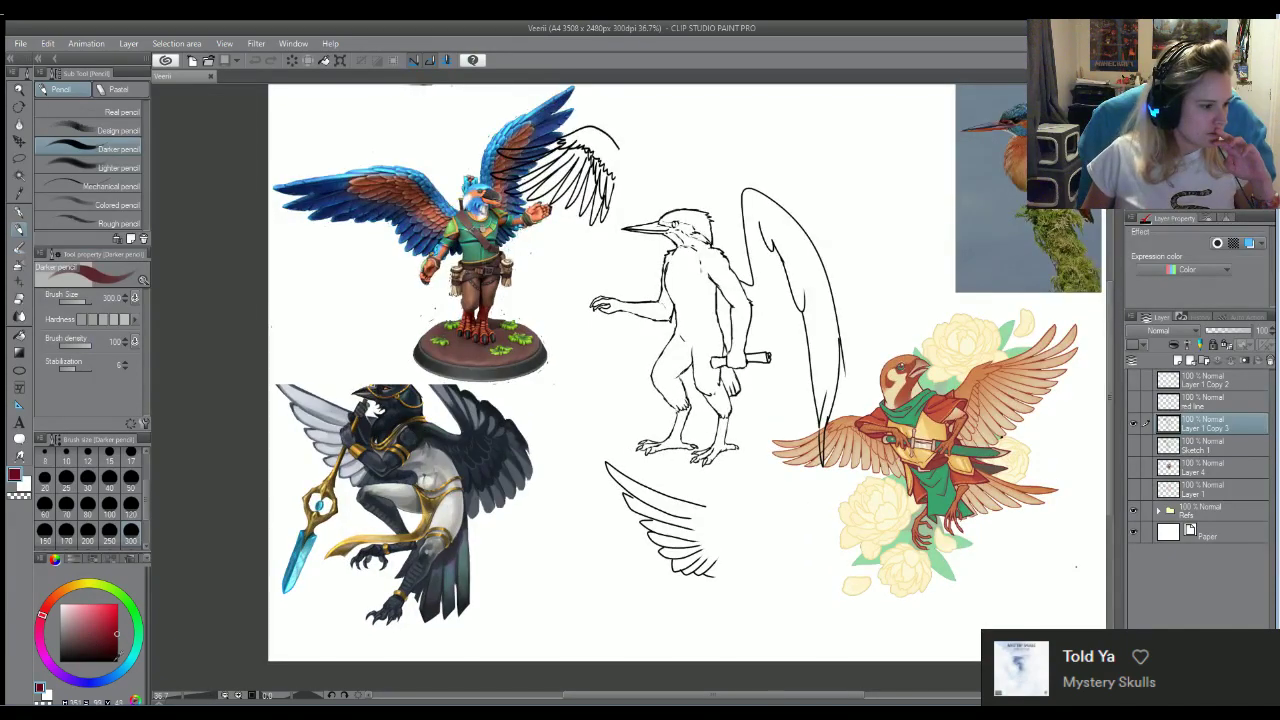
pyautogui.scroll(5, 725, 245)
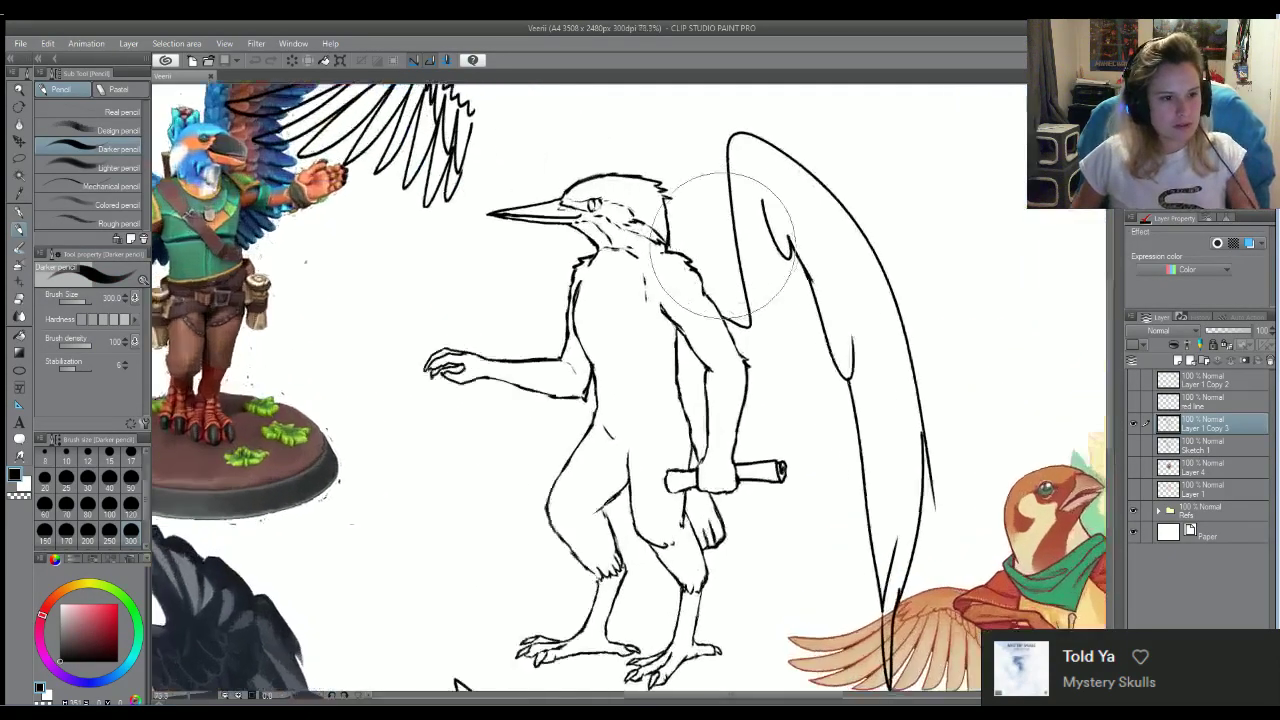
pyautogui.scroll(4, 725, 245)
pyautogui.scroll(-6, 771, 268)
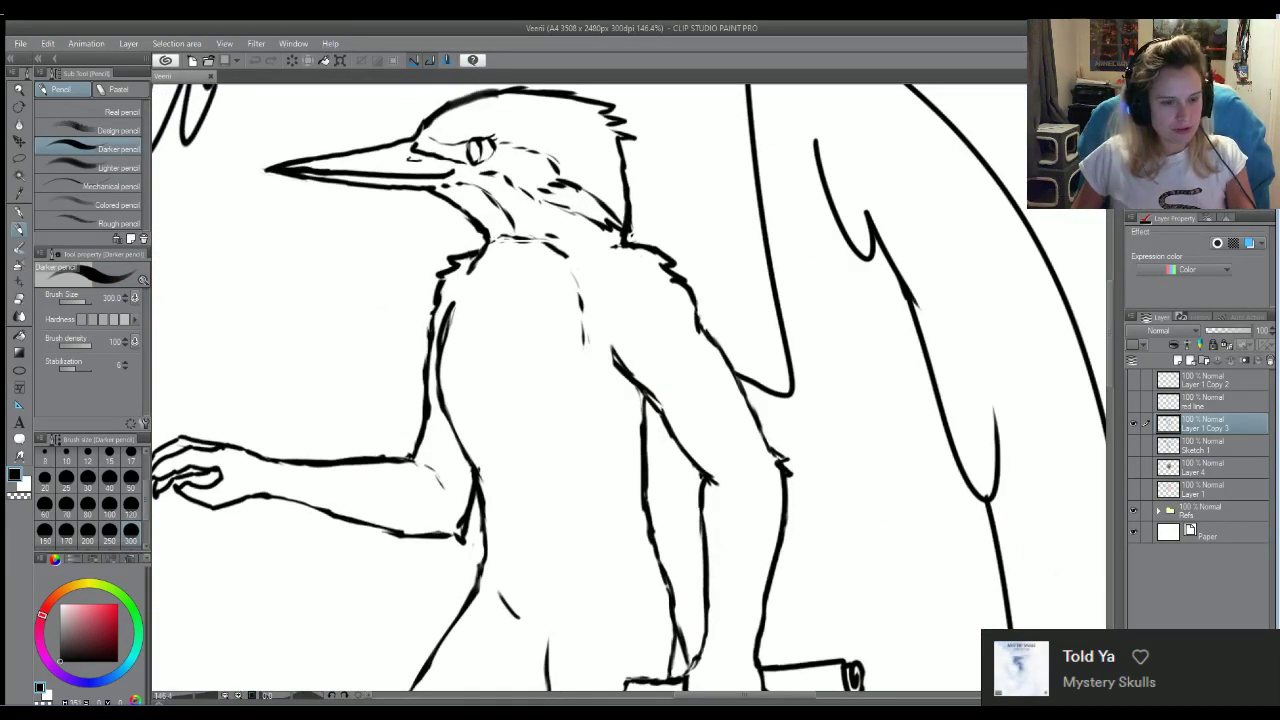
pyautogui.scroll(-2, 725, 325)
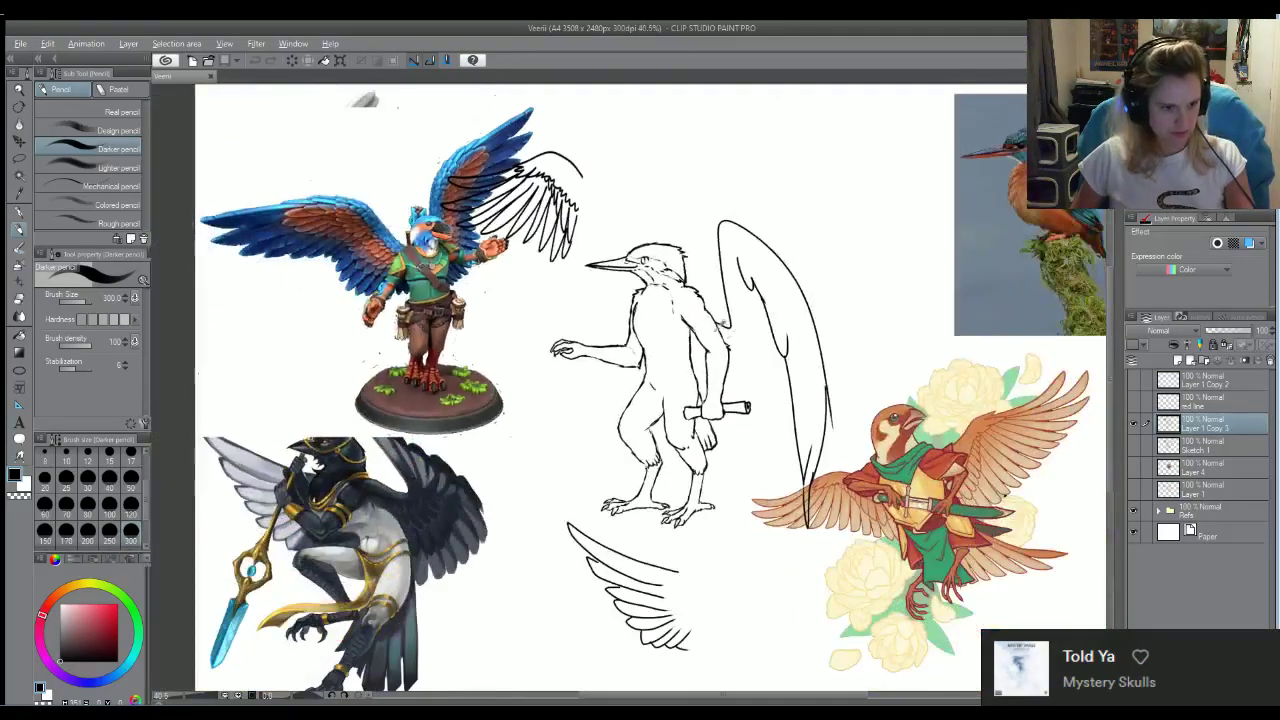
pyautogui.scroll(2, 735, 320)
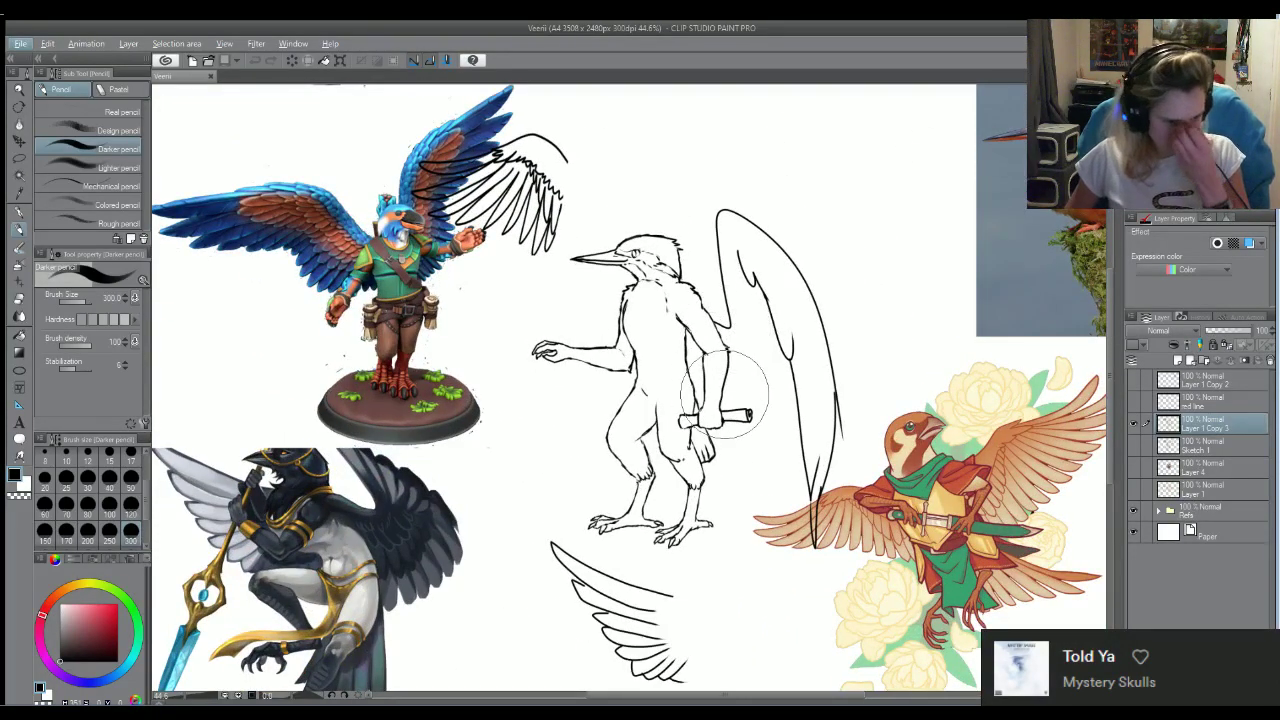
pyautogui.scroll(3, 735, 405)
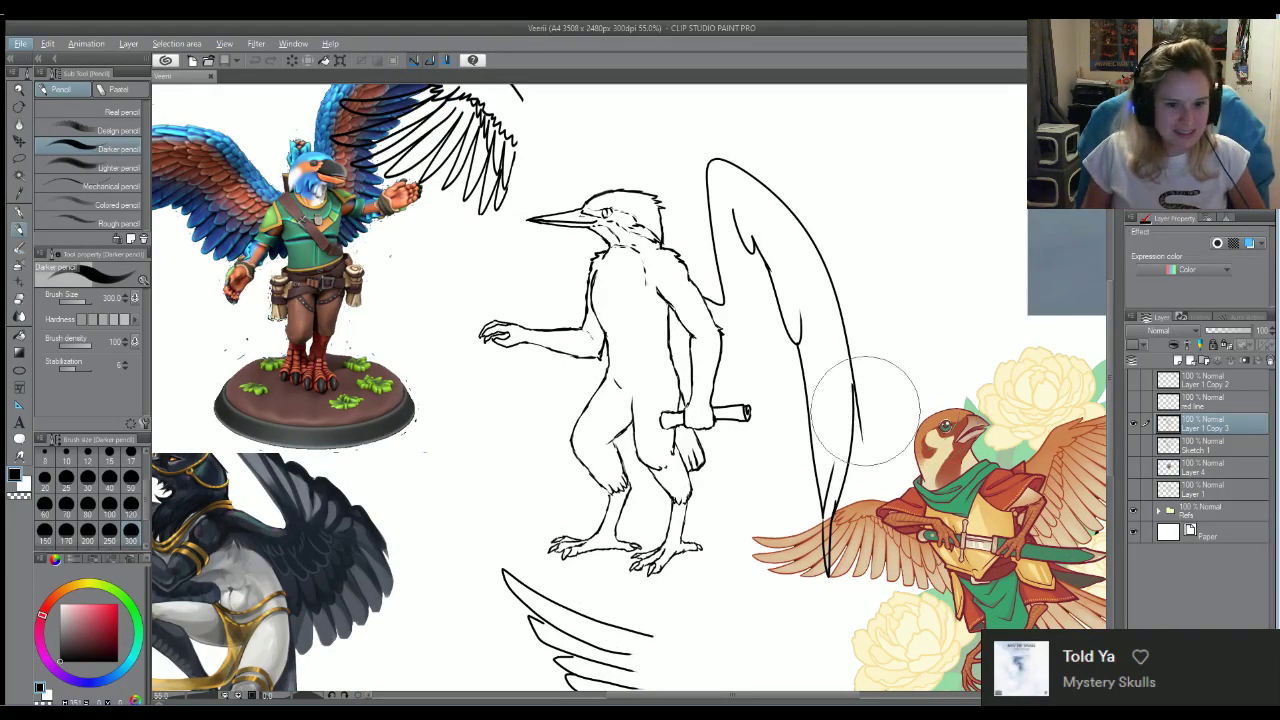
pyautogui.scroll(-2, 900, 400)
pyautogui.scroll(3, 930, 385)
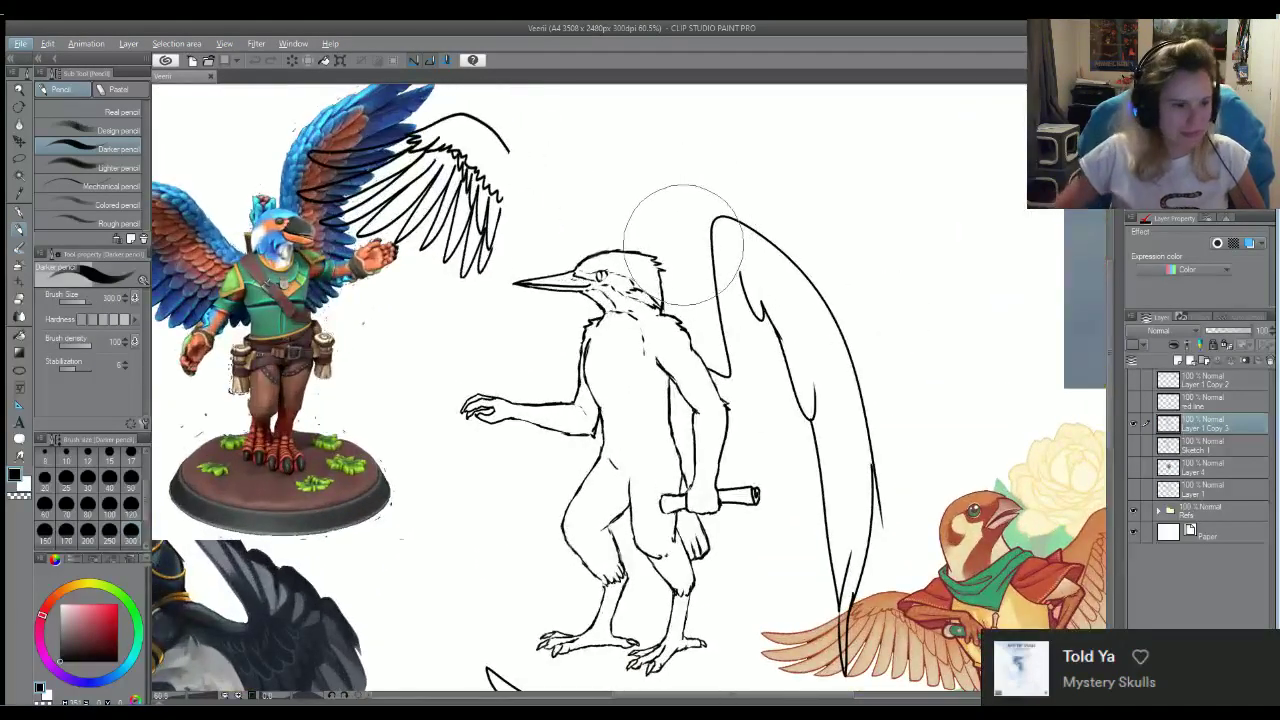
# Erase the stray line at the wing's outer edge and the feathered wing sketch over the blue bird reference, using the Hard eraser at size 40
pyautogui.click(18, 298)
pyautogui.moveTo(893, 499); pyautogui.dragTo(887, 509)
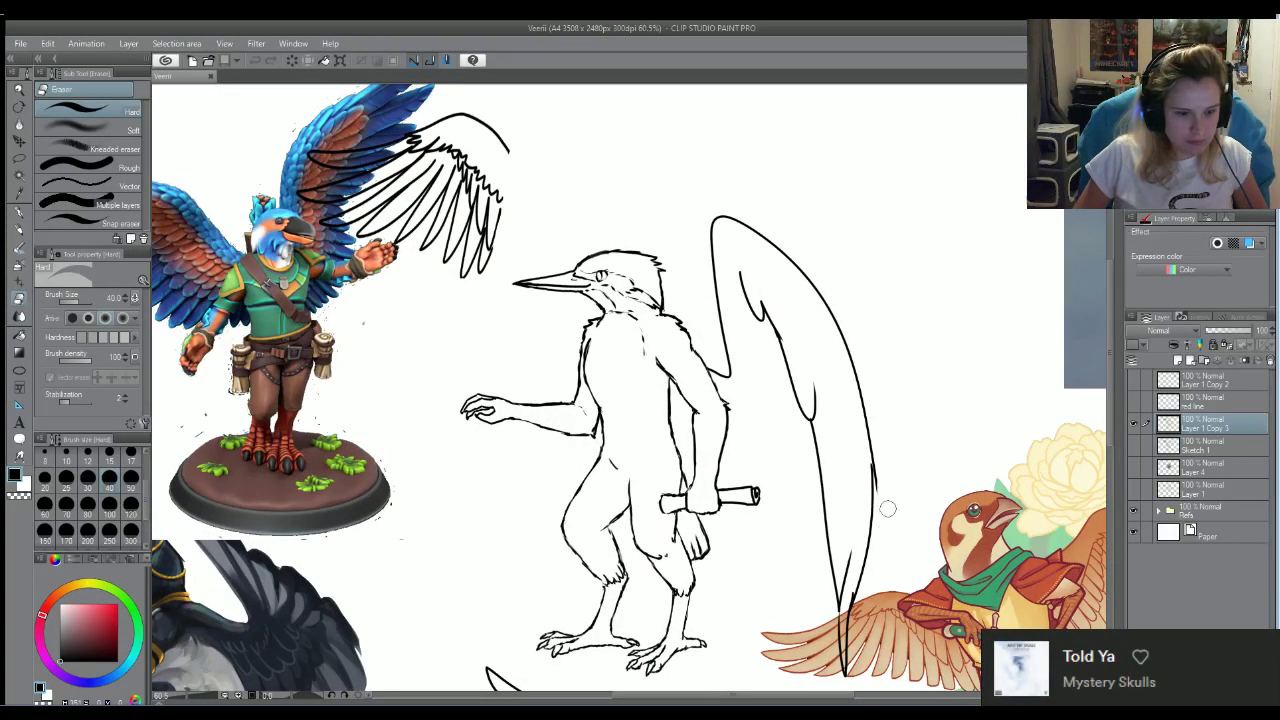
pyautogui.moveTo(495, 175)
pyautogui.mouseDown()
pyautogui.moveTo(470, 240)
pyautogui.moveTo(503, 237)
pyautogui.moveTo(465, 260)
pyautogui.moveTo(506, 168)
pyautogui.moveTo(458, 150)
pyautogui.moveTo(440, 210)
pyautogui.moveTo(420, 150)
pyautogui.moveTo(392, 180)
pyautogui.mouseUp()
pyautogui.moveTo(390, 258)
pyautogui.mouseDown()
pyautogui.moveTo(359, 158)
pyautogui.moveTo(339, 295)
pyautogui.moveTo(337, 128)
pyautogui.moveTo(393, 101)
pyautogui.mouseUp()
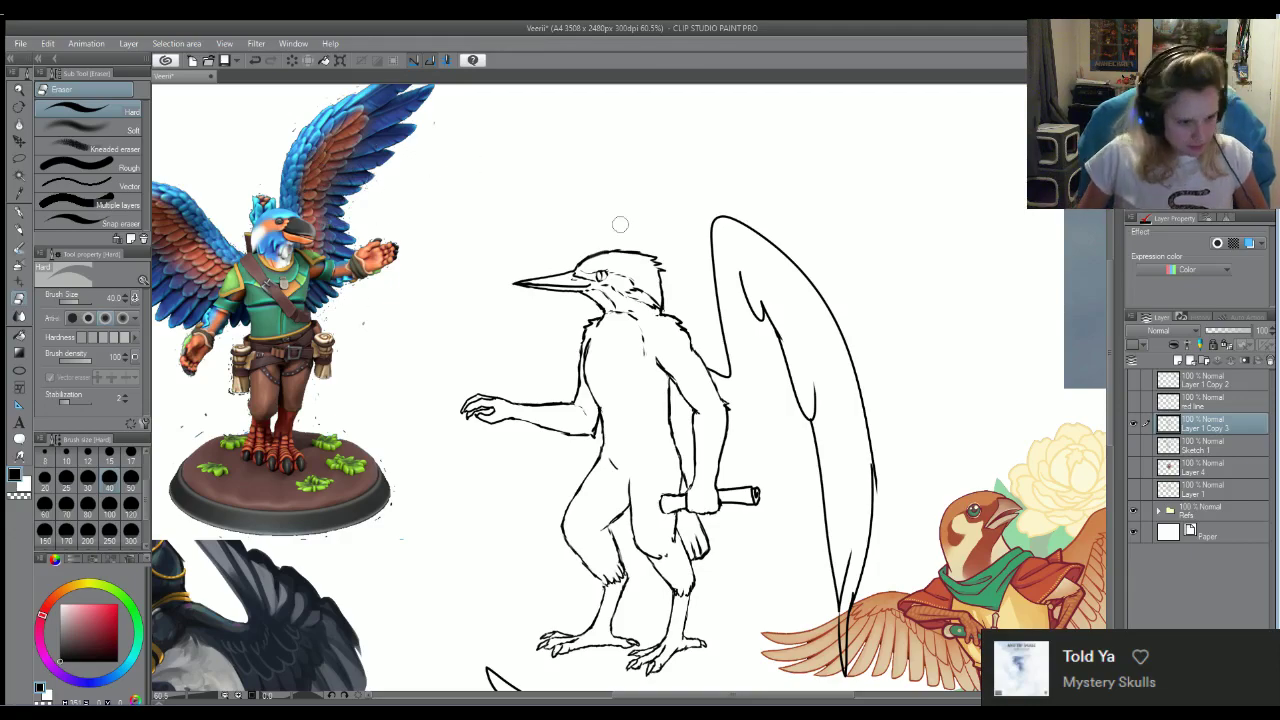
pyautogui.scroll(-1, 617, 220)
pyautogui.scroll(-2, 584, 290)
pyautogui.scroll(2, 550, 400)
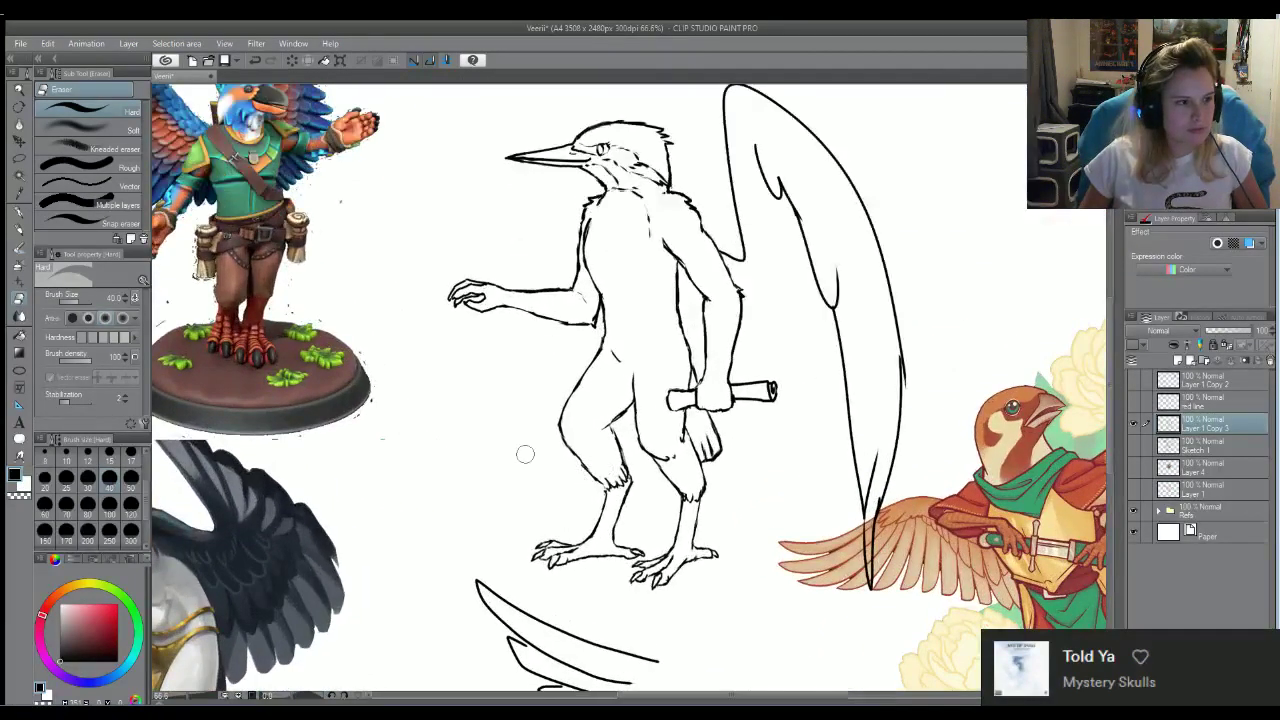
pyautogui.scroll(-2, 530, 452)
pyautogui.scroll(2, 478, 390)
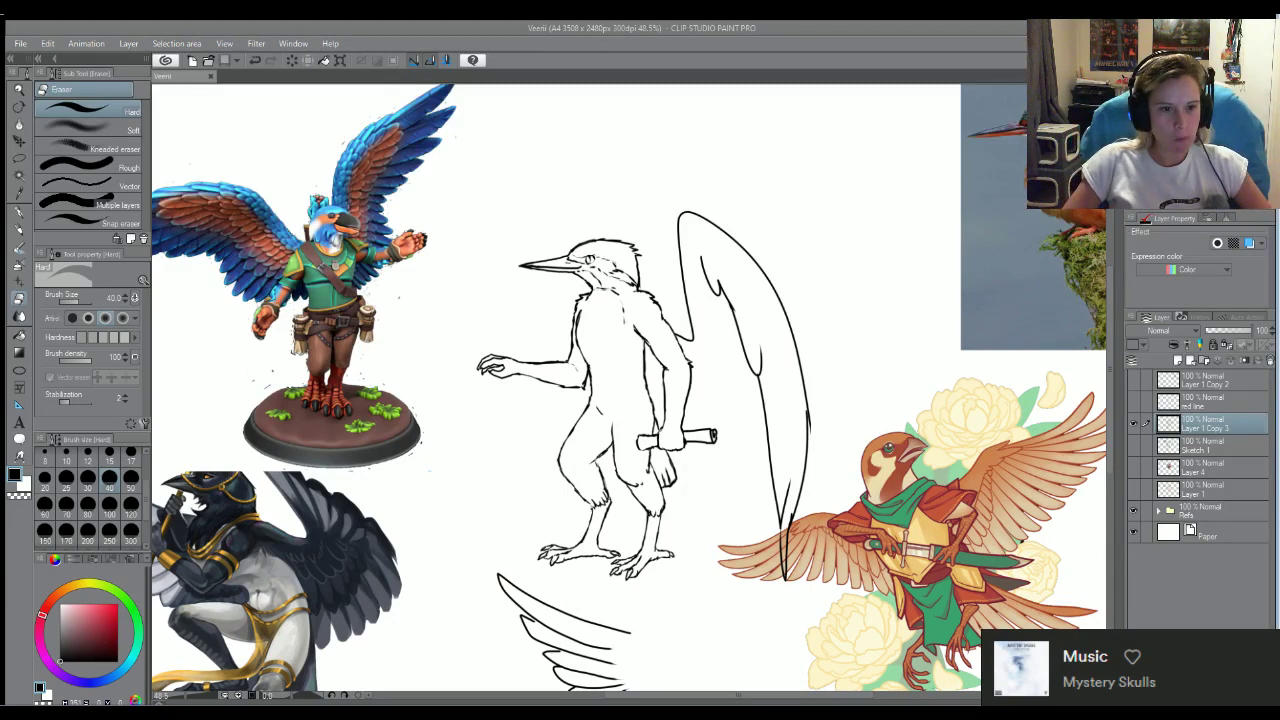
pyautogui.click(846, 353)
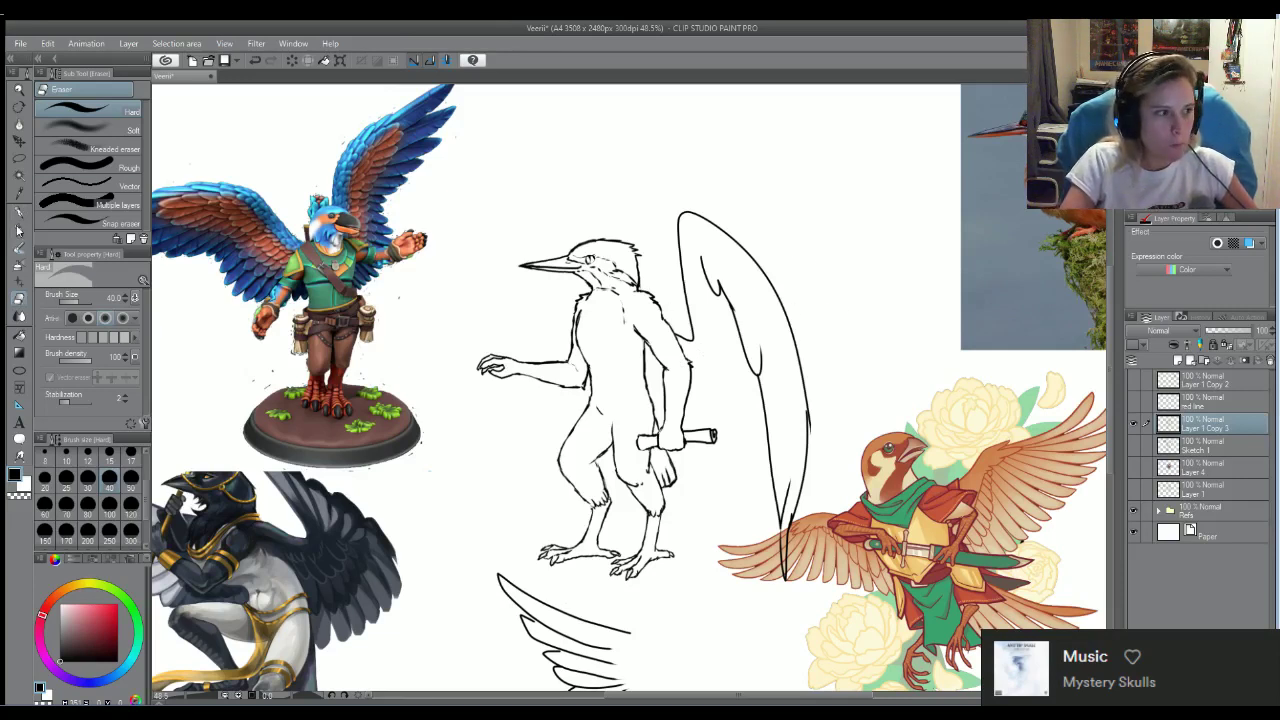
# Draw the far wing's leading edge rising from the back to behind the head, using the Darker pencil at brush size 6
pyautogui.click(18, 229)
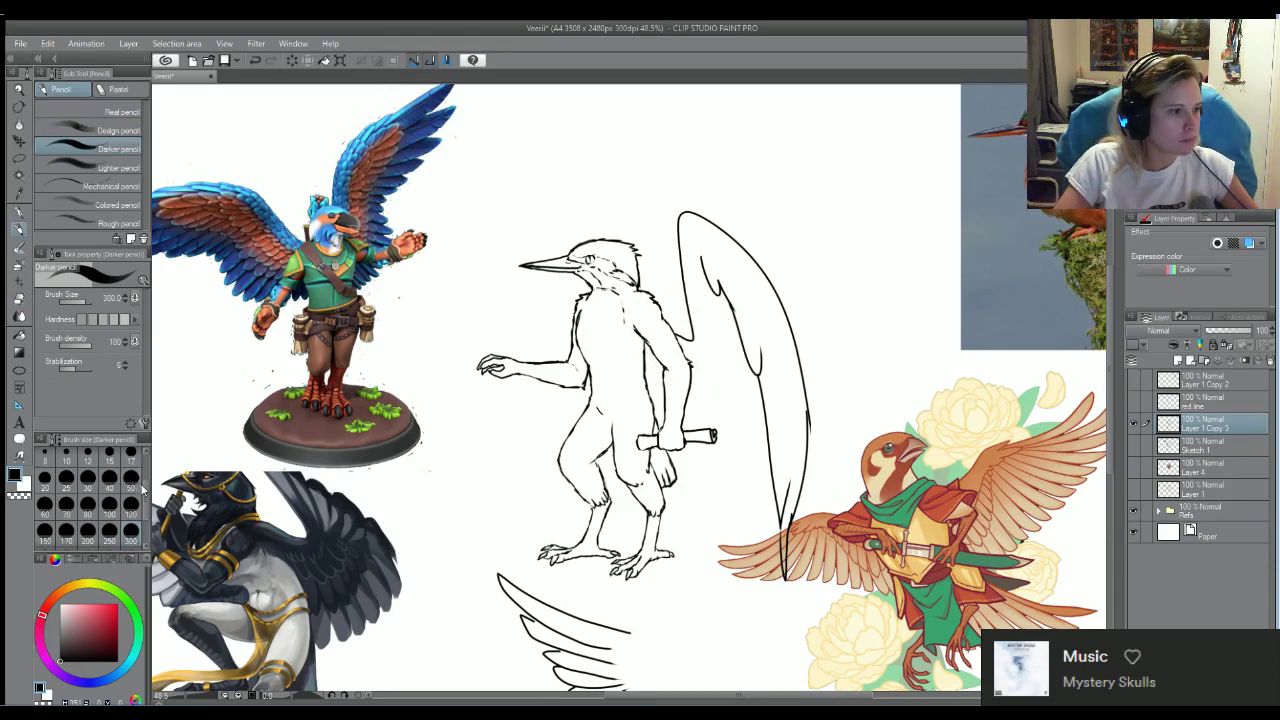
pyautogui.scroll(3, 137, 470)
pyautogui.click(109, 487)
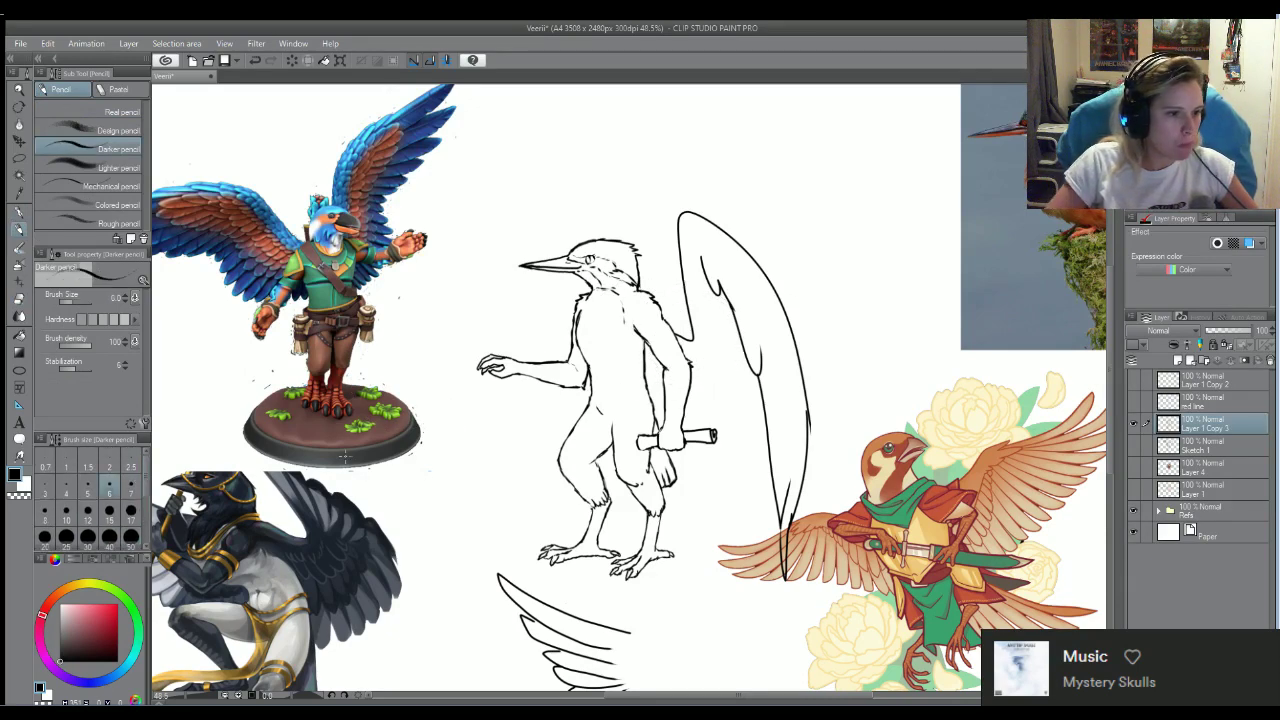
pyautogui.moveTo(511, 393); pyautogui.dragTo(527, 426)
pyautogui.hotkey('ctrl', 'z')
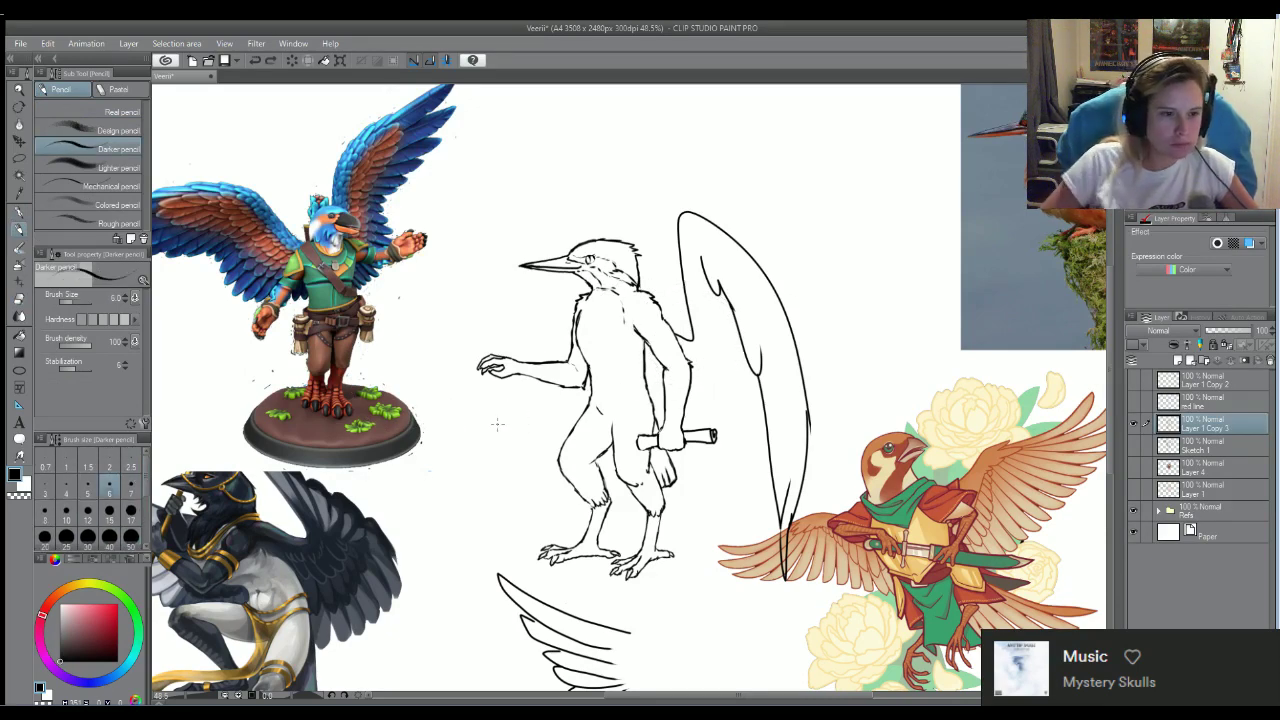
pyautogui.scroll(2, 534, 374)
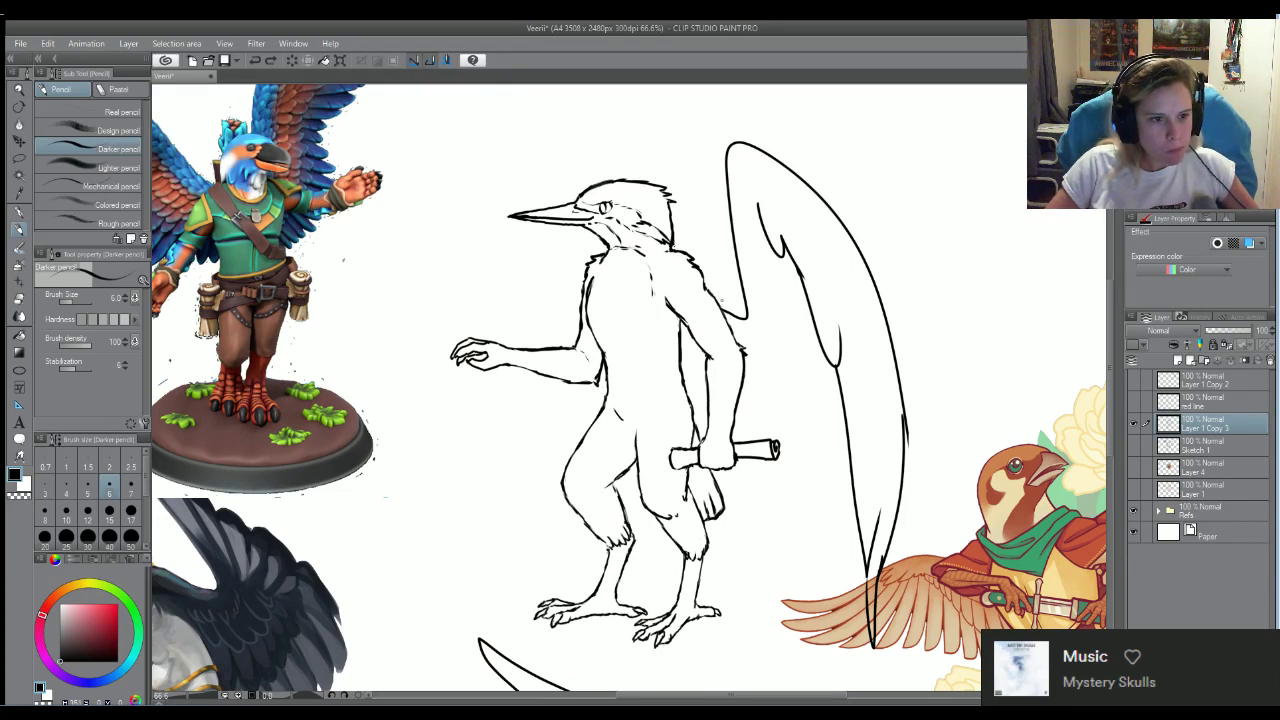
pyautogui.moveTo(728, 312)
pyautogui.mouseDown()
pyautogui.moveTo(692, 188)
pyautogui.moveTo(703, 207)
pyautogui.moveTo(660, 157)
pyautogui.moveTo(645, 178)
pyautogui.mouseUp()
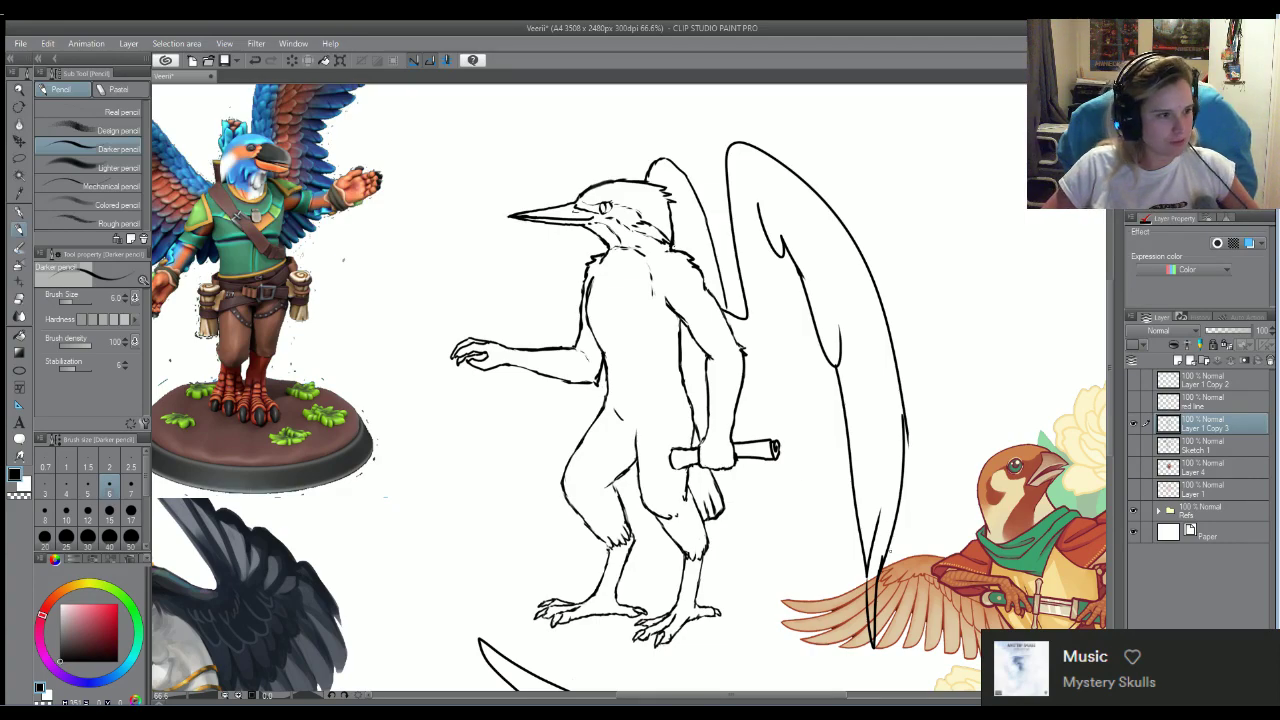
# Erase both wings' outlines with the Hard eraser, keeping only the short inner strokes near the shoulder, and switch to the Smooth watercolor brush
pyautogui.scroll(-3, 793, 458)
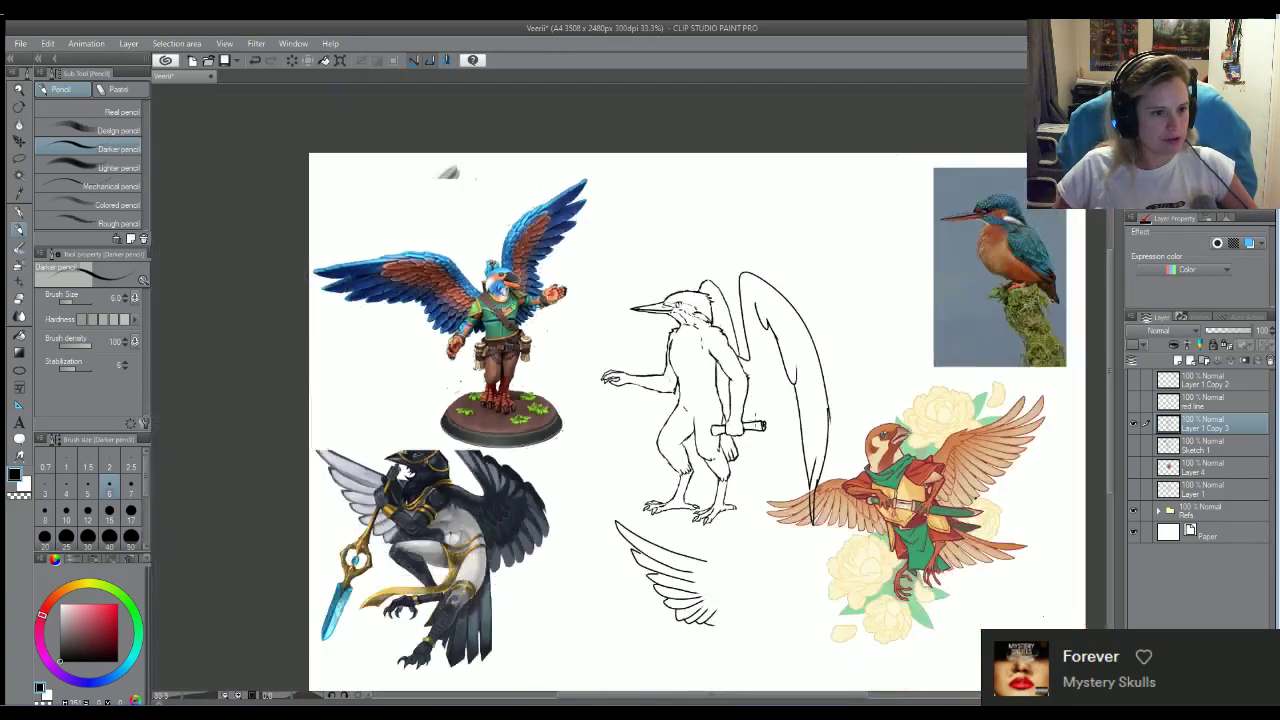
pyautogui.scroll(-2, 757, 436)
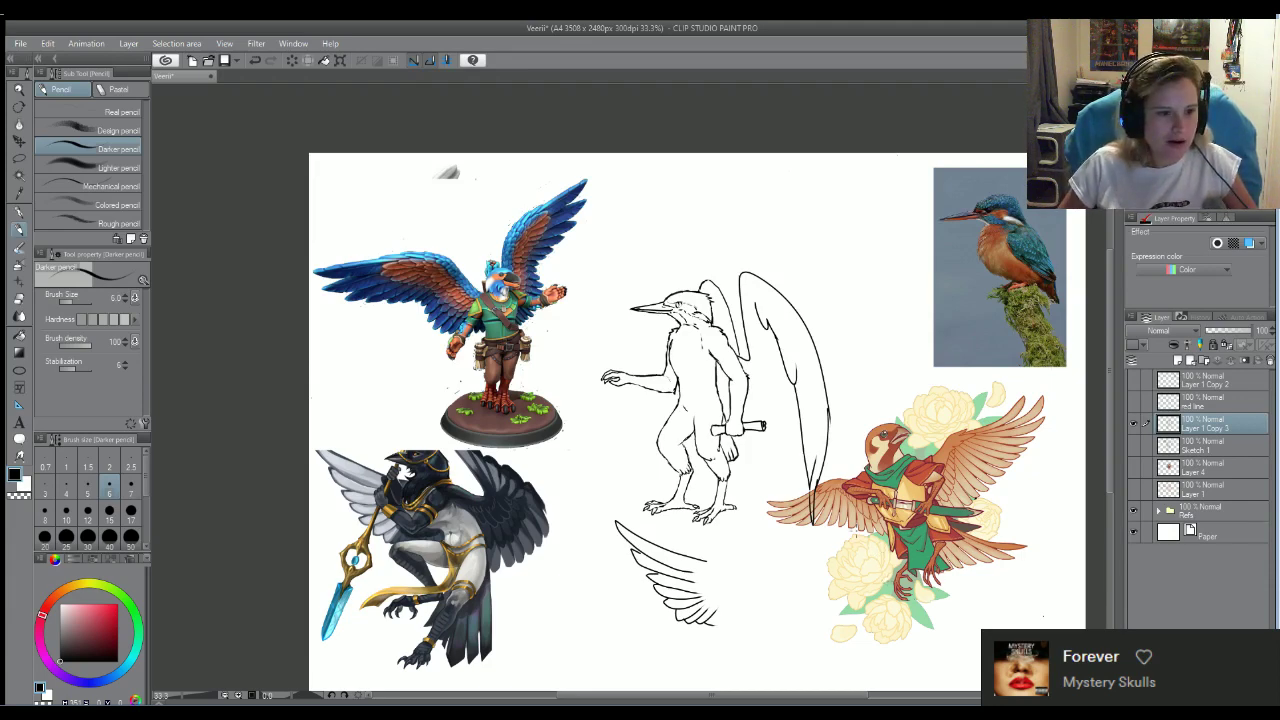
pyautogui.scroll(-1, 780, 330)
pyautogui.scroll(3, 780, 330)
pyautogui.press('e')
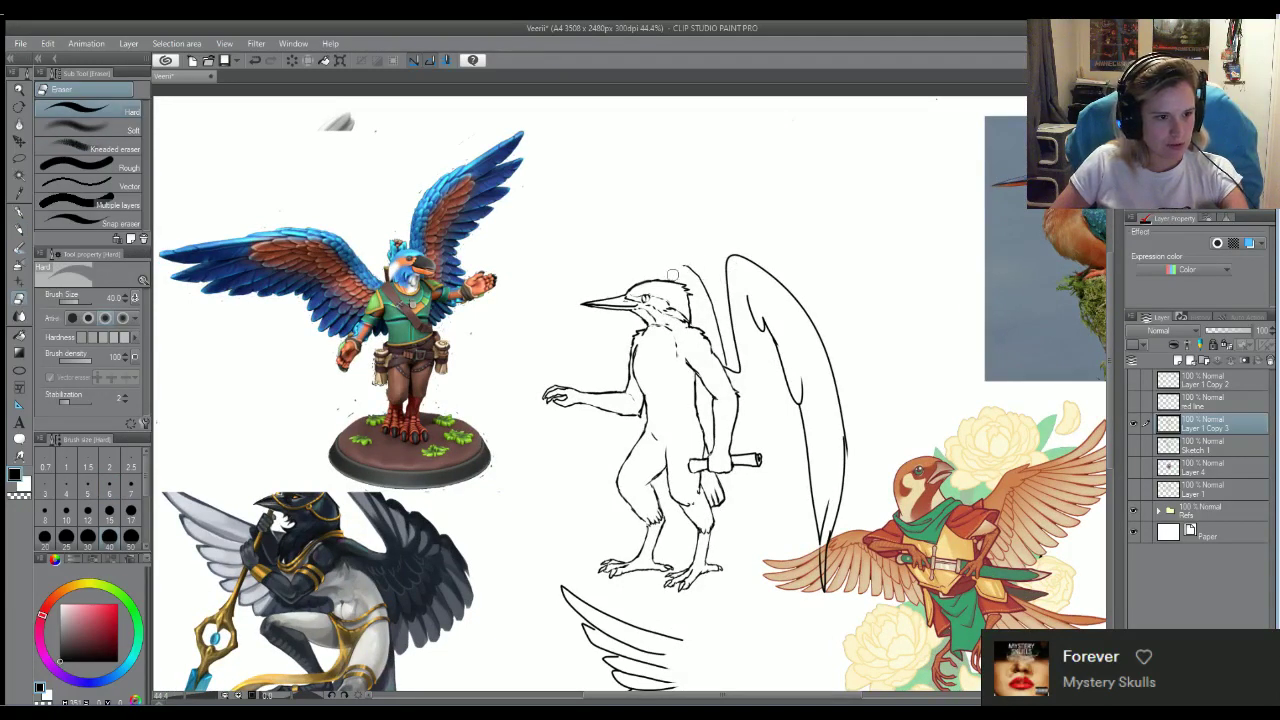
pyautogui.moveTo(672, 275)
pyautogui.mouseDown()
pyautogui.moveTo(742, 292)
pyautogui.moveTo(724, 268)
pyautogui.moveTo(728, 240)
pyautogui.moveTo(751, 274)
pyautogui.moveTo(785, 285)
pyautogui.moveTo(853, 403)
pyautogui.moveTo(861, 522)
pyautogui.moveTo(816, 492)
pyautogui.moveTo(822, 567)
pyautogui.moveTo(780, 365)
pyautogui.moveTo(799, 387)
pyautogui.moveTo(741, 277)
pyautogui.mouseUp()
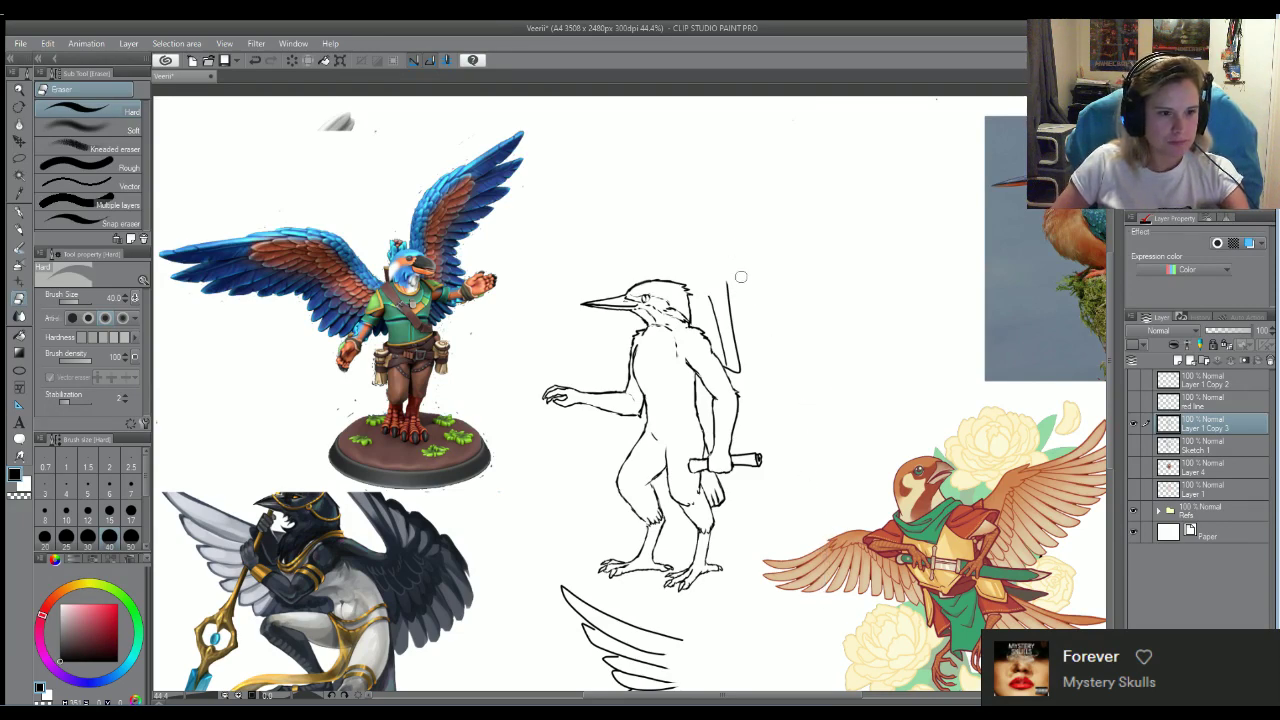
pyautogui.press('b')
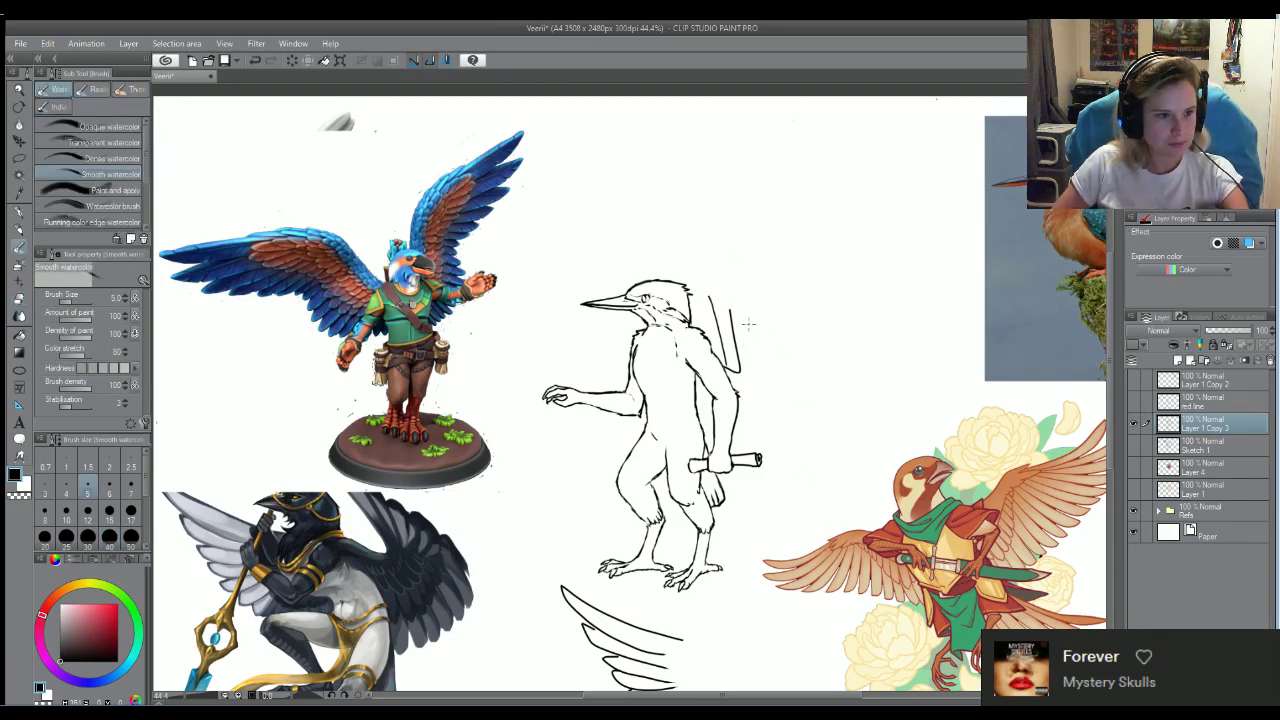
# Try a rounded top and outer edge for the near wing, starting from its inner stroke beside the head, then remove the curve
pyautogui.moveTo(730, 314)
pyautogui.mouseDown()
pyautogui.moveTo(740, 282)
pyautogui.moveTo(757, 333)
pyautogui.moveTo(746, 332)
pyautogui.moveTo(764, 353)
pyautogui.mouseUp()
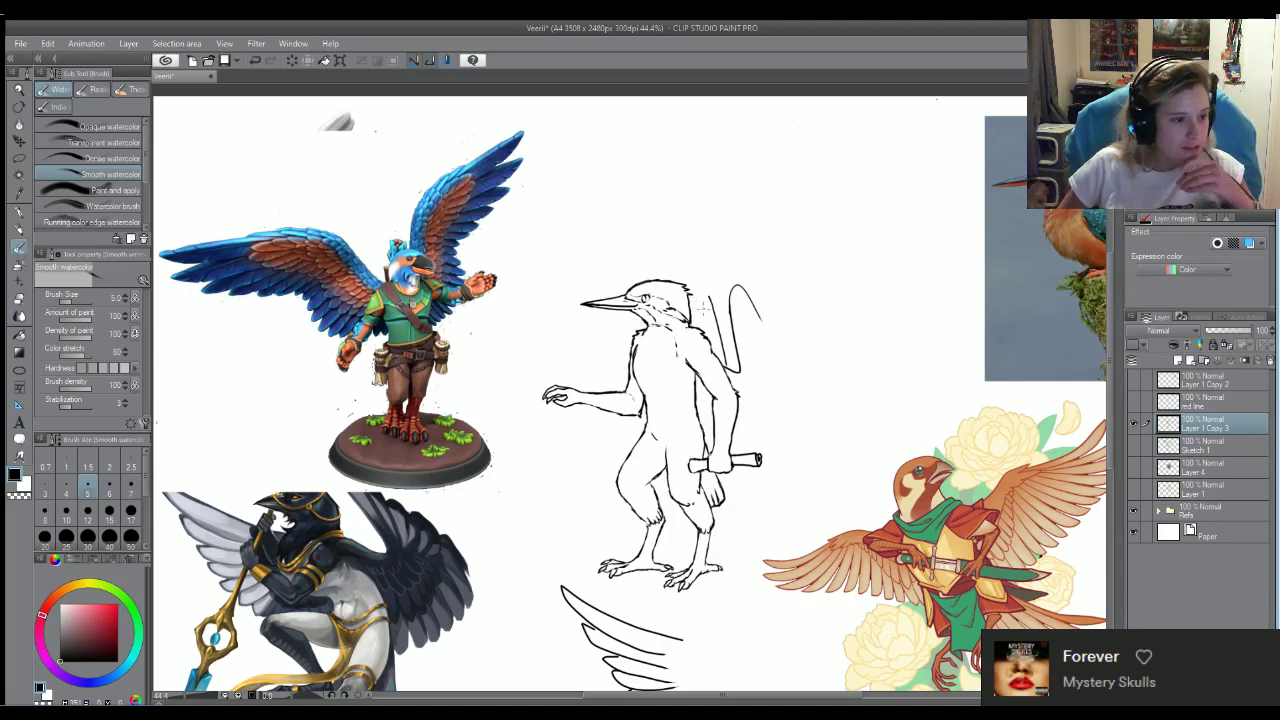
pyautogui.scroll(1, 741, 343)
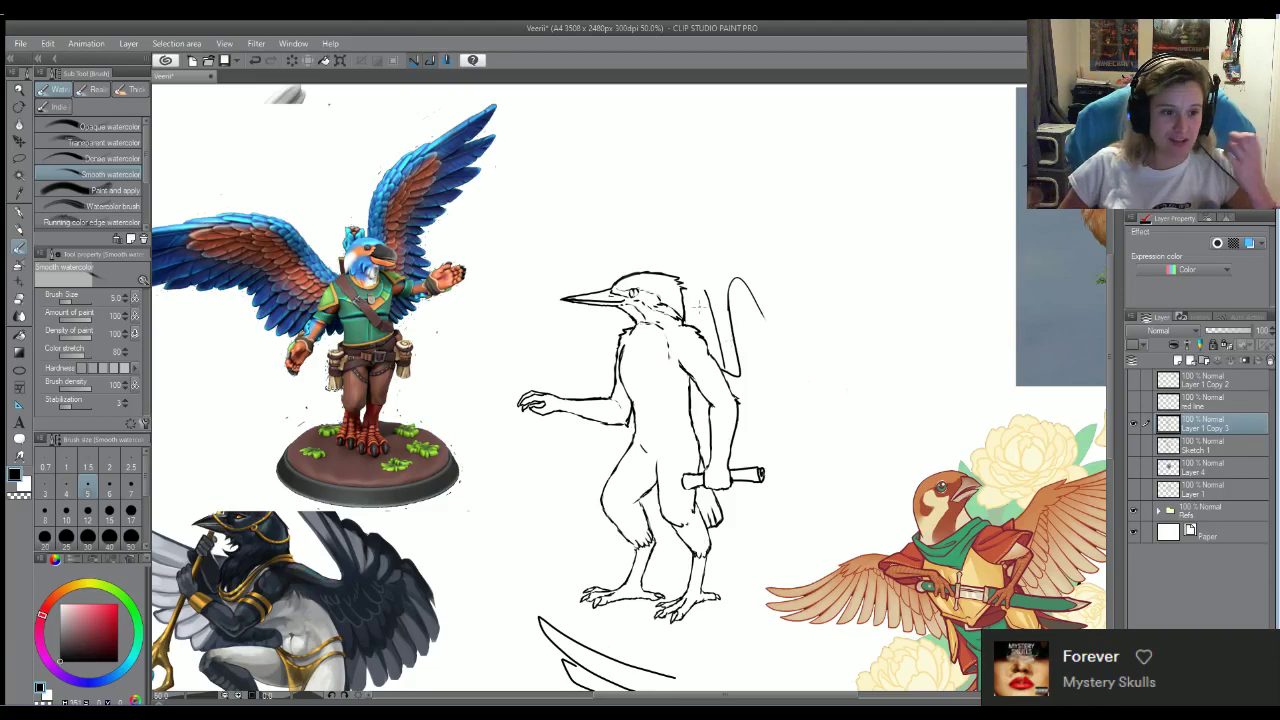
pyautogui.scroll(1, 717, 313)
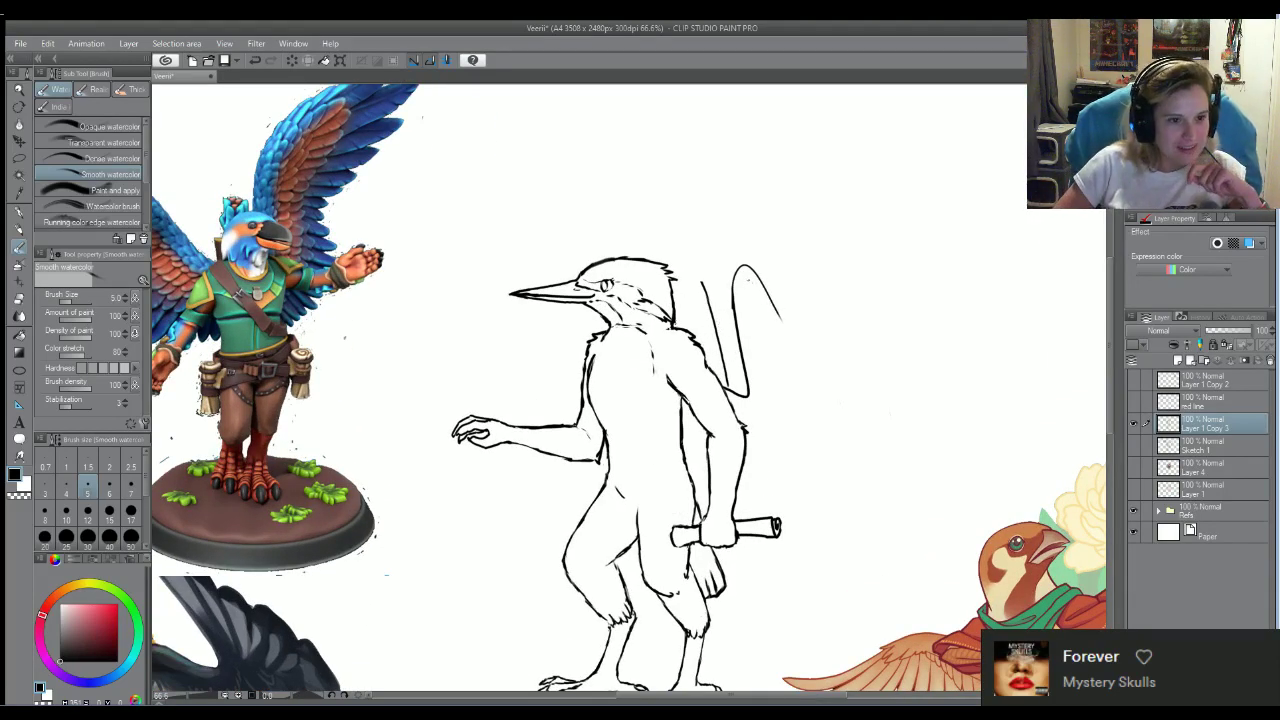
pyautogui.moveTo(772, 298); pyautogui.dragTo(804, 392)
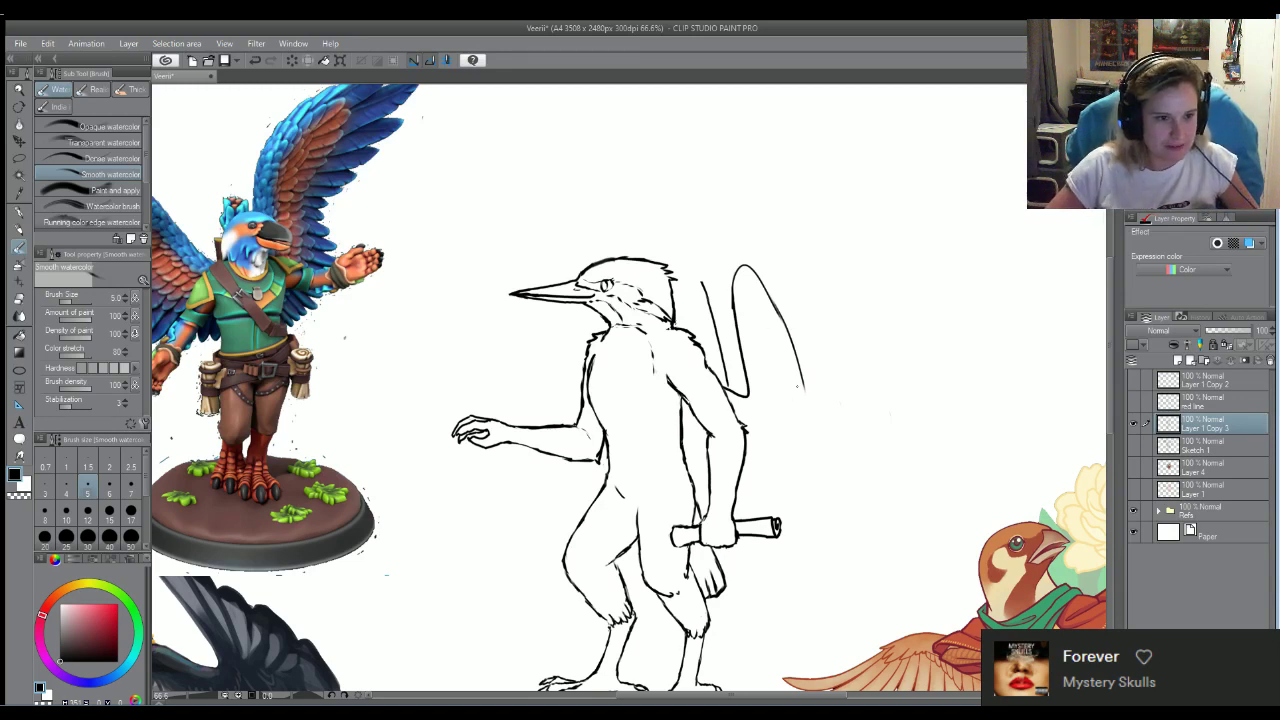
pyautogui.moveTo(737, 290)
pyautogui.mouseDown()
pyautogui.moveTo(737, 260)
pyautogui.moveTo(814, 400)
pyautogui.mouseUp()
pyautogui.press('e')
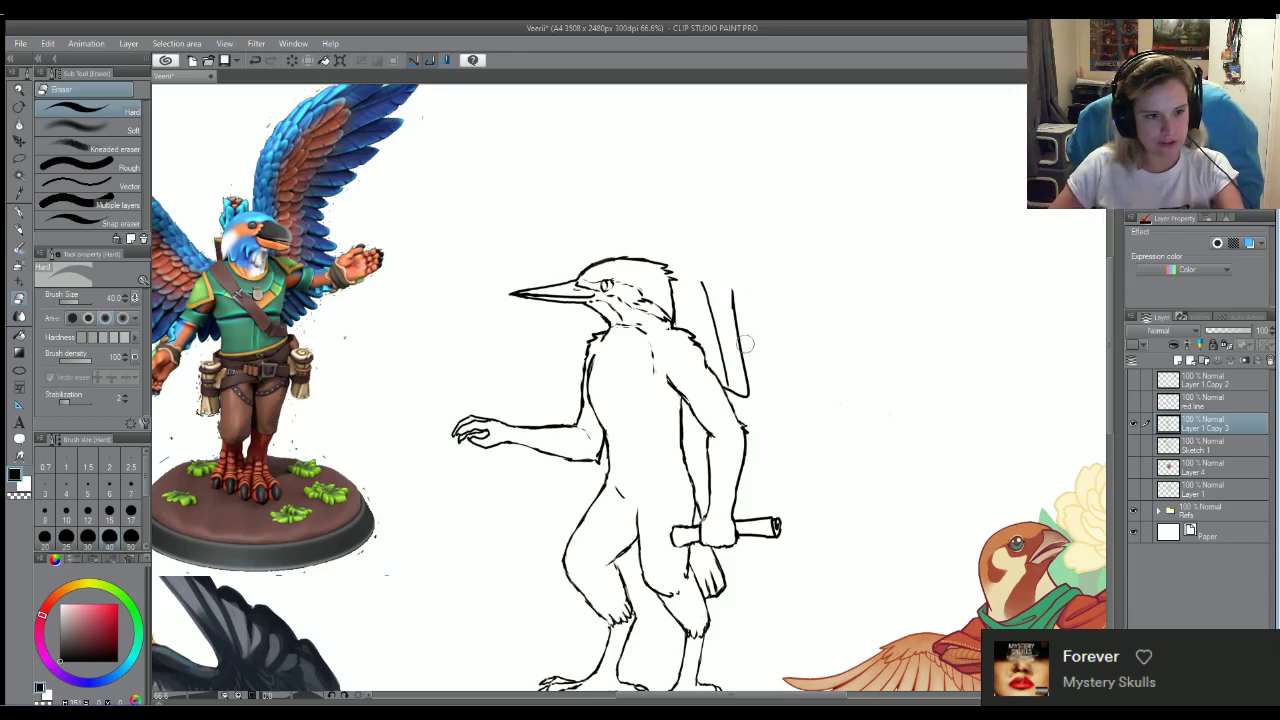
pyautogui.press('b')
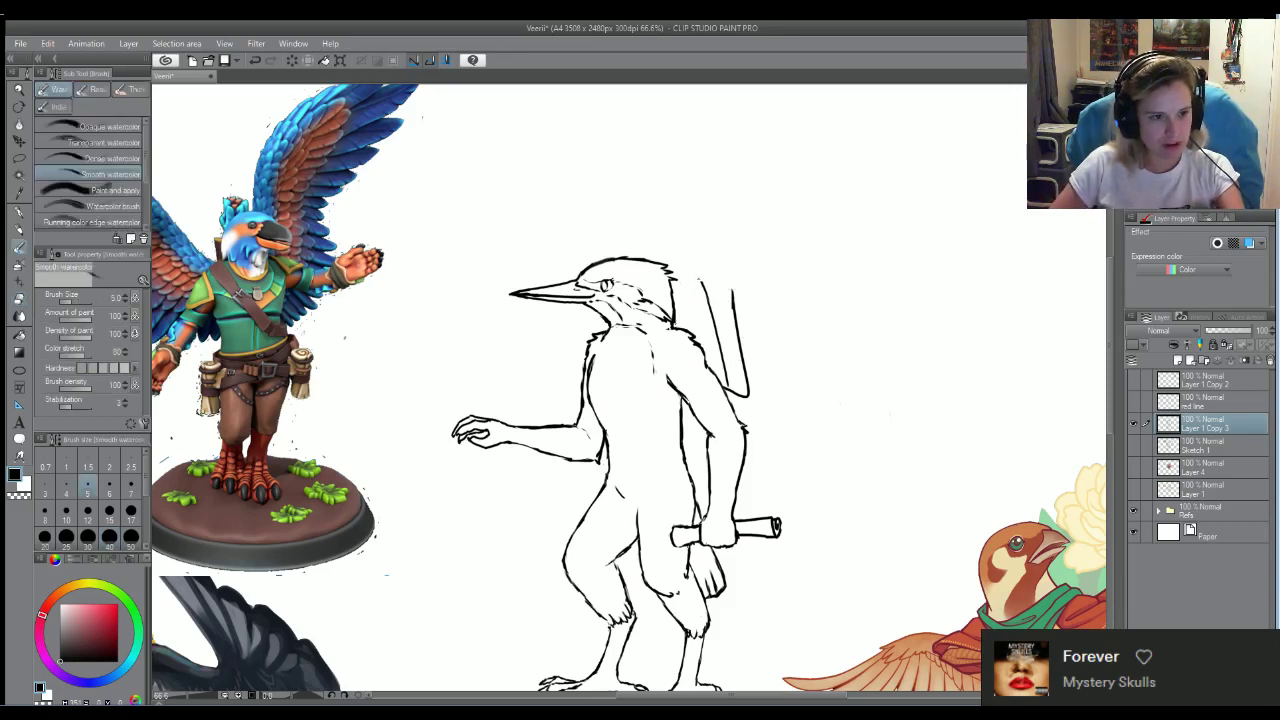
# Extend both wings' inner strokes upward into rounded tops above the head and draw the near wing's long outer edge down past the scroll
pyautogui.moveTo(733, 298)
pyautogui.mouseDown()
pyautogui.moveTo(725, 230)
pyautogui.moveTo(746, 240)
pyautogui.moveTo(768, 268)
pyautogui.moveTo(699, 270)
pyautogui.moveTo(661, 233)
pyautogui.moveTo(675, 230)
pyautogui.moveTo(700, 266)
pyautogui.mouseUp()
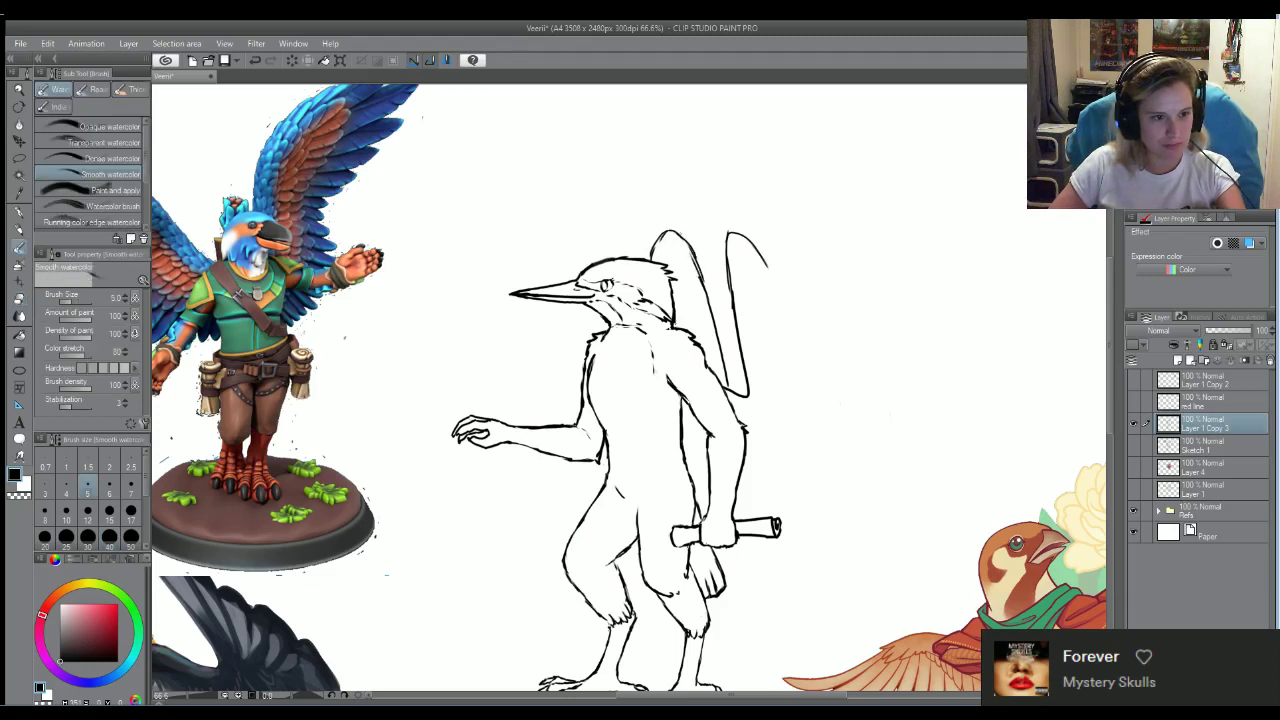
pyautogui.press('e')
pyautogui.press('b')
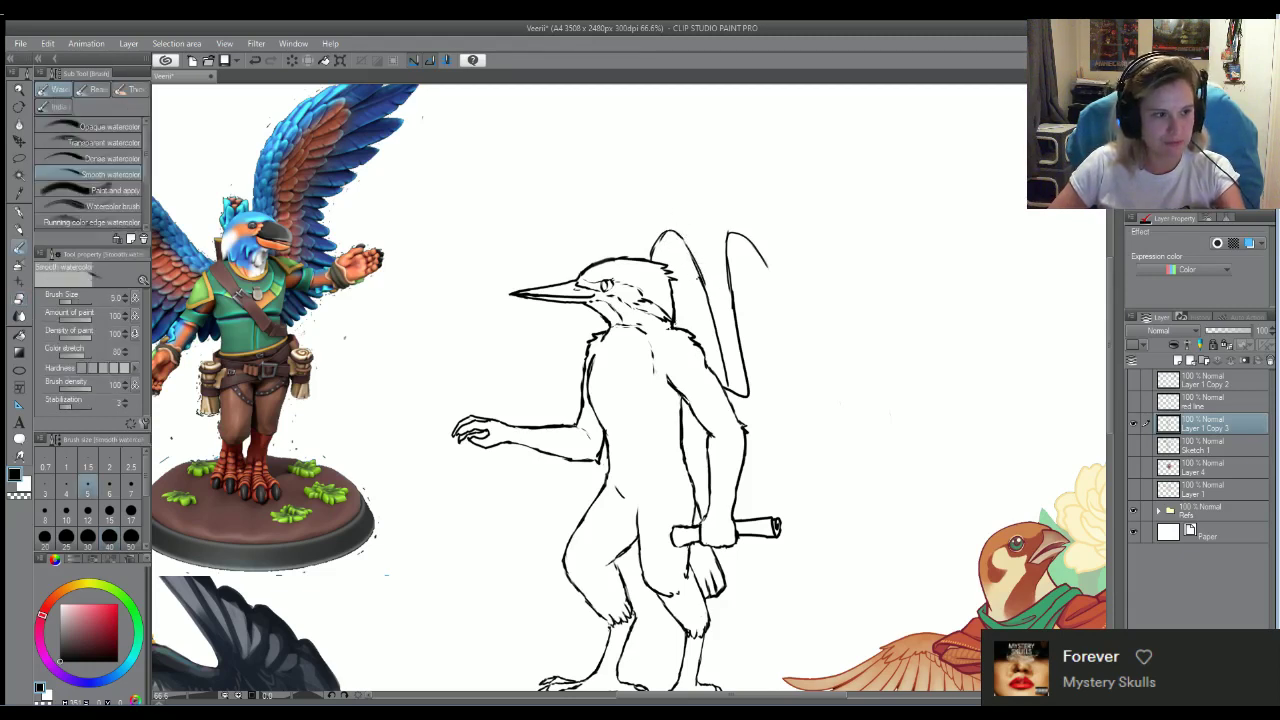
pyautogui.scroll(-2, 667, 192)
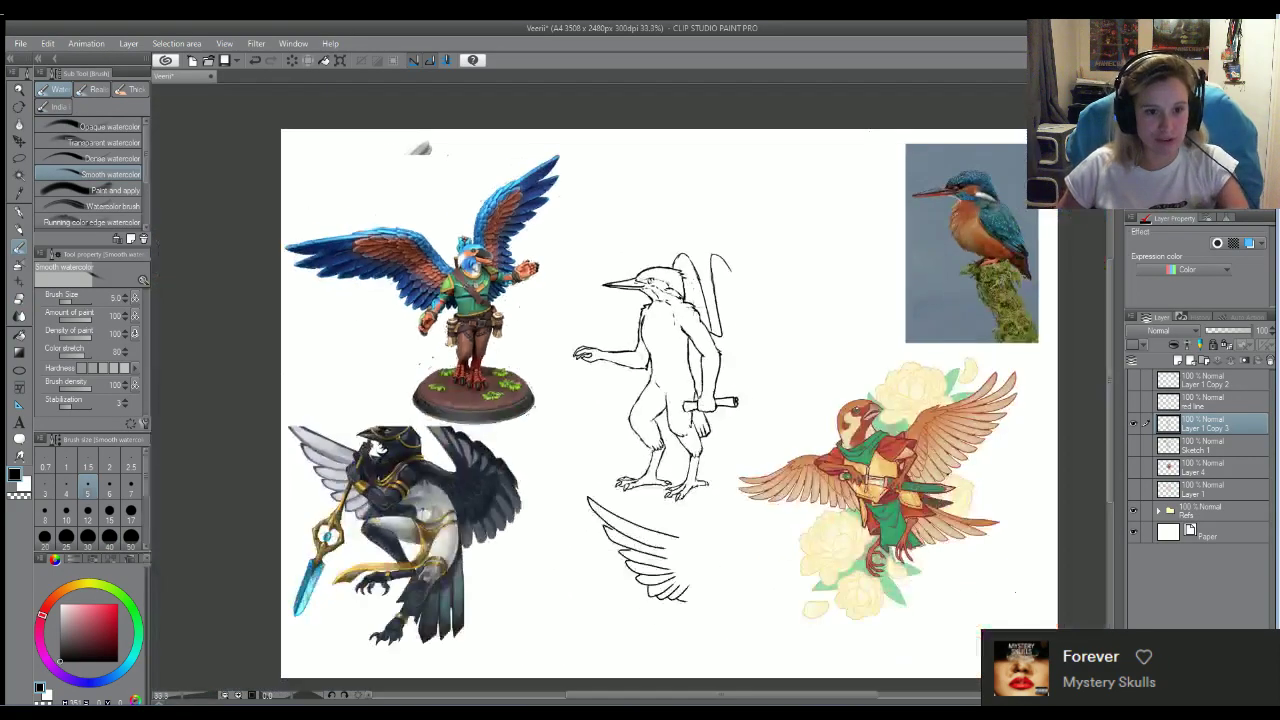
pyautogui.scroll(1, 667, 192)
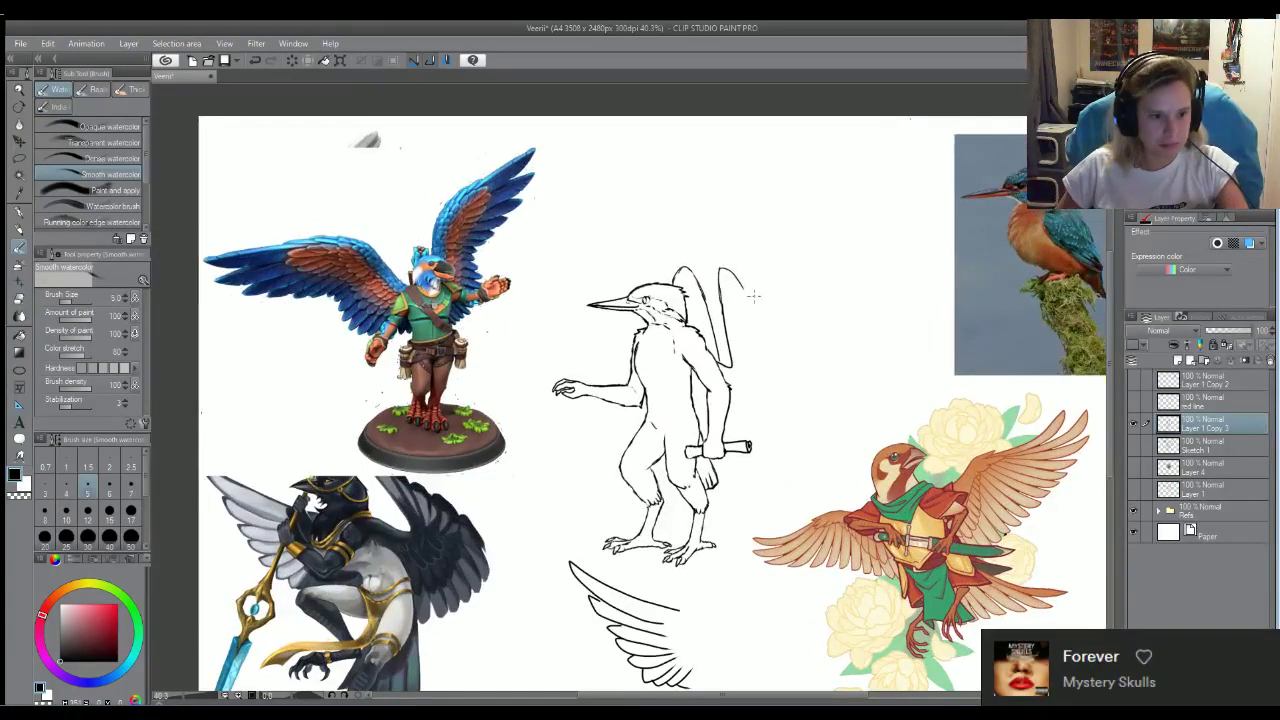
pyautogui.scroll(2, 753, 296)
pyautogui.scroll(-1, 750, 298)
pyautogui.scroll(1, 748, 300)
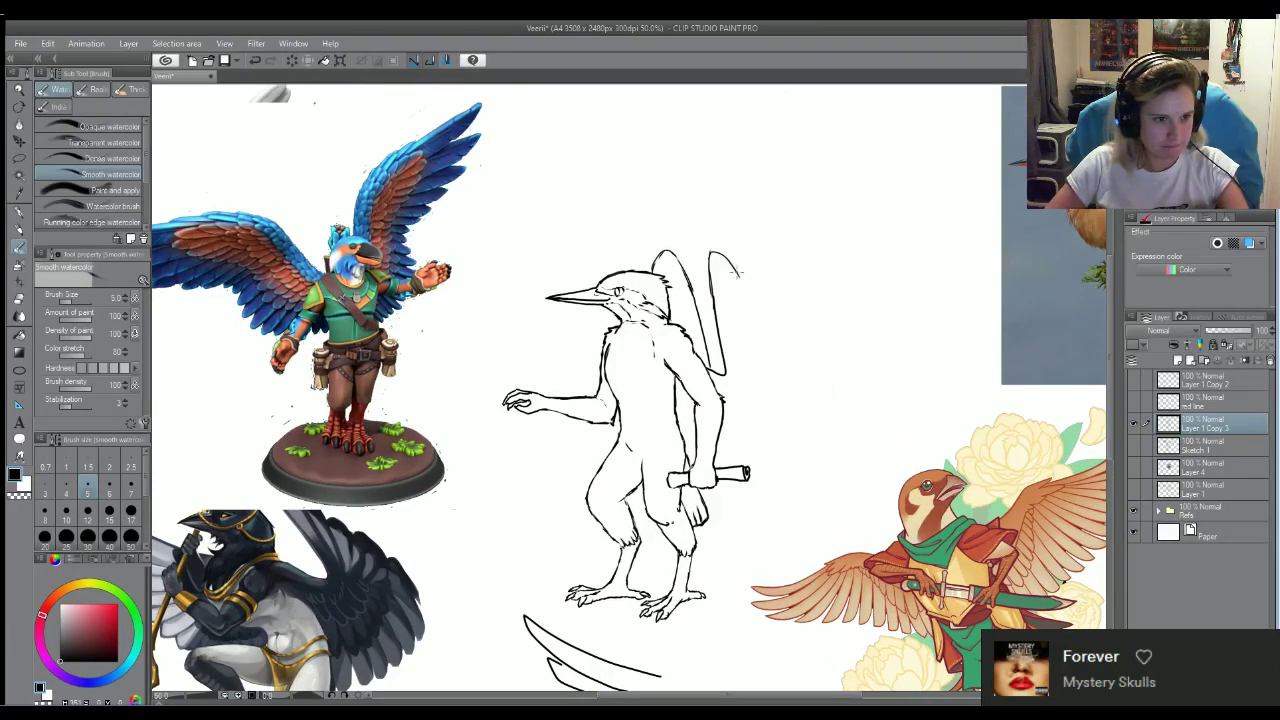
pyautogui.moveTo(735, 268)
pyautogui.mouseDown()
pyautogui.moveTo(766, 346)
pyautogui.moveTo(757, 590)
pyautogui.moveTo(766, 482)
pyautogui.mouseUp()
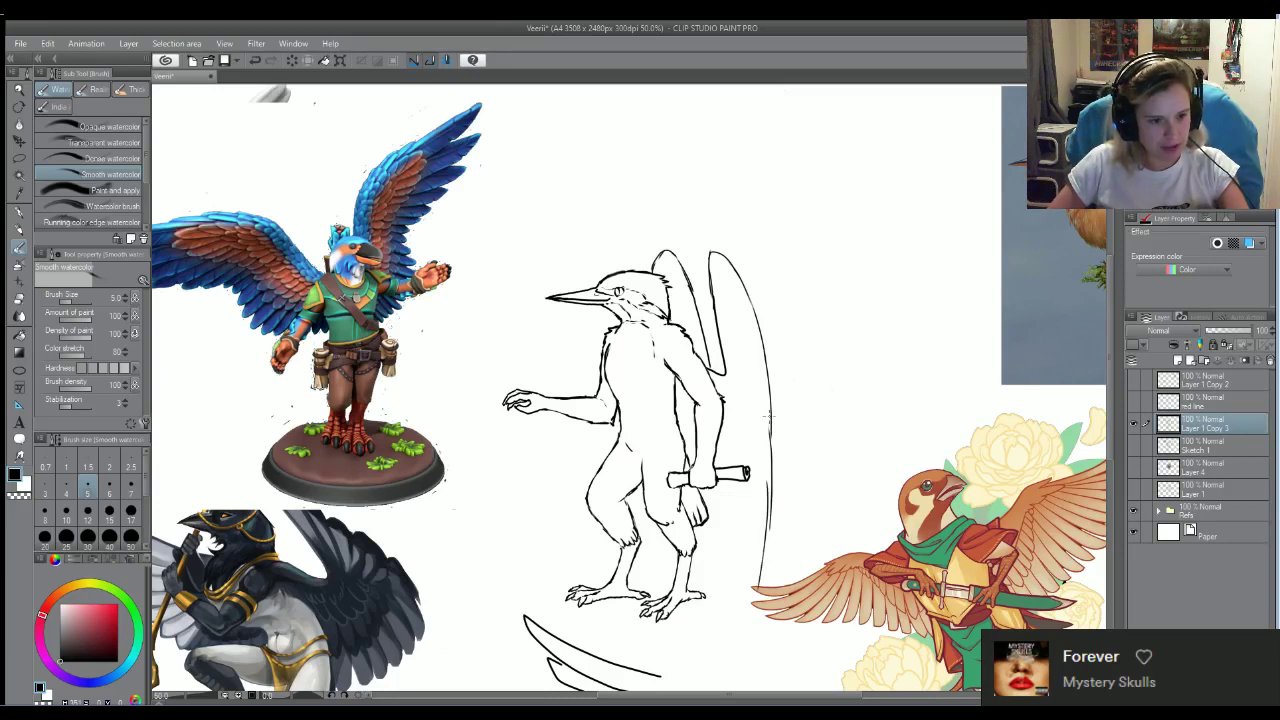
pyautogui.moveTo(770, 422); pyautogui.dragTo(768, 506)
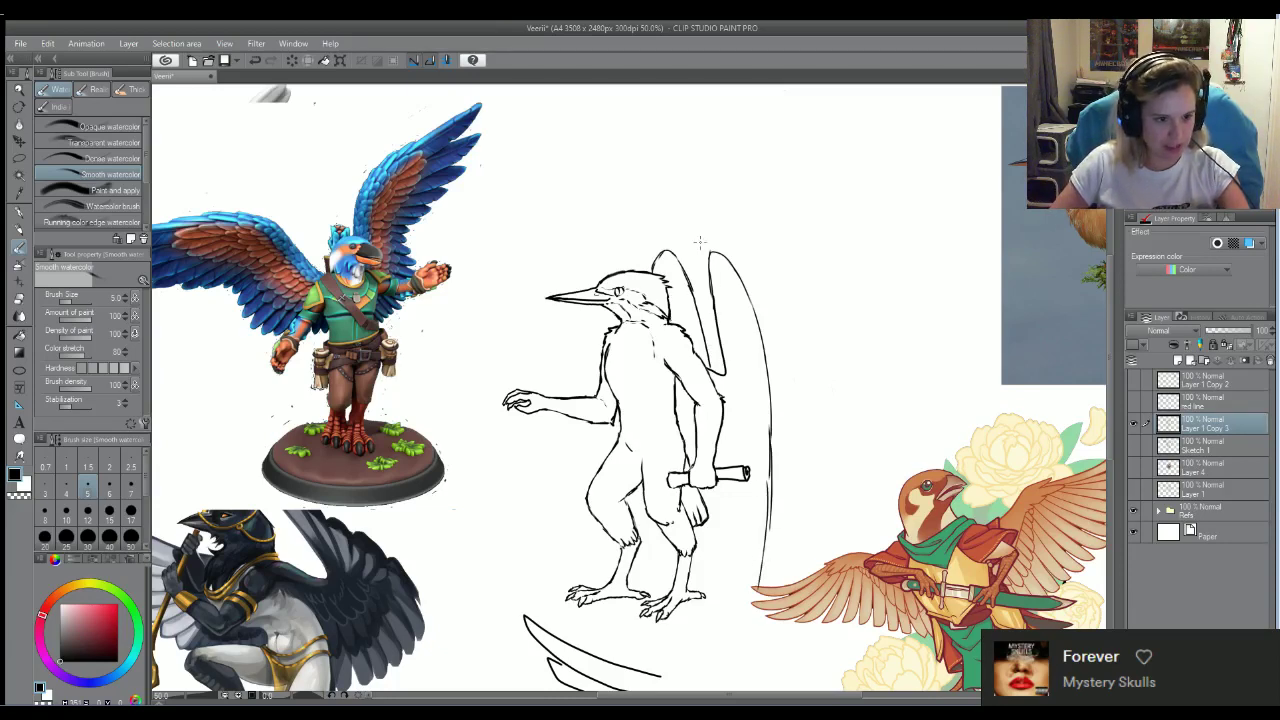
# Erase the lower end of the near wing's outer edge, its trial tip strokes and the far wing's rounded top with the Hard eraser at size 40
pyautogui.press('e')
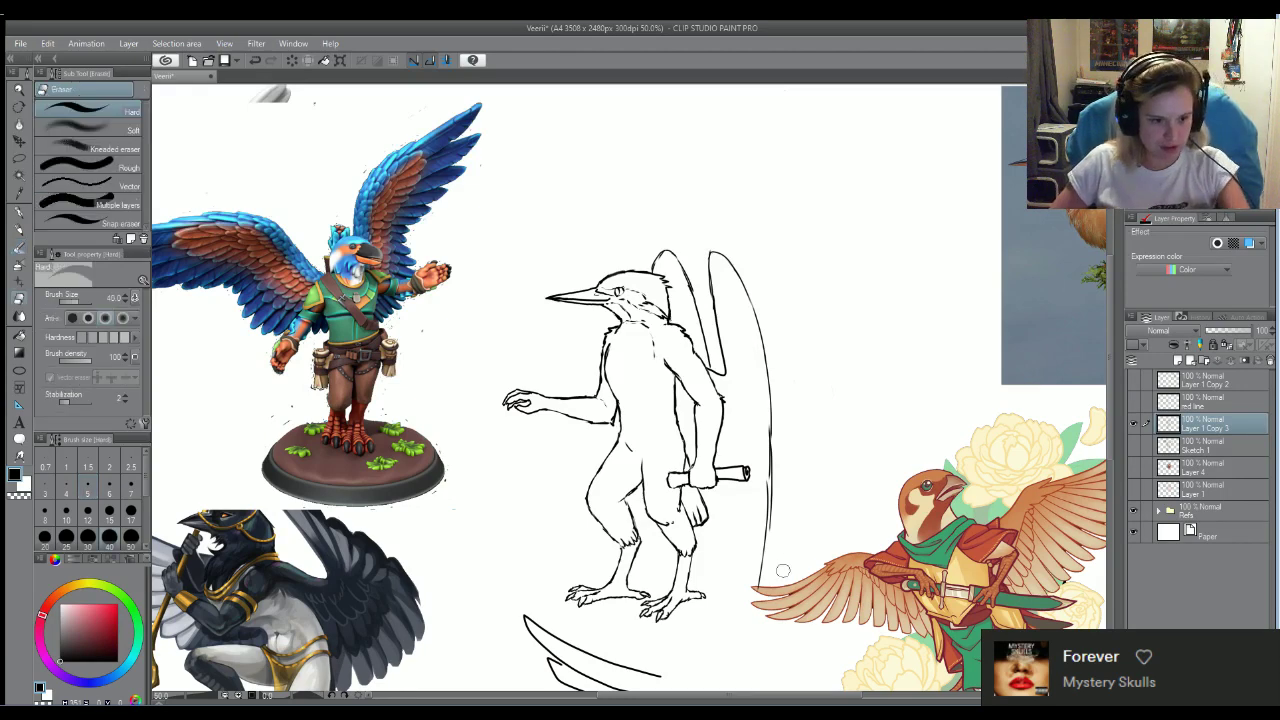
pyautogui.moveTo(764, 580)
pyautogui.mouseDown()
pyautogui.moveTo(765, 504)
pyautogui.moveTo(770, 572)
pyautogui.moveTo(784, 573)
pyautogui.moveTo(778, 510)
pyautogui.moveTo(762, 517)
pyautogui.moveTo(771, 460)
pyautogui.moveTo(758, 524)
pyautogui.mouseUp()
pyautogui.press('b')
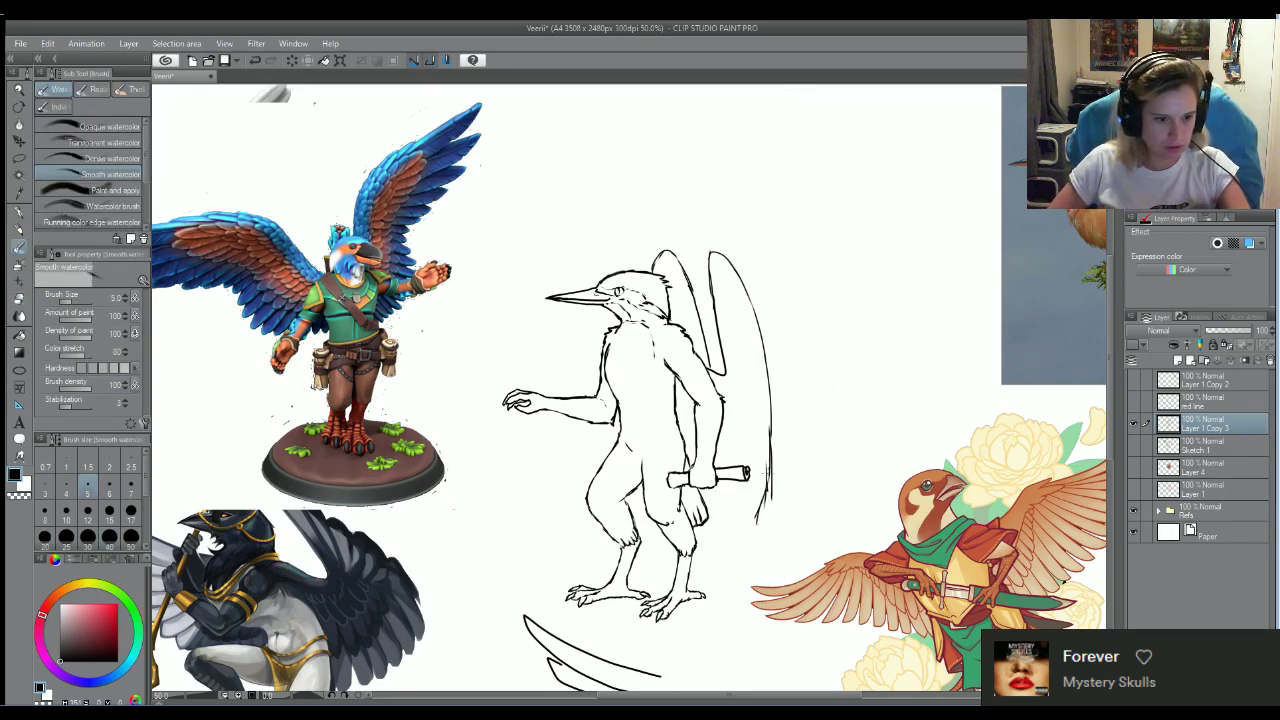
pyautogui.moveTo(766, 470); pyautogui.dragTo(762, 538)
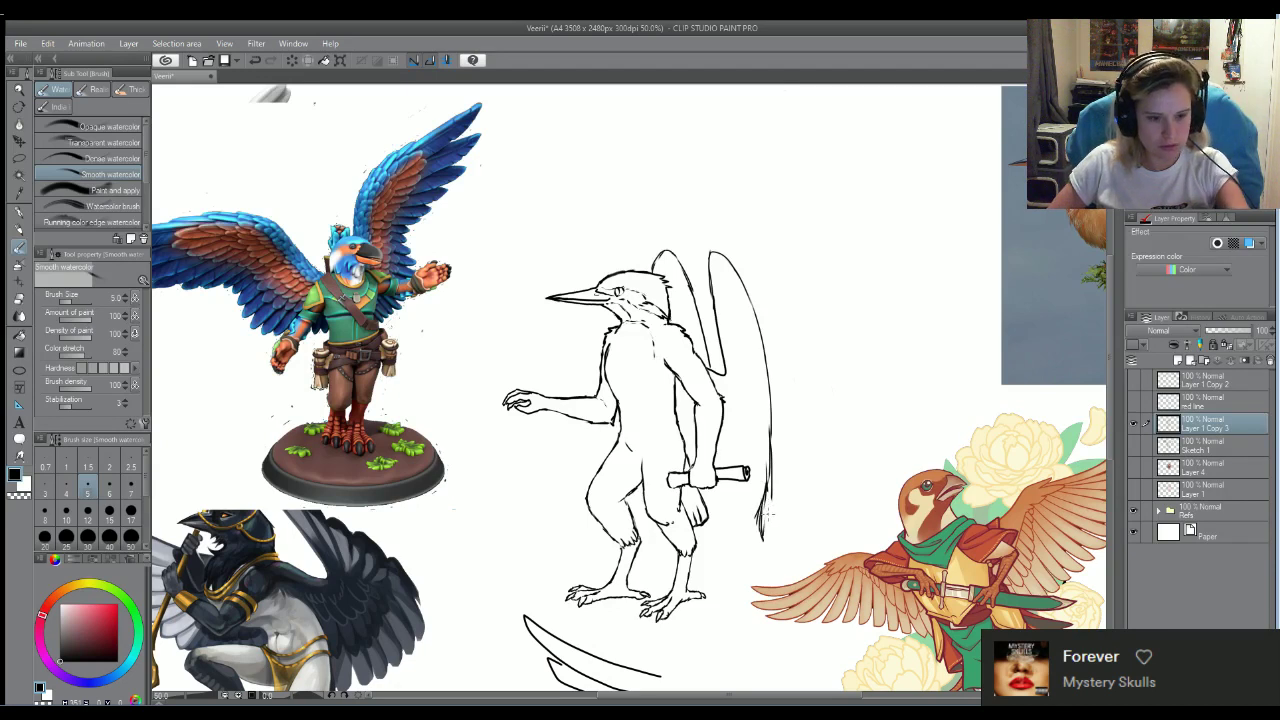
pyautogui.press('e')
pyautogui.moveTo(764, 470)
pyautogui.mouseDown()
pyautogui.moveTo(757, 534)
pyautogui.moveTo(777, 537)
pyautogui.mouseUp()
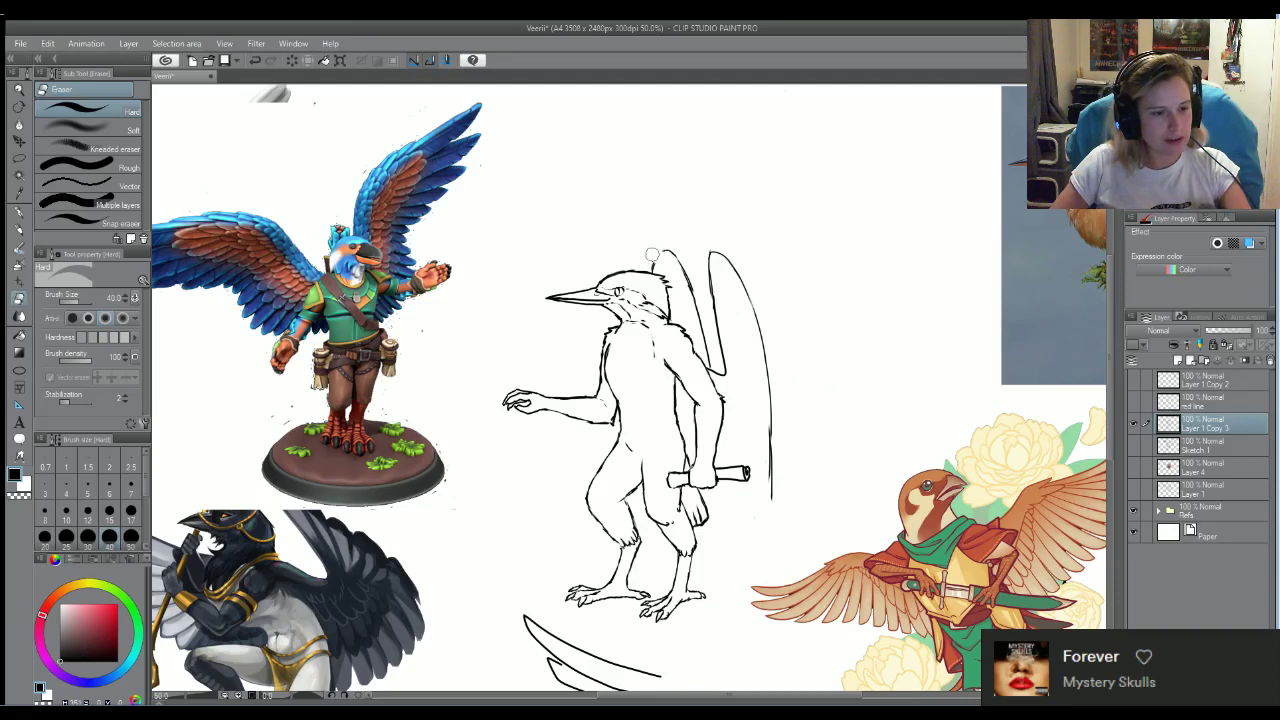
pyautogui.moveTo(651, 255); pyautogui.dragTo(669, 243)
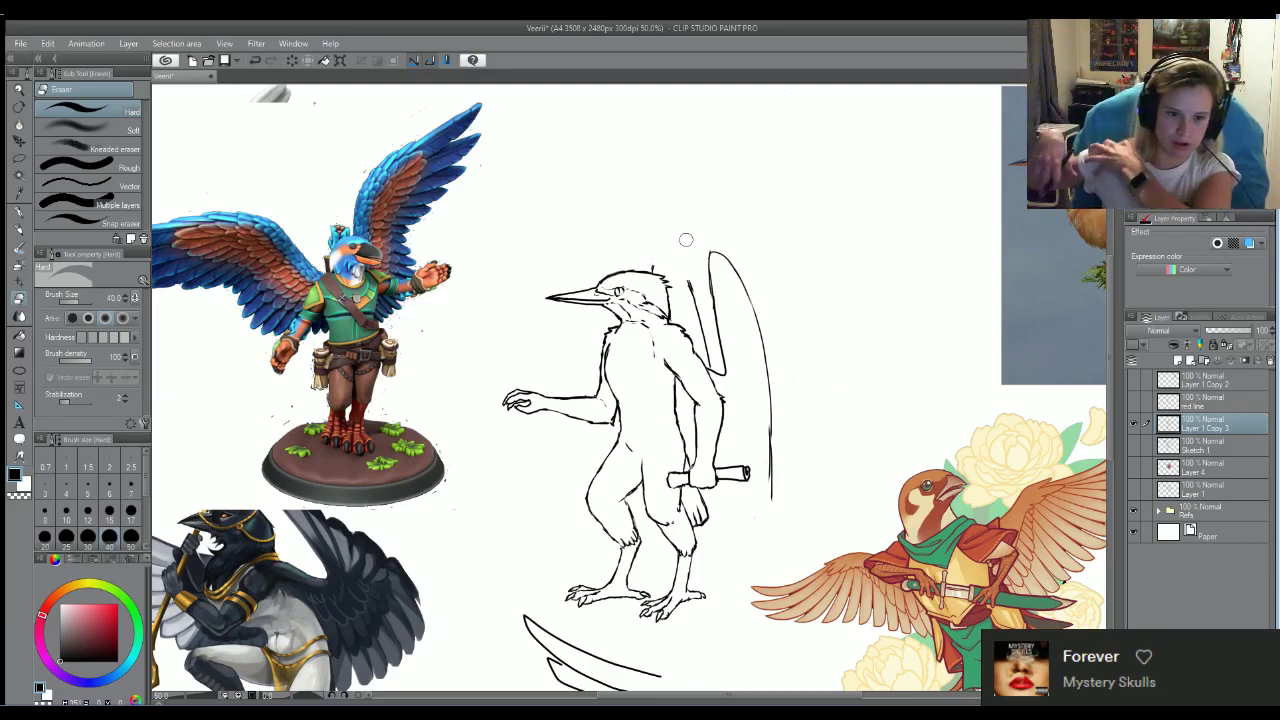
# Sketch an angular wing diagram with a small shoulder circle in the blank area beside the figure, using Smooth watercolor at size 5
pyautogui.scroll(2, 790, 265)
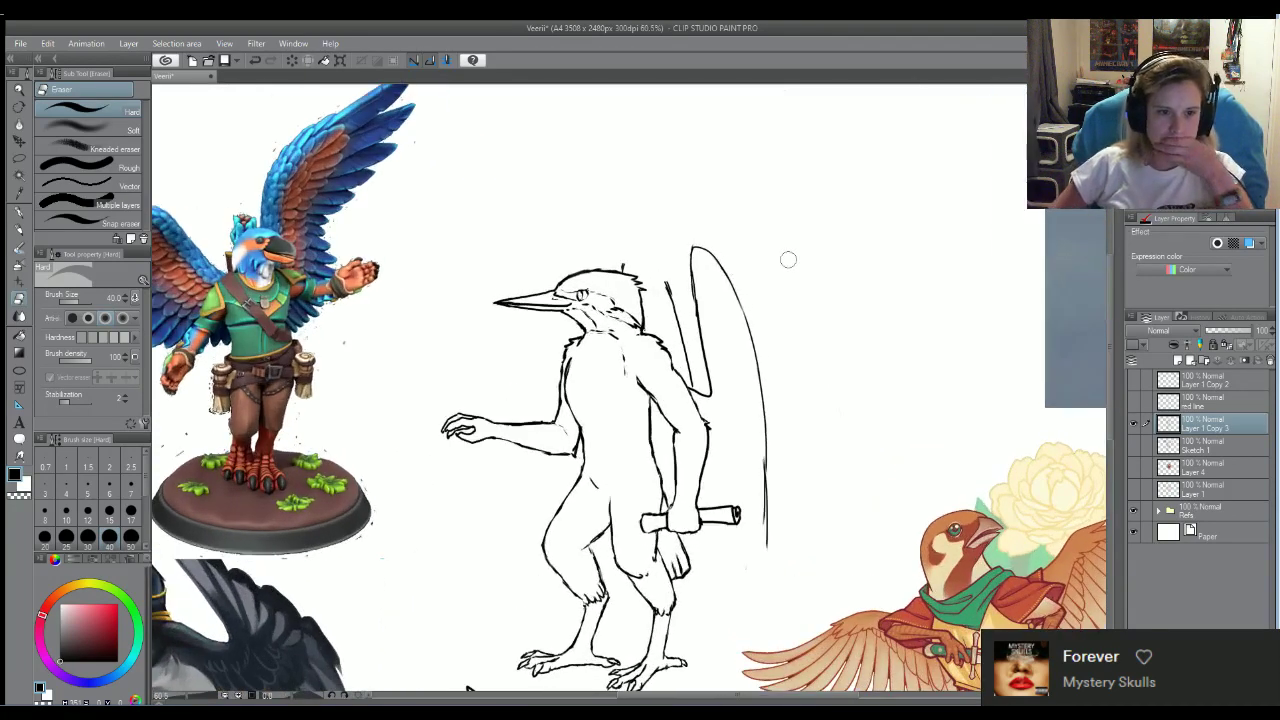
pyautogui.press('b')
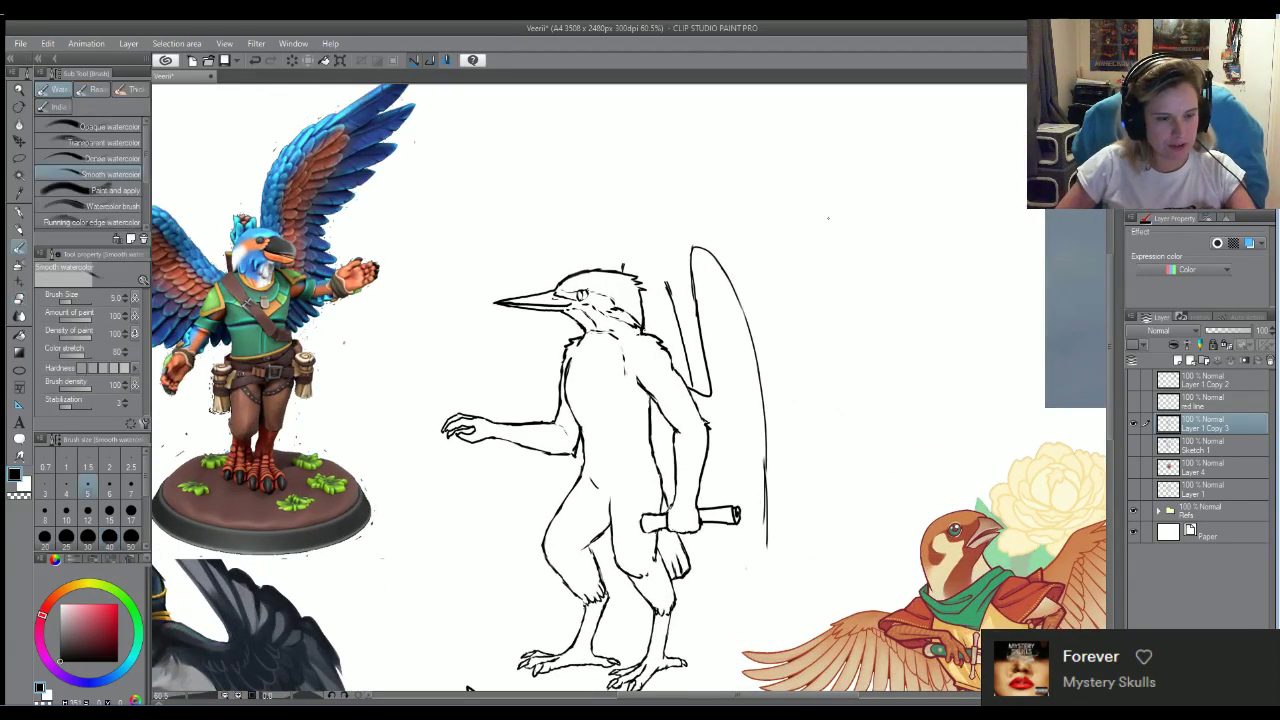
pyautogui.moveTo(810, 172); pyautogui.dragTo(818, 236)
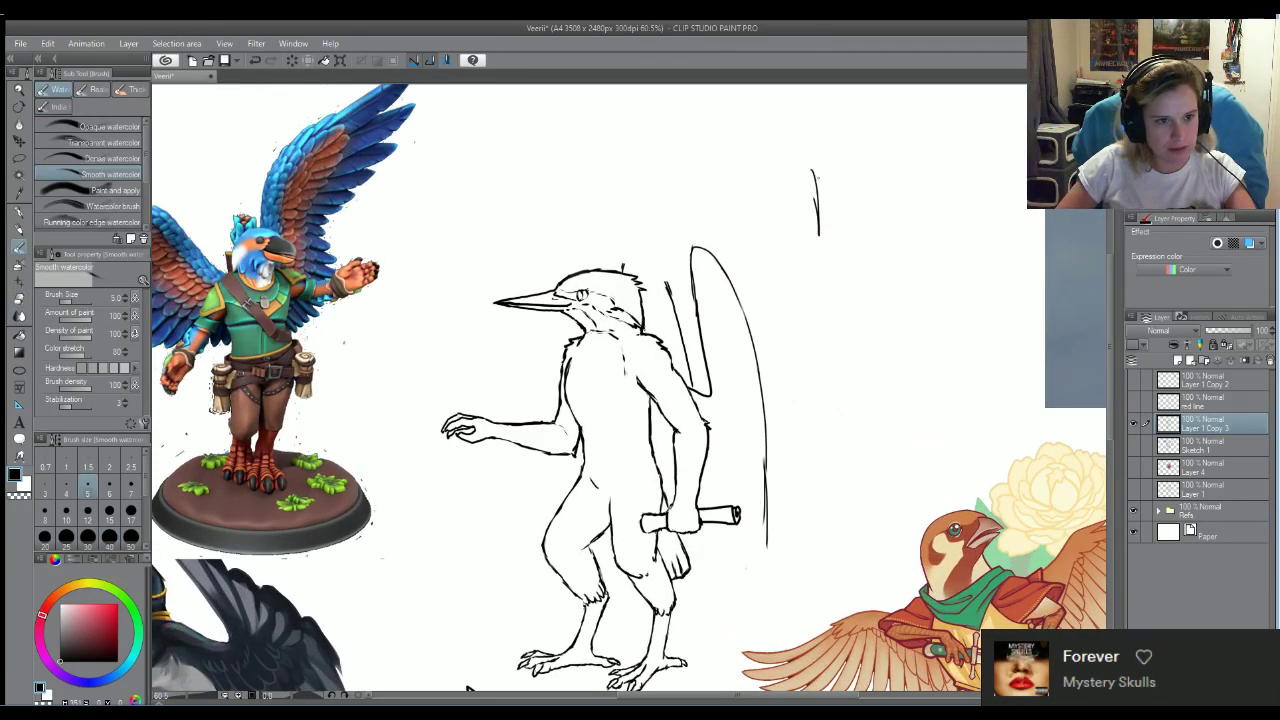
pyautogui.moveTo(804, 168)
pyautogui.mouseDown()
pyautogui.moveTo(809, 182)
pyautogui.moveTo(864, 196)
pyautogui.moveTo(915, 157)
pyautogui.moveTo(1005, 213)
pyautogui.mouseUp()
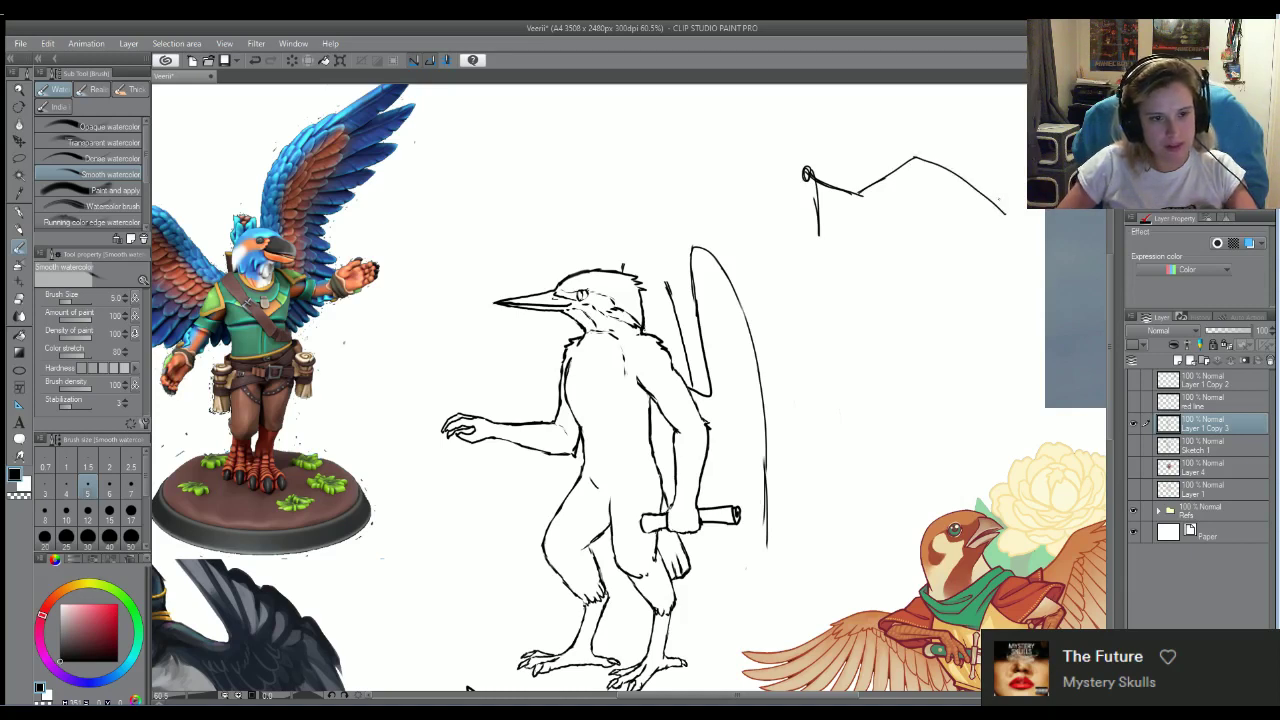
pyautogui.moveTo(820, 226)
pyautogui.mouseDown()
pyautogui.moveTo(900, 246)
pyautogui.moveTo(948, 217)
pyautogui.moveTo(932, 232)
pyautogui.moveTo(1020, 265)
pyautogui.moveTo(1018, 216)
pyautogui.mouseUp()
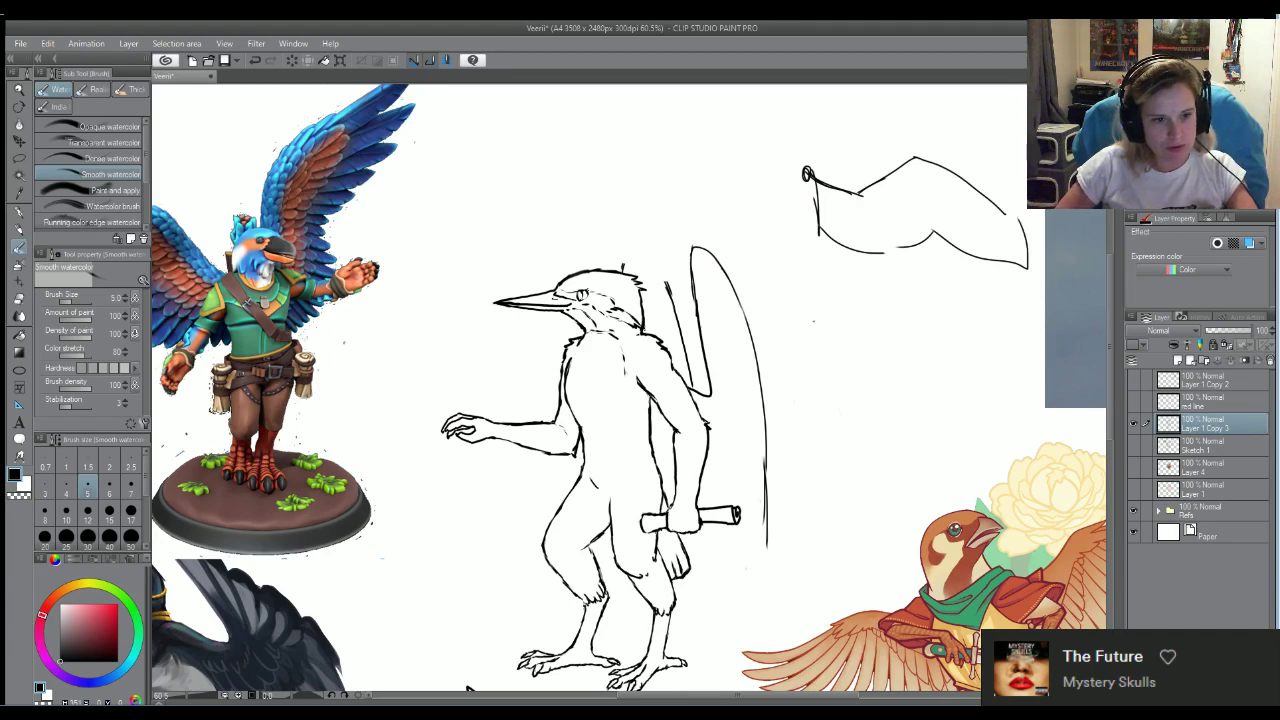
# Sketch a second wing outline below the first diagram, erase all but its short shoulder stroke, and redraw a steeper upper edge
pyautogui.moveTo(803, 299)
pyautogui.mouseDown()
pyautogui.moveTo(828, 316)
pyautogui.moveTo(928, 268)
pyautogui.moveTo(1027, 338)
pyautogui.mouseUp()
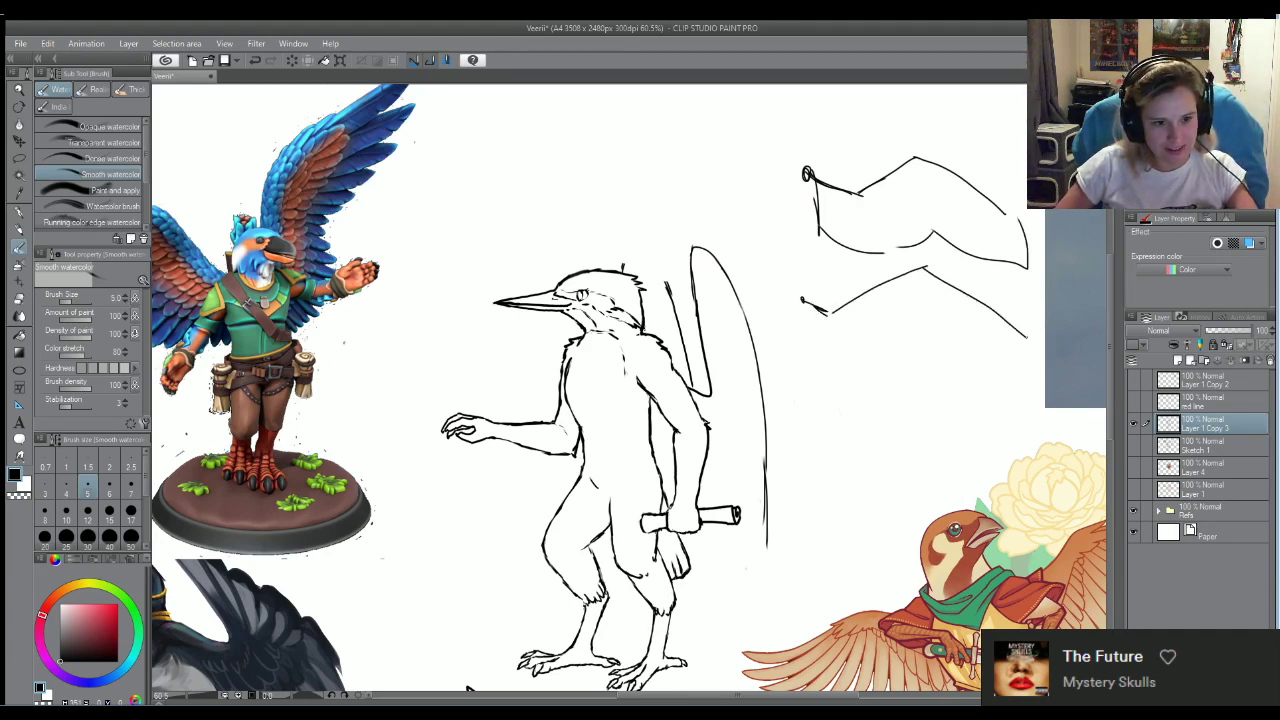
pyautogui.moveTo(822, 354)
pyautogui.mouseDown()
pyautogui.moveTo(904, 347)
pyautogui.moveTo(1063, 377)
pyautogui.moveTo(998, 316)
pyautogui.mouseUp()
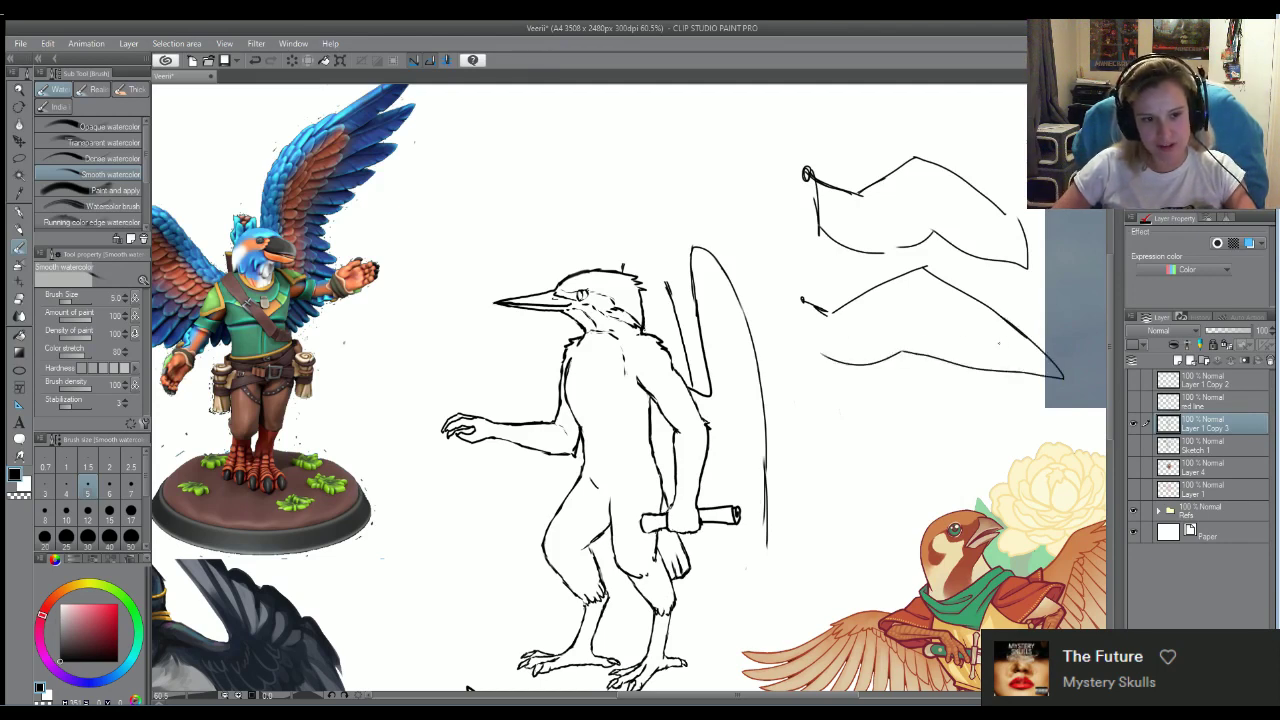
pyautogui.moveTo(906, 351)
pyautogui.mouseDown()
pyautogui.moveTo(951, 330)
pyautogui.moveTo(835, 361)
pyautogui.moveTo(861, 375)
pyautogui.moveTo(939, 335)
pyautogui.moveTo(979, 361)
pyautogui.moveTo(1057, 365)
pyautogui.moveTo(909, 345)
pyautogui.moveTo(1020, 340)
pyautogui.moveTo(940, 282)
pyautogui.moveTo(910, 274)
pyautogui.moveTo(820, 296)
pyautogui.moveTo(851, 318)
pyautogui.moveTo(896, 311)
pyautogui.moveTo(1050, 422)
pyautogui.mouseUp()
pyautogui.press('e')
pyautogui.press('b')
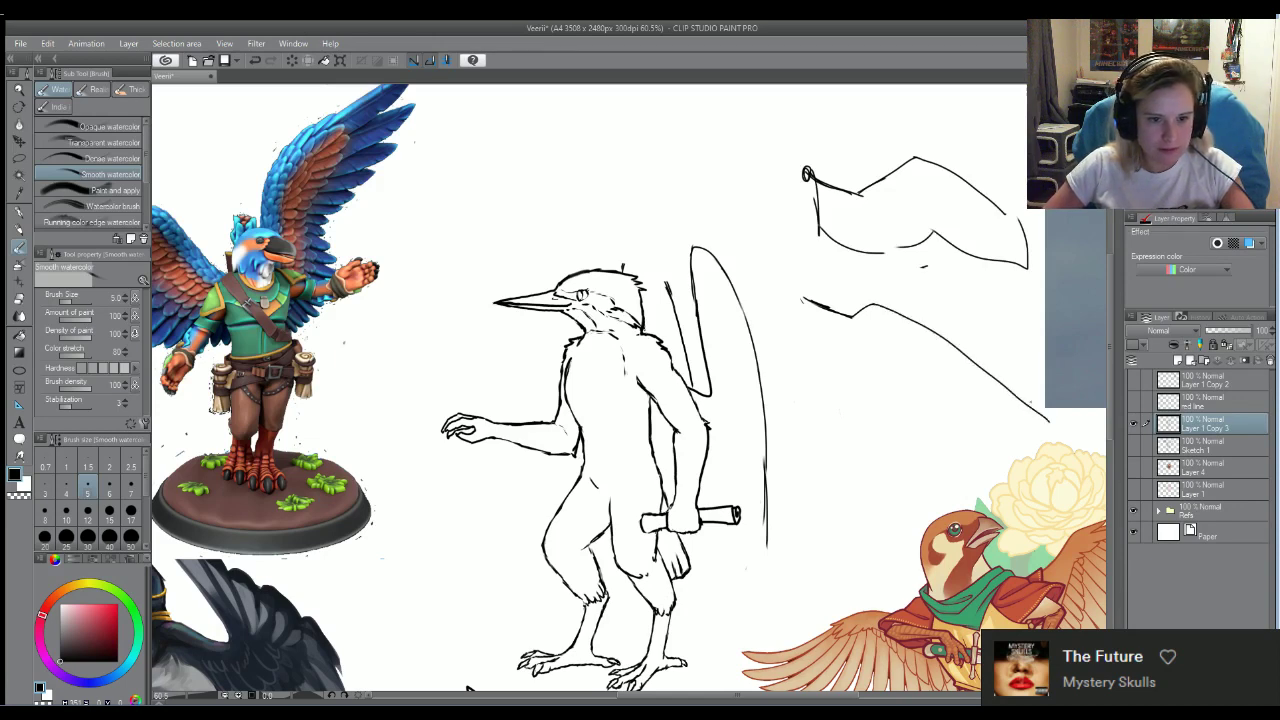
# Try a curved lower edge and another upper edge on the second wing diagram, undoing both along with the steep upper edge
pyautogui.moveTo(812, 362)
pyautogui.mouseDown()
pyautogui.moveTo(862, 404)
pyautogui.moveTo(1032, 436)
pyautogui.mouseUp()
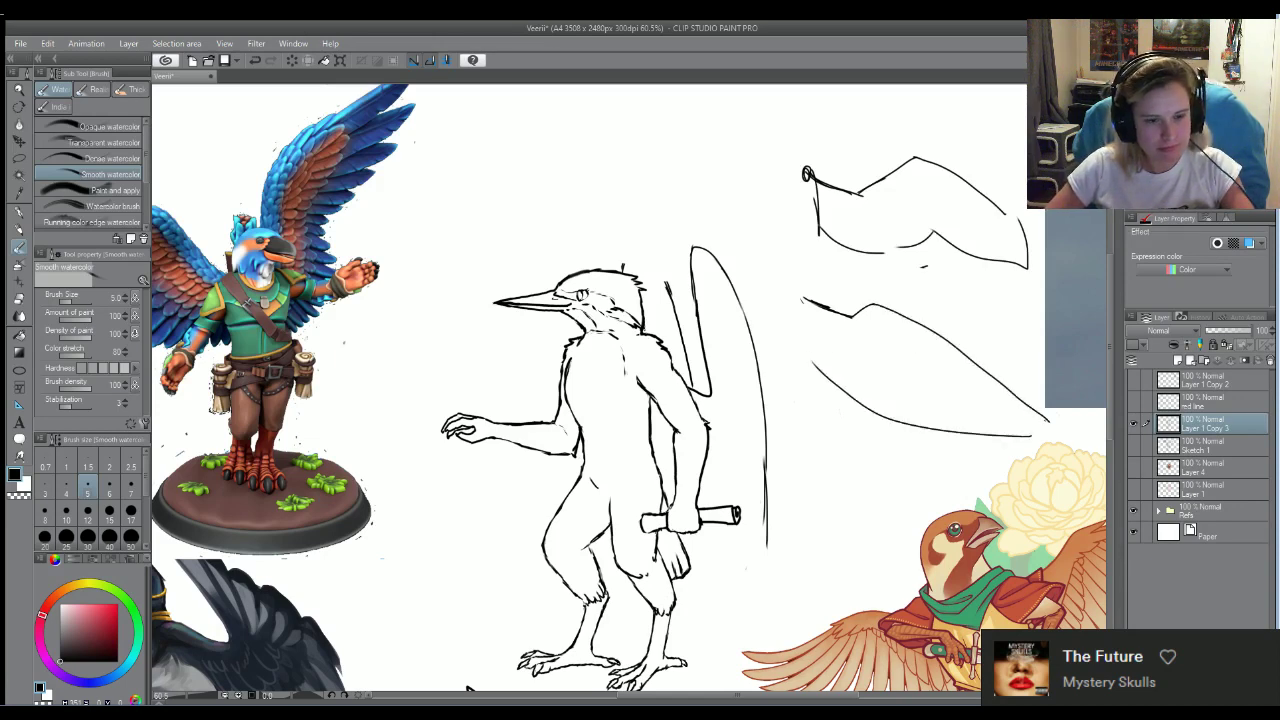
pyautogui.hotkey('ctrl', 'z')
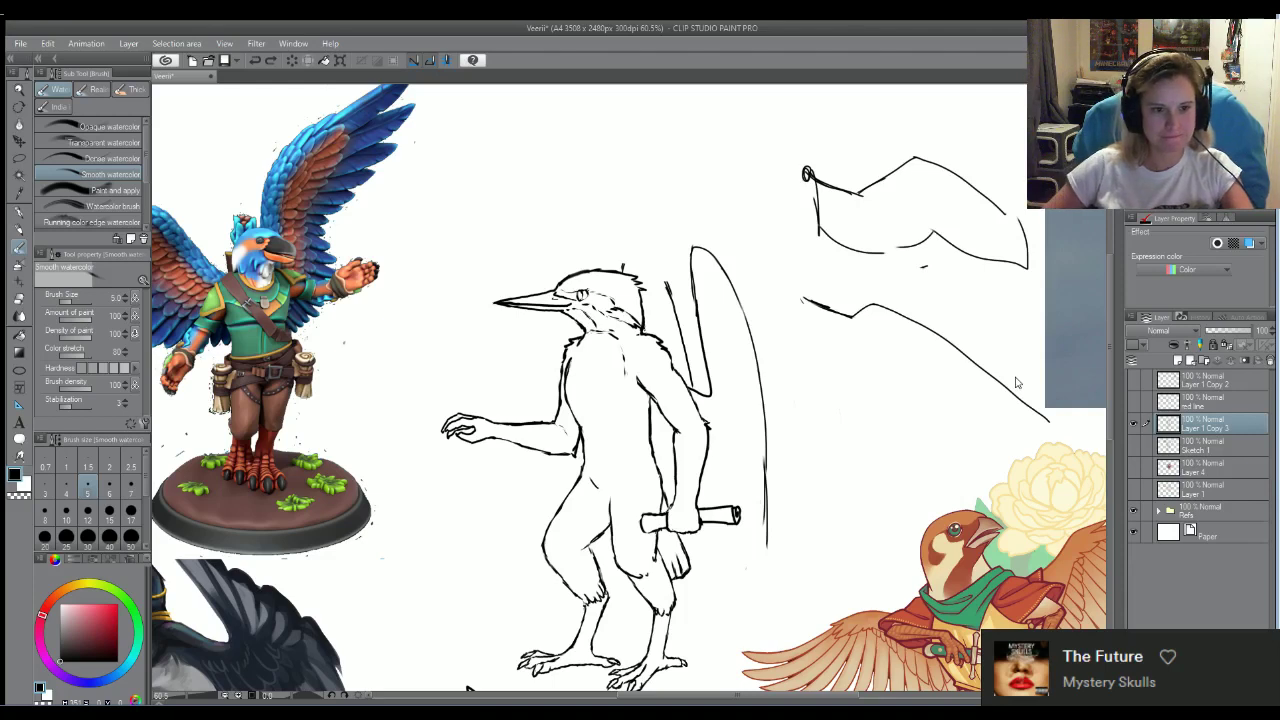
pyautogui.hotkey('ctrl', 'z')
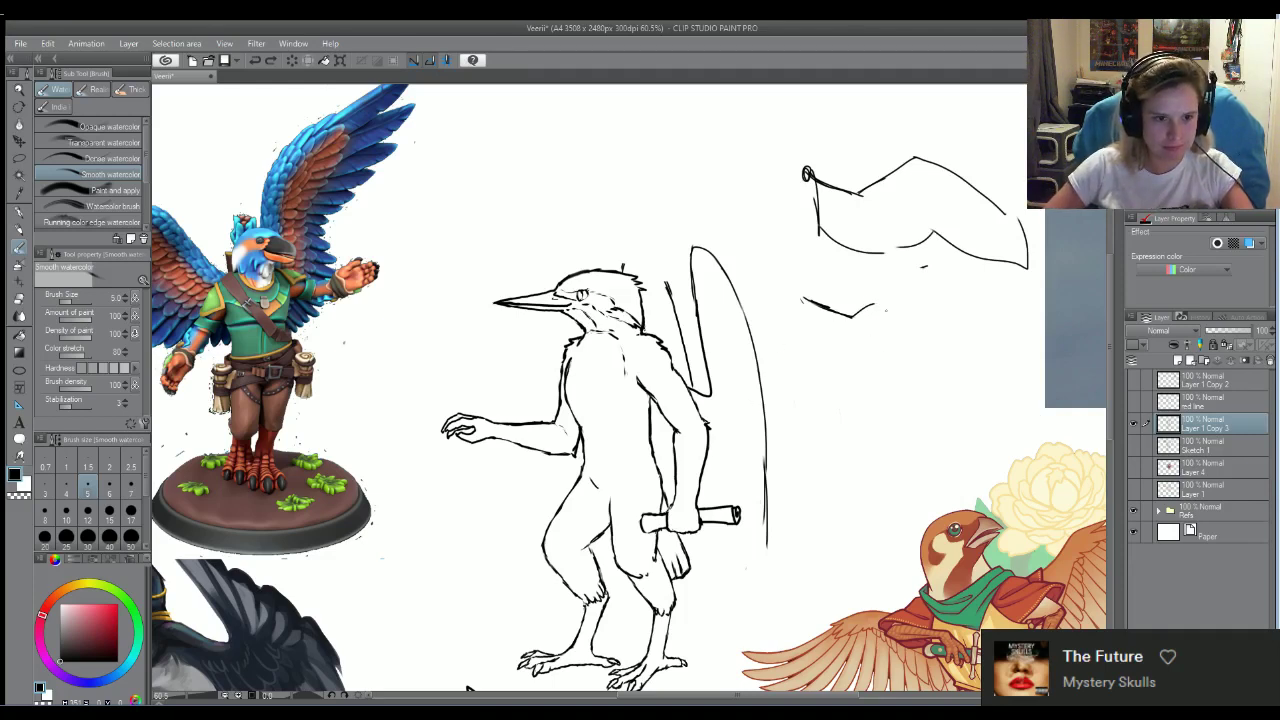
pyautogui.moveTo(882, 304); pyautogui.dragTo(1032, 325)
pyautogui.hotkey('ctrl', 'z')
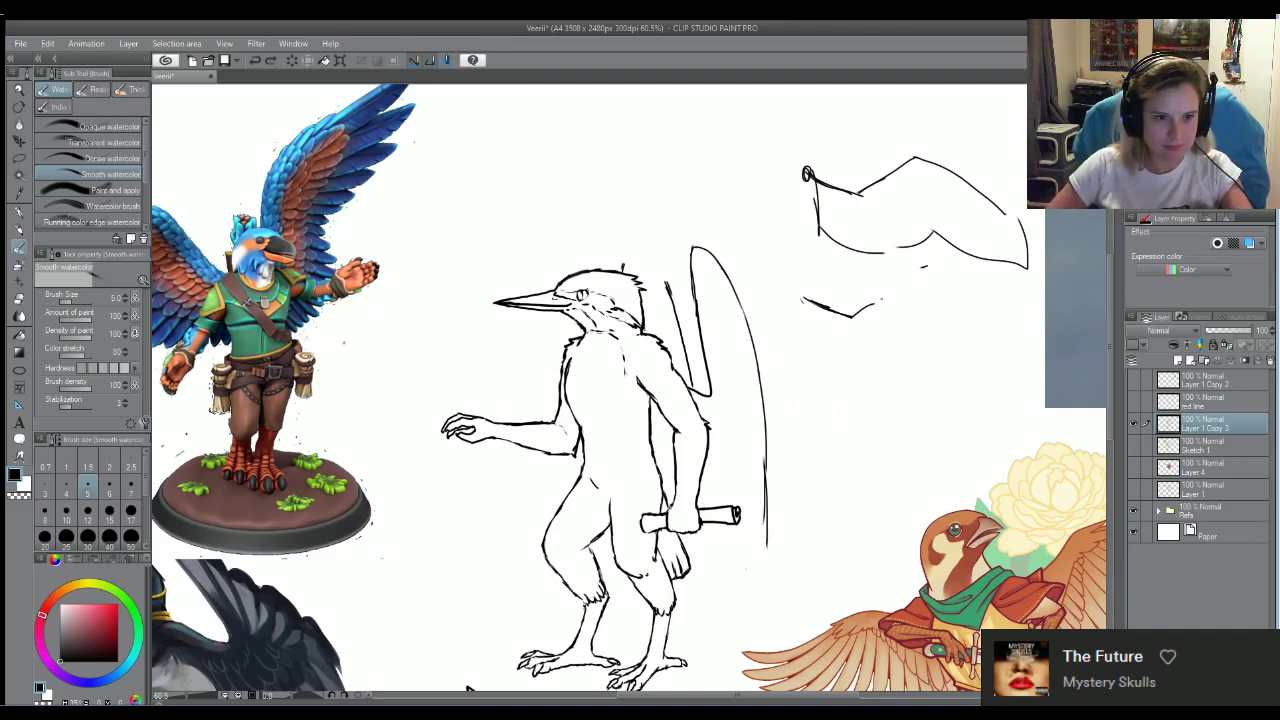
# Draw the second wing diagram's long, gently sloping upper edge, rounded lower edge and pointed feather tip
pyautogui.moveTo(880, 303); pyautogui.dragTo(1064, 360)
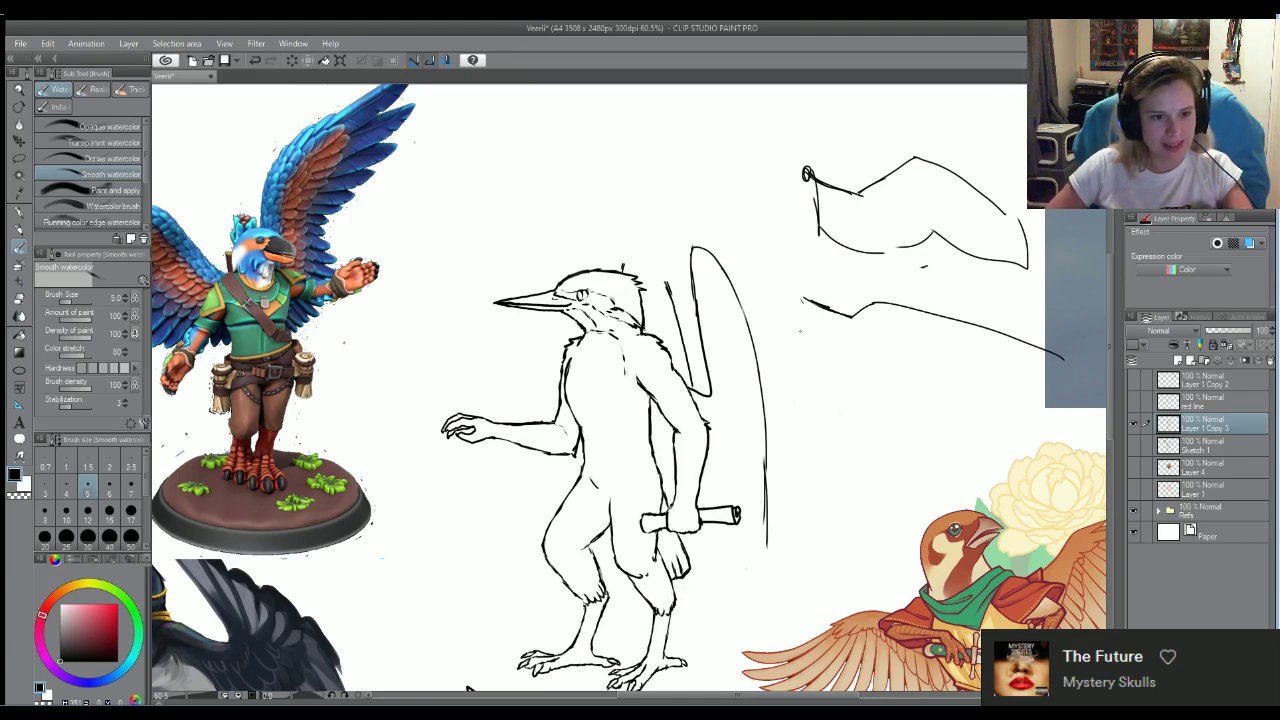
pyautogui.moveTo(800, 331)
pyautogui.mouseDown()
pyautogui.moveTo(825, 368)
pyautogui.moveTo(881, 391)
pyautogui.moveTo(858, 390)
pyautogui.moveTo(1045, 371)
pyautogui.moveTo(1053, 359)
pyautogui.moveTo(1038, 368)
pyautogui.moveTo(1064, 359)
pyautogui.moveTo(1053, 379)
pyautogui.mouseUp()
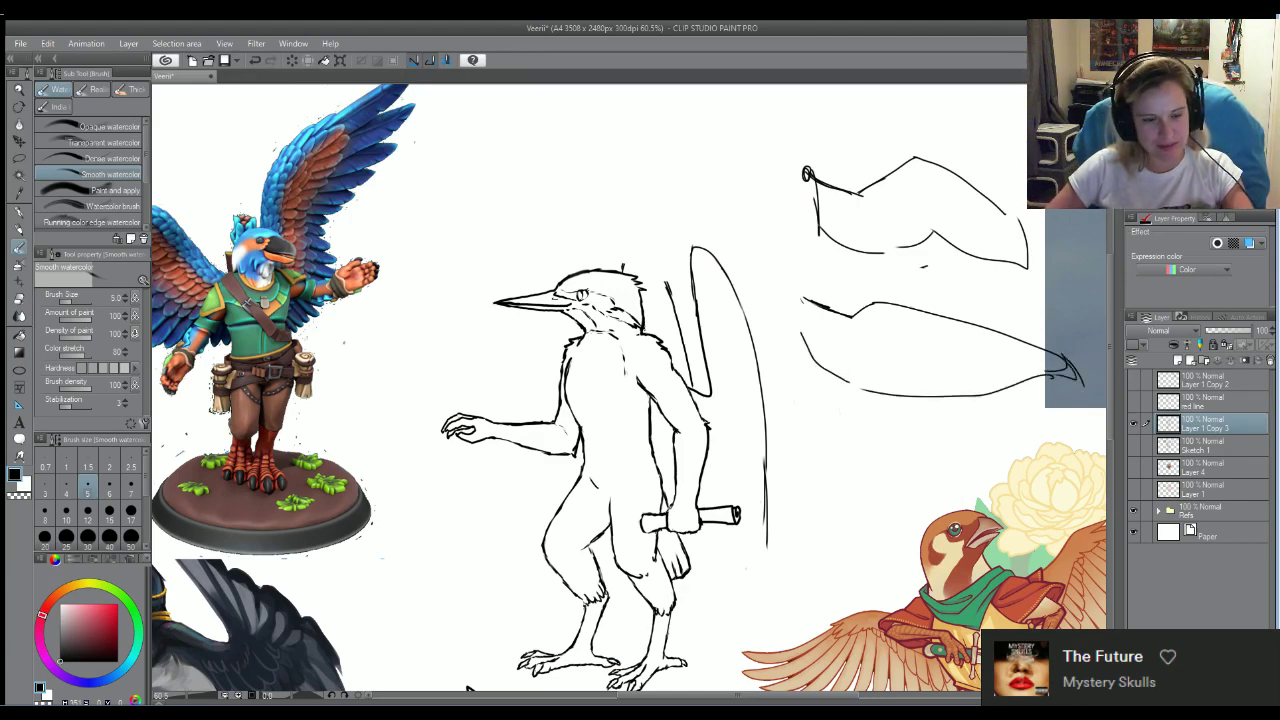
pyautogui.scroll(-4, 716, 400)
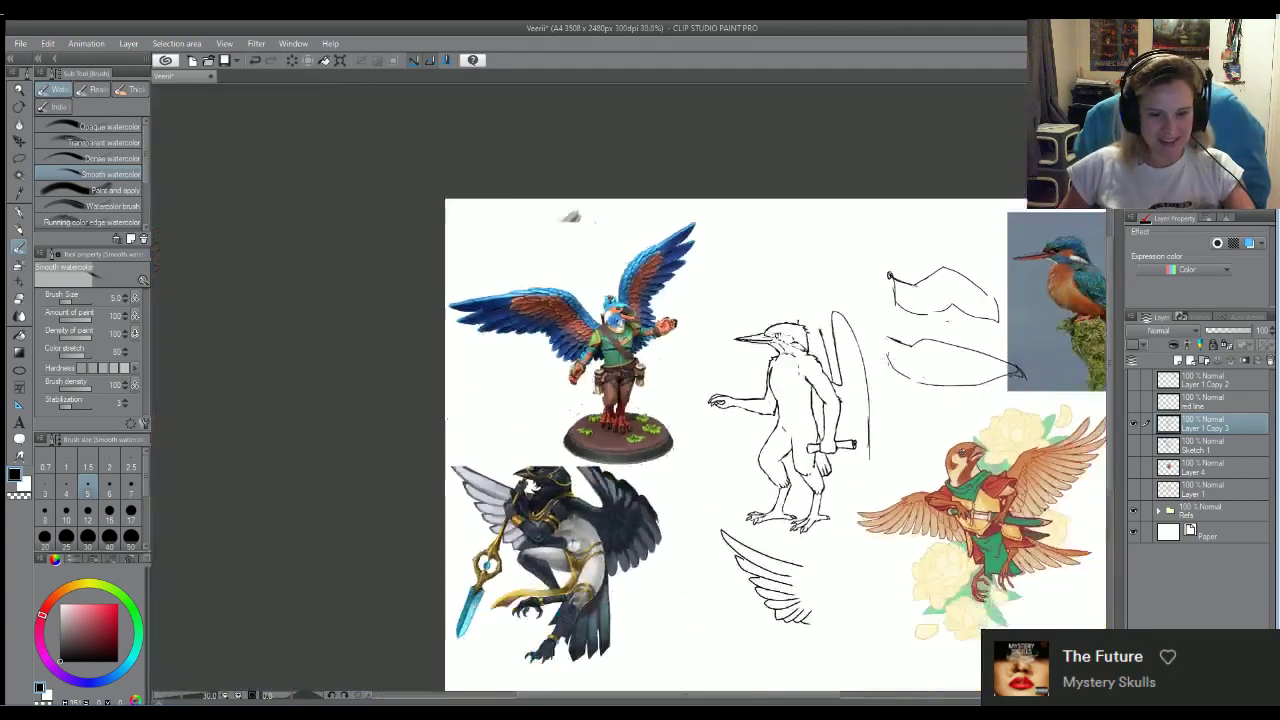
pyautogui.scroll(5, 716, 400)
pyautogui.scroll(3, 716, 400)
pyautogui.scroll(-3, 716, 400)
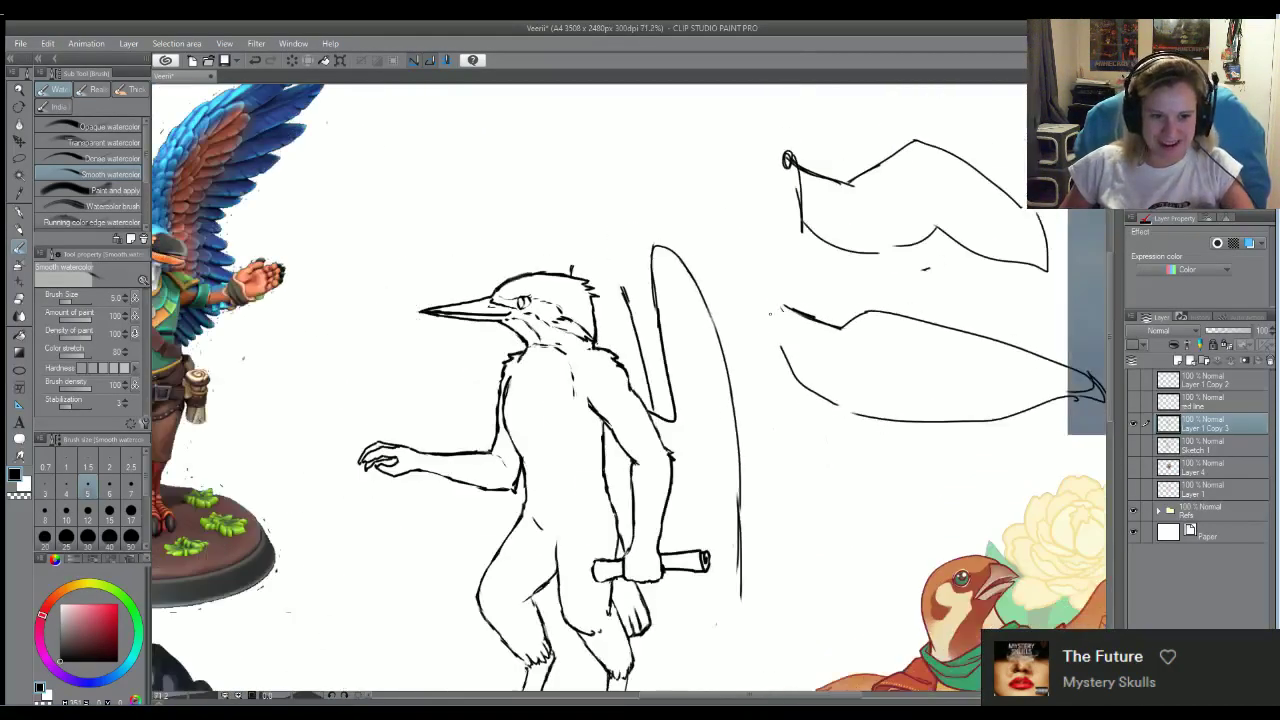
pyautogui.scroll(3, 716, 400)
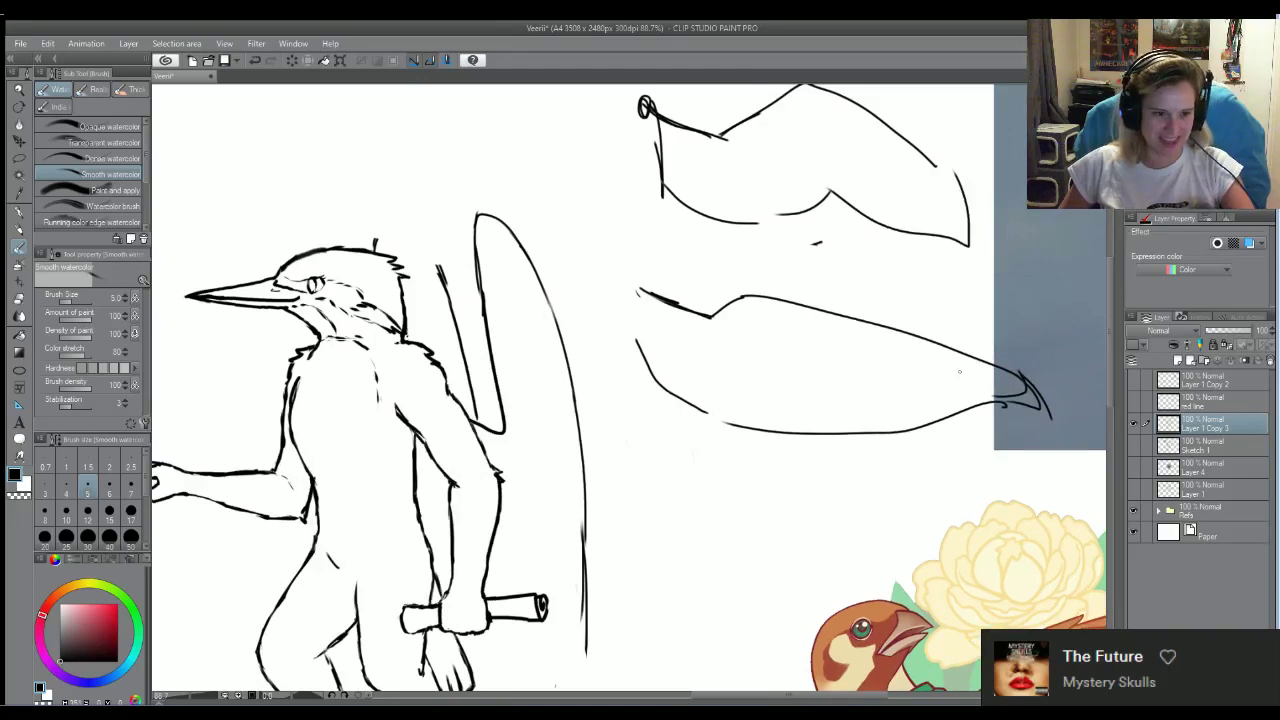
# Try marking the arm-segment ovals and long feather area over both wing diagrams, then undo these marks
pyautogui.scroll(-3, 959, 372)
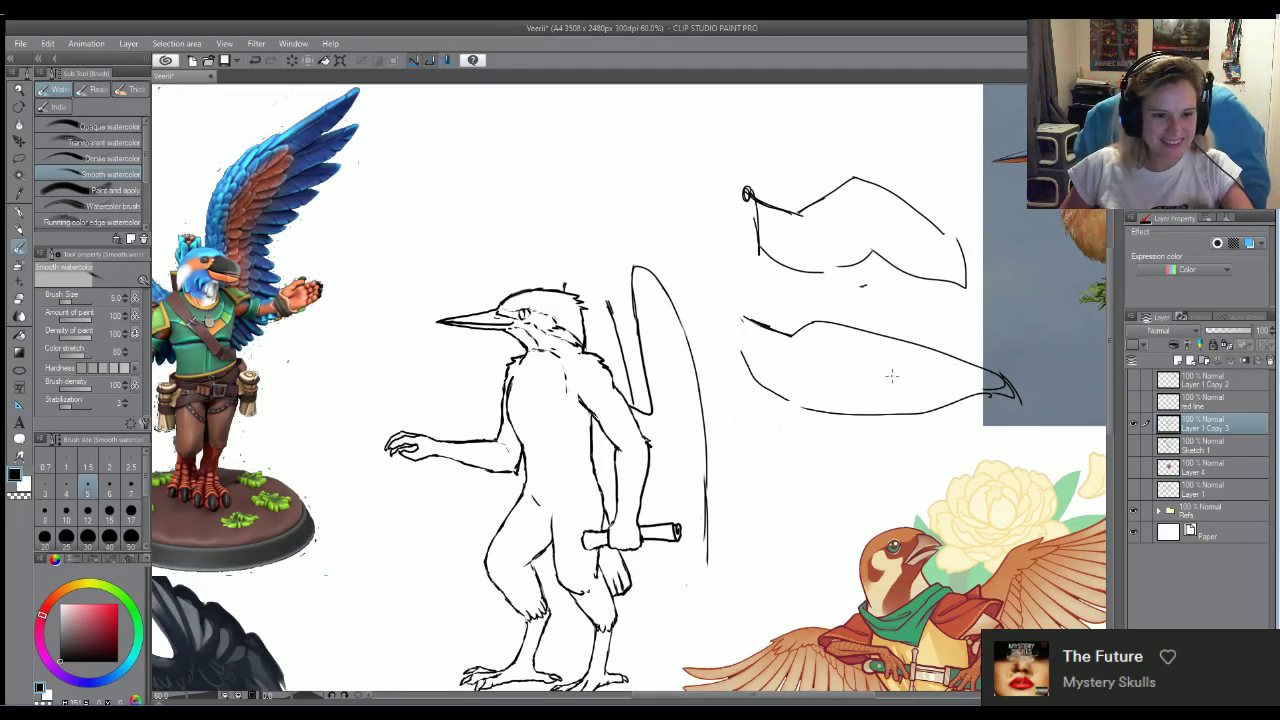
pyautogui.scroll(2, 804, 347)
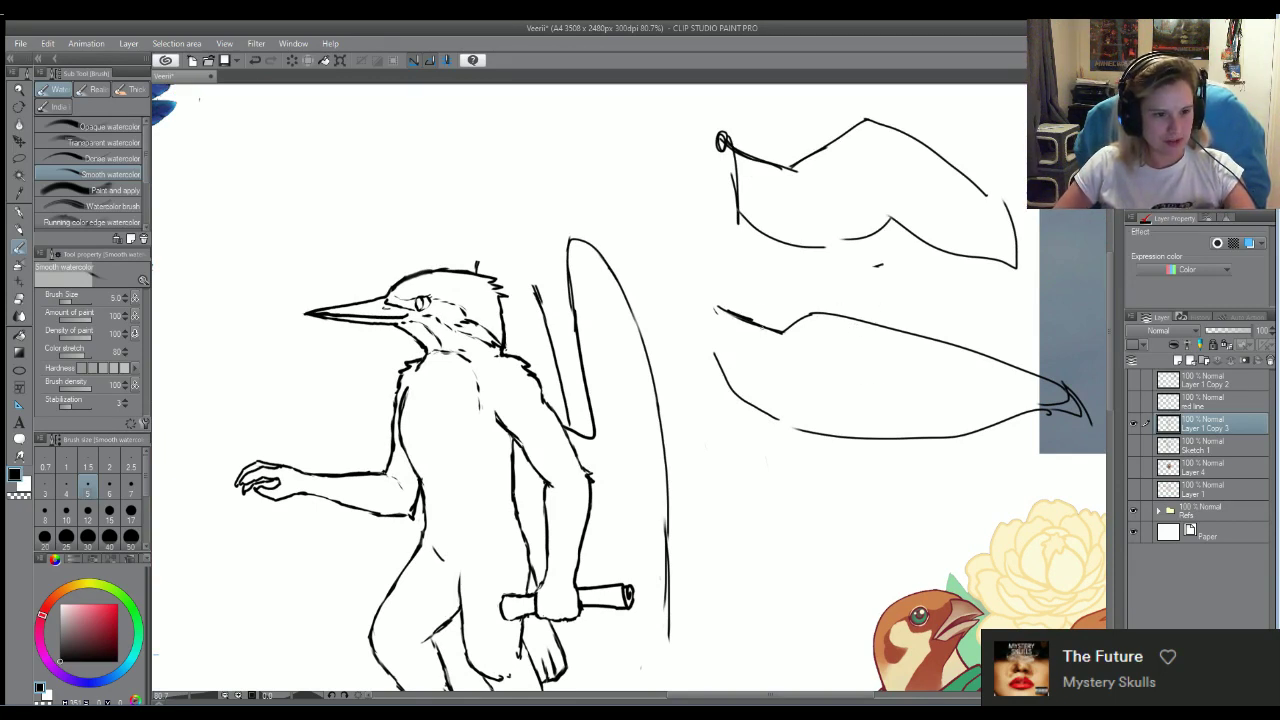
pyautogui.moveTo(716, 305)
pyautogui.mouseDown()
pyautogui.moveTo(800, 346)
pyautogui.moveTo(1070, 415)
pyautogui.mouseUp()
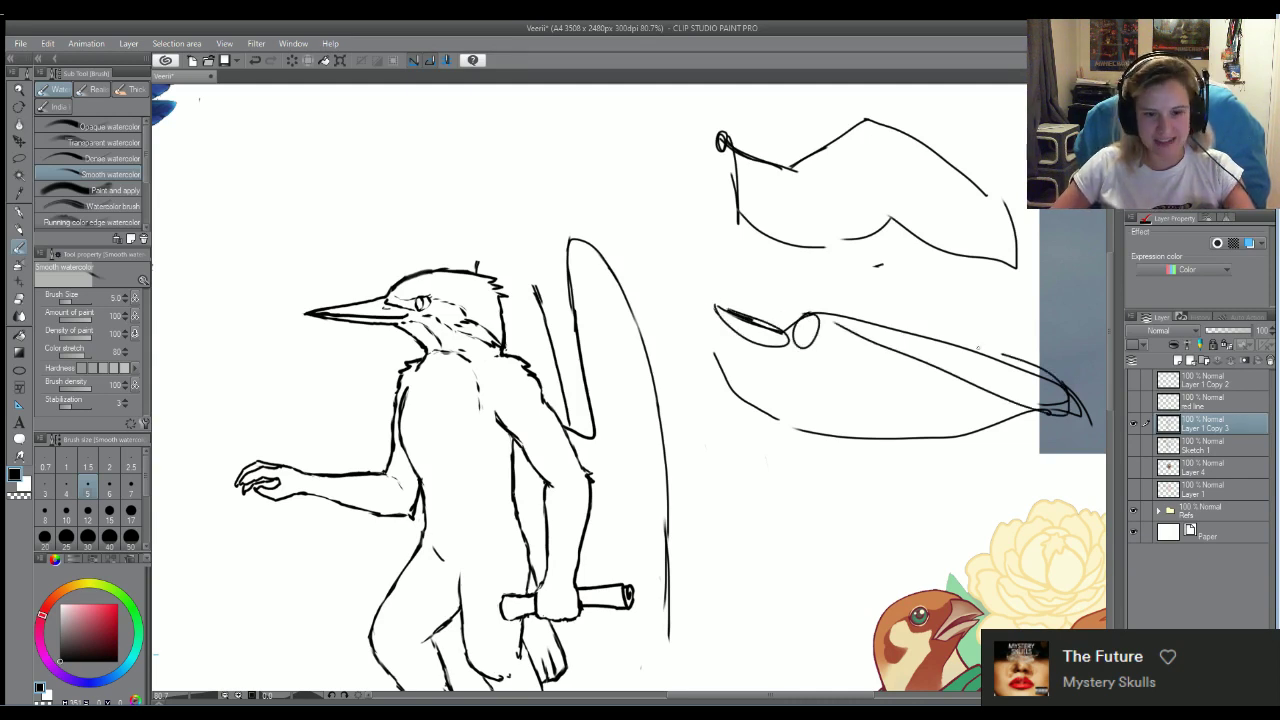
pyautogui.moveTo(828, 322); pyautogui.dragTo(1062, 405)
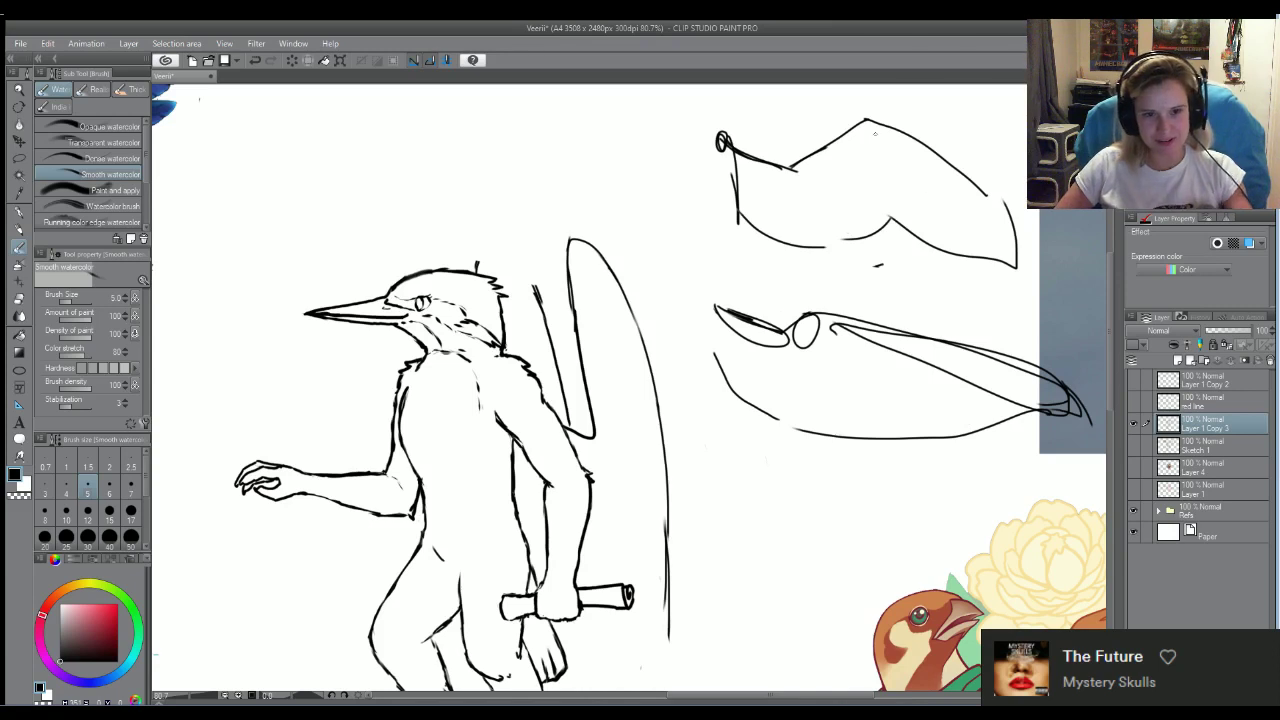
pyautogui.moveTo(890, 127)
pyautogui.mouseDown()
pyautogui.moveTo(988, 237)
pyautogui.moveTo(895, 128)
pyautogui.mouseUp()
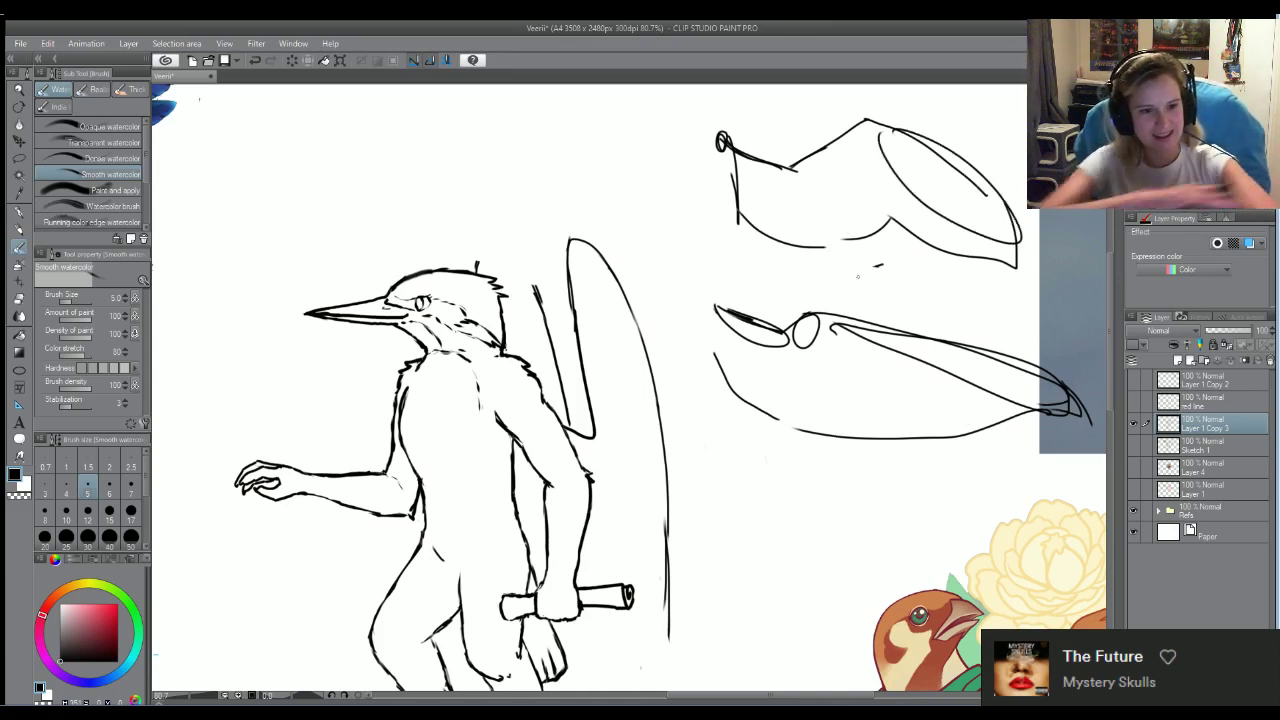
pyautogui.hotkey('ctrl', 'z')
pyautogui.hotkey('ctrl', 'z')
pyautogui.hotkey('ctrl', 'z')
pyautogui.hotkey('ctrl', 'z')
pyautogui.hotkey('ctrl', 'z')
pyautogui.hotkey('ctrl', 'z')
pyautogui.hotkey('ctrl', 'z')
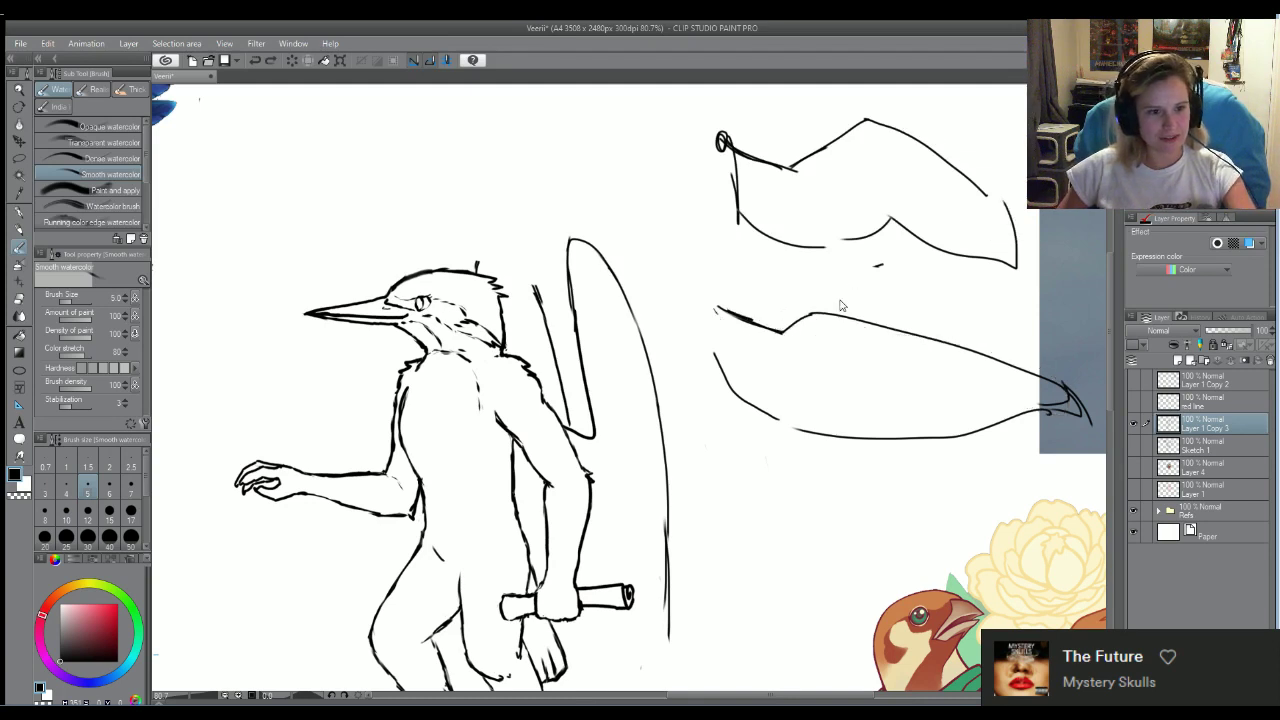
# Undo the second wing diagram's upper edge, lower edge and feather tip back to its short shoulder stroke
pyautogui.hotkey('ctrl', 'z')
pyautogui.hotkey('ctrl', 'z')
pyautogui.hotkey('ctrl', 'z')
pyautogui.hotkey('ctrl', 'z')
pyautogui.hotkey('ctrl', 'z')
pyautogui.hotkey('ctrl', 'z')
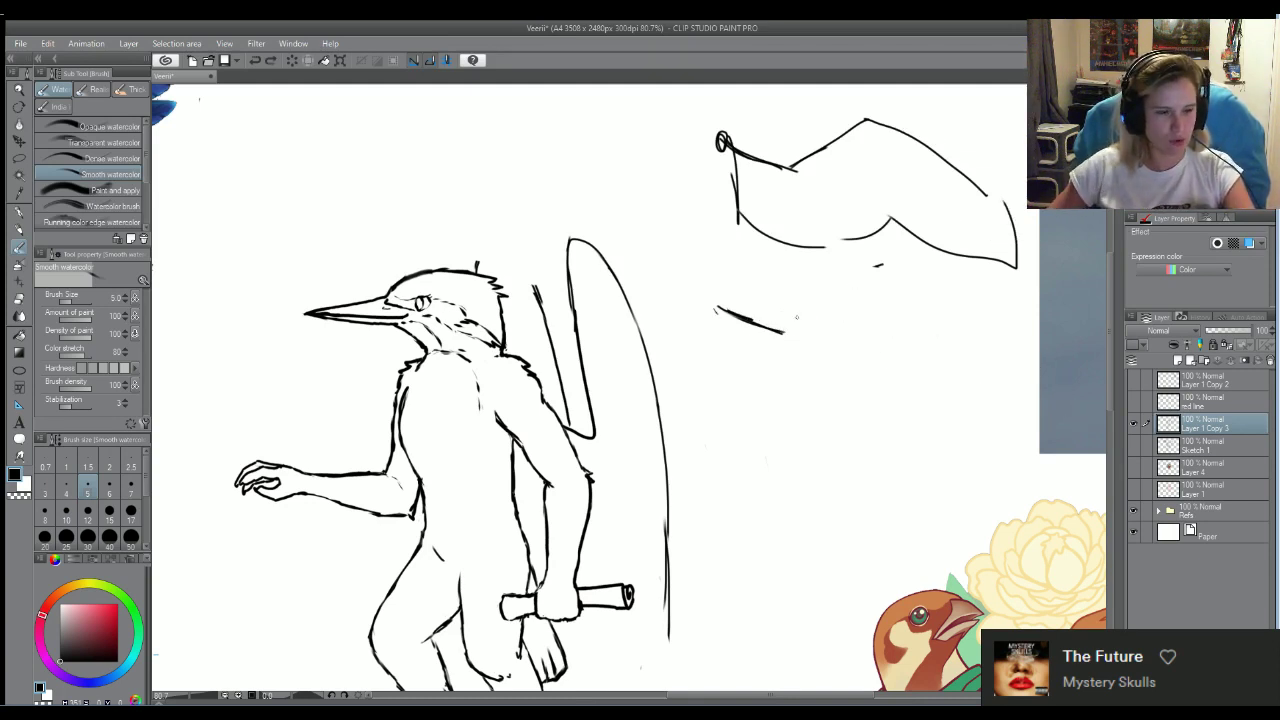
# Paint over part of the near wing's inner edge in white and retrace that edge with black strokes
pyautogui.scroll(-1, 797, 323)
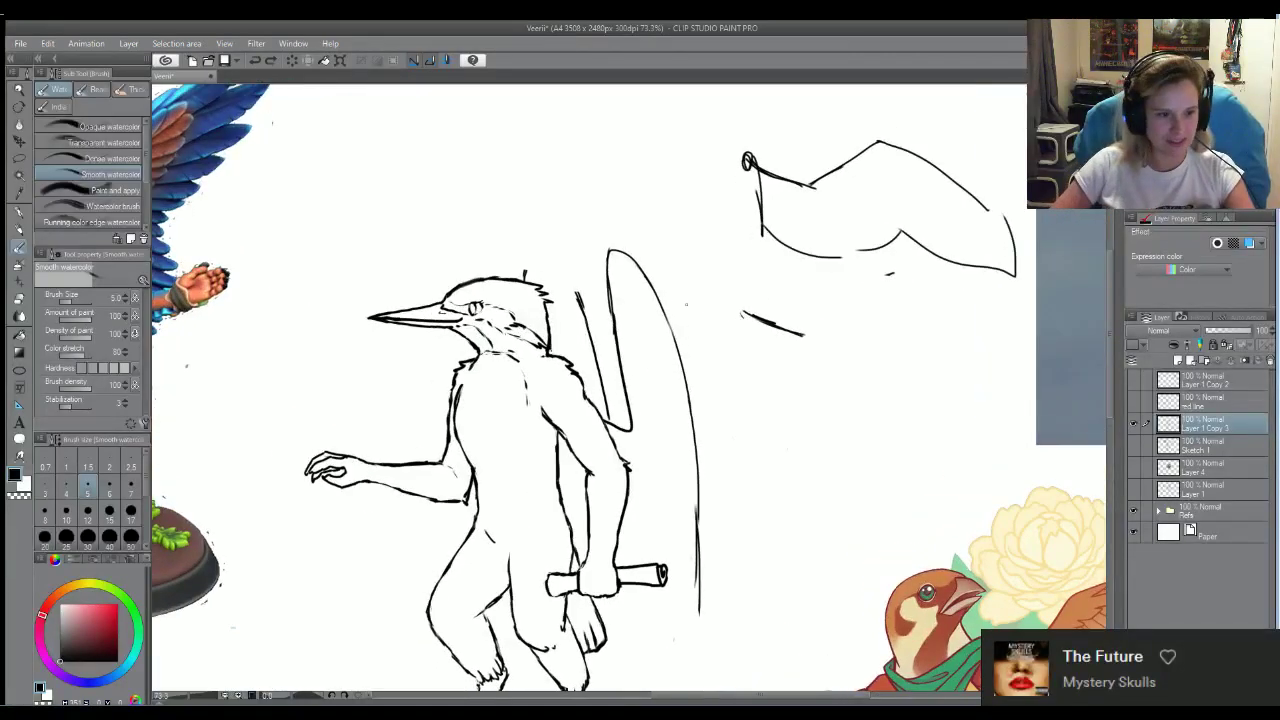
pyautogui.press('x')
pyautogui.moveTo(610, 288)
pyautogui.mouseDown()
pyautogui.moveTo(628, 392)
pyautogui.moveTo(618, 352)
pyautogui.moveTo(622, 366)
pyautogui.mouseUp()
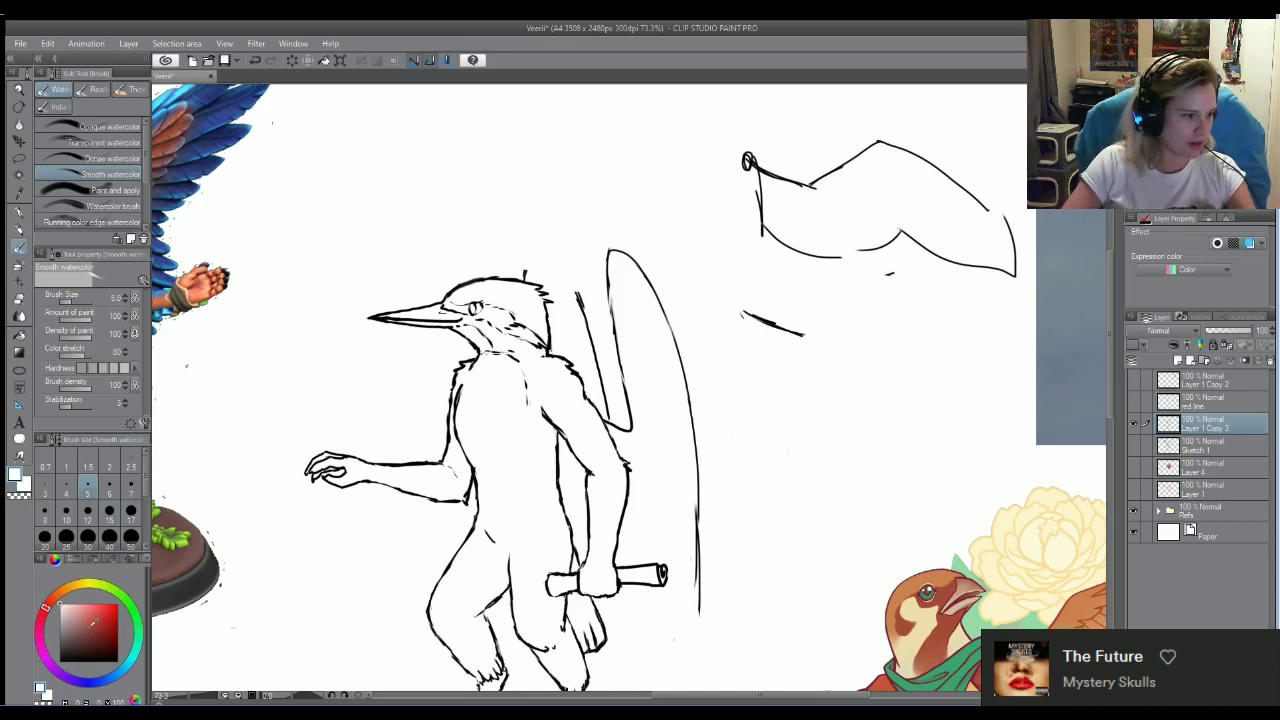
pyautogui.press('x')
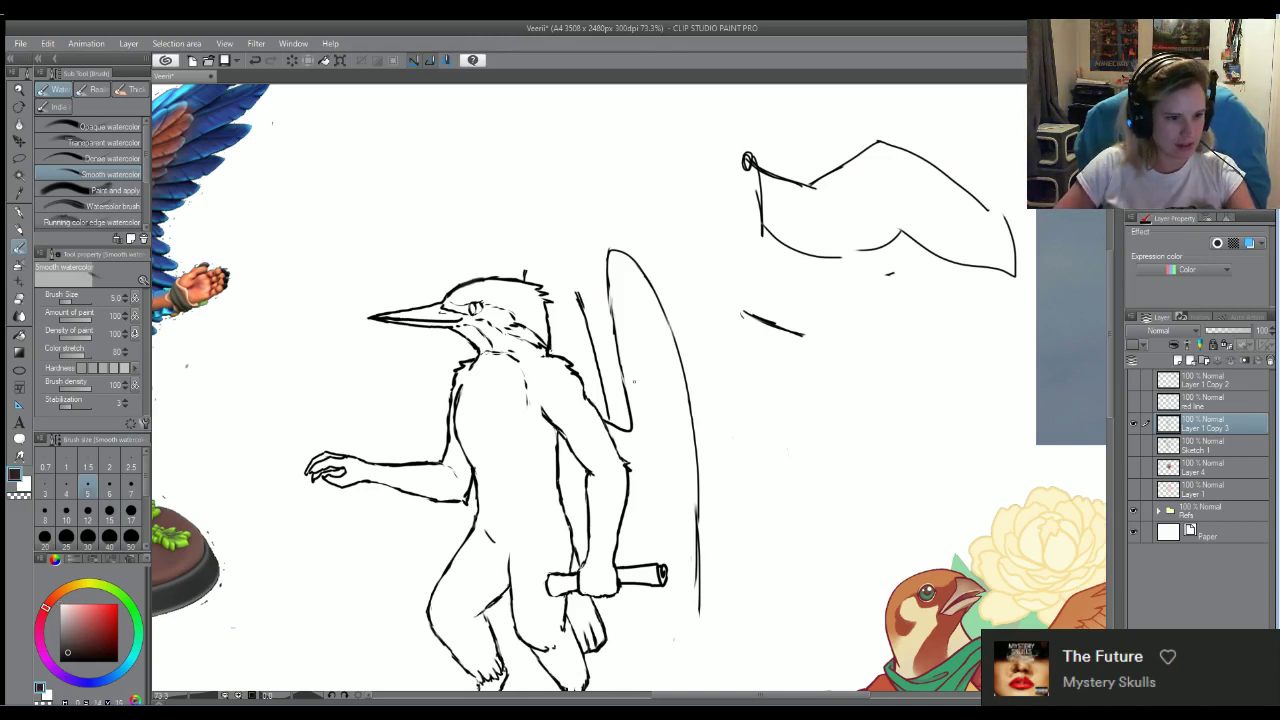
pyautogui.moveTo(631, 401); pyautogui.dragTo(619, 365)
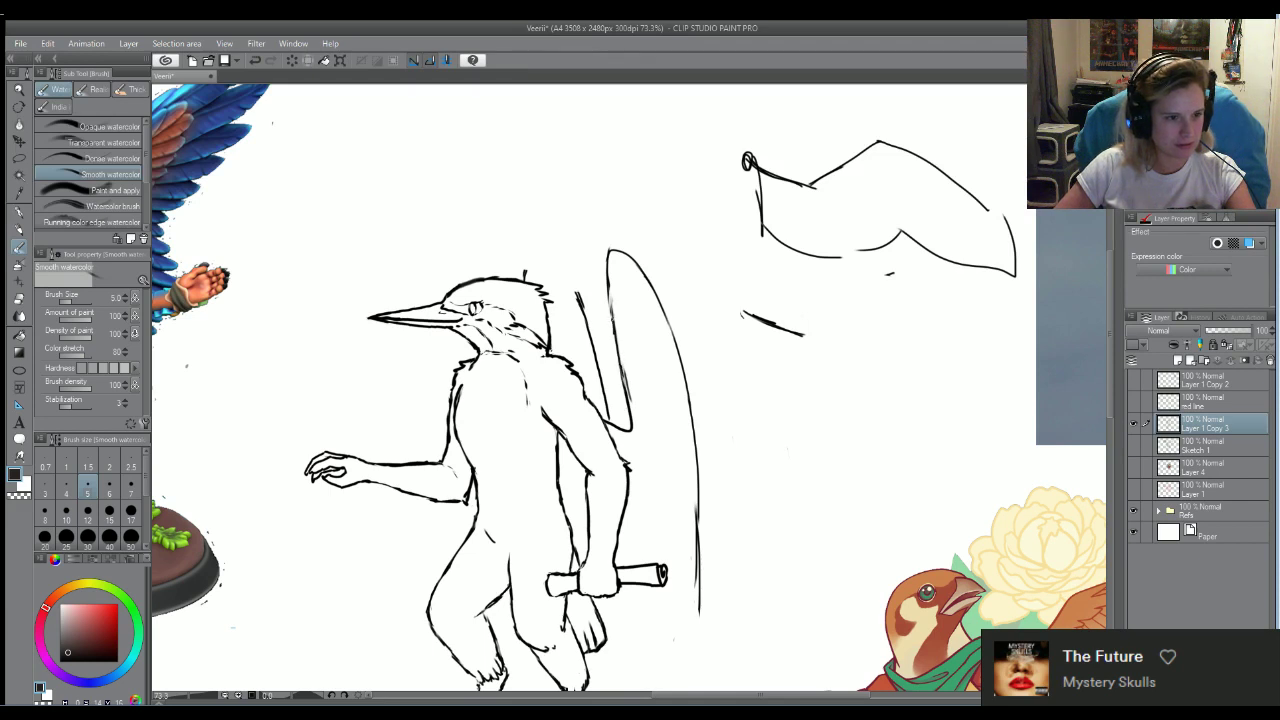
pyautogui.moveTo(606, 296); pyautogui.dragTo(603, 274)
pyautogui.moveTo(624, 384); pyautogui.dragTo(609, 285)
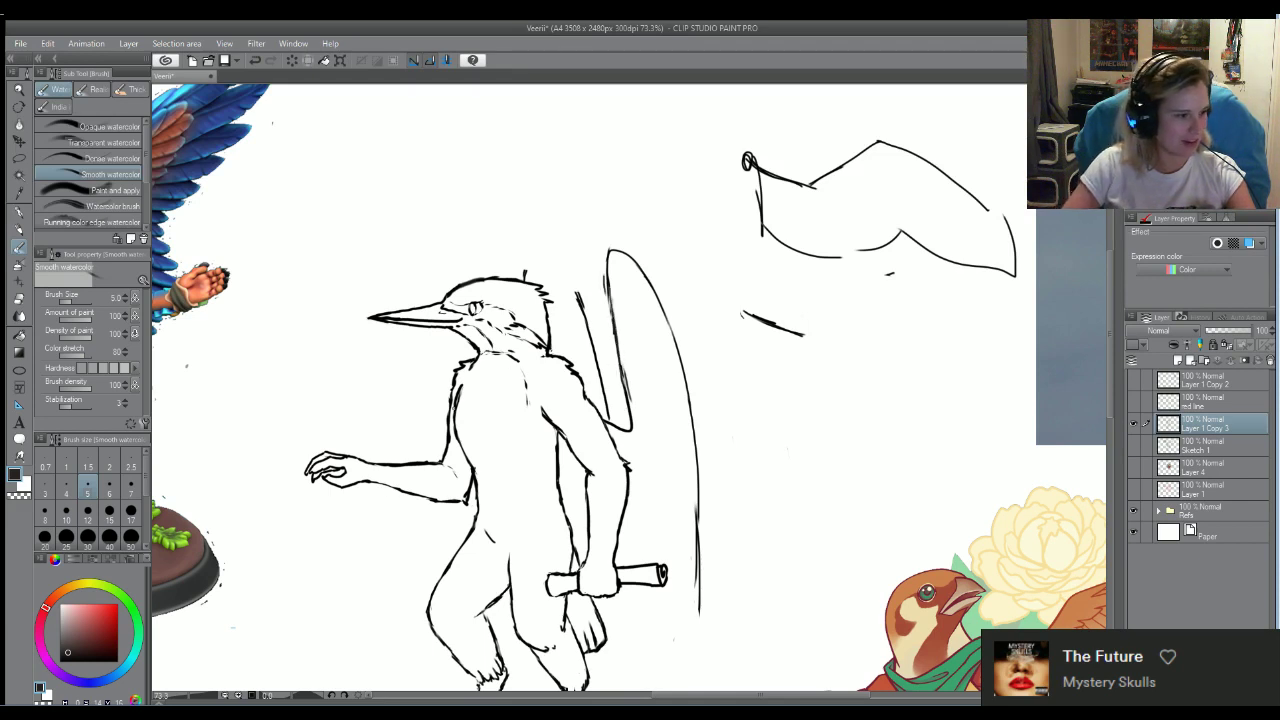
pyautogui.click(18, 232)
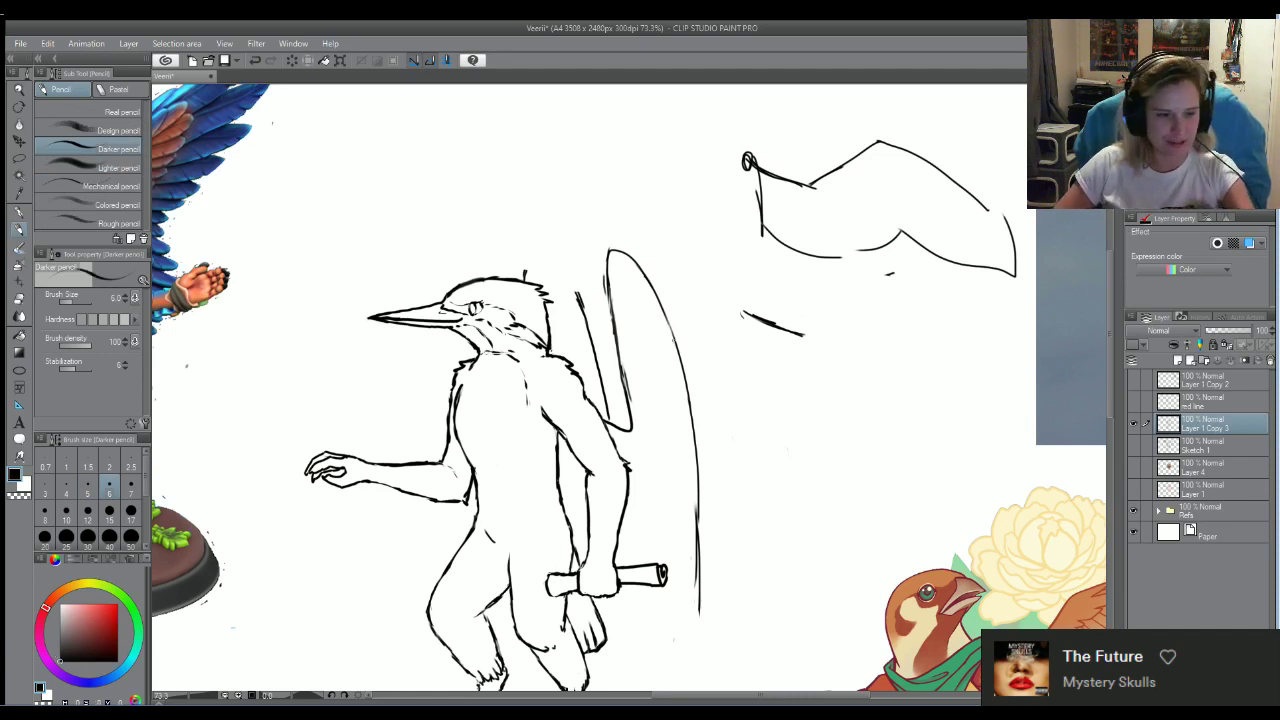
# Erase the near wing's top and upper inner edge, and redraw them straighter with a lower, rounded top
pyautogui.press('e')
pyautogui.moveTo(623, 271)
pyautogui.mouseDown()
pyautogui.moveTo(648, 250)
pyautogui.moveTo(627, 317)
pyautogui.moveTo(612, 293)
pyautogui.moveTo(637, 380)
pyautogui.mouseUp()
pyautogui.press('b')
pyautogui.moveTo(621, 310); pyautogui.dragTo(632, 416)
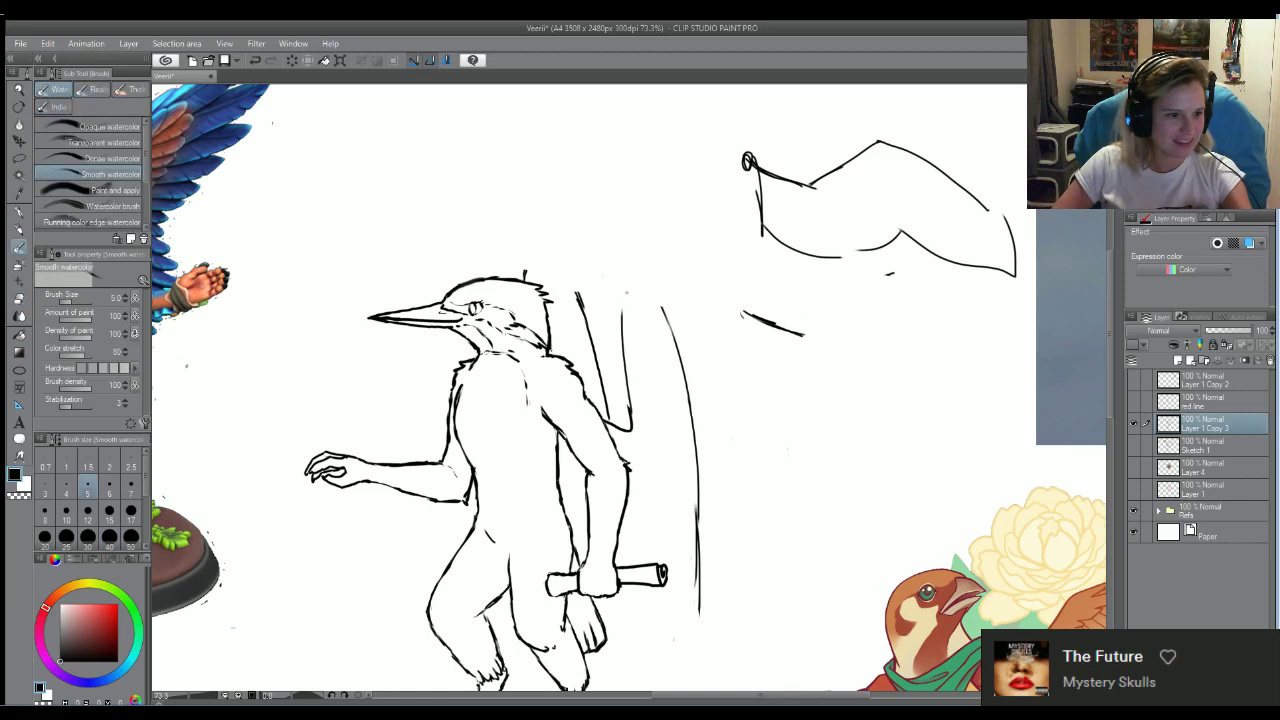
pyautogui.moveTo(621, 340)
pyautogui.mouseDown()
pyautogui.moveTo(627, 260)
pyautogui.moveTo(651, 277)
pyautogui.moveTo(648, 266)
pyautogui.moveTo(668, 306)
pyautogui.mouseUp()
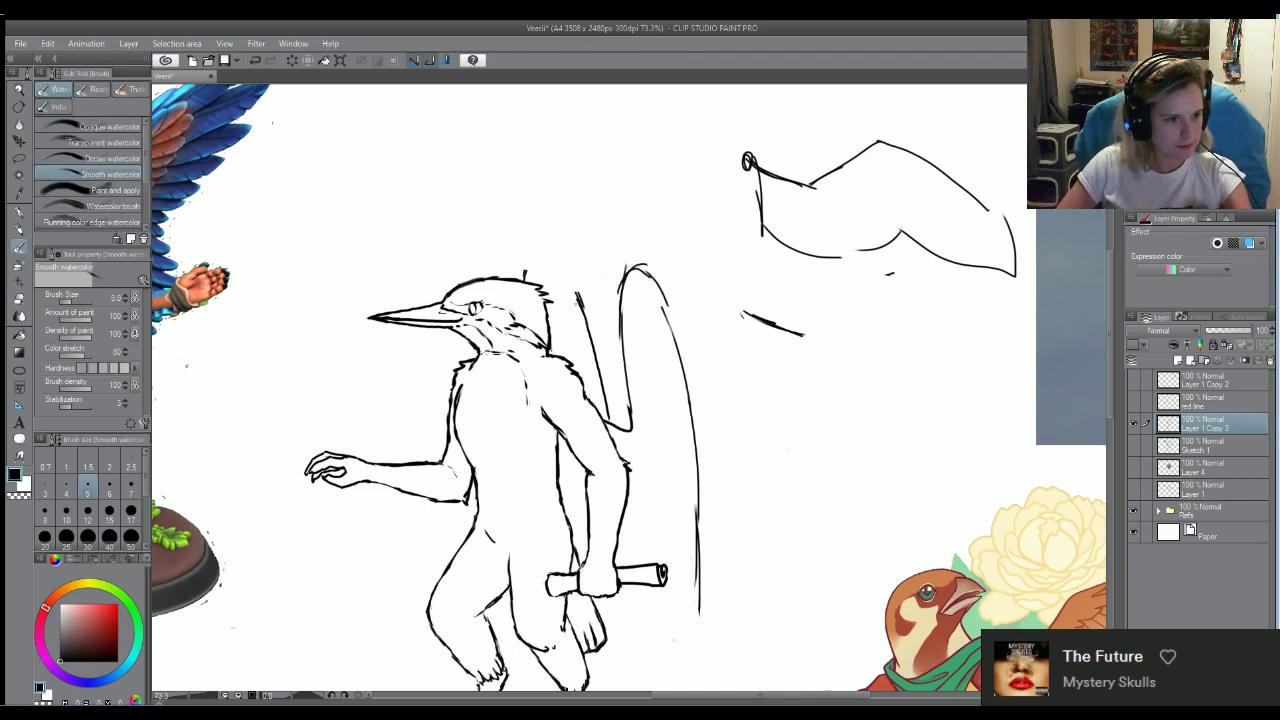
# Draw the far wing's rounded top behind the head, and lower and clean up the near wing's rounded top
pyautogui.moveTo(578, 305)
pyautogui.mouseDown()
pyautogui.moveTo(557, 267)
pyautogui.moveTo(538, 266)
pyautogui.moveTo(556, 262)
pyautogui.moveTo(565, 277)
pyautogui.mouseUp()
pyautogui.moveTo(569, 281)
pyautogui.mouseDown()
pyautogui.moveTo(545, 261)
pyautogui.moveTo(530, 271)
pyautogui.moveTo(569, 277)
pyautogui.moveTo(550, 272)
pyautogui.moveTo(588, 324)
pyautogui.moveTo(648, 268)
pyautogui.moveTo(624, 282)
pyautogui.moveTo(648, 280)
pyautogui.moveTo(666, 328)
pyautogui.mouseUp()
pyautogui.press('e')
pyautogui.press('b')
pyautogui.press('e')
pyautogui.press('b')
pyautogui.press('e')
pyautogui.press('b')
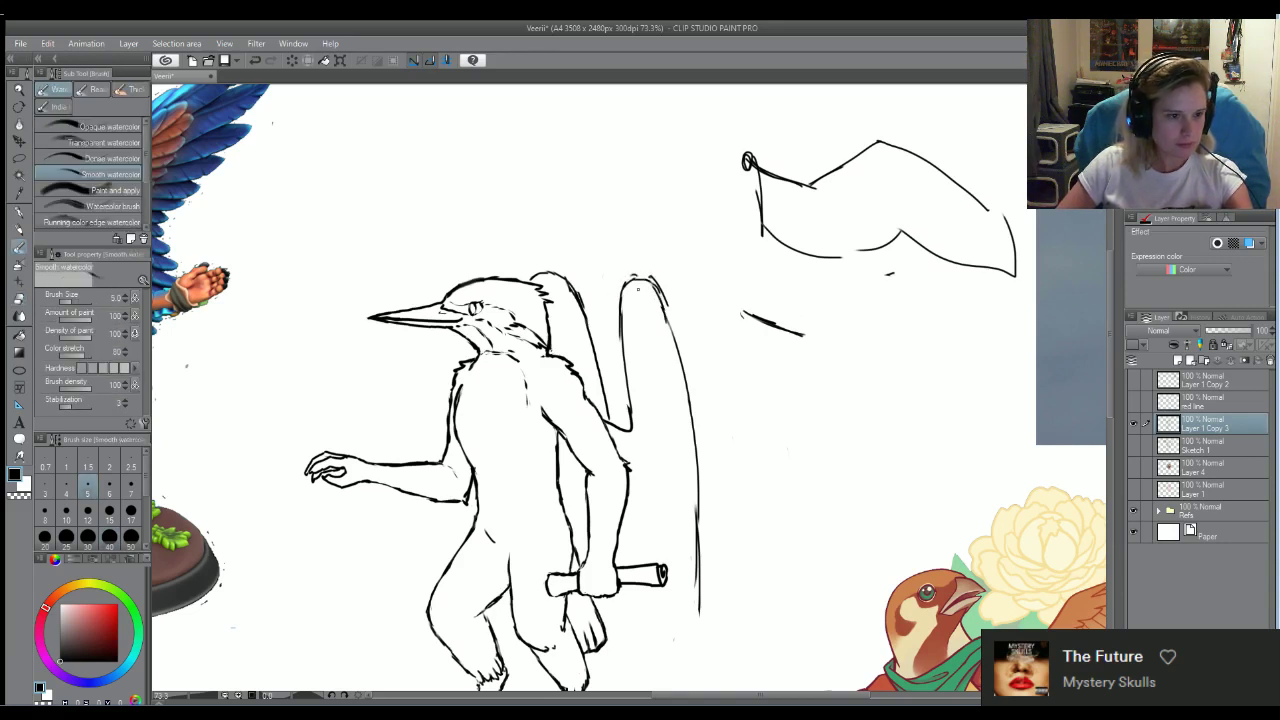
pyautogui.moveTo(636, 278); pyautogui.dragTo(668, 318)
pyautogui.press('e')
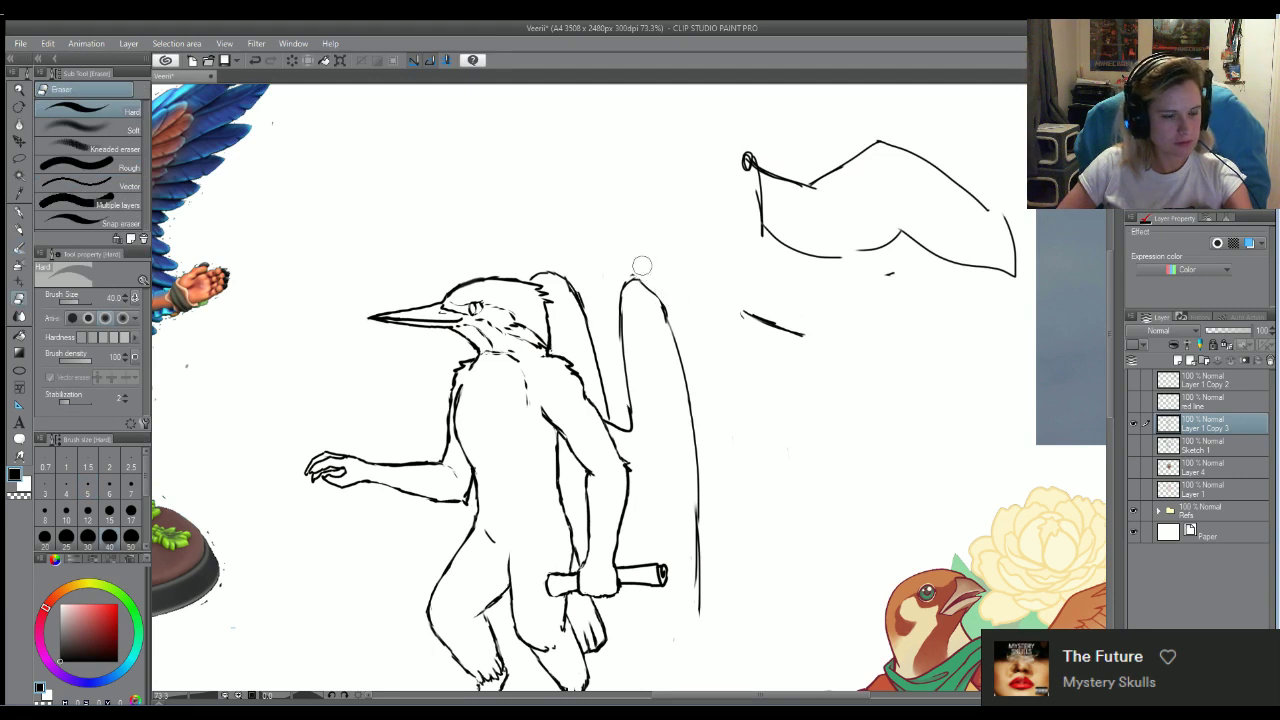
pyautogui.moveTo(662, 300)
pyautogui.mouseDown()
pyautogui.moveTo(638, 272)
pyautogui.moveTo(672, 330)
pyautogui.mouseUp()
pyautogui.press('b')
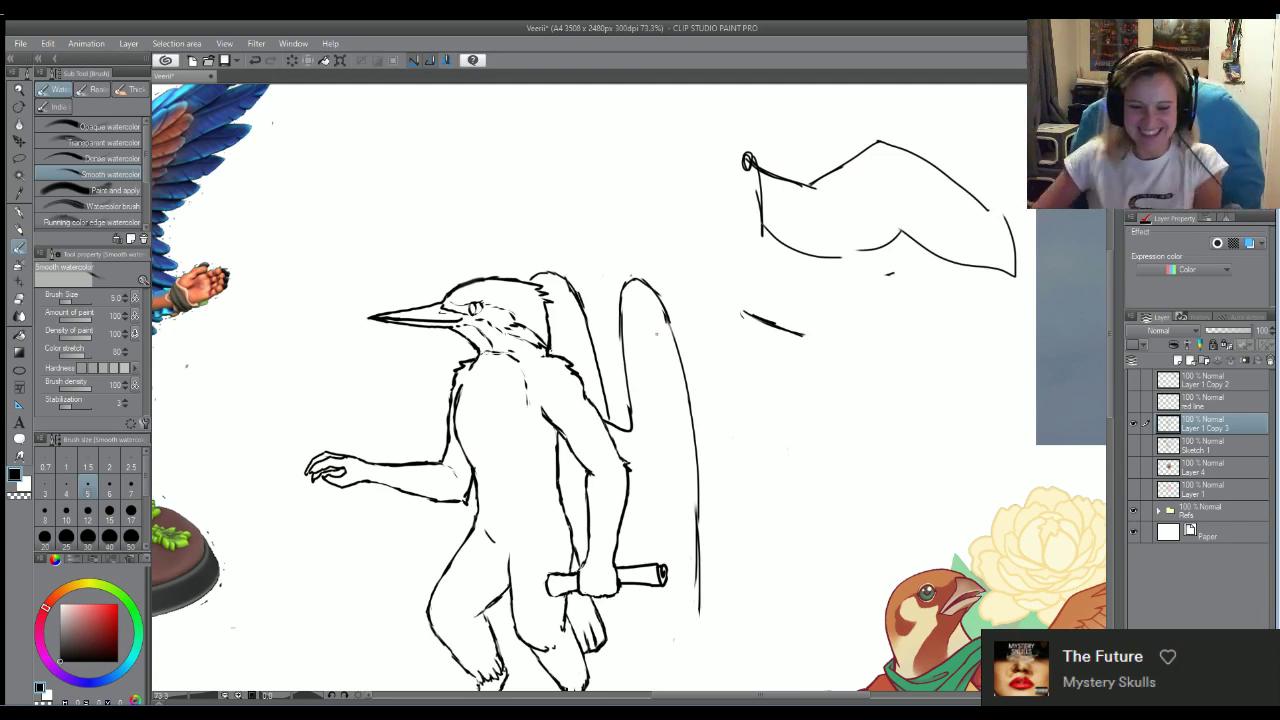
# Erase the leftover shoulder stroke and the whole angular wing diagram beside the figure
pyautogui.press('e')
pyautogui.moveTo(780, 314)
pyautogui.mouseDown()
pyautogui.moveTo(744, 319)
pyautogui.moveTo(780, 331)
pyautogui.mouseUp()
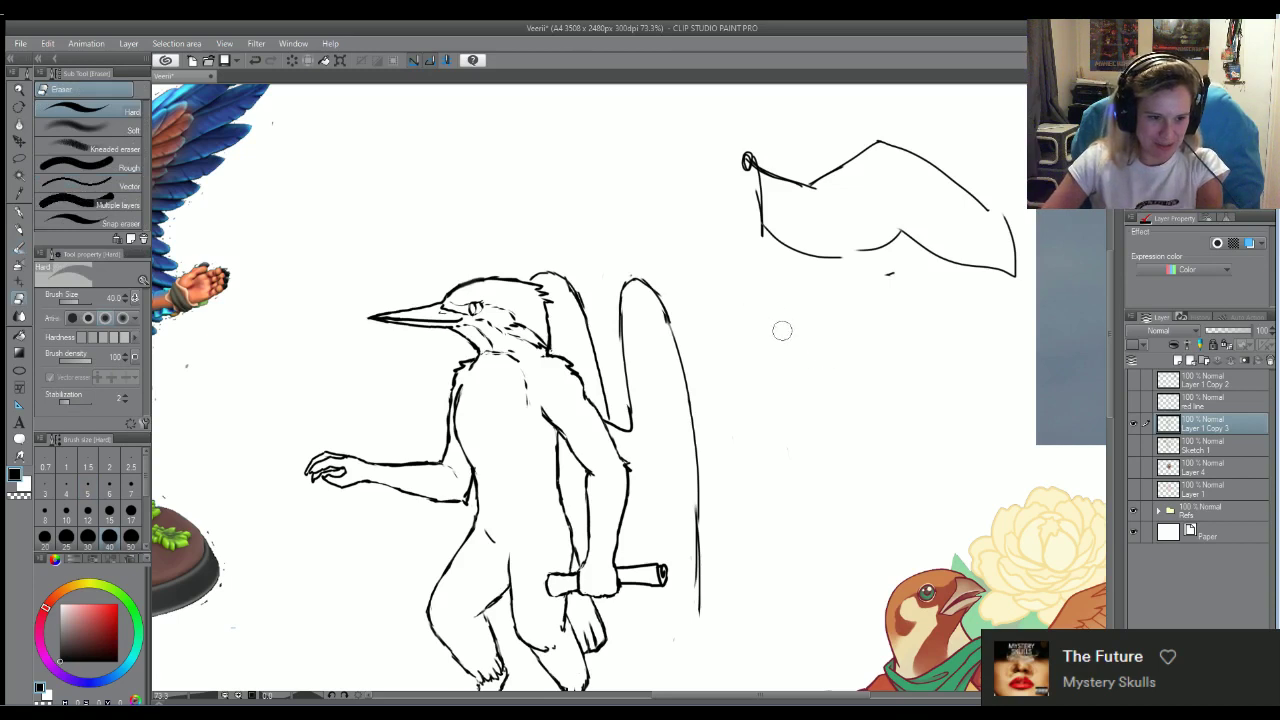
pyautogui.moveTo(883, 286); pyautogui.dragTo(871, 270)
pyautogui.moveTo(738, 170)
pyautogui.mouseDown()
pyautogui.moveTo(773, 239)
pyautogui.moveTo(773, 170)
pyautogui.moveTo(825, 183)
pyautogui.moveTo(875, 142)
pyautogui.moveTo(918, 156)
pyautogui.moveTo(1025, 241)
pyautogui.moveTo(1024, 283)
pyautogui.moveTo(882, 217)
pyautogui.moveTo(935, 246)
pyautogui.moveTo(880, 253)
pyautogui.moveTo(957, 277)
pyautogui.mouseUp()
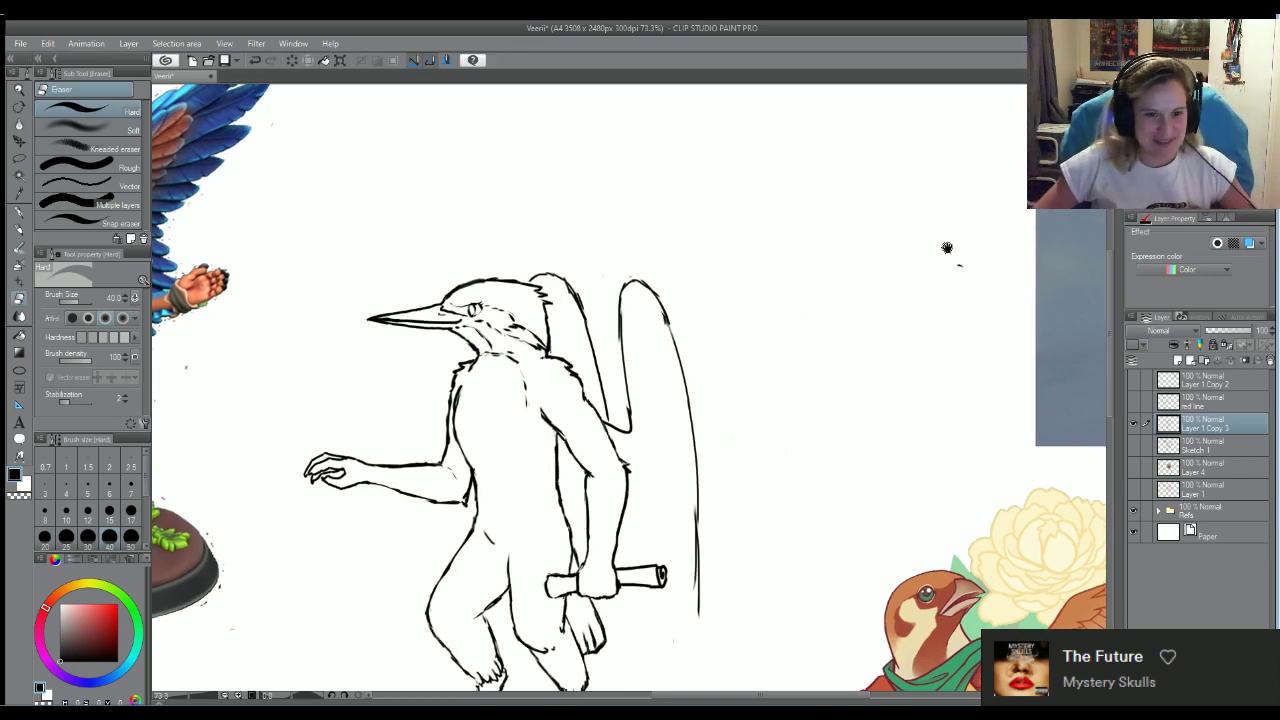
pyautogui.moveTo(946, 246); pyautogui.dragTo(972, 293)
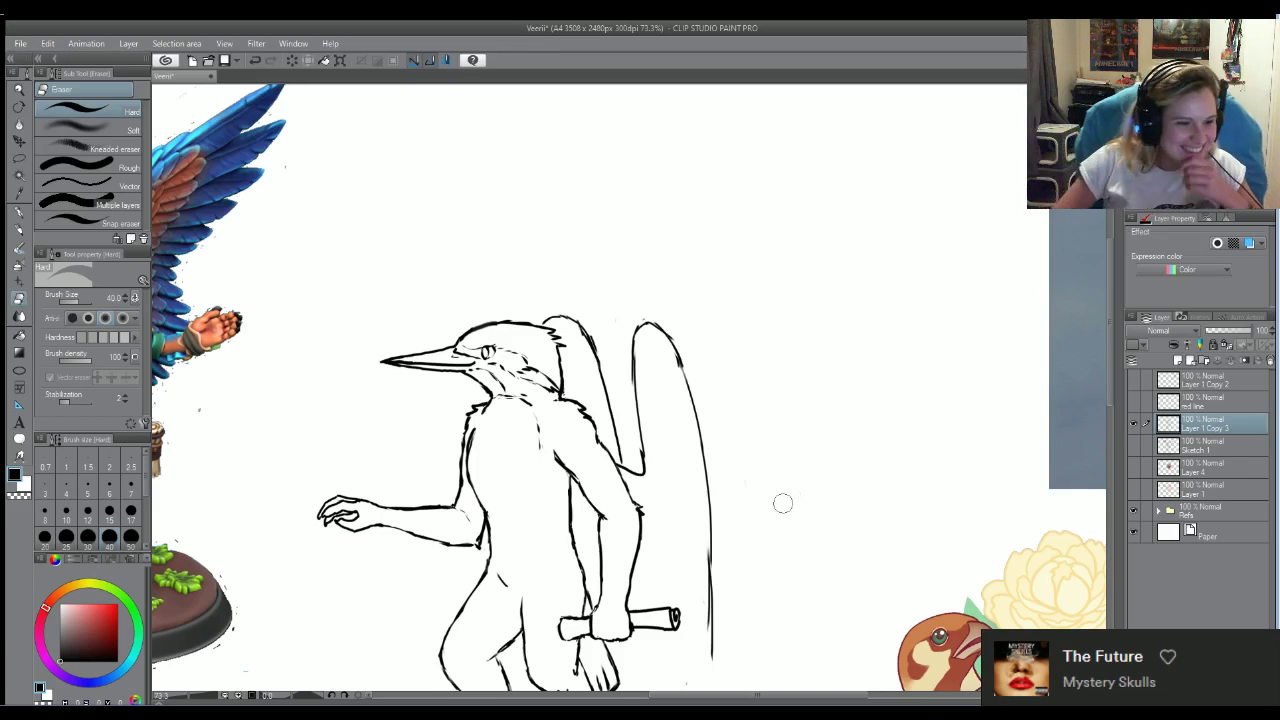
# Erase the near wing's rounded top, long outer edge and base, keeping a short piece of its inner edge
pyautogui.scroll(-1, 687, 449)
pyautogui.scroll(-1, 690, 449)
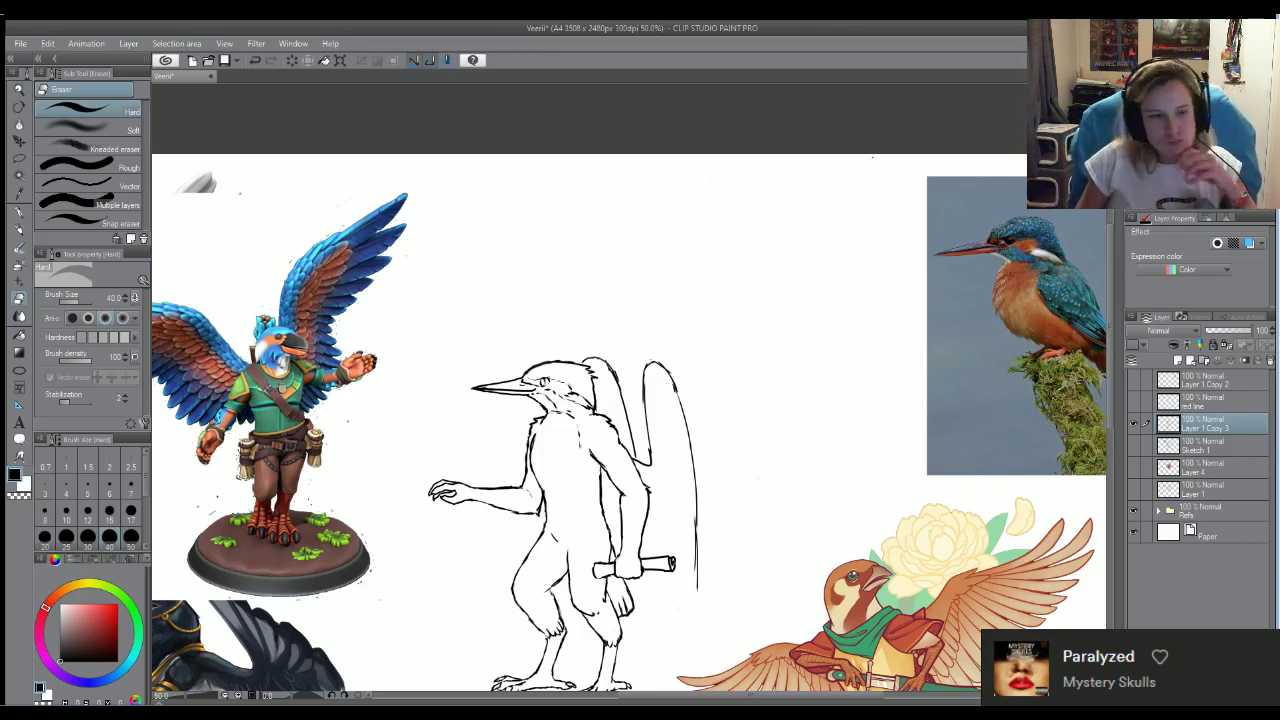
pyautogui.scroll(3, 658, 490)
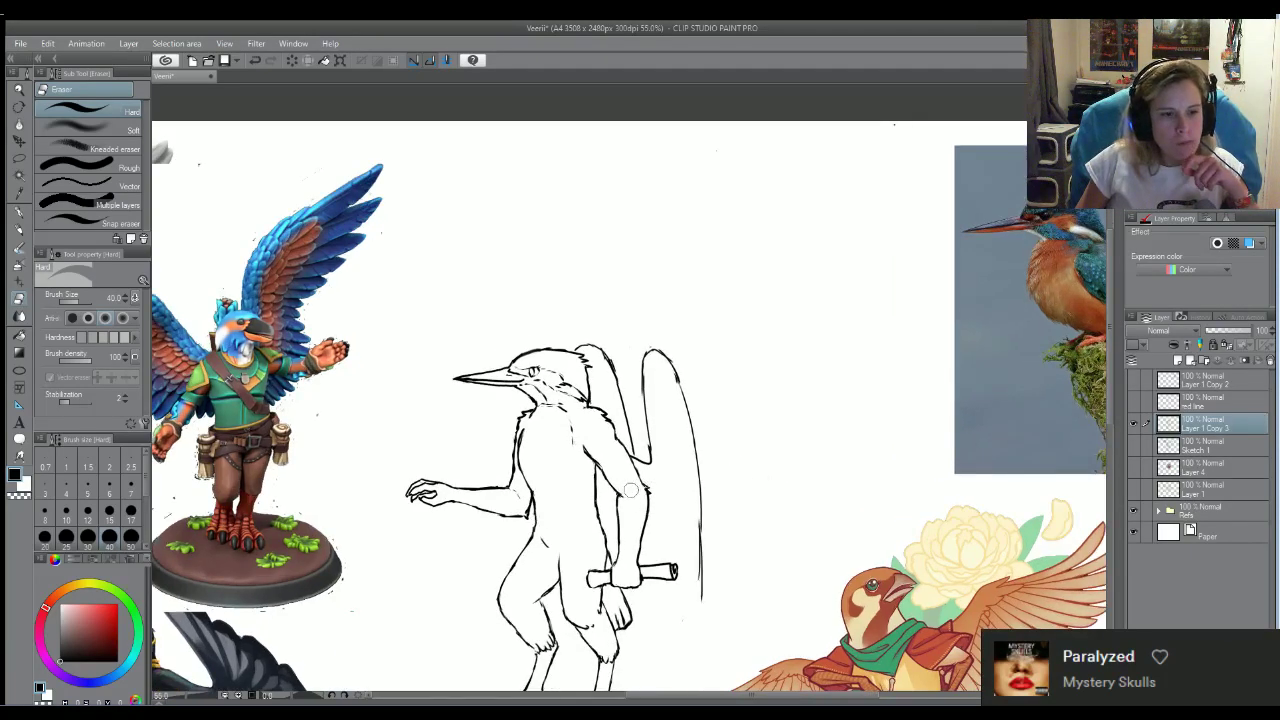
pyautogui.scroll(-2, 727, 437)
pyautogui.scroll(1, 735, 500)
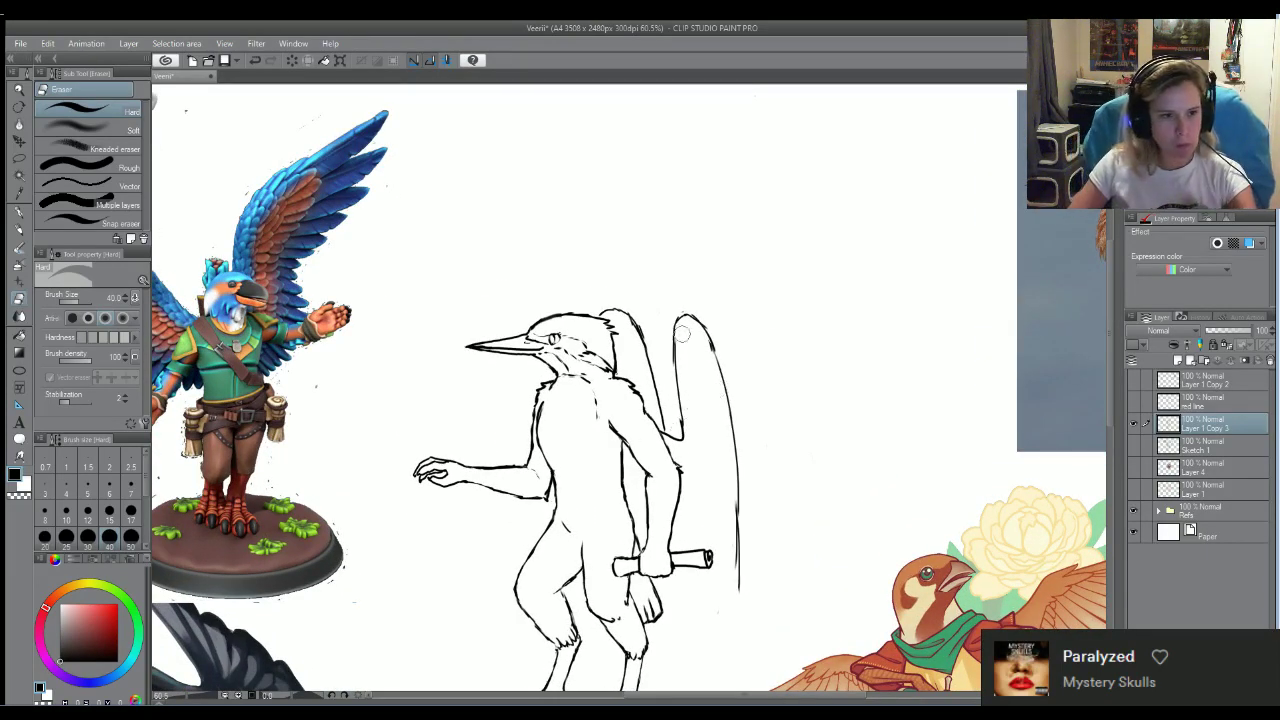
pyautogui.moveTo(682, 334)
pyautogui.mouseDown()
pyautogui.moveTo(675, 347)
pyautogui.moveTo(709, 303)
pyautogui.moveTo(748, 463)
pyautogui.moveTo(737, 583)
pyautogui.mouseUp()
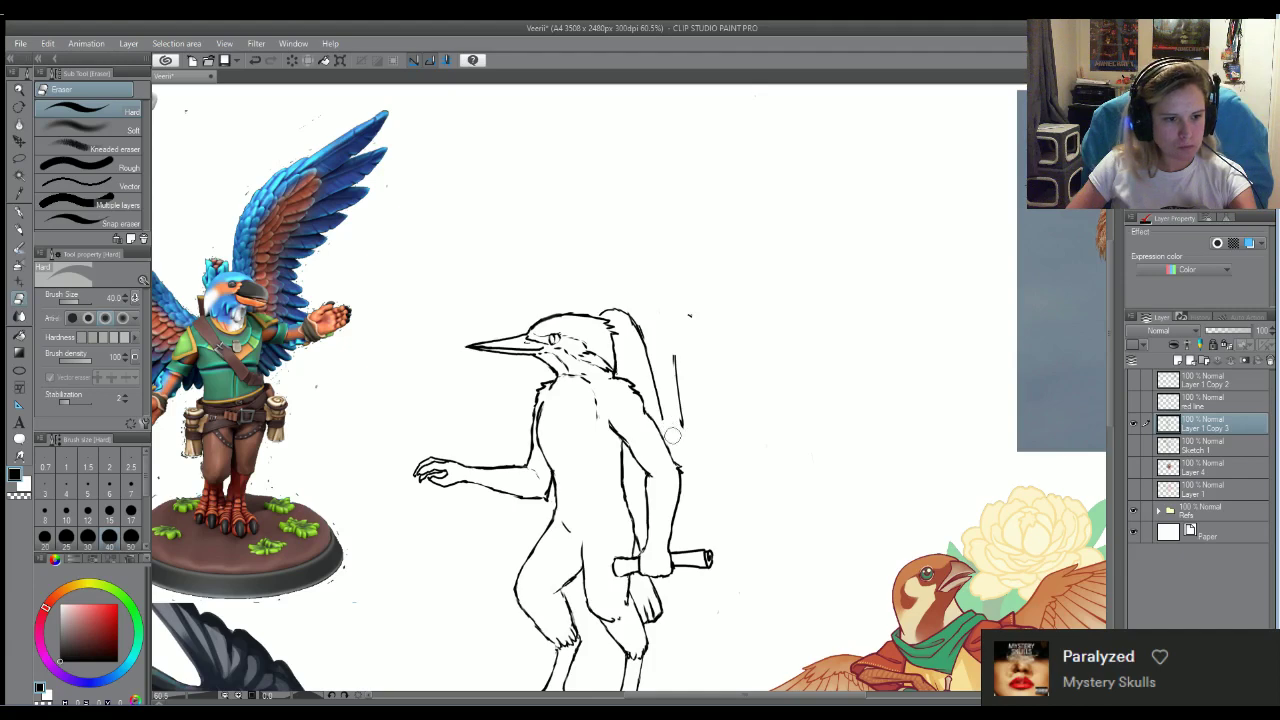
# Redraw the near wing's base and add short marks at its bend, trying and removing a curved upper inner edge
pyautogui.press('b')
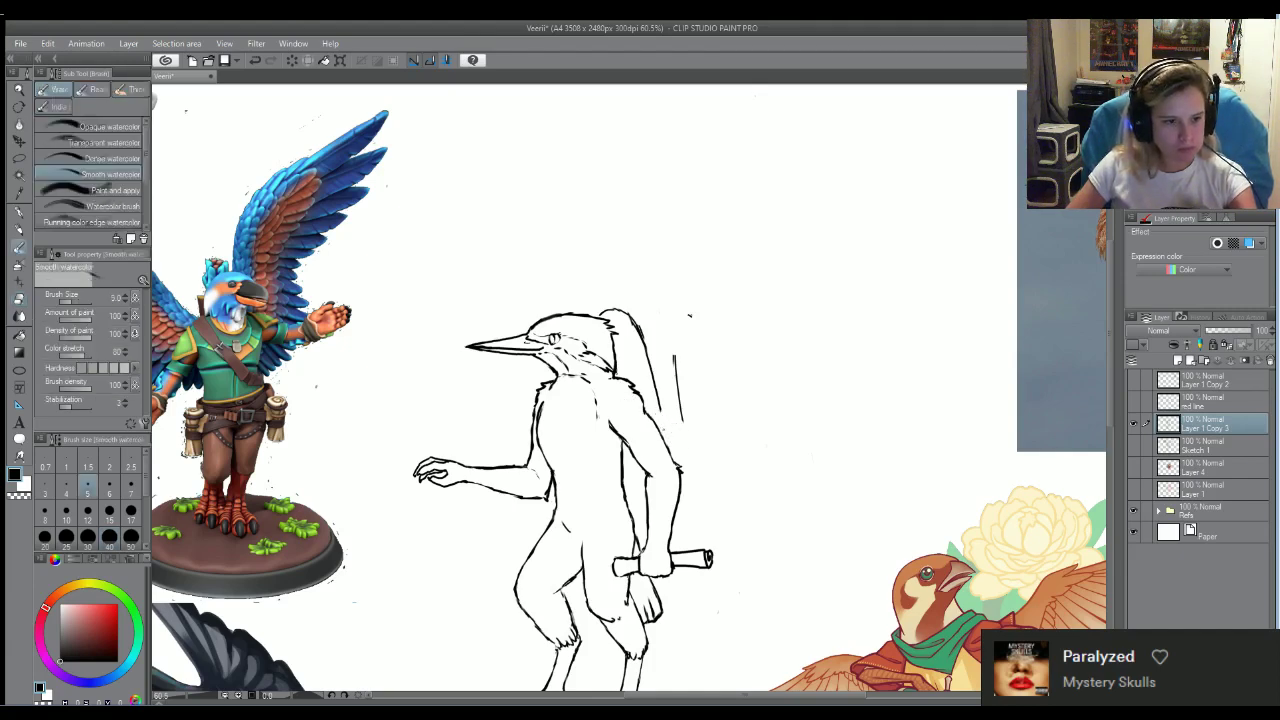
pyautogui.moveTo(664, 445)
pyautogui.mouseDown()
pyautogui.moveTo(682, 428)
pyautogui.moveTo(680, 398)
pyautogui.moveTo(686, 444)
pyautogui.moveTo(660, 428)
pyautogui.moveTo(684, 410)
pyautogui.moveTo(664, 308)
pyautogui.moveTo(682, 300)
pyautogui.moveTo(712, 320)
pyautogui.mouseUp()
pyautogui.press('e')
pyautogui.press('b')
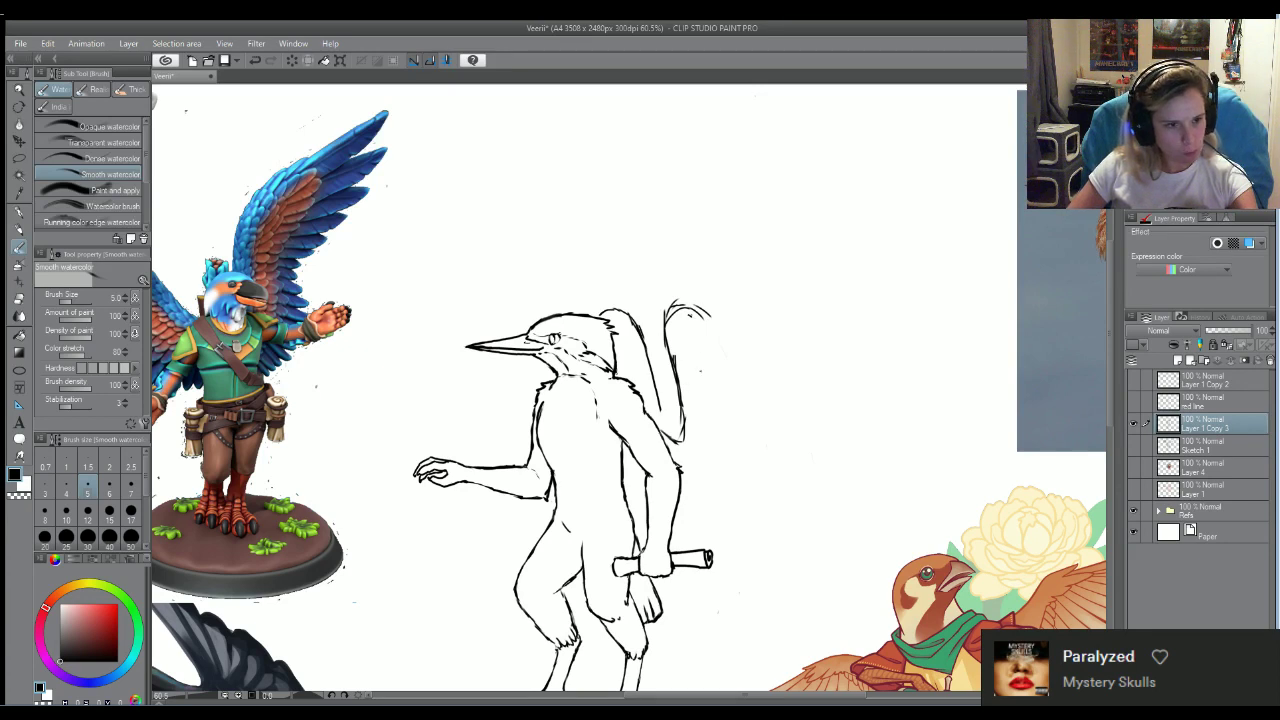
pyautogui.moveTo(692, 378)
pyautogui.mouseDown()
pyautogui.moveTo(666, 322)
pyautogui.moveTo(686, 306)
pyautogui.mouseUp()
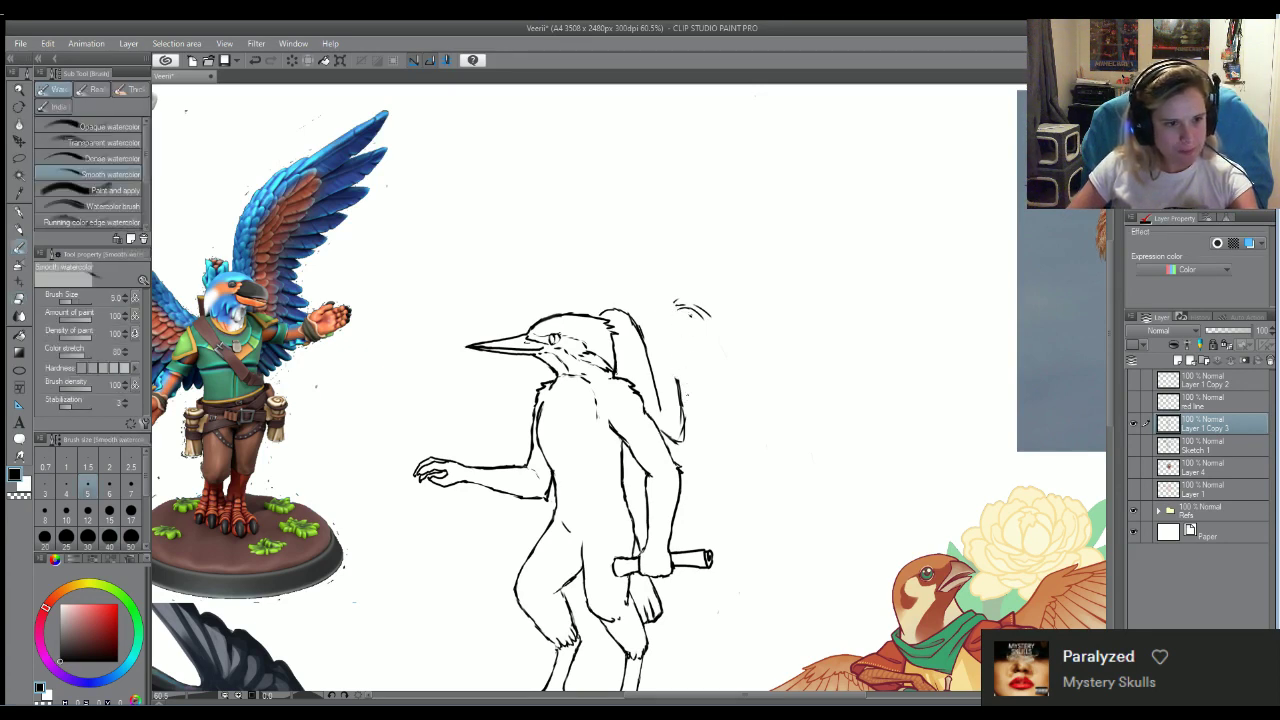
# Draw the near wing's upright inner edge up to the bend and a reinforced diagonal stroke rising outward from it
pyautogui.moveTo(678, 380)
pyautogui.mouseDown()
pyautogui.moveTo(681, 316)
pyautogui.moveTo(750, 282)
pyautogui.mouseUp()
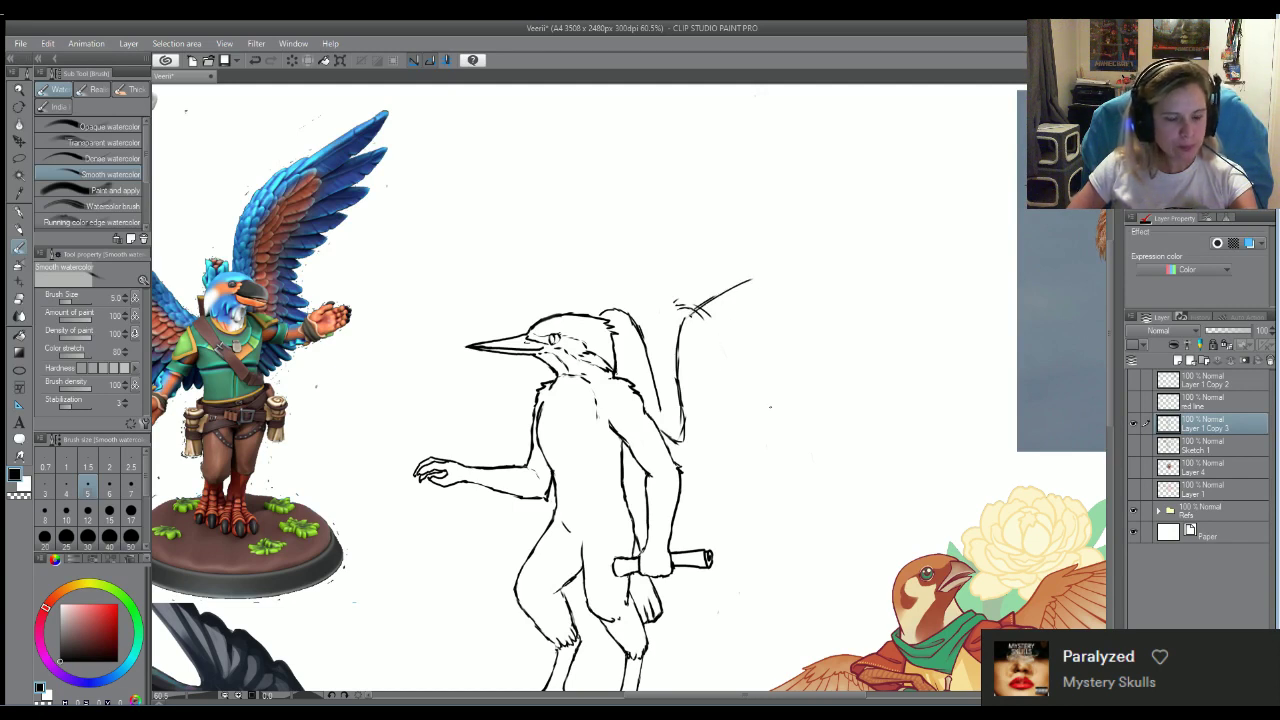
pyautogui.moveTo(680, 320); pyautogui.dragTo(754, 279)
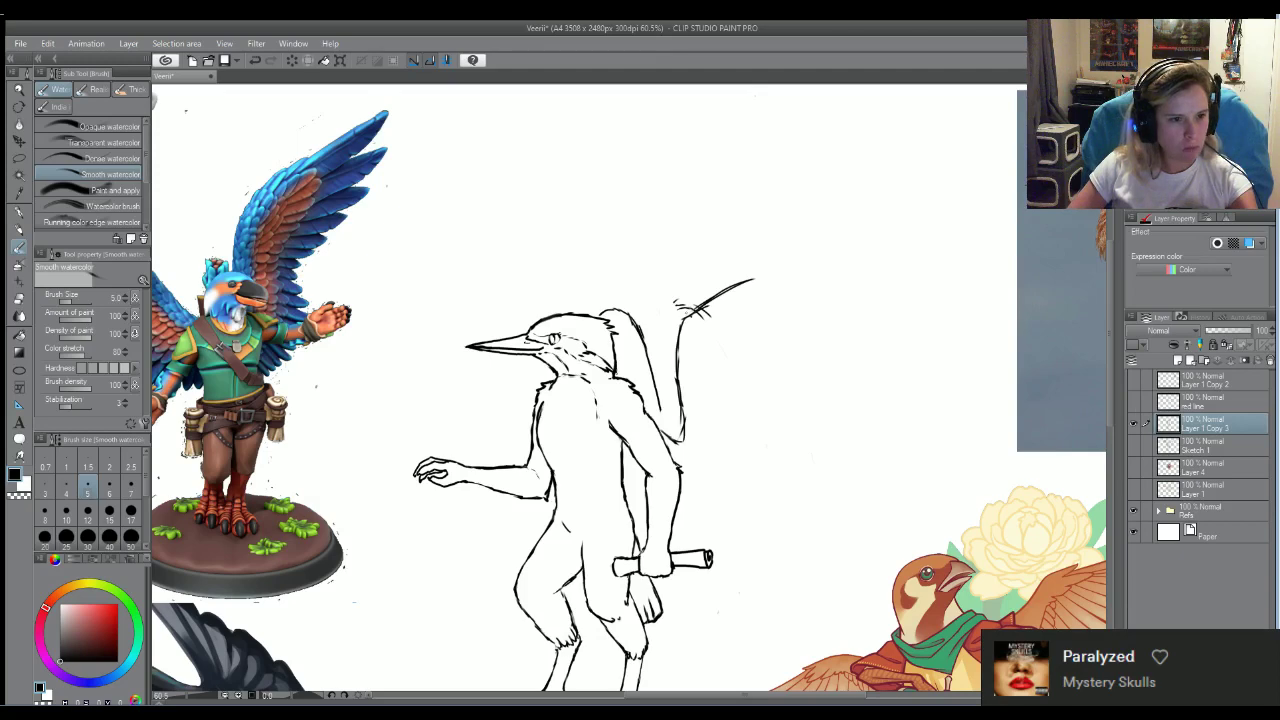
pyautogui.moveTo(681, 318); pyautogui.dragTo(732, 287)
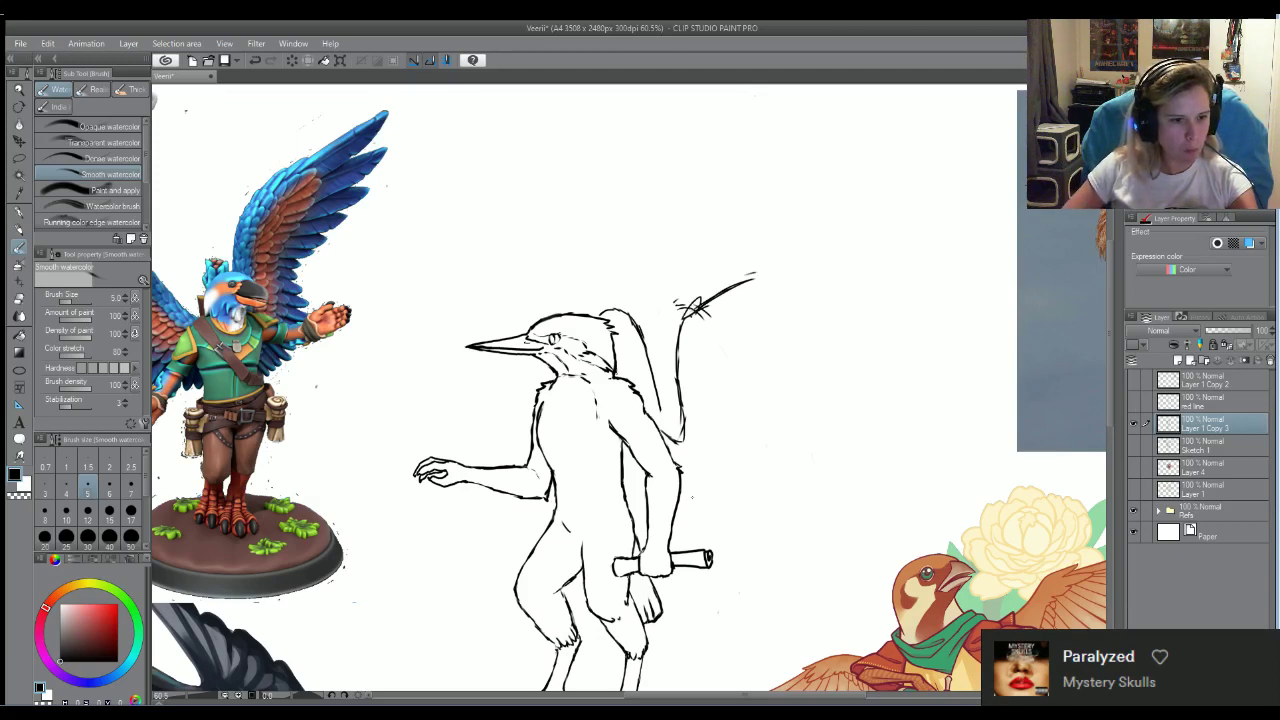
# Look through the layers in the Refs folder and show Layer 4, the colour rough beneath the line sketch
pyautogui.hotkey('ctrl', '-')
pyautogui.hotkey('ctrl', '-')
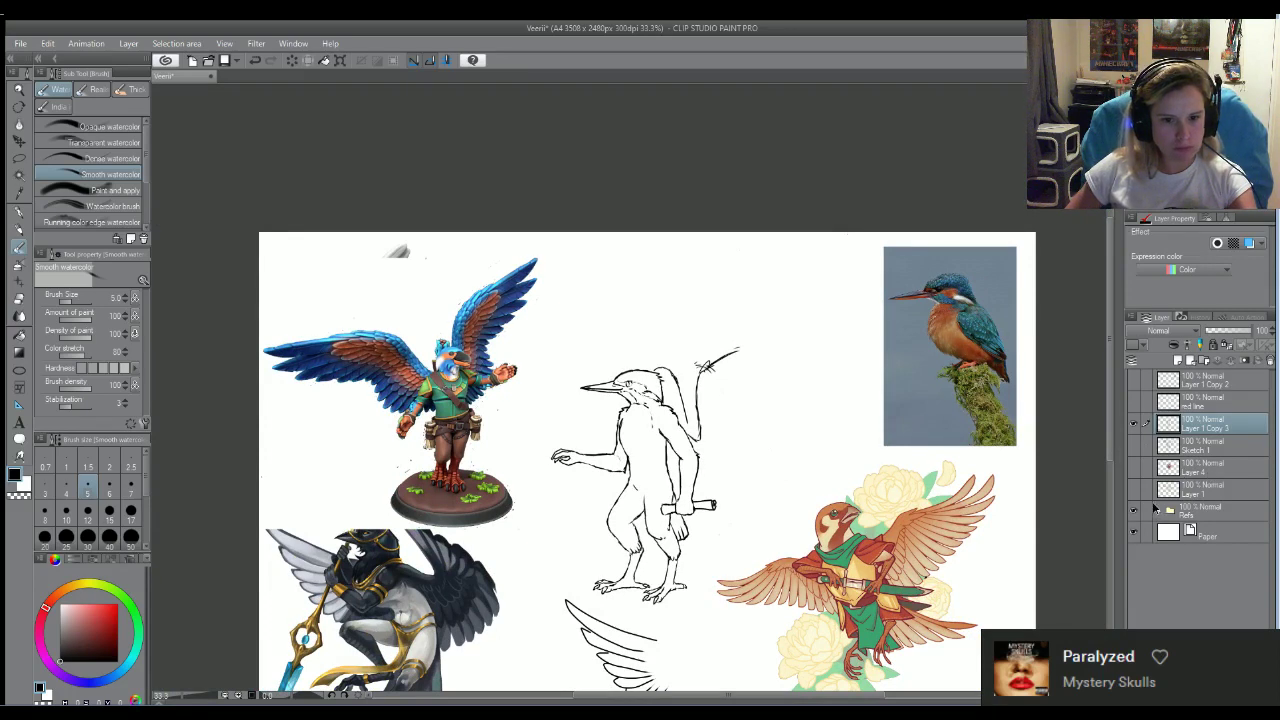
pyautogui.click(1157, 510)
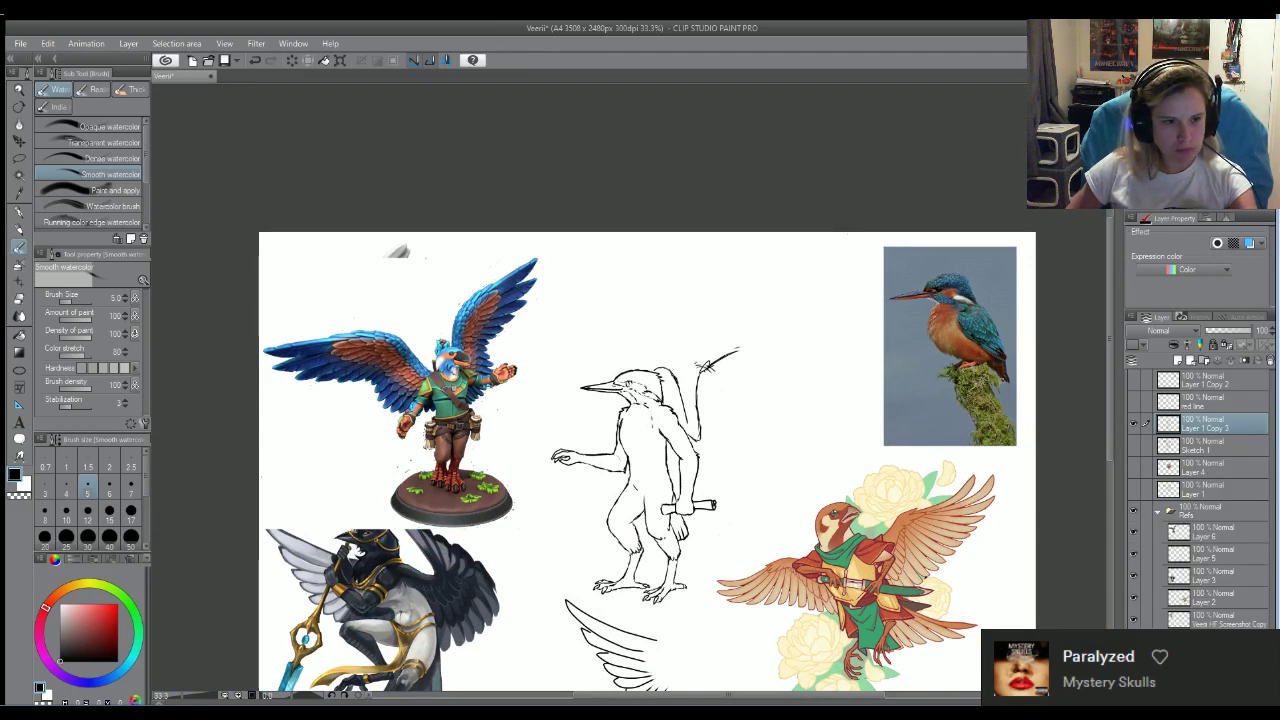
pyautogui.hotkey('ctrl', 'v')
pyautogui.hotkey('ctrl', 'z')
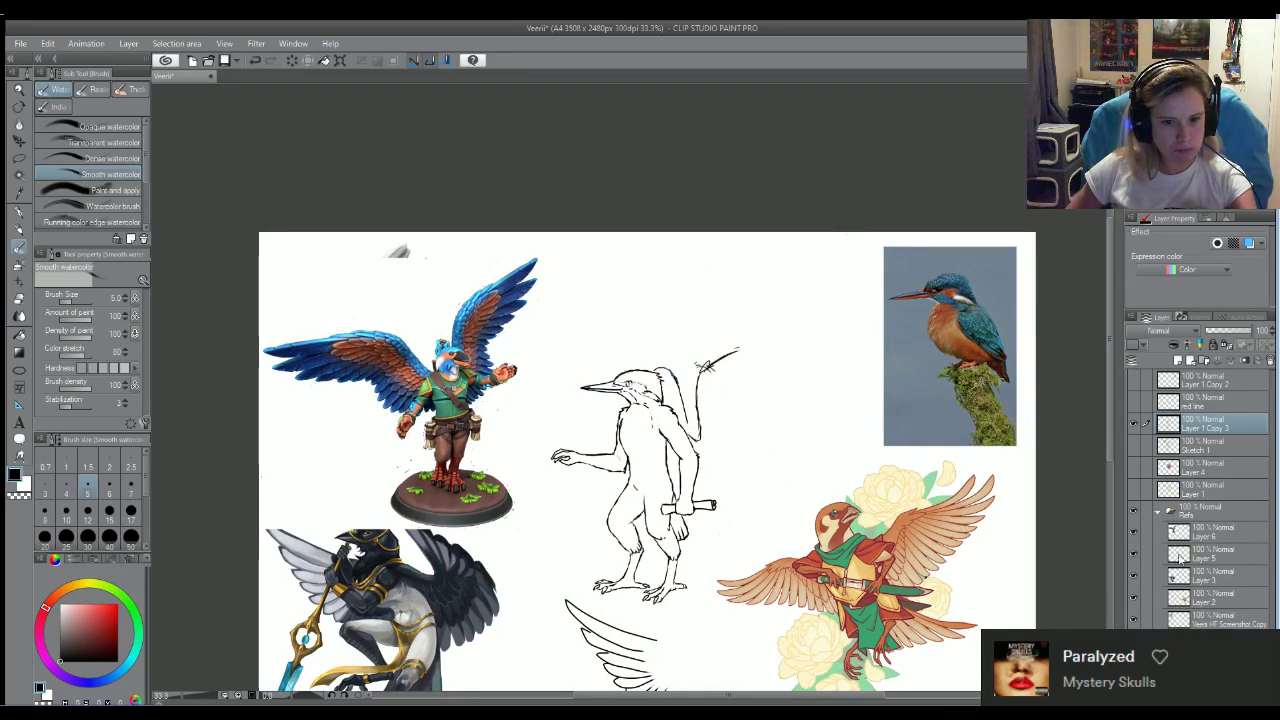
pyautogui.click(1157, 510)
pyautogui.click(1130, 465)
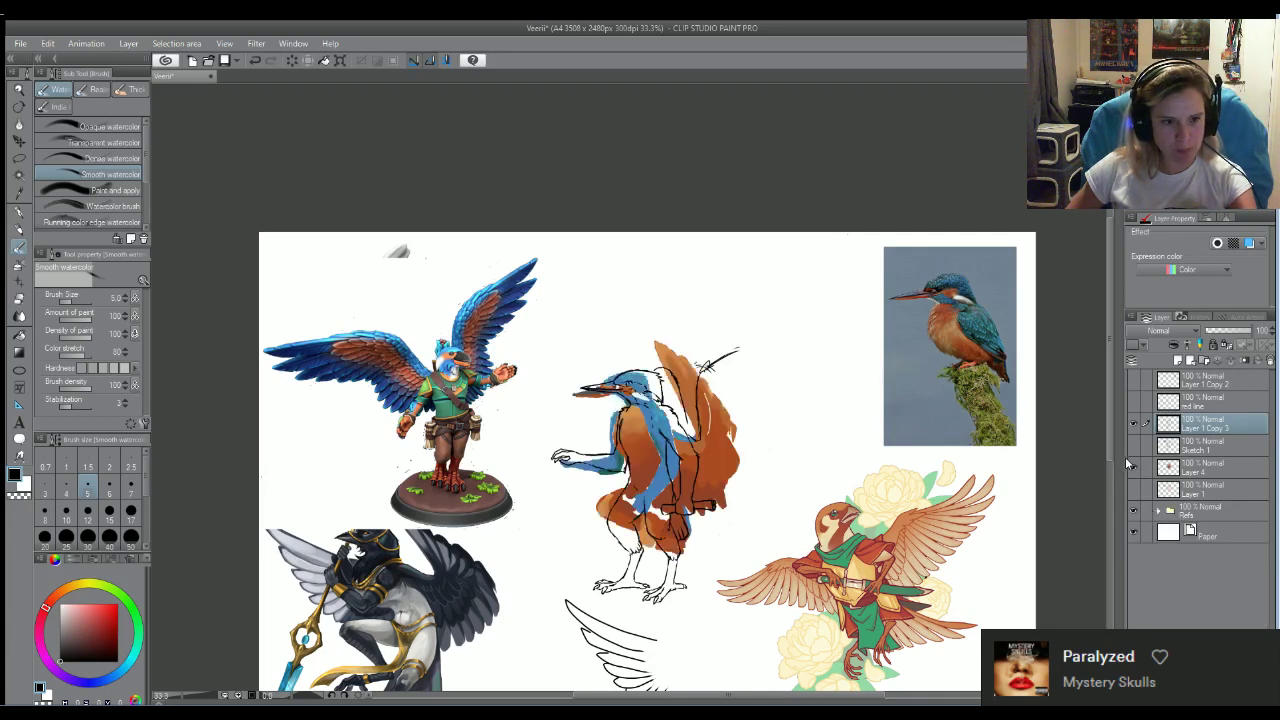
# Hide Layer 4's colour rough and compare the line sketch with Sketch 1, red line, Layer 1 Copy 2 and Refs toggled
pyautogui.click(1128, 465)
pyautogui.click(1132, 445)
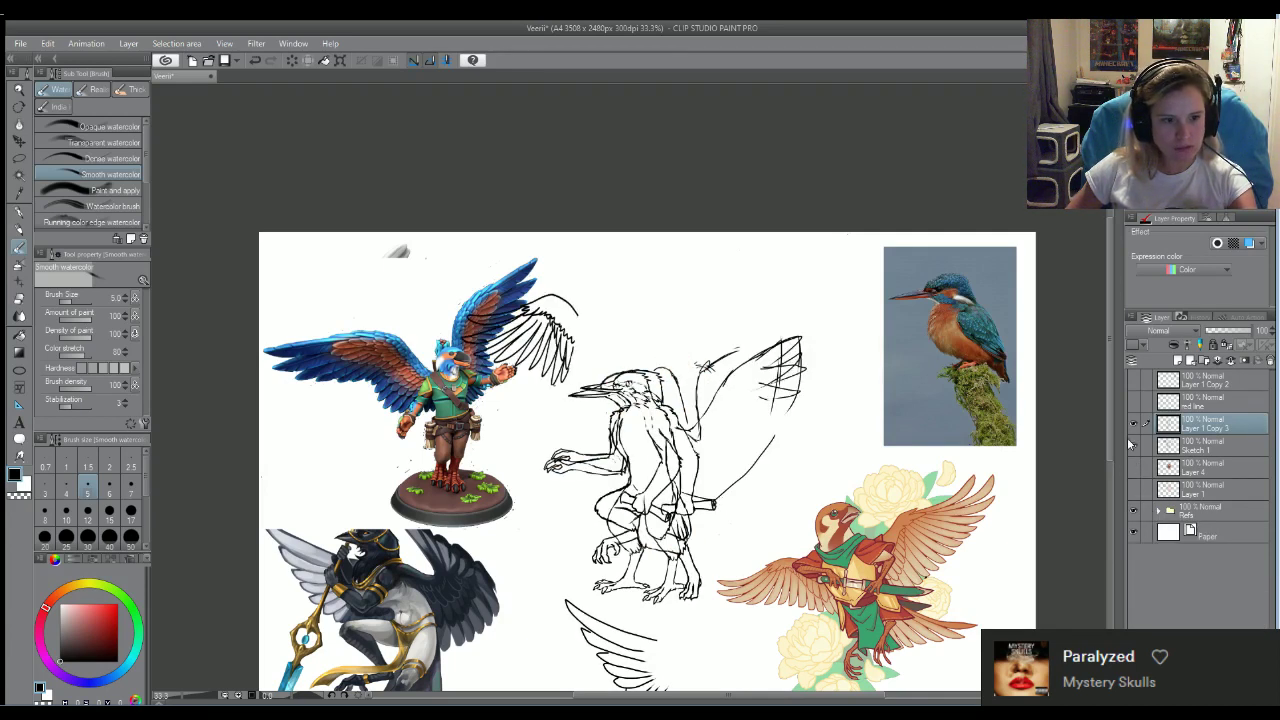
pyautogui.click(1132, 445)
pyautogui.click(1132, 402)
pyautogui.click(1132, 402)
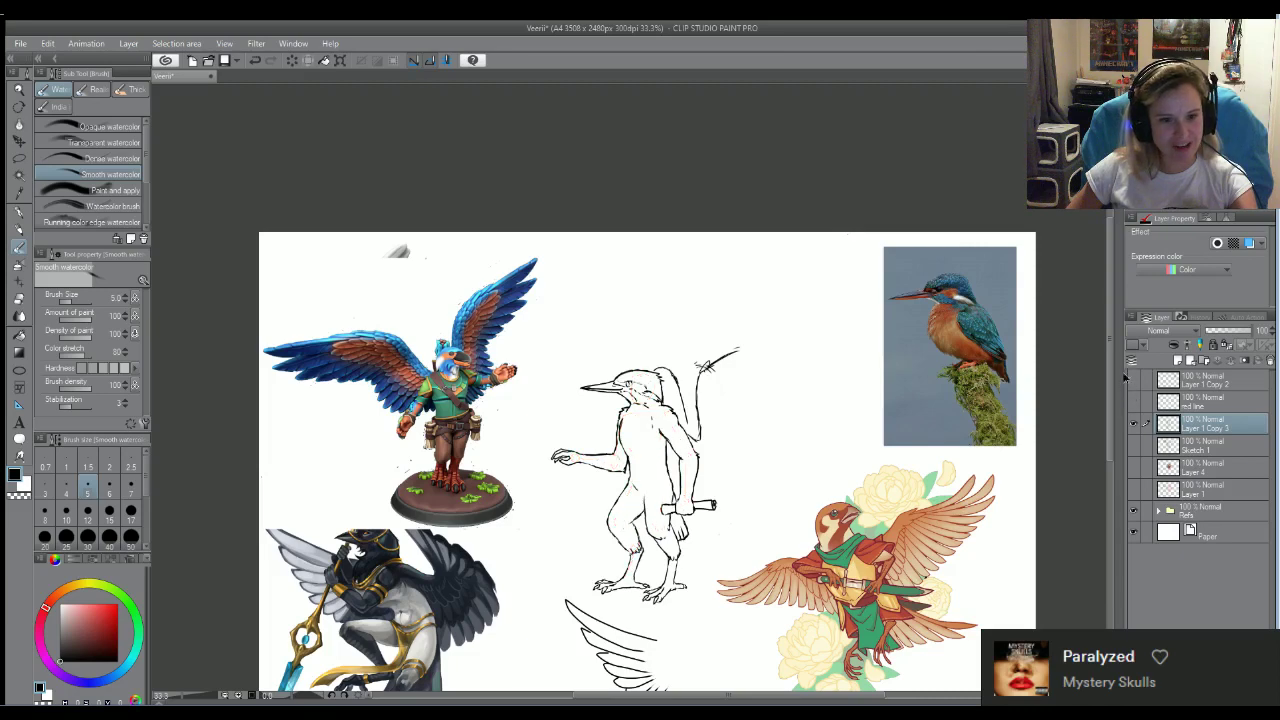
pyautogui.click(1130, 380)
pyautogui.click(1131, 379)
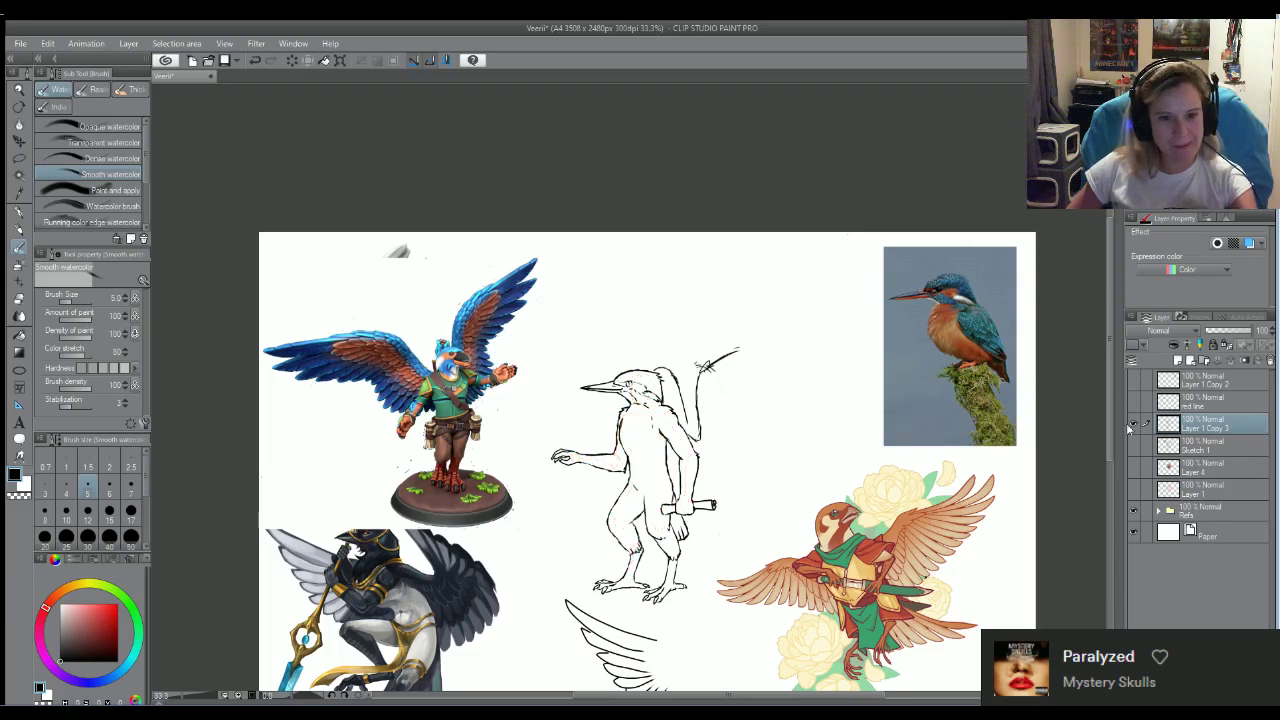
pyautogui.click(1132, 512)
pyautogui.click(1132, 512)
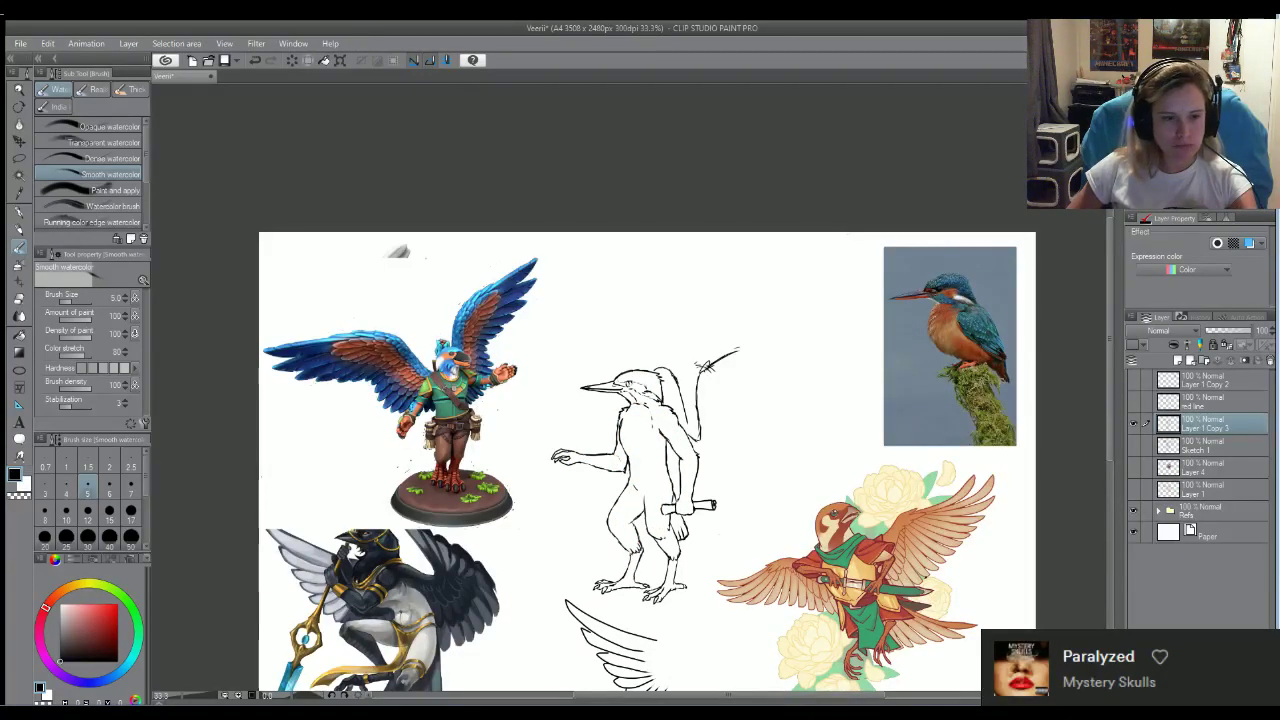
# Erase the crossing marks at the near wing's bend and the stray line above the diagonal stroke's tip
pyautogui.scroll(5, 715, 400)
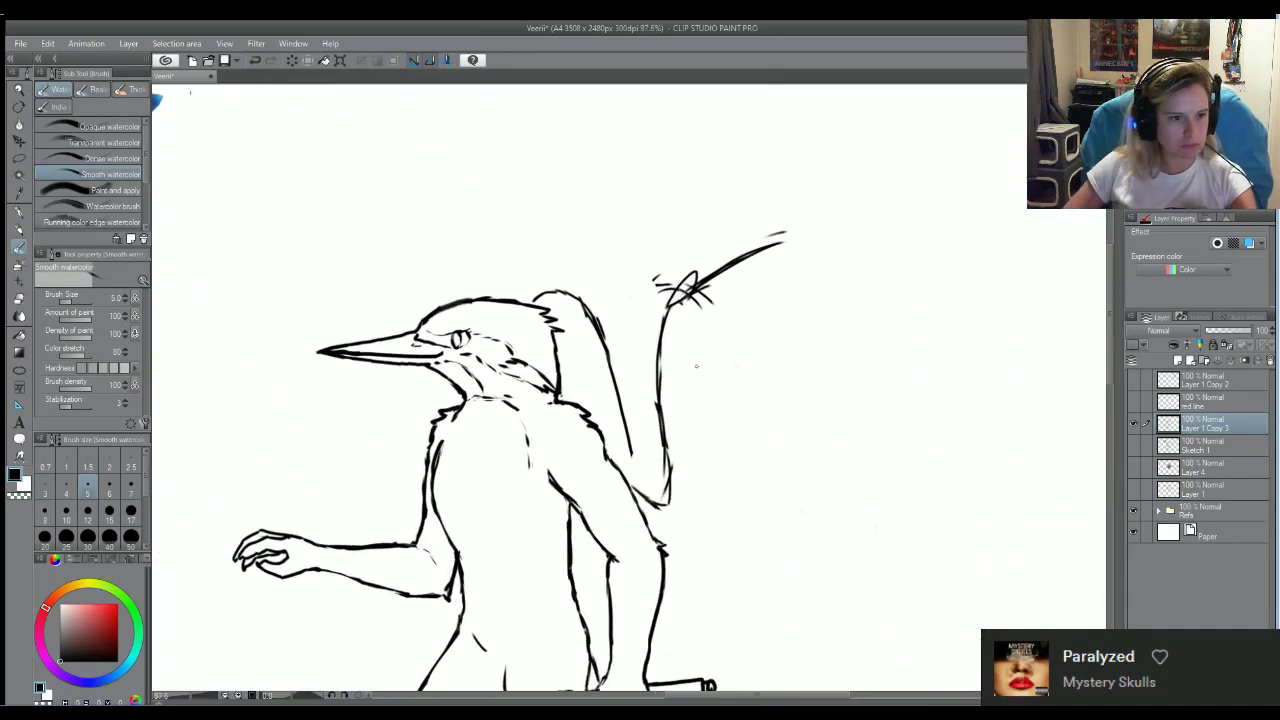
pyautogui.press('e')
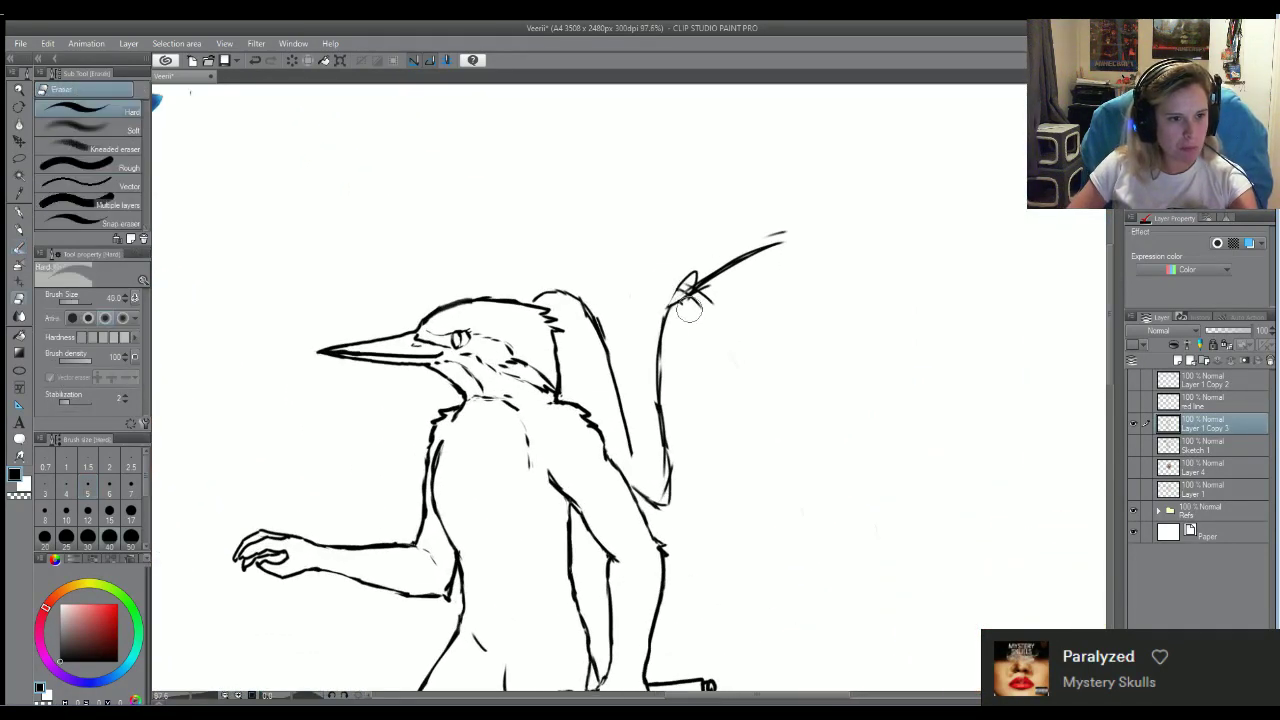
pyautogui.moveTo(684, 293); pyautogui.dragTo(697, 317)
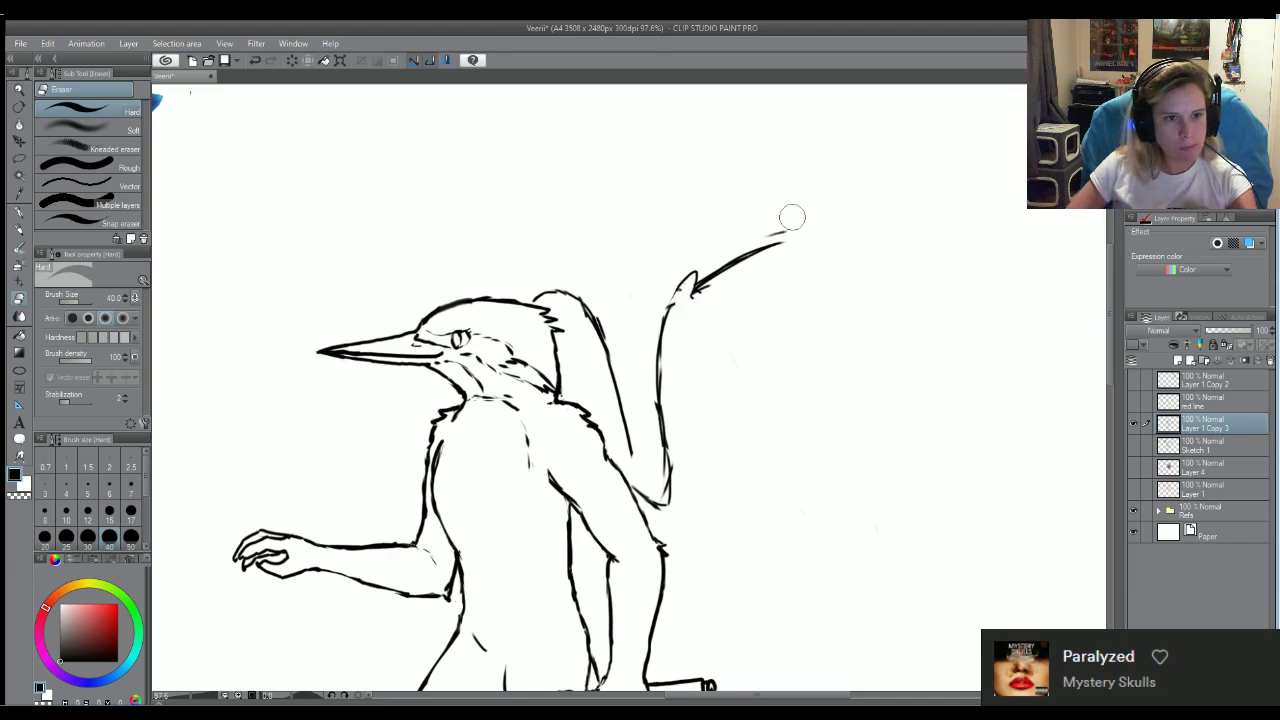
pyautogui.moveTo(791, 214); pyautogui.dragTo(771, 211)
pyautogui.press('b')
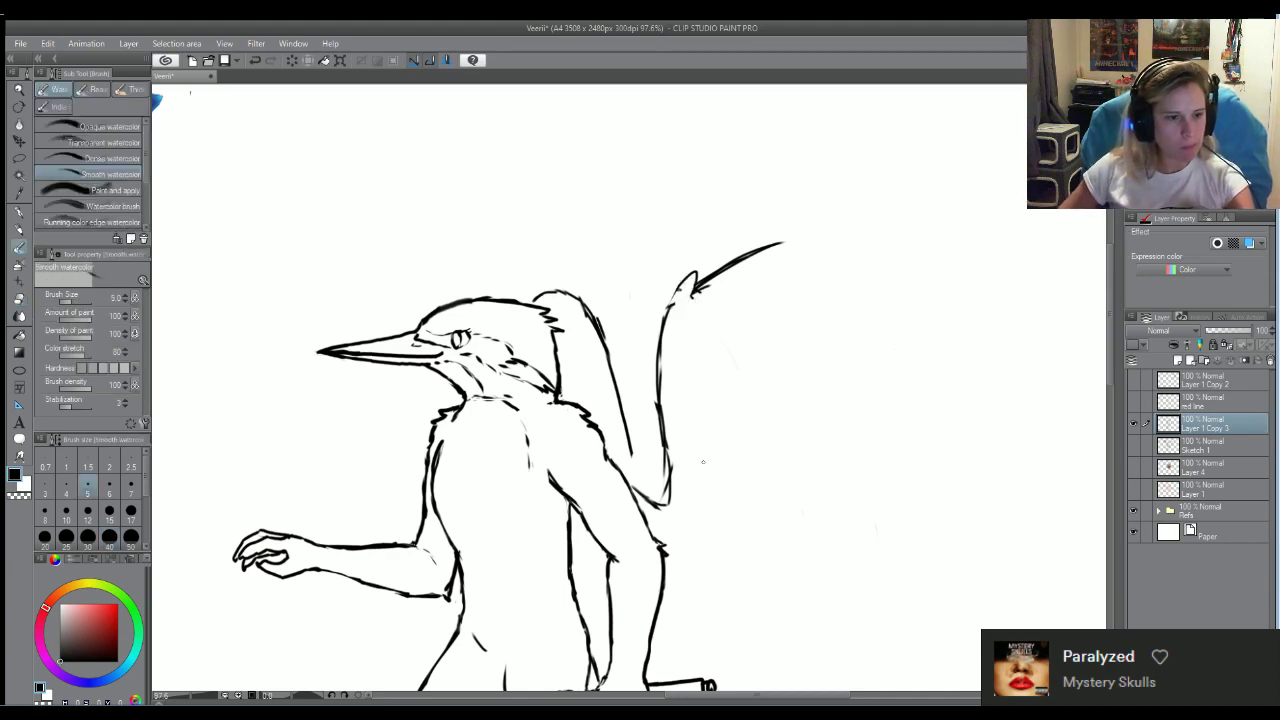
# Connect the far wing's edge to the near wing's base and add a small pointed bend at the far wing's top
pyautogui.scroll(-4, 703, 462)
pyautogui.scroll(2, 703, 462)
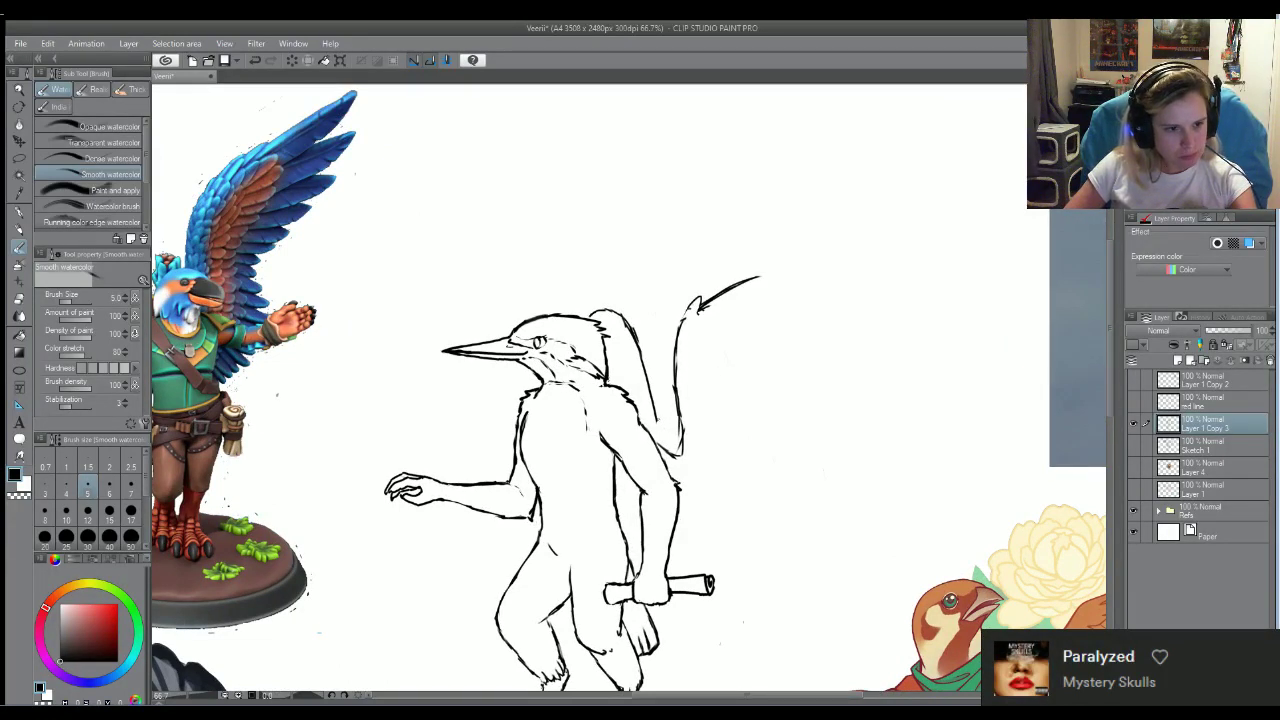
pyautogui.moveTo(659, 418); pyautogui.dragTo(660, 448)
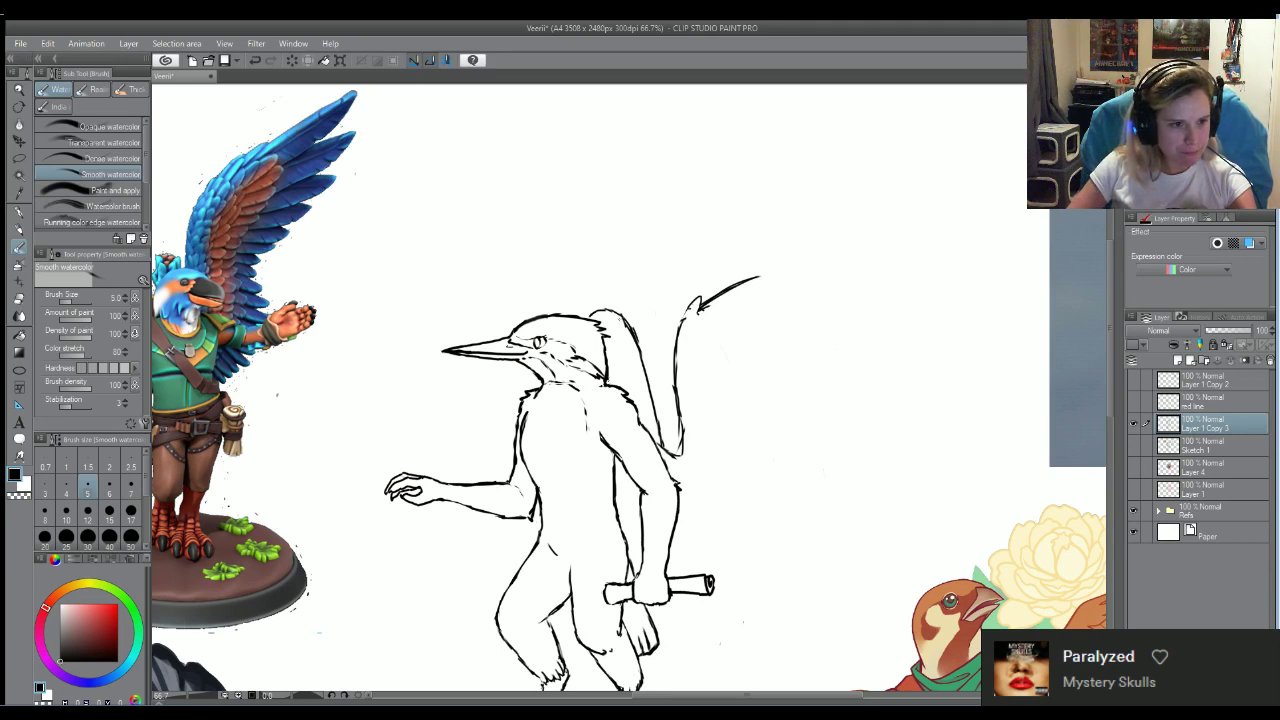
pyautogui.moveTo(624, 322); pyautogui.dragTo(601, 302)
pyautogui.moveTo(602, 305); pyautogui.dragTo(611, 299)
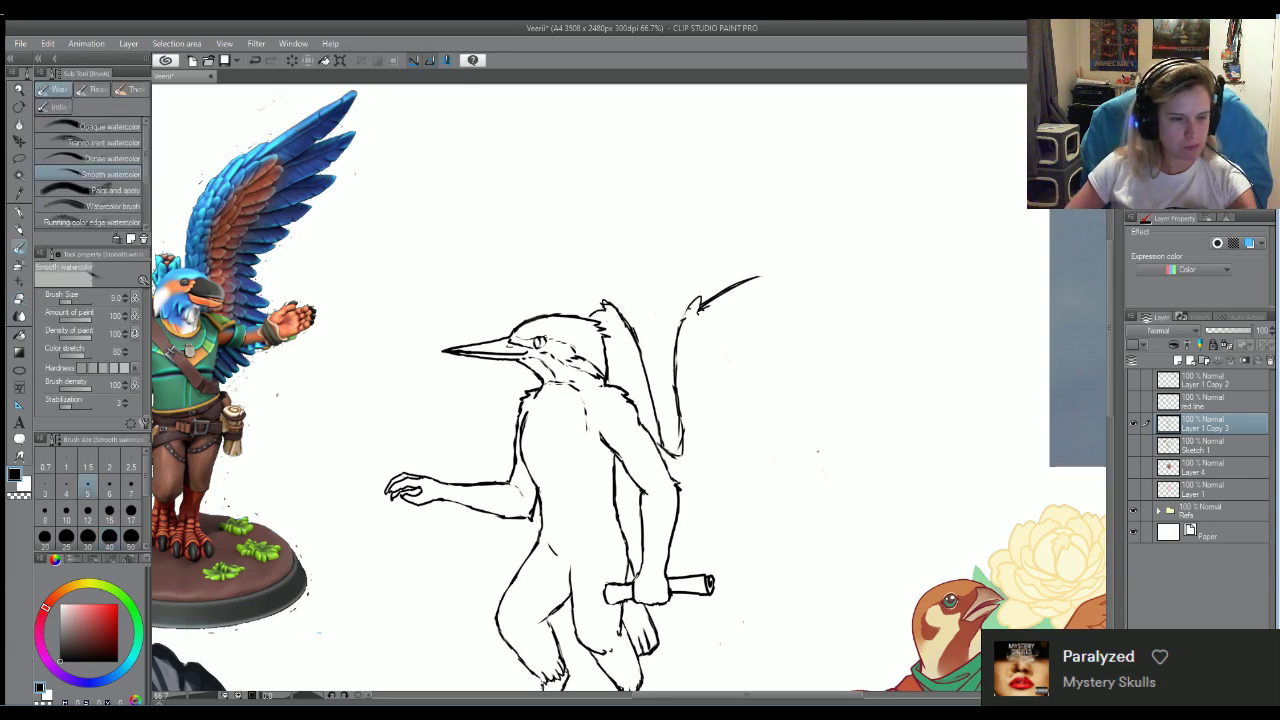
# Draw a short diagonal mark beside the scroll for the wing's lower edge and extend the near wing's upper diagonal outward
pyautogui.scroll(-1, 764, 336)
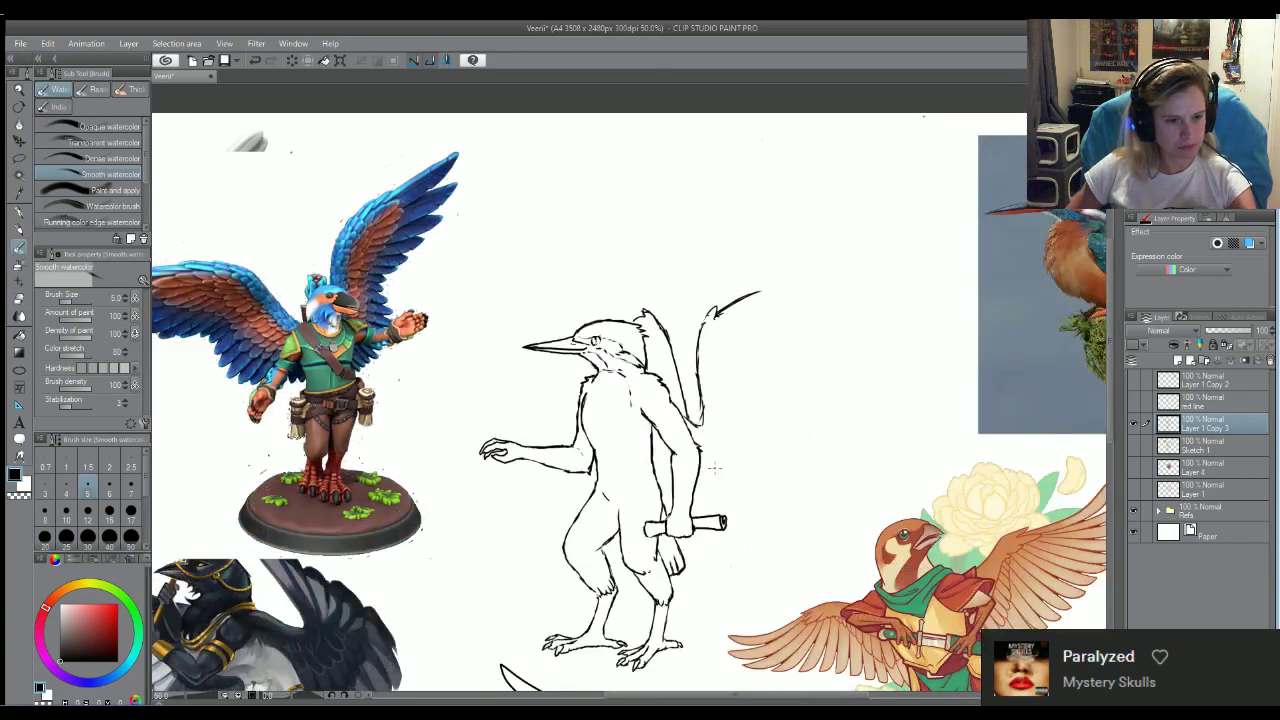
pyautogui.scroll(-1, 714, 467)
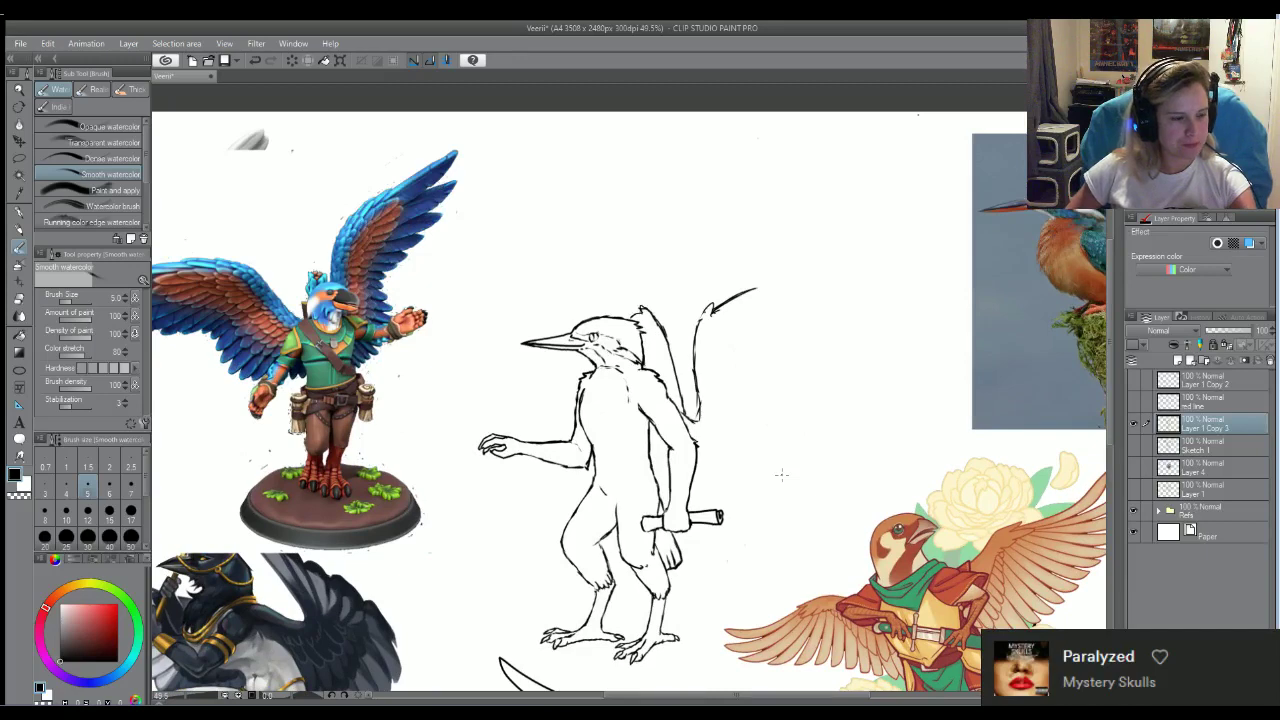
pyautogui.scroll(-1, 776, 471)
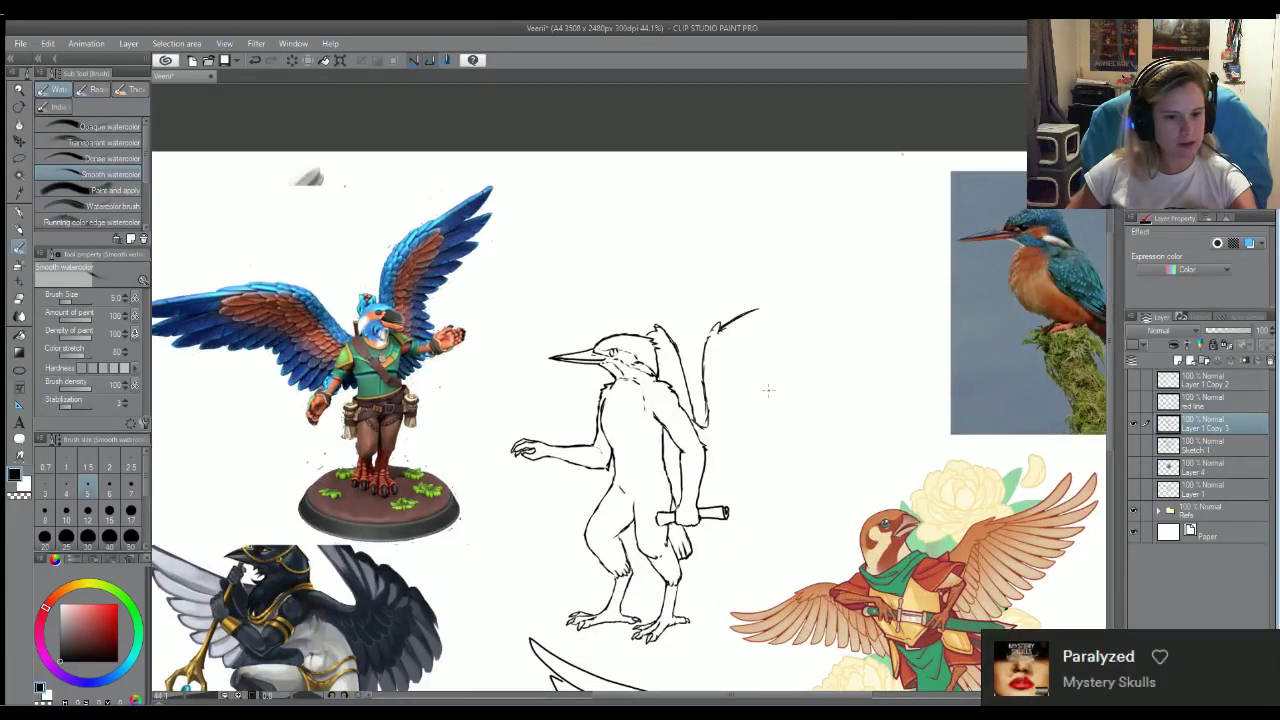
pyautogui.scroll(1, 768, 390)
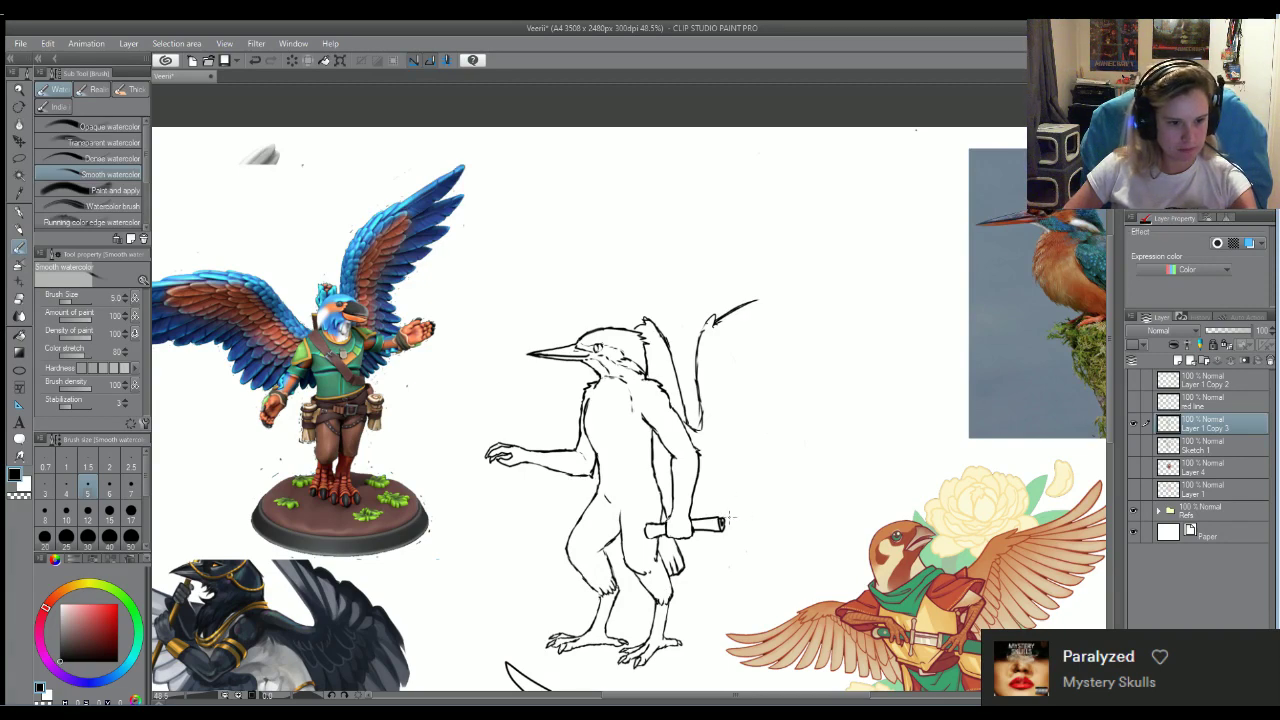
pyautogui.moveTo(741, 511); pyautogui.dragTo(752, 490)
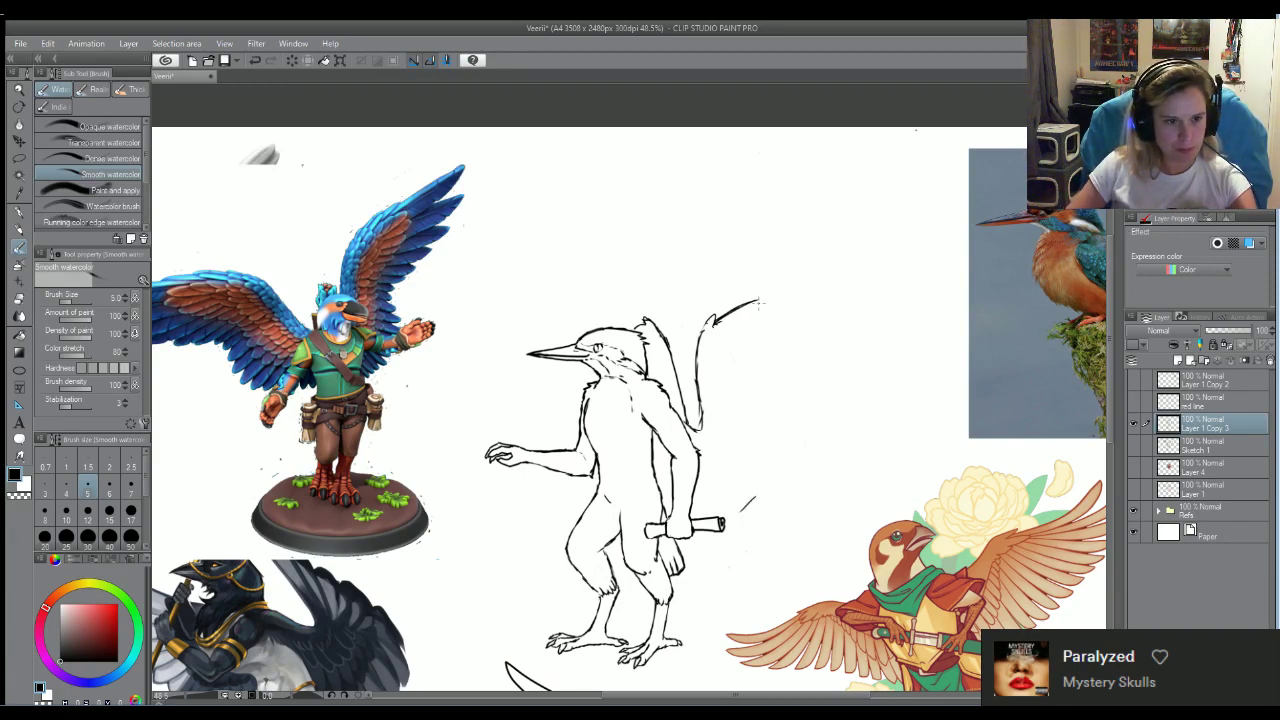
pyautogui.moveTo(758, 300); pyautogui.dragTo(822, 267)
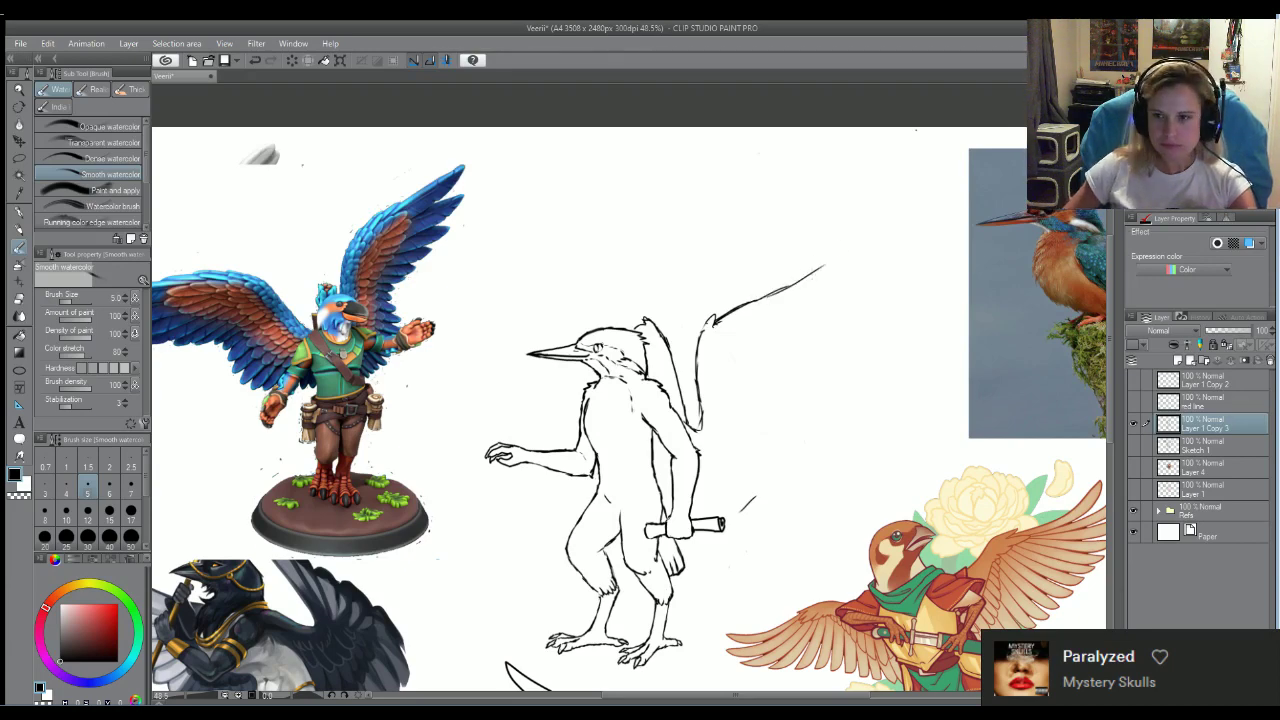
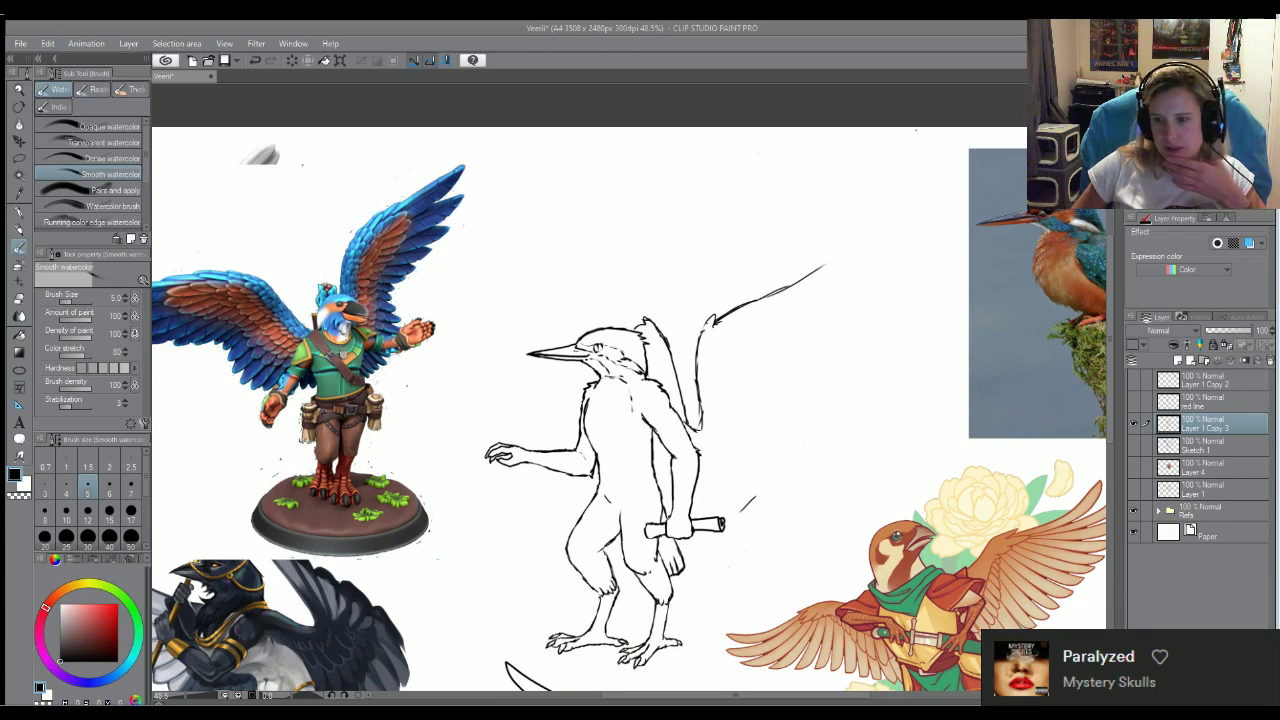
# Paste the flying kingfisher photo onto a new layer in the Refs folder and place it above the figure's head
pyautogui.click(1157, 510)
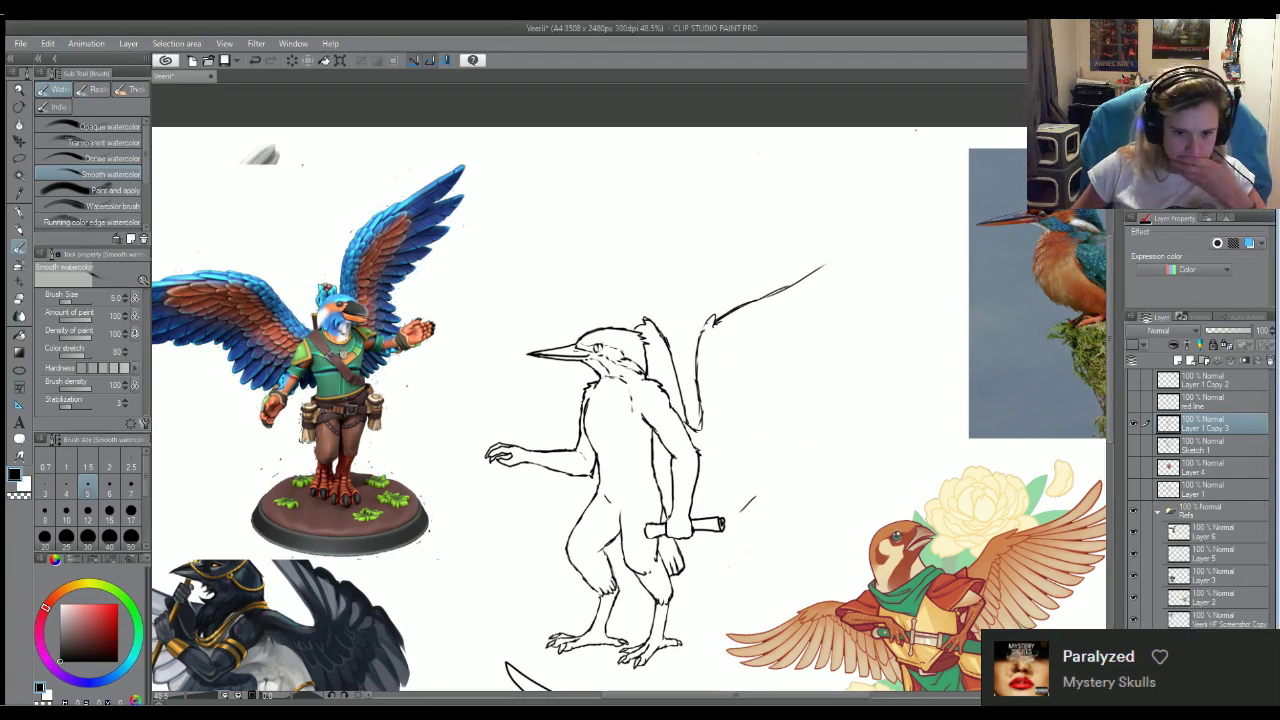
pyautogui.click(1216, 536)
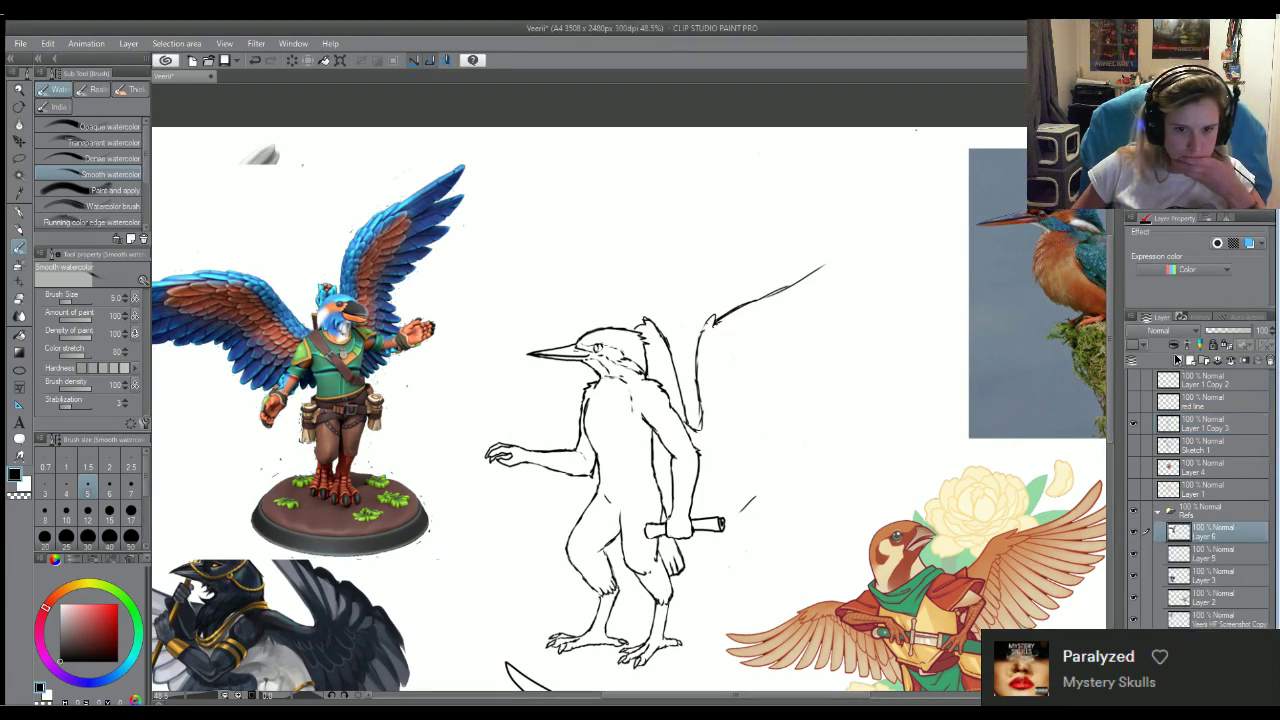
pyautogui.click(1177, 359)
pyautogui.hotkey('ctrl', 'v')
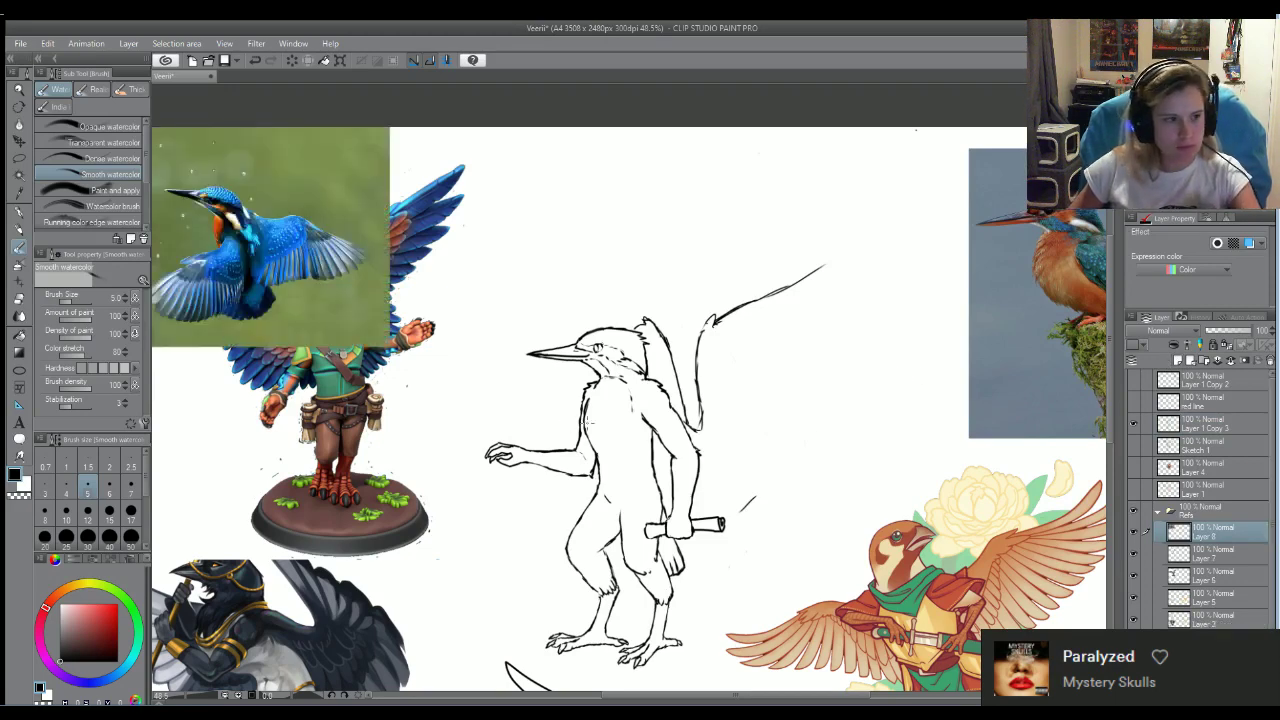
pyautogui.moveTo(259, 221); pyautogui.dragTo(627, 221)
# Try a short stroke over the bend of the kingfisher's wing in the photo and undo it
pyautogui.scroll(1, 627, 221)
pyautogui.scroll(2, 657, 250)
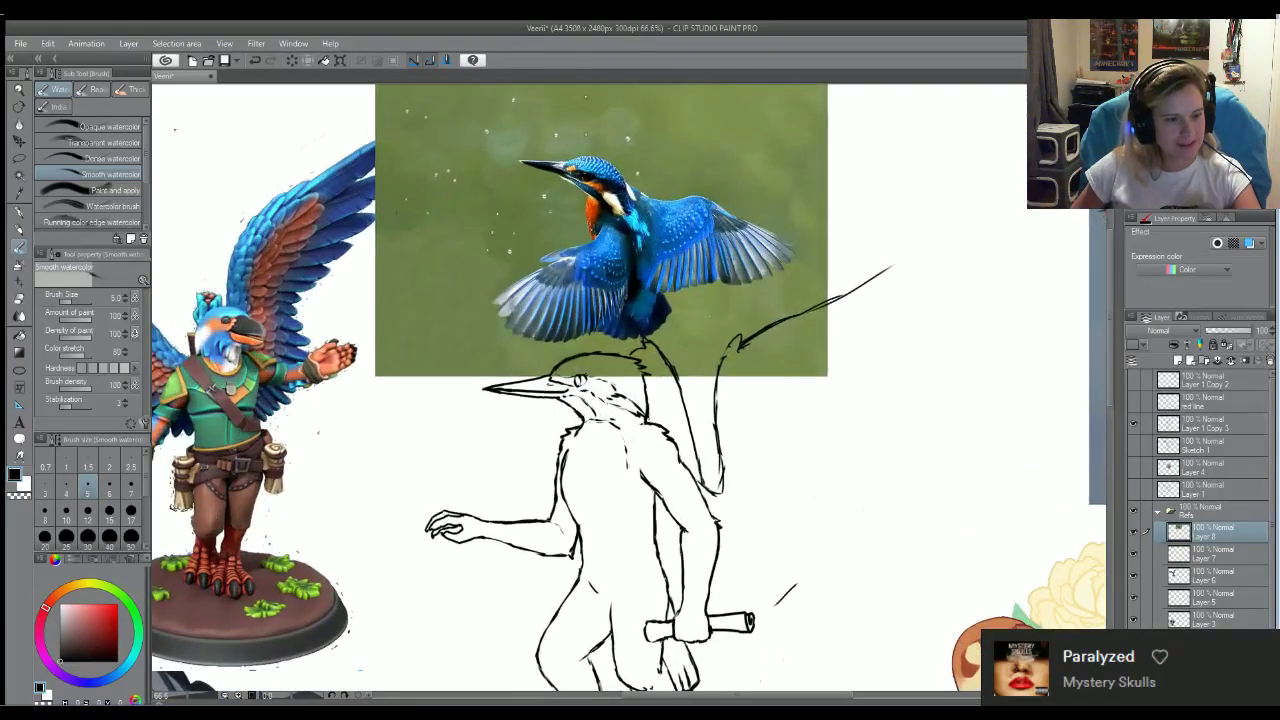
pyautogui.scroll(3, 560, 250)
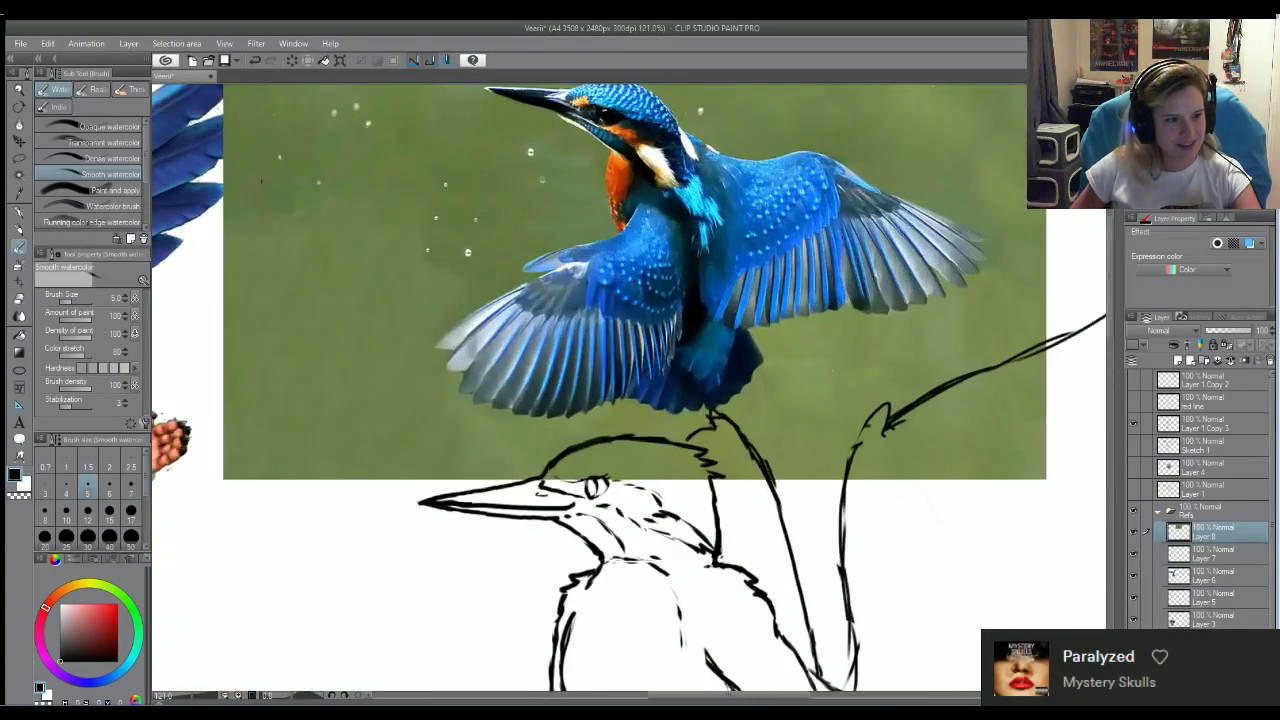
pyautogui.moveTo(582, 246)
pyautogui.mouseDown()
pyautogui.moveTo(528, 257)
pyautogui.moveTo(575, 265)
pyautogui.mouseUp()
pyautogui.hotkey('ctrl', 'z')
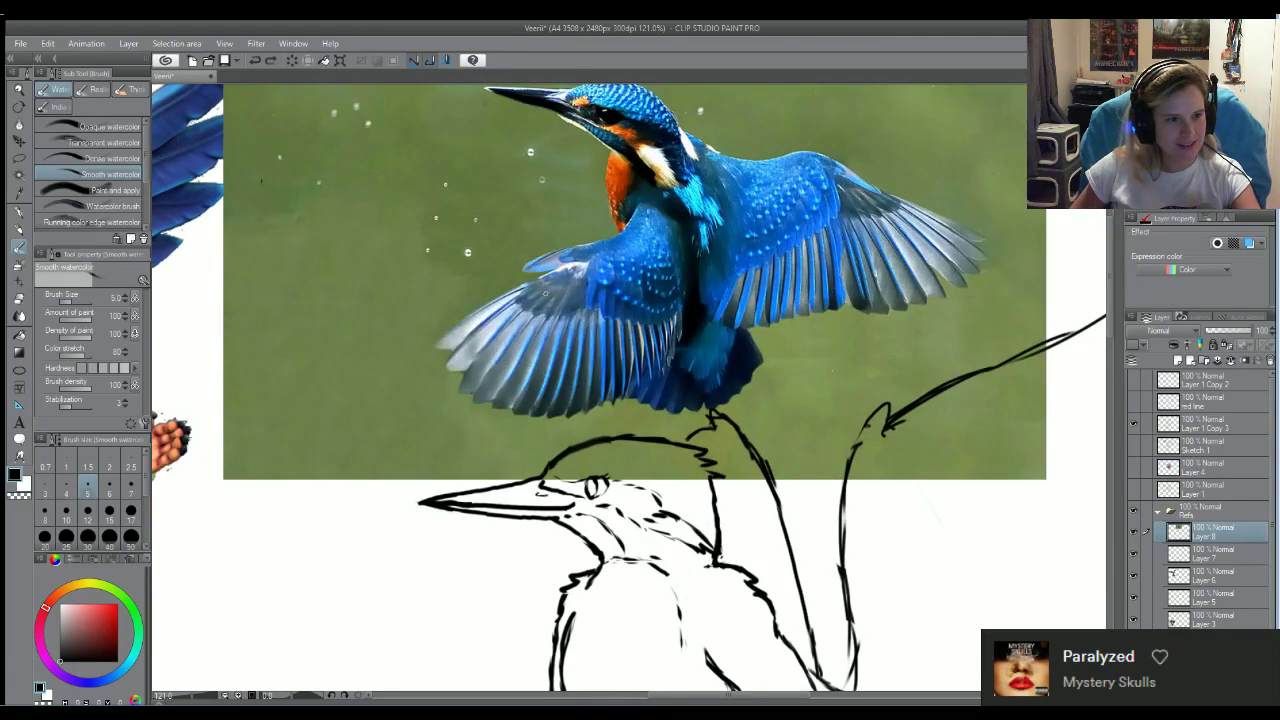
pyautogui.scroll(-1, 560, 300)
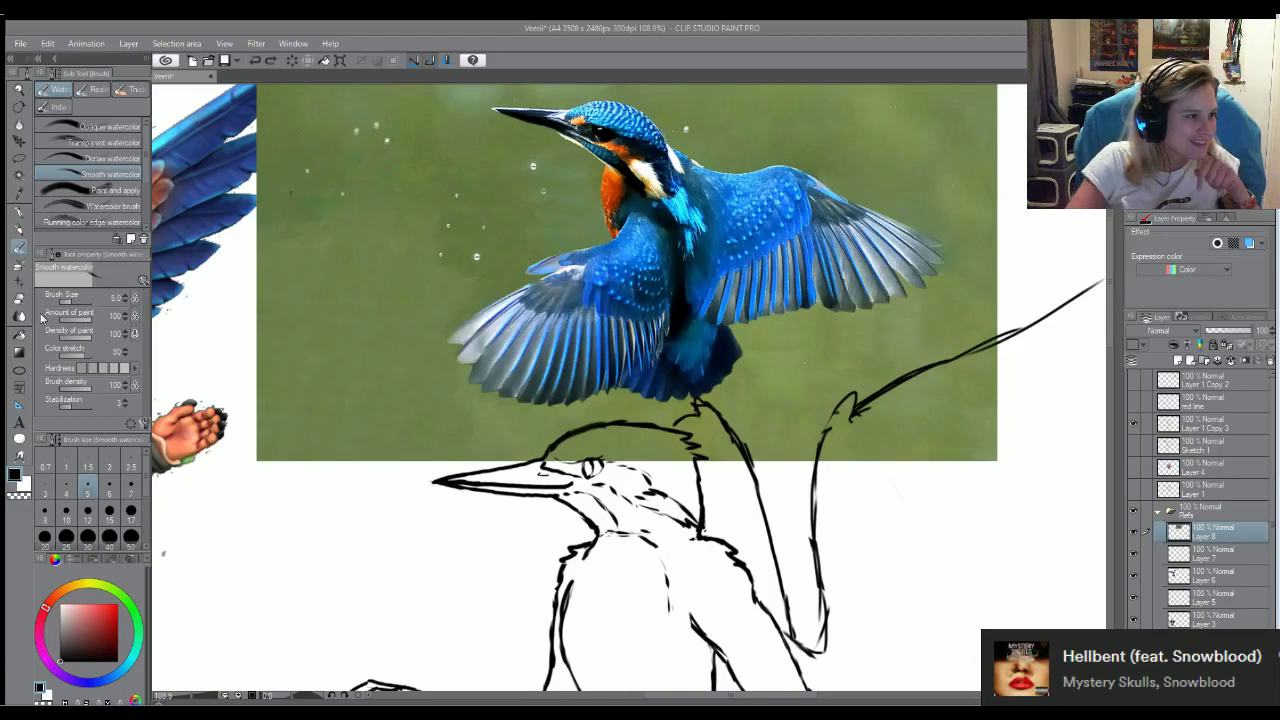
# Sketch the first two long feather tips at the end of the near wing's upper diagonal with the Darker pencil
pyautogui.click(18, 229)
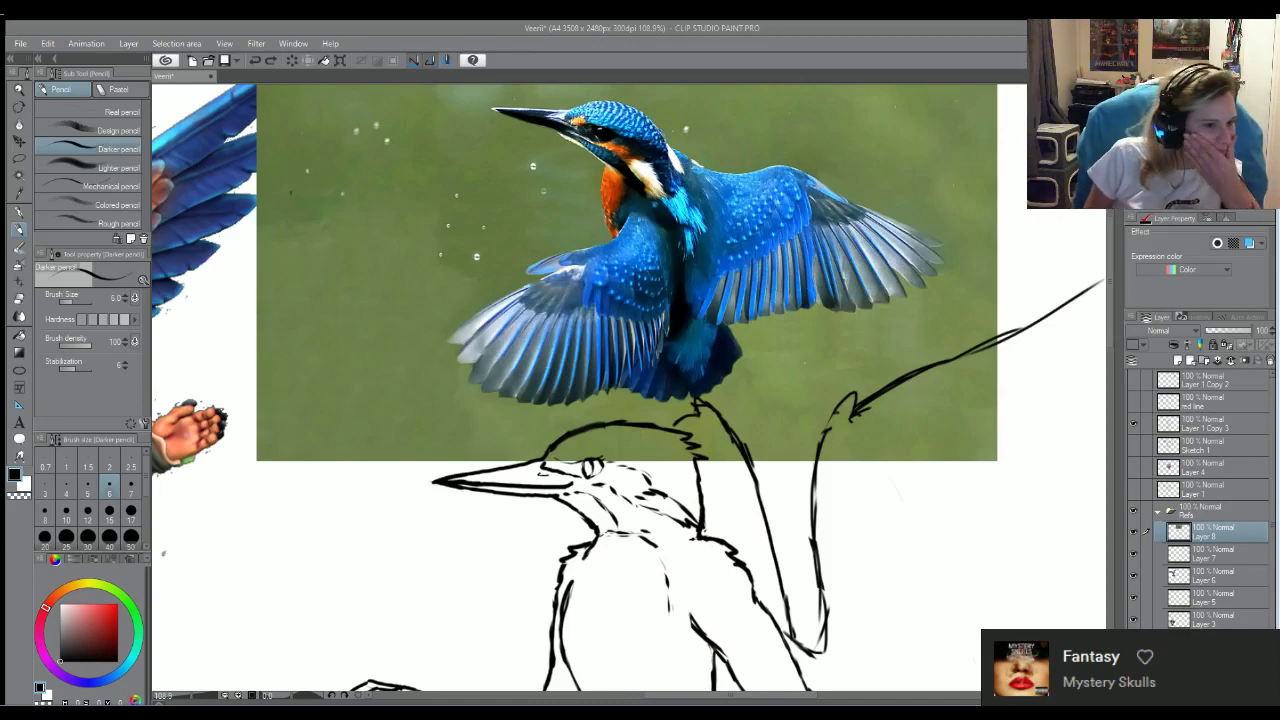
pyautogui.scroll(-5, 860, 439)
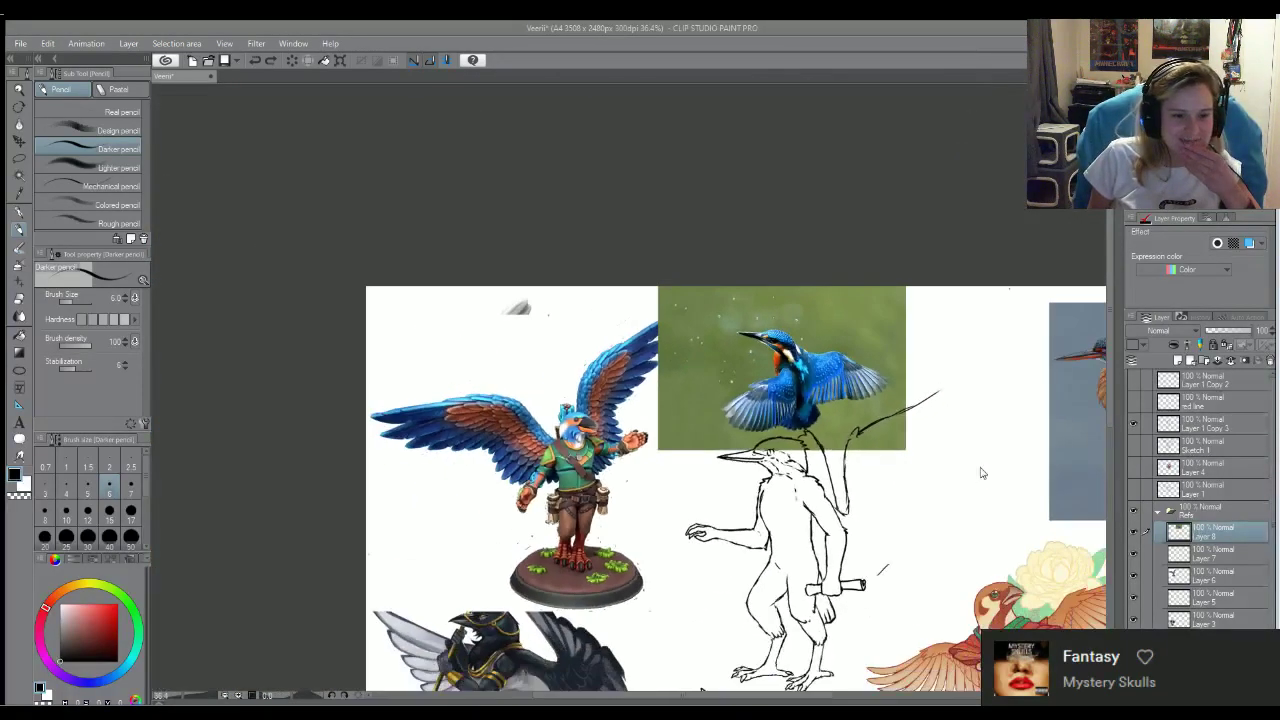
pyautogui.scroll(2, 975, 468)
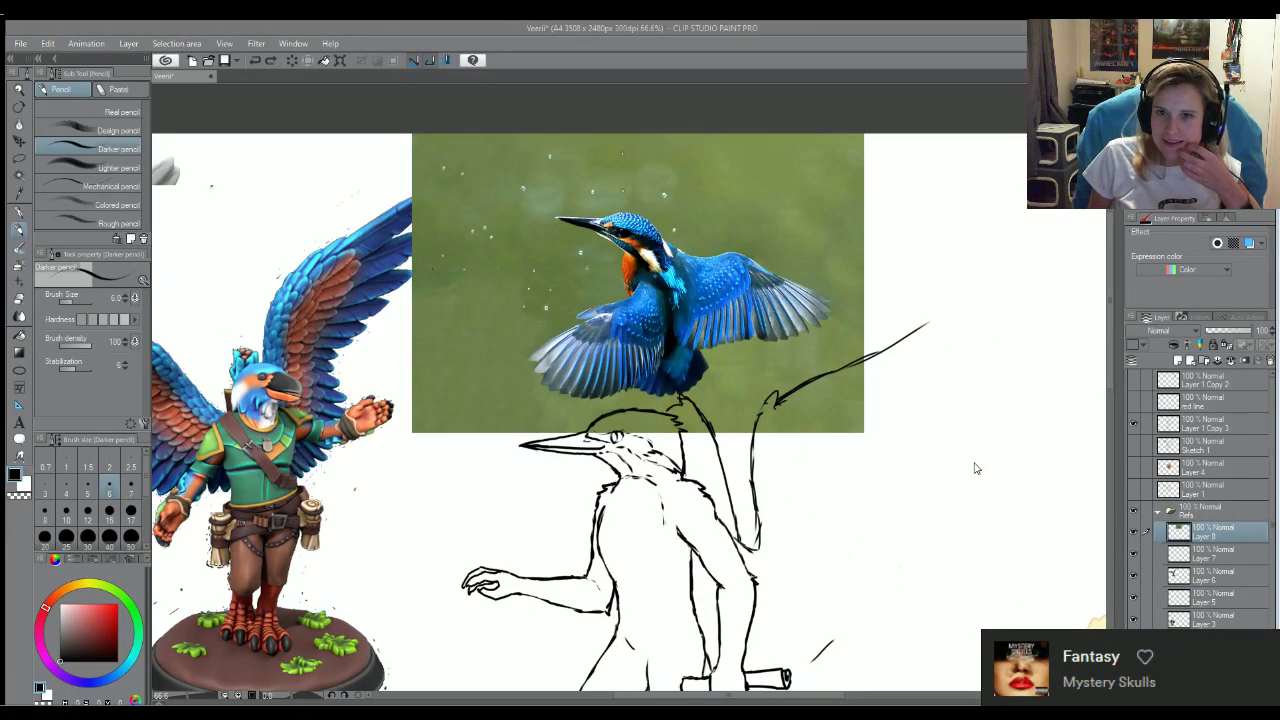
pyautogui.scroll(-1, 972, 462)
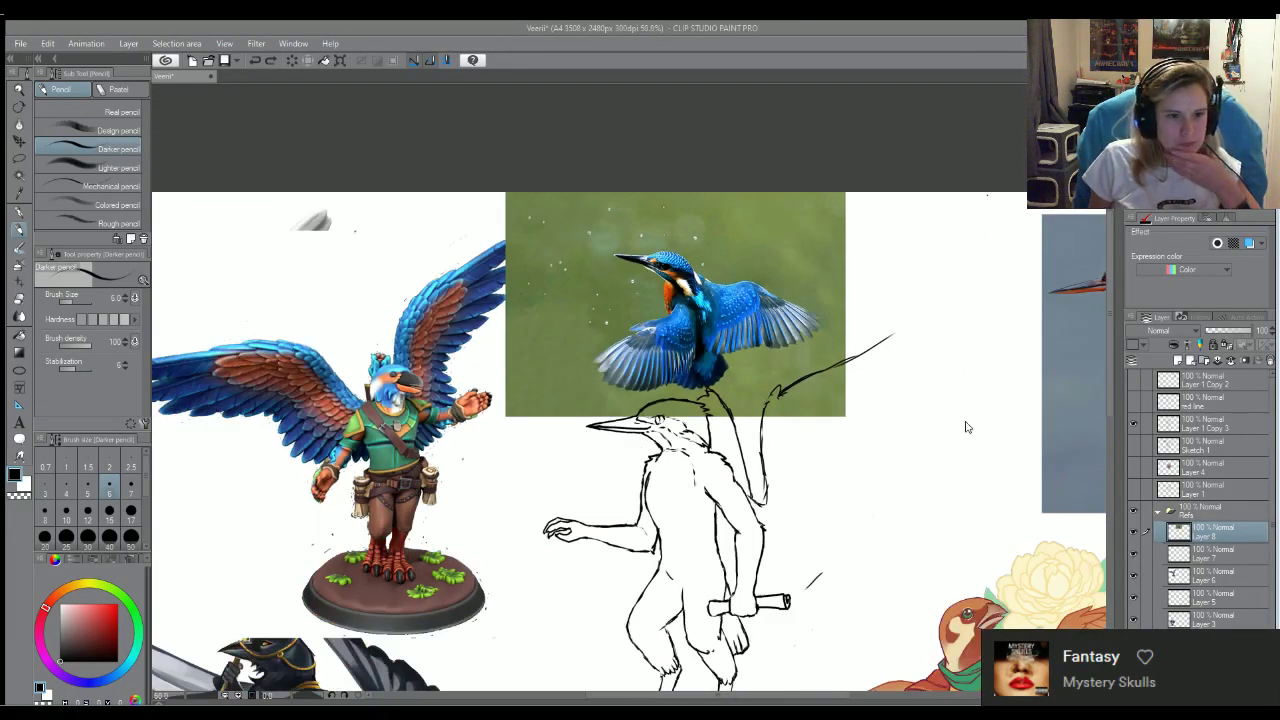
pyautogui.scroll(1, 968, 430)
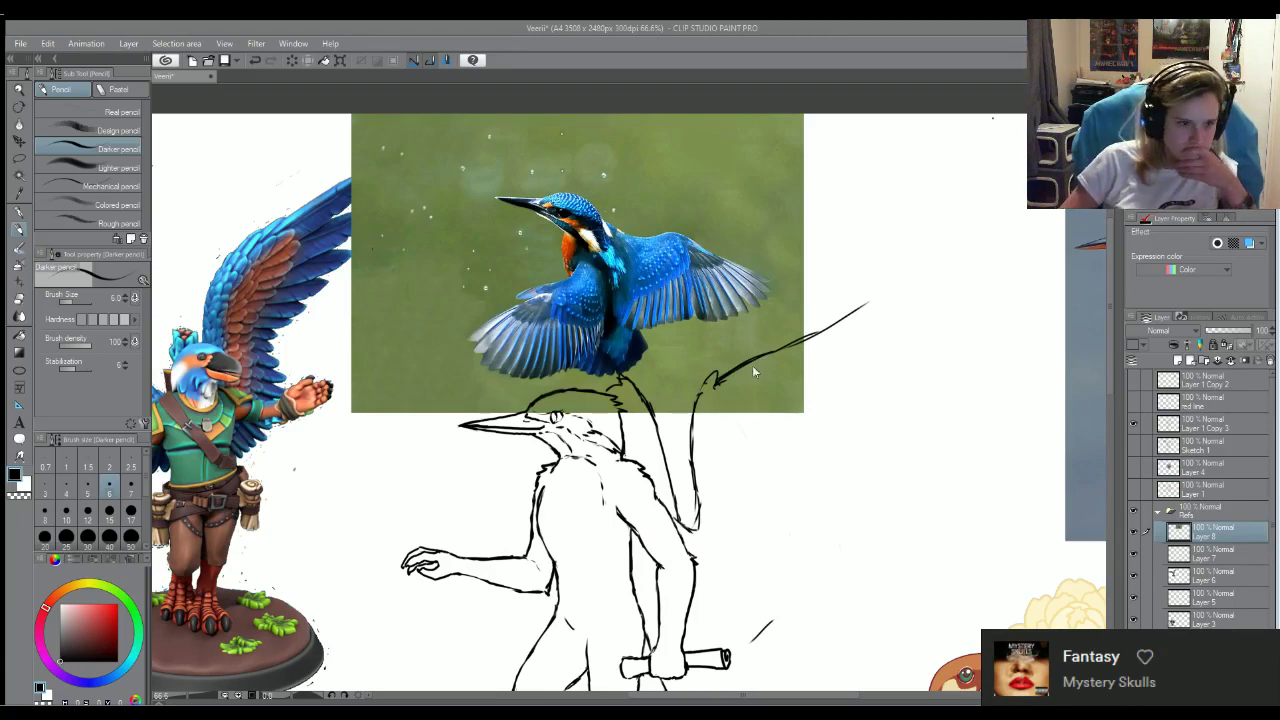
pyautogui.moveTo(780, 348); pyautogui.dragTo(856, 316)
pyautogui.moveTo(800, 346)
pyautogui.mouseDown()
pyautogui.moveTo(894, 331)
pyautogui.moveTo(853, 366)
pyautogui.moveTo(902, 360)
pyautogui.moveTo(842, 404)
pyautogui.mouseUp()
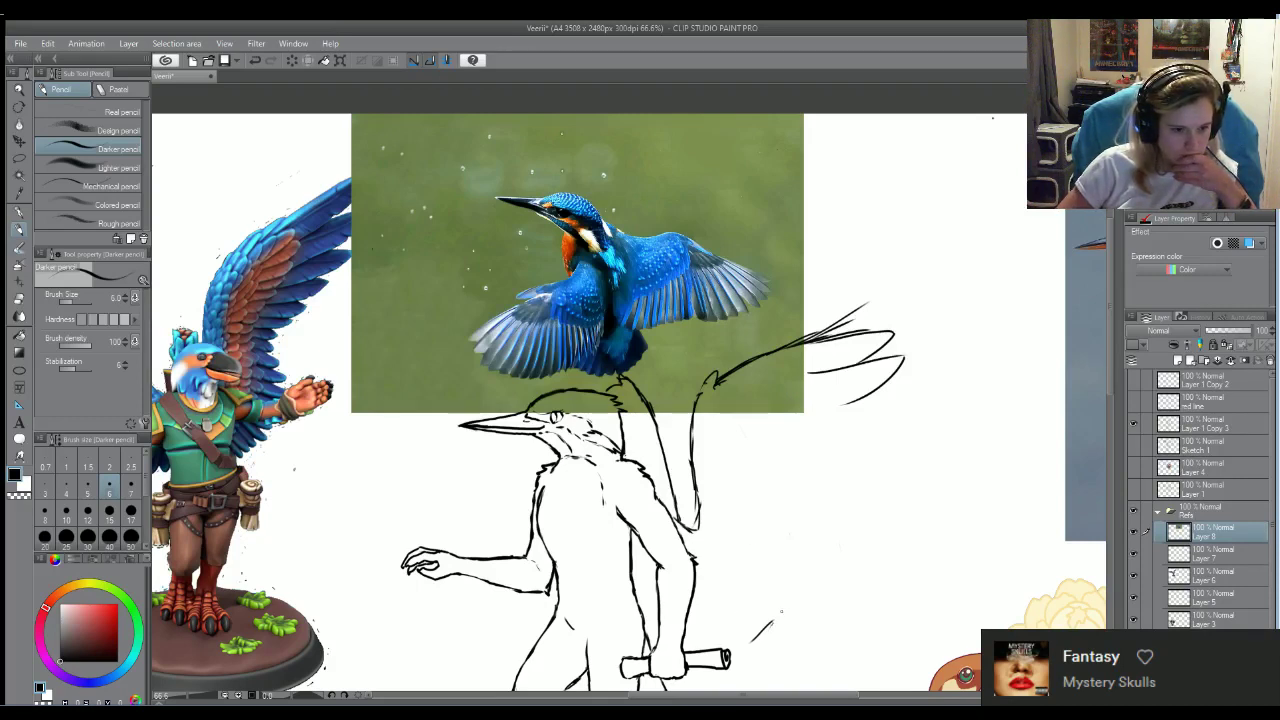
# Extend the near wing's lower edge, draw a long curved outer edge and add short feather direction lines inside the wing
pyautogui.moveTo(772, 620); pyautogui.dragTo(814, 572)
pyautogui.moveTo(905, 357)
pyautogui.mouseDown()
pyautogui.moveTo(905, 417)
pyautogui.moveTo(829, 603)
pyautogui.mouseUp()
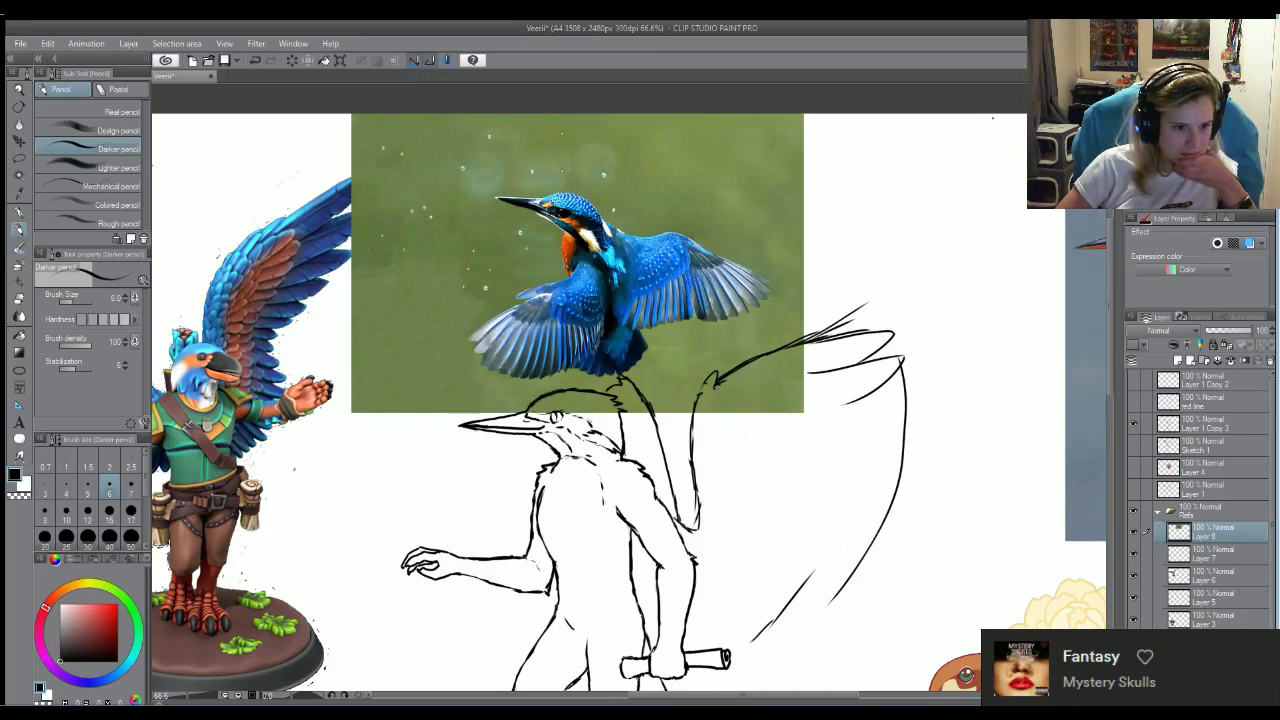
pyautogui.moveTo(741, 405)
pyautogui.mouseDown()
pyautogui.moveTo(806, 434)
pyautogui.moveTo(770, 493)
pyautogui.mouseUp()
pyautogui.moveTo(752, 388)
pyautogui.mouseDown()
pyautogui.moveTo(826, 373)
pyautogui.moveTo(856, 411)
pyautogui.moveTo(885, 370)
pyautogui.moveTo(862, 366)
pyautogui.moveTo(904, 366)
pyautogui.moveTo(893, 485)
pyautogui.moveTo(829, 594)
pyautogui.moveTo(763, 610)
pyautogui.mouseUp()
# Try erasing parts of the near wing's feather lines and outer curve, and undo the erasures
pyautogui.press('e')
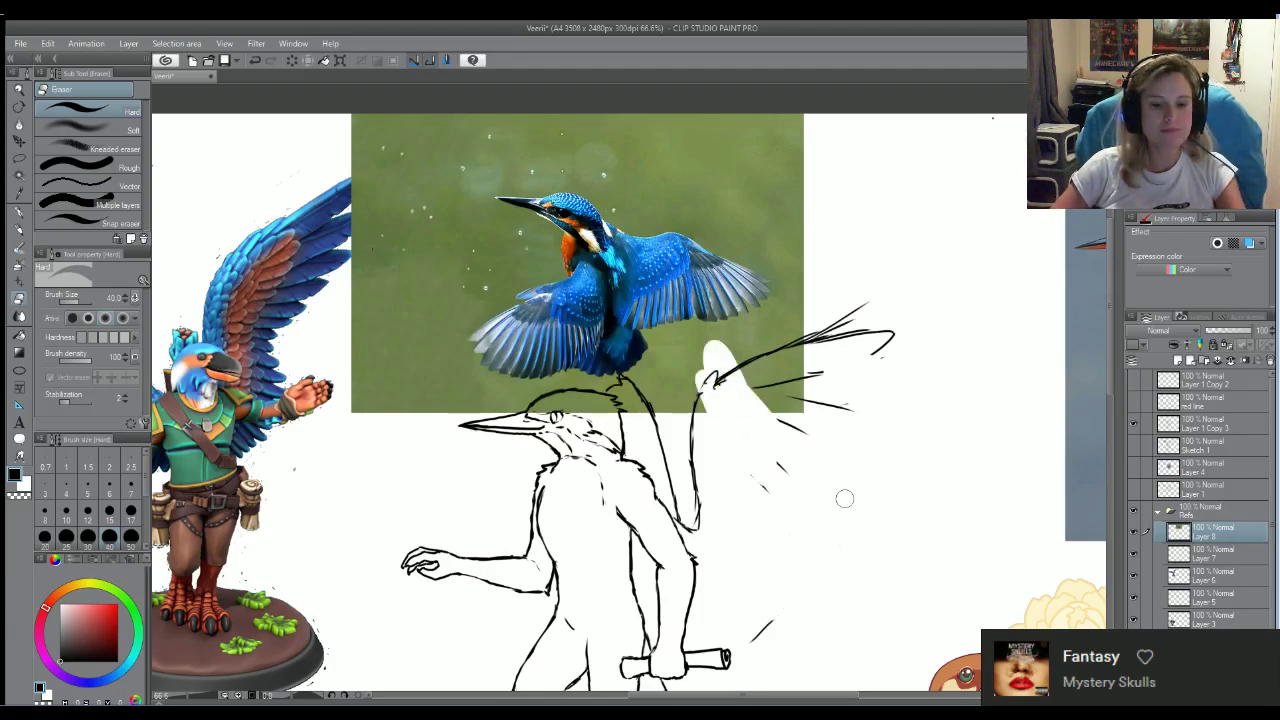
pyautogui.moveTo(790, 462)
pyautogui.mouseDown()
pyautogui.moveTo(788, 486)
pyautogui.moveTo(749, 423)
pyautogui.mouseUp()
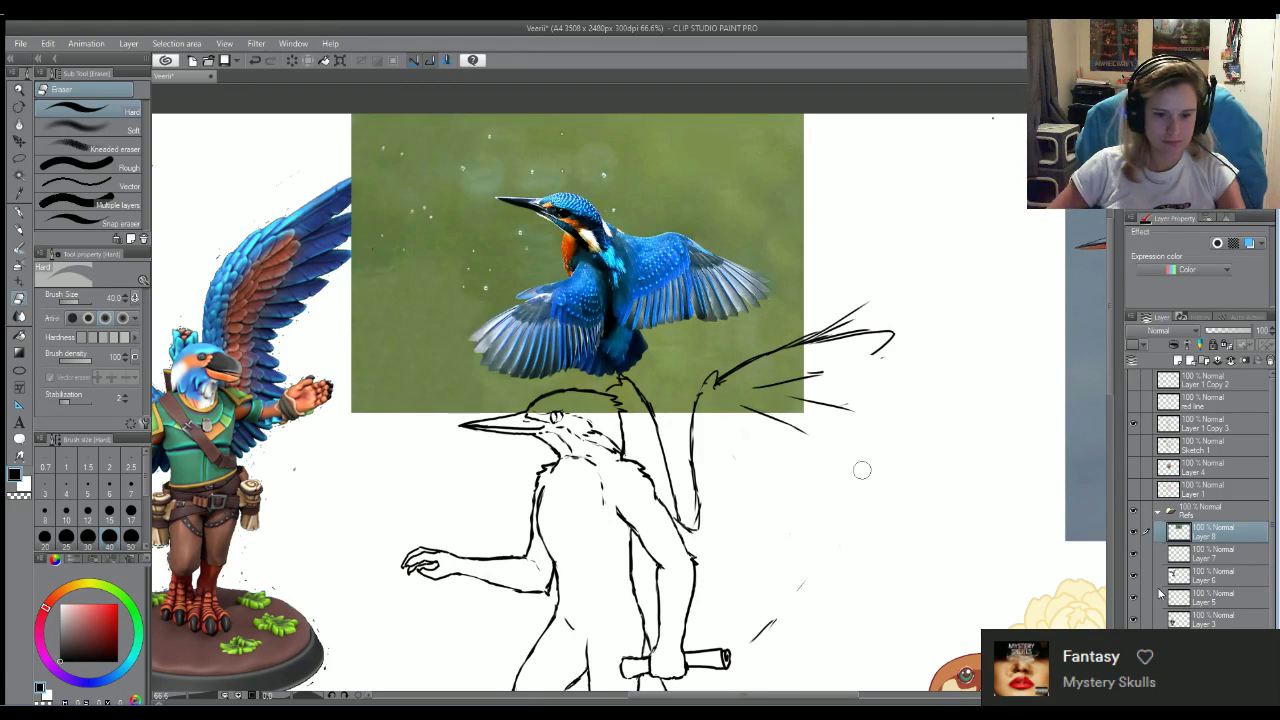
pyautogui.moveTo(858, 318)
pyautogui.mouseDown()
pyautogui.moveTo(886, 364)
pyautogui.moveTo(857, 301)
pyautogui.moveTo(829, 345)
pyautogui.mouseUp()
pyautogui.hotkey('ctrl', 'z')
pyautogui.hotkey('ctrl', 'z')
pyautogui.hotkey('ctrl', 'z')
pyautogui.hotkey('ctrl', 'z')
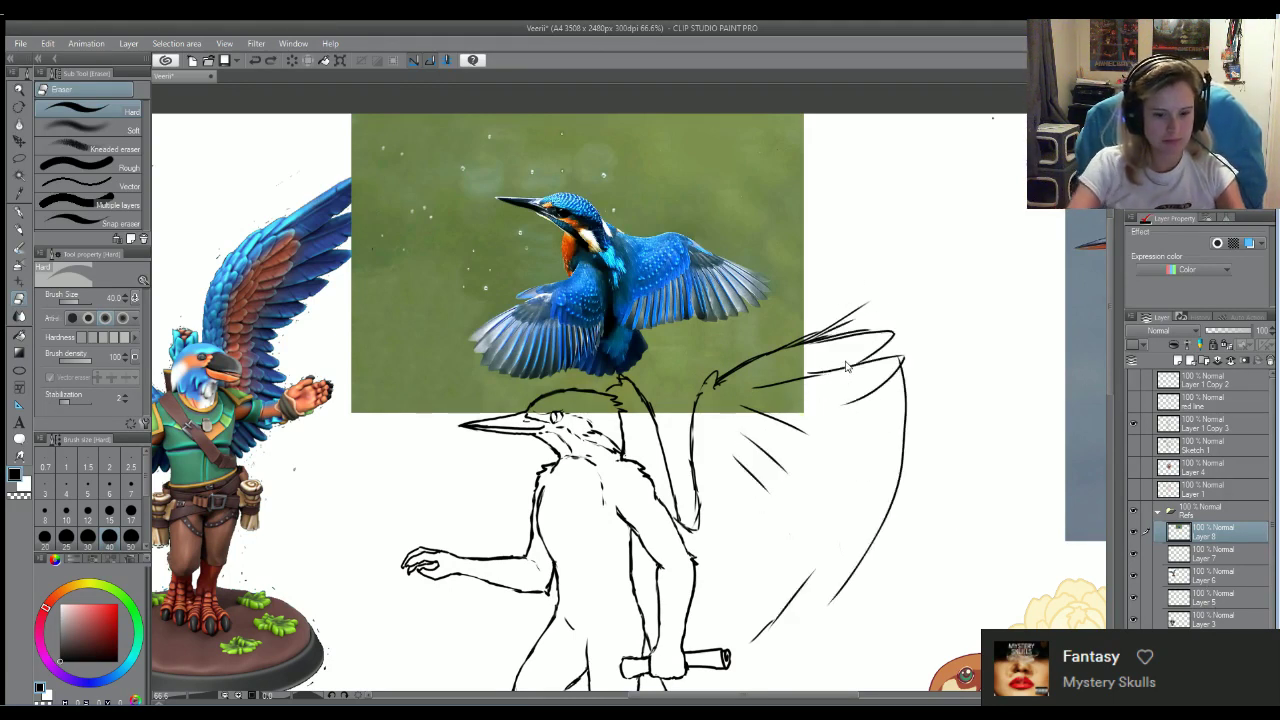
# Erase the near wing's feather direction lines, long feather tips and outer curve with the Hard eraser
pyautogui.hotkey('ctrl', 'y')
pyautogui.hotkey('ctrl', 'y')
pyautogui.hotkey('ctrl', 'y')
pyautogui.hotkey('ctrl', 'y')
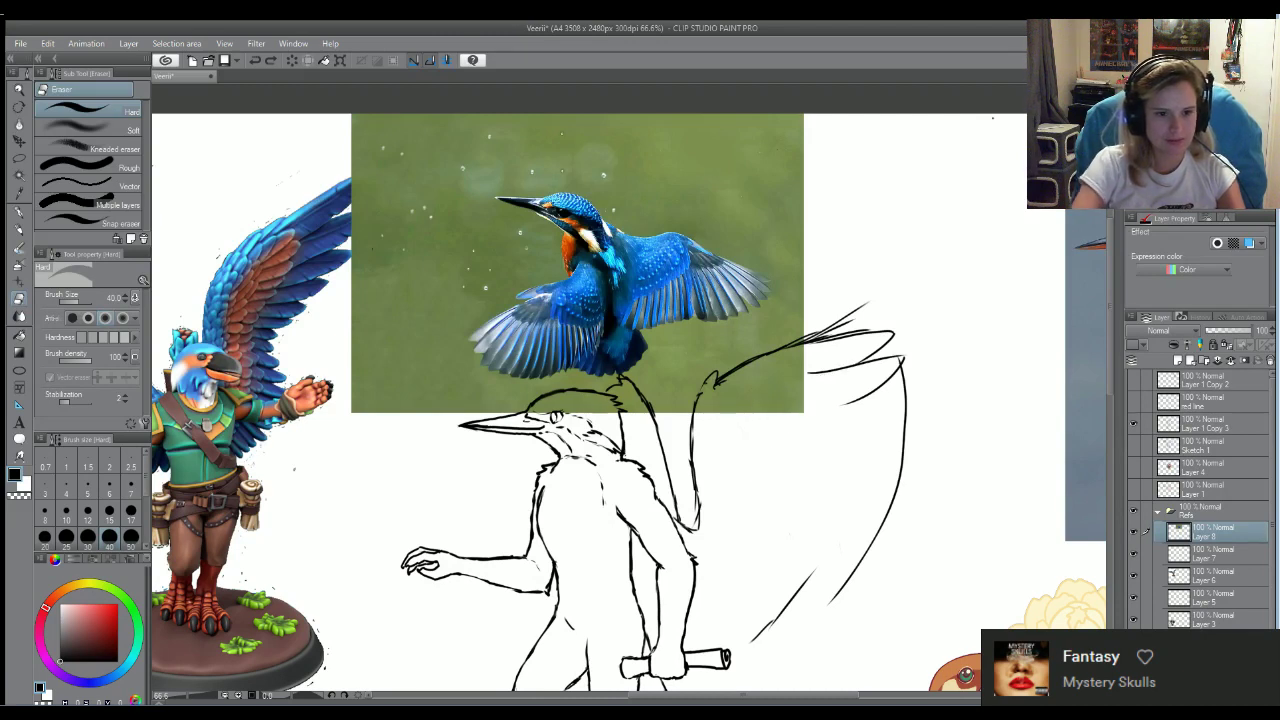
pyautogui.moveTo(849, 366); pyautogui.dragTo(816, 371)
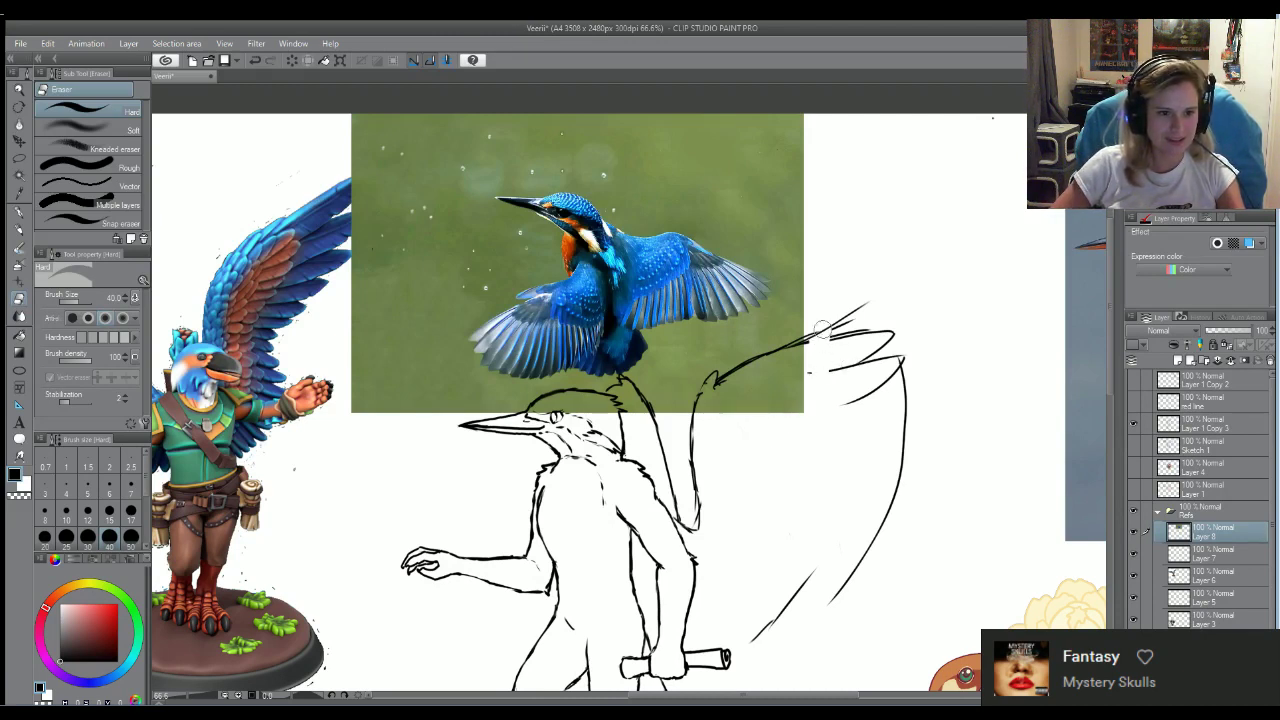
pyautogui.moveTo(822, 322); pyautogui.dragTo(829, 380)
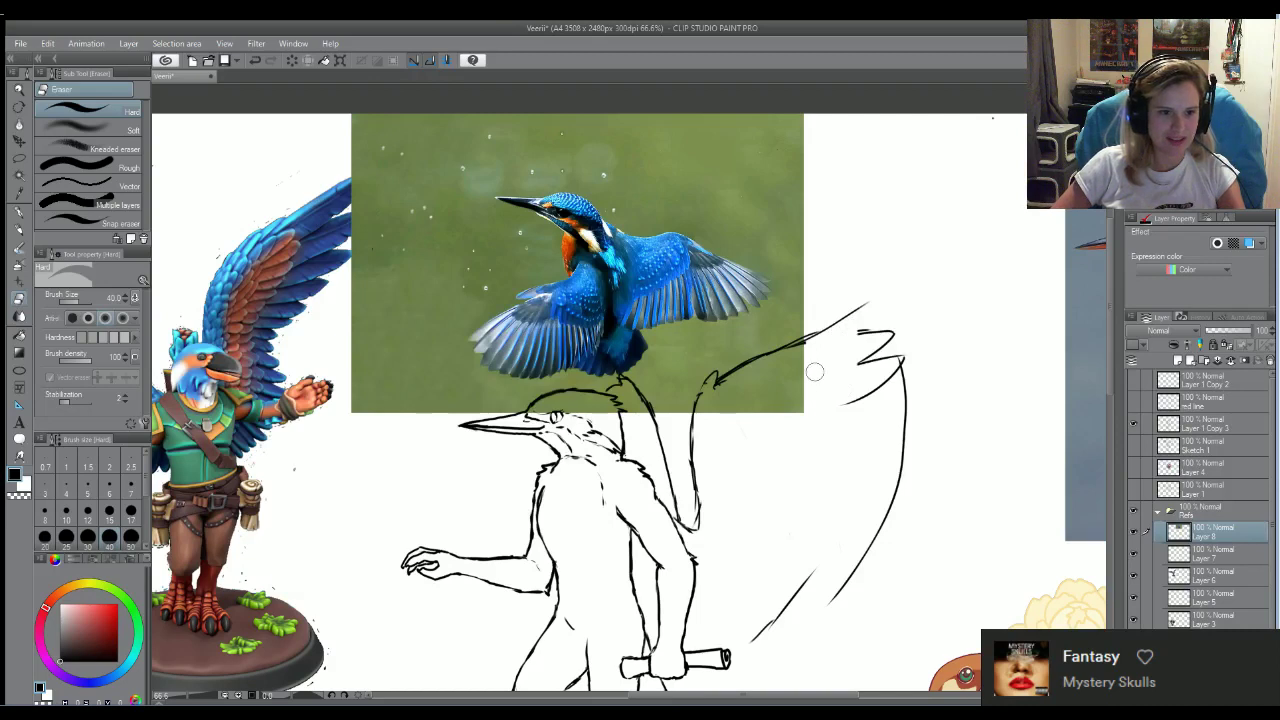
pyautogui.moveTo(859, 315)
pyautogui.mouseDown()
pyautogui.moveTo(874, 386)
pyautogui.moveTo(906, 434)
pyautogui.moveTo(858, 565)
pyautogui.moveTo(752, 644)
pyautogui.moveTo(800, 600)
pyautogui.moveTo(810, 543)
pyautogui.mouseUp()
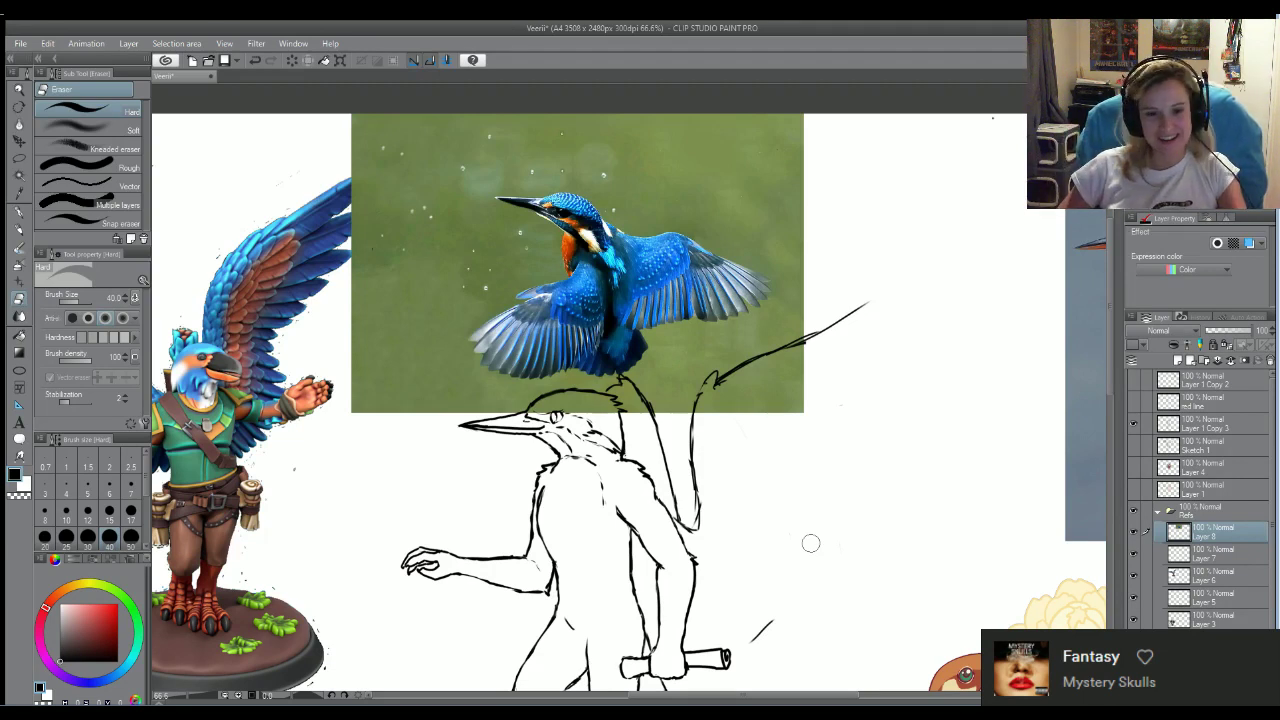
# Sketch the start of the near wing's lower edge behind the forearm, just above the baton, with the Darker pencil on Layer 1 Copy 3
pyautogui.click(1158, 511)
pyautogui.click(1186, 428)
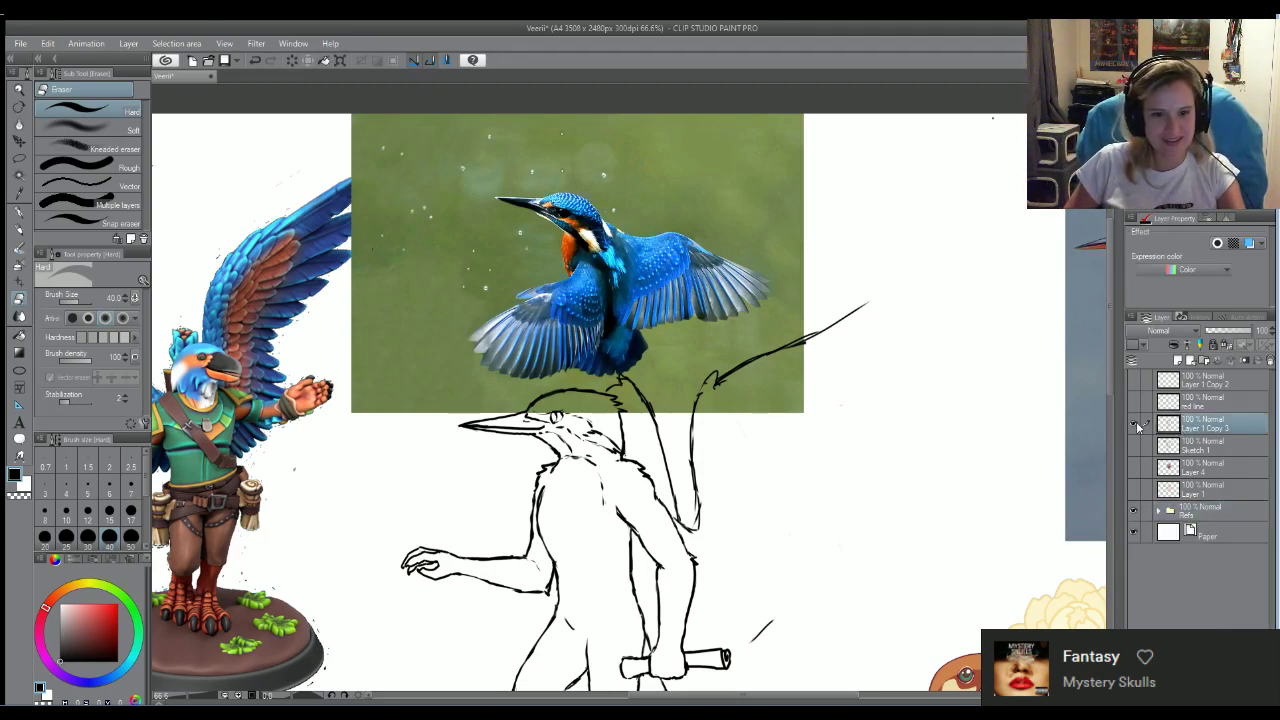
pyautogui.click(1133, 424)
pyautogui.click(1133, 424)
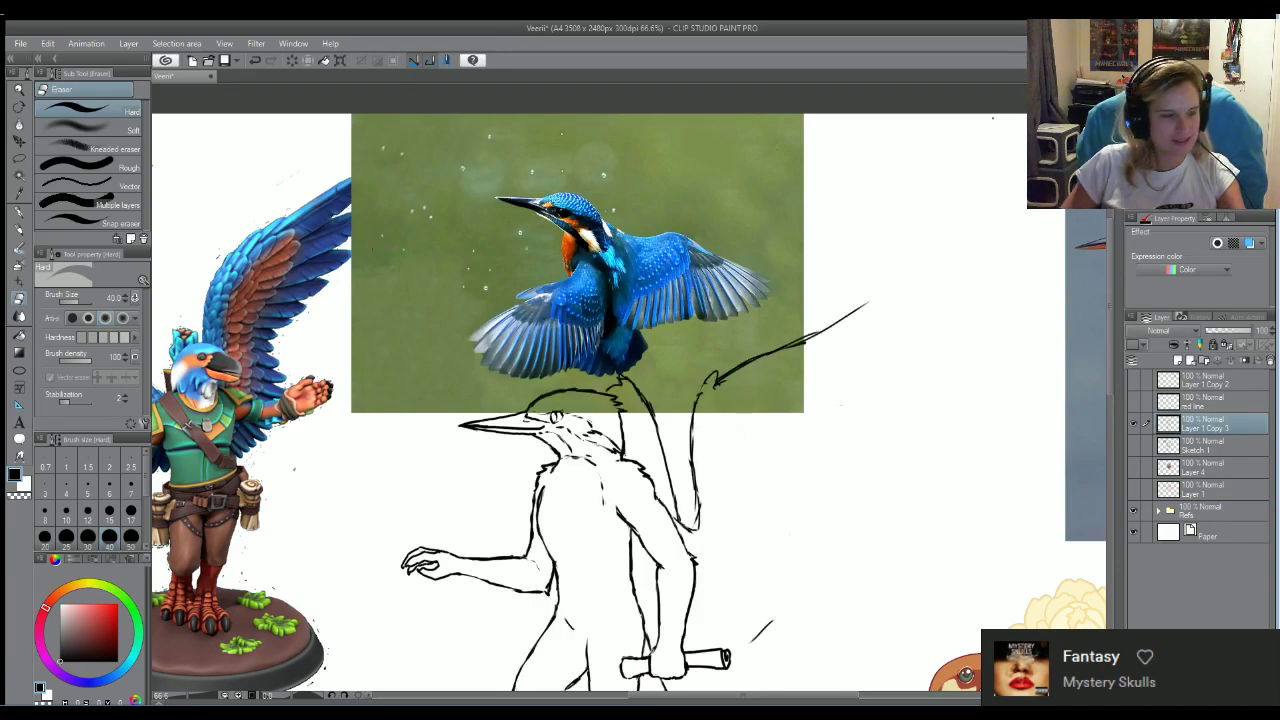
pyautogui.click(17, 229)
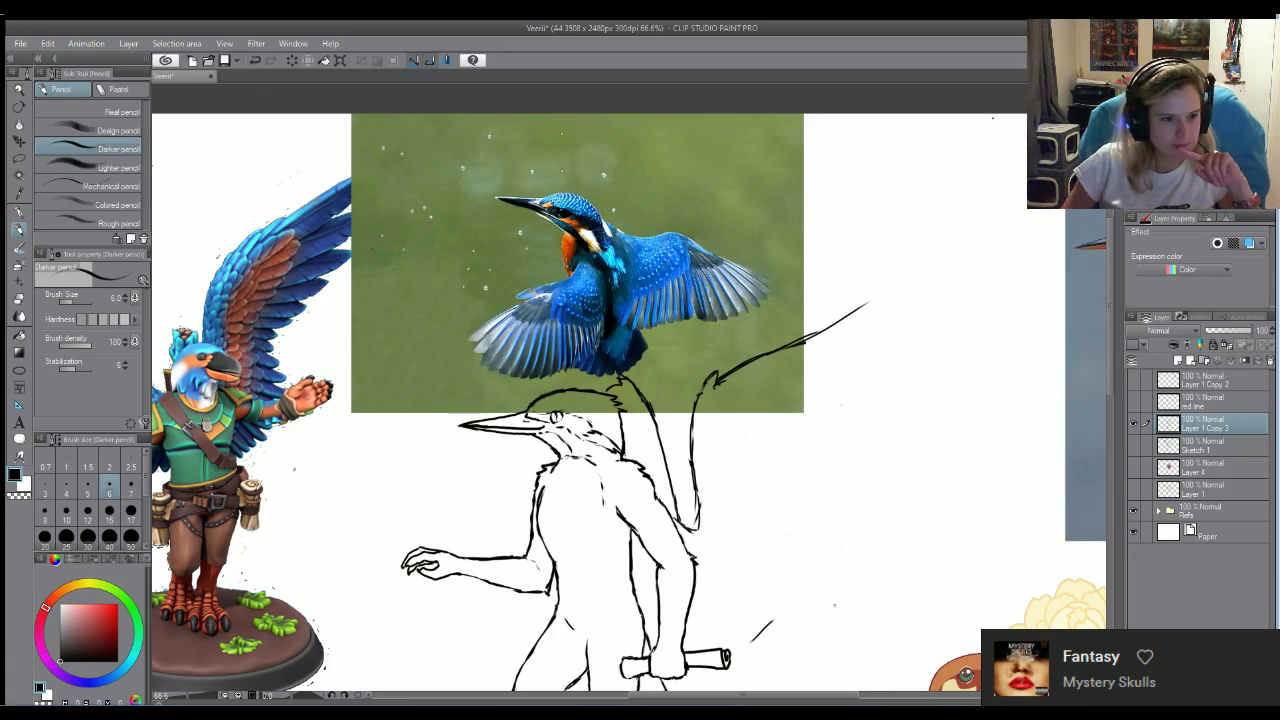
pyautogui.scroll(3, 808, 573)
pyautogui.scroll(-3, 820, 580)
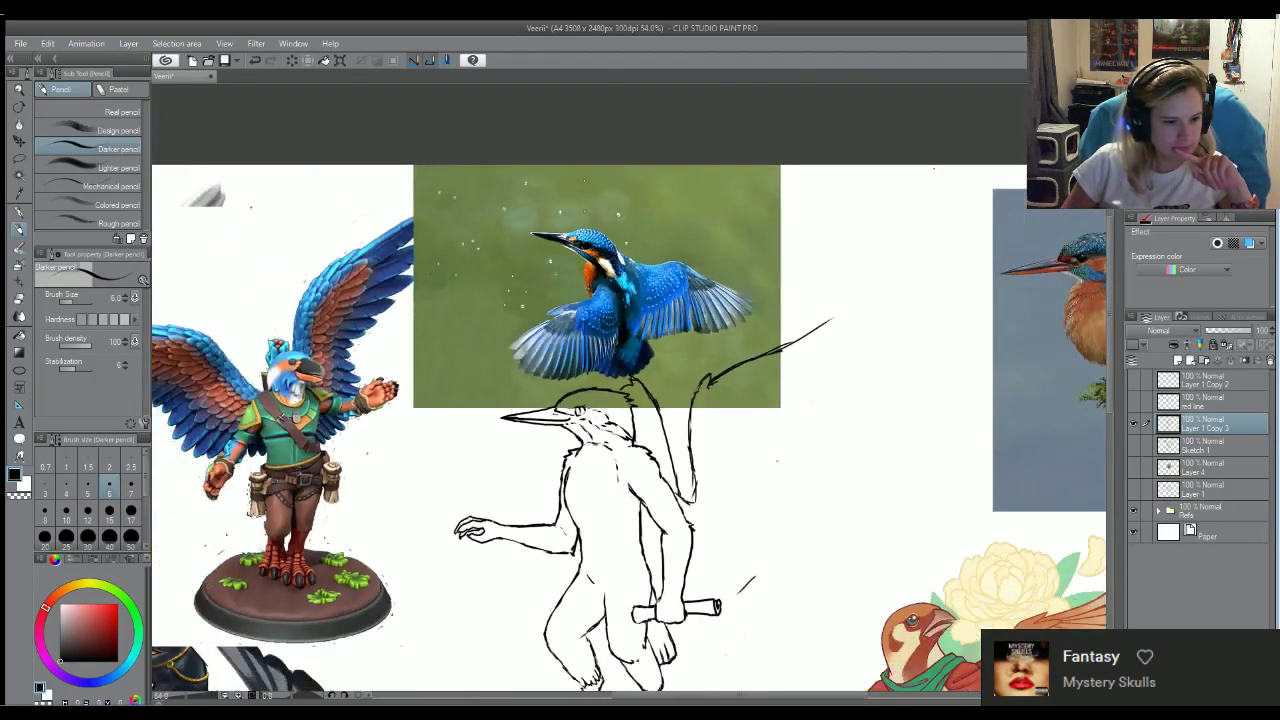
pyautogui.scroll(2, 835, 590)
pyautogui.scroll(3, 835, 590)
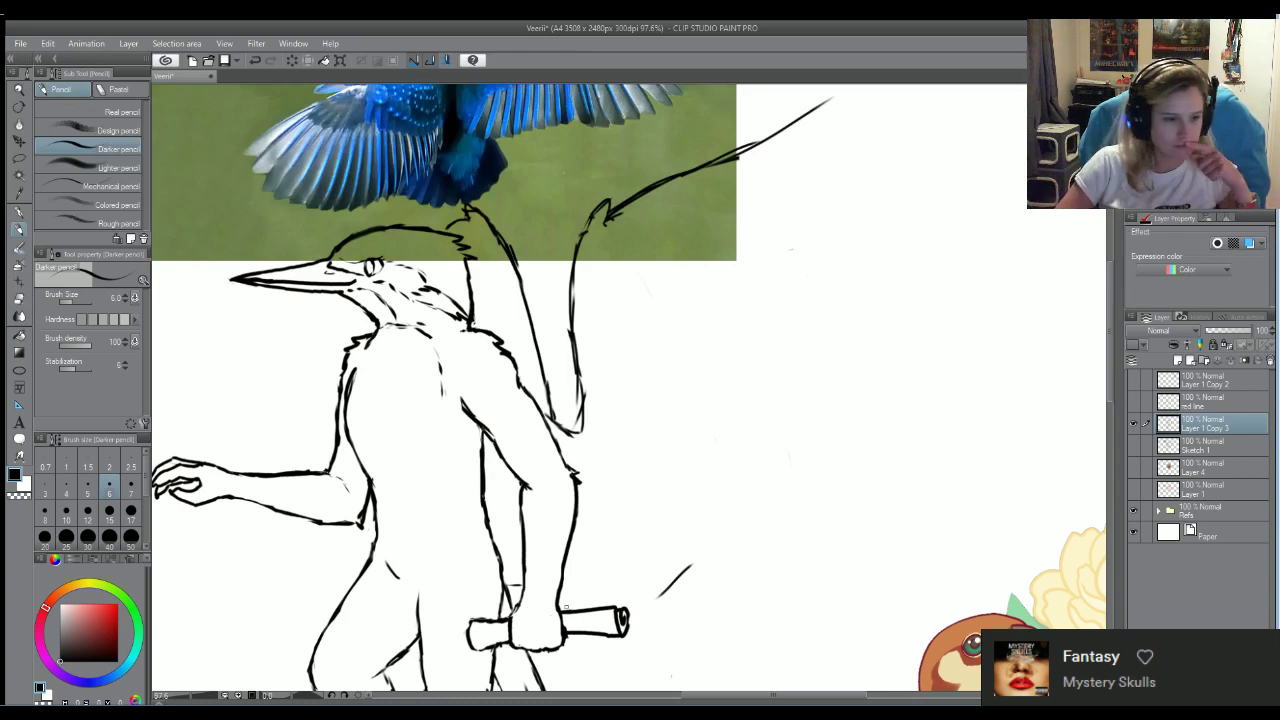
pyautogui.moveTo(500, 576); pyautogui.dragTo(614, 598)
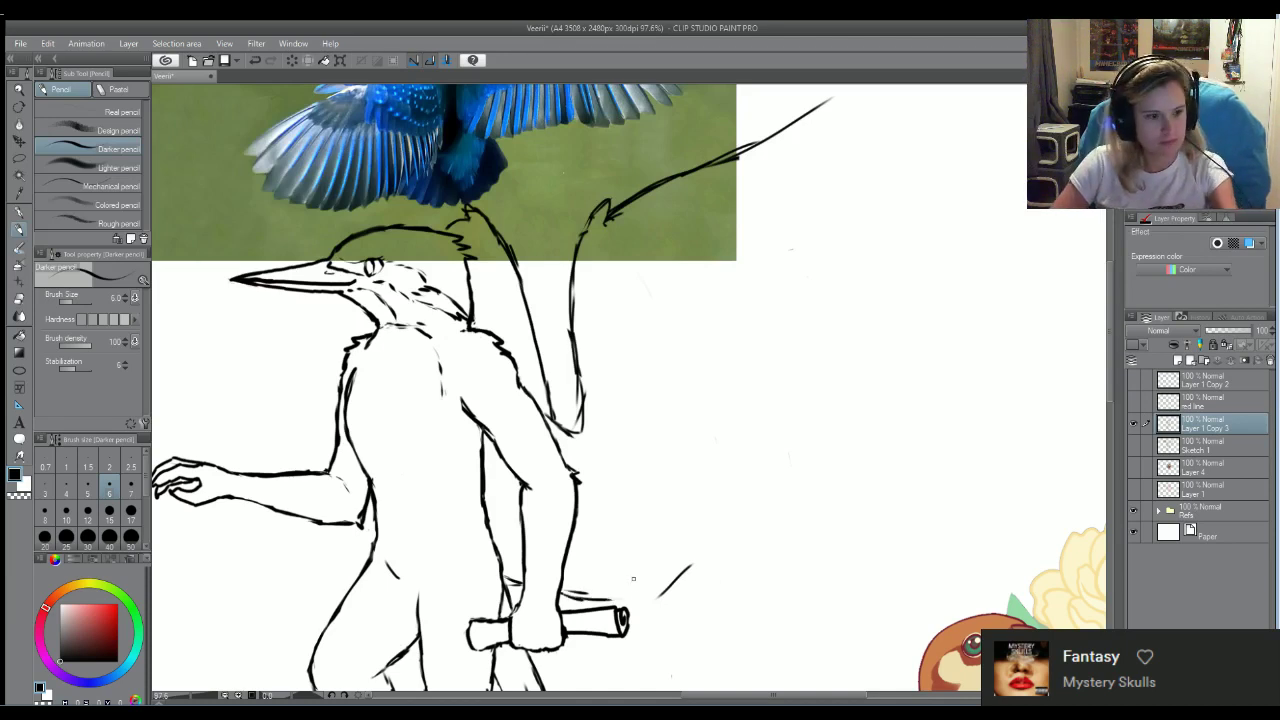
# Trim the stray line ends at the near wing's lower bend with the Hard eraser at size 15
pyautogui.press('e')
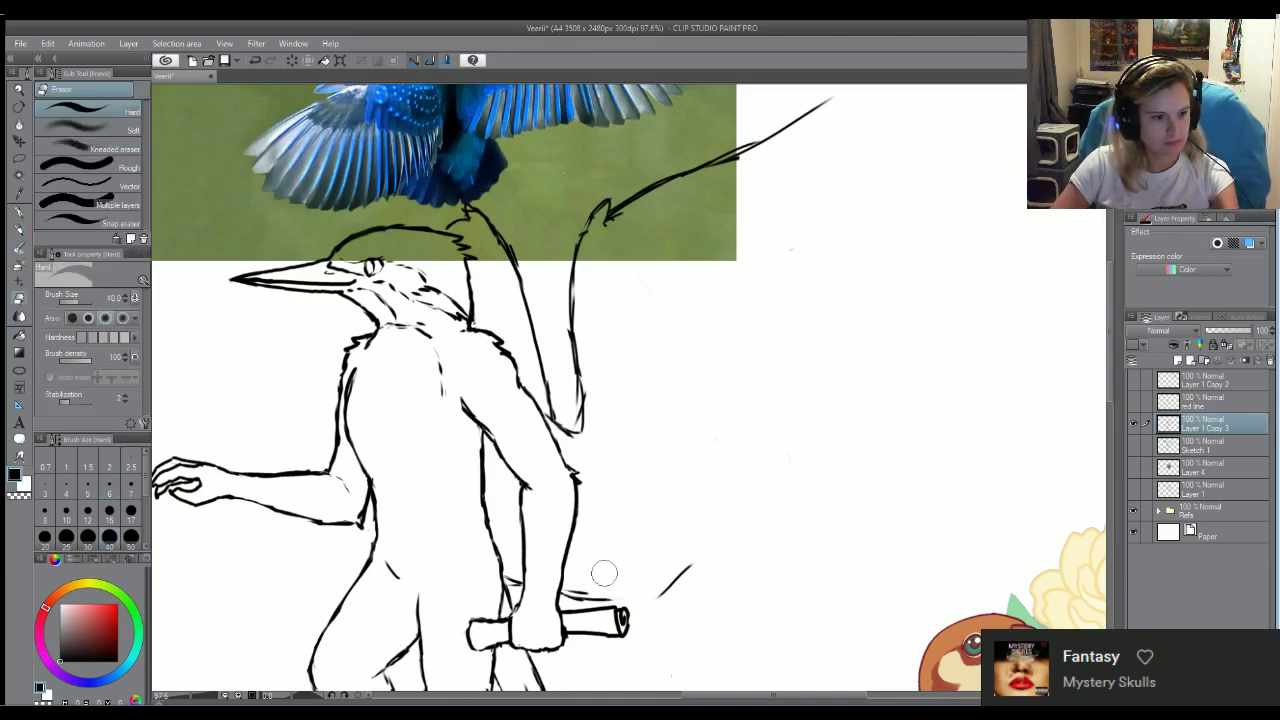
pyautogui.click(109, 511)
pyautogui.moveTo(576, 436)
pyautogui.mouseDown()
pyautogui.moveTo(631, 466)
pyautogui.moveTo(576, 426)
pyautogui.mouseUp()
pyautogui.press('b')
pyautogui.press('e')
pyautogui.press('b')
pyautogui.press('e')
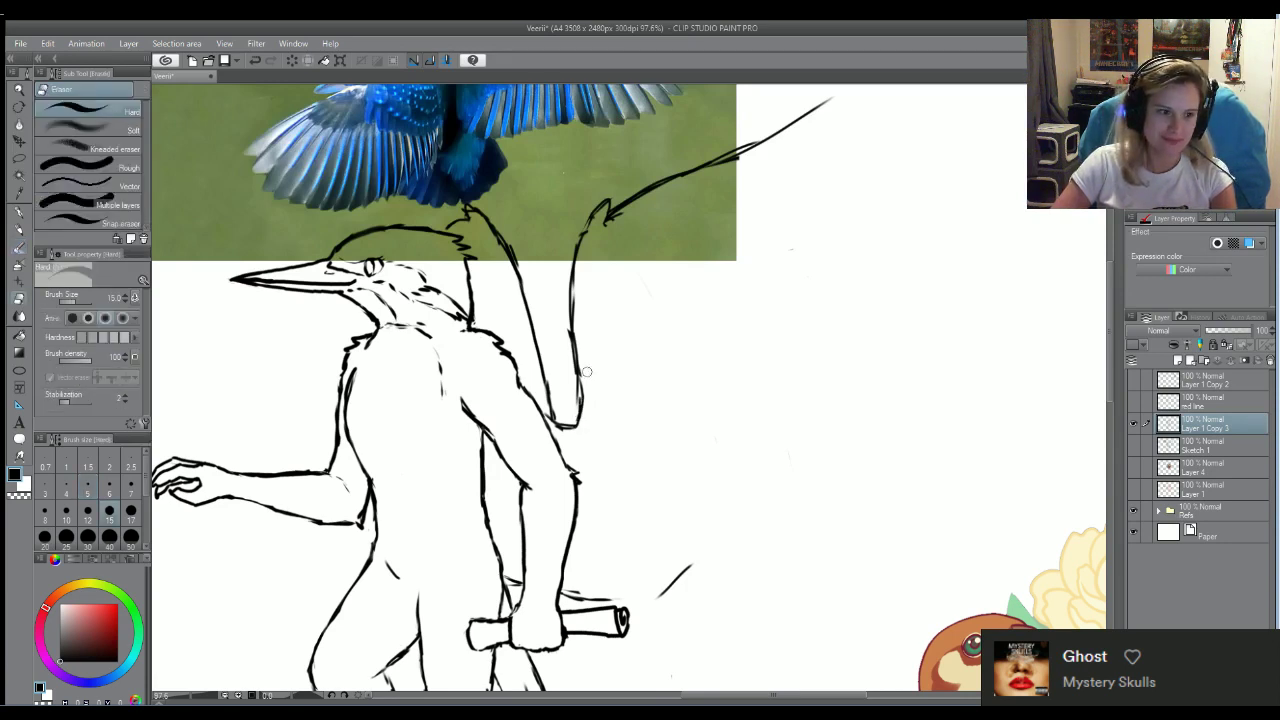
pyautogui.moveTo(586, 370); pyautogui.dragTo(580, 415)
pyautogui.press('b')
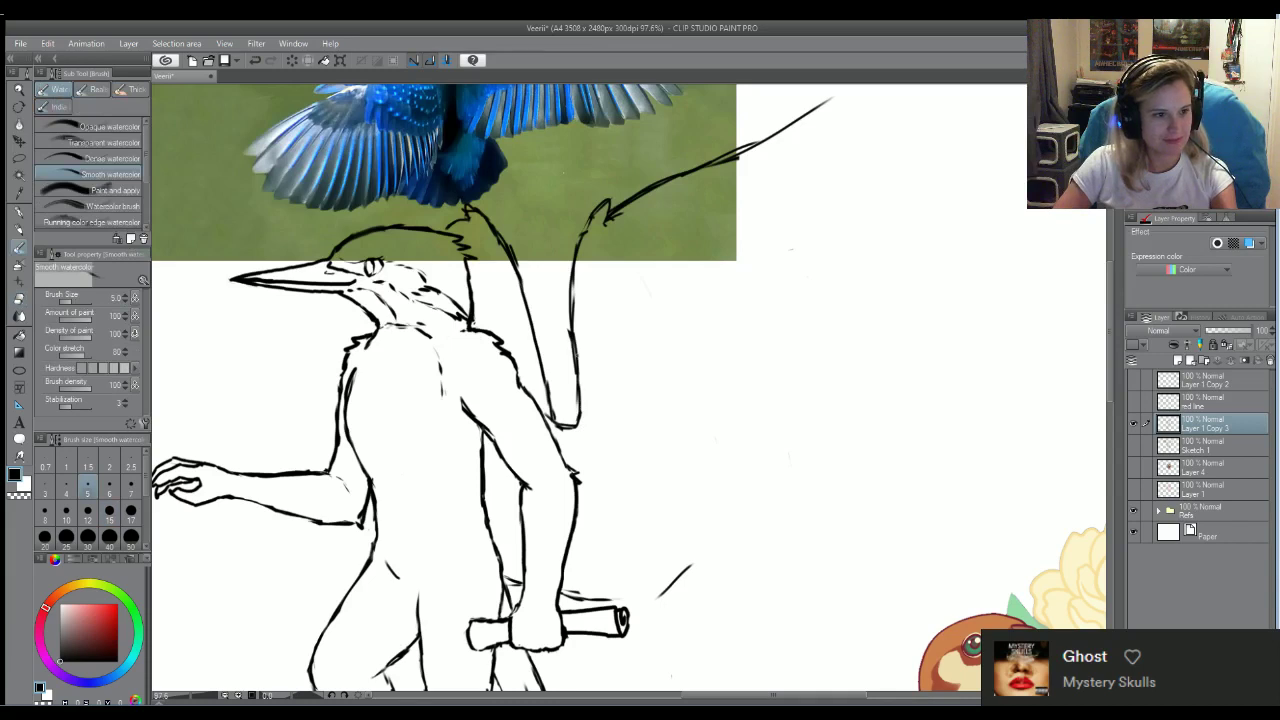
pyautogui.press('e')
pyautogui.press('b')
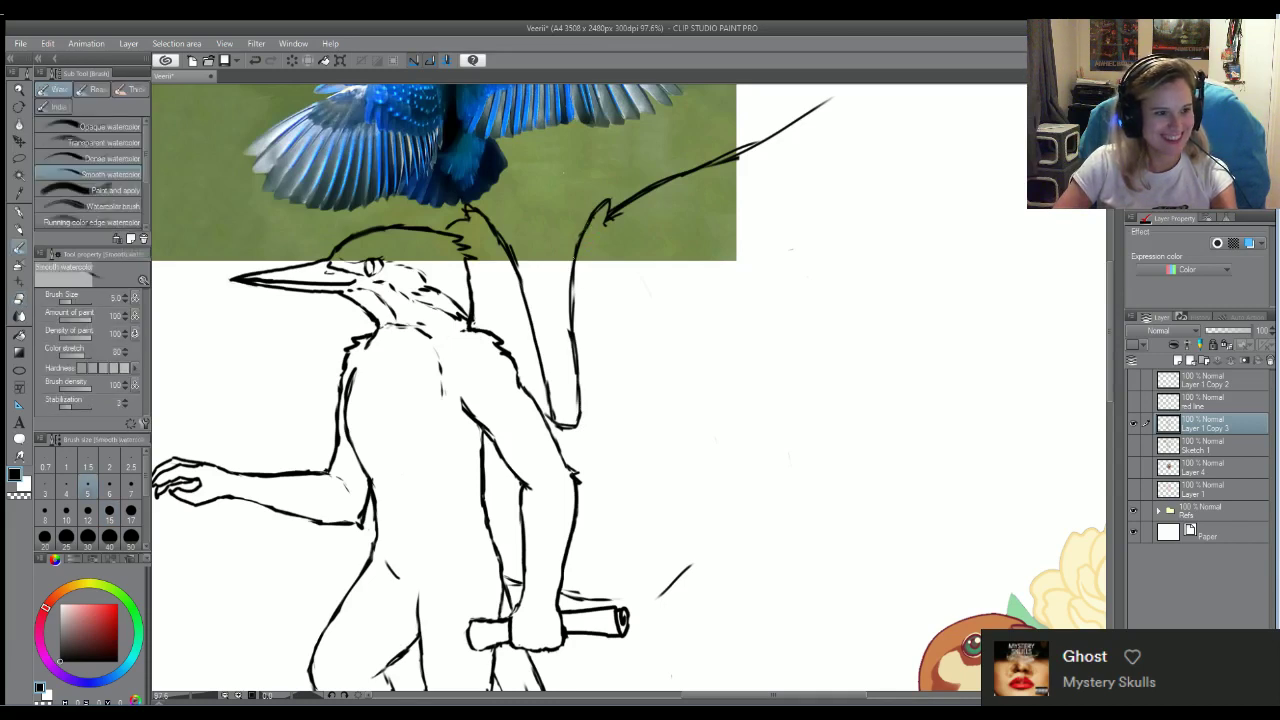
# Erase the stray lines at the peak of the wing behind the head to leave a clean rounded tip
pyautogui.press('e')
pyautogui.moveTo(464, 204); pyautogui.dragTo(488, 222)
pyautogui.press('b')
pyautogui.press('e')
pyautogui.press('b')
pyautogui.press('e')
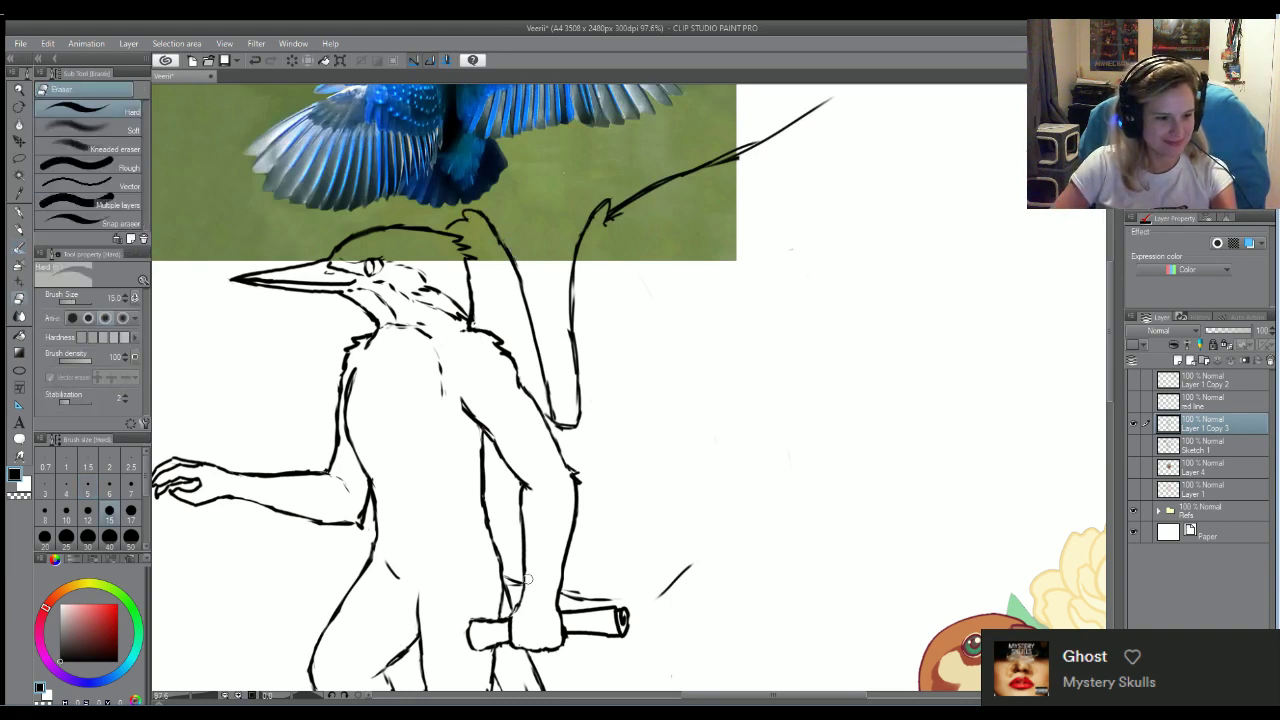
# Redraw the near wing's lower edge behind the forearm and extend it outward past the baton with the Smooth watercolor brush
pyautogui.moveTo(520, 580); pyautogui.dragTo(511, 575)
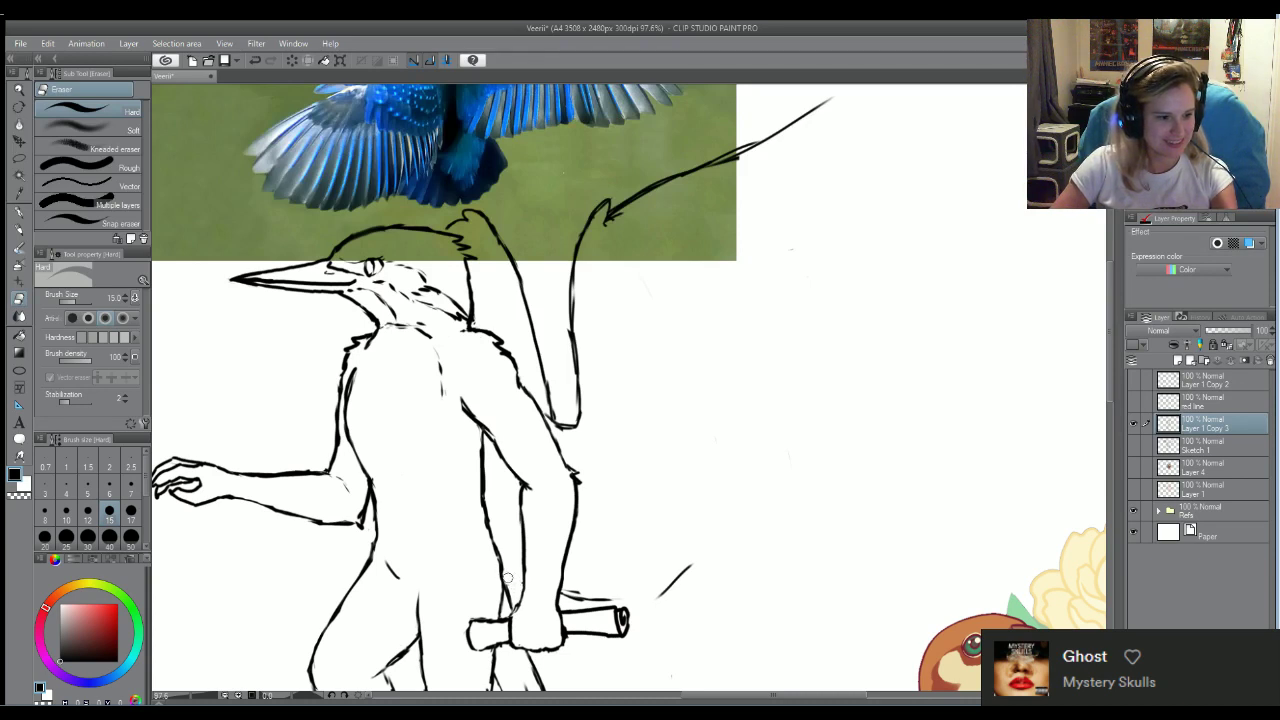
pyautogui.press('b')
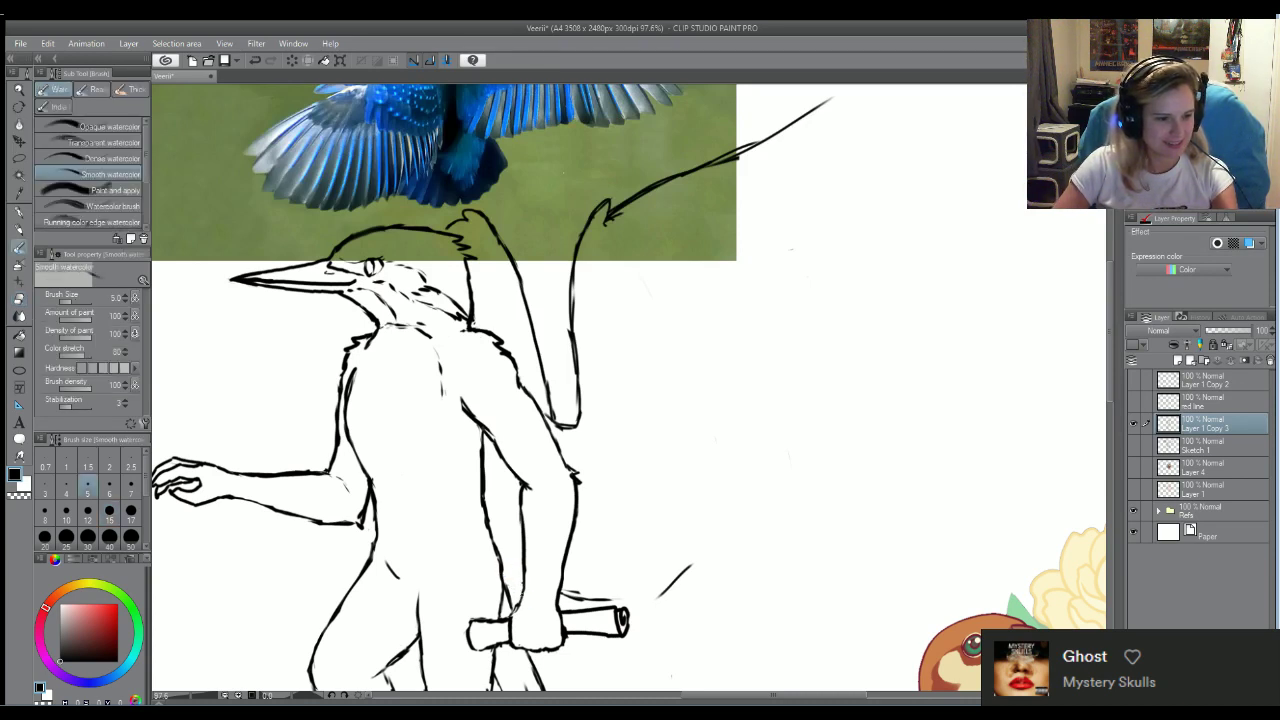
pyautogui.moveTo(505, 574)
pyautogui.mouseDown()
pyautogui.moveTo(620, 600)
pyautogui.moveTo(567, 598)
pyautogui.mouseUp()
pyautogui.press('e')
pyautogui.press('b')
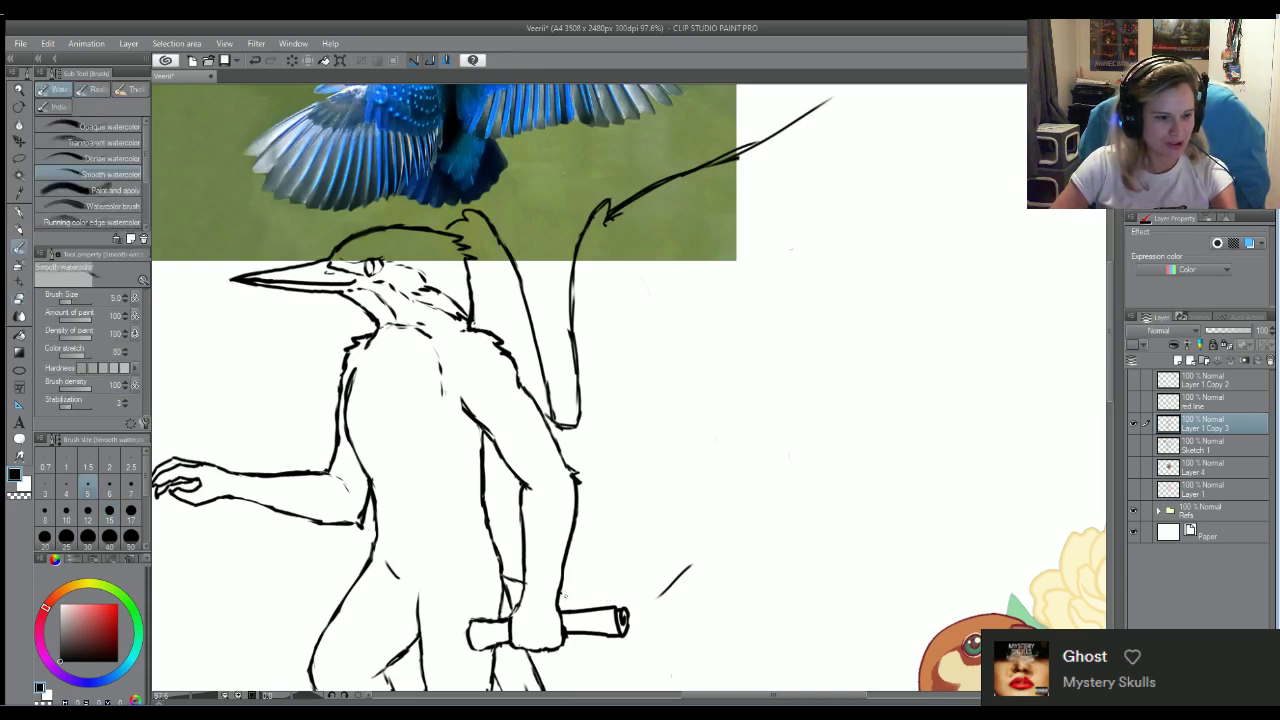
pyautogui.moveTo(572, 595); pyautogui.dragTo(620, 599)
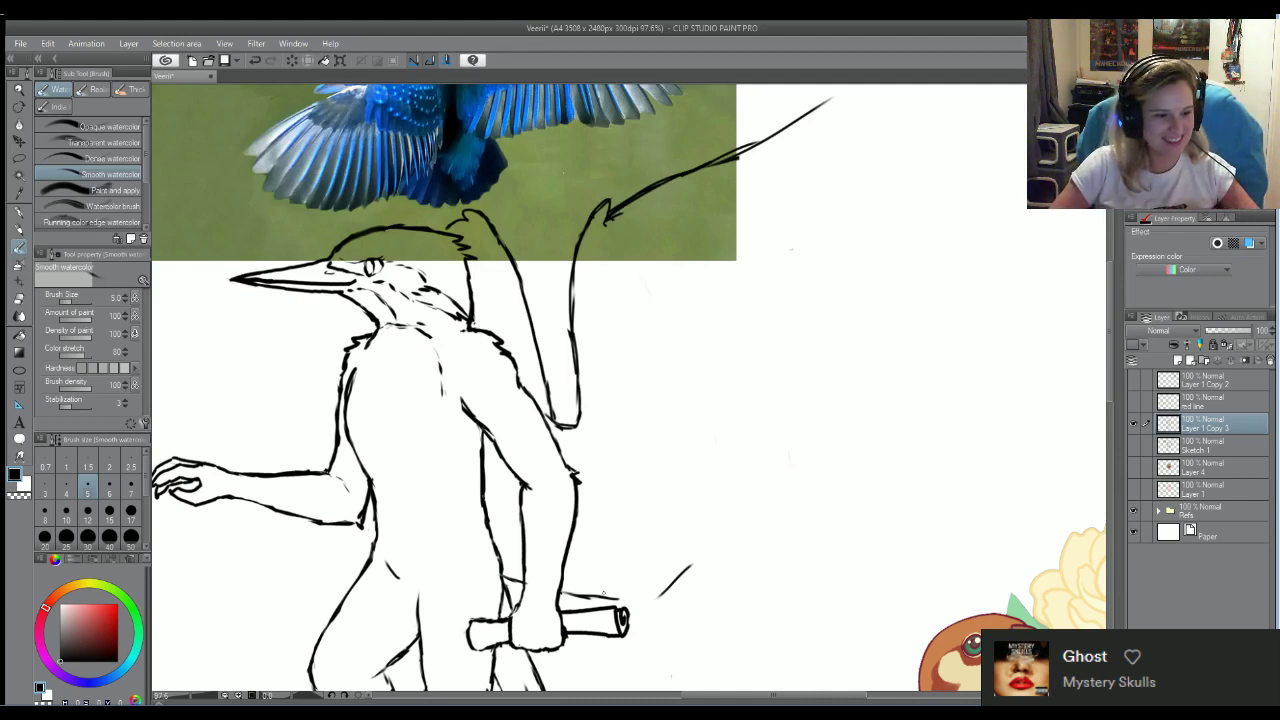
pyautogui.moveTo(603, 594)
pyautogui.mouseDown()
pyautogui.moveTo(650, 591)
pyautogui.moveTo(664, 574)
pyautogui.mouseUp()
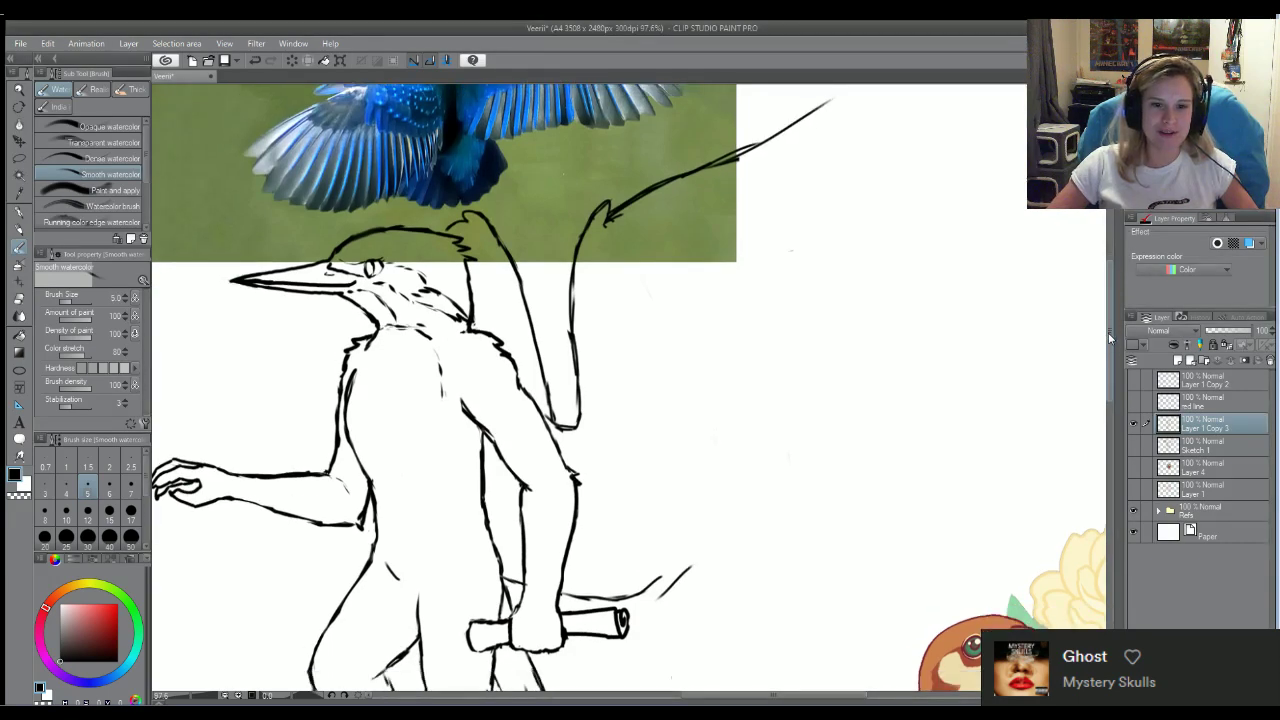
# Sketch the near wing's outline from the lower edge up to a pointed tip and back to the upper diagonal
pyautogui.moveTo(1108, 333); pyautogui.dragTo(1104, 320)
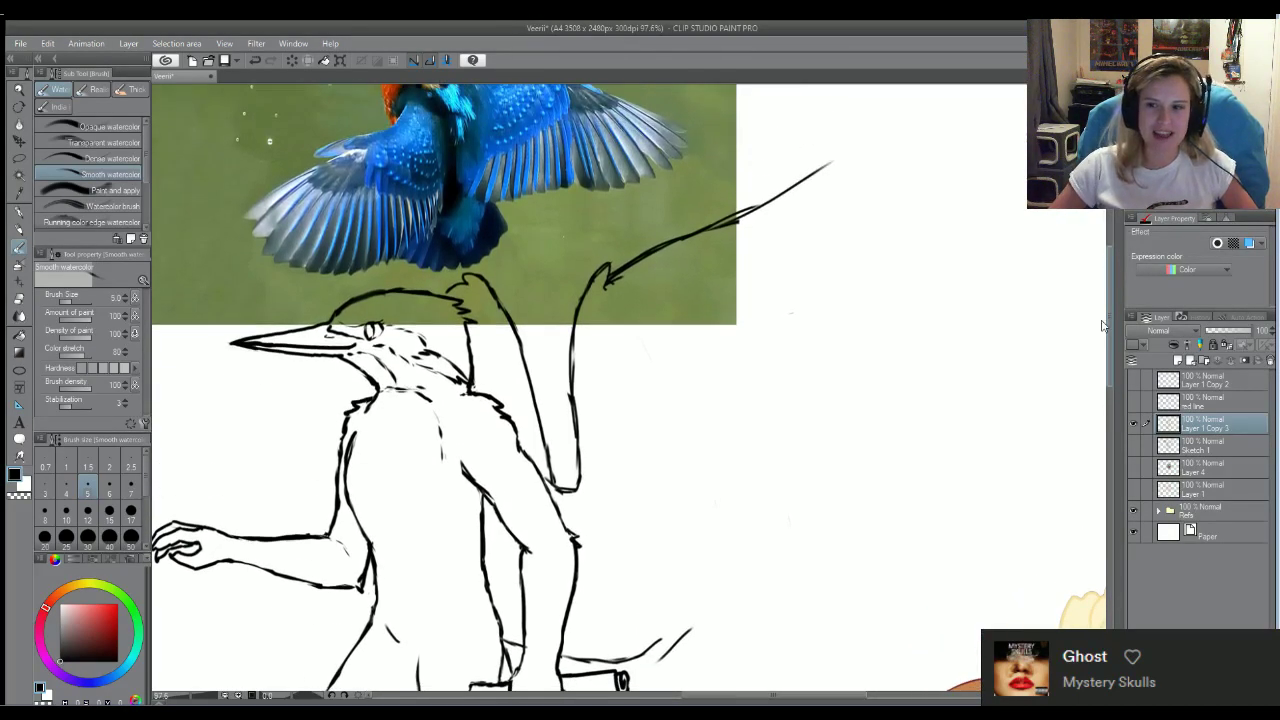
pyautogui.scroll(-2, 797, 341)
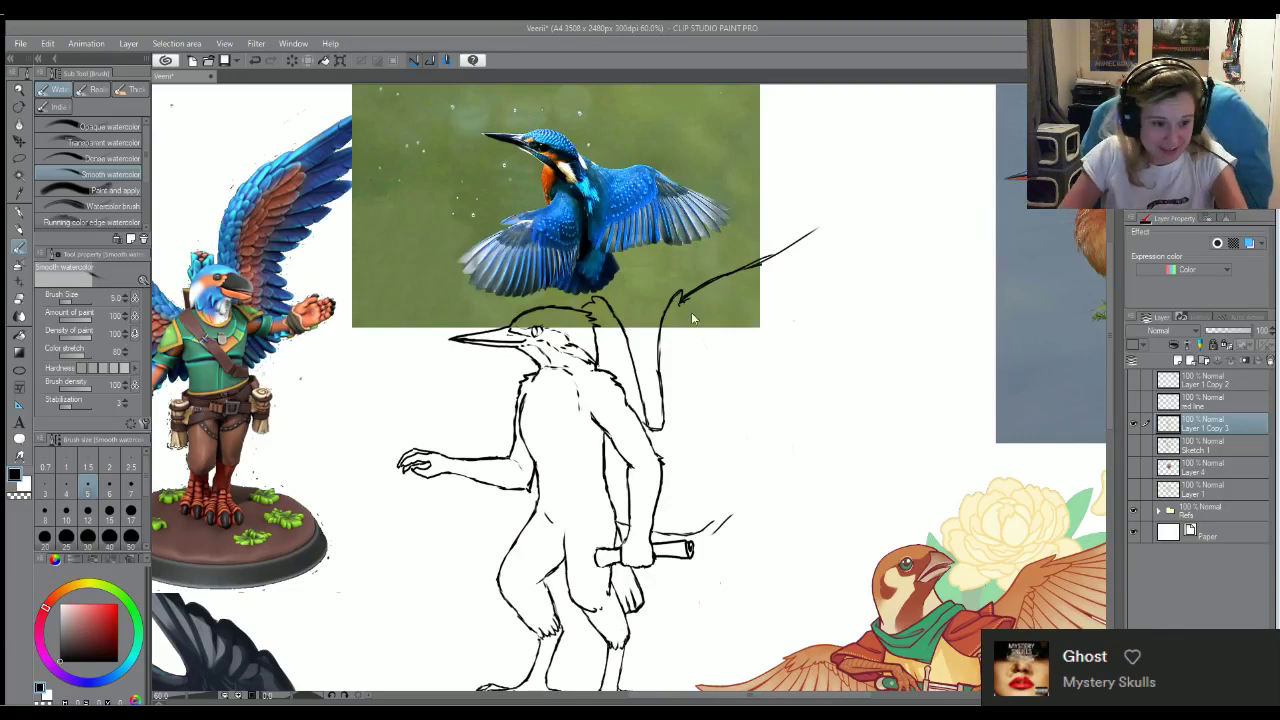
pyautogui.press('e')
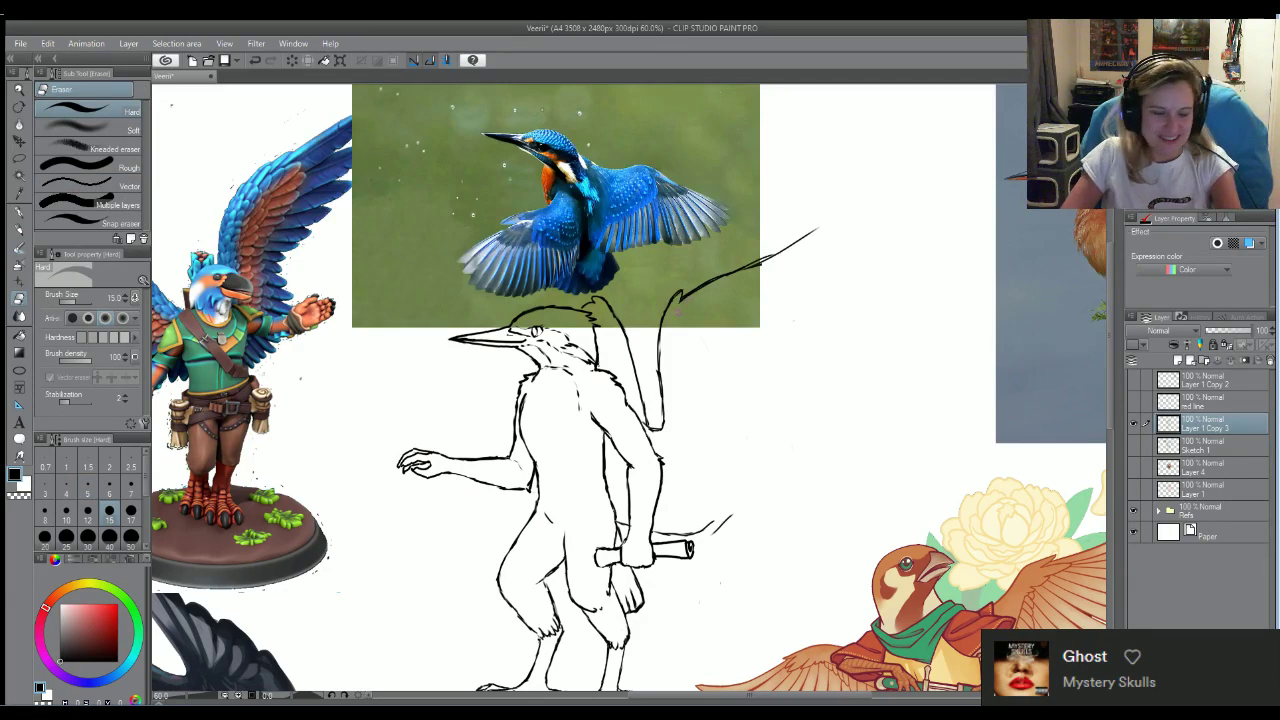
pyautogui.press('b')
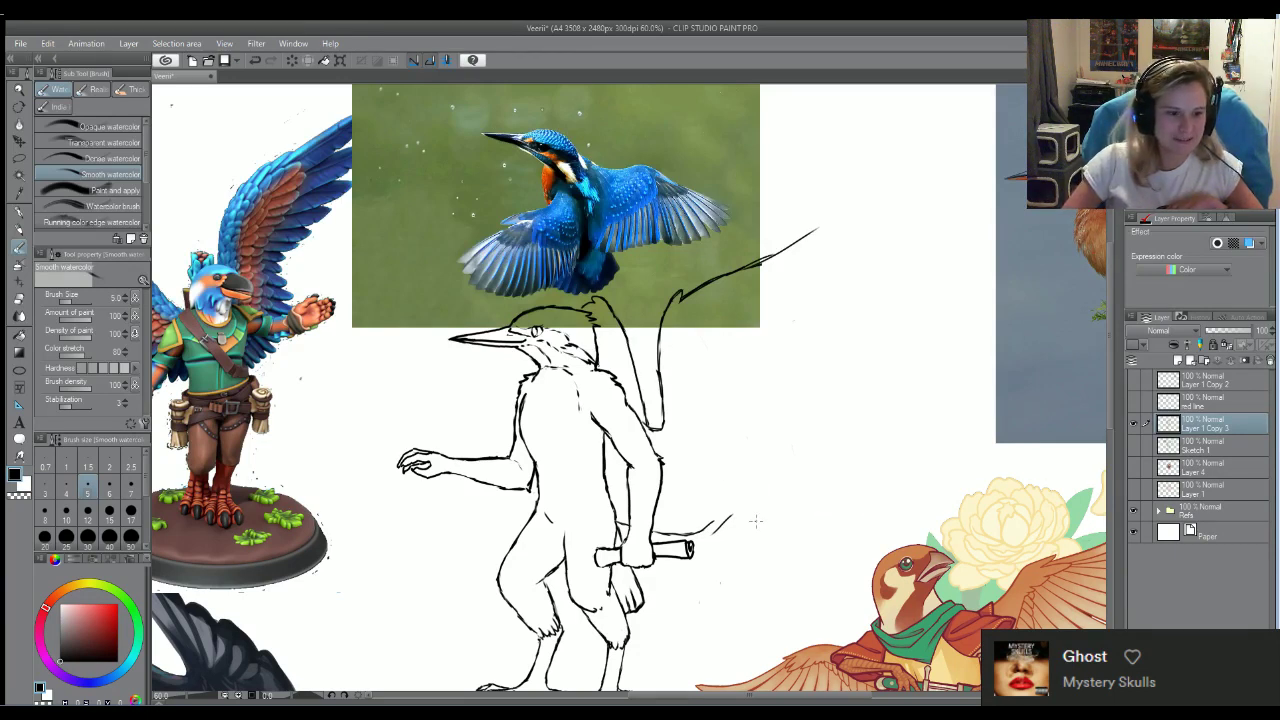
pyautogui.moveTo(712, 524)
pyautogui.mouseDown()
pyautogui.moveTo(792, 448)
pyautogui.moveTo(786, 464)
pyautogui.moveTo(782, 440)
pyautogui.moveTo(826, 362)
pyautogui.mouseUp()
pyautogui.moveTo(766, 258)
pyautogui.mouseDown()
pyautogui.moveTo(816, 248)
pyautogui.moveTo(879, 280)
pyautogui.moveTo(868, 322)
pyautogui.moveTo(828, 366)
pyautogui.mouseUp()
pyautogui.moveTo(866, 268)
pyautogui.mouseDown()
pyautogui.moveTo(932, 272)
pyautogui.moveTo(884, 298)
pyautogui.moveTo(862, 344)
pyautogui.mouseUp()
pyautogui.moveTo(922, 294); pyautogui.dragTo(818, 386)
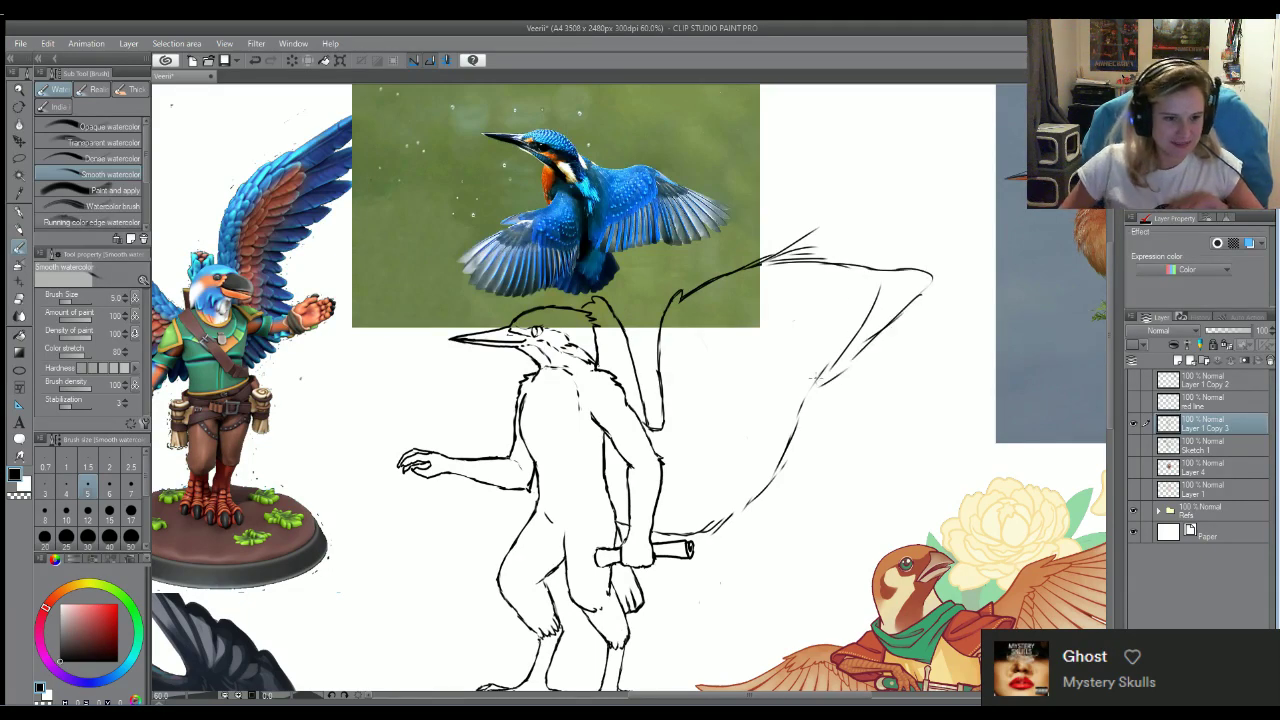
# Erase the near wing's rising inner line, upper edge and outer outline with the Hard eraser at size 30
pyautogui.scroll(-4, 893, 391)
pyautogui.scroll(2, 893, 391)
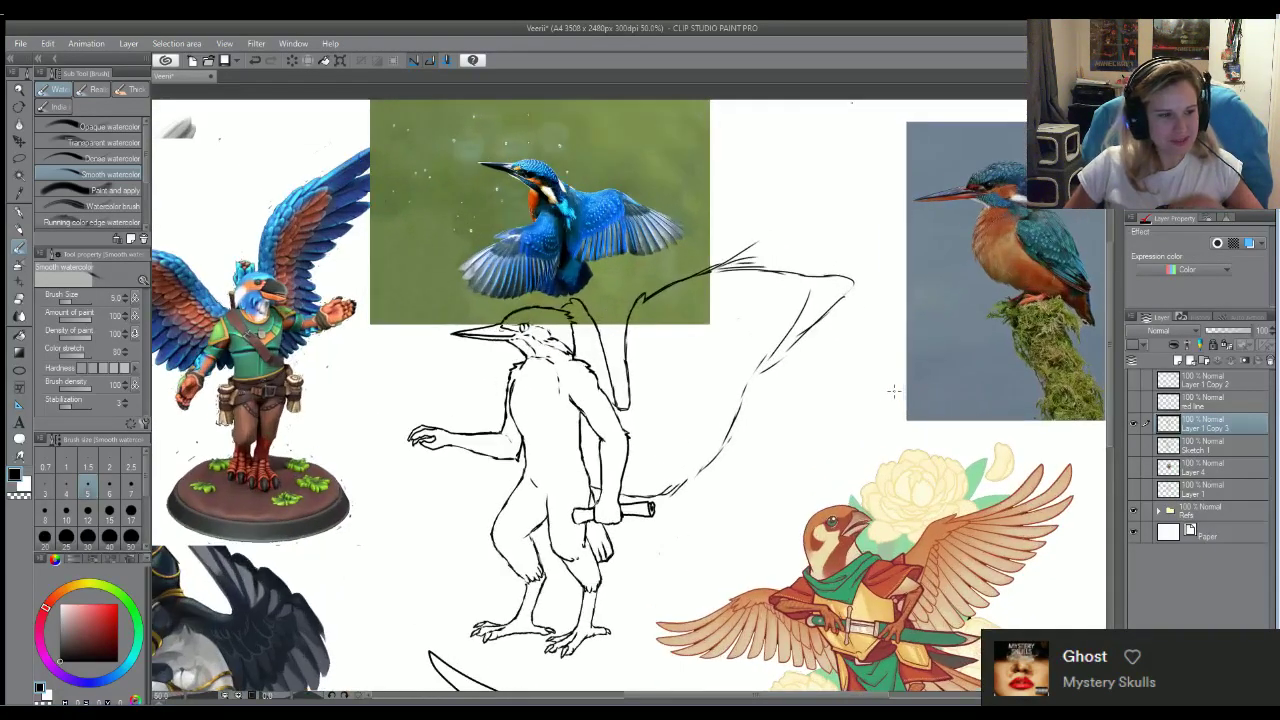
pyautogui.scroll(1, 783, 383)
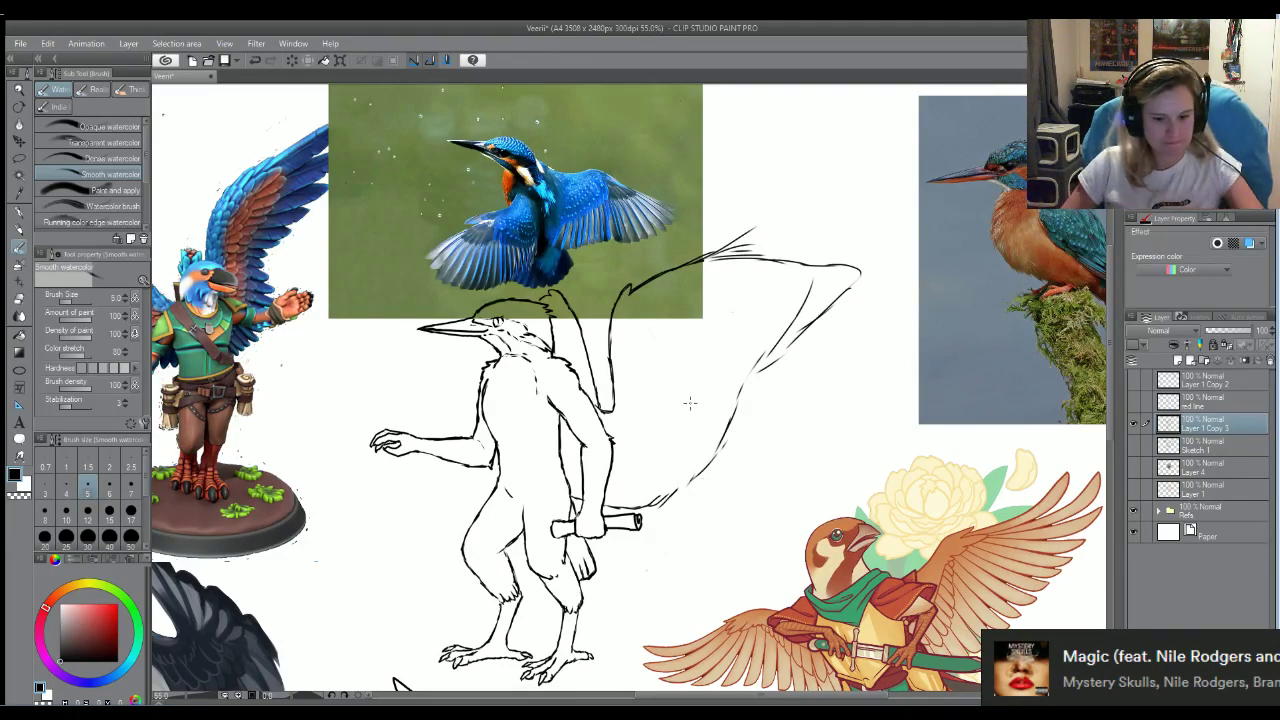
pyautogui.press('e')
pyautogui.moveTo(616, 372)
pyautogui.mouseDown()
pyautogui.moveTo(676, 320)
pyautogui.moveTo(644, 283)
pyautogui.moveTo(750, 230)
pyautogui.moveTo(713, 255)
pyautogui.moveTo(735, 272)
pyautogui.moveTo(738, 240)
pyautogui.moveTo(816, 260)
pyautogui.moveTo(814, 296)
pyautogui.moveTo(781, 349)
pyautogui.moveTo(810, 349)
pyautogui.moveTo(775, 372)
pyautogui.moveTo(808, 298)
pyautogui.moveTo(749, 373)
pyautogui.mouseUp()
pyautogui.click(88, 536)
pyautogui.click(845, 264)
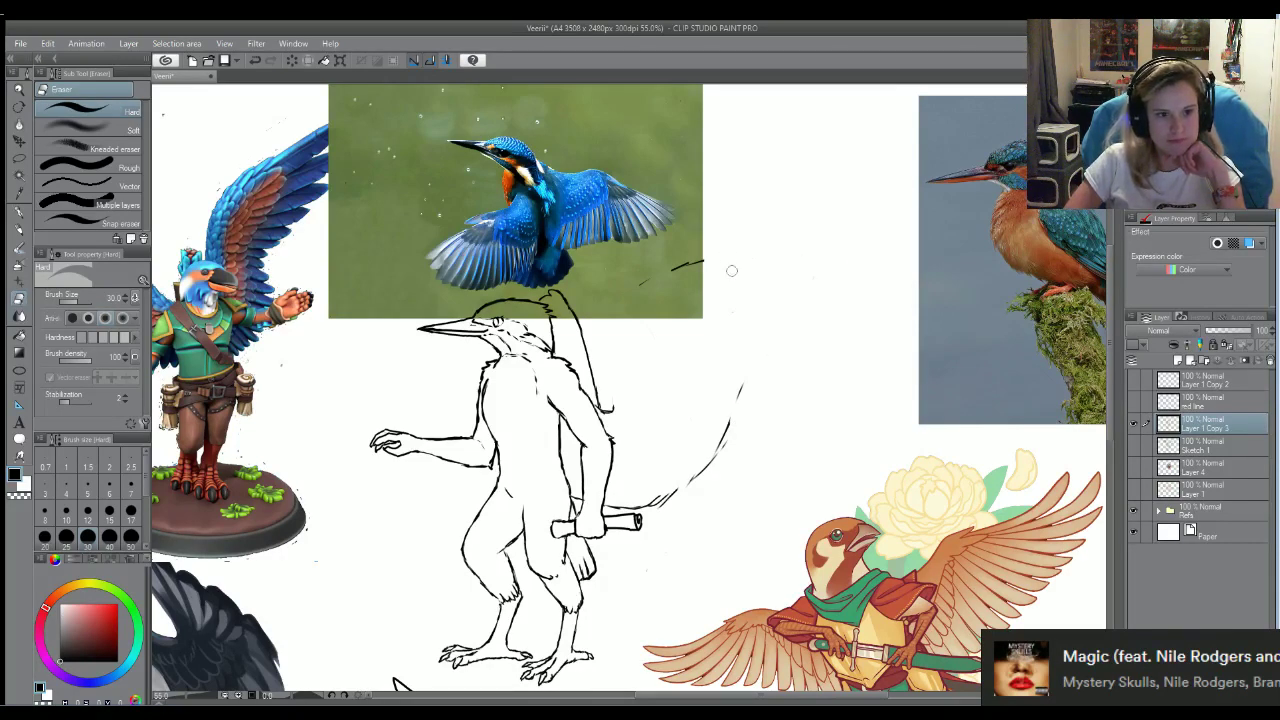
pyautogui.moveTo(729, 423)
pyautogui.mouseDown()
pyautogui.moveTo(686, 489)
pyautogui.moveTo(699, 497)
pyautogui.mouseUp()
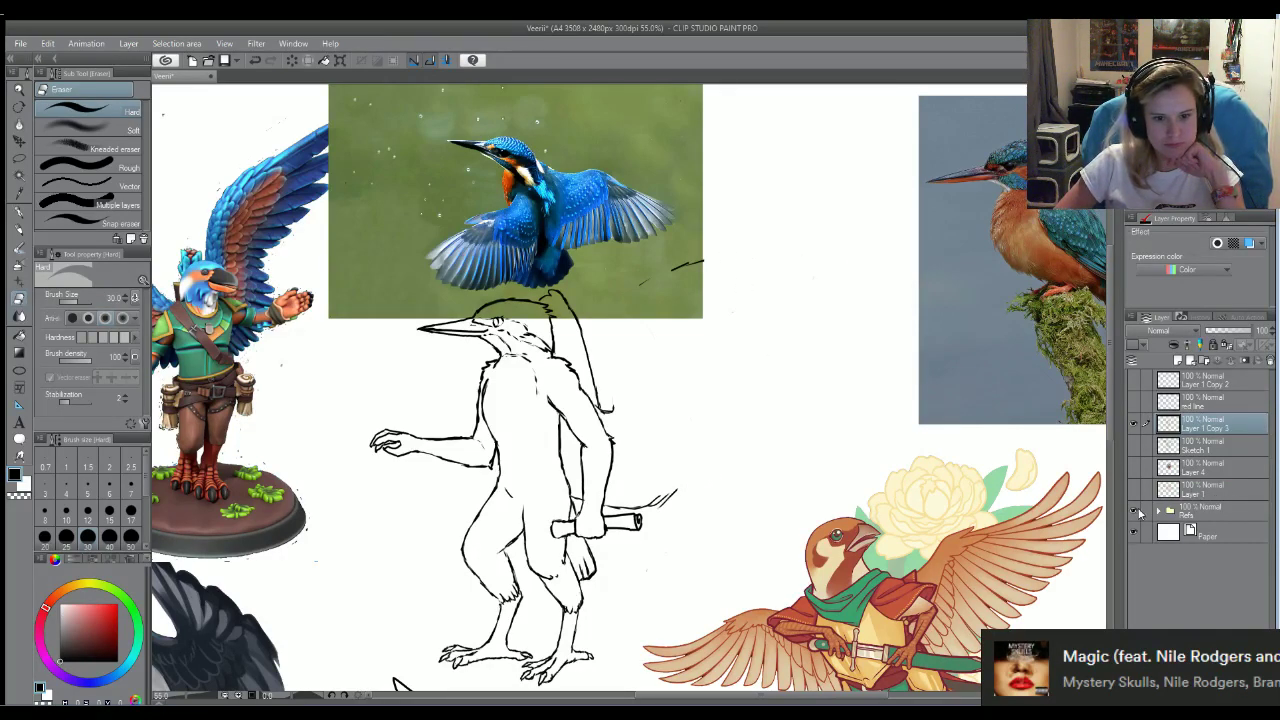
# Erase the leftover wing strokes over the flying kingfisher photo's corner on Layer 8 in the Refs folder
pyautogui.click(1157, 511)
pyautogui.click(1182, 530)
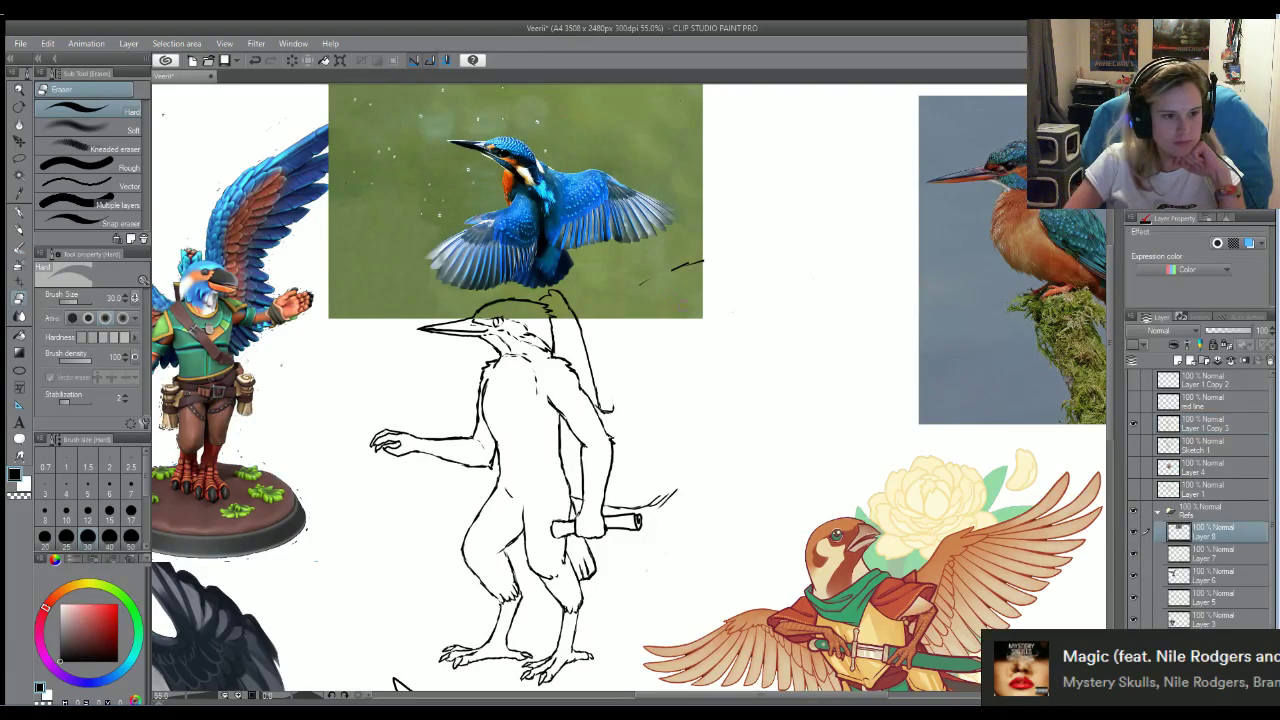
pyautogui.moveTo(708, 258)
pyautogui.mouseDown()
pyautogui.moveTo(700, 315)
pyautogui.moveTo(695, 285)
pyautogui.moveTo(680, 316)
pyautogui.moveTo(707, 256)
pyautogui.moveTo(602, 326)
pyautogui.moveTo(597, 300)
pyautogui.moveTo(616, 280)
pyautogui.moveTo(624, 316)
pyautogui.moveTo(650, 300)
pyautogui.moveTo(649, 321)
pyautogui.moveTo(700, 243)
pyautogui.moveTo(706, 169)
pyautogui.moveTo(693, 257)
pyautogui.moveTo(673, 263)
pyautogui.moveTo(694, 245)
pyautogui.moveTo(607, 289)
pyautogui.moveTo(583, 328)
pyautogui.moveTo(605, 281)
pyautogui.mouseUp()
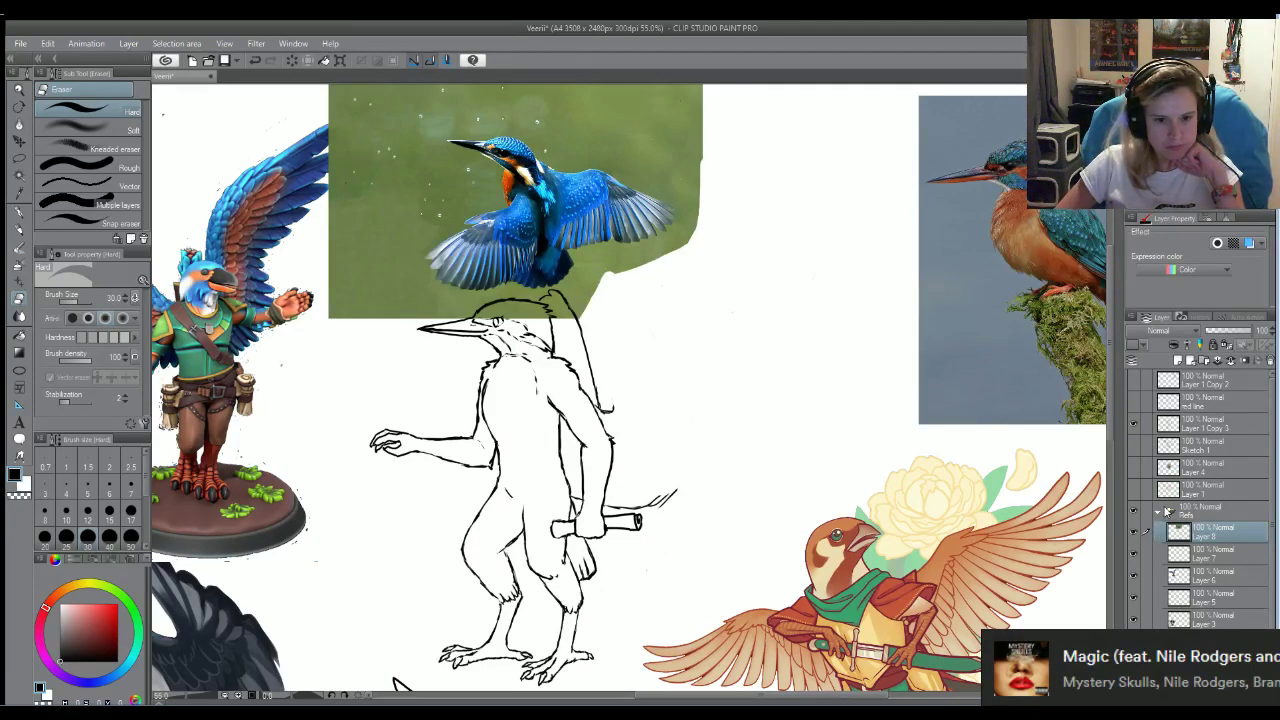
pyautogui.click(1166, 511)
pyautogui.click(1158, 511)
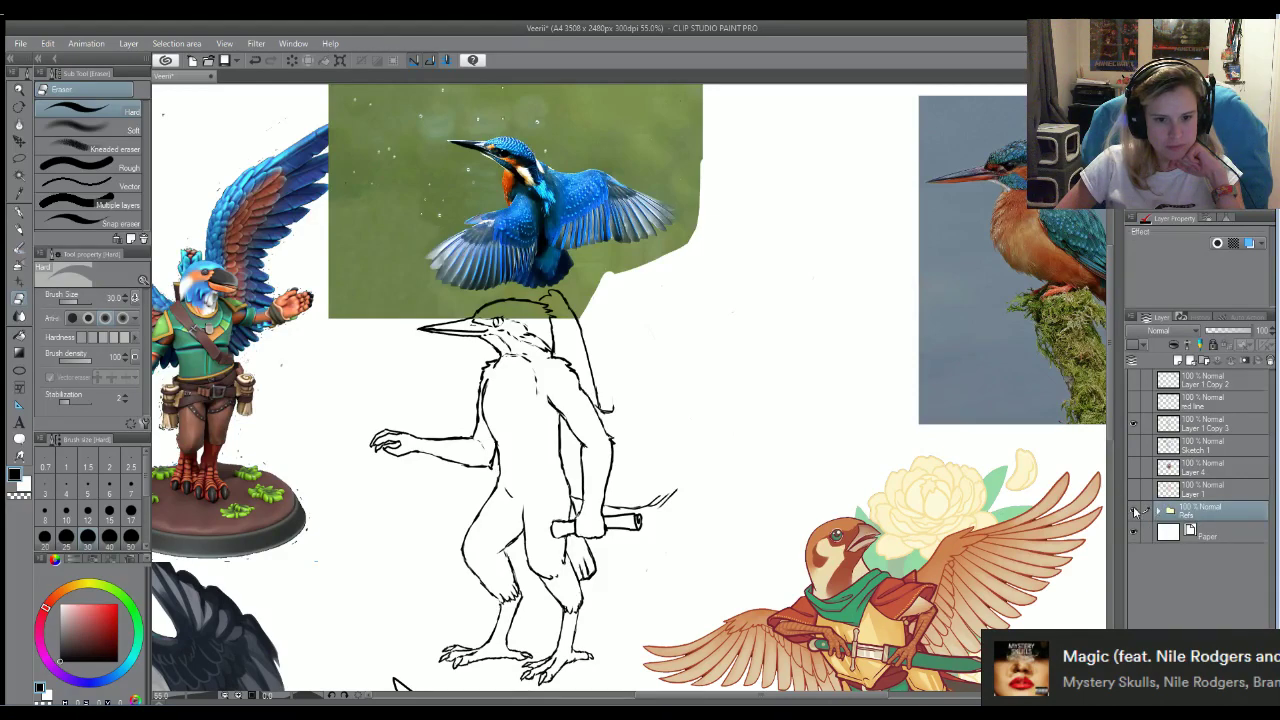
# Sketch the near wing's upper edge on Layer 1 Copy 3 with the Darker pencil, rising to a rounded peak and curving outward
pyautogui.click(1188, 421)
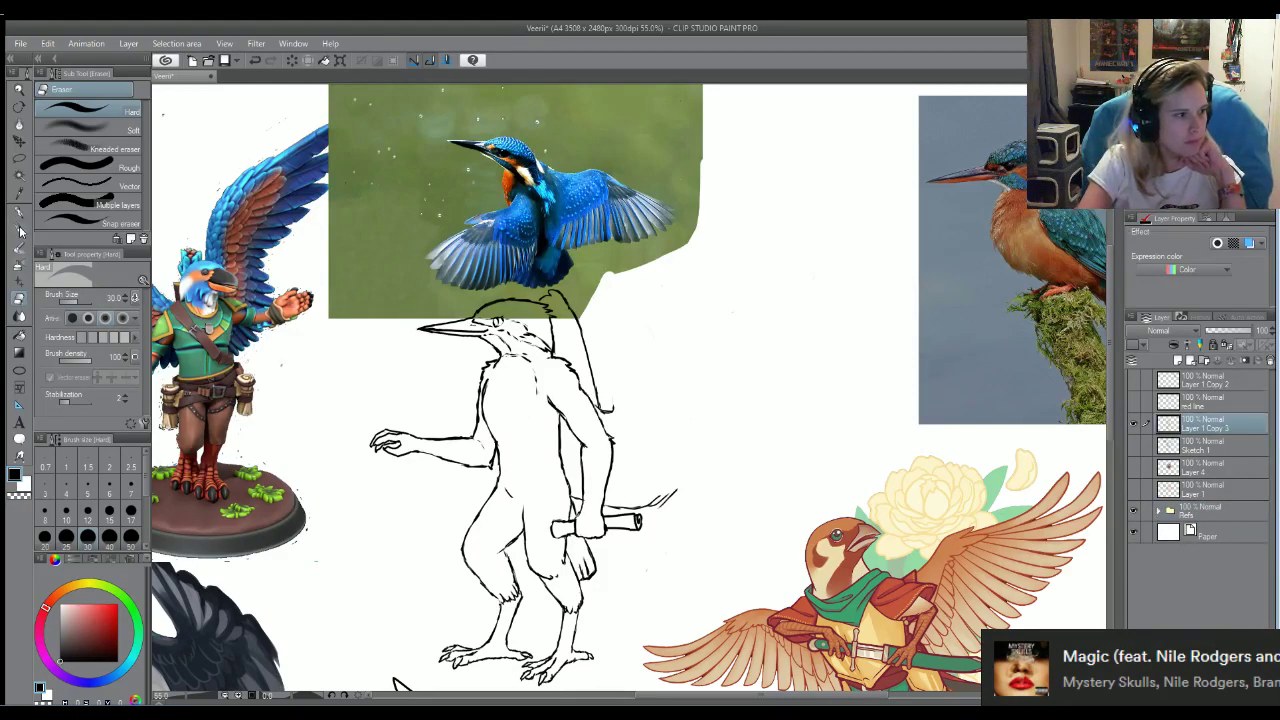
pyautogui.click(19, 229)
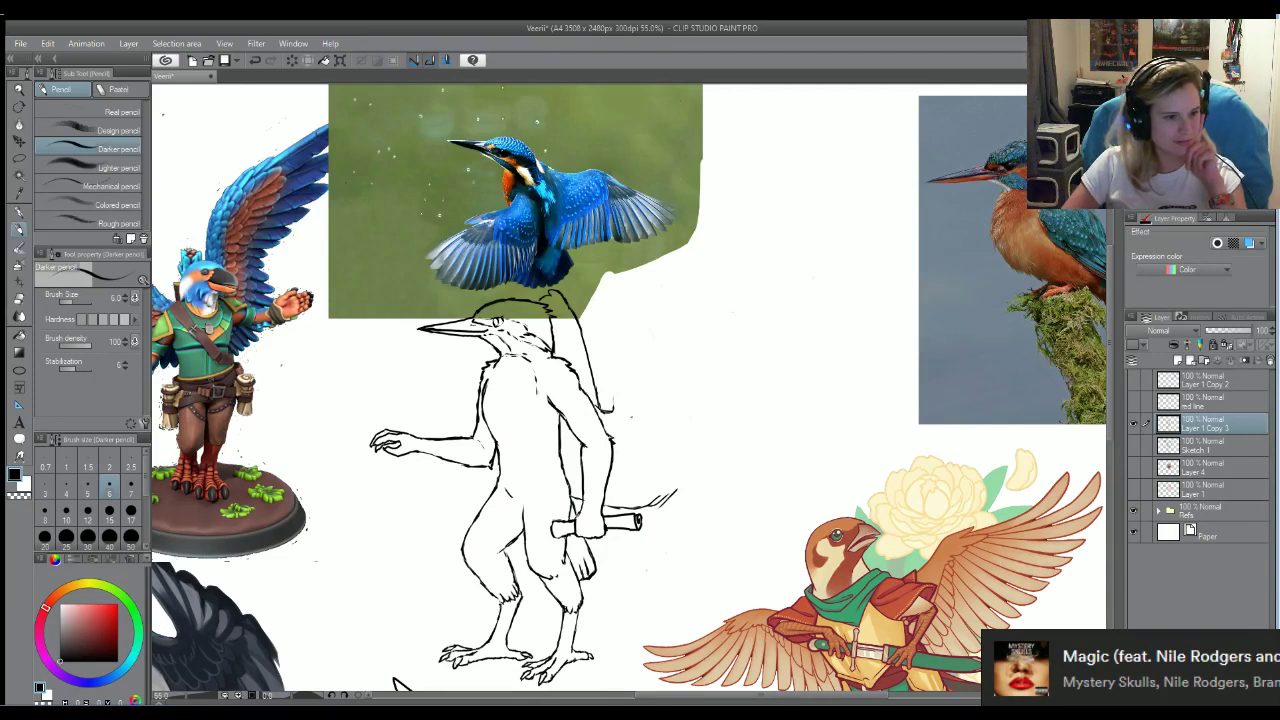
pyautogui.moveTo(612, 413); pyautogui.dragTo(648, 345)
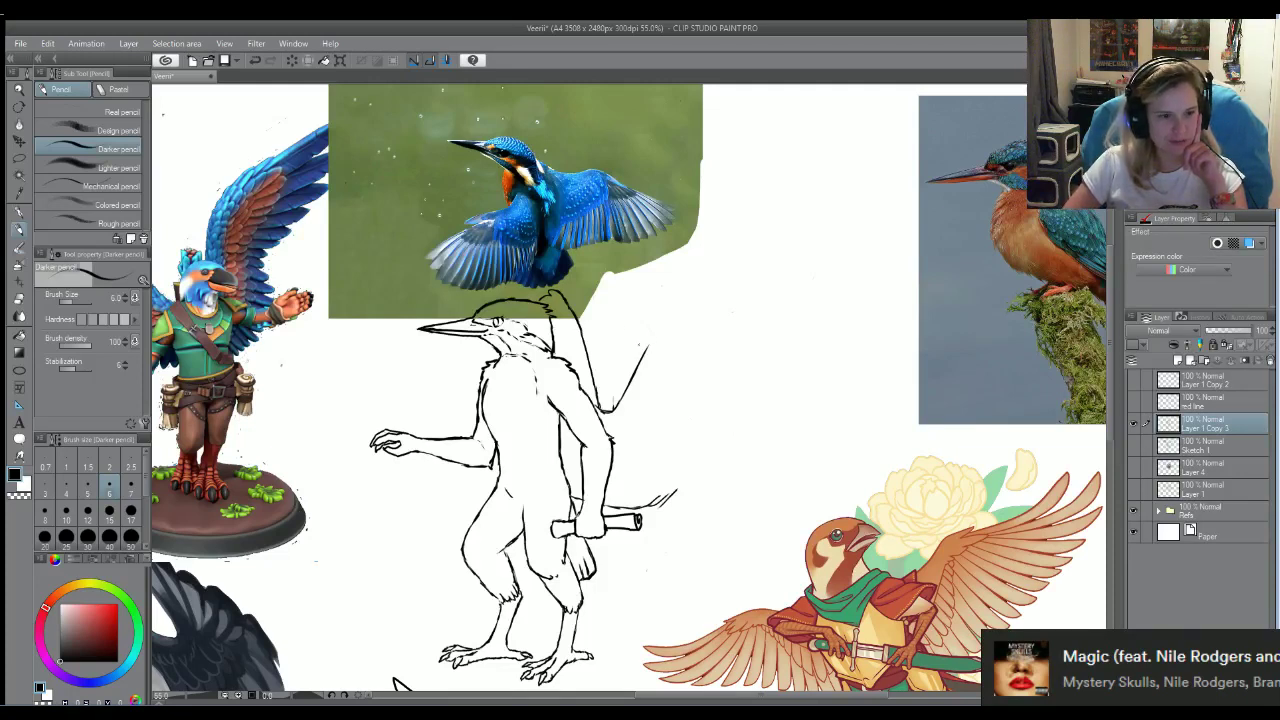
pyautogui.moveTo(648, 346)
pyautogui.mouseDown()
pyautogui.moveTo(699, 311)
pyautogui.moveTo(686, 313)
pyautogui.moveTo(731, 329)
pyautogui.moveTo(754, 354)
pyautogui.mouseUp()
pyautogui.moveTo(684, 314); pyautogui.dragTo(780, 375)
# Sketch the near wing's outer edge down to a pointed tip and a lower edge running back toward the baton
pyautogui.moveTo(666, 496); pyautogui.dragTo(786, 498)
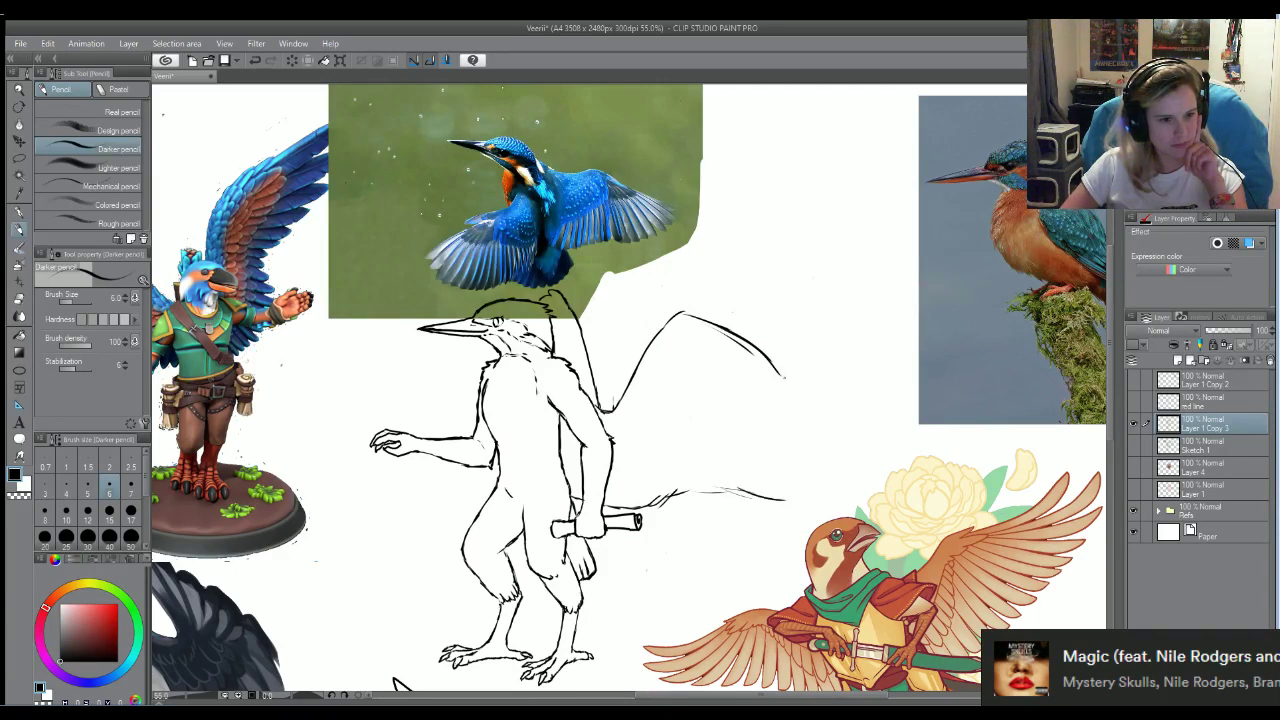
pyautogui.moveTo(772, 364); pyautogui.dragTo(825, 462)
pyautogui.moveTo(758, 497)
pyautogui.mouseDown()
pyautogui.moveTo(822, 478)
pyautogui.moveTo(828, 430)
pyautogui.moveTo(850, 512)
pyautogui.mouseUp()
pyautogui.moveTo(822, 452)
pyautogui.mouseDown()
pyautogui.moveTo(864, 518)
pyautogui.moveTo(798, 514)
pyautogui.mouseUp()
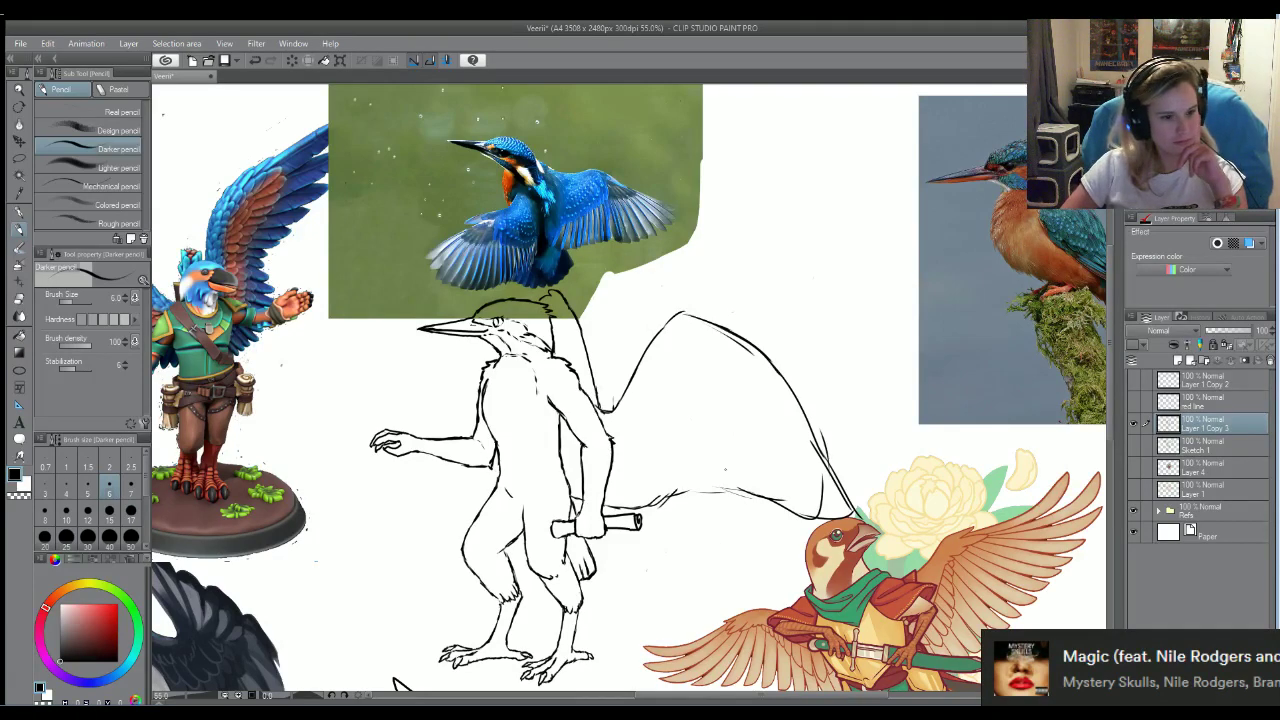
pyautogui.moveTo(690, 488)
pyautogui.mouseDown()
pyautogui.moveTo(716, 474)
pyautogui.moveTo(762, 497)
pyautogui.mouseUp()
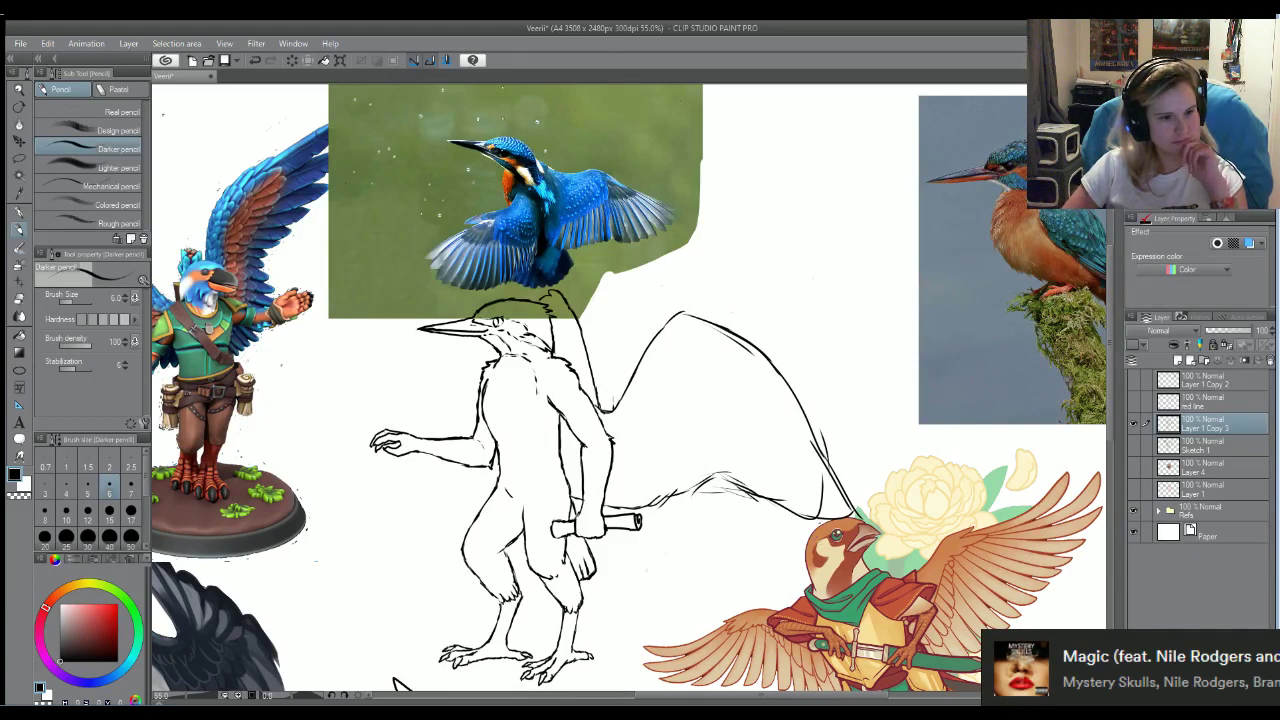
# Erase the near wing's lower edge, the doubled lines at its tip and the leftover mark above the baton with the Hard eraser
pyautogui.press('e')
pyautogui.moveTo(648, 506)
pyautogui.mouseDown()
pyautogui.moveTo(730, 478)
pyautogui.moveTo(798, 492)
pyautogui.moveTo(816, 515)
pyautogui.moveTo(848, 492)
pyautogui.mouseUp()
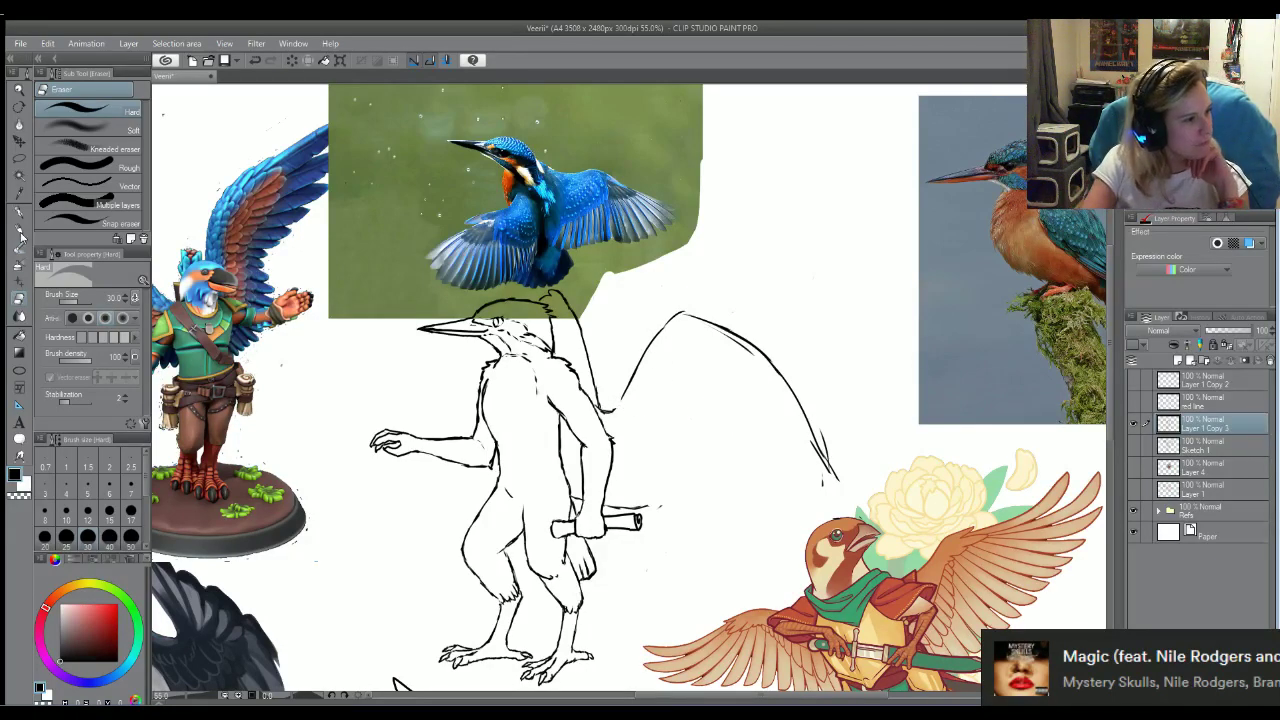
pyautogui.click(20, 232)
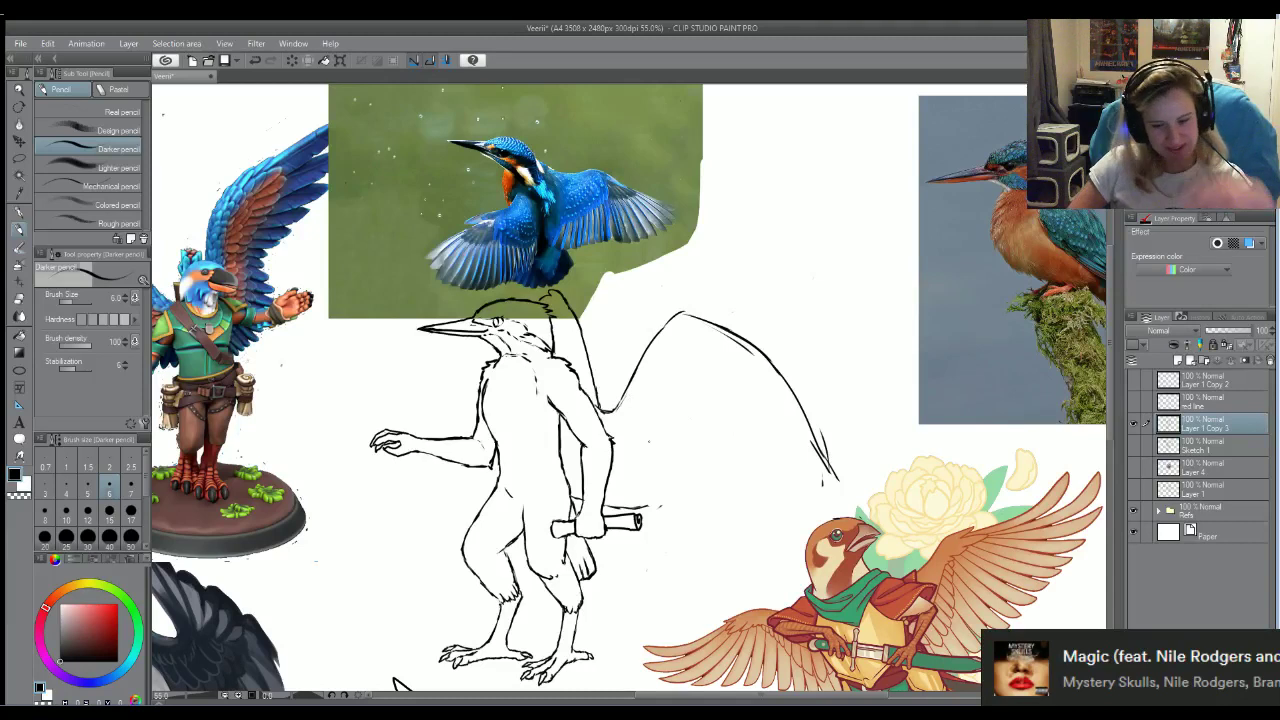
pyautogui.press('e')
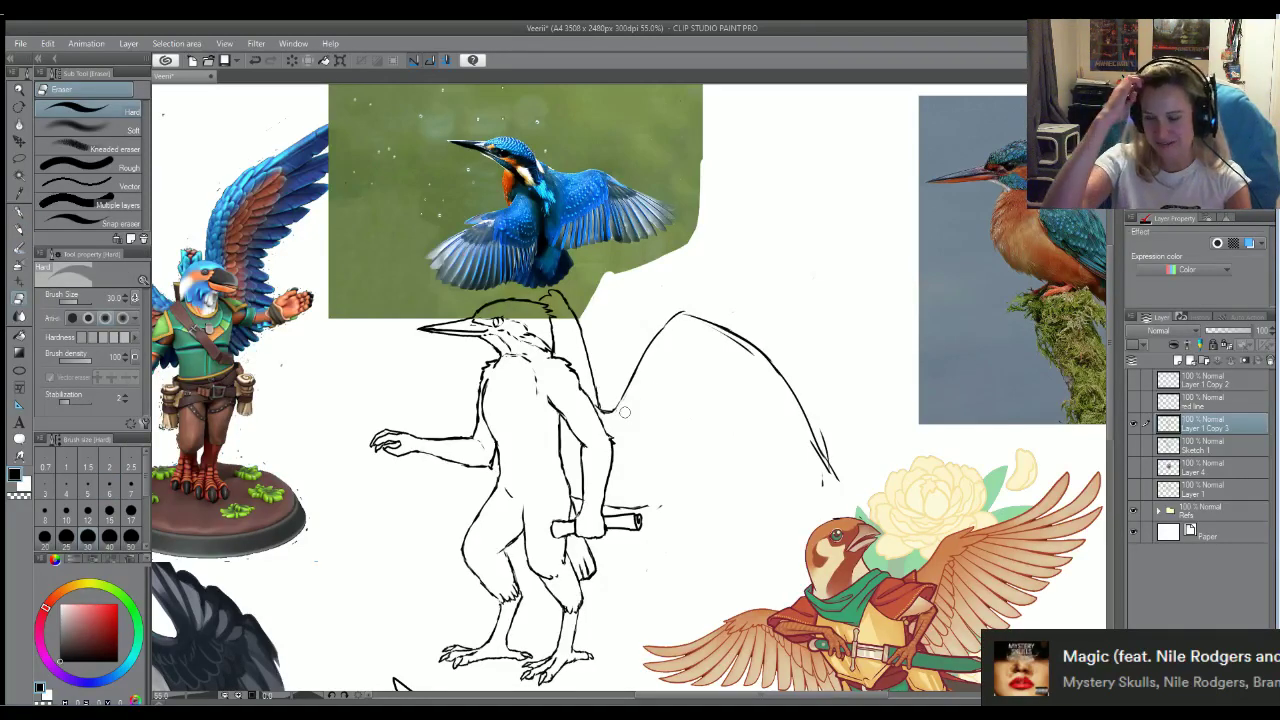
pyautogui.moveTo(798, 460)
pyautogui.mouseDown()
pyautogui.moveTo(793, 430)
pyautogui.moveTo(836, 490)
pyautogui.mouseUp()
pyautogui.press('b')
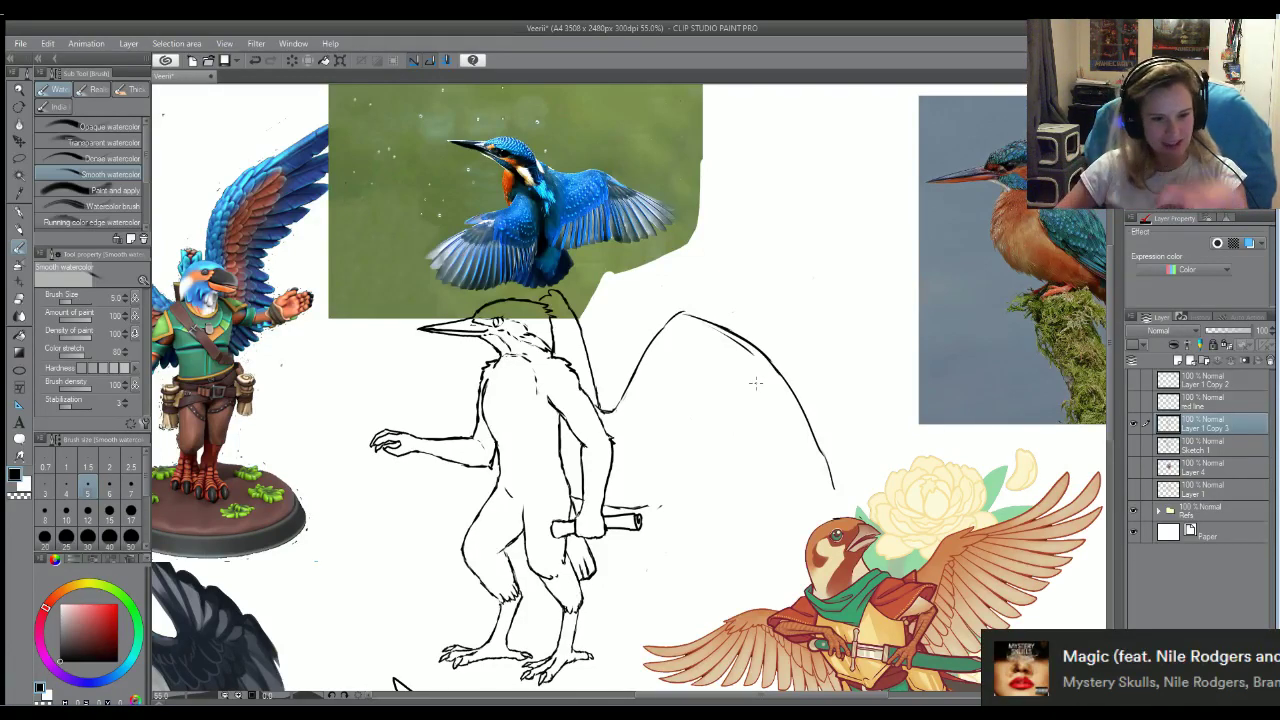
pyautogui.press('e')
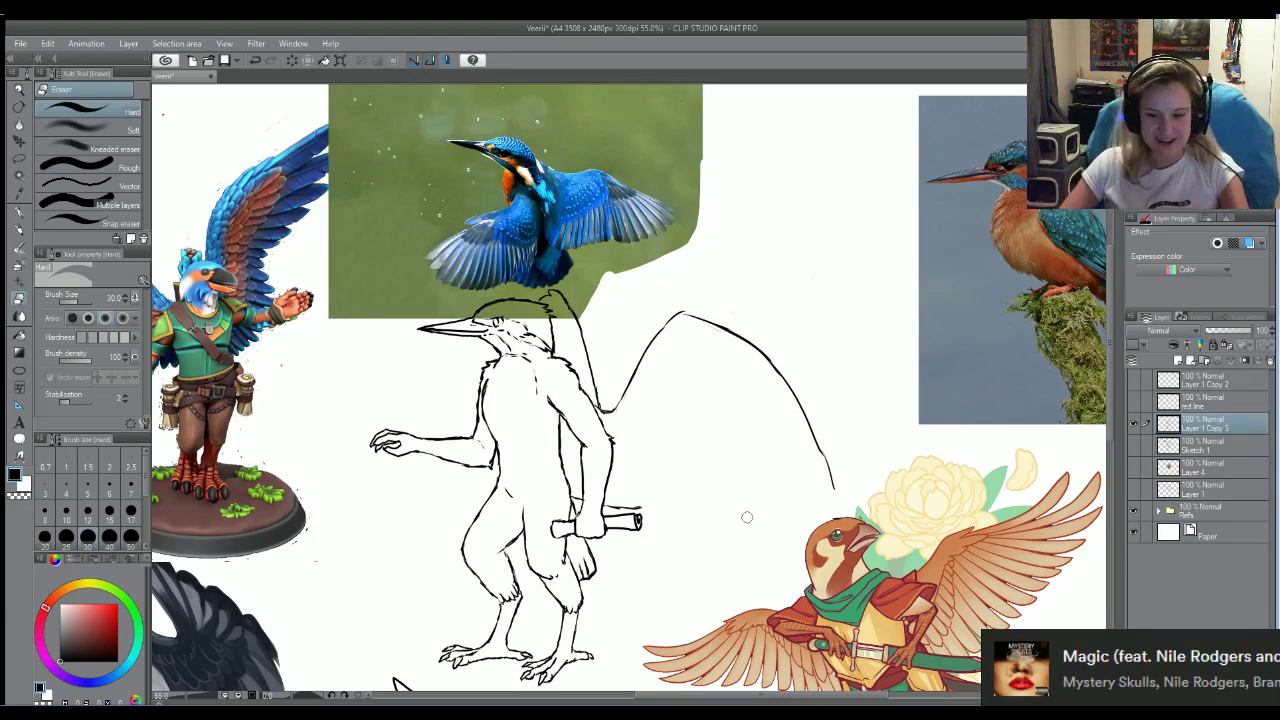
pyautogui.press('b')
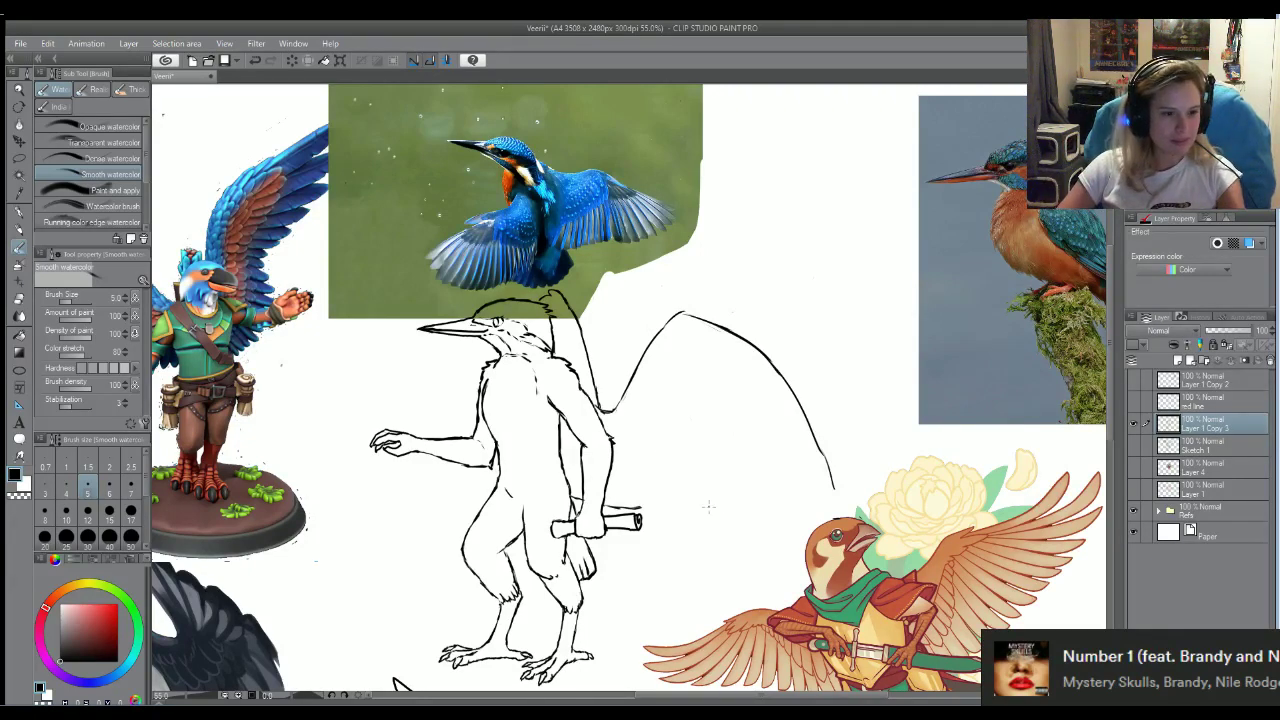
pyautogui.press('e')
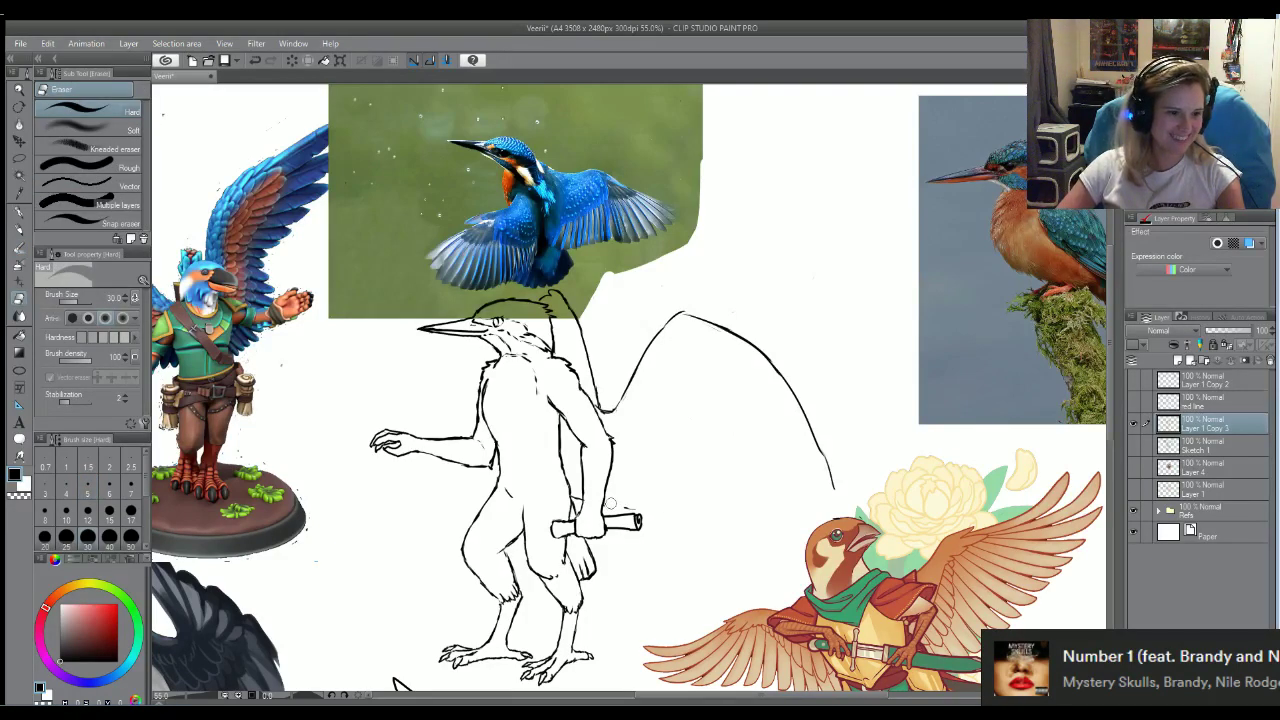
pyautogui.press('b')
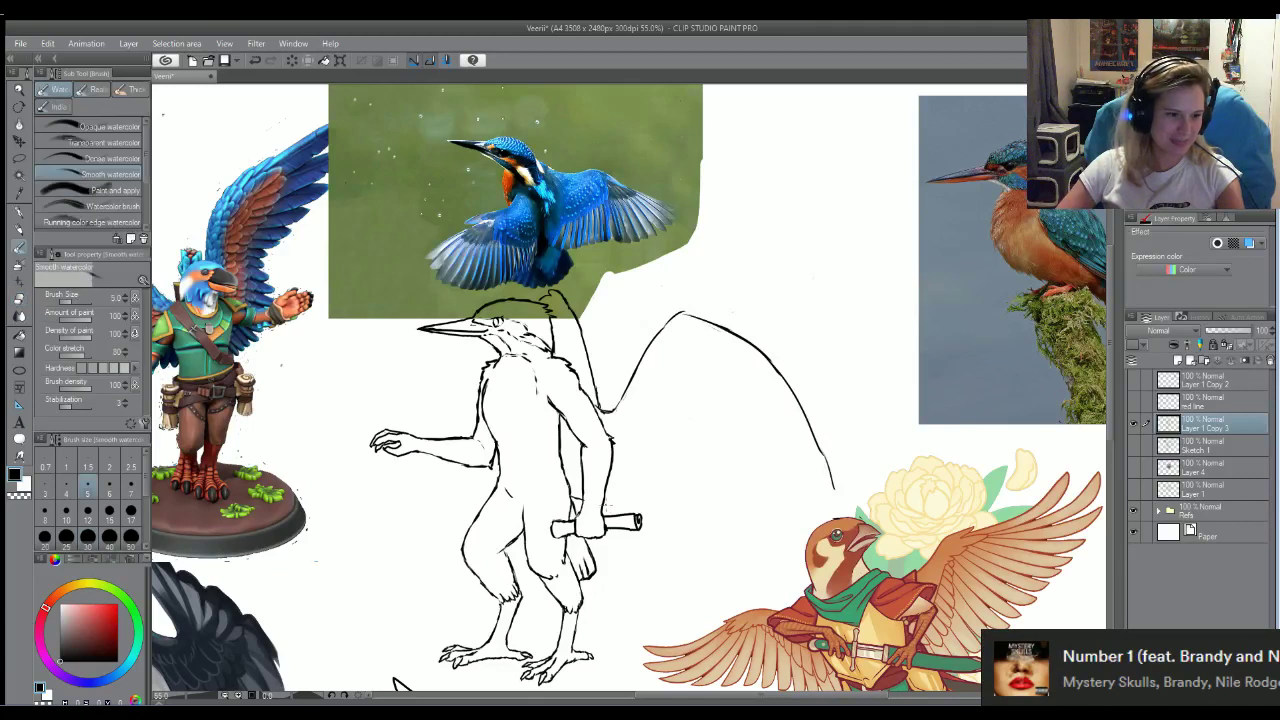
# Sketch a new lower edge from the baton and close the near wing with a rounded outer tip using the Smooth watercolor brush
pyautogui.moveTo(606, 508); pyautogui.dragTo(684, 511)
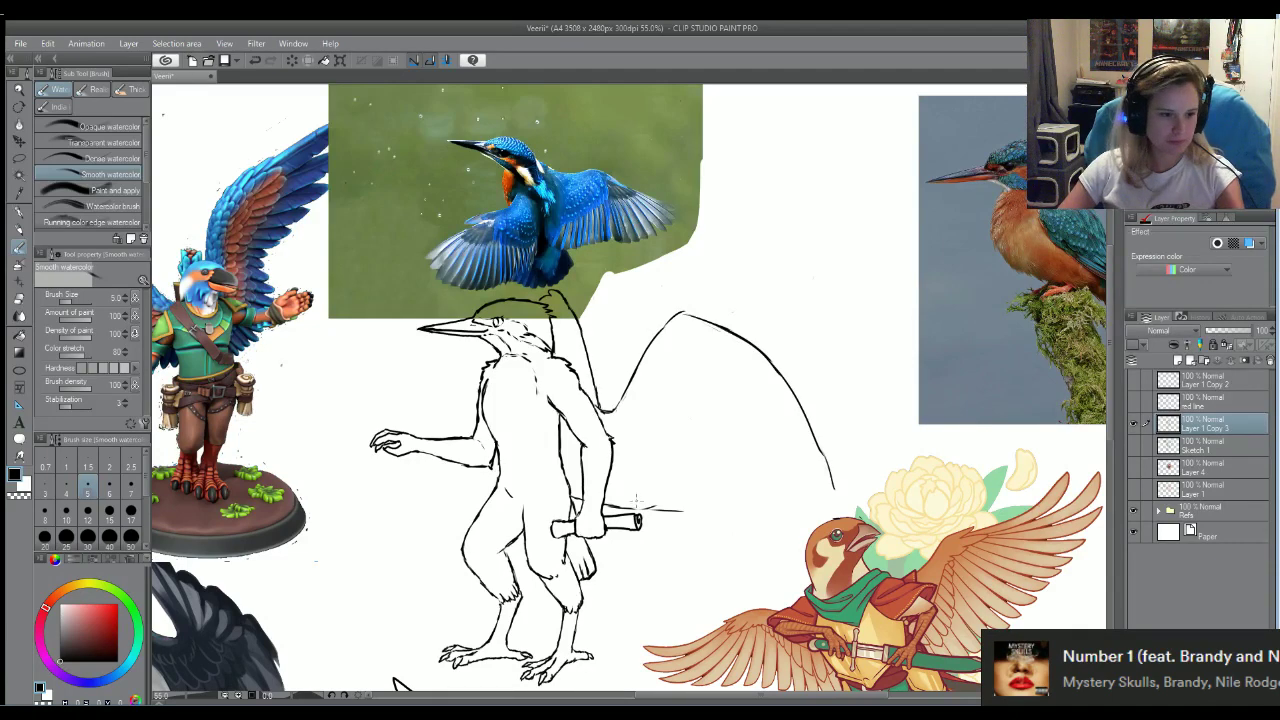
pyautogui.press('e')
pyautogui.moveTo(640, 506)
pyautogui.mouseDown()
pyautogui.moveTo(620, 505)
pyautogui.moveTo(669, 506)
pyautogui.moveTo(654, 493)
pyautogui.moveTo(686, 477)
pyautogui.moveTo(784, 528)
pyautogui.moveTo(816, 516)
pyautogui.moveTo(802, 400)
pyautogui.moveTo(818, 488)
pyautogui.mouseUp()
pyautogui.press('b')
pyautogui.moveTo(810, 410); pyautogui.dragTo(790, 522)
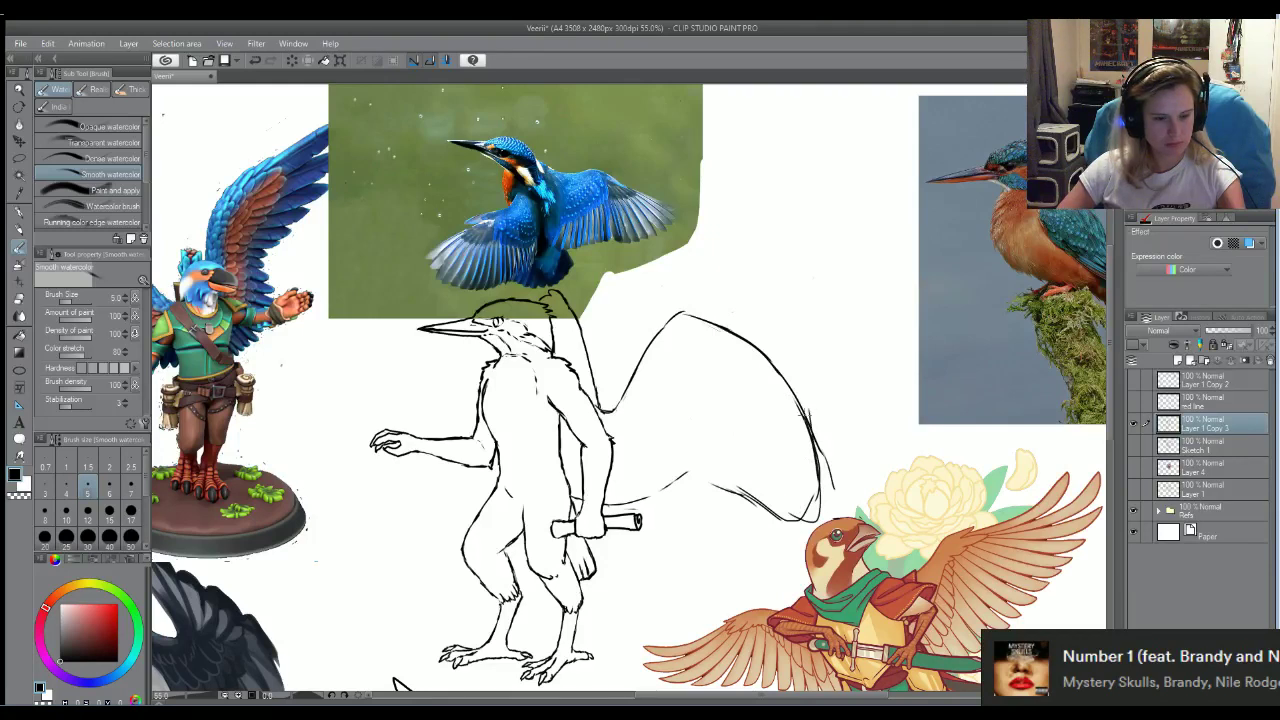
# Draw fanned feather guide lines inside the near wing, from the outer tip inward to the forearm
pyautogui.moveTo(771, 422); pyautogui.dragTo(806, 522)
pyautogui.moveTo(752, 420)
pyautogui.mouseDown()
pyautogui.moveTo(790, 514)
pyautogui.moveTo(772, 508)
pyautogui.mouseUp()
pyautogui.moveTo(716, 430); pyautogui.dragTo(746, 506)
pyautogui.moveTo(698, 406)
pyautogui.mouseDown()
pyautogui.moveTo(726, 484)
pyautogui.moveTo(702, 500)
pyautogui.mouseUp()
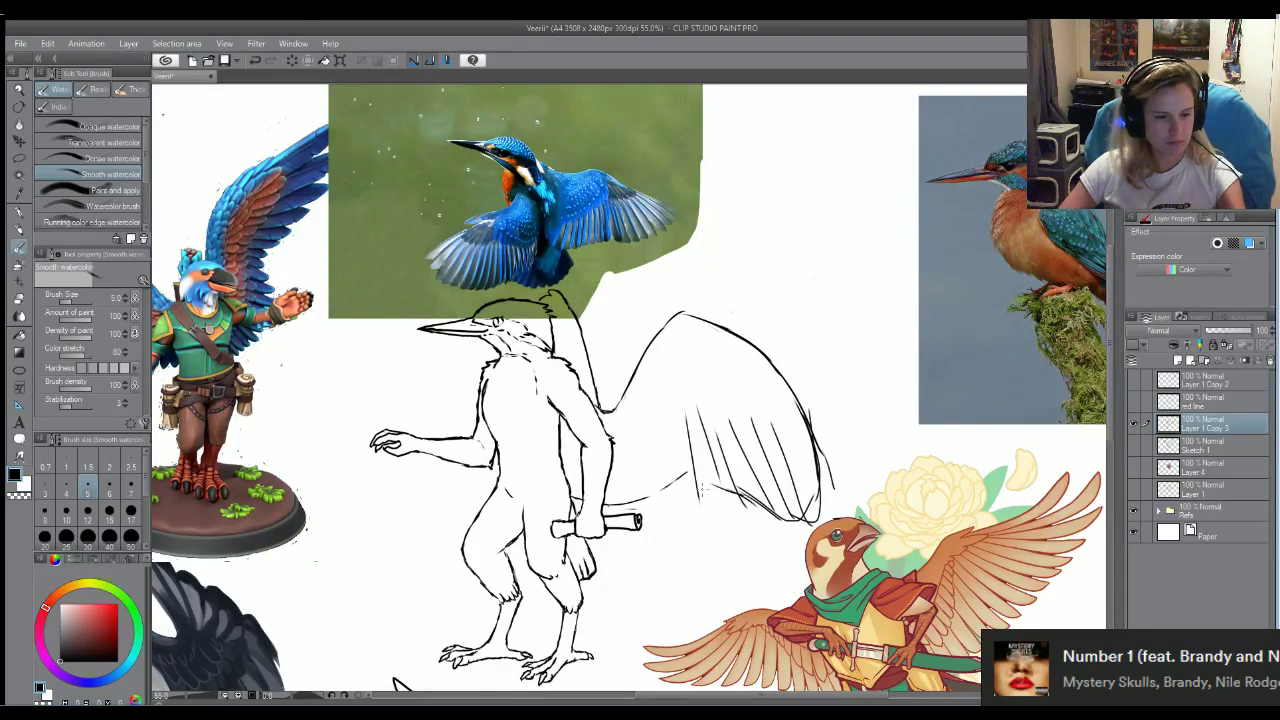
pyautogui.moveTo(666, 404); pyautogui.dragTo(670, 496)
pyautogui.moveTo(652, 416)
pyautogui.mouseDown()
pyautogui.moveTo(670, 474)
pyautogui.moveTo(638, 492)
pyautogui.mouseUp()
pyautogui.moveTo(636, 448); pyautogui.dragTo(630, 488)
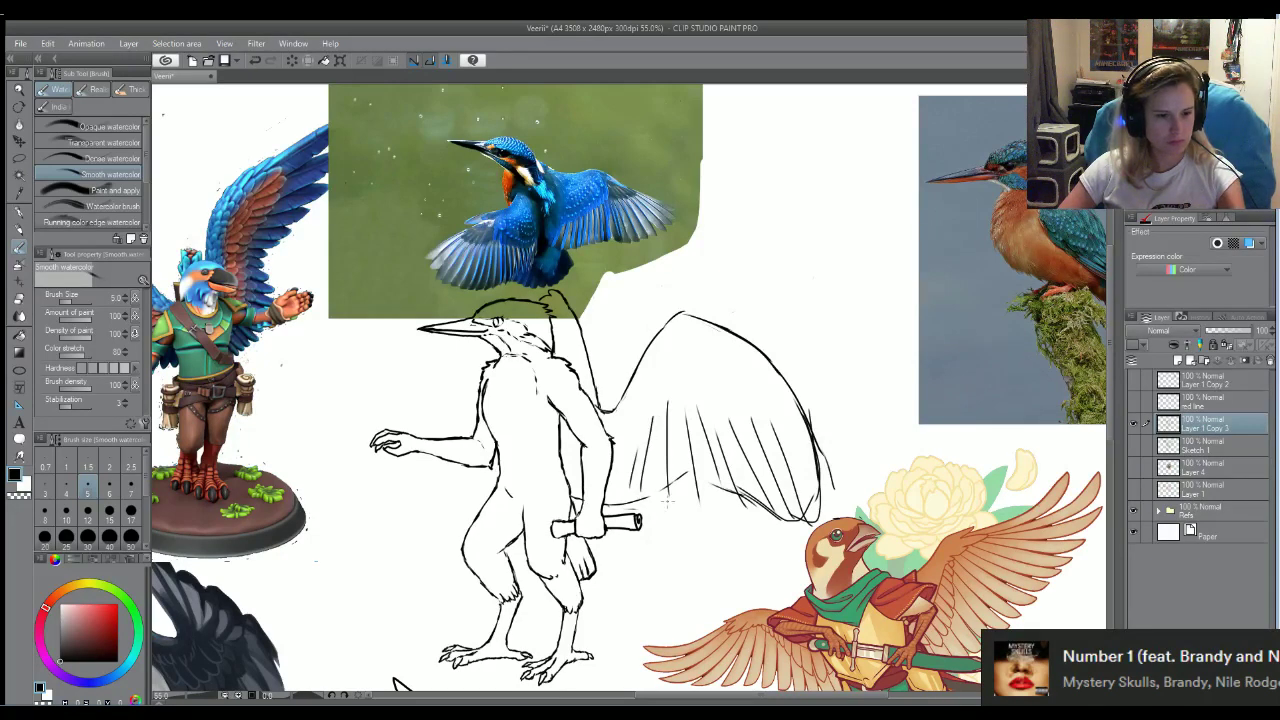
# Erase the near wing's curved outer edge and rounded tip with the Hard eraser
pyautogui.press('e')
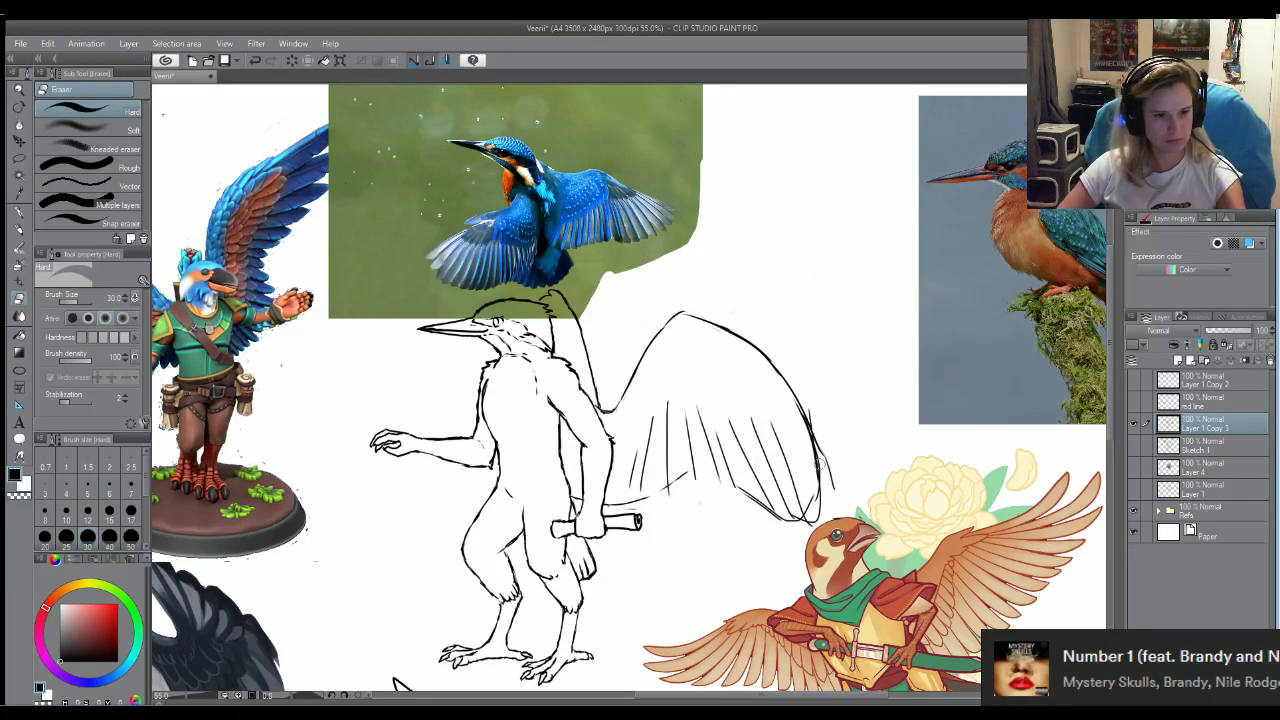
pyautogui.moveTo(819, 464); pyautogui.dragTo(797, 400)
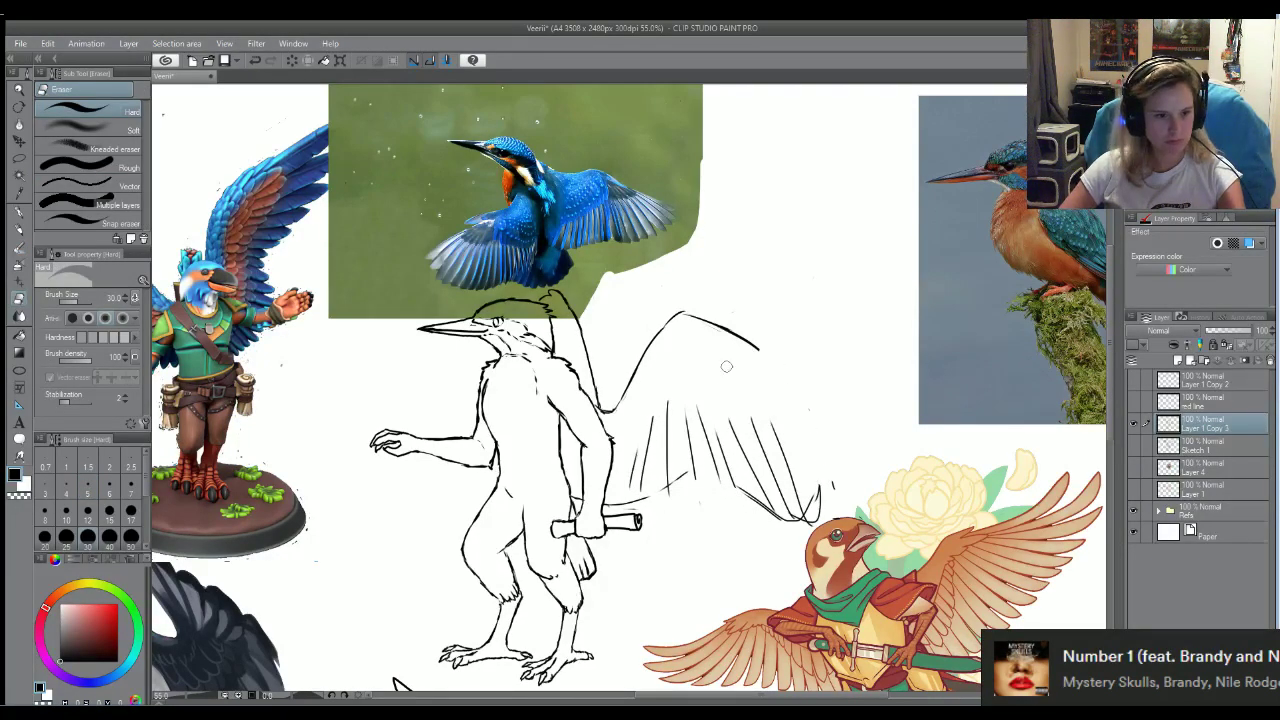
pyautogui.moveTo(807, 512)
pyautogui.mouseDown()
pyautogui.moveTo(808, 490)
pyautogui.moveTo(812, 500)
pyautogui.mouseUp()
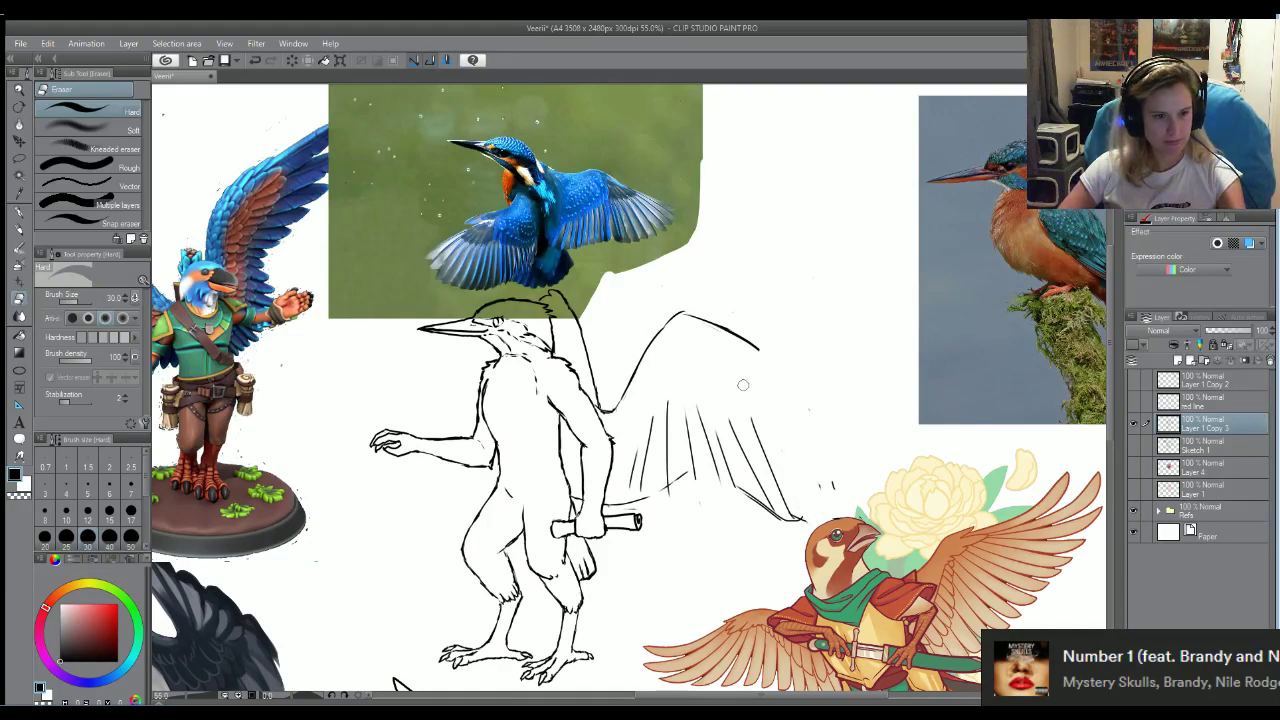
# Extend the near wing's upper edge to a pointed tip and draw the long outer flight feathers with the Smooth watercolor brush
pyautogui.press('b')
pyautogui.moveTo(735, 342)
pyautogui.mouseDown()
pyautogui.moveTo(788, 373)
pyautogui.moveTo(726, 335)
pyautogui.moveTo(823, 415)
pyautogui.moveTo(808, 448)
pyautogui.moveTo(787, 454)
pyautogui.moveTo(791, 424)
pyautogui.moveTo(769, 399)
pyautogui.moveTo(872, 452)
pyautogui.mouseUp()
pyautogui.moveTo(812, 402); pyautogui.dragTo(872, 456)
pyautogui.moveTo(750, 408); pyautogui.dragTo(822, 464)
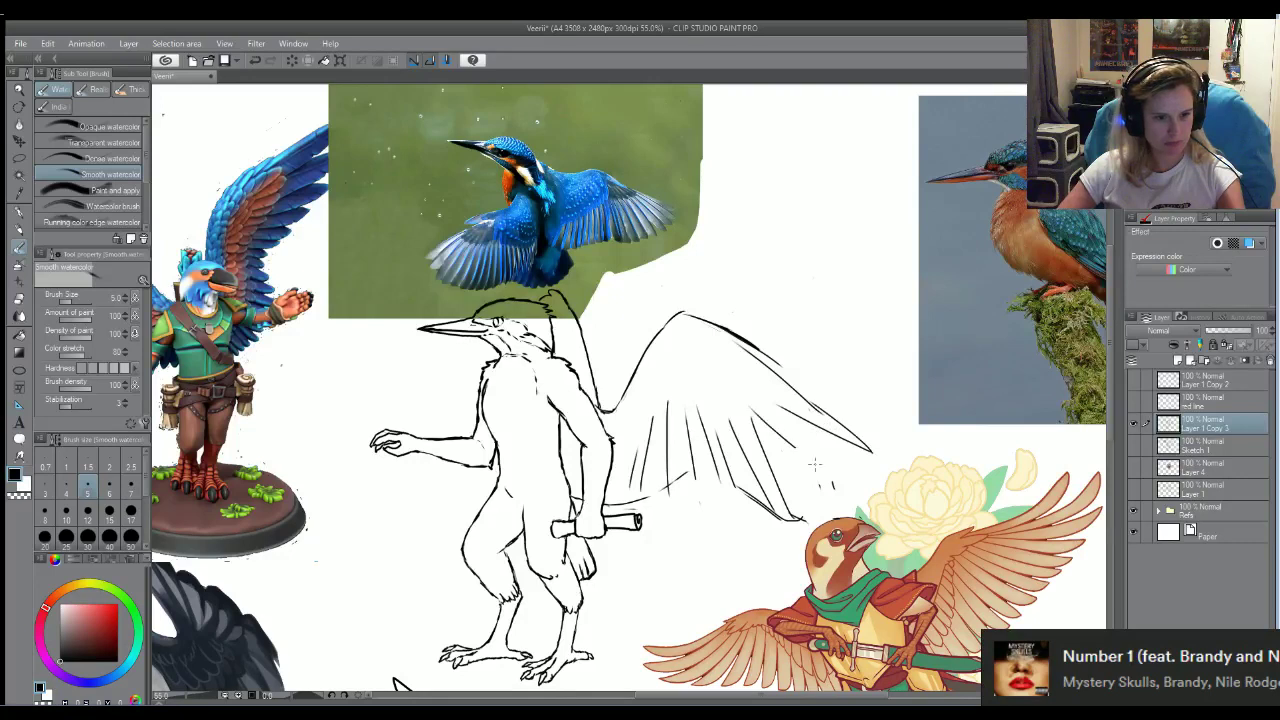
pyautogui.moveTo(796, 420); pyautogui.dragTo(862, 486)
pyautogui.moveTo(732, 402); pyautogui.dragTo(822, 508)
pyautogui.moveTo(756, 418); pyautogui.dragTo(806, 478)
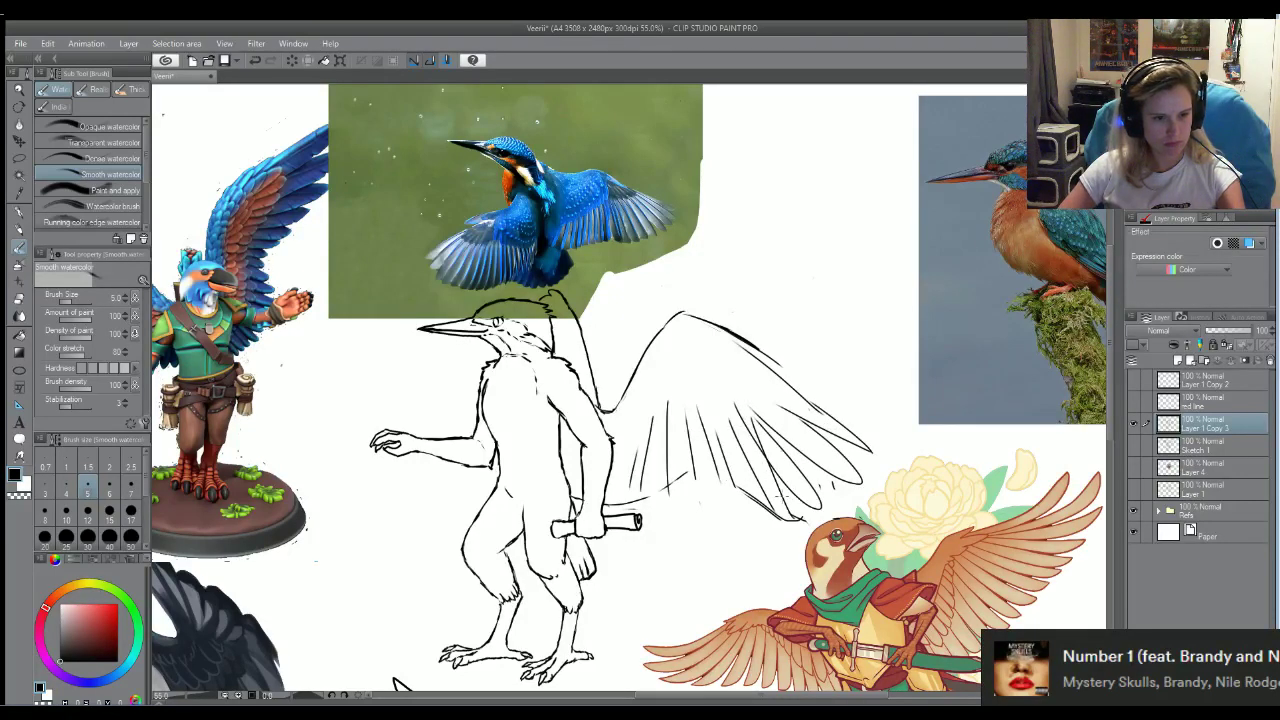
# Draw narrow, round-tipped middle and inner flight feathers along the near wing's lower side, redoing one misplaced stroke
pyautogui.moveTo(740, 416); pyautogui.dragTo(792, 508)
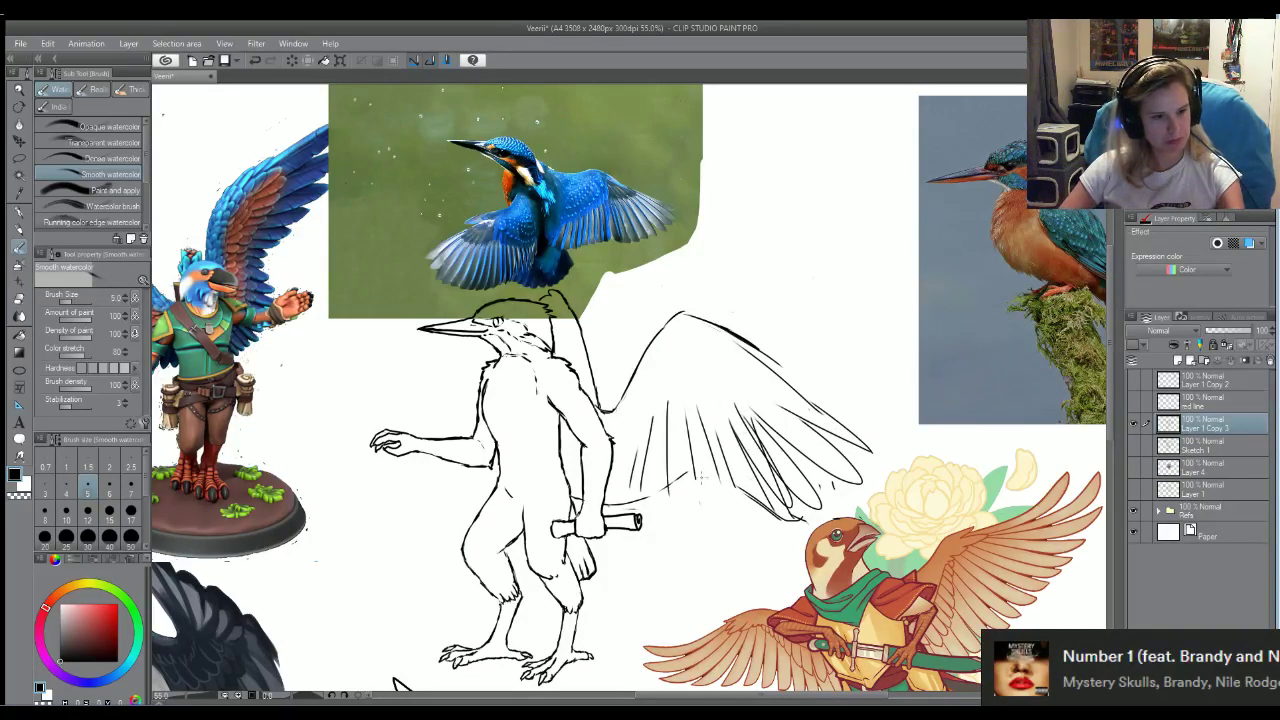
pyautogui.moveTo(724, 414); pyautogui.dragTo(778, 518)
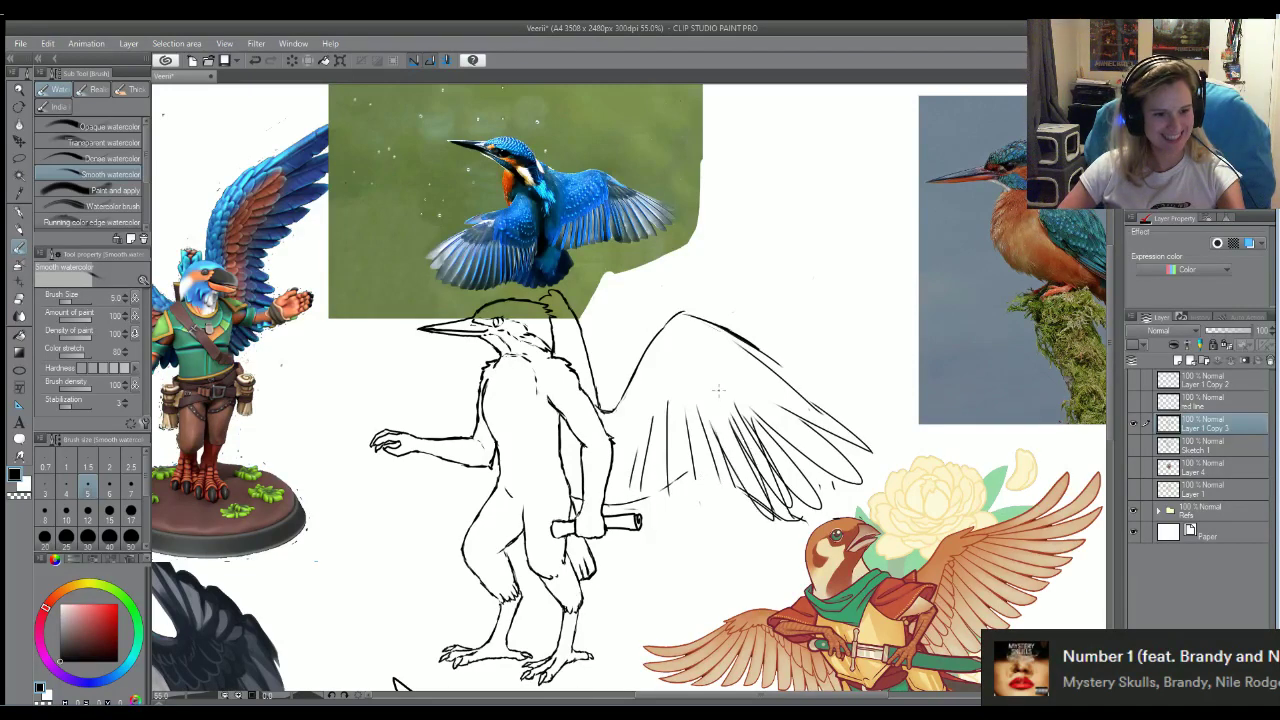
pyautogui.moveTo(704, 432); pyautogui.dragTo(736, 514)
pyautogui.moveTo(718, 424); pyautogui.dragTo(746, 518)
pyautogui.moveTo(698, 432); pyautogui.dragTo(736, 518)
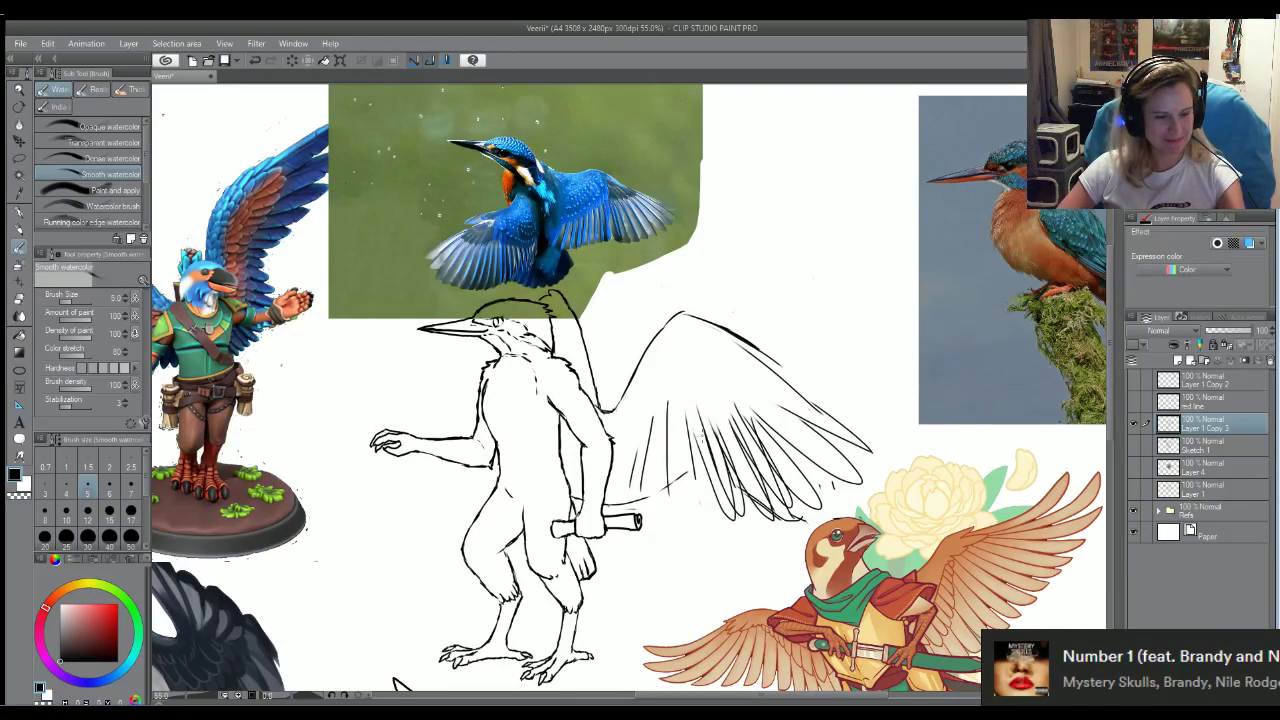
pyautogui.hotkey('ctrl', 'z')
pyautogui.moveTo(684, 418); pyautogui.dragTo(702, 490)
pyautogui.moveTo(704, 436); pyautogui.dragTo(718, 508)
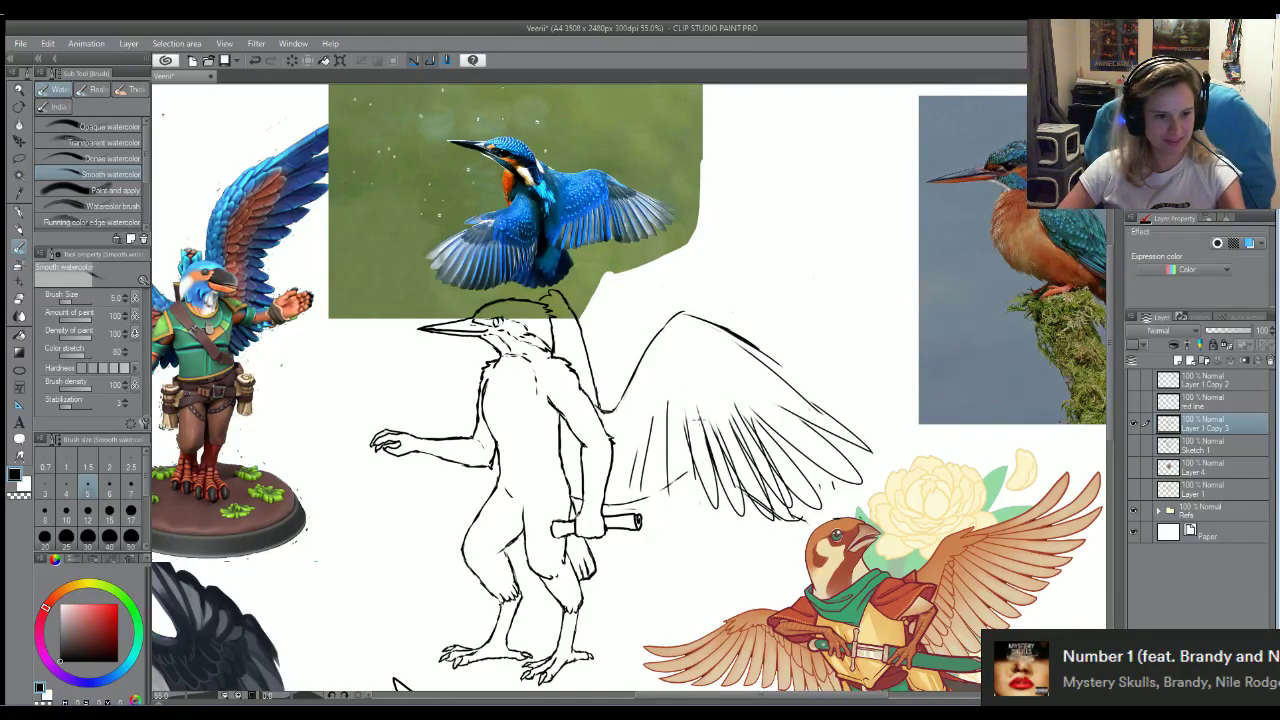
pyautogui.moveTo(692, 432); pyautogui.dragTo(676, 506)
pyautogui.moveTo(662, 418); pyautogui.dragTo(676, 506)
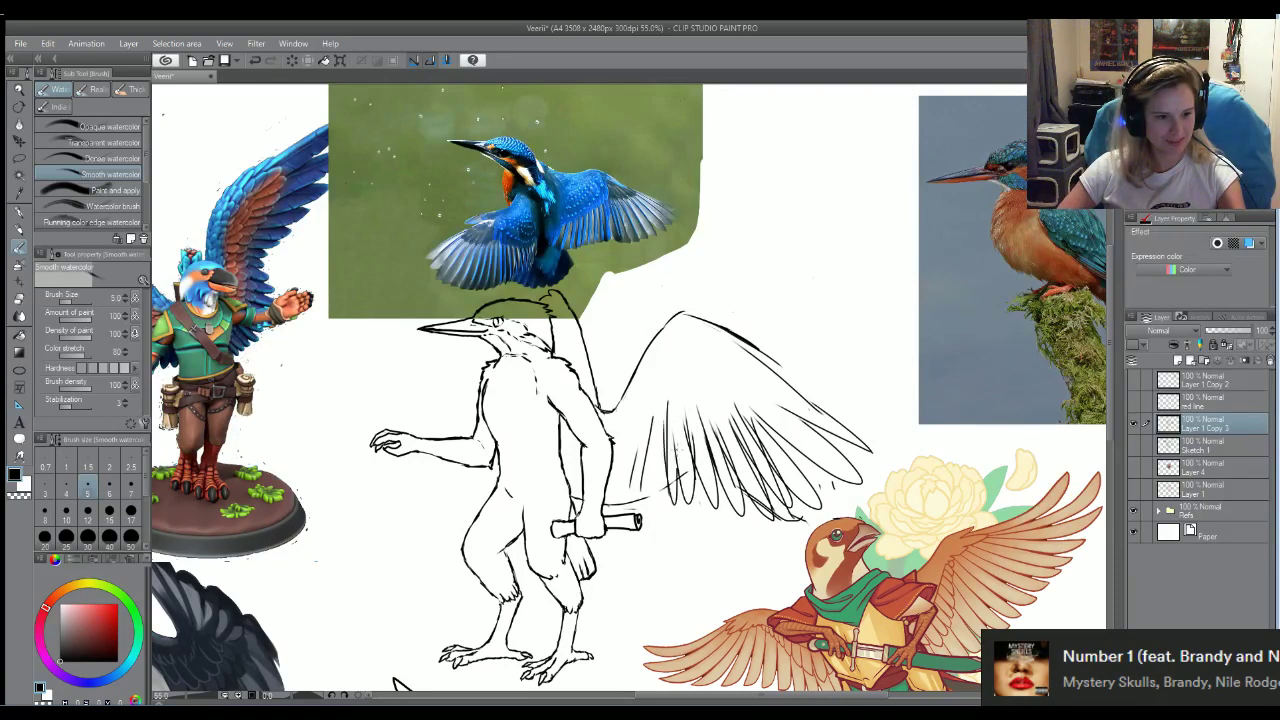
pyautogui.moveTo(674, 442); pyautogui.dragTo(692, 480)
# Erase the stray marks around the near wing's feathers and redraw the outermost feather with a longer, rounded tip
pyautogui.press('e')
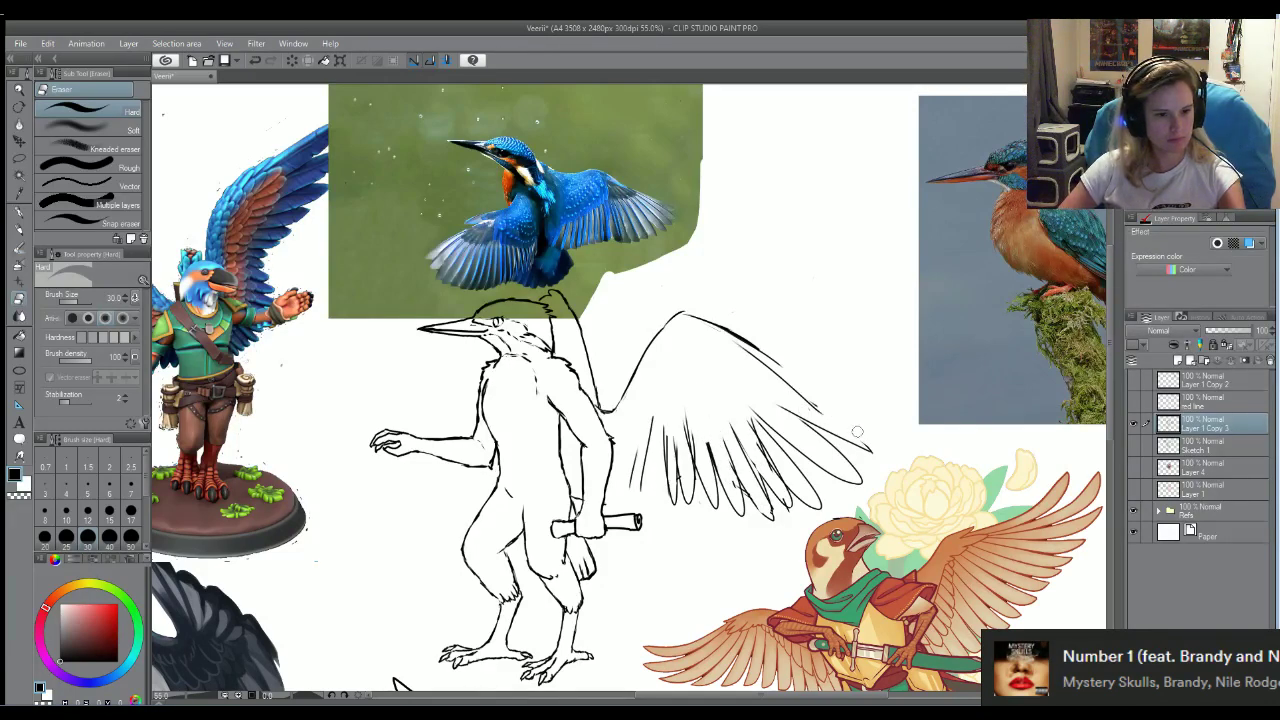
pyautogui.press('b')
pyautogui.moveTo(866, 448)
pyautogui.mouseDown()
pyautogui.moveTo(887, 447)
pyautogui.moveTo(781, 368)
pyautogui.moveTo(850, 435)
pyautogui.moveTo(884, 448)
pyautogui.mouseUp()
pyautogui.press('e')
pyautogui.press('b')
pyautogui.moveTo(845, 410)
pyautogui.mouseDown()
pyautogui.moveTo(882, 460)
pyautogui.moveTo(850, 446)
pyautogui.moveTo(840, 412)
pyautogui.mouseUp()
pyautogui.press('e')
pyautogui.press('b')
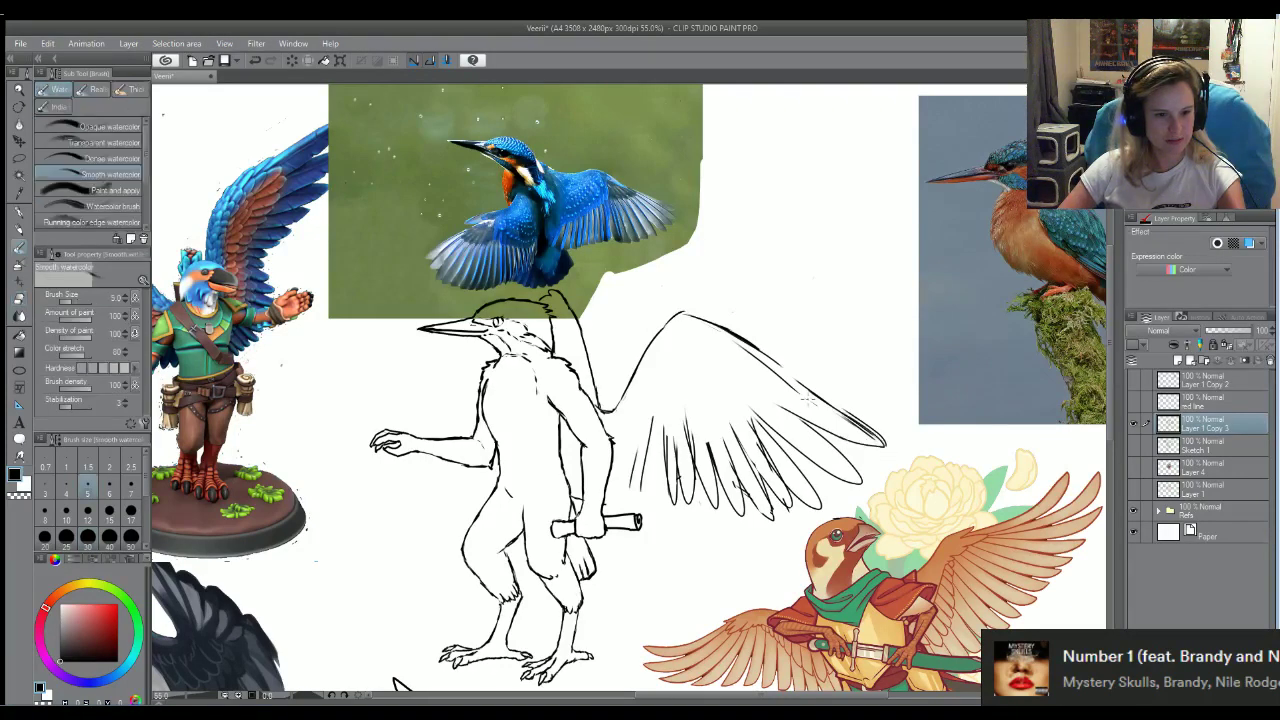
# Refine the near wing's upper edge toward the tip, redrawing the line and erasing the stray overlapping marks
pyautogui.press('e')
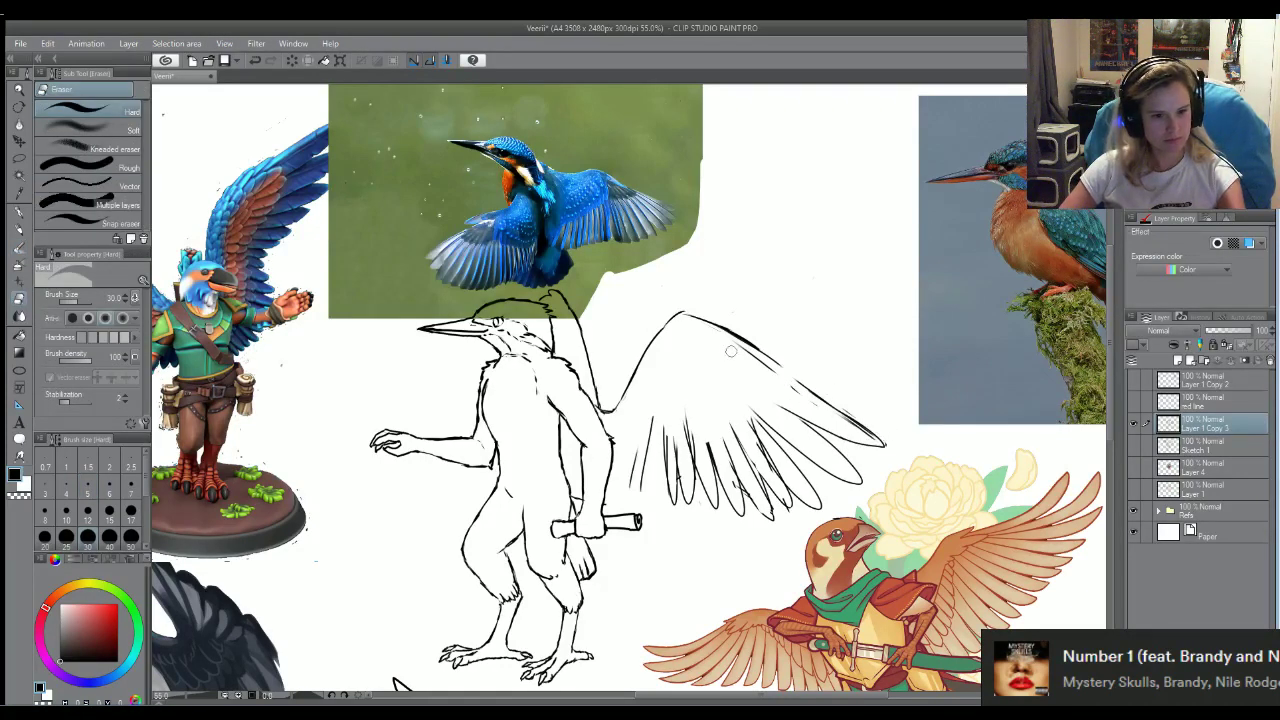
pyautogui.press('b')
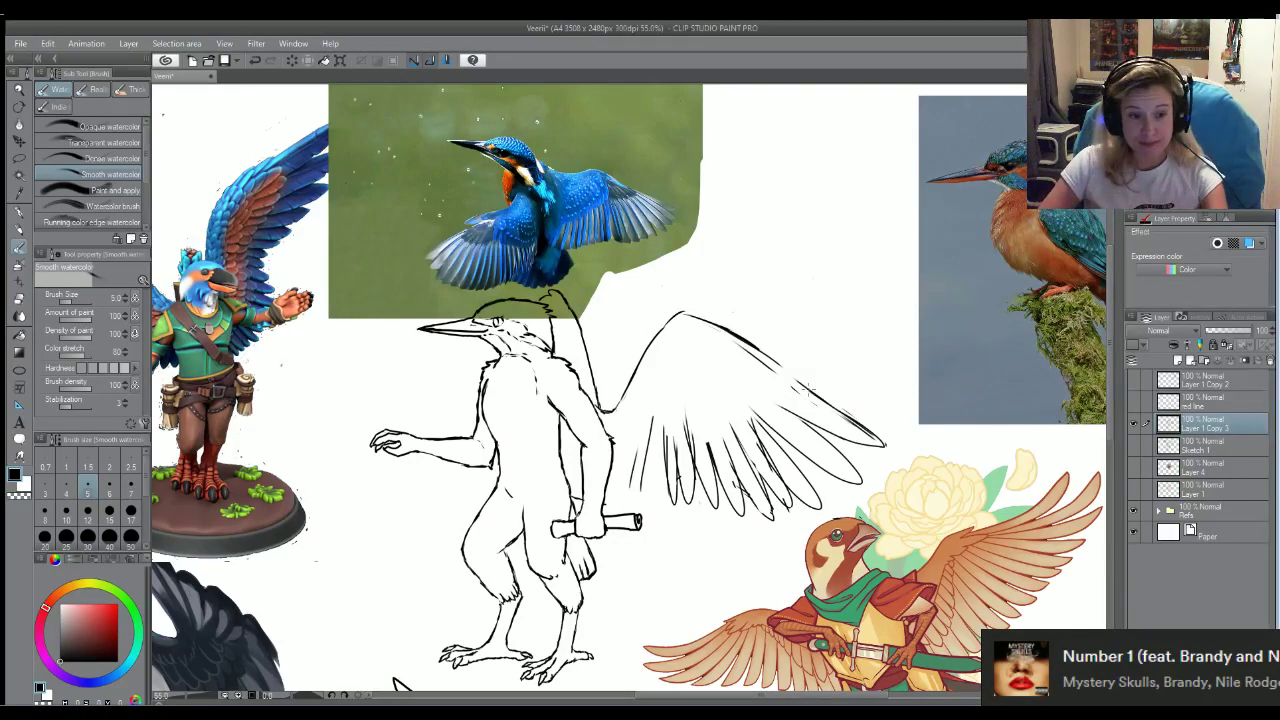
pyautogui.press('e')
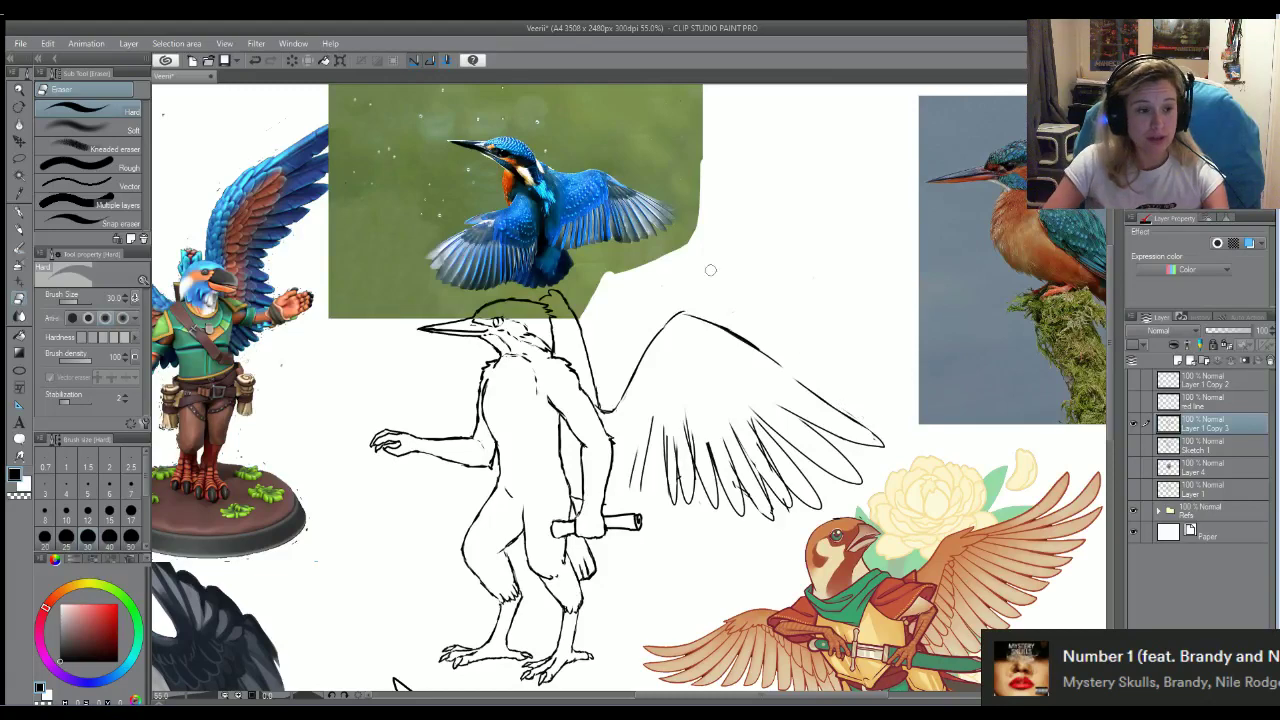
# Rework the bend at the peak of the near wing into a small rounded bump, alternating Smooth watercolor strokes and erasing
pyautogui.press('b')
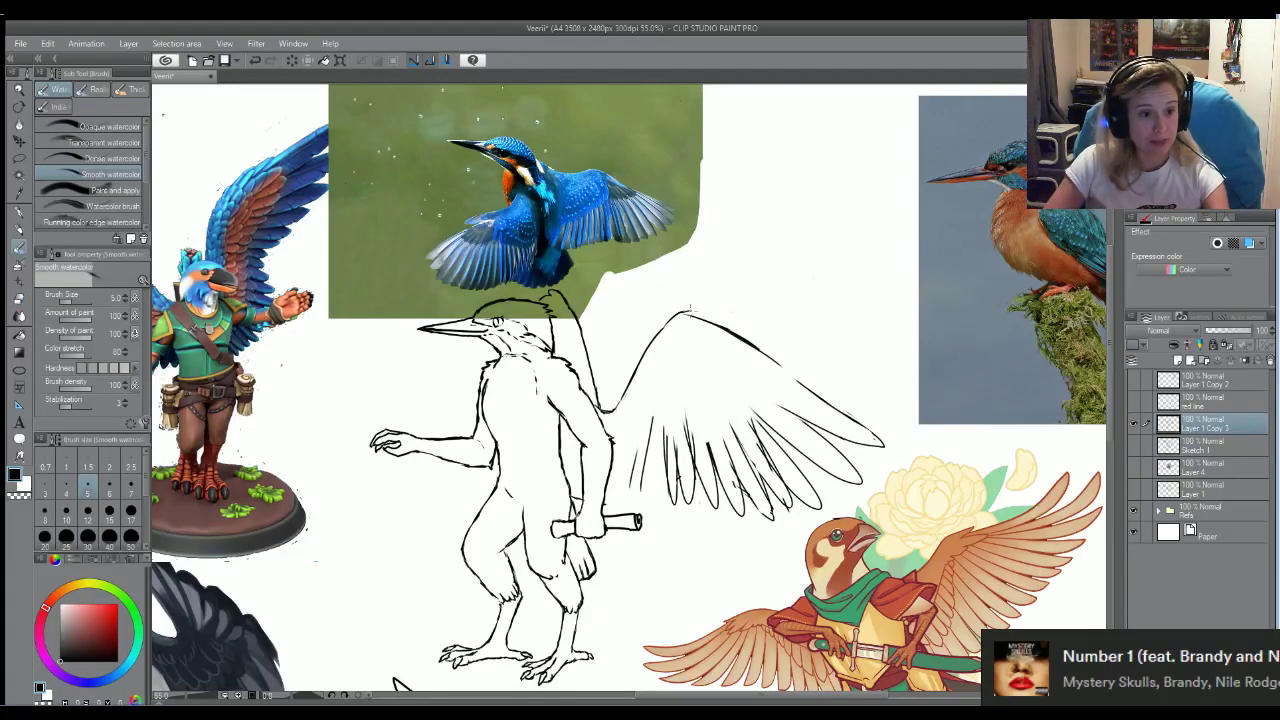
pyautogui.press('e')
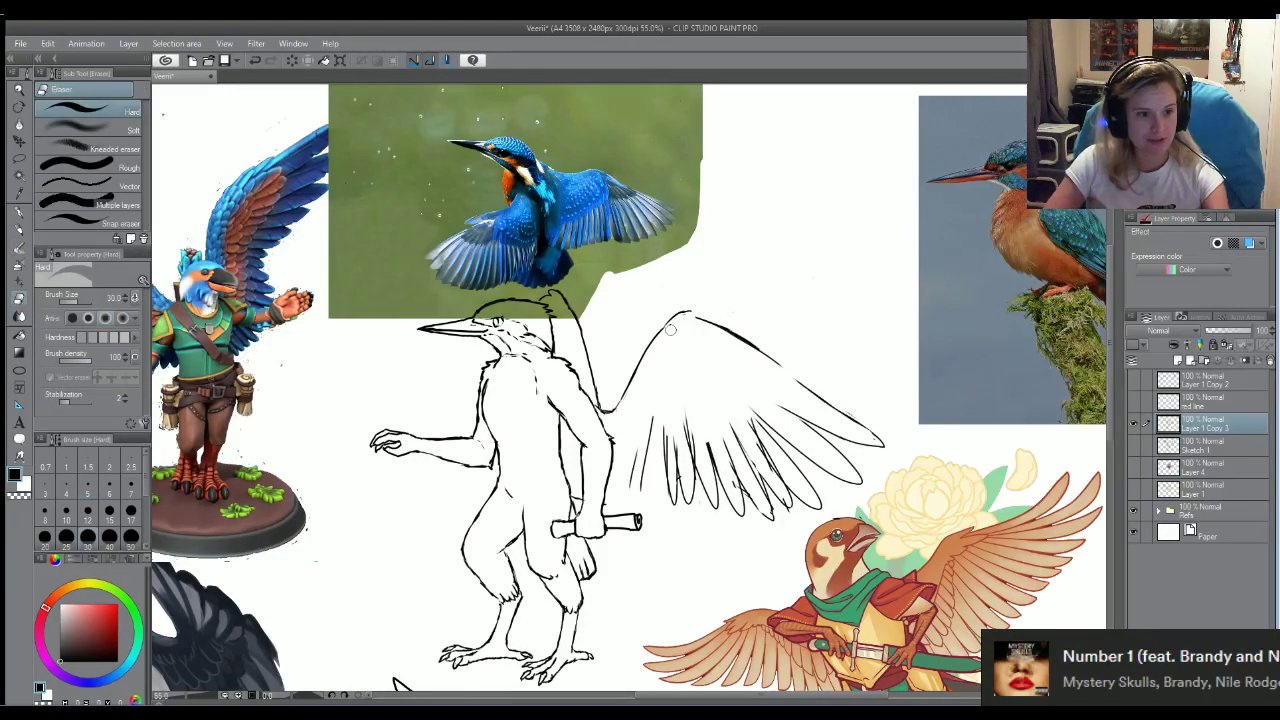
pyautogui.press('b')
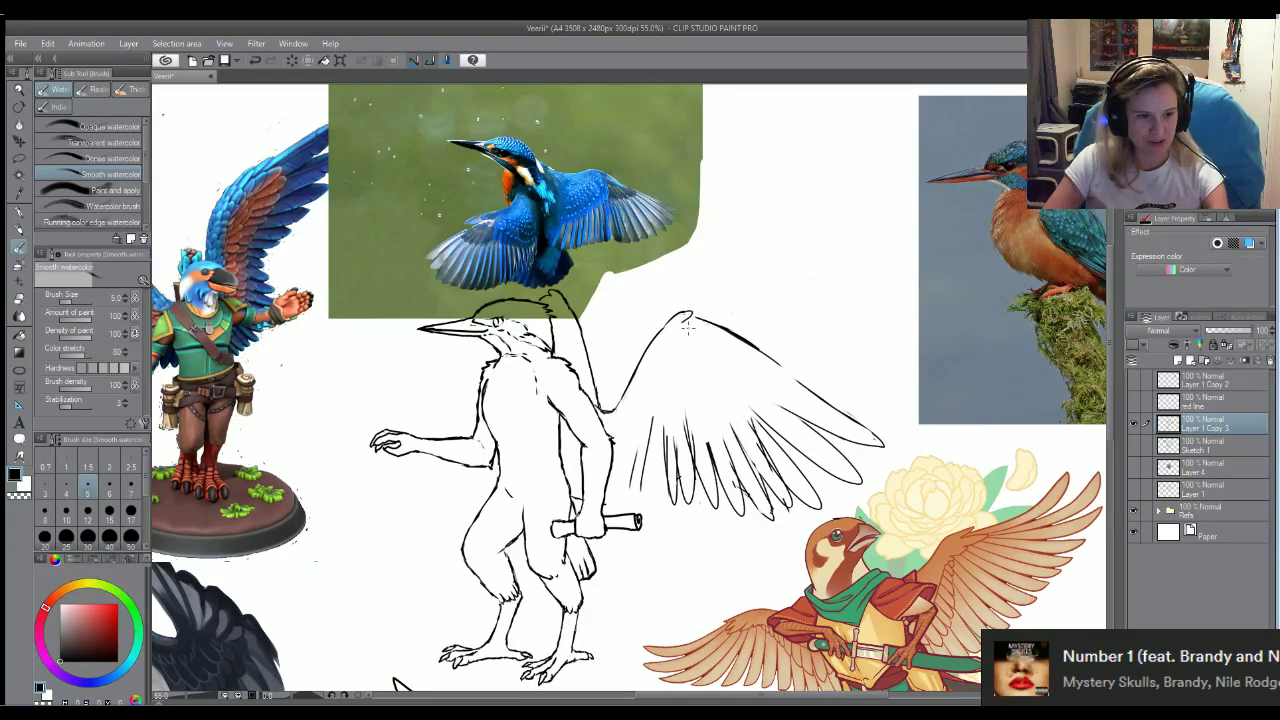
pyautogui.press('e')
pyautogui.press('b')
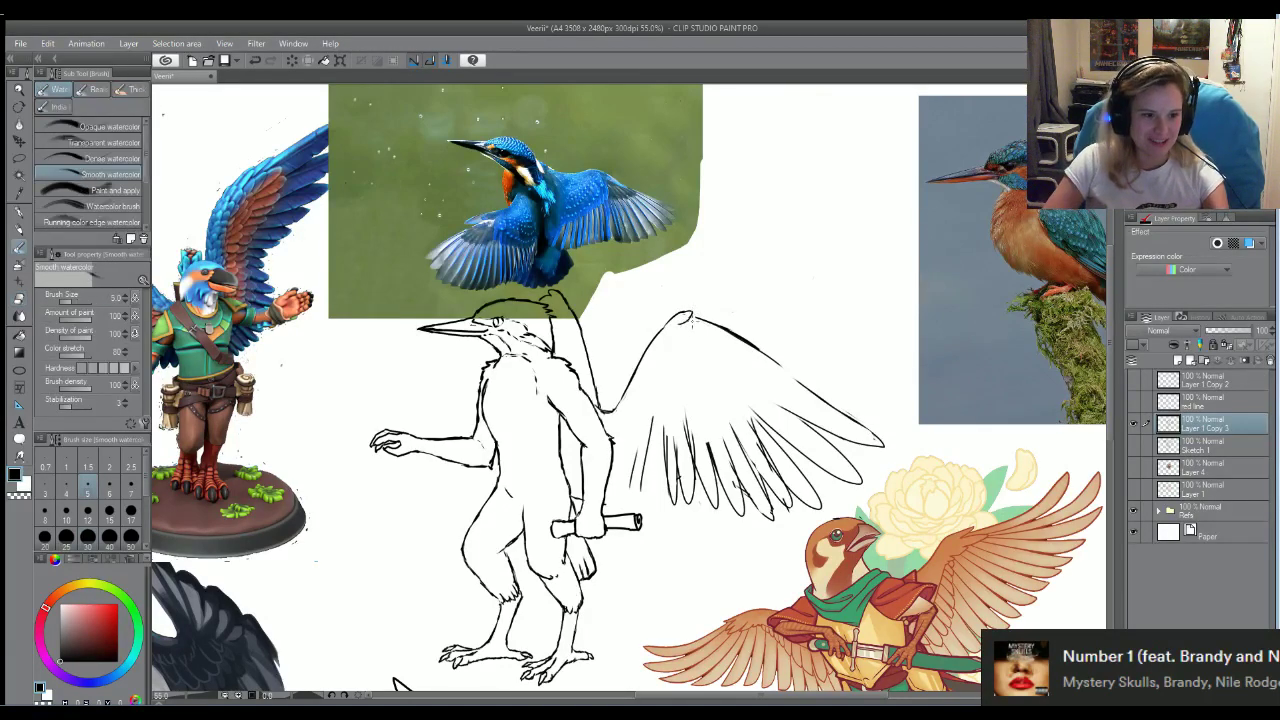
pyautogui.press('e')
pyautogui.press('b')
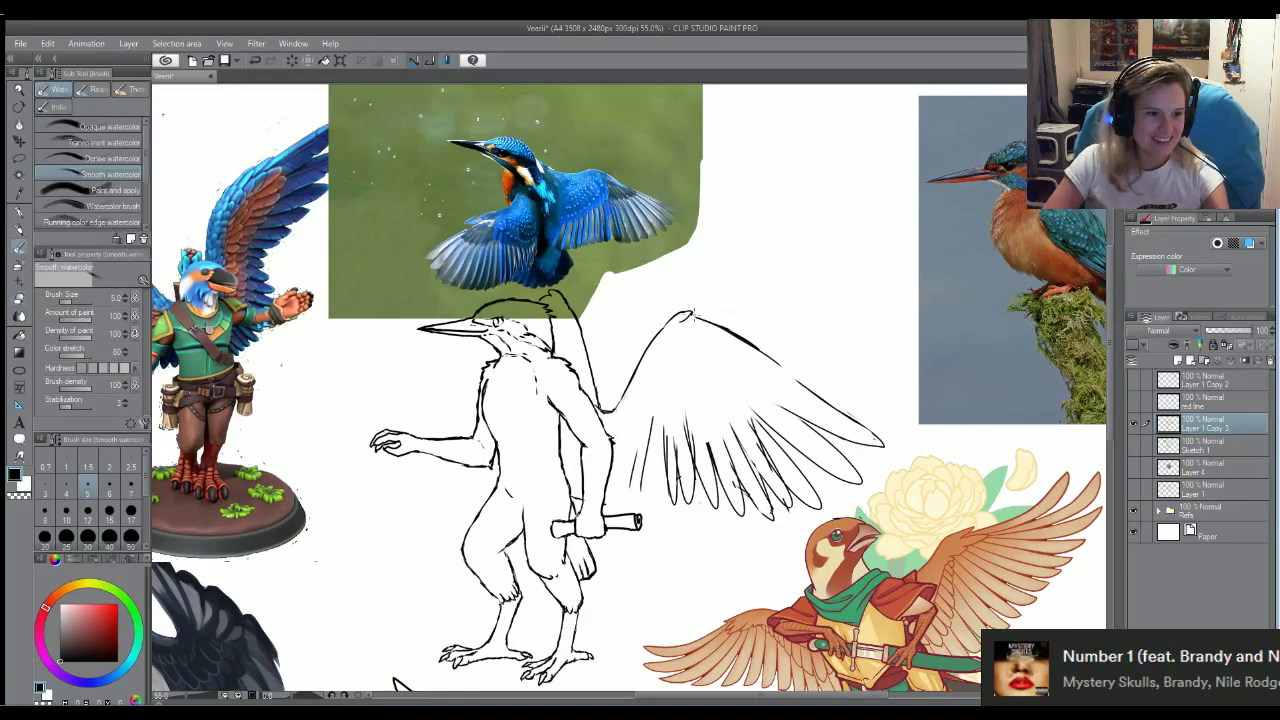
pyautogui.press('e')
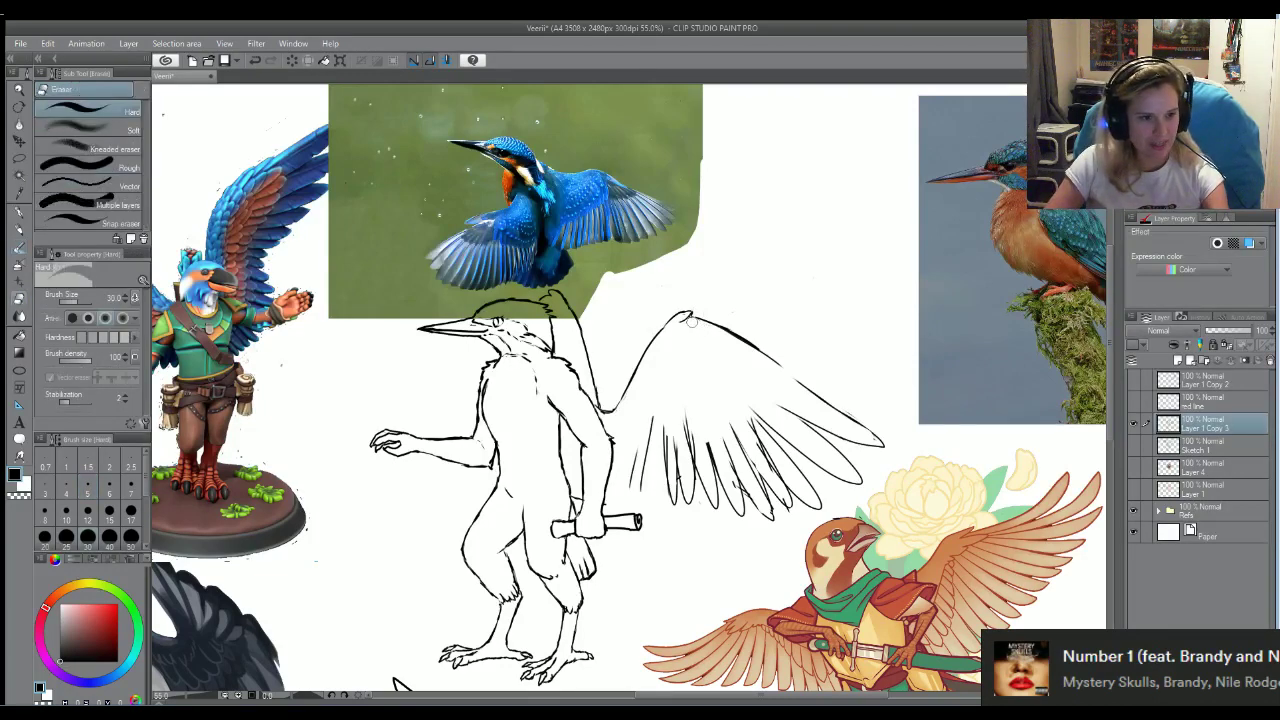
pyautogui.press('b')
pyautogui.press('e')
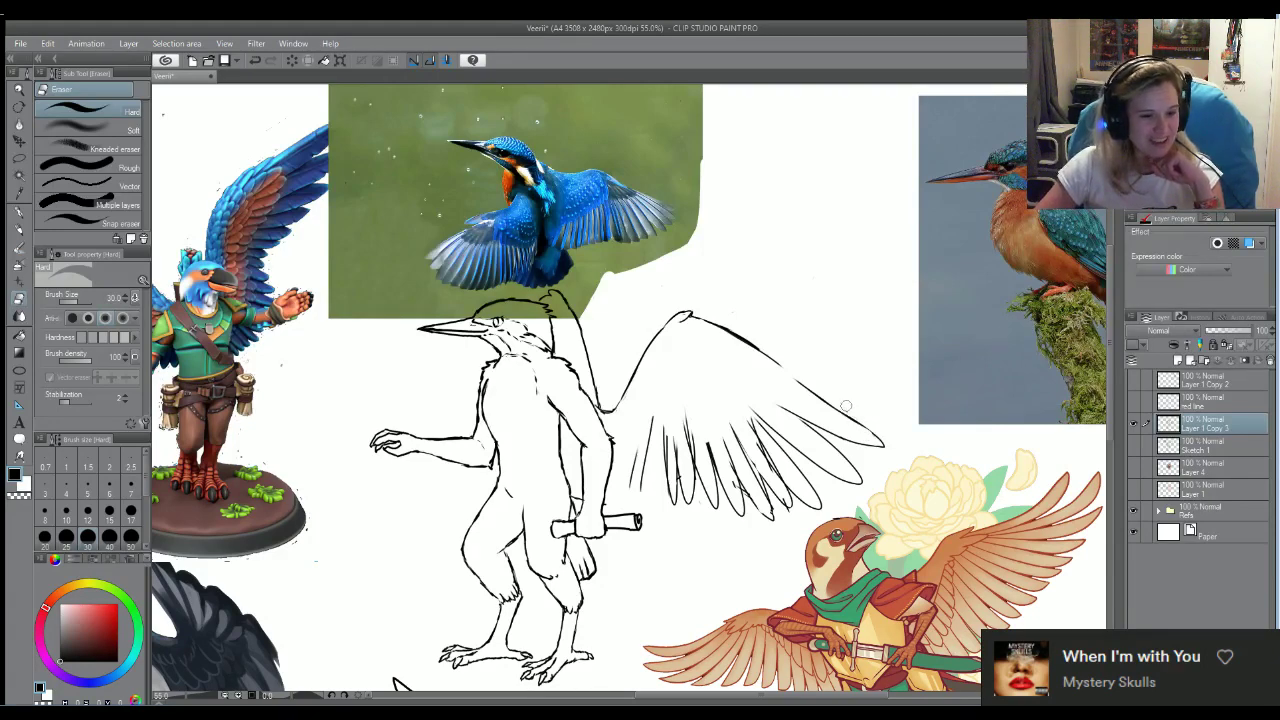
# Fill in the innermost flight feathers of the near wing, up to the figure's arm, with the Darker pencil
pyautogui.click(19, 229)
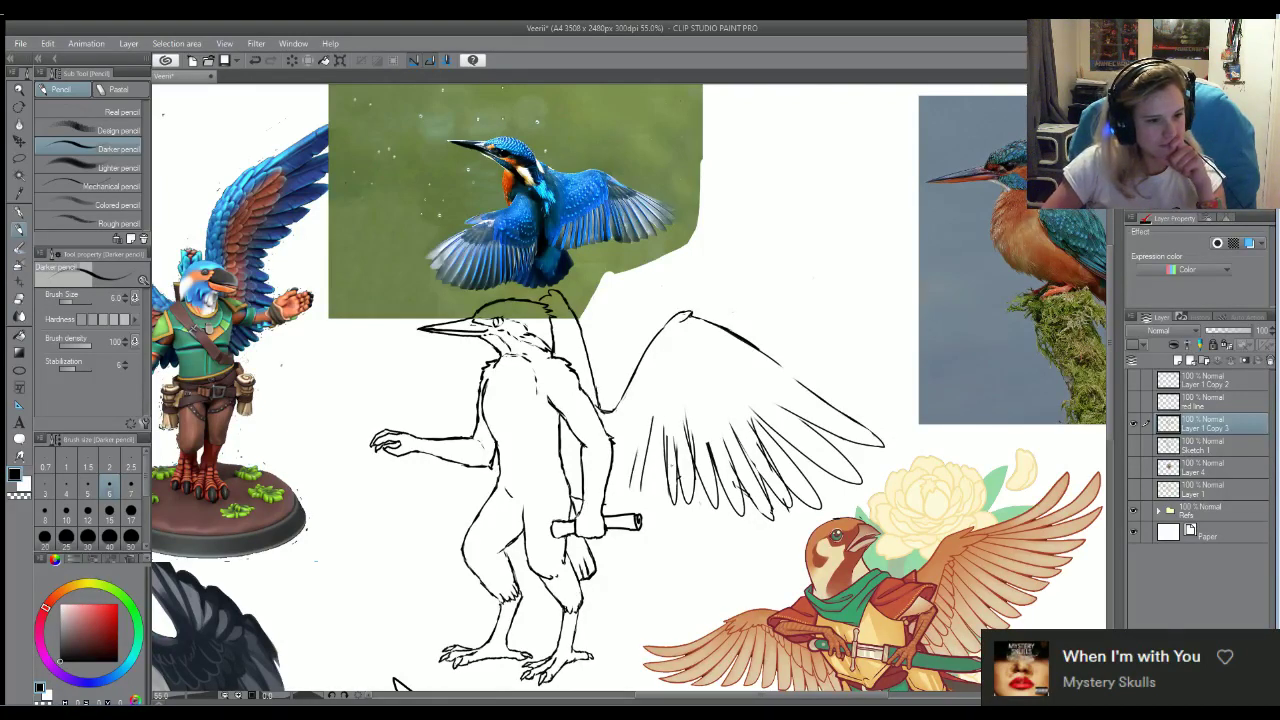
pyautogui.moveTo(660, 465); pyautogui.dragTo(646, 505)
pyautogui.moveTo(663, 437)
pyautogui.mouseDown()
pyautogui.moveTo(659, 495)
pyautogui.moveTo(645, 507)
pyautogui.mouseUp()
pyautogui.moveTo(648, 430); pyautogui.dragTo(643, 500)
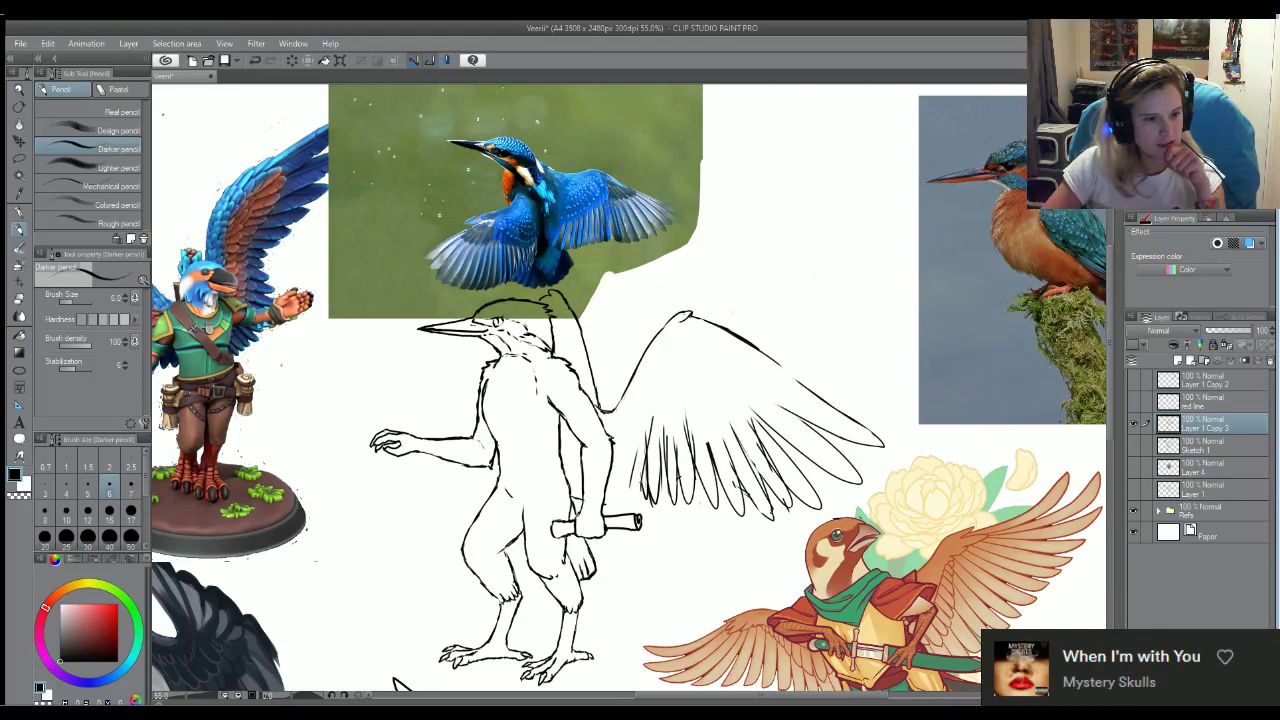
pyautogui.moveTo(641, 446); pyautogui.dragTo(631, 501)
pyautogui.moveTo(643, 444); pyautogui.dragTo(635, 501)
pyautogui.moveTo(630, 446); pyautogui.dragTo(616, 497)
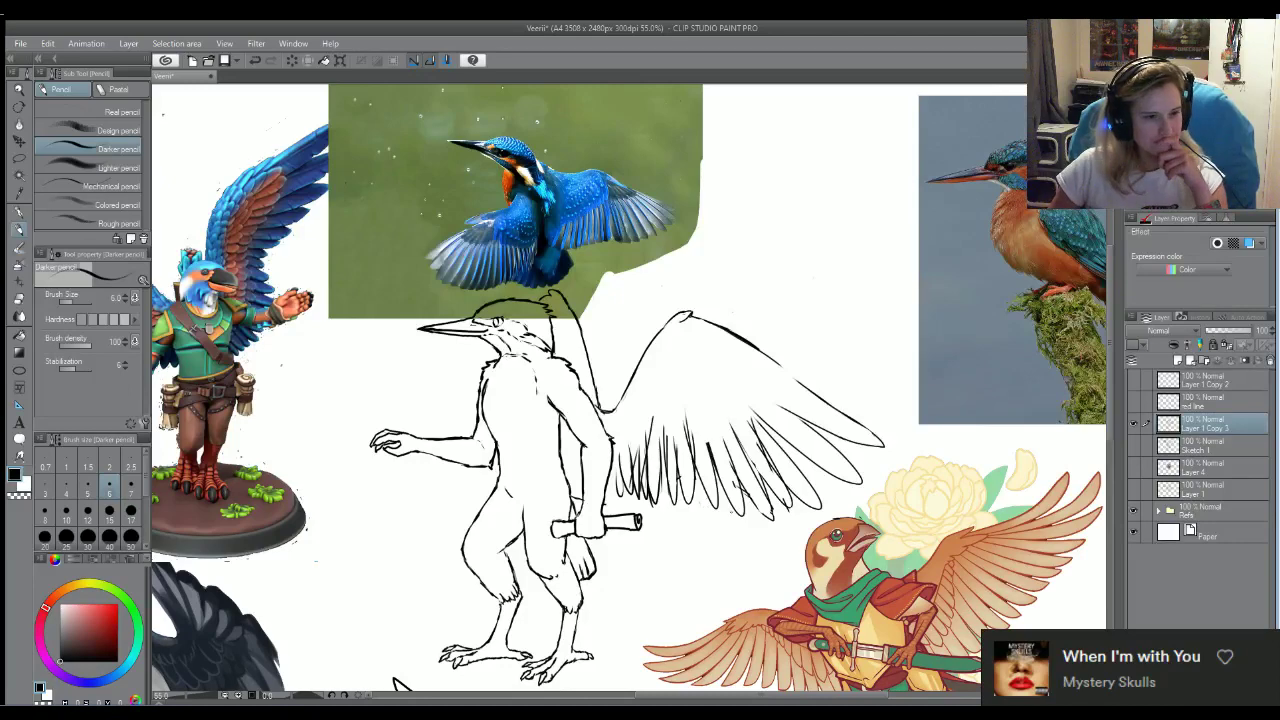
pyautogui.scroll(-3, 680, 491)
pyautogui.scroll(2, 680, 491)
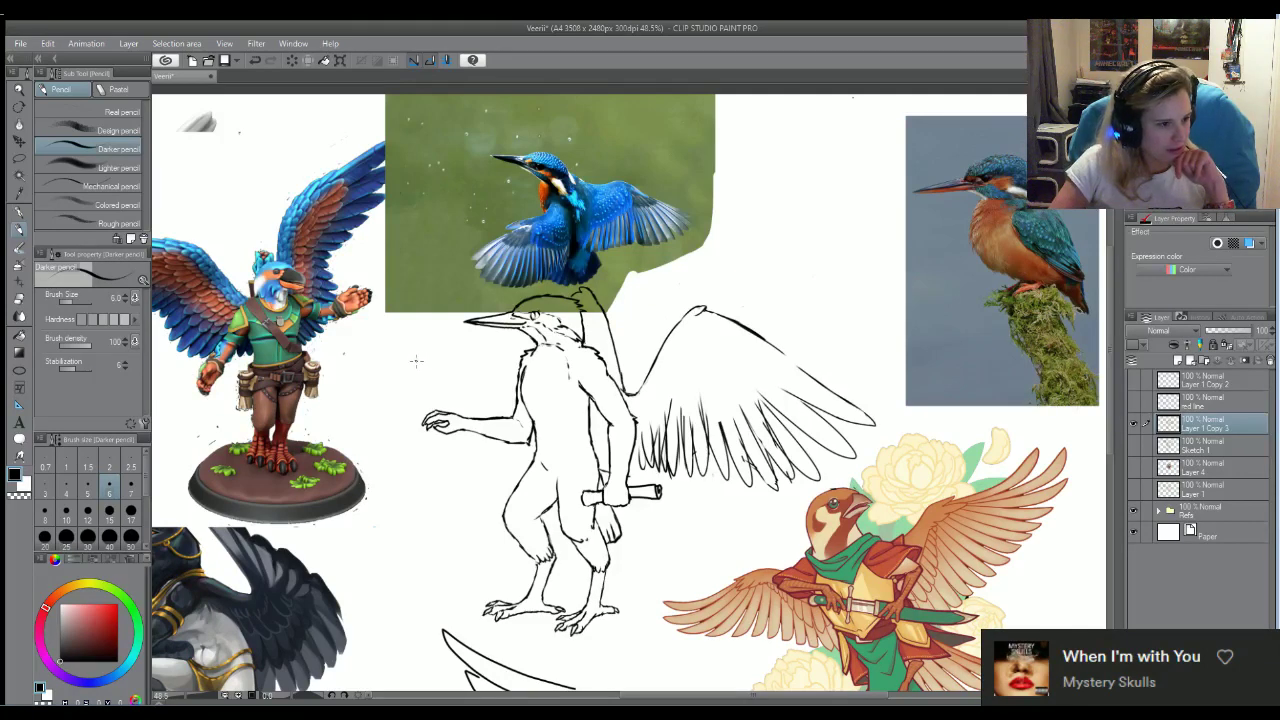
pyautogui.moveTo(418, 360)
pyautogui.mouseDown()
pyautogui.moveTo(436, 370)
pyautogui.moveTo(452, 334)
pyautogui.mouseUp()
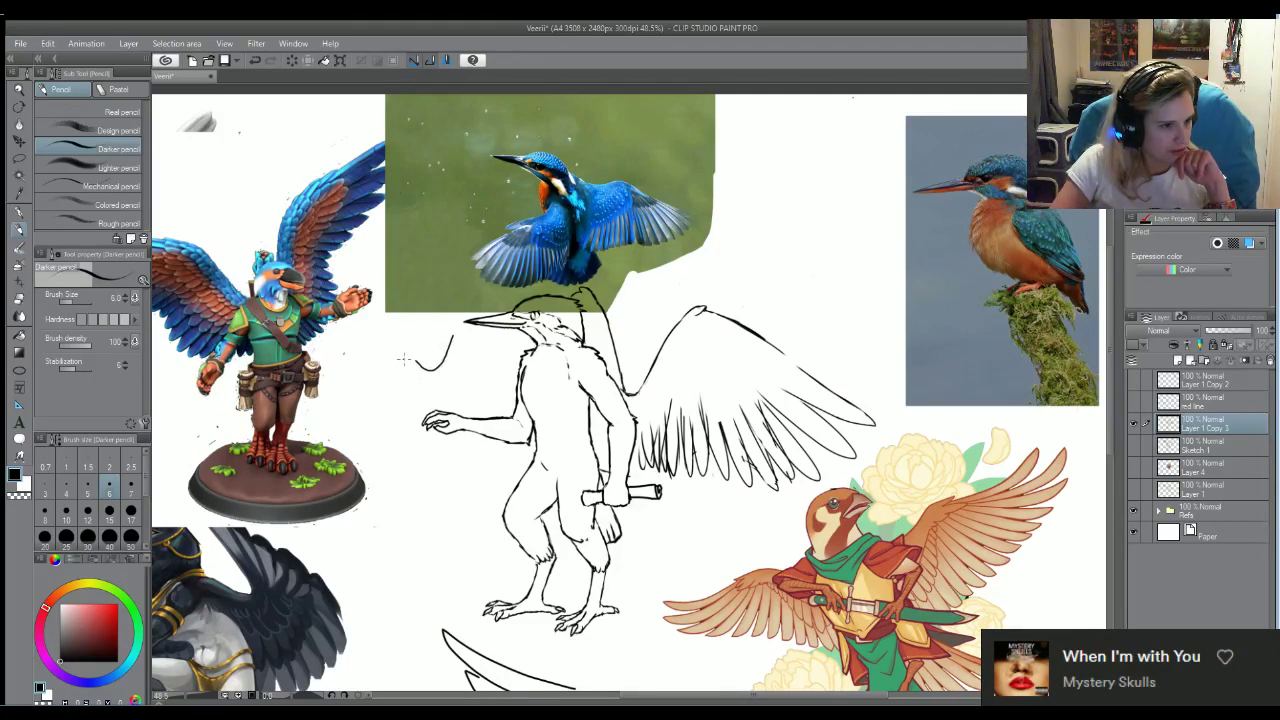
pyautogui.moveTo(404, 360)
pyautogui.mouseDown()
pyautogui.moveTo(398, 370)
pyautogui.moveTo(381, 294)
pyautogui.moveTo(392, 404)
pyautogui.mouseUp()
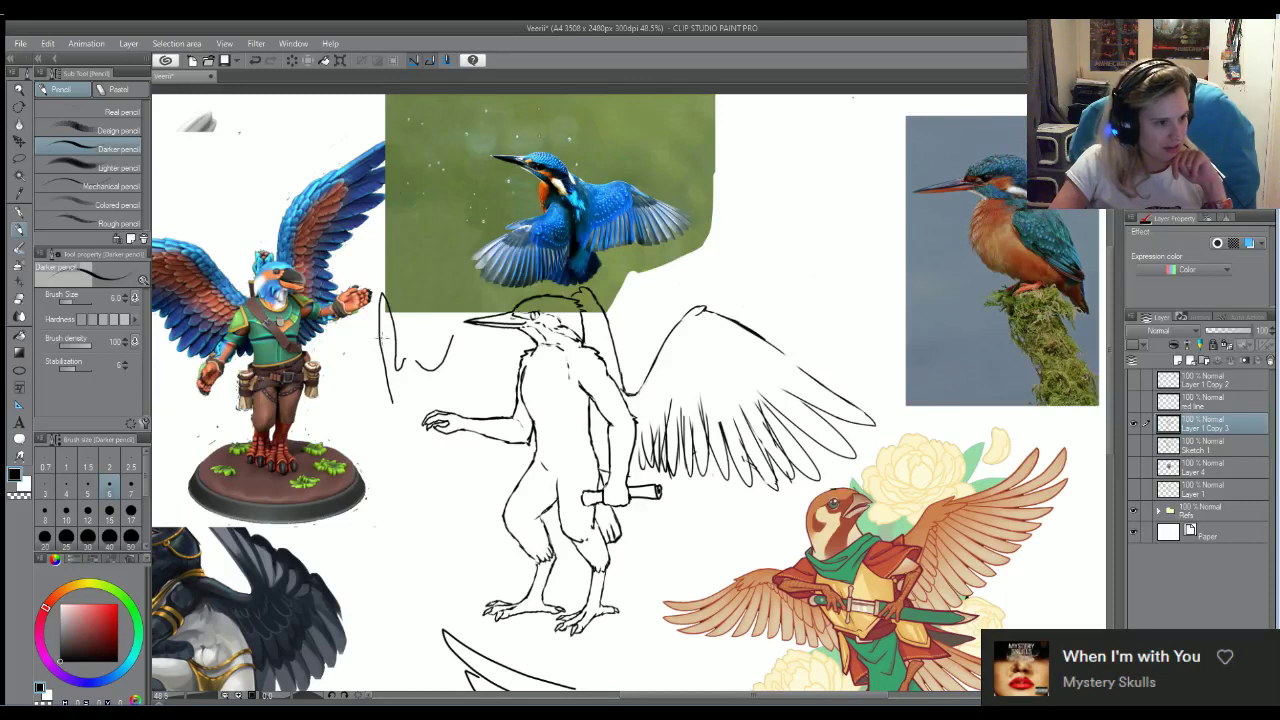
pyautogui.moveTo(382, 322); pyautogui.dragTo(400, 404)
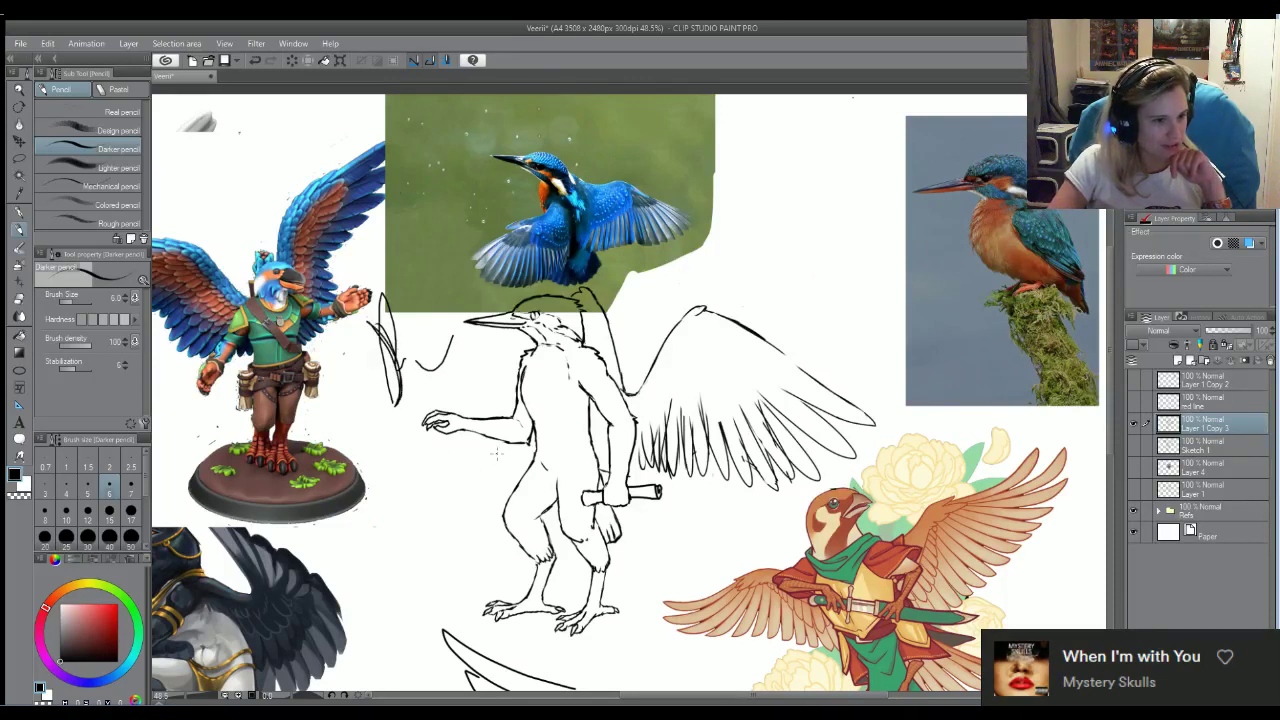
pyautogui.hotkey('ctrl', 'z')
pyautogui.hotkey('ctrl', 'z')
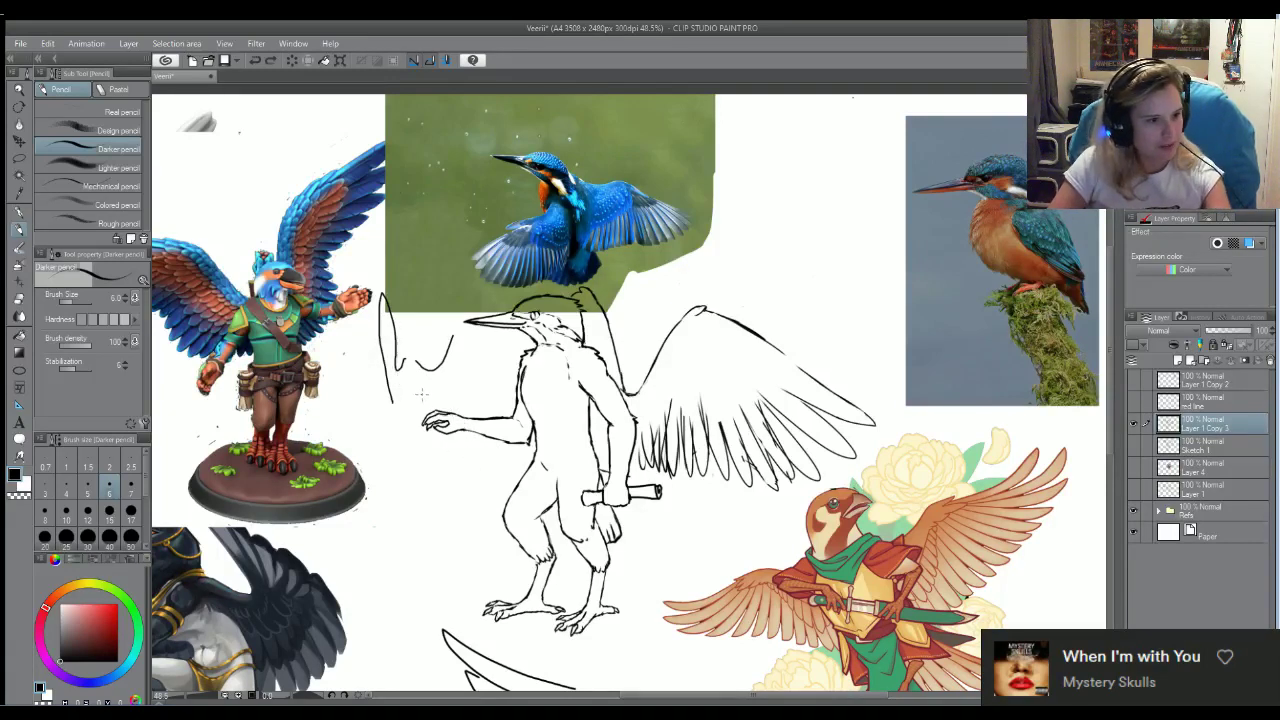
pyautogui.hotkey('ctrl', 'z')
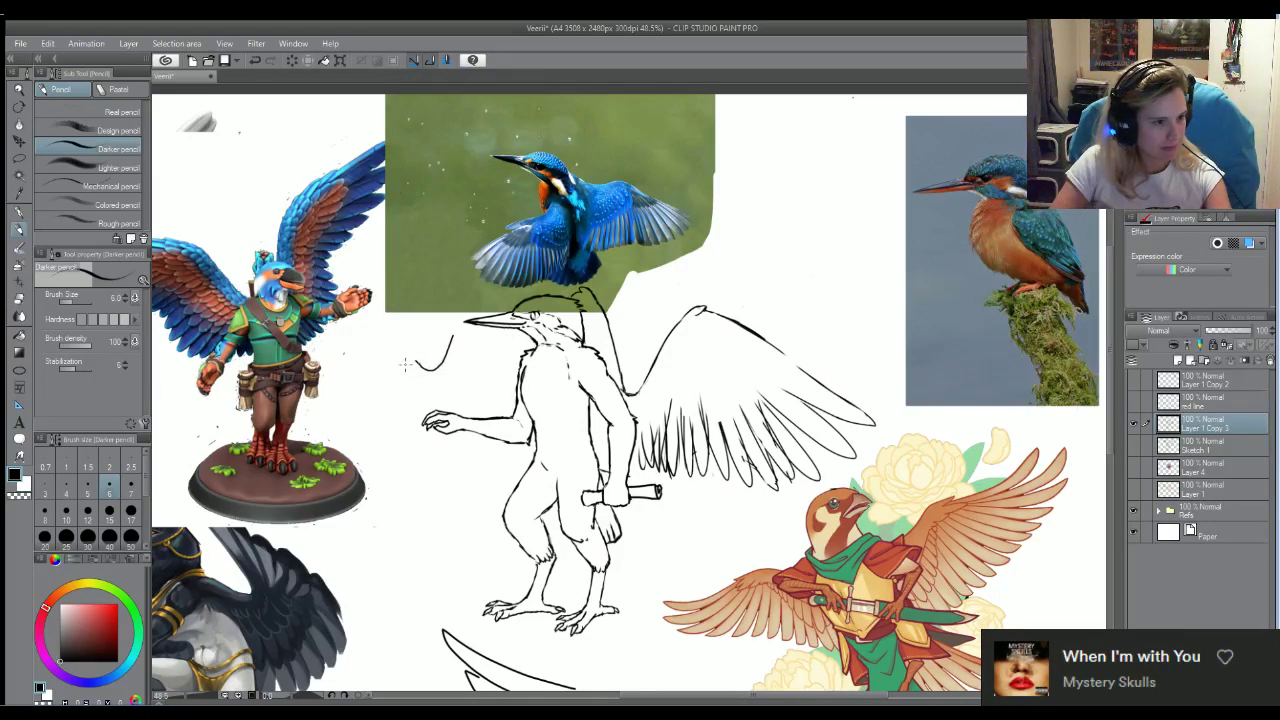
pyautogui.moveTo(408, 361)
pyautogui.mouseDown()
pyautogui.moveTo(412, 372)
pyautogui.moveTo(409, 307)
pyautogui.mouseUp()
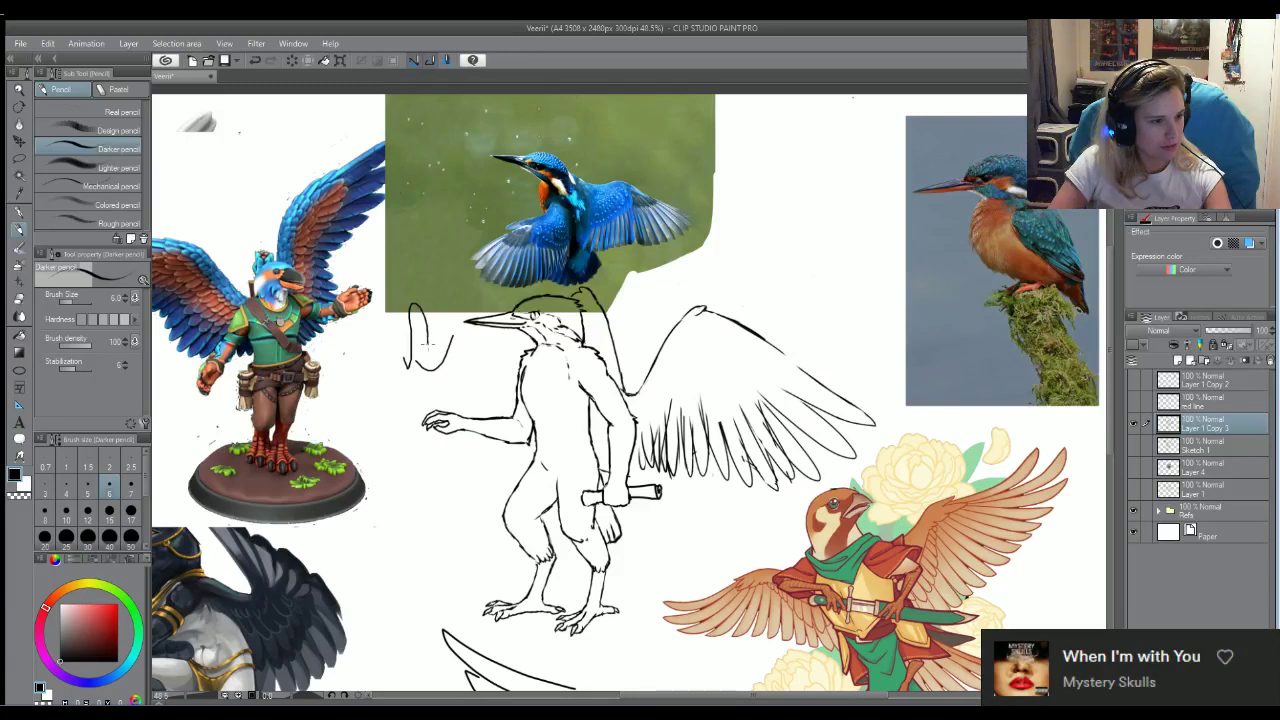
pyautogui.hotkey('ctrl', 'z')
pyautogui.moveTo(405, 363); pyautogui.dragTo(401, 309)
pyautogui.hotkey('ctrl', 'z')
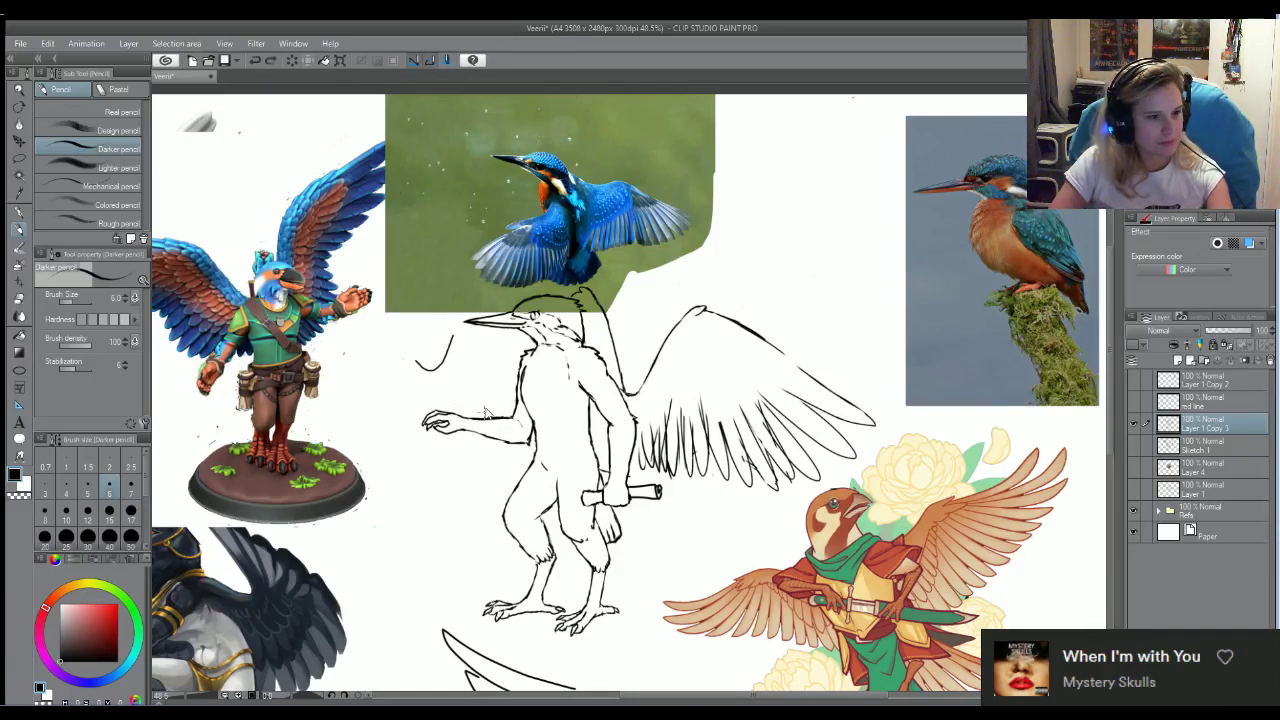
pyautogui.press('e')
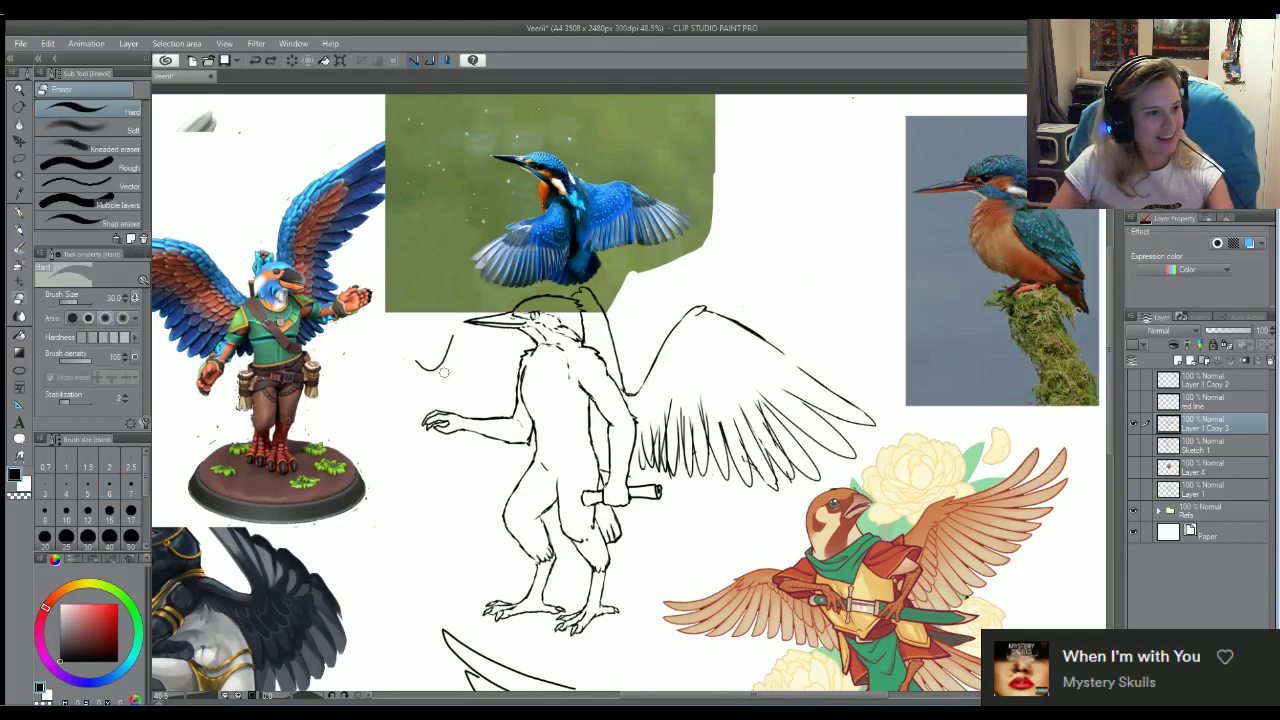
pyautogui.moveTo(416, 364)
pyautogui.mouseDown()
pyautogui.moveTo(444, 372)
pyautogui.moveTo(452, 330)
pyautogui.moveTo(432, 344)
pyautogui.mouseUp()
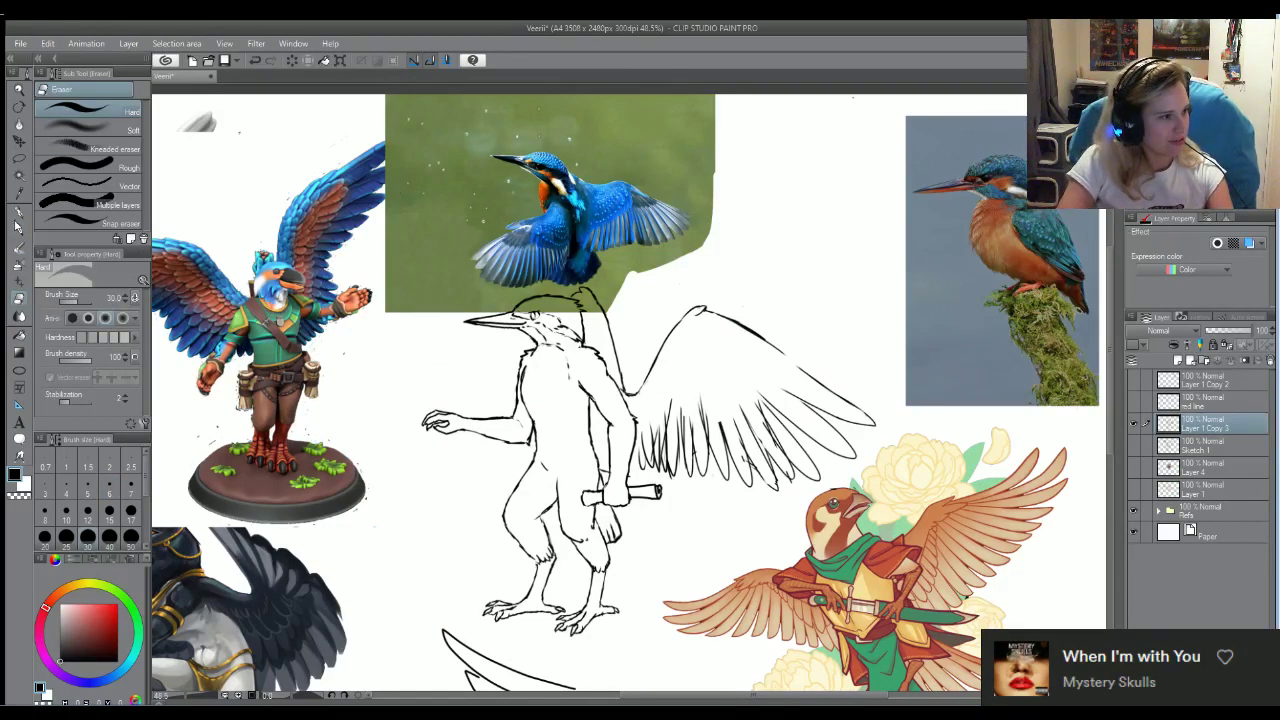
# Lasso the near wing's inner flight feathers, shift them slightly lower, redoing the first placement, and clear the selection
pyautogui.click(17, 227)
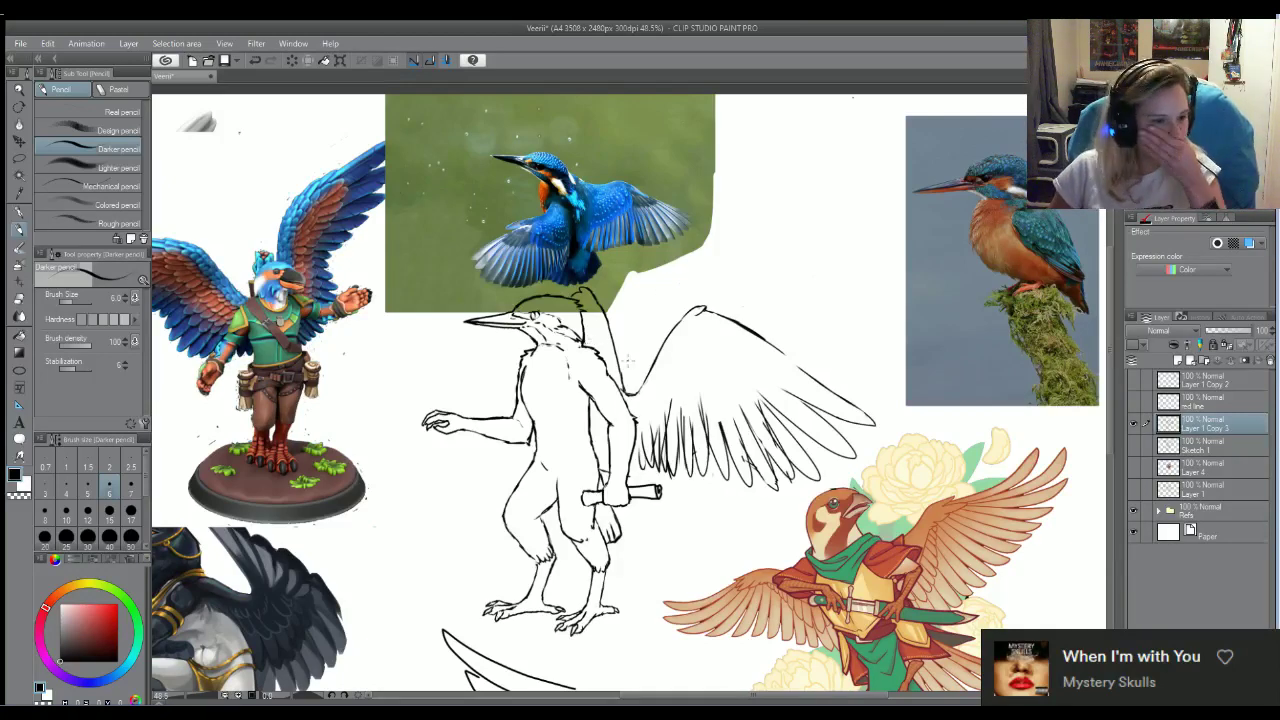
pyautogui.scroll(1, 695, 440)
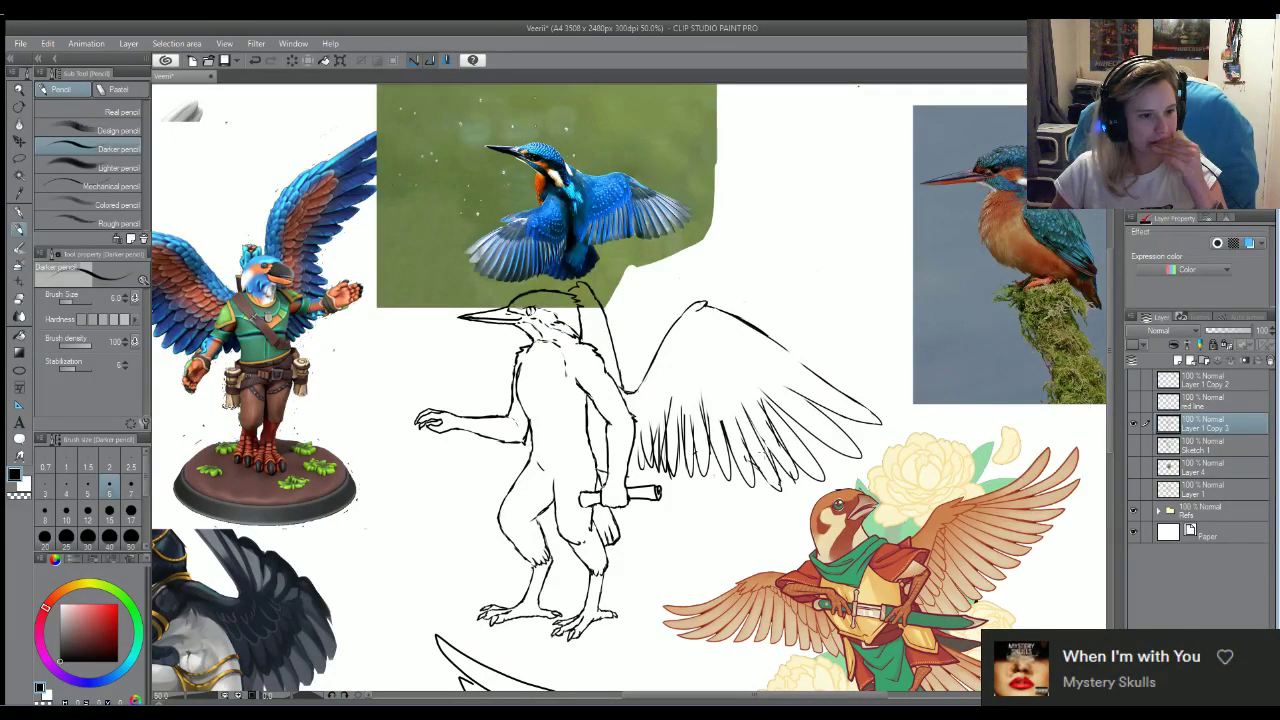
pyautogui.scroll(1, 786, 436)
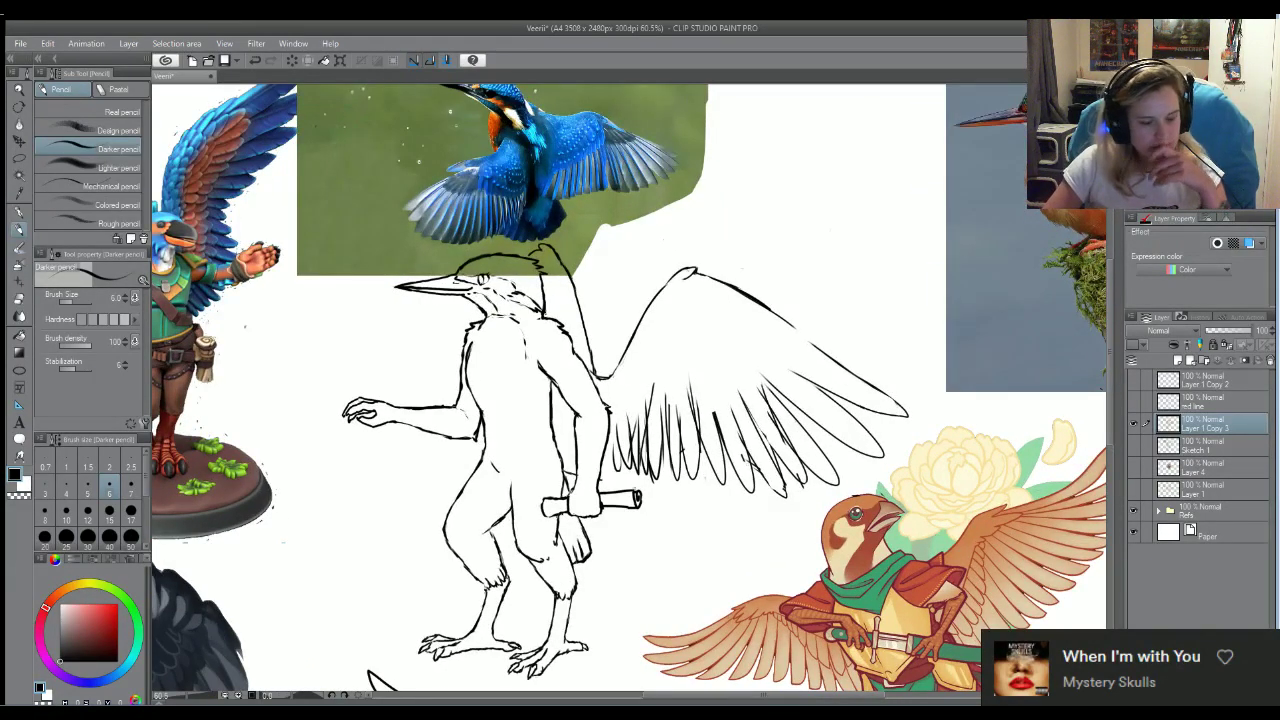
pyautogui.click(19, 158)
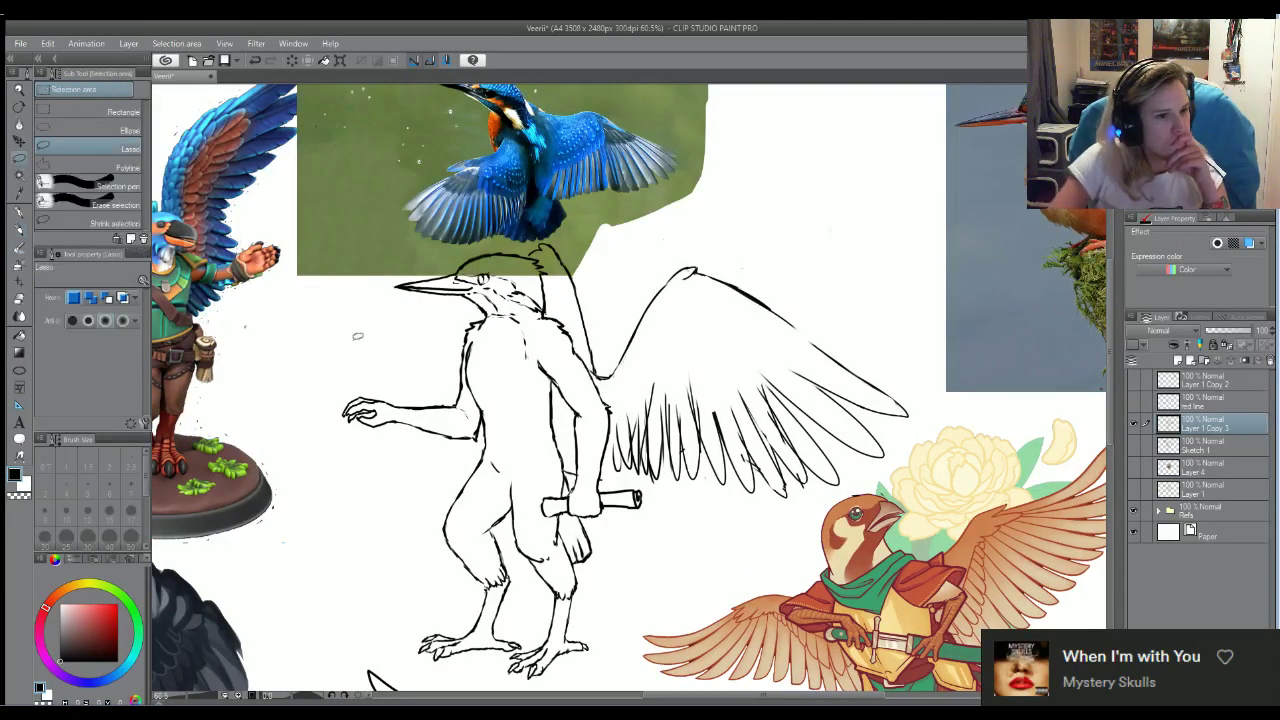
pyautogui.moveTo(690, 382)
pyautogui.mouseDown()
pyautogui.moveTo(713, 483)
pyautogui.moveTo(678, 489)
pyautogui.moveTo(614, 463)
pyautogui.moveTo(609, 419)
pyautogui.moveTo(664, 350)
pyautogui.mouseUp()
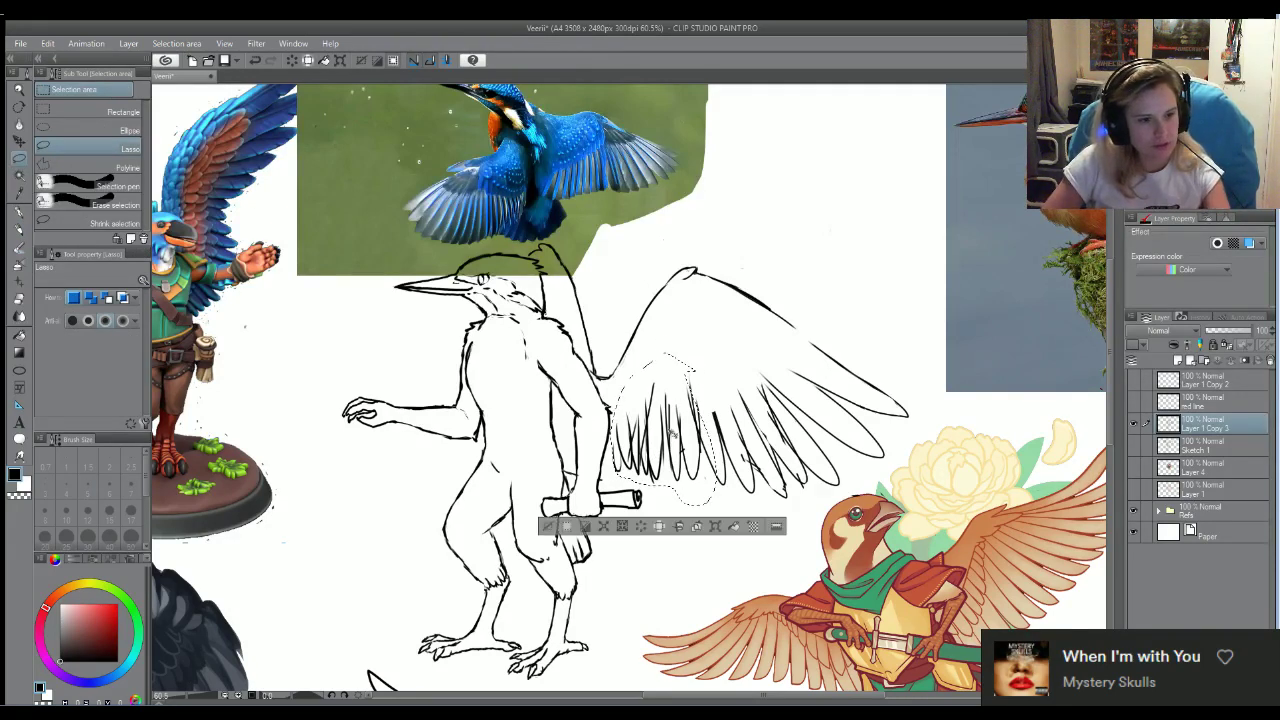
pyautogui.moveTo(672, 436); pyautogui.dragTo(661, 451)
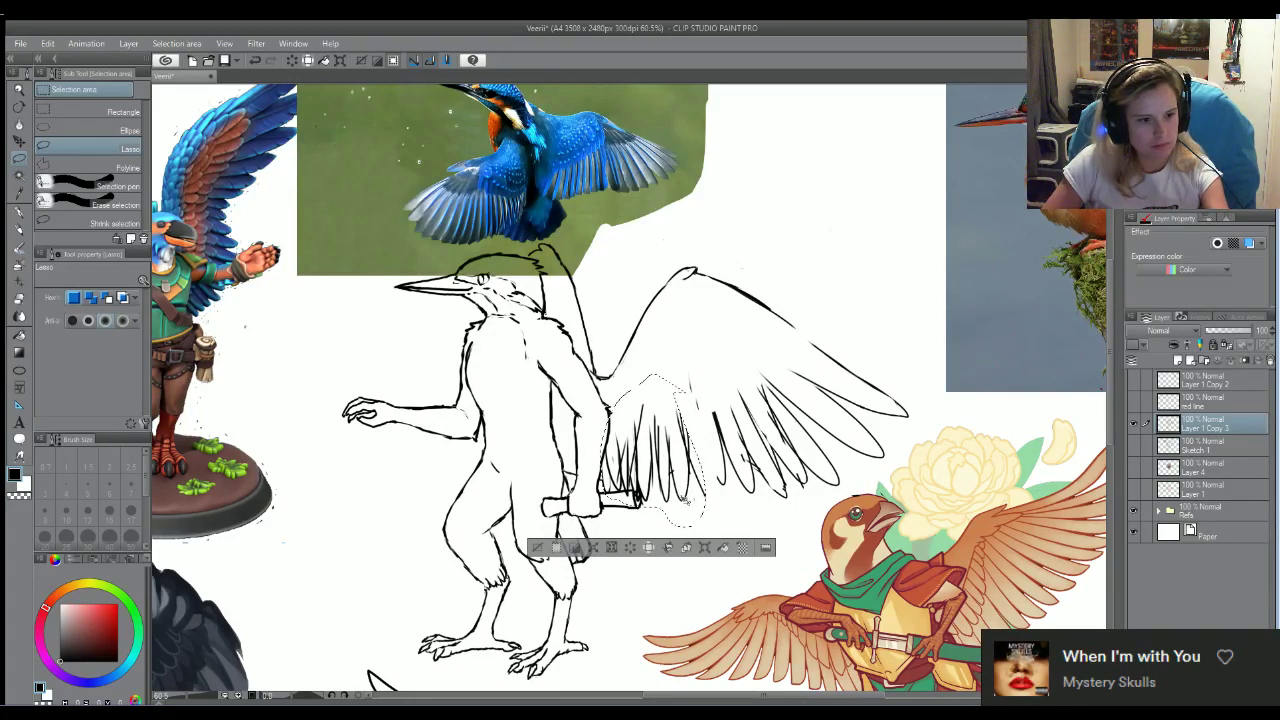
pyautogui.hotkey('ctrl', 'd')
pyautogui.moveTo(686, 490); pyautogui.dragTo(692, 498)
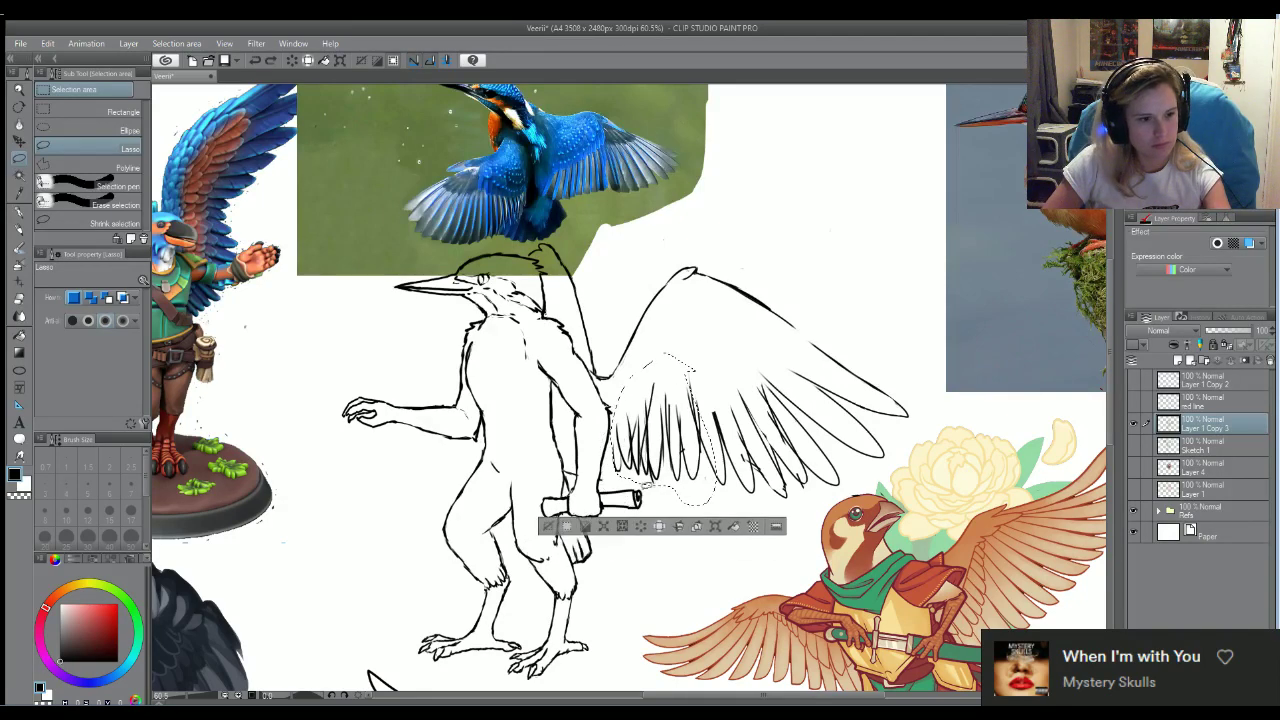
pyautogui.press('e')
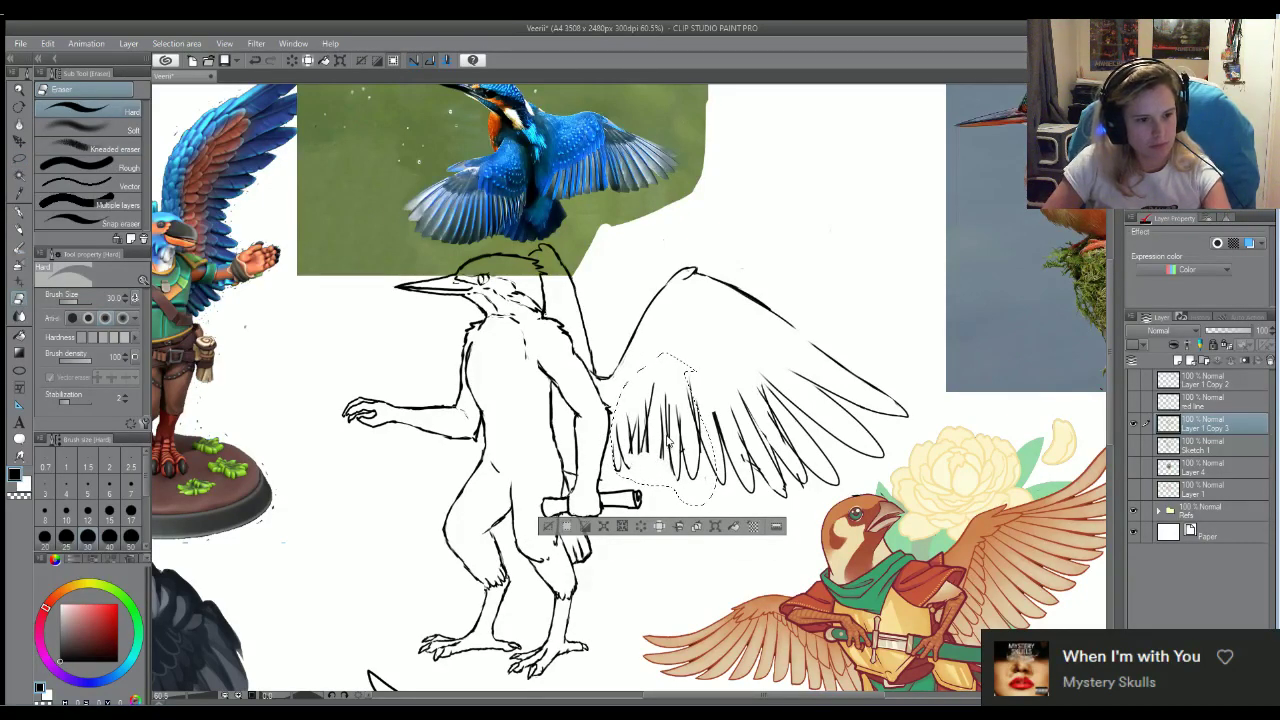
pyautogui.moveTo(648, 433); pyautogui.dragTo(668, 470)
pyautogui.hotkey('ctrl', 'd')
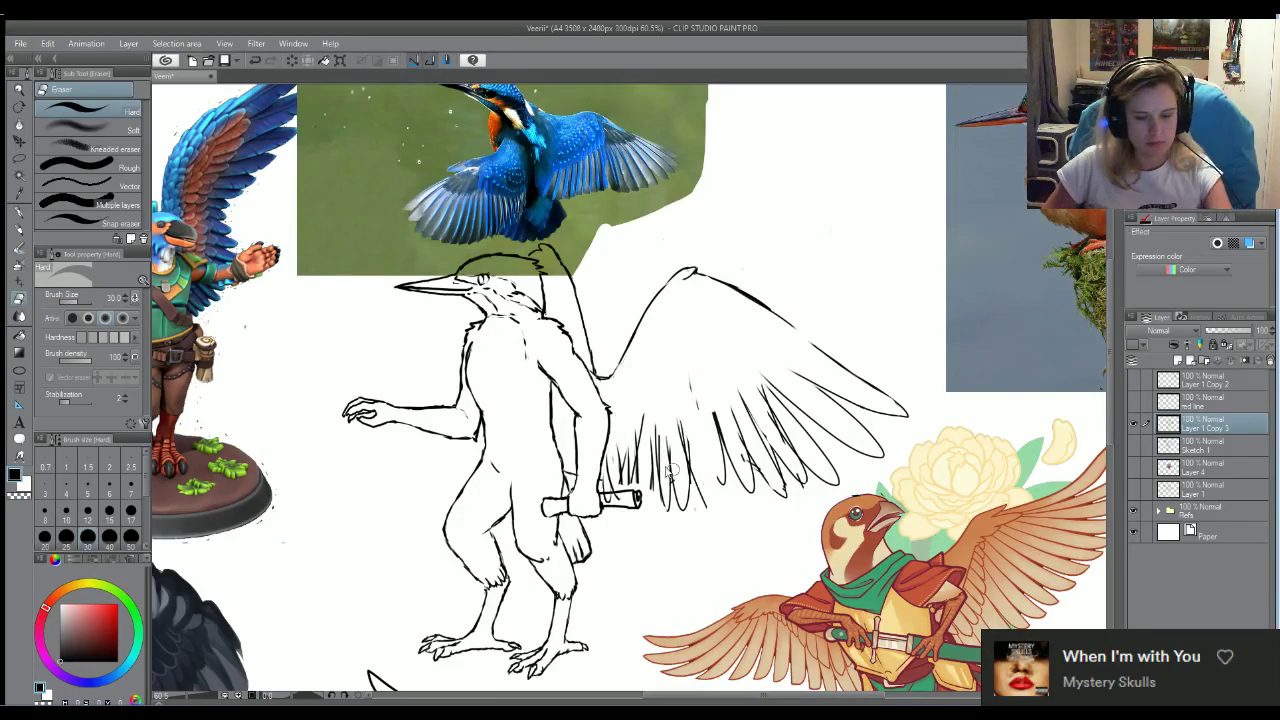
# Erase the feather lines overlapping the figure's arm and the held scroll with the Hard eraser at size 12
pyautogui.scroll(2, 666, 469)
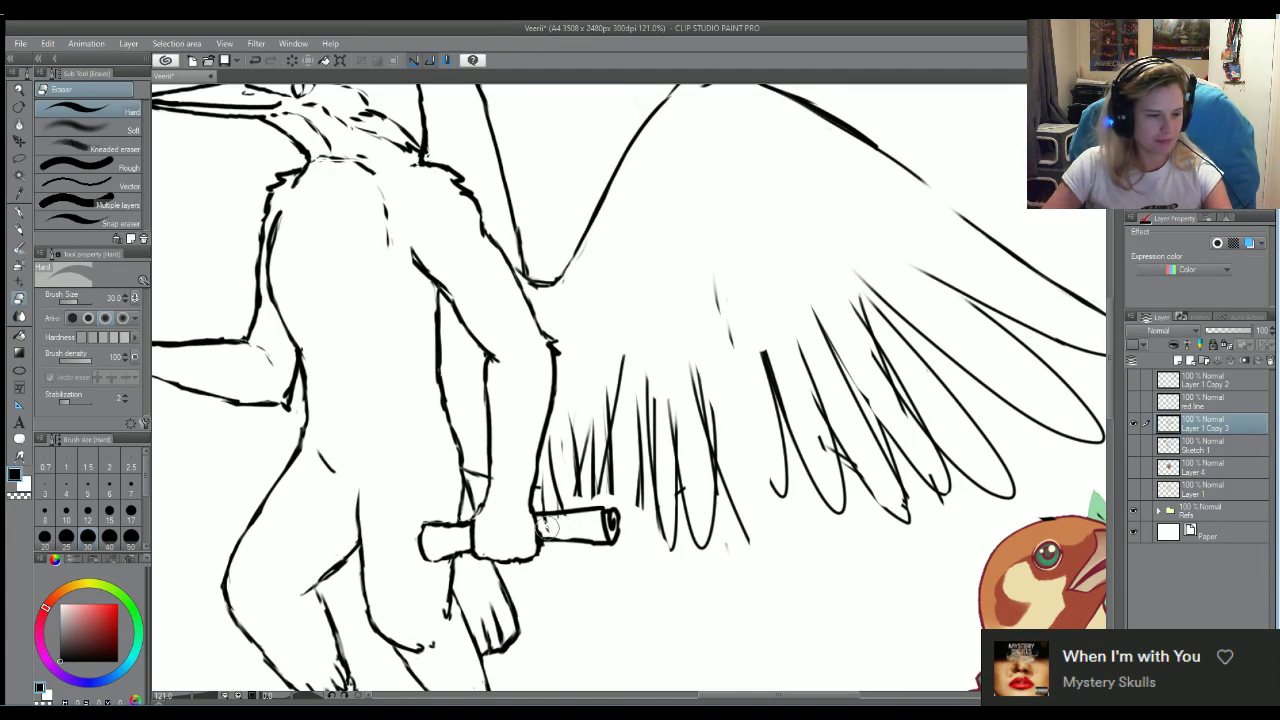
pyautogui.click(87, 513)
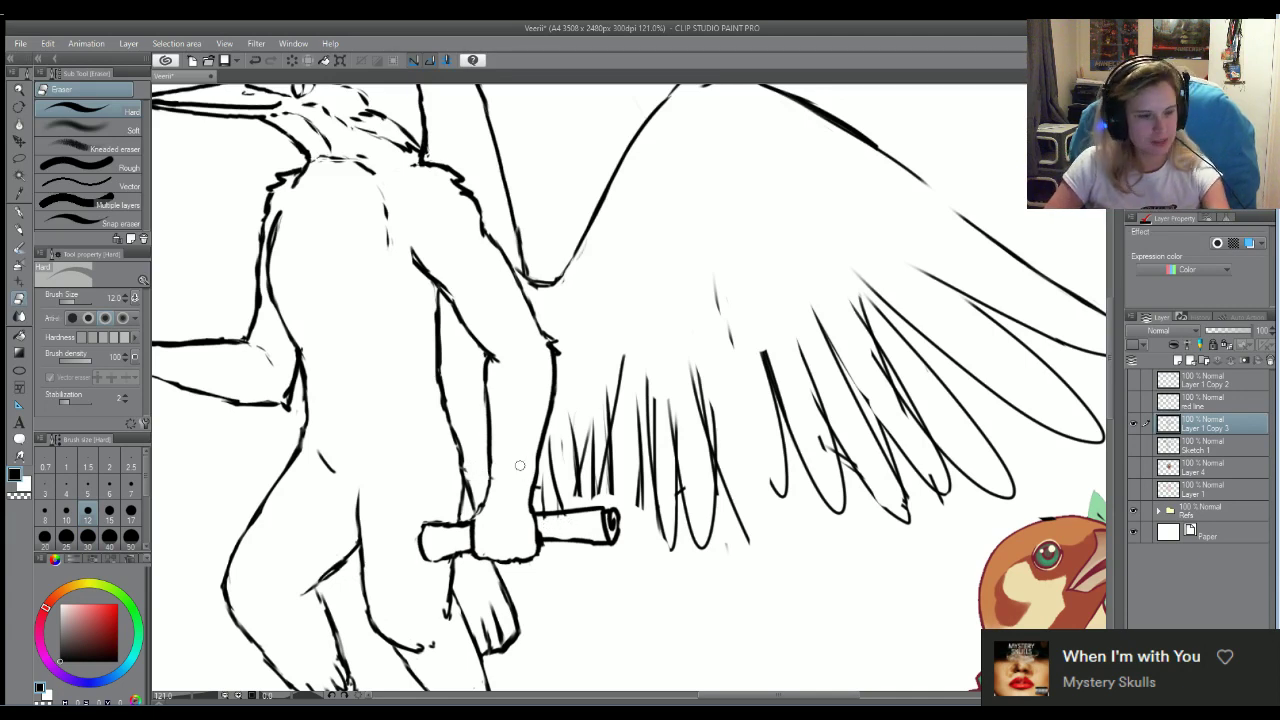
pyautogui.press('b')
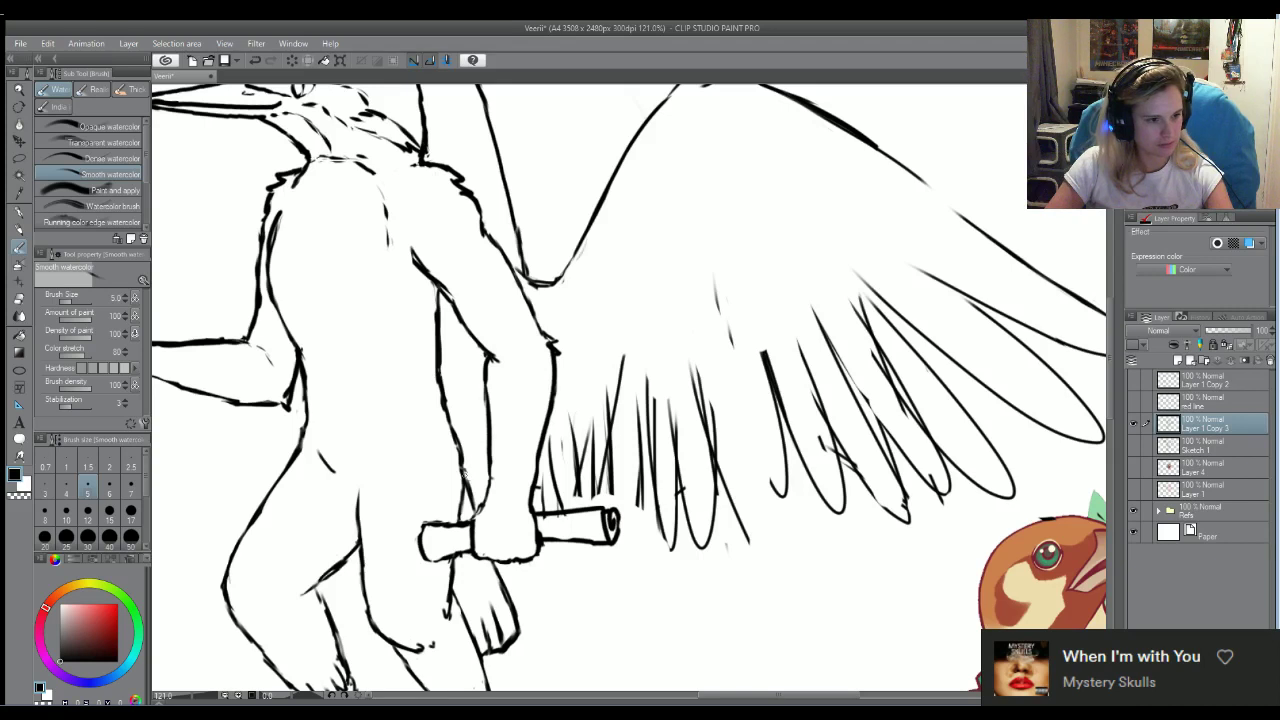
# Sketch short feather lines in the gap between the torso and the lowered forearm, plus one just outside the forearm above the scroll
pyautogui.moveTo(468, 474)
pyautogui.mouseDown()
pyautogui.moveTo(470, 492)
pyautogui.moveTo(468, 438)
pyautogui.mouseUp()
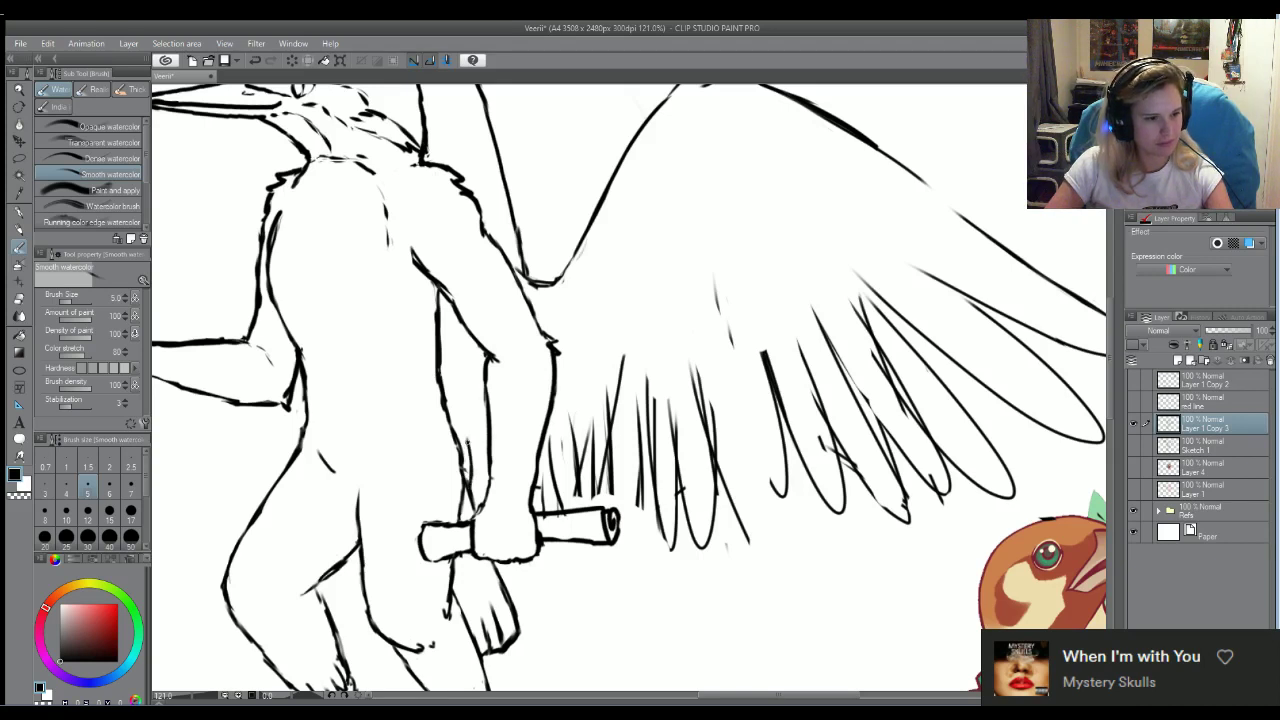
pyautogui.moveTo(478, 490)
pyautogui.mouseDown()
pyautogui.moveTo(472, 447)
pyautogui.moveTo(486, 477)
pyautogui.mouseUp()
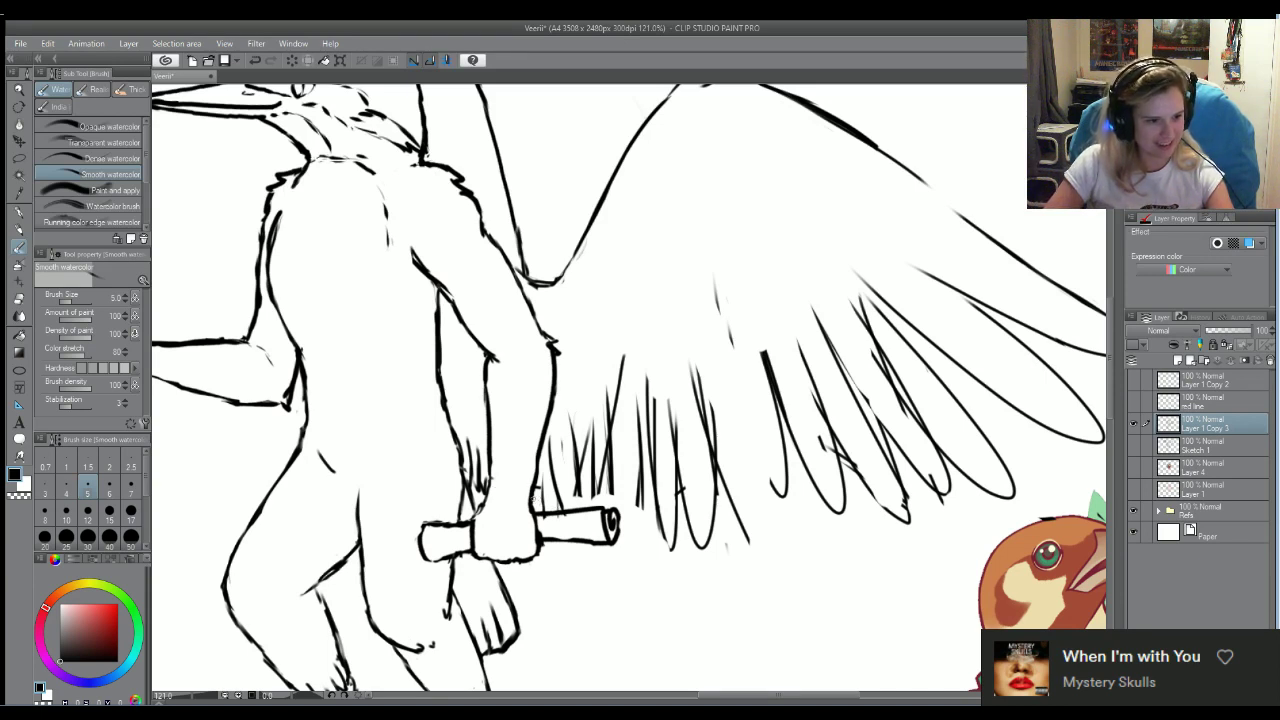
pyautogui.moveTo(534, 504)
pyautogui.mouseDown()
pyautogui.moveTo(544, 445)
pyautogui.moveTo(555, 496)
pyautogui.moveTo(562, 436)
pyautogui.mouseUp()
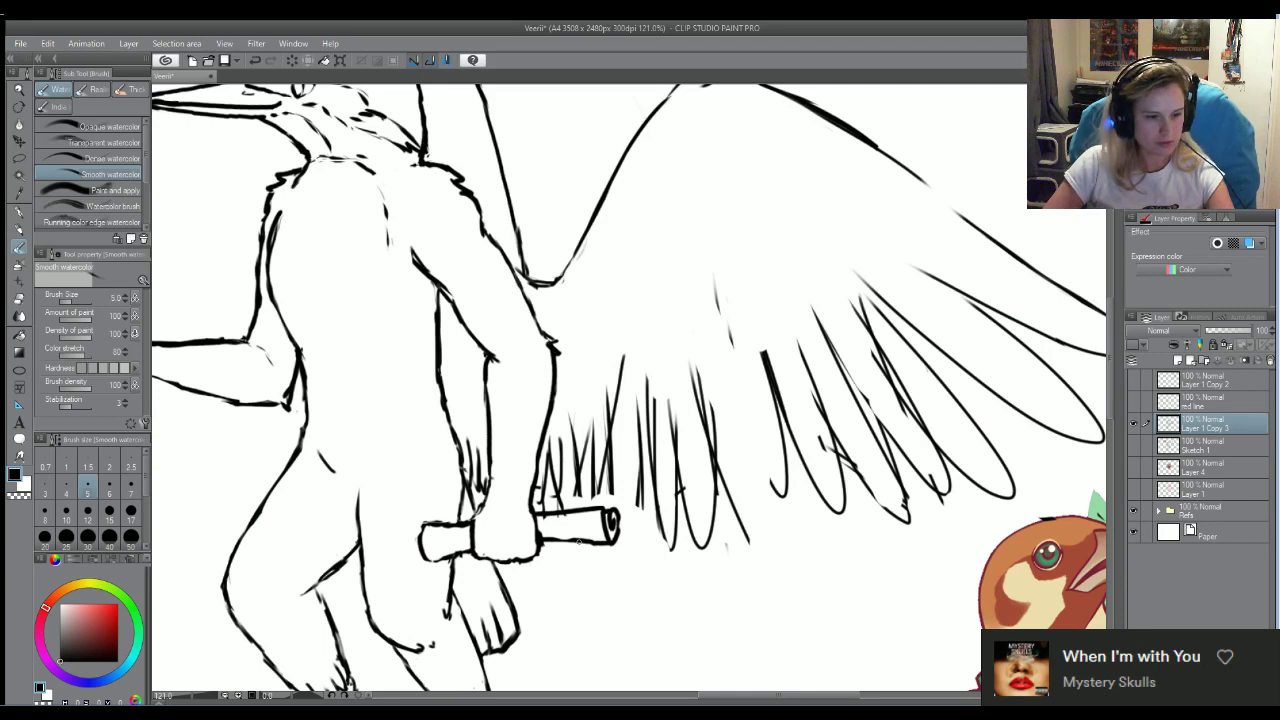
# Erase the scribbled innermost feathers above the scroll and replace them with three spaced vertical lines in Smooth watercolor at size 5
pyautogui.press('e')
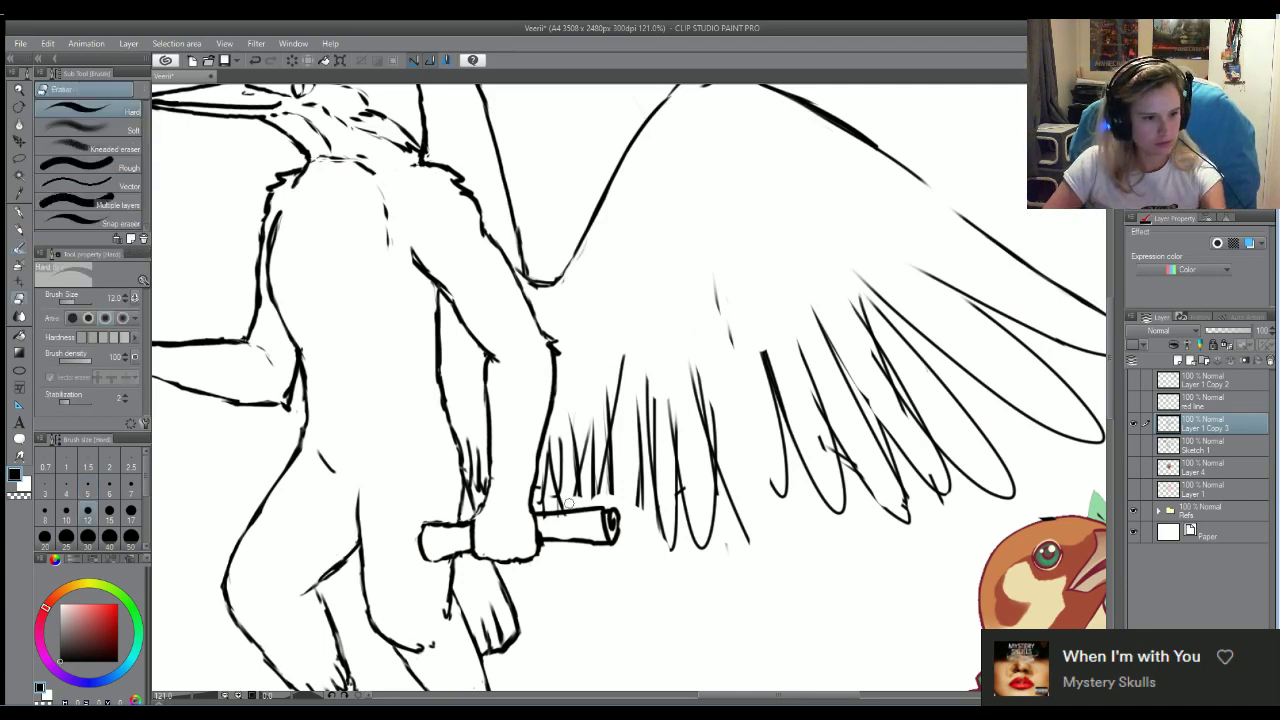
pyautogui.moveTo(568, 506)
pyautogui.mouseDown()
pyautogui.moveTo(569, 416)
pyautogui.moveTo(587, 481)
pyautogui.moveTo(607, 490)
pyautogui.moveTo(615, 469)
pyautogui.moveTo(582, 496)
pyautogui.moveTo(617, 449)
pyautogui.mouseUp()
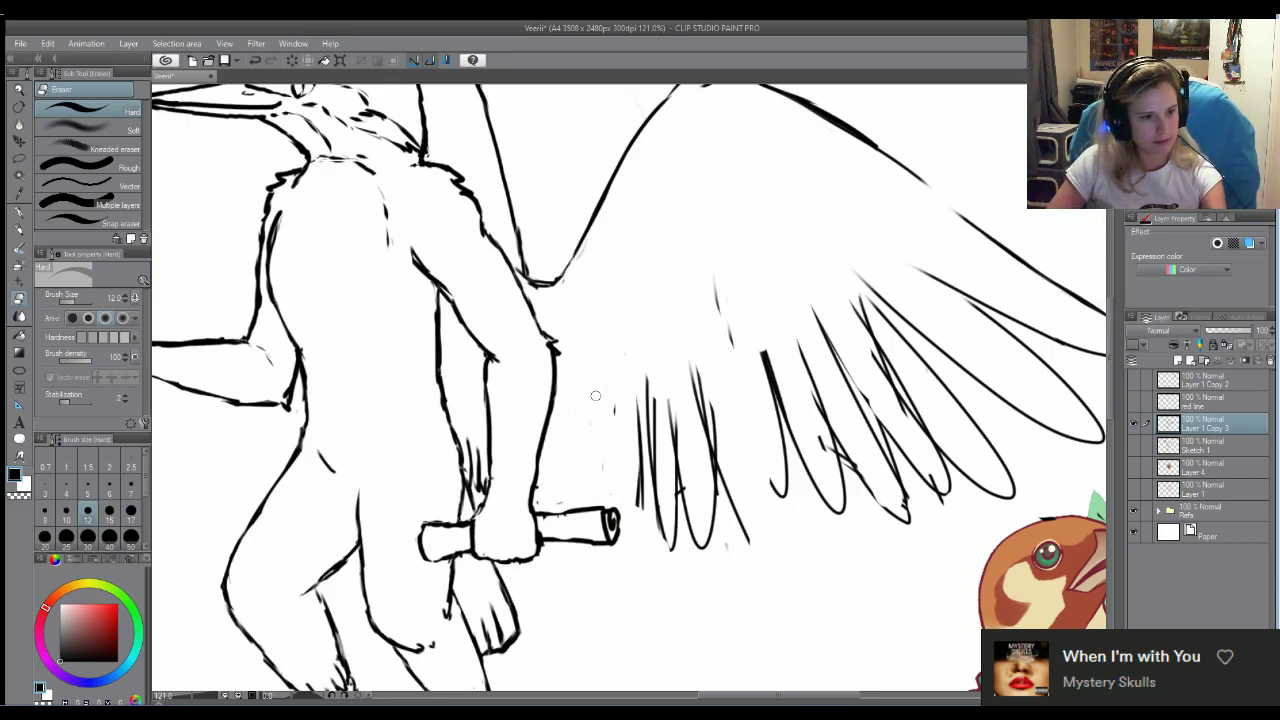
pyautogui.press('b')
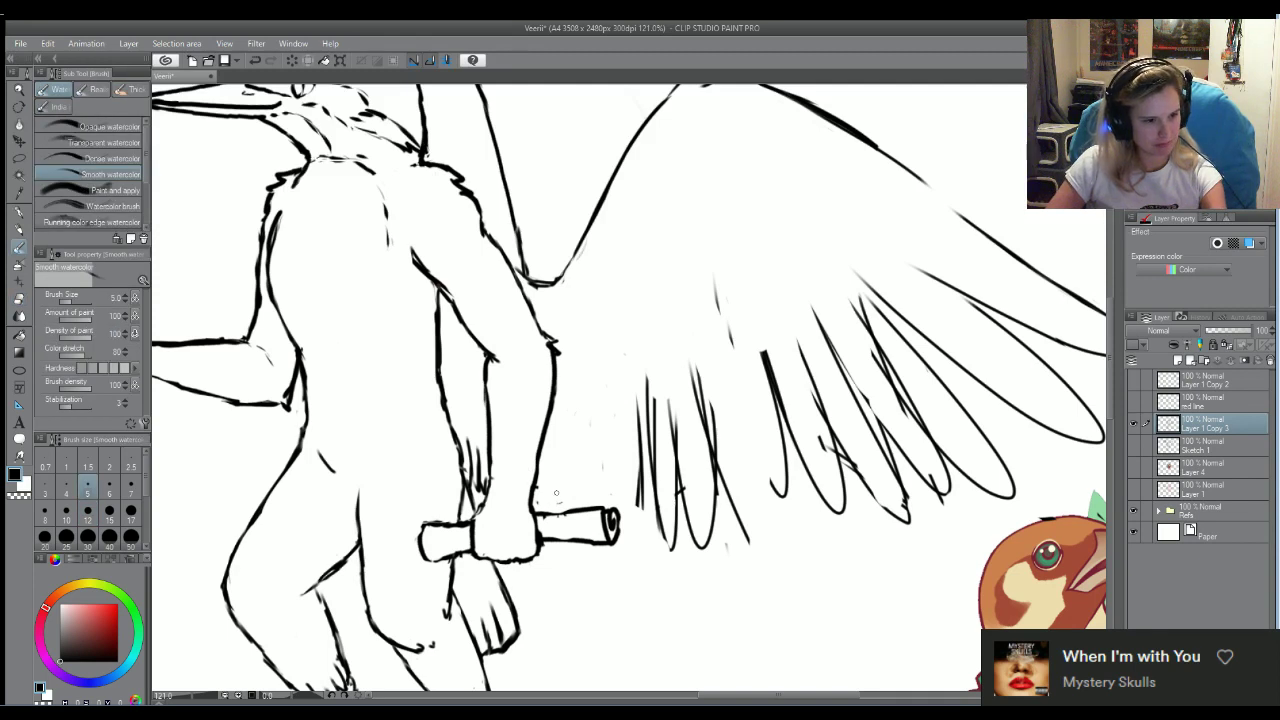
pyautogui.moveTo(554, 508); pyautogui.dragTo(558, 453)
pyautogui.moveTo(578, 510); pyautogui.dragTo(577, 455)
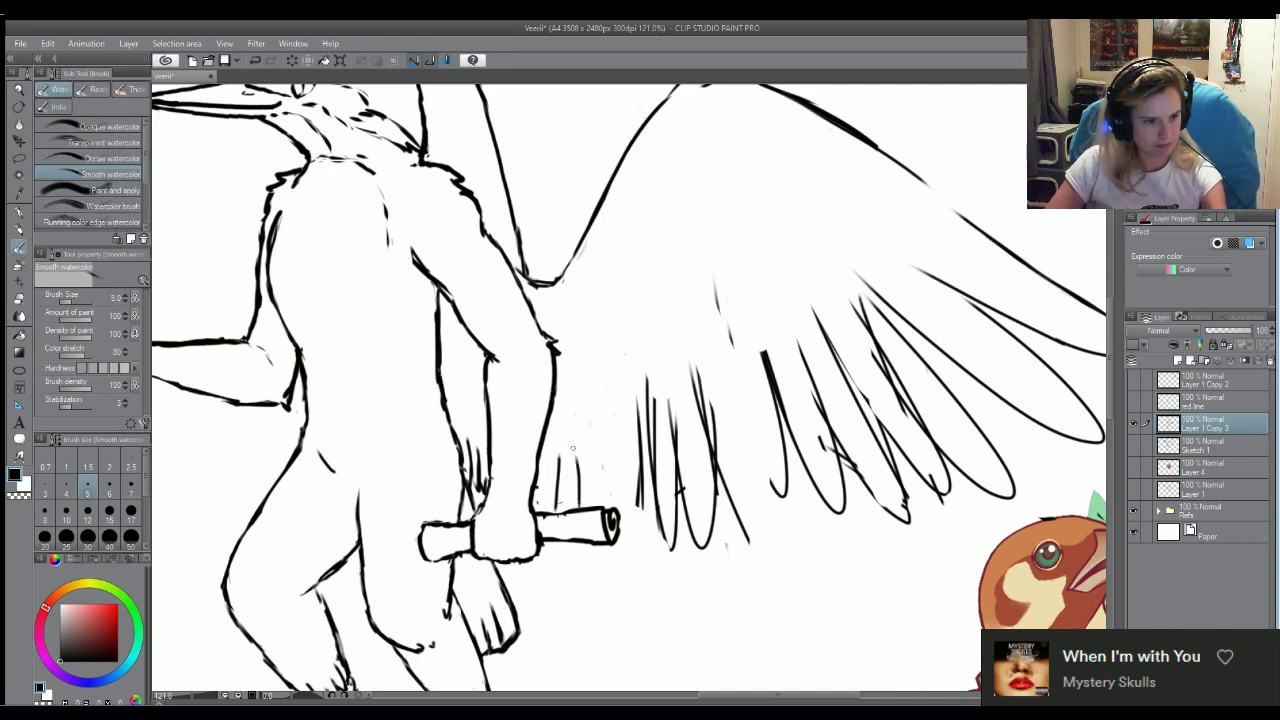
pyautogui.moveTo(604, 508); pyautogui.dragTo(604, 420)
# Replace the rough feather lines just beyond the scroll's end with cleaner long feather outlines, alternating Hard eraser and Smooth watercolor
pyautogui.press('e')
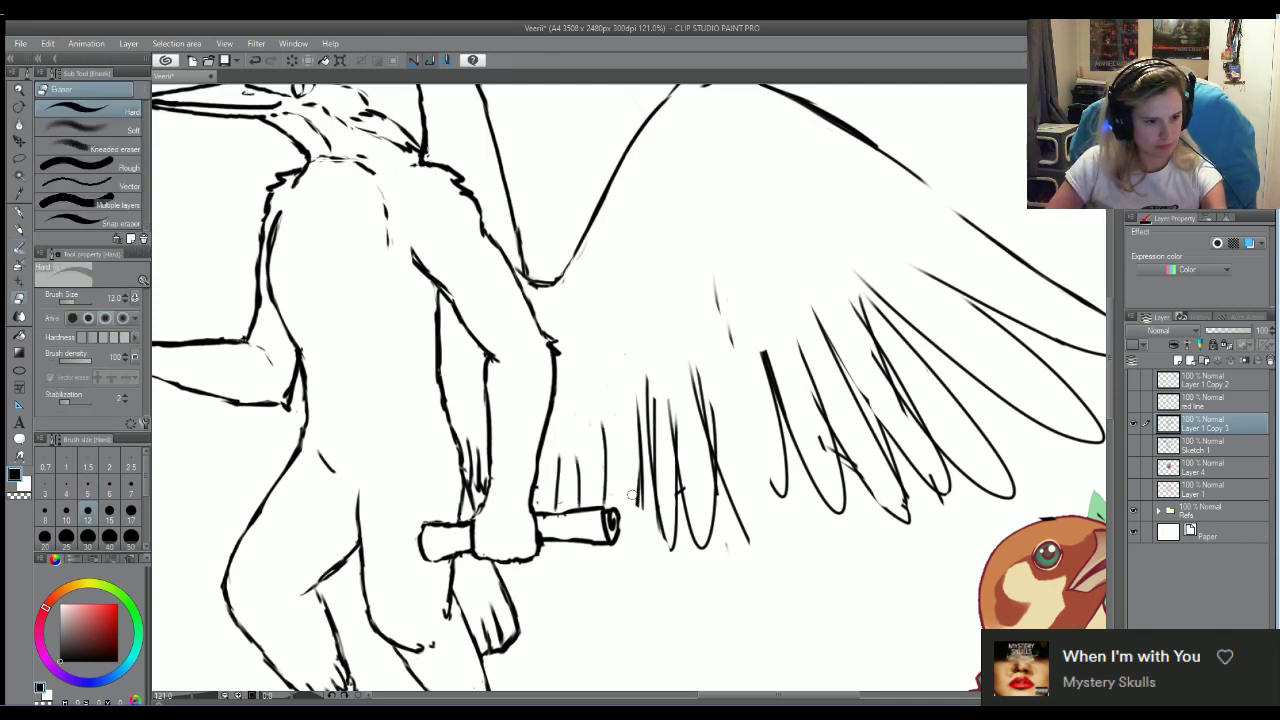
pyautogui.moveTo(632, 505)
pyautogui.mouseDown()
pyautogui.moveTo(645, 400)
pyautogui.moveTo(648, 465)
pyautogui.mouseUp()
pyautogui.press('b')
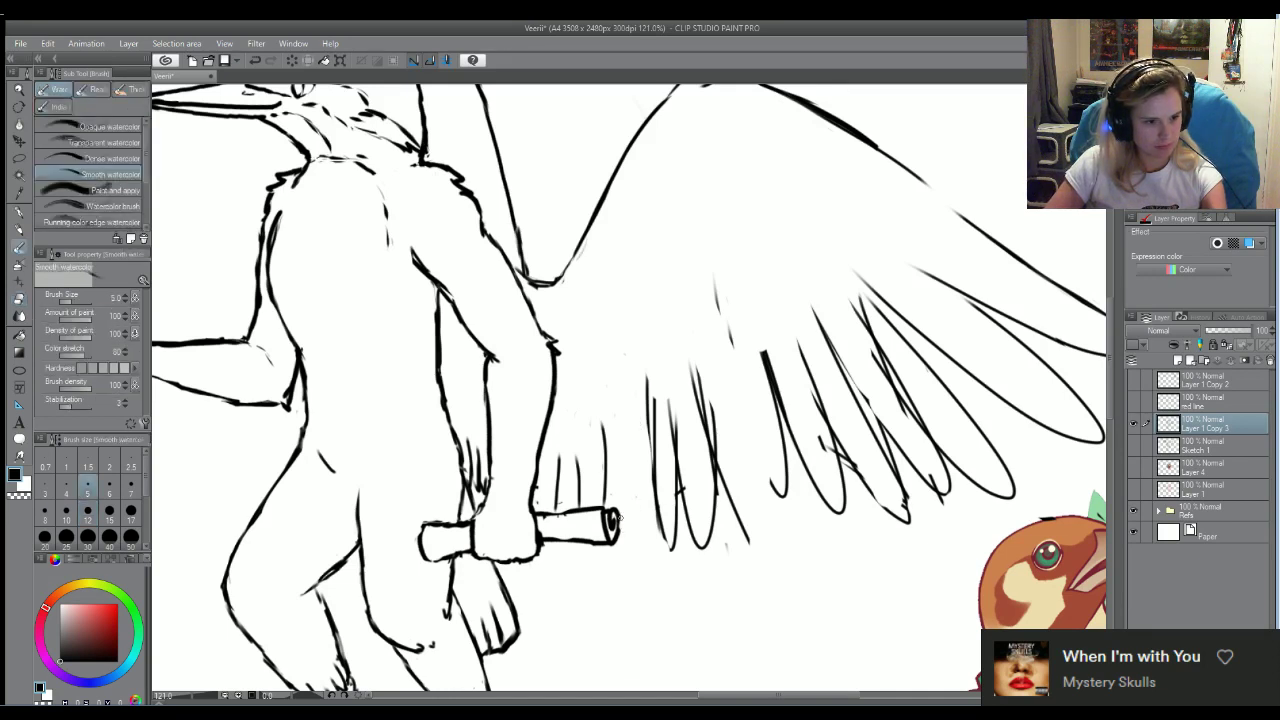
pyautogui.moveTo(618, 516); pyautogui.dragTo(628, 415)
pyautogui.press('e')
pyautogui.moveTo(644, 477)
pyautogui.mouseDown()
pyautogui.moveTo(644, 371)
pyautogui.moveTo(664, 512)
pyautogui.moveTo(645, 483)
pyautogui.moveTo(653, 494)
pyautogui.moveTo(655, 354)
pyautogui.mouseUp()
pyautogui.press('b')
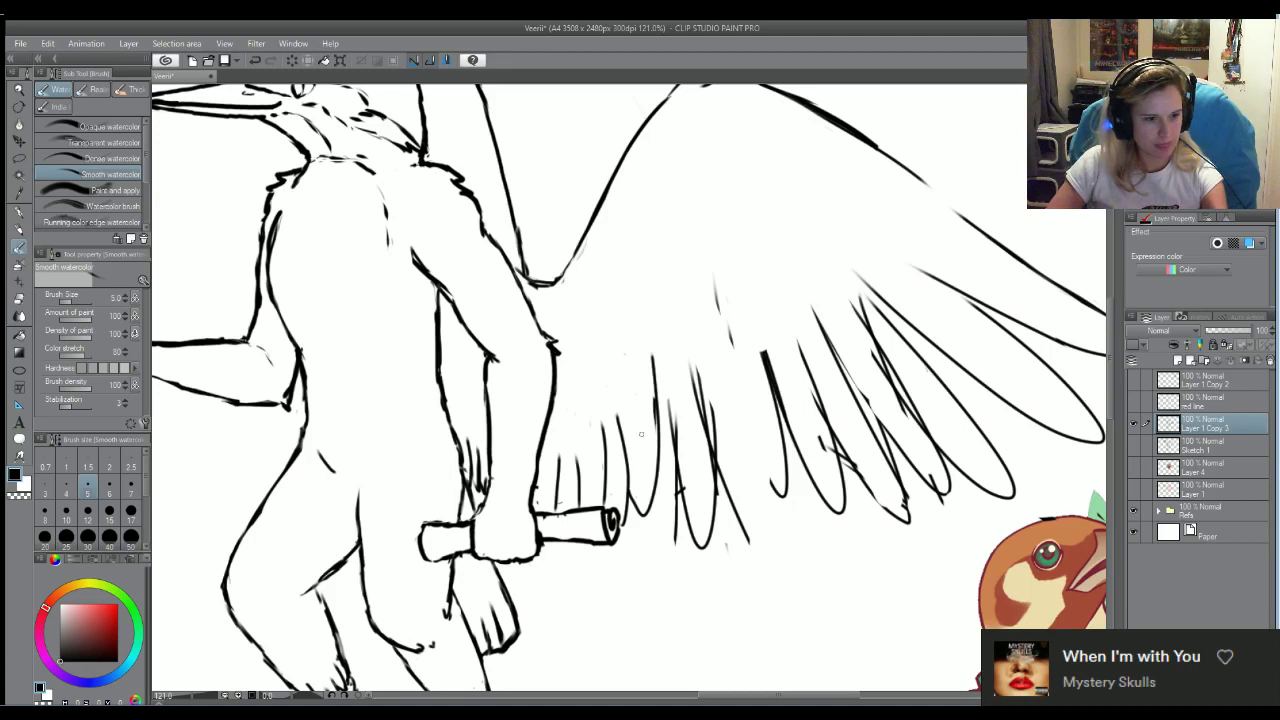
# Refine the feather beside the scroll's end by trimming its upper part and redrawing its outer edge as a longer curved line
pyautogui.press('e')
pyautogui.moveTo(640, 512)
pyautogui.mouseDown()
pyautogui.moveTo(661, 387)
pyautogui.moveTo(659, 370)
pyautogui.moveTo(639, 518)
pyautogui.moveTo(652, 349)
pyautogui.moveTo(638, 368)
pyautogui.moveTo(650, 419)
pyautogui.moveTo(649, 357)
pyautogui.moveTo(658, 451)
pyautogui.mouseUp()
pyautogui.press('b')
pyautogui.press('e')
pyautogui.press('b')
pyautogui.moveTo(640, 374)
pyautogui.mouseDown()
pyautogui.moveTo(658, 450)
pyautogui.moveTo(650, 392)
pyautogui.mouseUp()
pyautogui.press('e')
pyautogui.press('b')
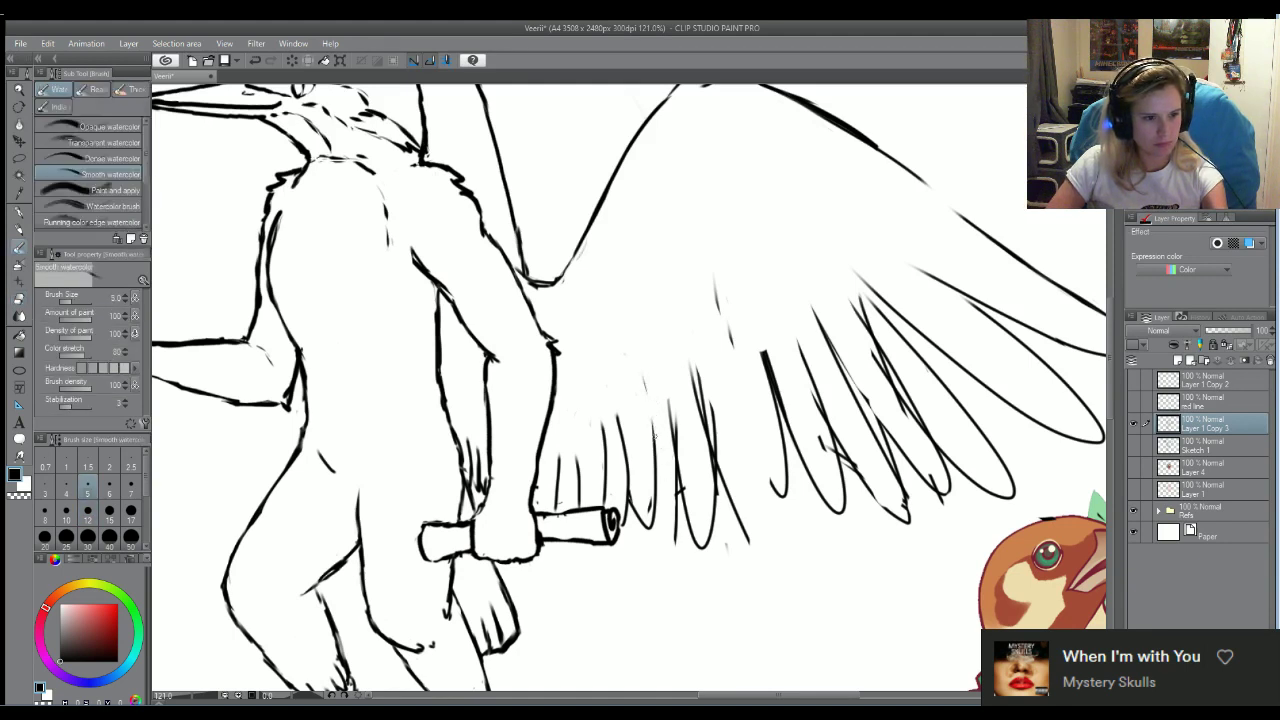
pyautogui.moveTo(632, 347); pyautogui.dragTo(656, 440)
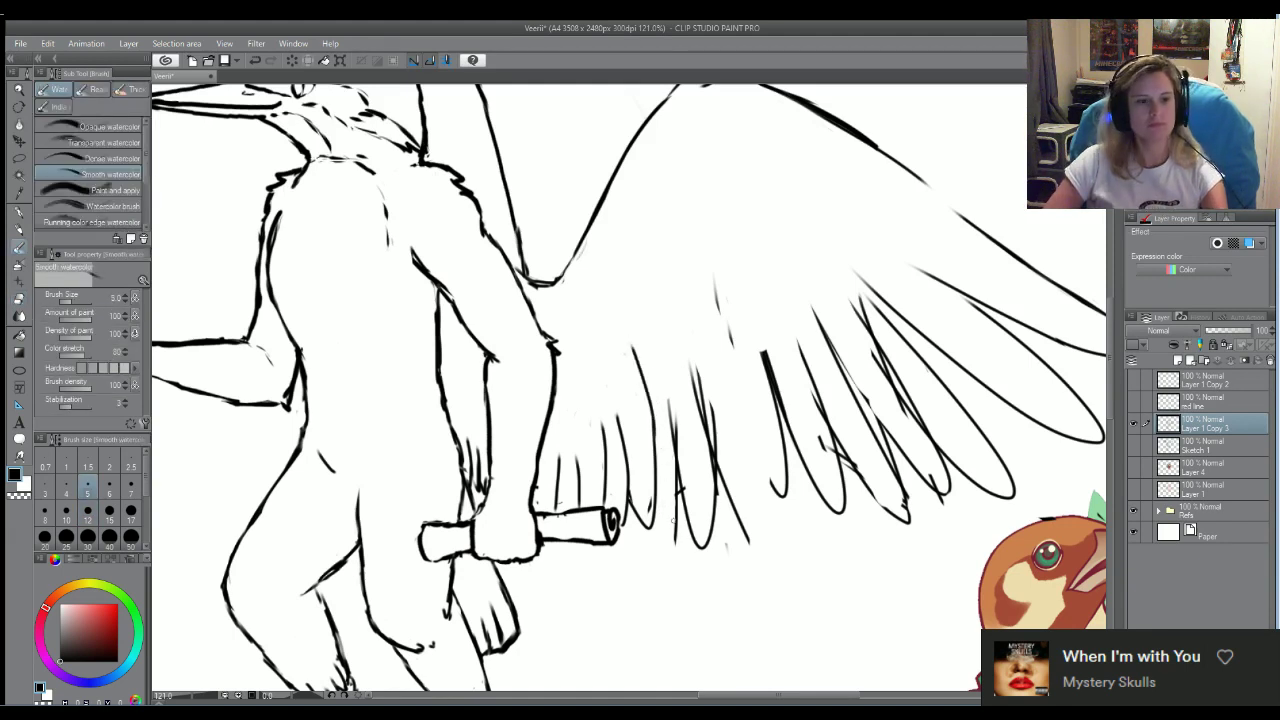
# Erase most of the rough overlapping feathers in the middle of the near wing with the Hard eraser
pyautogui.press('e')
pyautogui.moveTo(680, 495)
pyautogui.mouseDown()
pyautogui.moveTo(678, 547)
pyautogui.moveTo(686, 505)
pyautogui.moveTo(717, 582)
pyautogui.moveTo(737, 526)
pyautogui.mouseUp()
pyautogui.press('b')
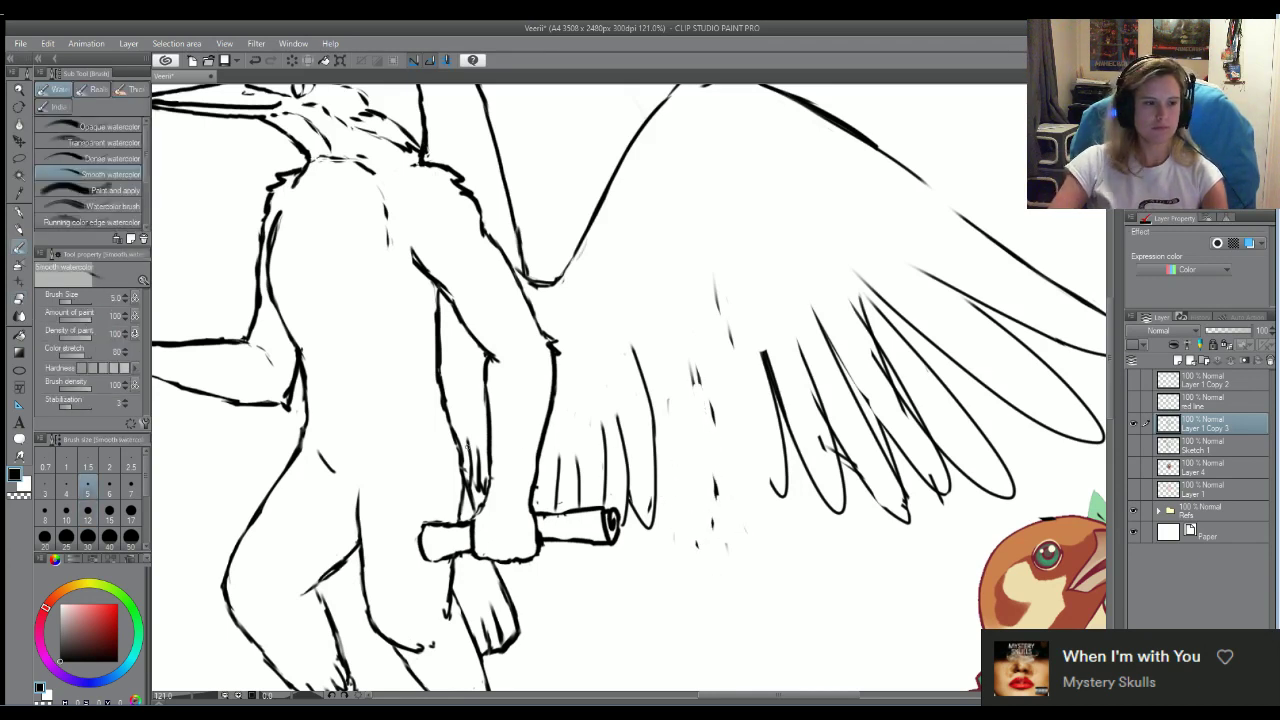
# Extend the feathers up through the gap between torso and arm, adding a short row of pointed tips near the elbow
pyautogui.moveTo(468, 446); pyautogui.dragTo(466, 393)
pyautogui.moveTo(478, 454); pyautogui.dragTo(472, 420)
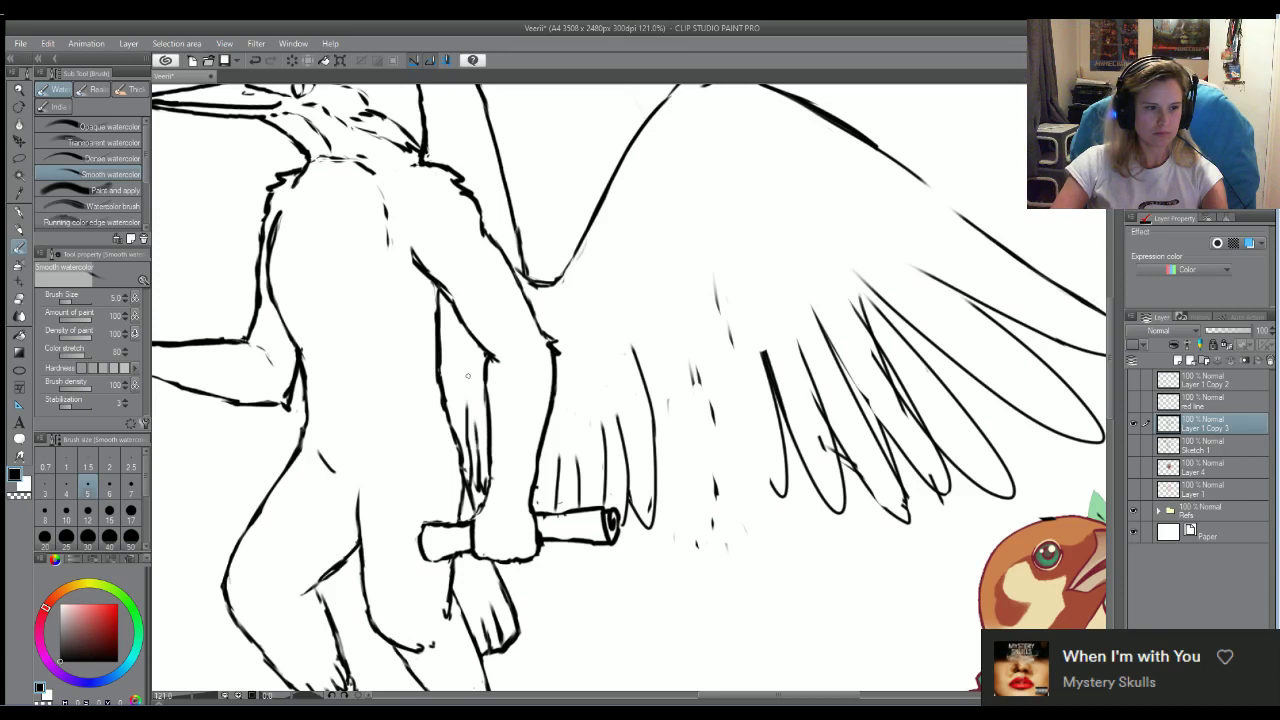
pyautogui.moveTo(446, 334); pyautogui.dragTo(452, 366)
pyautogui.moveTo(457, 334); pyautogui.dragTo(477, 381)
pyautogui.moveTo(478, 365); pyautogui.dragTo(482, 385)
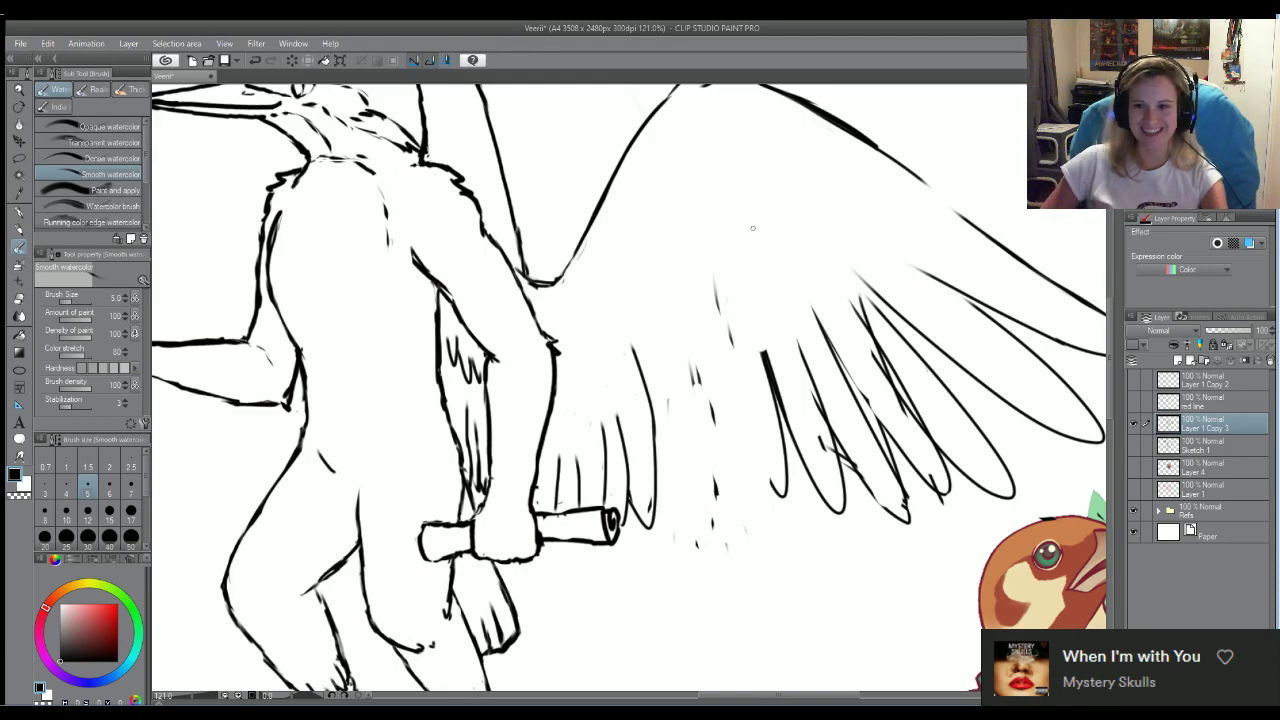
# Examine the near wing's overall shape against the kingfisher photo and the other winged reference images
pyautogui.scroll(2, 748, 124)
pyautogui.scroll(-3, 748, 124)
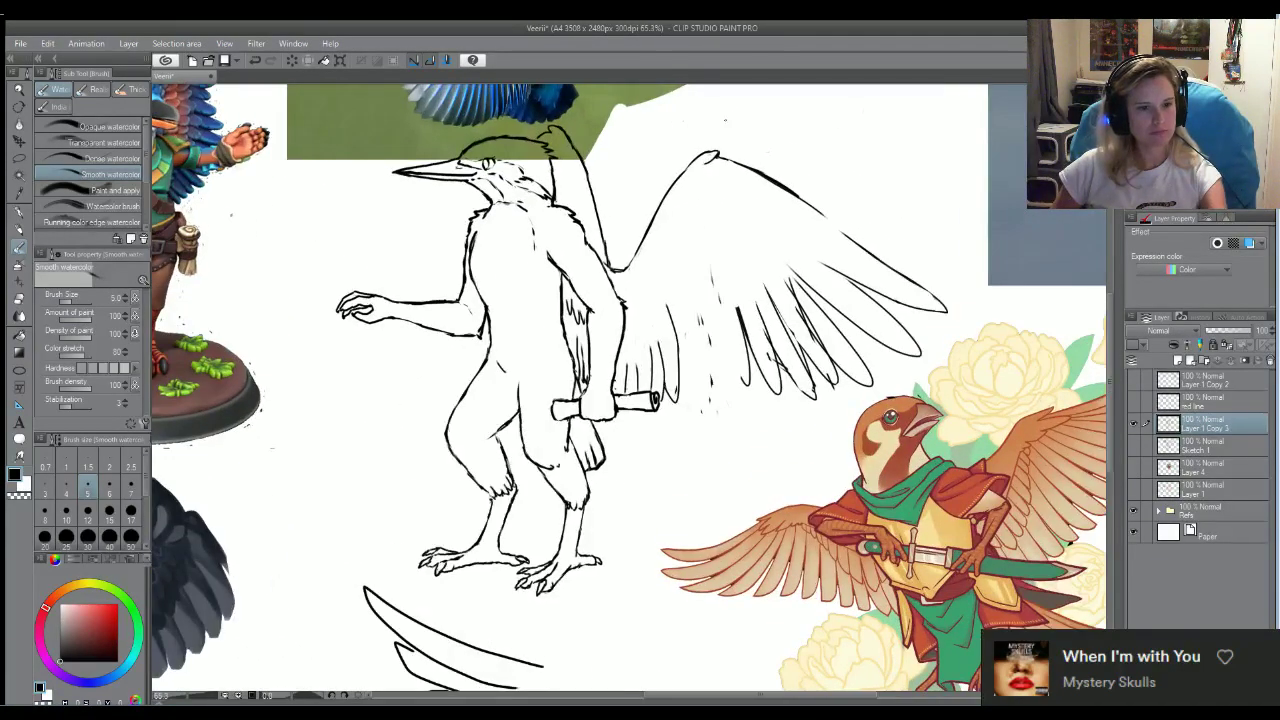
pyautogui.scroll(-2, 698, 265)
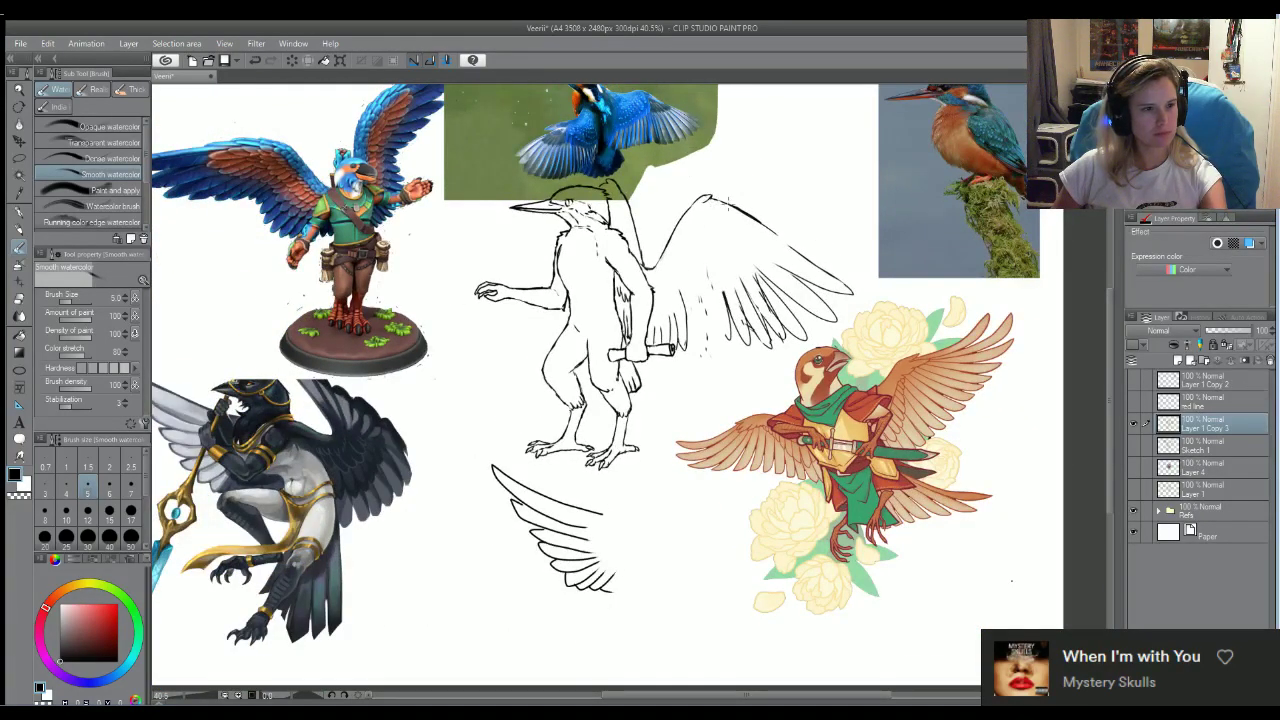
pyautogui.scroll(1, 745, 205)
pyautogui.scroll(-2, 745, 205)
pyautogui.scroll(4, 730, 212)
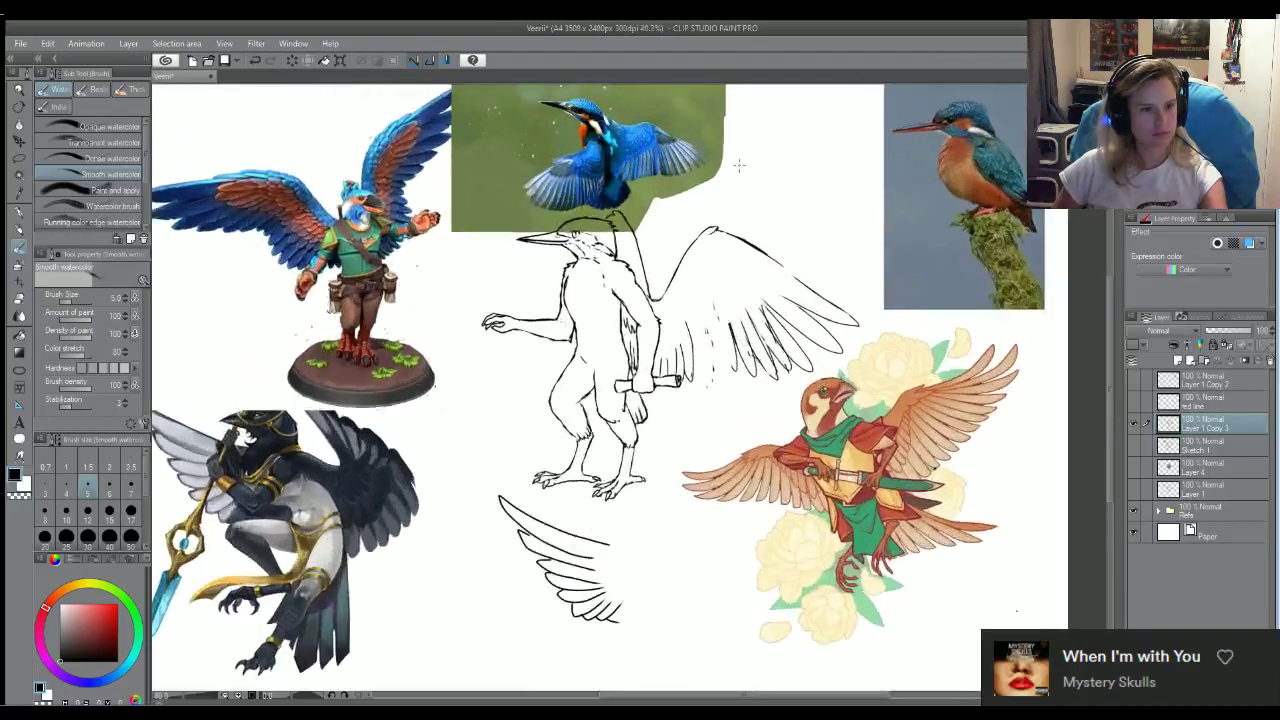
pyautogui.scroll(1, 719, 219)
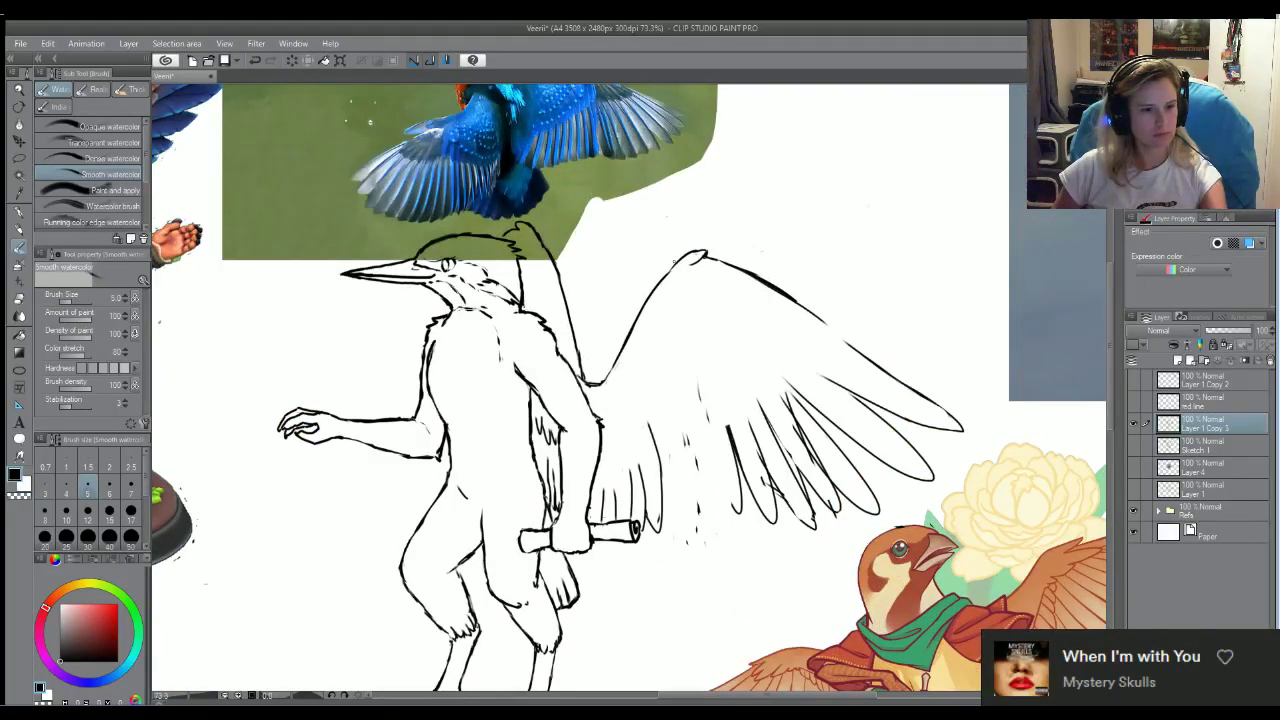
pyautogui.scroll(-1, 690, 260)
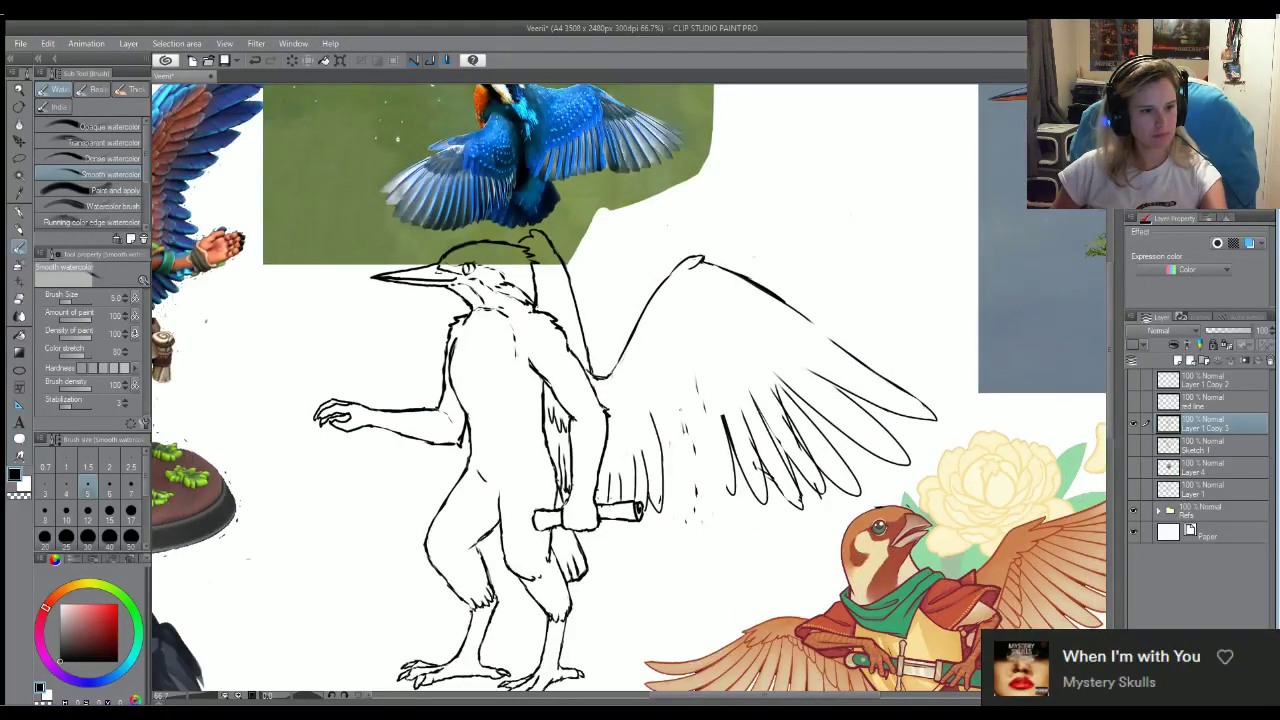
pyautogui.scroll(3, 660, 499)
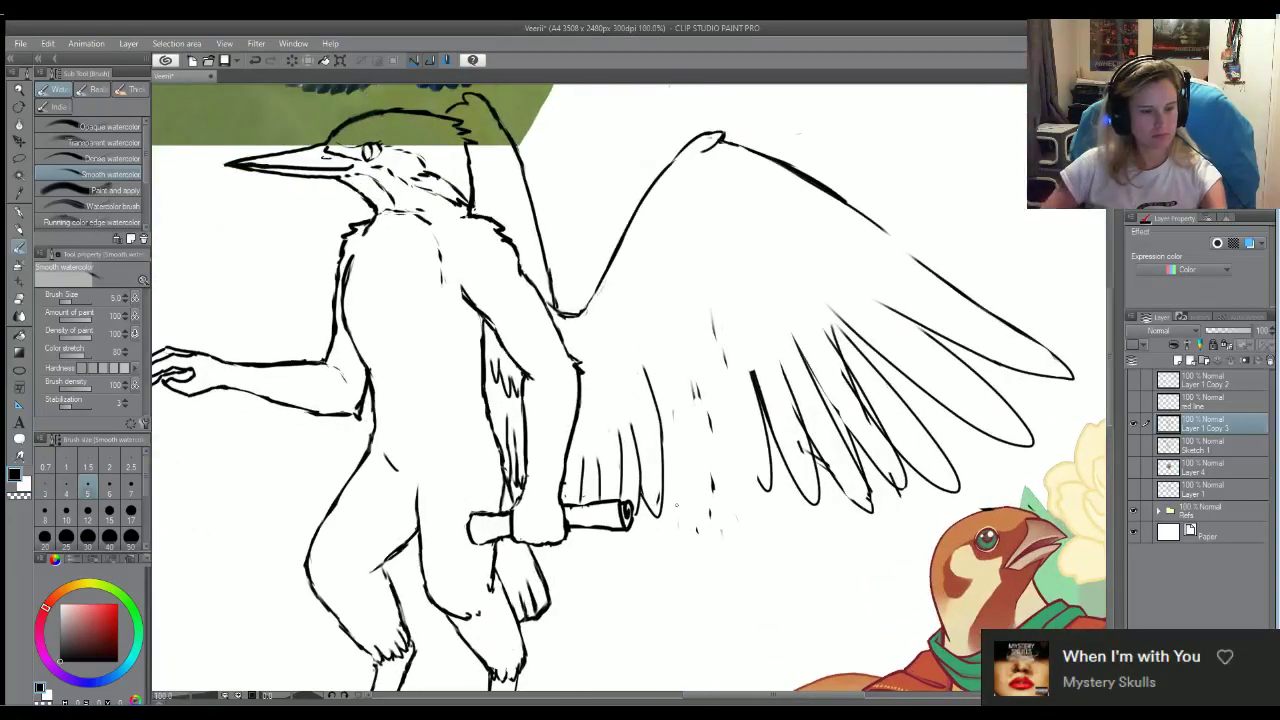
# Erase the leftover dashes in the near wing's middle and the thick line bordering the outer feathers
pyautogui.press('e')
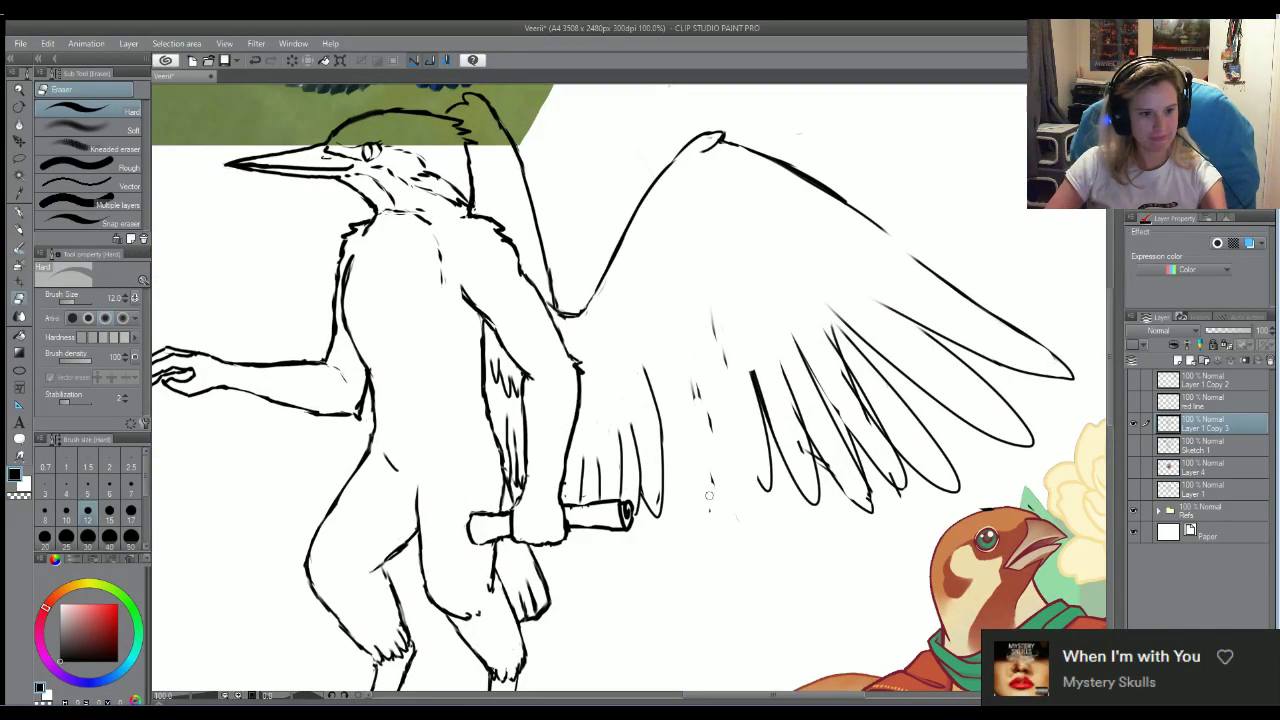
pyautogui.moveTo(709, 495)
pyautogui.mouseDown()
pyautogui.moveTo(709, 430)
pyautogui.moveTo(728, 508)
pyautogui.moveTo(694, 503)
pyautogui.moveTo(703, 297)
pyautogui.moveTo(757, 427)
pyautogui.moveTo(760, 385)
pyautogui.mouseUp()
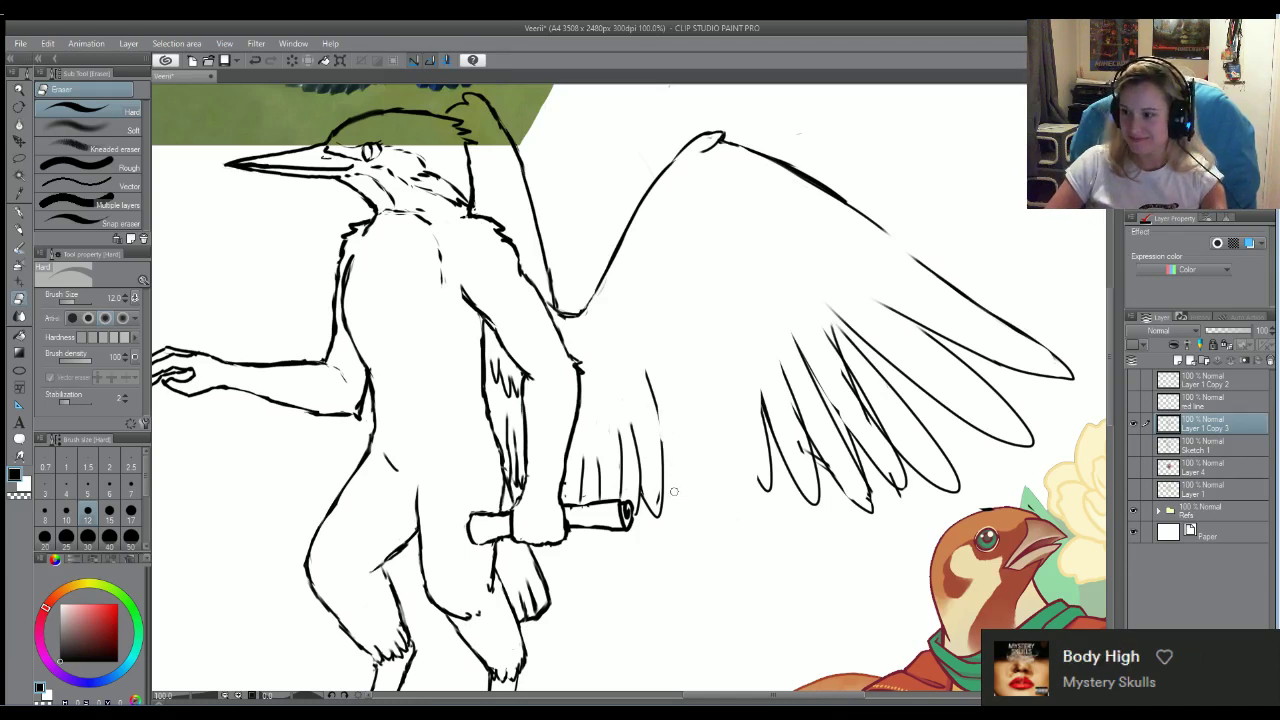
pyautogui.press('b')
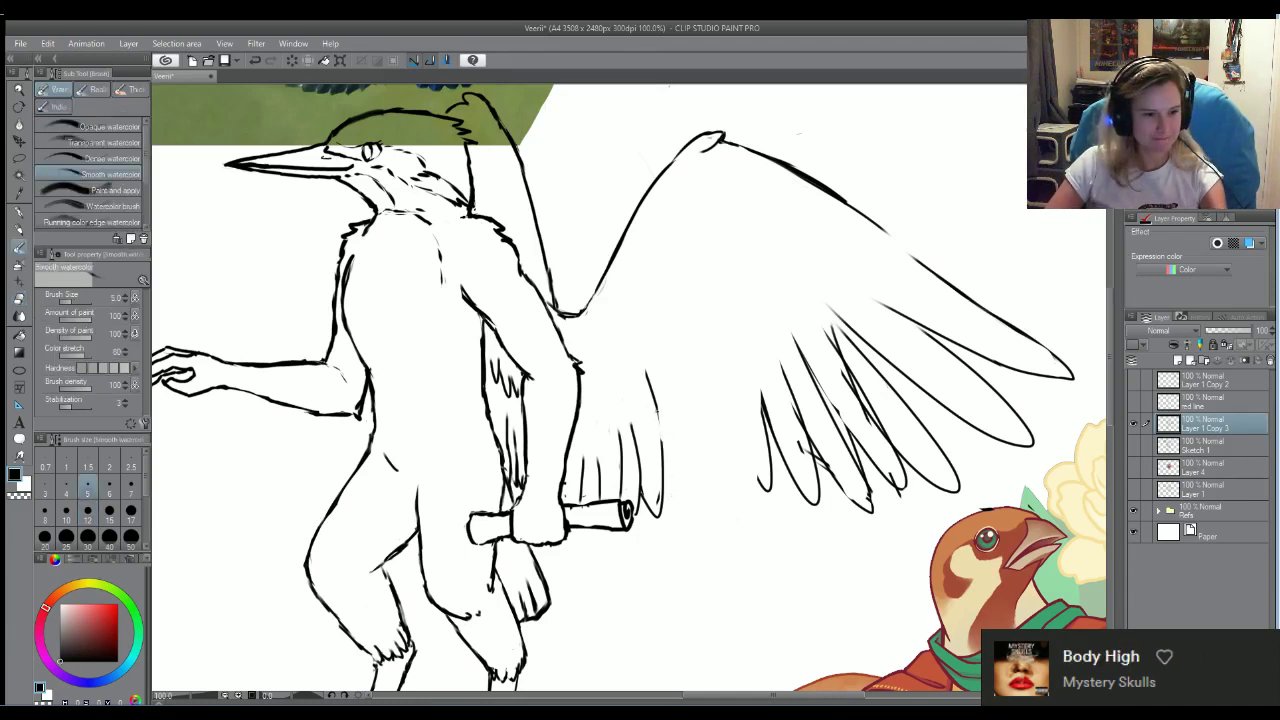
pyautogui.press('e')
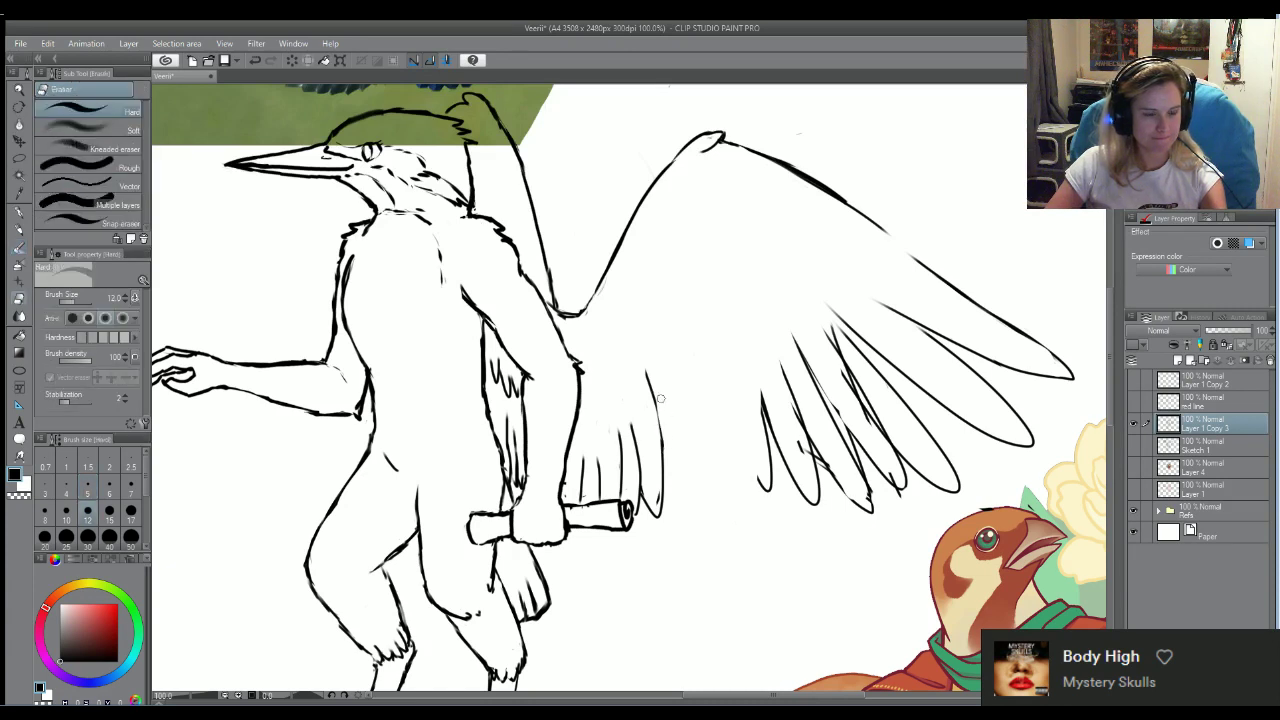
pyautogui.press('b')
pyautogui.press('e')
pyautogui.moveTo(656, 482)
pyautogui.mouseDown()
pyautogui.moveTo(660, 504)
pyautogui.moveTo(686, 511)
pyautogui.moveTo(675, 551)
pyautogui.mouseUp()
pyautogui.press('b')
pyautogui.press('e')
pyautogui.press('b')
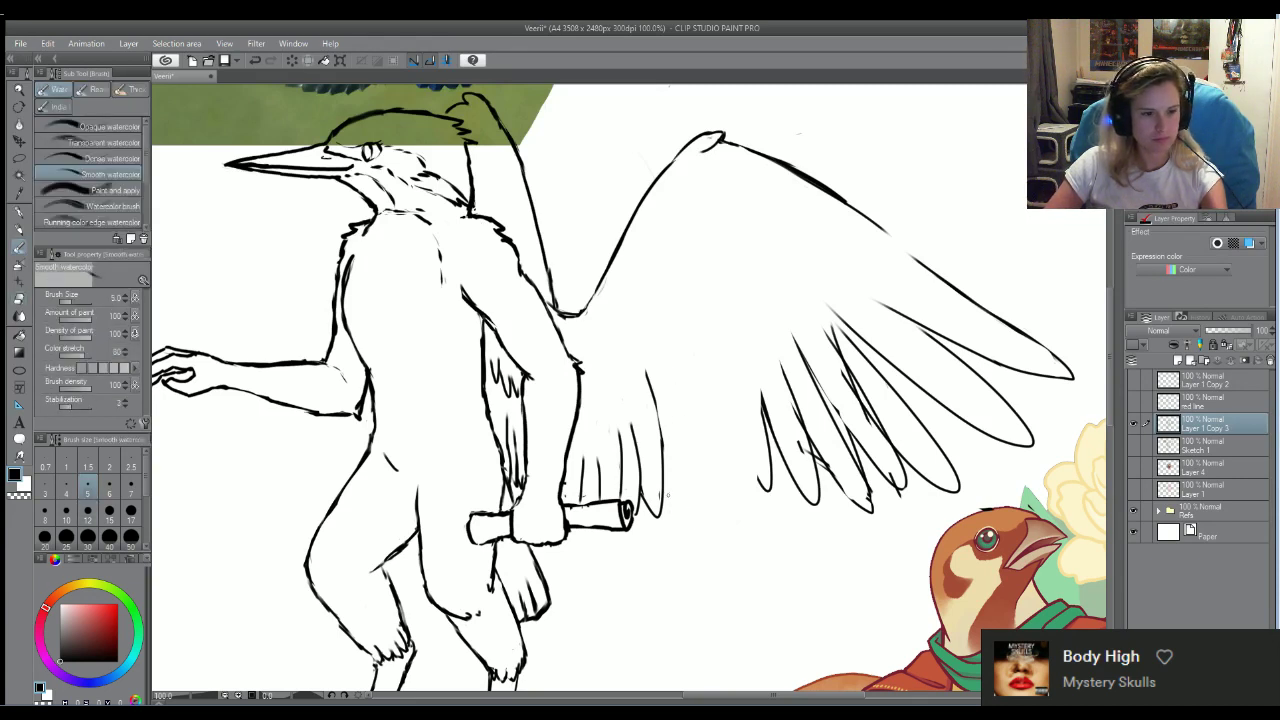
# Draw a row of evenly spaced, round-tipped long feathers across the near wing's middle, from the scroll's end to the outer feathers
pyautogui.moveTo(668, 496)
pyautogui.mouseDown()
pyautogui.moveTo(716, 522)
pyautogui.moveTo(732, 462)
pyautogui.moveTo(712, 500)
pyautogui.moveTo(752, 494)
pyautogui.moveTo(746, 410)
pyautogui.moveTo(797, 499)
pyautogui.mouseUp()
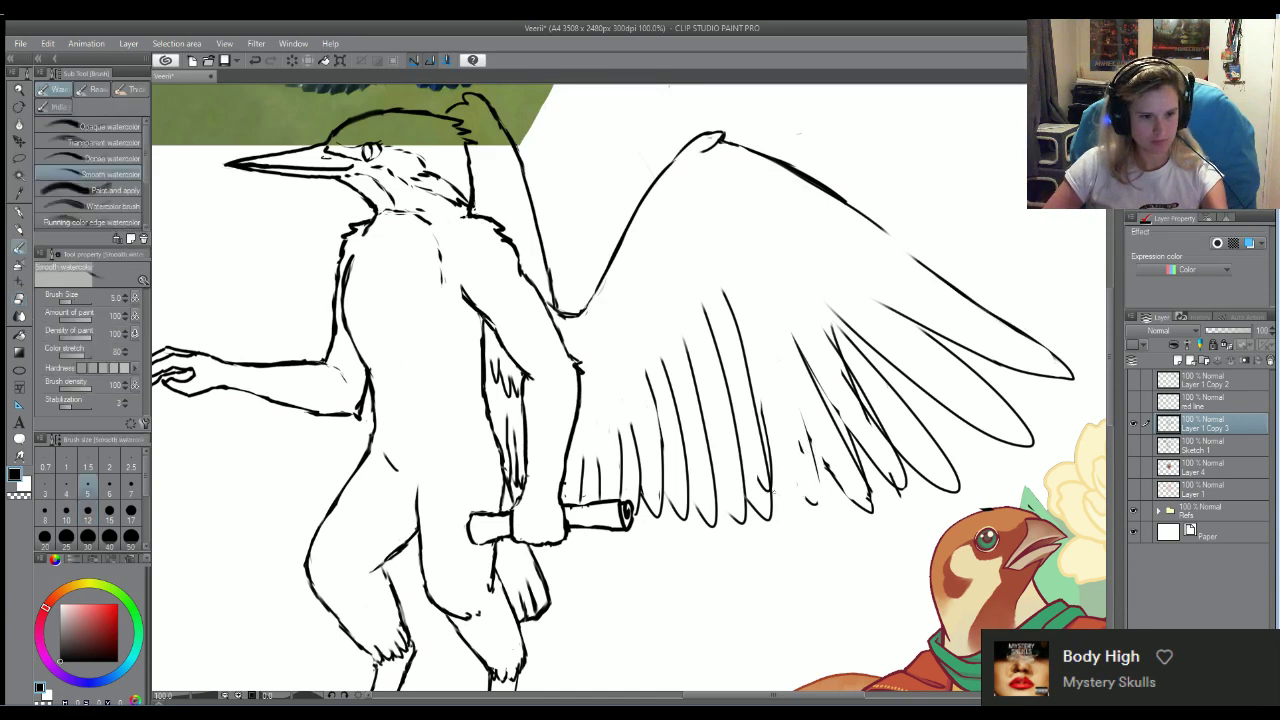
pyautogui.moveTo(768, 446); pyautogui.dragTo(818, 514)
pyautogui.moveTo(770, 324); pyautogui.dragTo(820, 514)
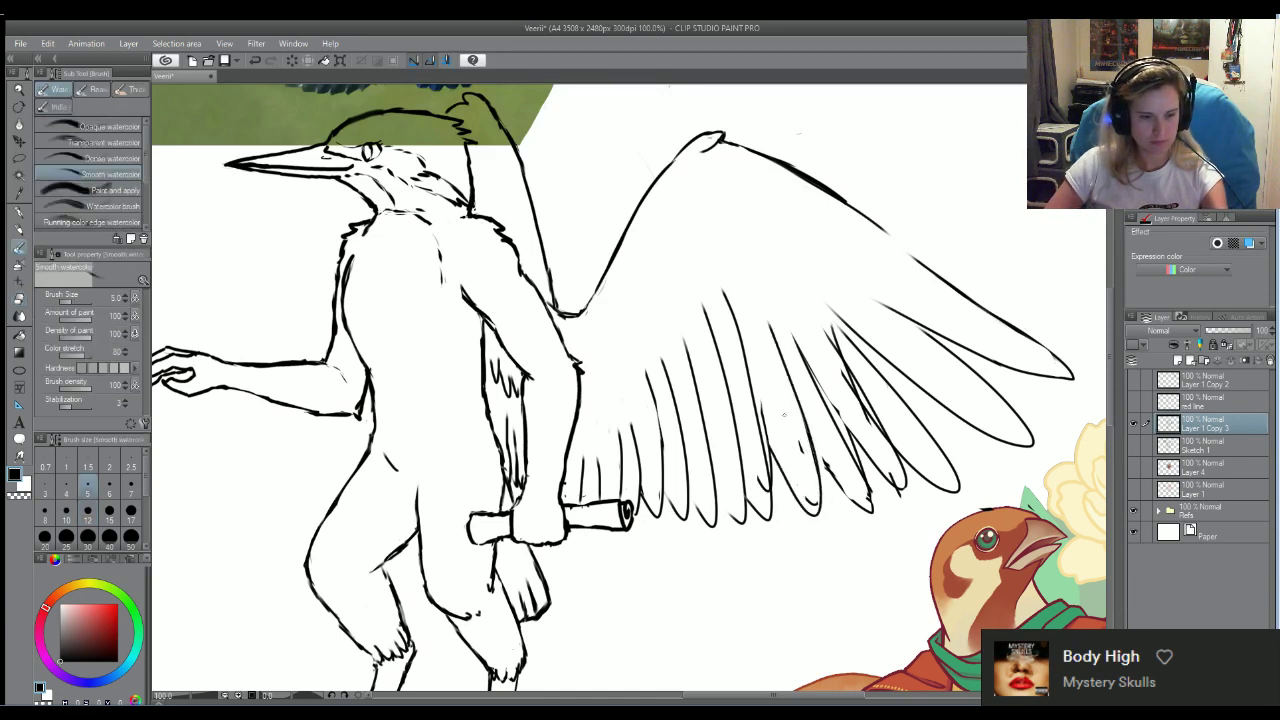
# Erase the newest feather nearest the outer group, together with the old rough lines overlapping it
pyautogui.press('e')
pyautogui.moveTo(776, 330); pyautogui.dragTo(815, 505)
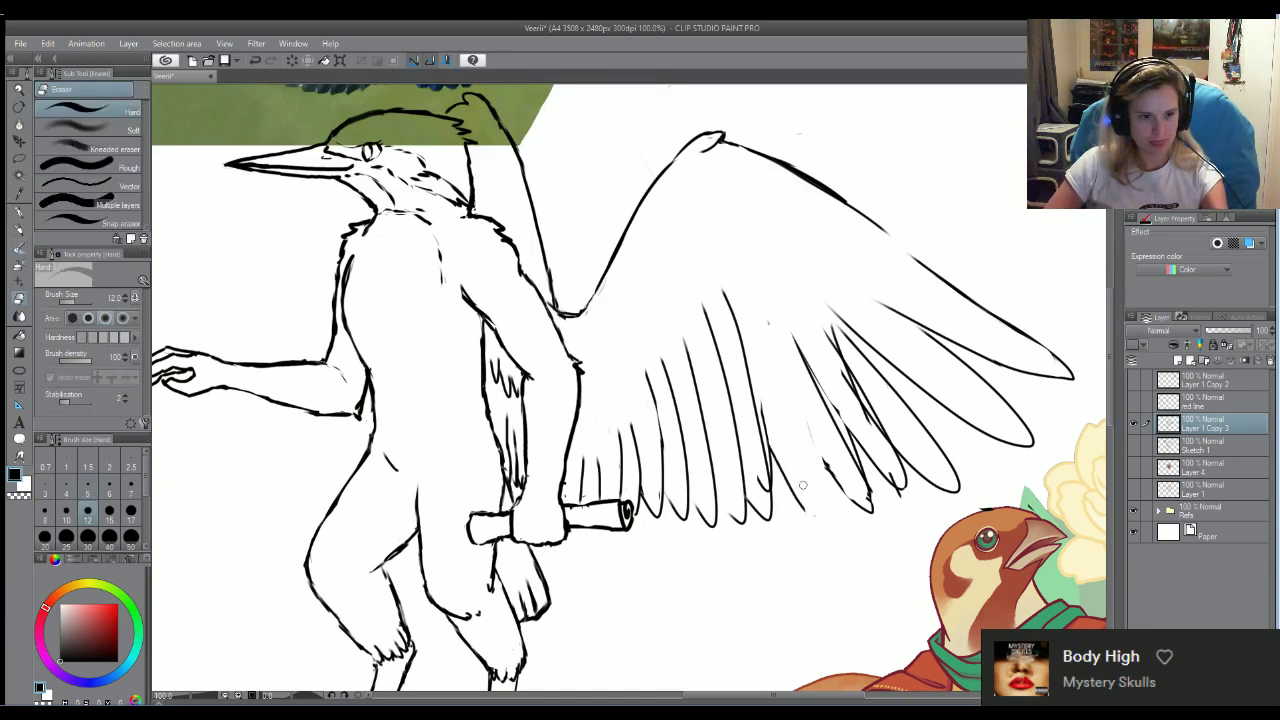
pyautogui.press('b')
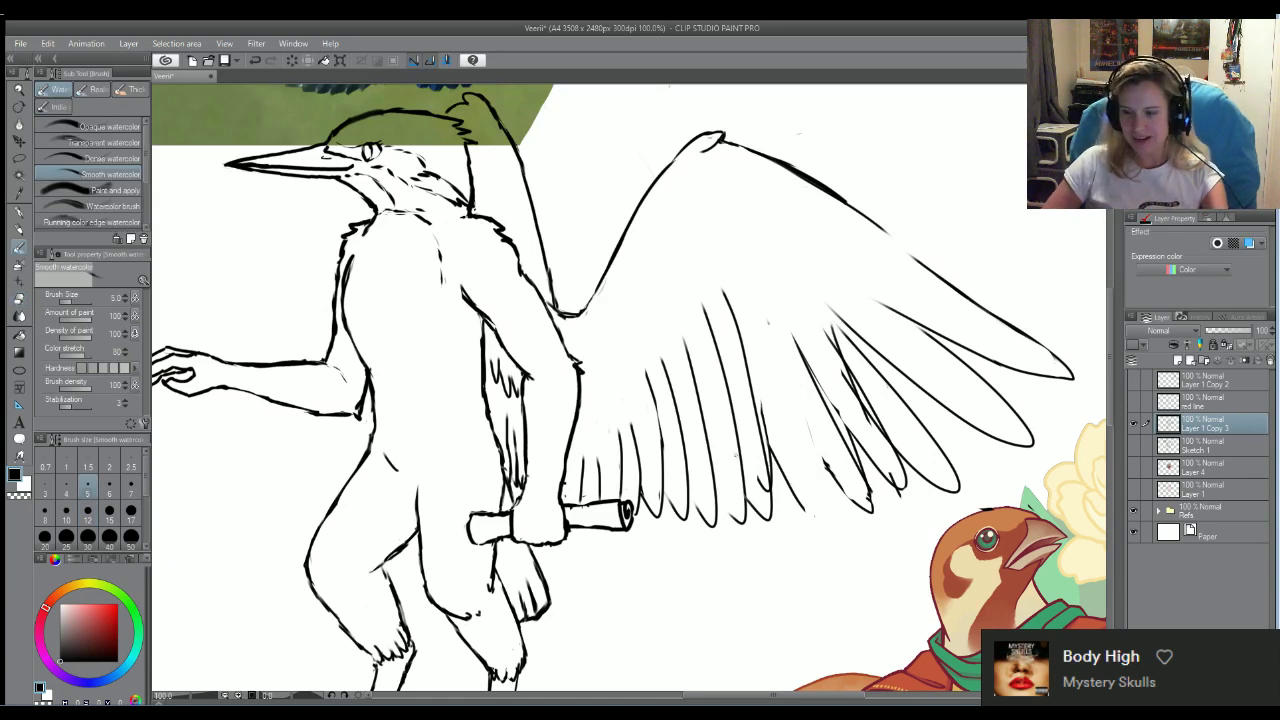
pyautogui.press('e')
pyautogui.moveTo(757, 475)
pyautogui.mouseDown()
pyautogui.moveTo(762, 486)
pyautogui.moveTo(774, 438)
pyautogui.moveTo(763, 403)
pyautogui.moveTo(805, 436)
pyautogui.mouseUp()
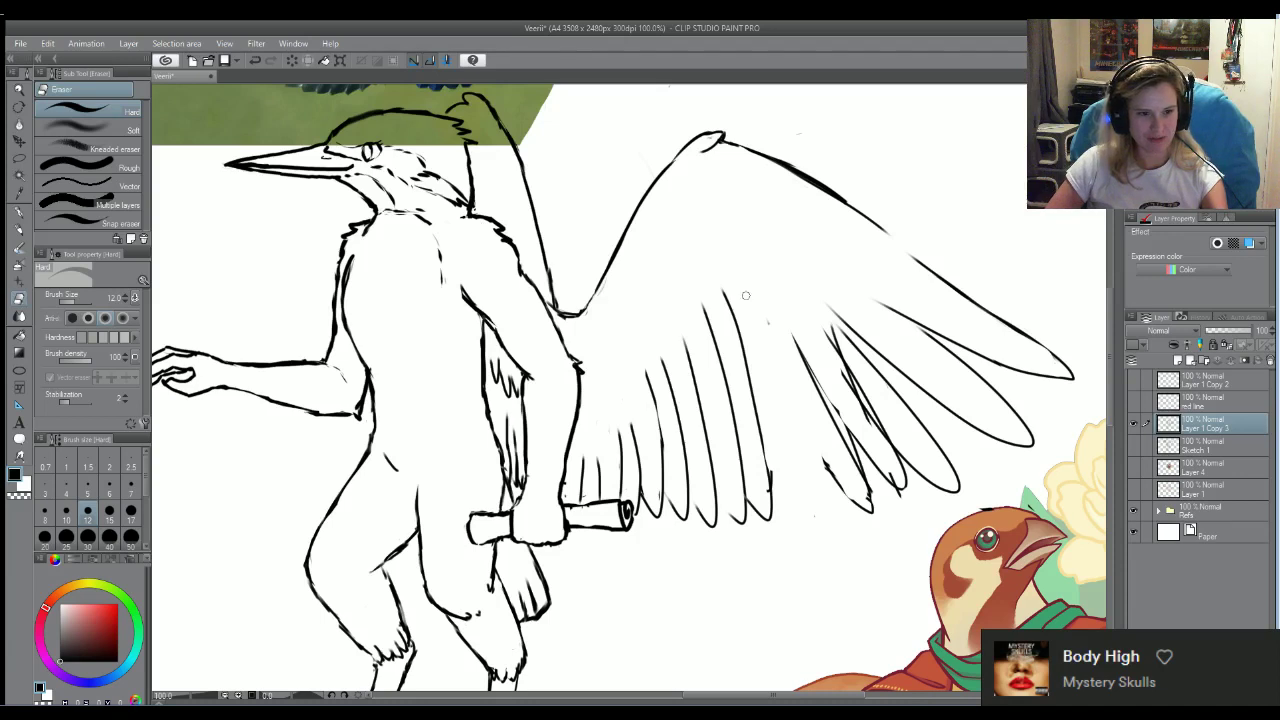
# Redraw the feather next to the outer group with a slanted tip and a long edge reaching up toward the wing's peak
pyautogui.press('b')
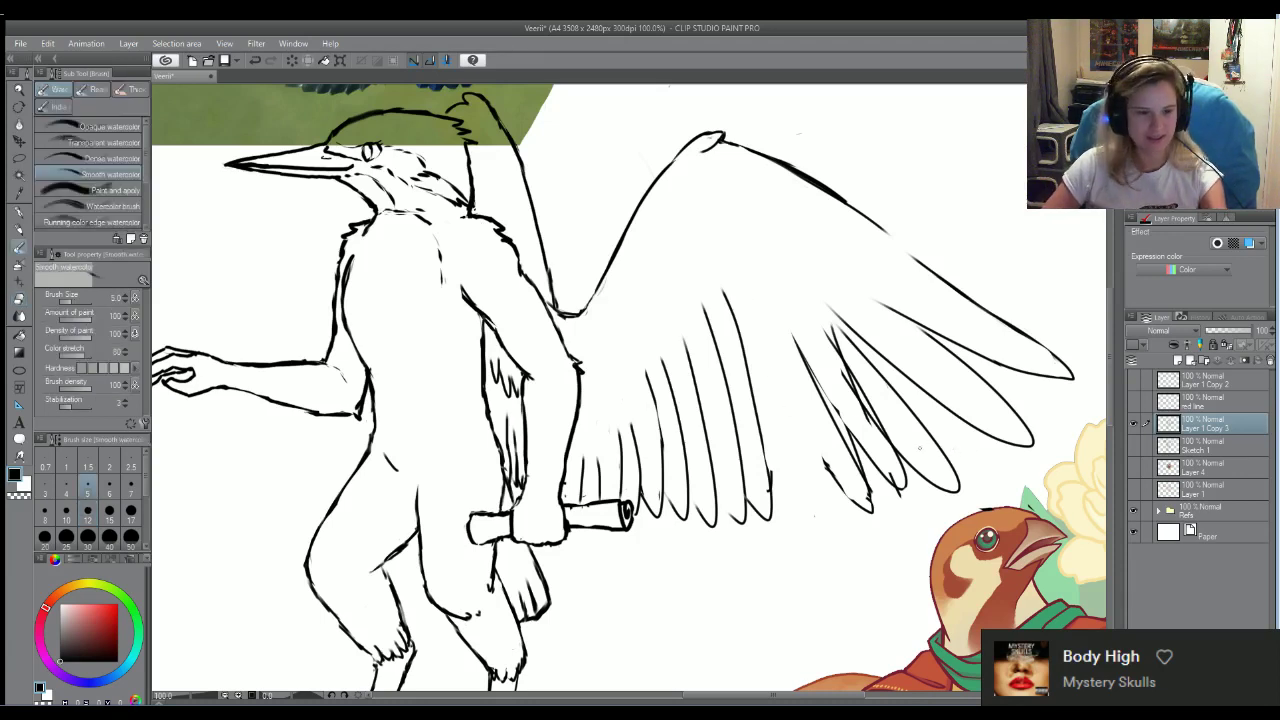
pyautogui.press('b')
pyautogui.moveTo(792, 470)
pyautogui.mouseDown()
pyautogui.moveTo(782, 476)
pyautogui.moveTo(788, 436)
pyautogui.moveTo(776, 484)
pyautogui.mouseUp()
pyautogui.press('e')
pyautogui.press('b')
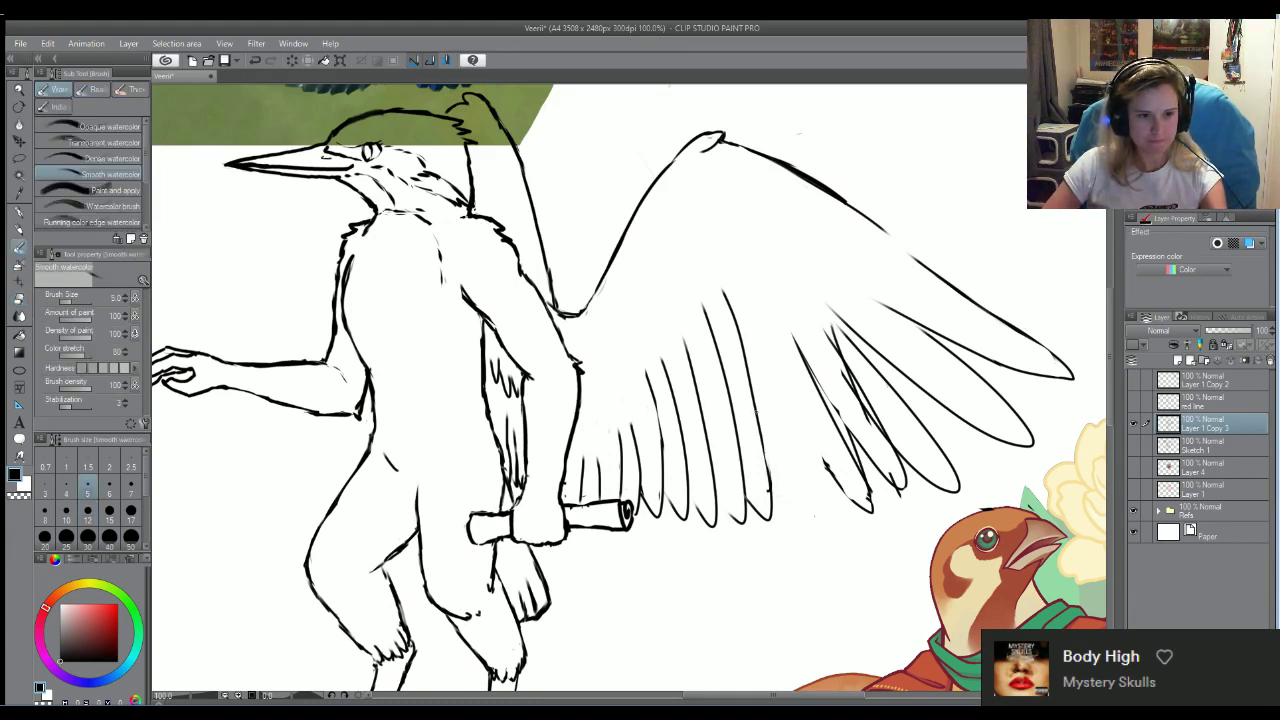
pyautogui.moveTo(757, 415)
pyautogui.mouseDown()
pyautogui.moveTo(812, 500)
pyautogui.moveTo(769, 232)
pyautogui.moveTo(808, 500)
pyautogui.mouseUp()
pyautogui.press('e')
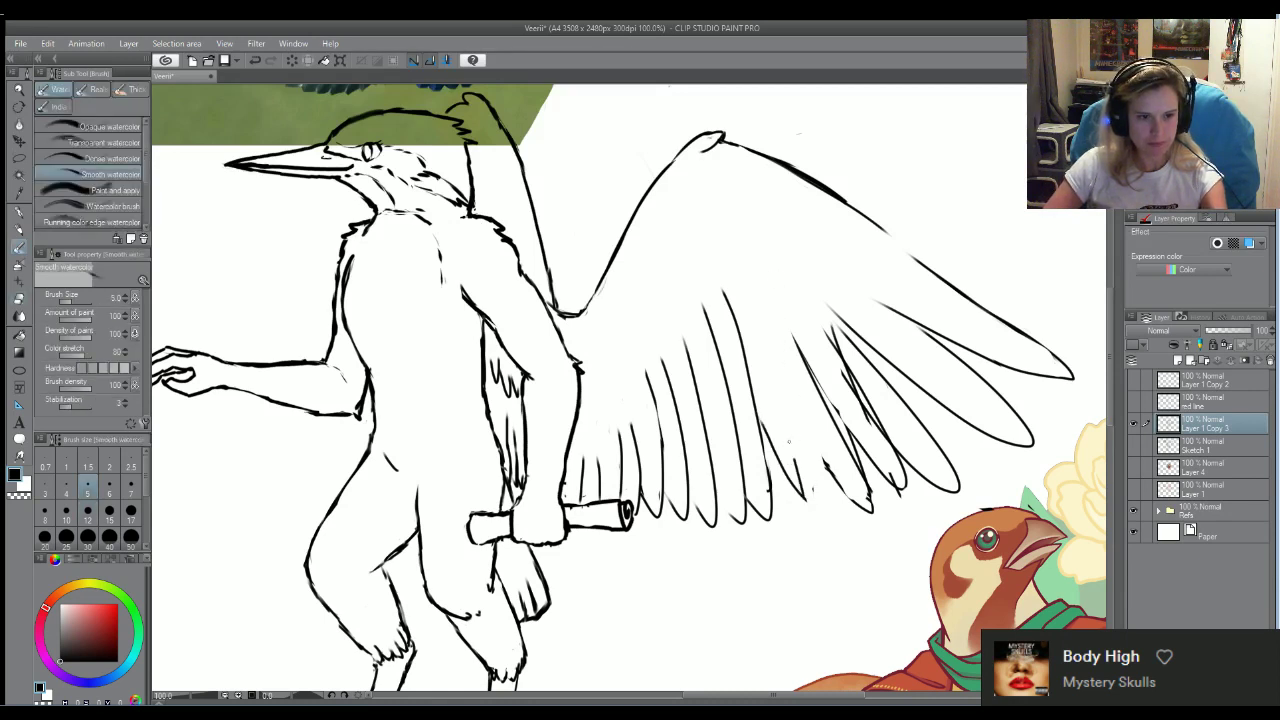
pyautogui.moveTo(735, 252); pyautogui.dragTo(794, 405)
pyautogui.press('e')
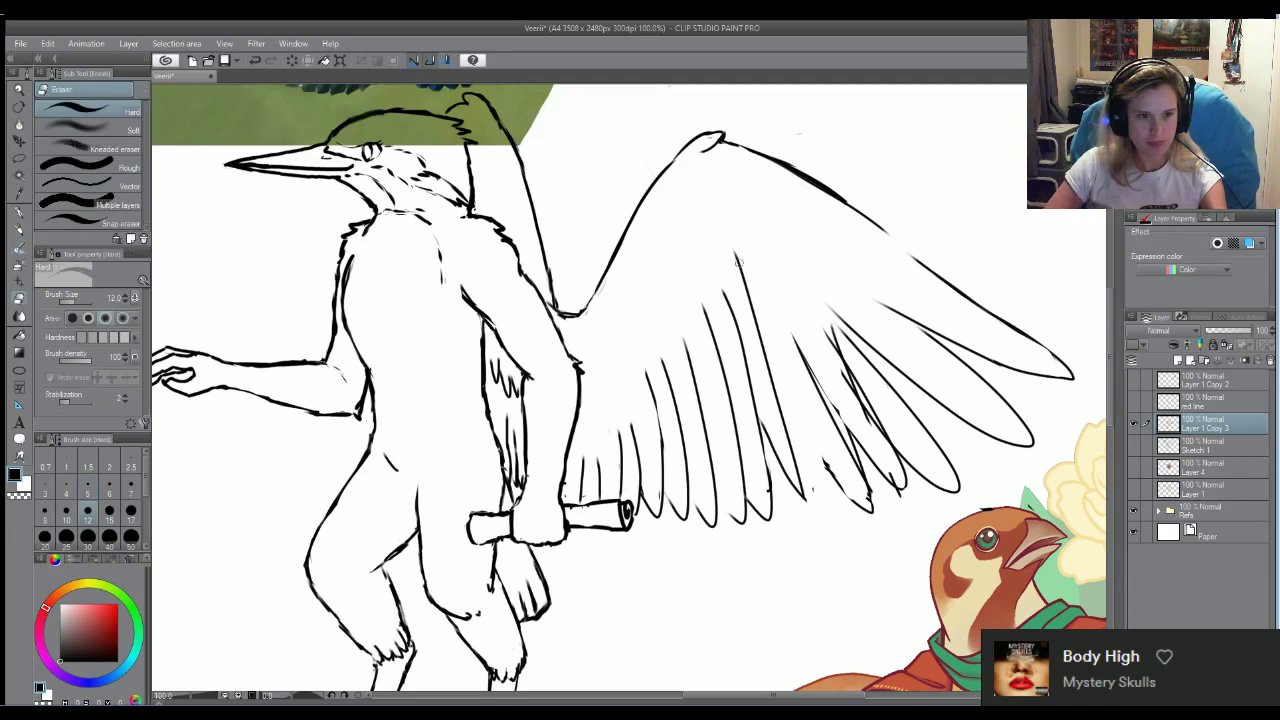
# Redraw the long edge of the slanted feather beside the outer group and erase the neighbouring feather's rough tip
pyautogui.moveTo(737, 256); pyautogui.dragTo(806, 500)
pyautogui.press('b')
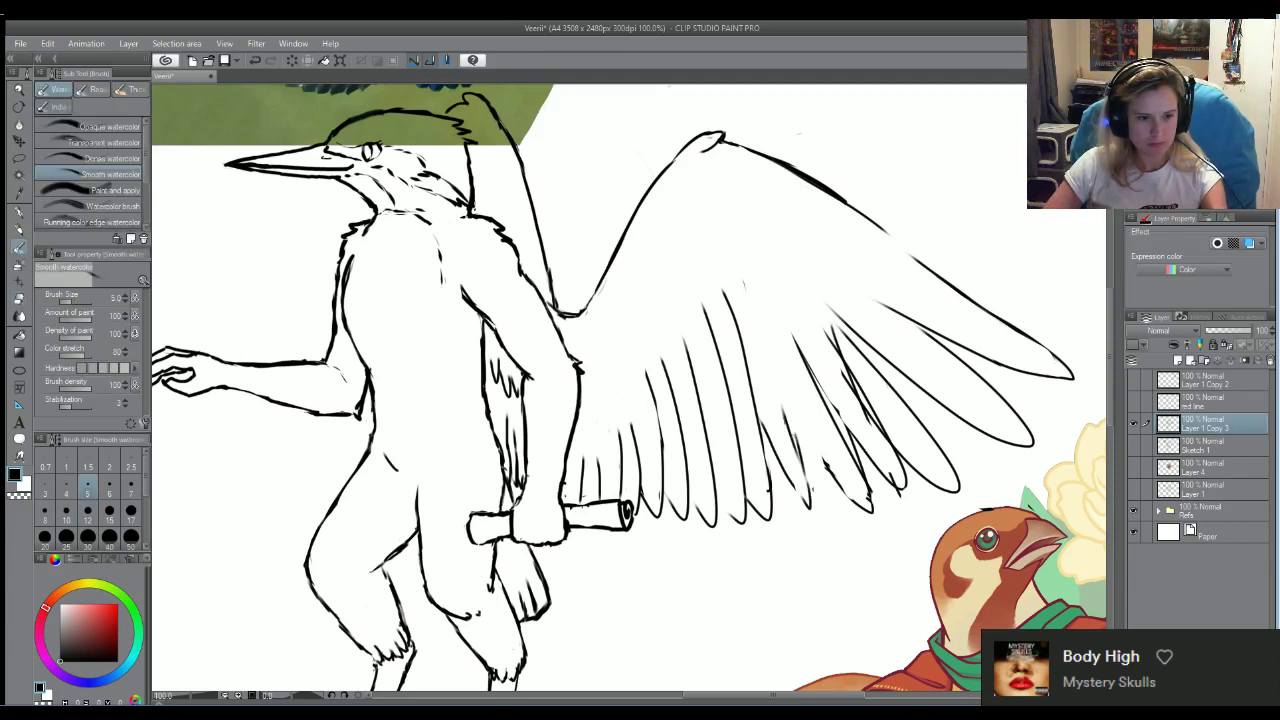
pyautogui.moveTo(743, 263); pyautogui.dragTo(788, 400)
pyautogui.press('e')
pyautogui.moveTo(817, 446); pyautogui.dragTo(852, 500)
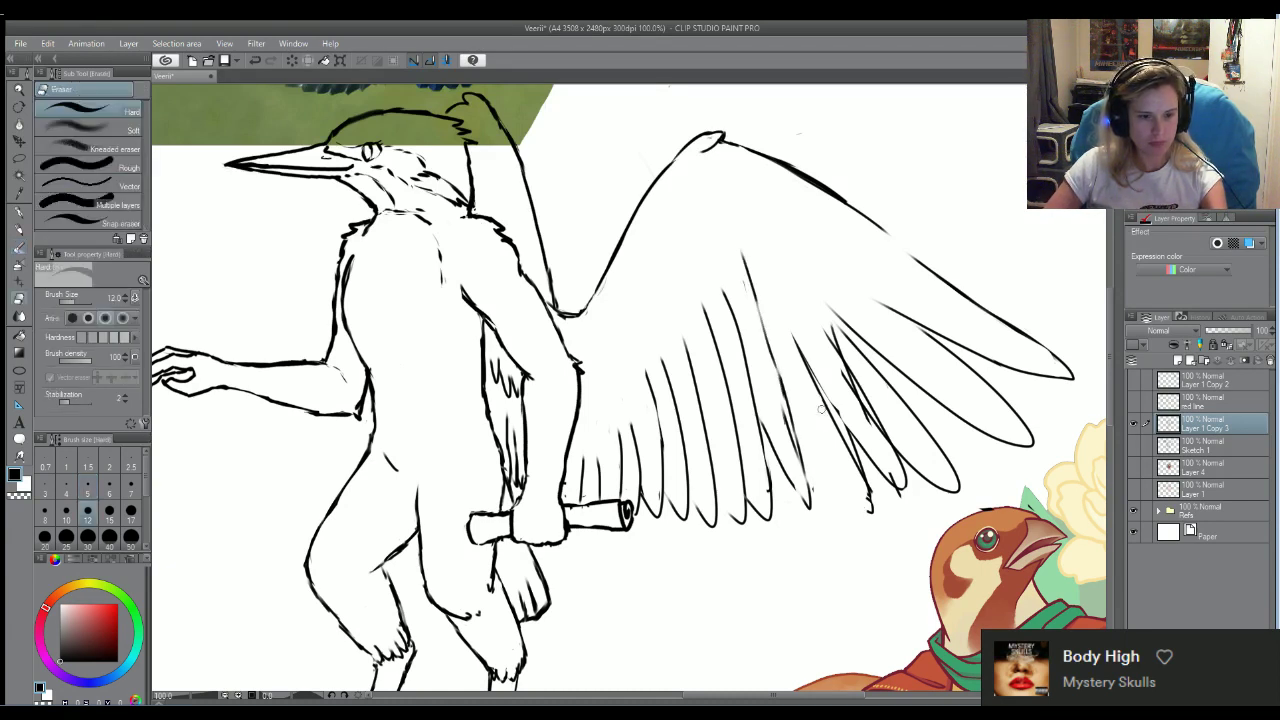
# Draw the next outer feather with a narrow slanted tip and a long edge reaching up toward the wing's peak
pyautogui.press('b')
pyautogui.moveTo(800, 405); pyautogui.dragTo(854, 490)
pyautogui.moveTo(838, 436); pyautogui.dragTo(860, 494)
pyautogui.moveTo(810, 362); pyautogui.dragTo(856, 462)
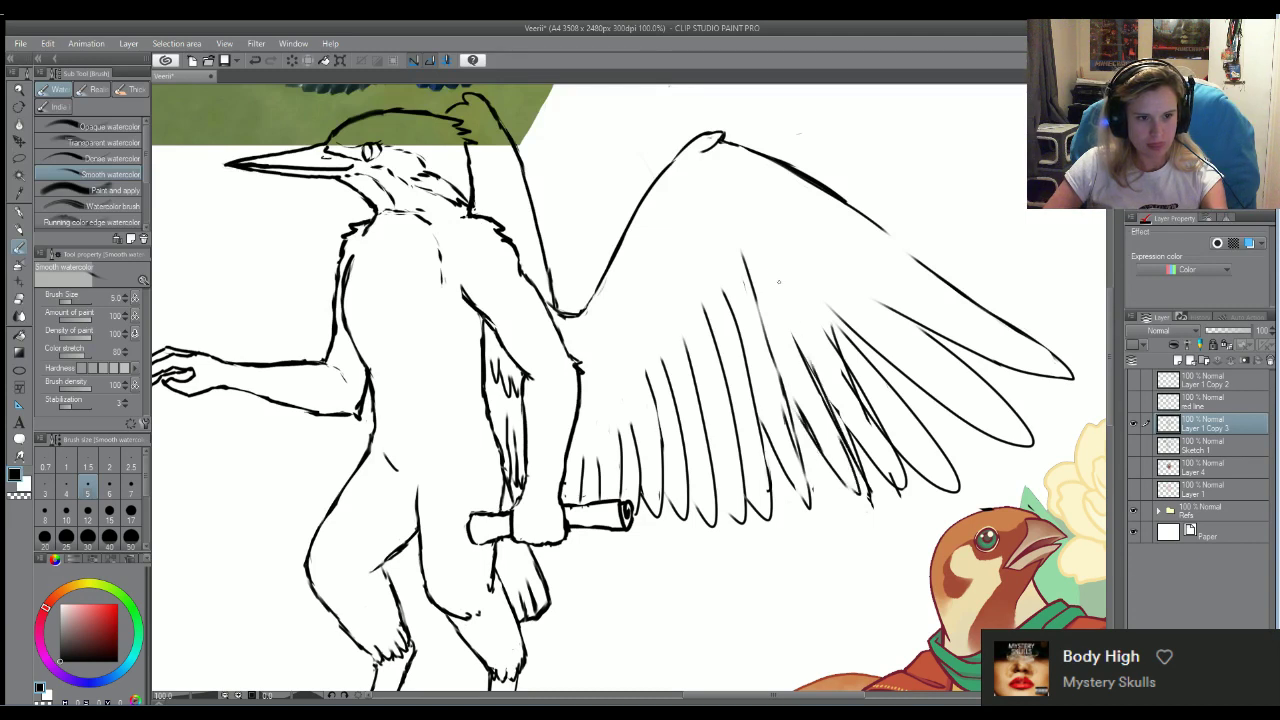
pyautogui.moveTo(768, 251); pyautogui.dragTo(832, 408)
# Erase the old rough feather next in the outer group and redraw it as a clean, slim feather with a long upper edge
pyautogui.press('e')
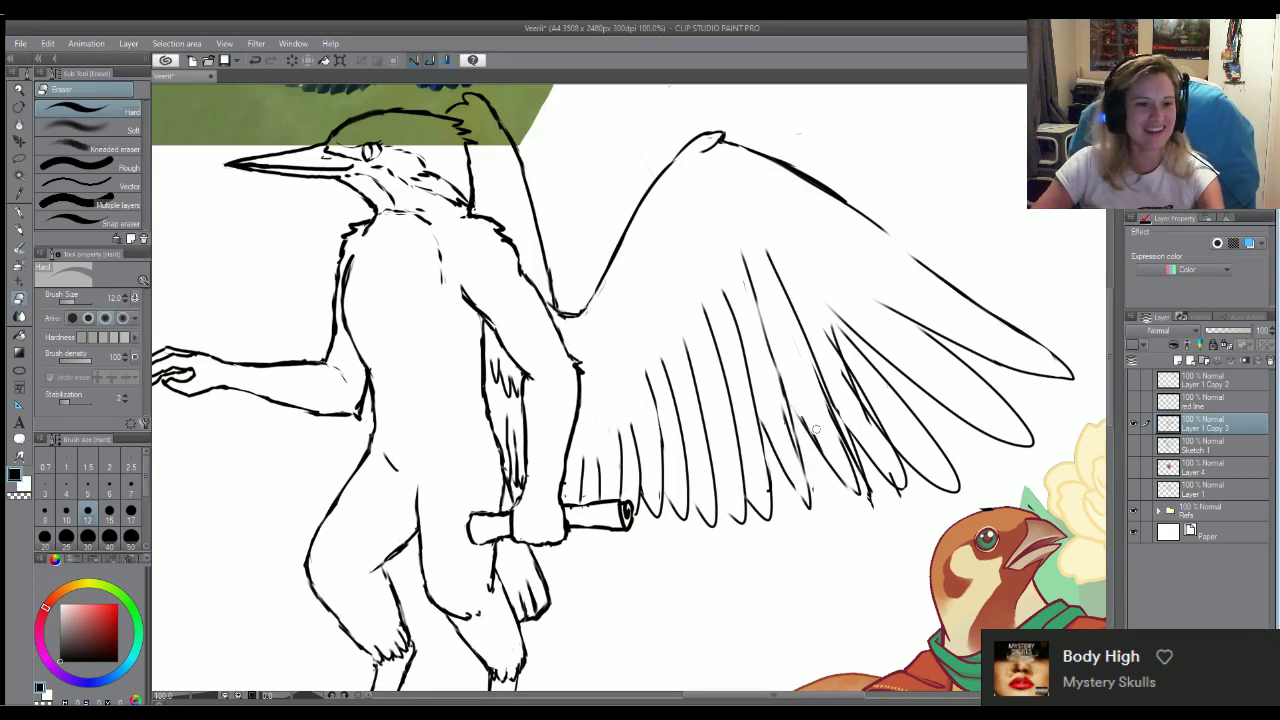
pyautogui.moveTo(875, 492)
pyautogui.mouseDown()
pyautogui.moveTo(830, 385)
pyautogui.moveTo(862, 435)
pyautogui.moveTo(828, 339)
pyautogui.moveTo(885, 465)
pyautogui.moveTo(830, 330)
pyautogui.moveTo(880, 445)
pyautogui.moveTo(856, 408)
pyautogui.mouseUp()
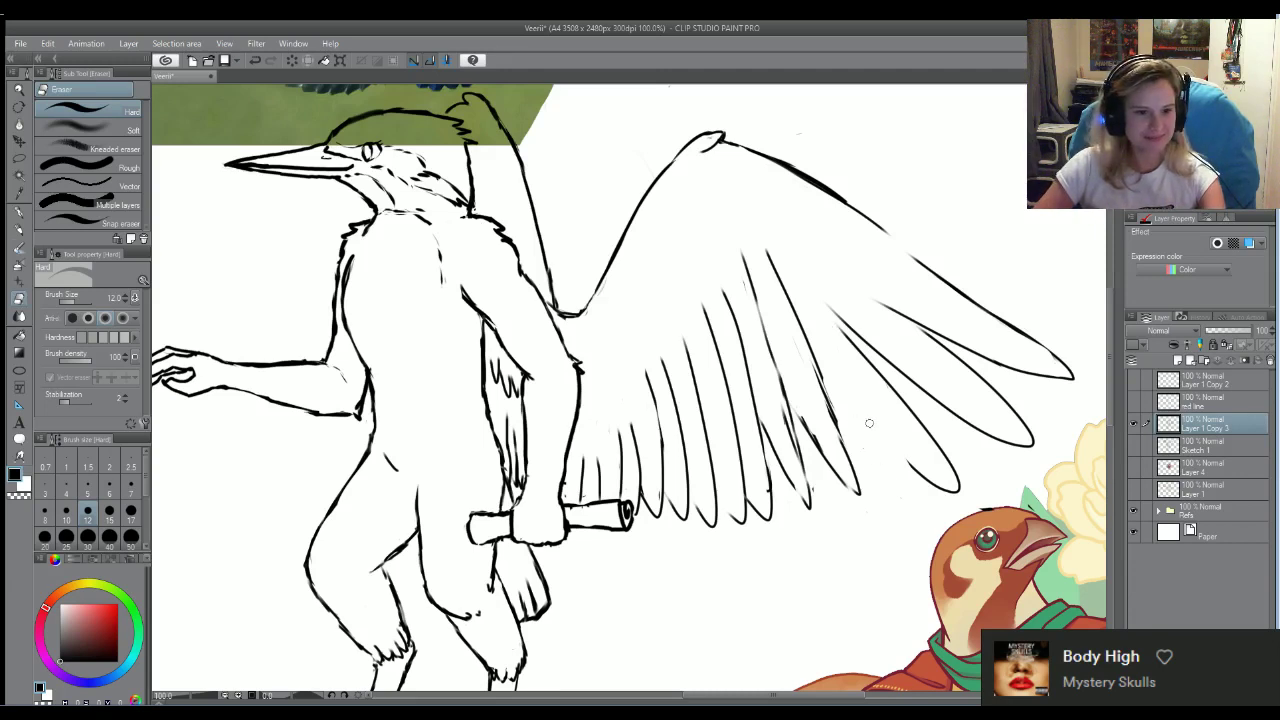
pyautogui.press('b')
pyautogui.hotkey('ctrl', 'z')
pyautogui.hotkey('ctrl', 'z')
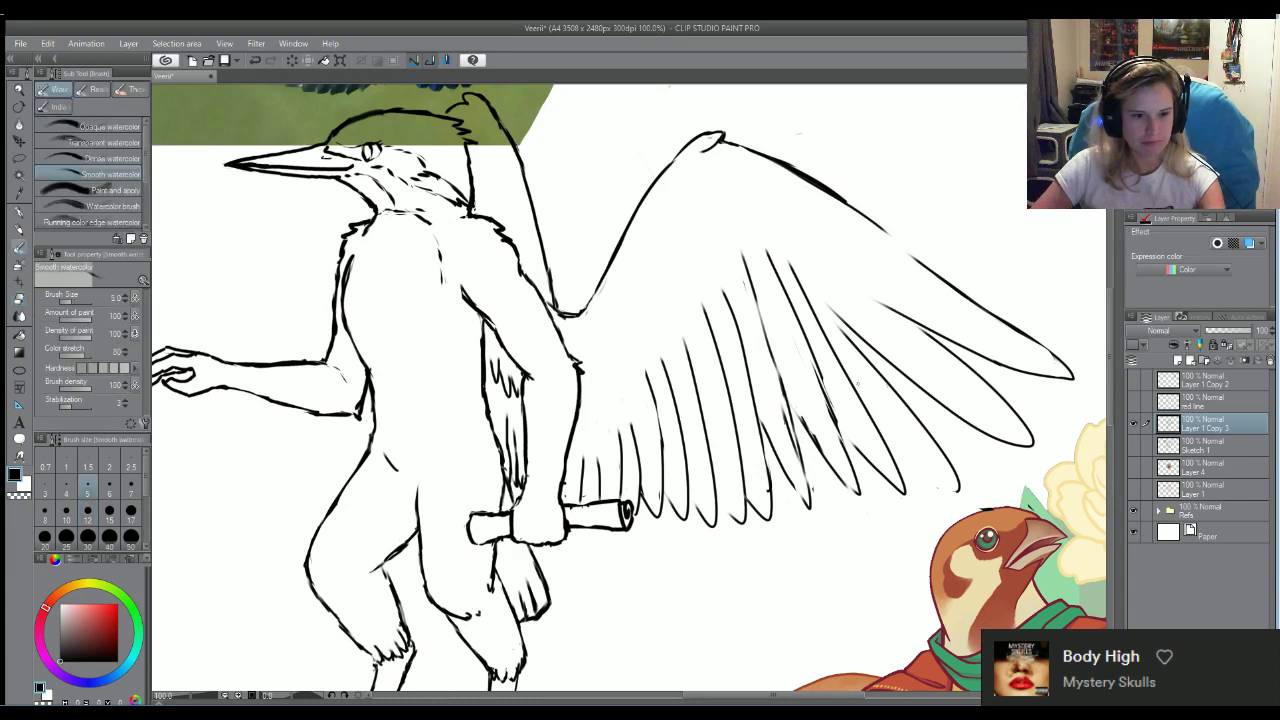
# Redraw the third feather from the wingtip with a slanted tip and long edge, erasing its old overlapping outline
pyautogui.moveTo(855, 372); pyautogui.dragTo(914, 450)
pyautogui.moveTo(872, 408); pyautogui.dragTo(920, 456)
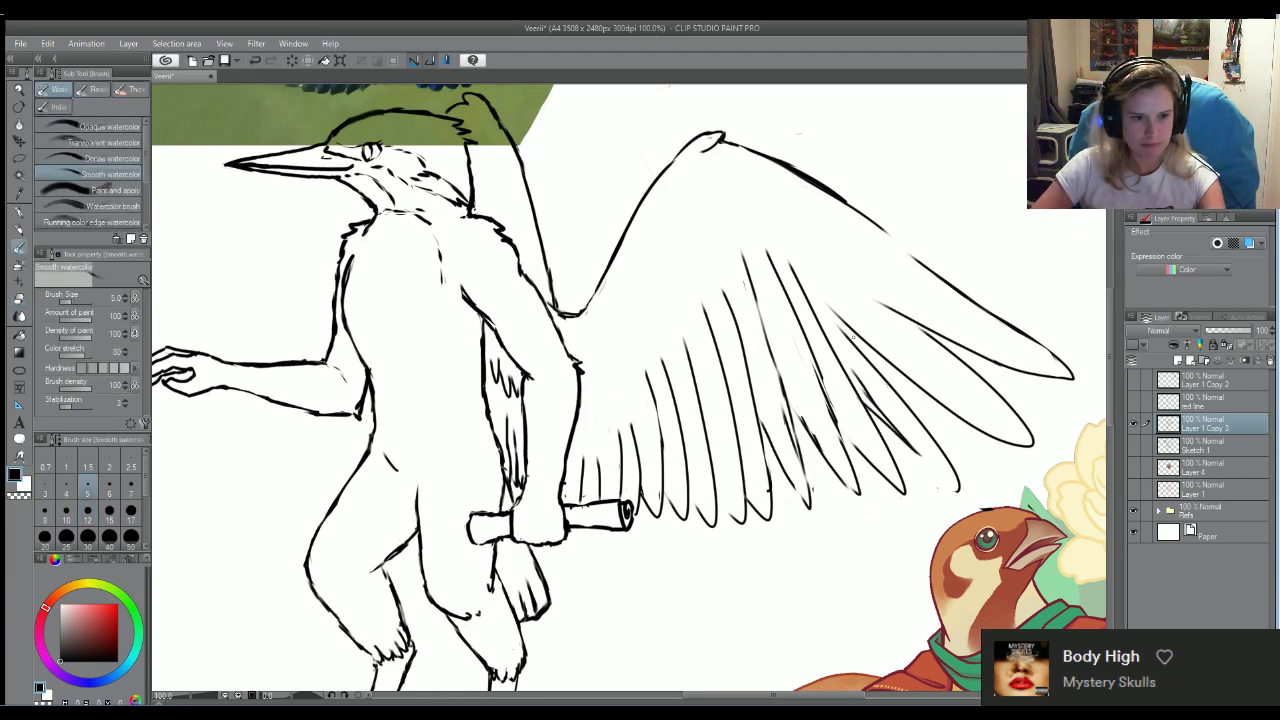
pyautogui.moveTo(828, 300); pyautogui.dragTo(970, 476)
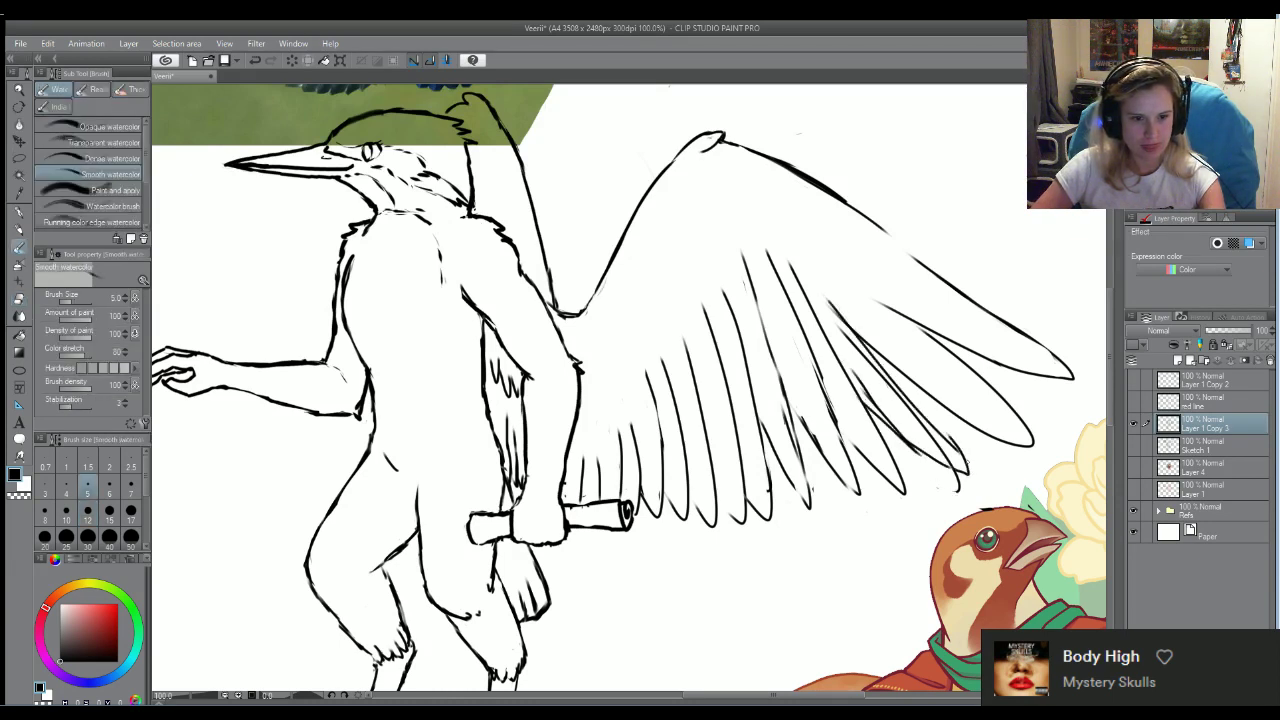
pyautogui.press('e')
pyautogui.moveTo(936, 426)
pyautogui.mouseDown()
pyautogui.moveTo(956, 446)
pyautogui.moveTo(852, 338)
pyautogui.moveTo(884, 380)
pyautogui.moveTo(858, 342)
pyautogui.moveTo(874, 400)
pyautogui.mouseUp()
pyautogui.moveTo(954, 493); pyautogui.dragTo(963, 484)
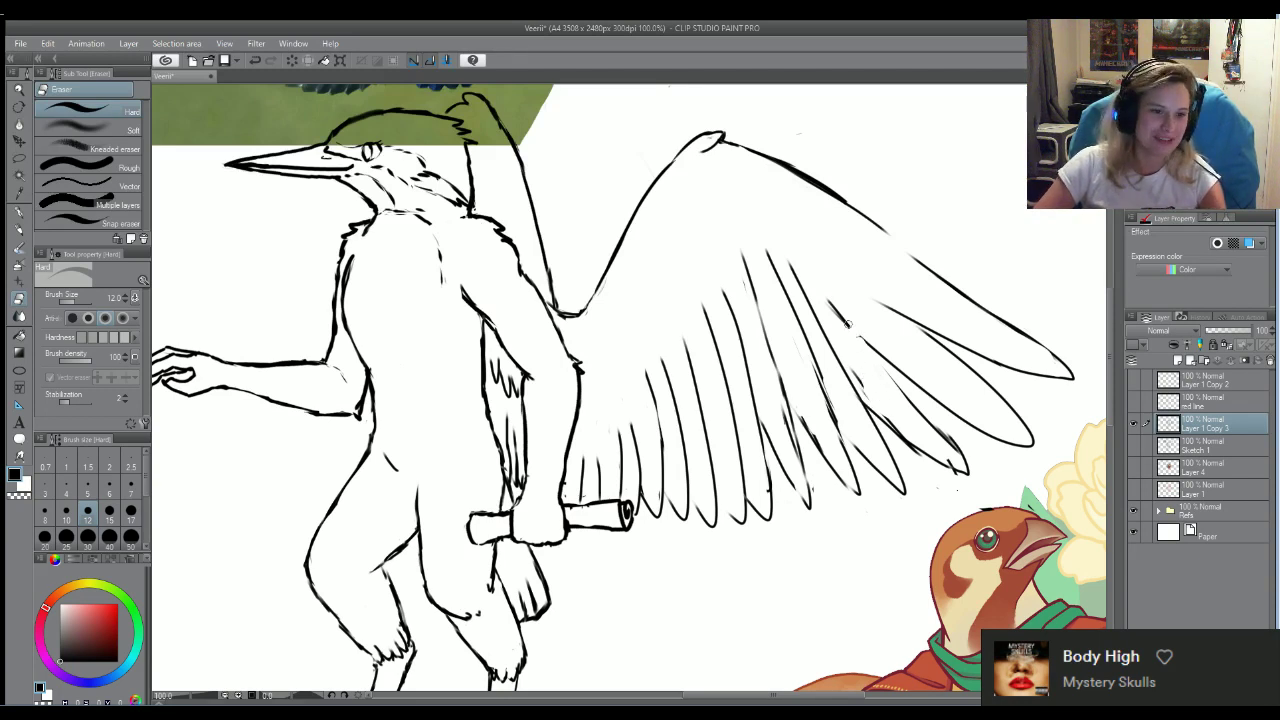
# Draw a long edge for the second feather from the wingtip, running from beneath the wing's leading edge to its tip
pyautogui.press('b')
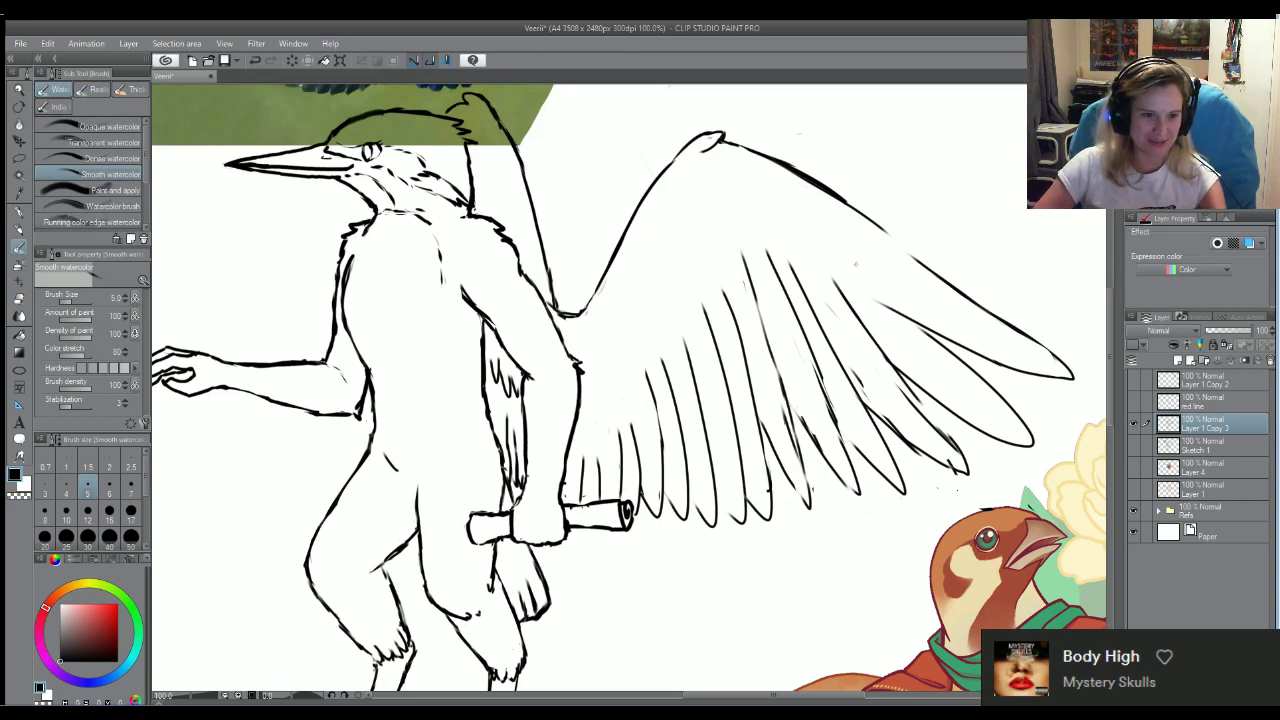
pyautogui.moveTo(840, 252); pyautogui.dragTo(990, 364)
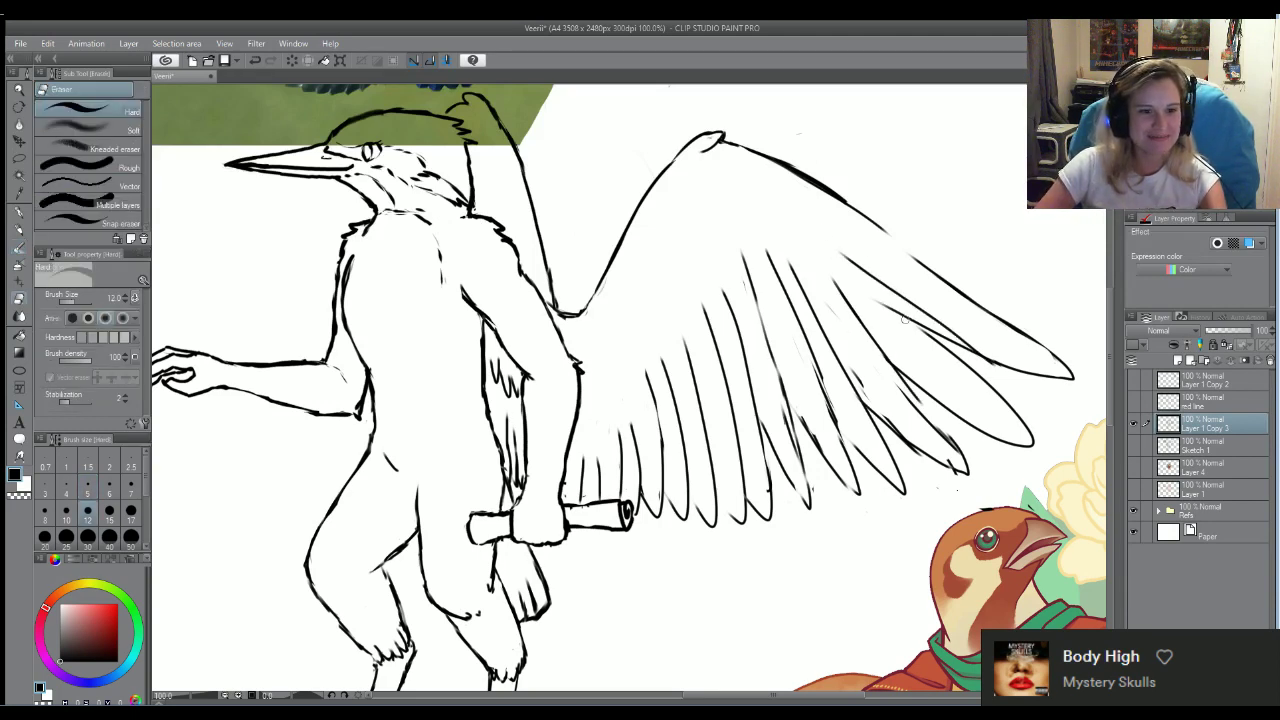
pyautogui.hotkey('ctrl', 'z')
pyautogui.moveTo(830, 246); pyautogui.dragTo(1022, 408)
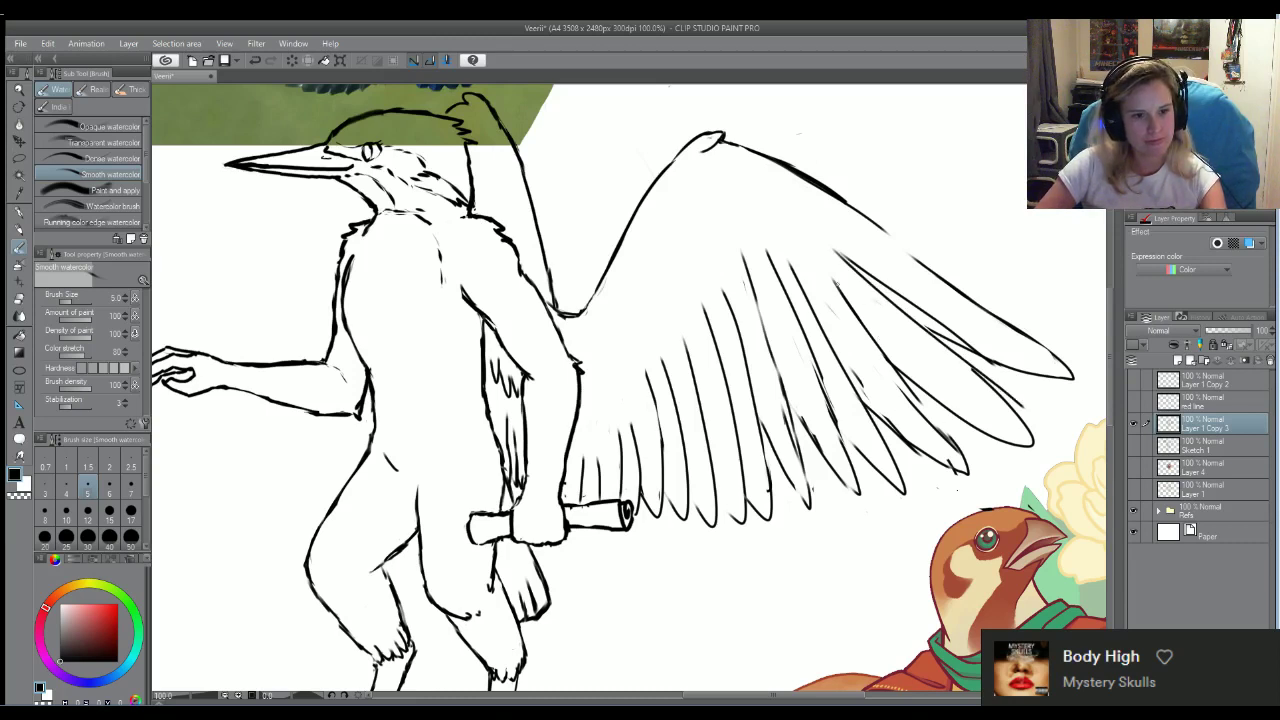
# Reshape the third feather from the wingtip with a tip farther outward, and erase its previous tip and inner edge lines
pyautogui.moveTo(832, 282); pyautogui.dragTo(958, 424)
pyautogui.moveTo(894, 350)
pyautogui.mouseDown()
pyautogui.moveTo(986, 458)
pyautogui.moveTo(966, 462)
pyautogui.moveTo(878, 390)
pyautogui.mouseUp()
pyautogui.moveTo(928, 436); pyautogui.dragTo(852, 350)
pyautogui.moveTo(898, 402); pyautogui.dragTo(836, 336)
pyautogui.press('e')
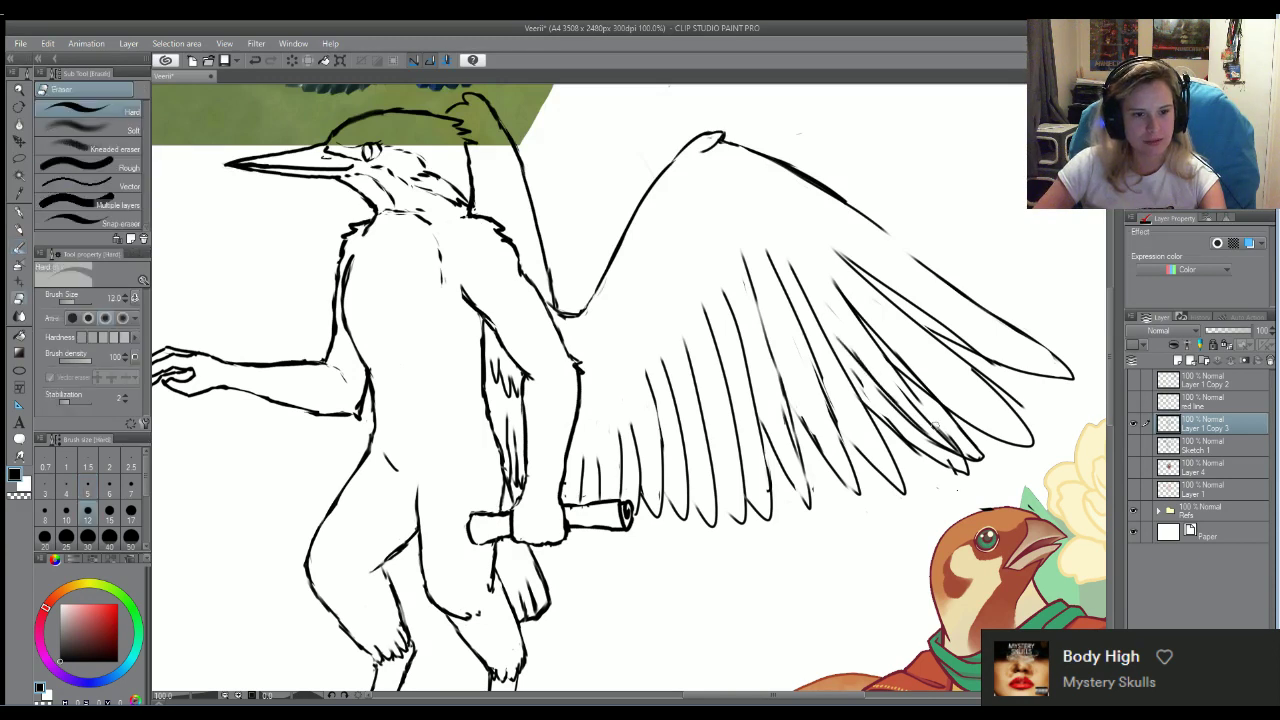
pyautogui.moveTo(936, 425)
pyautogui.mouseDown()
pyautogui.moveTo(950, 440)
pyautogui.moveTo(870, 340)
pyautogui.moveTo(960, 470)
pyautogui.moveTo(920, 448)
pyautogui.moveTo(856, 376)
pyautogui.mouseUp()
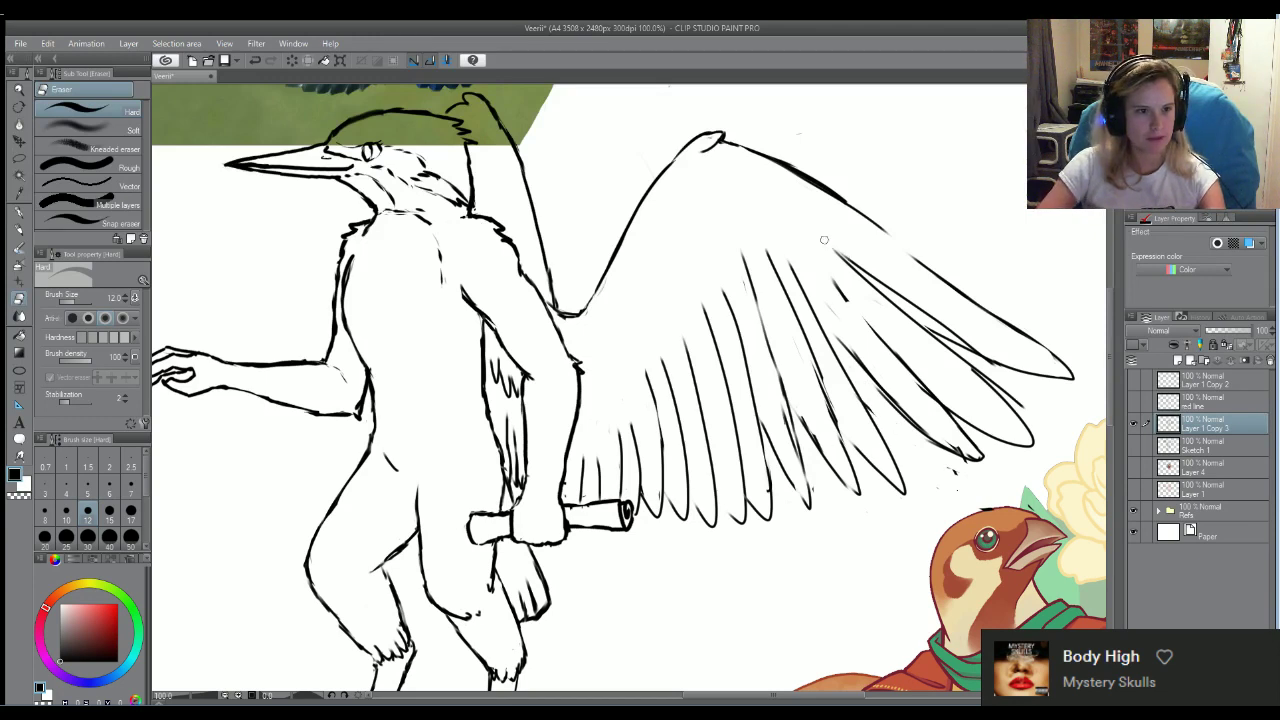
# Draw a fanned row of short, overlapping covert feathers just below the near wing's peak
pyautogui.press('b')
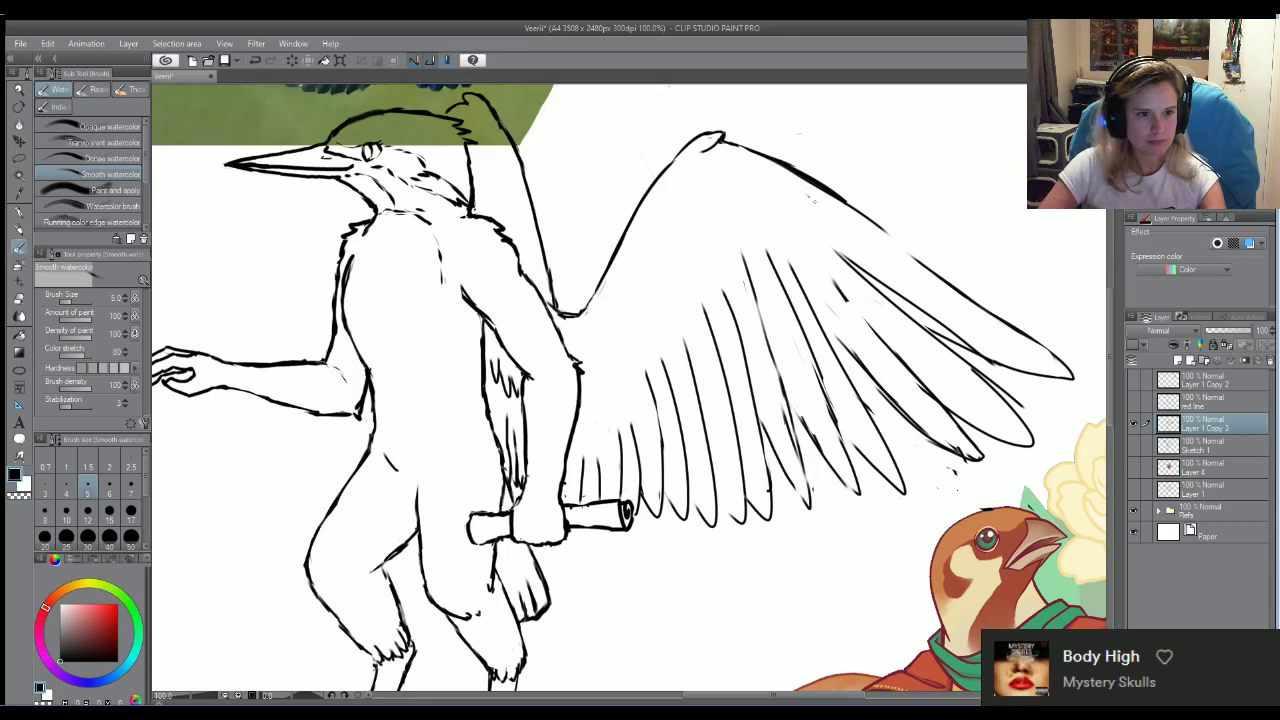
pyautogui.moveTo(814, 201)
pyautogui.mouseDown()
pyautogui.moveTo(829, 216)
pyautogui.moveTo(765, 182)
pyautogui.moveTo(810, 222)
pyautogui.mouseUp()
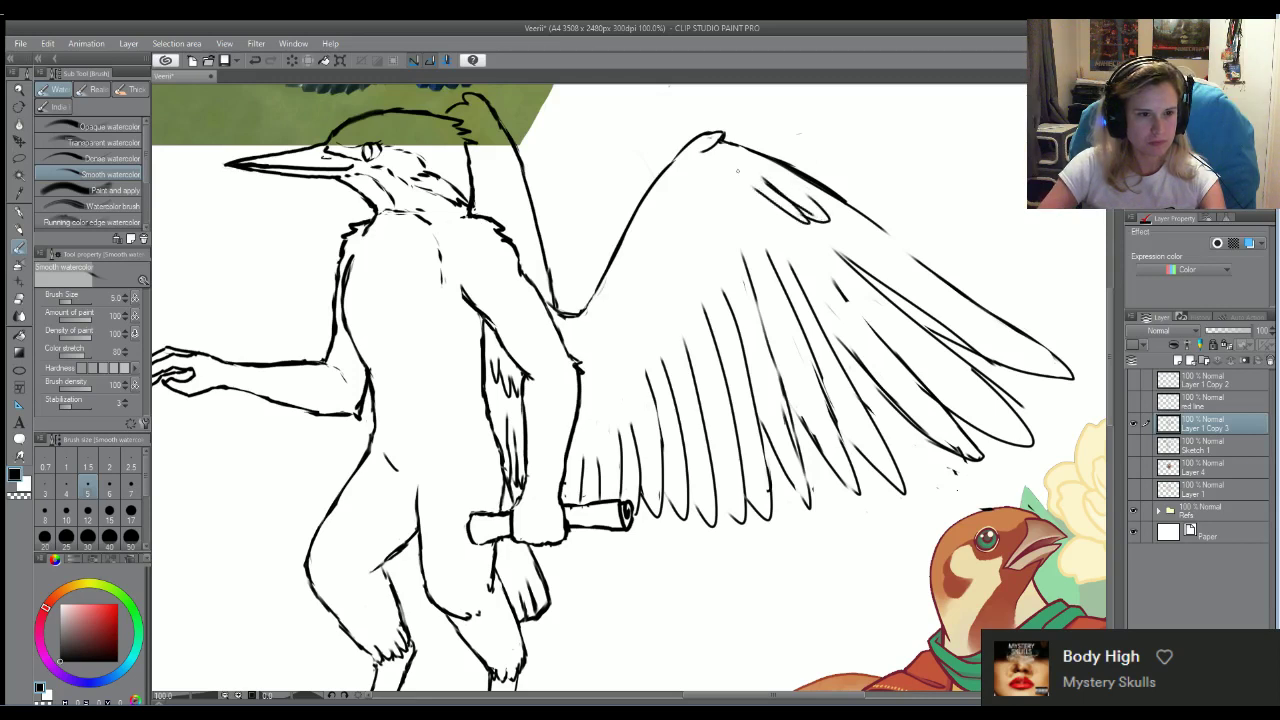
pyautogui.moveTo(741, 181)
pyautogui.mouseDown()
pyautogui.moveTo(779, 233)
pyautogui.moveTo(716, 180)
pyautogui.mouseUp()
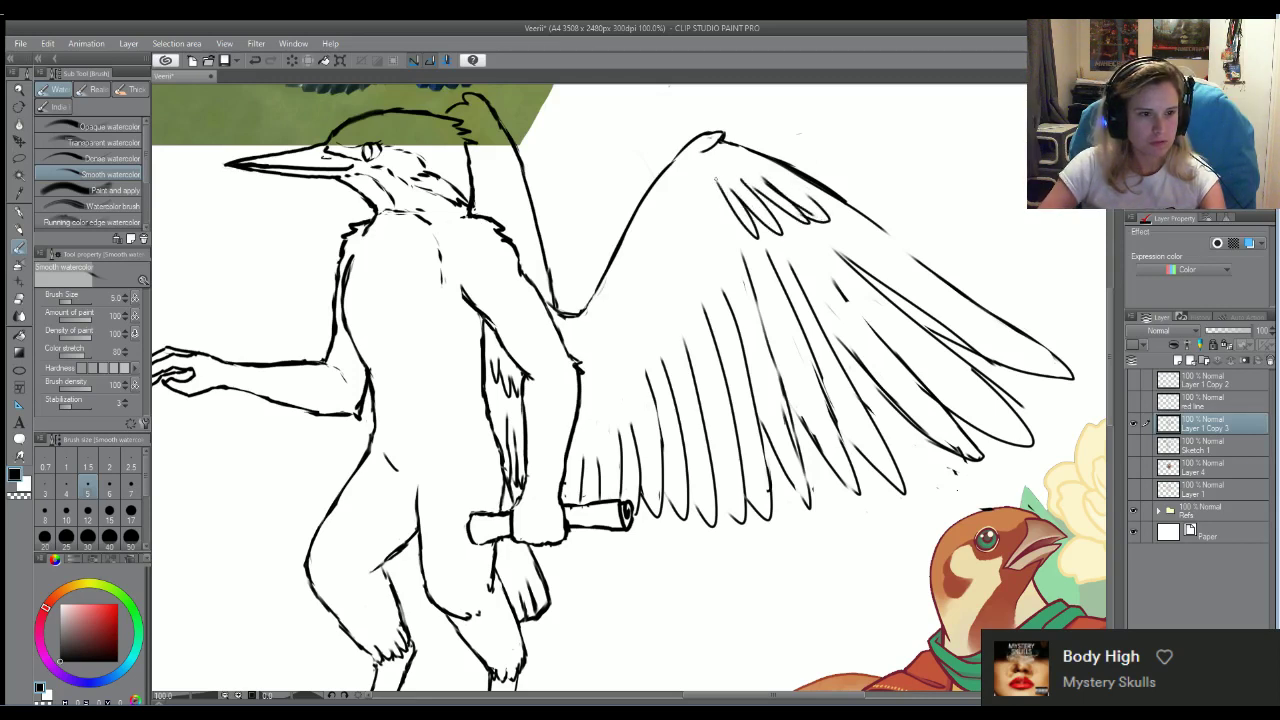
pyautogui.moveTo(738, 256)
pyautogui.mouseDown()
pyautogui.moveTo(708, 193)
pyautogui.moveTo(720, 260)
pyautogui.mouseUp()
pyautogui.moveTo(706, 202); pyautogui.dragTo(698, 278)
pyautogui.moveTo(692, 208); pyautogui.dragTo(680, 272)
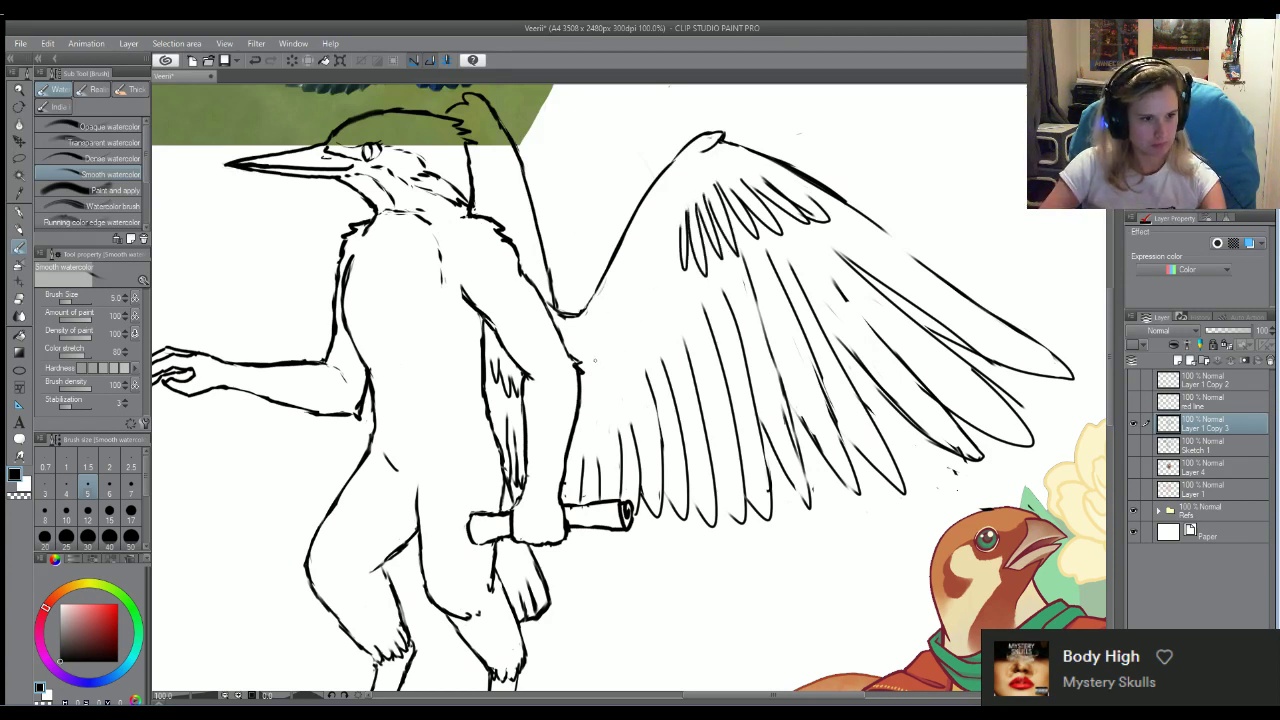
pyautogui.moveTo(594, 360); pyautogui.dragTo(606, 332)
pyautogui.scroll(-6, 677, 354)
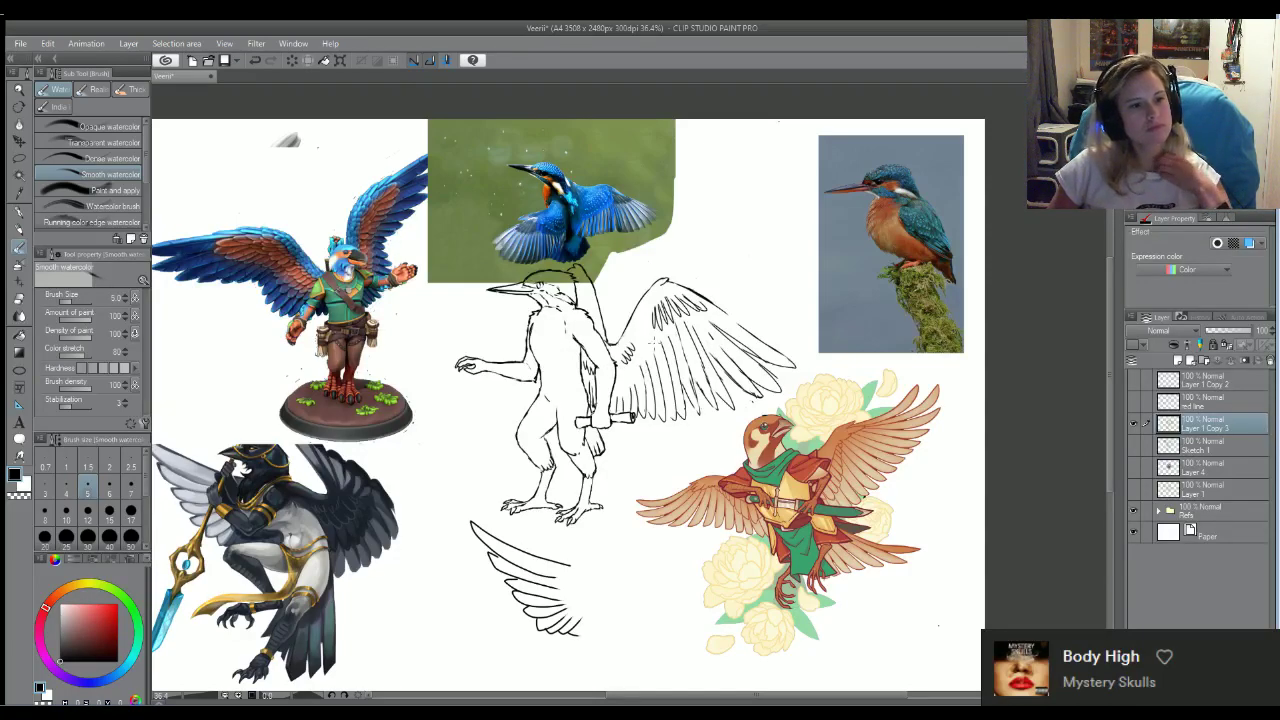
pyautogui.scroll(1, 622, 341)
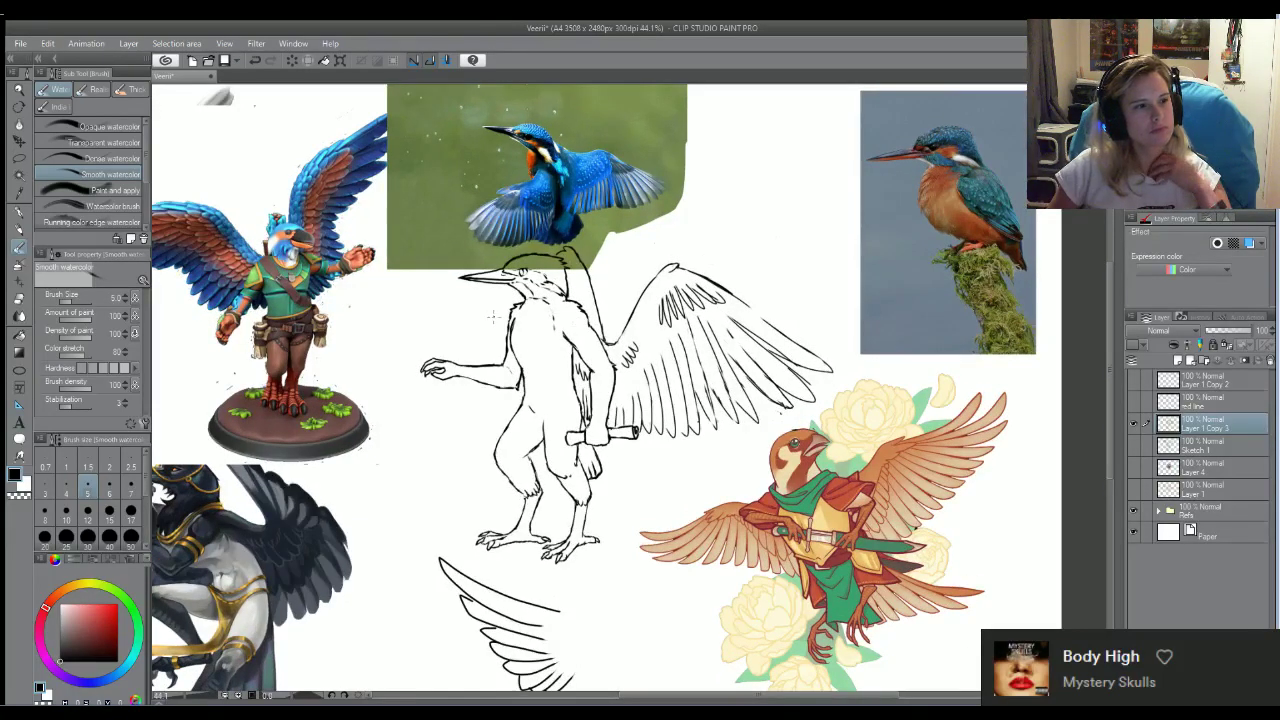
pyautogui.scroll(3, 560, 300)
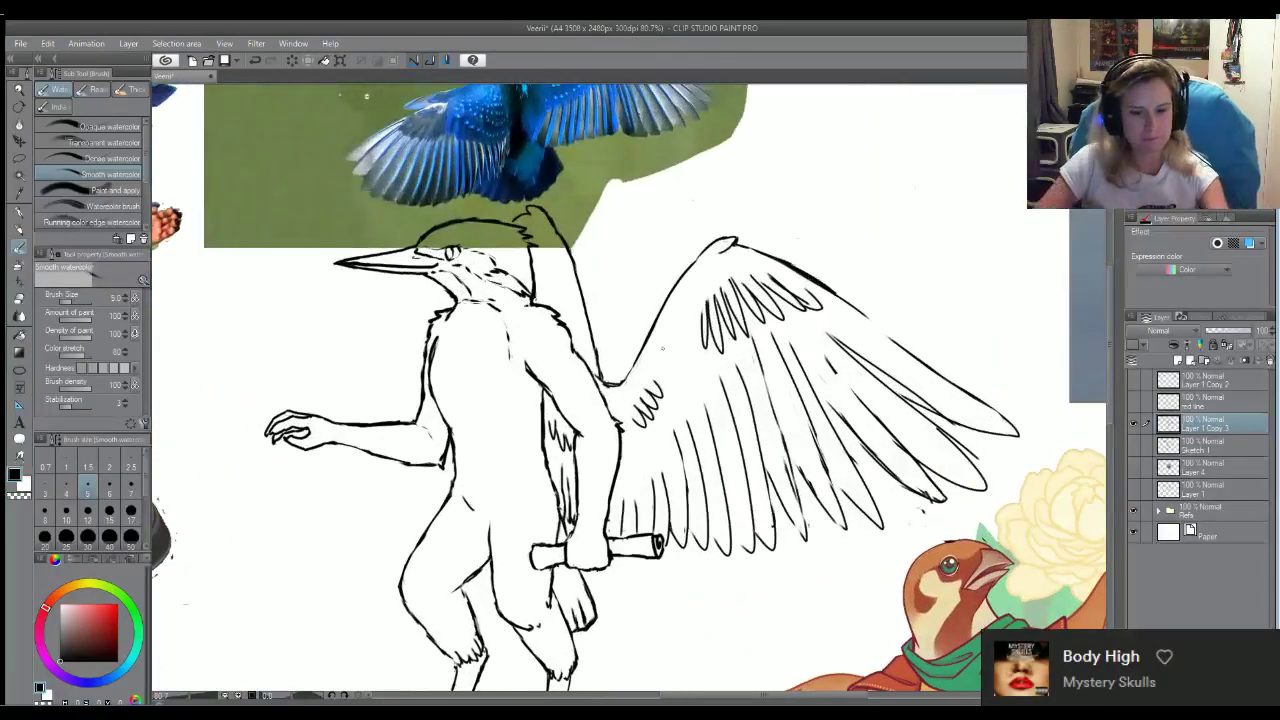
pyautogui.press('e')
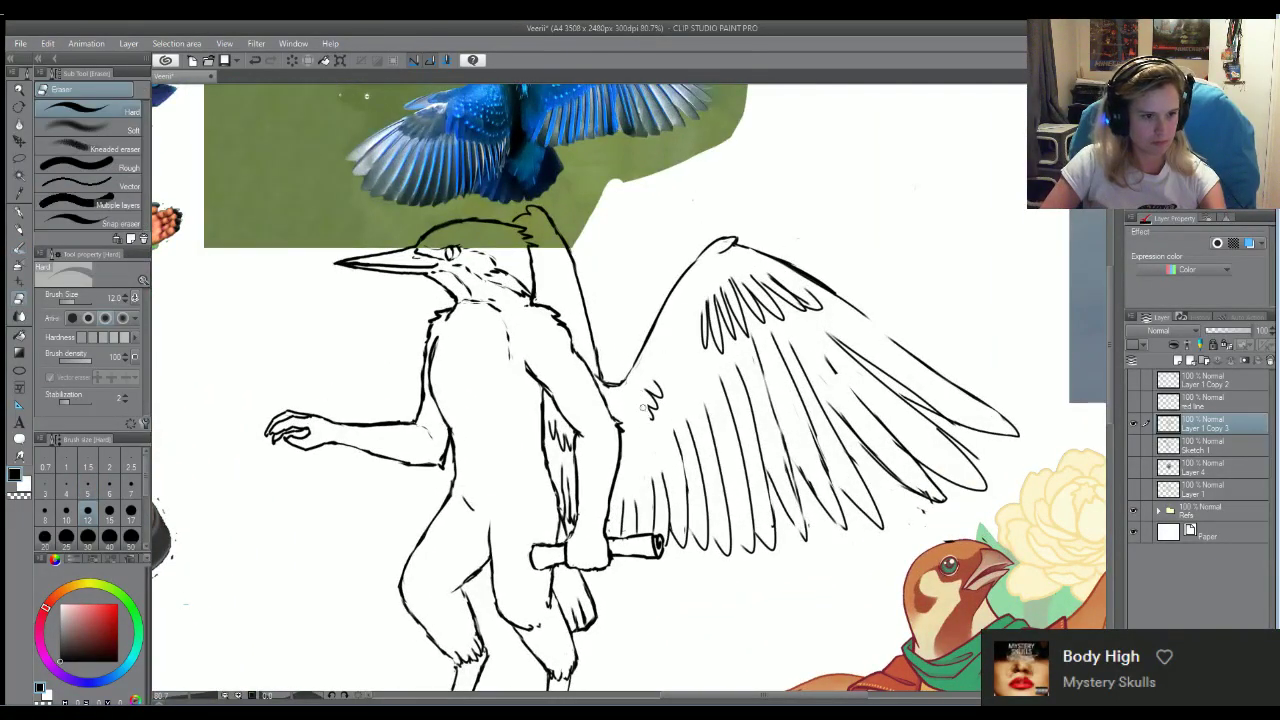
# Draw a cluster of short covert feathers at the near wing's base, stepping up from beside the upper arm
pyautogui.press('b')
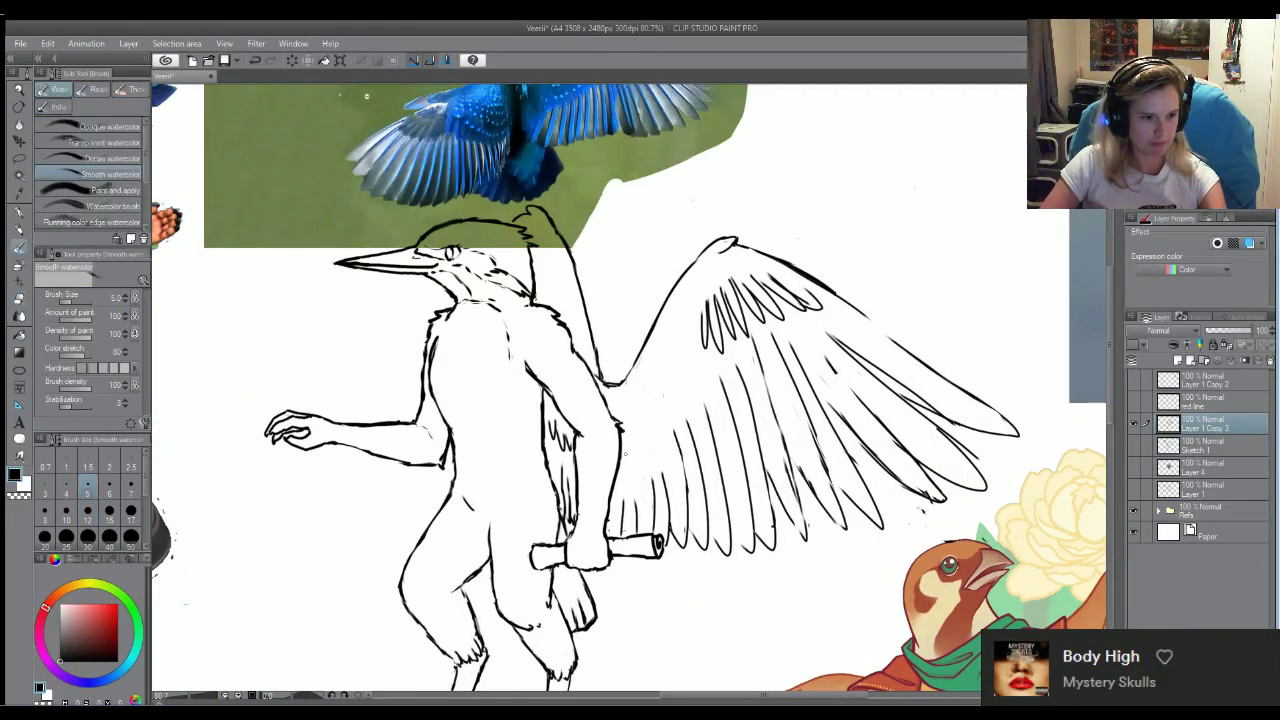
pyautogui.moveTo(624, 446); pyautogui.dragTo(634, 468)
pyautogui.moveTo(640, 438); pyautogui.dragTo(646, 468)
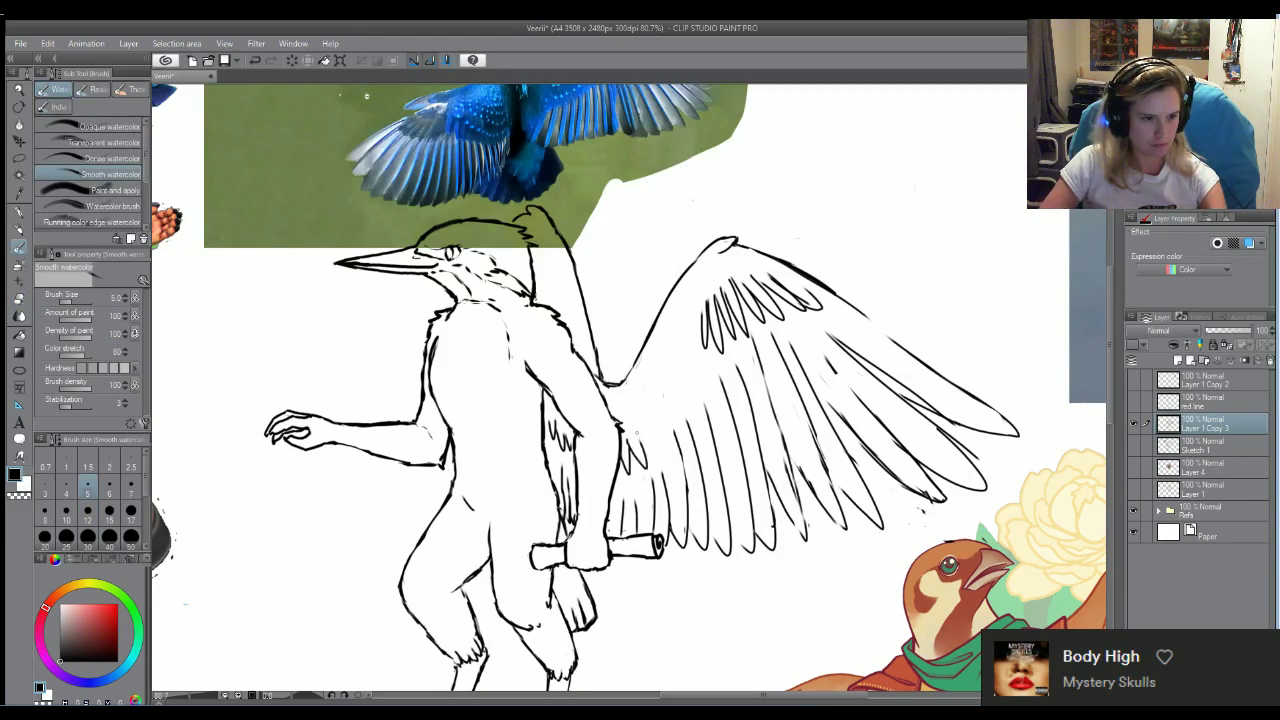
pyautogui.moveTo(652, 424)
pyautogui.mouseDown()
pyautogui.moveTo(638, 466)
pyautogui.moveTo(648, 454)
pyautogui.mouseUp()
pyautogui.moveTo(668, 404); pyautogui.dragTo(656, 438)
pyautogui.moveTo(676, 390)
pyautogui.mouseDown()
pyautogui.moveTo(660, 436)
pyautogui.moveTo(616, 410)
pyautogui.moveTo(642, 380)
pyautogui.mouseUp()
pyautogui.press('e')
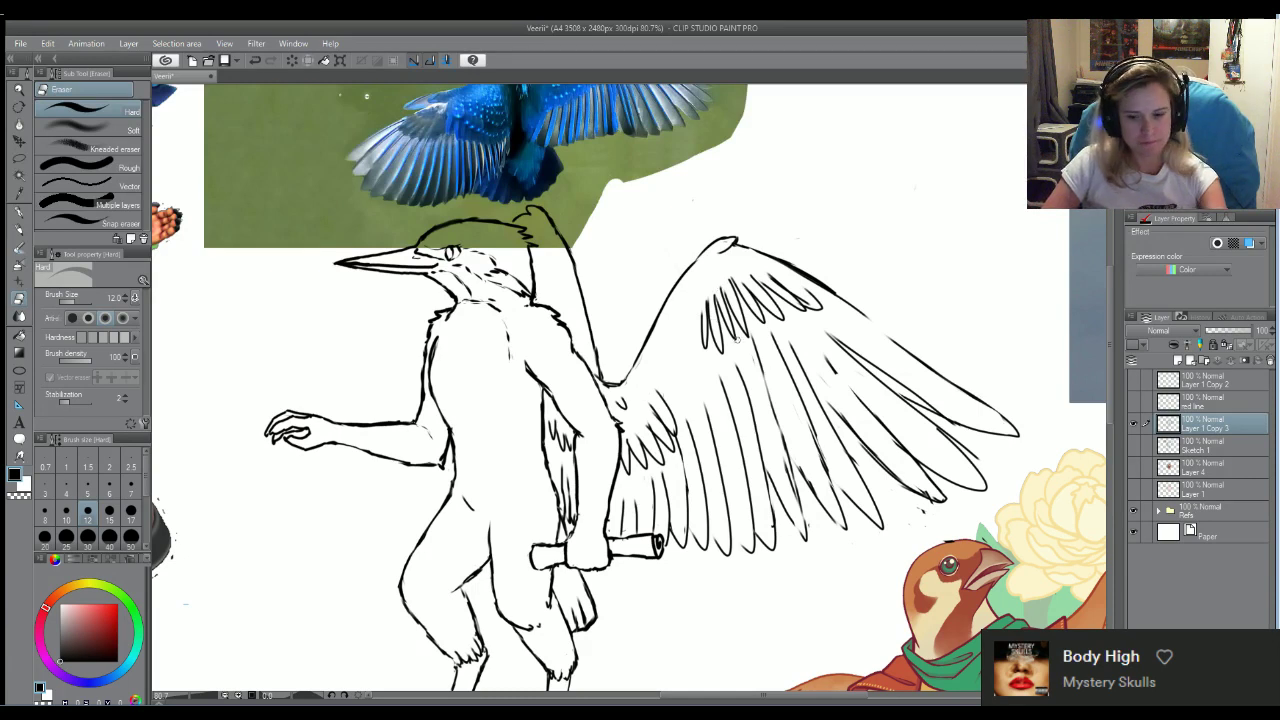
# Lasso the short covert feathers below the wing's peak, shift them slightly down and outward, and clear the selection
pyautogui.press('o')
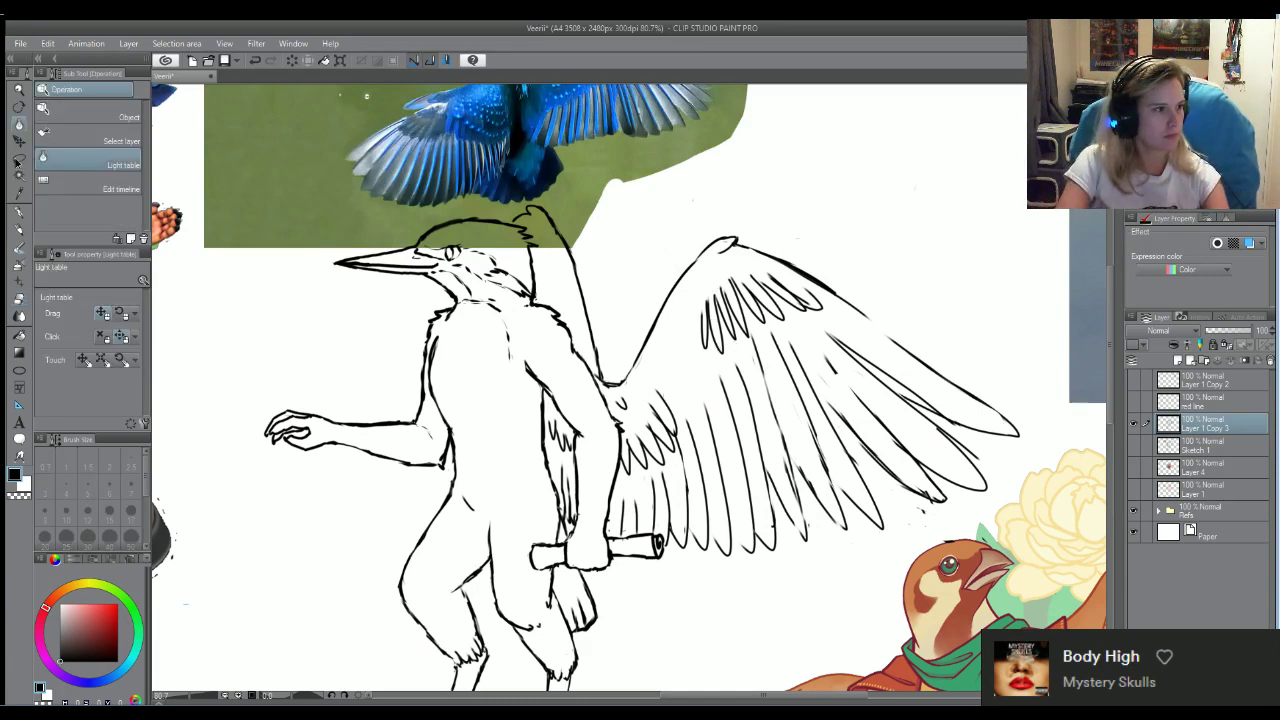
pyautogui.click(18, 158)
pyautogui.moveTo(690, 316)
pyautogui.mouseDown()
pyautogui.moveTo(735, 350)
pyautogui.moveTo(824, 294)
pyautogui.moveTo(790, 261)
pyautogui.moveTo(754, 252)
pyautogui.moveTo(697, 279)
pyautogui.moveTo(688, 303)
pyautogui.mouseUp()
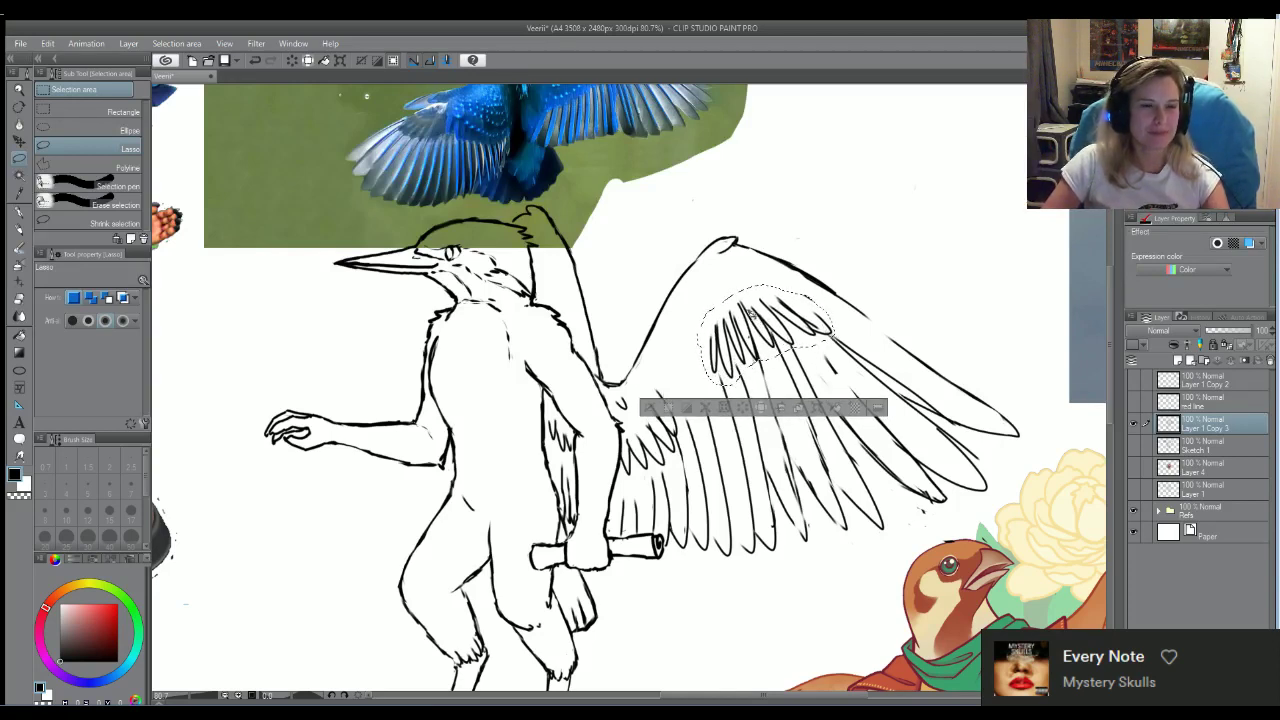
pyautogui.hotkey('ctrl', 'd')
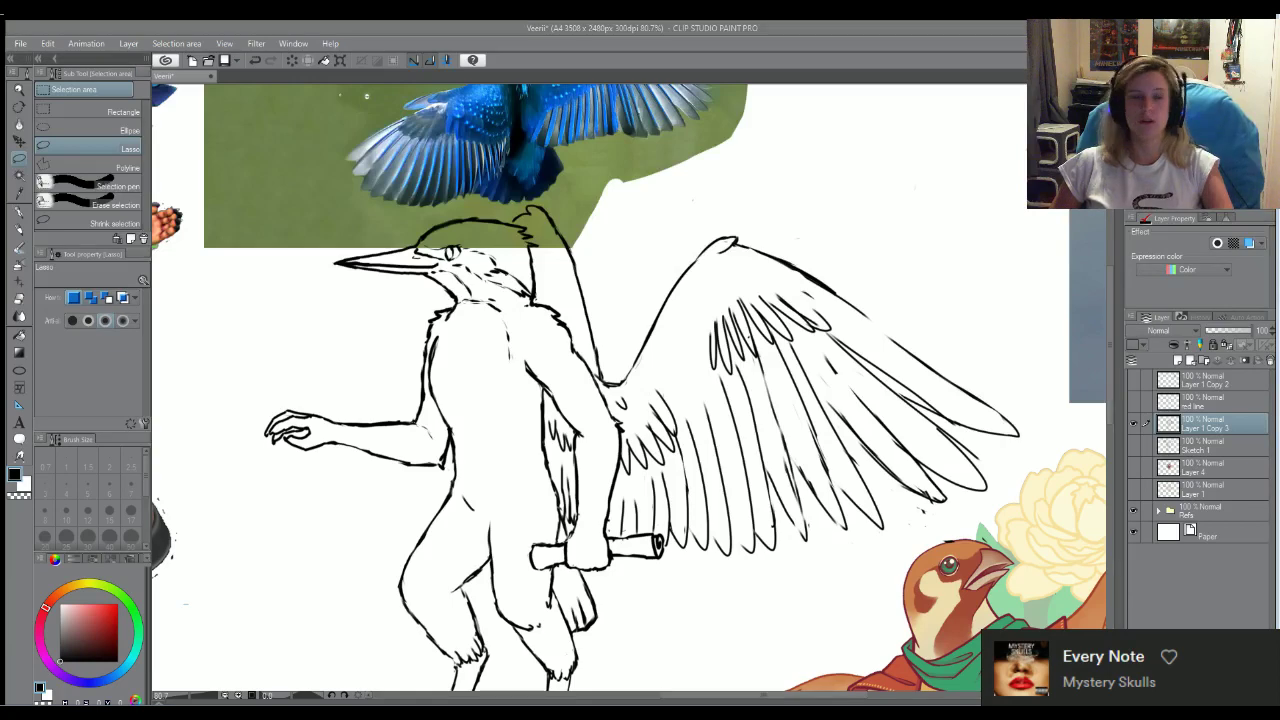
# Examine the reworked near wing at several zoom levels against the kingfisher photos and birdfolk references
pyautogui.scroll(-3, 919, 249)
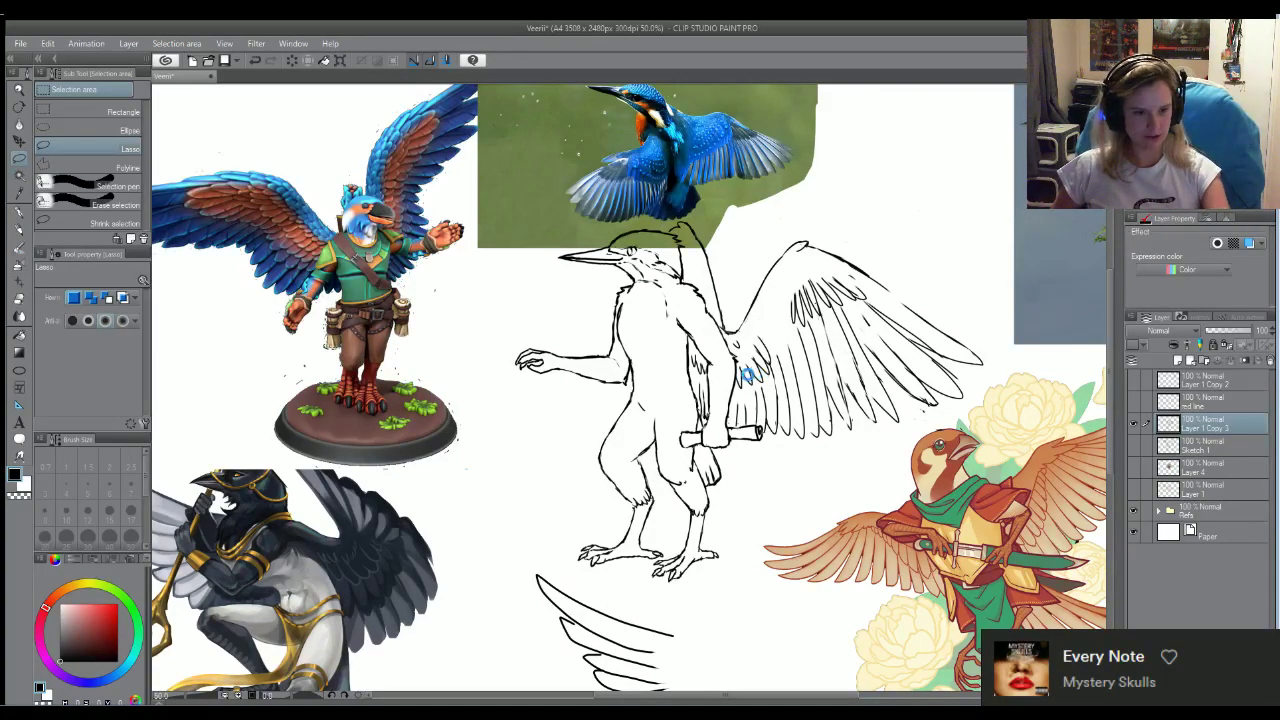
pyautogui.scroll(-4, 562, 503)
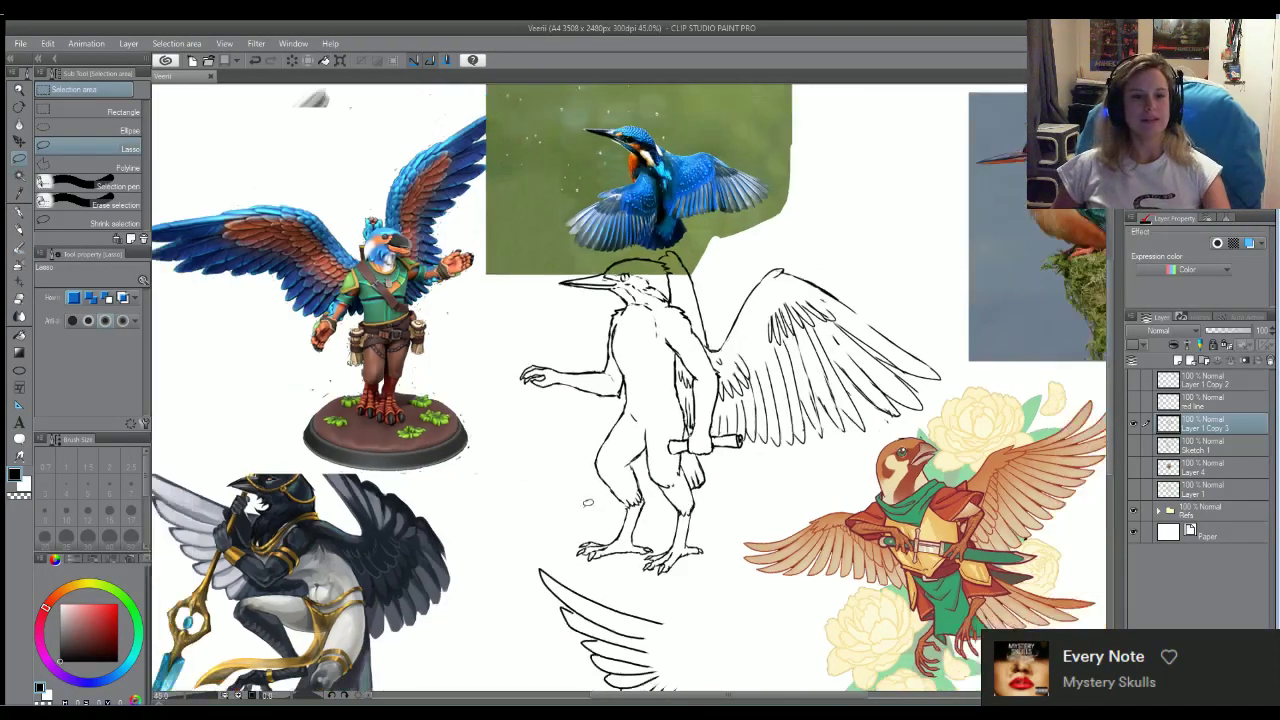
pyautogui.scroll(3, 880, 436)
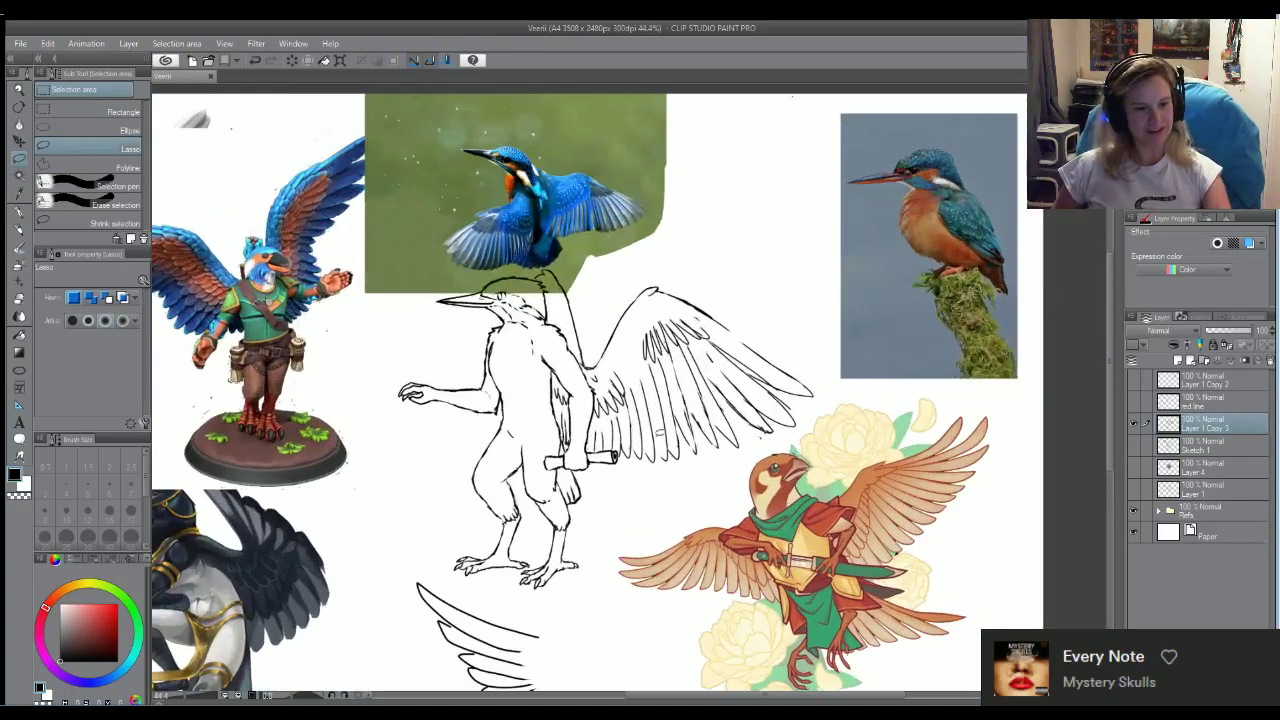
pyautogui.scroll(1, 640, 418)
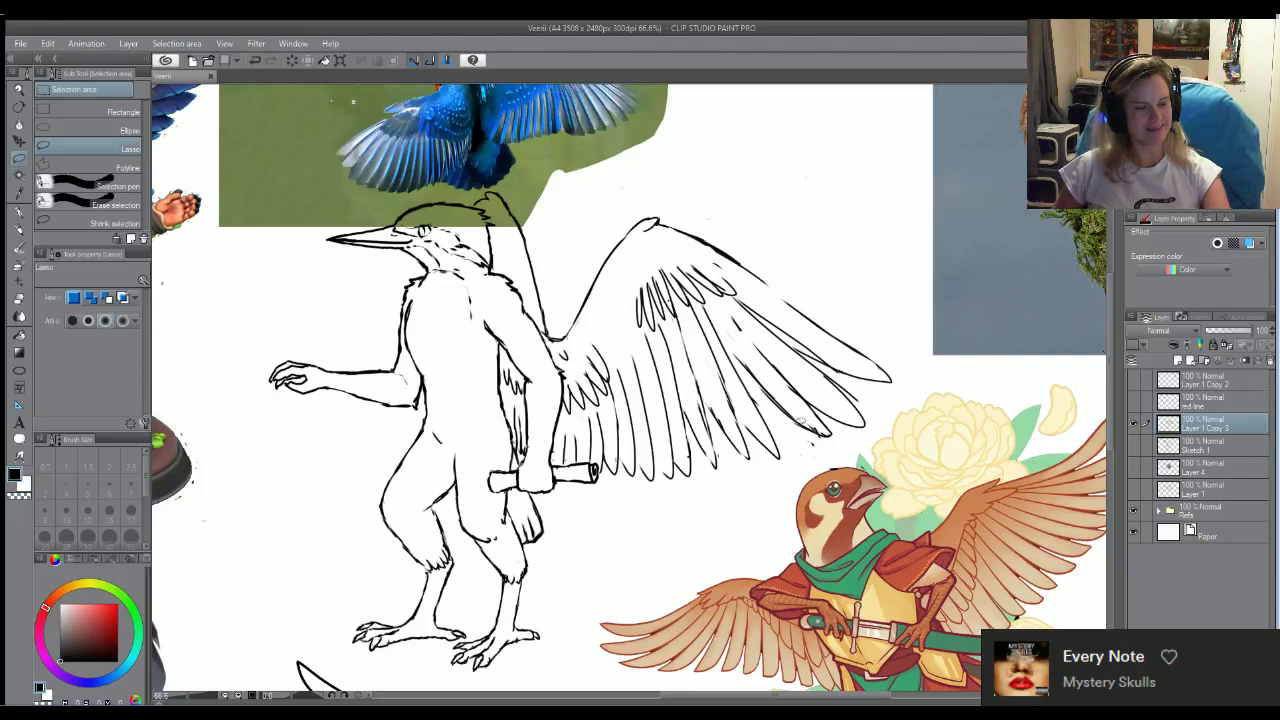
pyautogui.scroll(-1, 708, 450)
pyautogui.scroll(-1, 690, 440)
pyautogui.scroll(1, 700, 442)
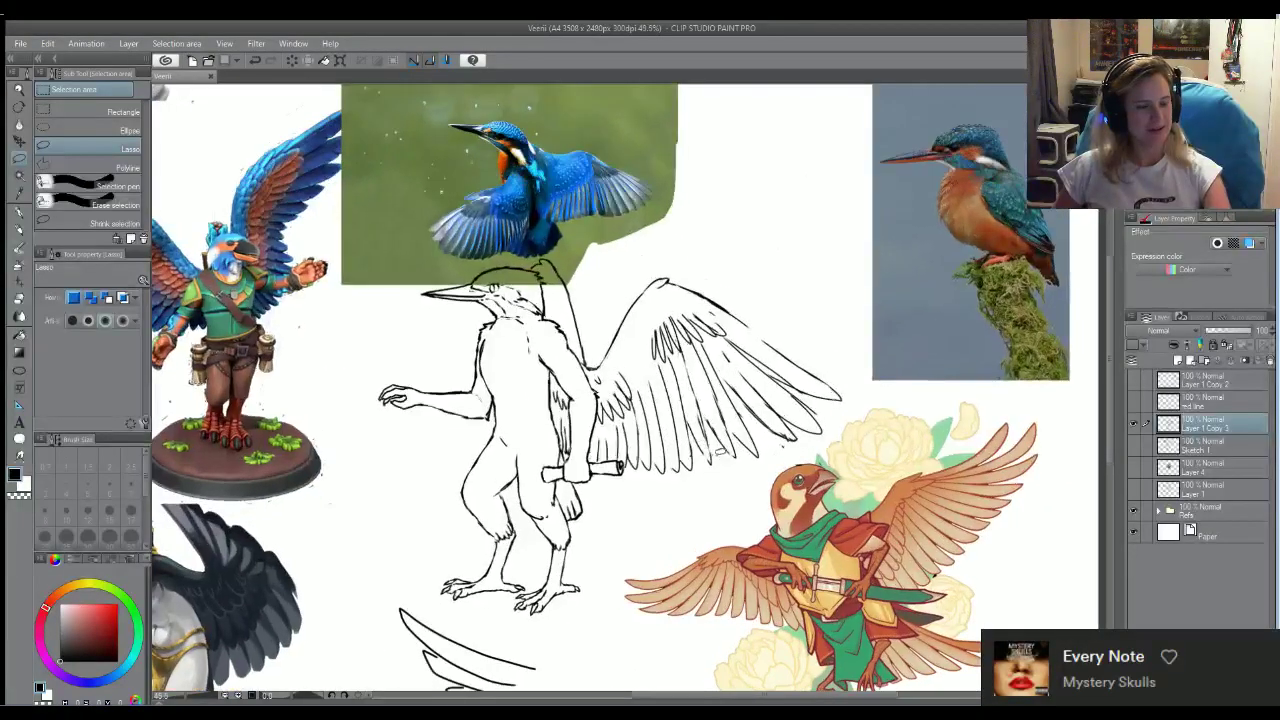
pyautogui.scroll(-2, 720, 450)
pyautogui.scroll(1, 770, 449)
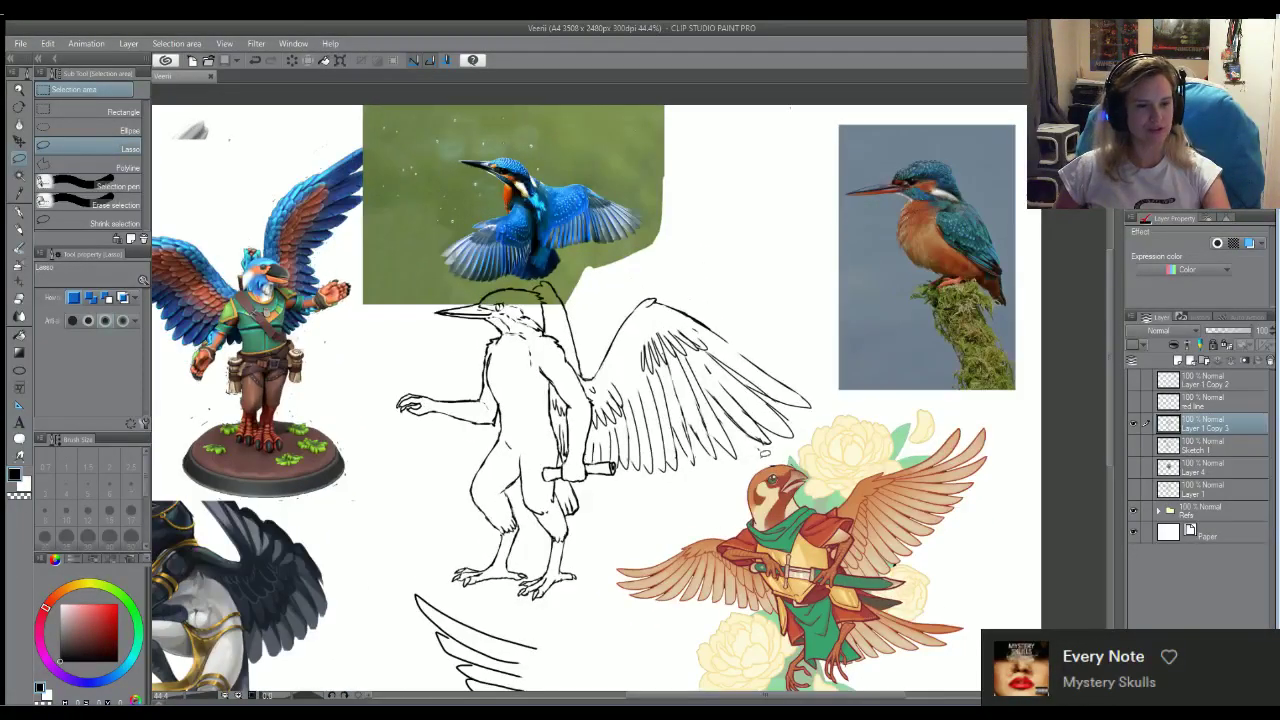